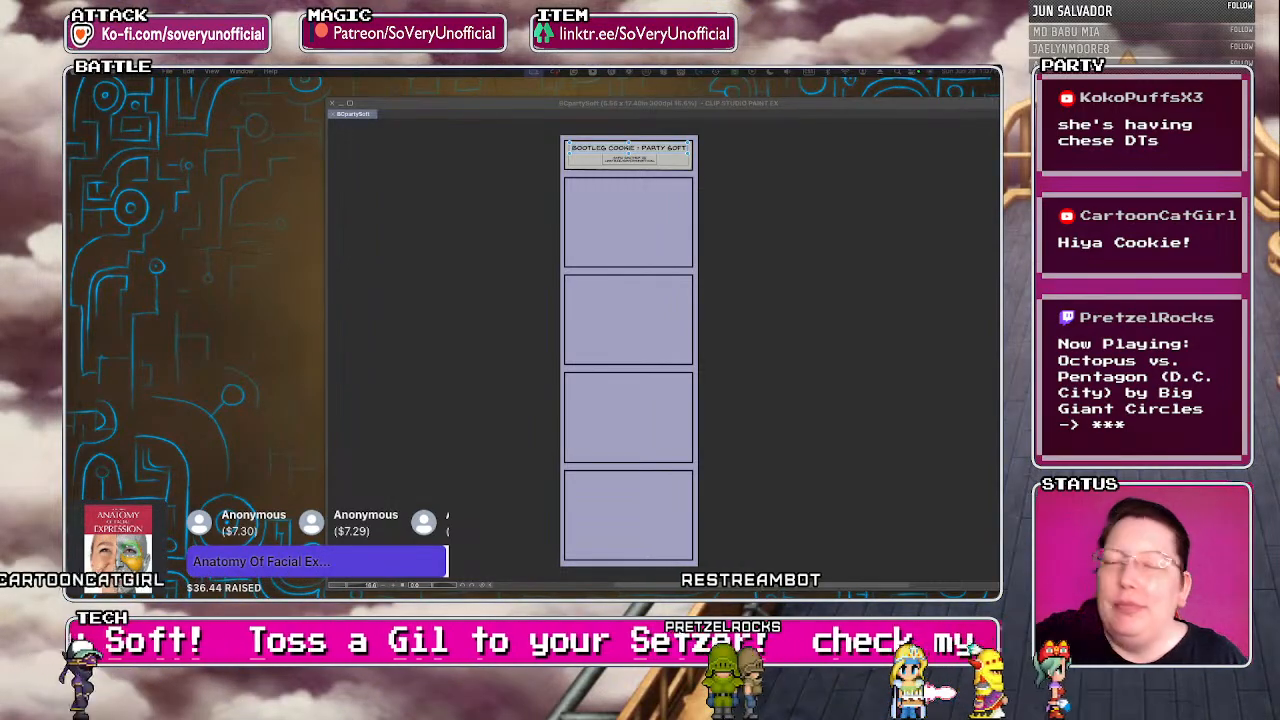
# - Leave the title text by selecting the drawing layer, and choose the Blue Real Pencil brush for sketching
pyautogui.click(438, 107)
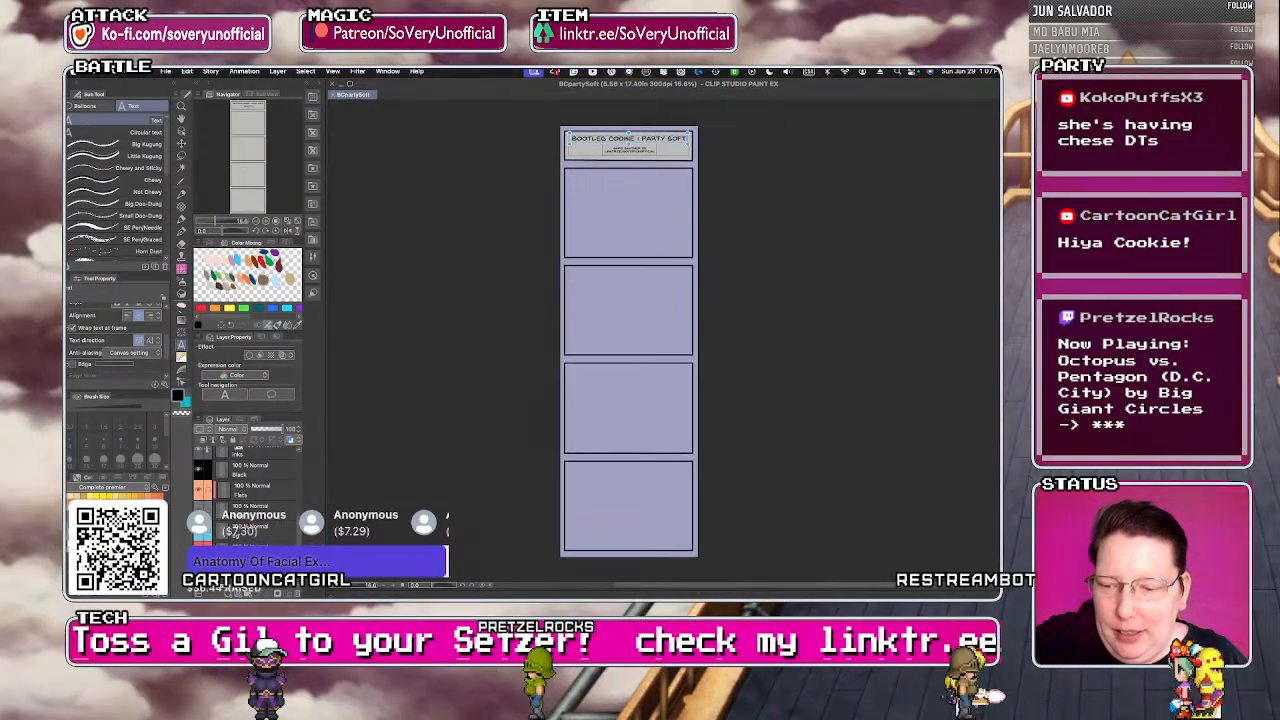
pyautogui.click(250, 561)
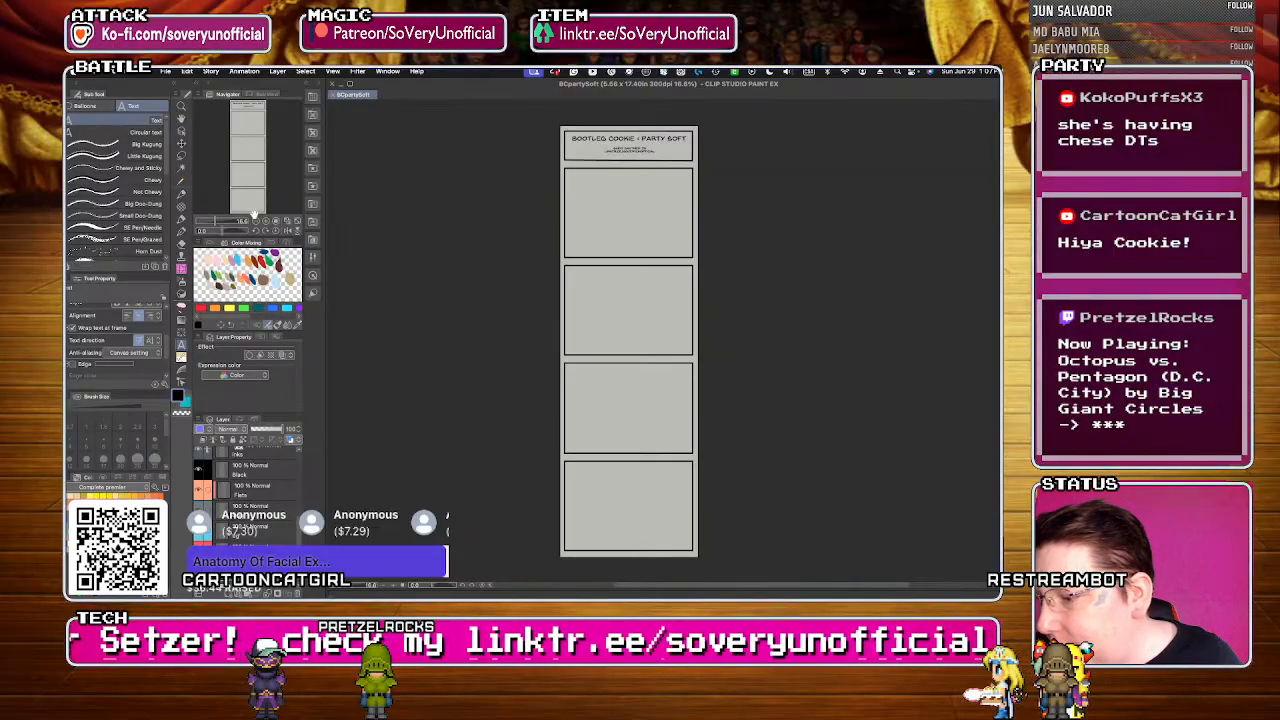
pyautogui.press('p')
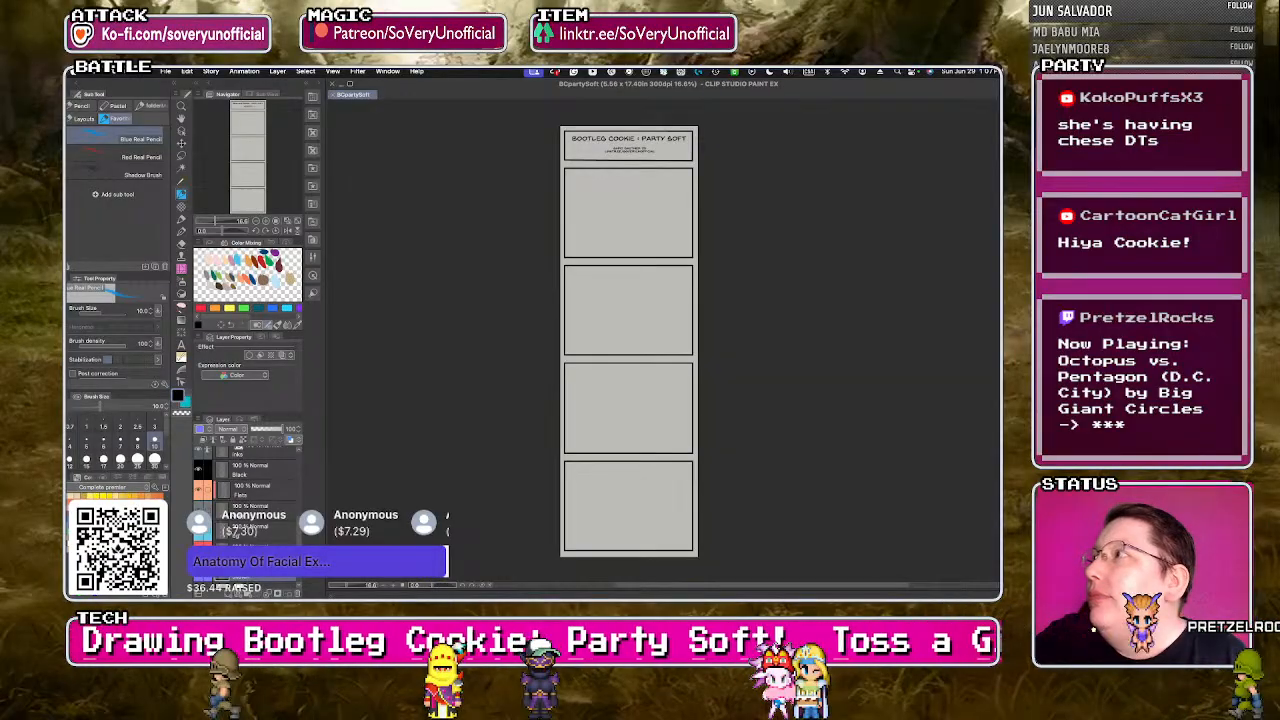
pyautogui.press('super+Tab')
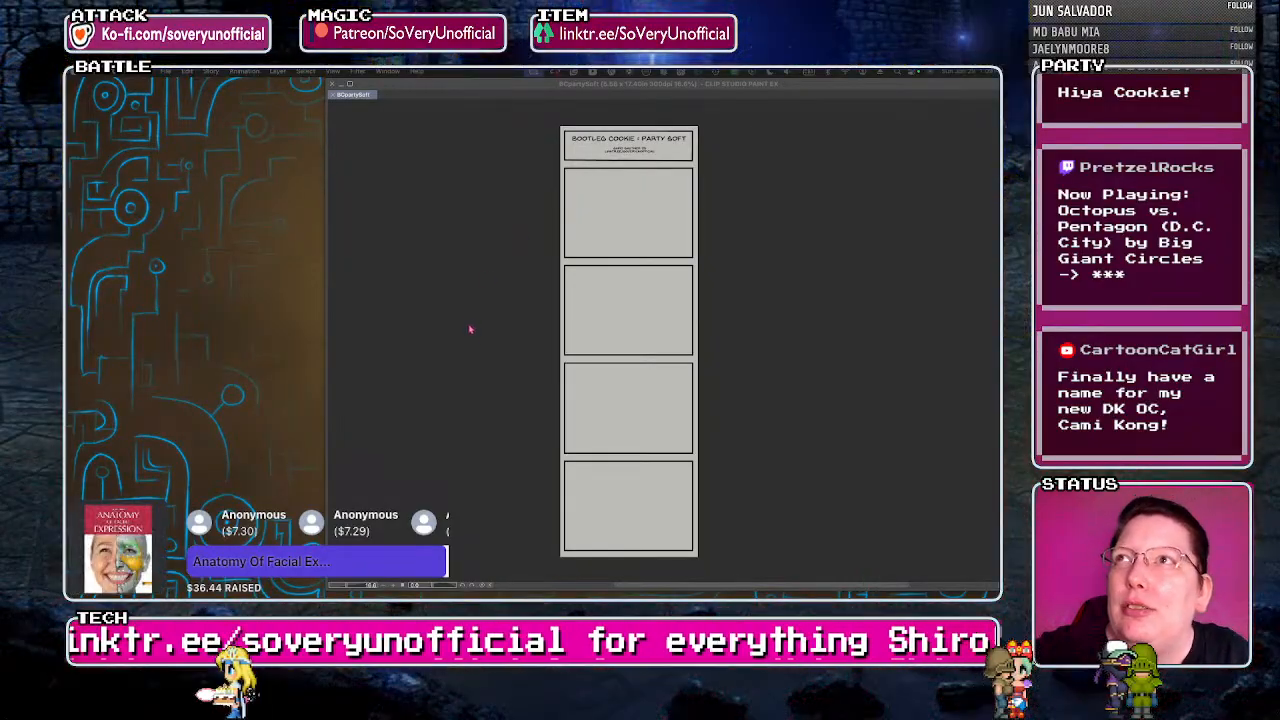
pyautogui.press('Tab')
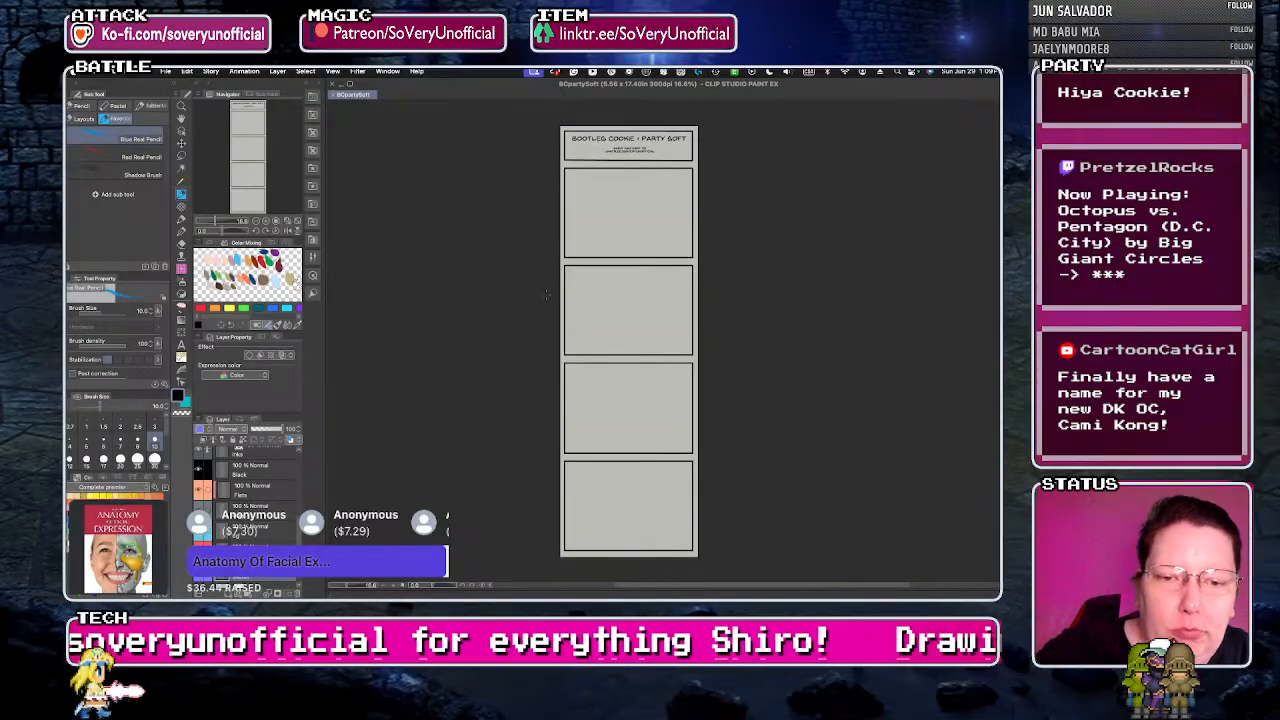
# - Sketch a car's side mirror and the outline of its side window in the first large panel under the title
pyautogui.scroll(-1, 547, 294)
pyautogui.scroll(4, 547, 294)
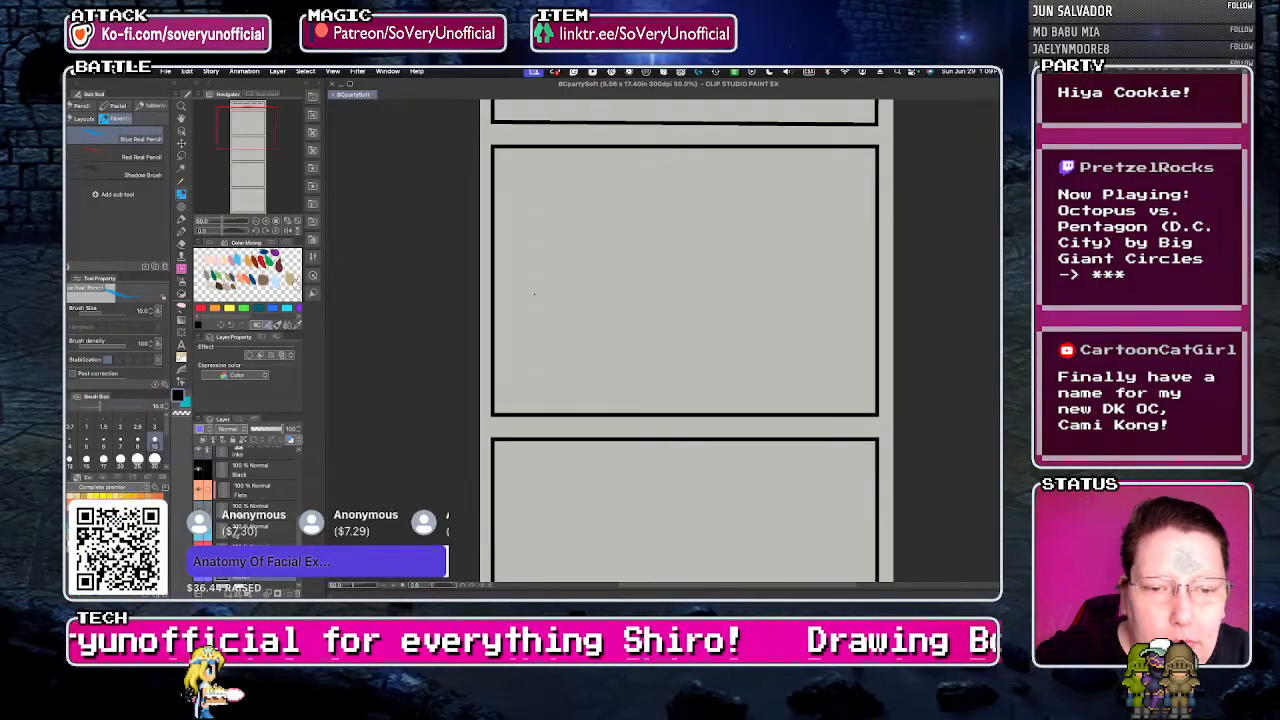
pyautogui.moveTo(542, 341)
pyautogui.mouseDown()
pyautogui.moveTo(566, 375)
pyautogui.moveTo(530, 404)
pyautogui.mouseUp()
pyautogui.moveTo(535, 330); pyautogui.dragTo(675, 190)
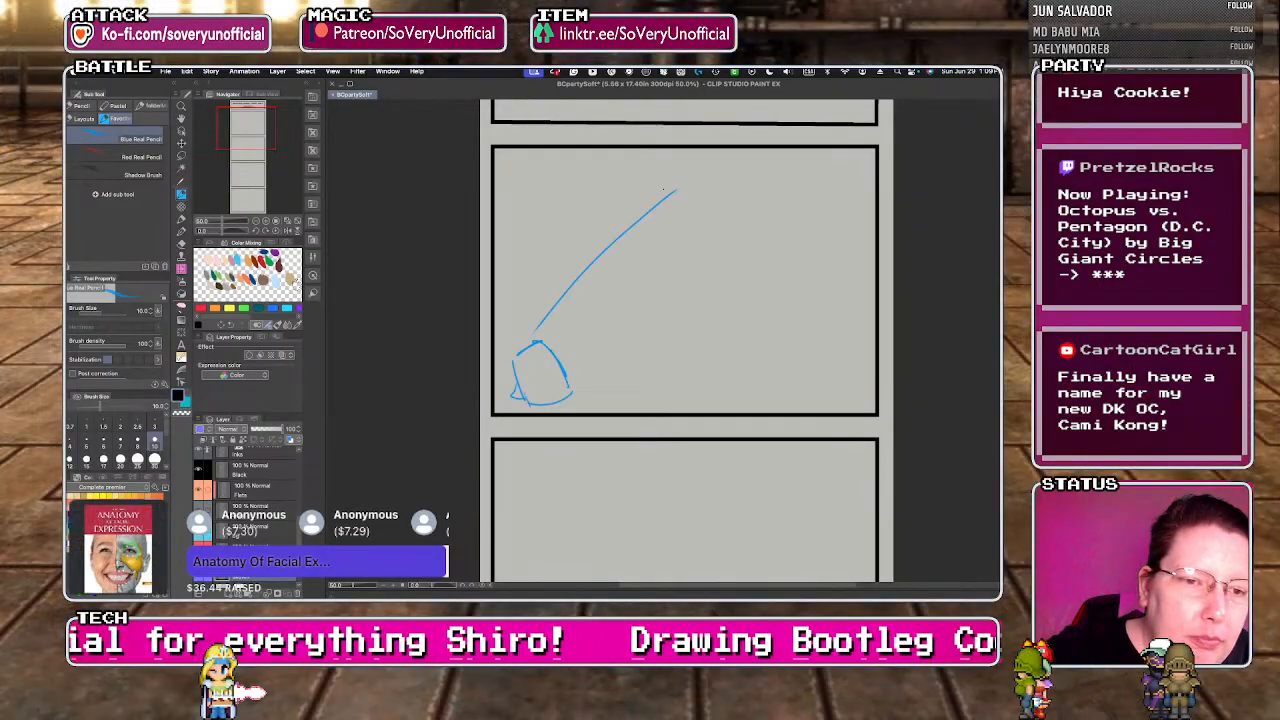
pyautogui.moveTo(572, 398); pyautogui.dragTo(755, 385)
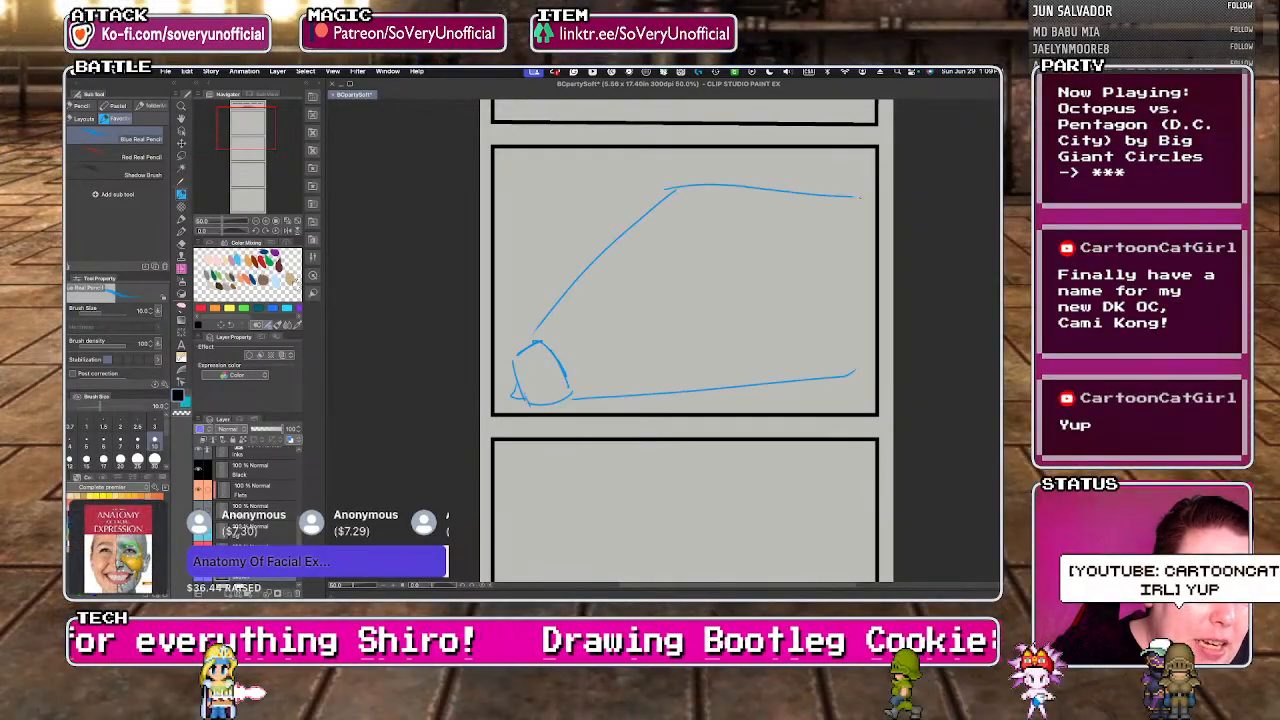
pyautogui.moveTo(851, 340)
pyautogui.mouseDown()
pyautogui.moveTo(854, 388)
pyautogui.moveTo(728, 392)
pyautogui.mouseUp()
pyautogui.moveTo(570, 389); pyautogui.dragTo(858, 381)
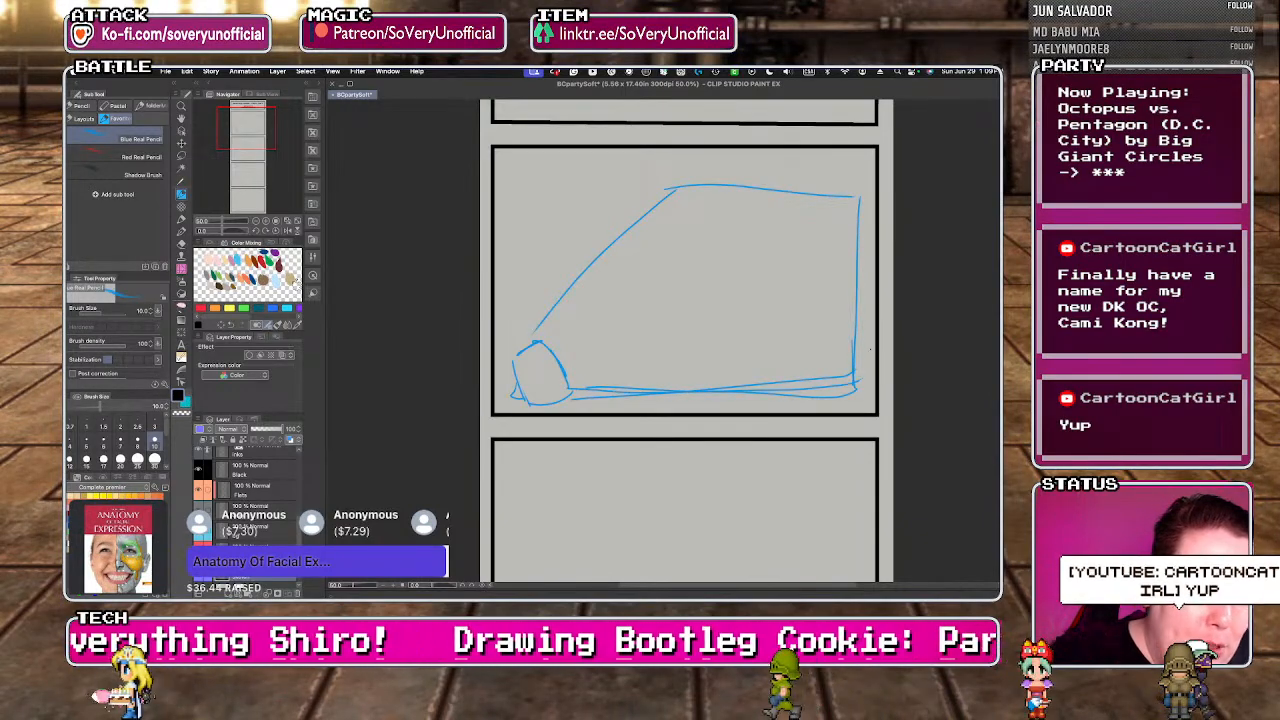
# - Sketch the roof line and the slanted windshield pillar around the outside of the car window
pyautogui.moveTo(875, 176)
pyautogui.mouseDown()
pyautogui.moveTo(644, 164)
pyautogui.moveTo(485, 295)
pyautogui.mouseUp()
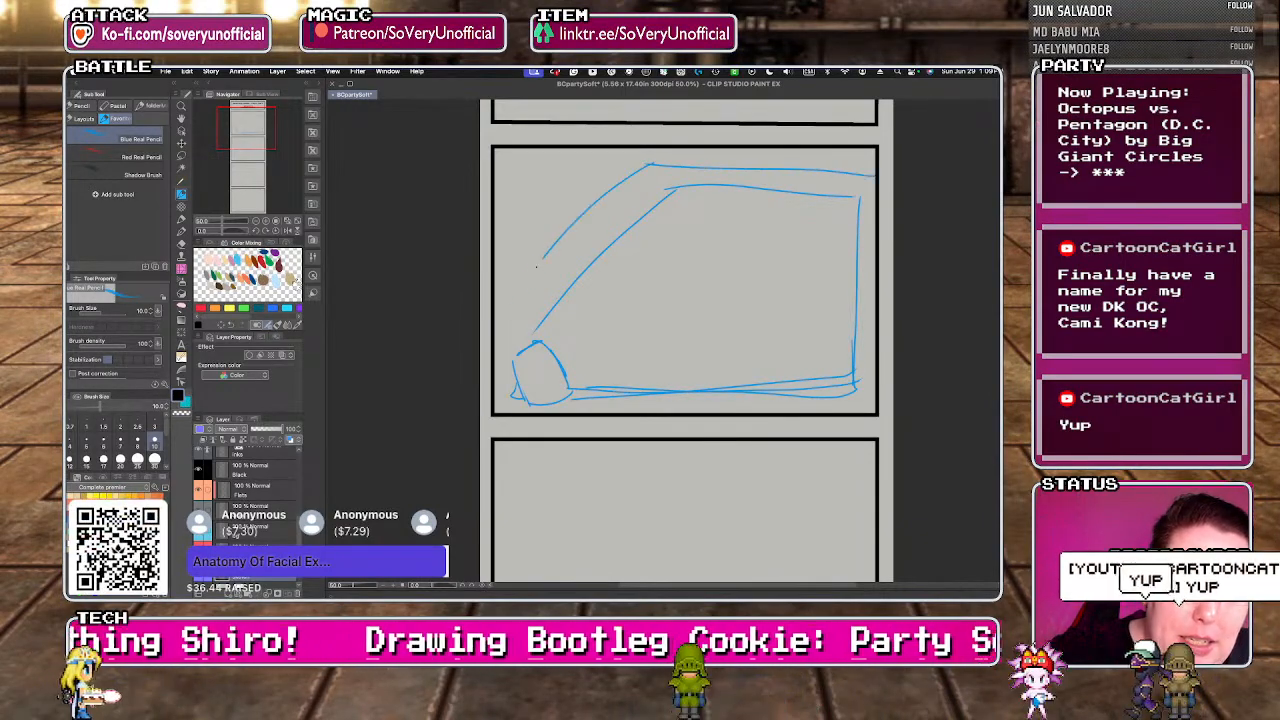
pyautogui.press('super+z')
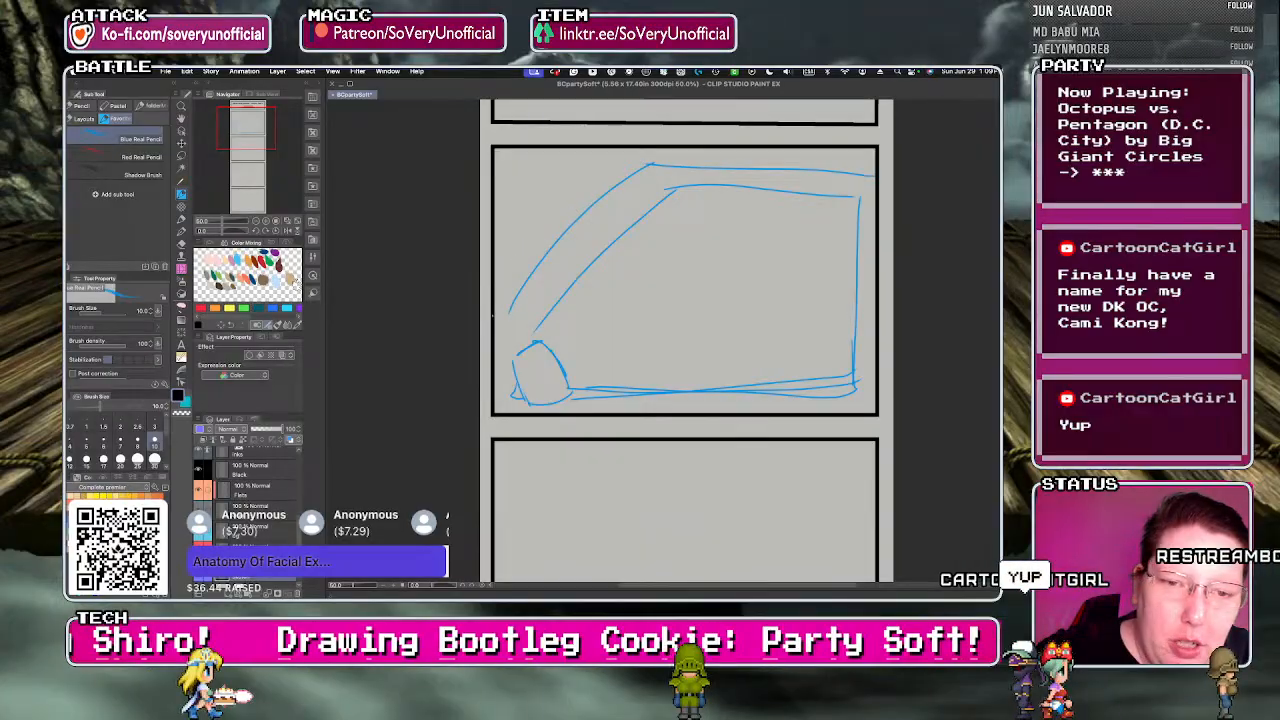
pyautogui.moveTo(650, 164); pyautogui.dragTo(496, 312)
pyautogui.moveTo(627, 181); pyautogui.dragTo(488, 372)
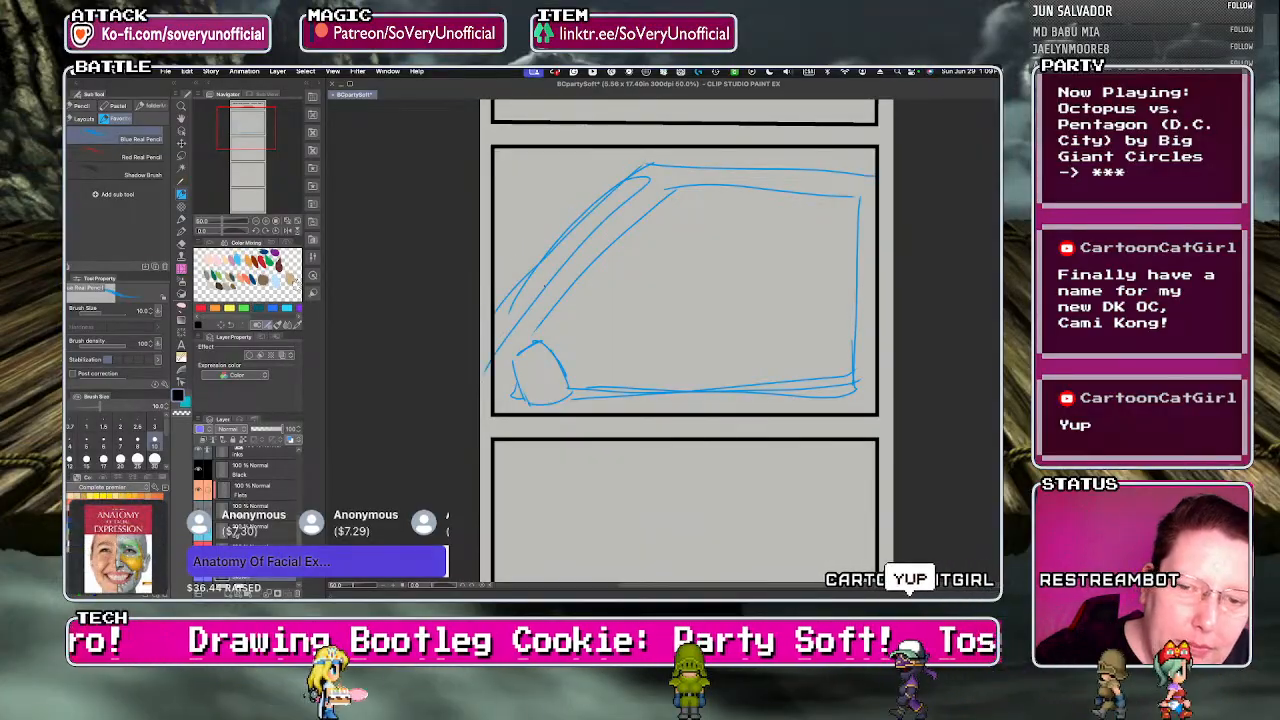
# - Sketch the steering wheel and its column just inside the window beside the side mirror
pyautogui.moveTo(578, 317); pyautogui.dragTo(609, 385)
pyautogui.moveTo(575, 305); pyautogui.dragTo(620, 390)
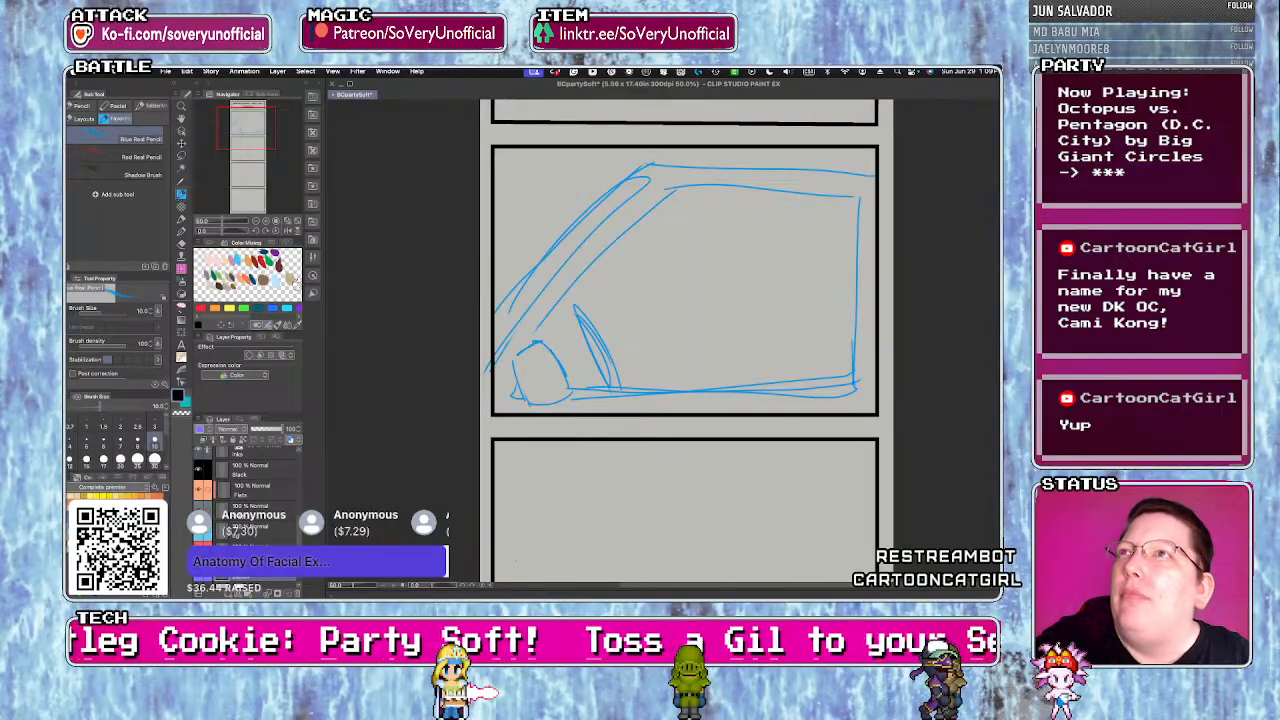
pyautogui.press('super+Tab')
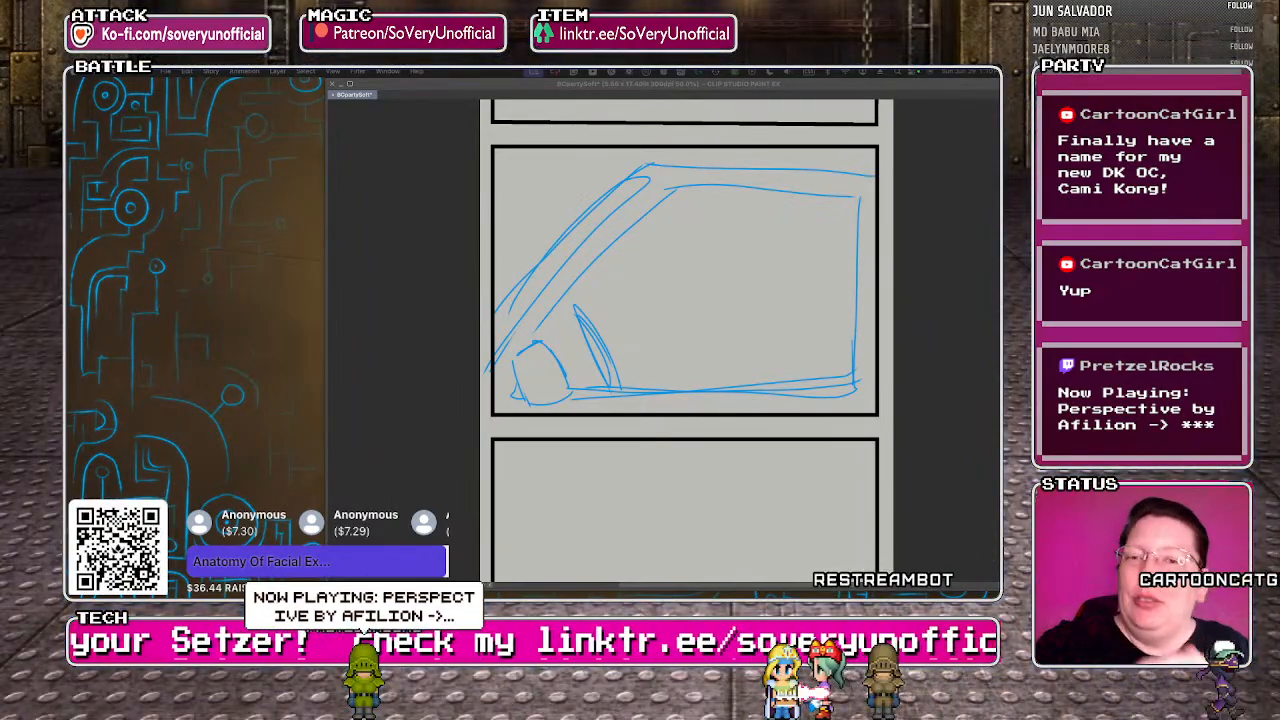
pyautogui.press('Tab')
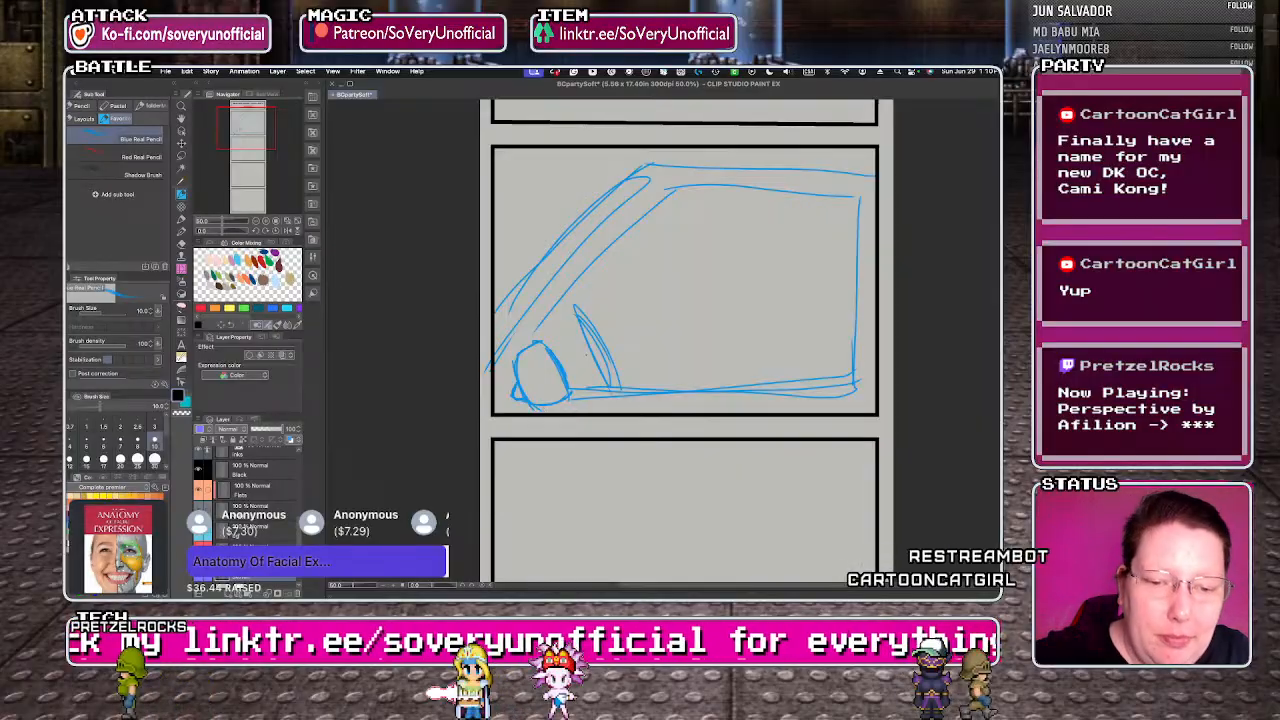
pyautogui.moveTo(549, 329); pyautogui.dragTo(573, 358)
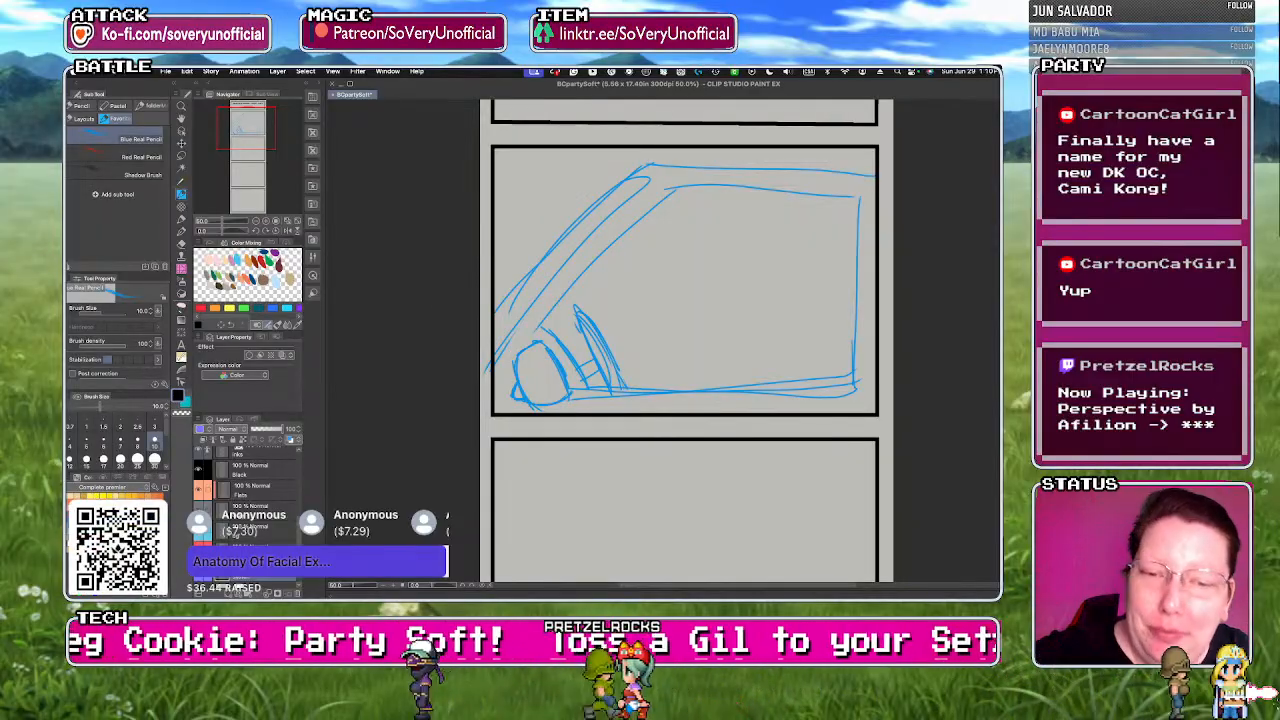
# - Sketch the driver in the window: round head with face, ear and swept hair, an arm reaching the wheel, and the seat behind
pyautogui.scroll(-4, 491, 321)
pyautogui.scroll(4, 503, 320)
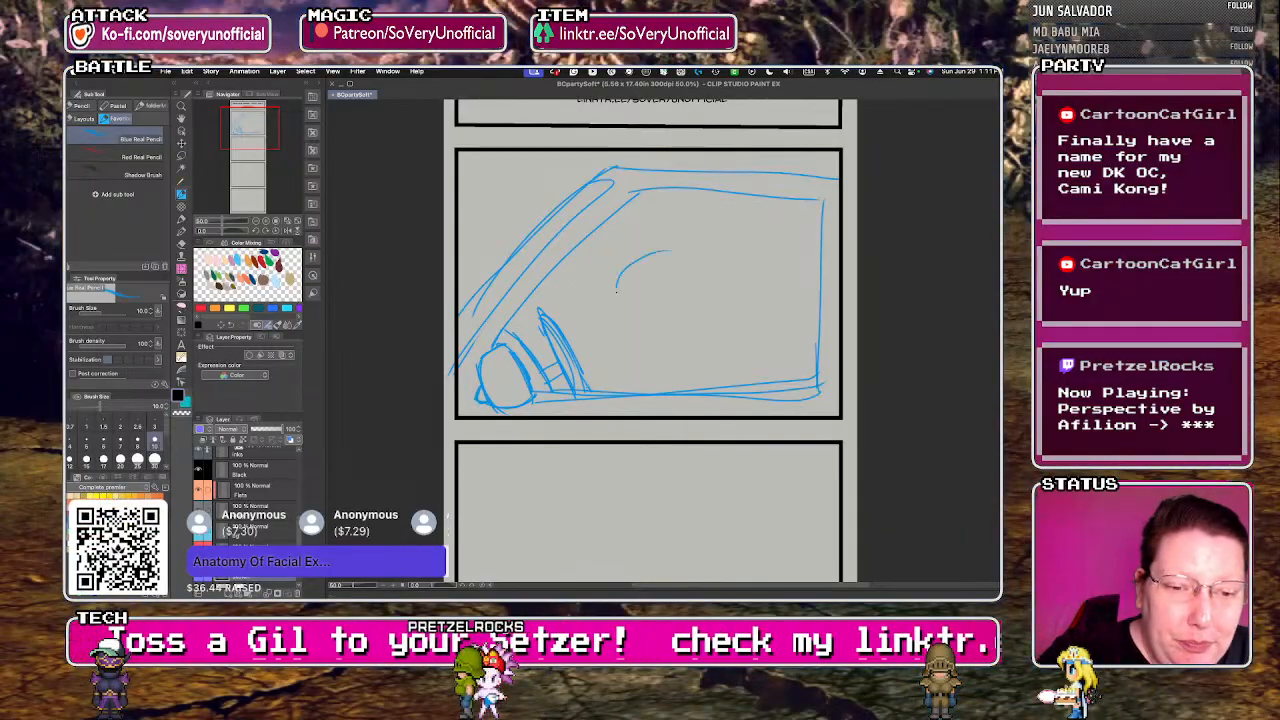
pyautogui.hotkey('ctrl', 'z')
pyautogui.moveTo(700, 282)
pyautogui.mouseDown()
pyautogui.moveTo(640, 340)
pyautogui.moveTo(722, 318)
pyautogui.mouseUp()
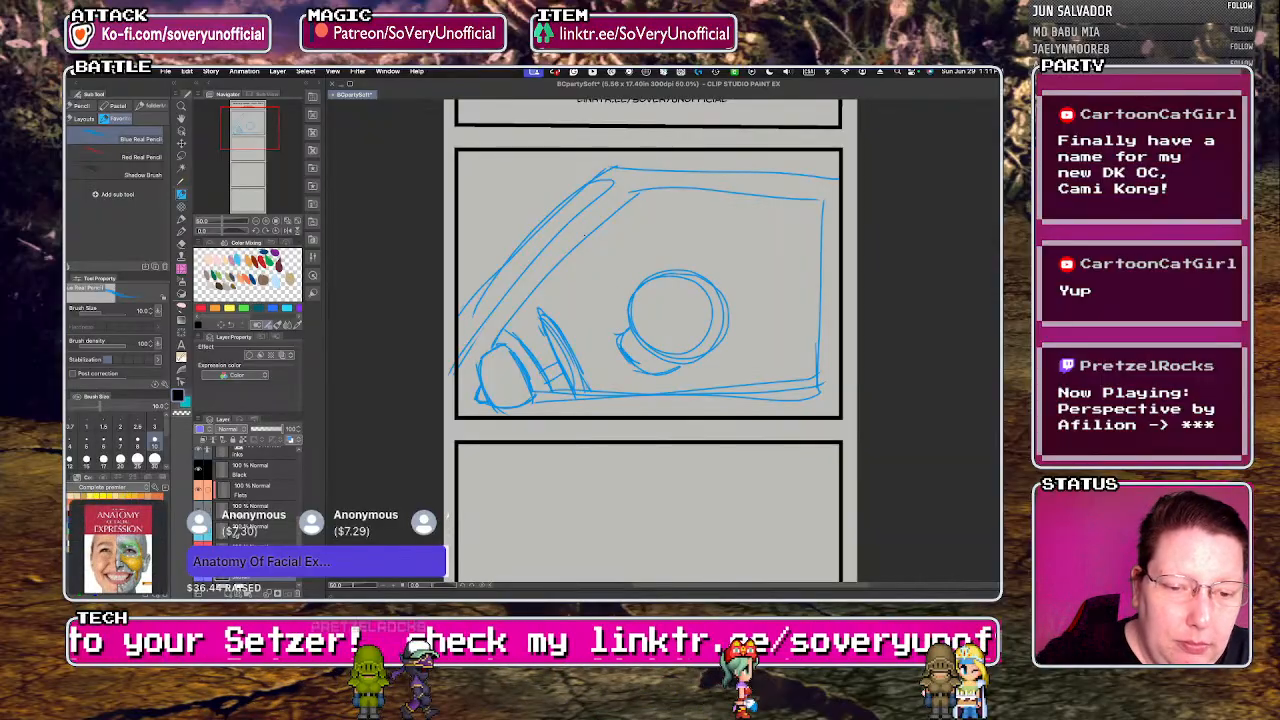
pyautogui.moveTo(680, 375); pyautogui.dragTo(582, 372)
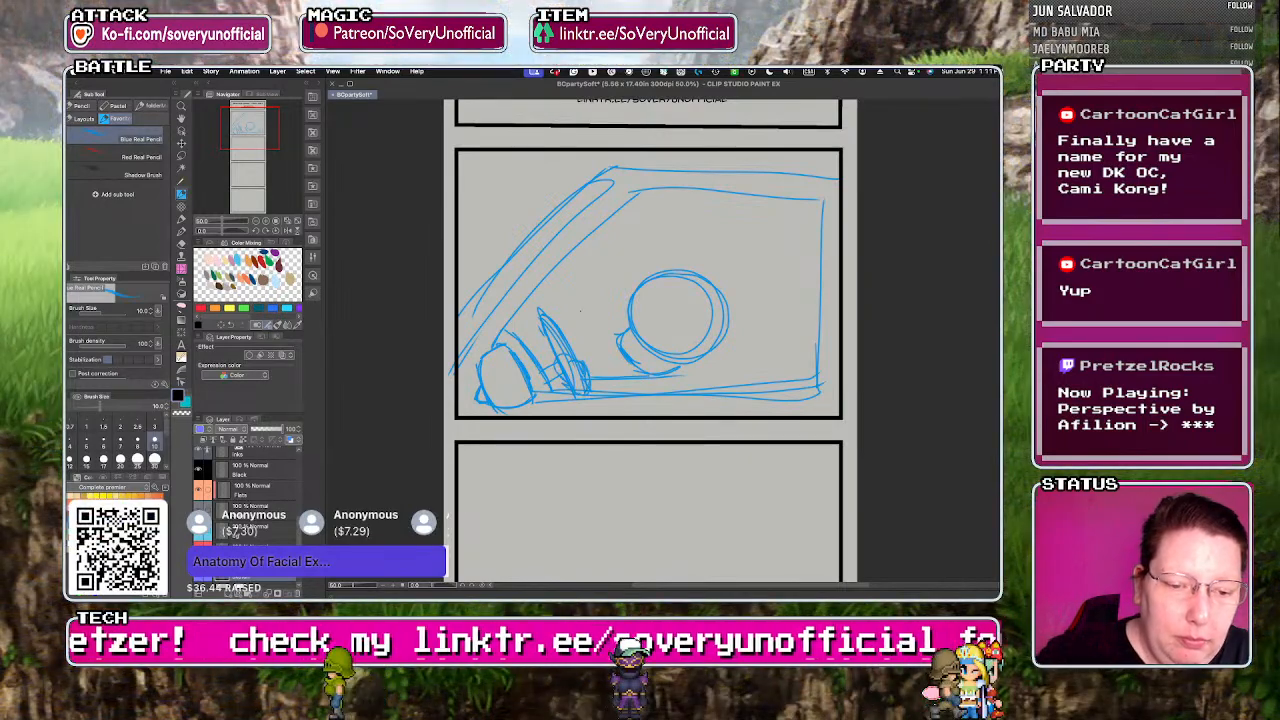
pyautogui.moveTo(705, 385)
pyautogui.mouseDown()
pyautogui.moveTo(790, 378)
pyautogui.moveTo(794, 345)
pyautogui.mouseUp()
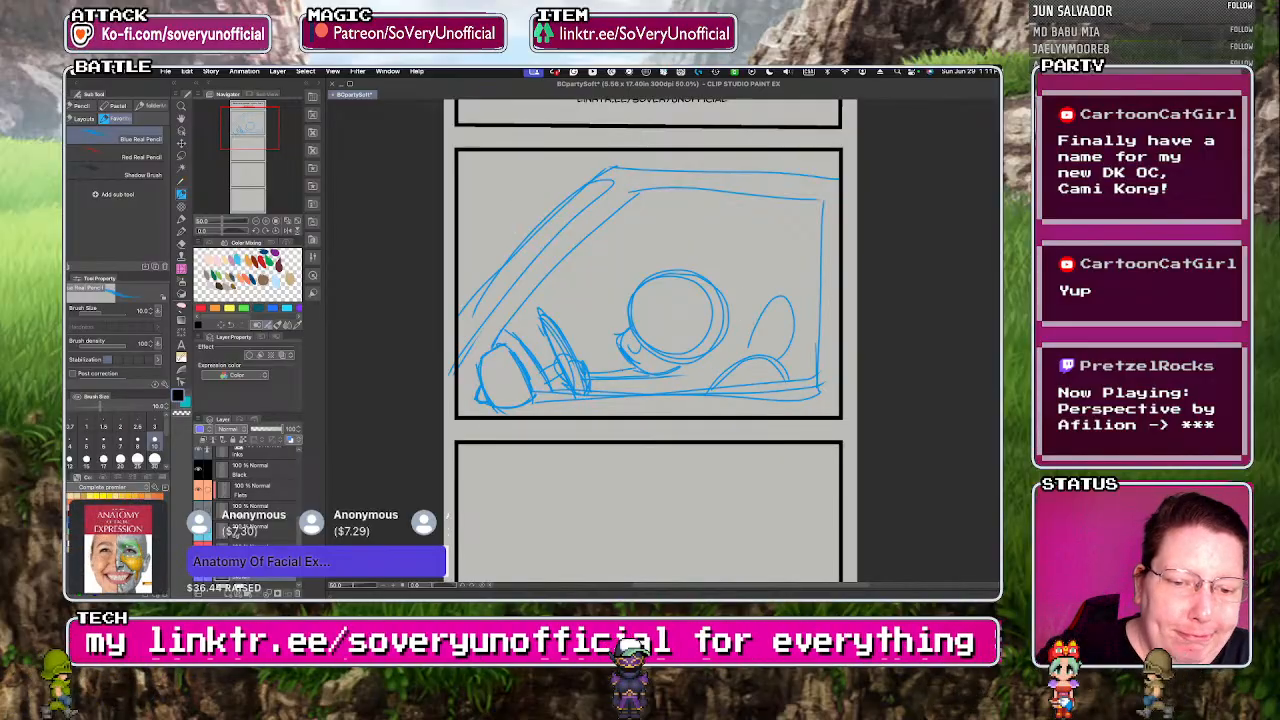
pyautogui.moveTo(630, 322)
pyautogui.mouseDown()
pyautogui.moveTo(668, 322)
pyautogui.moveTo(694, 346)
pyautogui.mouseUp()
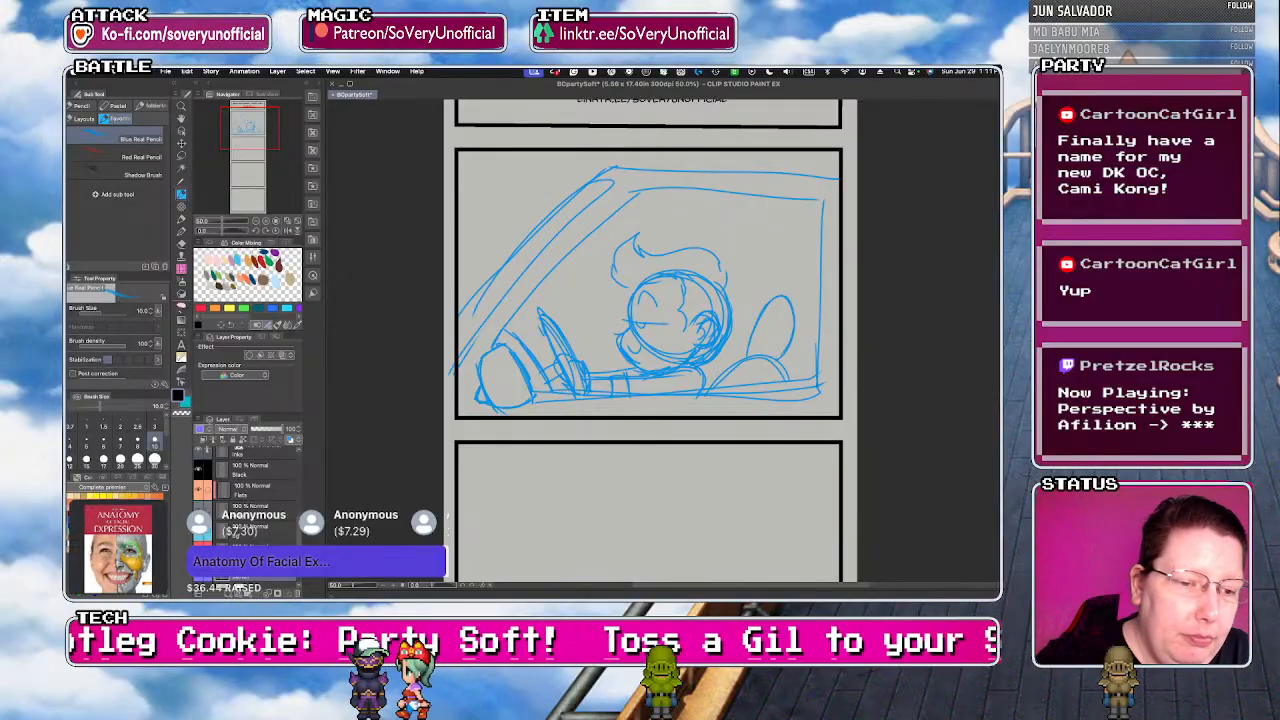
# - Paste the text "Saint John the Baptist Day in Quebec. I'm coming back from a workplace lobster party." into the first panel's upper-left corner
pyautogui.press('t')
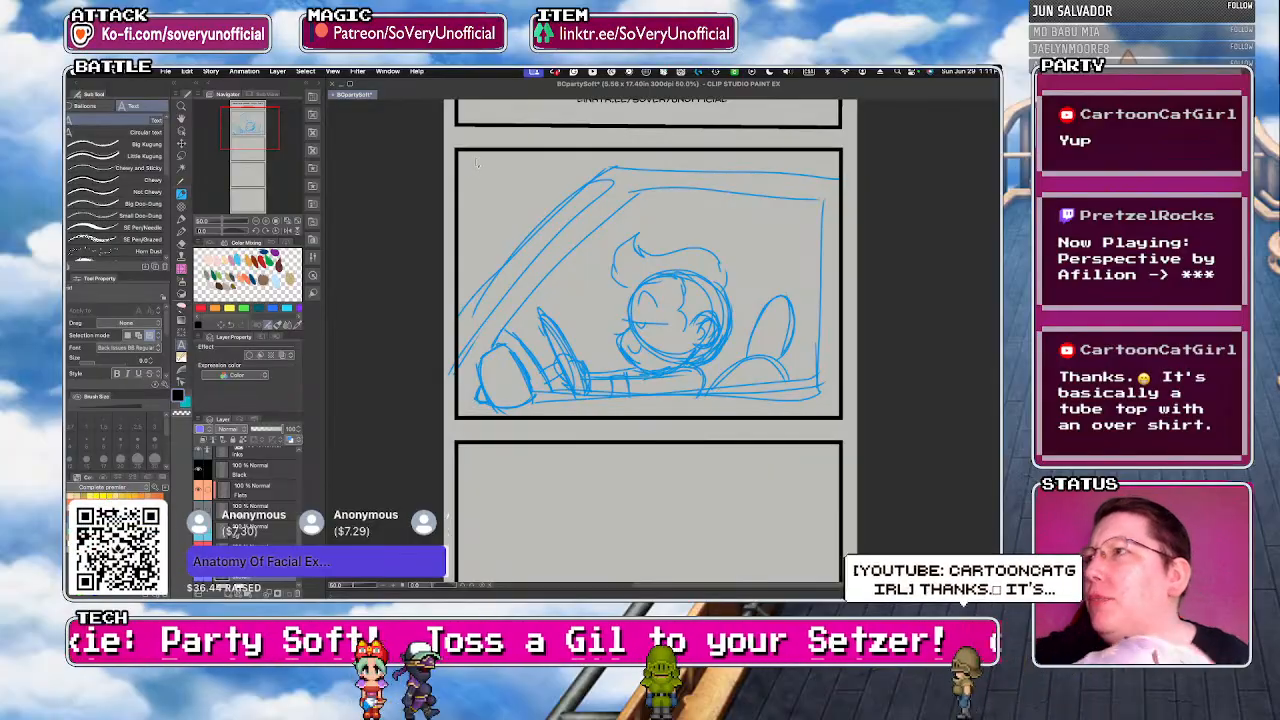
pyautogui.press('super+Tab')
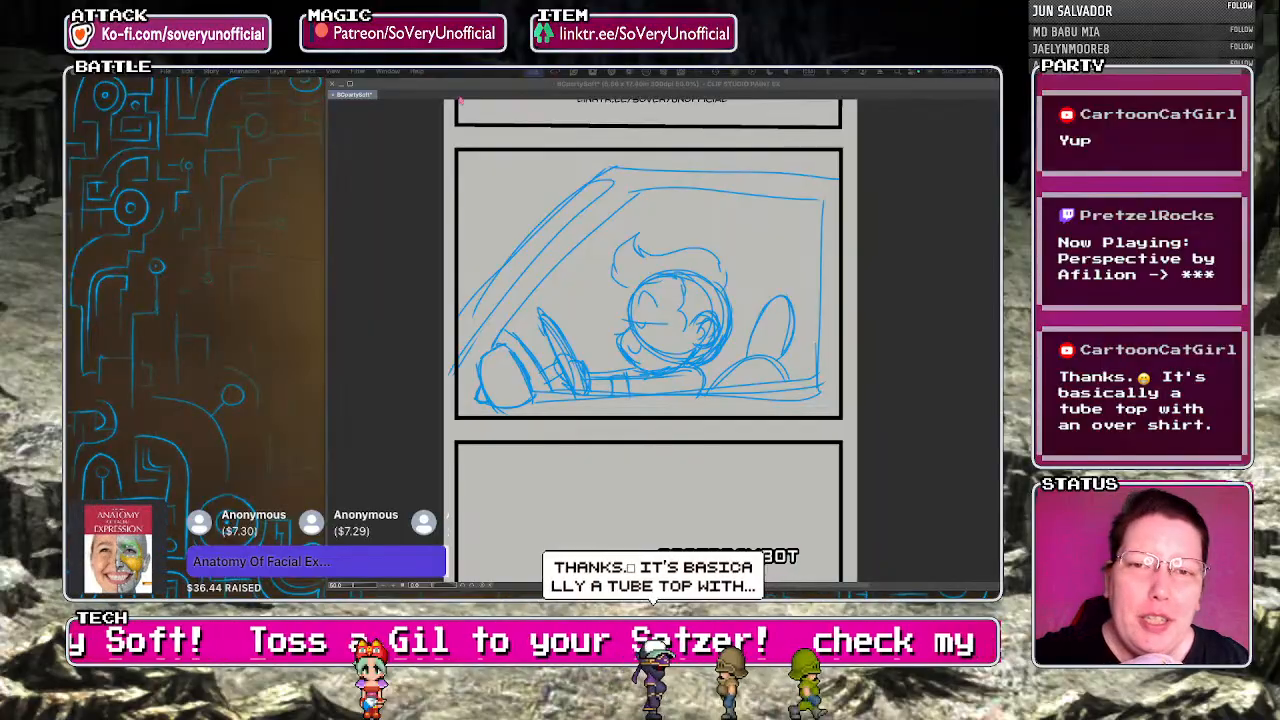
pyautogui.click(444, 90)
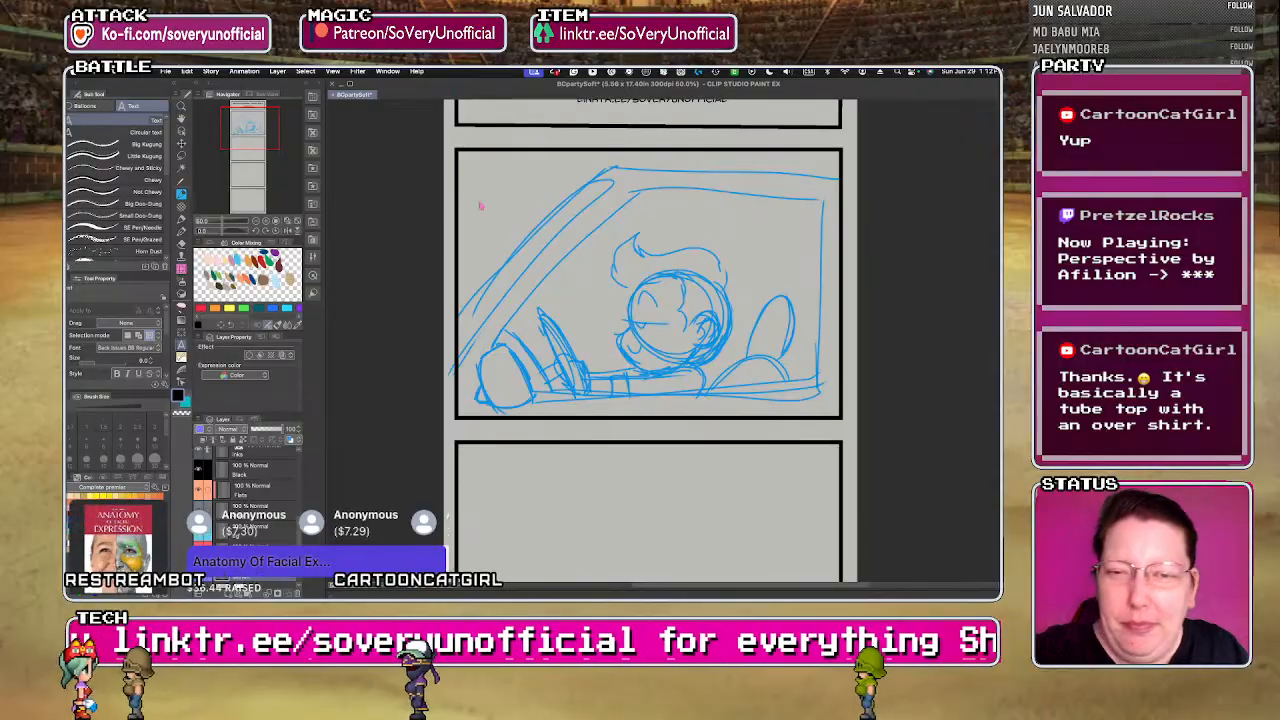
pyautogui.click(478, 172)
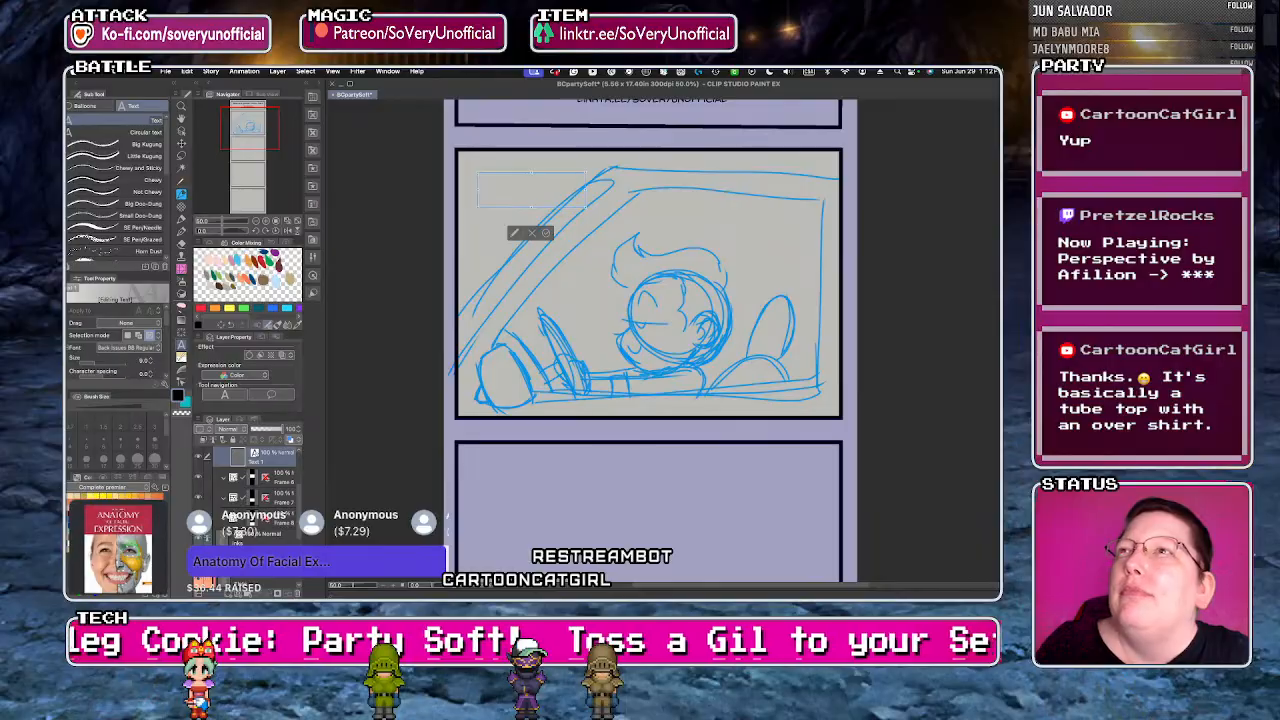
pyautogui.press('super+Tab')
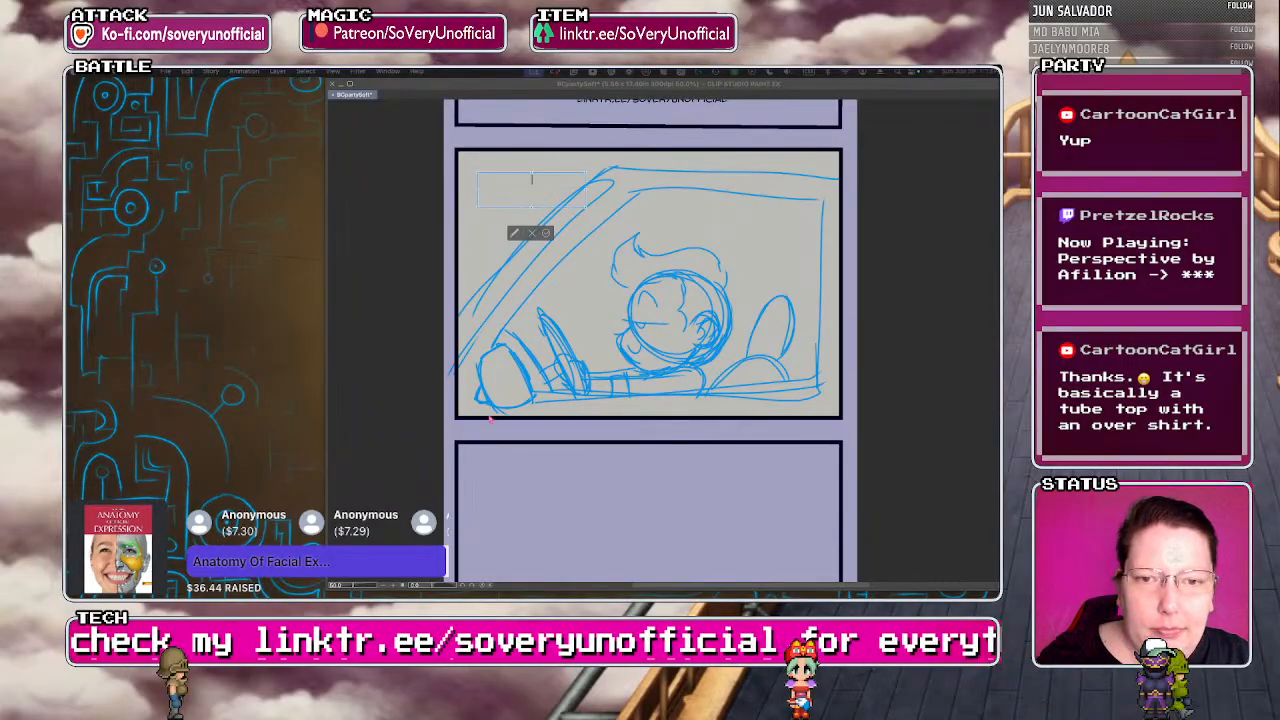
pyautogui.click(538, 182)
pyautogui.press('super+v')
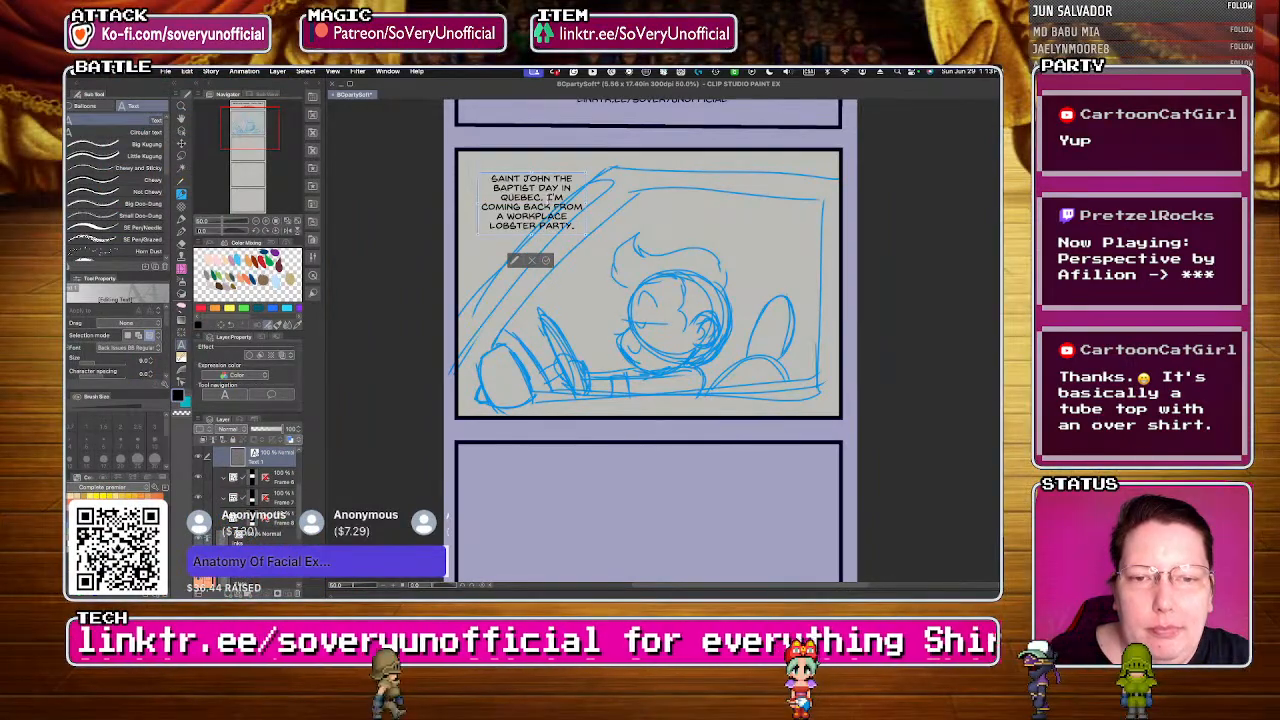
# - Trim the pasted caption to "Saint John the Baptist Day in Quebec." and move it closer to the panel's upper-left corner
pyautogui.hotkey('ctrl', 'shift', 'End')
pyautogui.press('Delete')
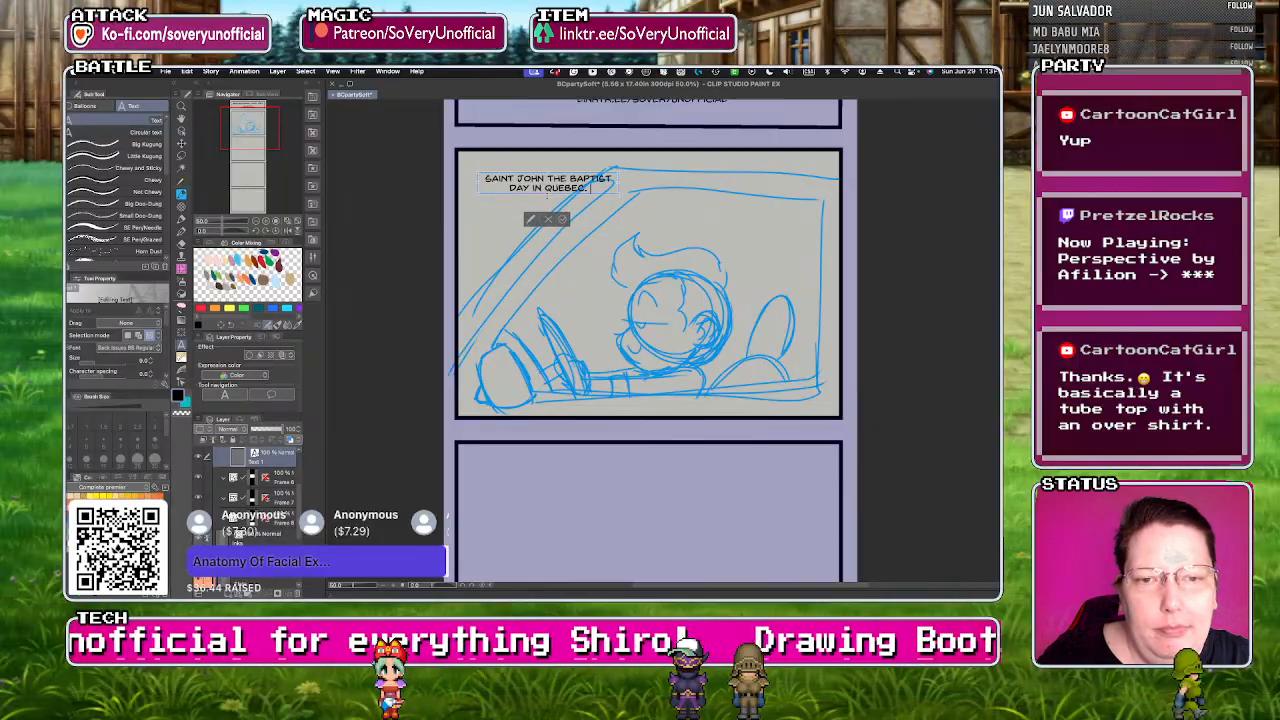
pyautogui.moveTo(522, 198); pyautogui.dragTo(515, 191)
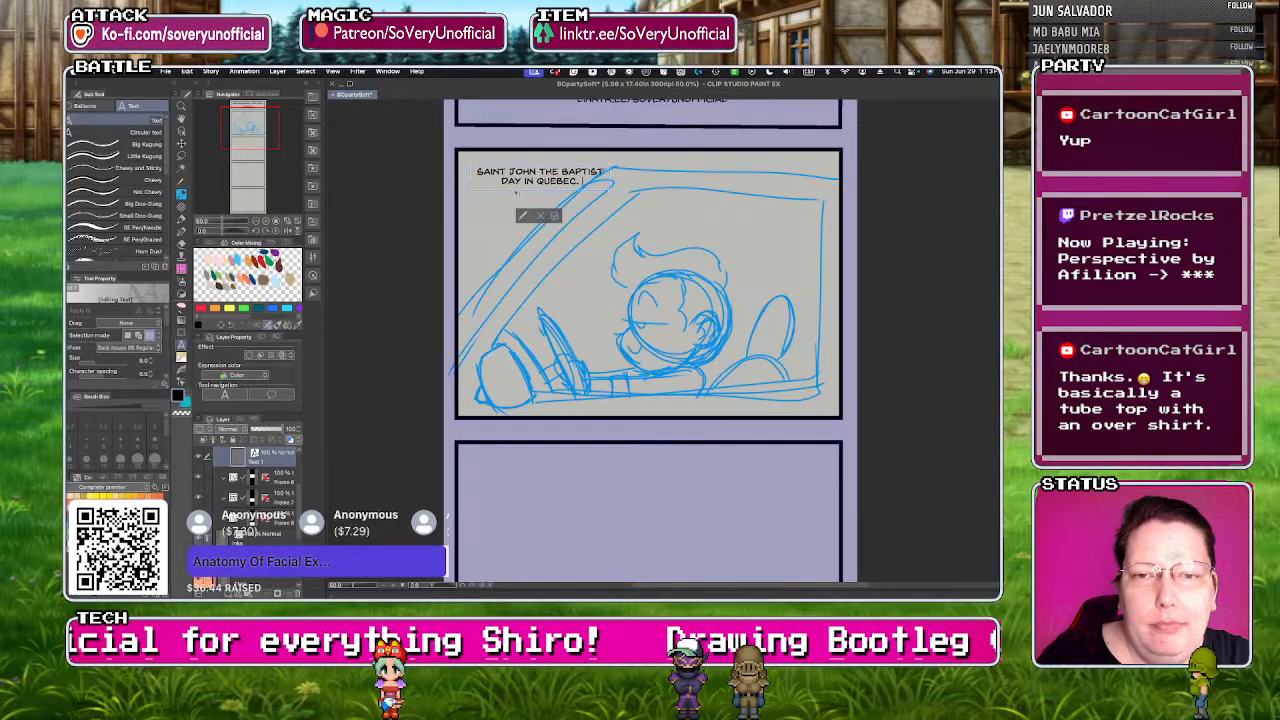
pyautogui.click(557, 216)
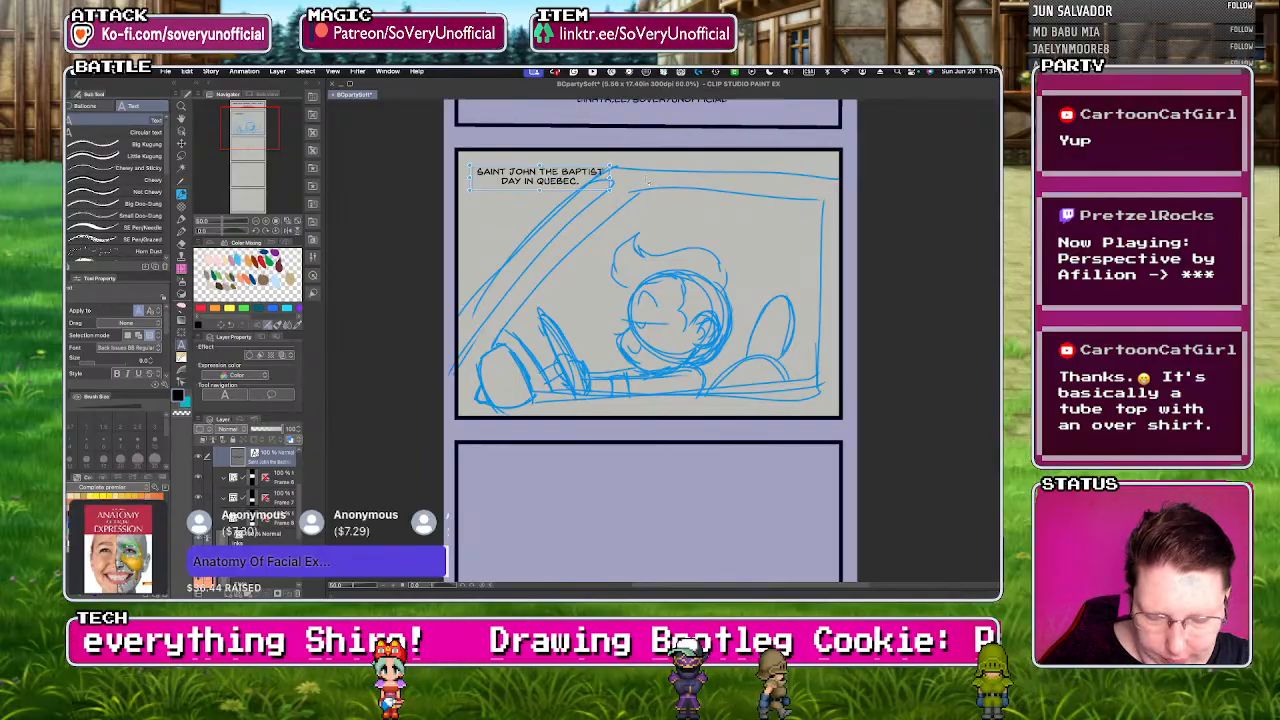
# - Add a second caption reading "I'M COMING BACK FROM A WORKPLACE LOBSTER PARTY." and place it just below the first
pyautogui.click(647, 181)
pyautogui.write("I'M COMING BACK FROM A WORKPLACE LOBSTER PARTY.")
pyautogui.moveTo(697, 218); pyautogui.dragTo(574, 210)
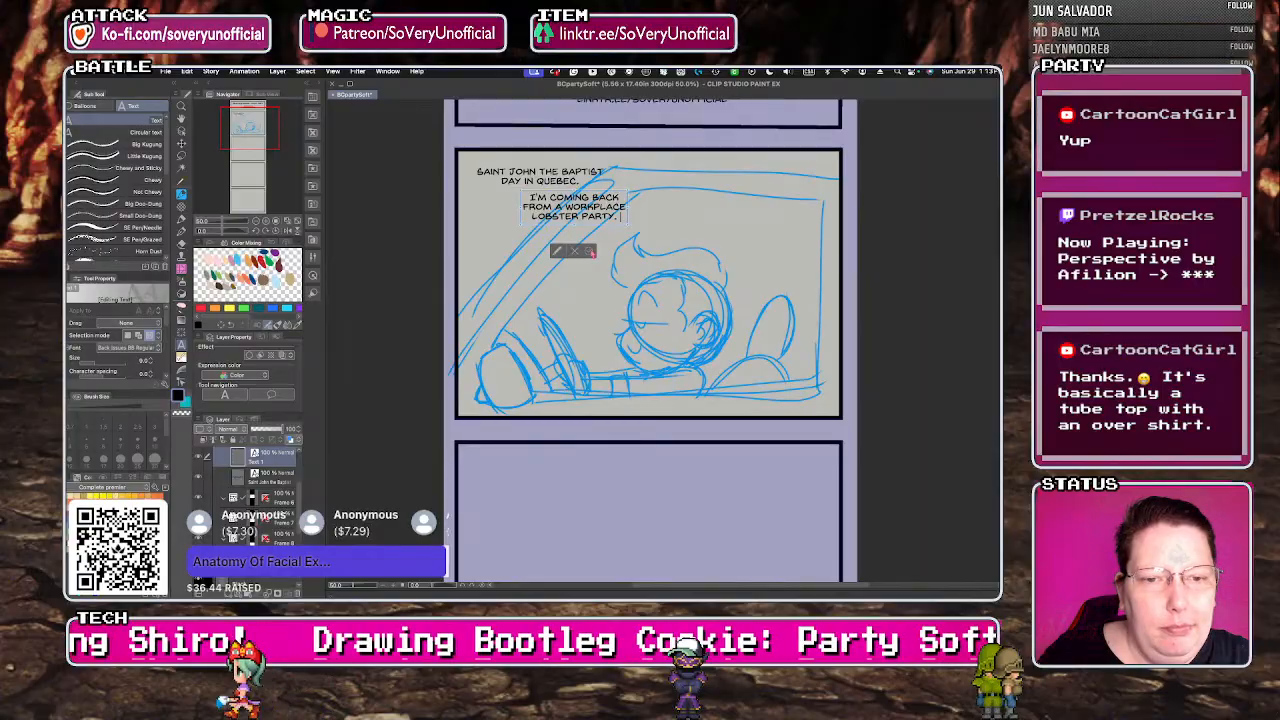
pyautogui.click(733, 193)
# - Add a third caption reading "SHOCK AND AWE, THERE'S A POLICE CHECKPOINT." in the upper-right corner of the first panel
pyautogui.click(704, 181)
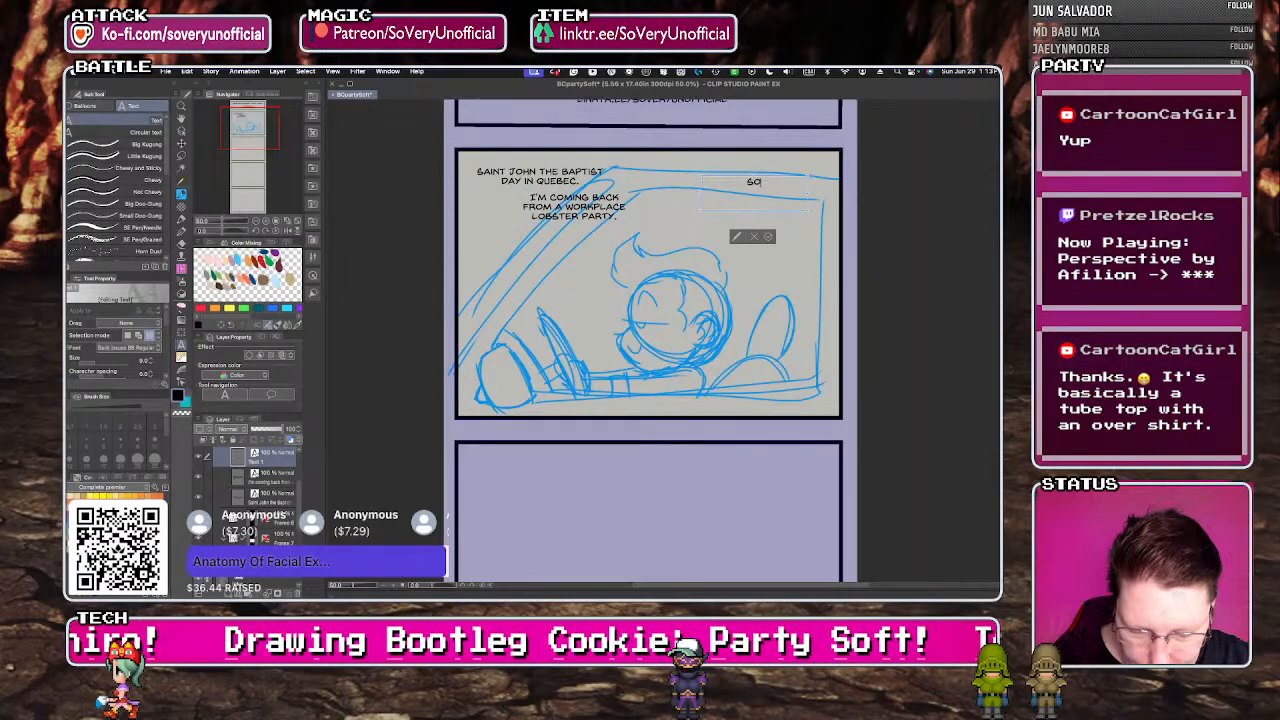
pyautogui.write('SHOCK AND AWE,')
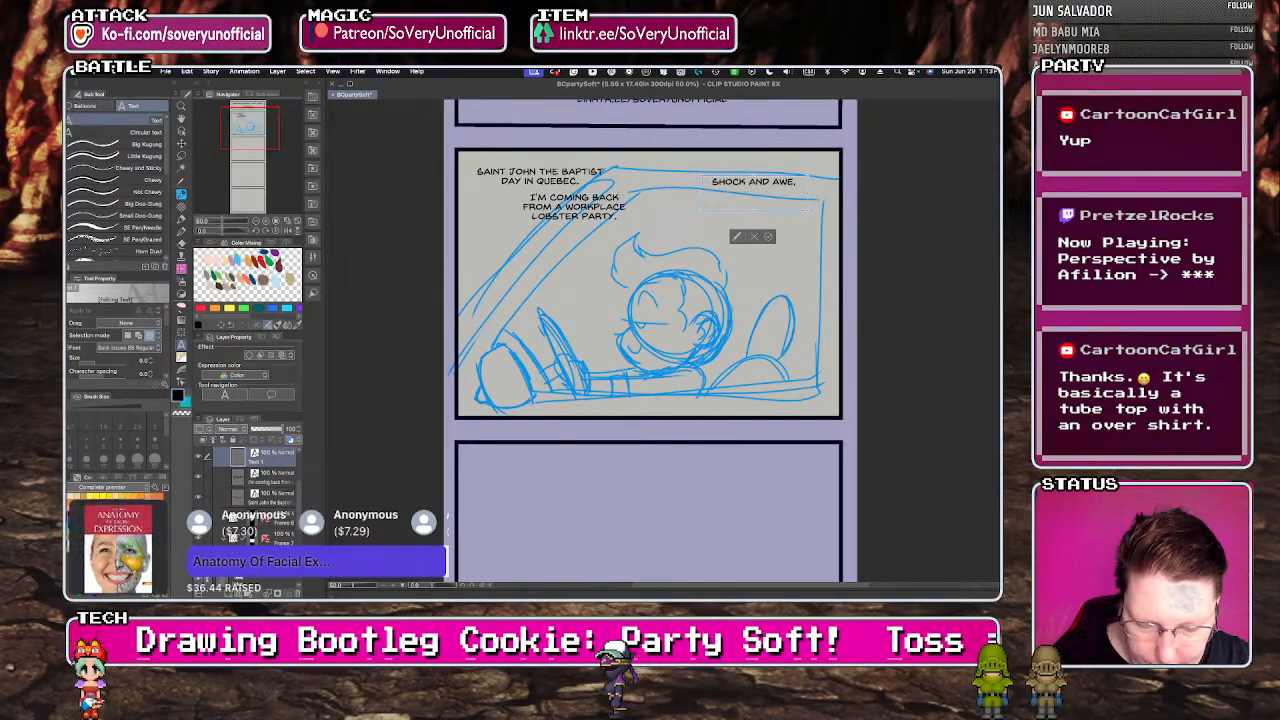
pyautogui.write(' THERE')
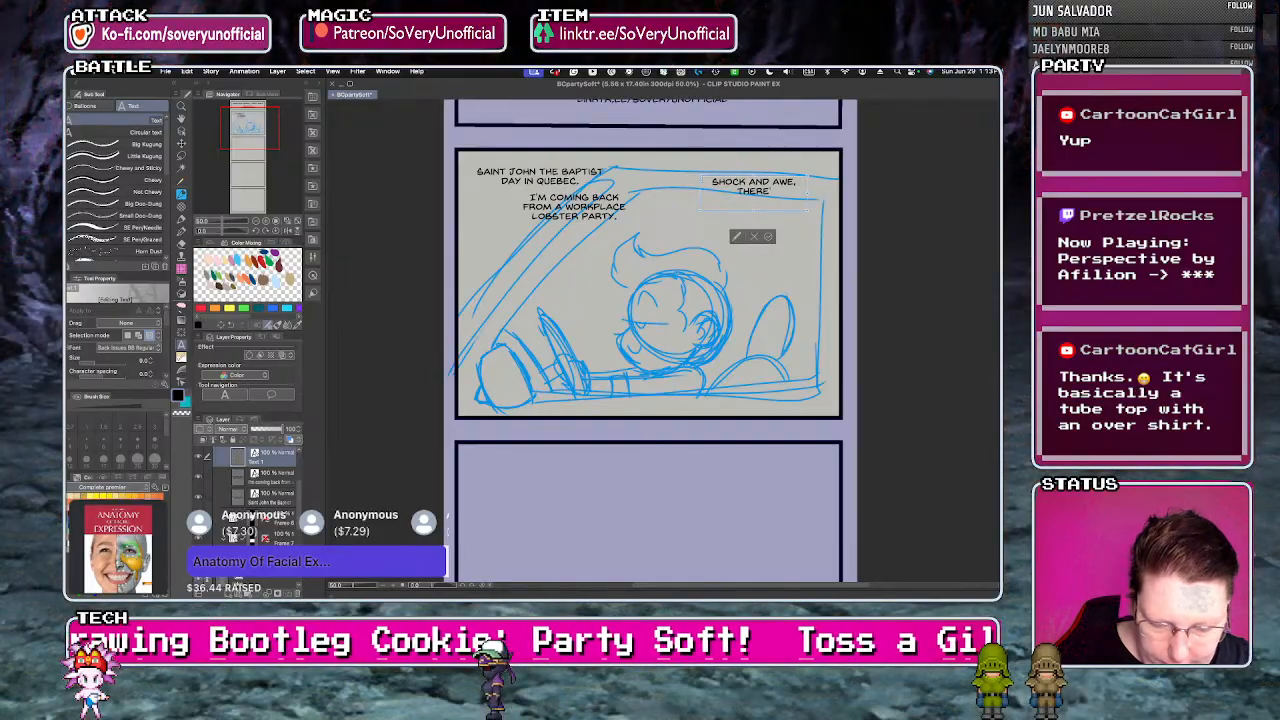
pyautogui.write("'S A POLICE CHE")
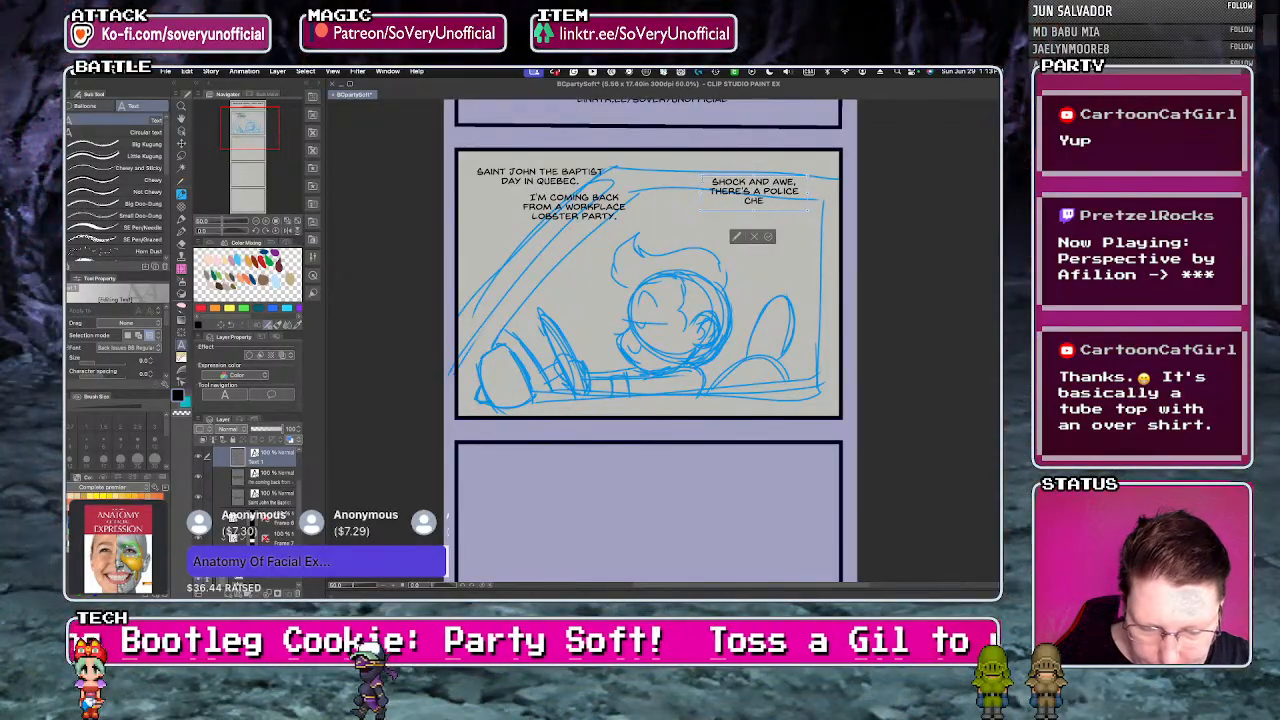
pyautogui.write('CKPOINT')
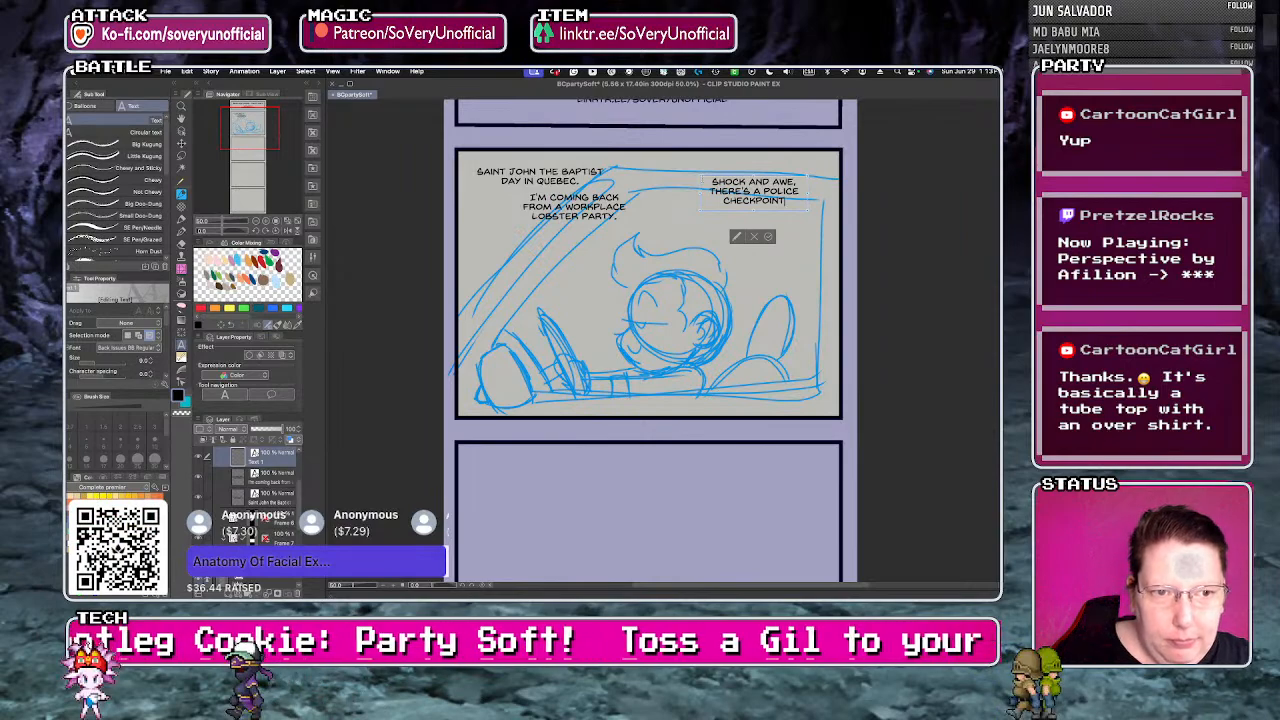
pyautogui.write('!')
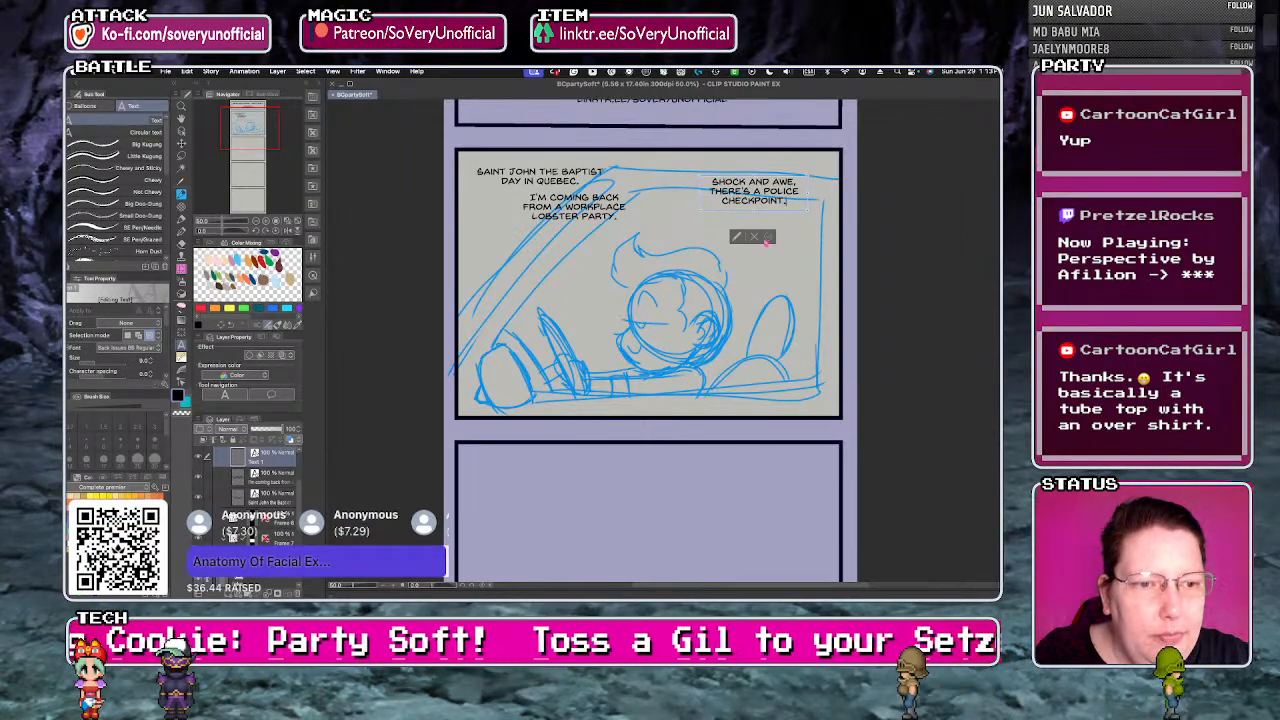
pyautogui.click(767, 237)
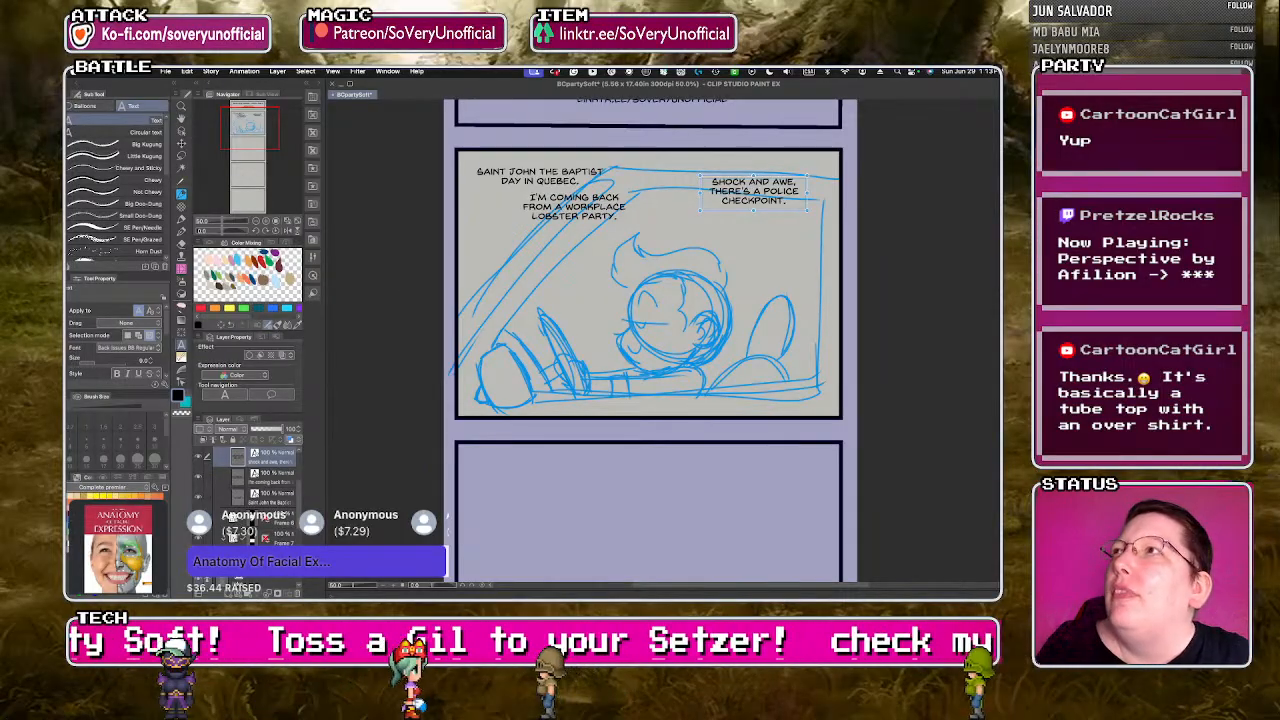
pyautogui.press('super+Tab')
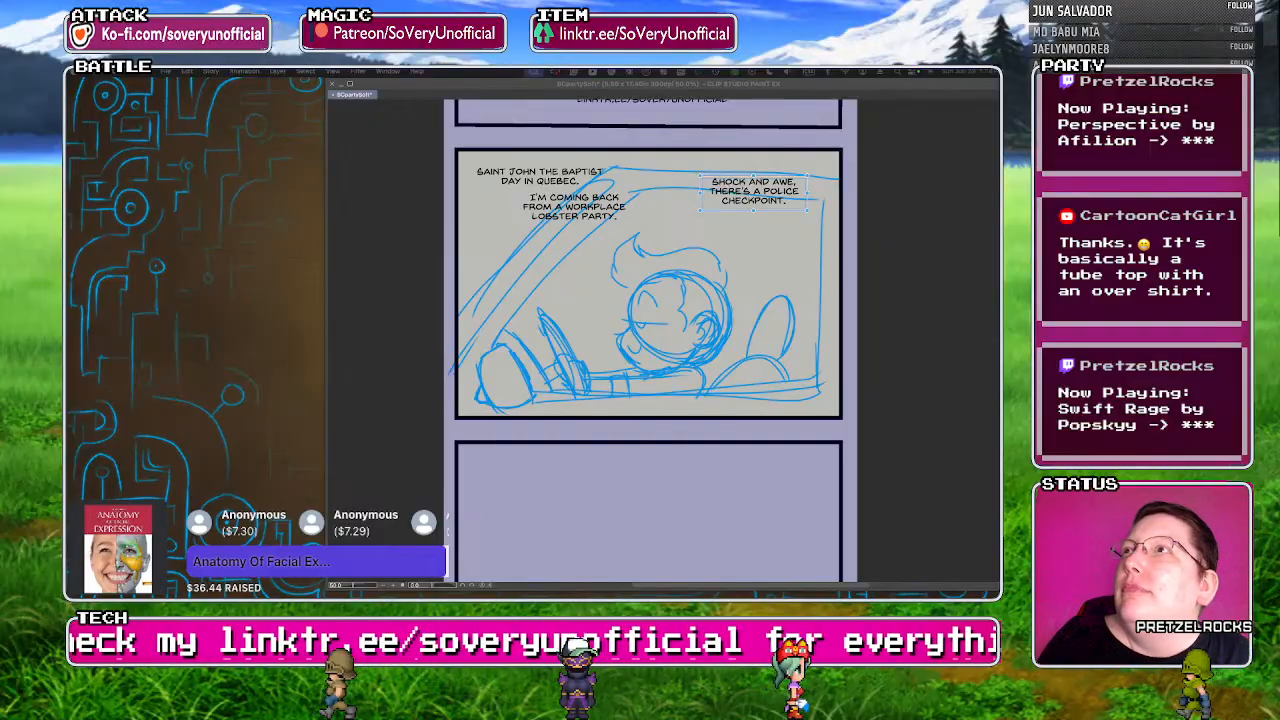
pyautogui.press('Tab')
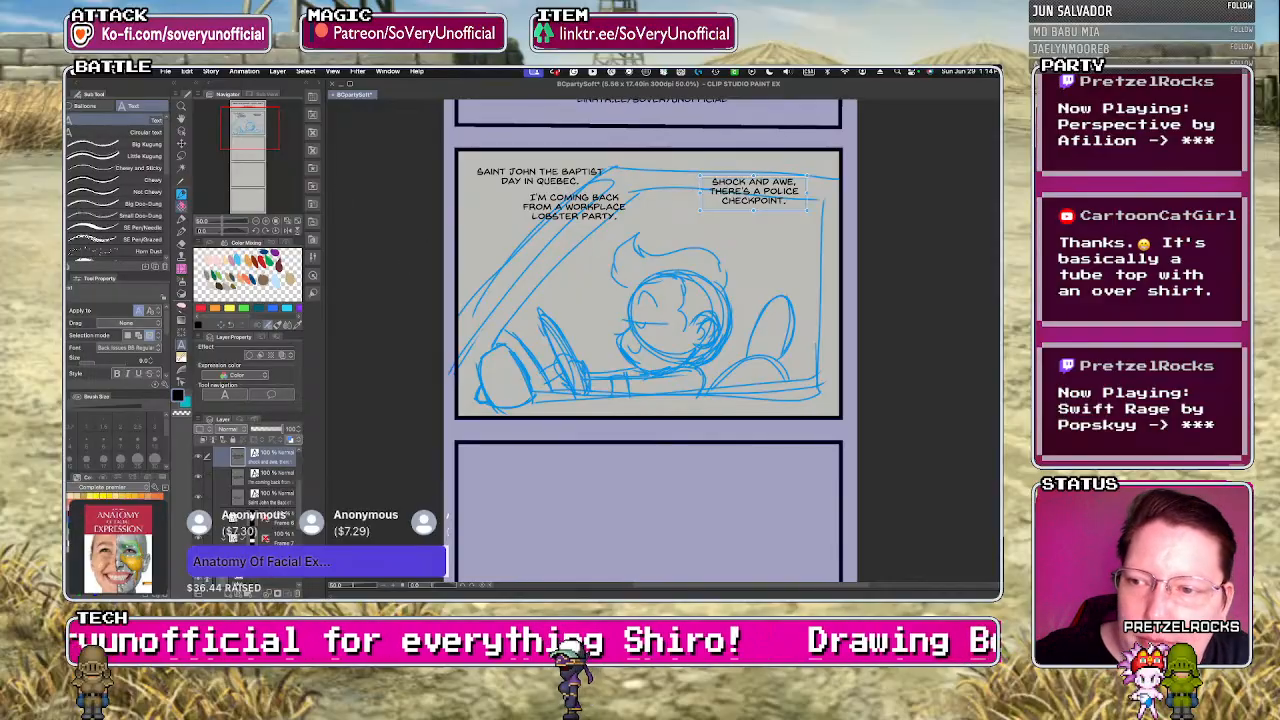
# - With the Blue Real Pencil on the pencil layer, sketch a round head at the second panel's left and a horizontal line to its right
pyautogui.press('p')
pyautogui.scroll(-4, 441, 308)
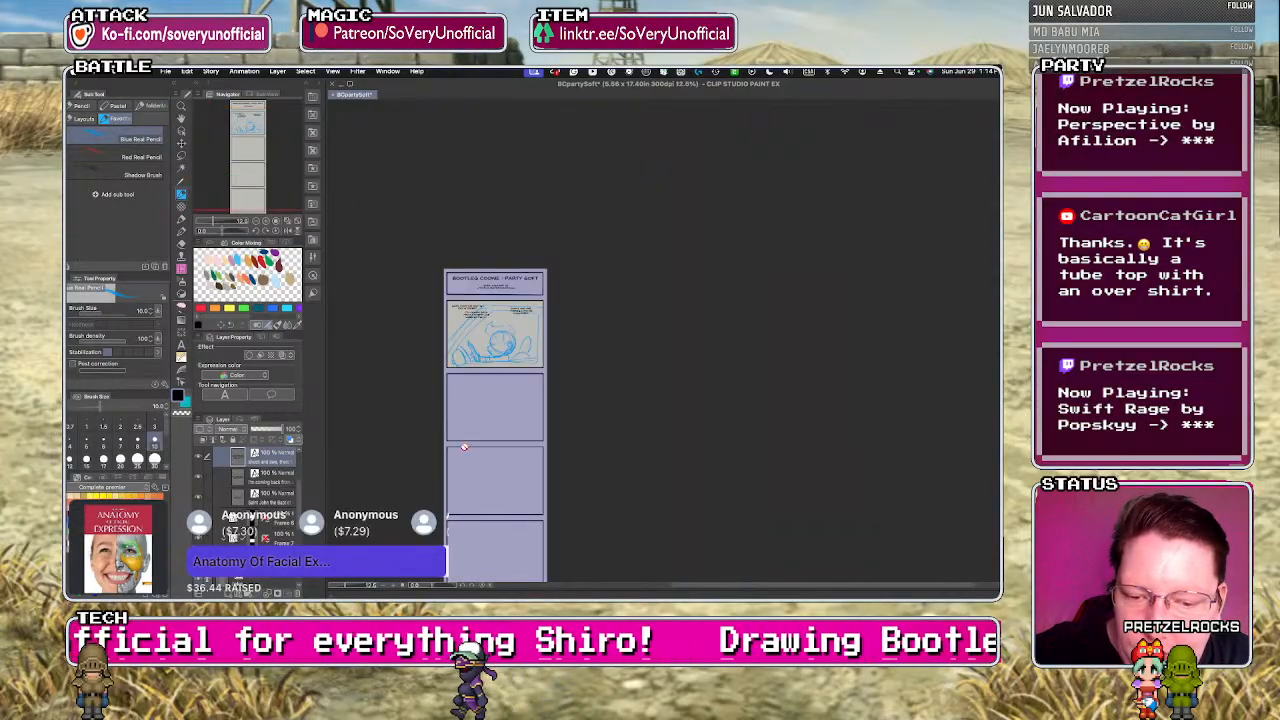
pyautogui.scroll(3, 468, 452)
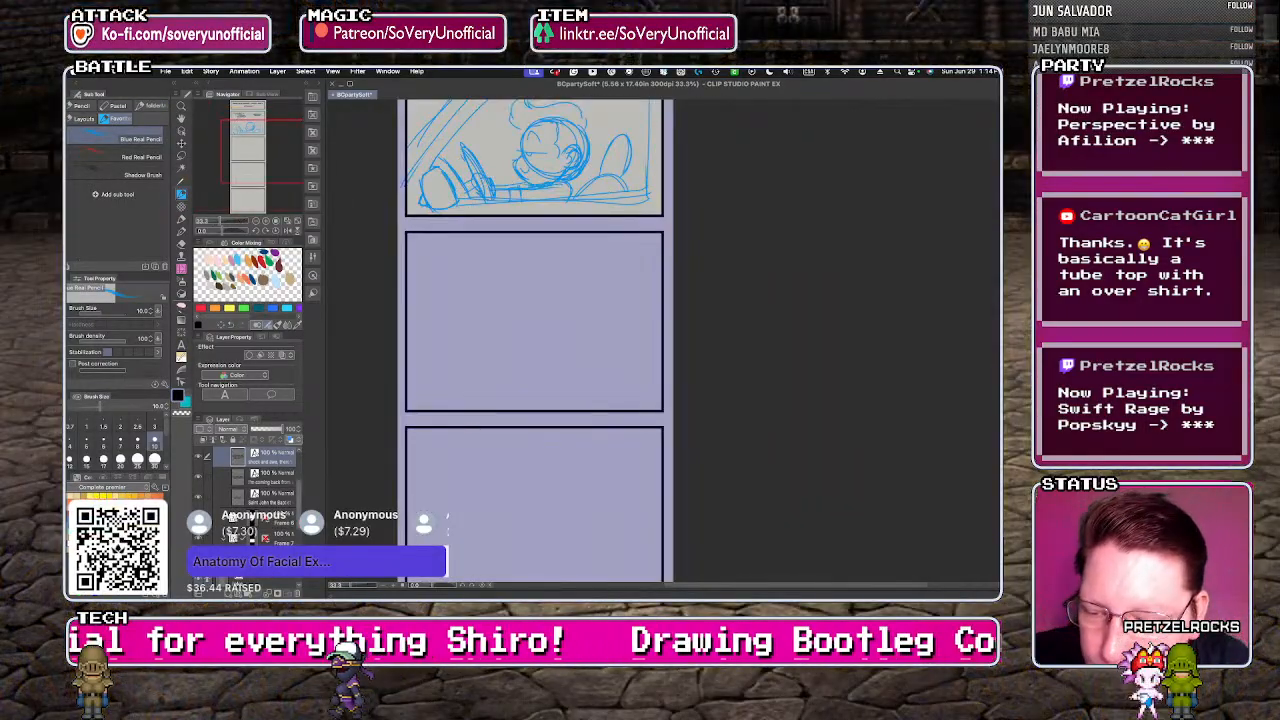
pyautogui.scroll(-3, 229, 516)
pyautogui.click(250, 558)
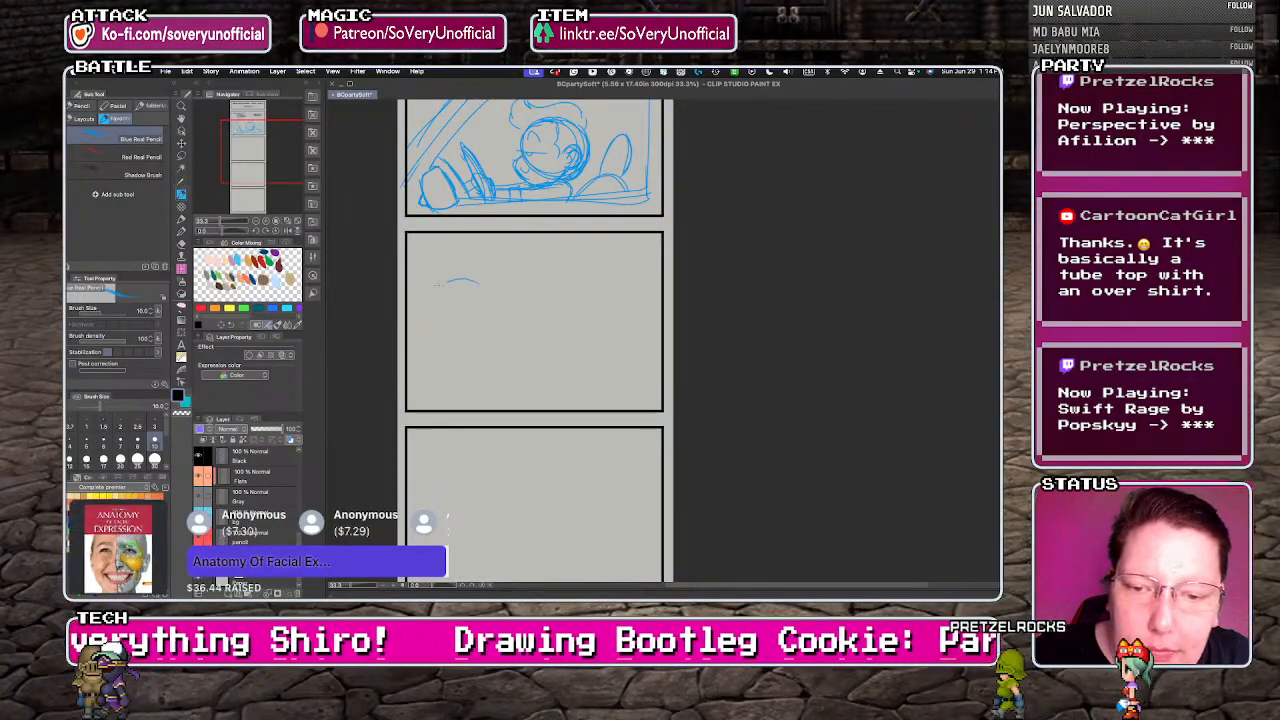
pyautogui.moveTo(455, 274)
pyautogui.mouseDown()
pyautogui.moveTo(480, 340)
pyautogui.moveTo(422, 313)
pyautogui.moveTo(497, 303)
pyautogui.moveTo(437, 325)
pyautogui.moveTo(500, 296)
pyautogui.mouseUp()
pyautogui.press('super+z')
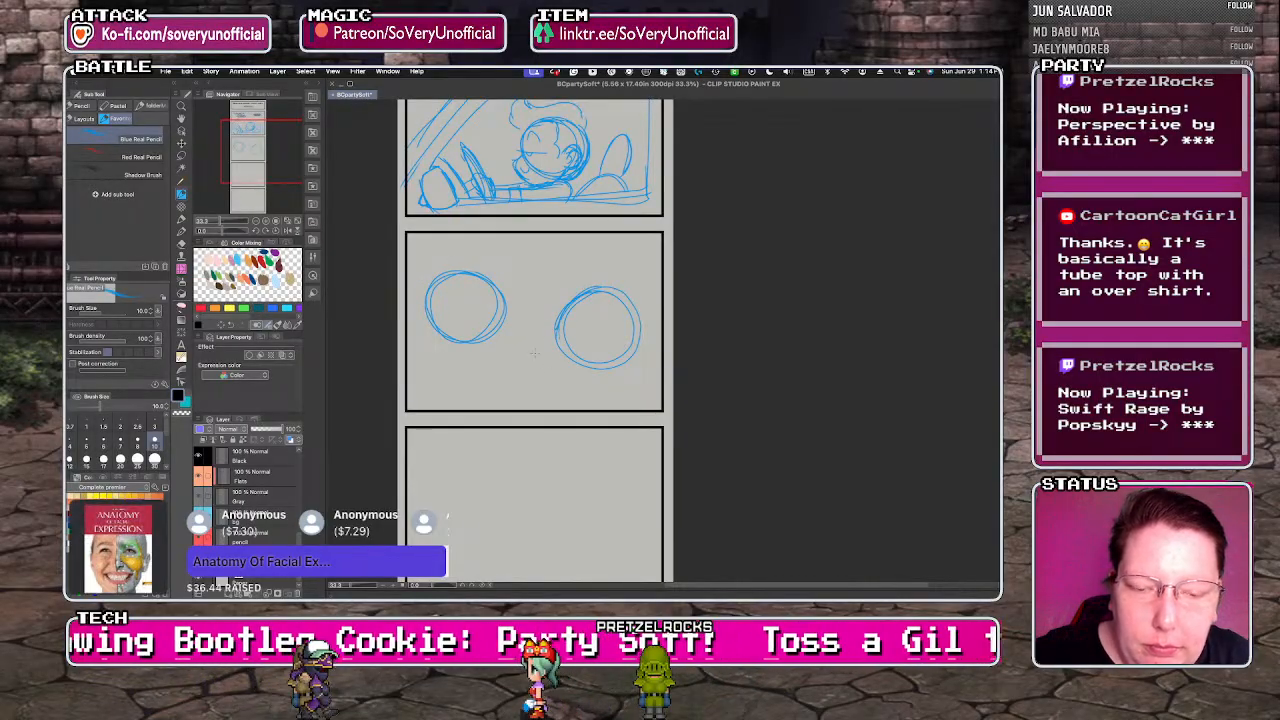
pyautogui.hotkey('ctrl', 'z')
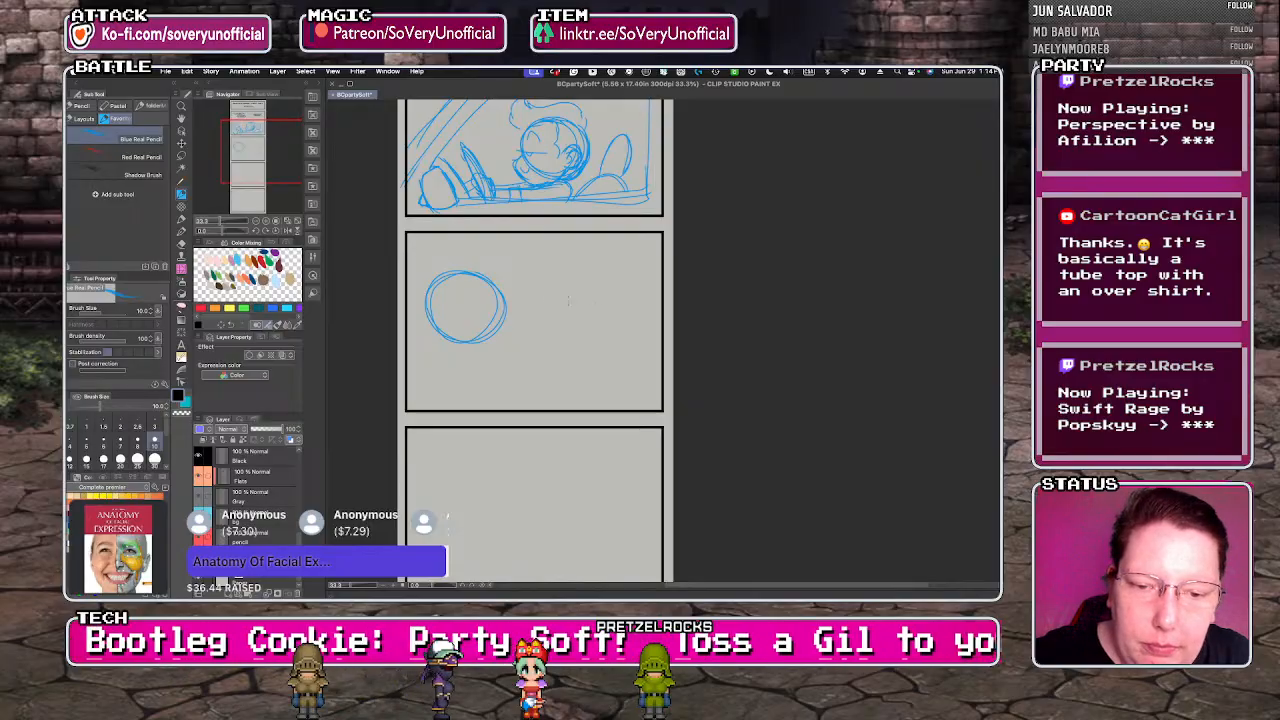
pyautogui.moveTo(513, 300); pyautogui.dragTo(655, 300)
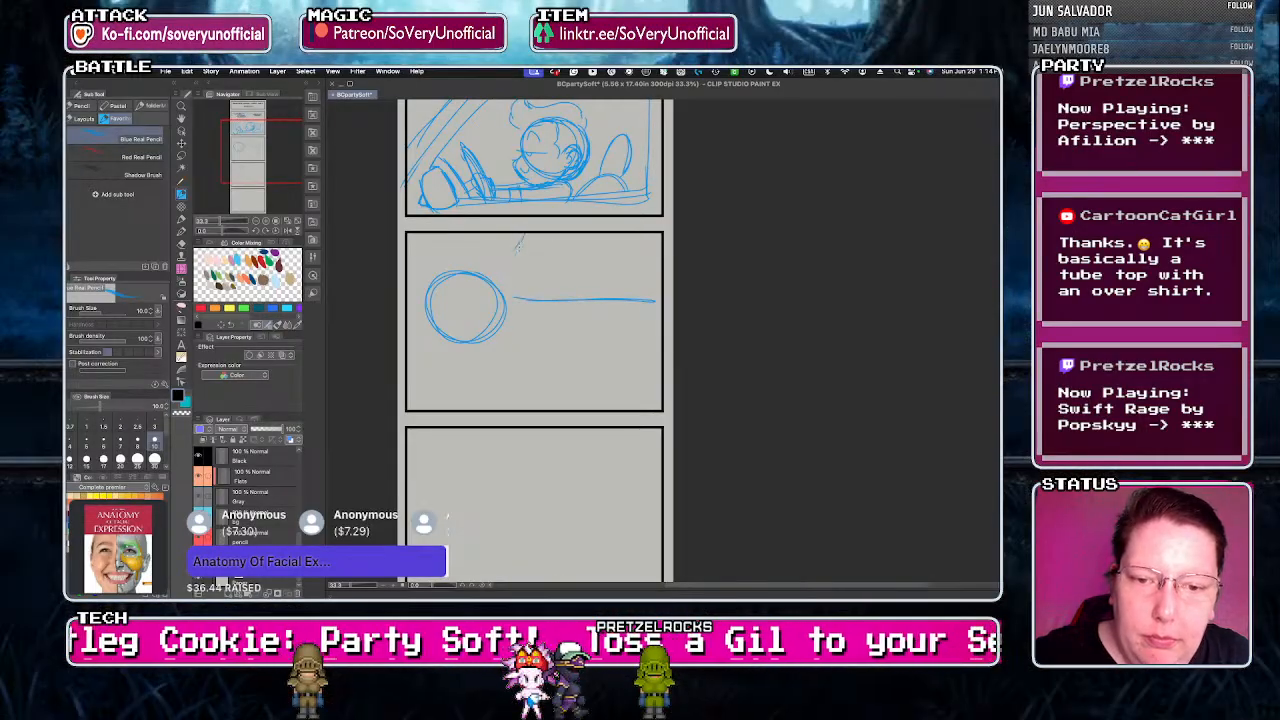
pyautogui.moveTo(518, 245)
pyautogui.mouseDown()
pyautogui.moveTo(499, 283)
pyautogui.moveTo(460, 278)
pyautogui.mouseUp()
pyautogui.moveTo(468, 232); pyautogui.dragTo(444, 270)
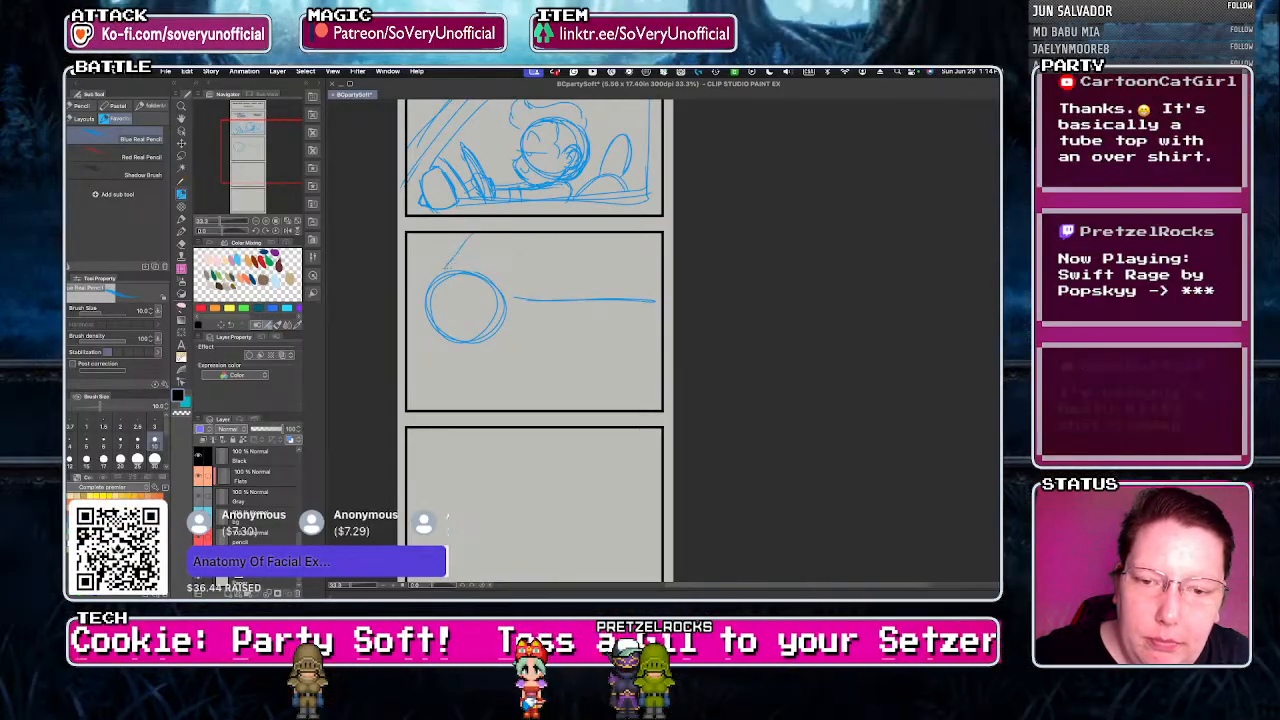
pyautogui.press('super+z')
pyautogui.press('super+z')
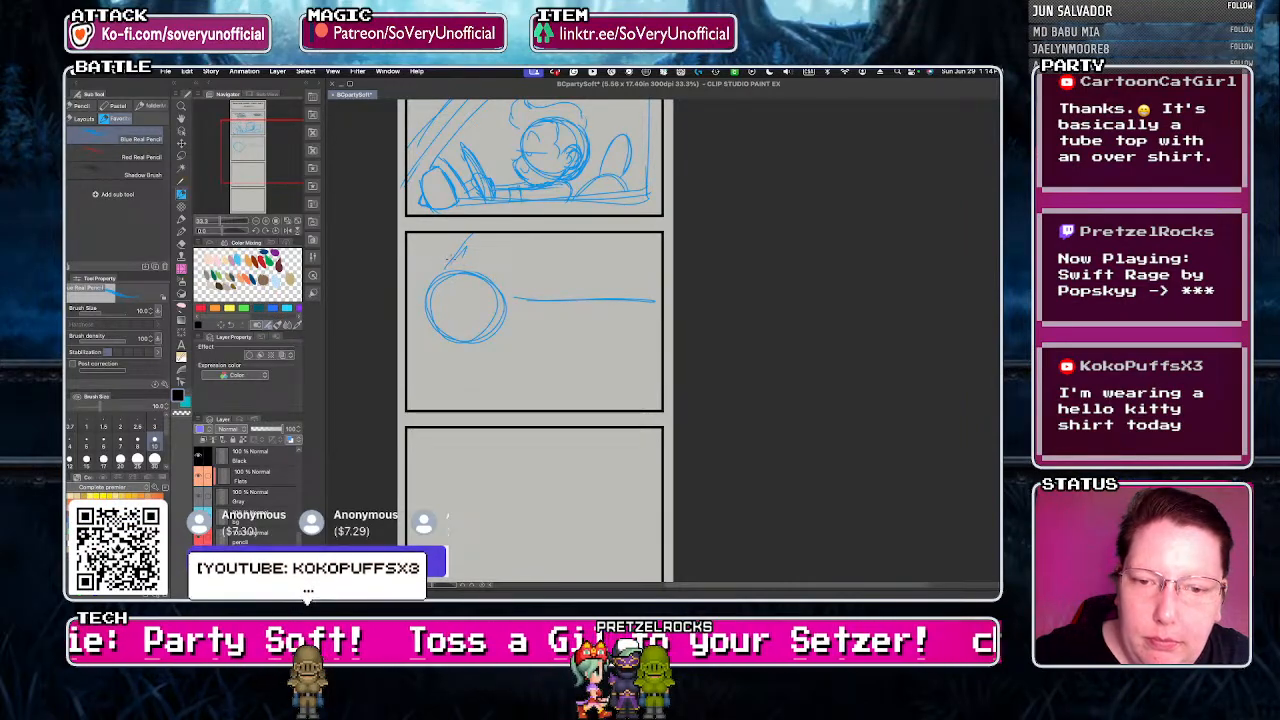
pyautogui.press('super+z')
pyautogui.press('super+z')
# - Sketch the police officer around the round head: peaked cap, face with ear and jaw, short hair, then collar, tie and shoulders
pyautogui.moveTo(521, 236); pyautogui.dragTo(498, 282)
pyautogui.moveTo(520, 238); pyautogui.dragTo(410, 266)
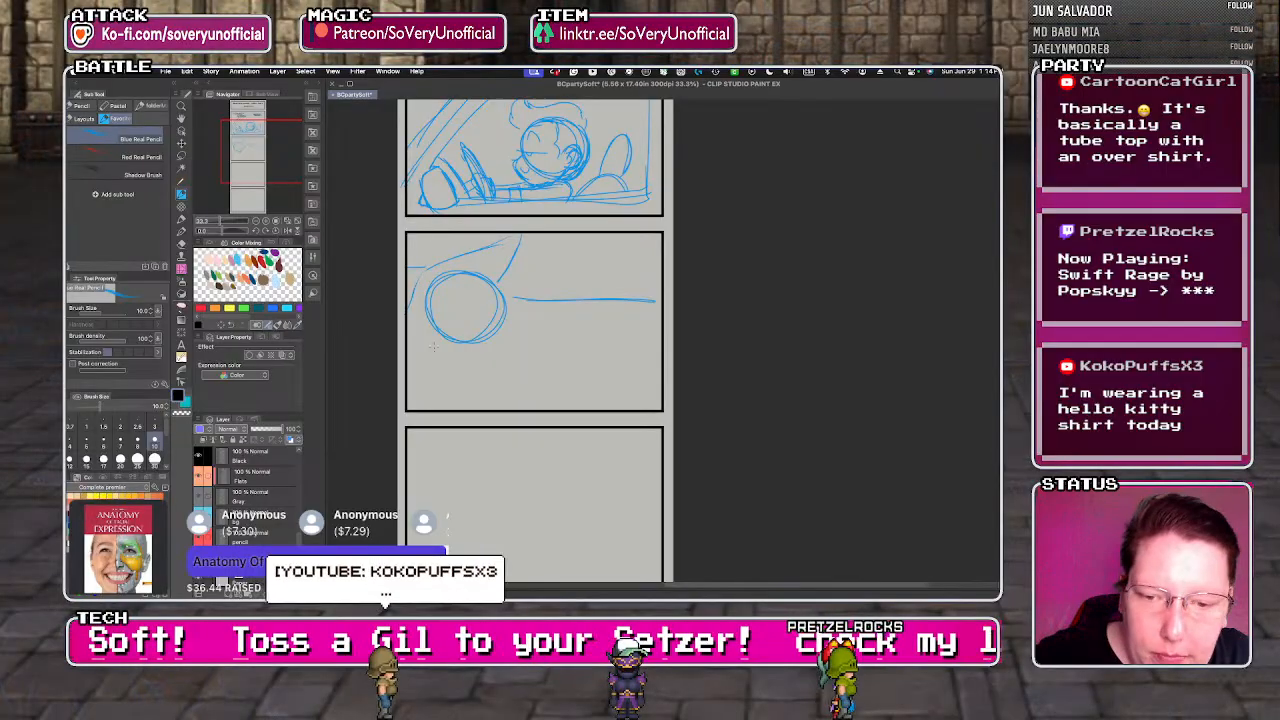
pyautogui.moveTo(438, 340)
pyautogui.mouseDown()
pyautogui.moveTo(492, 342)
pyautogui.moveTo(484, 371)
pyautogui.moveTo(474, 362)
pyautogui.mouseUp()
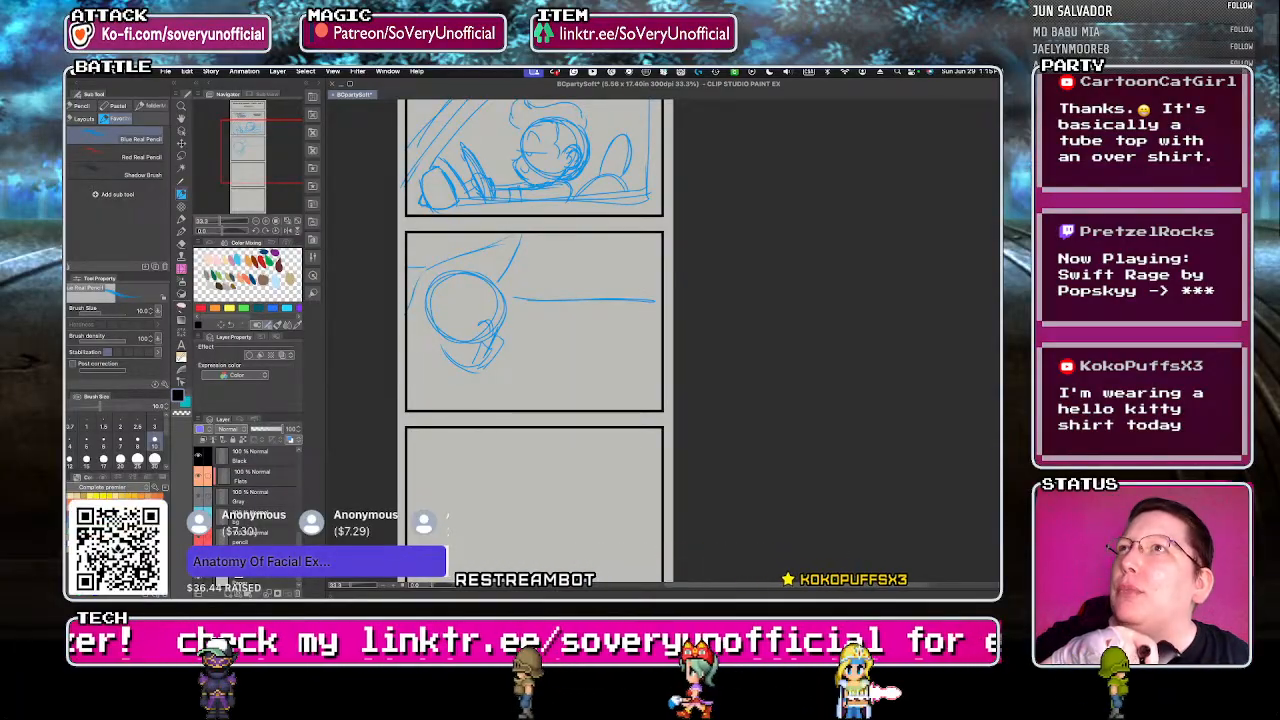
pyautogui.press('super+Tab')
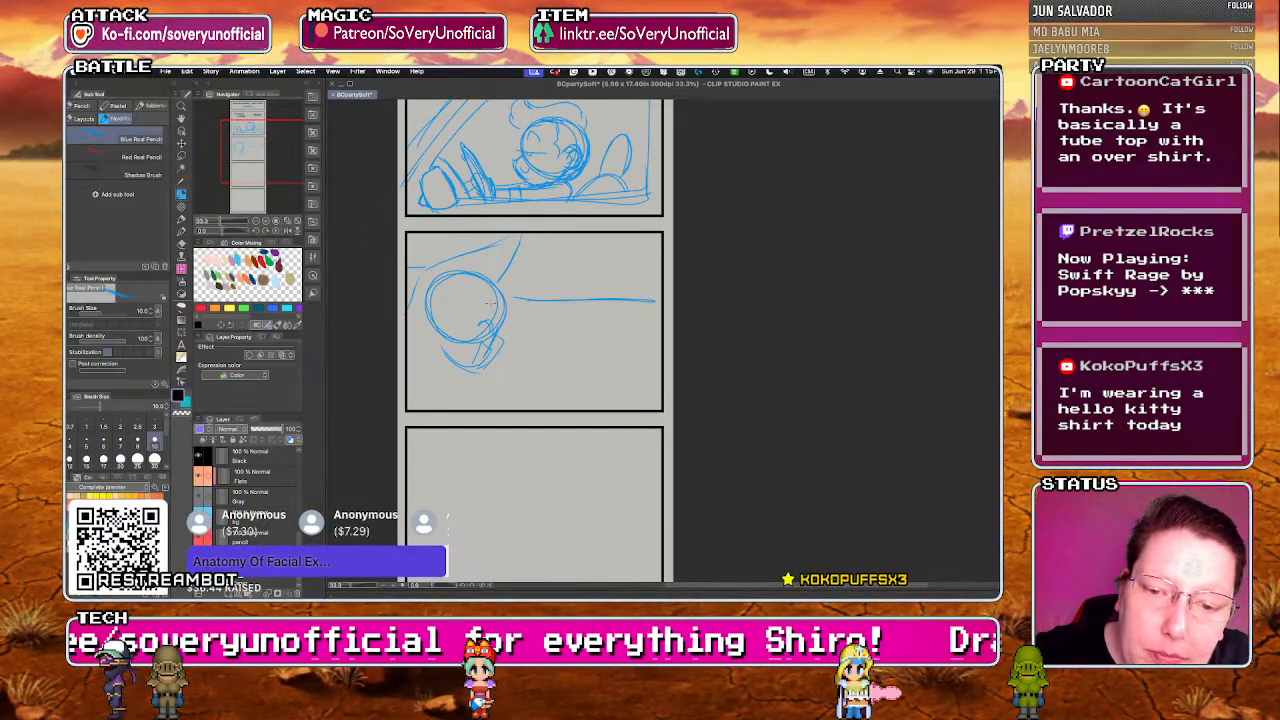
pyautogui.moveTo(466, 276)
pyautogui.mouseDown()
pyautogui.moveTo(490, 298)
pyautogui.moveTo(473, 283)
pyautogui.mouseUp()
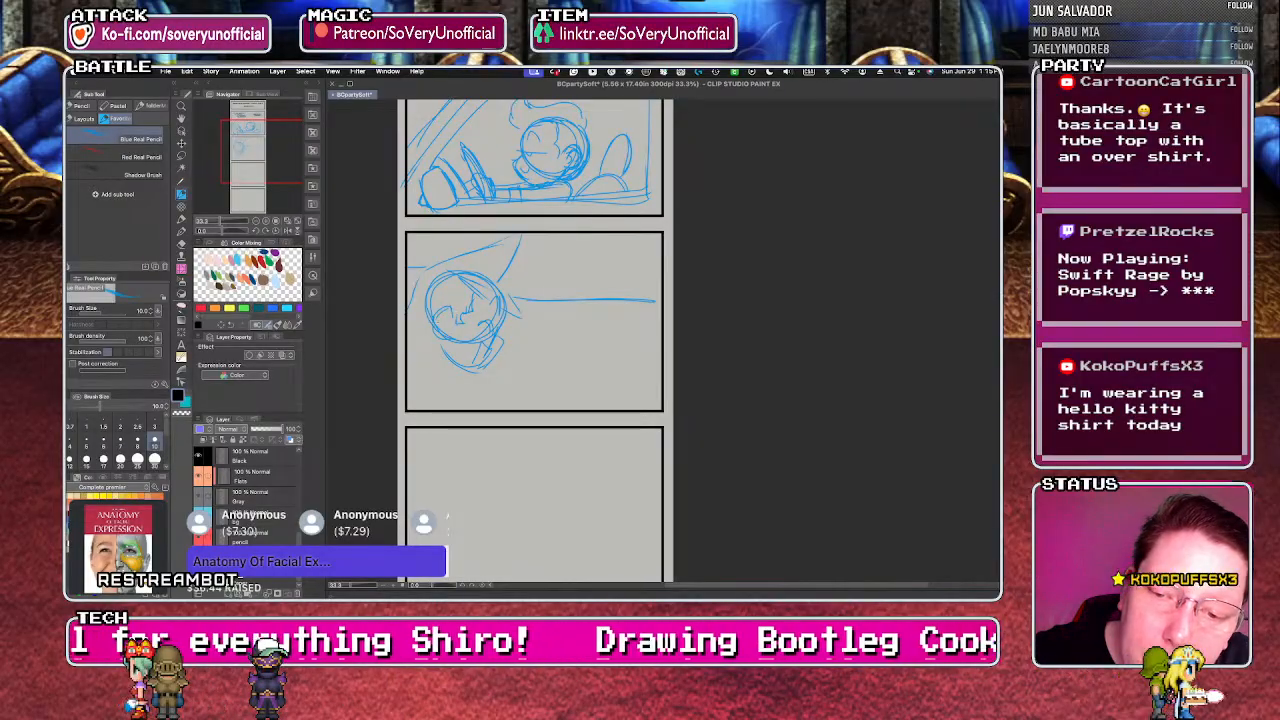
pyautogui.moveTo(428, 264)
pyautogui.mouseDown()
pyautogui.moveTo(522, 274)
pyautogui.moveTo(512, 296)
pyautogui.mouseUp()
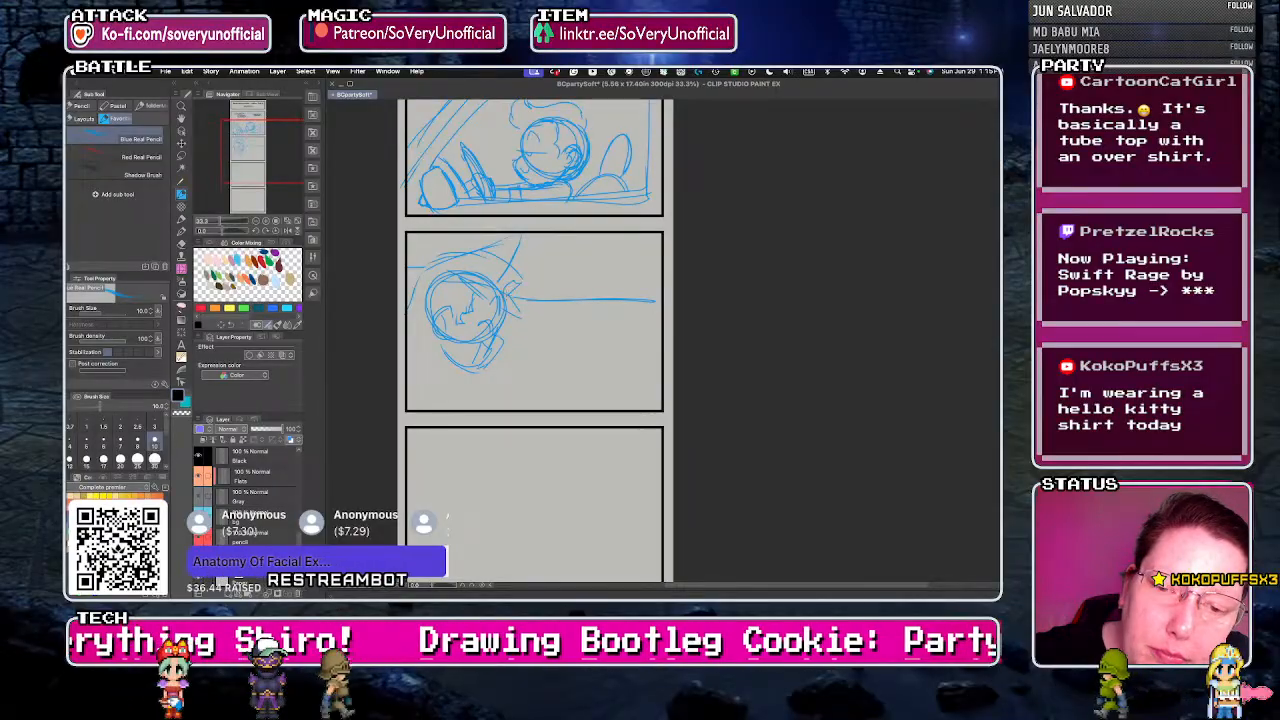
pyautogui.moveTo(437, 267)
pyautogui.mouseDown()
pyautogui.moveTo(432, 248)
pyautogui.moveTo(502, 261)
pyautogui.moveTo(438, 265)
pyautogui.mouseUp()
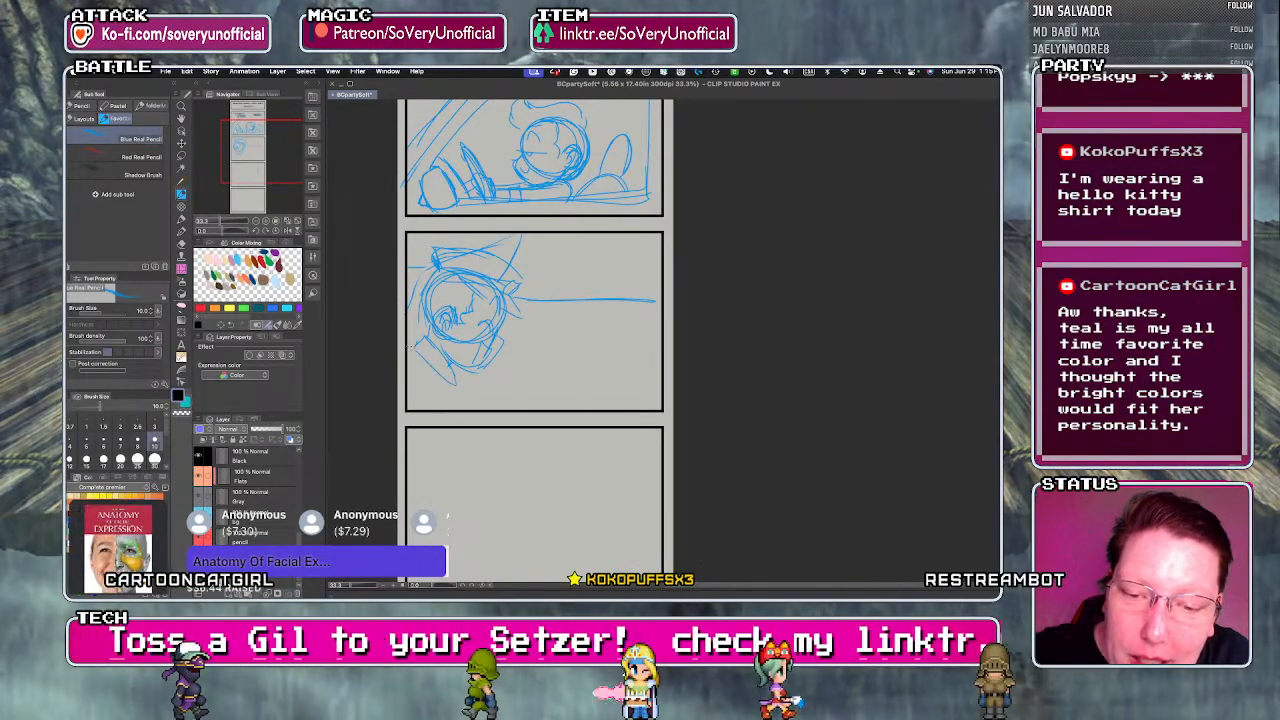
pyautogui.moveTo(414, 346); pyautogui.dragTo(456, 386)
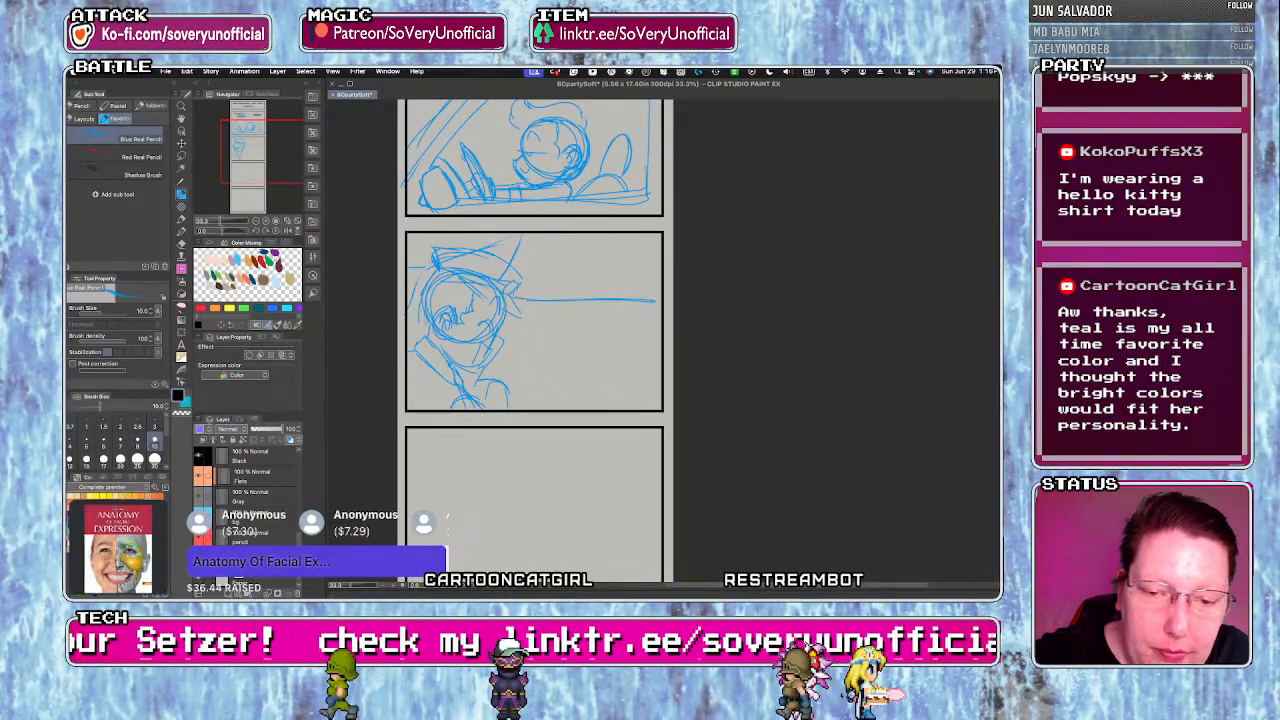
# - Sketch the driver in the second panel's lower-right: round head with face, ear and swept hair, plus the oval wheel and the seat edge
pyautogui.moveTo(598, 333); pyautogui.dragTo(572, 395)
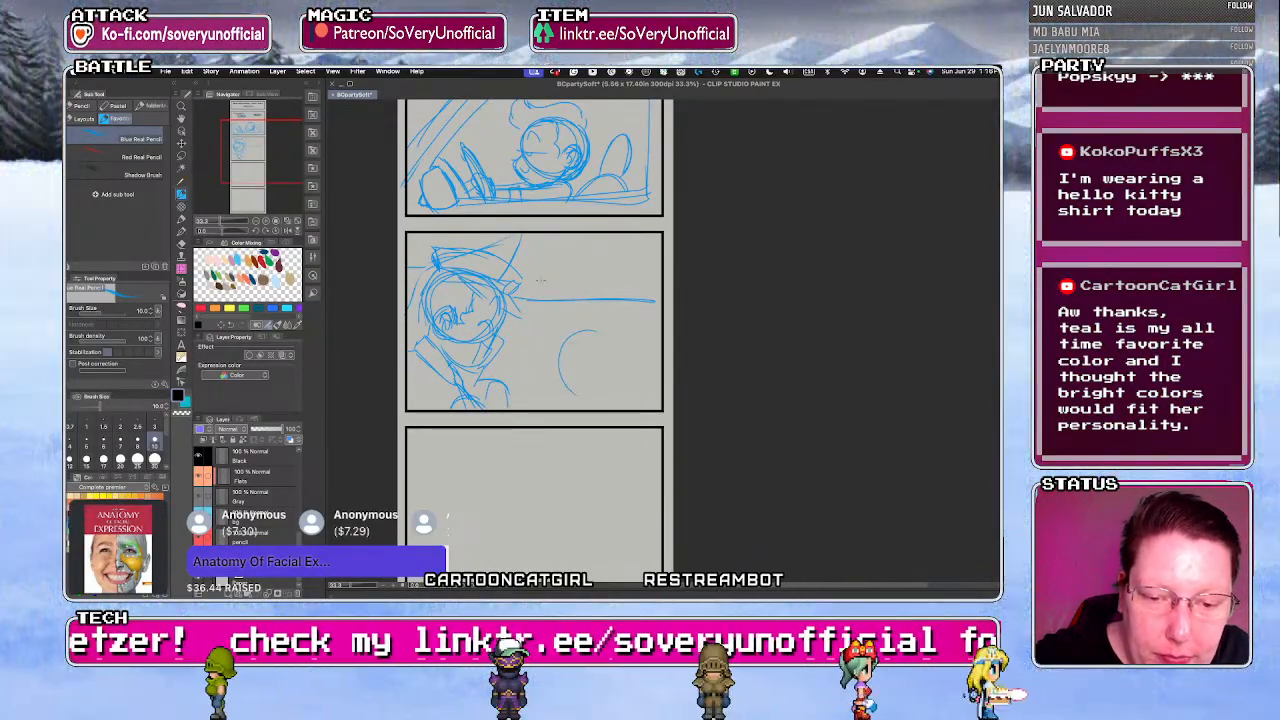
pyautogui.hotkey('ctrl', 'z')
pyautogui.moveTo(592, 352)
pyautogui.mouseDown()
pyautogui.moveTo(608, 354)
pyautogui.moveTo(548, 374)
pyautogui.mouseUp()
pyautogui.hotkey('ctrl', 'z')
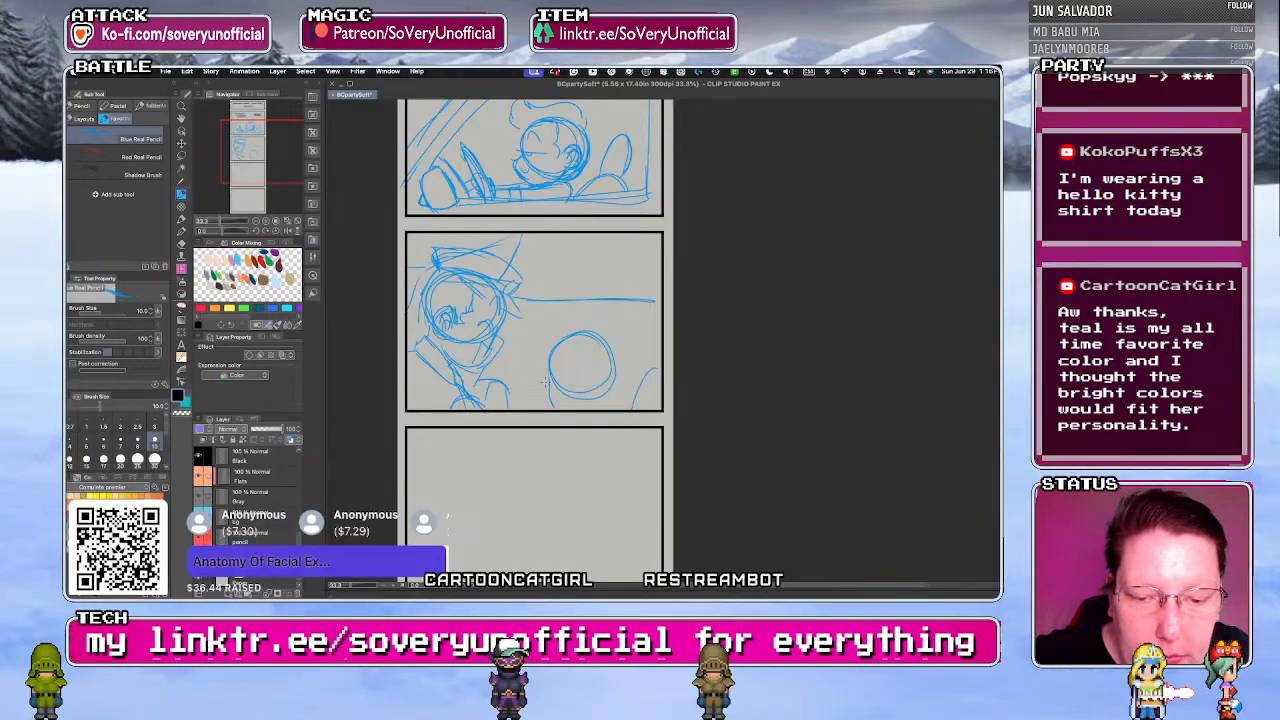
pyautogui.moveTo(615, 385); pyautogui.dragTo(614, 406)
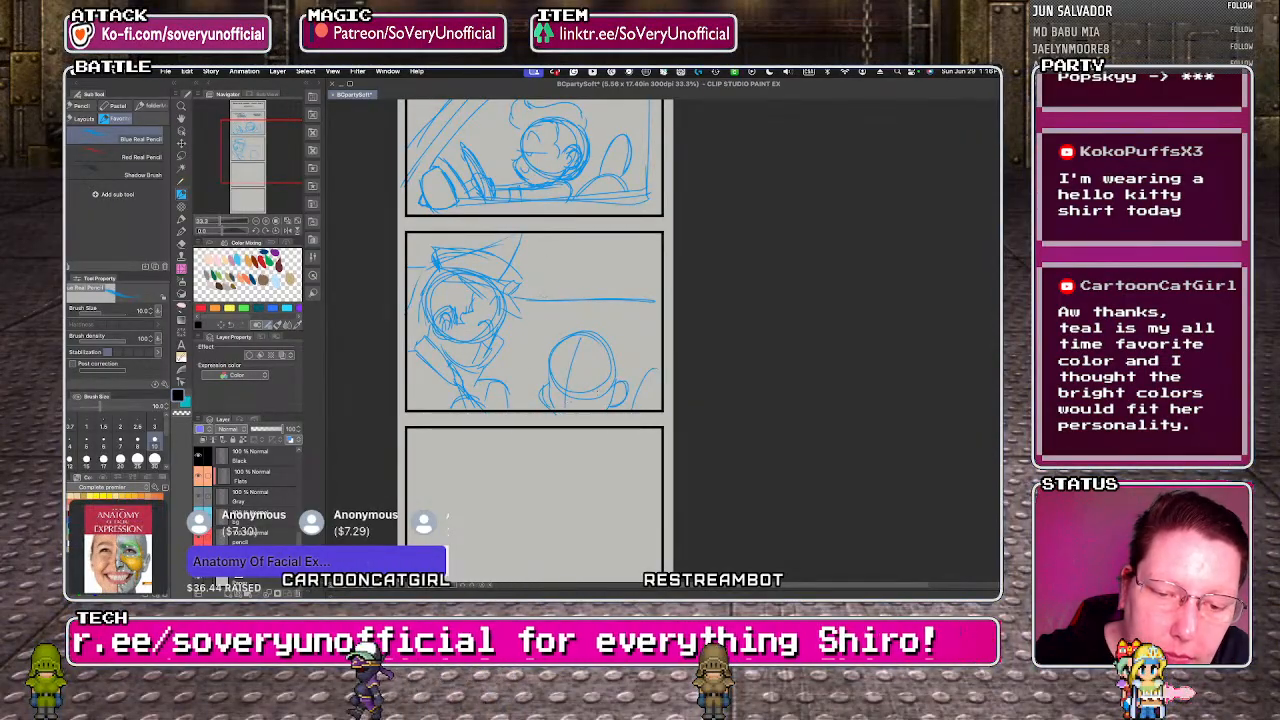
pyautogui.moveTo(622, 378); pyautogui.dragTo(603, 335)
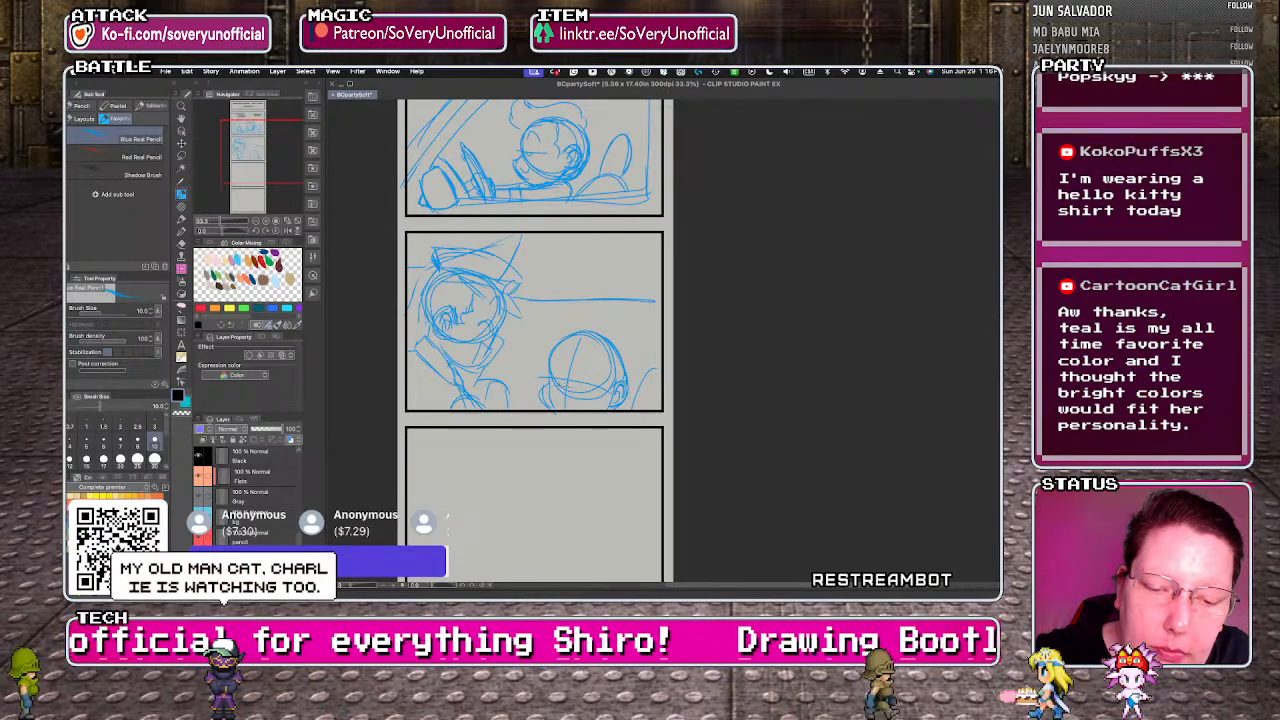
pyautogui.moveTo(554, 371)
pyautogui.mouseDown()
pyautogui.moveTo(617, 384)
pyautogui.moveTo(571, 406)
pyautogui.mouseUp()
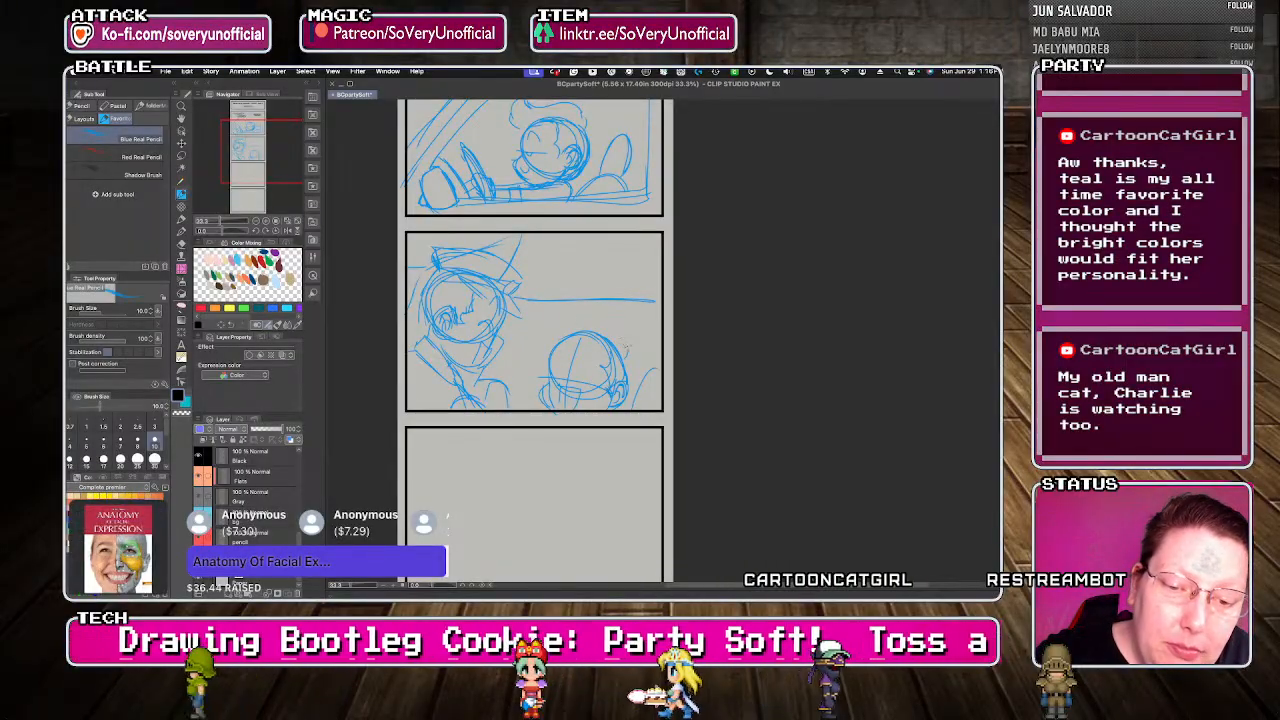
pyautogui.moveTo(626, 347)
pyautogui.mouseDown()
pyautogui.moveTo(582, 318)
pyautogui.moveTo(553, 325)
pyautogui.mouseUp()
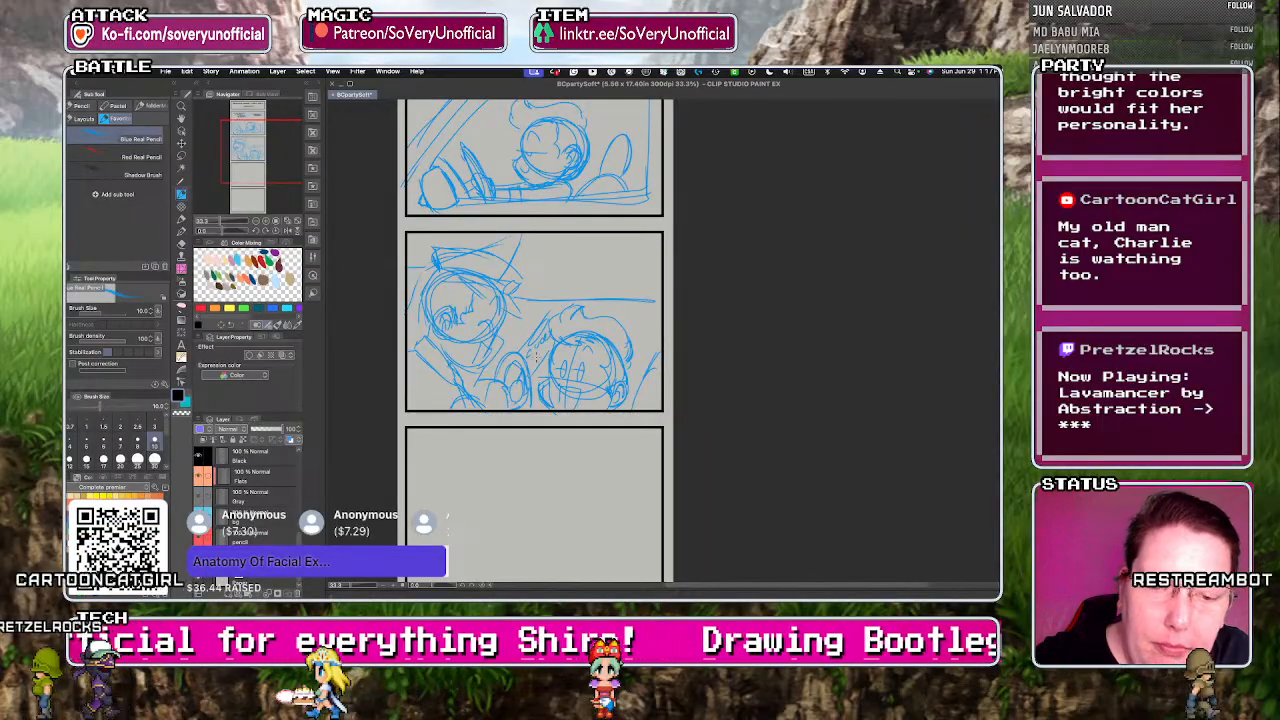
# - Add the officer's line "HAD ANYTHING TO DRINK TONIGHT MA'AM?" over three lines at the second panel's top, just right of his cap
pyautogui.press('t')
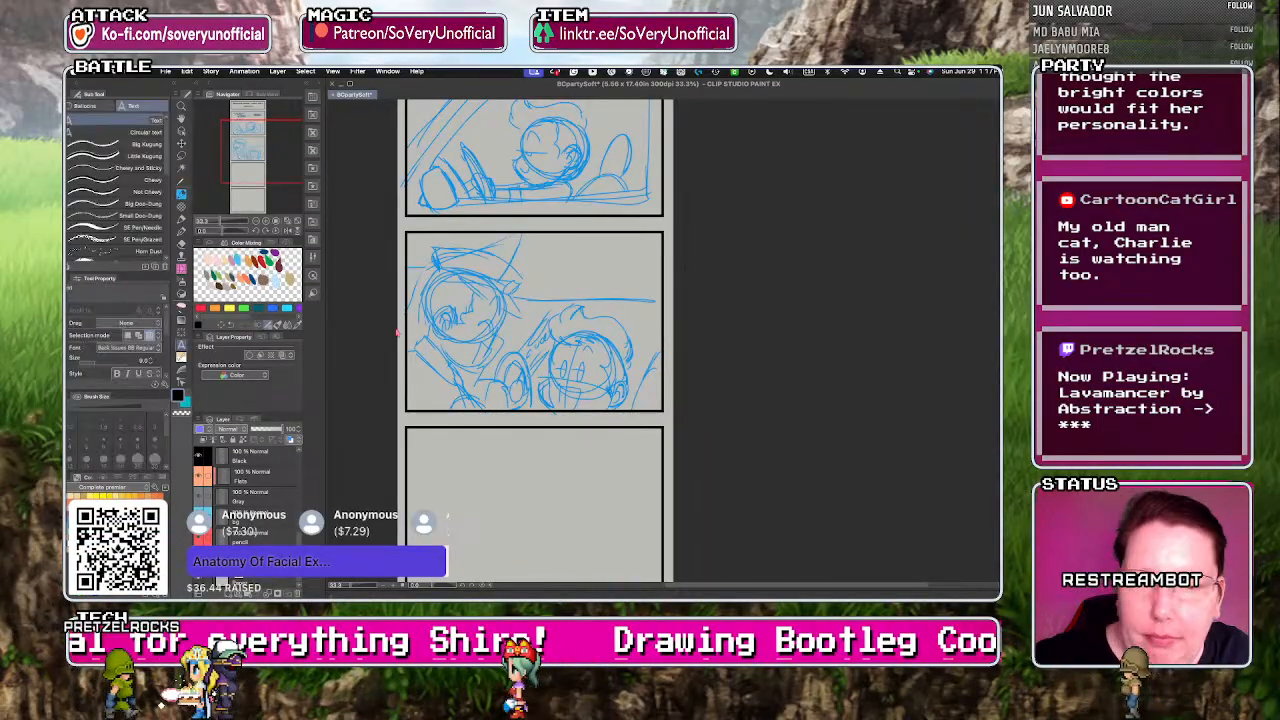
pyautogui.click(527, 243)
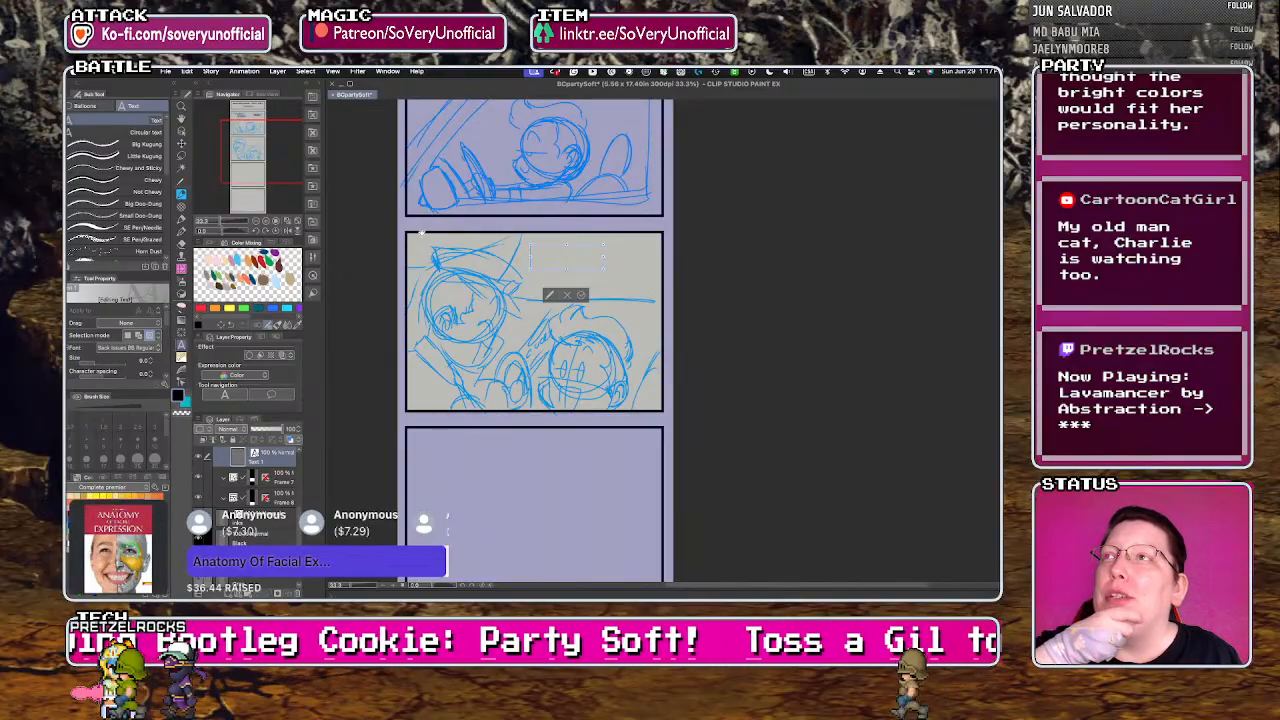
pyautogui.scroll(1, 675, 295)
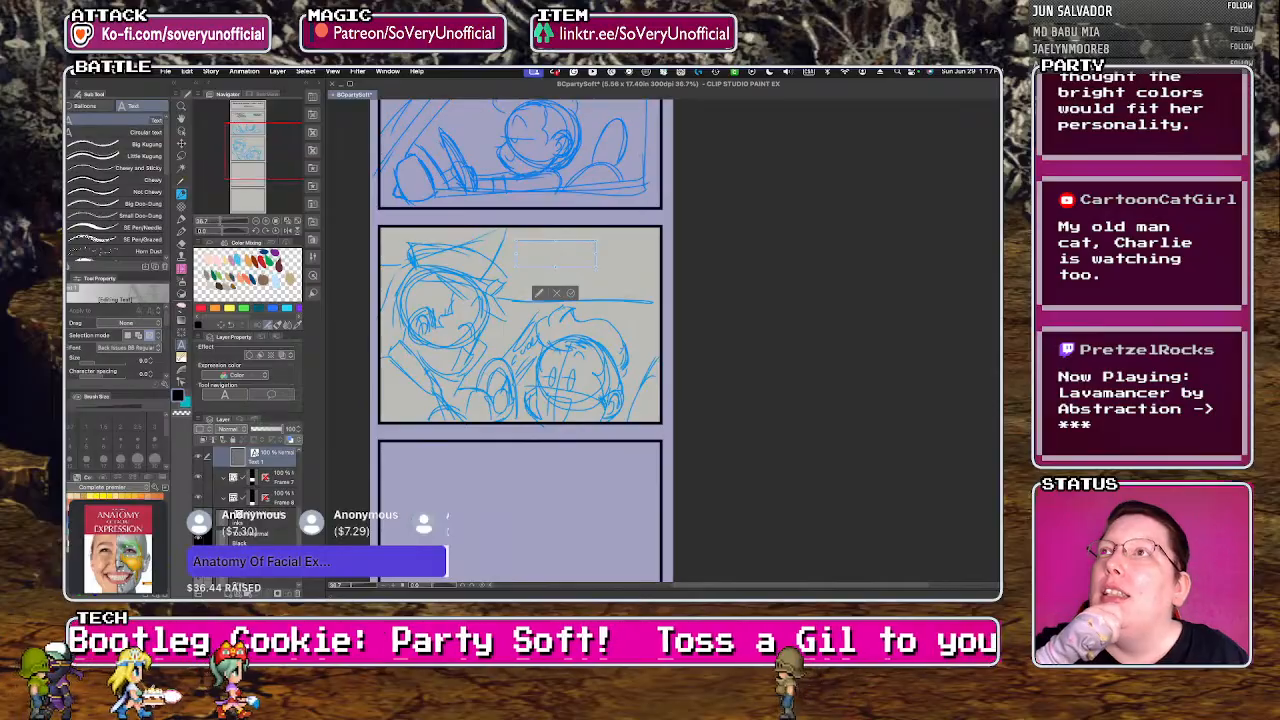
pyautogui.press('super+Tab')
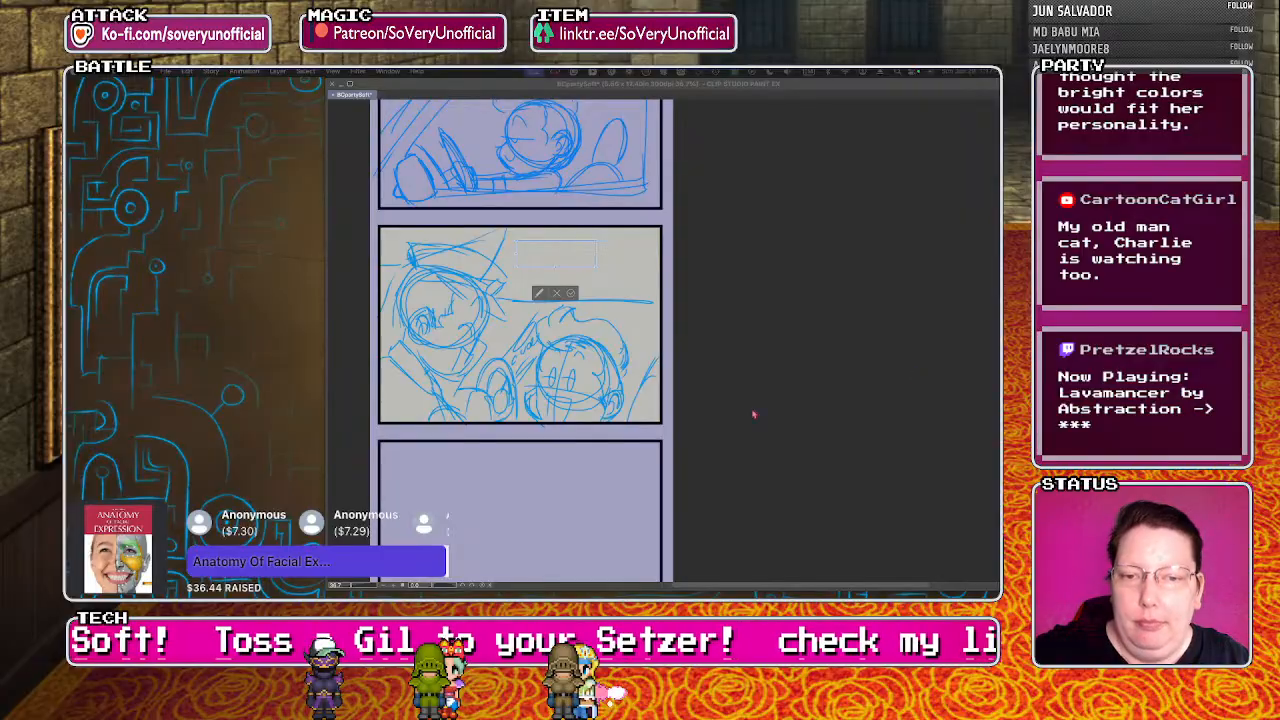
pyautogui.press('super+Tab')
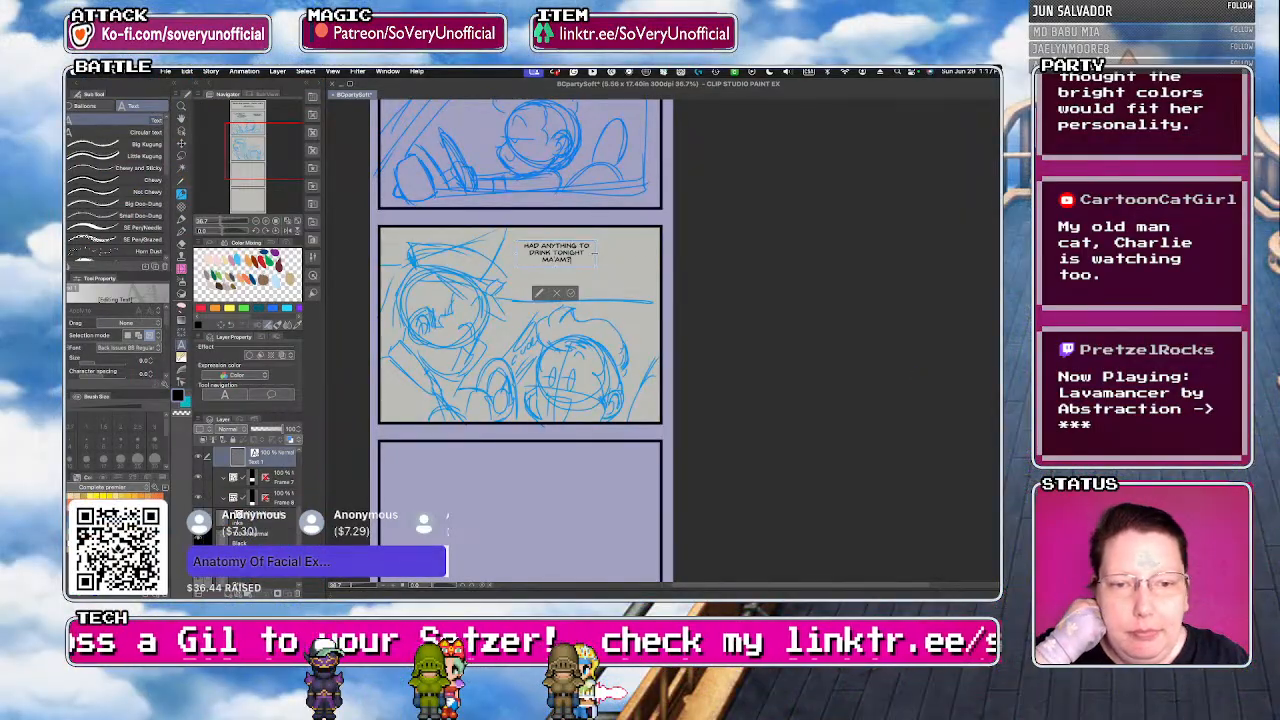
pyautogui.moveTo(589, 253); pyautogui.dragTo(587, 253)
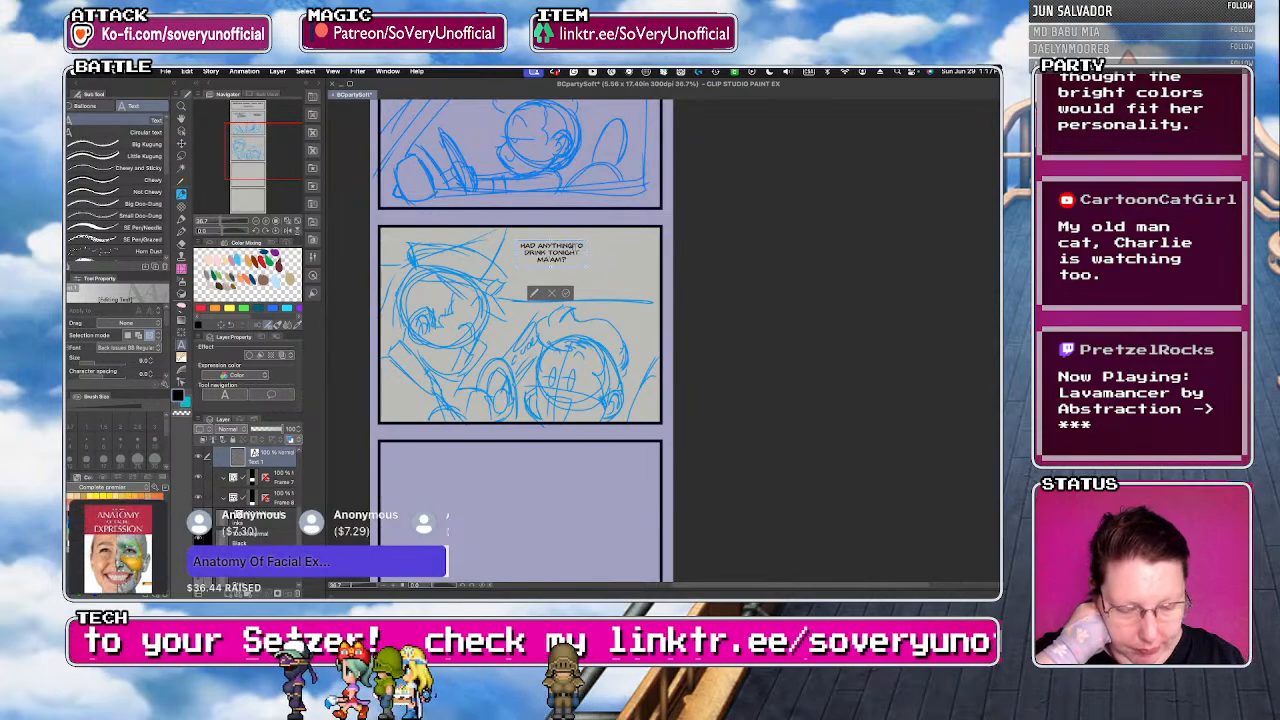
pyautogui.press('Return')
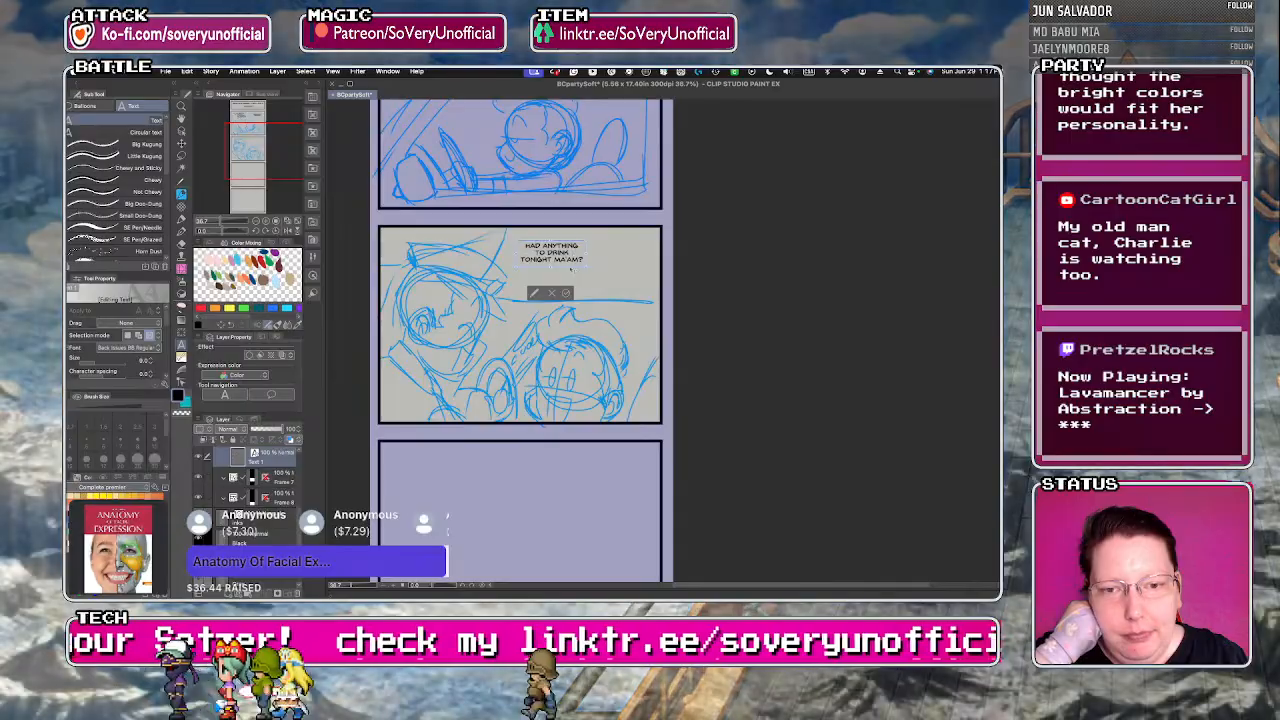
pyautogui.moveTo(574, 269); pyautogui.dragTo(563, 270)
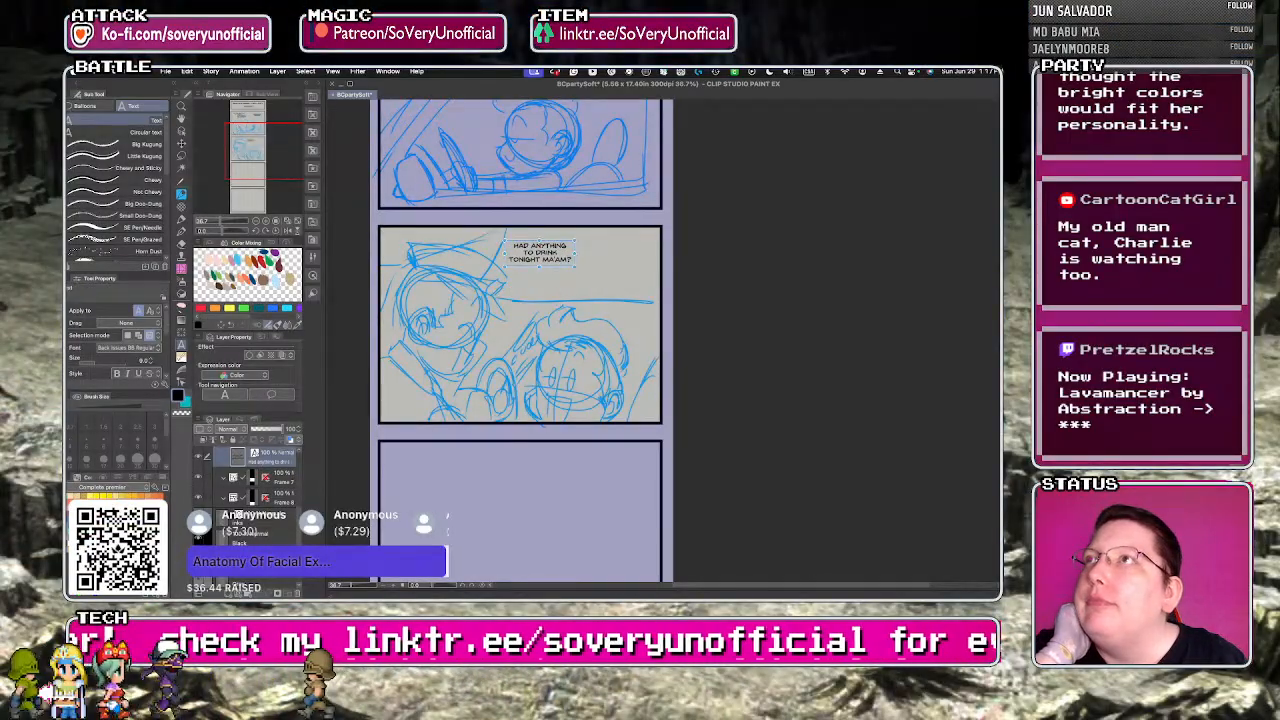
# - Add the driver's reply "ABOUT 2 PEPSIS." on two lines in the second panel, above the horizontal line near the right border
pyautogui.press('super+Tab')
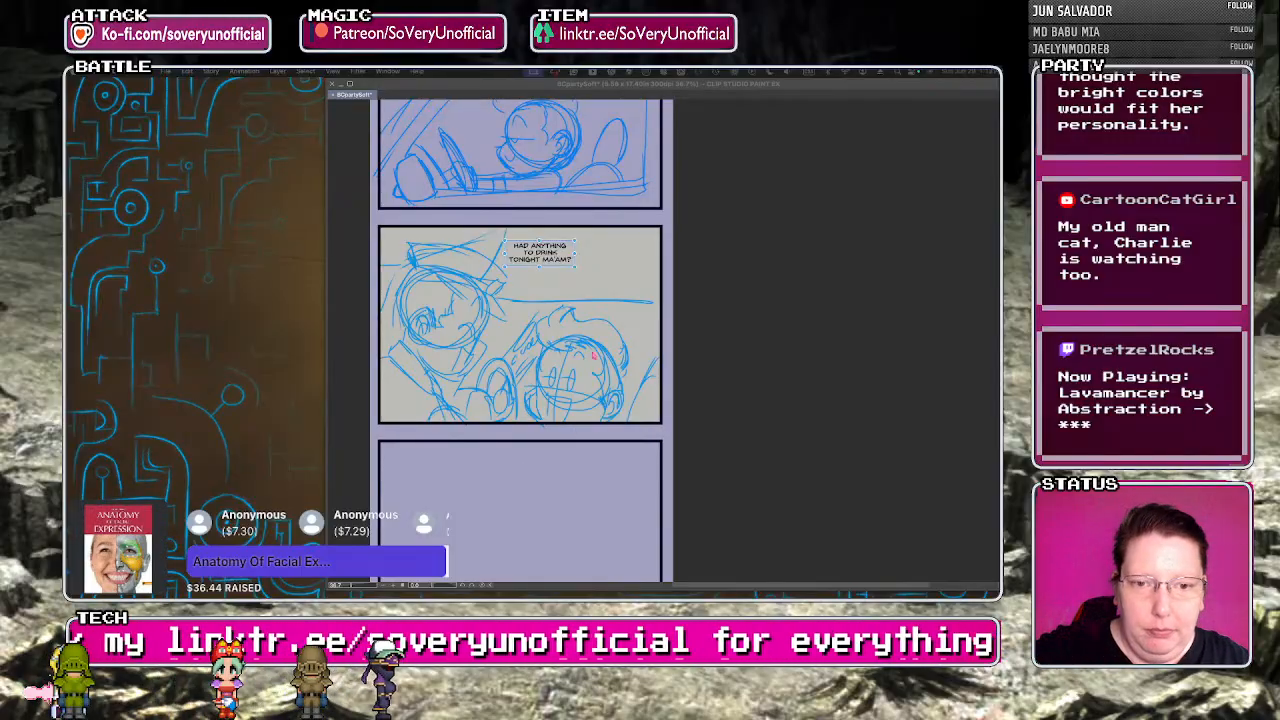
pyautogui.press('super+Tab')
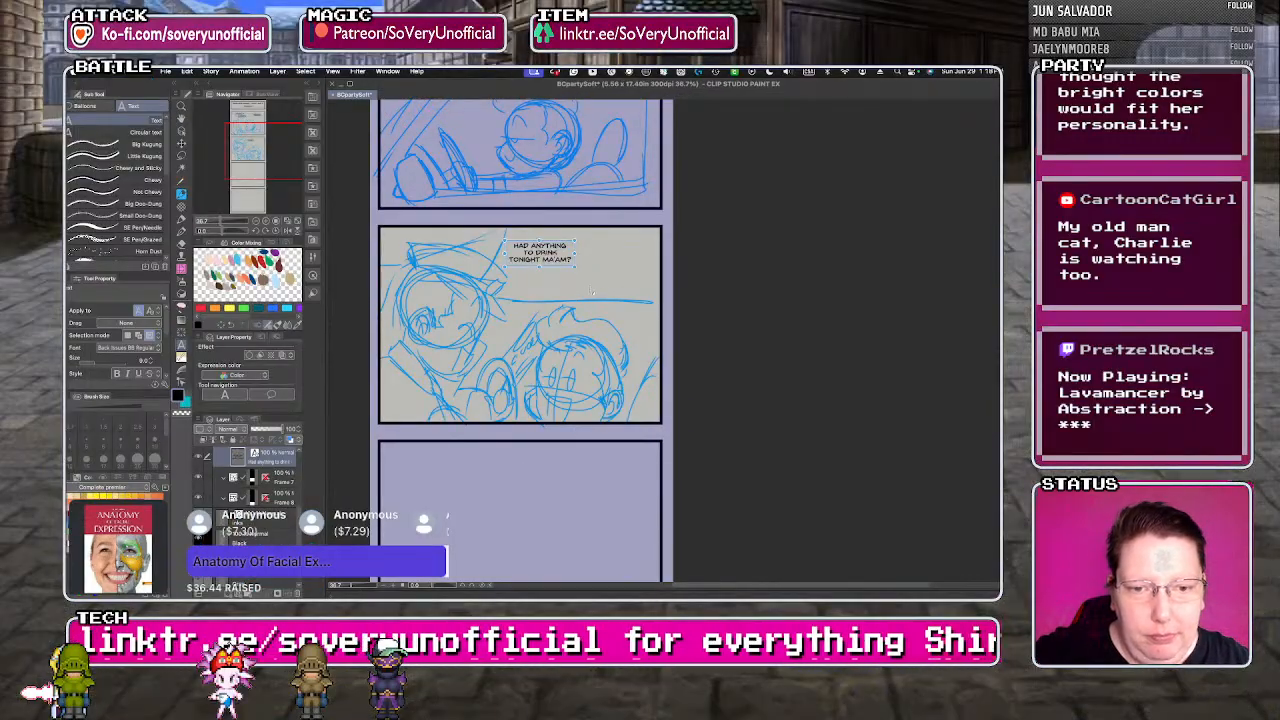
pyautogui.click(595, 291)
pyautogui.write('ABOUT 2 PEPSIS')
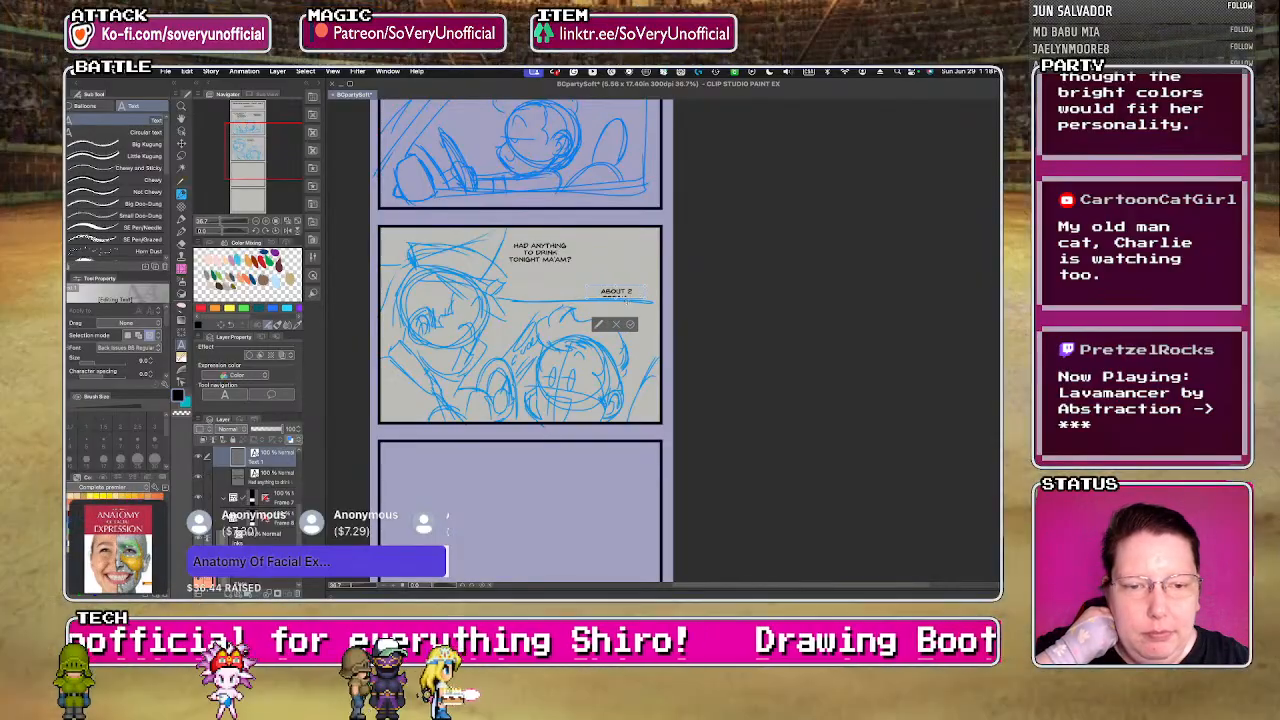
pyautogui.moveTo(646, 296); pyautogui.dragTo(649, 306)
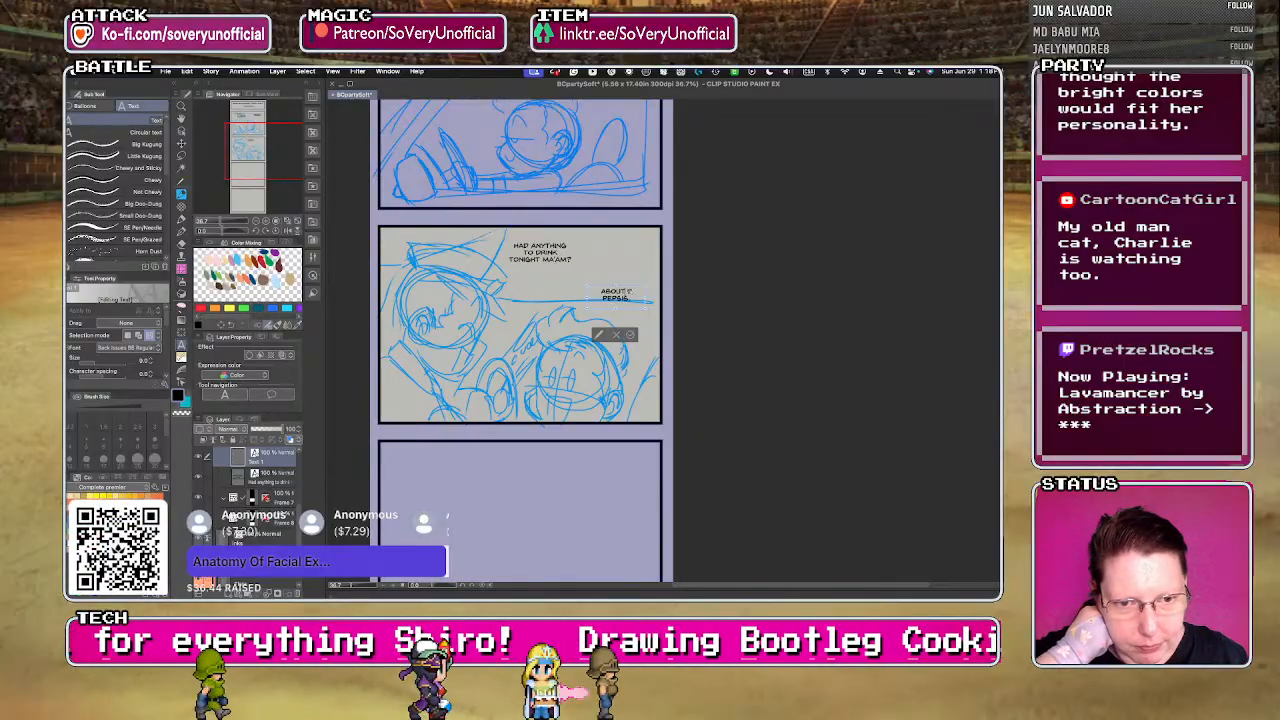
pyautogui.click(627, 292)
pyautogui.press('Return')
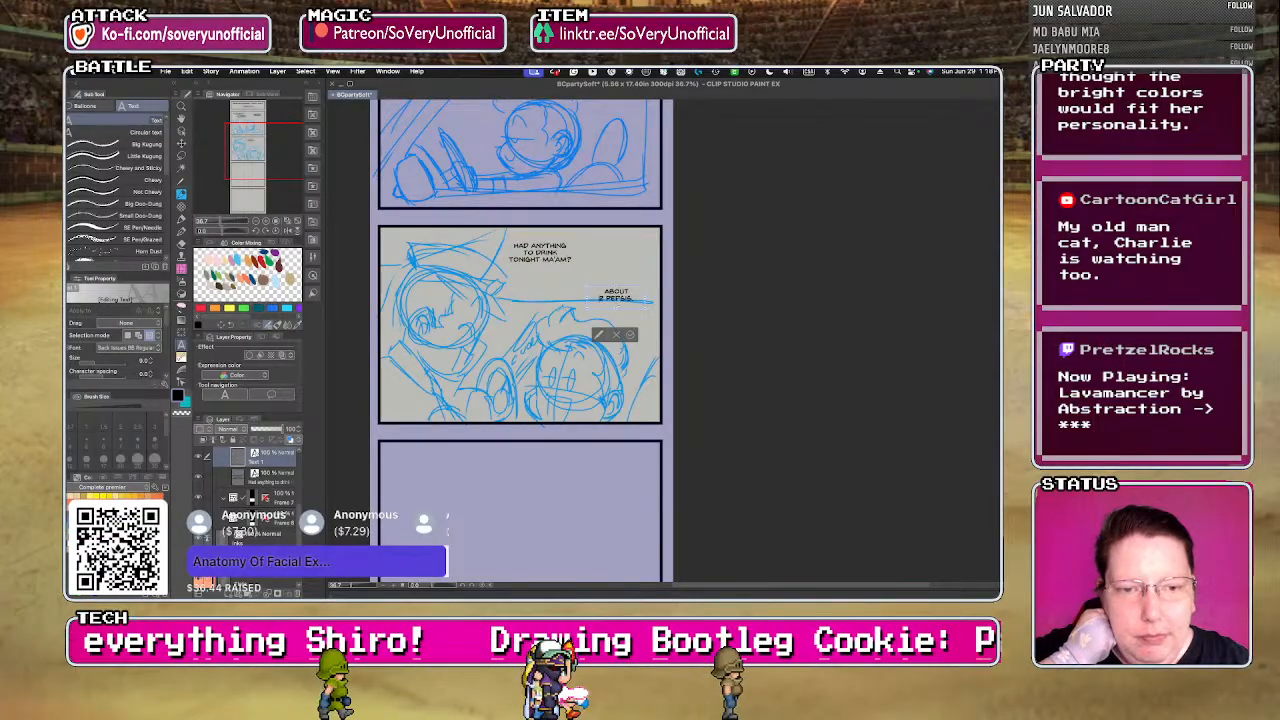
pyautogui.moveTo(647, 310); pyautogui.dragTo(606, 288)
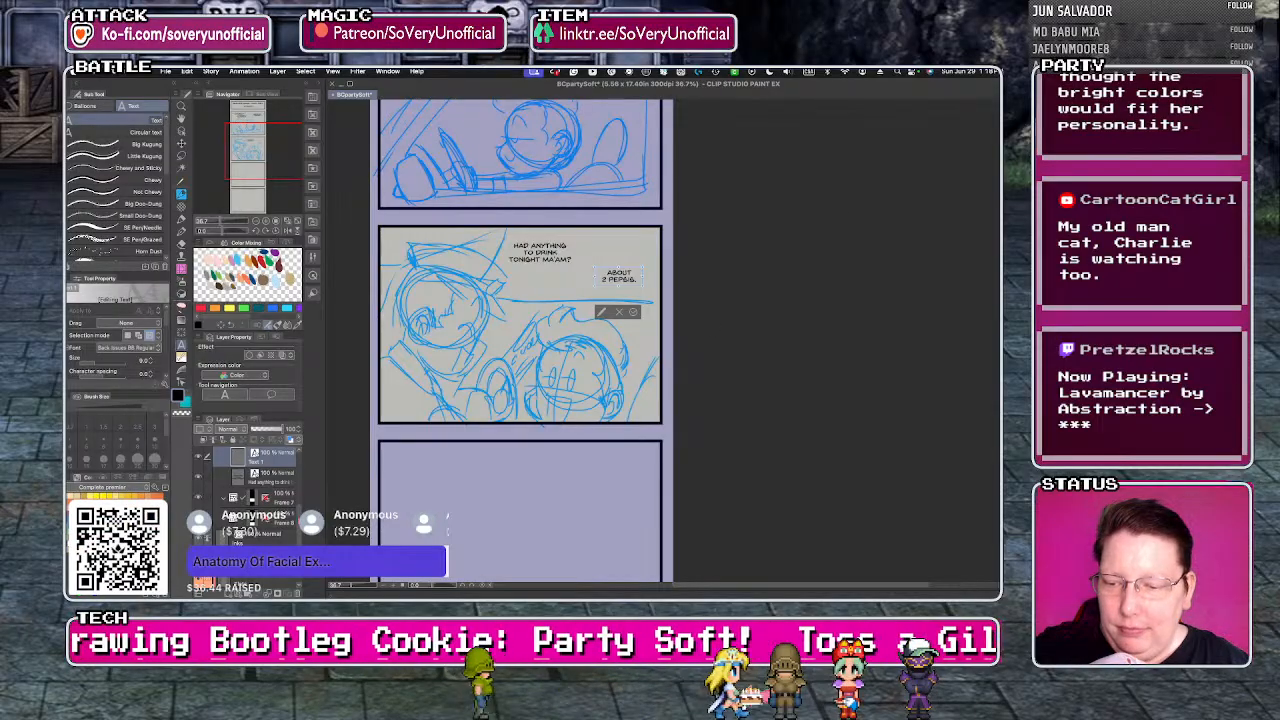
pyautogui.click(633, 312)
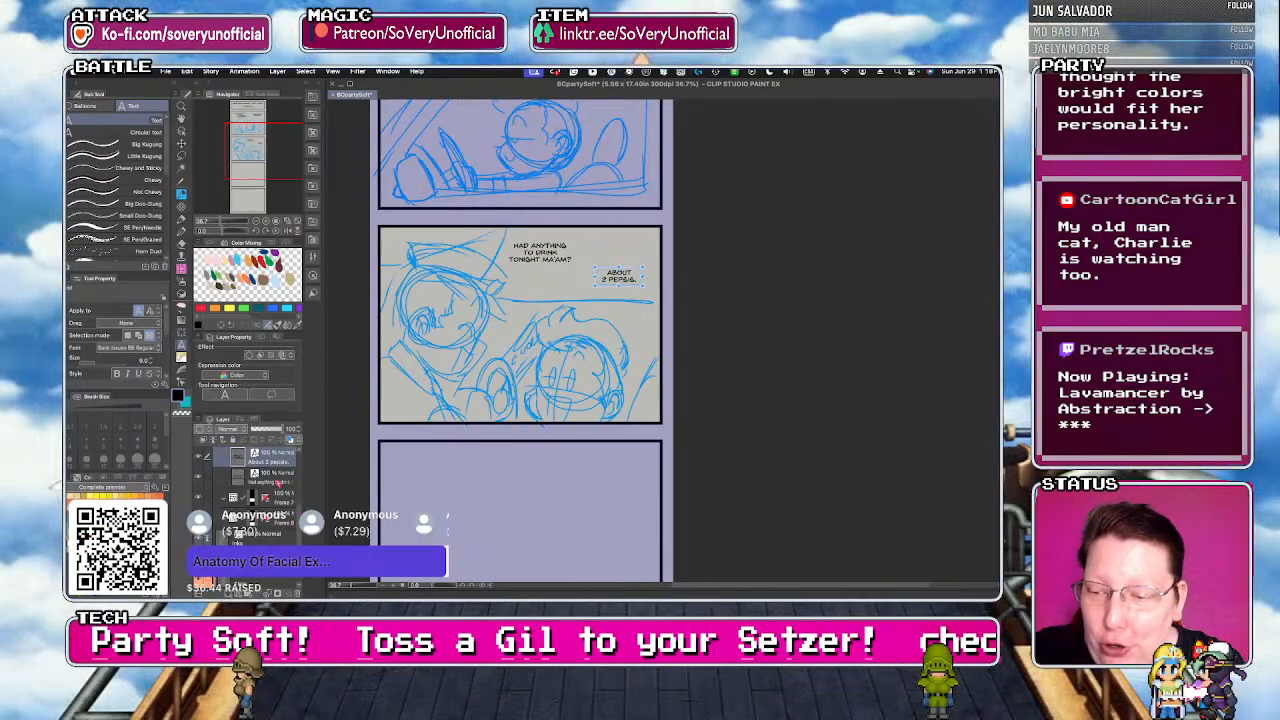
# - Set the layer palette colour to white for the second panel's two dialogue layers and the first panel's caption layers
pyautogui.keyDown('shift'); pyautogui.click(279, 482); pyautogui.keyUp('shift')
pyautogui.click(218, 452)
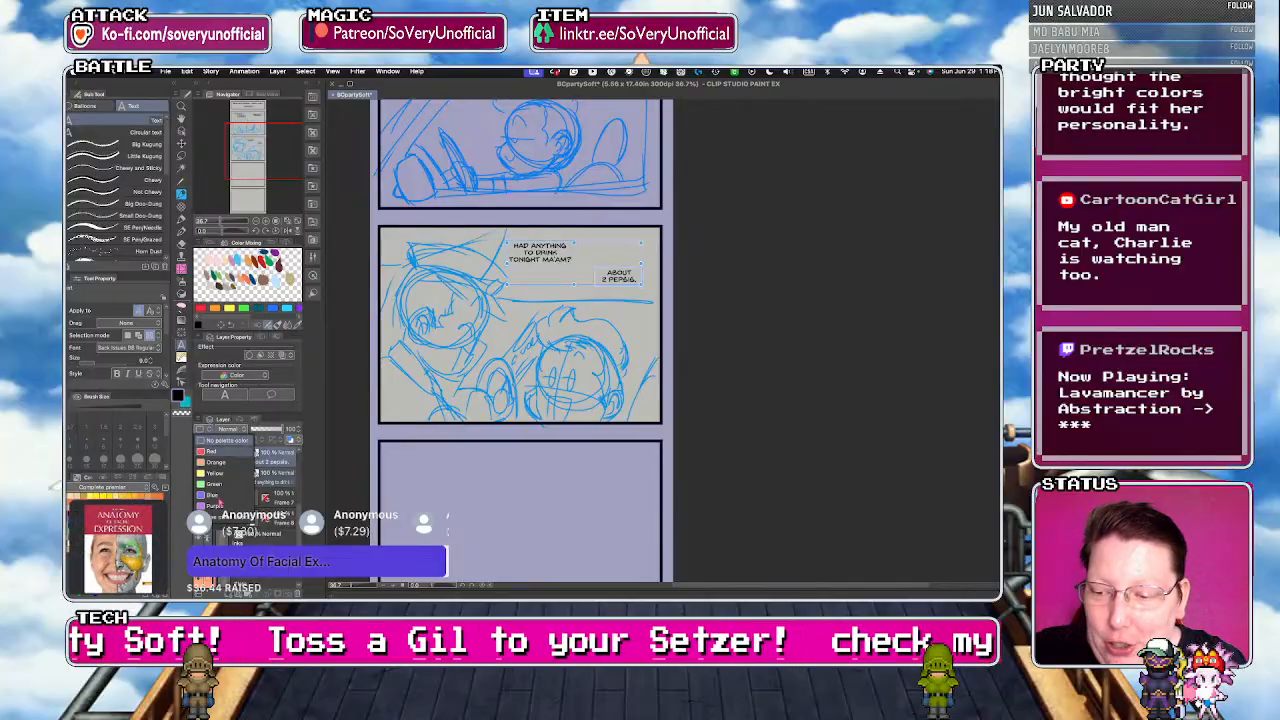
pyautogui.click(222, 517)
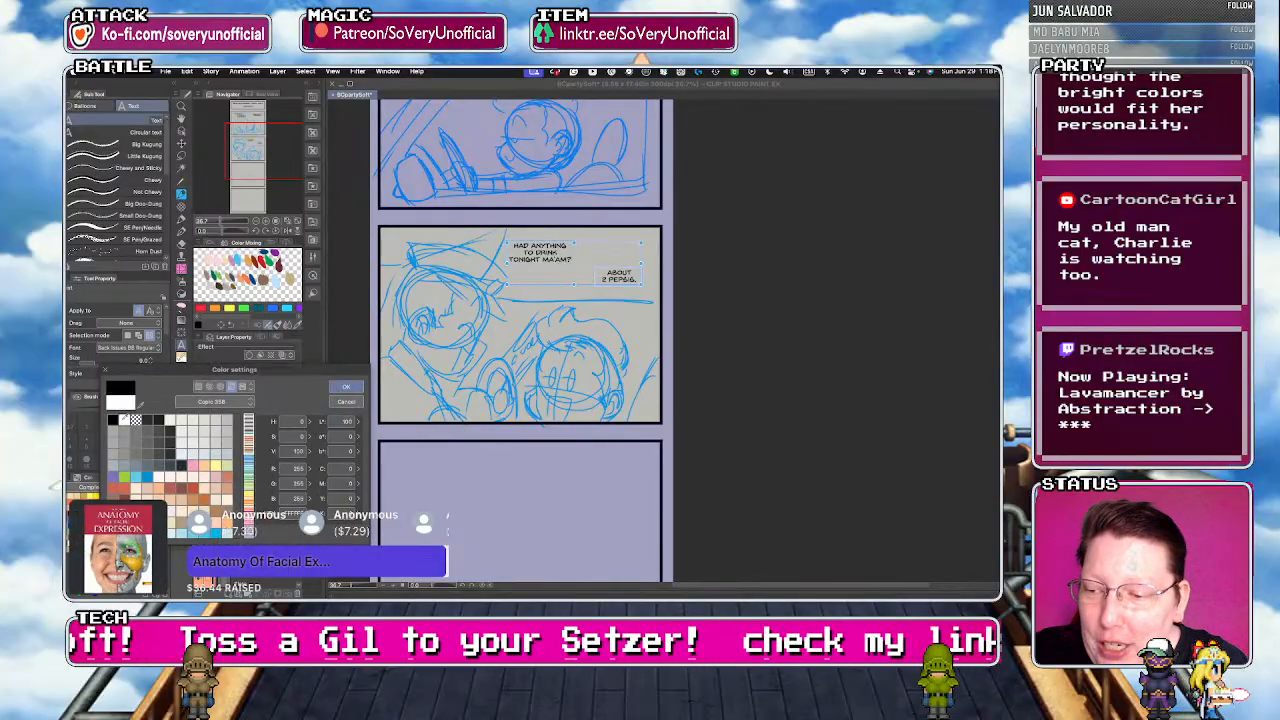
pyautogui.click(344, 387)
pyautogui.scroll(5, 268, 466)
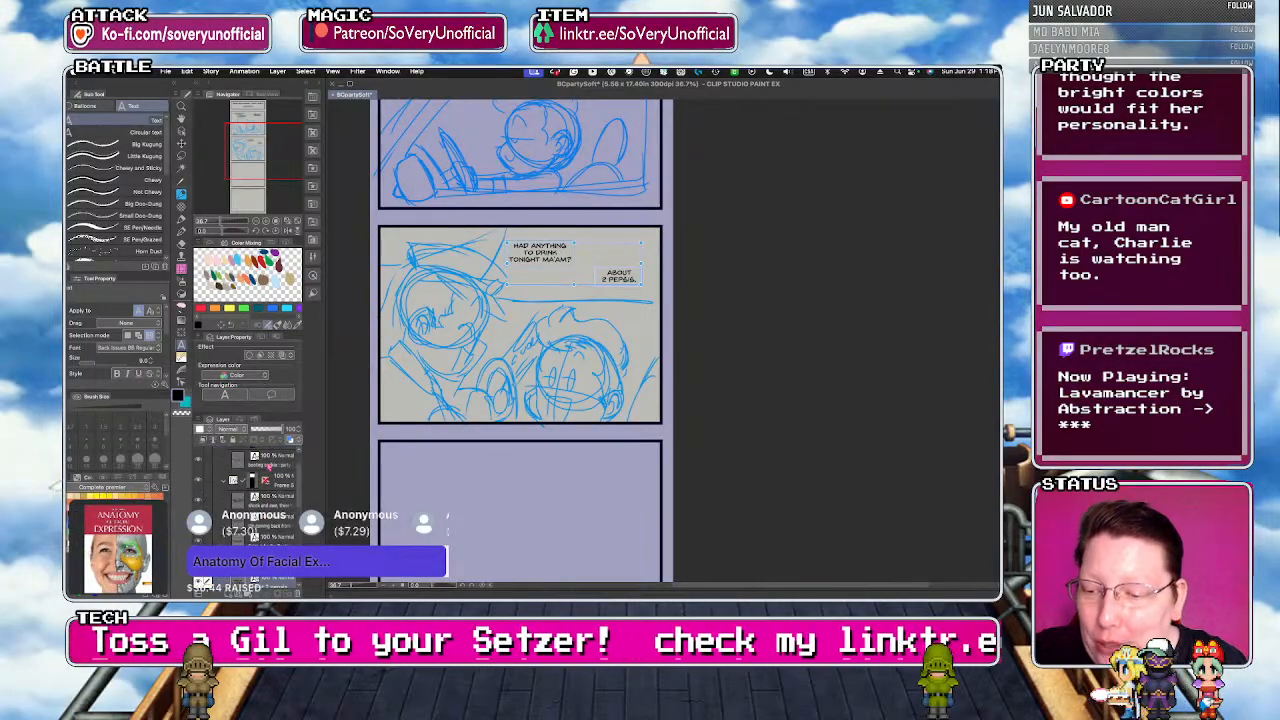
pyautogui.click(273, 501)
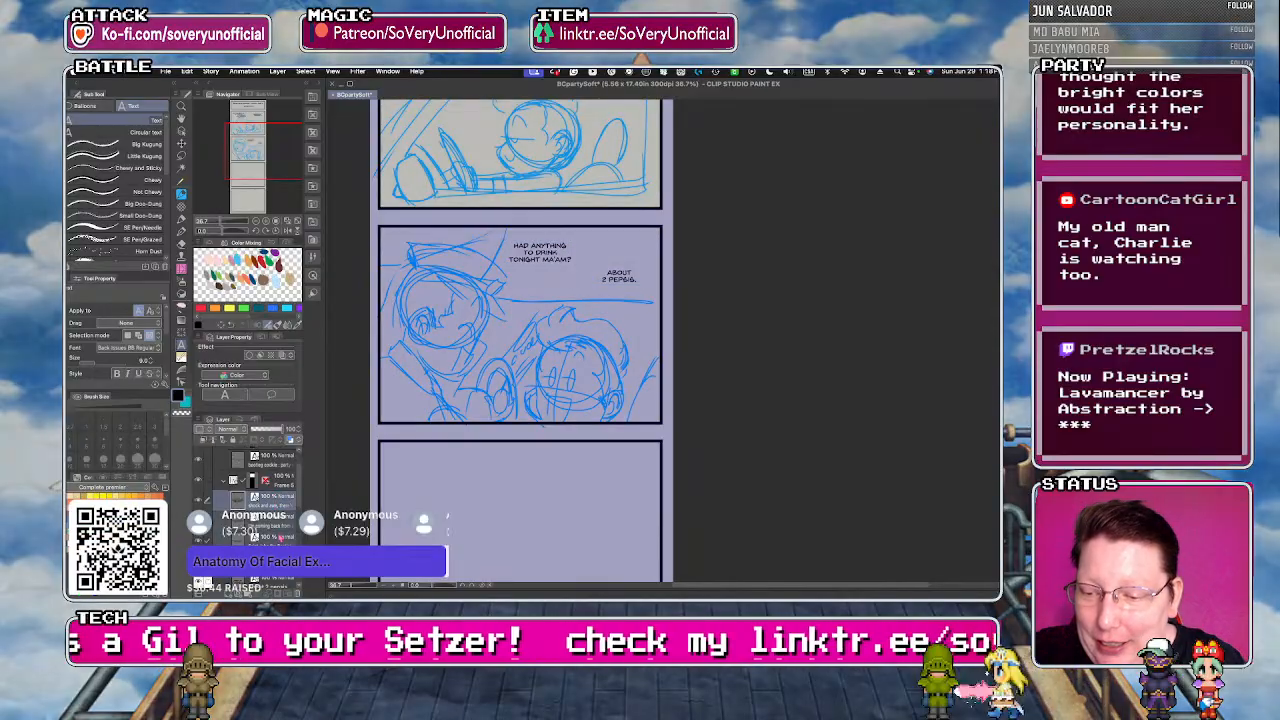
pyautogui.click(209, 428)
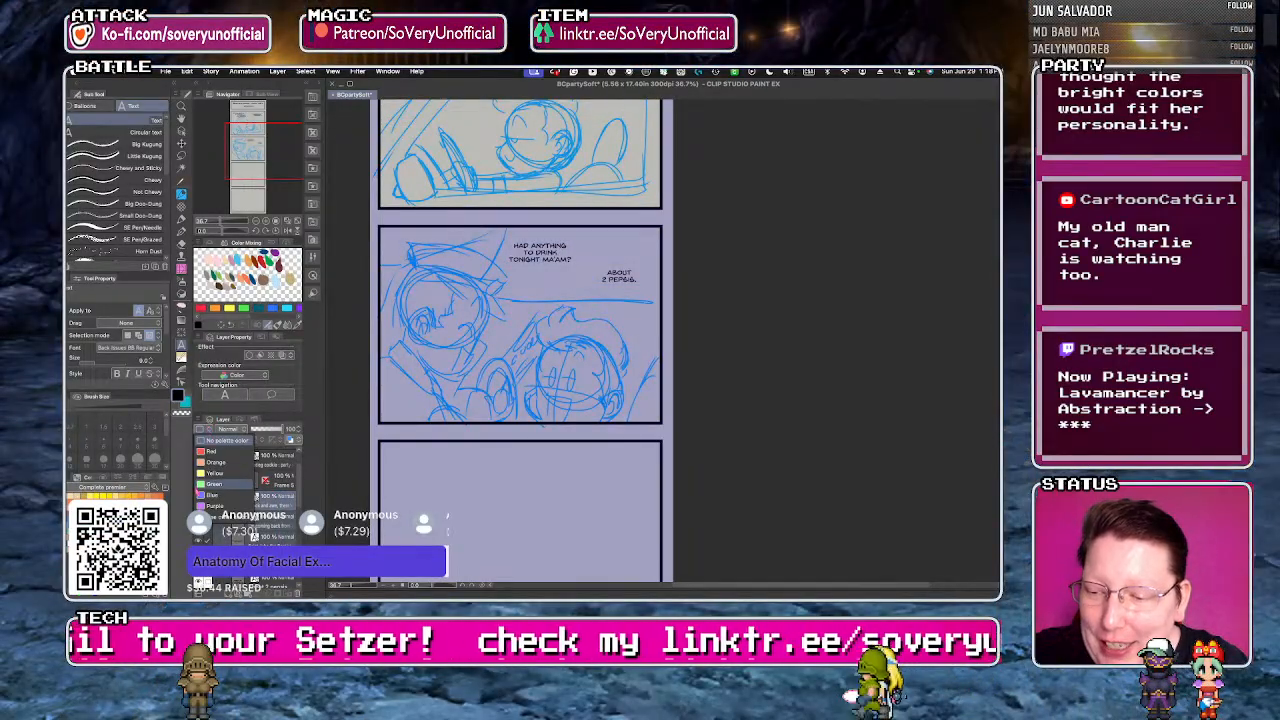
pyautogui.click(215, 517)
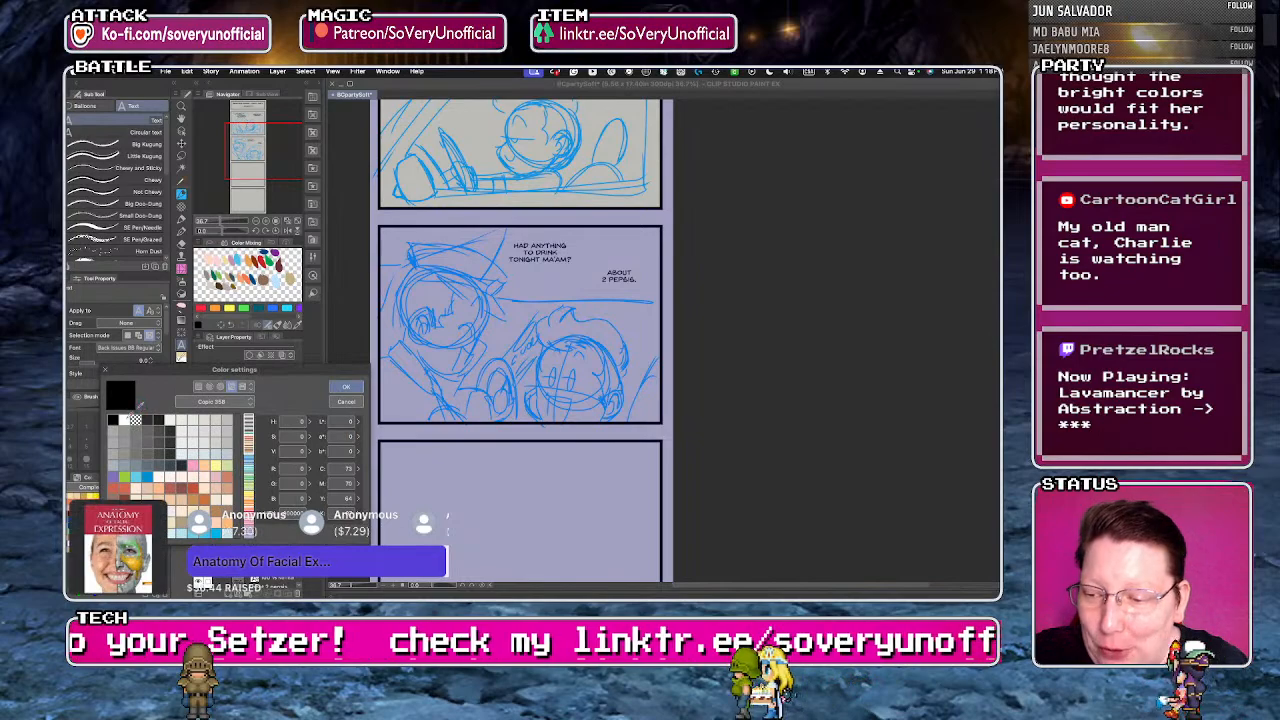
# - With the Blue Real Pencil on the pencil layer, sketch a circle for a head in the middle of the third panel
pyautogui.scroll(-2, 440, 380)
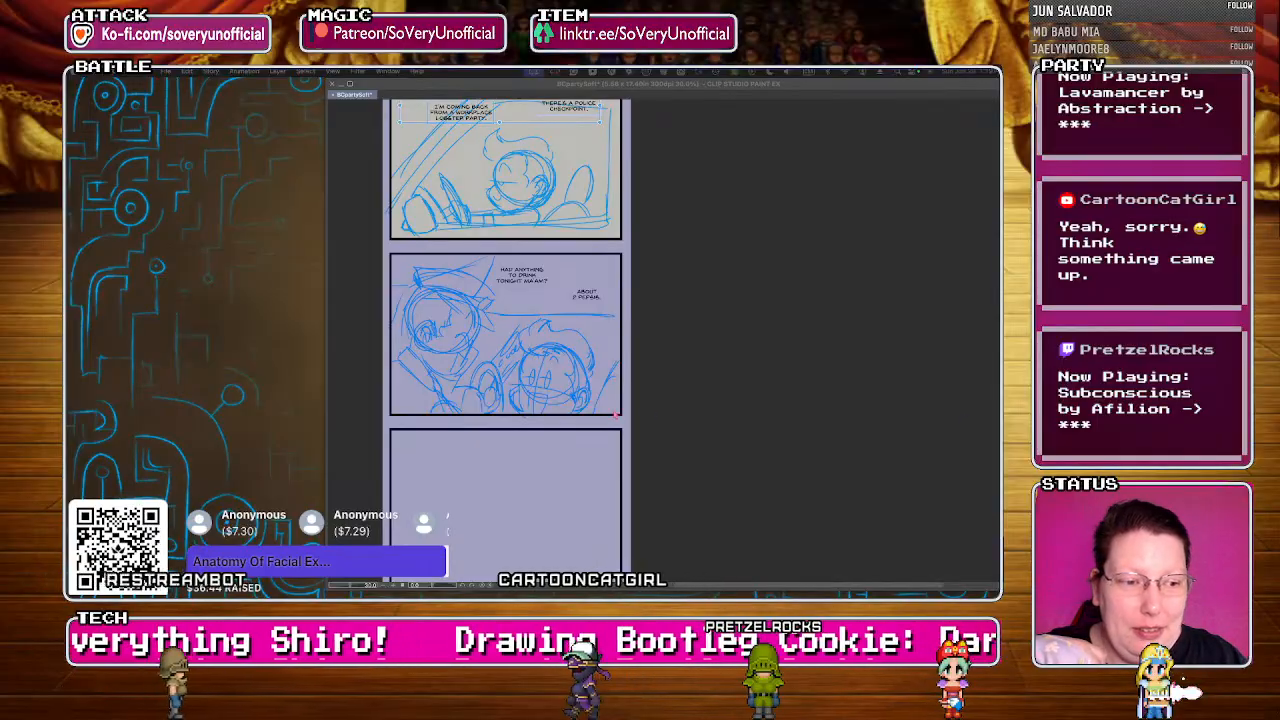
pyautogui.press('Tab')
pyautogui.scroll(-1, 687, 409)
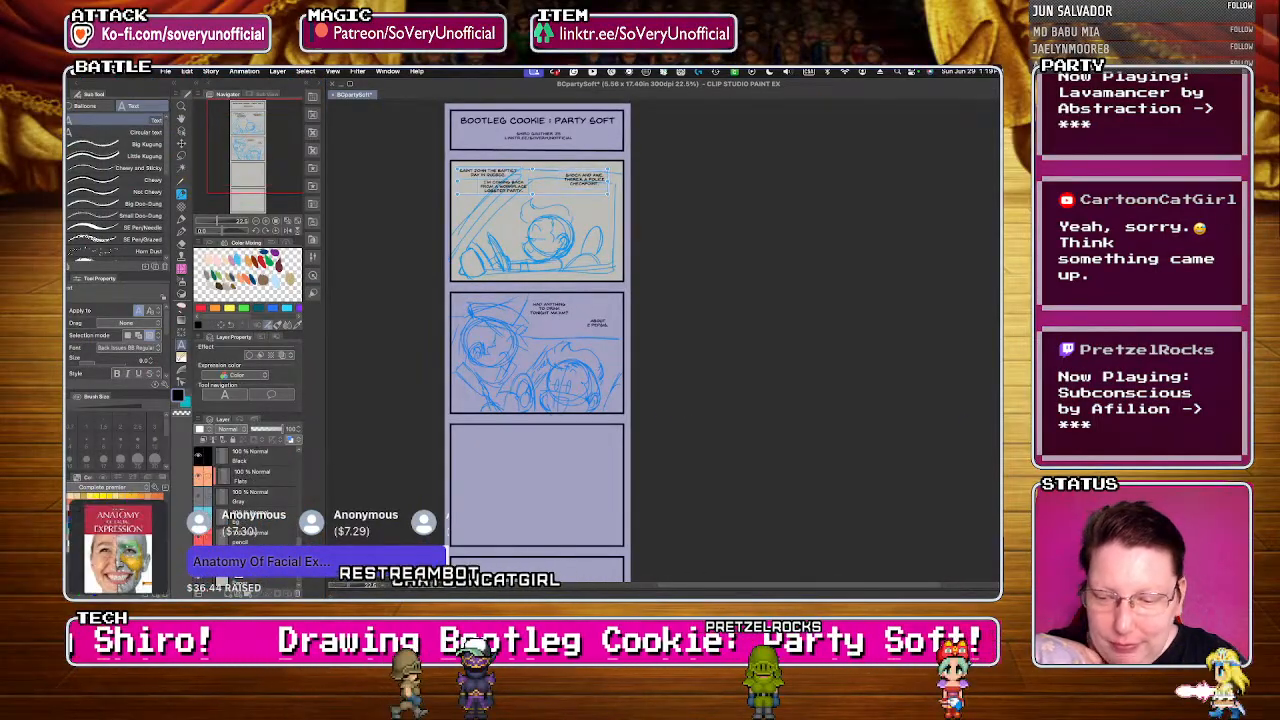
pyautogui.click(250, 578)
pyautogui.scroll(-2, 602, 486)
pyautogui.scroll(2, 590, 484)
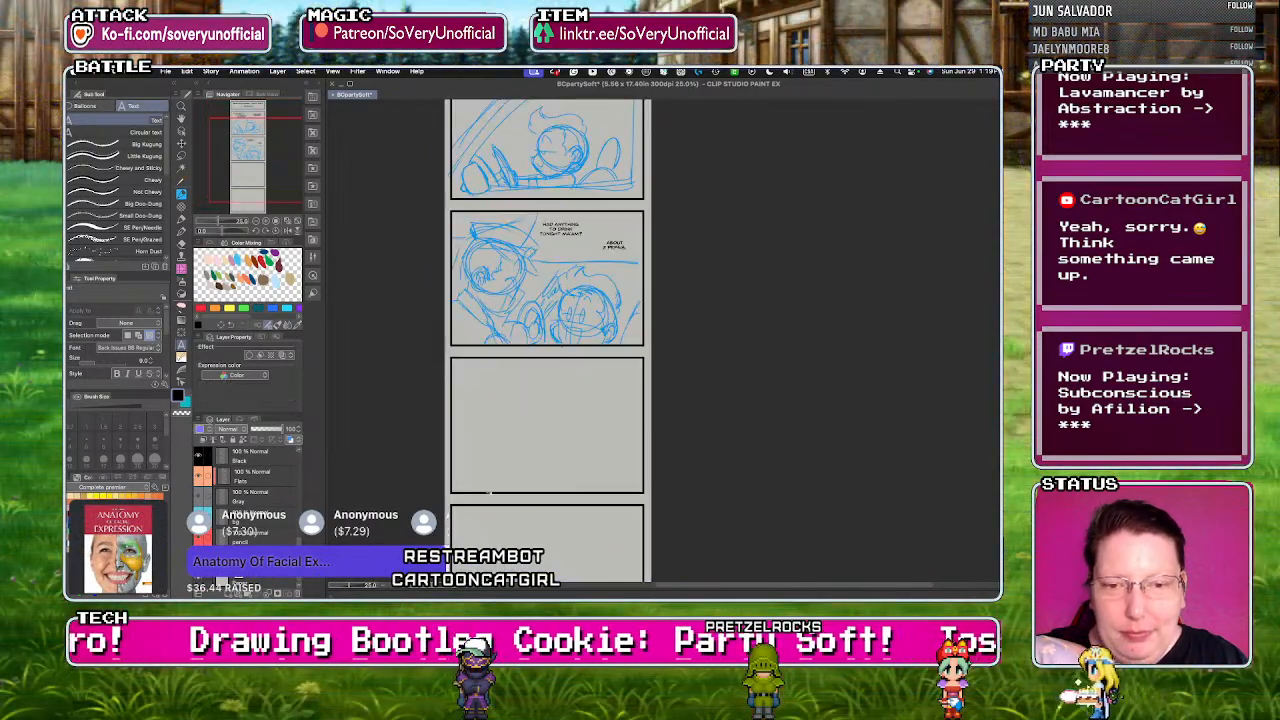
pyautogui.press('p')
pyautogui.scroll(2, 523, 496)
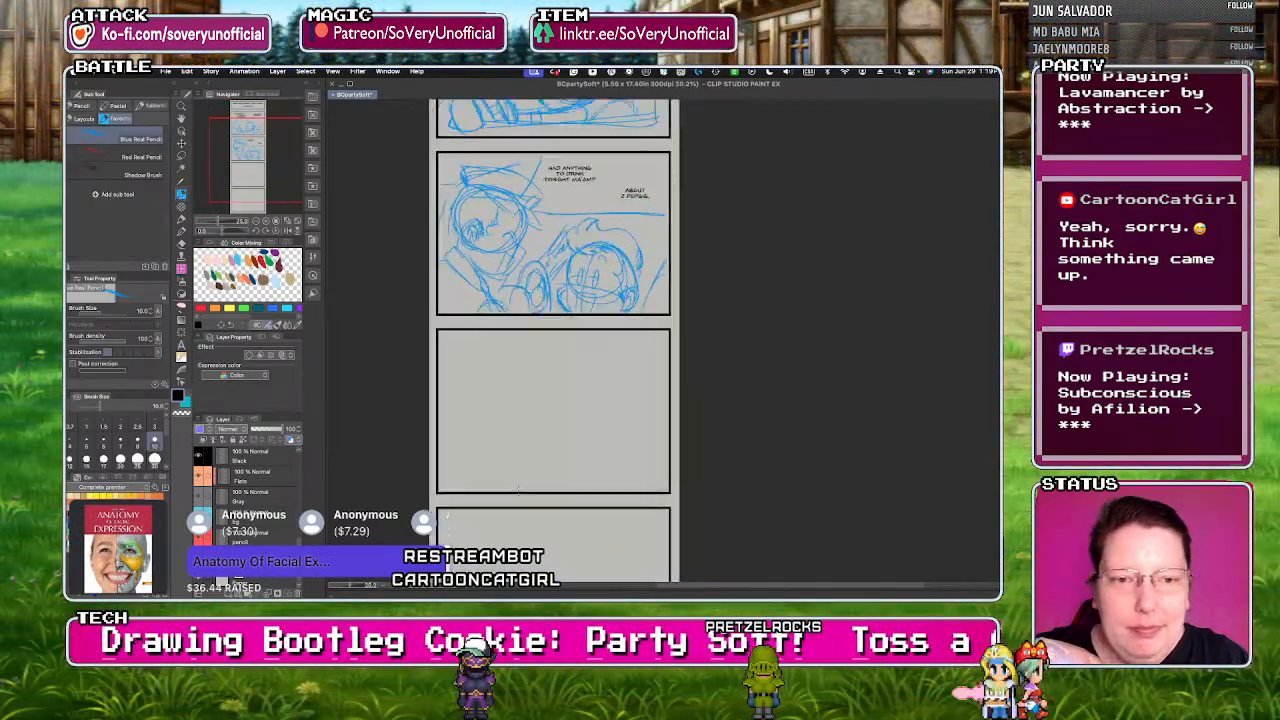
pyautogui.scroll(1, 522, 496)
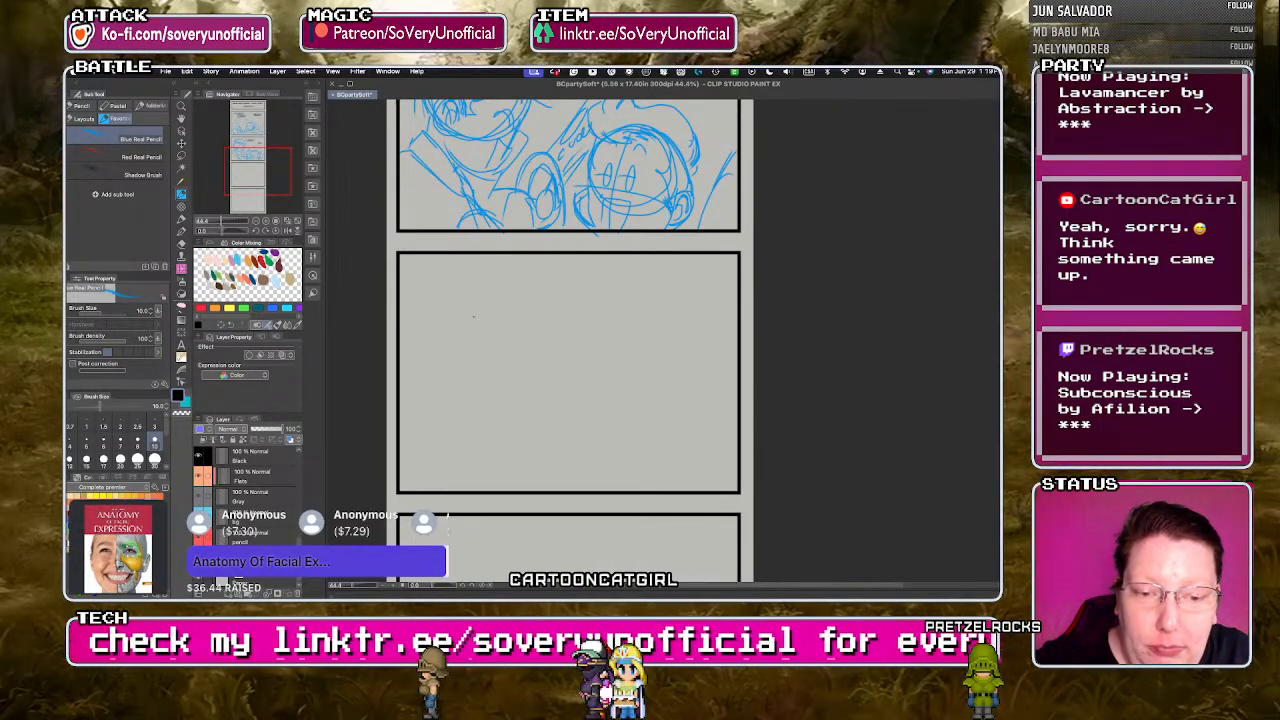
pyautogui.moveTo(521, 323)
pyautogui.mouseDown()
pyautogui.moveTo(487, 339)
pyautogui.moveTo(578, 345)
pyautogui.mouseUp()
pyautogui.hotkey('ctrl', 'z')
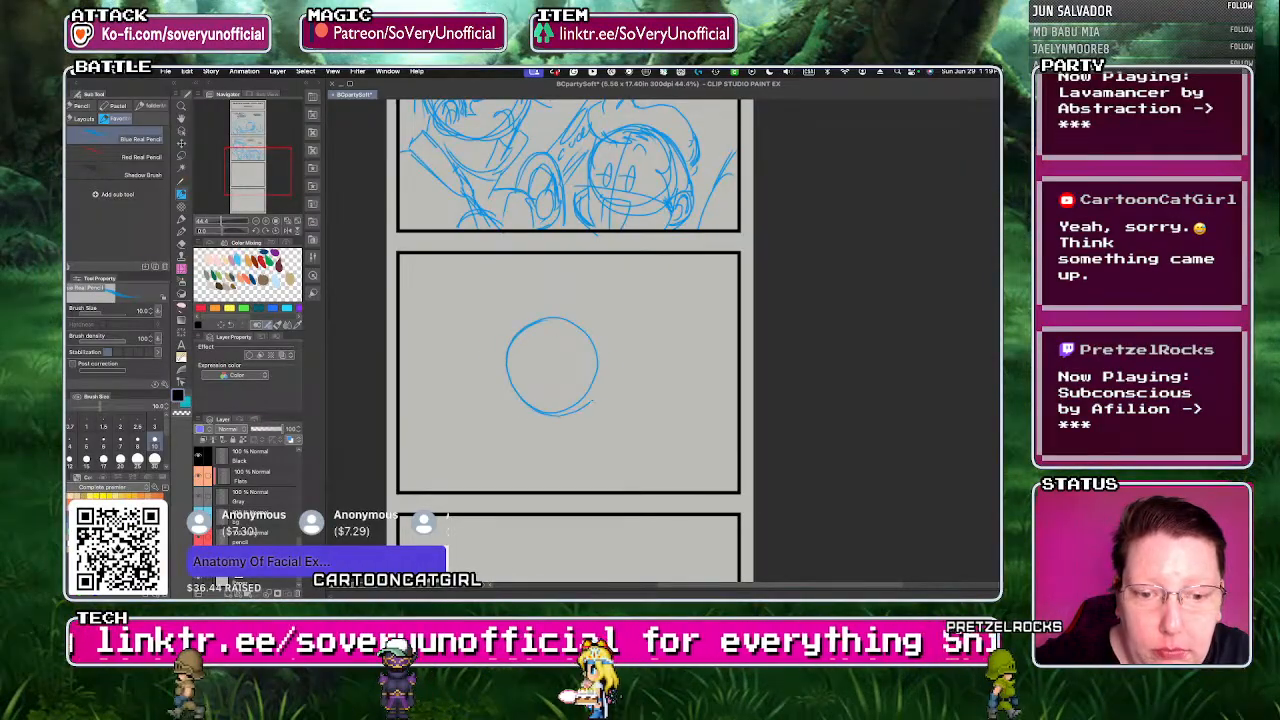
# - Build the face on the circle: centre line, angular jaw, large round eyes, worried brows, nose, frowning mouth and ears
pyautogui.moveTo(594, 402)
pyautogui.mouseDown()
pyautogui.moveTo(568, 318)
pyautogui.moveTo(571, 460)
pyautogui.mouseUp()
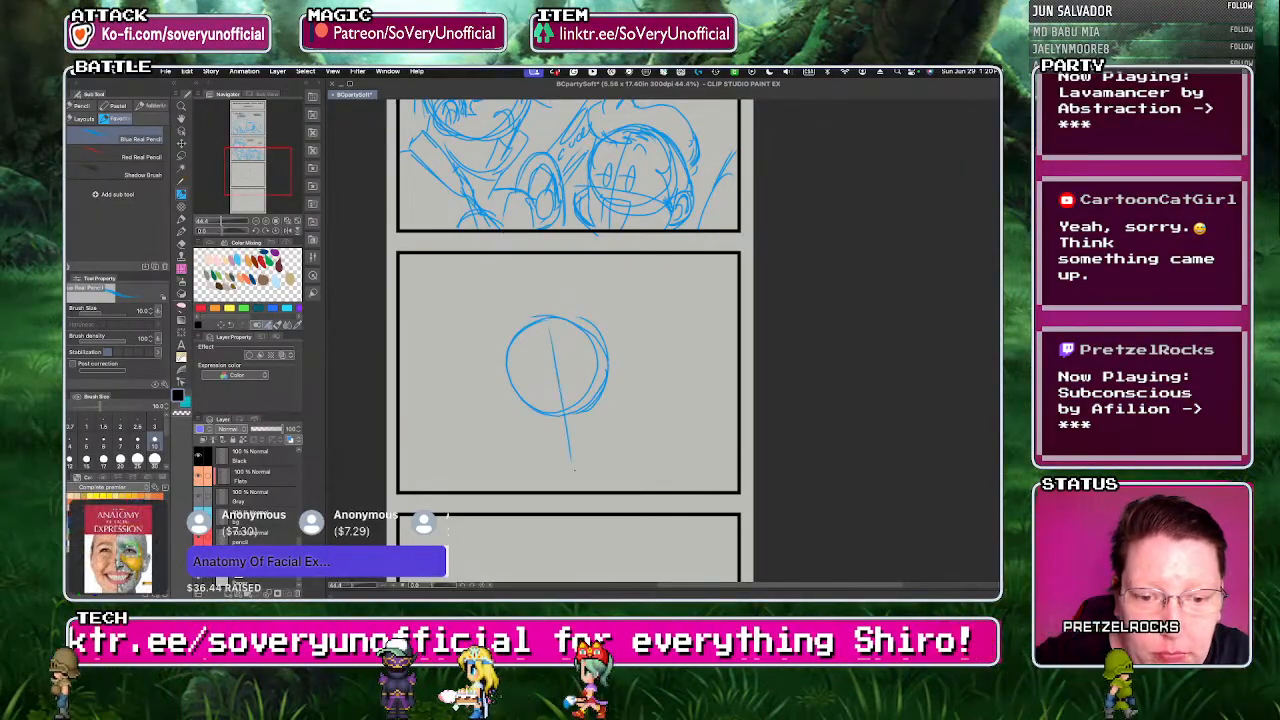
pyautogui.moveTo(516, 394); pyautogui.dragTo(528, 427)
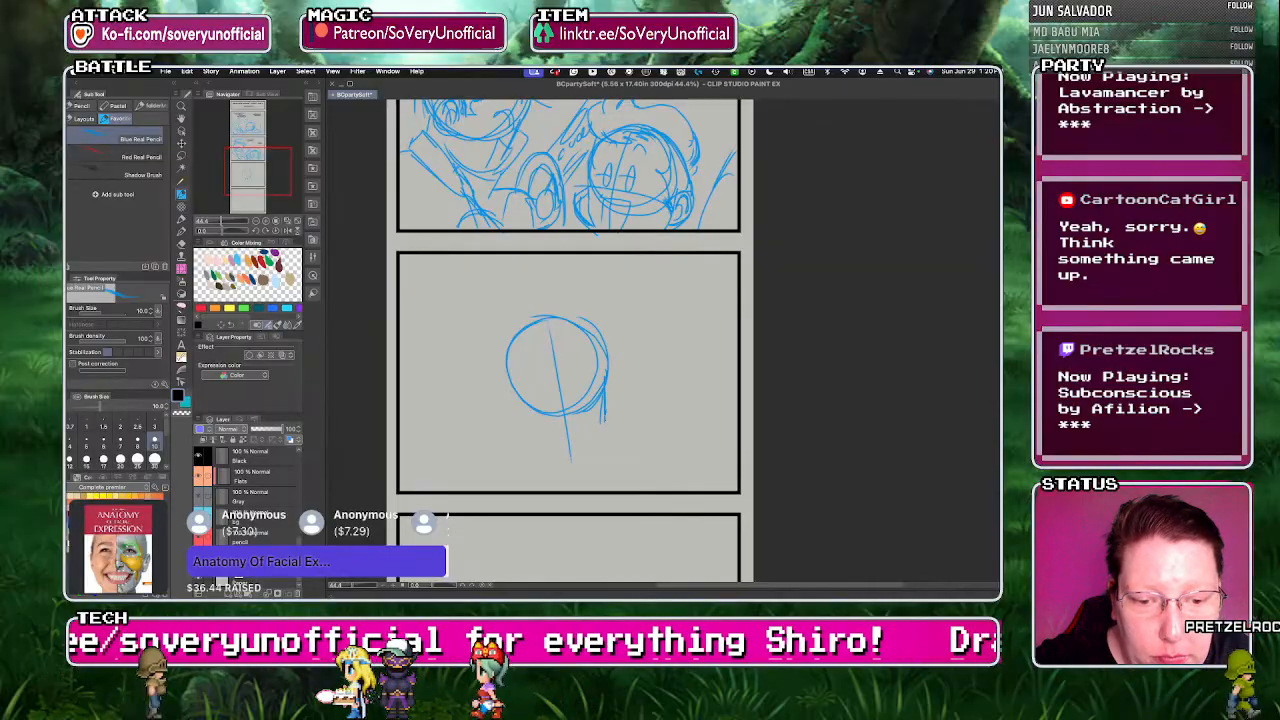
pyautogui.moveTo(603, 390); pyautogui.dragTo(588, 458)
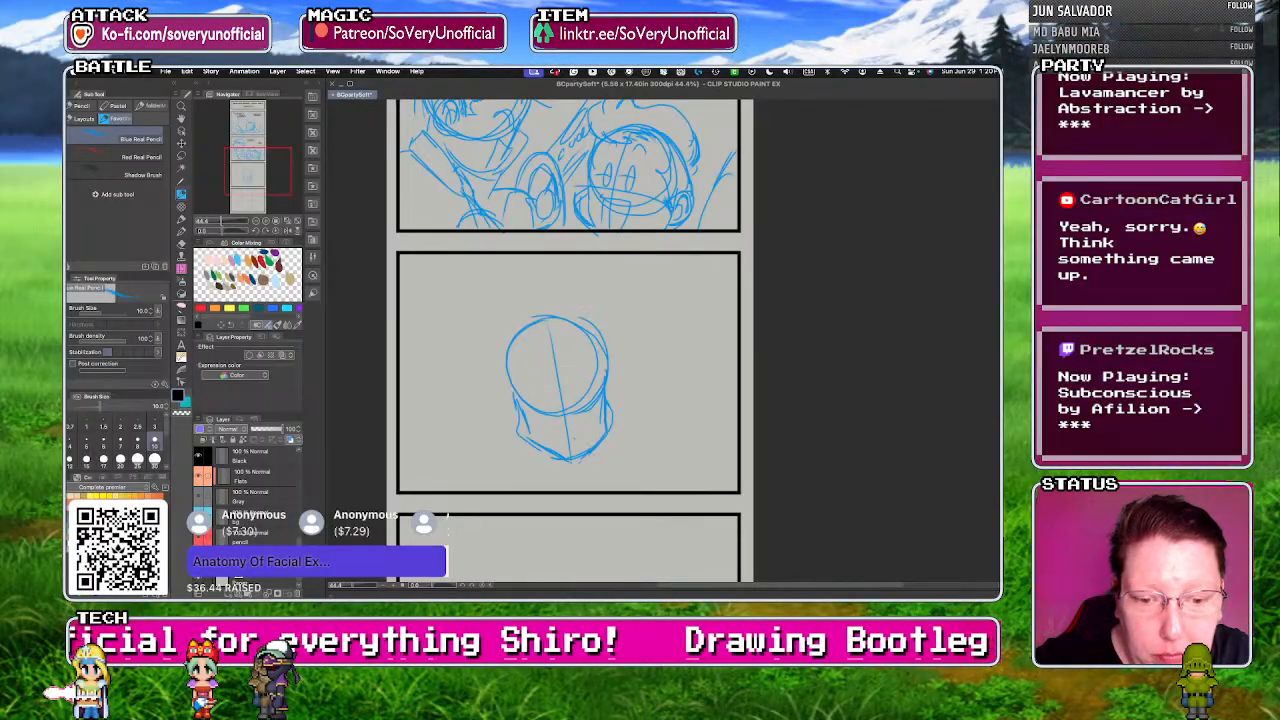
pyautogui.moveTo(527, 374); pyautogui.dragTo(543, 370)
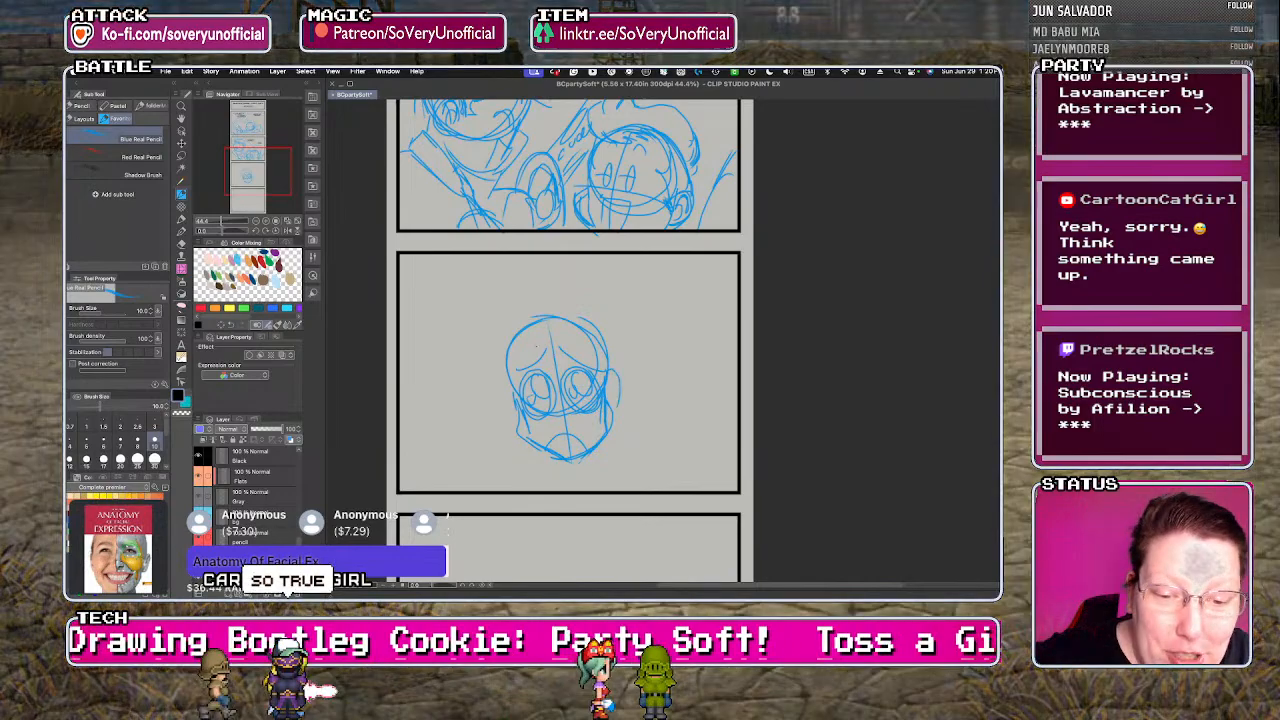
pyautogui.moveTo(614, 369); pyautogui.dragTo(617, 404)
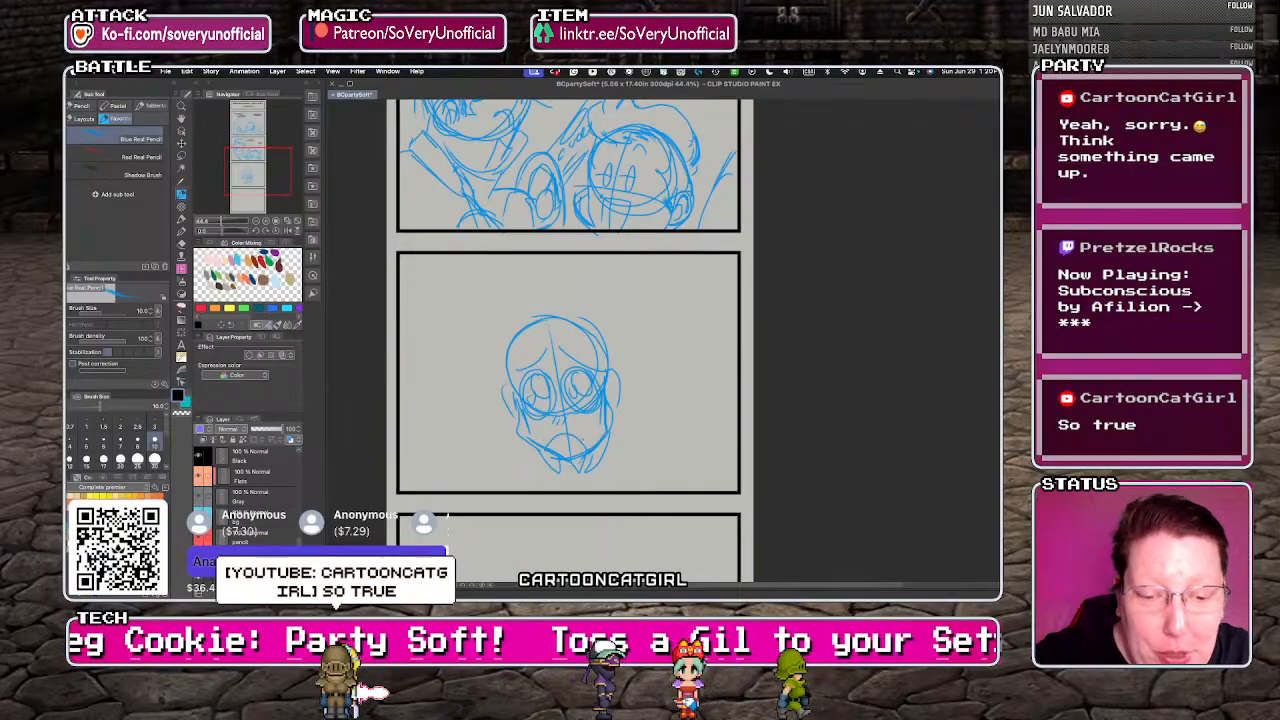
# - Sketch the figure's right-hand shoulder and arm, and the top, slanted right and bottom edges of a frame around the figure
pyautogui.moveTo(612, 428); pyautogui.dragTo(656, 423)
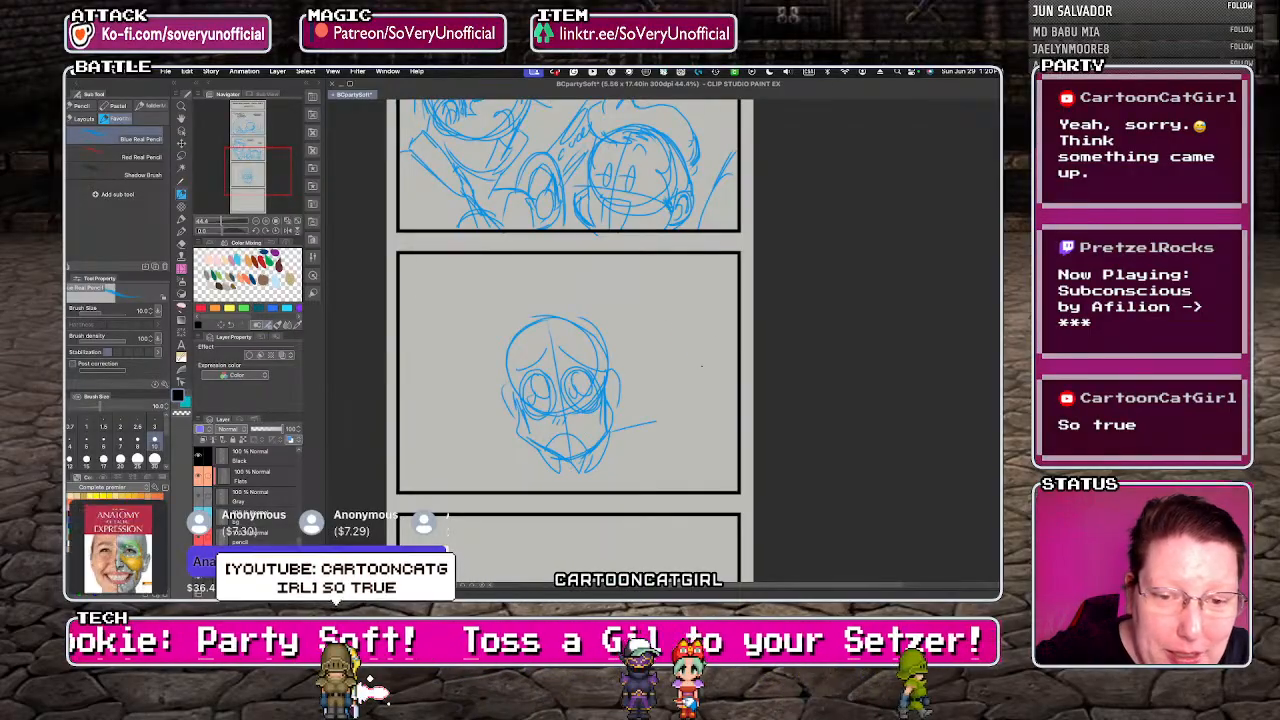
pyautogui.moveTo(445, 300); pyautogui.dragTo(695, 355)
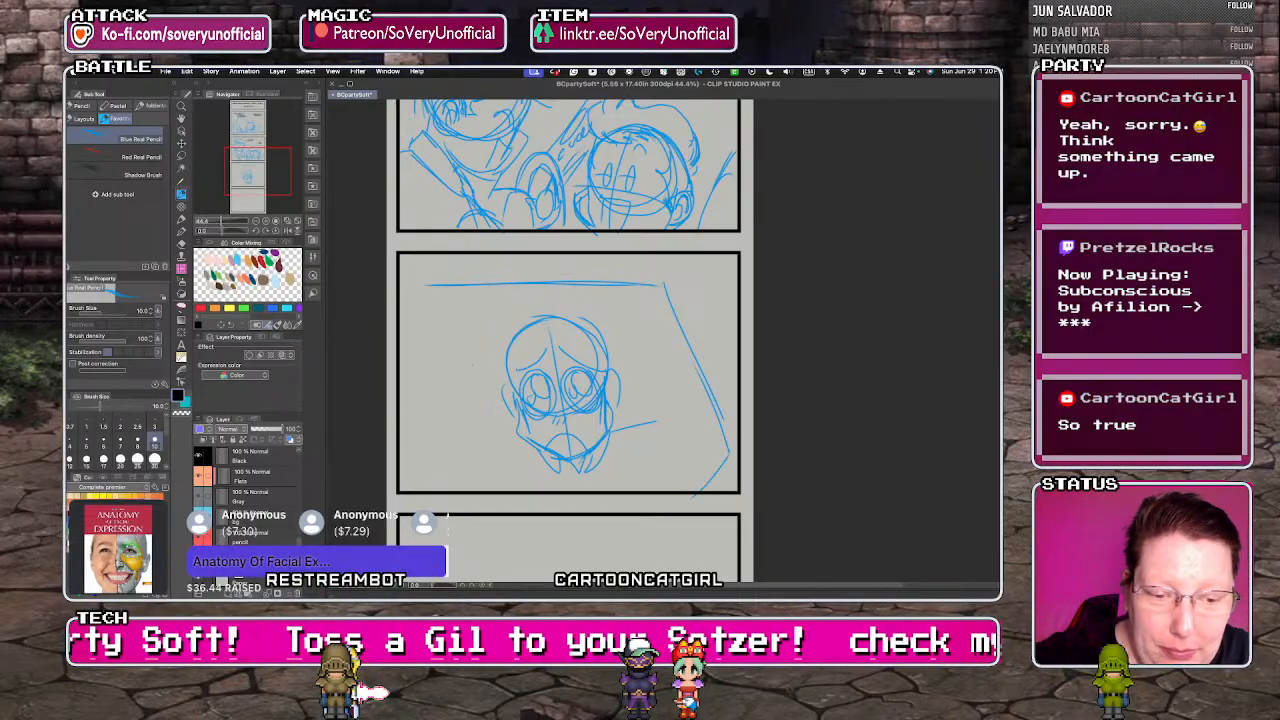
pyautogui.hotkey('ctrl', 'z')
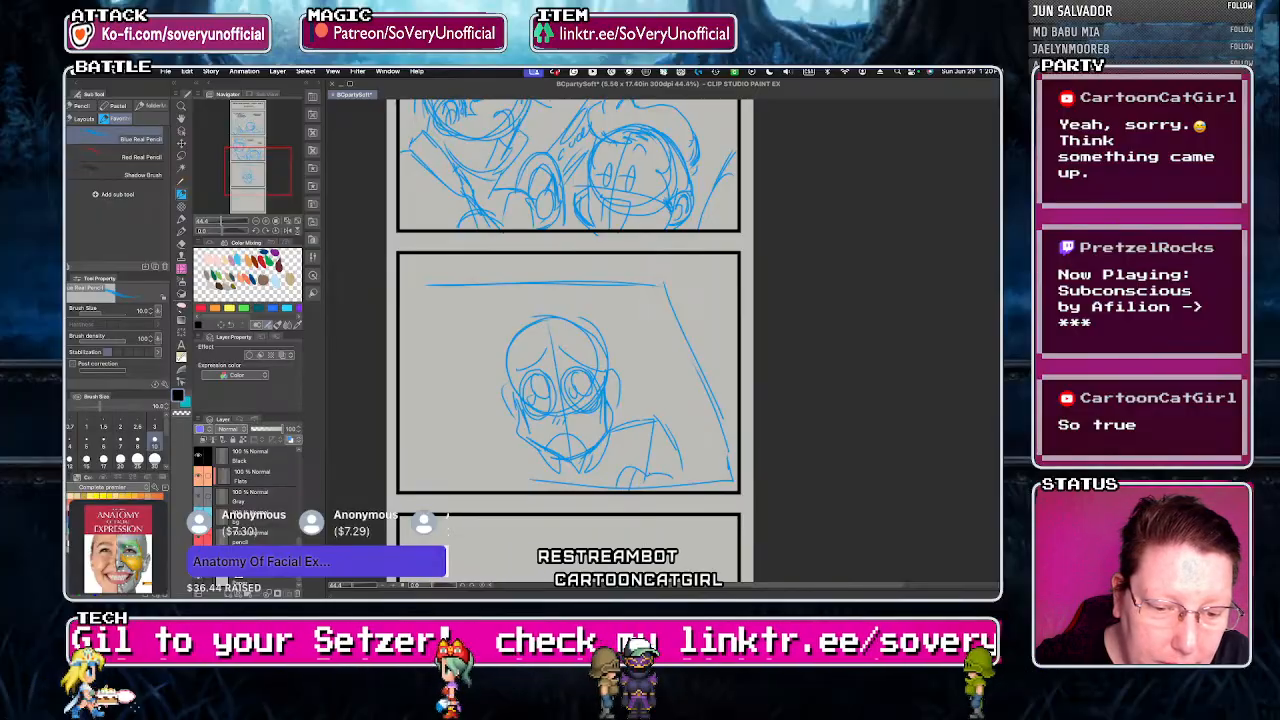
# - Sketch the fingers of the hand resting on the frame's lower edge and start a raised hand left of the head in the third panel
pyautogui.moveTo(641, 474)
pyautogui.mouseDown()
pyautogui.moveTo(648, 488)
pyautogui.moveTo(671, 482)
pyautogui.mouseUp()
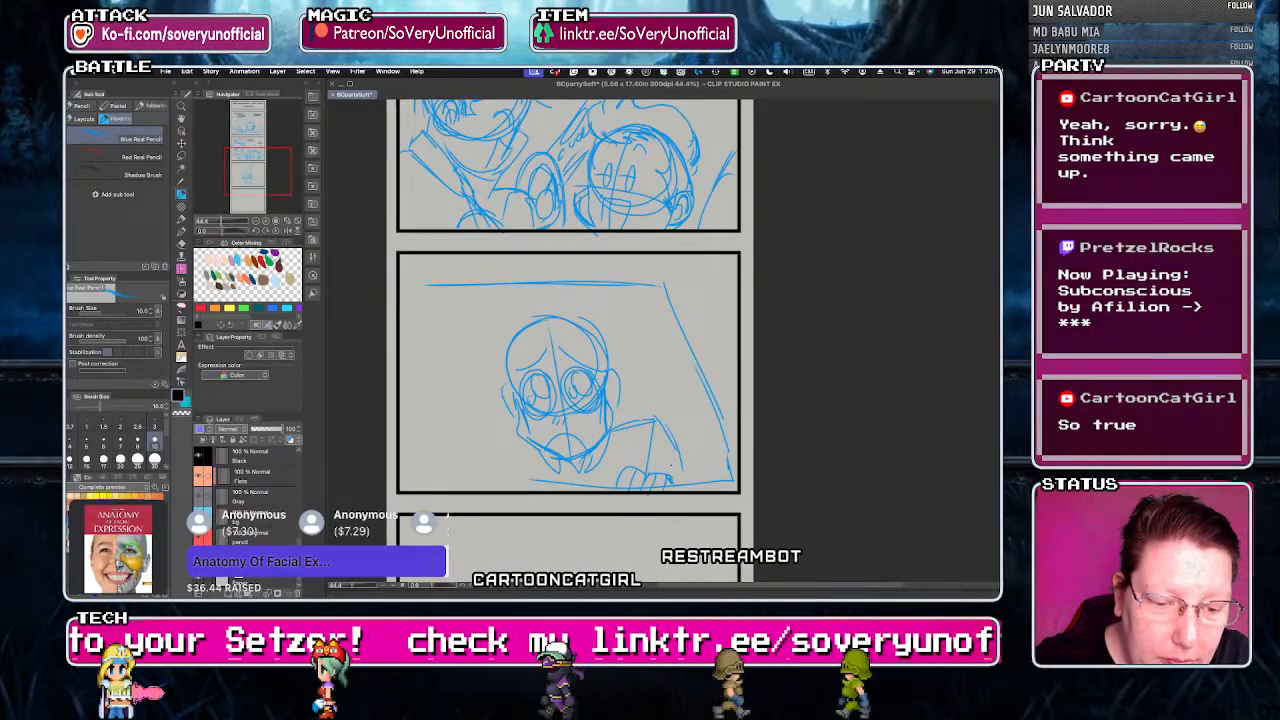
pyautogui.moveTo(472, 381); pyautogui.dragTo(466, 388)
pyautogui.hotkey('ctrl', 'z')
pyautogui.hotkey('ctrl', 'z')
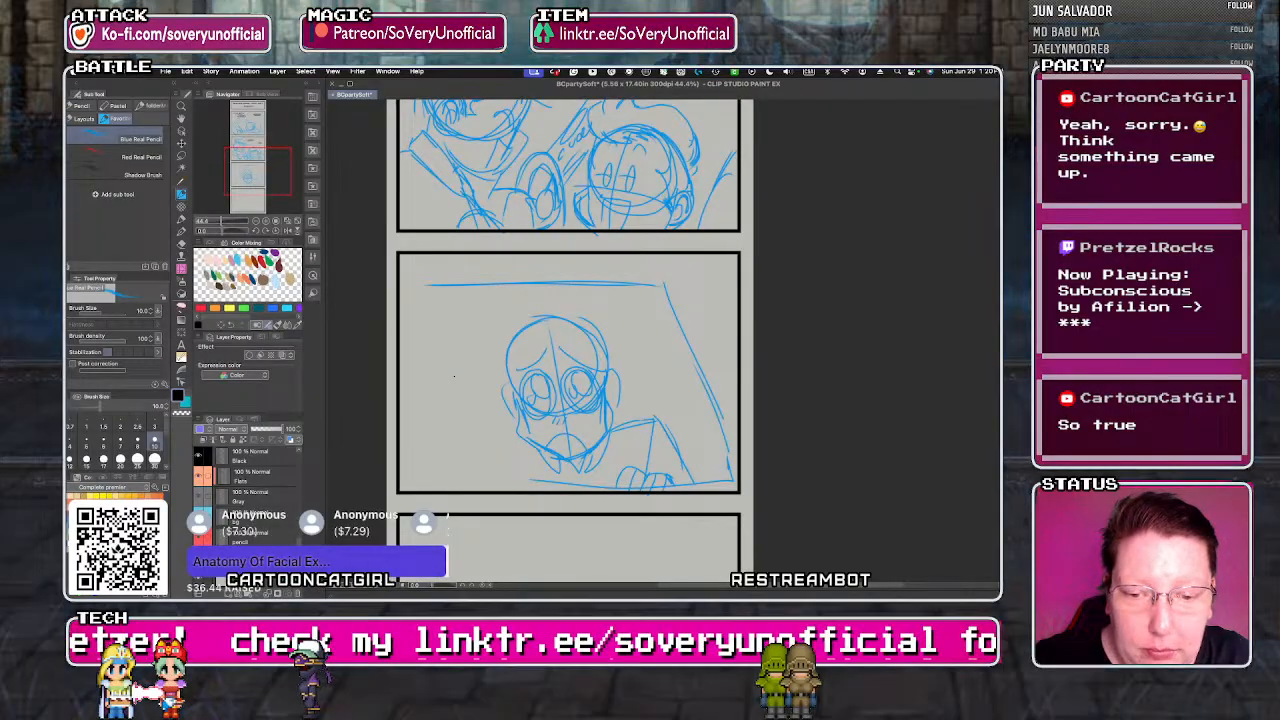
pyautogui.moveTo(452, 389); pyautogui.dragTo(484, 391)
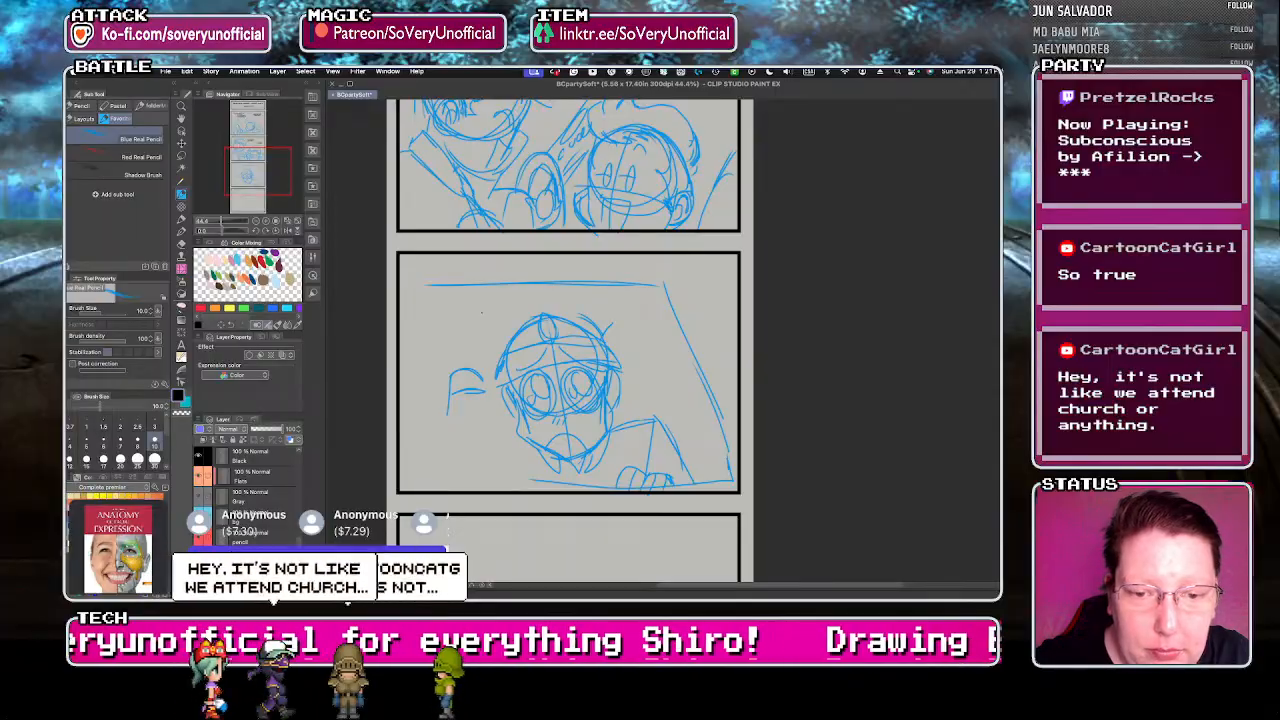
# - Sketch a rounded cap on the third panel's head and complete the raised hand gripping an upright bottle
pyautogui.moveTo(490, 301); pyautogui.dragTo(614, 318)
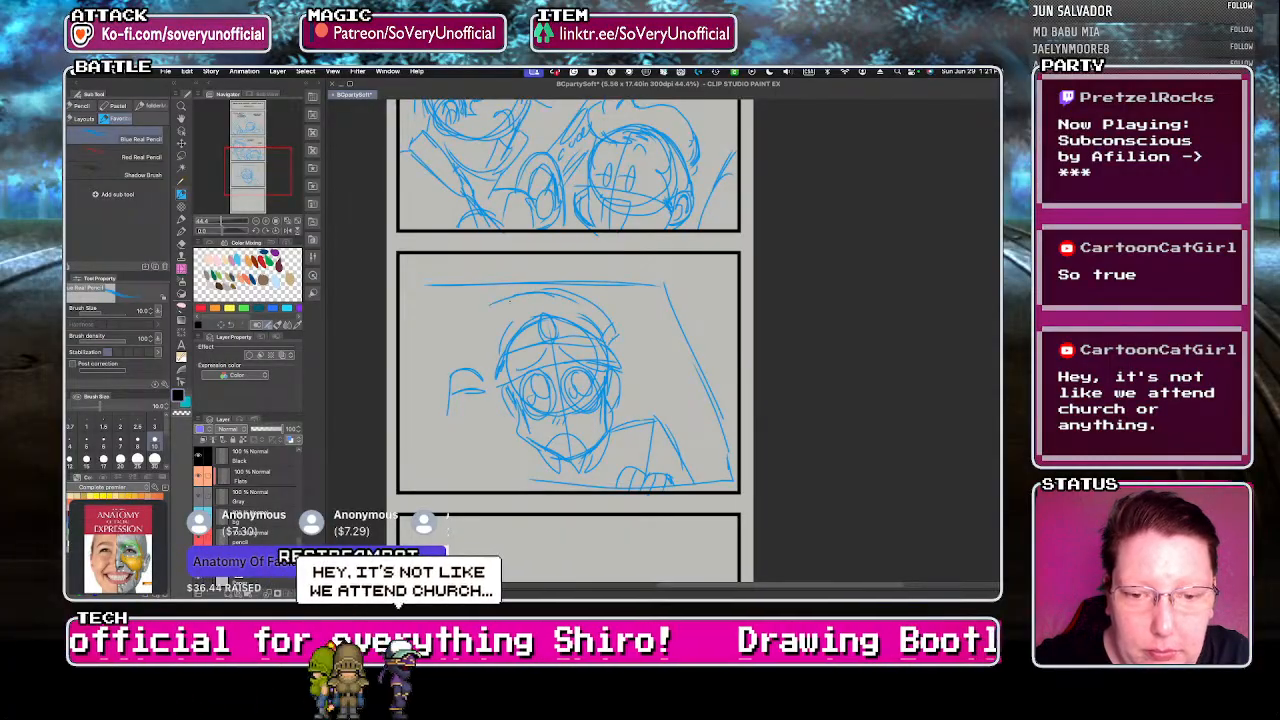
pyautogui.moveTo(520, 296); pyautogui.dragTo(488, 372)
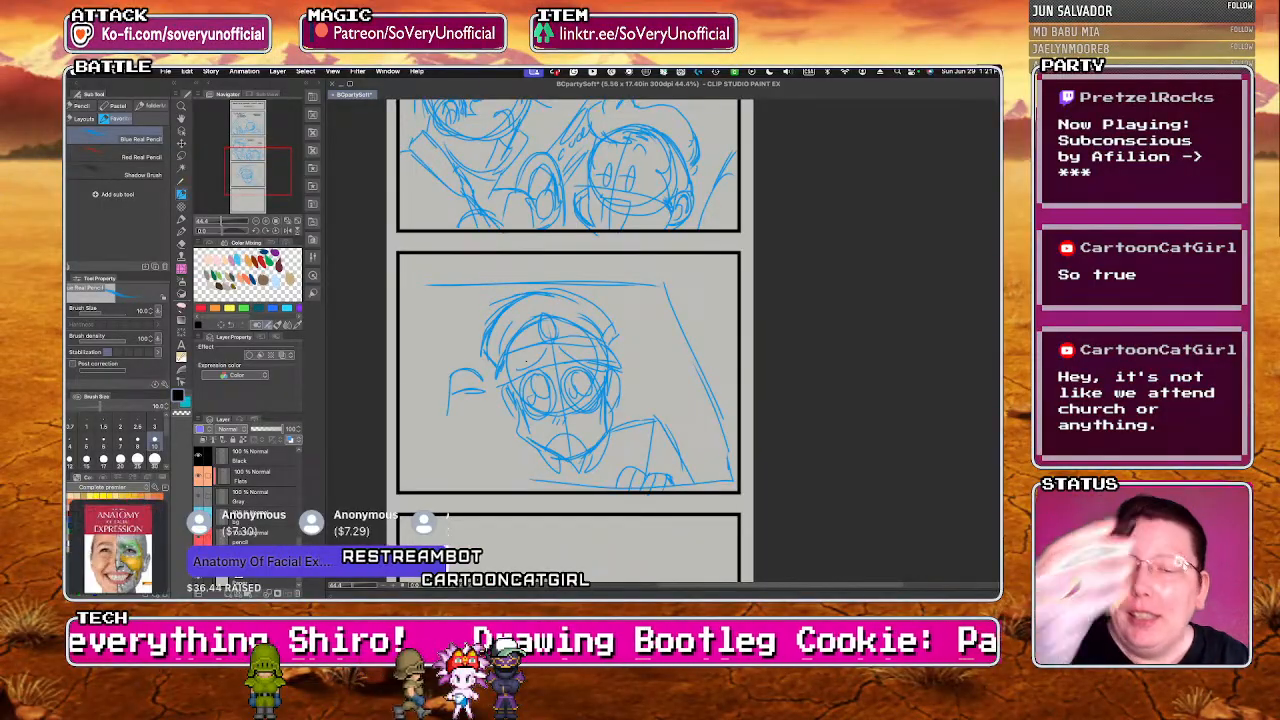
pyautogui.moveTo(456, 392)
pyautogui.mouseDown()
pyautogui.moveTo(452, 409)
pyautogui.moveTo(480, 375)
pyautogui.mouseUp()
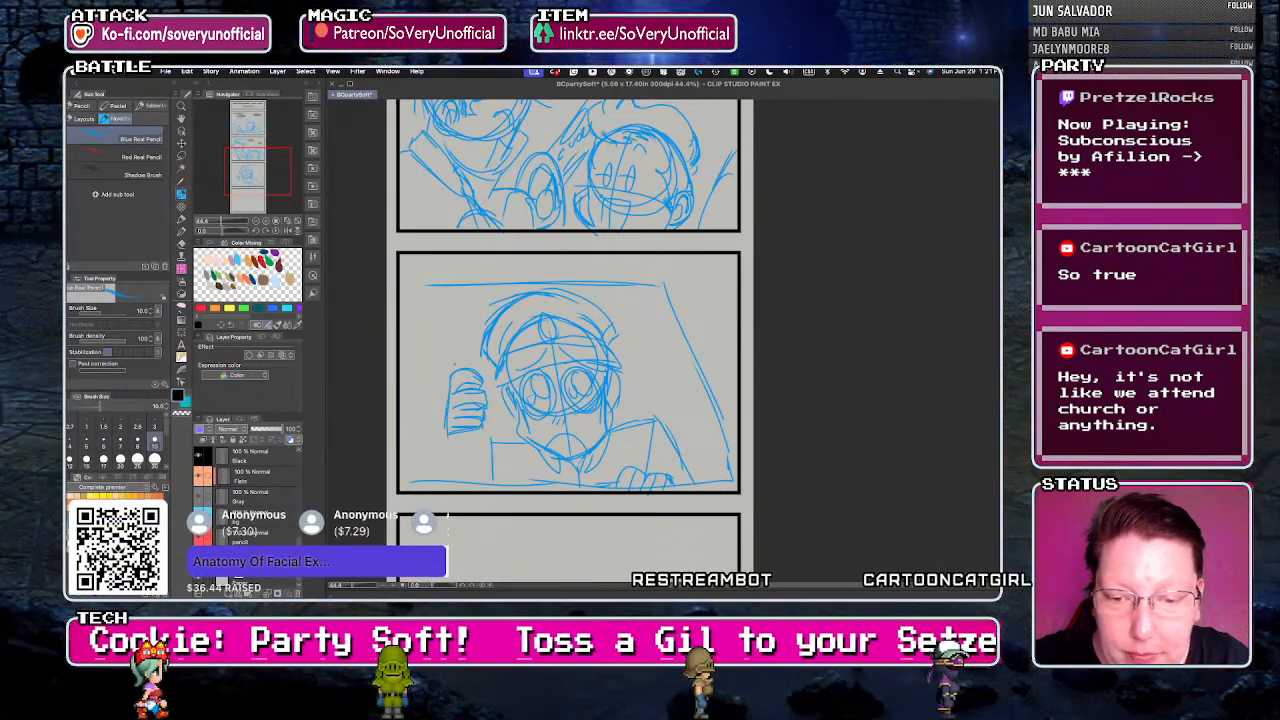
pyautogui.moveTo(458, 398)
pyautogui.mouseDown()
pyautogui.moveTo(459, 340)
pyautogui.moveTo(471, 380)
pyautogui.mouseUp()
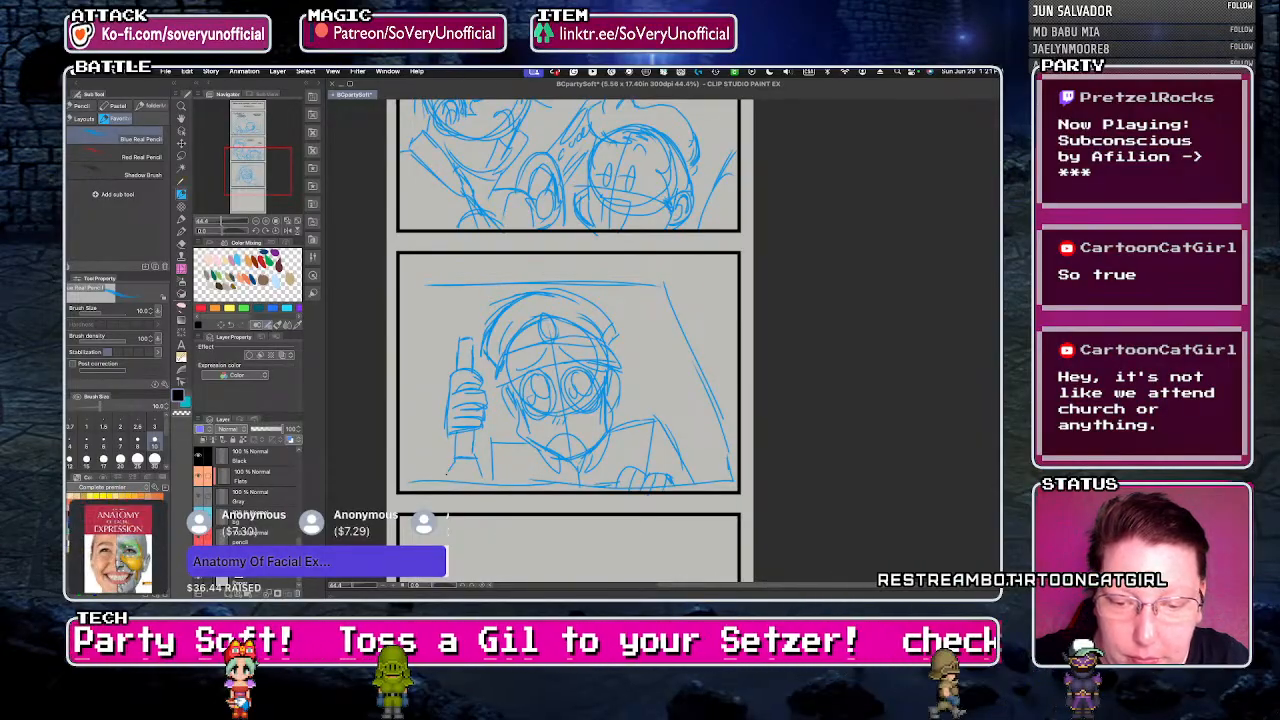
# - Hand-letter "DROOP" above the bottle and sketch the slanted lines around the frame in the third panel
pyautogui.moveTo(429, 311); pyautogui.dragTo(480, 317)
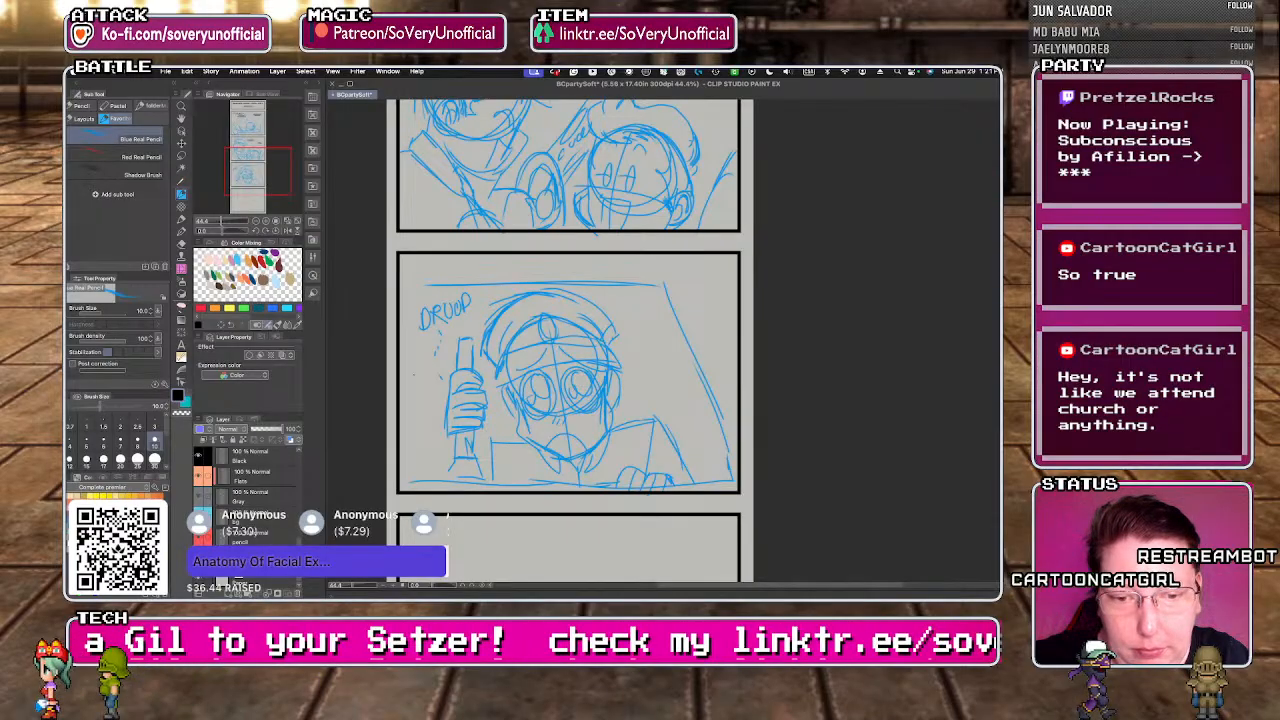
pyautogui.moveTo(683, 288)
pyautogui.mouseDown()
pyautogui.moveTo(735, 279)
pyautogui.moveTo(715, 385)
pyautogui.mouseUp()
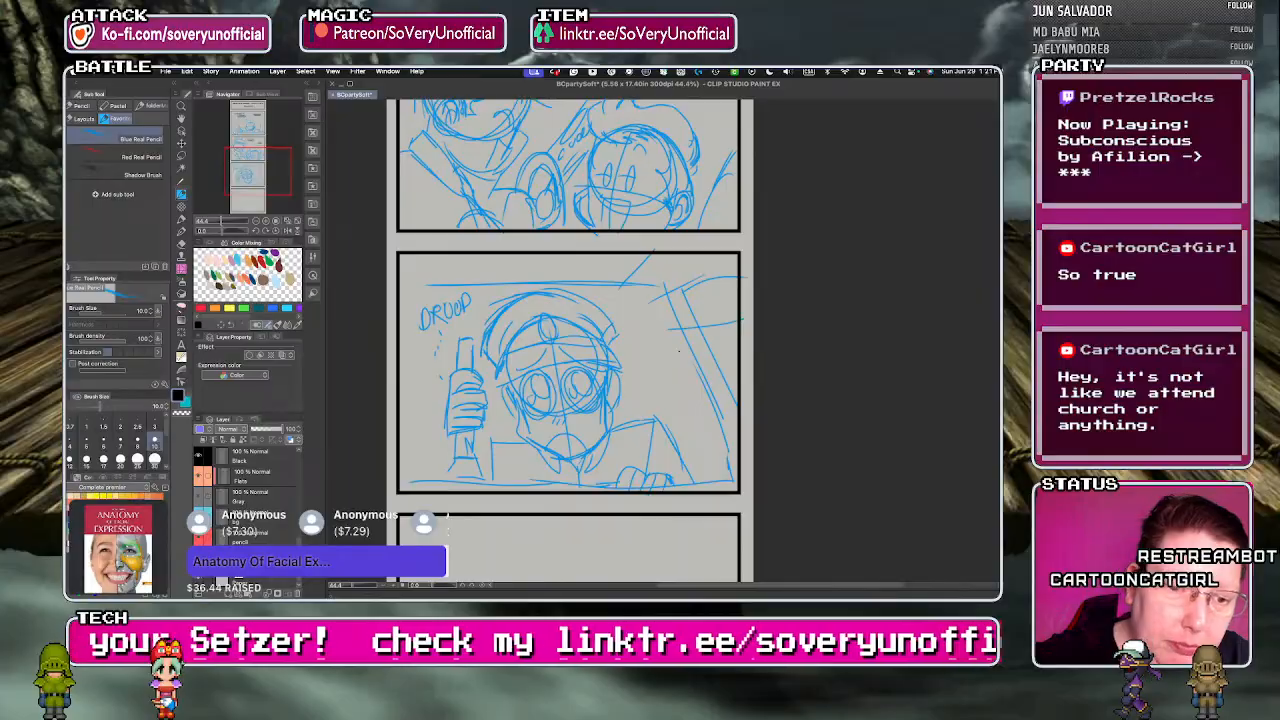
pyautogui.scroll(-6, 411, 450)
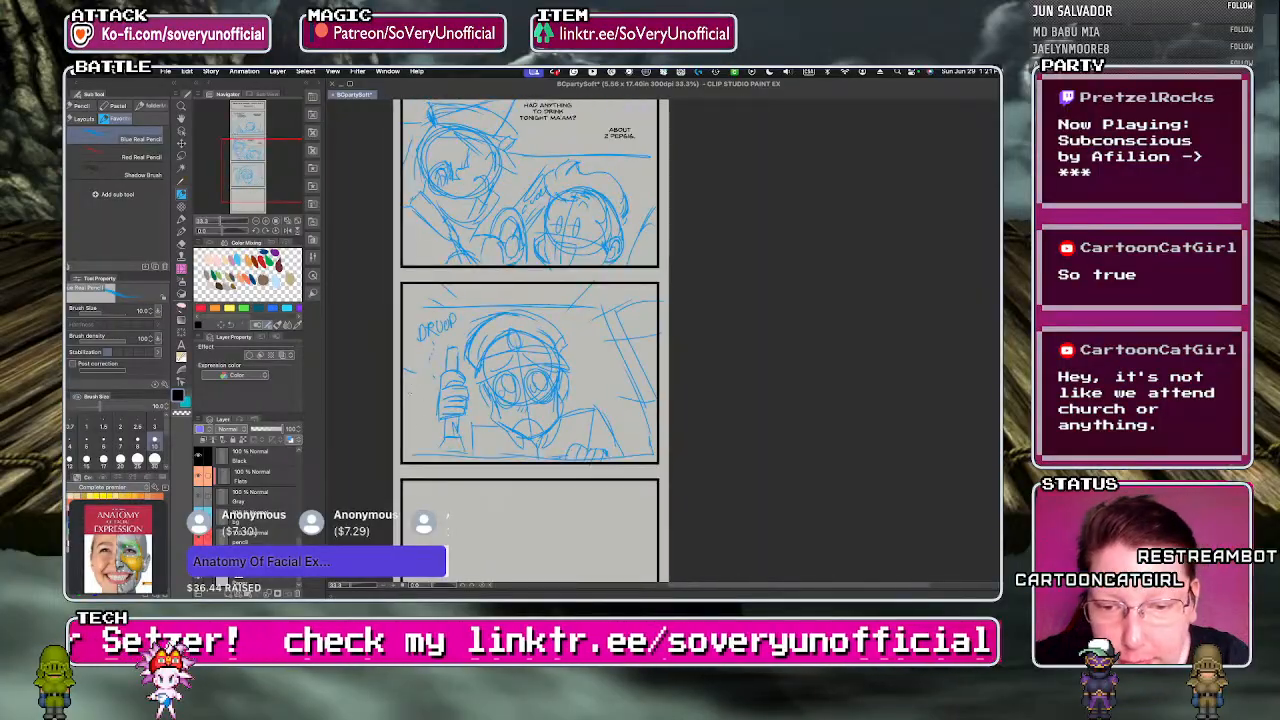
pyautogui.scroll(7, 440, 481)
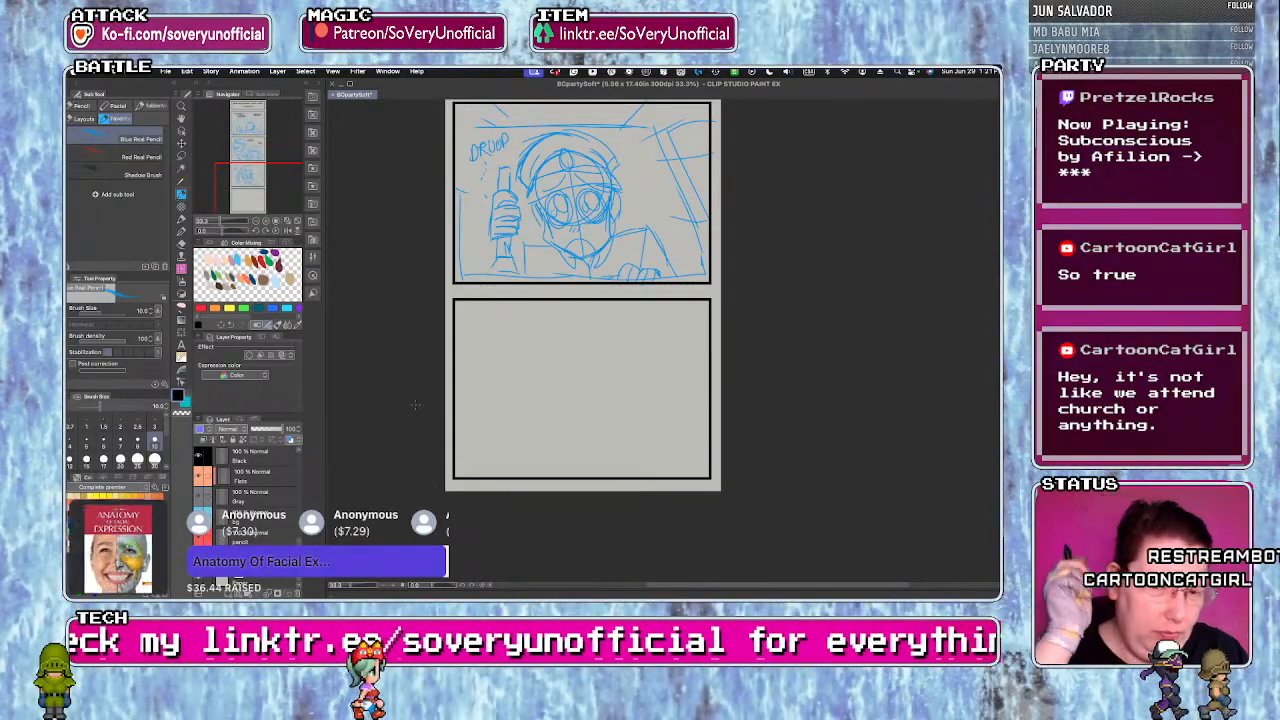
pyautogui.moveTo(600, 358)
pyautogui.mouseDown()
pyautogui.moveTo(593, 457)
pyautogui.moveTo(575, 381)
pyautogui.moveTo(637, 414)
pyautogui.moveTo(573, 430)
pyautogui.mouseUp()
pyautogui.hotkey('ctrl', 'z')
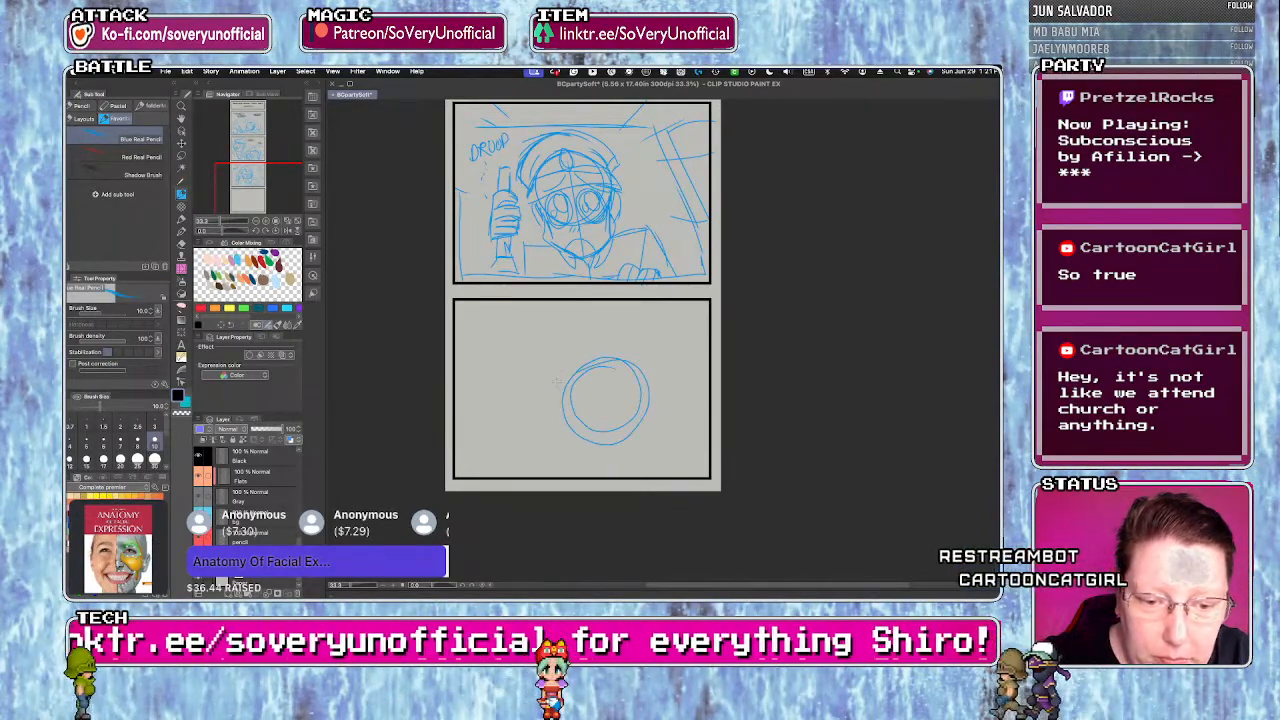
pyautogui.hotkey('ctrl', 'z')
# - Sketch a left-facing head in the right half of the fourth panel, with a round skull, face profile, ear and neck line
pyautogui.moveTo(625, 368)
pyautogui.mouseDown()
pyautogui.moveTo(598, 445)
pyautogui.moveTo(673, 397)
pyautogui.moveTo(595, 488)
pyautogui.mouseUp()
pyautogui.moveTo(567, 425)
pyautogui.mouseDown()
pyautogui.moveTo(583, 469)
pyautogui.moveTo(601, 468)
pyautogui.mouseUp()
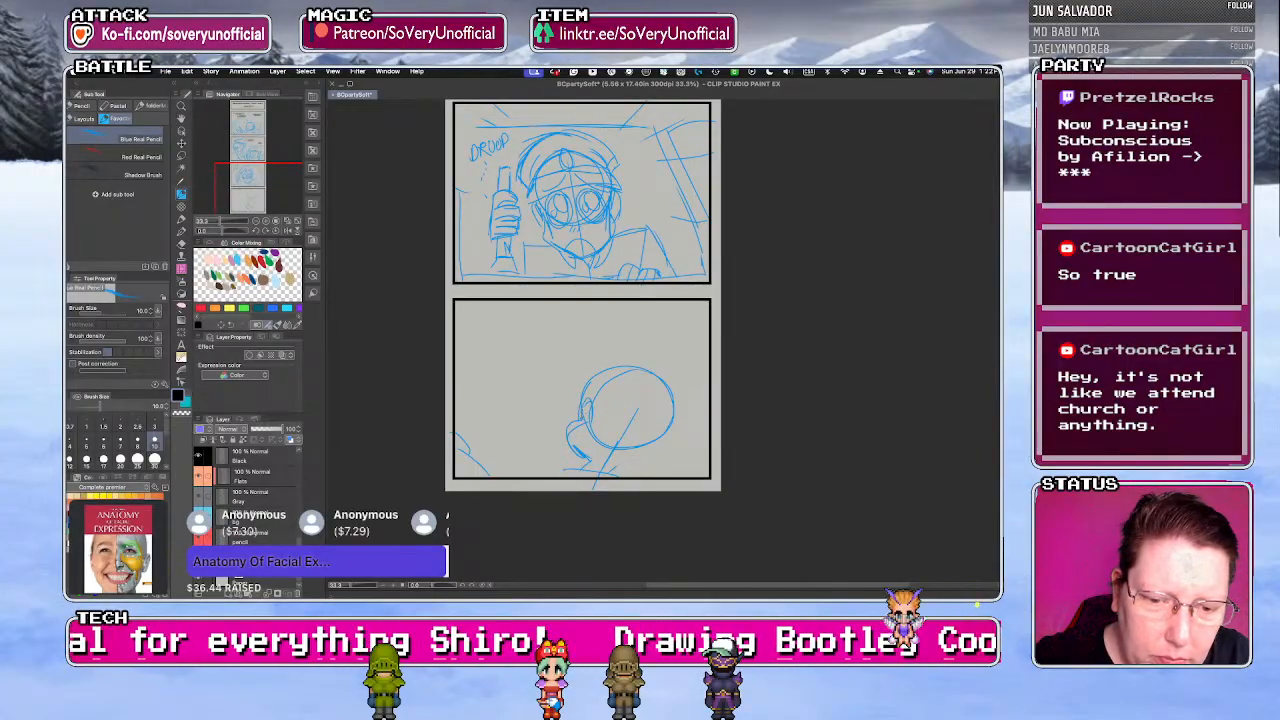
pyautogui.moveTo(588, 399); pyautogui.dragTo(589, 421)
pyautogui.moveTo(579, 372); pyautogui.dragTo(580, 384)
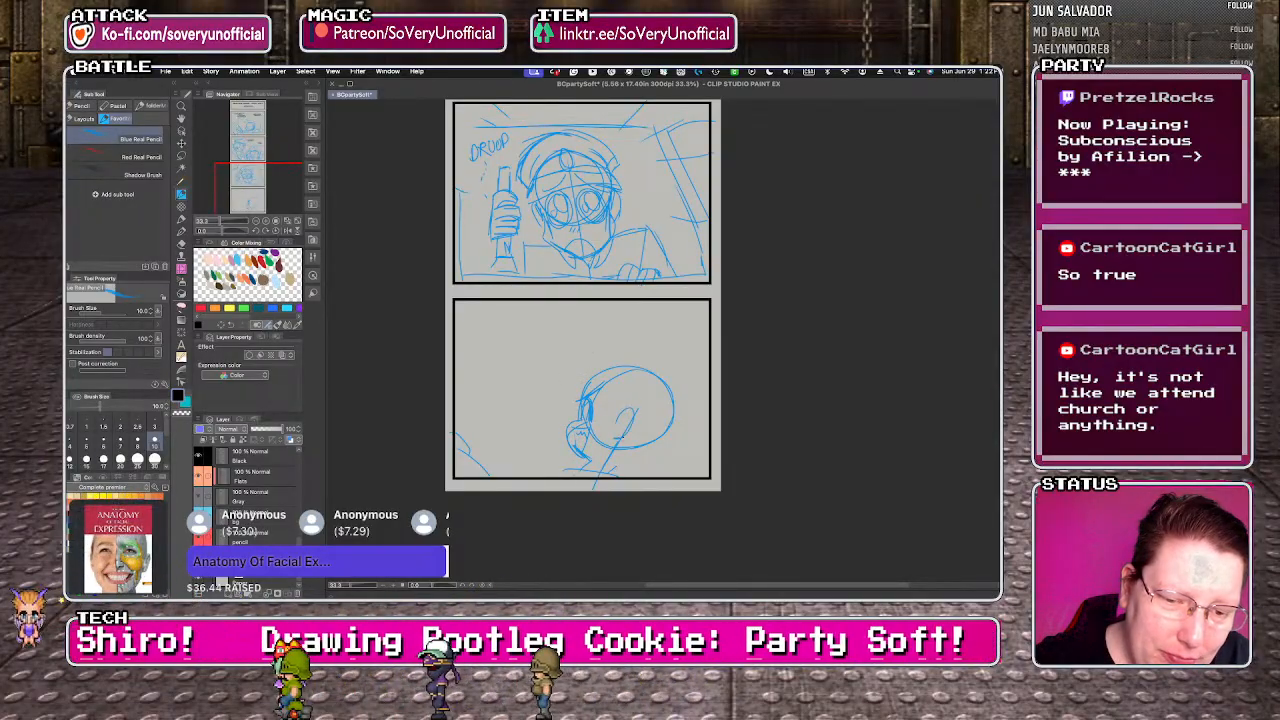
pyautogui.moveTo(626, 410); pyautogui.dragTo(620, 438)
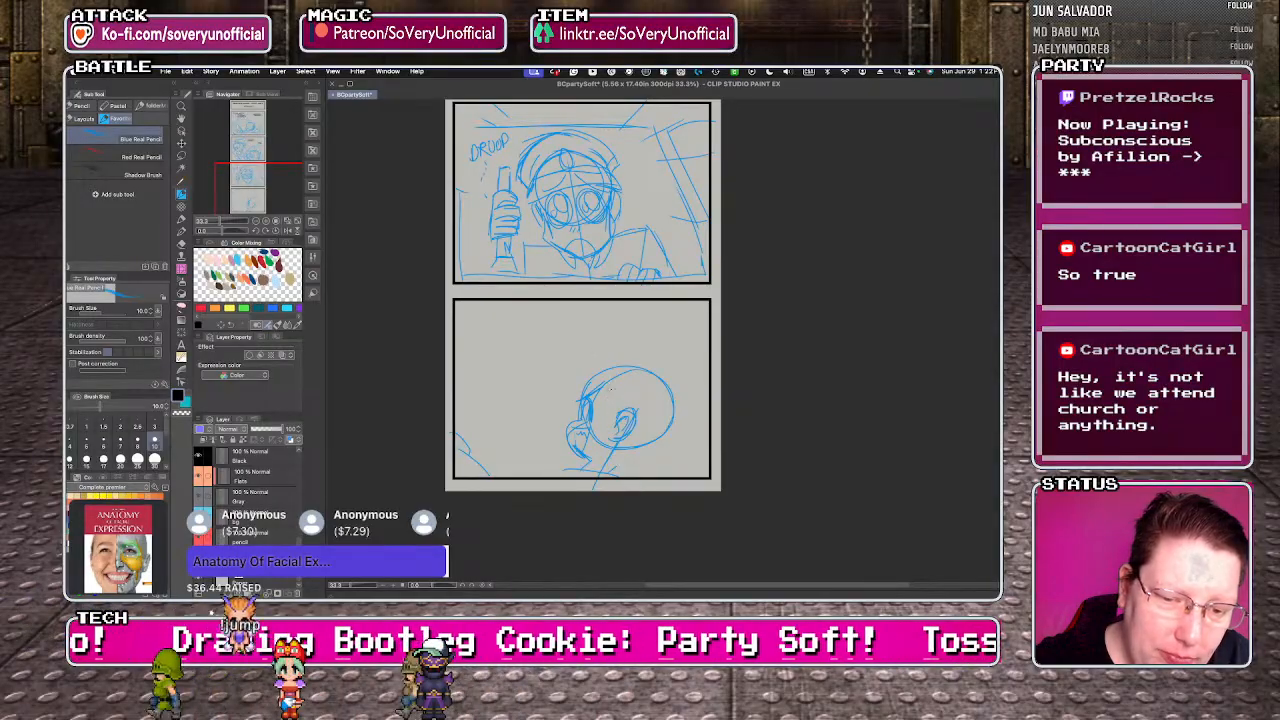
# - Add hair to the fourth panel's right-hand head: a pointed tuft on top, short strands, rounded back volume and a curl above the forehead
pyautogui.moveTo(615, 365); pyautogui.dragTo(603, 420)
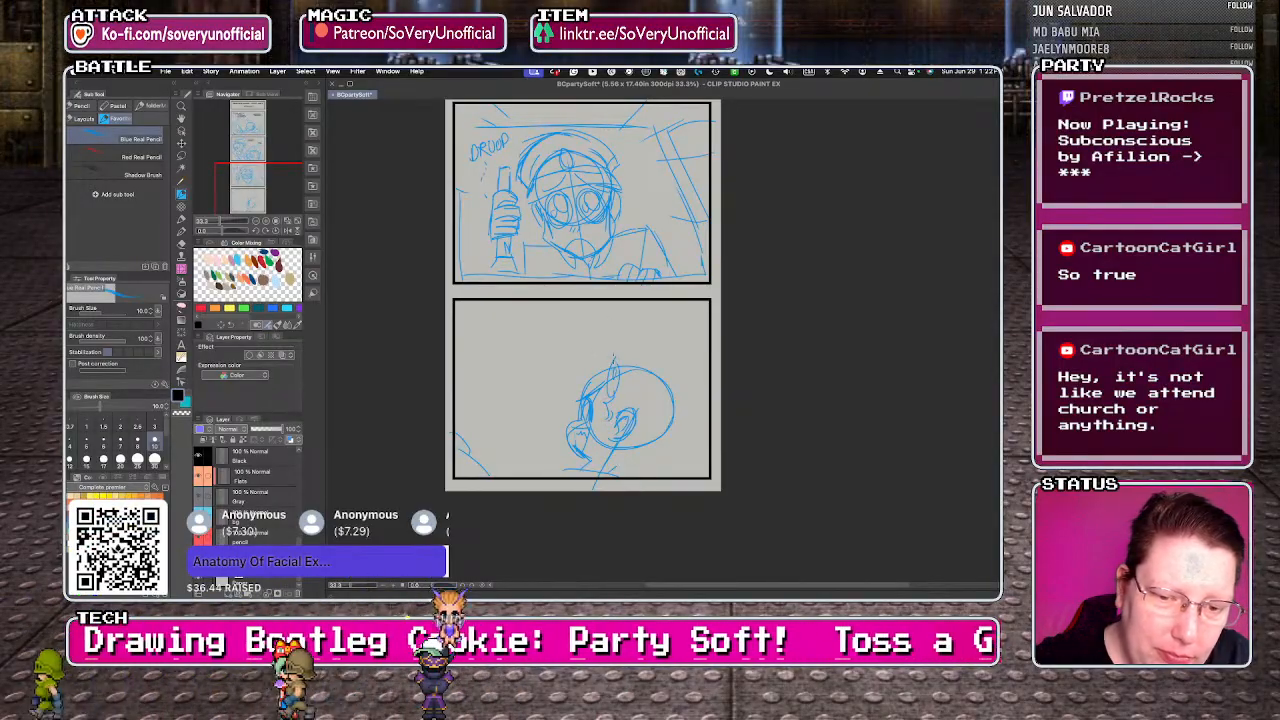
pyautogui.hotkey('ctrl', 'z')
pyautogui.moveTo(632, 344); pyautogui.dragTo(624, 388)
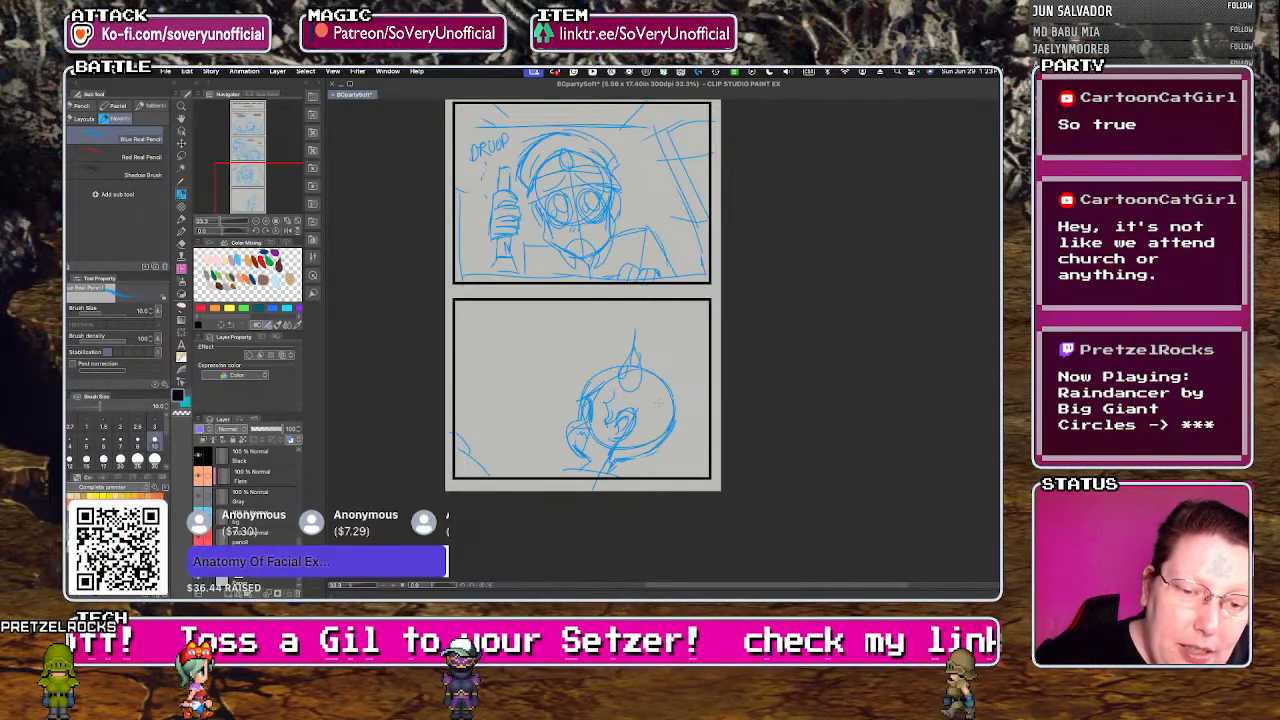
pyautogui.moveTo(664, 393); pyautogui.dragTo(670, 420)
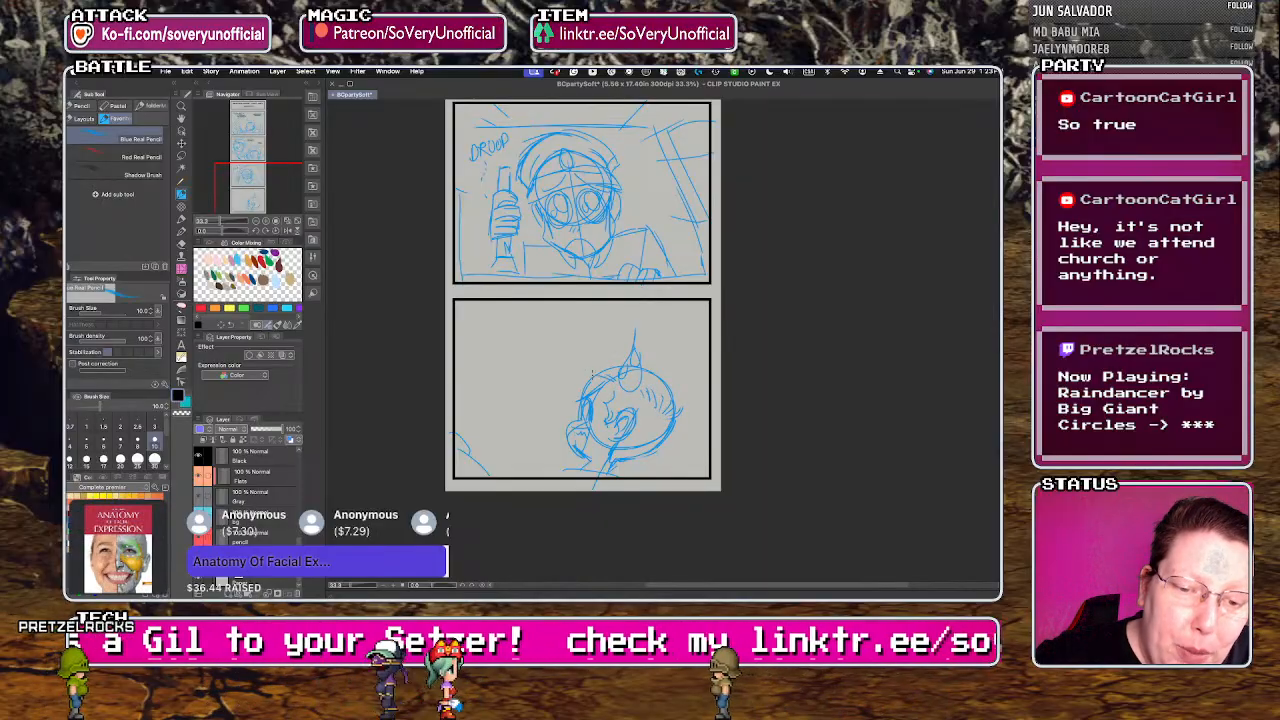
pyautogui.moveTo(594, 374)
pyautogui.mouseDown()
pyautogui.moveTo(588, 343)
pyautogui.moveTo(621, 342)
pyautogui.moveTo(671, 426)
pyautogui.mouseUp()
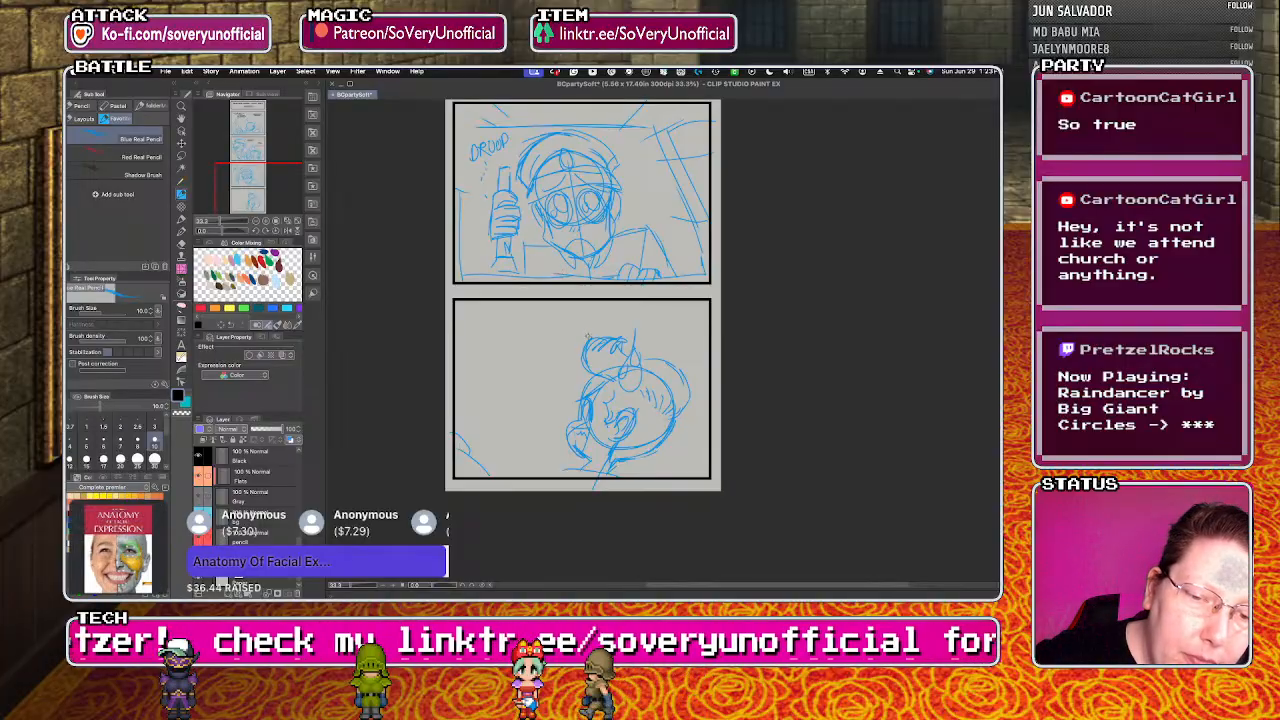
pyautogui.hotkey('ctrl', 'z')
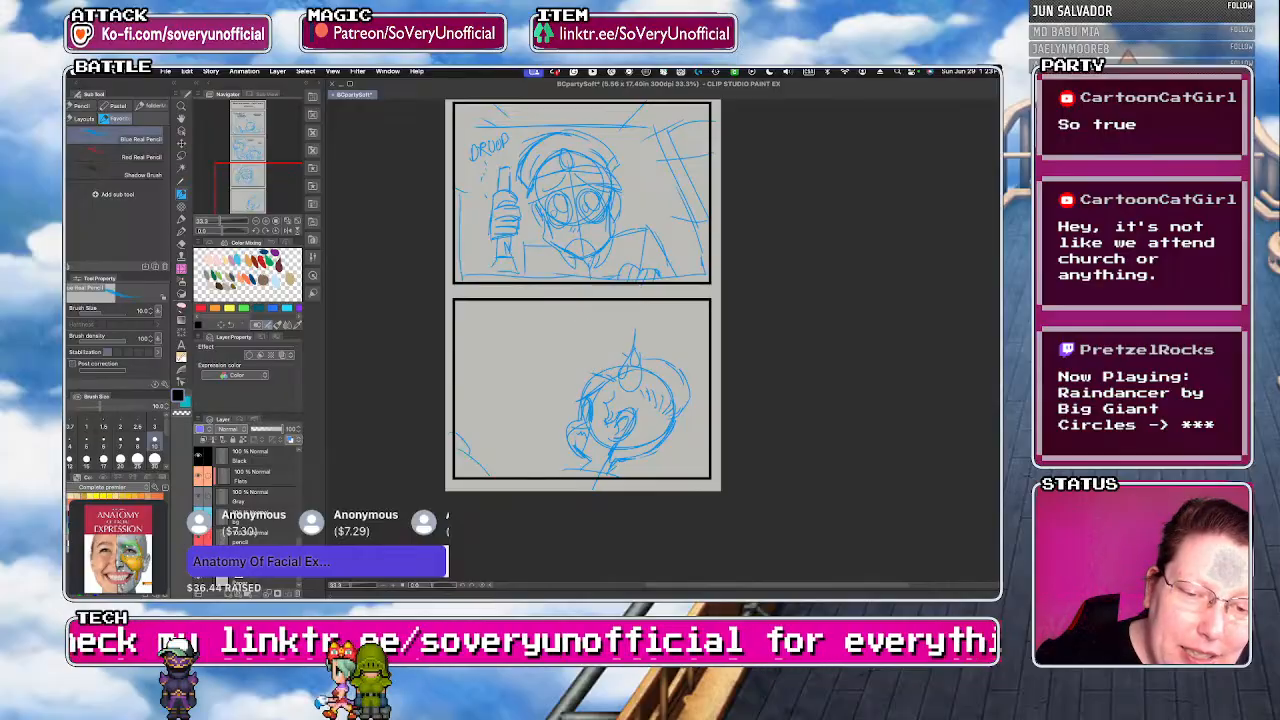
pyautogui.moveTo(603, 342); pyautogui.dragTo(594, 376)
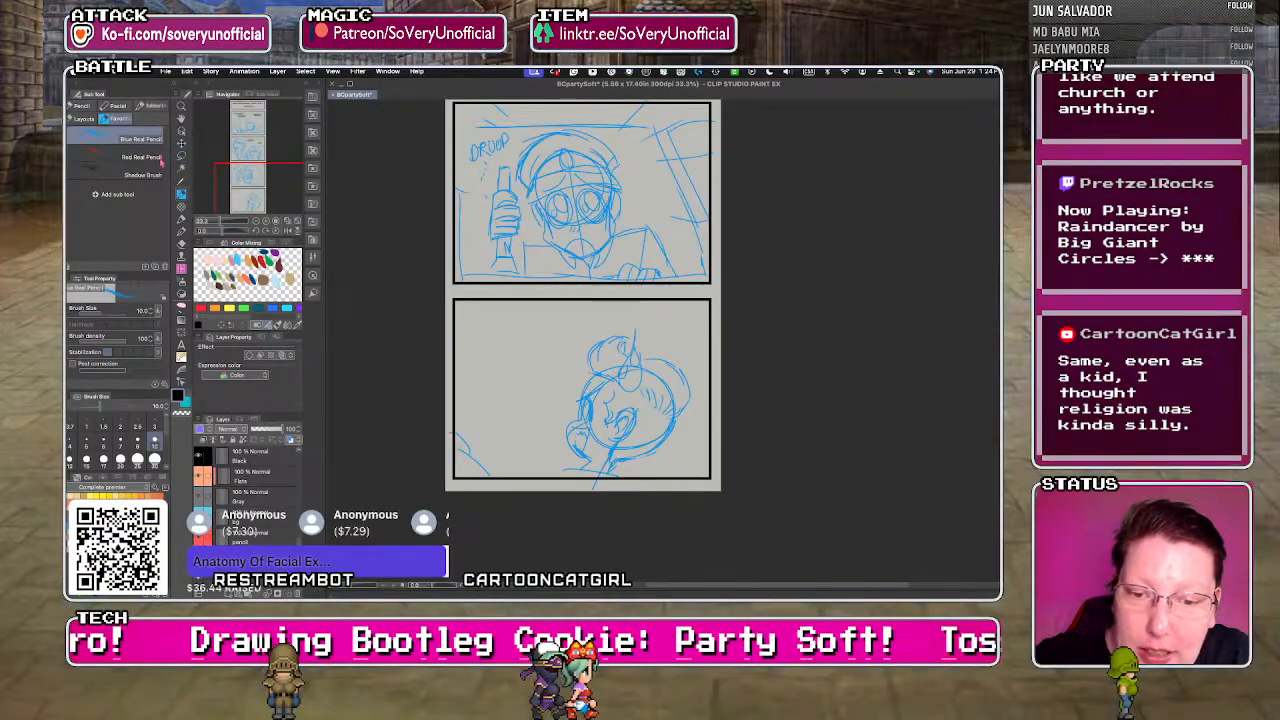
# - Sketch the car window lines across the fourth panel, with a circle for a second head and a hand on the sill at left
pyautogui.moveTo(460, 441); pyautogui.dragTo(578, 430)
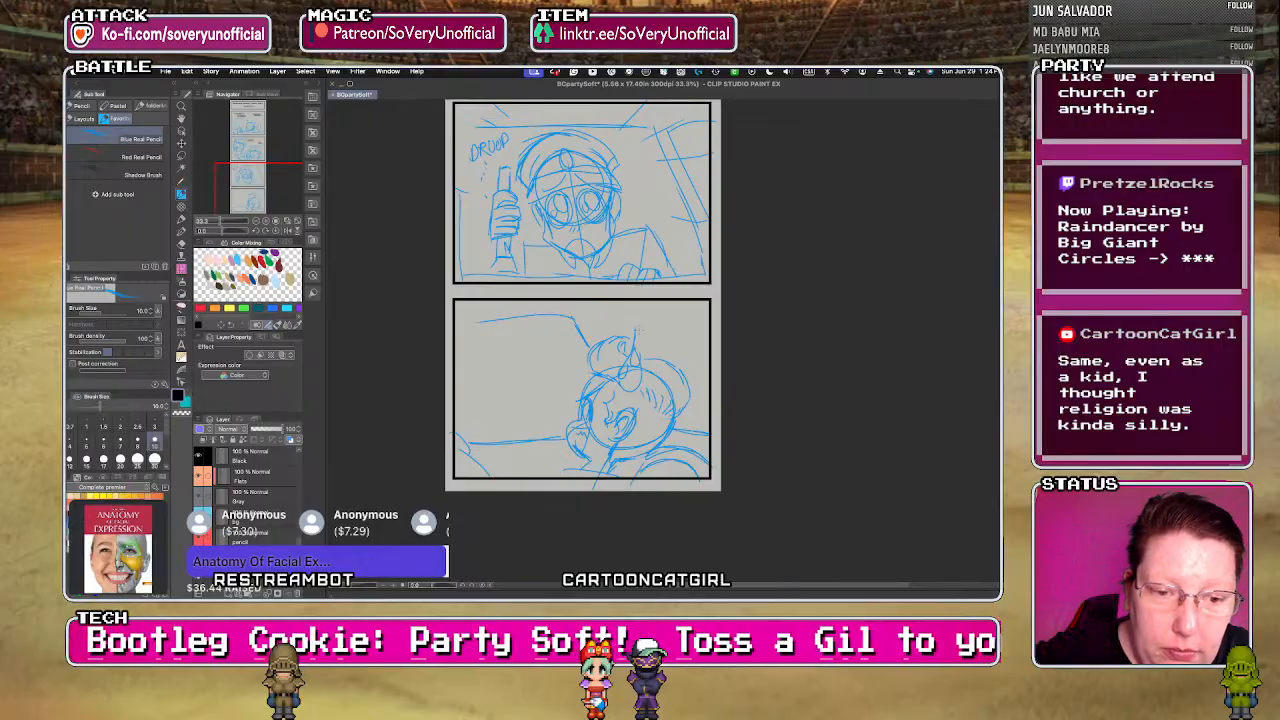
pyautogui.moveTo(600, 336); pyautogui.dragTo(696, 311)
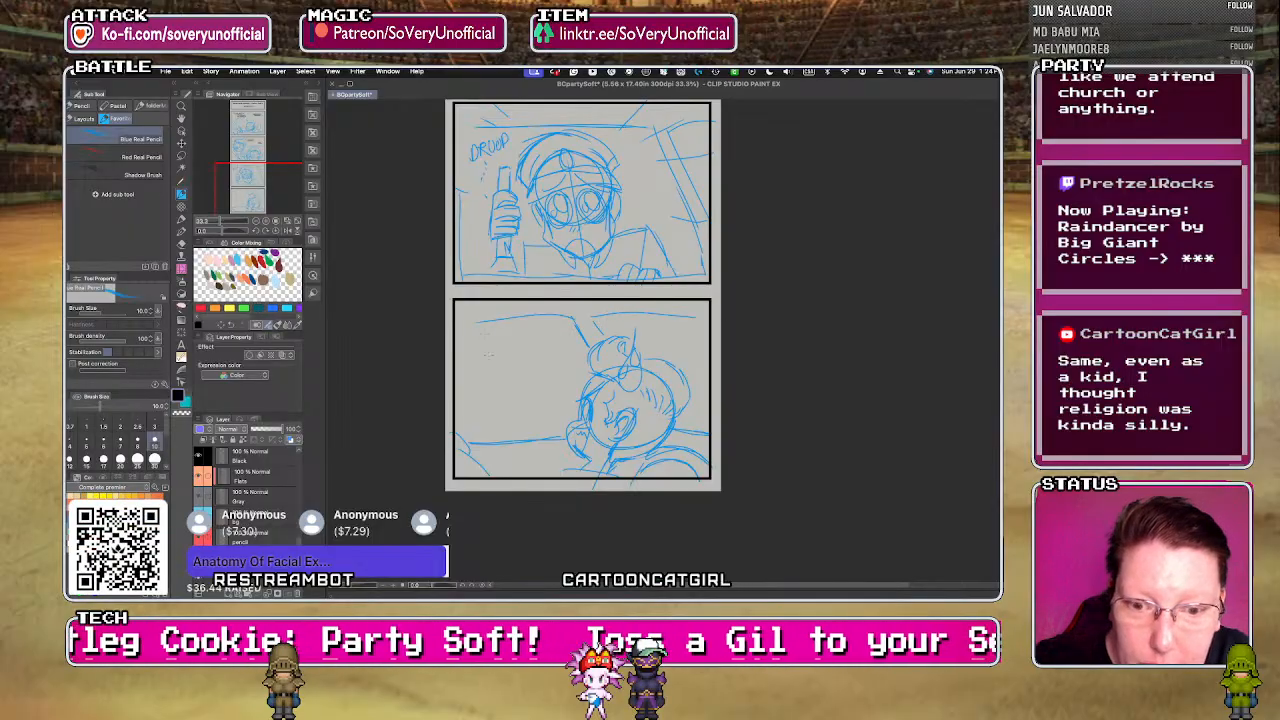
pyautogui.moveTo(506, 347)
pyautogui.mouseDown()
pyautogui.moveTo(505, 406)
pyautogui.moveTo(481, 351)
pyautogui.moveTo(531, 382)
pyautogui.mouseUp()
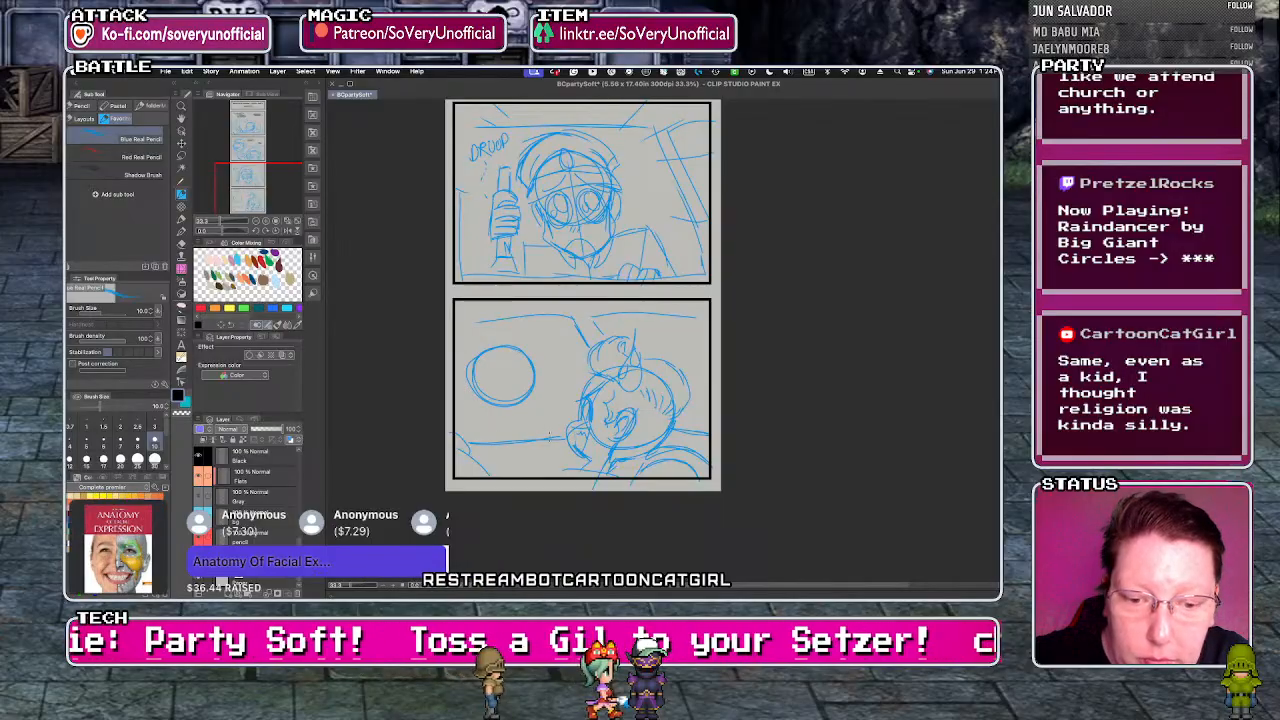
pyautogui.moveTo(531, 438); pyautogui.dragTo(558, 436)
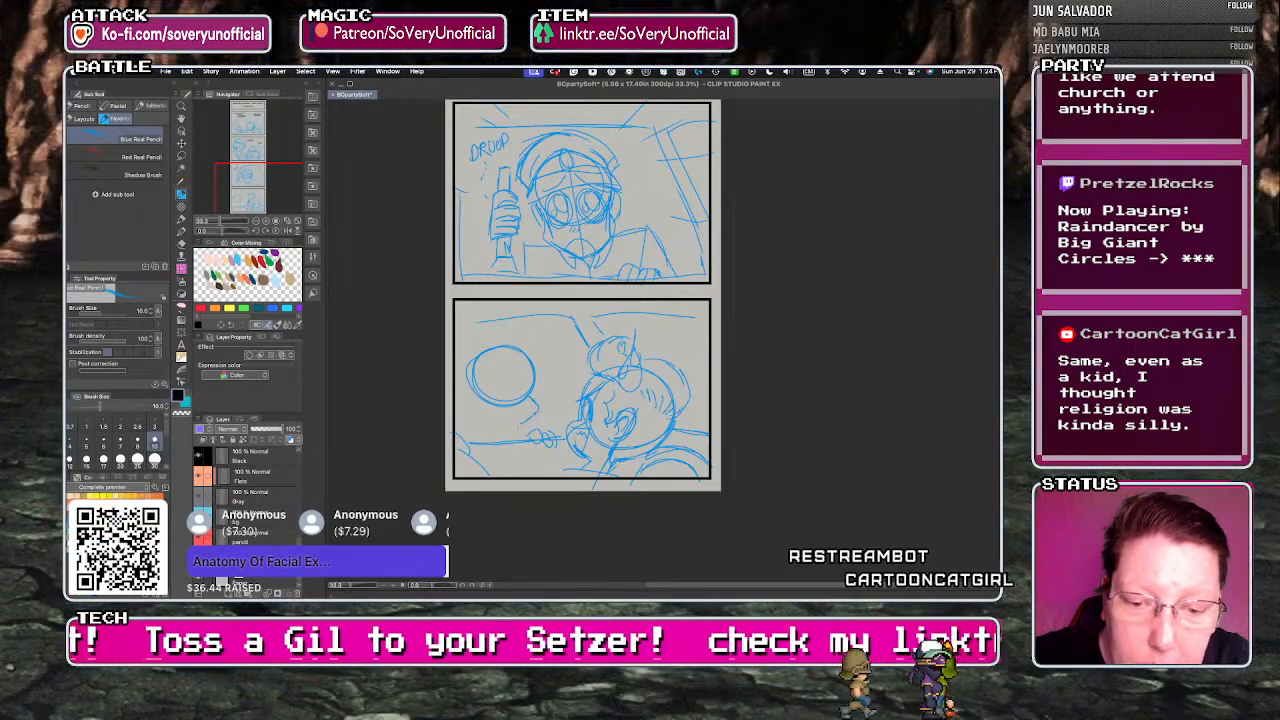
# - Build the second figure in the fourth panel with a jaw, large worried eyes, mouth and a cap like the third panel's
pyautogui.moveTo(528, 396); pyautogui.dragTo(538, 414)
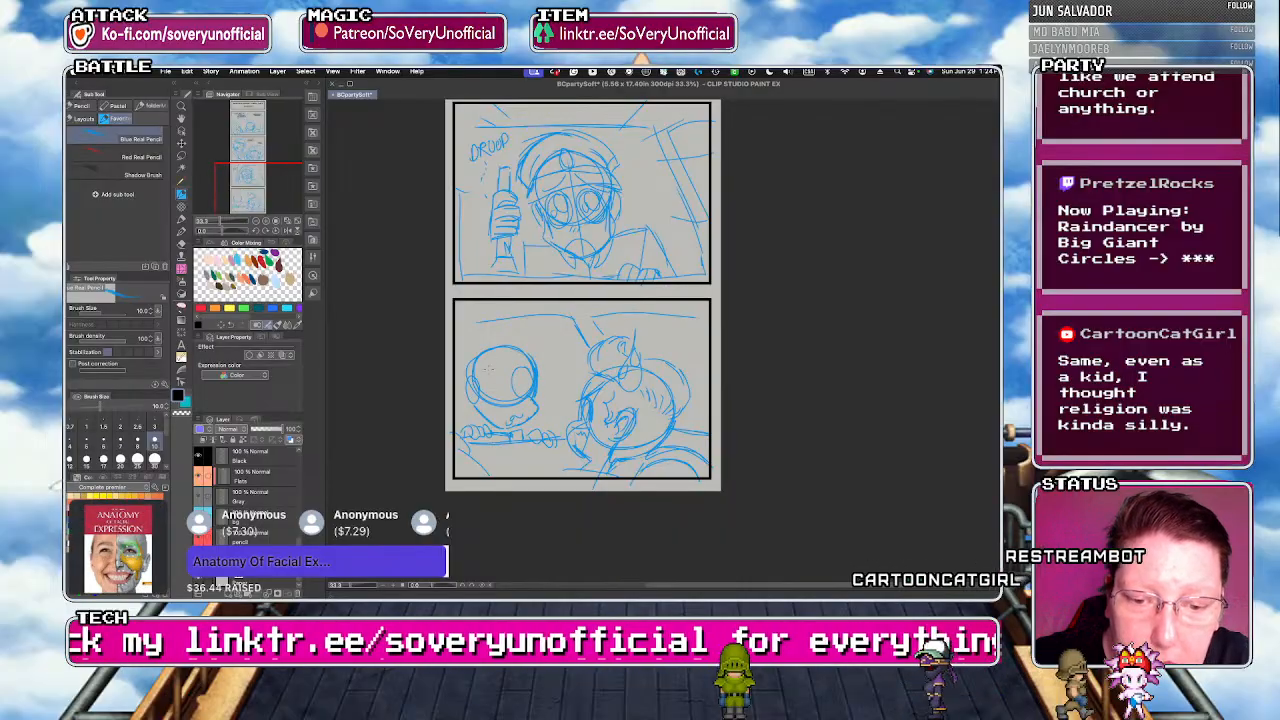
pyautogui.moveTo(526, 376); pyautogui.dragTo(504, 378)
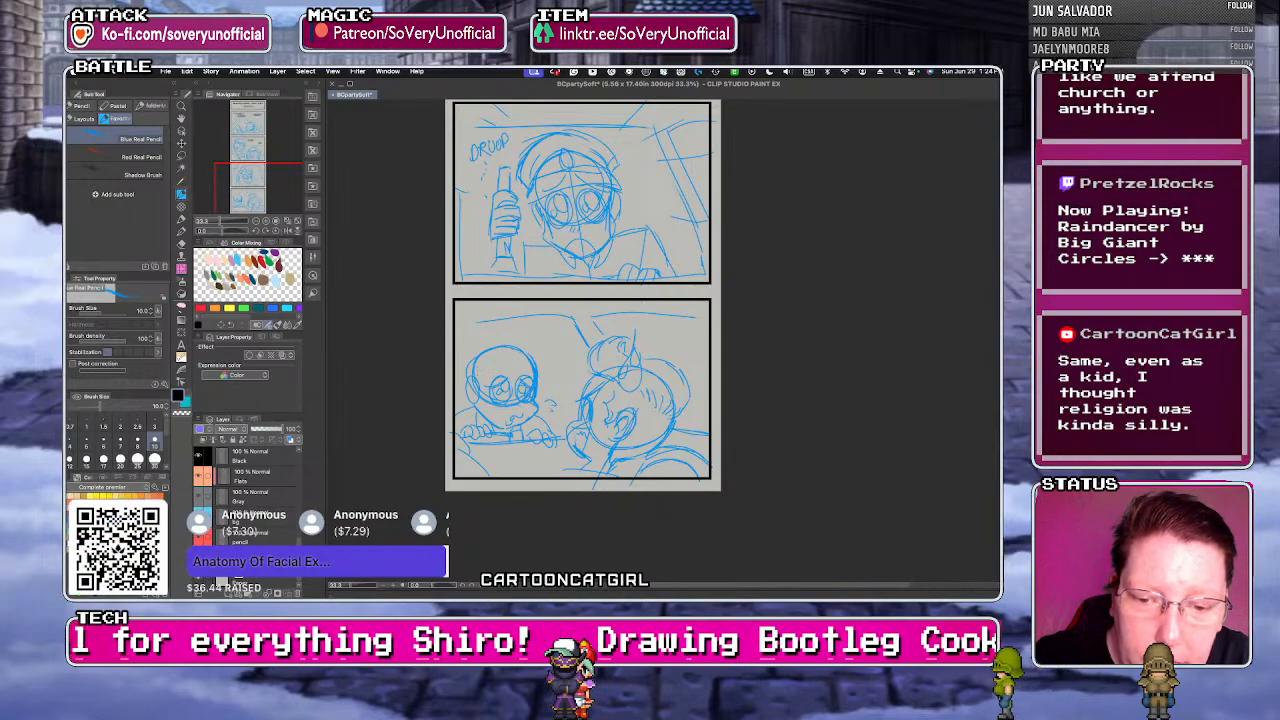
pyautogui.moveTo(481, 378); pyautogui.dragTo(555, 383)
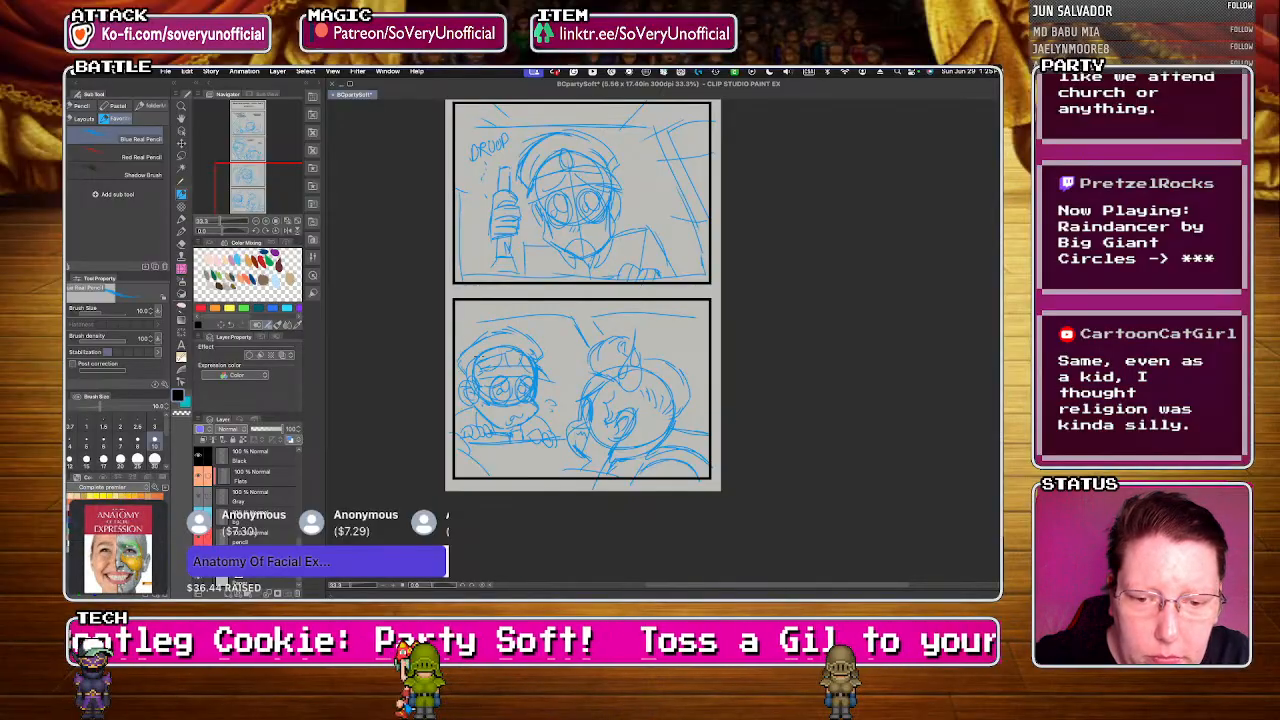
# - Add the dialogue "YOU... YOU DIDN'T CELEBRATE?" above the capped figure in the fourth panel and shift it toward the panel's upper-left corner
pyautogui.press('t')
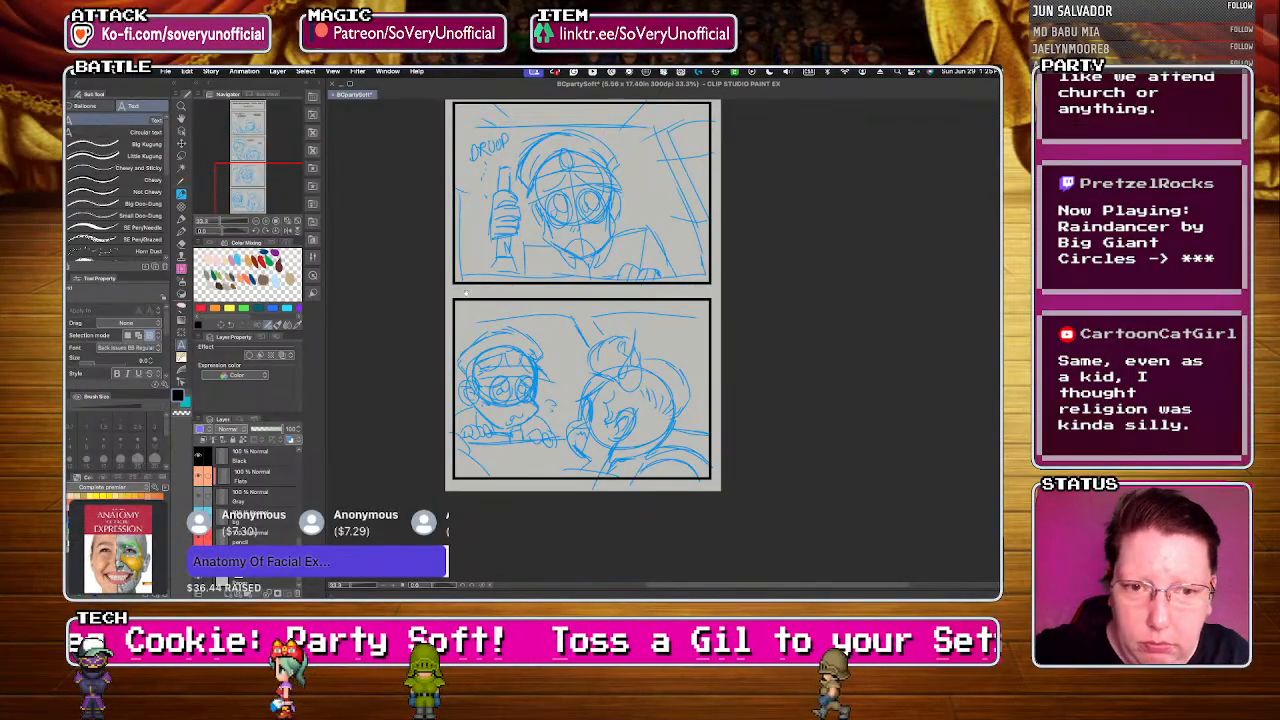
pyautogui.click(480, 312)
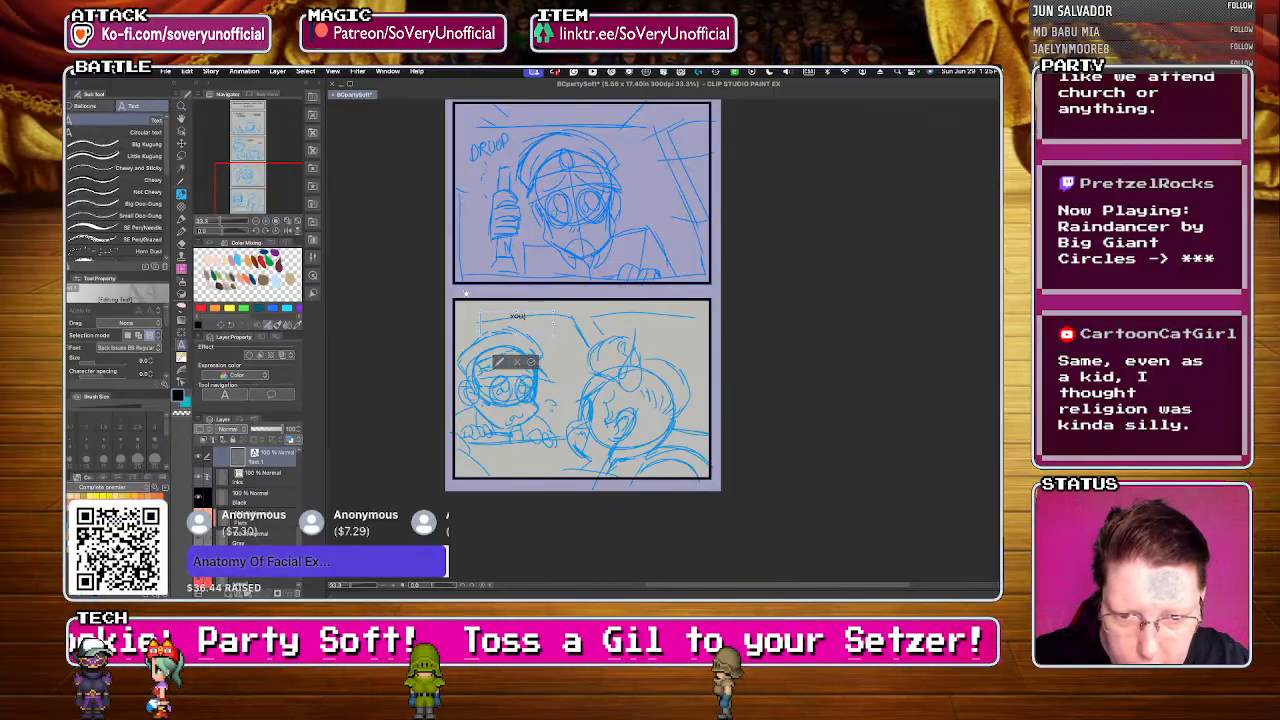
pyautogui.write("YOU... YOU DIDN'T")
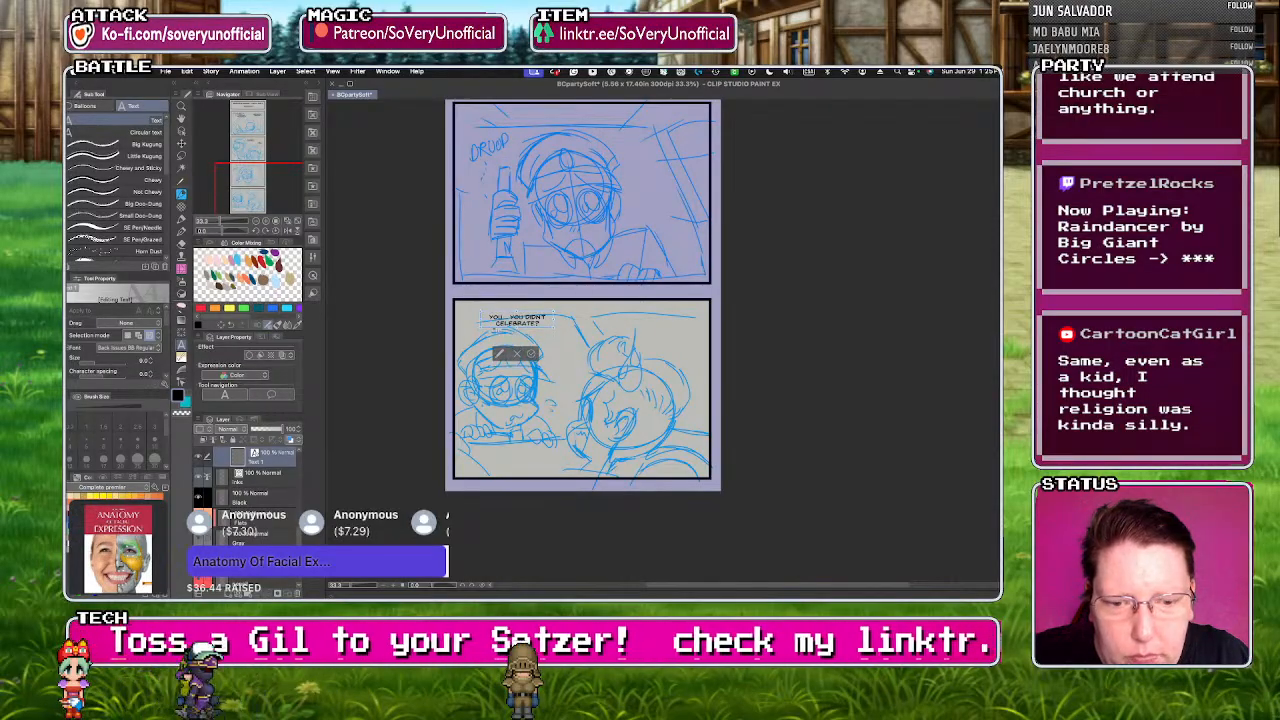
pyautogui.moveTo(494, 329); pyautogui.dragTo(474, 325)
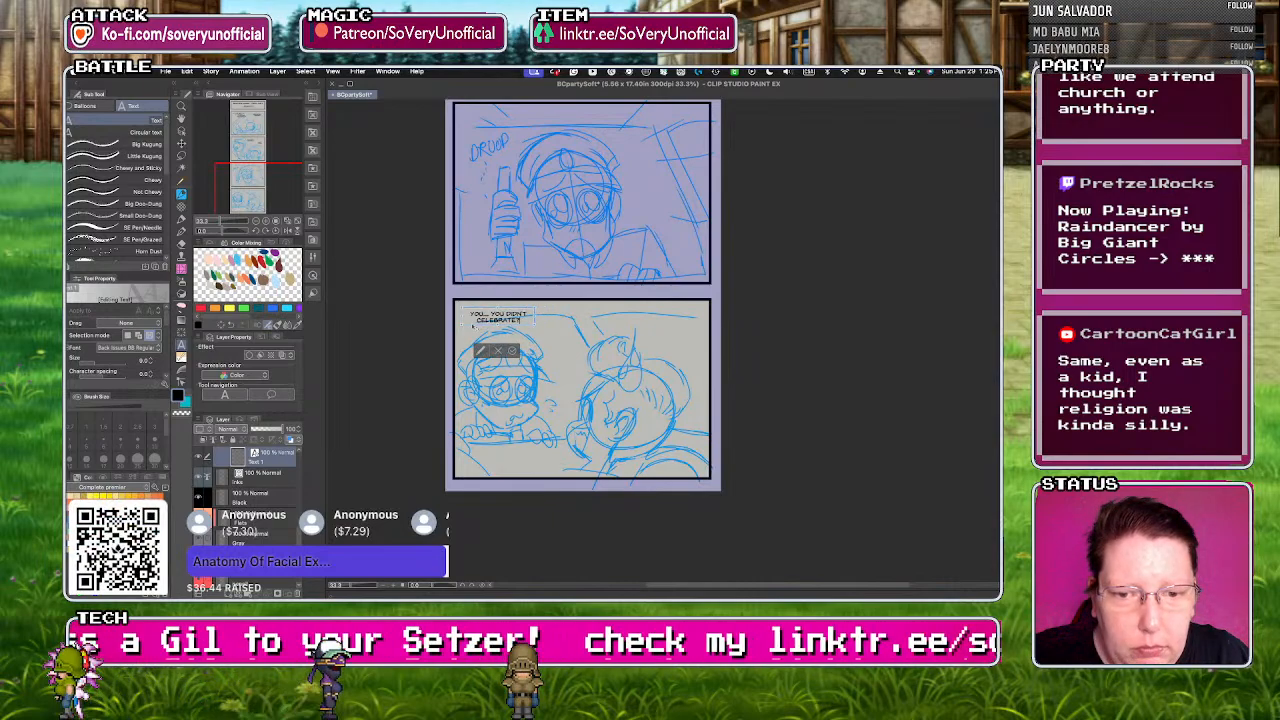
# - Add the reply "OF COURSE I DID!" above the right-hand figure in the fourth panel as separate text
pyautogui.click(579, 316)
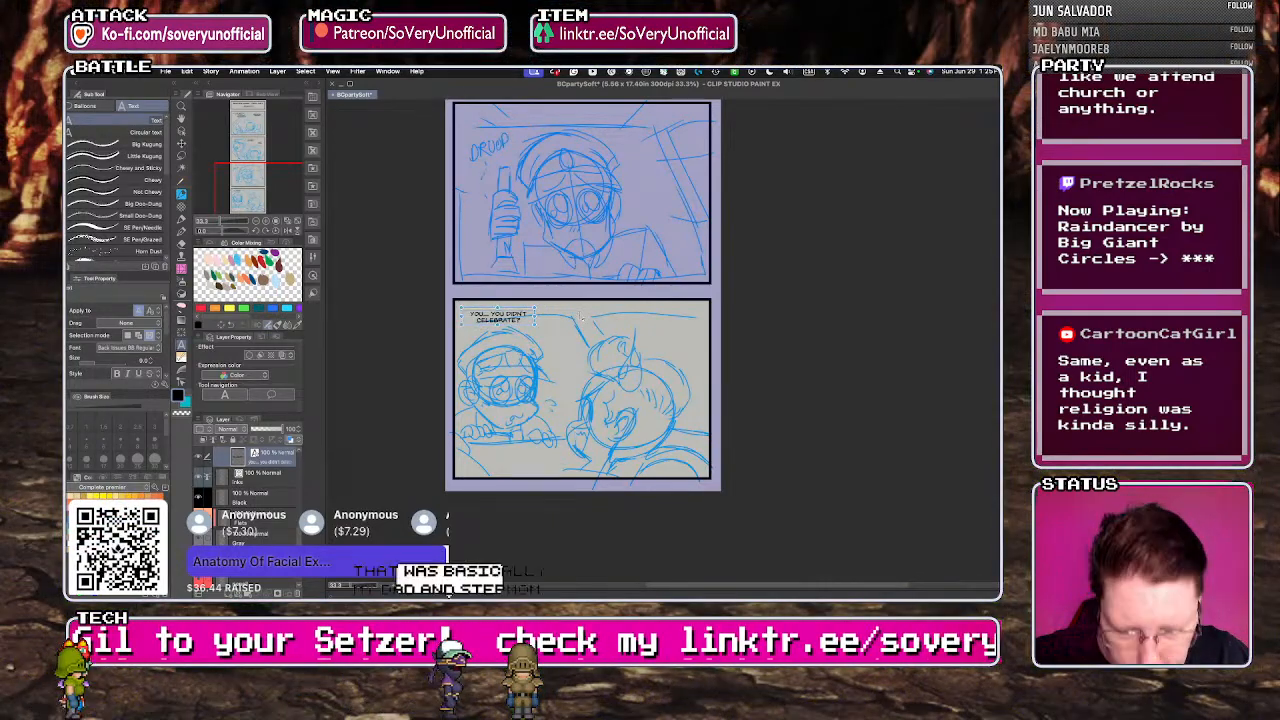
pyautogui.click(590, 318)
pyautogui.write('OF COURSE I')
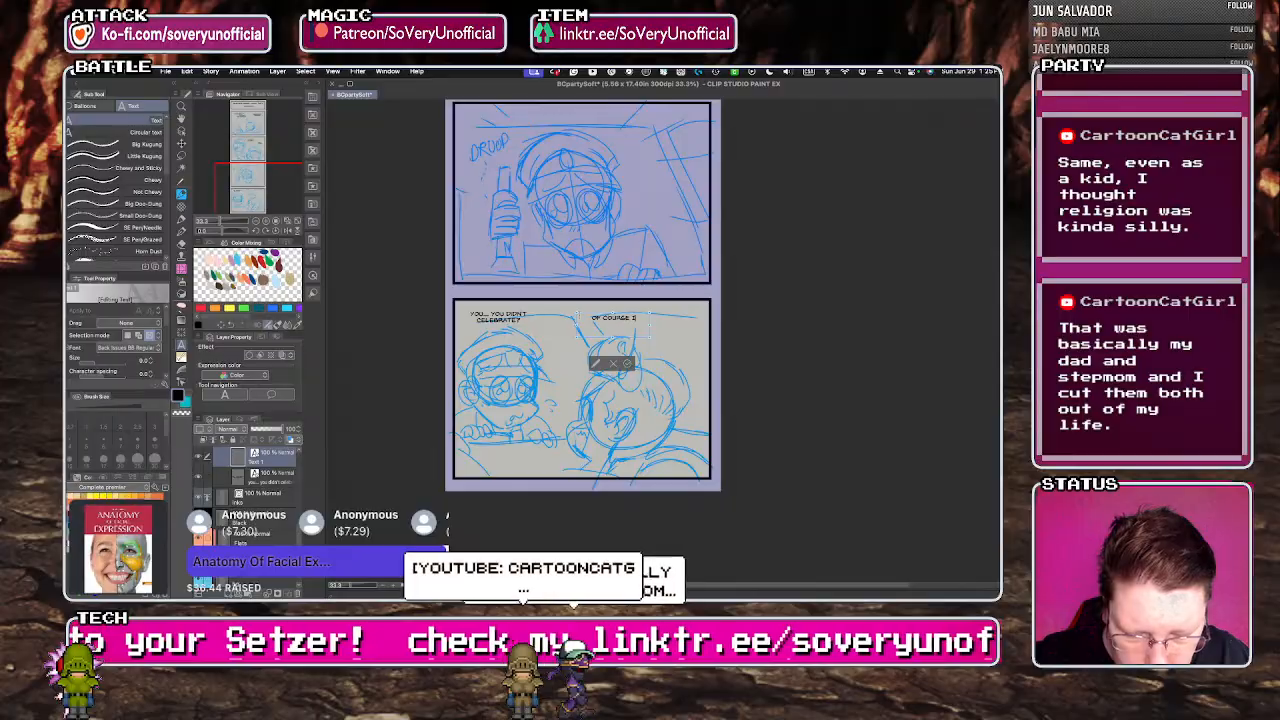
pyautogui.write(' DID!')
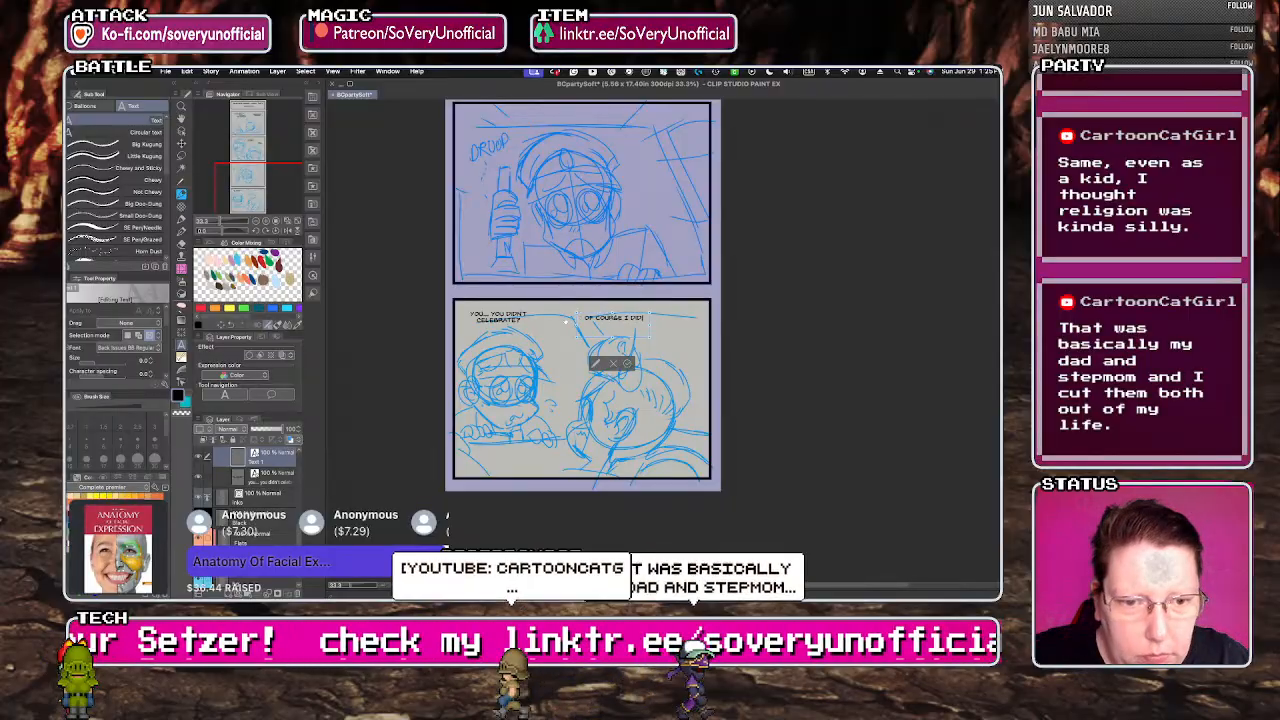
# - Break the reply "OF COURSE I DID!" onto two lines and place it beside the first dialogue in the fourth panel
pyautogui.scroll(1, 563, 323)
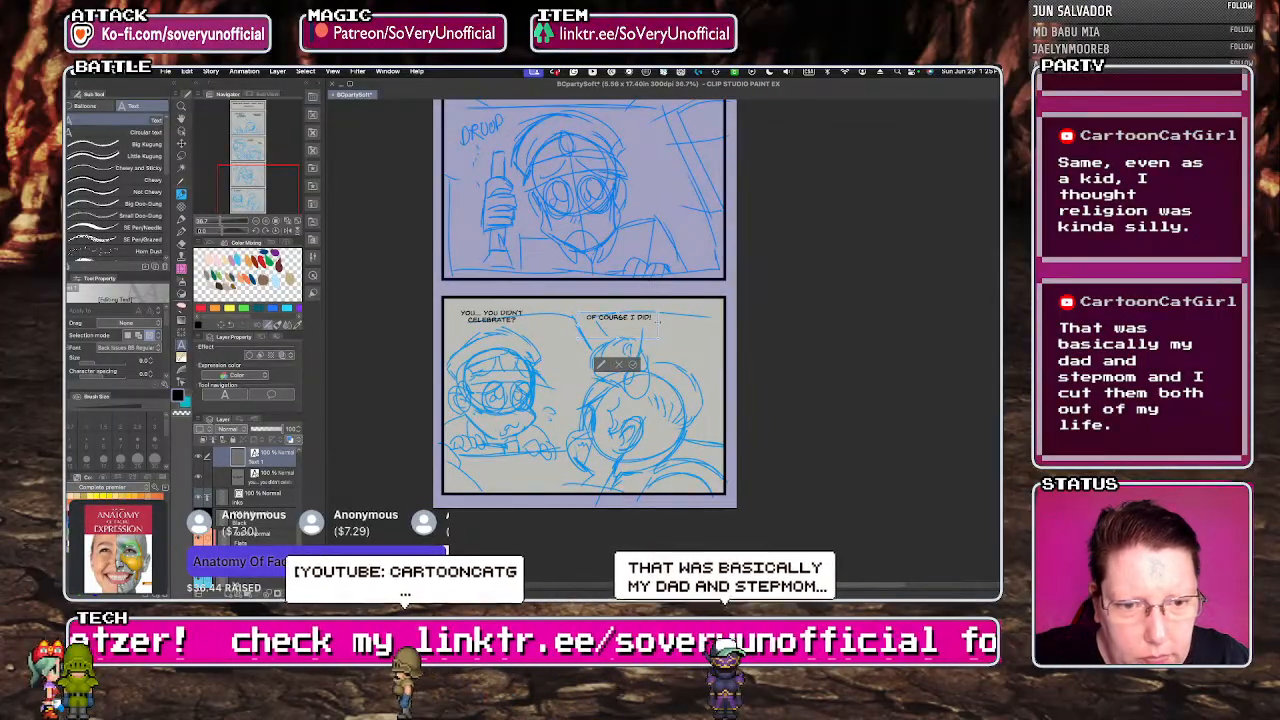
pyautogui.moveTo(658, 324); pyautogui.dragTo(601, 321)
pyautogui.click(592, 353)
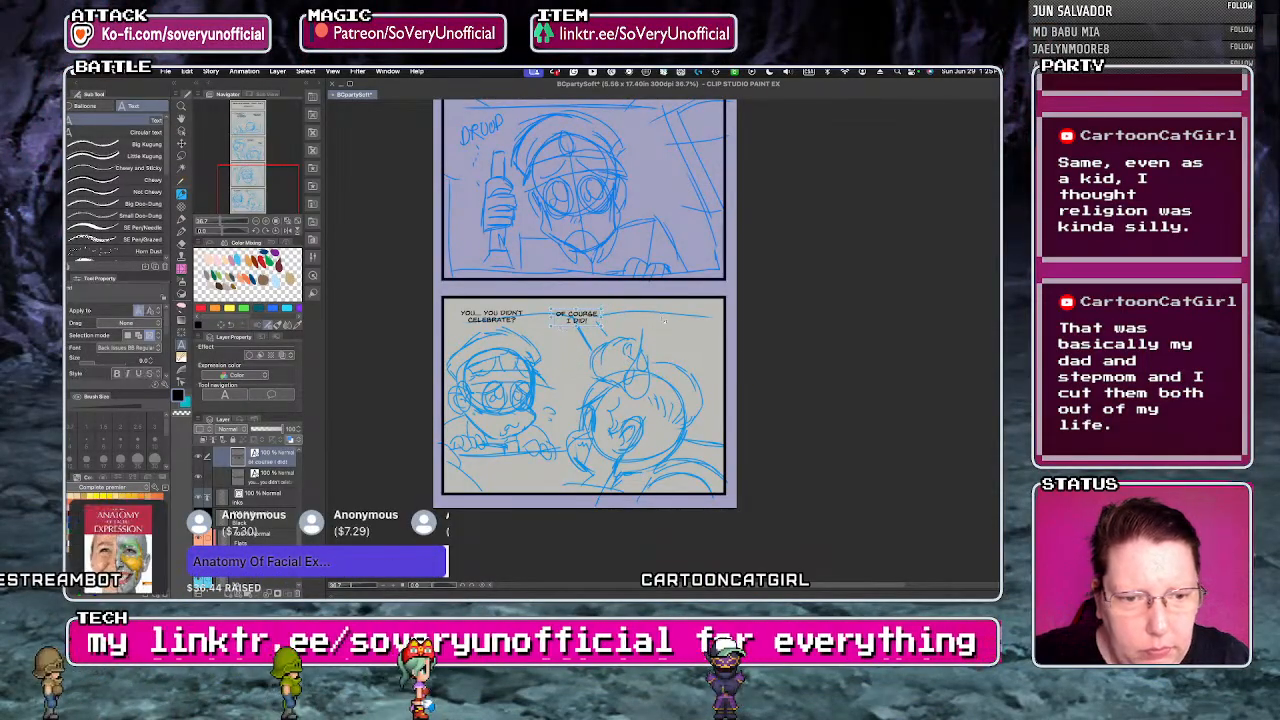
# - Add the dialogue "BUT I DIDN'T DRINK CUZ I KNEW I NEEDED TO DRIVE MYSELF BACK HOME!" at the fourth panel's right side as separate text
pyautogui.click(685, 320)
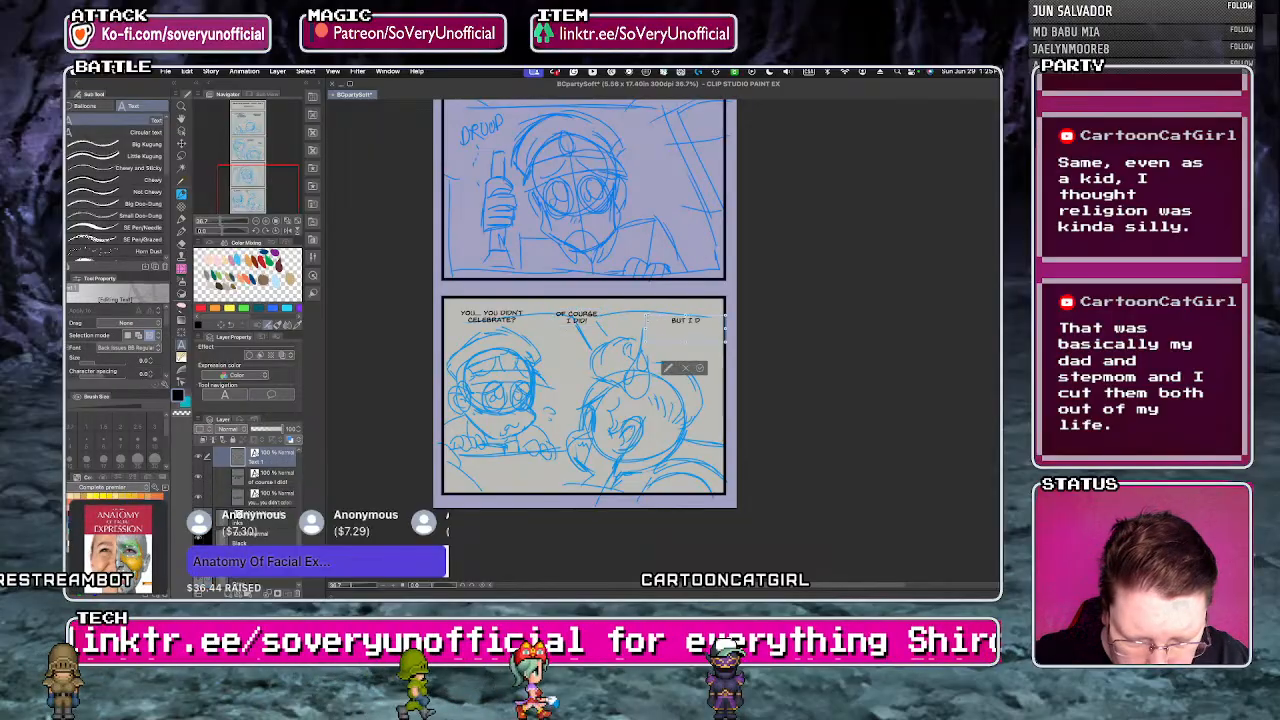
pyautogui.write("But I didn't drink")
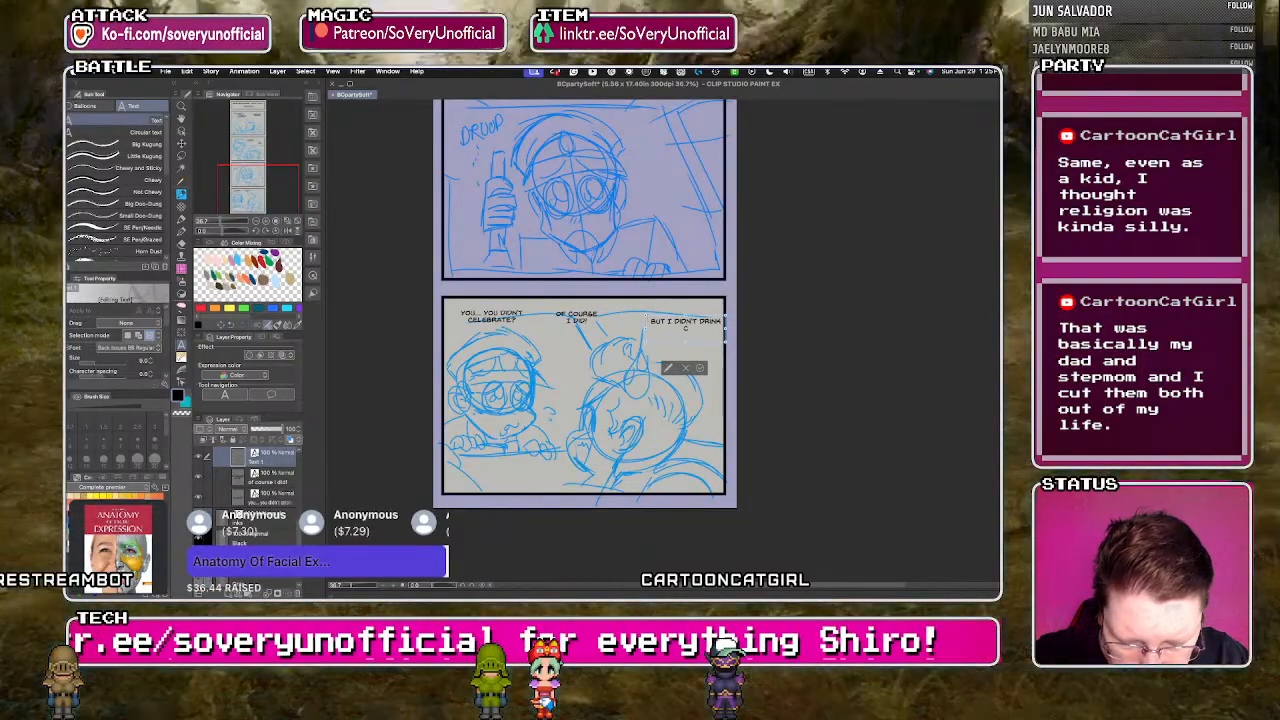
pyautogui.press('Return')
pyautogui.write('cuz I')
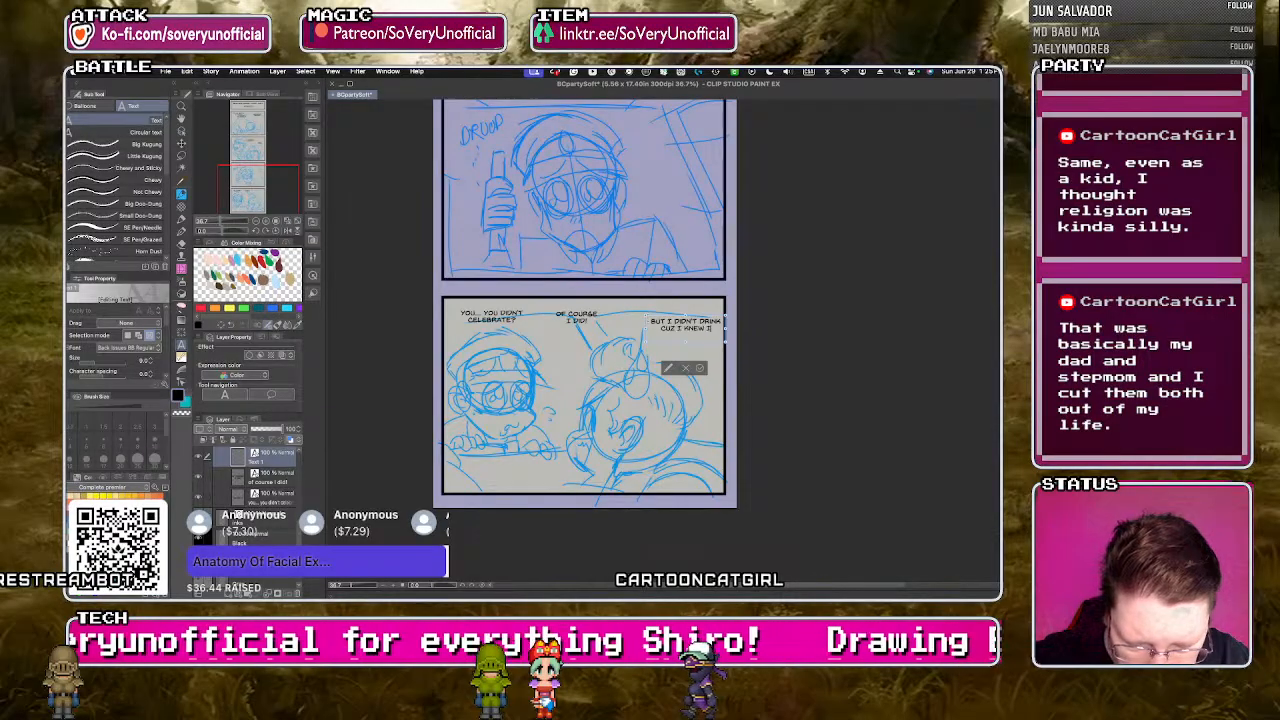
pyautogui.write(' knew I')
pyautogui.press('Return')
pyautogui.write('needed to drive')
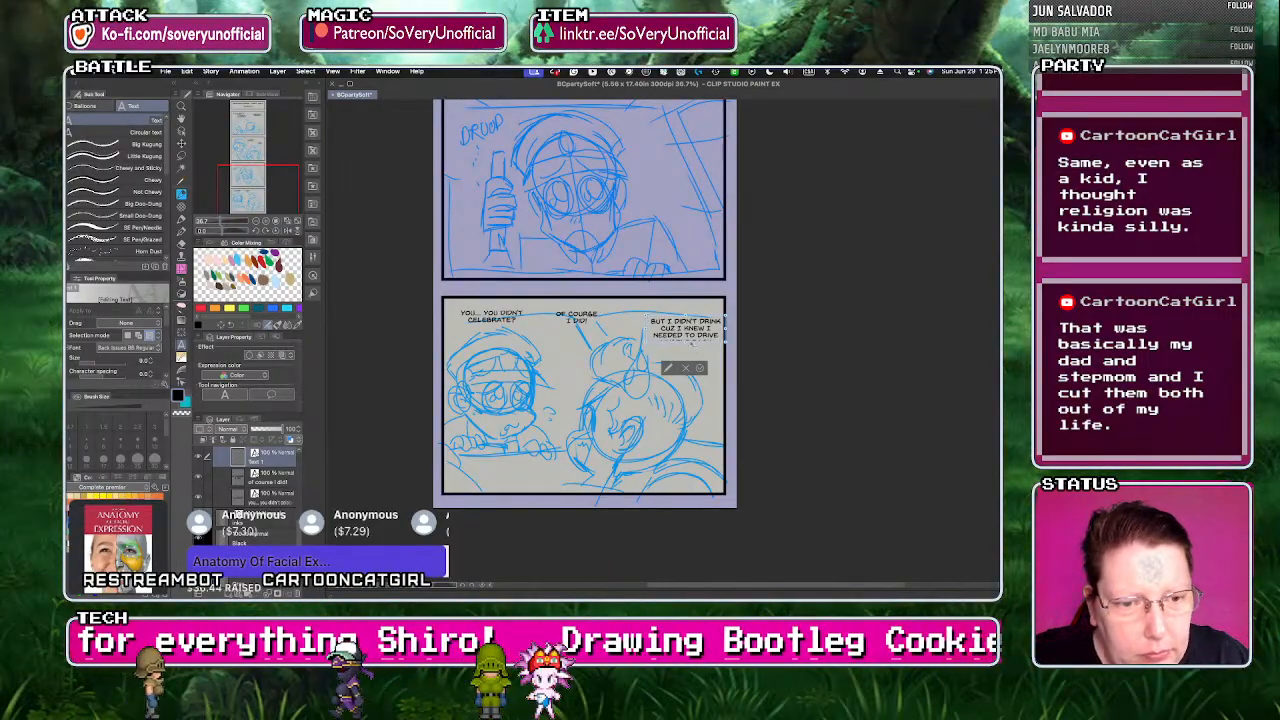
pyautogui.press('Return')
pyautogui.write('myself back')
pyautogui.press('Return')
pyautogui.write('home!')
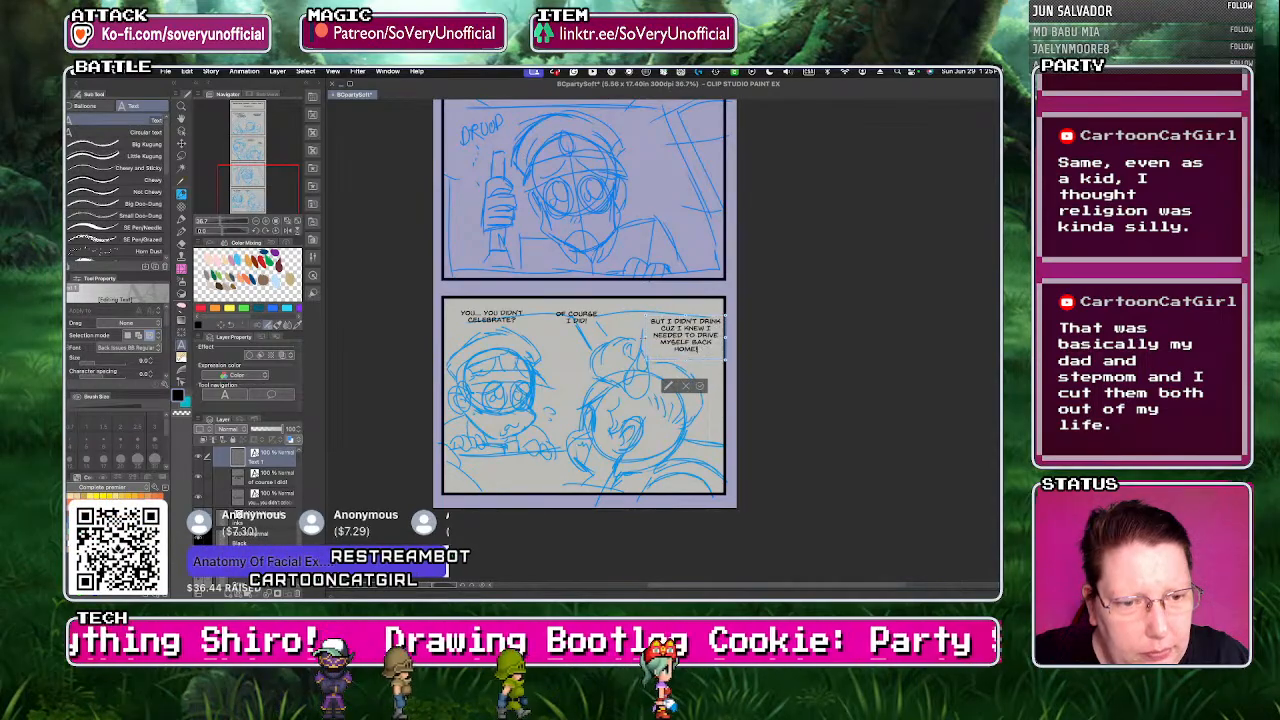
# - Rebreak the "BUT I DIDN'T DRINK" dialogue into five compact lines and shift it up into the panel's upper-right corner
pyautogui.moveTo(643, 338); pyautogui.dragTo(651, 338)
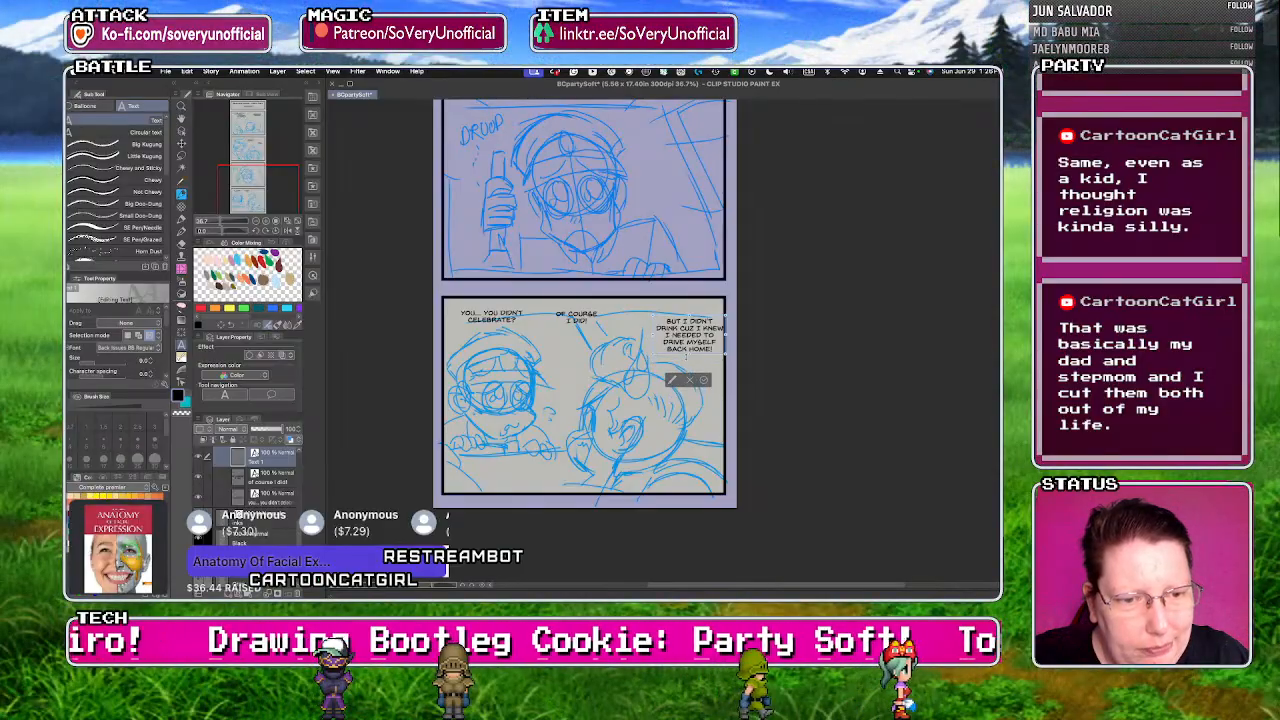
pyautogui.moveTo(688, 335); pyautogui.dragTo(677, 329)
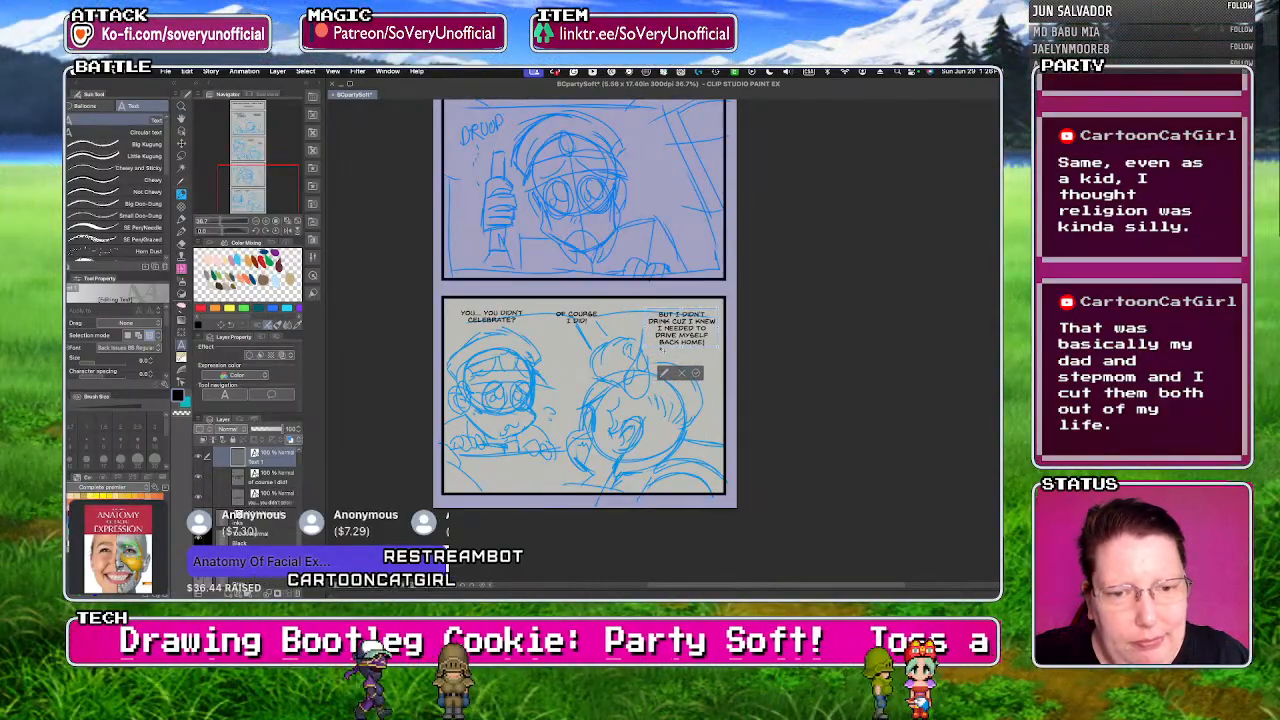
pyautogui.click(697, 374)
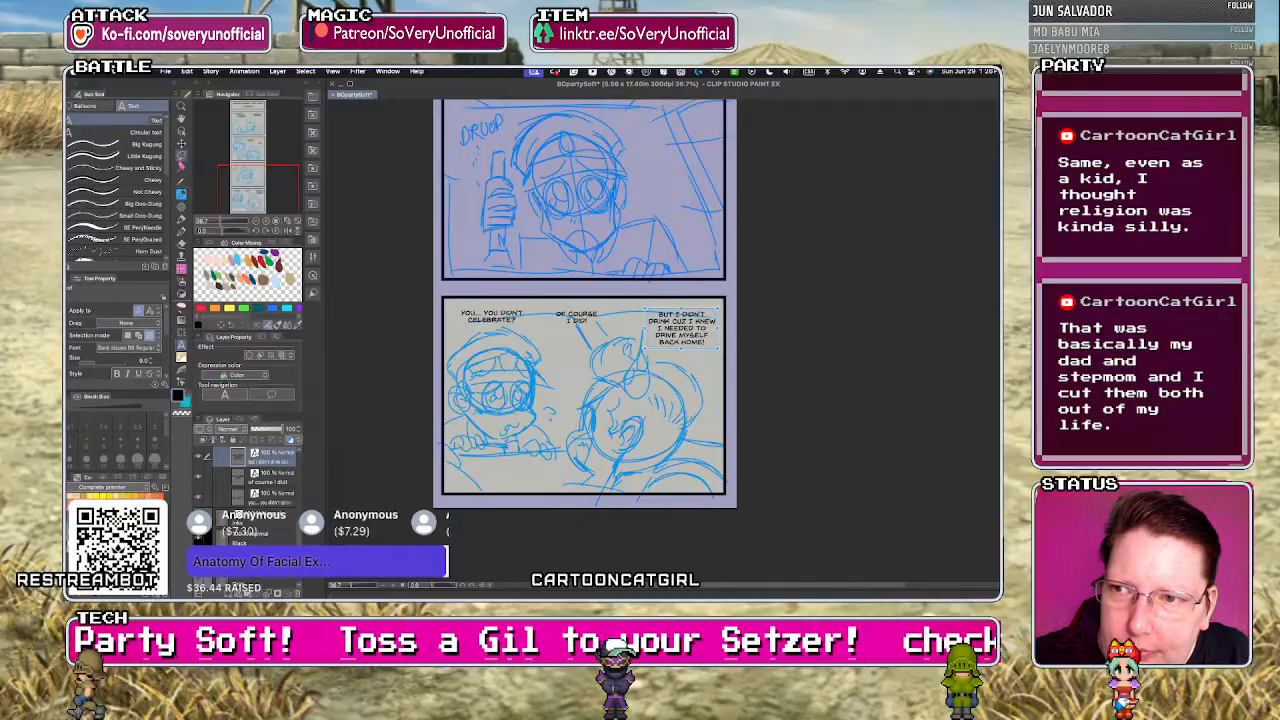
# - Lower the opacity of the blue sketch layer and switch to the Red Real Pencil on the pencil layer
pyautogui.press('p')
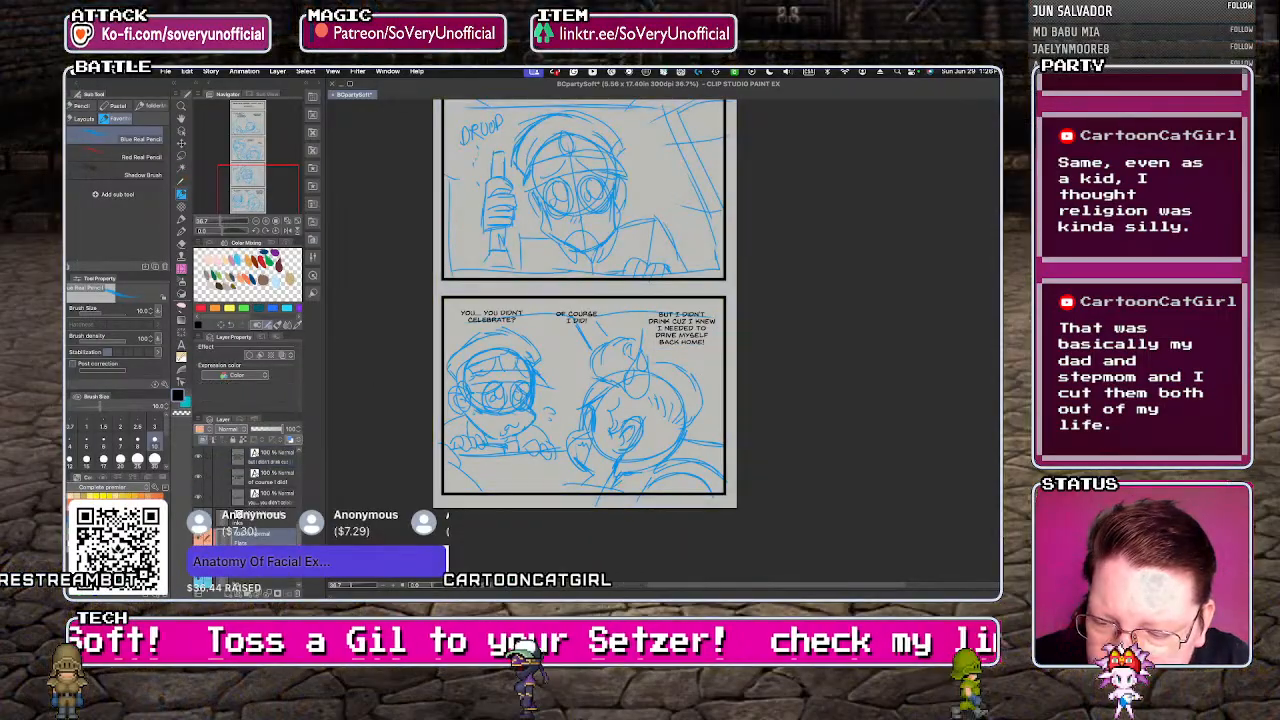
pyautogui.click(262, 476)
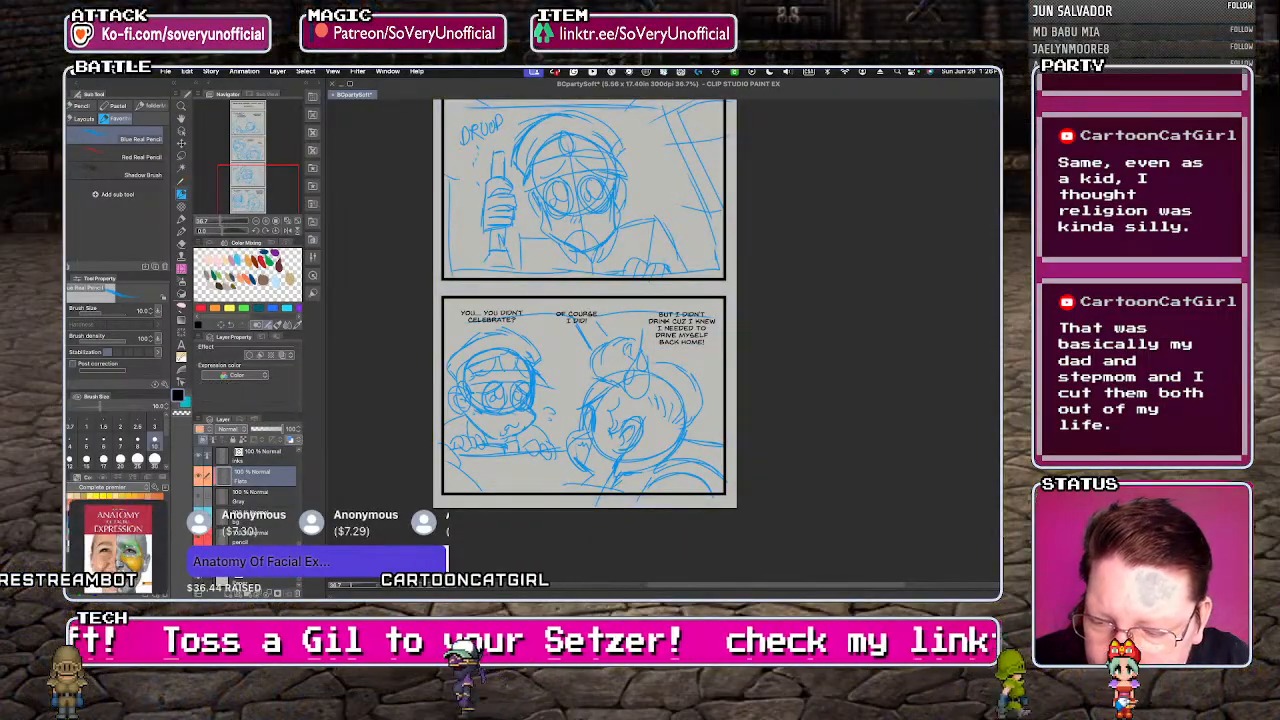
pyautogui.click(262, 558)
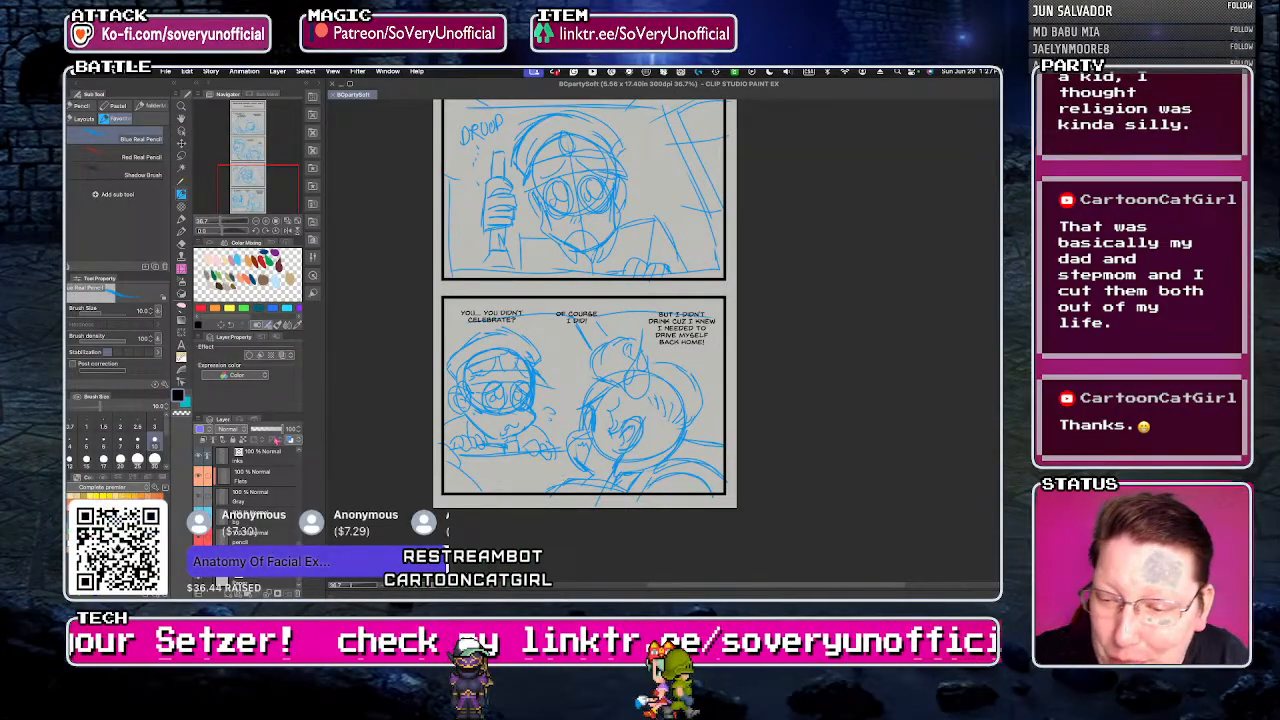
pyautogui.moveTo(282, 428); pyautogui.dragTo(266, 428)
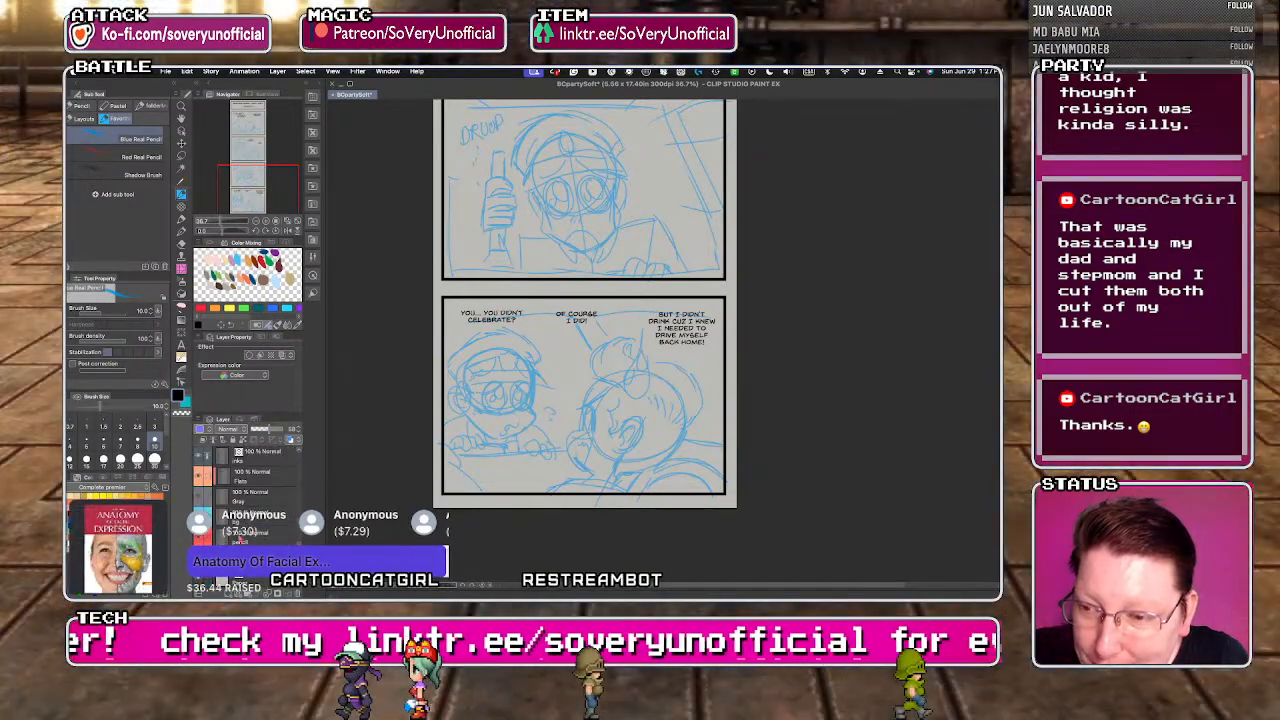
pyautogui.click(140, 157)
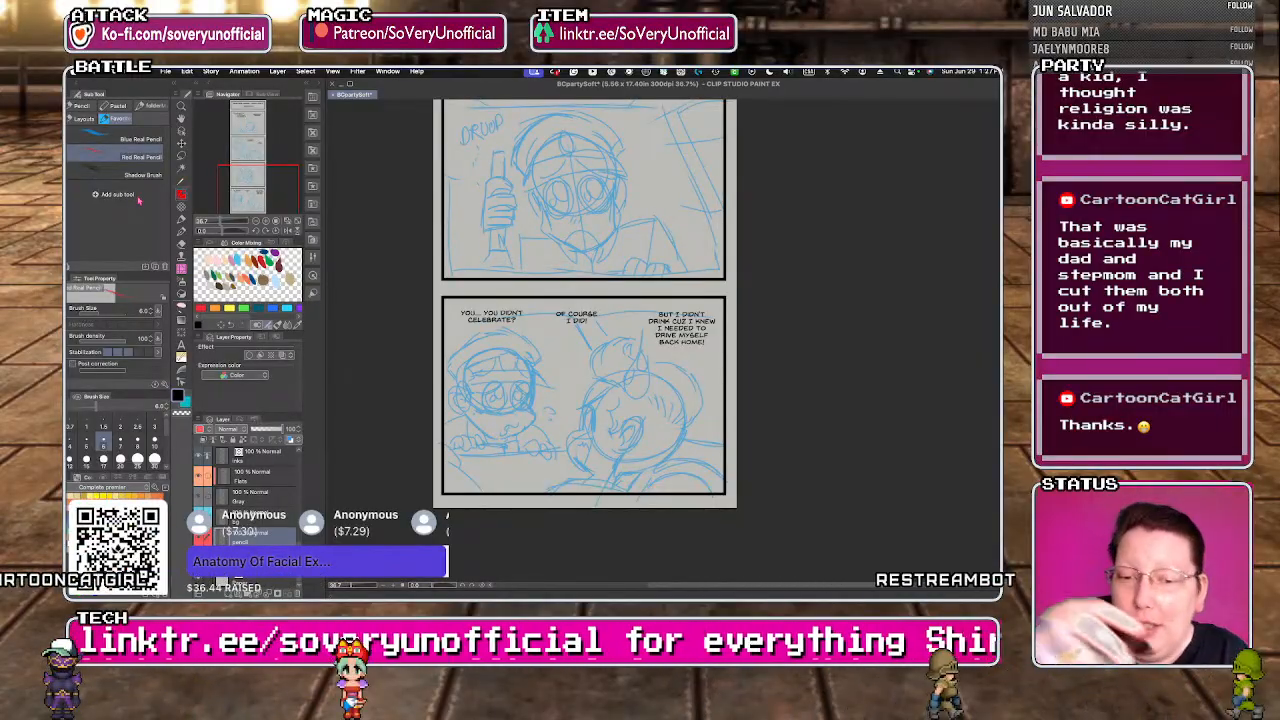
# - Refine in red the car window sill, the lower-left curved edge and the capped figure's two hands in the fourth panel
pyautogui.scroll(4, 447, 459)
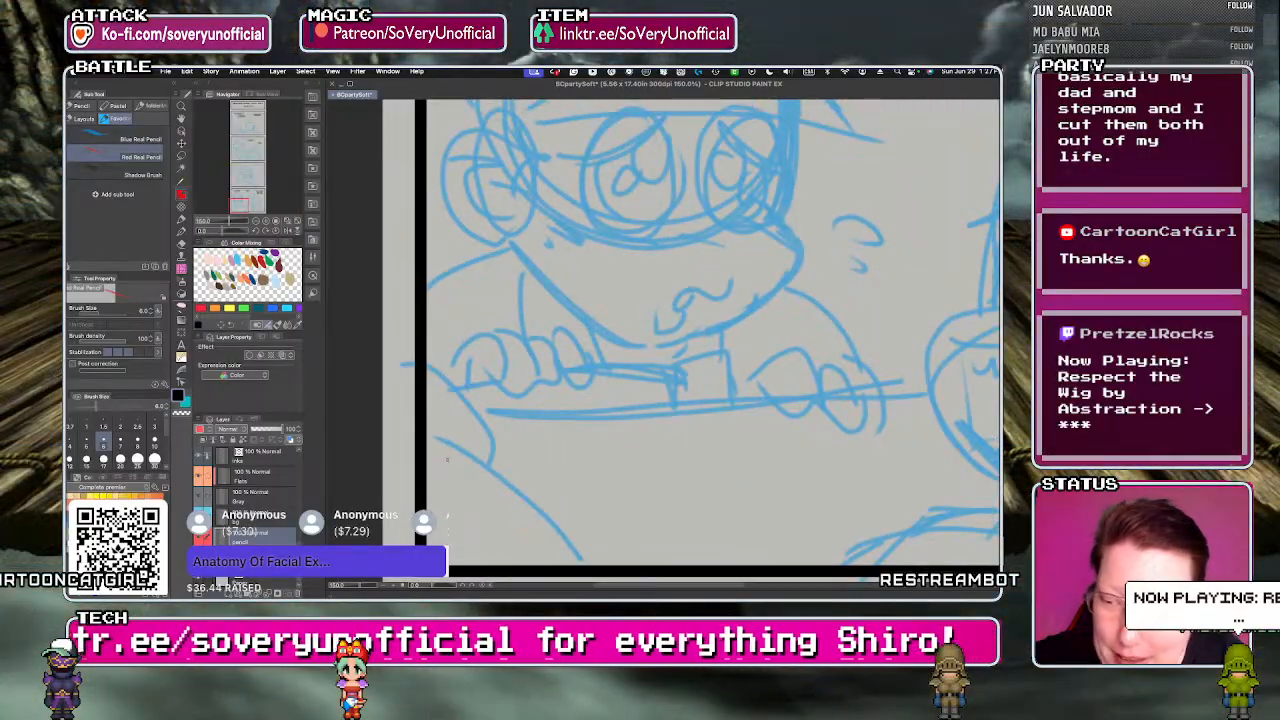
pyautogui.scroll(-2, 433, 413)
pyautogui.moveTo(430, 418); pyautogui.dragTo(498, 473)
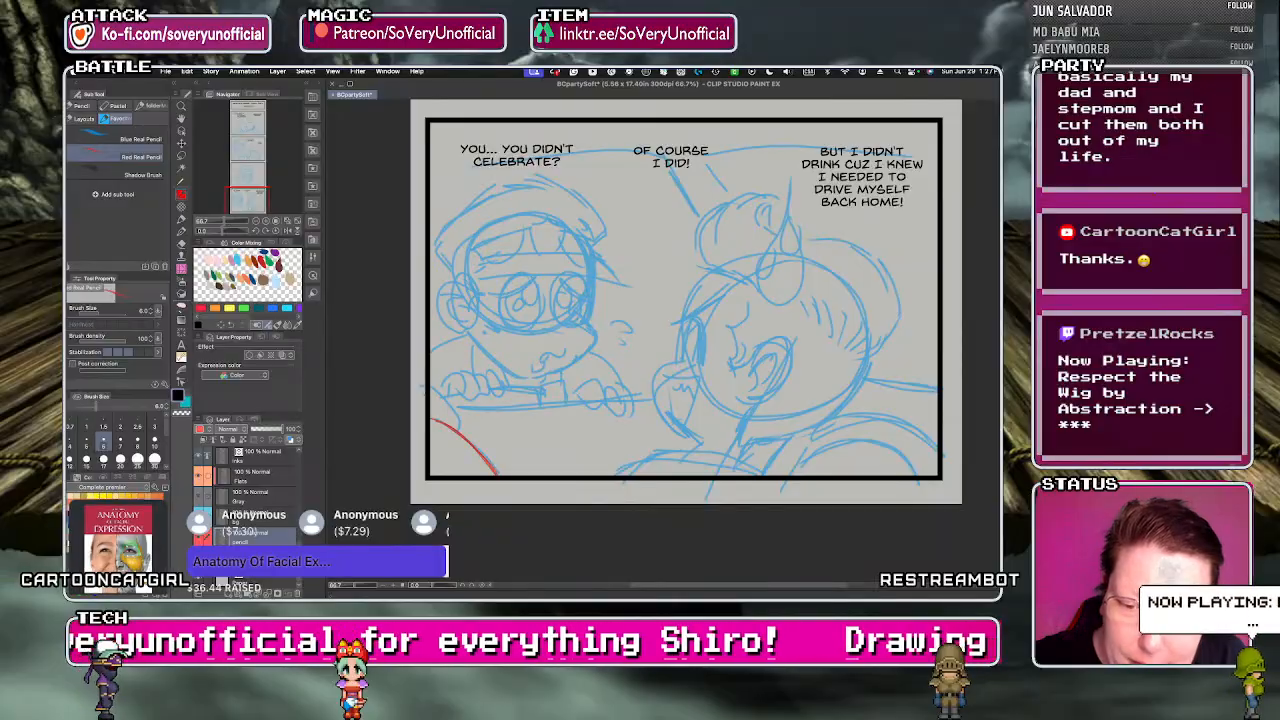
pyautogui.moveTo(458, 407); pyautogui.dragTo(654, 401)
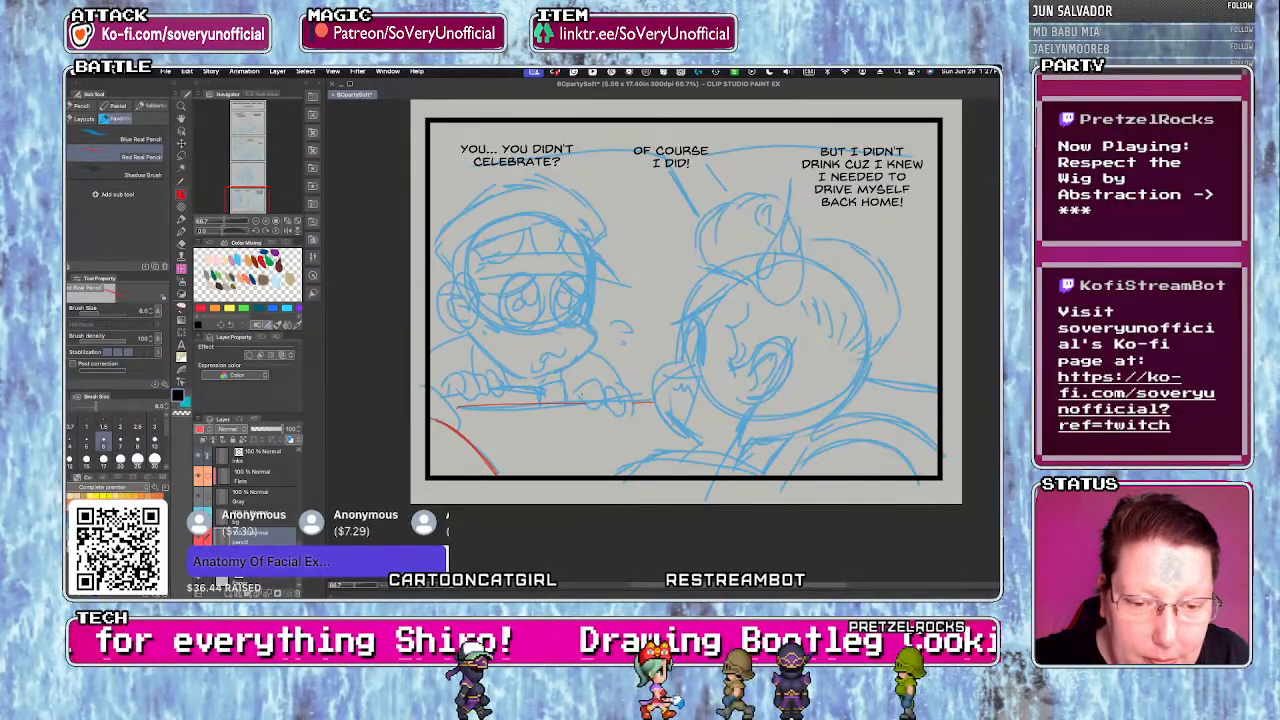
pyautogui.moveTo(588, 386)
pyautogui.mouseDown()
pyautogui.moveTo(596, 410)
pyautogui.moveTo(634, 410)
pyautogui.mouseUp()
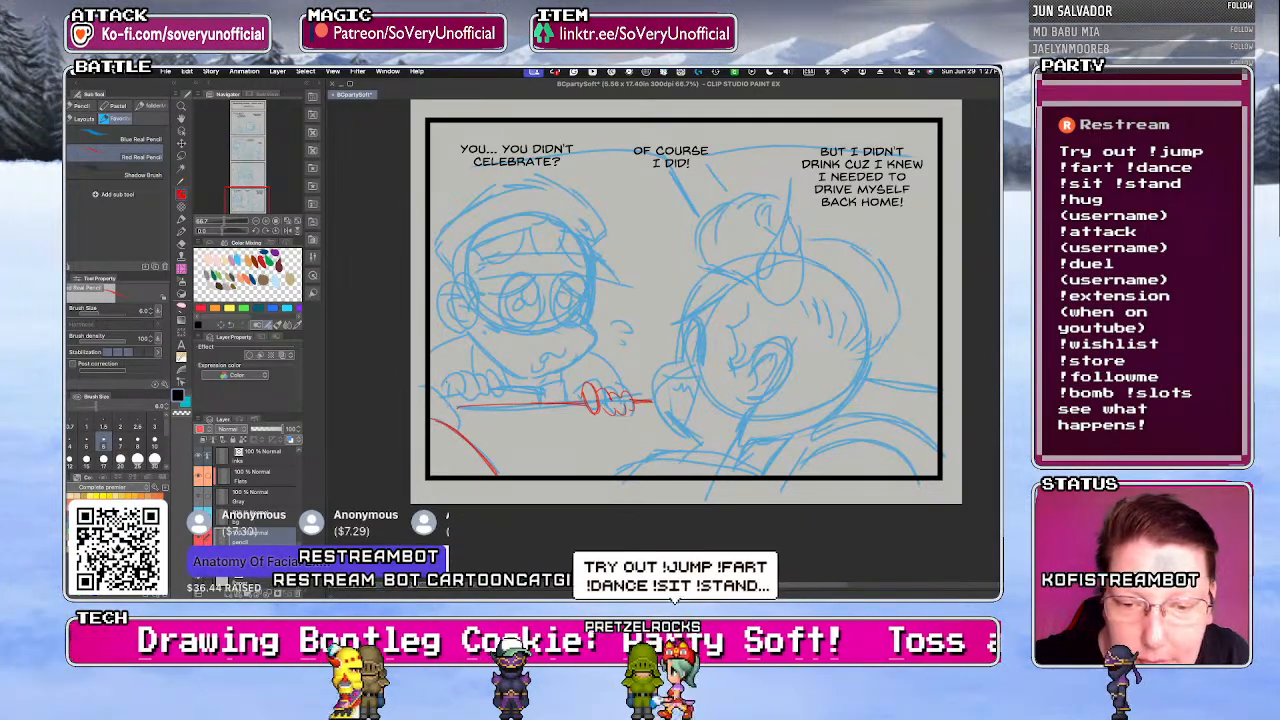
pyautogui.moveTo(460, 378)
pyautogui.mouseDown()
pyautogui.moveTo(452, 393)
pyautogui.moveTo(495, 392)
pyautogui.mouseUp()
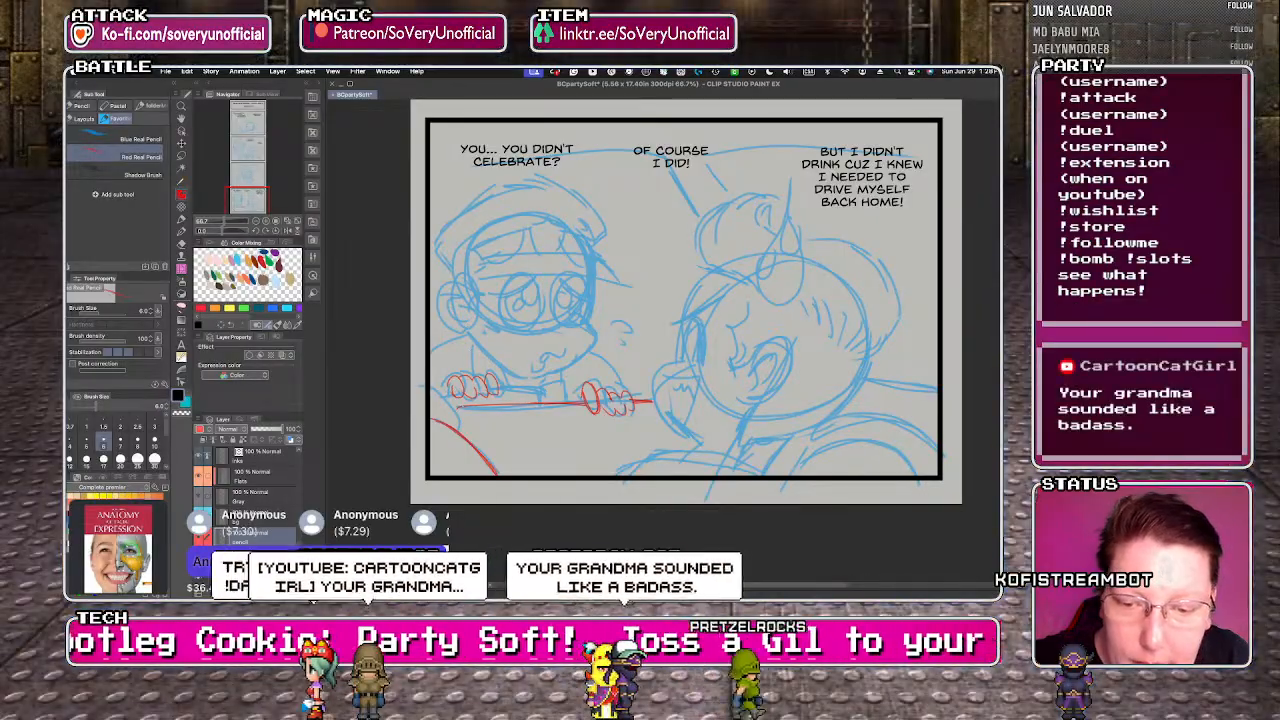
pyautogui.moveTo(497, 472); pyautogui.dragTo(610, 474)
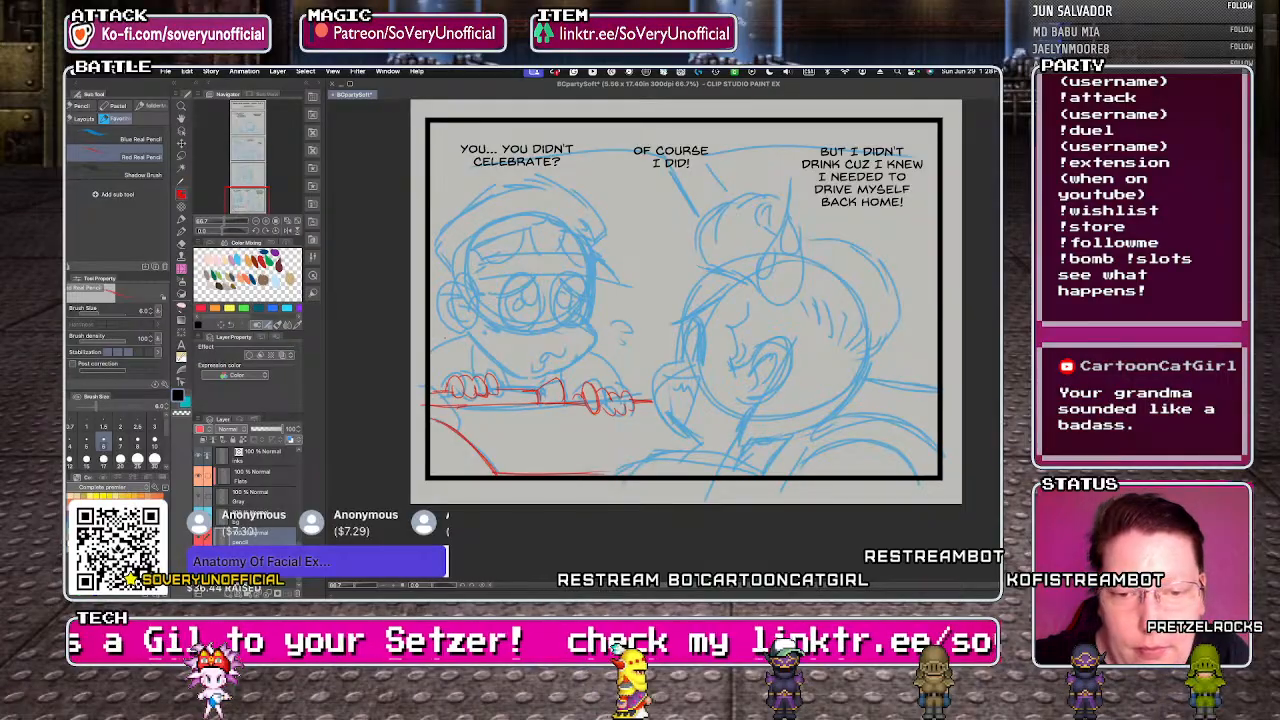
# - Refine in red the capped figure's jaw, worried eyes, mouth, ear, shoulders, blush marks and sweat drops
pyautogui.moveTo(589, 284); pyautogui.dragTo(596, 350)
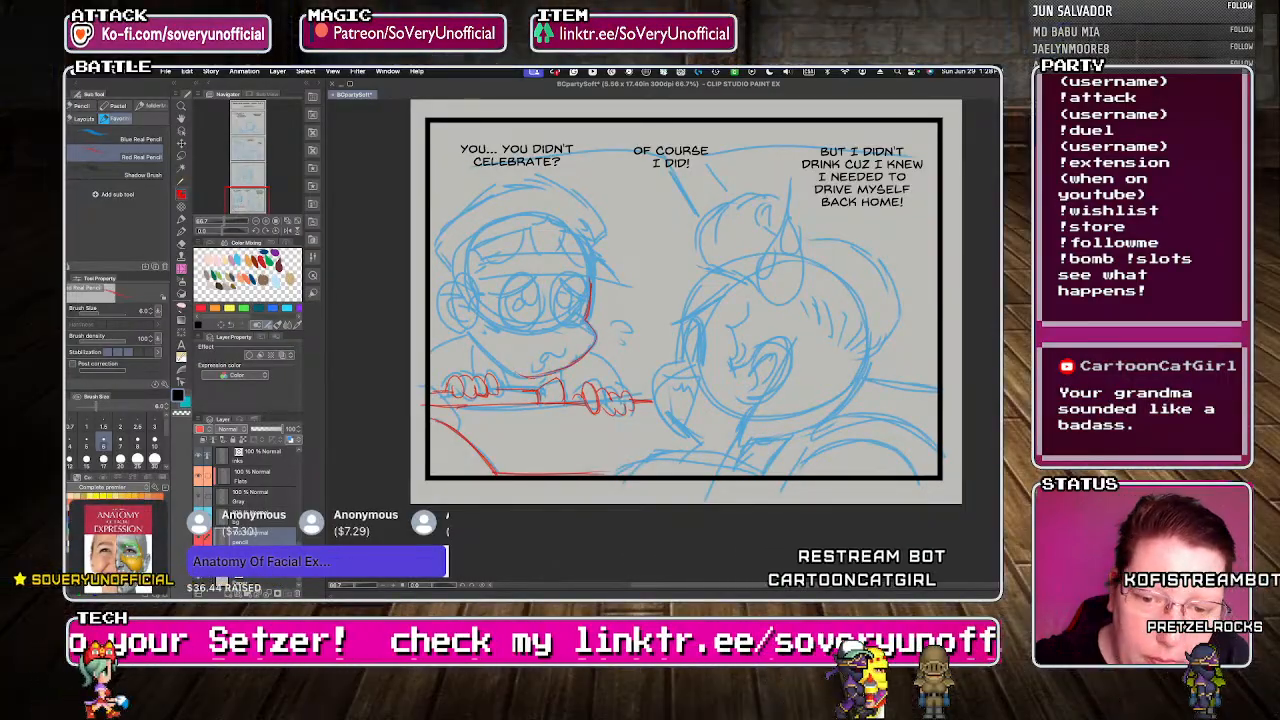
pyautogui.hotkey('ctrl', '+')
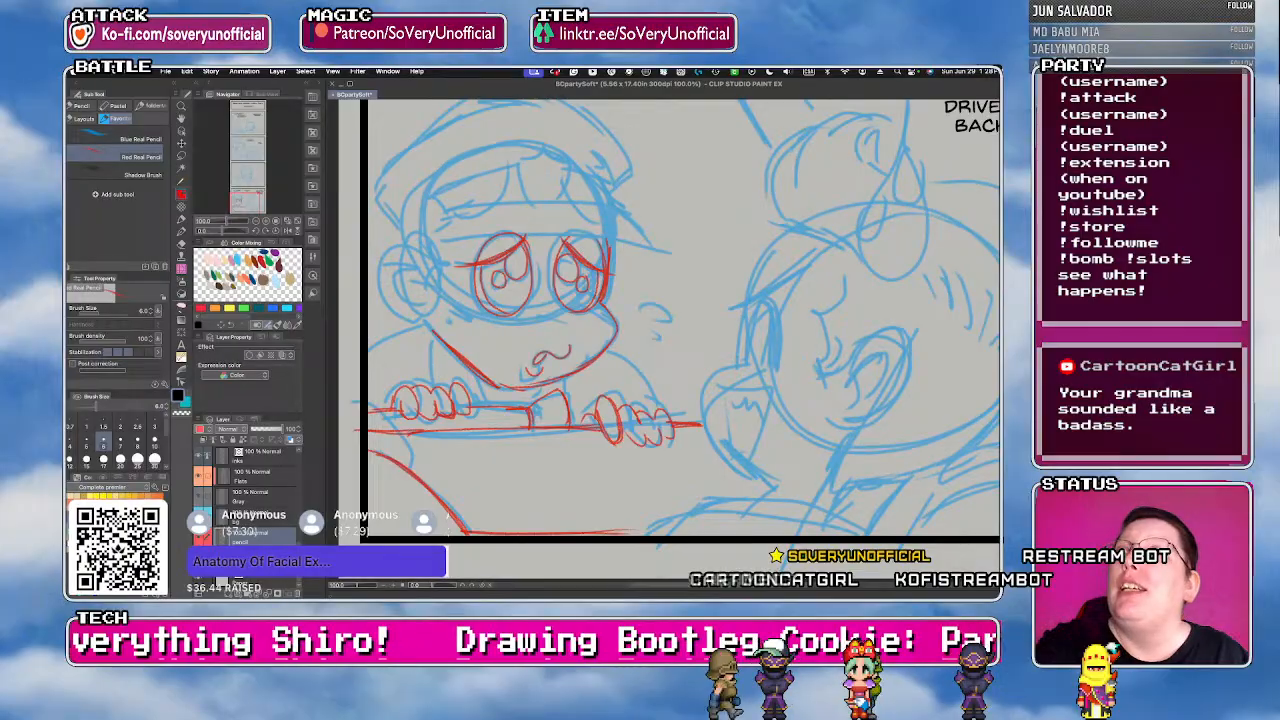
pyautogui.press('Tab')
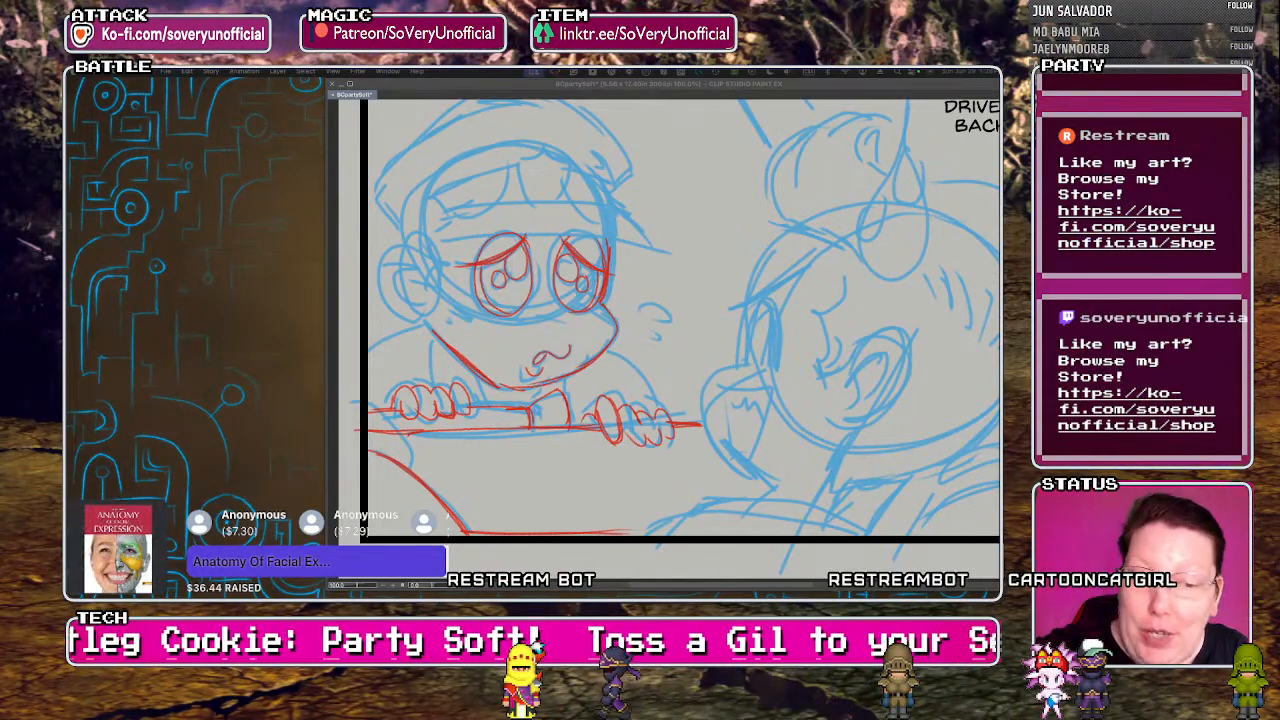
pyautogui.press('Tab')
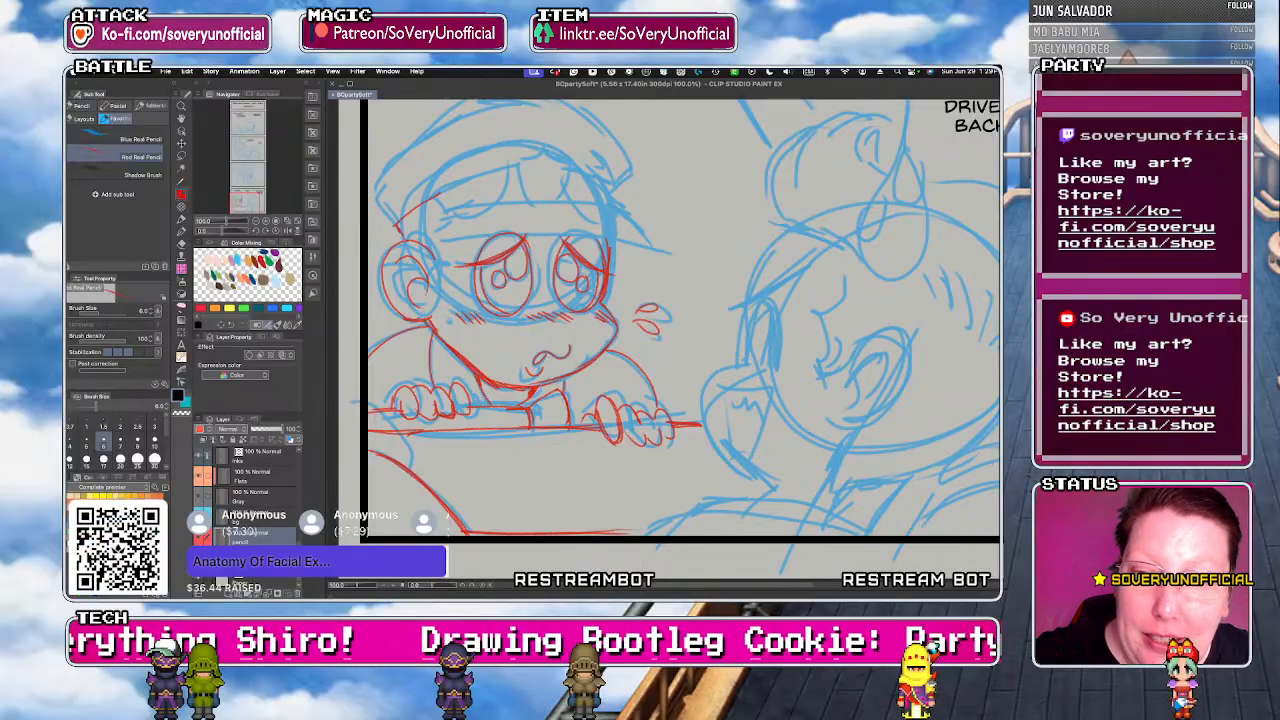
# - Refine in red the left figure's cap with its brim, crown and pointed badge, plus the hair beneath it
pyautogui.moveTo(432, 236); pyautogui.dragTo(670, 247)
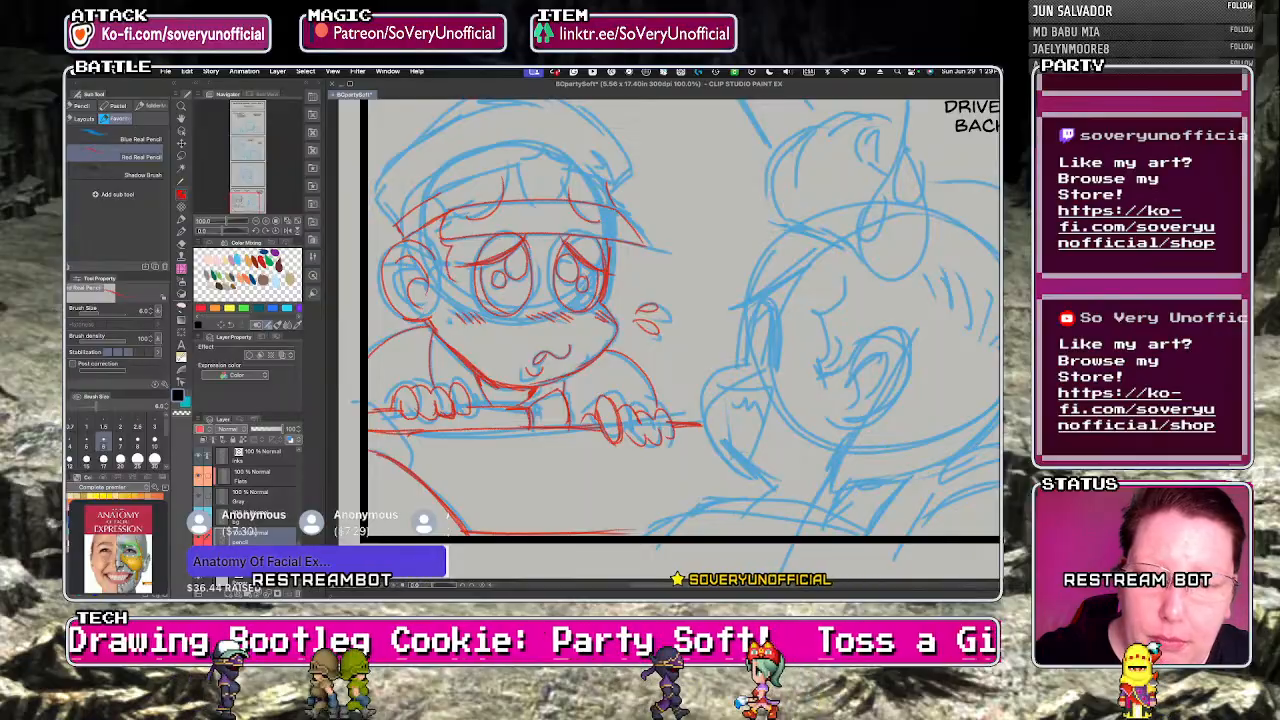
pyautogui.press('super+minus')
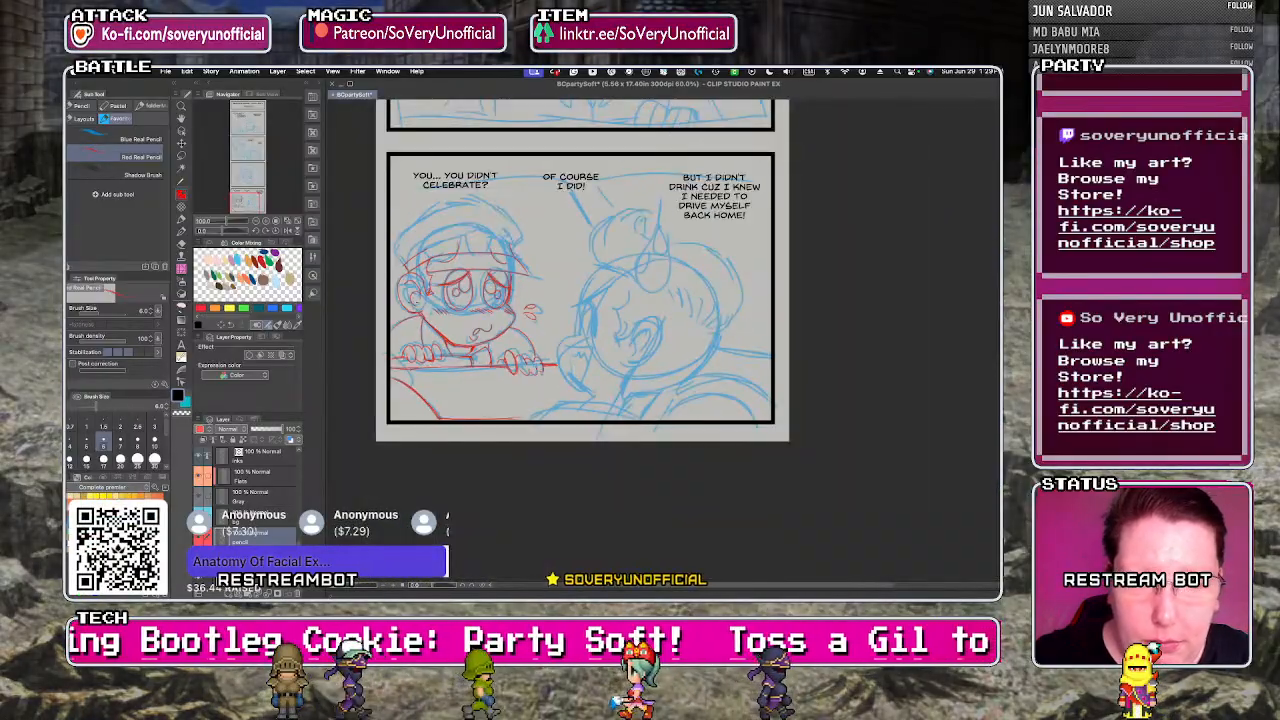
pyautogui.press('super+plus')
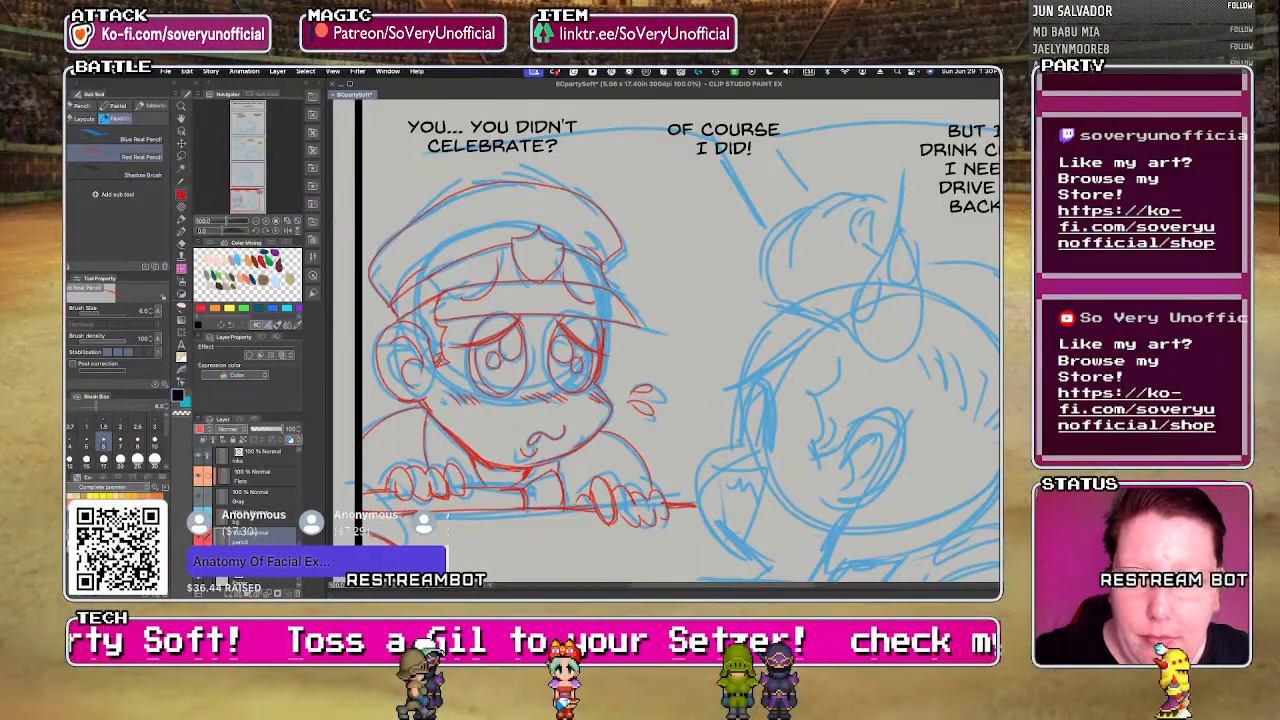
pyautogui.scroll(-2, 356, 248)
pyautogui.scroll(3, 428, 250)
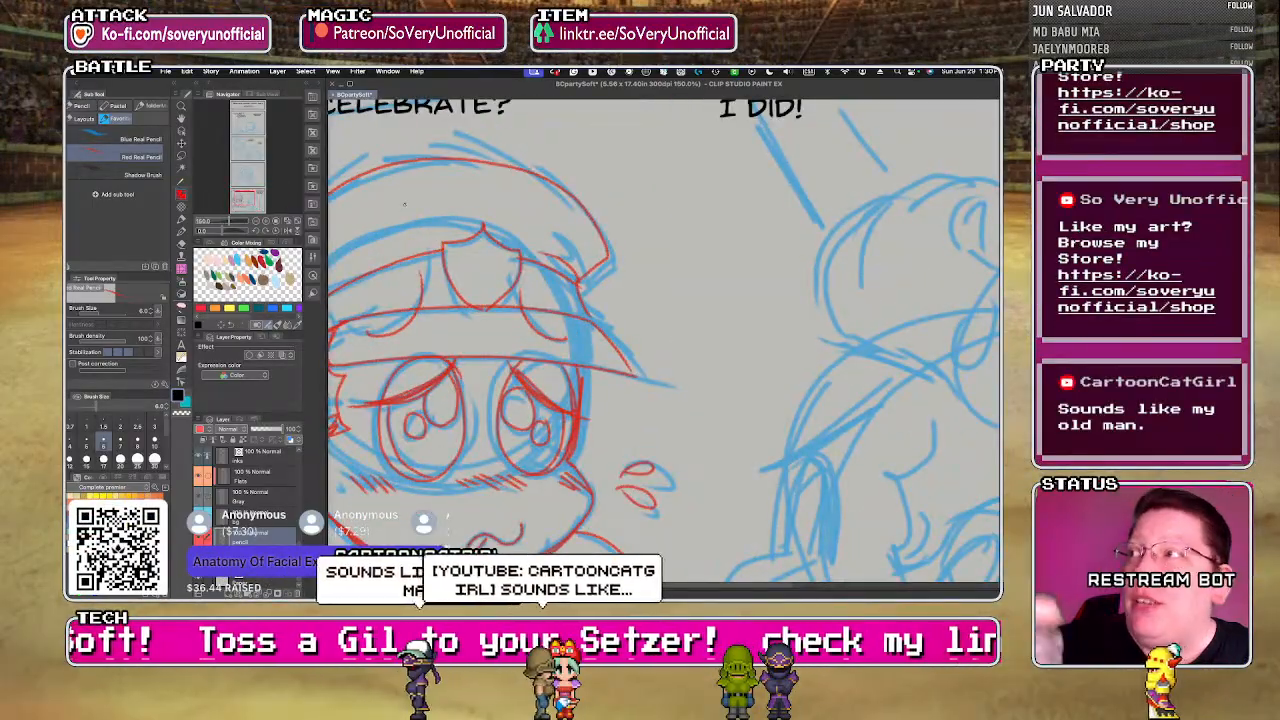
pyautogui.scroll(4, 450, 250)
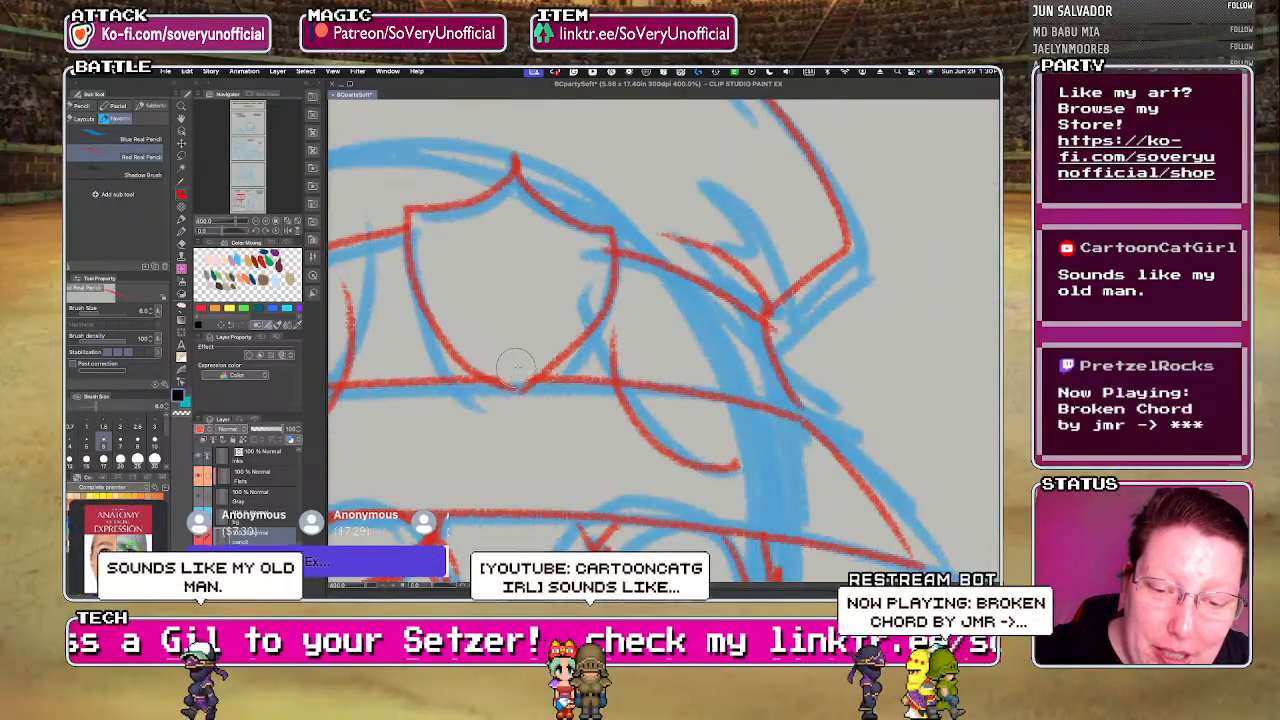
# - Outline in red the pointed teardrop shape on the right-hand figure's head, with two smaller ovals inside it
pyautogui.scroll(-6, 515, 368)
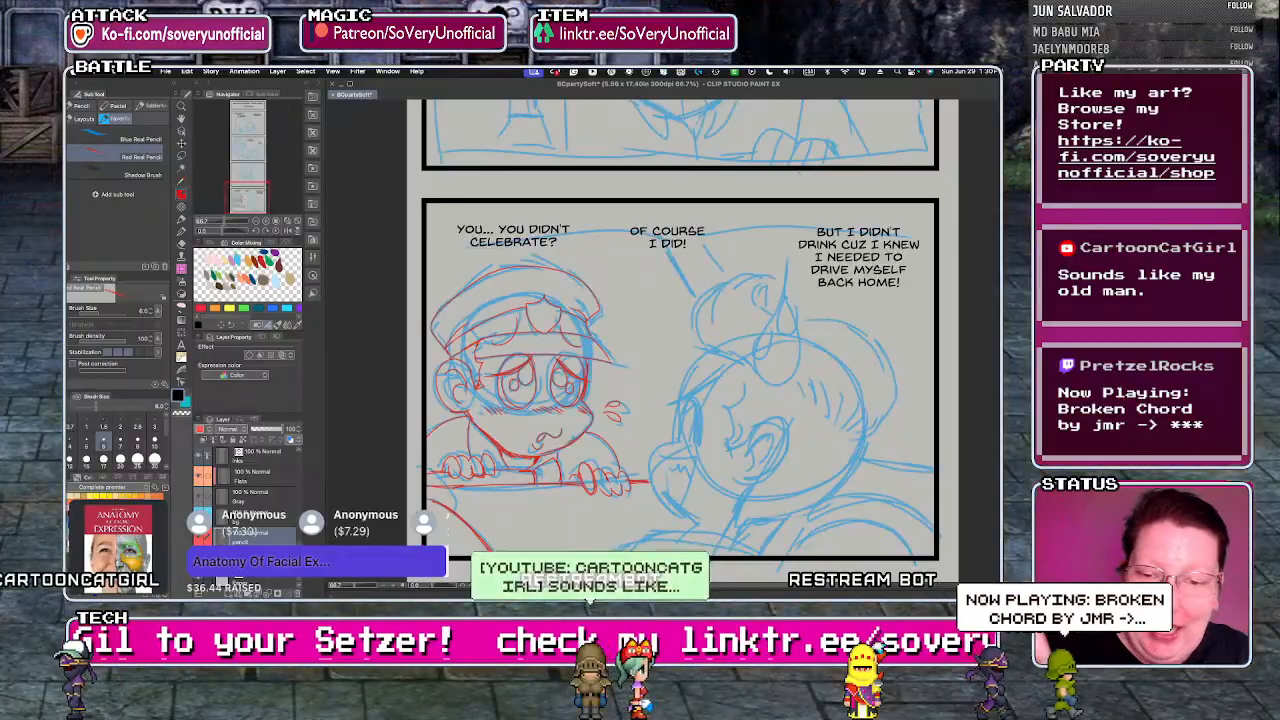
pyautogui.scroll(-2, 430, 390)
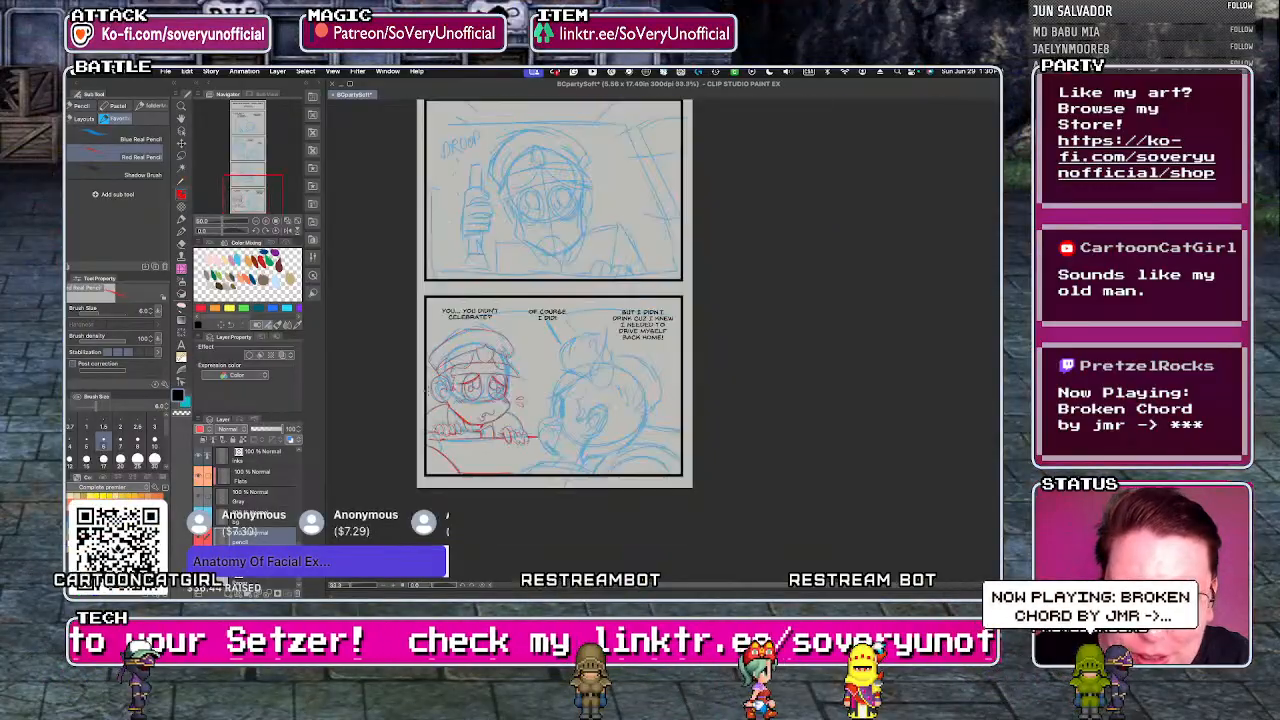
pyautogui.scroll(4, 597, 383)
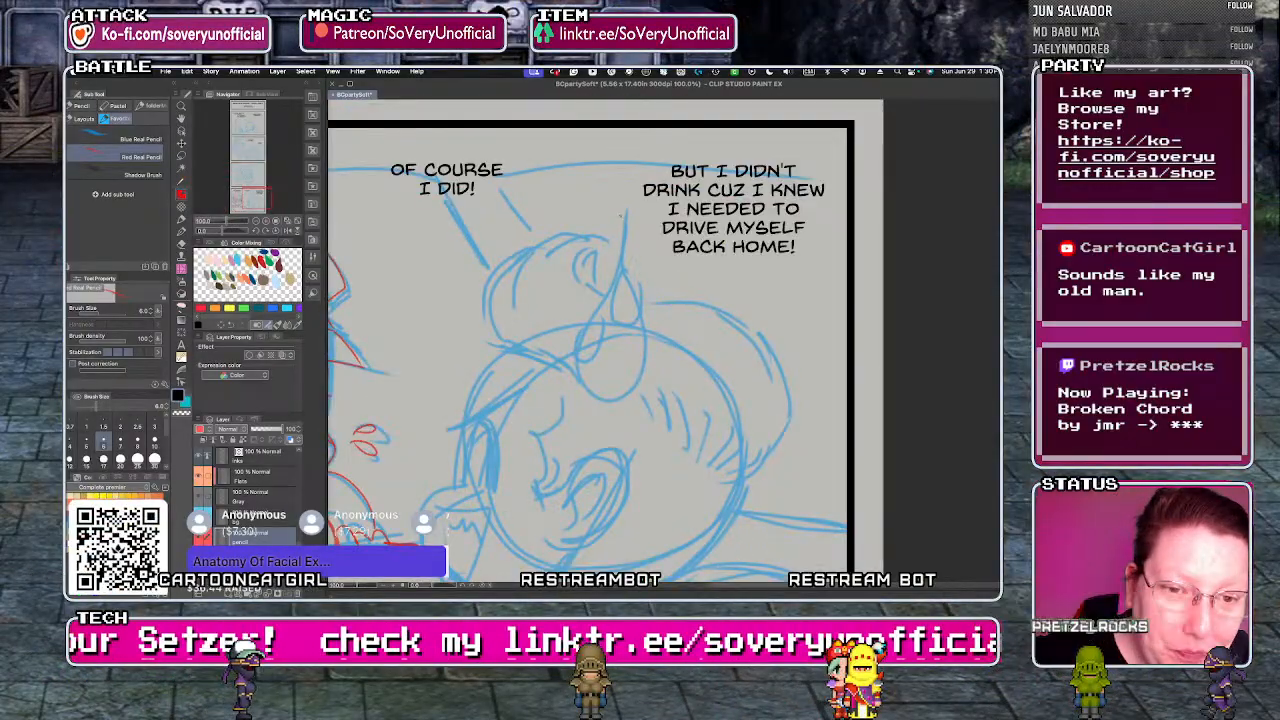
pyautogui.moveTo(618, 235); pyautogui.dragTo(645, 372)
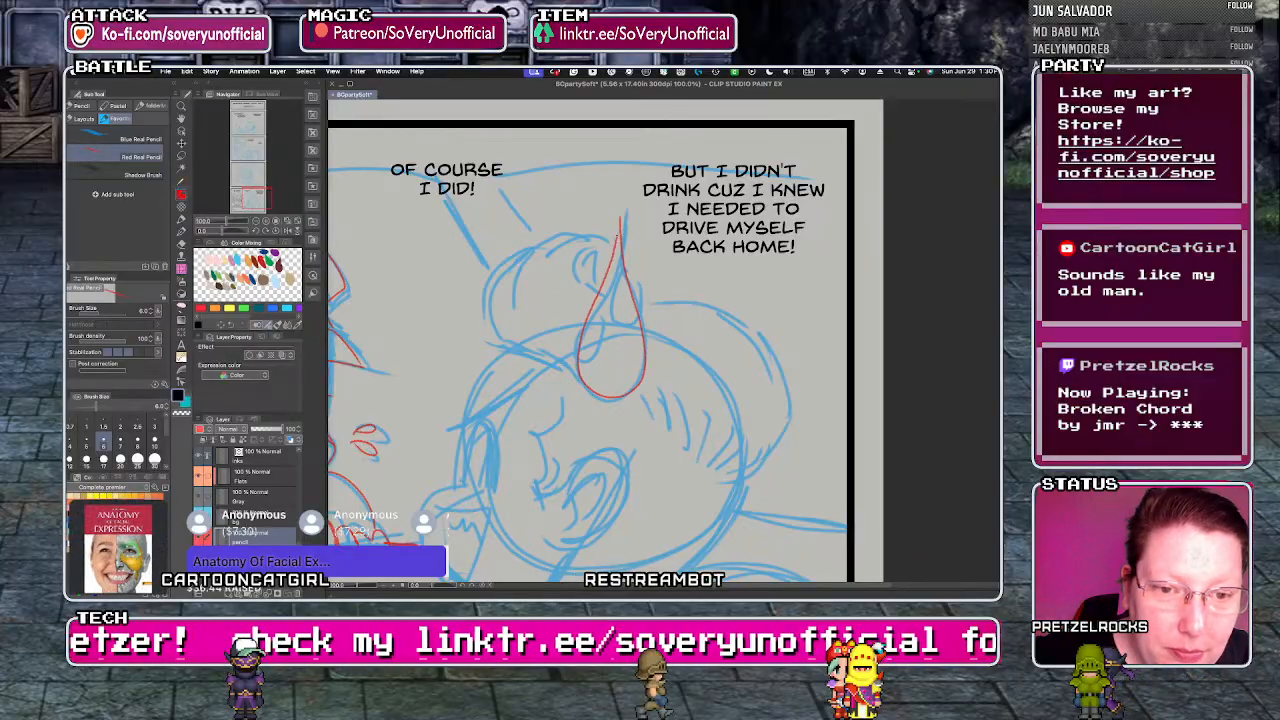
pyautogui.moveTo(617, 268); pyautogui.dragTo(638, 330)
pyautogui.press('super+z')
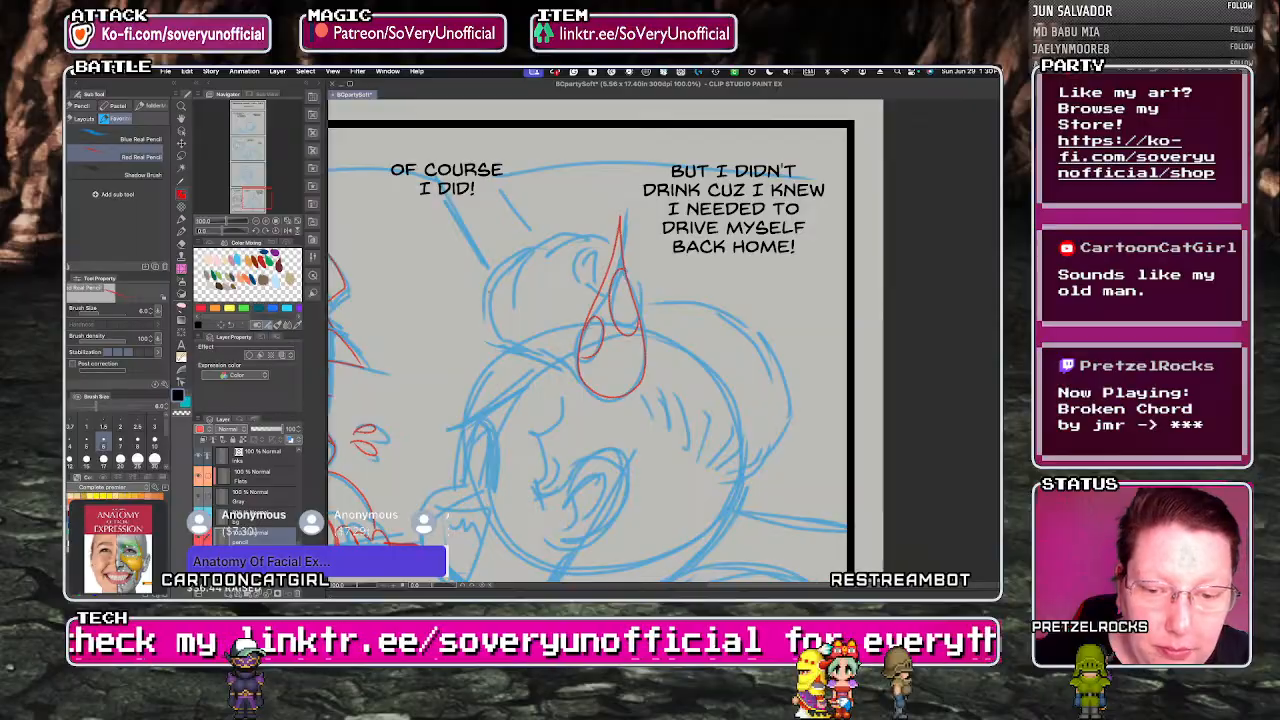
# - Refine in red the right-hand figure's forehead, bulging muzzle and chin in the fourth panel, plus the curved line below the chin
pyautogui.press('super+minus')
pyautogui.press('super+equal')
pyautogui.moveTo(531, 193); pyautogui.dragTo(488, 327)
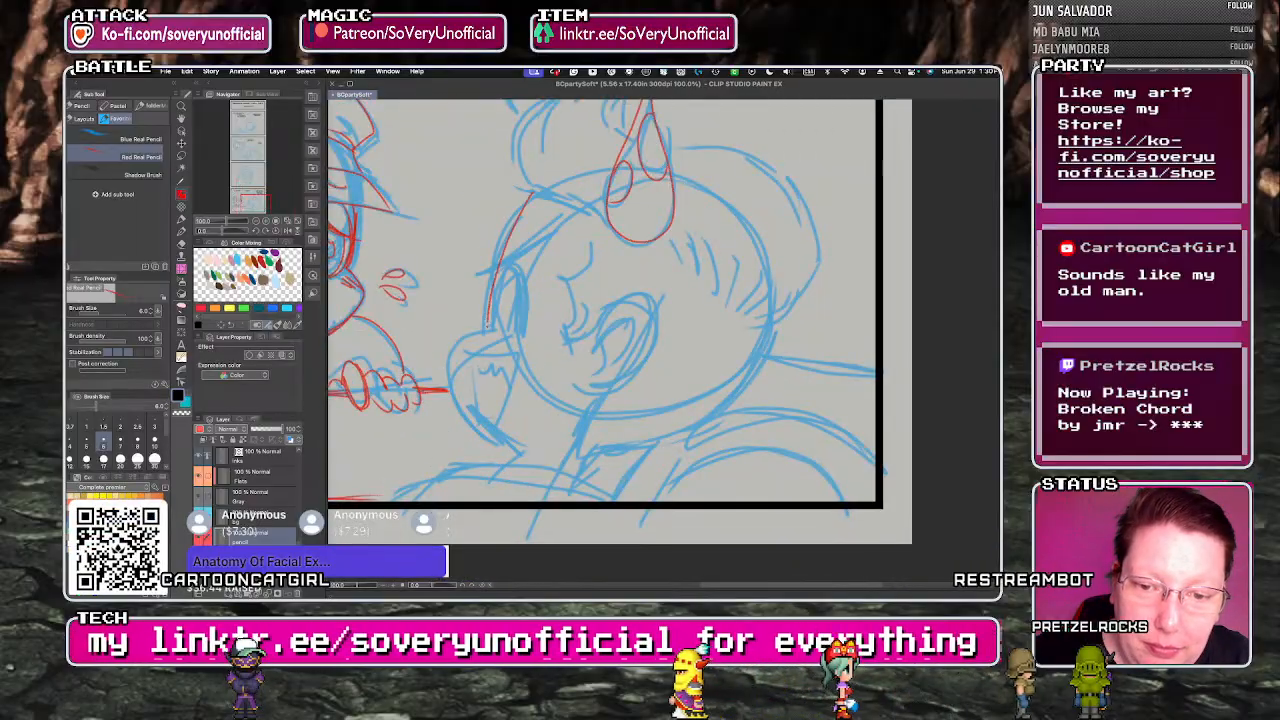
pyautogui.press('super+z')
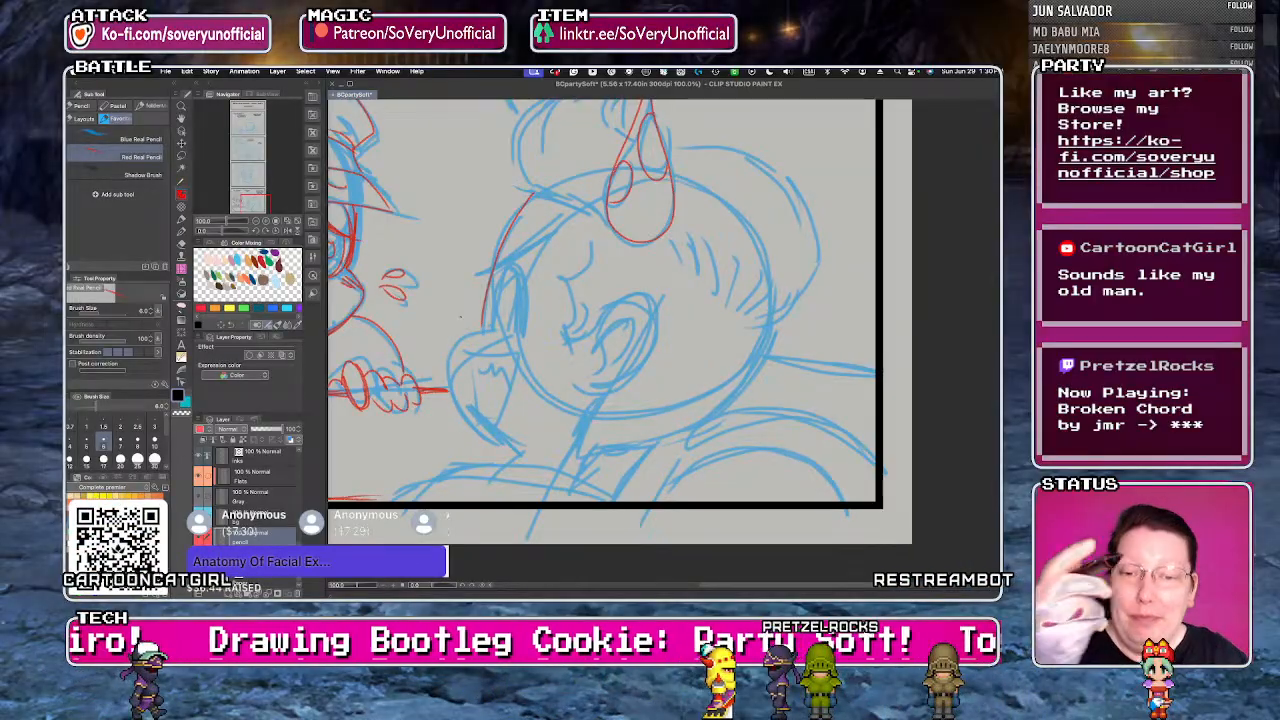
pyautogui.moveTo(484, 331)
pyautogui.mouseDown()
pyautogui.moveTo(449, 388)
pyautogui.moveTo(518, 455)
pyautogui.moveTo(560, 472)
pyautogui.mouseUp()
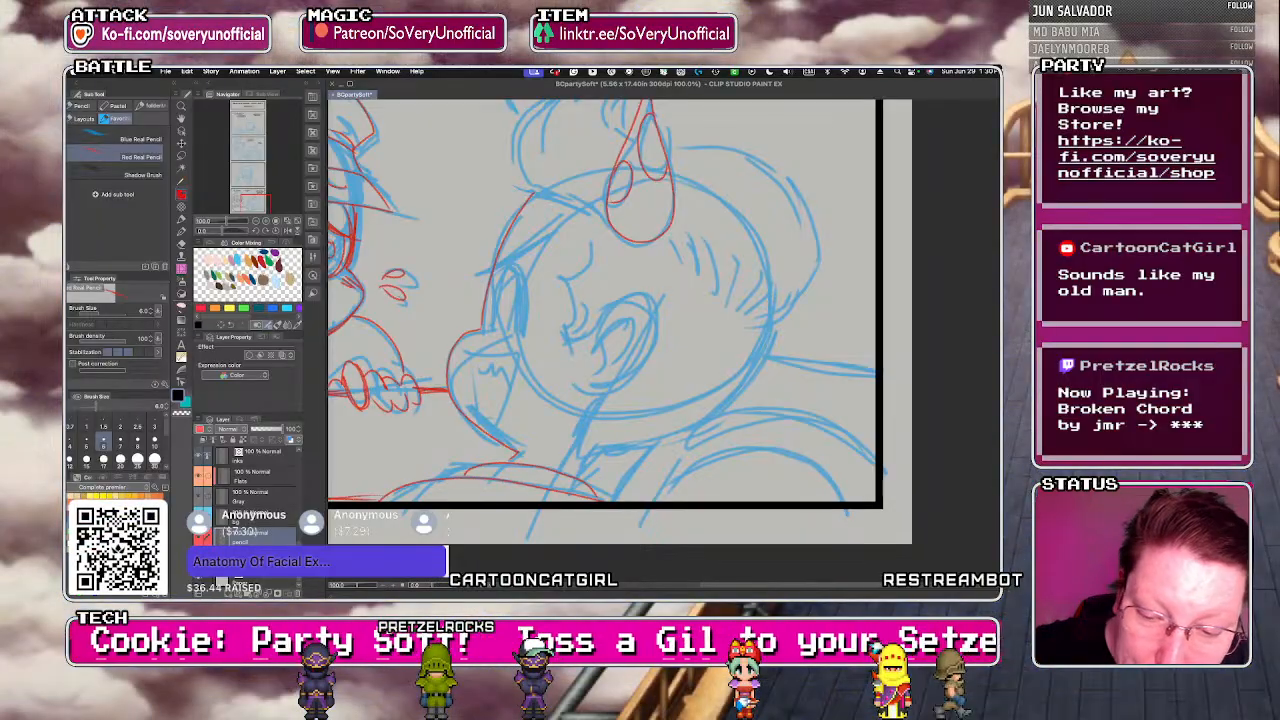
# - Refine in red the right-hand figure's narrow eye, slanted brow, jagged-toothed mouth, sideburn curve and ear
pyautogui.scroll(-3, 415, 508)
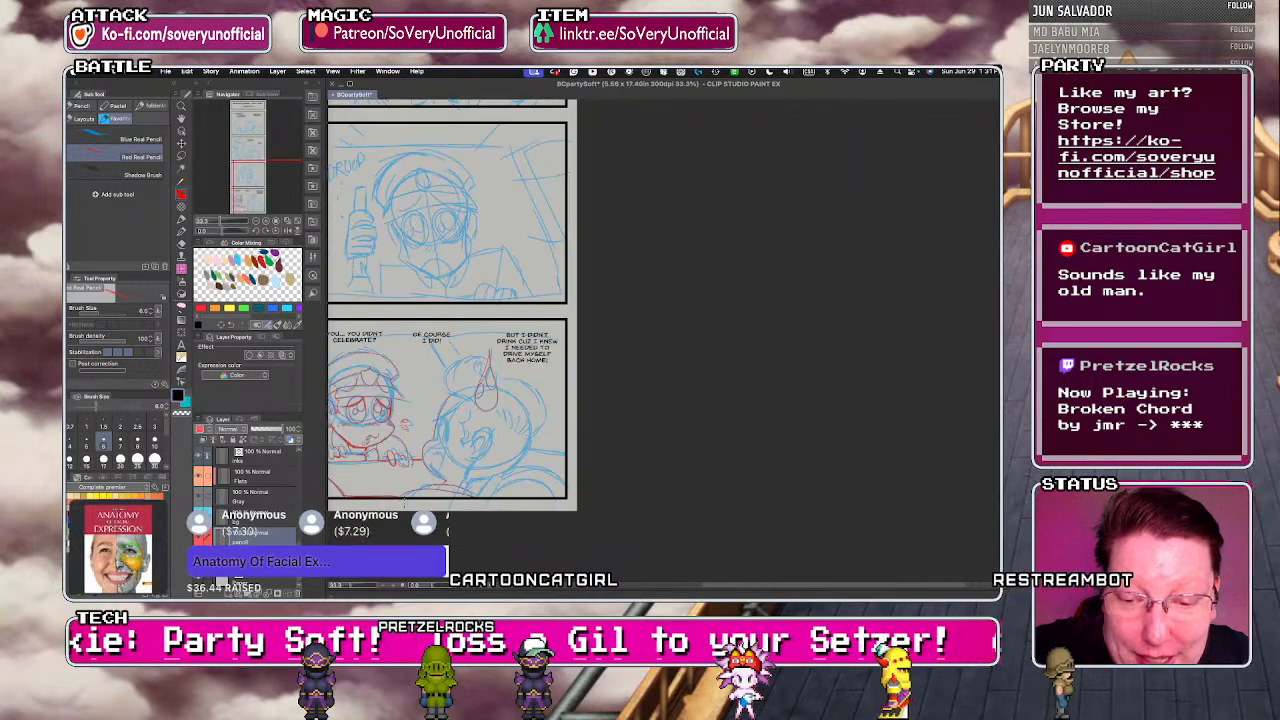
pyautogui.scroll(3, 433, 453)
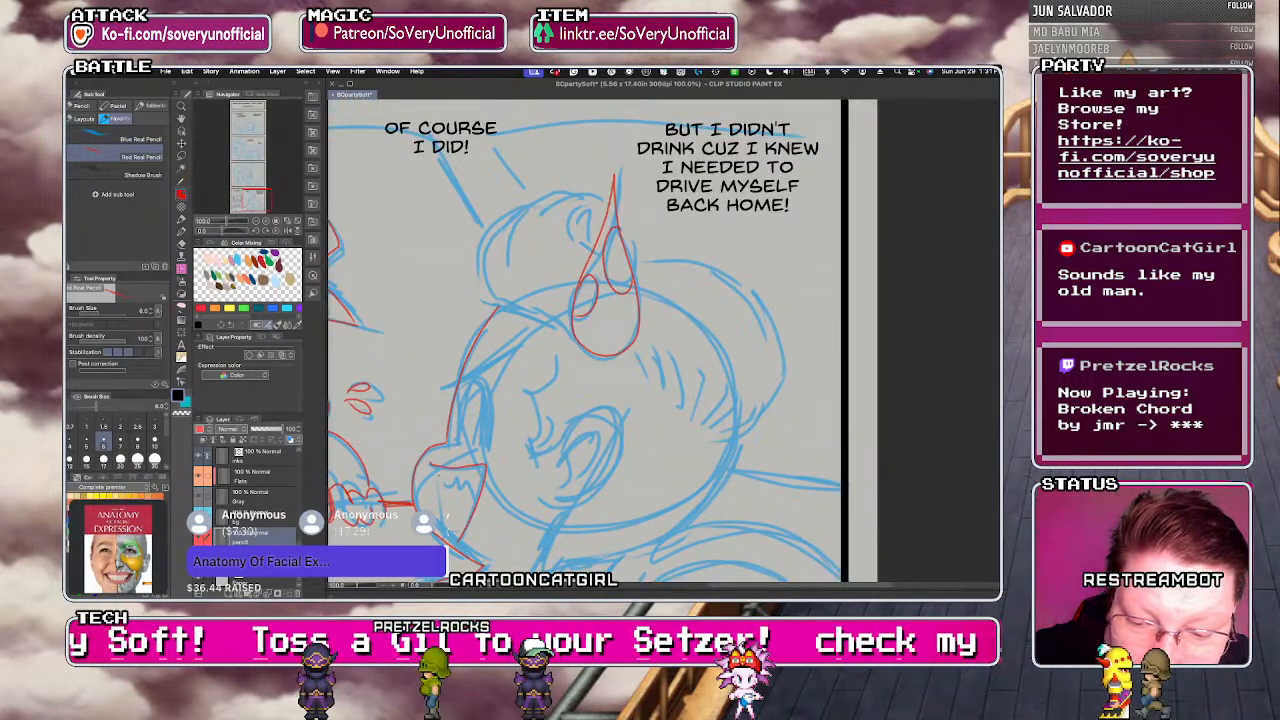
pyautogui.moveTo(441, 471); pyautogui.dragTo(482, 470)
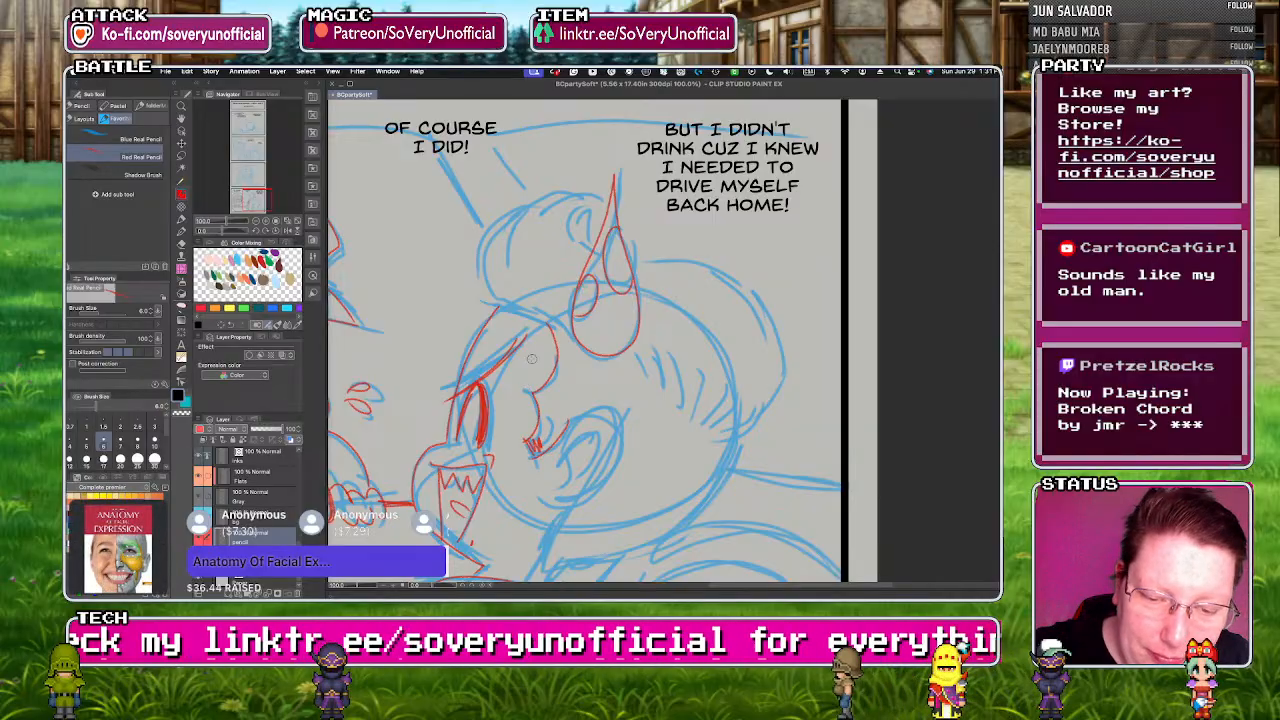
pyautogui.moveTo(618, 432)
pyautogui.mouseDown()
pyautogui.moveTo(559, 506)
pyautogui.moveTo(603, 476)
pyautogui.moveTo(565, 446)
pyautogui.moveTo(609, 441)
pyautogui.mouseUp()
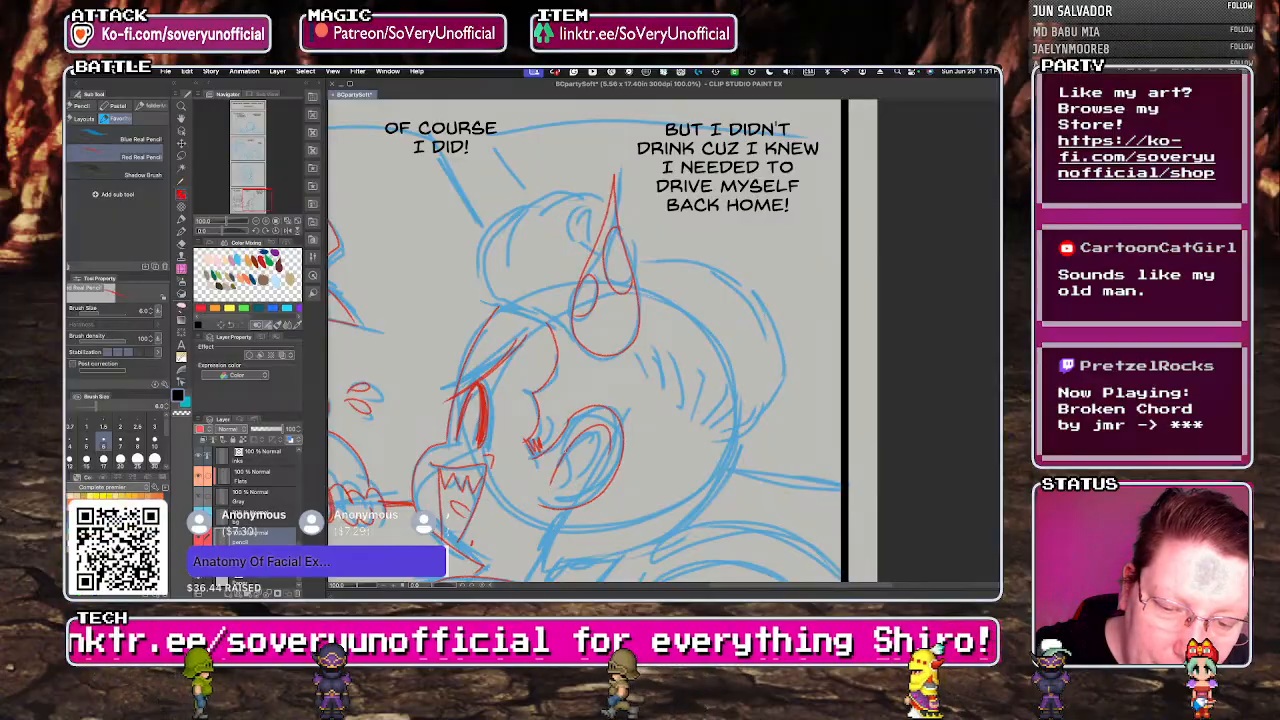
# - Draw in red the right-hand figure's neck and lower head curve, then the short hairline strokes behind the ear
pyautogui.scroll(-2, 391, 332)
pyautogui.scroll(1, 455, 447)
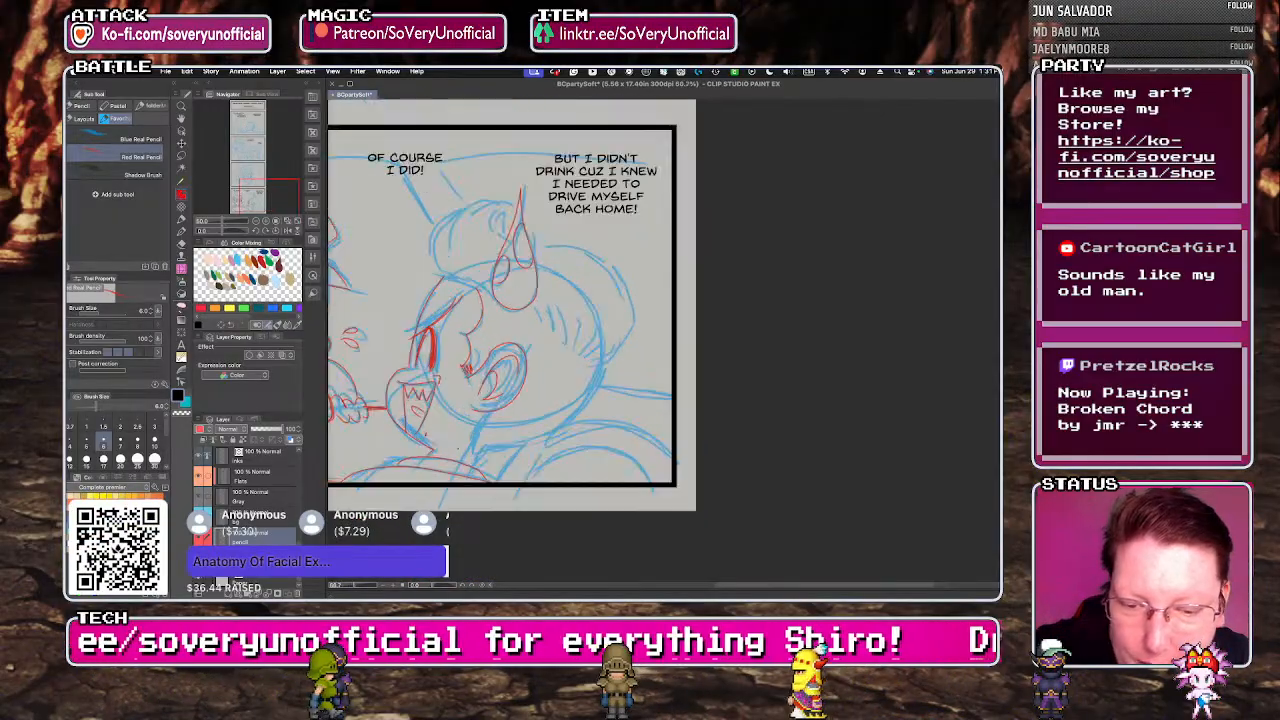
pyautogui.scroll(1, 460, 435)
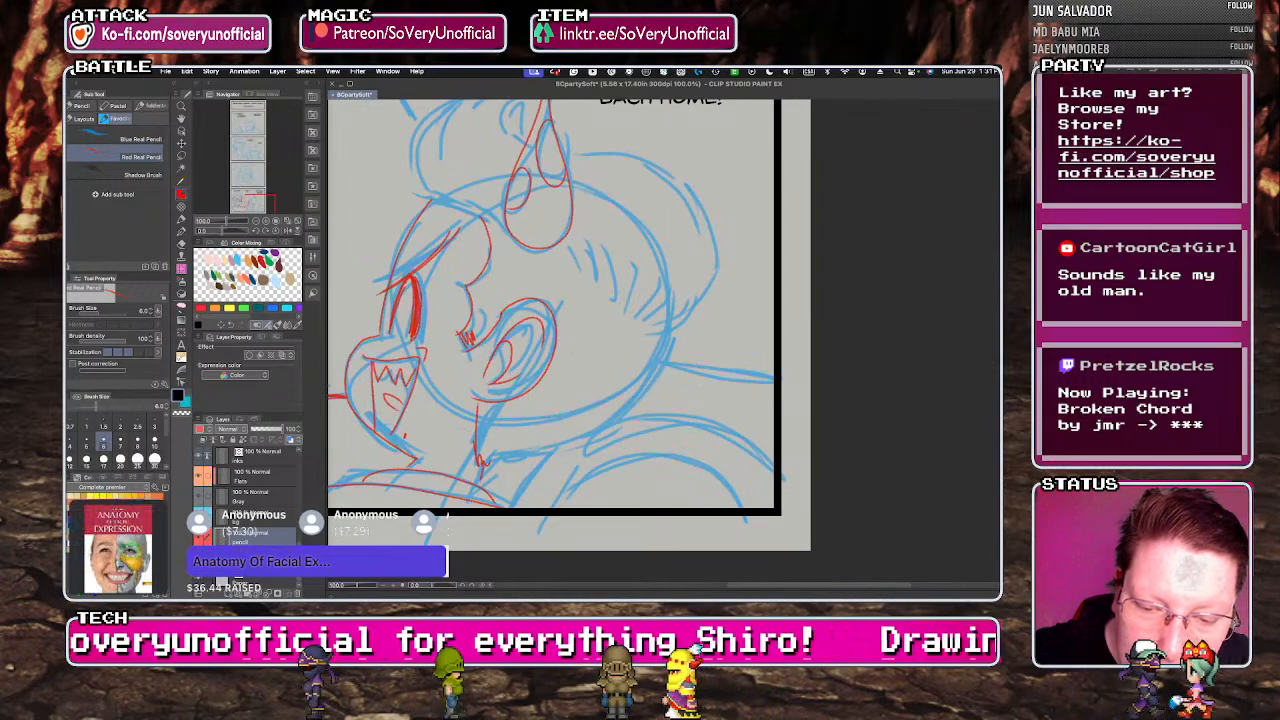
pyautogui.moveTo(485, 458); pyautogui.dragTo(655, 368)
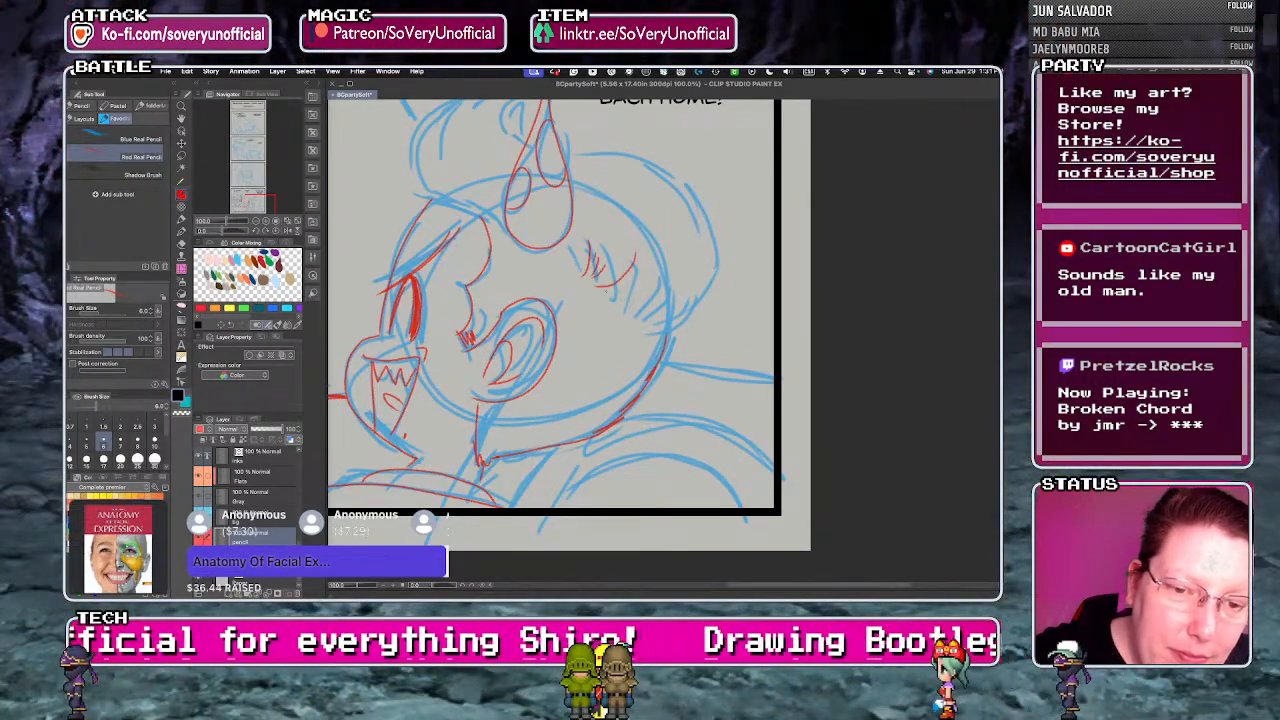
pyautogui.moveTo(634, 264); pyautogui.dragTo(614, 291)
pyautogui.moveTo(649, 264)
pyautogui.mouseDown()
pyautogui.moveTo(624, 300)
pyautogui.moveTo(638, 304)
pyautogui.mouseUp()
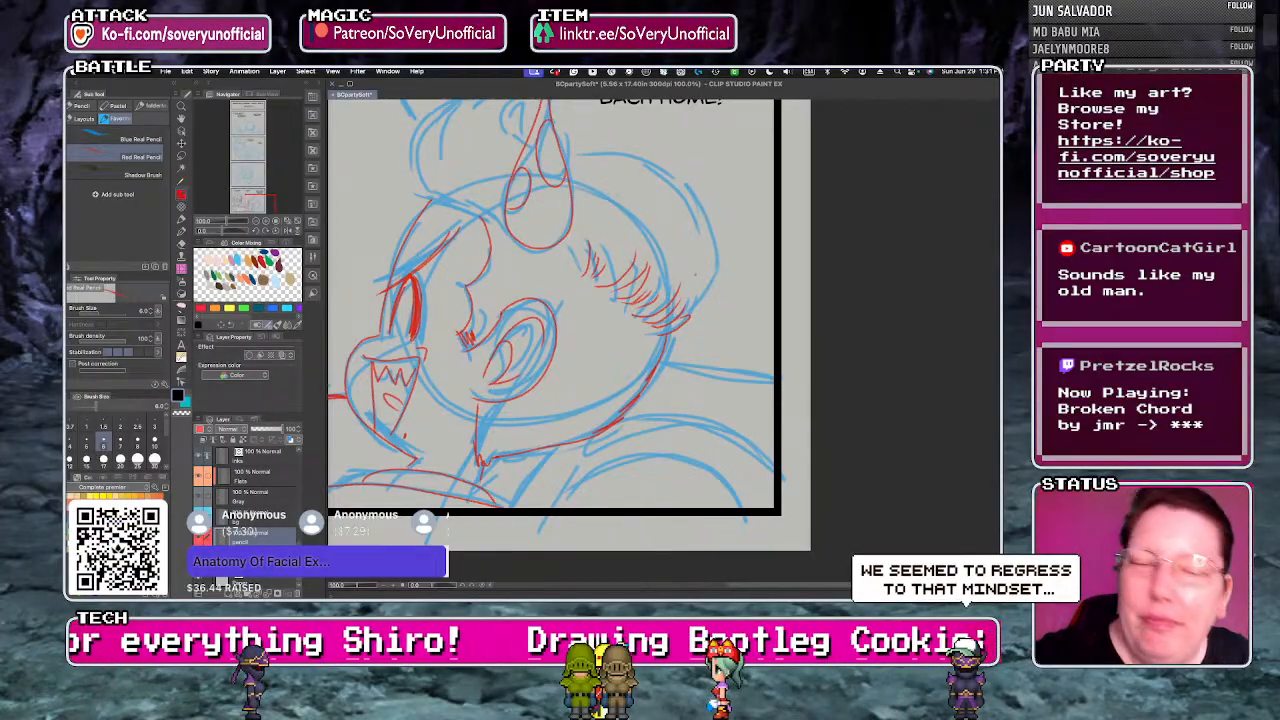
# - Refine in red the rounded hair outline at the back of the right-hand figure's head, the front hair tuft and the shoulder curves
pyautogui.moveTo(651, 163); pyautogui.dragTo(707, 230)
pyautogui.moveTo(690, 185); pyautogui.dragTo(674, 331)
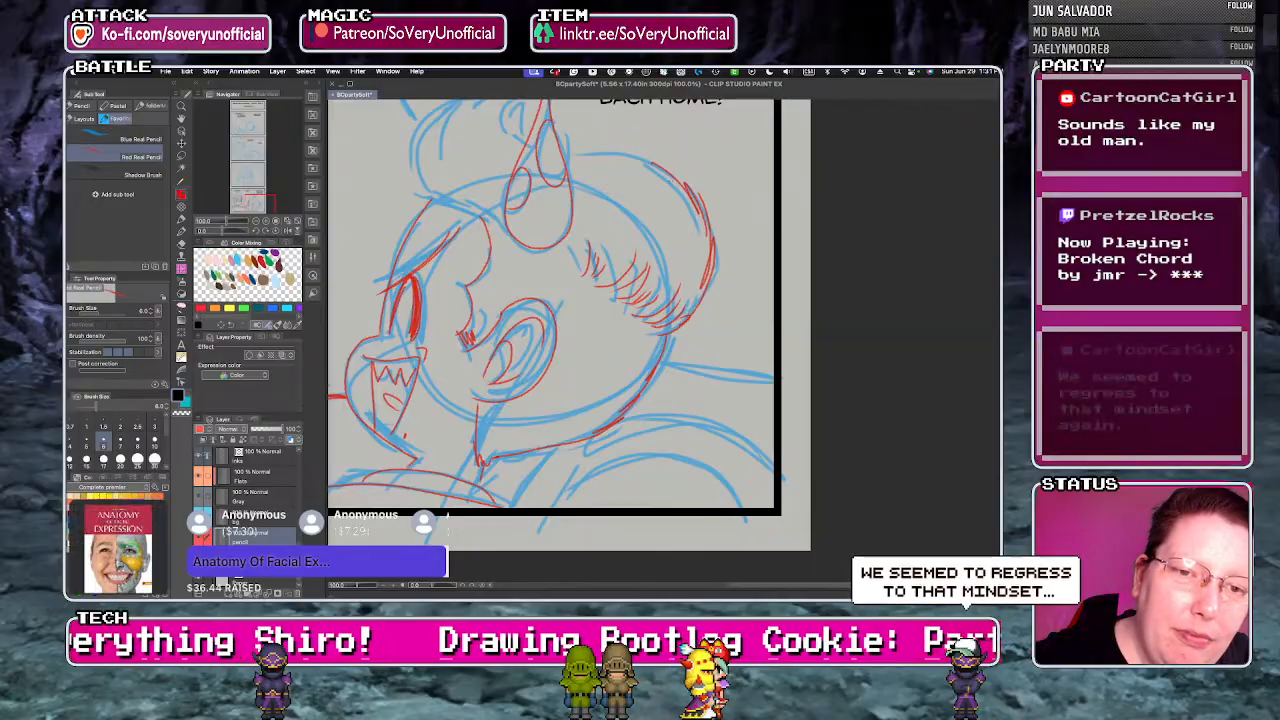
pyautogui.moveTo(570, 158); pyautogui.dragTo(650, 157)
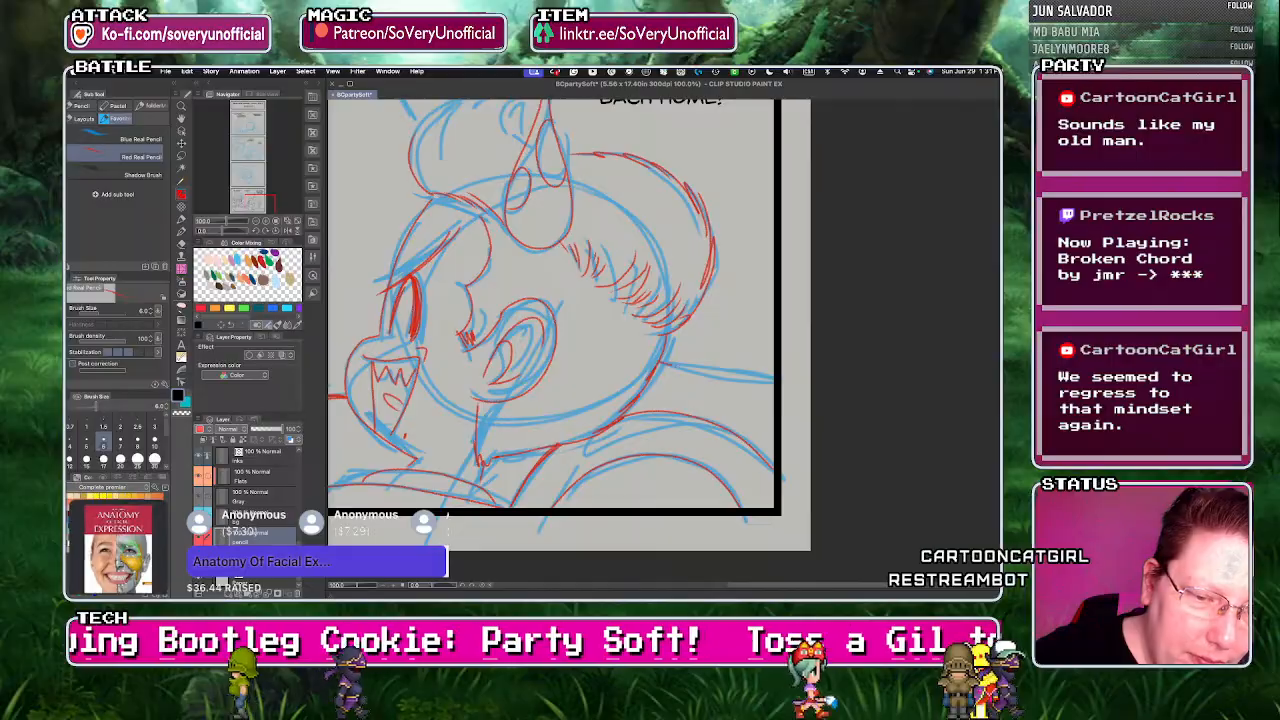
pyautogui.scroll(-3, 810, 391)
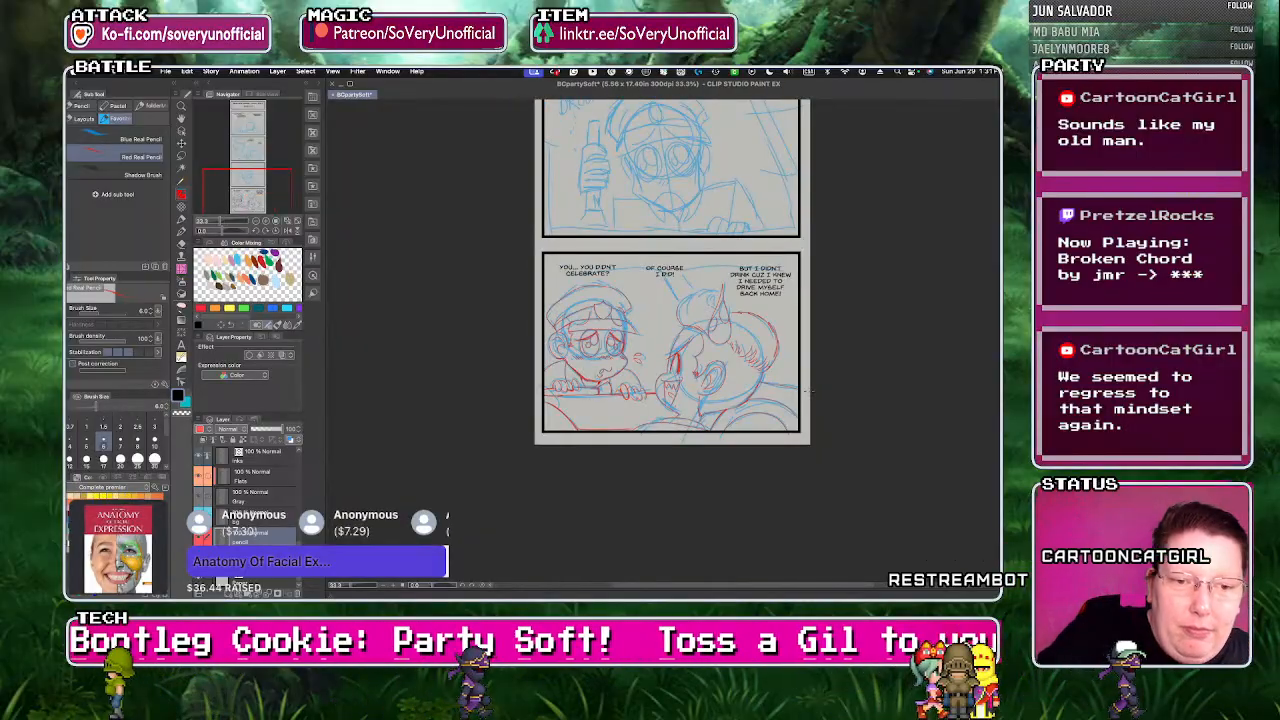
pyautogui.scroll(3, 695, 280)
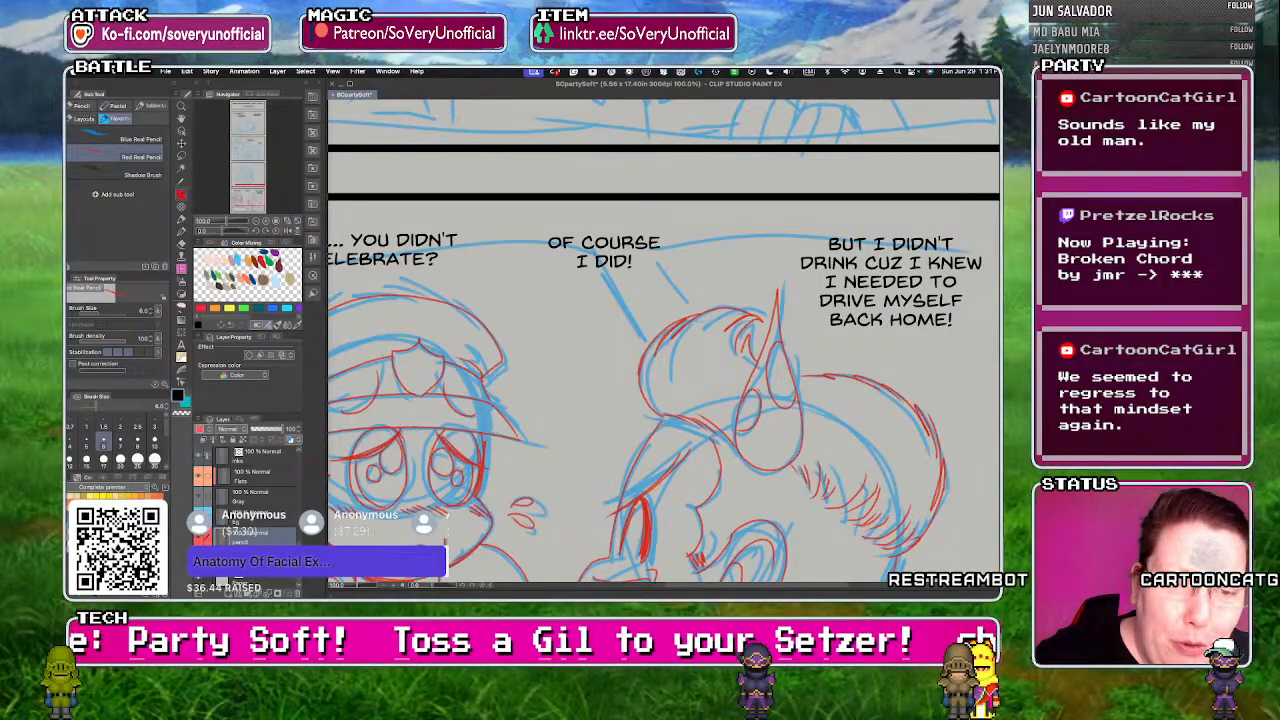
# - Refine in red the right-hand figure's shoulder details and the fourth panel's background lines, including the long line across the lettering
pyautogui.scroll(-2, 595, 340)
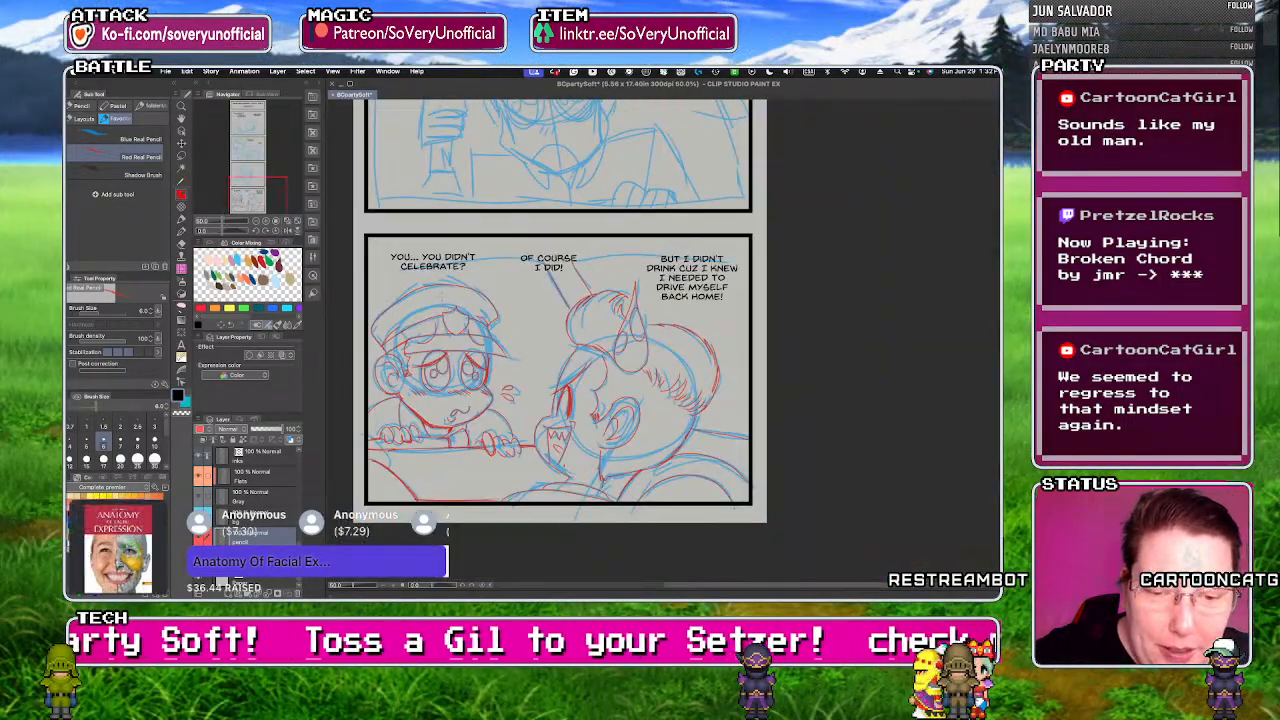
pyautogui.scroll(-1, 510, 300)
pyautogui.scroll(2, 418, 292)
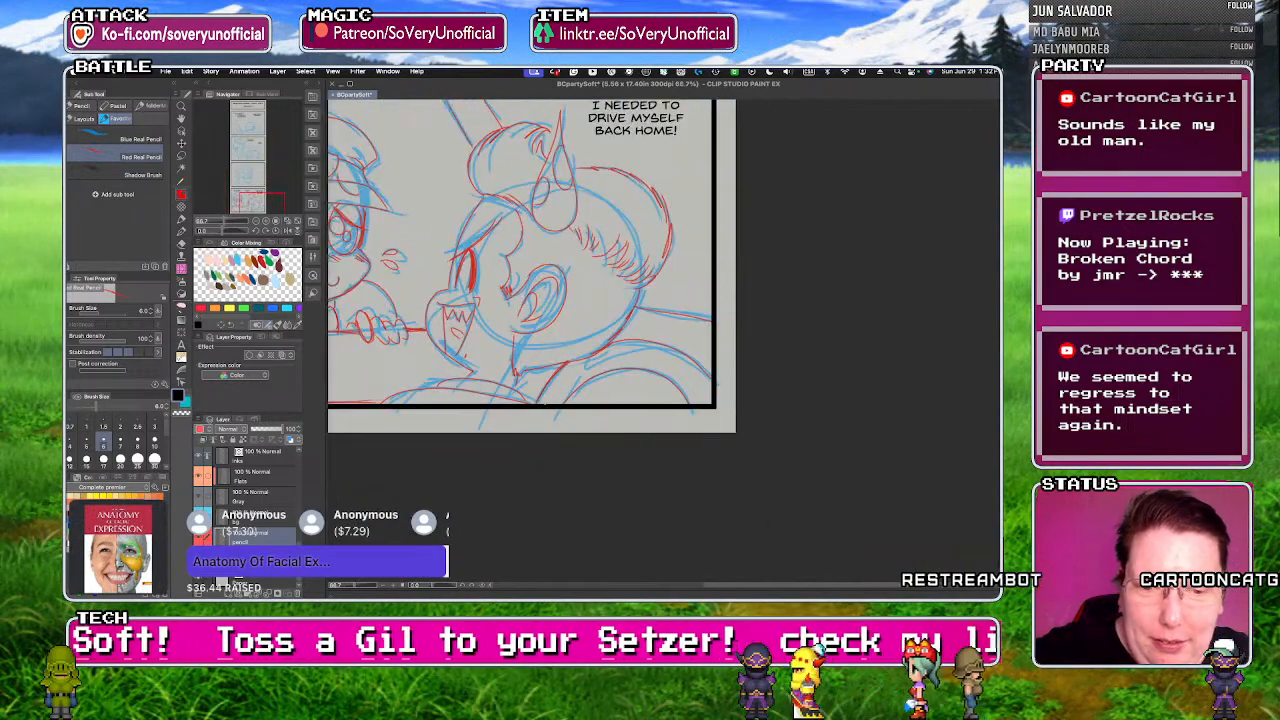
pyautogui.scroll(-1, 432, 244)
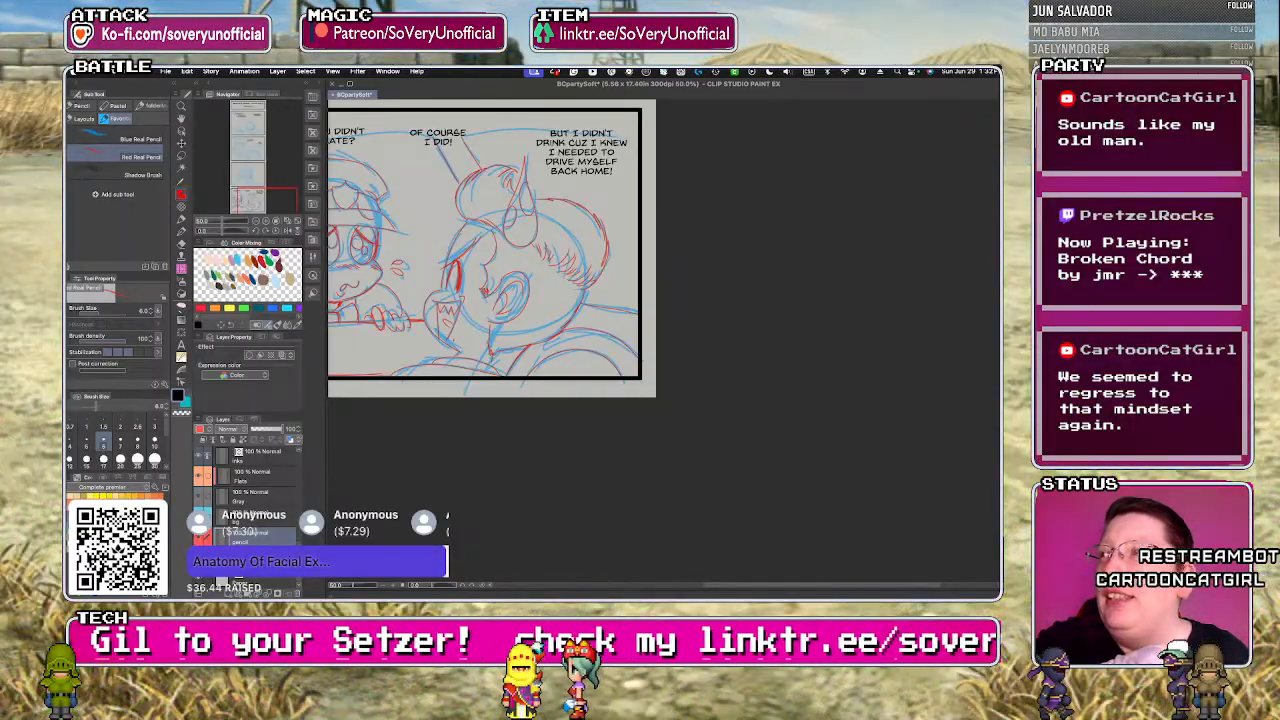
pyautogui.press('super+Tab')
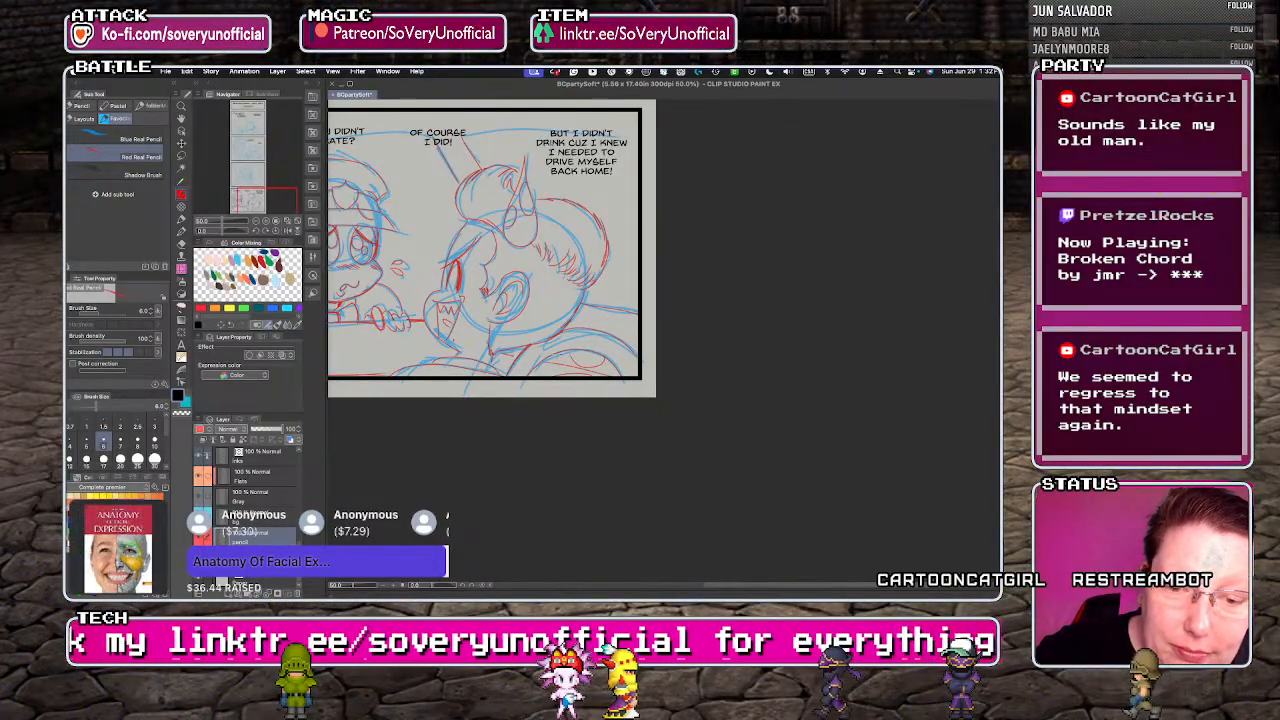
pyautogui.scroll(-1, 477, 397)
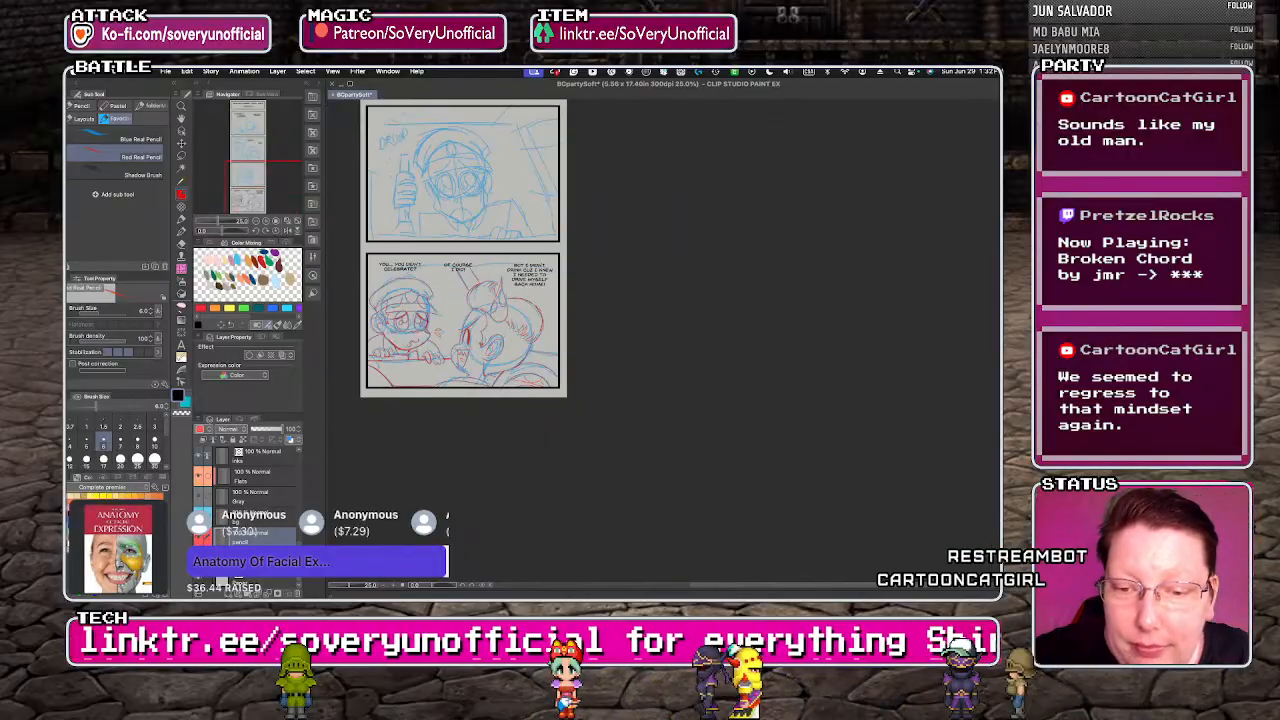
pyautogui.scroll(1, 454, 371)
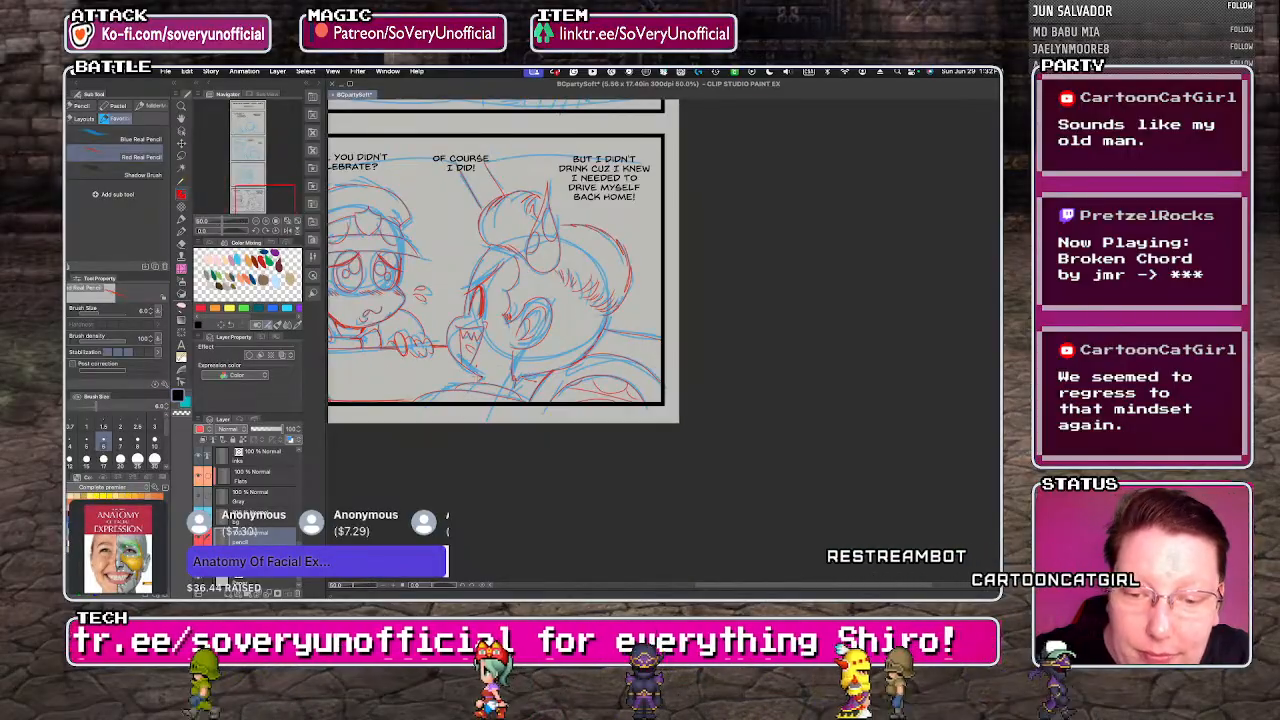
pyautogui.scroll(-1, 472, 443)
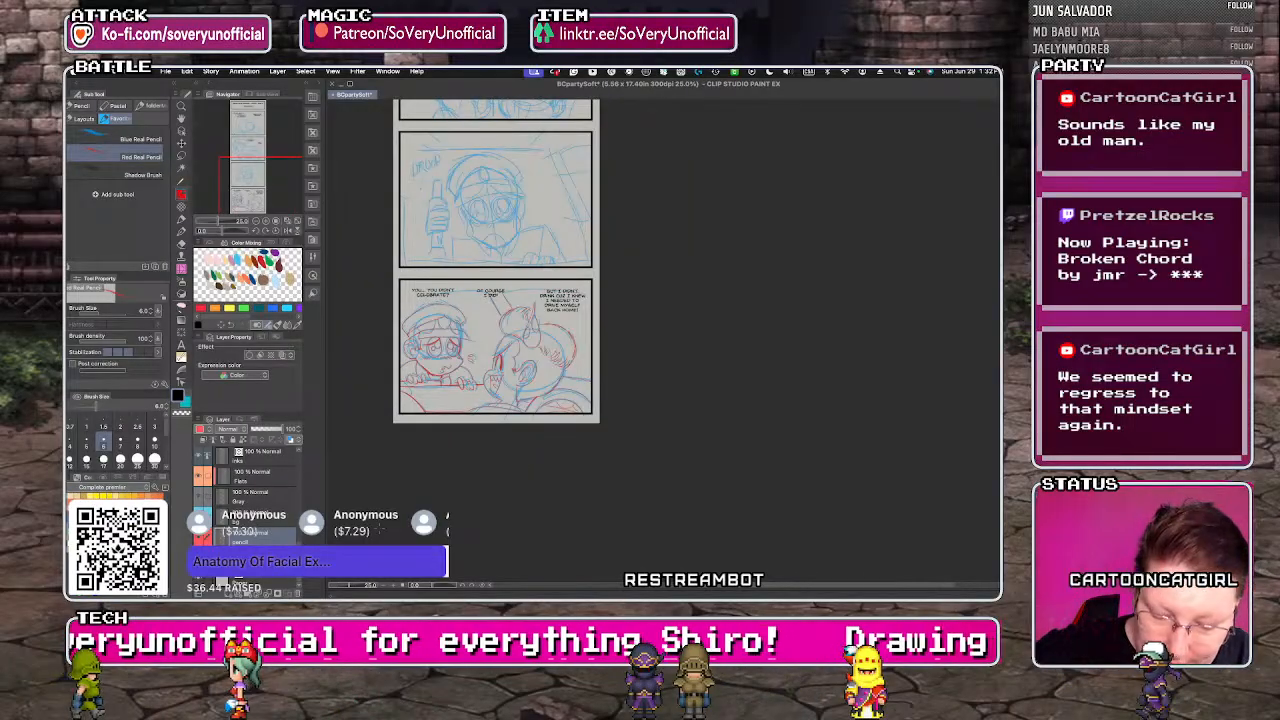
pyautogui.scroll(3, 404, 296)
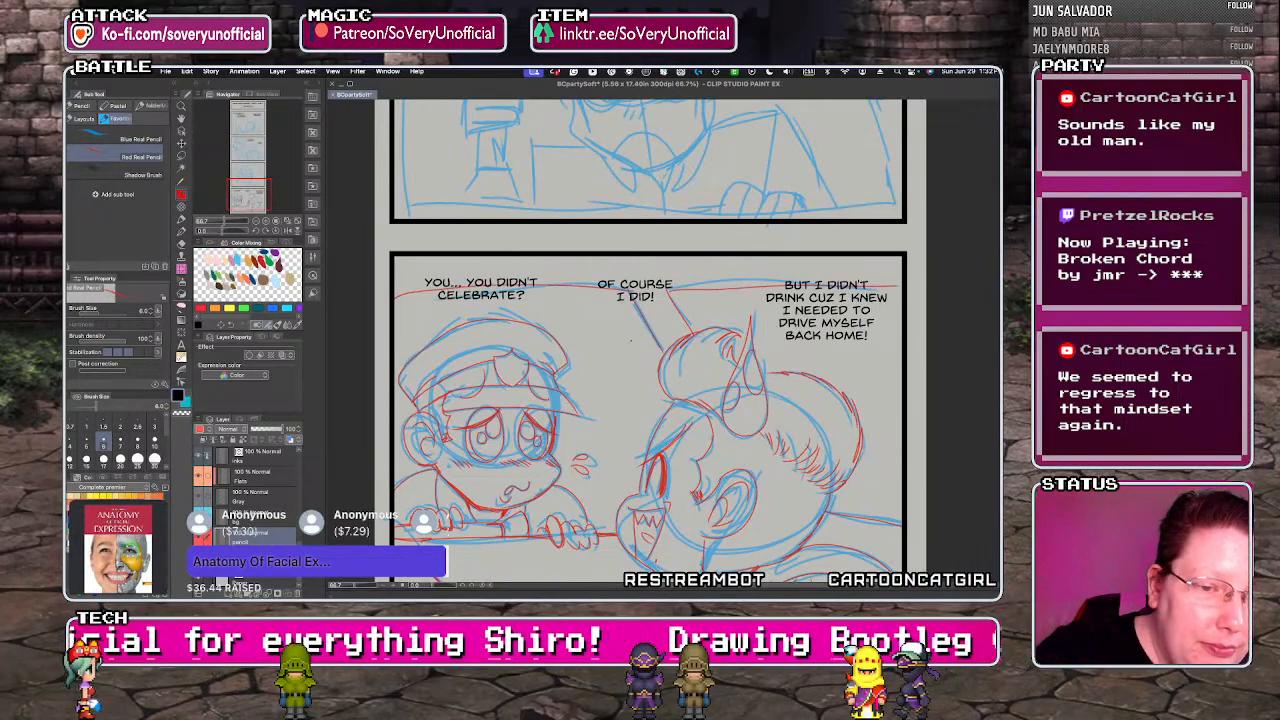
pyautogui.moveTo(395, 296); pyautogui.dragTo(905, 284)
# - Refine in red the DROOP panel's slanted car window pillar, left edge and sill, with the hand resting on the sill
pyautogui.scroll(-3, 450, 452)
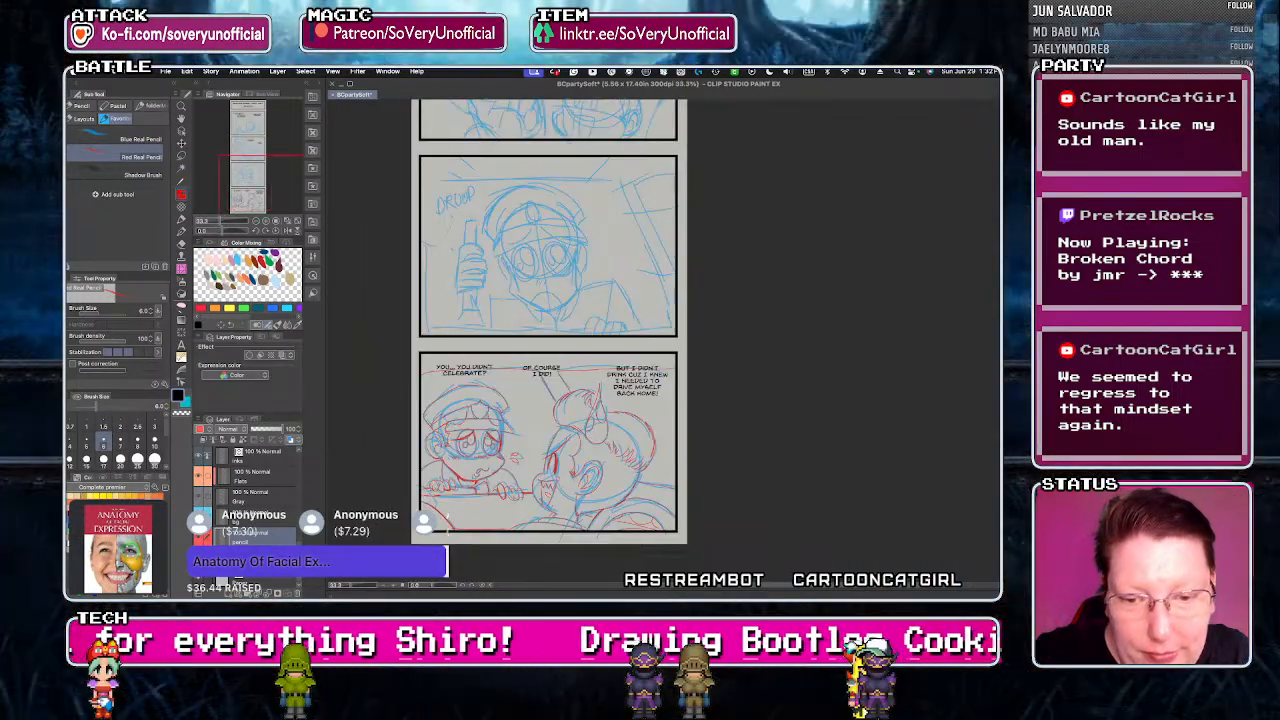
pyautogui.scroll(-1, 452, 509)
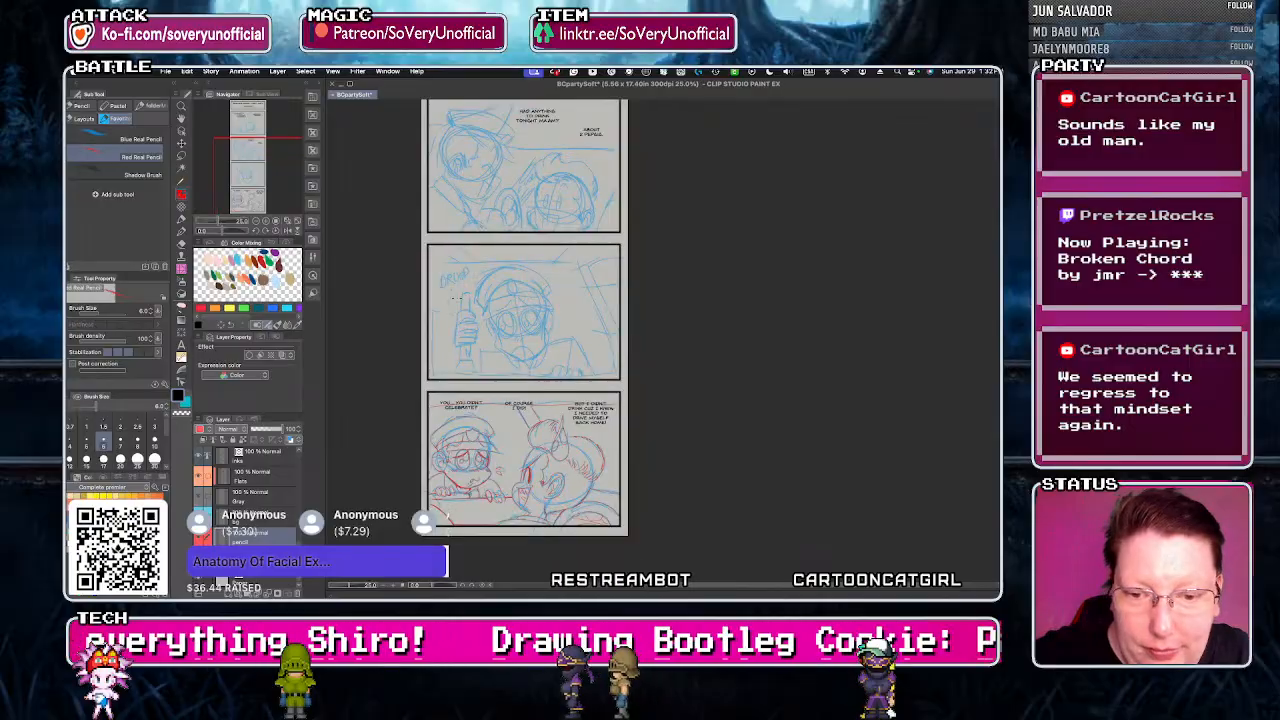
pyautogui.scroll(2, 455, 298)
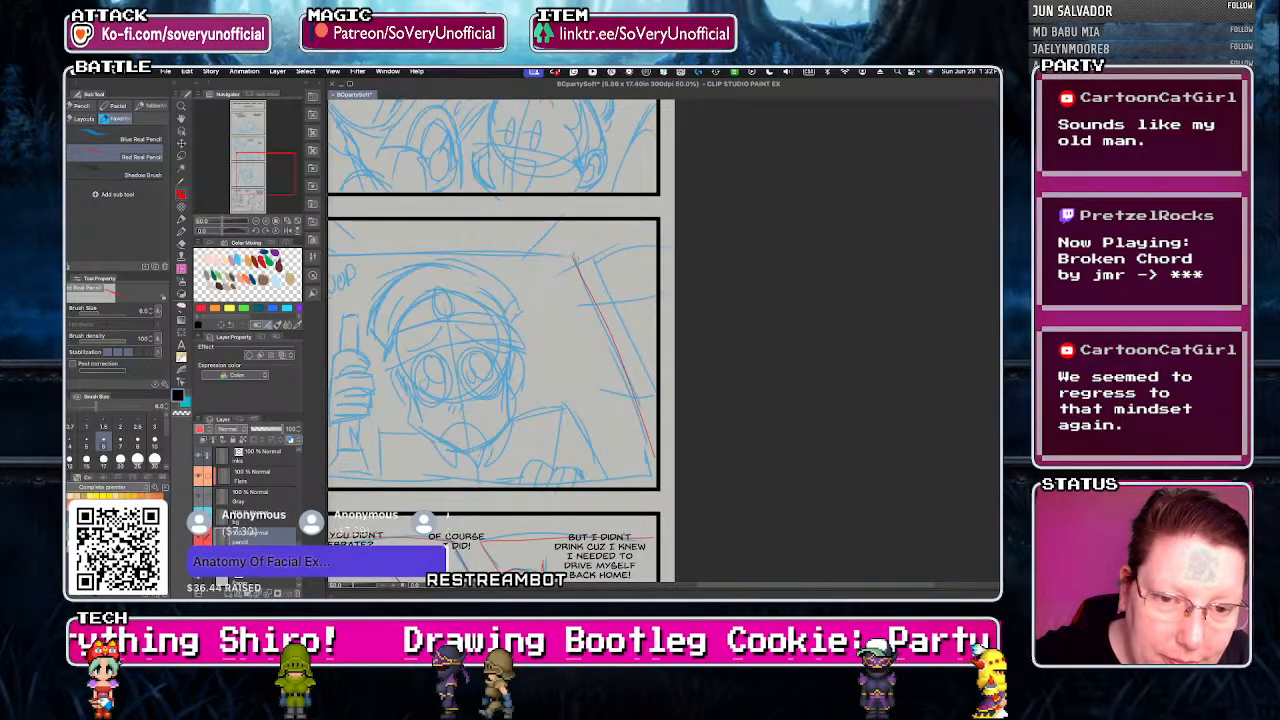
pyautogui.moveTo(575, 258); pyautogui.dragTo(652, 455)
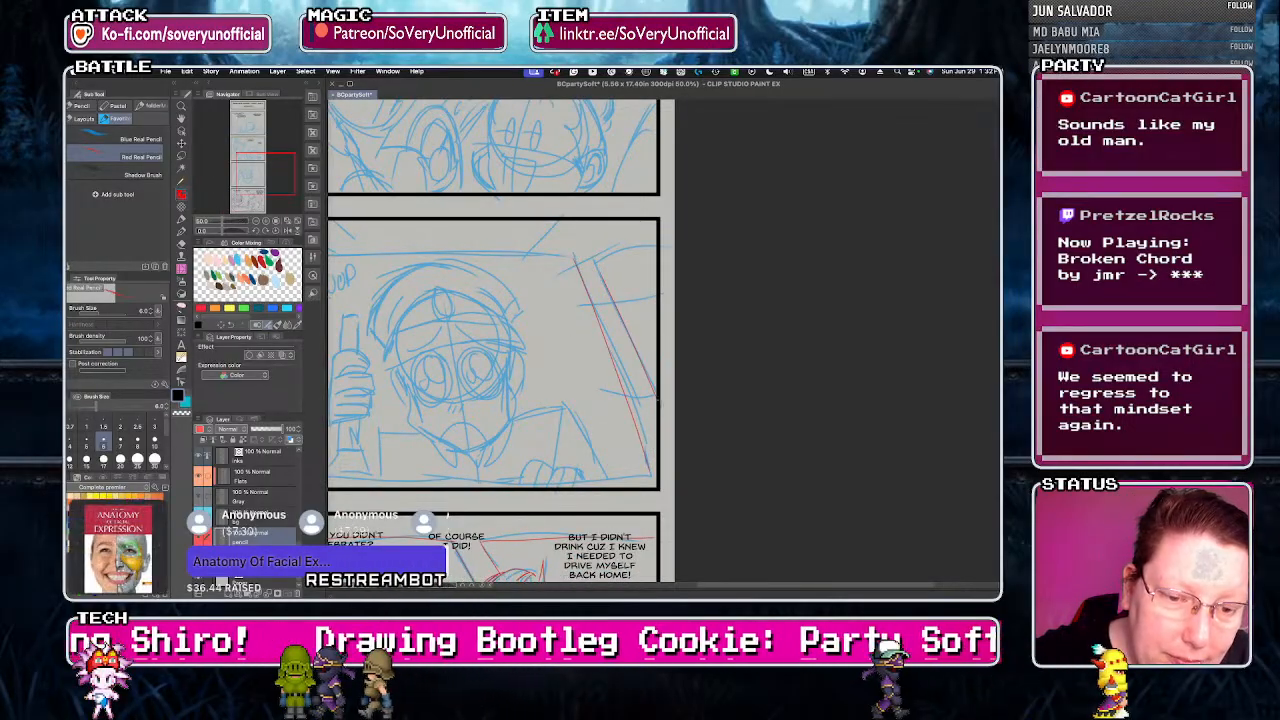
pyautogui.moveTo(597, 264); pyautogui.dragTo(661, 243)
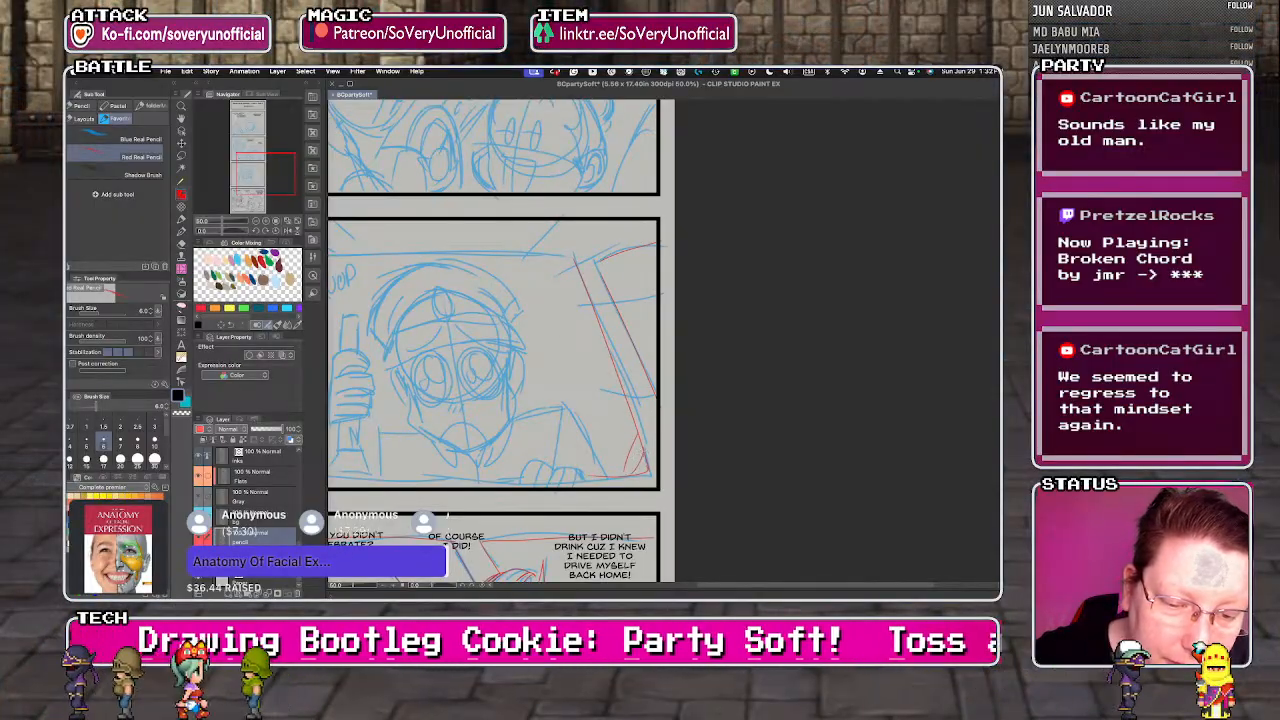
pyautogui.hotkey('ctrl', '-')
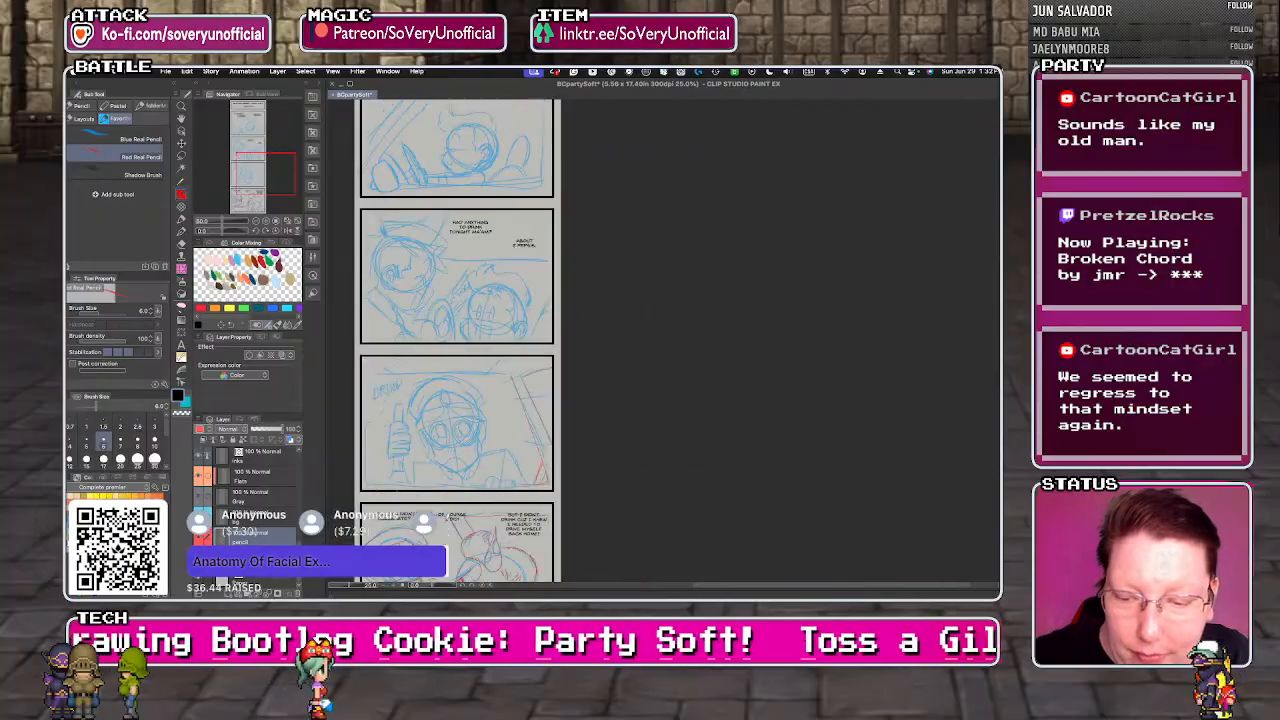
pyautogui.hotkey('ctrl', '+')
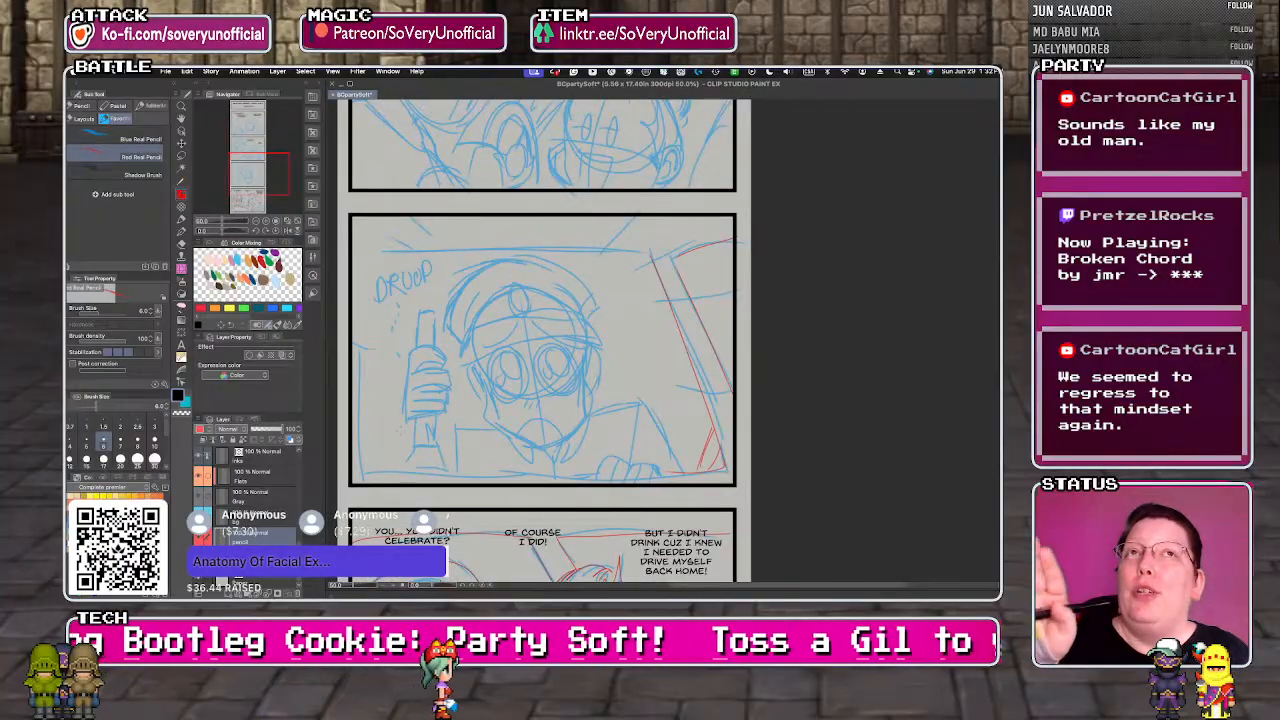
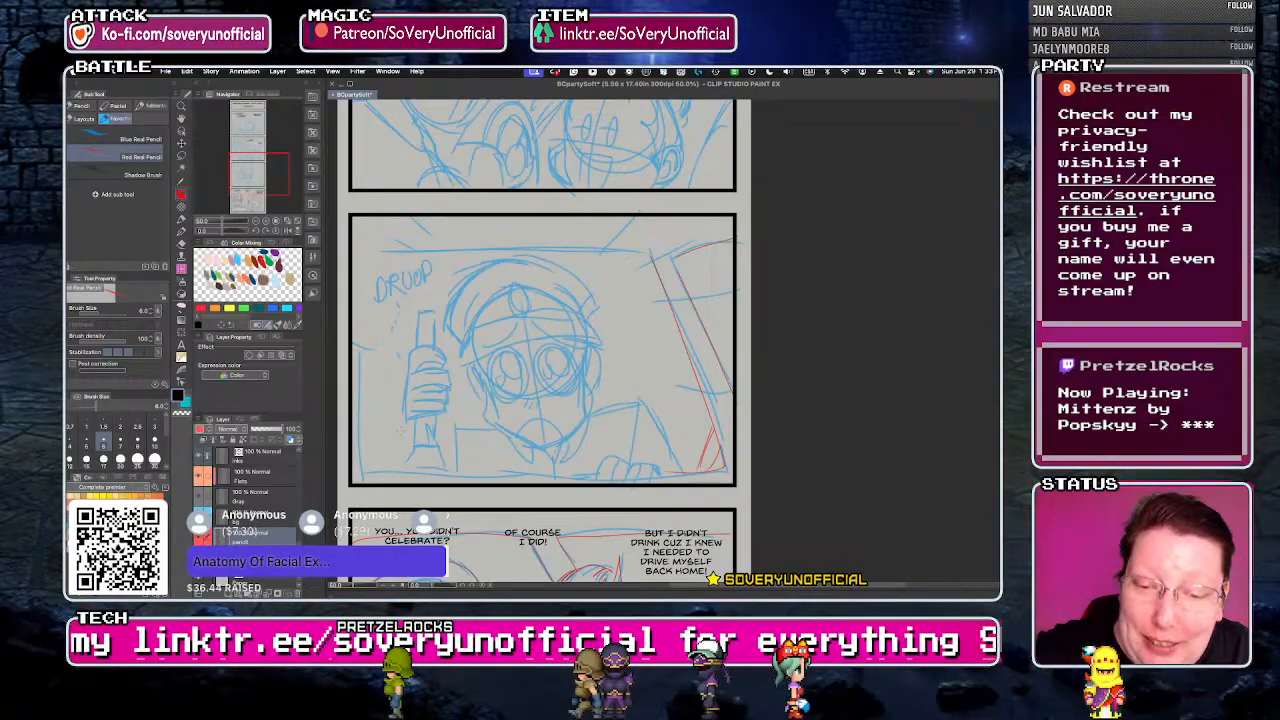
pyautogui.moveTo(362, 249)
pyautogui.mouseDown()
pyautogui.moveTo(361, 473)
pyautogui.moveTo(620, 475)
pyautogui.mouseUp()
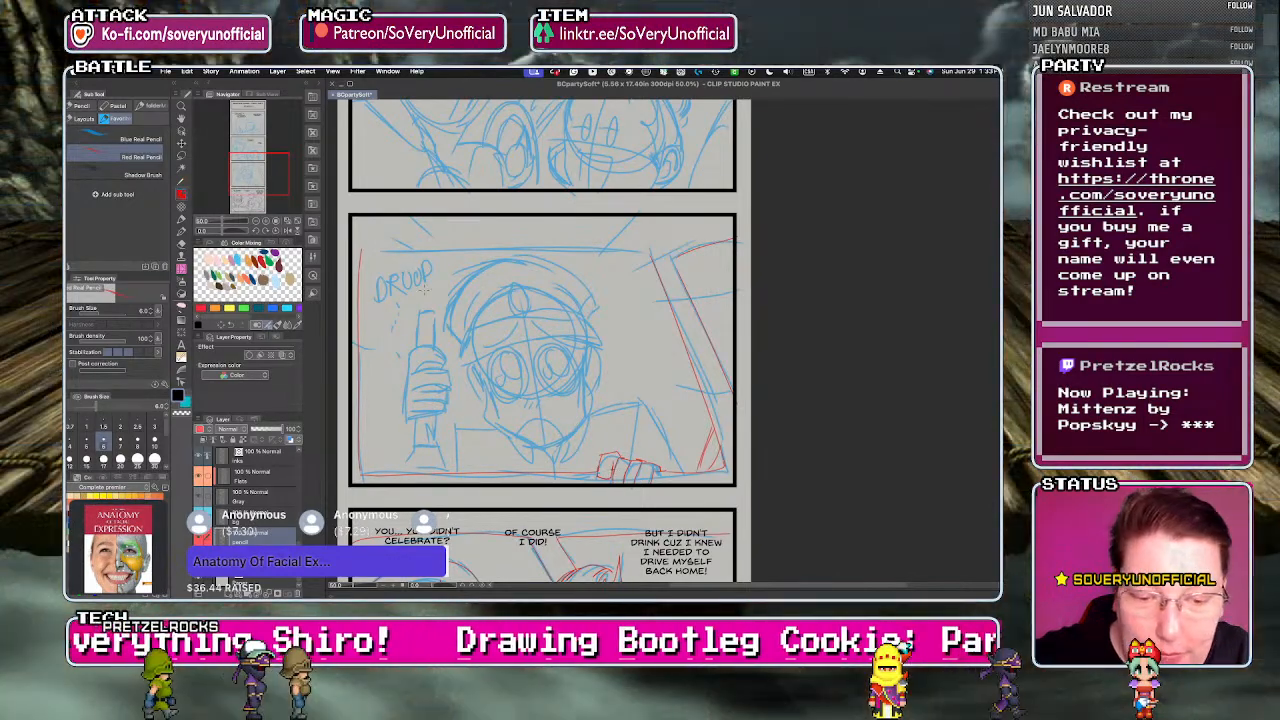
# - Refine in red the brim of the DROOP panel figure's cap, then the sides of the face and the jawline
pyautogui.press('super+equal')
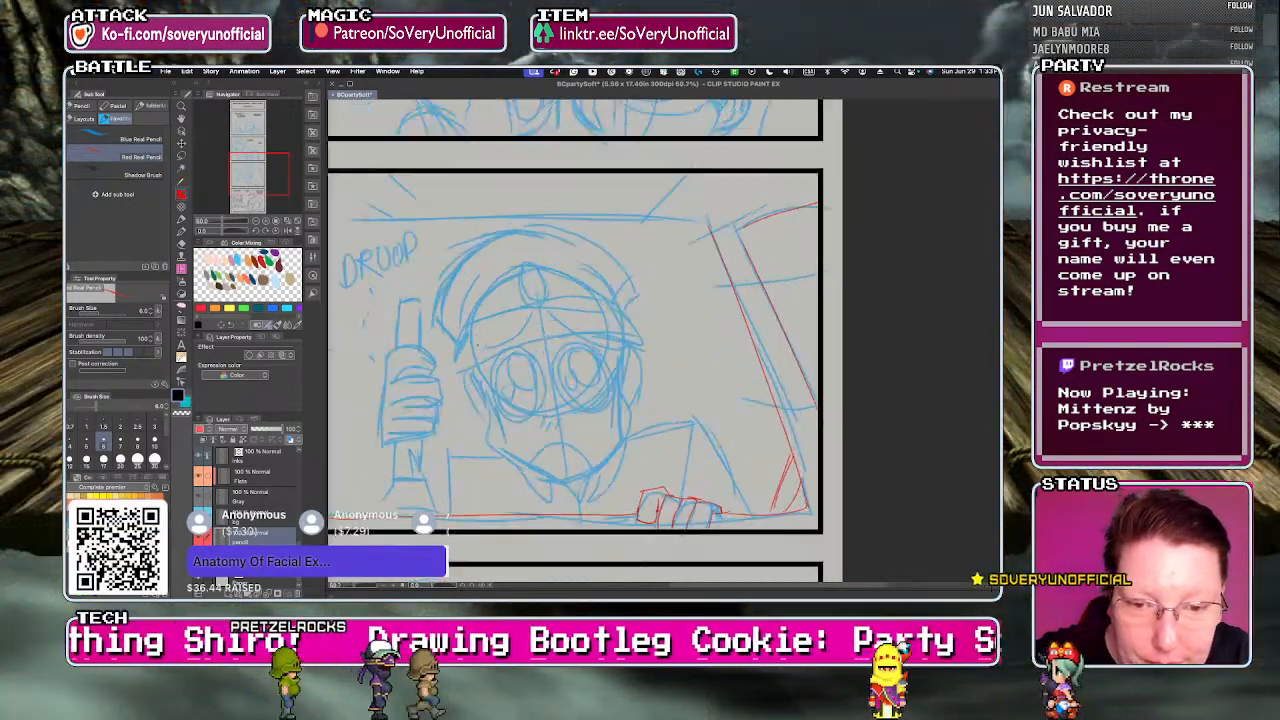
pyautogui.moveTo(468, 325)
pyautogui.mouseDown()
pyautogui.moveTo(457, 364)
pyautogui.moveTo(545, 303)
pyautogui.moveTo(617, 305)
pyautogui.mouseUp()
pyautogui.moveTo(456, 368); pyautogui.dragTo(640, 340)
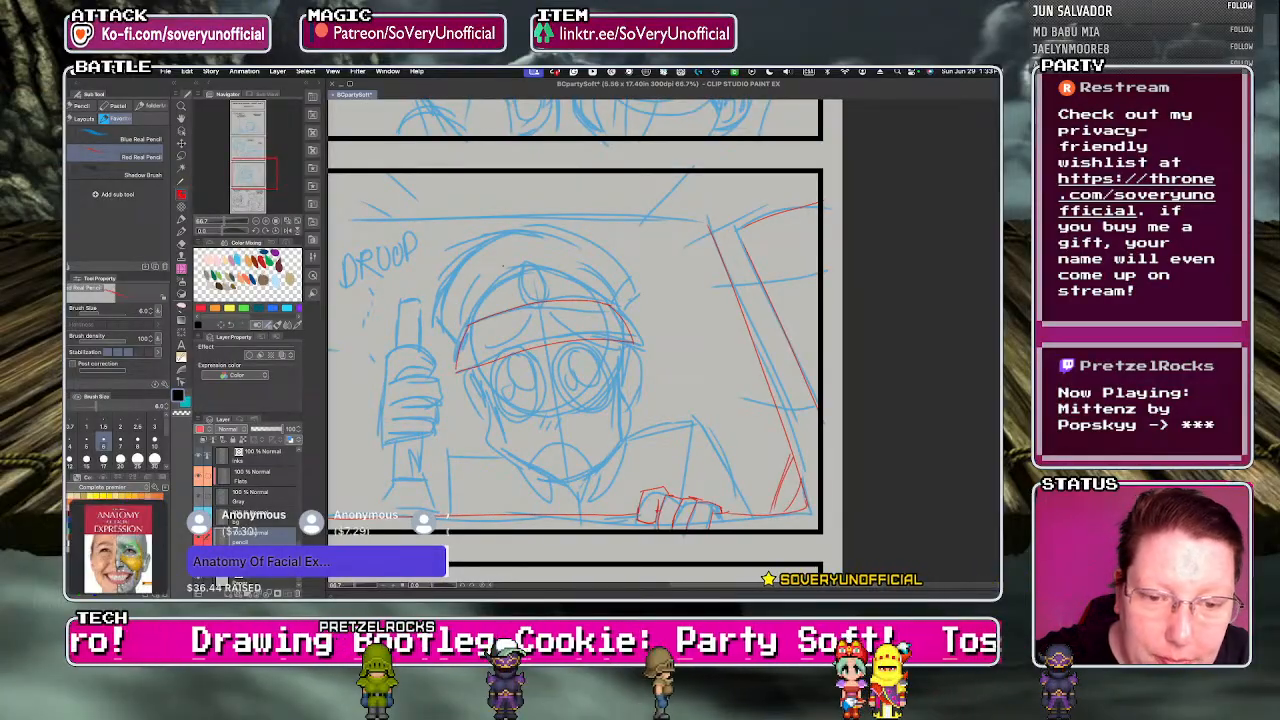
pyautogui.moveTo(458, 370)
pyautogui.mouseDown()
pyautogui.moveTo(586, 337)
pyautogui.moveTo(641, 344)
pyautogui.mouseUp()
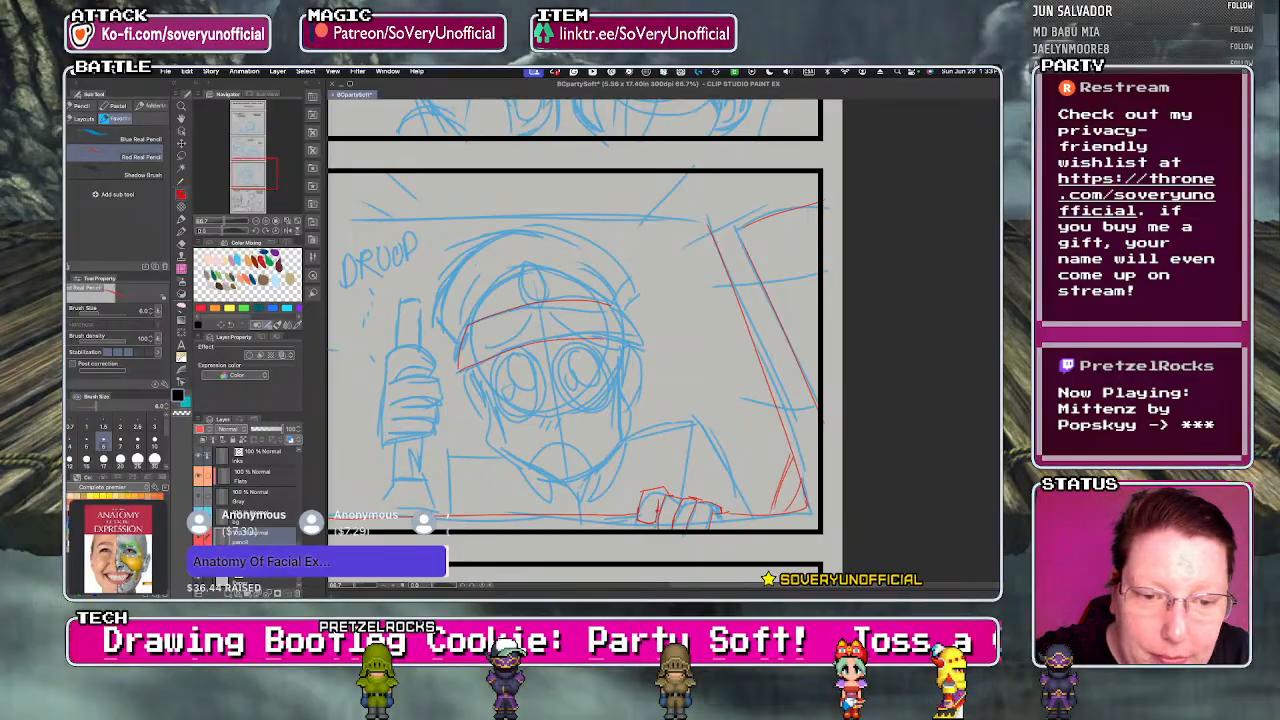
pyautogui.moveTo(611, 303); pyautogui.dragTo(641, 344)
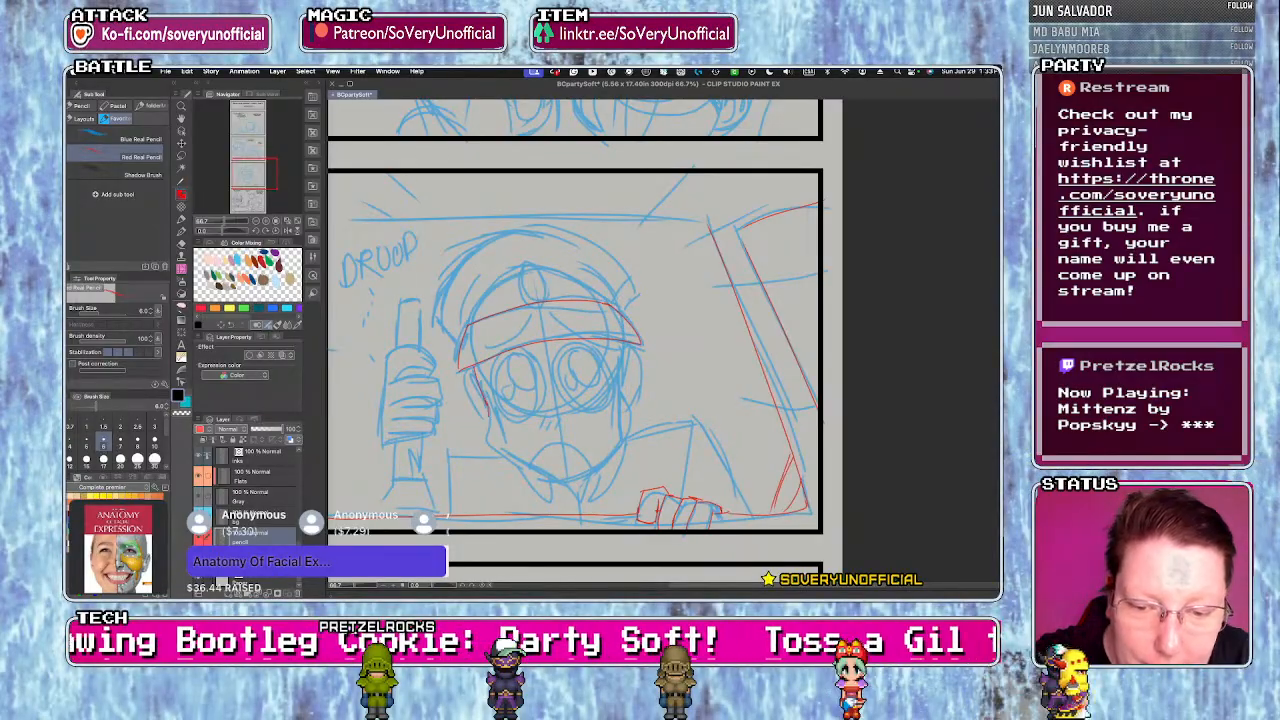
pyautogui.moveTo(485, 416); pyautogui.dragTo(490, 442)
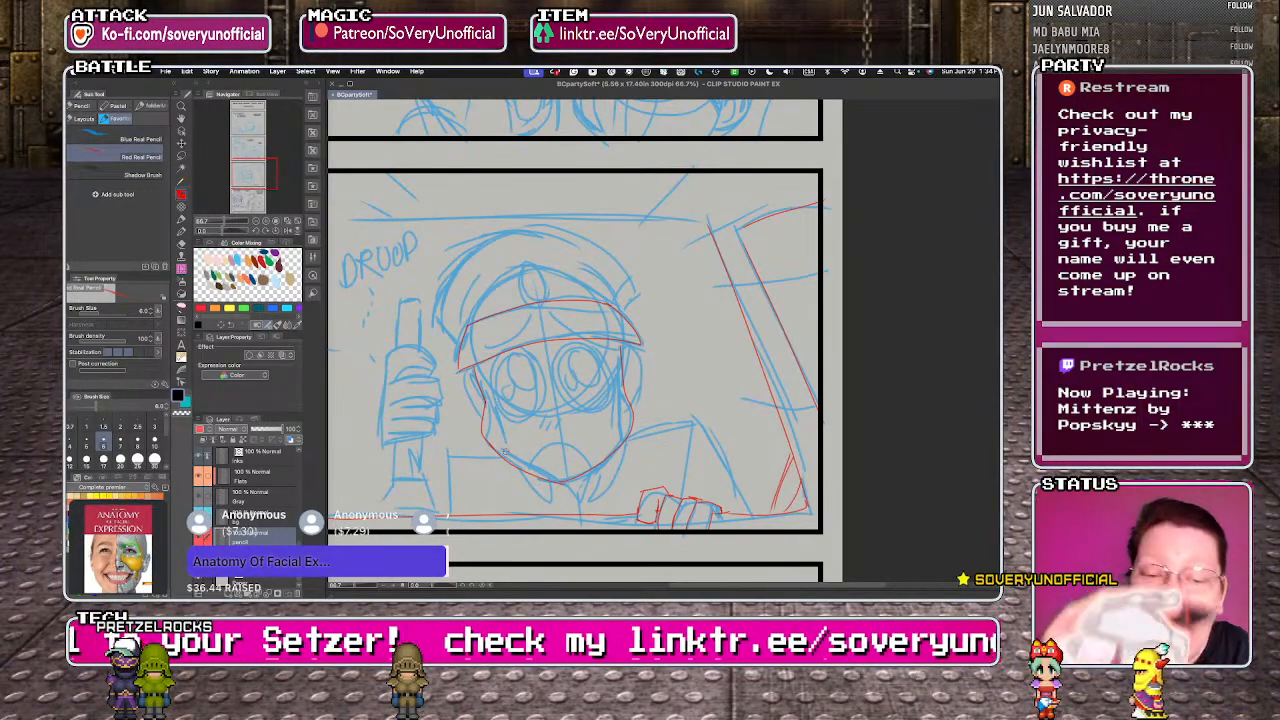
# - Refine in red both of the capped figure's ears with their inner folds, and the arched frowning mouth
pyautogui.scroll(3, 624, 371)
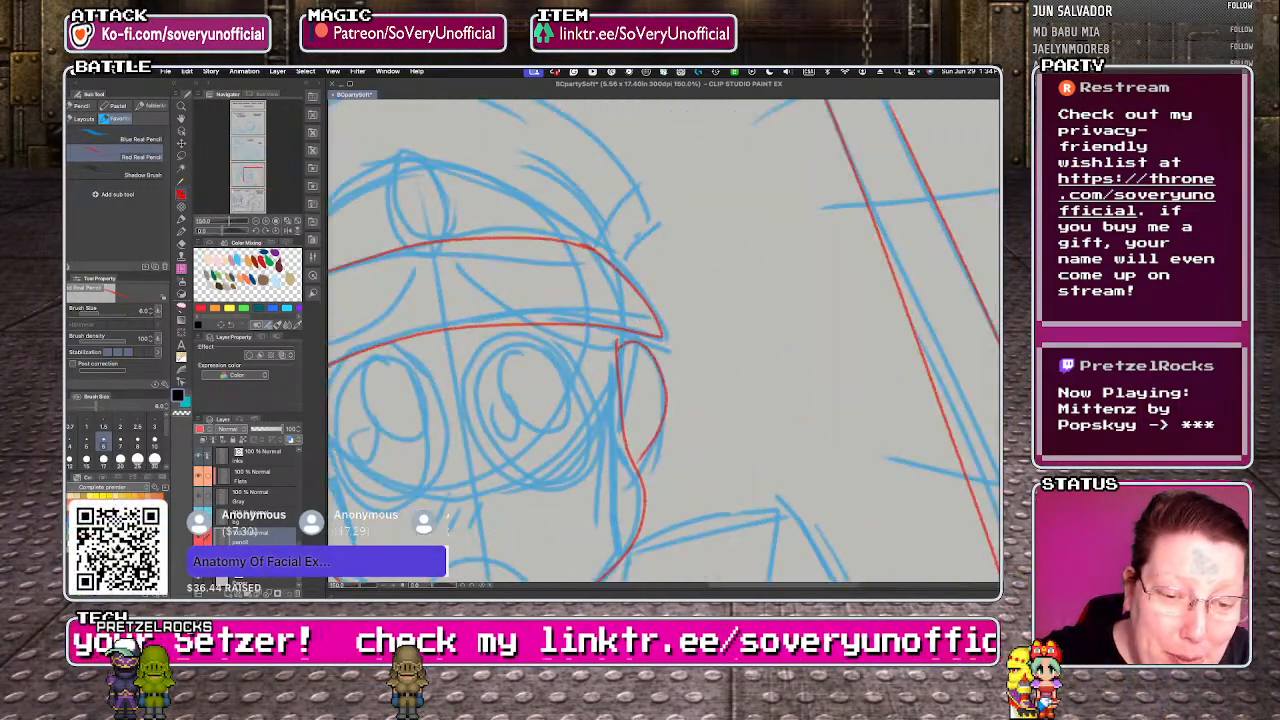
pyautogui.moveTo(617, 343); pyautogui.dragTo(636, 436)
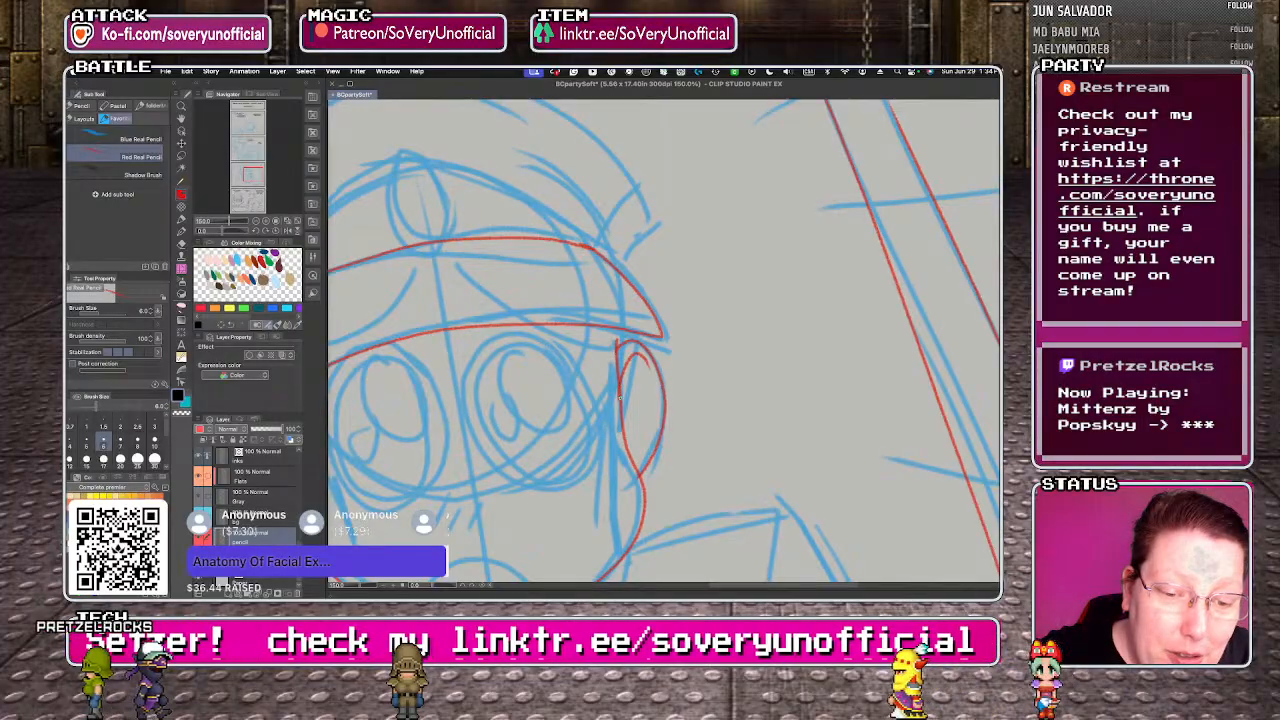
pyautogui.scroll(-4, 619, 398)
pyautogui.scroll(2, 619, 398)
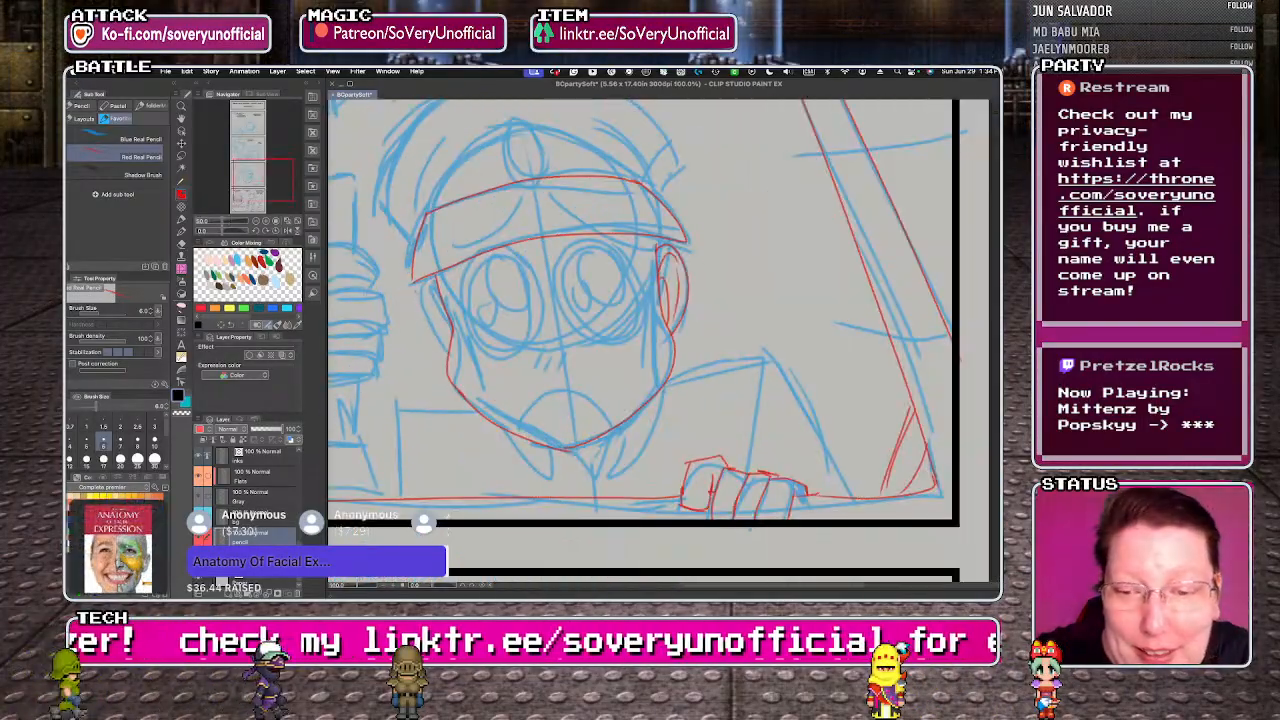
pyautogui.moveTo(434, 279); pyautogui.dragTo(448, 358)
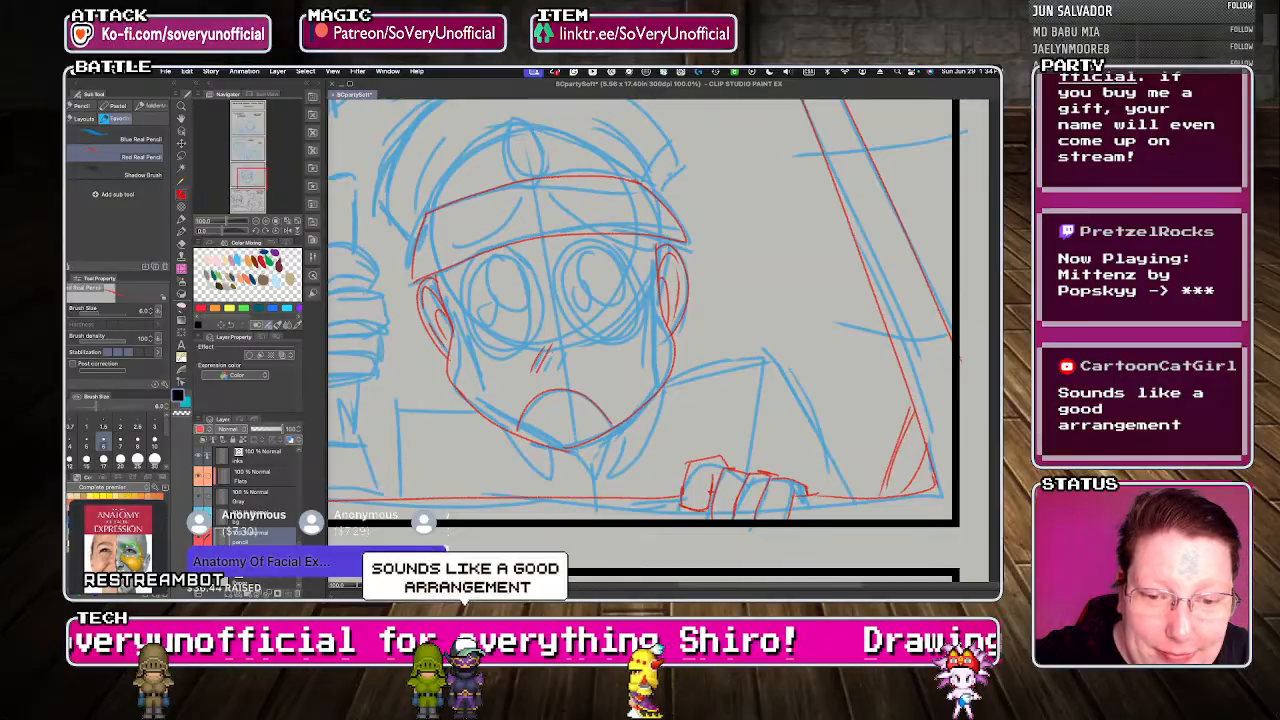
# - Hatch the capped figure's nose in red with a row of short slanted strokes
pyautogui.moveTo(545, 348); pyautogui.dragTo(535, 368)
pyautogui.moveTo(552, 347); pyautogui.dragTo(542, 370)
pyautogui.moveTo(559, 347); pyautogui.dragTo(557, 370)
pyautogui.moveTo(573, 349); pyautogui.dragTo(565, 367)
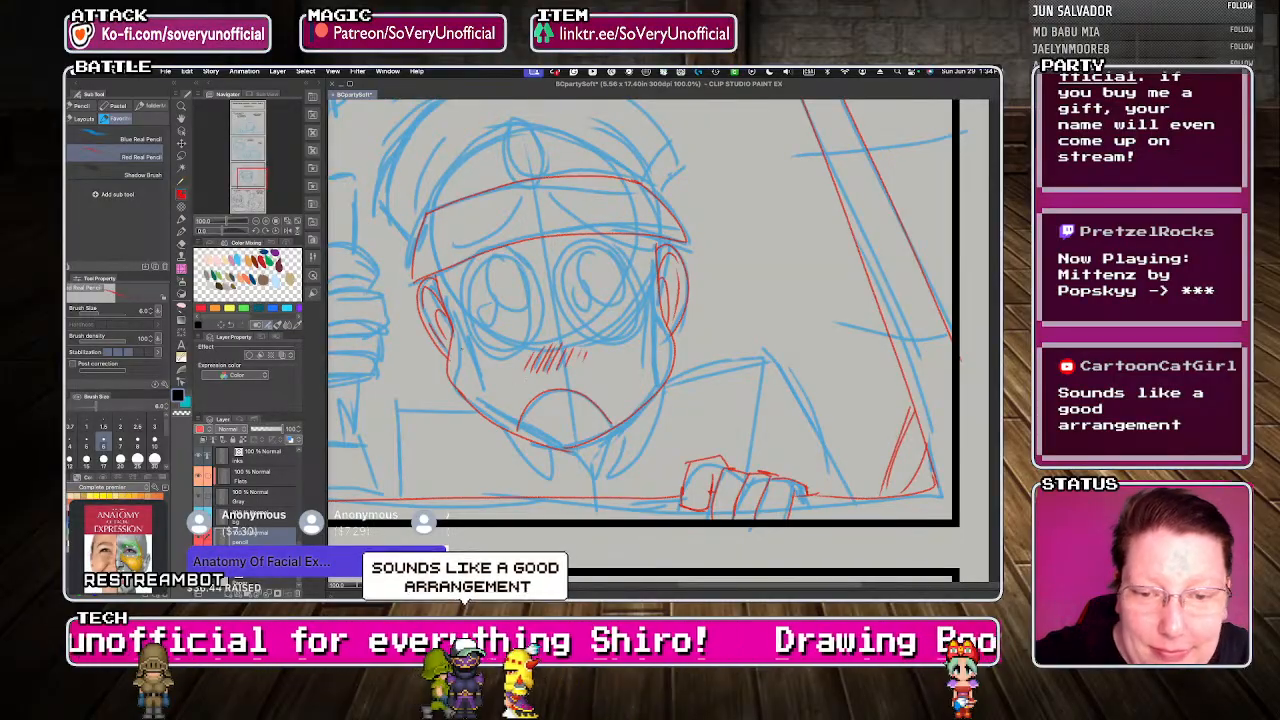
# - Draw in red the large oval outer outlines of the capped figure's two eyes, redoing the unsatisfactory curves
pyautogui.hotkey('ctrl', '+')
pyautogui.moveTo(575, 246); pyautogui.dragTo(515, 320)
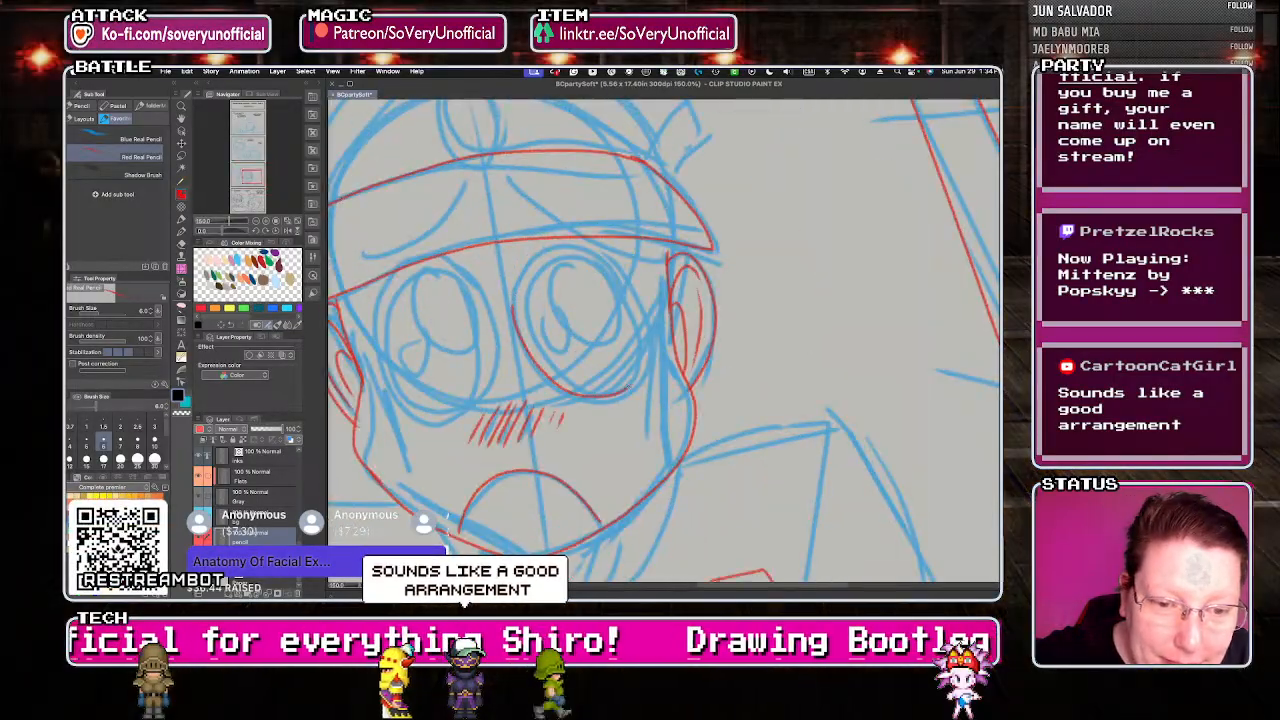
pyautogui.hotkey('ctrl', 'z')
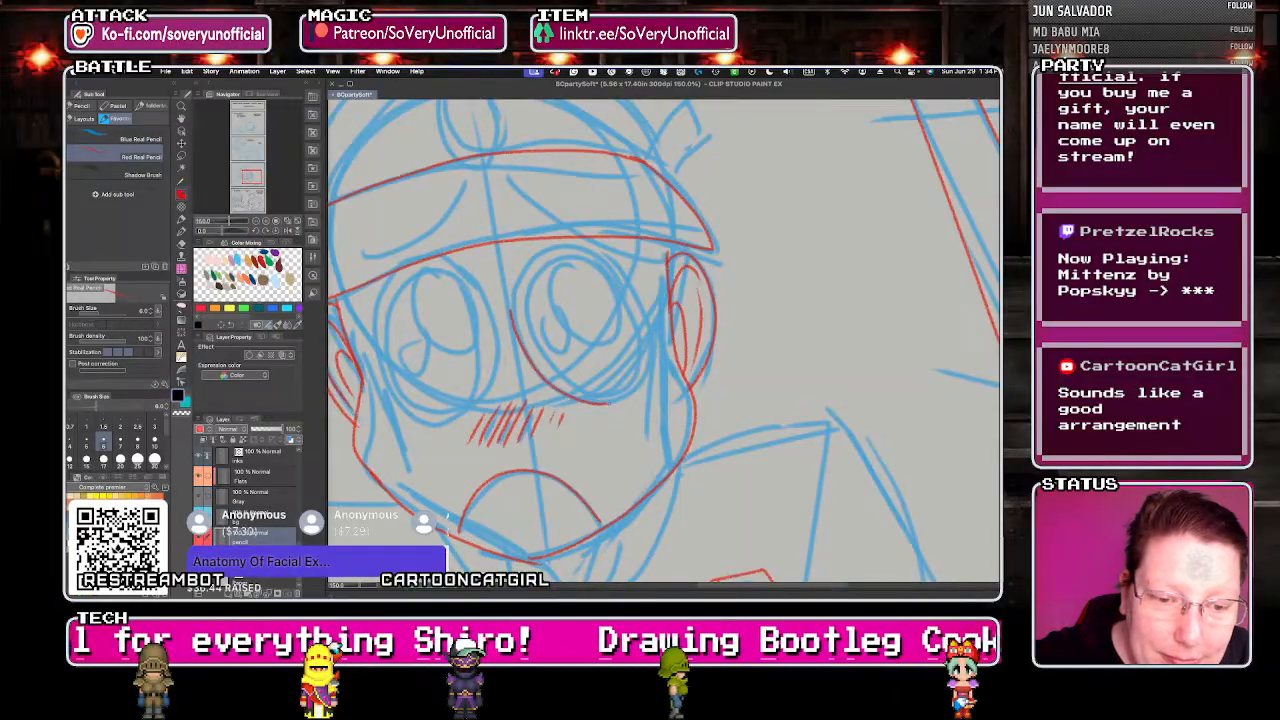
pyautogui.hotkey('ctrl', 'z')
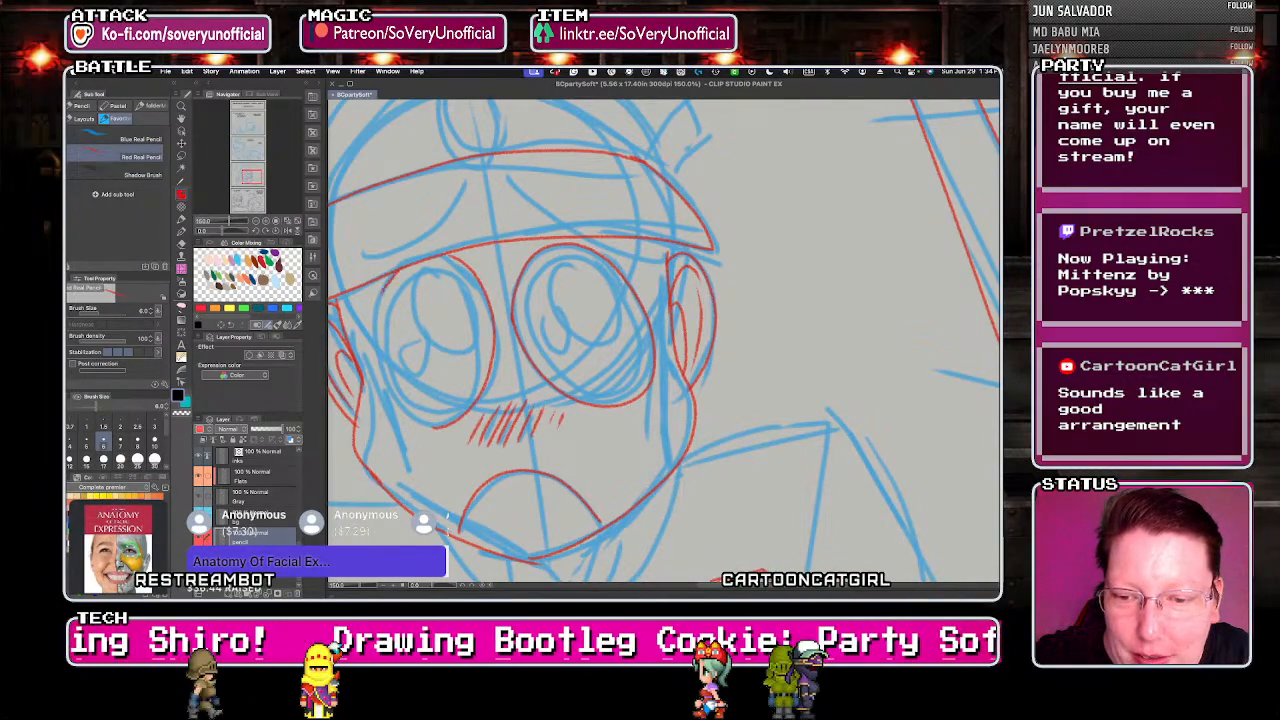
pyautogui.moveTo(434, 428)
pyautogui.mouseDown()
pyautogui.moveTo(418, 427)
pyautogui.moveTo(392, 271)
pyautogui.mouseUp()
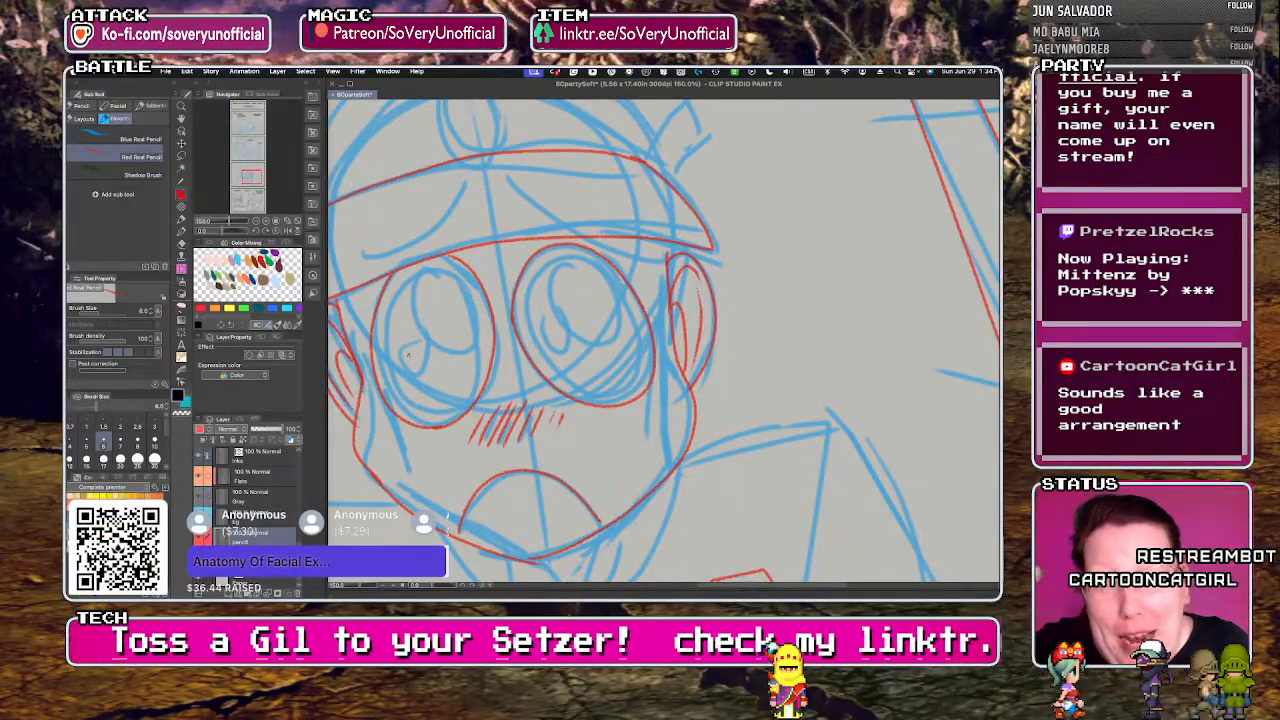
# - Draw in red the iris ovals inside both eye outlines, undoing and redrawing the curves until they fit
pyautogui.scroll(1, 521, 301)
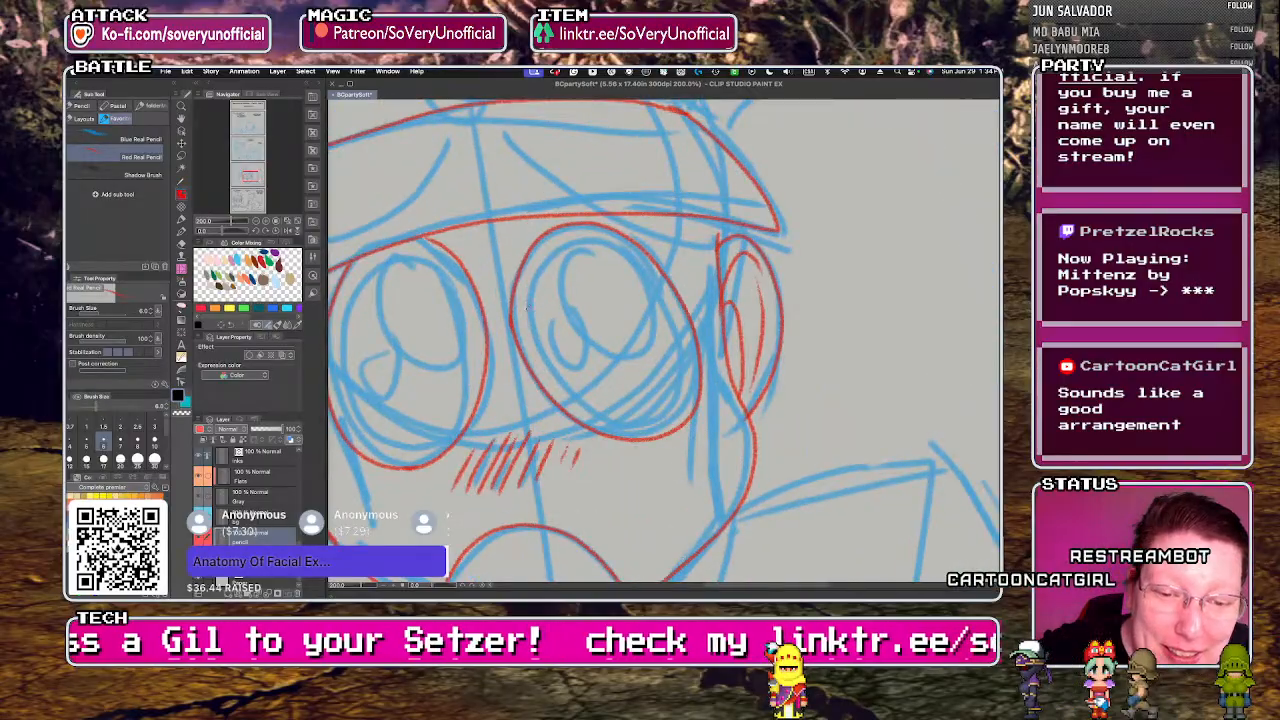
pyautogui.moveTo(679, 342); pyautogui.dragTo(632, 262)
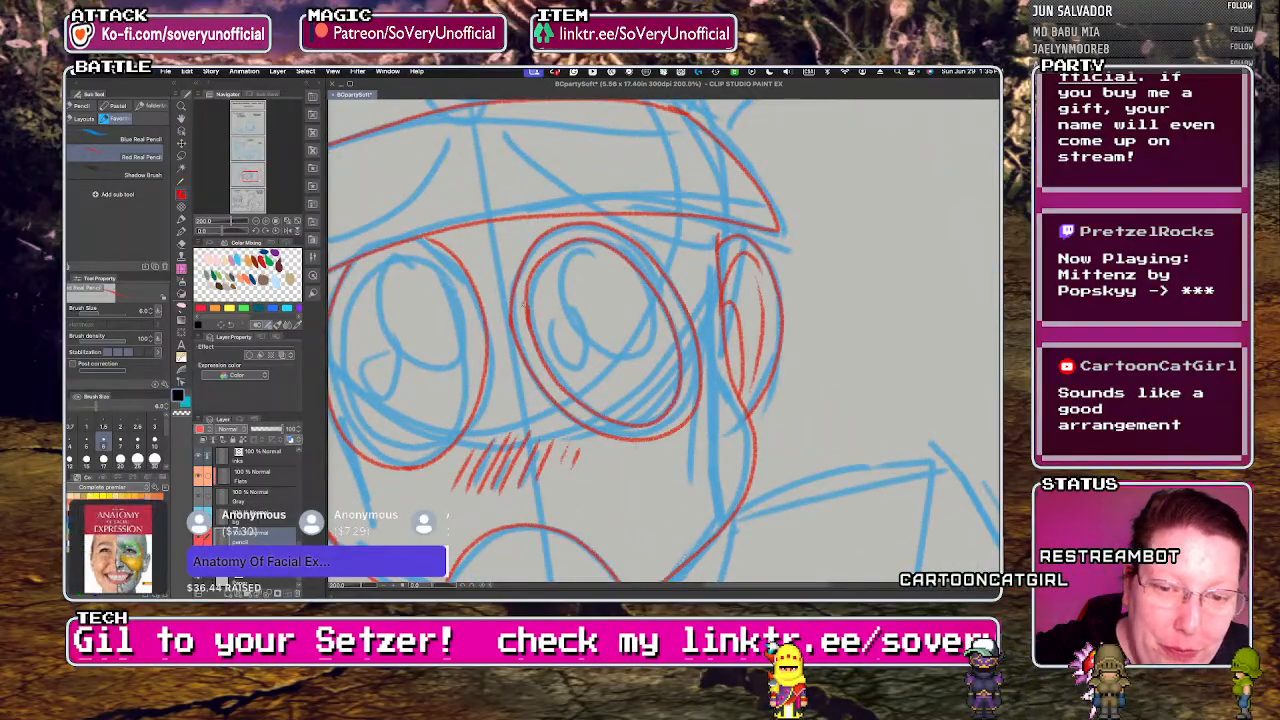
pyautogui.press('super+z')
pyautogui.moveTo(527, 316); pyautogui.dragTo(580, 236)
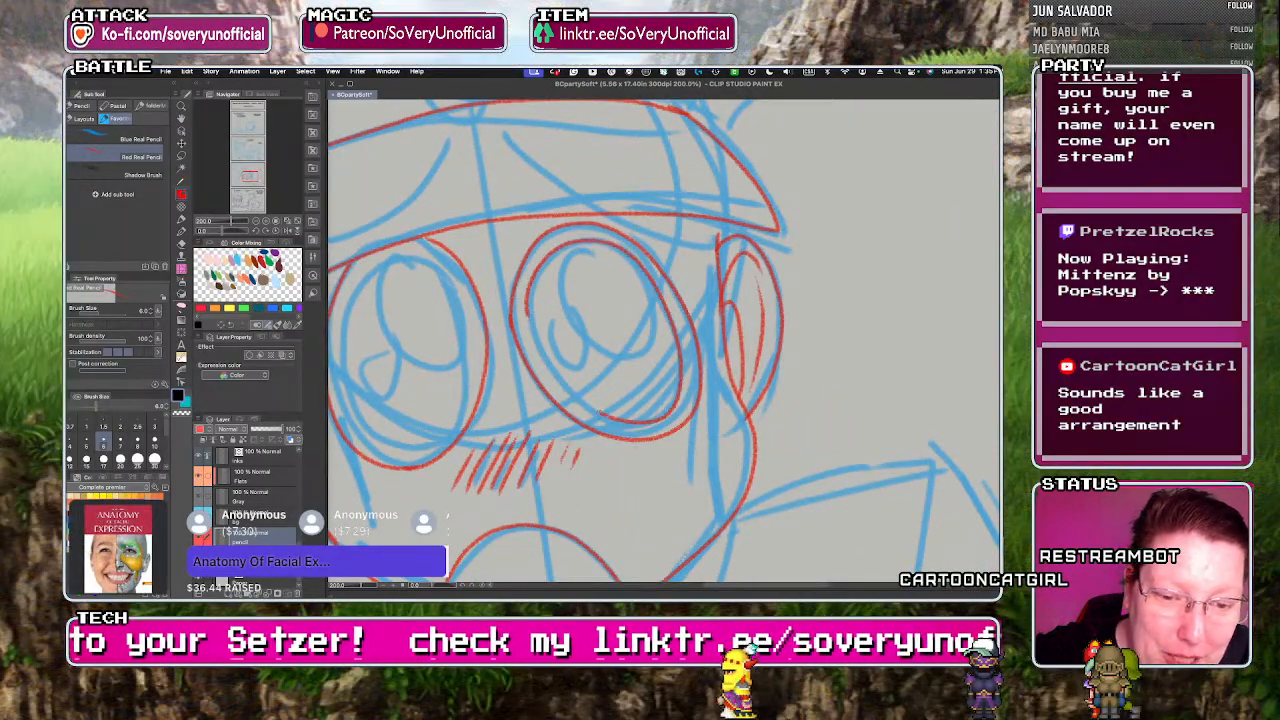
pyautogui.moveTo(598, 411); pyautogui.dragTo(567, 384)
pyautogui.press('super+z')
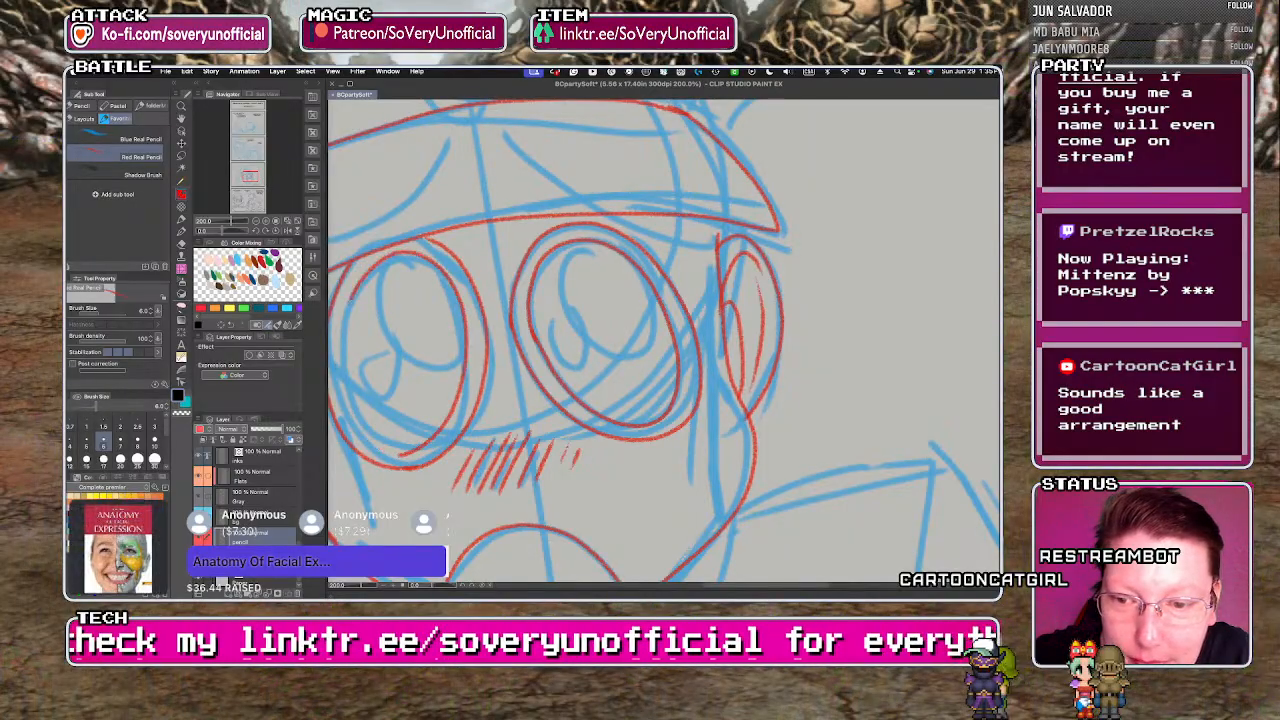
pyautogui.press('super+z')
pyautogui.moveTo(397, 458); pyautogui.dragTo(382, 455)
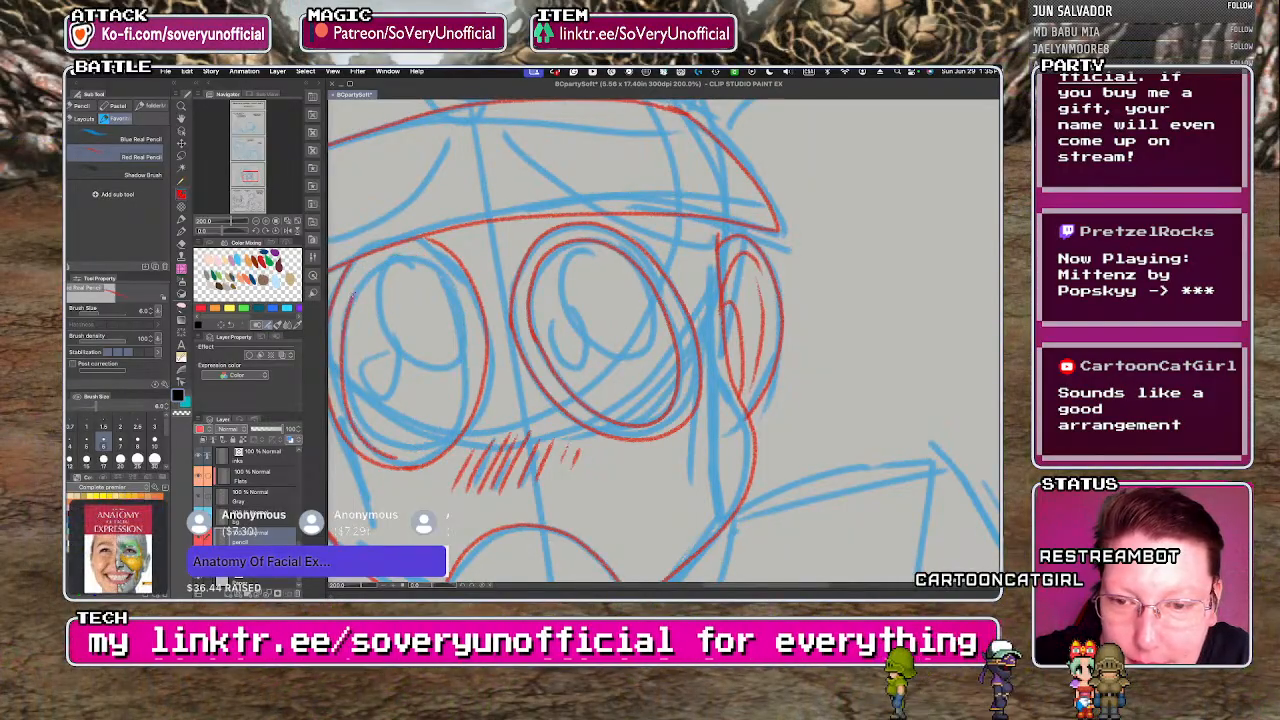
pyautogui.moveTo(352, 293)
pyautogui.mouseDown()
pyautogui.moveTo(464, 322)
pyautogui.moveTo(455, 425)
pyautogui.mouseUp()
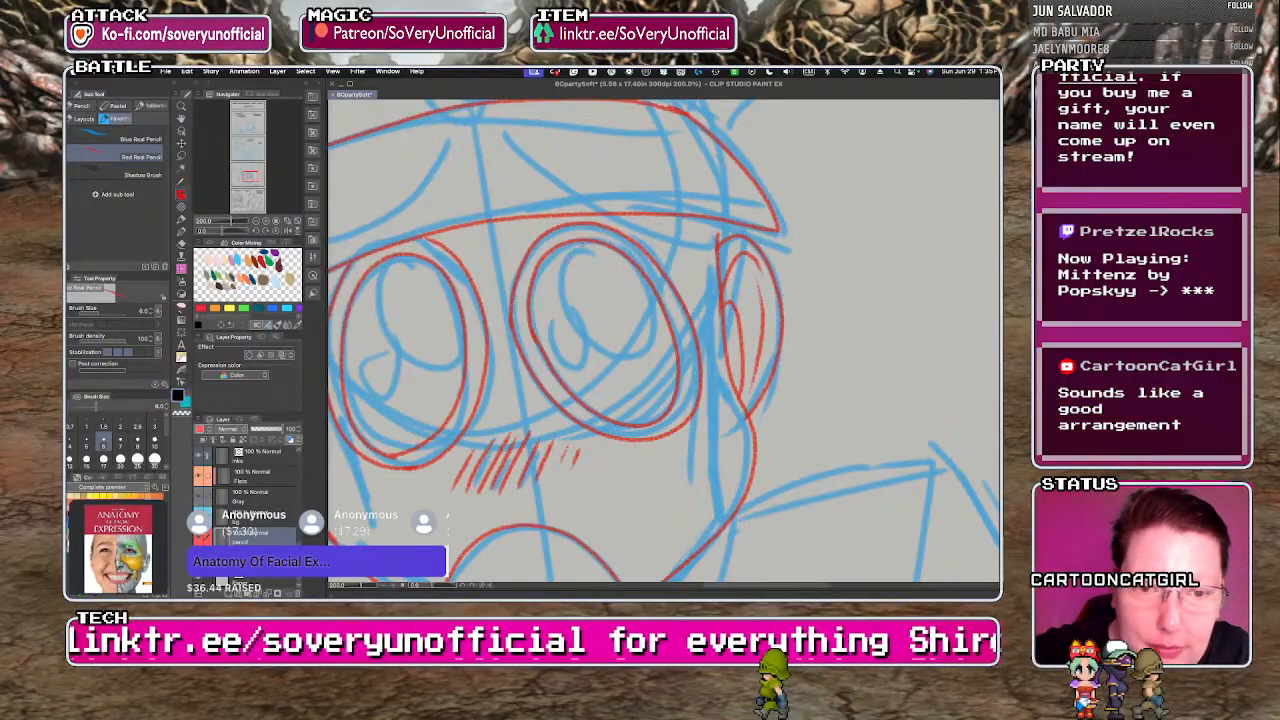
# - Add the large and small highlight shapes inside both irises in red, then refine the worried eyebrows on the brim
pyautogui.moveTo(600, 243)
pyautogui.mouseDown()
pyautogui.moveTo(655, 318)
pyautogui.moveTo(563, 292)
pyautogui.mouseUp()
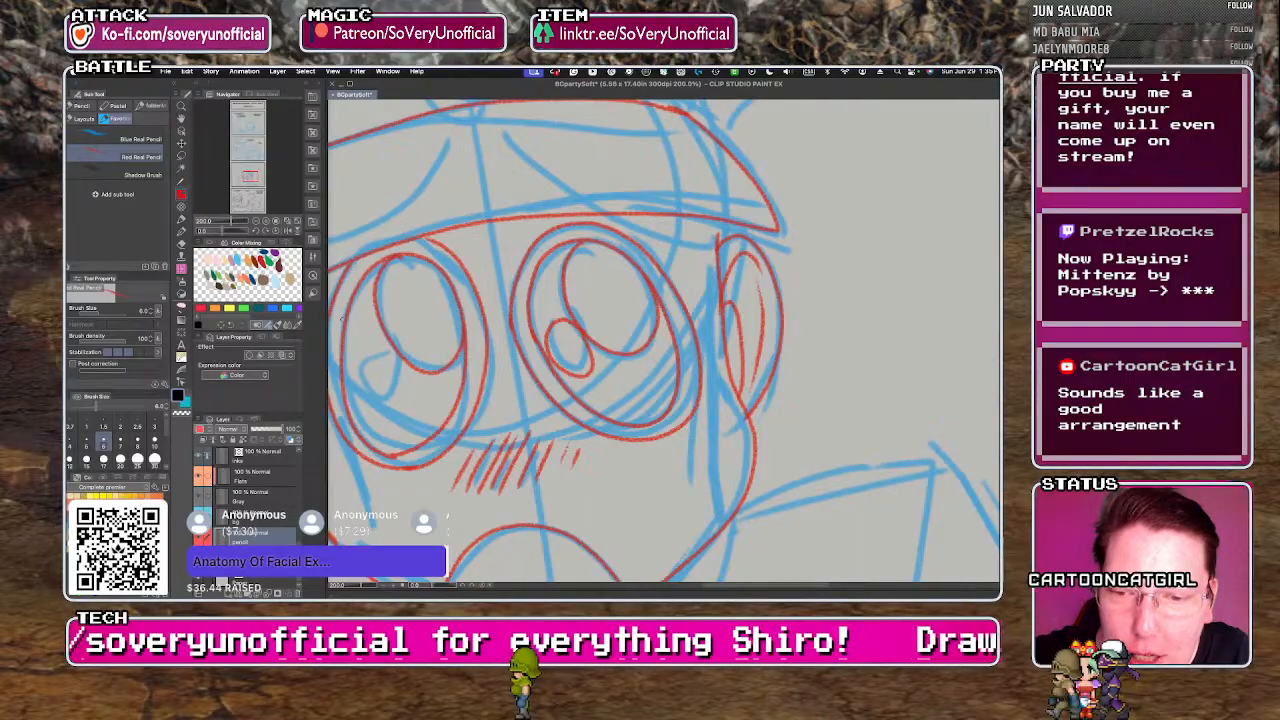
pyautogui.scroll(-4, 362, 354)
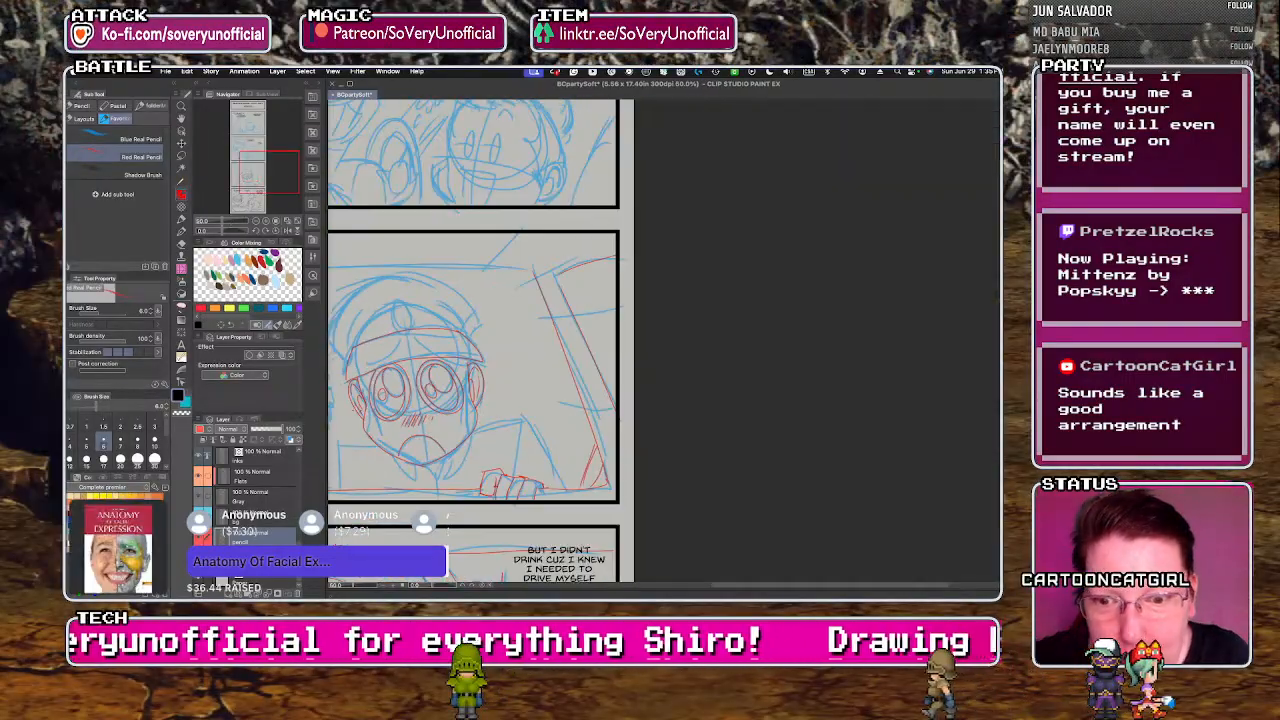
pyautogui.scroll(3, 362, 358)
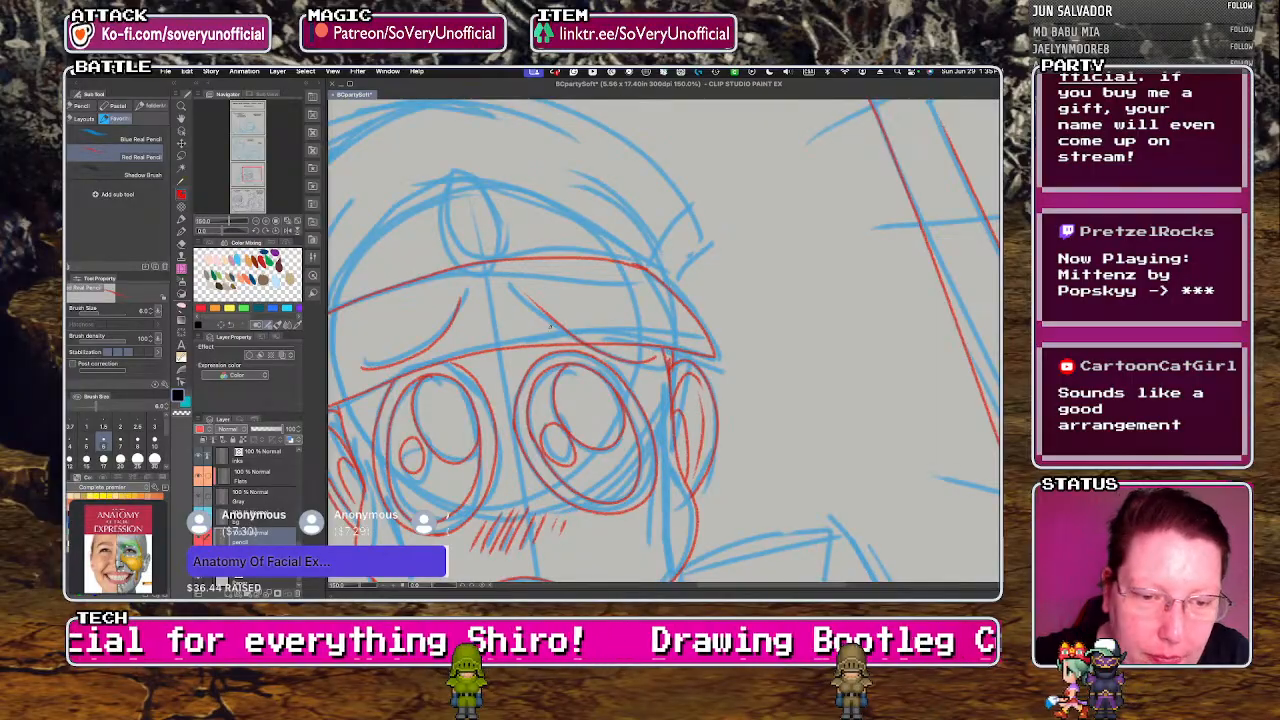
pyautogui.moveTo(549, 325); pyautogui.dragTo(590, 345)
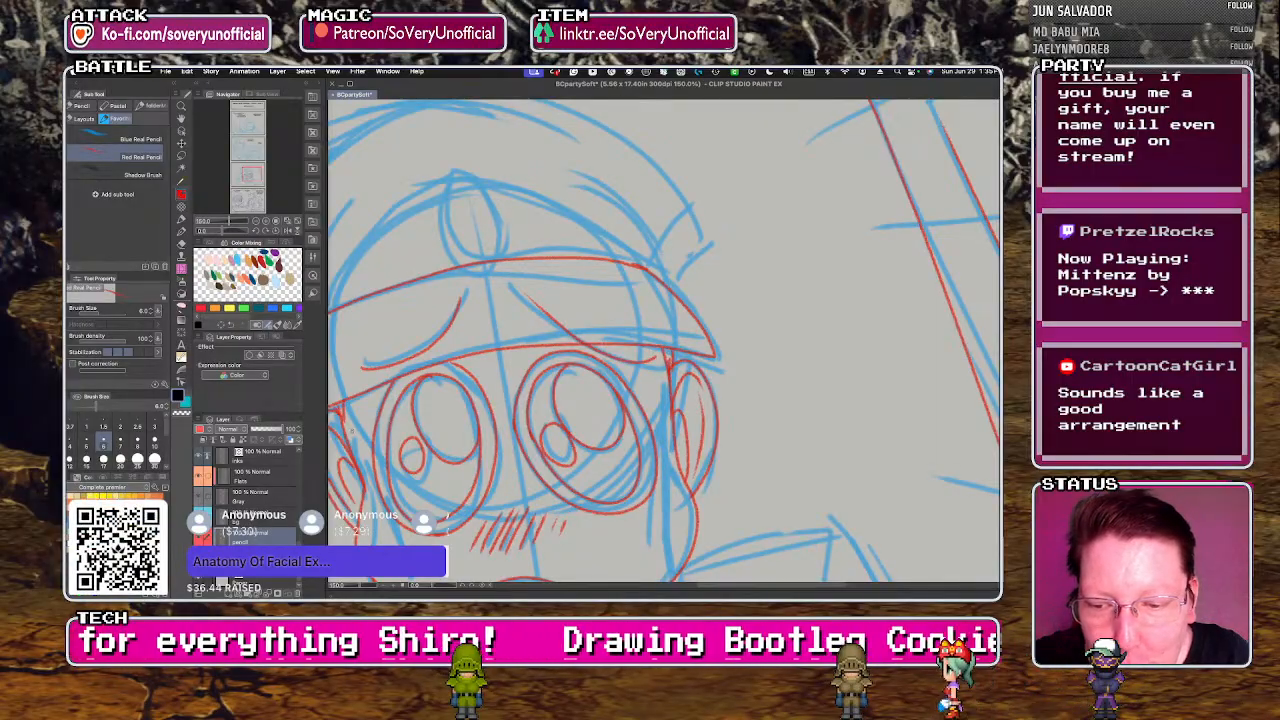
# - Refine in red the capped figure's neck and pointed shirt collar, plus the shoulder and arm leading to the hand on the sill
pyautogui.scroll(-4, 352, 431)
pyautogui.scroll(3, 386, 466)
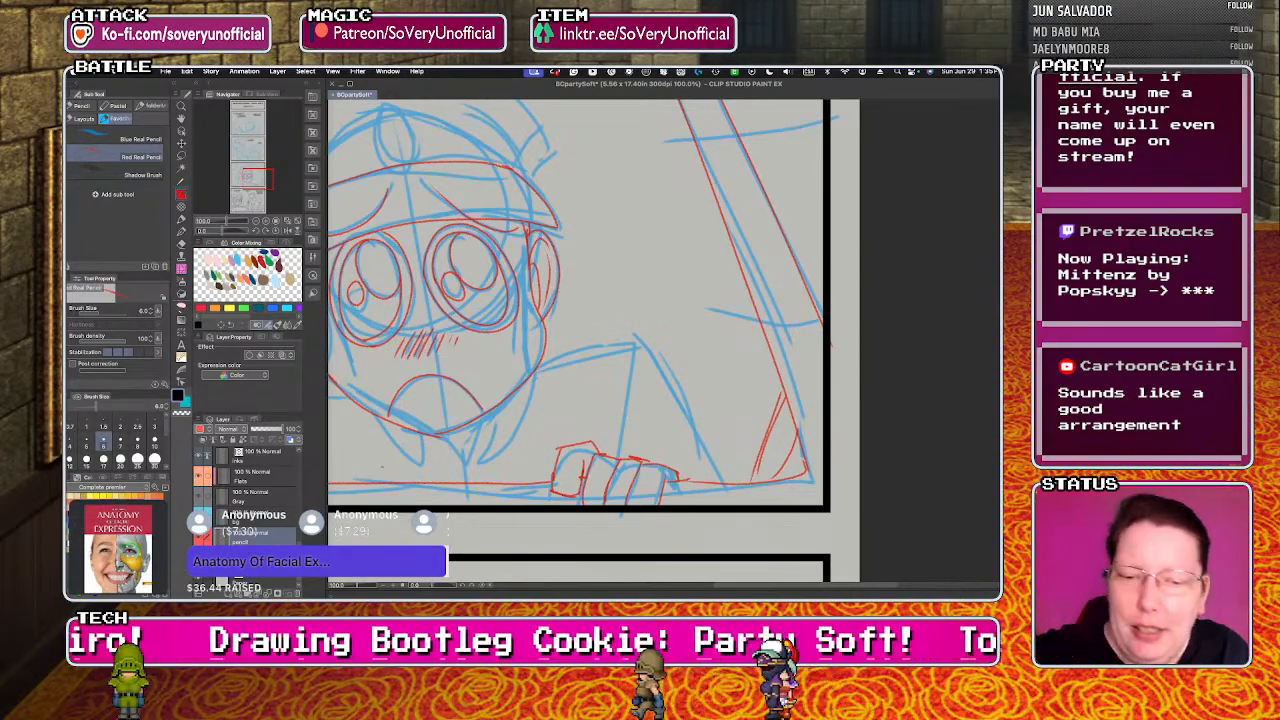
pyautogui.moveTo(446, 436); pyautogui.dragTo(466, 483)
pyautogui.moveTo(485, 422)
pyautogui.mouseDown()
pyautogui.moveTo(468, 454)
pyautogui.moveTo(510, 470)
pyautogui.mouseUp()
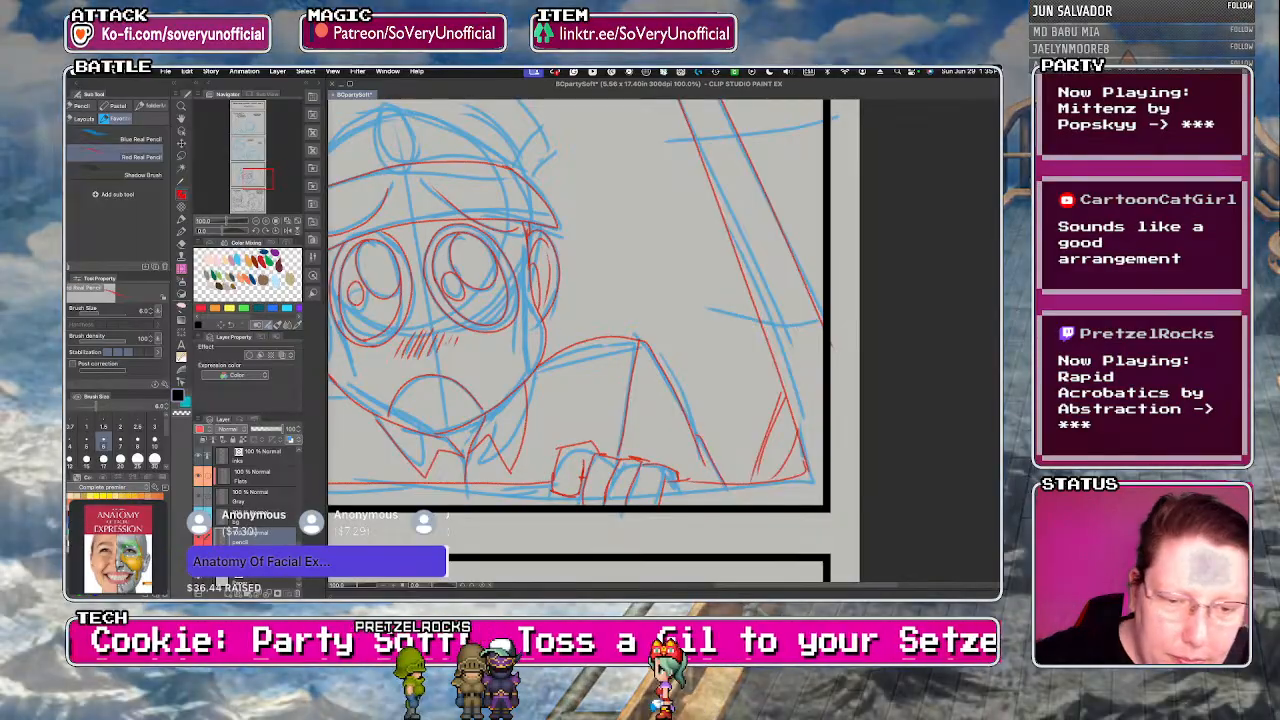
# - Refine in red the shoulder beside the raised arm, and the raised fist gripping the upright rod-shaped object
pyautogui.scroll(-3, 472, 475)
pyautogui.scroll(3, 358, 486)
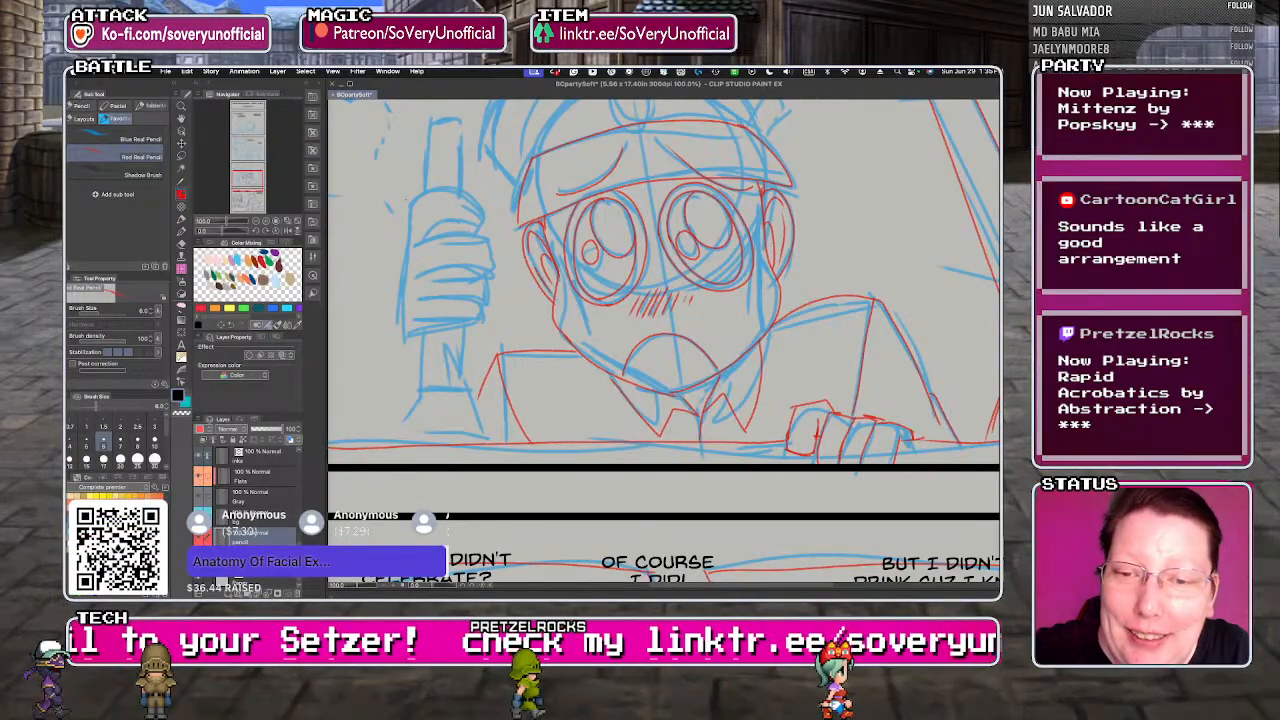
pyautogui.moveTo(411, 241)
pyautogui.mouseDown()
pyautogui.moveTo(405, 210)
pyautogui.moveTo(452, 188)
pyautogui.moveTo(483, 214)
pyautogui.mouseUp()
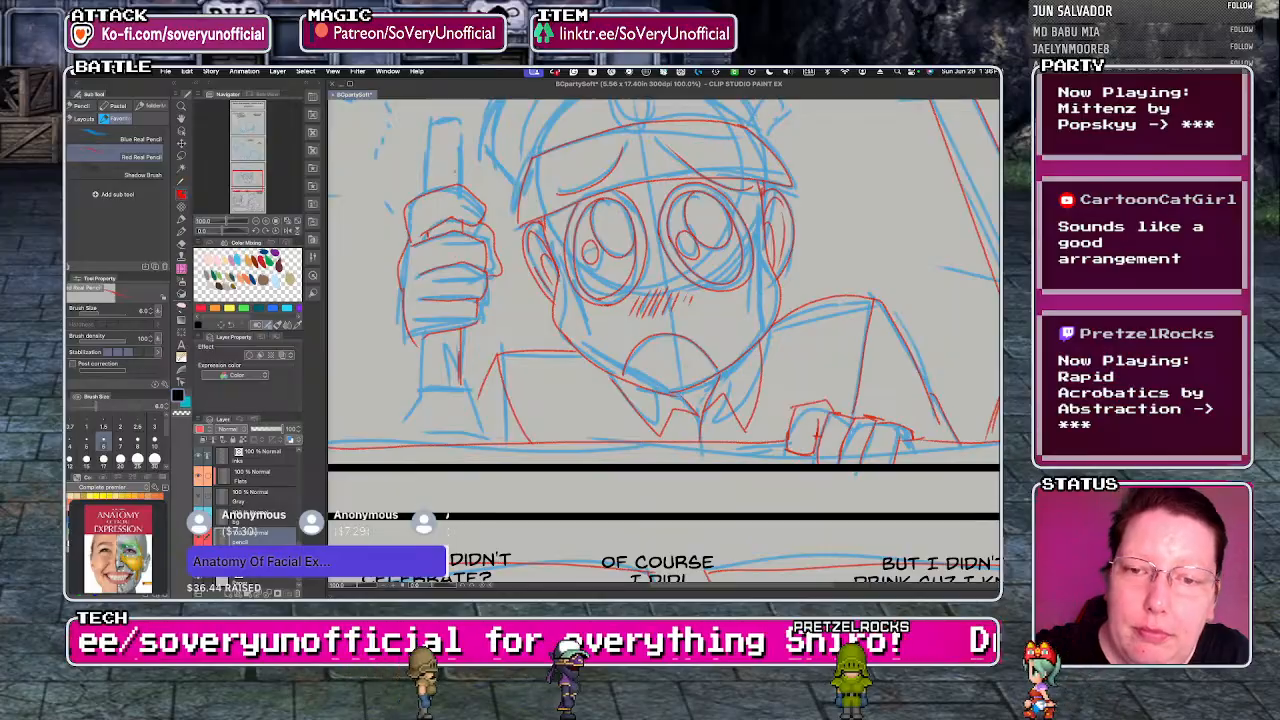
pyautogui.moveTo(460, 124)
pyautogui.mouseDown()
pyautogui.moveTo(463, 186)
pyautogui.moveTo(460, 123)
pyautogui.mouseUp()
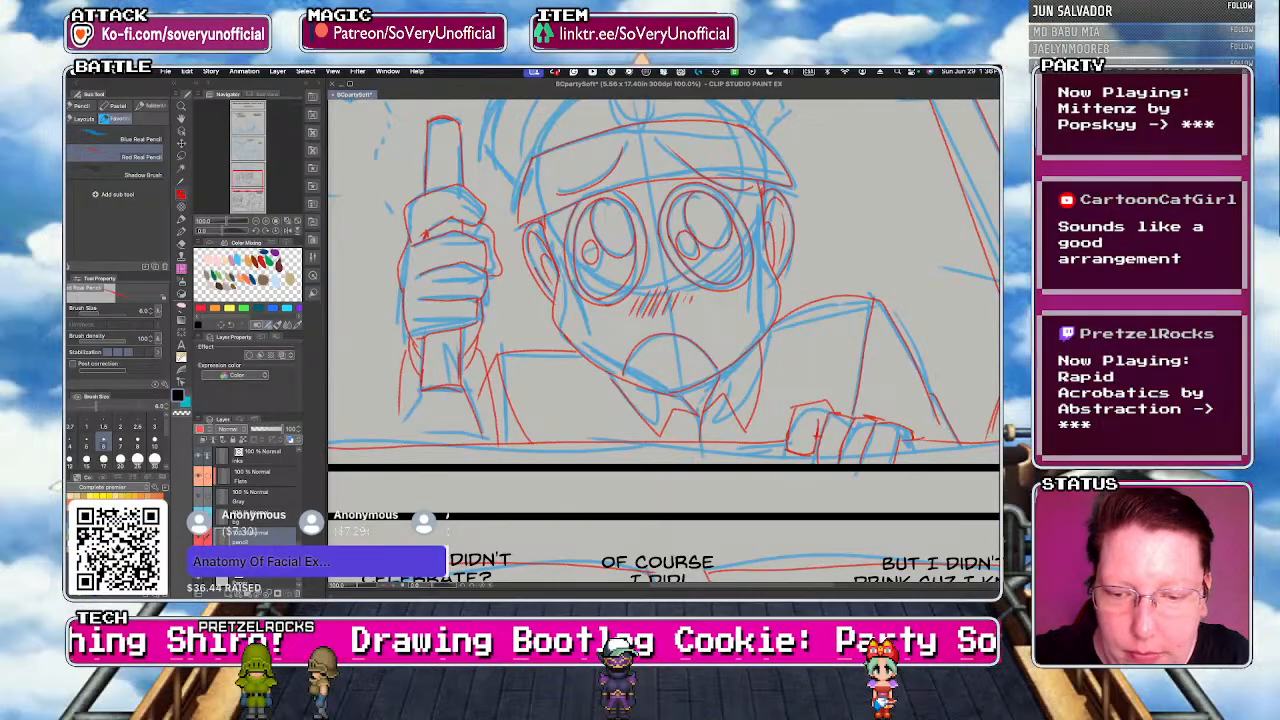
# - Redraw the DROOP lettering in red and refine the top edge of the car window above the capped figure
pyautogui.scroll(-3, 449, 456)
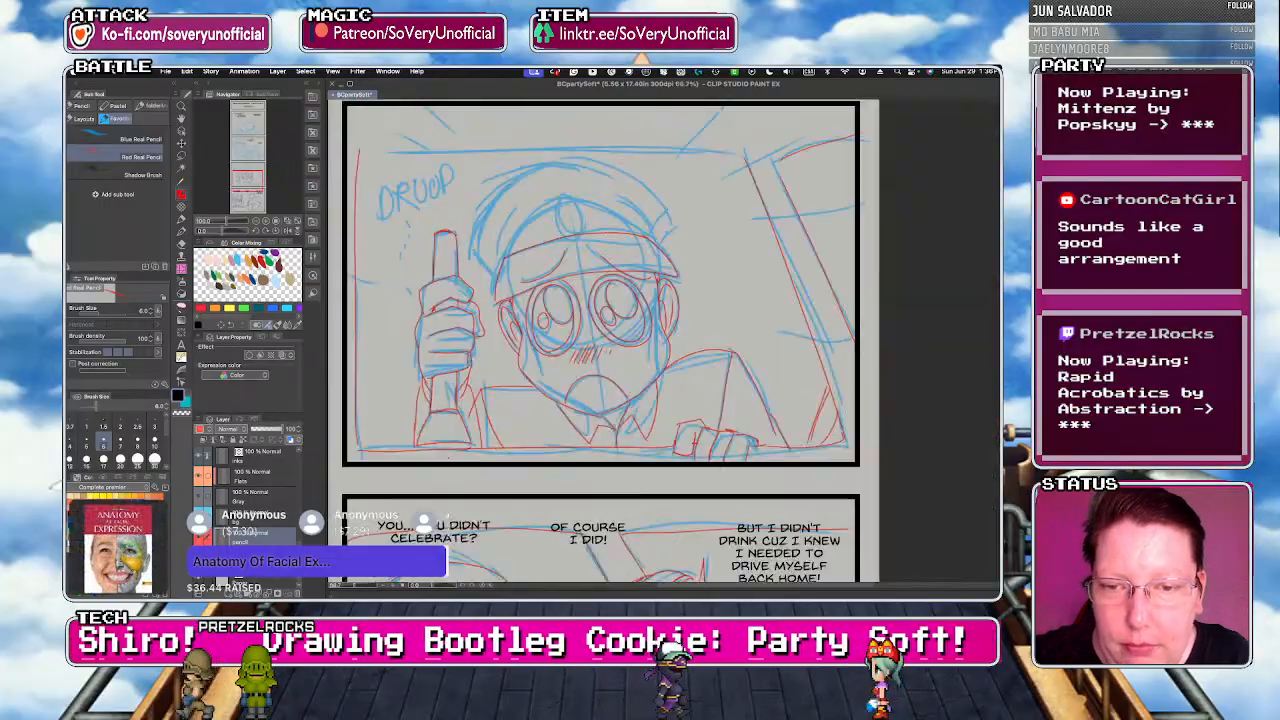
pyautogui.scroll(3, 412, 322)
pyautogui.scroll(-1, 387, 272)
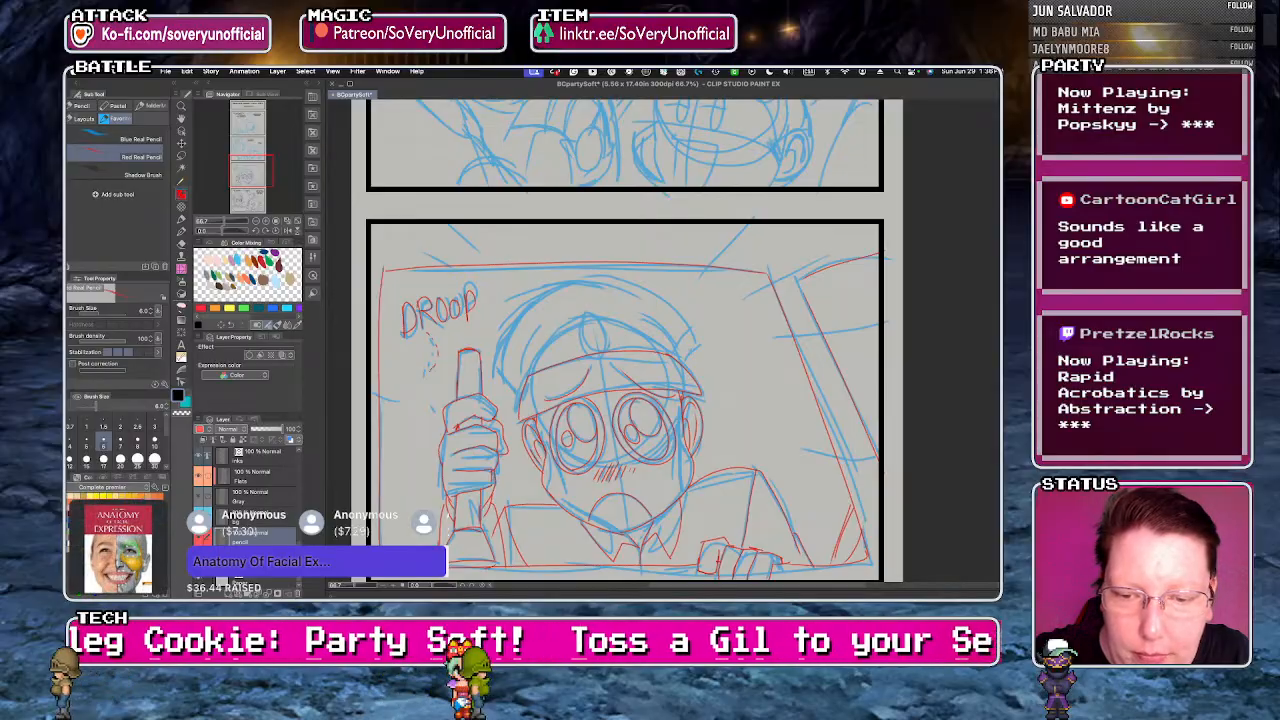
pyautogui.hotkey('ctrl', '-')
pyautogui.hotkey('ctrl', '-')
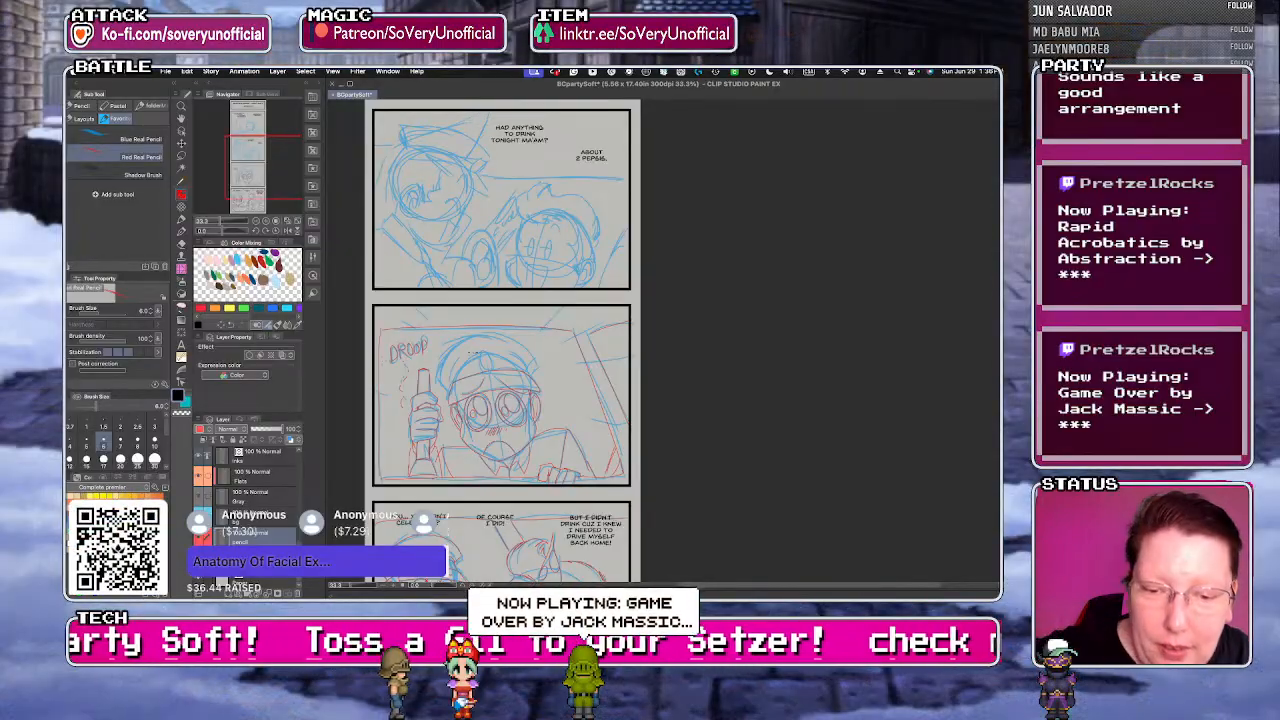
# - Draw in red the shield-shaped badge on the front of the cap and the curved cap edge running from it to the brim
pyautogui.hotkey('ctrl', '+')
pyautogui.hotkey('ctrl', '+')
pyautogui.hotkey('ctrl', '+')
pyautogui.hotkey('ctrl', '+')
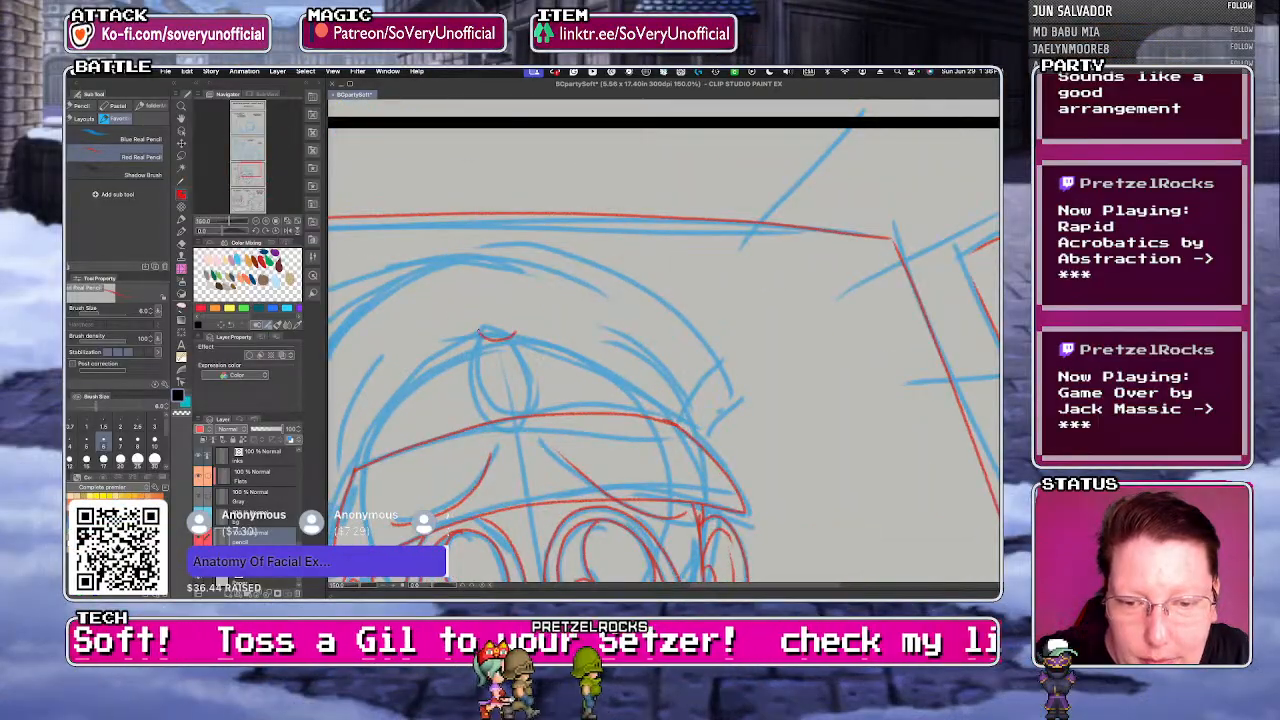
pyautogui.moveTo(462, 341); pyautogui.dragTo(527, 403)
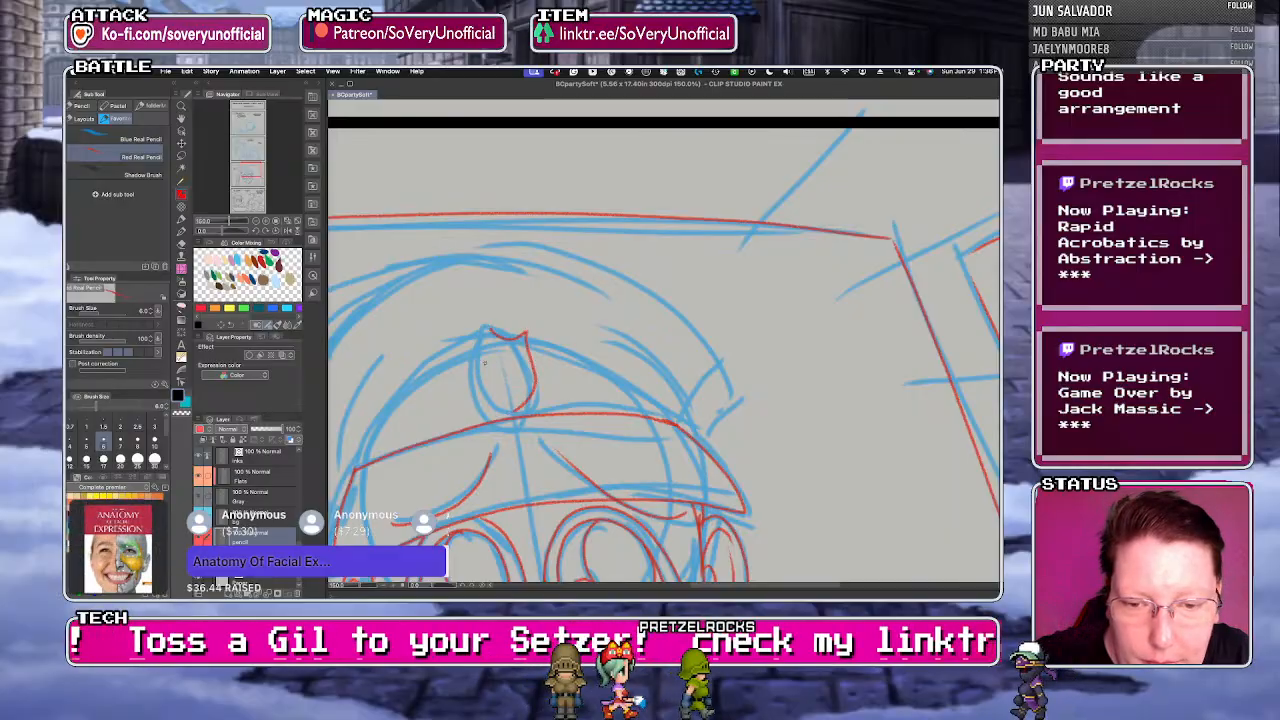
pyautogui.moveTo(463, 342); pyautogui.dragTo(498, 408)
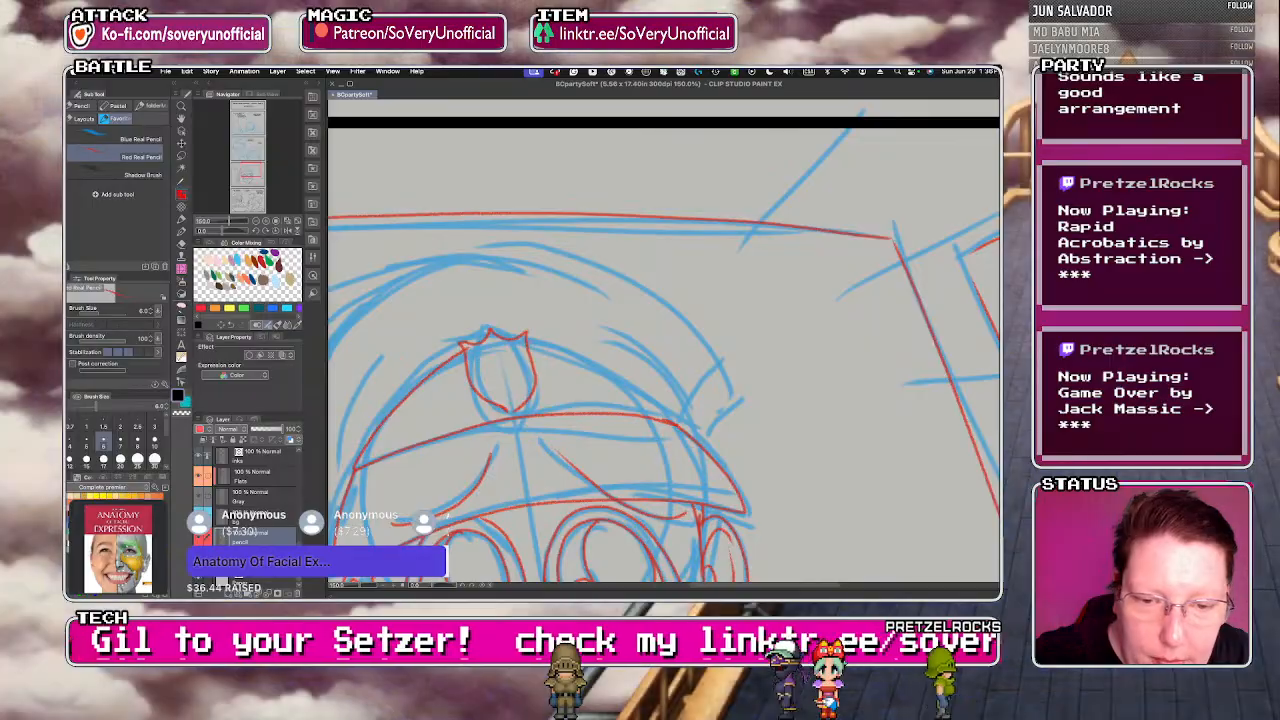
# - Draw in red the cap edge curving from the badge down to the brim's far side in the DROOP panel
pyautogui.moveTo(552, 343); pyautogui.dragTo(668, 408)
pyautogui.scroll(-2, 392, 349)
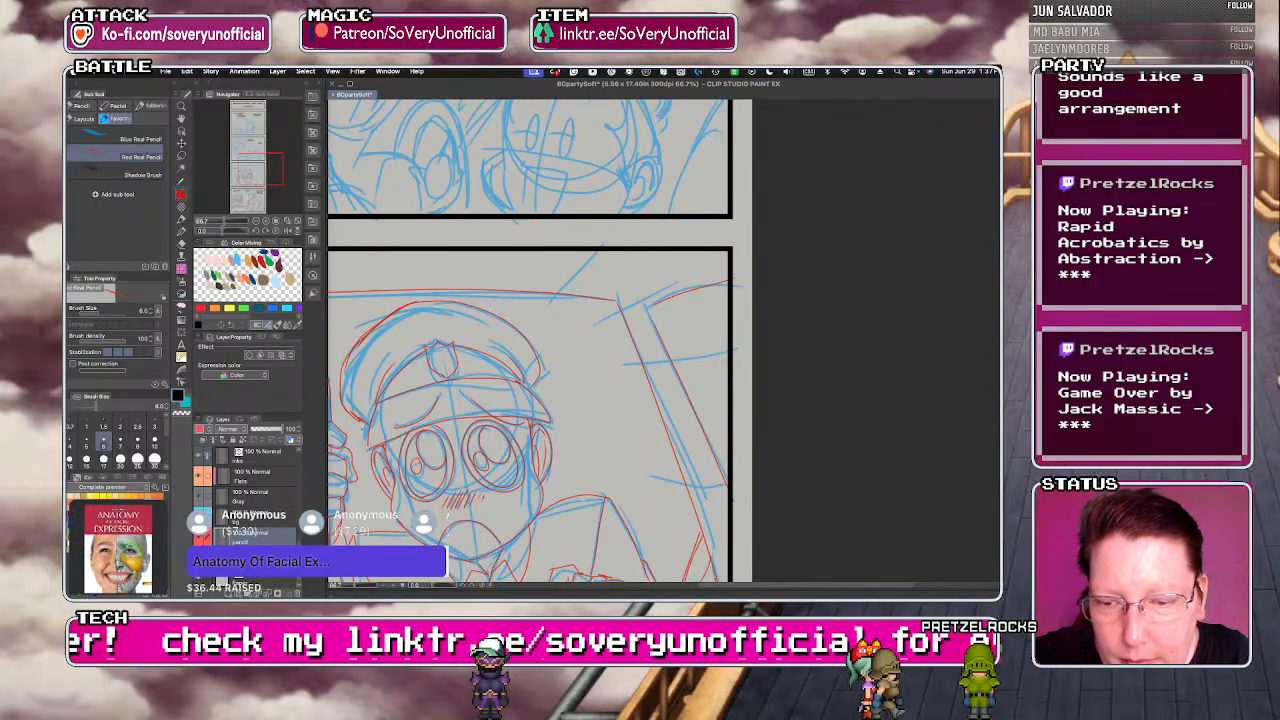
pyautogui.scroll(-2, 355, 430)
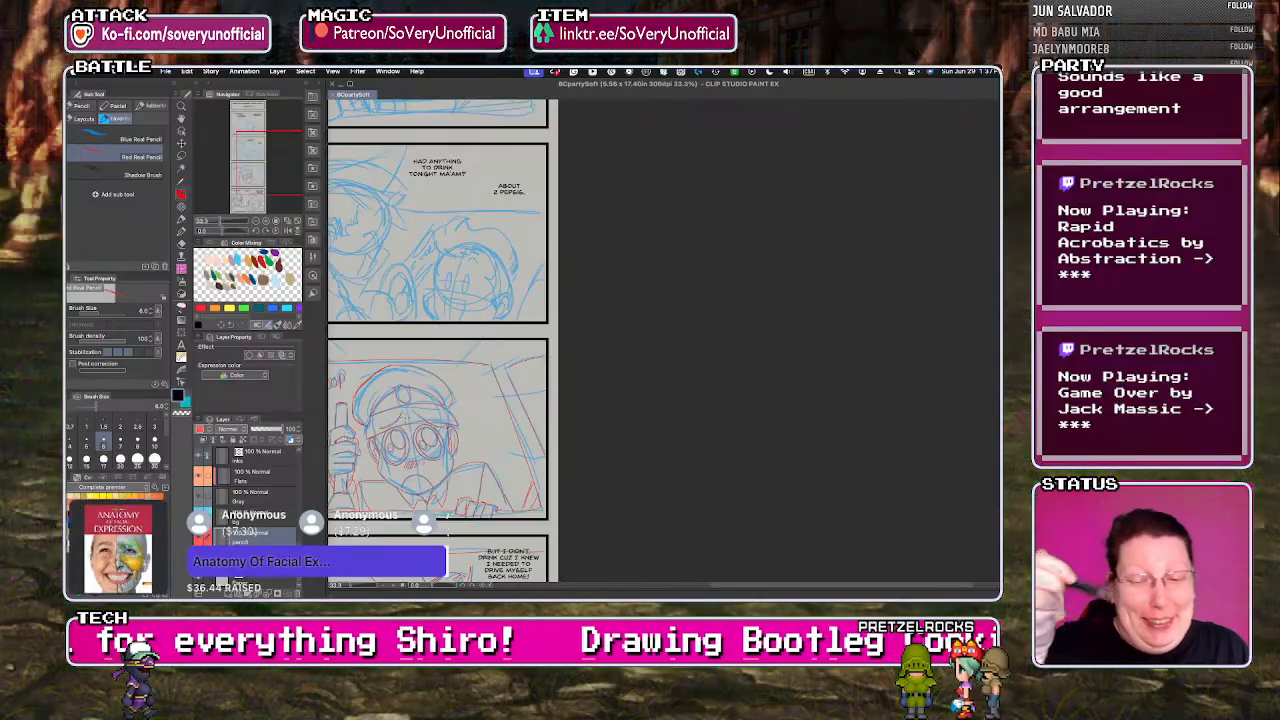
# - Refine in red the "About 2 Pepsis" figure's face edge and bulging cheek, plus the straight-sided open mouth
pyautogui.scroll(-5, 470, 368)
pyautogui.scroll(5, 446, 360)
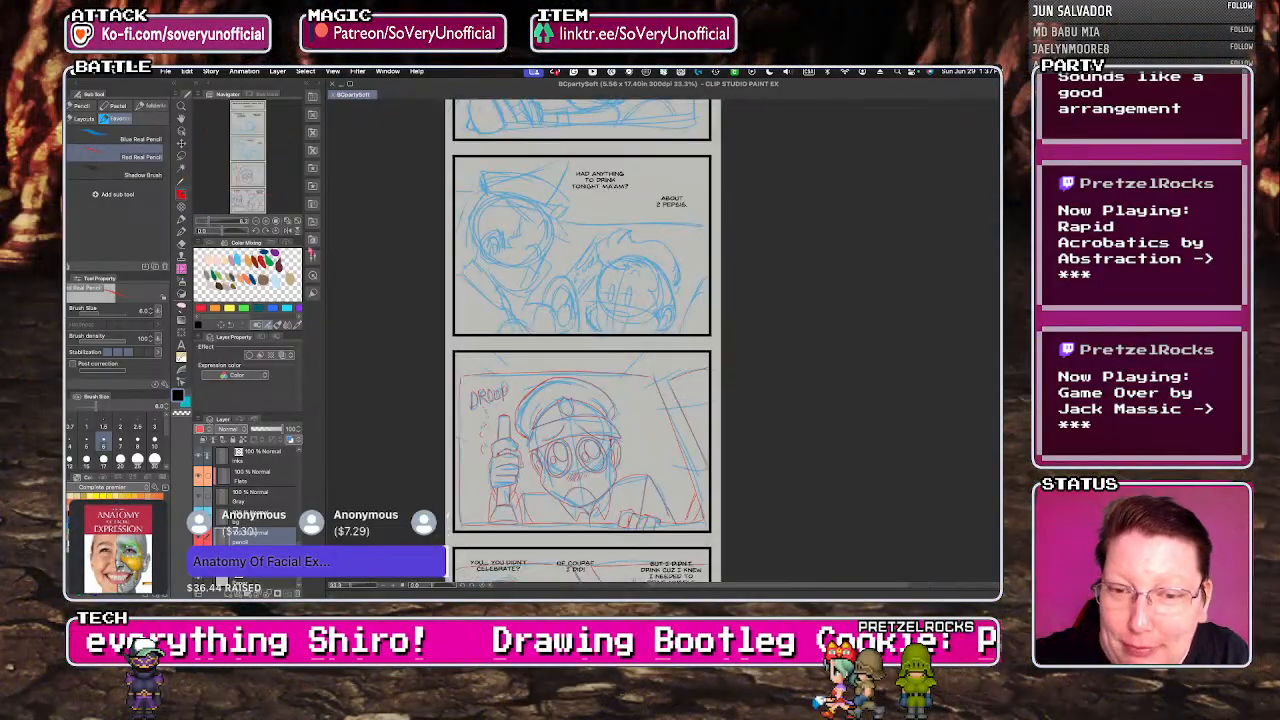
pyautogui.scroll(-1, 391, 446)
pyautogui.scroll(3, 391, 446)
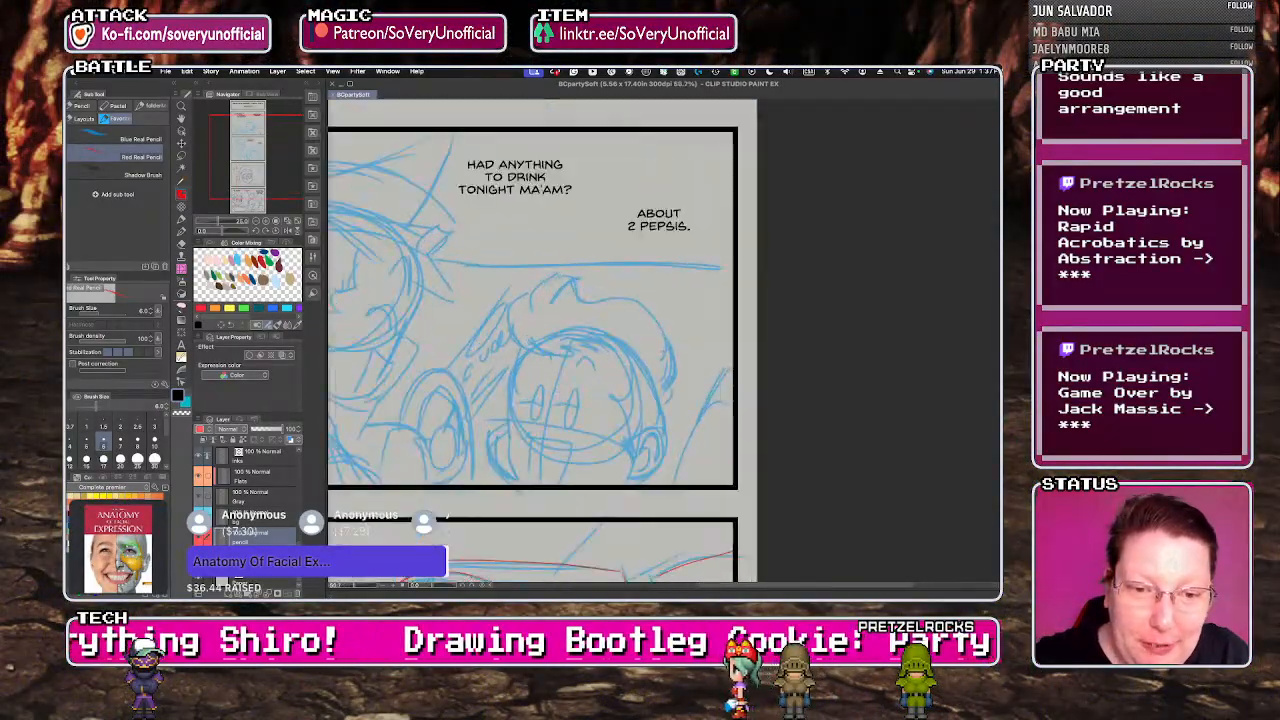
pyautogui.scroll(3, 509, 381)
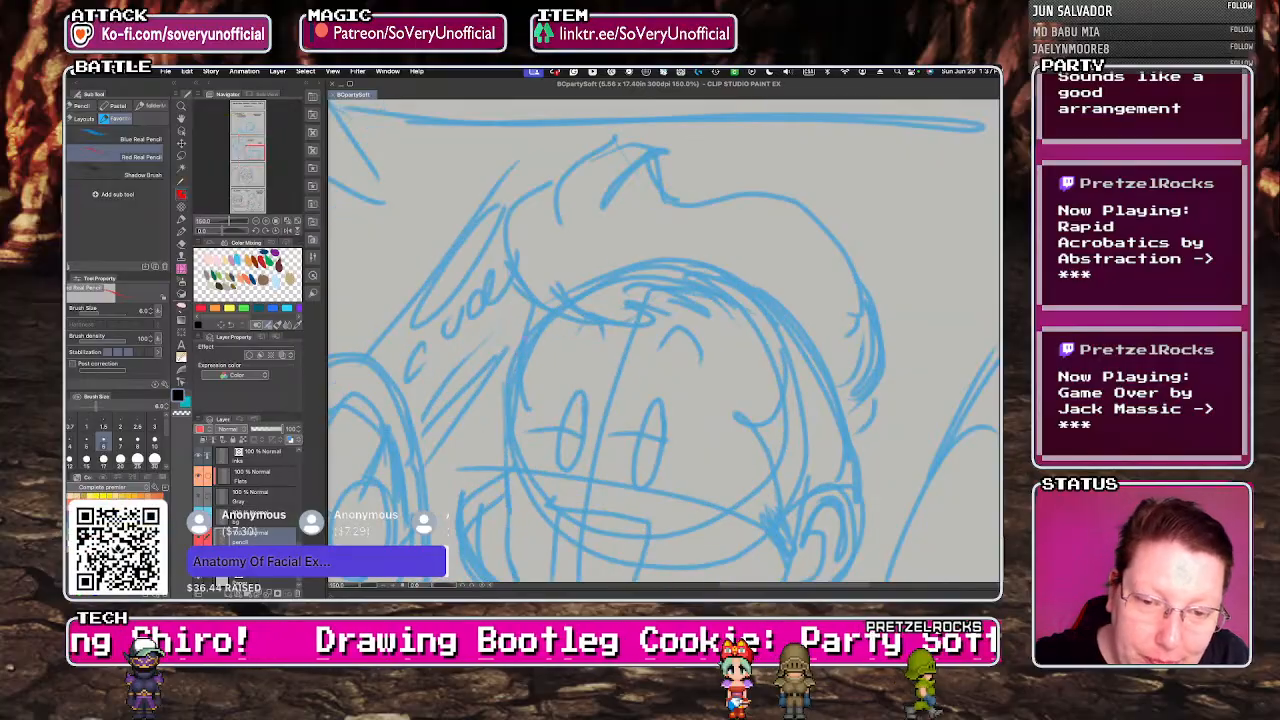
pyautogui.moveTo(545, 315); pyautogui.dragTo(510, 485)
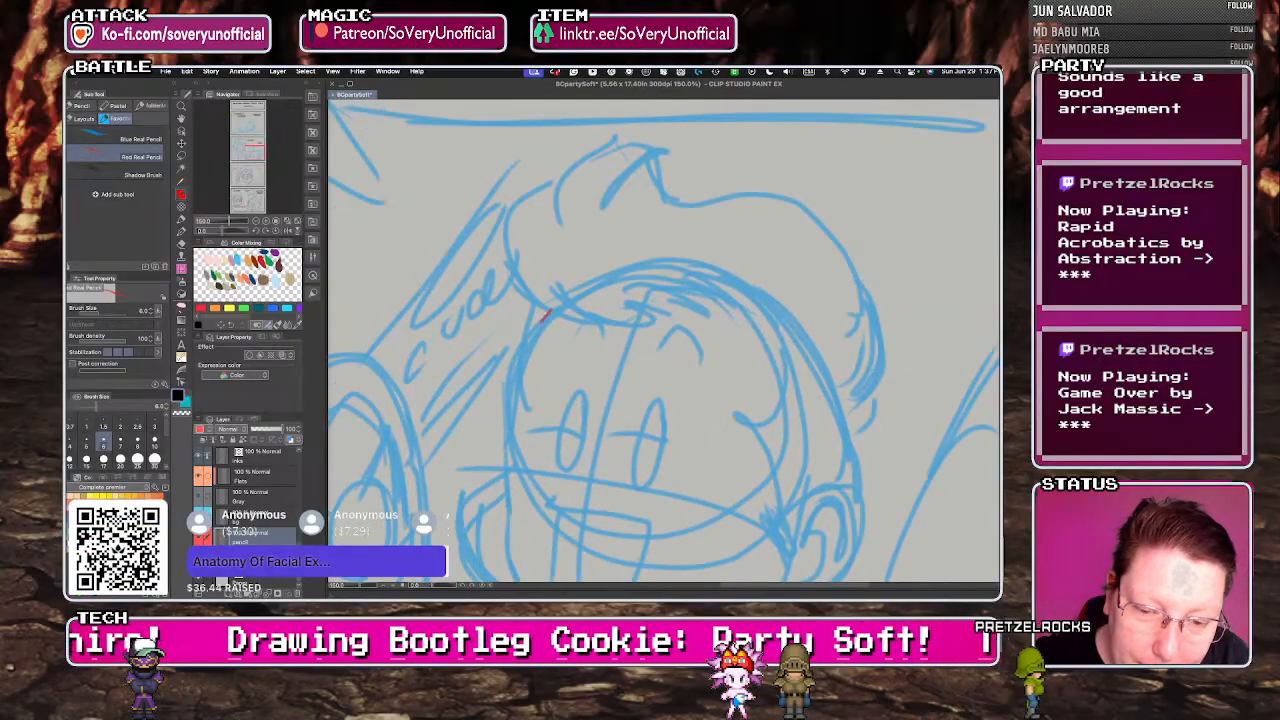
pyautogui.scroll(-2, 500, 380)
pyautogui.scroll(1, 500, 380)
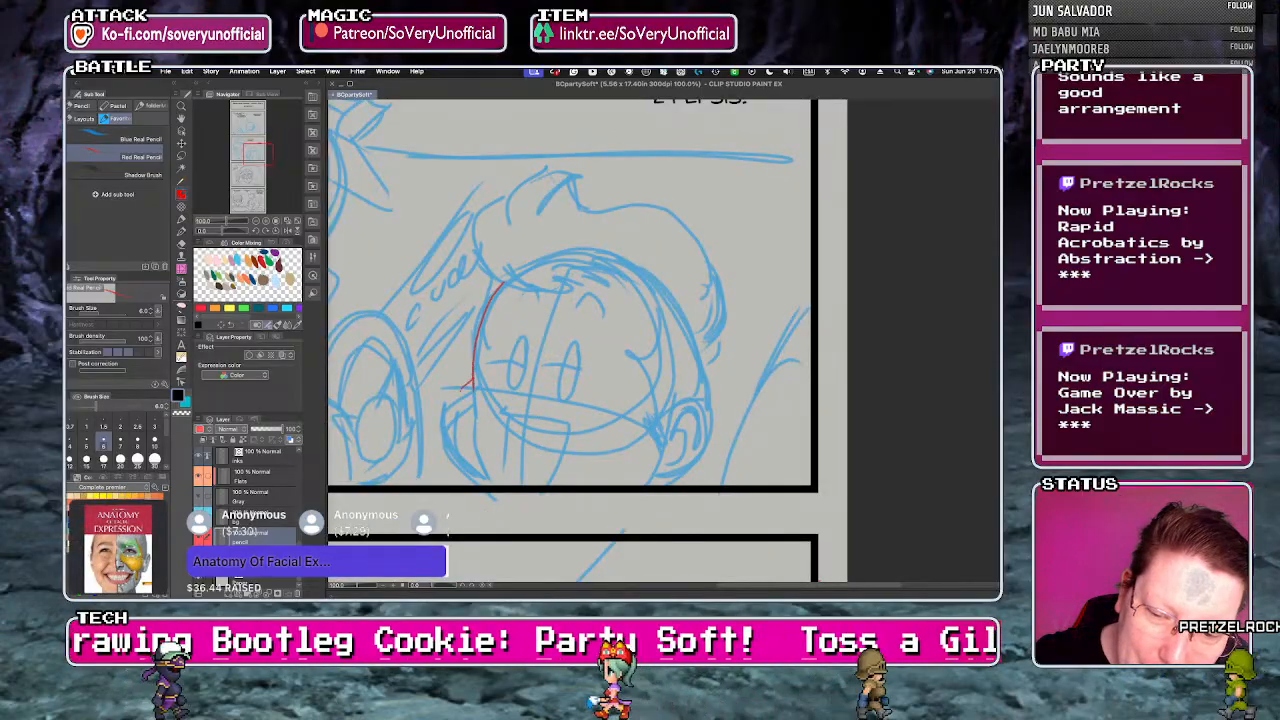
pyautogui.moveTo(472, 388); pyautogui.dragTo(470, 482)
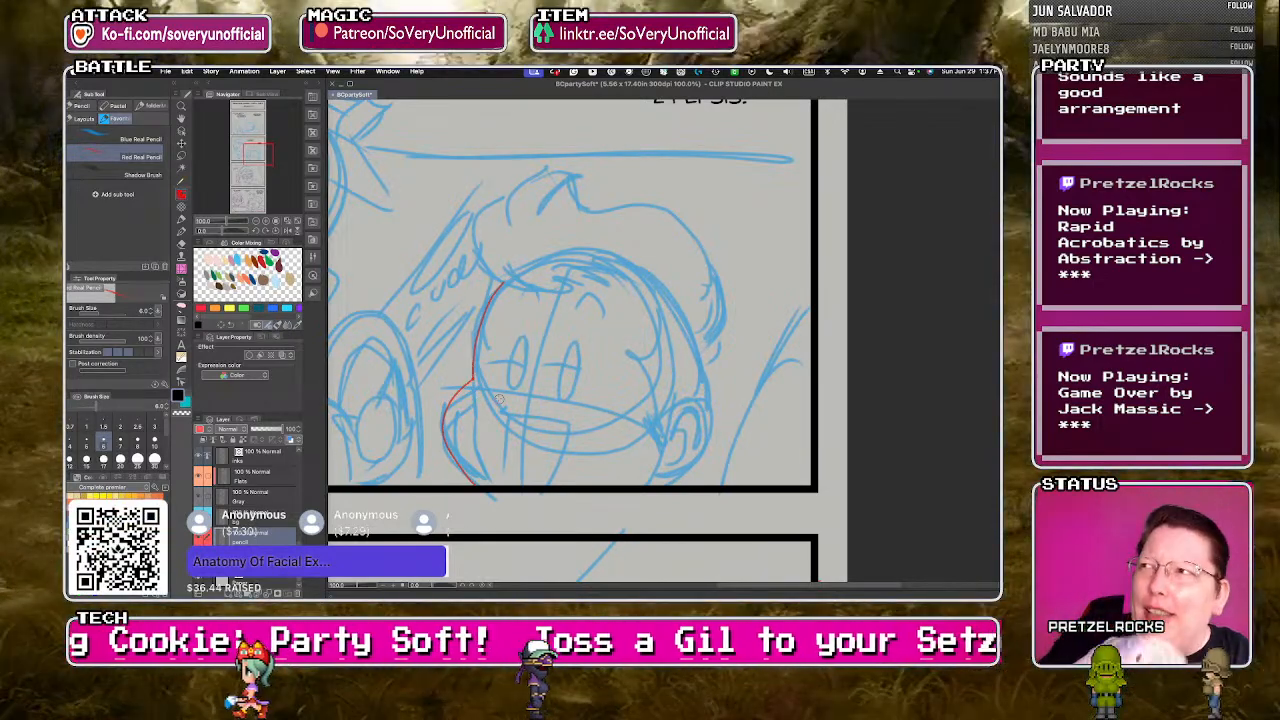
pyautogui.moveTo(502, 406)
pyautogui.mouseDown()
pyautogui.moveTo(567, 420)
pyautogui.moveTo(553, 480)
pyautogui.moveTo(503, 478)
pyautogui.mouseUp()
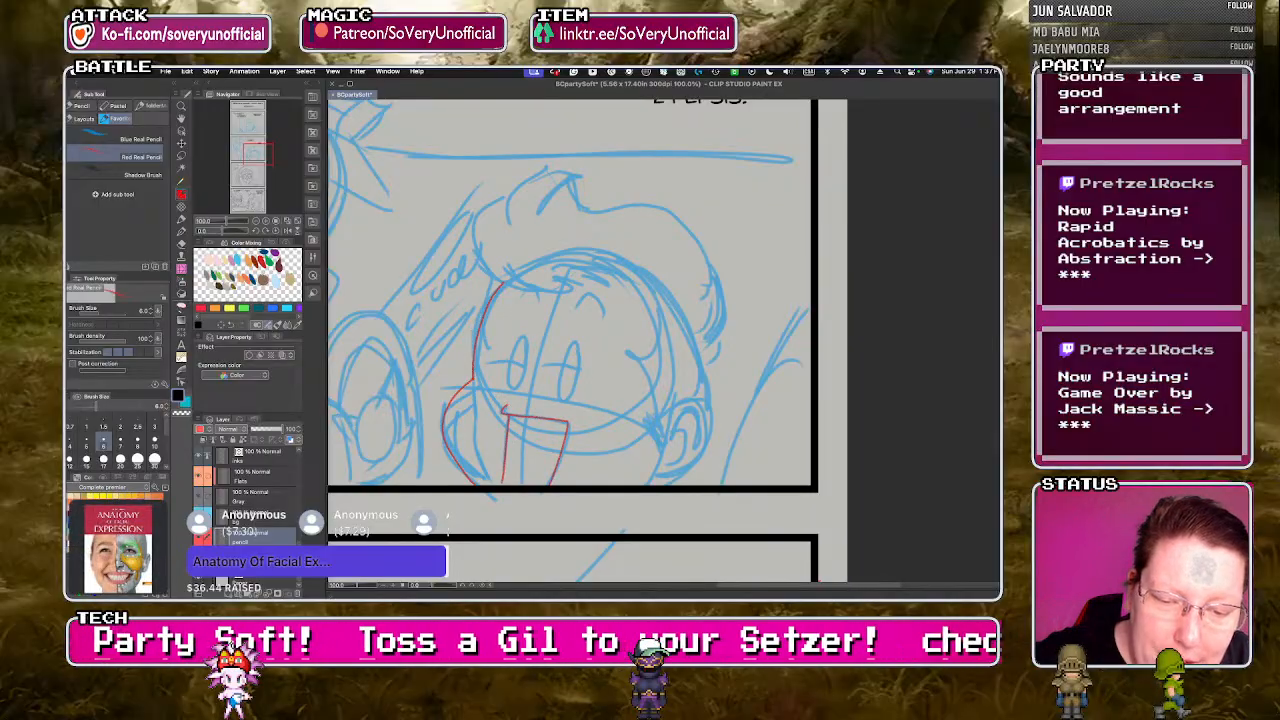
# - Draw in red the figure's two narrow oval eyes with their cross strokes and the short hatch marks above the mouth
pyautogui.hotkey('ctrl', '+')
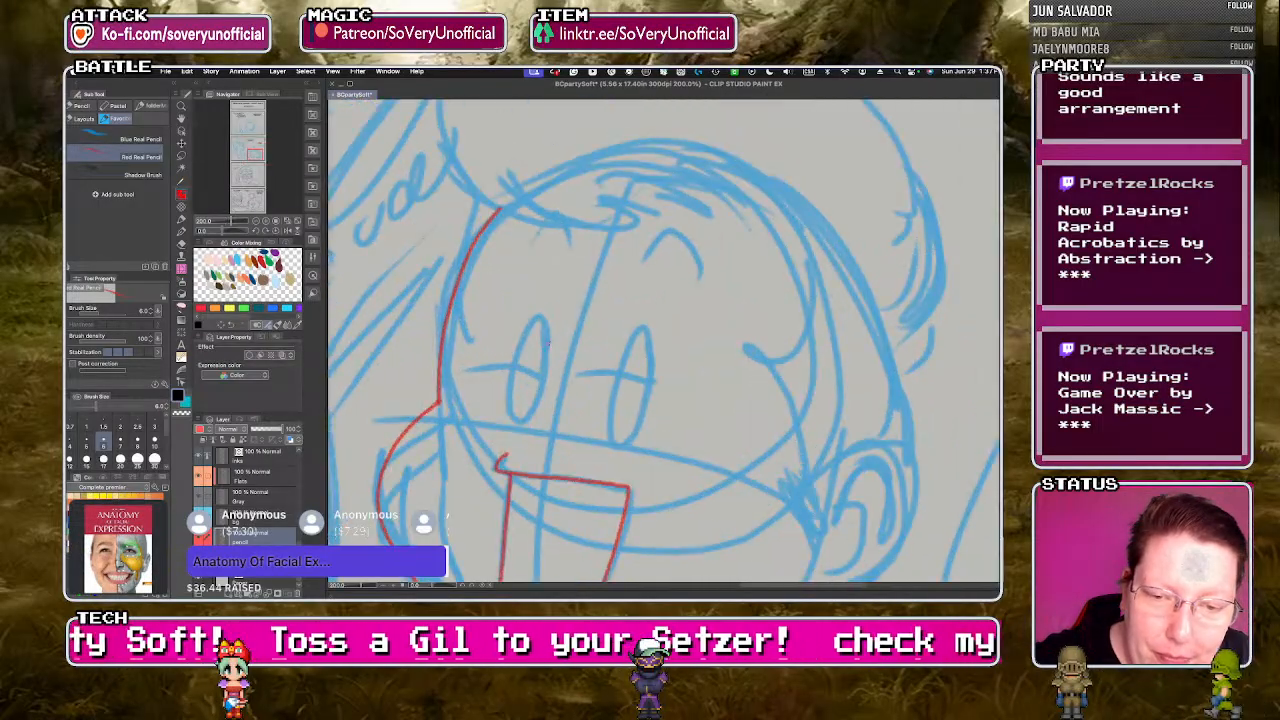
pyautogui.moveTo(546, 335)
pyautogui.mouseDown()
pyautogui.moveTo(520, 422)
pyautogui.moveTo(538, 318)
pyautogui.mouseUp()
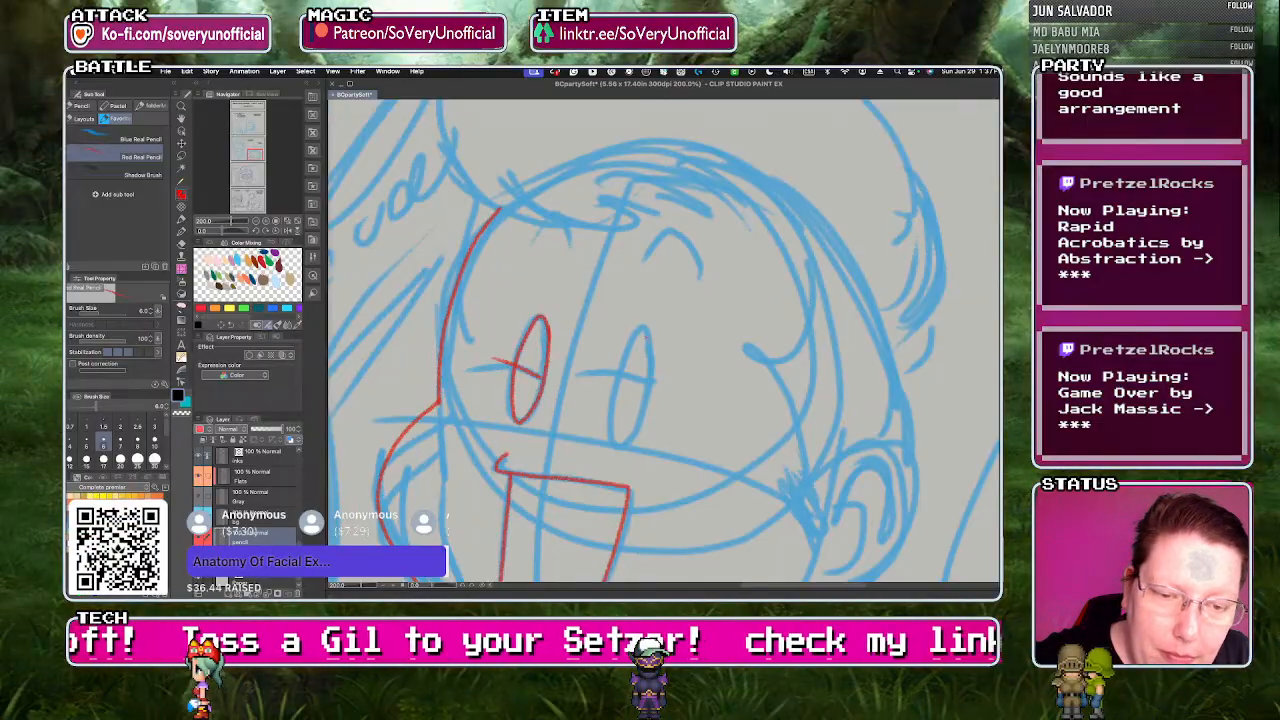
pyautogui.moveTo(645, 332); pyautogui.dragTo(622, 438)
pyautogui.moveTo(601, 365); pyautogui.dragTo(651, 393)
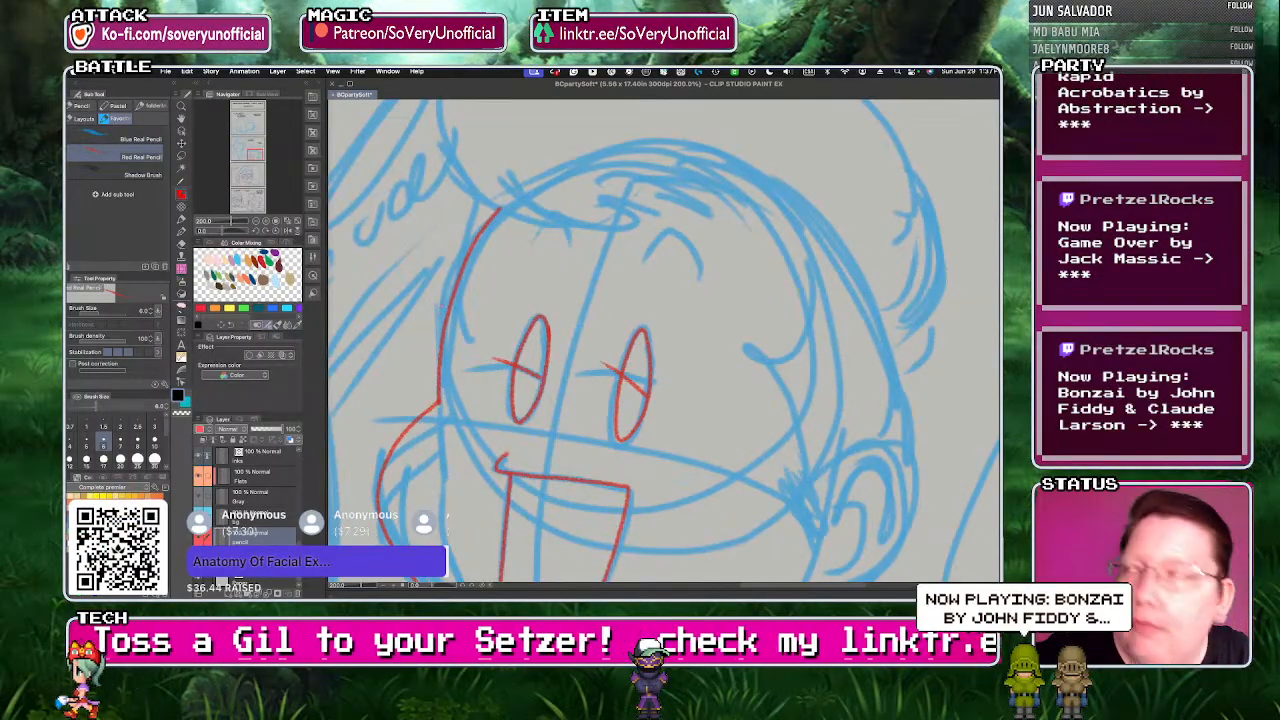
pyautogui.moveTo(528, 438); pyautogui.dragTo(543, 427)
pyautogui.moveTo(543, 440); pyautogui.dragTo(558, 429)
pyautogui.moveTo(556, 441); pyautogui.dragTo(572, 430)
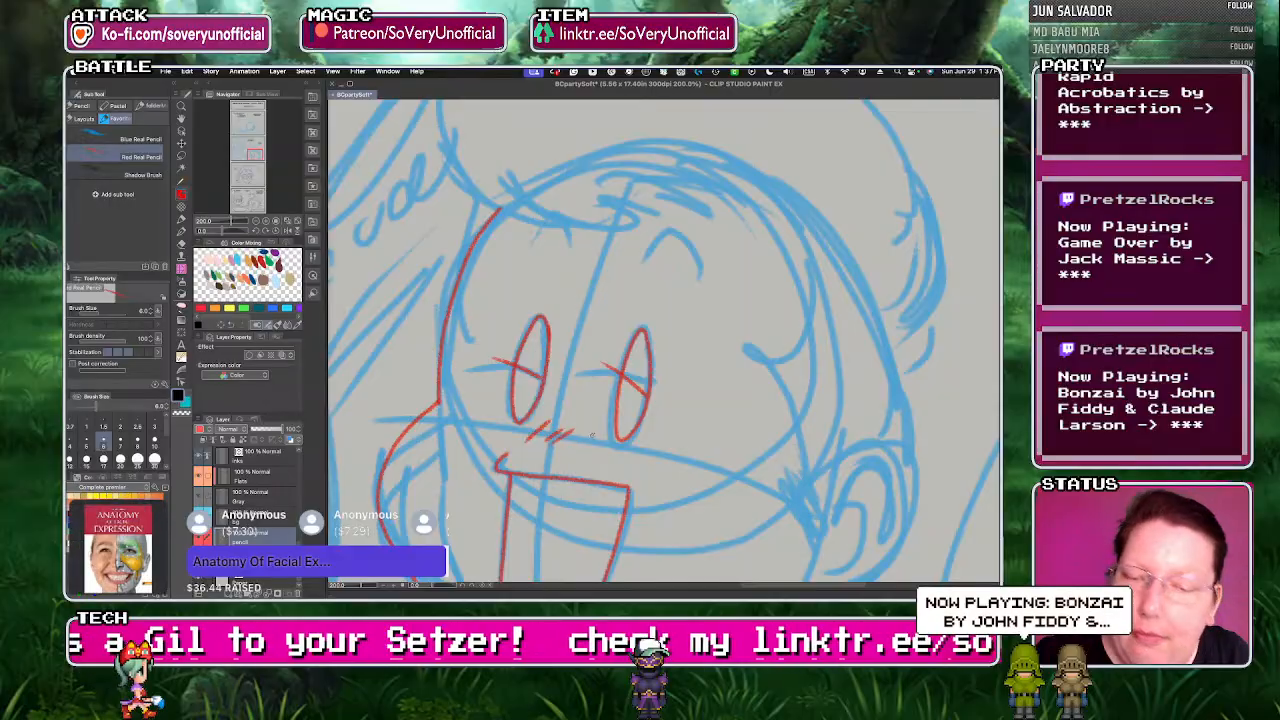
# - Refine in red the figure's pointed sideburn and ear, plus the short hair strokes down the back of the head
pyautogui.scroll(-4, 434, 363)
pyautogui.scroll(2, 510, 365)
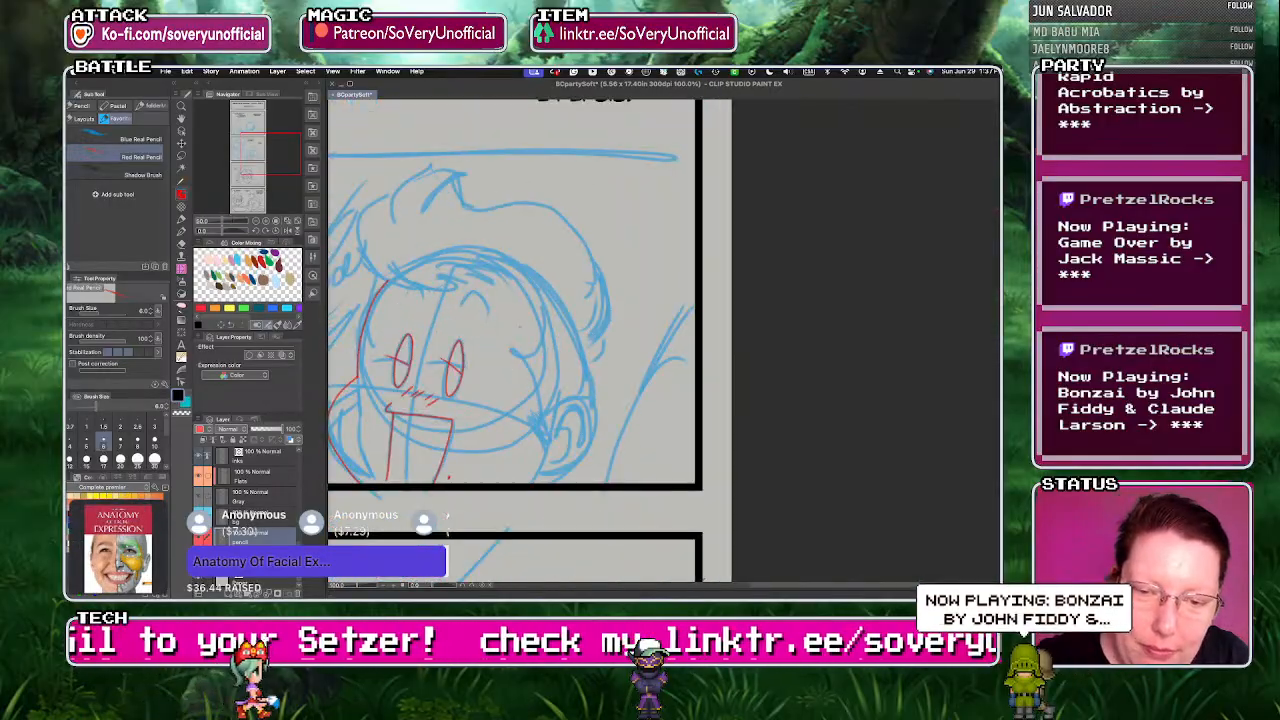
pyautogui.moveTo(543, 322); pyautogui.dragTo(525, 470)
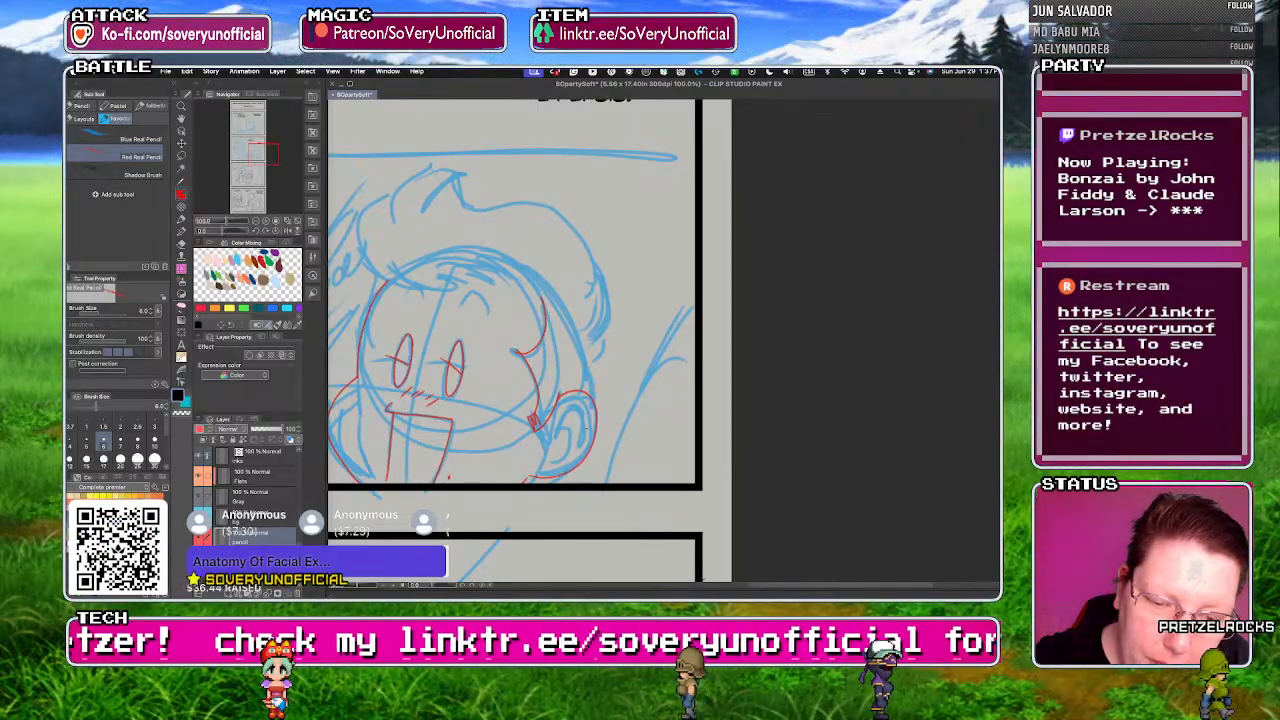
pyautogui.moveTo(566, 428); pyautogui.dragTo(550, 460)
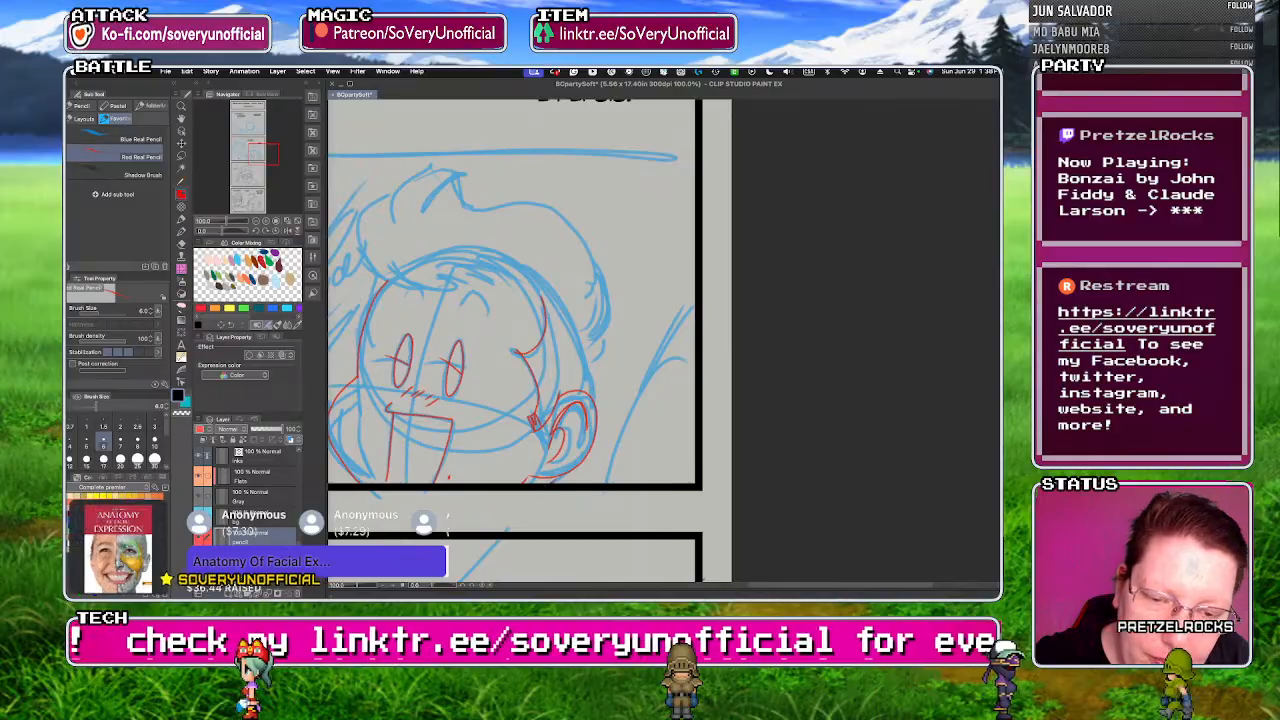
pyautogui.moveTo(575, 308); pyautogui.dragTo(596, 392)
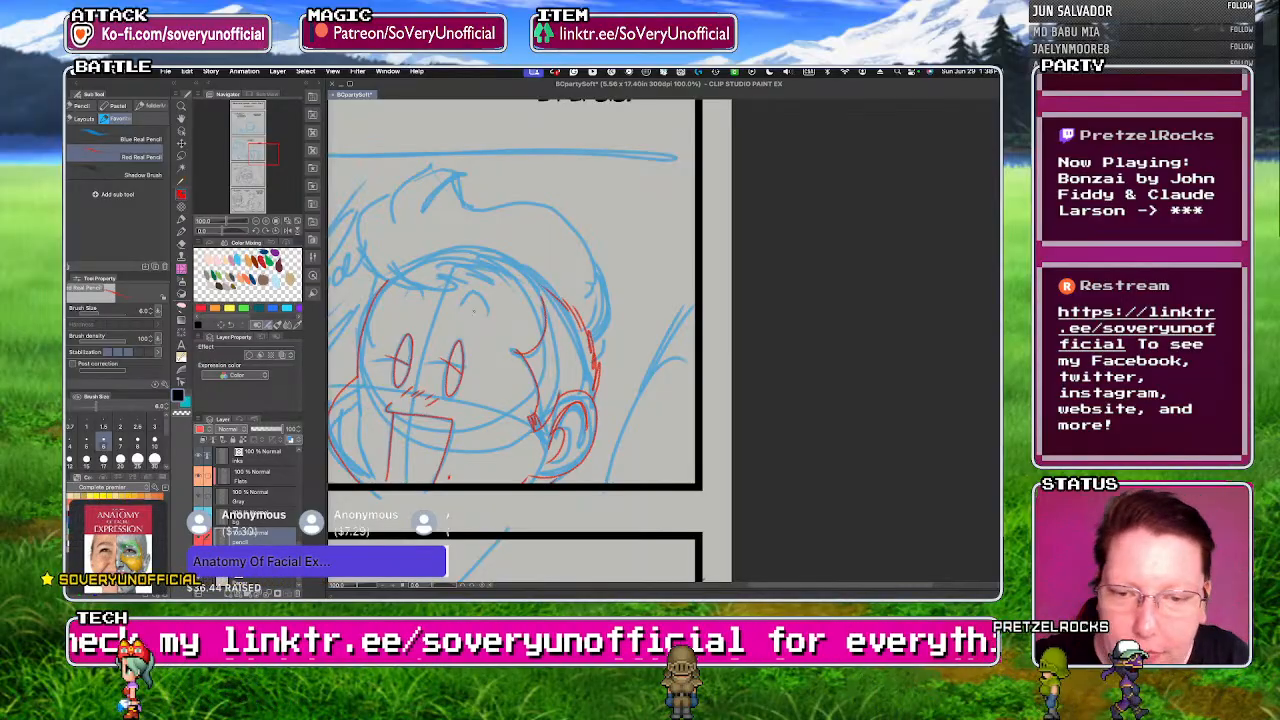
# - Refine in red the figure's arched eyebrows and the swept-up hair, from the peaked forelock to the nape
pyautogui.moveTo(465, 312); pyautogui.dragTo(487, 314)
pyautogui.moveTo(403, 298); pyautogui.dragTo(425, 294)
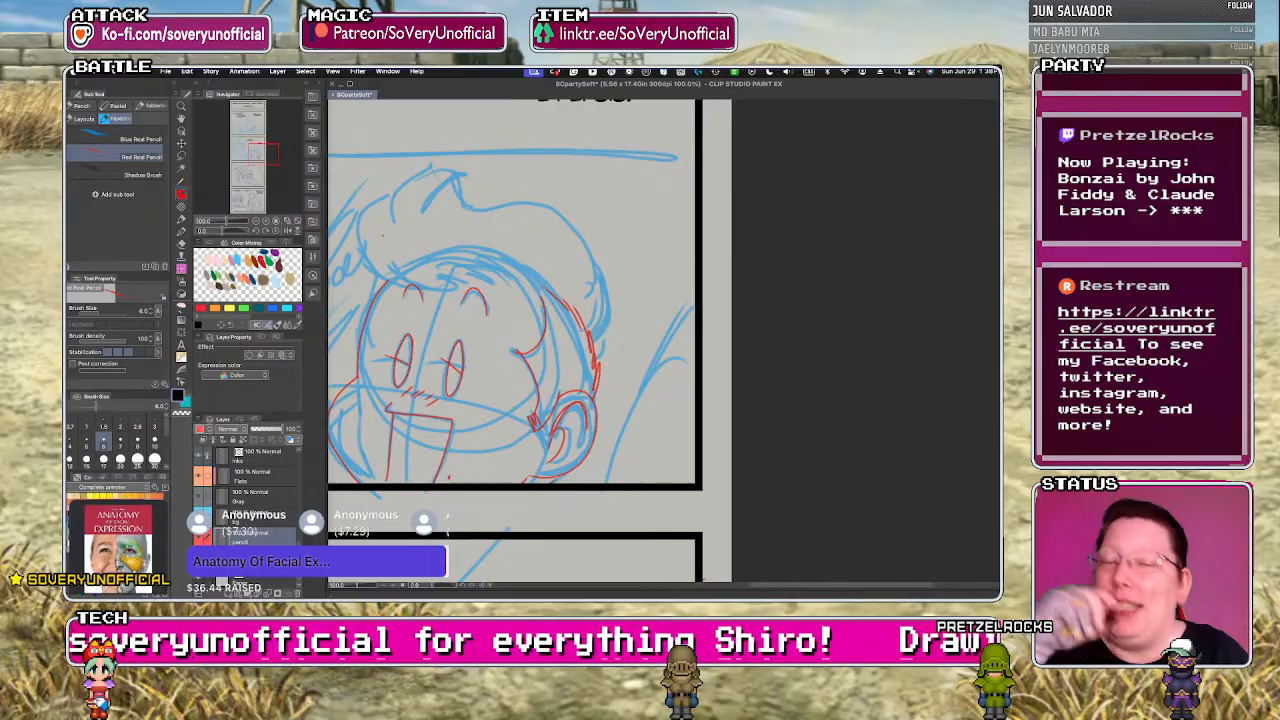
pyautogui.moveTo(545, 268); pyautogui.dragTo(600, 345)
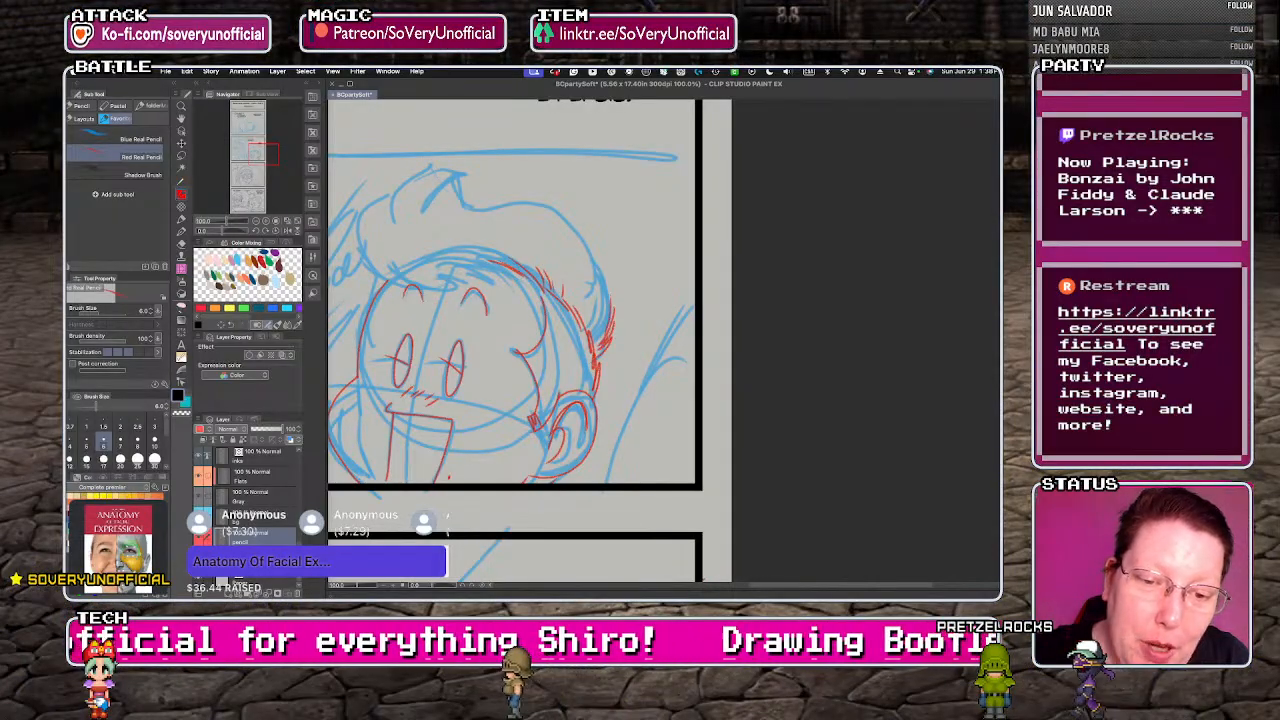
pyautogui.moveTo(460, 178); pyautogui.dragTo(605, 285)
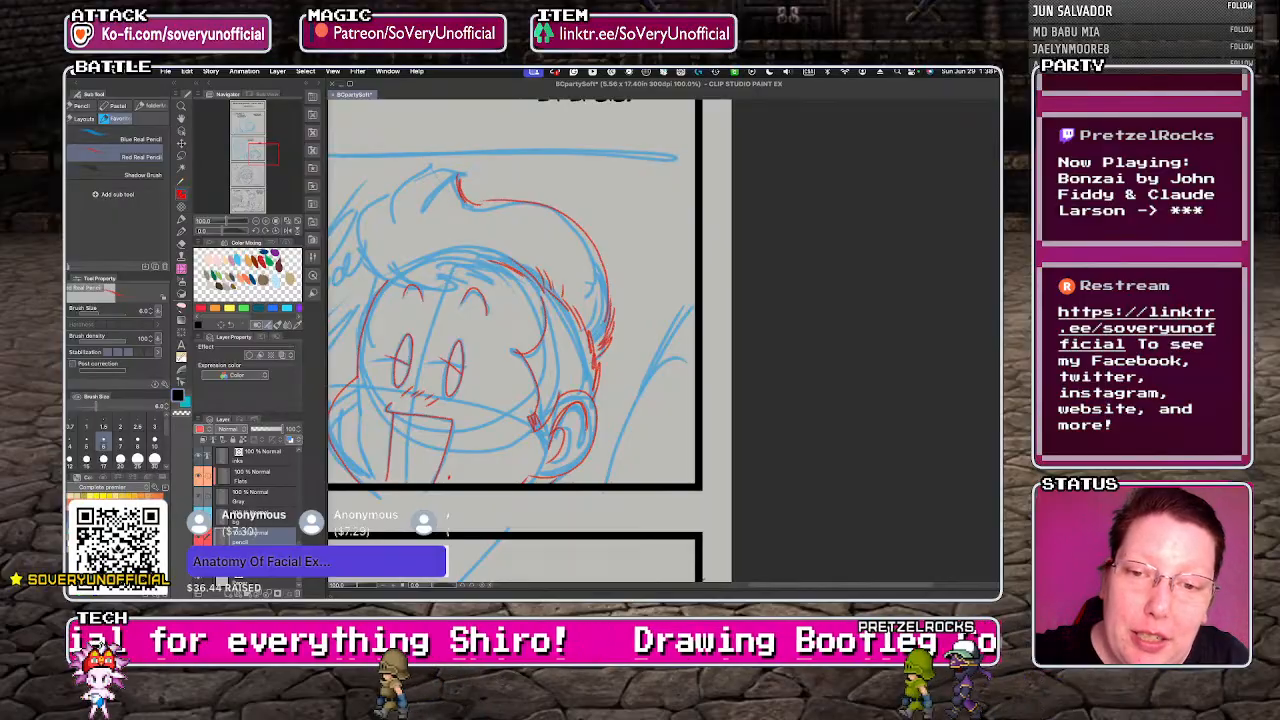
pyautogui.moveTo(460, 180)
pyautogui.mouseDown()
pyautogui.moveTo(402, 177)
pyautogui.moveTo(356, 228)
pyautogui.moveTo(356, 250)
pyautogui.mouseUp()
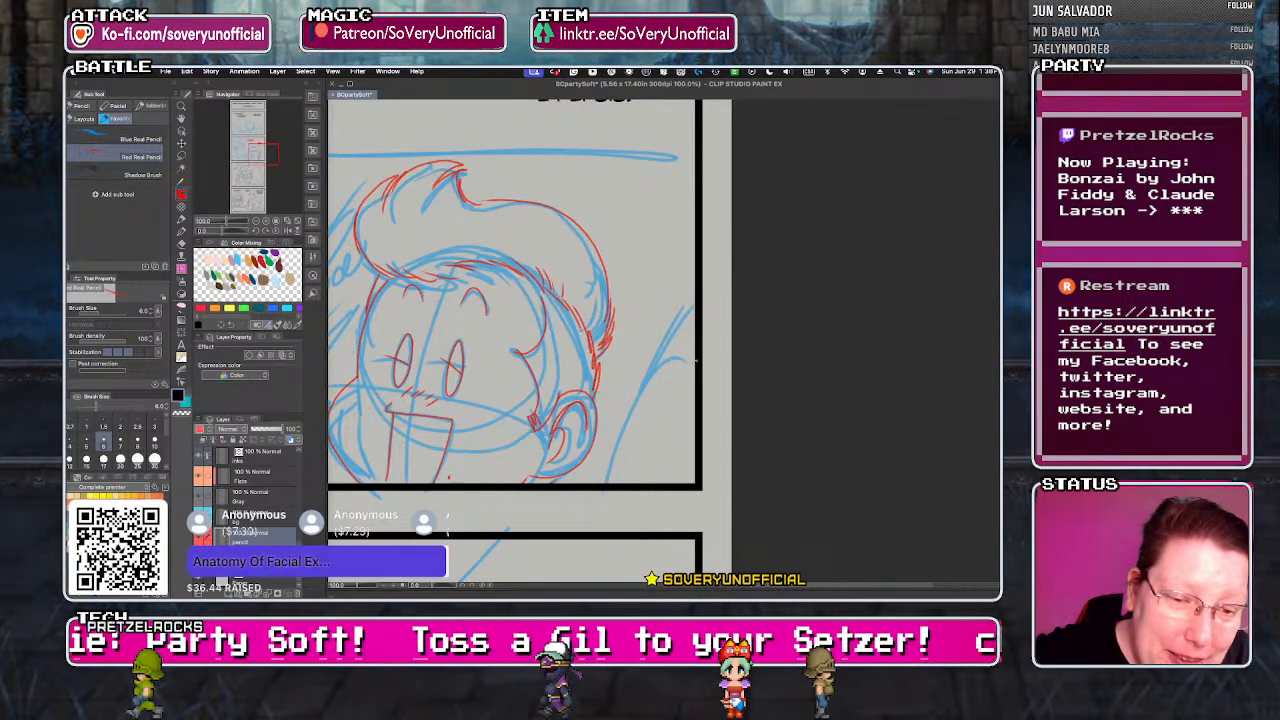
# - Draw in red the slanted curve behind the figure and the long horizontal line above the hair in the Pepsis panel
pyautogui.moveTo(691, 310); pyautogui.dragTo(607, 478)
pyautogui.press('super+minus')
pyautogui.press('super+minus')
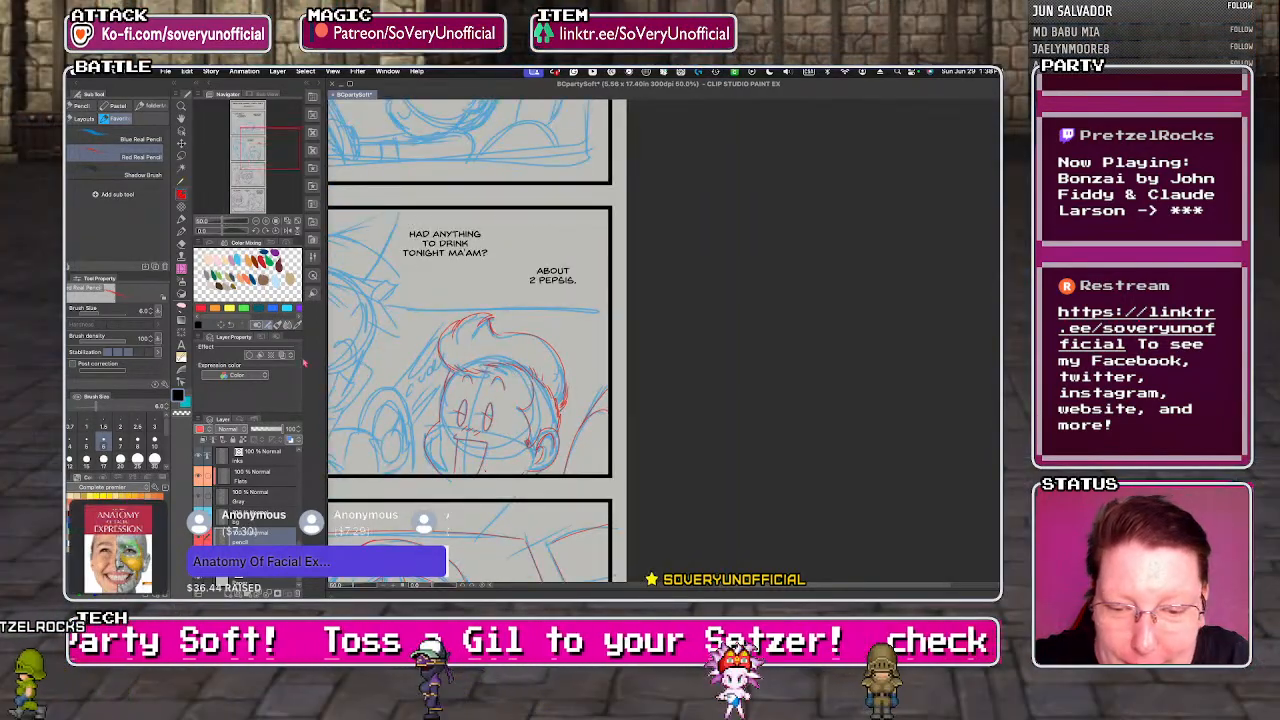
pyautogui.press('super+minus')
pyautogui.press('super+minus')
pyautogui.press('super+plus')
pyautogui.press('super+plus')
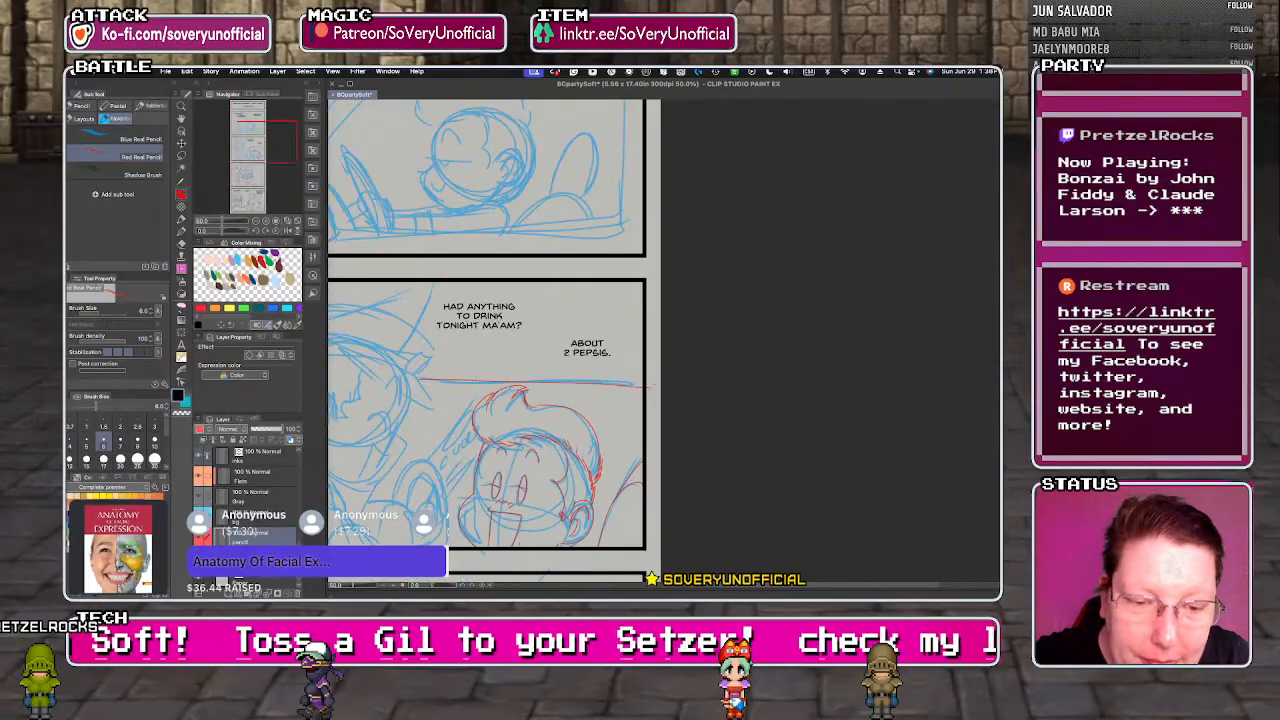
pyautogui.press('super+minus')
pyautogui.press('super+minus')
pyautogui.press('super+plus')
pyautogui.press('super+plus')
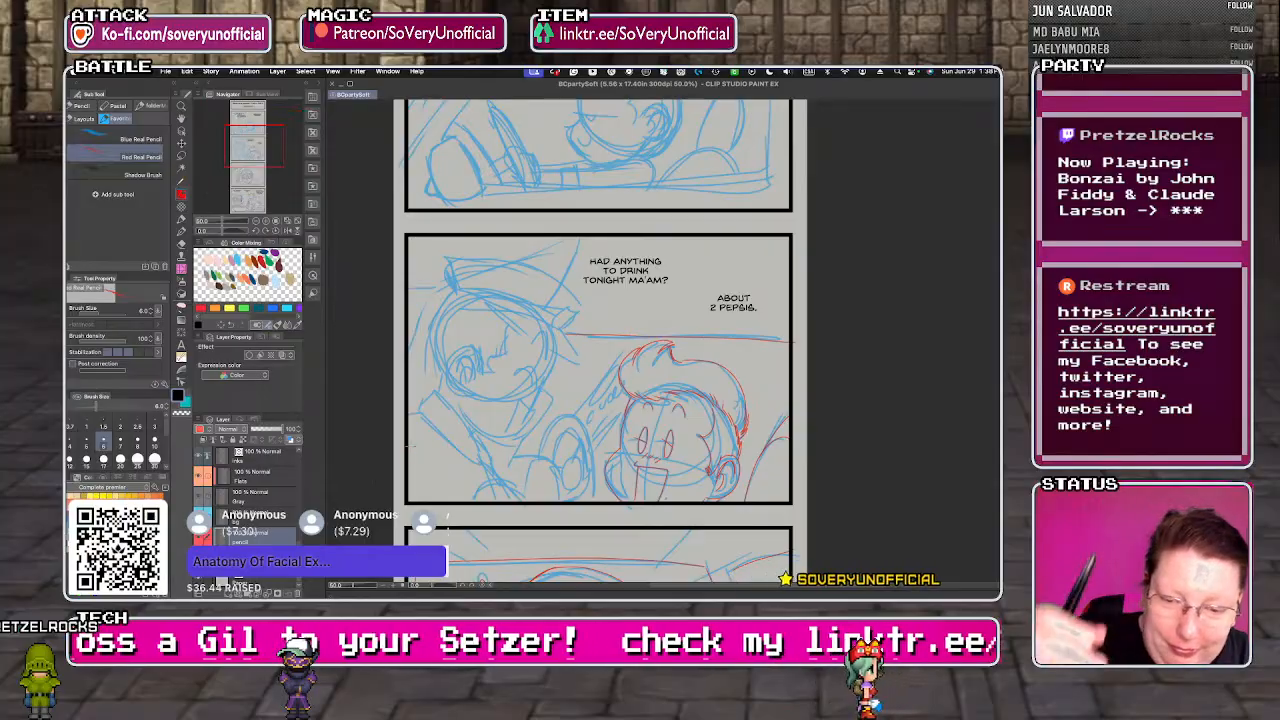
# - Refine in red the capped figure's eye, the side of the face and the pointed jaw curving down to the collar
pyautogui.press('super+plus')
pyautogui.press('super+plus')
pyautogui.press('super+plus')
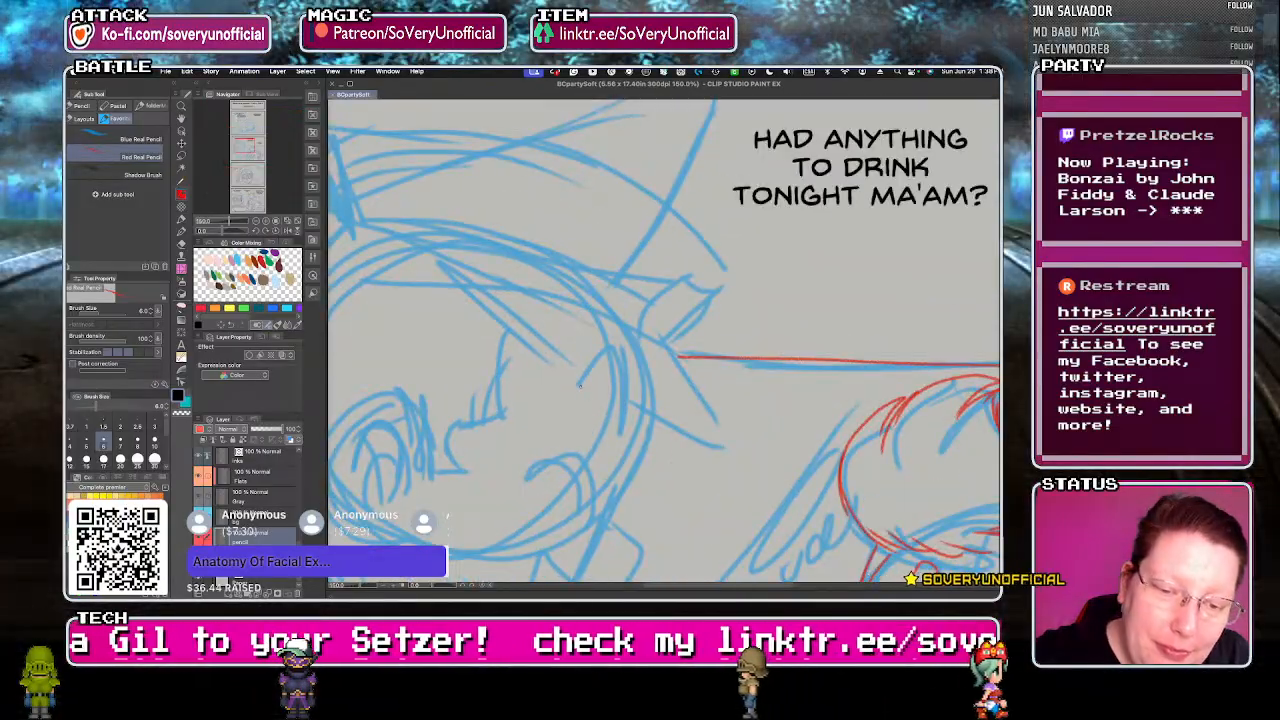
pyautogui.press('super+minus')
pyautogui.press('super+minus')
pyautogui.press('super+plus')
pyautogui.press('super+plus')
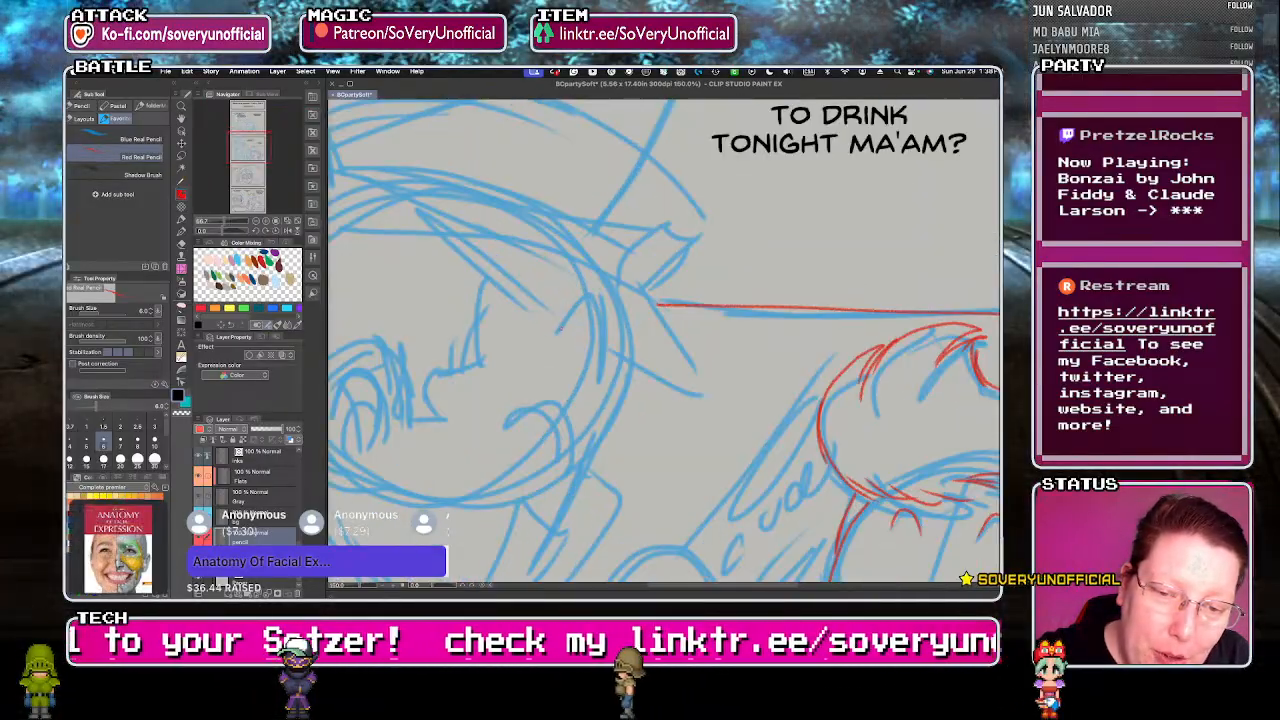
pyautogui.press('super+minus')
pyautogui.press('super+minus')
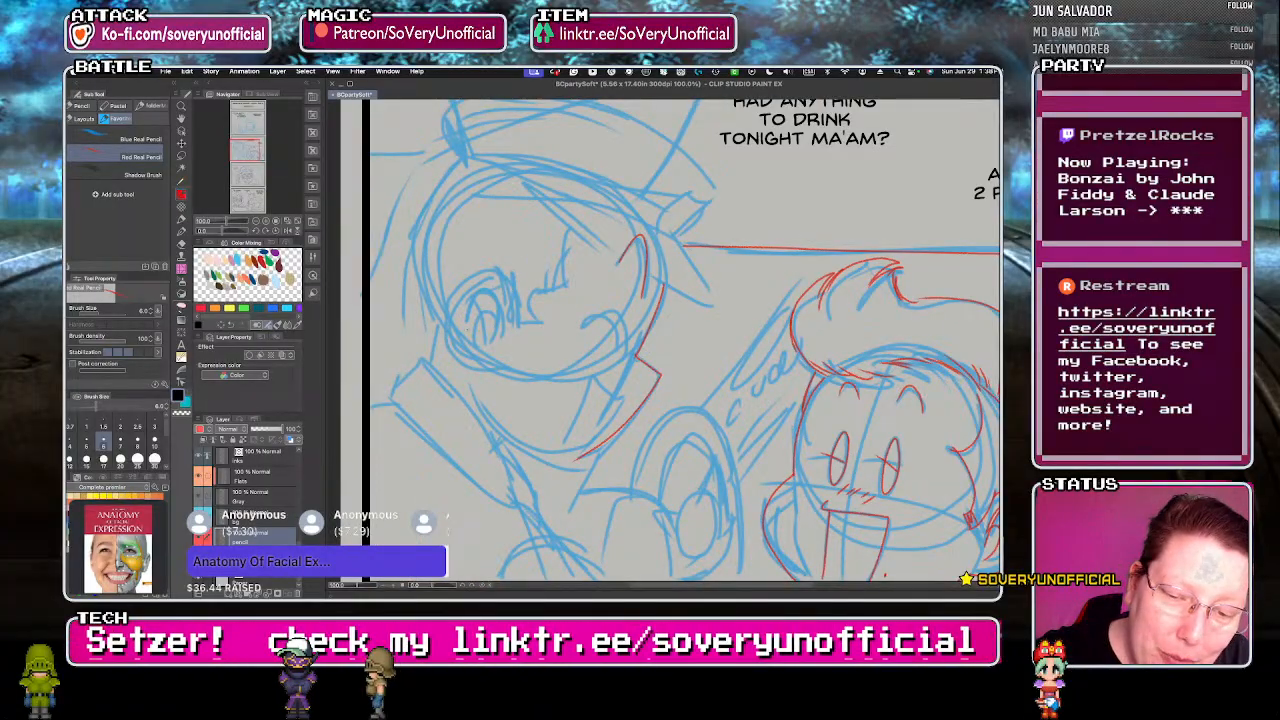
pyautogui.moveTo(471, 399); pyautogui.dragTo(588, 461)
pyautogui.moveTo(507, 432); pyautogui.dragTo(498, 449)
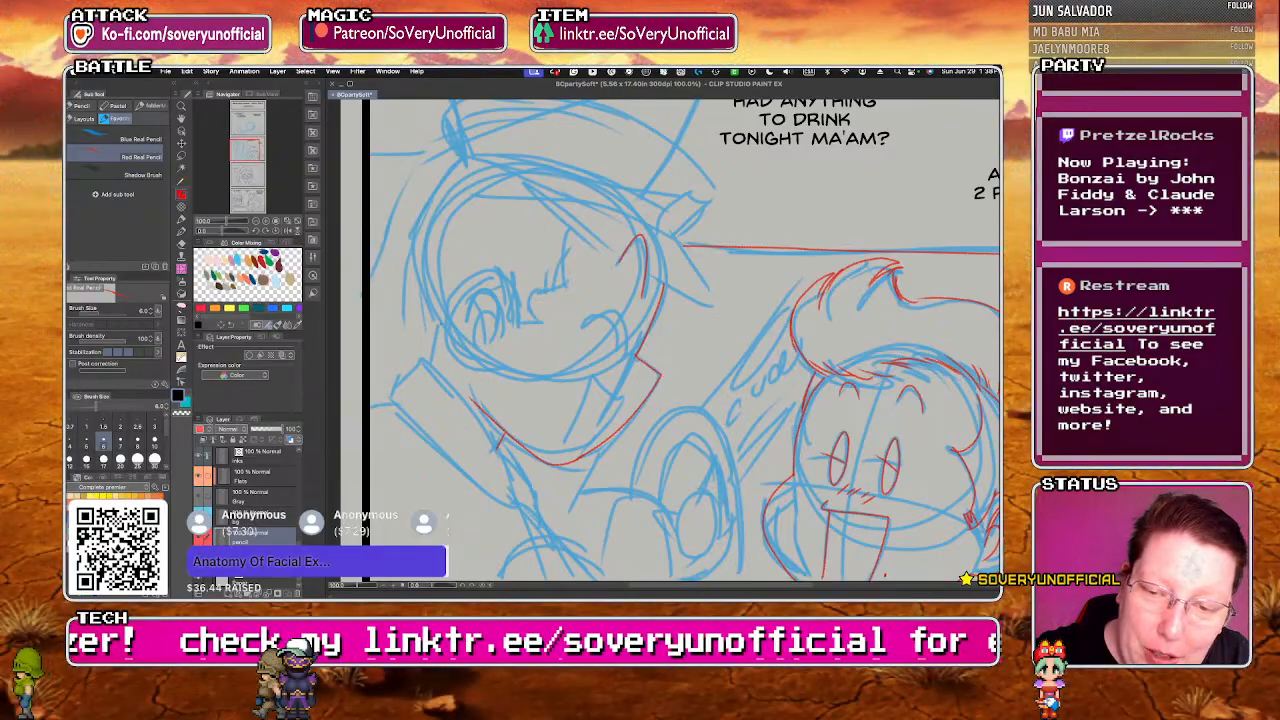
# - Refine in red the capped figure's ear and back of the head, plus the thick curved mark above the open mouth
pyautogui.moveTo(440, 328); pyautogui.dragTo(430, 364)
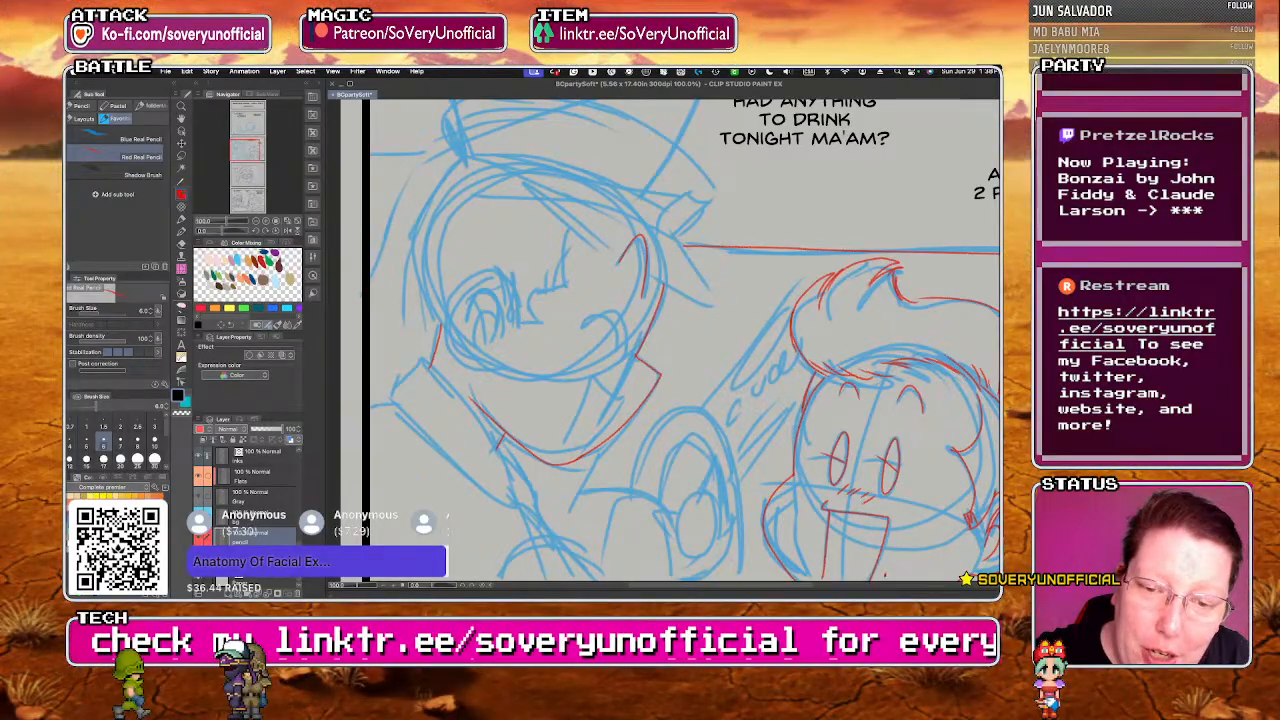
pyautogui.moveTo(490, 264); pyautogui.dragTo(462, 336)
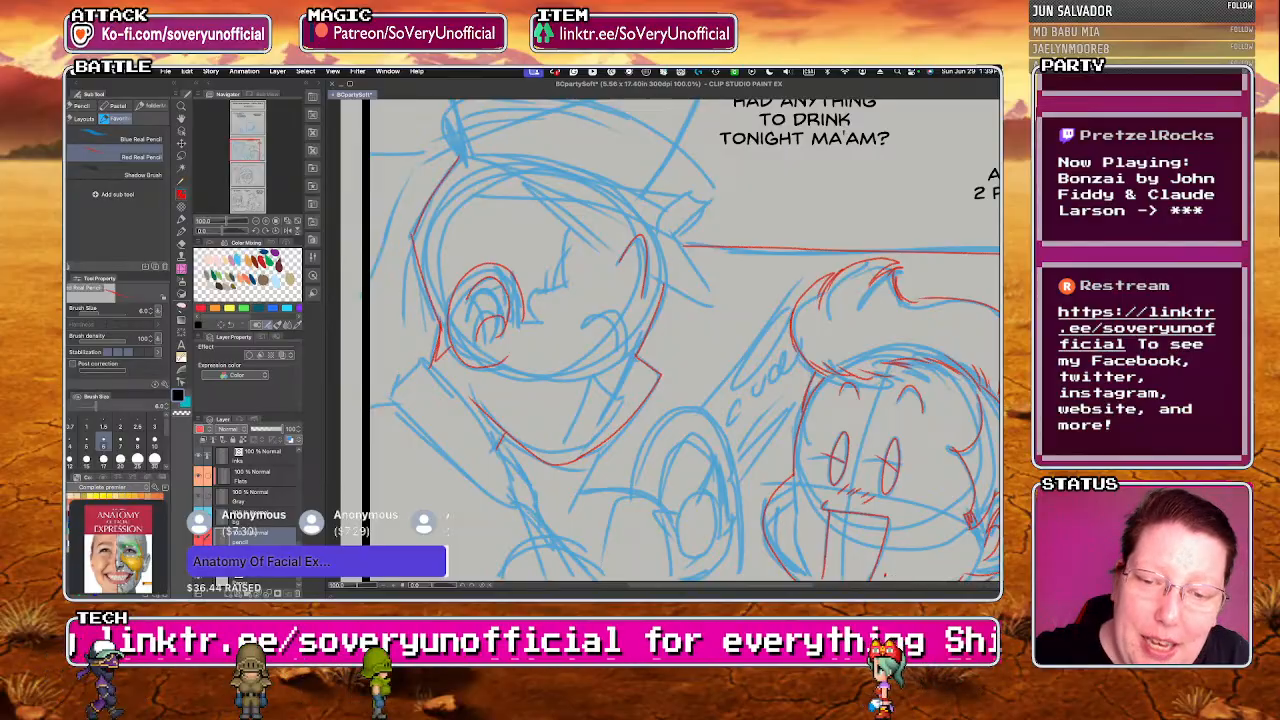
pyautogui.moveTo(446, 165); pyautogui.dragTo(432, 358)
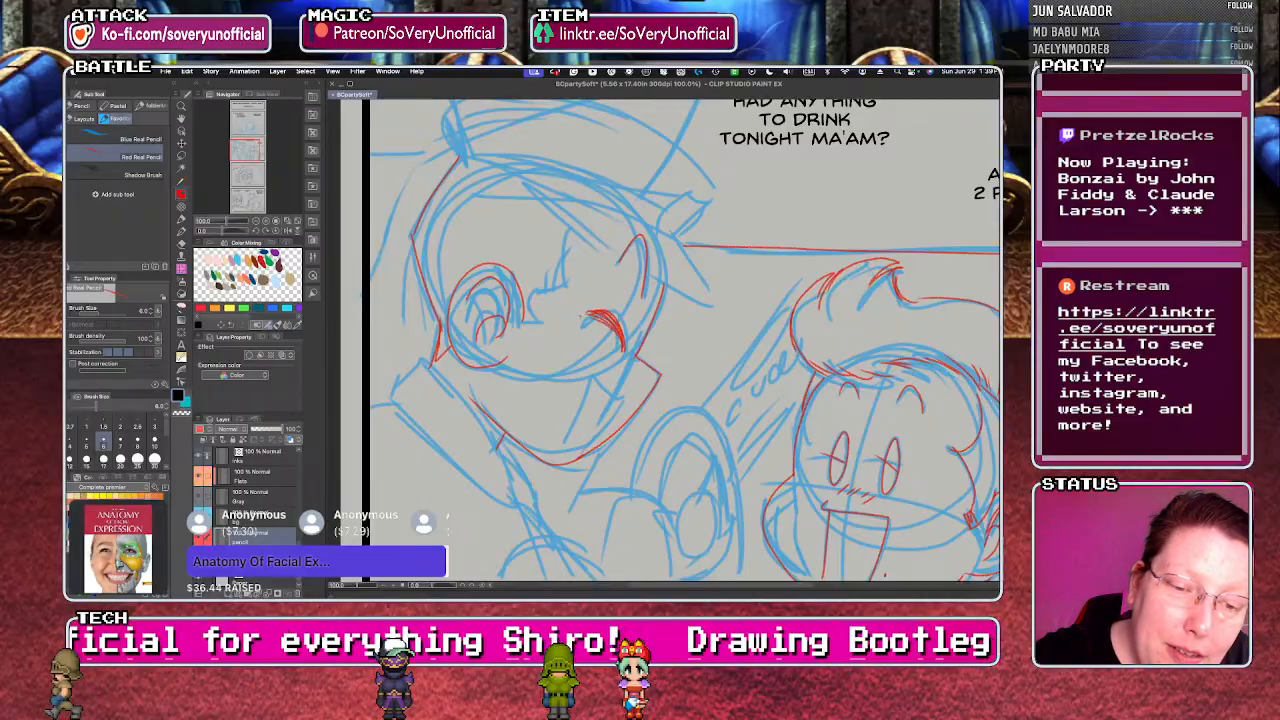
pyautogui.moveTo(560, 442); pyautogui.dragTo(624, 396)
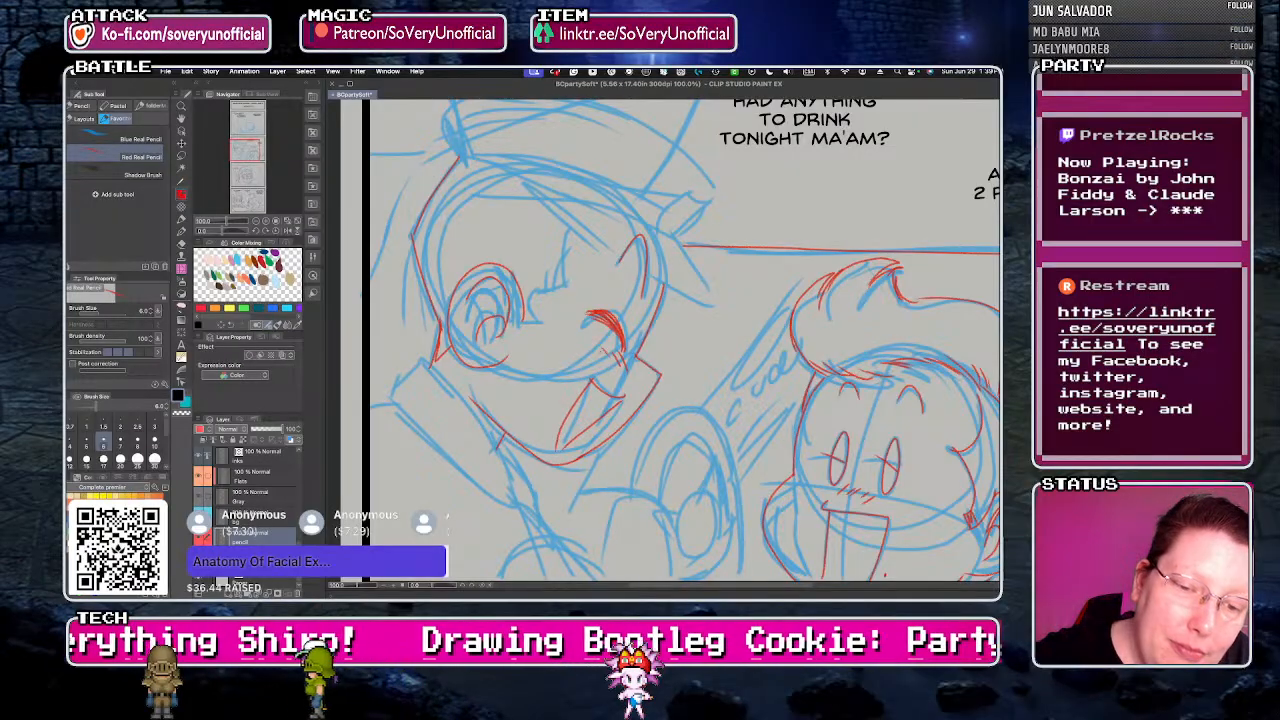
# - Refine in red the capped figure's collar and shirt front, plus the small flared tip at the cap's front
pyautogui.hotkey('ctrl', '-')
pyautogui.hotkey('ctrl', '-')
pyautogui.hotkey('ctrl', '-')
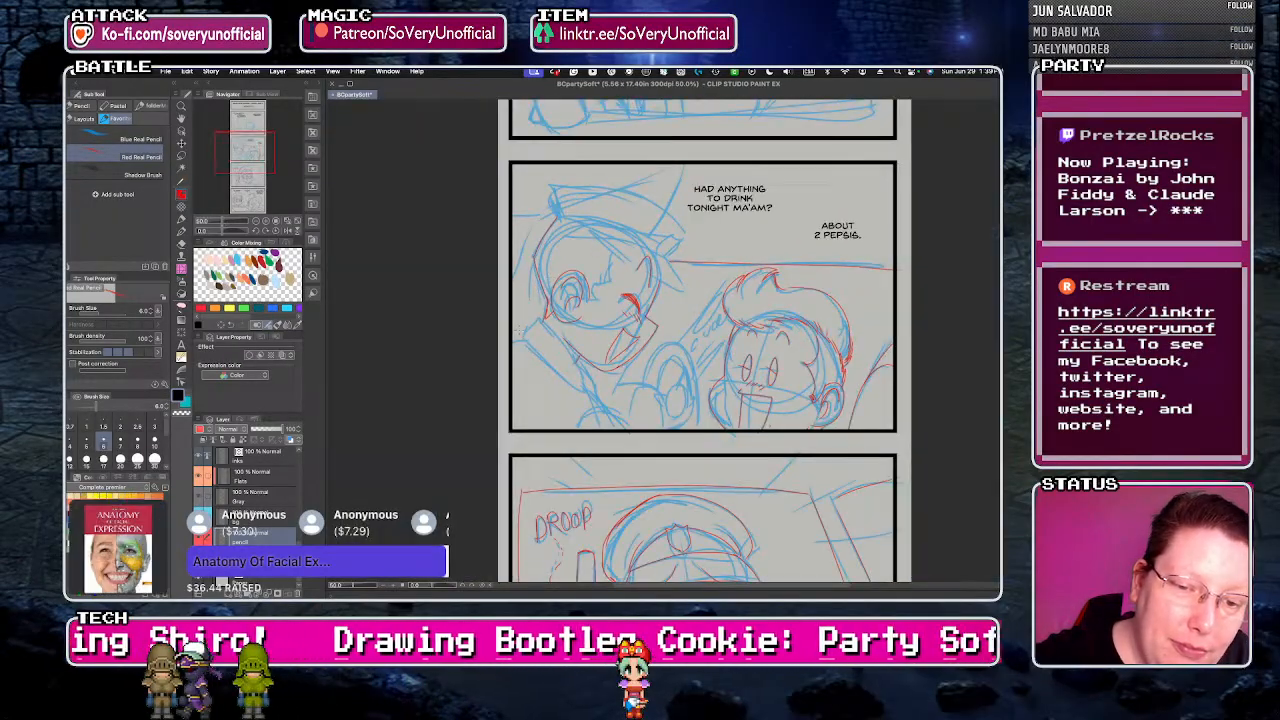
pyautogui.hotkey('ctrl', '+')
pyautogui.hotkey('ctrl', '+')
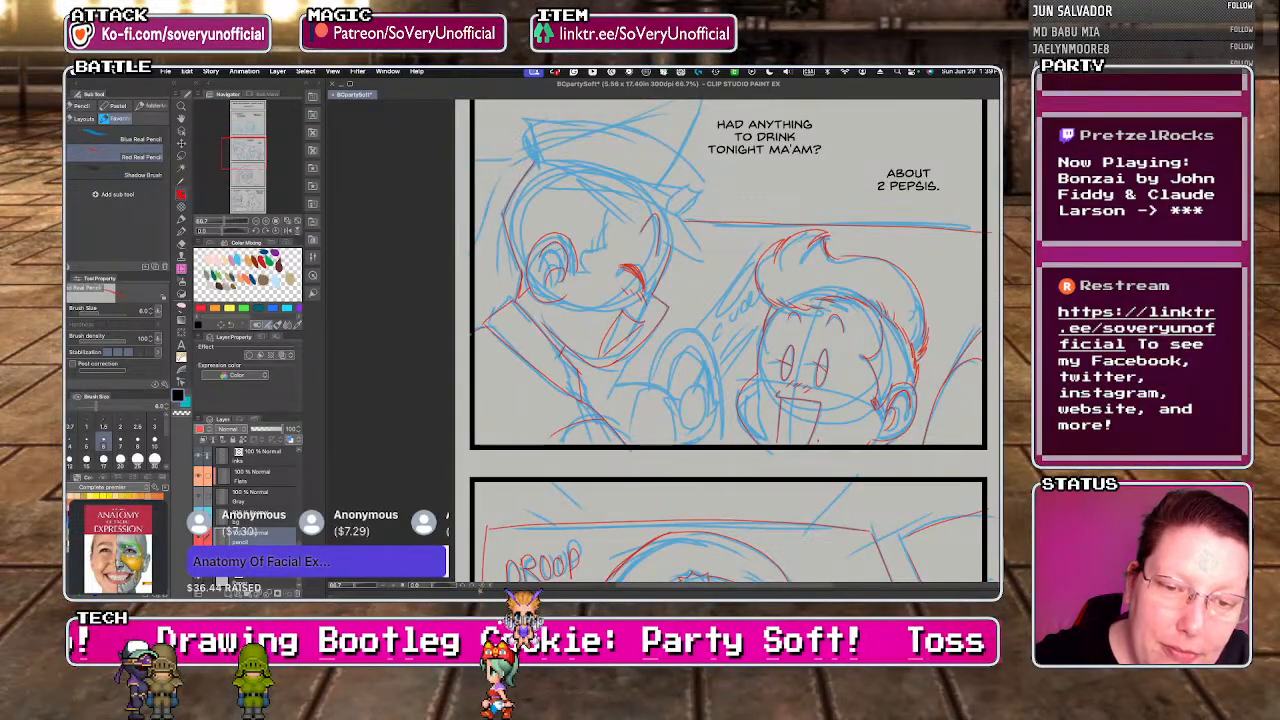
pyautogui.hotkey('ctrl', '-')
pyautogui.hotkey('ctrl', '-')
pyautogui.hotkey('ctrl', '+')
pyautogui.hotkey('ctrl', '+')
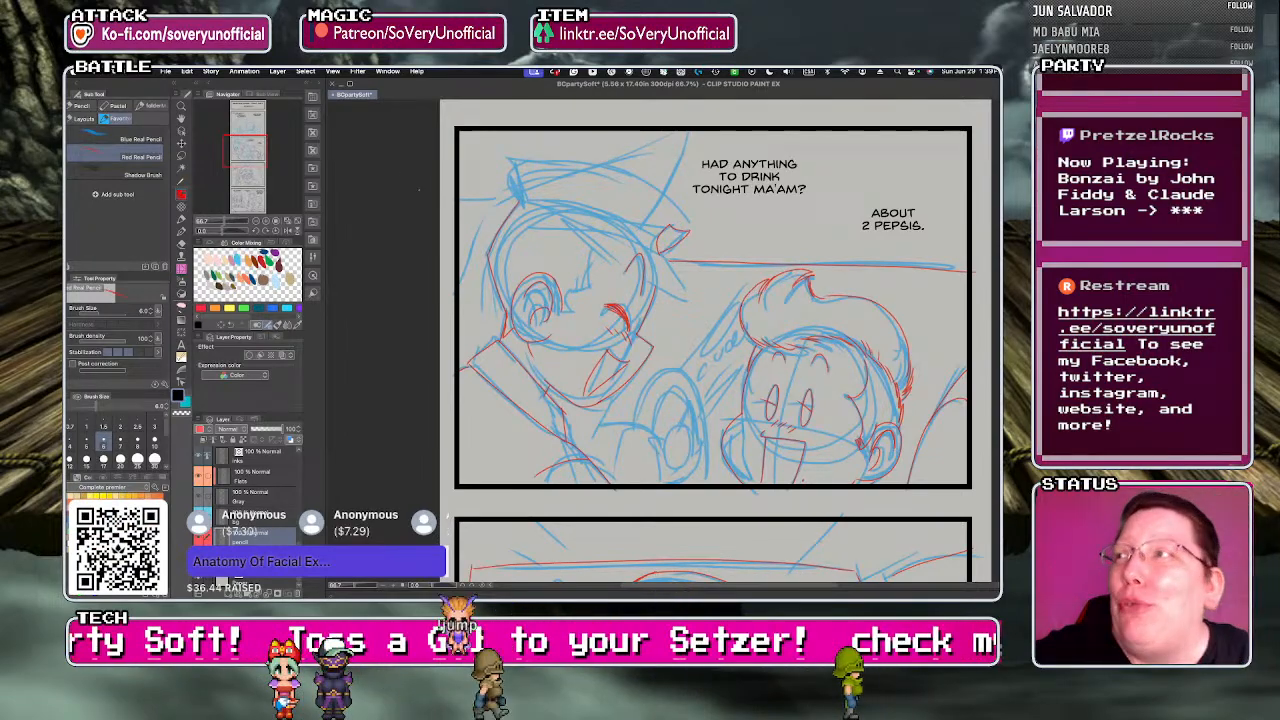
# - Refine in red the cap's crown, band and pointed brim, plus the rounded shape below the capped figure's chin
pyautogui.moveTo(534, 199)
pyautogui.mouseDown()
pyautogui.moveTo(672, 231)
pyautogui.moveTo(700, 212)
pyautogui.mouseUp()
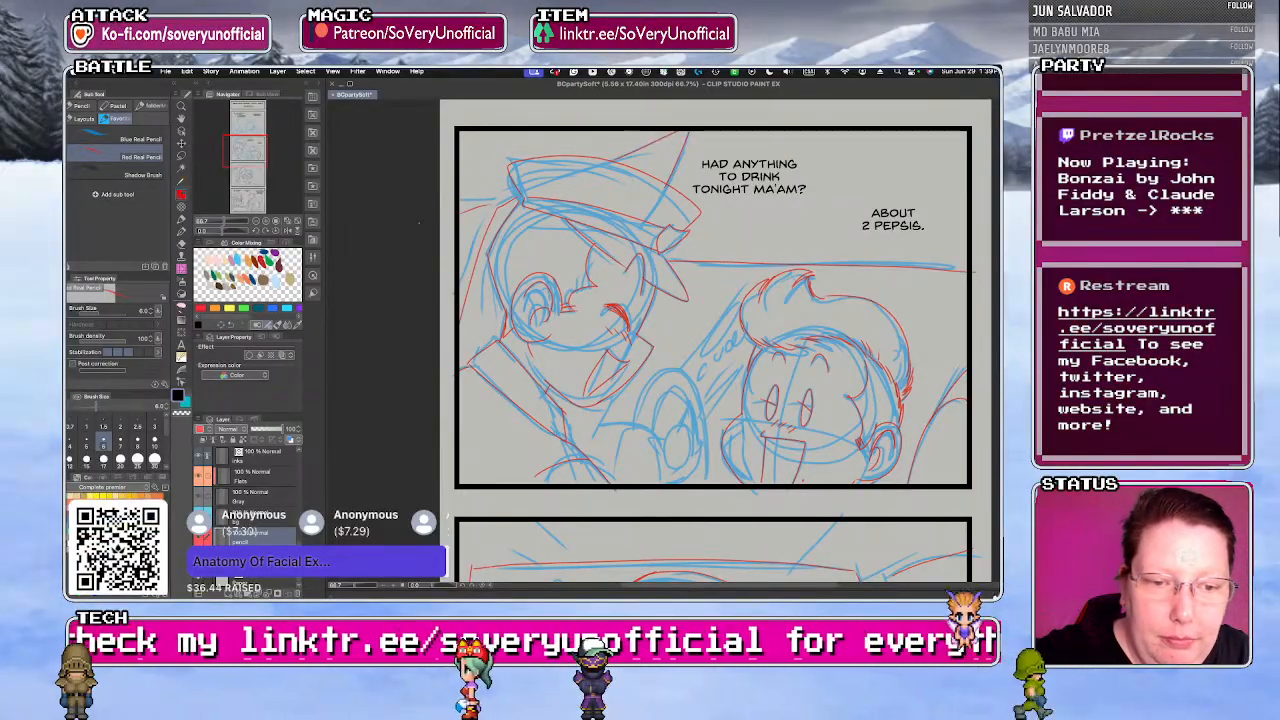
pyautogui.scroll(-1, 424, 315)
pyautogui.scroll(1, 546, 403)
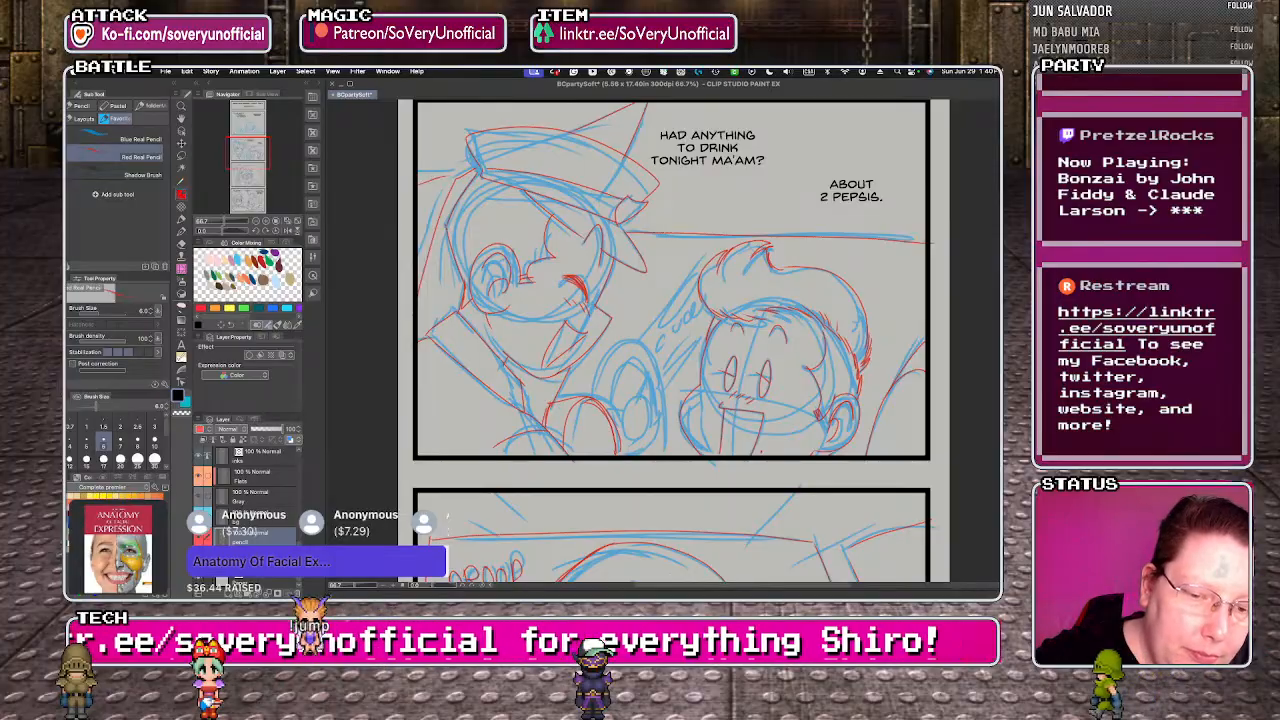
# - Refine in red the nested ovals and tall arch between the Pepsis panel's two figures, plus the slanted strip behind them
pyautogui.scroll(2, 659, 416)
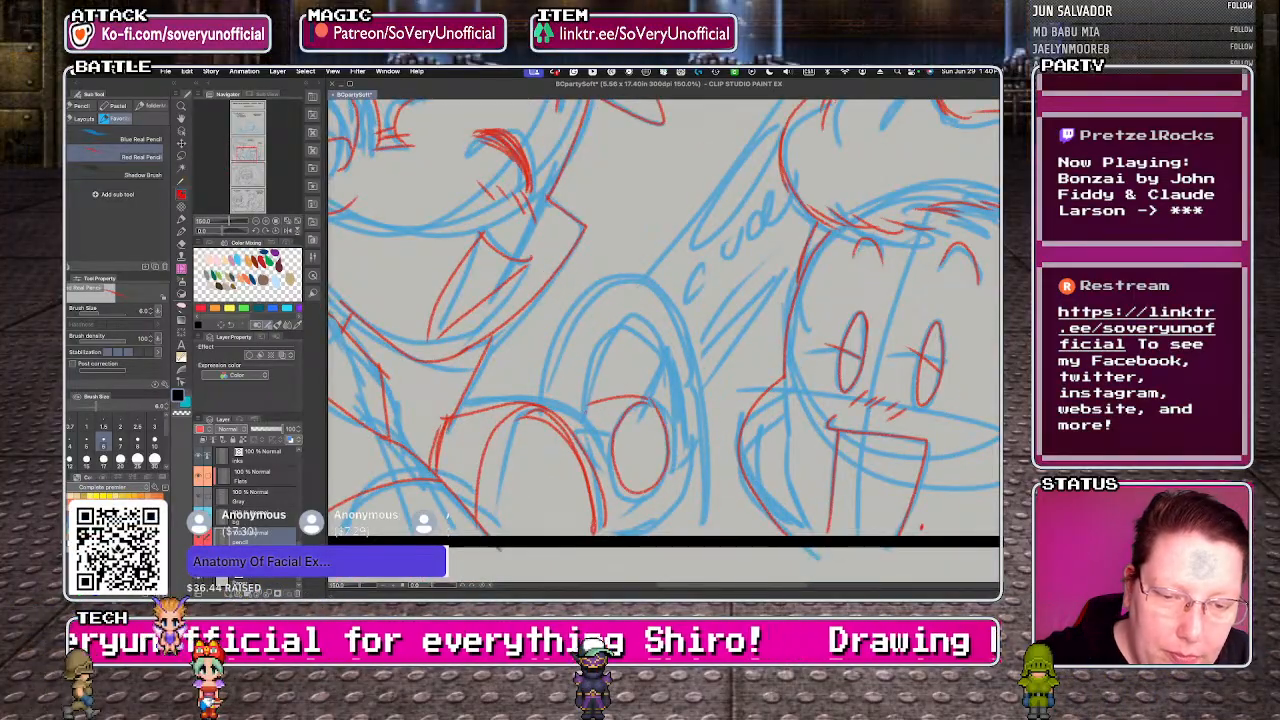
pyautogui.moveTo(590, 400)
pyautogui.mouseDown()
pyautogui.moveTo(661, 356)
pyautogui.moveTo(682, 408)
pyautogui.moveTo(681, 503)
pyautogui.mouseUp()
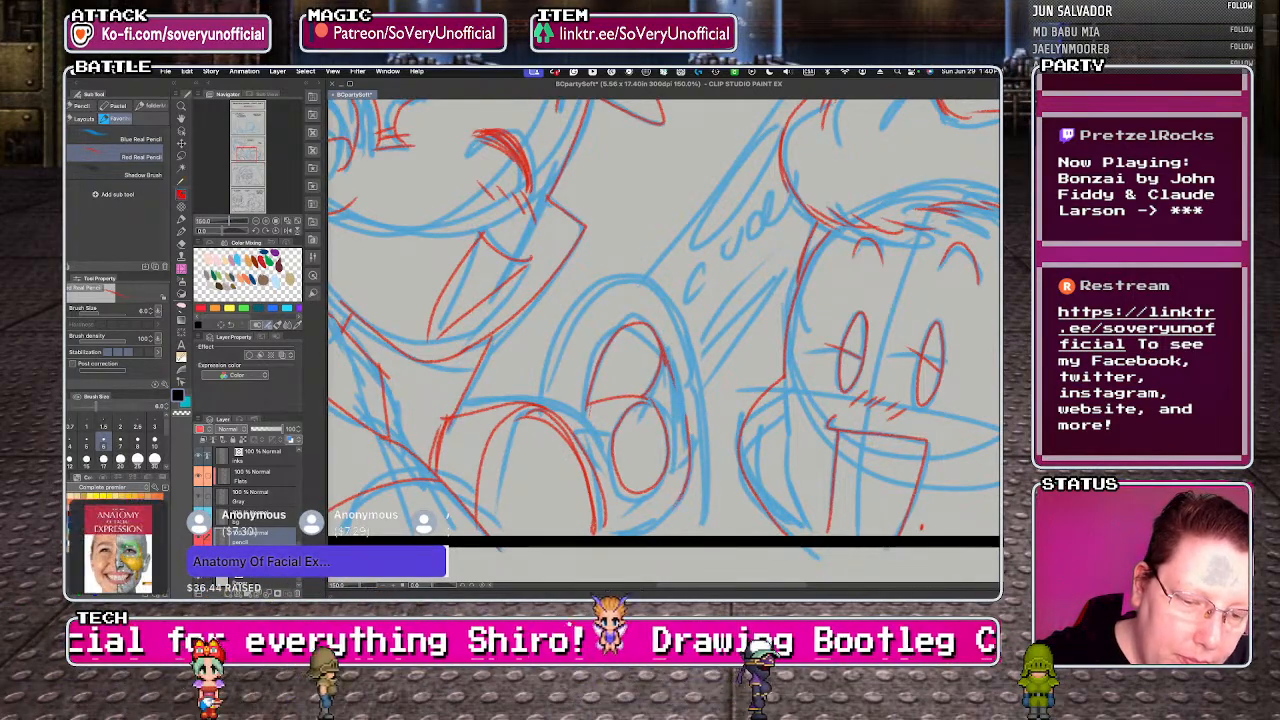
pyautogui.hotkey('ctrl', 'z')
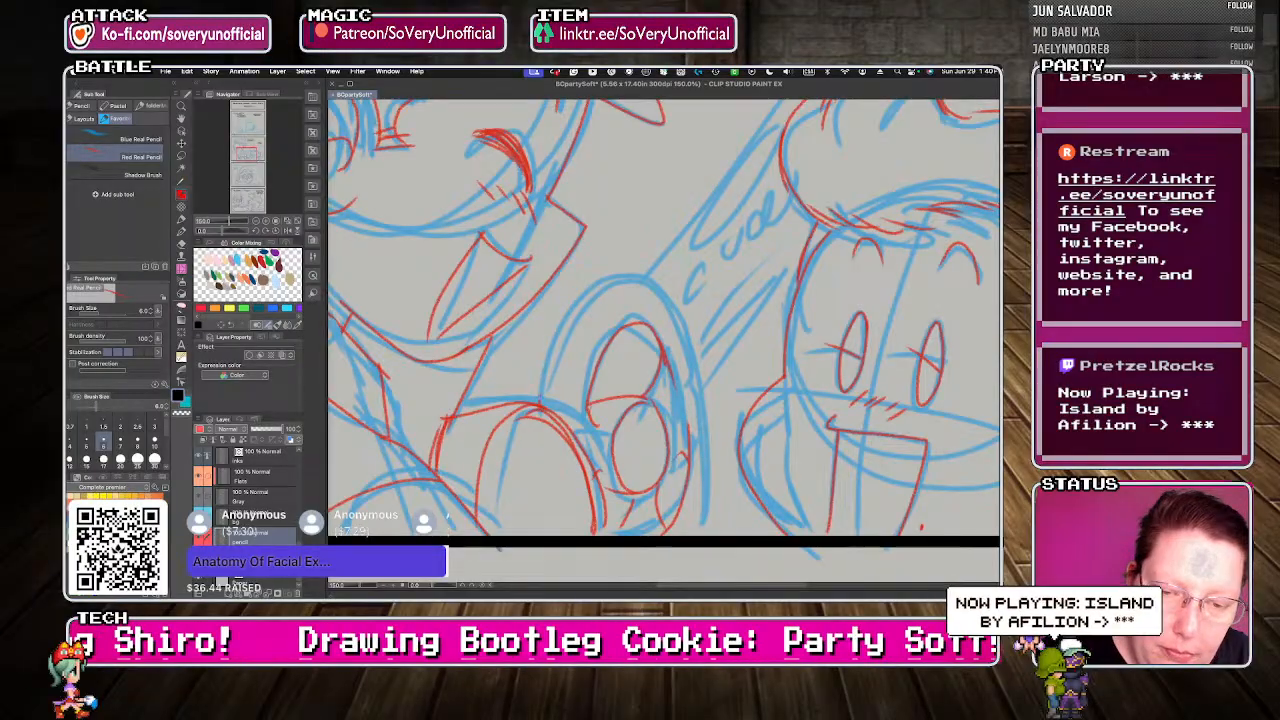
pyautogui.moveTo(640, 280)
pyautogui.mouseDown()
pyautogui.moveTo(708, 416)
pyautogui.moveTo(712, 536)
pyautogui.mouseUp()
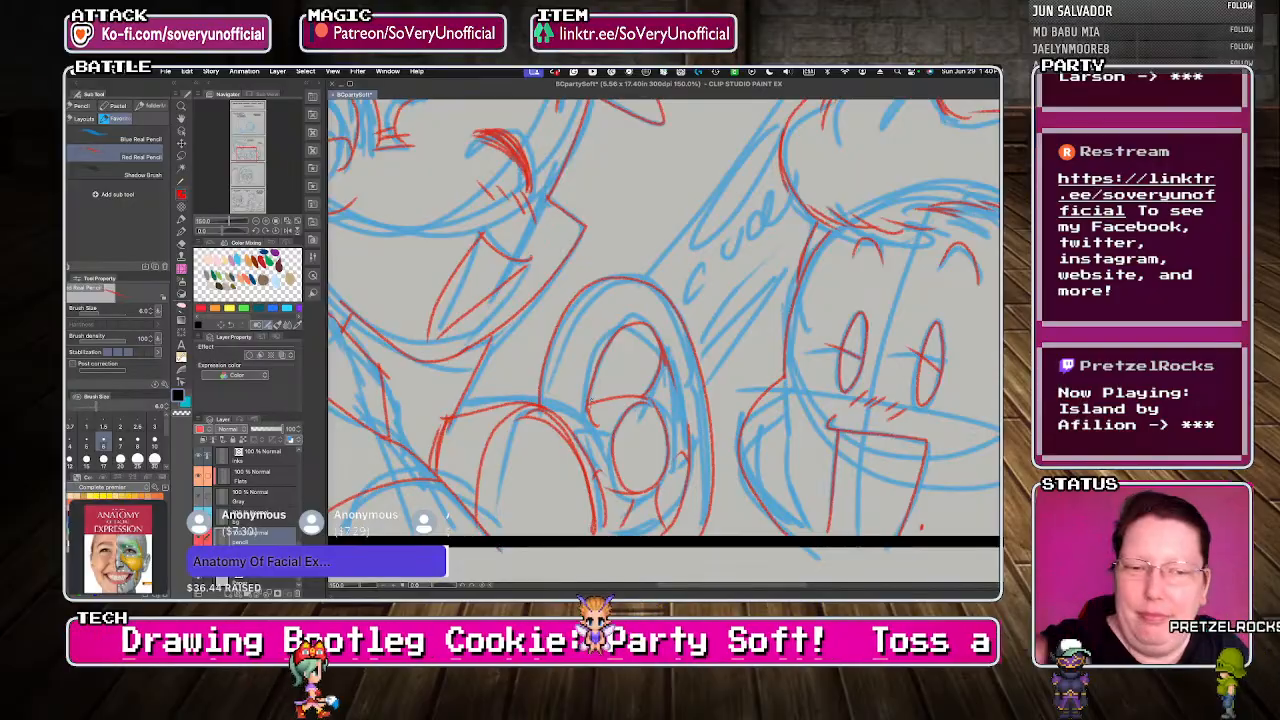
pyautogui.hotkey('ctrl', '-')
pyautogui.hotkey('ctrl', '-')
pyautogui.hotkey('ctrl', '-')
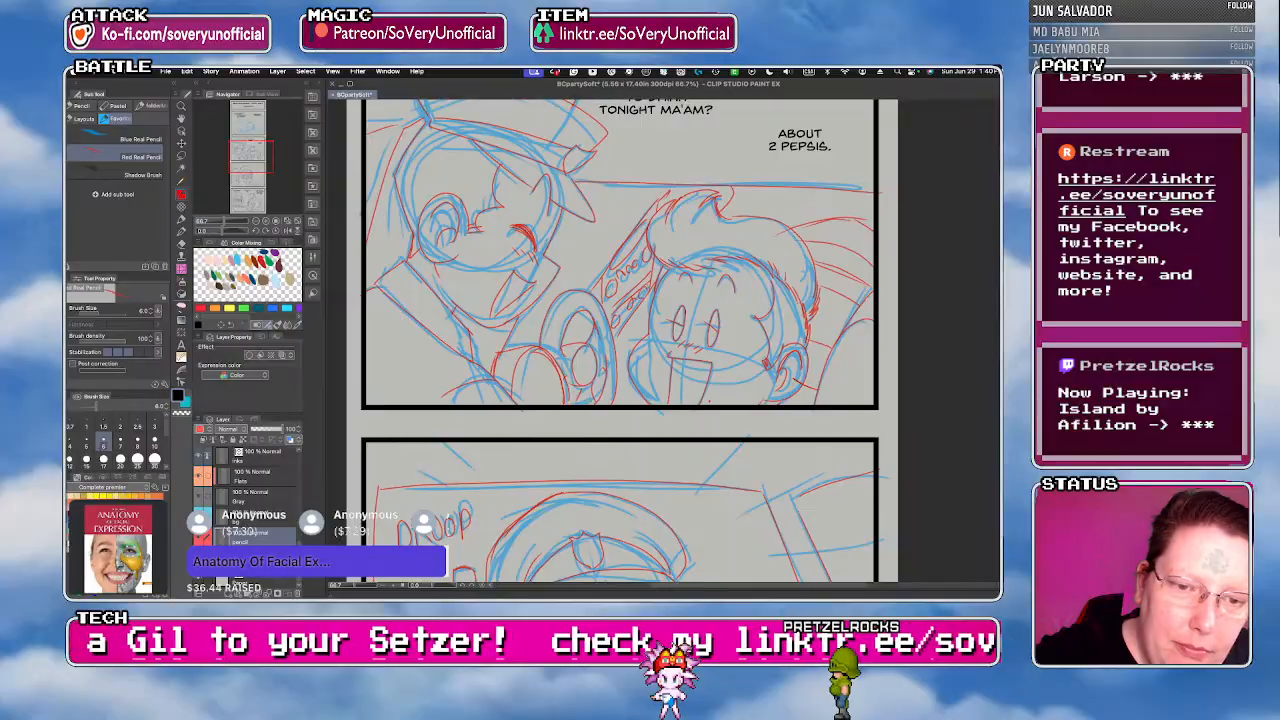
# - Outline in red the rounded side mirror and the car's slanted pillar and window frame in the first panel
pyautogui.scroll(-2, 535, 442)
pyautogui.scroll(-1, 524, 449)
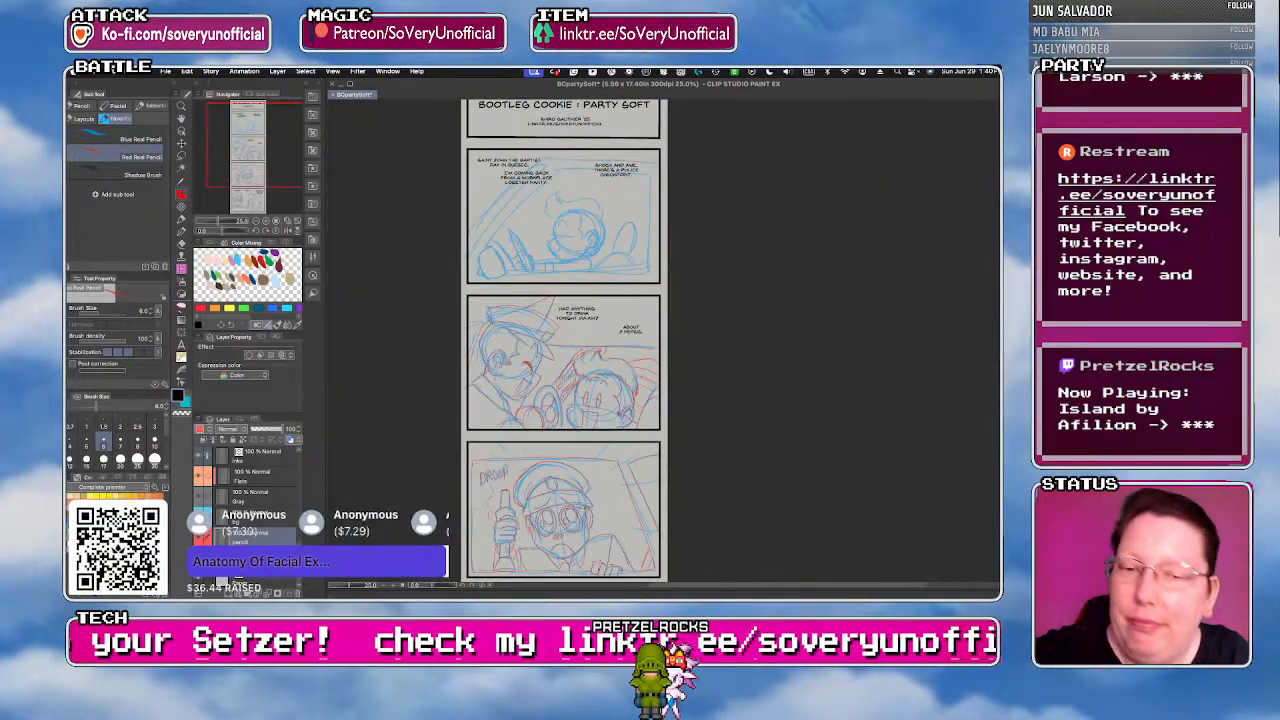
pyautogui.scroll(6, 585, 366)
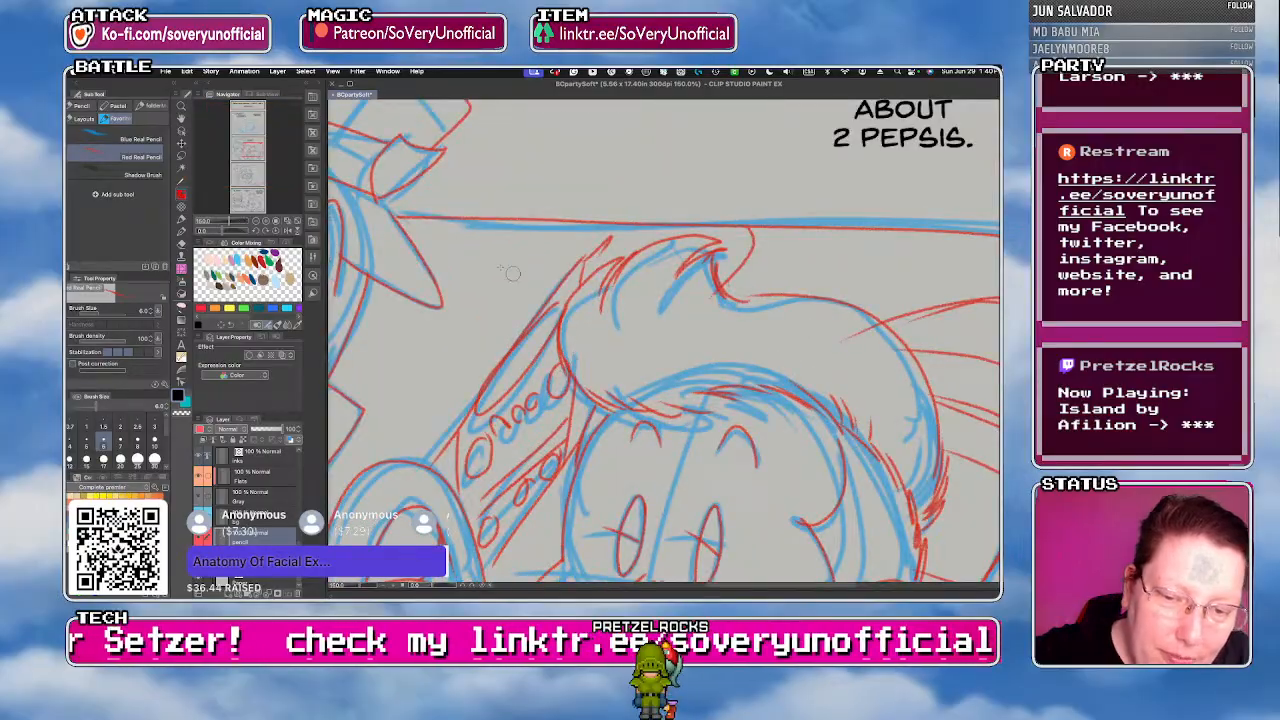
pyautogui.scroll(-5, 512, 272)
pyautogui.scroll(-2, 512, 272)
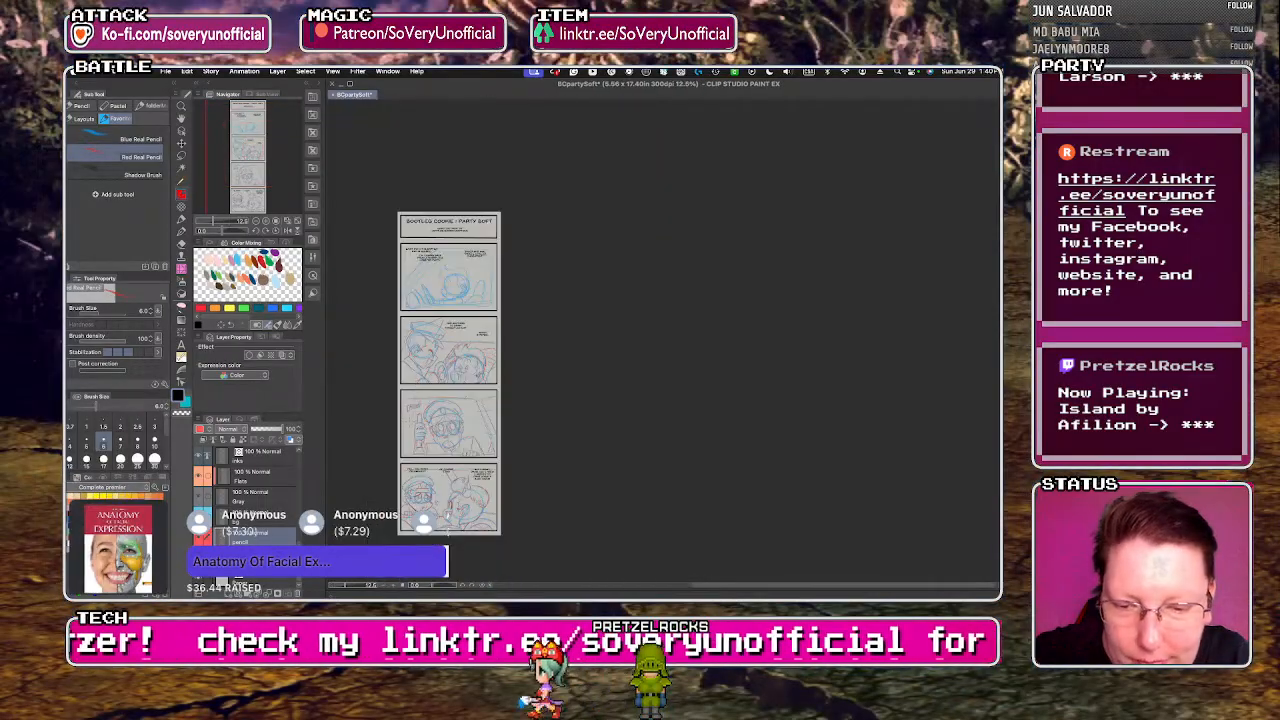
pyautogui.scroll(7, 450, 285)
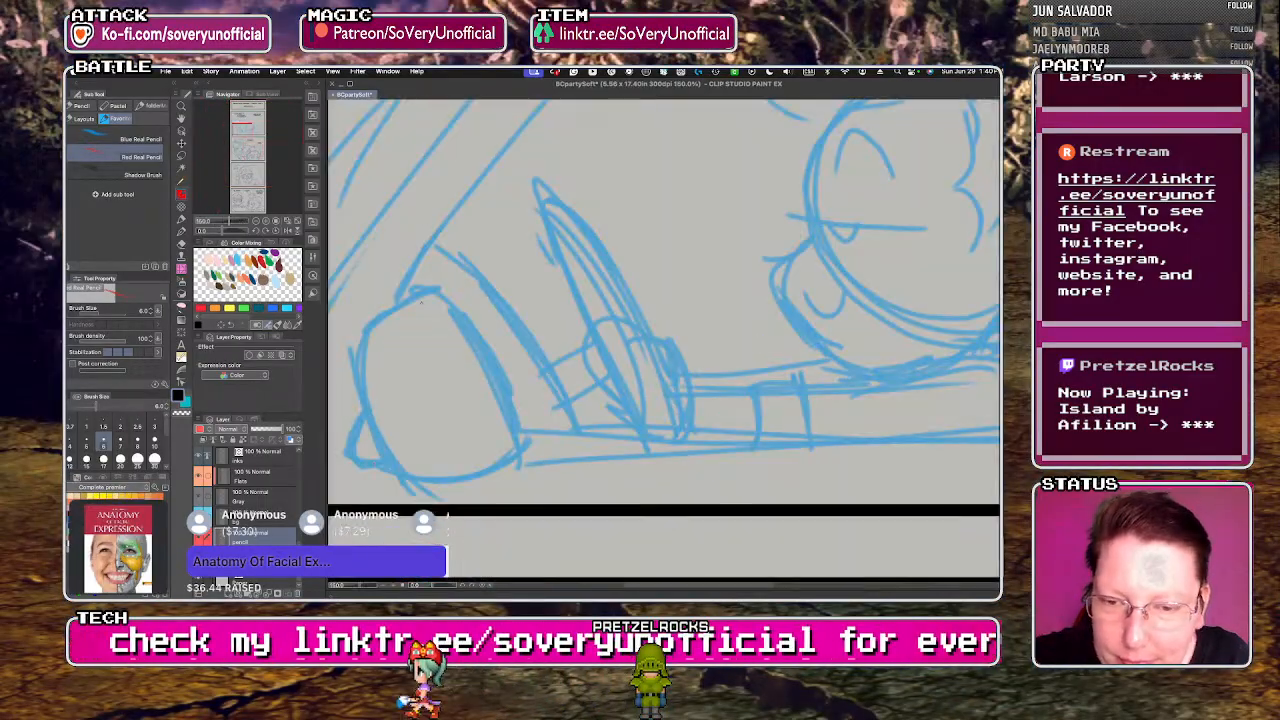
pyautogui.moveTo(405, 295)
pyautogui.mouseDown()
pyautogui.moveTo(371, 427)
pyautogui.moveTo(399, 478)
pyautogui.moveTo(486, 477)
pyautogui.moveTo(440, 292)
pyautogui.mouseUp()
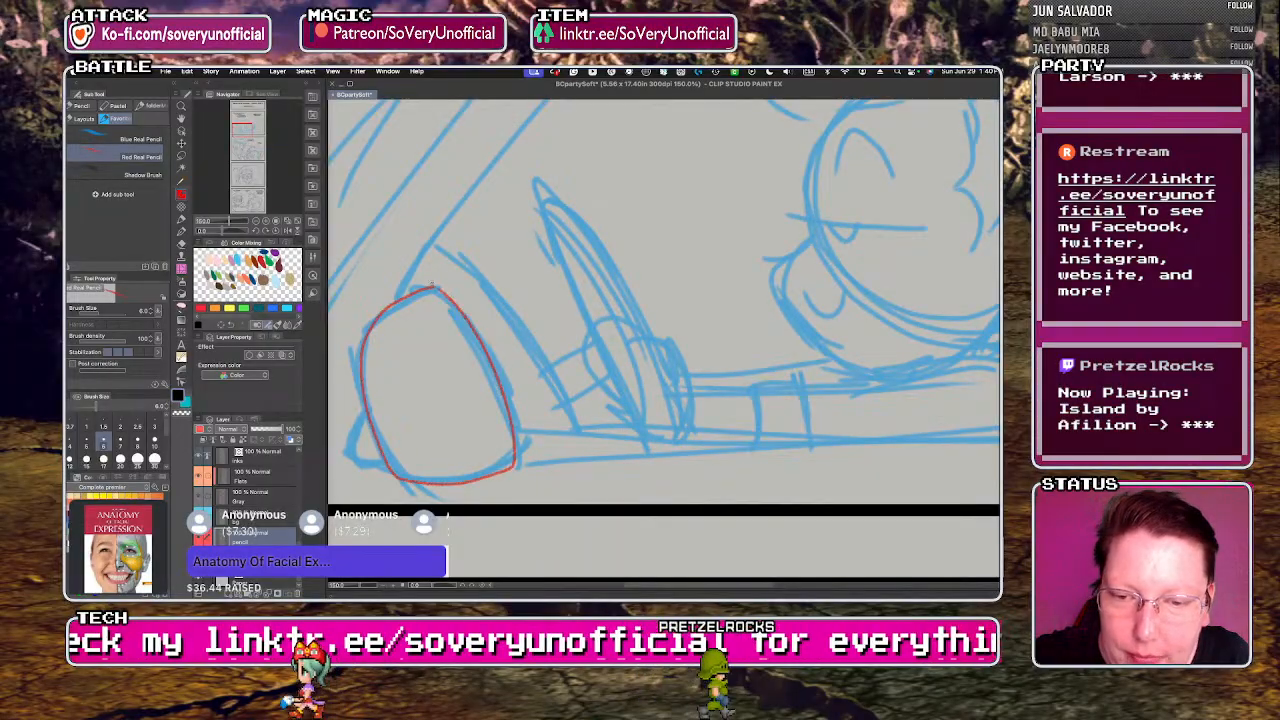
pyautogui.scroll(-3, 375, 492)
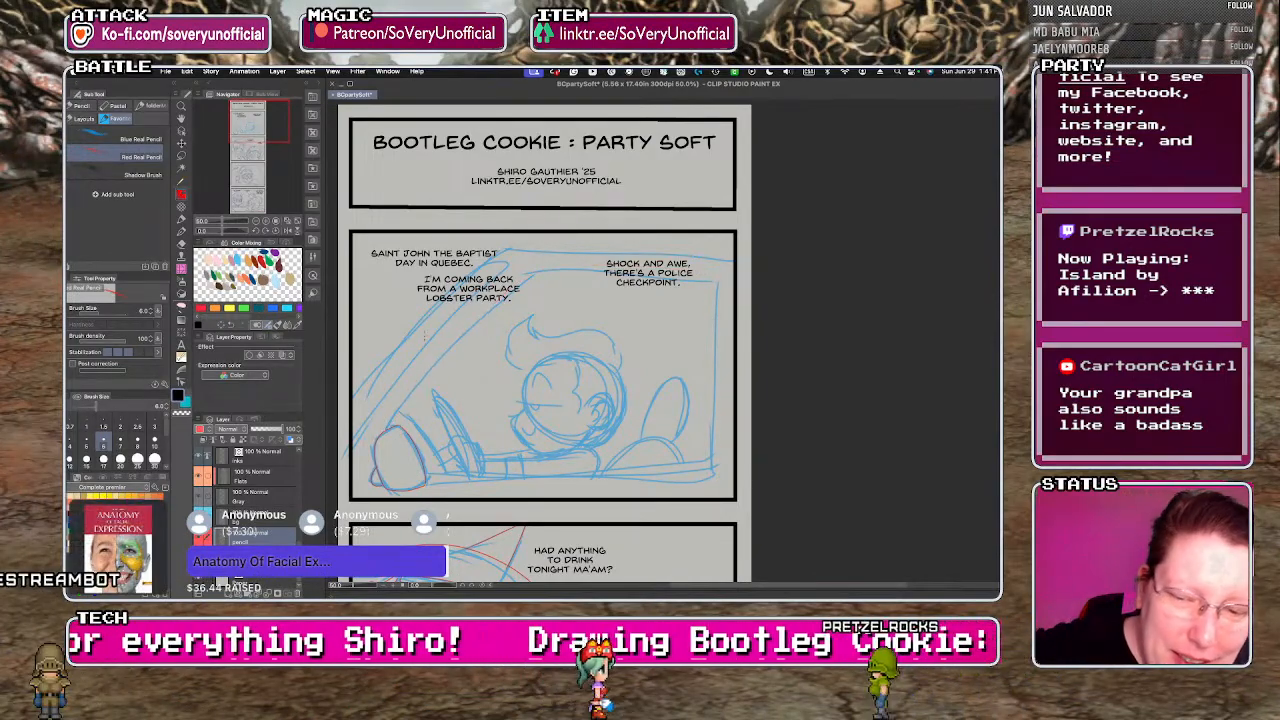
pyautogui.moveTo(395, 425)
pyautogui.mouseDown()
pyautogui.moveTo(531, 279)
pyautogui.moveTo(577, 273)
pyautogui.mouseUp()
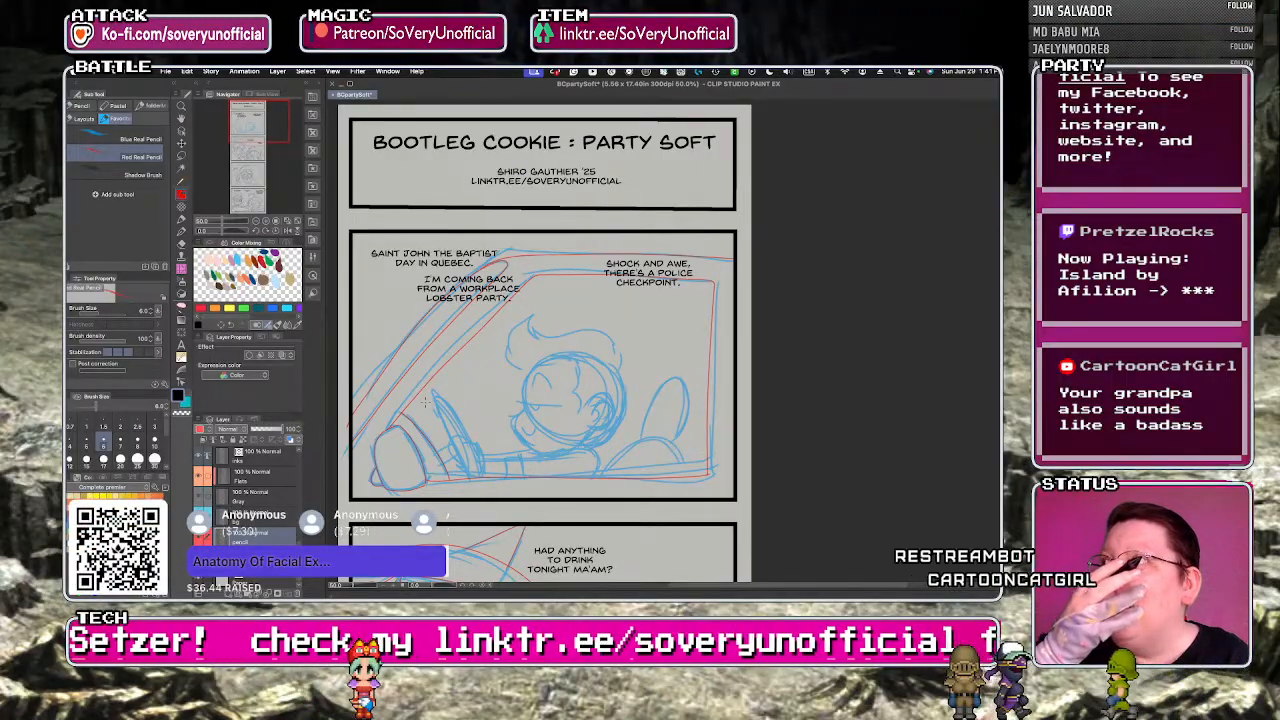
# - Refine in red the driver's fingers gripping the steering wheel, the wheel's rim and the cuff in the first panel
pyautogui.scroll(3, 470, 468)
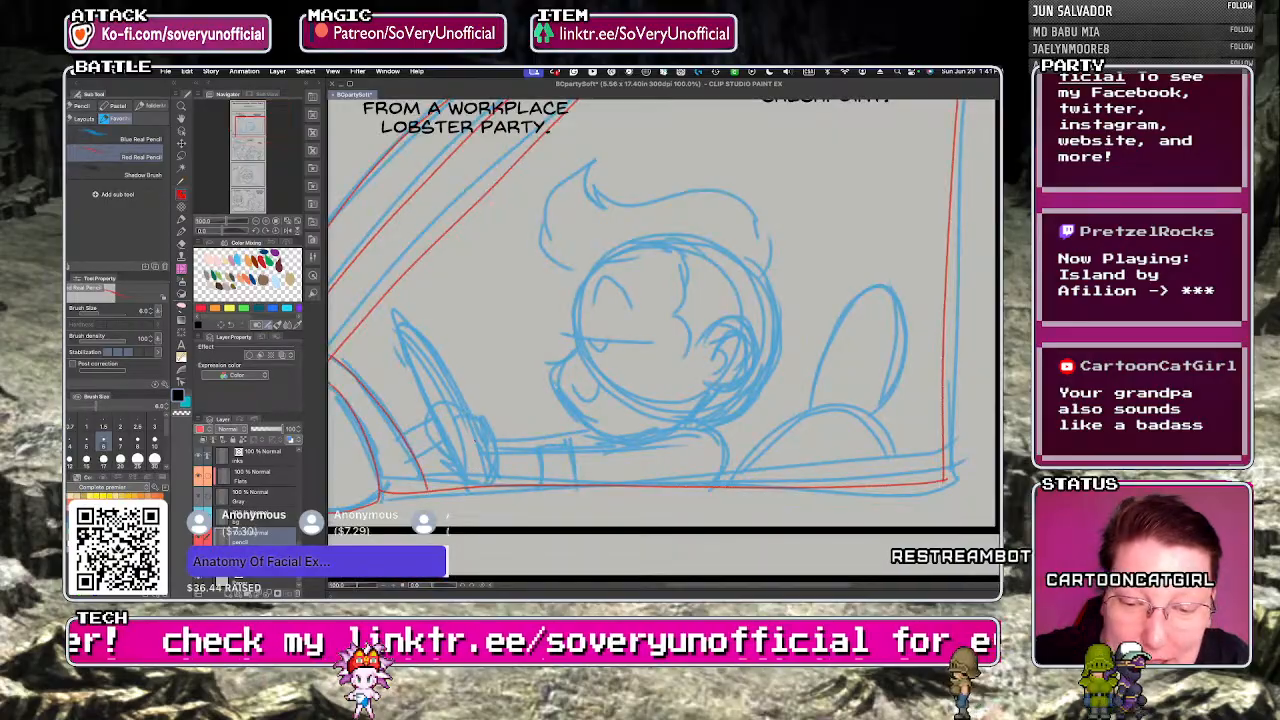
pyautogui.moveTo(449, 433)
pyautogui.mouseDown()
pyautogui.moveTo(490, 442)
pyautogui.moveTo(474, 430)
pyautogui.moveTo(478, 453)
pyautogui.mouseUp()
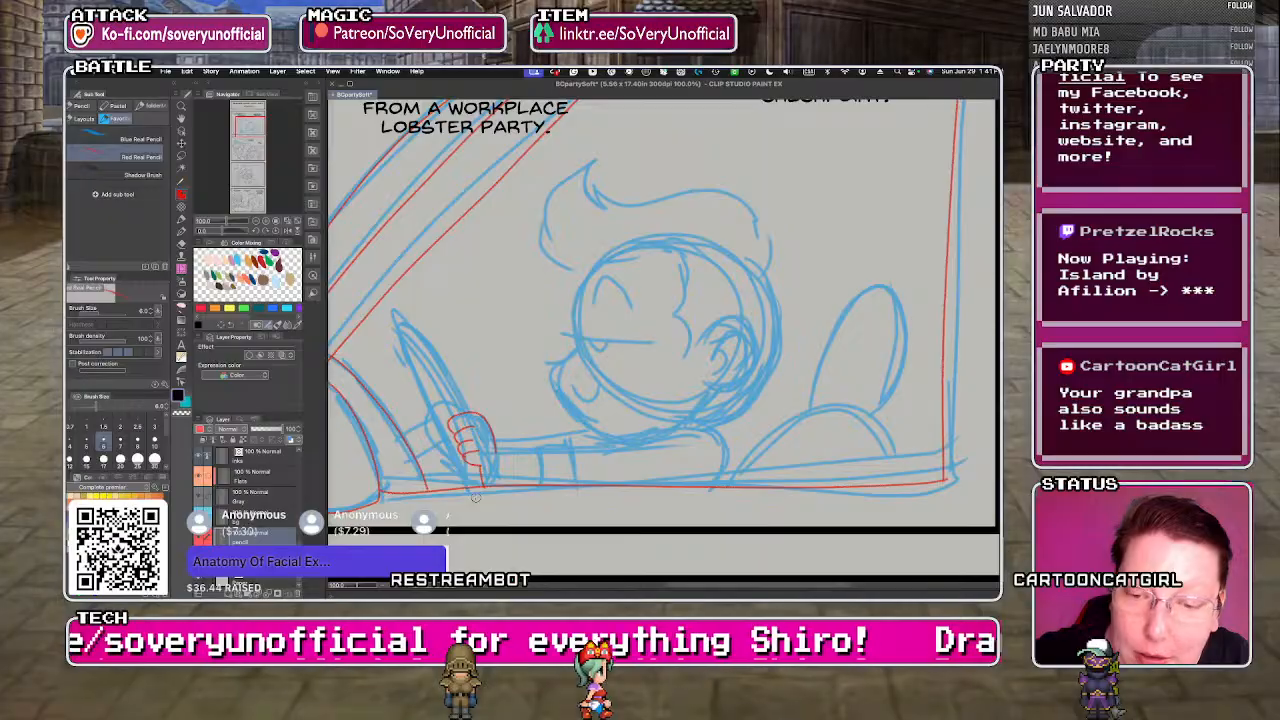
pyautogui.moveTo(466, 411); pyautogui.dragTo(416, 369)
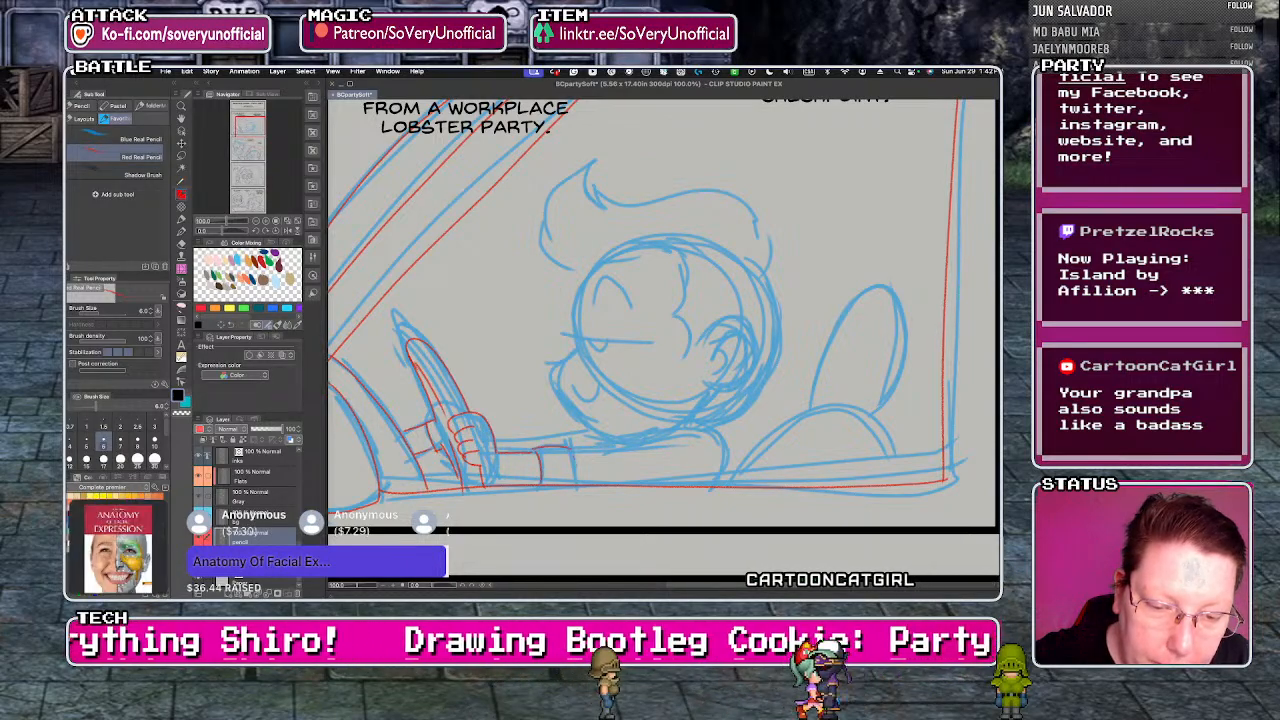
# - Draw in red the driver's sleeve and shoulder, plus the rounded seat and headrest behind the driver
pyautogui.moveTo(572, 446)
pyautogui.mouseDown()
pyautogui.moveTo(675, 434)
pyautogui.moveTo(729, 482)
pyautogui.mouseUp()
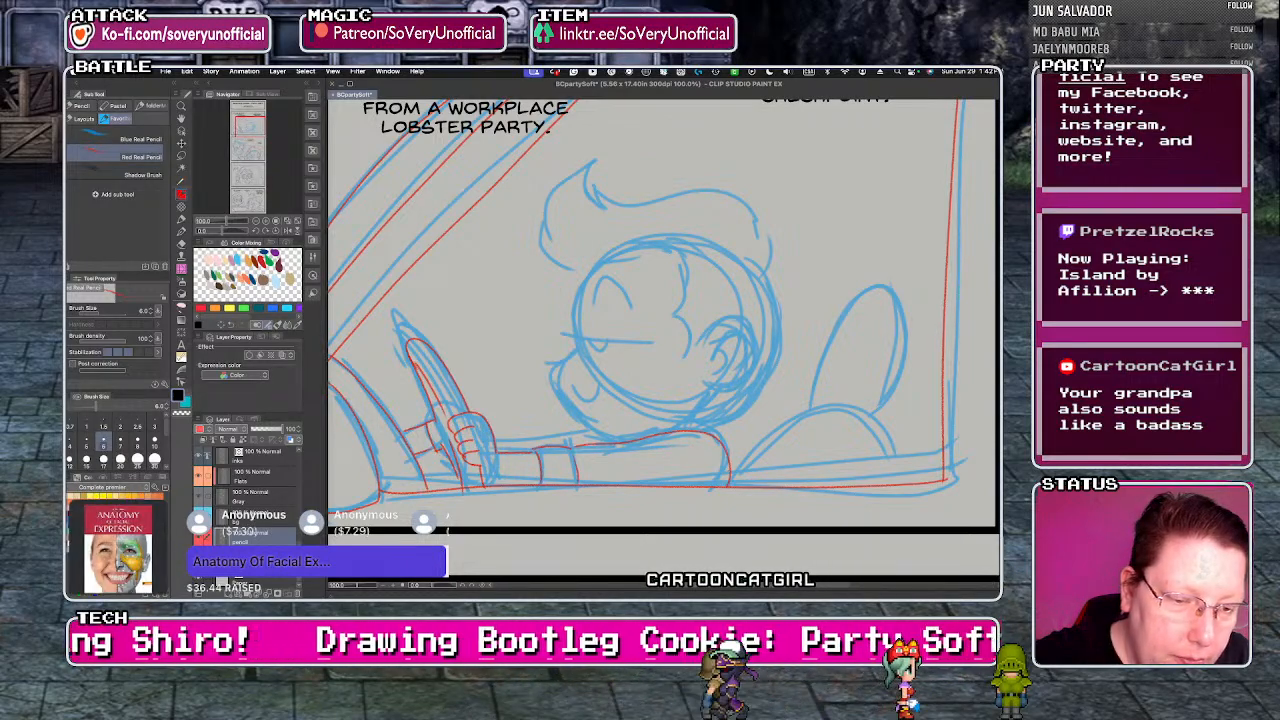
pyautogui.moveTo(733, 445); pyautogui.dragTo(795, 410)
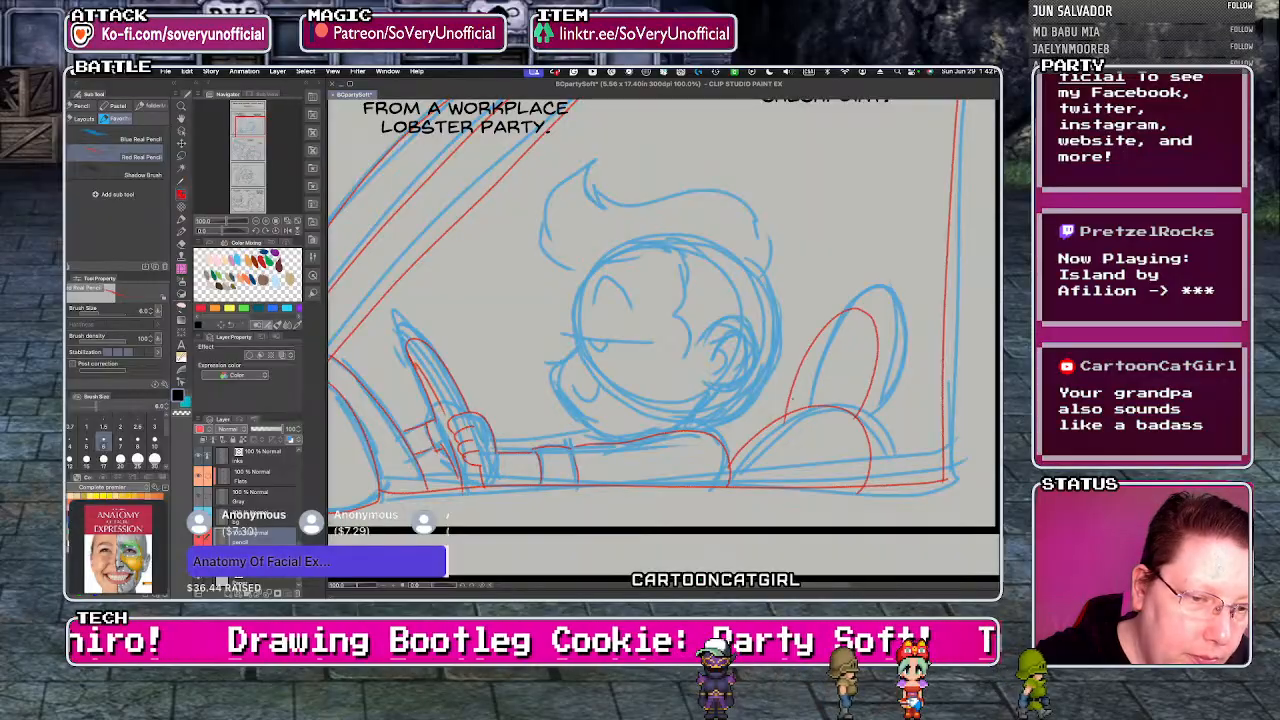
pyautogui.moveTo(845, 312); pyautogui.dragTo(772, 420)
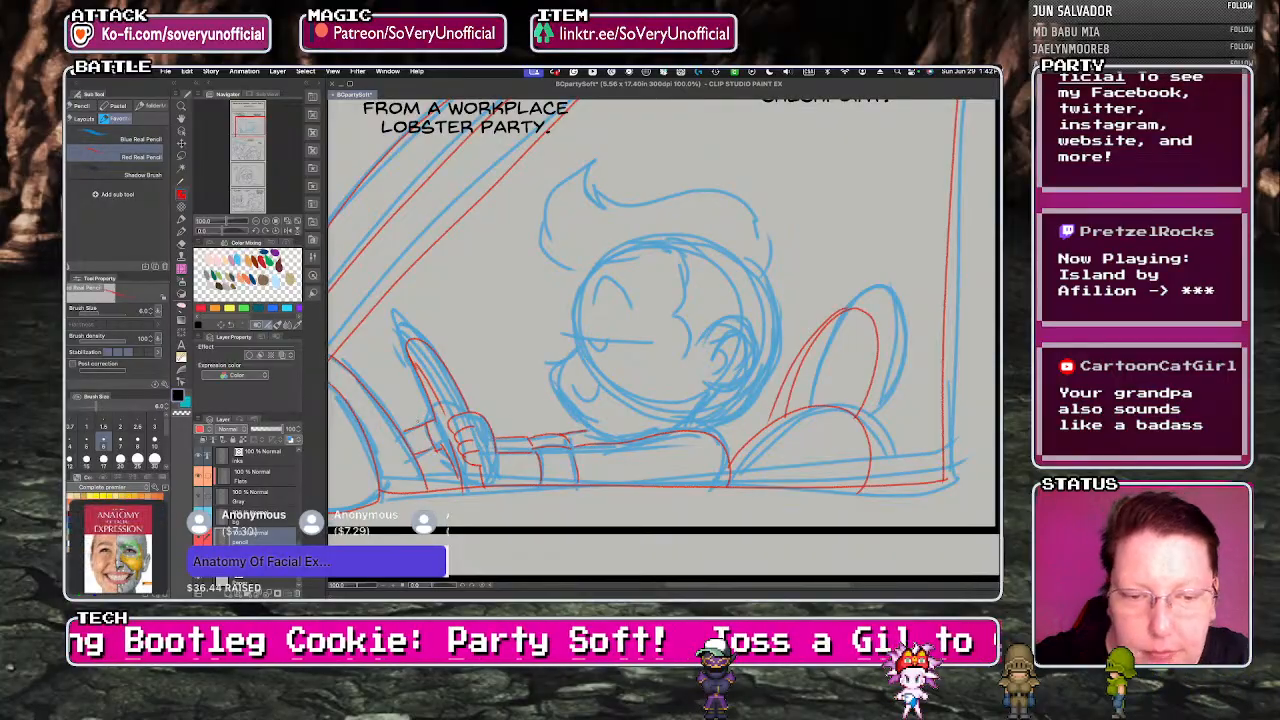
# - Refine in red the driver's face profile, closed mouth, half-shut eye, eyebrow, sideburn and ear
pyautogui.scroll(-1, 425, 425)
pyautogui.scroll(1, 528, 325)
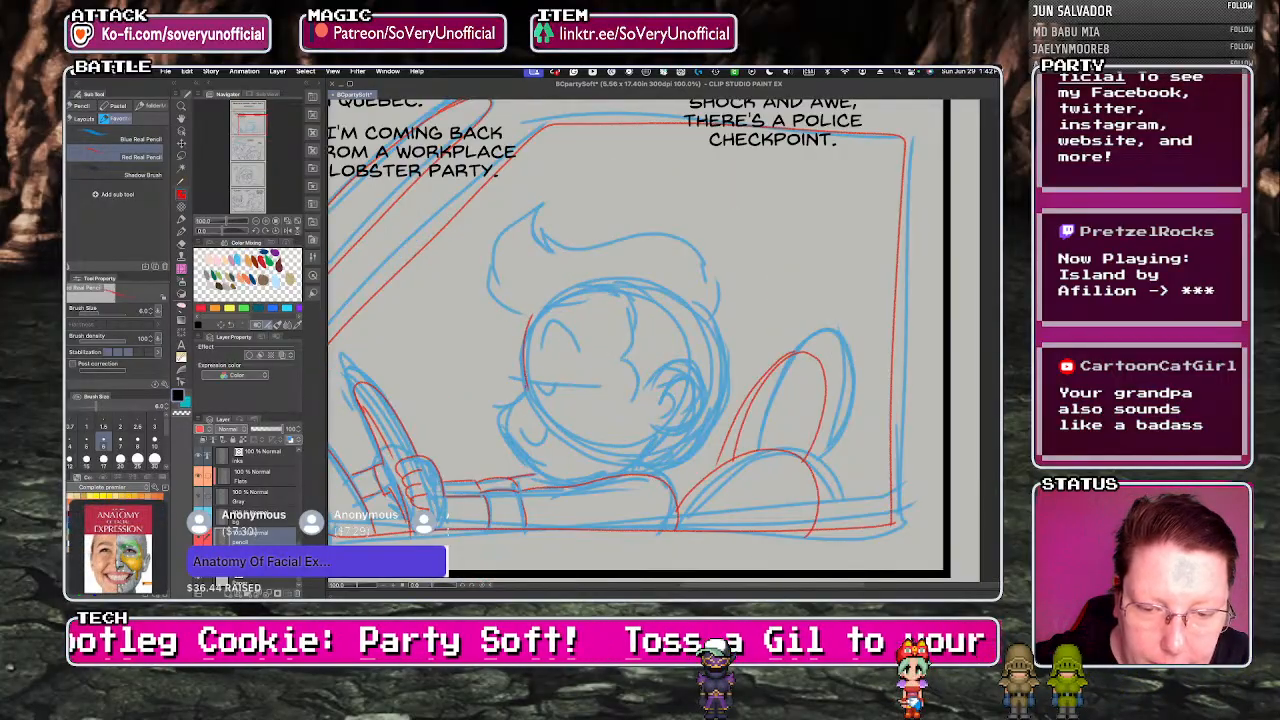
pyautogui.moveTo(543, 423); pyautogui.dragTo(545, 443)
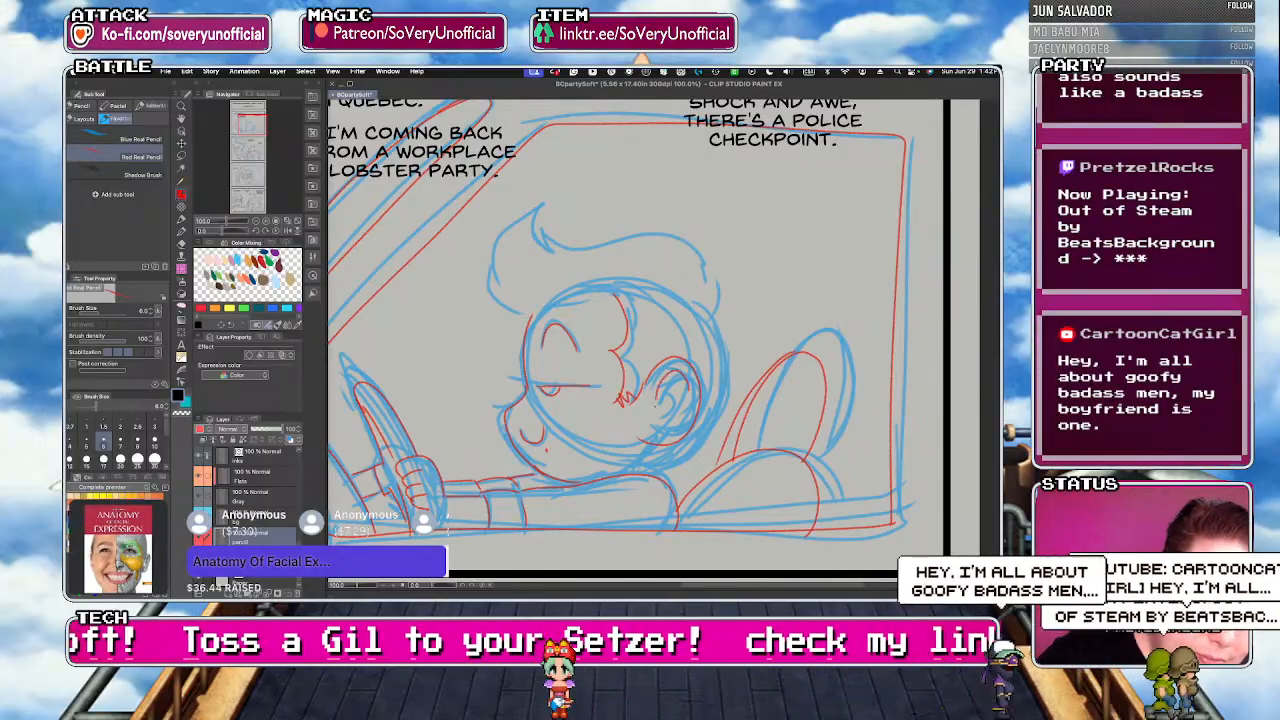
pyautogui.moveTo(656, 393); pyautogui.dragTo(630, 474)
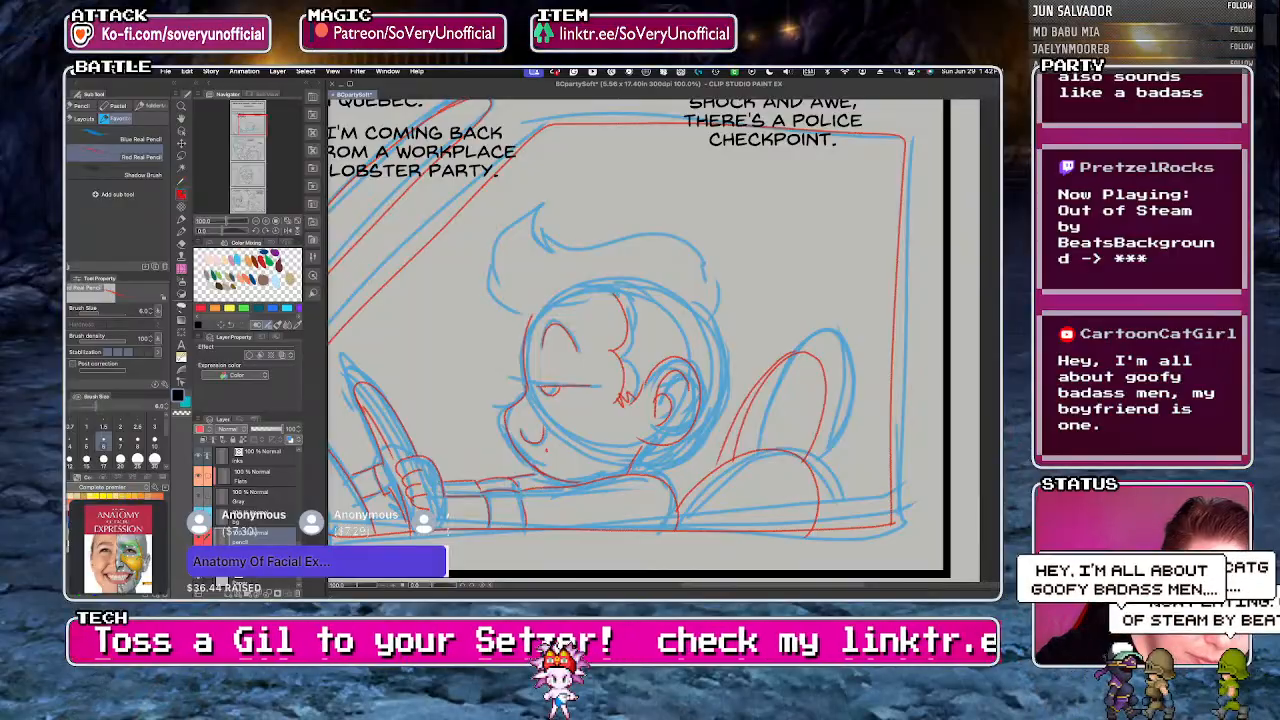
# - Refine in red the back of the driver's head and the swept-up quiff of hair
pyautogui.moveTo(712, 305); pyautogui.dragTo(688, 452)
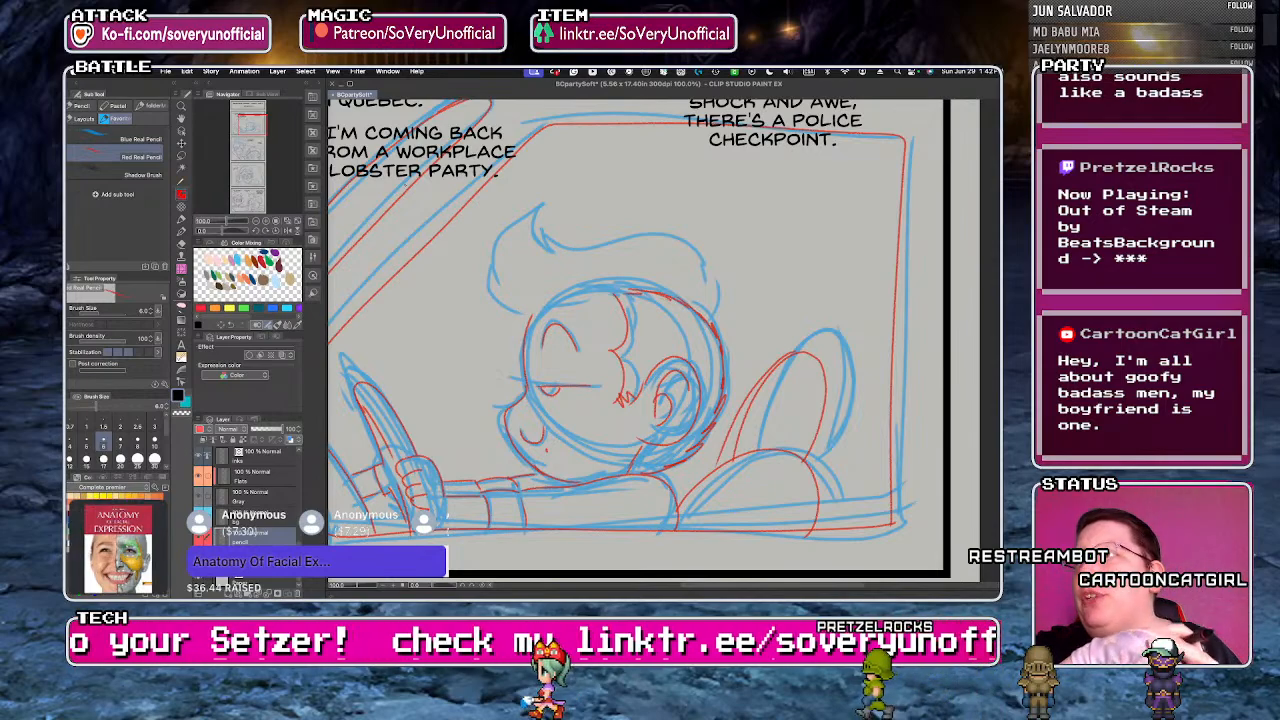
pyautogui.moveTo(711, 309)
pyautogui.mouseDown()
pyautogui.moveTo(718, 282)
pyautogui.moveTo(680, 235)
pyautogui.mouseUp()
pyautogui.moveTo(540, 230); pyautogui.dragTo(712, 258)
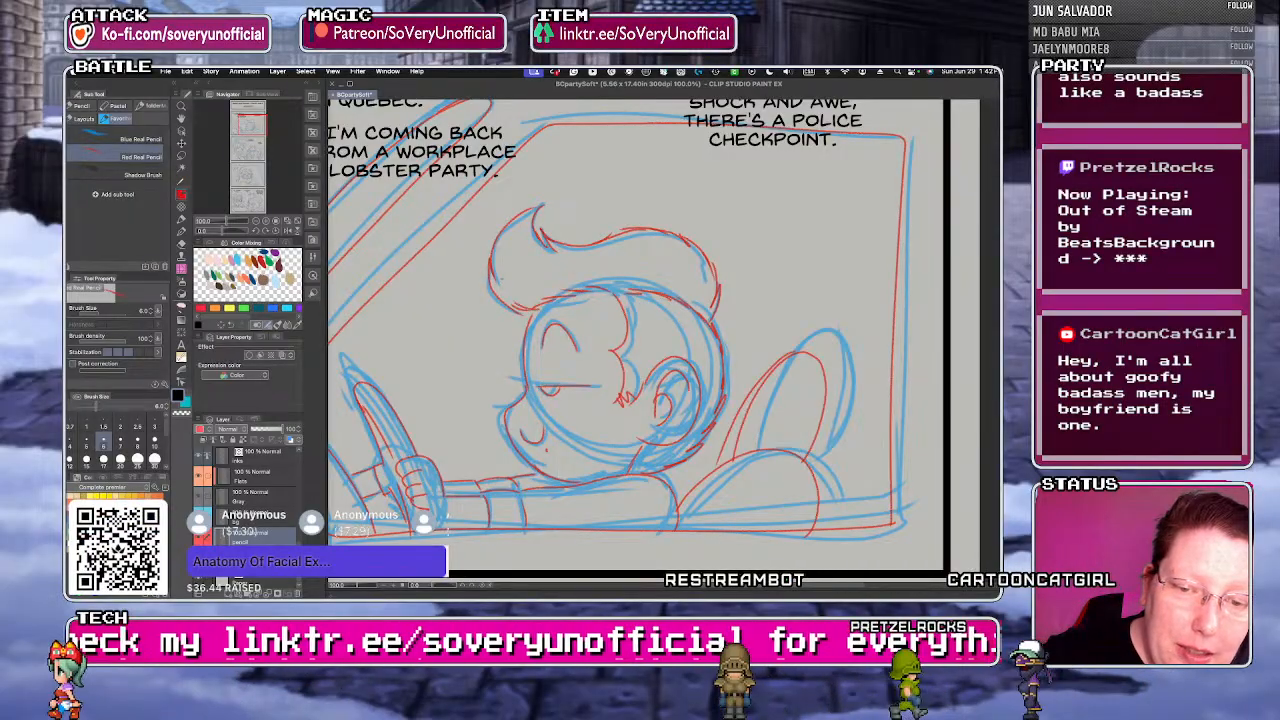
# - Hide the blue sketch layer and lower the opacity of the red pencil layer across the whole comic
pyautogui.hotkey('ctrl', '-')
pyautogui.hotkey('ctrl', '-')
pyautogui.hotkey('ctrl', '-')
pyautogui.hotkey('ctrl', '-')
pyautogui.hotkey('ctrl', '-')
pyautogui.hotkey('ctrl', '-')
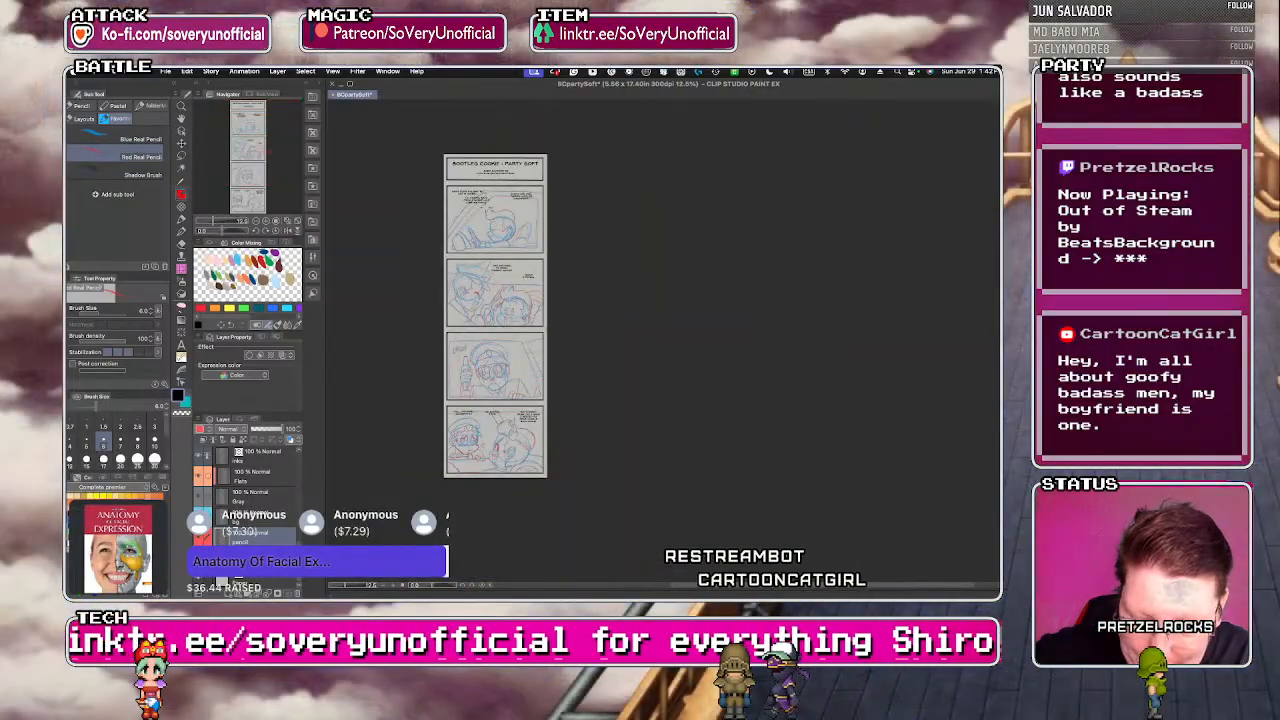
pyautogui.click(199, 559)
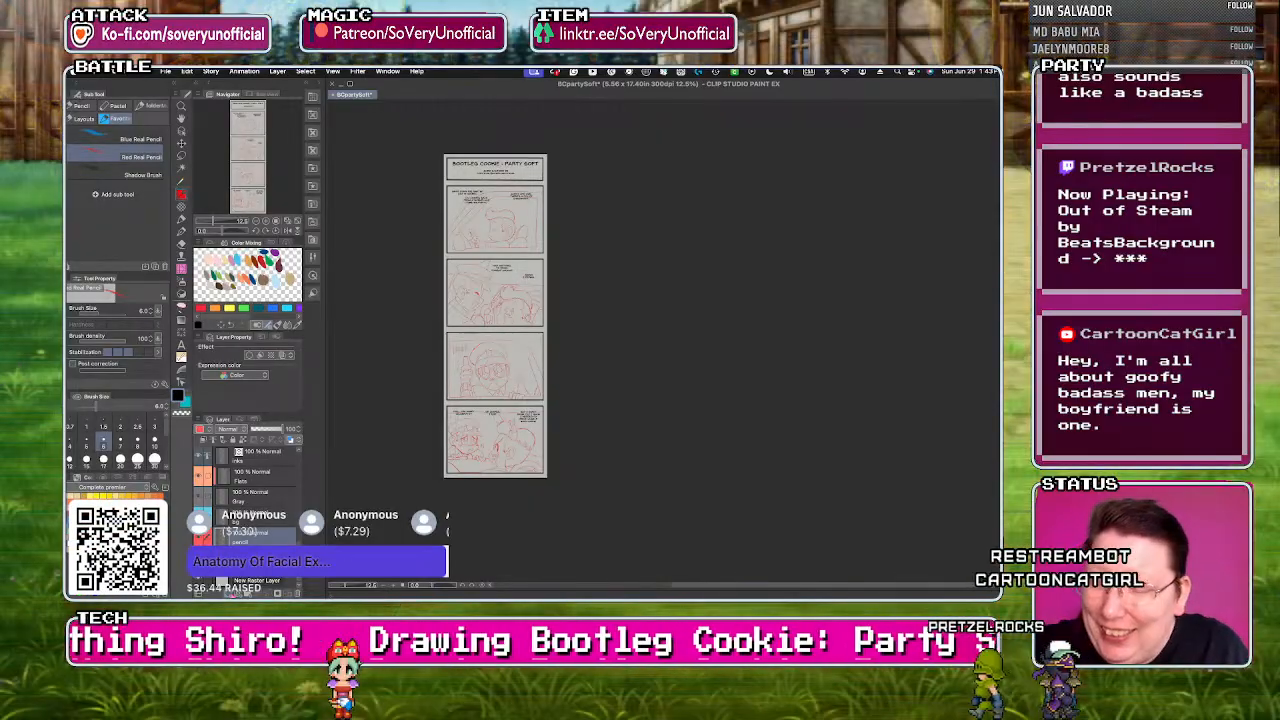
pyautogui.moveTo(280, 403); pyautogui.dragTo(219, 407)
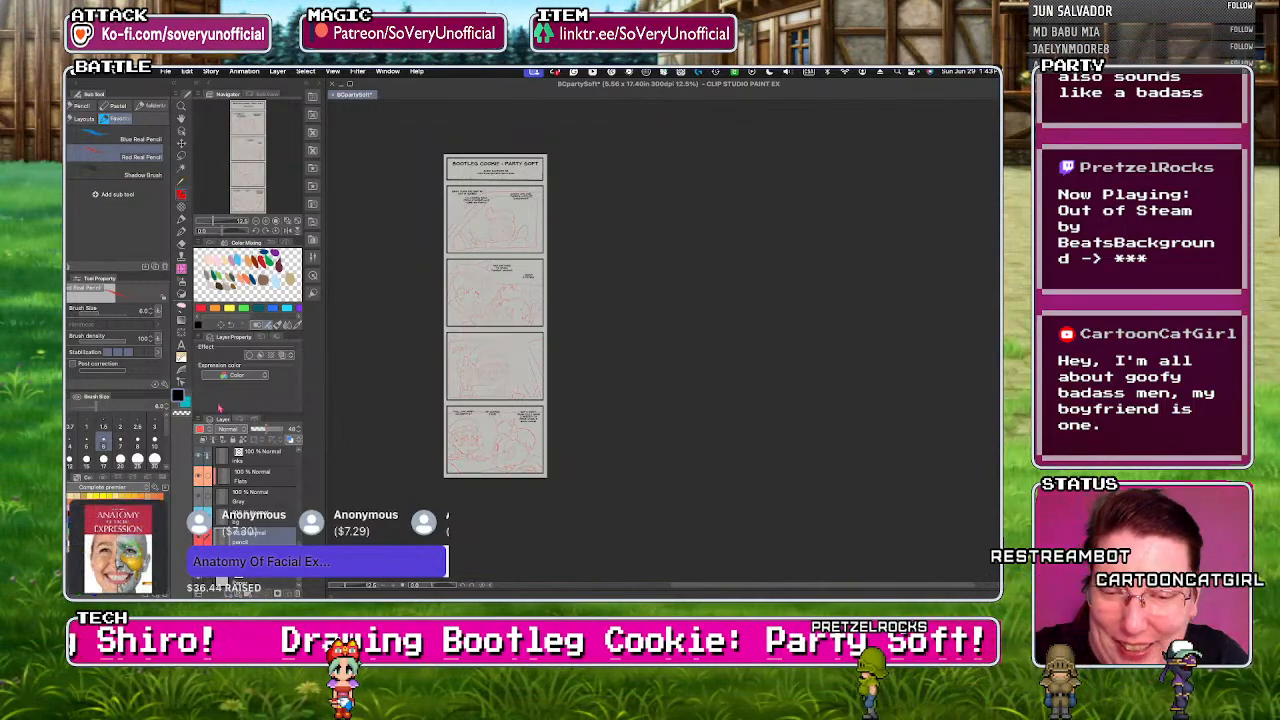
# - Make the inks layer active and switch to the Inker - The Natural pen
pyautogui.scroll(2, 246, 497)
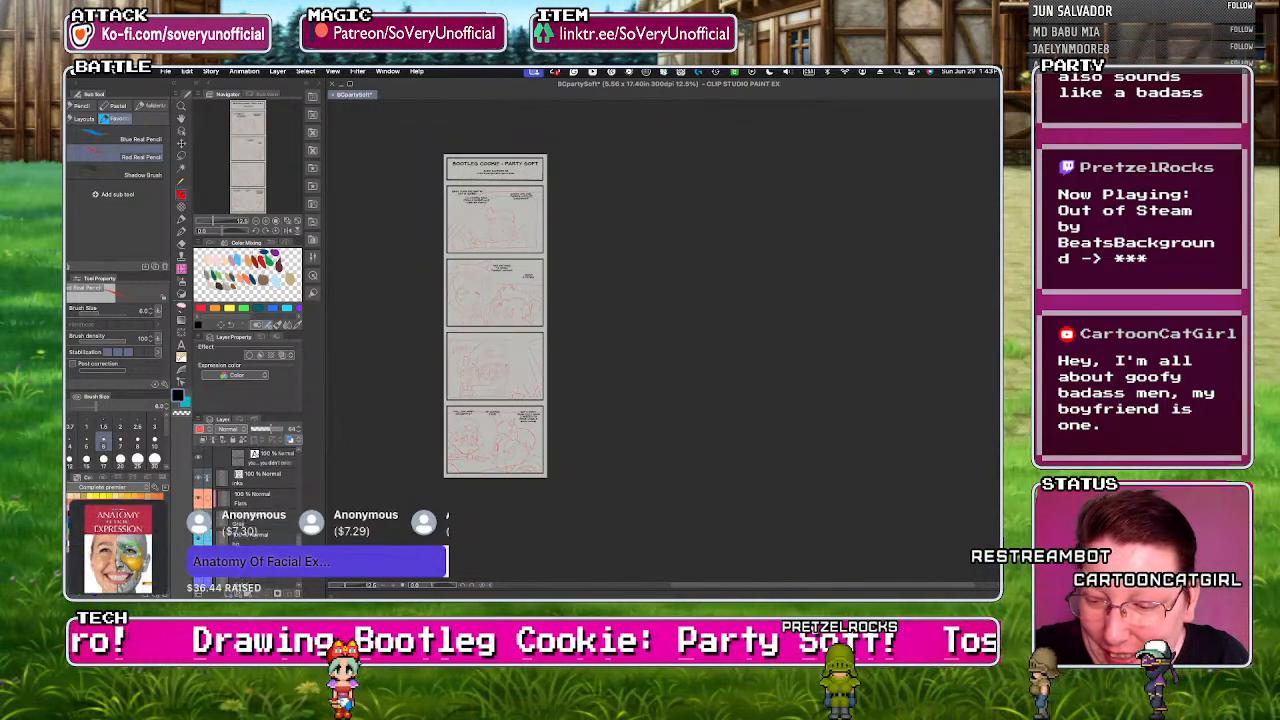
pyautogui.scroll(-2, 246, 490)
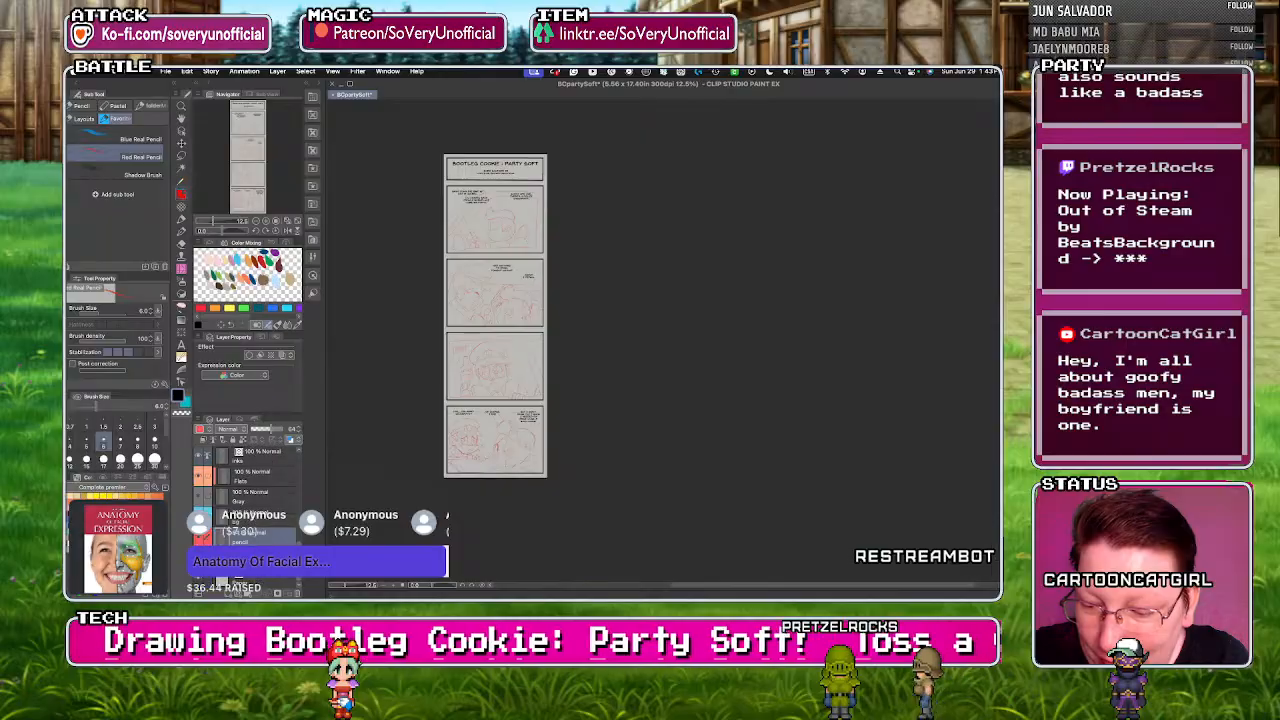
pyautogui.scroll(3, 246, 490)
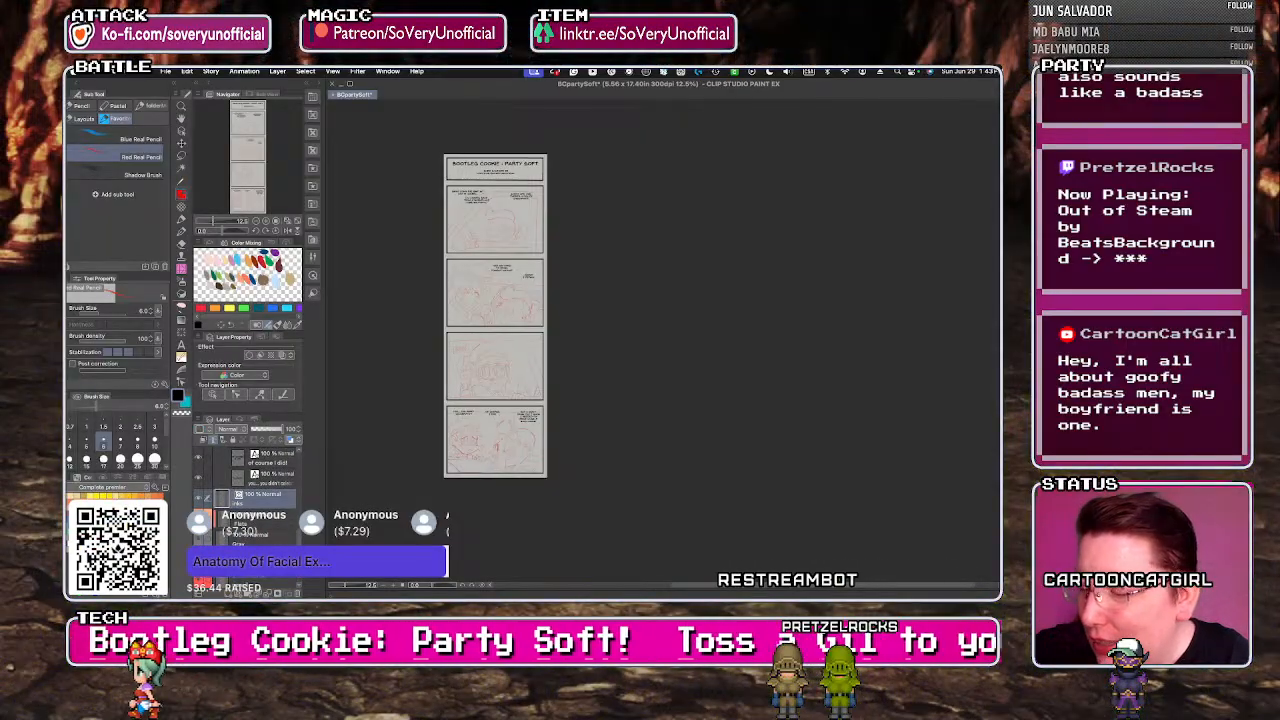
pyautogui.press('p')
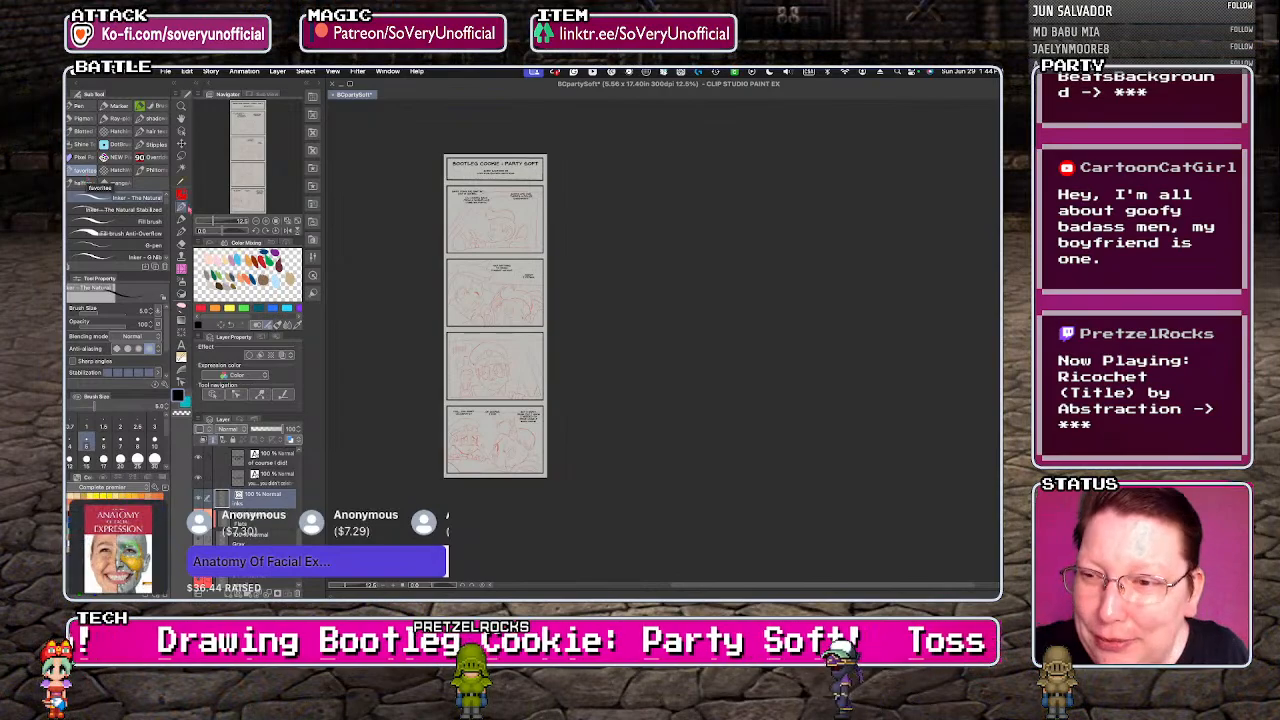
# - Switch to the Continuous curve tool for inking the first panel on the inks layer
pyautogui.hotkey('ctrl', '-')
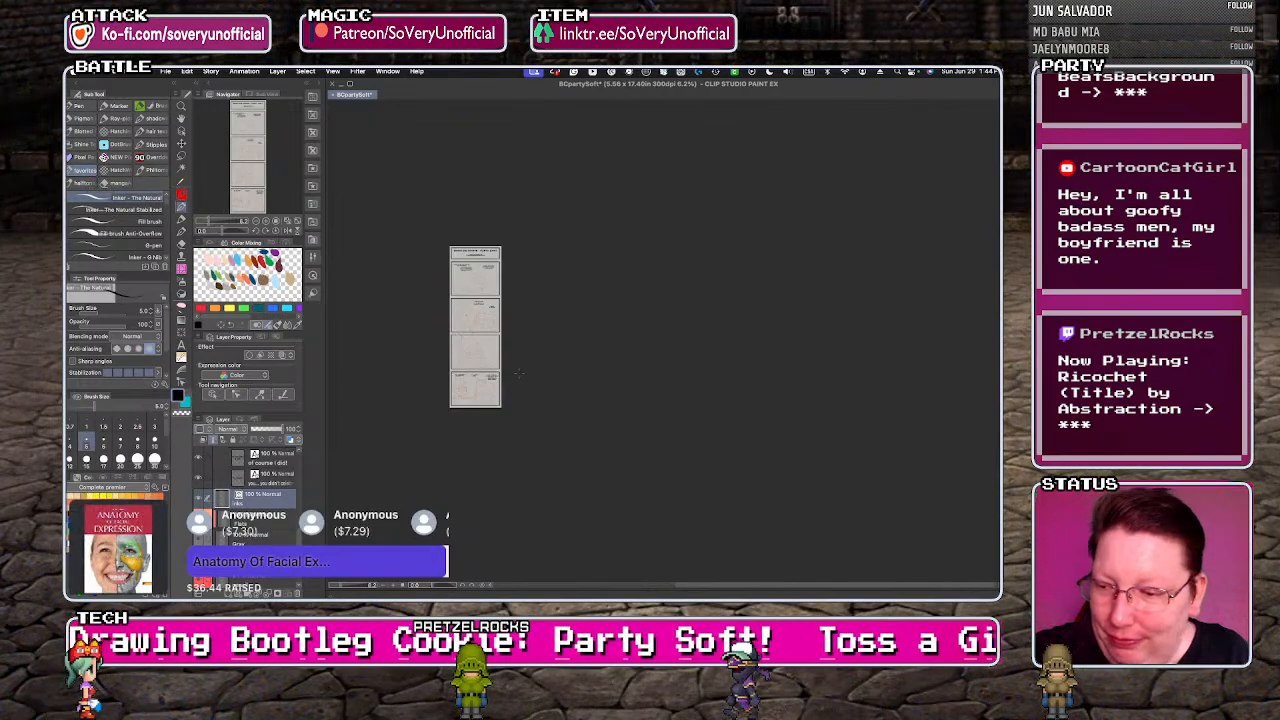
pyautogui.scroll(6, 470, 284)
pyautogui.scroll(-2, 483, 438)
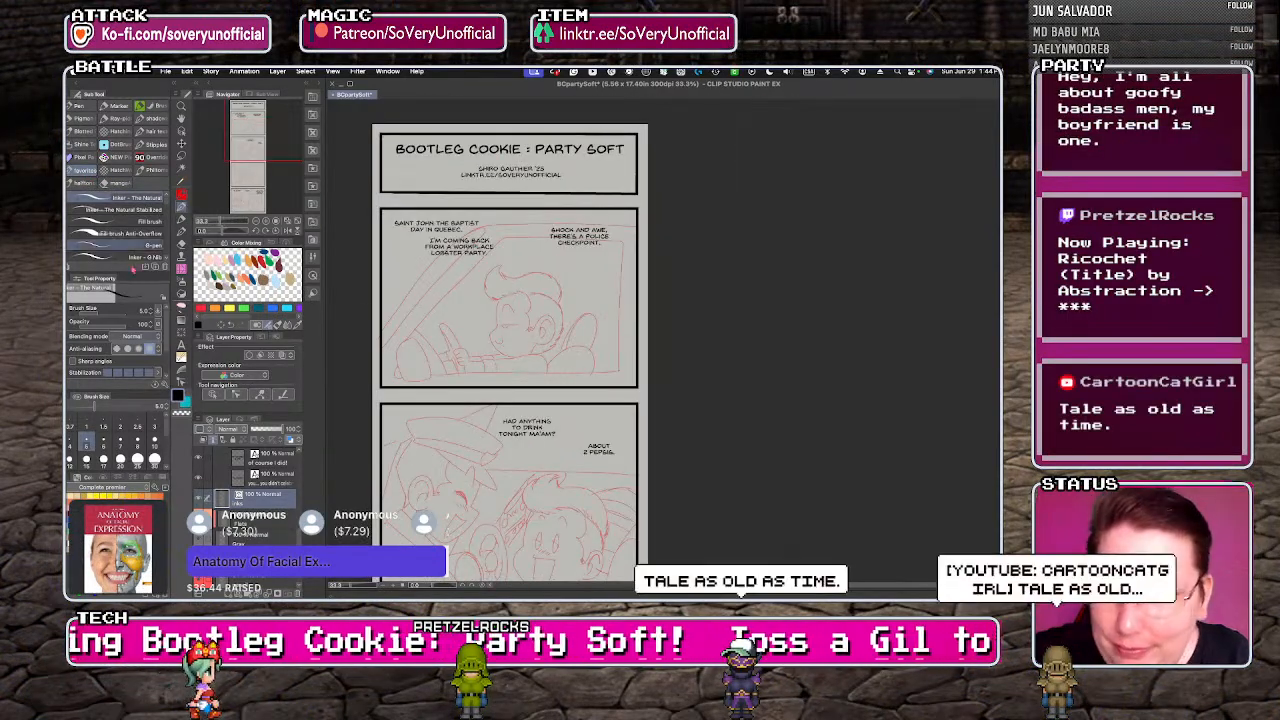
pyautogui.press('u')
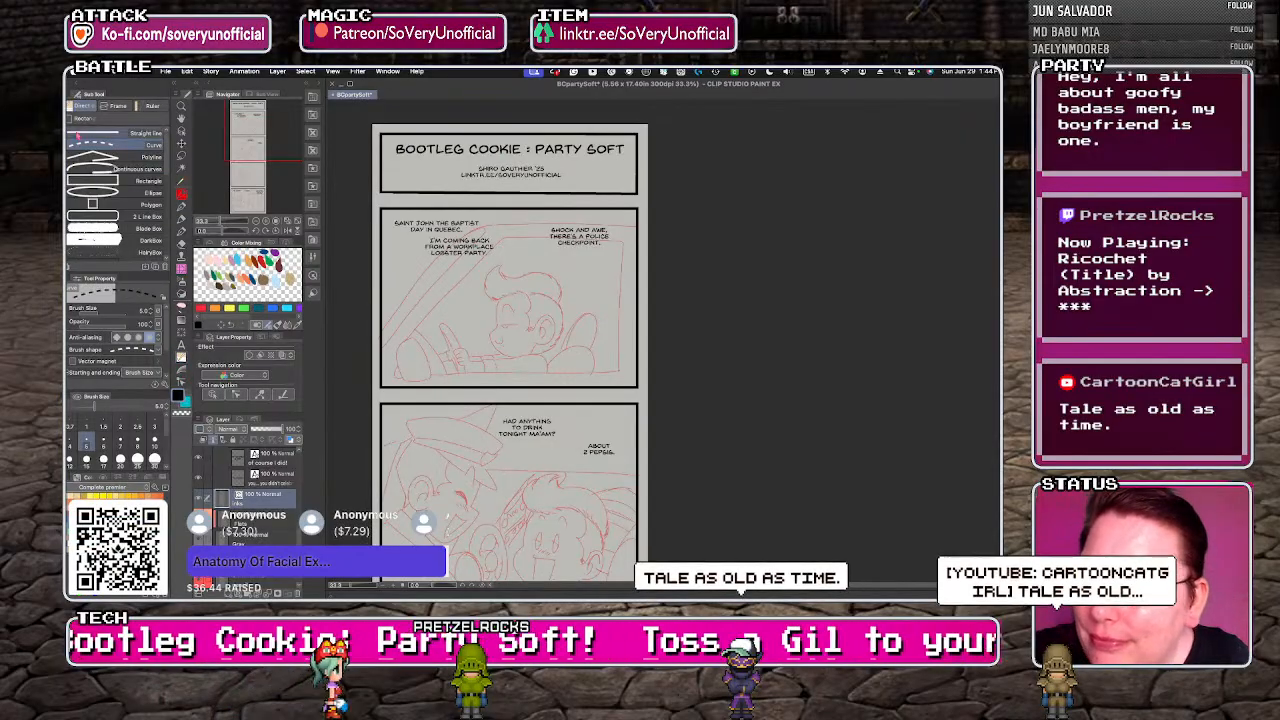
pyautogui.click(140, 169)
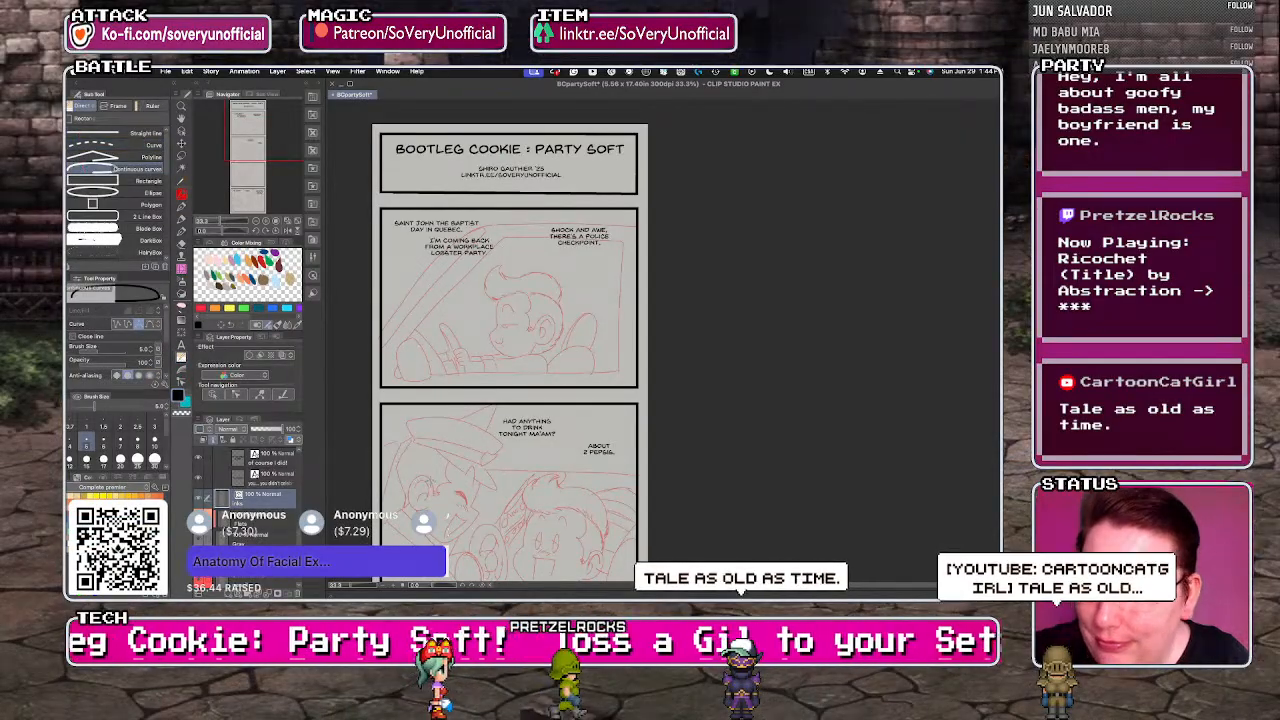
pyautogui.scroll(-3, 433, 485)
pyautogui.scroll(4, 438, 433)
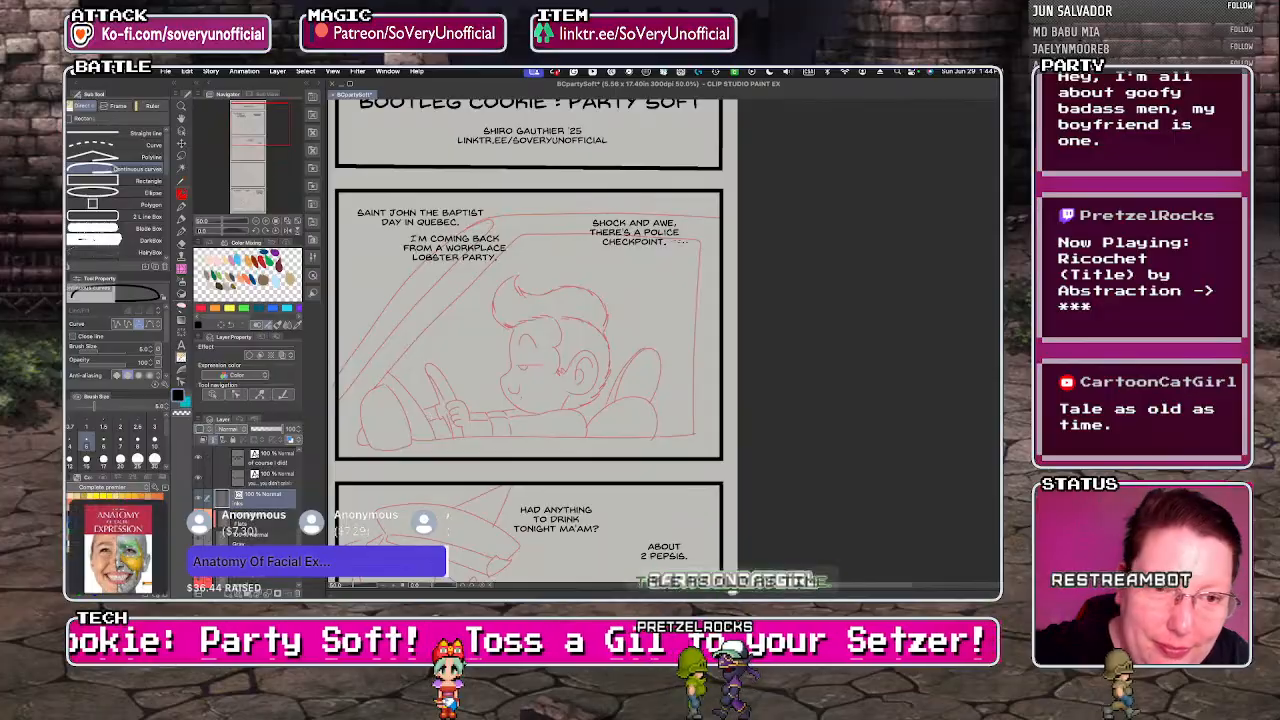
pyautogui.moveTo(372, 390); pyautogui.dragTo(478, 278)
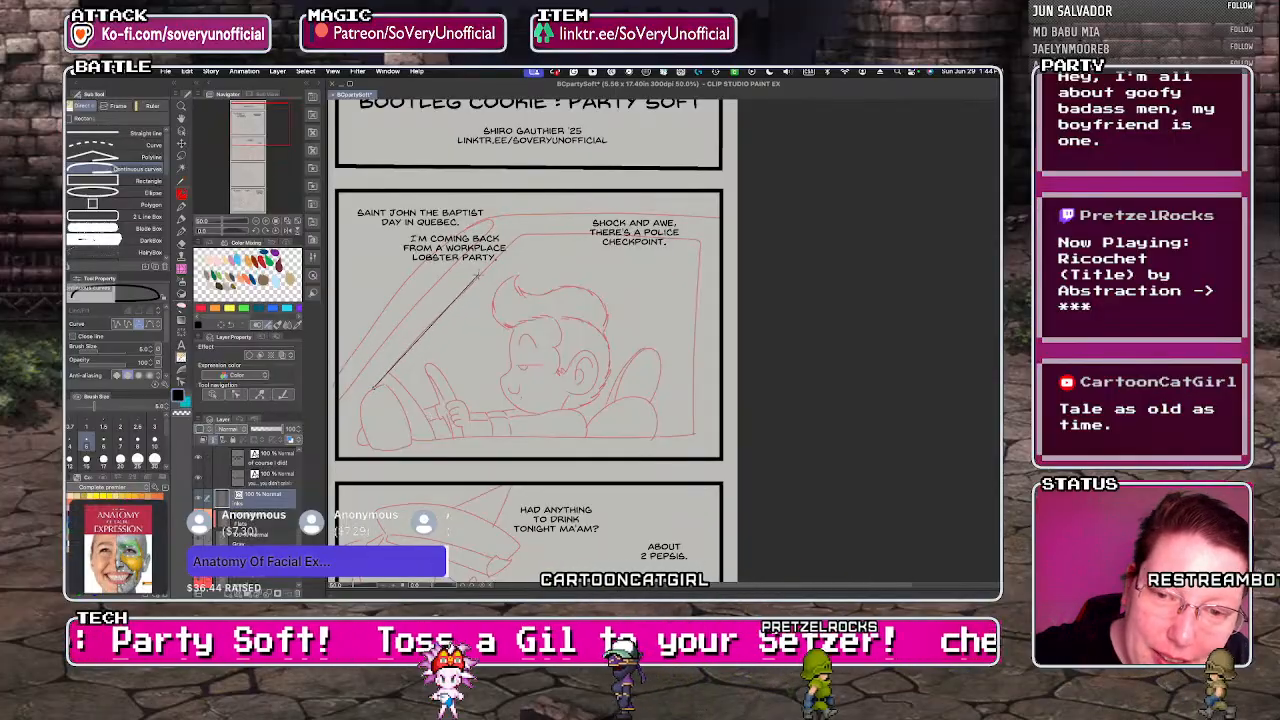
pyautogui.click(479, 276)
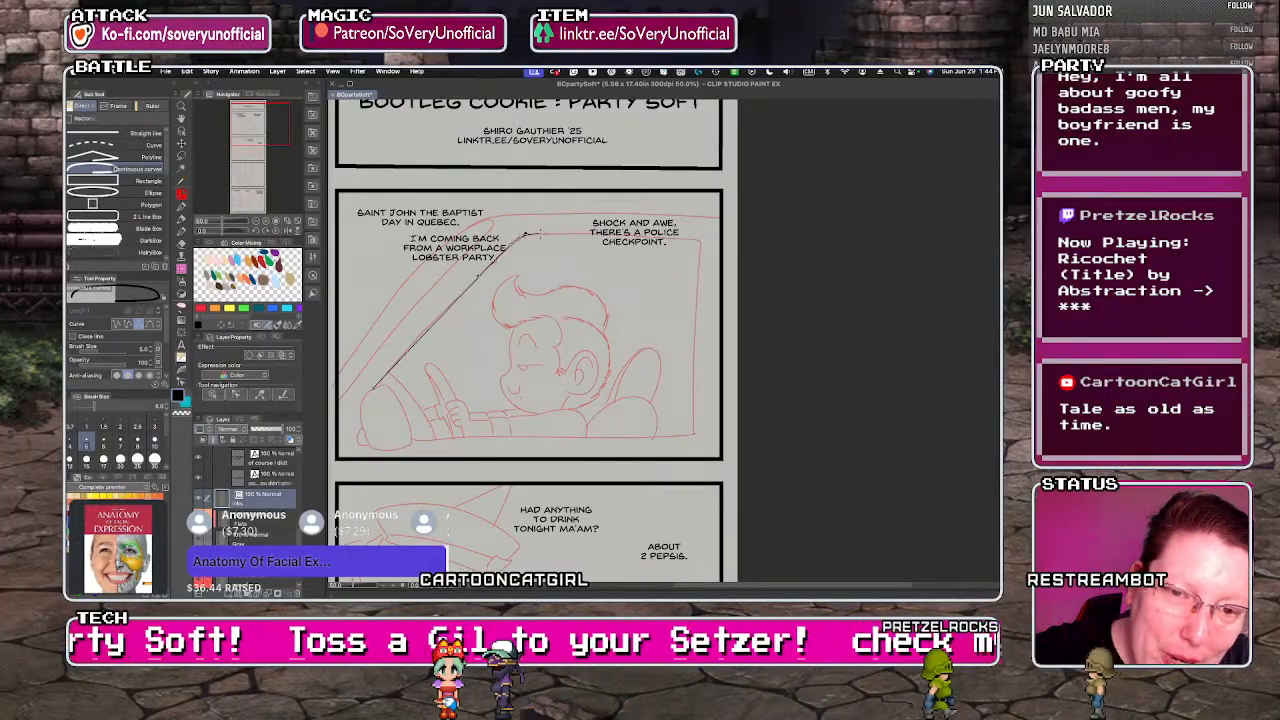
pyautogui.click(524, 235)
pyautogui.click(700, 240)
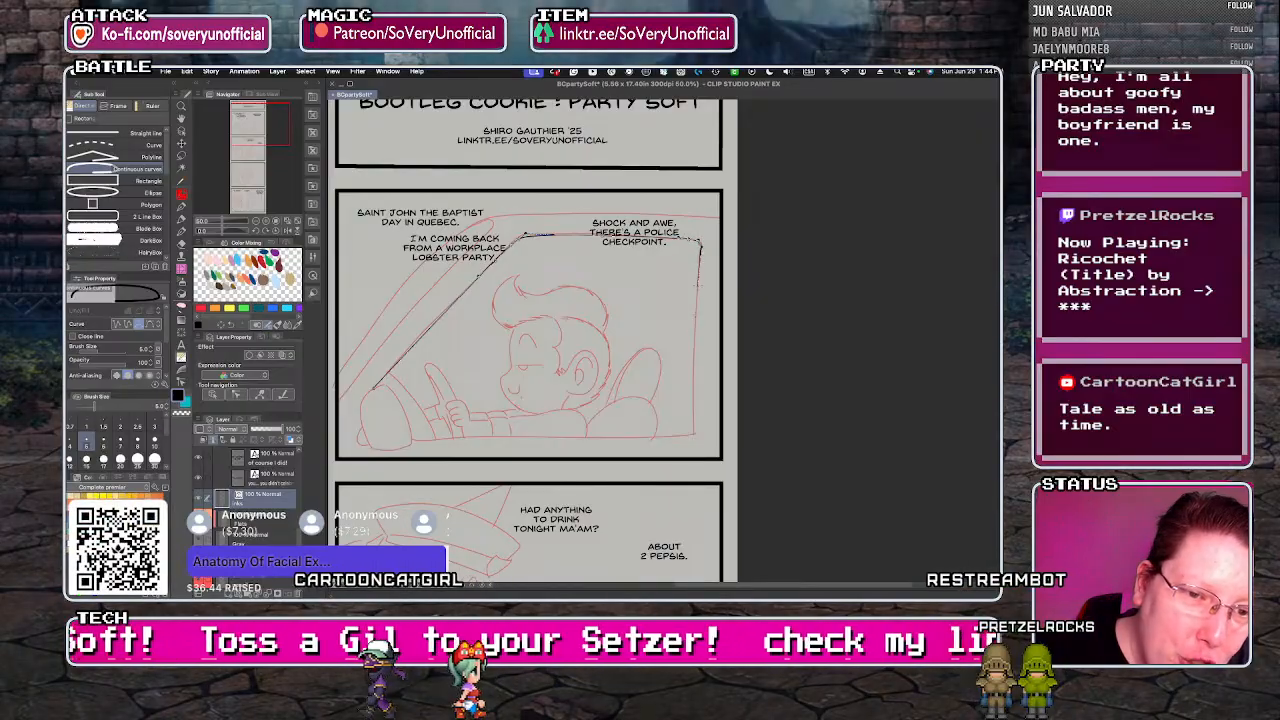
pyautogui.doubleClick(693, 434)
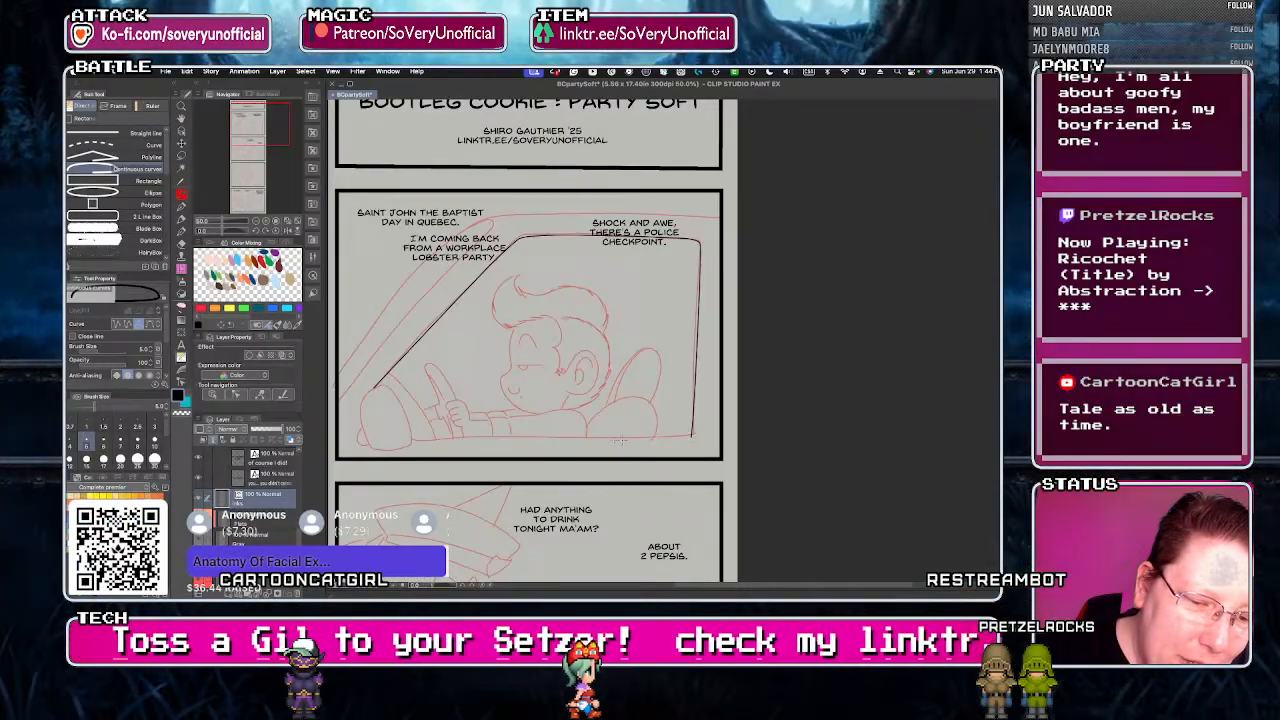
pyautogui.hotkey('ctrl', 'z')
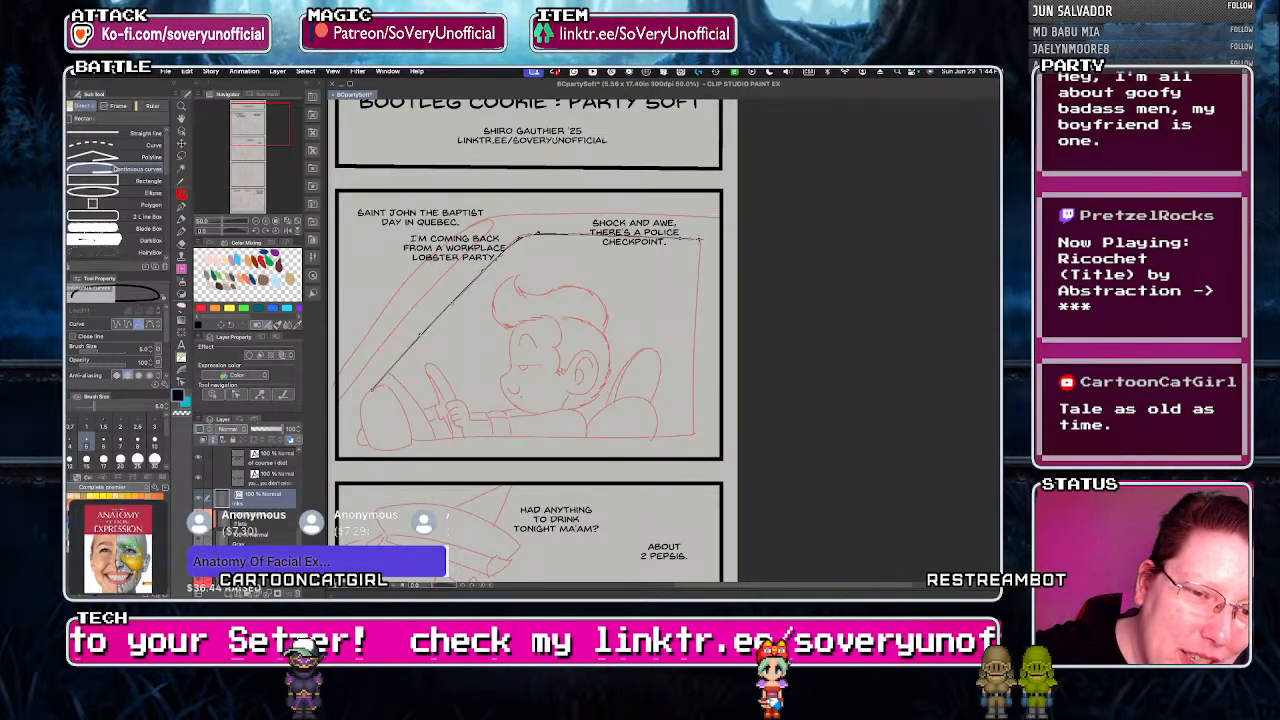
# - Ink the car's side window around the driver as one continuous curve ending at the mirror, and switch to the Control point tool
pyautogui.click(700, 240)
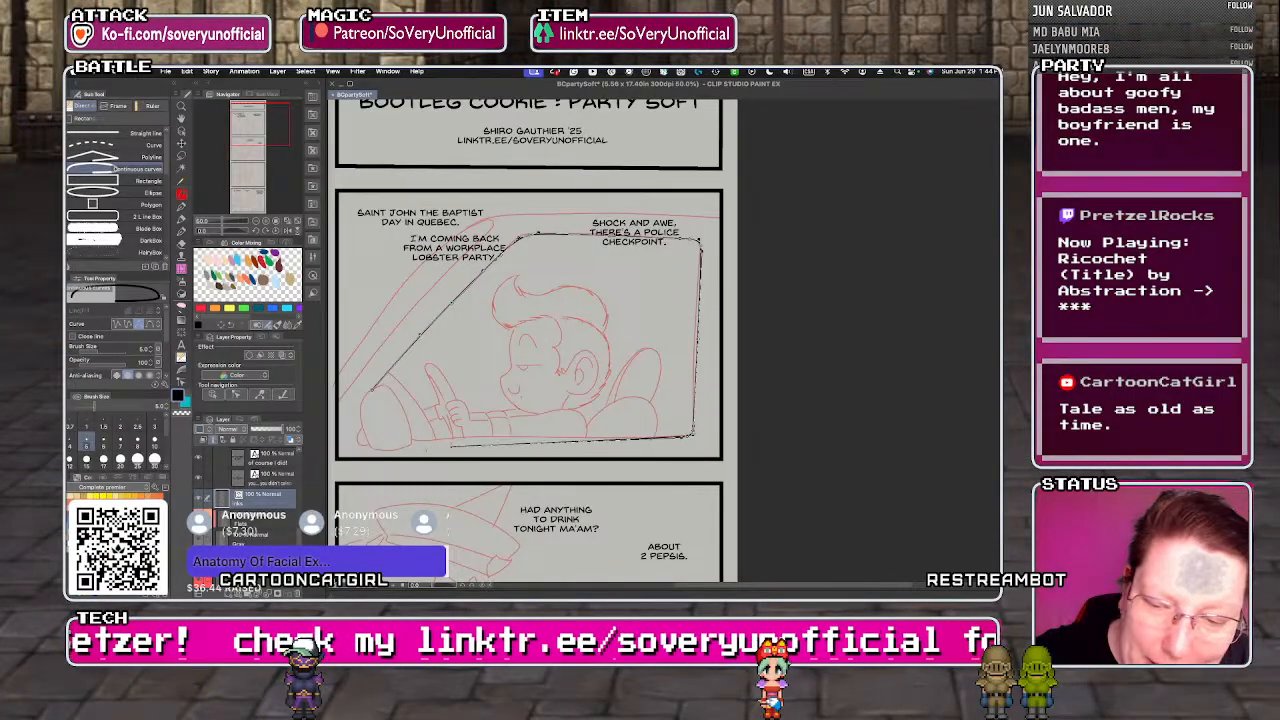
pyautogui.doubleClick(418, 446)
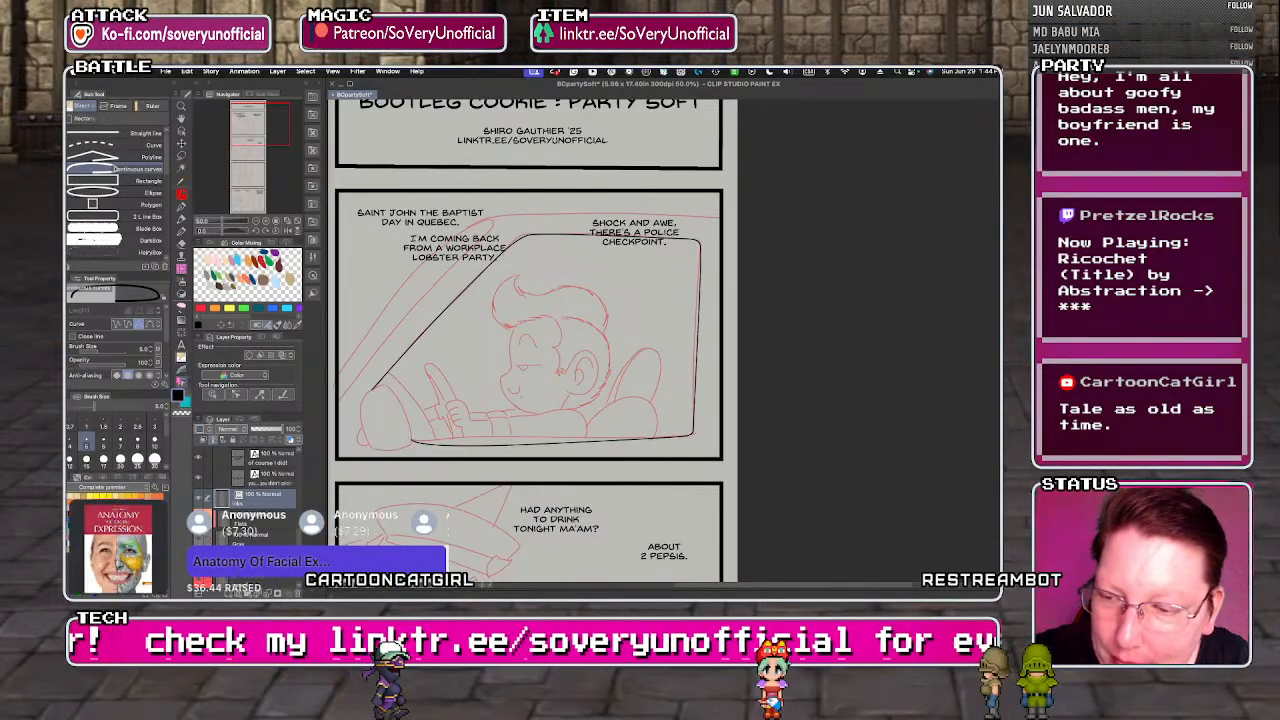
pyautogui.press('y')
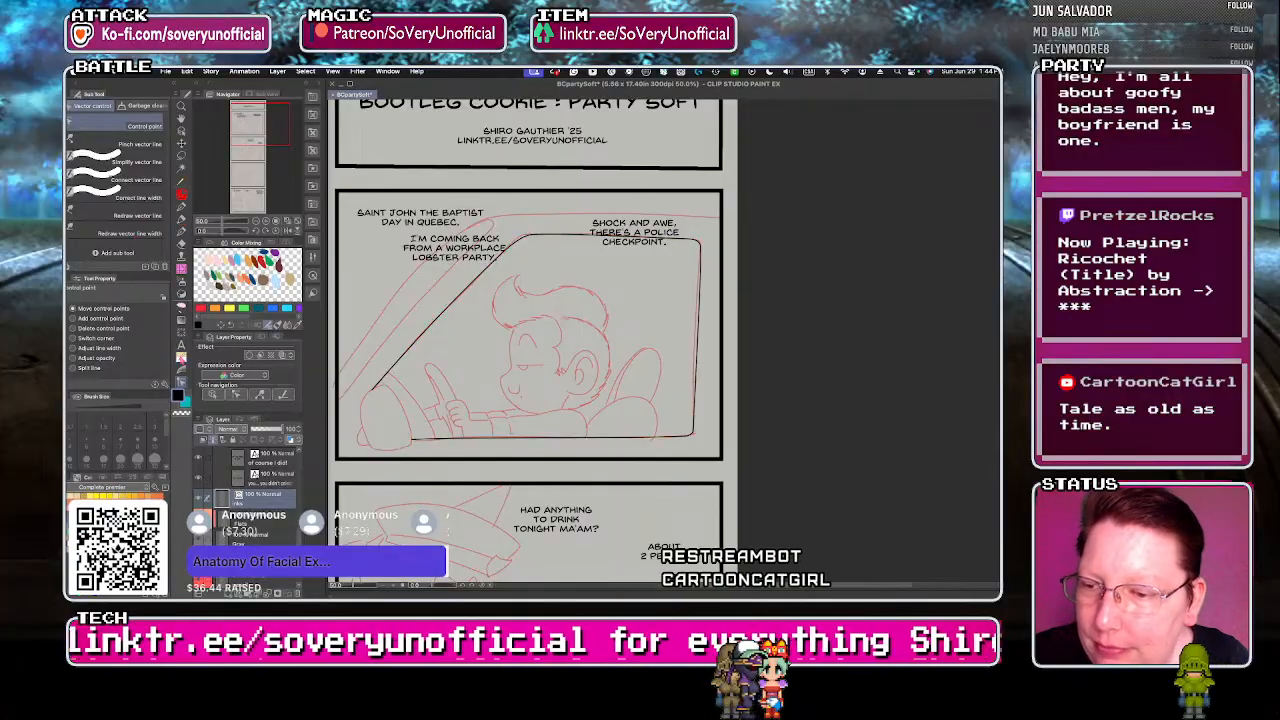
# - Ink the closed outline of the car's side mirror over the red sketch with a continuous curve
pyautogui.press('u')
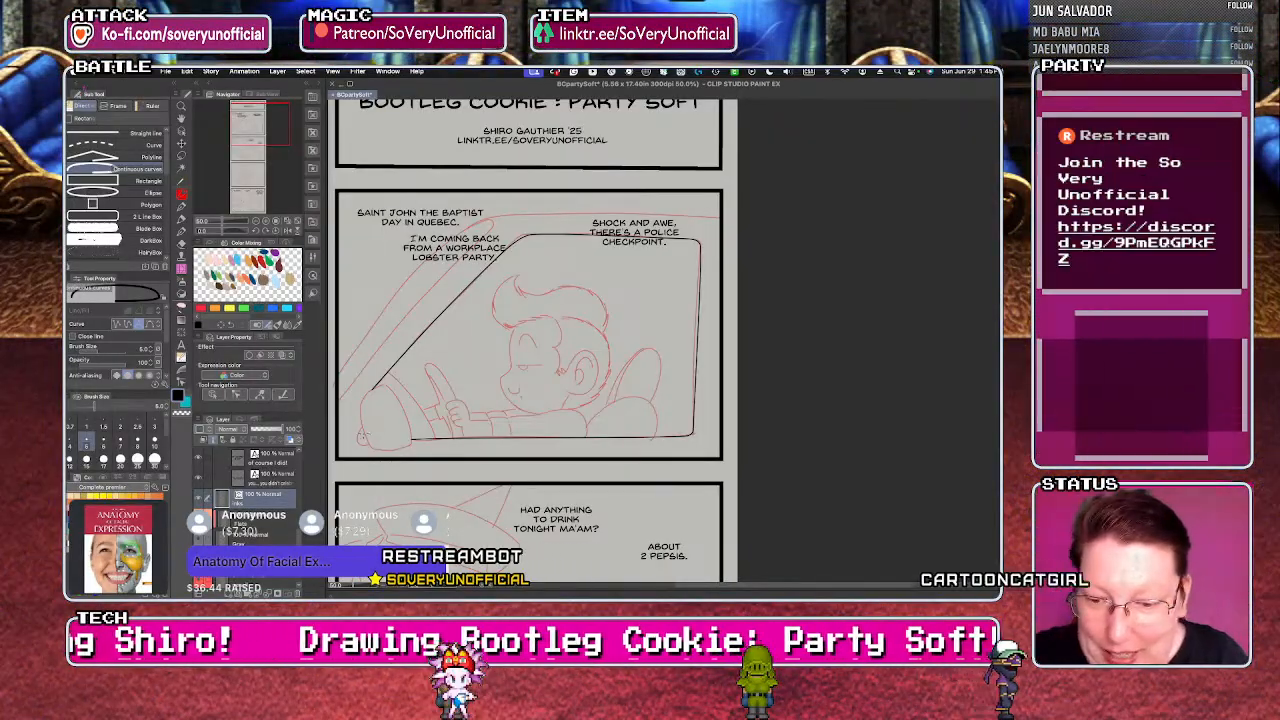
pyautogui.scroll(3, 370, 430)
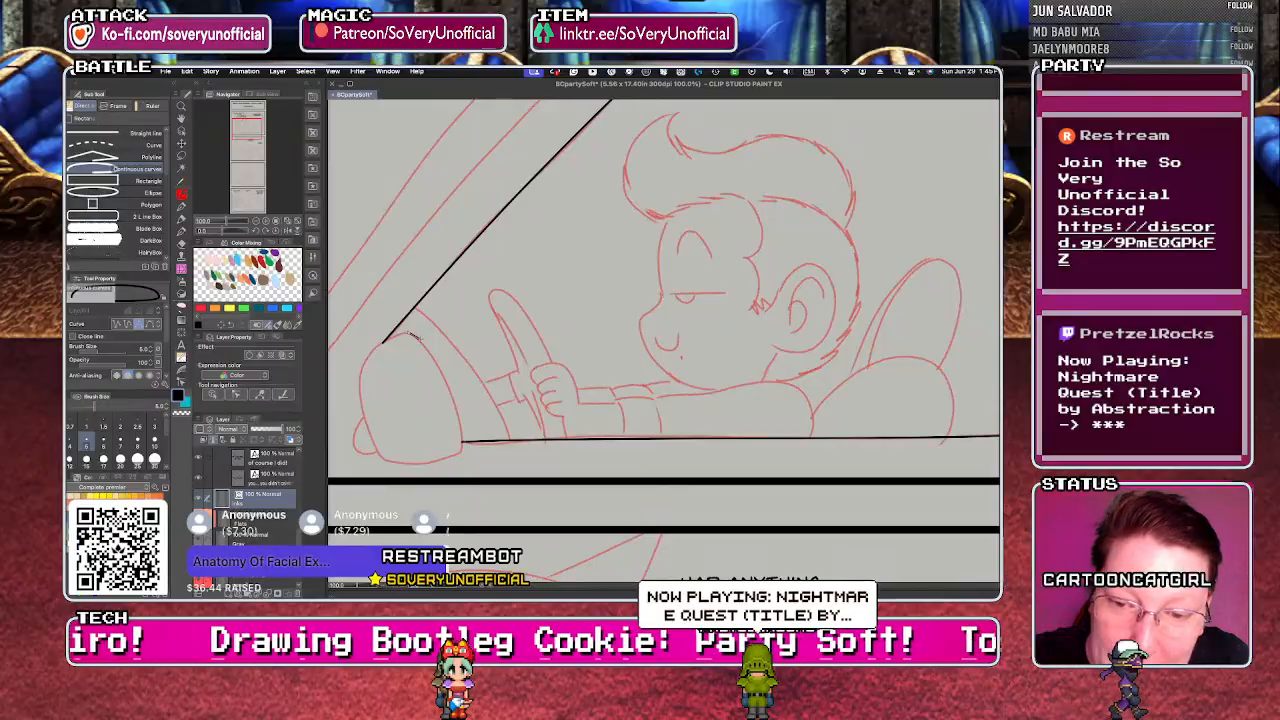
pyautogui.moveTo(420, 345); pyautogui.dragTo(456, 452)
pyautogui.click(396, 463)
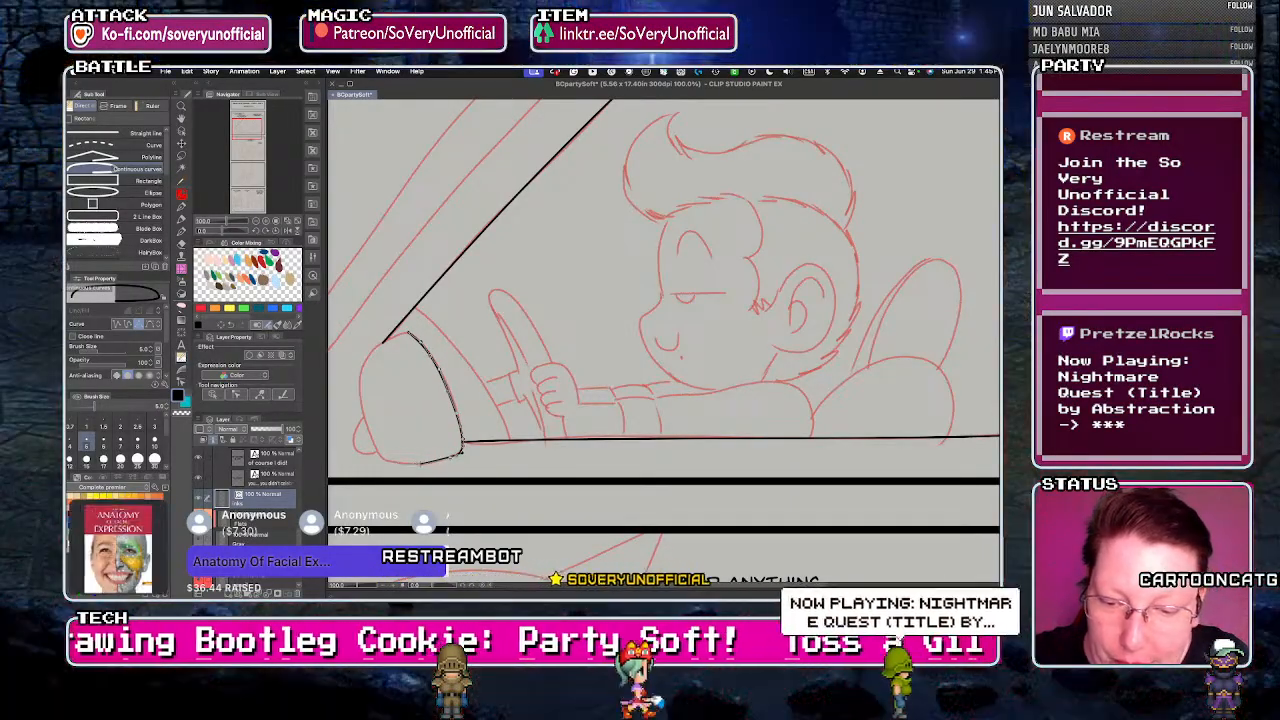
pyautogui.click(359, 389)
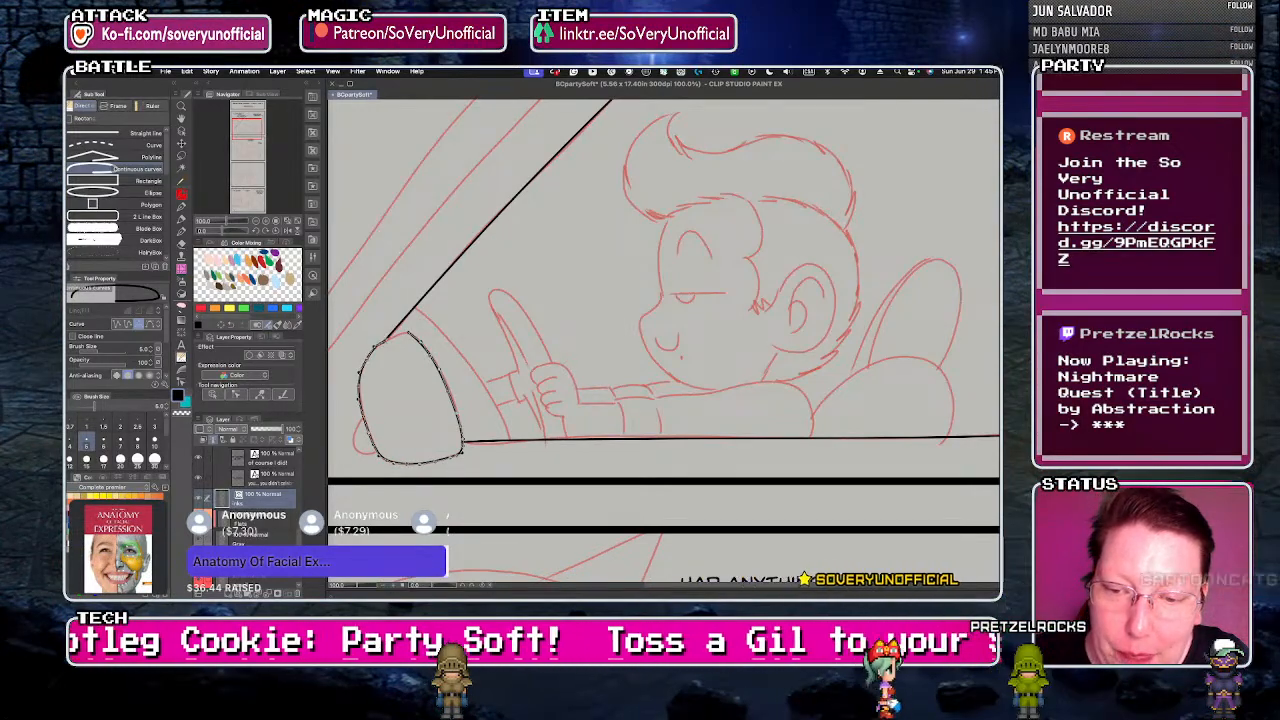
pyautogui.doubleClick(408, 333)
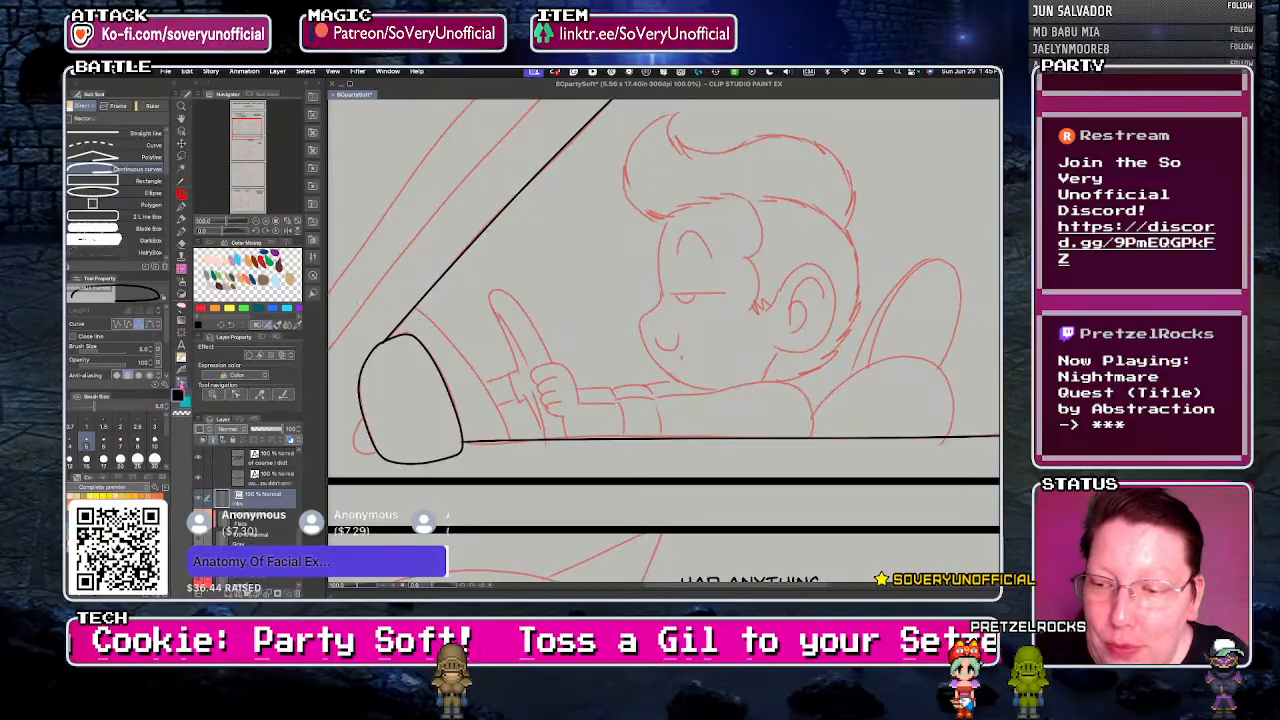
pyautogui.press('y')
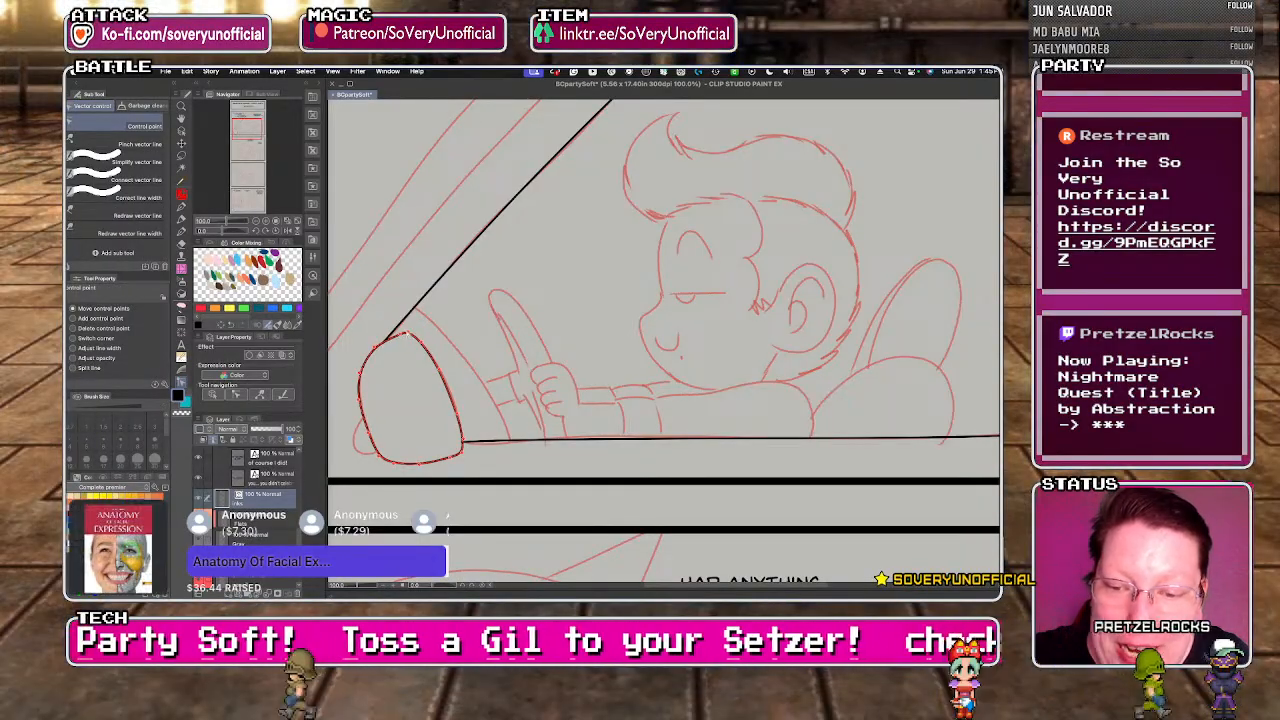
# - Ink the small rounded bump beside the side mirror's lower edge with the Inker - The Natural pen
pyautogui.press('p')
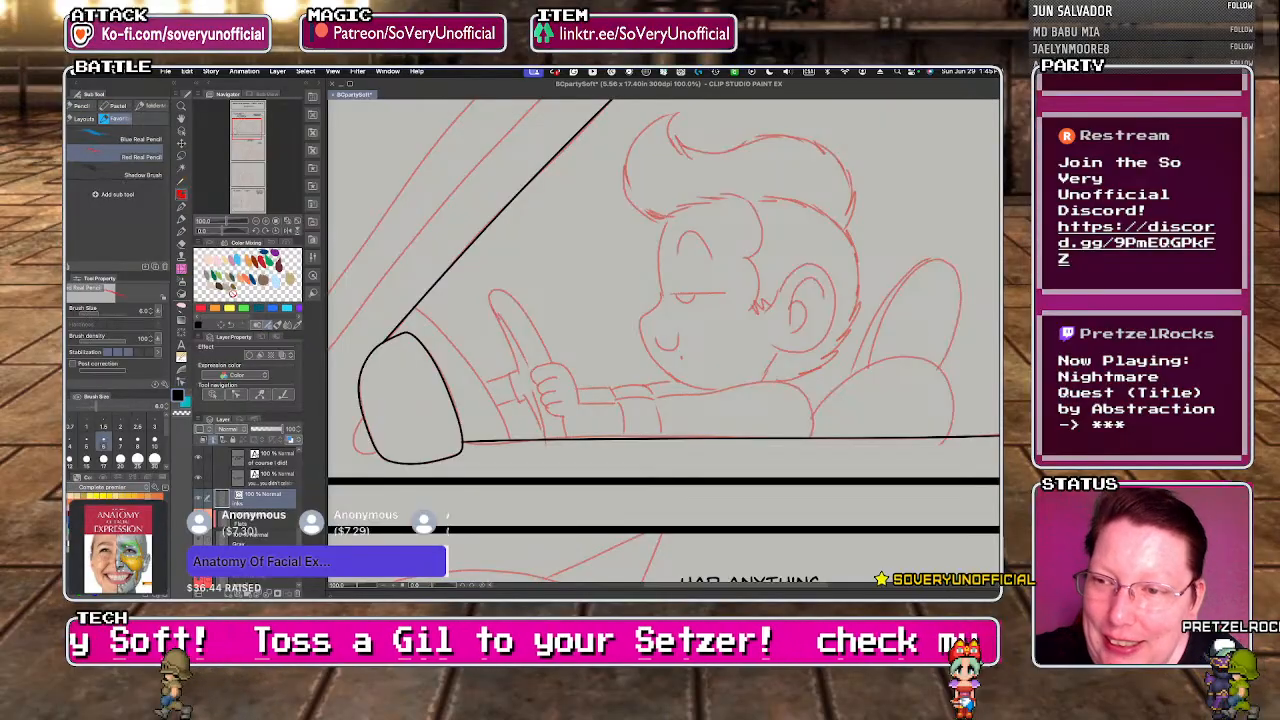
pyautogui.press('p')
pyautogui.scroll(2, 355, 430)
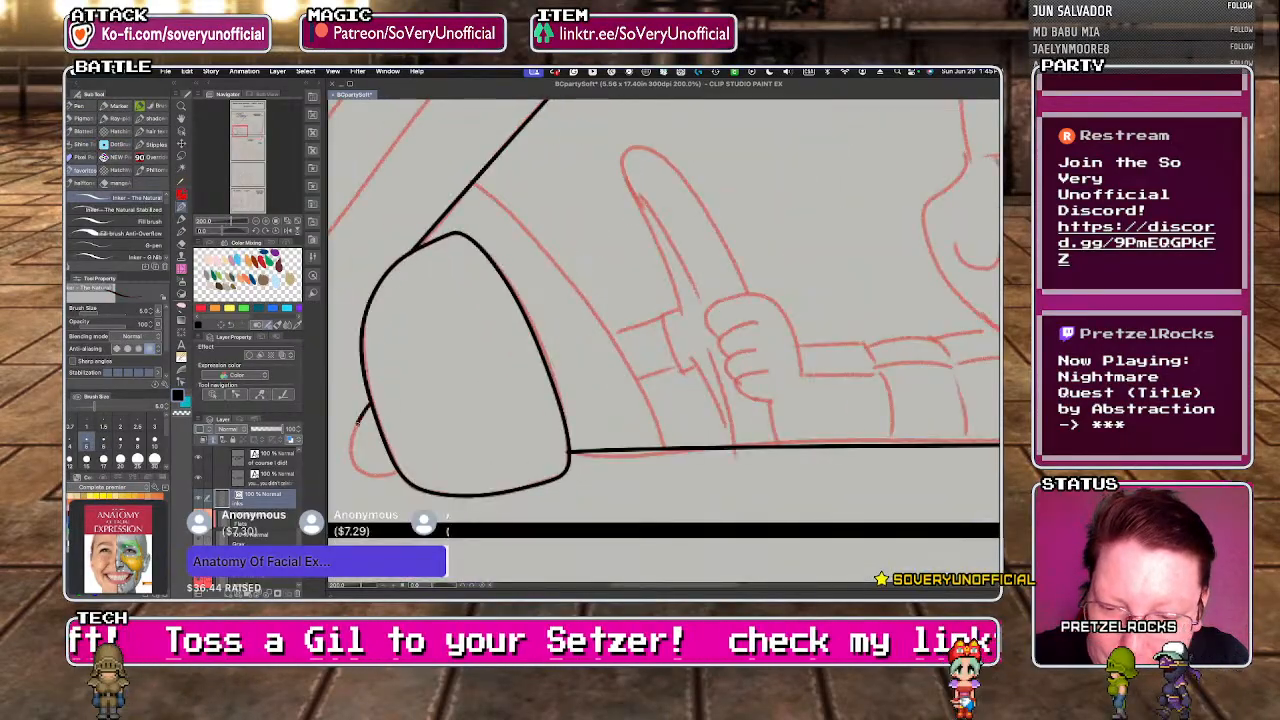
pyautogui.moveTo(366, 408)
pyautogui.mouseDown()
pyautogui.moveTo(350, 451)
pyautogui.moveTo(396, 474)
pyautogui.mouseUp()
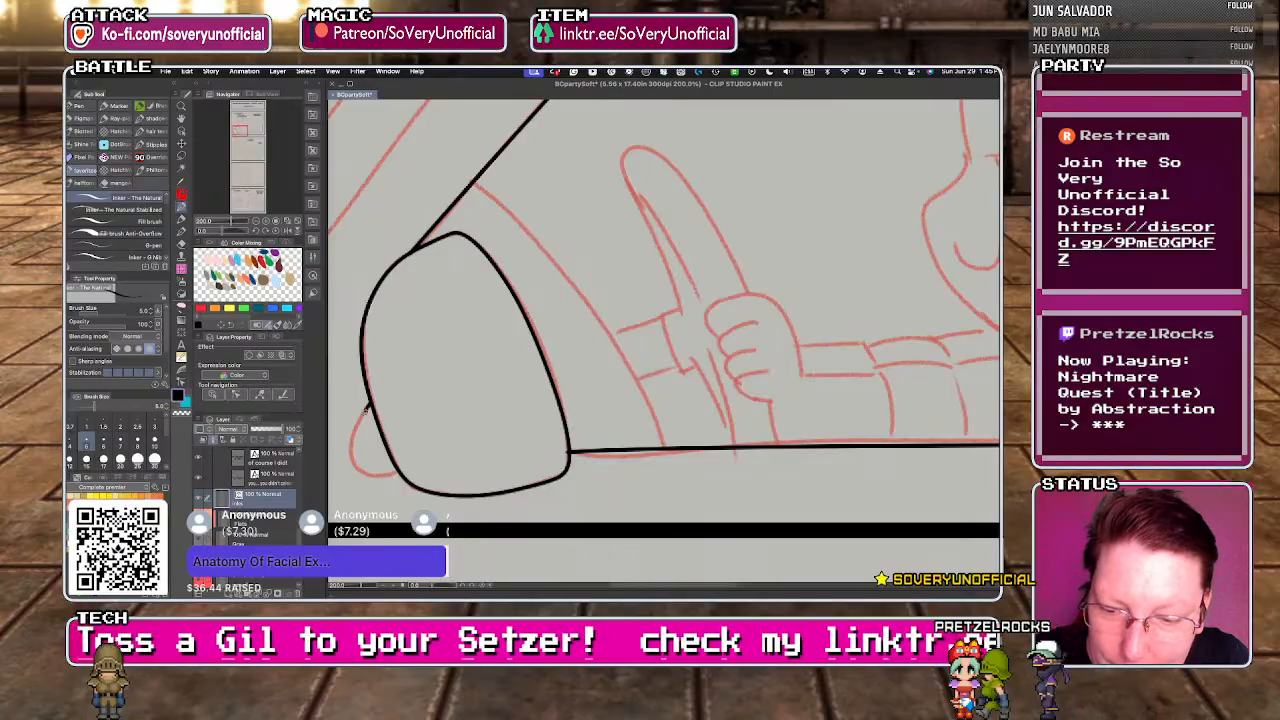
# - Ink the car's outer roofline from the panel's front edge to its rear edge as a continuous curve, then reshape its sloping front section
pyautogui.scroll(-4, 400, 485)
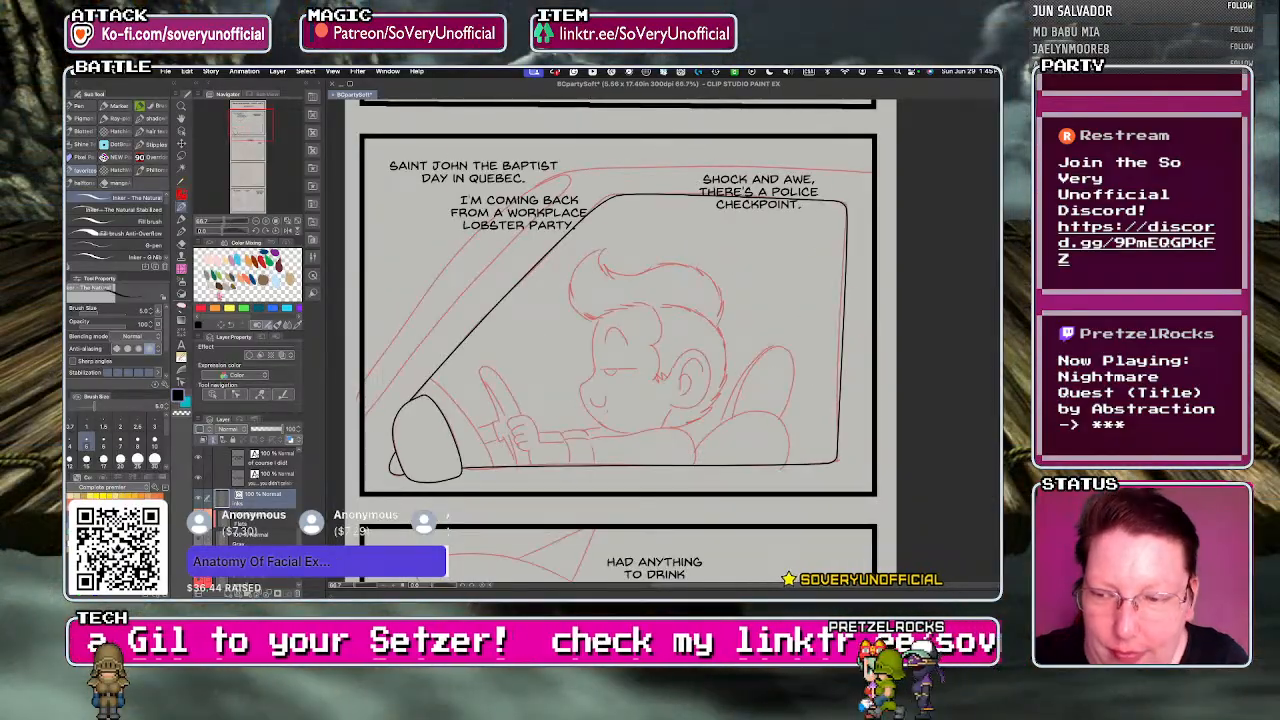
pyautogui.press('u')
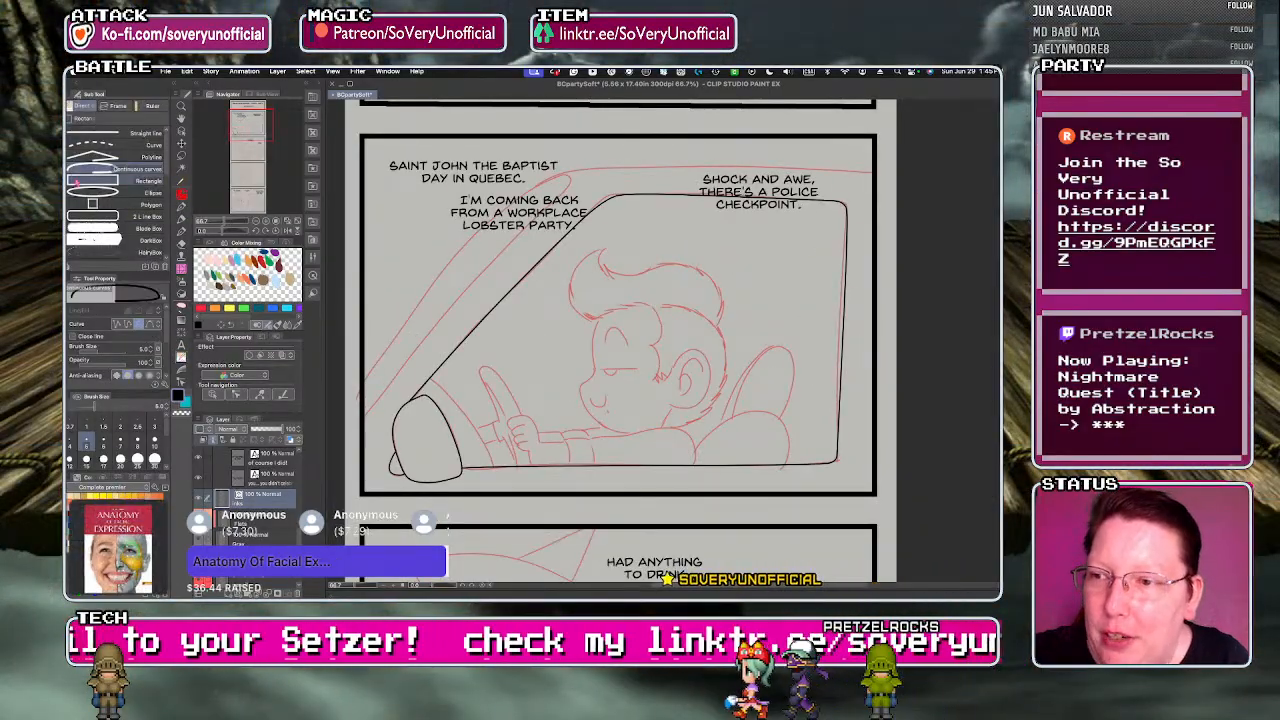
pyautogui.click(90, 199)
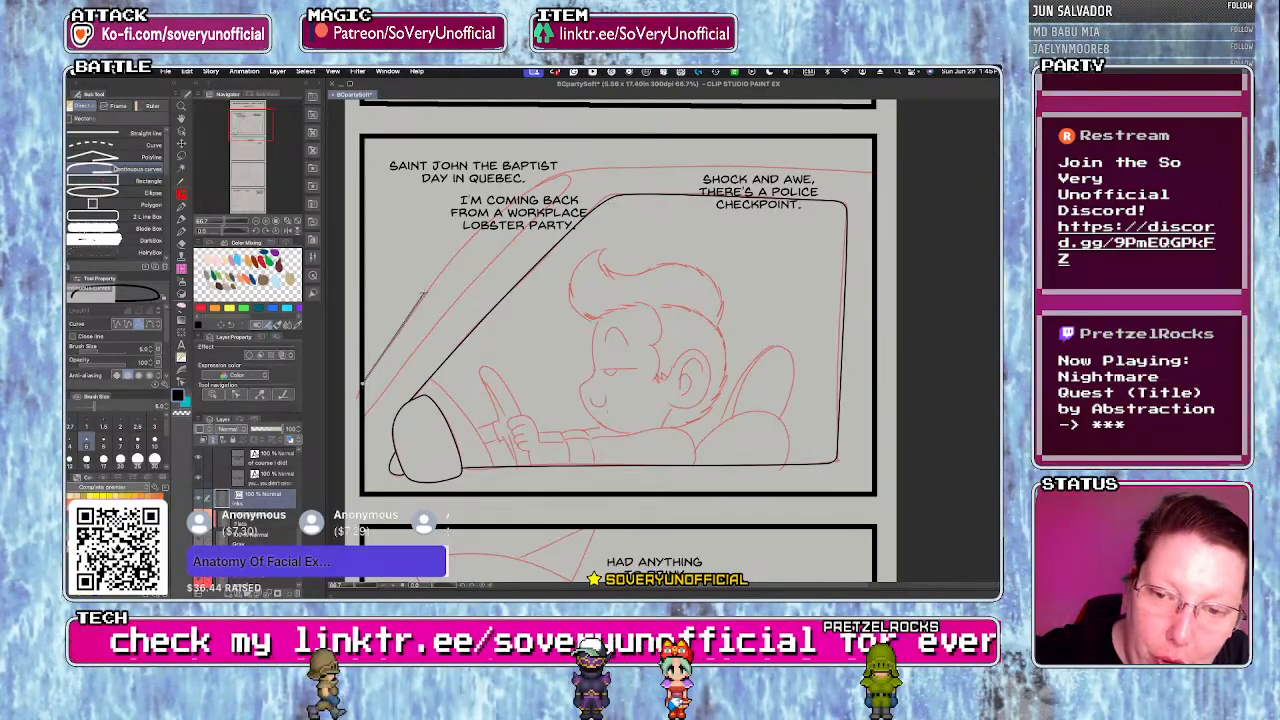
pyautogui.click(447, 266)
pyautogui.click(469, 238)
pyautogui.click(514, 199)
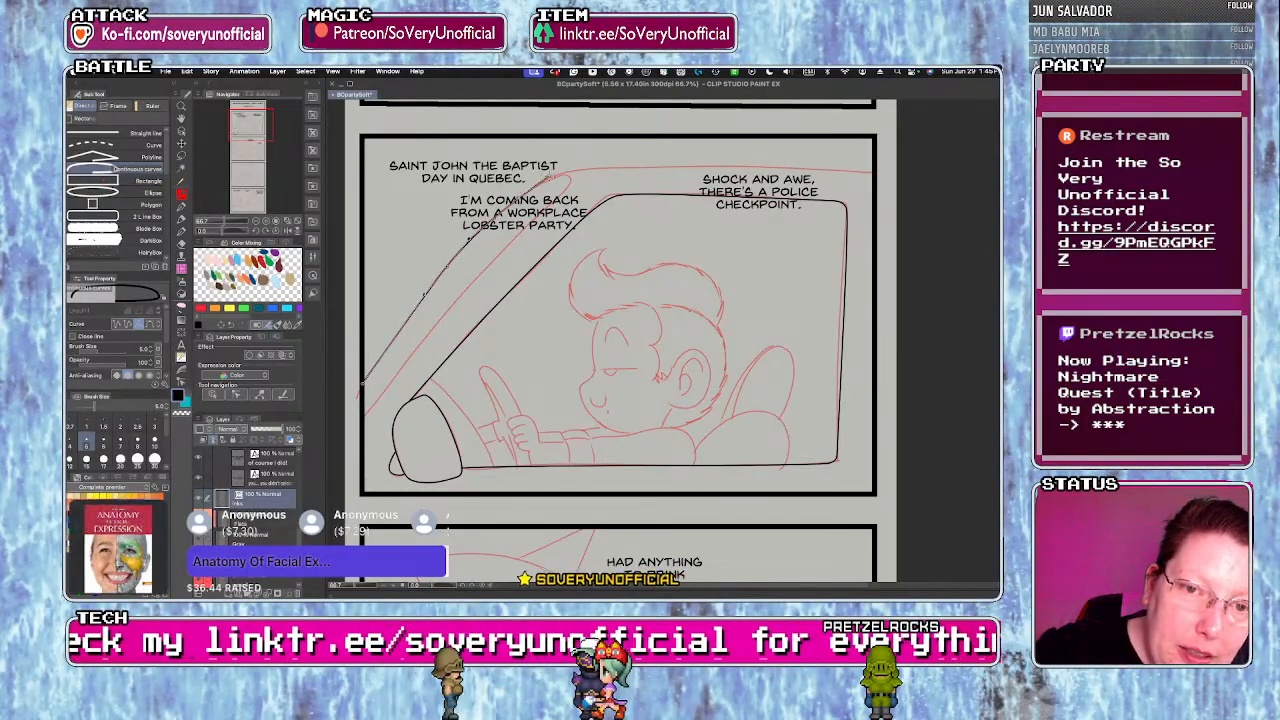
pyautogui.click(578, 170)
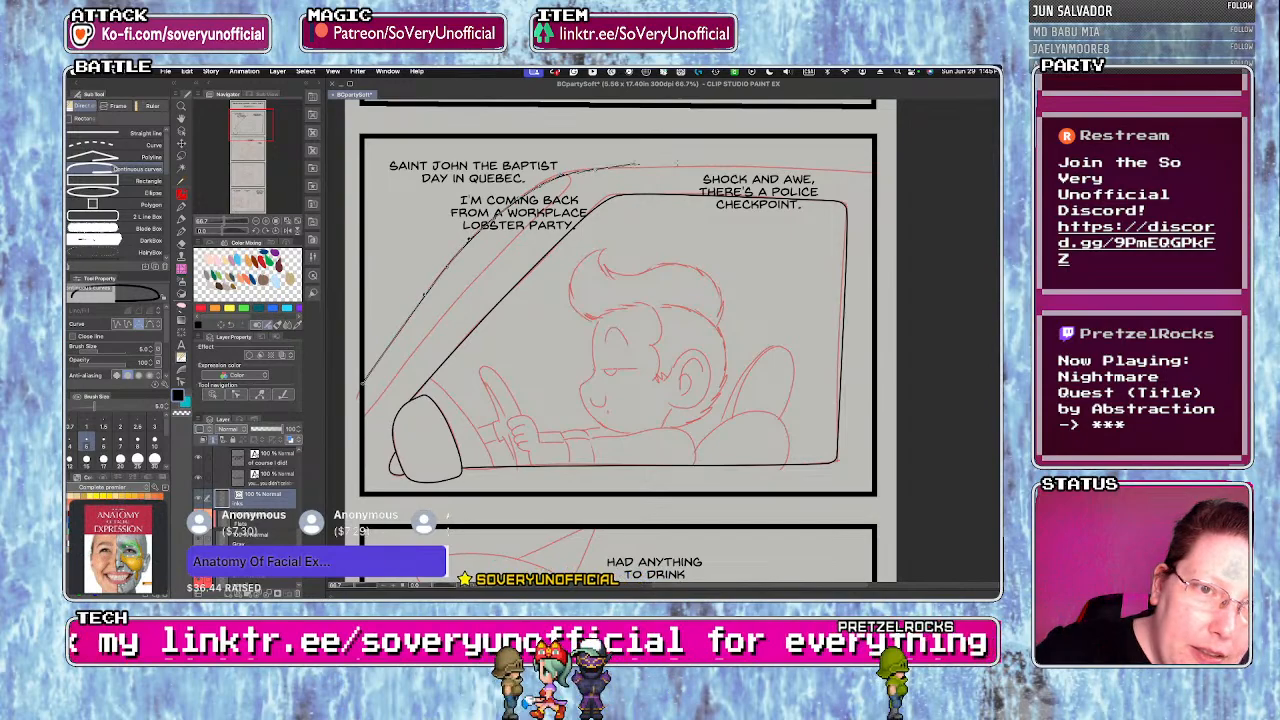
pyautogui.doubleClick(876, 172)
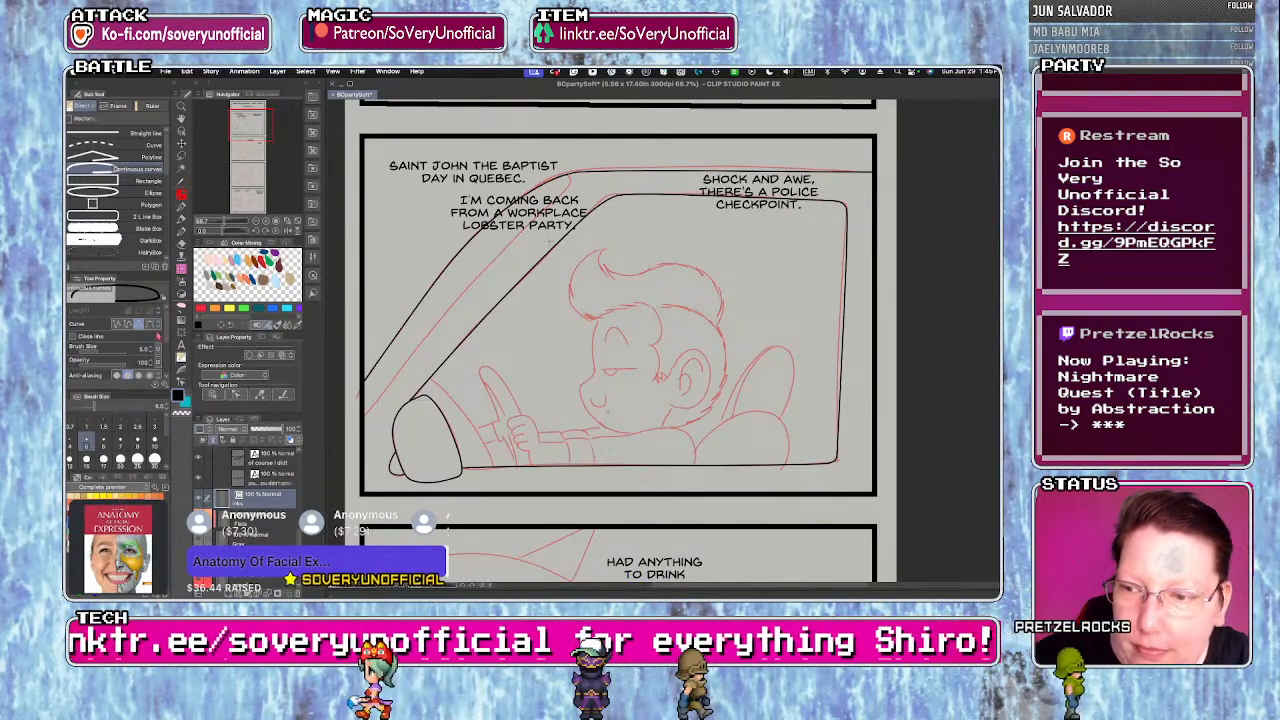
pyautogui.press('y')
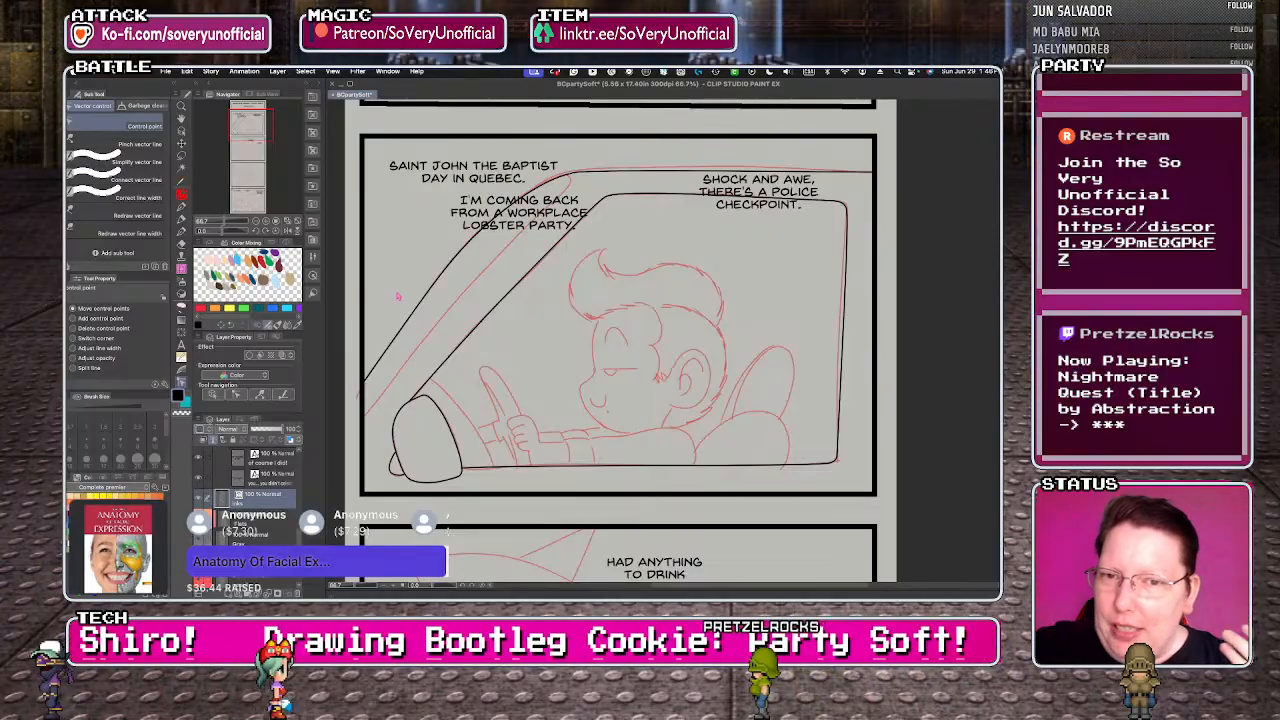
pyautogui.moveTo(365, 383); pyautogui.dragTo(474, 246)
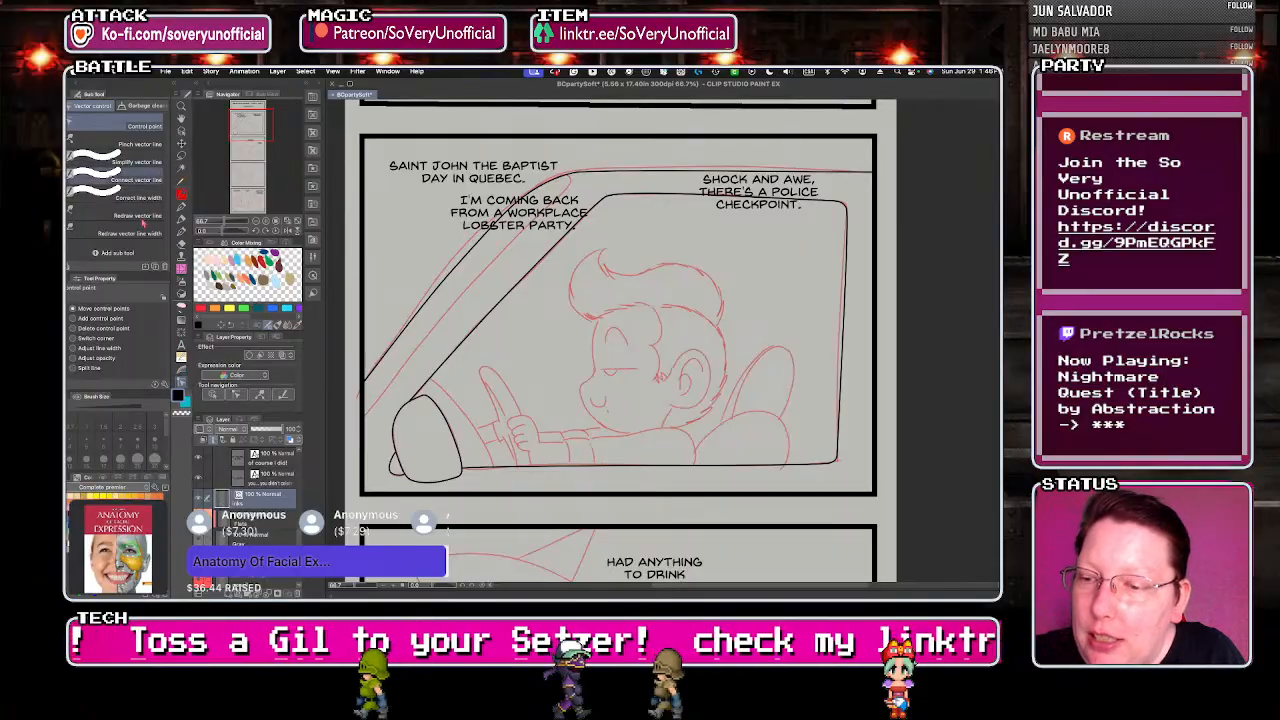
# - Ink the second line of the windshield pillar, from the roofline's bend down to the panel border, with a continuous curve
pyautogui.press('u')
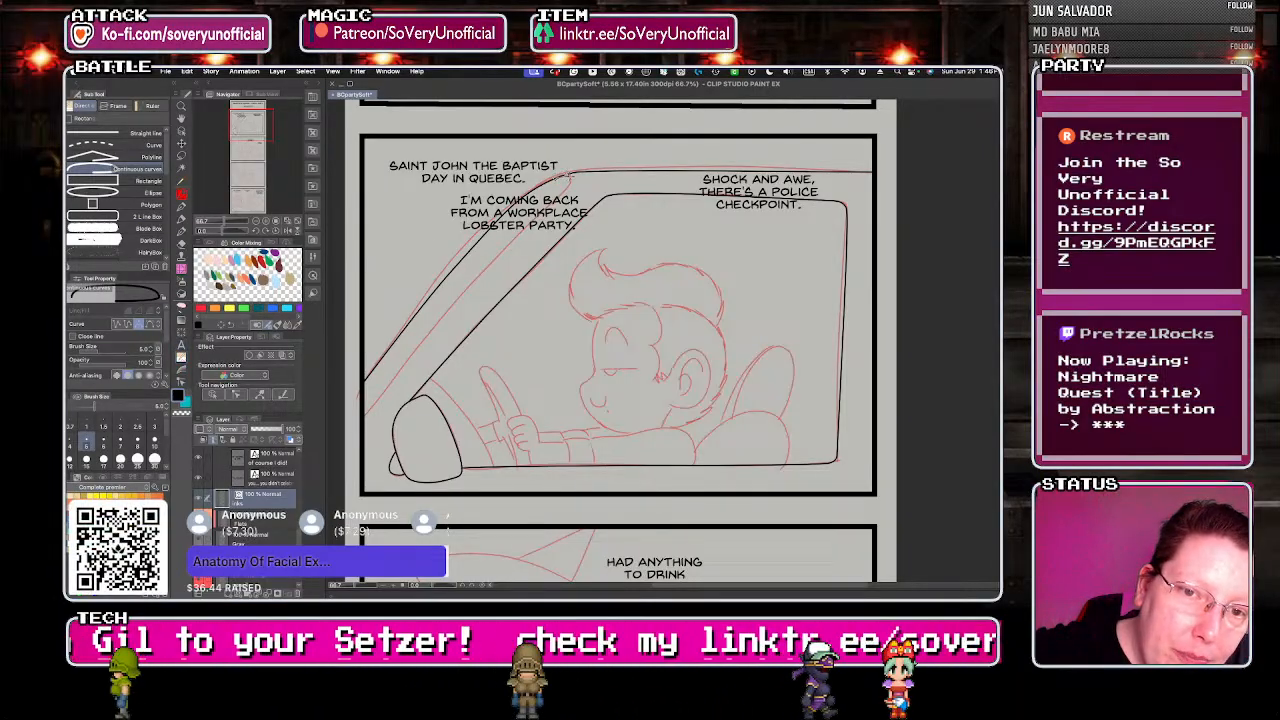
pyautogui.click(492, 261)
pyautogui.click(412, 351)
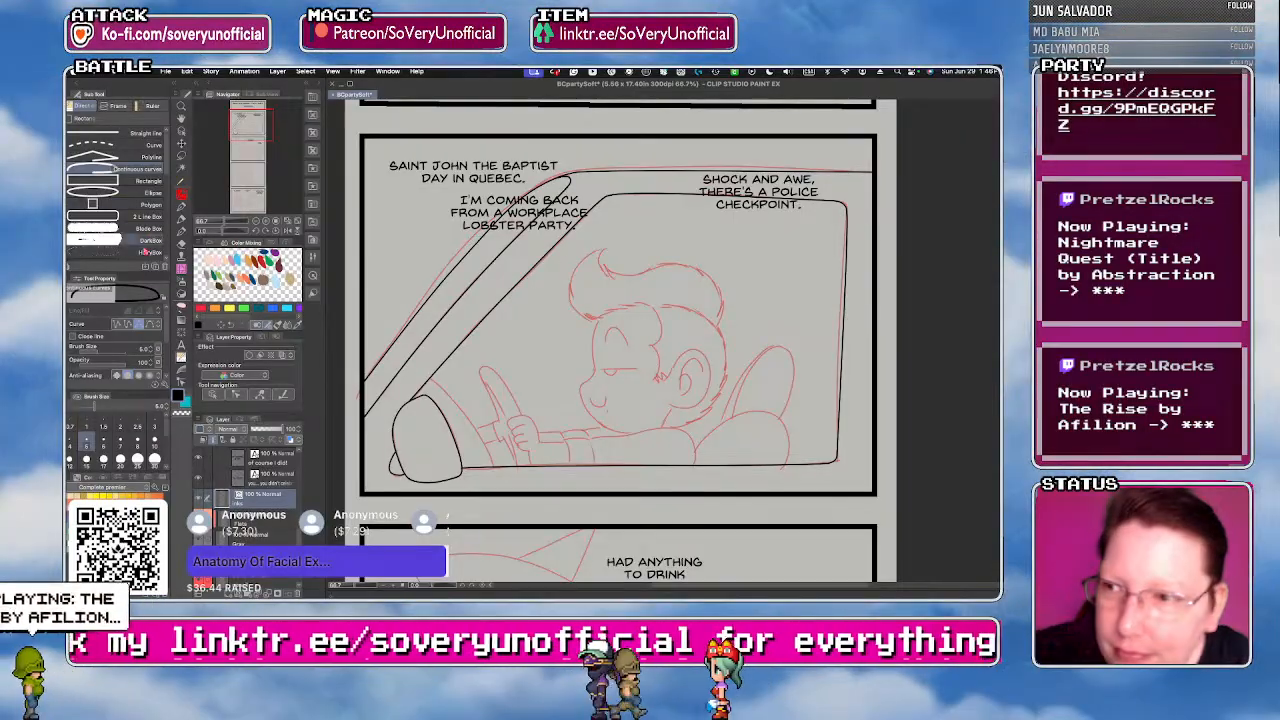
# - Give the Curve tool a solid brush shape and ink the curved line from the window's front corner down to the sill
pyautogui.click(96, 147)
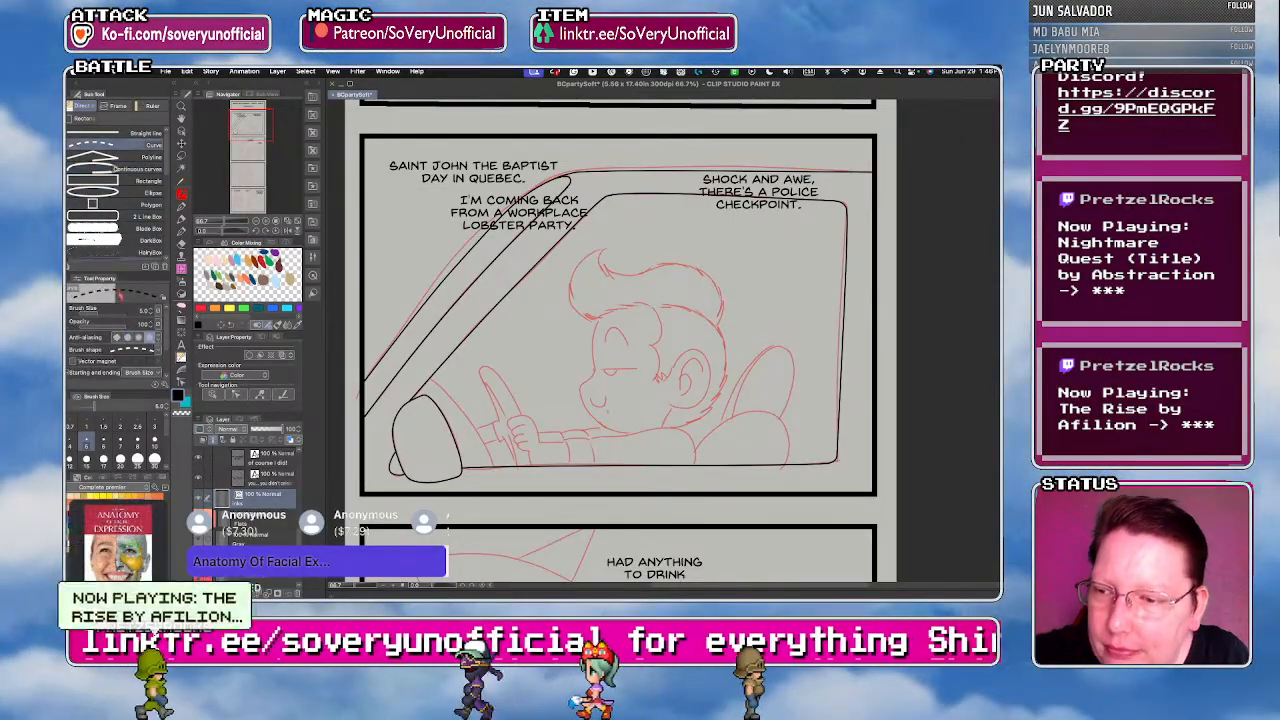
pyautogui.click(142, 350)
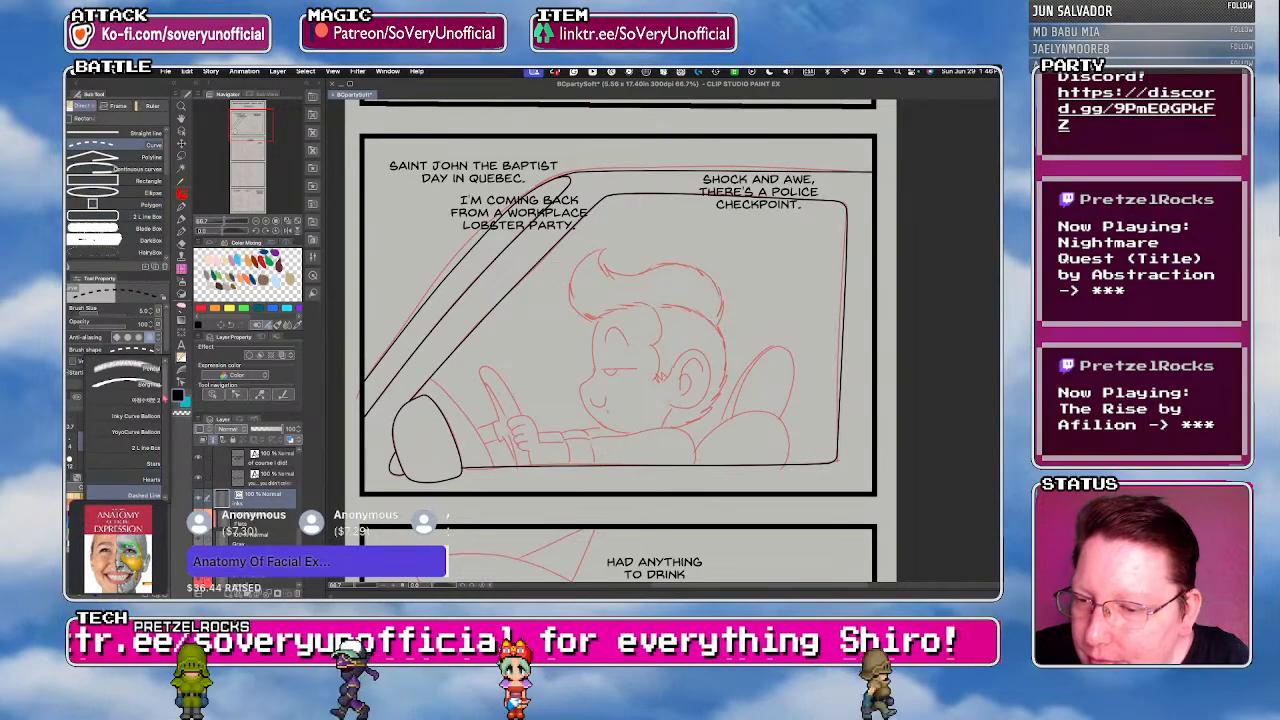
pyautogui.scroll(5, 160, 450)
pyautogui.scroll(5, 167, 440)
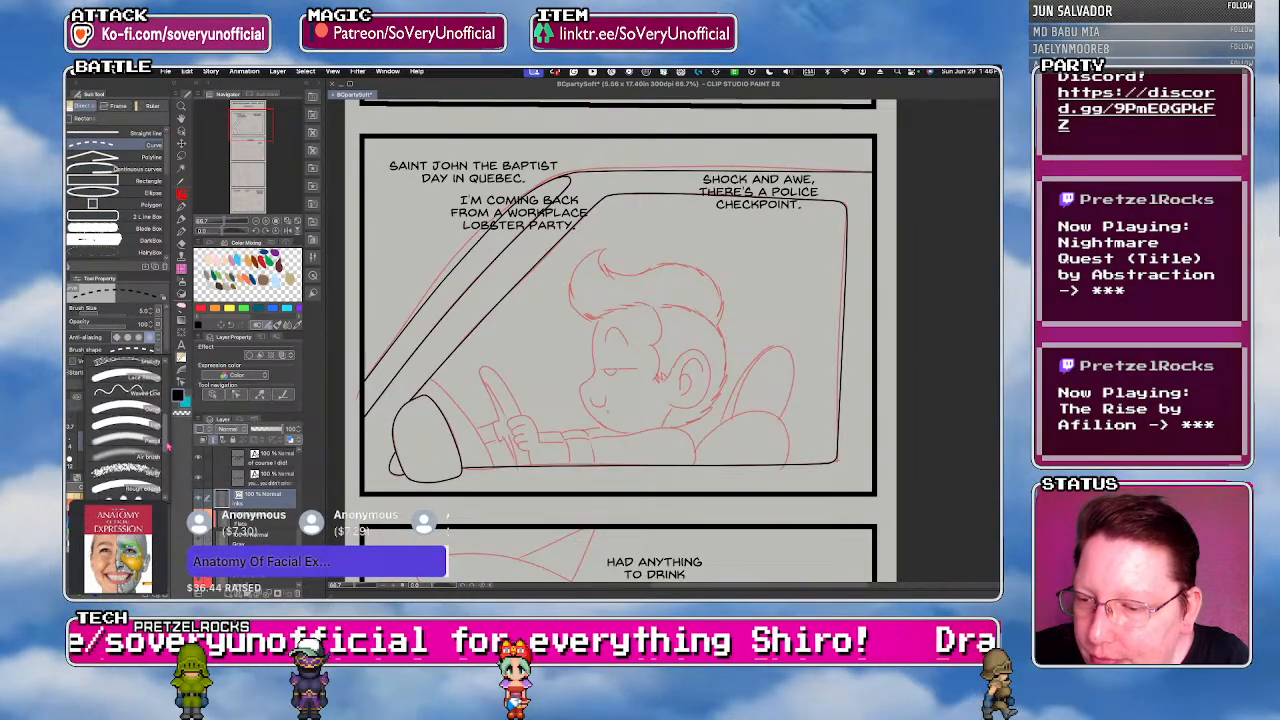
pyautogui.click(140, 437)
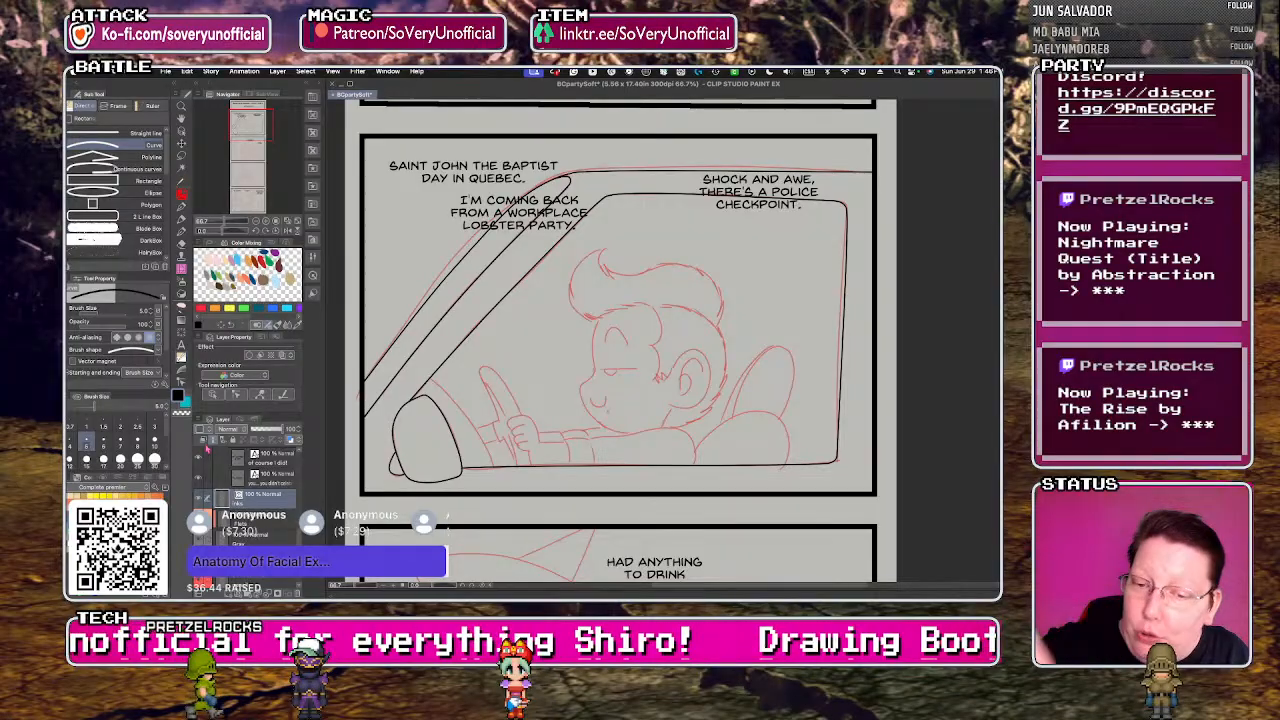
pyautogui.scroll(1, 482, 440)
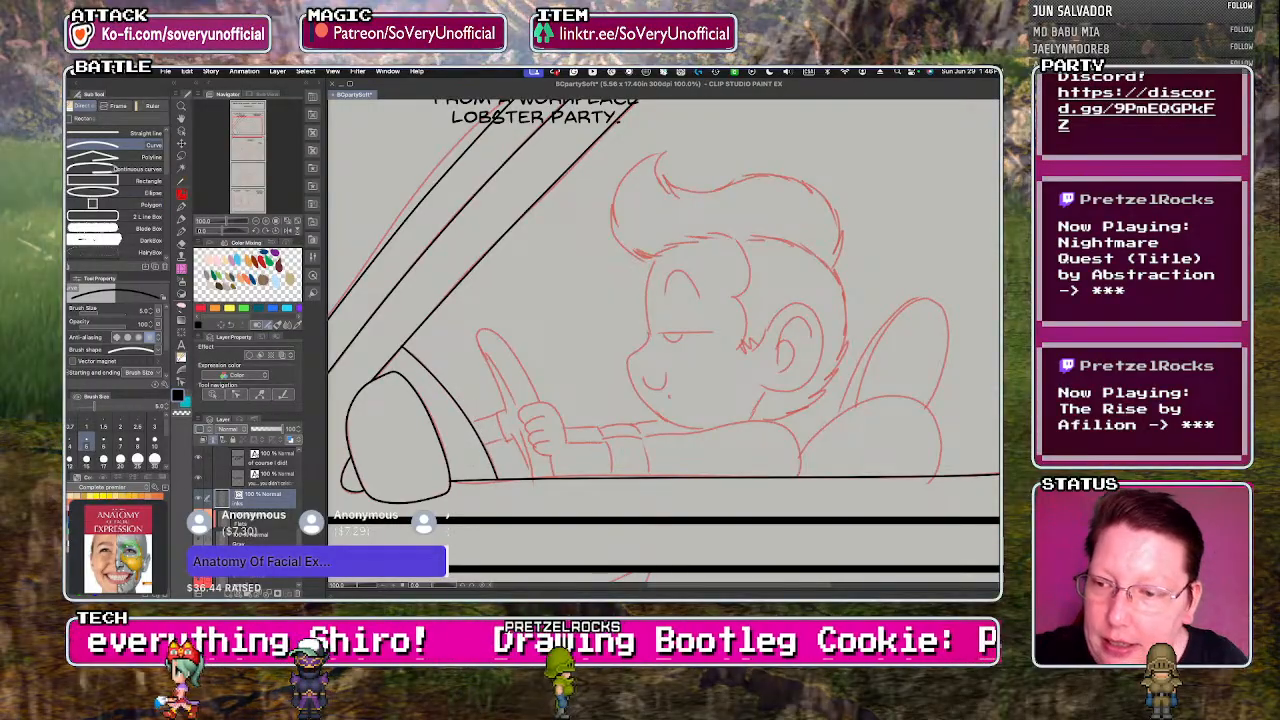
# - Ink the steering wheel's outer rim, around its tip and down to the sill, with a tapered continuous curve
pyautogui.click(115, 168)
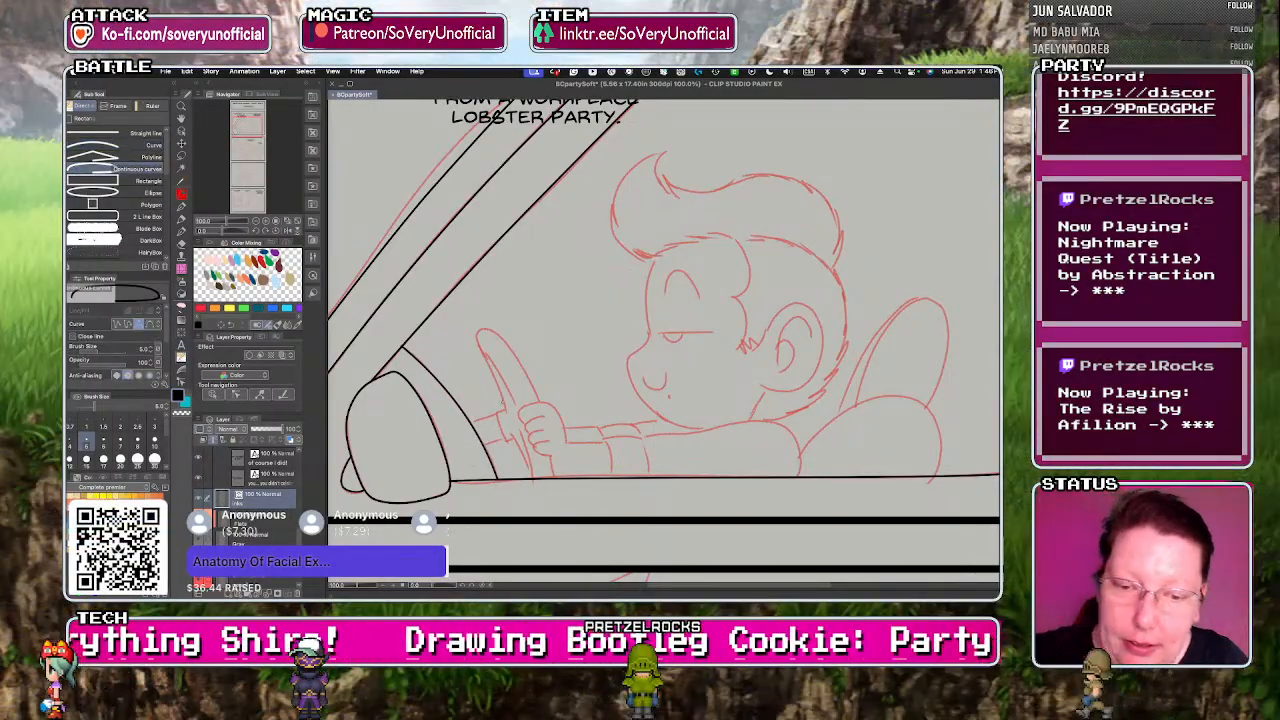
pyautogui.scroll(1, 502, 403)
pyautogui.scroll(-2, 99, 371)
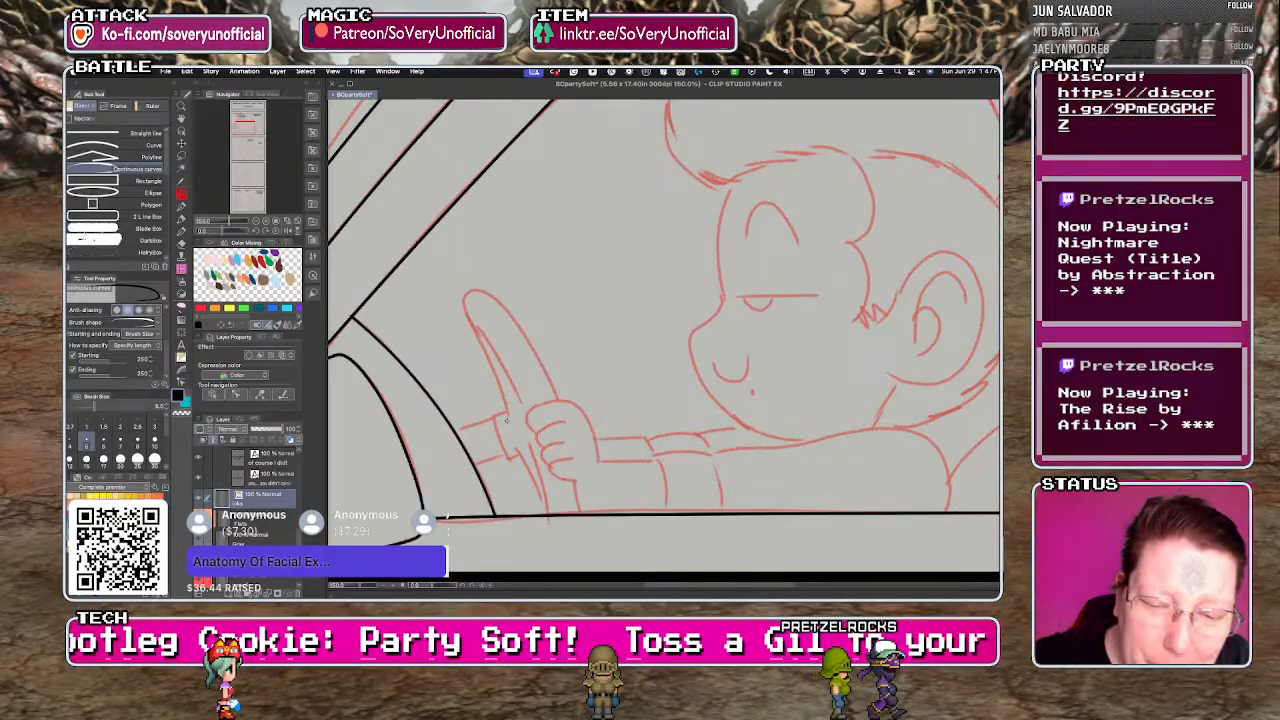
pyautogui.click(496, 374)
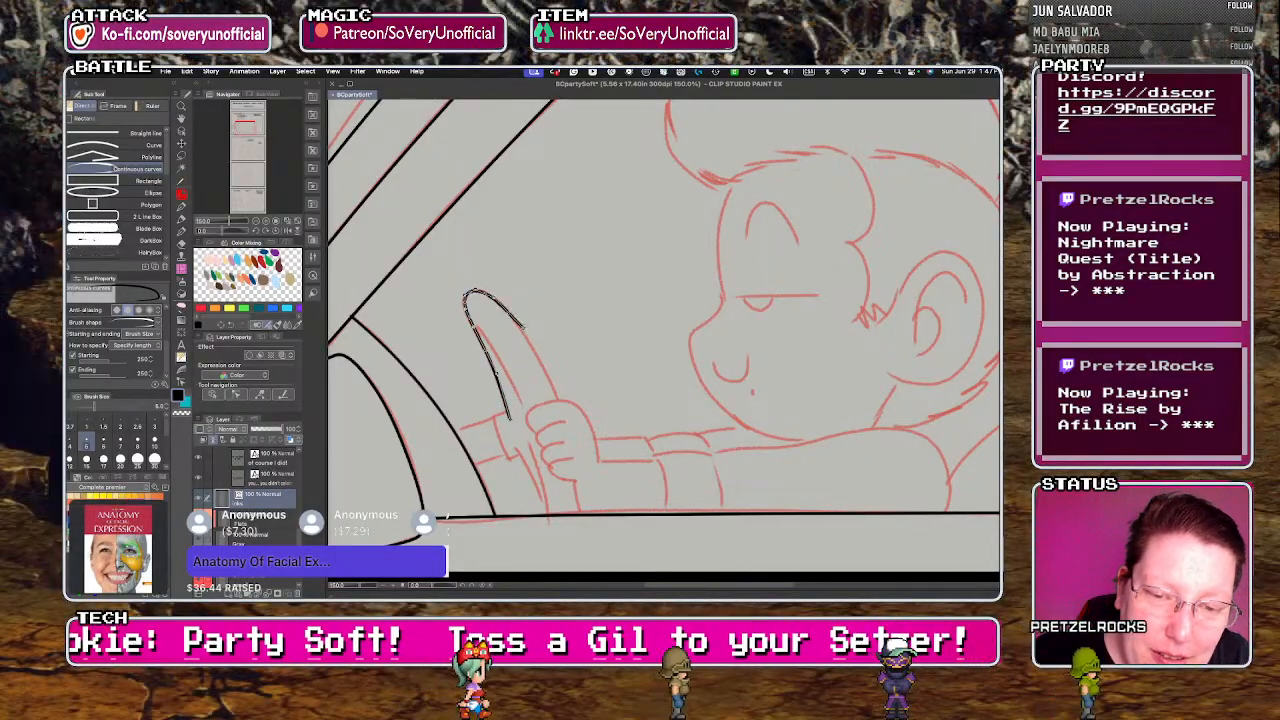
pyautogui.click(464, 296)
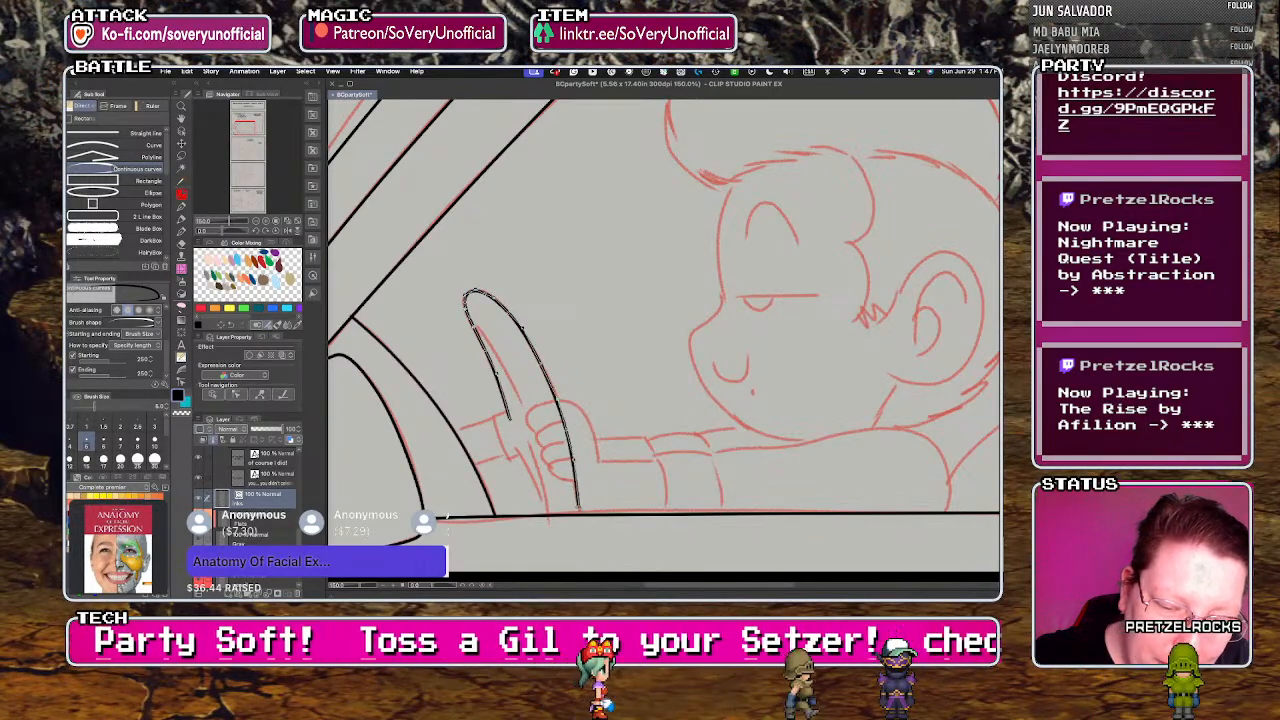
pyautogui.doubleClick(577, 503)
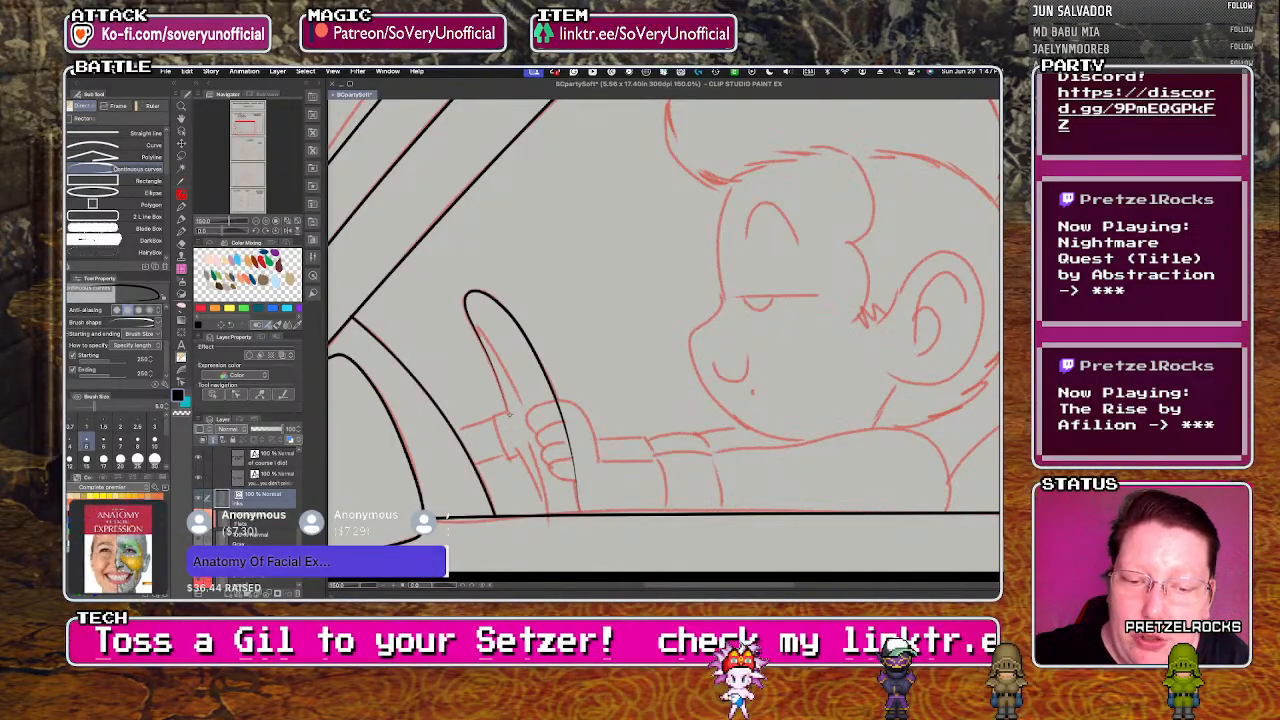
# - Thicken the lower end of the steering wheel's rim with the Inker - The Natural pen and ink the rim's inner edges
pyautogui.click(181, 207)
pyautogui.scroll(1, 565, 551)
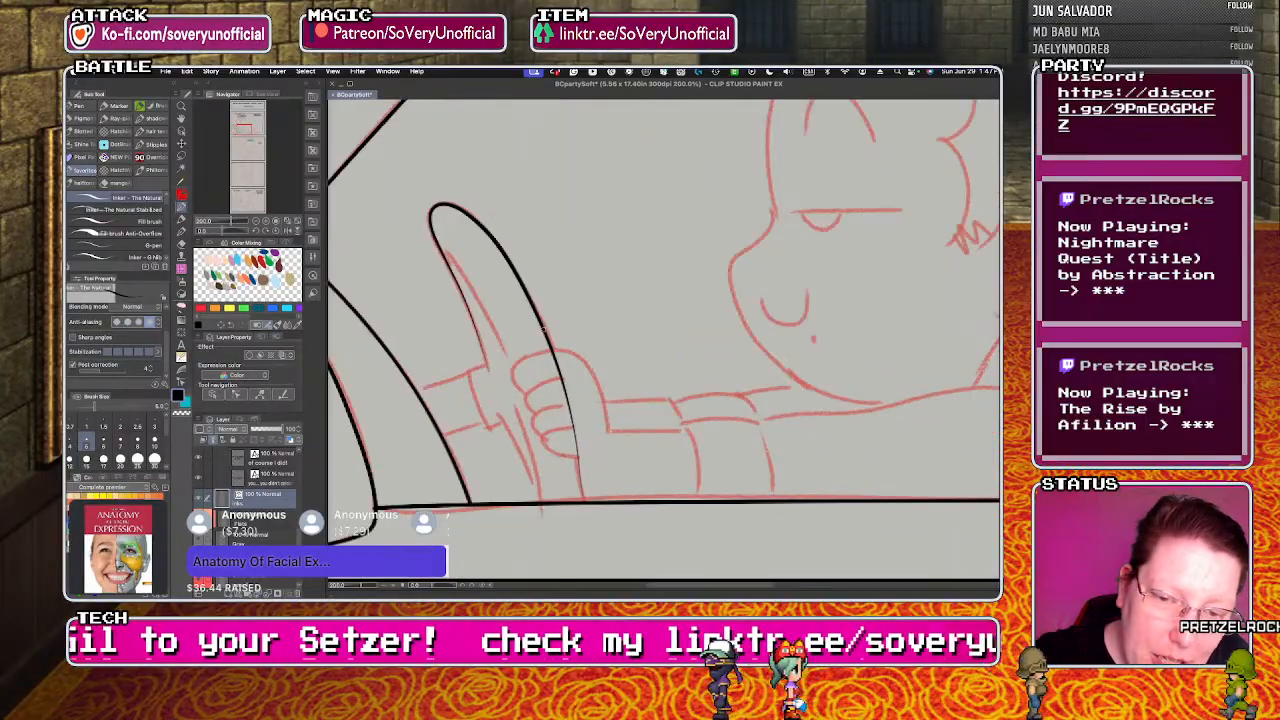
pyautogui.moveTo(548, 339); pyautogui.dragTo(584, 500)
pyautogui.hotkey('ctrl', 'z')
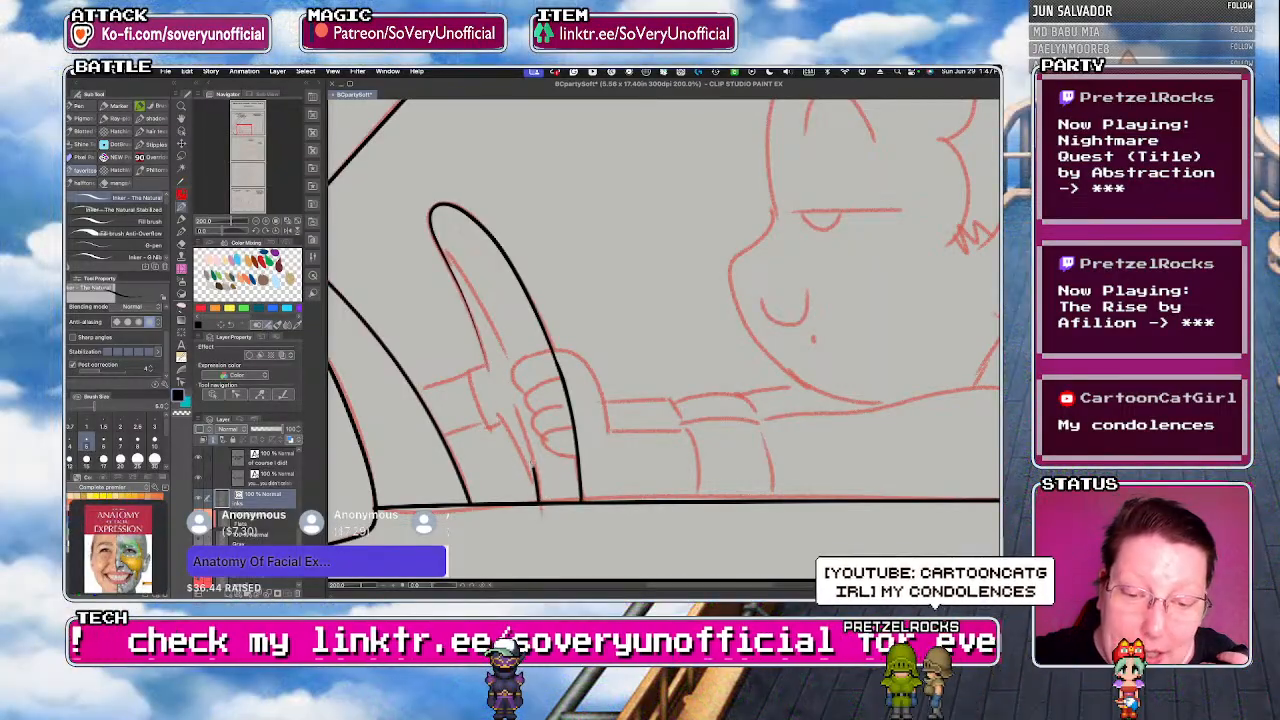
pyautogui.moveTo(515, 401); pyautogui.dragTo(537, 496)
pyautogui.moveTo(446, 256); pyautogui.dragTo(502, 352)
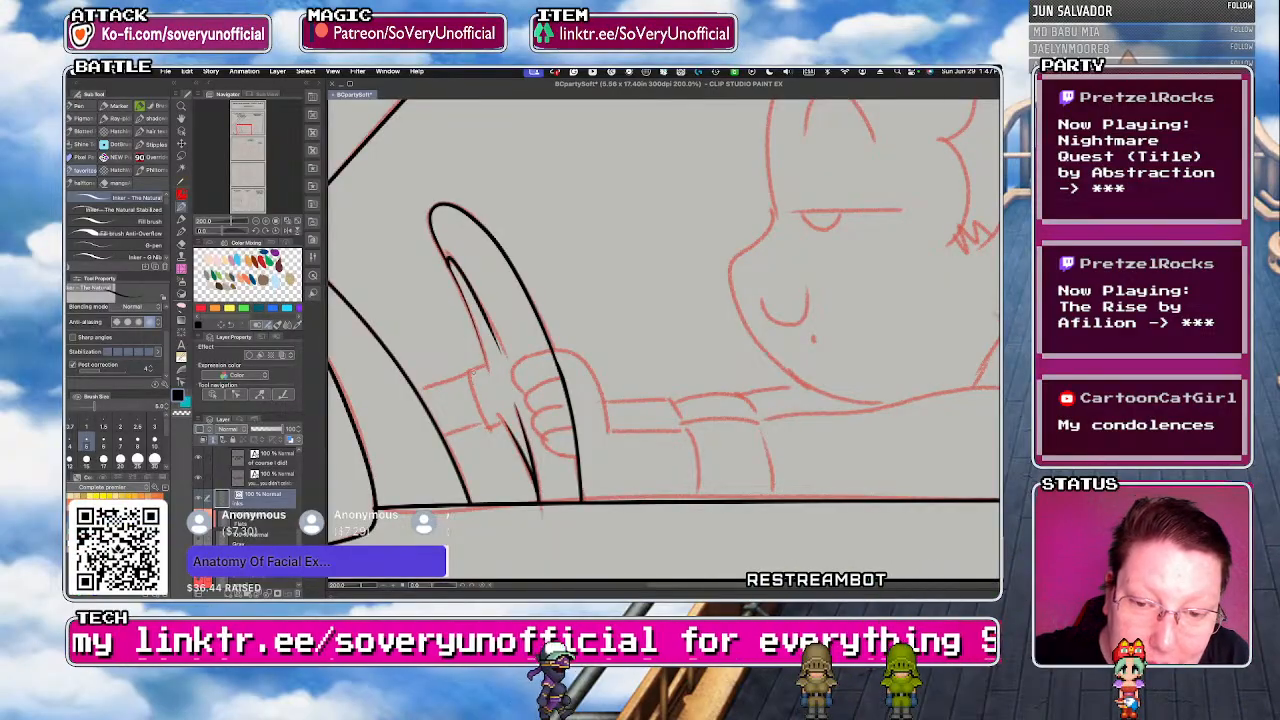
# - Ink the steering wheel's spoke: the curved hub edge between the rim's inner edges and two lines running to the windshield pillar
pyautogui.scroll(3, 493, 381)
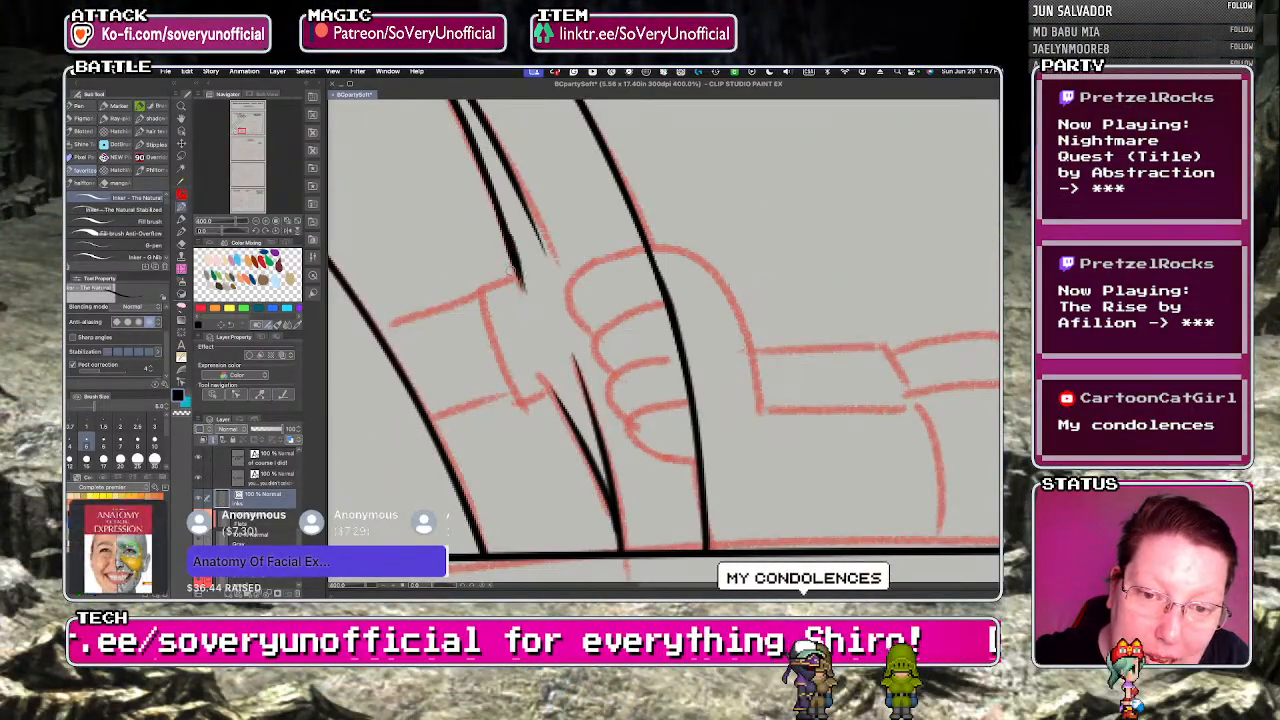
pyautogui.moveTo(520, 268)
pyautogui.mouseDown()
pyautogui.moveTo(479, 286)
pyautogui.moveTo(481, 323)
pyautogui.moveTo(520, 398)
pyautogui.moveTo(544, 390)
pyautogui.moveTo(507, 386)
pyautogui.moveTo(512, 396)
pyautogui.moveTo(545, 393)
pyautogui.mouseUp()
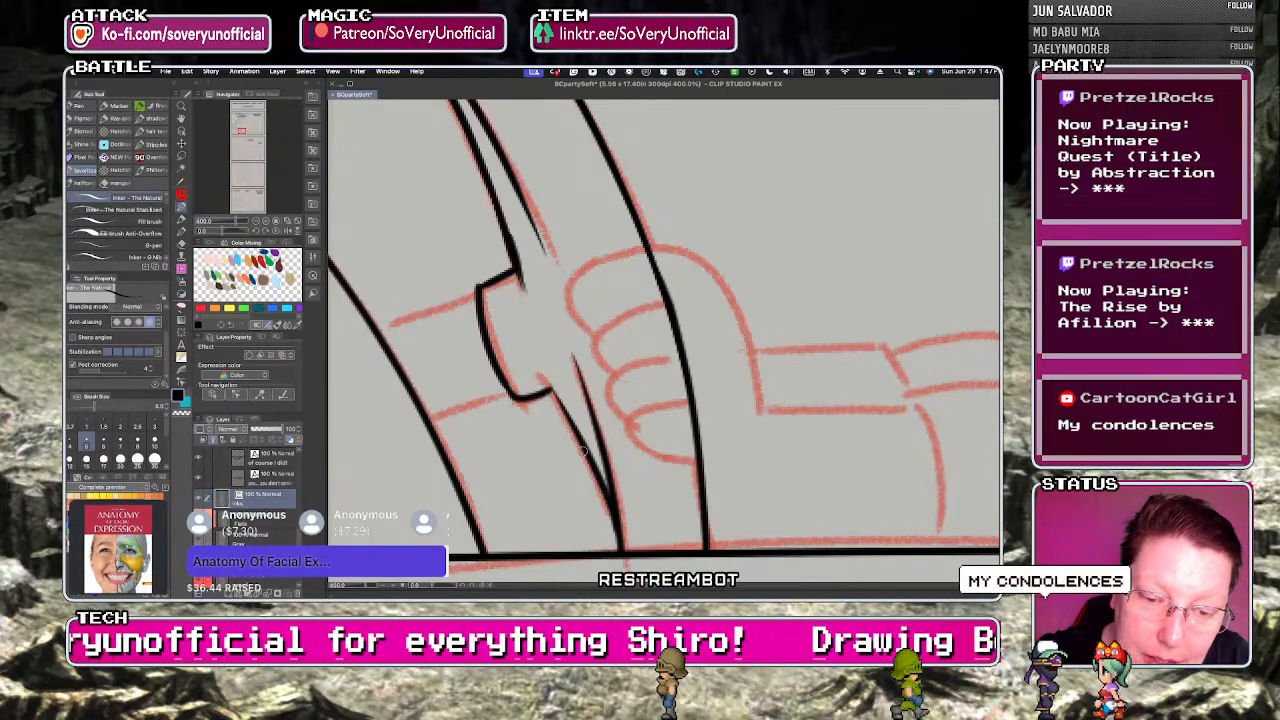
pyautogui.moveTo(478, 294); pyautogui.dragTo(375, 323)
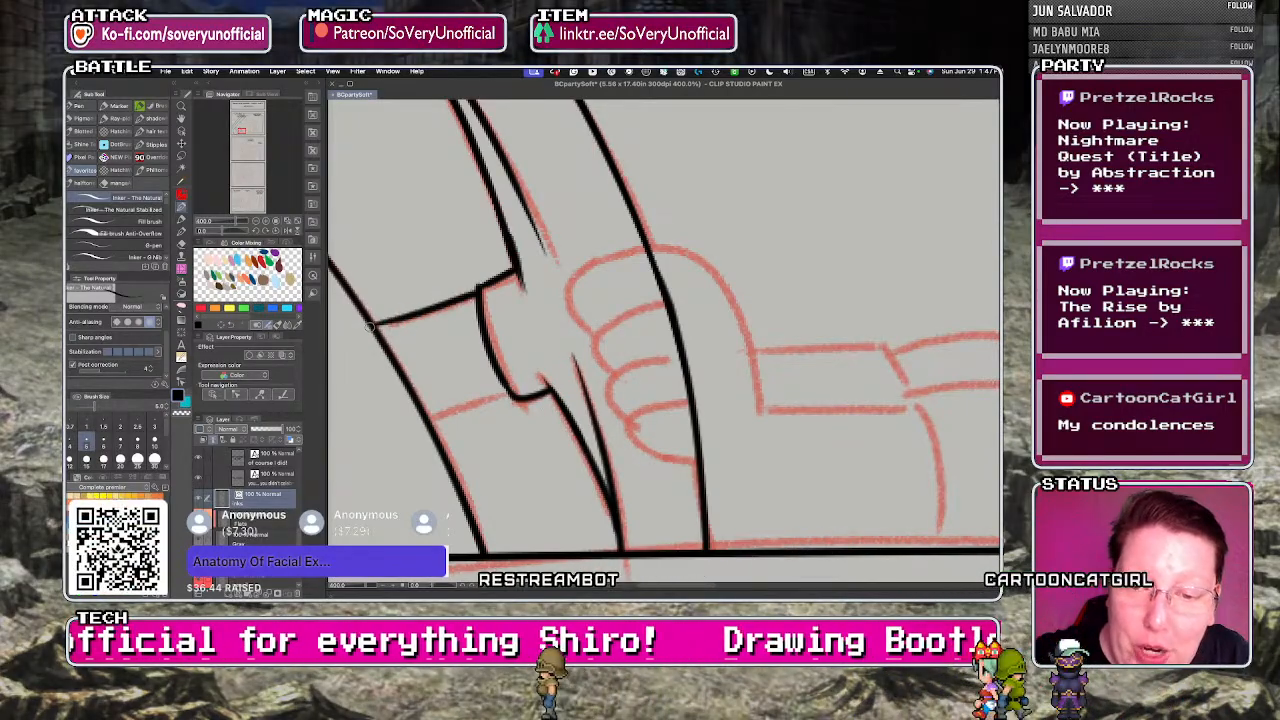
pyautogui.moveTo(515, 395); pyautogui.dragTo(430, 420)
pyautogui.hotkey('ctrl', 'z')
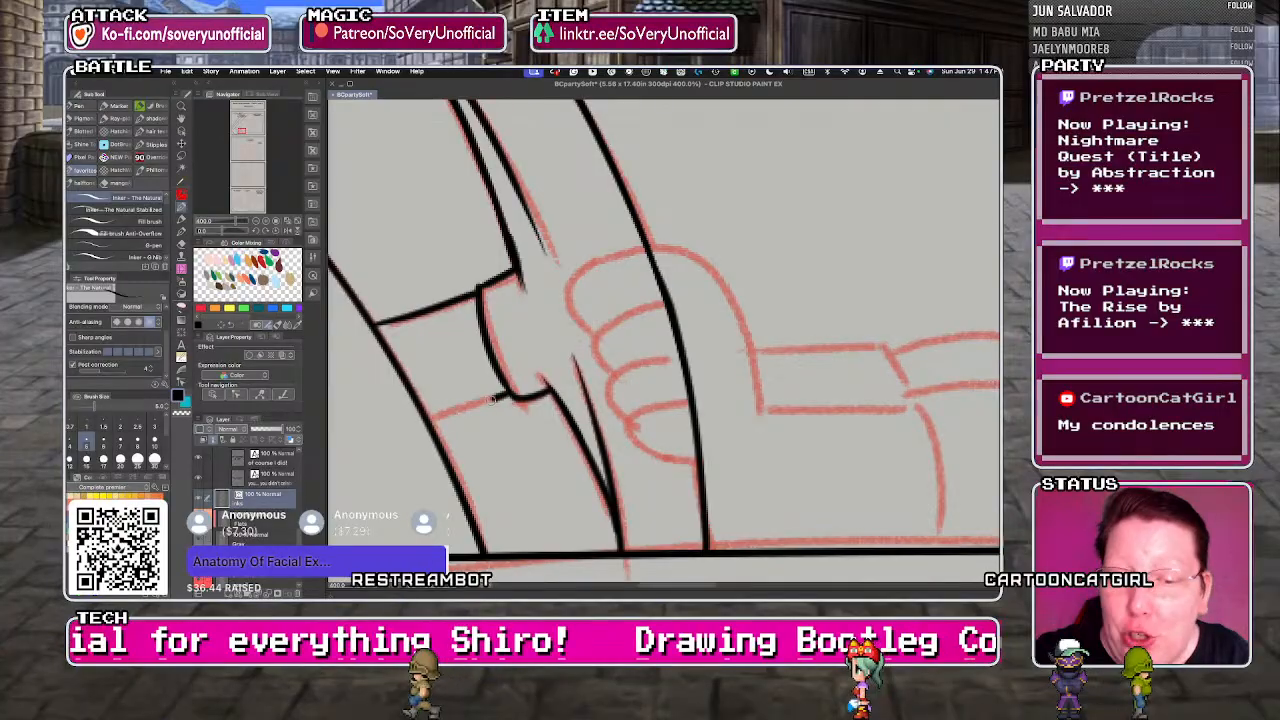
pyautogui.moveTo(515, 395); pyautogui.dragTo(430, 420)
pyautogui.scroll(-3, 422, 432)
pyautogui.scroll(-3, 428, 476)
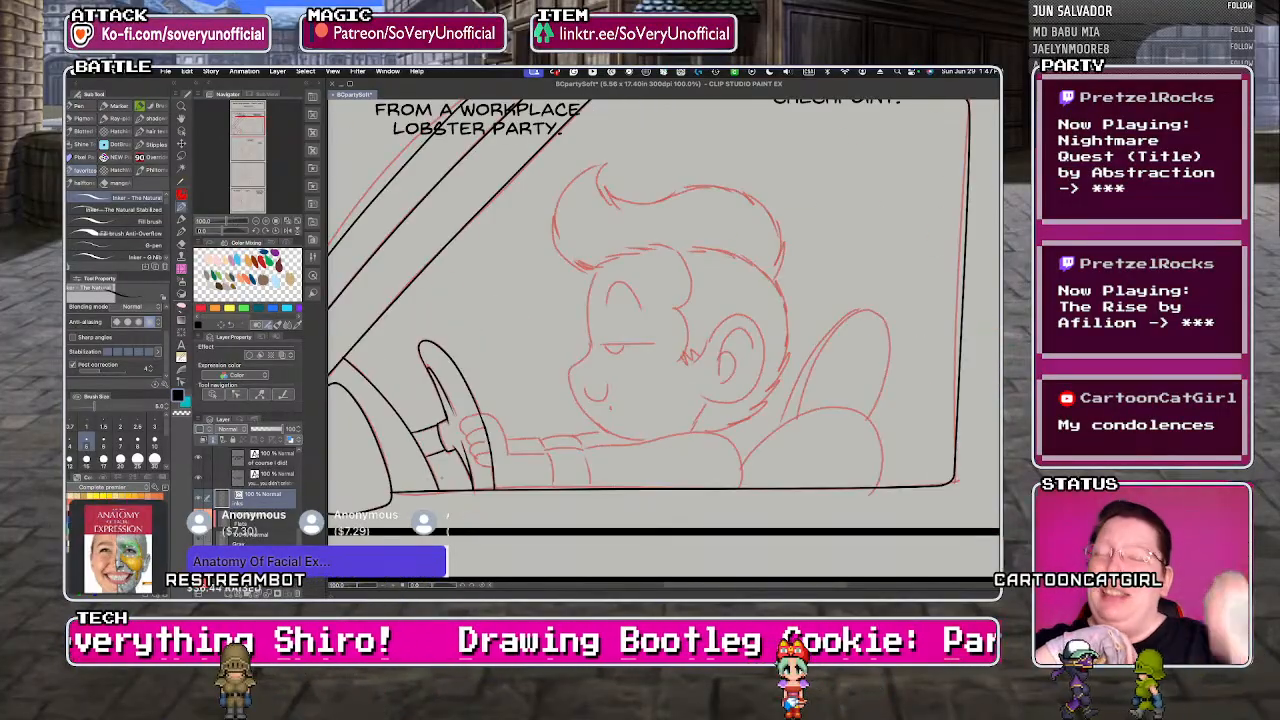
# - Ink the driver's fingers and back of the hand gripping the steering wheel, plus the short wrist-side line down to the sill
pyautogui.scroll(6, 500, 468)
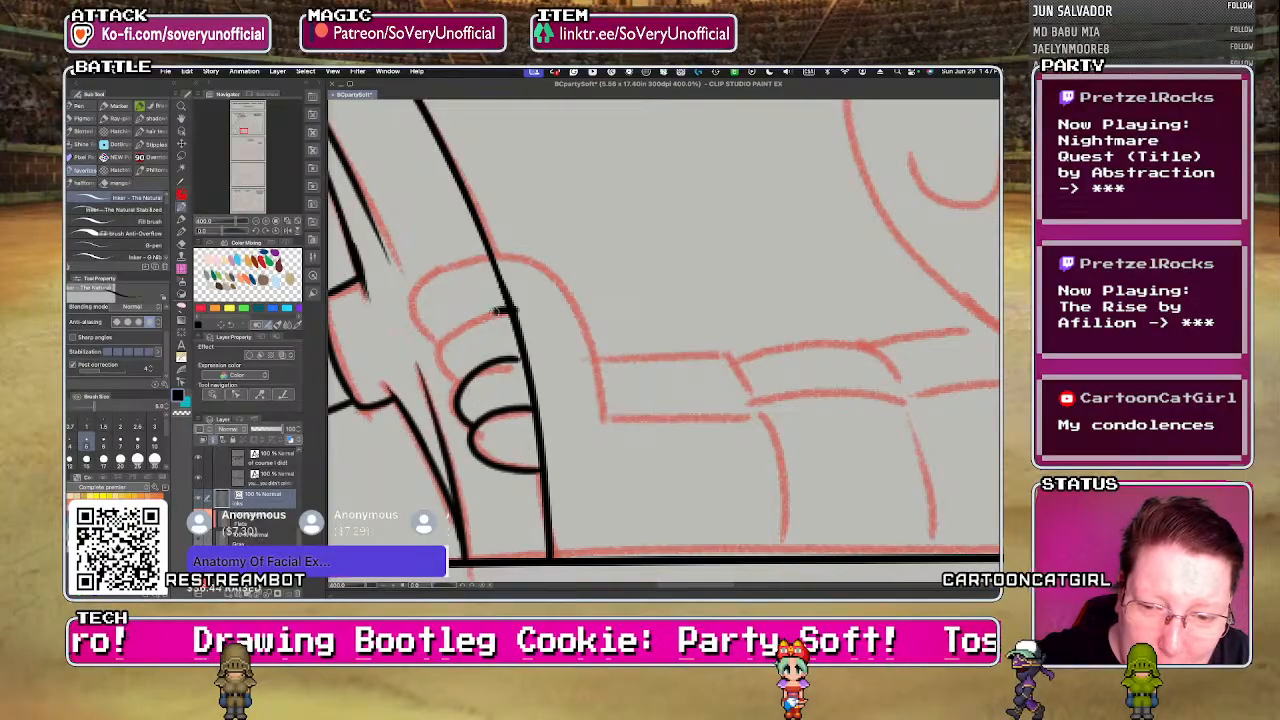
pyautogui.moveTo(436, 336)
pyautogui.mouseDown()
pyautogui.moveTo(470, 258)
pyautogui.moveTo(600, 425)
pyautogui.mouseUp()
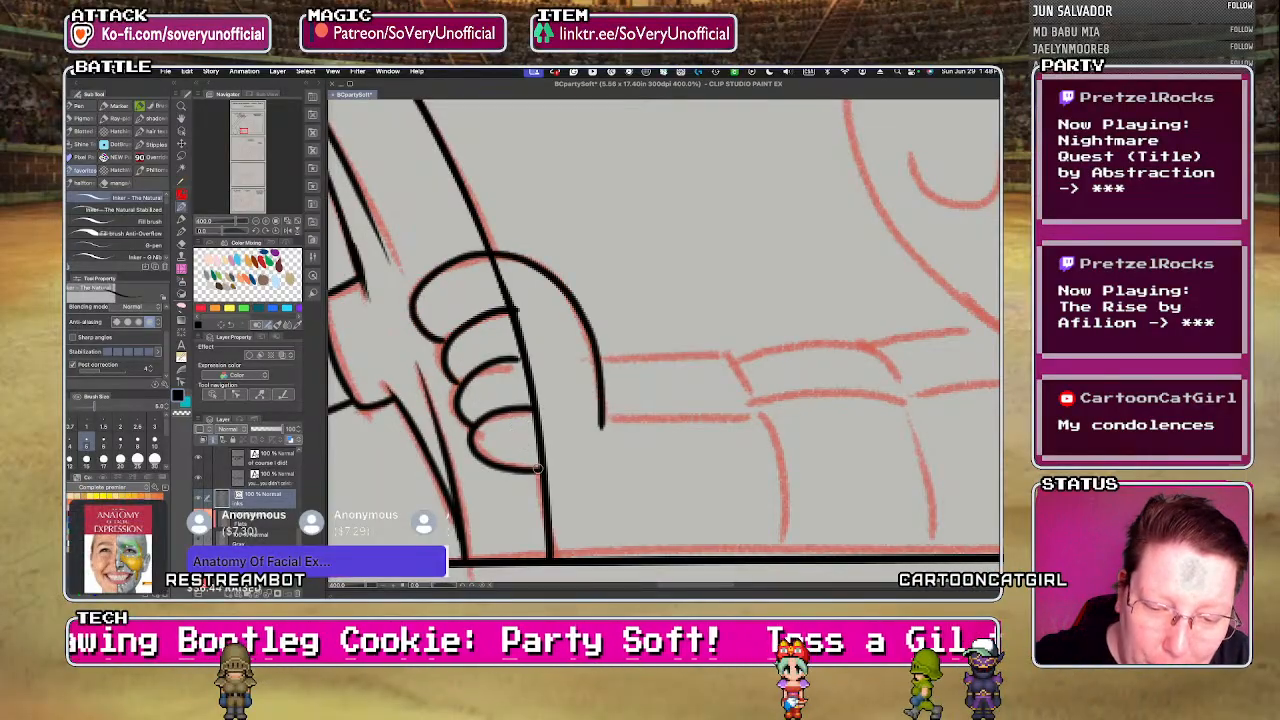
pyautogui.moveTo(537, 467); pyautogui.dragTo(556, 556)
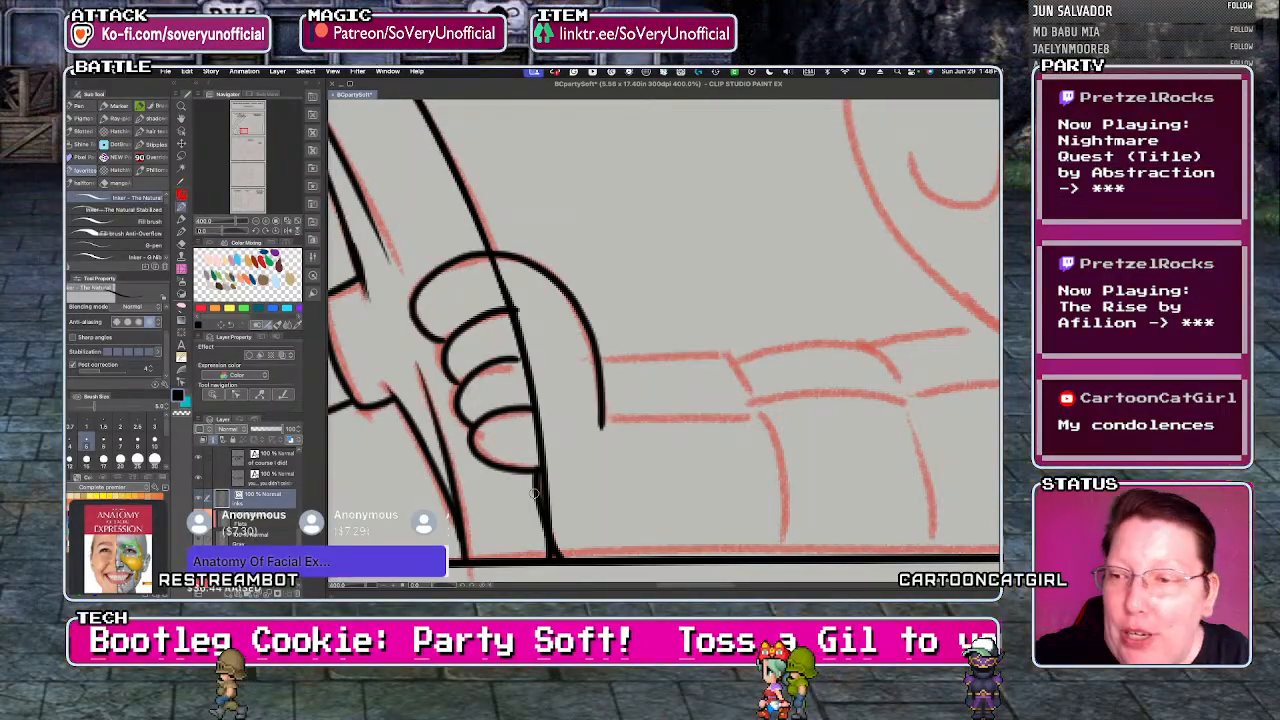
# - Erase the part of the steering wheel's rim line that crosses the driver's hand with the Vector eraser
pyautogui.press('e')
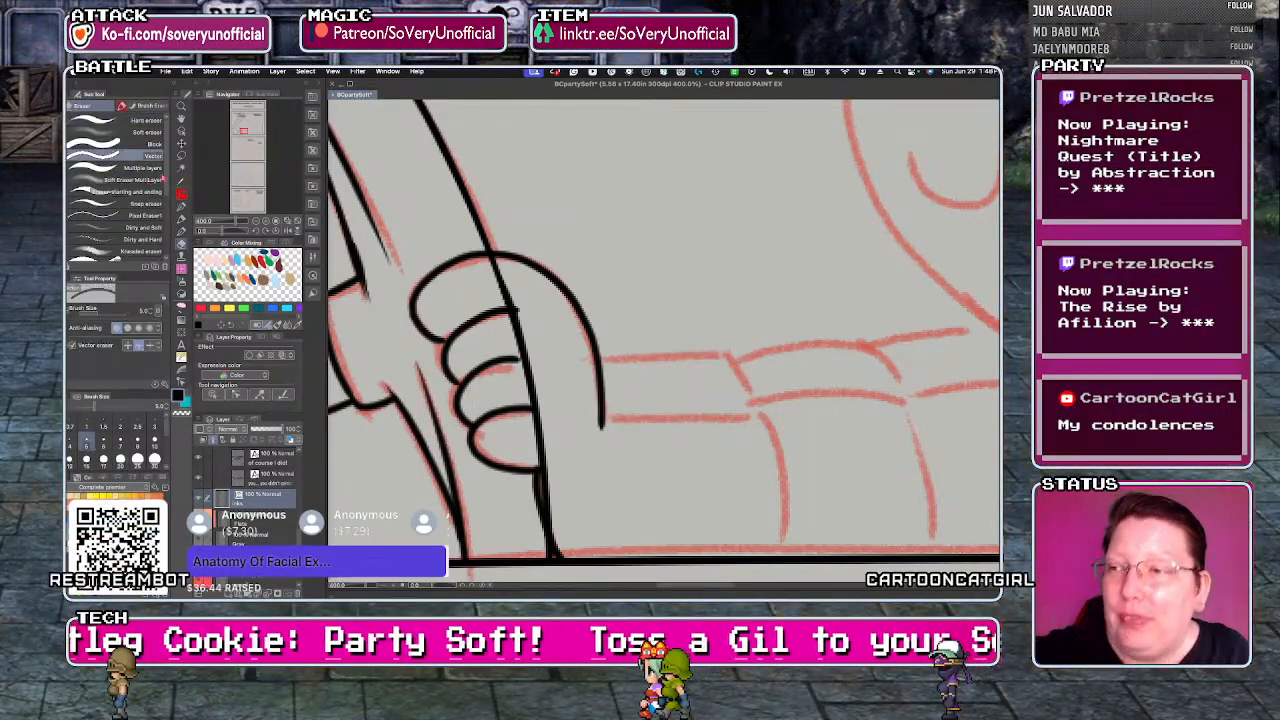
pyautogui.press('p')
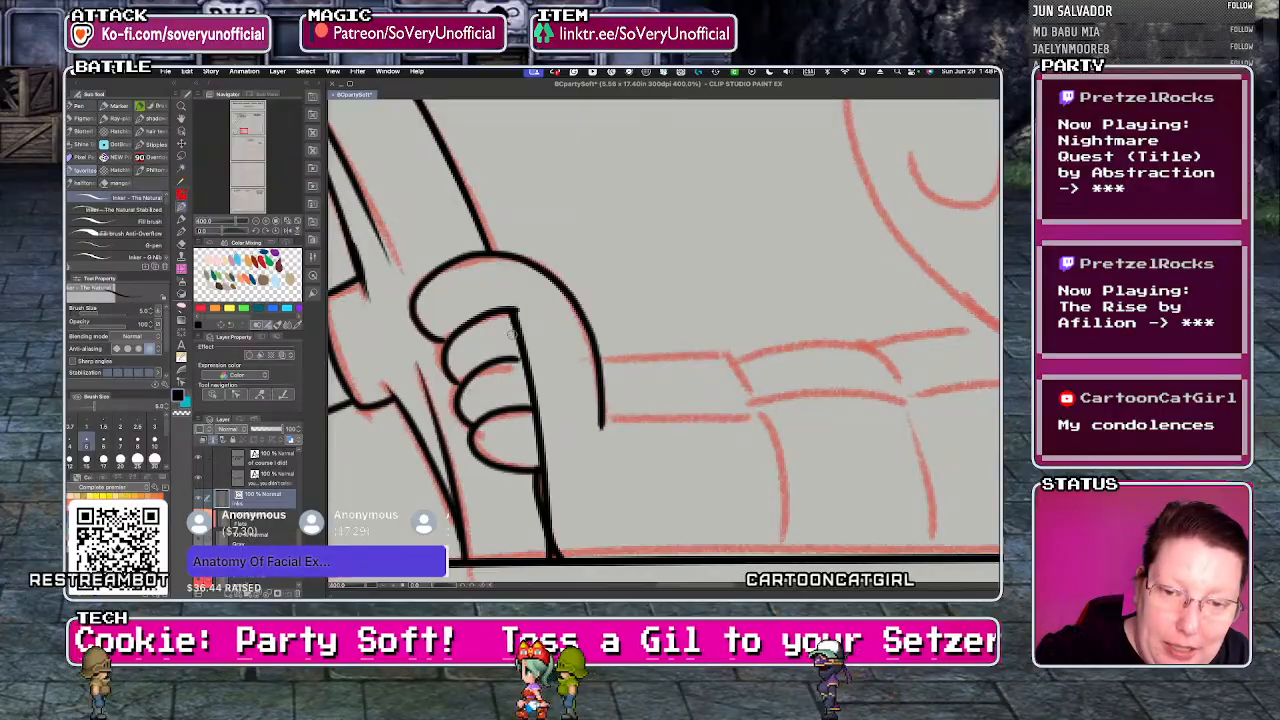
pyautogui.moveTo(515, 318)
pyautogui.mouseDown()
pyautogui.moveTo(540, 351)
pyautogui.moveTo(526, 383)
pyautogui.moveTo(534, 436)
pyautogui.moveTo(538, 470)
pyautogui.mouseUp()
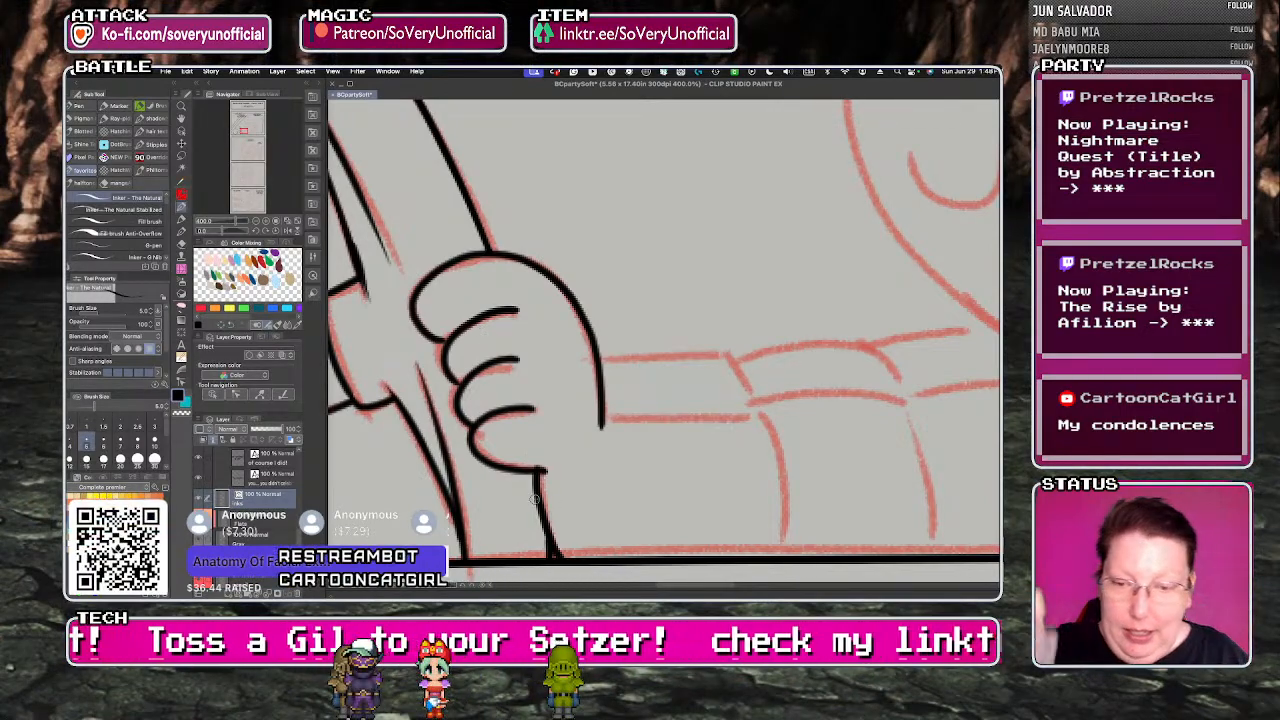
pyautogui.hotkey('ctrl', 'alt', '0')
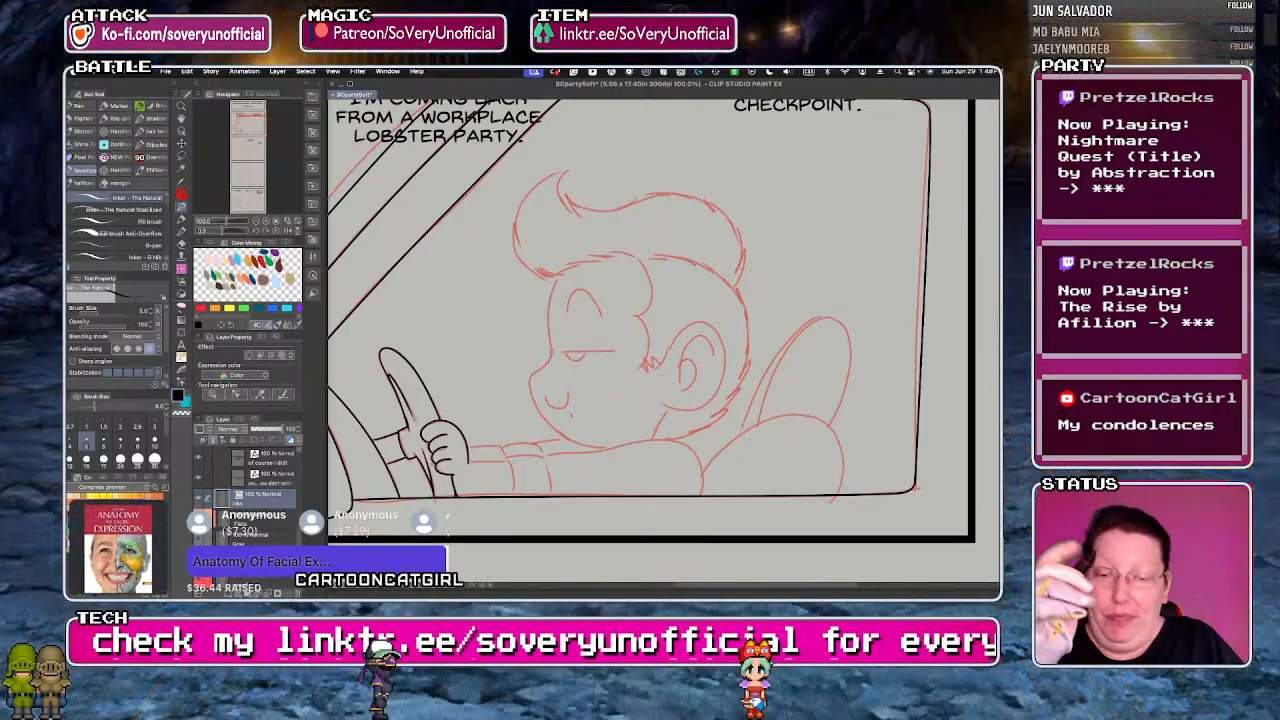
# - Ink the driver's forearms from the wrist to the sleeves, including the curved cuffs down to the sill
pyautogui.scroll(5, 465, 447)
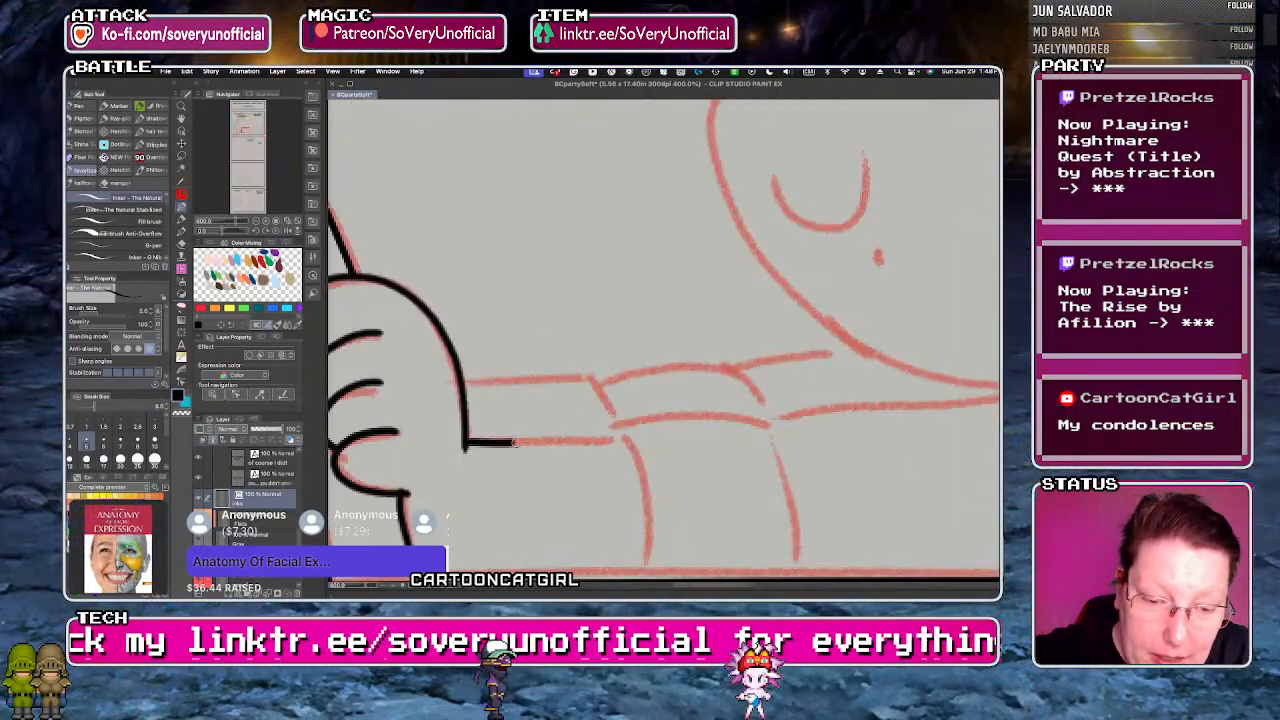
pyautogui.scroll(-3, 550, 421)
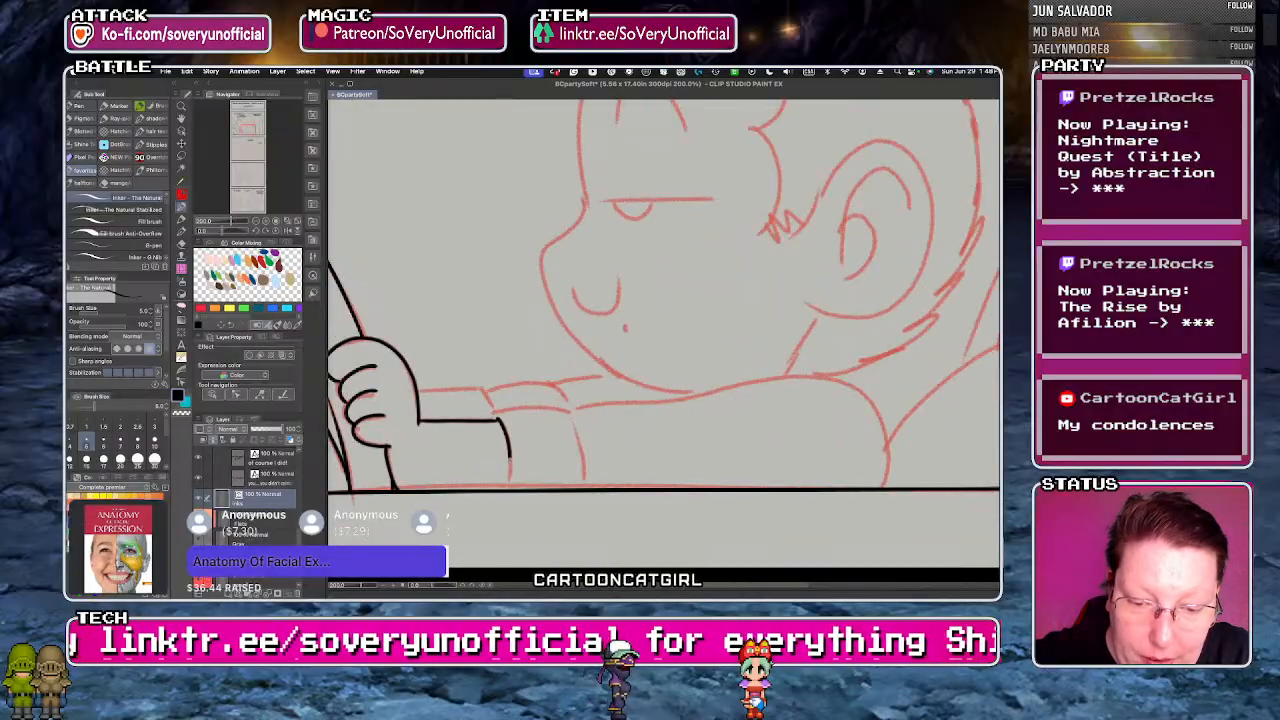
pyautogui.moveTo(508, 452); pyautogui.dragTo(507, 490)
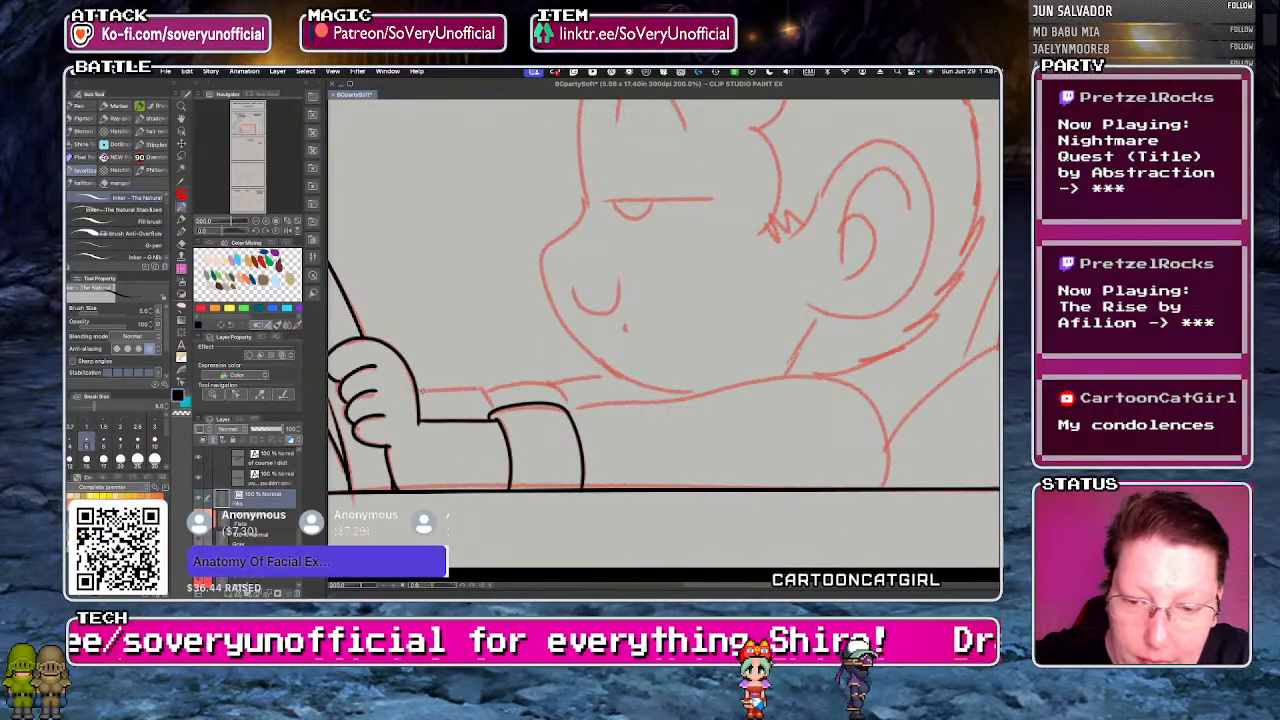
pyautogui.moveTo(419, 394); pyautogui.dragTo(488, 414)
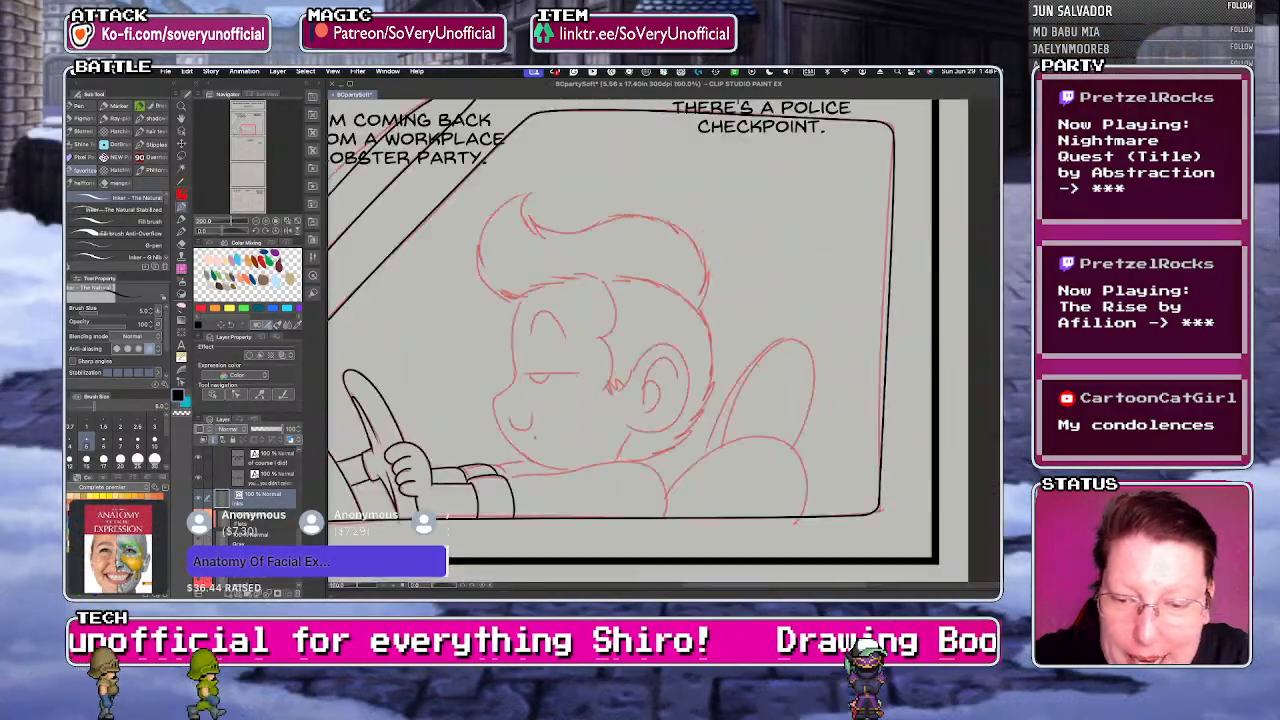
pyautogui.scroll(-3, 445, 560)
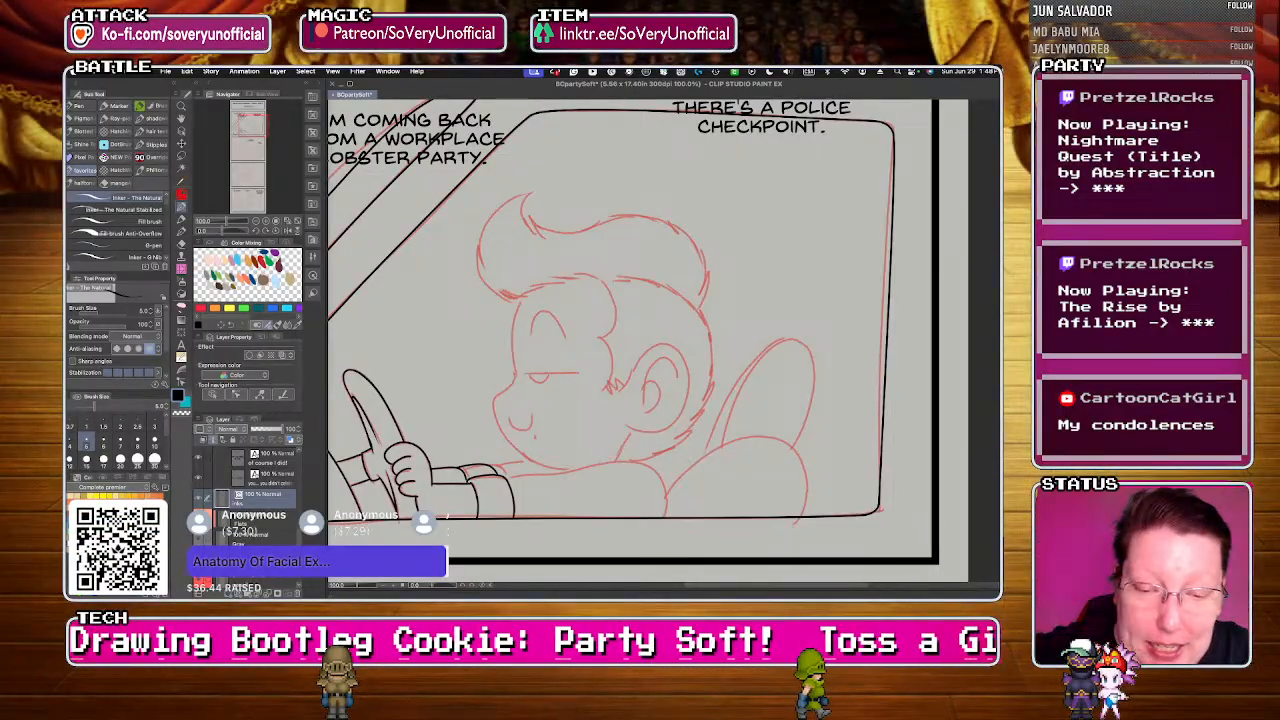
pyautogui.press('super+minus')
pyautogui.press('super+plus')
pyautogui.press('super+plus')
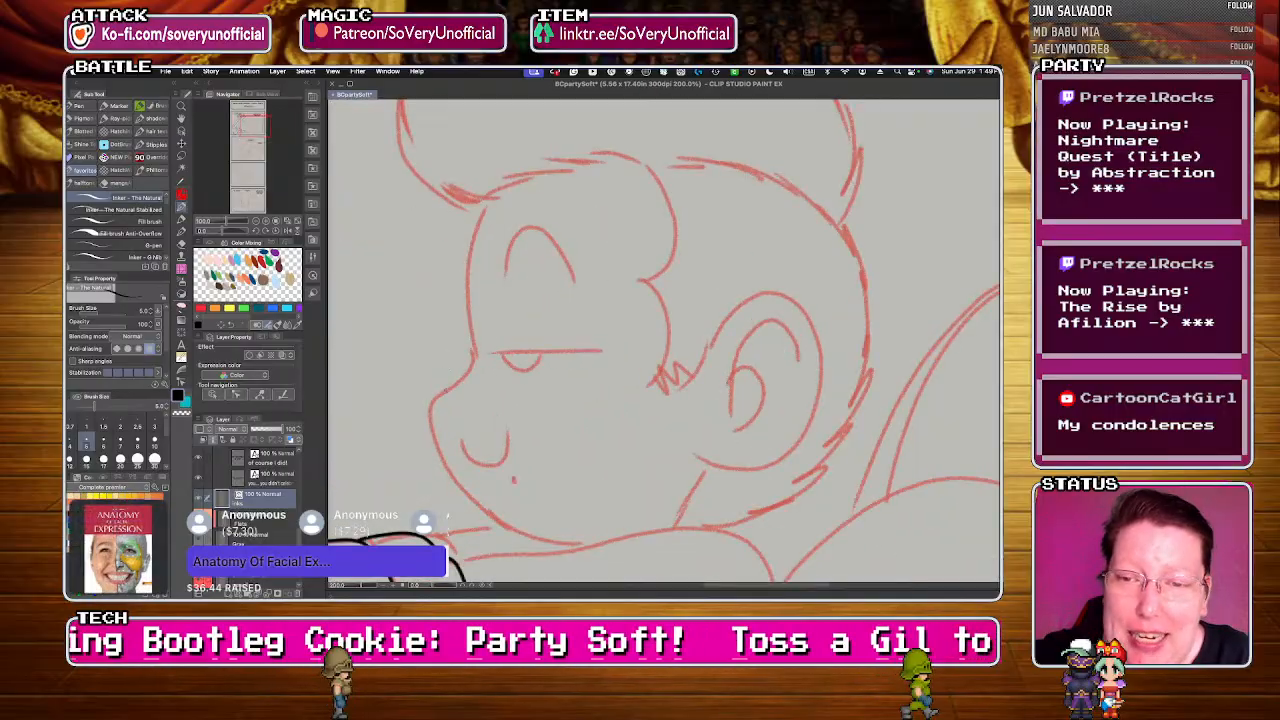
pyautogui.press('super+minus')
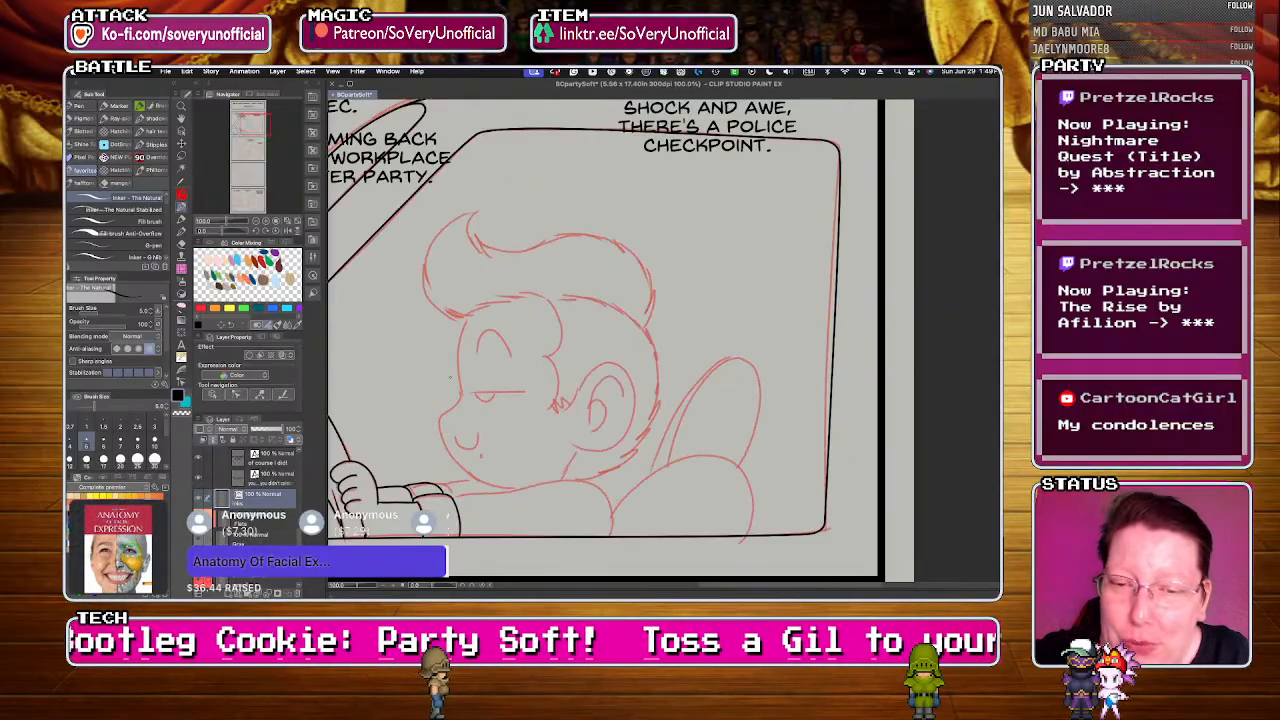
pyautogui.press('super+plus')
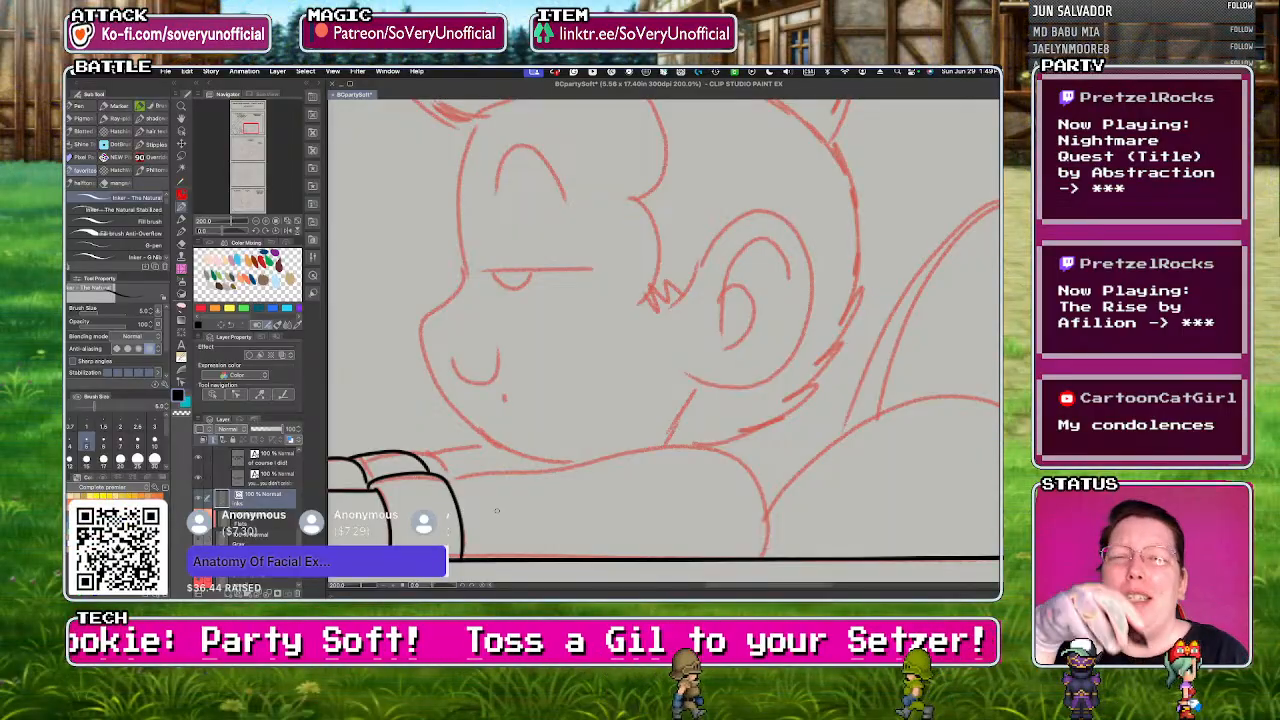
pyautogui.press('super+minus')
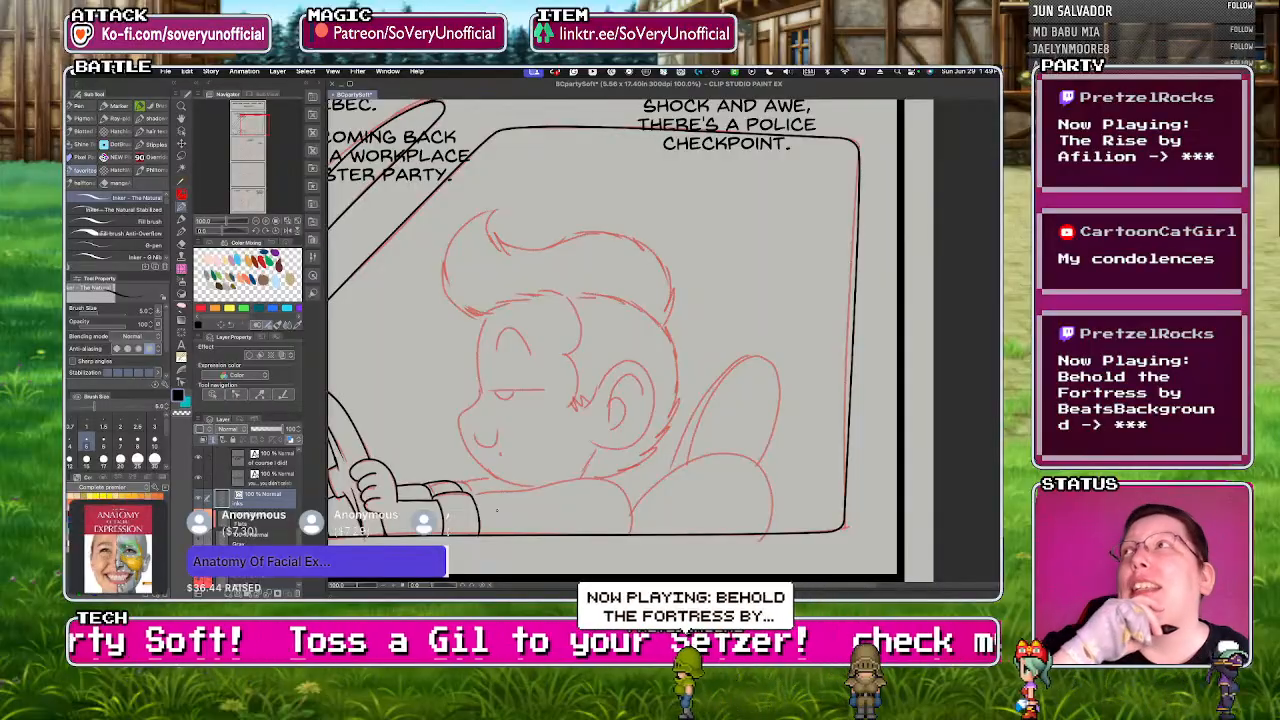
# - Ink the driver's face profile from forehead over the nose to the chin, and the upper arm and shoulder down to the sill
pyautogui.press('super+plus')
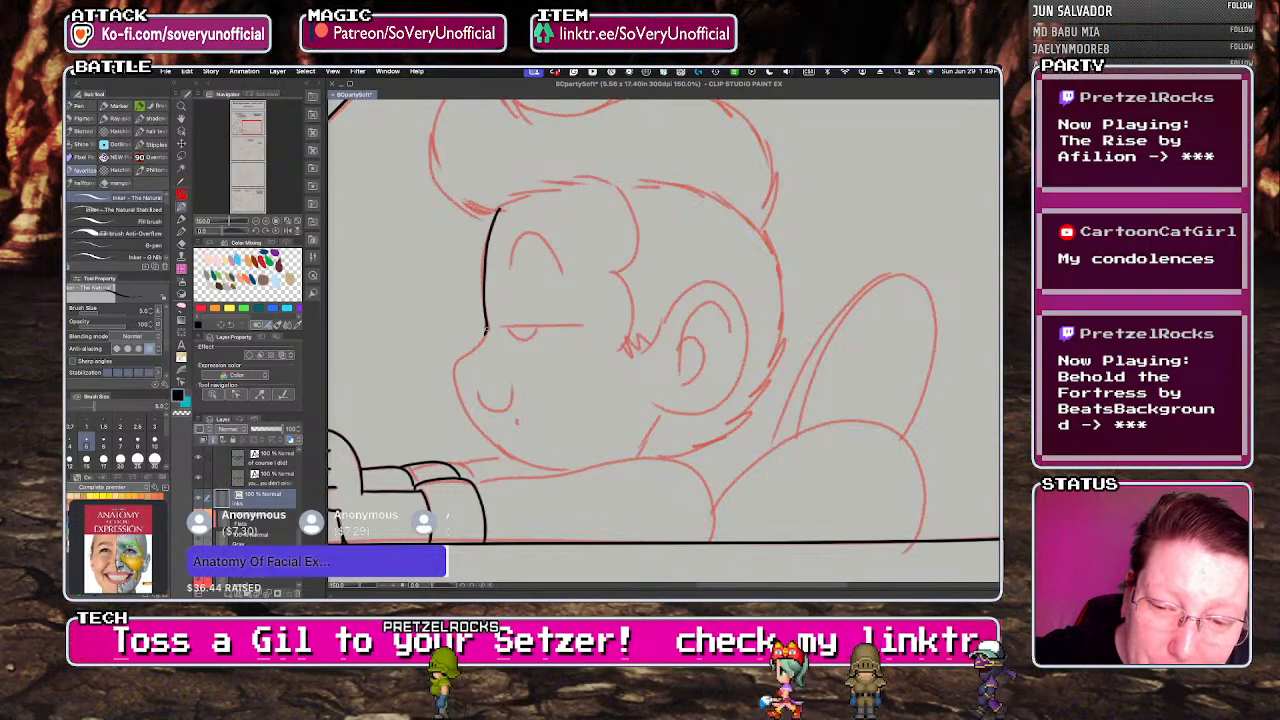
pyautogui.moveTo(486, 328); pyautogui.dragTo(456, 366)
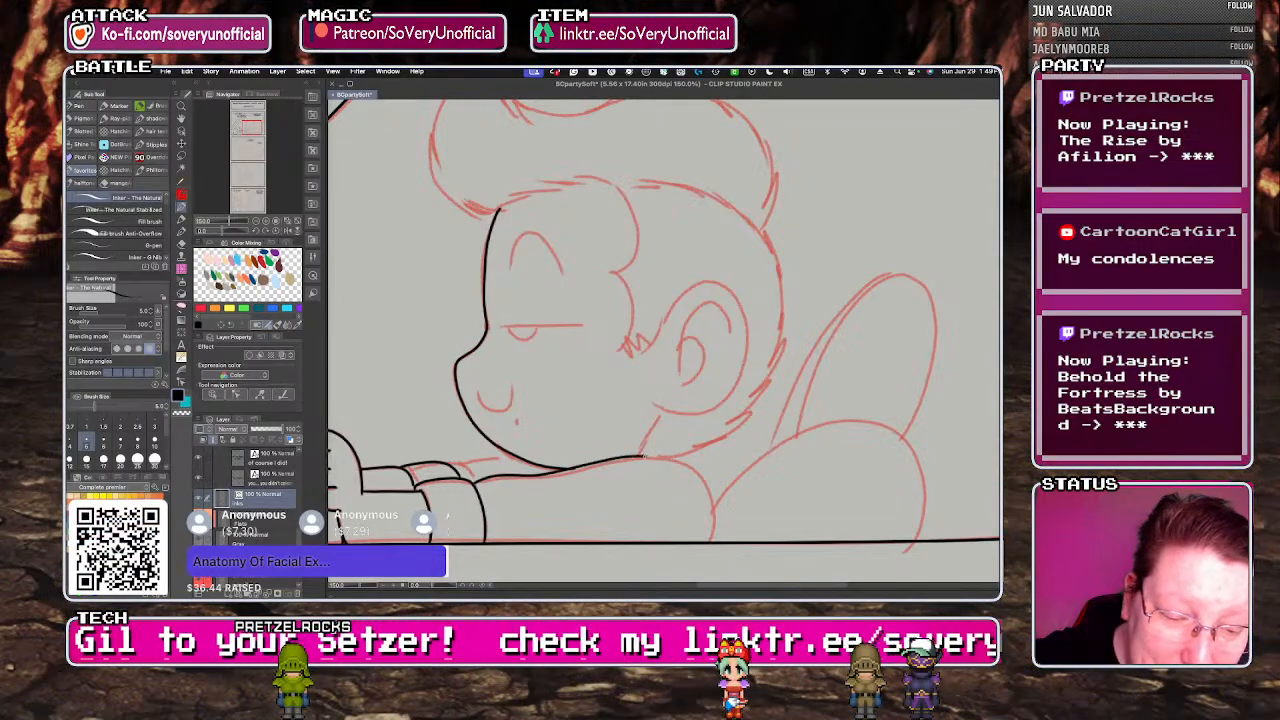
pyautogui.moveTo(447, 463); pyautogui.dragTo(485, 459)
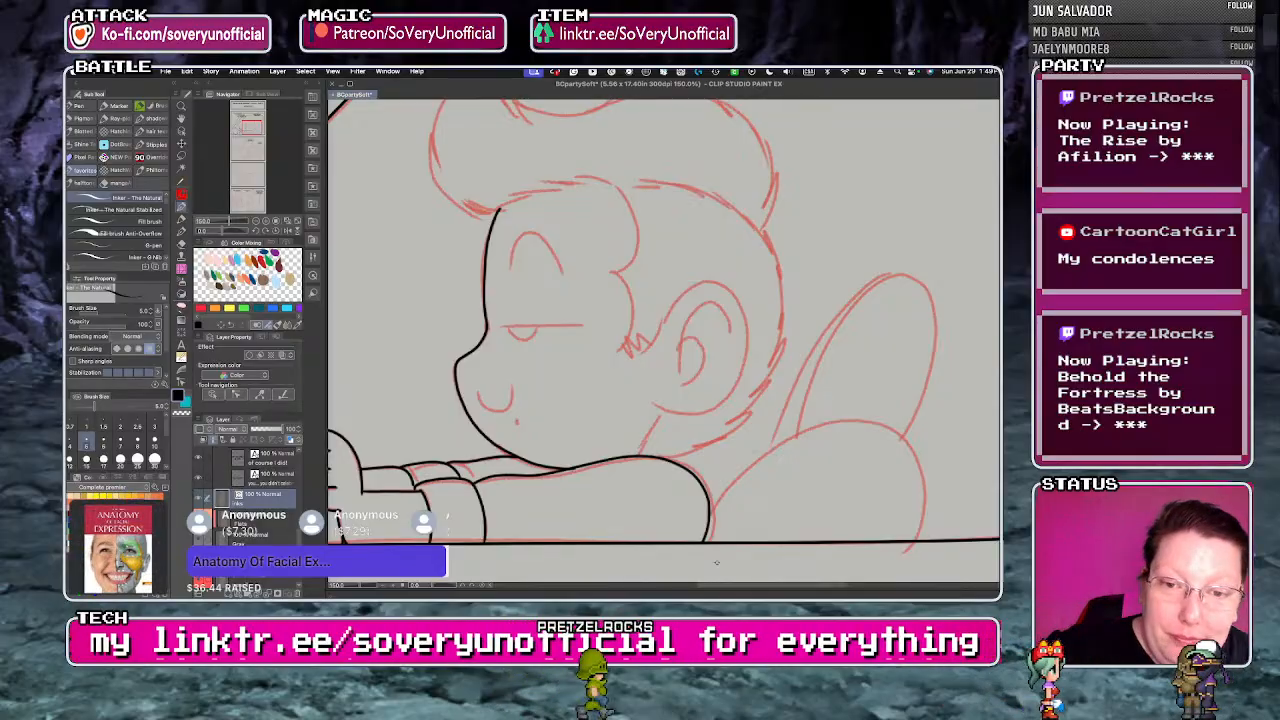
# - Ink the driver's facial features: arched eyebrow, flat eyelid with the half-closed iris, U-shaped nostril curve and small mouth dot
pyautogui.scroll(3, 519, 233)
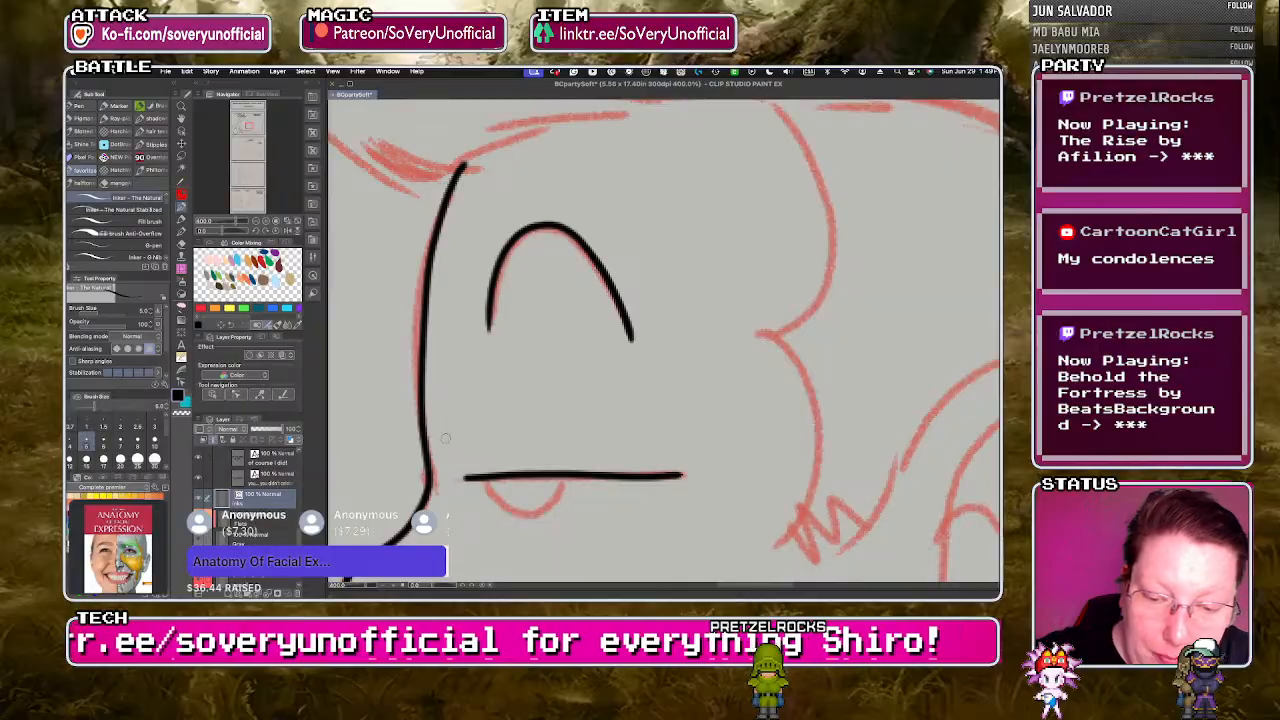
pyautogui.hotkey('ctrl', 'z')
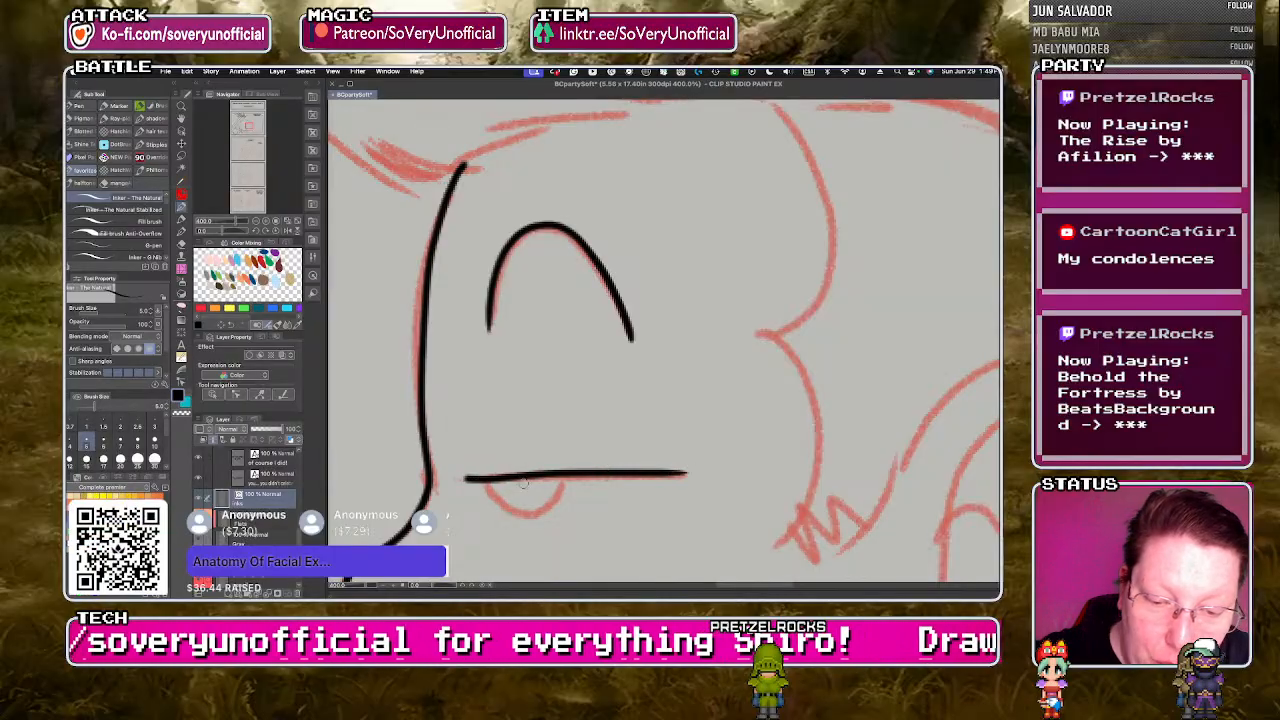
pyautogui.moveTo(563, 481)
pyautogui.mouseDown()
pyautogui.moveTo(542, 515)
pyautogui.moveTo(497, 506)
pyautogui.mouseUp()
pyautogui.scroll(-6, 412, 365)
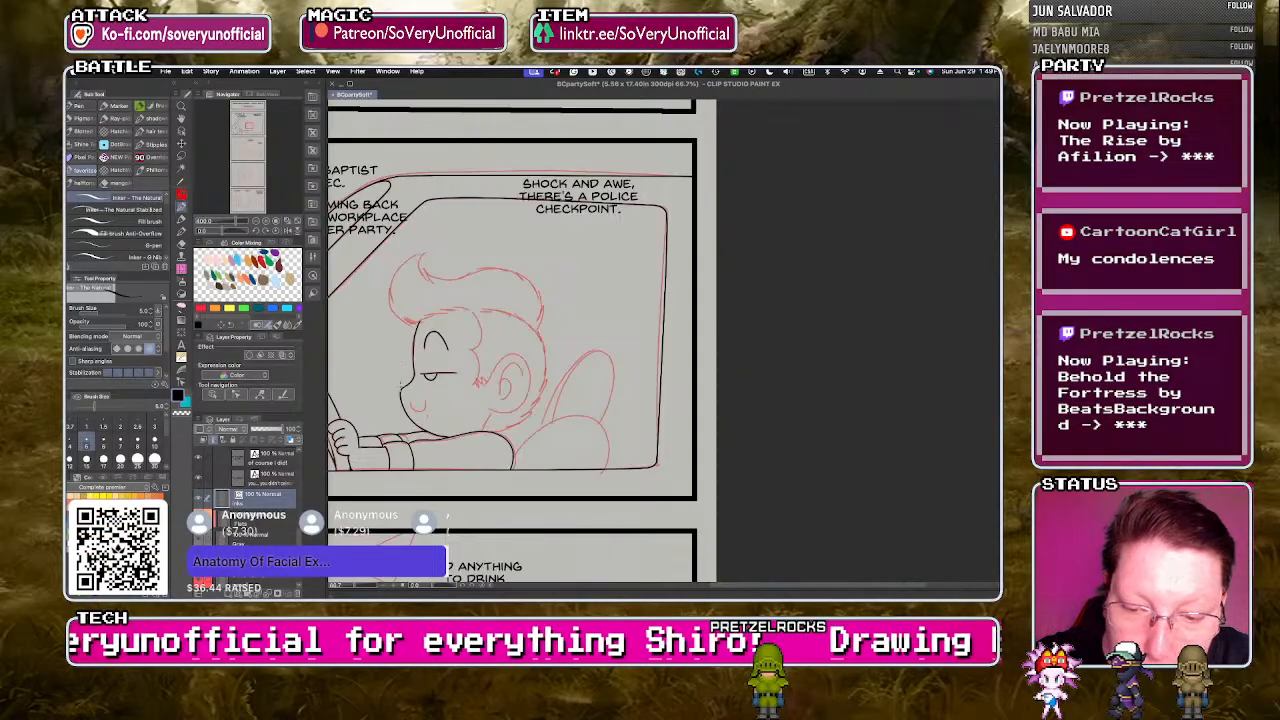
pyautogui.scroll(4, 408, 394)
pyautogui.moveTo(405, 389)
pyautogui.mouseDown()
pyautogui.moveTo(453, 392)
pyautogui.moveTo(453, 379)
pyautogui.mouseUp()
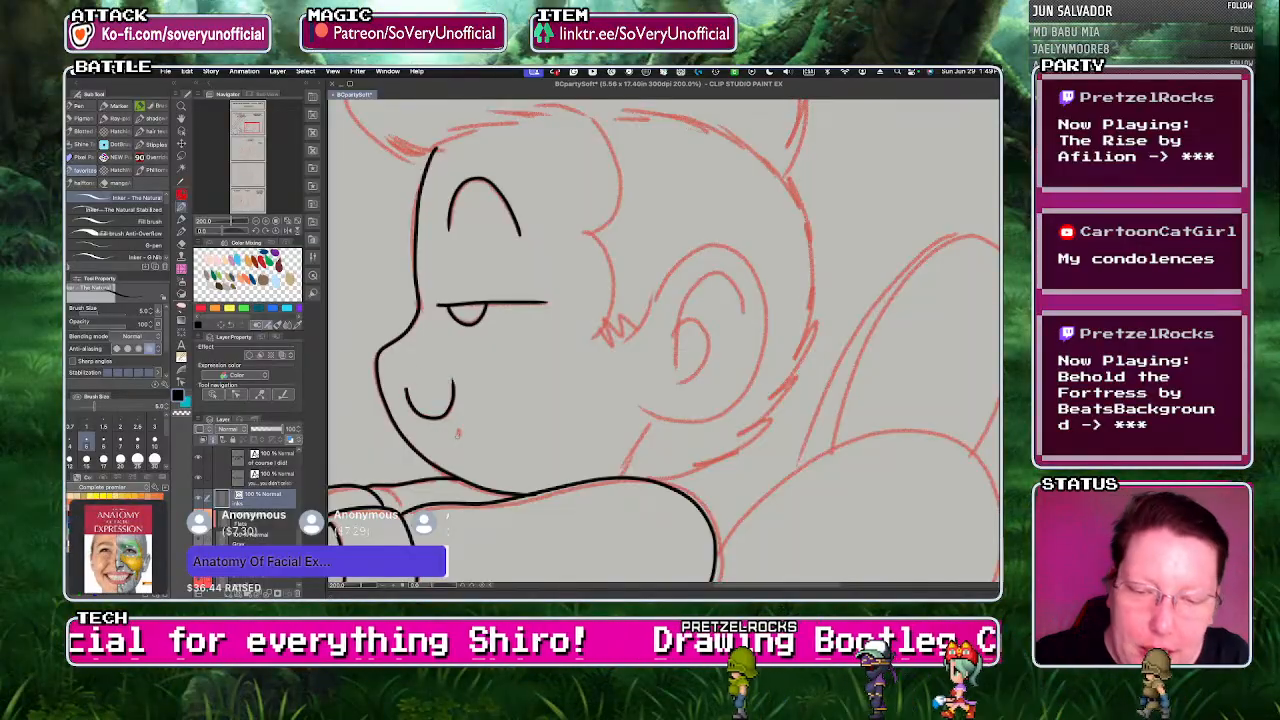
# - Ink the driver's hairline from the forehead down to the sideburn, with short jagged strokes at the sideburn's tip
pyautogui.scroll(-4, 417, 426)
pyautogui.scroll(3, 459, 255)
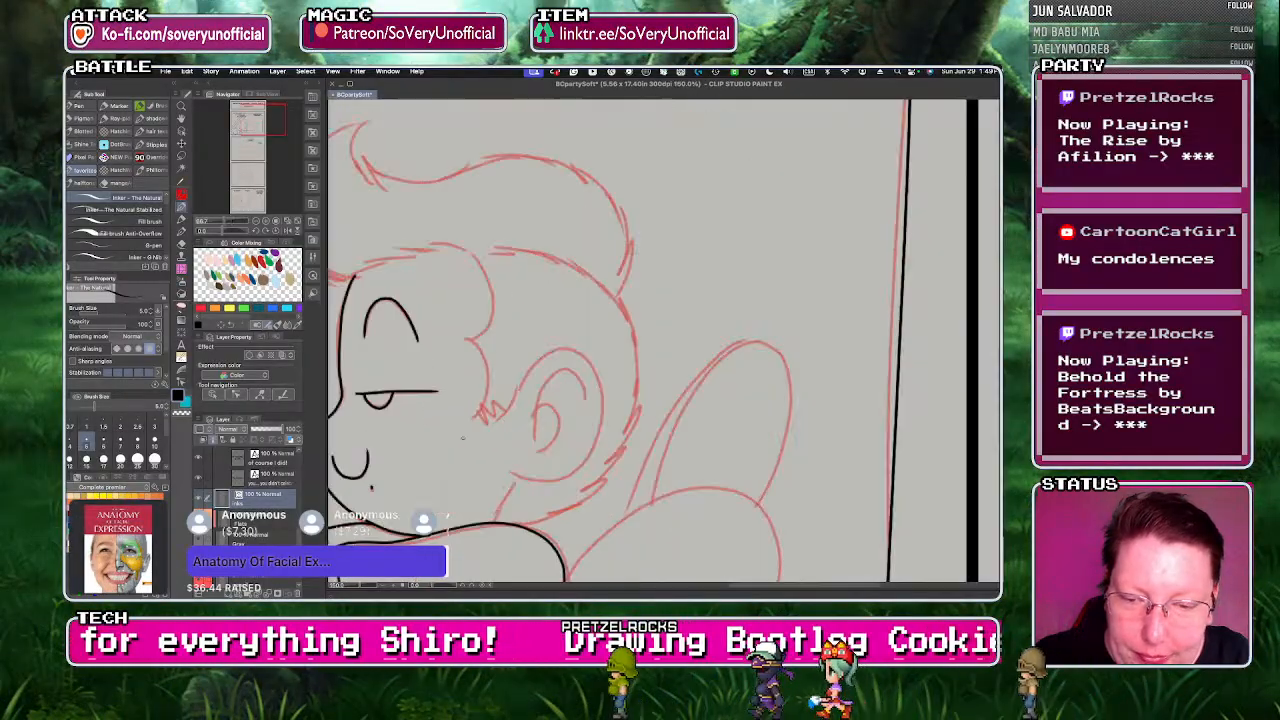
pyautogui.moveTo(461, 252); pyautogui.dragTo(487, 296)
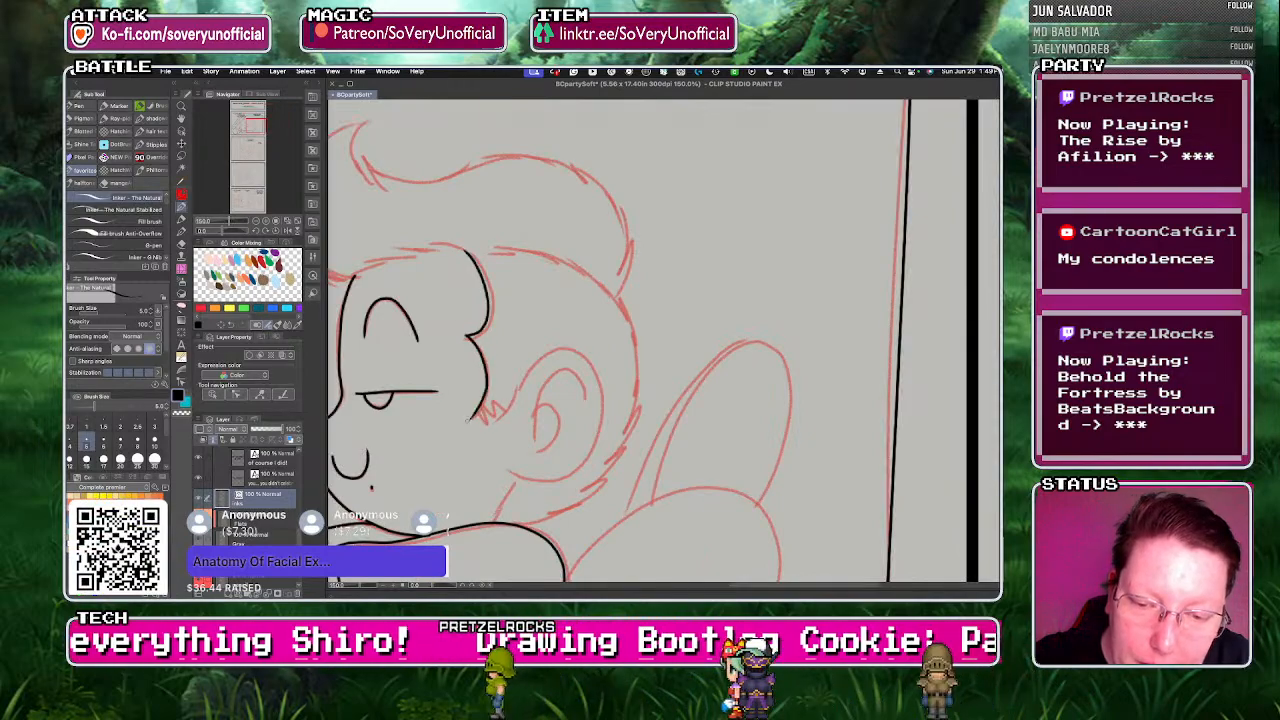
pyautogui.moveTo(473, 416); pyautogui.dragTo(484, 429)
pyautogui.moveTo(477, 413); pyautogui.dragTo(488, 420)
pyautogui.press('super+z')
pyautogui.press('super+z')
pyautogui.press('super+z')
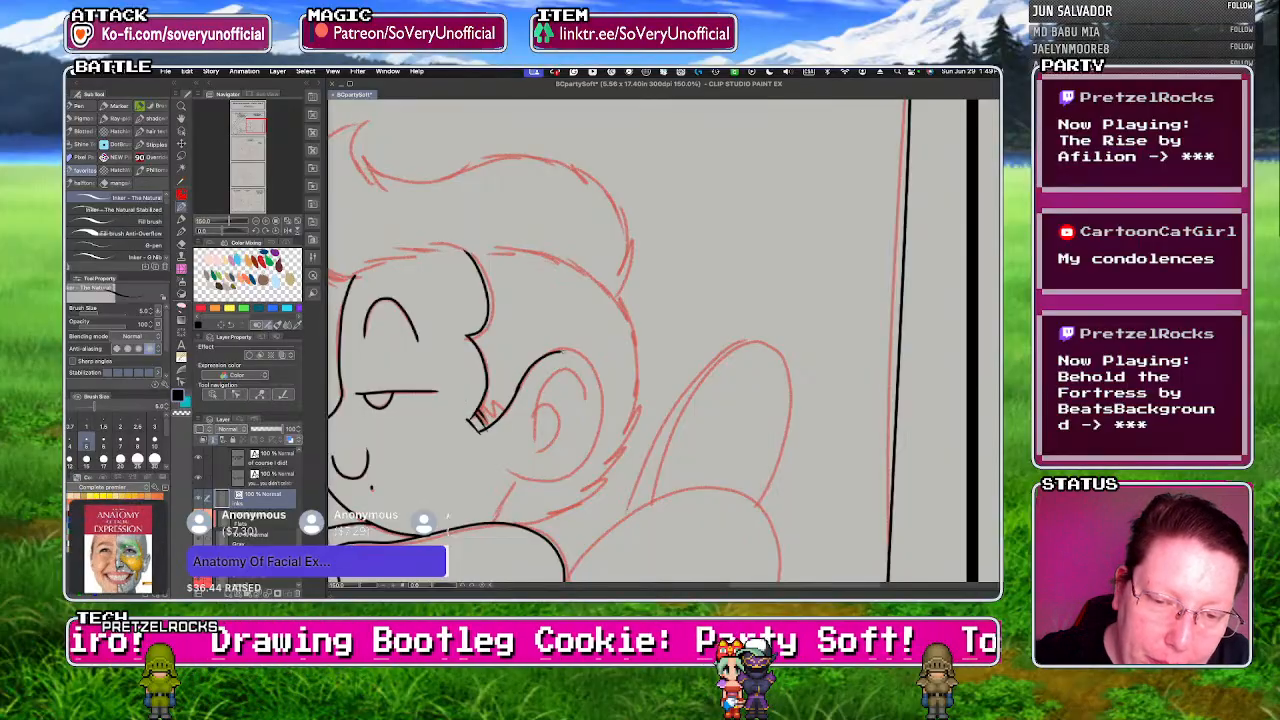
# - Ink the ear's outline and inner folds with the neck line below, and outline the back of the head with short hair strokes
pyautogui.press('super+z')
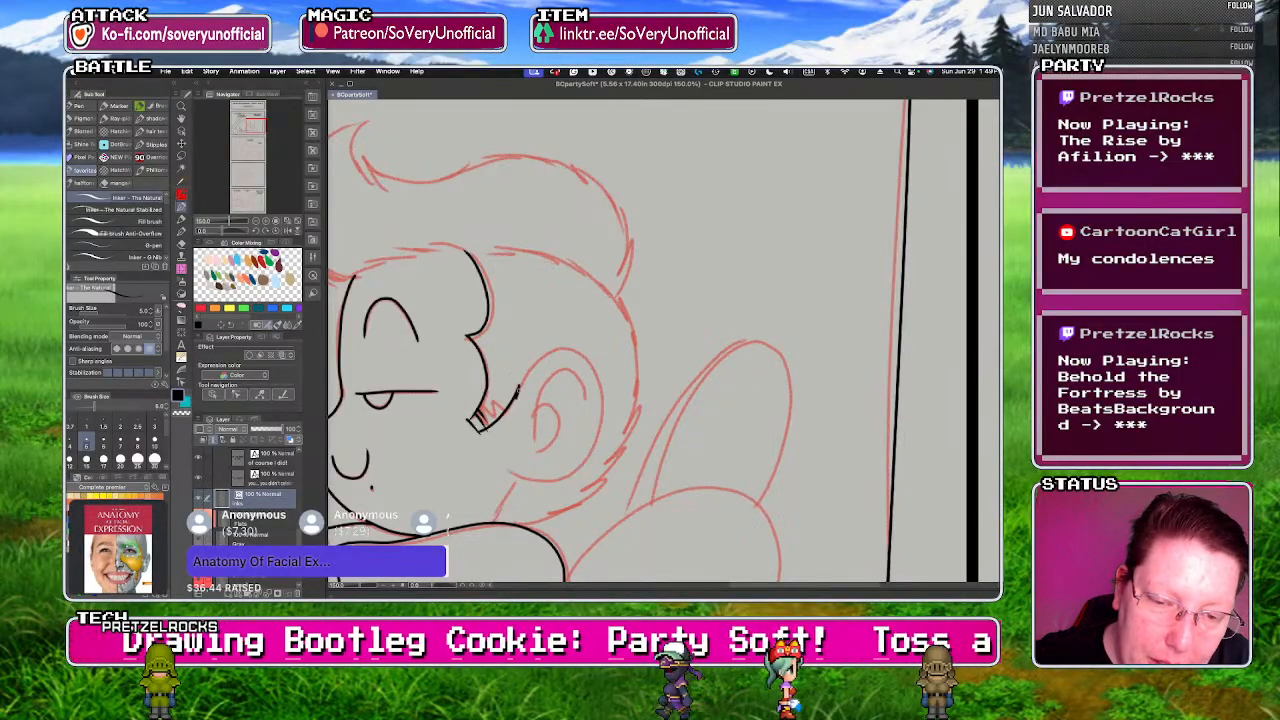
pyautogui.press('super+shift+z')
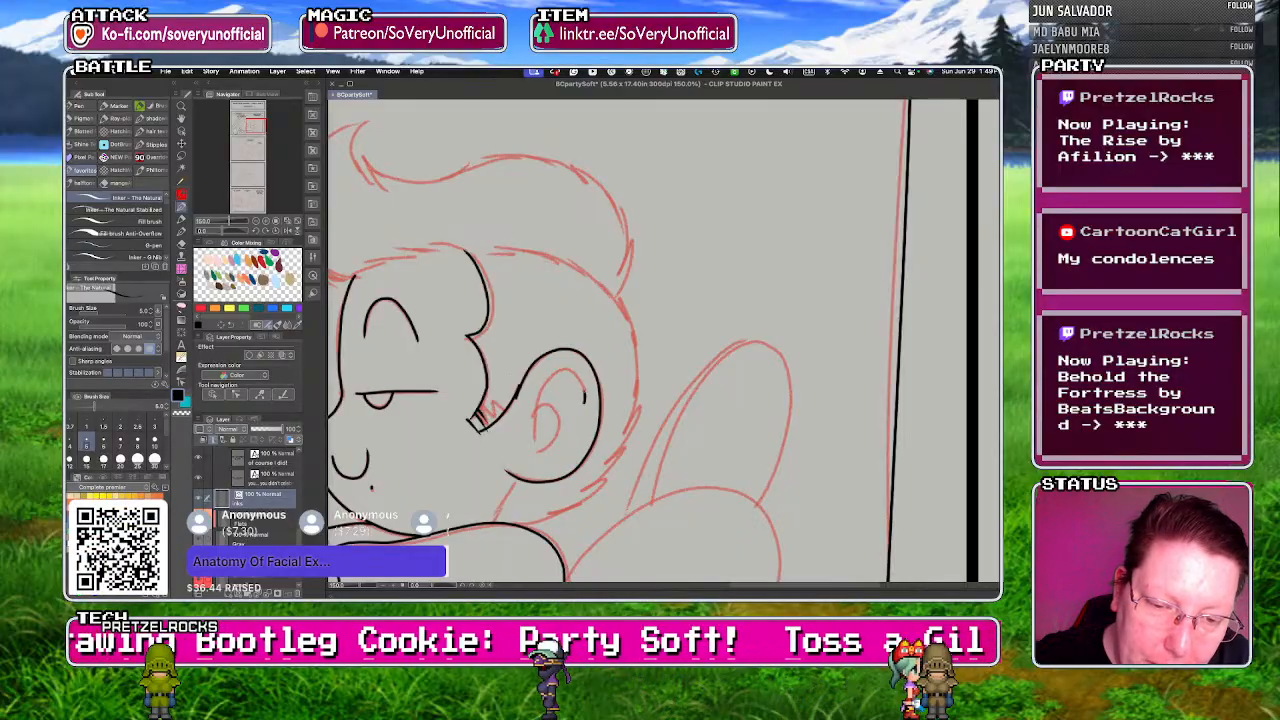
pyautogui.moveTo(584, 391)
pyautogui.mouseDown()
pyautogui.moveTo(551, 376)
pyautogui.moveTo(537, 441)
pyautogui.moveTo(548, 404)
pyautogui.mouseUp()
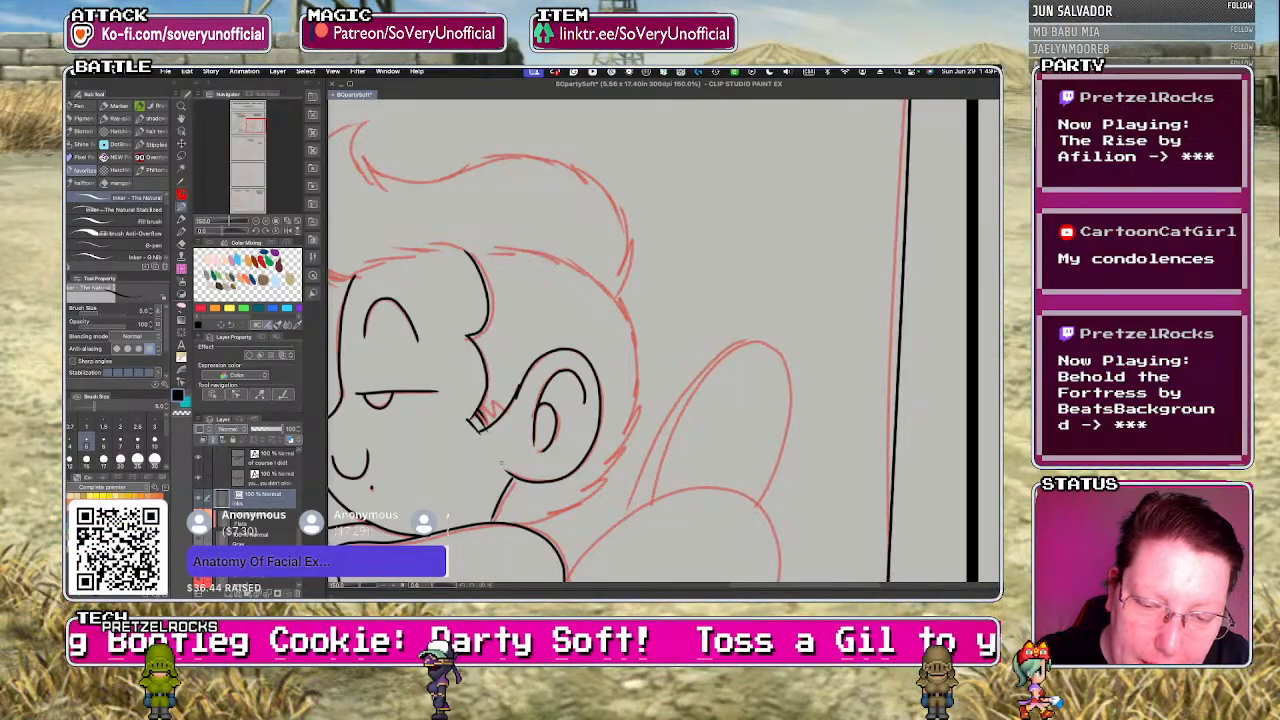
pyautogui.moveTo(565, 509)
pyautogui.mouseDown()
pyautogui.moveTo(610, 473)
pyautogui.moveTo(633, 426)
pyautogui.moveTo(642, 389)
pyautogui.moveTo(628, 318)
pyautogui.moveTo(465, 244)
pyautogui.mouseUp()
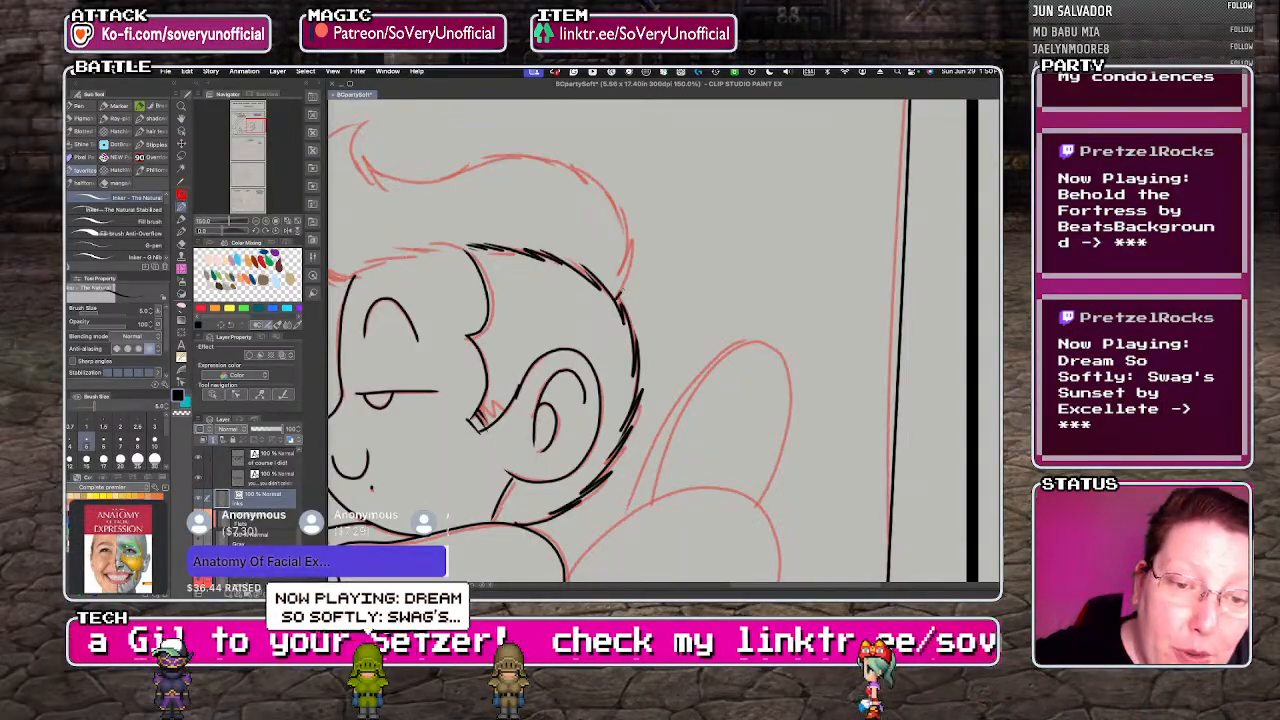
# - Ink the driver's quiff: back edge, wavy top, curled front tip, rounded front and the lower hairline in short hair strokes
pyautogui.moveTo(618, 298); pyautogui.dragTo(632, 235)
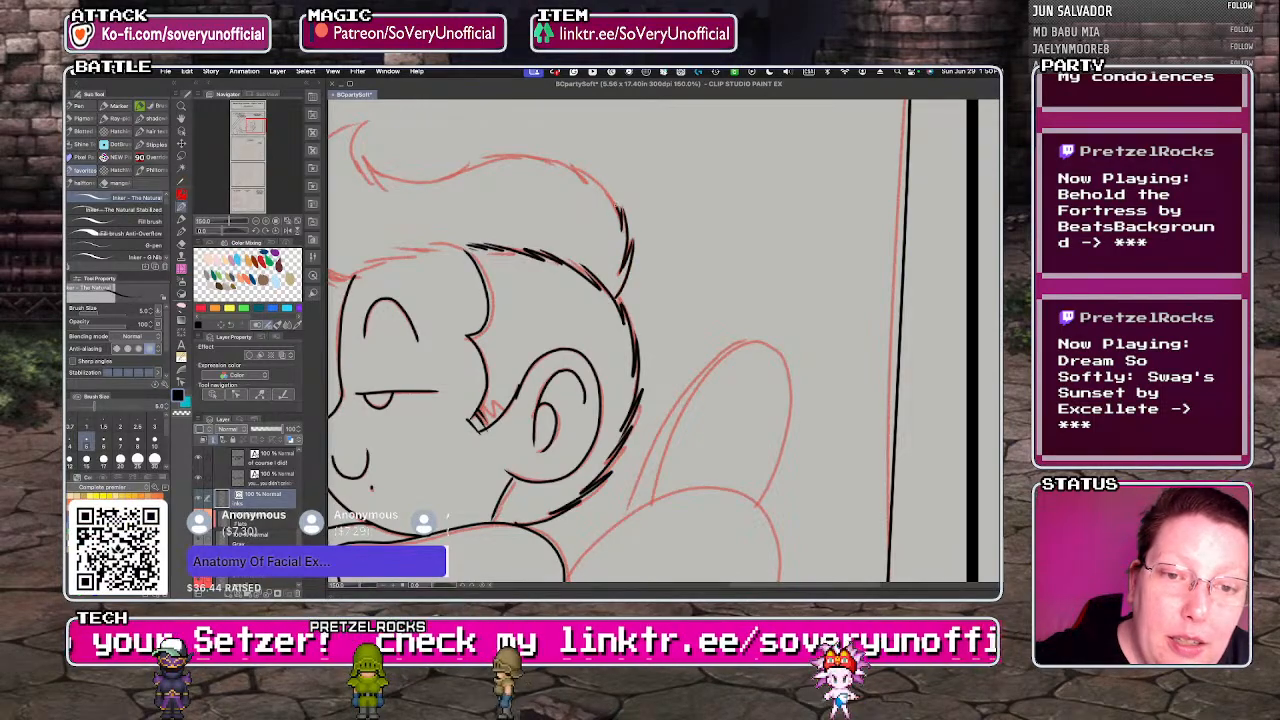
pyautogui.moveTo(555, 157); pyautogui.dragTo(480, 160)
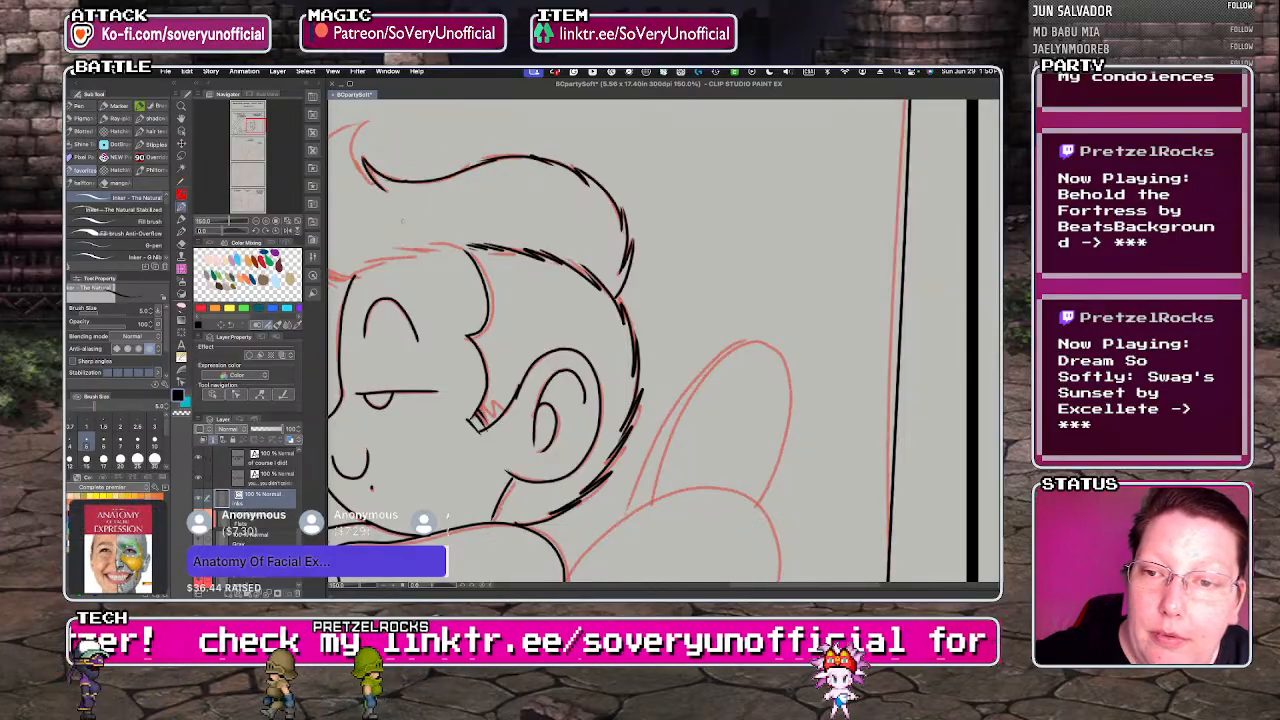
pyautogui.scroll(-5, 482, 422)
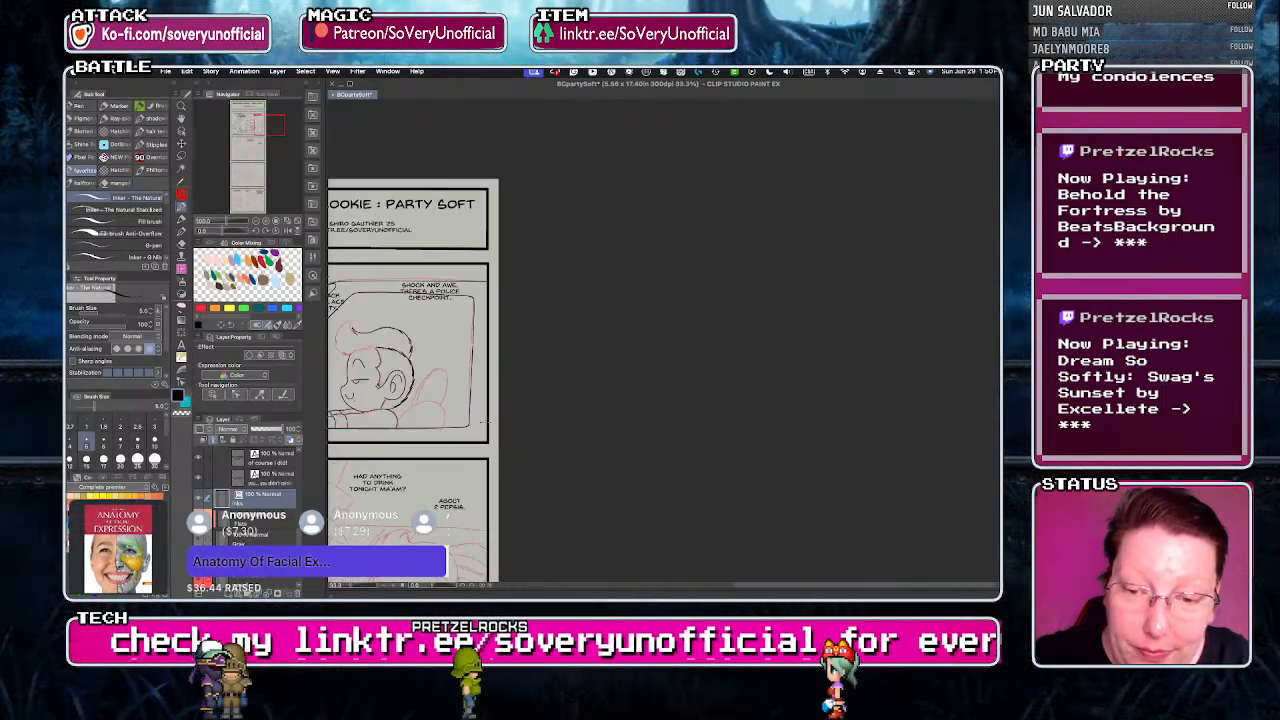
pyautogui.scroll(-2, 484, 422)
pyautogui.scroll(6, 488, 354)
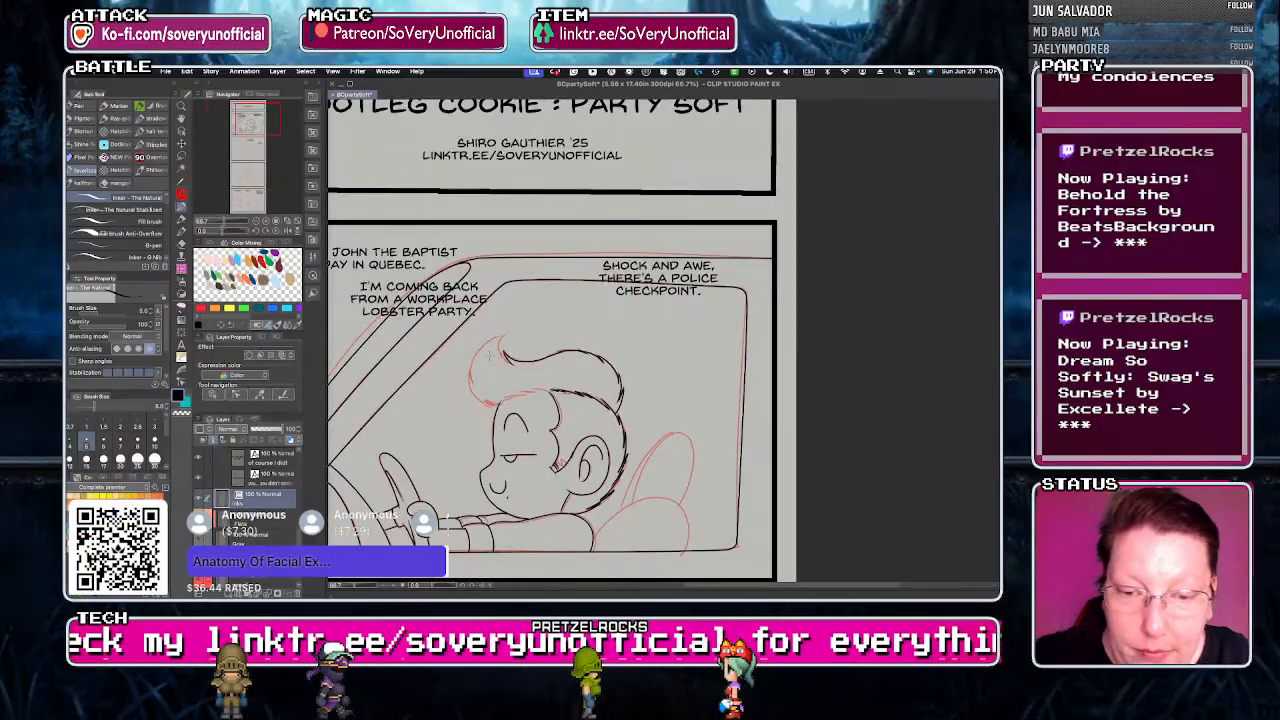
pyautogui.scroll(3, 490, 355)
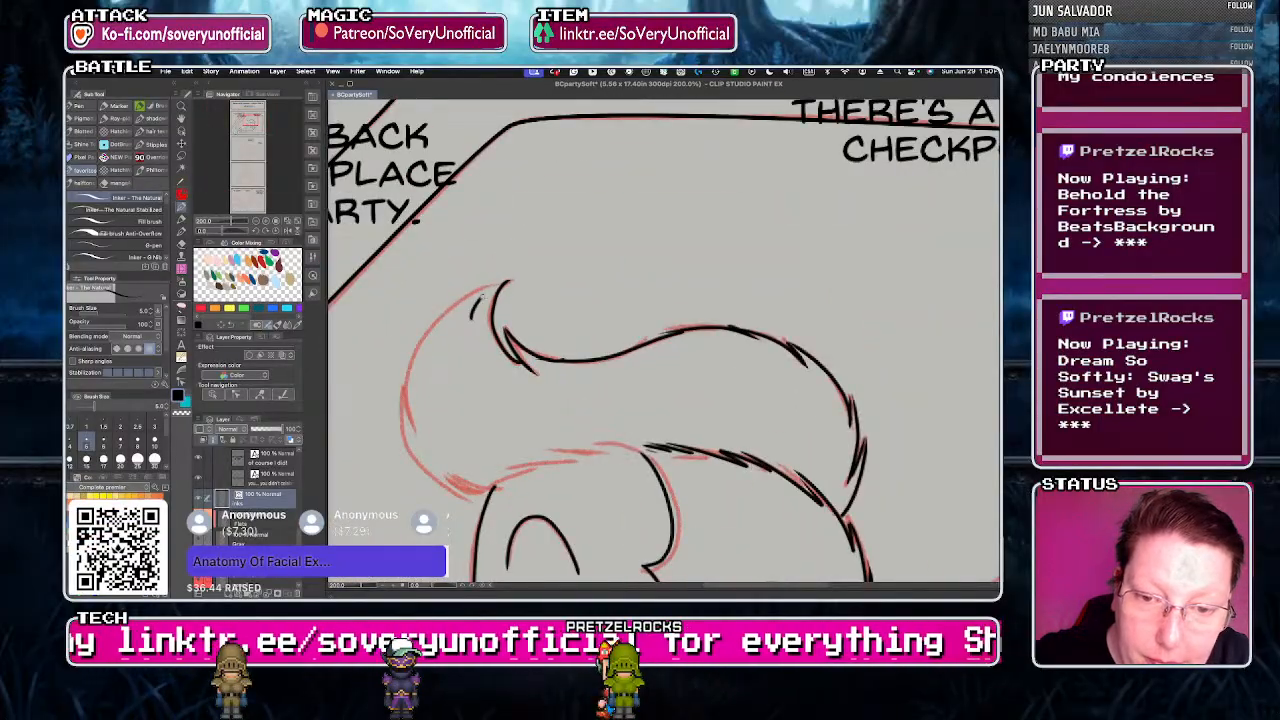
pyautogui.moveTo(410, 372); pyautogui.dragTo(503, 282)
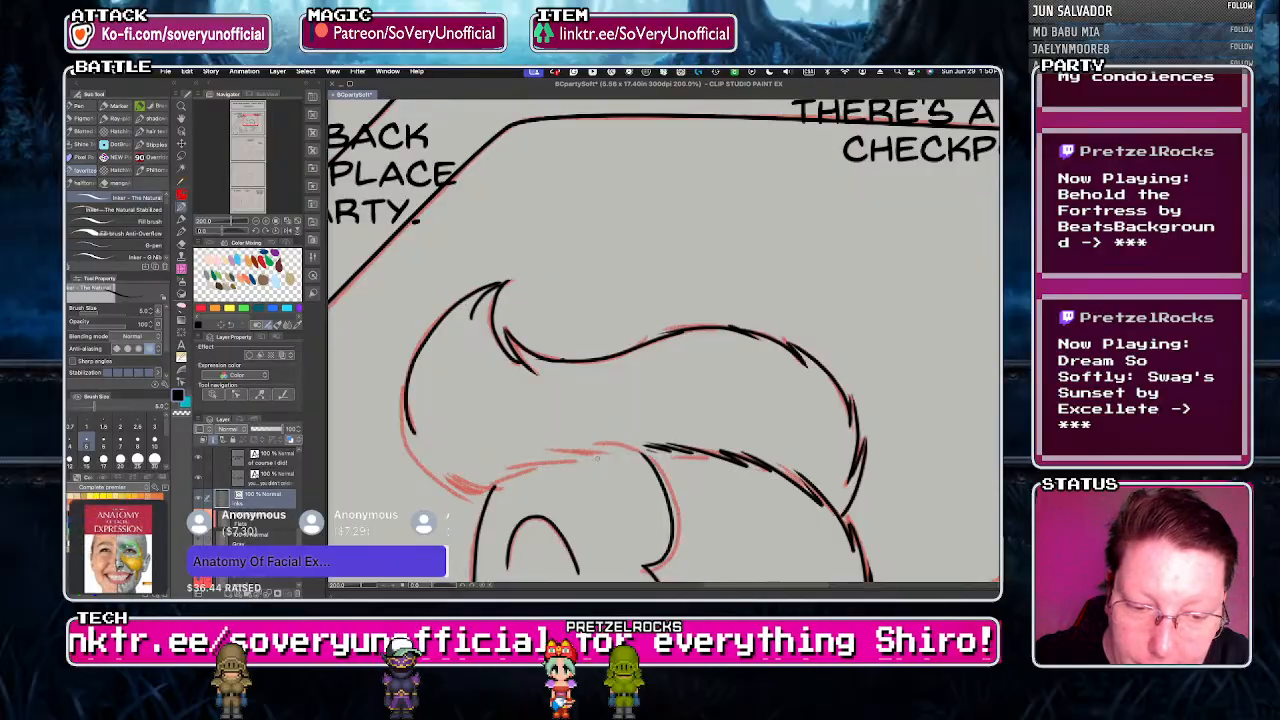
pyautogui.moveTo(641, 449)
pyautogui.mouseDown()
pyautogui.moveTo(581, 441)
pyautogui.moveTo(462, 480)
pyautogui.mouseUp()
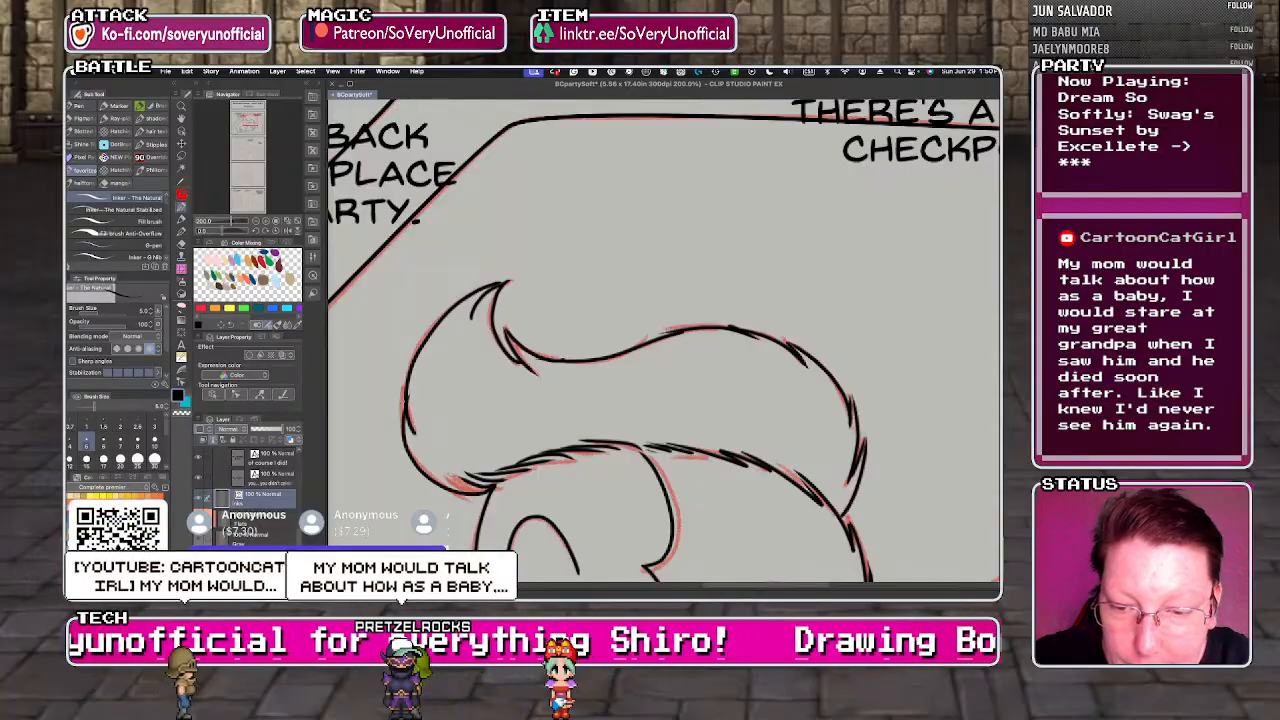
pyautogui.moveTo(413, 457); pyautogui.dragTo(476, 491)
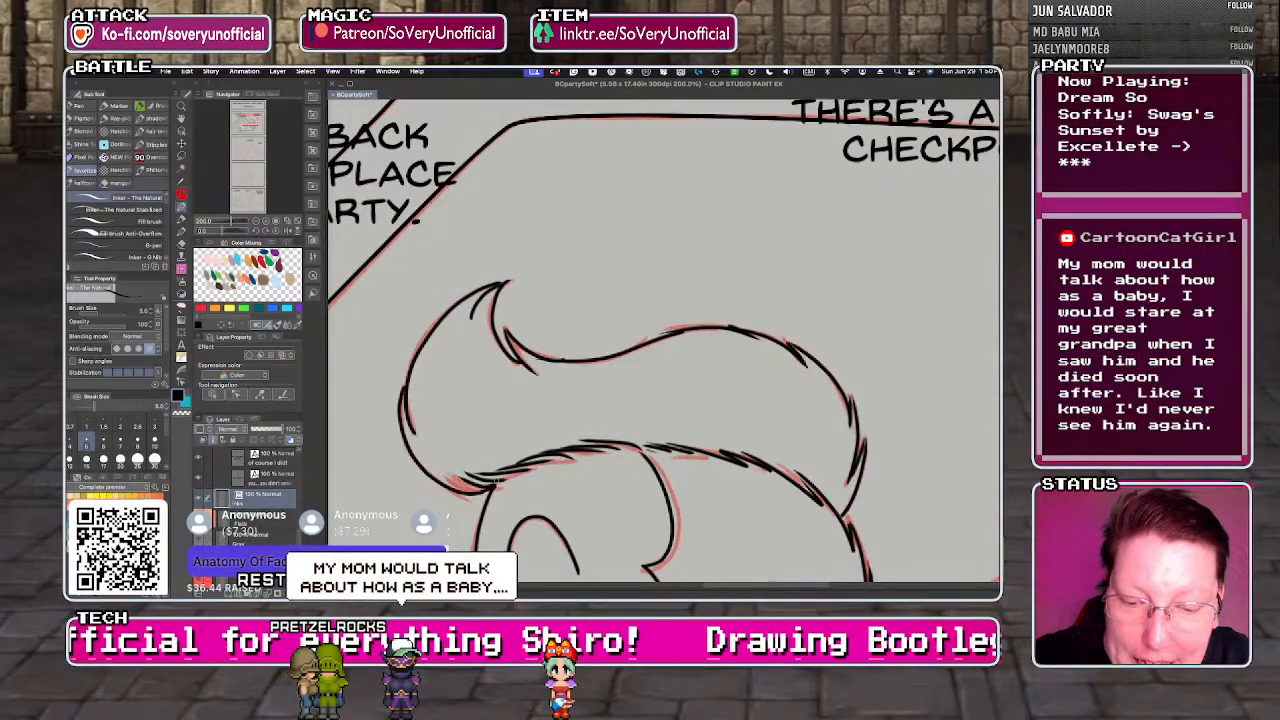
# - Ink the car seat behind the driver, with the rounded seat back and the tall oval headrest
pyautogui.scroll(-5, 411, 380)
pyautogui.scroll(3, 460, 450)
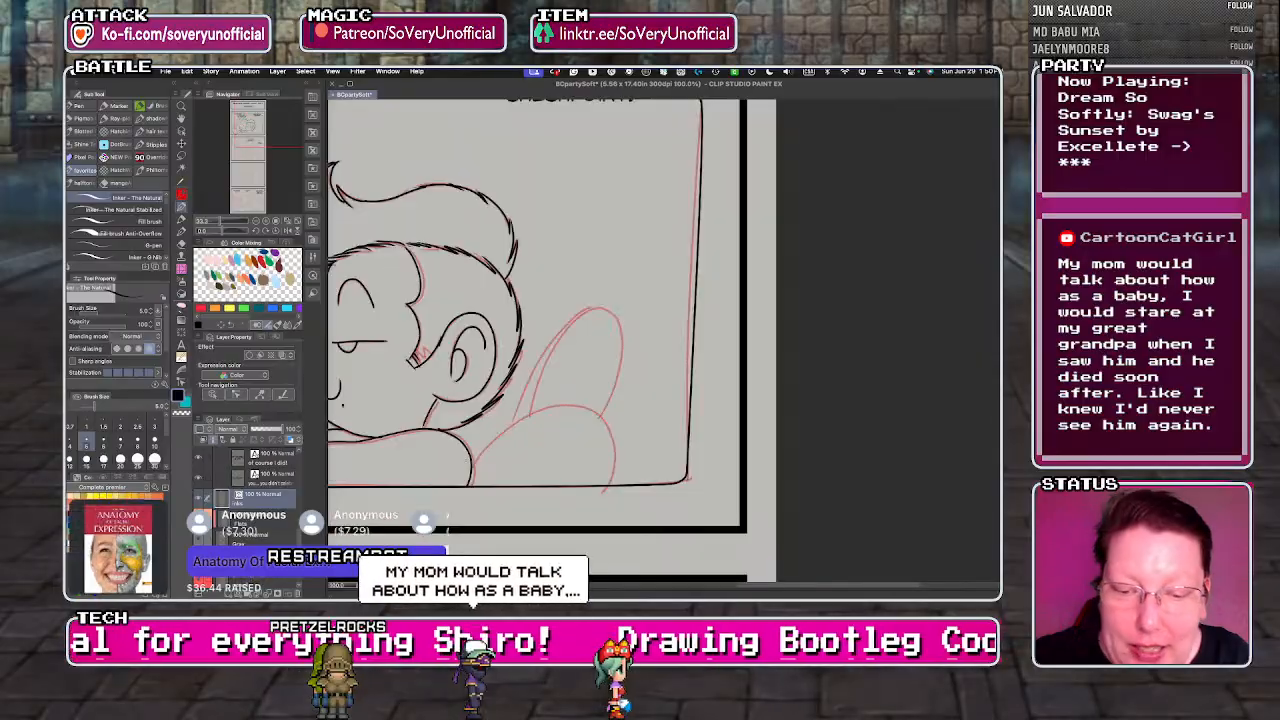
pyautogui.moveTo(584, 408); pyautogui.dragTo(612, 470)
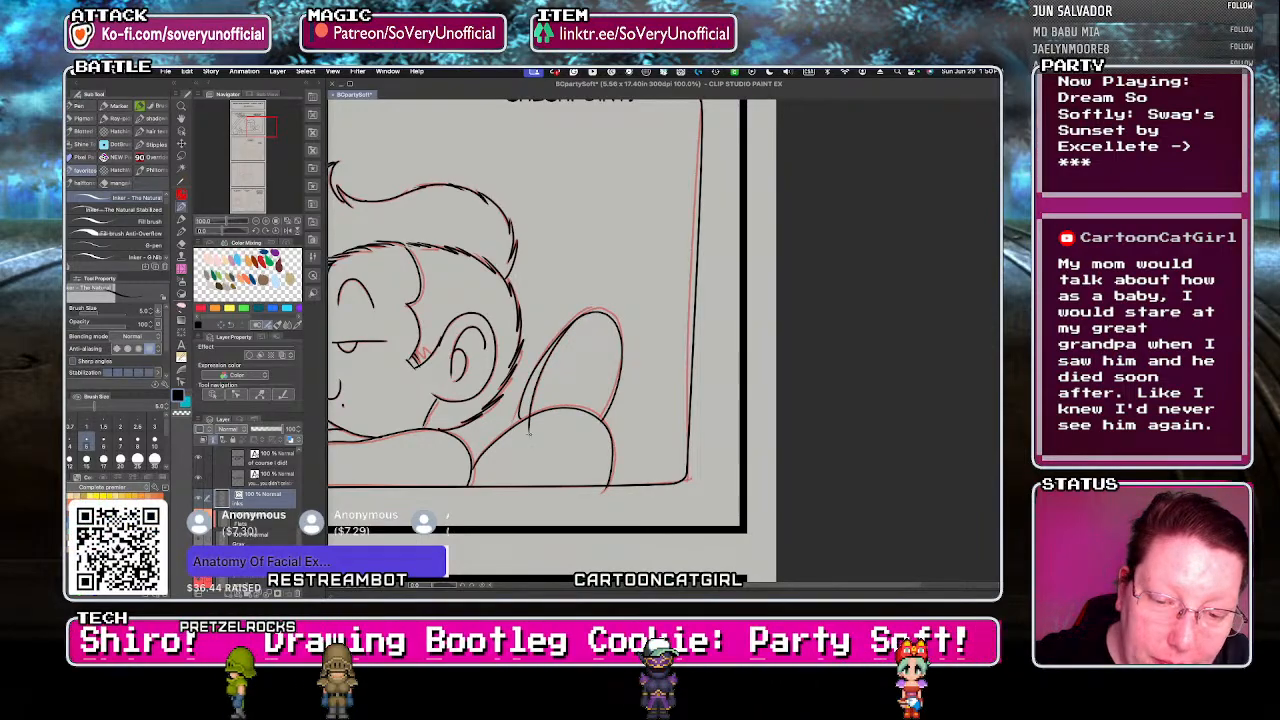
# - Review the inked driver-in-car panel close up and at whole-page scale
pyautogui.scroll(-4, 529, 431)
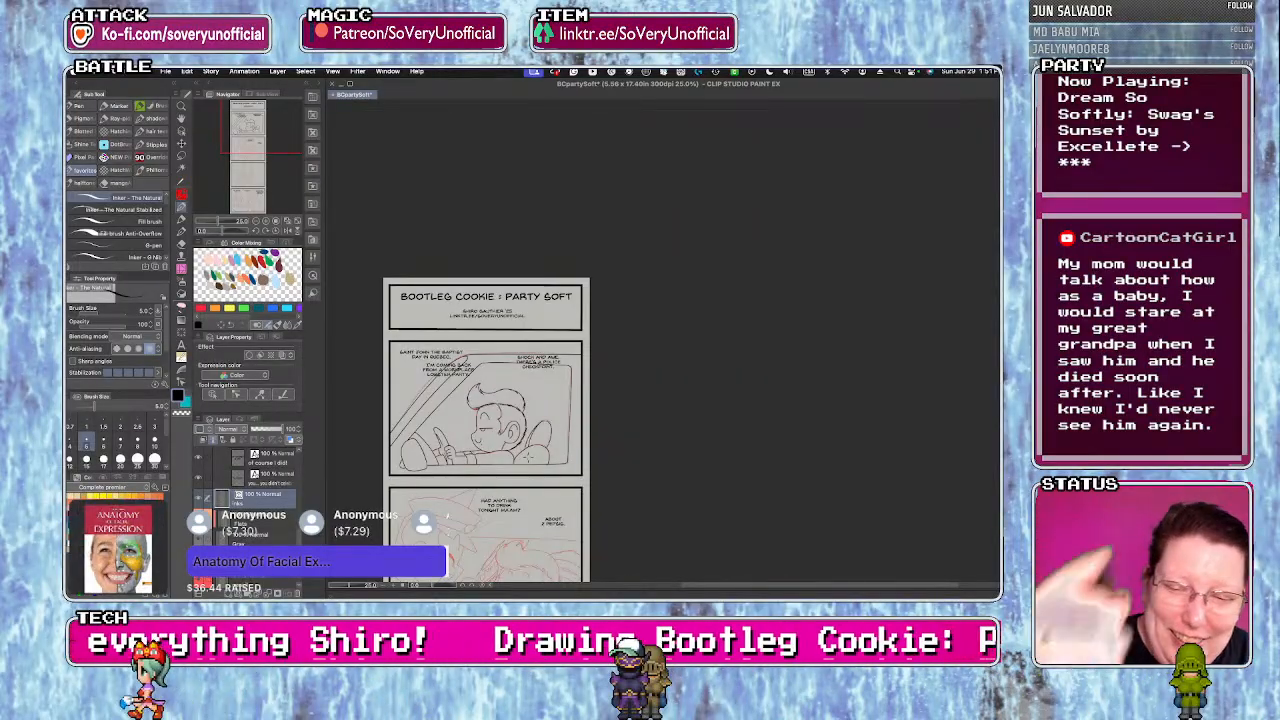
pyautogui.scroll(-2, 407, 312)
pyautogui.scroll(3, 409, 363)
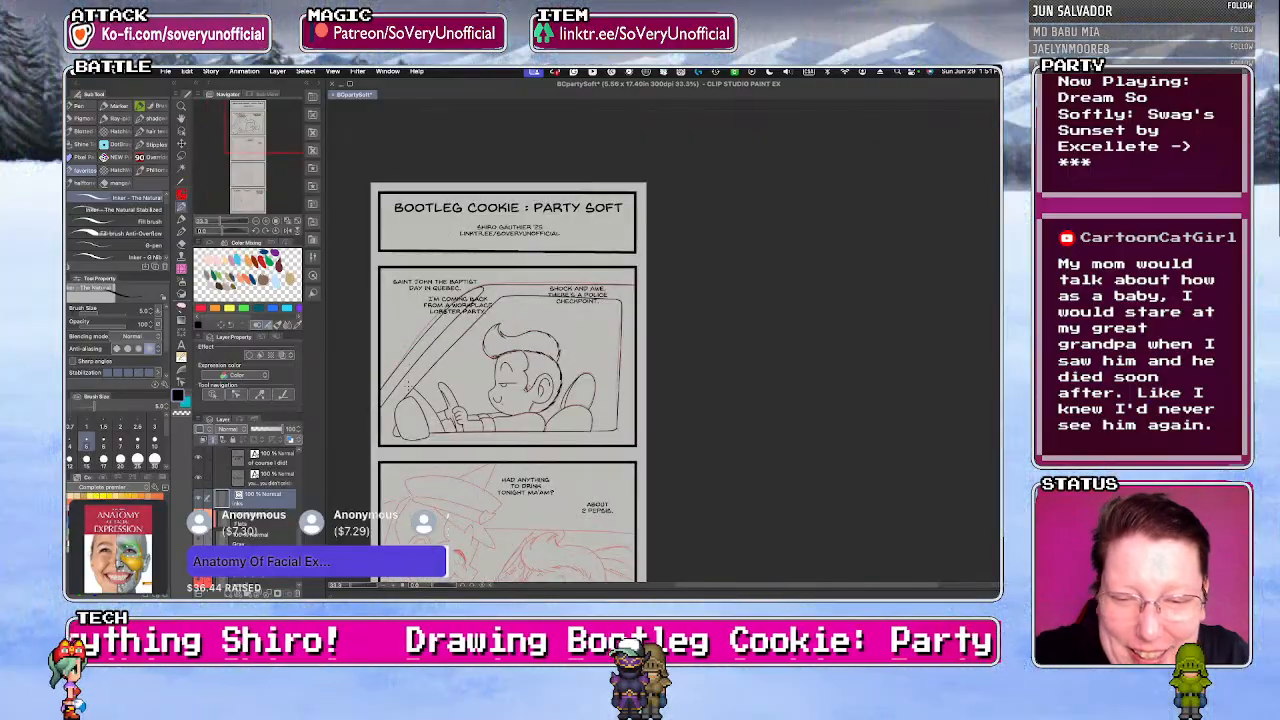
pyautogui.scroll(2, 426, 444)
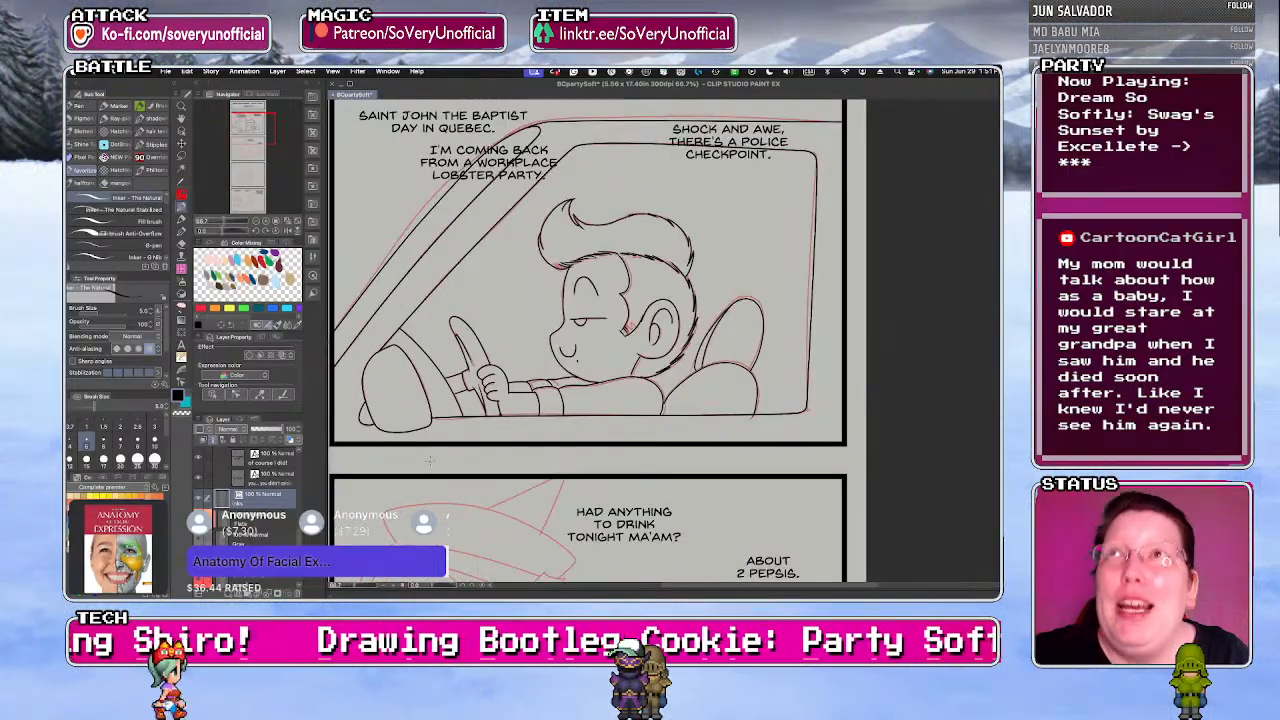
pyautogui.scroll(-3, 429, 459)
pyautogui.scroll(2, 497, 587)
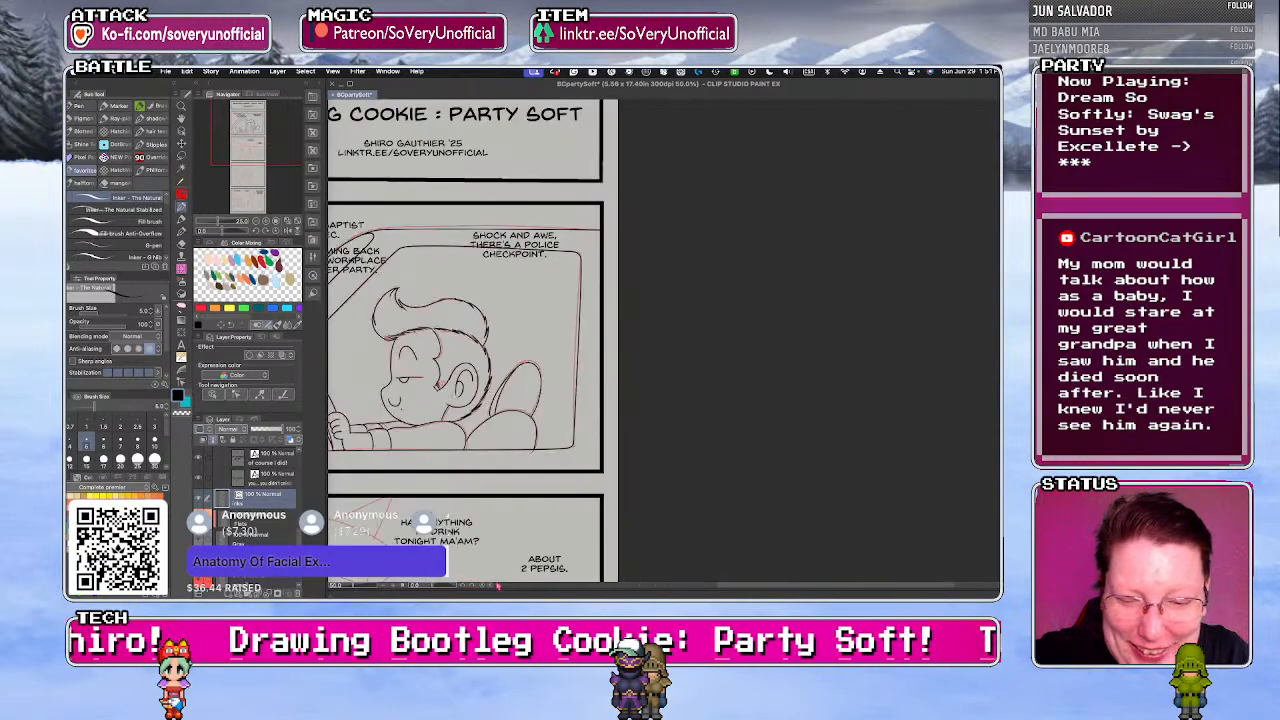
pyautogui.scroll(-2, 460, 449)
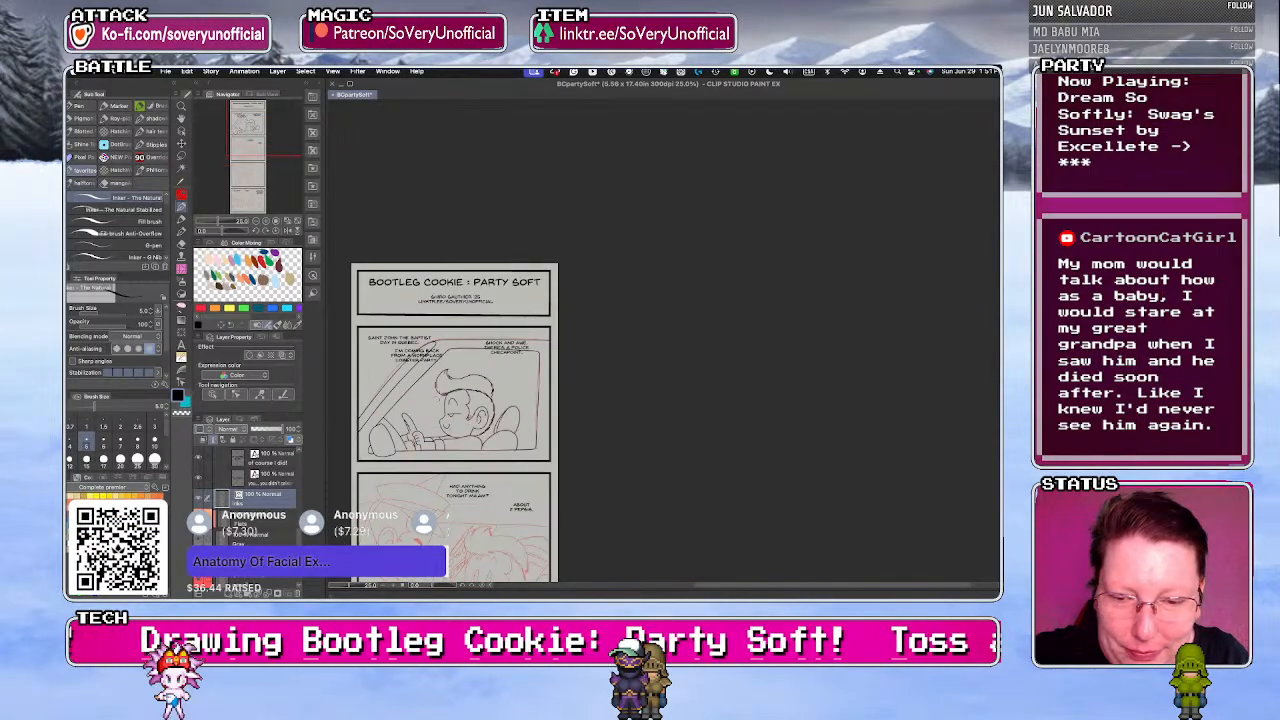
pyautogui.scroll(-1, 440, 460)
# - In the second panel, ink the officer's arched eyebrow and the pointed visor of the cap around it
pyautogui.scroll(2, 440, 460)
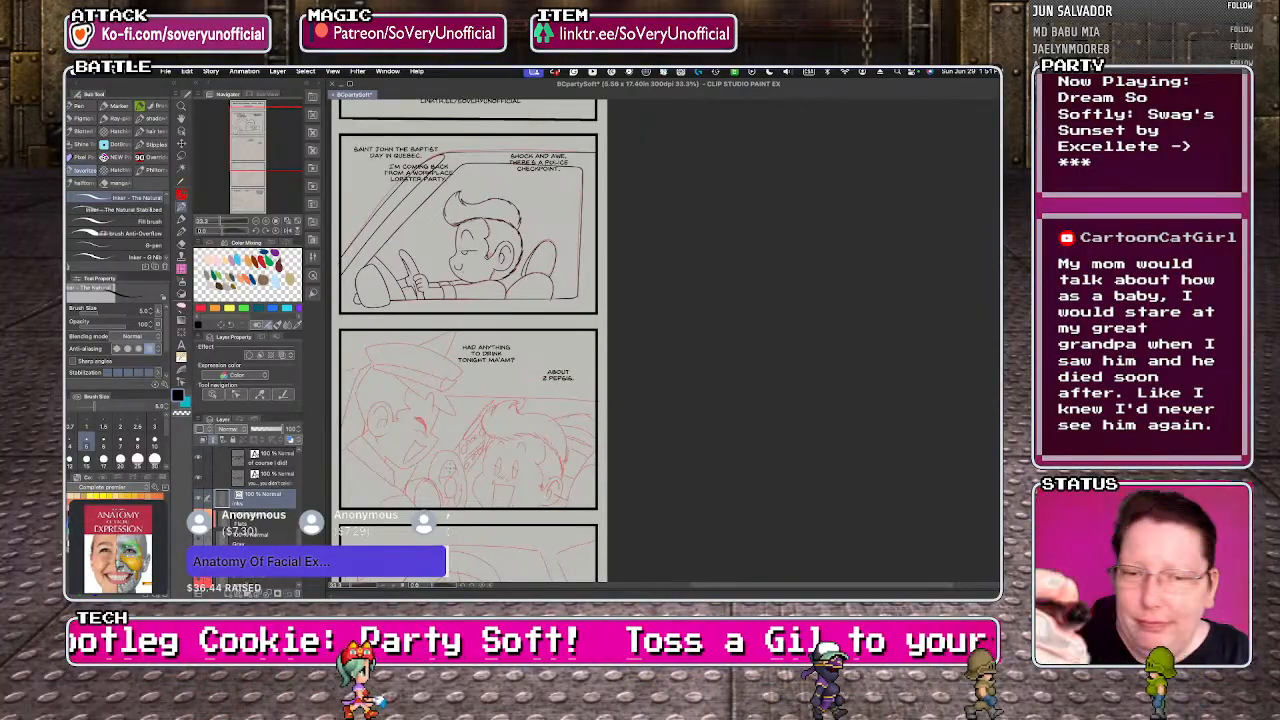
pyautogui.scroll(3, 384, 428)
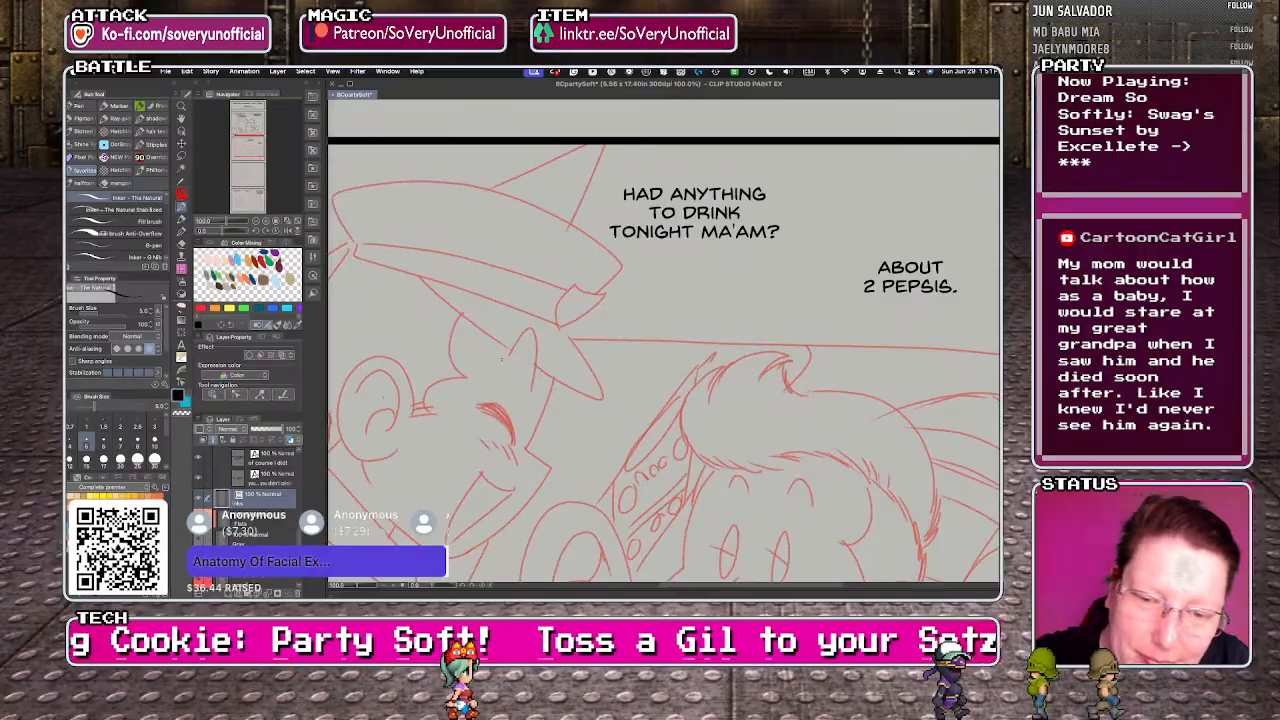
pyautogui.scroll(2, 502, 359)
pyautogui.moveTo(508, 366)
pyautogui.mouseDown()
pyautogui.moveTo(545, 305)
pyautogui.moveTo(573, 381)
pyautogui.mouseUp()
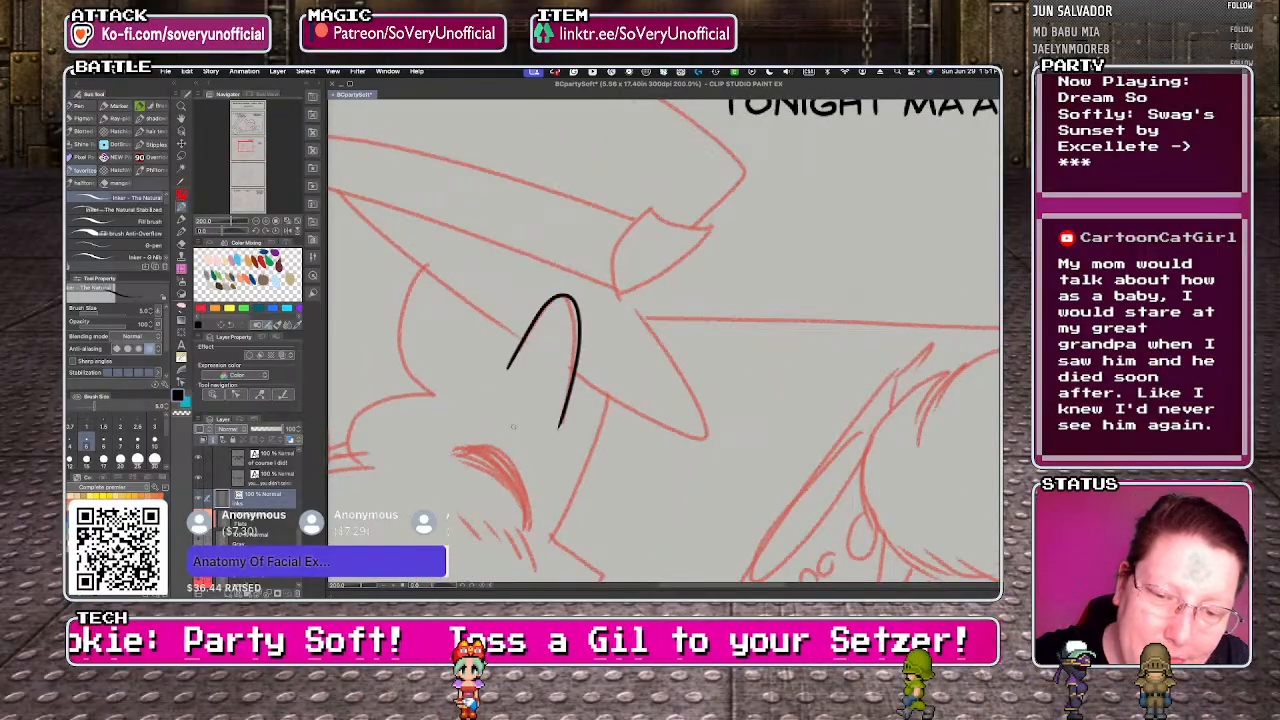
pyautogui.scroll(-2, 513, 426)
pyautogui.scroll(1, 513, 426)
pyautogui.moveTo(627, 314); pyautogui.dragTo(690, 430)
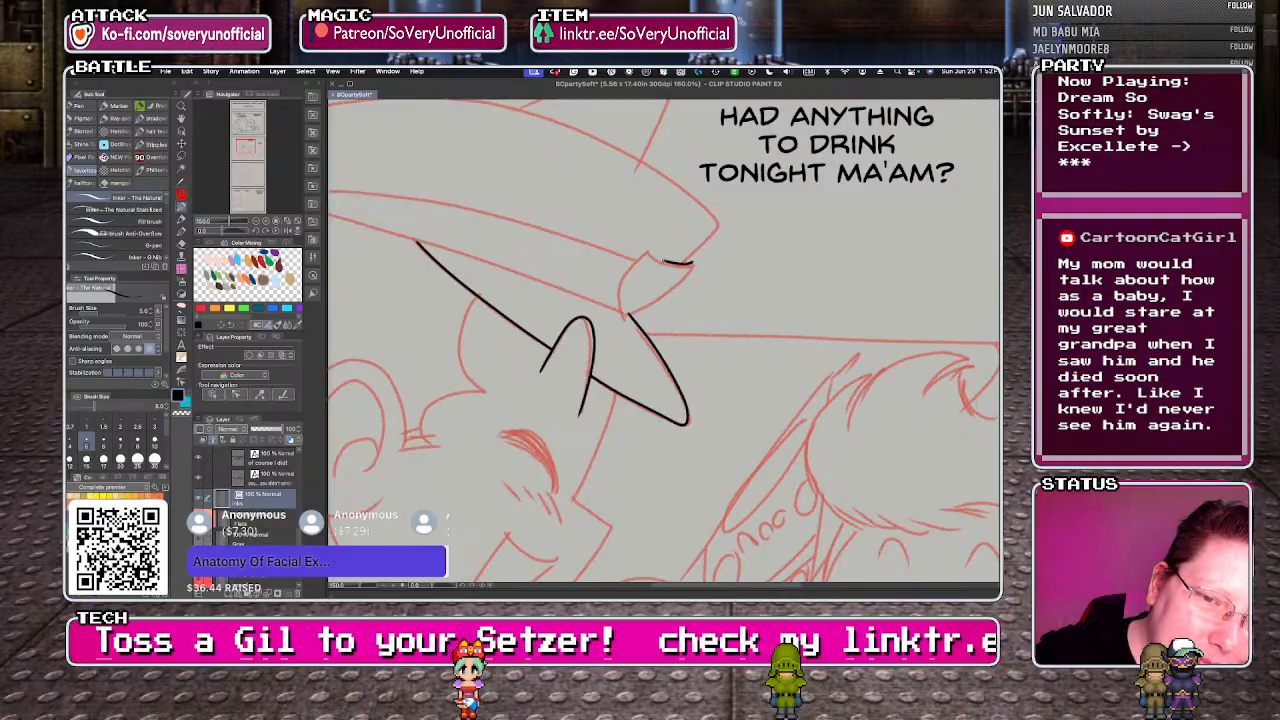
# - Ink the small pointed tab at the front end of the officer's cap band, reworking its back edge
pyautogui.moveTo(648, 252); pyautogui.dragTo(621, 316)
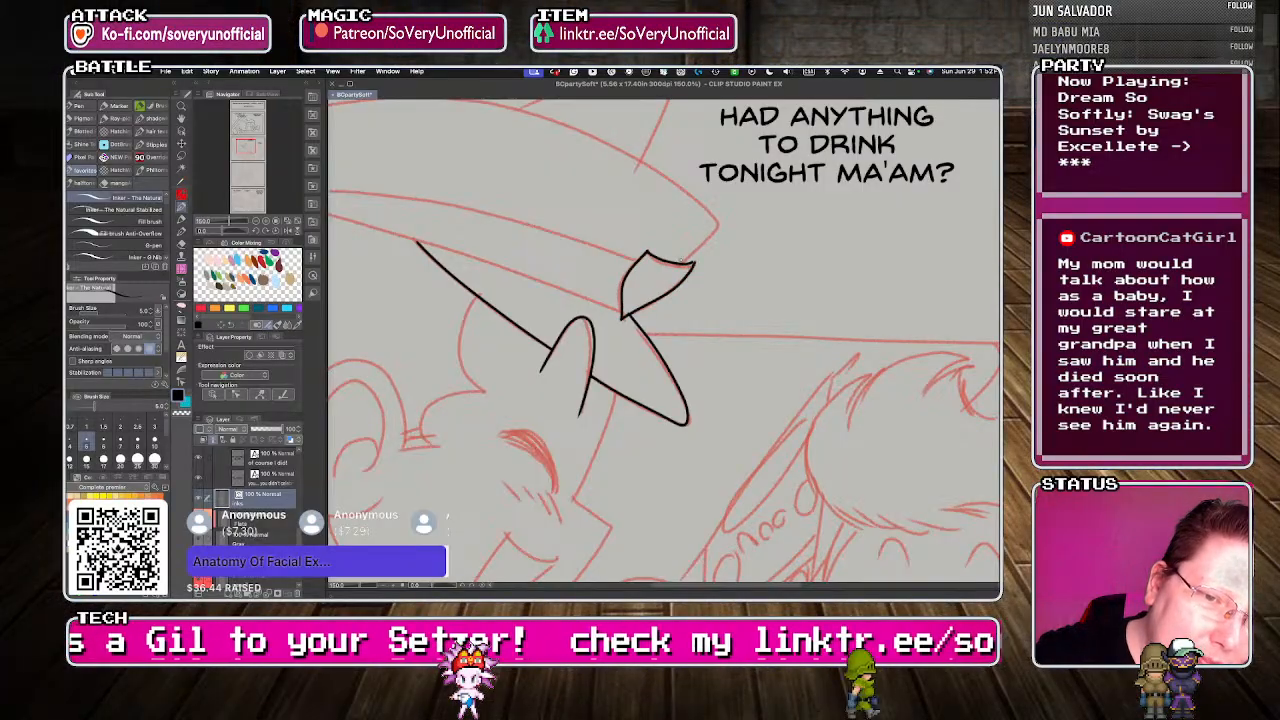
pyautogui.moveTo(692, 264); pyautogui.dragTo(628, 316)
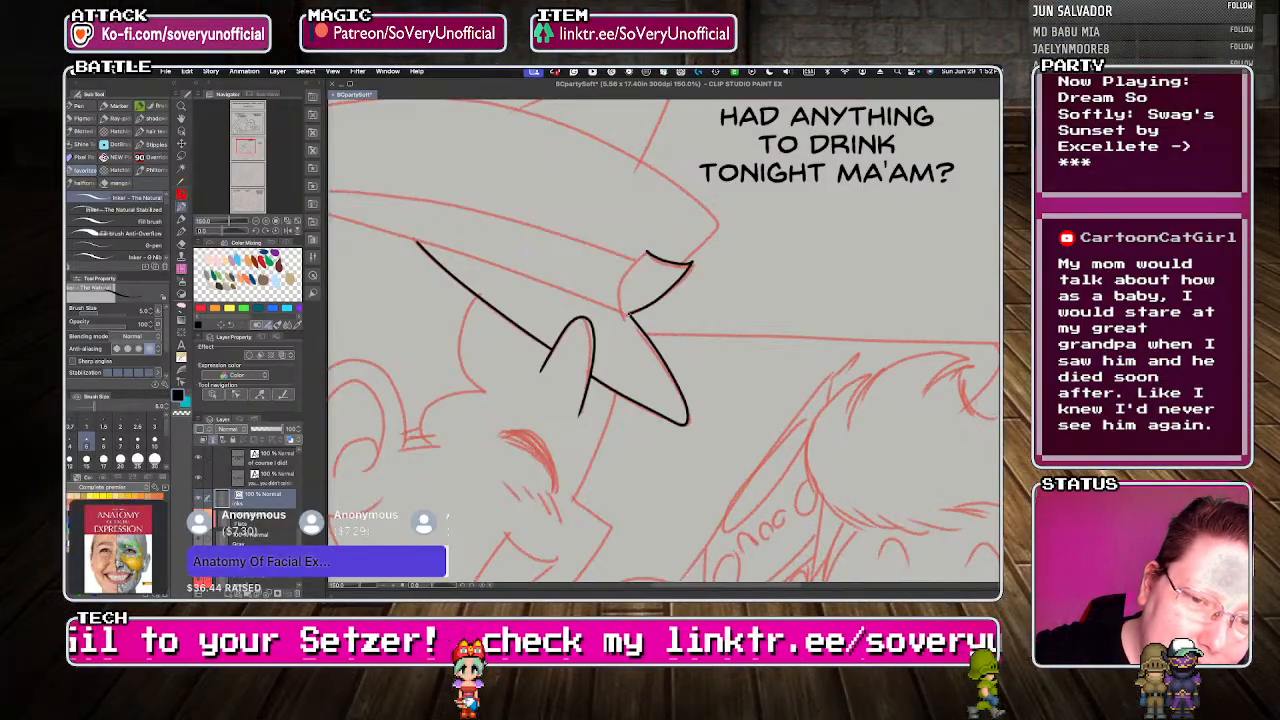
pyautogui.moveTo(646, 251); pyautogui.dragTo(622, 283)
pyautogui.hotkey('ctrl', '-')
pyautogui.hotkey('ctrl', '-')
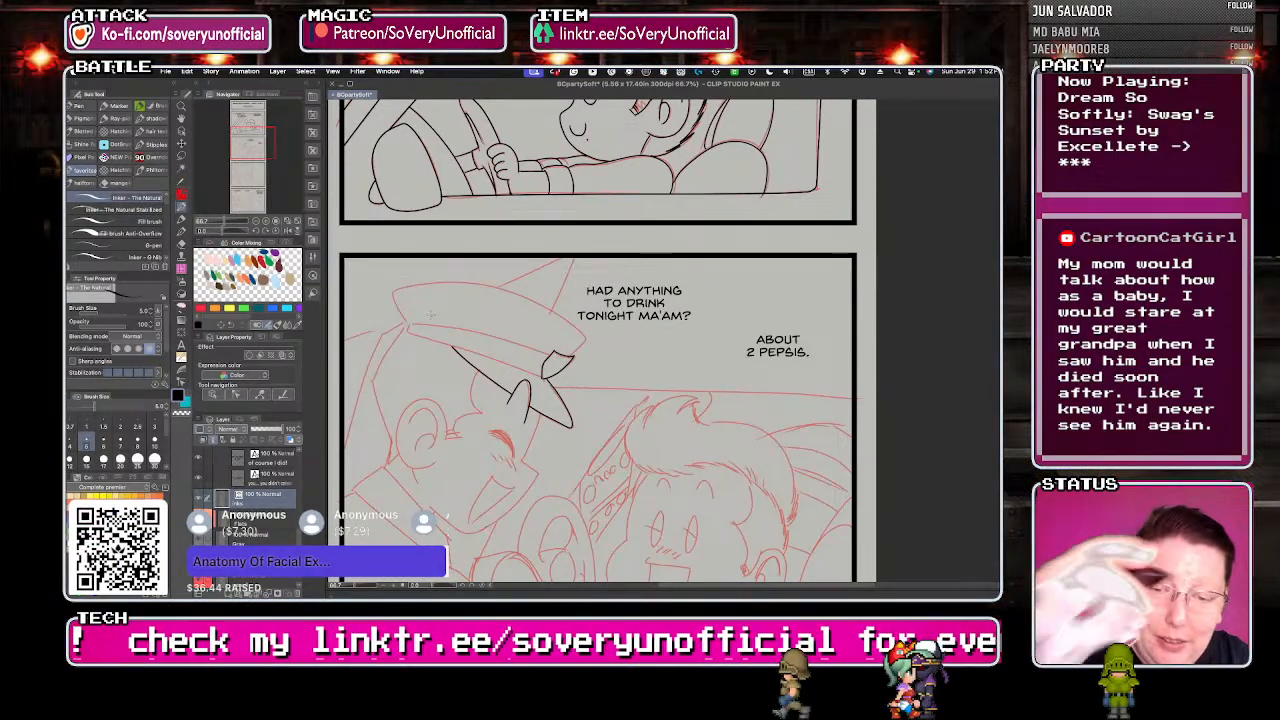
pyautogui.hotkey('ctrl', '+')
pyautogui.moveTo(412, 312)
pyautogui.mouseDown()
pyautogui.moveTo(603, 395)
pyautogui.moveTo(414, 318)
pyautogui.moveTo(545, 360)
pyautogui.mouseUp()
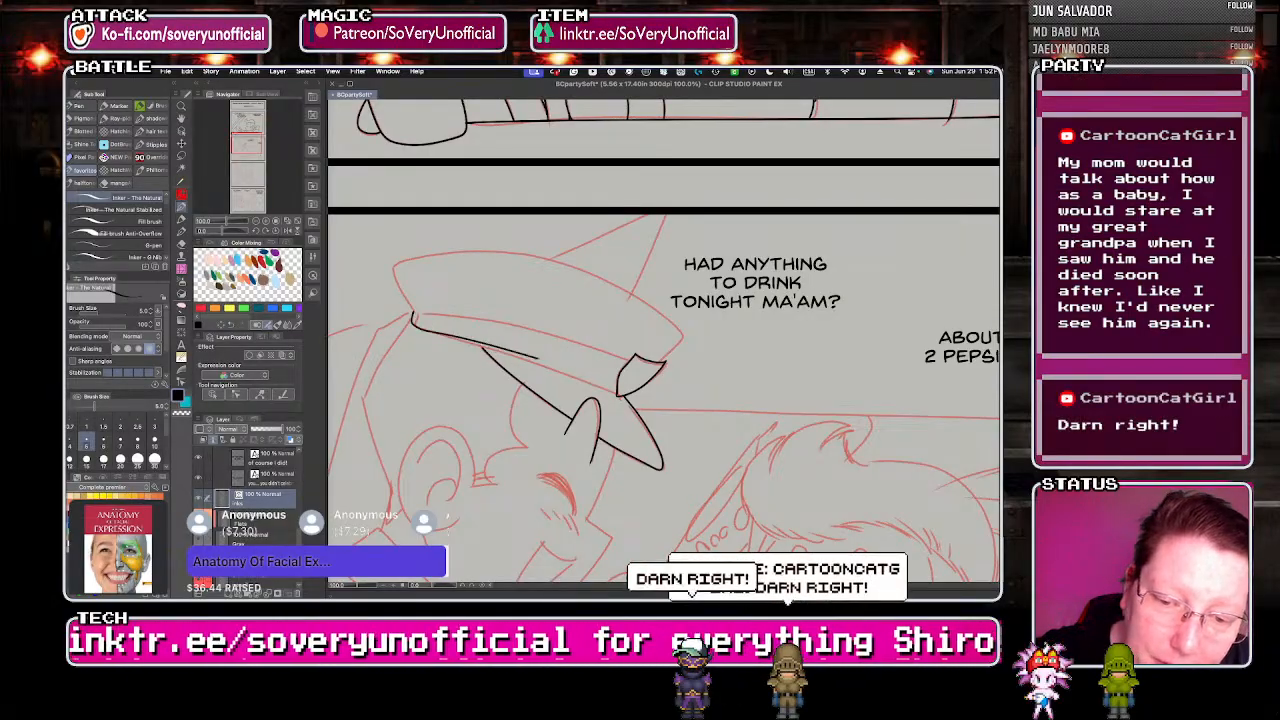
pyautogui.hotkey('ctrl', 'z')
# - Rotate the canvas and ink both edges of the officer's cap band and the curved crown above it
pyautogui.press('^')
pyautogui.press('^')
pyautogui.hotkey('ctrl', '+')
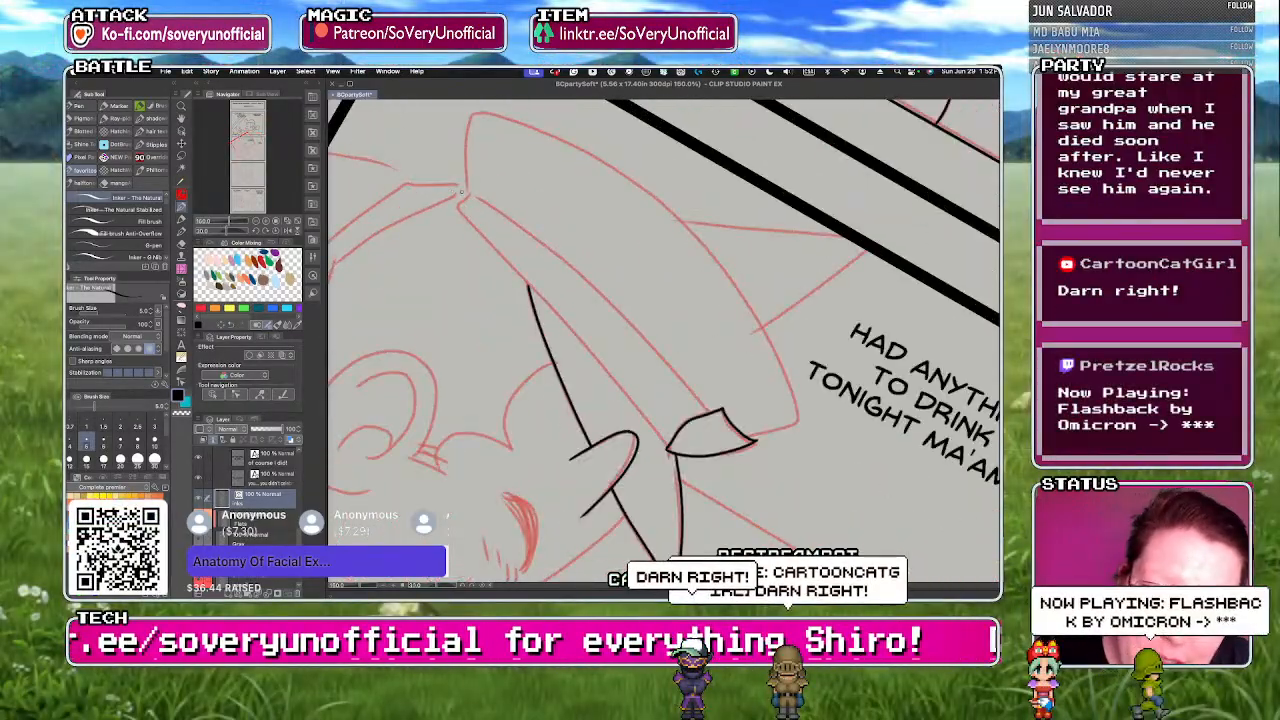
pyautogui.moveTo(467, 190)
pyautogui.mouseDown()
pyautogui.moveTo(455, 203)
pyautogui.moveTo(668, 448)
pyautogui.mouseUp()
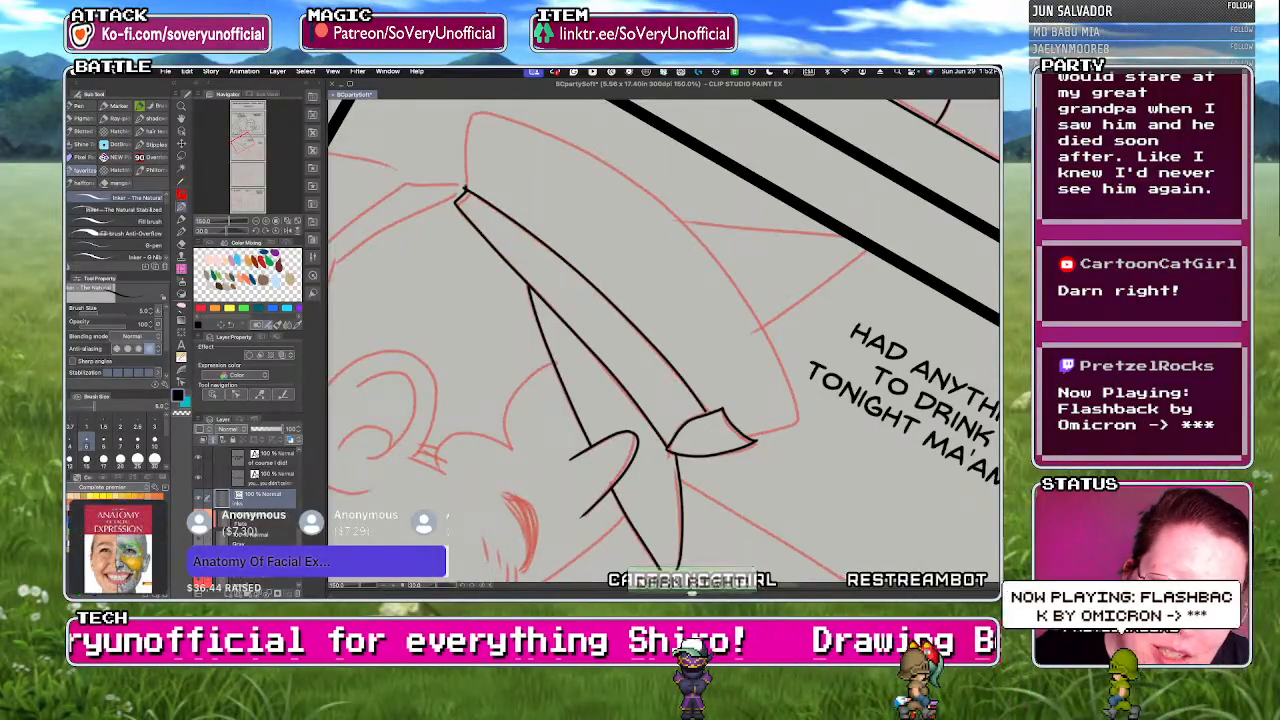
pyautogui.moveTo(467, 113)
pyautogui.mouseDown()
pyautogui.moveTo(579, 148)
pyautogui.moveTo(700, 233)
pyautogui.moveTo(772, 340)
pyautogui.moveTo(797, 420)
pyautogui.mouseUp()
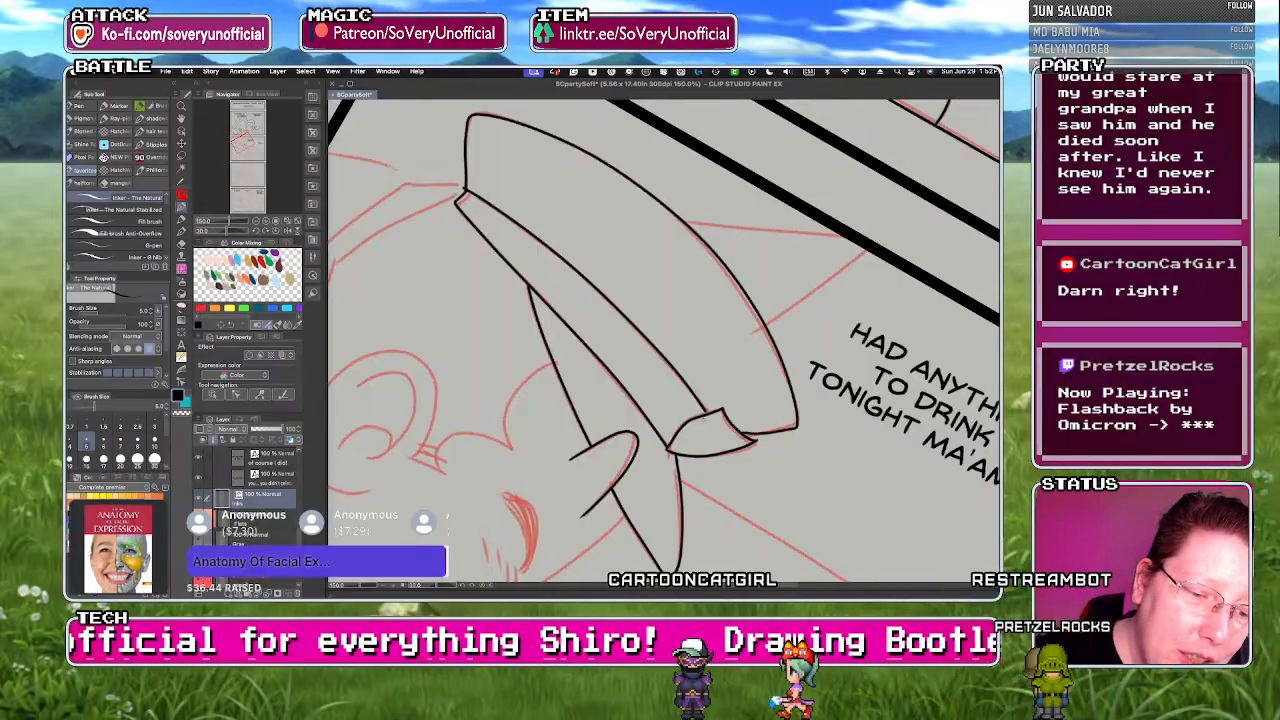
# - Reset the canvas rotation and ink the back of the officer's head from the cap band down to the nape
pyautogui.scroll(-3, 354, 314)
pyautogui.press('-')
pyautogui.press('-')
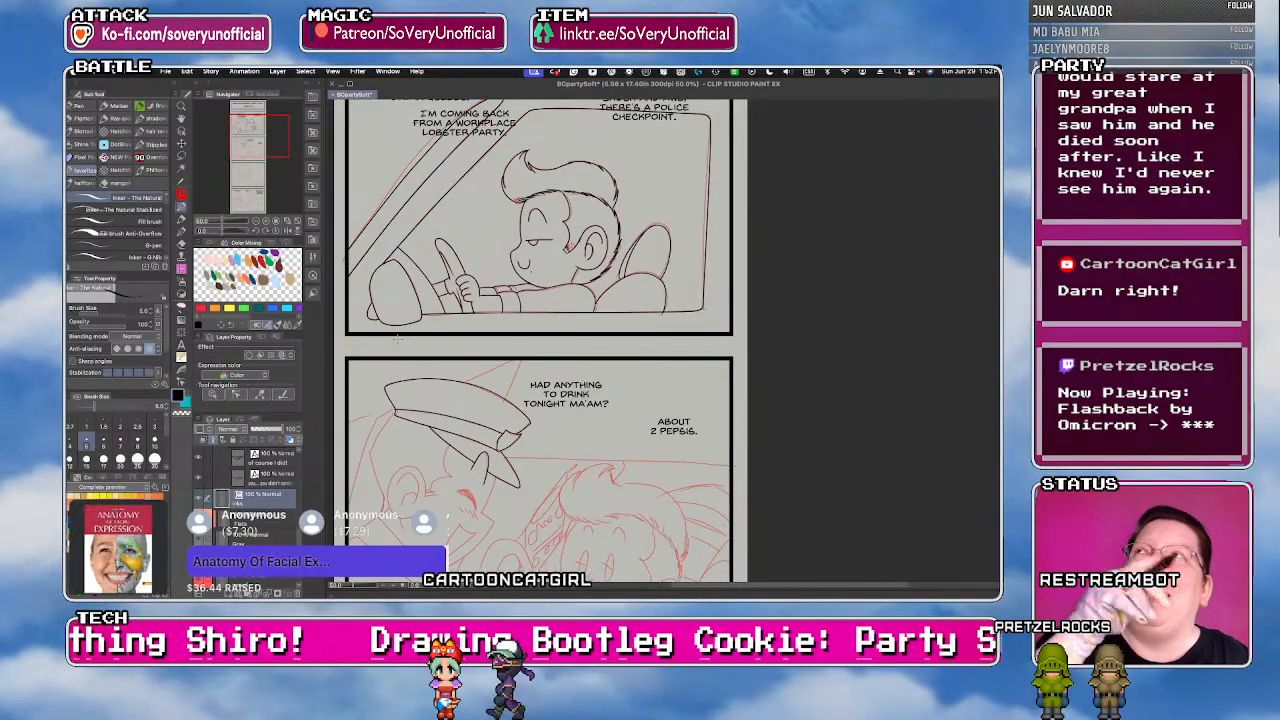
pyautogui.press('-')
pyautogui.scroll(4, 395, 351)
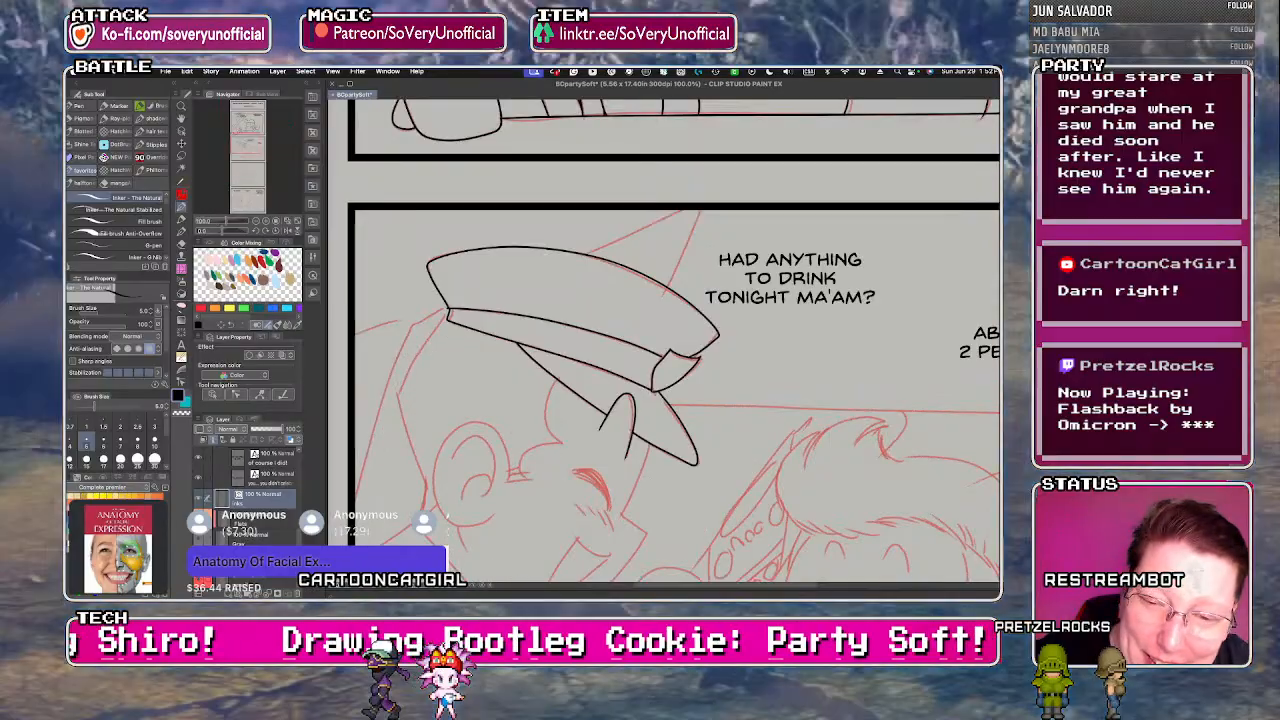
pyautogui.moveTo(447, 318)
pyautogui.mouseDown()
pyautogui.moveTo(399, 392)
pyautogui.moveTo(425, 510)
pyautogui.mouseUp()
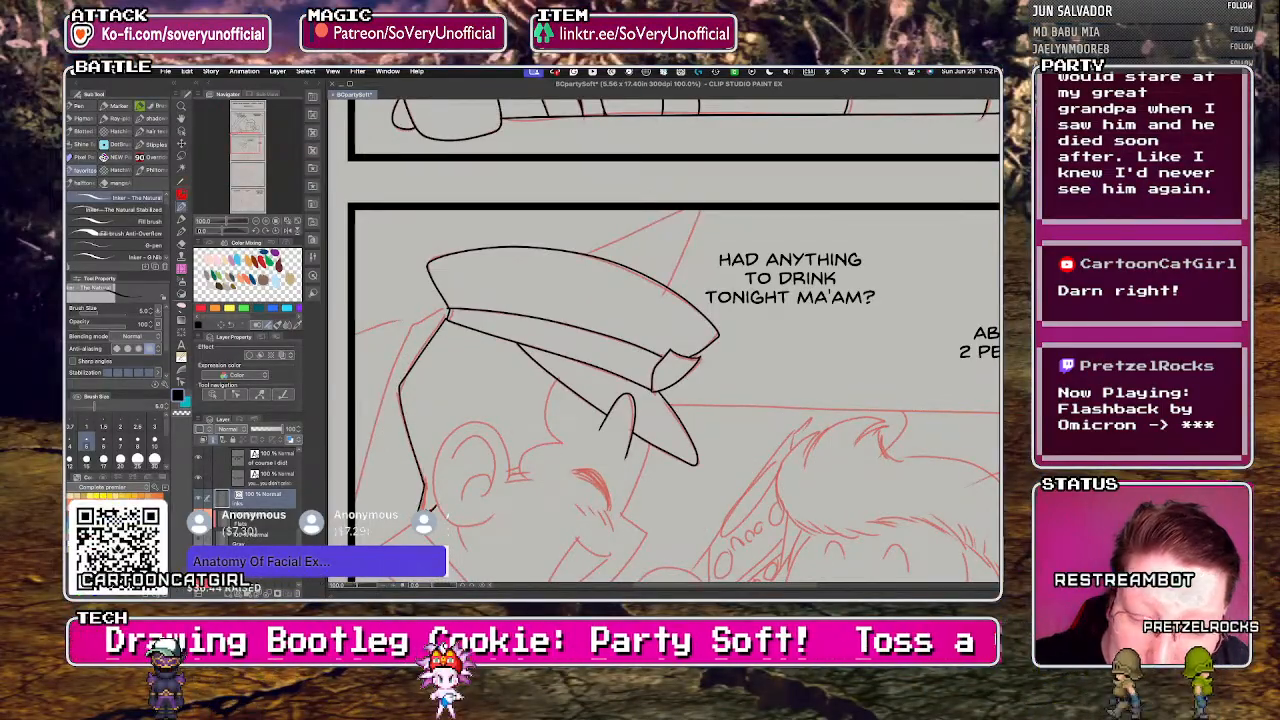
# - Ink the officer's ear with its inner folds, the nape hair strokes and the short line below the earlobe
pyautogui.press('-')
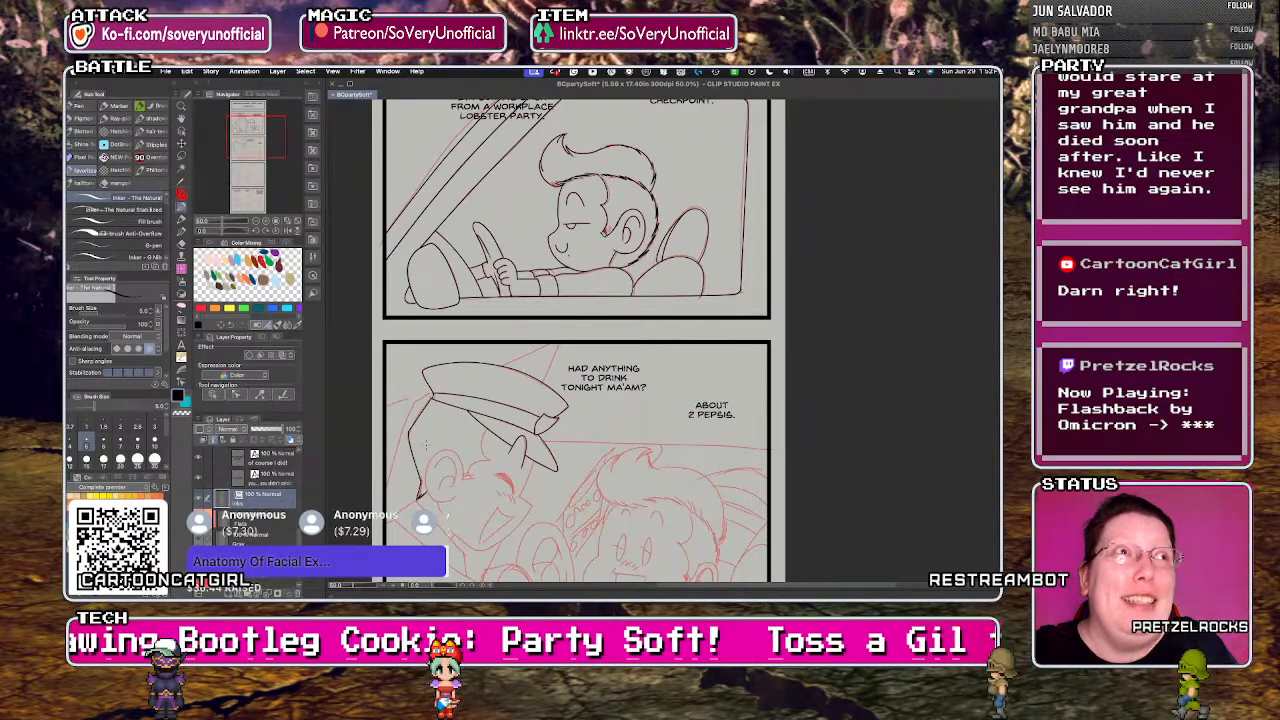
pyautogui.scroll(-1, 435, 498)
pyautogui.scroll(4, 427, 530)
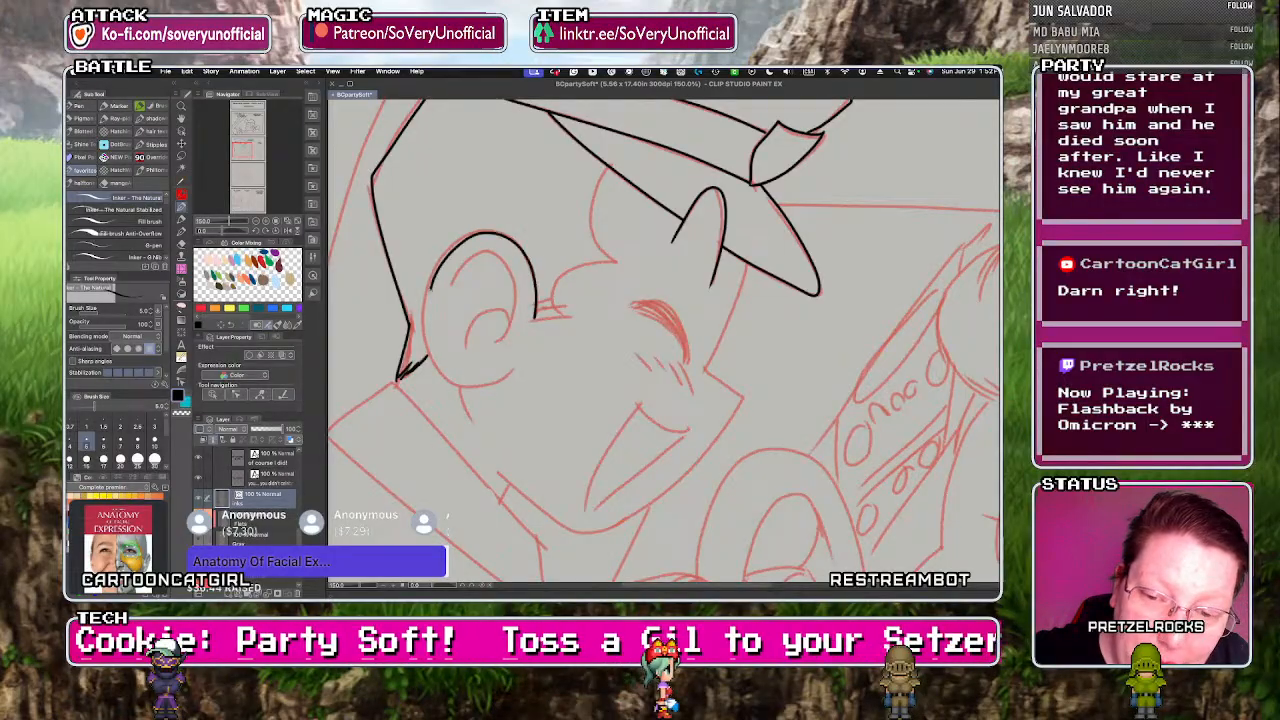
pyautogui.moveTo(430, 292)
pyautogui.mouseDown()
pyautogui.moveTo(428, 338)
pyautogui.moveTo(467, 383)
pyautogui.moveTo(510, 372)
pyautogui.mouseUp()
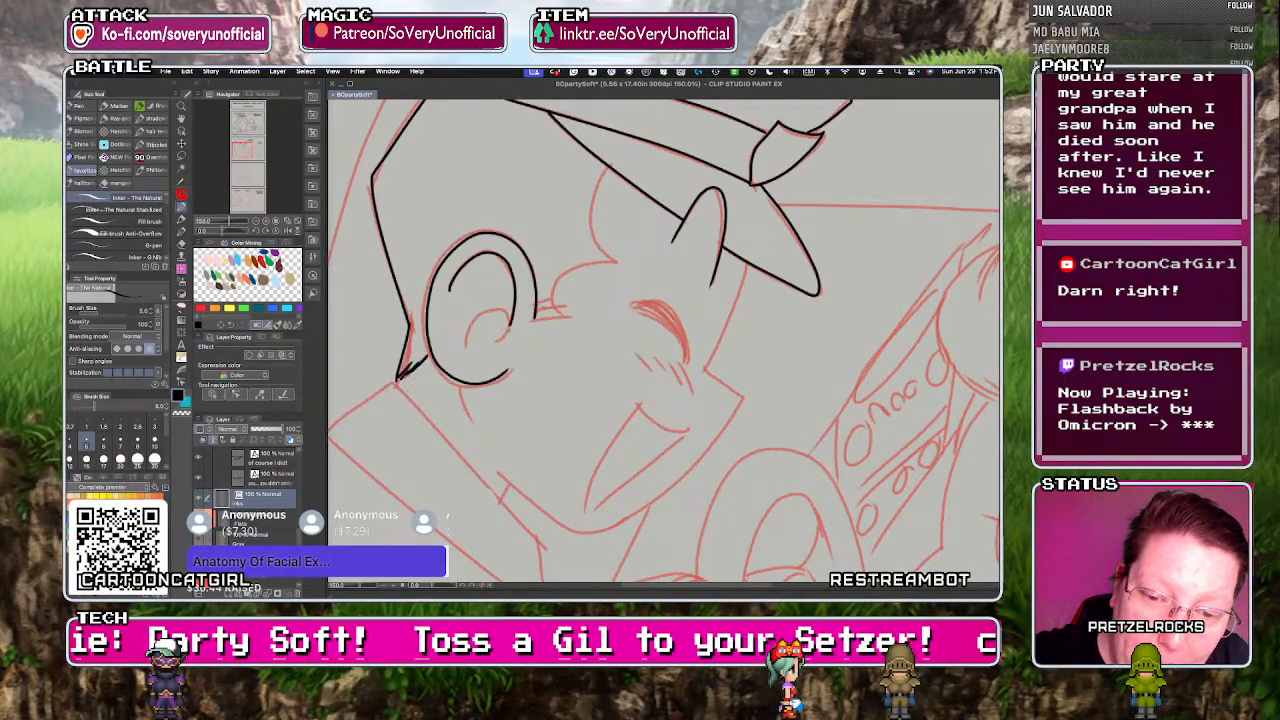
pyautogui.moveTo(460, 383); pyautogui.dragTo(466, 414)
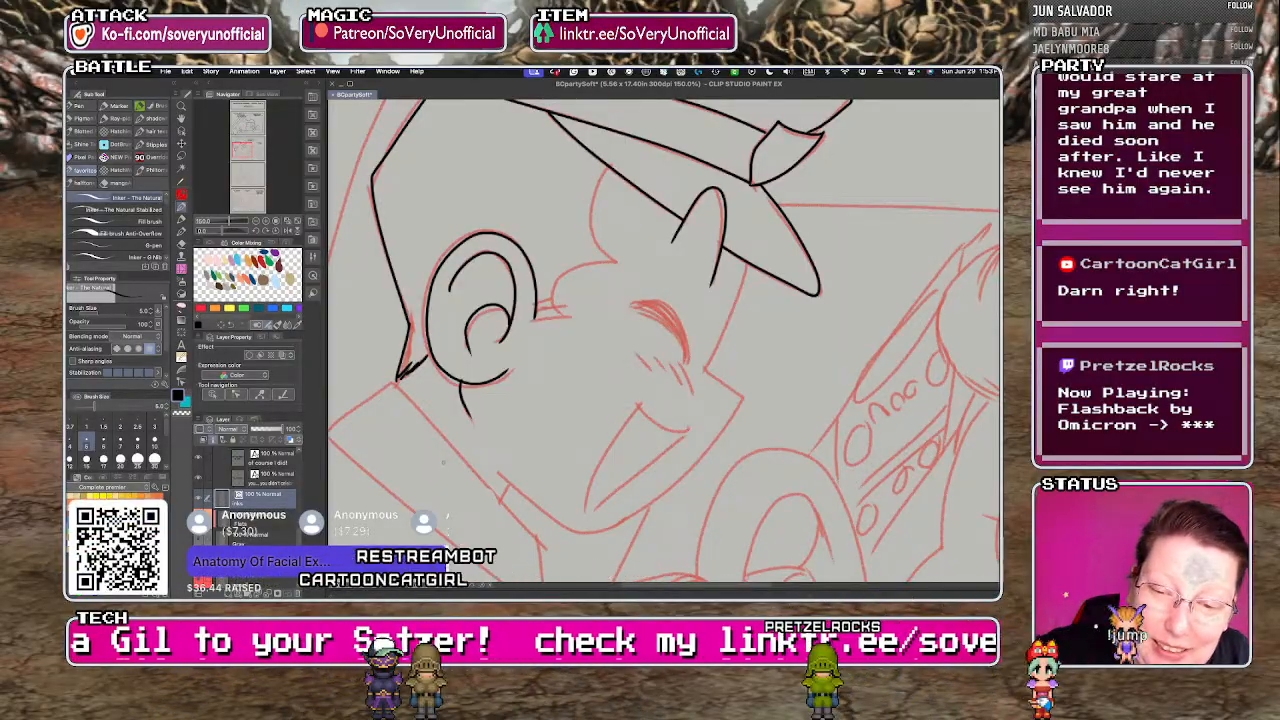
# - Ink the officer's front hairline down to the sideburn strokes beside the ear, and the face edge below the visor
pyautogui.scroll(-2, 393, 393)
pyautogui.scroll(1, 393, 393)
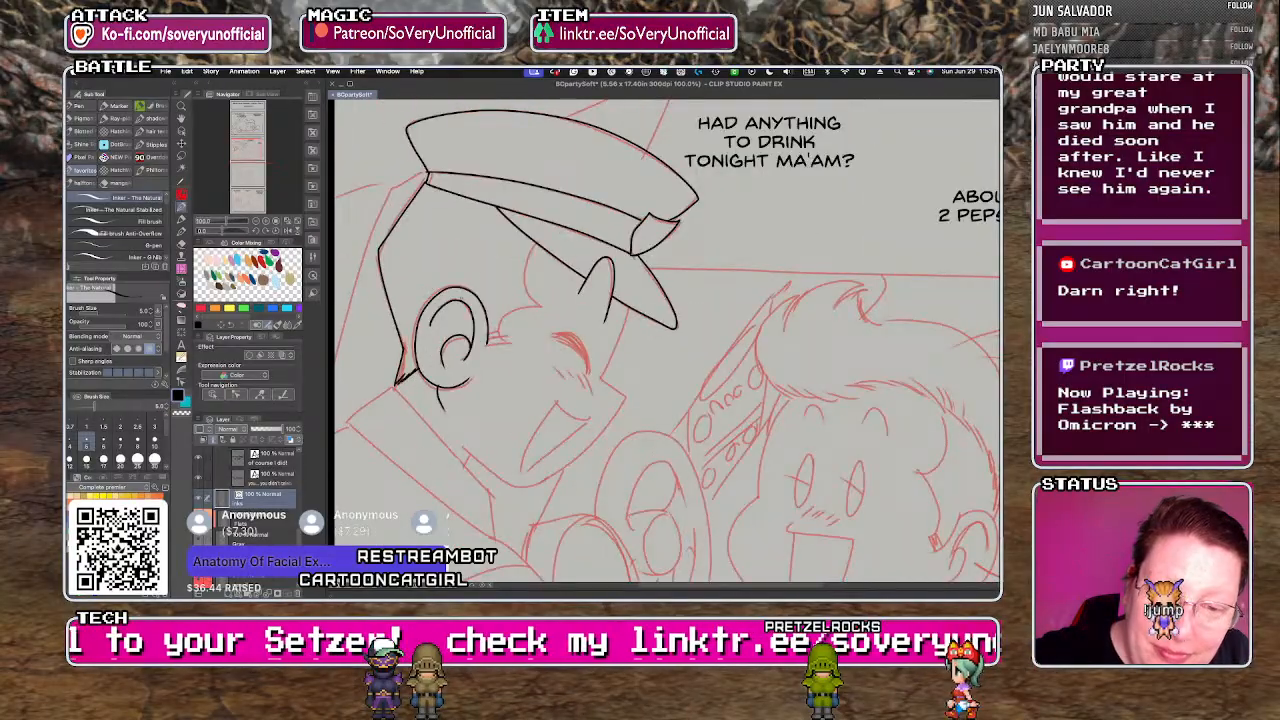
pyautogui.moveTo(520, 276); pyautogui.dragTo(530, 304)
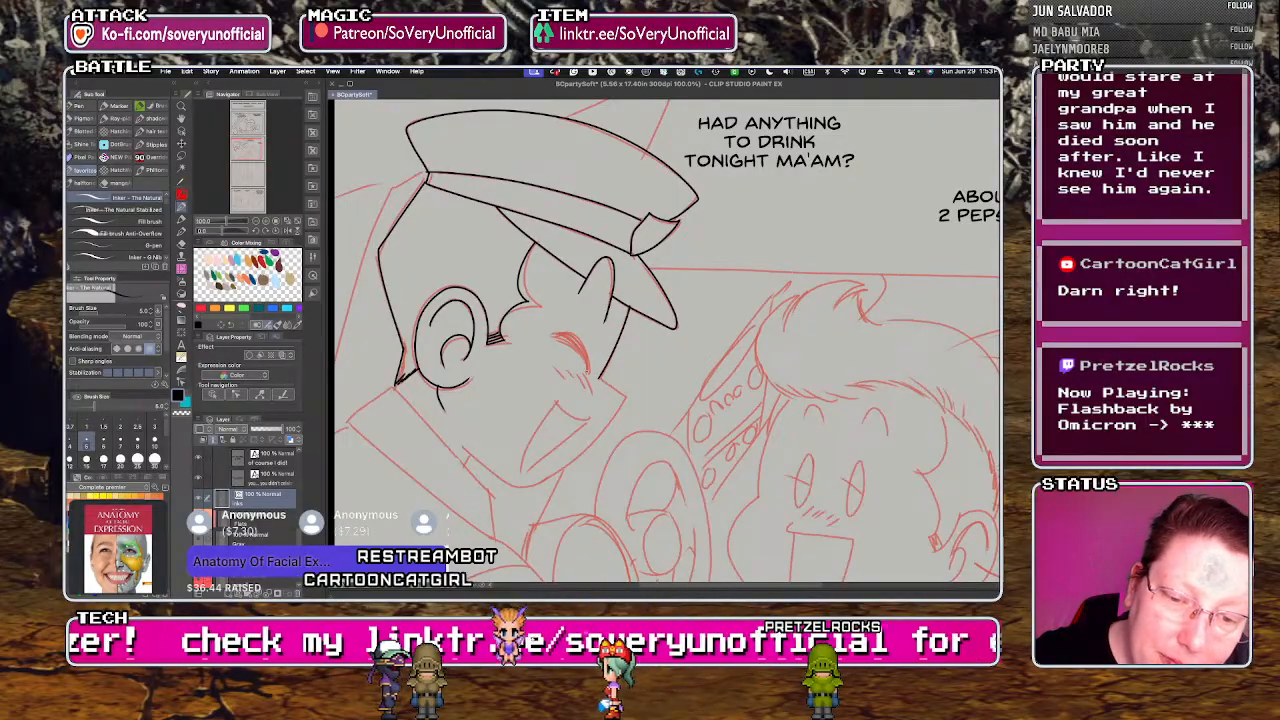
# - Ink the officer's closed eye as a thick tapered arc and add the slanted cheek strokes beneath it
pyautogui.moveTo(588, 372); pyautogui.dragTo(556, 338)
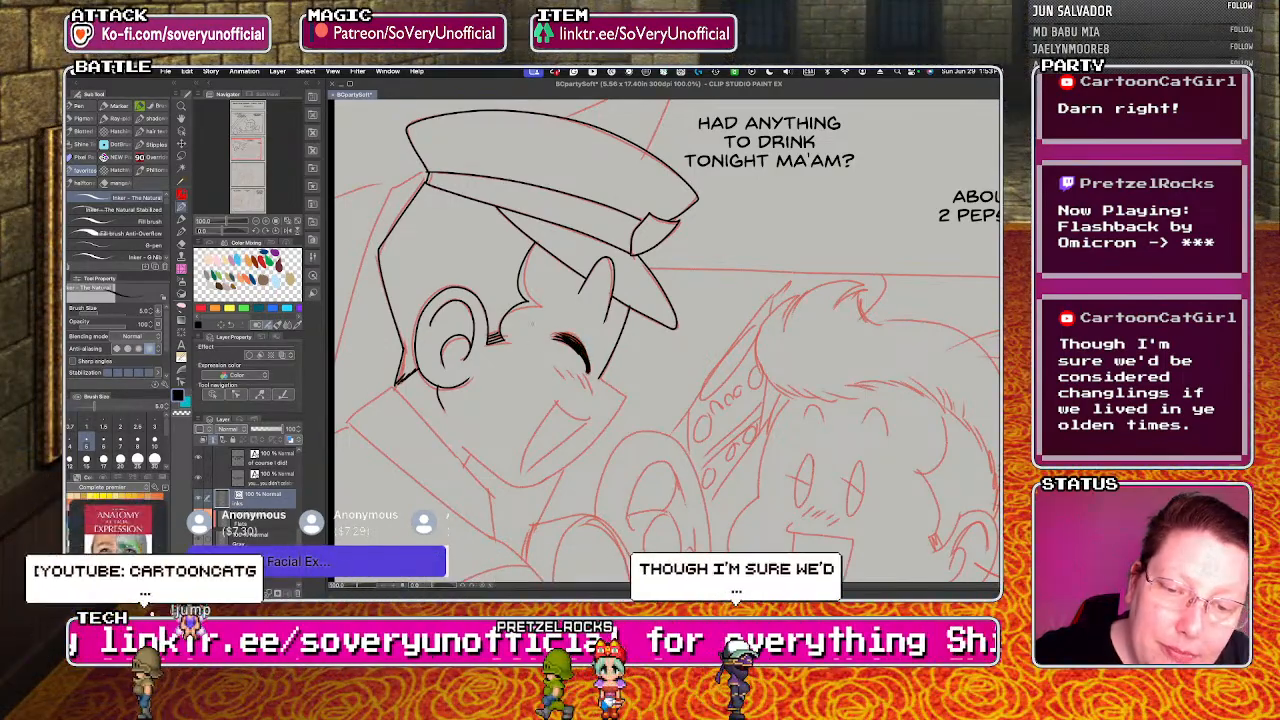
pyautogui.scroll(2, 533, 323)
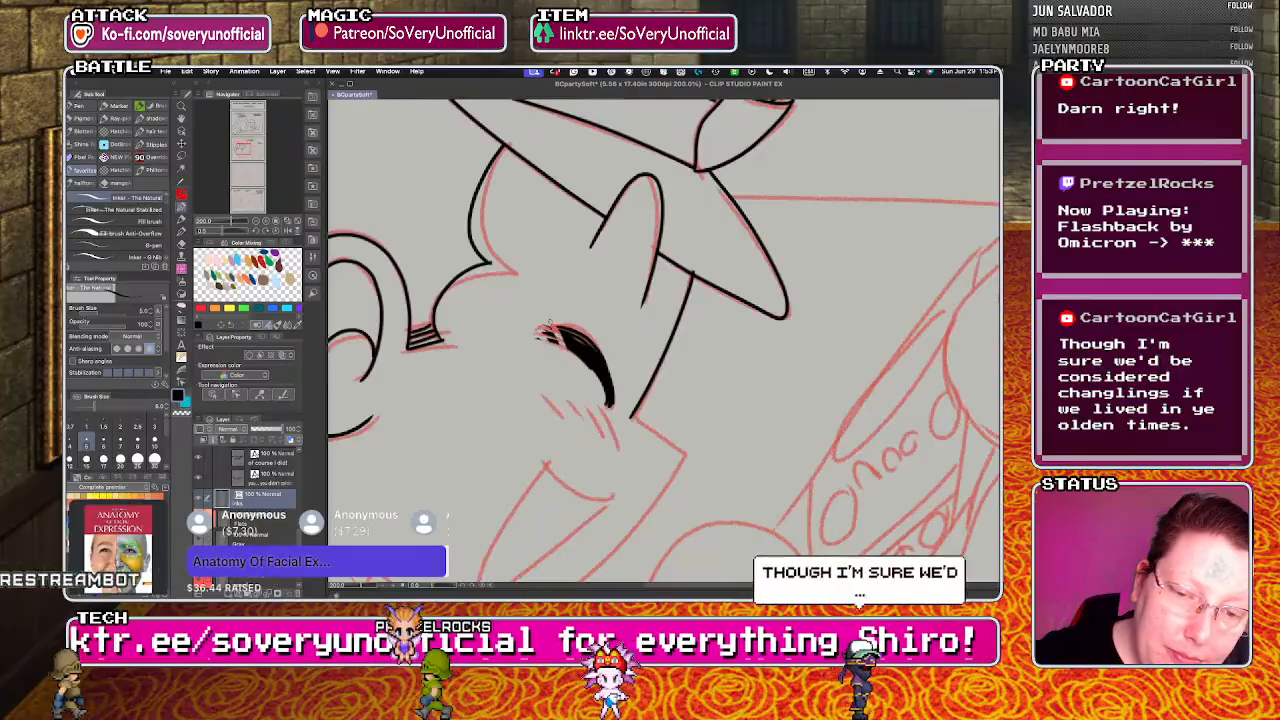
pyautogui.hotkey('ctrl', 'z')
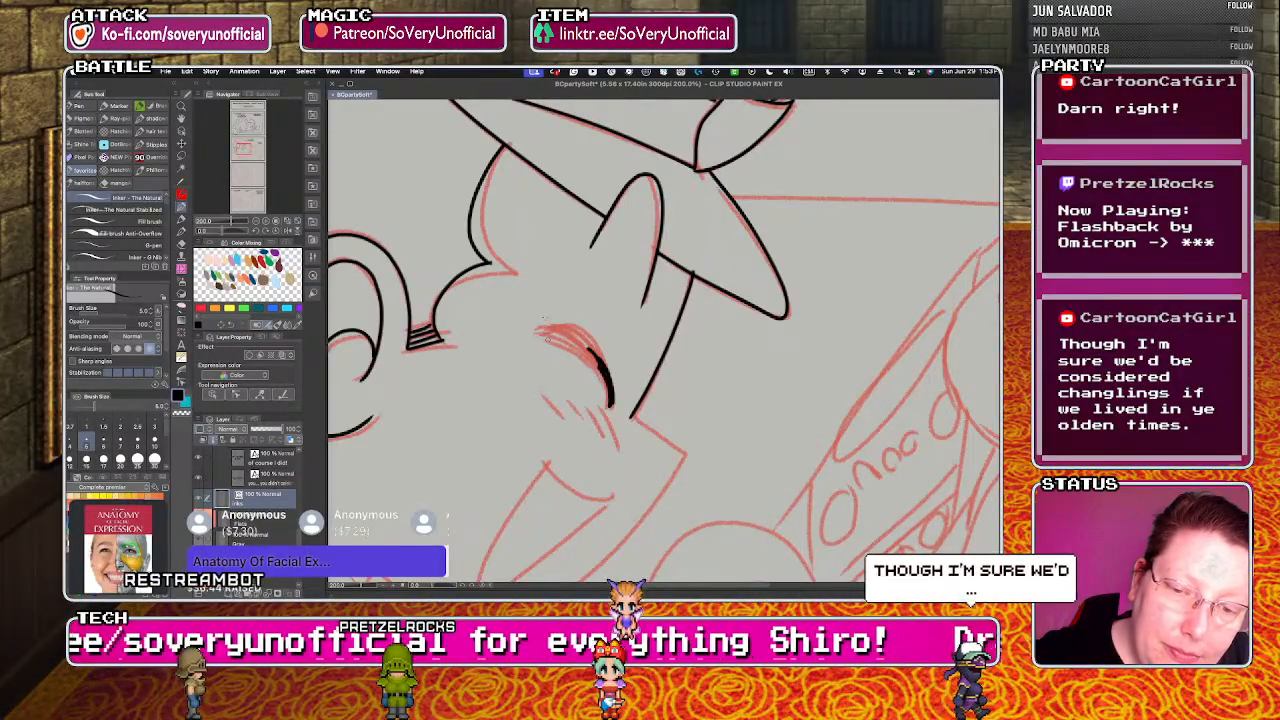
pyautogui.moveTo(536, 330); pyautogui.dragTo(610, 400)
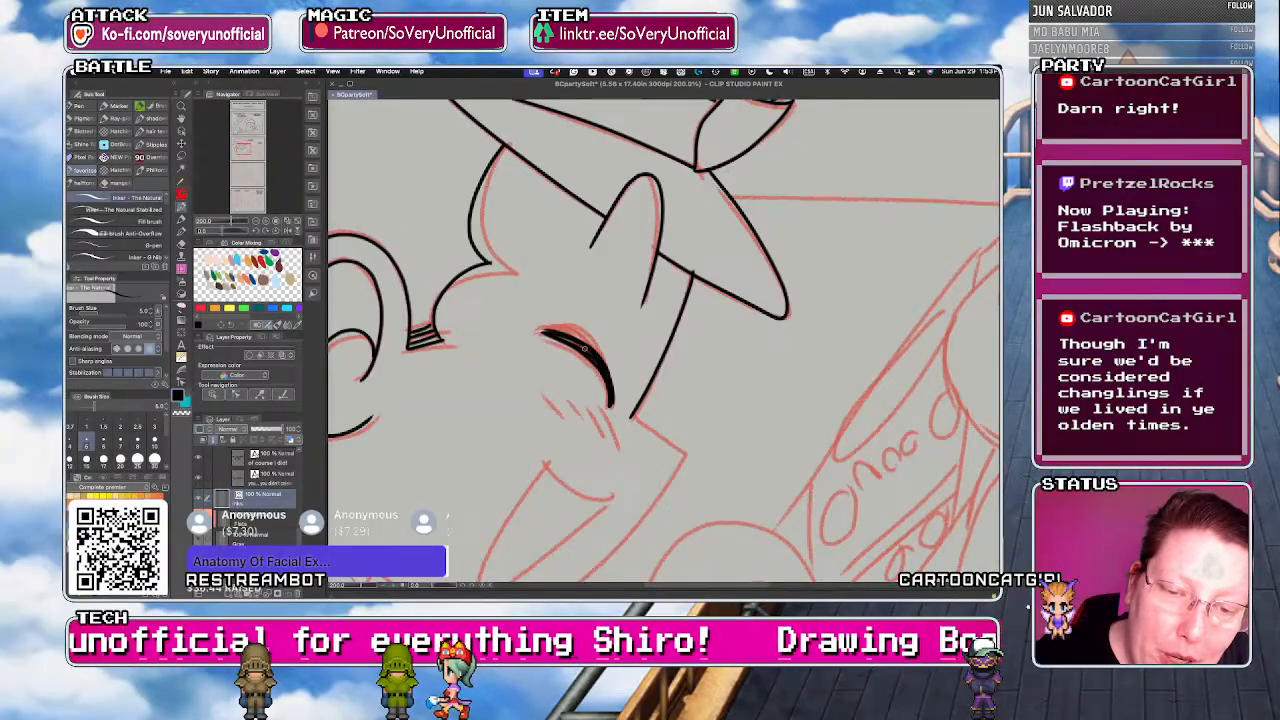
pyautogui.moveTo(598, 368); pyautogui.dragTo(610, 404)
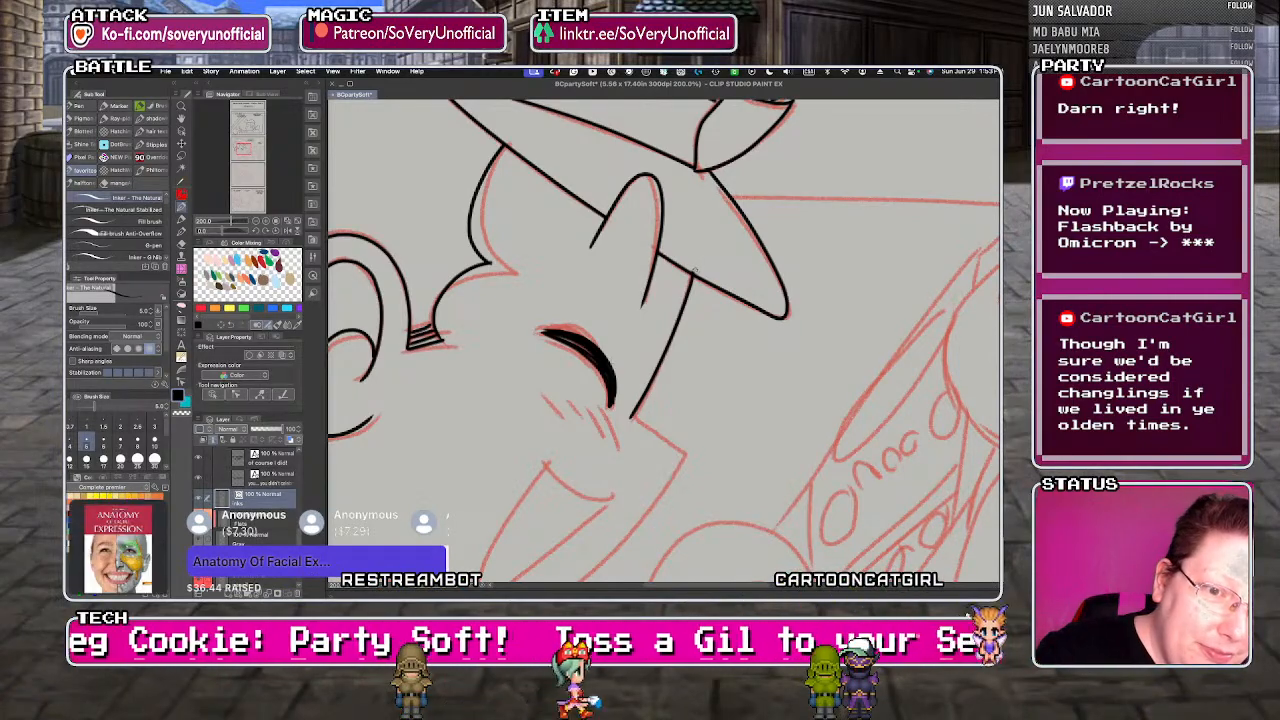
pyautogui.moveTo(618, 447)
pyautogui.mouseDown()
pyautogui.moveTo(601, 404)
pyautogui.moveTo(565, 373)
pyautogui.mouseUp()
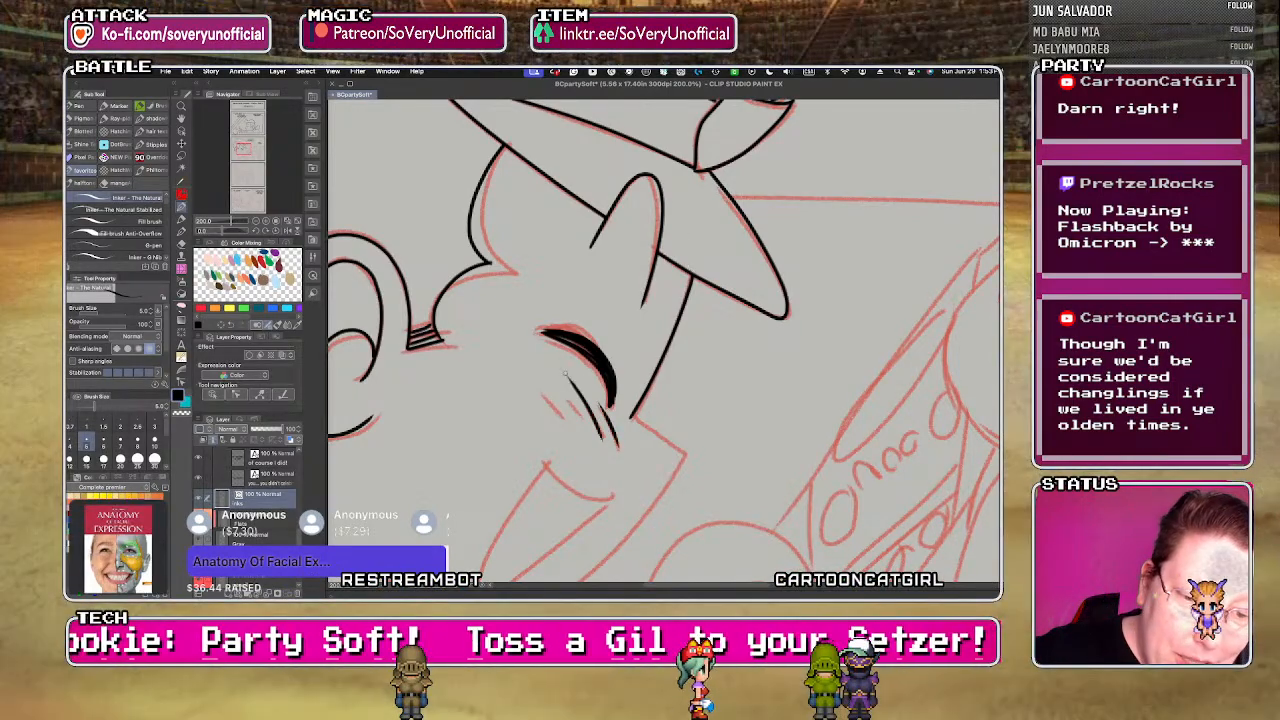
# - Ink the officer's pointed shirt collar, with the short shoulder line behind it and the small stroke where it meets the jaw
pyautogui.scroll(-3, 491, 328)
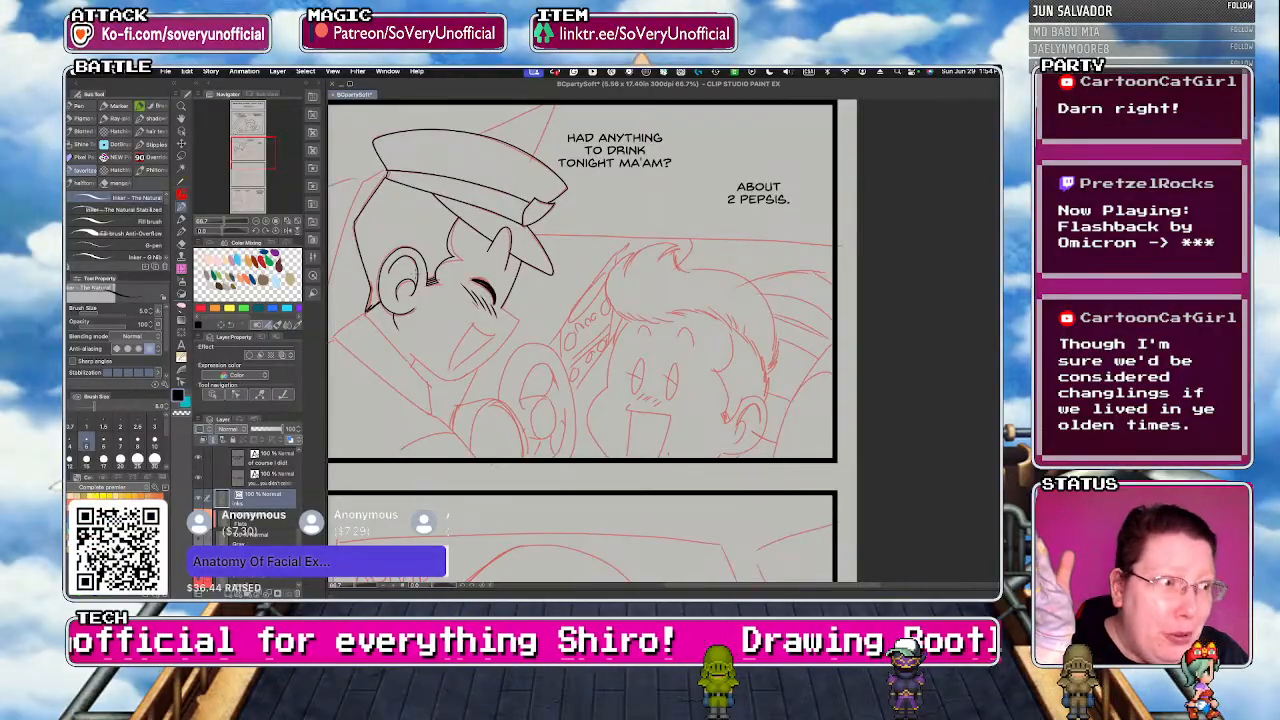
pyautogui.scroll(-2, 510, 422)
pyautogui.scroll(1, 420, 393)
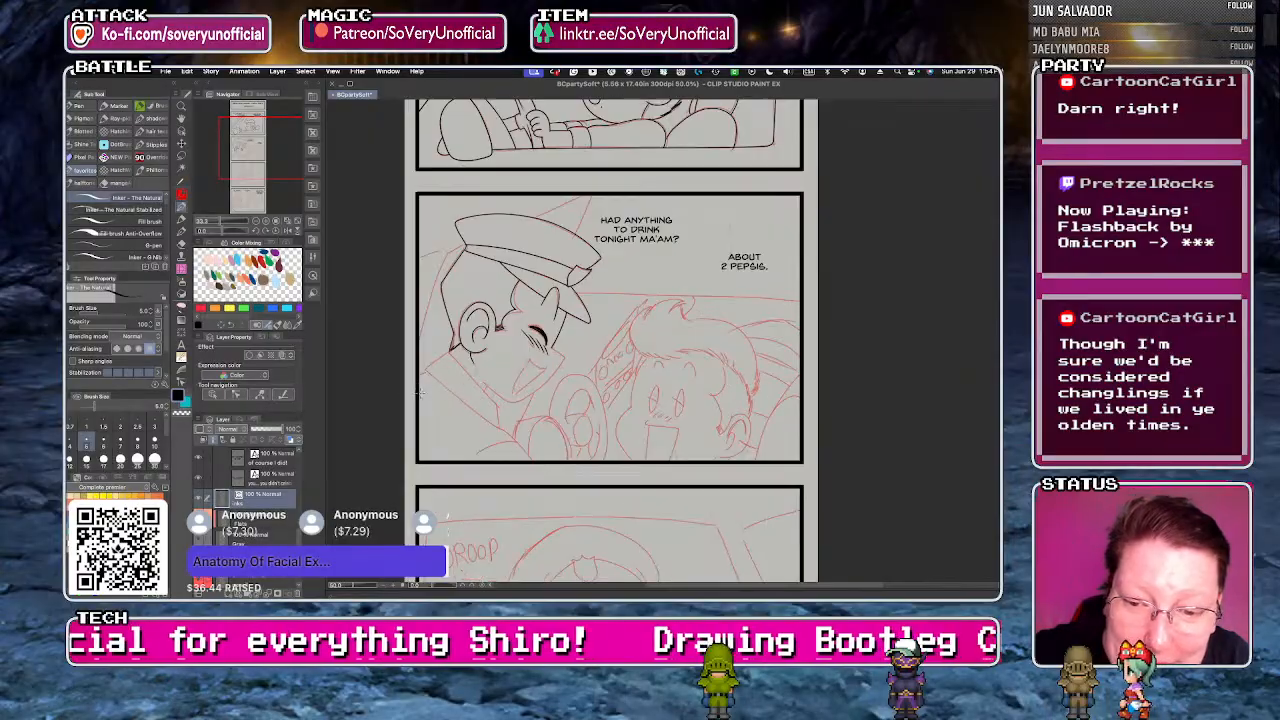
pyautogui.scroll(2, 420, 393)
pyautogui.scroll(1, 418, 368)
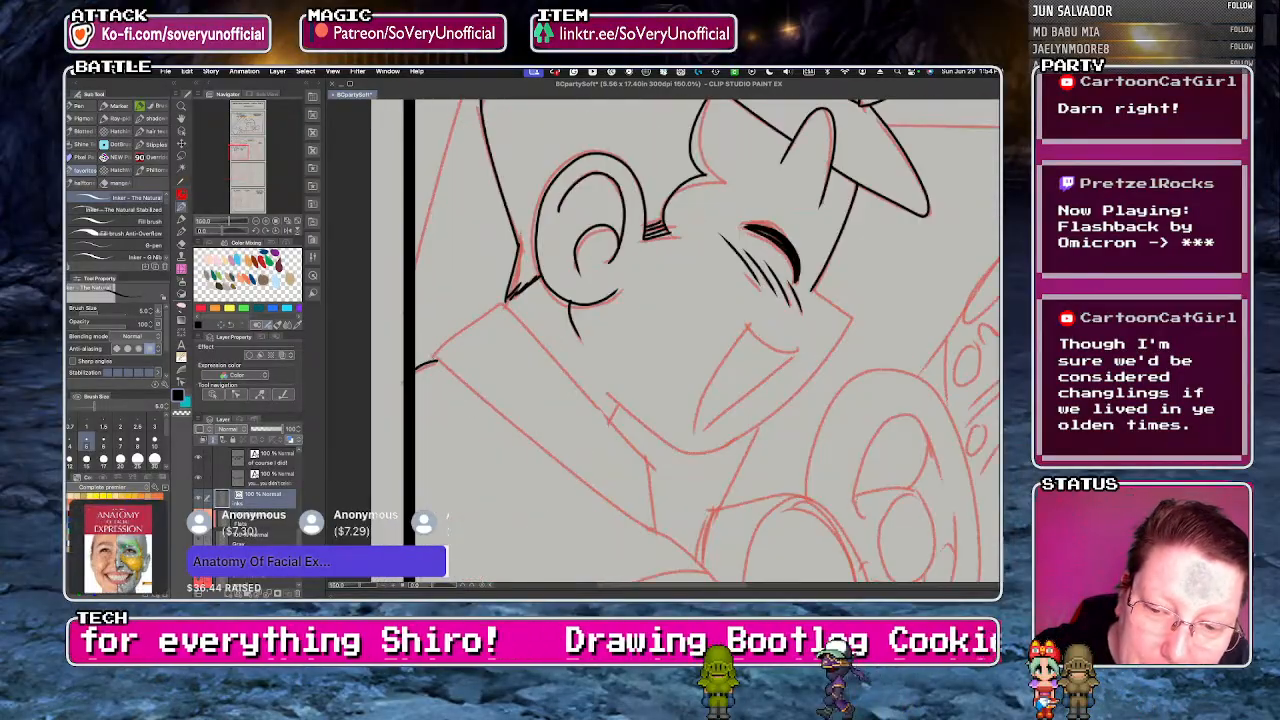
pyautogui.moveTo(445, 370); pyautogui.dragTo(575, 470)
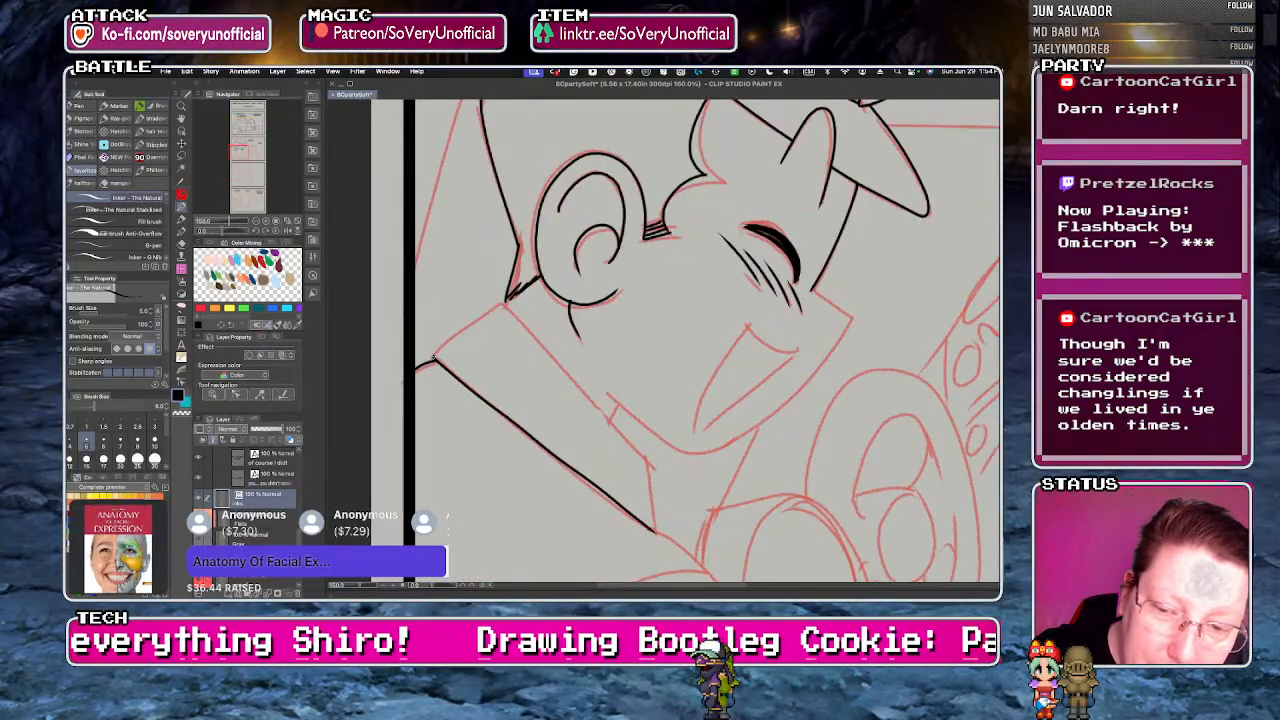
pyautogui.moveTo(432, 356); pyautogui.dragTo(505, 307)
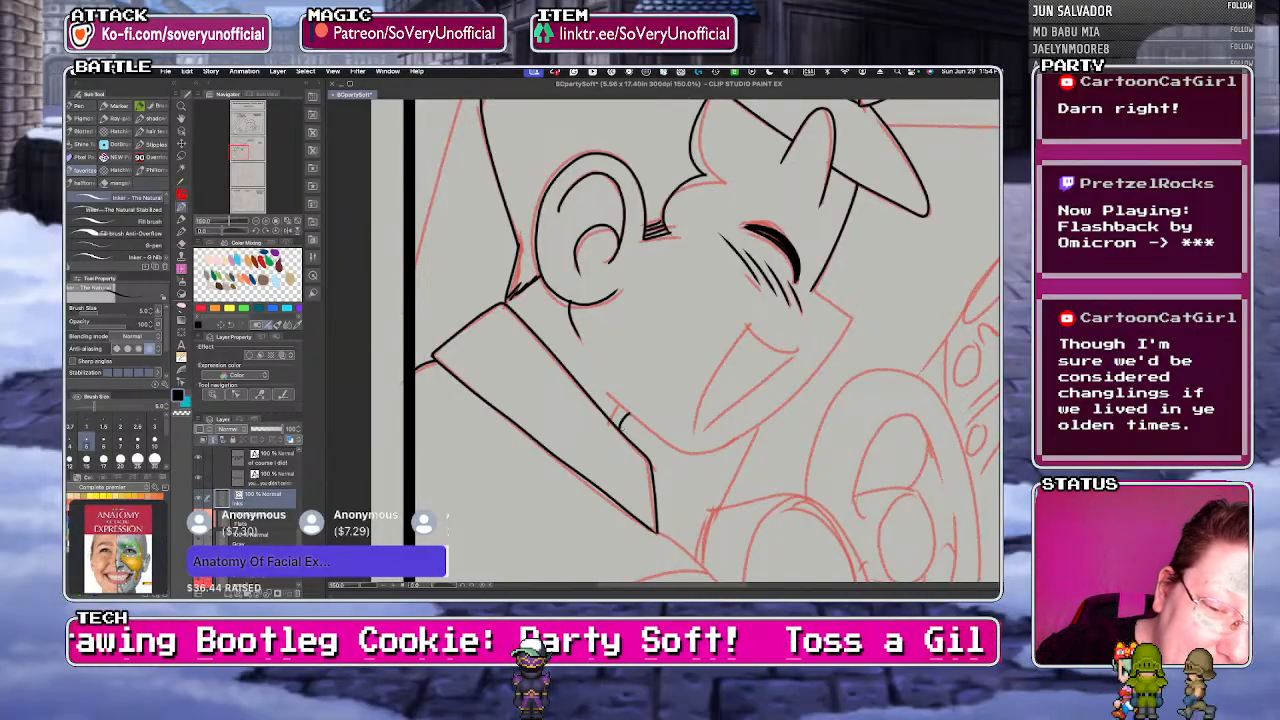
# - Ink the officer's lower face from below the eye around the chin and jaw to the collar, plus the open mouth
pyautogui.scroll(-5, 685, 337)
pyautogui.scroll(5, 685, 337)
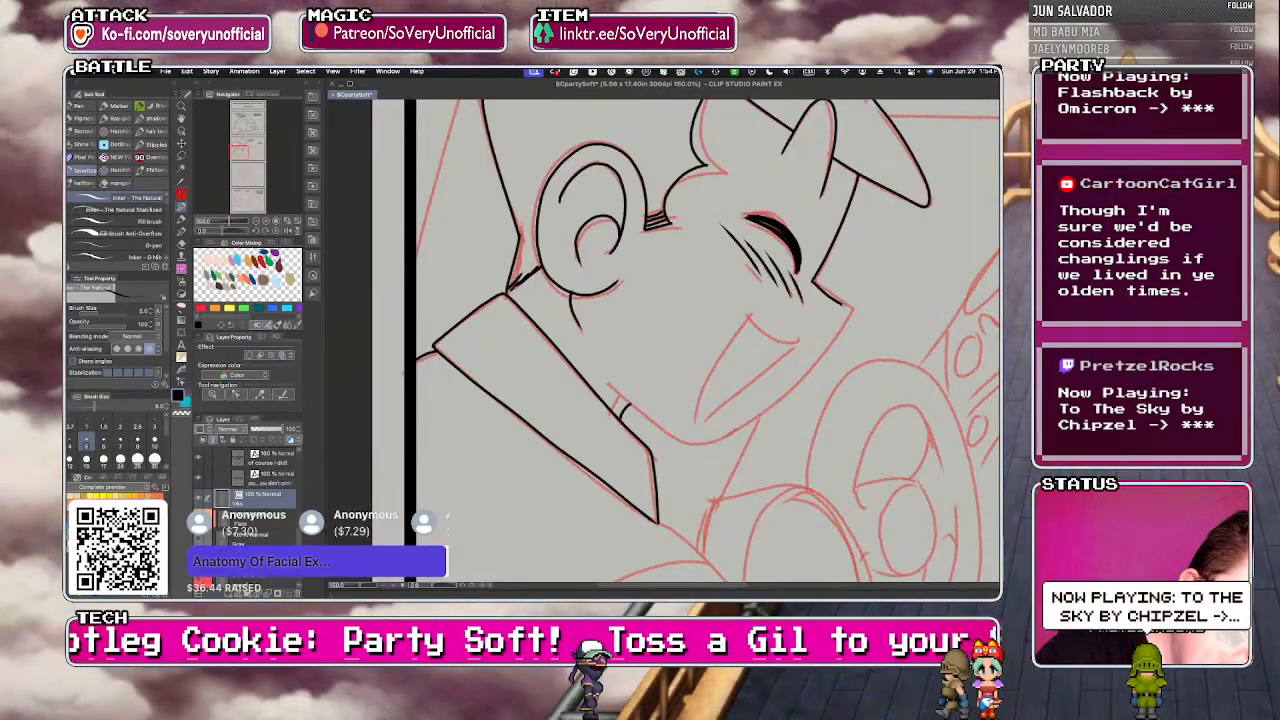
pyautogui.moveTo(812, 280)
pyautogui.mouseDown()
pyautogui.moveTo(715, 440)
pyautogui.moveTo(630, 406)
pyautogui.moveTo(600, 368)
pyautogui.mouseUp()
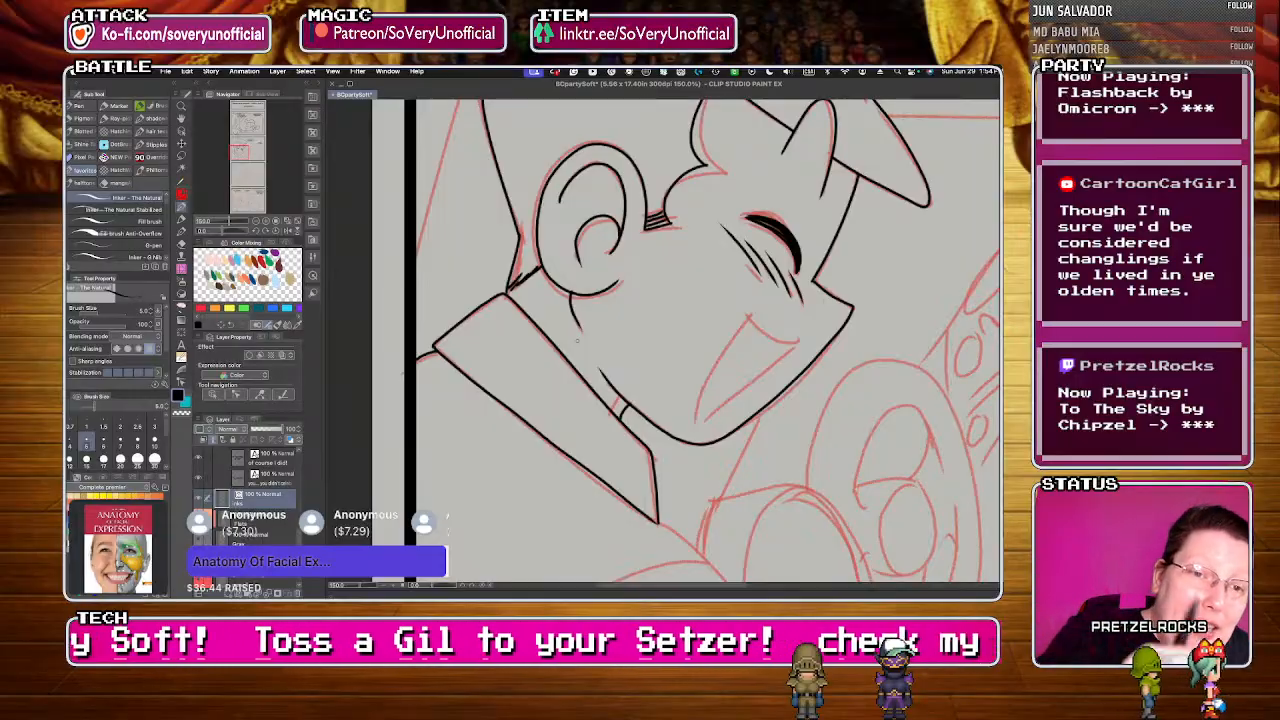
pyautogui.moveTo(800, 338)
pyautogui.mouseDown()
pyautogui.moveTo(749, 318)
pyautogui.moveTo(718, 408)
pyautogui.moveTo(712, 380)
pyautogui.mouseUp()
# - Ink the officer's chest line from the collar tip to the panel border and the curved shoulder line joining it
pyautogui.scroll(-2, 662, 380)
pyautogui.scroll(3, 697, 340)
pyautogui.scroll(-4, 659, 406)
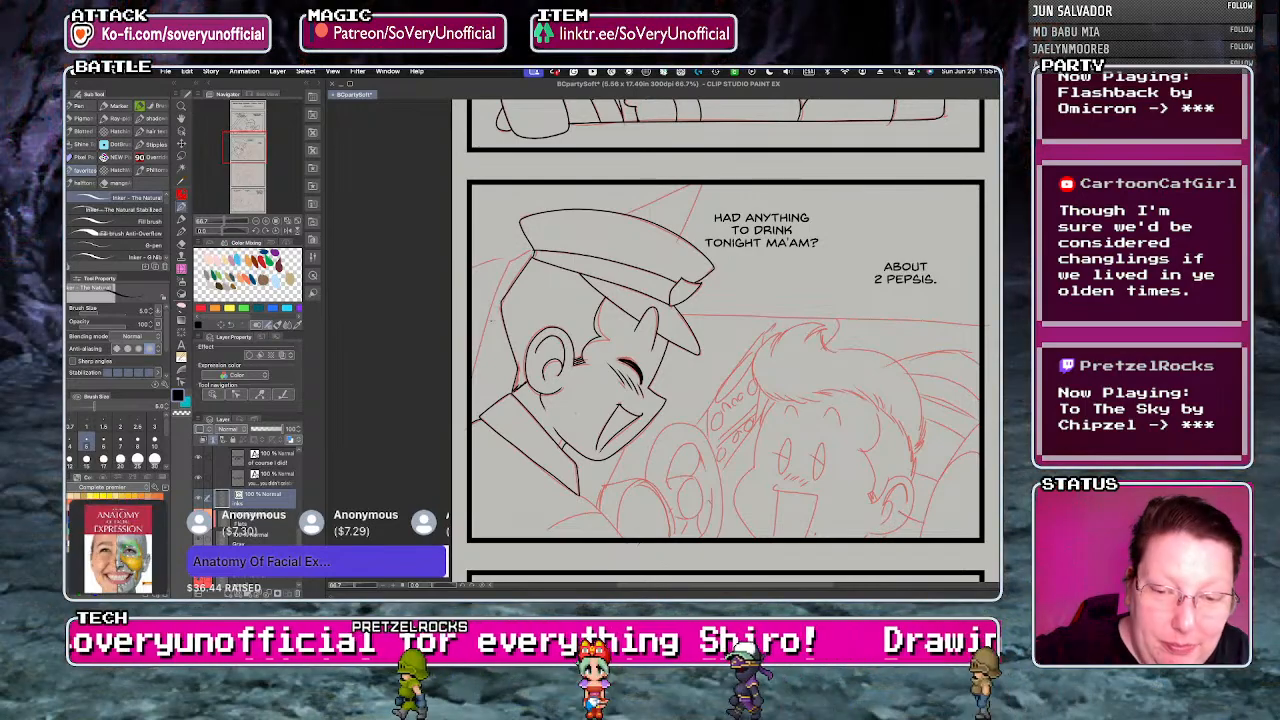
pyautogui.scroll(5, 575, 418)
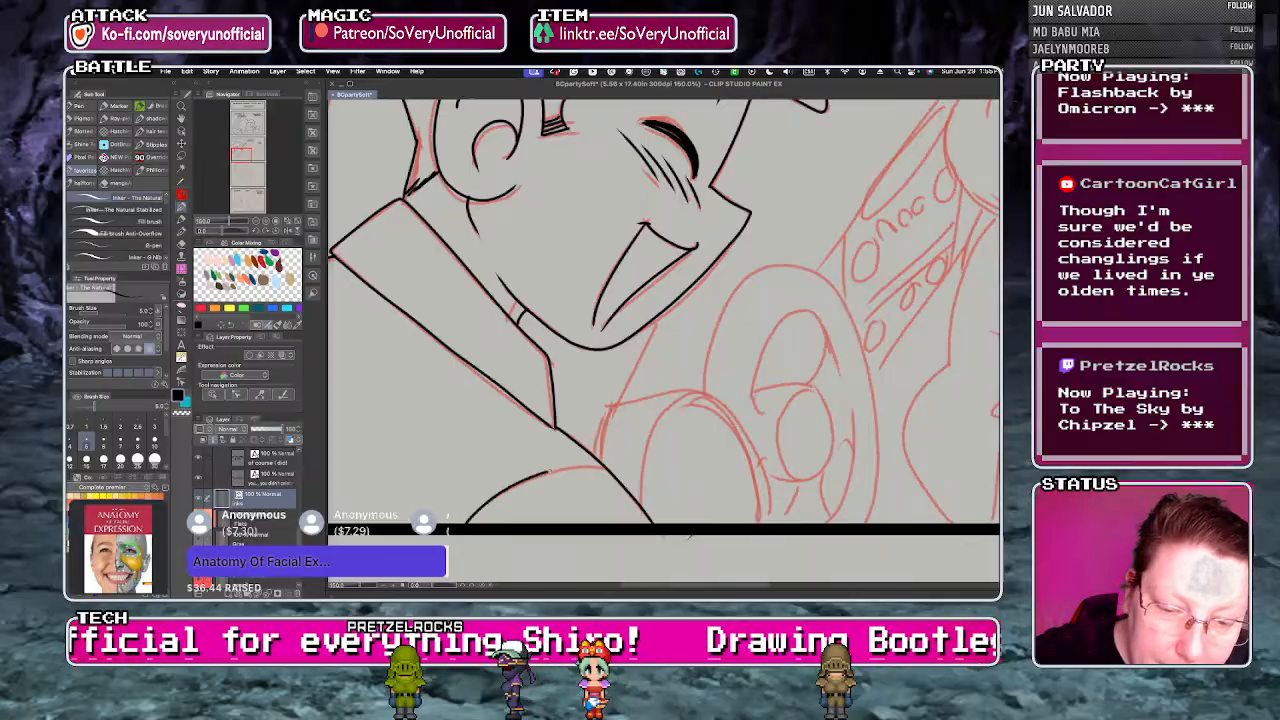
pyautogui.scroll(-5, 525, 470)
pyautogui.scroll(4, 525, 470)
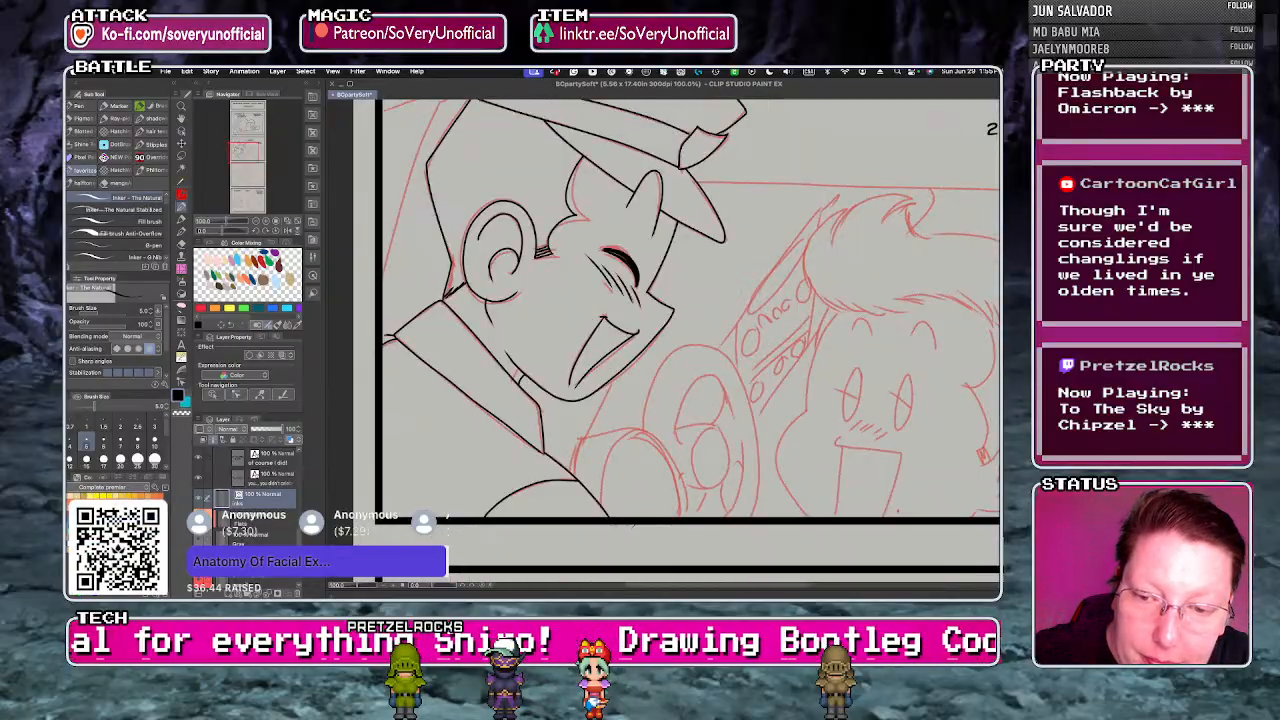
# - Ink the far edge of the driver's face from the hairline around the bulging cheek to the panel border
pyautogui.scroll(-3, 525, 470)
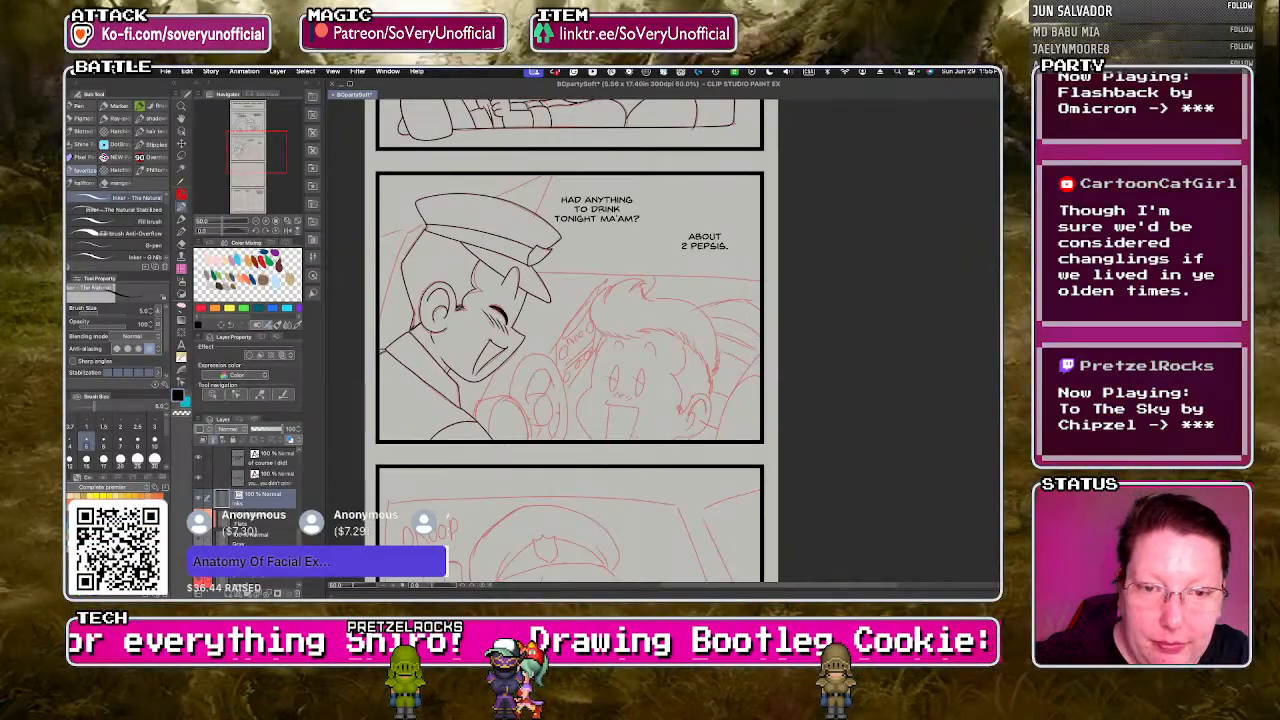
pyautogui.scroll(5, 639, 388)
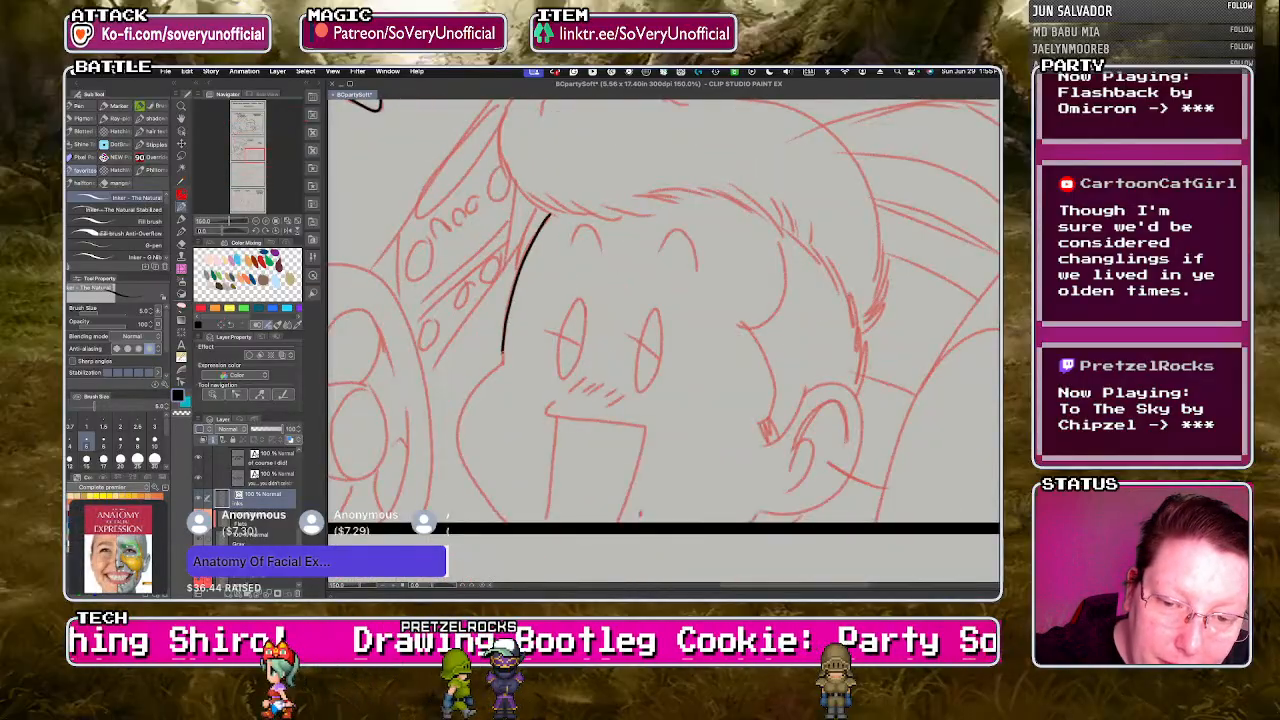
pyautogui.moveTo(486, 378); pyautogui.dragTo(500, 505)
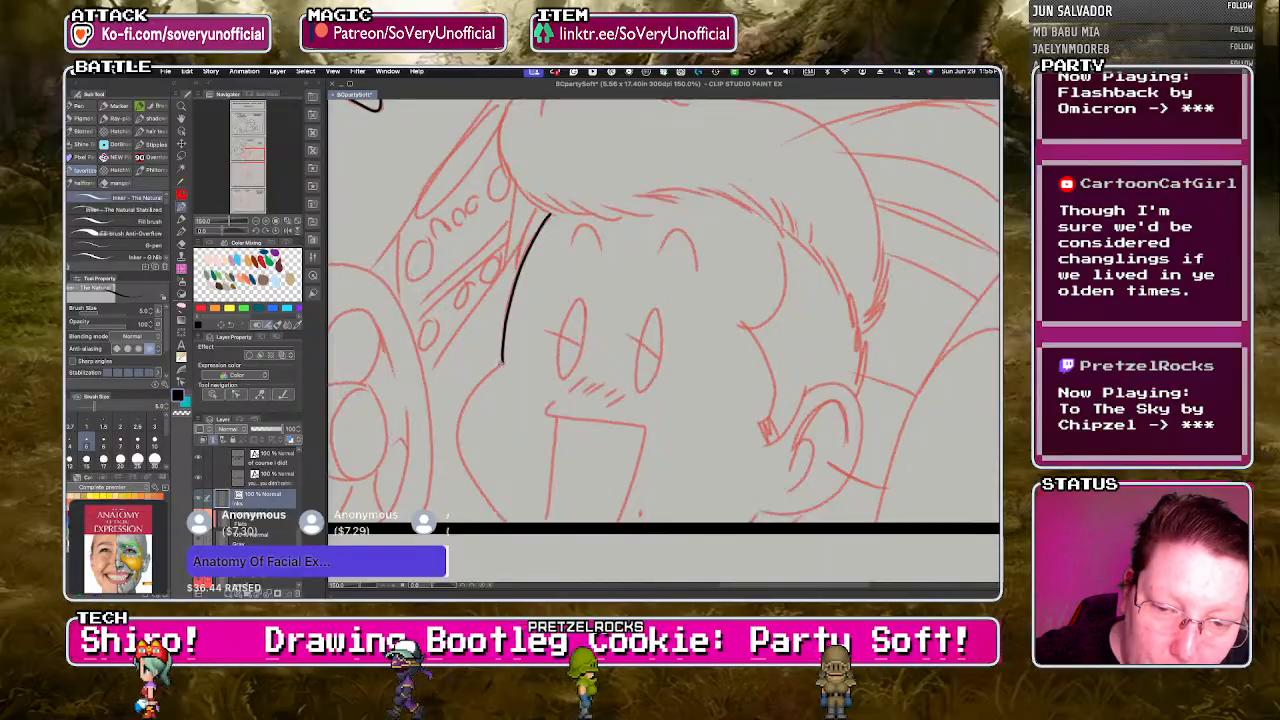
pyautogui.hotkey('ctrl', 'z')
pyautogui.moveTo(497, 367); pyautogui.dragTo(509, 521)
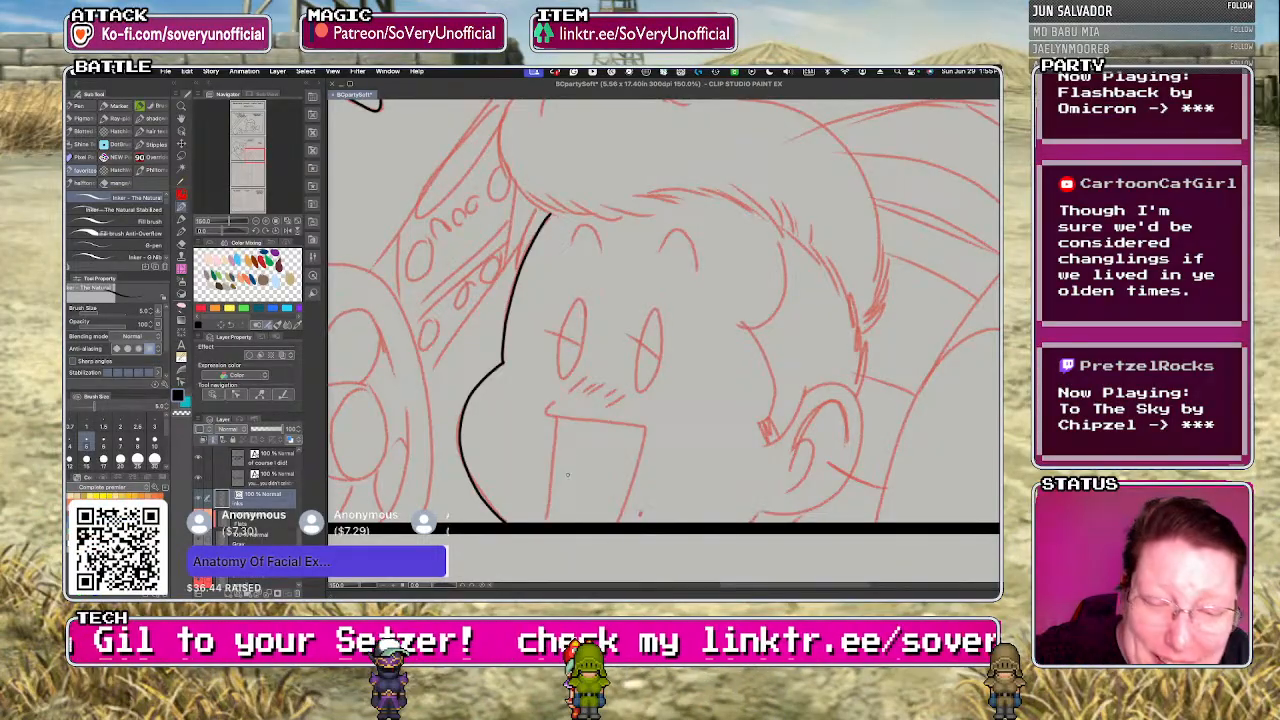
# - Ink the driver's wide-open mouth with its hooked corner and both sides, and the small dot beside it
pyautogui.scroll(3, 567, 475)
pyautogui.moveTo(545, 207)
pyautogui.mouseDown()
pyautogui.moveTo(520, 237)
pyautogui.moveTo(609, 262)
pyautogui.moveTo(791, 273)
pyautogui.moveTo(760, 420)
pyautogui.moveTo(710, 529)
pyautogui.mouseUp()
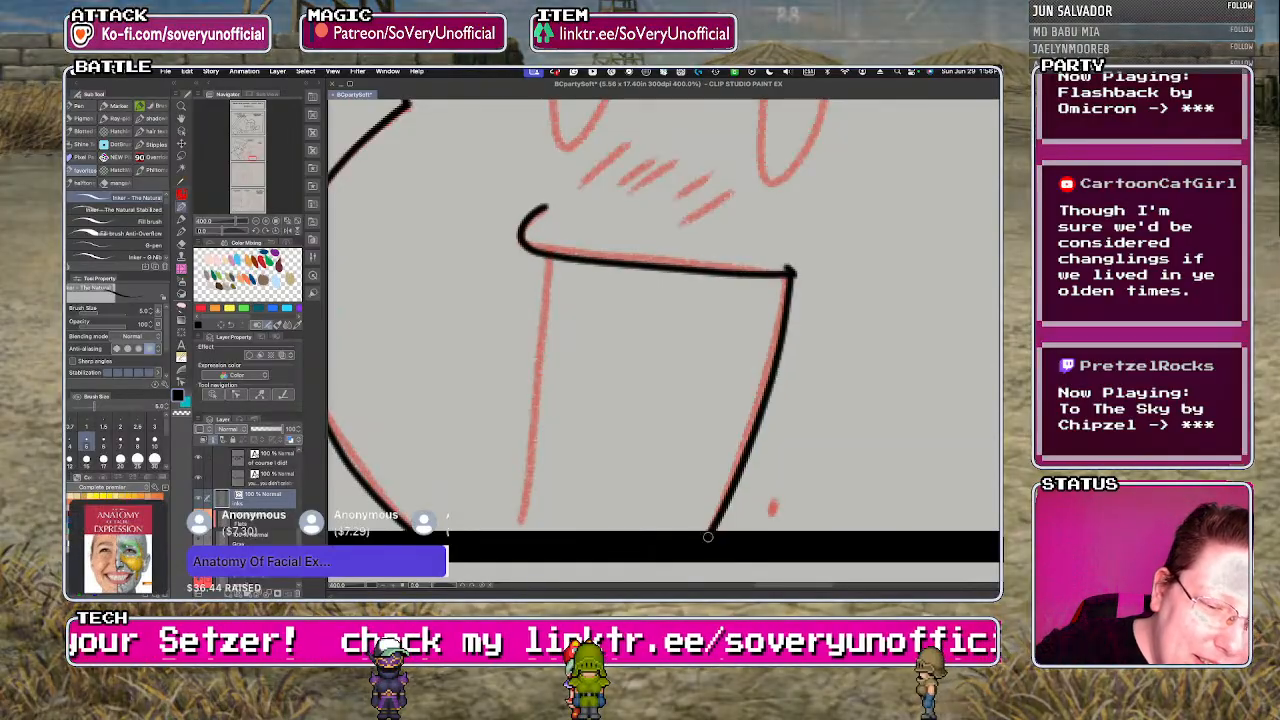
pyautogui.moveTo(548, 262); pyautogui.dragTo(518, 530)
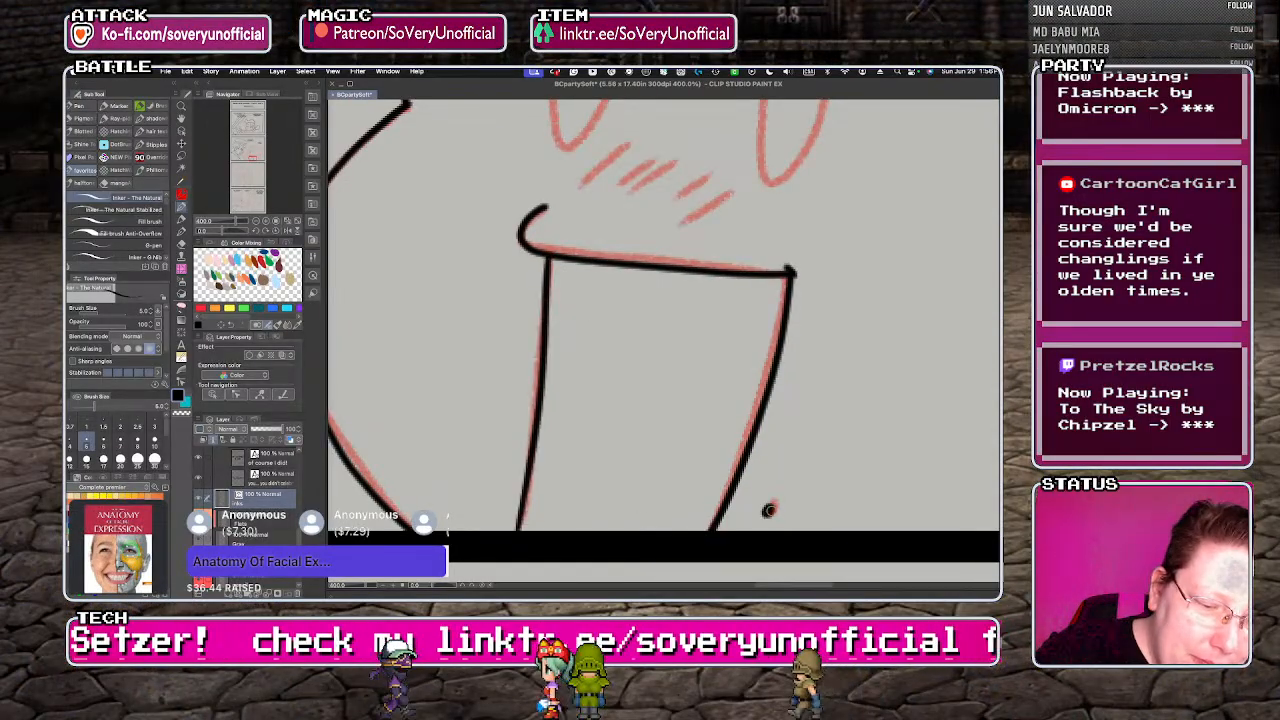
# - Ink the driver's two narrow oval eyes and the slanted line crossing each one
pyautogui.scroll(-5, 660, 506)
pyautogui.scroll(5, 507, 427)
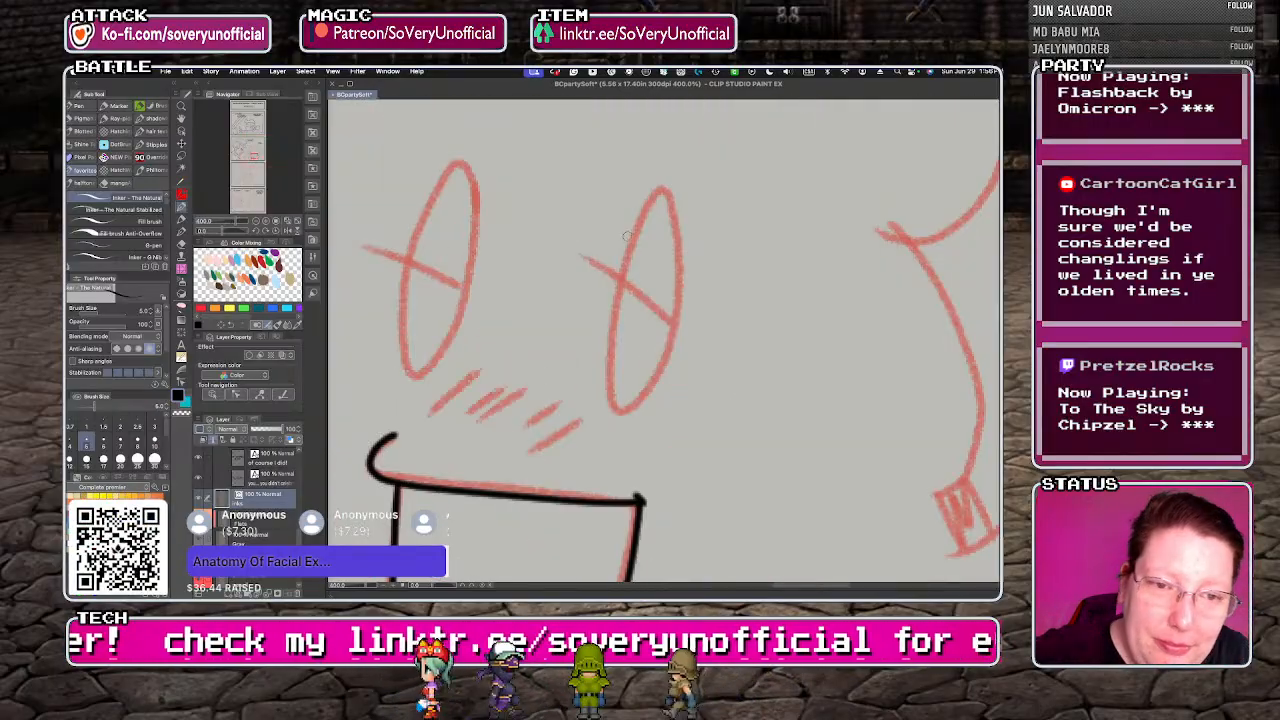
pyautogui.moveTo(654, 197)
pyautogui.mouseDown()
pyautogui.moveTo(617, 307)
pyautogui.moveTo(616, 399)
pyautogui.moveTo(646, 391)
pyautogui.moveTo(674, 284)
pyautogui.moveTo(652, 200)
pyautogui.mouseUp()
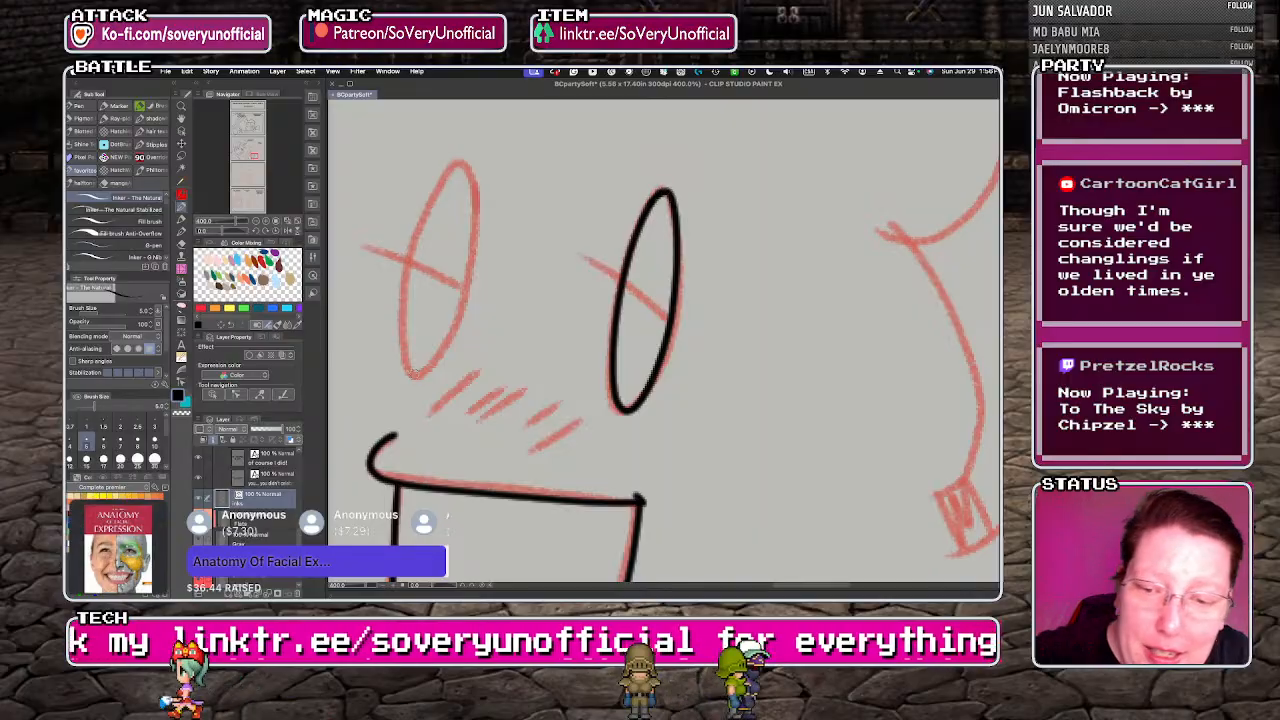
pyautogui.moveTo(415, 378)
pyautogui.mouseDown()
pyautogui.moveTo(449, 331)
pyautogui.moveTo(471, 258)
pyautogui.moveTo(473, 180)
pyautogui.moveTo(448, 170)
pyautogui.moveTo(418, 230)
pyautogui.moveTo(410, 368)
pyautogui.mouseUp()
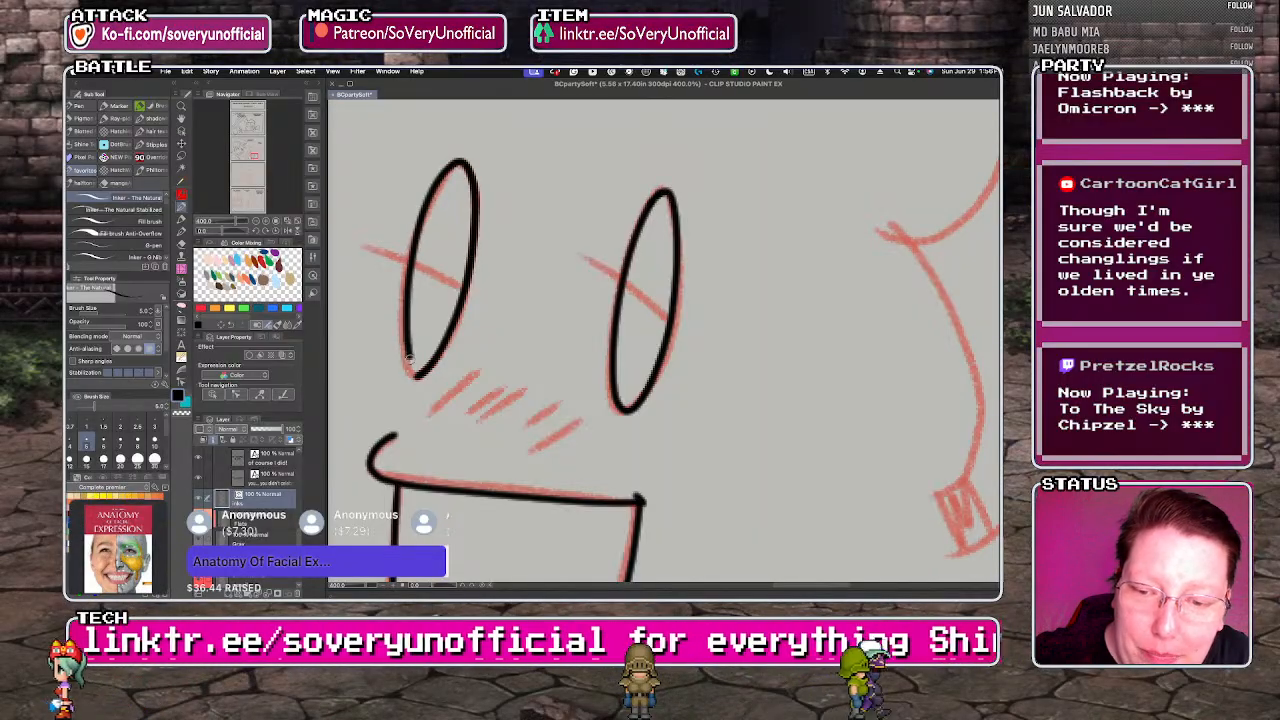
pyautogui.moveTo(463, 290); pyautogui.dragTo(366, 246)
pyautogui.moveTo(664, 316); pyautogui.dragTo(568, 244)
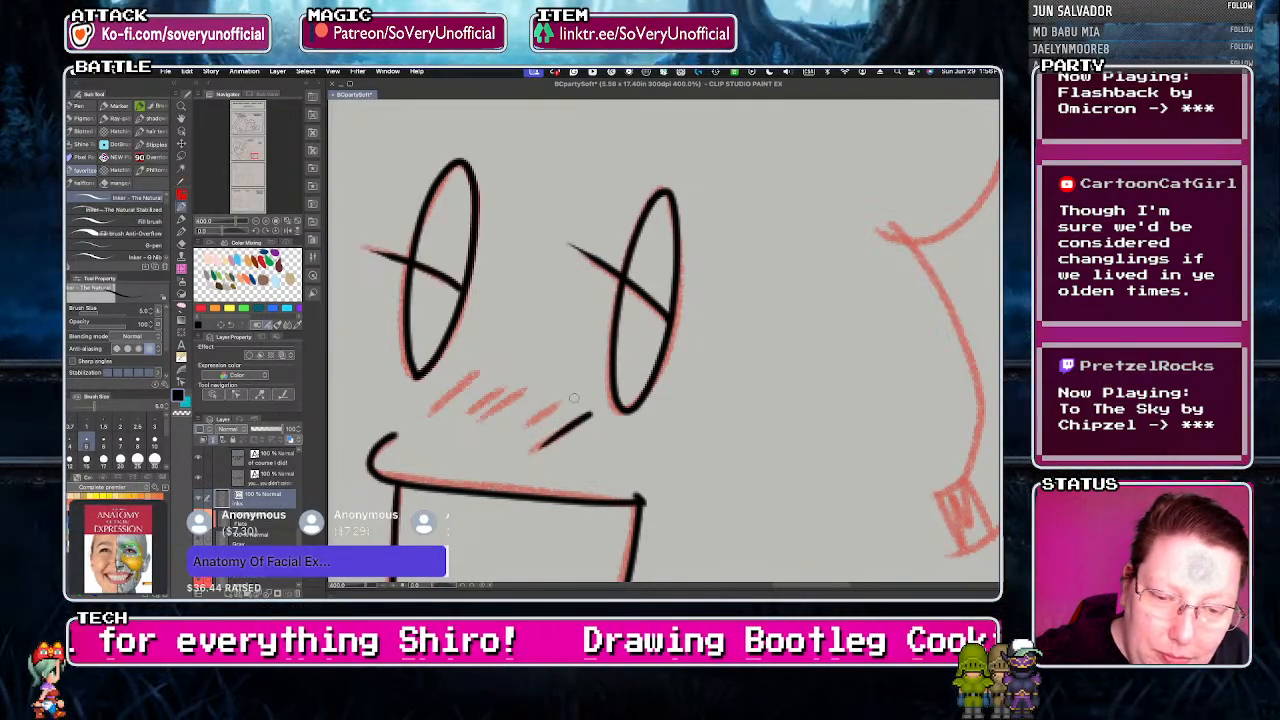
# - Ink the row of slanted blush strokes between the driver's eyes and mouth
pyautogui.moveTo(572, 404); pyautogui.dragTo(505, 445)
pyautogui.moveTo(535, 392)
pyautogui.mouseDown()
pyautogui.moveTo(455, 455)
pyautogui.moveTo(432, 450)
pyautogui.mouseUp()
pyautogui.moveTo(485, 376); pyautogui.dragTo(420, 434)
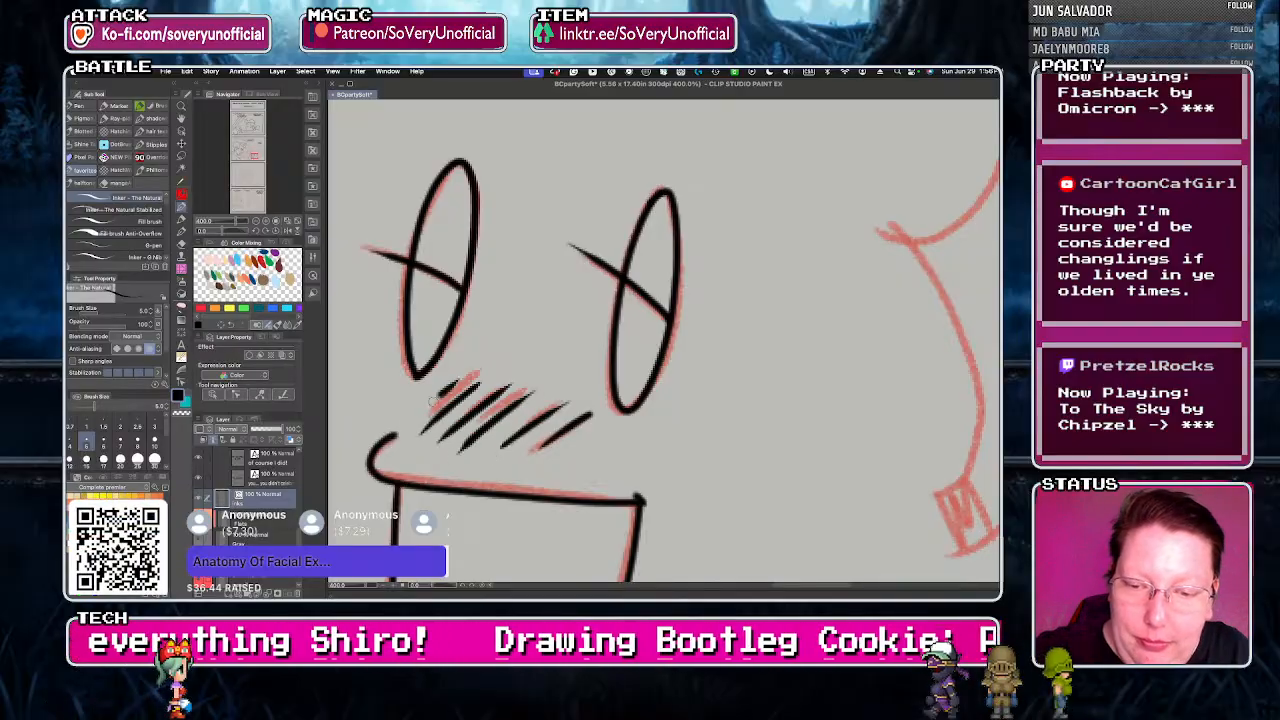
# - Ink the driver's two small arched eyebrows above the oval eyes
pyautogui.scroll(-5, 403, 455)
pyautogui.scroll(2, 410, 510)
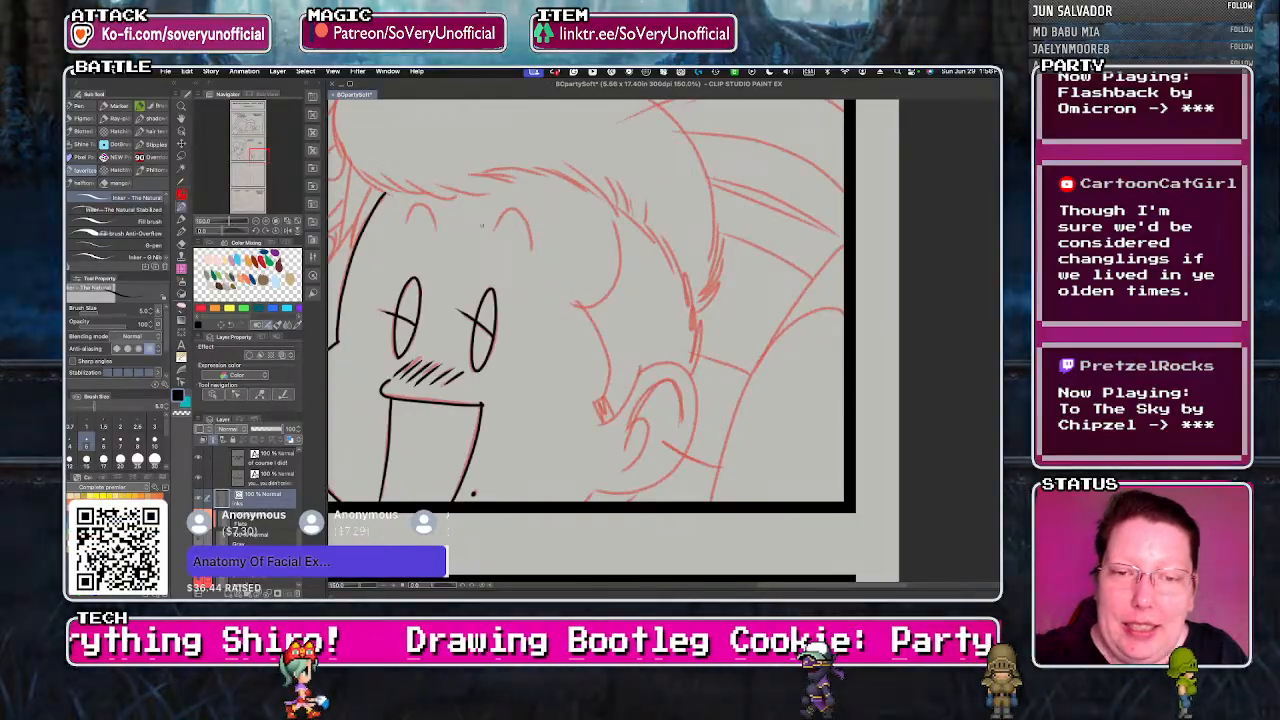
pyautogui.scroll(3, 481, 226)
pyautogui.moveTo(594, 294); pyautogui.dragTo(509, 271)
pyautogui.scroll(-2, 490, 349)
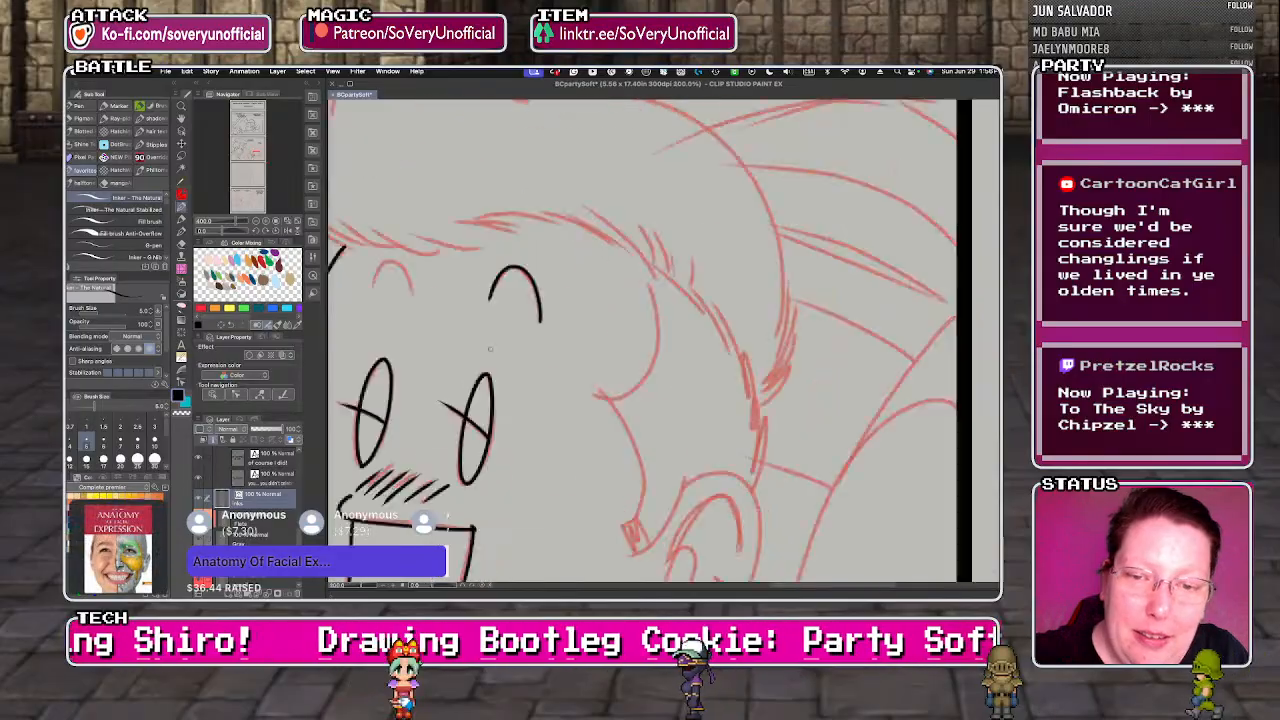
pyautogui.scroll(-2, 490, 349)
pyautogui.scroll(4, 437, 336)
pyautogui.scroll(-4, 519, 302)
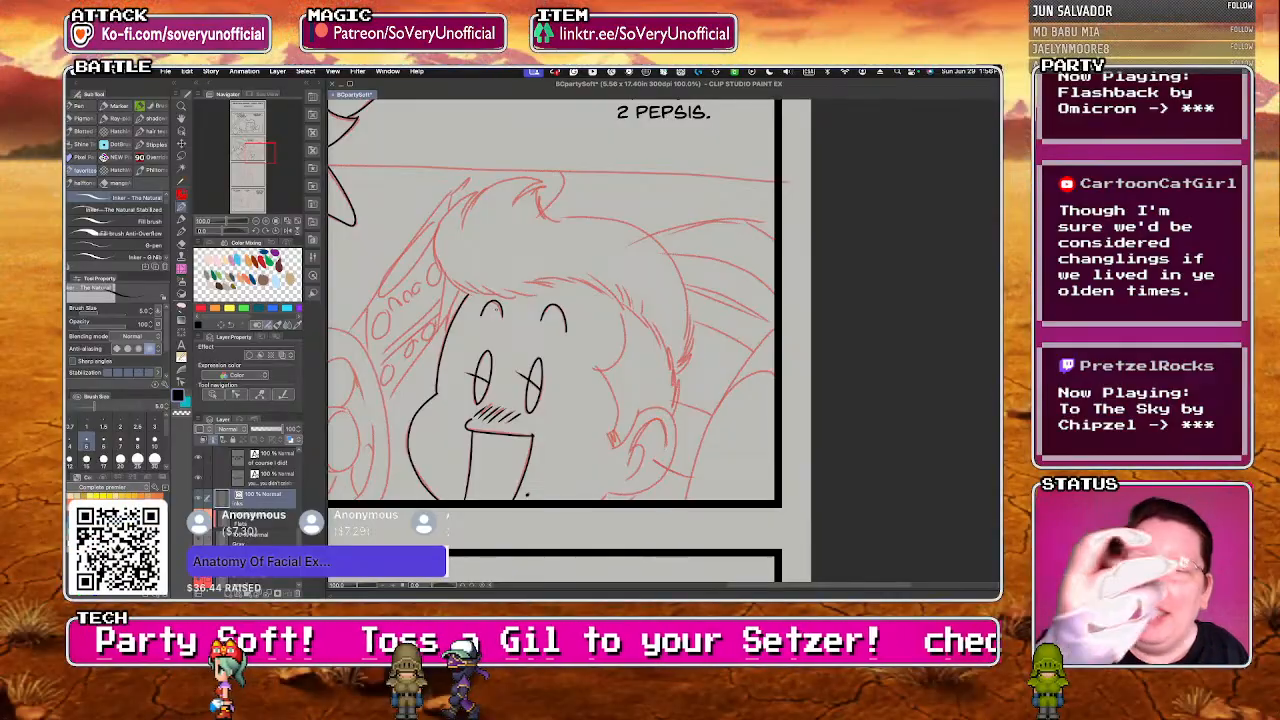
# - Ink the thin strand beside the driver's far forehead and the near hairline down to the sideburn strokes by the ear
pyautogui.press('super+plus')
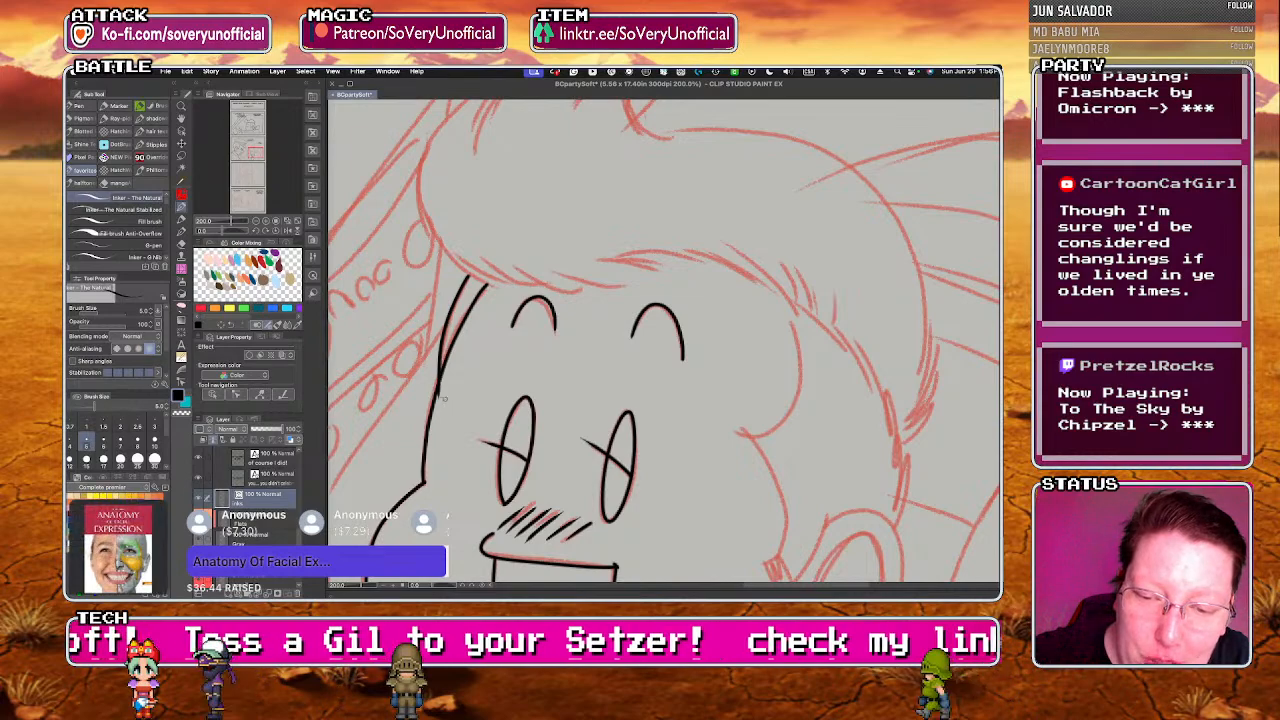
pyautogui.scroll(-3, 453, 405)
pyautogui.scroll(2, 564, 500)
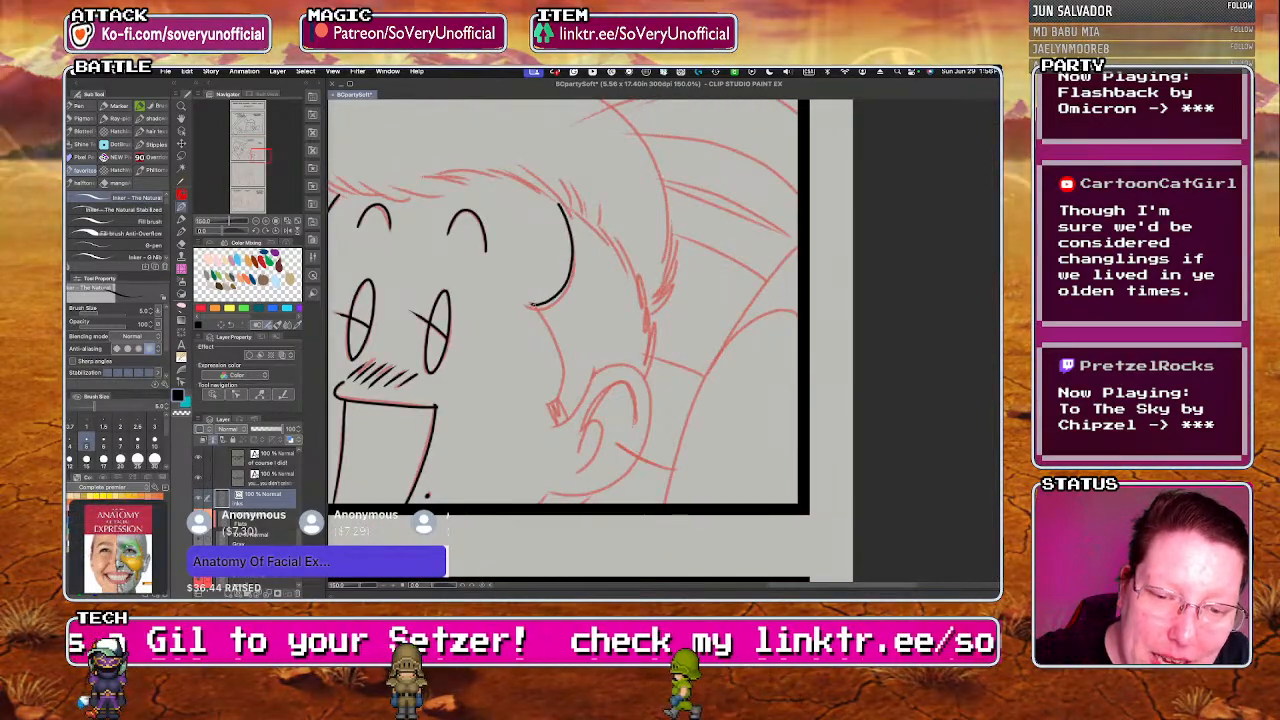
pyautogui.moveTo(533, 305); pyautogui.dragTo(562, 372)
pyautogui.moveTo(592, 370); pyautogui.dragTo(554, 420)
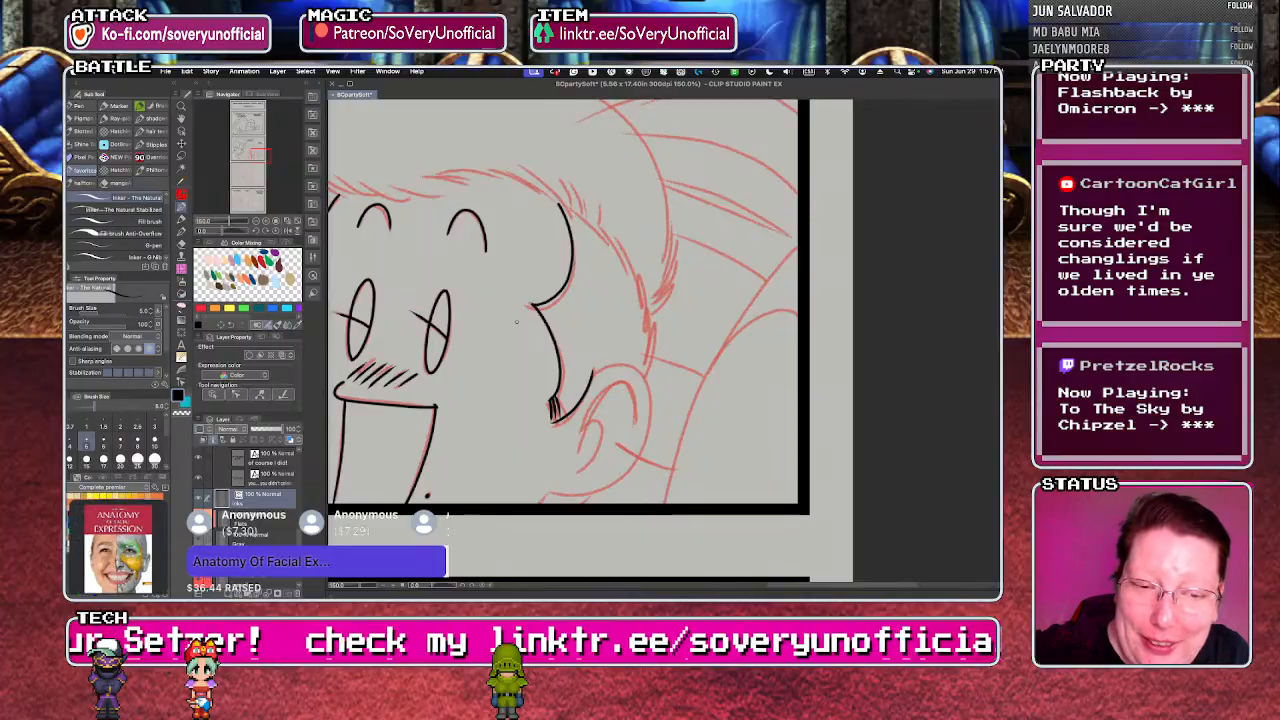
# - Ink the outer contour of the driver's ear and the short line from the earlobe to the panel border
pyautogui.hotkey('ctrl', '-')
pyautogui.hotkey('ctrl', '-')
pyautogui.hotkey('ctrl', '-')
pyautogui.scroll(3, 531, 507)
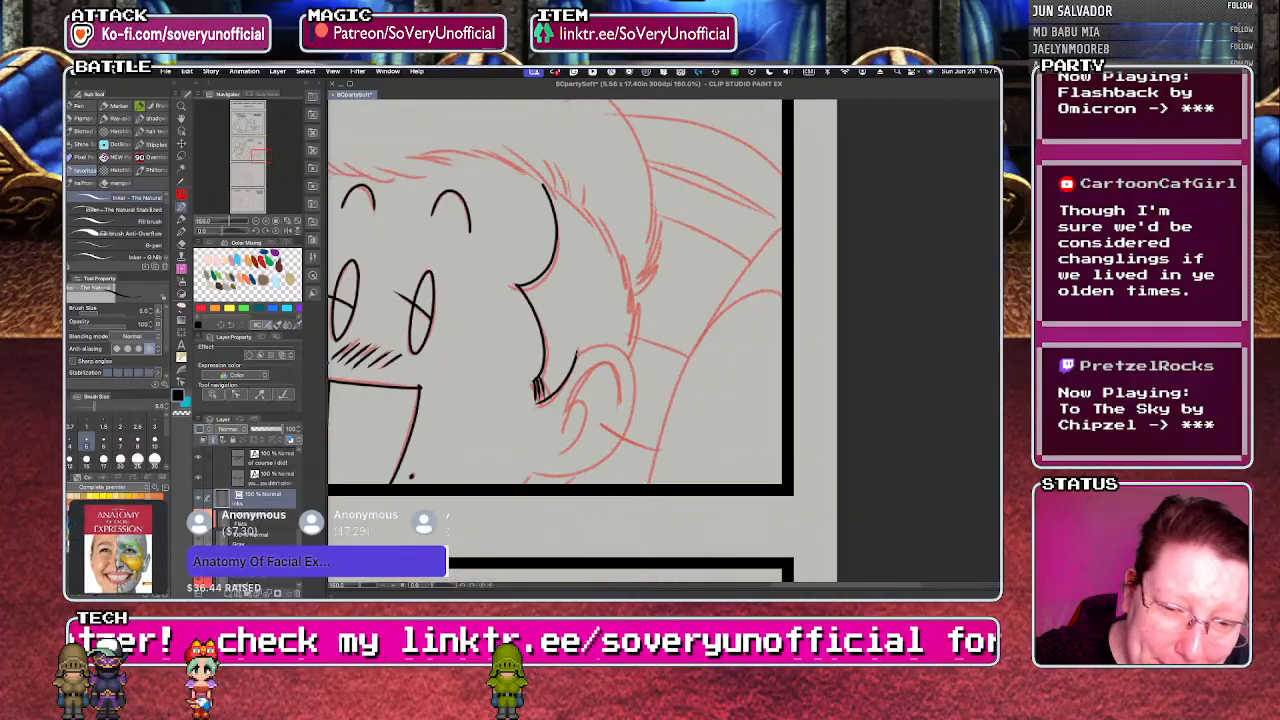
pyautogui.moveTo(630, 362)
pyautogui.mouseDown()
pyautogui.moveTo(635, 405)
pyautogui.moveTo(613, 452)
pyautogui.moveTo(521, 479)
pyautogui.mouseUp()
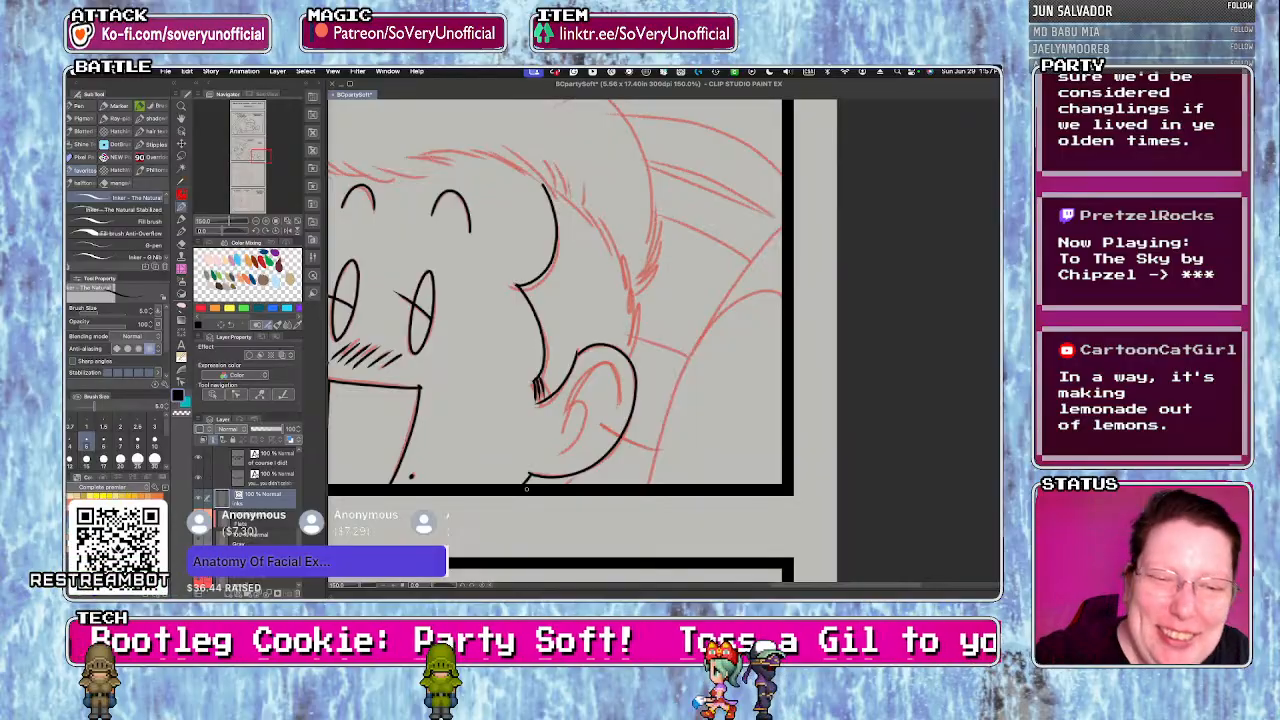
# - Ink the feathered strokes of the driver's hairline from the temple down behind the ear, and the inner folds of the ear
pyautogui.moveTo(623, 249); pyautogui.dragTo(632, 343)
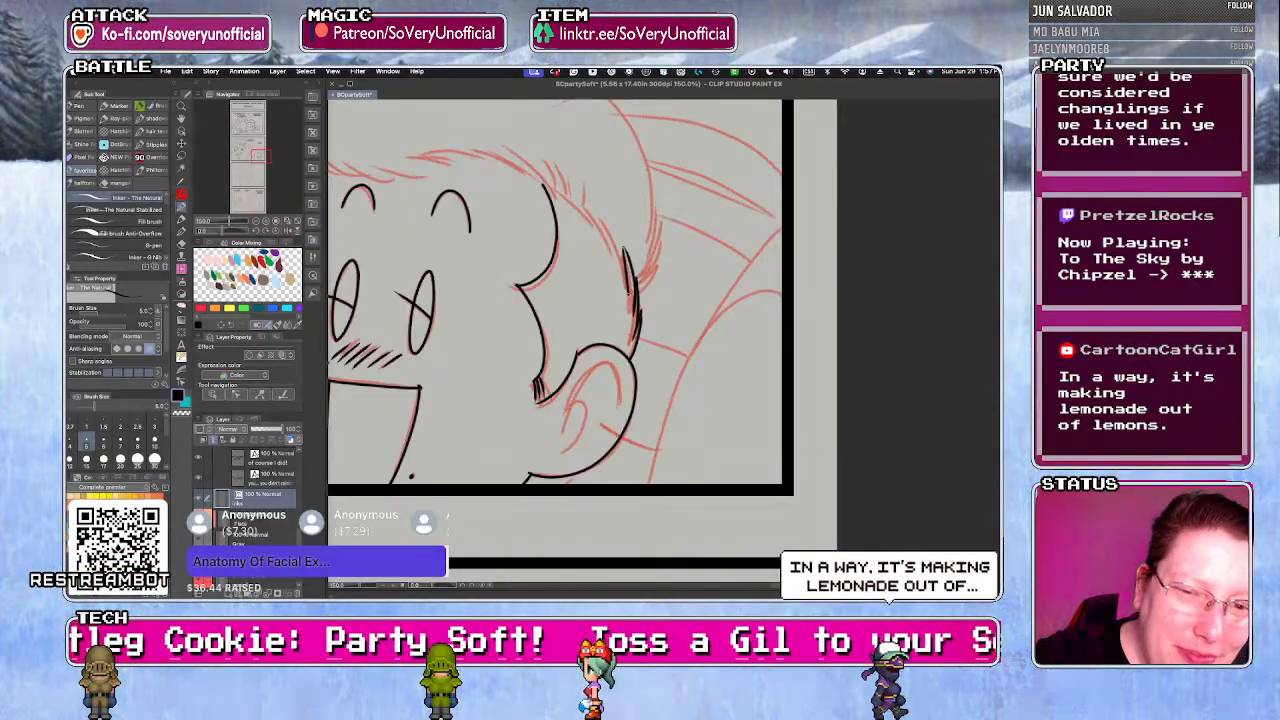
pyautogui.moveTo(548, 186)
pyautogui.mouseDown()
pyautogui.moveTo(615, 245)
pyautogui.moveTo(638, 320)
pyautogui.mouseUp()
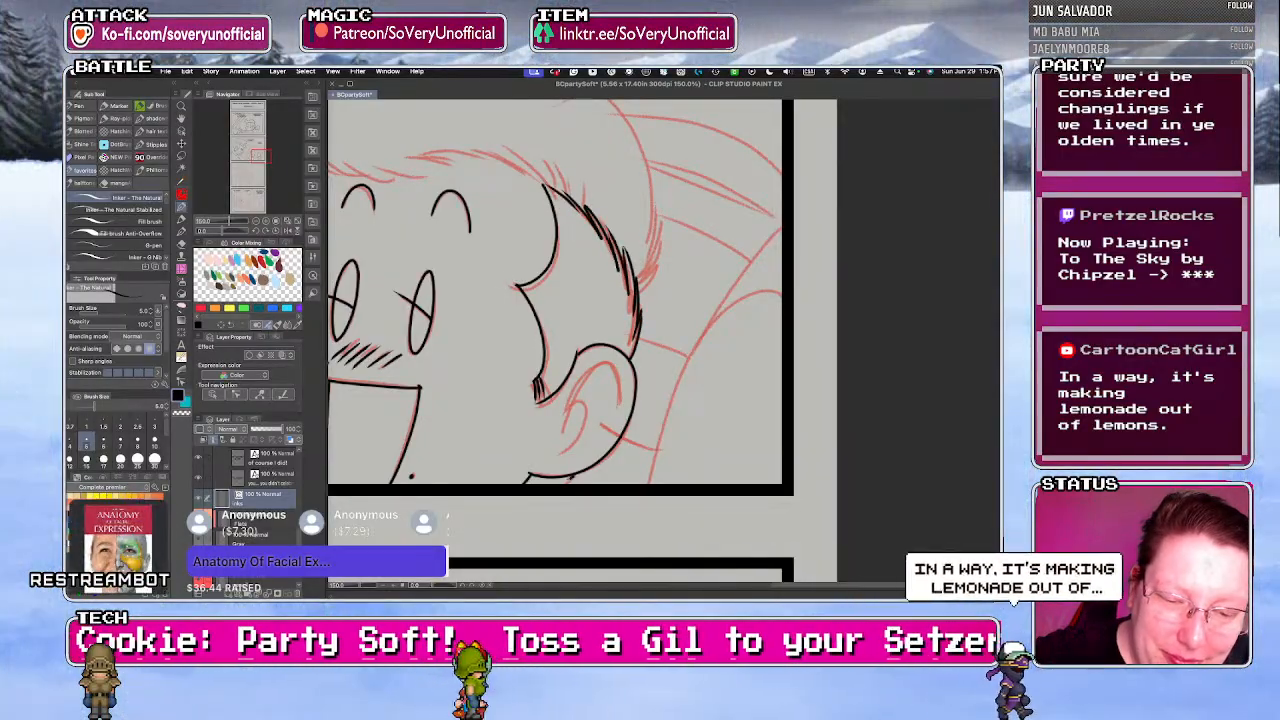
pyautogui.moveTo(578, 398); pyautogui.dragTo(558, 448)
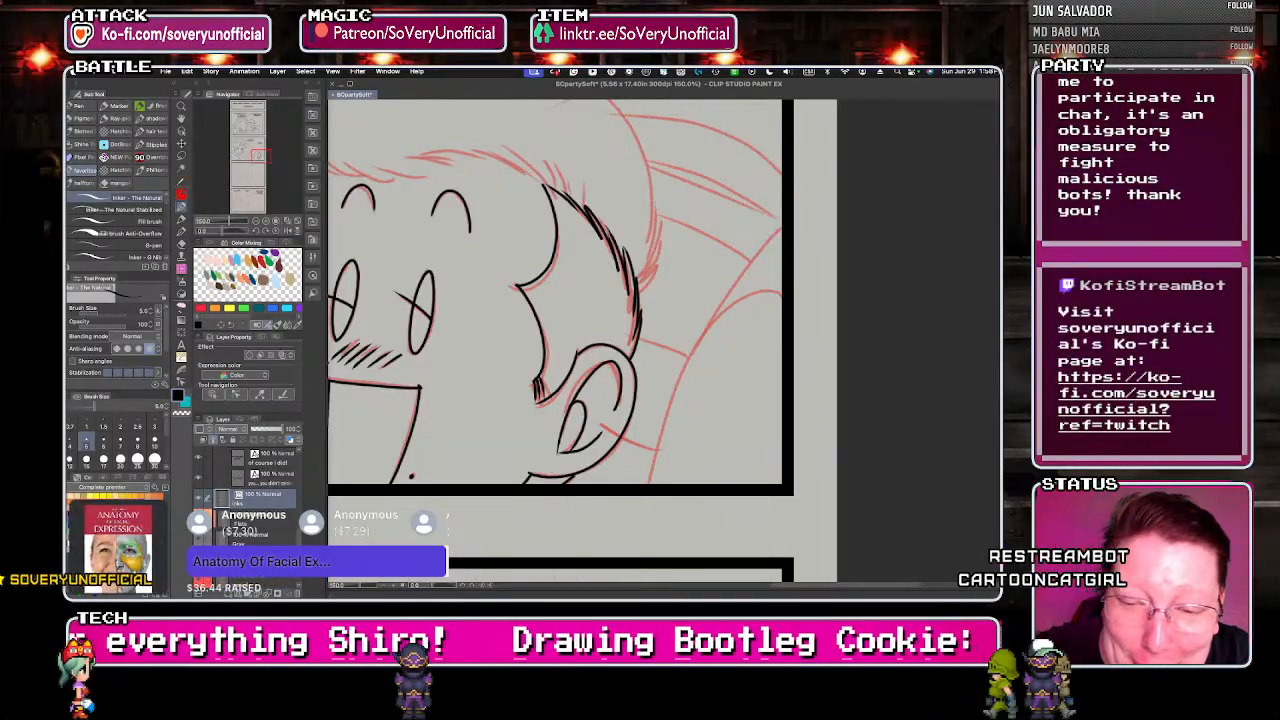
# - Ink the driver's swept-up quiff, the back of the head down to the nape, and the fringe line above the eyebrows
pyautogui.scroll(-5, 520, 473)
pyautogui.scroll(4, 500, 468)
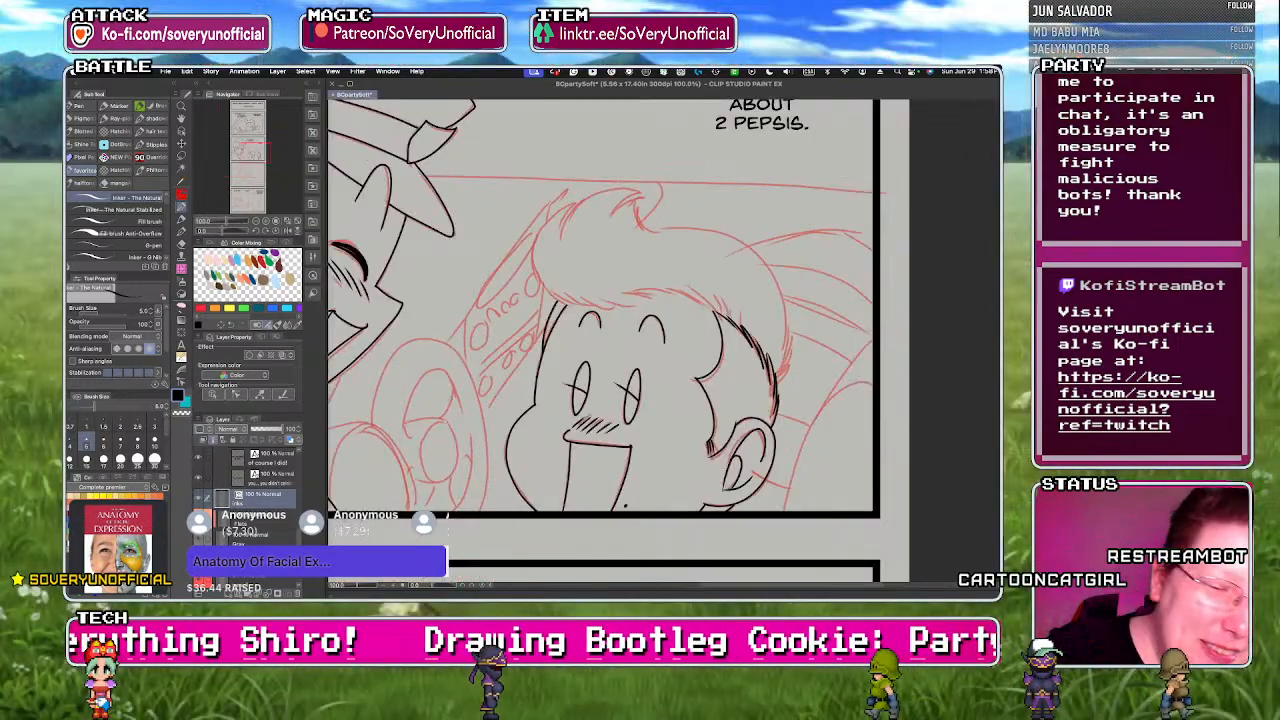
pyautogui.moveTo(787, 322); pyautogui.dragTo(776, 366)
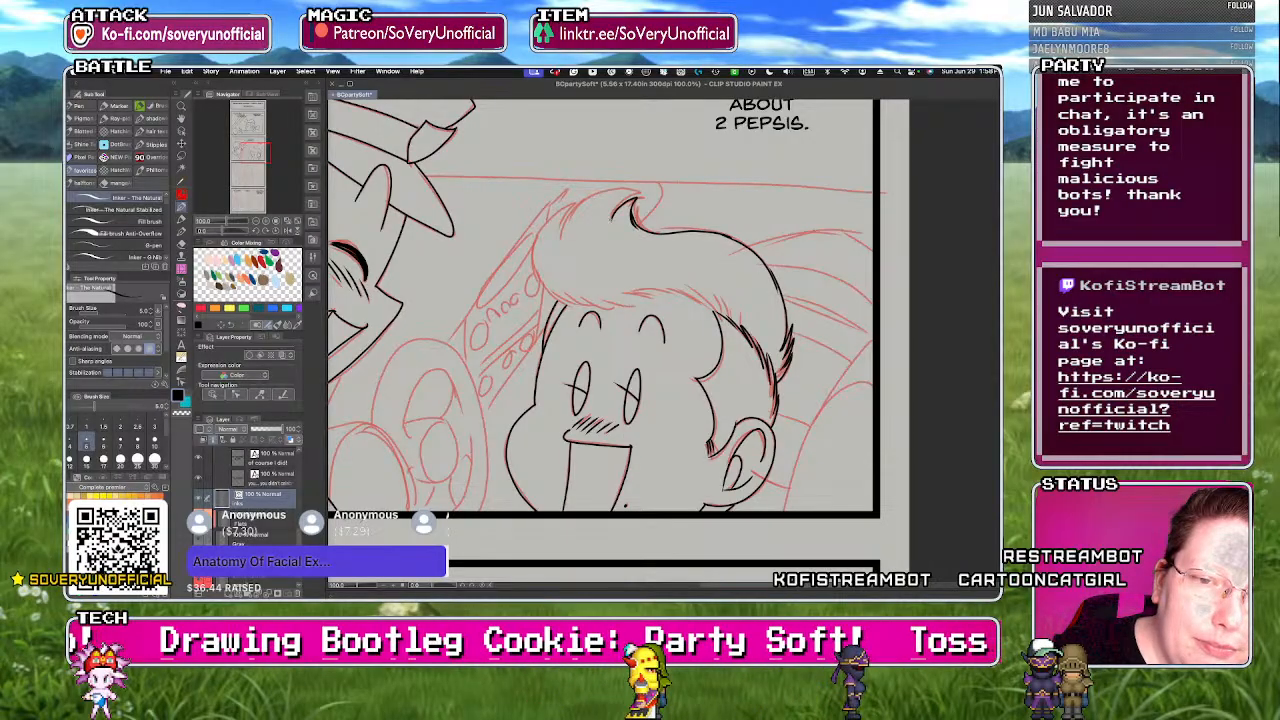
pyautogui.moveTo(586, 204); pyautogui.dragTo(636, 192)
pyautogui.moveTo(562, 226)
pyautogui.mouseDown()
pyautogui.moveTo(582, 202)
pyautogui.moveTo(534, 244)
pyautogui.moveTo(598, 303)
pyautogui.mouseUp()
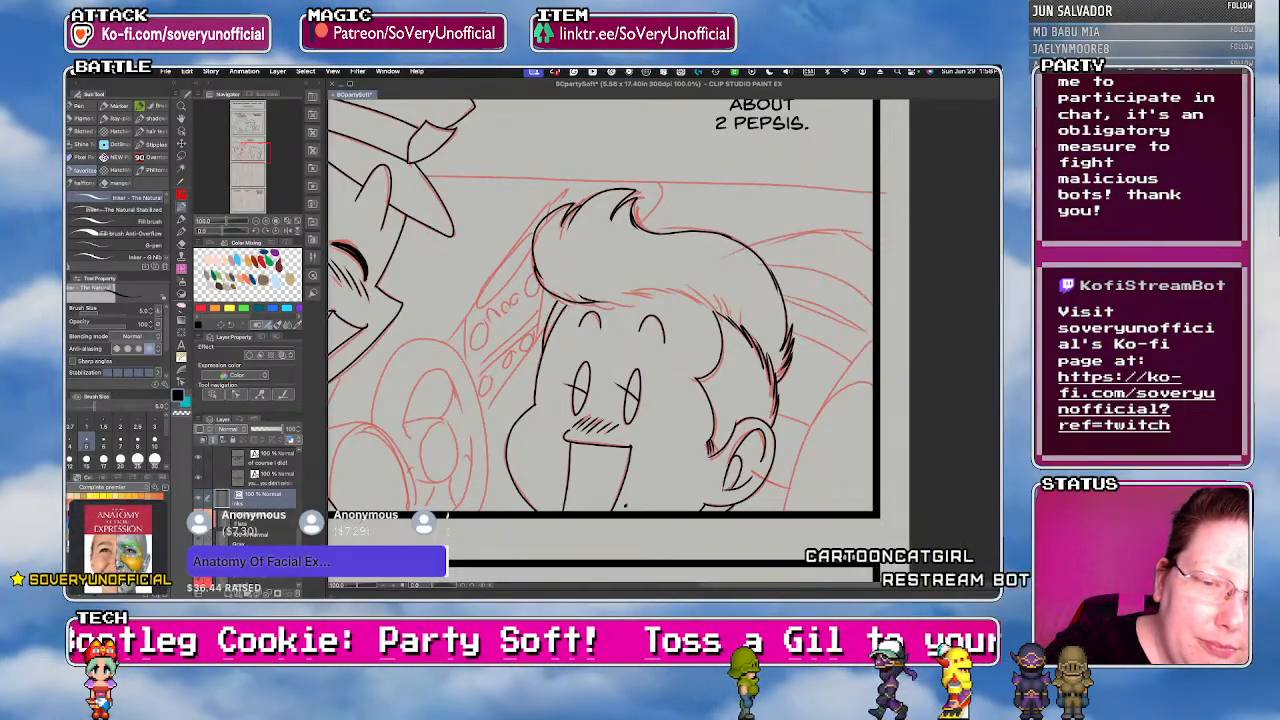
pyautogui.moveTo(706, 299); pyautogui.dragTo(745, 322)
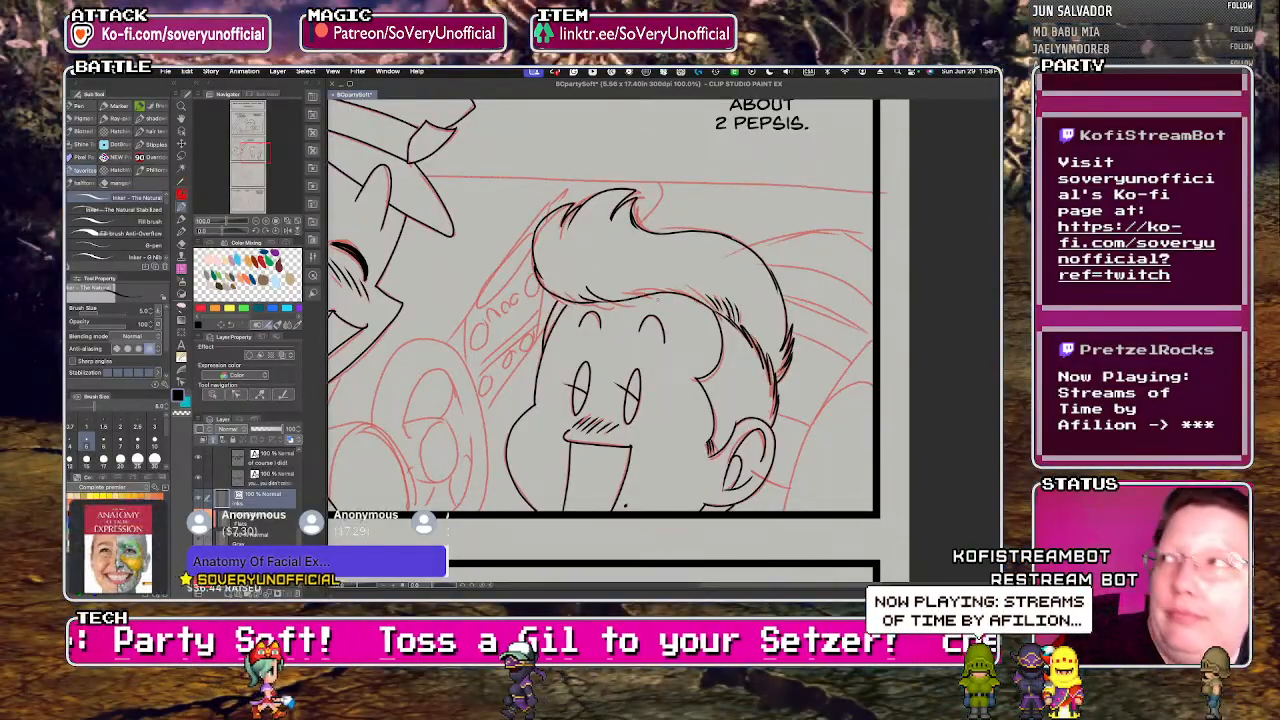
# - Draw the outer contour of the rounded side mirror below the officer's chin as a continuous curve down to the panel's bottom border
pyautogui.press('super+minus')
pyautogui.press('super+minus')
pyautogui.press('super+minus')
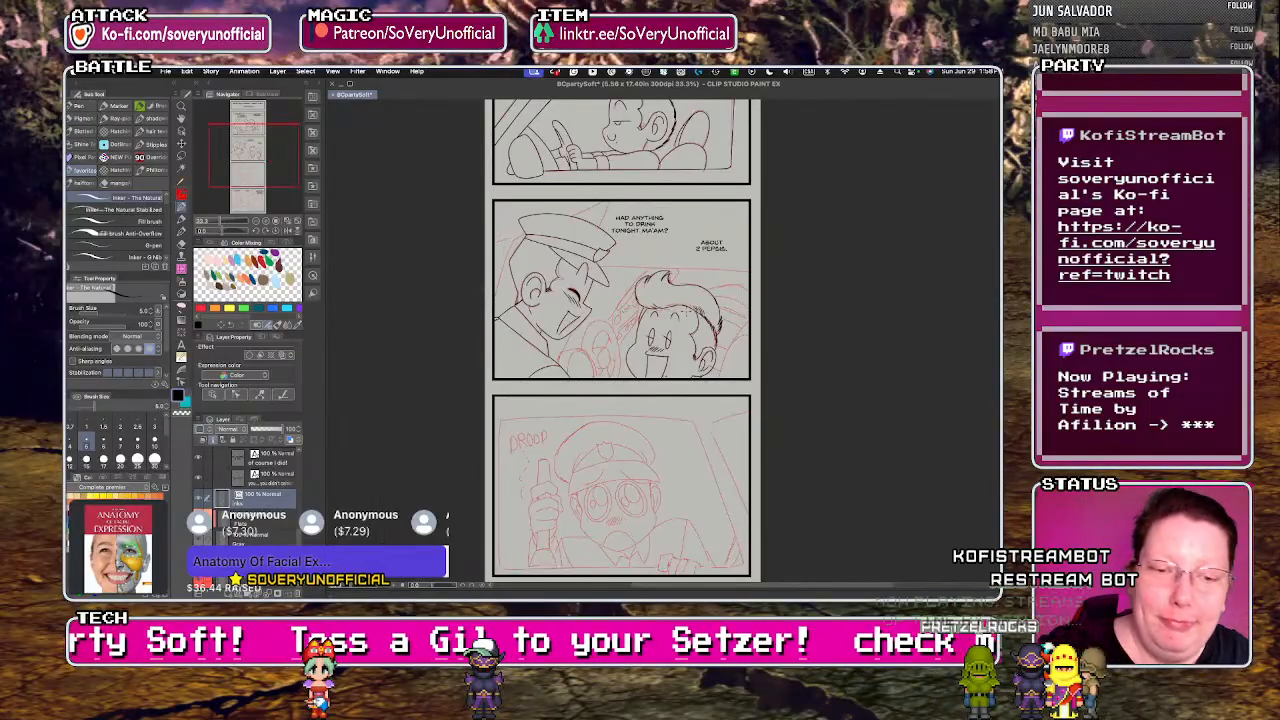
pyautogui.press('super+plus')
pyautogui.press('super+plus')
pyautogui.press('super+plus')
pyautogui.press('super+plus')
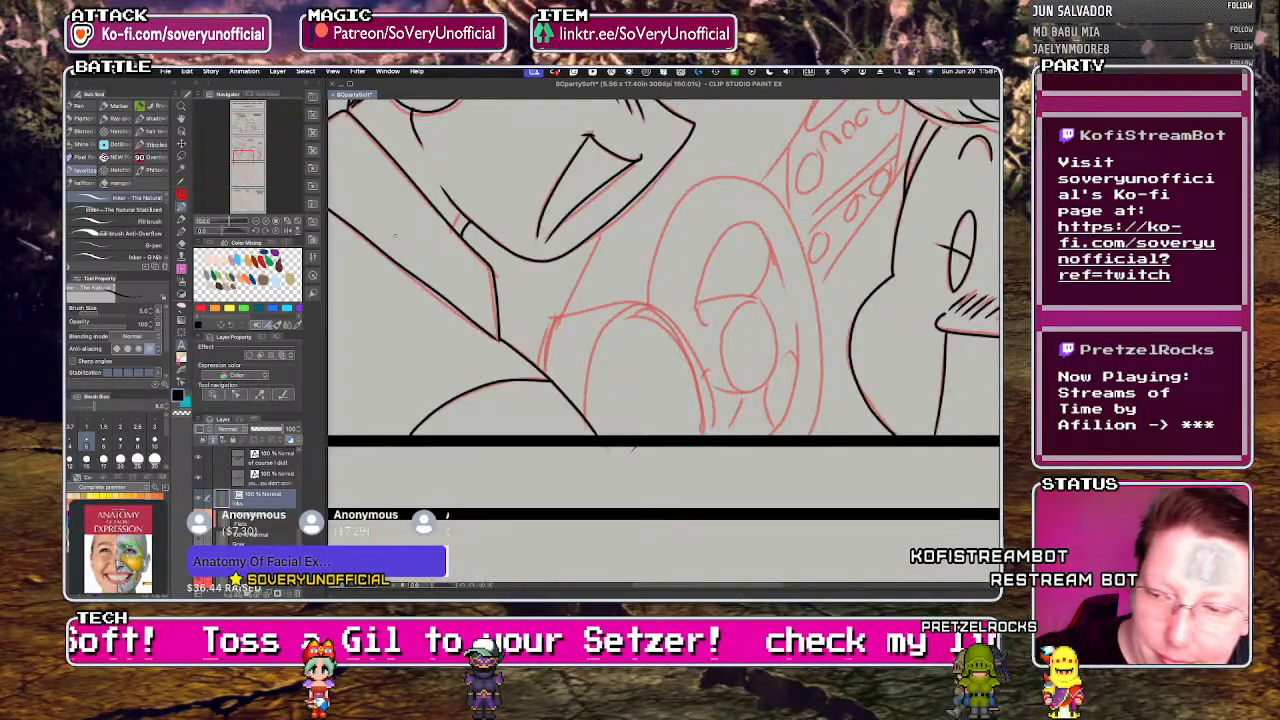
pyautogui.press('u')
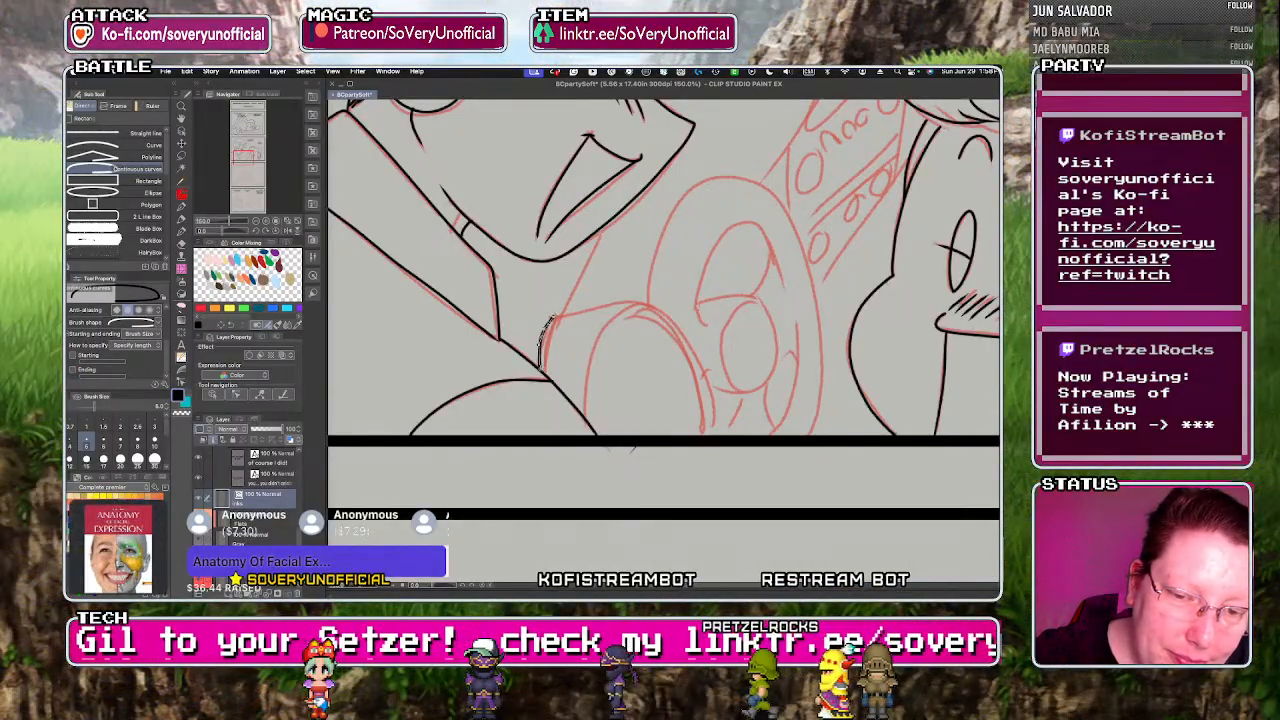
pyautogui.click(549, 320)
pyautogui.click(710, 382)
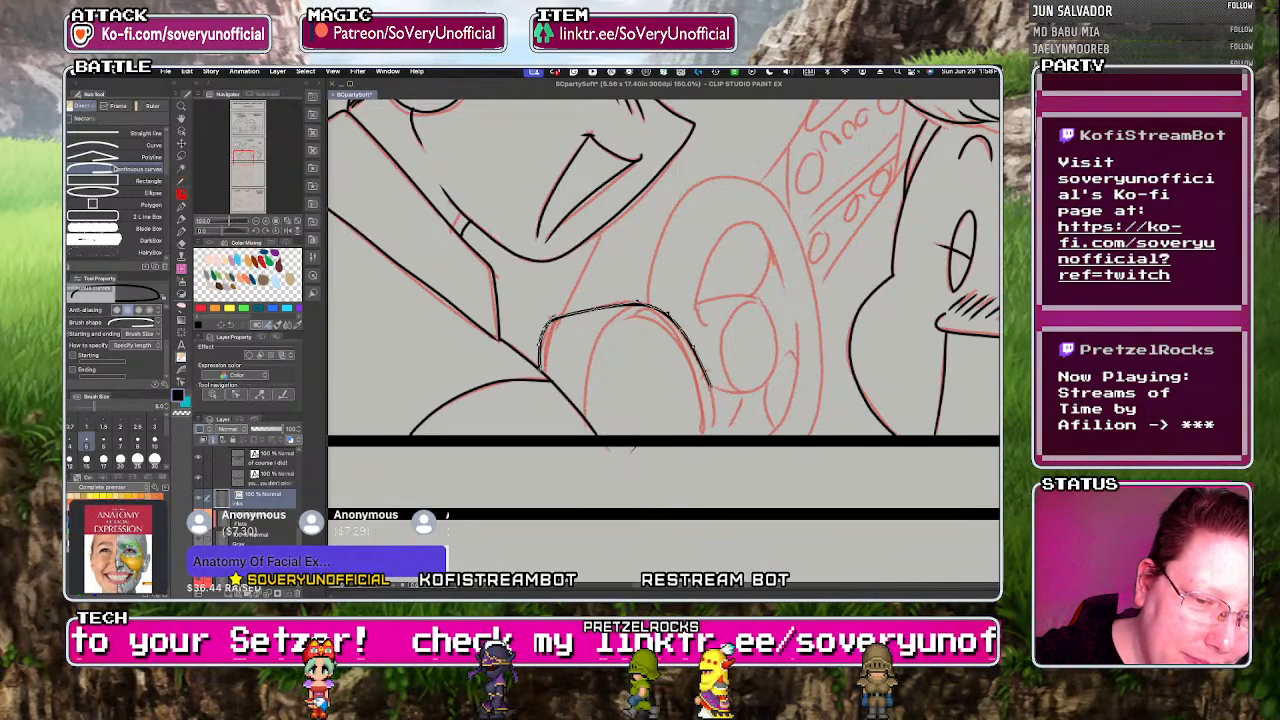
pyautogui.doubleClick(711, 434)
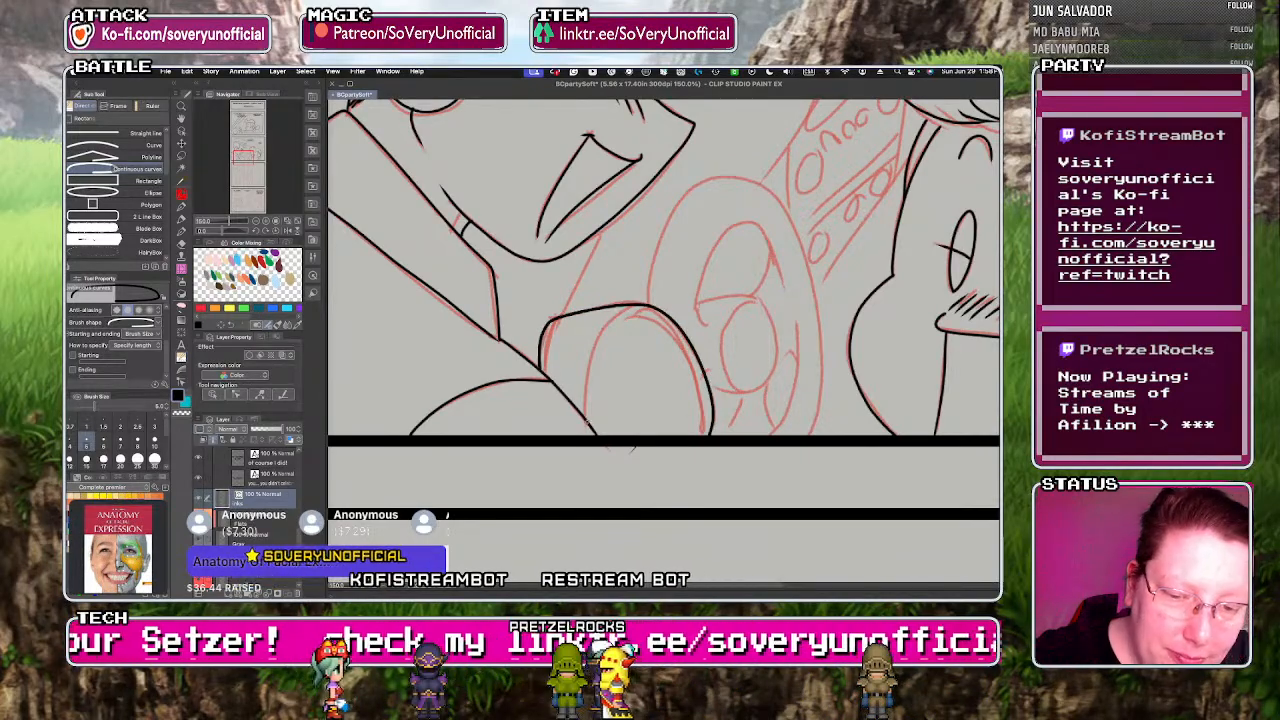
# - Draw the inner oval rim of the side mirror as continuous curves ending at the panel's bottom border
pyautogui.moveTo(600, 330); pyautogui.dragTo(586, 425)
pyautogui.moveTo(590, 370); pyautogui.dragTo(685, 335)
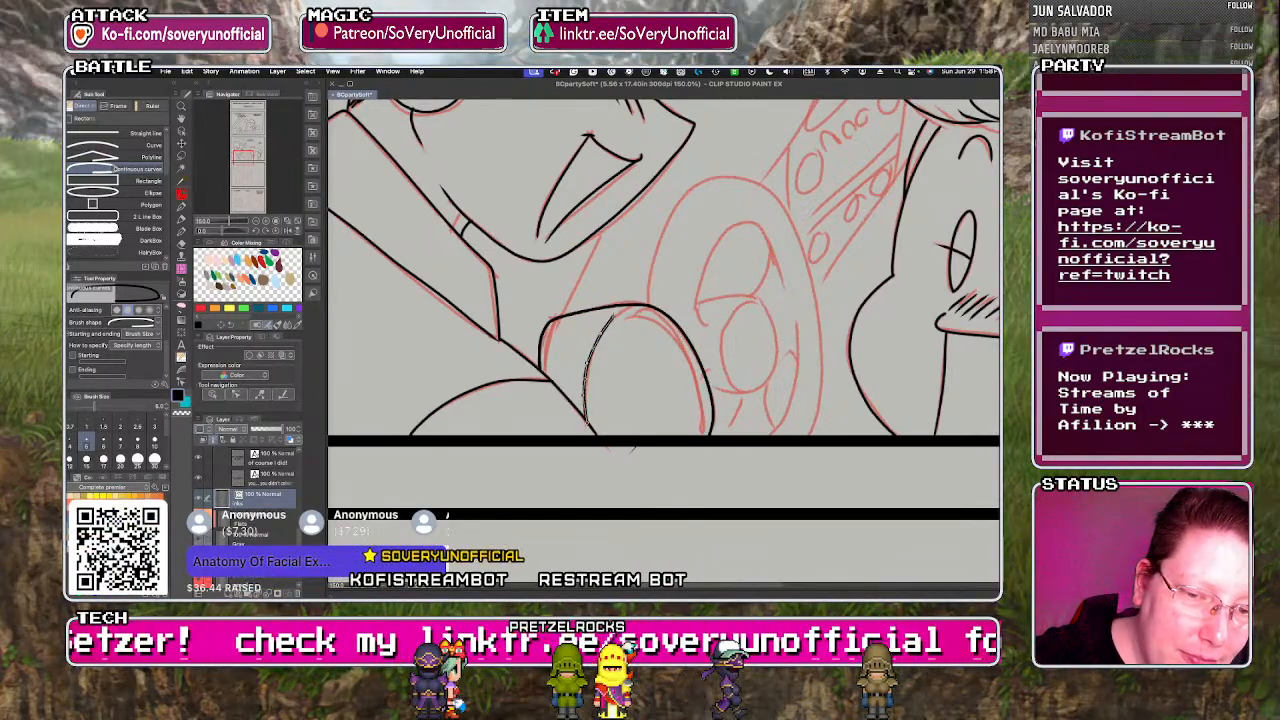
pyautogui.click(684, 335)
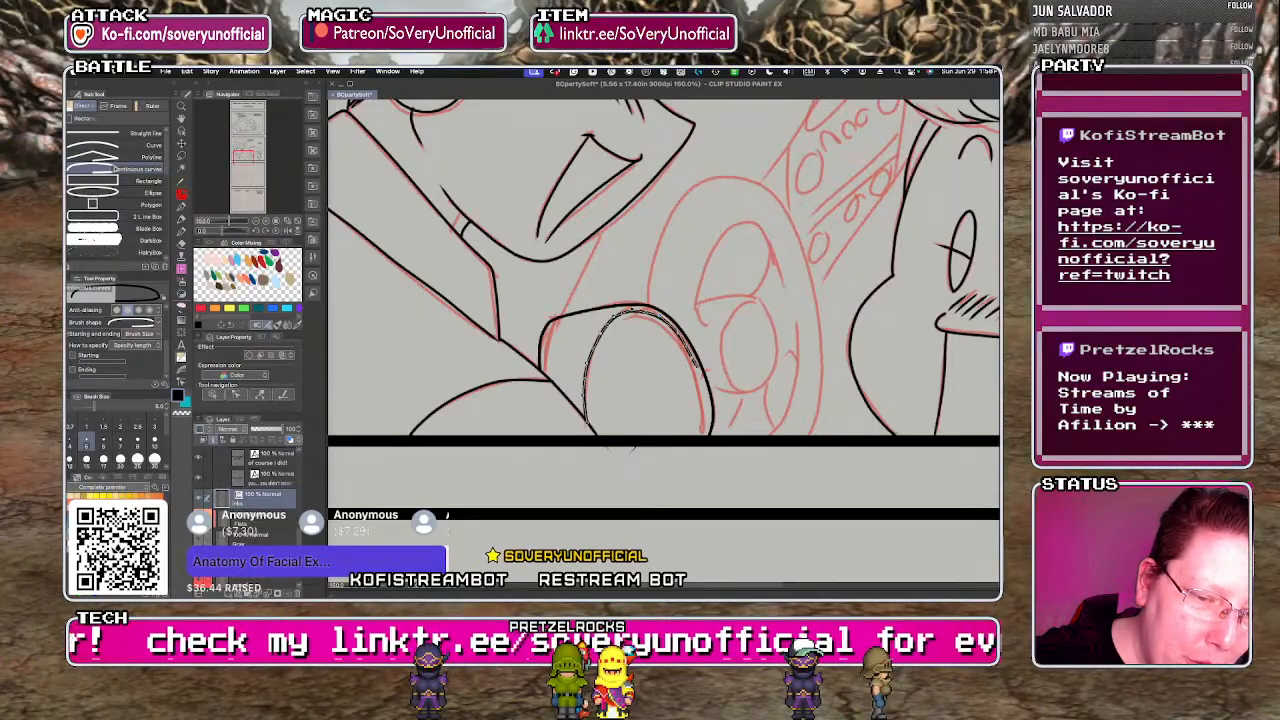
pyautogui.click(707, 392)
pyautogui.doubleClick(700, 437)
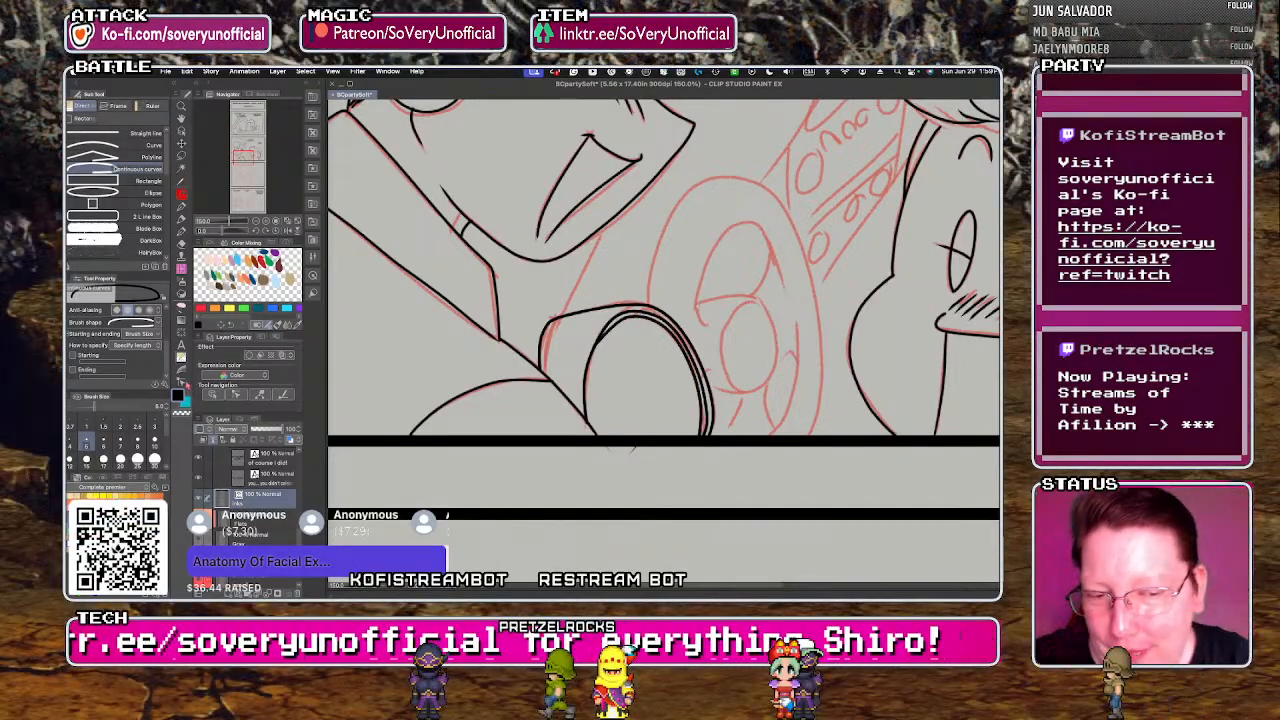
# - Ink the car frame lines around the officer's cap up to the panel borders and the horizontal line behind the driver's head
pyautogui.hotkey('ctrl', '-')
pyautogui.hotkey('ctrl', '-')
pyautogui.hotkey('ctrl', '-')
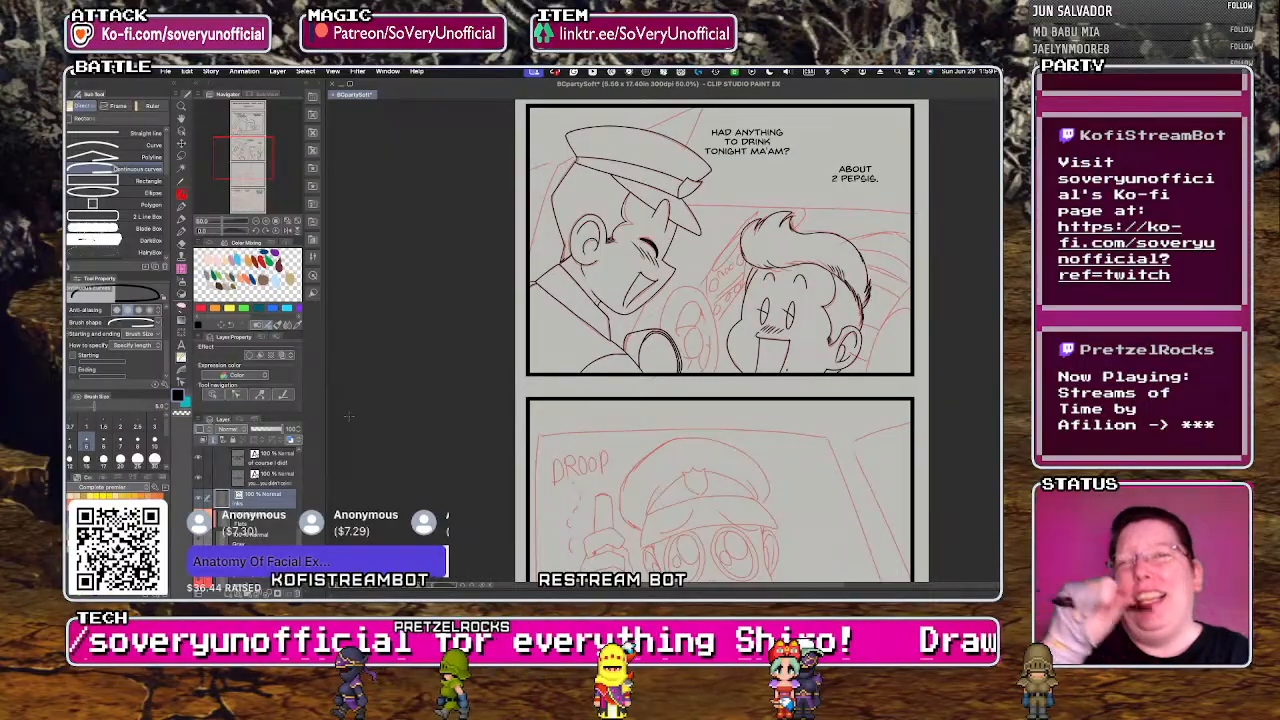
pyautogui.hotkey('ctrl', '-')
pyautogui.hotkey('ctrl', '-')
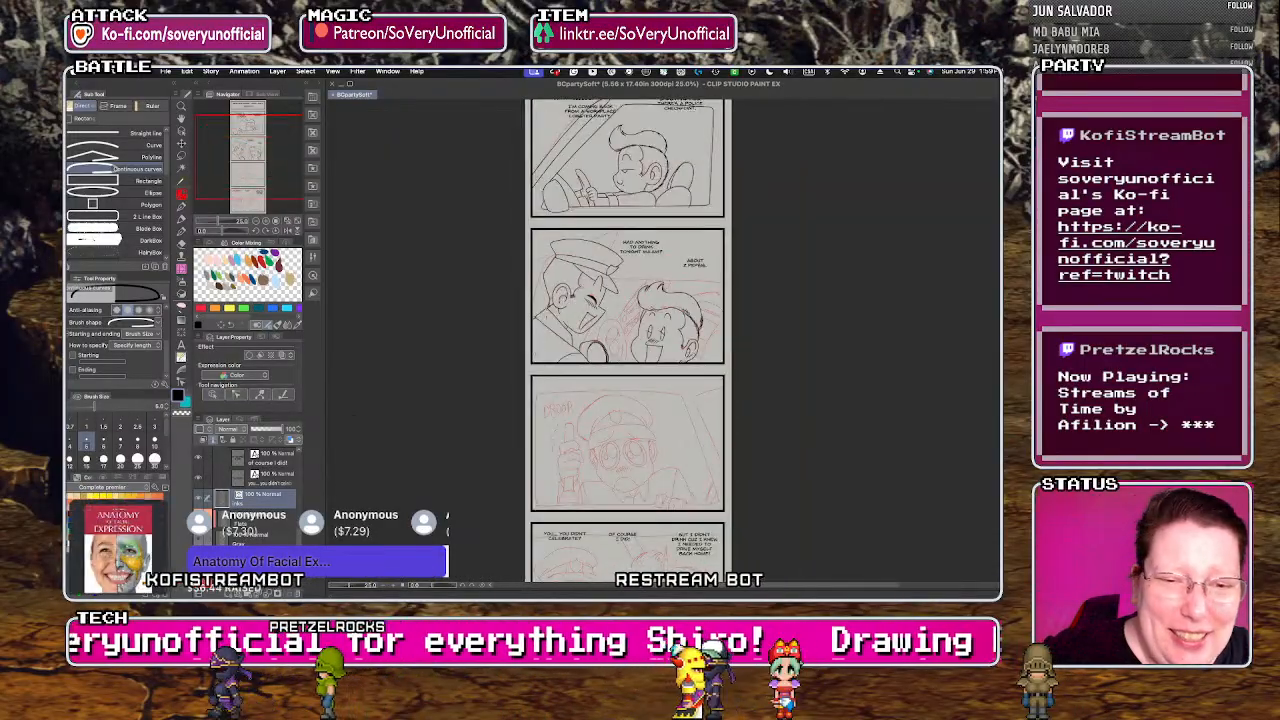
pyautogui.hotkey('ctrl', '+')
pyautogui.hotkey('ctrl', '+')
pyautogui.hotkey('ctrl', '+')
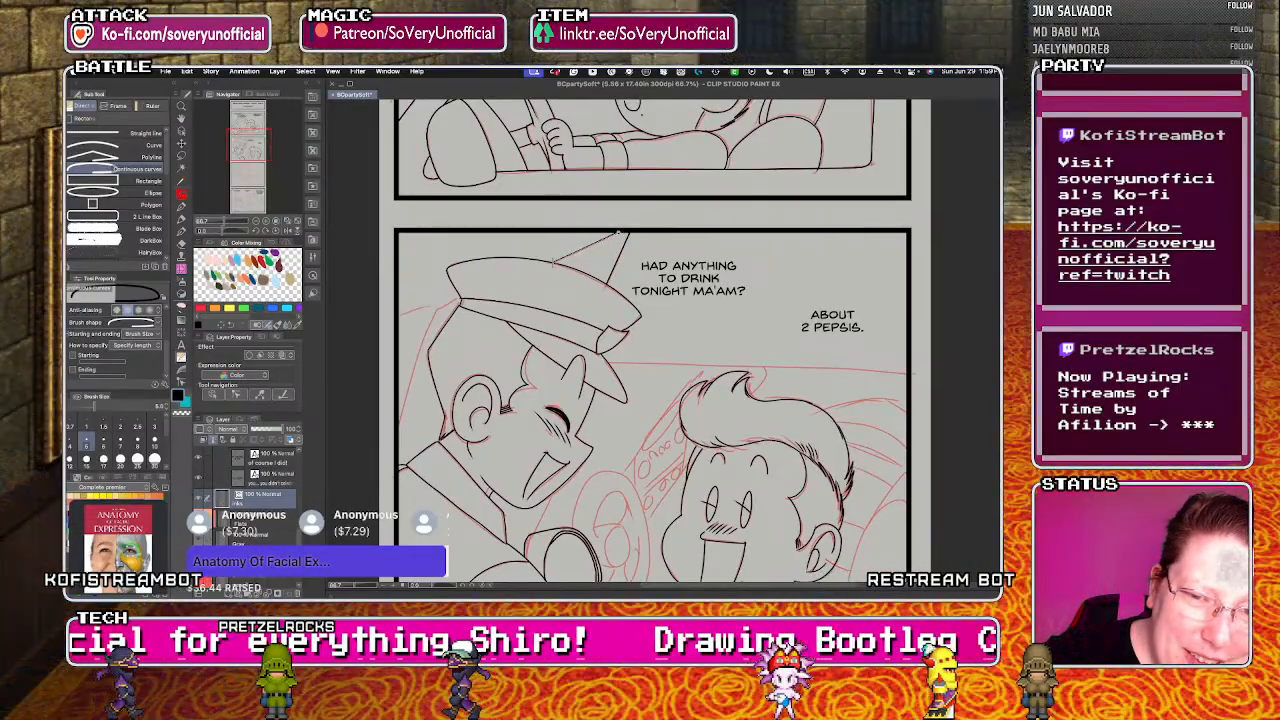
pyautogui.doubleClick(618, 233)
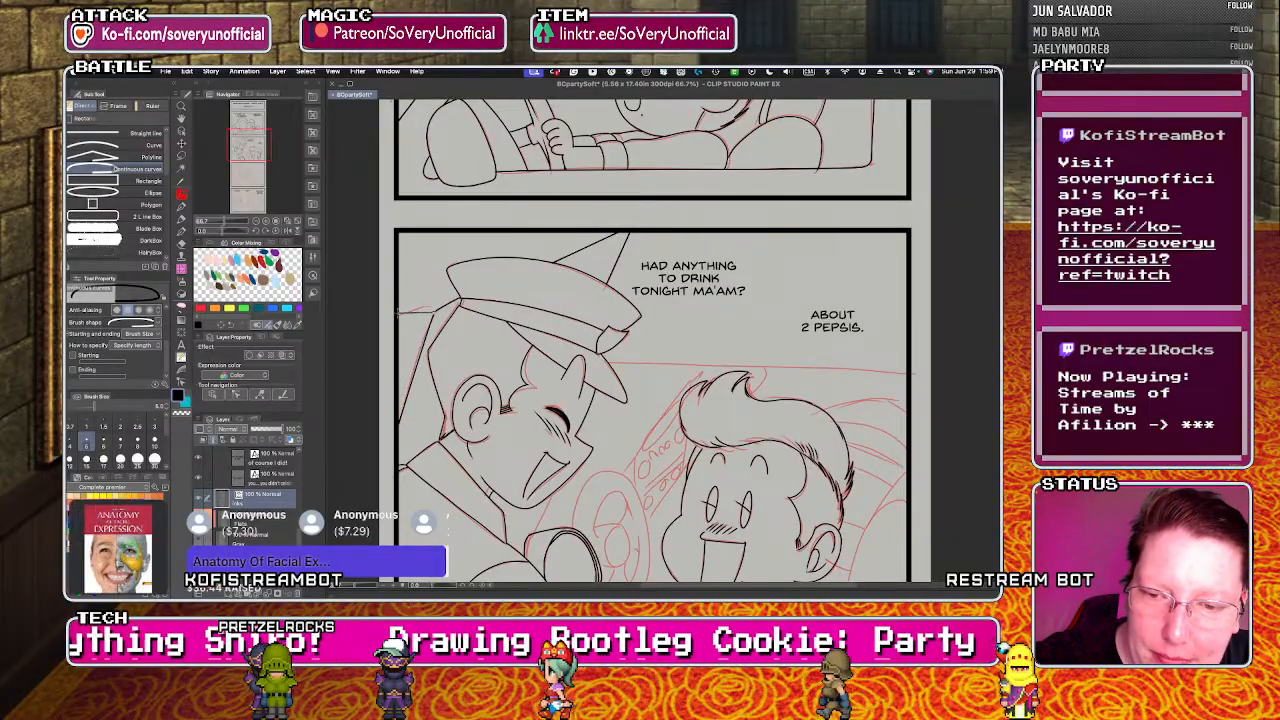
pyautogui.hotkey('ctrl', '-')
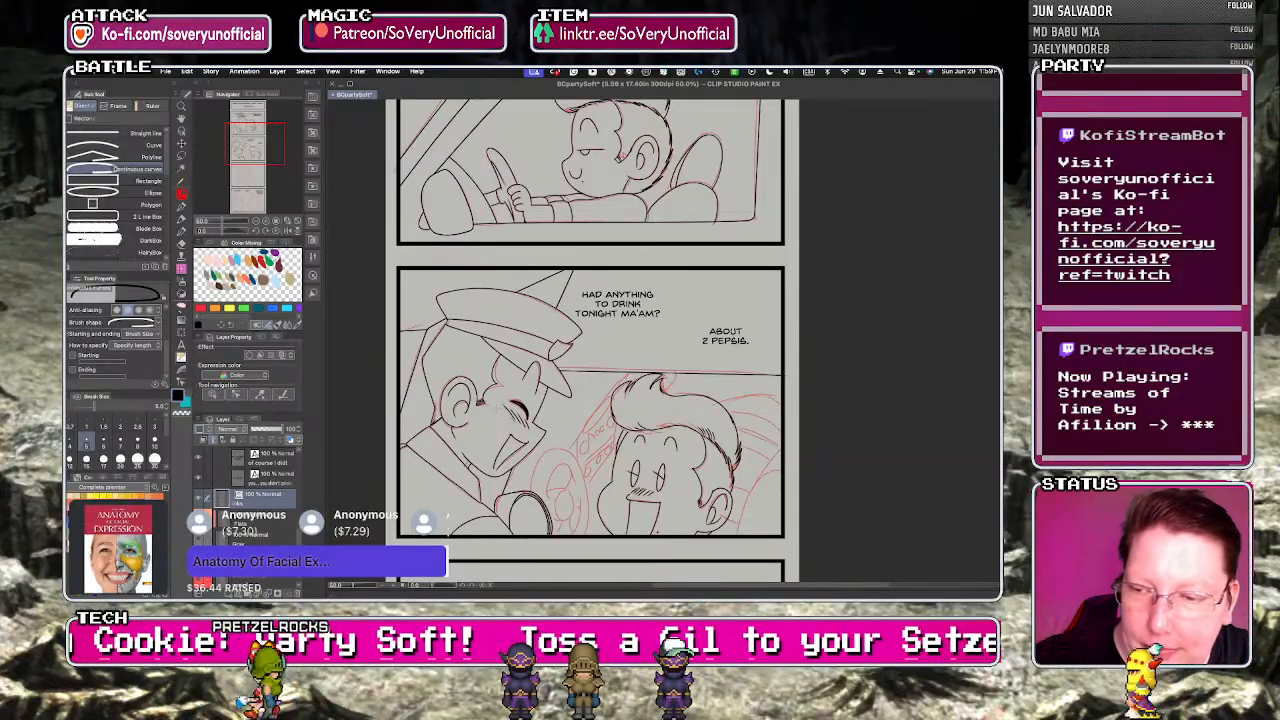
pyautogui.press('y')
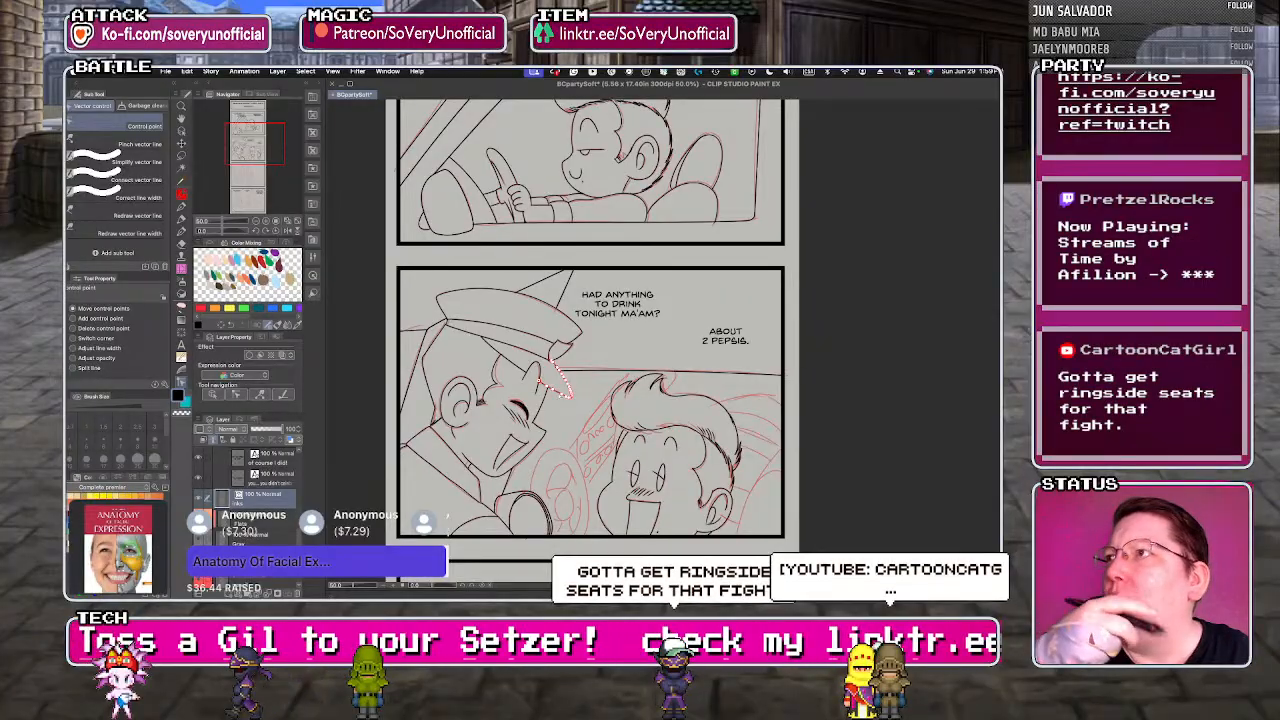
pyautogui.scroll(-2, 436, 394)
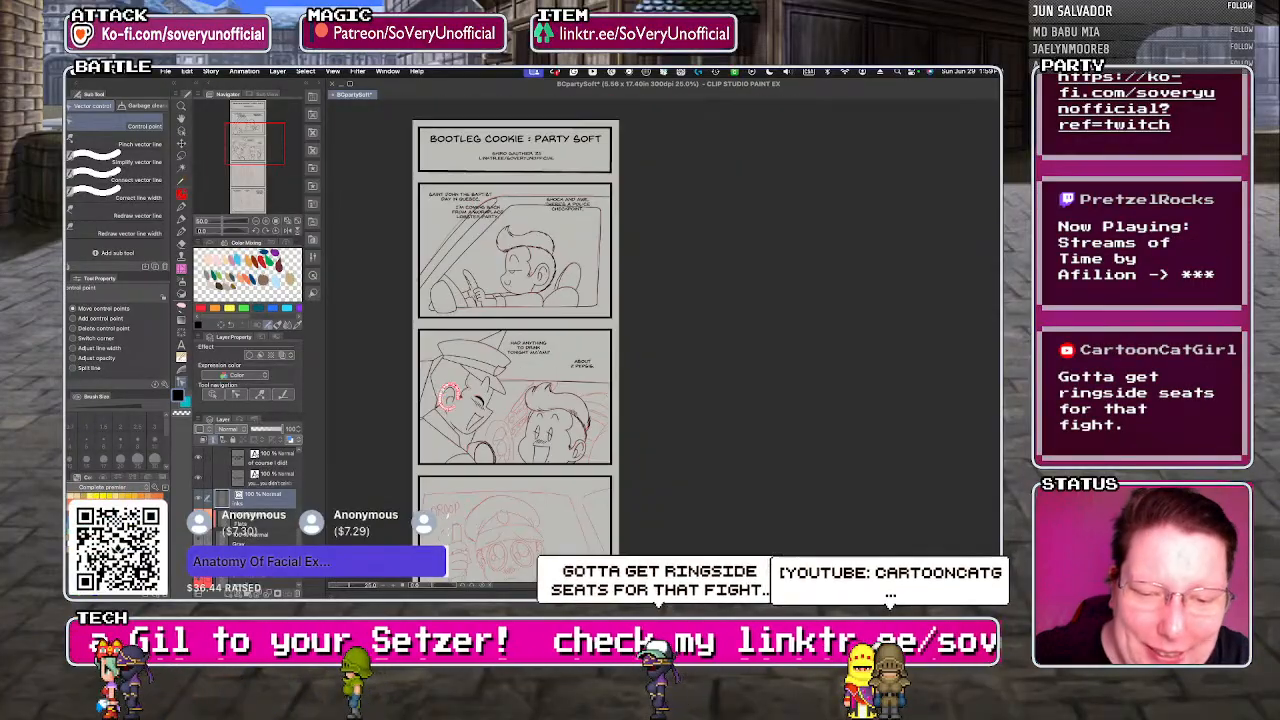
pyautogui.scroll(2, 480, 445)
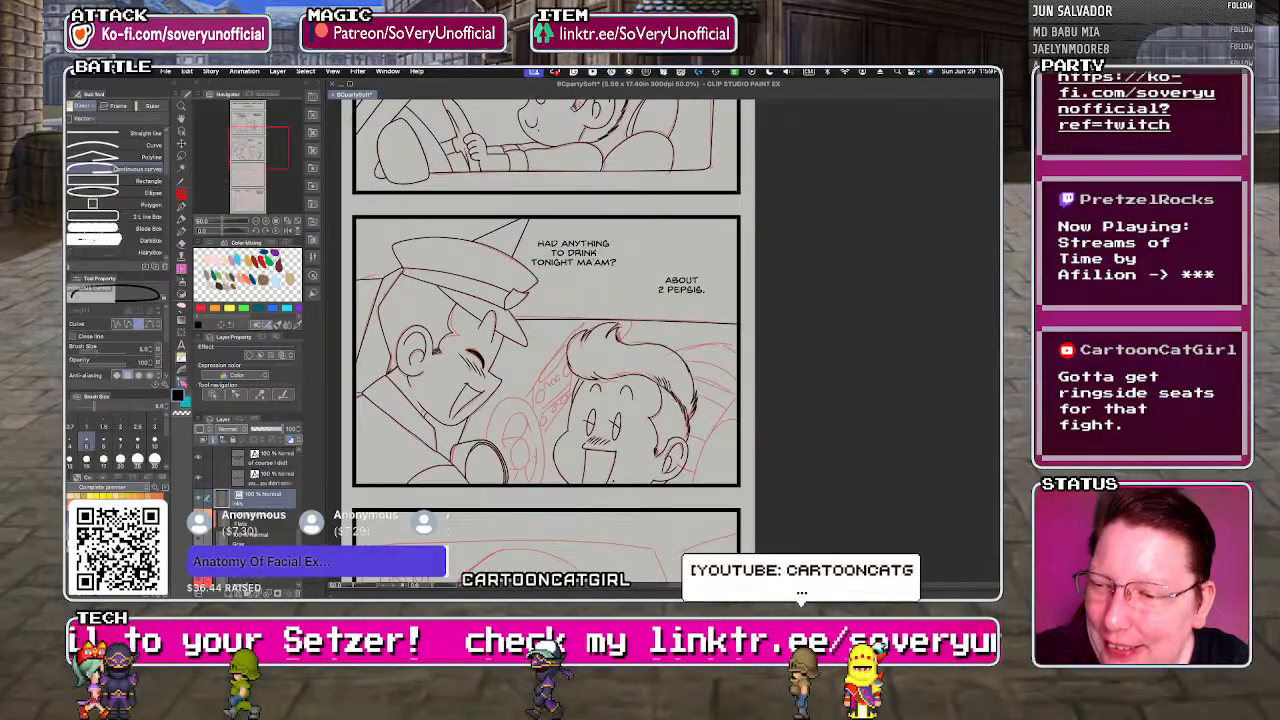
# - Draw the steering wheel's outer rim and its inner edge as continuous curves between the side mirror and the driver's face
pyautogui.press('u')
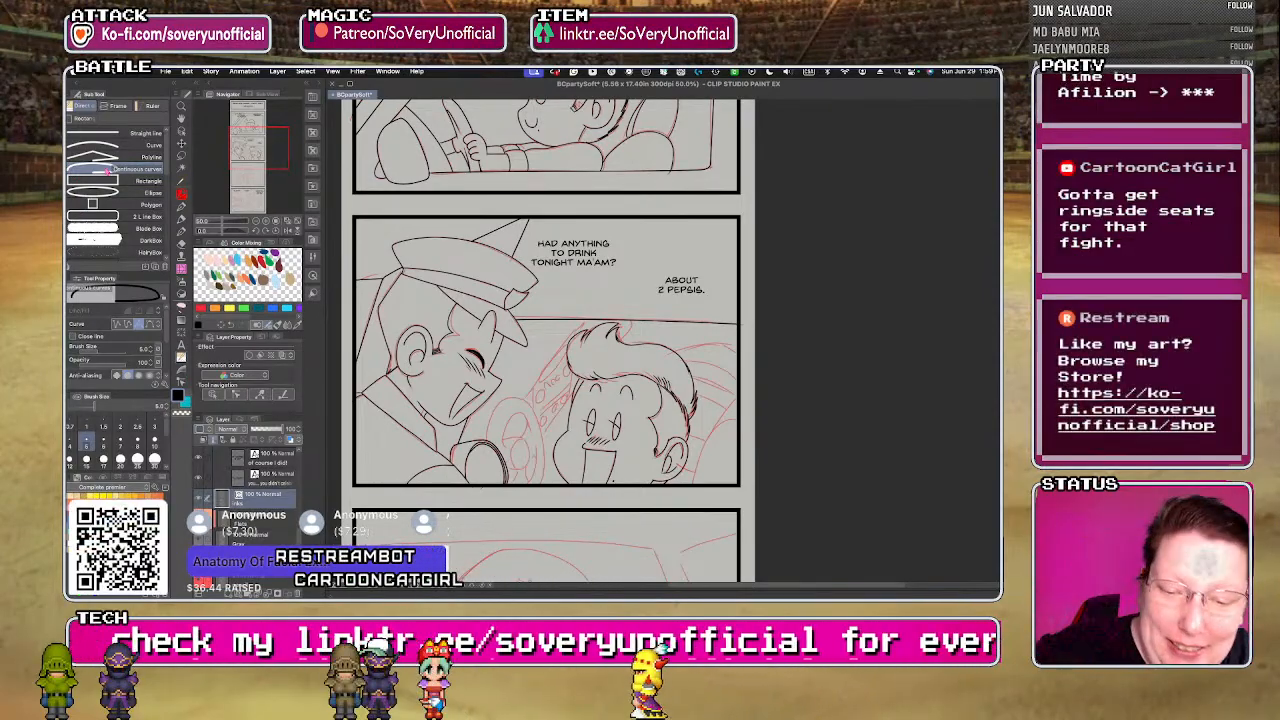
pyautogui.scroll(3, 489, 442)
pyautogui.scroll(-2, 489, 440)
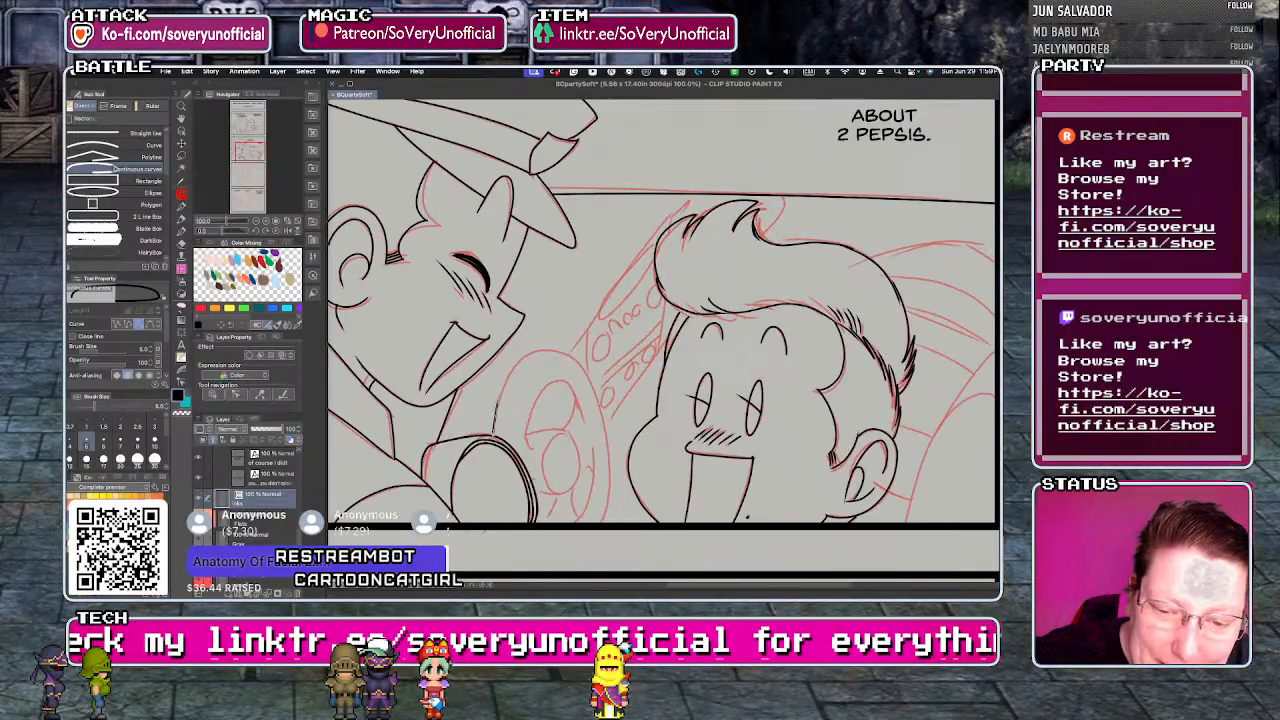
pyautogui.click(509, 374)
pyautogui.click(550, 350)
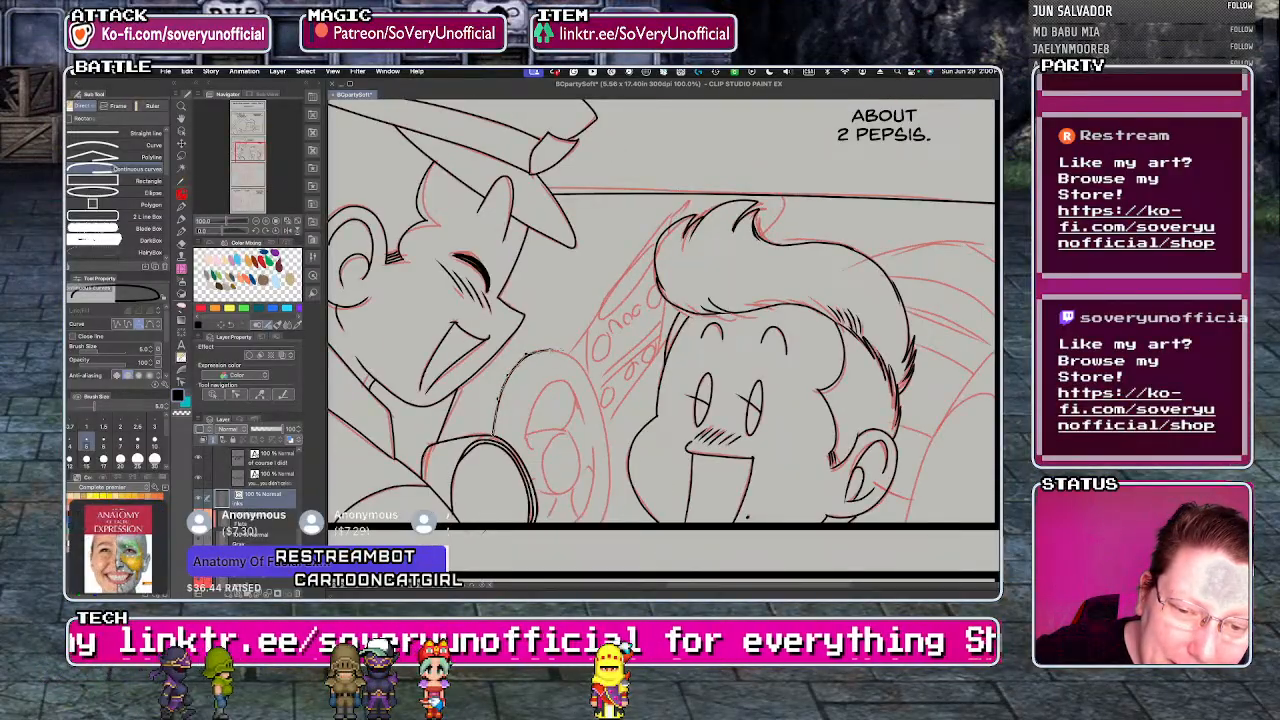
pyautogui.click(580, 363)
pyautogui.click(598, 398)
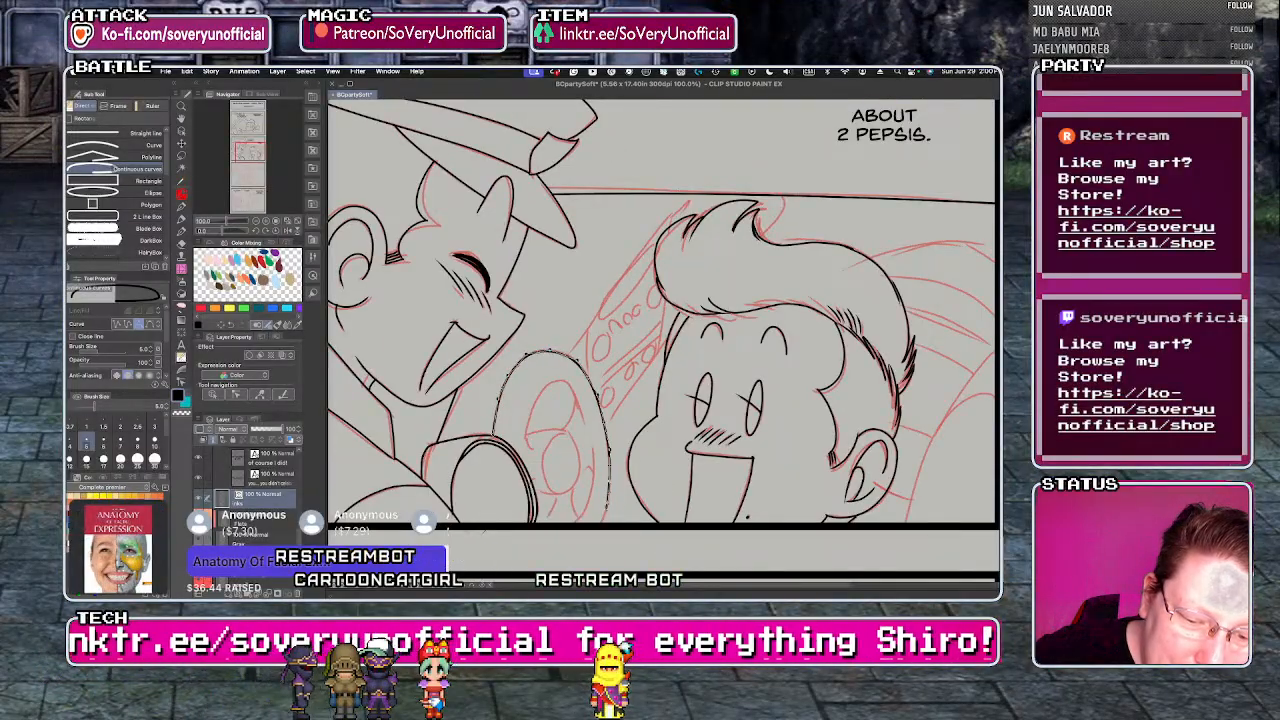
pyautogui.doubleClick(600, 522)
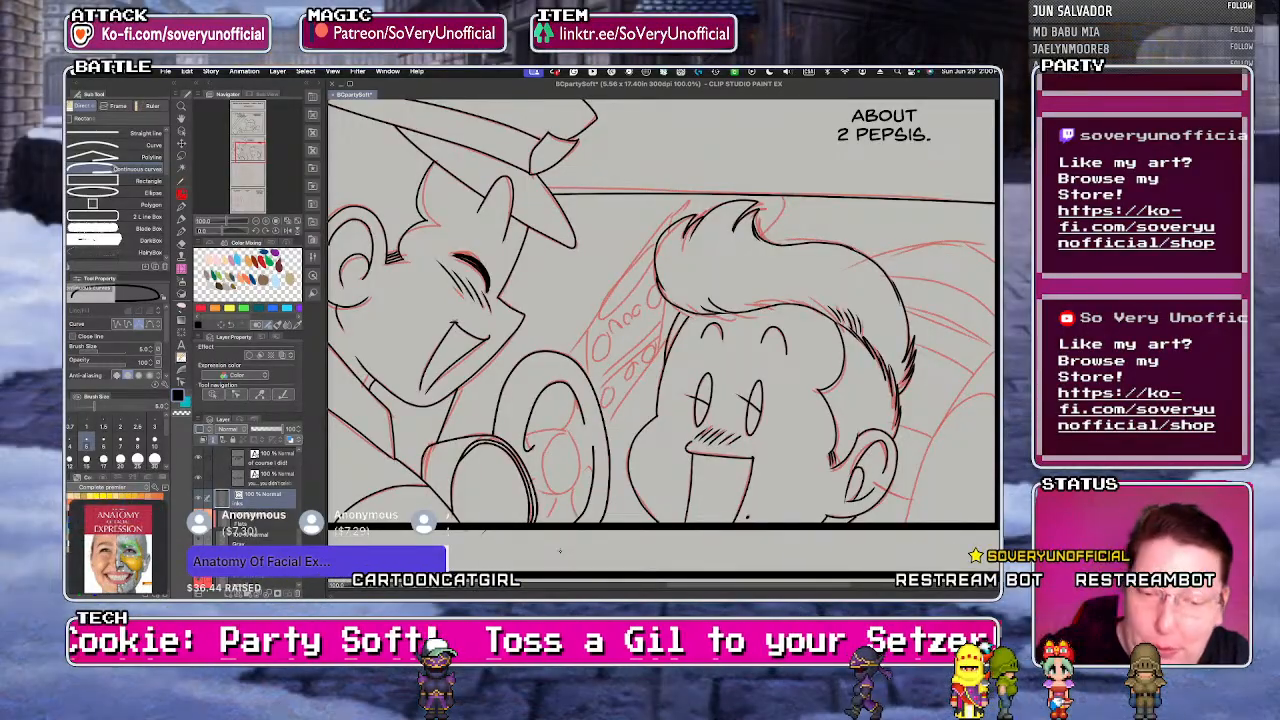
# - Ink the steering wheel's oval hub and its curved spokes with the inking pen
pyautogui.press('p')
pyautogui.press('super+plus')
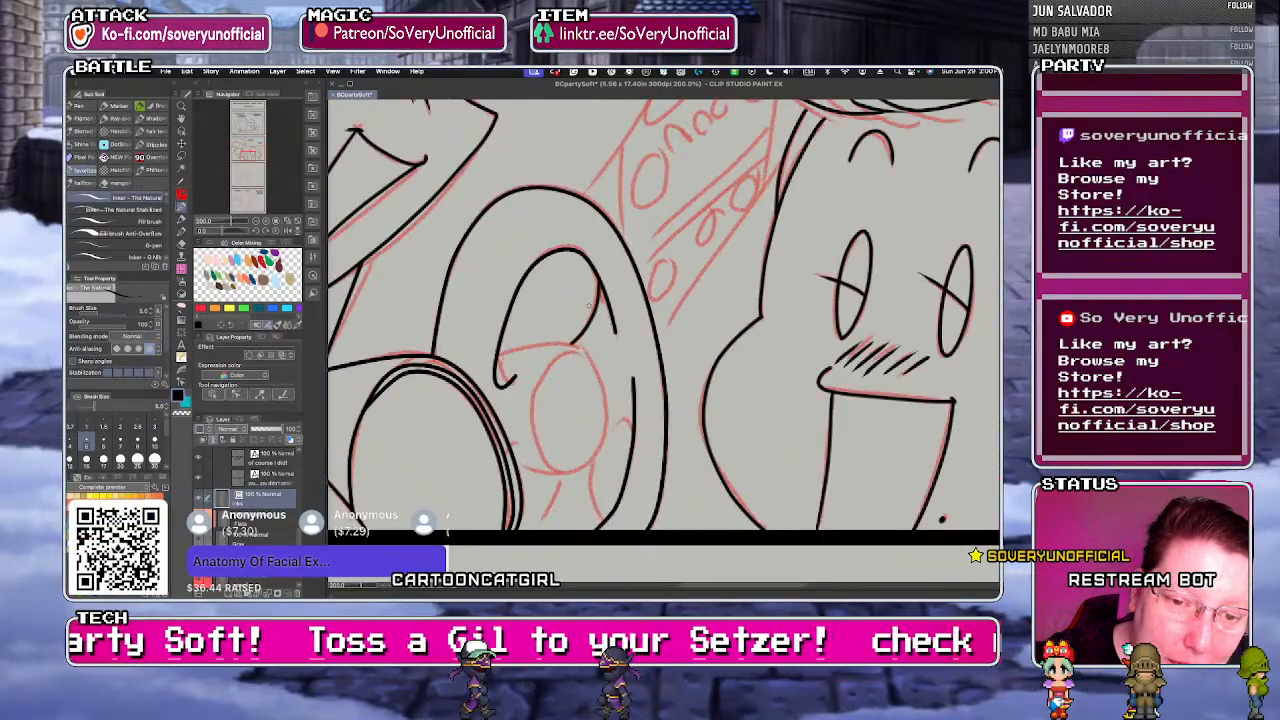
pyautogui.moveTo(600, 462); pyautogui.dragTo(592, 505)
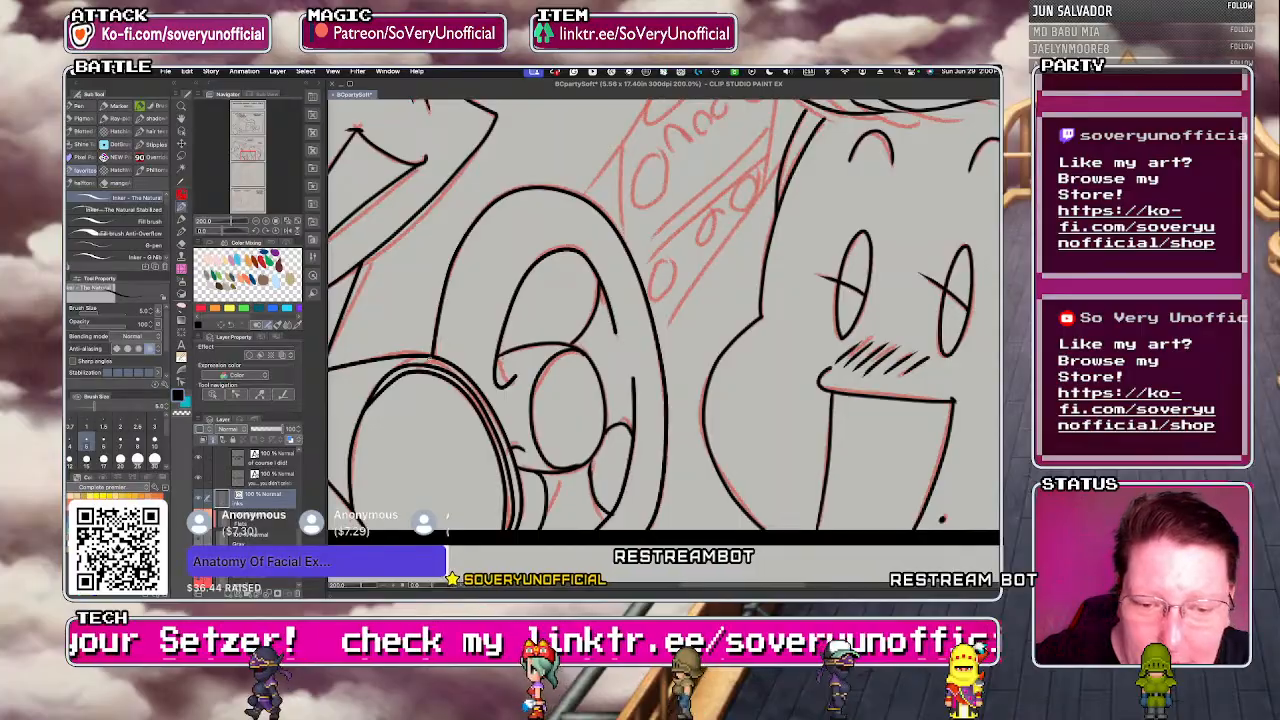
pyautogui.scroll(-4, 441, 388)
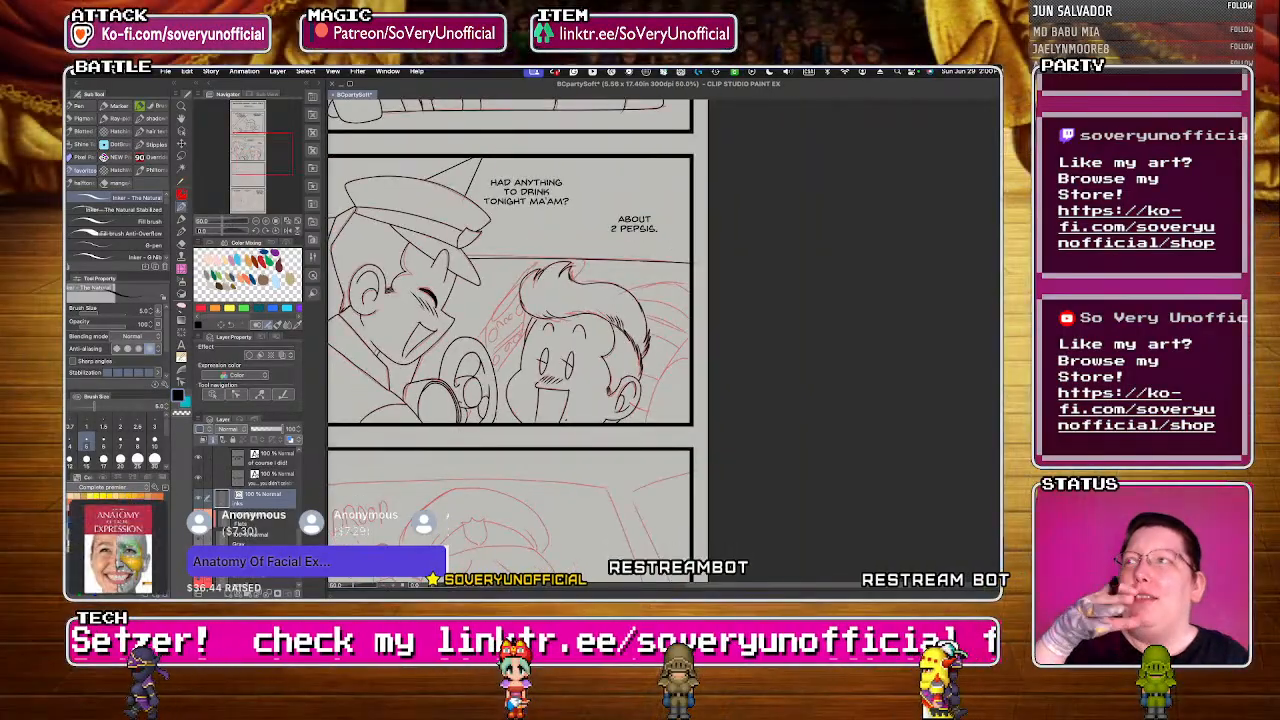
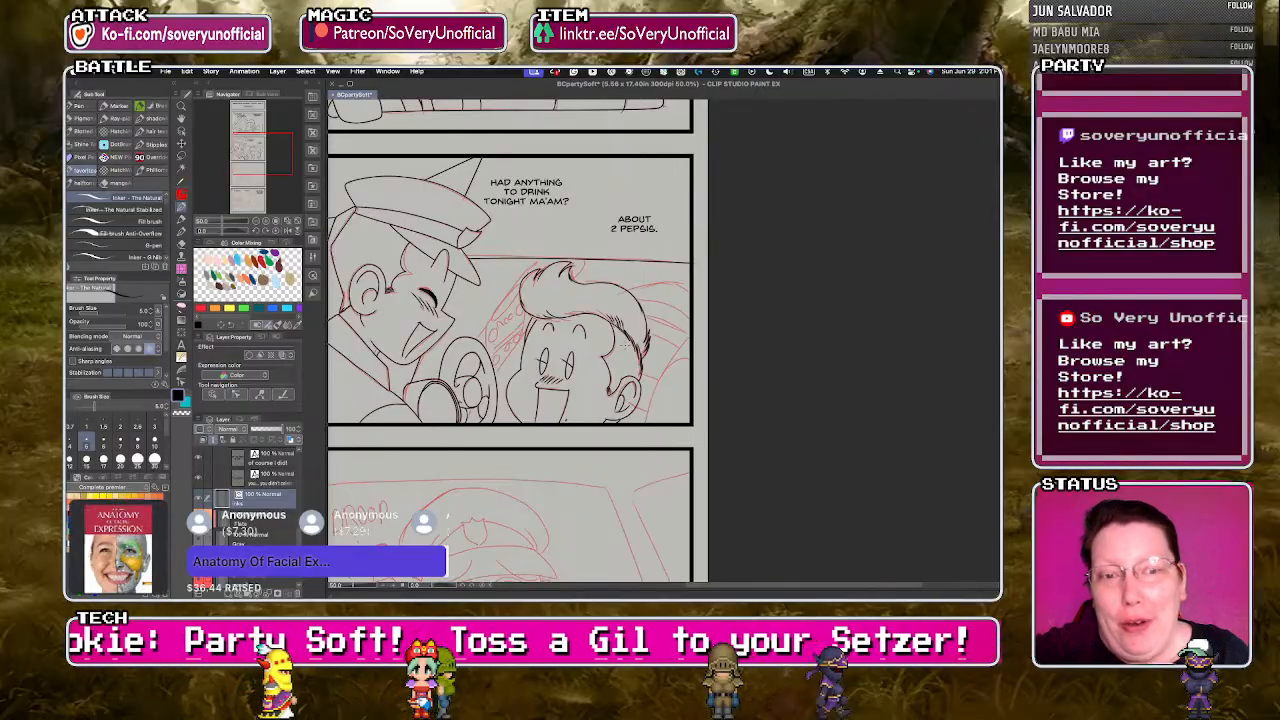
# - Draw the long continuous curve behind the driver's ear from the panel's side border down to its bottom border
pyautogui.hotkey('ctrl', '+')
pyautogui.hotkey('ctrl', '+')
pyautogui.hotkey('ctrl', '+')
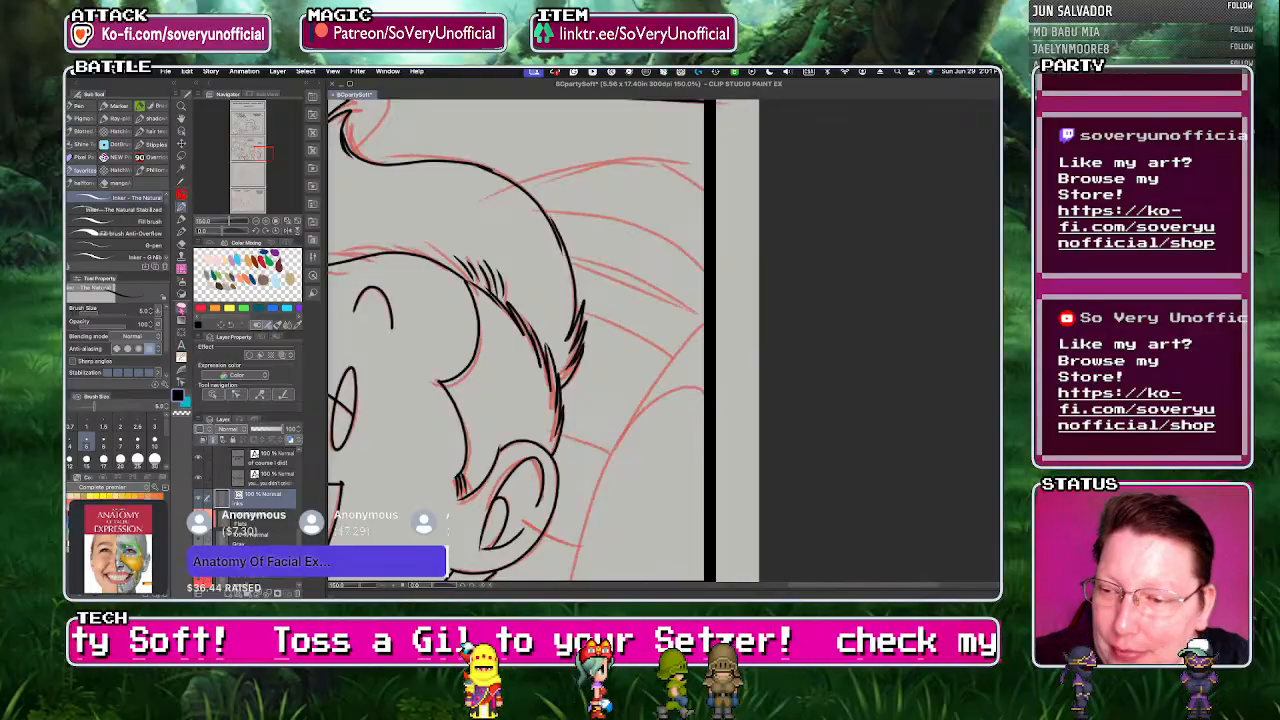
pyautogui.press('u')
pyautogui.hotkey('ctrl', '-')
pyautogui.hotkey('ctrl', '-')
pyautogui.hotkey('ctrl', '-')
pyautogui.hotkey('ctrl', '+')
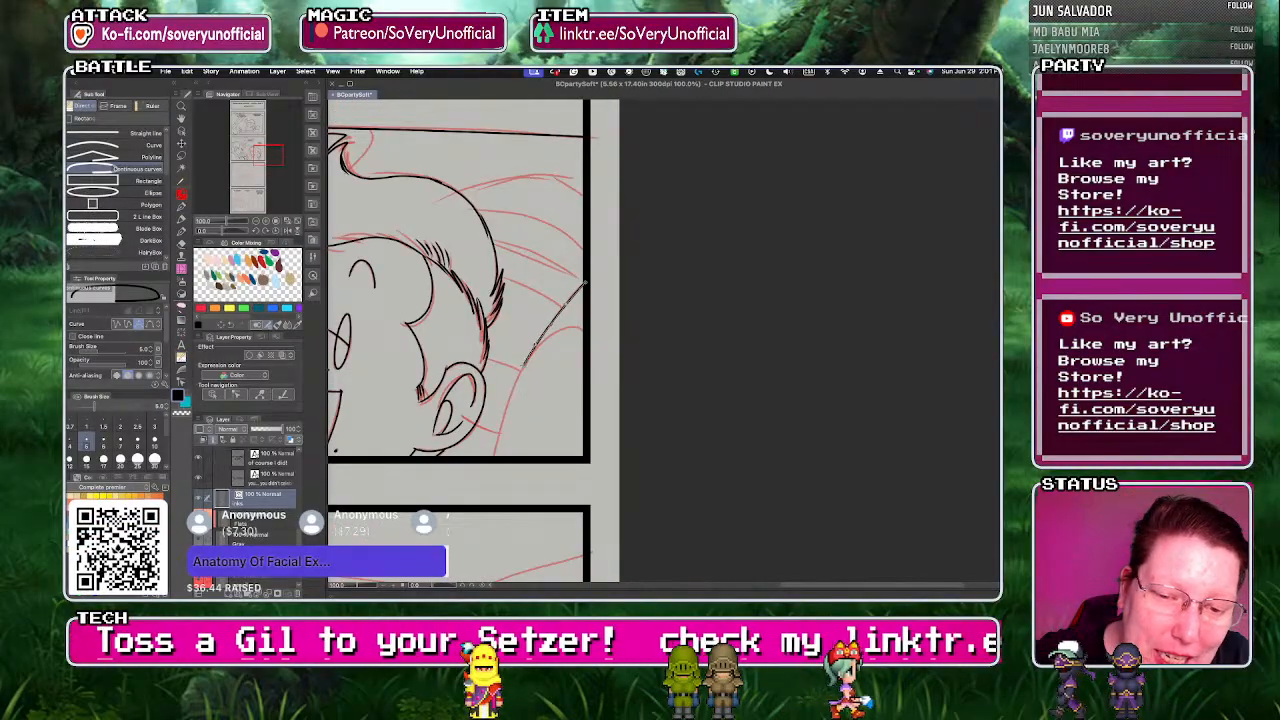
pyautogui.moveTo(500, 418); pyautogui.dragTo(491, 433)
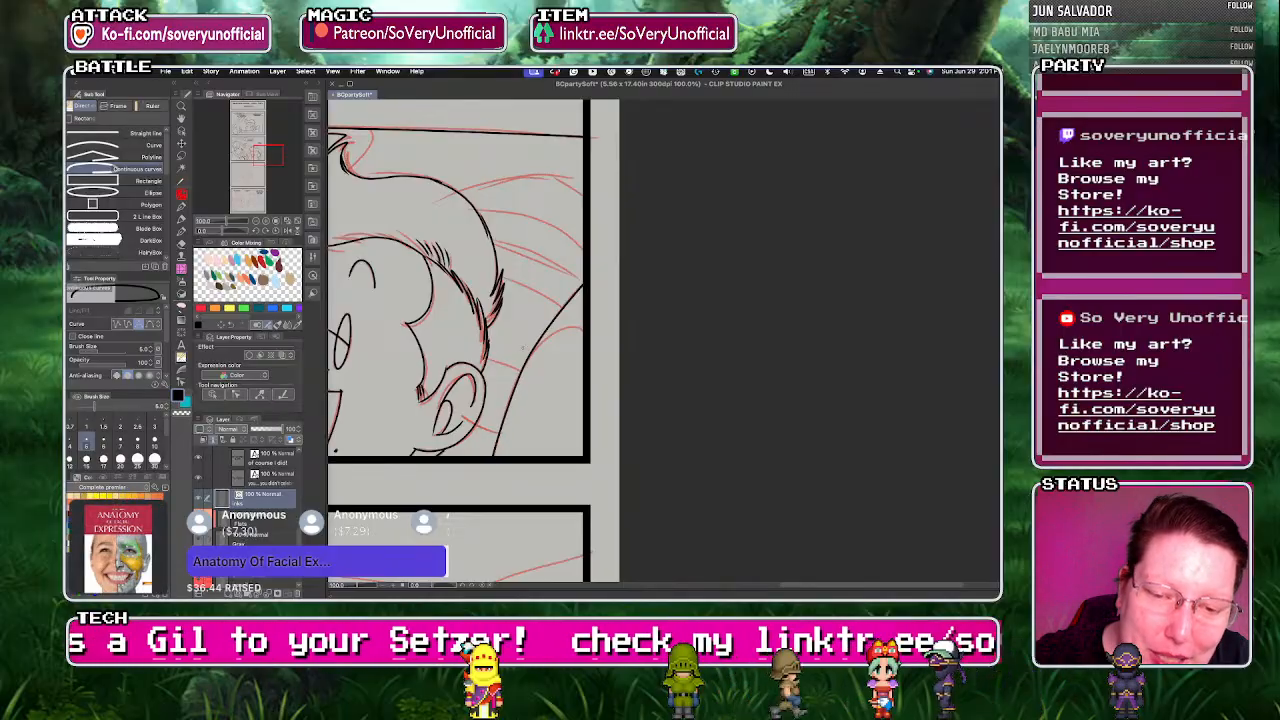
# - Draw a second continuous curve from the panel's side border down into the long curve behind the driver's ear, and adjust its control points
pyautogui.moveTo(578, 326); pyautogui.dragTo(521, 366)
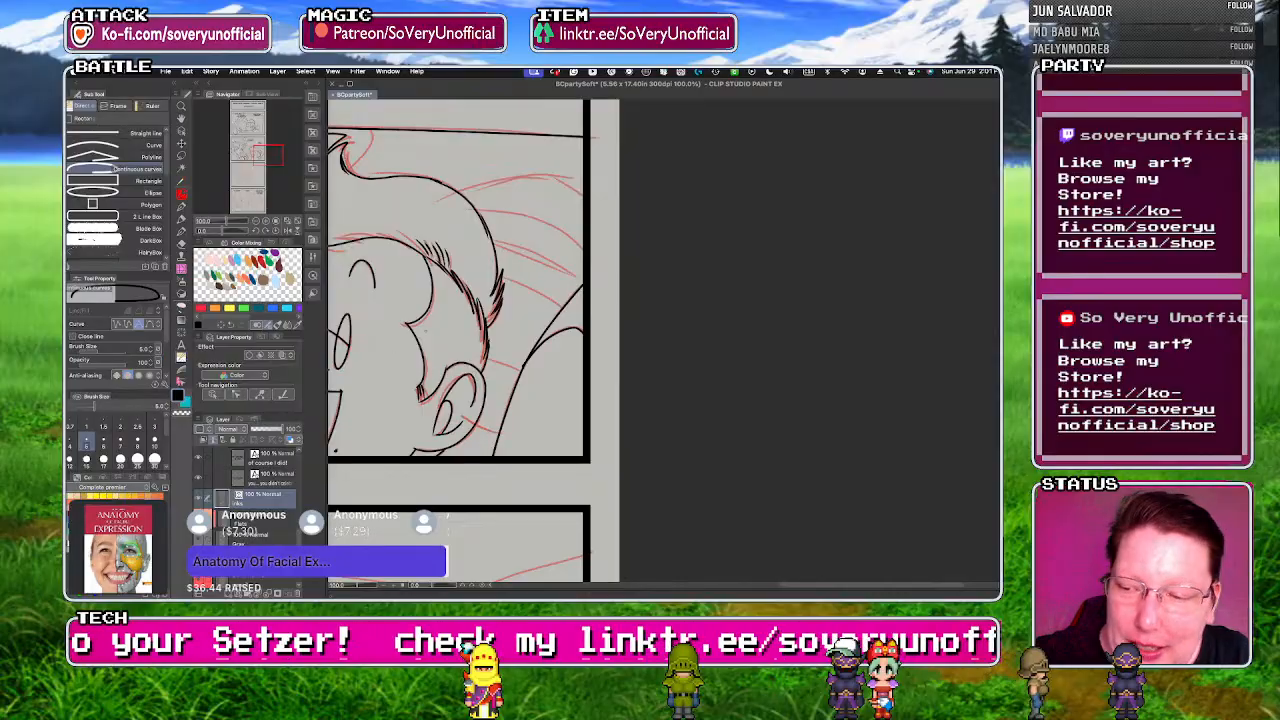
pyautogui.press('y')
pyautogui.hotkey('ctrl', '+')
pyautogui.hotkey('ctrl', '+')
pyautogui.hotkey('ctrl', '+')
pyautogui.hotkey('ctrl', '+')
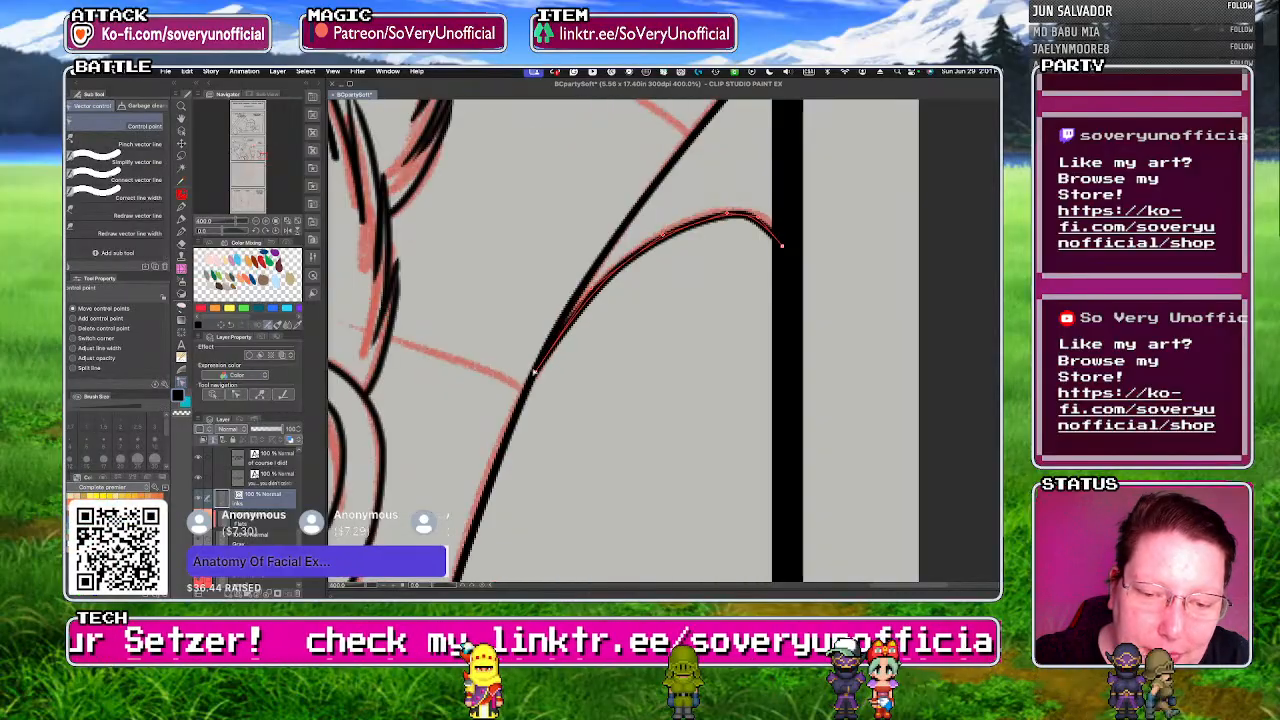
pyautogui.hotkey('ctrl', '-')
pyautogui.hotkey('ctrl', '-')
pyautogui.hotkey('ctrl', '-')
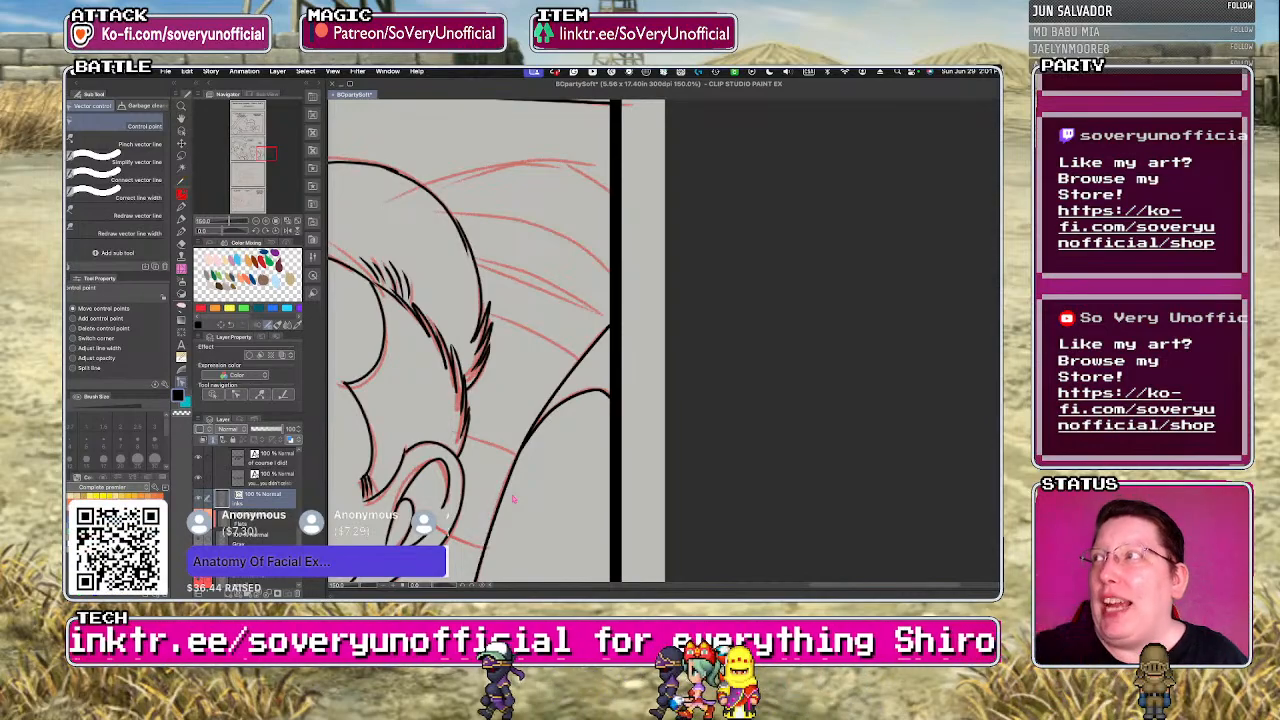
pyautogui.scroll(-2, 513, 499)
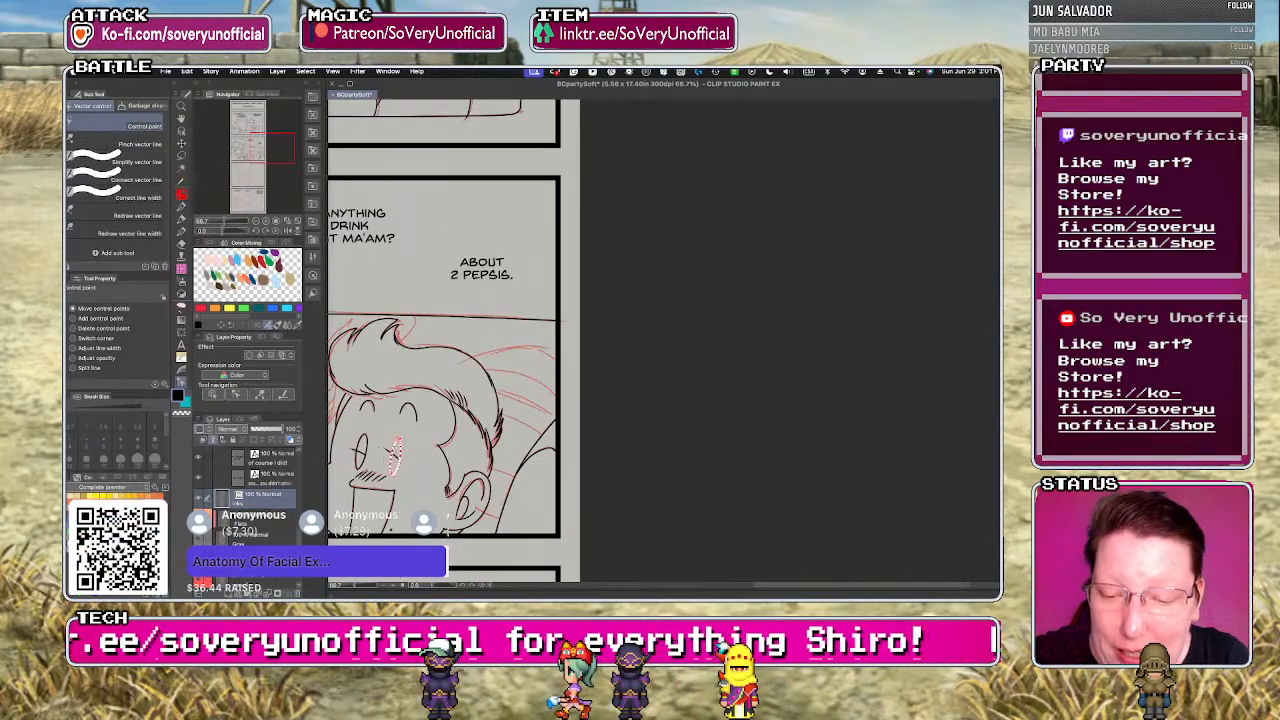
pyautogui.scroll(-2, 443, 340)
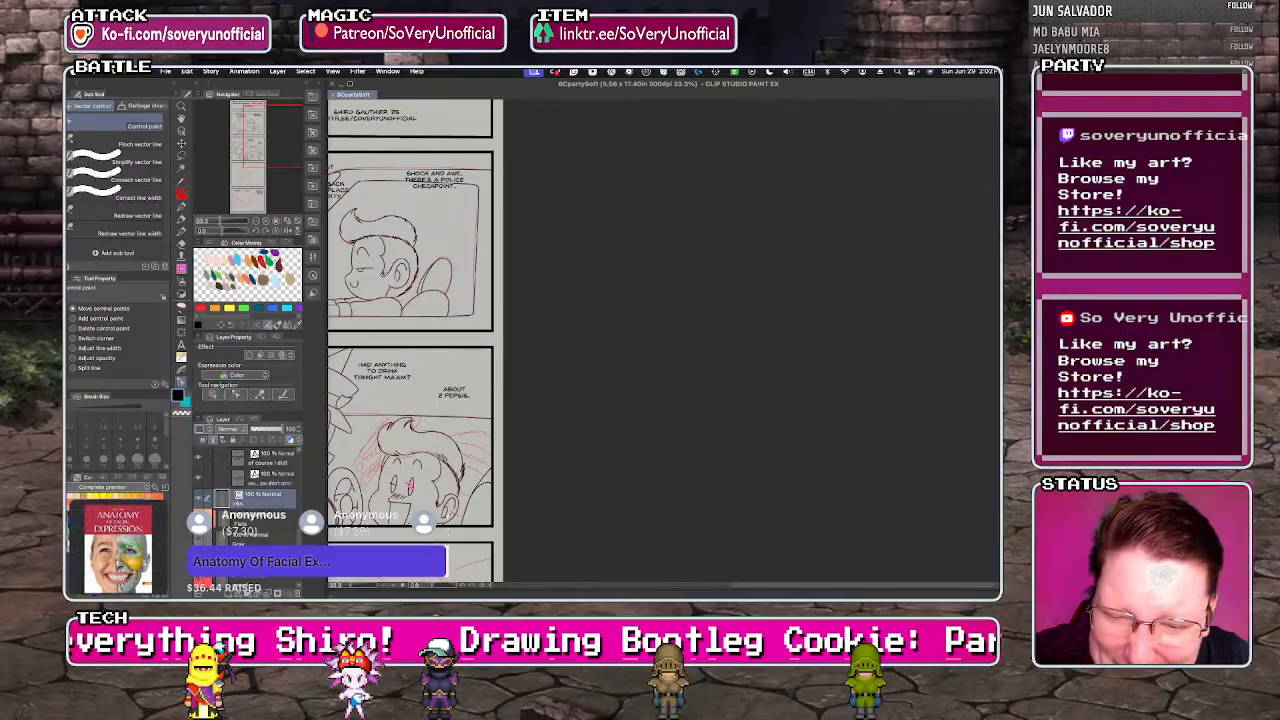
# - Ink the short curved lines between the driver's ear, back hair and the long curve behind the head with the Curve tool
pyautogui.scroll(5, 455, 497)
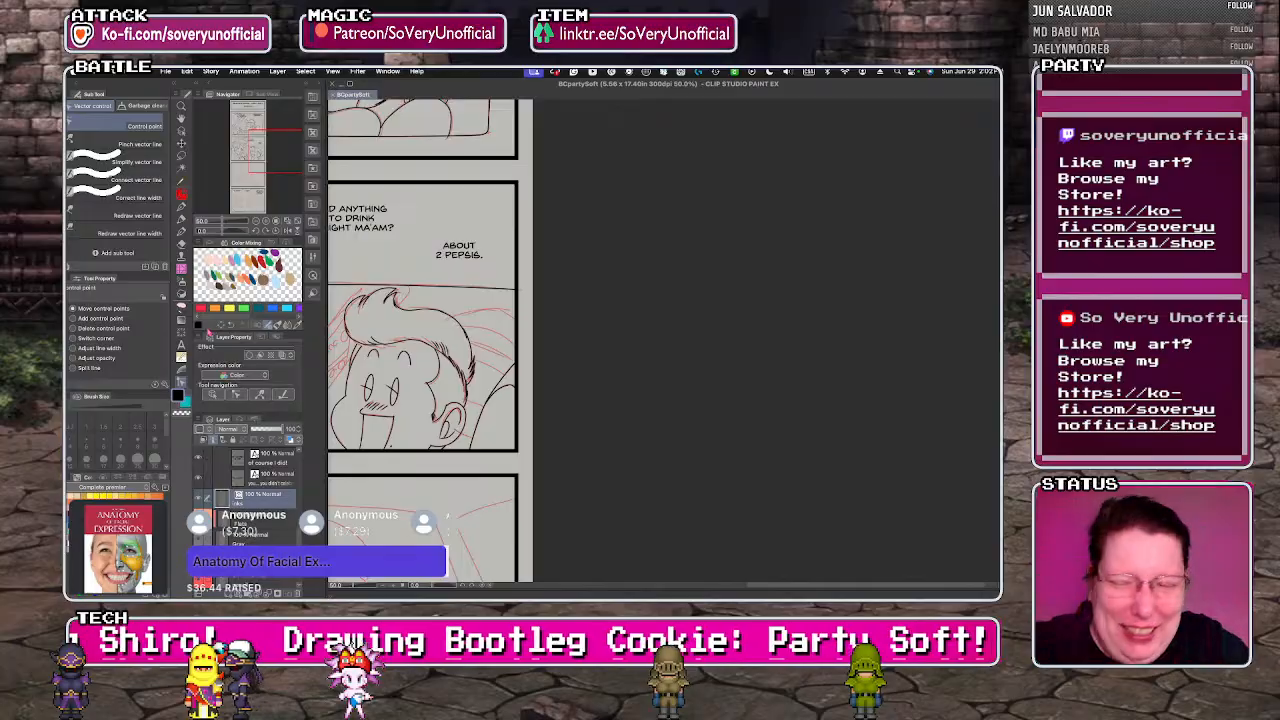
pyautogui.press('u')
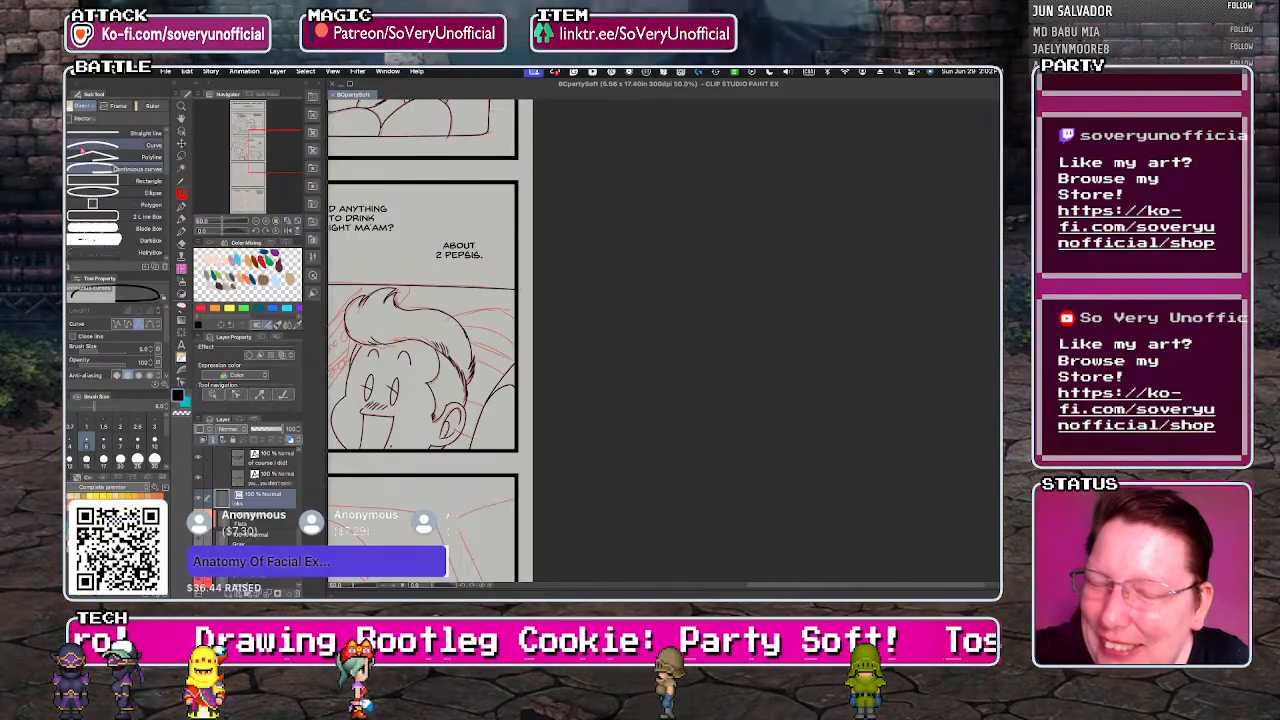
pyautogui.scroll(5, 465, 436)
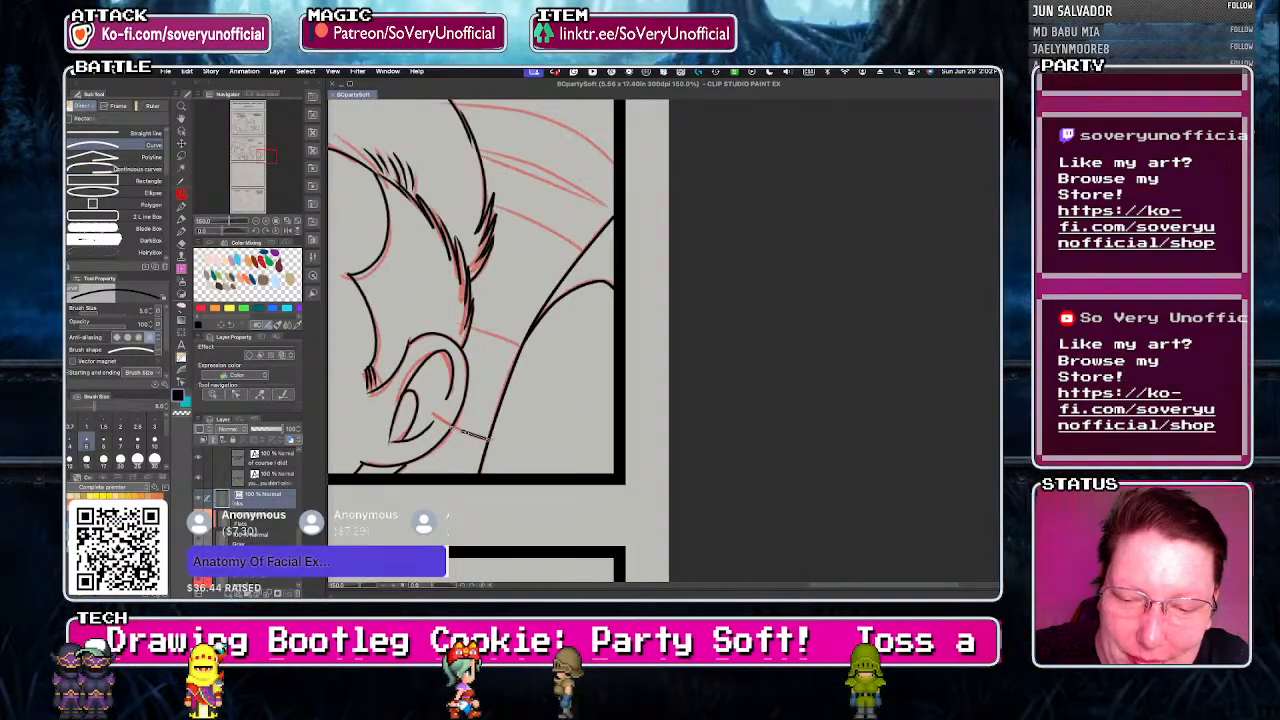
pyautogui.click(471, 444)
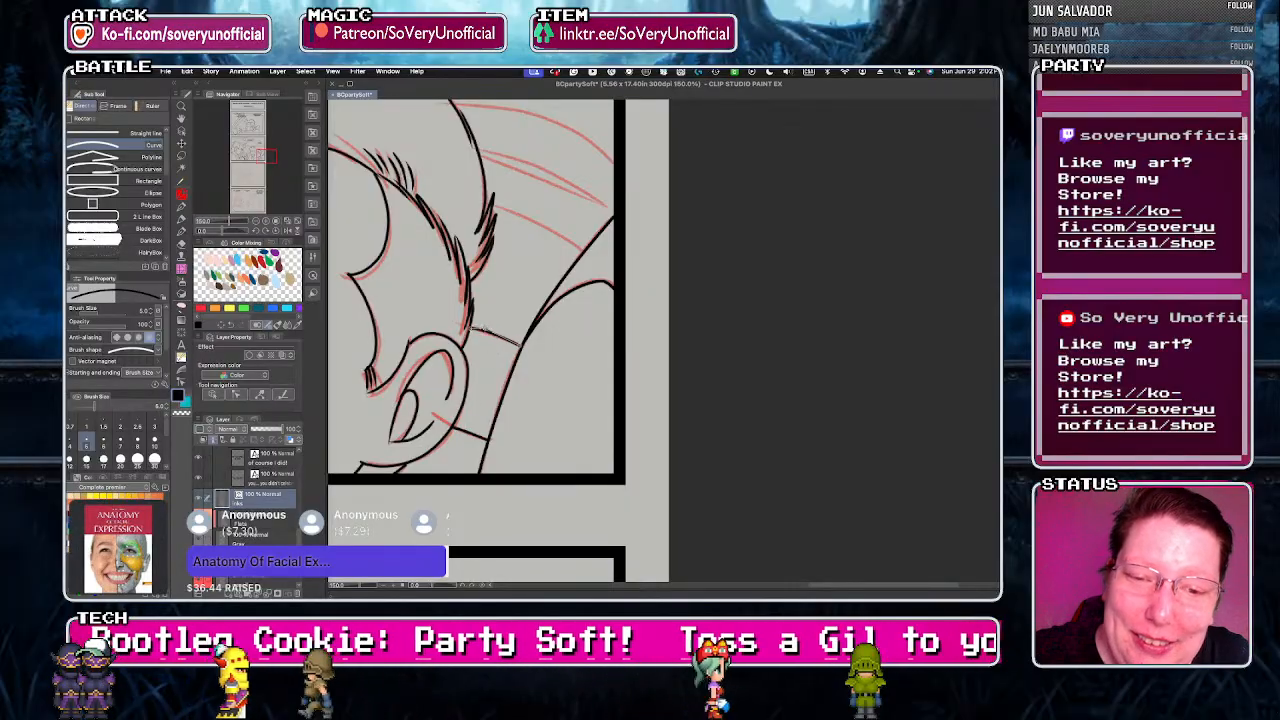
pyautogui.moveTo(520, 210); pyautogui.dragTo(492, 207)
pyautogui.click(540, 220)
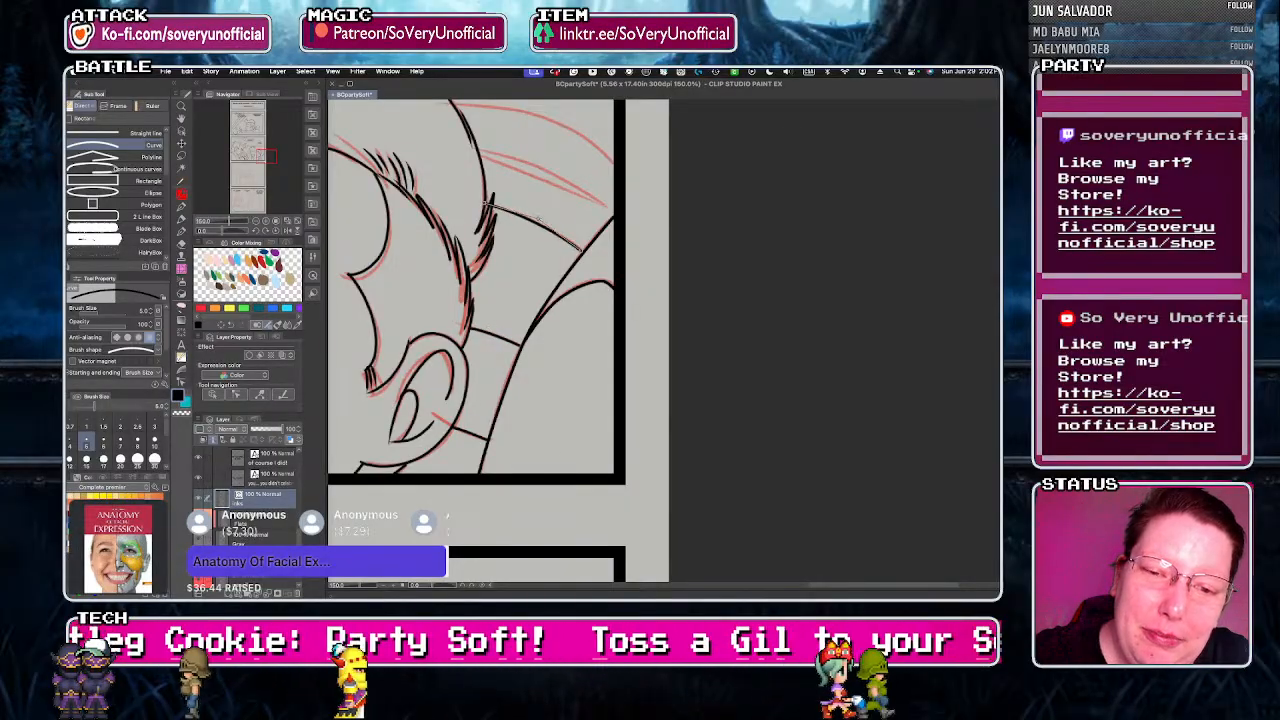
pyautogui.moveTo(614, 214); pyautogui.dragTo(478, 151)
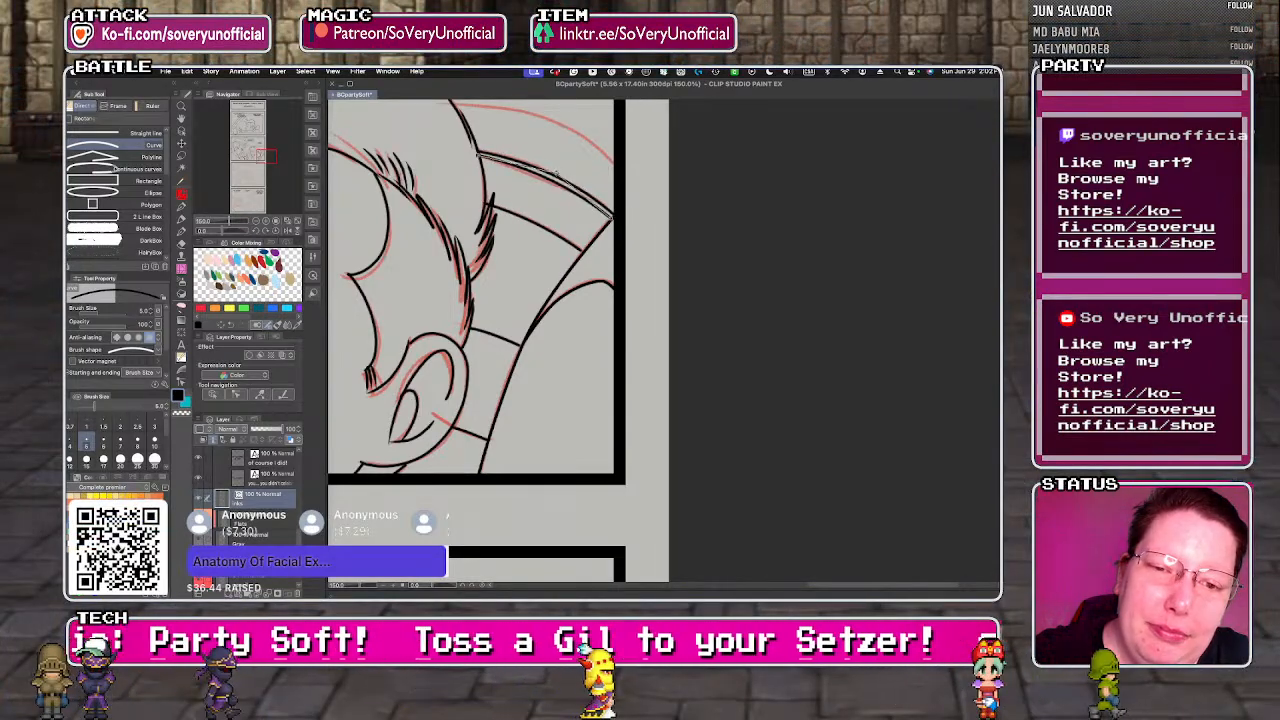
pyautogui.click(582, 194)
# - Ink the two uppermost curves from the top of the driver's hair to the panel's side border
pyautogui.scroll(-4, 588, 201)
pyautogui.scroll(4, 585, 137)
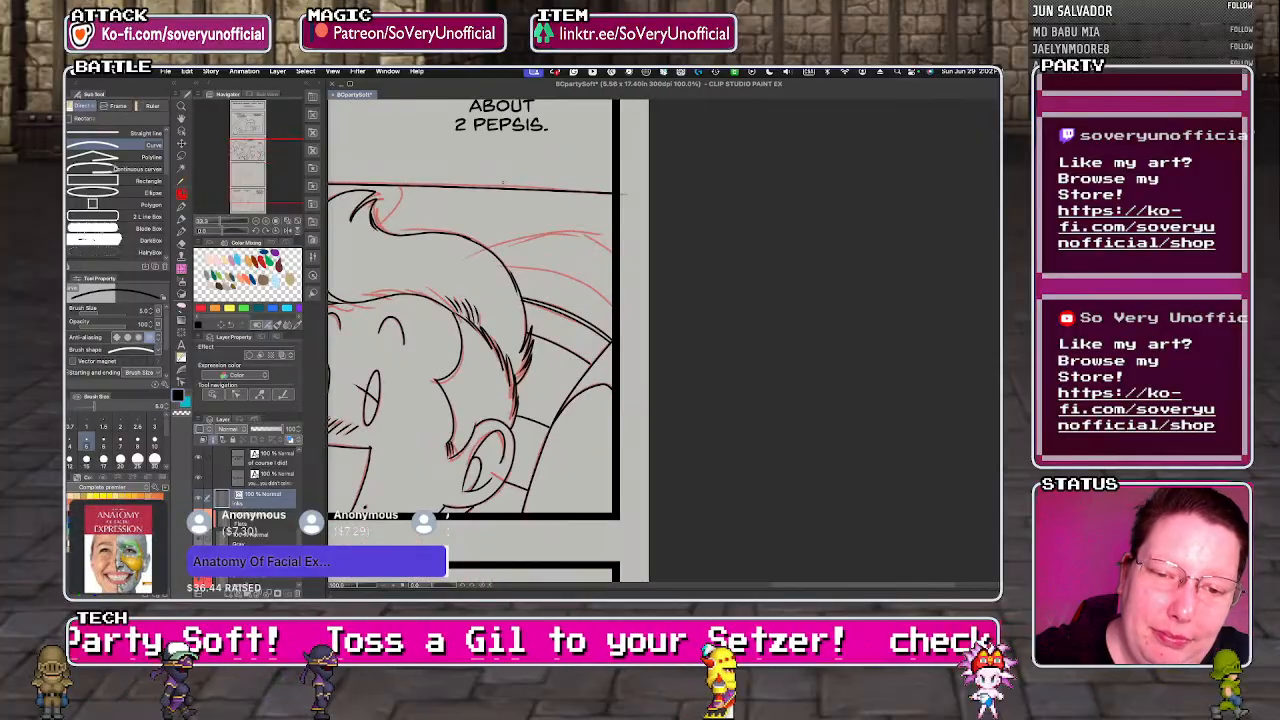
pyautogui.moveTo(614, 303); pyautogui.dragTo(510, 267)
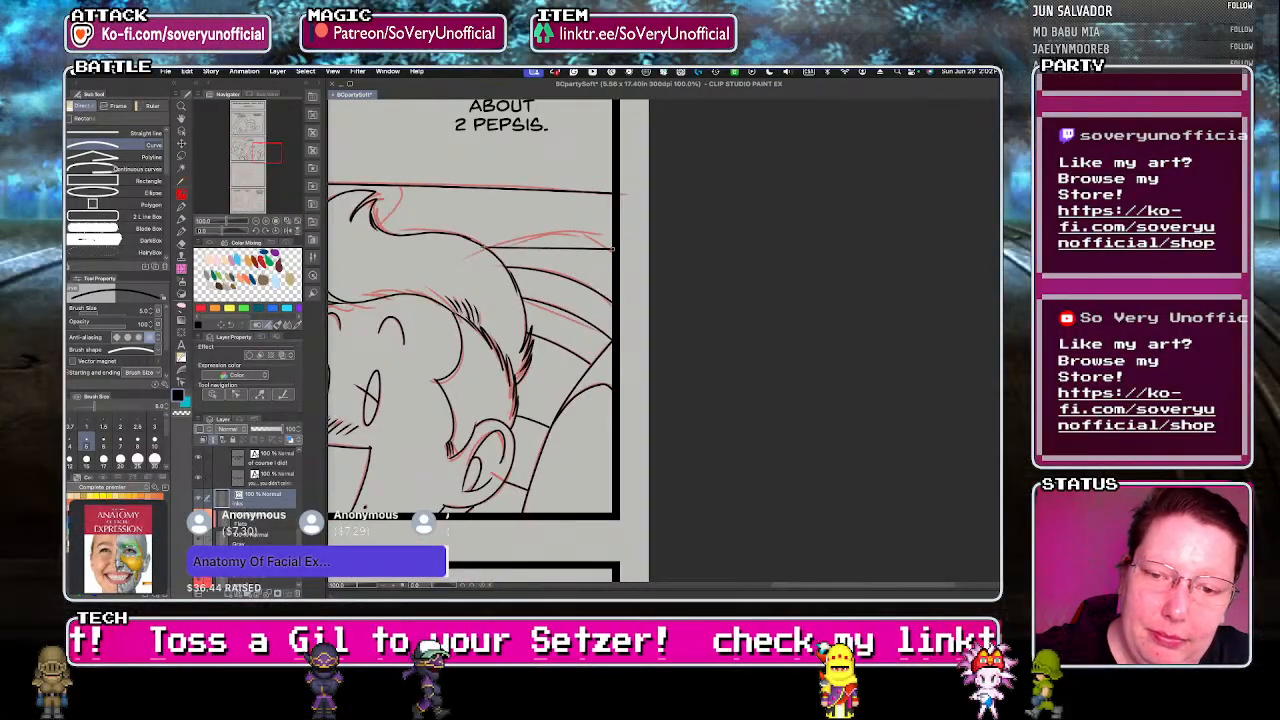
pyautogui.moveTo(612, 245); pyautogui.dragTo(487, 240)
pyautogui.click(510, 194)
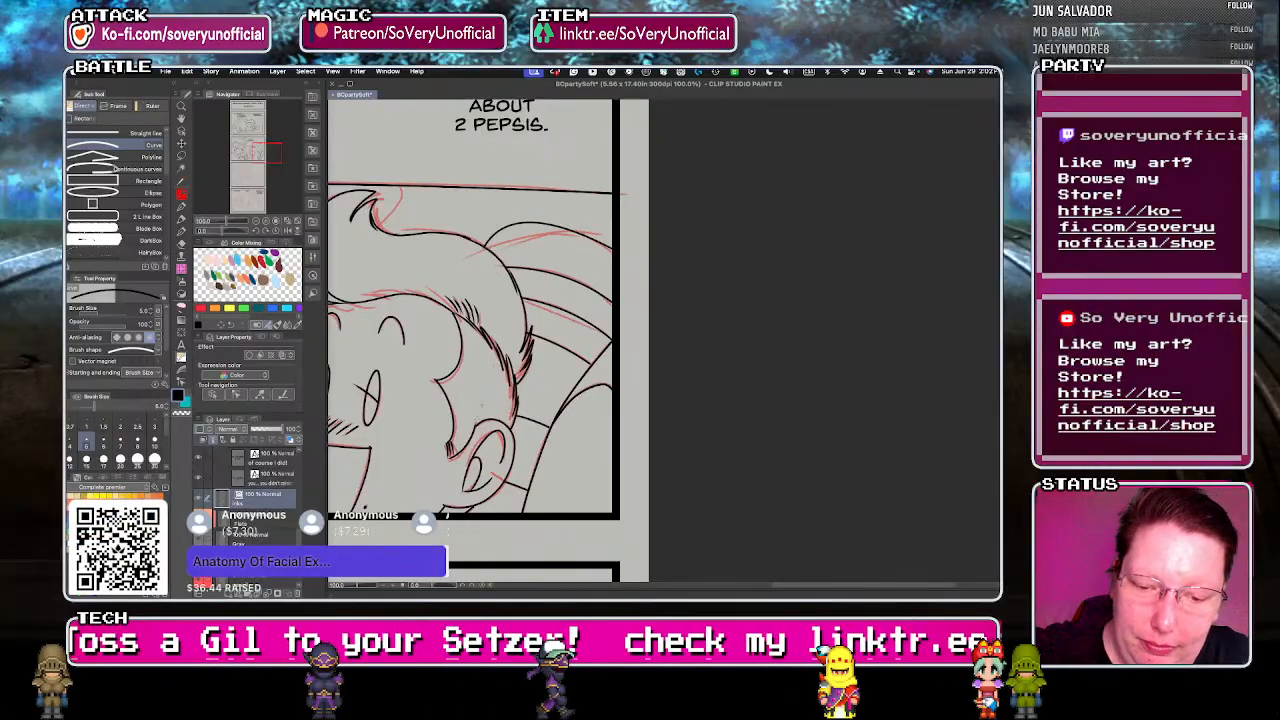
# - Ink the dashboard's diagonal edges beside the driver's hair and face as continuous curves up to the horizontal line, and check their control points
pyautogui.scroll(-3, 479, 481)
pyautogui.scroll(-1, 479, 481)
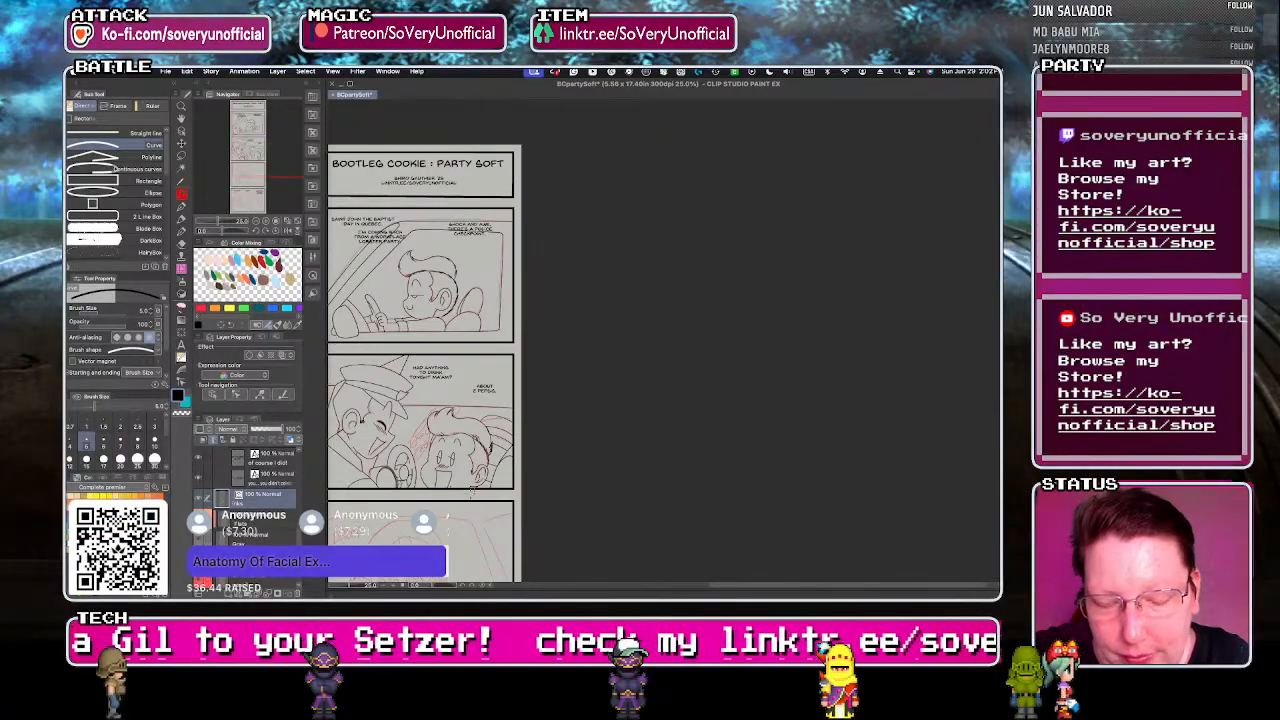
pyautogui.scroll(3, 471, 489)
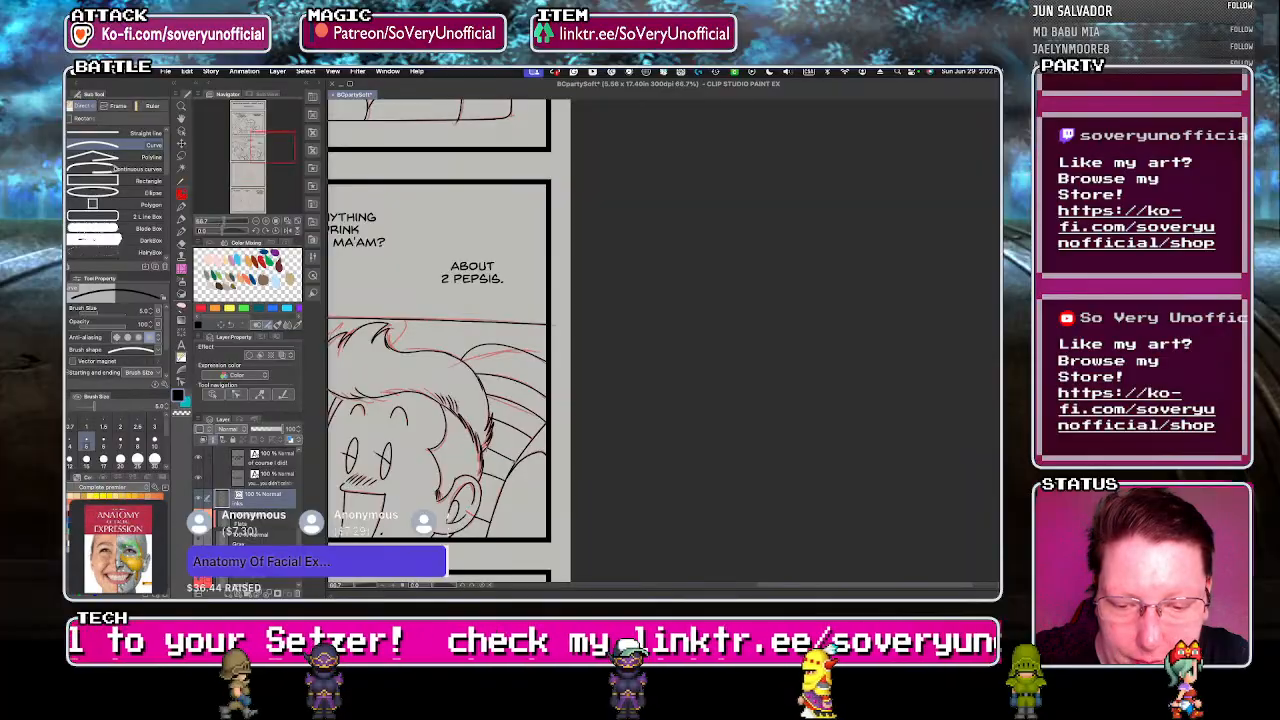
pyautogui.scroll(-2, 540, 495)
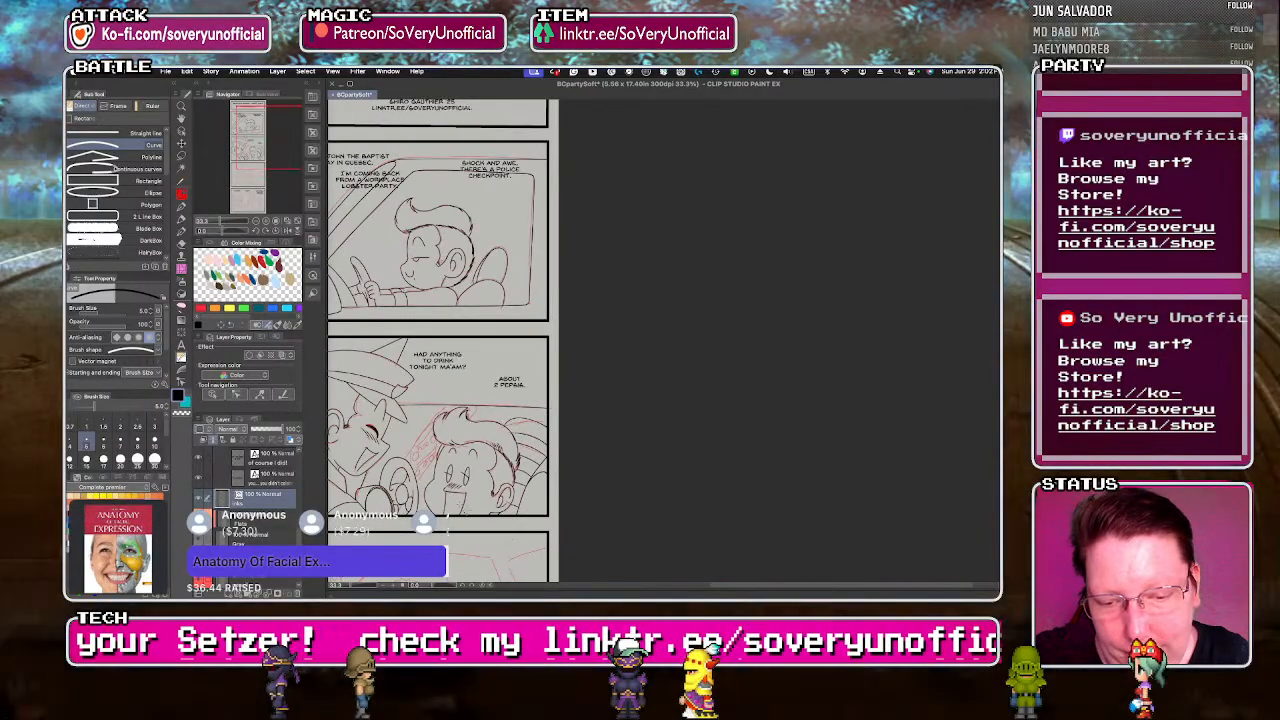
pyautogui.scroll(2, 360, 475)
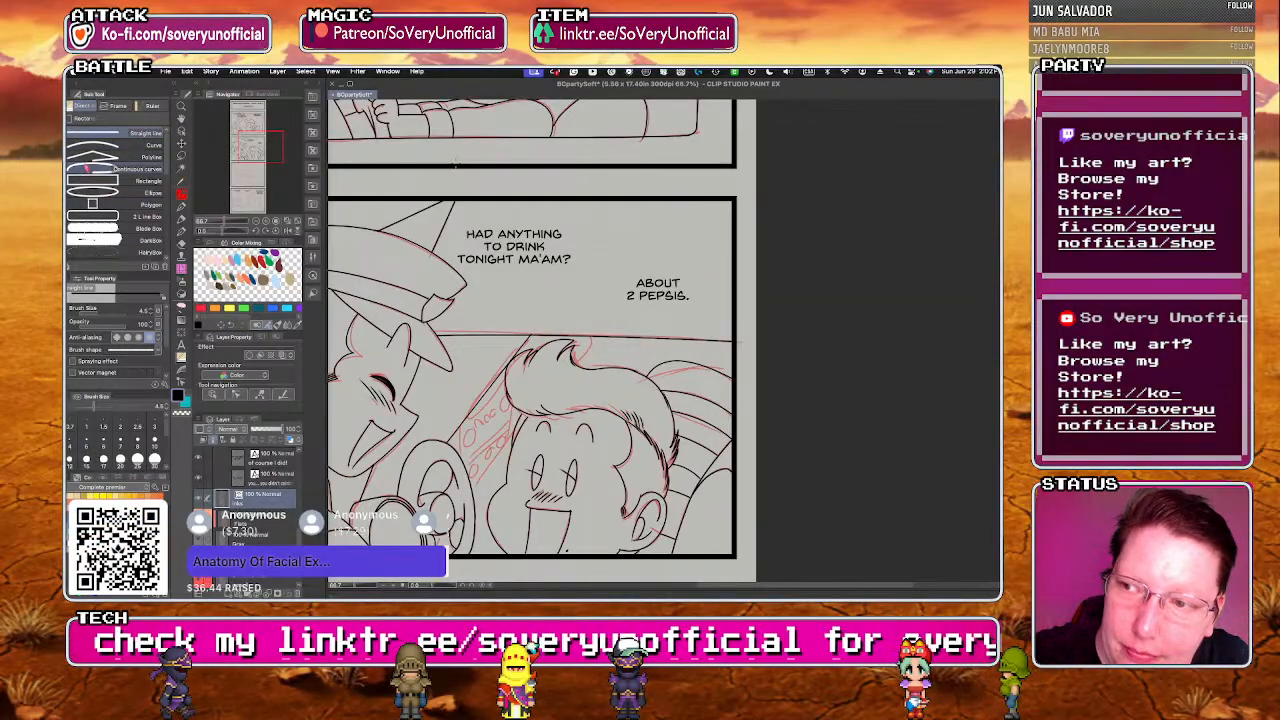
pyautogui.click(138, 169)
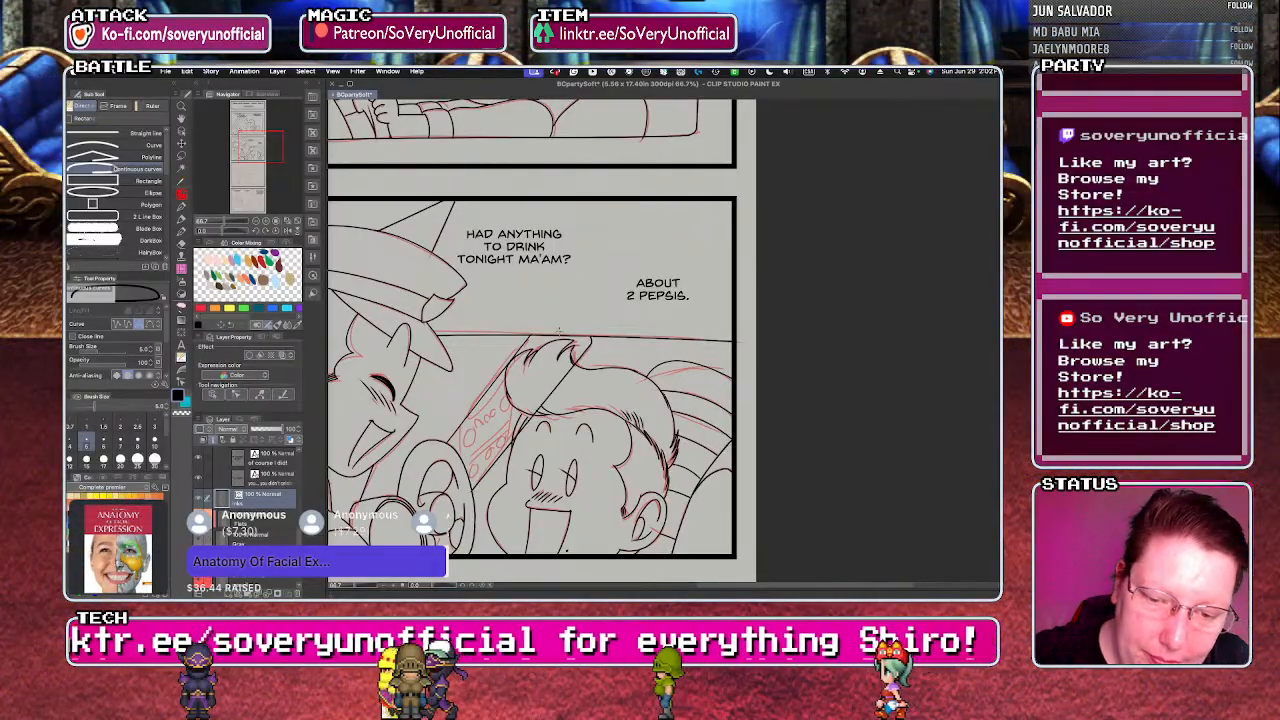
pyautogui.scroll(5, 565, 385)
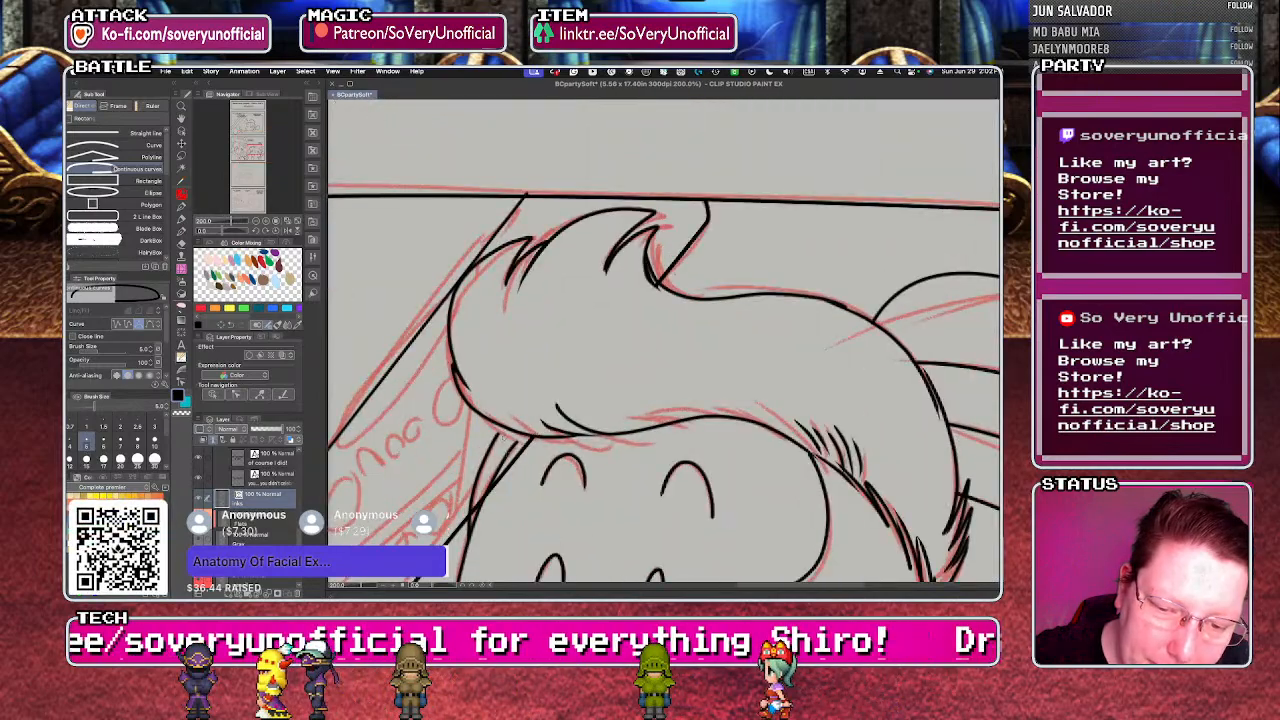
pyautogui.scroll(-5, 565, 385)
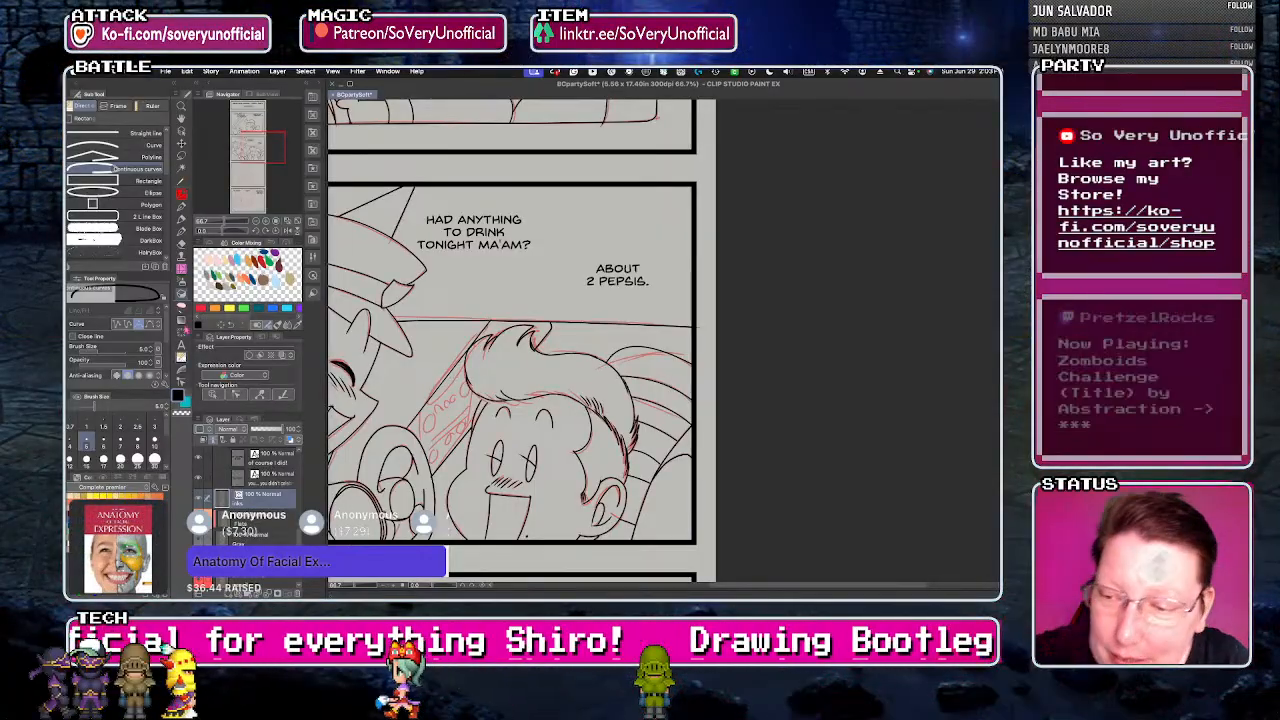
pyautogui.press('y')
pyautogui.scroll(5, 470, 470)
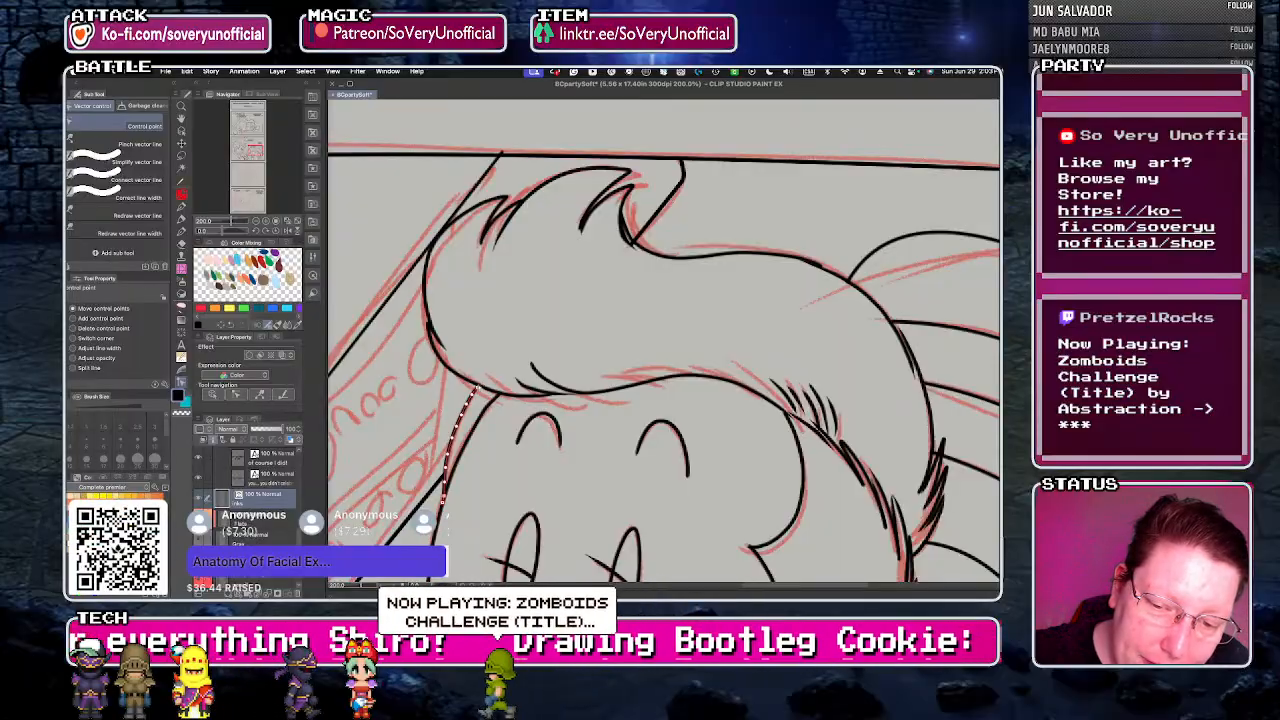
pyautogui.scroll(-5, 460, 398)
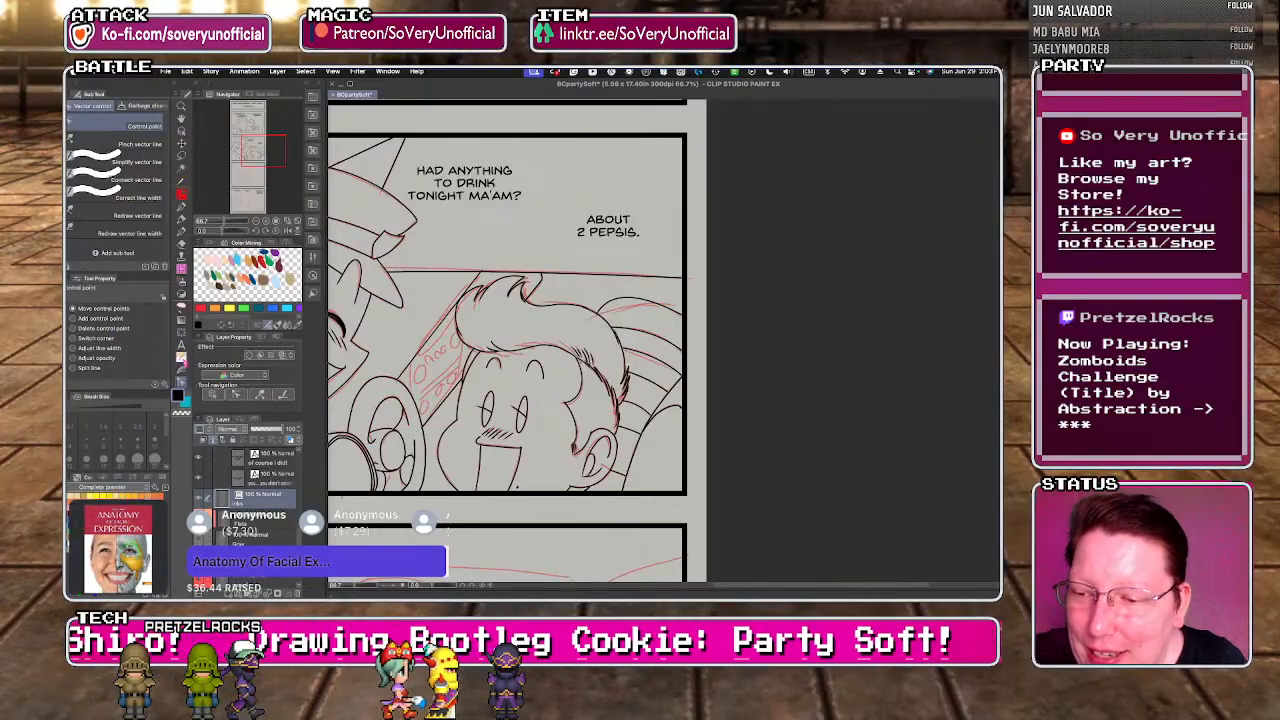
# - Ink the large round knob and the row of small oval buttons beside it on the dashboard with the inking pen
pyautogui.press('u')
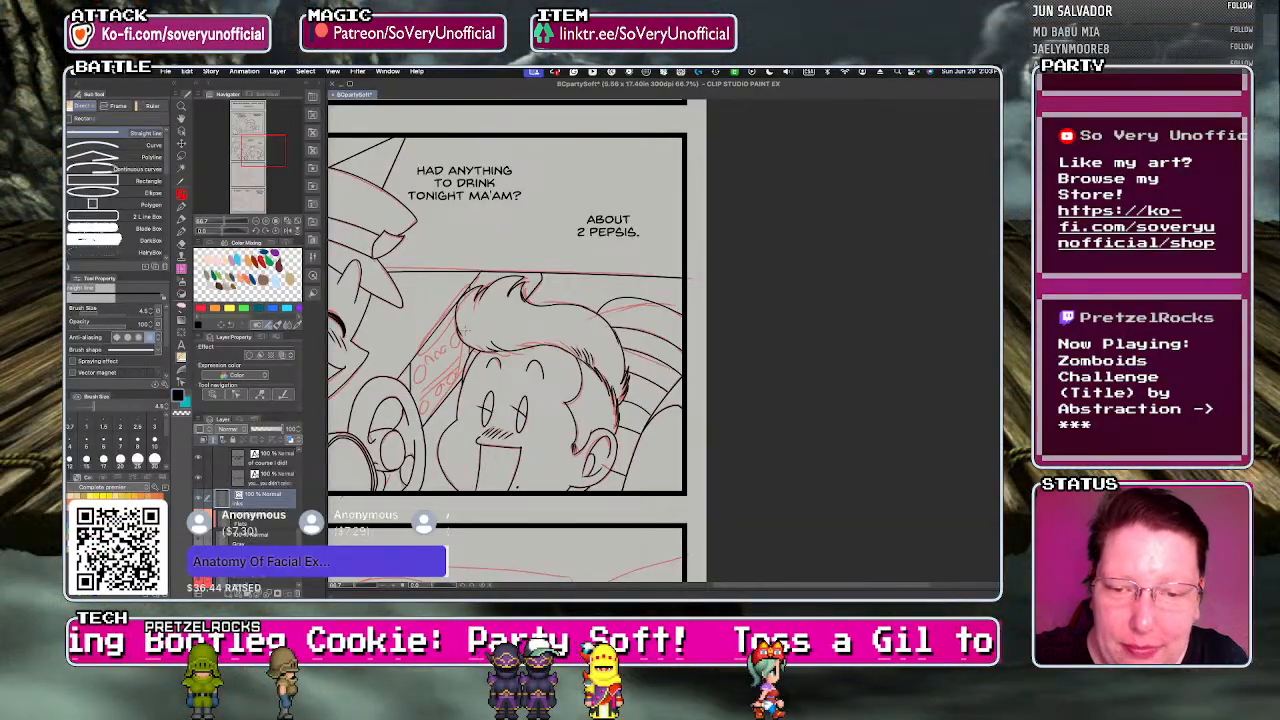
pyautogui.scroll(3, 426, 334)
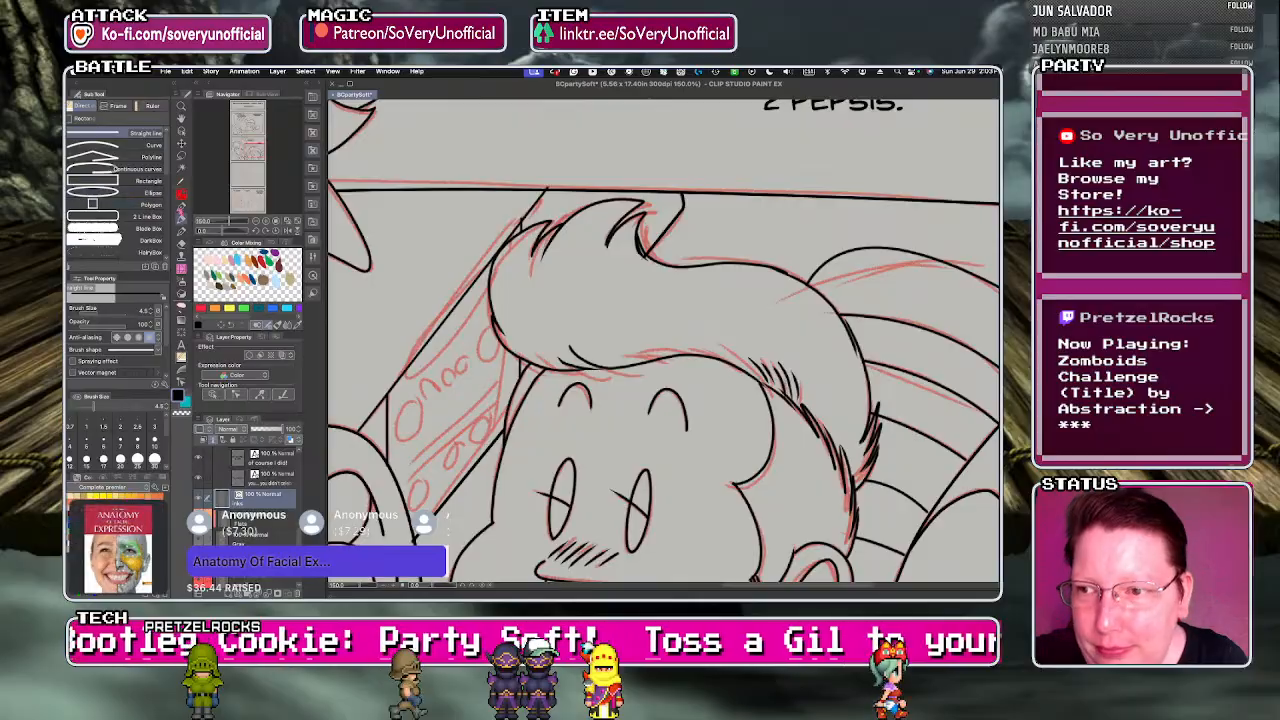
pyautogui.press('p')
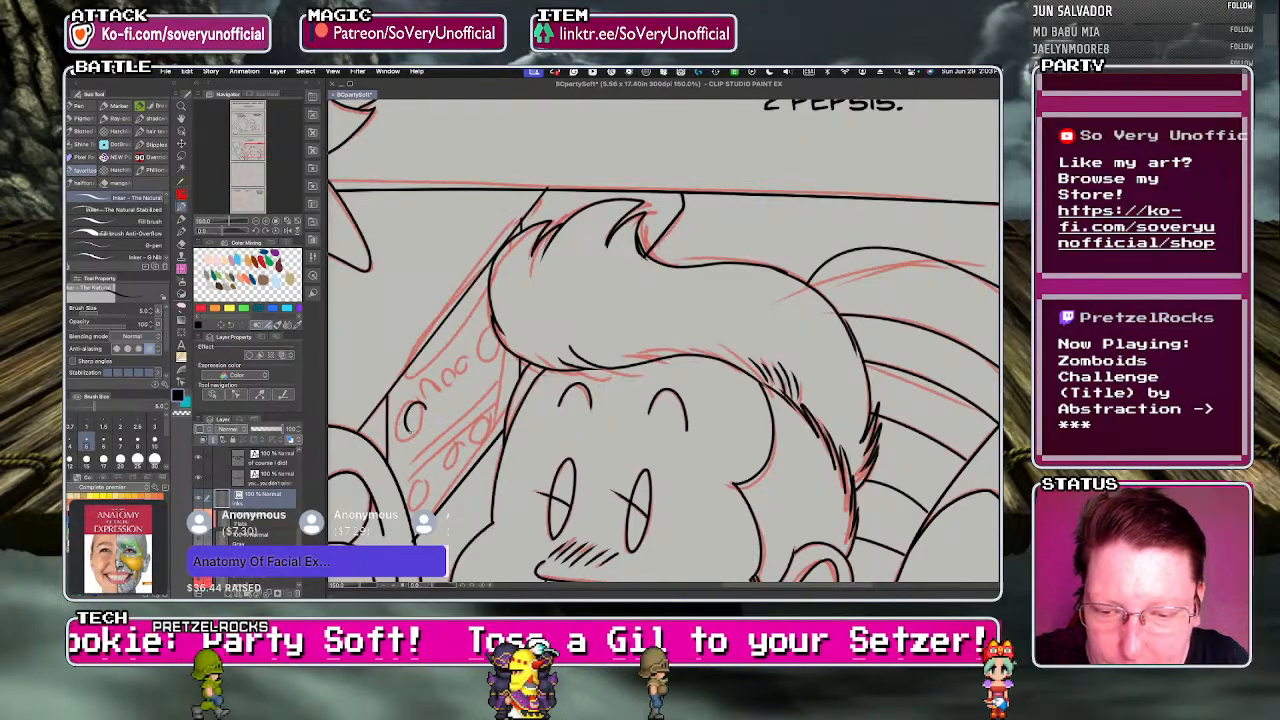
pyautogui.moveTo(422, 403)
pyautogui.mouseDown()
pyautogui.moveTo(411, 433)
pyautogui.moveTo(435, 399)
pyautogui.mouseUp()
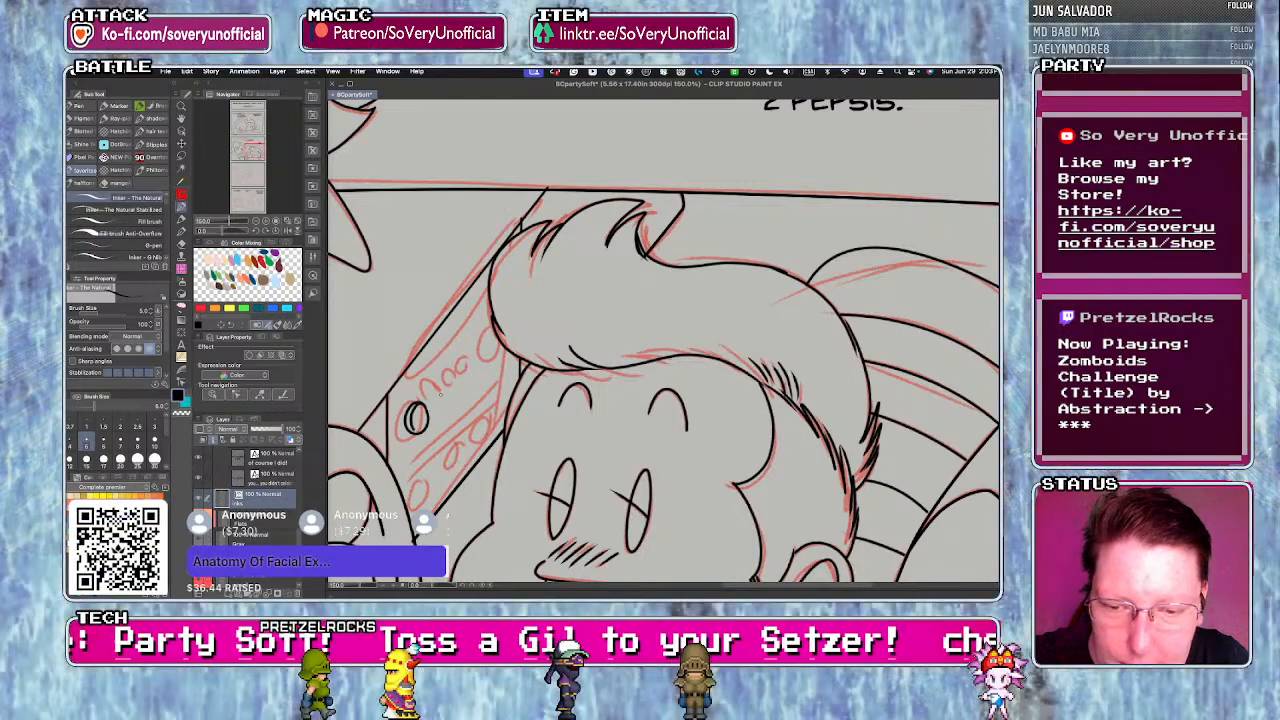
pyautogui.hotkey('ctrl', 'z')
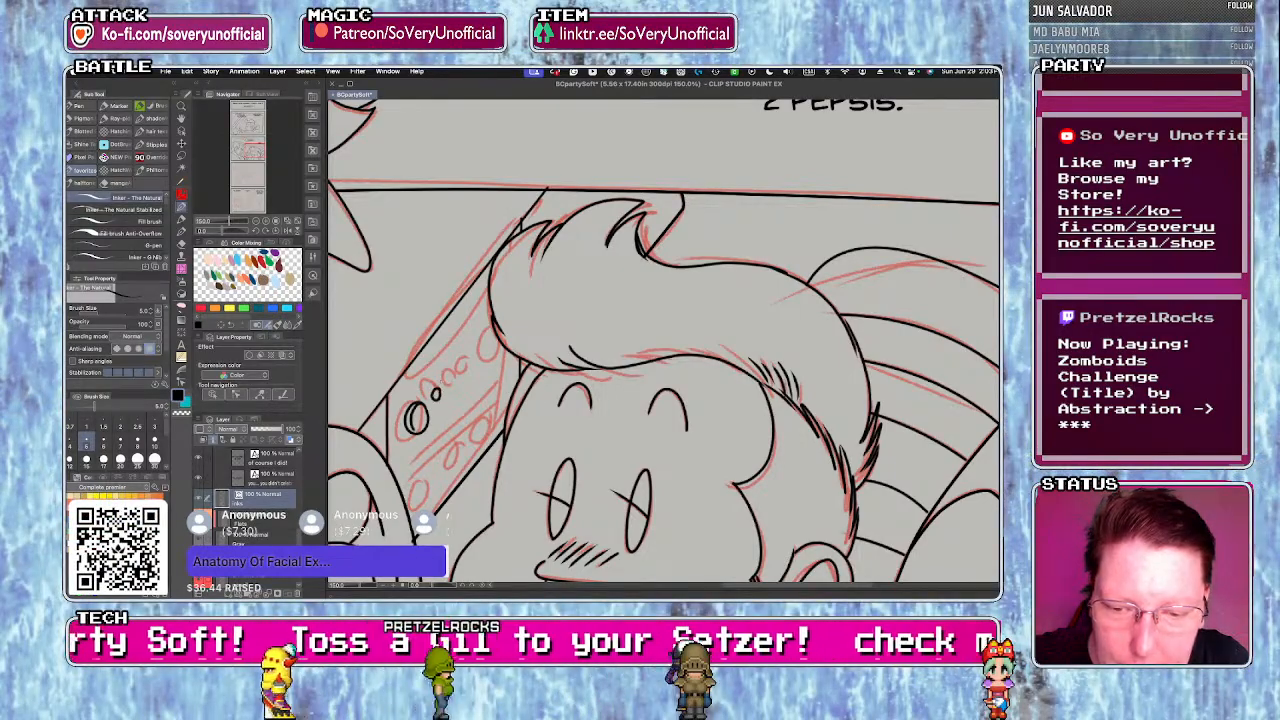
pyautogui.moveTo(451, 381)
pyautogui.mouseDown()
pyautogui.moveTo(446, 390)
pyautogui.moveTo(459, 383)
pyautogui.mouseUp()
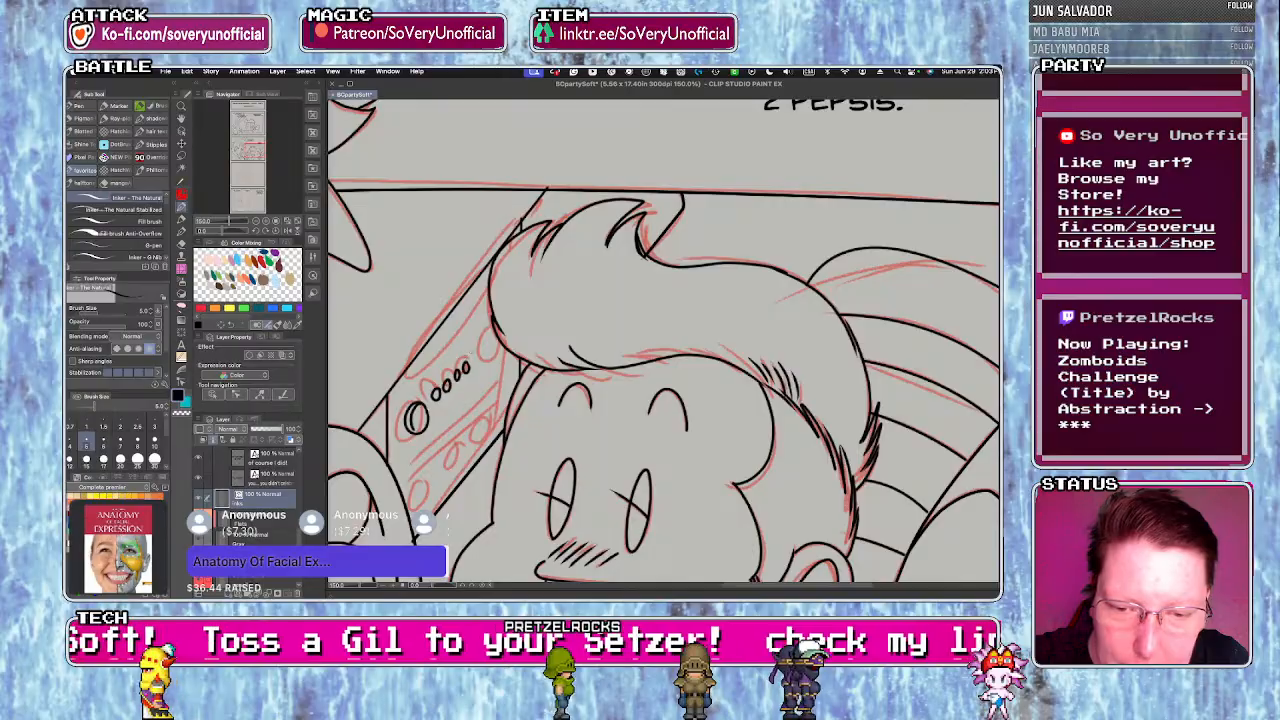
# - Ink the dashboard's remaining knobs, the parallel slot lines and the lower row of round buttons up to the driver's face
pyautogui.moveTo(490, 326); pyautogui.dragTo(483, 352)
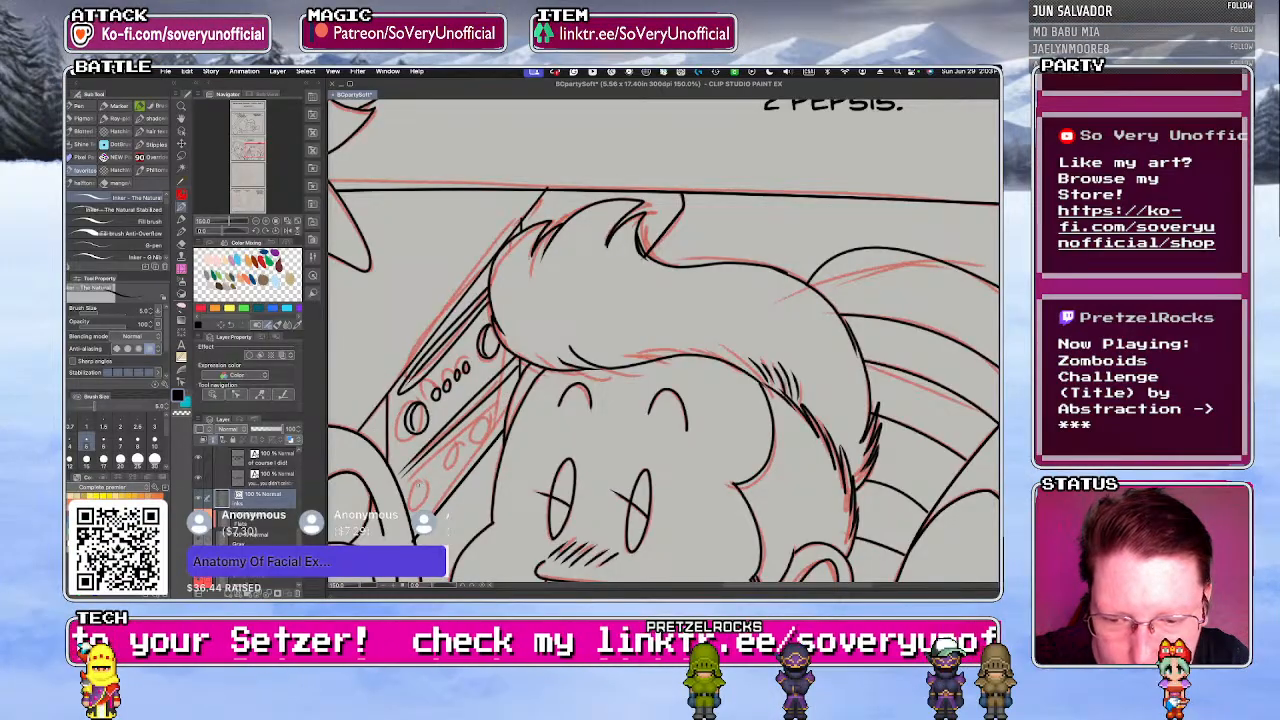
pyautogui.moveTo(450, 456); pyautogui.dragTo(446, 472)
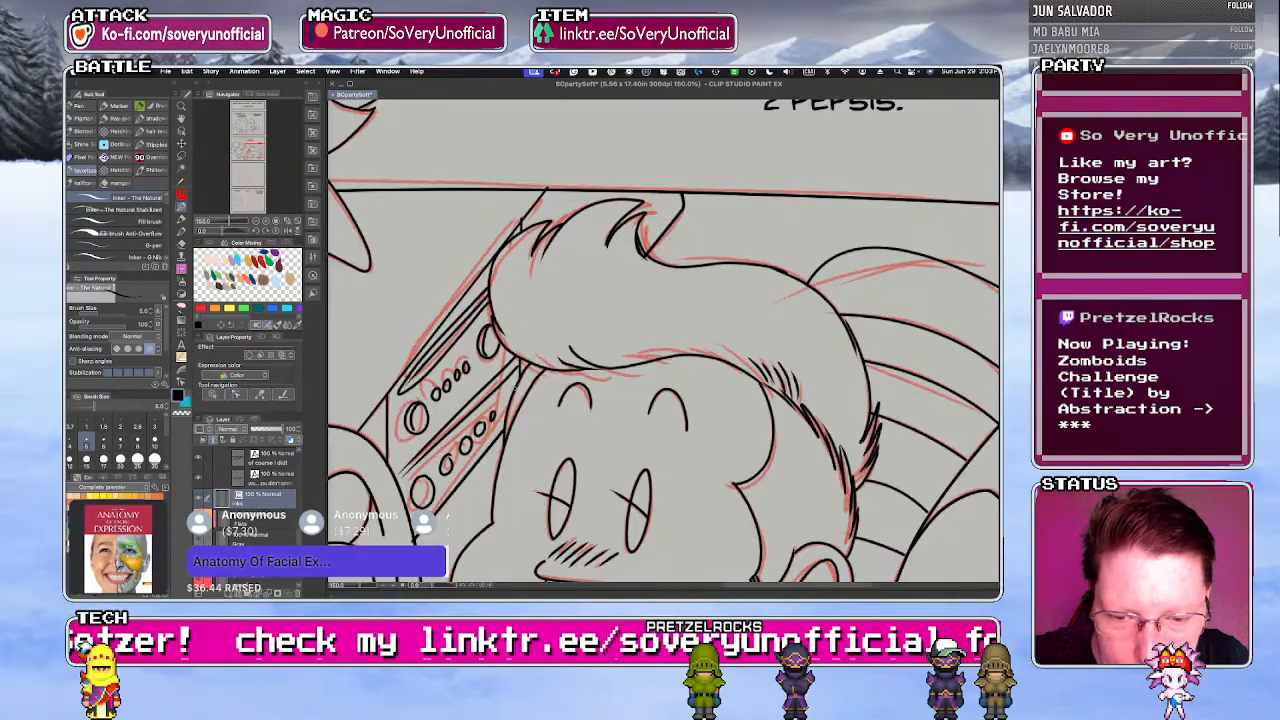
pyautogui.moveTo(507, 388); pyautogui.dragTo(504, 414)
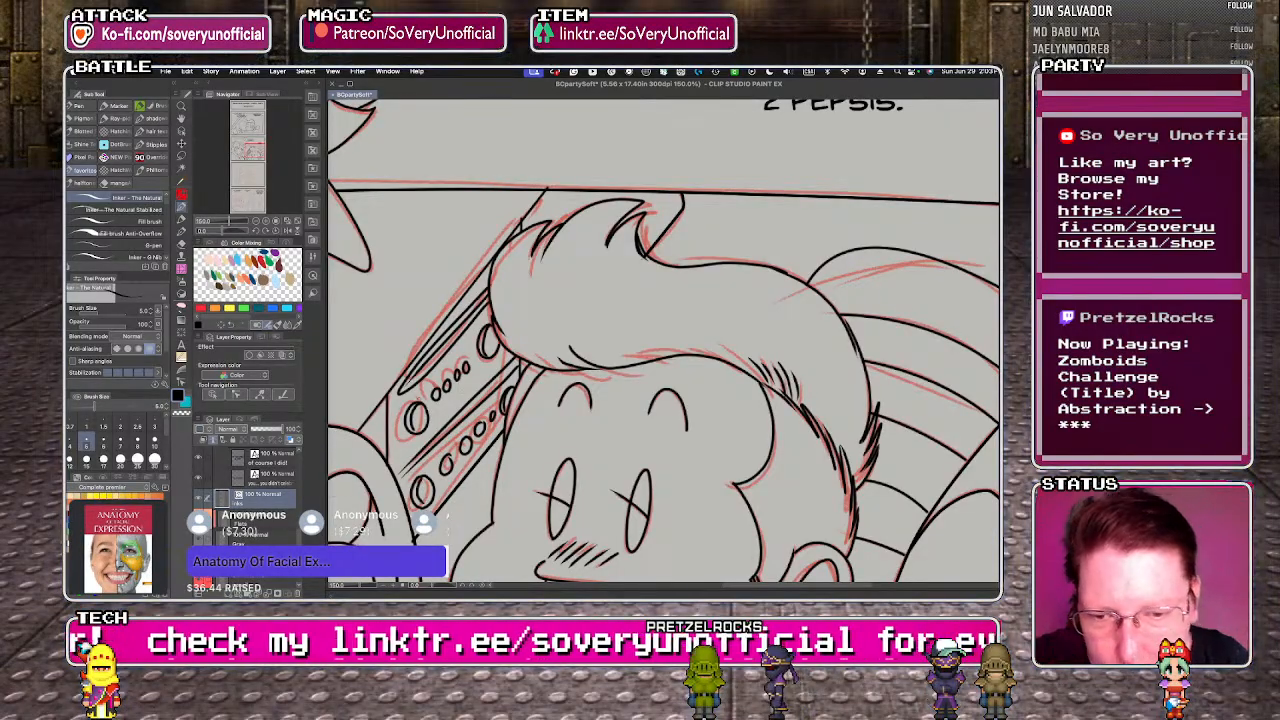
# - Ink the car window frame around the DROOP officer as a continuous curve, and square its corner below the raised hand with control points
pyautogui.scroll(-4, 412, 360)
pyautogui.scroll(-4, 450, 382)
pyautogui.scroll(5, 411, 490)
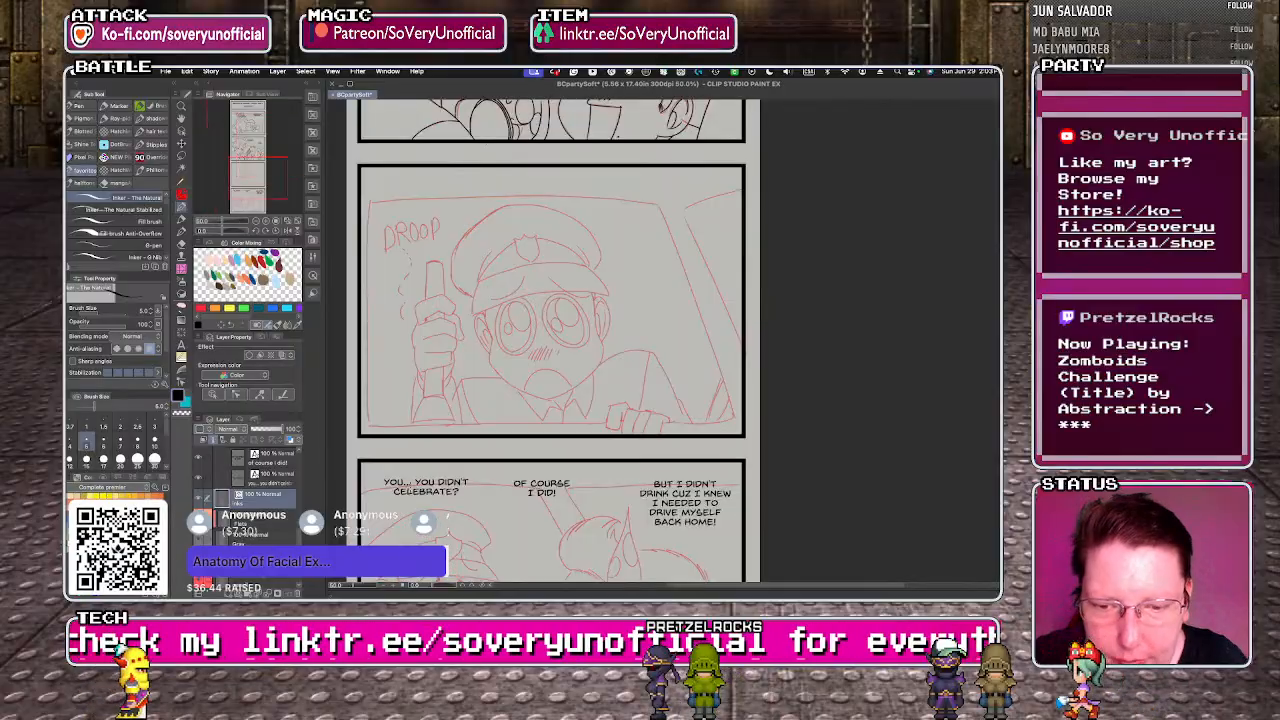
pyautogui.press('u')
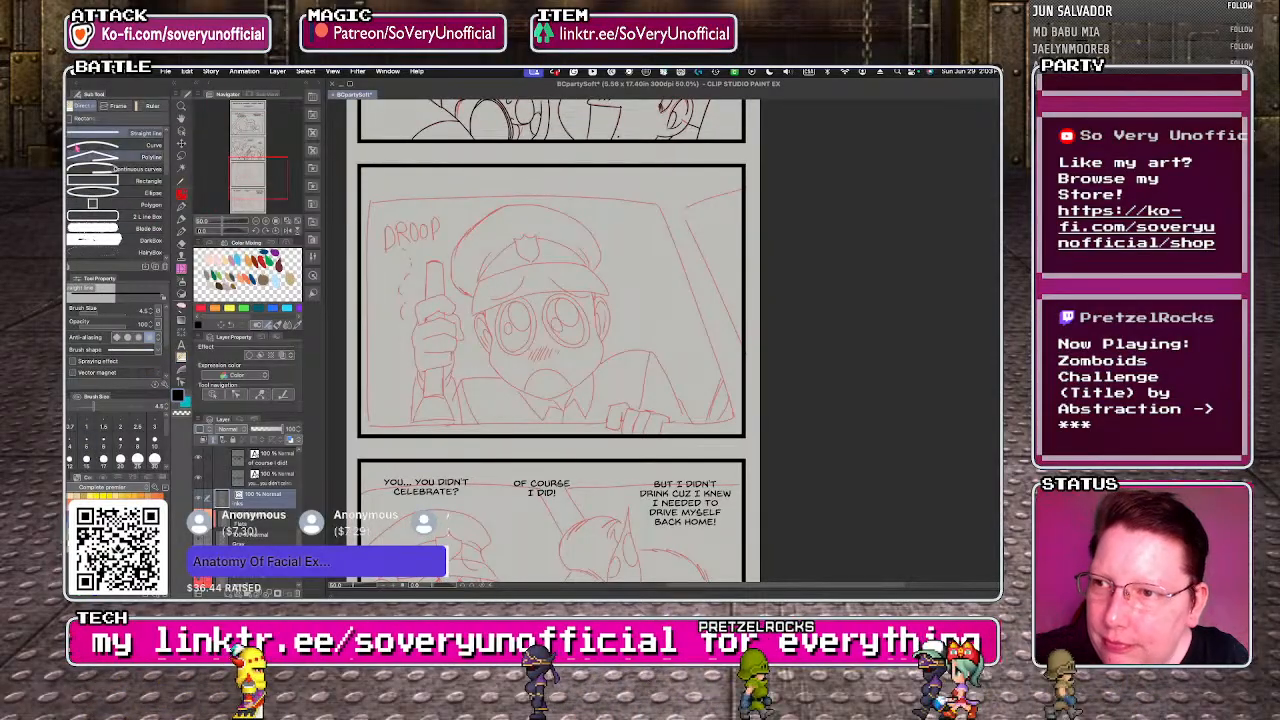
pyautogui.click(117, 176)
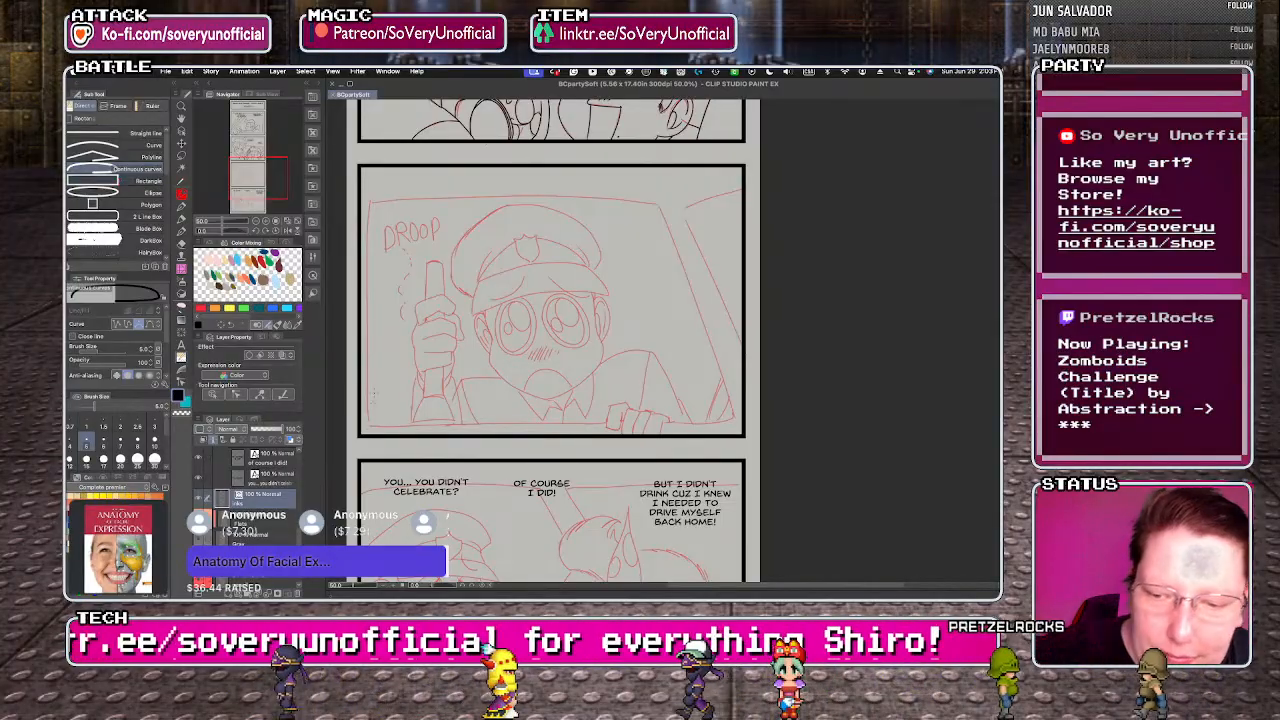
pyautogui.moveTo(368, 425); pyautogui.dragTo(368, 200)
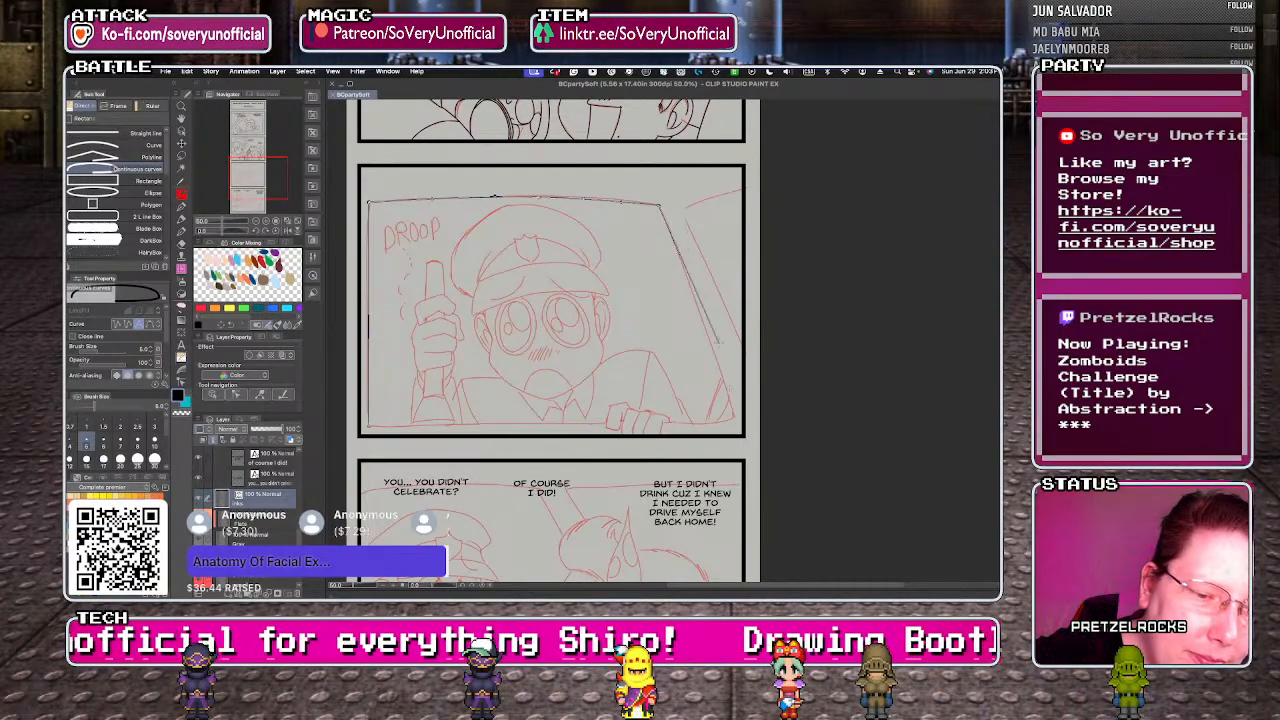
pyautogui.click(735, 417)
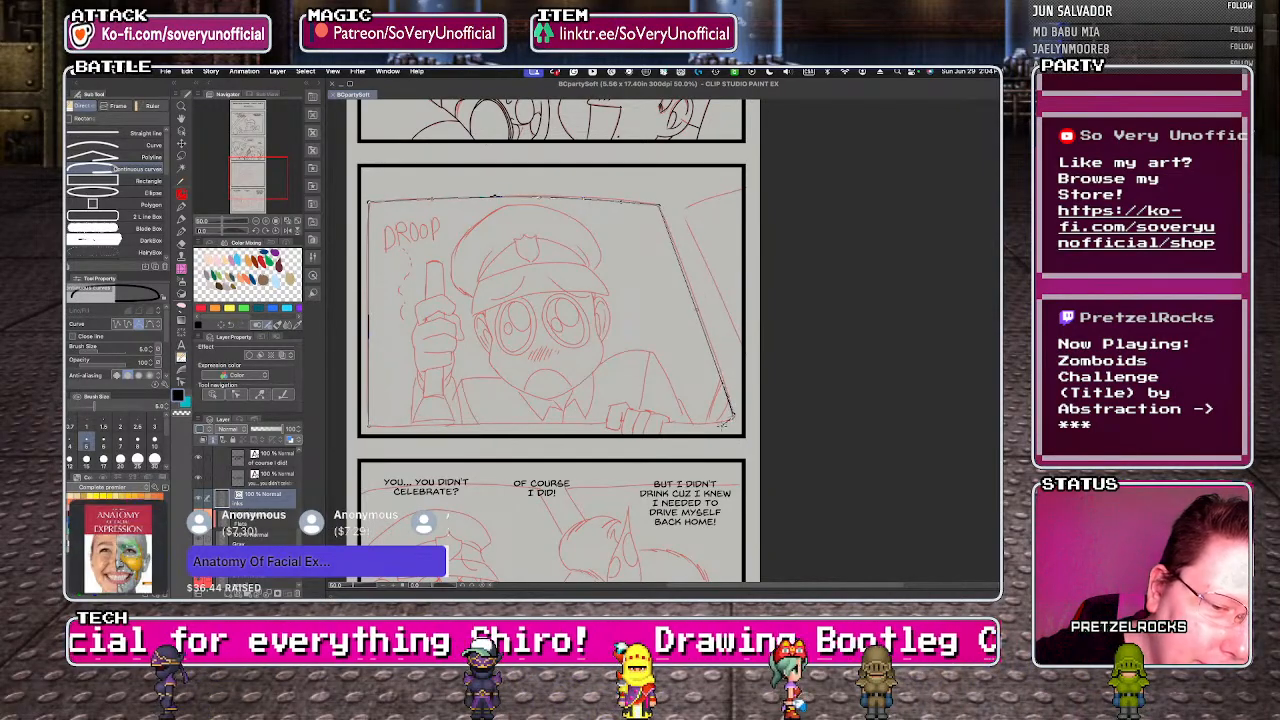
pyautogui.press('Return')
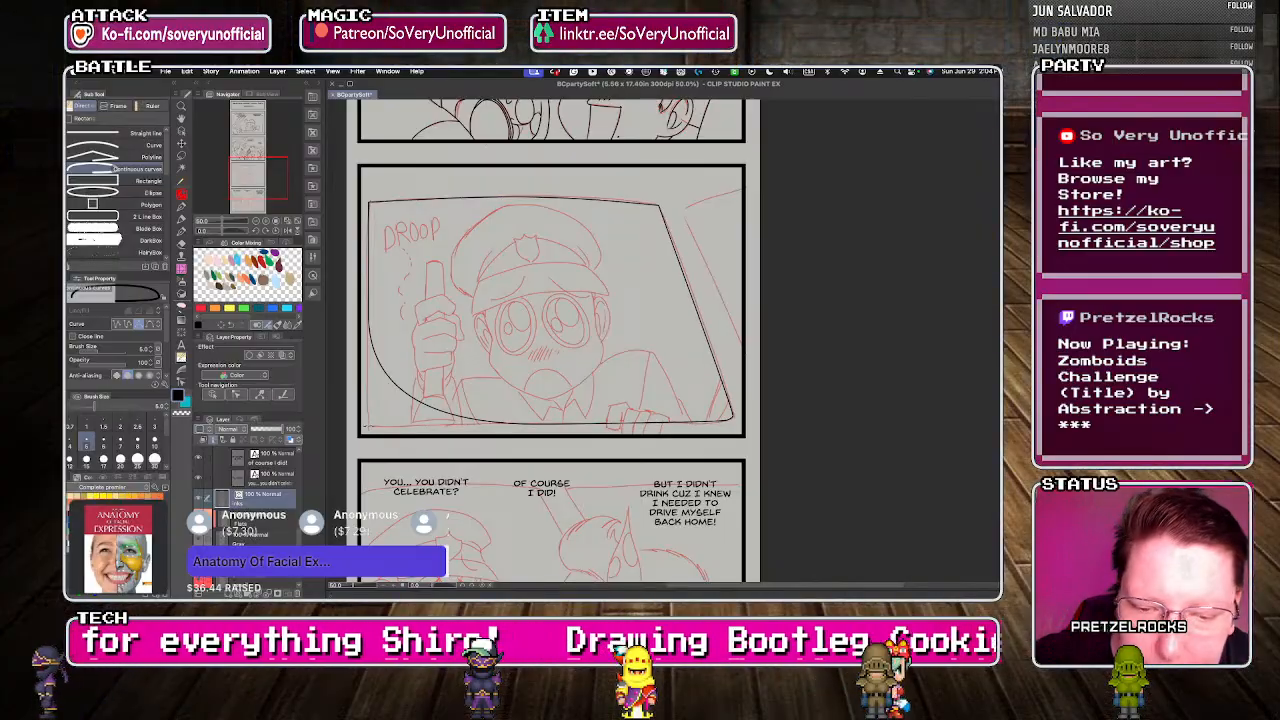
pyautogui.press('y')
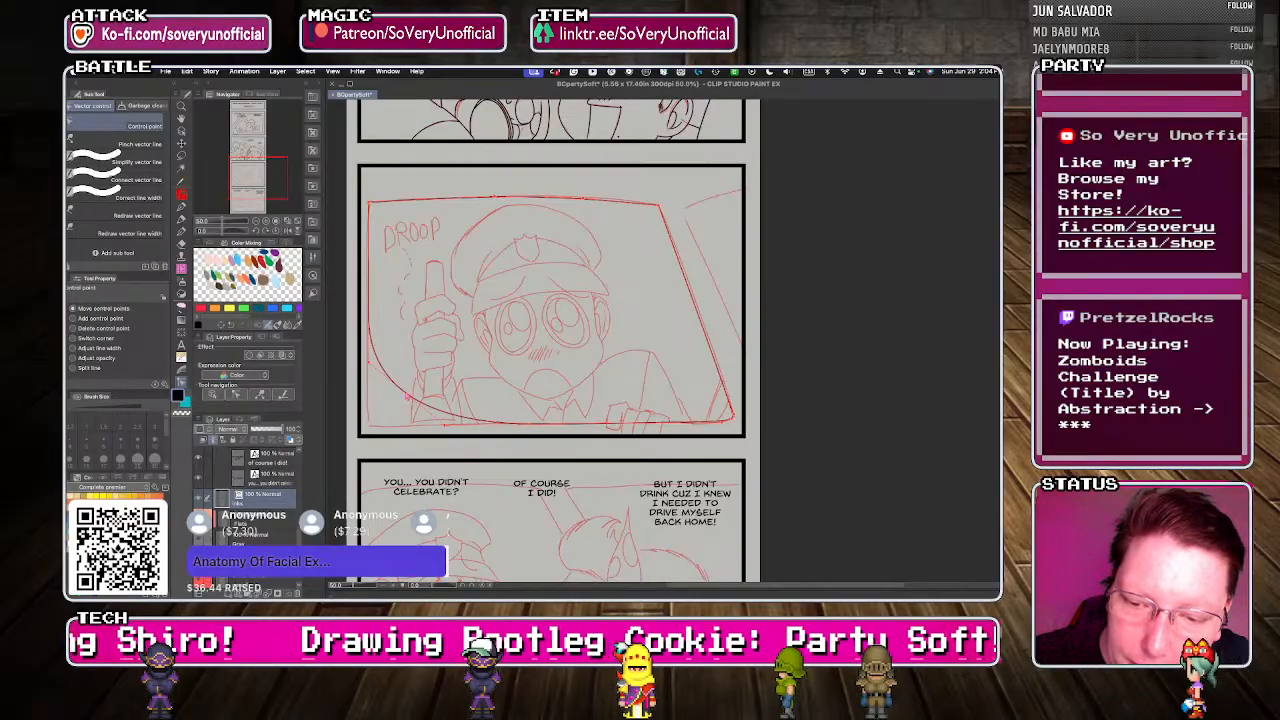
pyautogui.moveTo(427, 415); pyautogui.dragTo(370, 428)
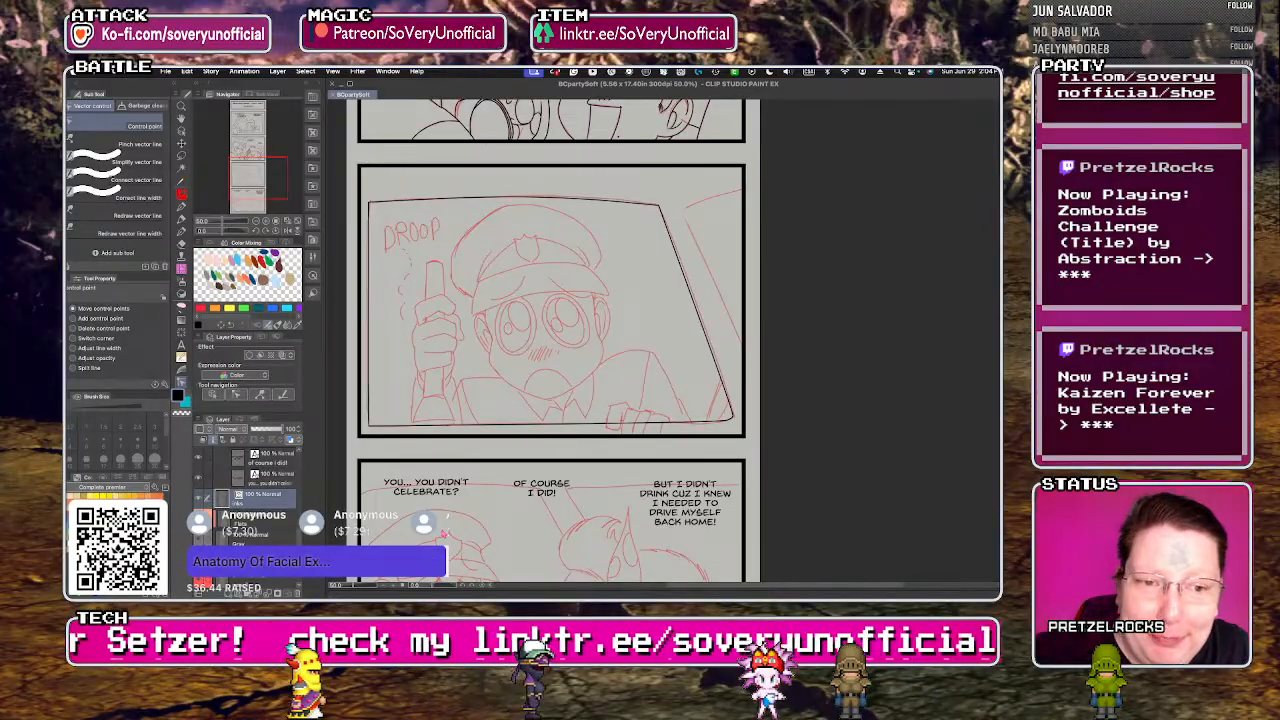
# - Ink the second window's edges between the pillar and panel border as a continuous curve, and nudge its corner control point up
pyautogui.scroll(-8, 477, 398)
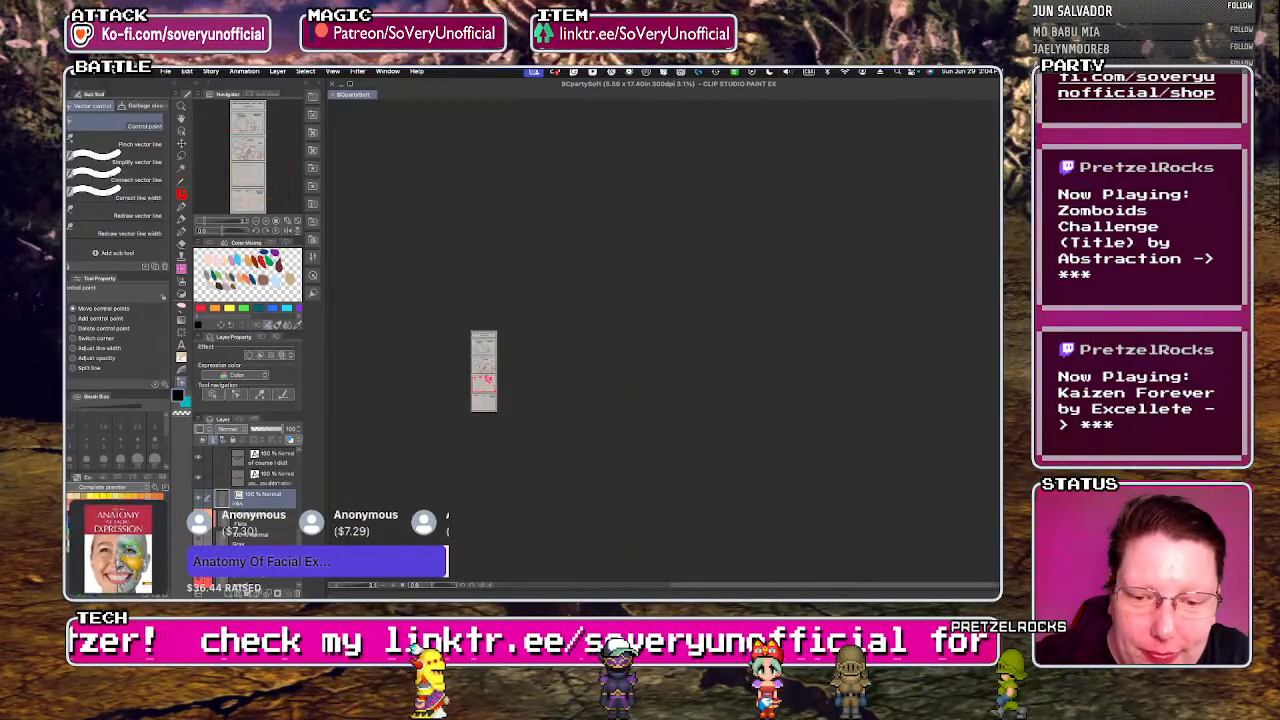
pyautogui.scroll(6, 487, 390)
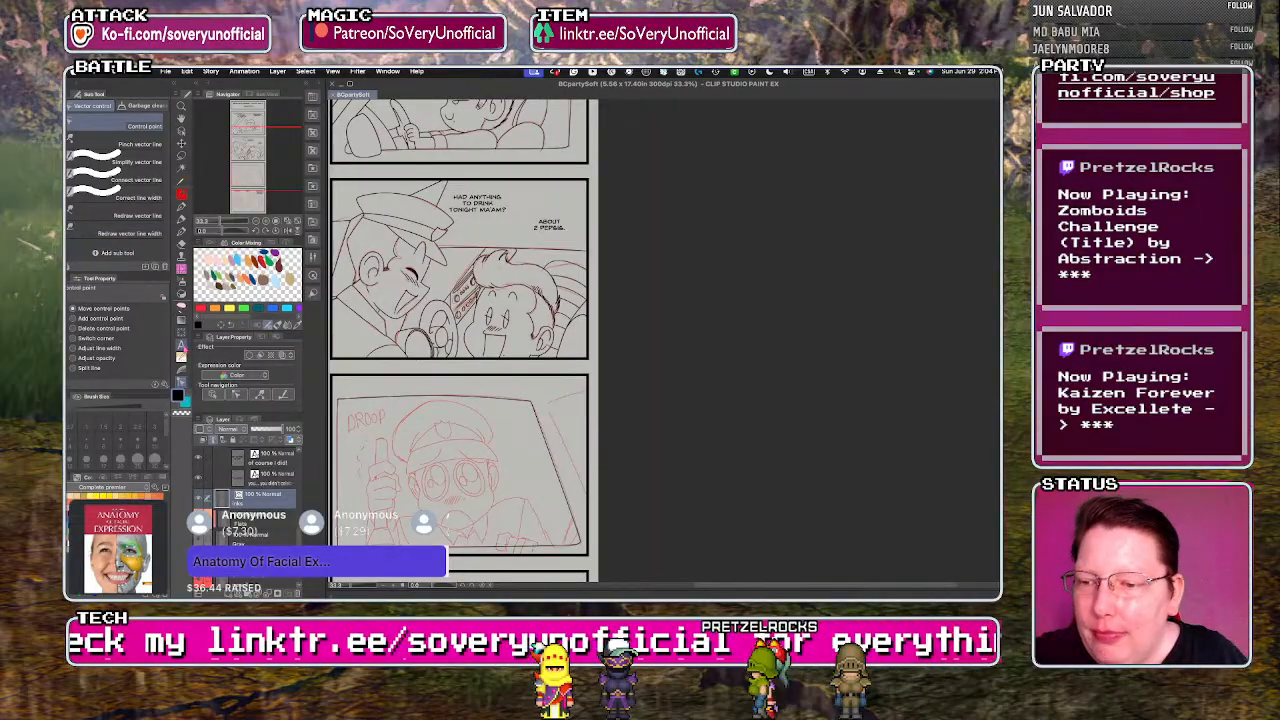
pyautogui.click(181, 357)
pyautogui.scroll(3, 590, 470)
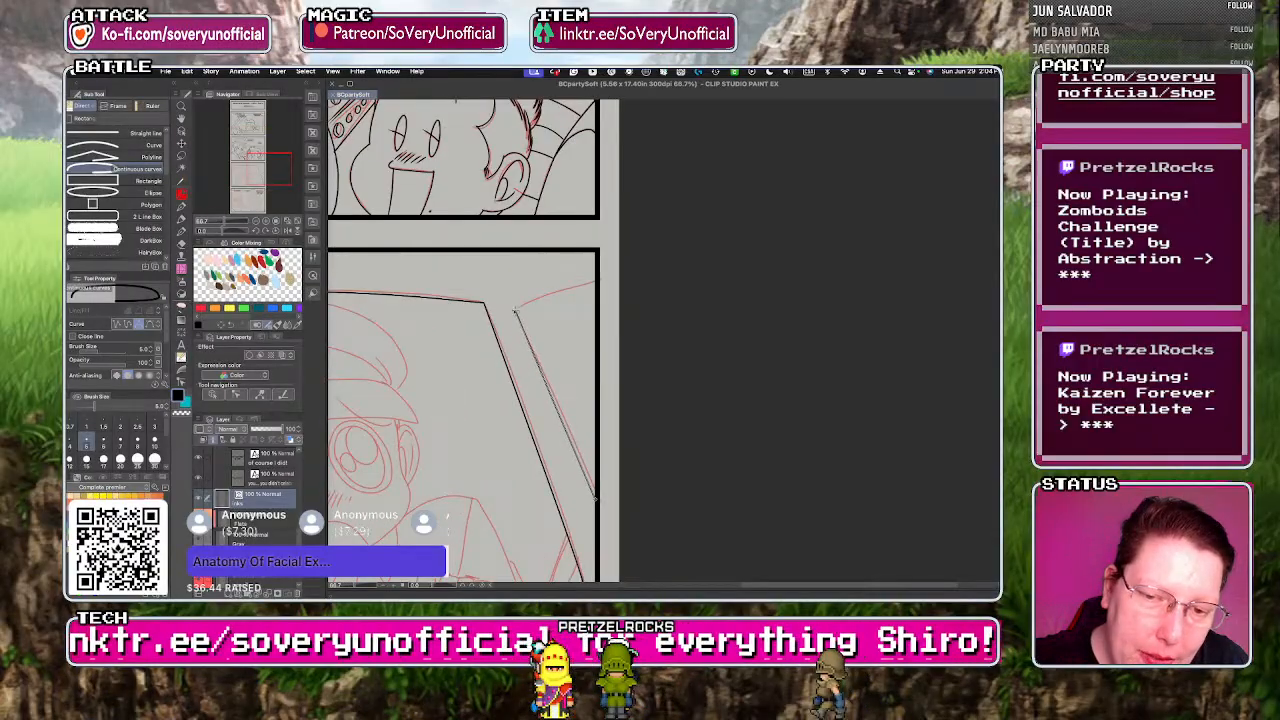
pyautogui.press('Escape')
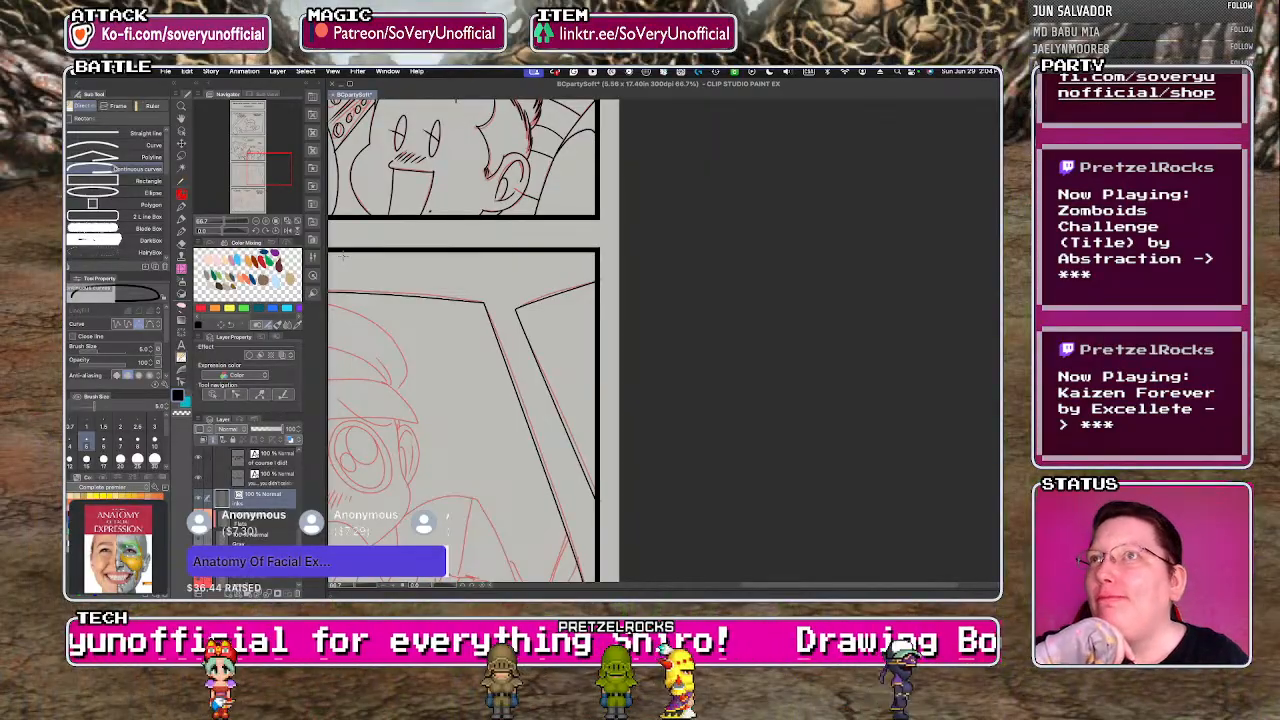
pyautogui.scroll(-2, 474, 323)
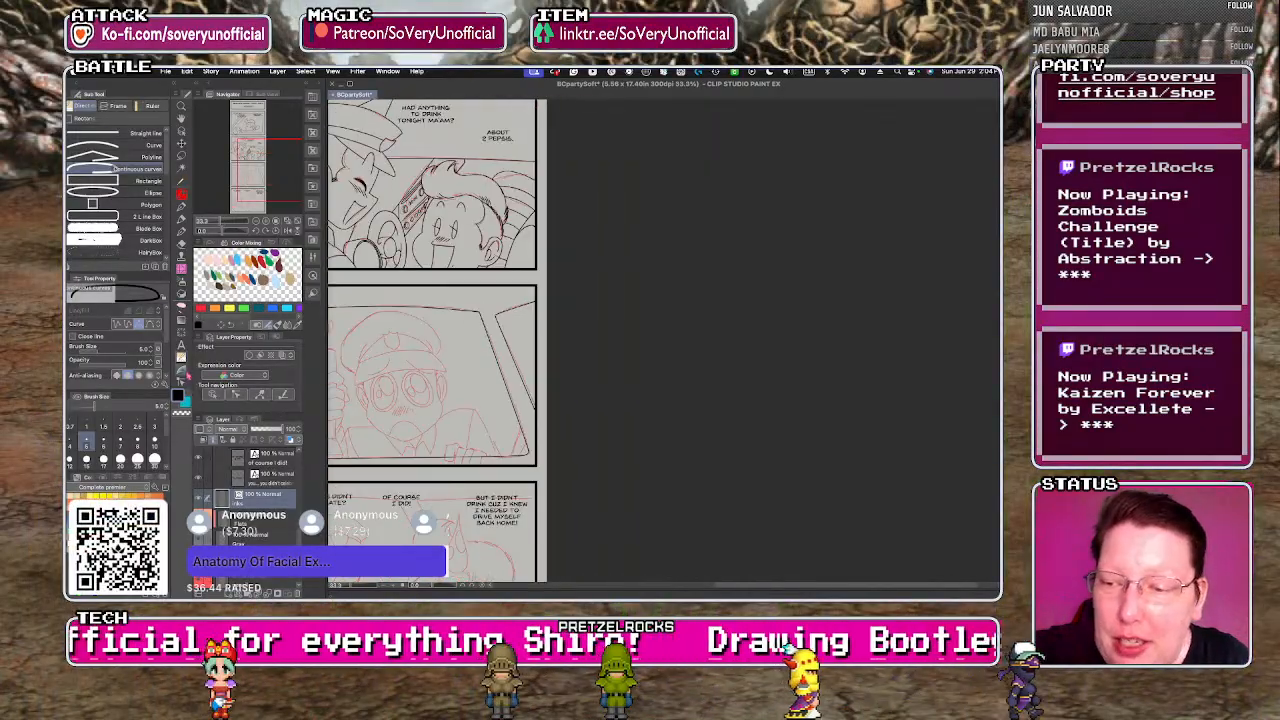
pyautogui.press('y')
pyautogui.scroll(5, 484, 280)
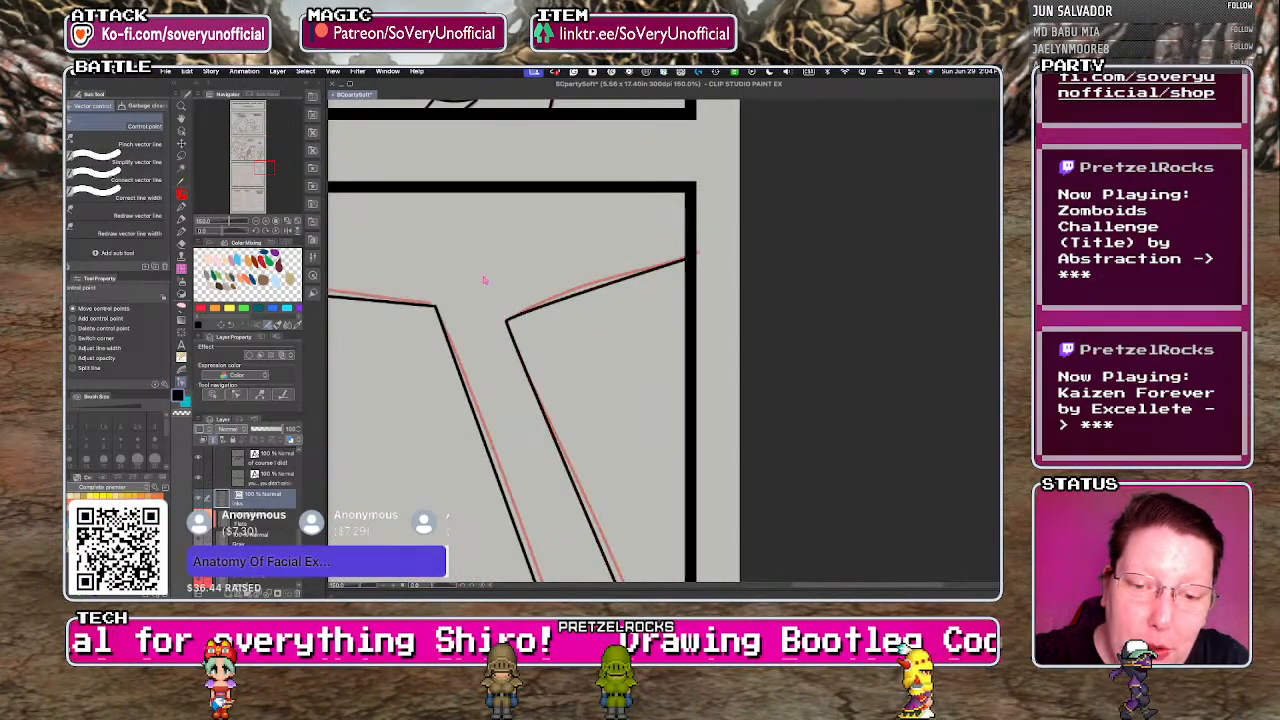
pyautogui.moveTo(507, 318); pyautogui.dragTo(508, 303)
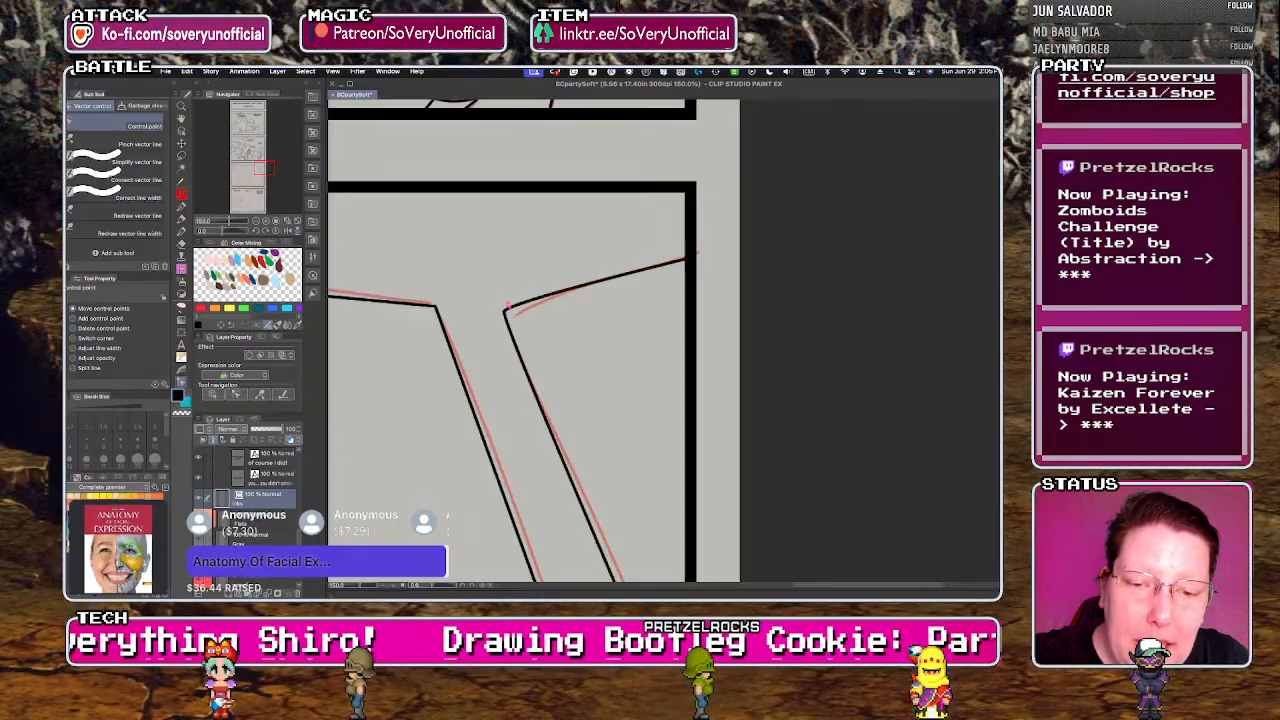
# - Ink the two slanted lines and the short curve in the window frame's sharp lower corner with the inking pen
pyautogui.scroll(-5, 470, 292)
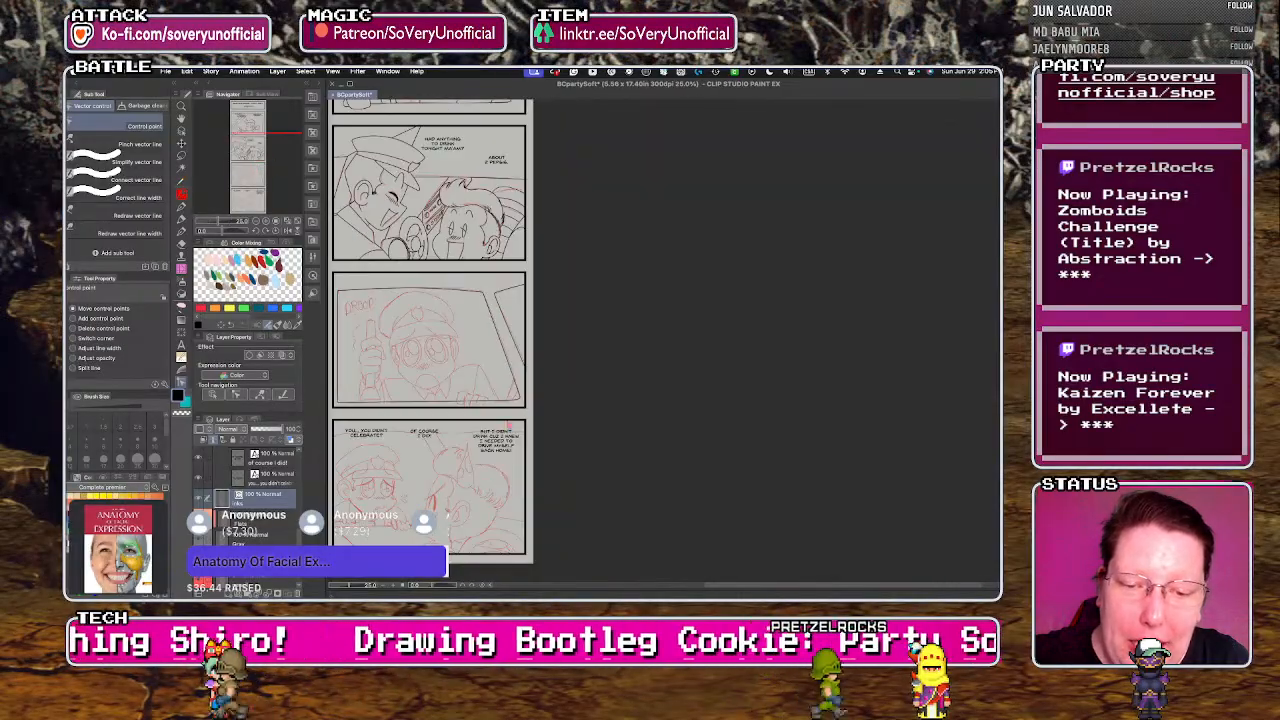
pyautogui.scroll(3, 548, 345)
pyautogui.press('p')
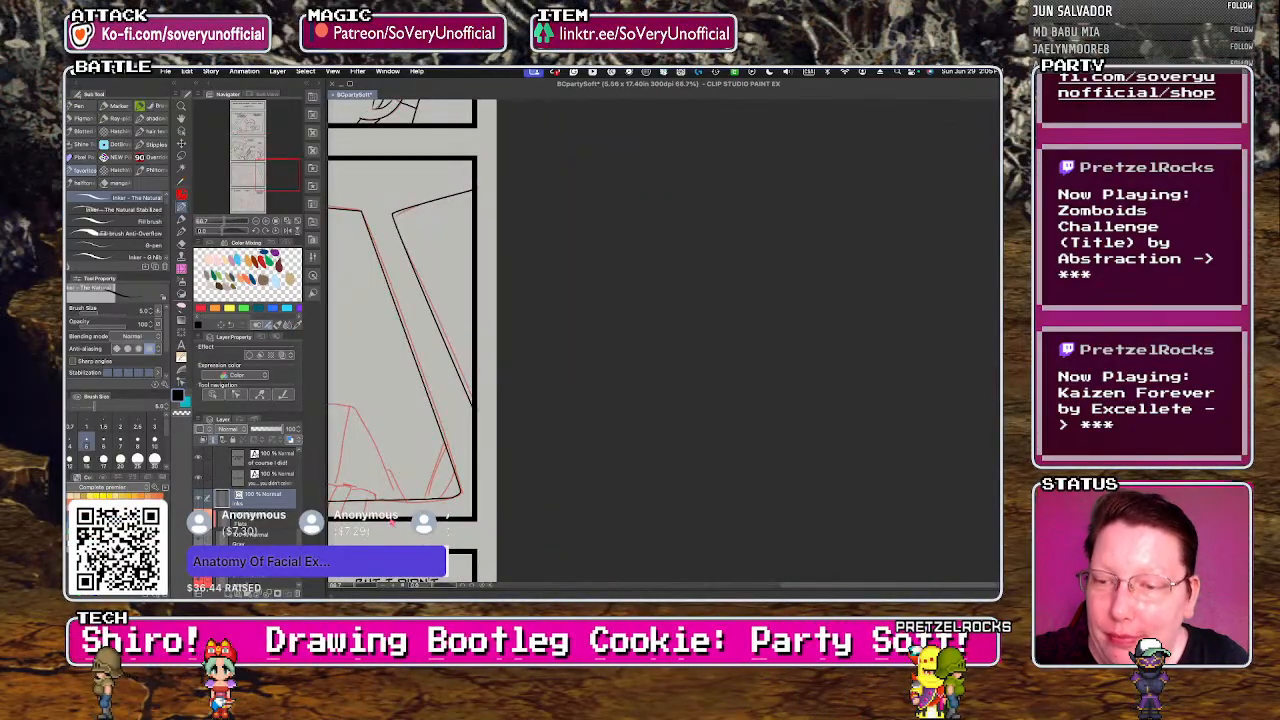
pyautogui.scroll(3, 410, 518)
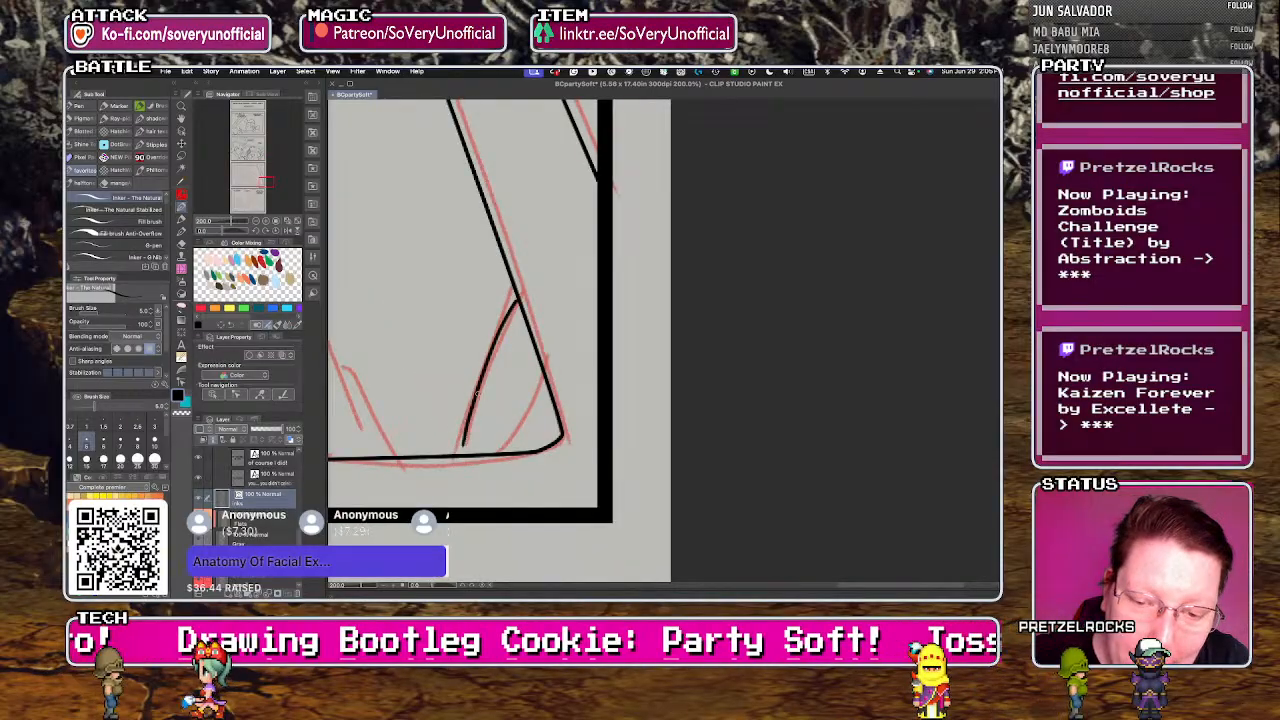
pyautogui.hotkey('ctrl', 'z')
pyautogui.moveTo(483, 388); pyautogui.dragTo(461, 454)
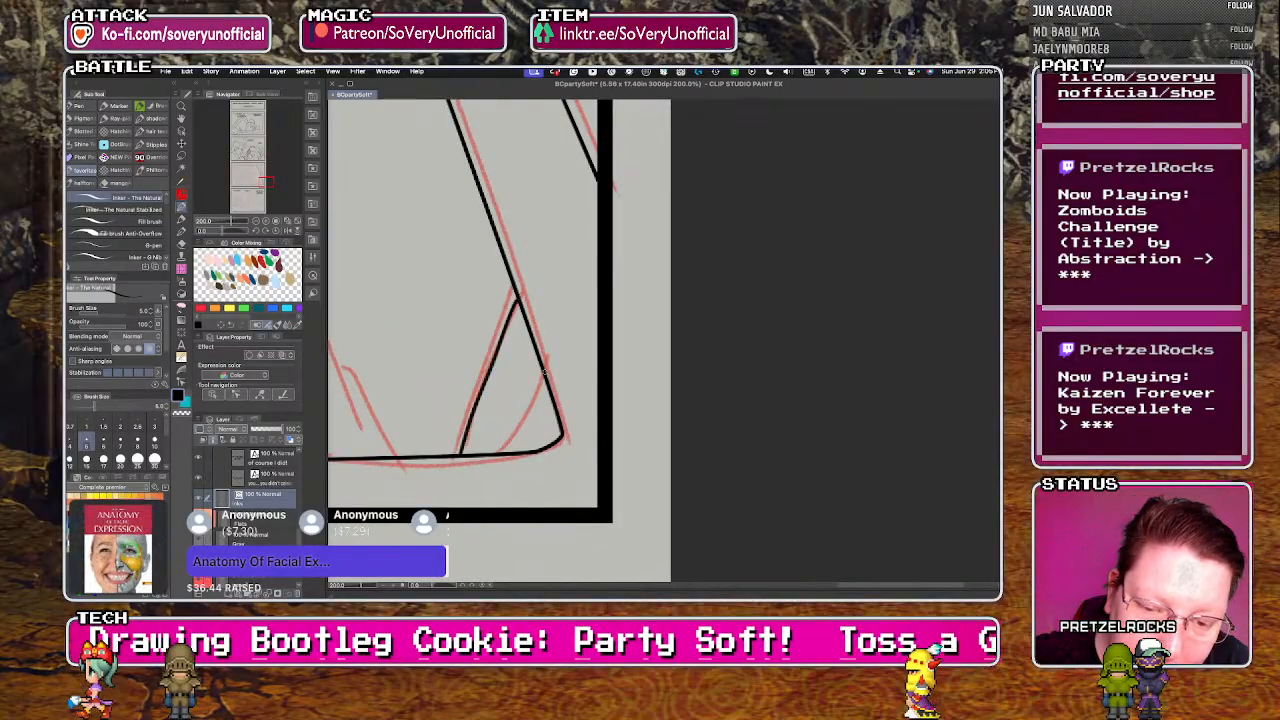
pyautogui.moveTo(546, 374); pyautogui.dragTo(500, 457)
pyautogui.hotkey('ctrl', 'z')
pyautogui.moveTo(545, 374); pyautogui.dragTo(496, 453)
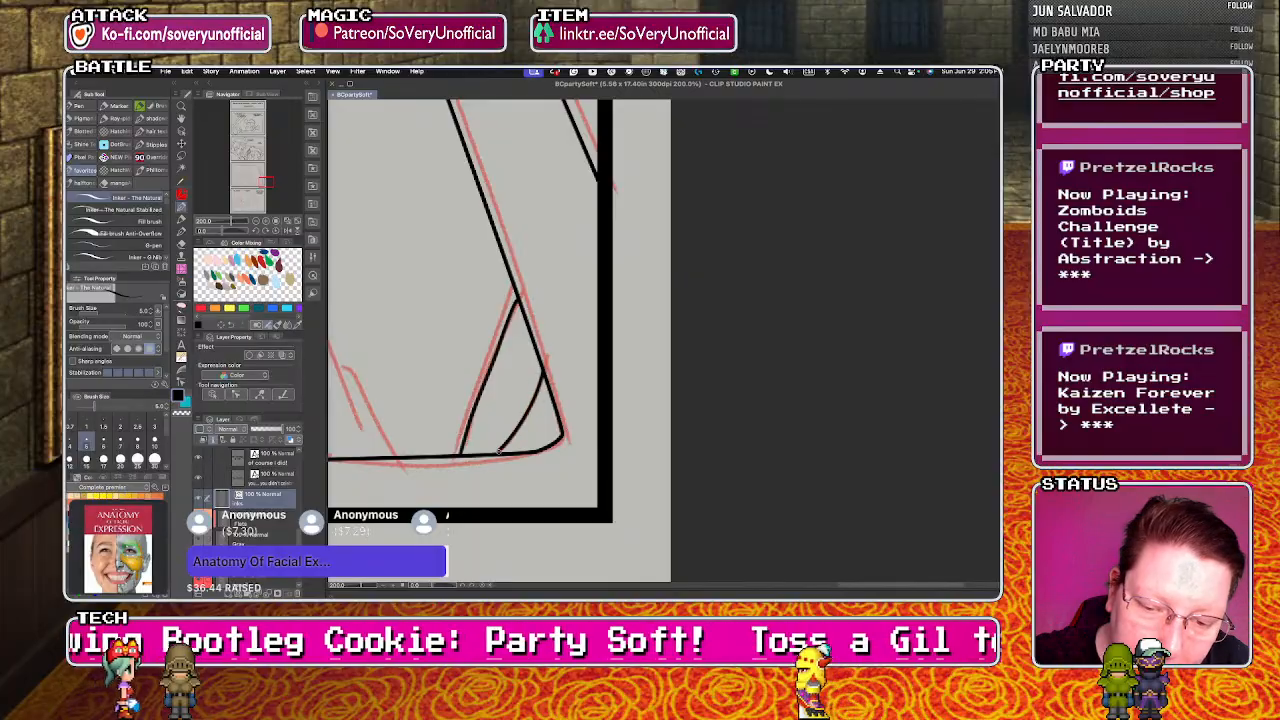
pyautogui.moveTo(515, 291); pyautogui.dragTo(452, 452)
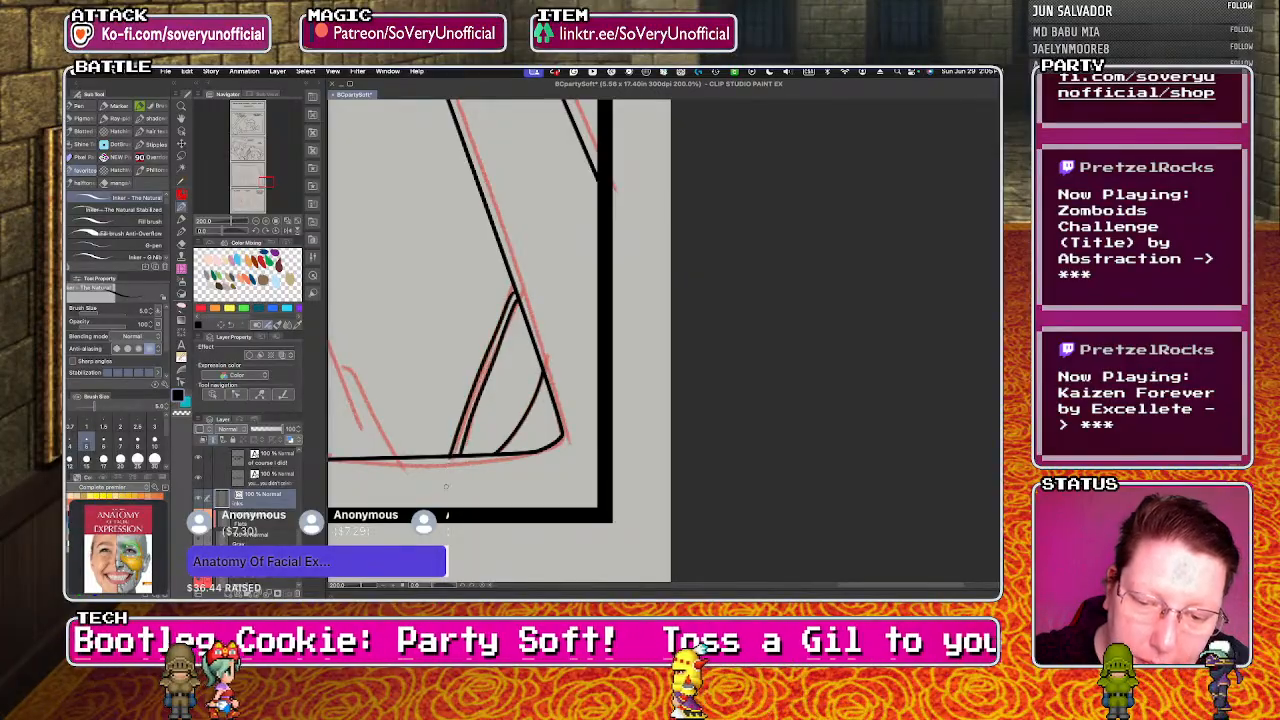
# - Ink the officer's face outline from temple to temple around the chin, and the upper and lower edges of his cap's visor
pyautogui.scroll(-4, 446, 487)
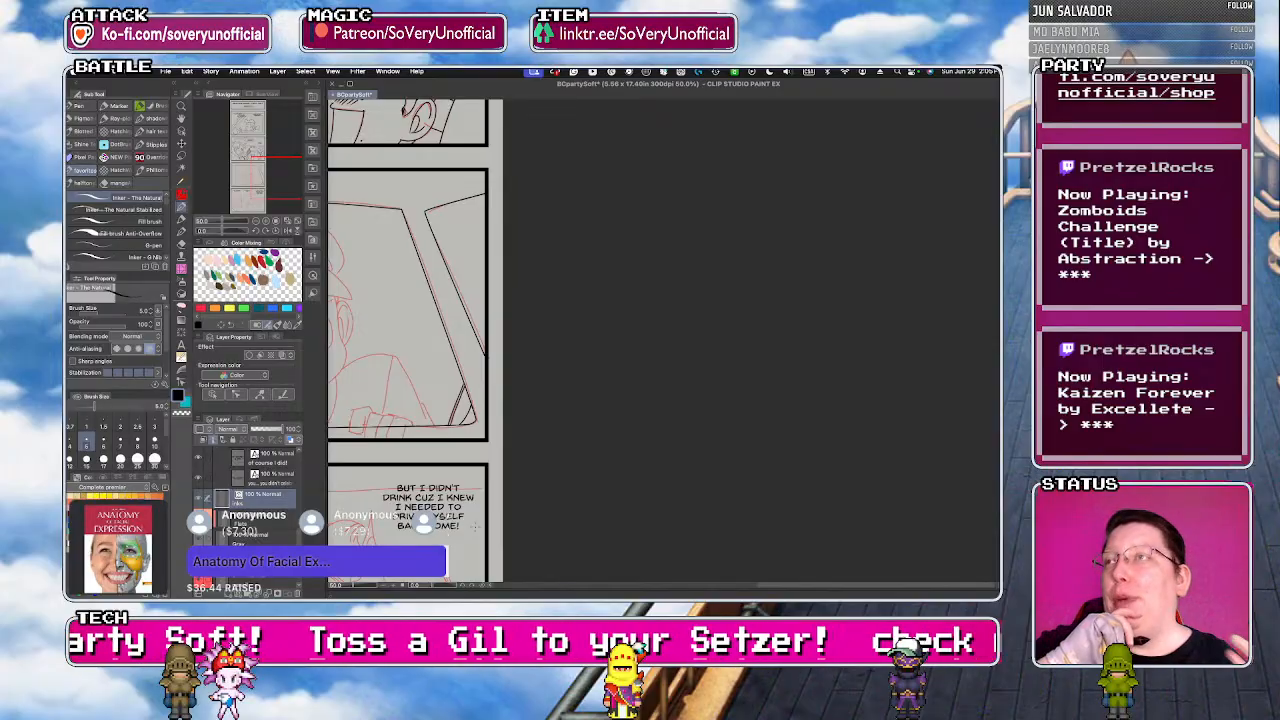
pyautogui.scroll(-4, 492, 404)
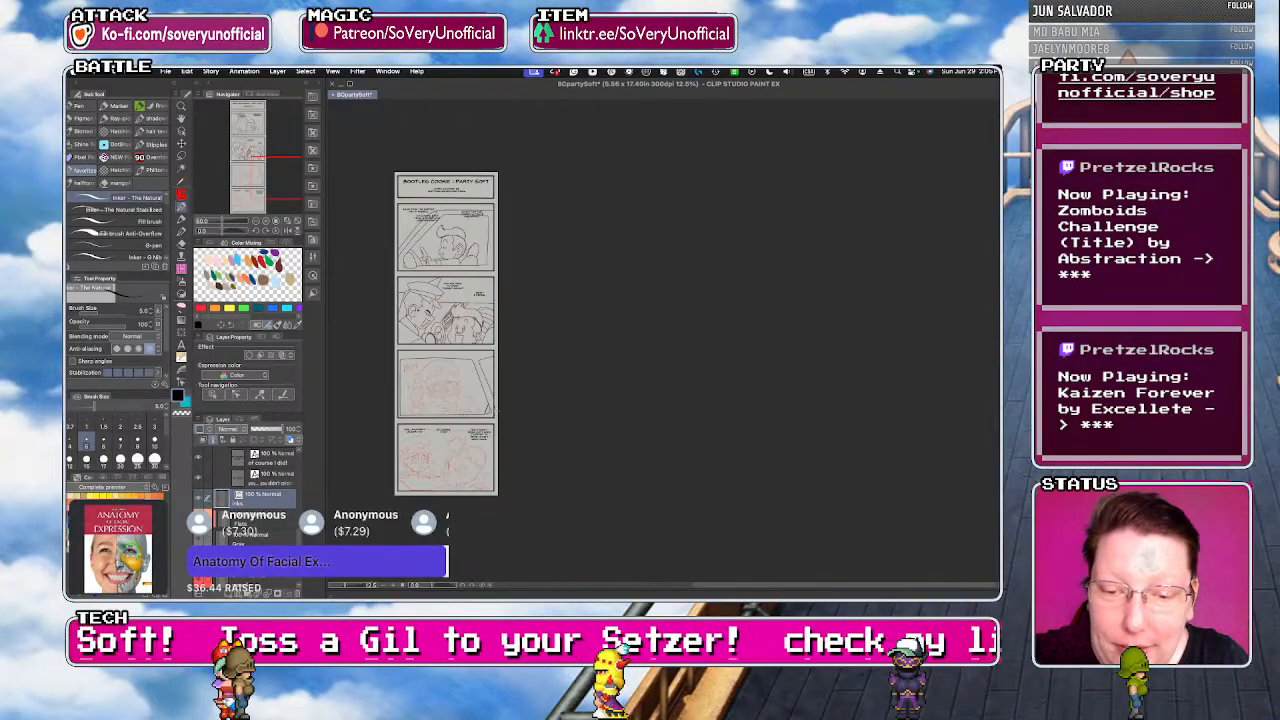
pyautogui.scroll(4, 440, 389)
pyautogui.scroll(2, 400, 405)
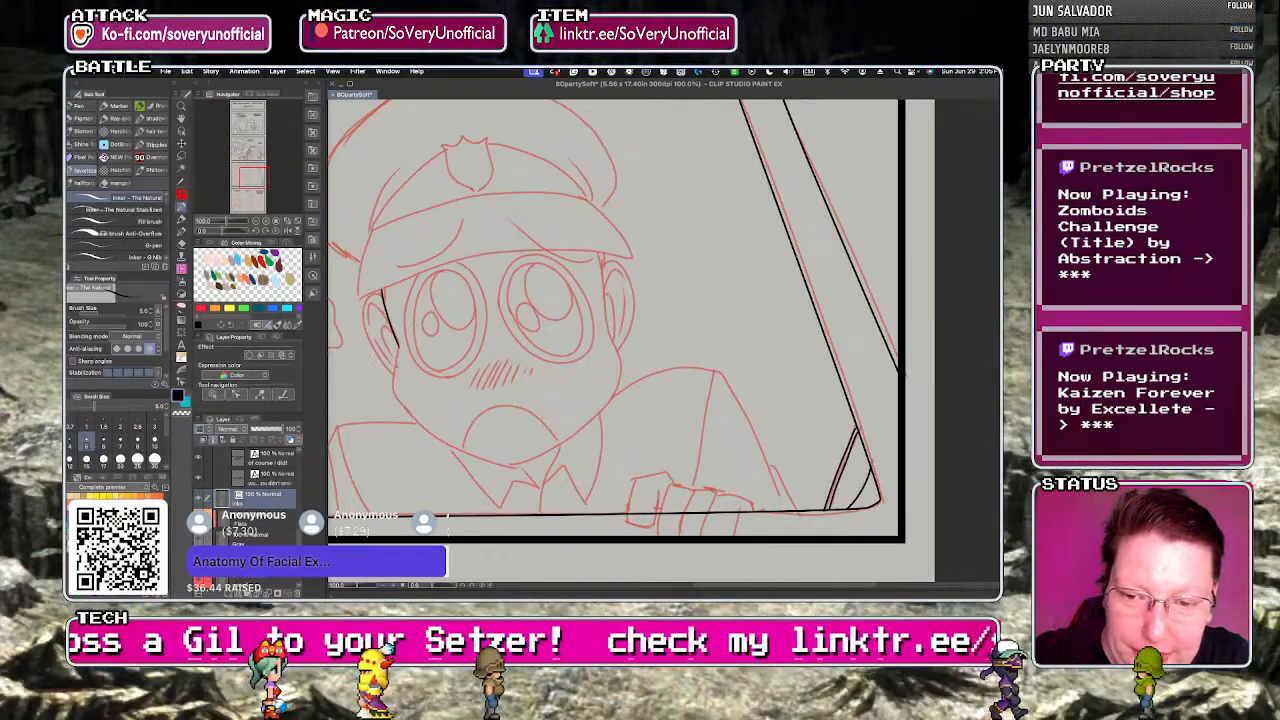
pyautogui.moveTo(398, 346); pyautogui.dragTo(401, 404)
pyautogui.press('super+z')
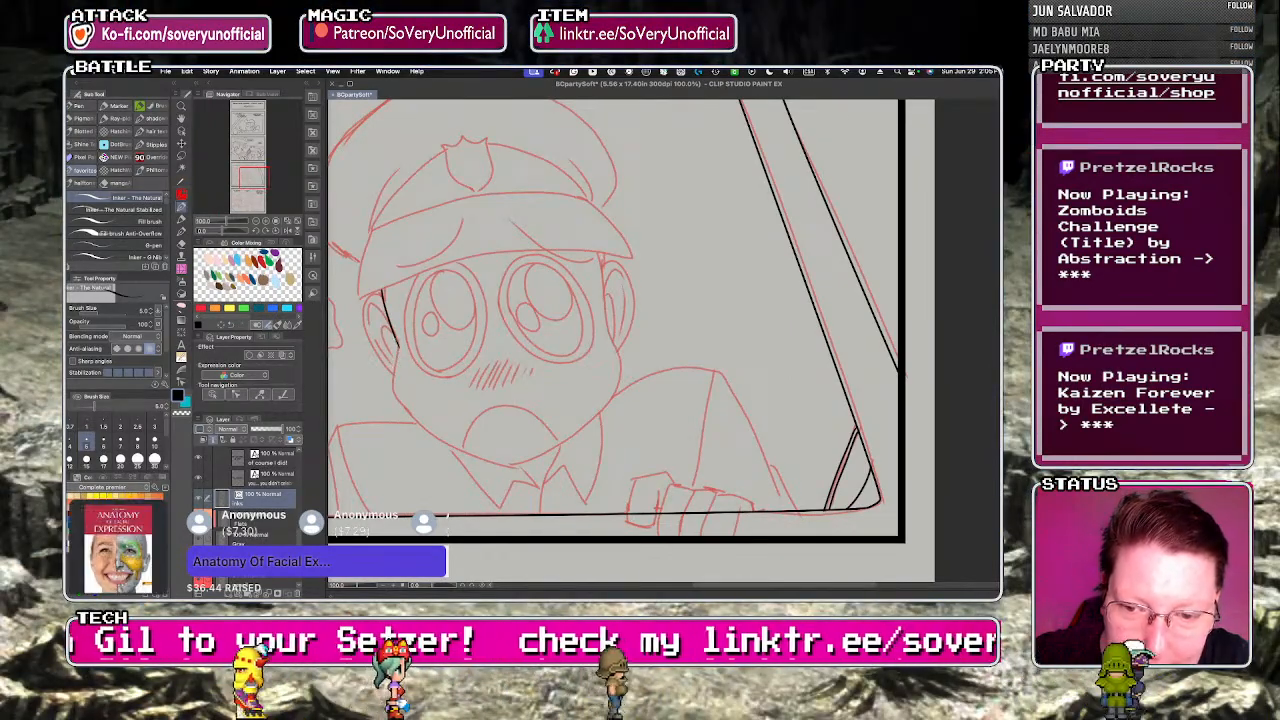
pyautogui.moveTo(397, 344); pyautogui.dragTo(394, 377)
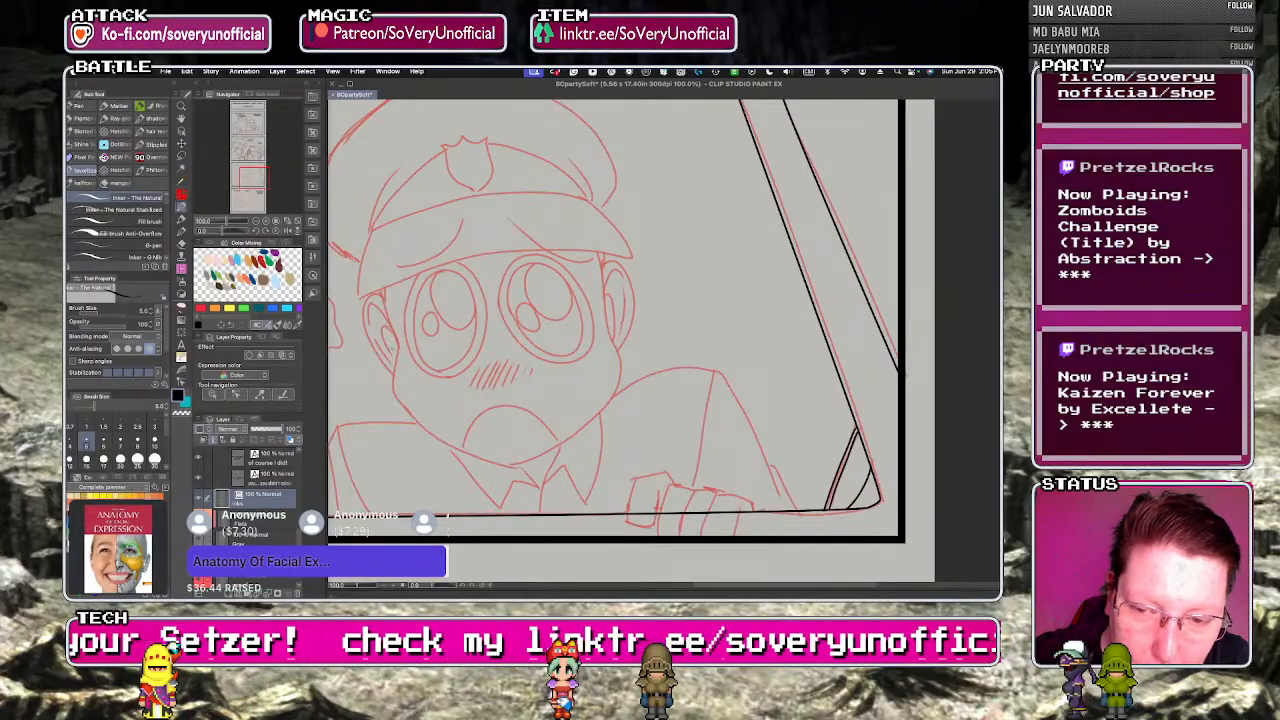
pyautogui.moveTo(381, 290)
pyautogui.mouseDown()
pyautogui.moveTo(397, 343)
pyautogui.moveTo(522, 465)
pyautogui.mouseUp()
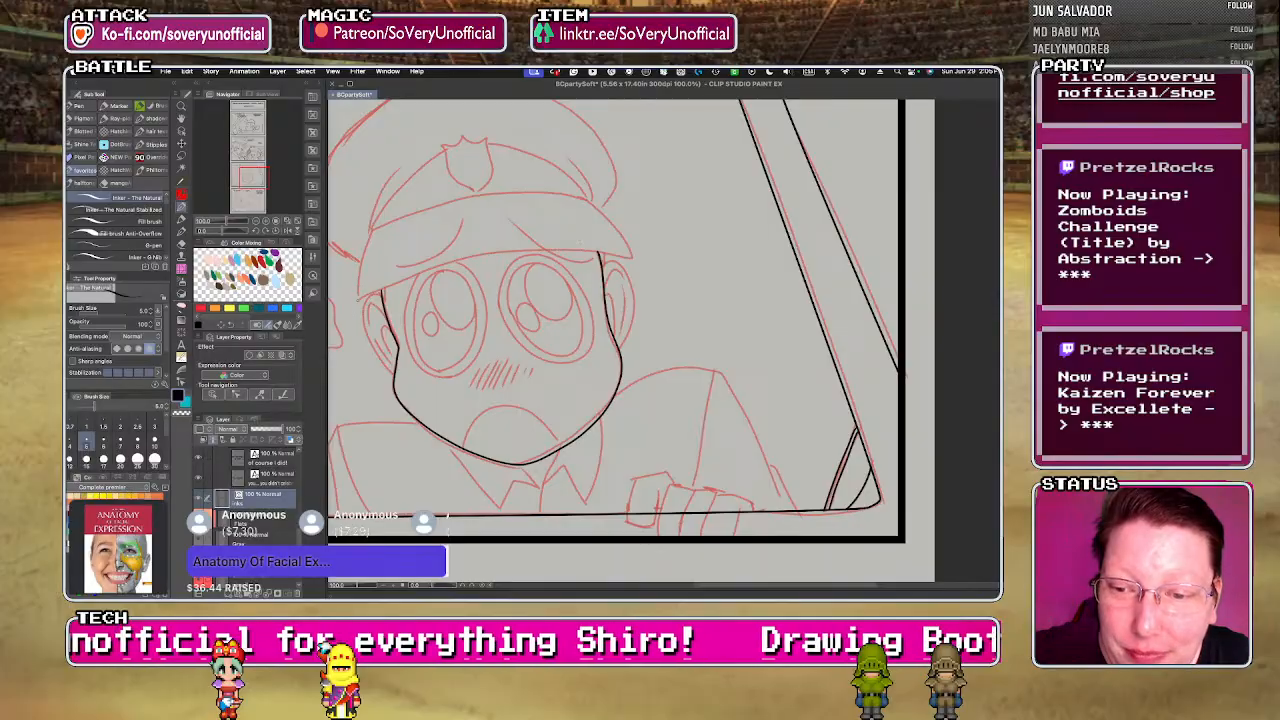
pyautogui.moveTo(360, 297); pyautogui.dragTo(630, 256)
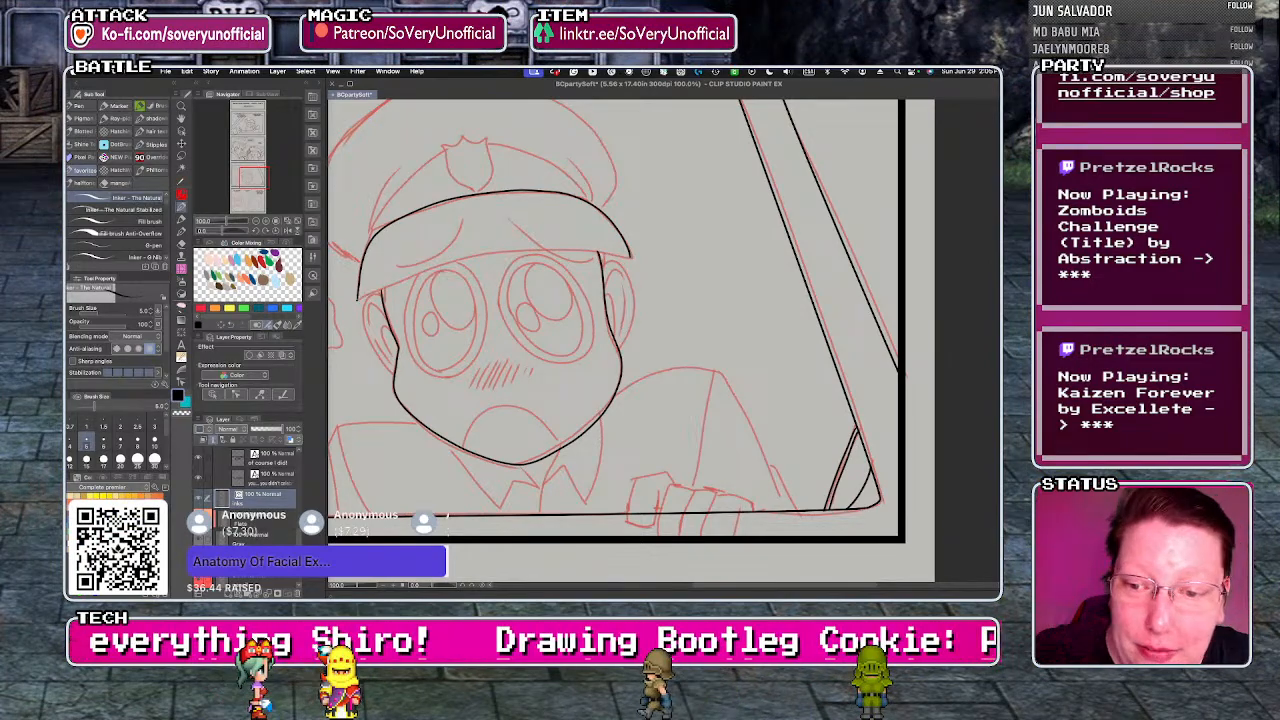
pyautogui.hotkey('ctrl', 'z')
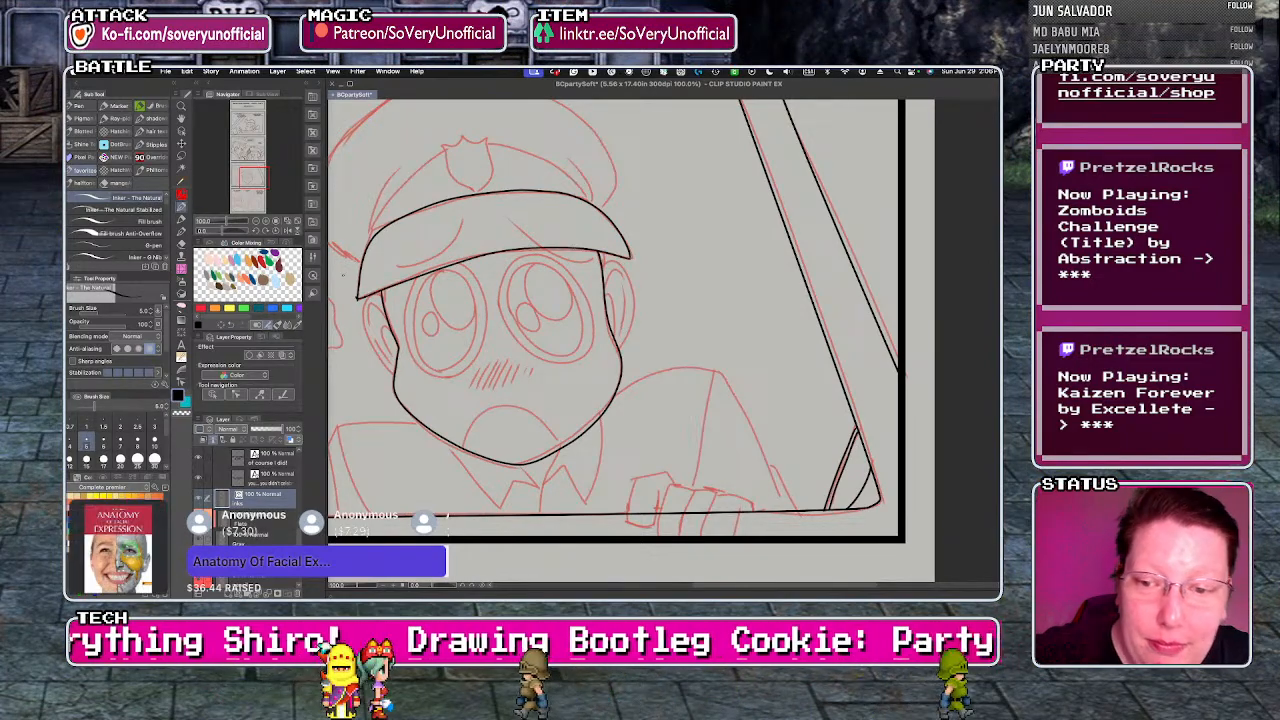
# - Ink the outlines and inner folds of both of the officer's ears beneath the cap's visor
pyautogui.scroll(3, 354, 282)
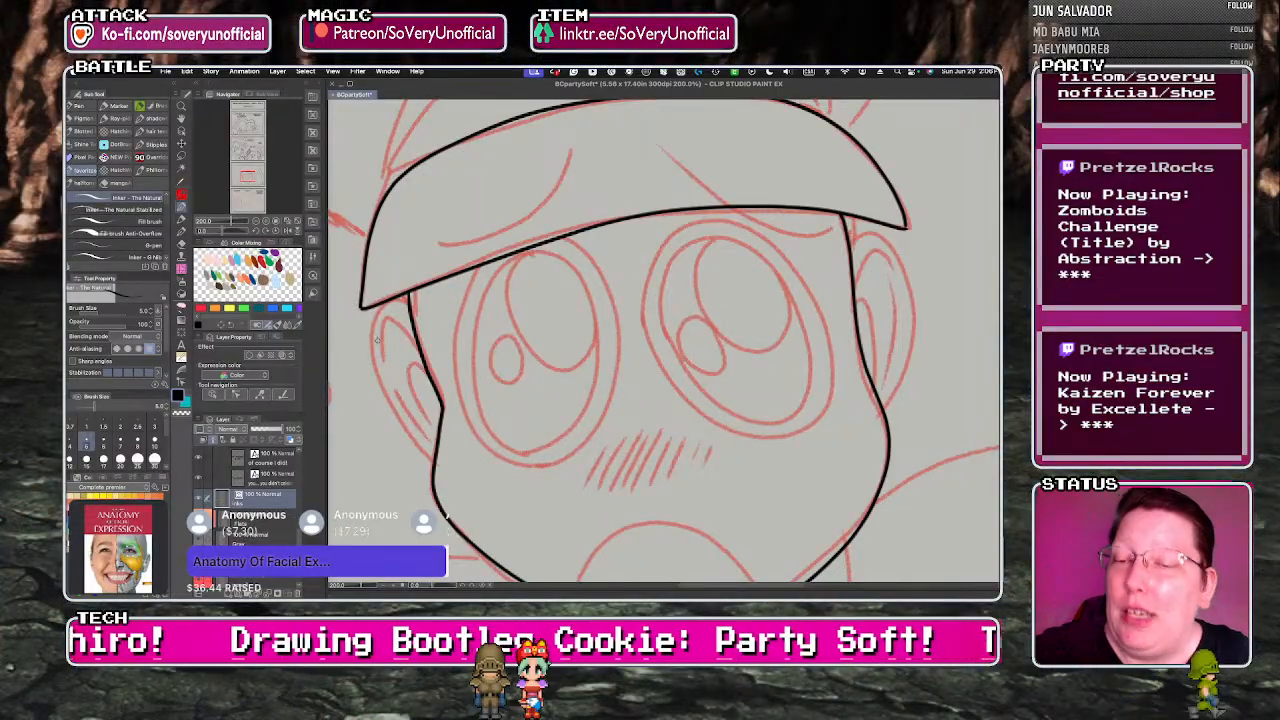
pyautogui.scroll(3, 356, 284)
pyautogui.scroll(-5, 356, 284)
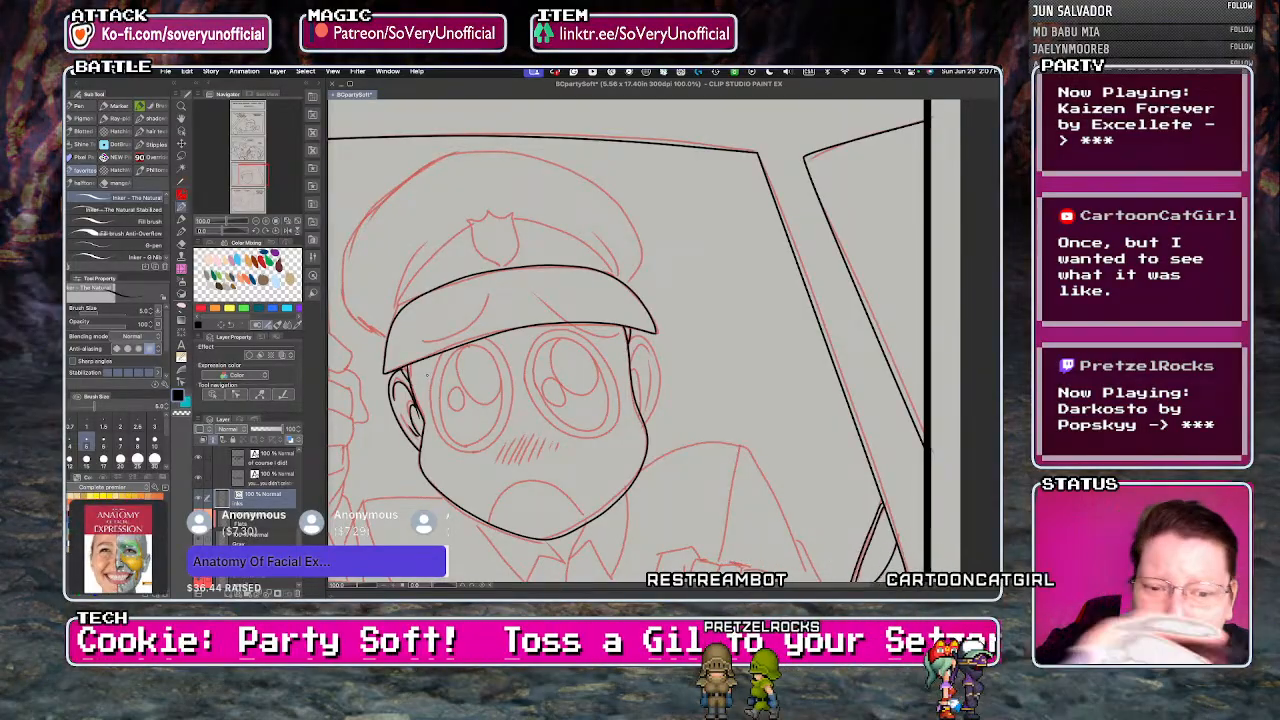
pyautogui.press('super+plus')
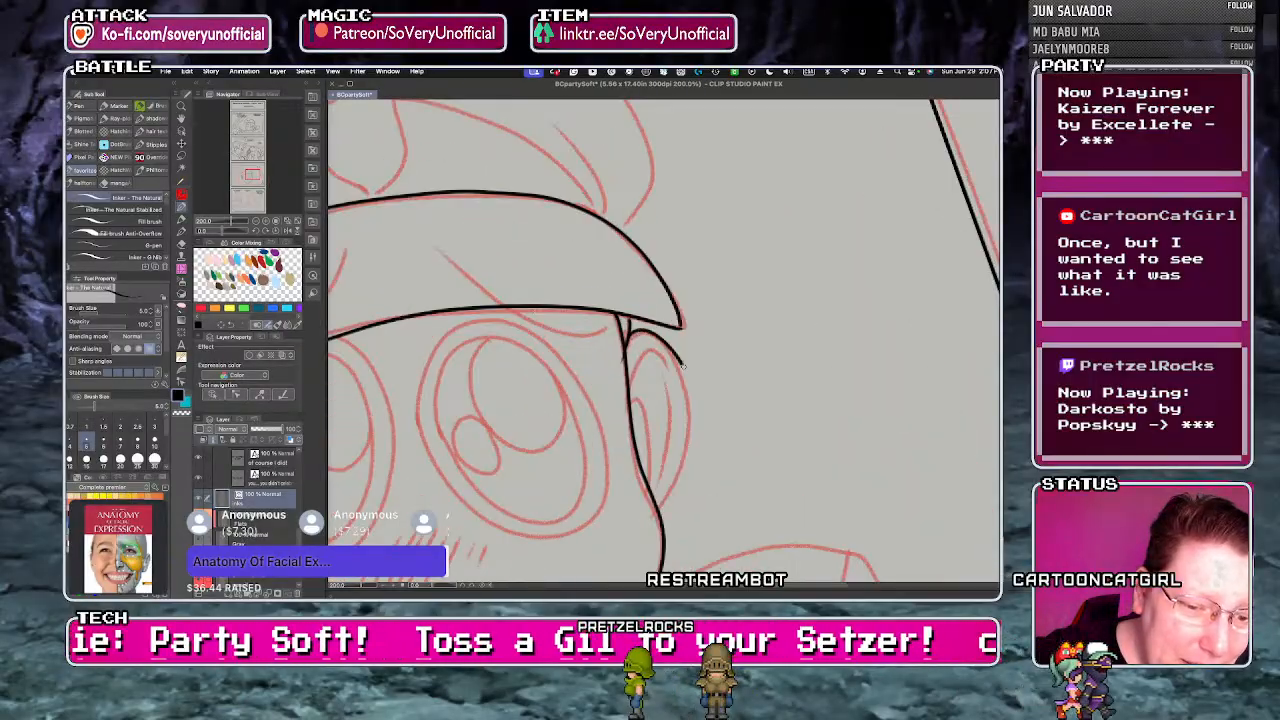
pyautogui.moveTo(628, 332)
pyautogui.mouseDown()
pyautogui.moveTo(682, 364)
pyautogui.moveTo(694, 432)
pyautogui.moveTo(672, 354)
pyautogui.moveTo(690, 425)
pyautogui.moveTo(662, 500)
pyautogui.mouseUp()
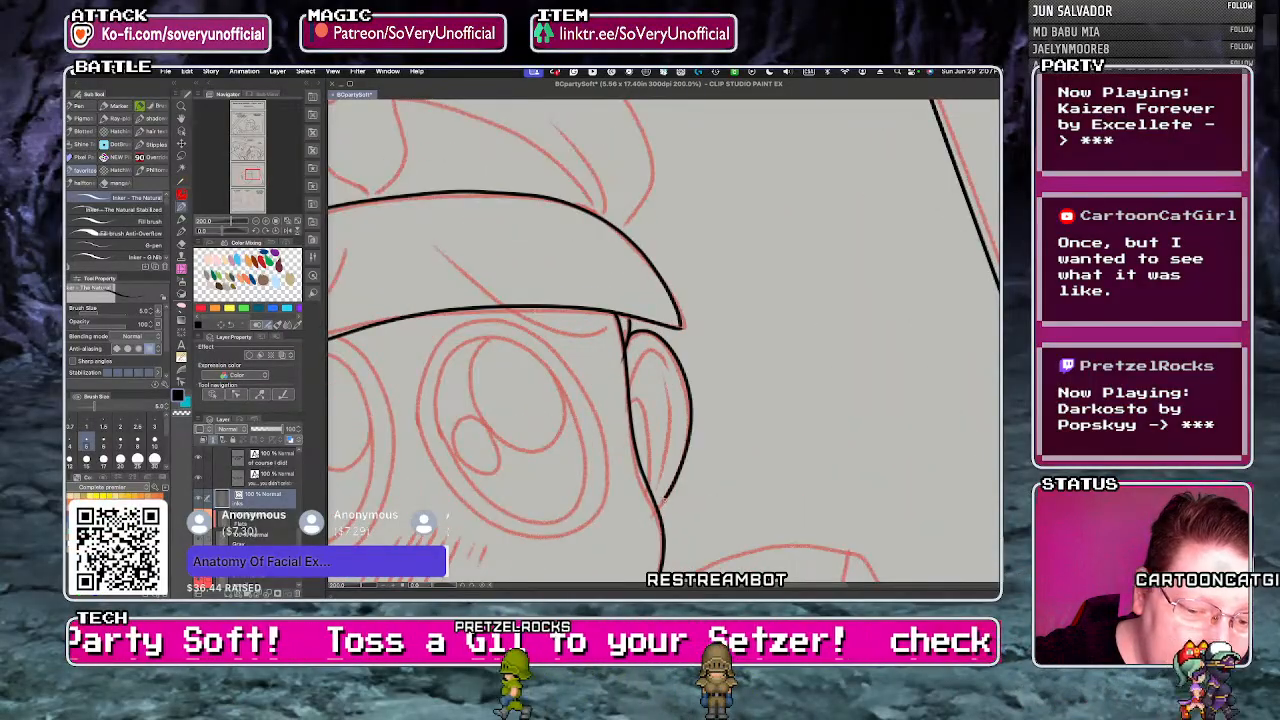
pyautogui.moveTo(642, 350)
pyautogui.mouseDown()
pyautogui.moveTo(635, 392)
pyautogui.moveTo(656, 467)
pyautogui.moveTo(667, 378)
pyautogui.moveTo(668, 430)
pyautogui.mouseUp()
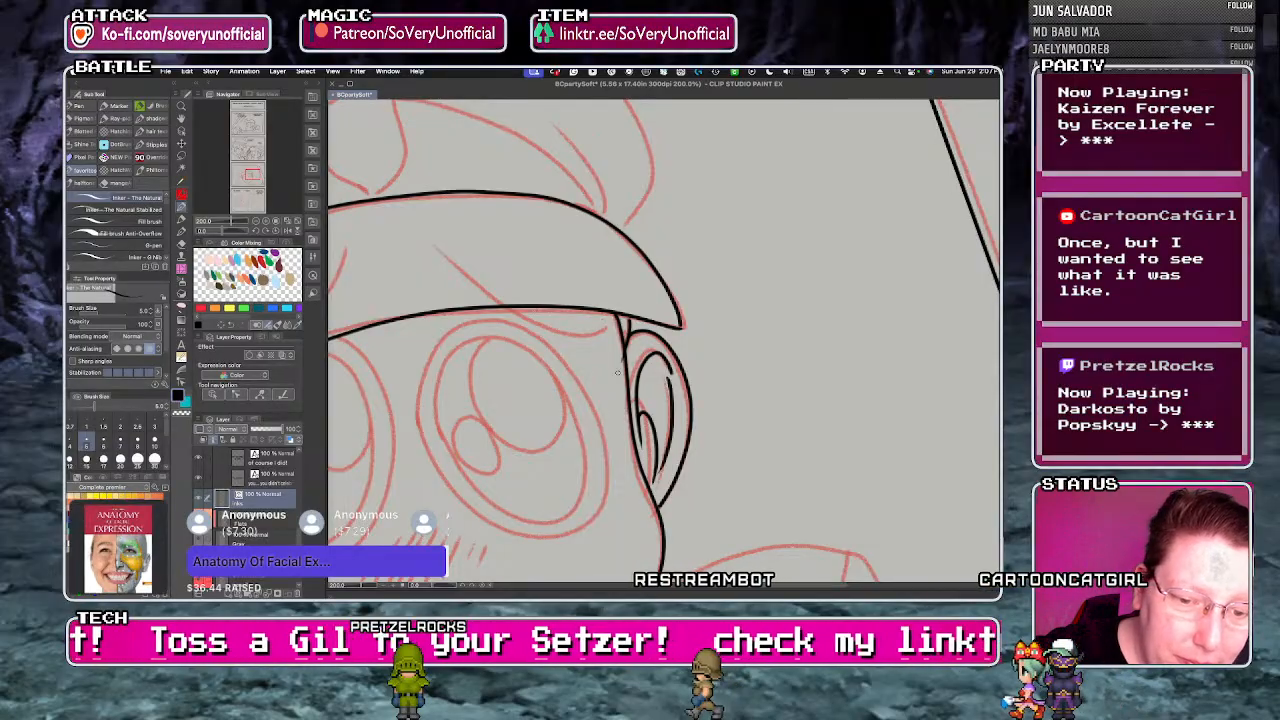
pyautogui.scroll(-3, 606, 316)
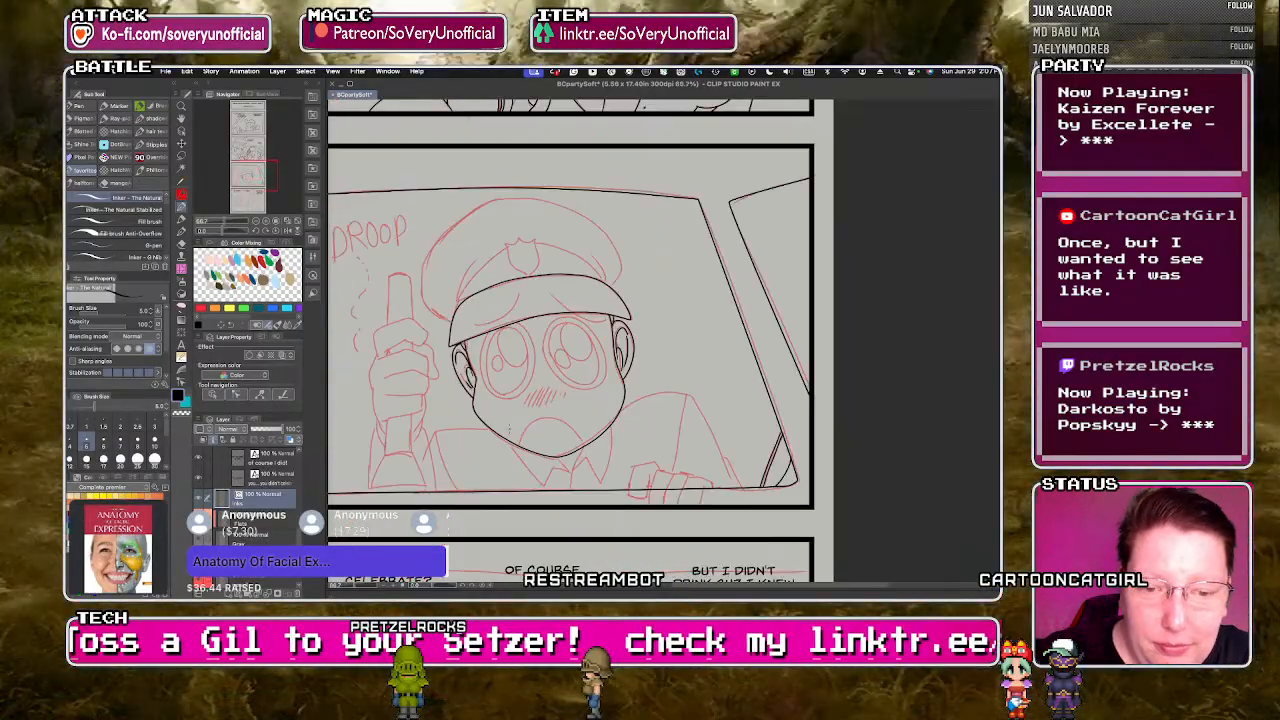
# - Ink the upper edge of the officer's cap band and the shield-shaped badge at its centre above the visor
pyautogui.scroll(3, 464, 280)
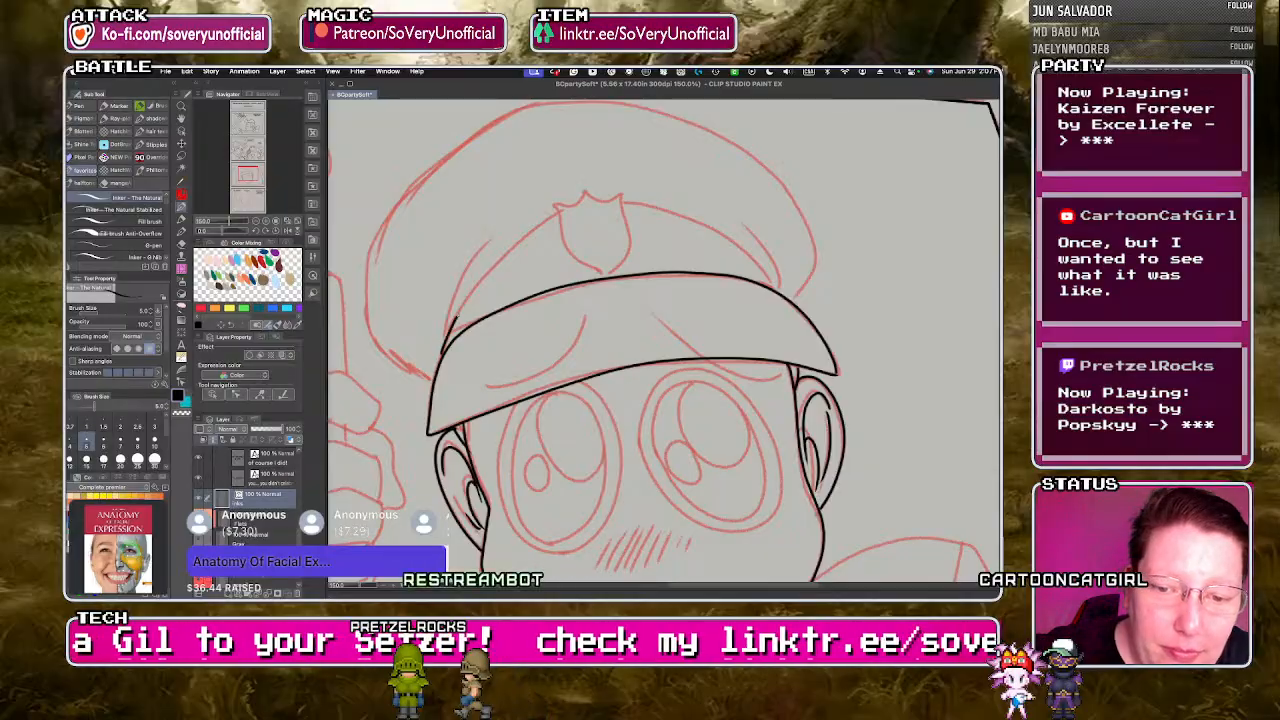
pyautogui.moveTo(455, 318); pyautogui.dragTo(632, 205)
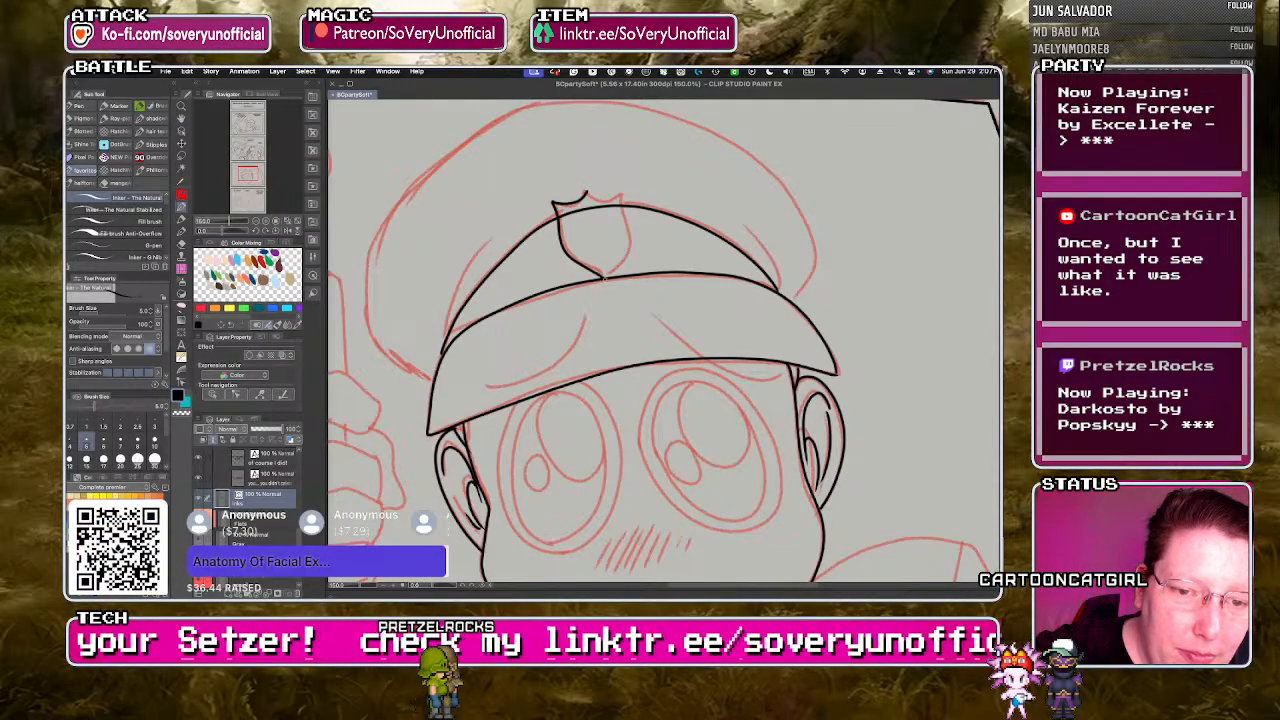
pyautogui.moveTo(624, 197); pyautogui.dragTo(602, 271)
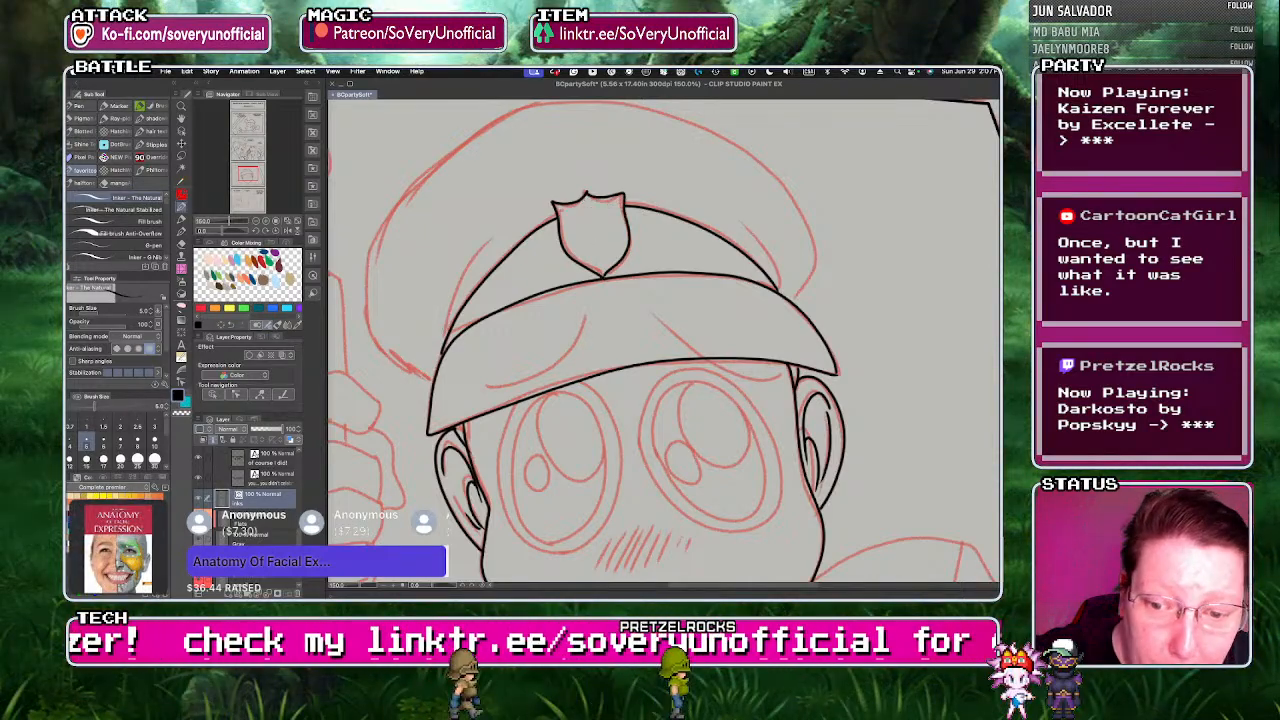
# - Ink the short crease lines at both ends of the cap band and the rounded outline of the cap's crown
pyautogui.press('super+z')
pyautogui.moveTo(445, 339); pyautogui.dragTo(499, 236)
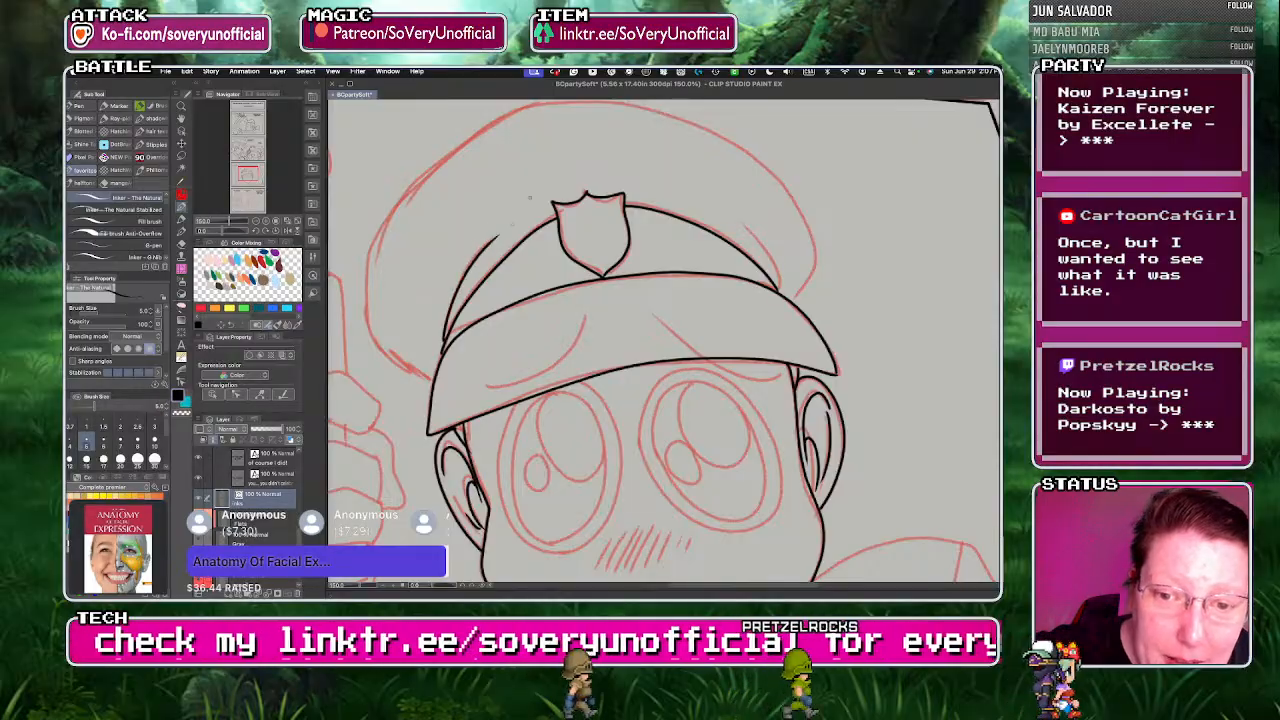
pyautogui.moveTo(778, 288); pyautogui.dragTo(728, 208)
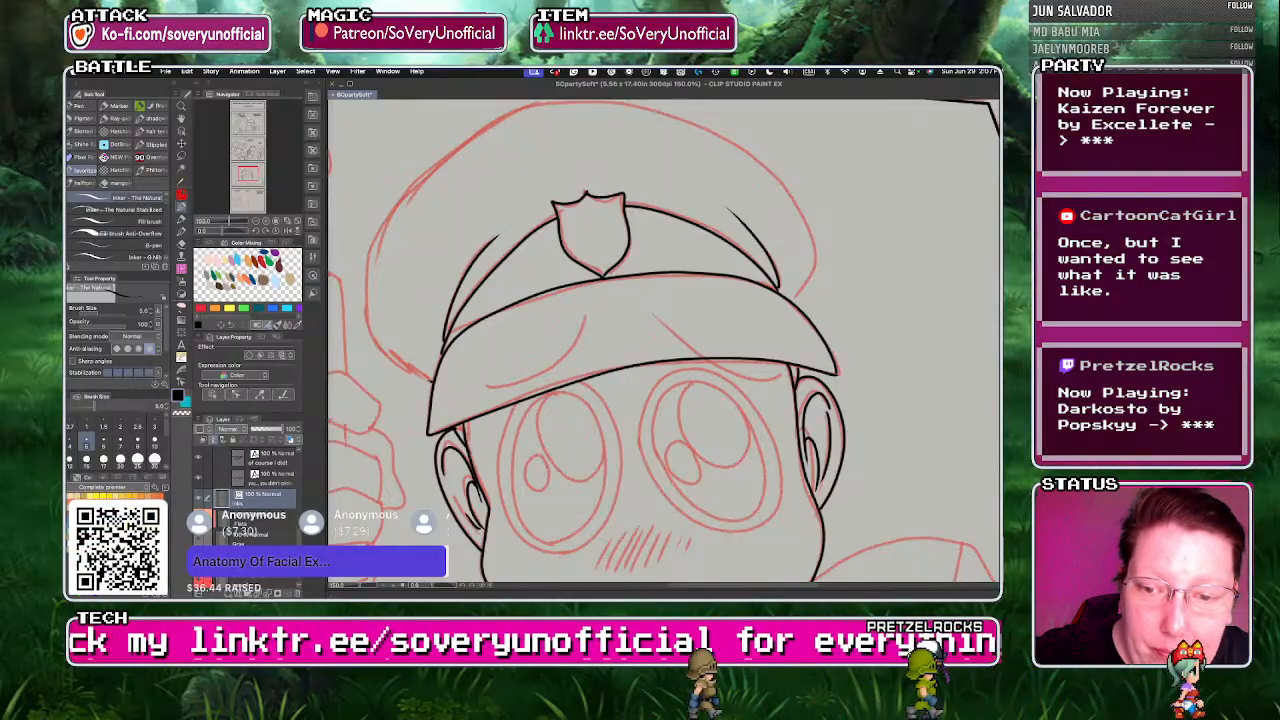
pyautogui.moveTo(507, 116)
pyautogui.mouseDown()
pyautogui.moveTo(432, 378)
pyautogui.moveTo(812, 262)
pyautogui.mouseUp()
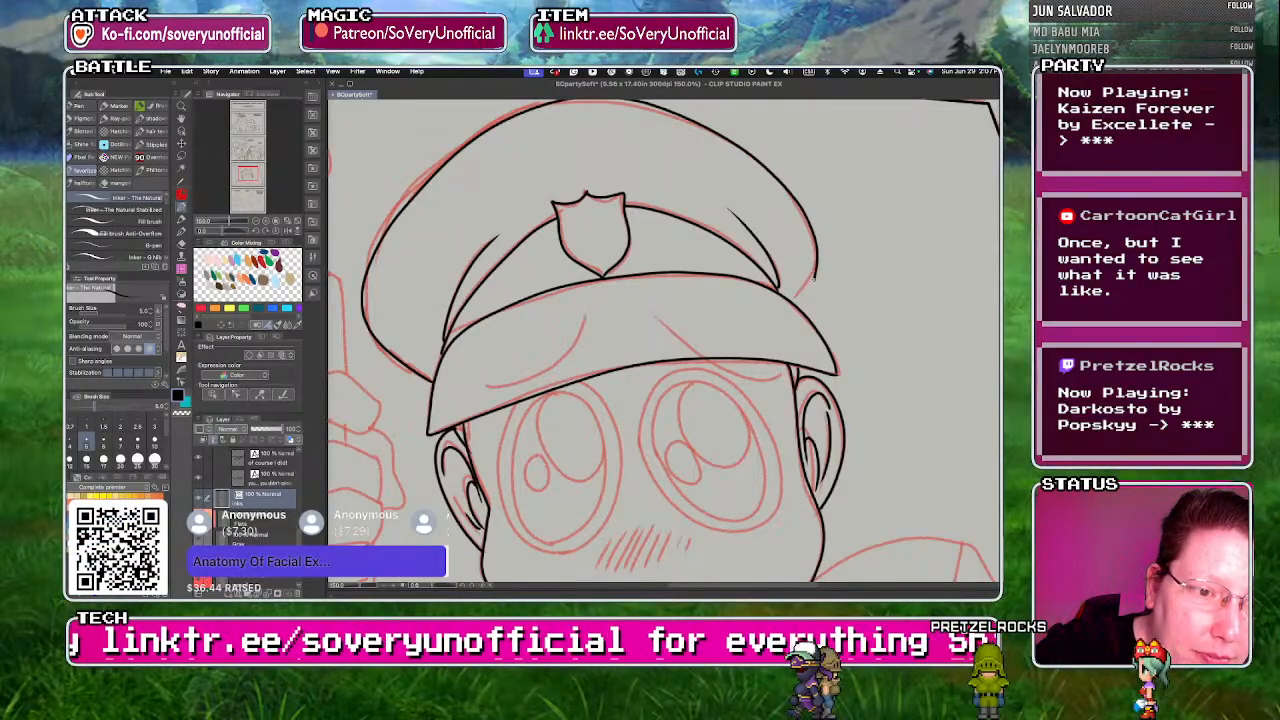
# - Ink both worried eyebrows over the cap's visor and the downturned arc of the officer's mouth
pyautogui.moveTo(582, 318); pyautogui.dragTo(485, 385)
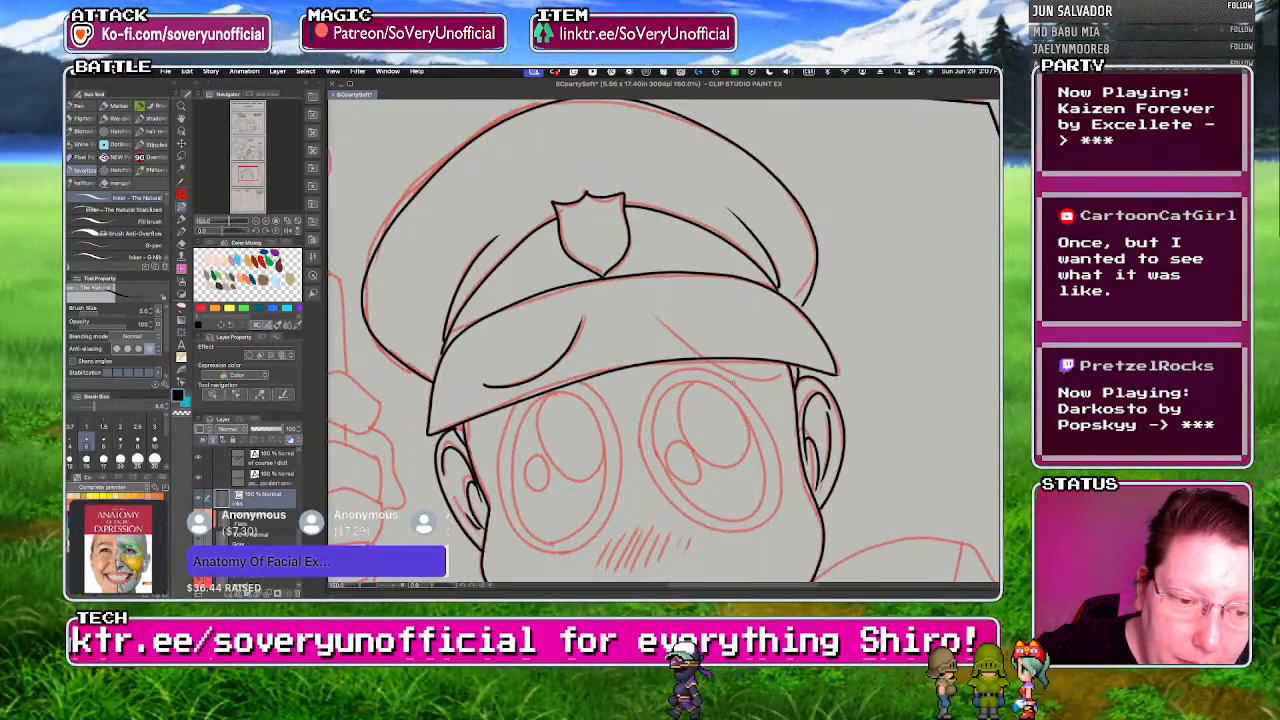
pyautogui.moveTo(740, 382); pyautogui.dragTo(782, 374)
pyautogui.scroll(-3, 437, 374)
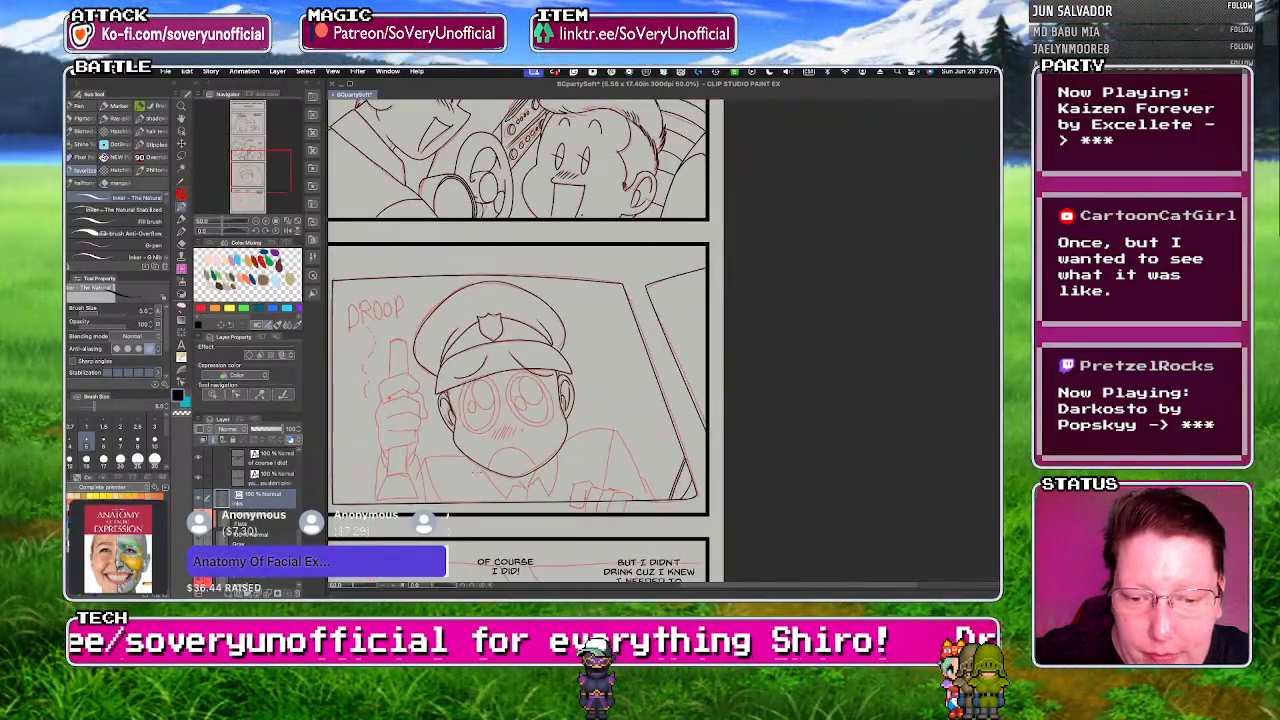
pyautogui.scroll(3, 477, 469)
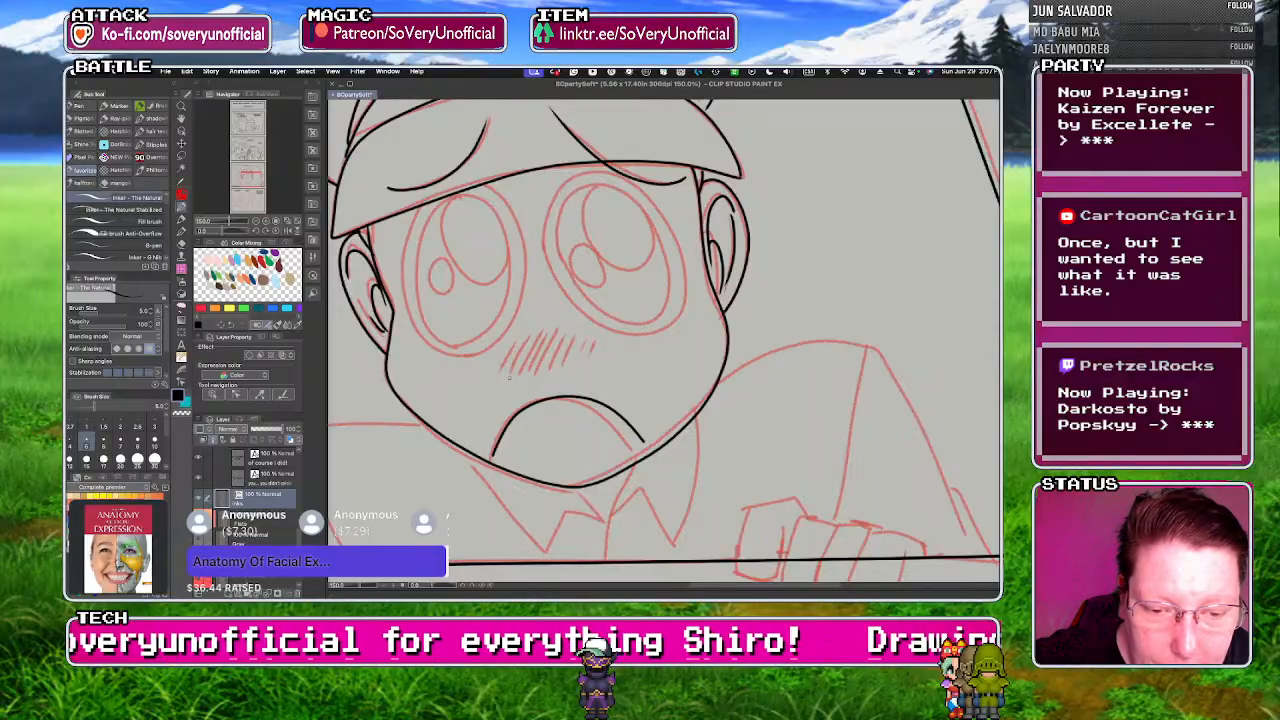
pyautogui.hotkey('ctrl', 'z')
pyautogui.moveTo(499, 432); pyautogui.dragTo(493, 455)
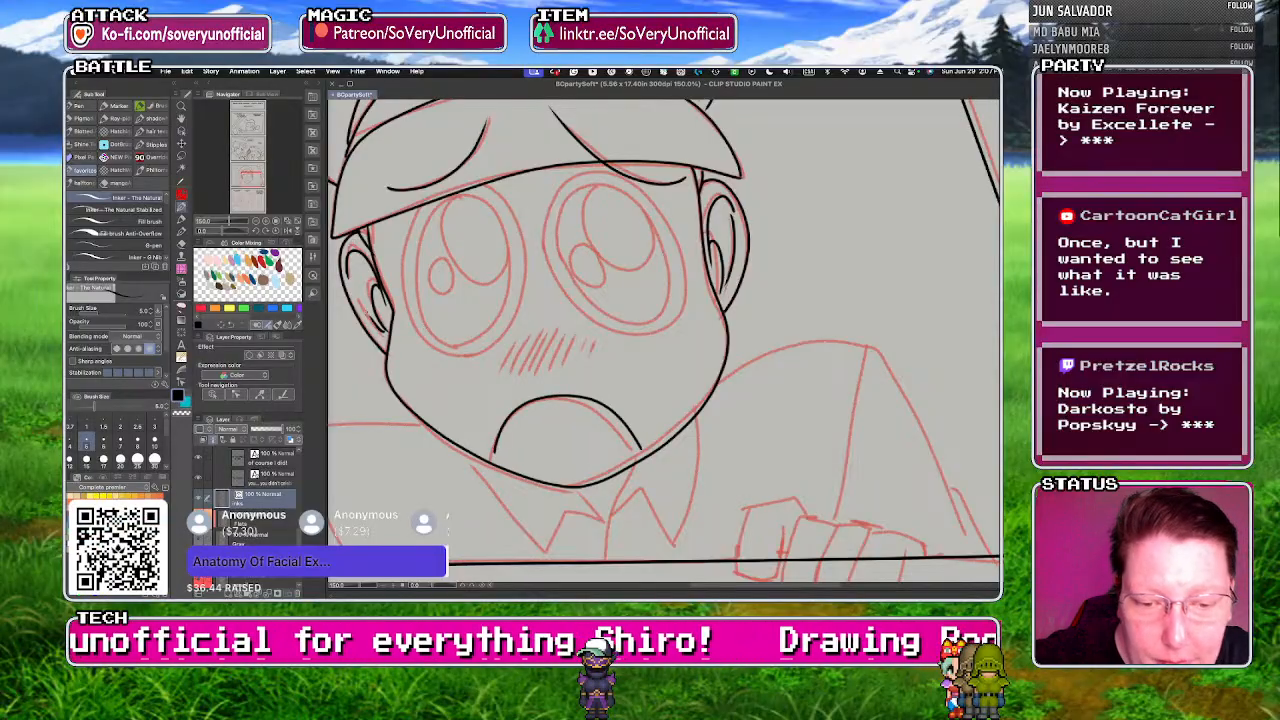
# - Ink the officer's eye on the raised-hand side: outer outline, inner iris ring, large upper highlight and small round highlight
pyautogui.scroll(-3, 378, 310)
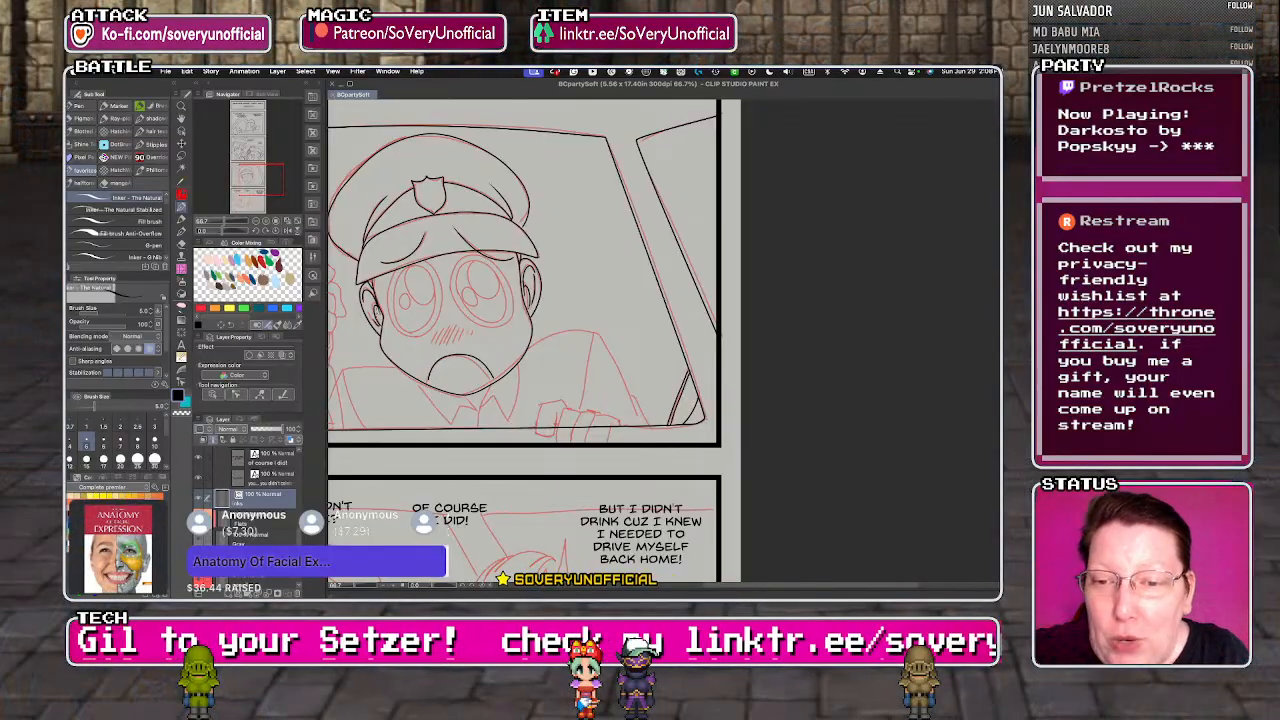
pyautogui.scroll(3, 381, 294)
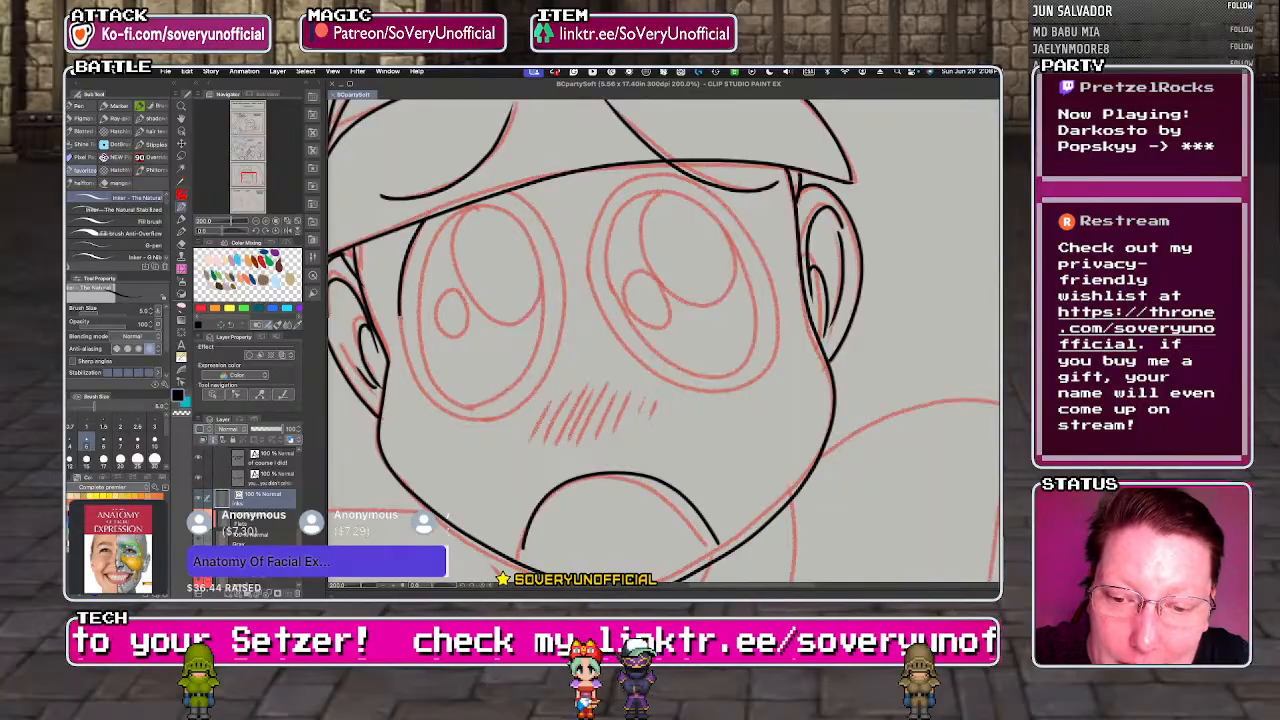
pyautogui.moveTo(400, 312); pyautogui.dragTo(519, 410)
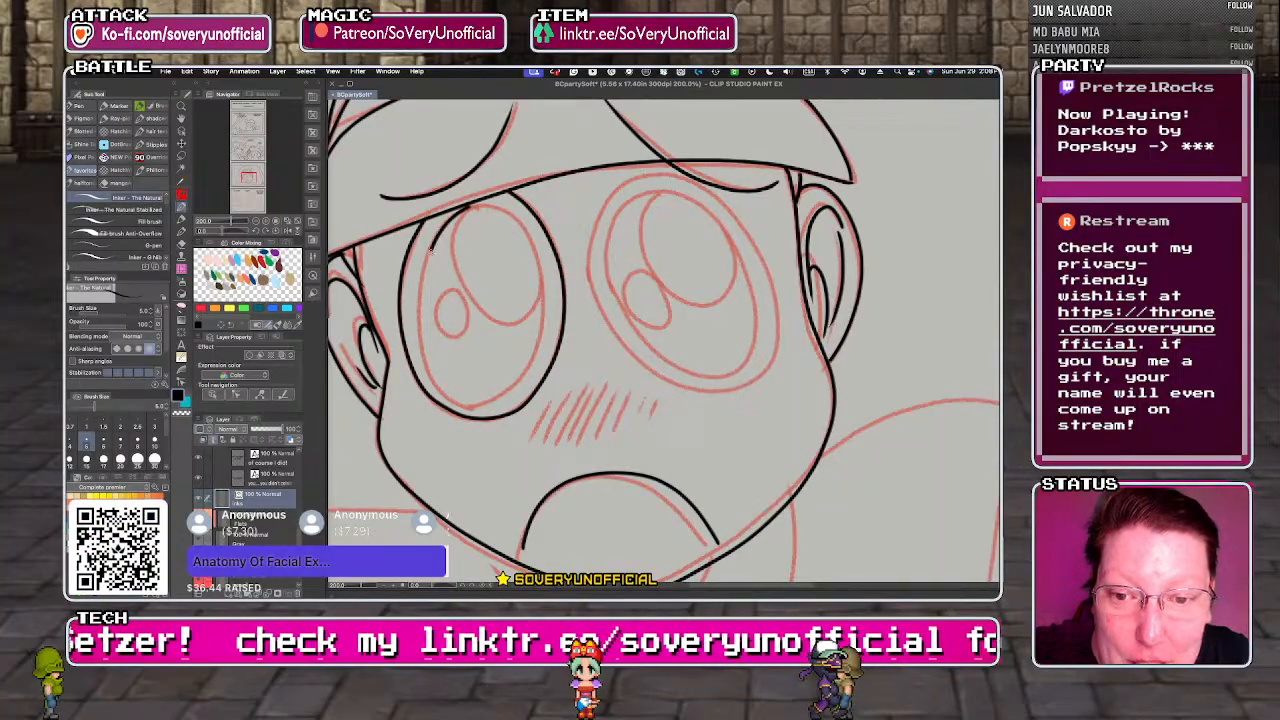
pyautogui.moveTo(418, 325)
pyautogui.mouseDown()
pyautogui.moveTo(458, 405)
pyautogui.moveTo(496, 410)
pyautogui.moveTo(529, 385)
pyautogui.moveTo(541, 282)
pyautogui.moveTo(523, 238)
pyautogui.moveTo(491, 210)
pyautogui.mouseUp()
pyautogui.hotkey('ctrl', 'z')
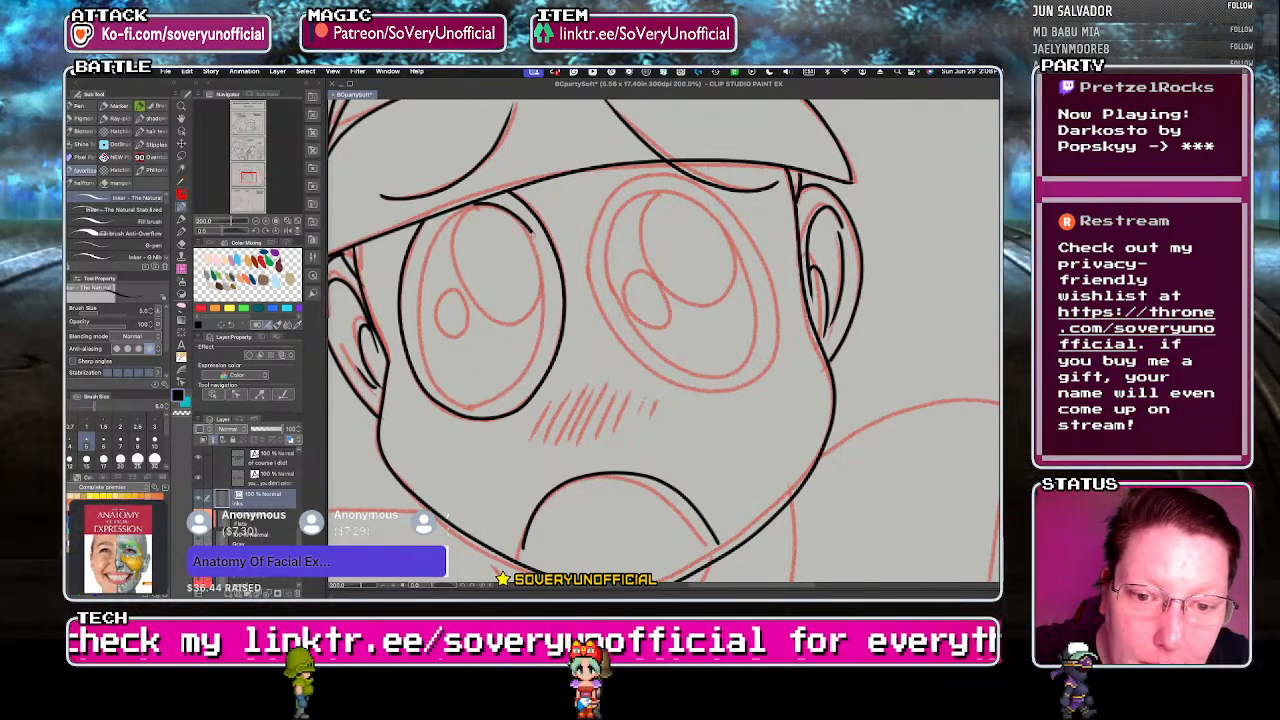
pyautogui.hotkey('ctrl', 'z')
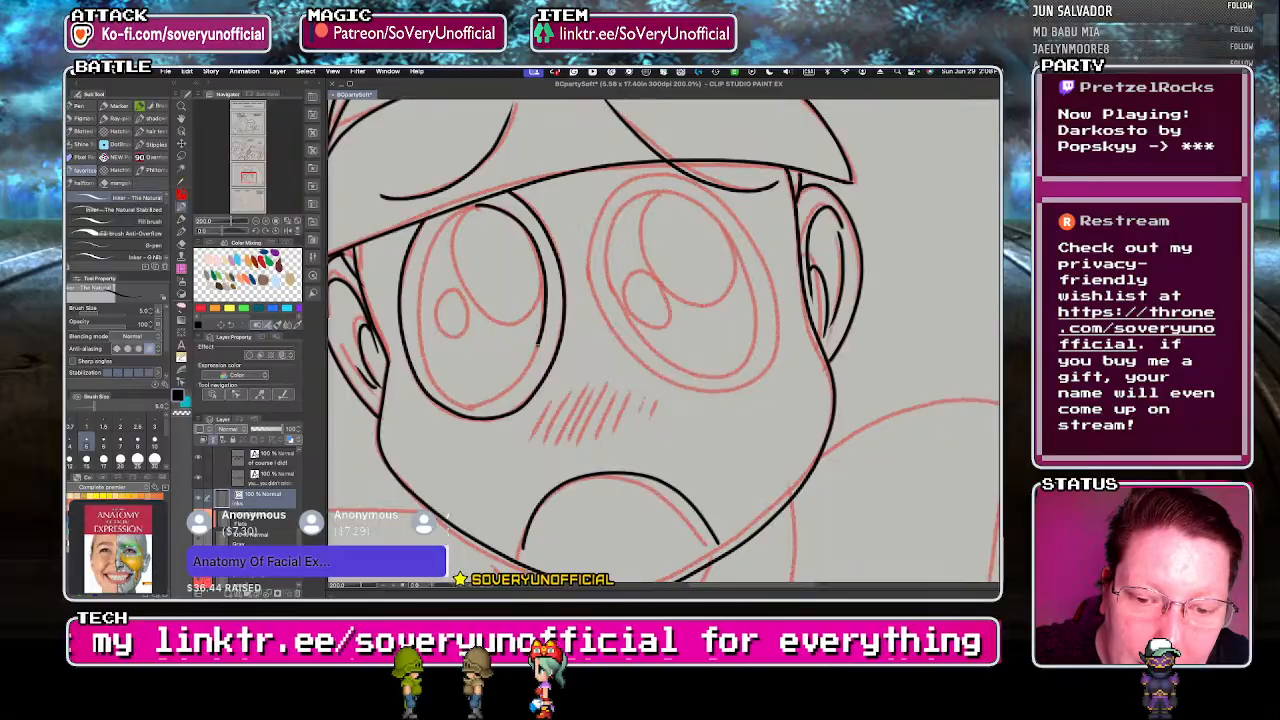
pyautogui.moveTo(478, 206)
pyautogui.mouseDown()
pyautogui.moveTo(500, 397)
pyautogui.moveTo(470, 407)
pyautogui.moveTo(428, 372)
pyautogui.moveTo(422, 270)
pyautogui.moveTo(478, 207)
pyautogui.mouseUp()
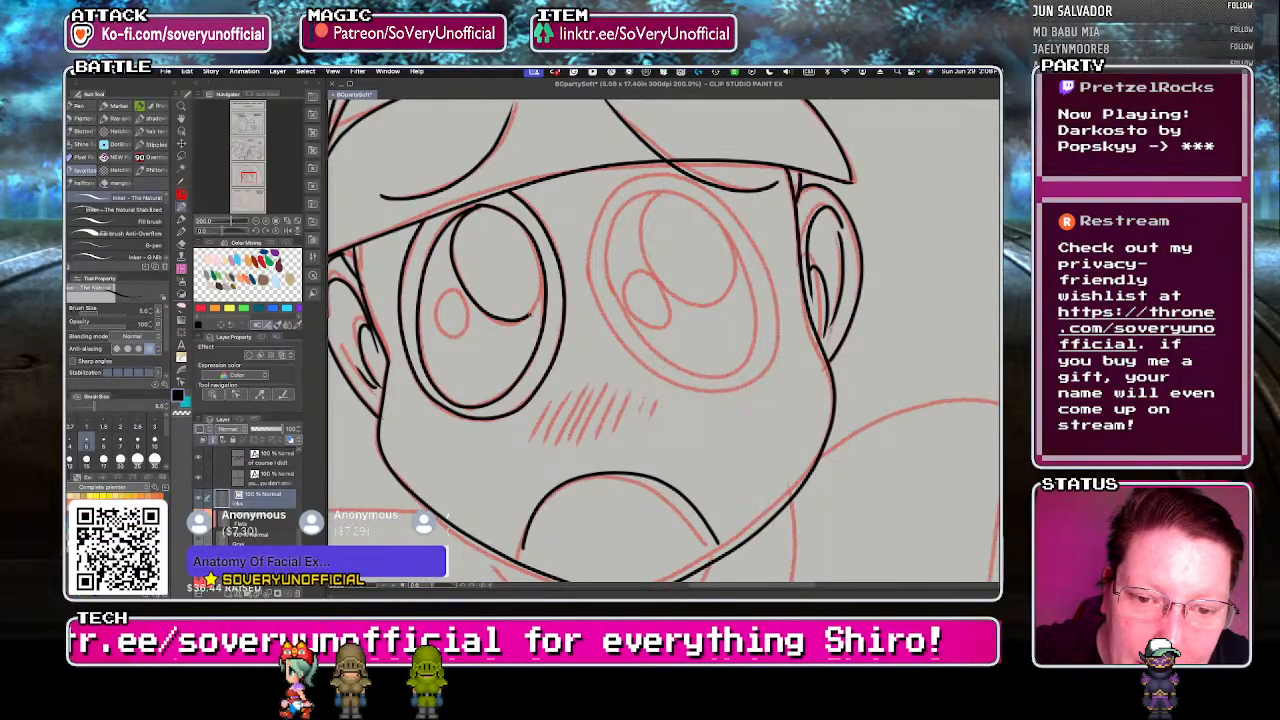
pyautogui.moveTo(452, 303)
pyautogui.mouseDown()
pyautogui.moveTo(438, 322)
pyautogui.moveTo(463, 330)
pyautogui.mouseUp()
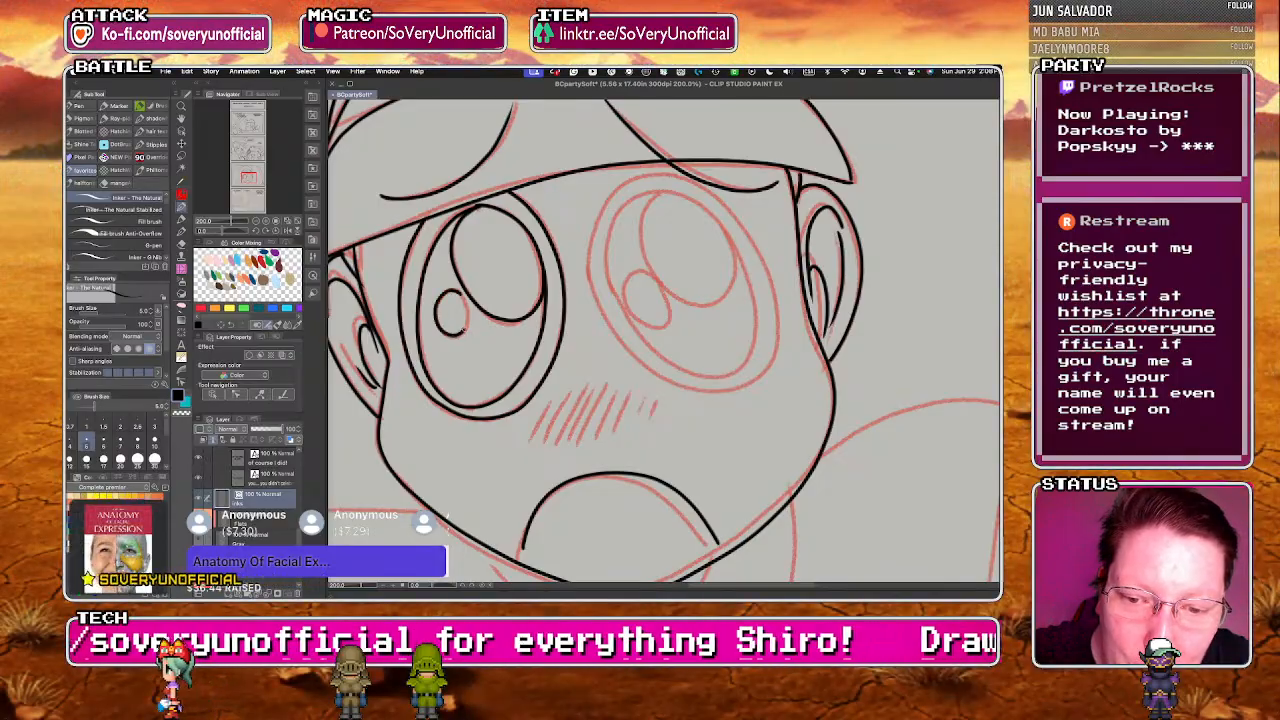
# - Ink the officer's other eye, nearer the window pillar, with its outer outline, inner iris ring and two highlights
pyautogui.scroll(-2, 425, 312)
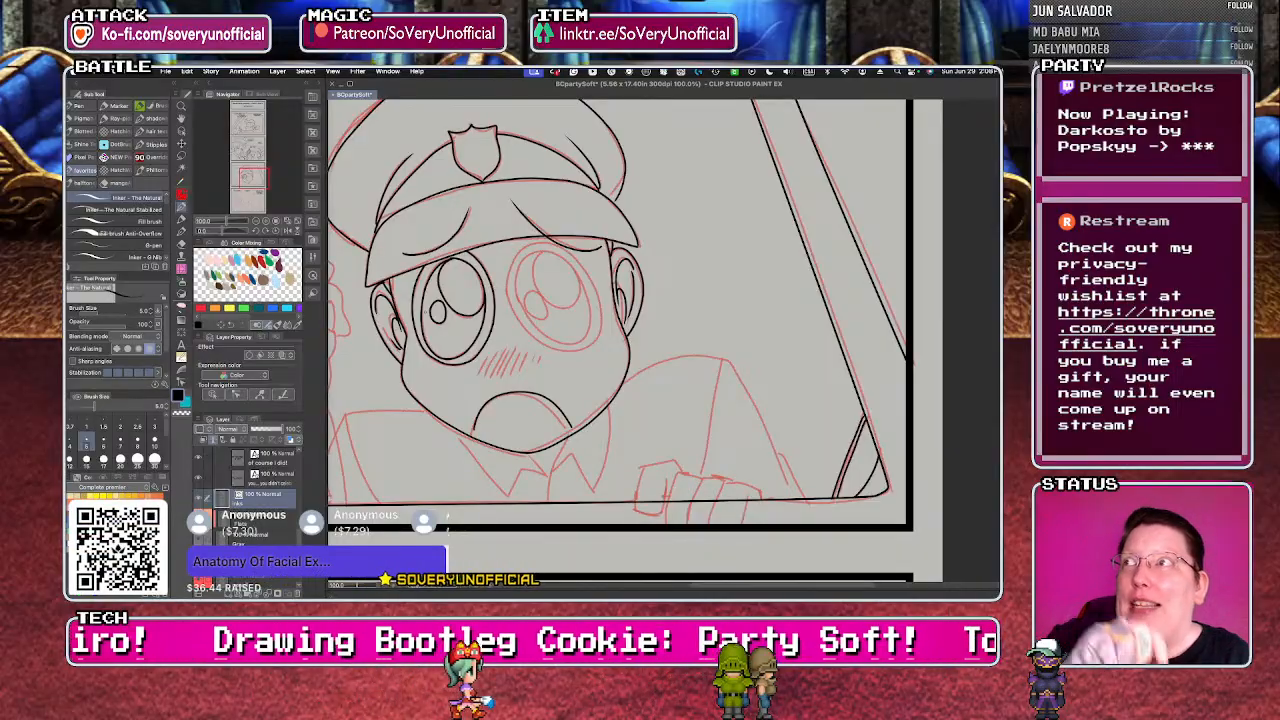
pyautogui.scroll(3, 500, 285)
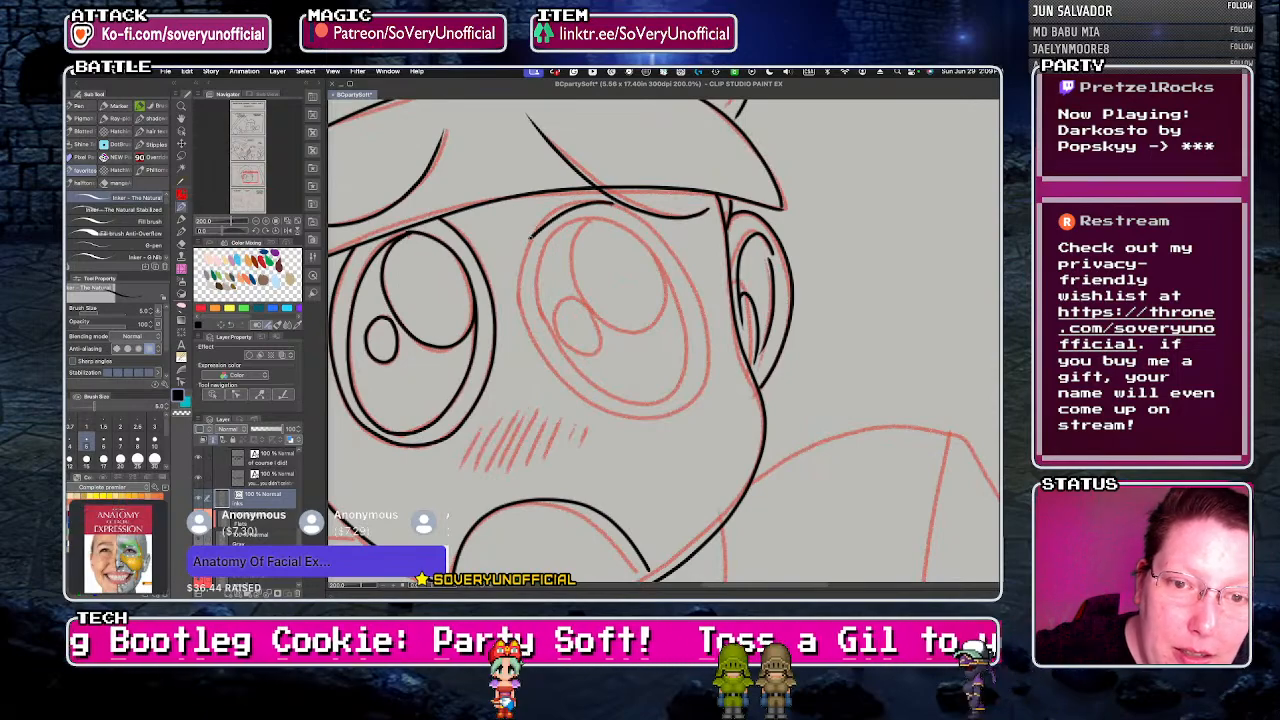
pyautogui.moveTo(575, 202)
pyautogui.mouseDown()
pyautogui.moveTo(530, 238)
pyautogui.moveTo(532, 328)
pyautogui.moveTo(605, 406)
pyautogui.moveTo(697, 395)
pyautogui.moveTo(712, 215)
pyautogui.mouseUp()
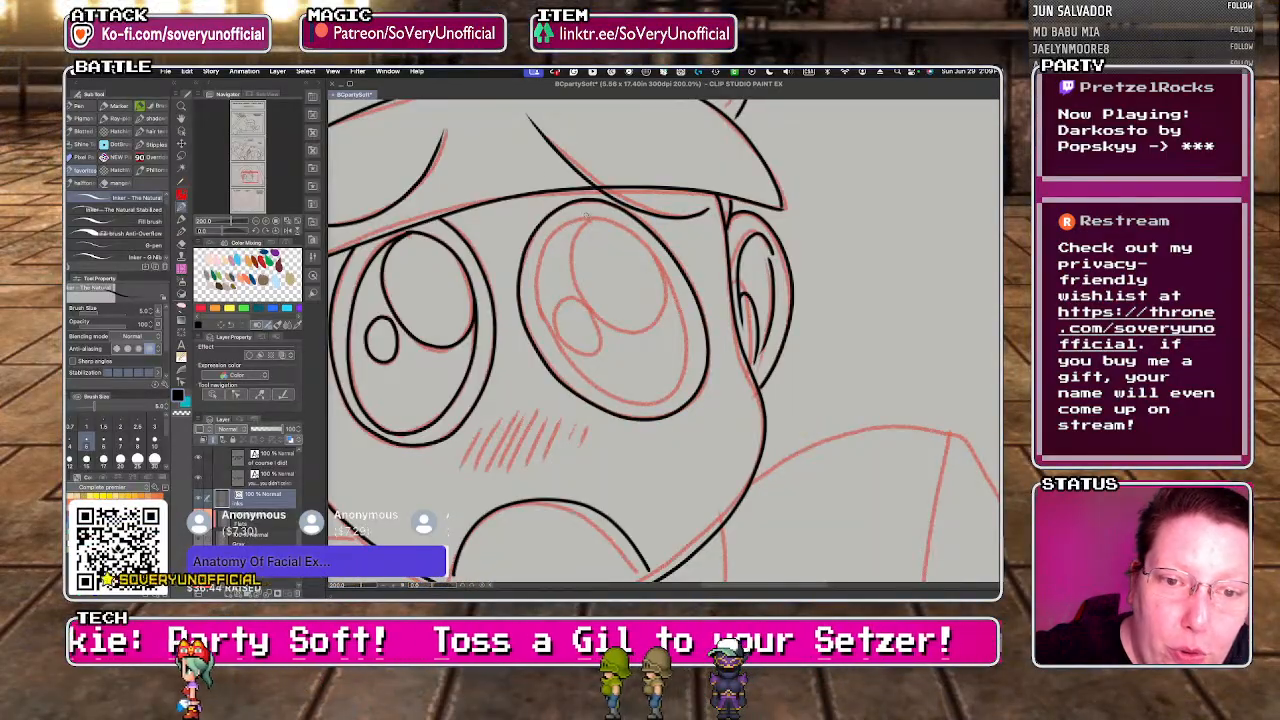
pyautogui.moveTo(590, 216)
pyautogui.mouseDown()
pyautogui.moveTo(558, 228)
pyautogui.moveTo(537, 265)
pyautogui.moveTo(540, 316)
pyautogui.moveTo(600, 386)
pyautogui.moveTo(653, 404)
pyautogui.moveTo(683, 374)
pyautogui.moveTo(680, 310)
pyautogui.moveTo(631, 234)
pyautogui.moveTo(588, 214)
pyautogui.mouseUp()
pyautogui.hotkey('ctrl', 'z')
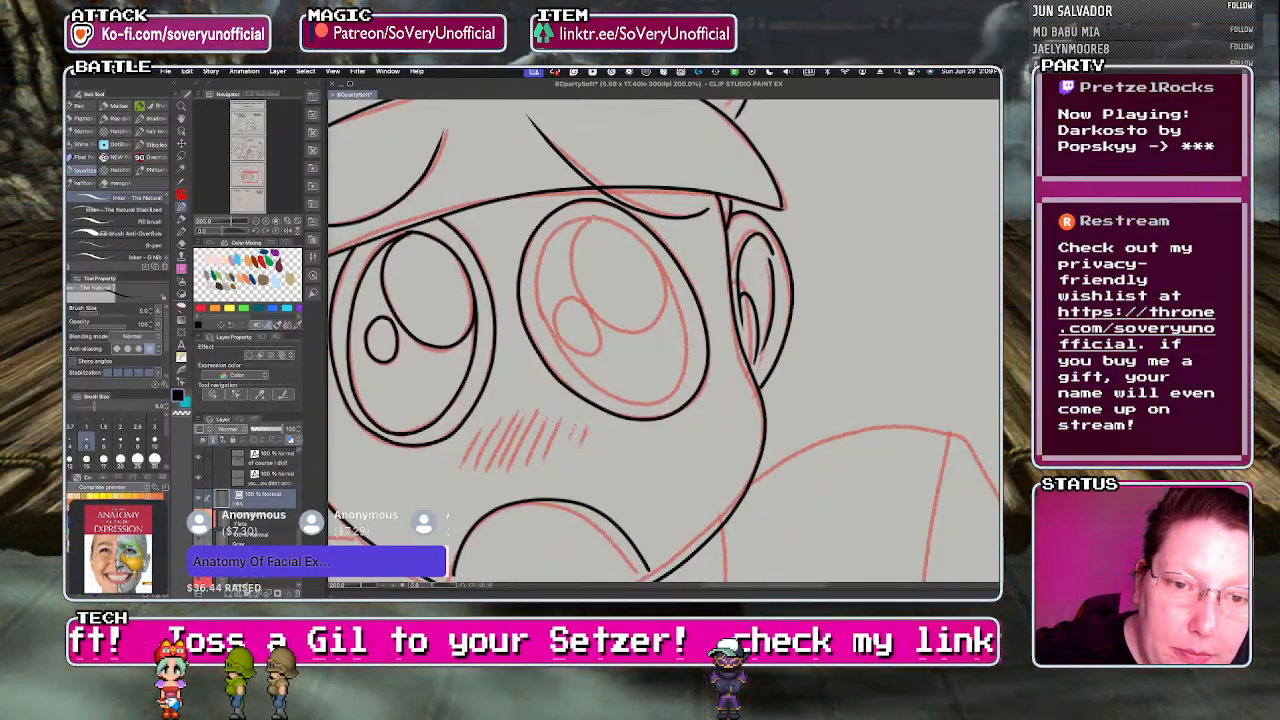
pyautogui.moveTo(545, 235)
pyautogui.mouseDown()
pyautogui.moveTo(535, 278)
pyautogui.moveTo(545, 333)
pyautogui.moveTo(579, 376)
pyautogui.moveTo(630, 397)
pyautogui.mouseUp()
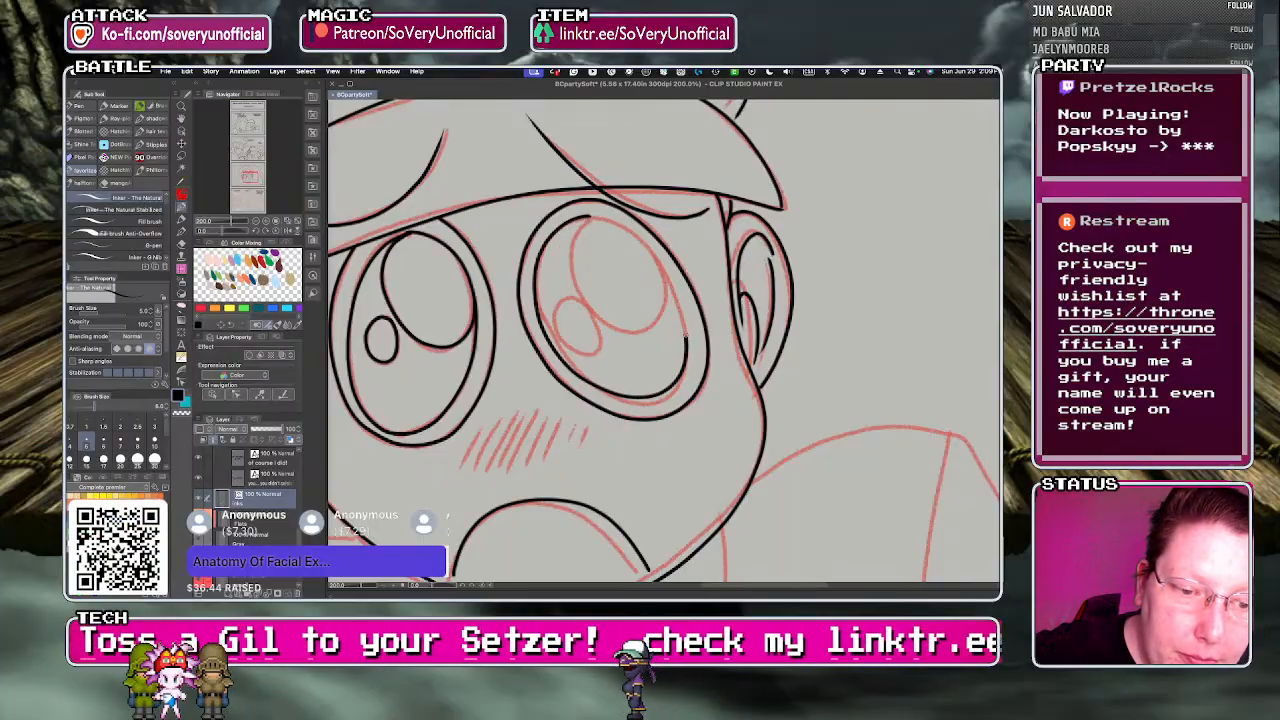
pyautogui.moveTo(685, 340); pyautogui.dragTo(688, 305)
pyautogui.hotkey('ctrl', 'z')
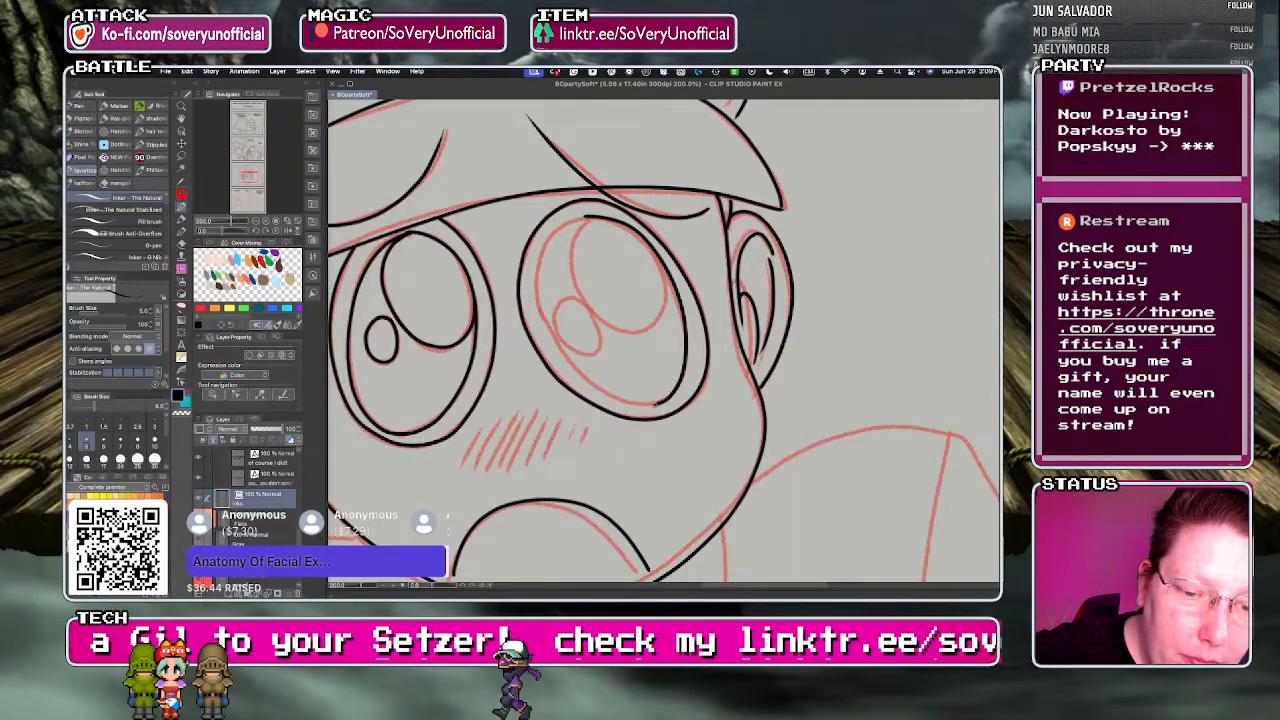
pyautogui.moveTo(546, 334); pyautogui.dragTo(536, 290)
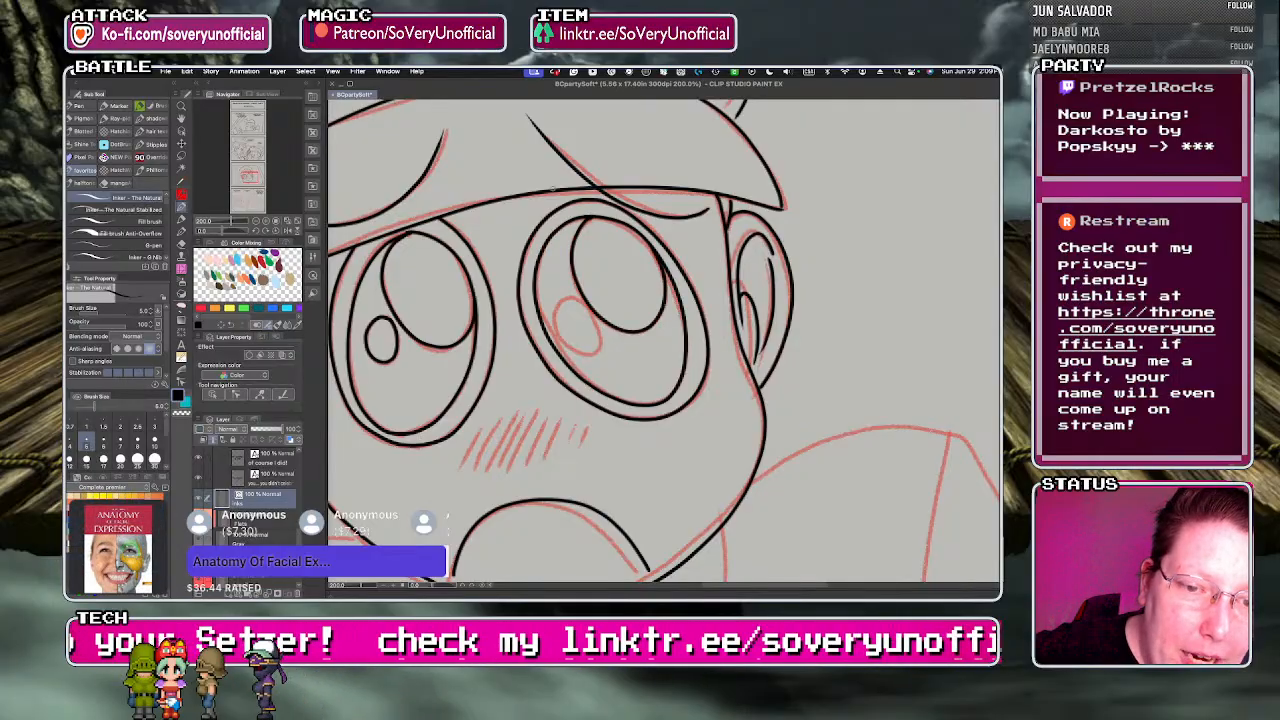
pyautogui.moveTo(584, 298)
pyautogui.mouseDown()
pyautogui.moveTo(557, 318)
pyautogui.moveTo(597, 340)
pyautogui.mouseUp()
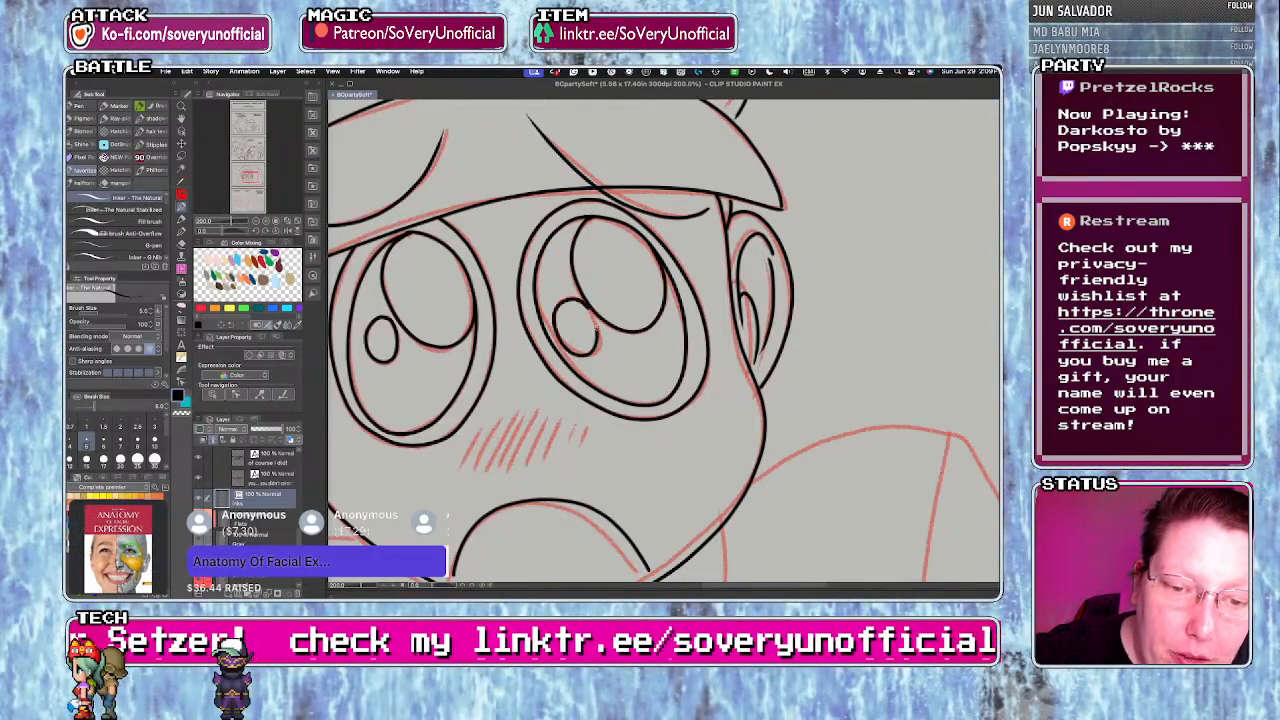
# - Ink the diagonal blush hatching on the officer's face between the eyes and the mouth
pyautogui.hotkey('ctrl', '-')
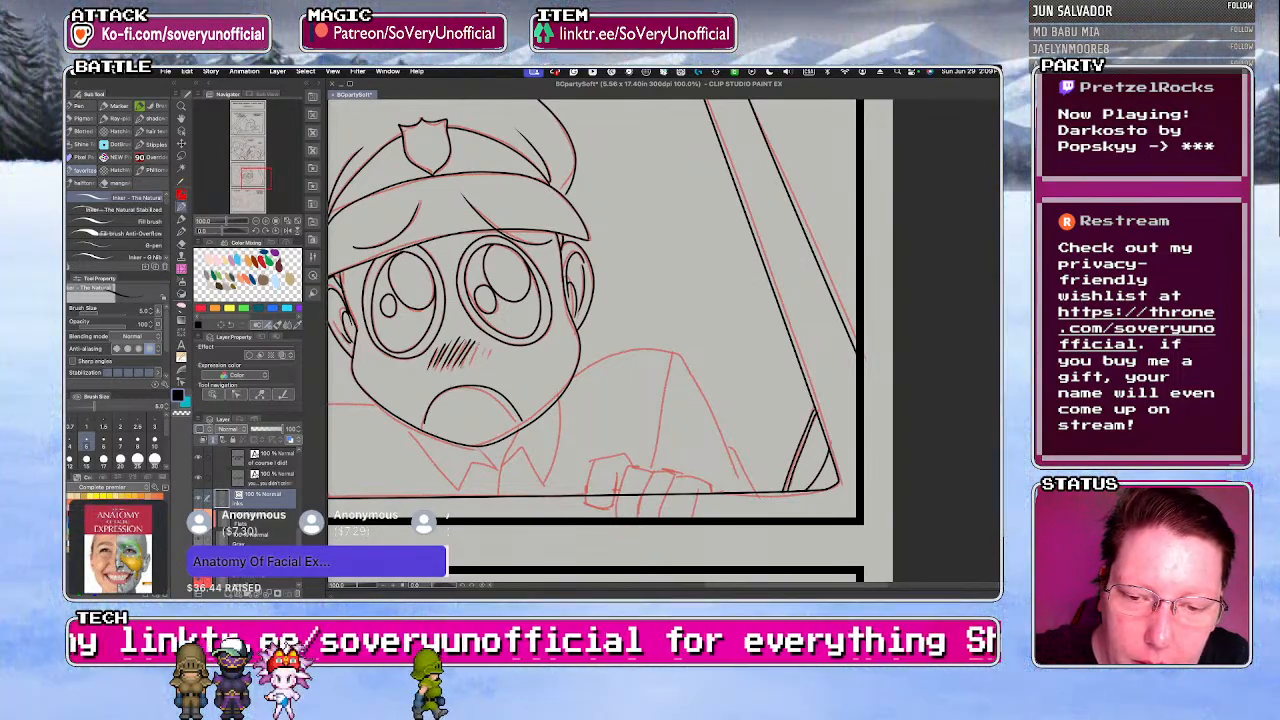
pyautogui.hotkey('ctrl', '-')
pyautogui.hotkey('ctrl', '-')
pyautogui.hotkey('ctrl', '-')
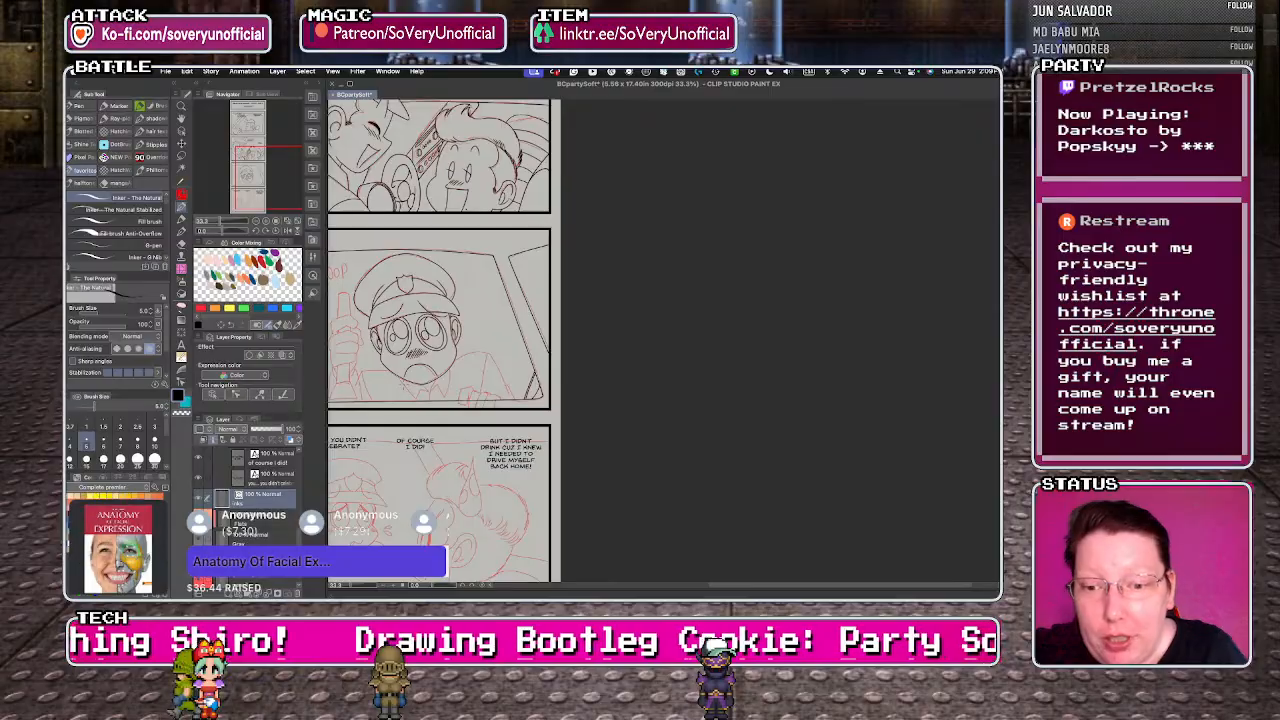
# - Ink the fingers of the officer's hand gripping the window sill, and clear the sill line where it crosses the hand
pyautogui.scroll(5, 483, 408)
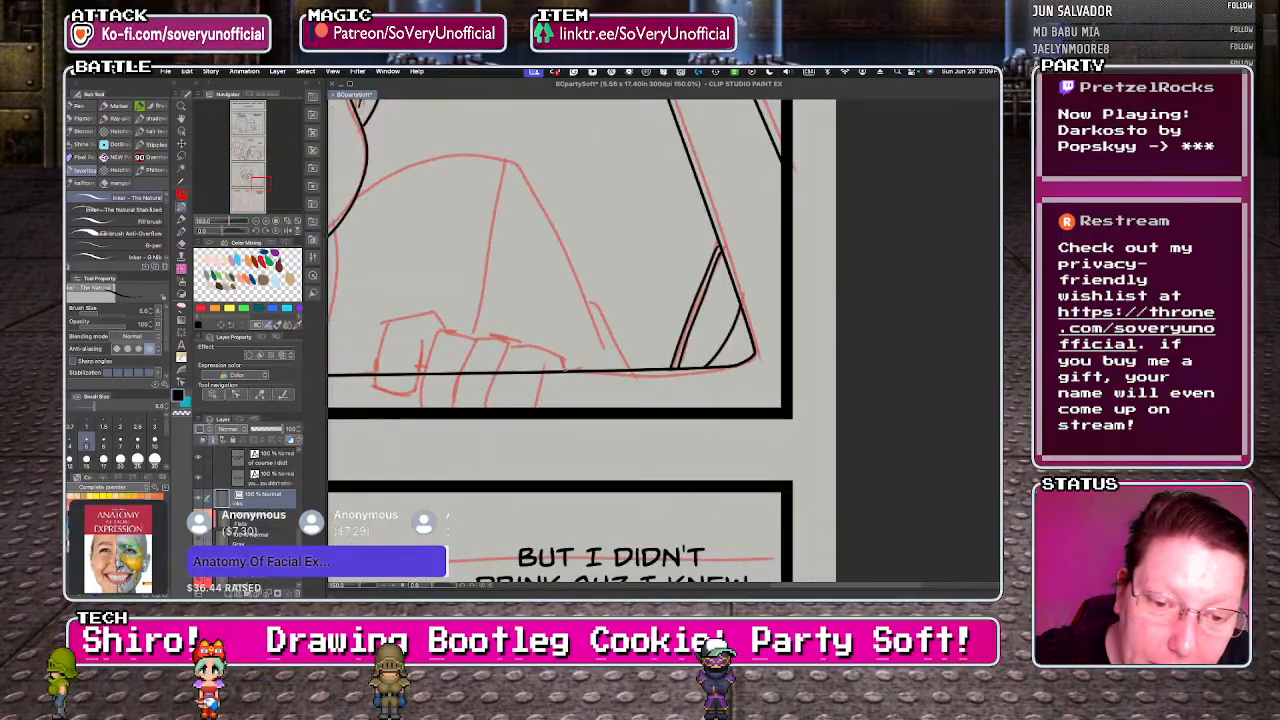
pyautogui.moveTo(556, 355)
pyautogui.mouseDown()
pyautogui.moveTo(520, 348)
pyautogui.moveTo(488, 402)
pyautogui.mouseUp()
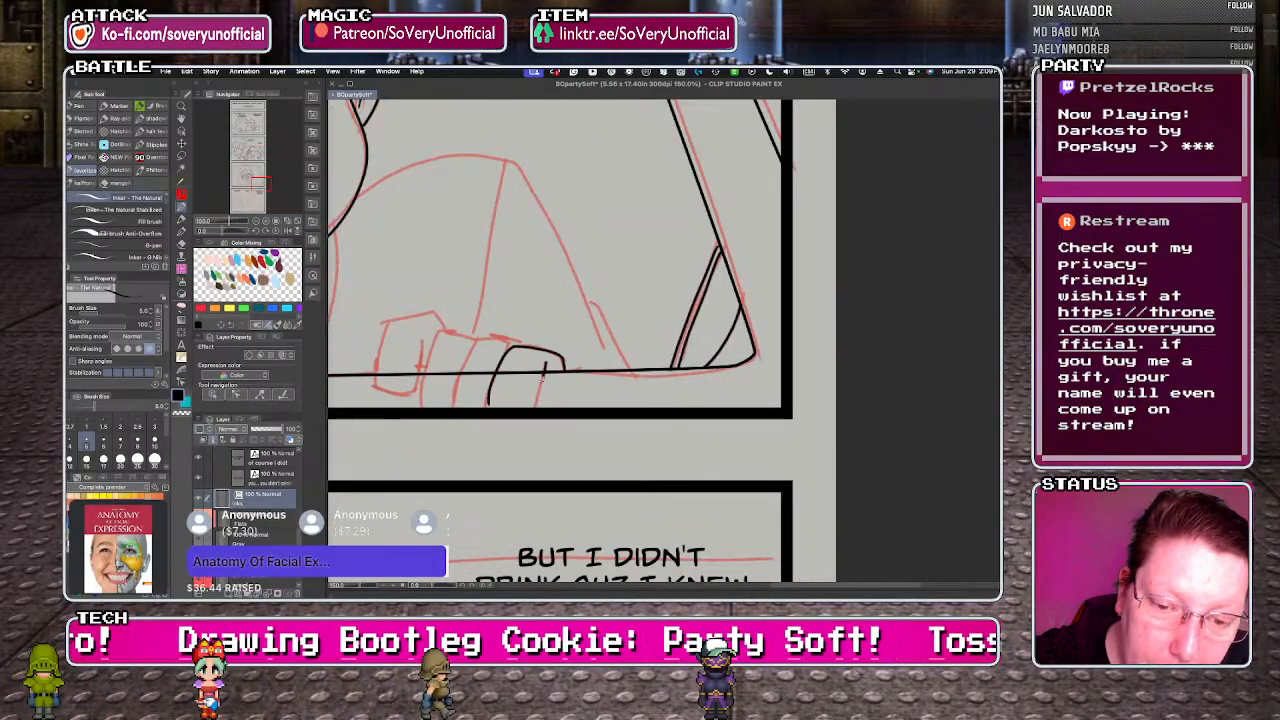
pyautogui.moveTo(546, 362); pyautogui.dragTo(539, 402)
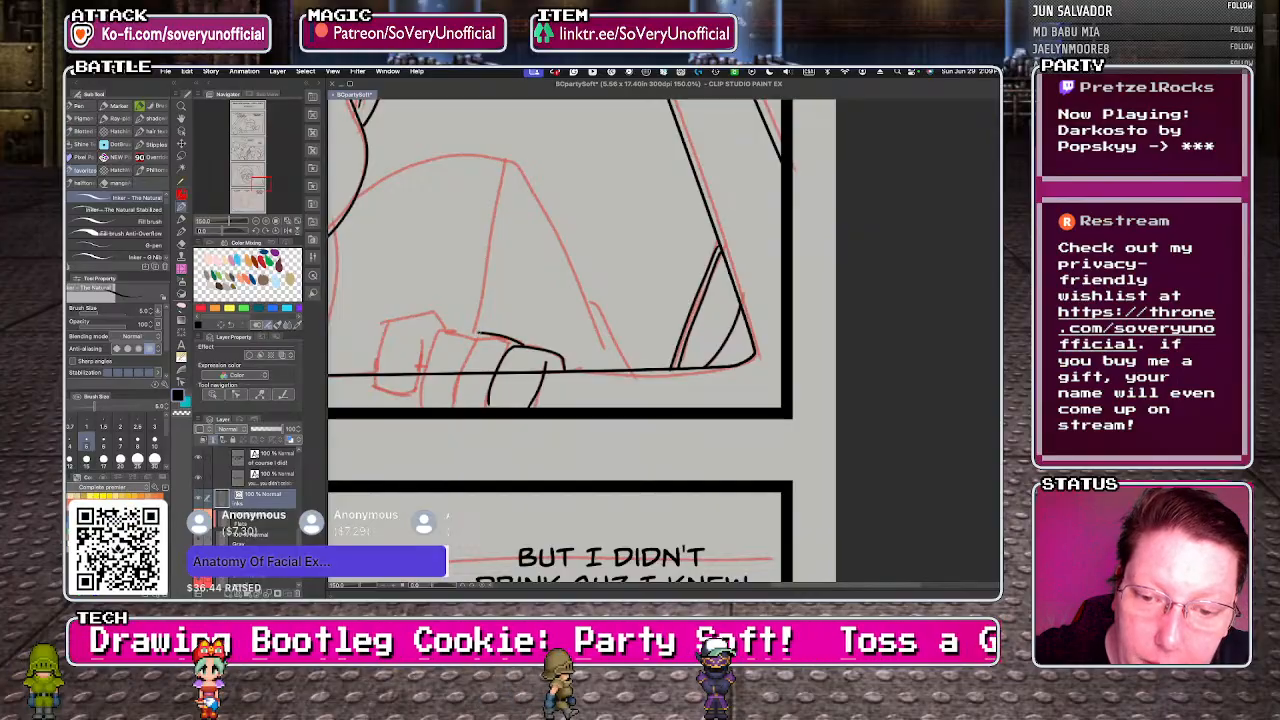
pyautogui.moveTo(455, 404)
pyautogui.mouseDown()
pyautogui.moveTo(445, 330)
pyautogui.moveTo(420, 395)
pyautogui.mouseUp()
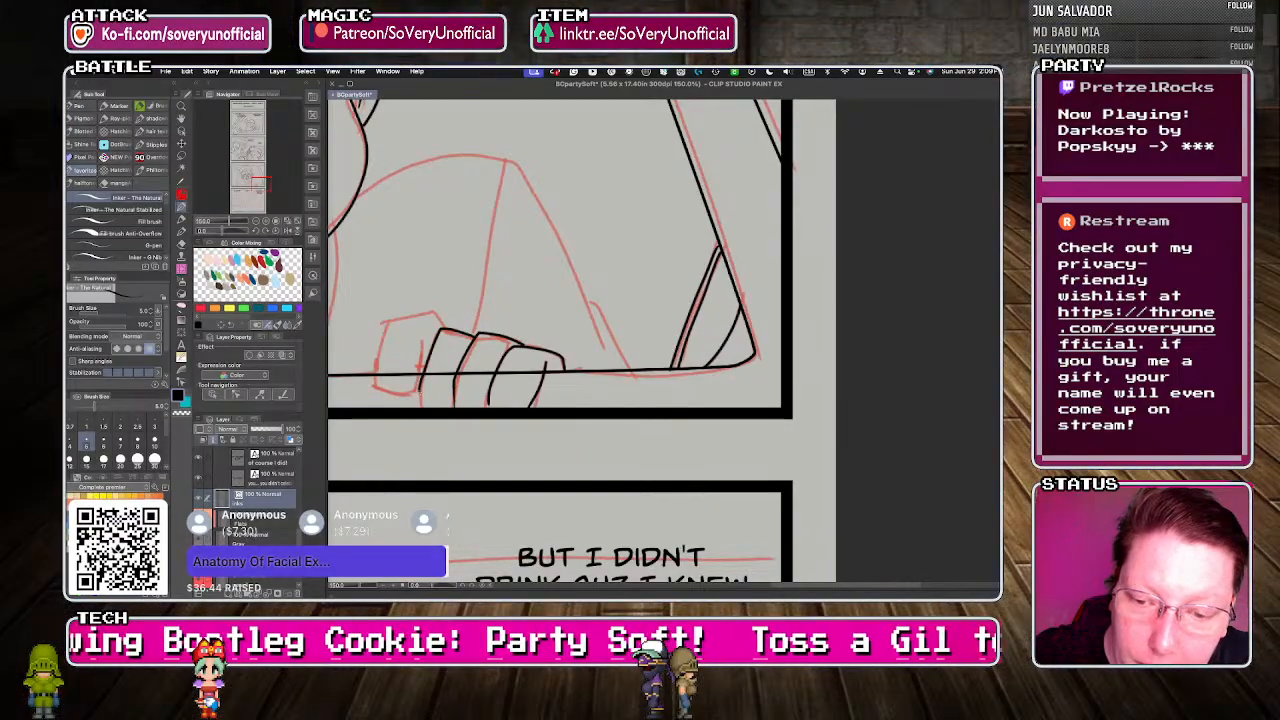
pyautogui.moveTo(437, 316)
pyautogui.mouseDown()
pyautogui.moveTo(386, 324)
pyautogui.moveTo(378, 392)
pyautogui.mouseUp()
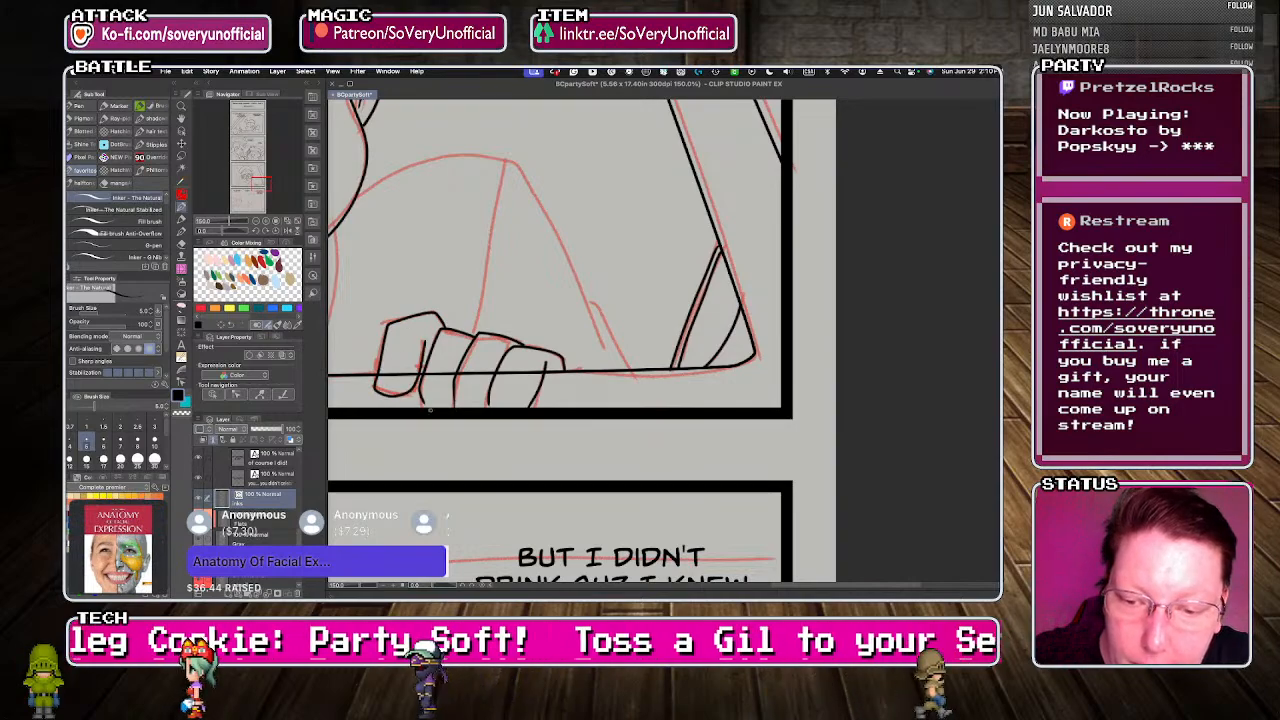
pyautogui.moveTo(540, 376); pyautogui.dragTo(395, 375)
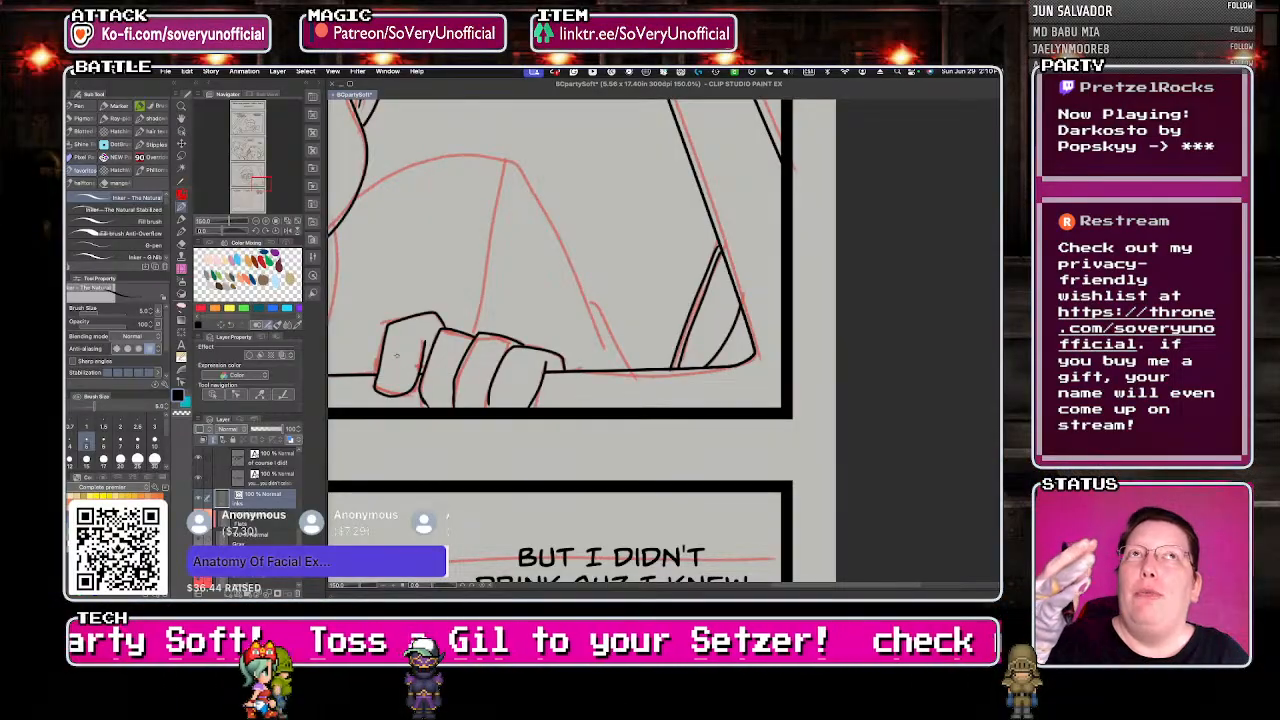
# - Ink the officer's shoulder and sleeve above the hand gripping the window sill, including the arm's inner and outer edges and the elbow crease
pyautogui.scroll(-3, 483, 424)
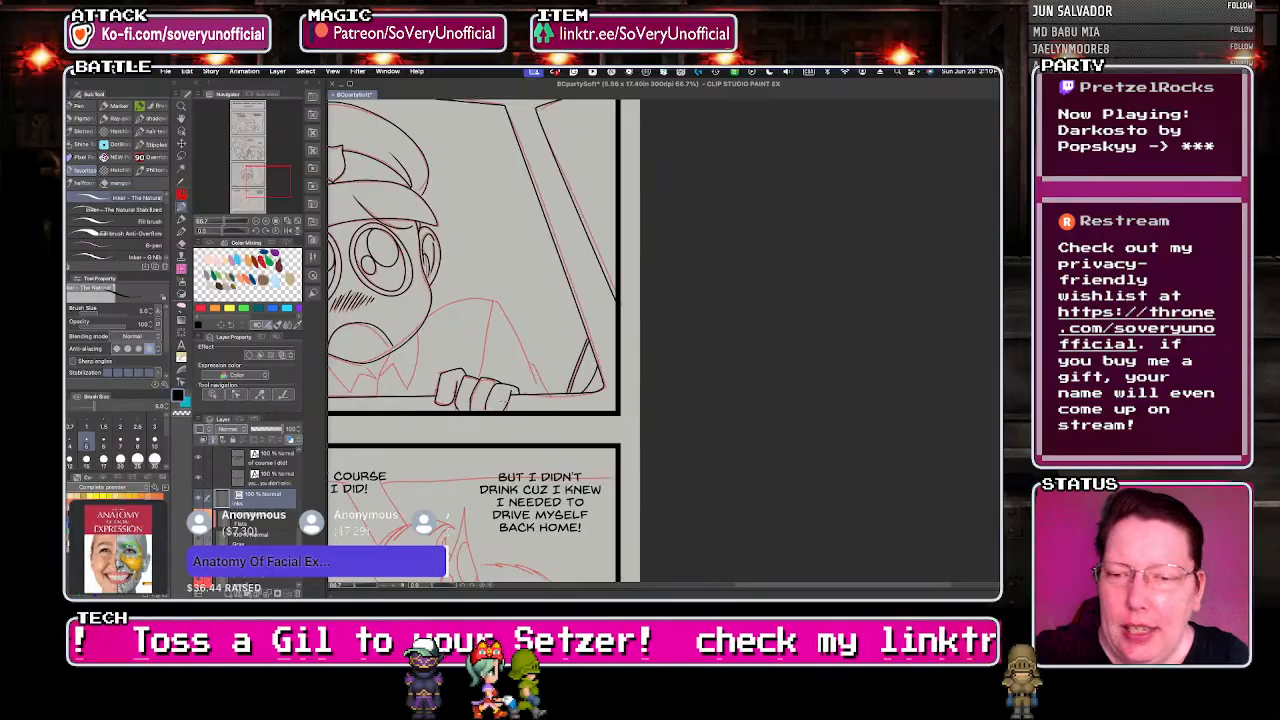
pyautogui.scroll(4, 422, 325)
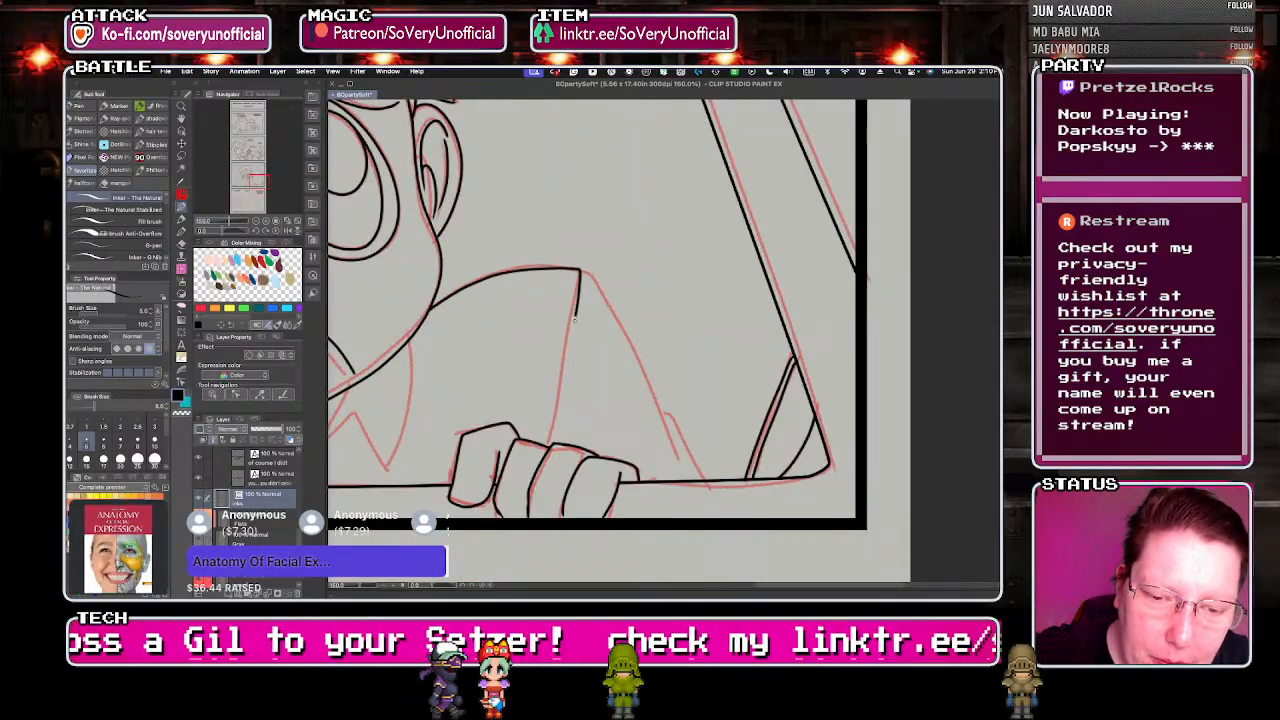
pyautogui.moveTo(574, 318); pyautogui.dragTo(549, 438)
pyautogui.moveTo(580, 272); pyautogui.dragTo(668, 427)
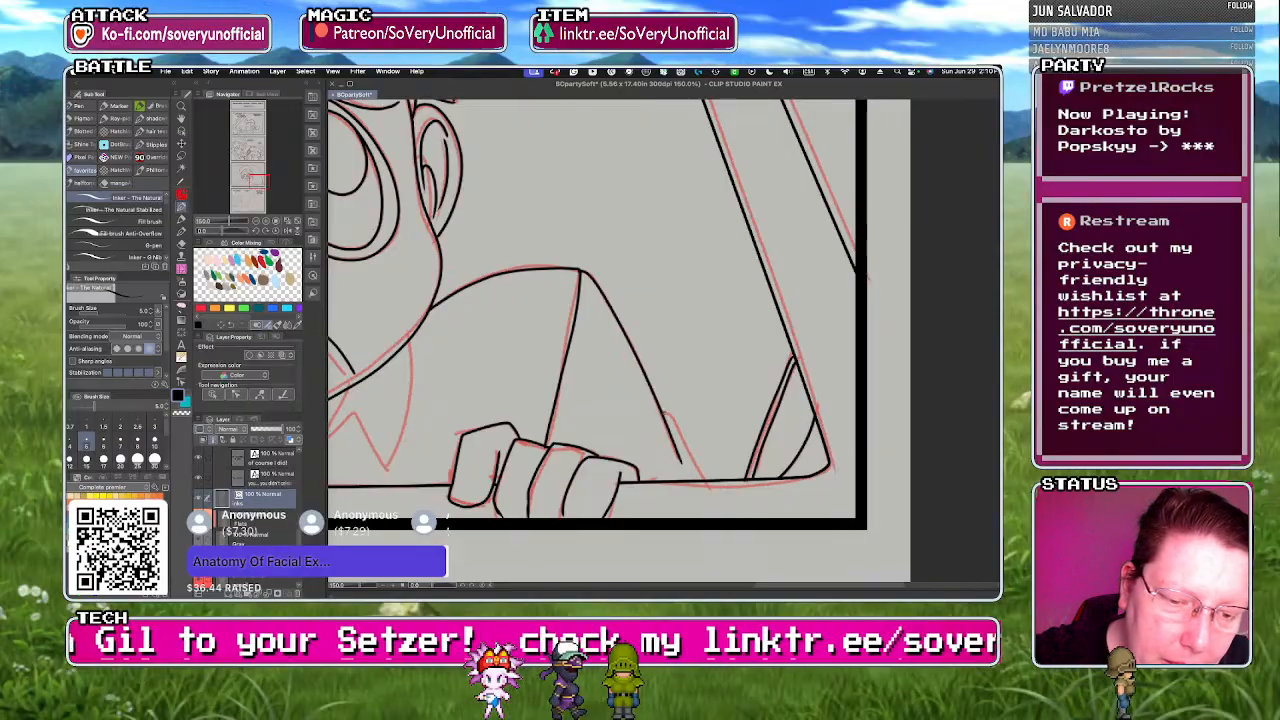
pyautogui.scroll(-4, 410, 433)
pyautogui.scroll(4, 410, 433)
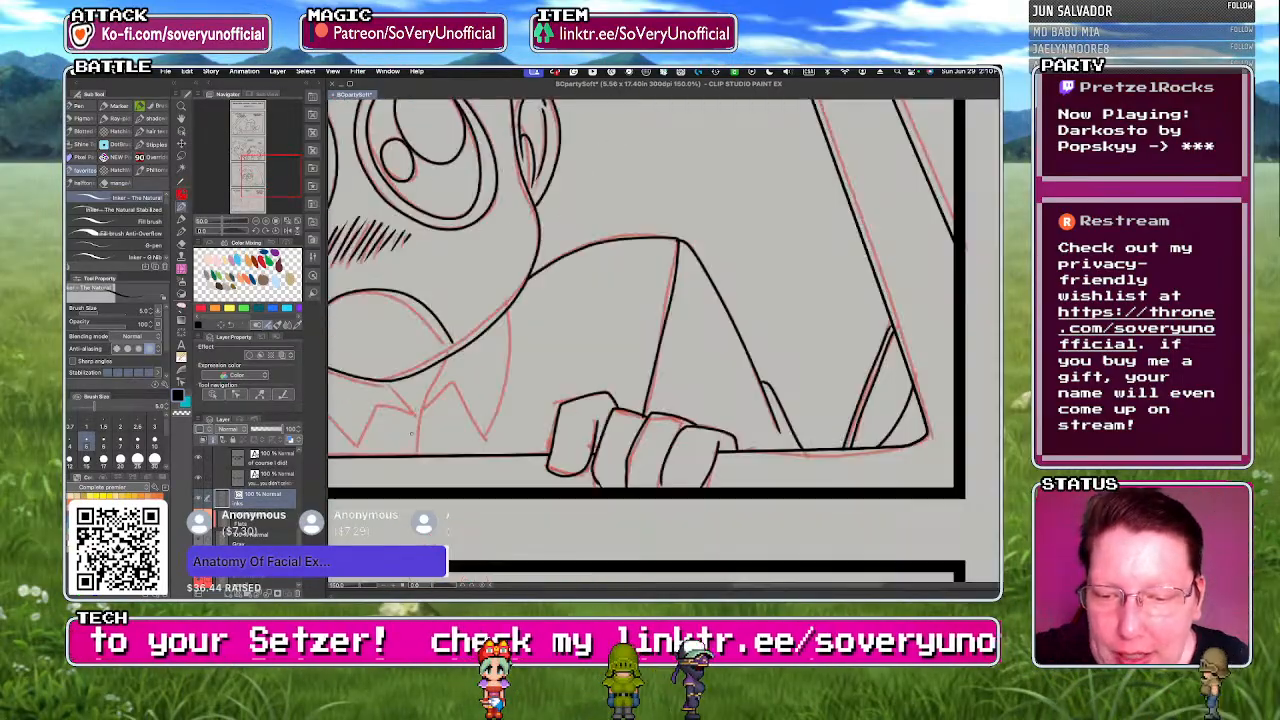
# - Ink the officer's shirt front line and both pointed collar flaps below the chin, ending at the window sill
pyautogui.moveTo(448, 385); pyautogui.dragTo(416, 455)
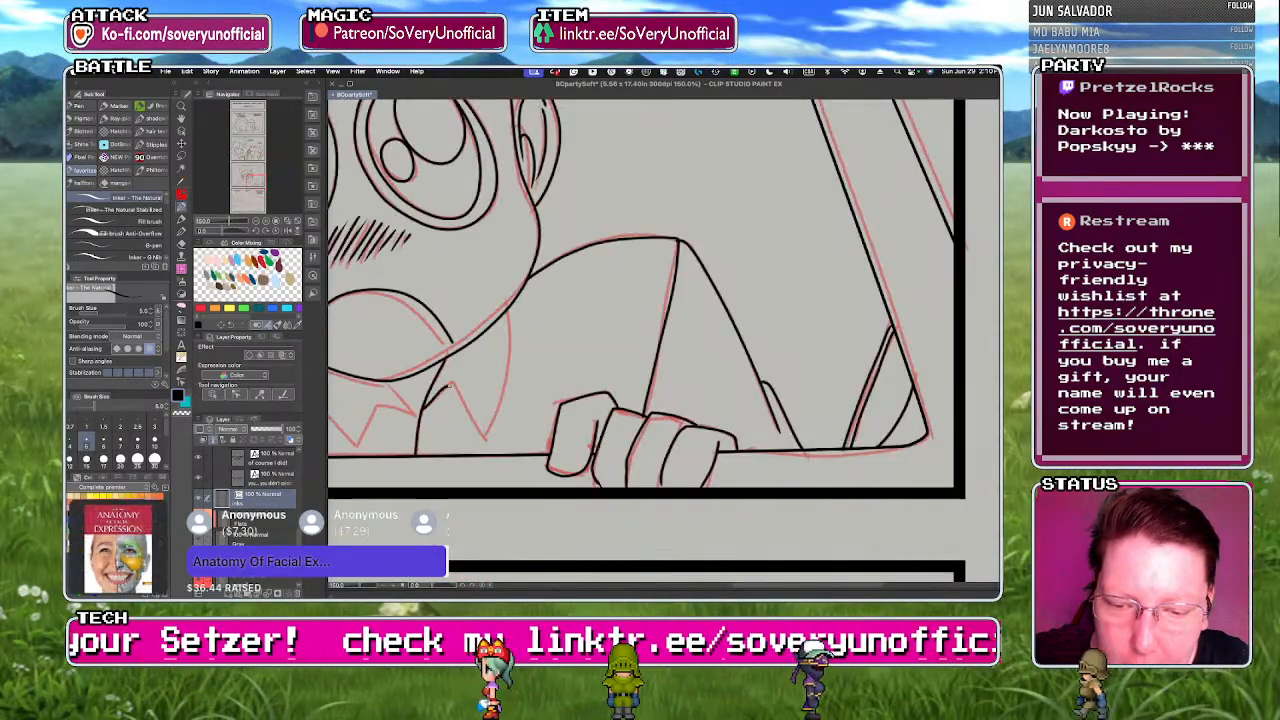
pyautogui.scroll(-4, 410, 433)
pyautogui.scroll(5, 410, 433)
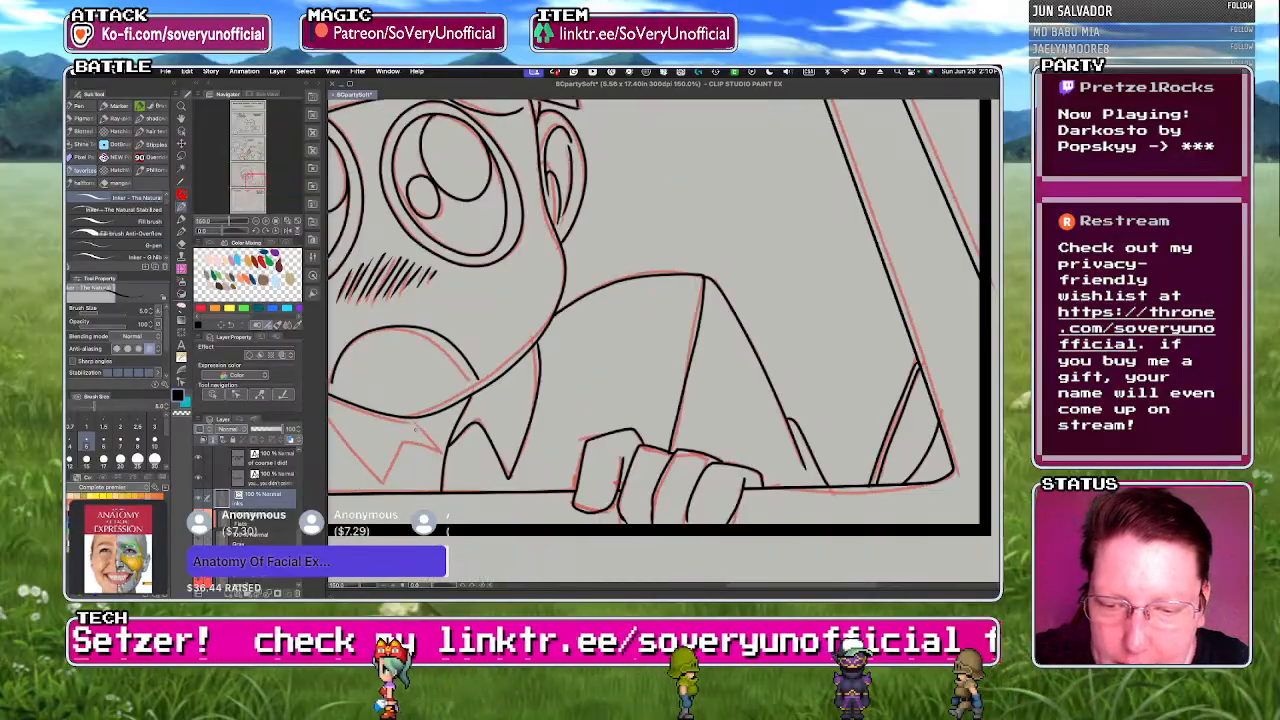
pyautogui.scroll(-3, 410, 433)
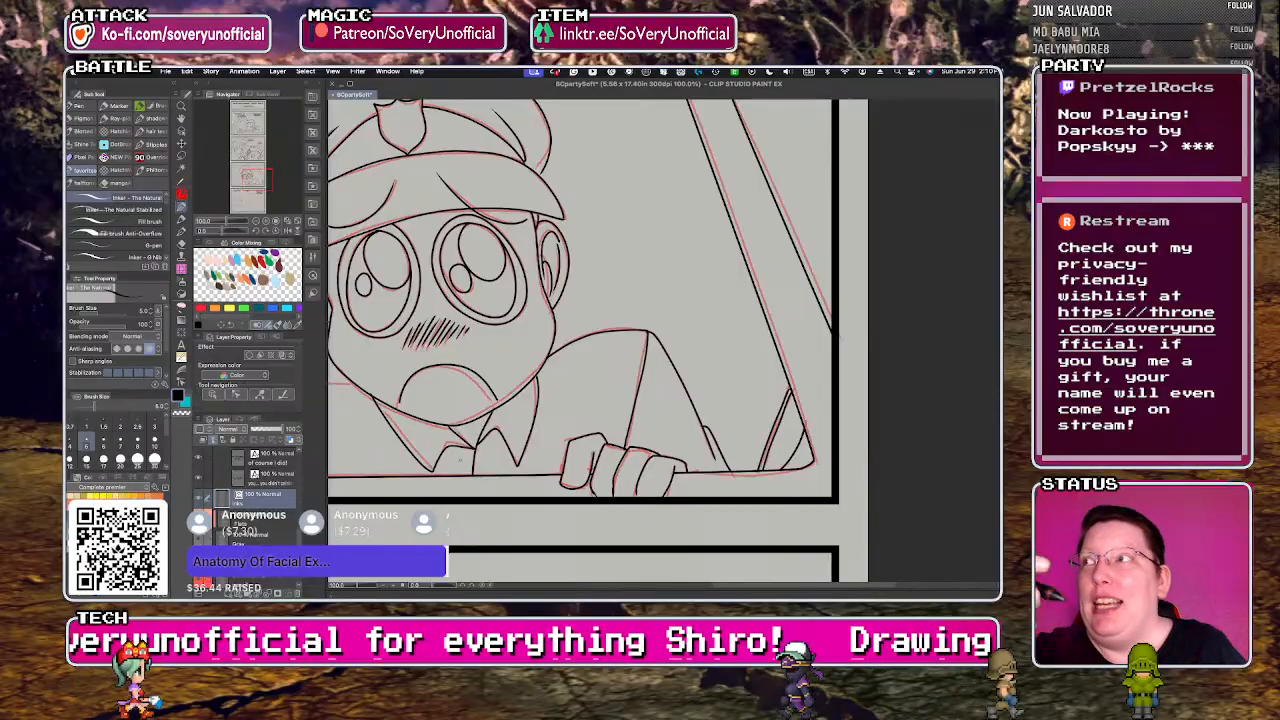
pyautogui.scroll(-3, 503, 305)
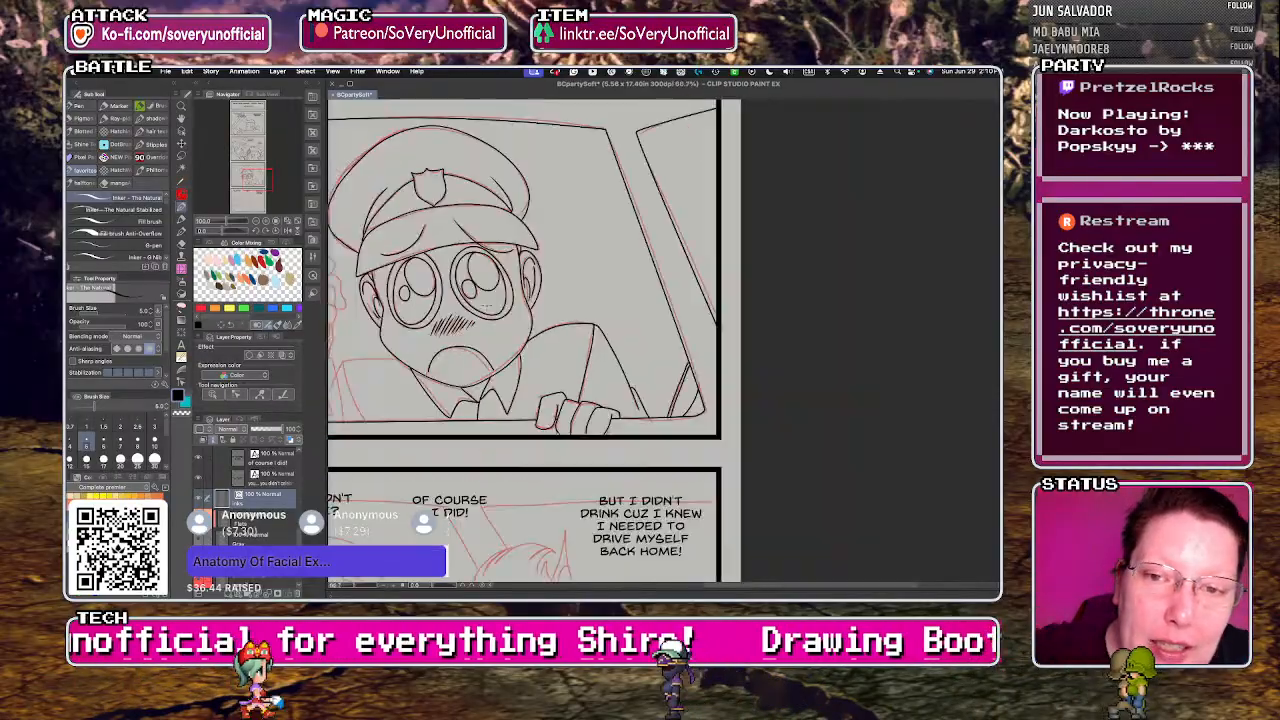
# - Ink the officer's shoulder and jacket side on the raised-hand side, running from the jaw down to the window sill
pyautogui.scroll(3, 375, 408)
pyautogui.scroll(-1, 441, 398)
pyautogui.scroll(1, 441, 336)
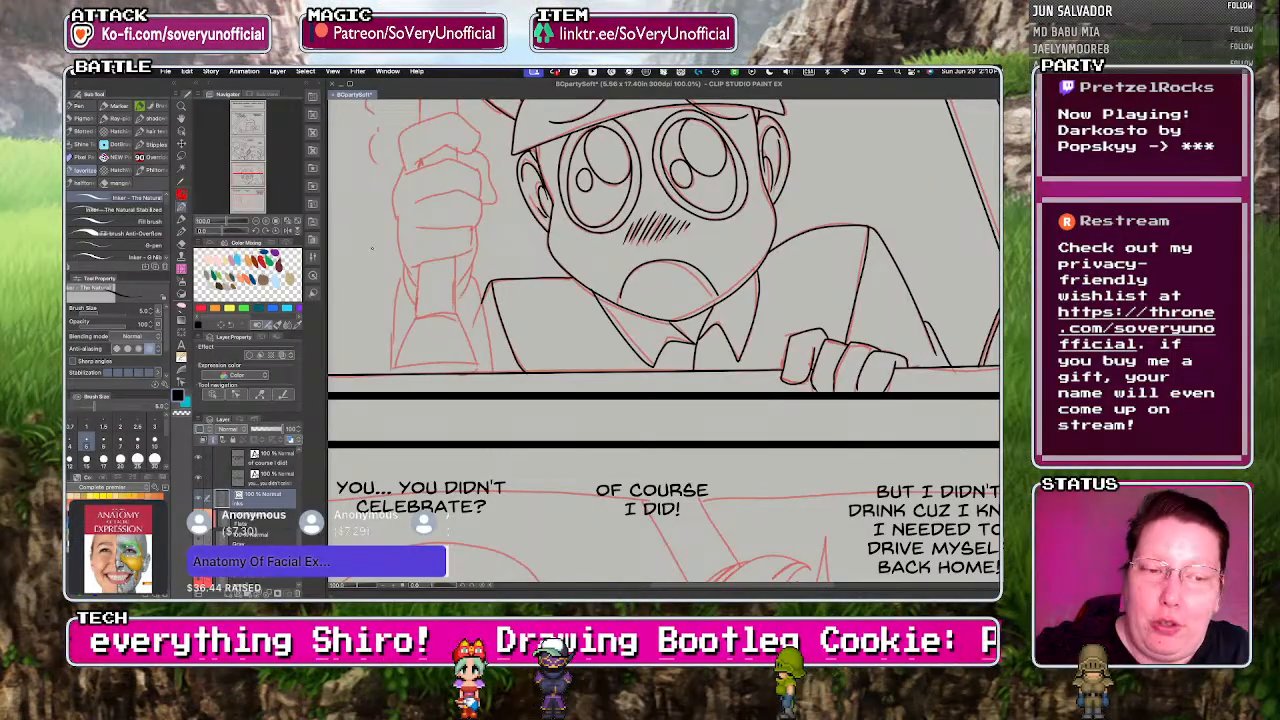
pyautogui.scroll(2, 371, 248)
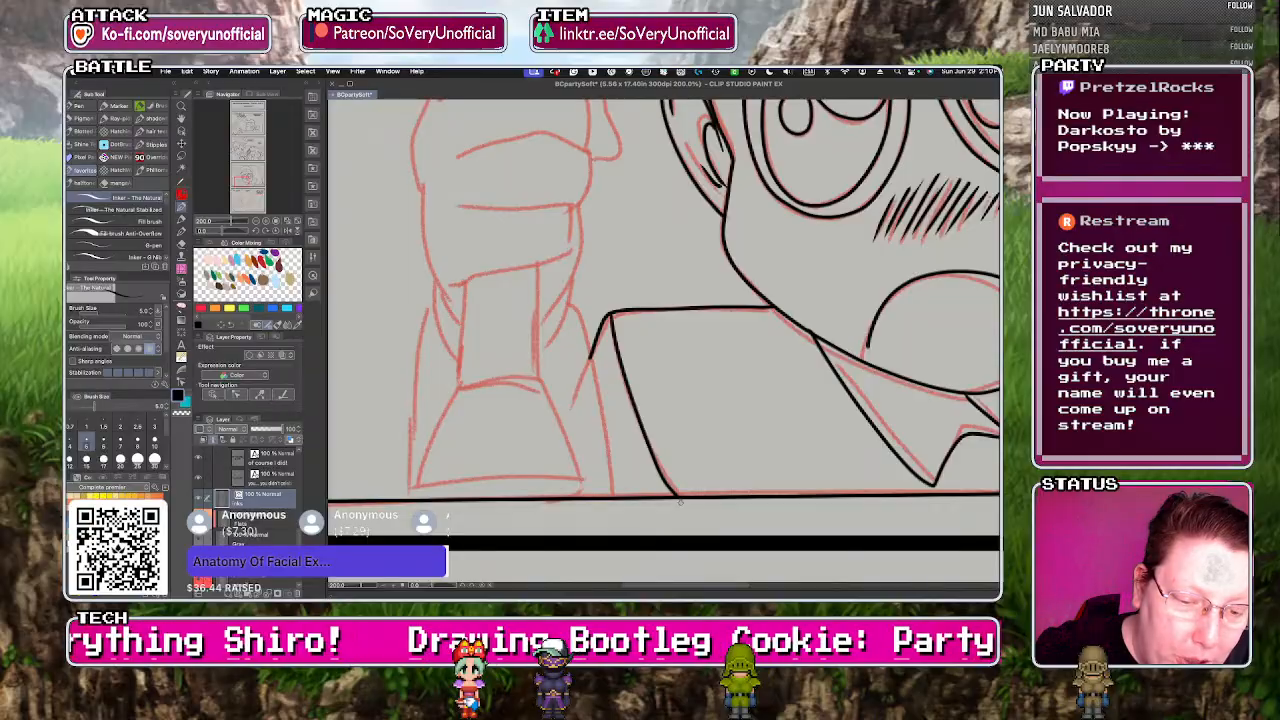
pyautogui.scroll(-2, 679, 502)
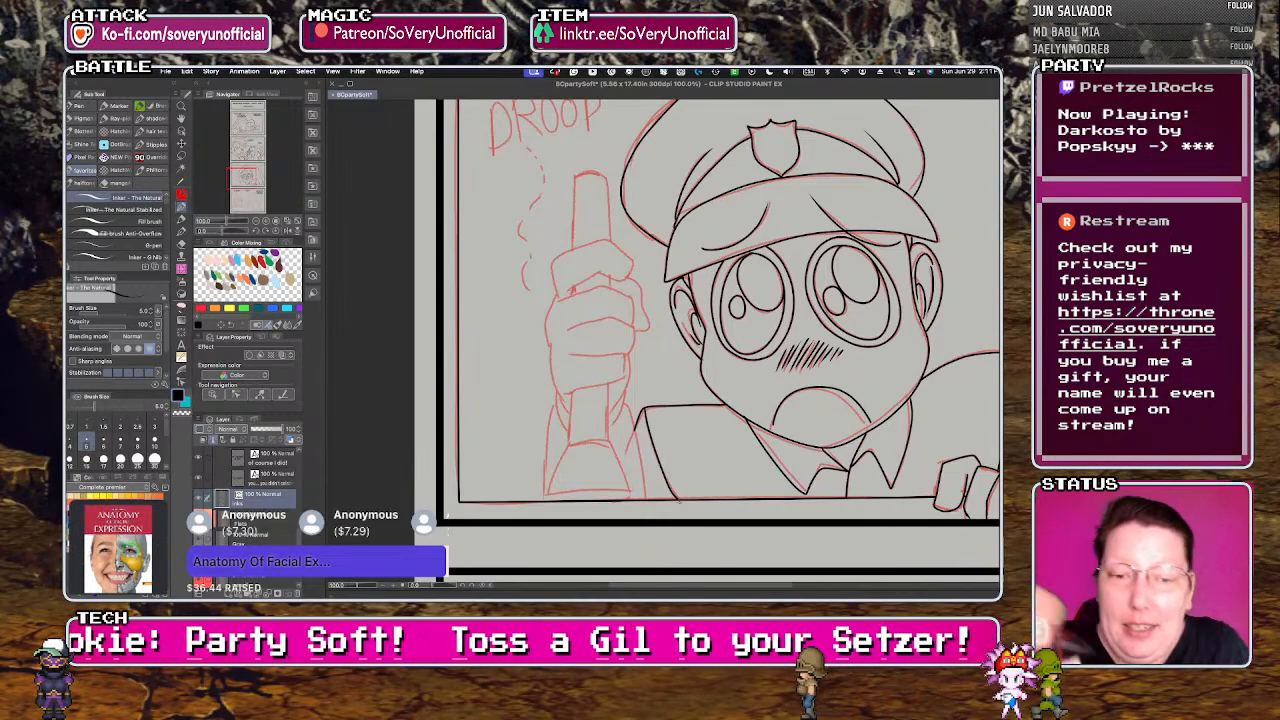
# - Ink the bulge of the raised hand that sticks out behind the fist toward the officer's face
pyautogui.scroll(3, 625, 284)
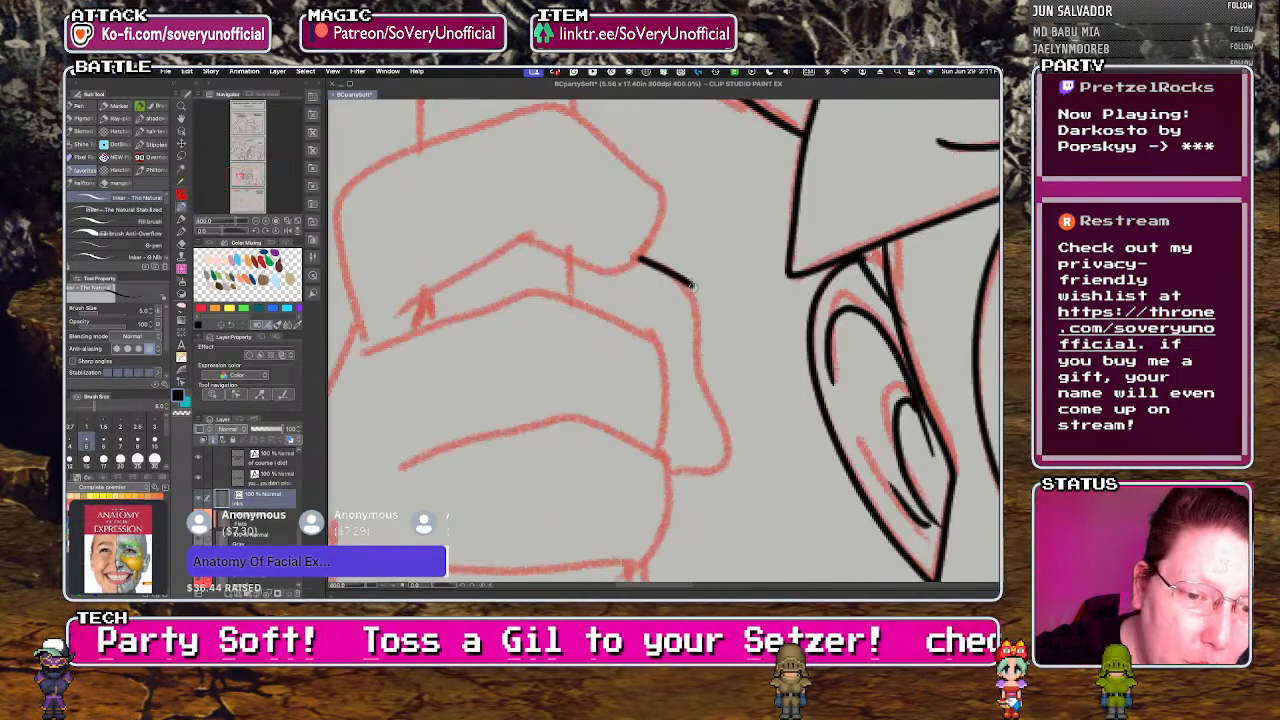
pyautogui.moveTo(692, 287)
pyautogui.mouseDown()
pyautogui.moveTo(700, 370)
pyautogui.moveTo(729, 435)
pyautogui.moveTo(725, 463)
pyautogui.moveTo(670, 472)
pyautogui.mouseUp()
pyautogui.scroll(-3, 479, 304)
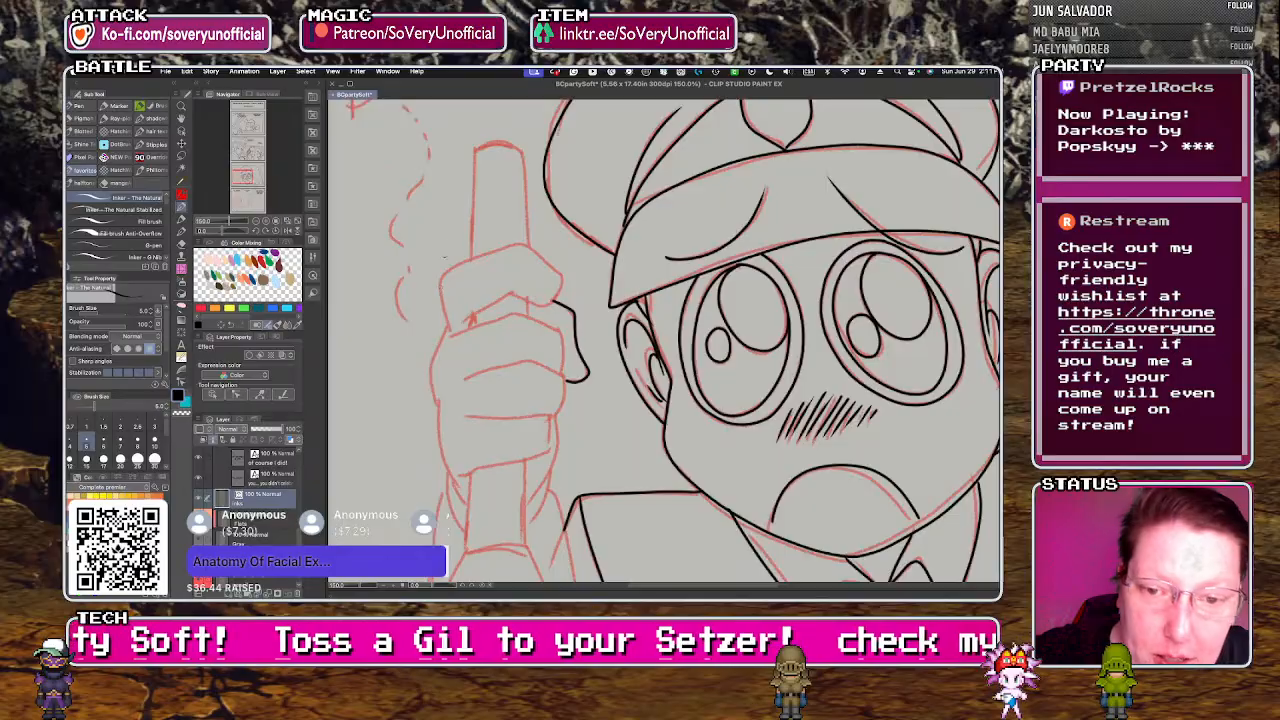
# - Ink the flashlight barrel's two long straight sides through the raised fist and the curve across its lower end
pyautogui.moveTo(521, 150); pyautogui.dragTo(531, 362)
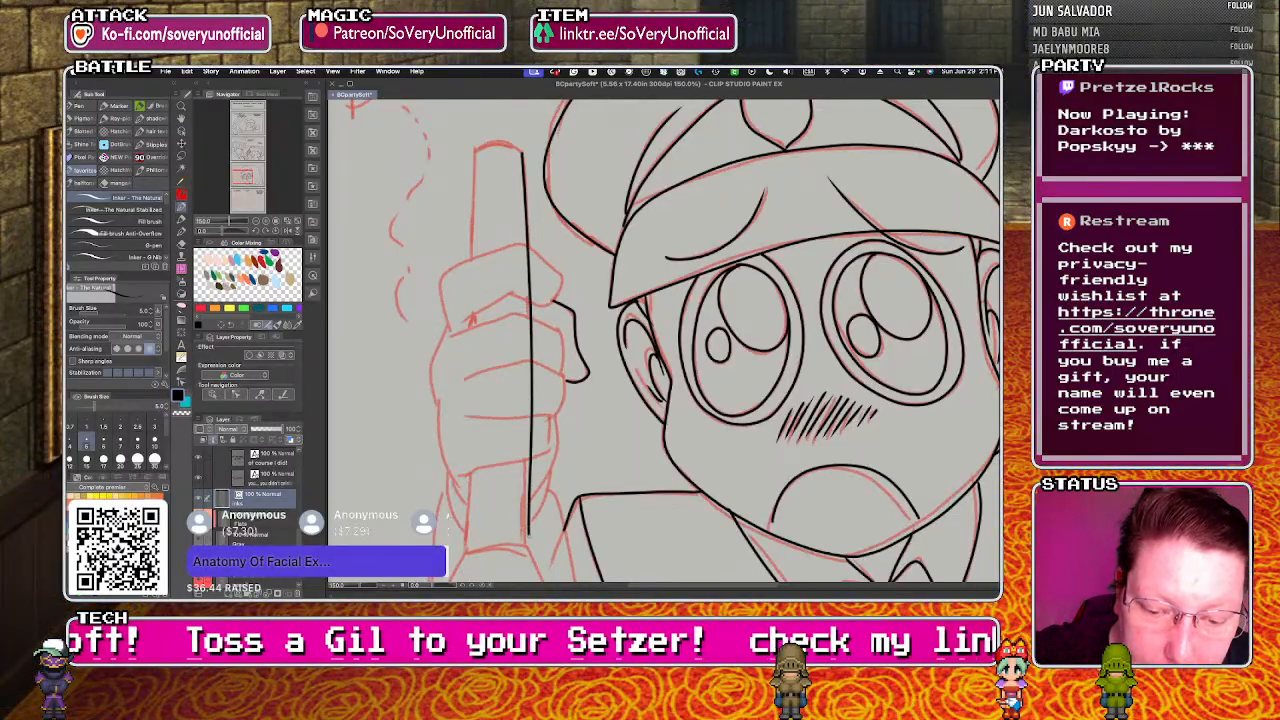
pyautogui.hotkey('ctrl', 'z')
pyautogui.moveTo(527, 260); pyautogui.dragTo(528, 540)
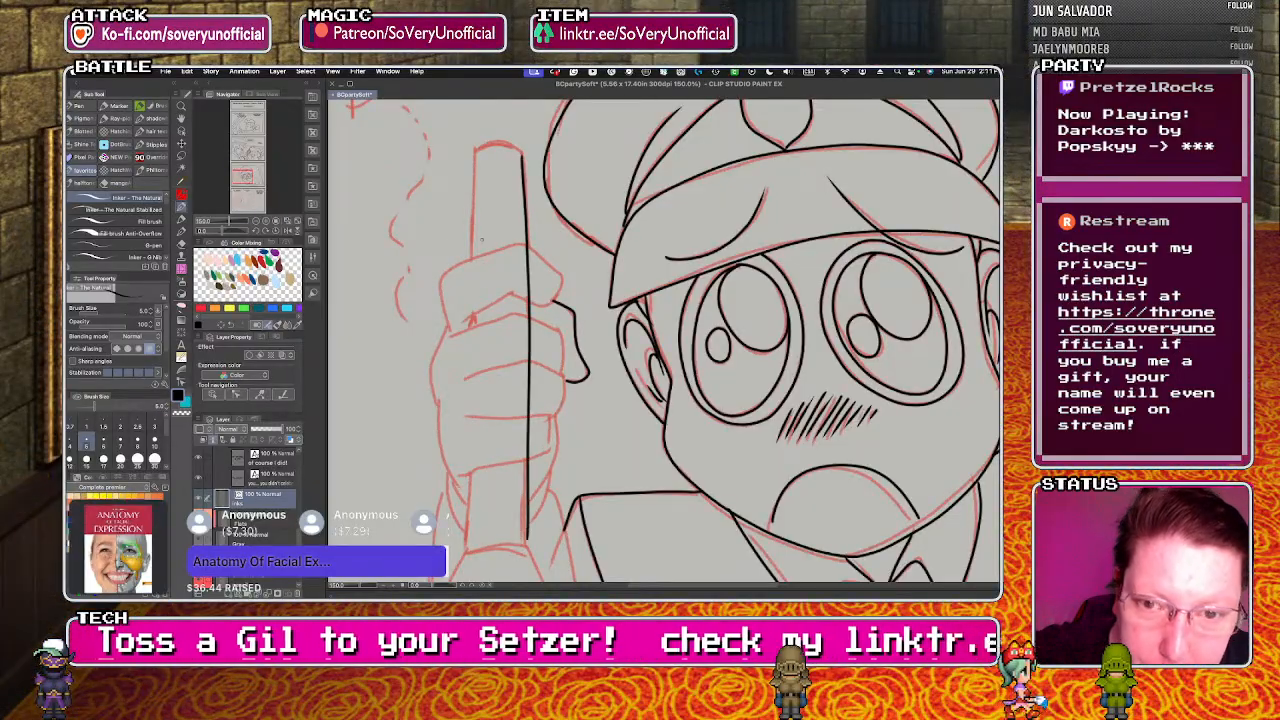
pyautogui.moveTo(475, 168); pyautogui.dragTo(467, 550)
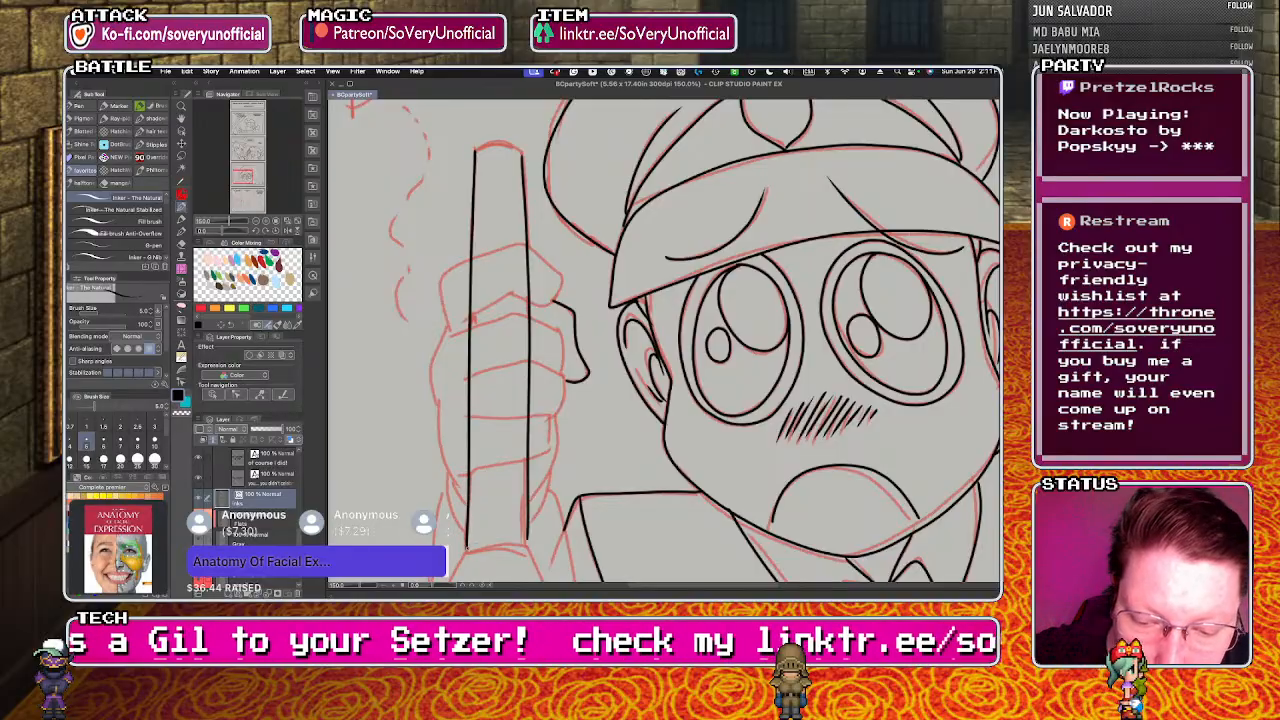
pyautogui.scroll(-3, 452, 364)
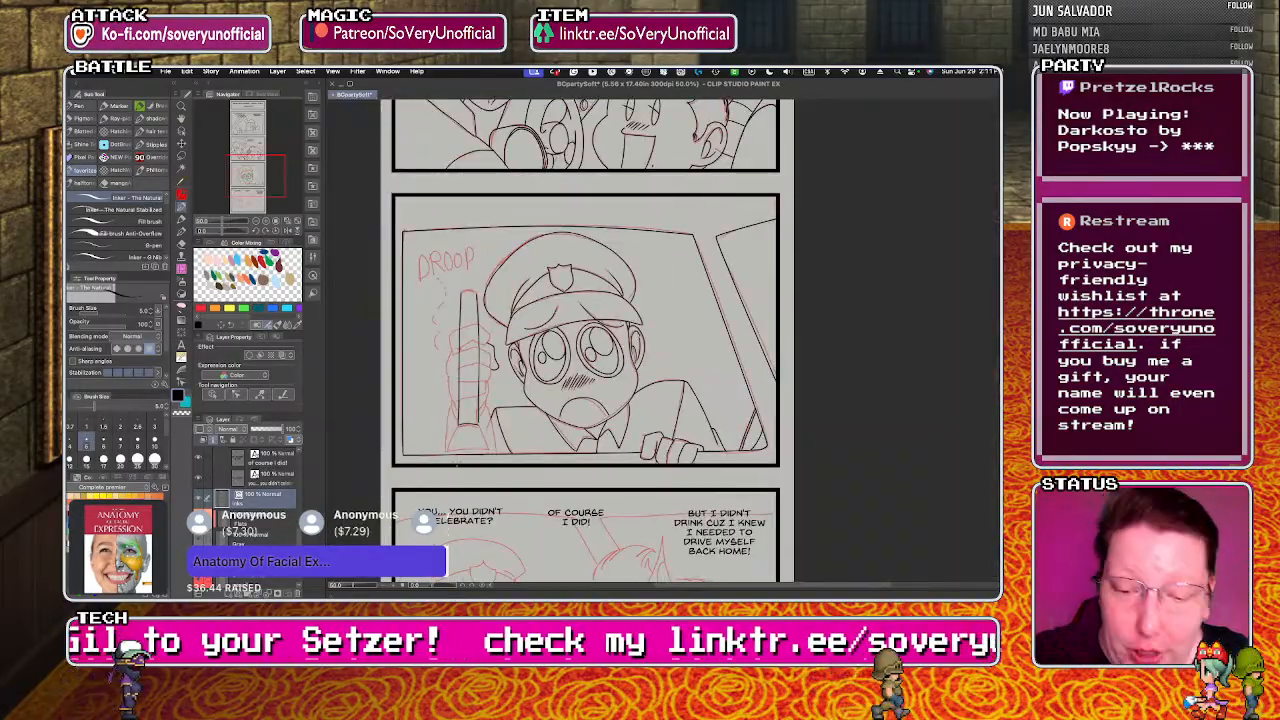
pyautogui.scroll(4, 456, 465)
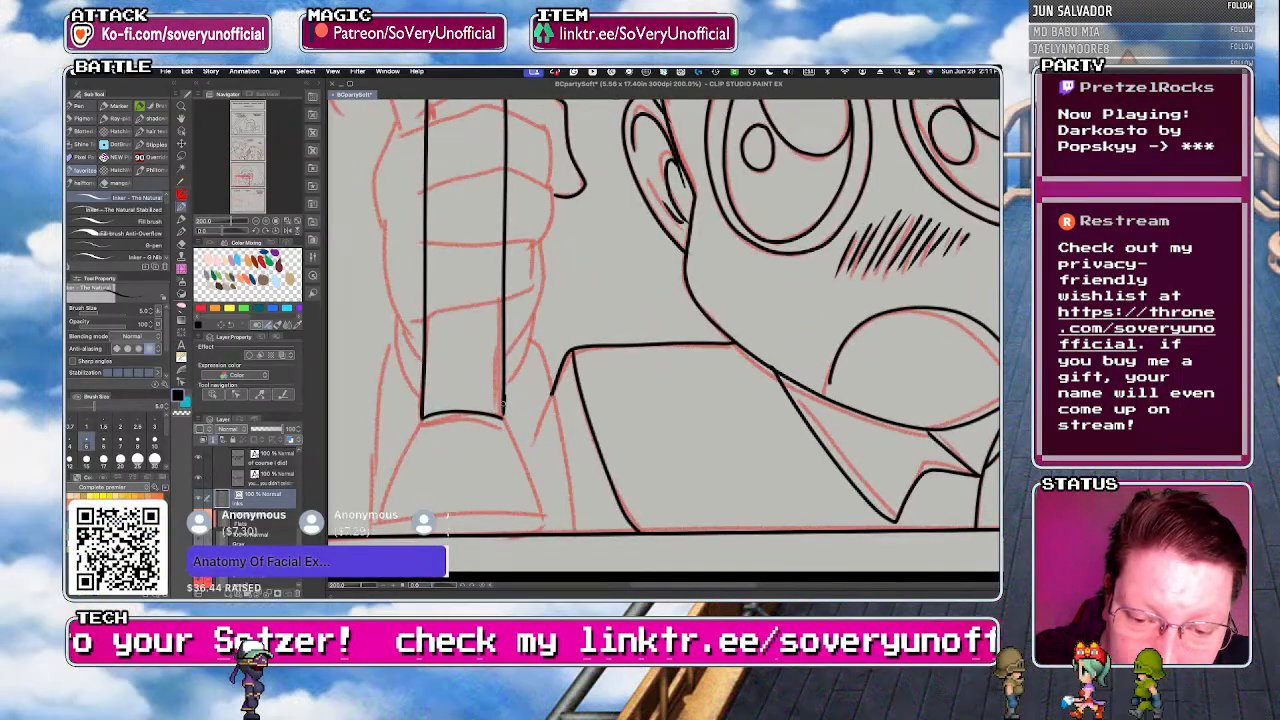
# - Ink the two flaring sides of the flashlight's head below the barrel, removing the first attempt at its rim ellipse
pyautogui.moveTo(503, 398); pyautogui.dragTo(545, 518)
pyautogui.moveTo(421, 420)
pyautogui.mouseDown()
pyautogui.moveTo(385, 512)
pyautogui.moveTo(518, 512)
pyautogui.mouseUp()
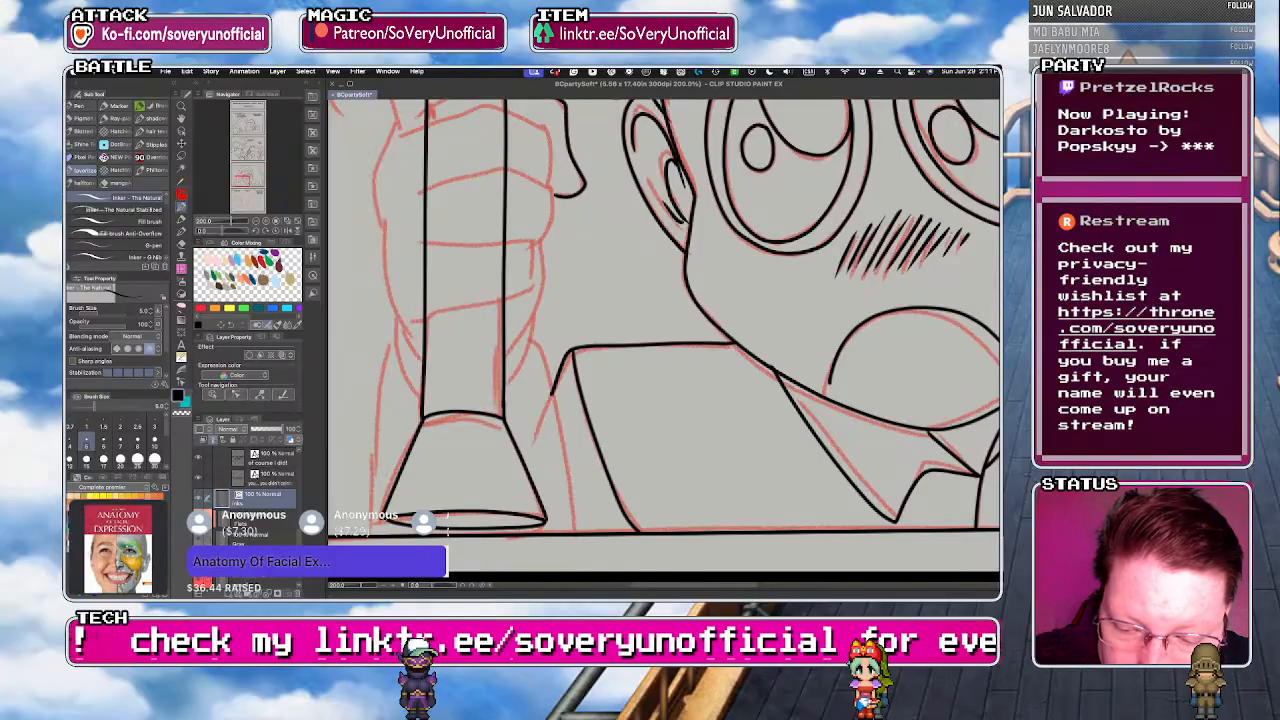
pyautogui.press('super+minus')
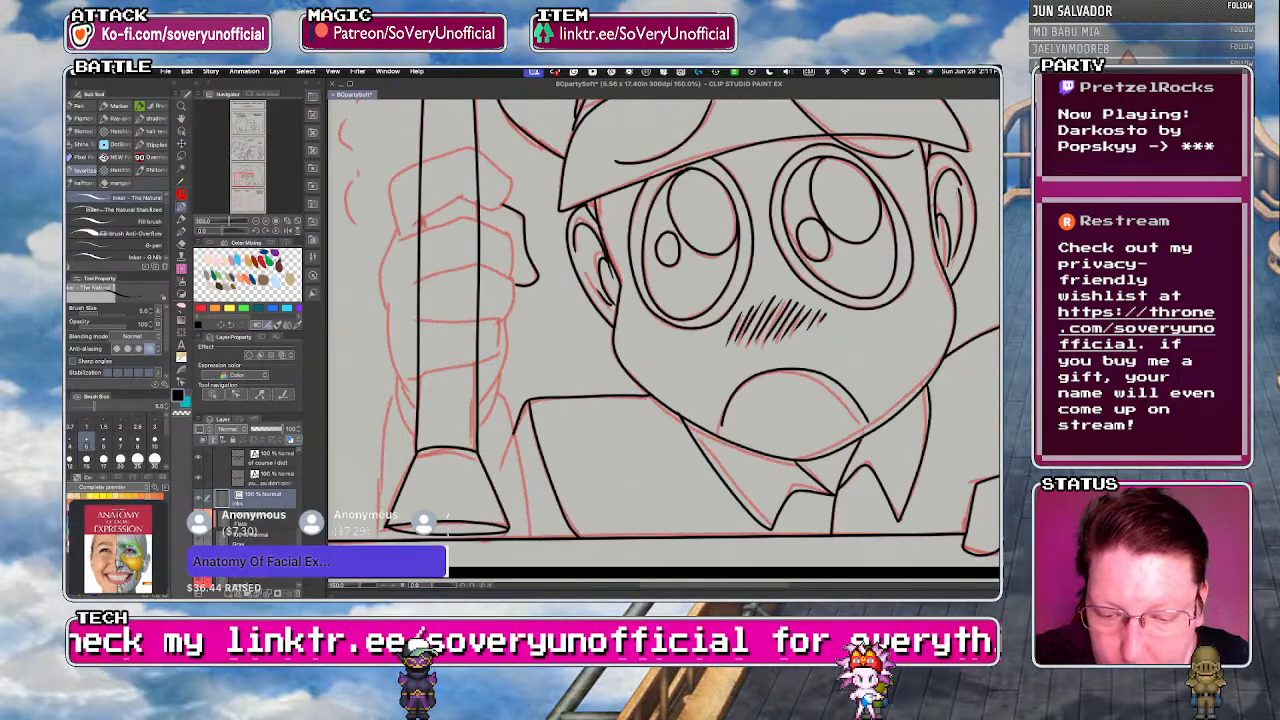
pyautogui.press('super+plus')
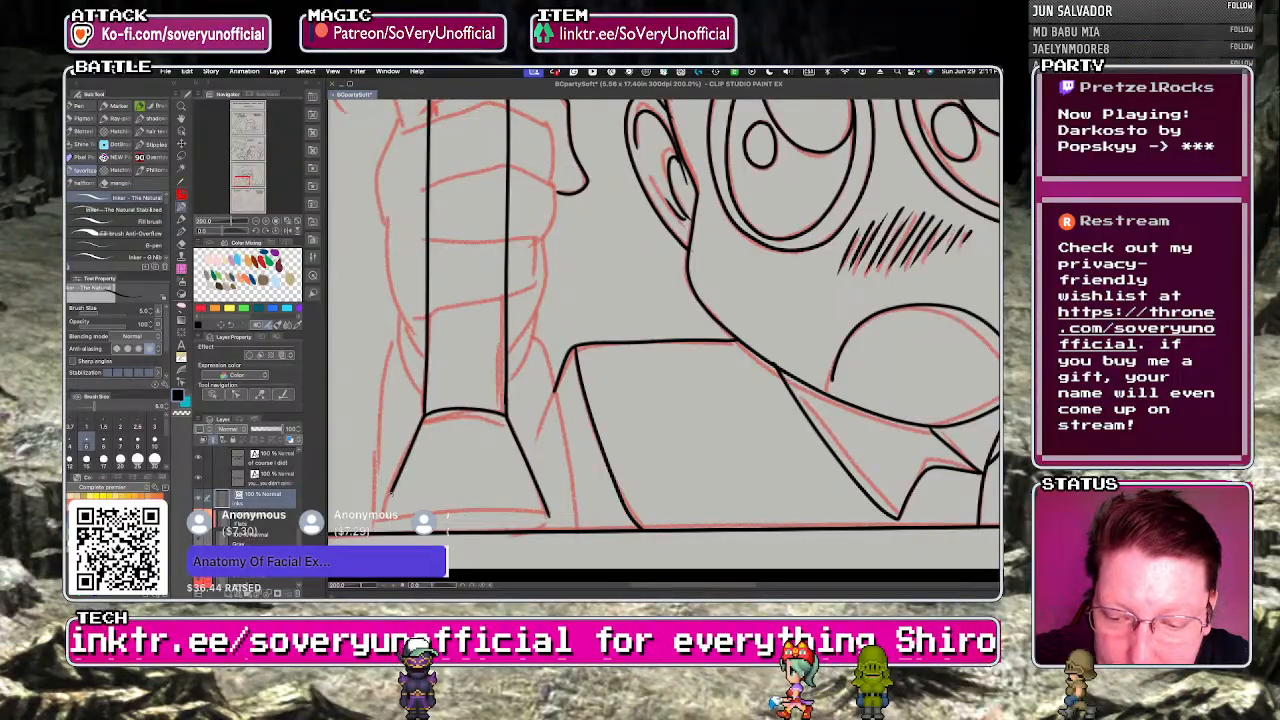
pyautogui.press('super+minus')
pyautogui.press('super+plus')
pyautogui.press('super+plus')
pyautogui.press('super+plus')
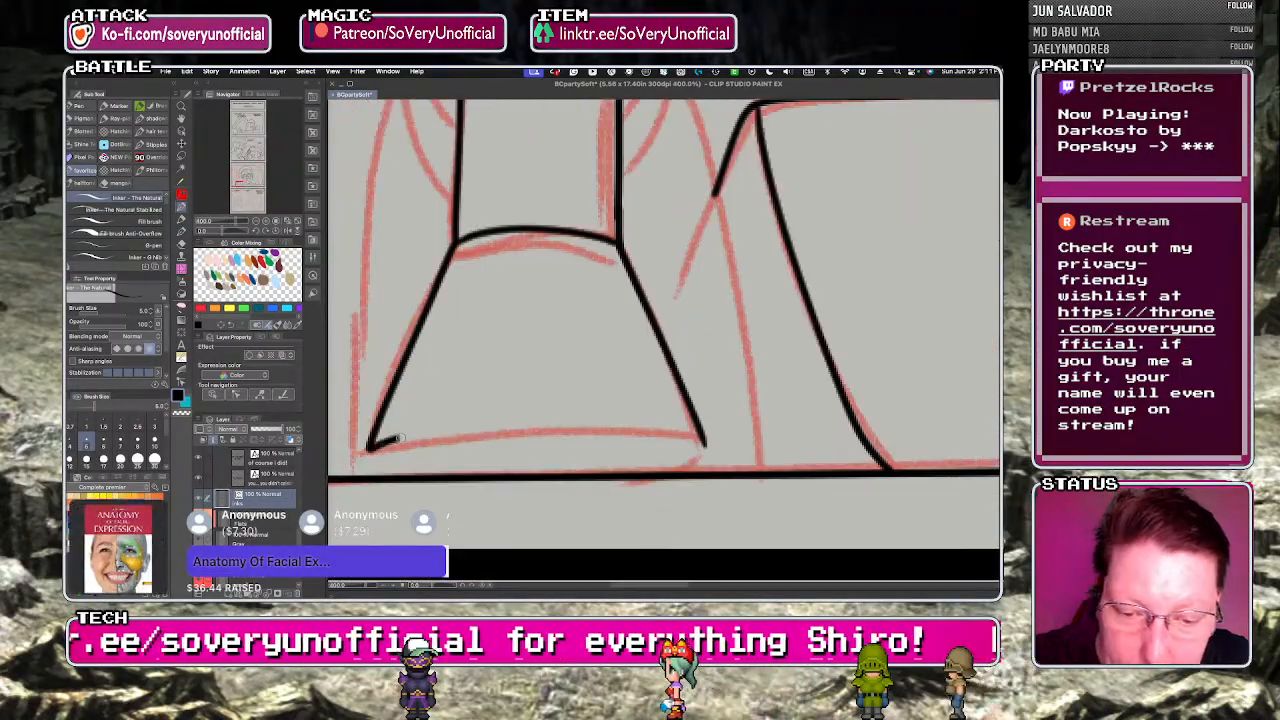
# - Ink the flashlight's rim at the wide end as an upper and a lower arc joining the flared sides
pyautogui.moveTo(367, 450)
pyautogui.mouseDown()
pyautogui.moveTo(517, 424)
pyautogui.moveTo(701, 445)
pyautogui.moveTo(665, 464)
pyautogui.moveTo(570, 473)
pyautogui.moveTo(370, 454)
pyautogui.moveTo(563, 445)
pyautogui.moveTo(694, 466)
pyautogui.mouseUp()
pyautogui.press('super+minus')
pyautogui.press('super+plus')
pyautogui.press('super+plus')
pyautogui.press('super+plus')
pyautogui.press('super+z')
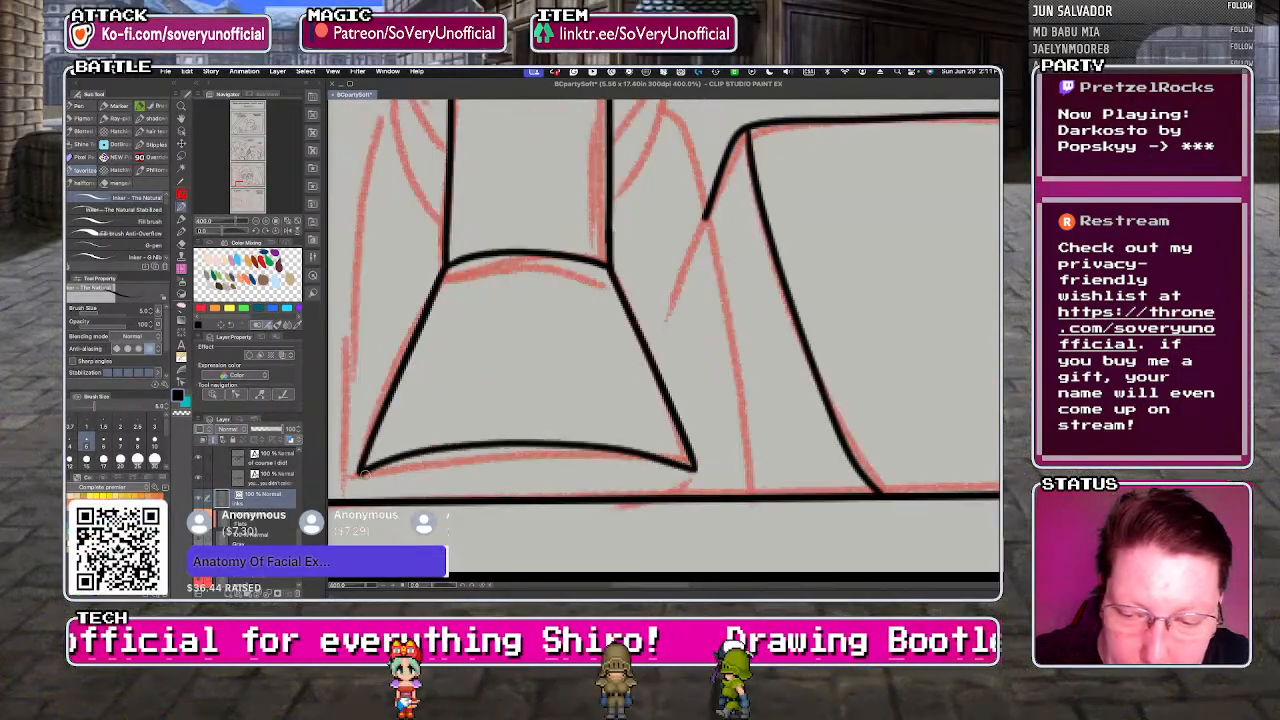
pyautogui.moveTo(363, 474); pyautogui.dragTo(694, 467)
pyautogui.press('super+minus')
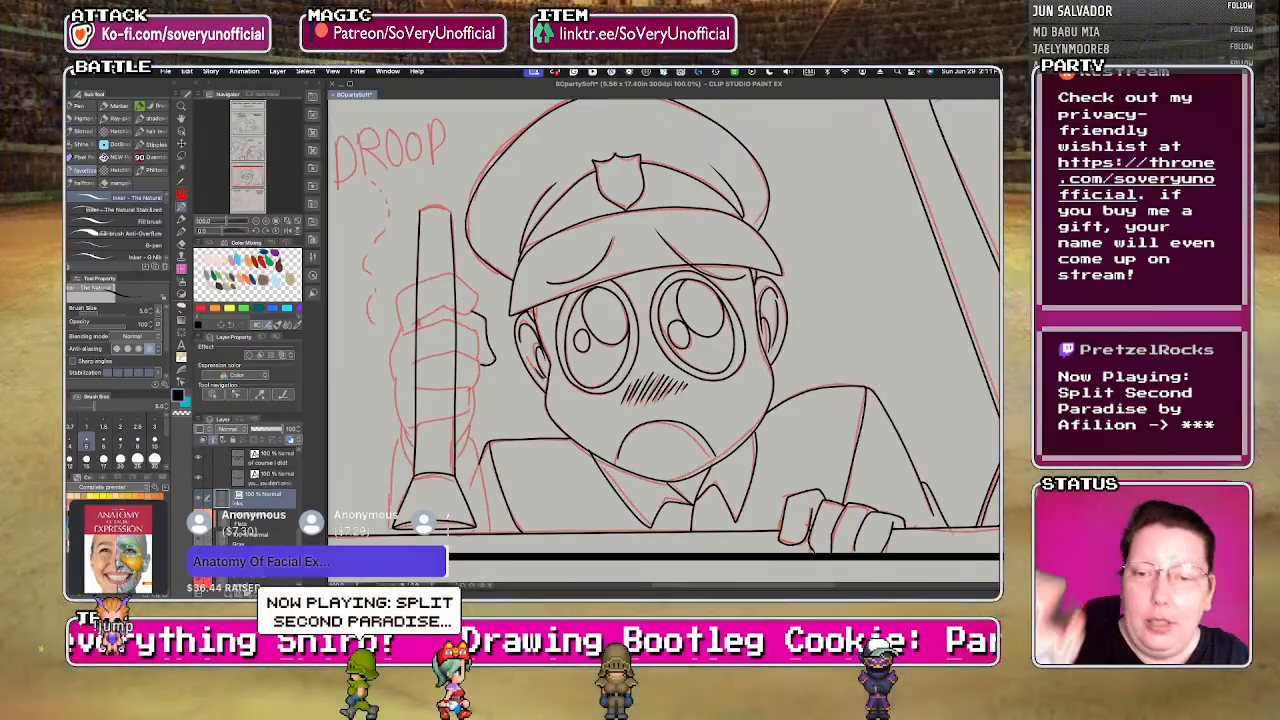
# - Ink the topmost digit wrapped around the flashlight with its nail, and clear the barrel lines crossing it
pyautogui.press('super+plus')
pyautogui.press('super+plus')
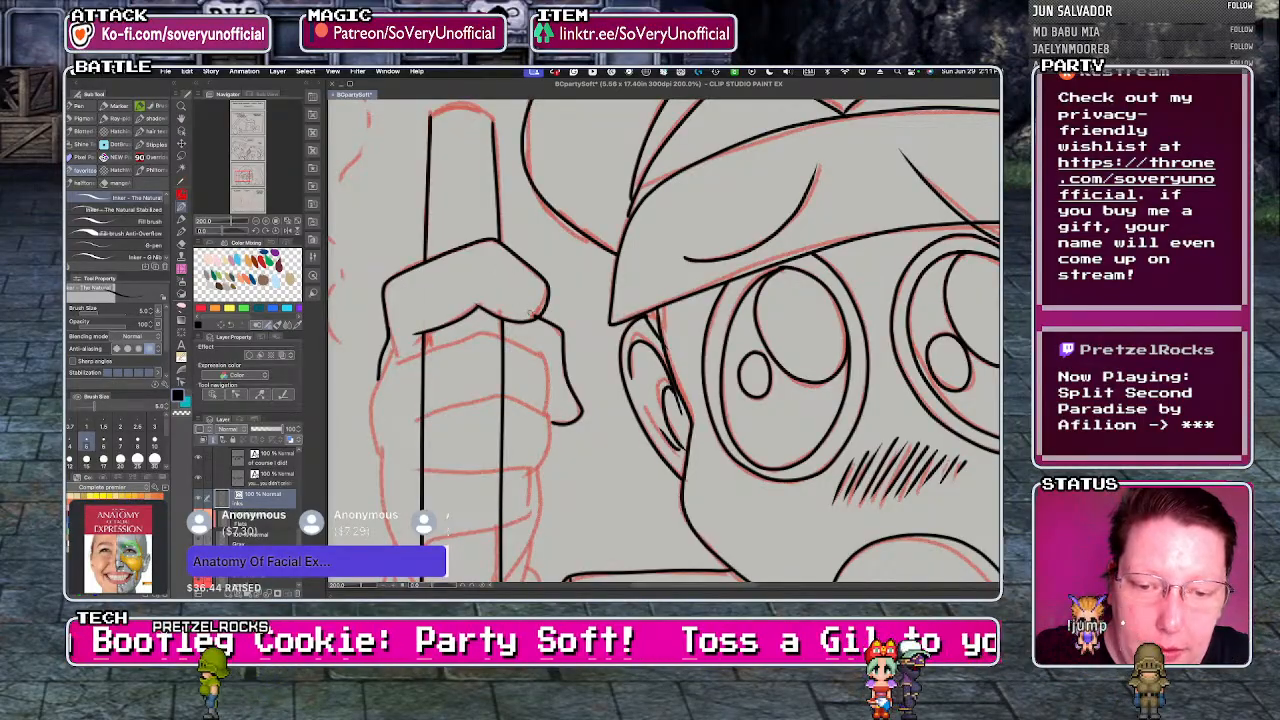
pyautogui.moveTo(523, 277); pyautogui.dragTo(519, 305)
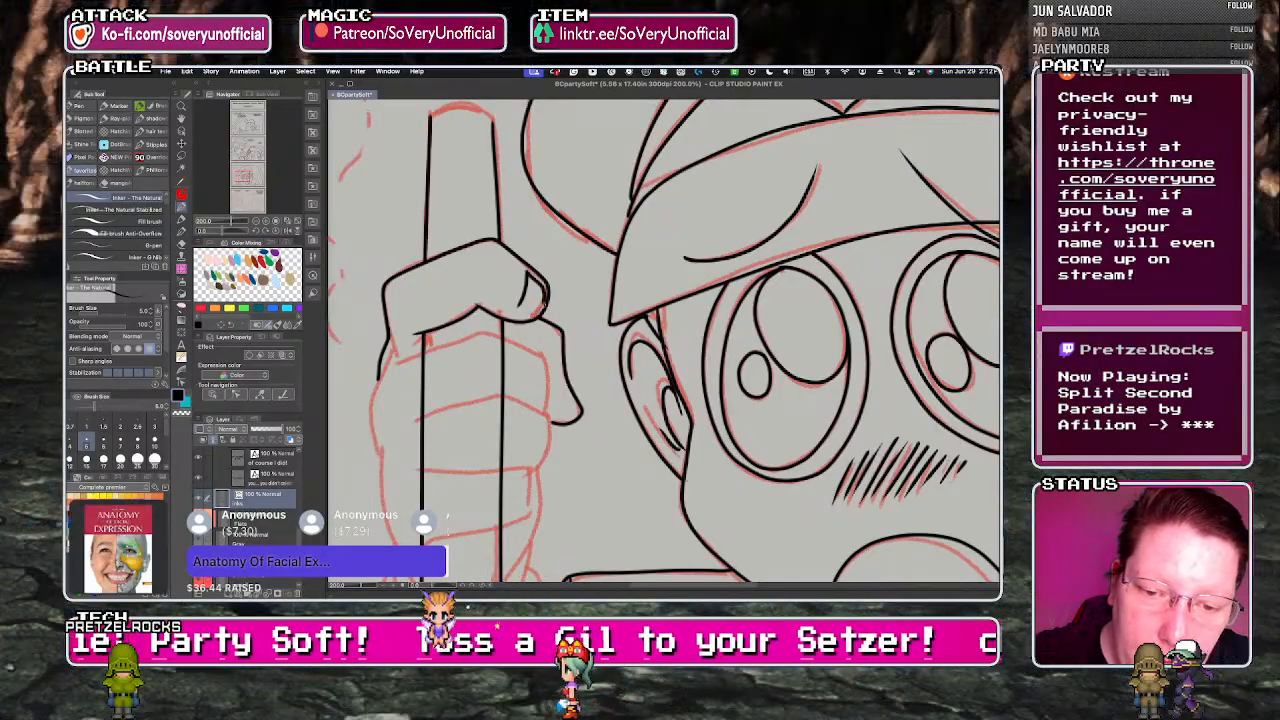
# - Ink the remaining fingers of the fist around the flashlight, and clear the barrel lines where they cross the fingers
pyautogui.scroll(-3, 388, 362)
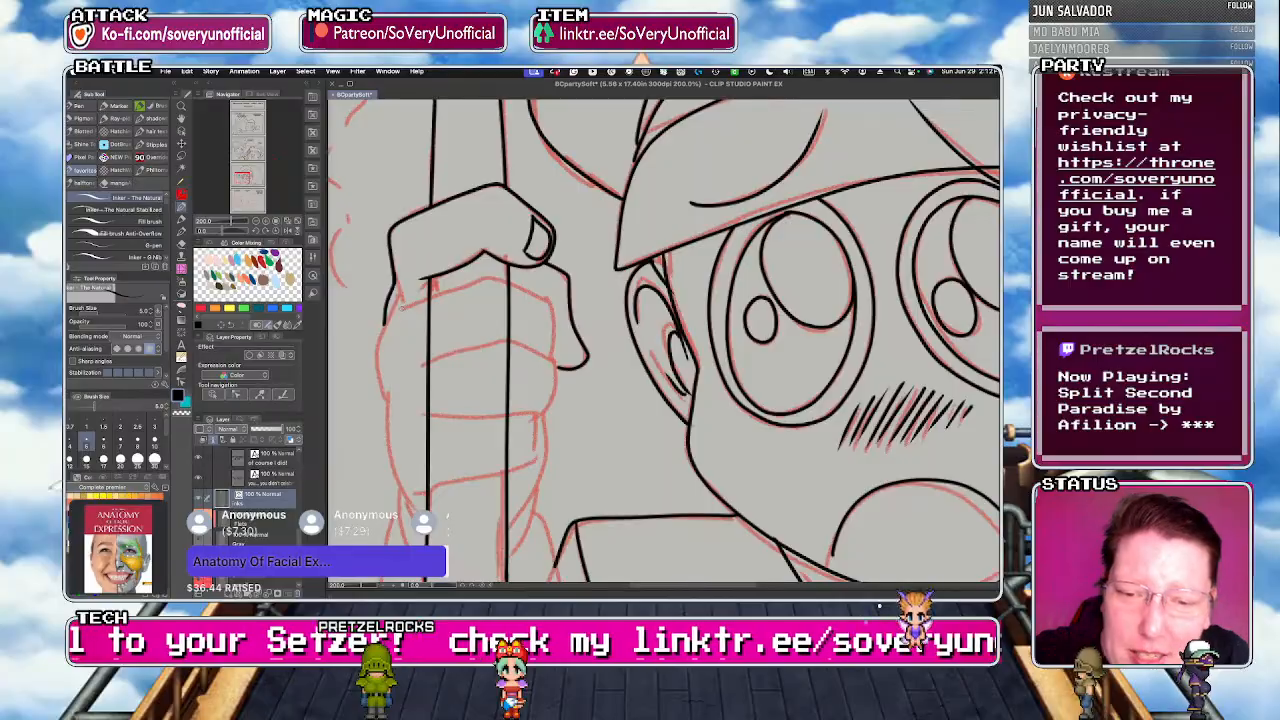
pyautogui.moveTo(401, 307)
pyautogui.mouseDown()
pyautogui.moveTo(478, 277)
pyautogui.moveTo(532, 297)
pyautogui.moveTo(552, 360)
pyautogui.mouseUp()
pyautogui.moveTo(420, 366); pyautogui.dragTo(548, 350)
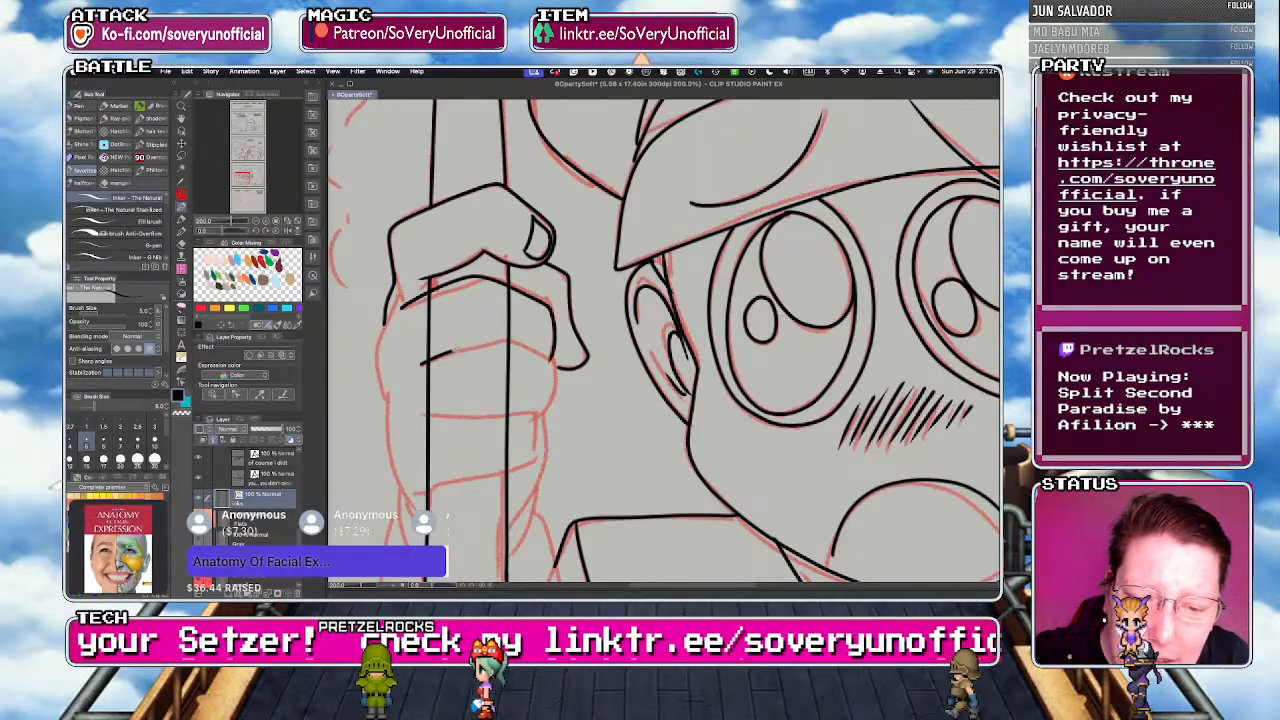
pyautogui.moveTo(440, 414)
pyautogui.mouseDown()
pyautogui.moveTo(520, 413)
pyautogui.moveTo(540, 452)
pyautogui.mouseUp()
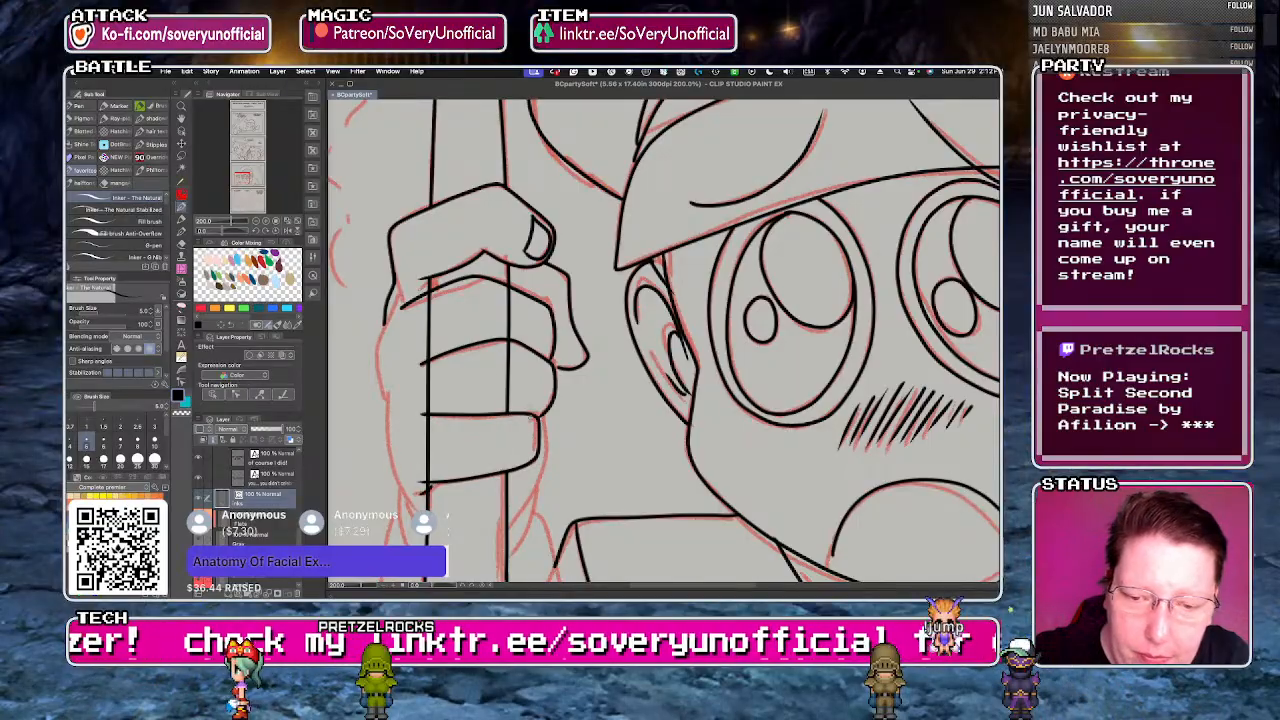
pyautogui.moveTo(428, 300); pyautogui.dragTo(409, 389)
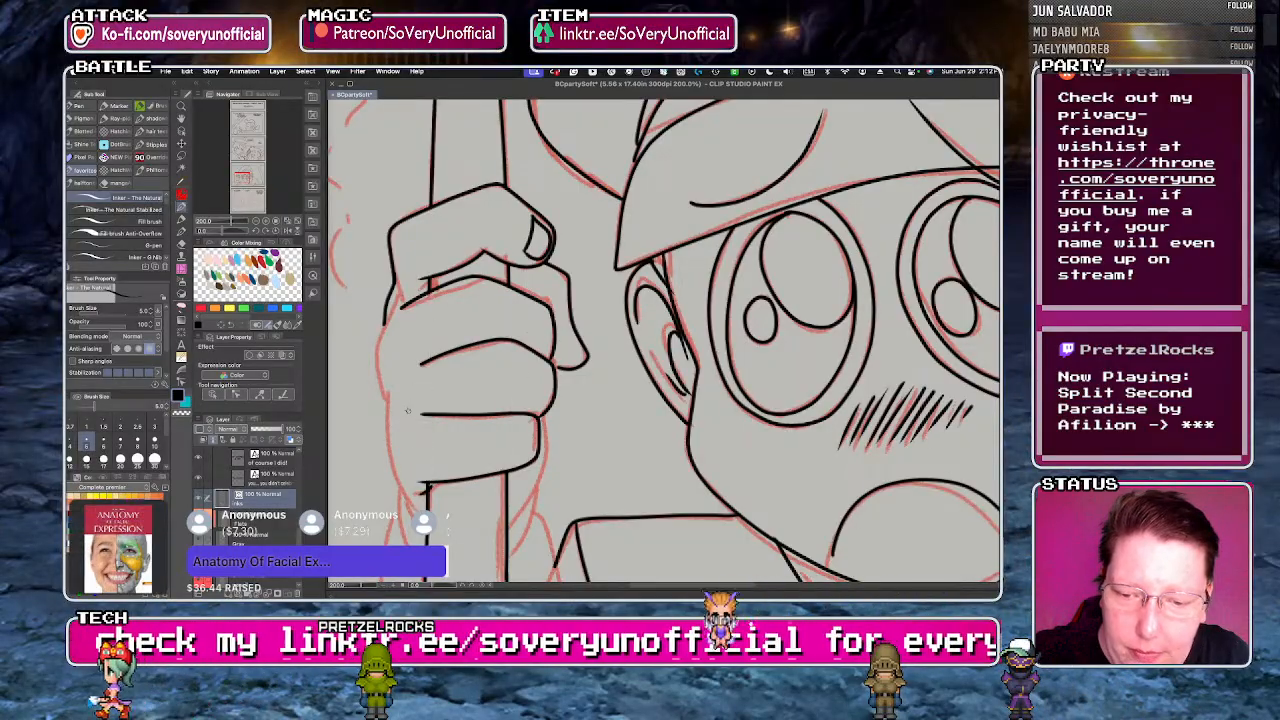
# - Ink the outer edge of the raised fist, the wrist behind the flashlight and the sleeve edges down to the sill
pyautogui.scroll(-3, 409, 389)
pyautogui.scroll(2, 409, 389)
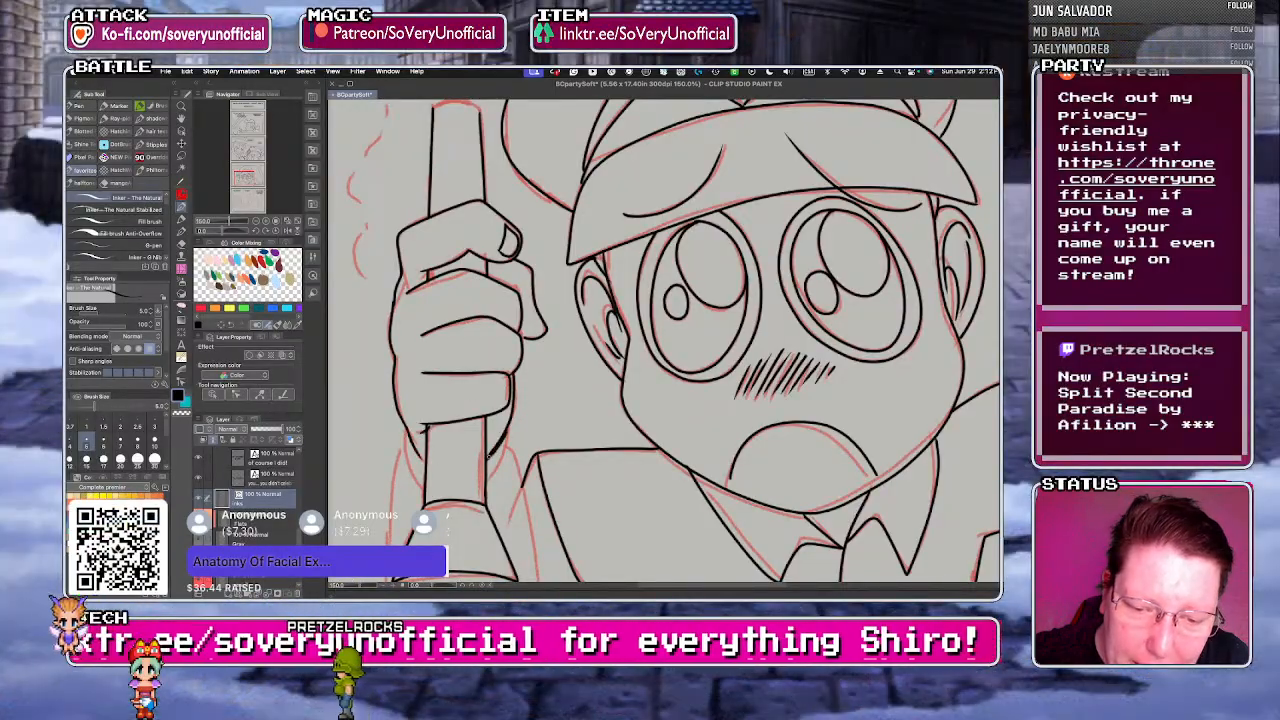
pyautogui.moveTo(506, 452); pyautogui.dragTo(488, 486)
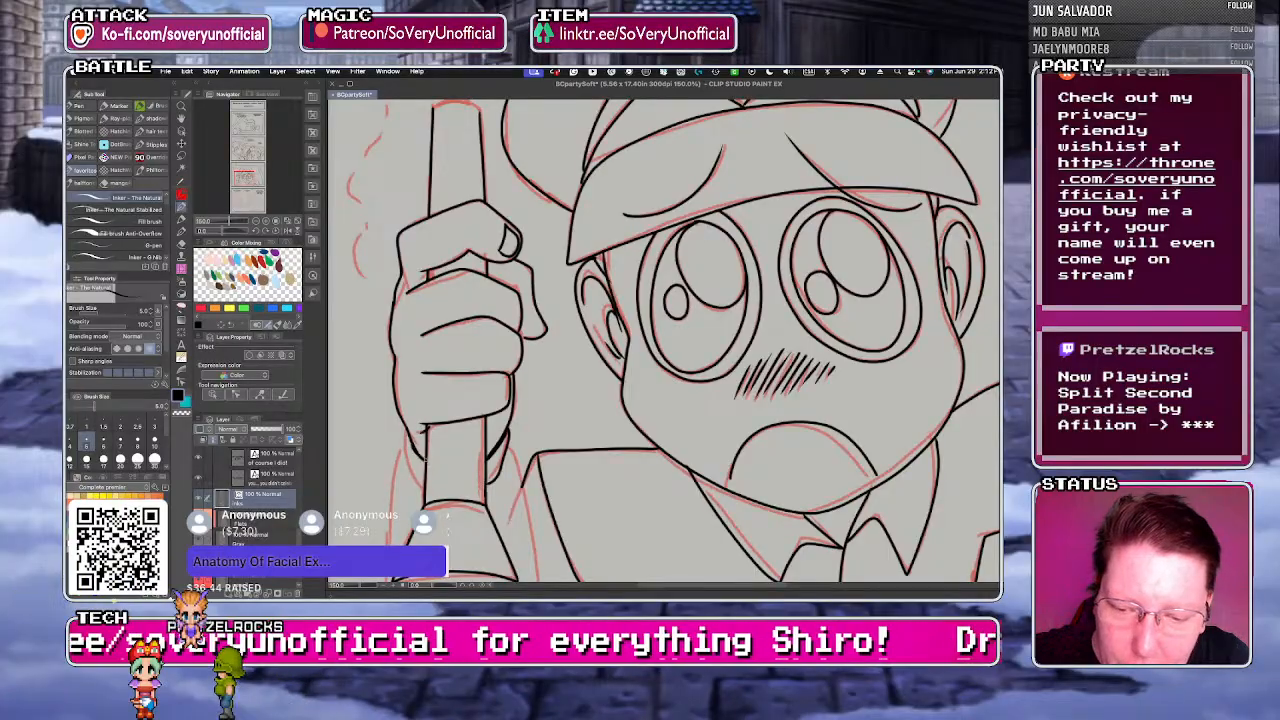
pyautogui.scroll(-5, 663, 340)
pyautogui.scroll(4, 663, 340)
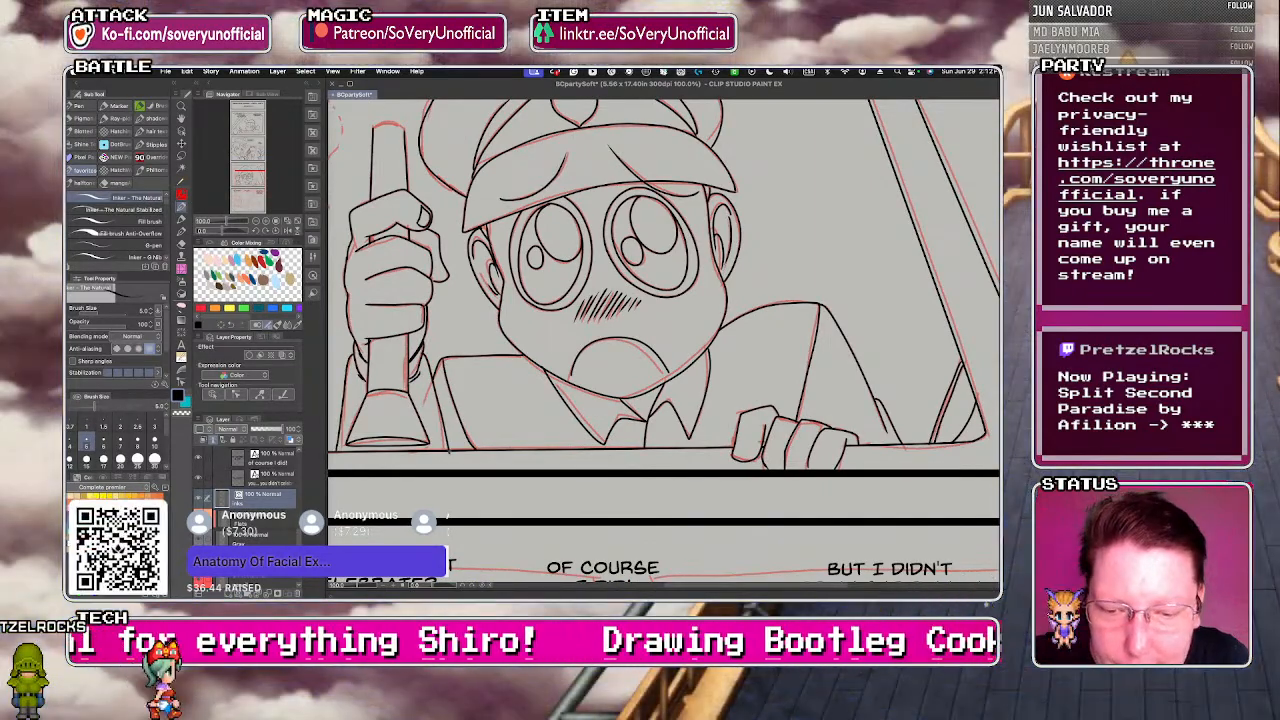
pyautogui.scroll(-4, 663, 340)
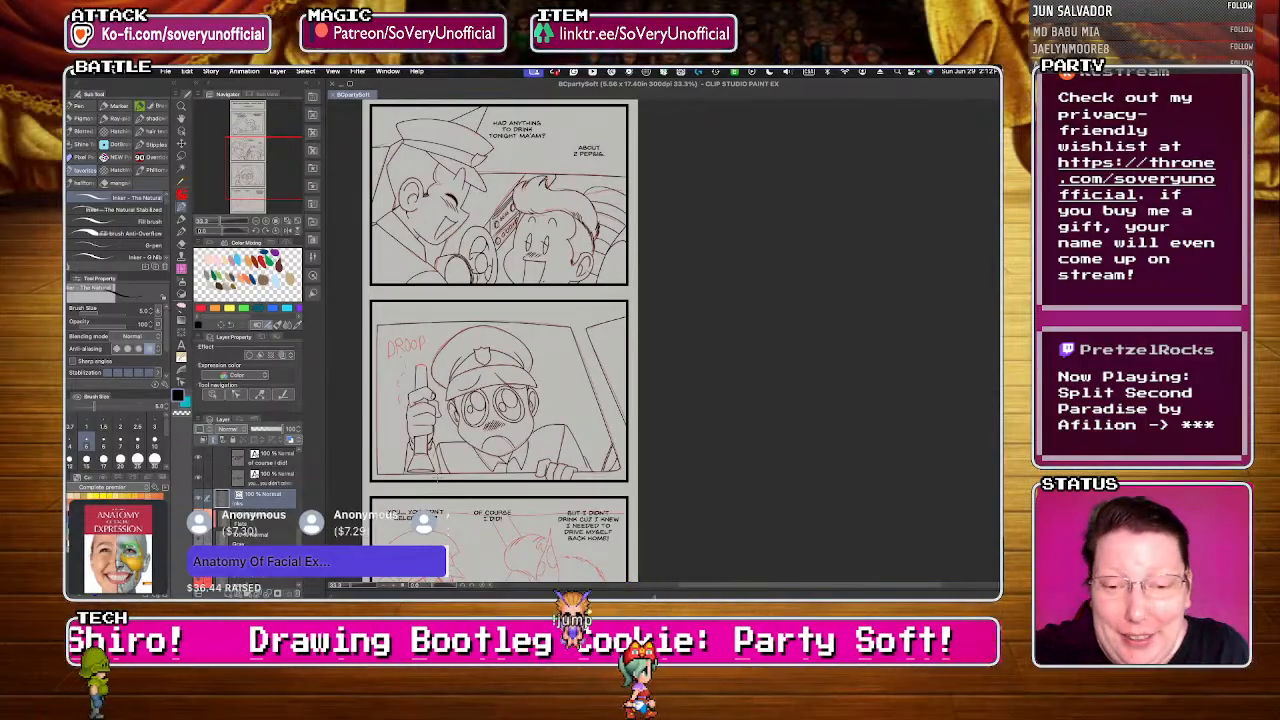
pyautogui.scroll(5, 378, 346)
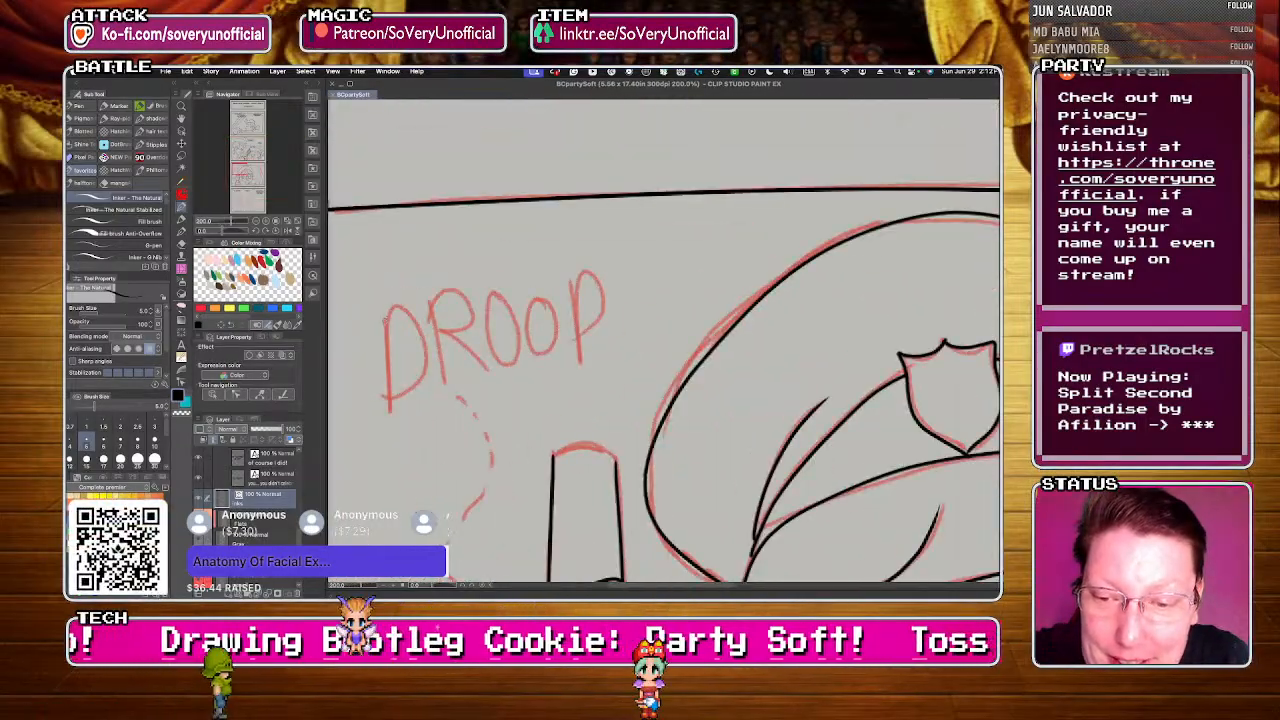
# - Ink the hand-lettered DROOP sound effect above the raised flashlight, letter by letter over the red sketch
pyautogui.moveTo(384, 318); pyautogui.dragTo(389, 362)
pyautogui.moveTo(386, 310)
pyautogui.mouseDown()
pyautogui.moveTo(425, 345)
pyautogui.moveTo(392, 398)
pyautogui.moveTo(430, 308)
pyautogui.moveTo(436, 332)
pyautogui.moveTo(538, 302)
pyautogui.moveTo(578, 358)
pyautogui.mouseUp()
pyautogui.moveTo(574, 280); pyautogui.dragTo(580, 328)
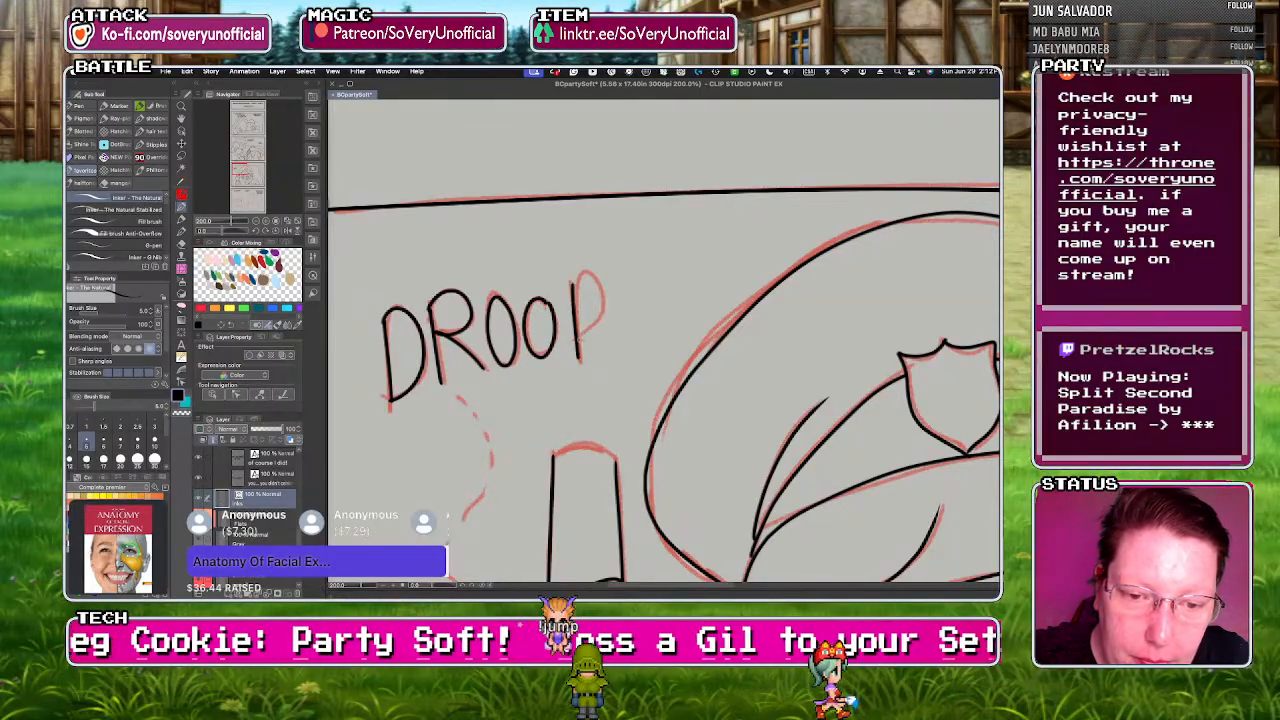
pyautogui.moveTo(590, 273); pyautogui.dragTo(580, 328)
pyautogui.scroll(-3, 345, 291)
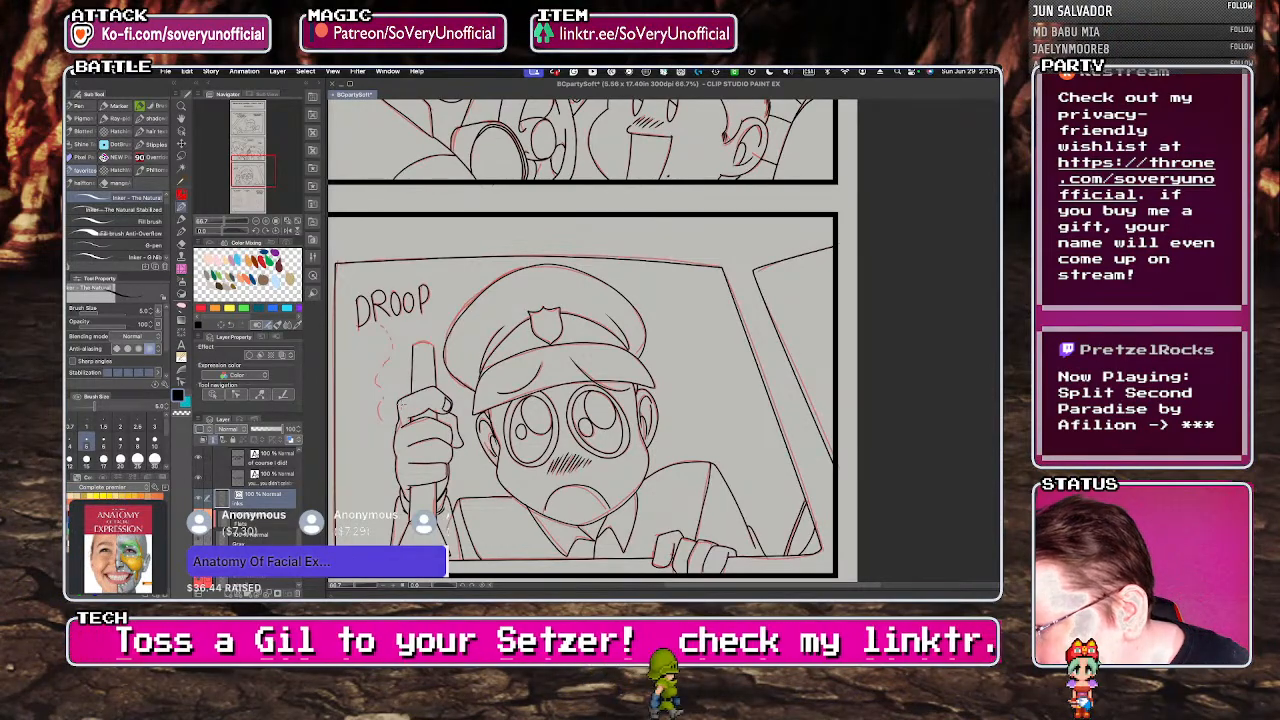
# - Ink the wavy dashed motion line beneath DROOP with an enlarged Simple Dash Line Brush, and return to the natural inking brush
pyautogui.click(118, 145)
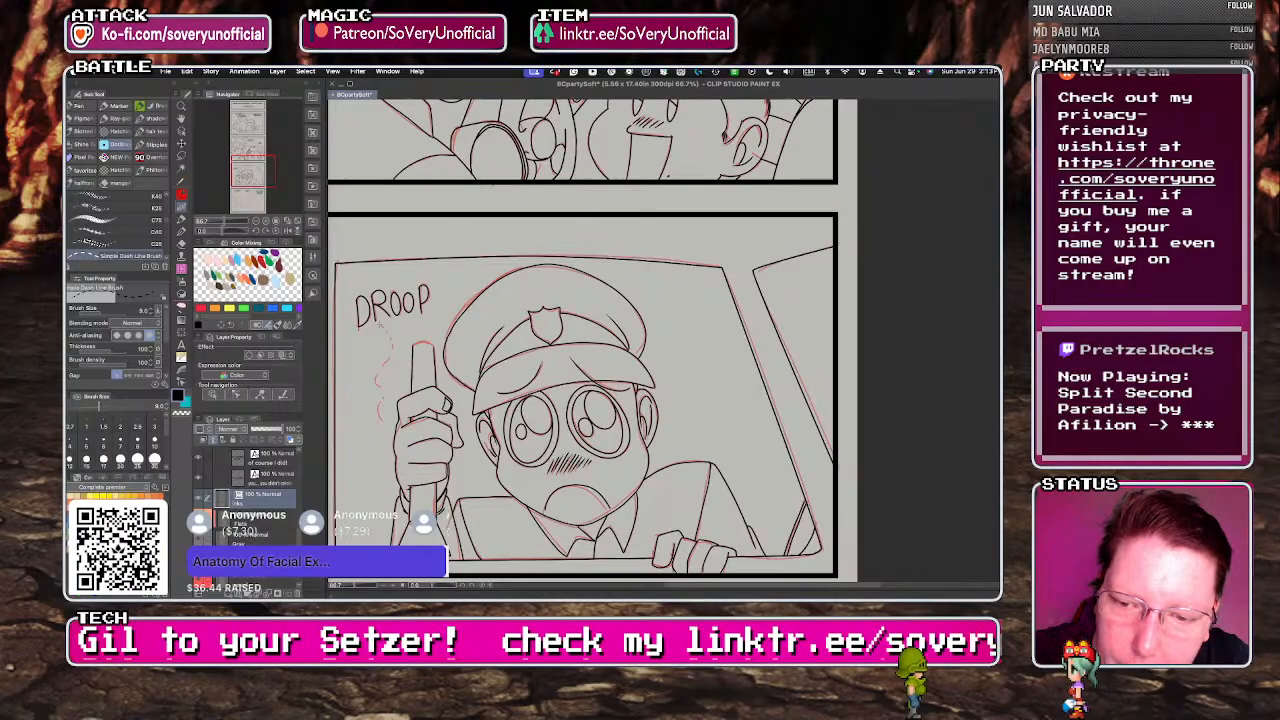
pyautogui.press(']')
pyautogui.moveTo(379, 325)
pyautogui.mouseDown()
pyautogui.moveTo(392, 349)
pyautogui.moveTo(376, 386)
pyautogui.moveTo(380, 430)
pyautogui.mouseUp()
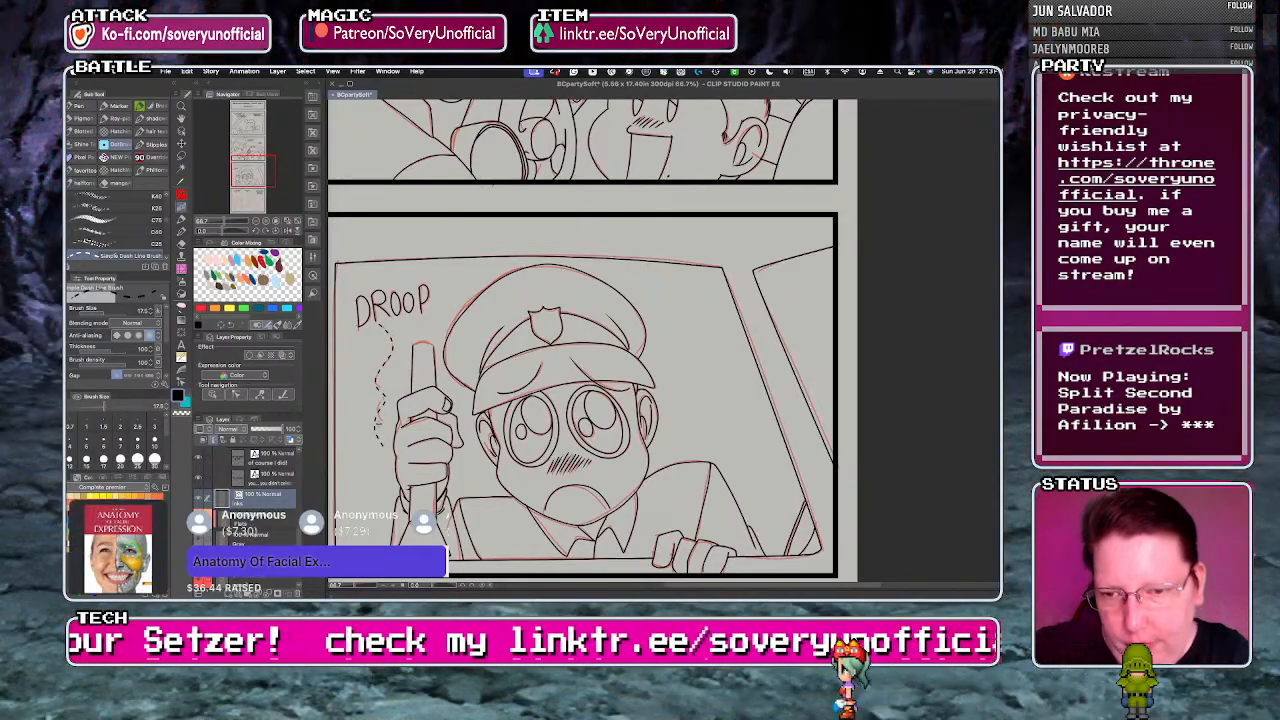
pyautogui.press('p')
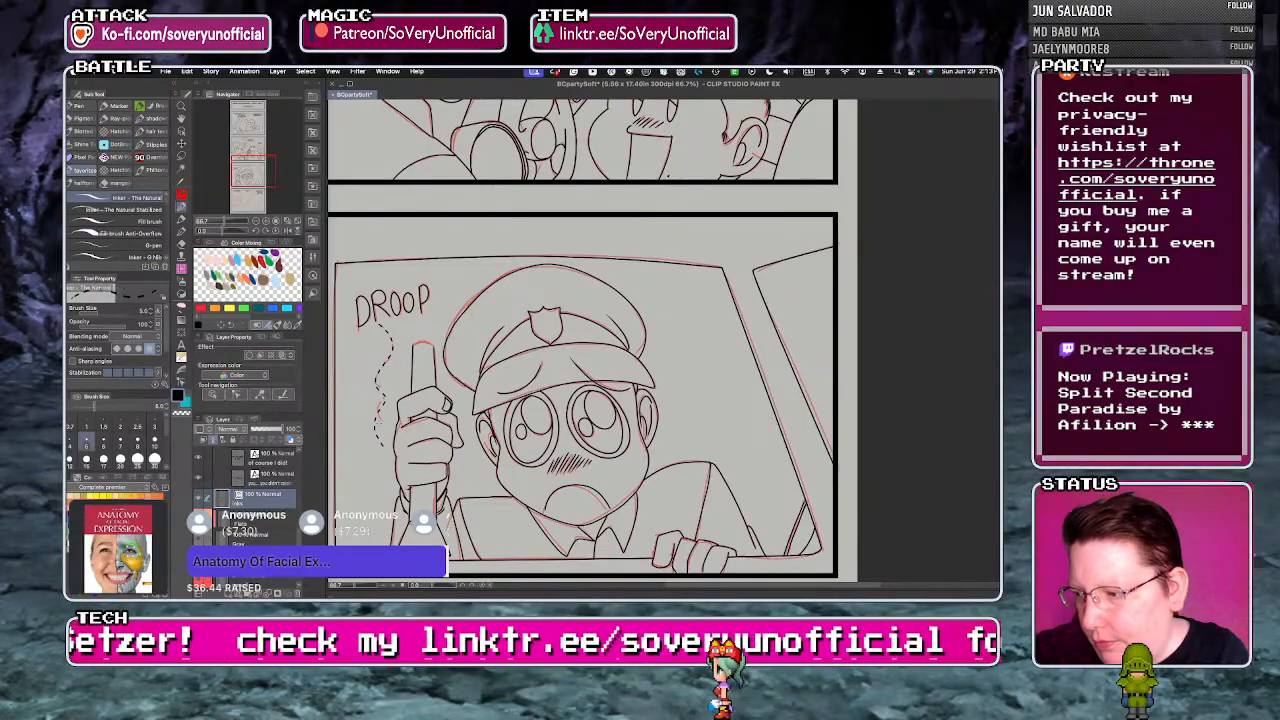
pyautogui.scroll(-5, 590, 340)
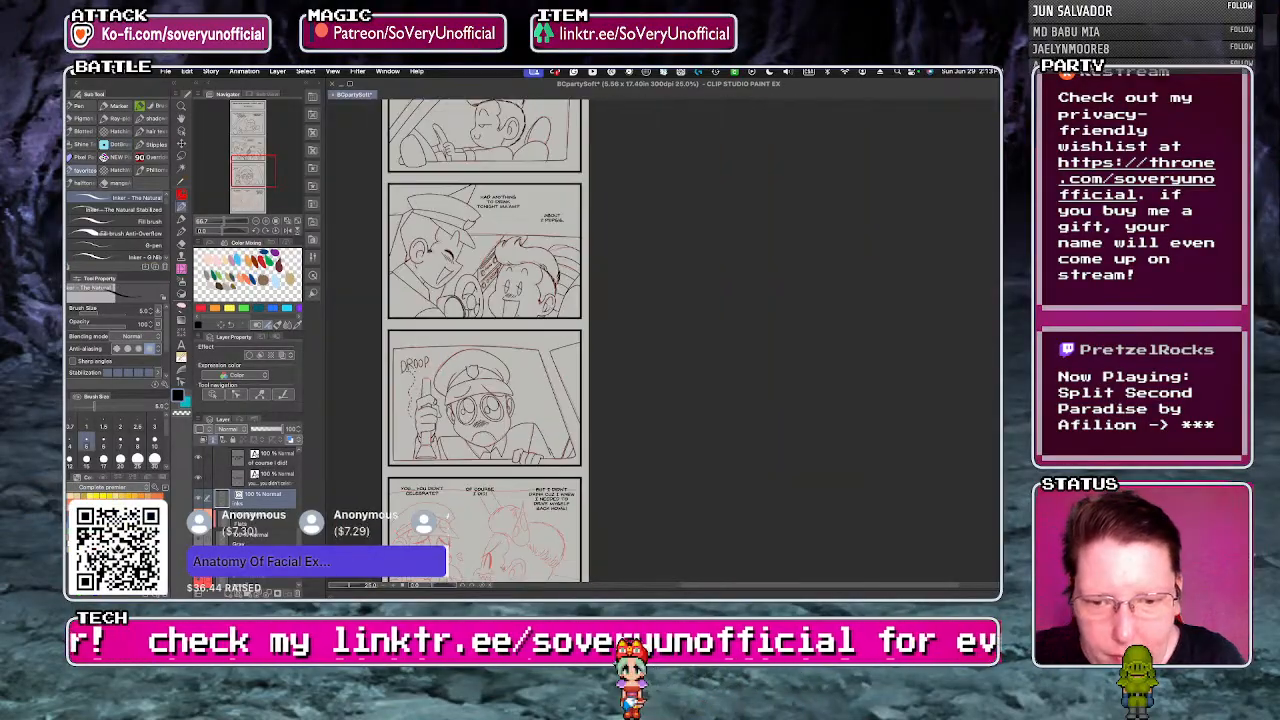
# - Ink the car door's upper edge in the last panel with a straight line from the left border to the driver's snout
pyautogui.scroll(3, 590, 340)
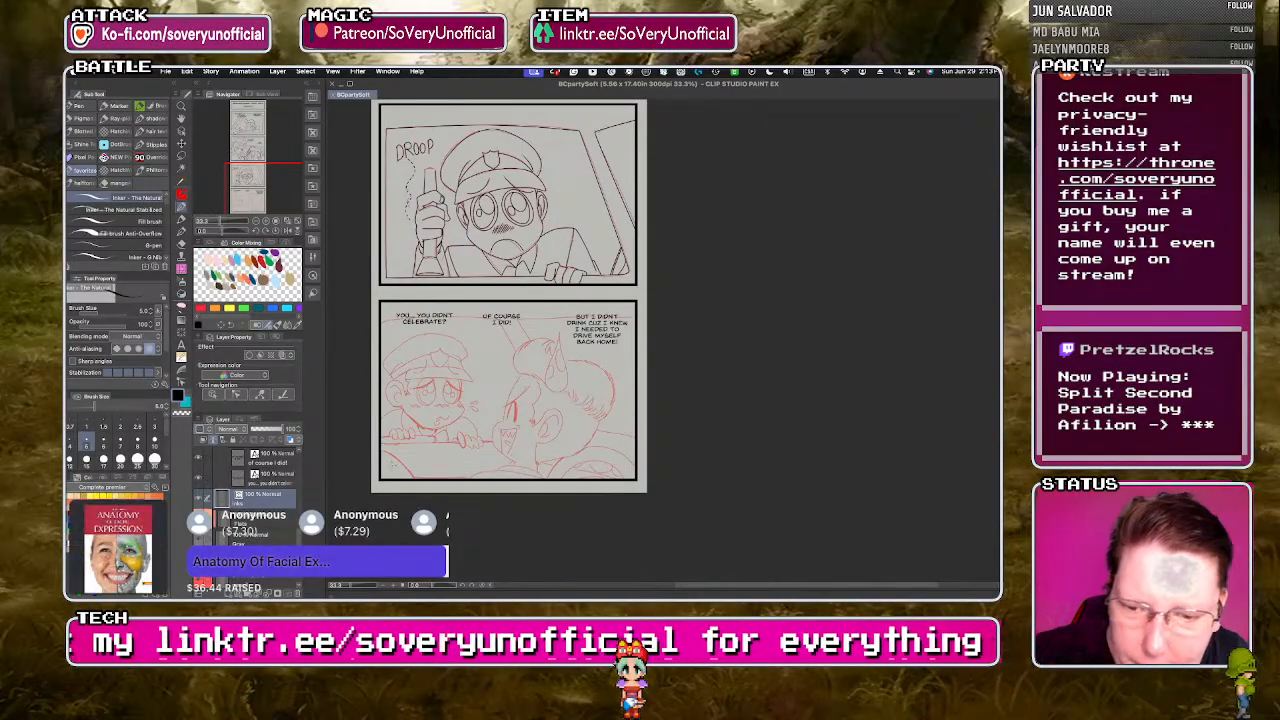
pyautogui.press('u')
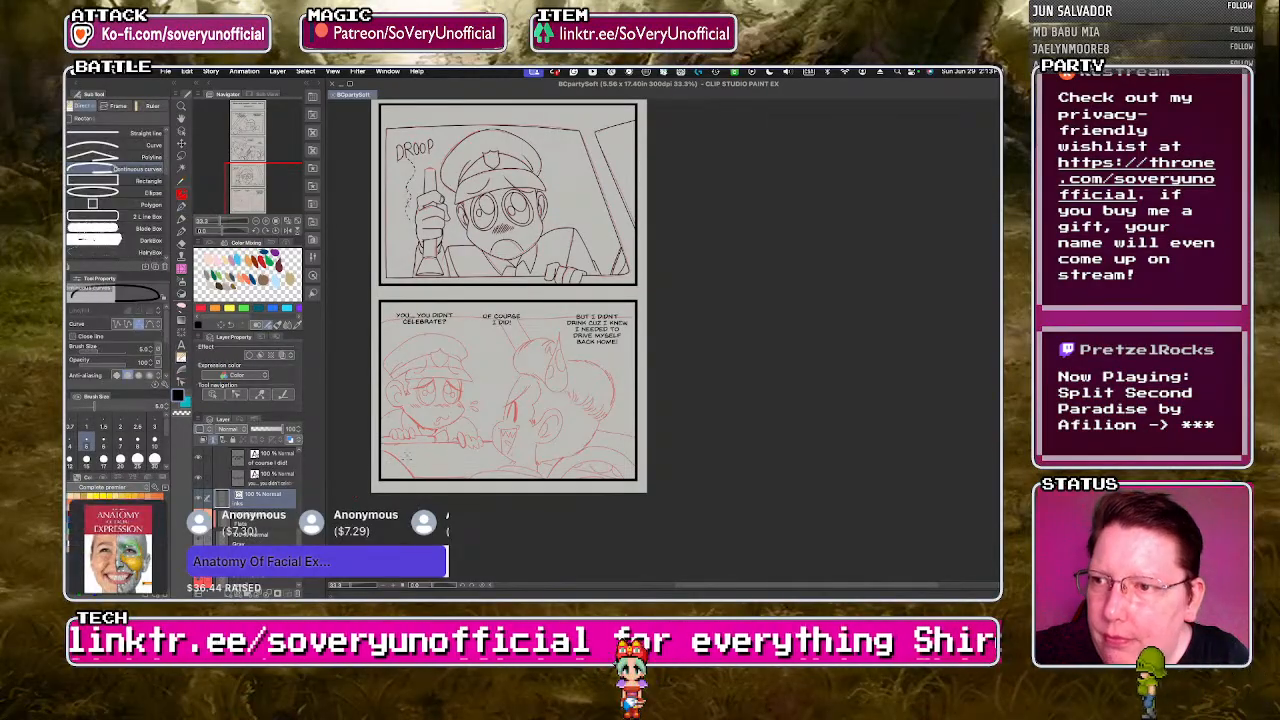
pyautogui.scroll(3, 406, 456)
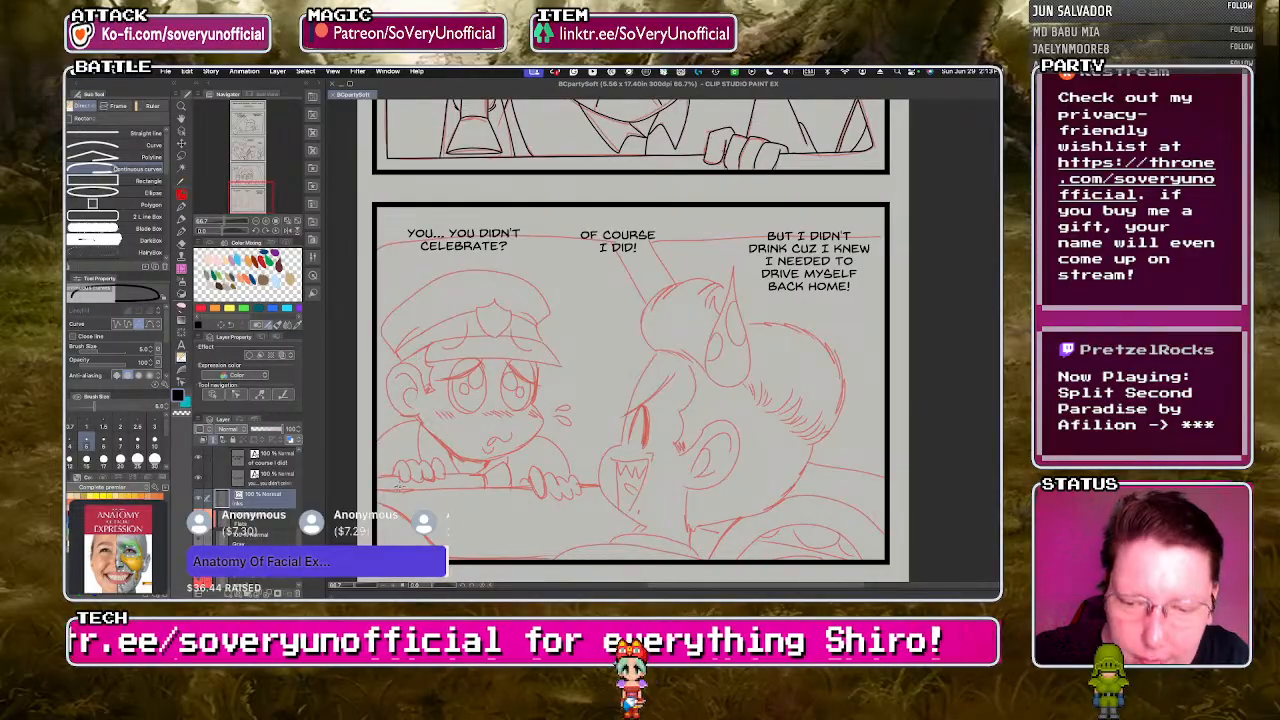
pyautogui.click(126, 133)
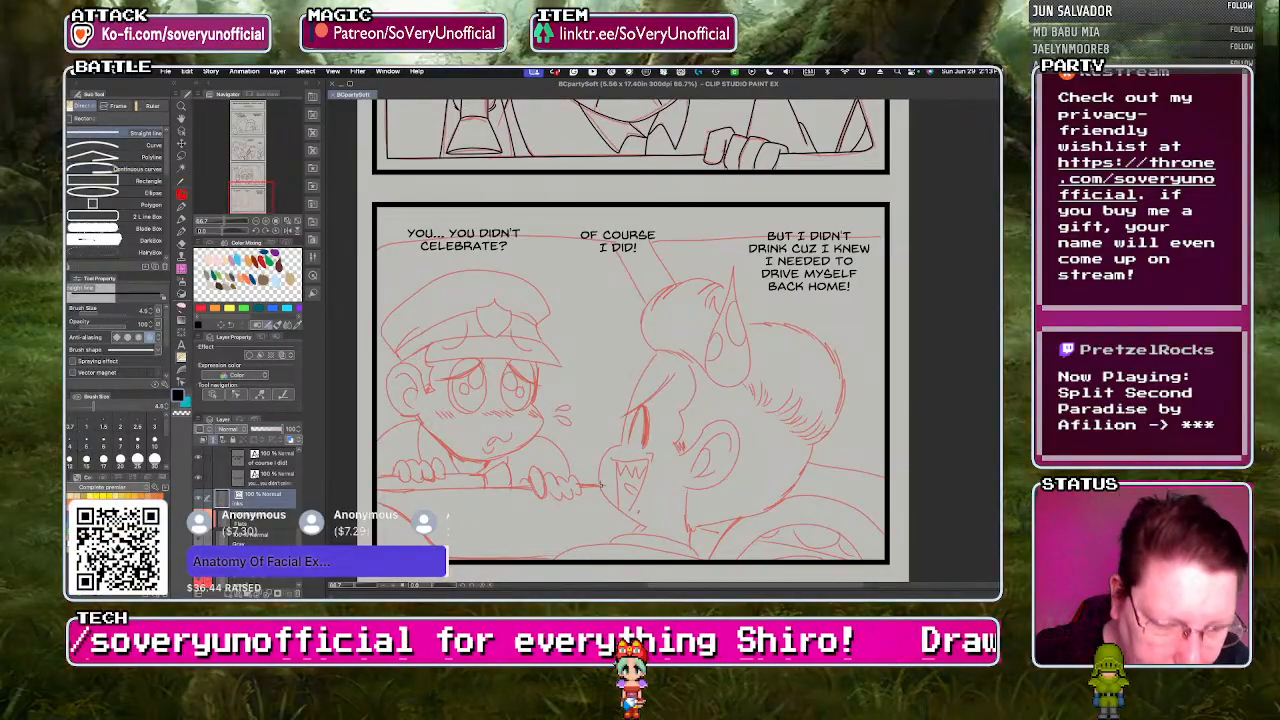
pyautogui.moveTo(580, 487); pyautogui.dragTo(601, 486)
pyautogui.moveTo(385, 488)
pyautogui.mouseDown()
pyautogui.moveTo(383, 502)
pyautogui.moveTo(602, 488)
pyautogui.mouseUp()
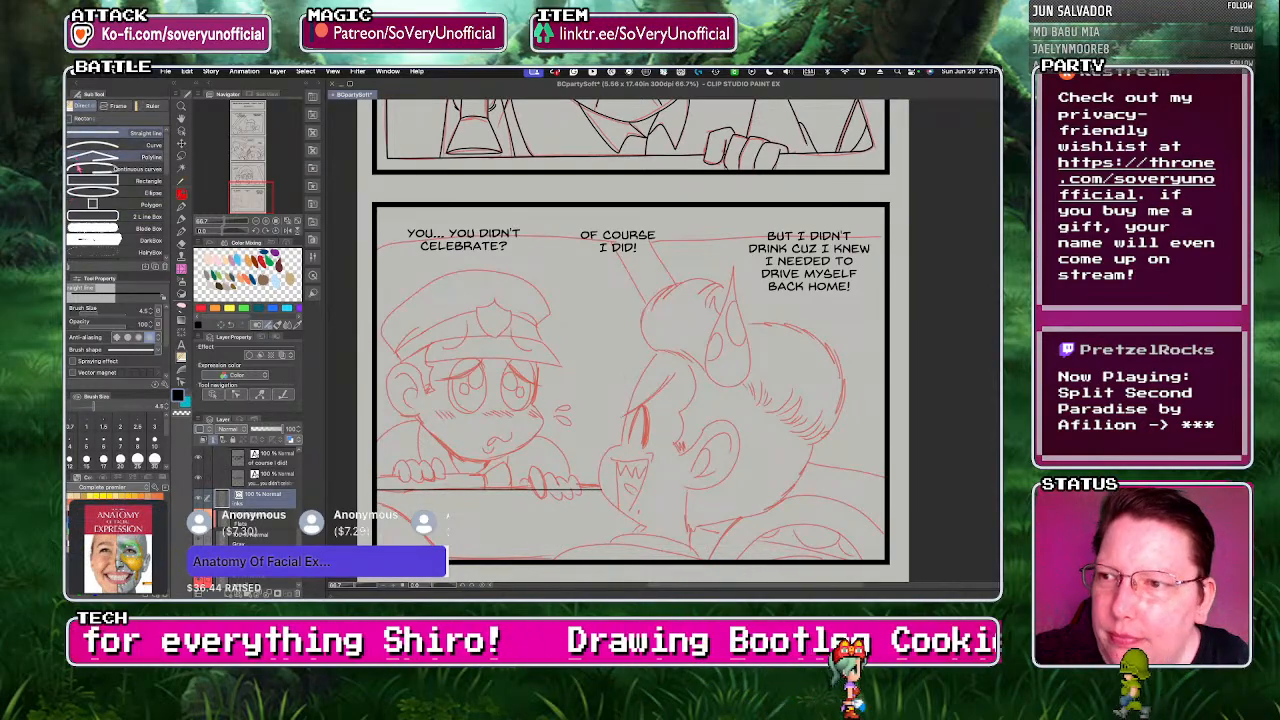
# - Ink the car window's top edge and the two slanted pillar lines above the driver's hair with continuous curves
pyautogui.click(110, 157)
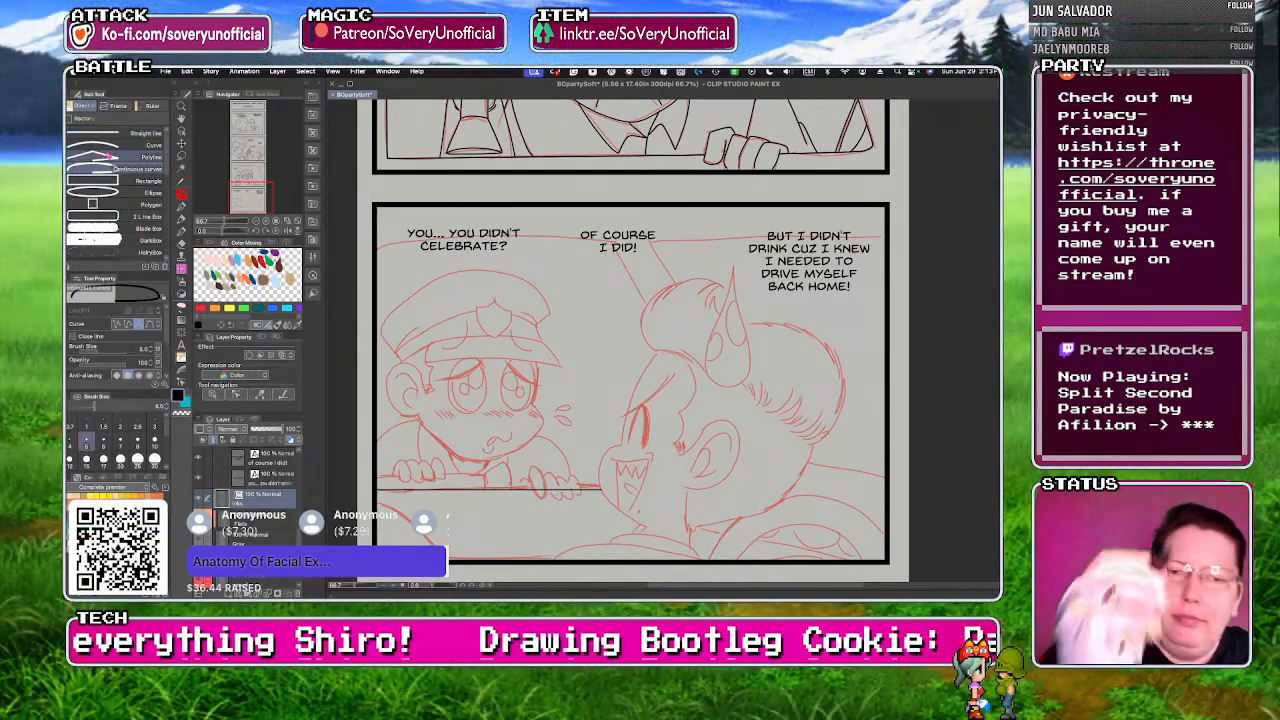
pyautogui.click(614, 249)
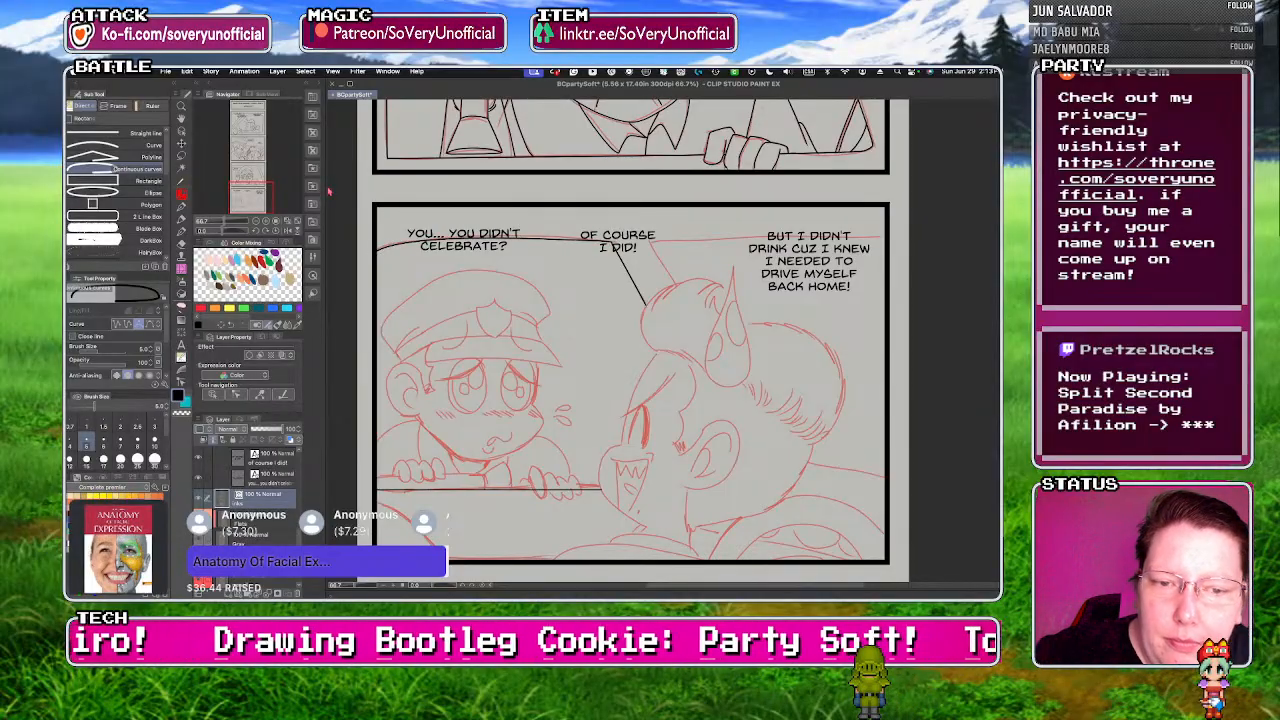
pyautogui.hotkey('ctrl', '-')
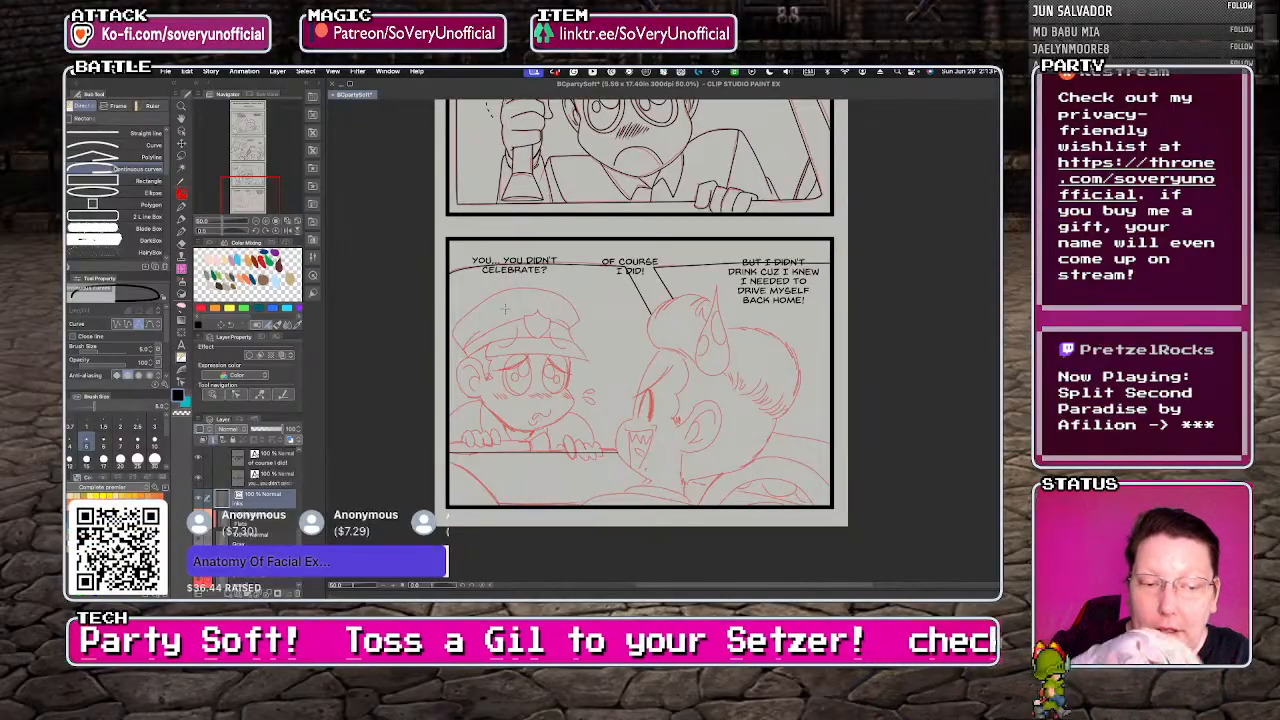
# - Ink a gently curved line from the back of the driver's neck to the panel's right border
pyautogui.scroll(3, 780, 439)
pyautogui.click(763, 418)
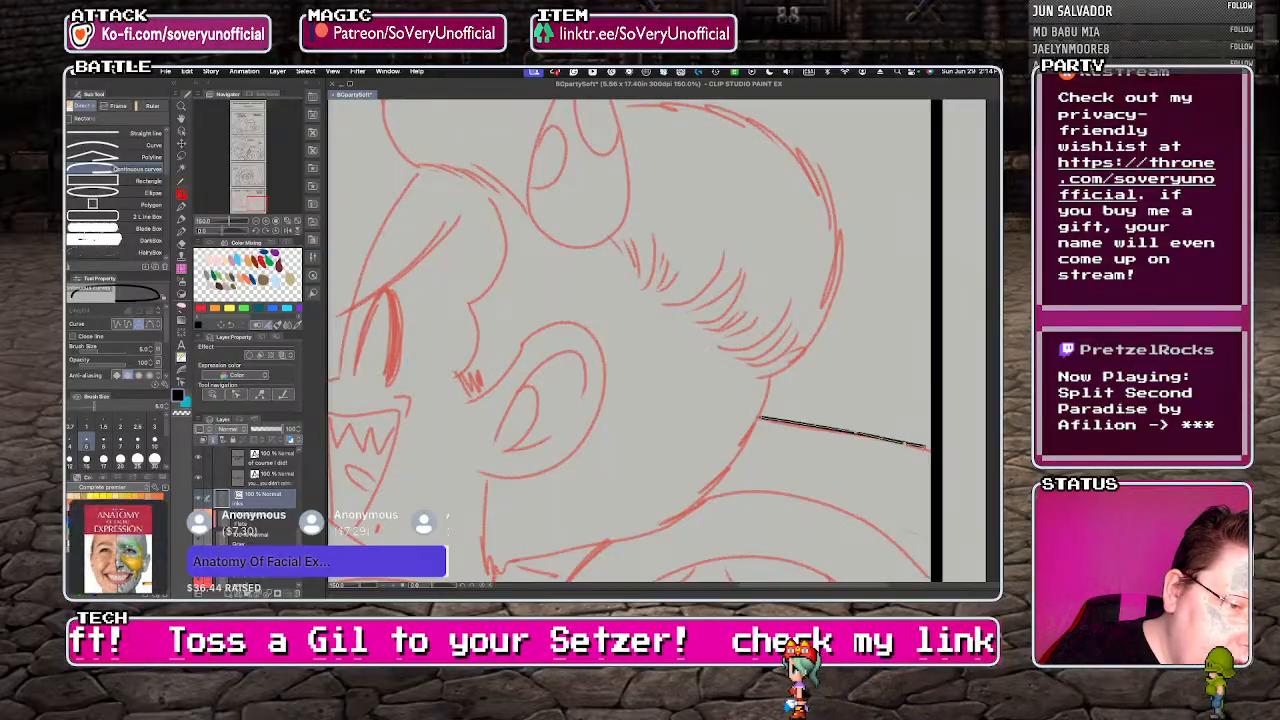
pyautogui.doubleClick(926, 447)
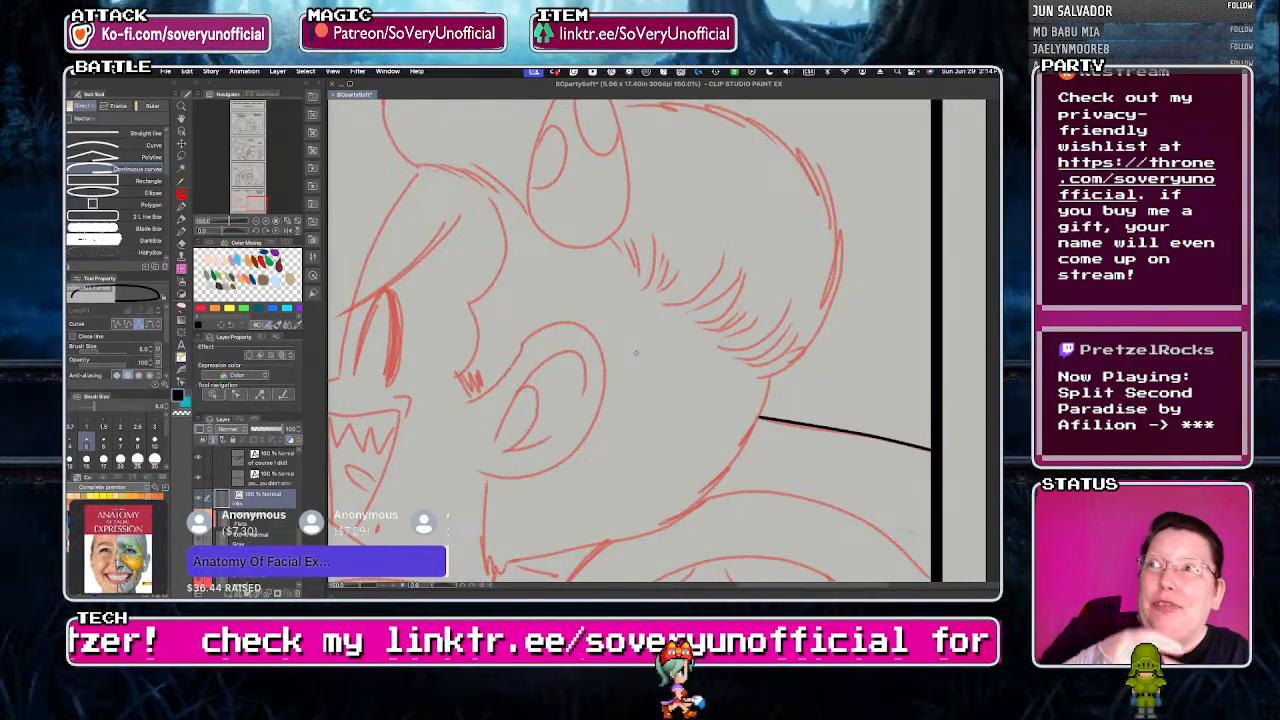
# - Ink two nested arcs over the sketched curves in the last panel's lower right corner using continuous curves
pyautogui.scroll(-5, 466, 289)
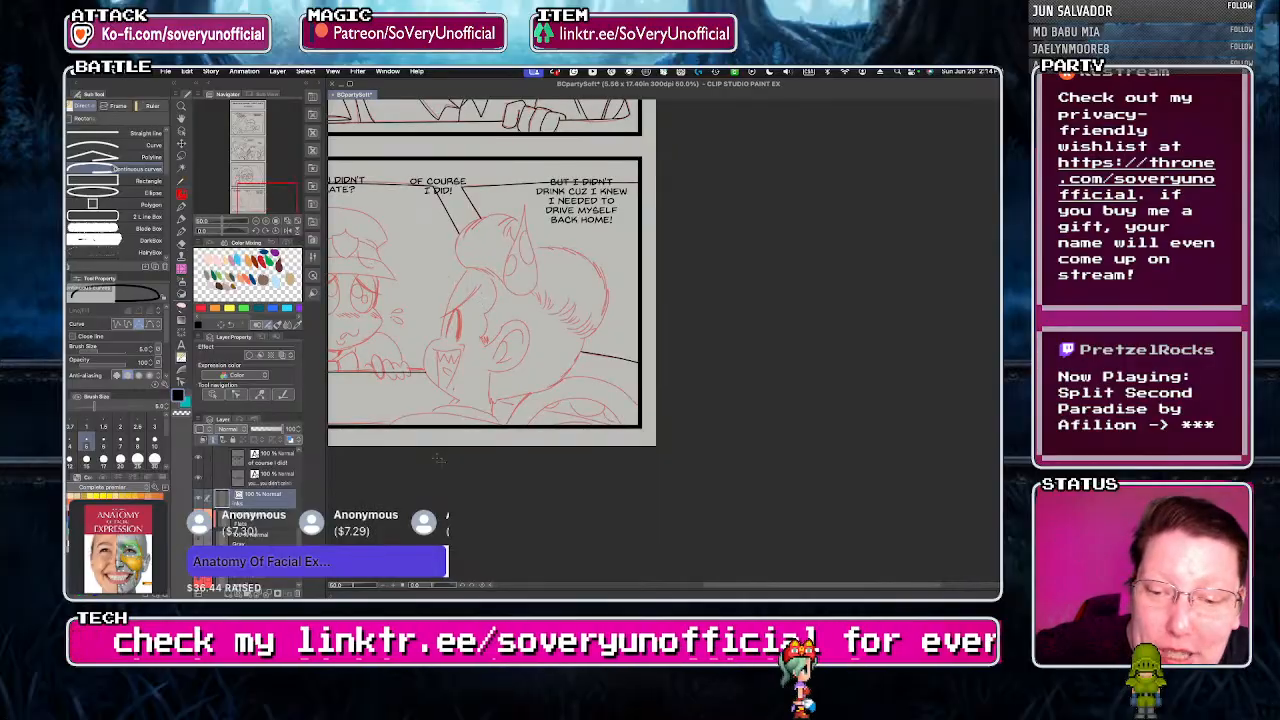
pyautogui.scroll(3, 438, 458)
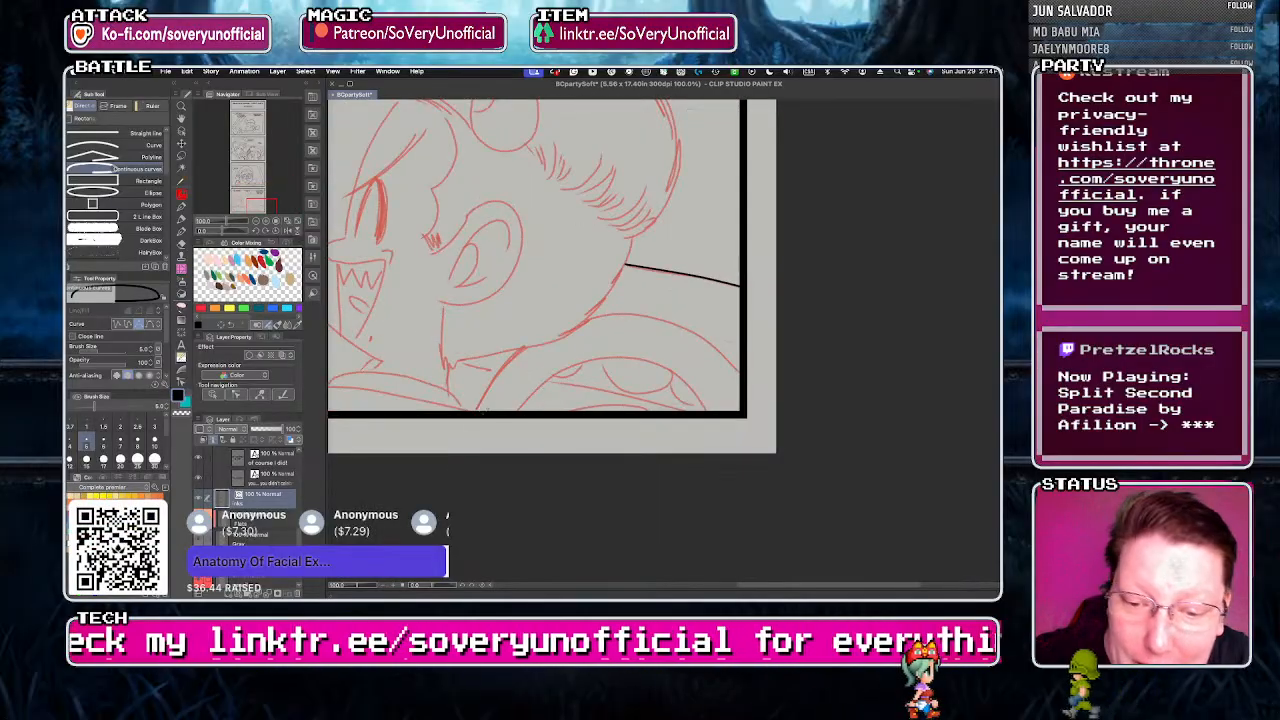
pyautogui.moveTo(473, 409)
pyautogui.mouseDown()
pyautogui.moveTo(542, 333)
pyautogui.moveTo(738, 372)
pyautogui.mouseUp()
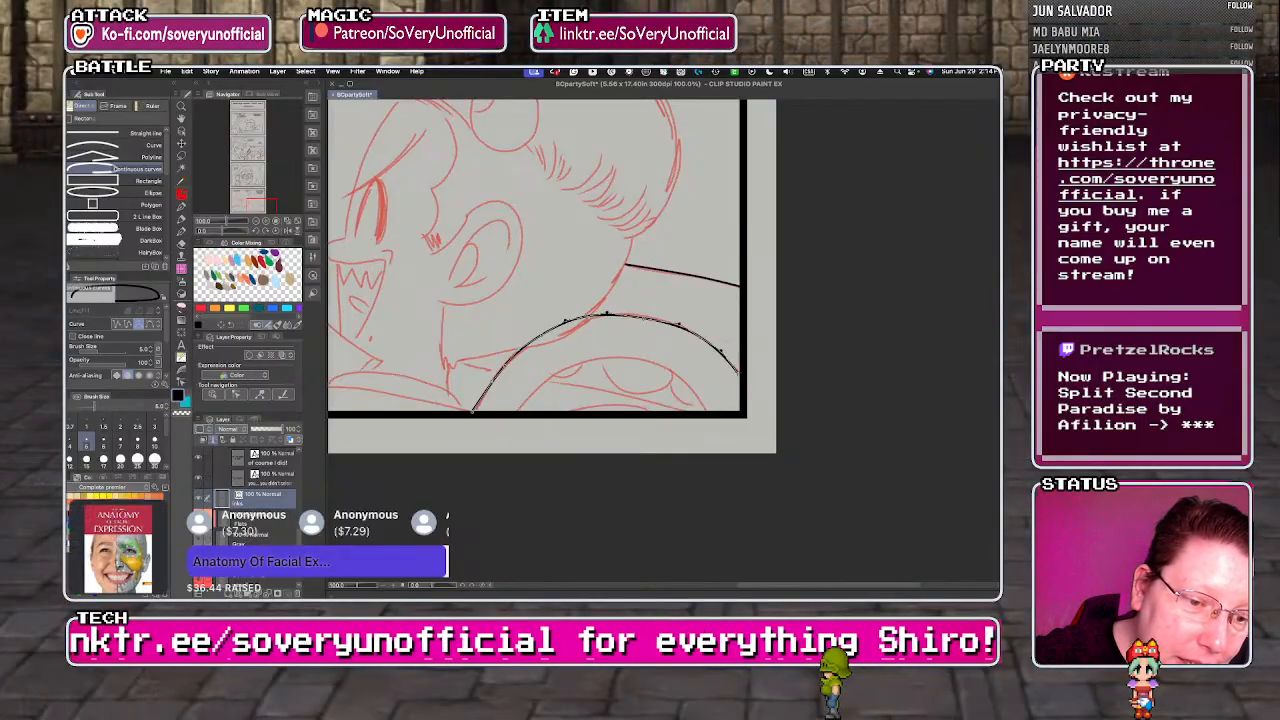
pyautogui.doubleClick(741, 379)
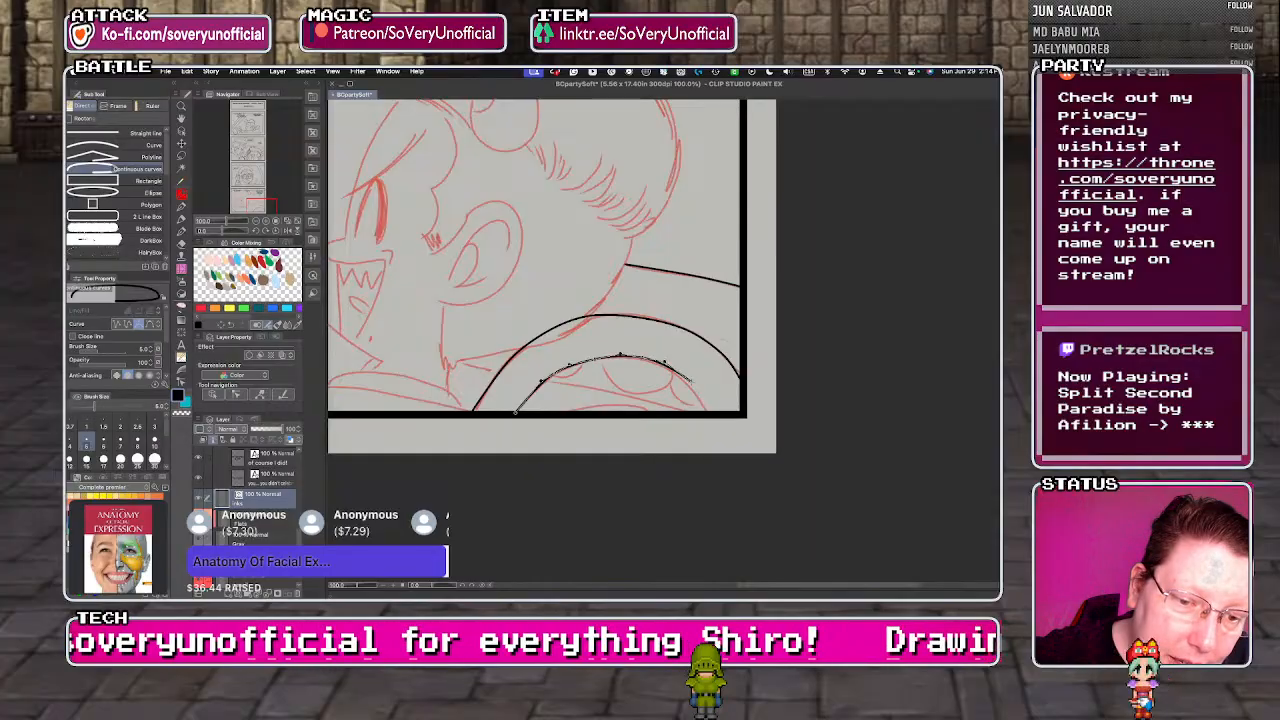
pyautogui.doubleClick(705, 410)
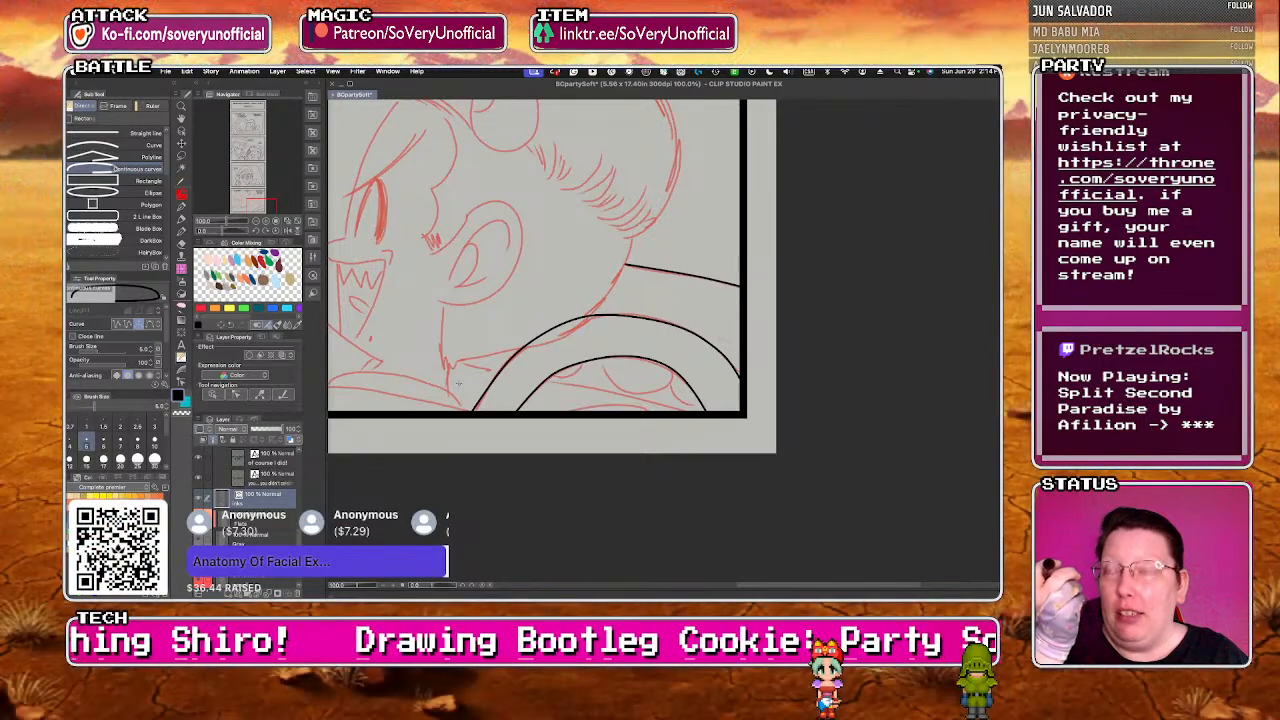
# - Ink the driver's profile along the forehead, snout and chin with the Inker - The Natural pen
pyautogui.press('super+minus')
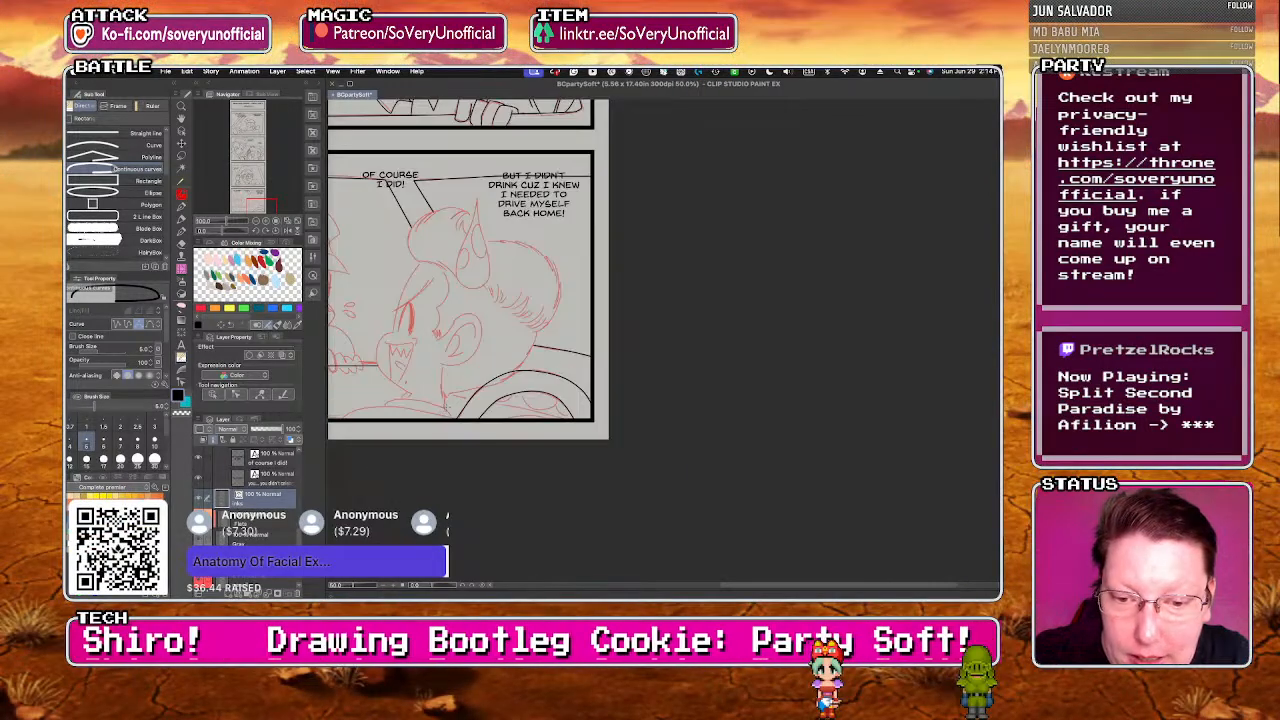
pyautogui.press('super+plus')
pyautogui.press('p')
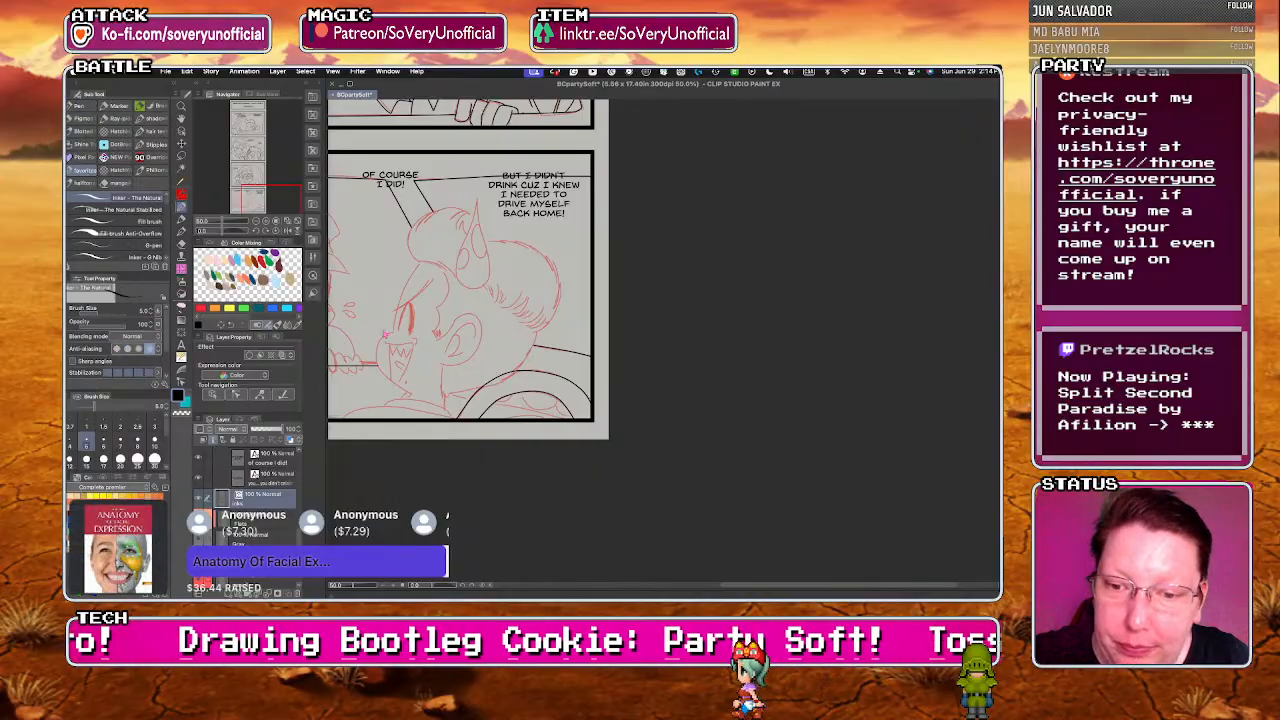
pyautogui.press('super+plus')
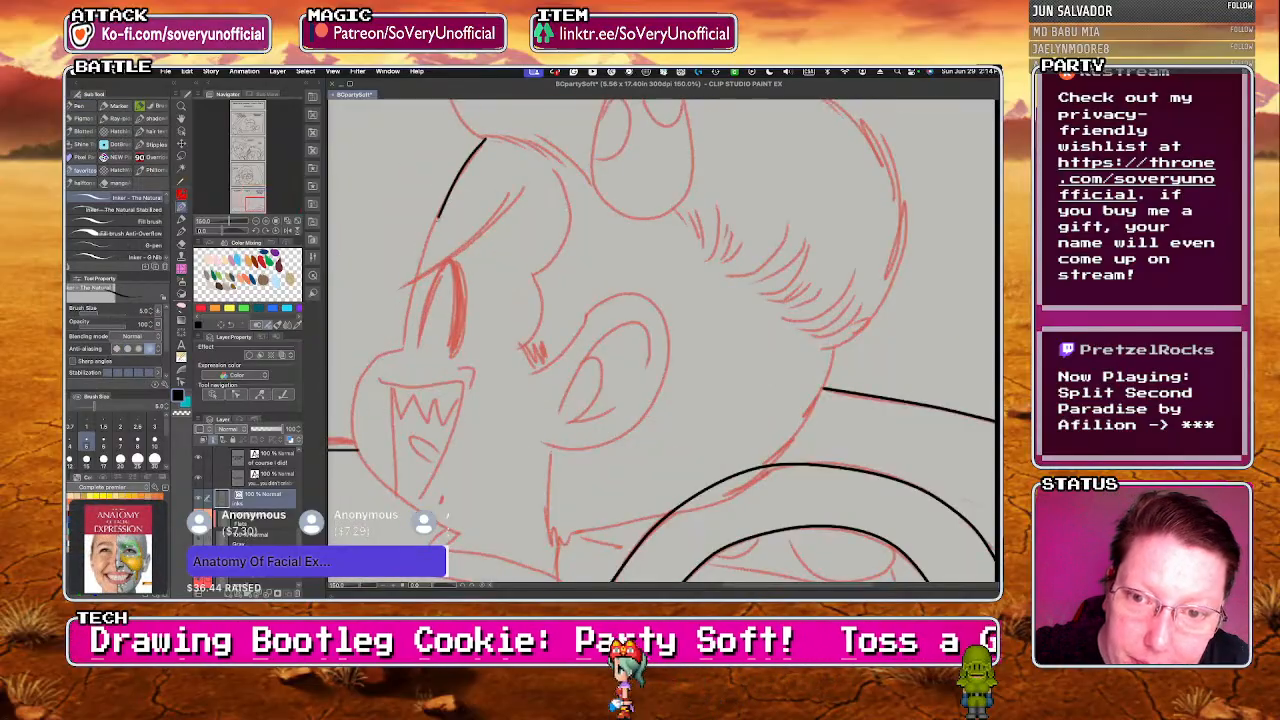
pyautogui.moveTo(484, 142); pyautogui.dragTo(401, 346)
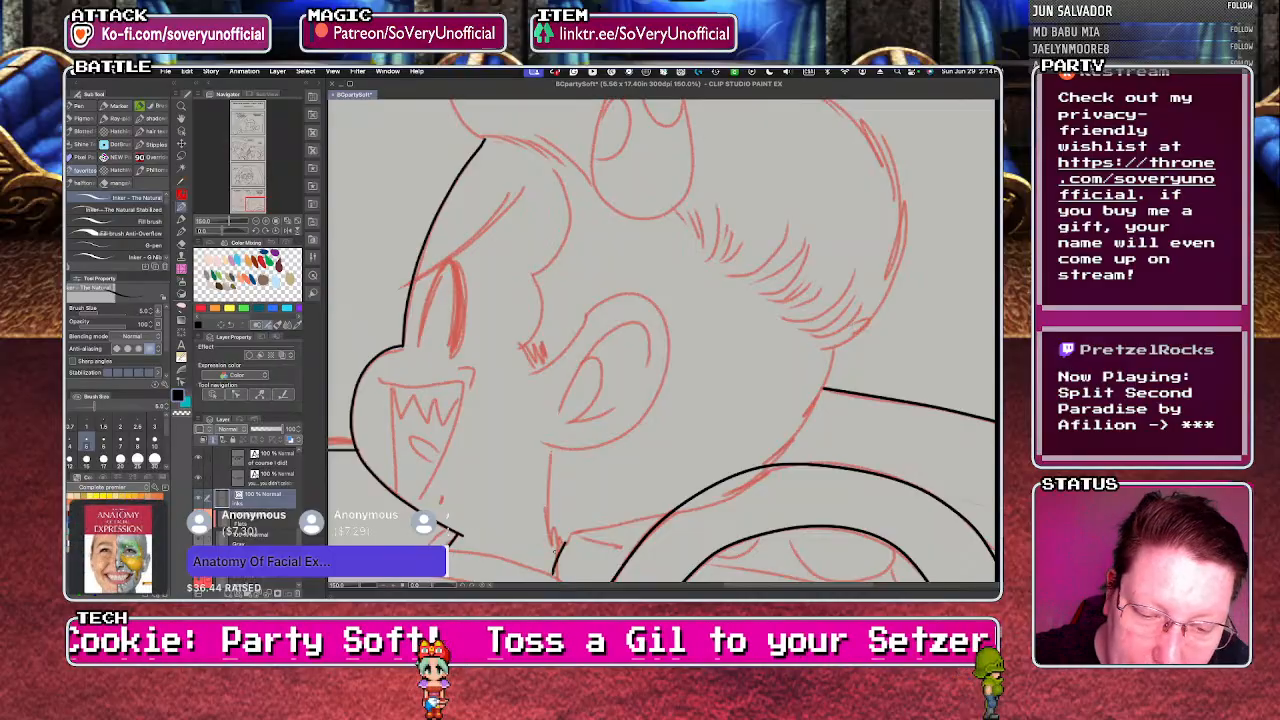
# - Ink the driver's open mouth with its jagged teeth and tongue, plus the small dot on the chin
pyautogui.press('super+minus')
pyautogui.press('super+minus')
pyautogui.press('super+minus')
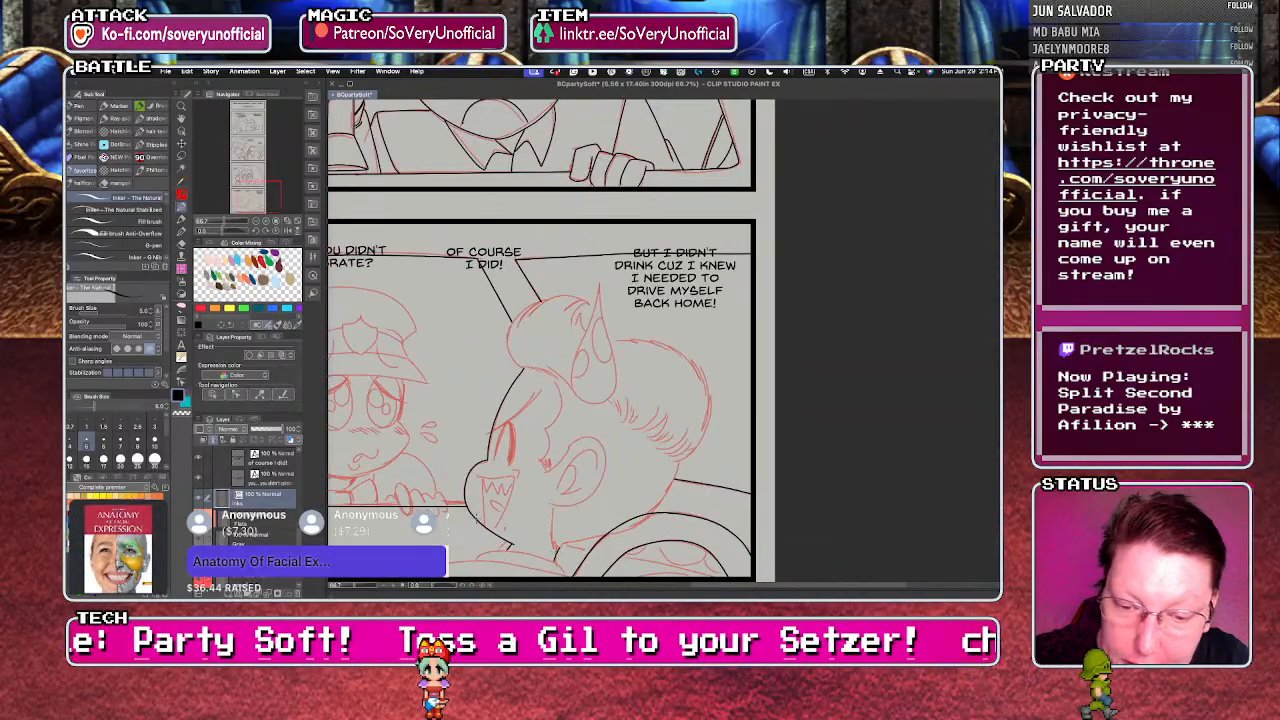
pyautogui.press('super+plus')
pyautogui.press('super+plus')
pyautogui.press('super+plus')
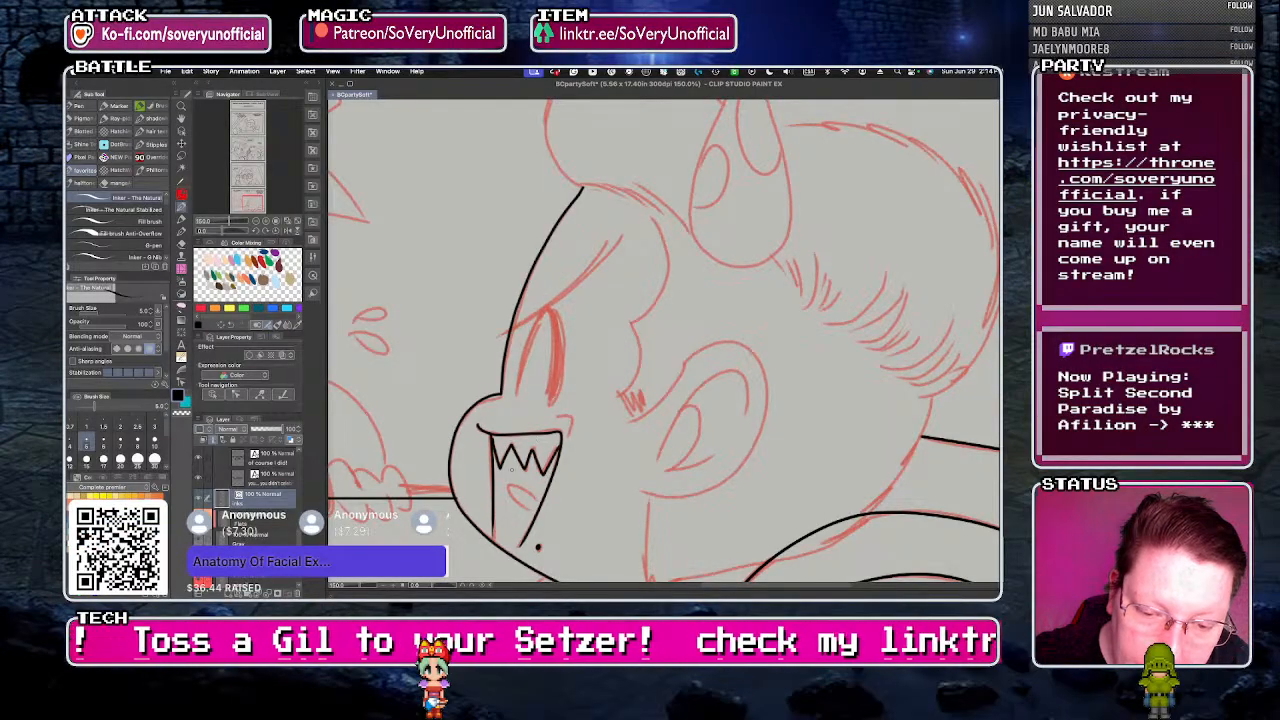
pyautogui.moveTo(507, 486); pyautogui.dragTo(532, 502)
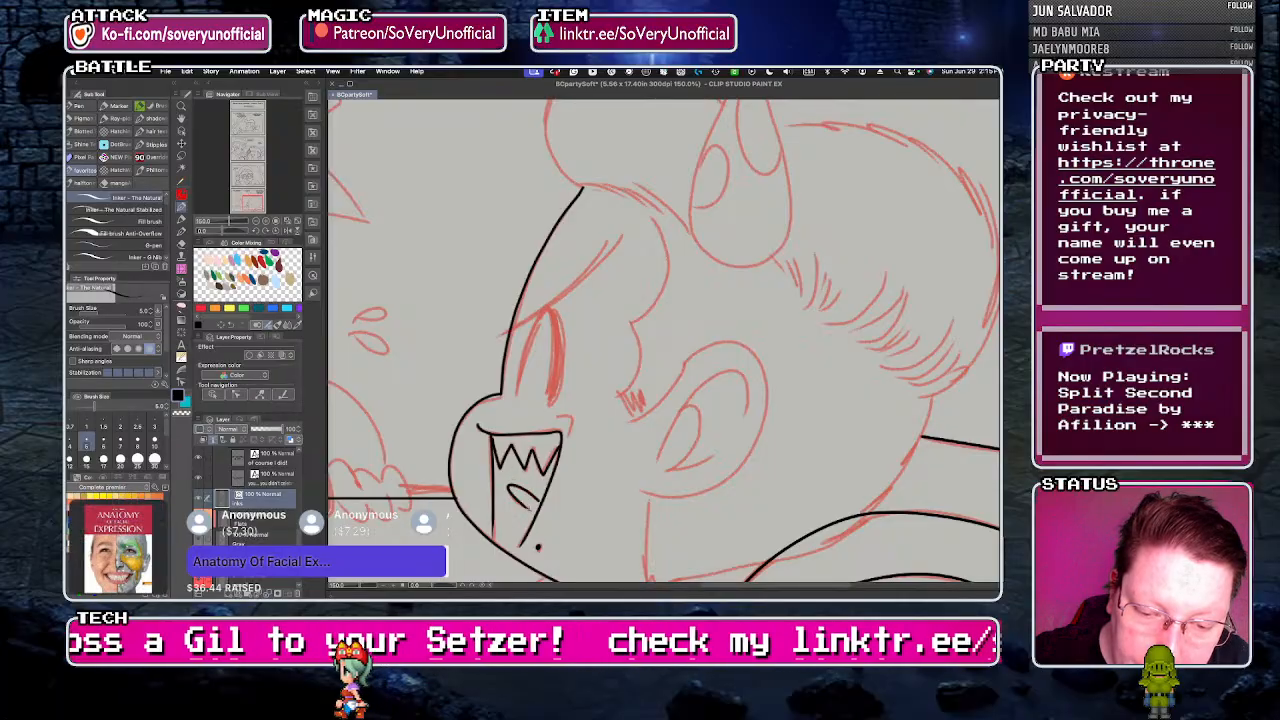
# - Ink the driver's cheek crease, thick slanted eyebrow and narrow eye, filling the pupil solid
pyautogui.press('super+minus')
pyautogui.press('super+minus')
pyautogui.press('super+minus')
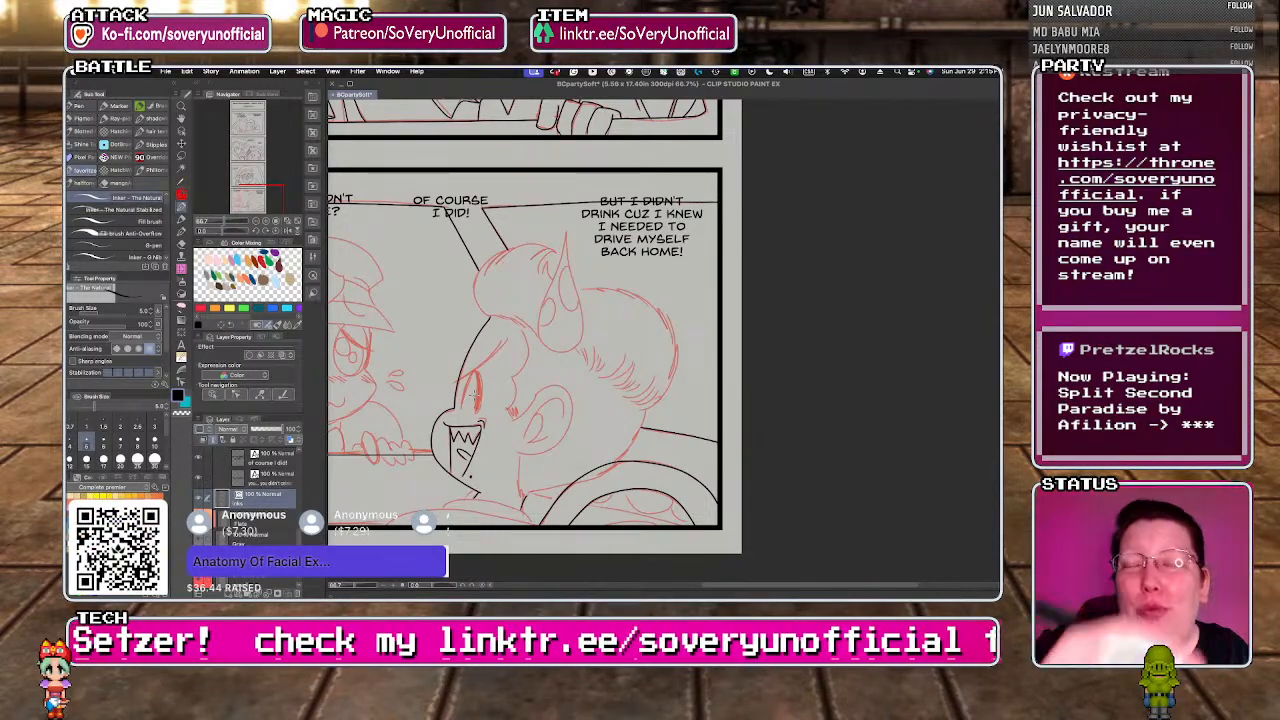
pyautogui.press('super+plus')
pyautogui.press('super+plus')
pyautogui.press('super+plus')
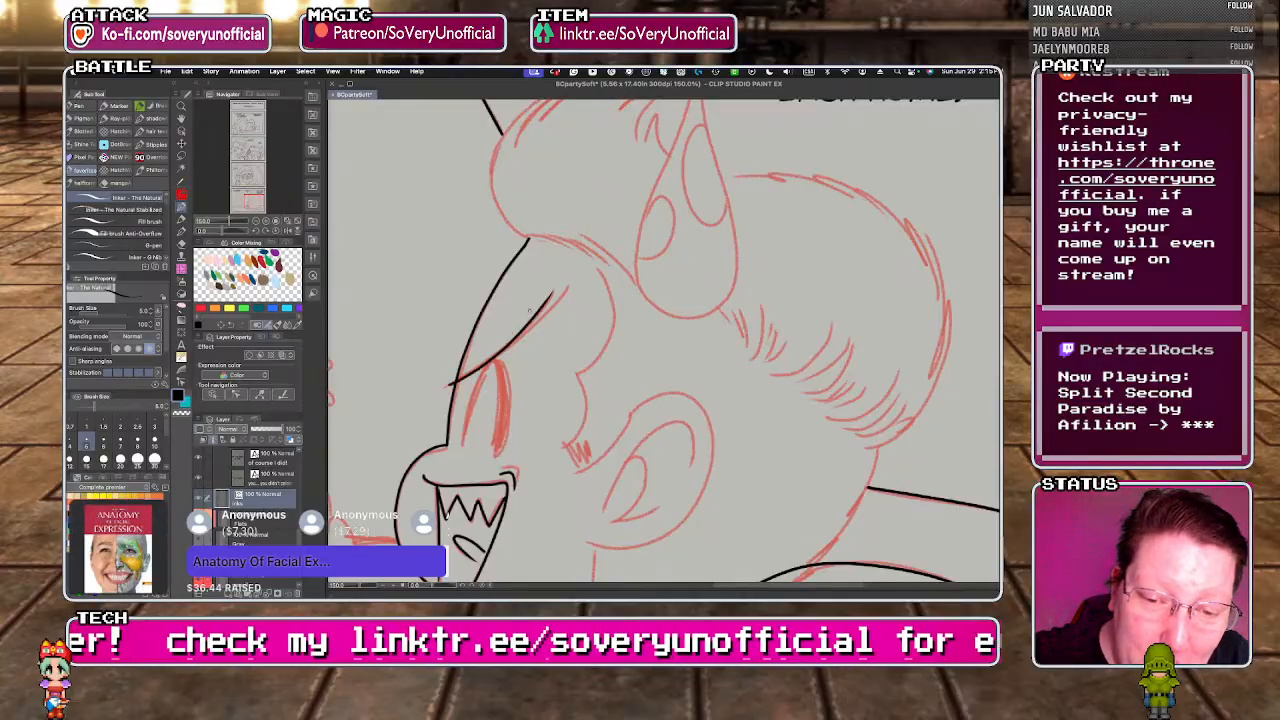
pyautogui.moveTo(565, 297); pyautogui.dragTo(495, 358)
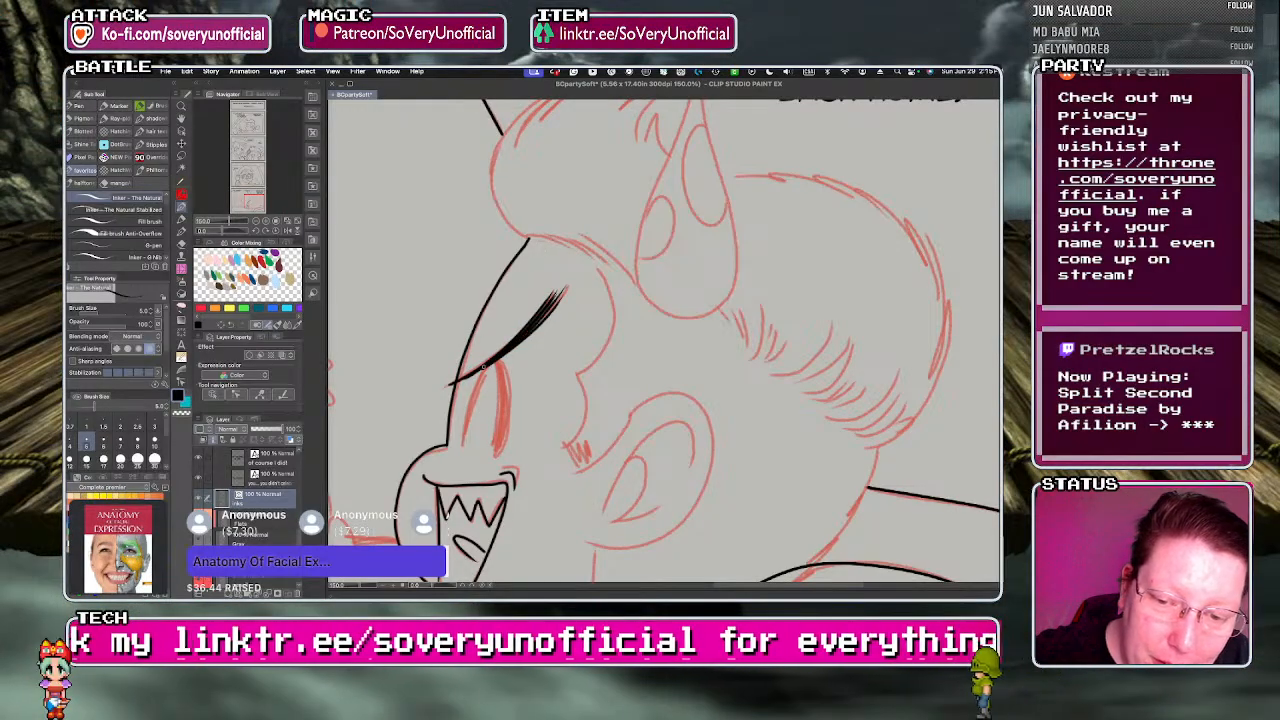
pyautogui.moveTo(488, 367); pyautogui.dragTo(463, 446)
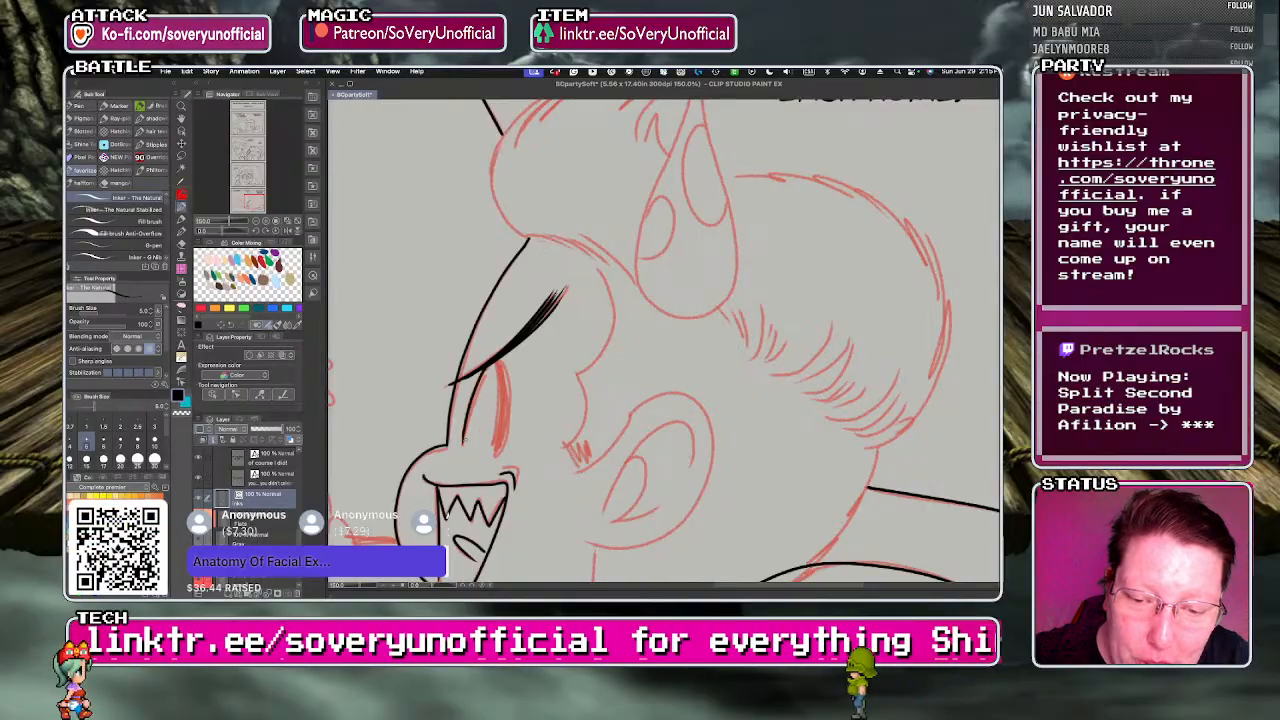
pyautogui.moveTo(489, 366); pyautogui.dragTo(500, 434)
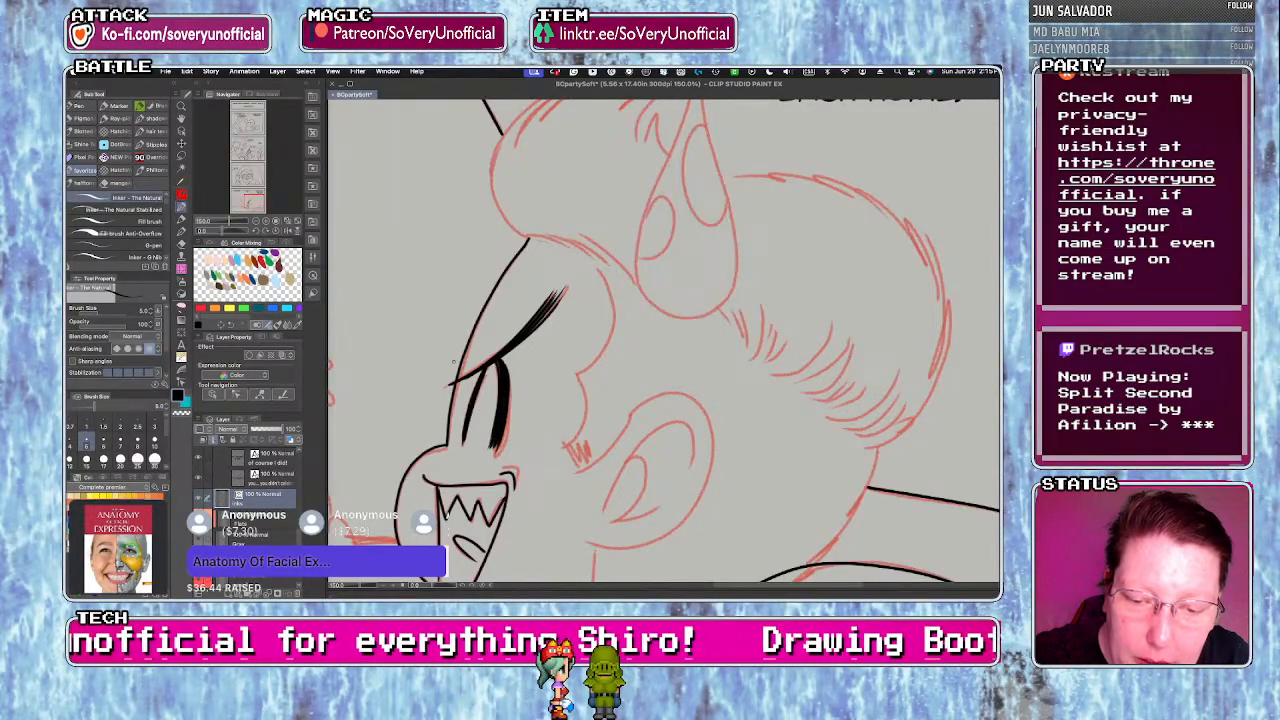
# - Ink the driver's hairline, sideburn and ear, redoing the ear's outer curve
pyautogui.scroll(-3, 453, 362)
pyautogui.scroll(2, 478, 356)
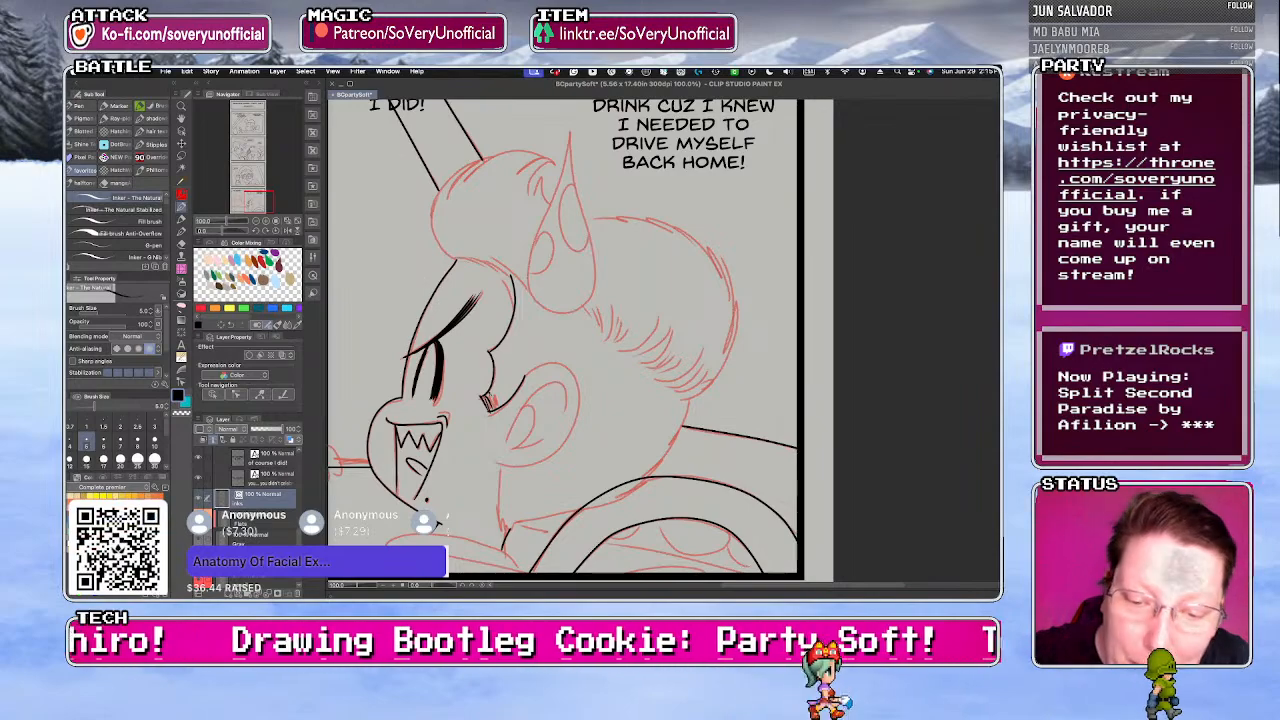
pyautogui.press('super+plus')
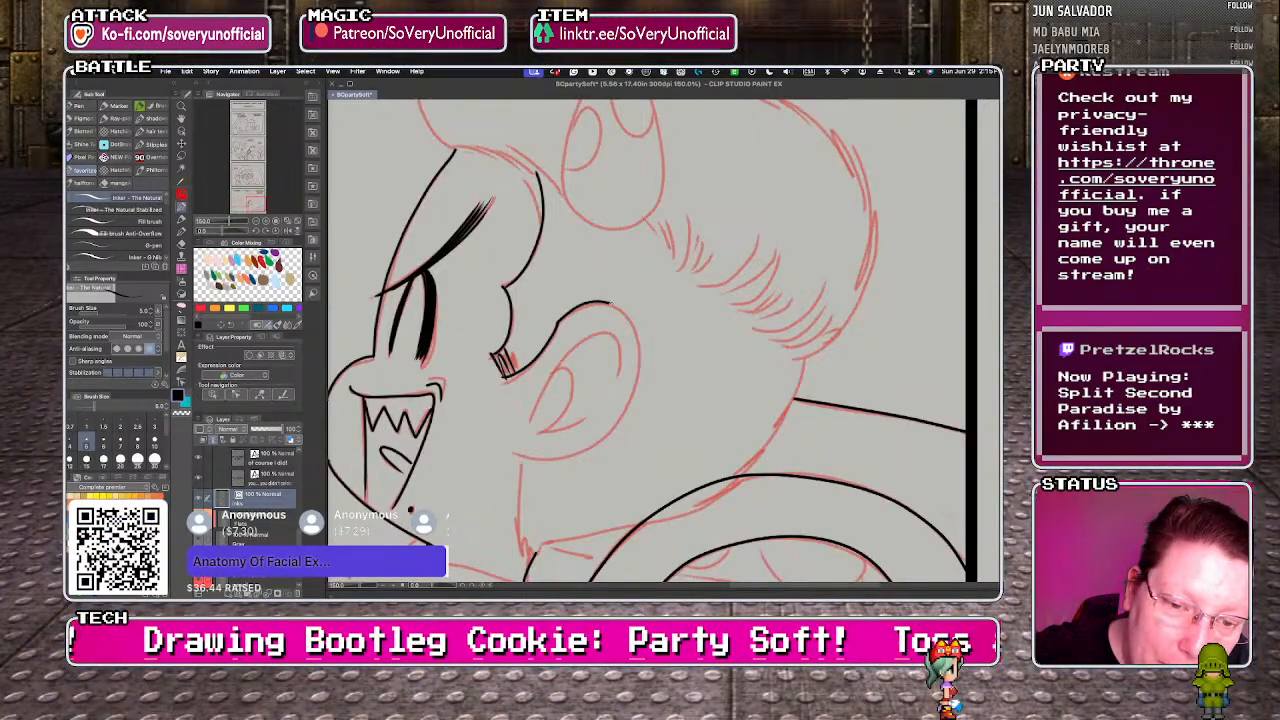
pyautogui.hotkey('ctrl', 'z')
pyautogui.moveTo(580, 305); pyautogui.dragTo(637, 370)
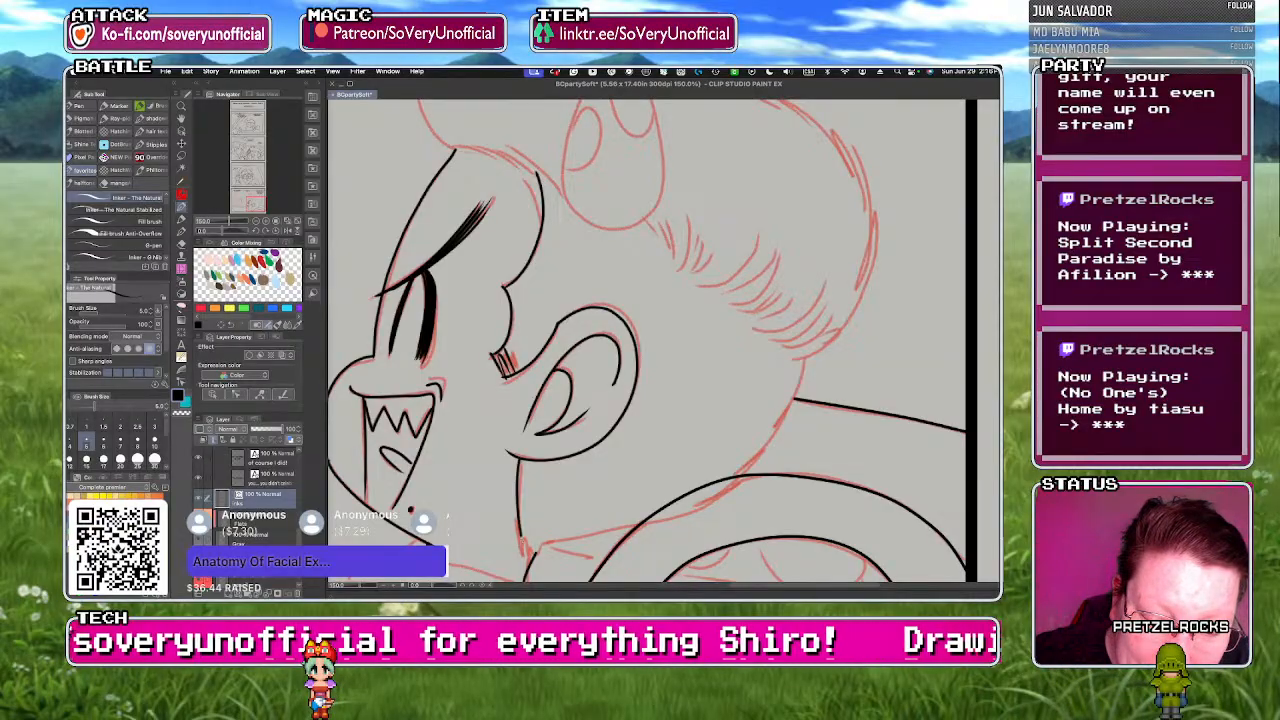
# - Ink the driver's neck, nape tuft and front shoulder curves down to the panel's bottom border
pyautogui.scroll(-3, 395, 350)
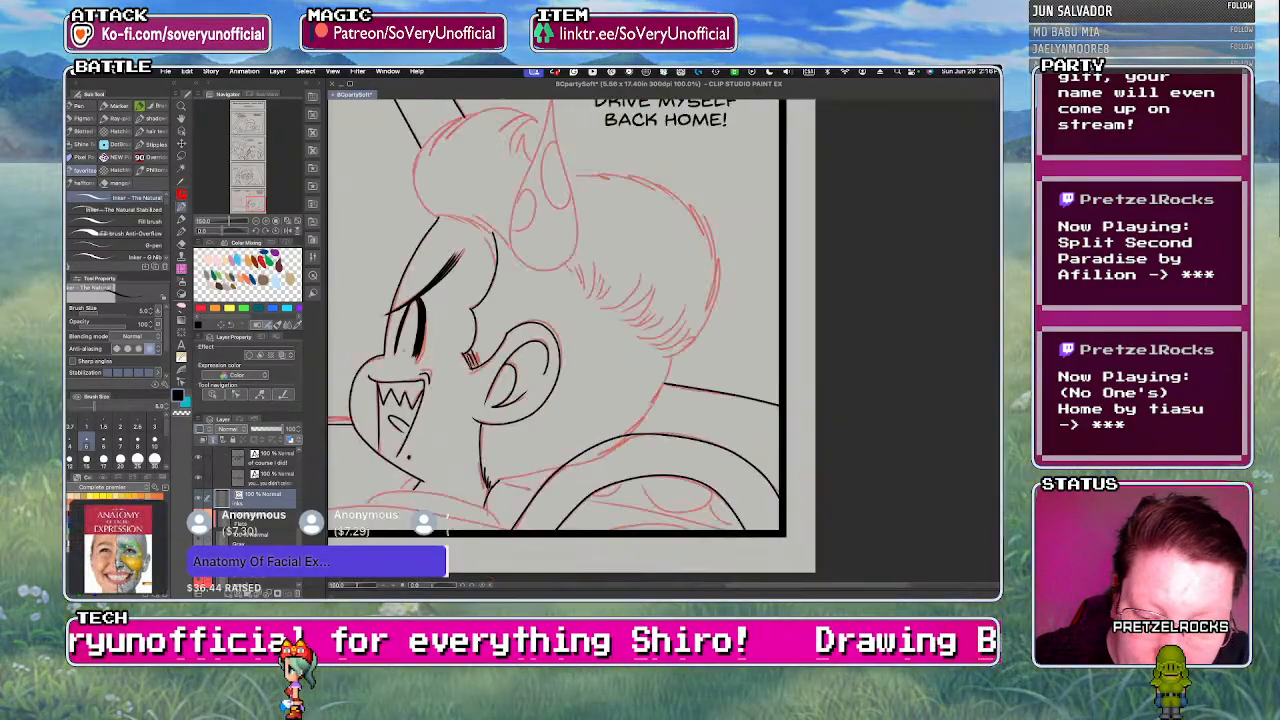
pyautogui.scroll(4, 380, 428)
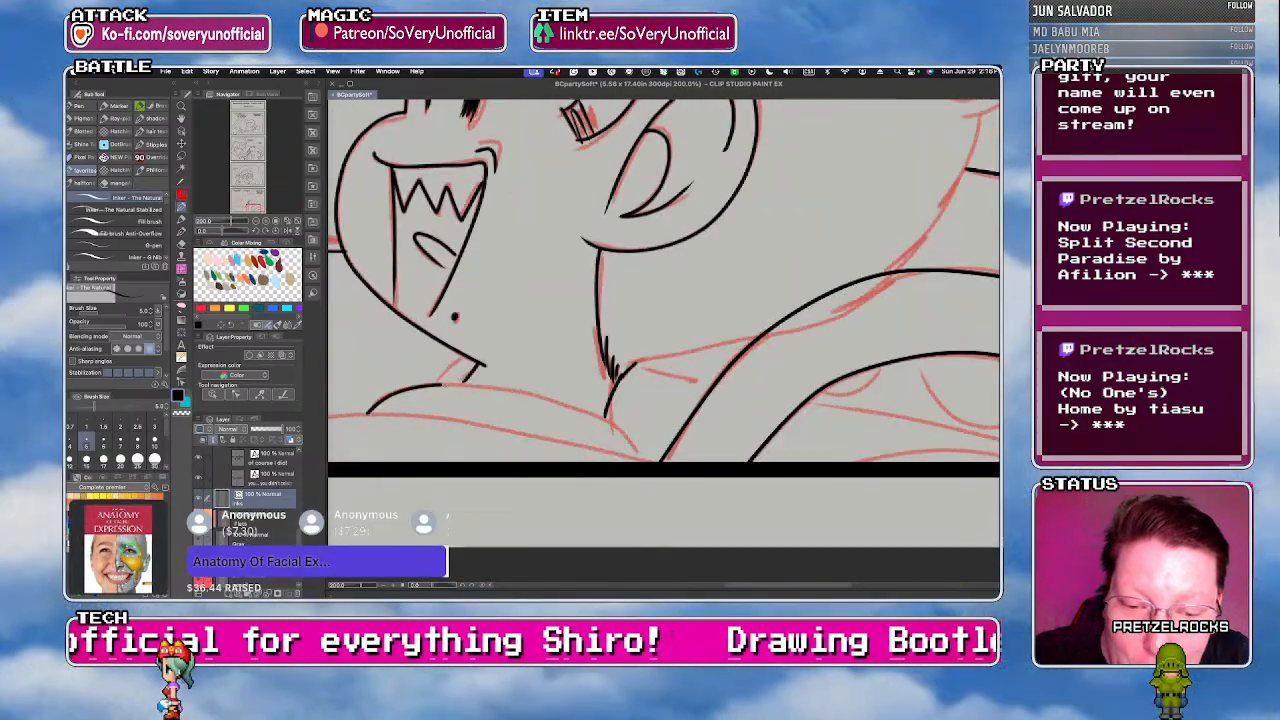
pyautogui.scroll(-3, 495, 400)
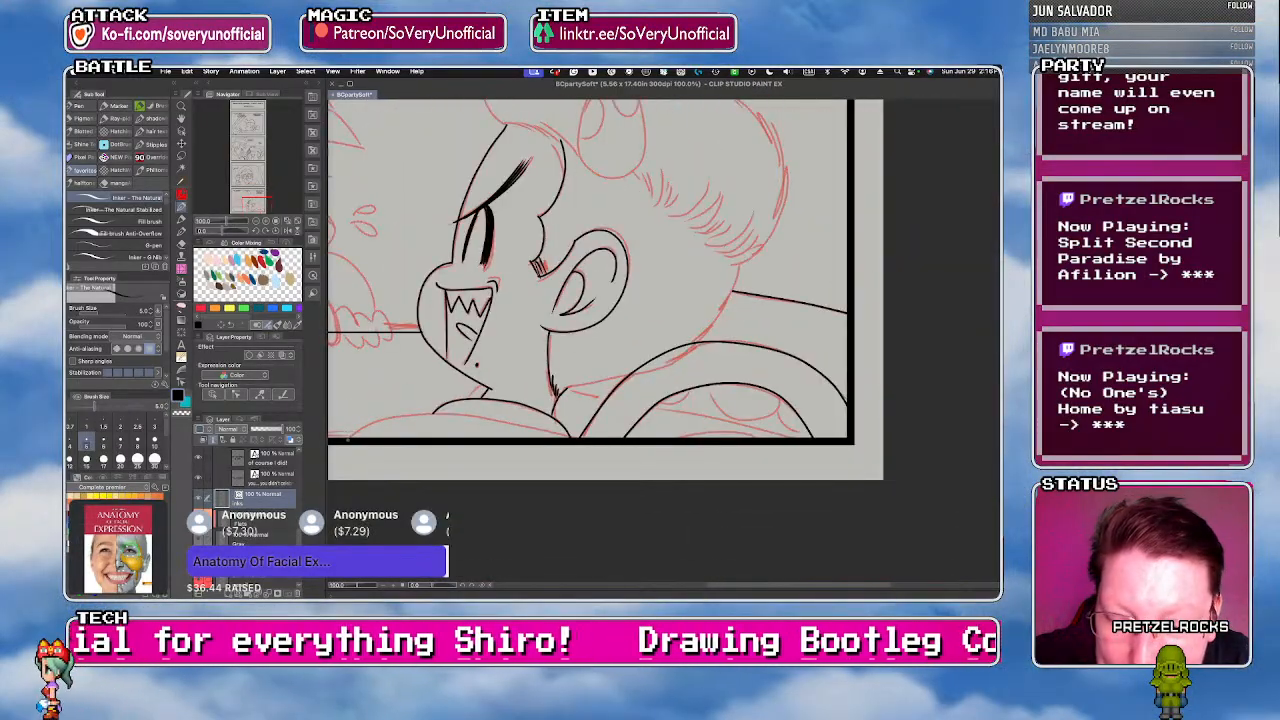
pyautogui.moveTo(432, 410); pyautogui.dragTo(332, 437)
pyautogui.scroll(-2, 376, 476)
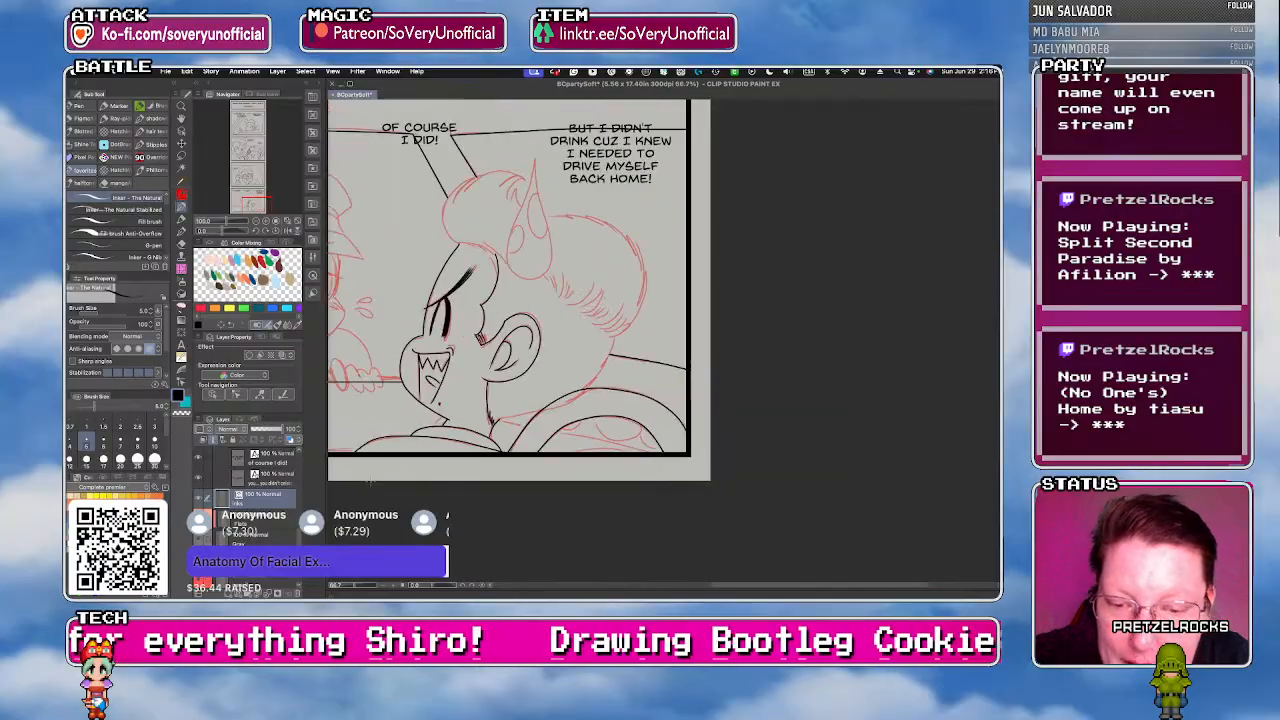
pyautogui.scroll(2, 477, 428)
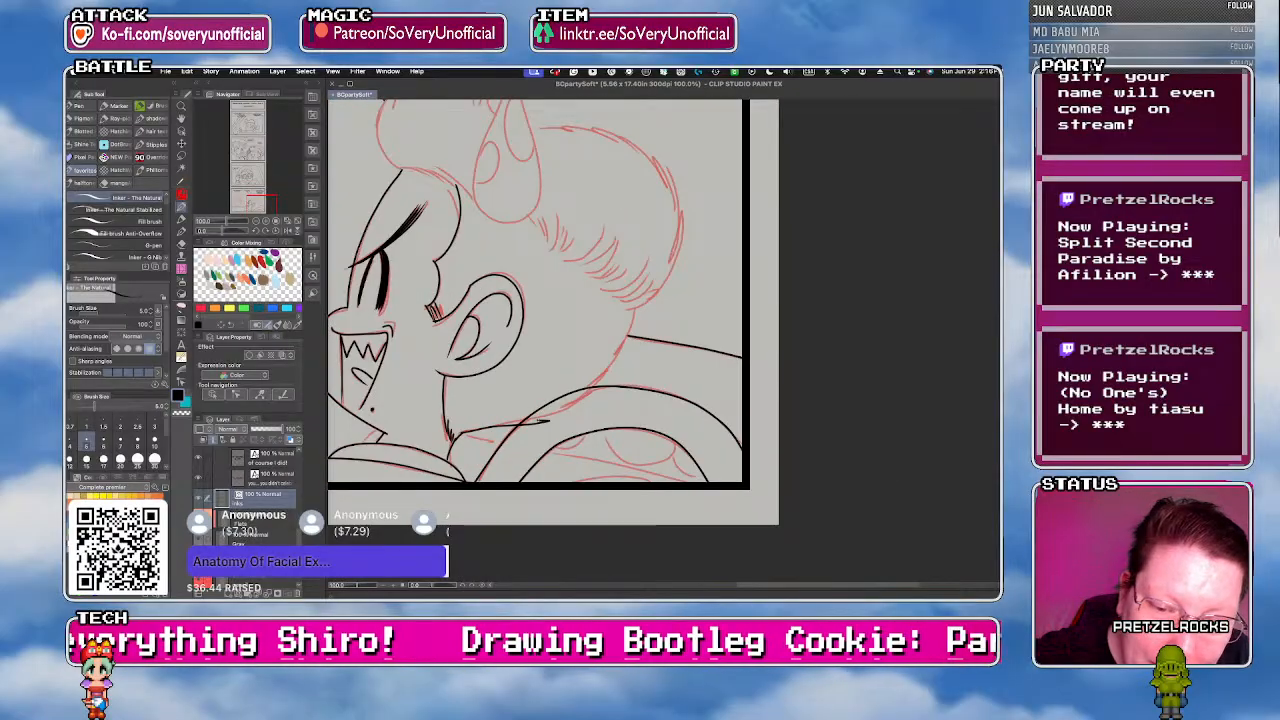
# - Ink the tufted lower hair edge at the back of the driver's neck and the pointed teardrop outline of the horn
pyautogui.moveTo(538, 421); pyautogui.dragTo(598, 387)
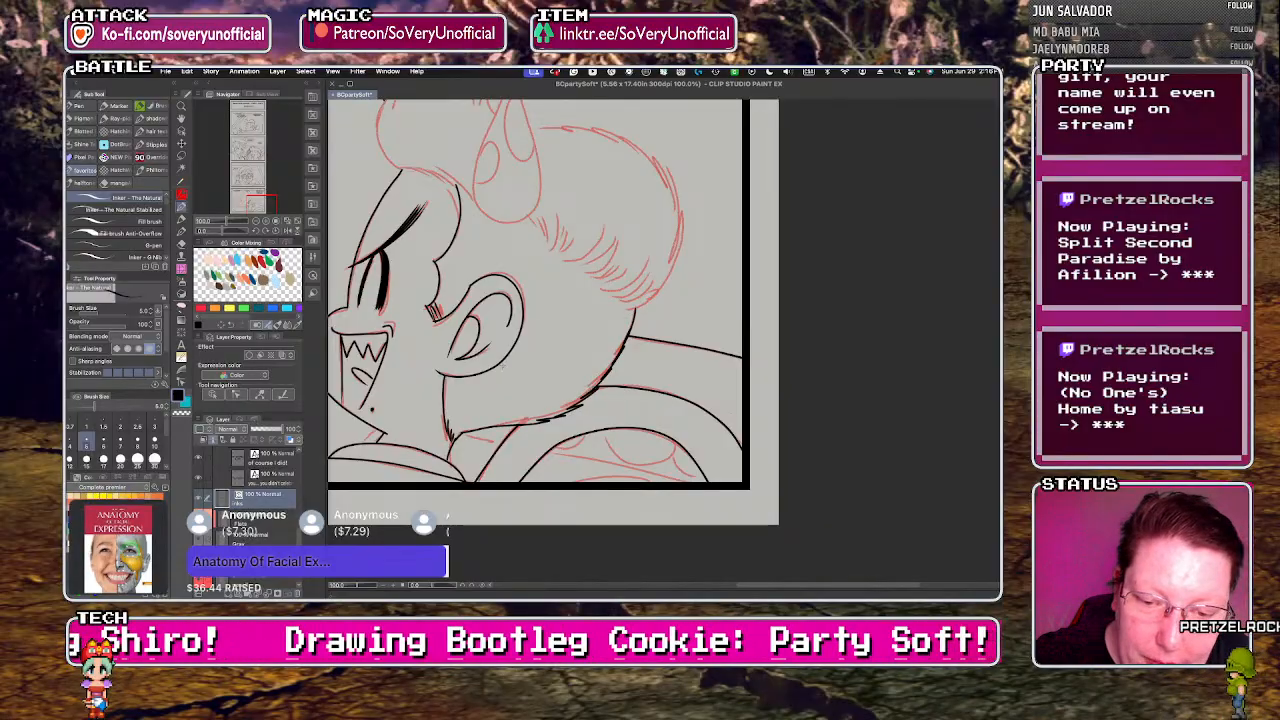
pyautogui.scroll(-2, 553, 312)
pyautogui.scroll(2, 380, 298)
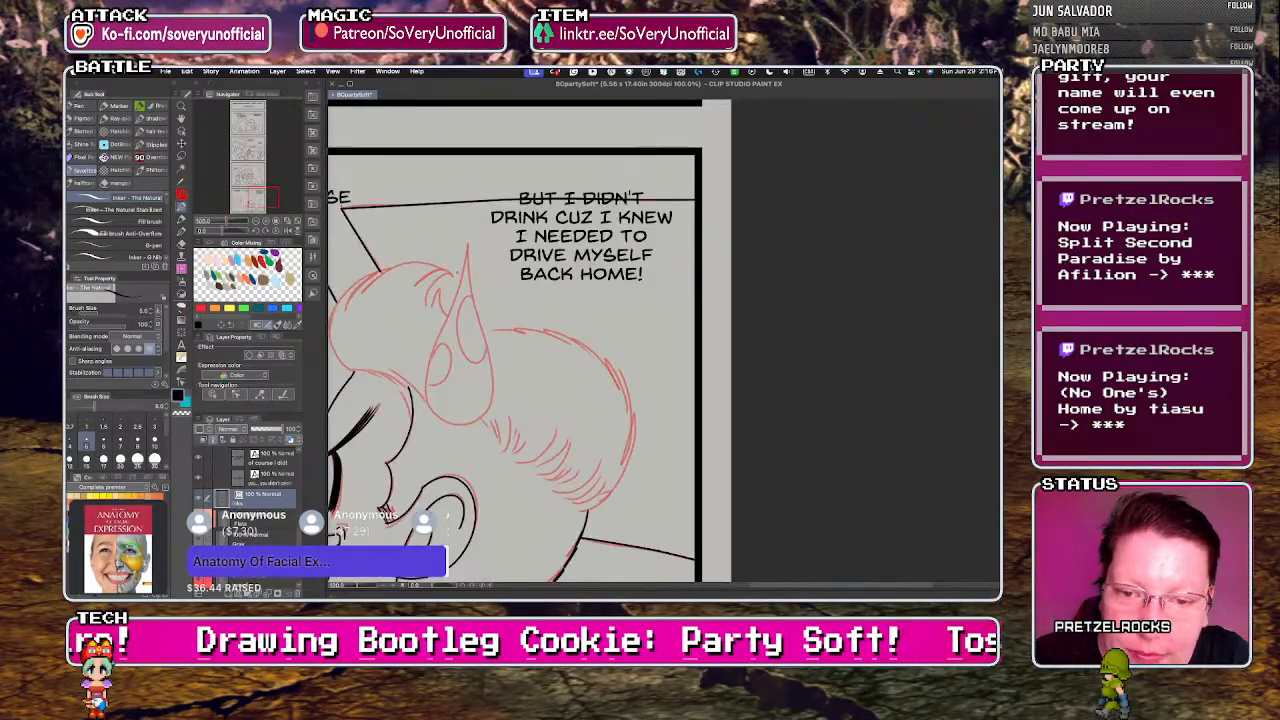
pyautogui.hotkey('ctrl', 'z')
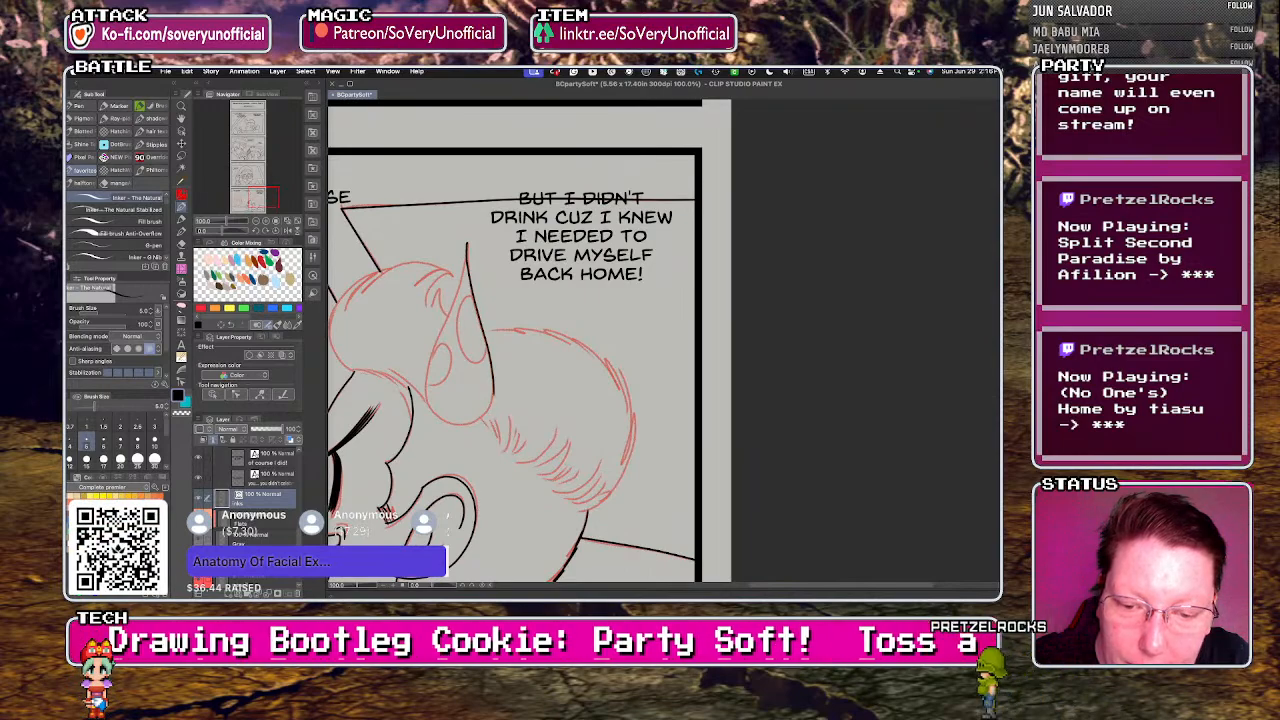
pyautogui.hotkey('ctrl', 'y')
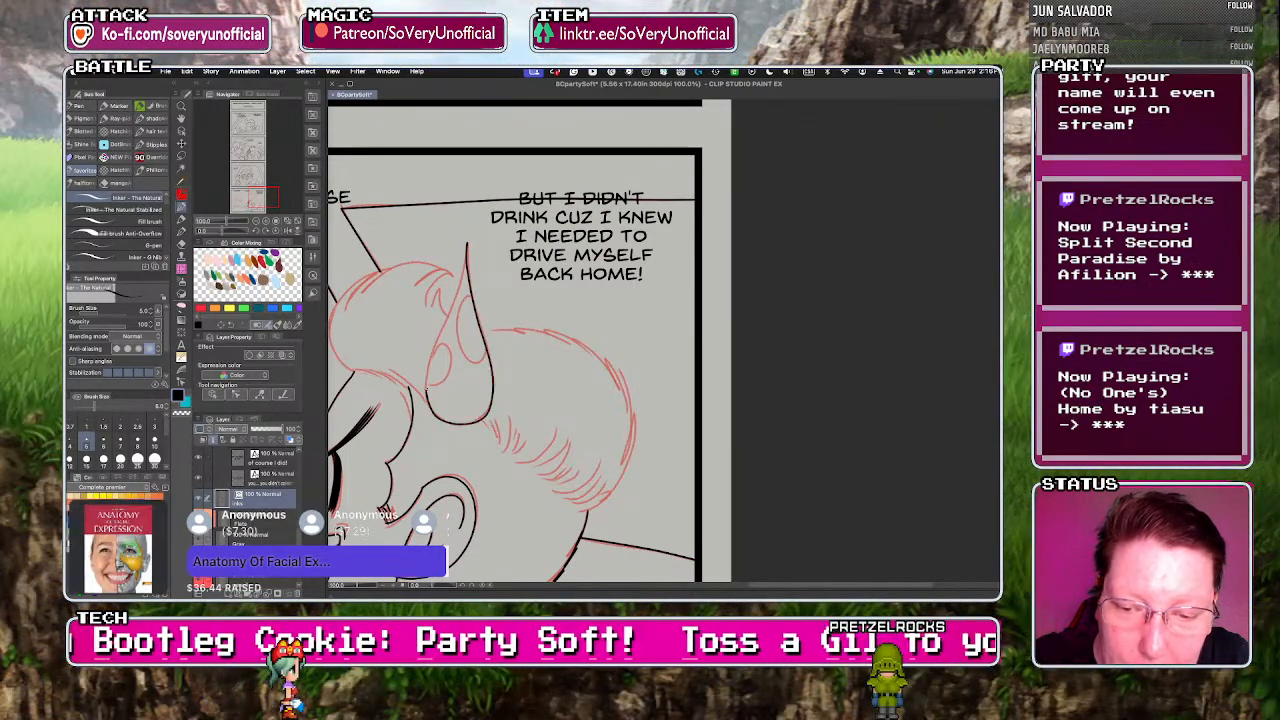
pyautogui.moveTo(430, 372); pyautogui.dragTo(464, 268)
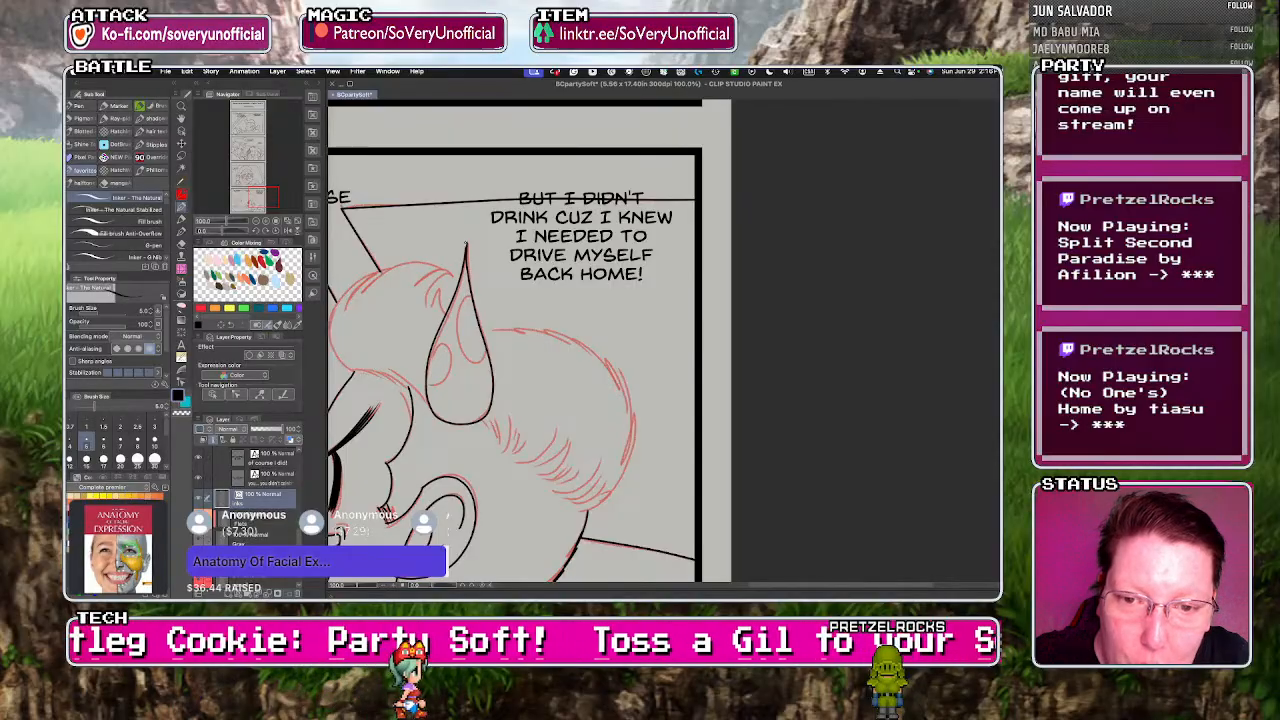
# - Move the vector control point at the horn's tip so the two outline strokes meet in a clean point
pyautogui.scroll(5, 459, 259)
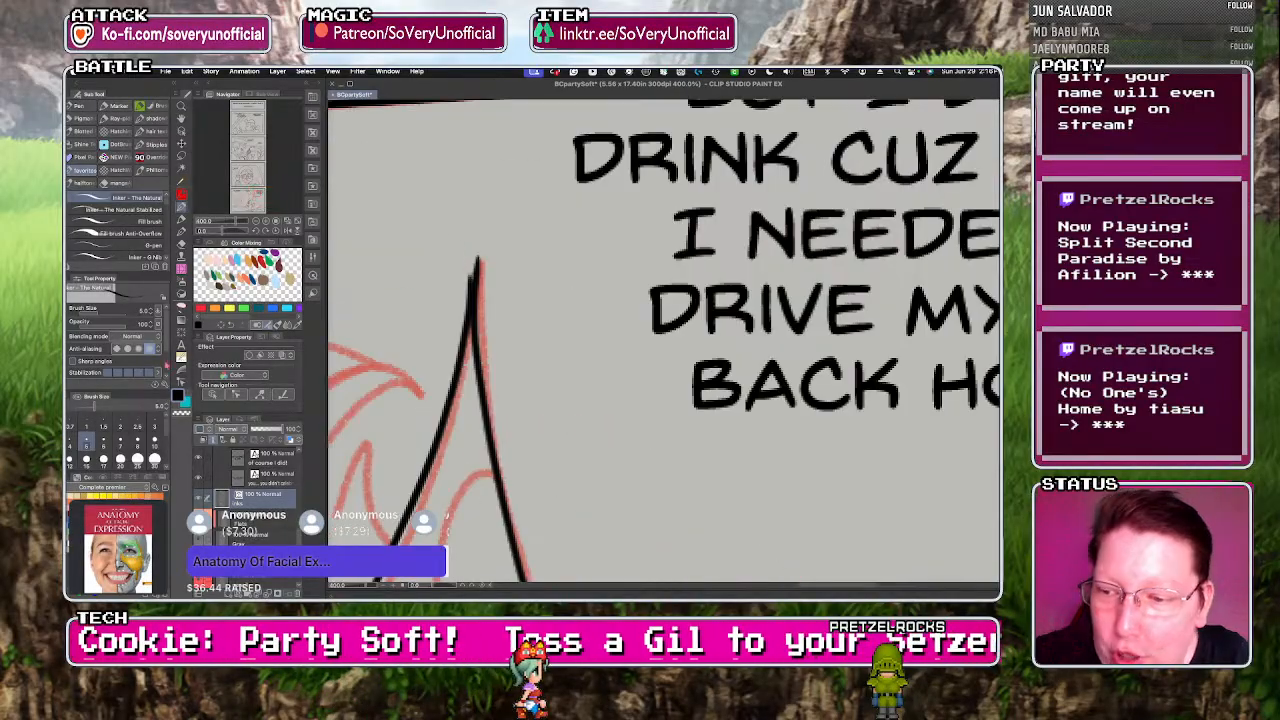
pyautogui.press('y')
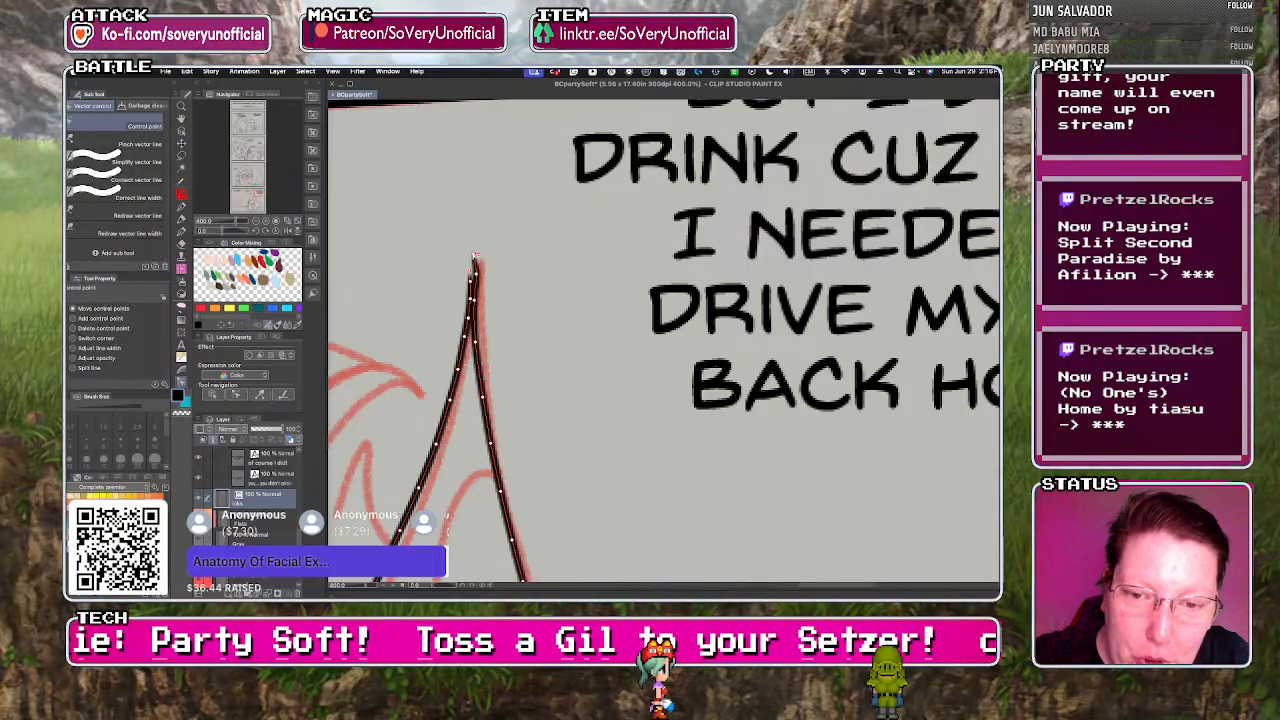
pyautogui.moveTo(477, 260); pyautogui.dragTo(473, 251)
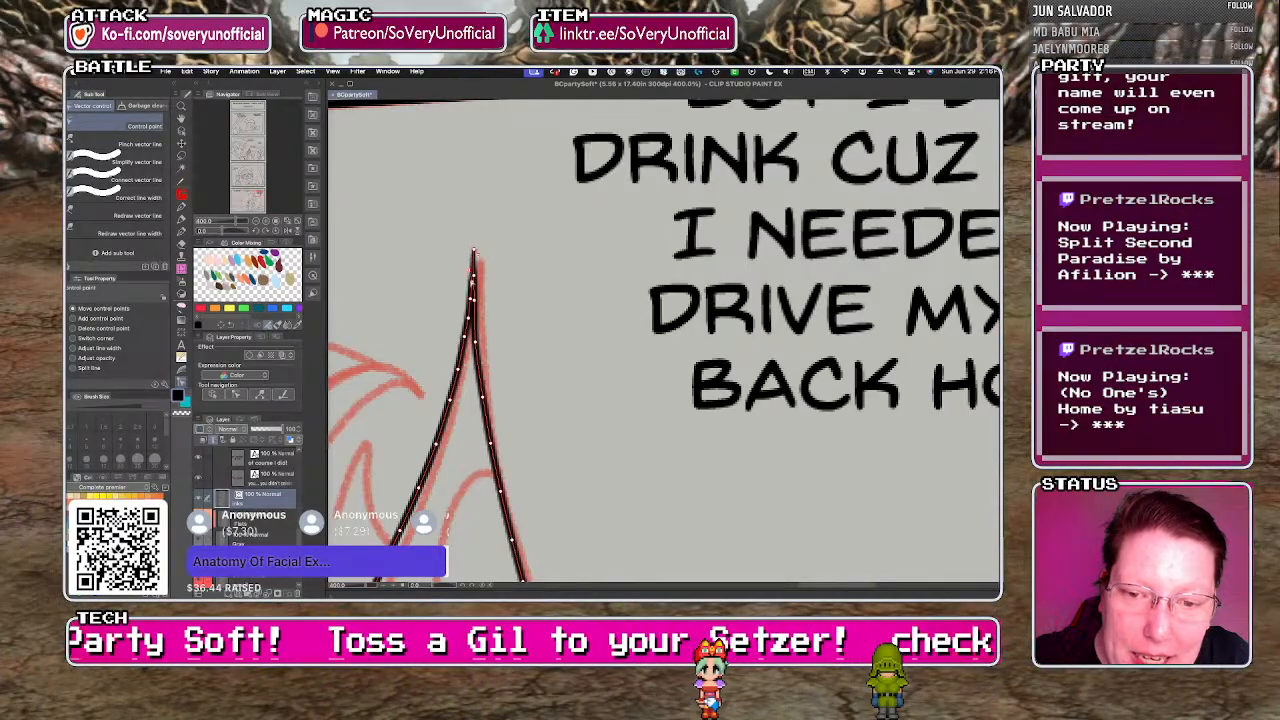
pyautogui.scroll(-6, 383, 259)
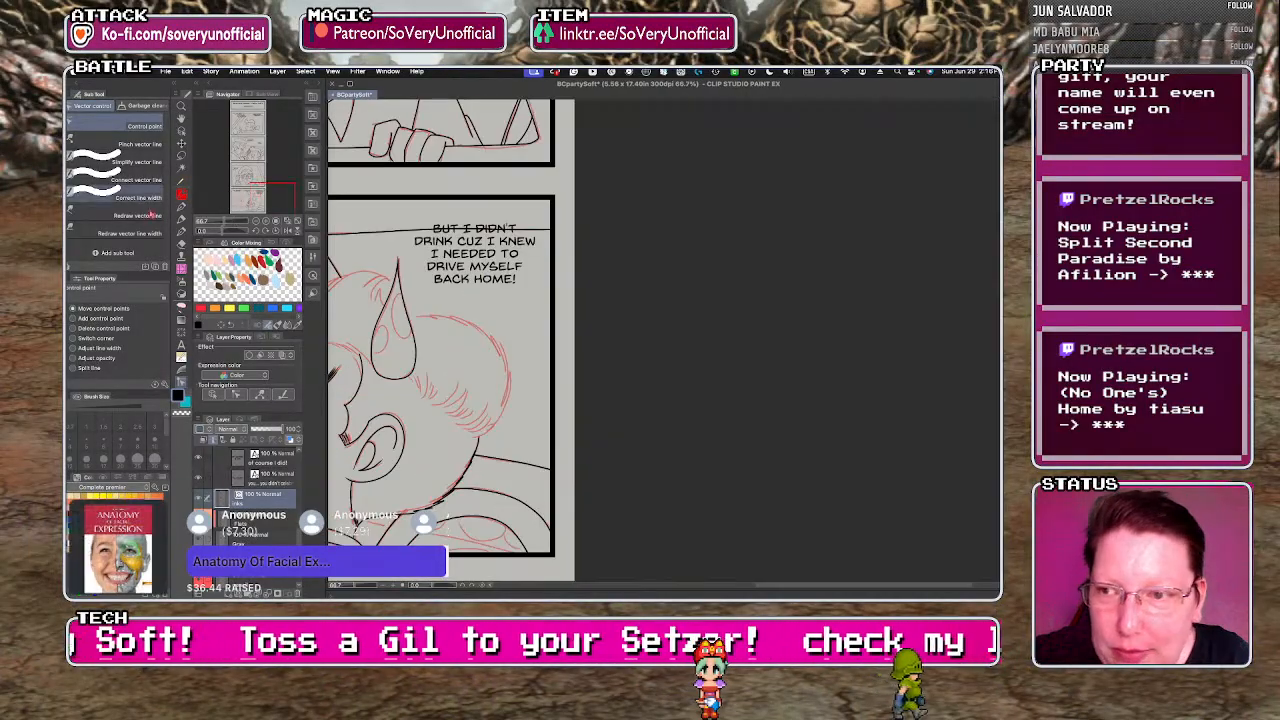
# - Ink the two rounded spots inside the driver's horn, redoing the curve of the larger one
pyautogui.press('p')
pyautogui.press('p')
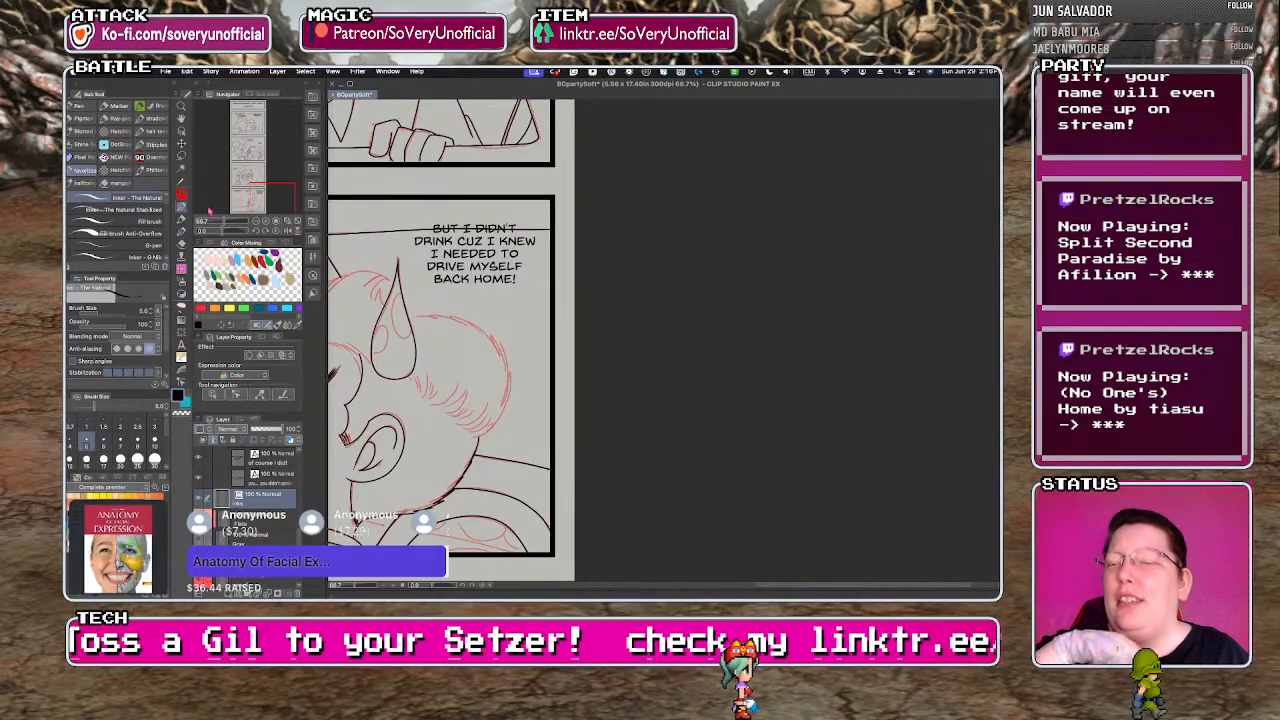
pyautogui.scroll(2, 380, 310)
pyautogui.scroll(4, 386, 296)
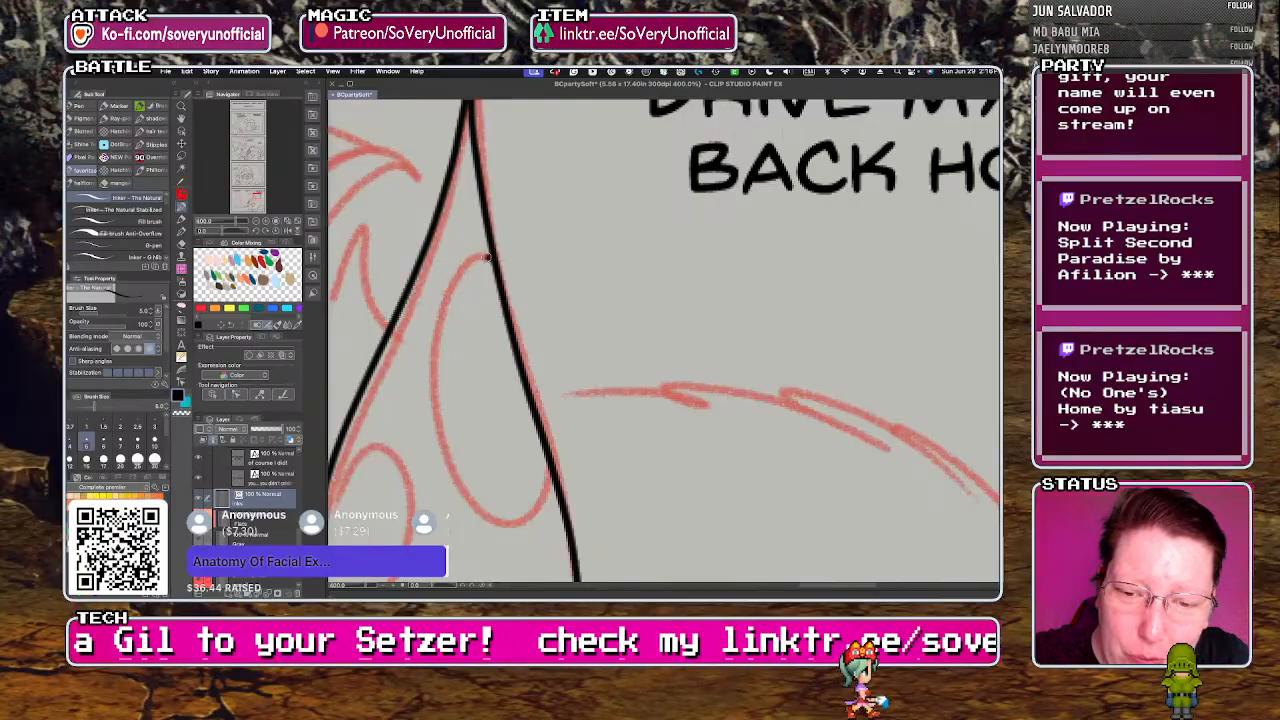
pyautogui.moveTo(487, 258)
pyautogui.mouseDown()
pyautogui.moveTo(448, 440)
pyautogui.moveTo(540, 515)
pyautogui.moveTo(482, 262)
pyautogui.moveTo(463, 482)
pyautogui.moveTo(550, 468)
pyautogui.mouseUp()
pyautogui.hotkey('ctrl', 'z')
pyautogui.scroll(-2, 550, 468)
pyautogui.scroll(2, 550, 468)
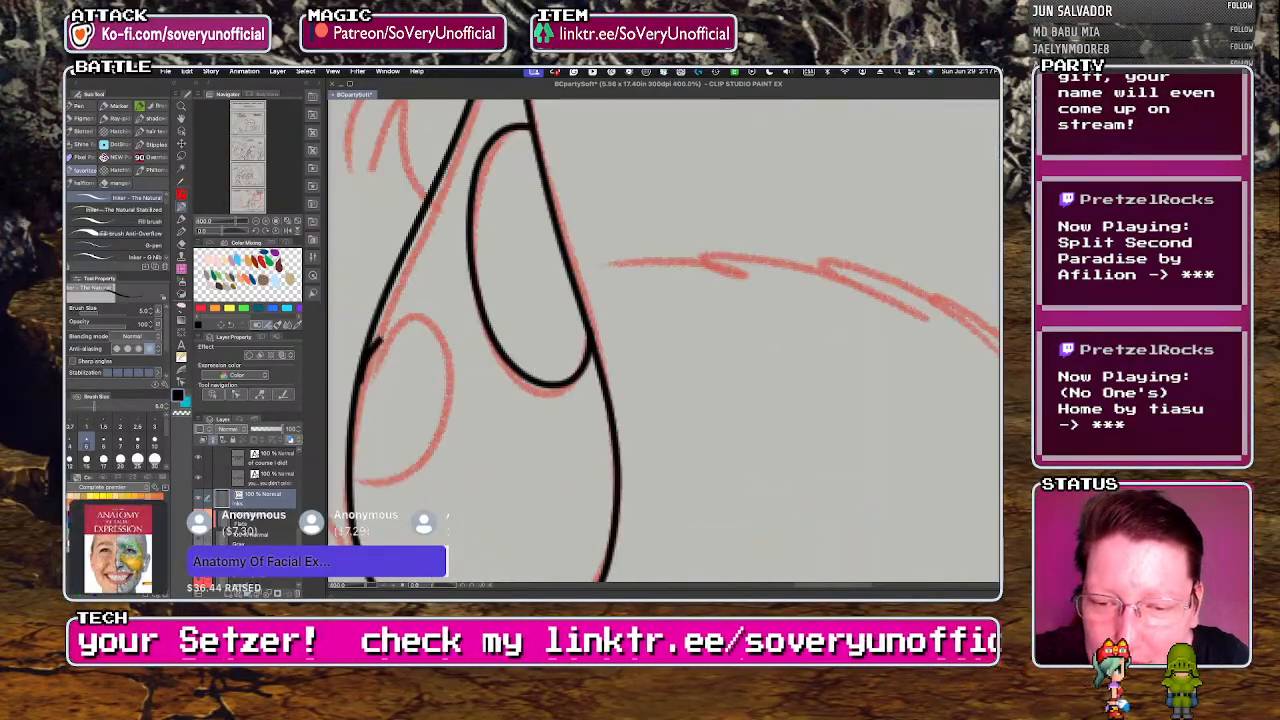
pyautogui.scroll(-6, 376, 444)
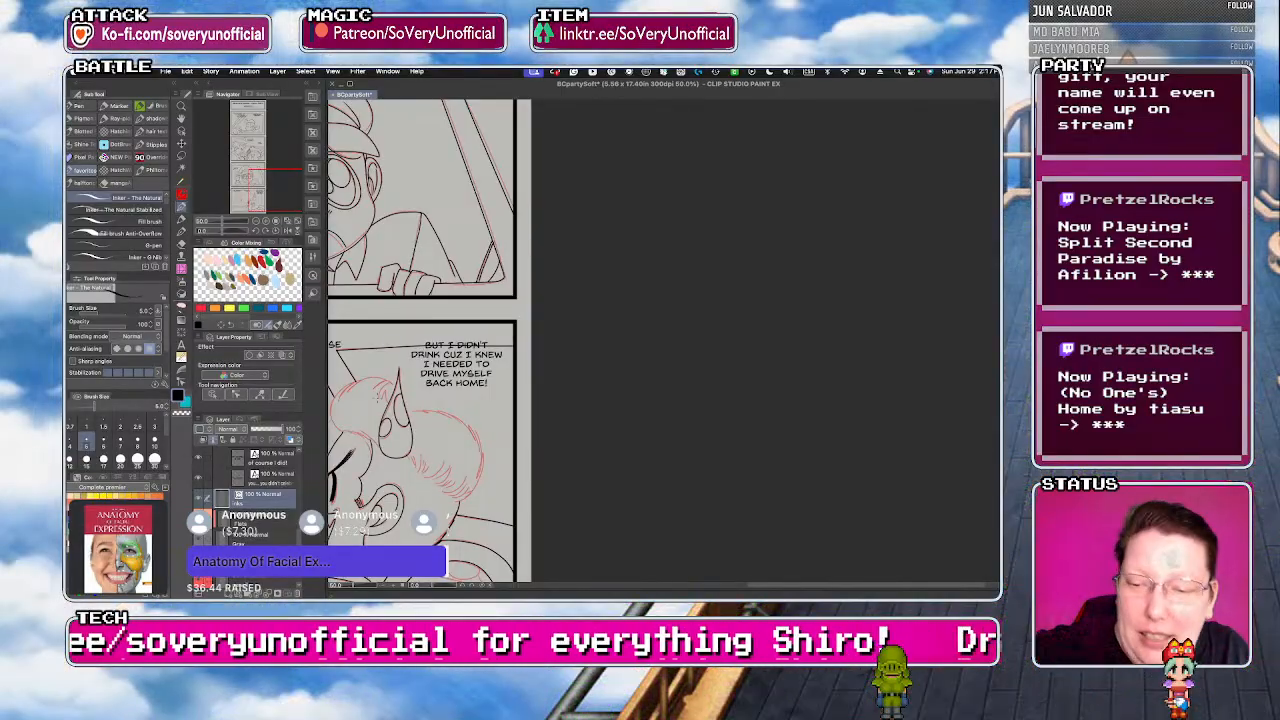
# - Ink the driver's front hair puff with its feathered lower edge, rounded outer curve and small tufts beside the horn
pyautogui.scroll(-2, 415, 418)
pyautogui.scroll(4, 390, 440)
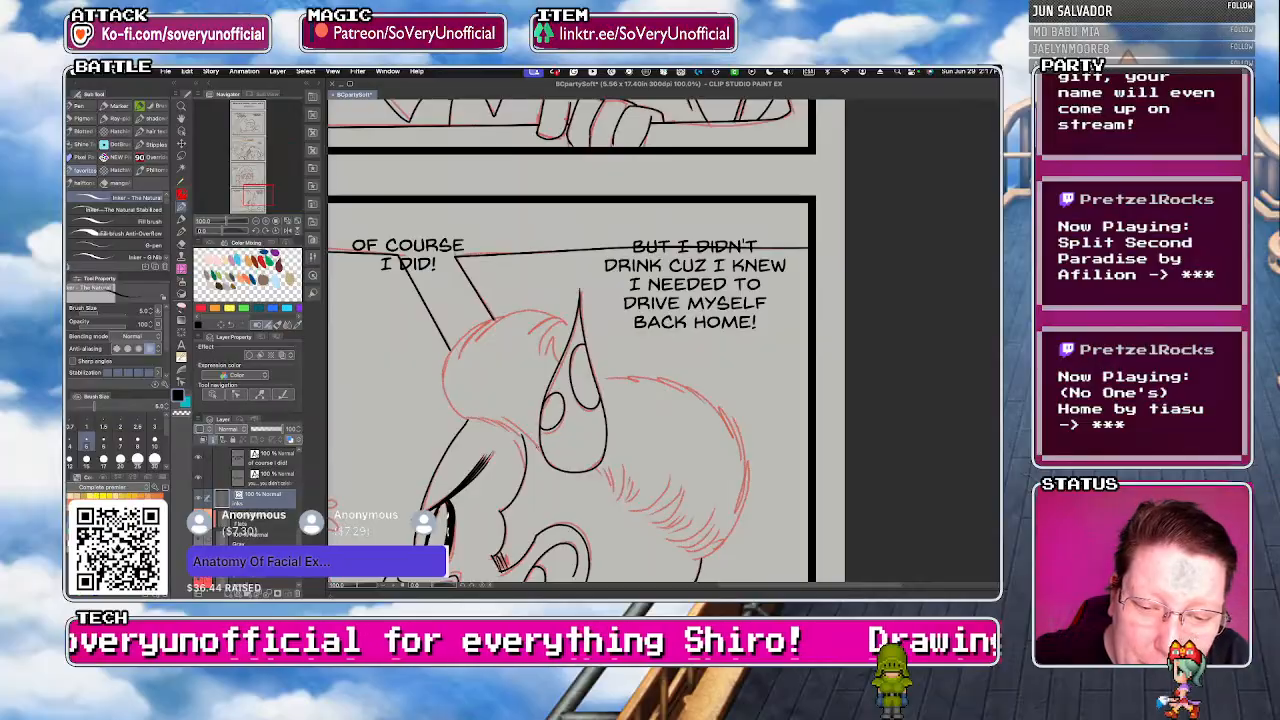
pyautogui.moveTo(538, 420)
pyautogui.mouseDown()
pyautogui.moveTo(514, 446)
pyautogui.moveTo(494, 432)
pyautogui.mouseUp()
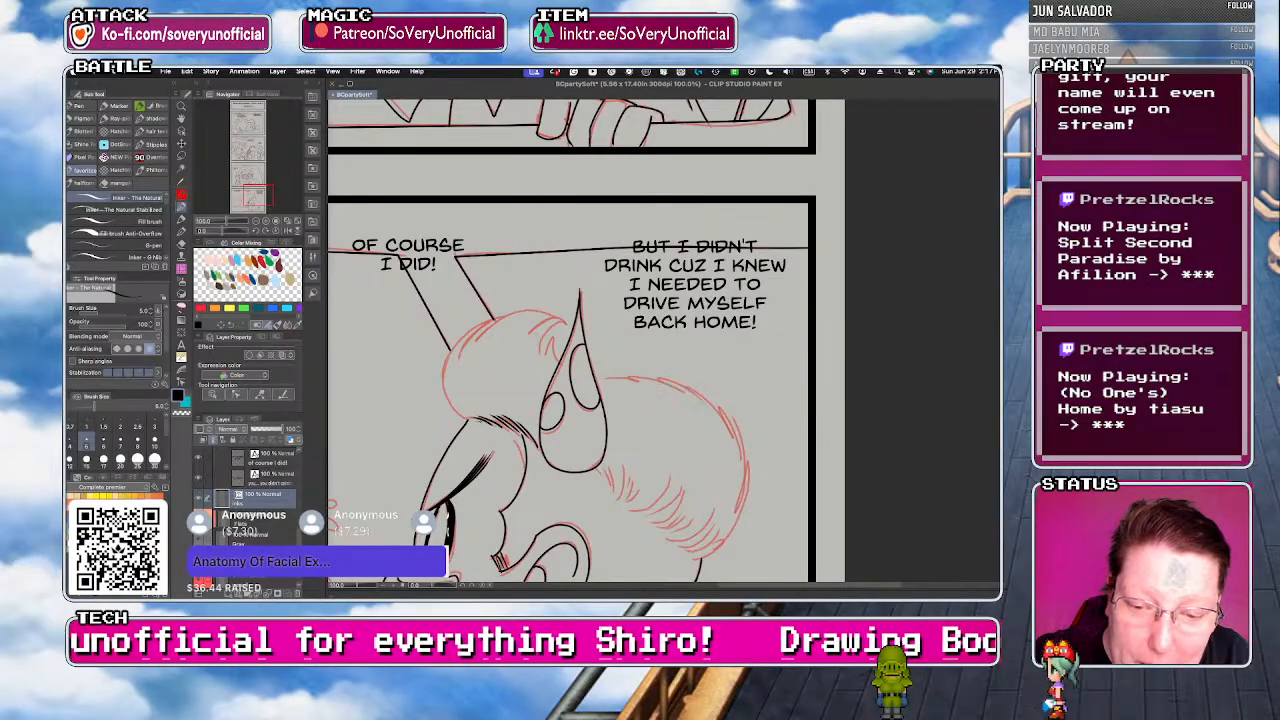
pyautogui.scroll(2, 442, 362)
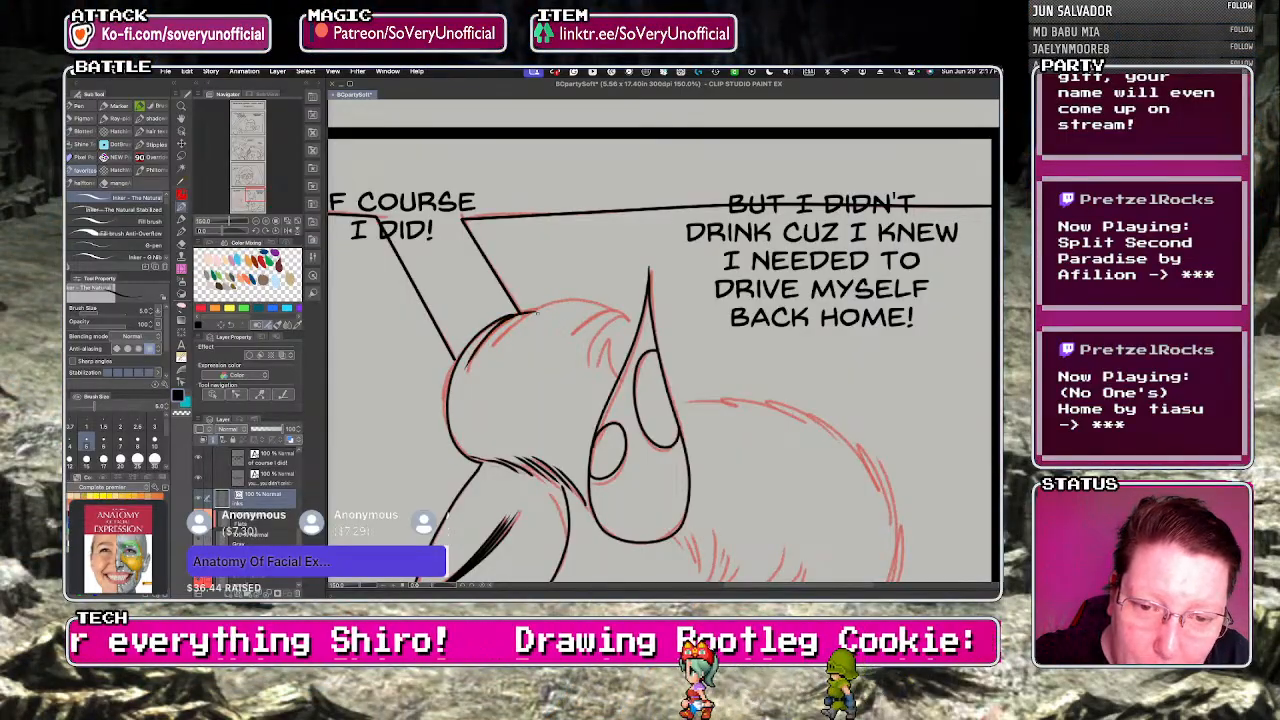
pyautogui.moveTo(522, 312); pyautogui.dragTo(610, 304)
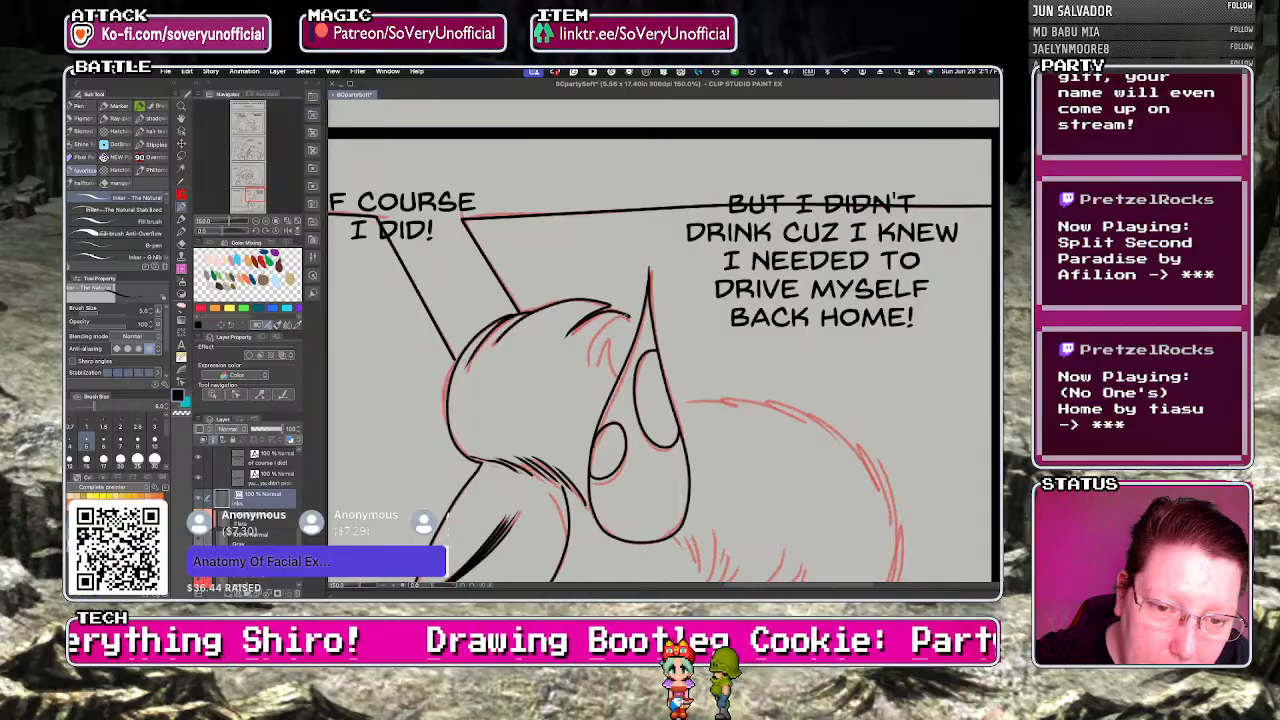
pyautogui.scroll(-2, 365, 289)
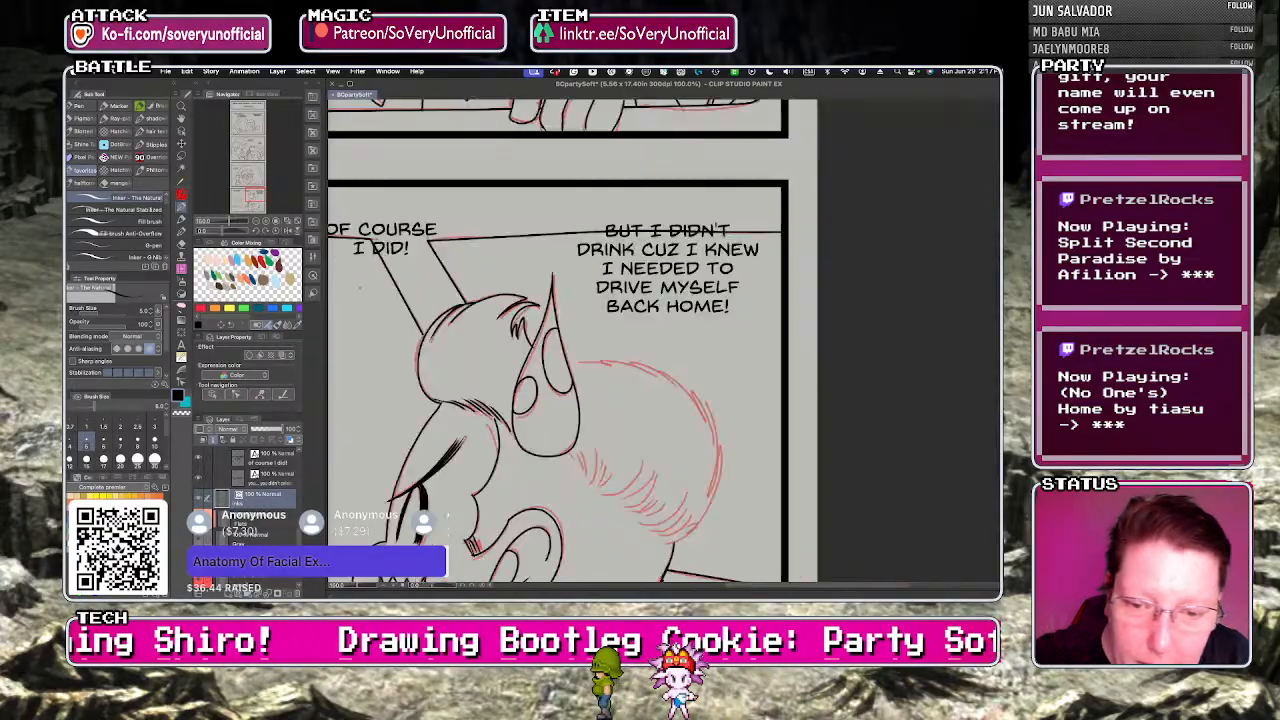
# - Ink the feathered outline of the back of the driver's hair and the row of short hair strokes from nape to horn
pyautogui.scroll(1, 544, 427)
pyautogui.moveTo(588, 474)
pyautogui.mouseDown()
pyautogui.moveTo(612, 460)
pyautogui.moveTo(634, 382)
pyautogui.moveTo(624, 348)
pyautogui.mouseUp()
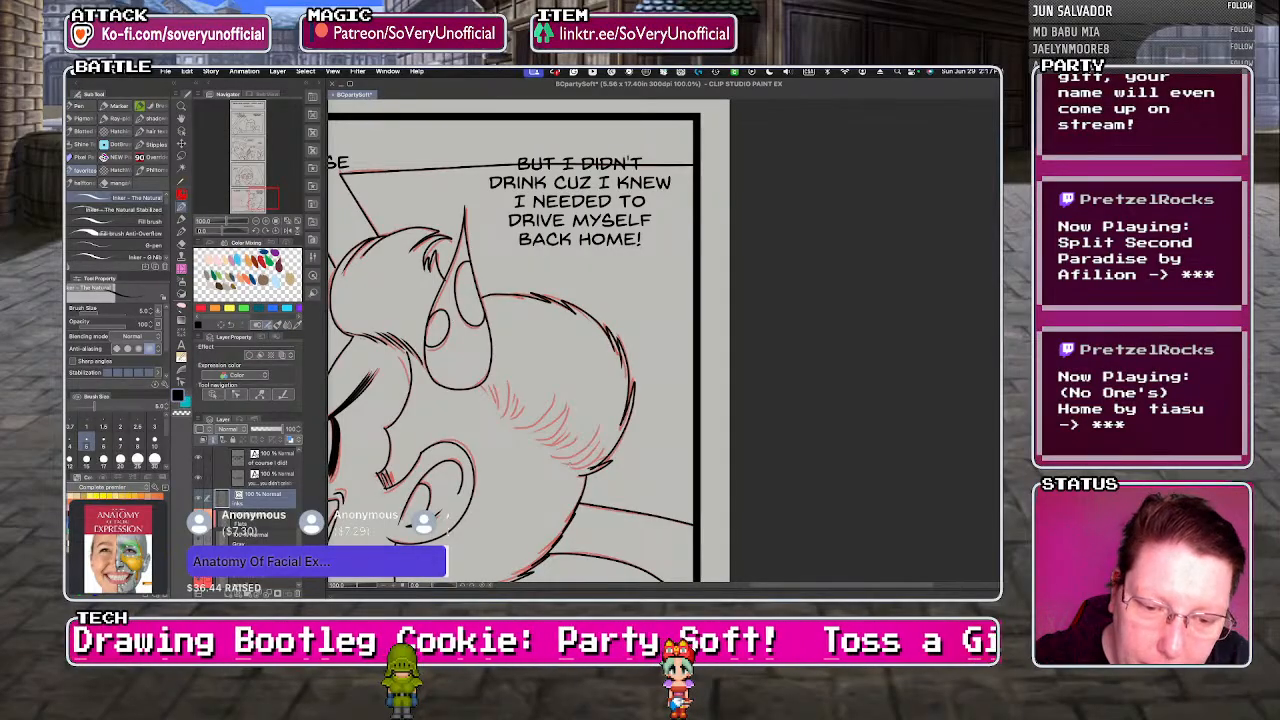
pyautogui.moveTo(604, 464); pyautogui.dragTo(562, 461)
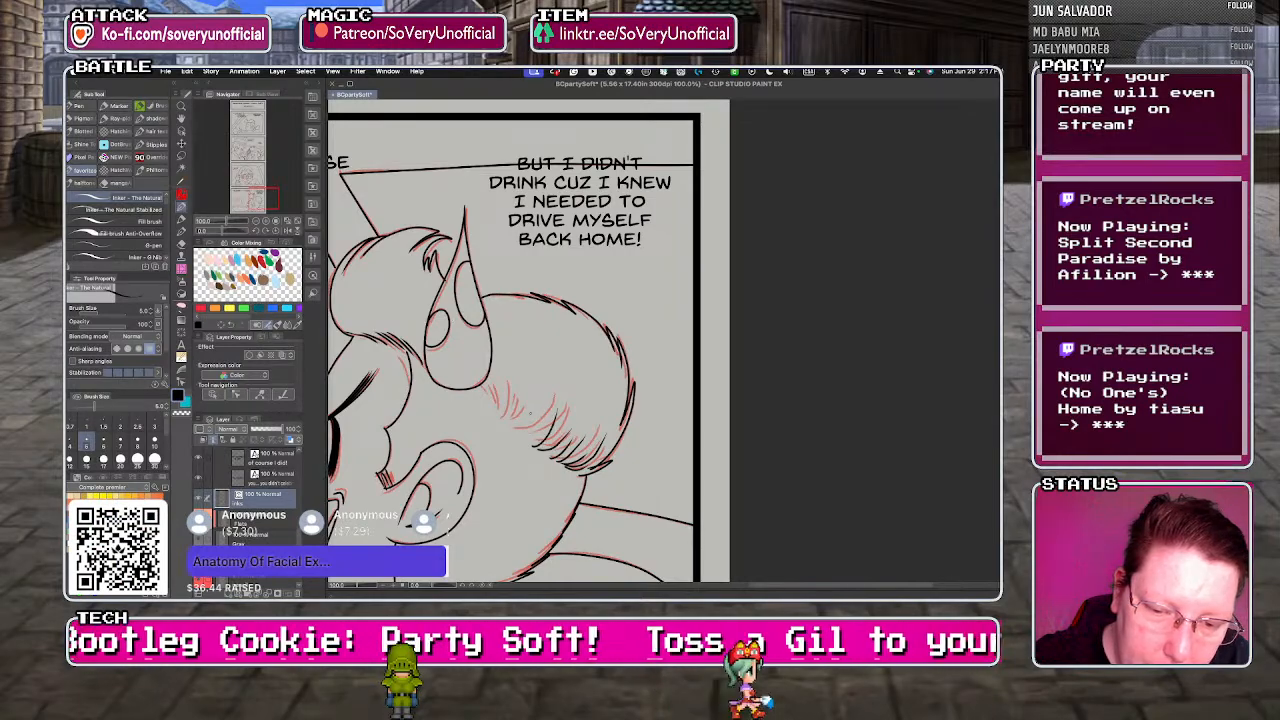
pyautogui.moveTo(530, 428); pyautogui.dragTo(517, 405)
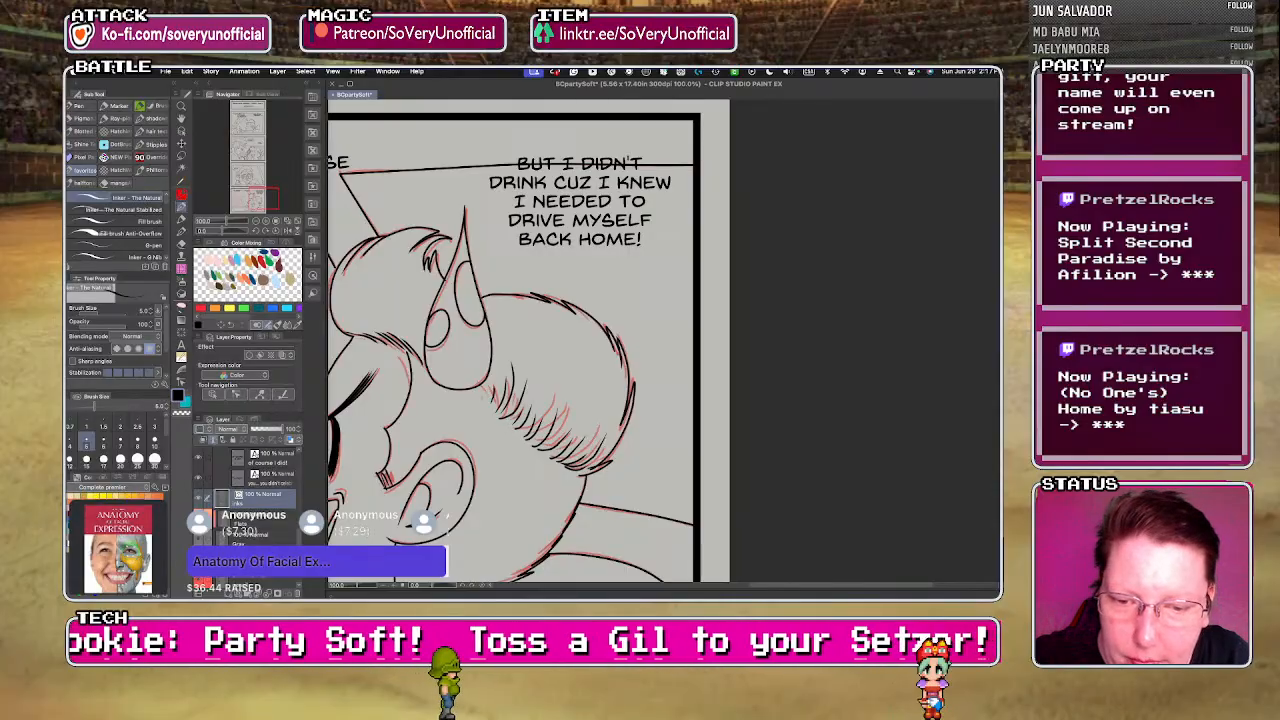
# - Draw a straight line from the driver's neck toward the panel's bottom border, erasing the part between the two shoulder curves and any overhang
pyautogui.scroll(-3, 433, 344)
pyautogui.scroll(3, 421, 466)
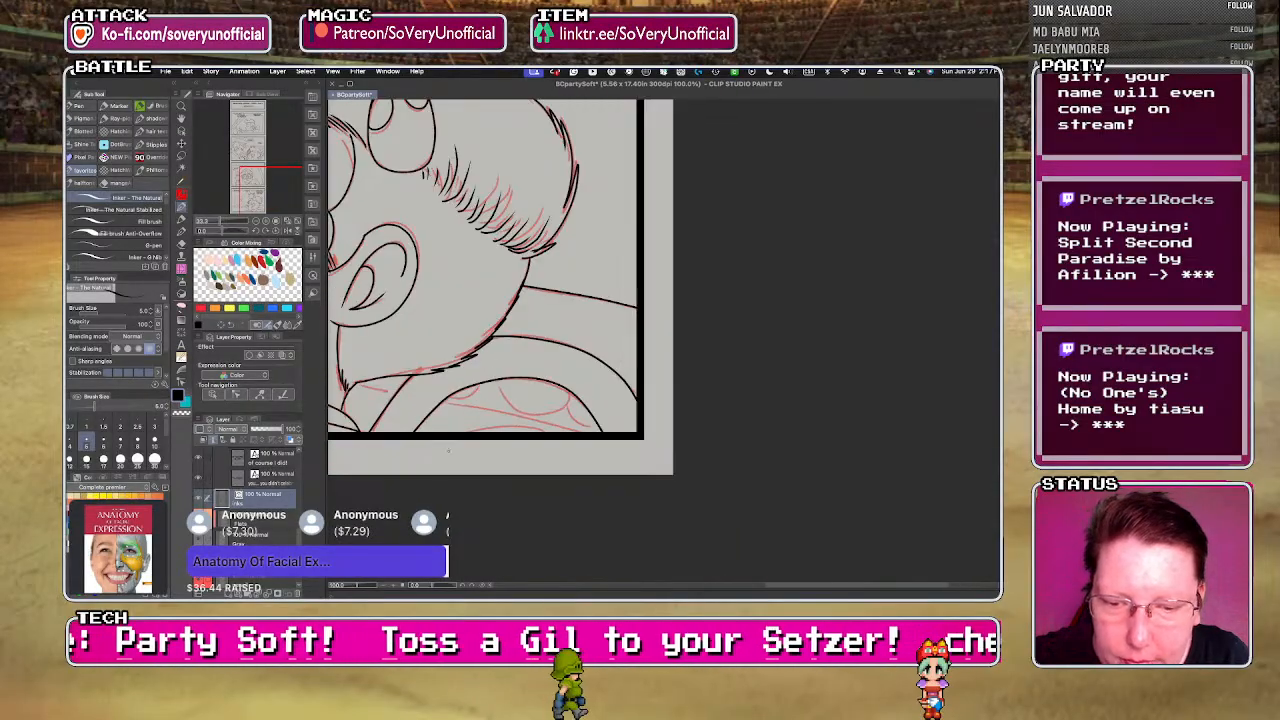
pyautogui.press('u')
pyautogui.click(140, 133)
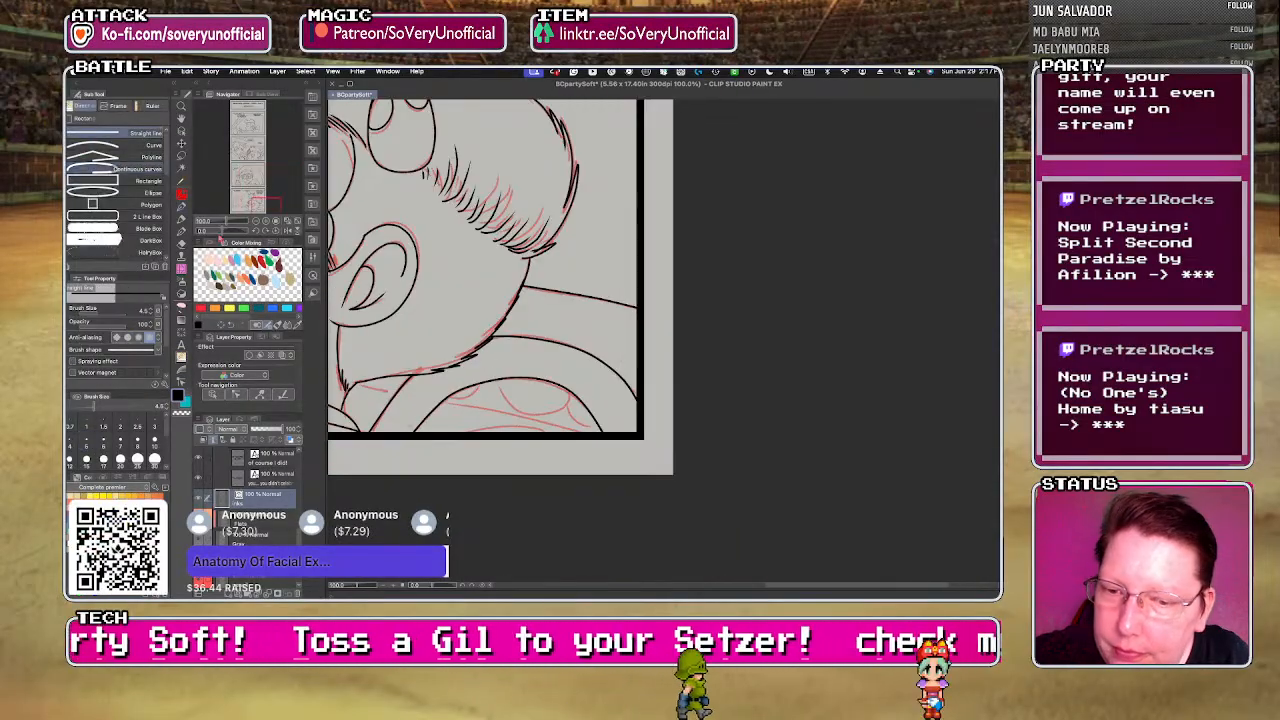
pyautogui.moveTo(352, 384); pyautogui.dragTo(574, 435)
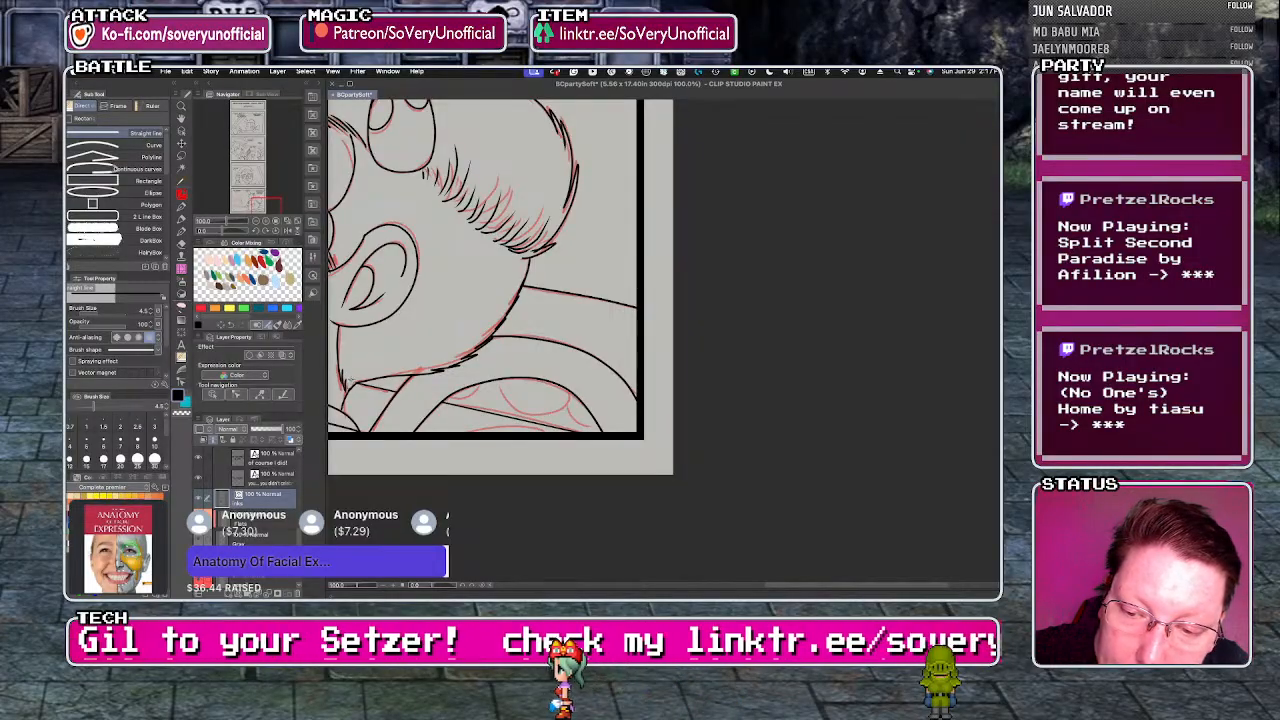
pyautogui.scroll(10, 362, 378)
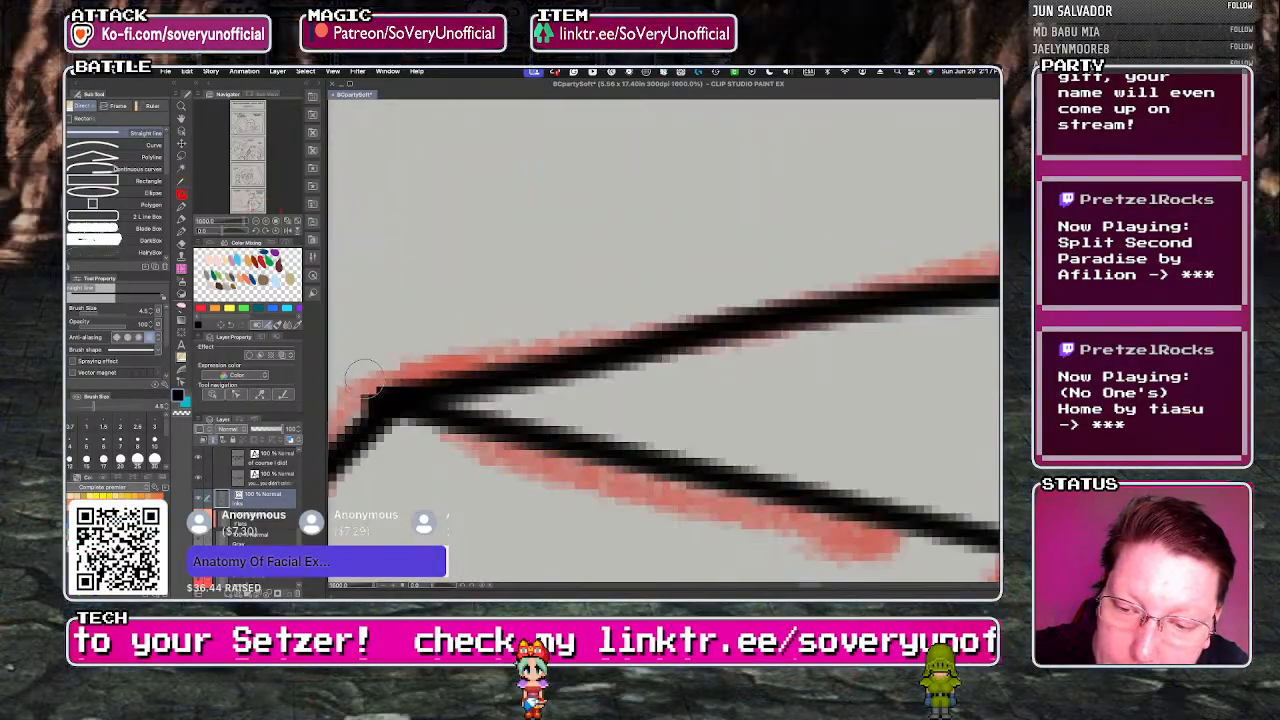
pyautogui.scroll(-10, 368, 435)
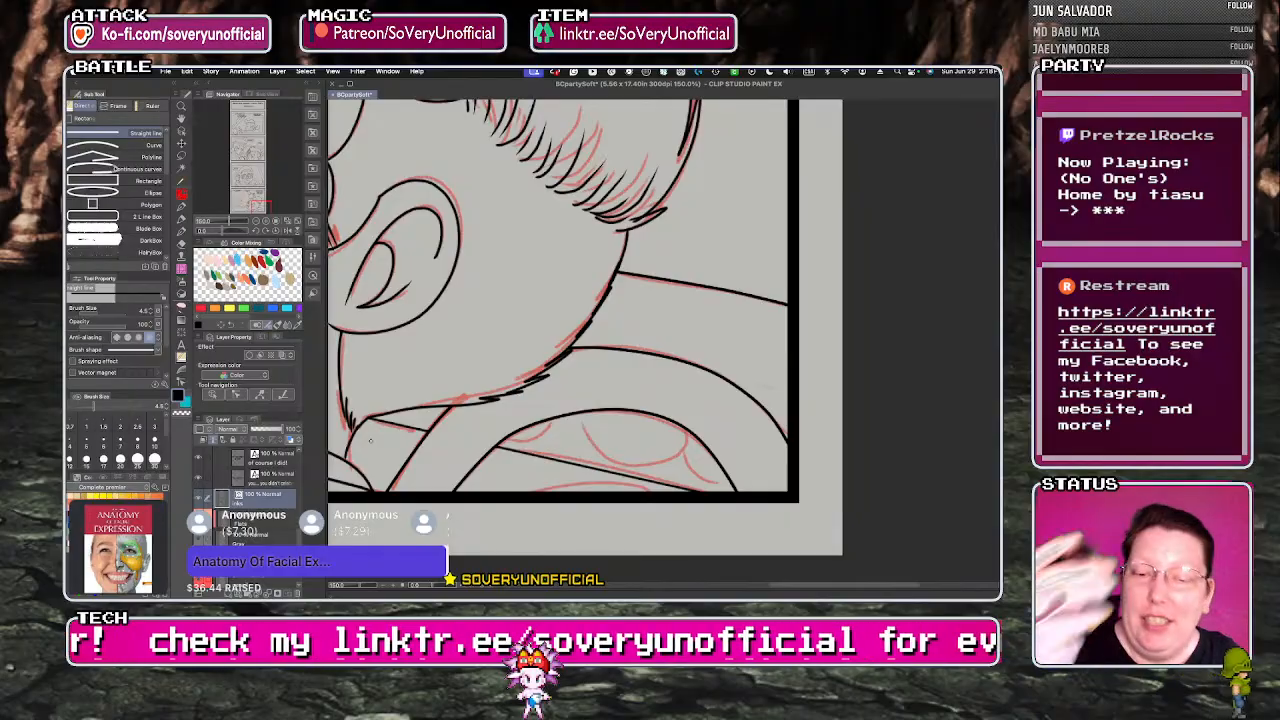
# - Set up the Ellipse tool to draw circles from the center, with aspect type enabled and angle adjustment after fixing turned off
pyautogui.click(86, 193)
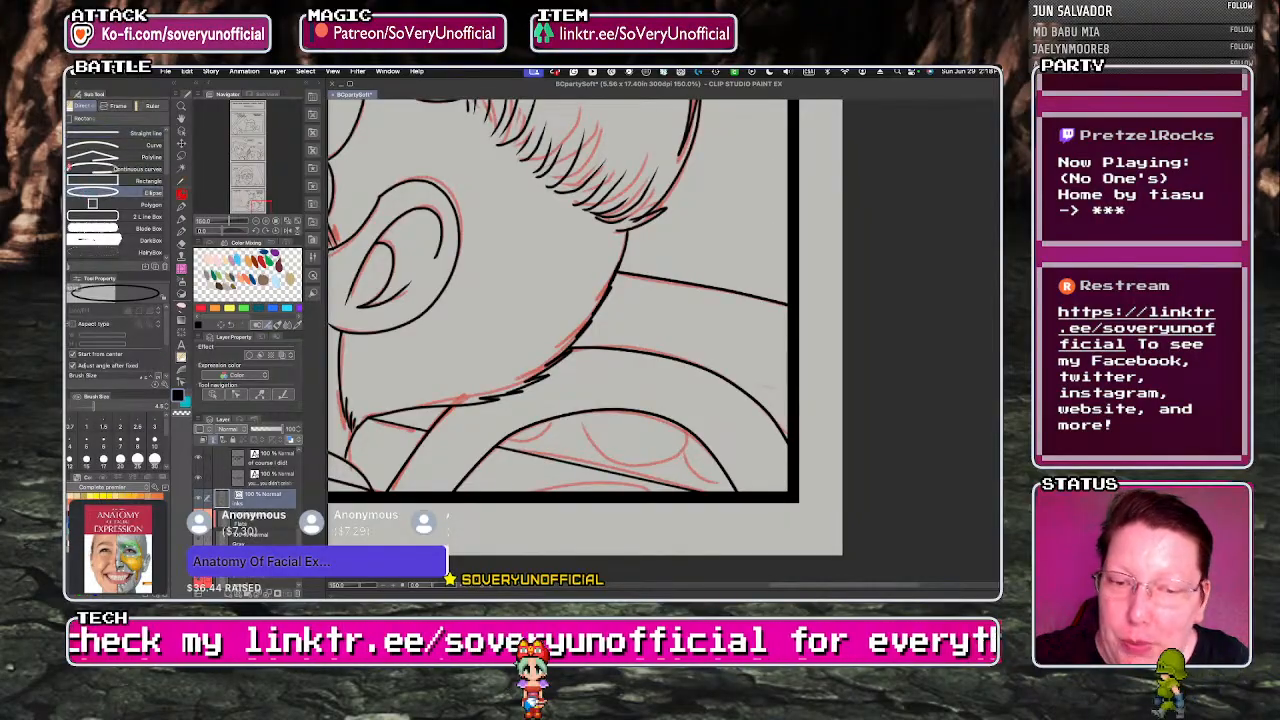
pyautogui.scroll(-2, 115, 345)
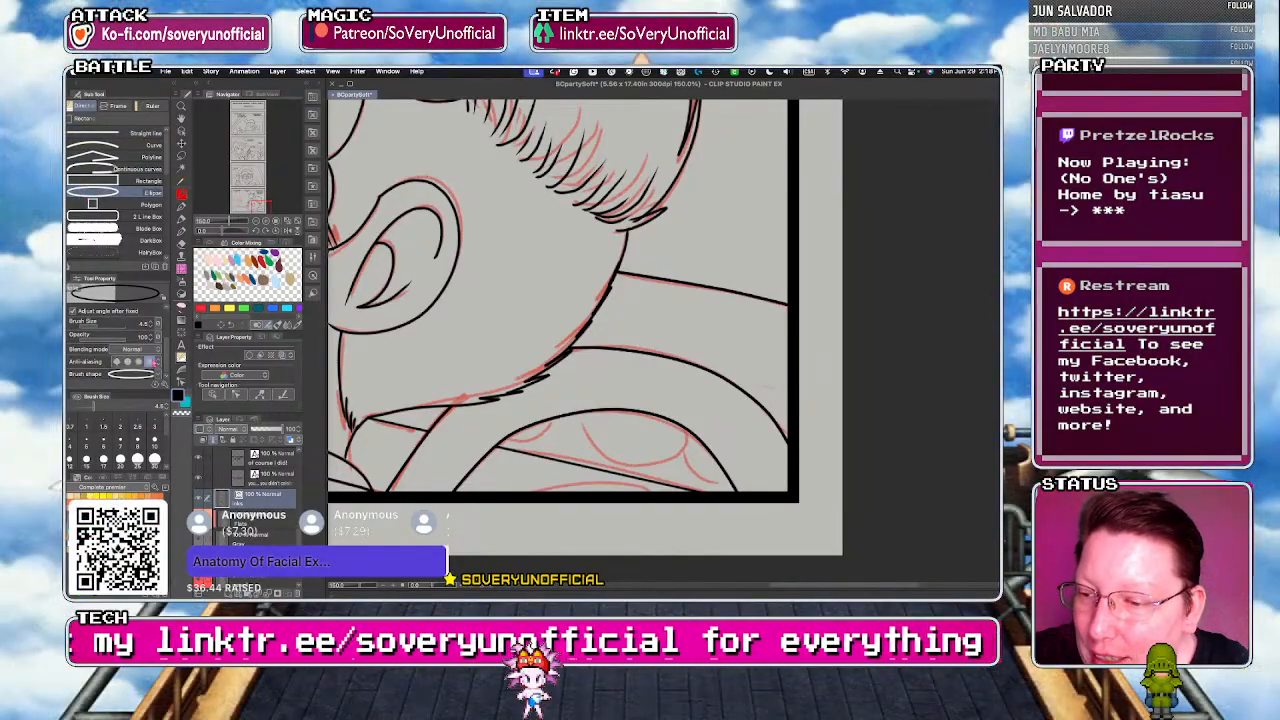
pyautogui.scroll(2, 115, 340)
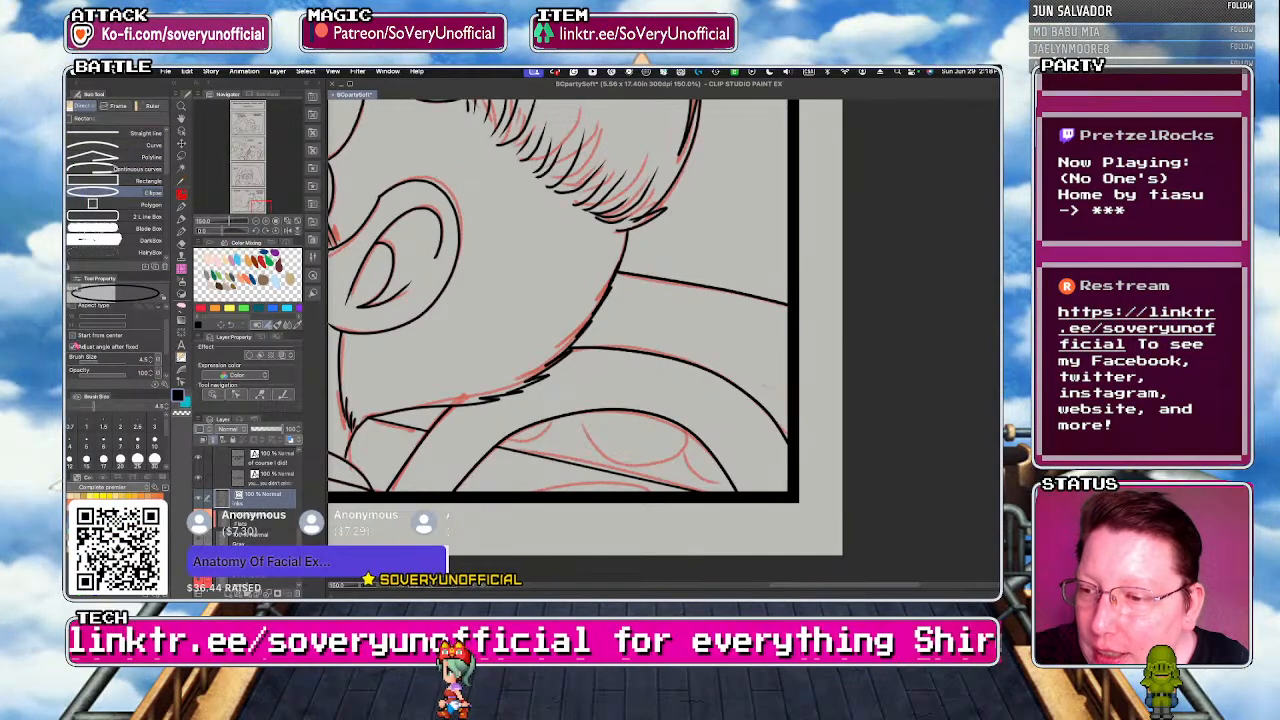
pyautogui.click(73, 336)
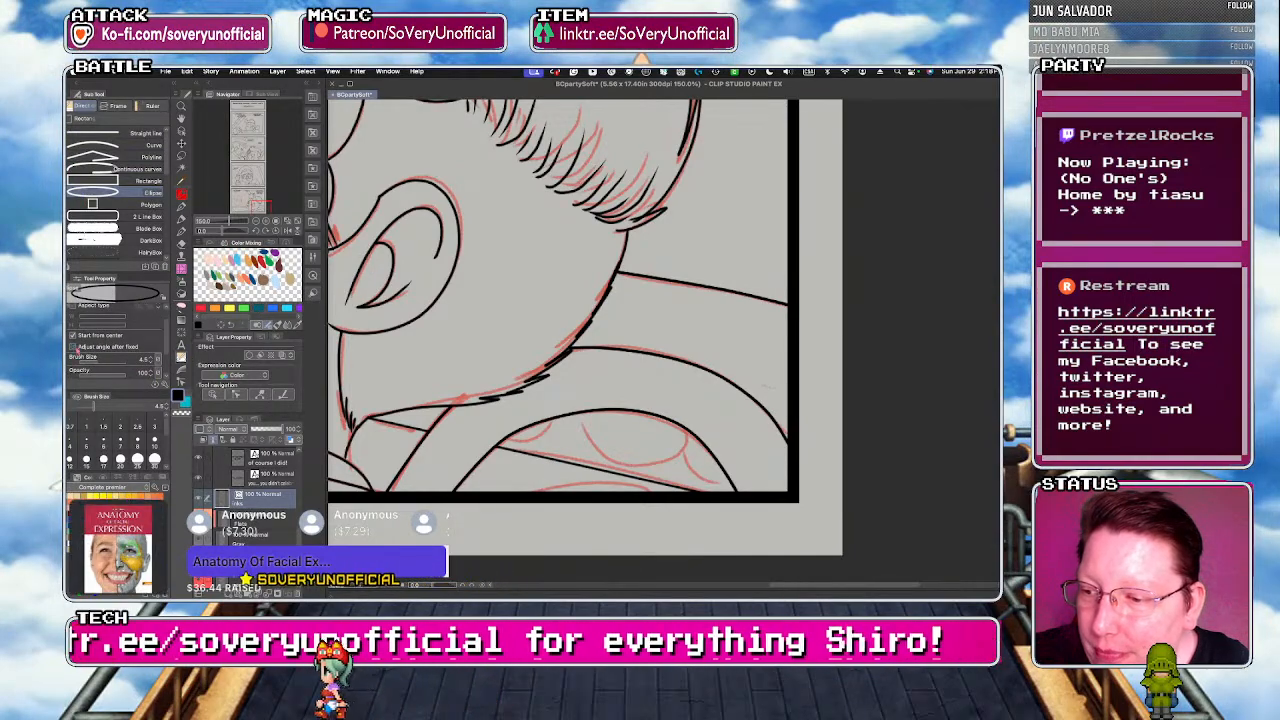
pyautogui.scroll(1, 115, 340)
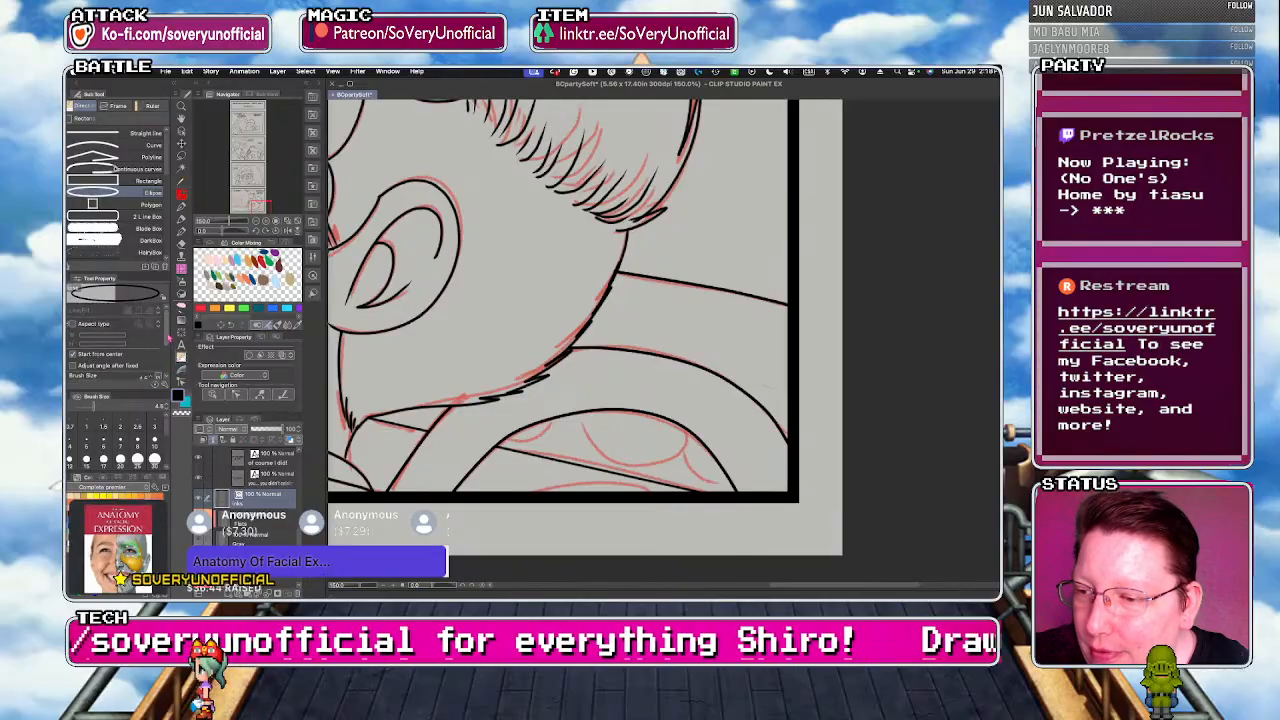
pyautogui.click(73, 325)
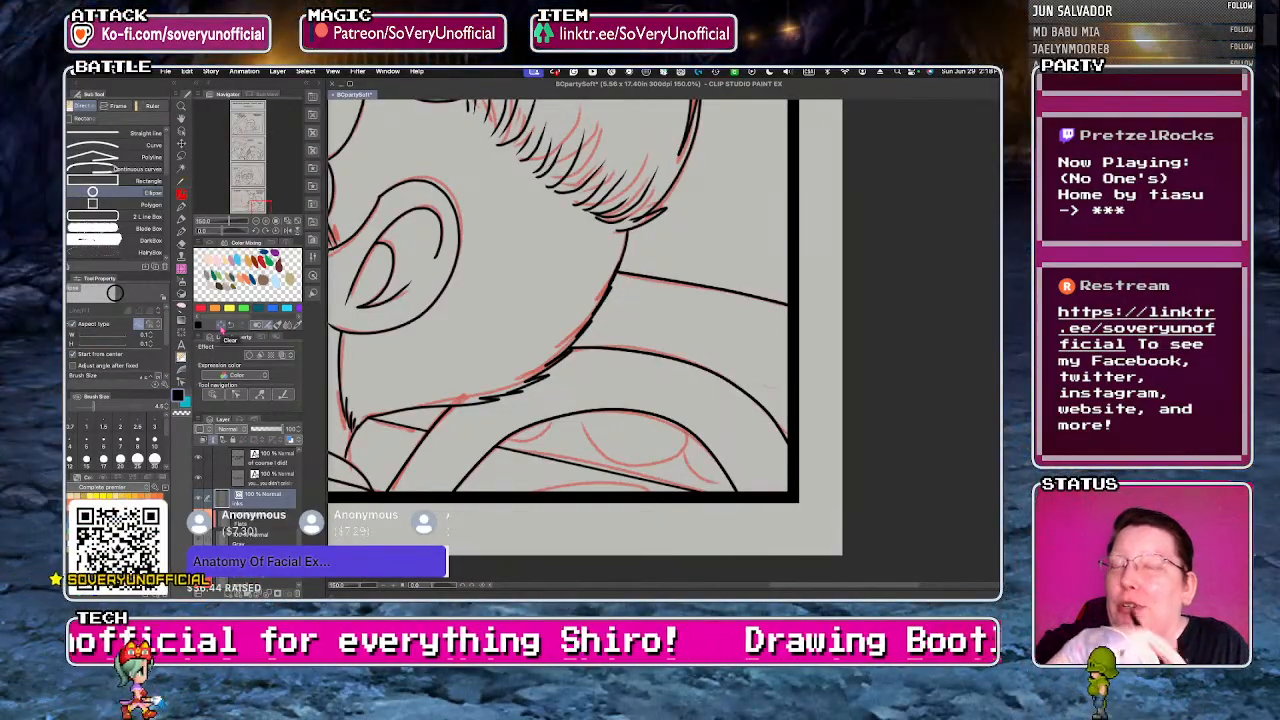
# - Draw three circles over the sketched scallops along the inner shoulder curve, redoing those that are off in size or position
pyautogui.moveTo(636, 412); pyautogui.dragTo(772, 500)
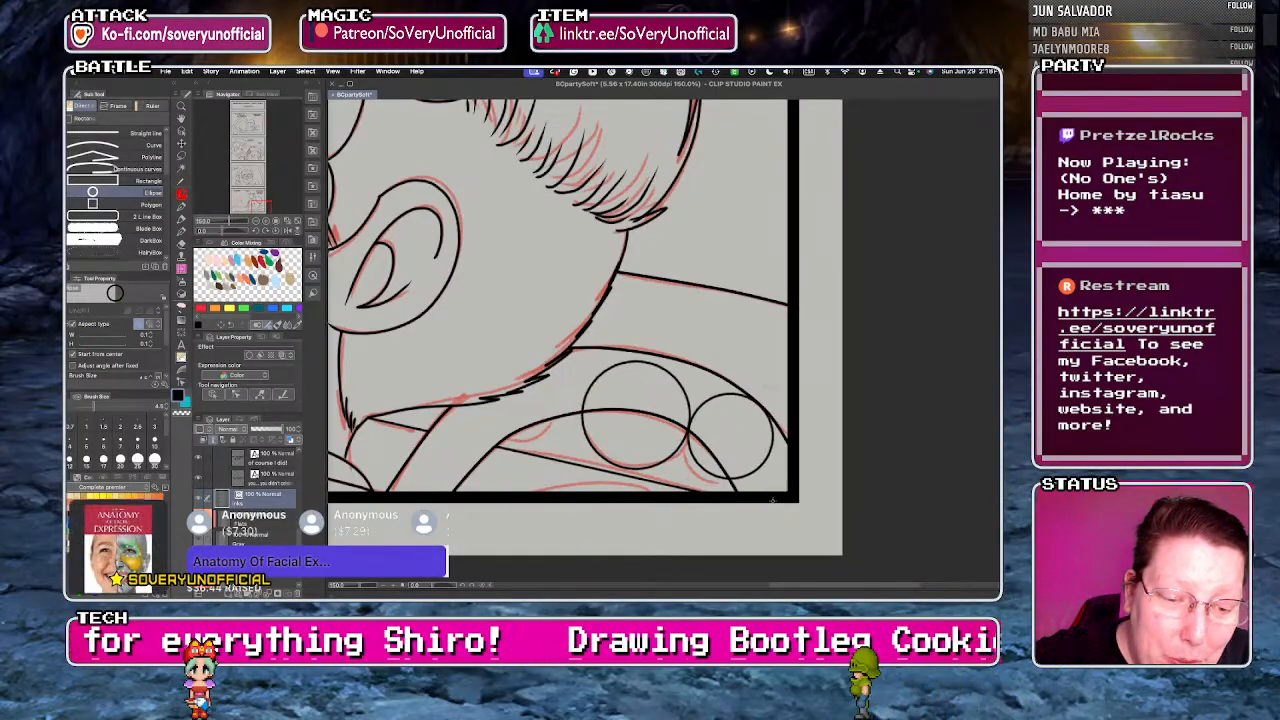
pyautogui.hotkey('ctrl', 'z')
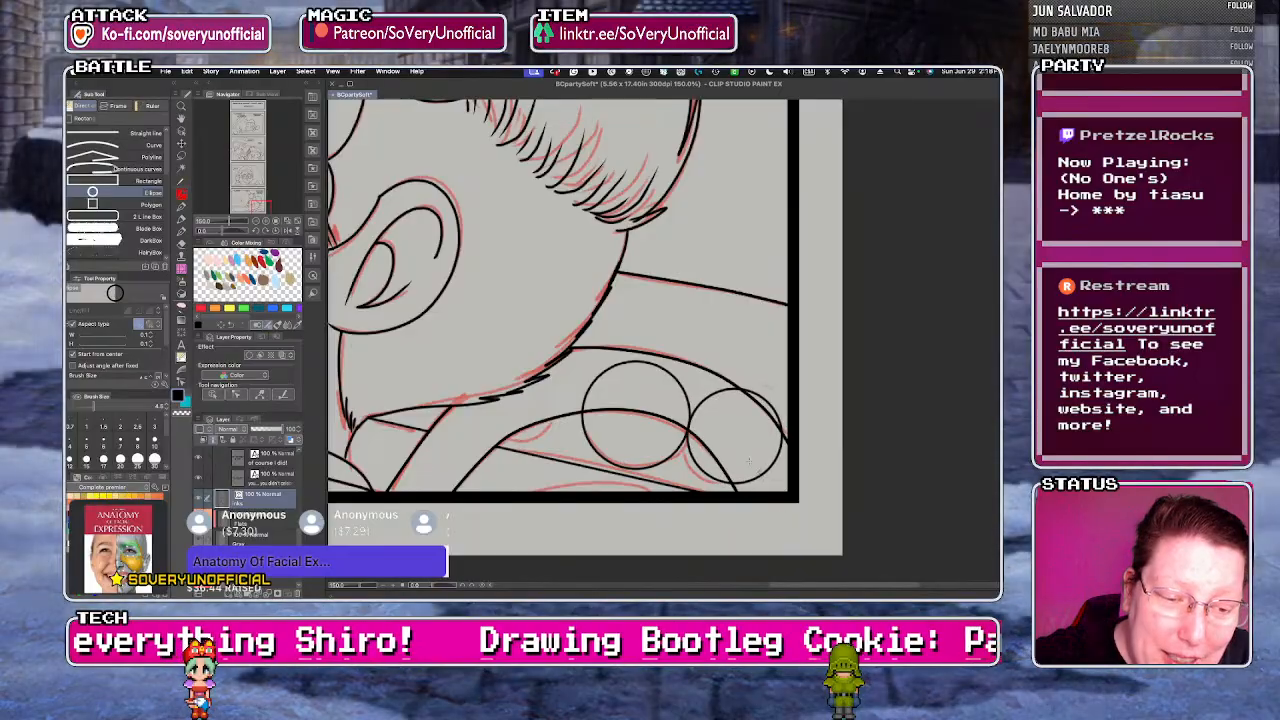
pyautogui.moveTo(734, 447); pyautogui.dragTo(776, 510)
pyautogui.moveTo(530, 390); pyautogui.dragTo(573, 428)
pyautogui.hotkey('ctrl', 'z')
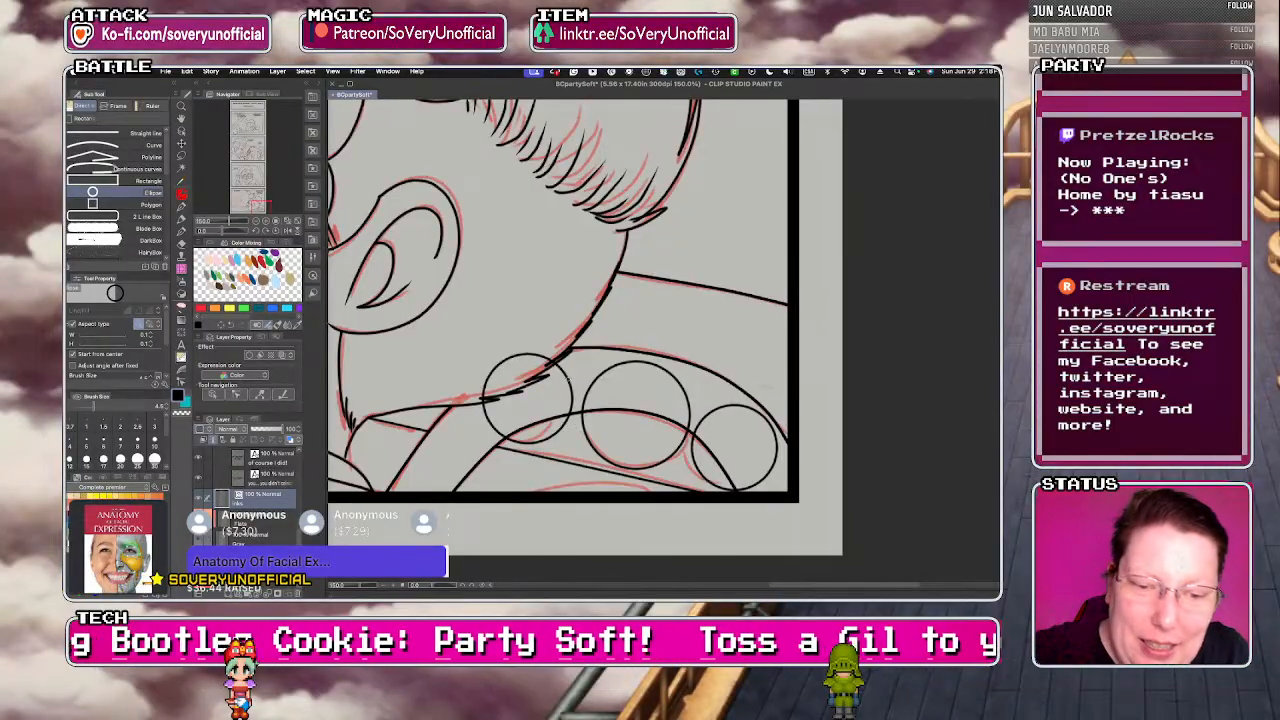
# - Trim the three circles to the arcs inside the inner shoulder curve, removing the leftover arc across the driver's nape
pyautogui.press('super+z')
pyautogui.press('super+z')
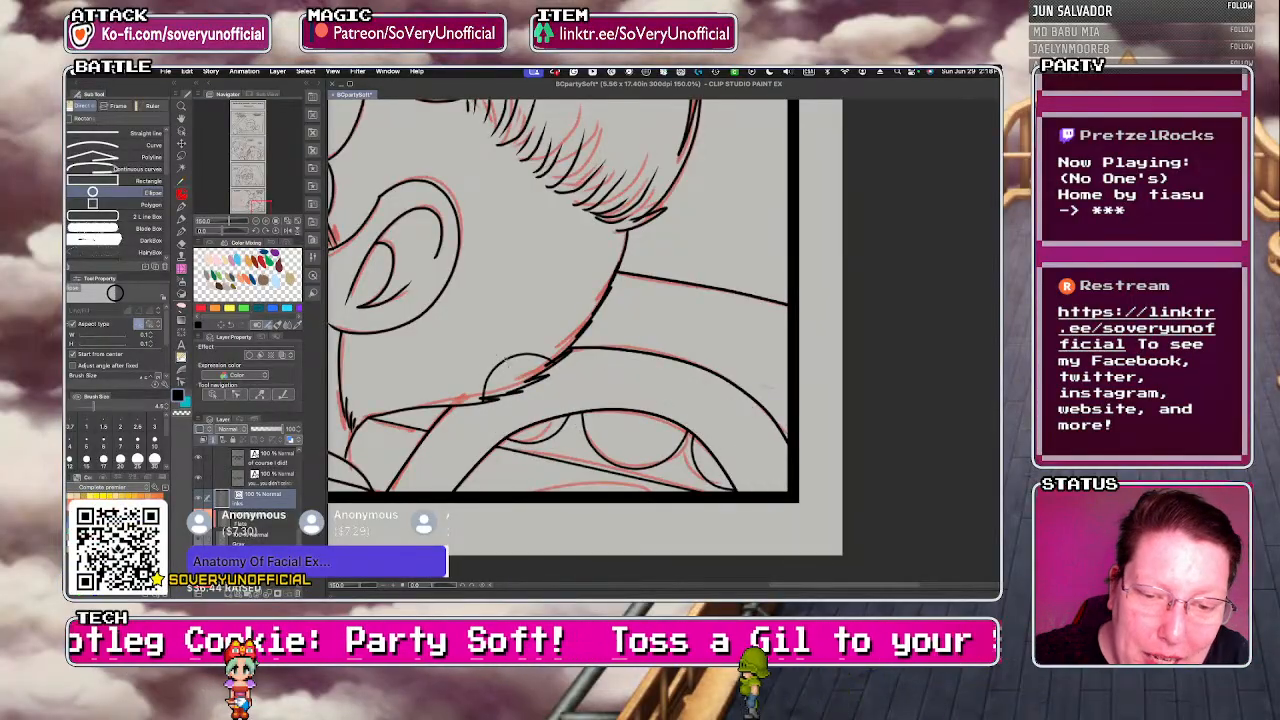
pyautogui.scroll(5, 483, 400)
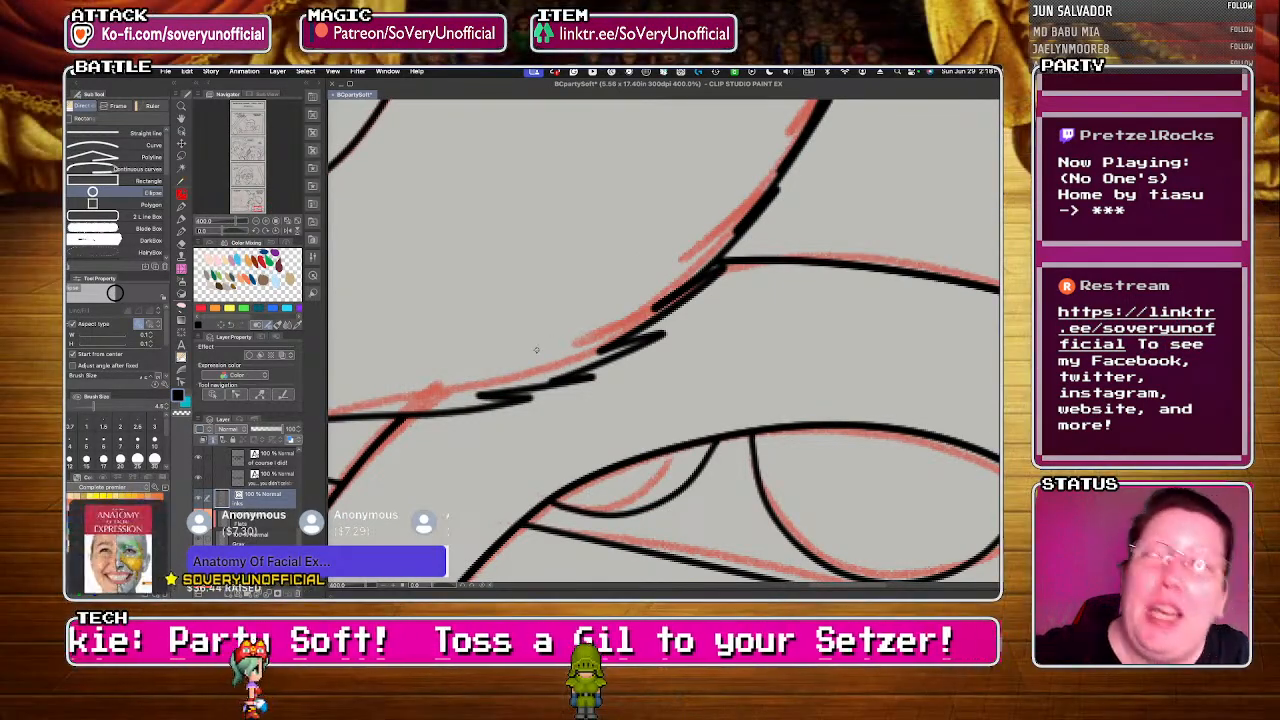
pyautogui.scroll(-5, 522, 325)
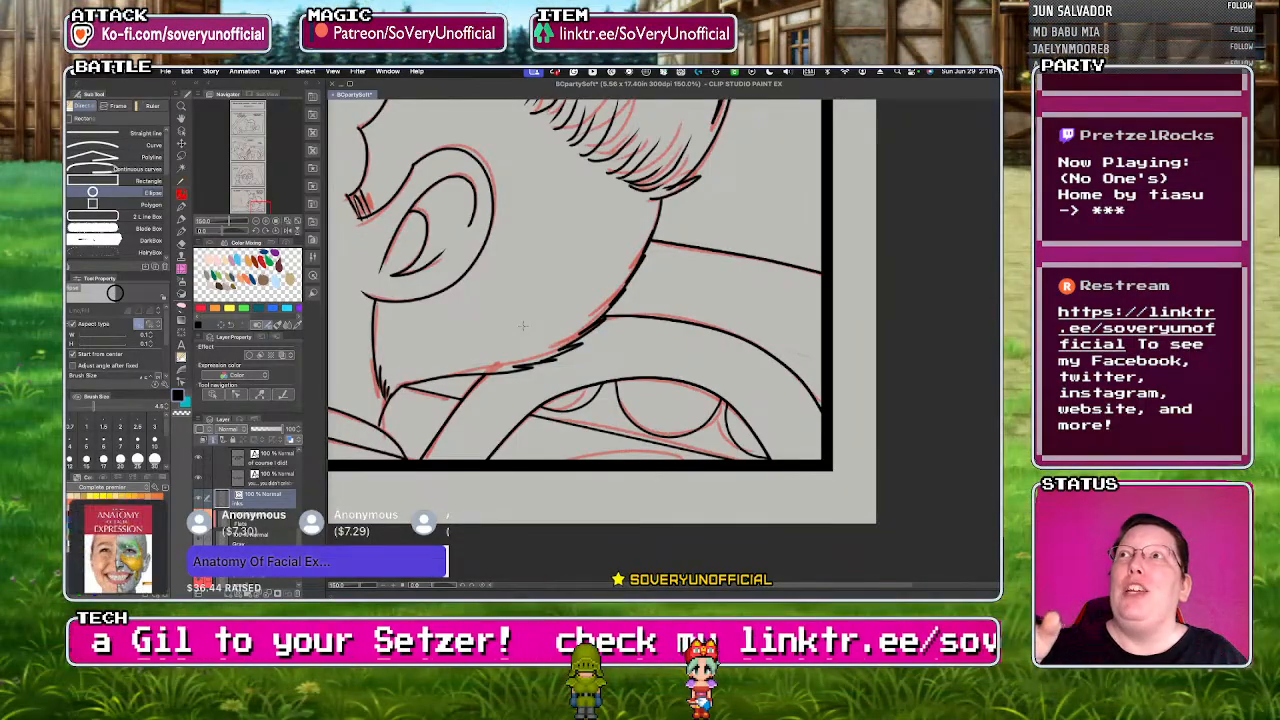
pyautogui.scroll(-3, 522, 325)
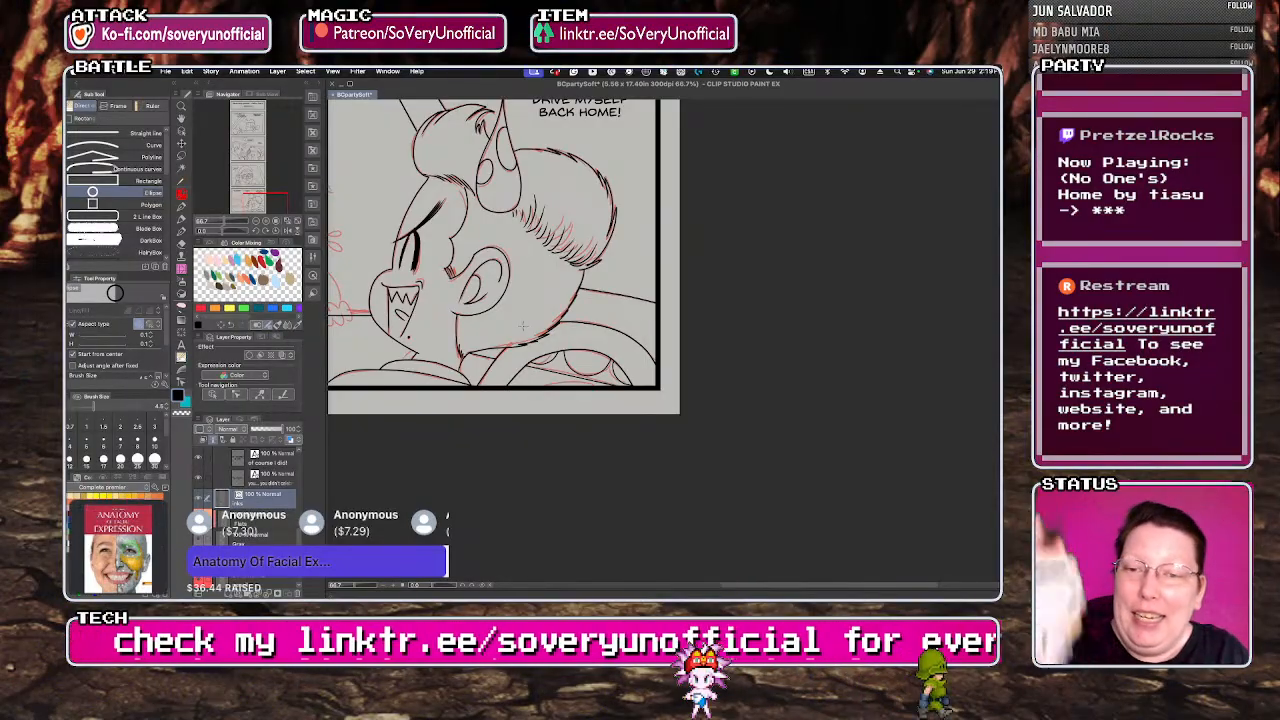
pyautogui.scroll(-3, 535, 400)
pyautogui.scroll(4, 545, 460)
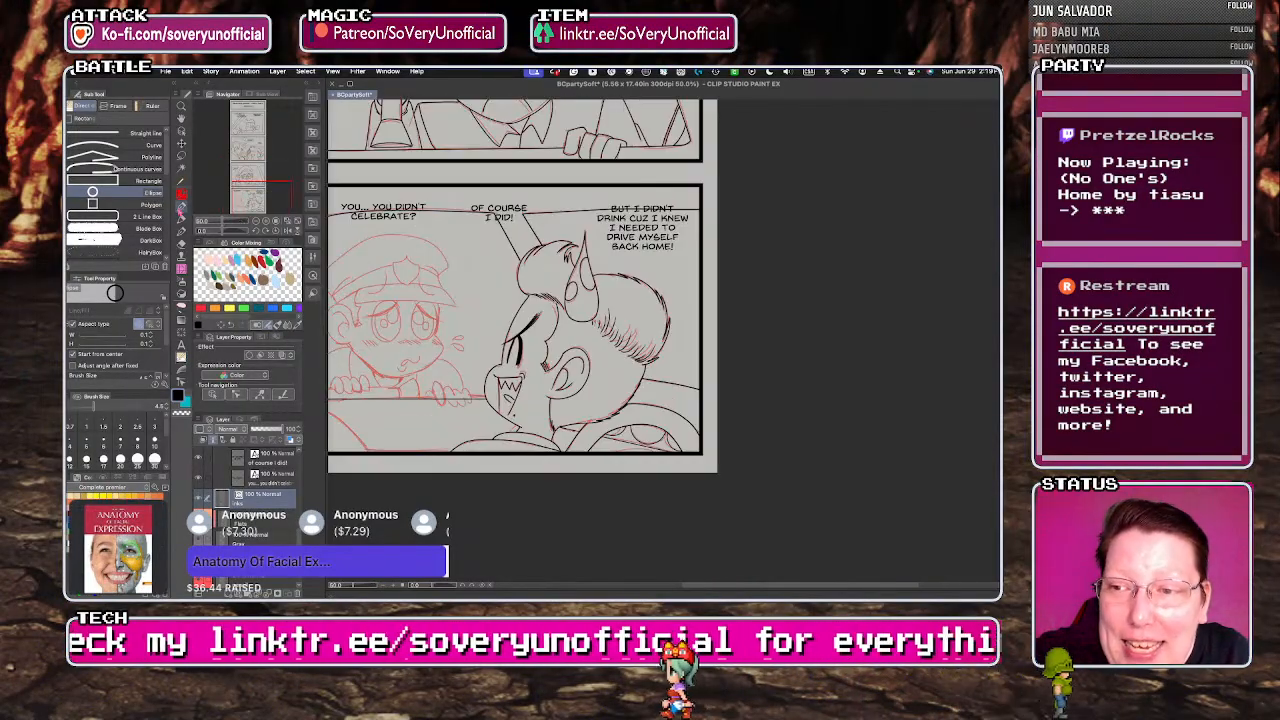
# - Ink a slanted line, a small rounded bump and a short pointer inside the middle scallop with the inking pen
pyautogui.press('p')
pyautogui.scroll(1, 612, 439)
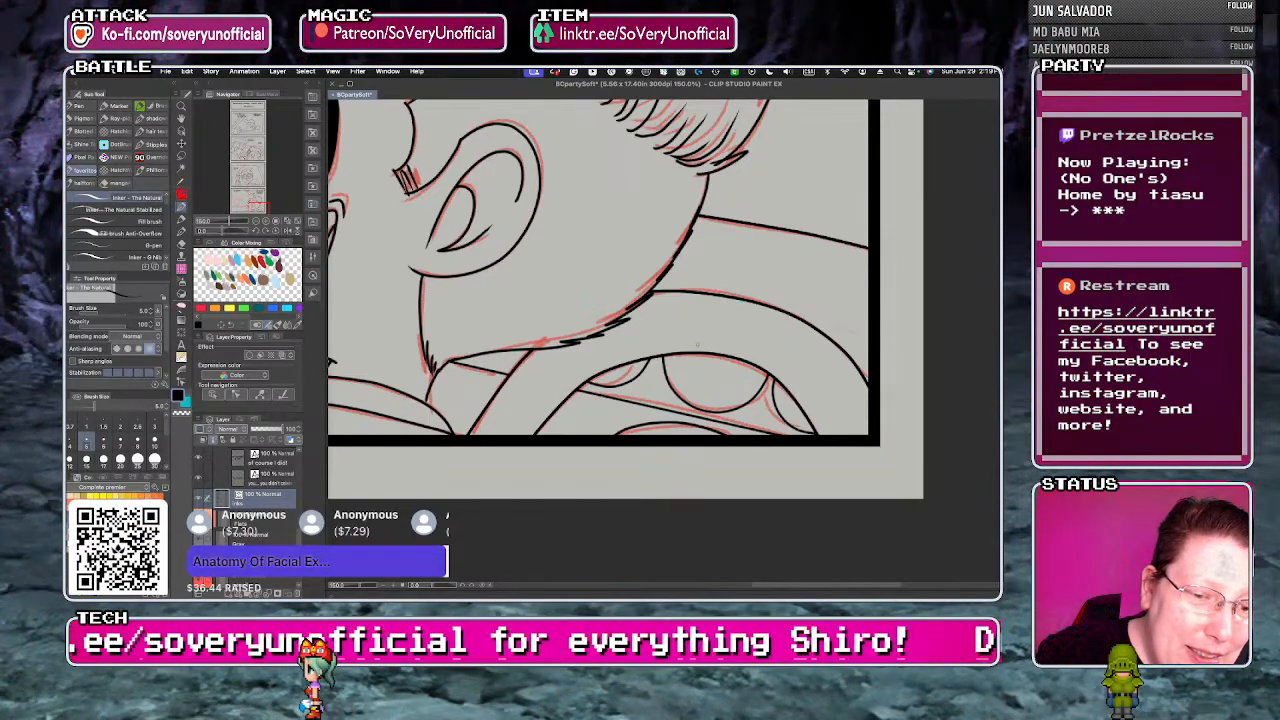
pyautogui.moveTo(745, 397); pyautogui.dragTo(660, 363)
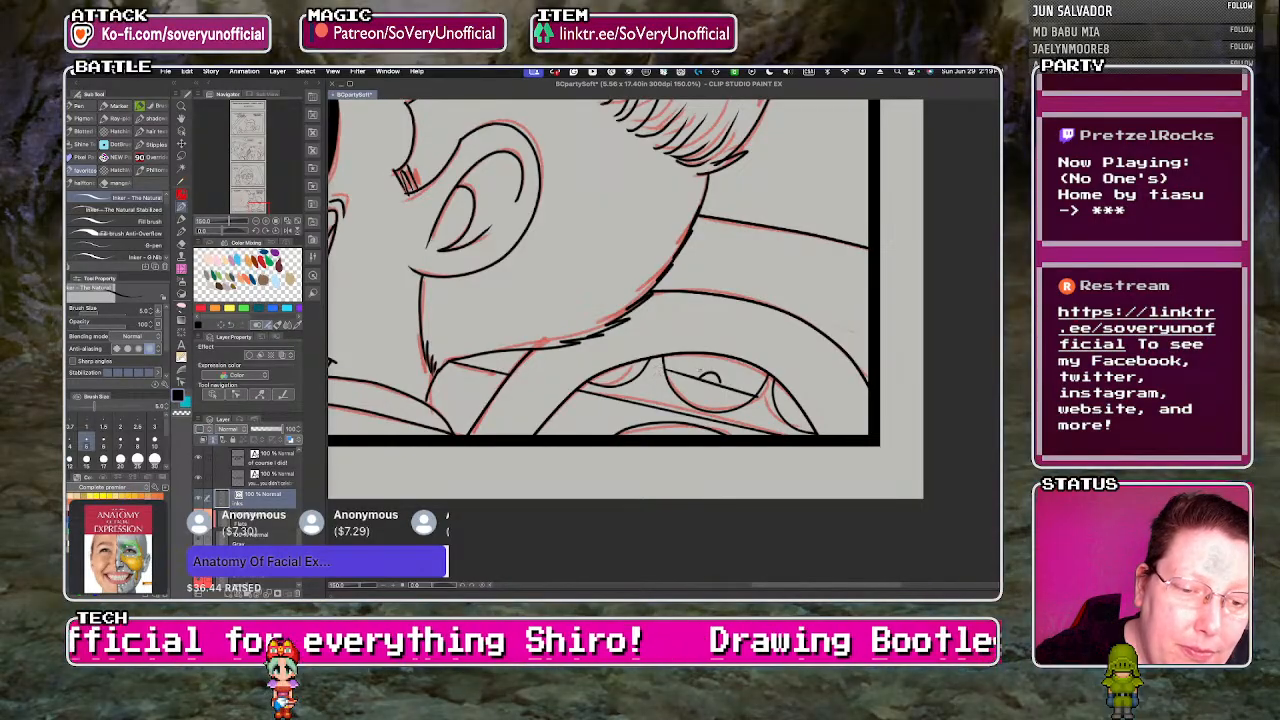
pyautogui.moveTo(705, 378); pyautogui.dragTo(666, 363)
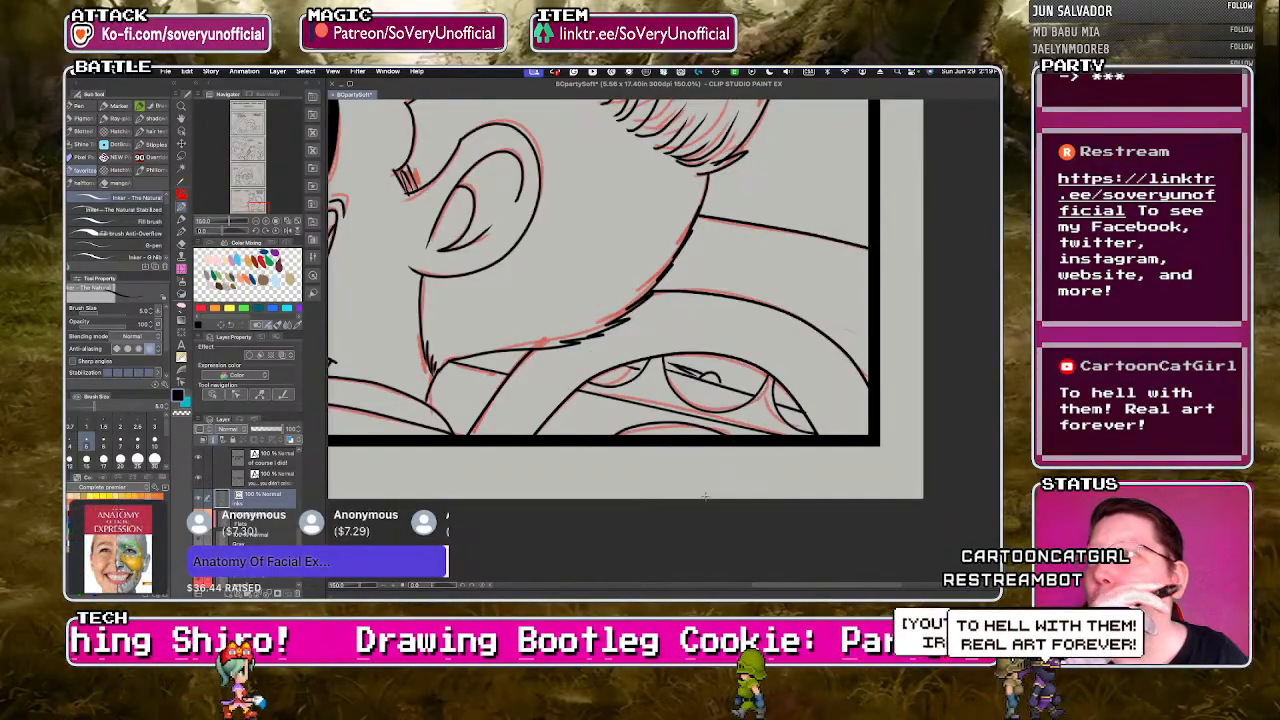
# - Ink the officer's hand nearest the driver, with overlapping oval fingers and a thumb curve gripping the window ledge, redoing the first finger
pyautogui.scroll(-5, 582, 464)
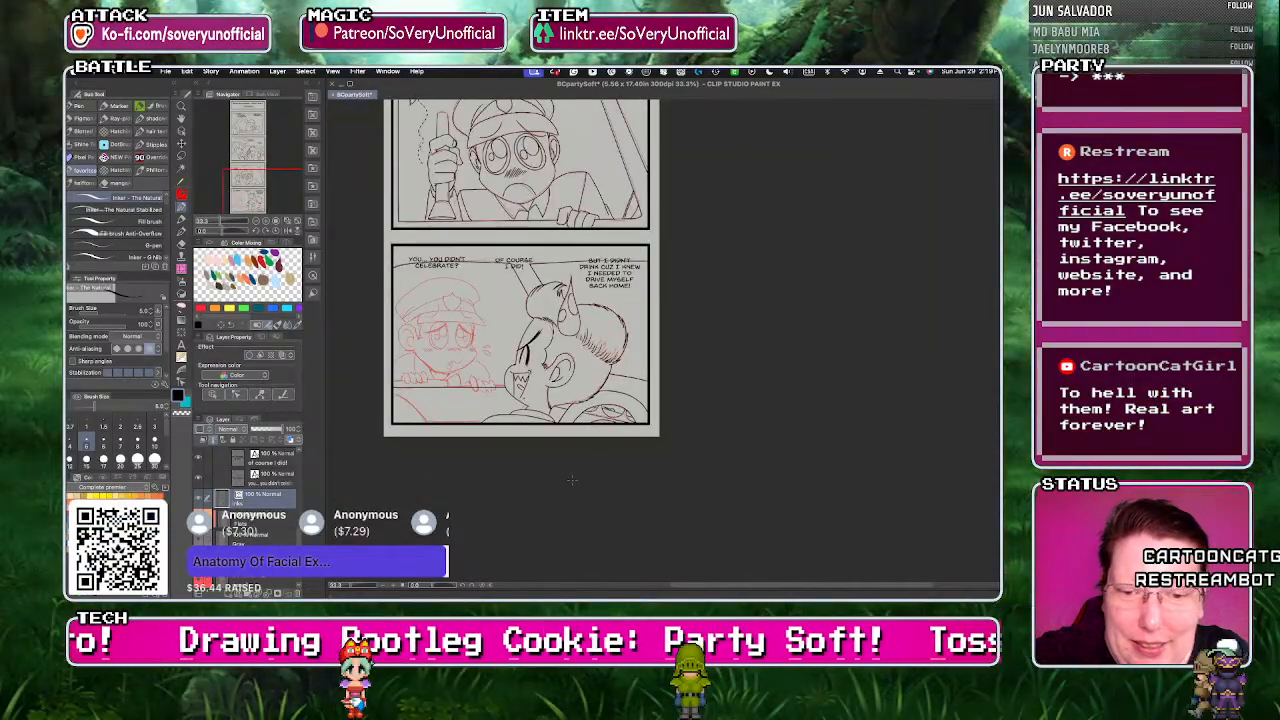
pyautogui.scroll(5, 480, 375)
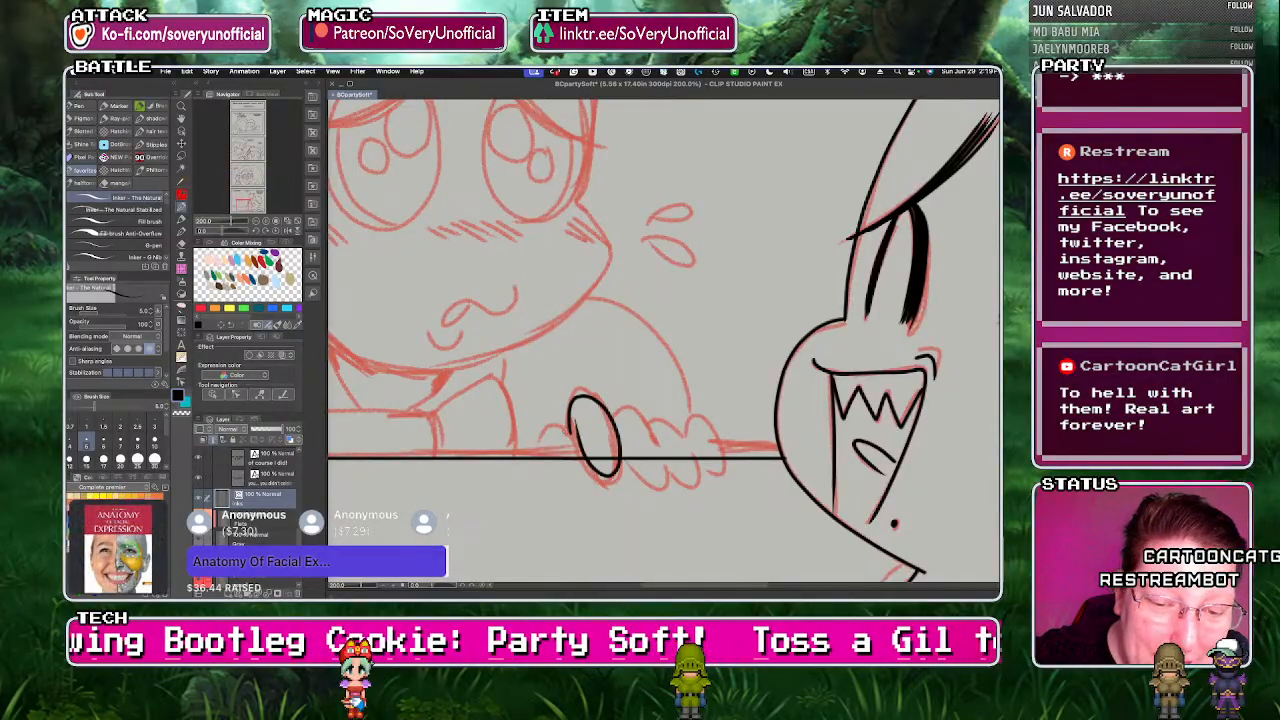
pyautogui.hotkey('ctrl', 'z')
pyautogui.moveTo(611, 476); pyautogui.dragTo(568, 428)
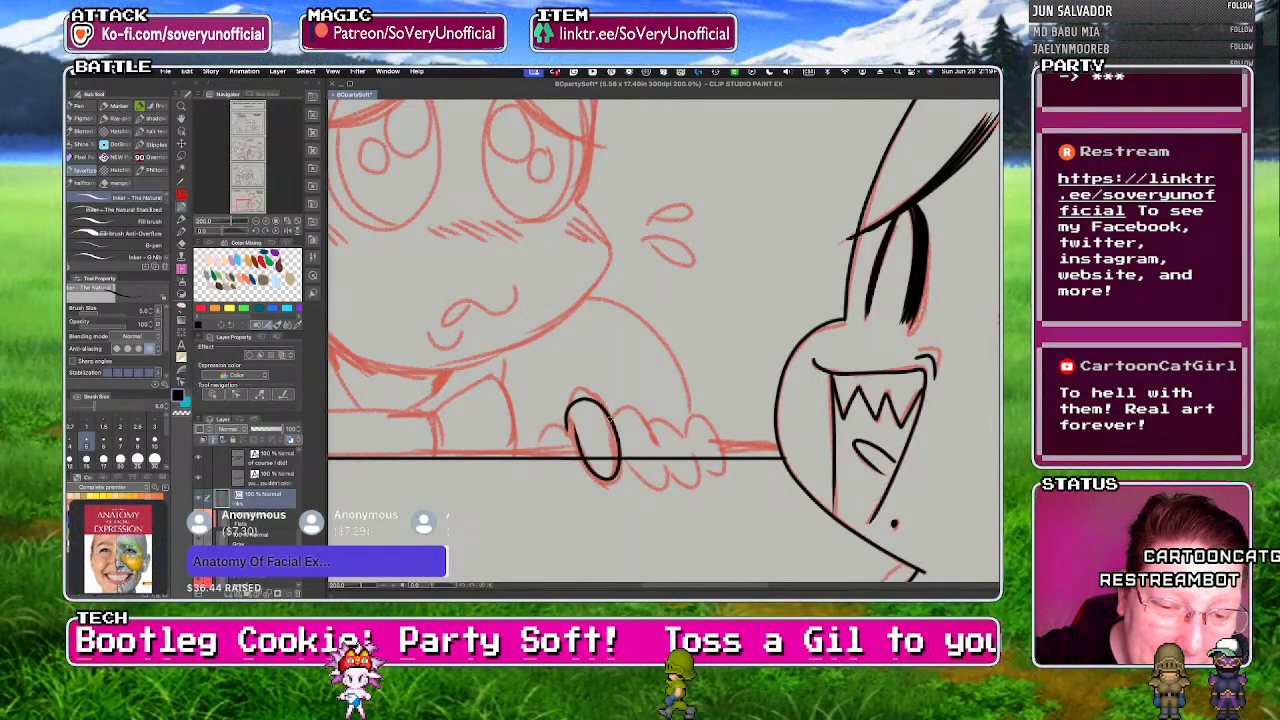
pyautogui.moveTo(663, 466)
pyautogui.mouseDown()
pyautogui.moveTo(623, 440)
pyautogui.moveTo(696, 468)
pyautogui.moveTo(666, 464)
pyautogui.moveTo(711, 437)
pyautogui.mouseUp()
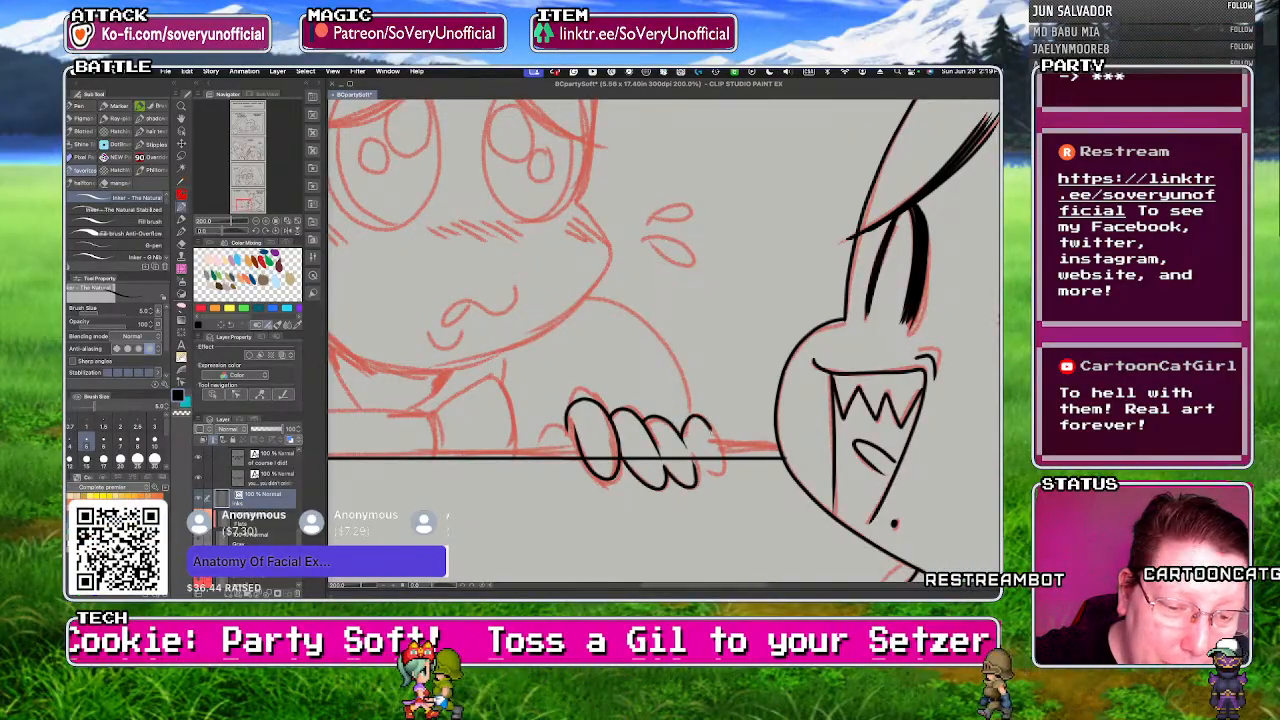
pyautogui.hotkey('ctrl', '-')
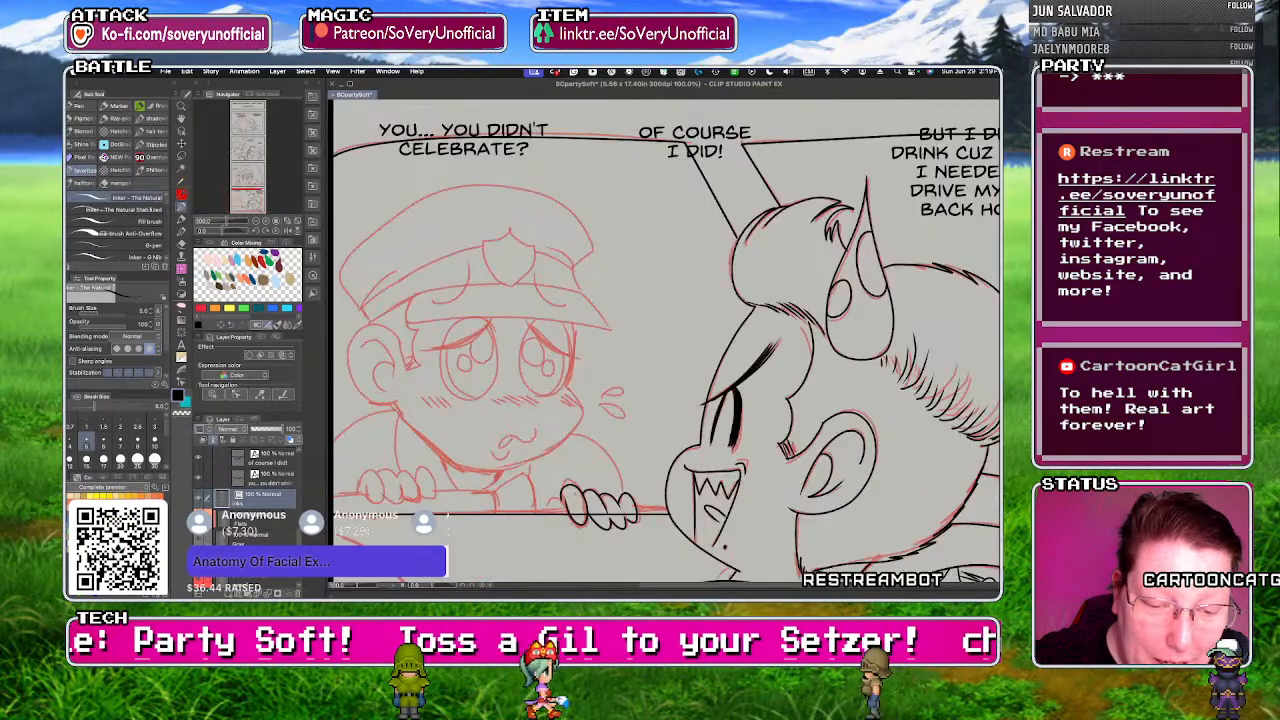
pyautogui.hotkey('ctrl', '+')
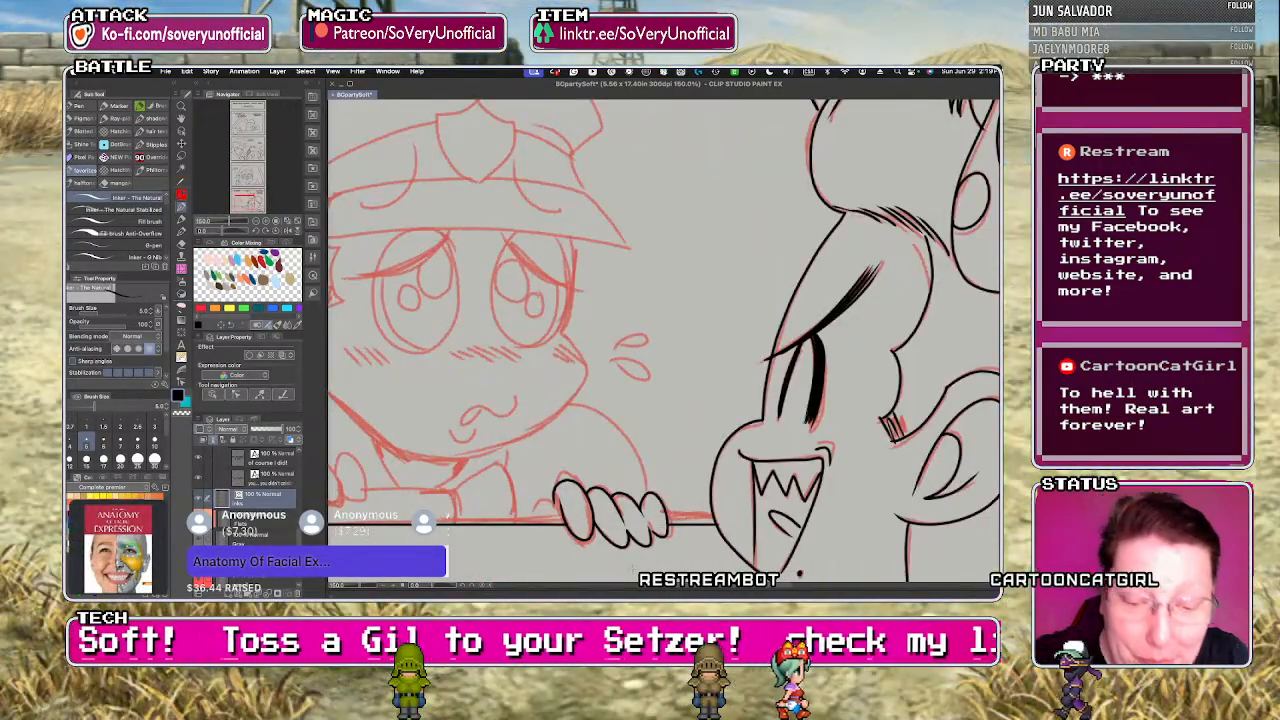
pyautogui.moveTo(558, 488); pyautogui.dragTo(533, 522)
pyautogui.hotkey('ctrl', '0')
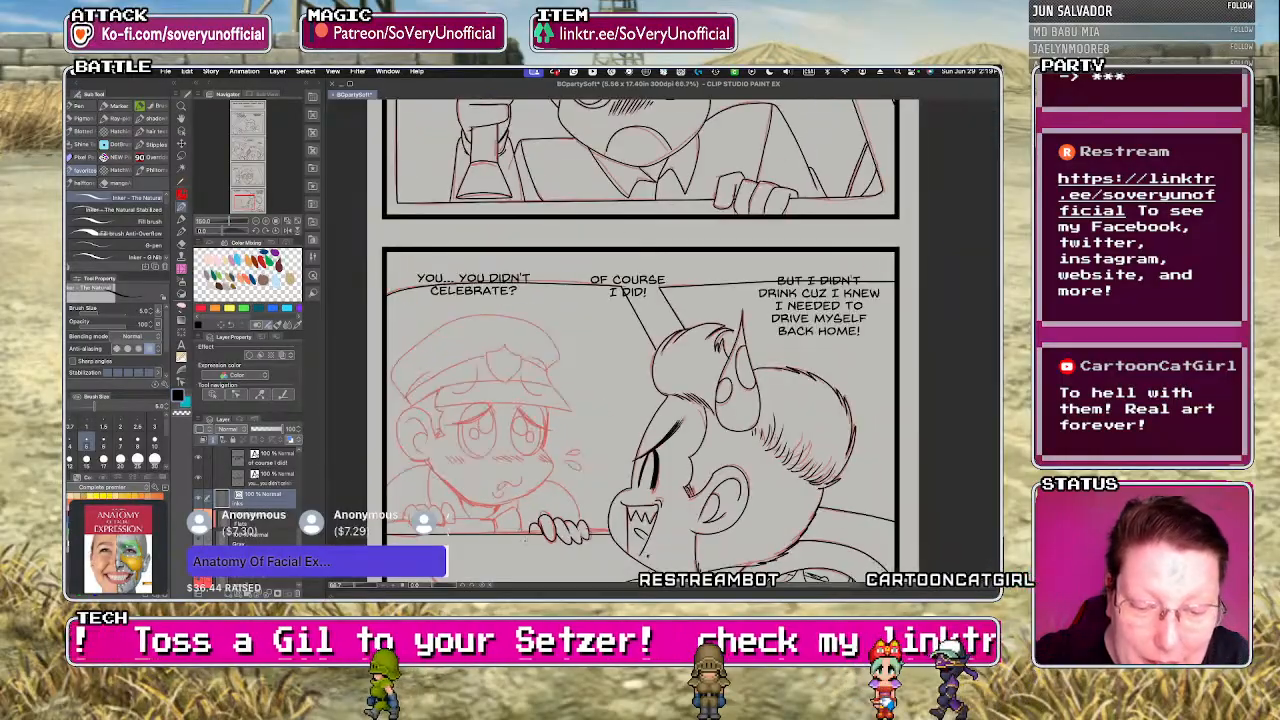
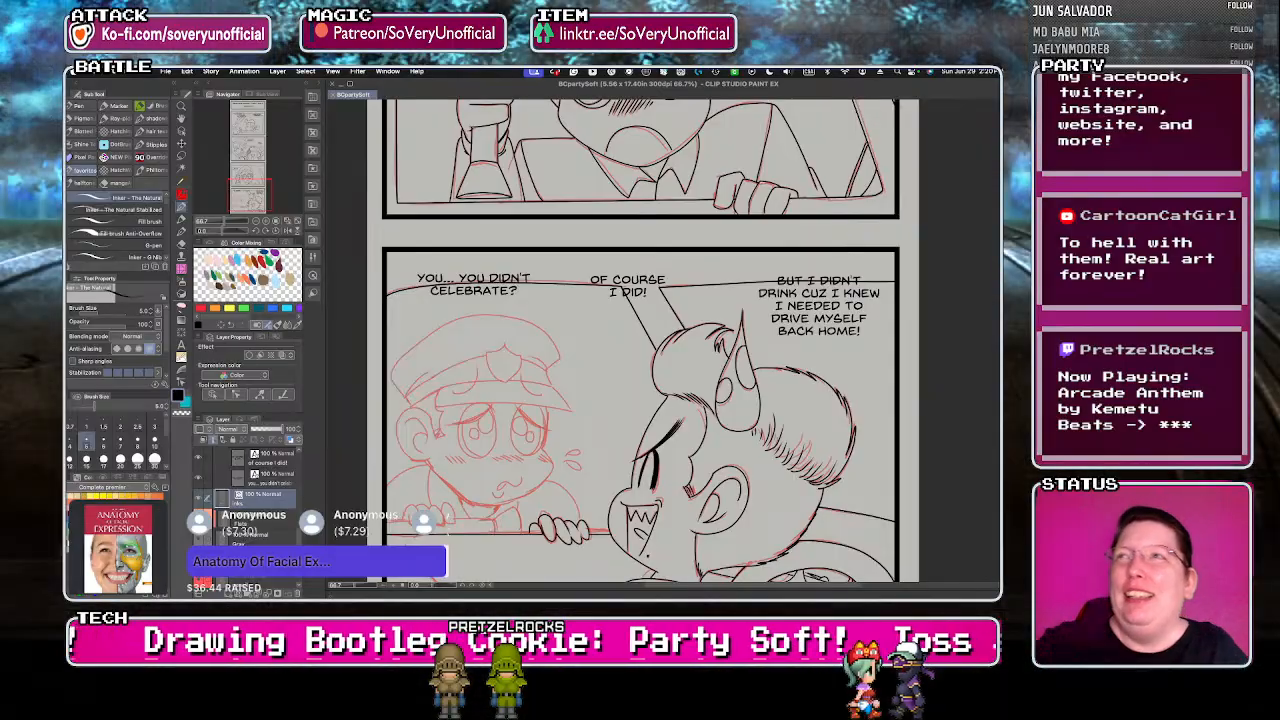
# - Draw the raised ledge from the panel's left border to the window line and the pointed shape beside it with continuous curves
pyautogui.scroll(-2, 422, 430)
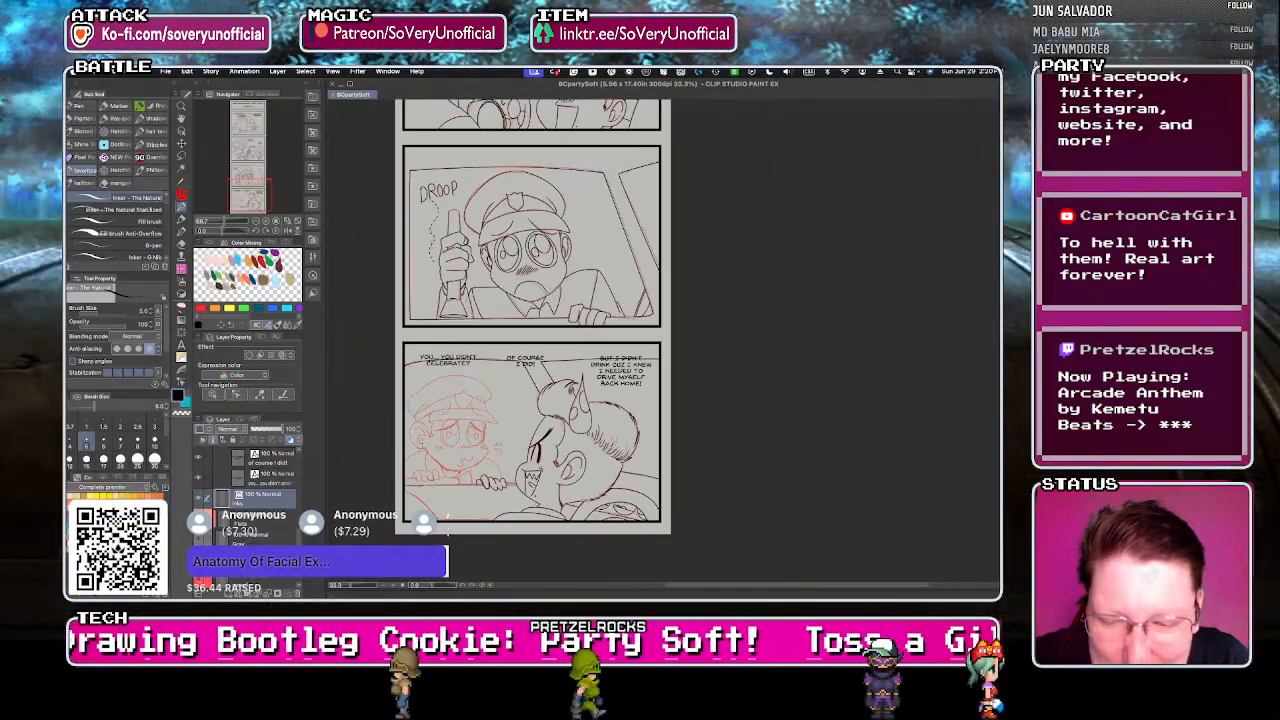
pyautogui.scroll(2, 414, 497)
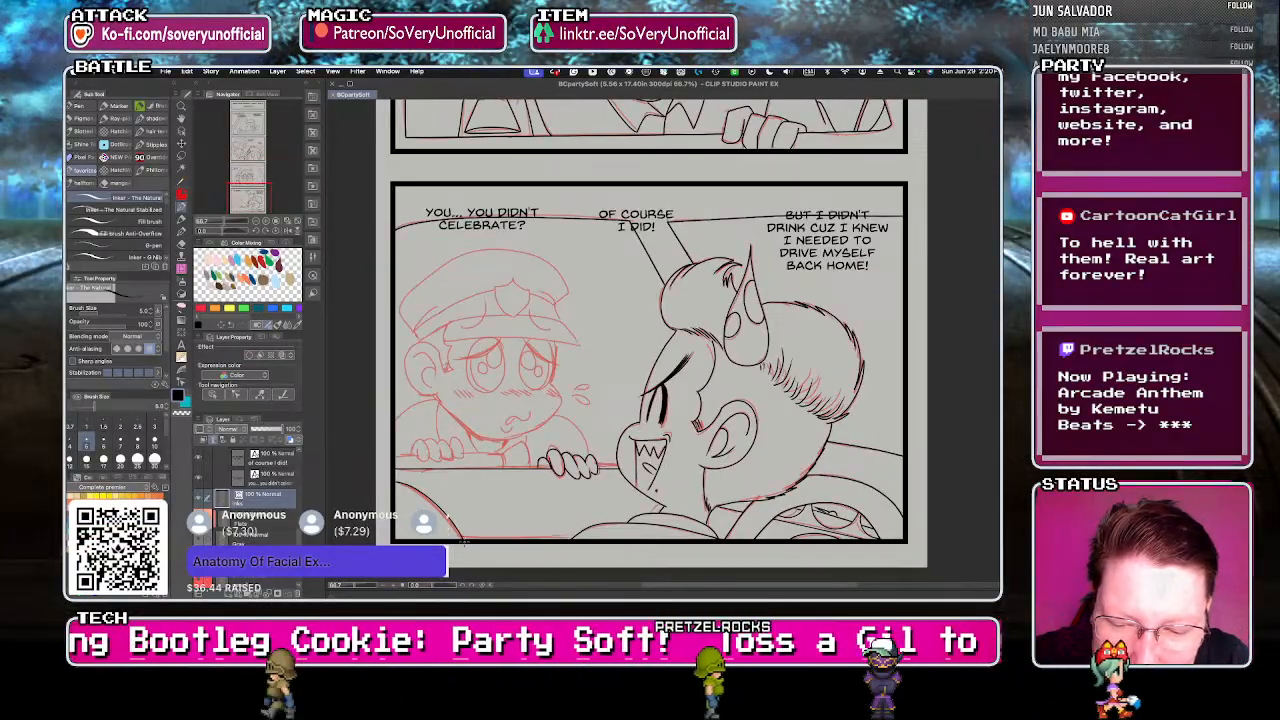
pyautogui.scroll(3, 422, 458)
pyautogui.scroll(1, 422, 460)
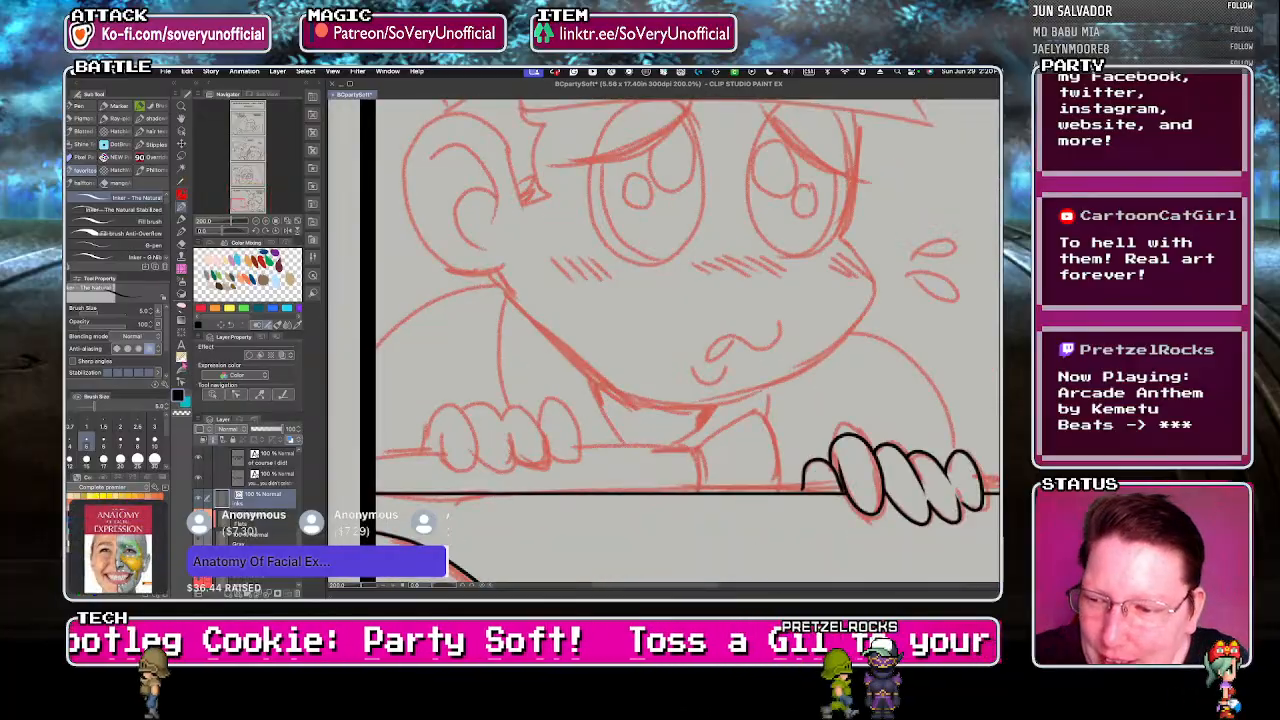
pyautogui.press('u')
pyautogui.click(120, 169)
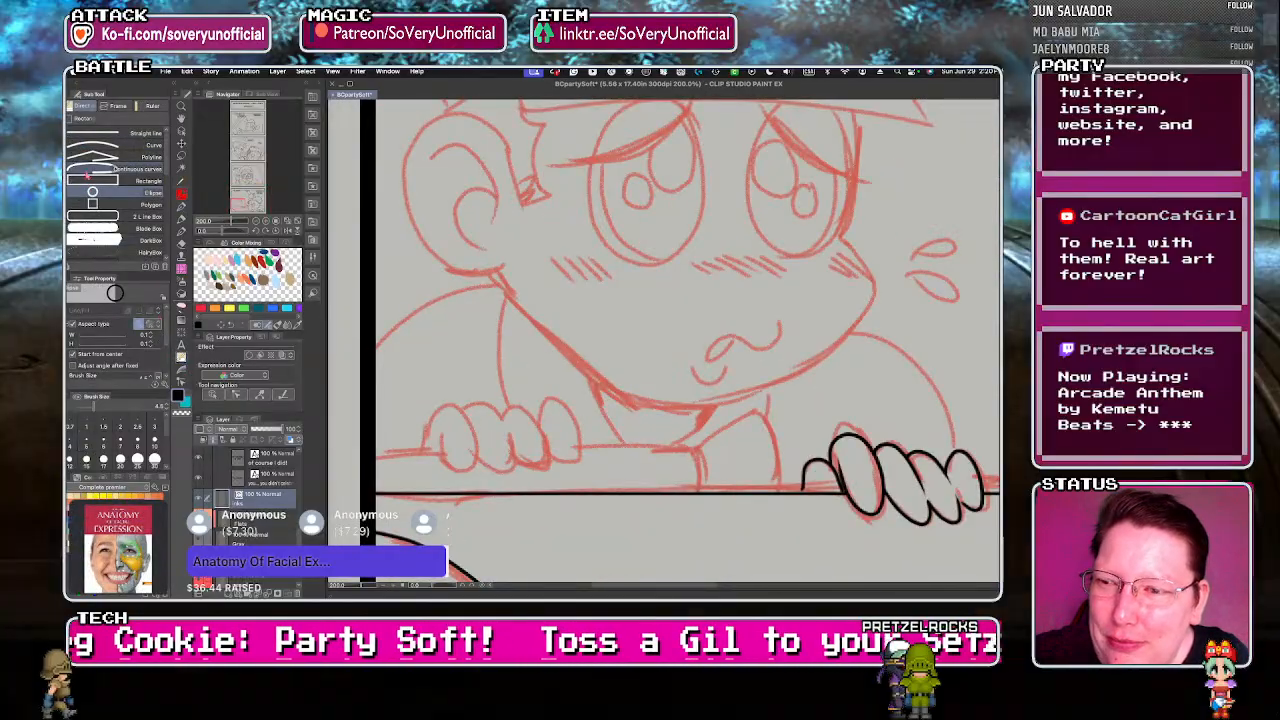
pyautogui.click(376, 453)
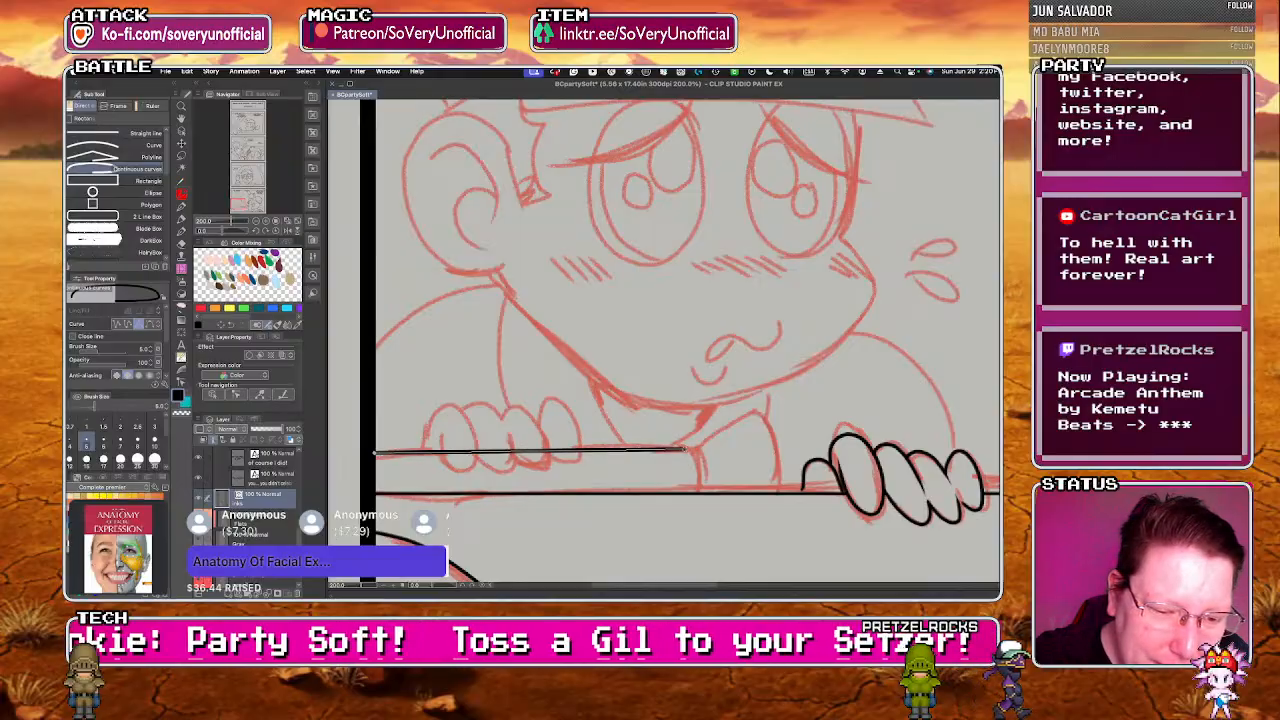
pyautogui.click(688, 450)
pyautogui.doubleClick(698, 489)
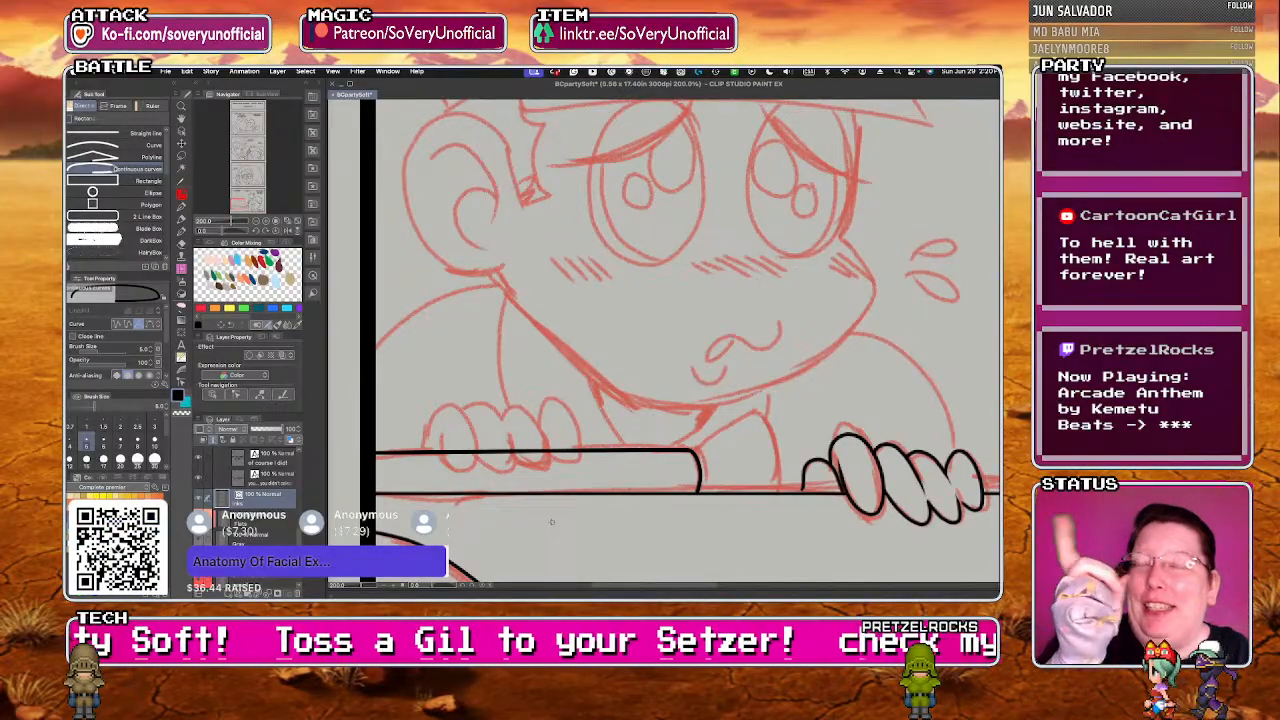
pyautogui.click(690, 450)
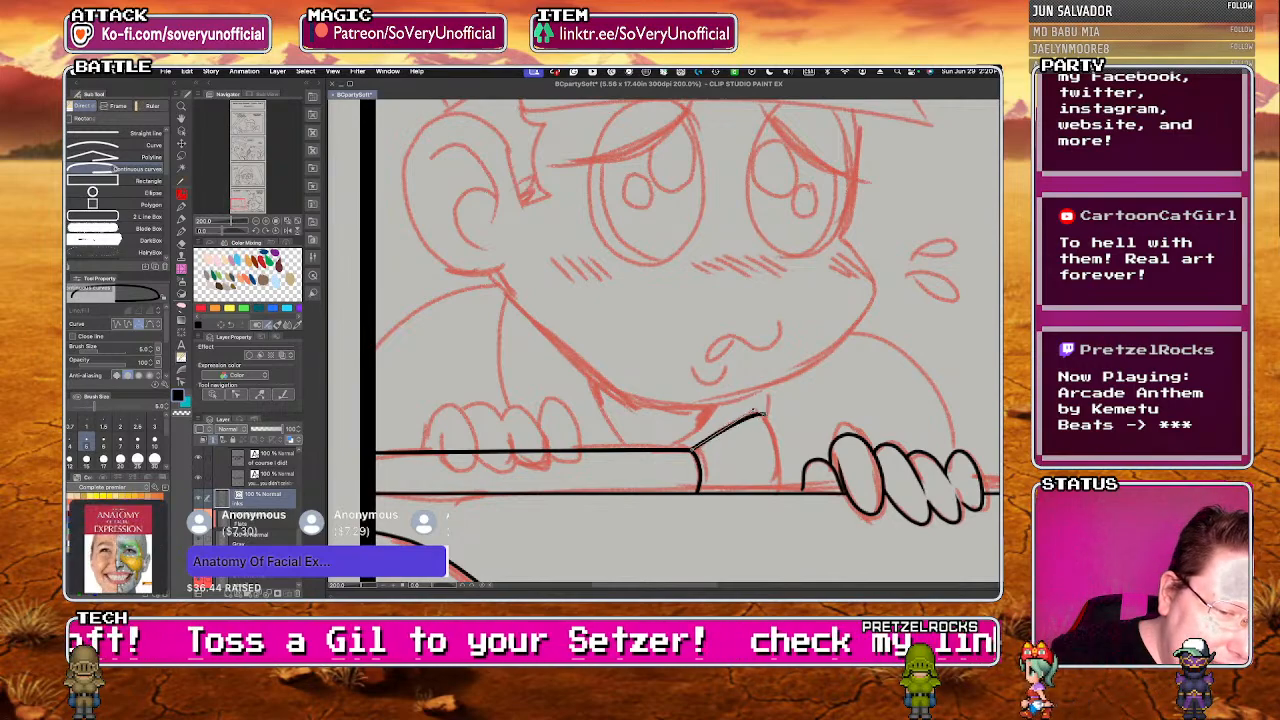
pyautogui.doubleClick(778, 490)
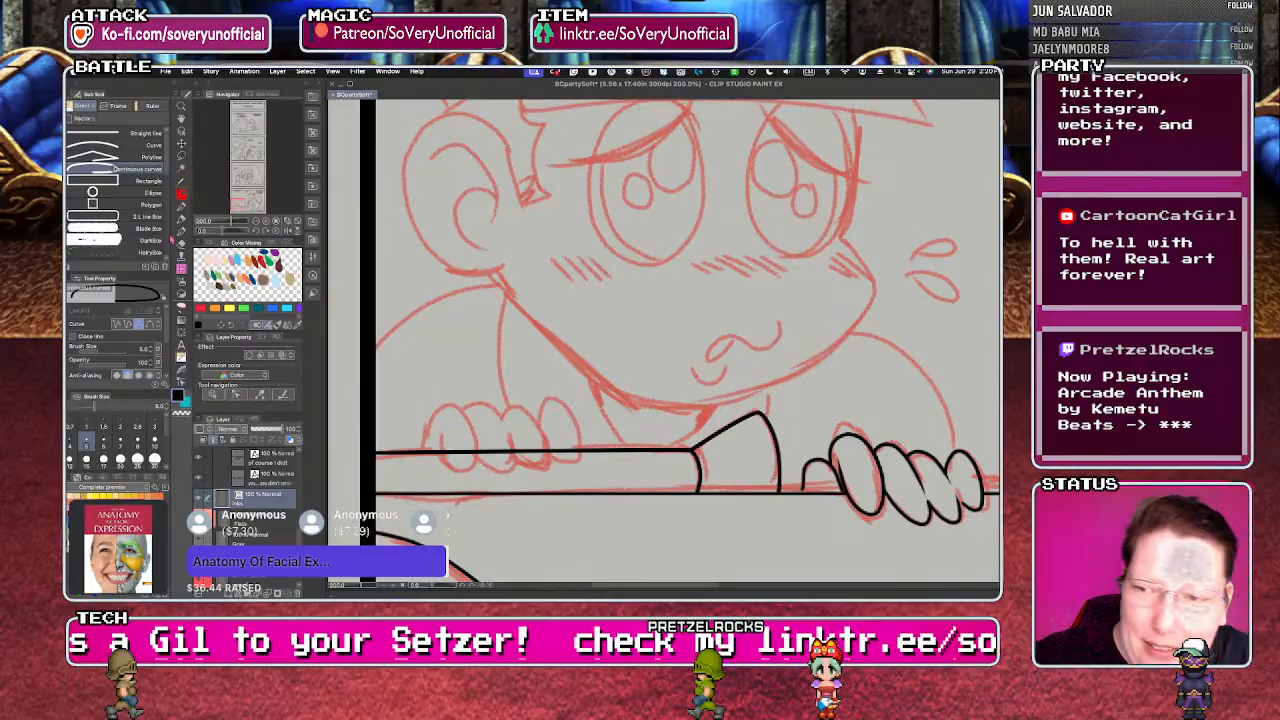
# - Ink the fingers of the officer's other hand over the raised ledge, clearing the ledge line that crosses them
pyautogui.press('p')
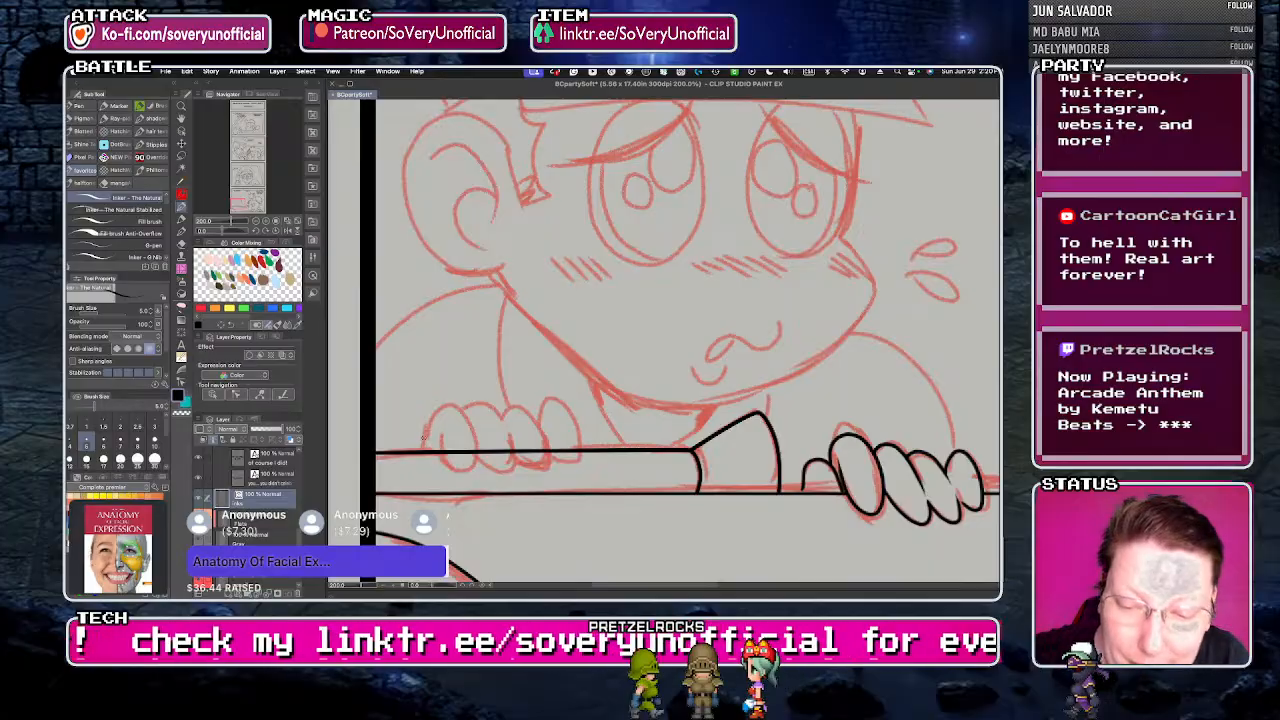
pyautogui.moveTo(421, 451)
pyautogui.mouseDown()
pyautogui.moveTo(449, 406)
pyautogui.moveTo(452, 462)
pyautogui.moveTo(538, 420)
pyautogui.mouseUp()
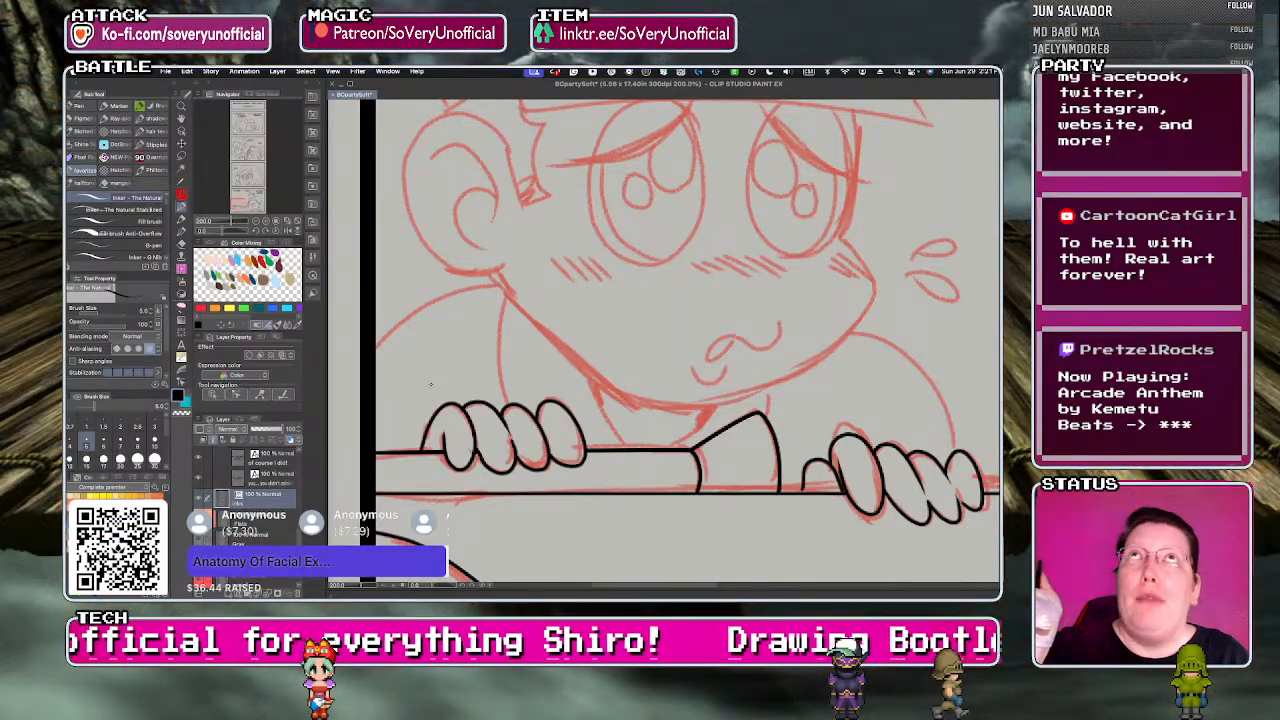
pyautogui.scroll(-3, 431, 384)
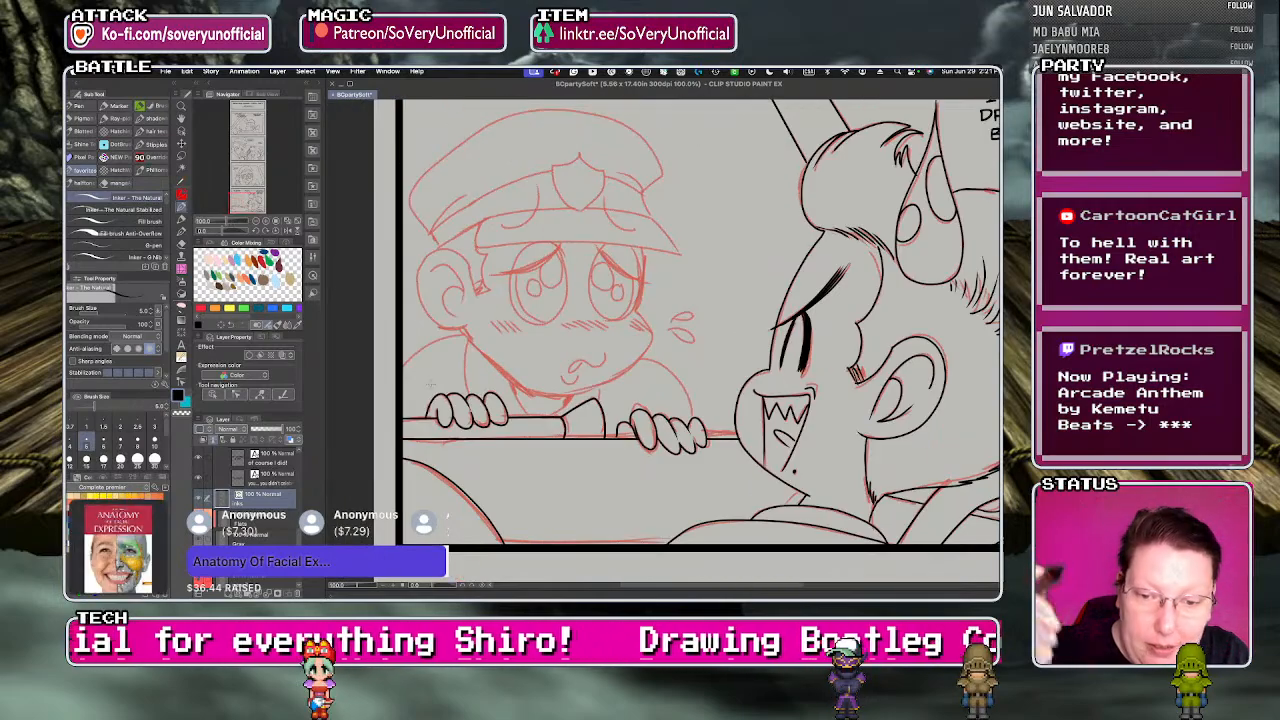
# - Ink the officer's ear outline as a clean curve, redoing the first attempts, and add its inner fold lines
pyautogui.scroll(3, 429, 383)
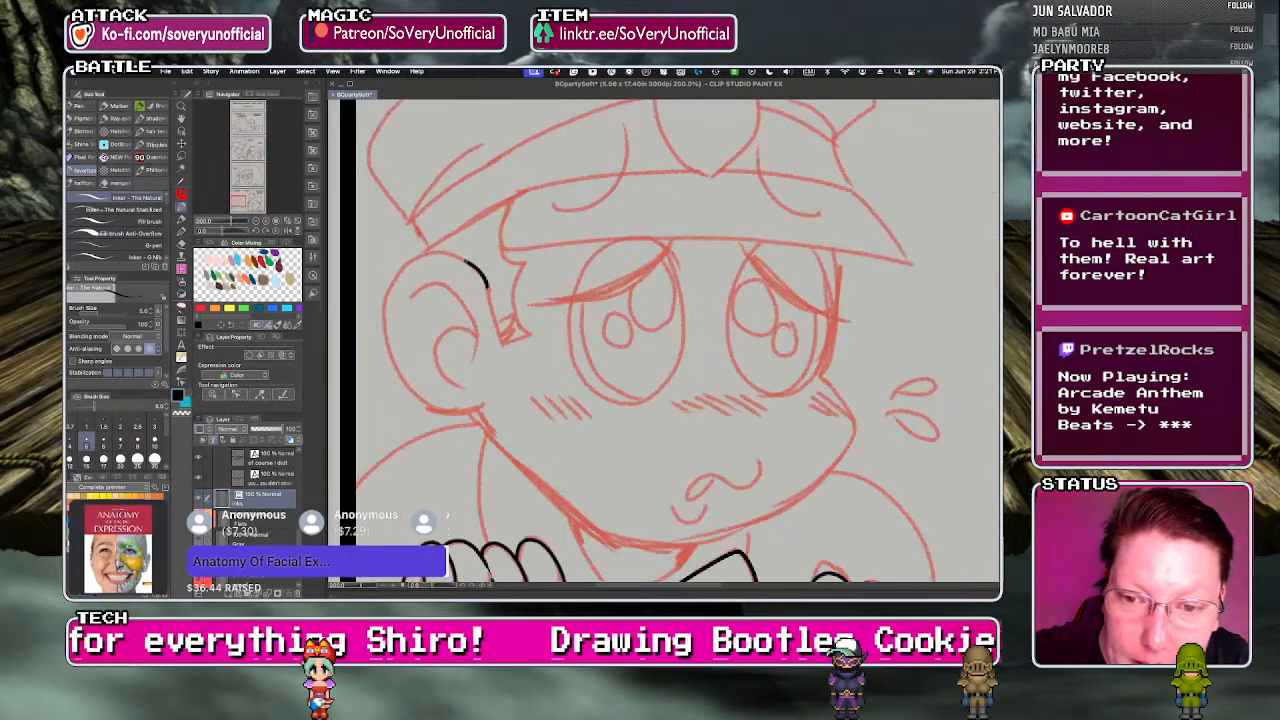
pyautogui.hotkey('ctrl', 'z')
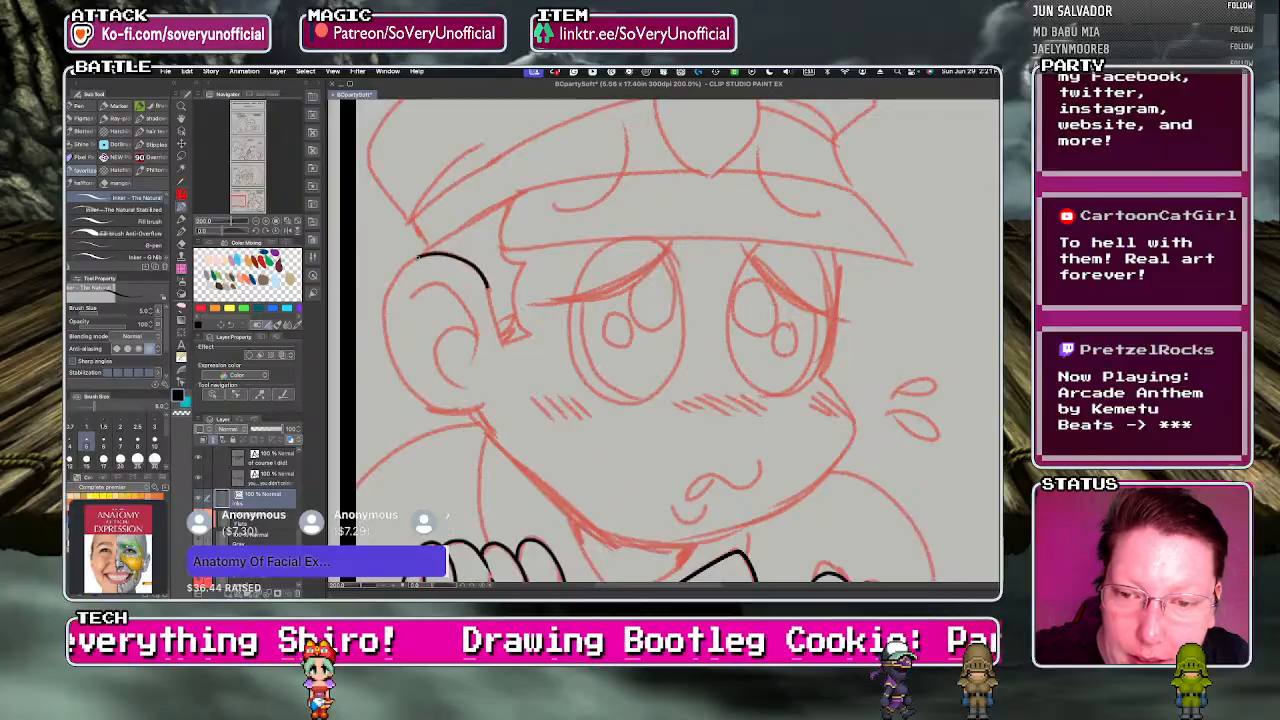
pyautogui.moveTo(418, 256); pyautogui.dragTo(380, 335)
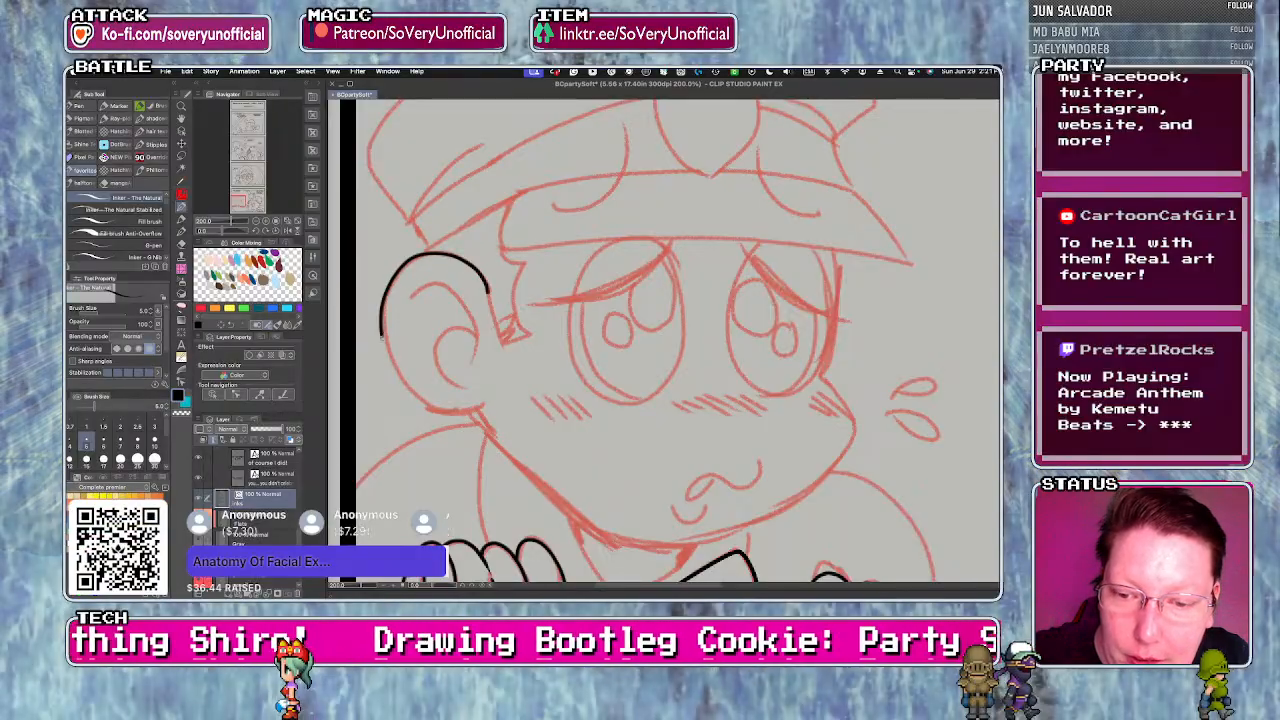
pyautogui.hotkey('ctrl', 'z')
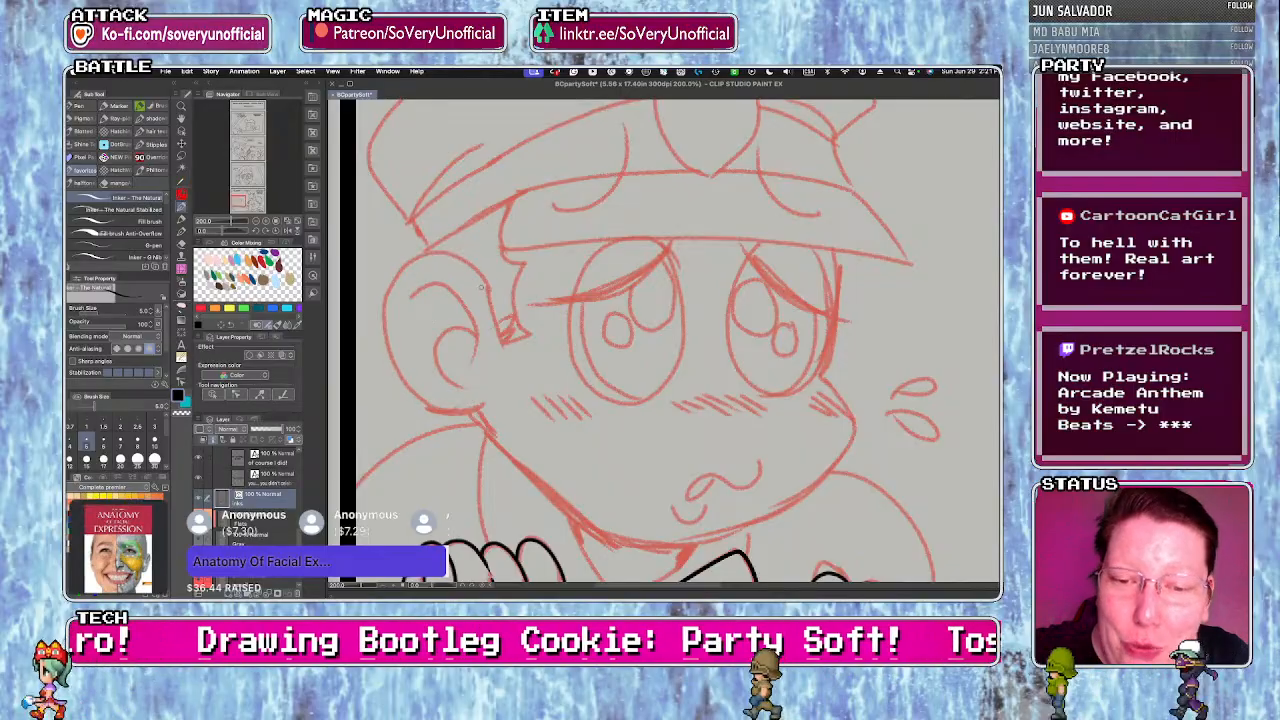
pyautogui.moveTo(489, 300); pyautogui.dragTo(492, 398)
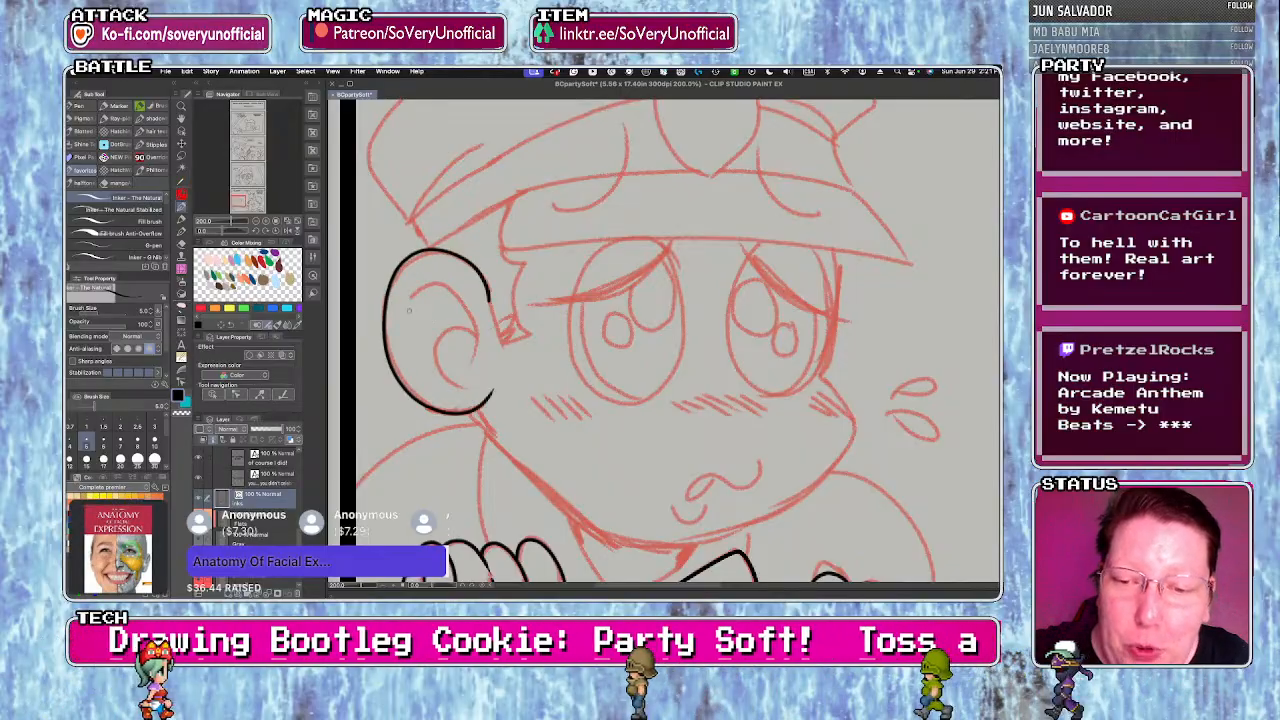
pyautogui.moveTo(408, 311); pyautogui.dragTo(425, 360)
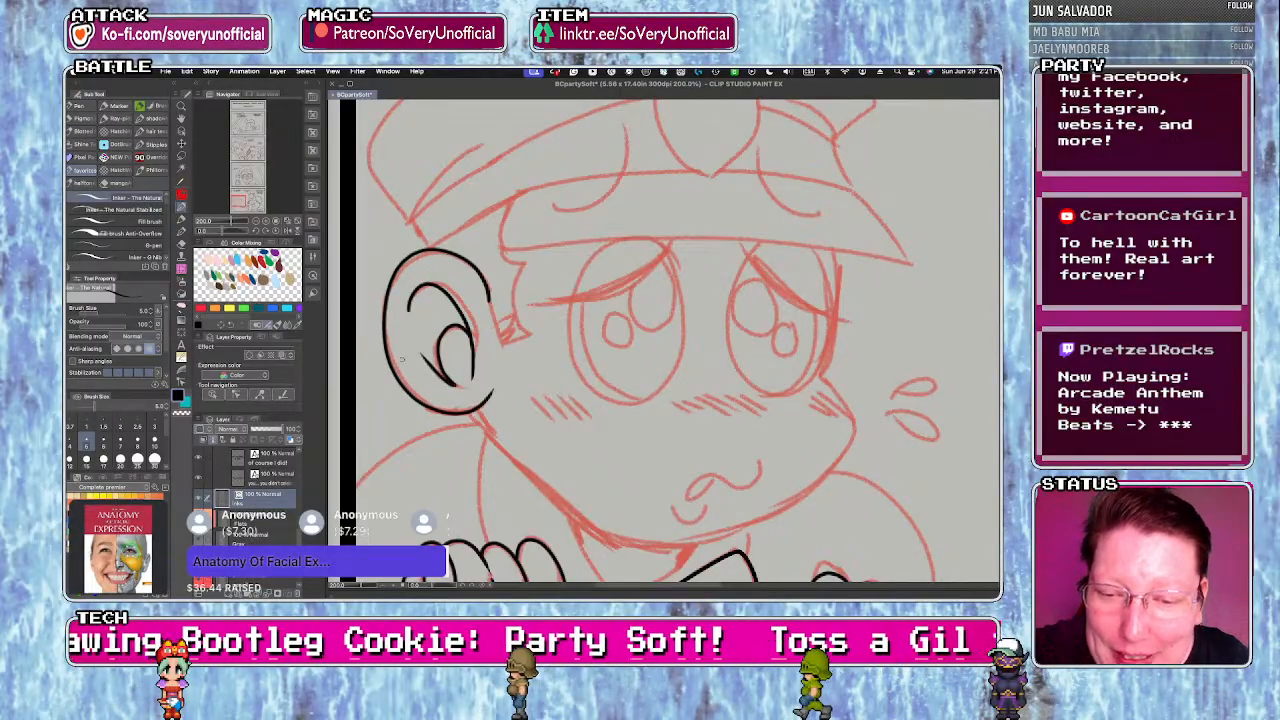
# - Ink the officer's jawline from below the ear around the chin and up over the far cheek
pyautogui.scroll(-3, 401, 358)
pyautogui.scroll(2, 430, 450)
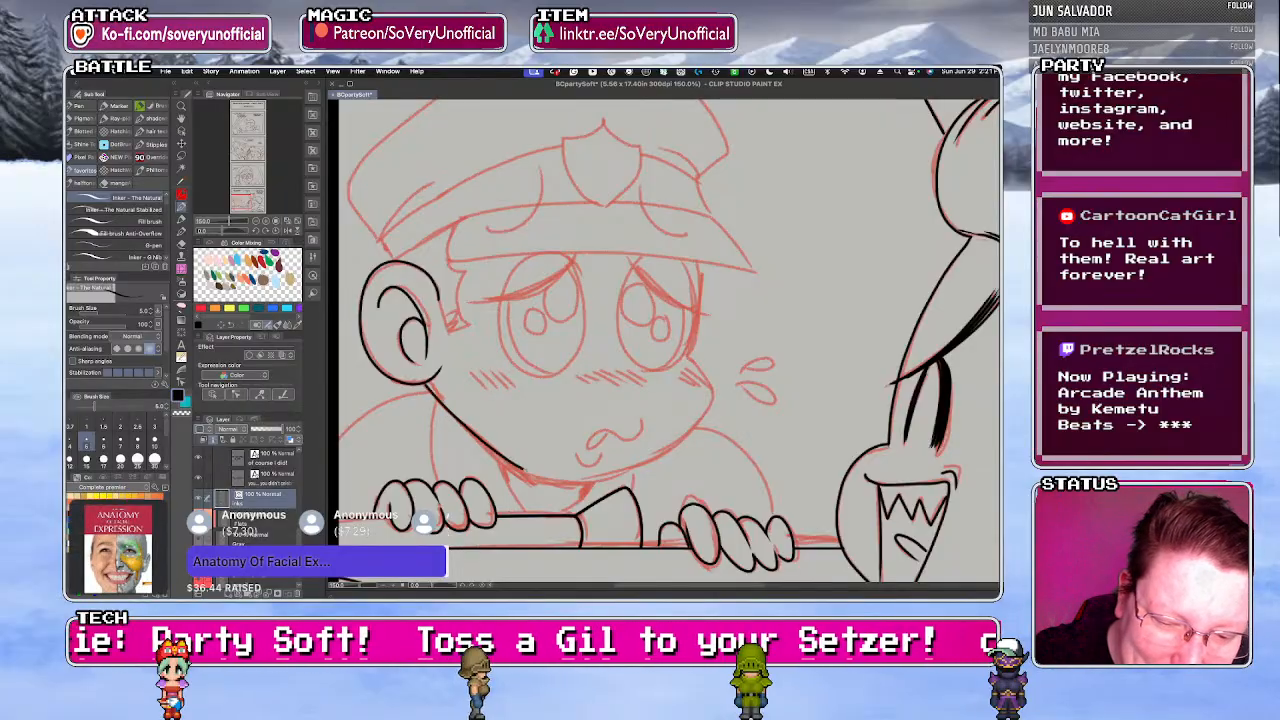
pyautogui.moveTo(696, 264); pyautogui.dragTo(602, 476)
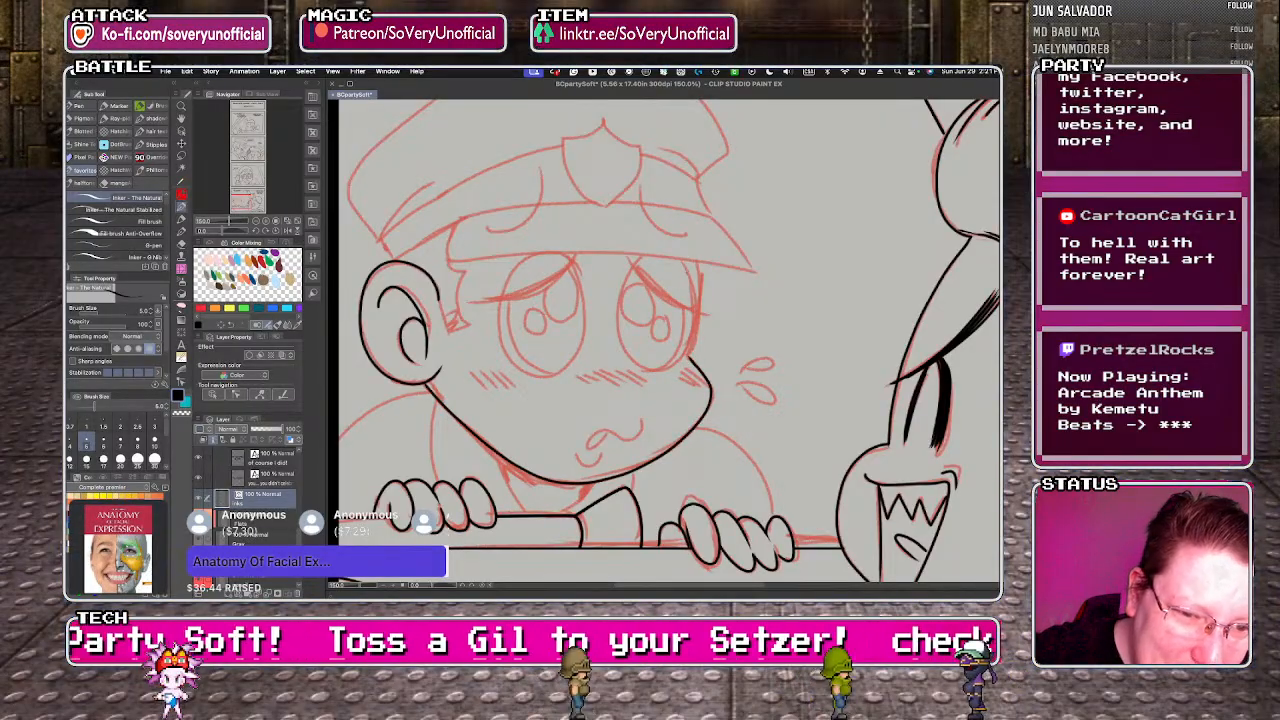
# - Ink the officer's brow-side face edge and wavy mouth, then add the arm line running down from the jaw
pyautogui.moveTo(697, 262); pyautogui.dragTo(702, 335)
pyautogui.moveTo(590, 432); pyautogui.dragTo(639, 423)
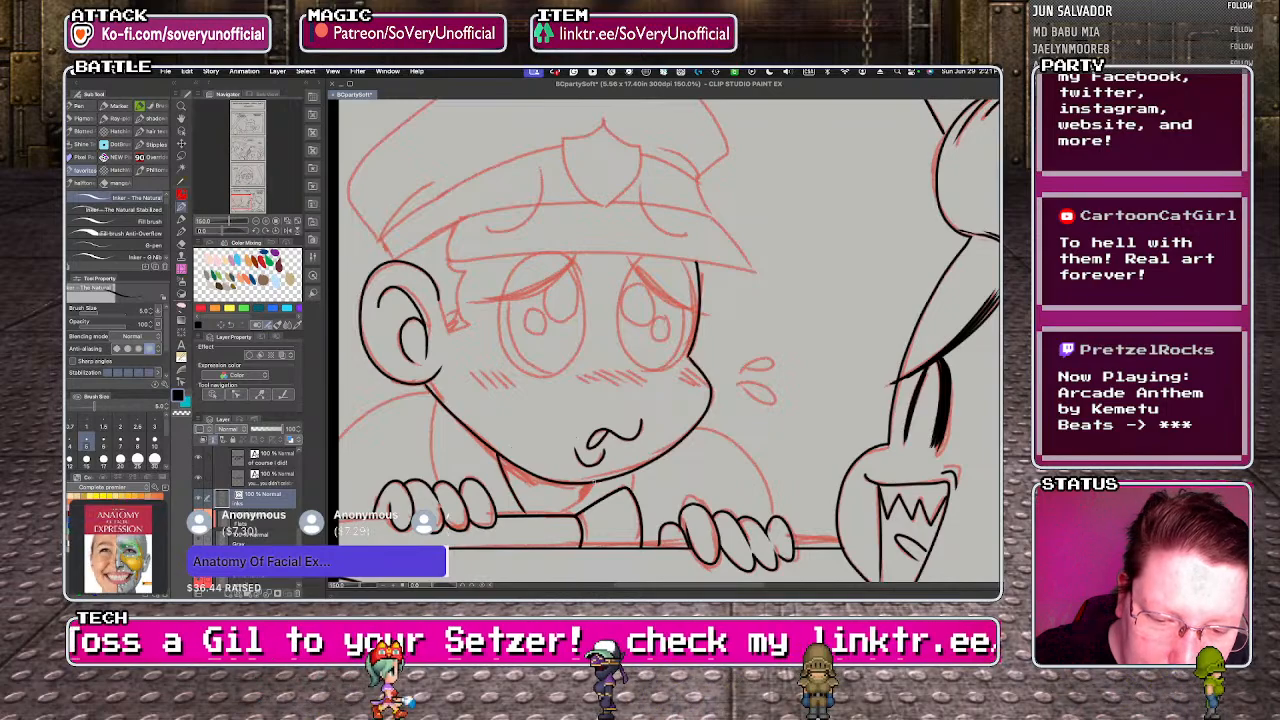
pyautogui.moveTo(431, 400); pyautogui.dragTo(500, 458)
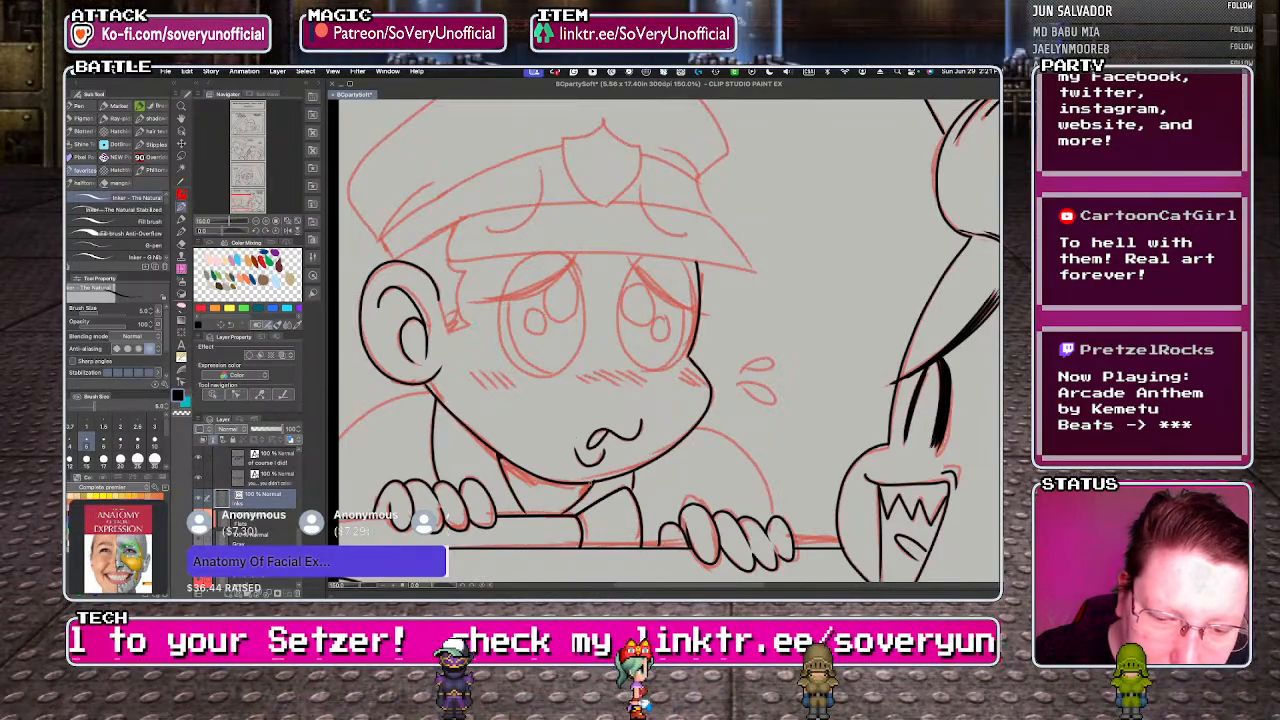
pyautogui.scroll(5, 588, 485)
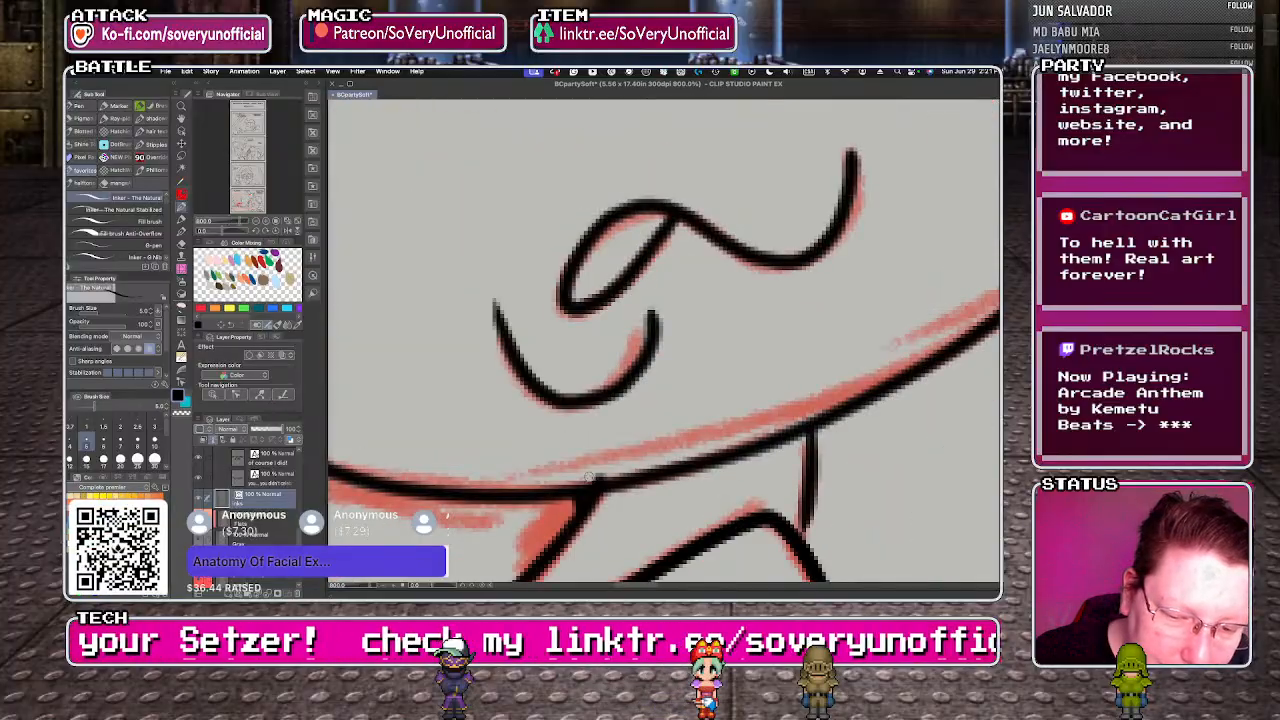
# - Ink the curved shoulder lines on both sides of the officer's head, reaching down toward the hands
pyautogui.scroll(-5, 567, 478)
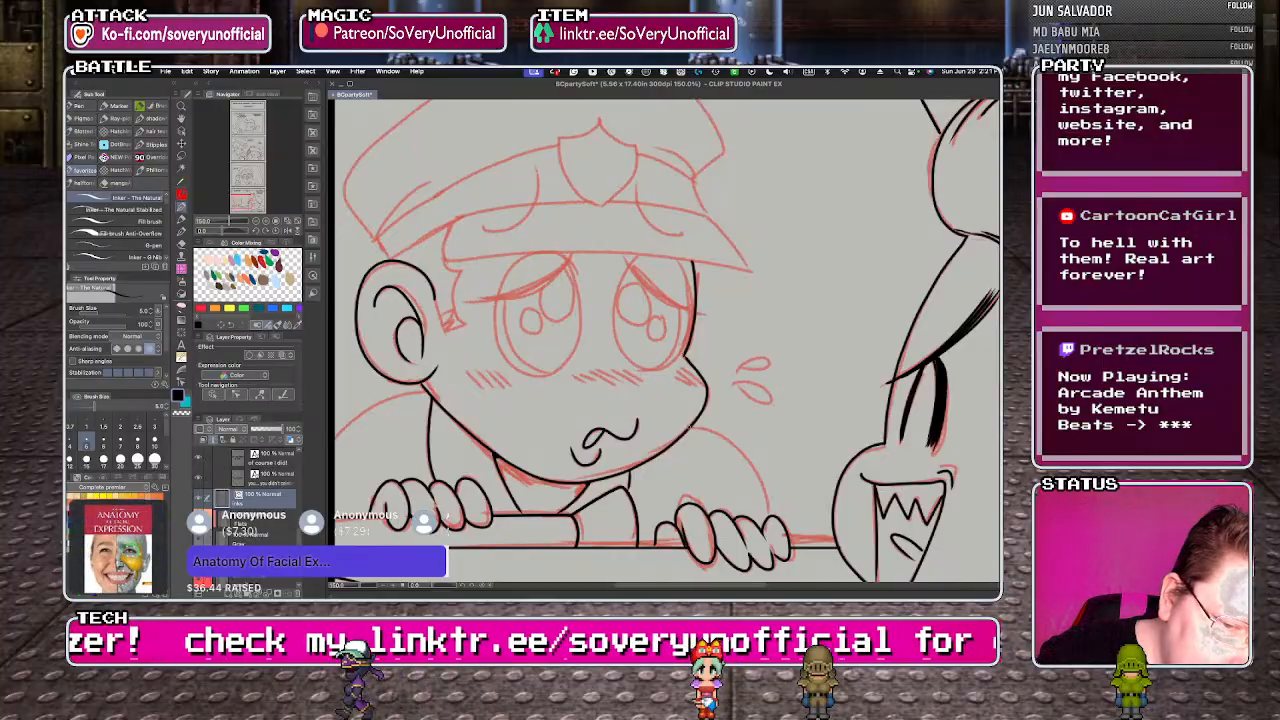
pyautogui.scroll(-3, 645, 441)
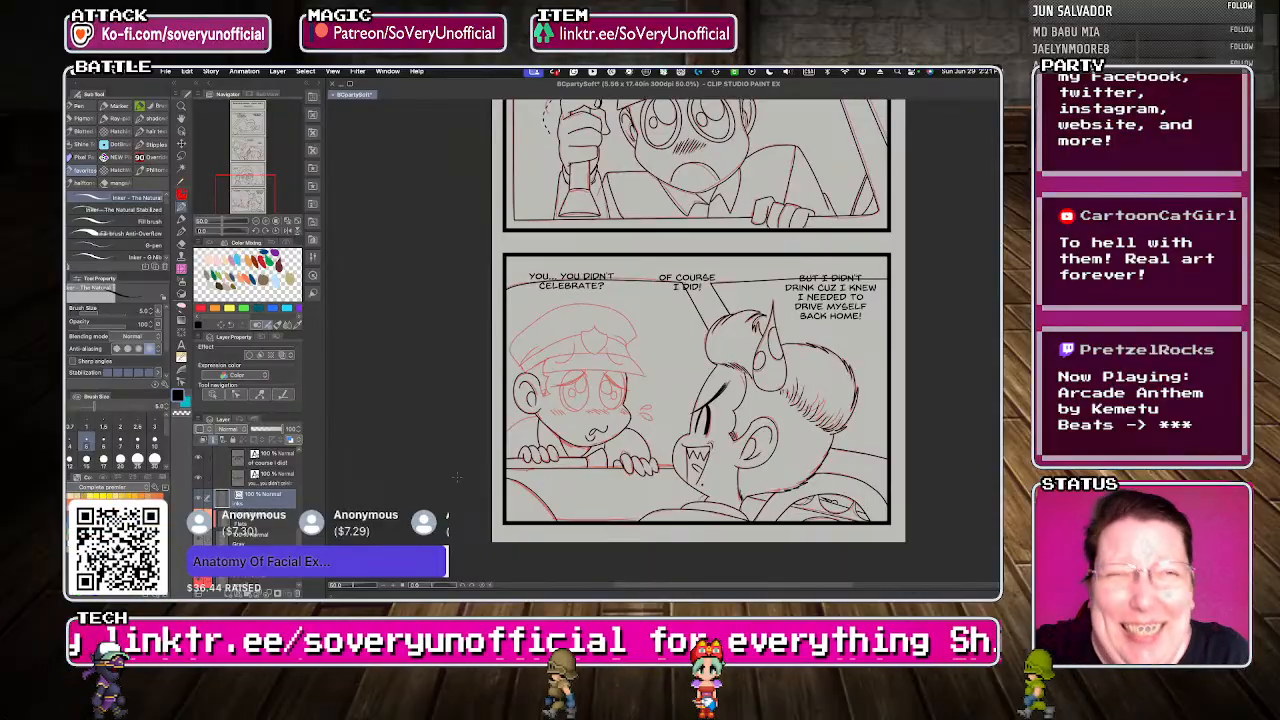
pyautogui.scroll(3, 514, 431)
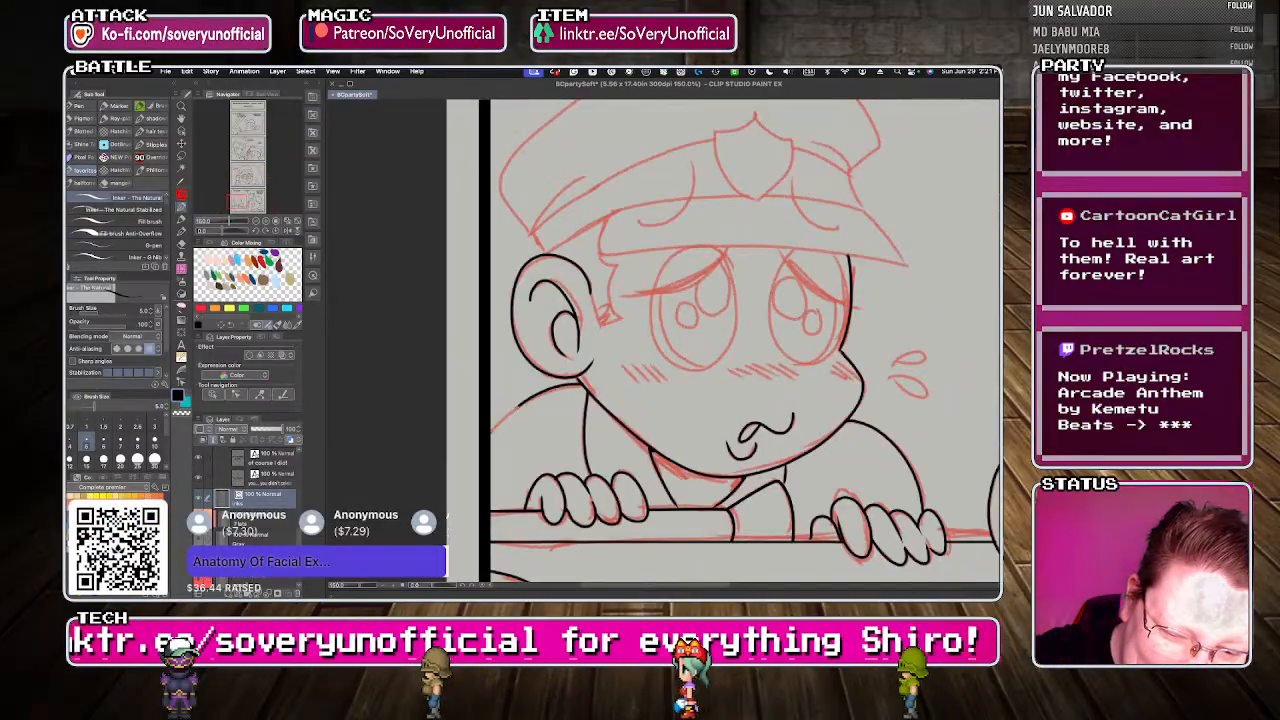
pyautogui.scroll(-3, 462, 432)
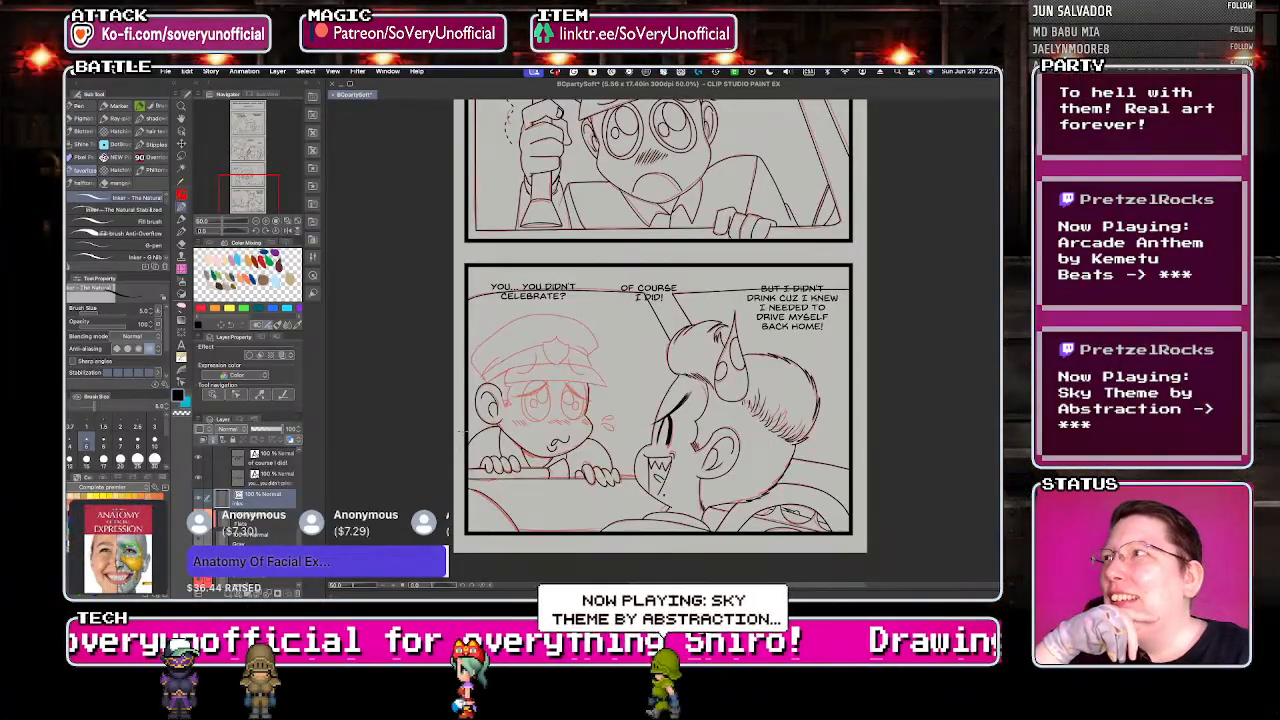
# - Ink the officer's worried brows over the cap and outline the cap's visor and band
pyautogui.scroll(4, 497, 386)
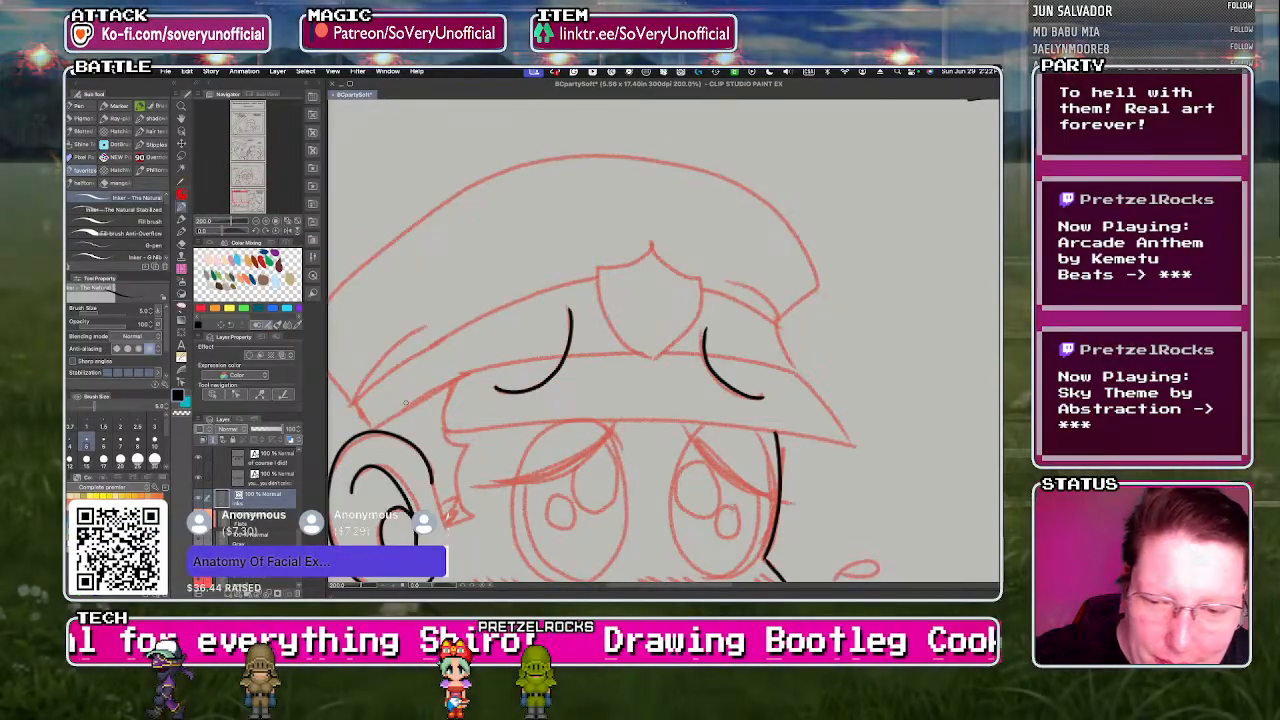
pyautogui.moveTo(437, 402)
pyautogui.mouseDown()
pyautogui.moveTo(435, 432)
pyautogui.moveTo(730, 424)
pyautogui.mouseUp()
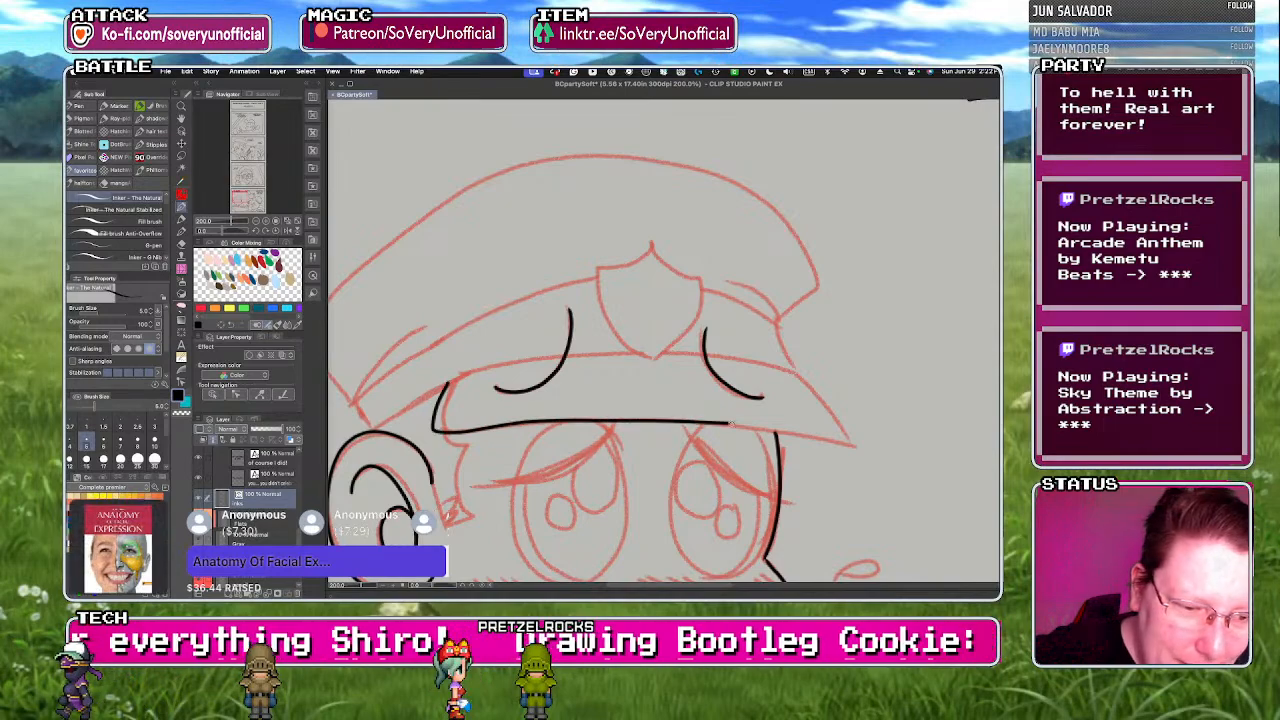
pyautogui.moveTo(795, 372); pyautogui.dragTo(846, 436)
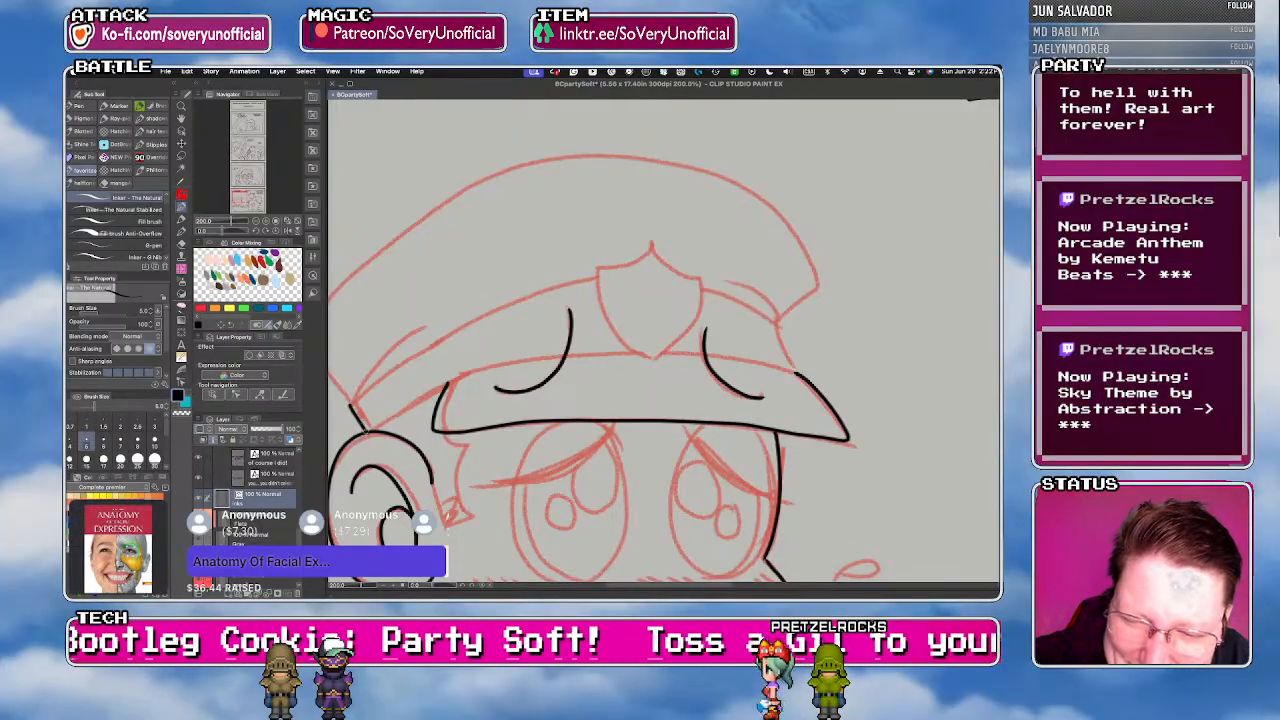
pyautogui.moveTo(350, 408); pyautogui.dragTo(810, 376)
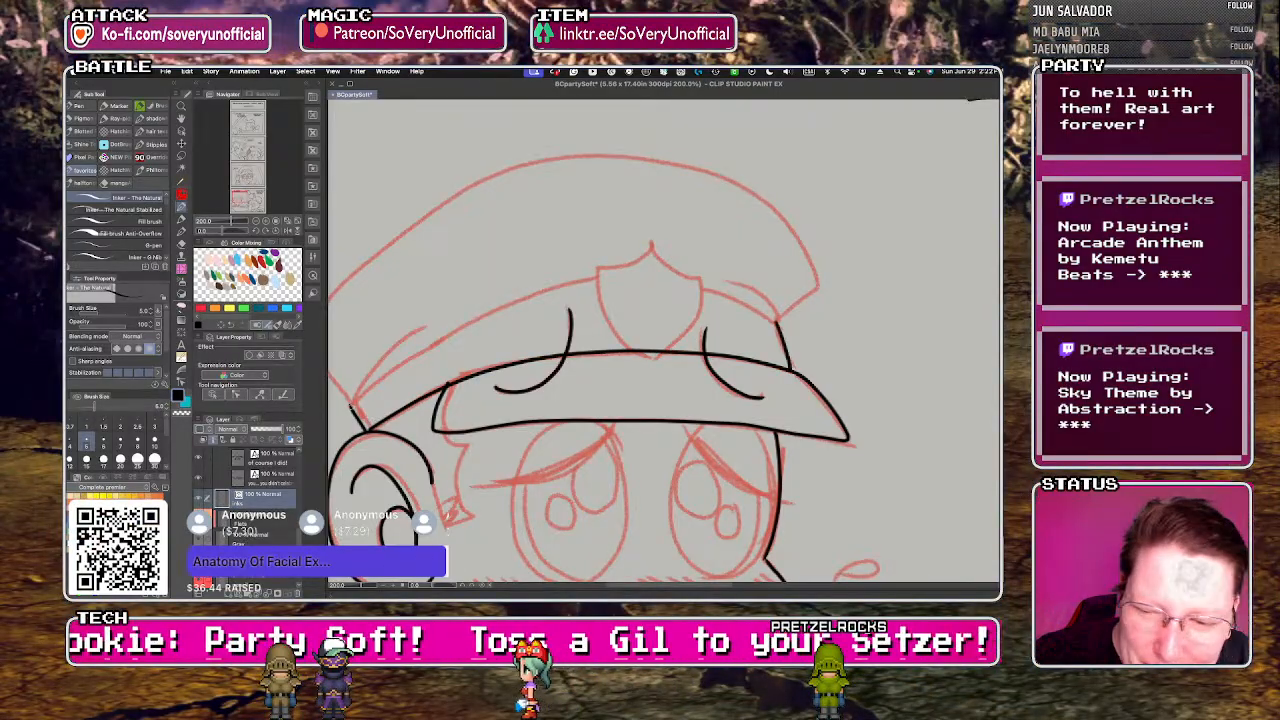
pyautogui.moveTo(647, 276)
pyautogui.mouseDown()
pyautogui.moveTo(740, 297)
pyautogui.moveTo(780, 322)
pyautogui.mouseUp()
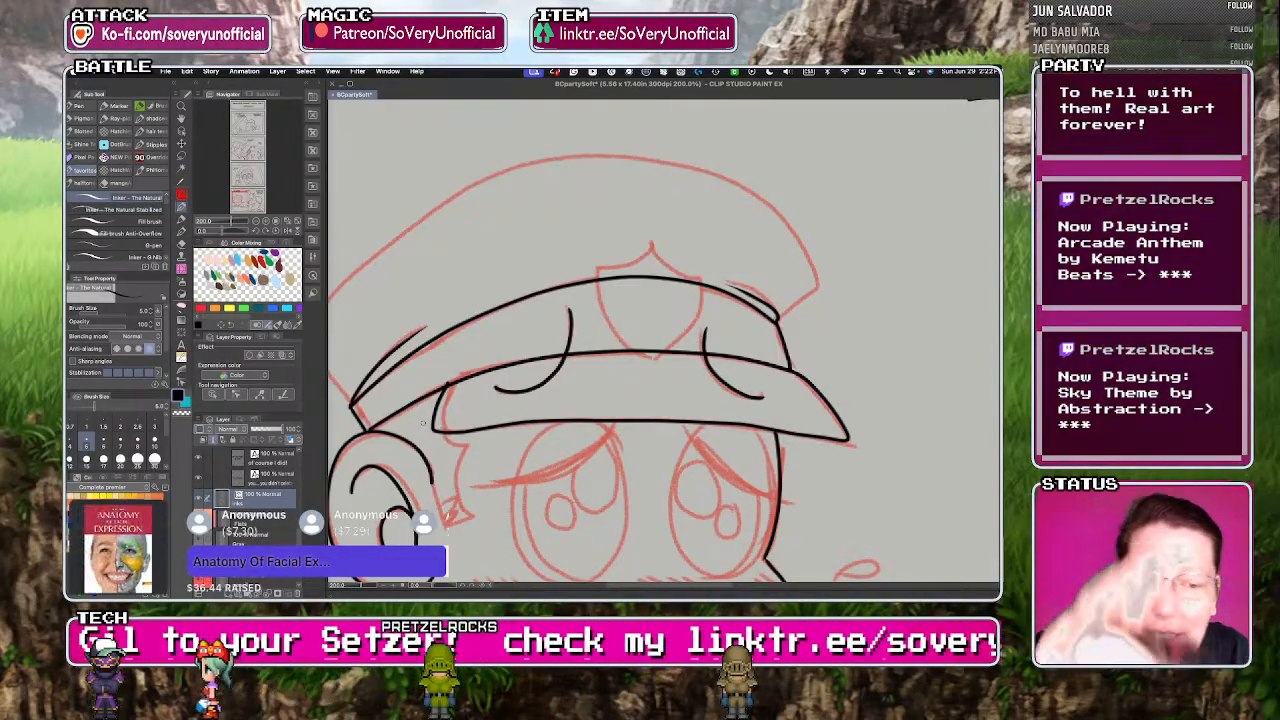
# - Ink the pointed shield badge on the cap front and clear the band and visor lines crossing its inside
pyautogui.scroll(4, 647, 260)
pyautogui.moveTo(650, 212)
pyautogui.mouseDown()
pyautogui.moveTo(684, 268)
pyautogui.moveTo(772, 327)
pyautogui.moveTo(845, 340)
pyautogui.mouseUp()
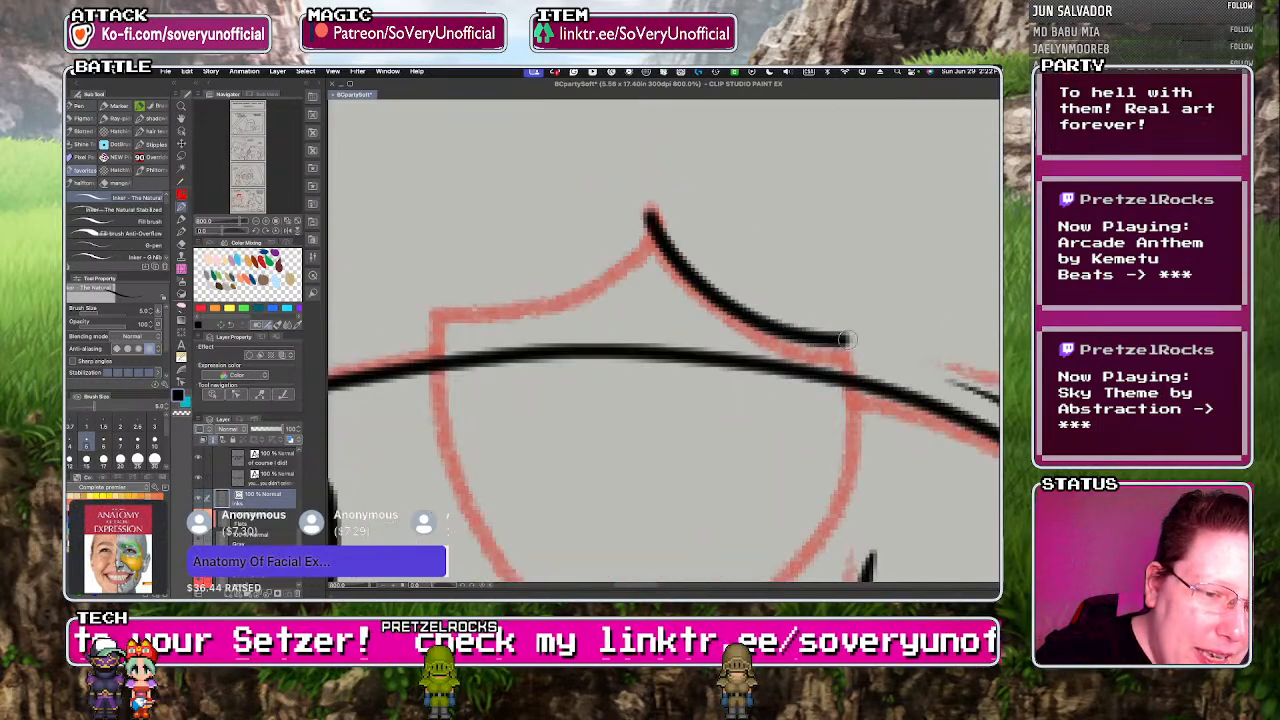
pyautogui.moveTo(655, 217)
pyautogui.mouseDown()
pyautogui.moveTo(559, 297)
pyautogui.moveTo(438, 293)
pyautogui.mouseUp()
pyautogui.scroll(-2, 434, 280)
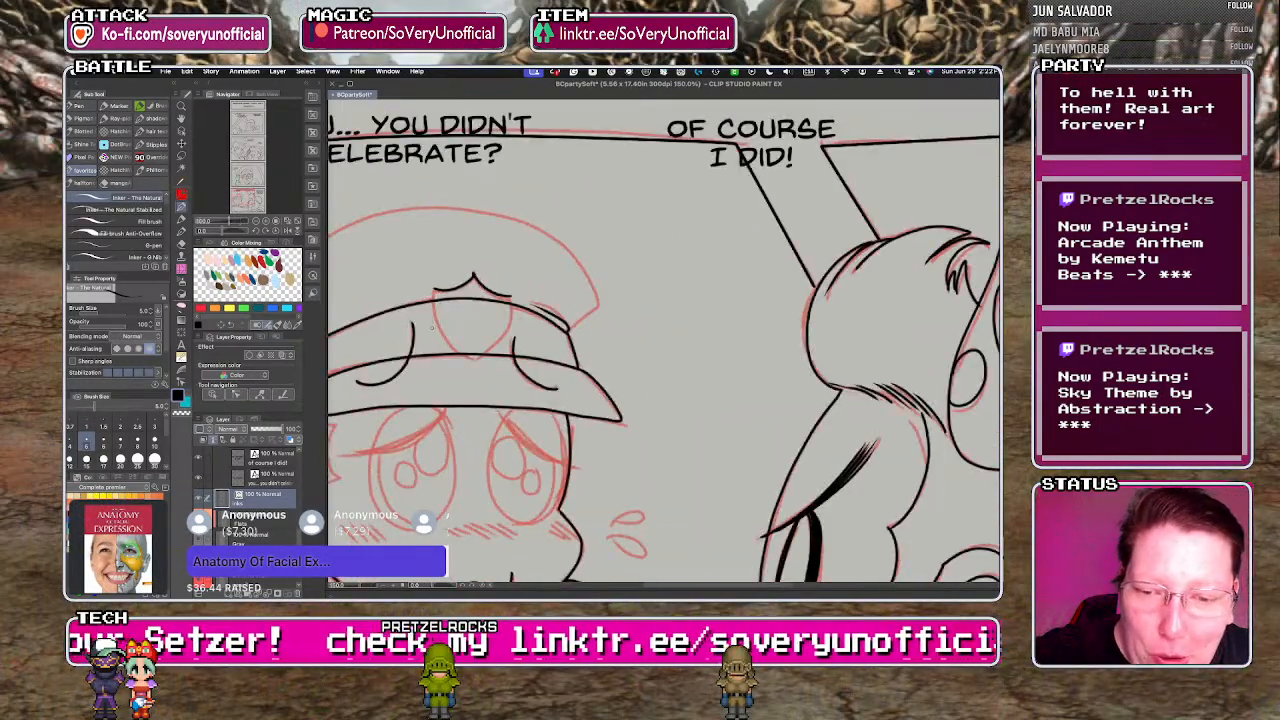
pyautogui.scroll(1, 434, 269)
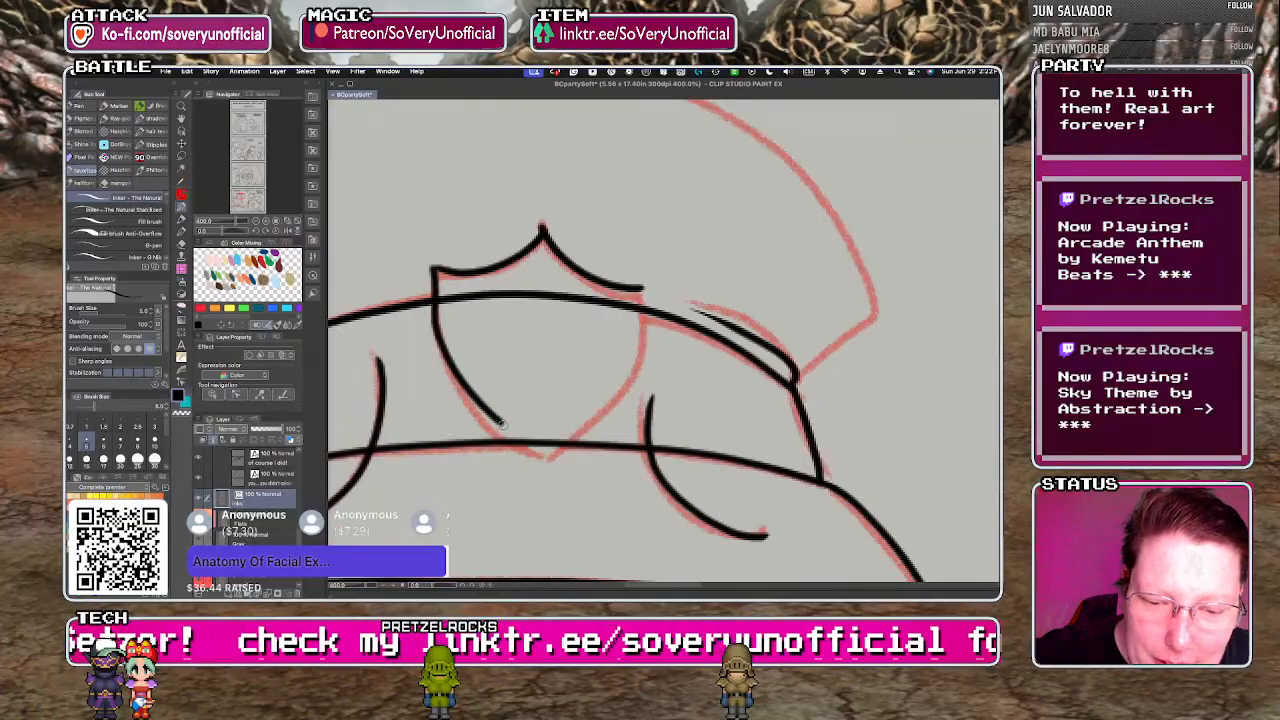
pyautogui.hotkey('ctrl', 'z')
pyautogui.moveTo(437, 312)
pyautogui.mouseDown()
pyautogui.moveTo(440, 356)
pyautogui.moveTo(548, 463)
pyautogui.mouseUp()
pyautogui.moveTo(643, 290)
pyautogui.mouseDown()
pyautogui.moveTo(641, 348)
pyautogui.moveTo(597, 428)
pyautogui.moveTo(548, 463)
pyautogui.mouseUp()
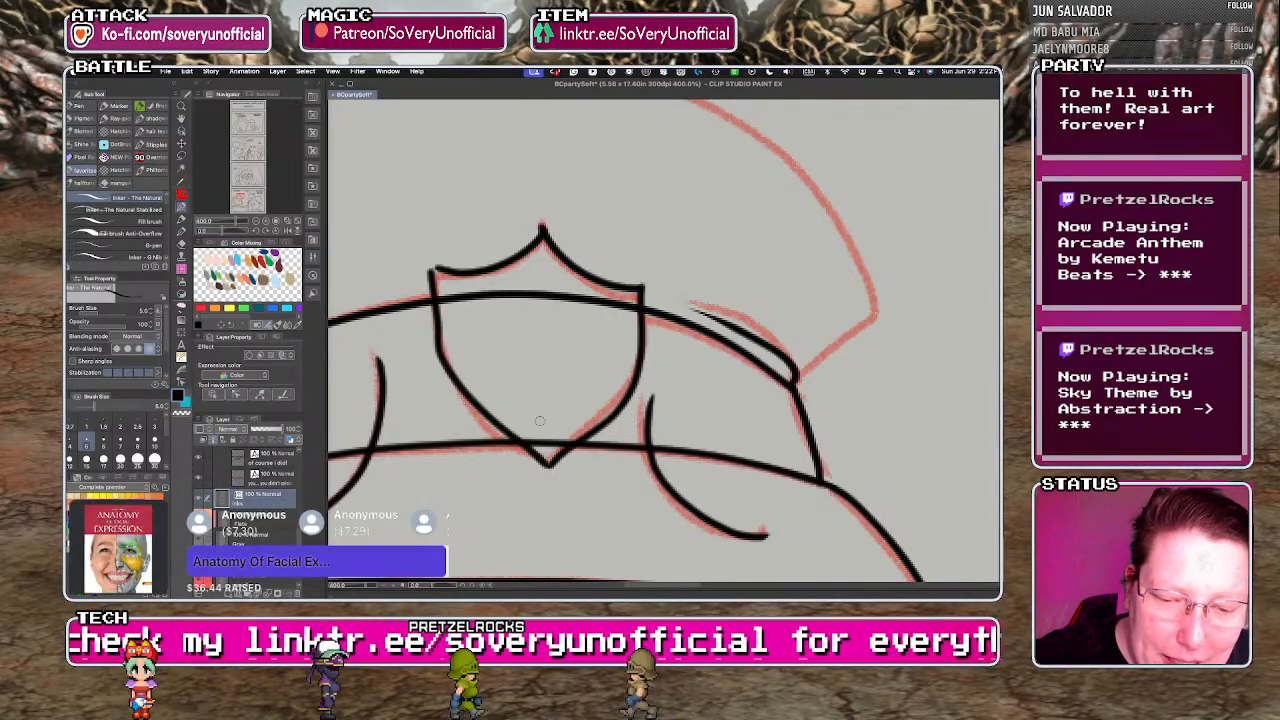
pyautogui.click(512, 292)
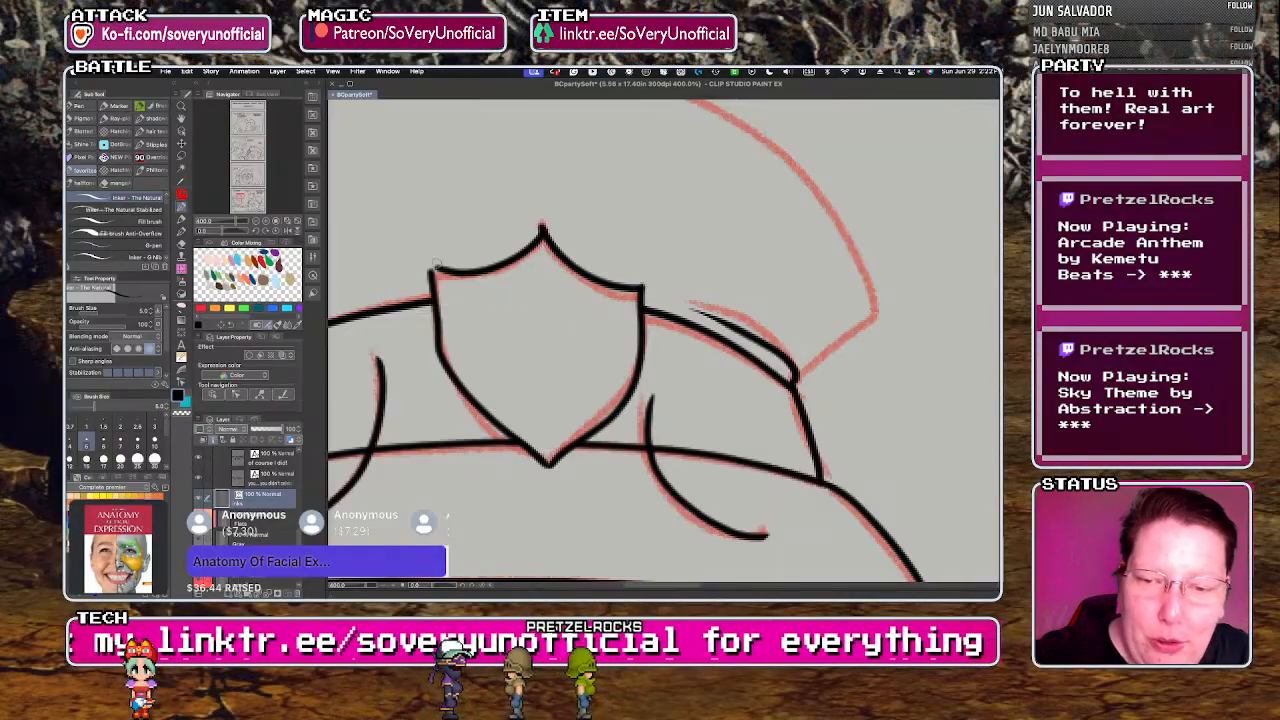
pyautogui.hotkey('ctrl', 'alt', '0')
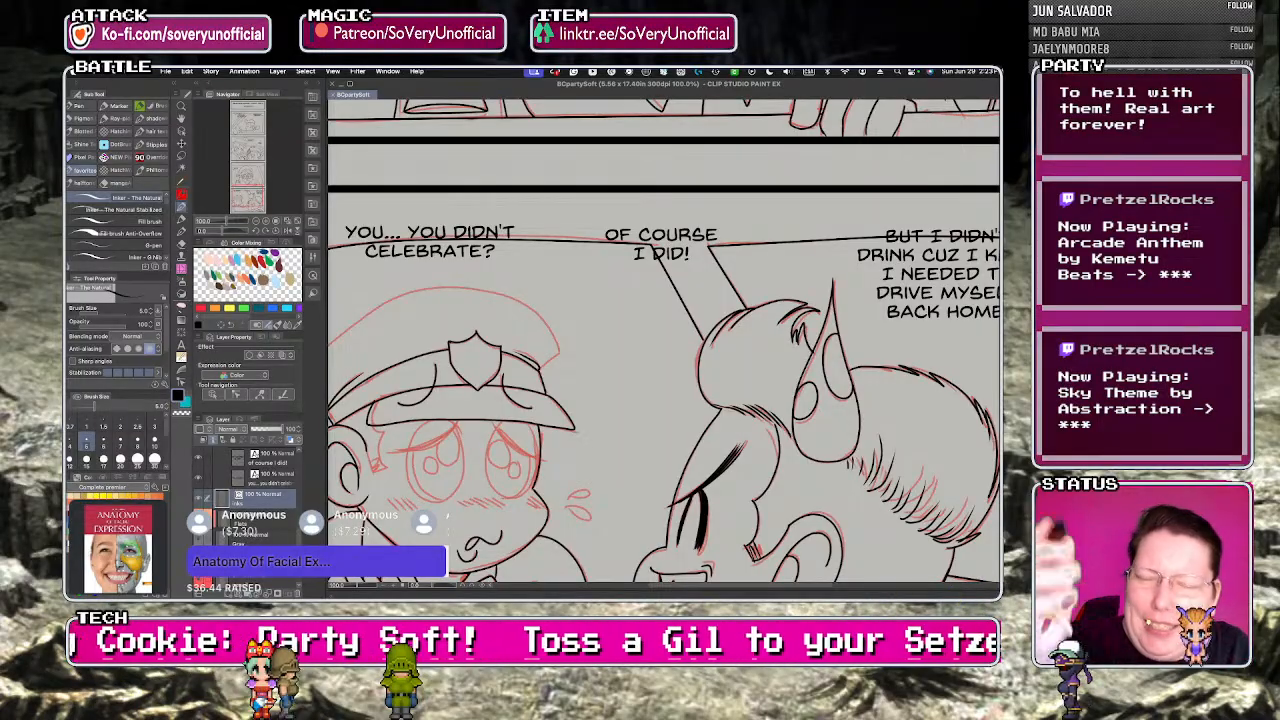
# - Ink the puffy crown of the officer's cap from one end of the band around to the other
pyautogui.press('super+minus')
pyautogui.press('super+plus')
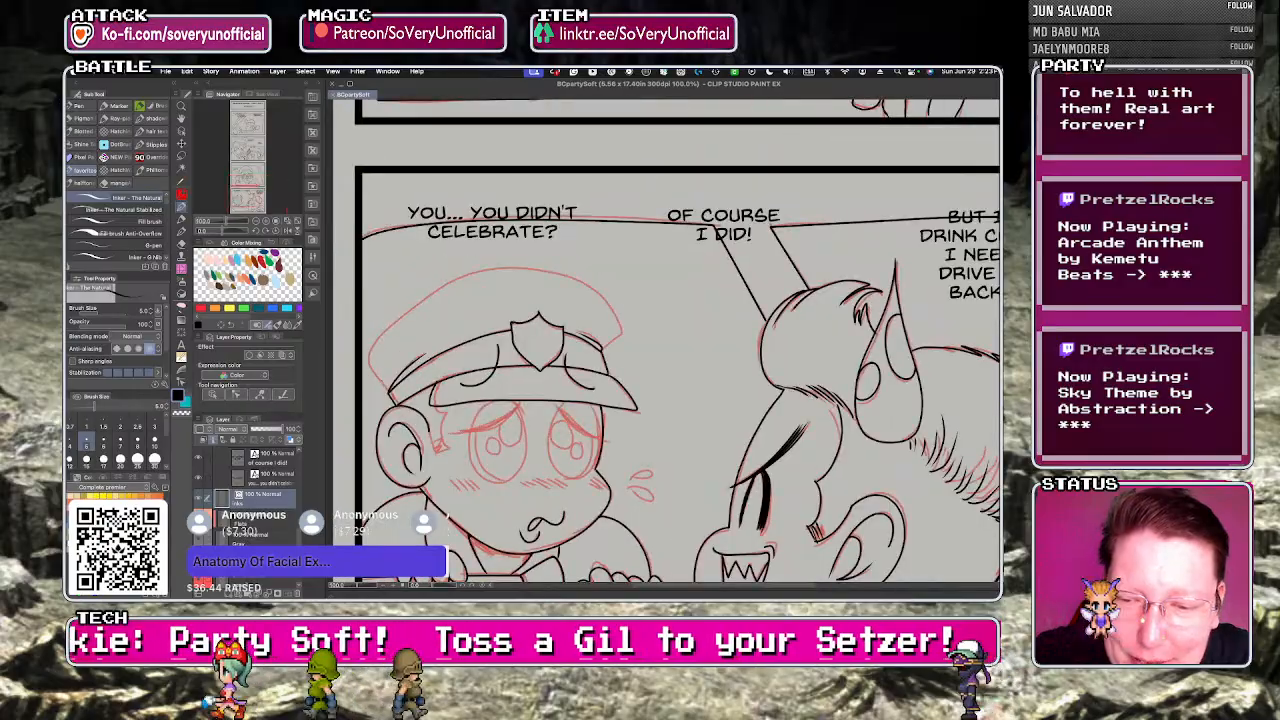
pyautogui.press('super+plus')
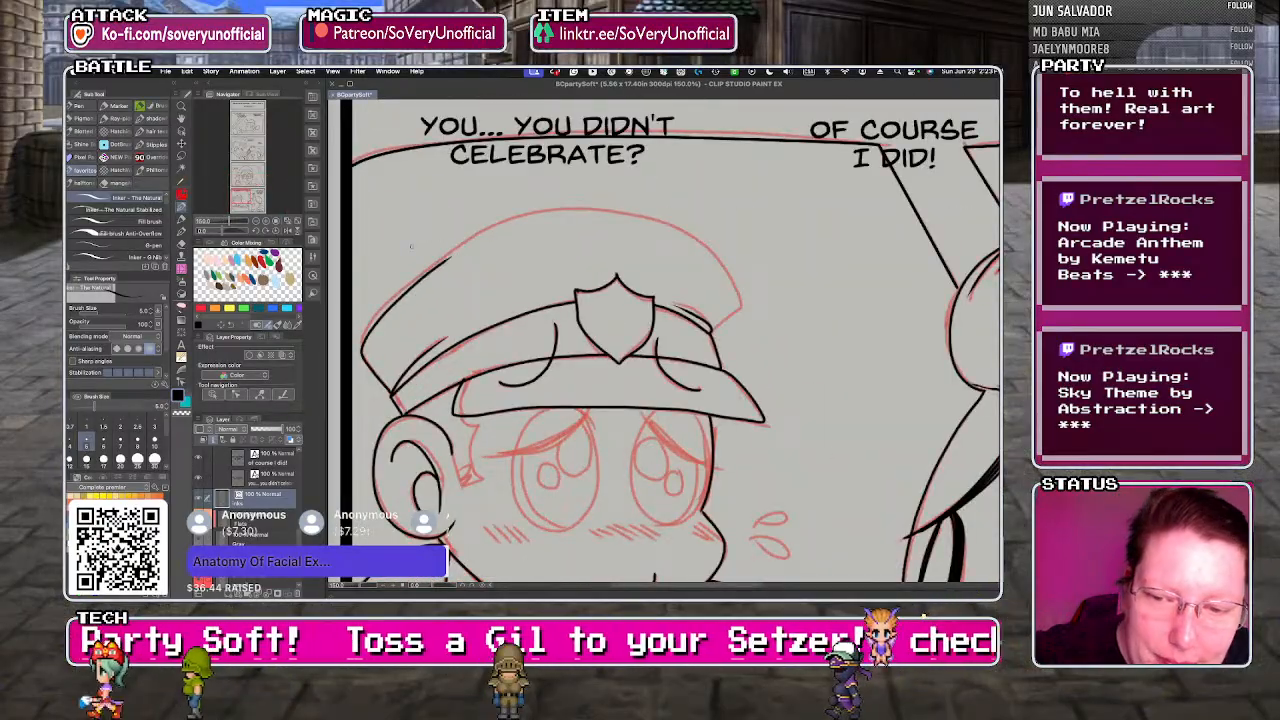
pyautogui.moveTo(360, 342)
pyautogui.mouseDown()
pyautogui.moveTo(549, 211)
pyautogui.moveTo(738, 302)
pyautogui.mouseUp()
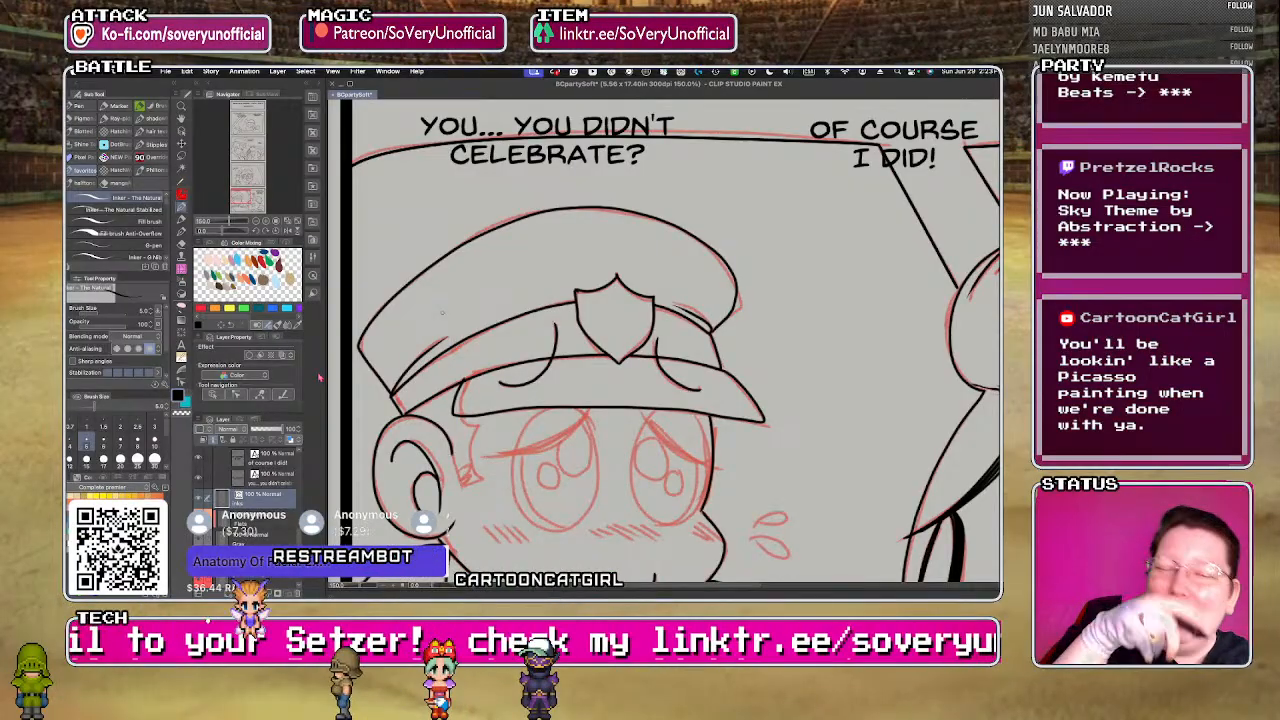
# - Ink the officer's sideburn below the visor beside the ear, closing its lower end with short straight lines
pyautogui.scroll(-2, 446, 340)
pyautogui.scroll(3, 442, 428)
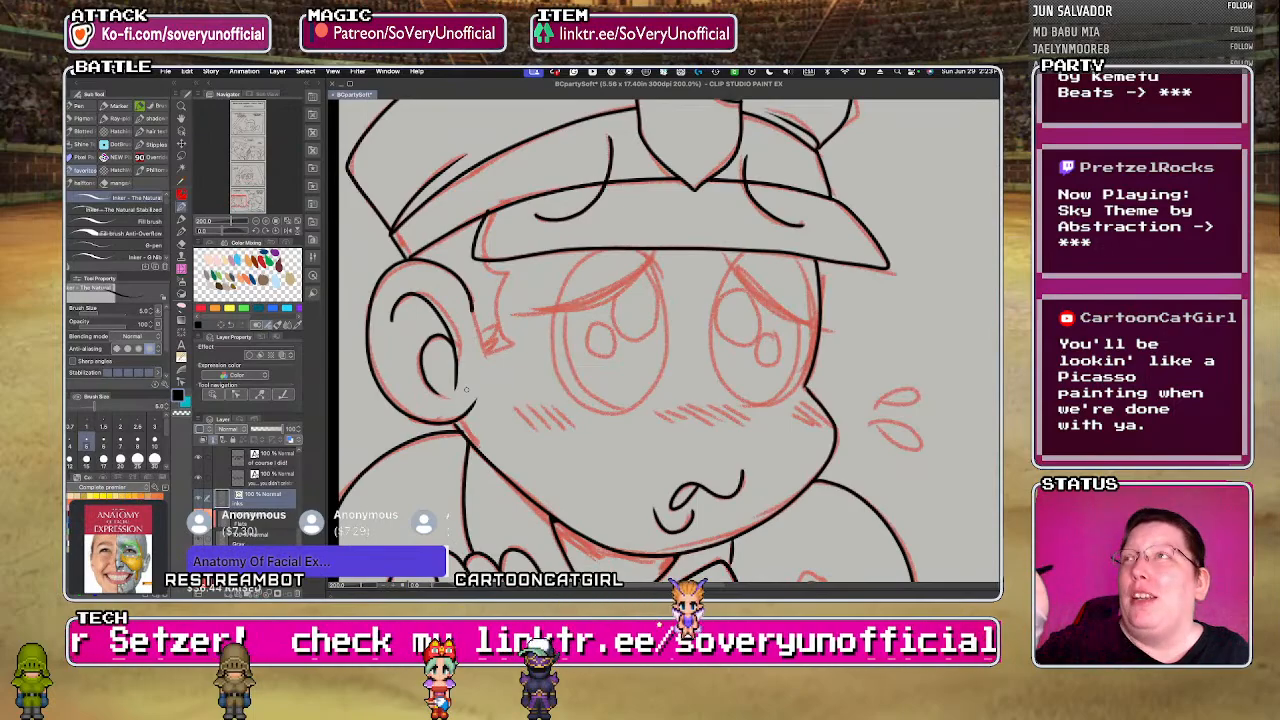
pyautogui.scroll(6, 466, 390)
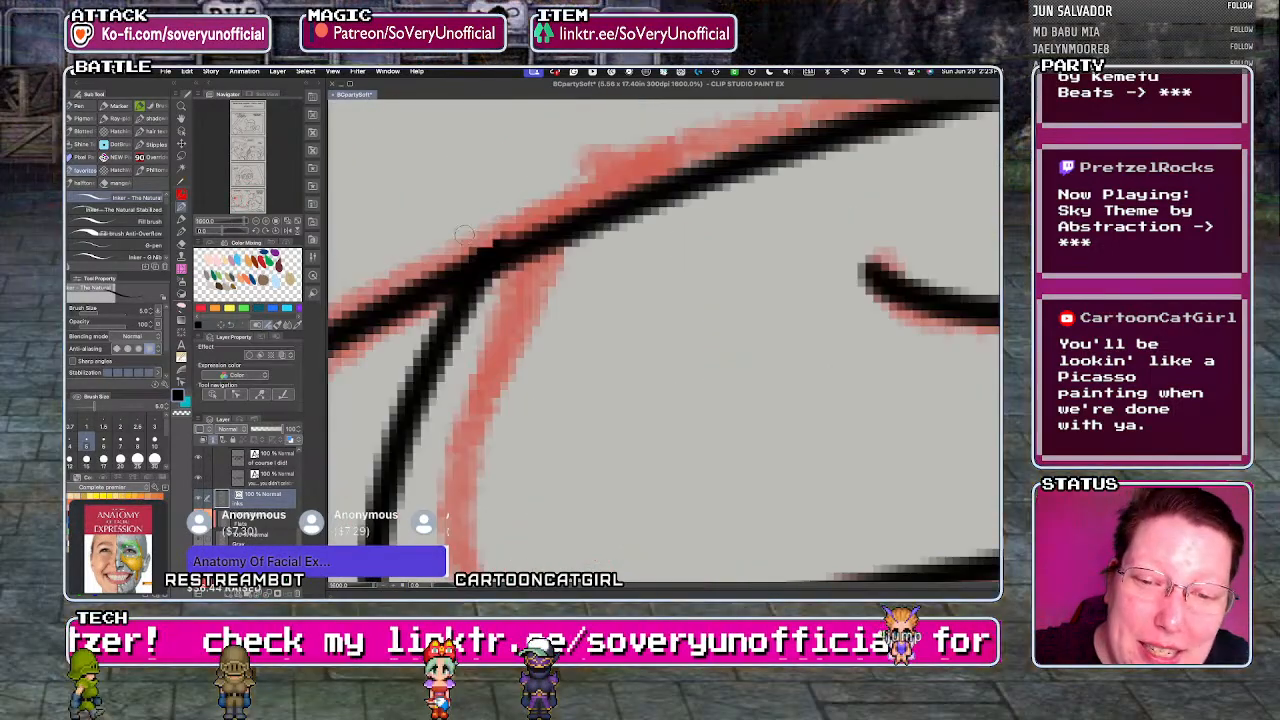
pyautogui.scroll(-7, 463, 233)
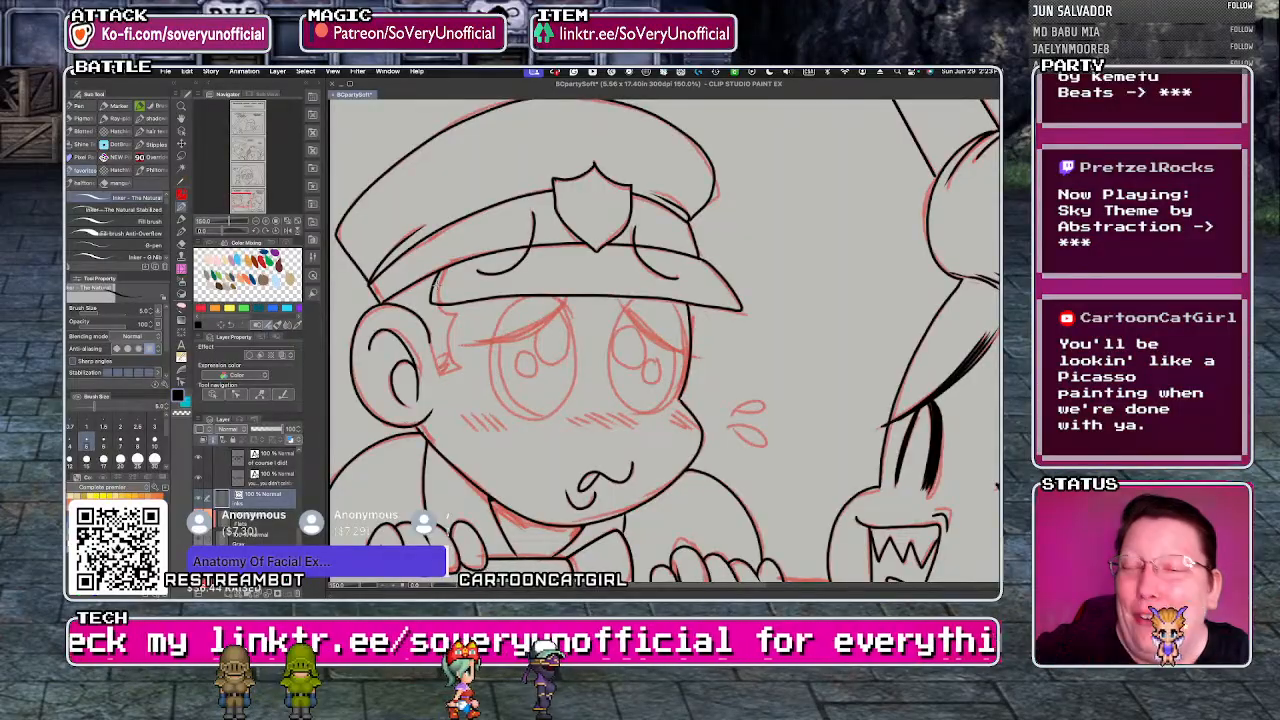
pyautogui.scroll(3, 476, 321)
pyautogui.moveTo(476, 321)
pyautogui.mouseDown()
pyautogui.moveTo(468, 372)
pyautogui.moveTo(490, 462)
pyautogui.mouseUp()
pyautogui.moveTo(408, 398); pyautogui.dragTo(444, 484)
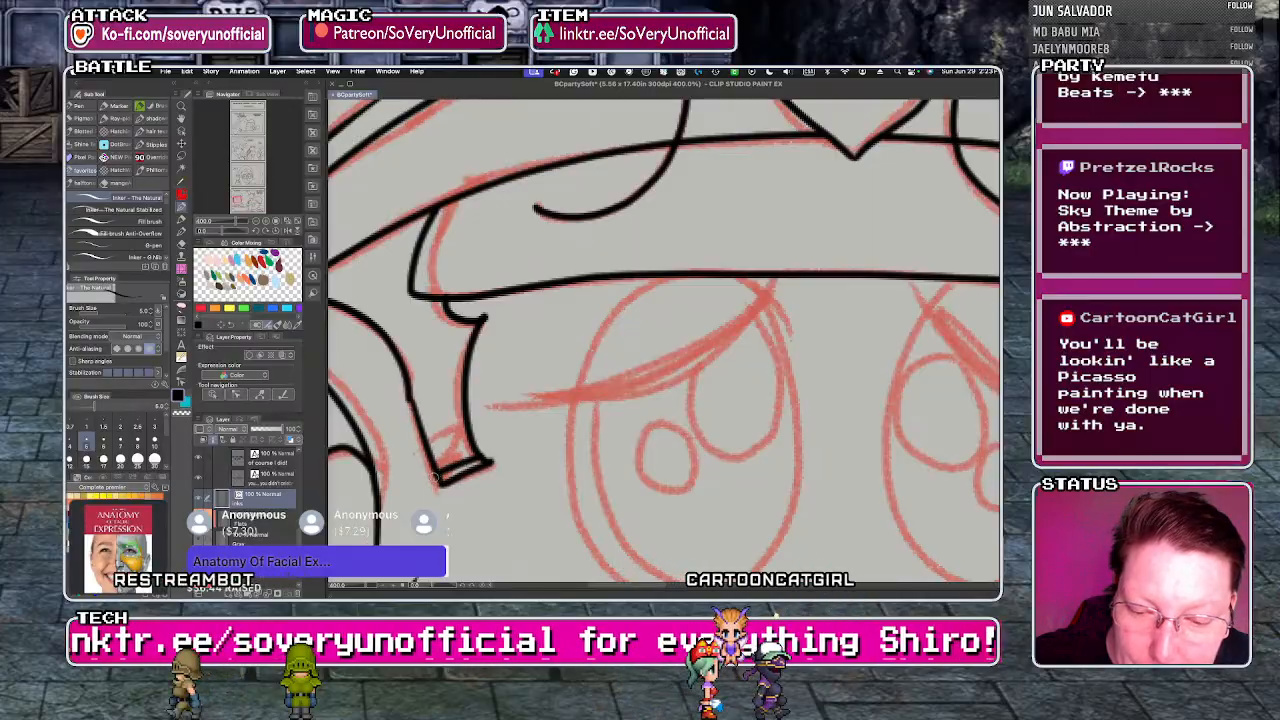
pyautogui.hotkey('ctrl', 'alt', '0')
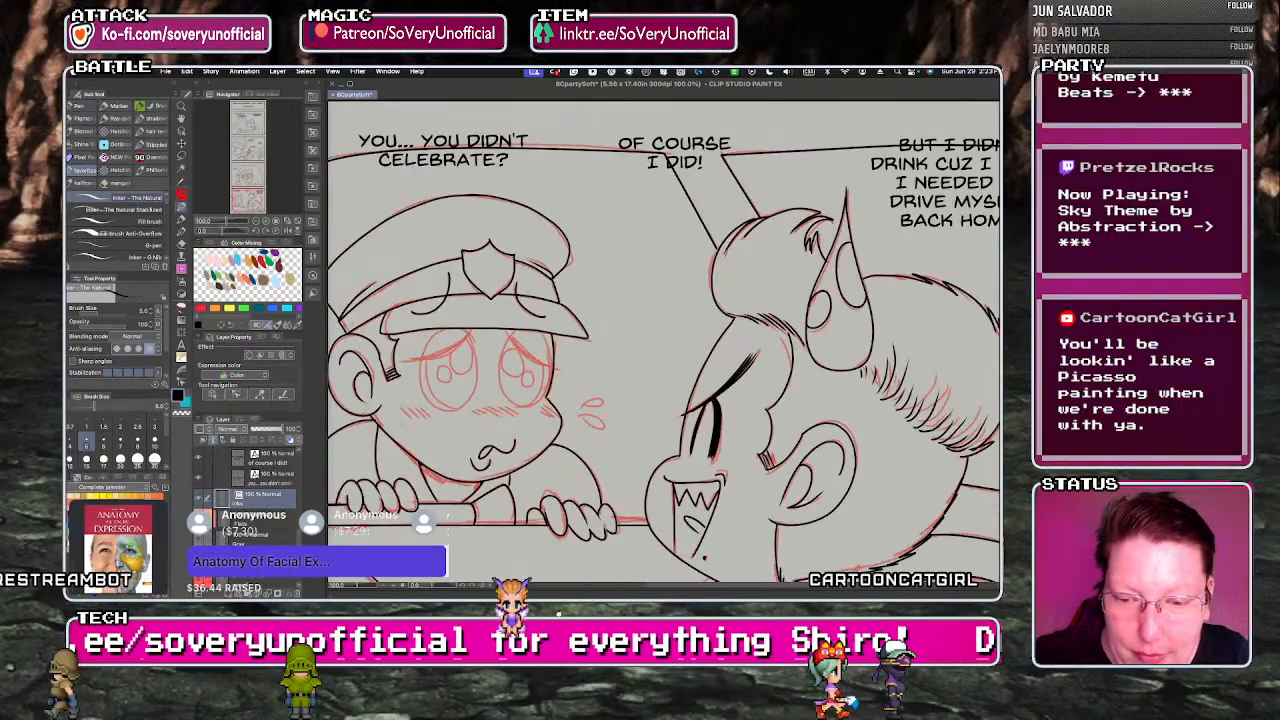
# - Ink the slanted blush hatching on both of the officer's cheeks and across the middle of the face
pyautogui.scroll(2, 406, 415)
pyautogui.moveTo(396, 399); pyautogui.dragTo(407, 413)
pyautogui.moveTo(404, 399); pyautogui.dragTo(440, 418)
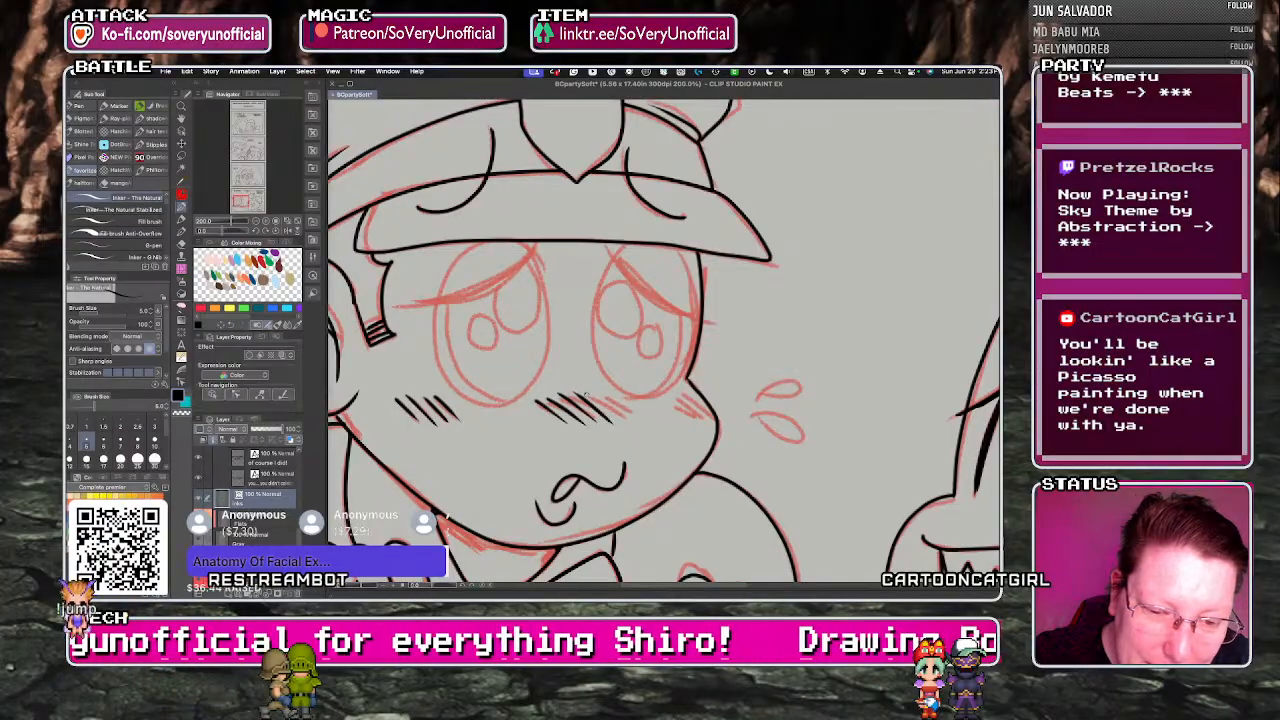
pyautogui.moveTo(600, 396); pyautogui.dragTo(614, 413)
pyautogui.moveTo(612, 396)
pyautogui.mouseDown()
pyautogui.moveTo(628, 414)
pyautogui.moveTo(694, 414)
pyautogui.mouseUp()
pyautogui.moveTo(694, 394); pyautogui.dragTo(712, 420)
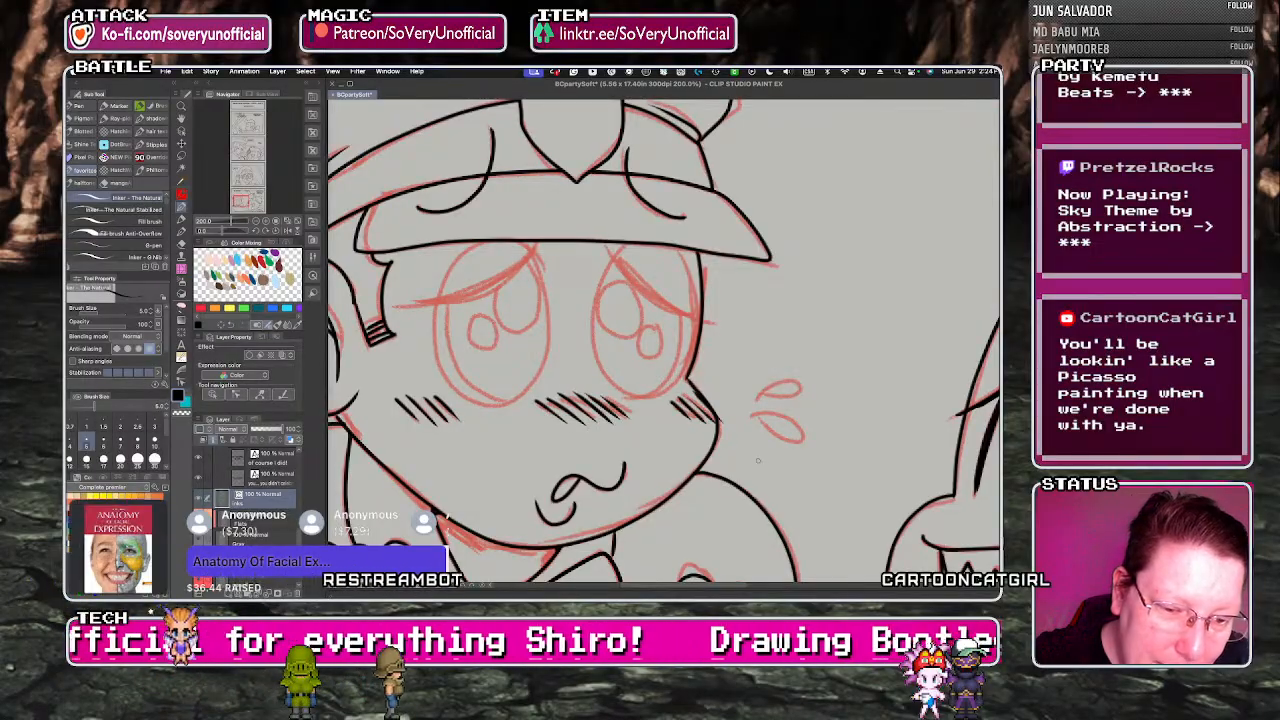
# - Ink the officer's eye nearer the ear with an oval outline, a thick sloping eyelid and two round highlights
pyautogui.scroll(2, 437, 241)
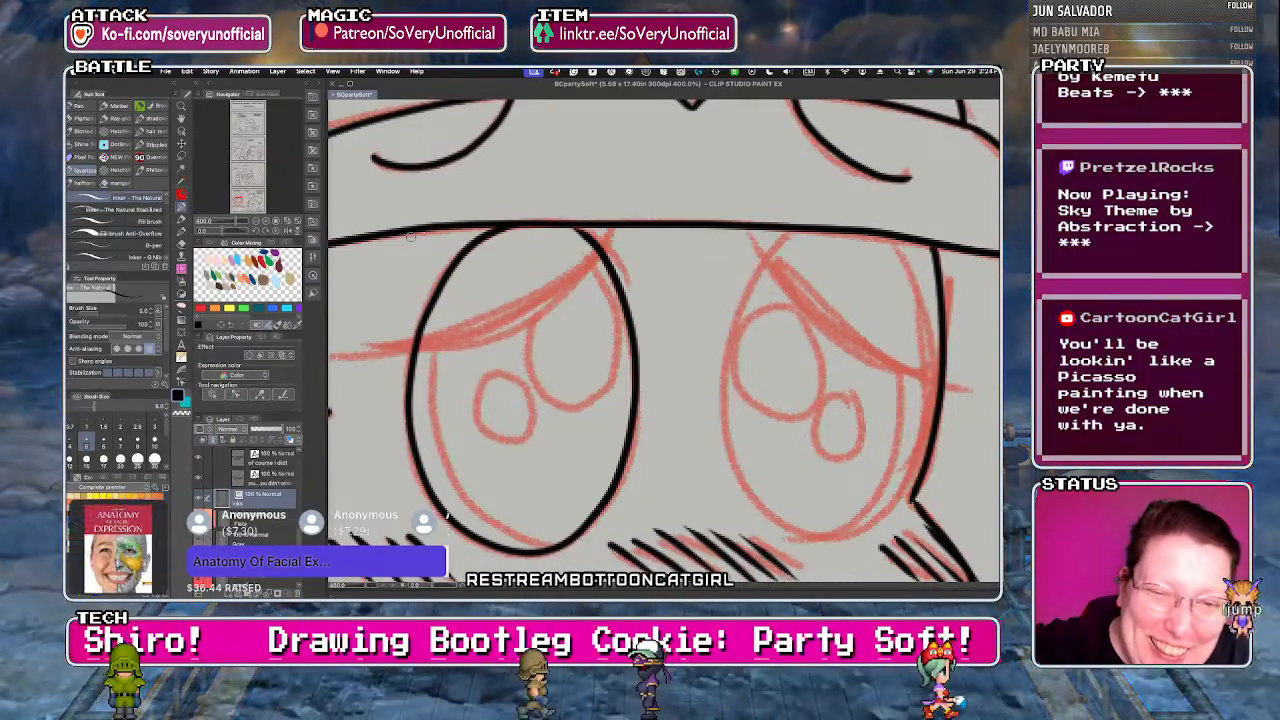
pyautogui.moveTo(612, 232)
pyautogui.mouseDown()
pyautogui.moveTo(550, 292)
pyautogui.moveTo(370, 345)
pyautogui.mouseUp()
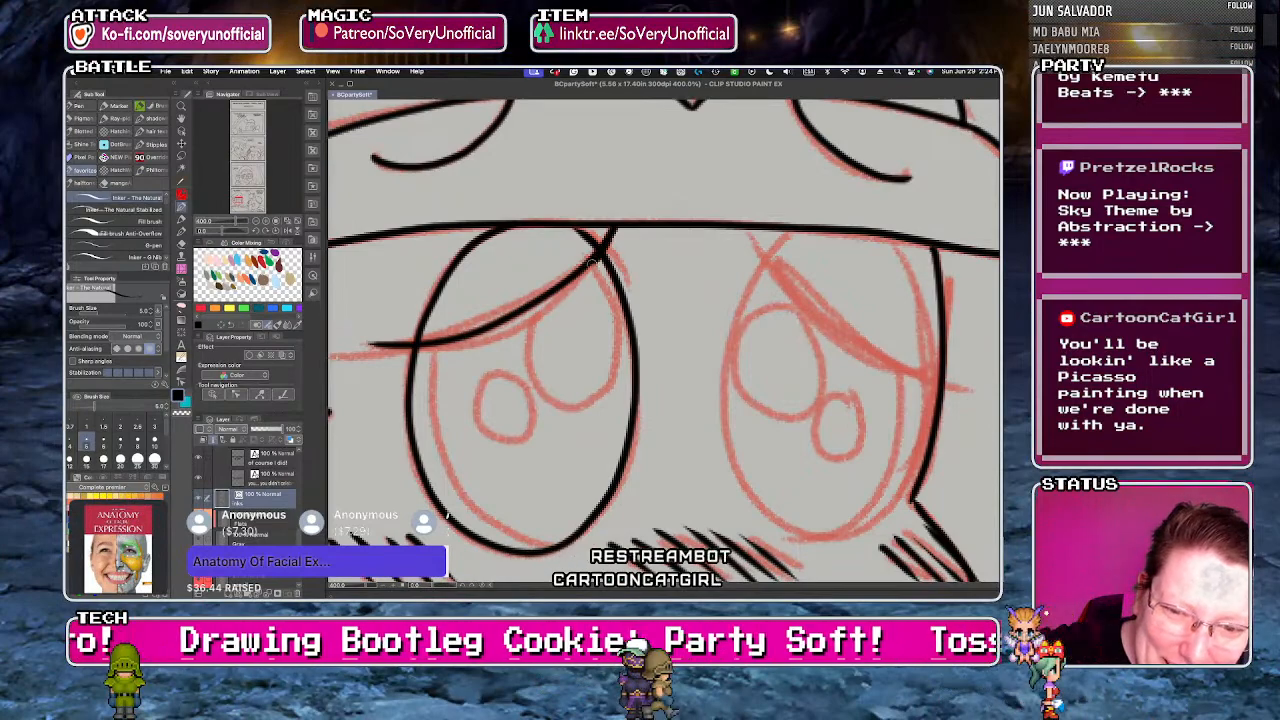
pyautogui.moveTo(592, 260); pyautogui.dragTo(335, 350)
pyautogui.moveTo(420, 342); pyautogui.dragTo(560, 282)
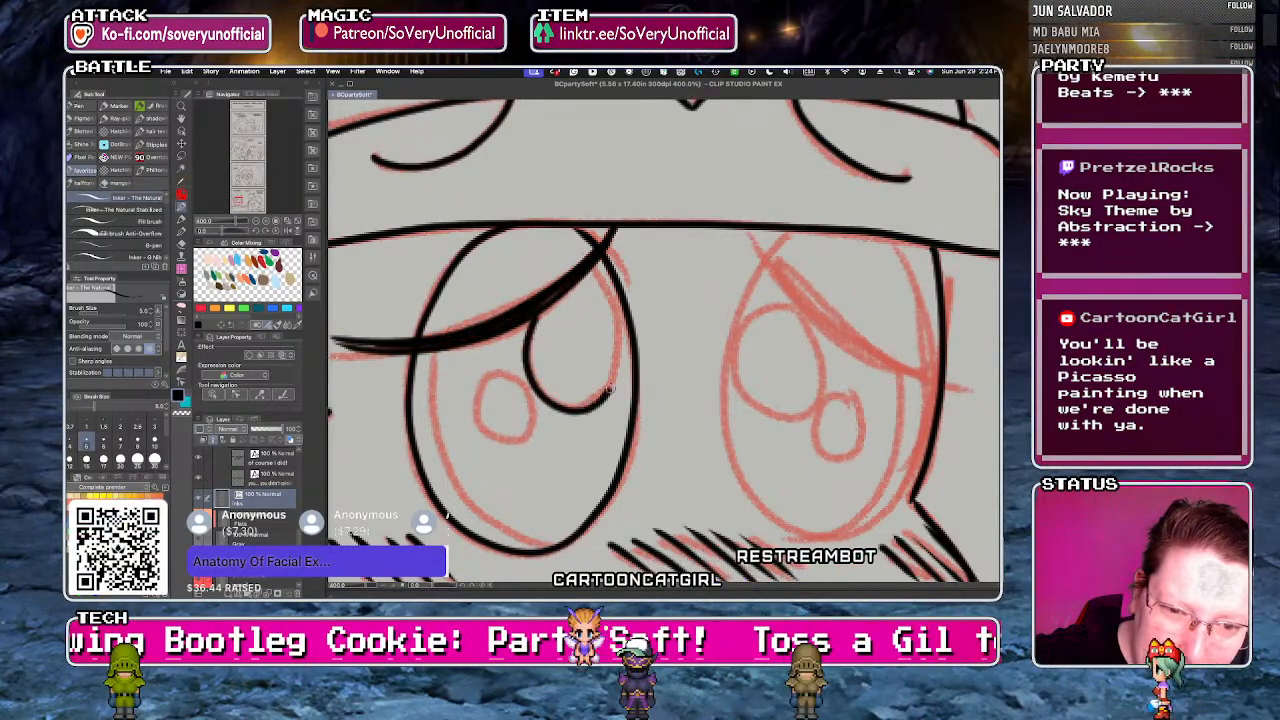
pyautogui.moveTo(481, 437); pyautogui.dragTo(533, 388)
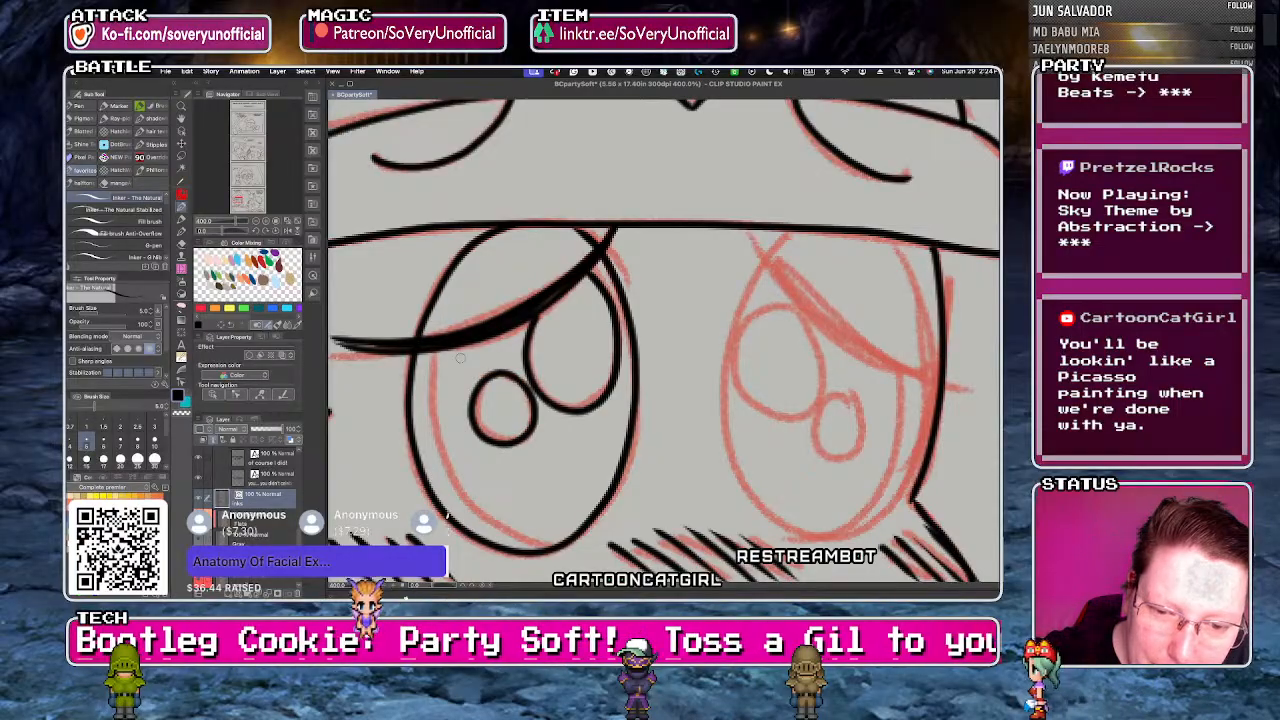
pyautogui.press('super+minus')
pyautogui.press('super+minus')
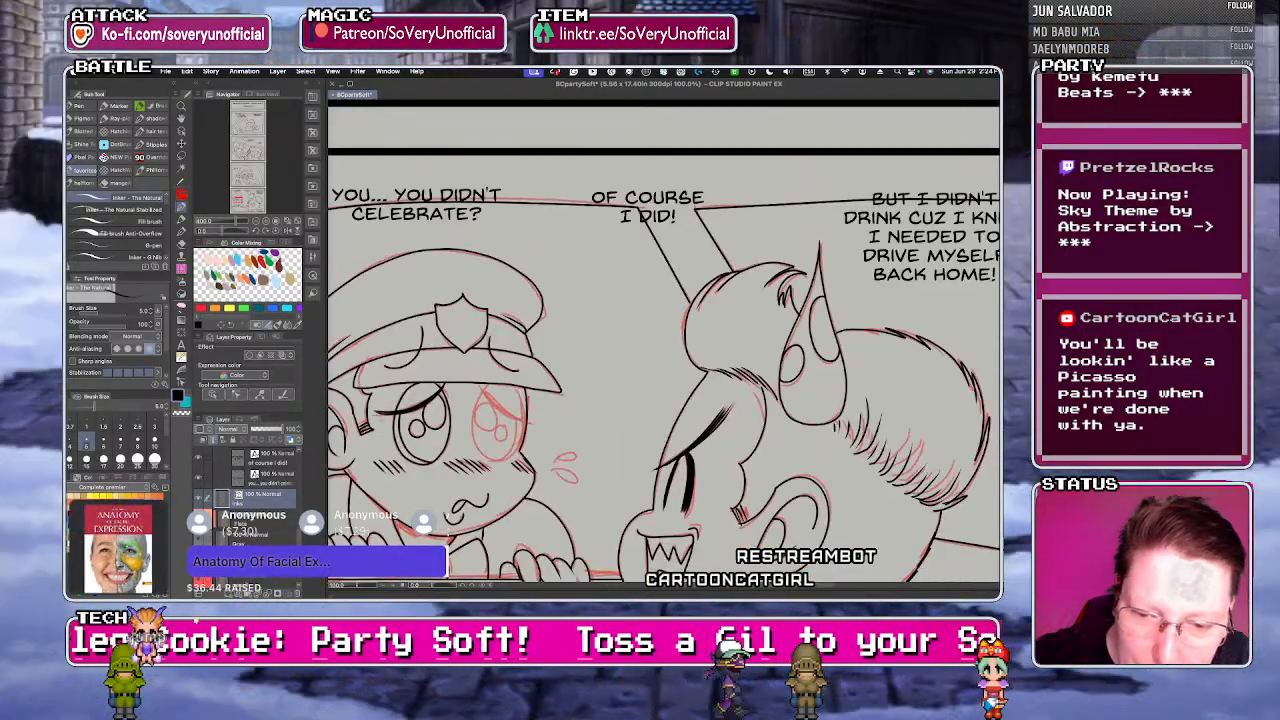
# - Ink the officer's other eye with an oval outline, a thick sloping eyelid, an inner side curve and two round highlights
pyautogui.press('super+plus')
pyautogui.press('super+plus')
pyautogui.moveTo(542, 249)
pyautogui.mouseDown()
pyautogui.moveTo(487, 339)
pyautogui.moveTo(474, 424)
pyautogui.moveTo(493, 494)
pyautogui.moveTo(561, 549)
pyautogui.moveTo(633, 537)
pyautogui.moveTo(674, 464)
pyautogui.moveTo(643, 258)
pyautogui.mouseUp()
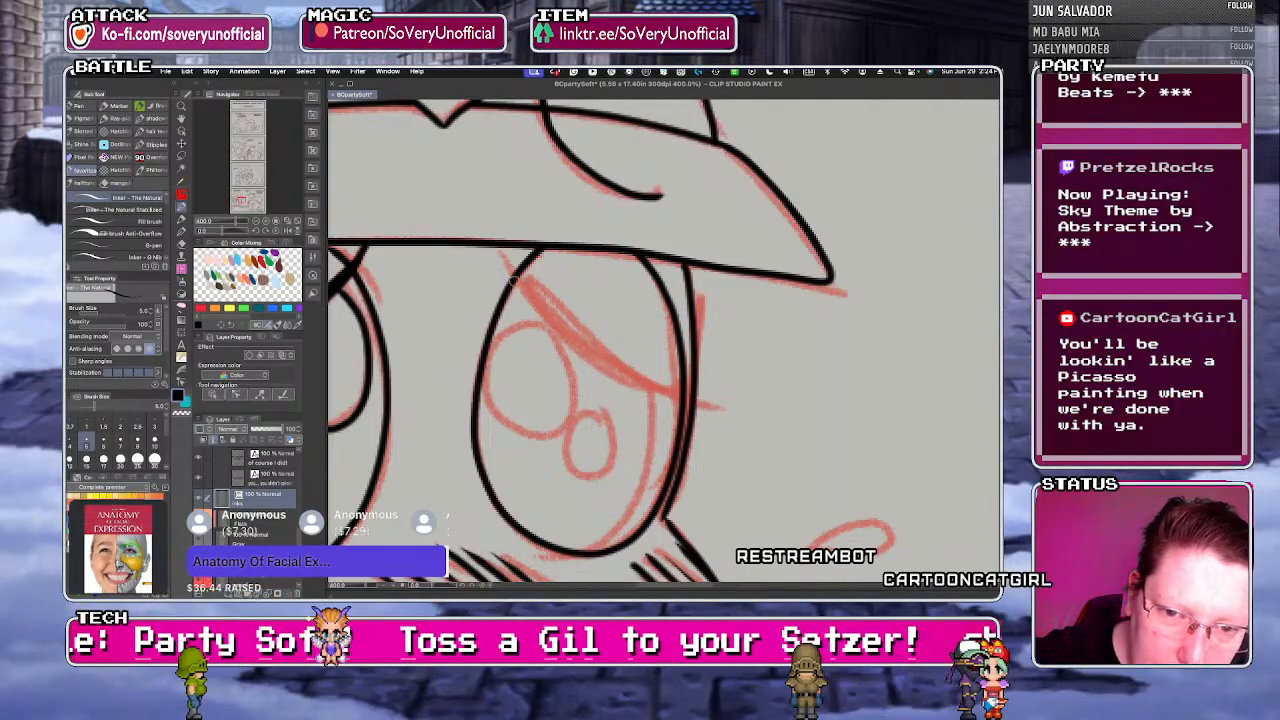
pyautogui.moveTo(512, 264); pyautogui.dragTo(668, 400)
pyautogui.moveTo(516, 280); pyautogui.dragTo(725, 428)
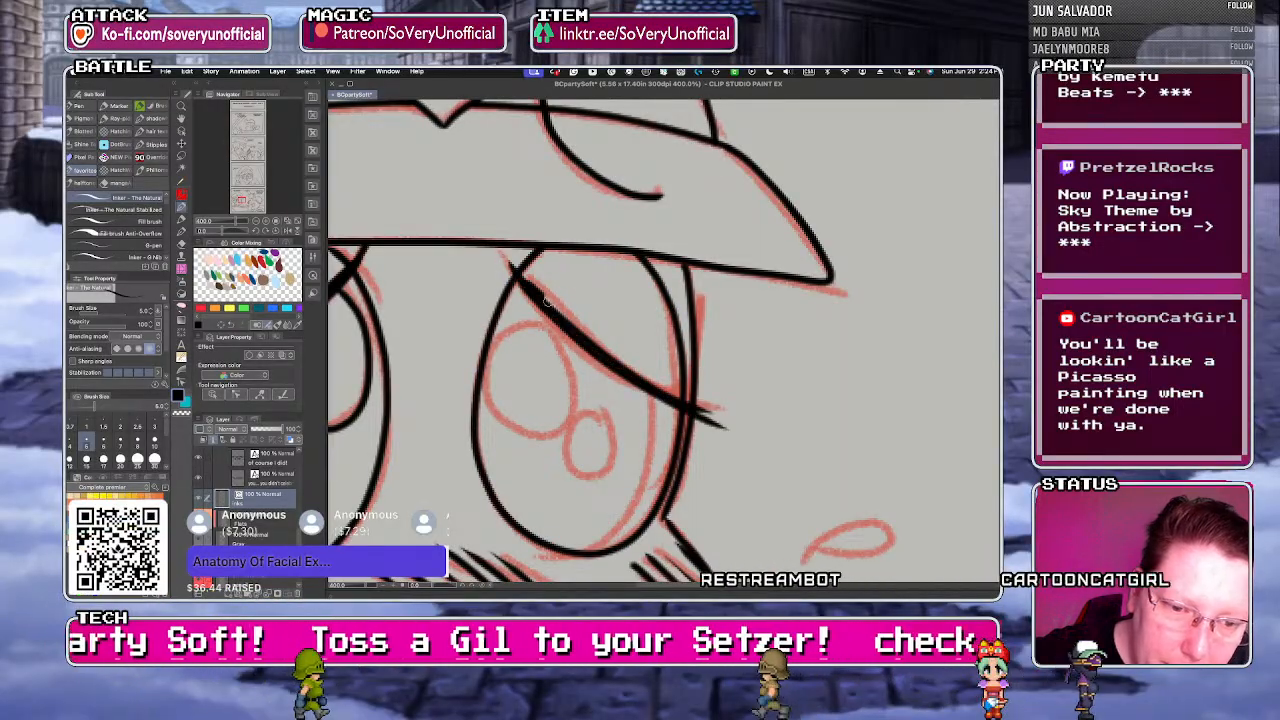
pyautogui.moveTo(542, 292); pyautogui.dragTo(680, 400)
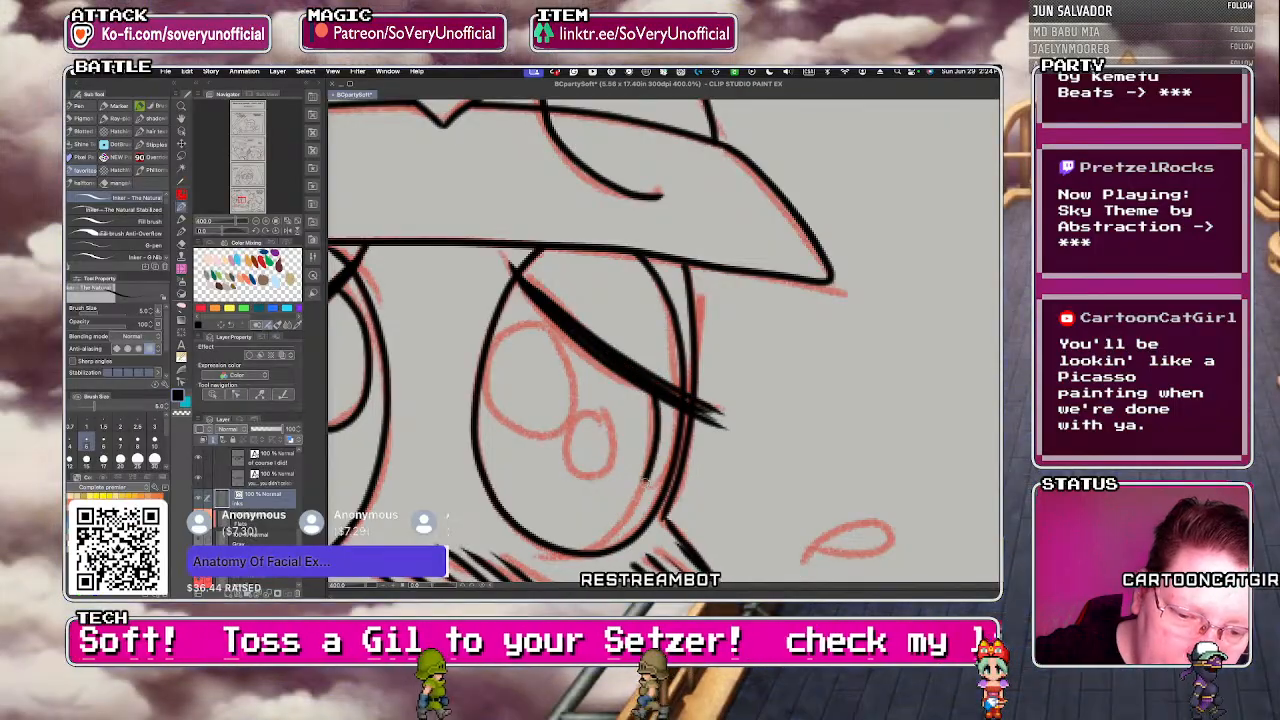
pyautogui.moveTo(560, 334)
pyautogui.mouseDown()
pyautogui.moveTo(487, 389)
pyautogui.moveTo(576, 380)
pyautogui.moveTo(545, 328)
pyautogui.mouseUp()
pyautogui.moveTo(598, 412)
pyautogui.mouseDown()
pyautogui.moveTo(566, 450)
pyautogui.moveTo(597, 410)
pyautogui.mouseUp()
pyautogui.scroll(-3, 597, 410)
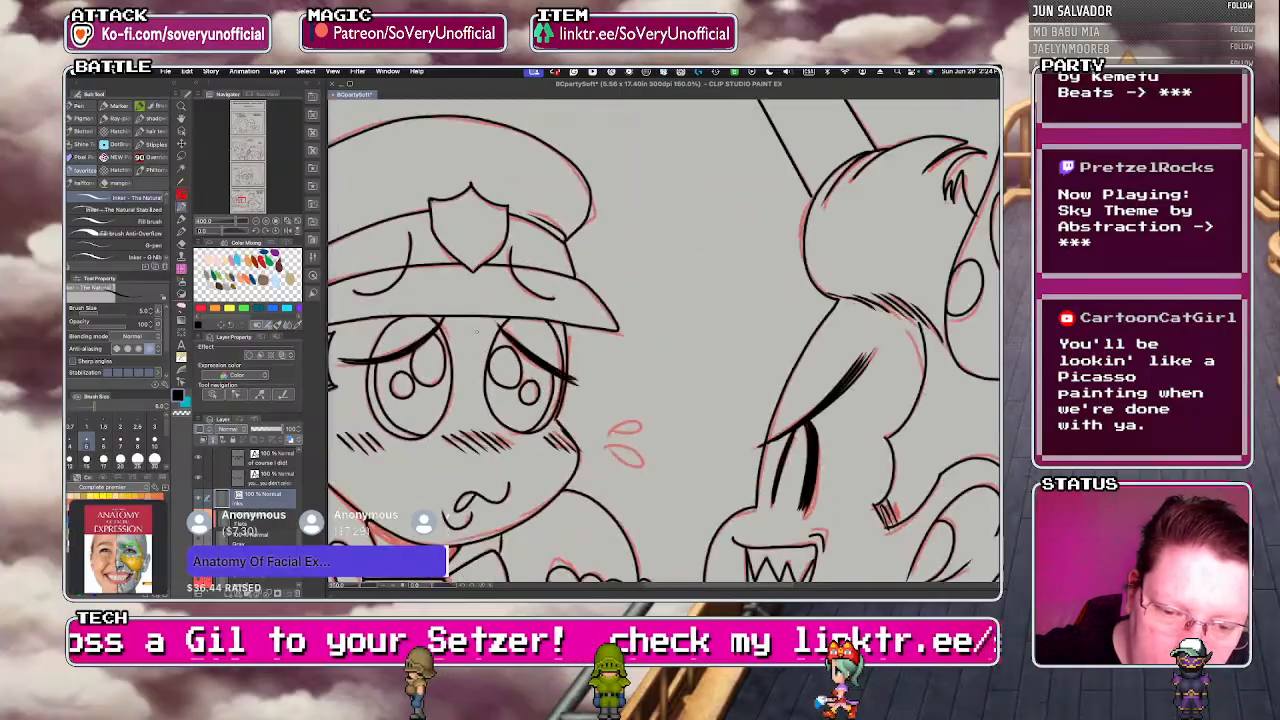
# - Ink the two teardrop-shaped sweat marks beside the officer's cheek in the final panel
pyautogui.scroll(3, 604, 430)
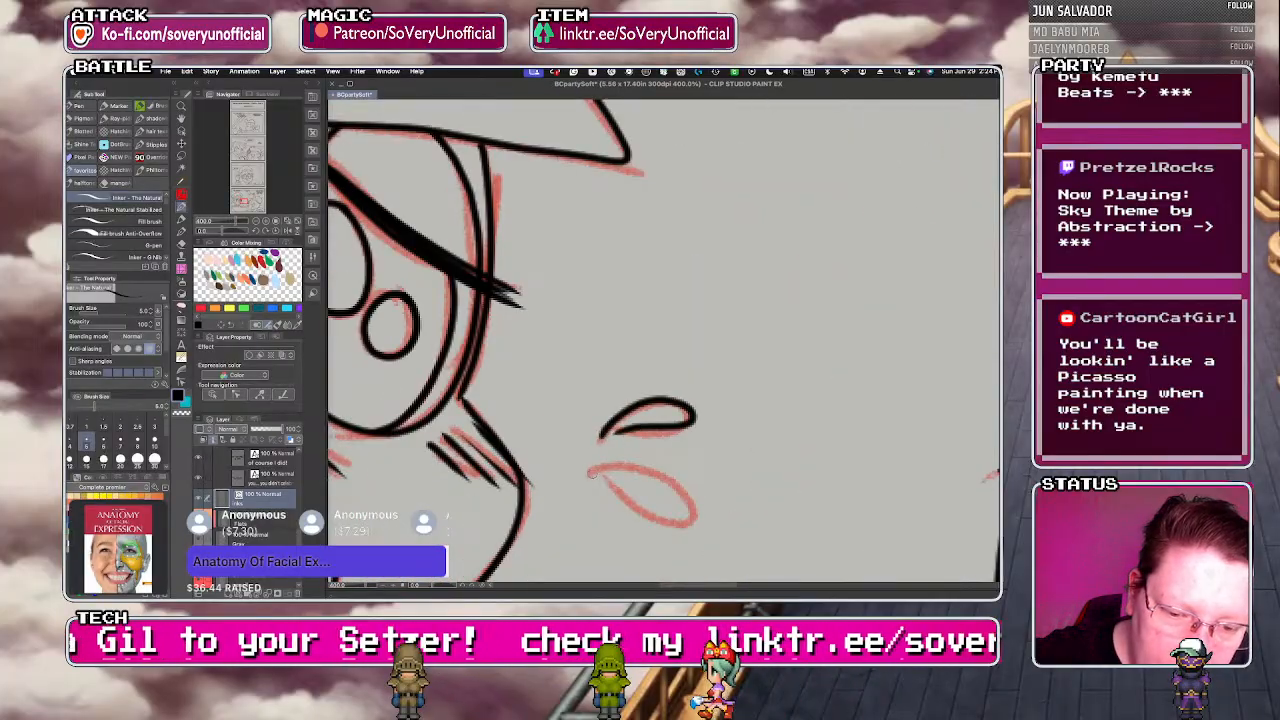
pyautogui.moveTo(591, 471)
pyautogui.mouseDown()
pyautogui.moveTo(665, 522)
pyautogui.moveTo(600, 490)
pyautogui.mouseUp()
pyautogui.scroll(-4, 600, 490)
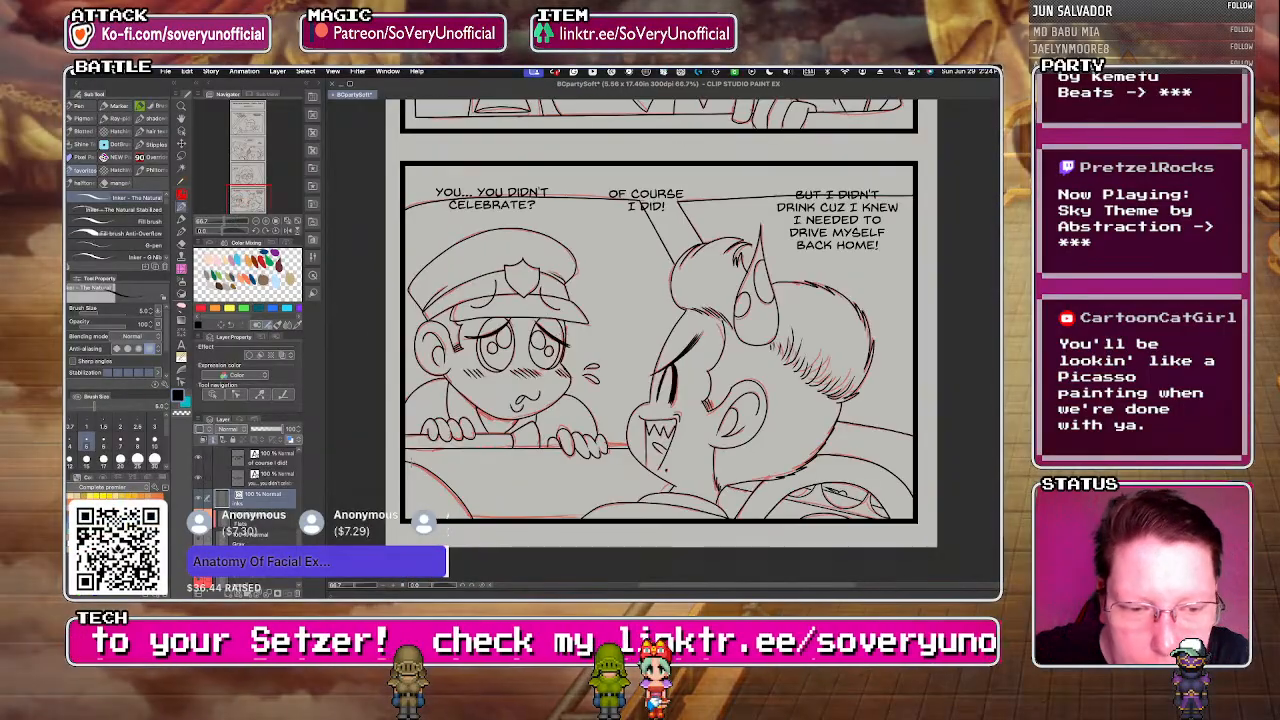
# - Hide the red pencil sketch layer and make the Gray layer active
pyautogui.scroll(-2, 426, 498)
pyautogui.moveTo(299, 541); pyautogui.dragTo(299, 555)
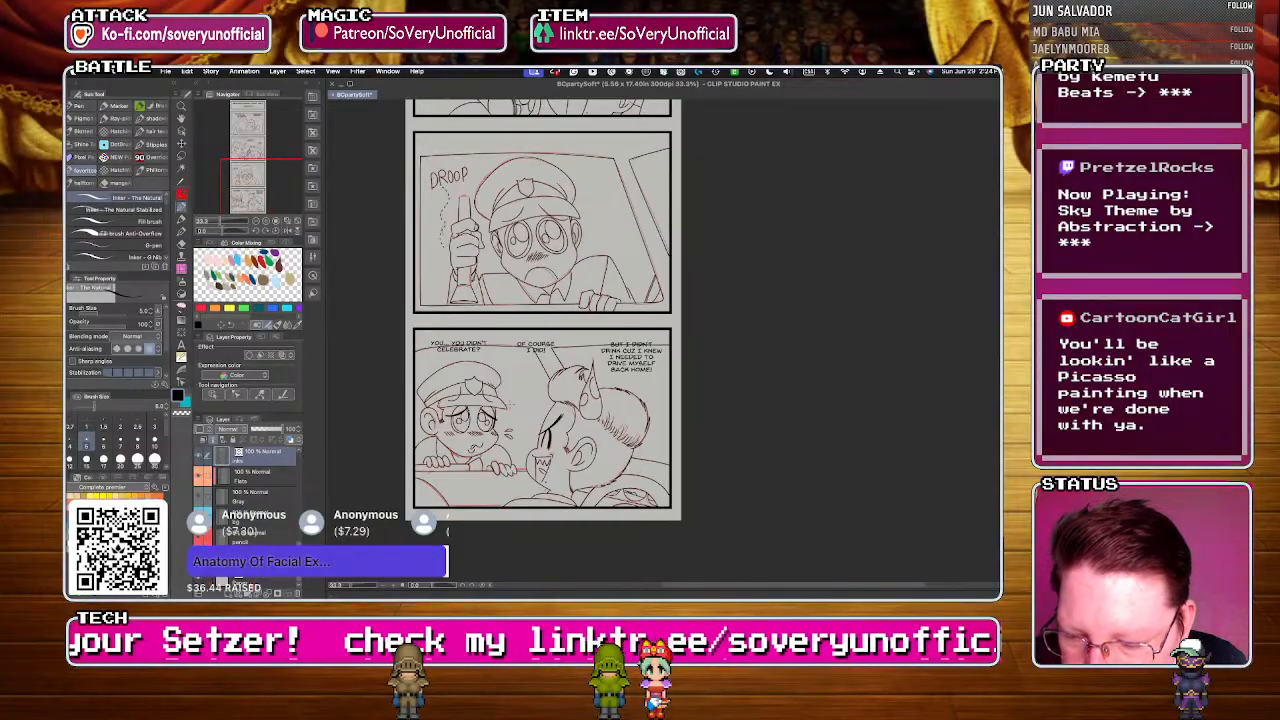
pyautogui.click(198, 538)
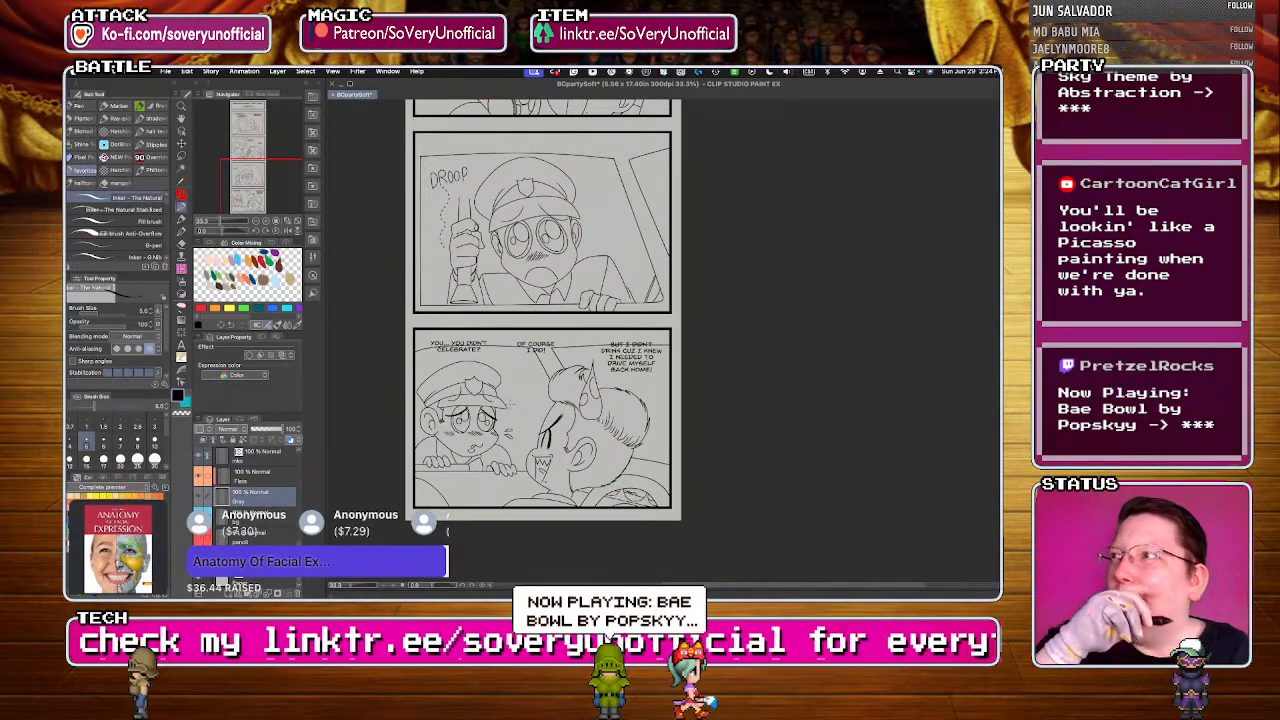
# - Switch to the "close and Fill Tool Without Gap" fill sub tool
pyautogui.press('g')
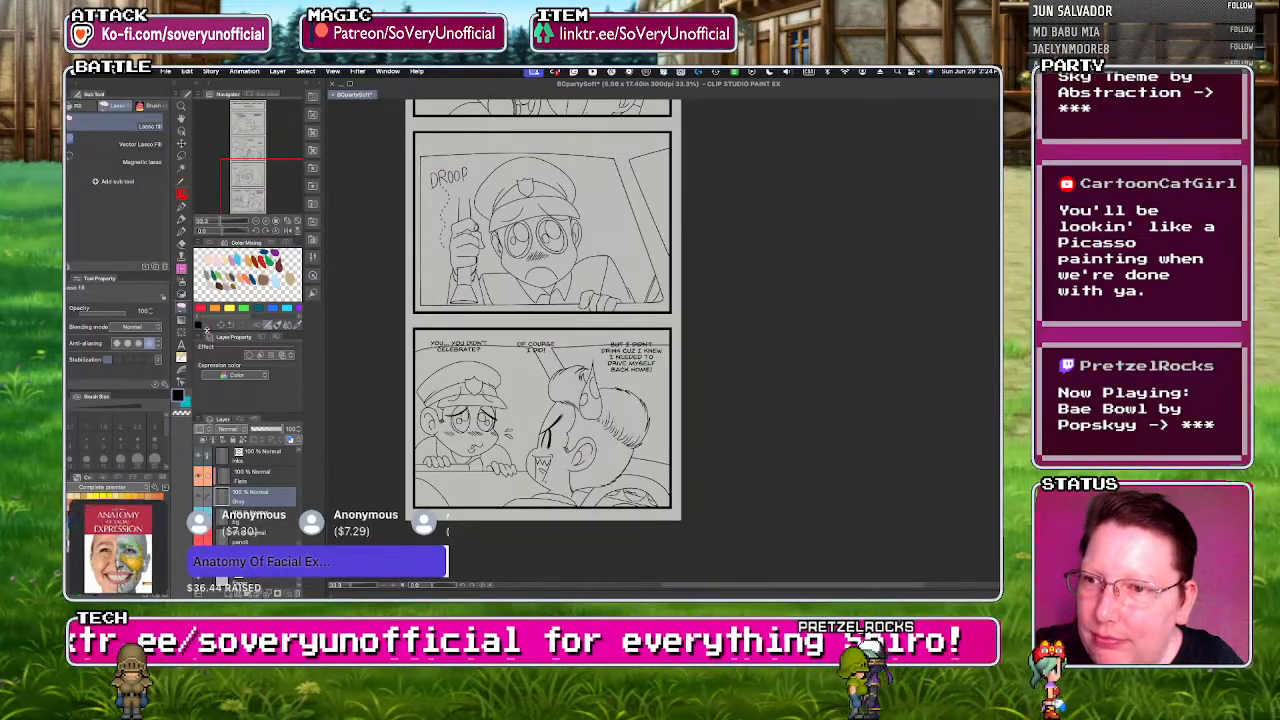
pyautogui.click(79, 106)
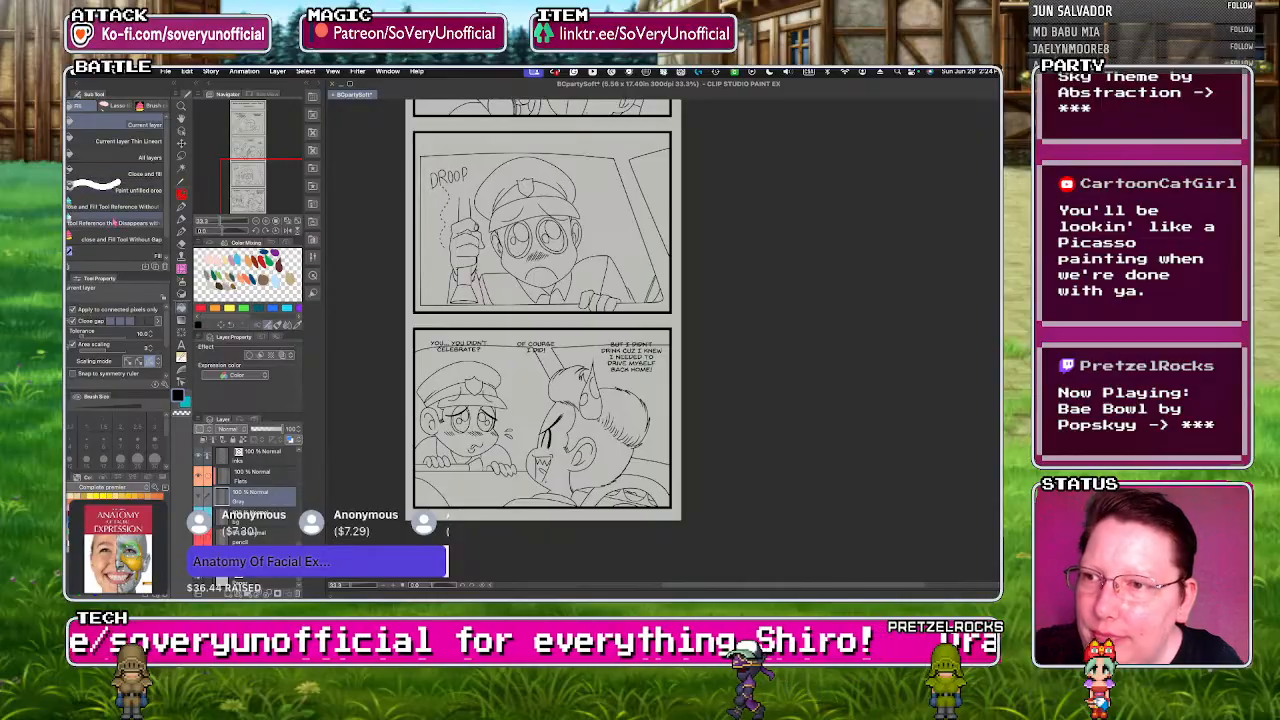
pyautogui.press('g')
pyautogui.press('g')
pyautogui.press('g')
pyautogui.press('g')
pyautogui.press('g')
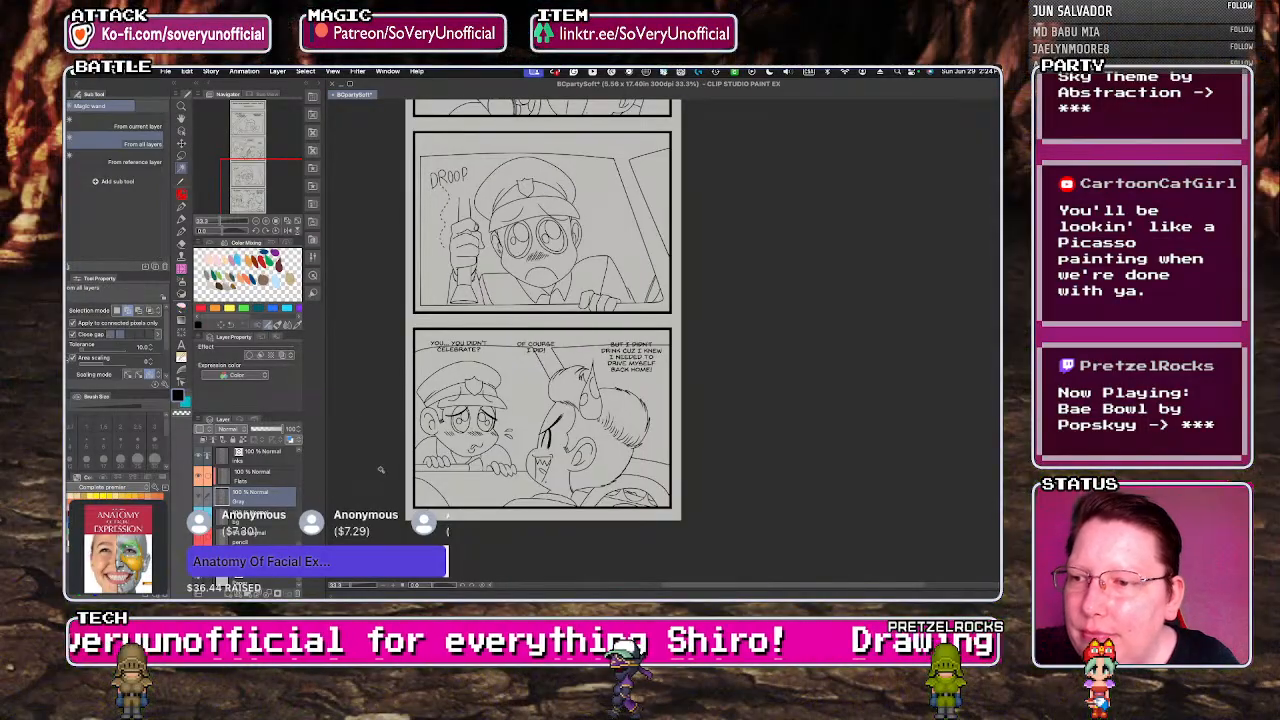
pyautogui.press('g')
pyautogui.press('g')
pyautogui.press('g')
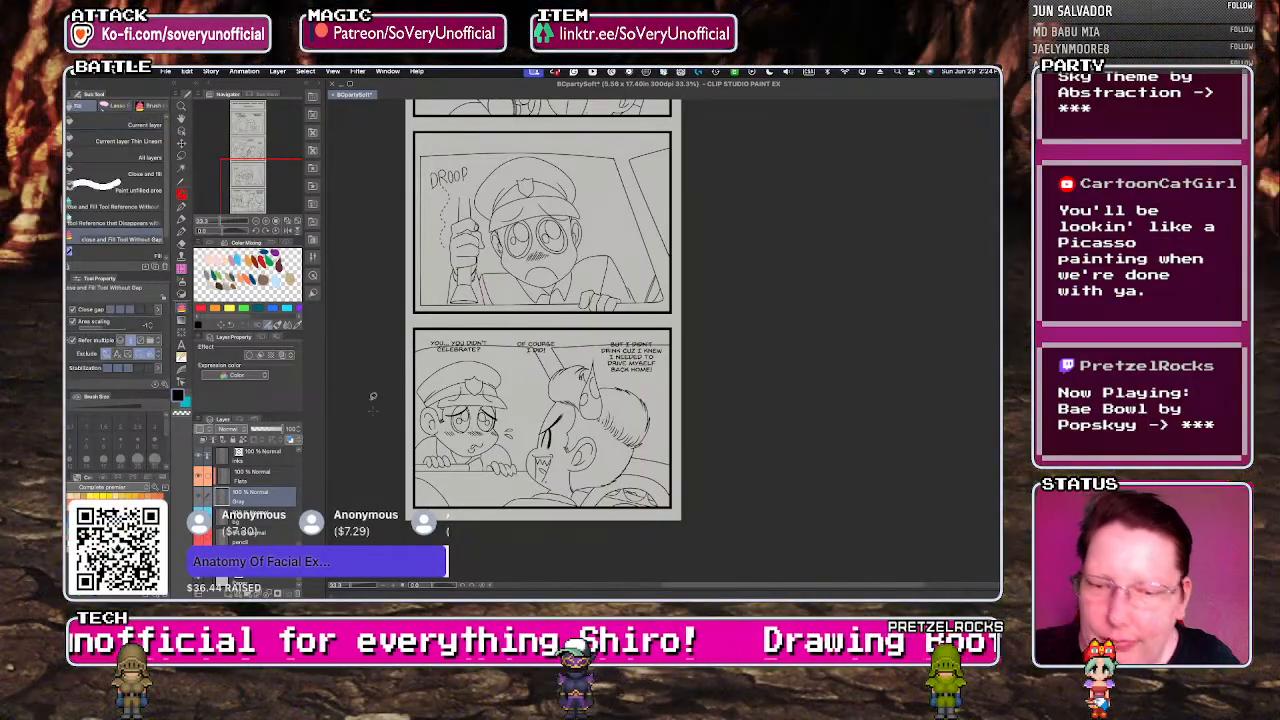
# - Fill the officer's silhouette in the final panel on the Gray layer and turn on a blue layer color for that layer
pyautogui.scroll(1, 382, 465)
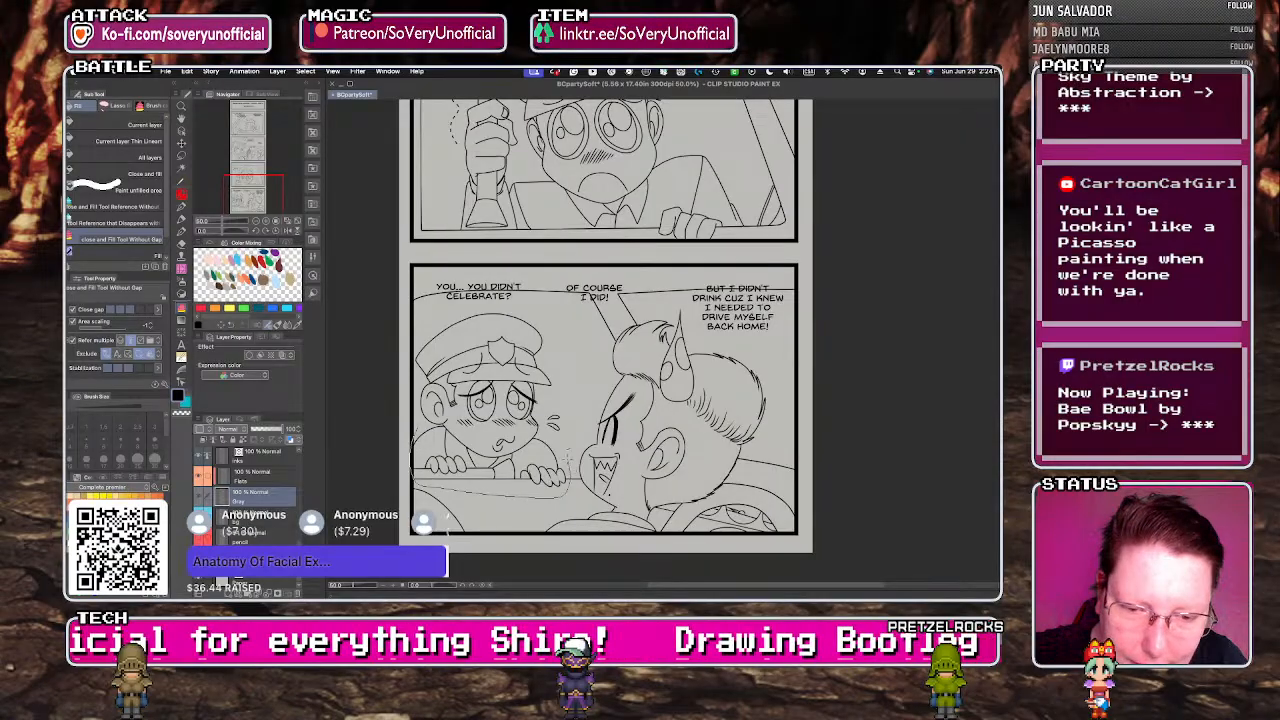
pyautogui.click(450, 325)
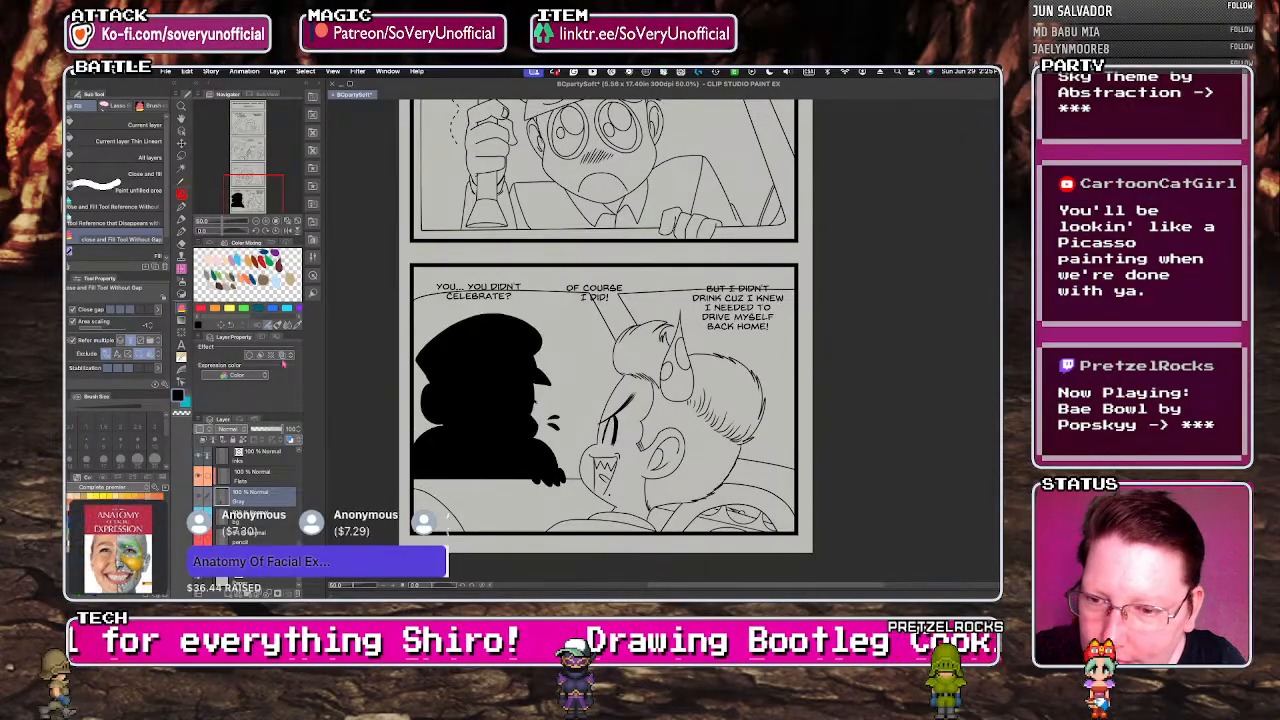
pyautogui.scroll(-2, 367, 495)
pyautogui.scroll(1, 367, 495)
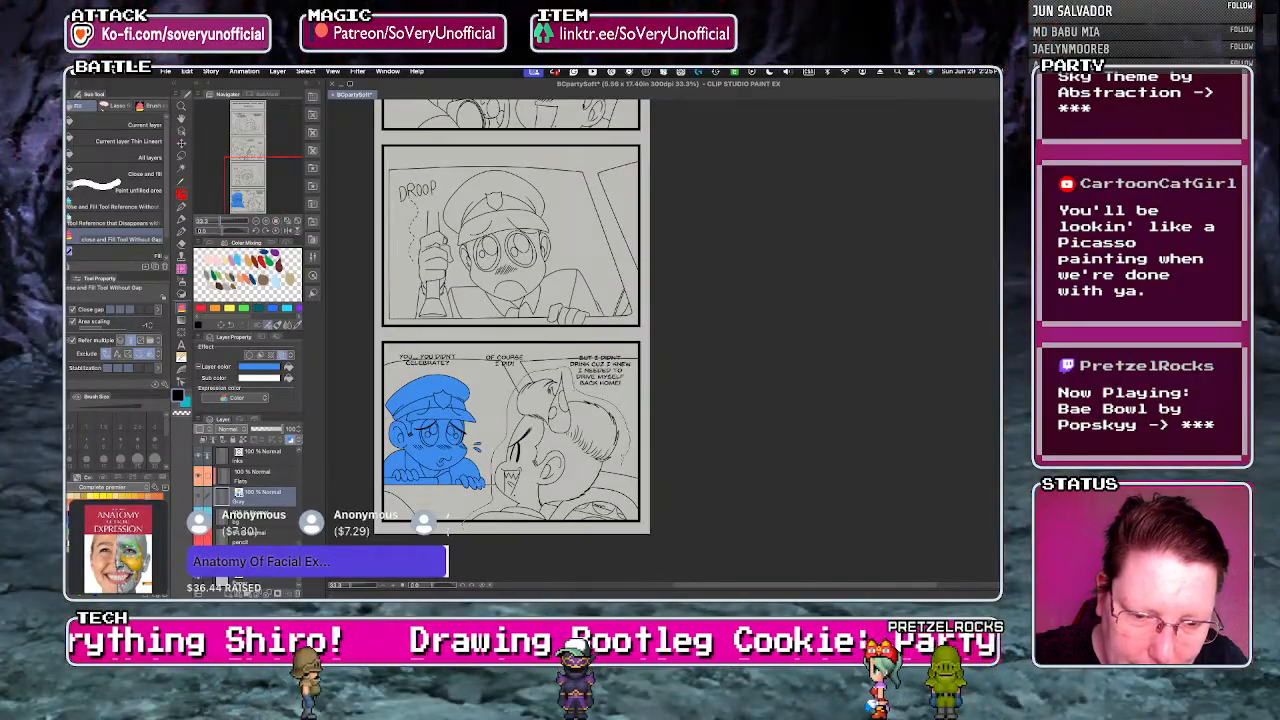
# - Fill the horned driver's silhouette in the final panel on the Gray layer
pyautogui.scroll(3, 545, 519)
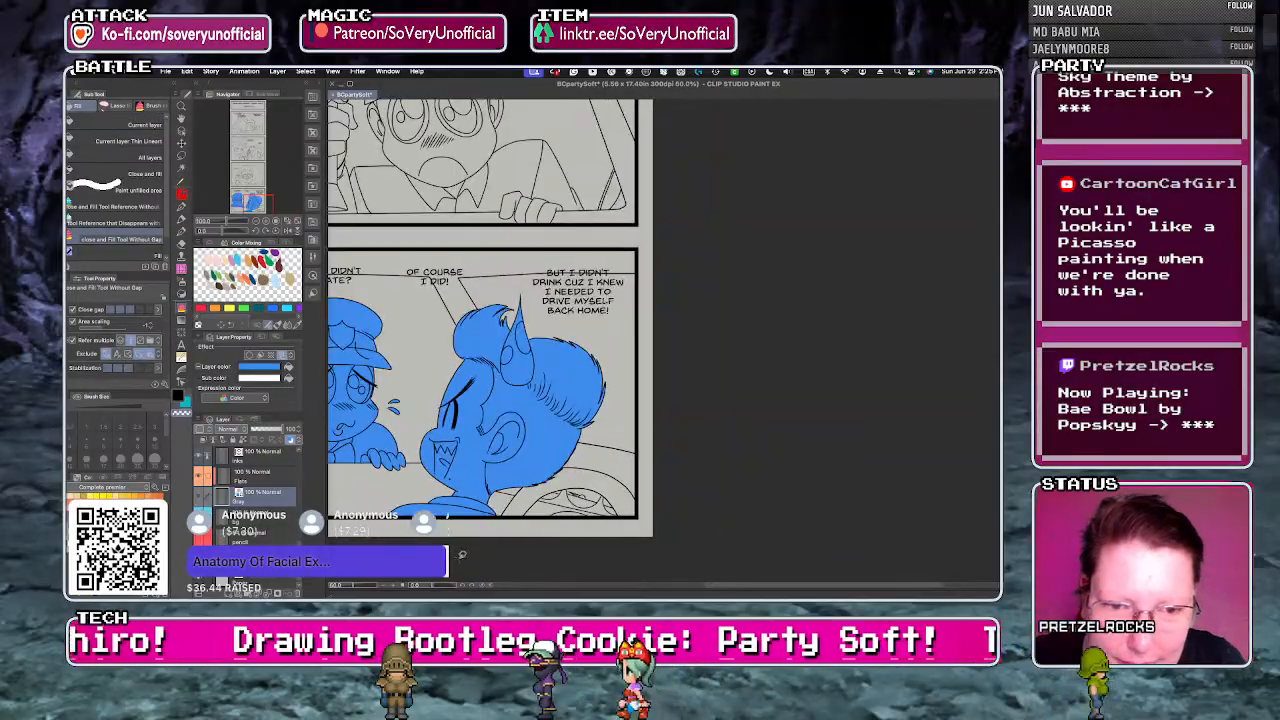
pyautogui.scroll(-2, 545, 508)
pyautogui.scroll(-2, 497, 553)
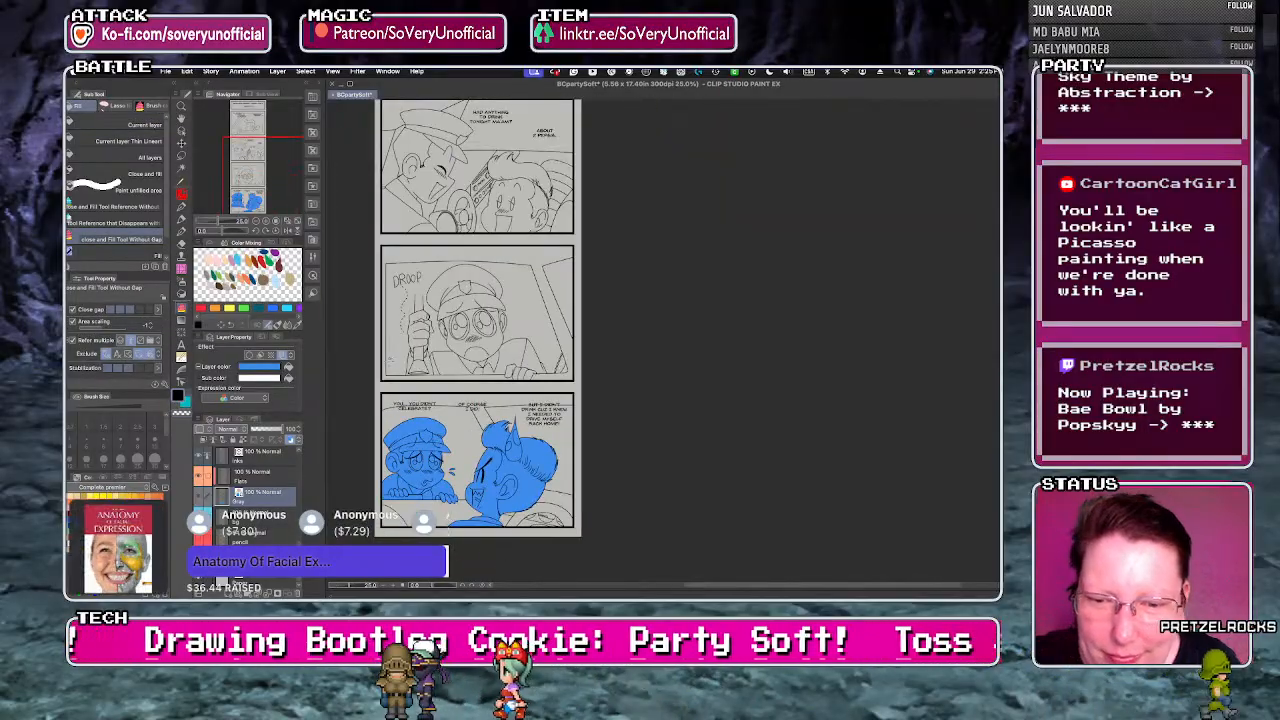
# - Ink a rounded end closing the tip of the flashlight in the officer's fist in the DROOP panel, on the Inks layer
pyautogui.scroll(2, 398, 356)
pyautogui.press('p')
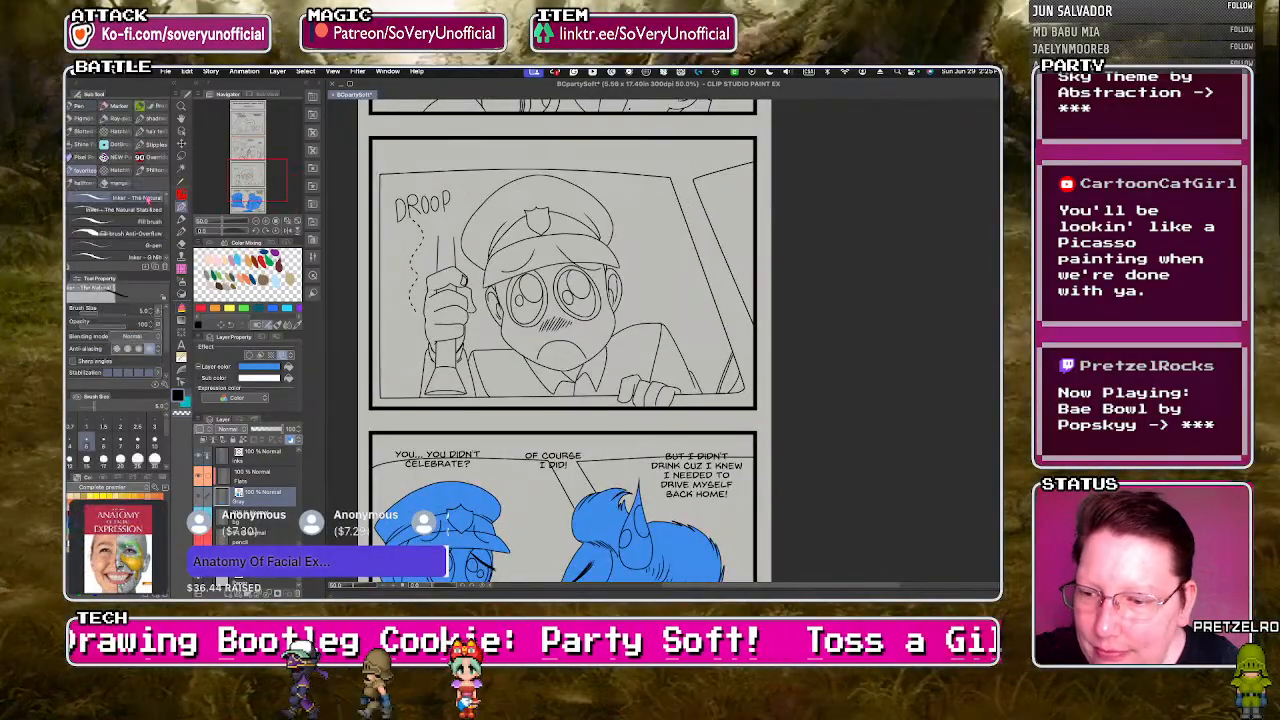
pyautogui.scroll(4, 425, 232)
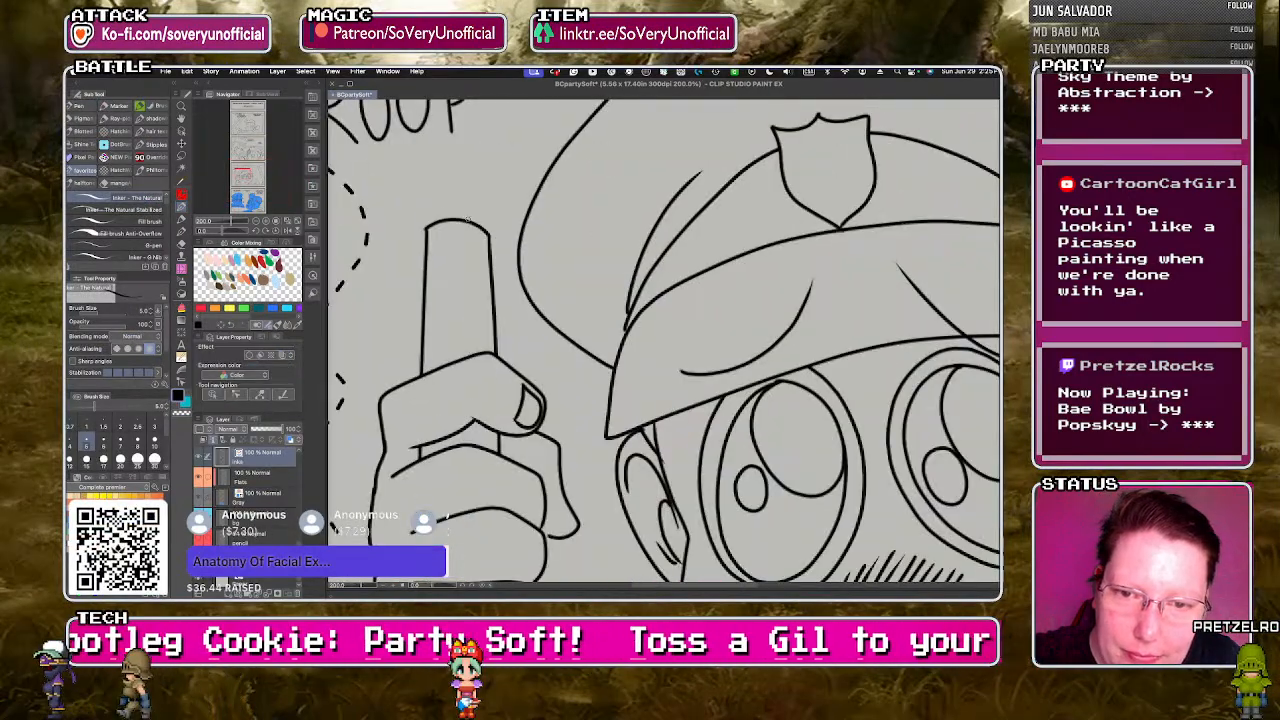
# - Fill the officer and the flashlight in the DROOP panel on the Gray layer
pyautogui.press('g')
pyautogui.scroll(-5, 364, 332)
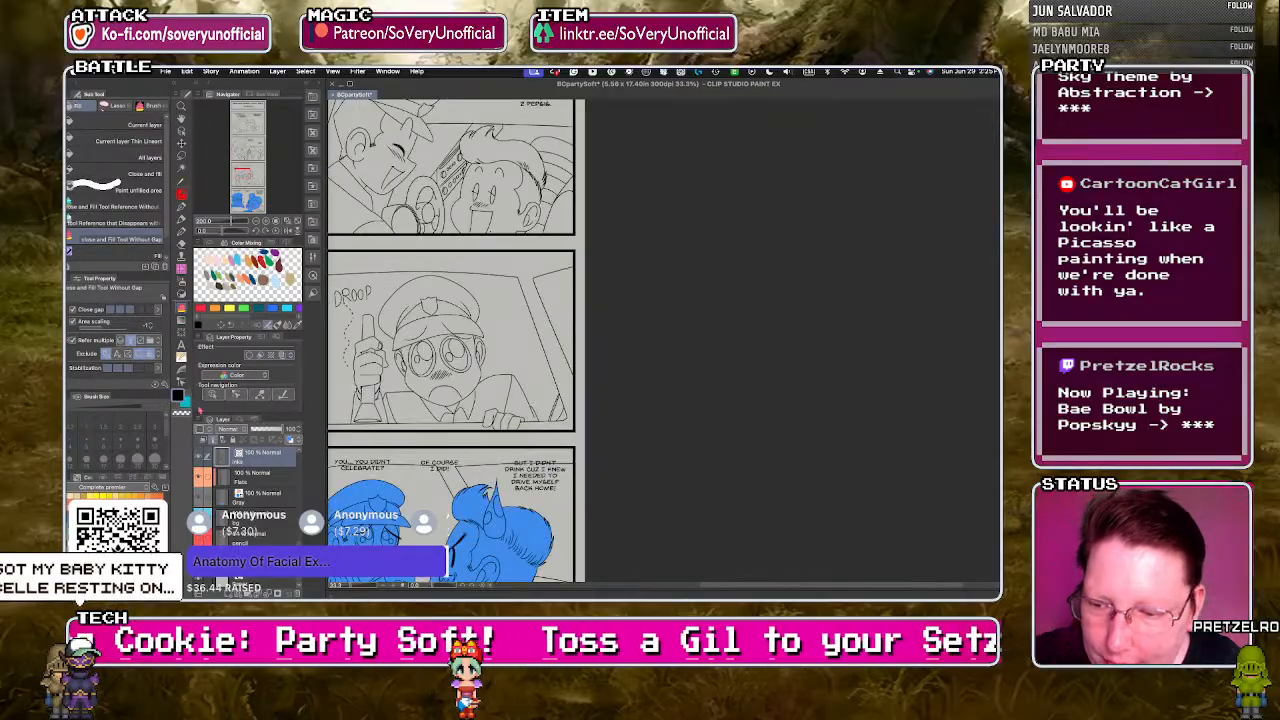
pyautogui.click(265, 498)
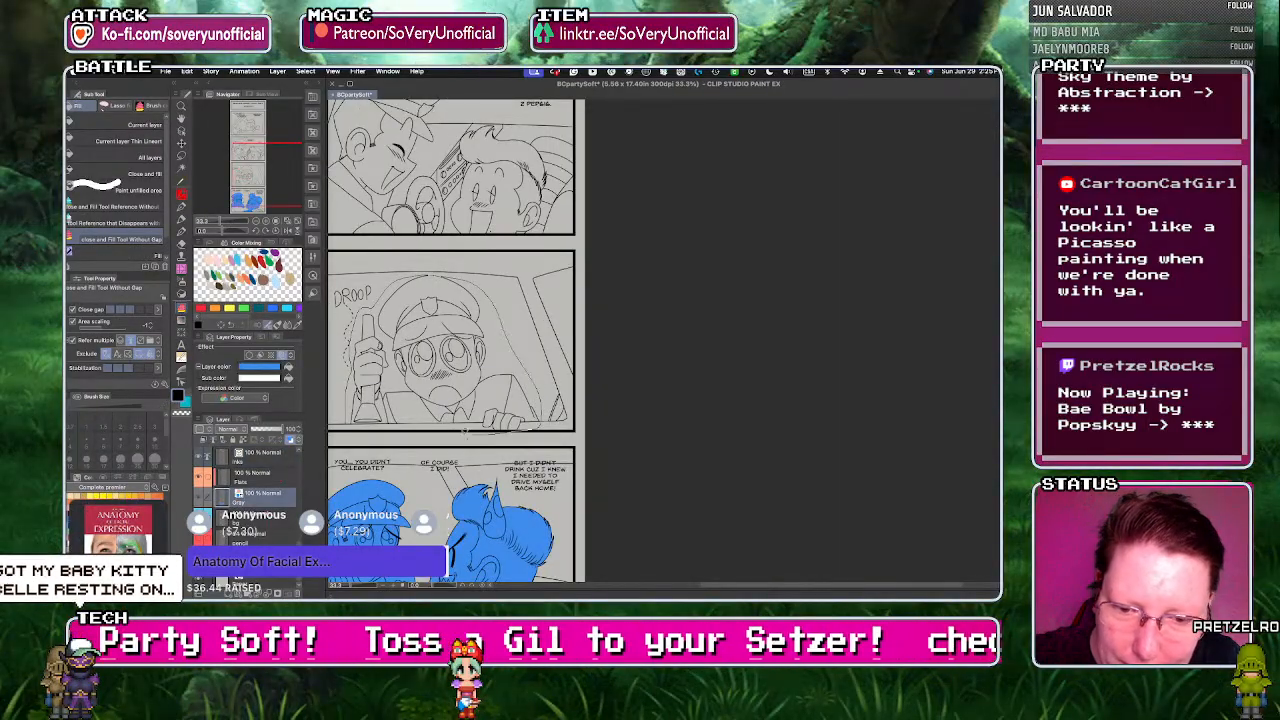
pyautogui.click(400, 380)
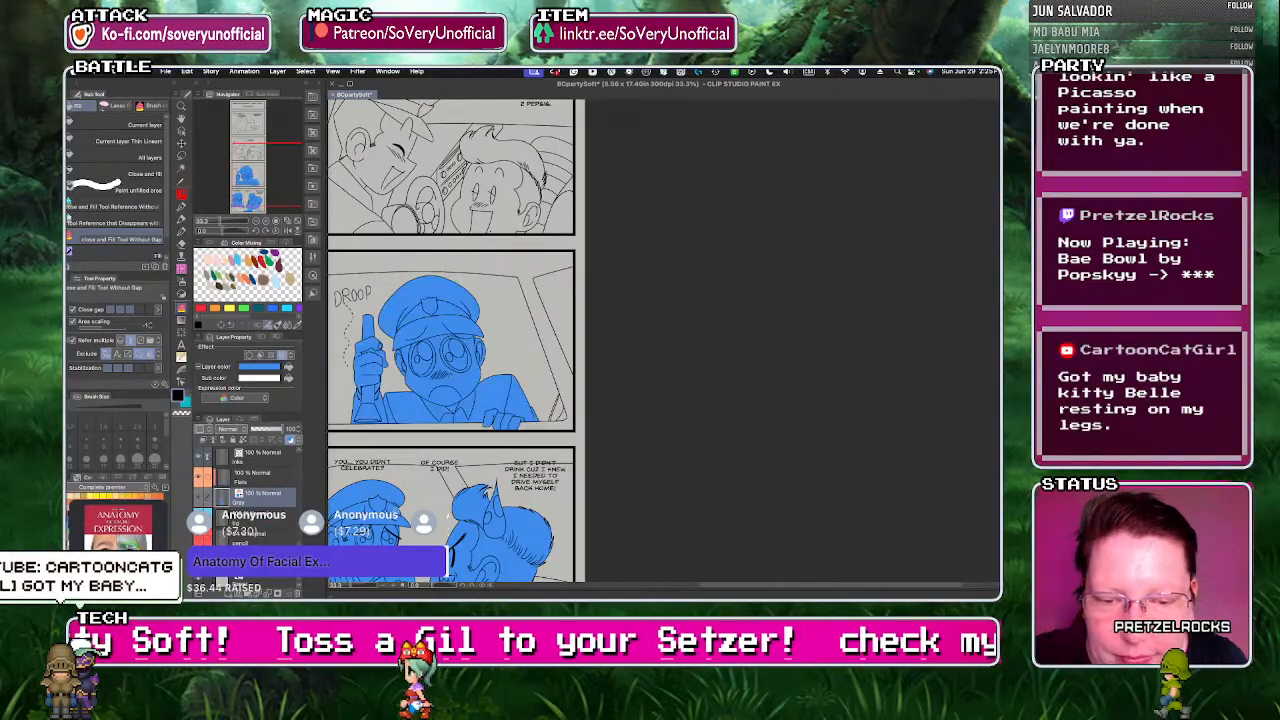
pyautogui.scroll(-1, 370, 537)
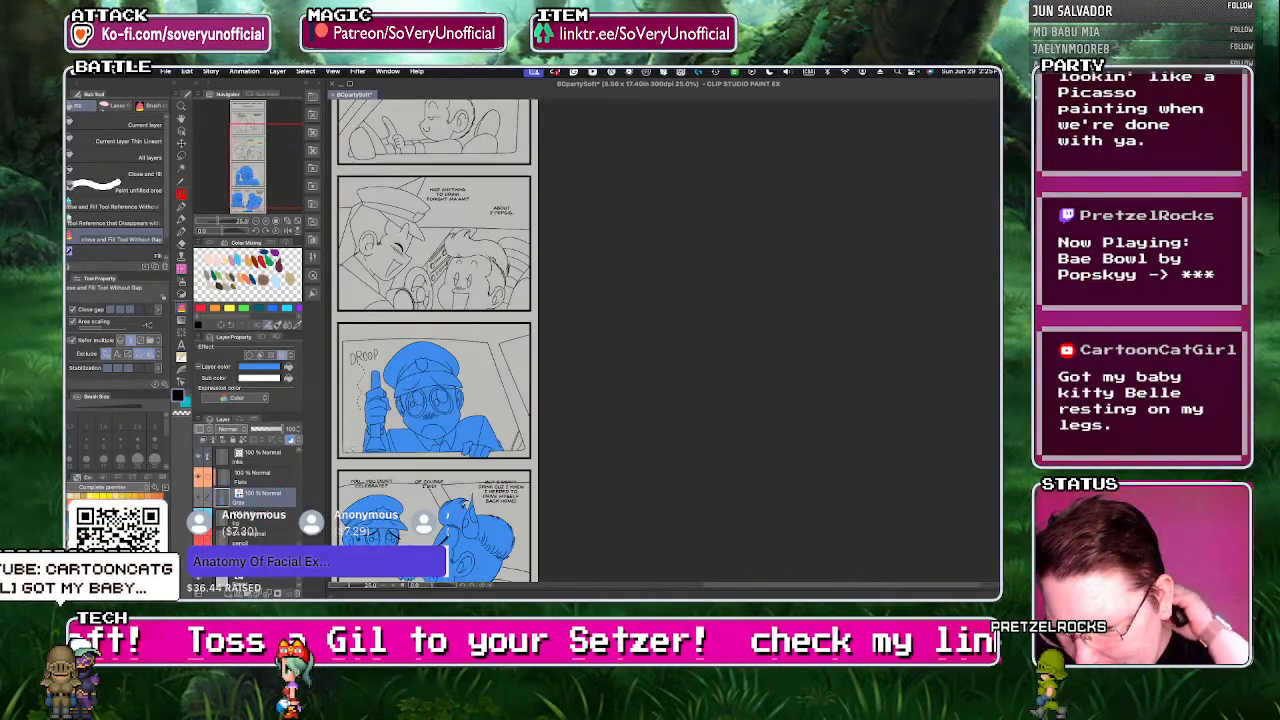
# - Enclose and fill the laughing officer in the "Had anything to drink tonight ma'am?" panel on the Gray layer
pyautogui.scroll(-4, 450, 515)
pyautogui.scroll(7, 440, 435)
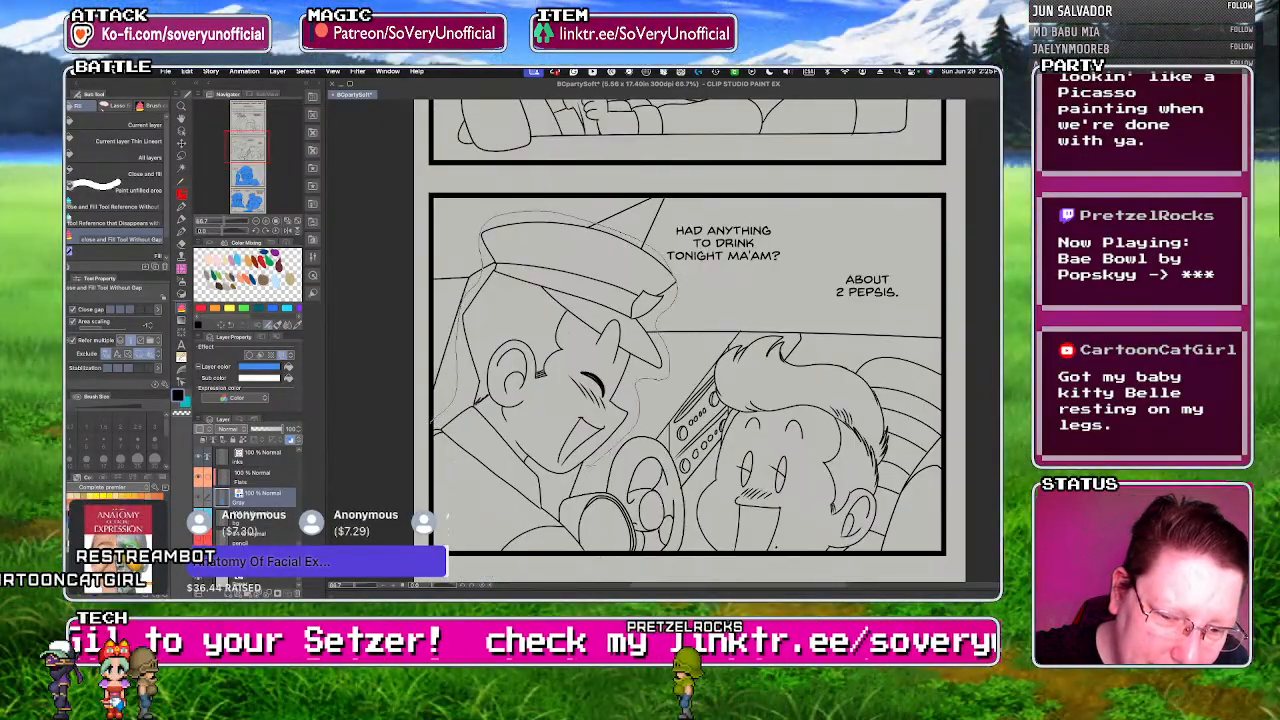
pyautogui.moveTo(409, 455); pyautogui.dragTo(411, 474)
pyautogui.scroll(-3, 412, 476)
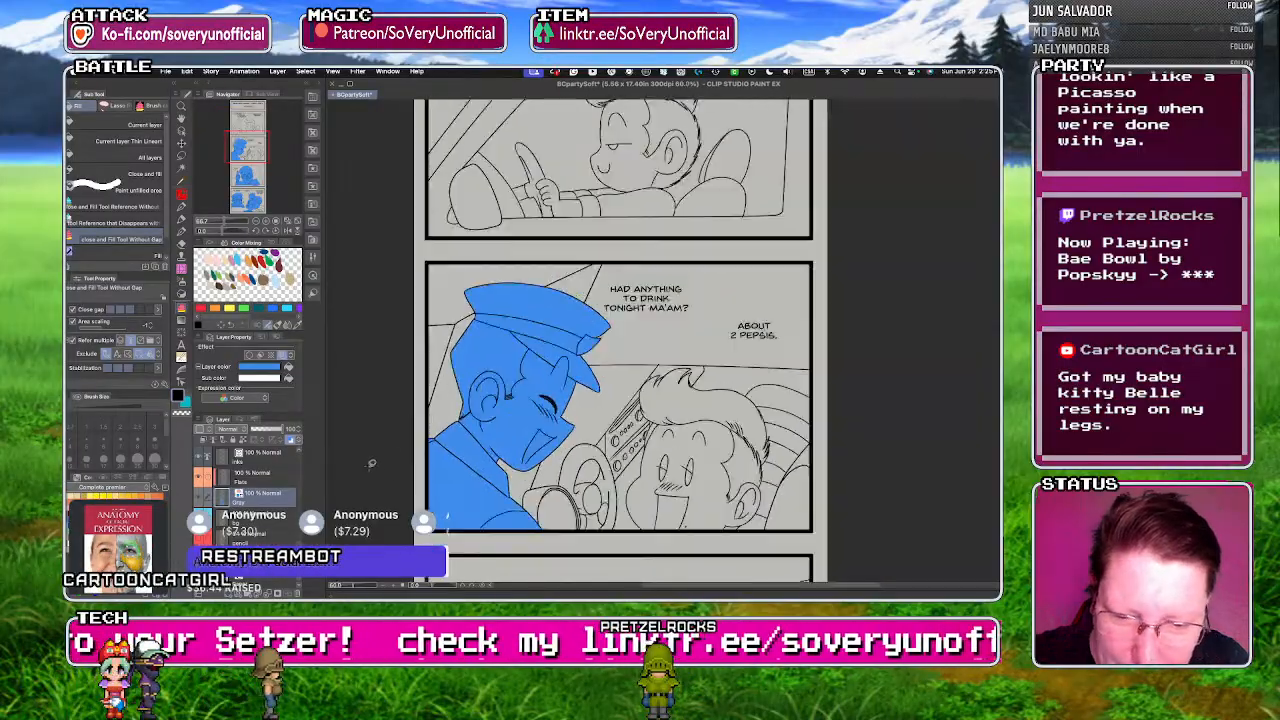
# - Enclose and fill the smiling driver's head in the "About 2 Pepsis" panel on the Gray layer
pyautogui.scroll(3, 483, 526)
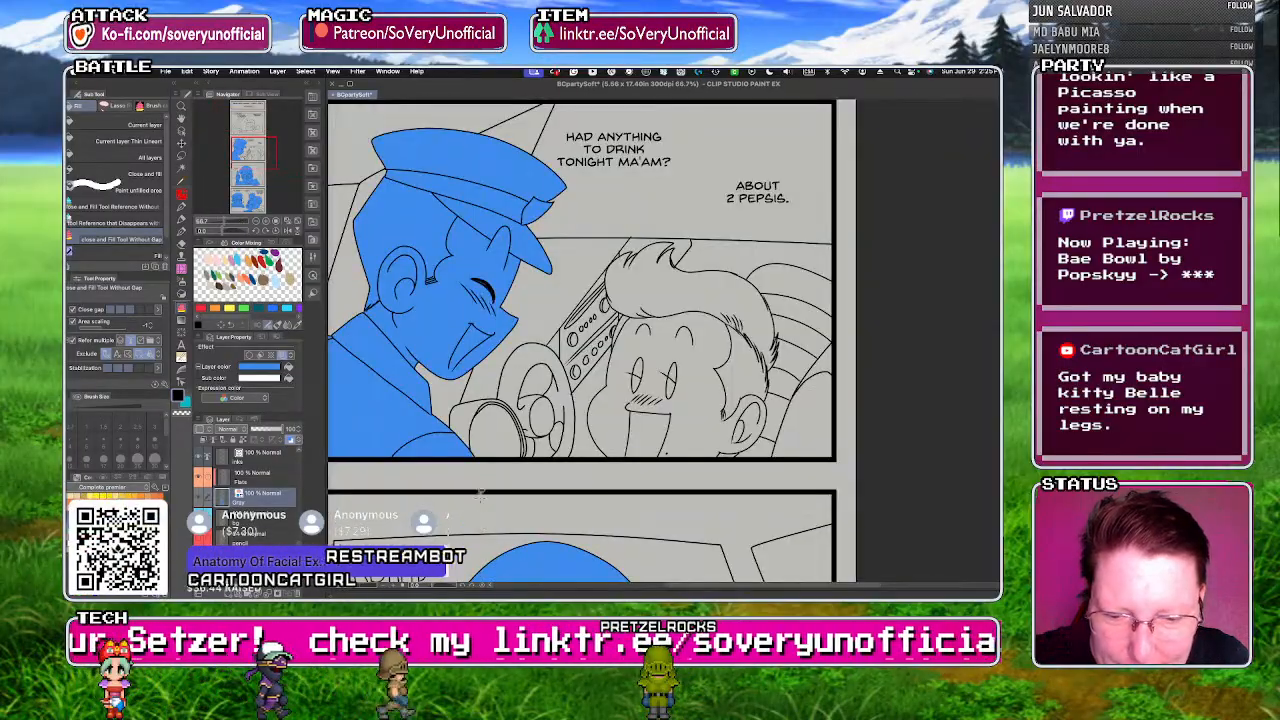
pyautogui.scroll(-3, 479, 494)
pyautogui.scroll(2, 479, 494)
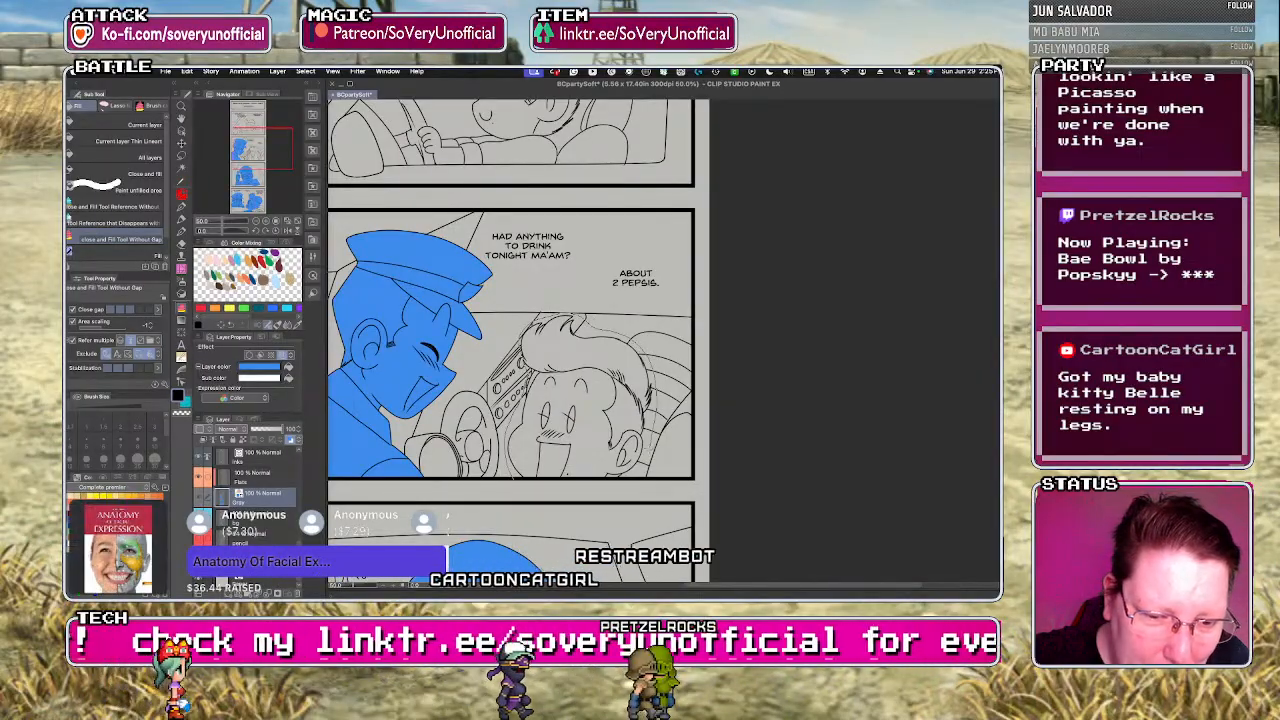
pyautogui.moveTo(651, 446)
pyautogui.mouseDown()
pyautogui.moveTo(590, 484)
pyautogui.moveTo(515, 480)
pyautogui.mouseUp()
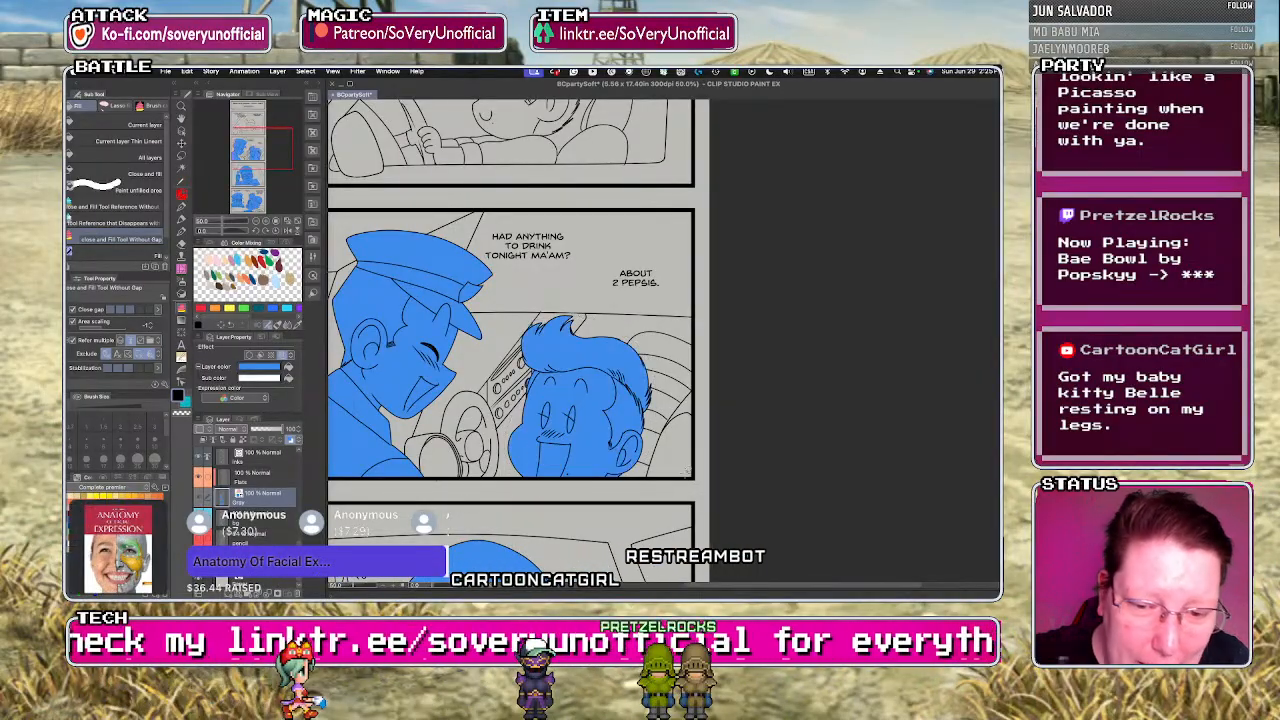
# - Adjust the control points of the ink line at the base of the driver's hair tuft on the Inks layer
pyautogui.scroll(4, 526, 378)
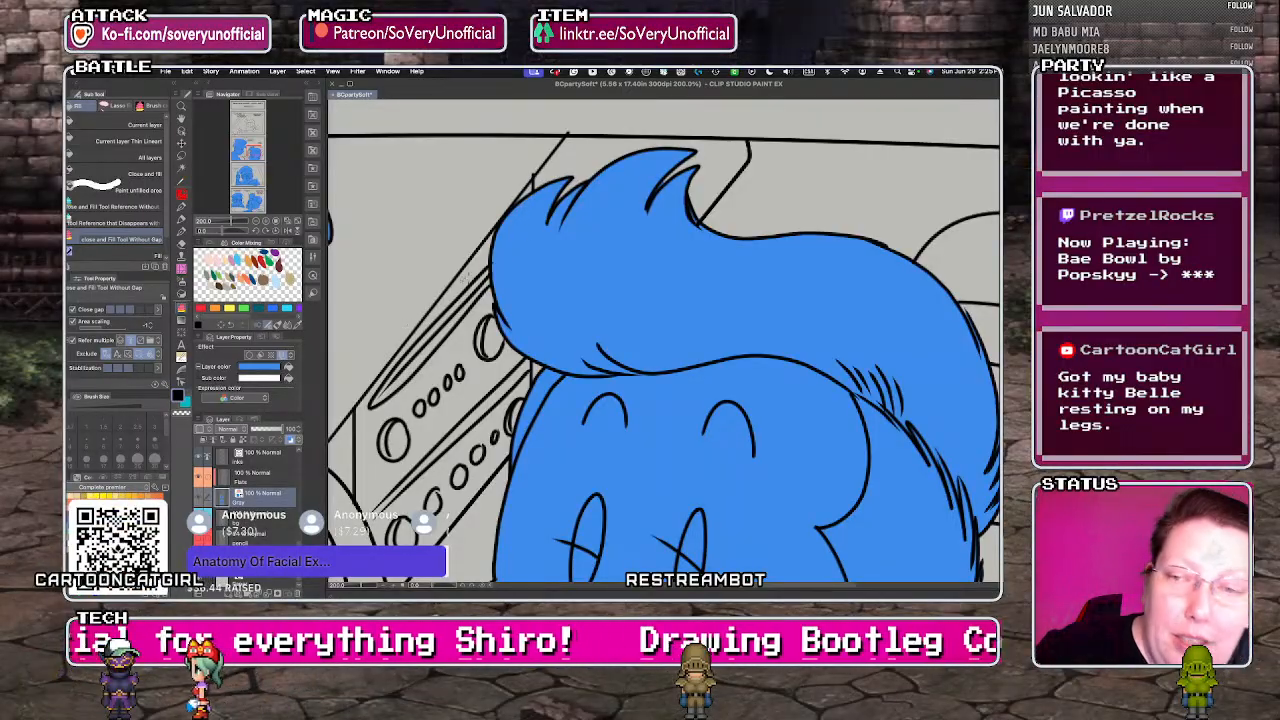
pyautogui.scroll(-2, 392, 290)
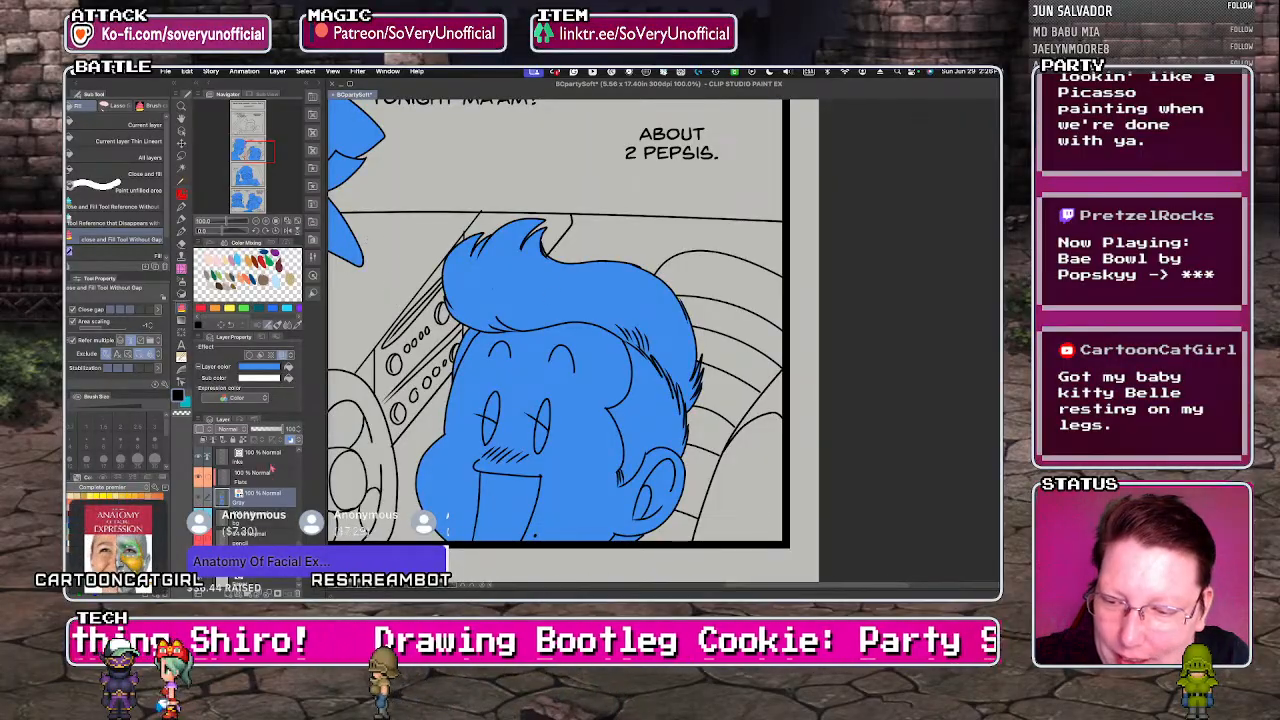
pyautogui.press('y')
pyautogui.scroll(5, 545, 255)
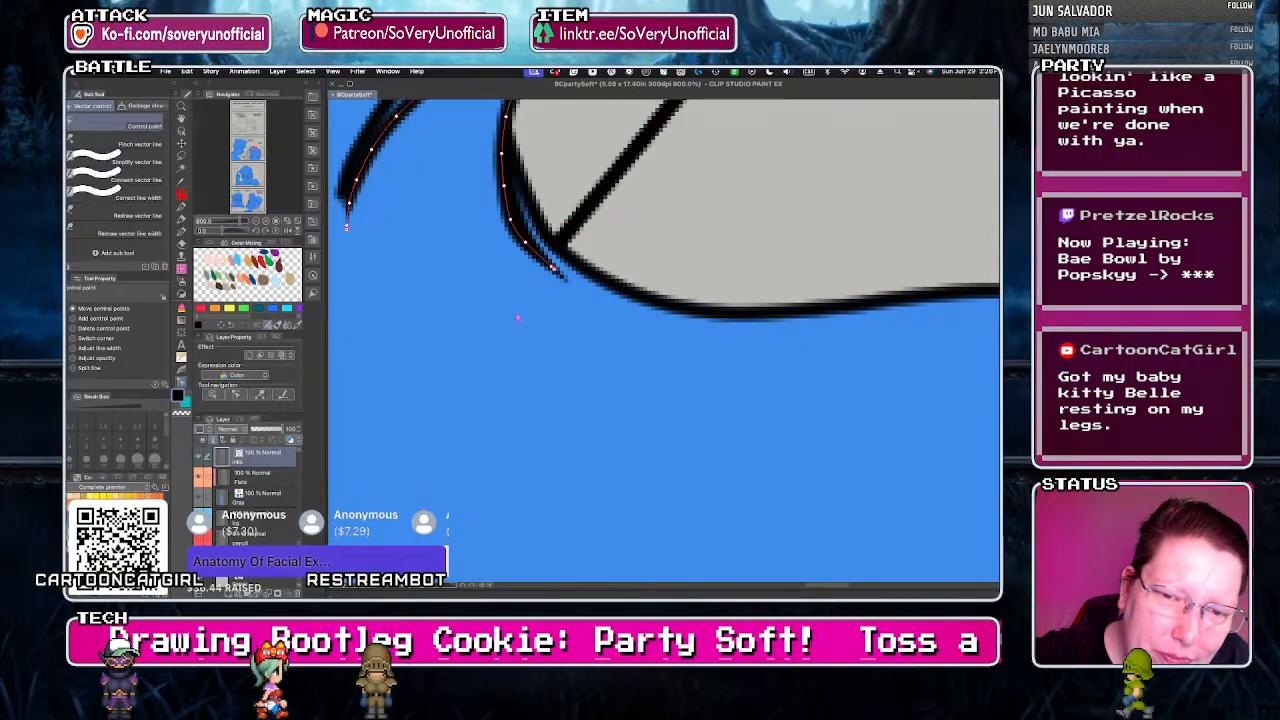
pyautogui.scroll(-6, 517, 318)
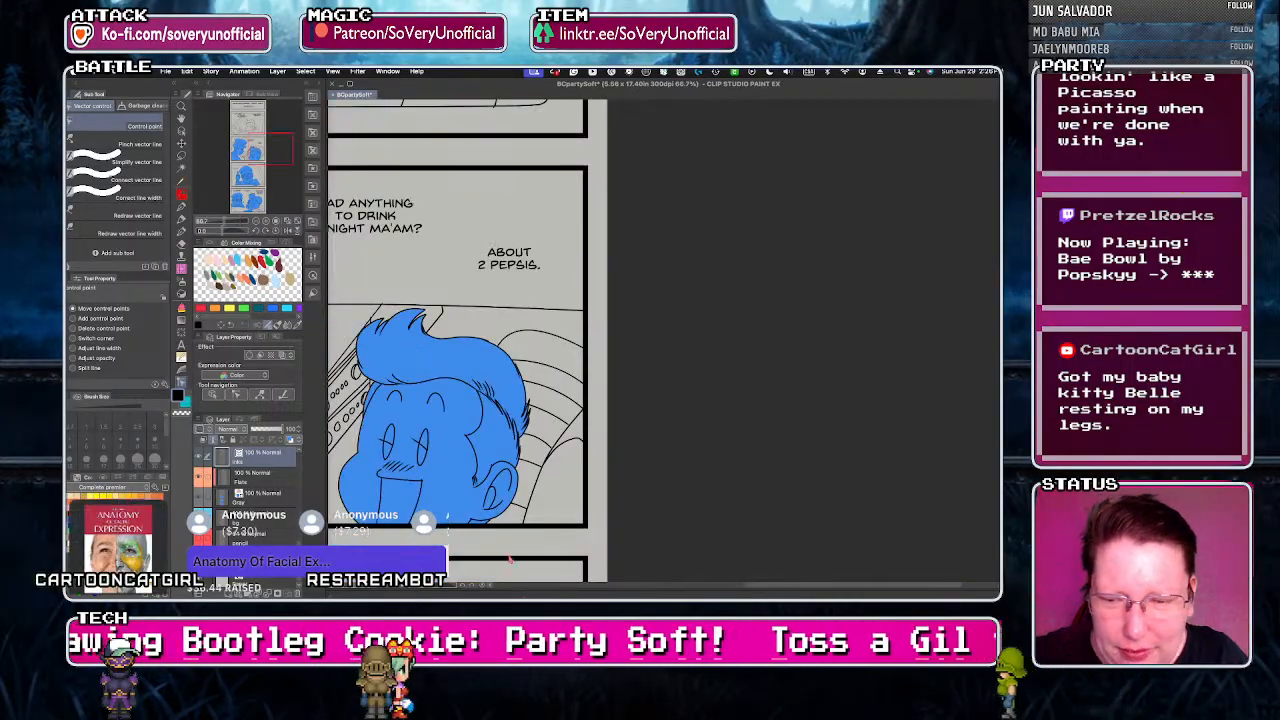
# - Enclose and fill the driver in the police checkpoint panel on the Gray layer
pyautogui.click(263, 497)
pyautogui.scroll(1, 525, 418)
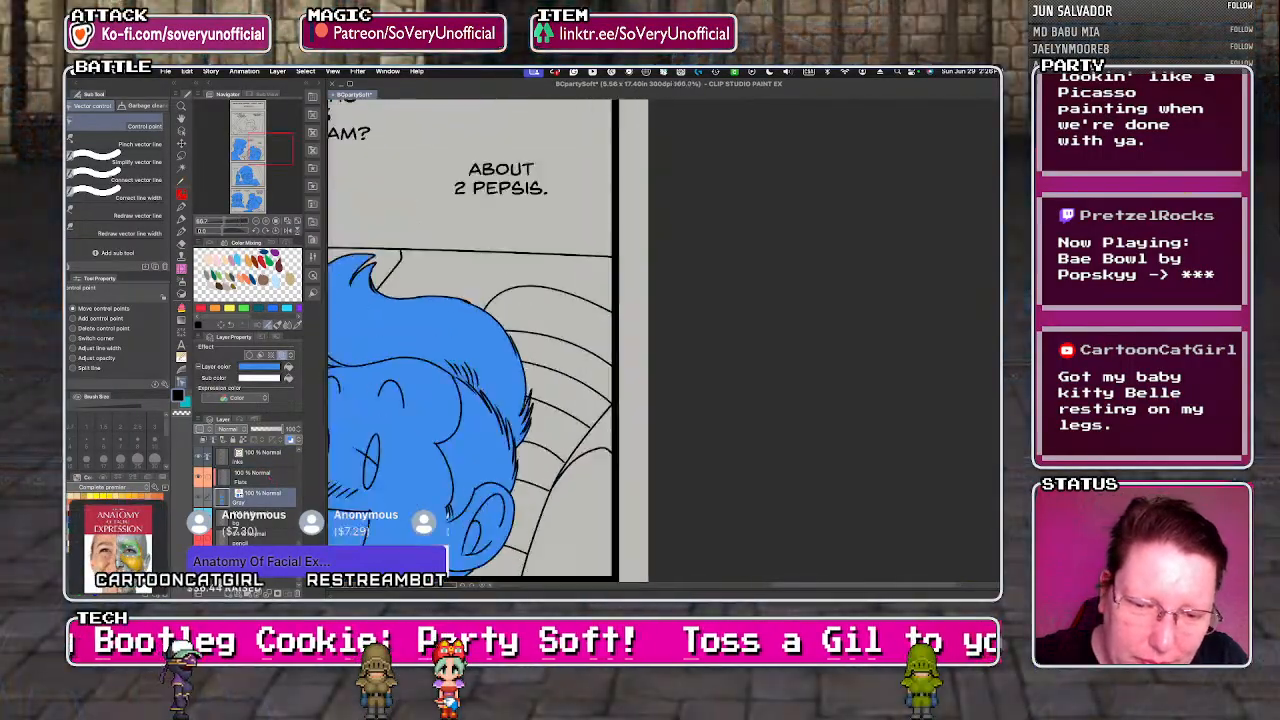
pyautogui.scroll(5, 543, 377)
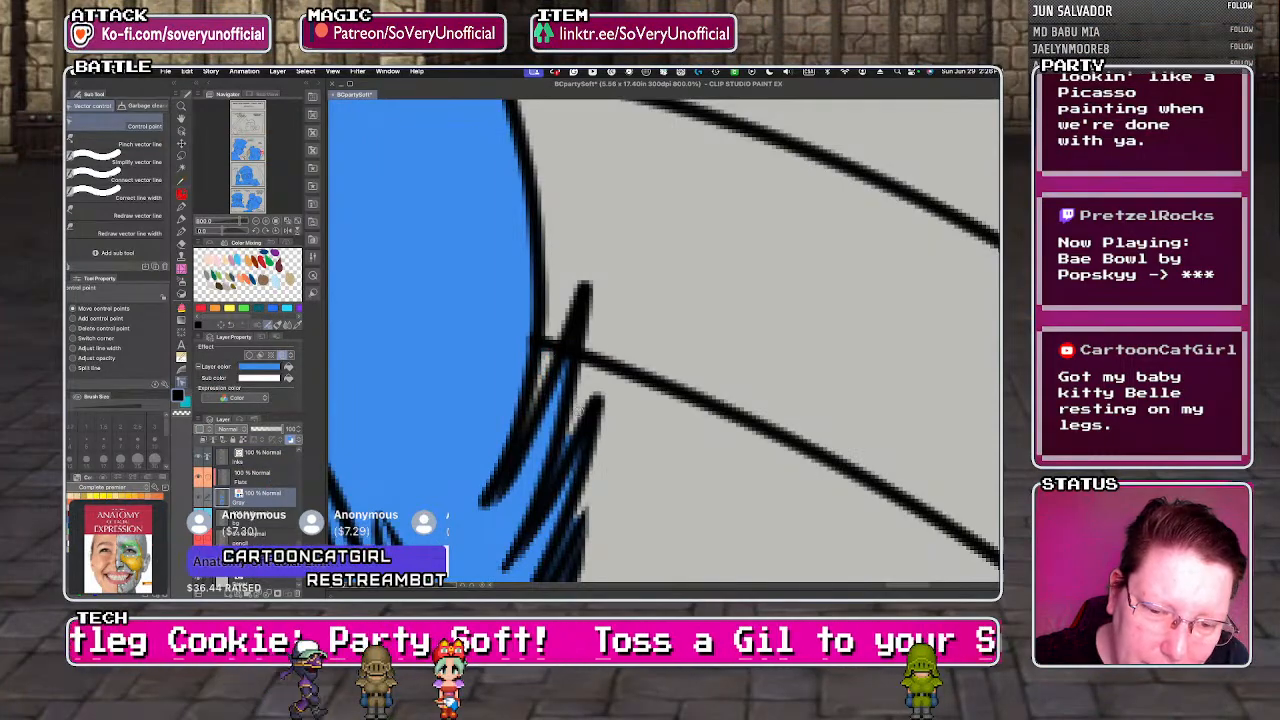
pyautogui.scroll(-2, 585, 405)
pyautogui.scroll(2, 587, 395)
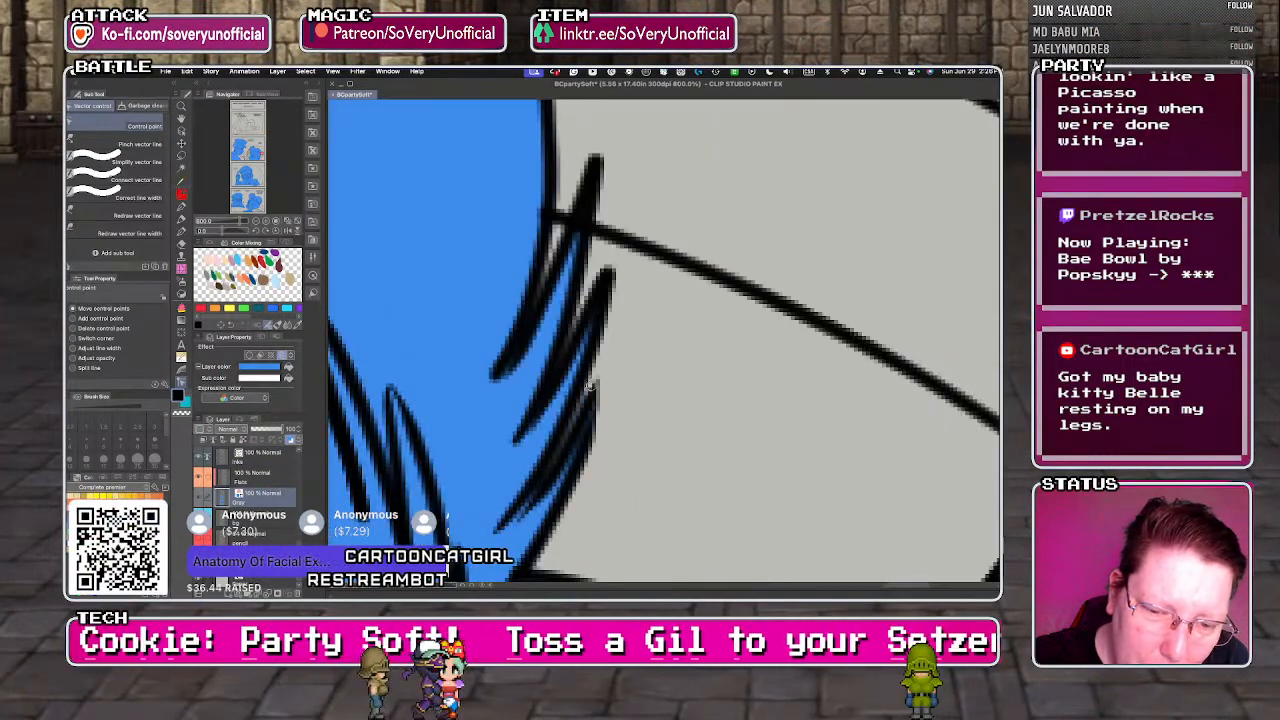
pyautogui.scroll(-3, 589, 386)
pyautogui.scroll(-2, 589, 386)
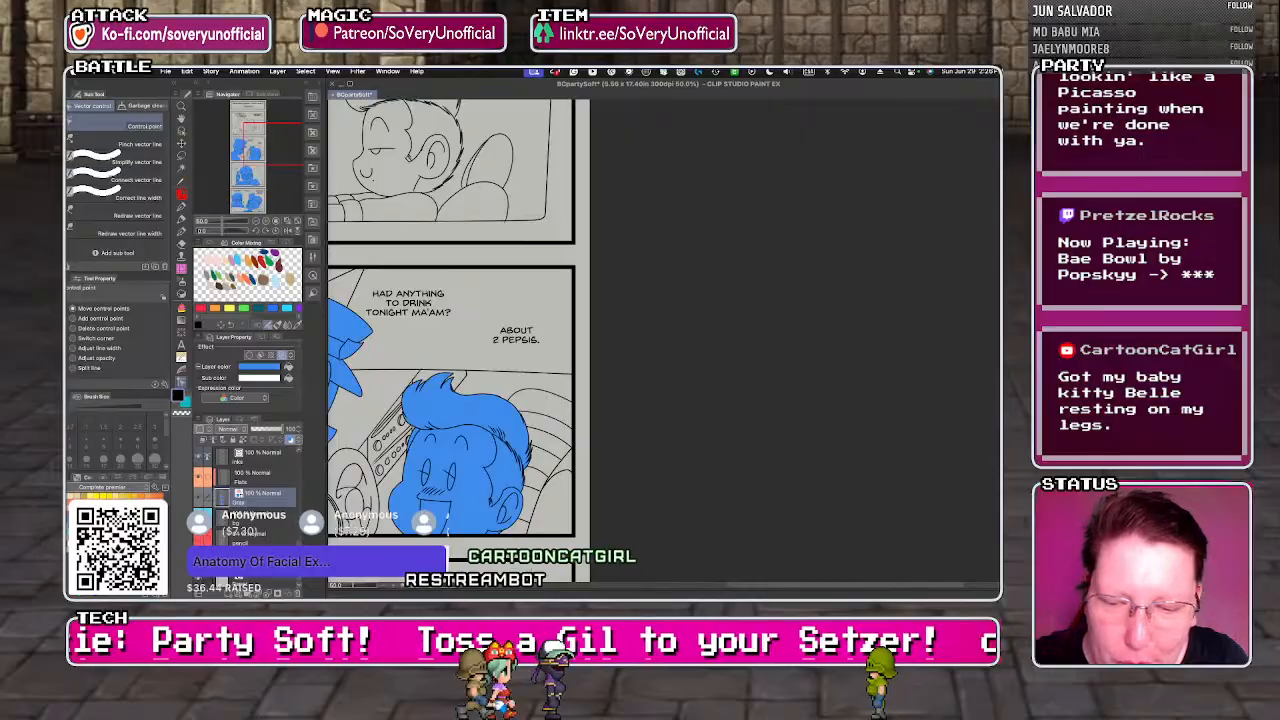
pyautogui.scroll(-1, 589, 386)
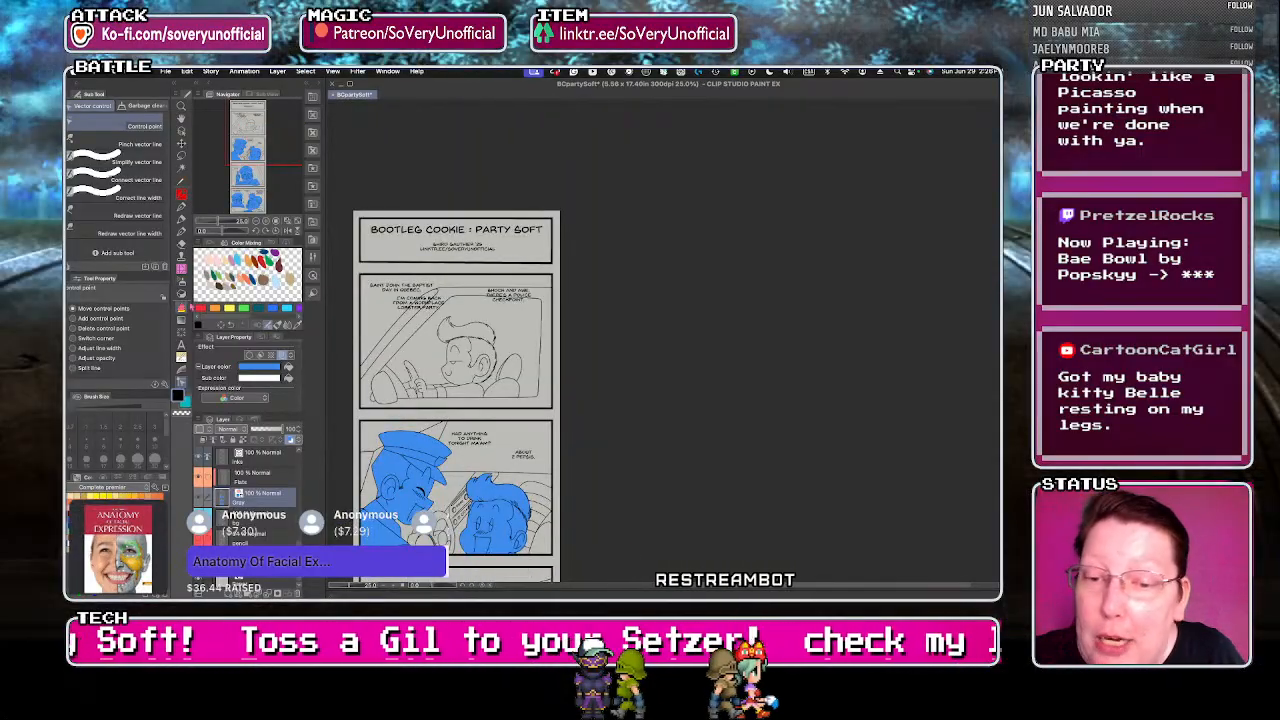
pyautogui.press('g')
pyautogui.scroll(3, 431, 378)
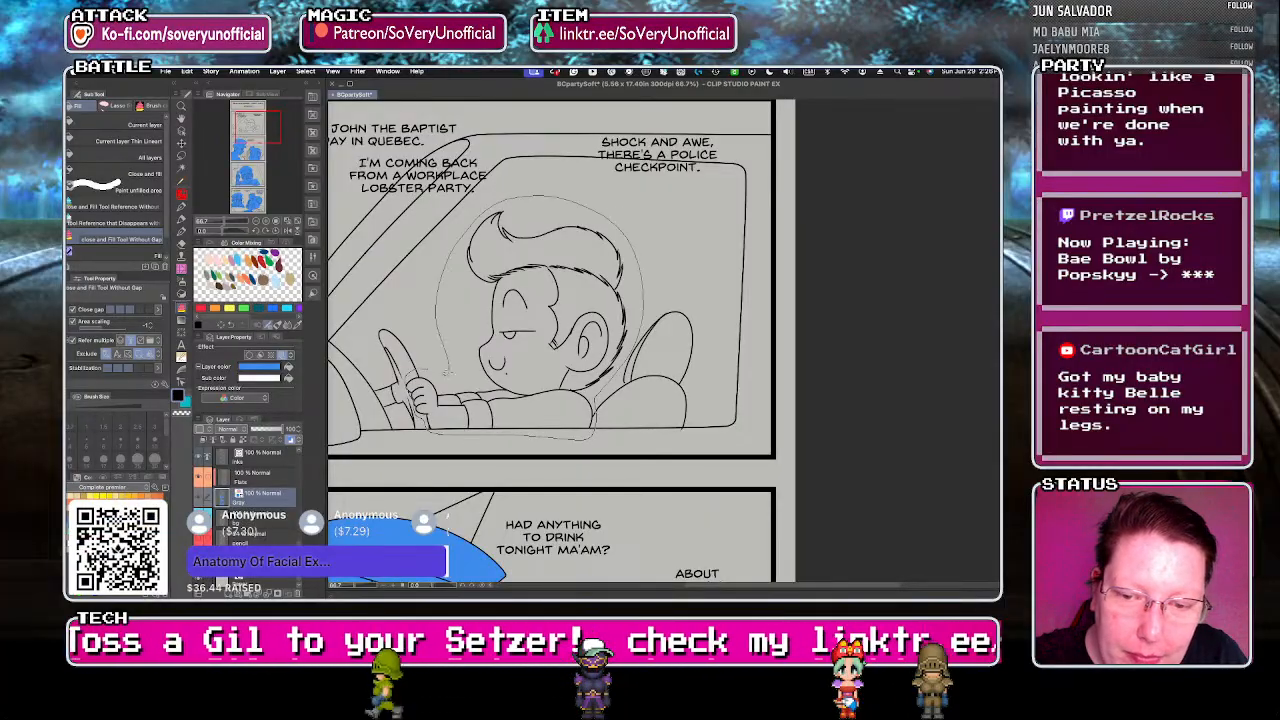
pyautogui.moveTo(446, 372); pyautogui.dragTo(440, 378)
pyautogui.scroll(-3, 440, 454)
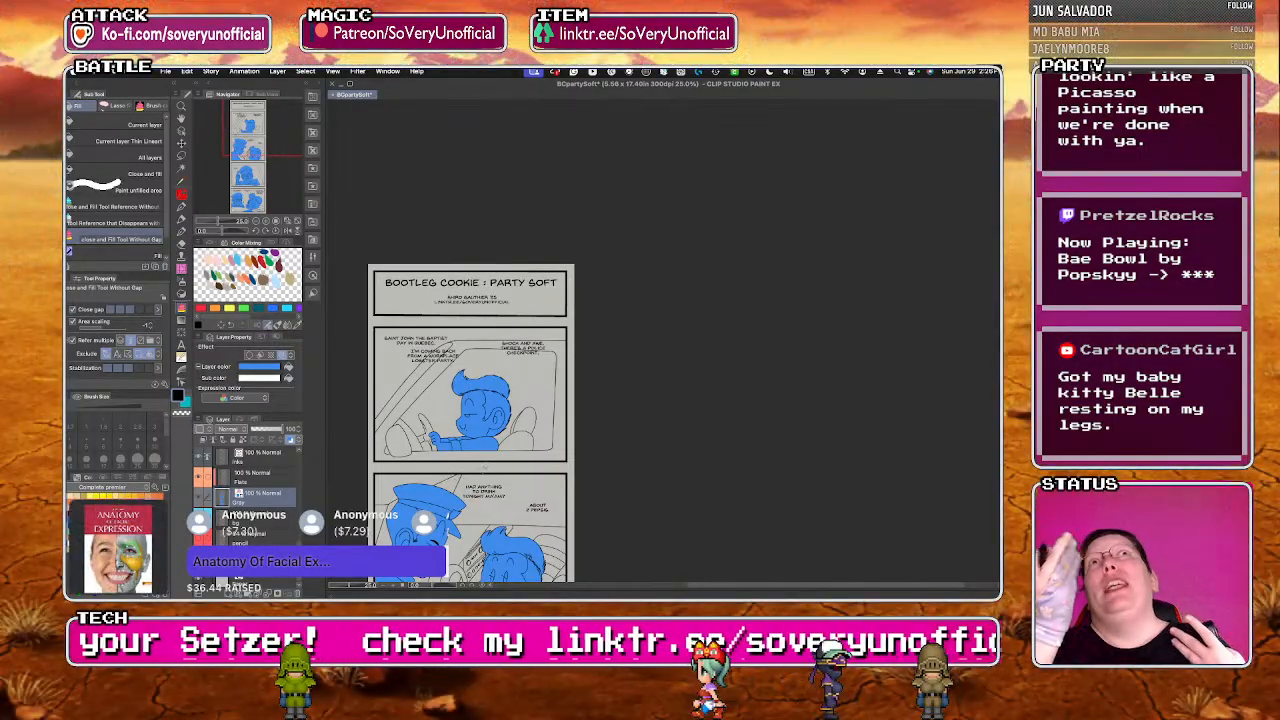
# - Run the auto action that adds a purple-tinted BG Gray layer above the pencil layer
pyautogui.scroll(-5, 482, 468)
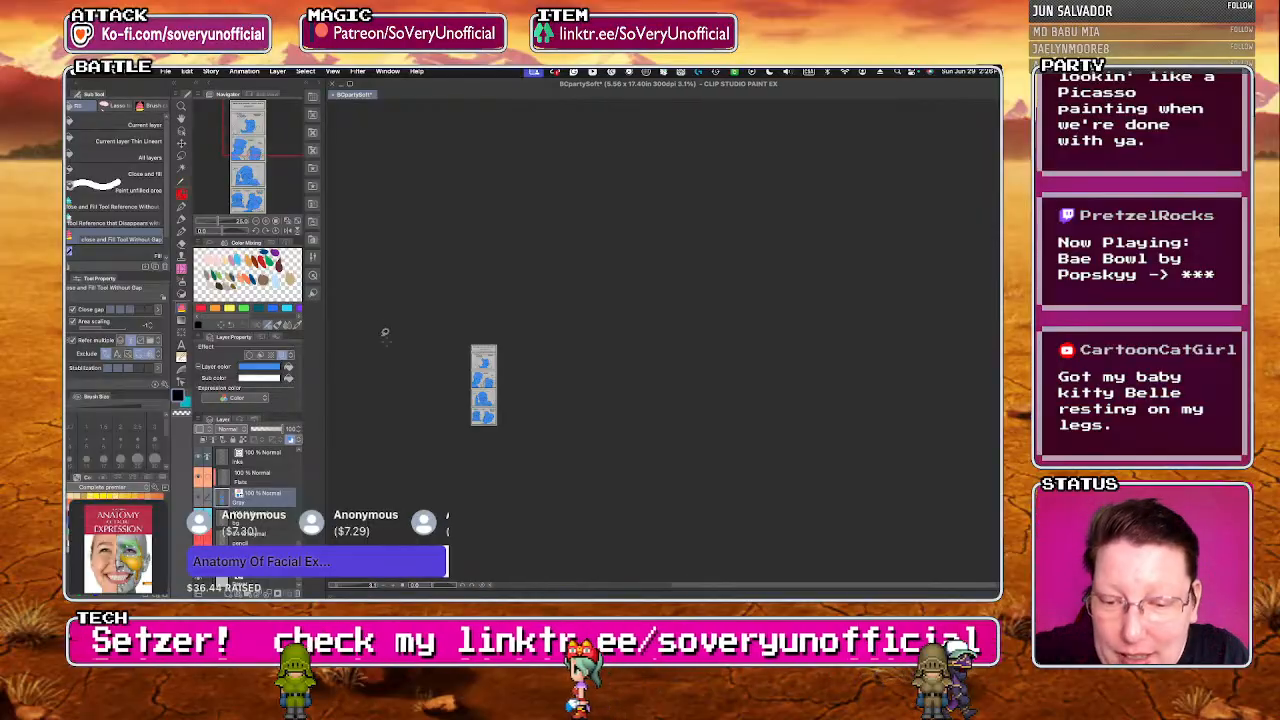
pyautogui.scroll(6, 468, 430)
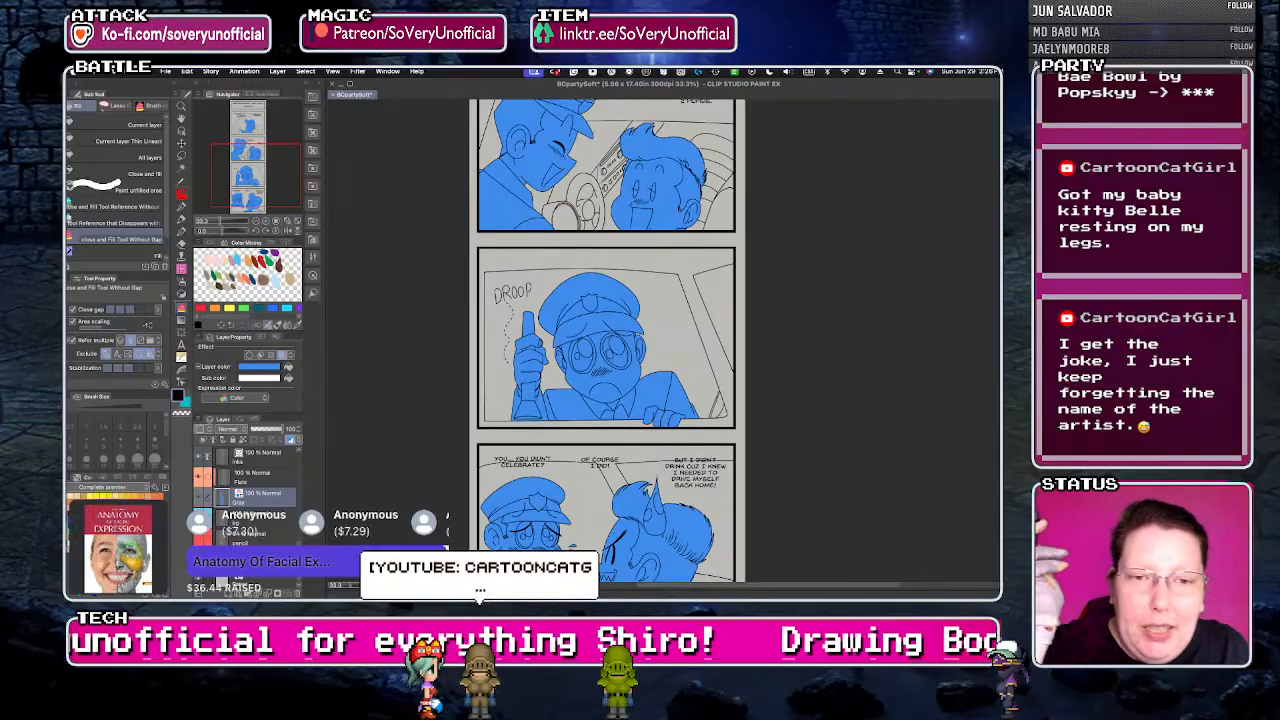
pyautogui.click(258, 532)
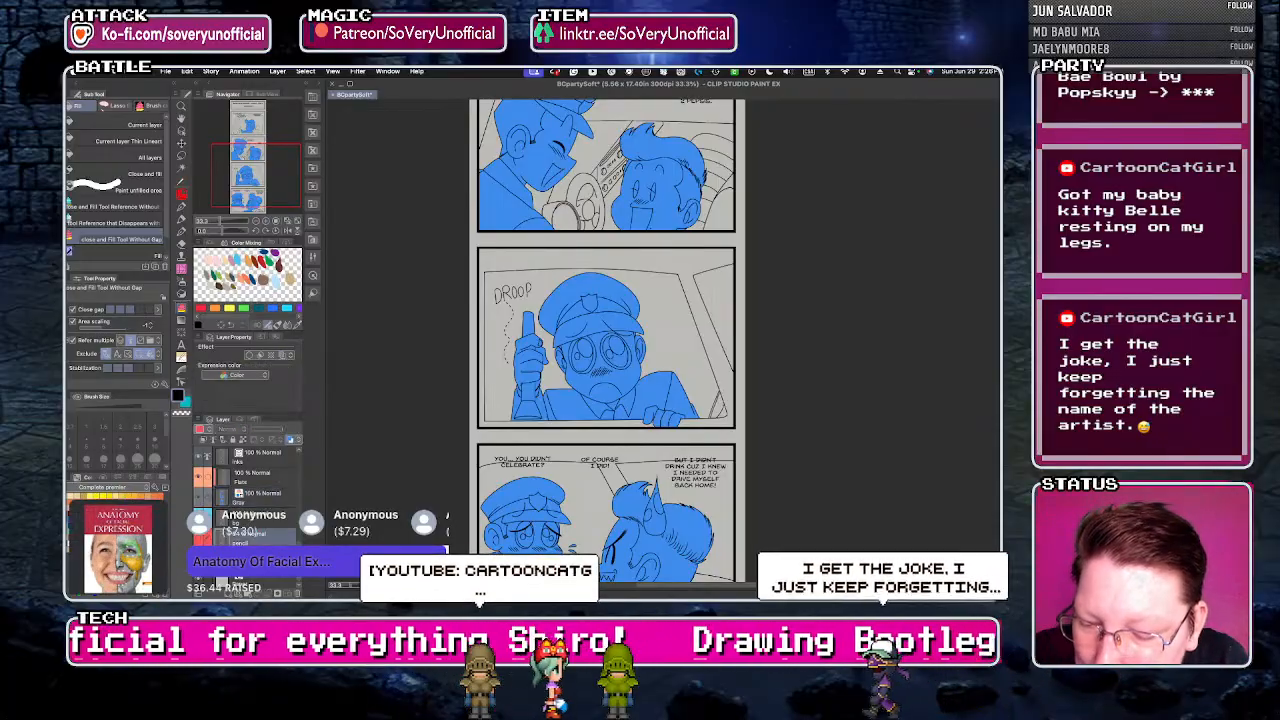
pyautogui.click(254, 419)
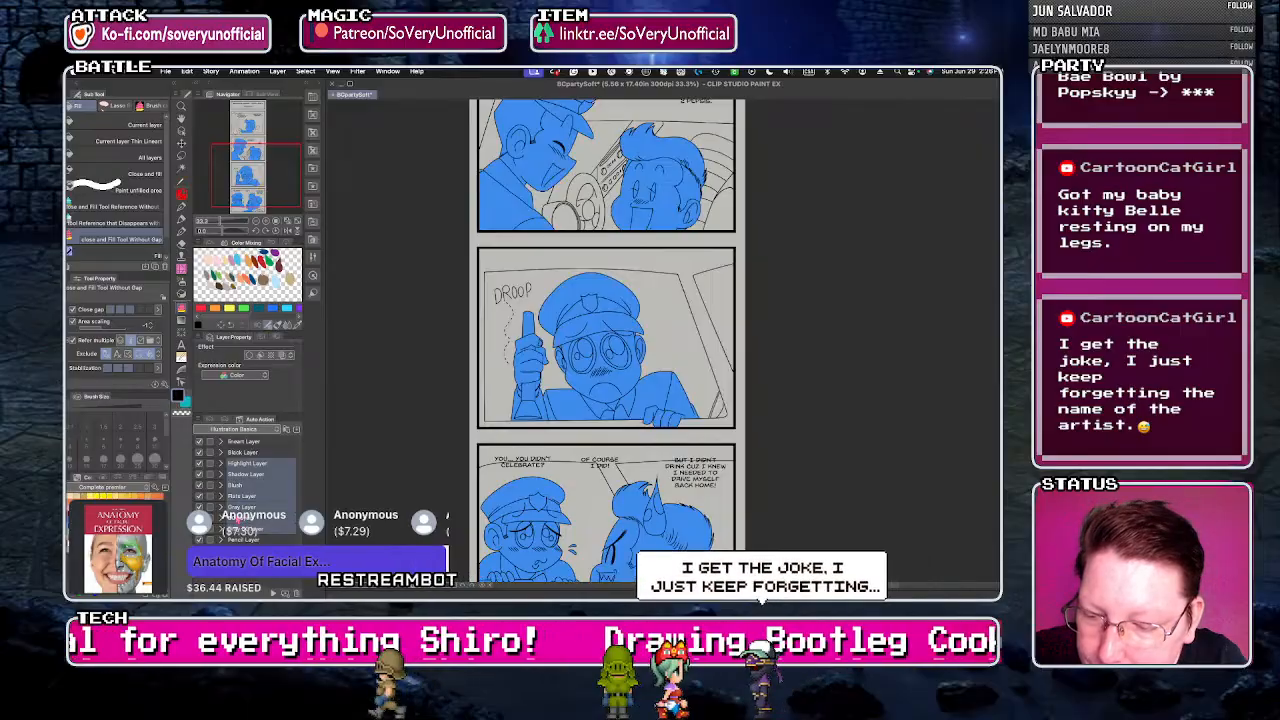
pyautogui.click(274, 593)
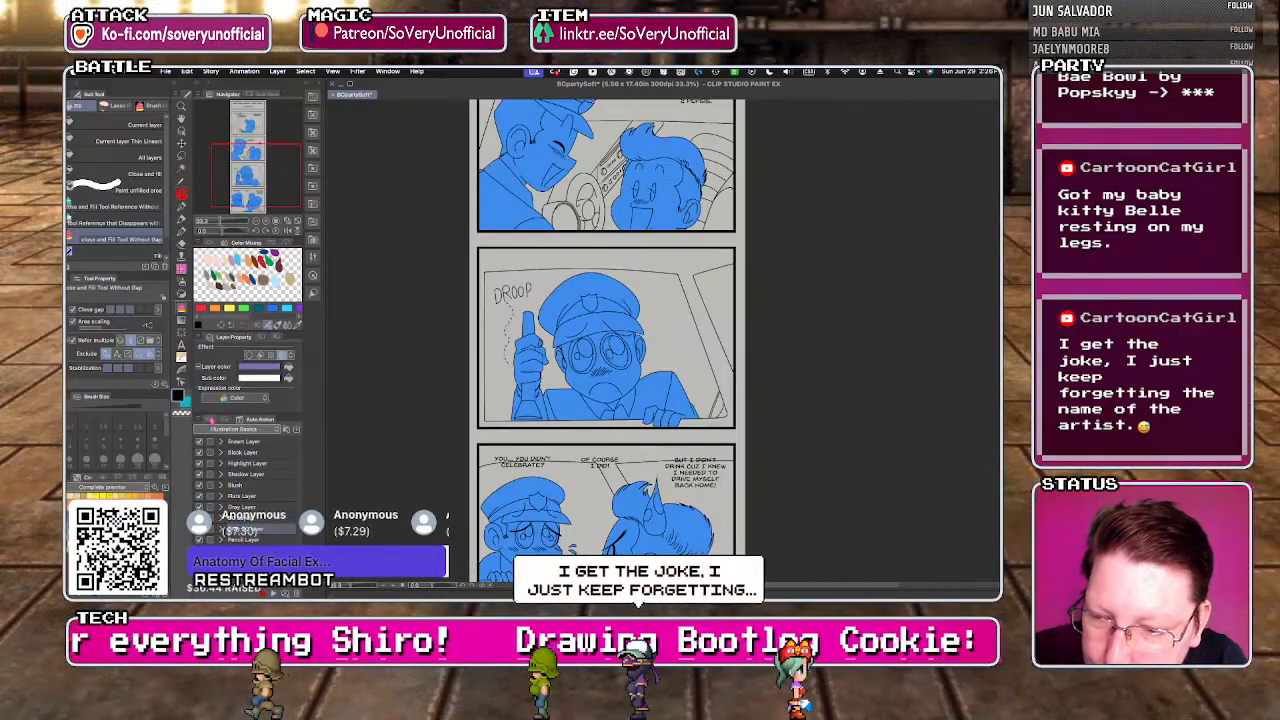
pyautogui.click(222, 419)
# - Fill the car seat behind the driver in the first story panel on the BG Gray layer
pyautogui.press('super+minus')
pyautogui.press('super+minus')
pyautogui.press('super+minus')
pyautogui.press('super+minus')
pyautogui.press('super+minus')
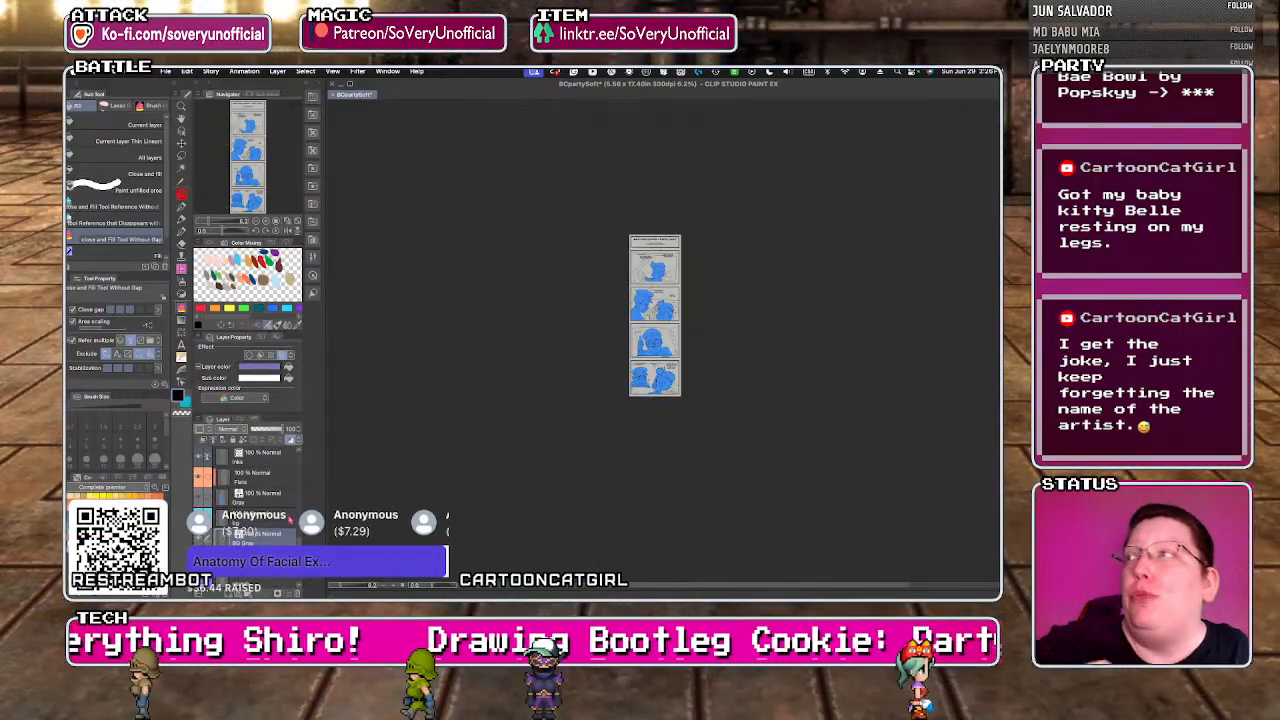
pyautogui.press('super+plus')
pyautogui.press('super+plus')
pyautogui.press('super+plus')
pyautogui.press('super+plus')
pyautogui.press('super+minus')
pyautogui.press('super+minus')
pyautogui.press('super+minus')
pyautogui.press('super+minus')
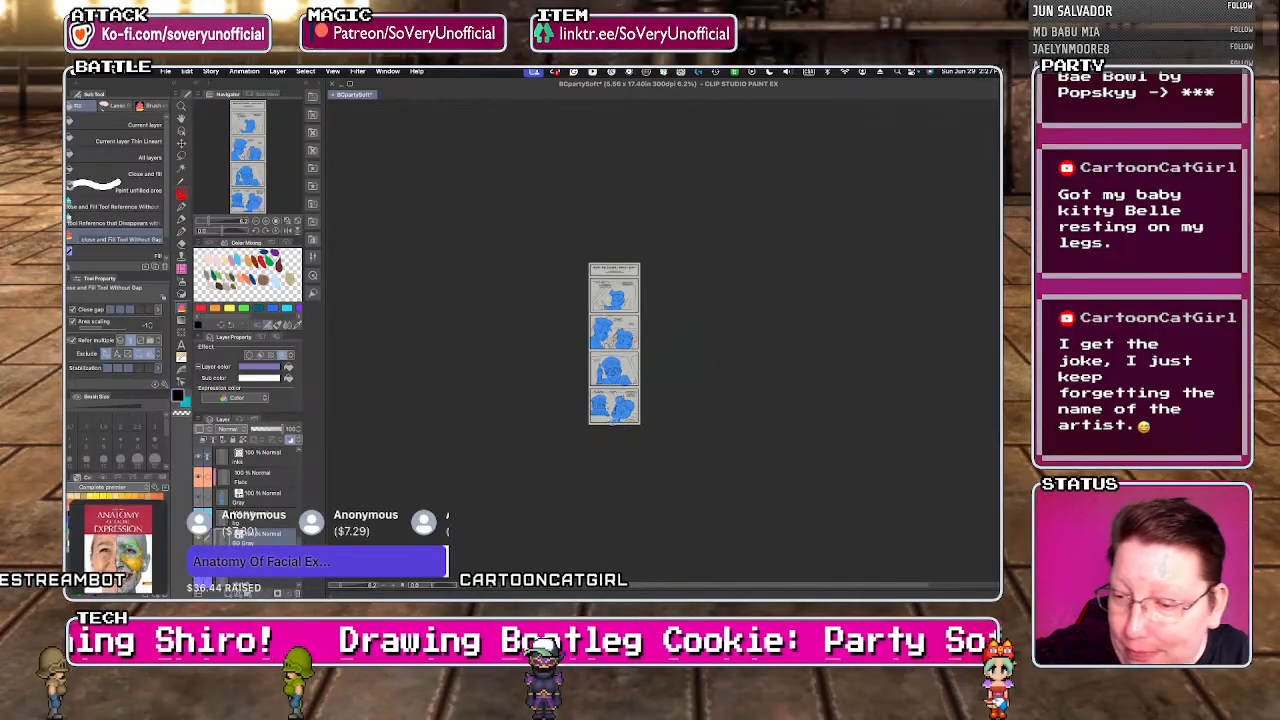
pyautogui.press('super+plus')
pyautogui.press('super+plus')
pyautogui.press('super+plus')
pyautogui.press('super+plus')
pyautogui.press('super+plus')
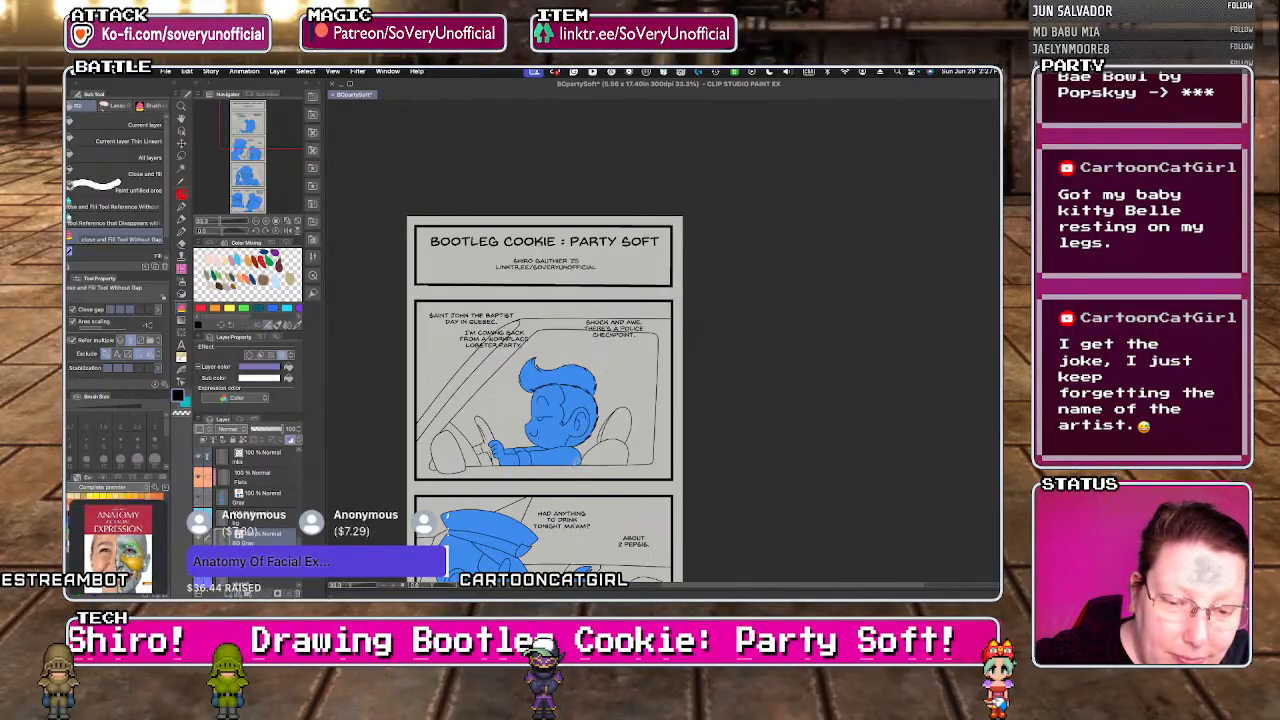
pyautogui.press('super+plus')
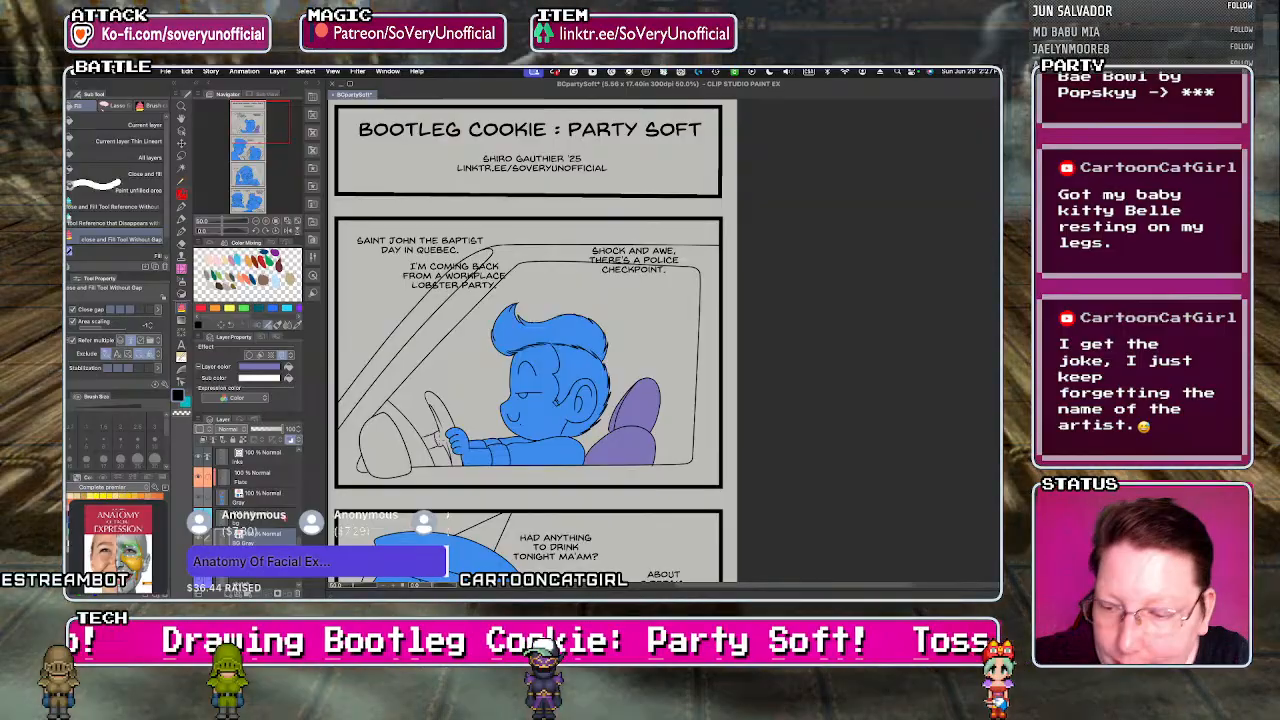
# - Hide the dialogue text layers of the first two story panels
pyautogui.scroll(10, 246, 490)
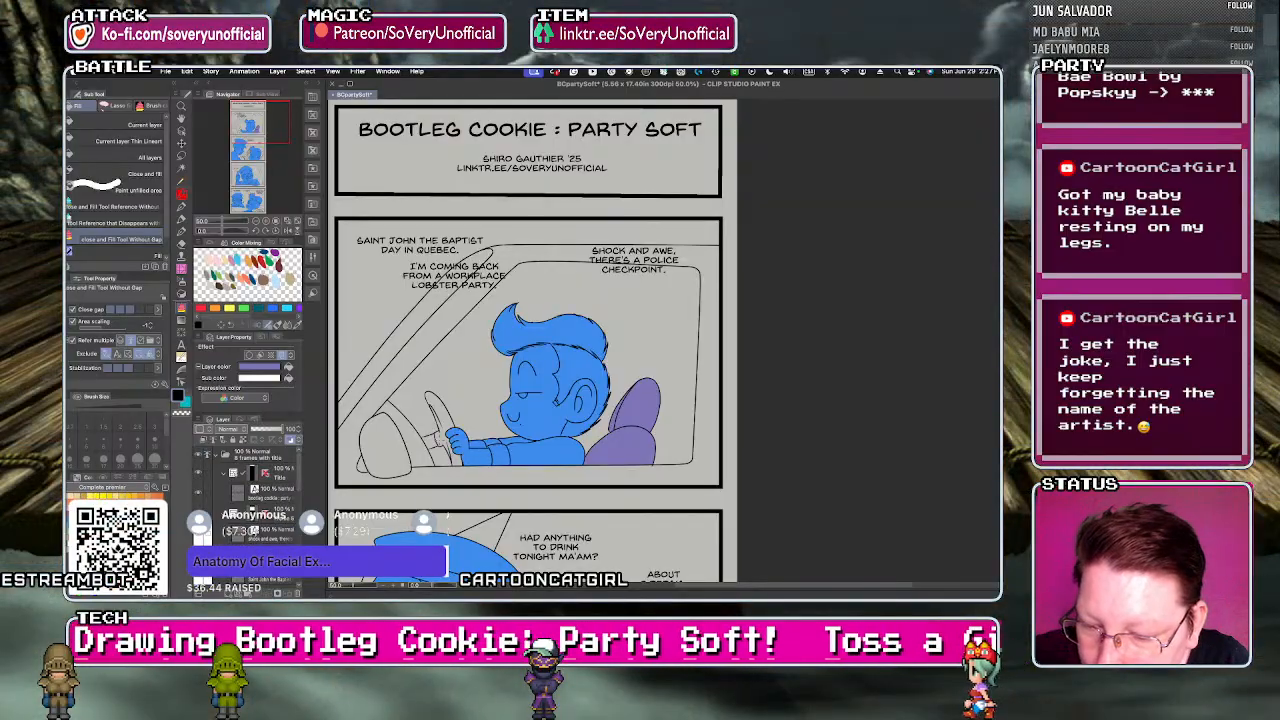
pyautogui.scroll(-5, 299, 487)
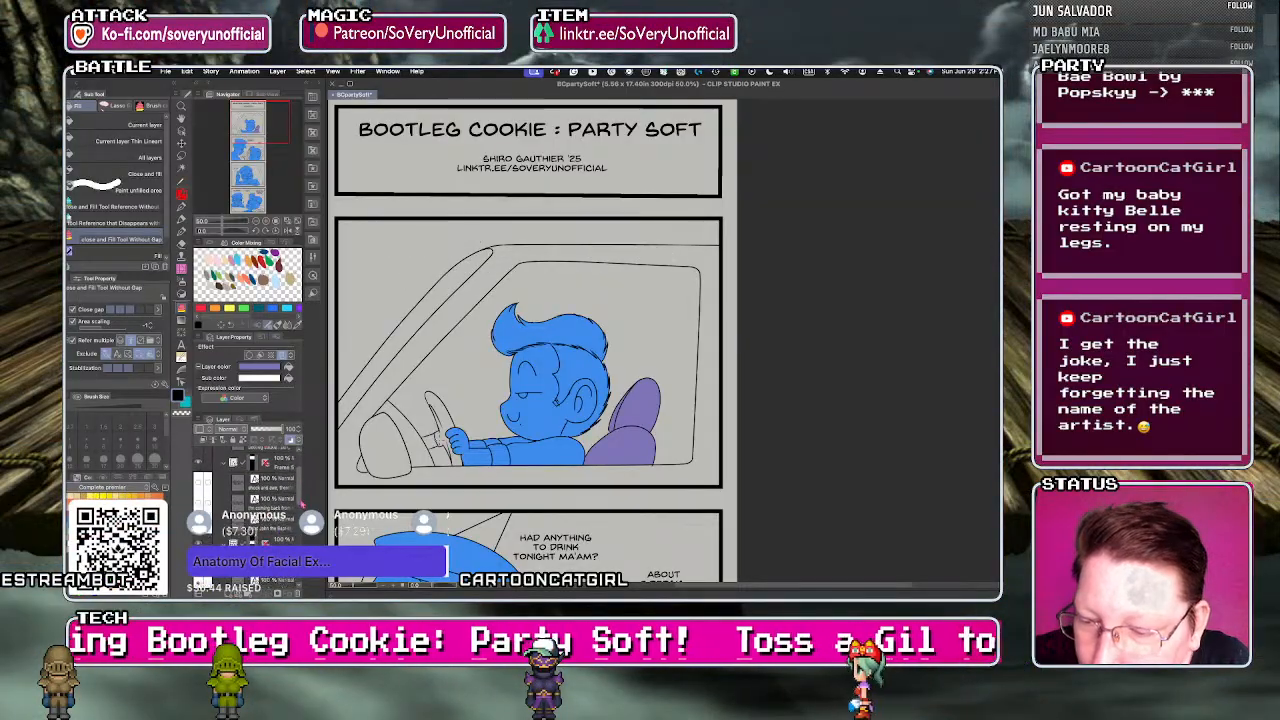
pyautogui.click(198, 515)
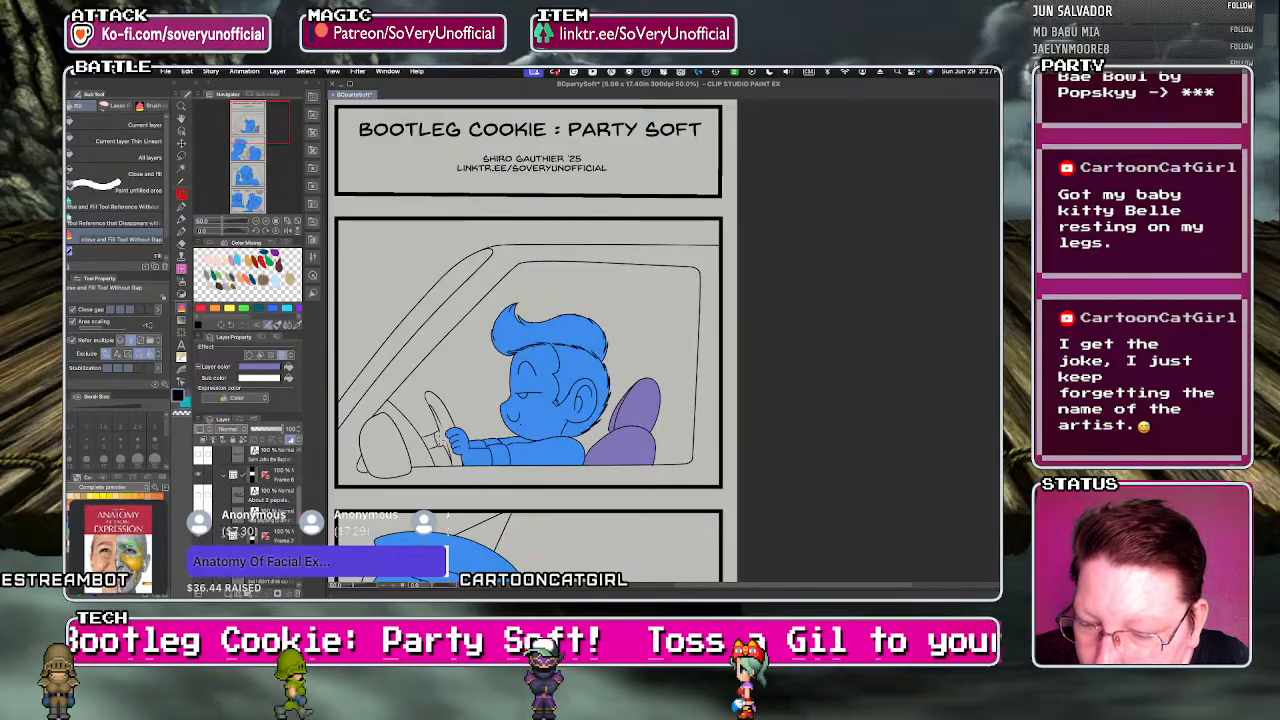
pyautogui.scroll(-5, 246, 495)
# - Select the last panel's dialogue text layers and give them a white palette color
pyautogui.click(268, 474)
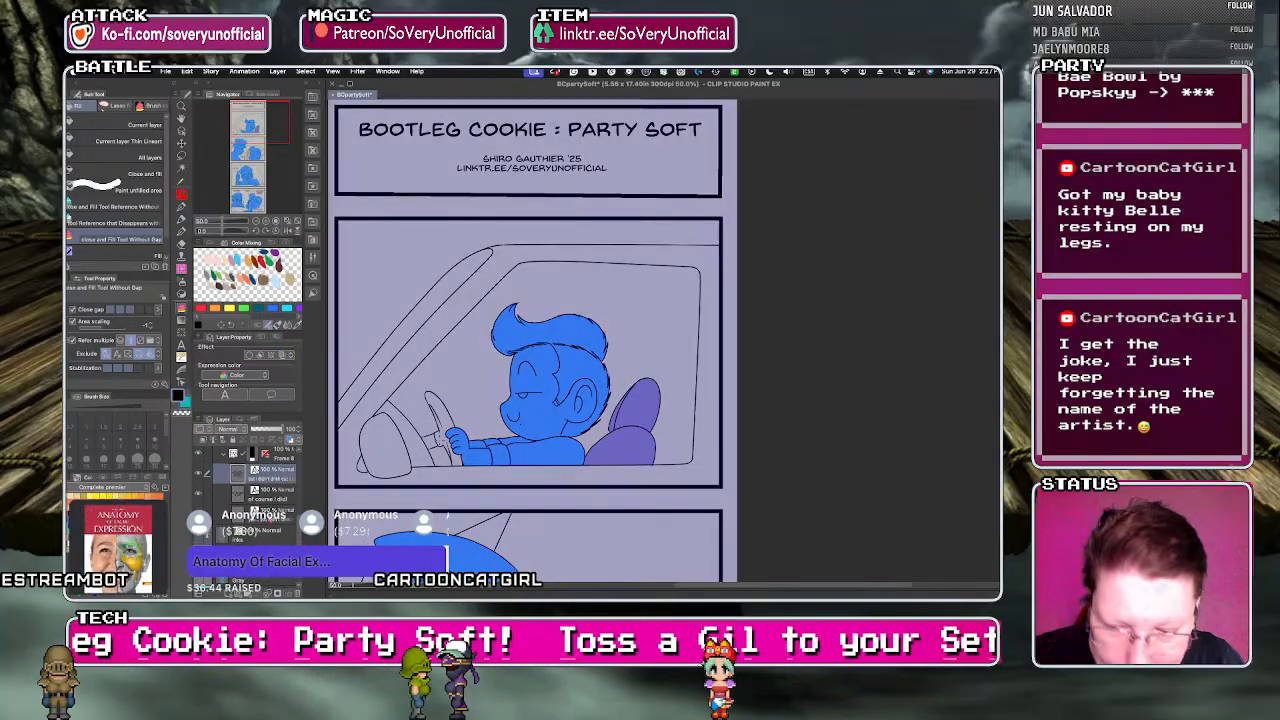
pyautogui.click(204, 429)
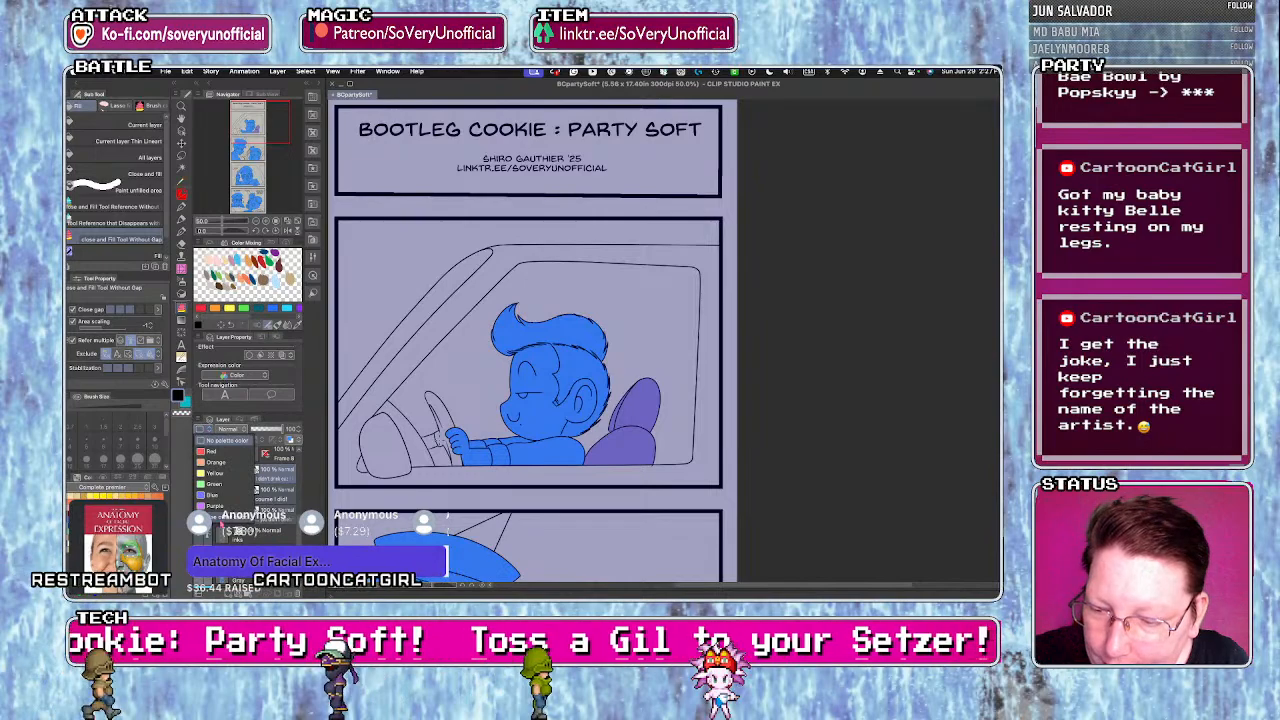
pyautogui.click(222, 527)
pyautogui.click(338, 398)
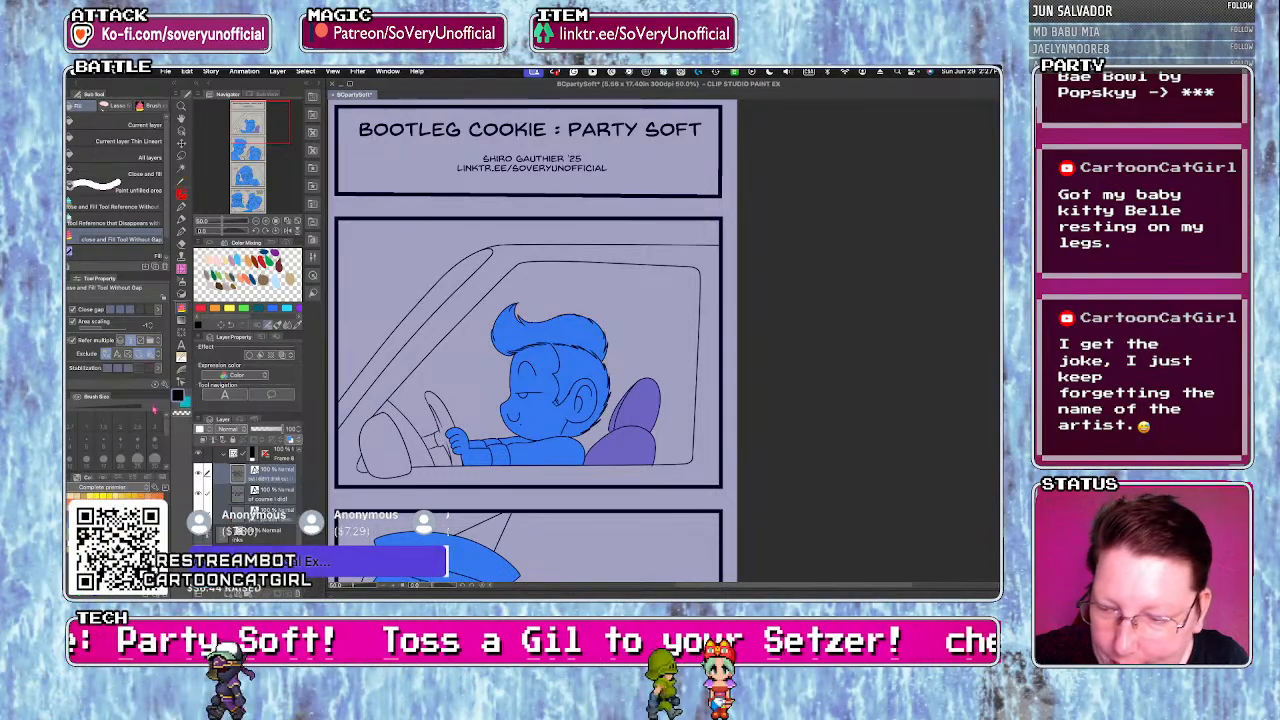
# - Fill the car interior behind the angry driver in the last panel on the BG Gray layer
pyautogui.scroll(-5, 245, 482)
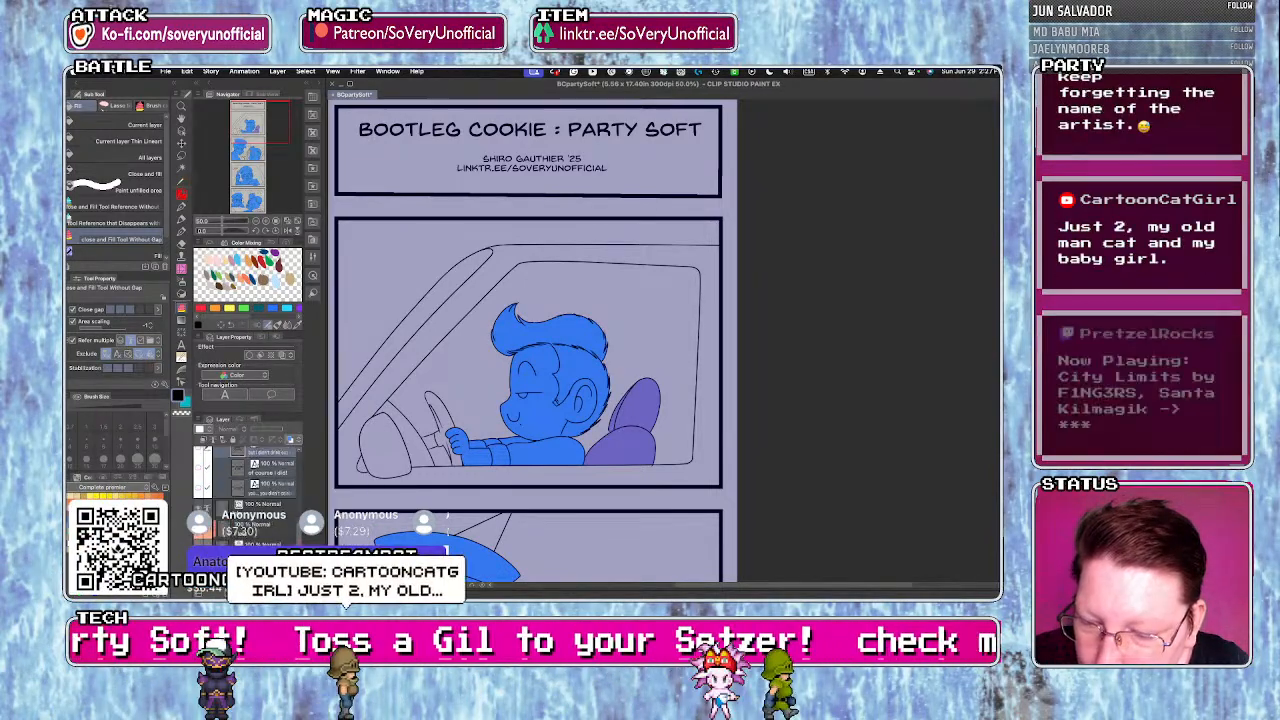
pyautogui.scroll(-4, 416, 348)
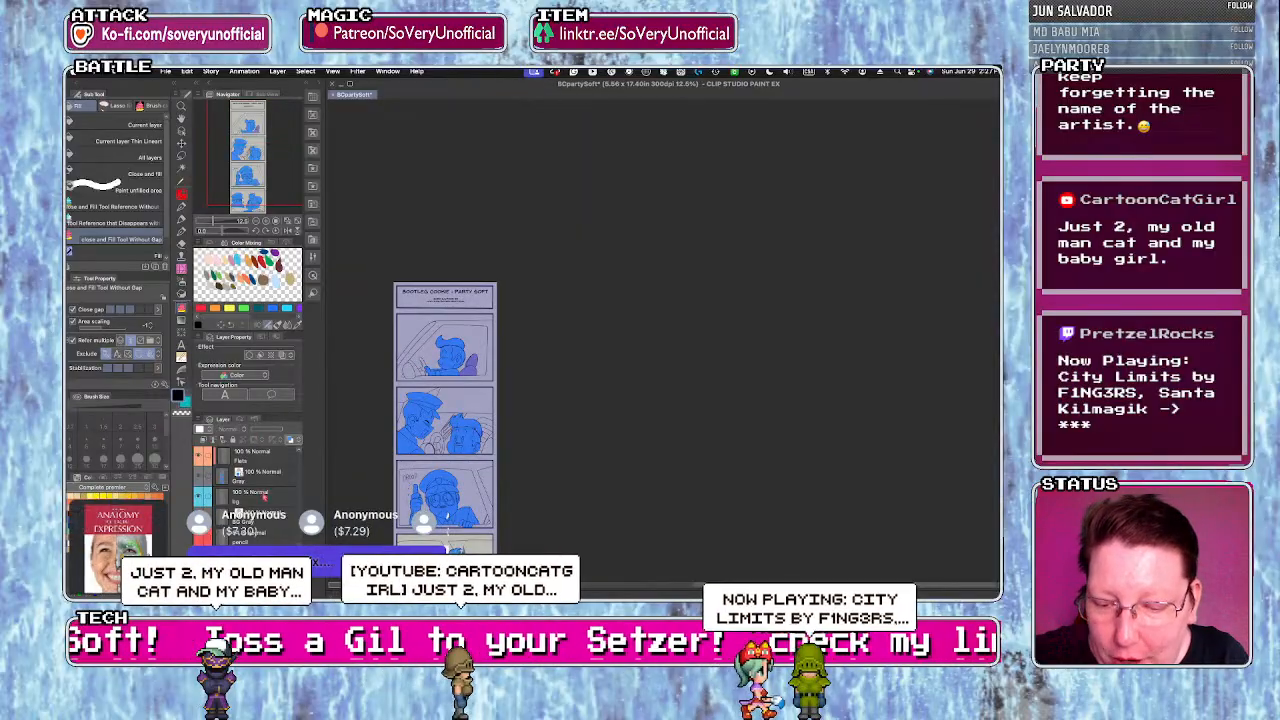
pyautogui.scroll(-1, 555, 392)
pyautogui.click(257, 522)
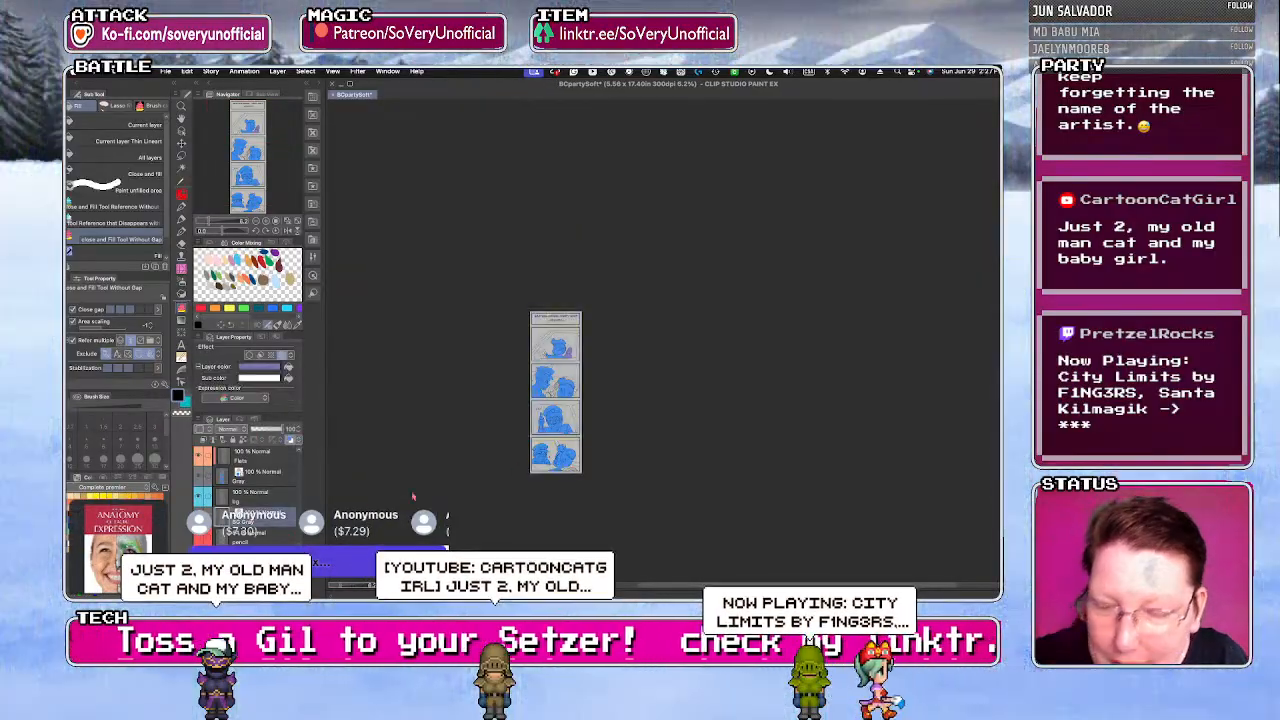
pyautogui.scroll(7, 577, 464)
pyautogui.scroll(-1, 436, 500)
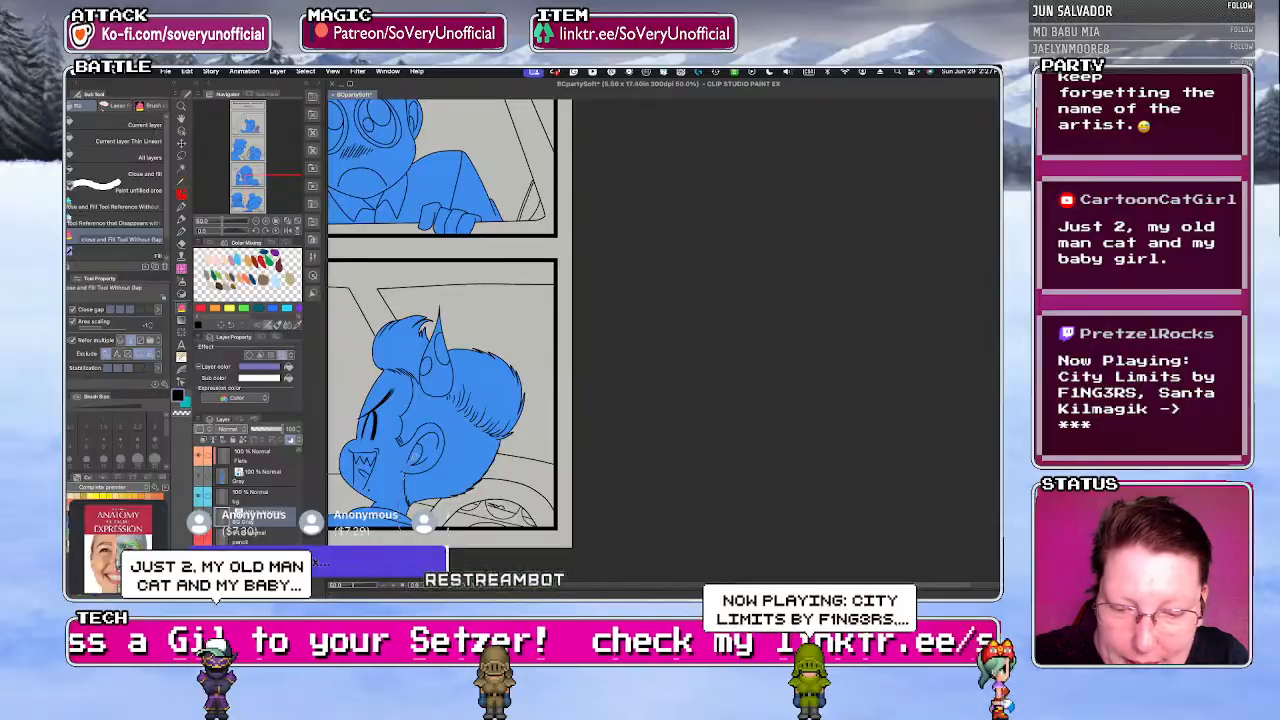
pyautogui.click(447, 516)
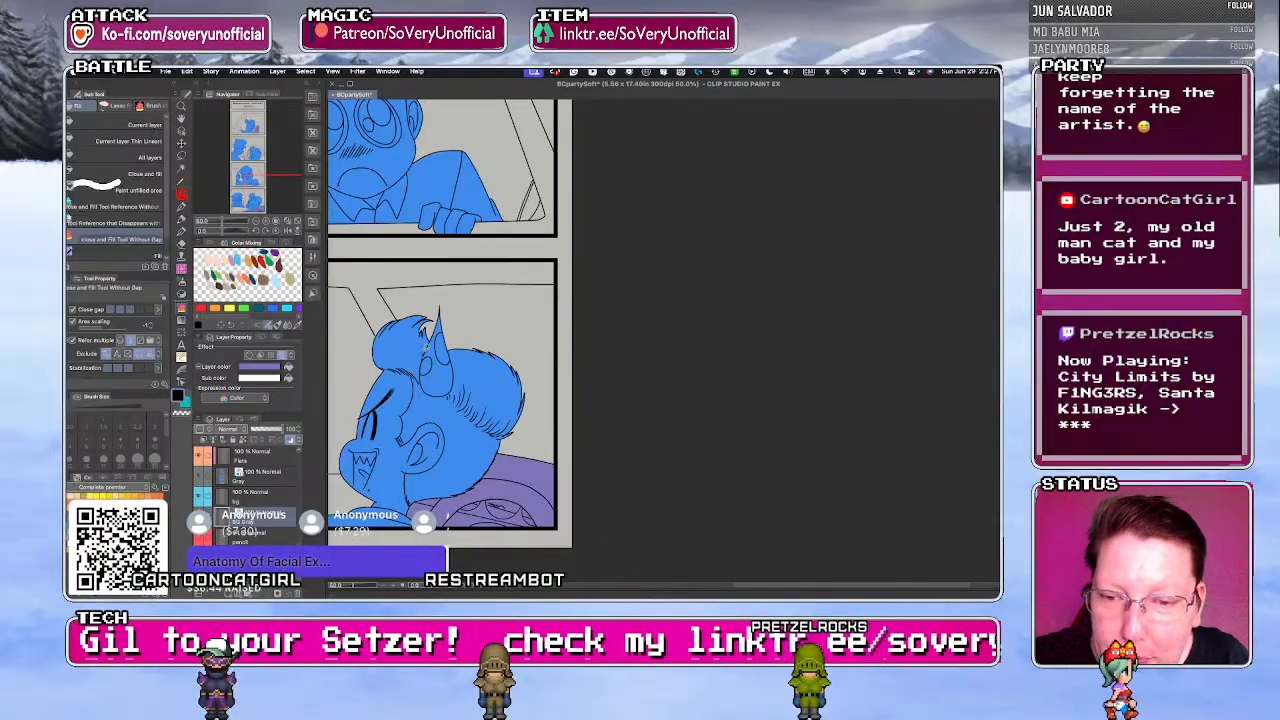
# - Enclose and fill the window frame along the upper part of the last panel on the BG Gray layer
pyautogui.scroll(-5, 424, 343)
pyautogui.scroll(4, 393, 369)
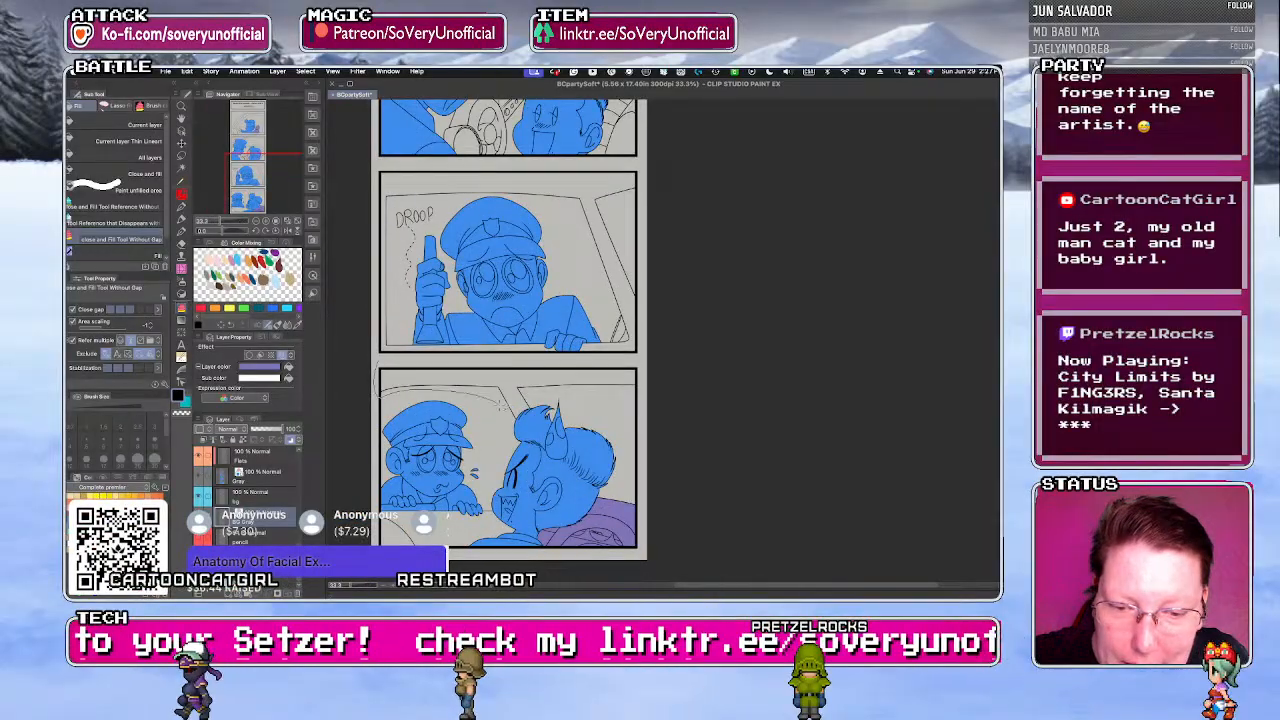
pyautogui.click(512, 385)
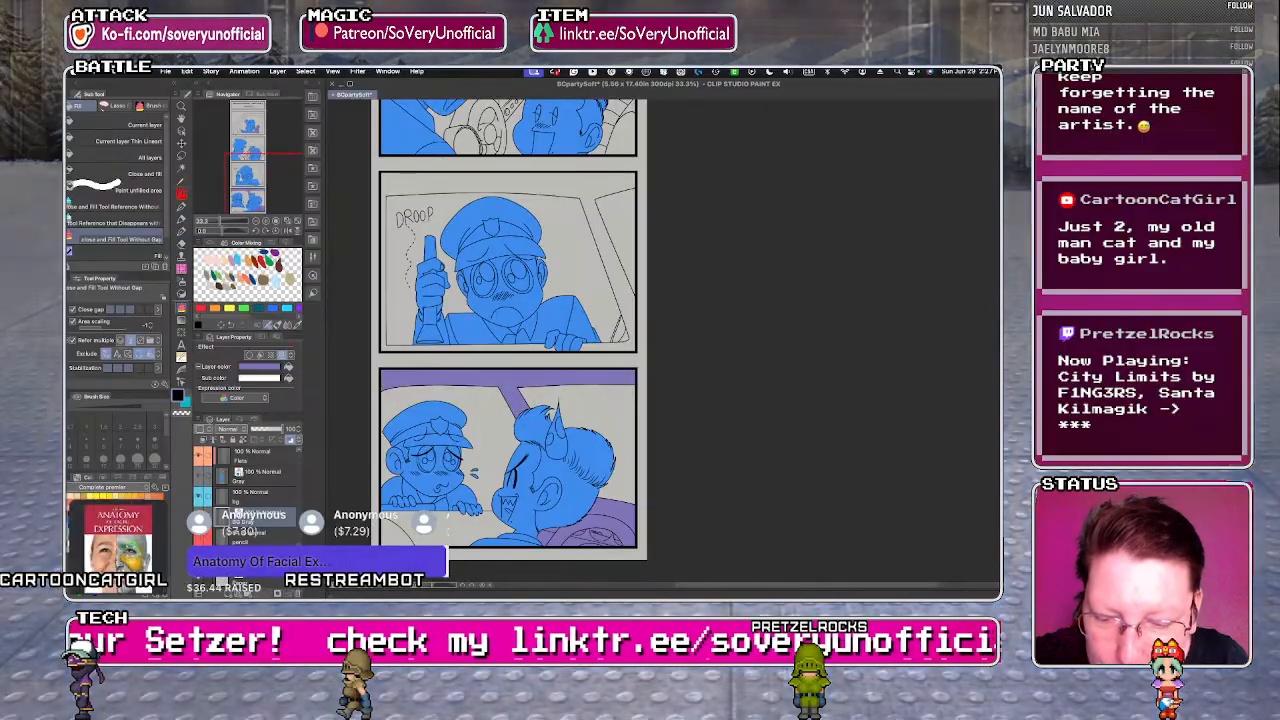
# - Enclose and fill the car window frame around the officer in the DROOP panel on the BG Gray layer
pyautogui.scroll(2, 411, 467)
pyautogui.scroll(-5, 411, 467)
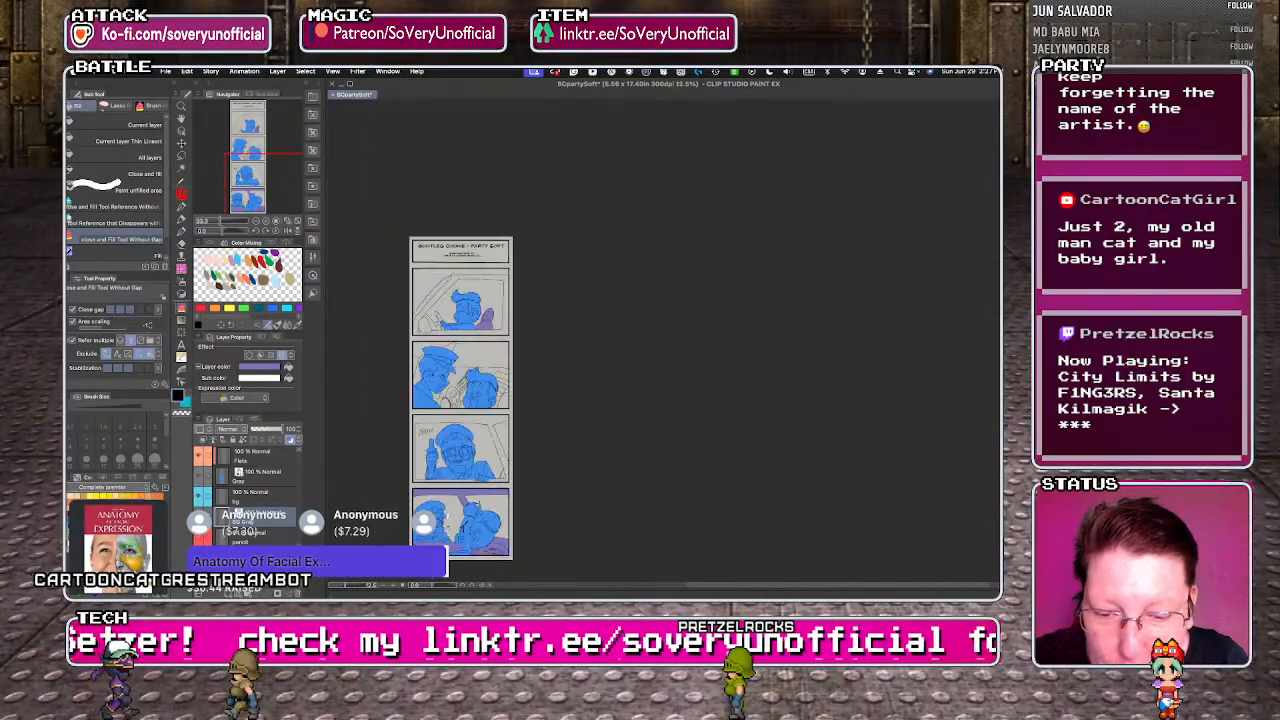
pyautogui.scroll(4, 411, 467)
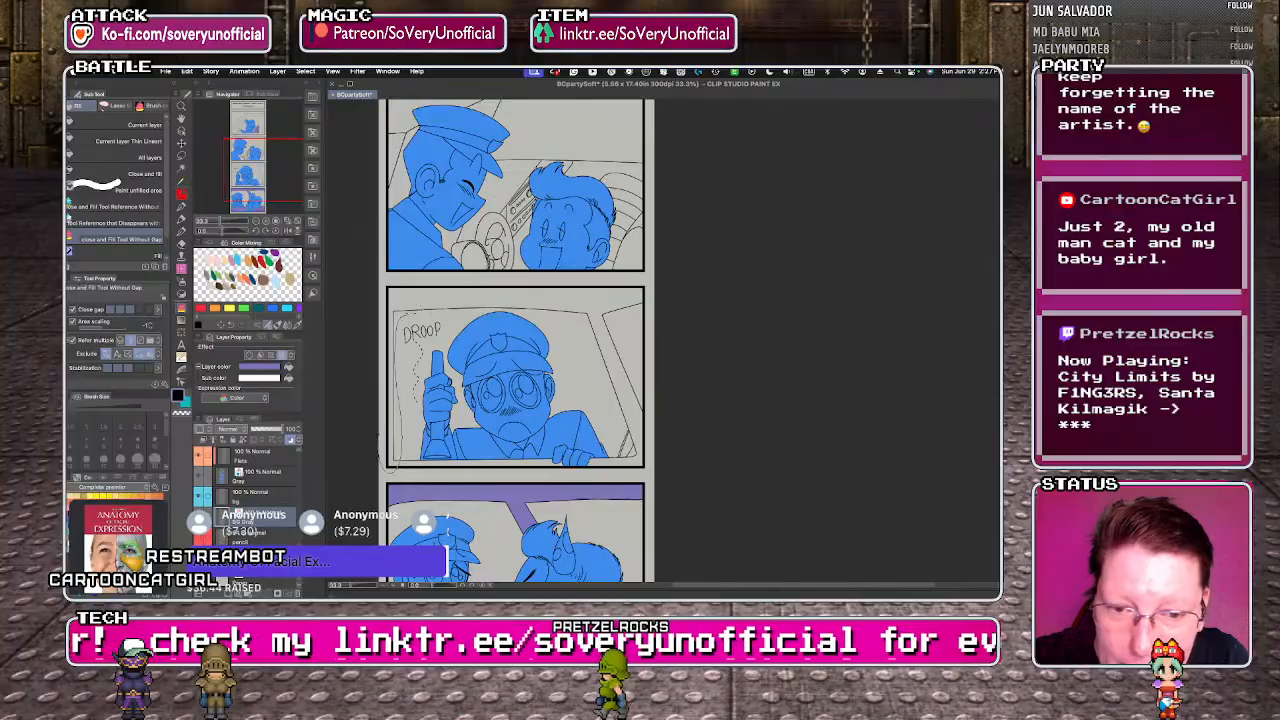
pyautogui.click(398, 302)
pyautogui.click(631, 450)
pyautogui.press('g')
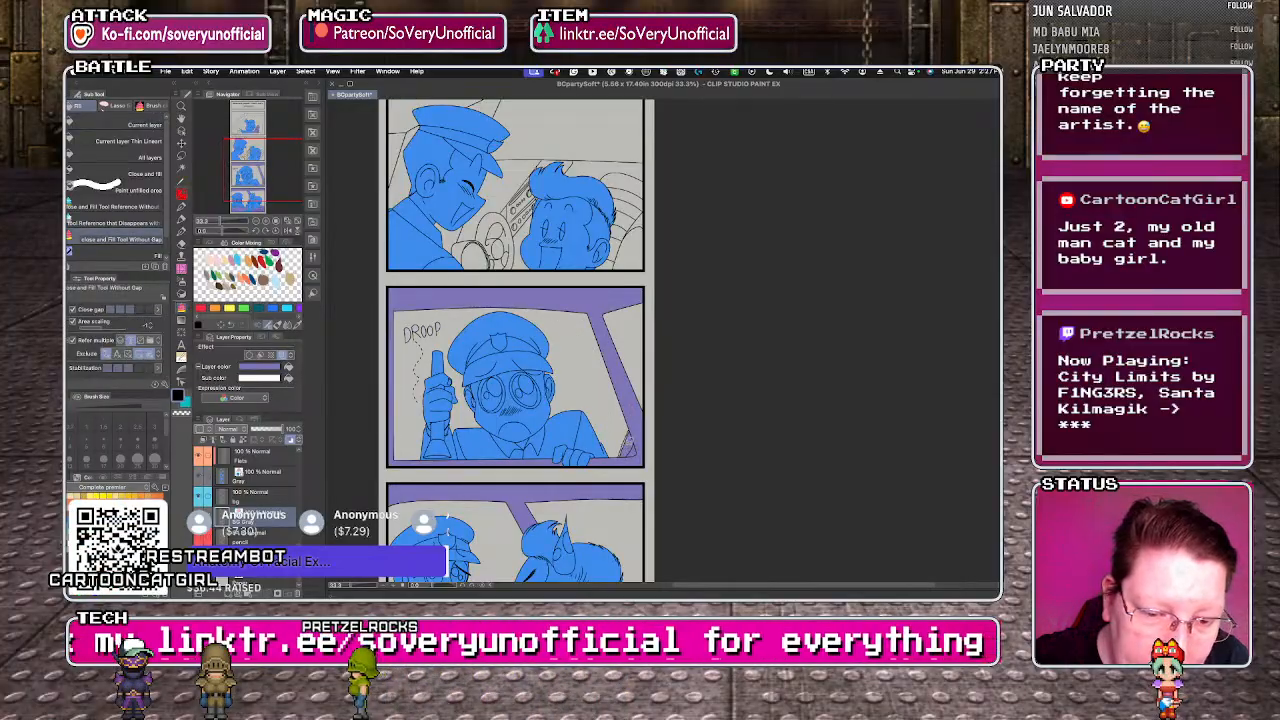
# - Fill the car interior and windows behind the officer and smiling driver in the second picture panel on the BG Gray layer
pyautogui.scroll(5, 626, 445)
pyautogui.scroll(-5, 552, 540)
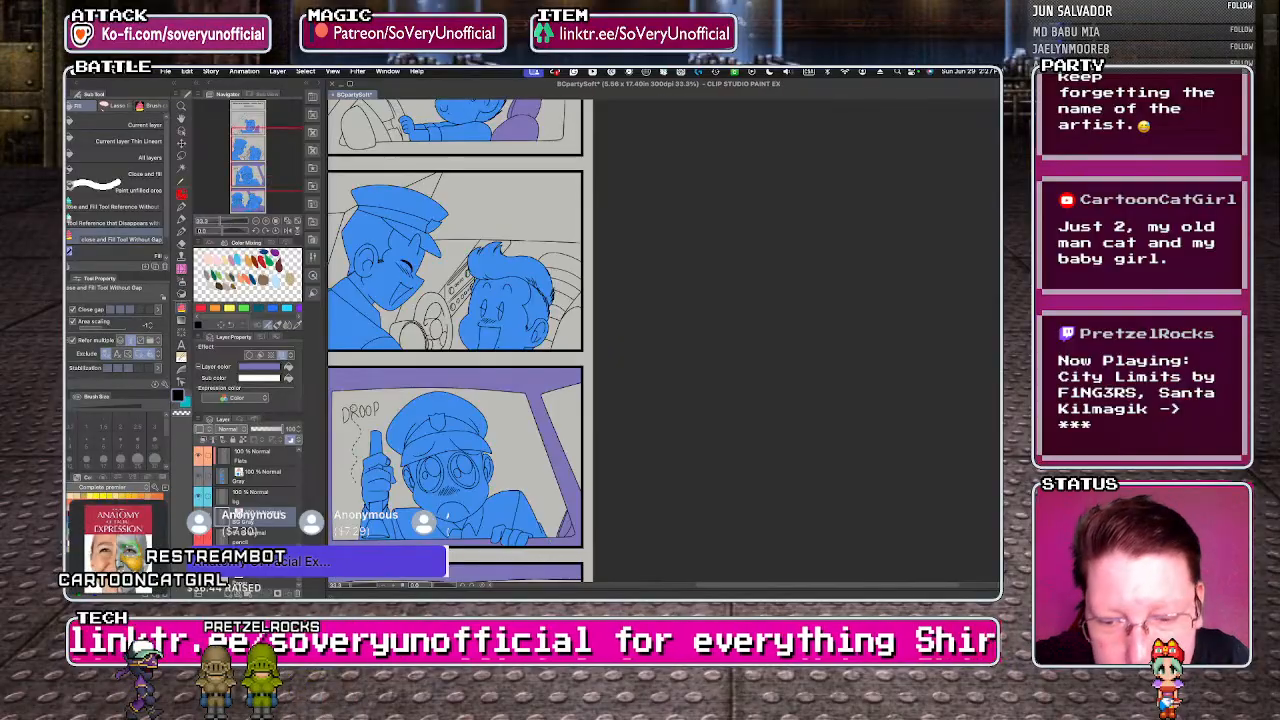
pyautogui.scroll(-3, 442, 535)
pyautogui.scroll(3, 400, 444)
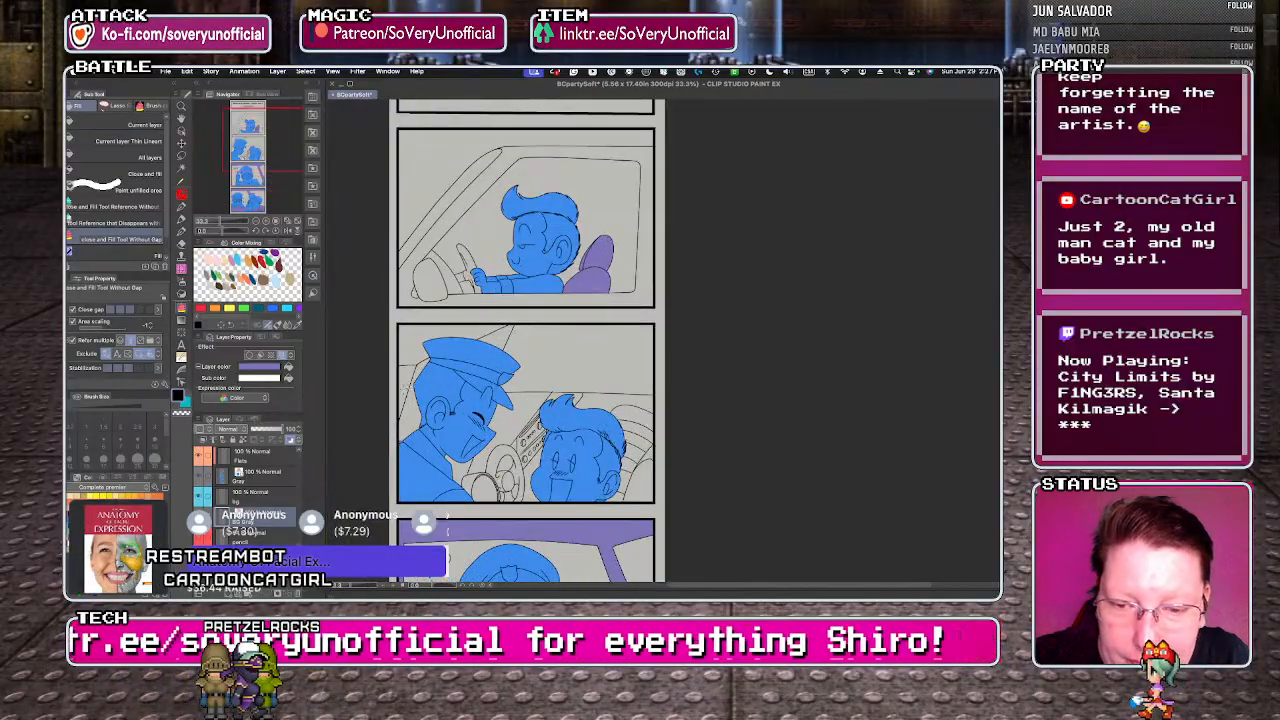
pyautogui.press('g')
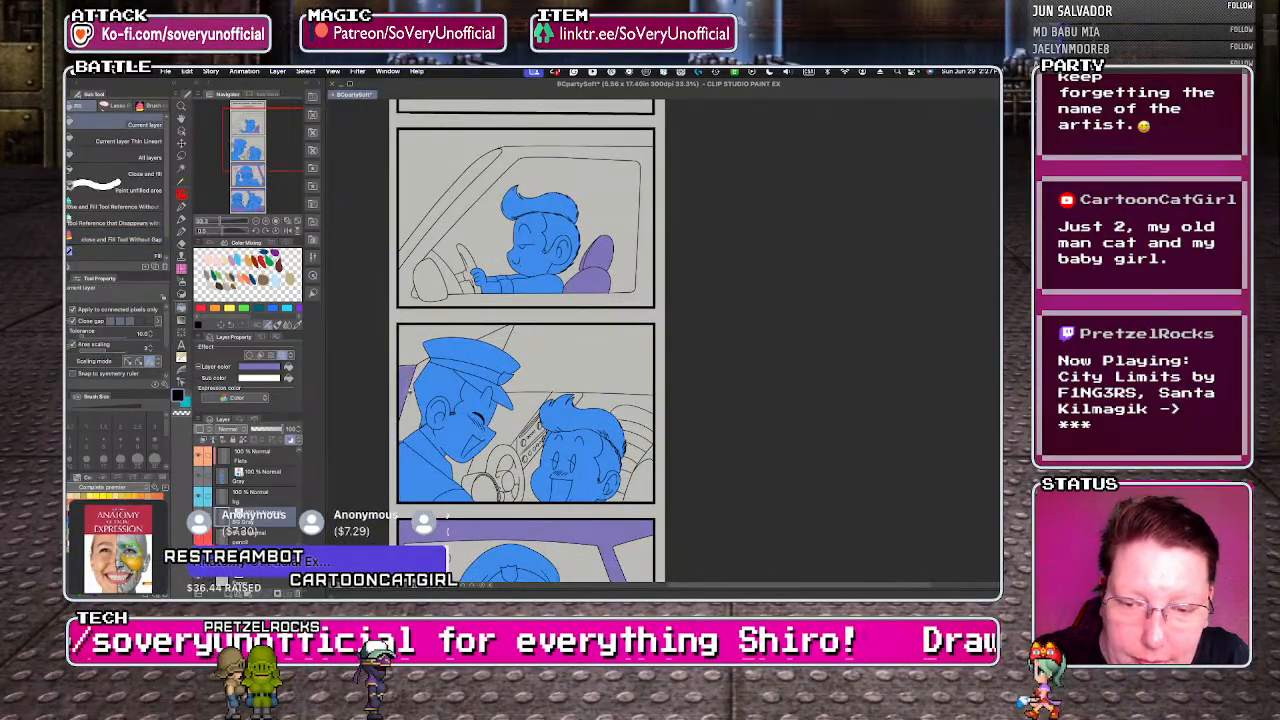
pyautogui.click(410, 410)
pyautogui.click(523, 352)
pyautogui.click(505, 440)
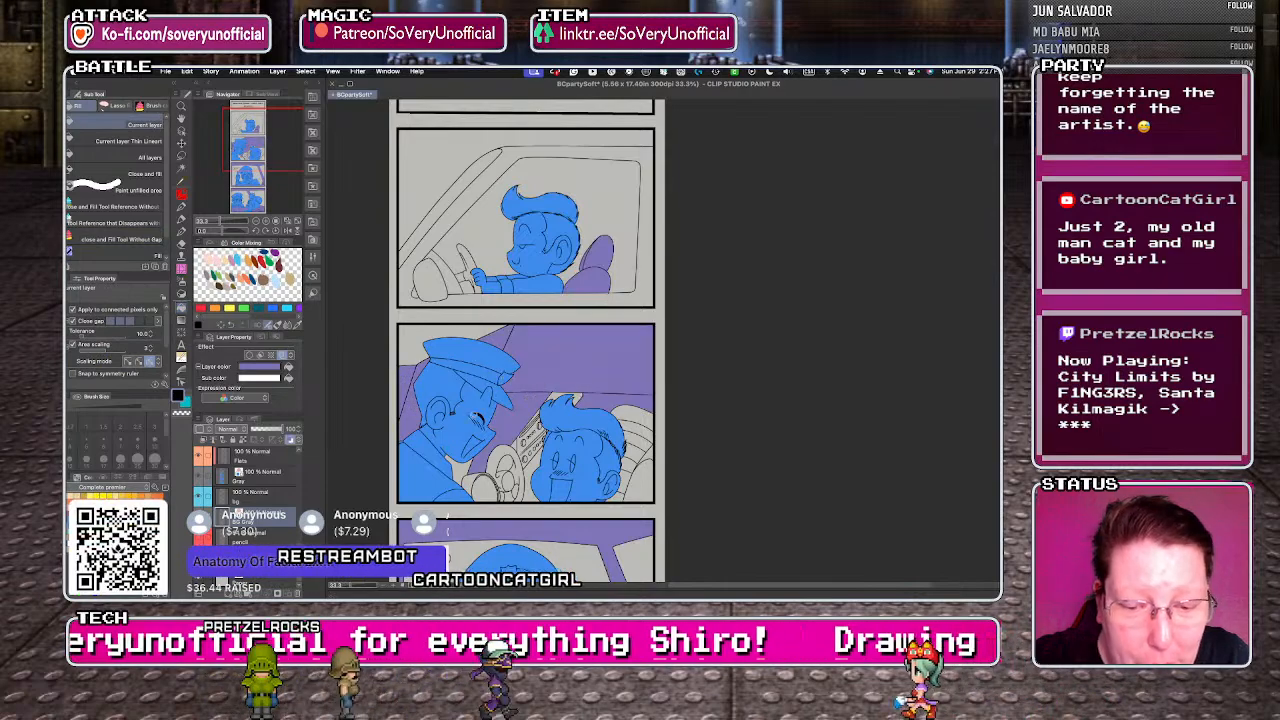
pyautogui.press('g')
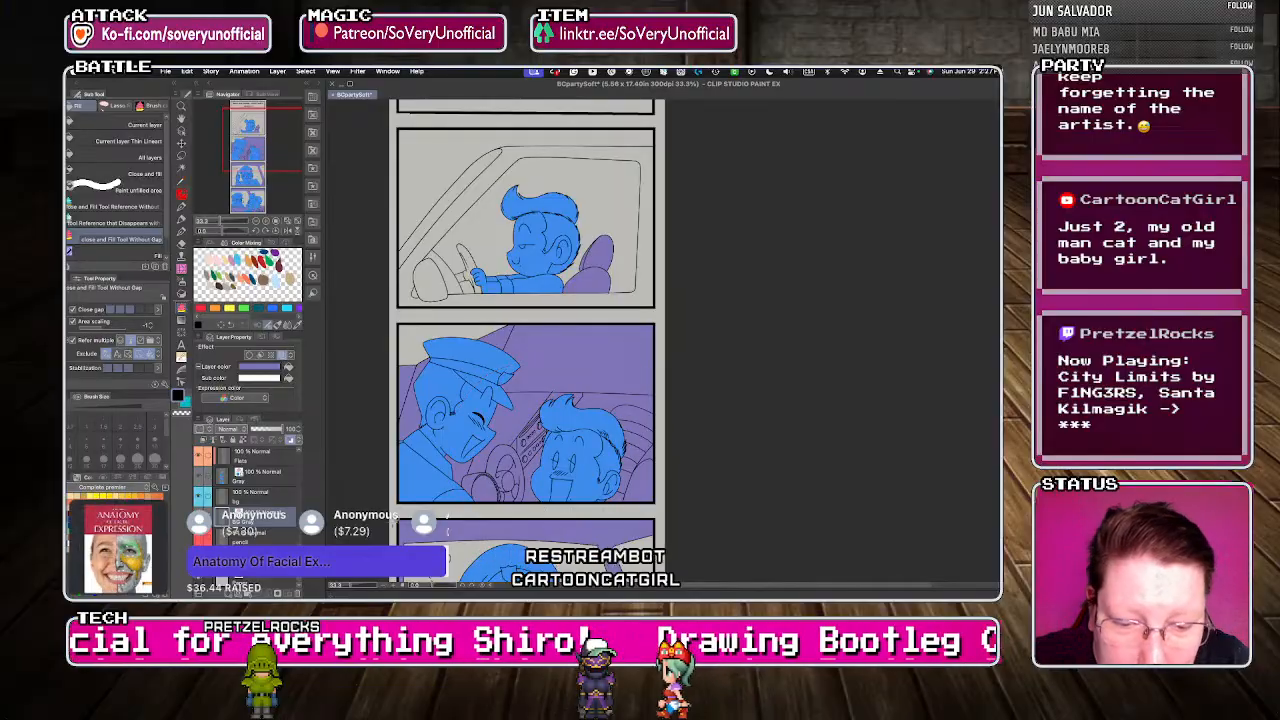
# - Fill the car's door frame, window pillars, dashboard and steering wheel in the first picture panel on the BG Gray layer
pyautogui.hotkey('ctrl', '-')
pyautogui.hotkey('ctrl', '-')
pyautogui.hotkey('ctrl', '-')
pyautogui.hotkey('ctrl', '+')
pyautogui.hotkey('ctrl', '+')
pyautogui.hotkey('ctrl', '+')
pyautogui.hotkey('ctrl', '+')
pyautogui.press('g')
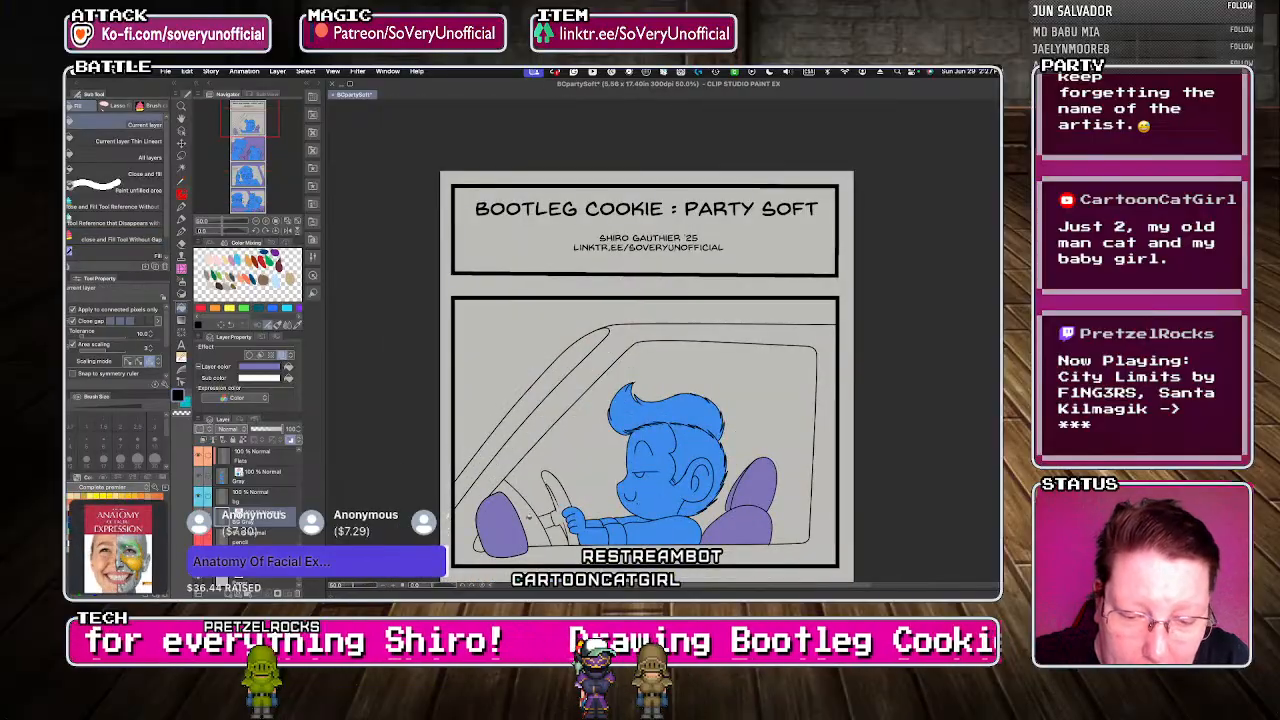
pyautogui.click(575, 388)
pyautogui.click(534, 399)
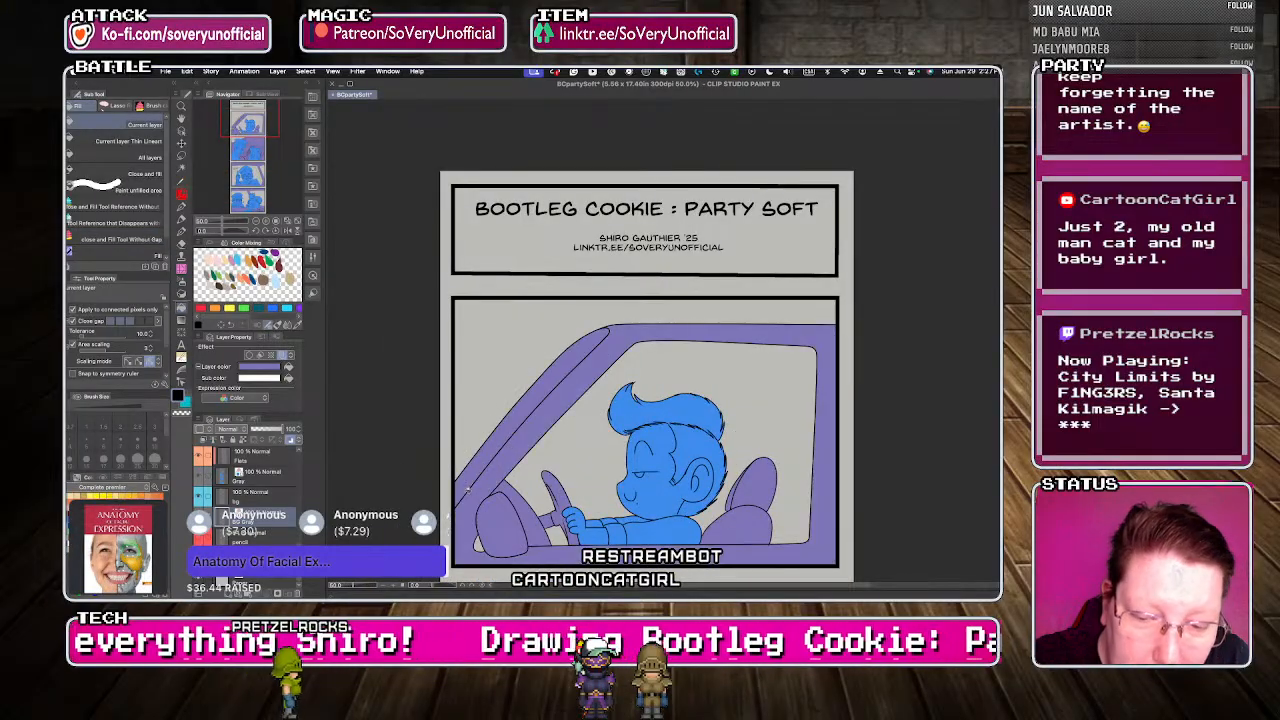
pyautogui.press('g')
# - Make the Flats layer above the Gray layer the active layer
pyautogui.hotkey('ctrl', '-')
pyautogui.hotkey('ctrl', '-')
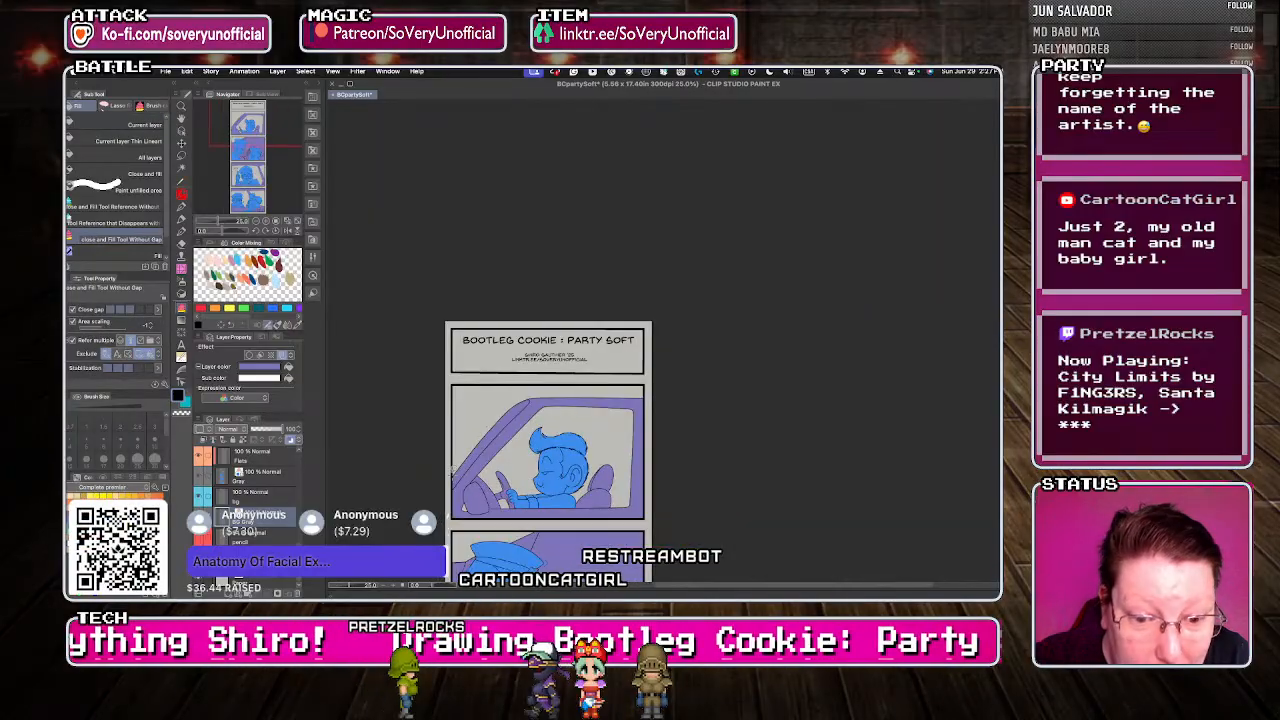
pyautogui.hotkey('ctrl', '-')
pyautogui.hotkey('ctrl', '-')
pyautogui.hotkey('ctrl', '-')
pyautogui.hotkey('ctrl', '+')
pyautogui.hotkey('ctrl', '+')
pyautogui.hotkey('ctrl', '+')
pyautogui.hotkey('ctrl', '+')
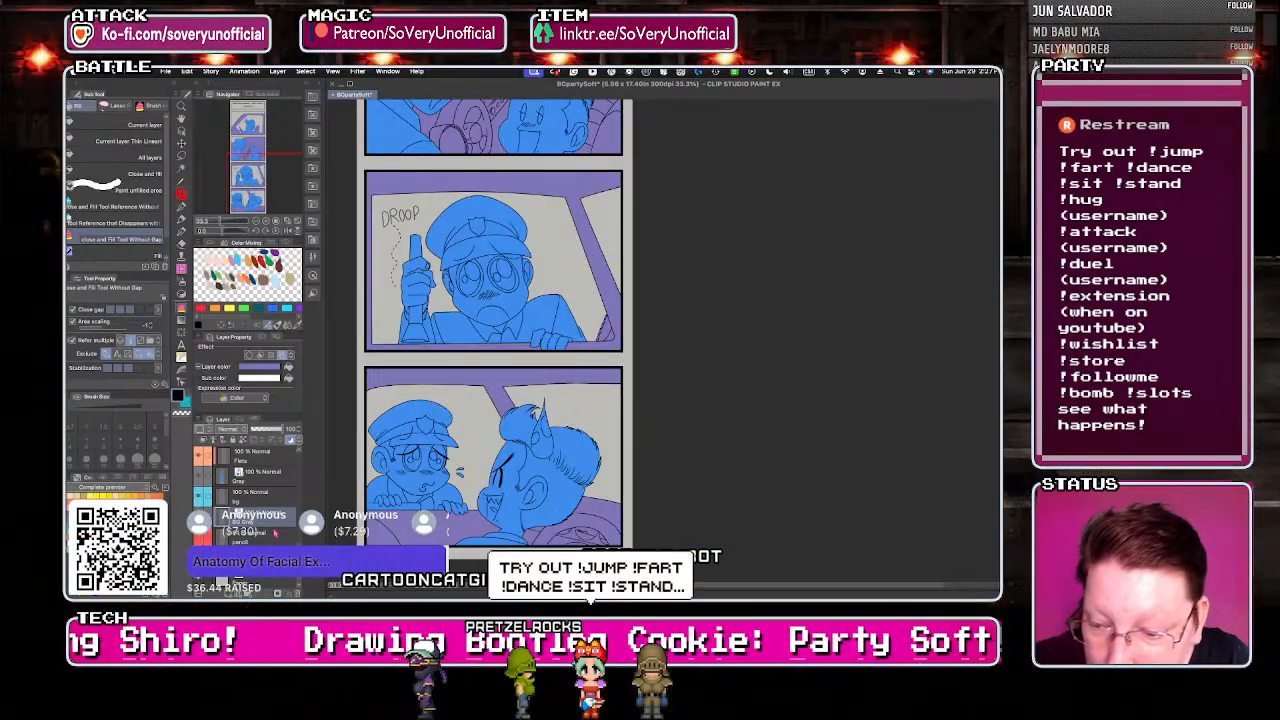
pyautogui.hotkey('alt', ']')
pyautogui.hotkey('alt', ']')
pyautogui.hotkey('alt', ']')
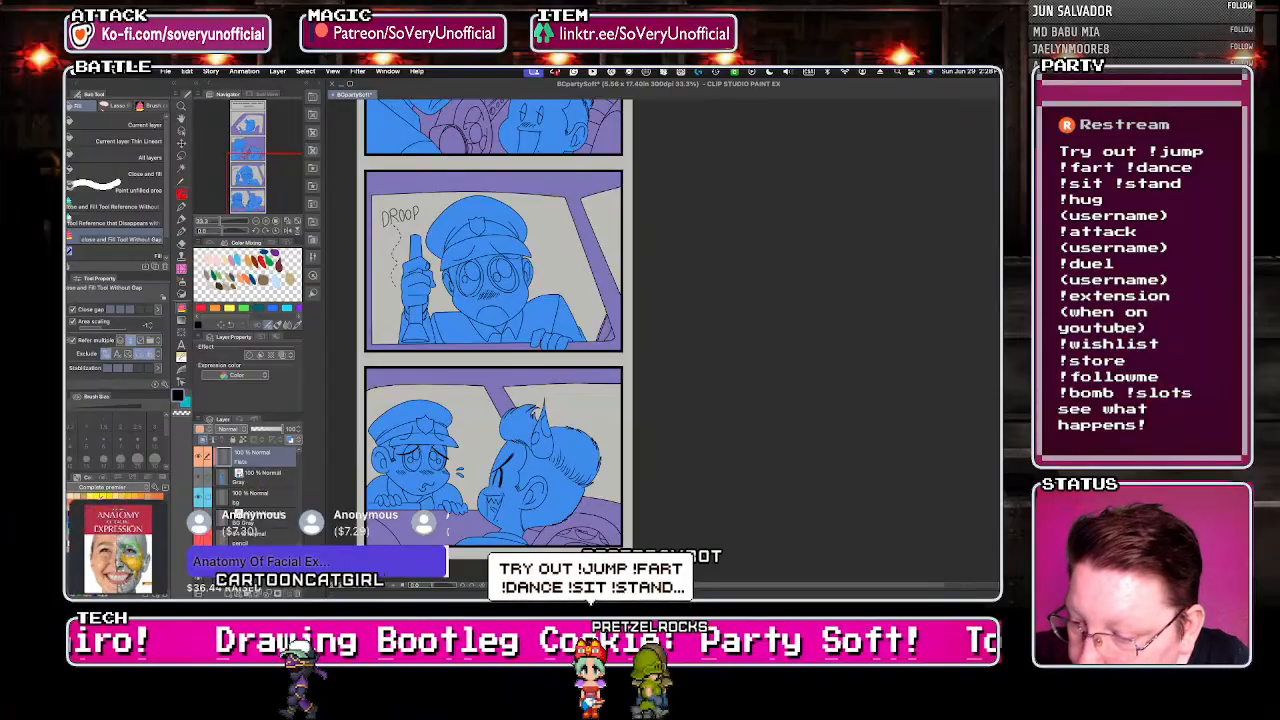
# - Switch the color set from Complete premier to Bootleg Cookie Set
pyautogui.click(132, 487)
pyautogui.scroll(5, 85, 310)
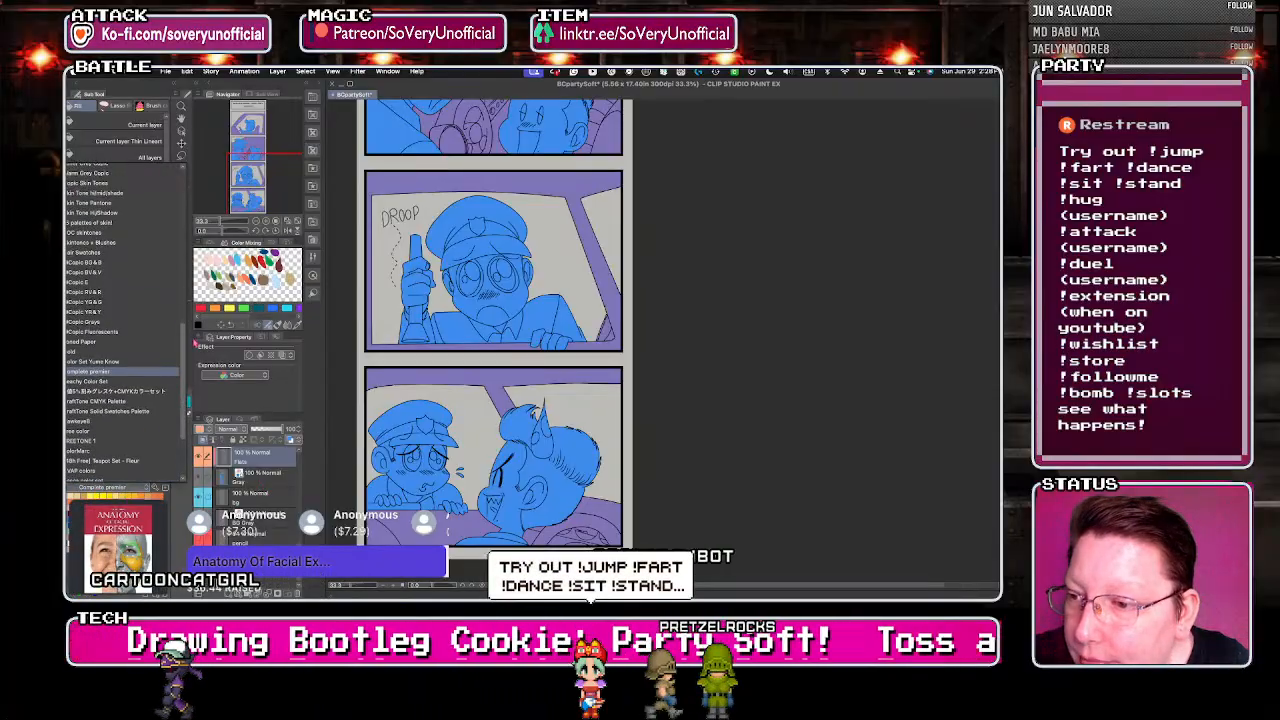
pyautogui.scroll(6, 85, 310)
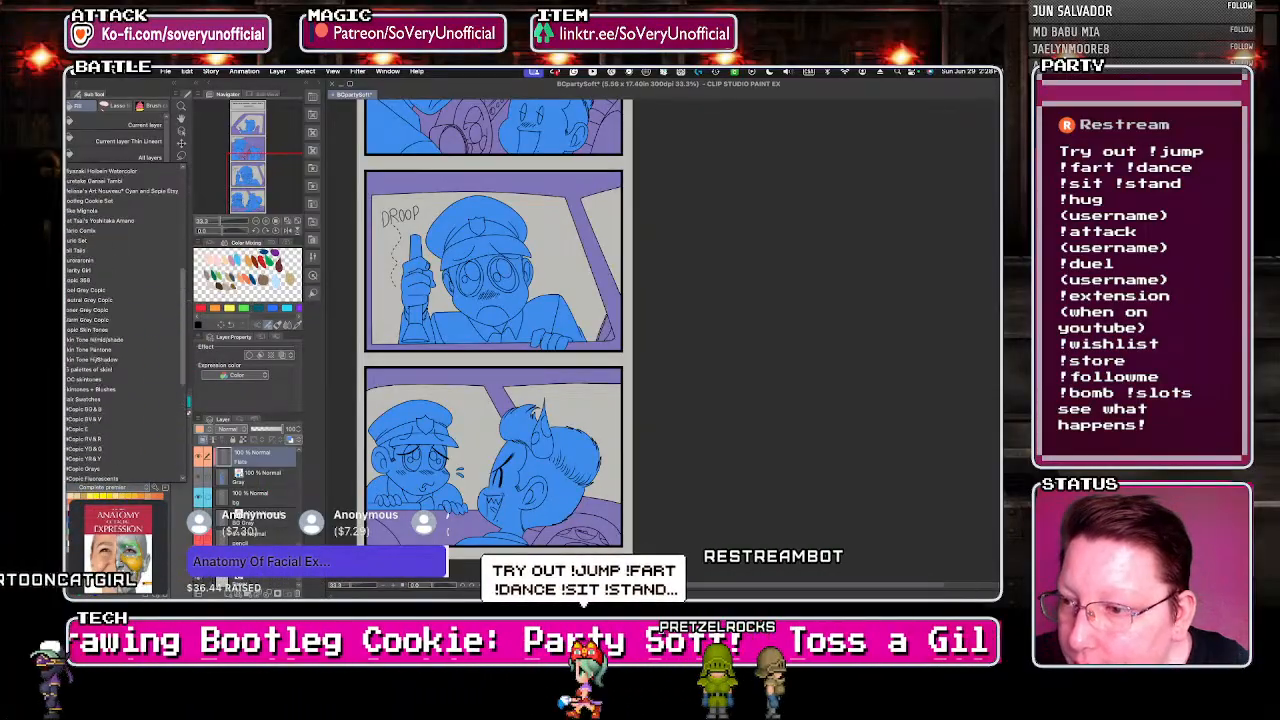
pyautogui.scroll(5, 85, 310)
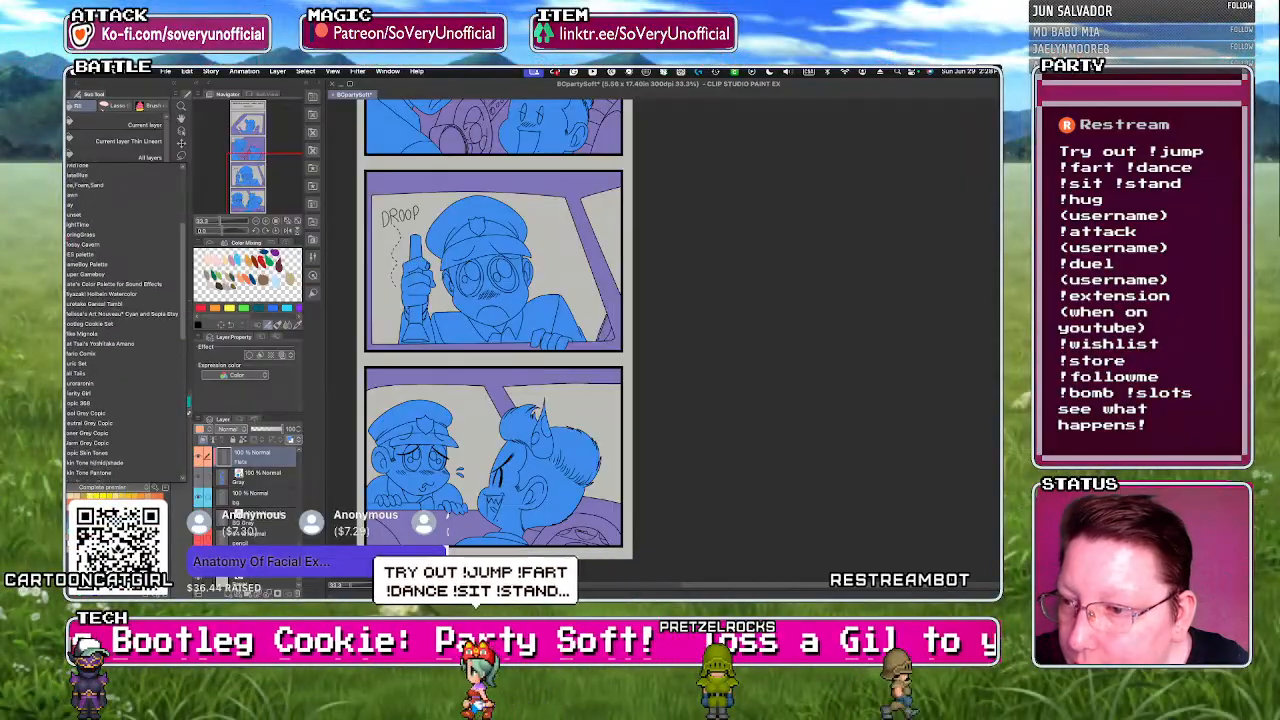
pyautogui.scroll(-12, 92, 307)
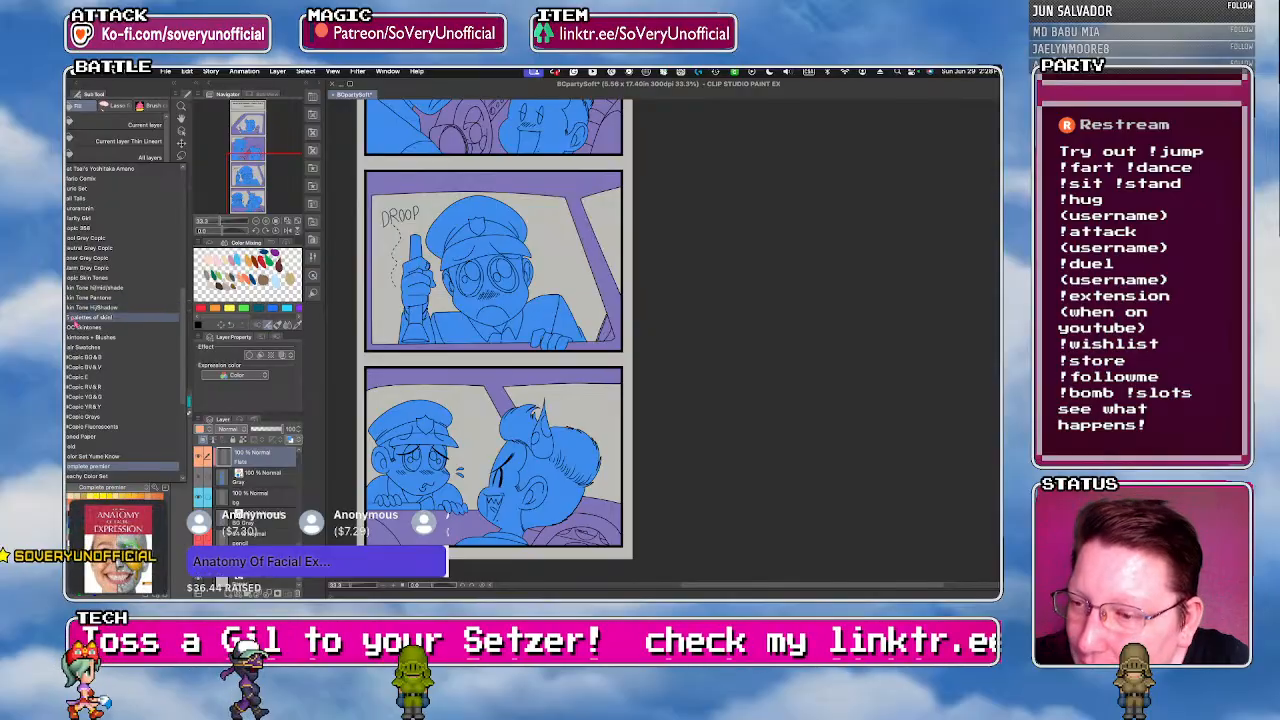
pyautogui.scroll(5, 186, 356)
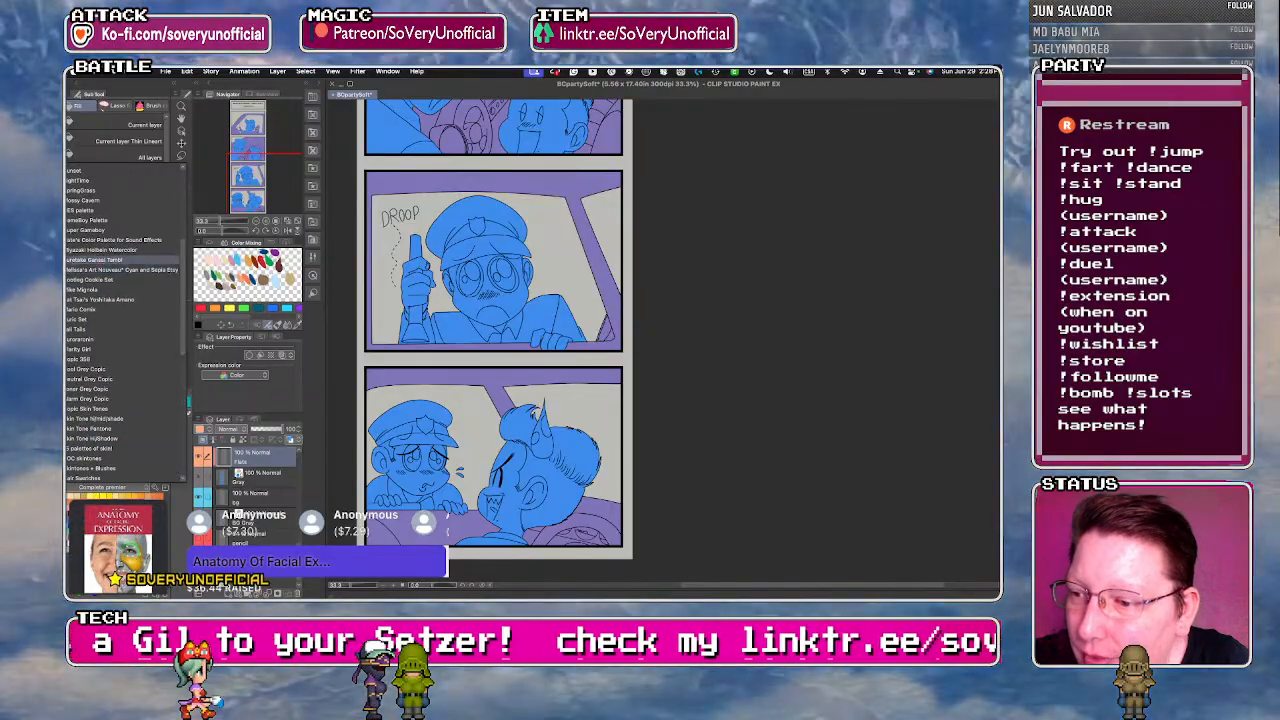
pyautogui.moveTo(187, 338); pyautogui.dragTo(186, 352)
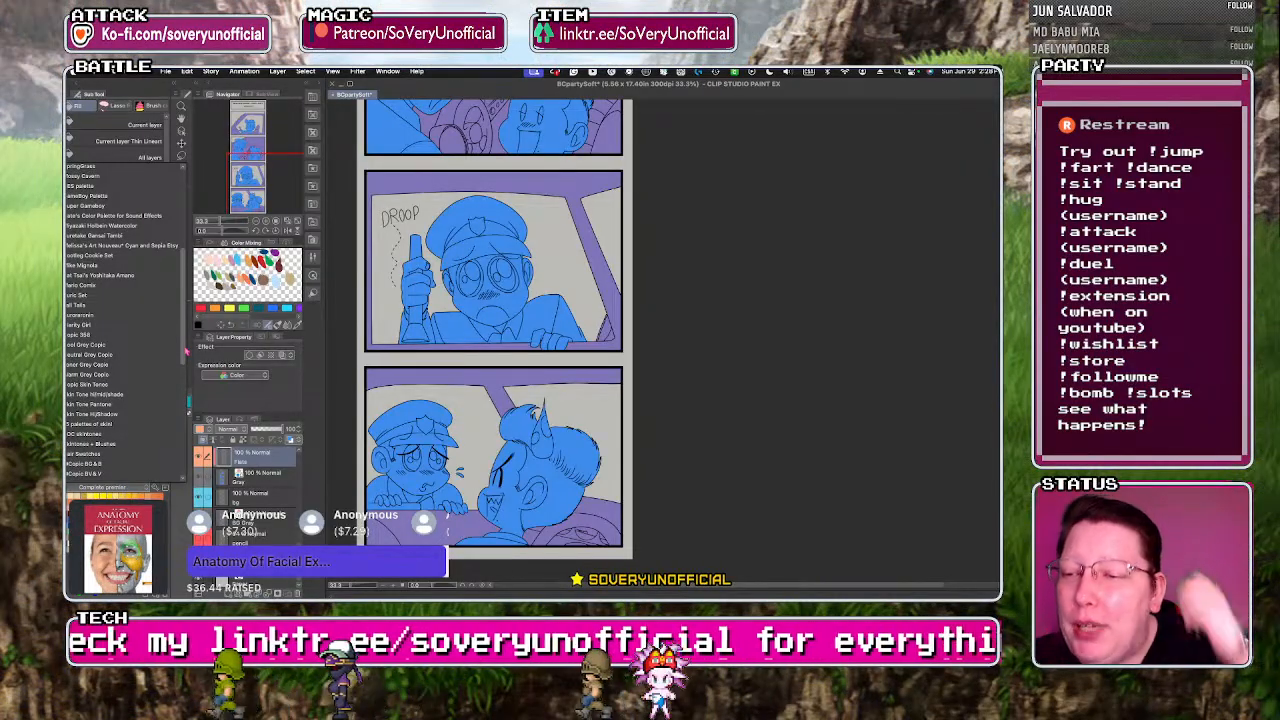
pyautogui.moveTo(186, 349)
pyautogui.mouseDown()
pyautogui.moveTo(186, 323)
pyautogui.moveTo(176, 358)
pyautogui.mouseUp()
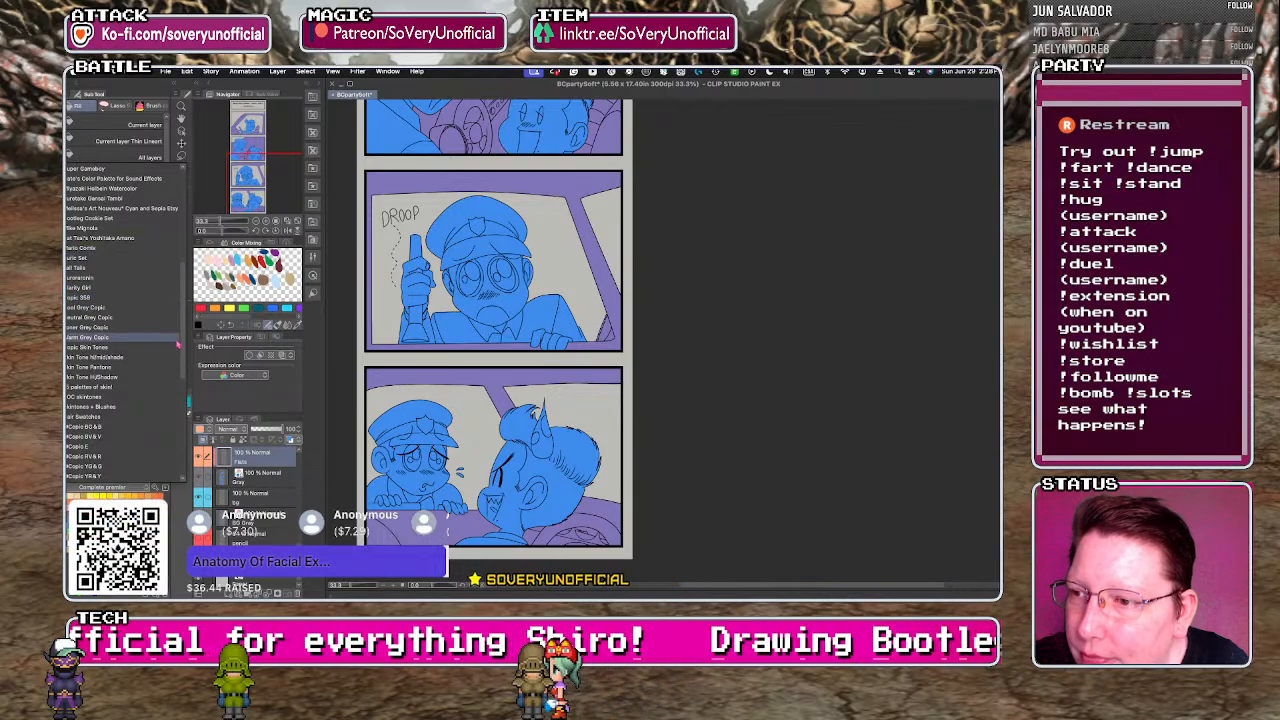
pyautogui.click(100, 218)
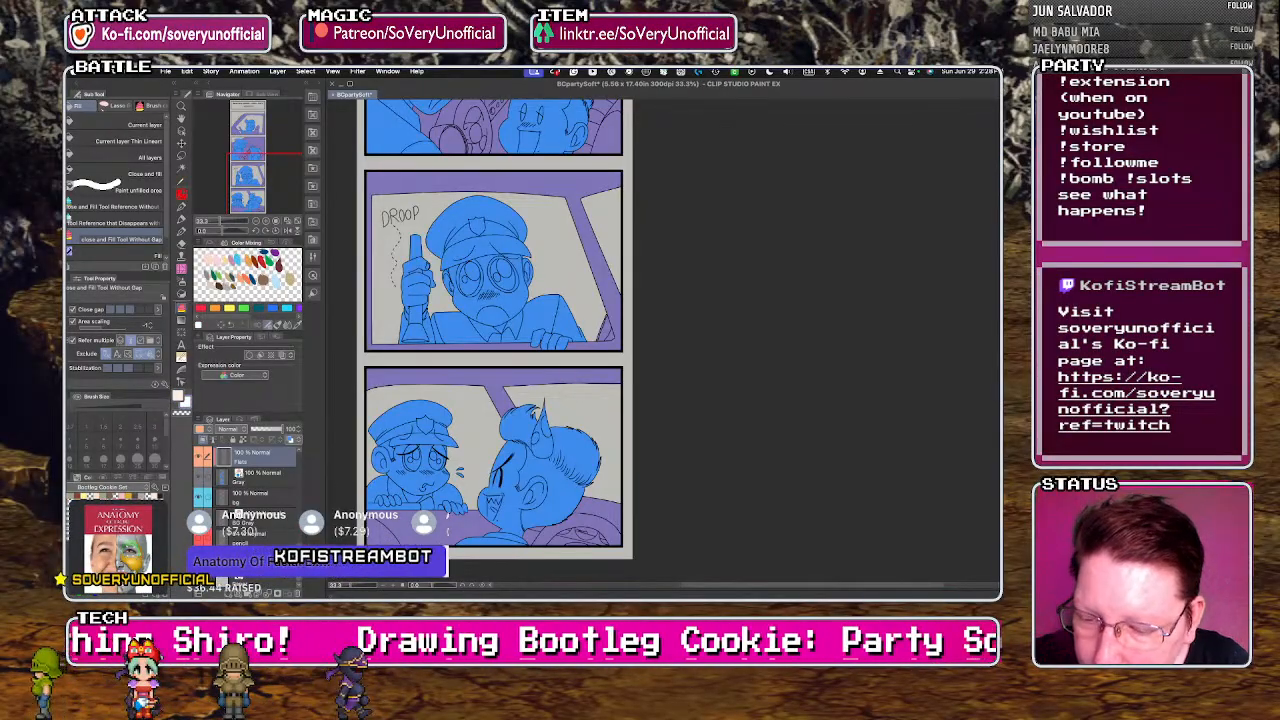
# - Fill the angry driver's face, ear and neck in the last panel with the light skin color on the Flats layer
pyautogui.scroll(3, 514, 531)
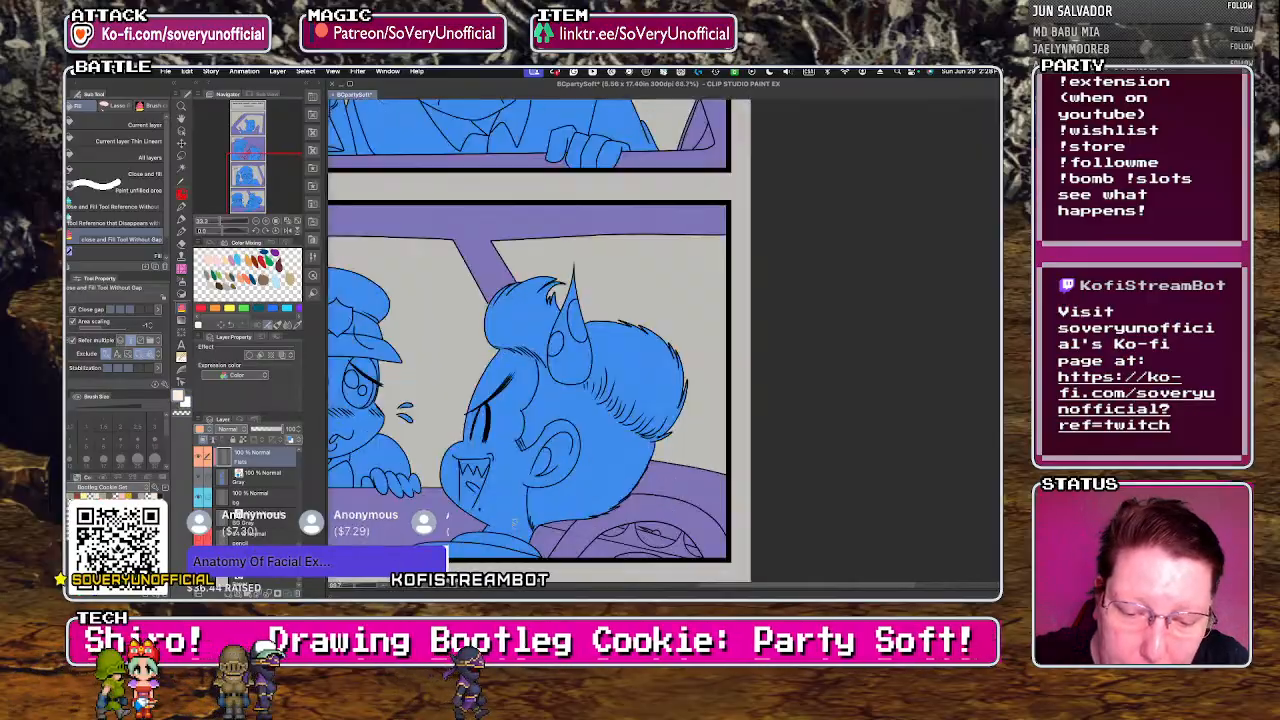
pyautogui.click(508, 512)
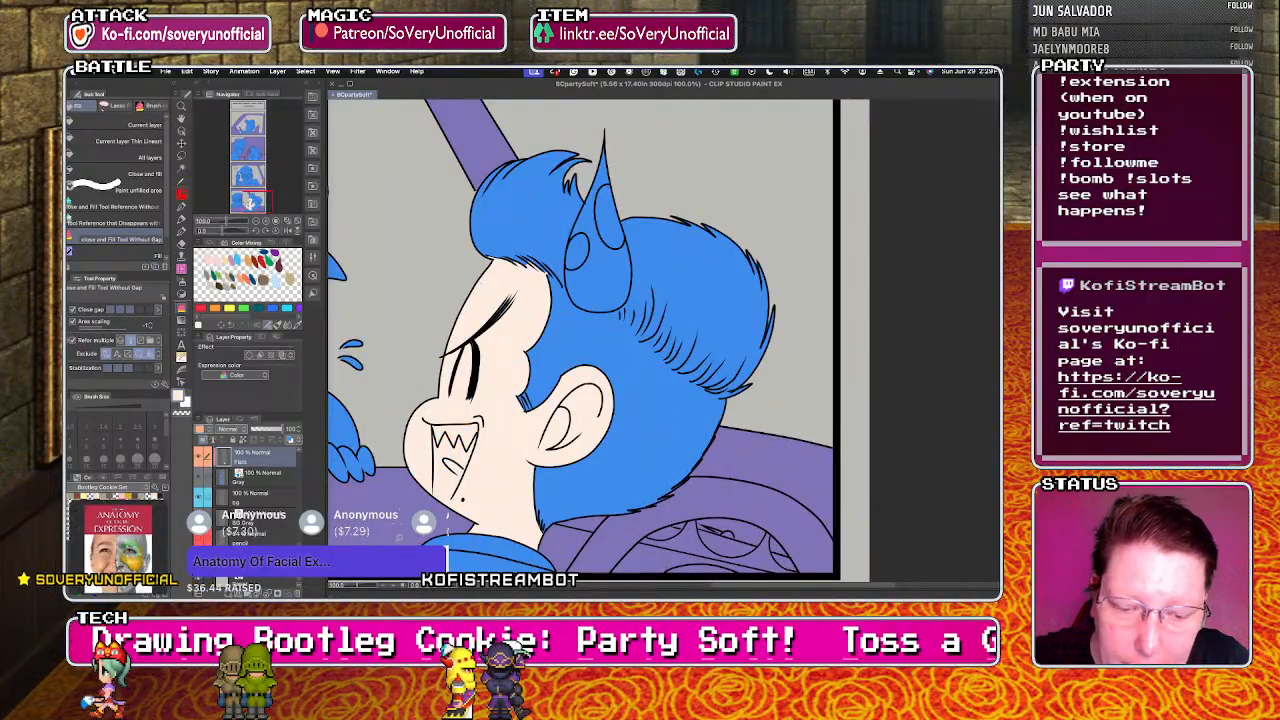
pyautogui.scroll(-5, 440, 535)
pyautogui.scroll(3, 449, 537)
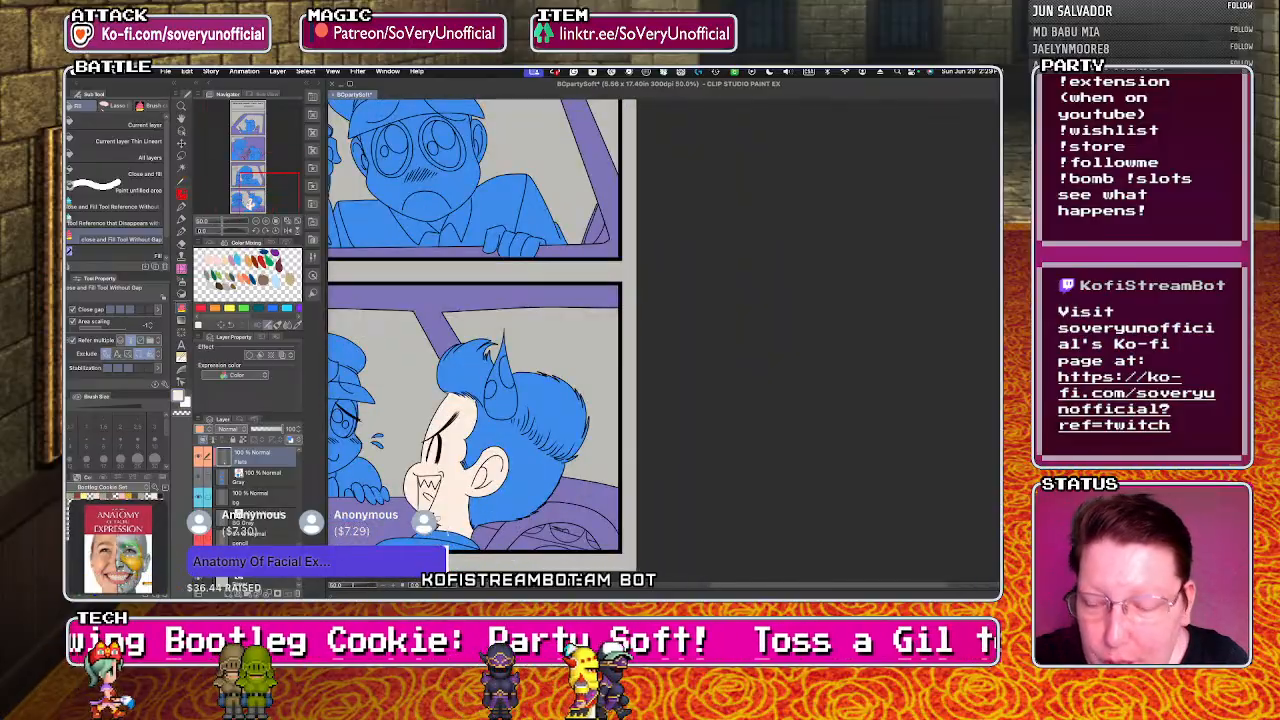
# - Fill the smiling driver's face and ear in the second picture panel with the light skin color on the Flats layer
pyautogui.click(140, 124)
pyautogui.press('g')
pyautogui.scroll(-2, 448, 540)
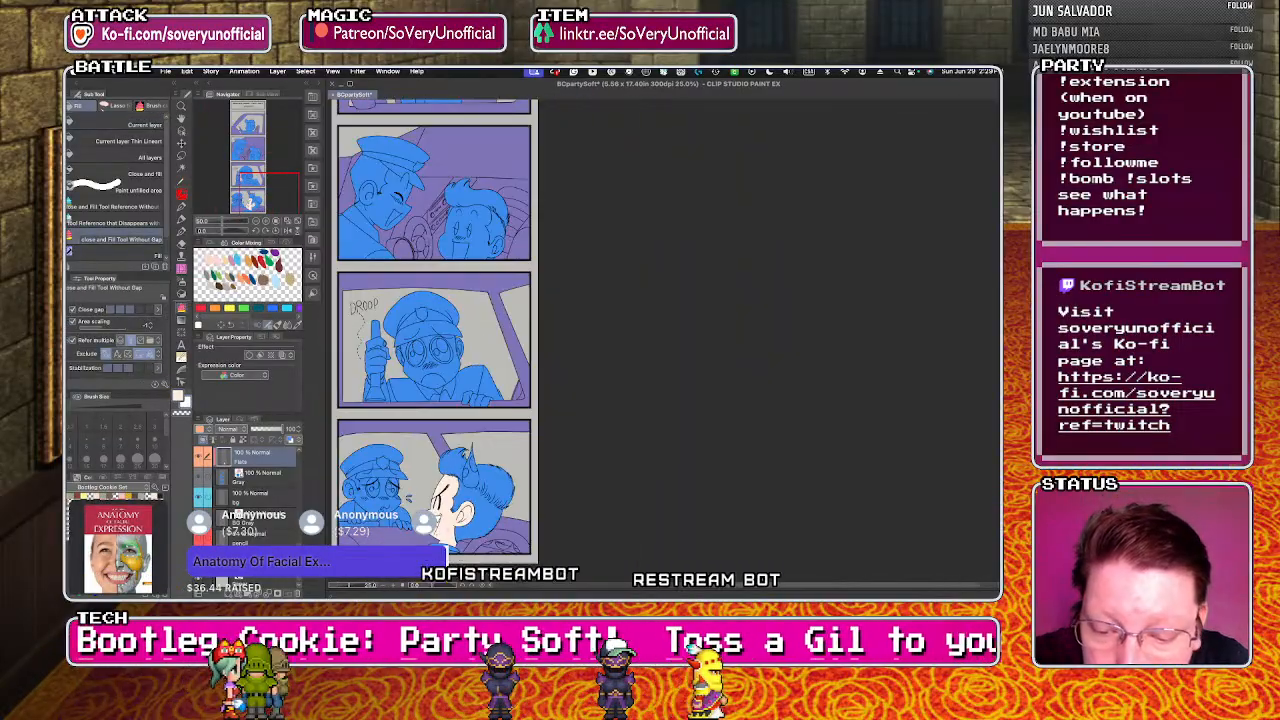
pyautogui.scroll(-2, 453, 360)
pyautogui.scroll(4, 456, 295)
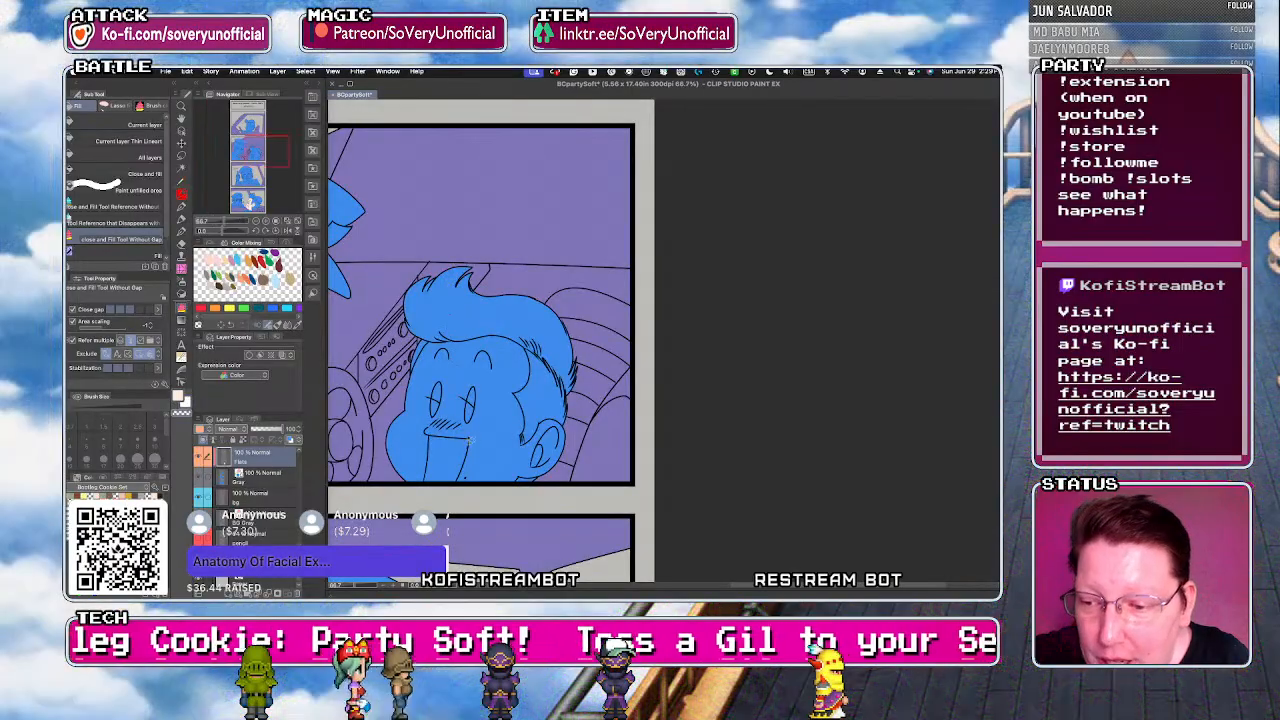
pyautogui.press('g')
pyautogui.click(461, 404)
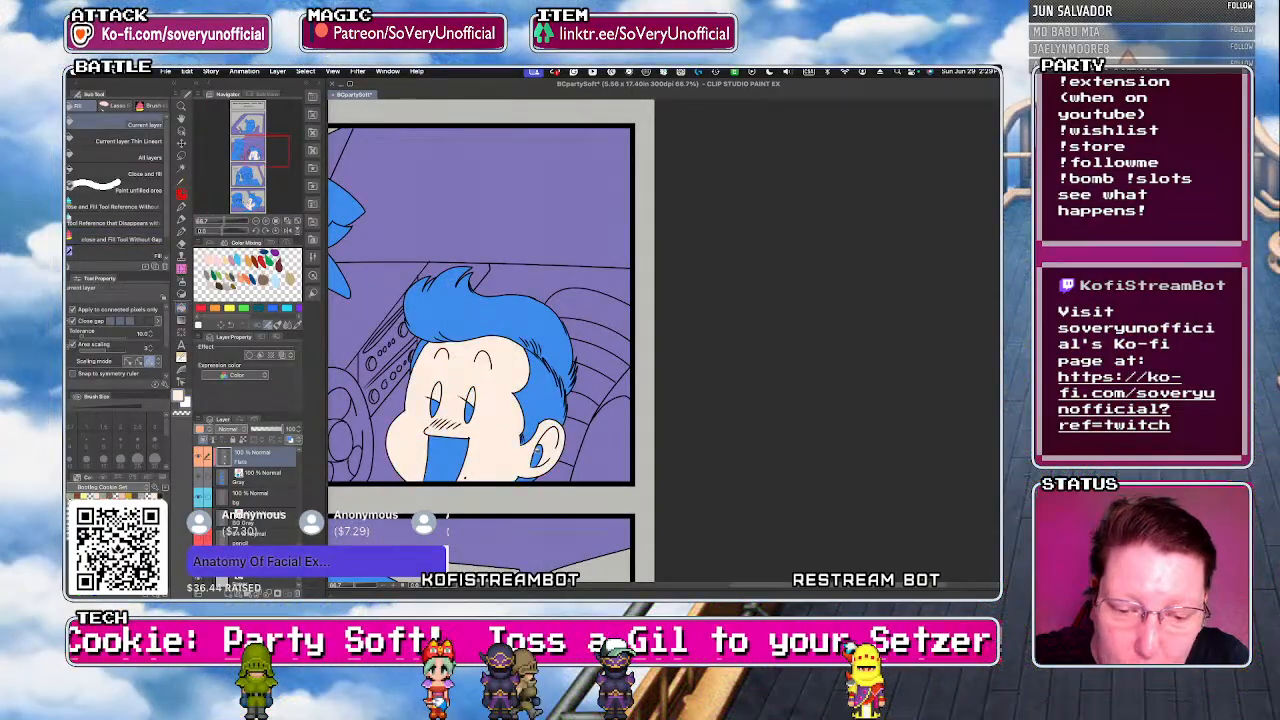
pyautogui.press('g')
pyautogui.scroll(1, 460, 300)
pyautogui.scroll(-1, 460, 300)
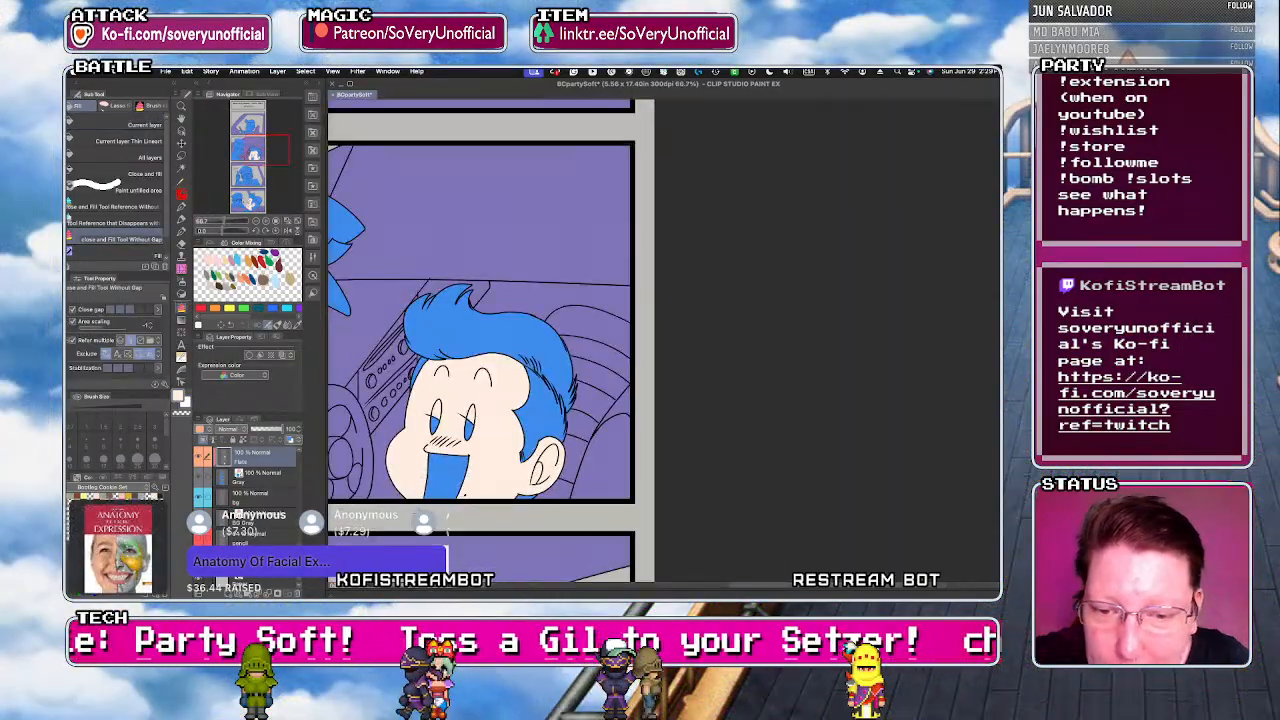
# - Fill the driver's face, ear and hand in the first picture panel with the light skin color on the Flats layer
pyautogui.scroll(-1, 460, 300)
pyautogui.scroll(4, 410, 275)
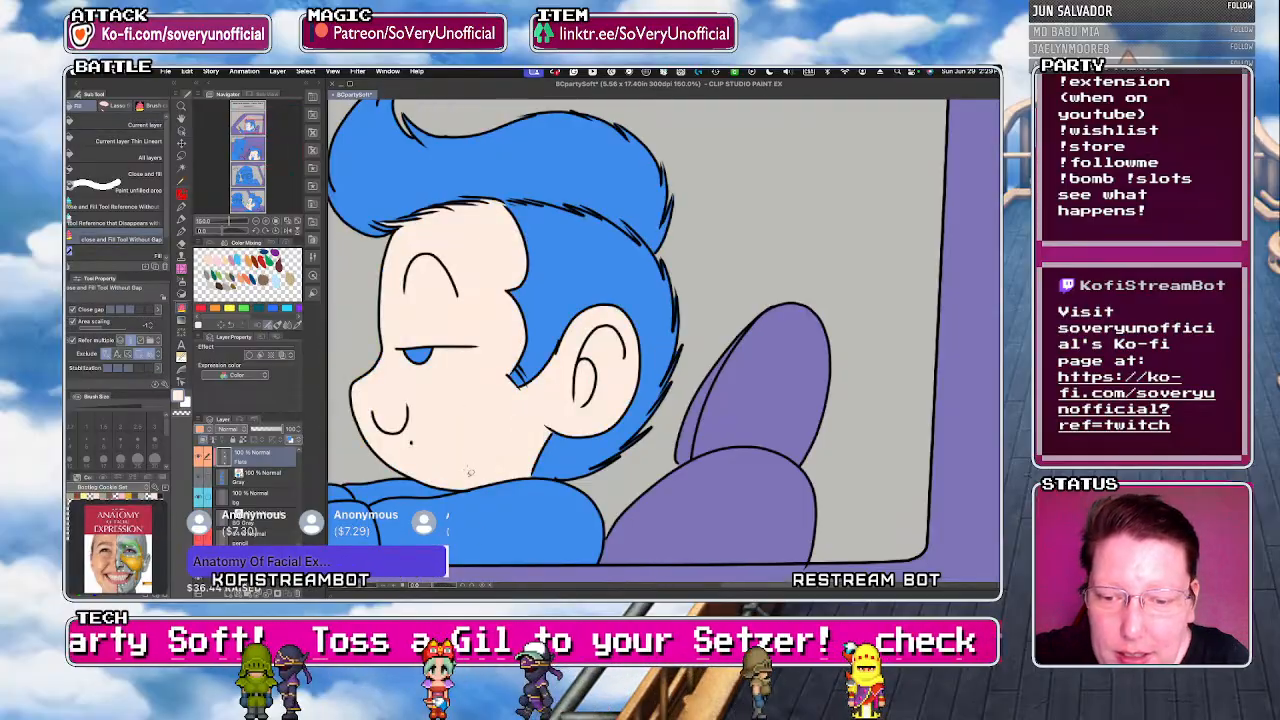
pyautogui.scroll(-3, 483, 567)
pyautogui.scroll(2, 385, 398)
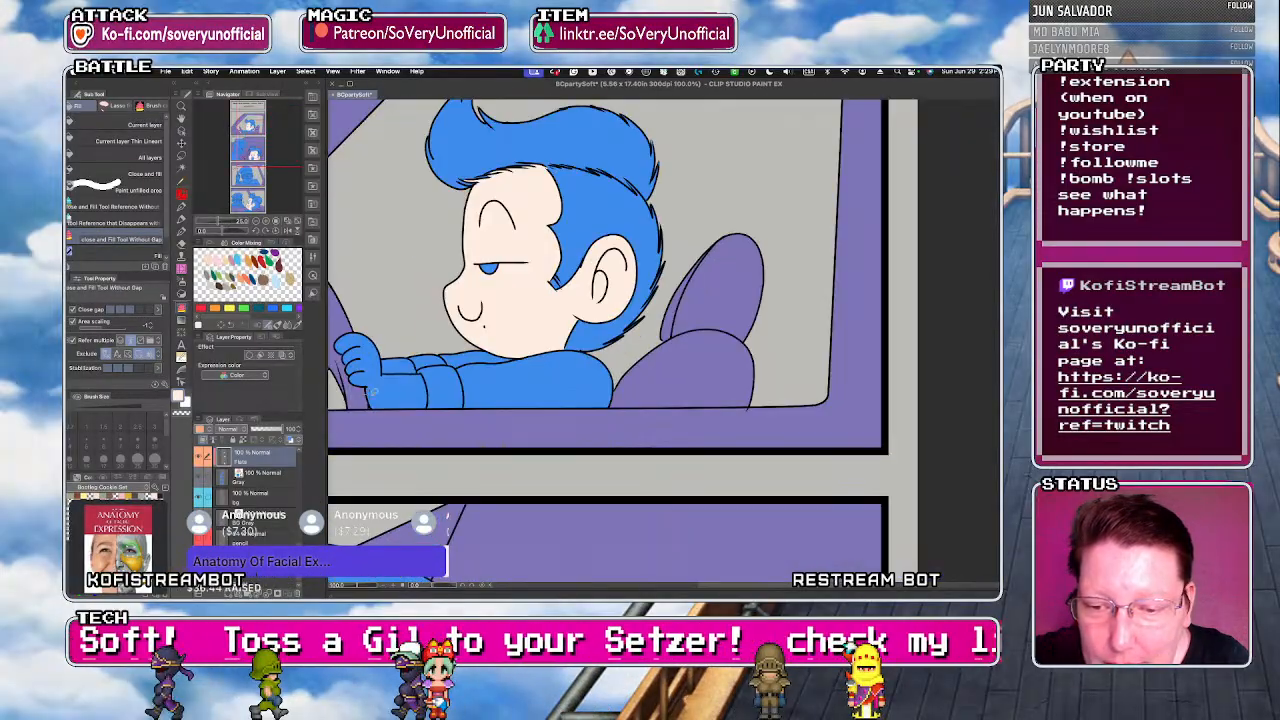
pyautogui.press('g')
pyautogui.press('g')
# - Fill the driver's hair in the first picture panel with light yellow, including the gaps between the hair strokes and by the sideburn
pyautogui.scroll(-4, 385, 398)
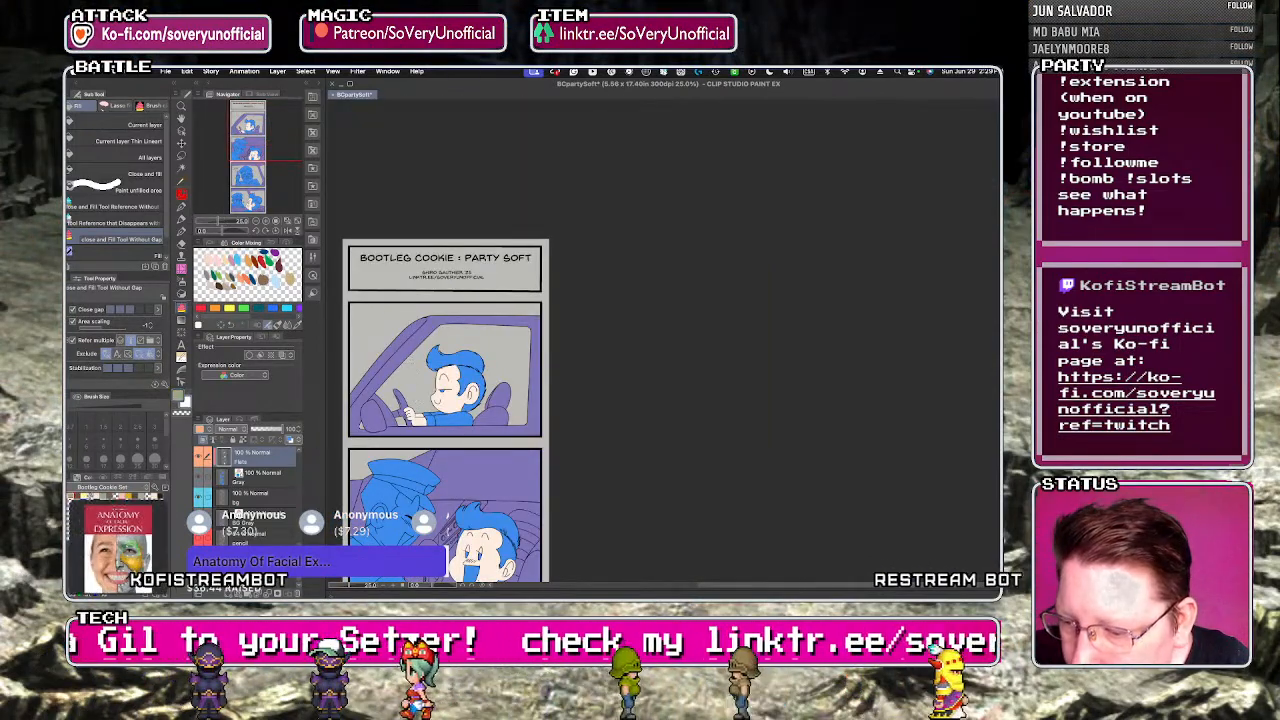
pyautogui.scroll(2, 484, 374)
pyautogui.scroll(3, 467, 369)
pyautogui.click(467, 369)
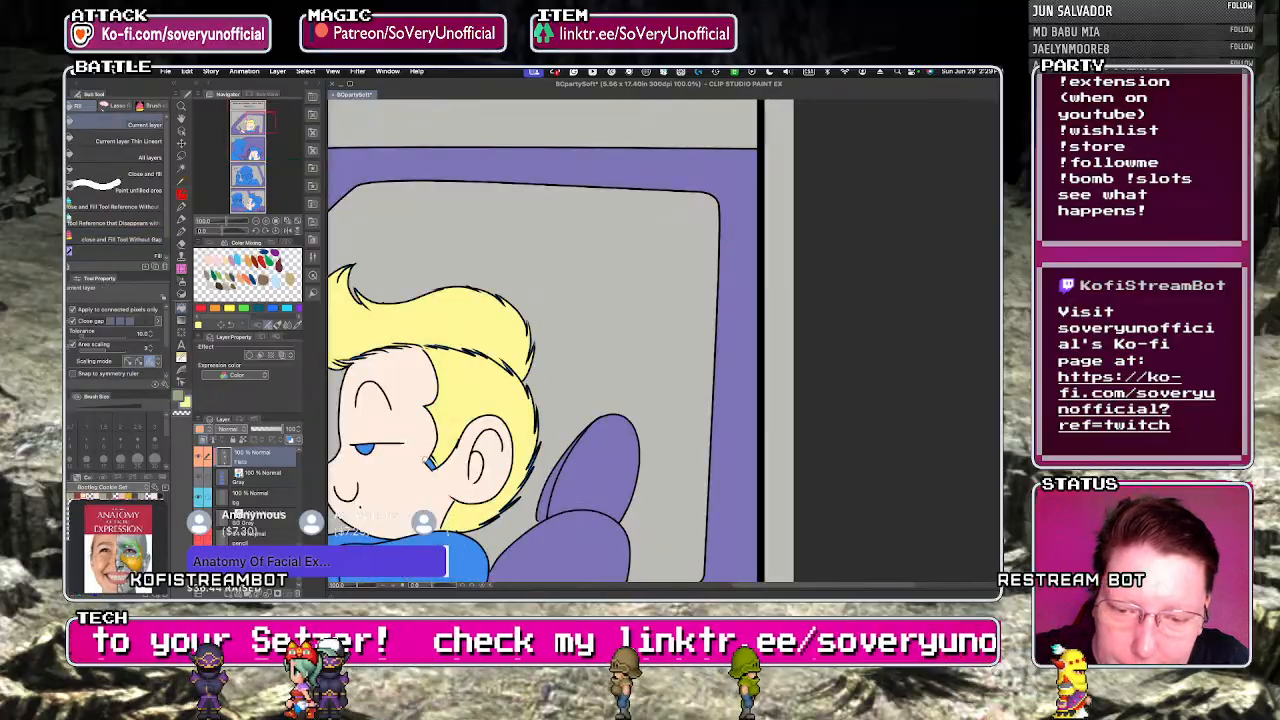
pyautogui.scroll(4, 467, 369)
pyautogui.scroll(-3, 440, 500)
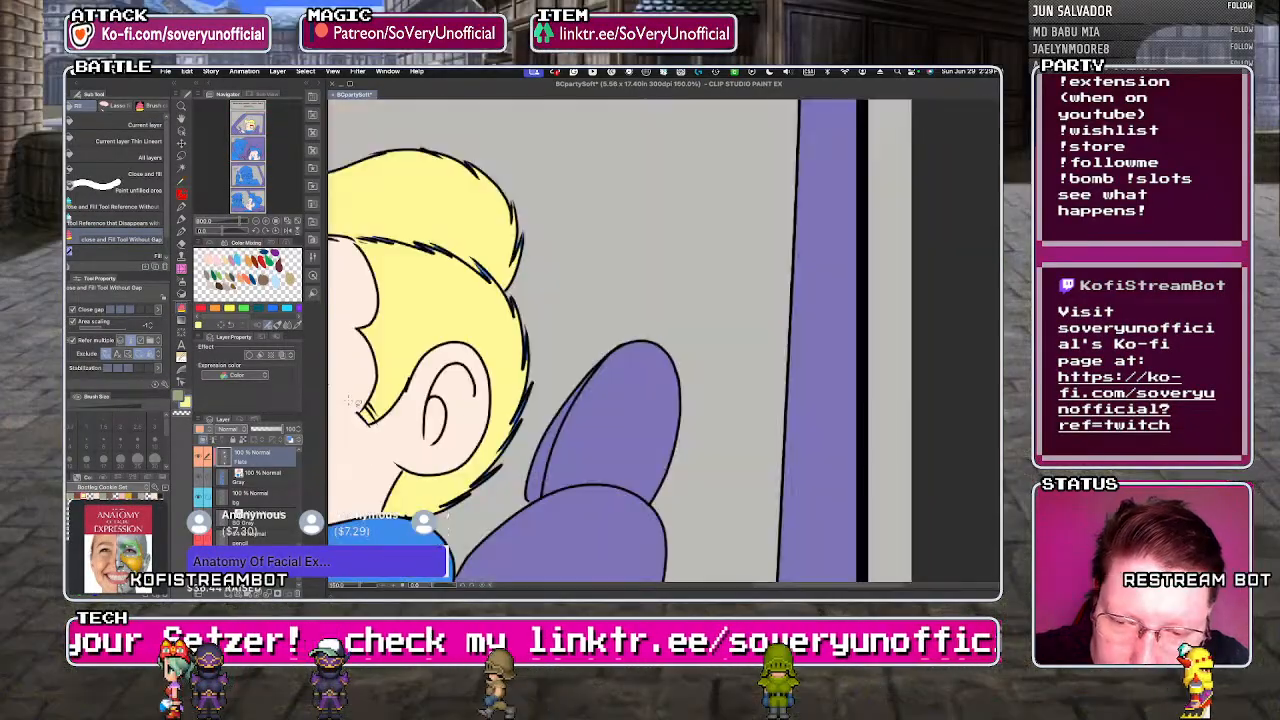
pyautogui.scroll(1, 392, 445)
pyautogui.scroll(-3, 390, 447)
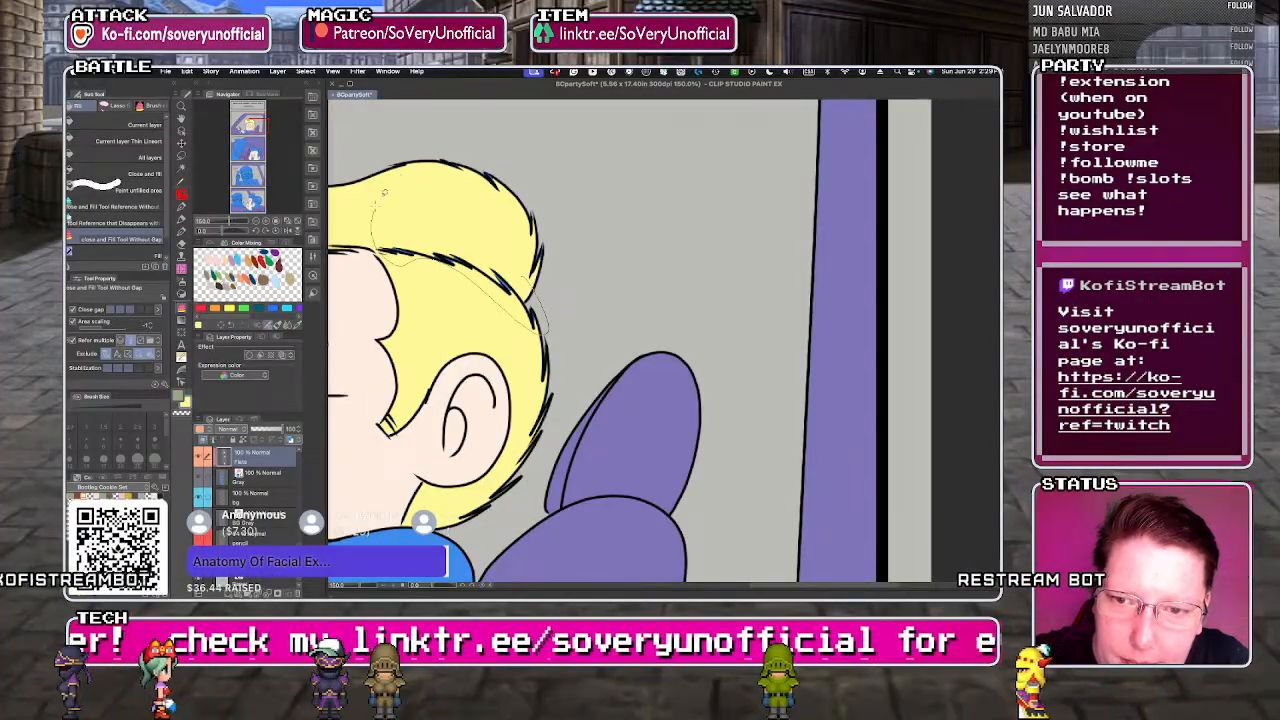
pyautogui.scroll(-3, 383, 192)
pyautogui.scroll(3, 420, 300)
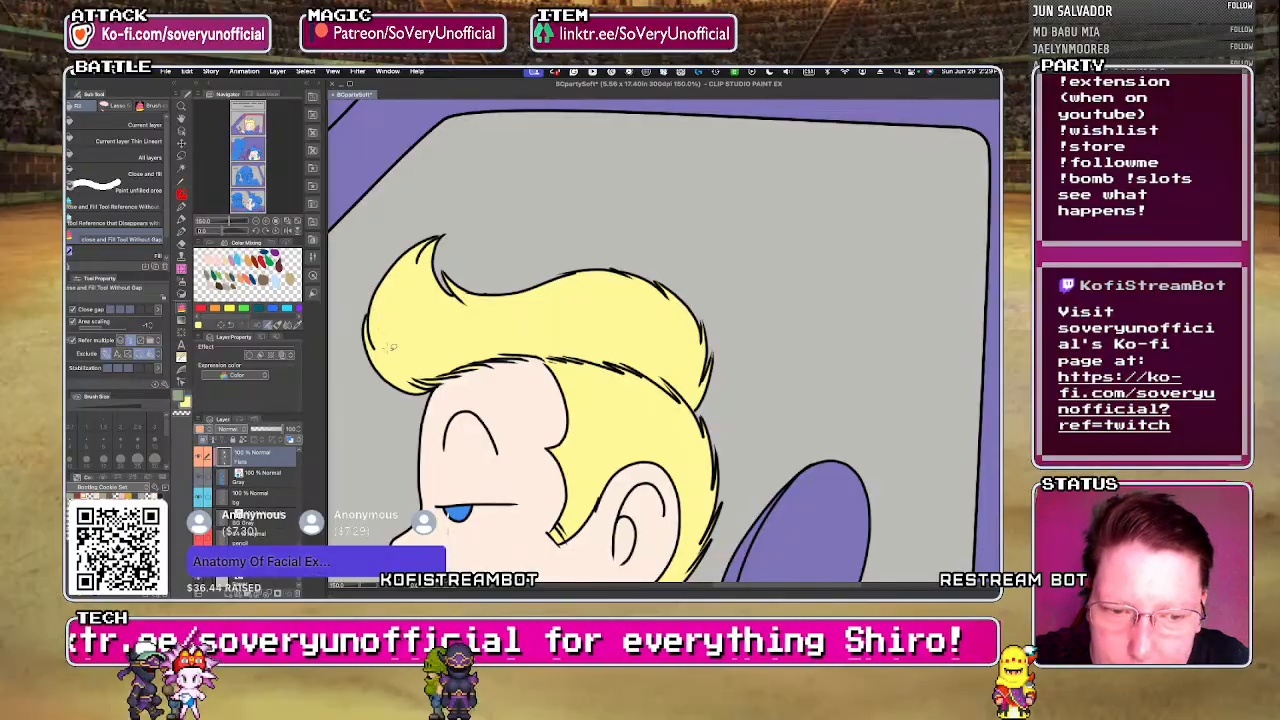
# - Fill the smiling driver's hair in the second picture panel with light yellow, including the small gaps between the hair strokes
pyautogui.scroll(-3, 392, 347)
pyautogui.scroll(-2, 426, 343)
pyautogui.scroll(2, 440, 320)
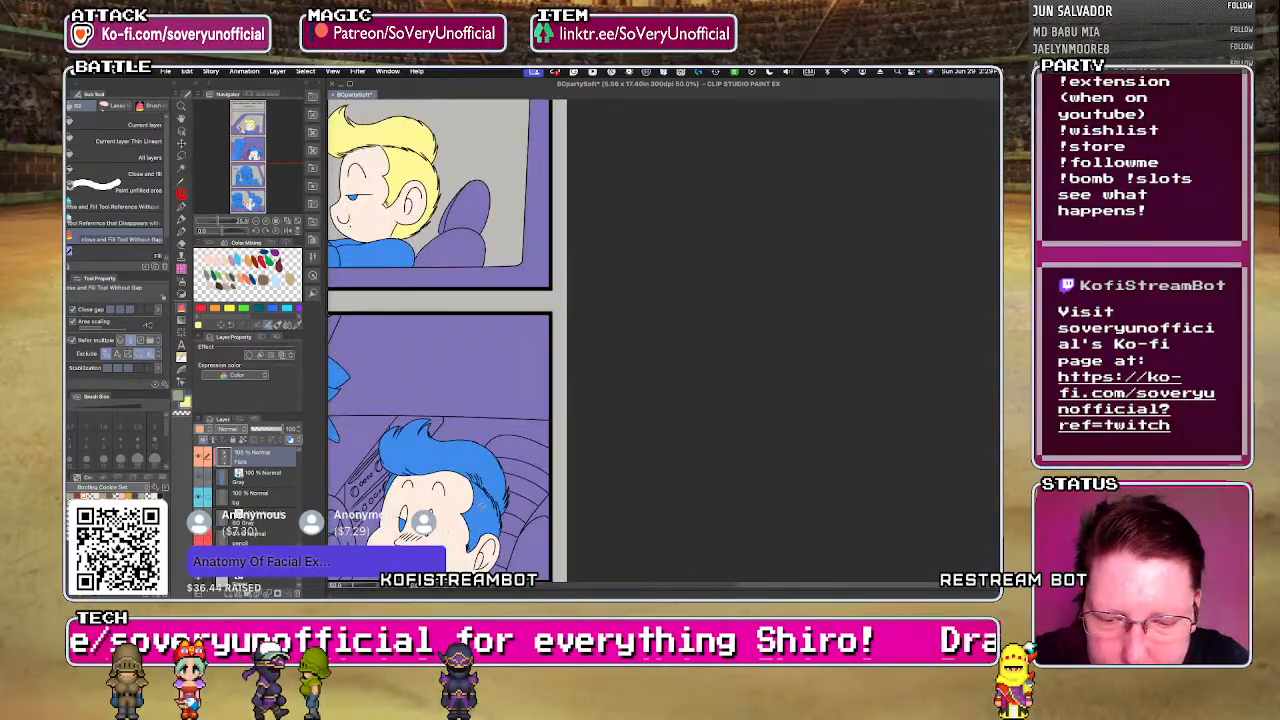
pyautogui.scroll(3, 436, 490)
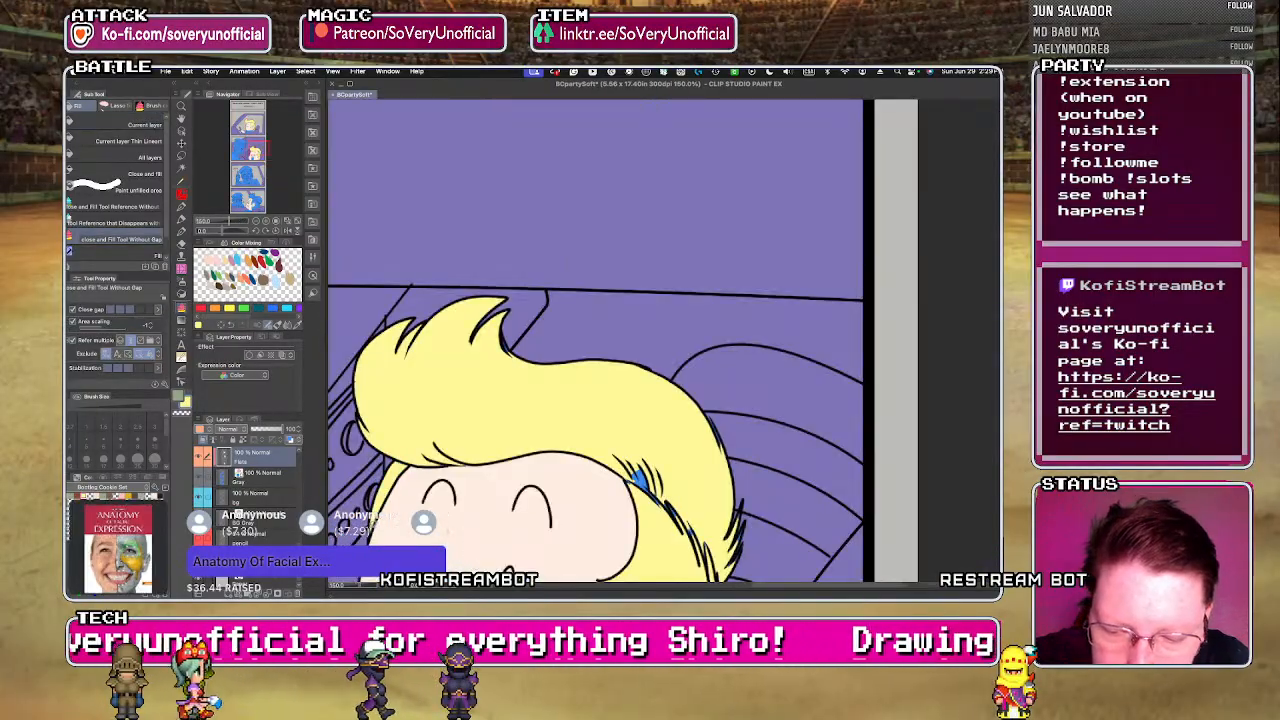
pyautogui.scroll(-2, 602, 386)
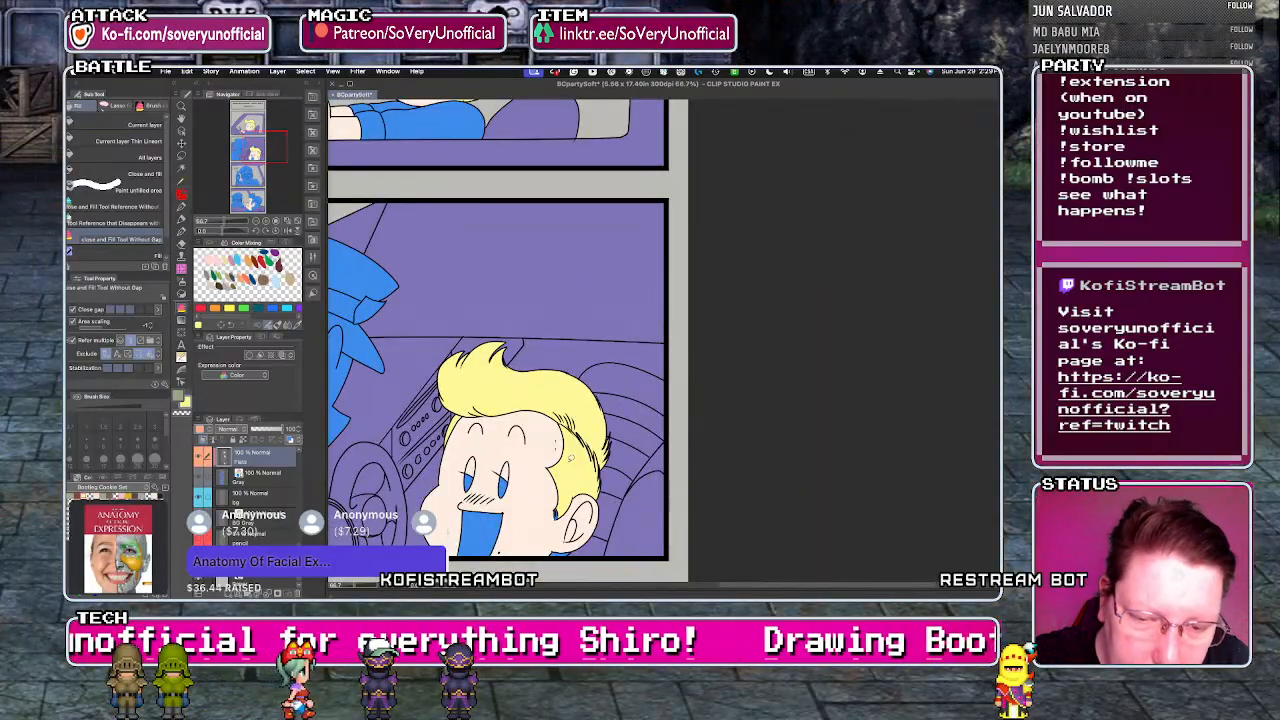
pyautogui.scroll(2, 567, 412)
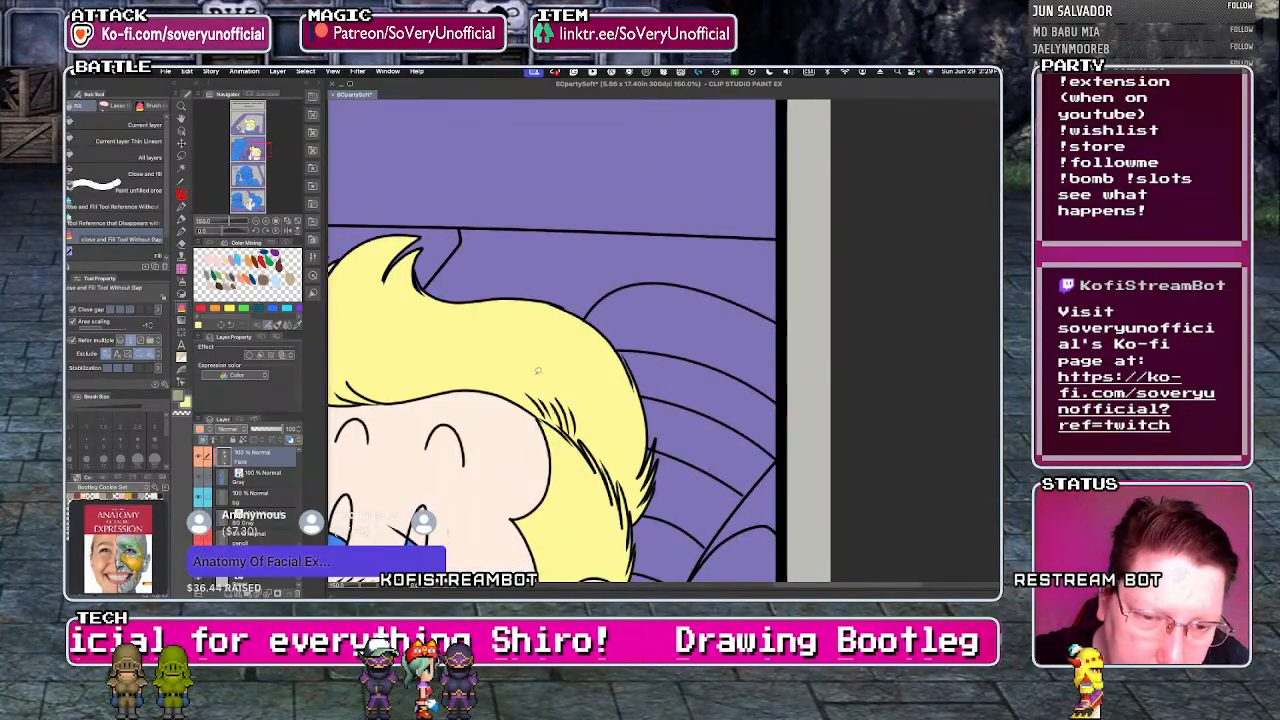
pyautogui.scroll(-2, 537, 370)
pyautogui.scroll(2, 386, 336)
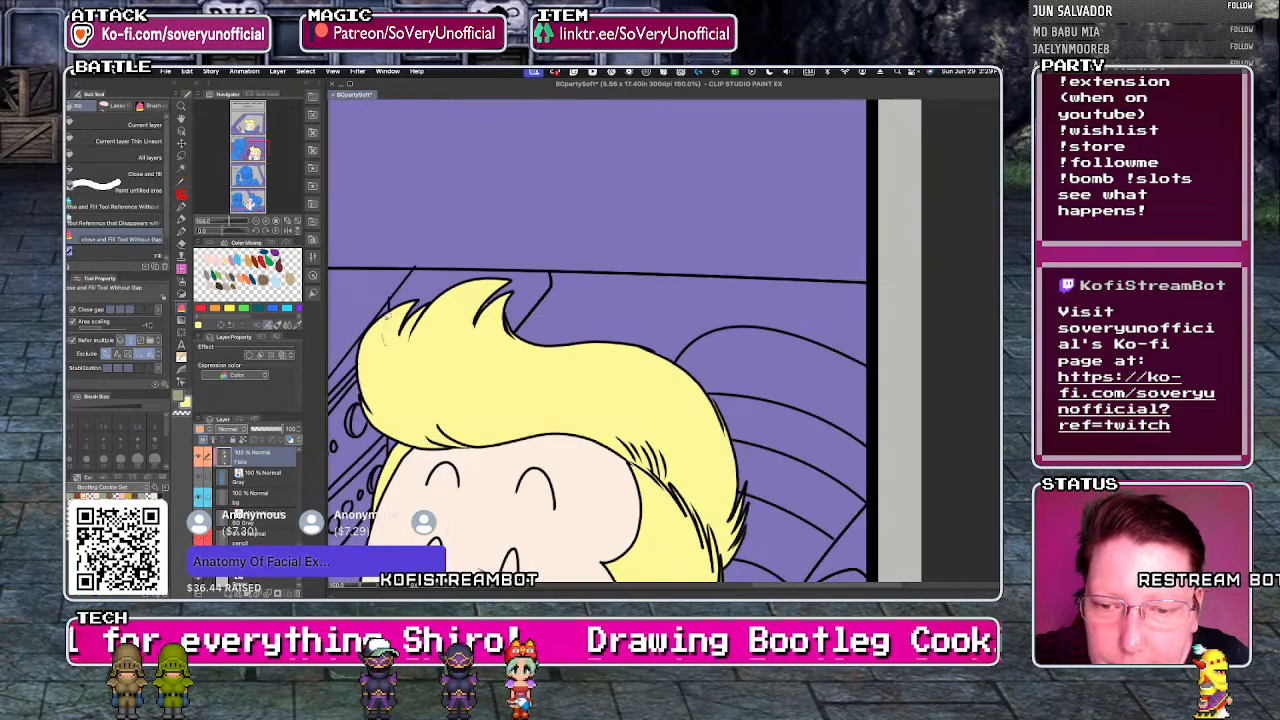
# - Clean up the gaps between the hair tufts along the smiling driver's hair outline on the Gray layer
pyautogui.click(260, 478)
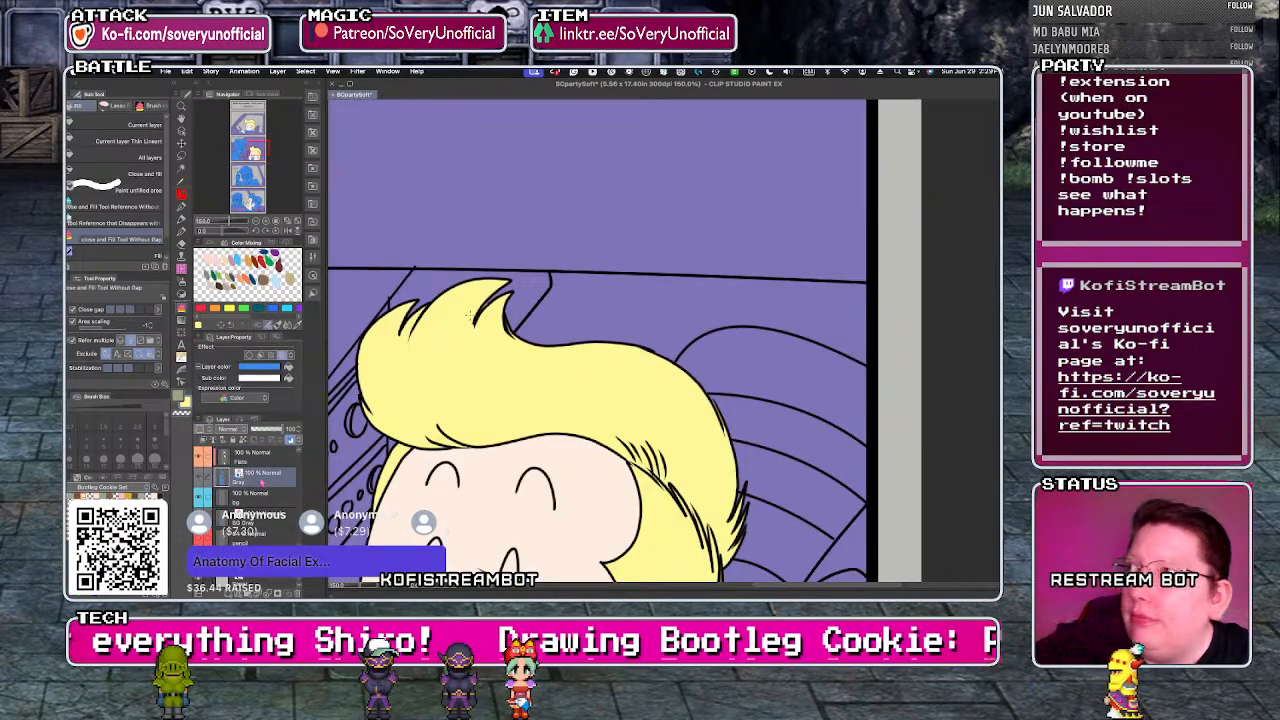
pyautogui.scroll(3, 469, 316)
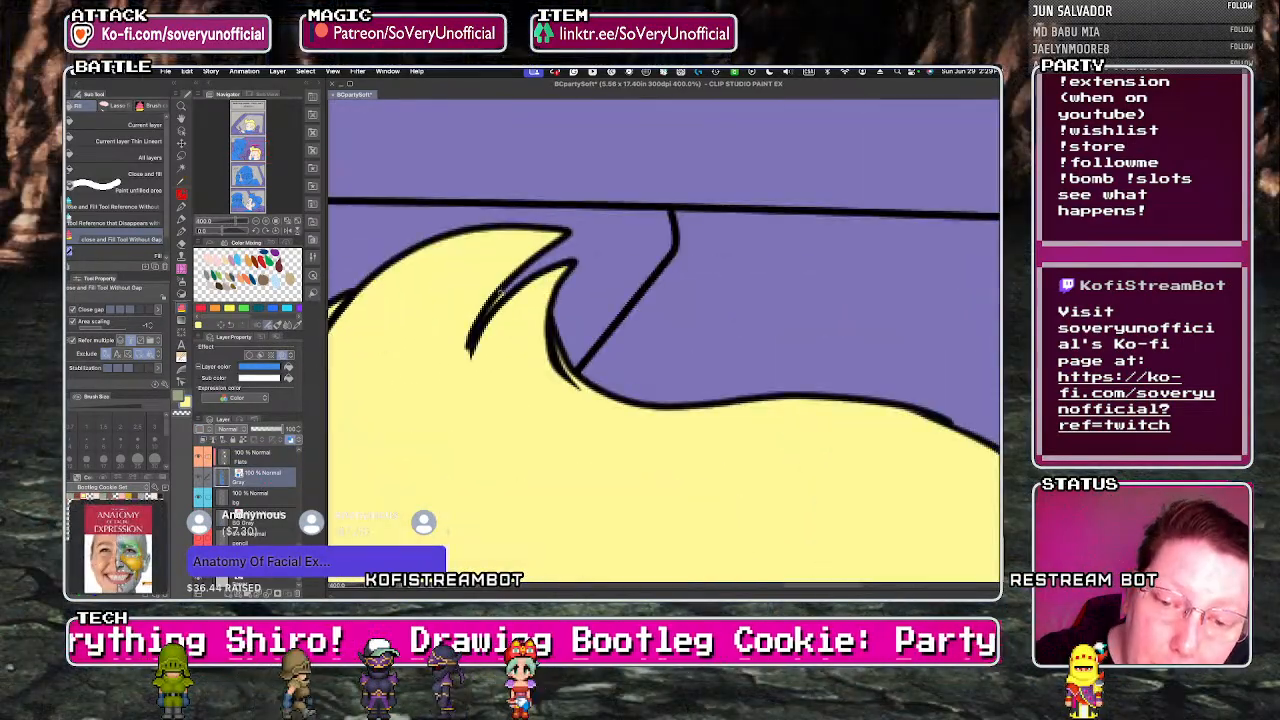
pyautogui.scroll(-3, 472, 307)
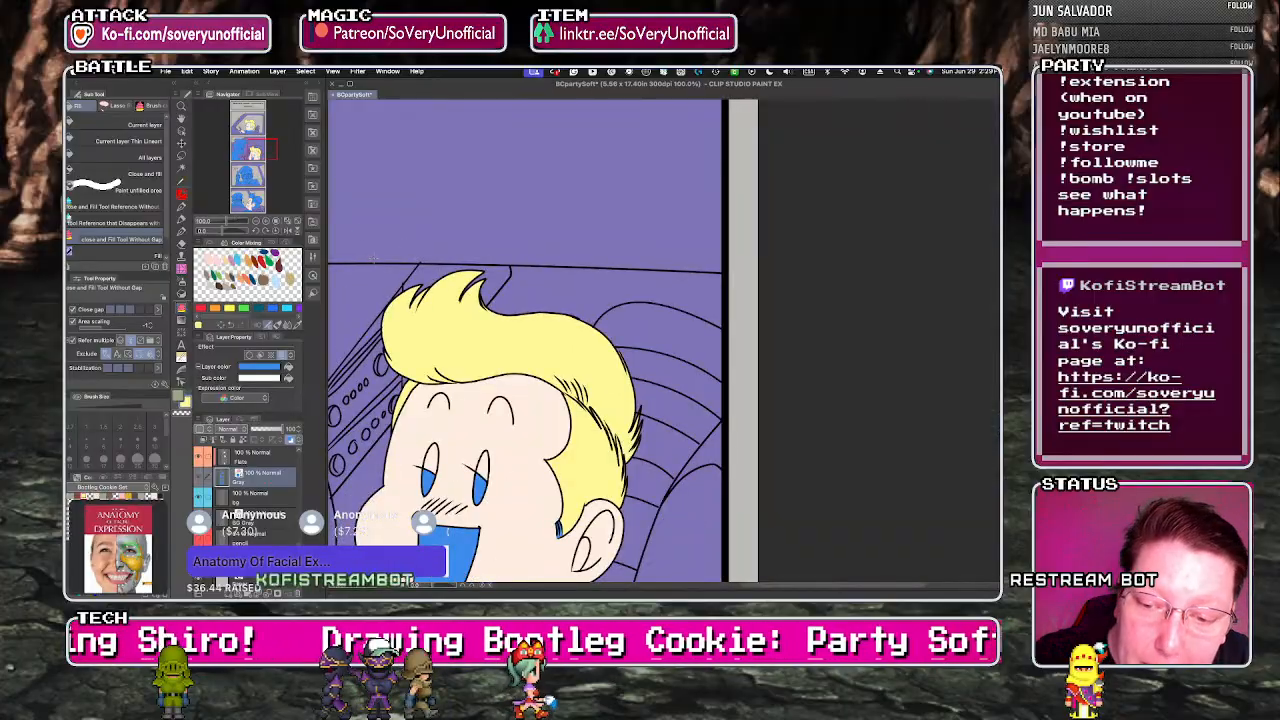
pyautogui.scroll(3, 634, 410)
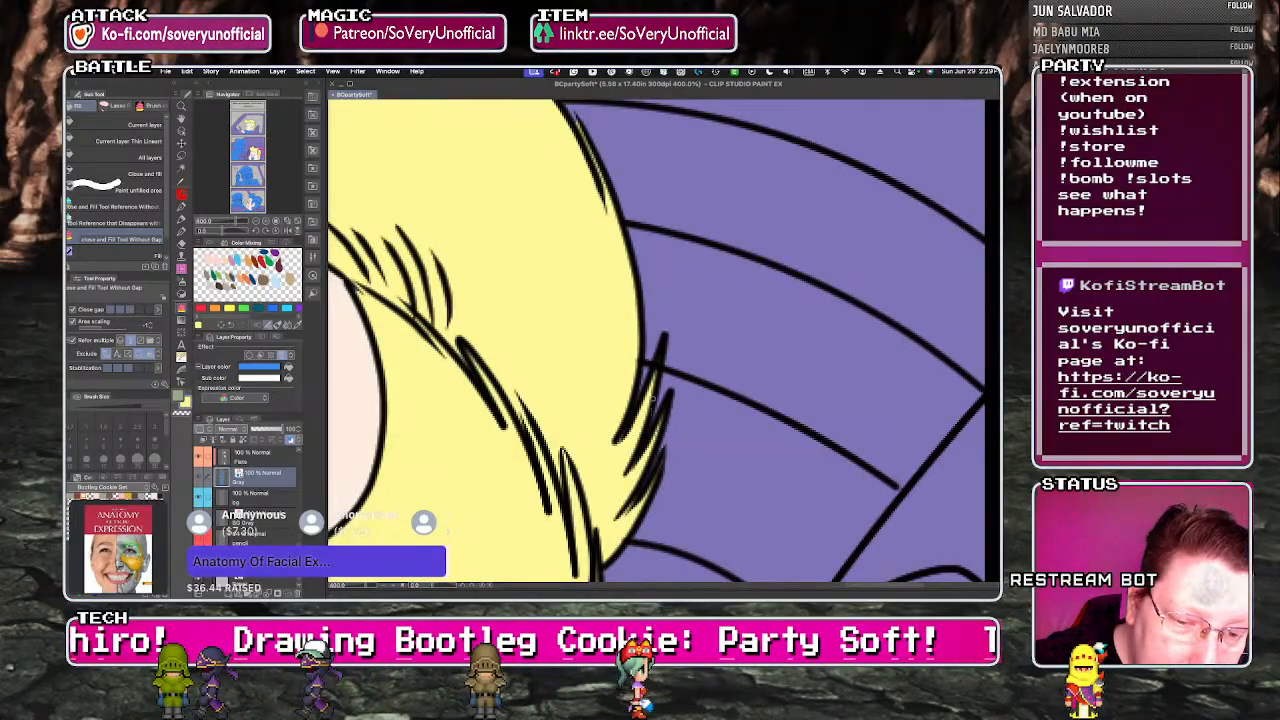
pyautogui.scroll(-4, 652, 398)
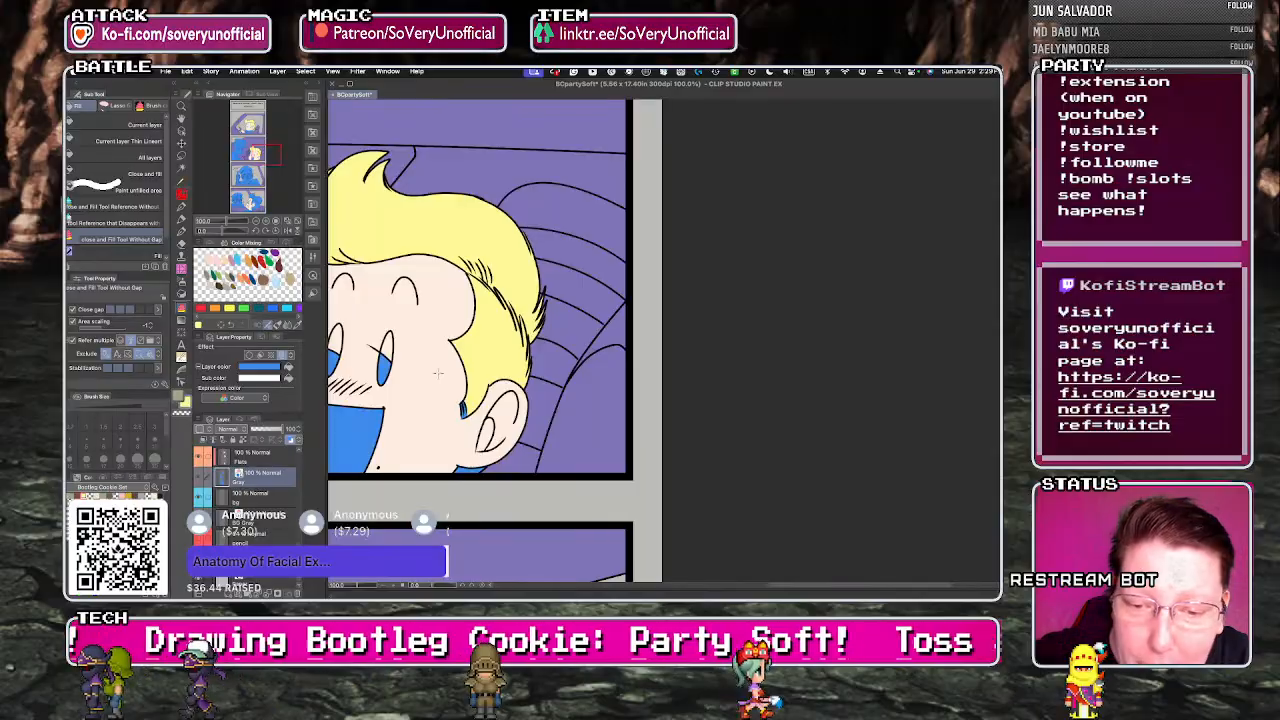
# - Lasso-fill the smiling driver's sideburn gaps and the hair below the ear with light yellow on the Flats layer
pyautogui.scroll(2, 437, 373)
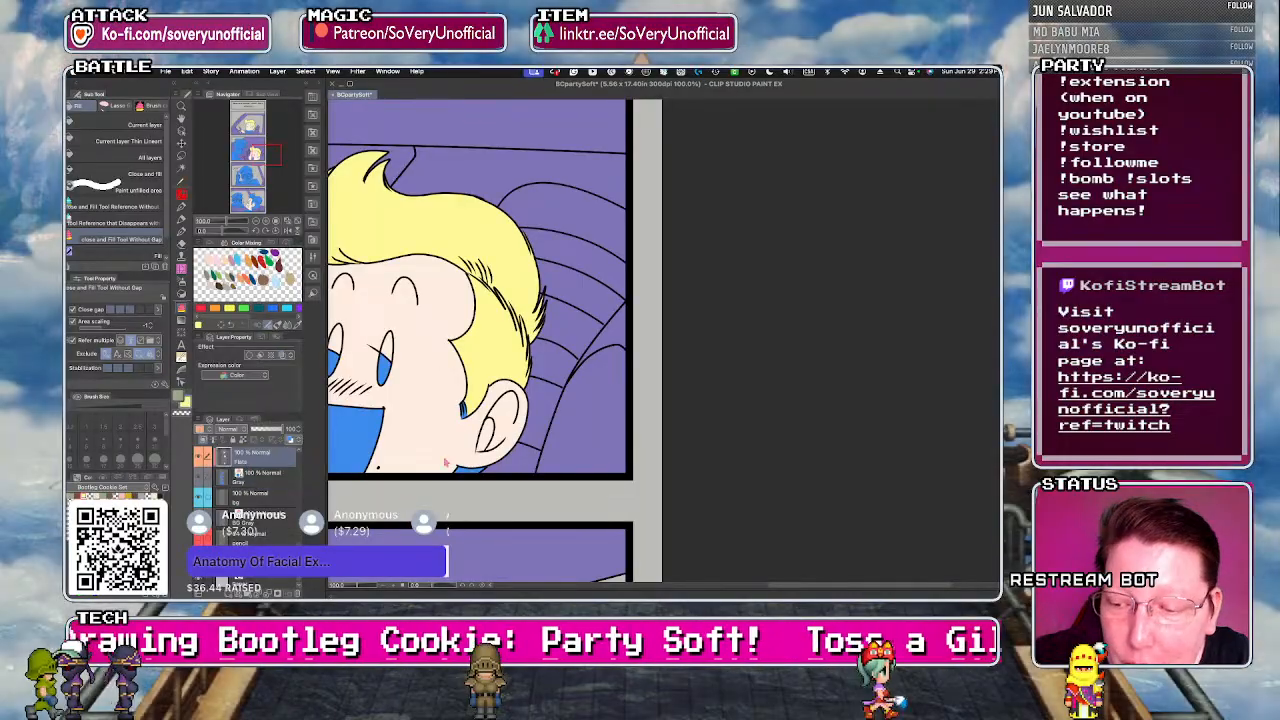
pyautogui.scroll(2, 550, 292)
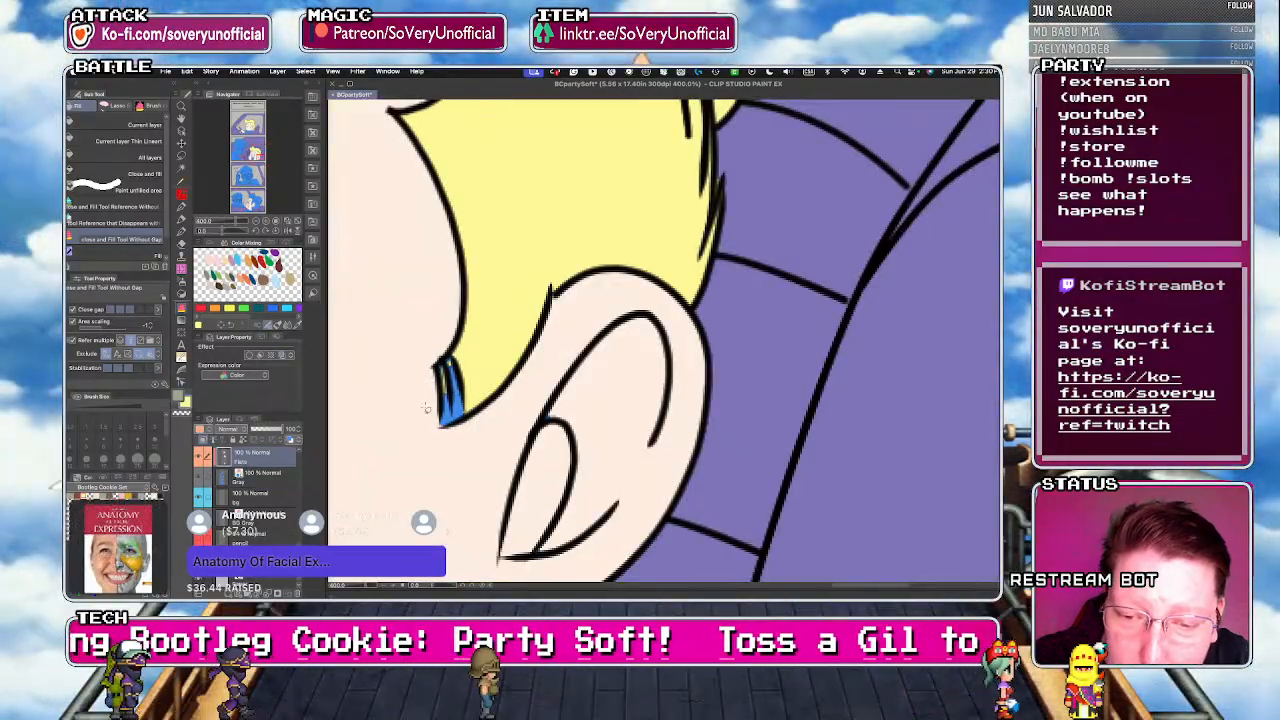
pyautogui.press('g')
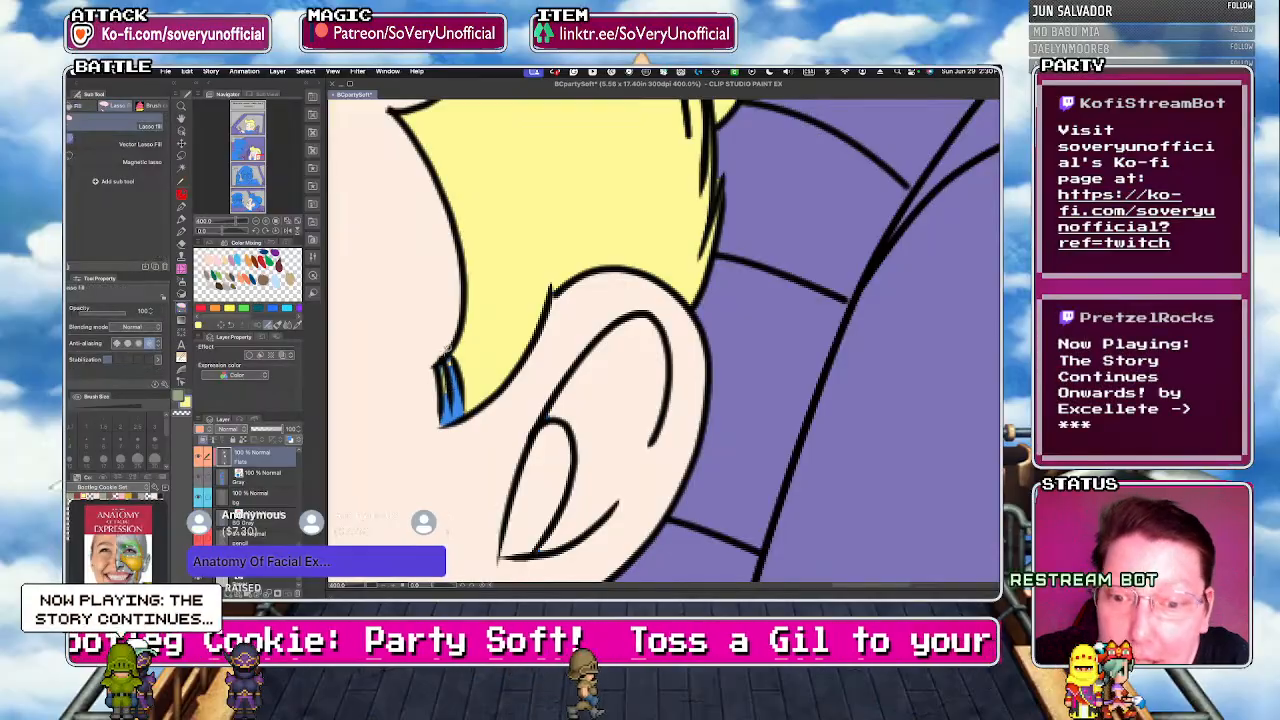
pyautogui.scroll(-2, 435, 368)
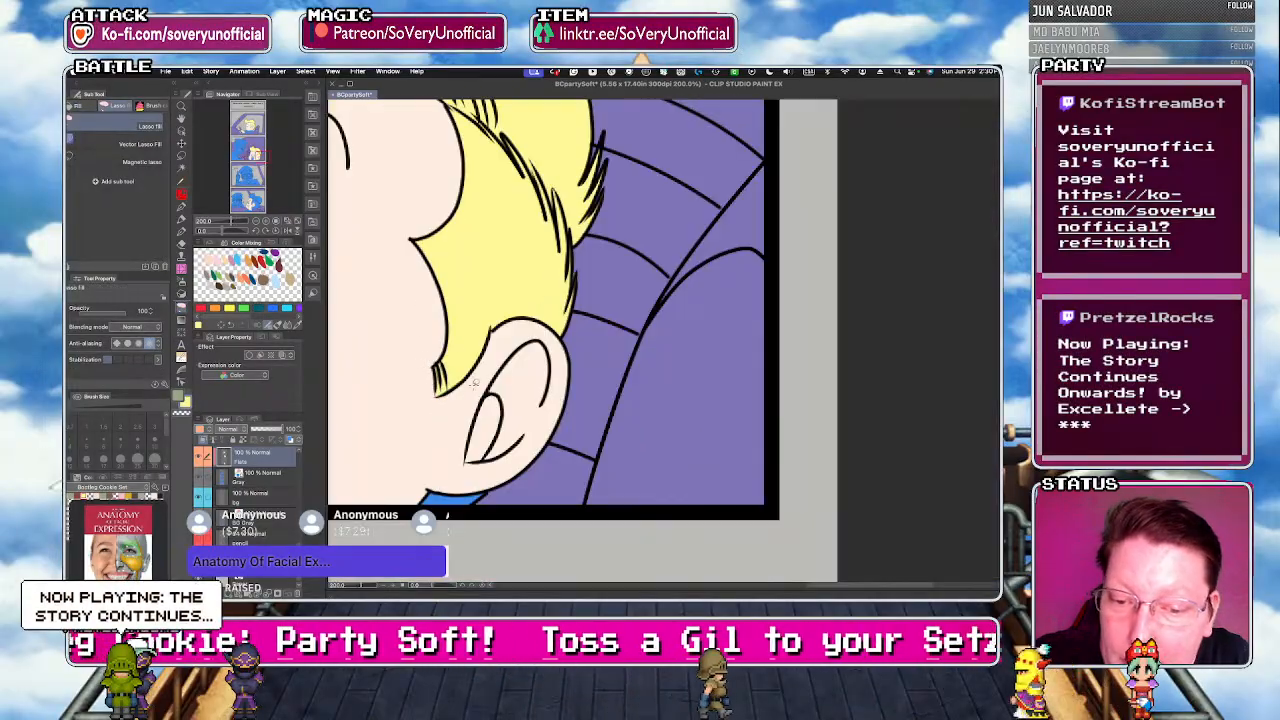
pyautogui.press('g')
pyautogui.press('g')
pyautogui.scroll(-2, 436, 495)
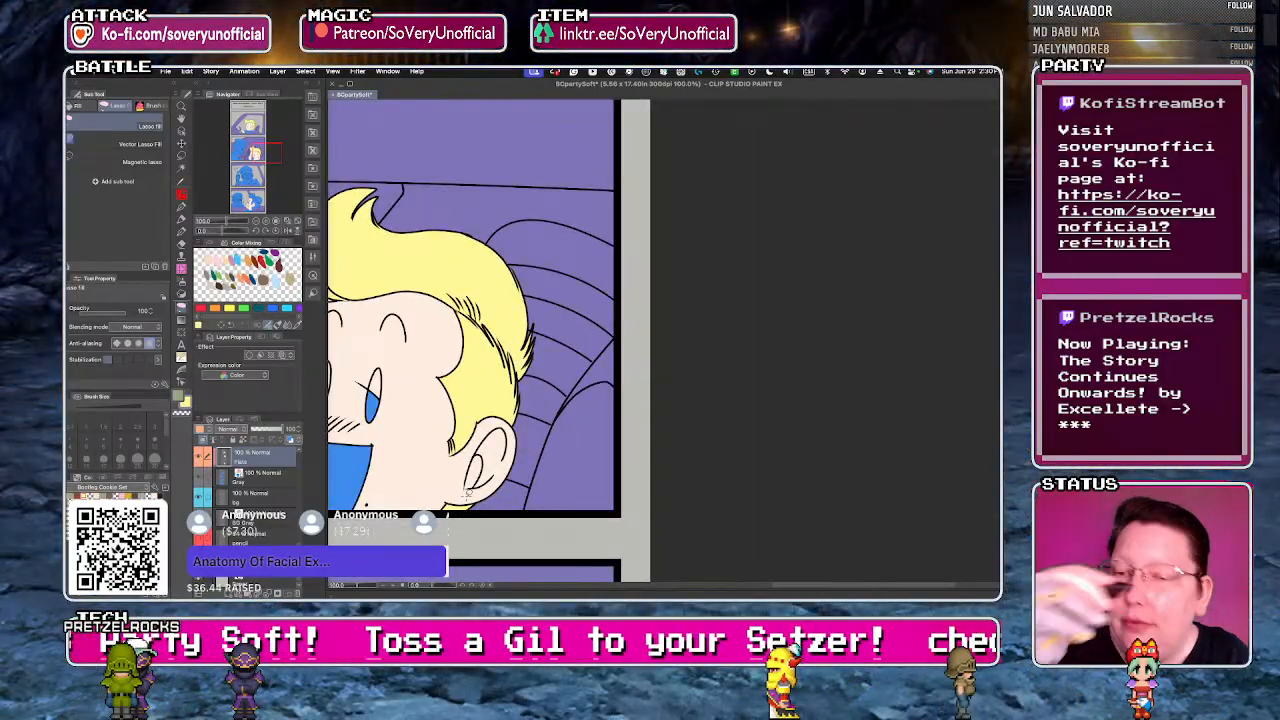
# - Fill the angry driver's hair in the last panel with light yellow, including the sideburn and the gap beside the sweat drop
pyautogui.scroll(-4, 466, 490)
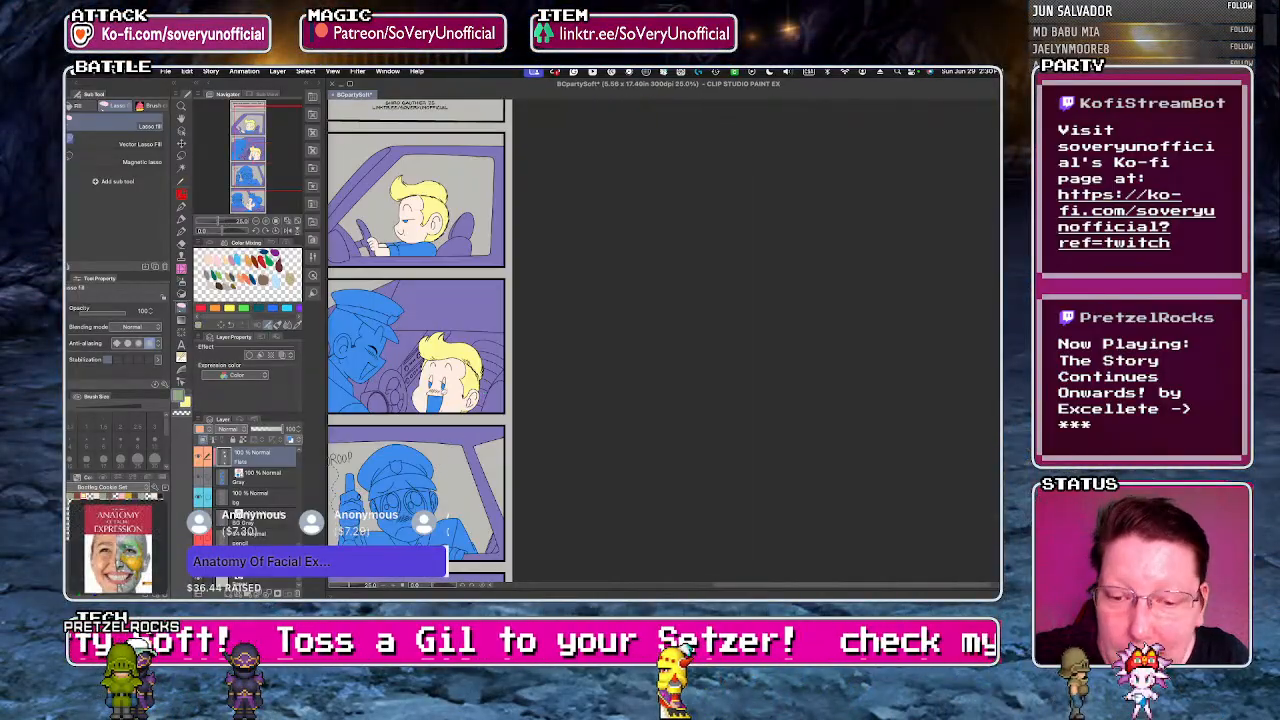
pyautogui.scroll(-2, 466, 490)
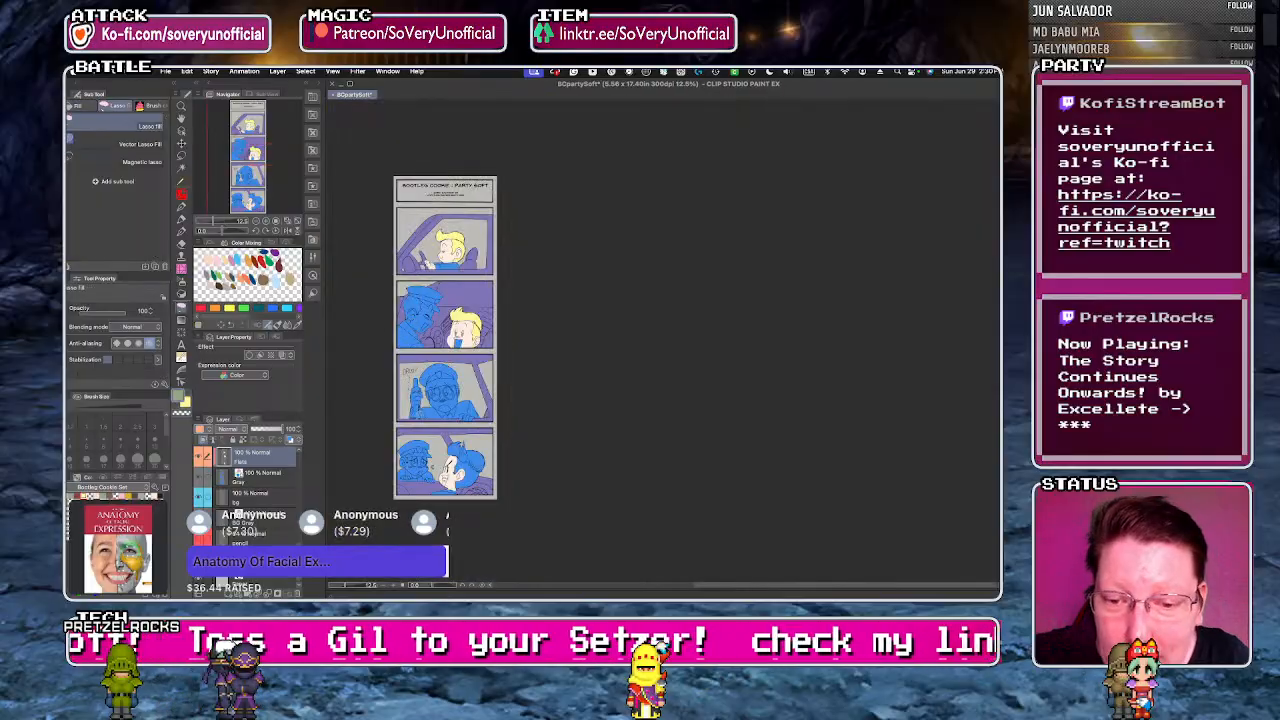
pyautogui.scroll(4, 458, 478)
pyautogui.click(520, 430)
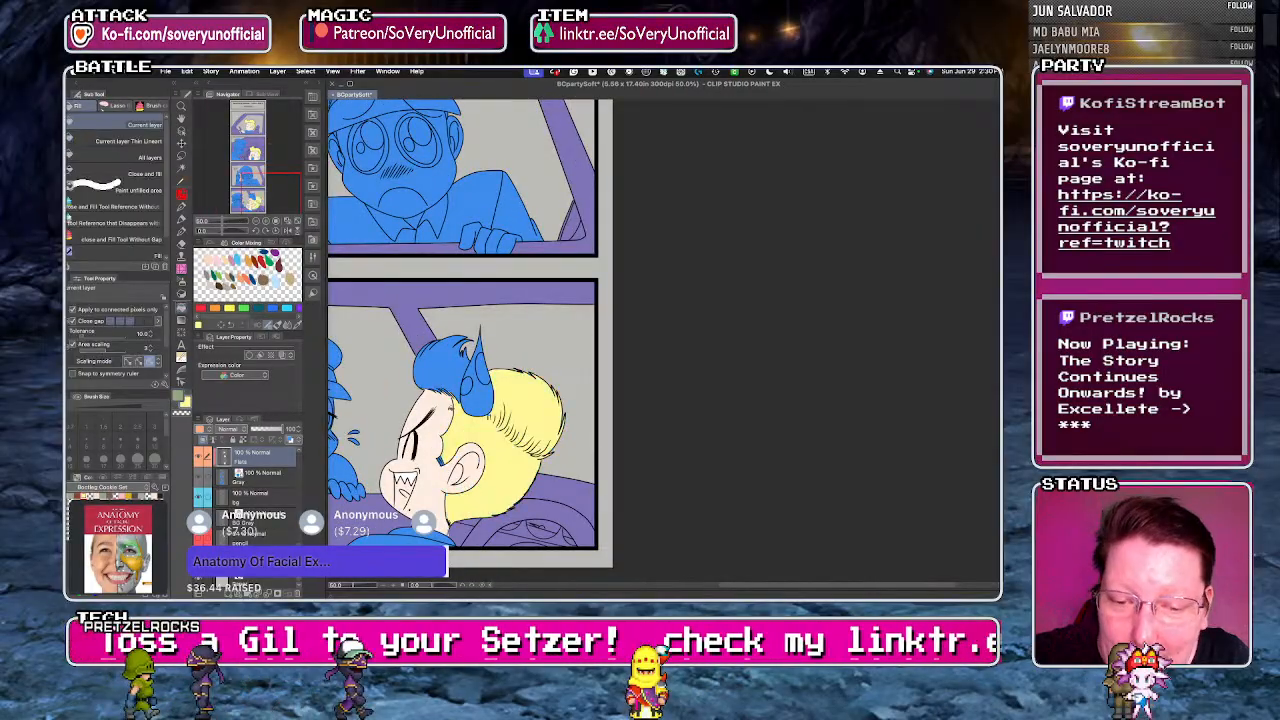
pyautogui.click(445, 370)
pyautogui.scroll(4, 450, 440)
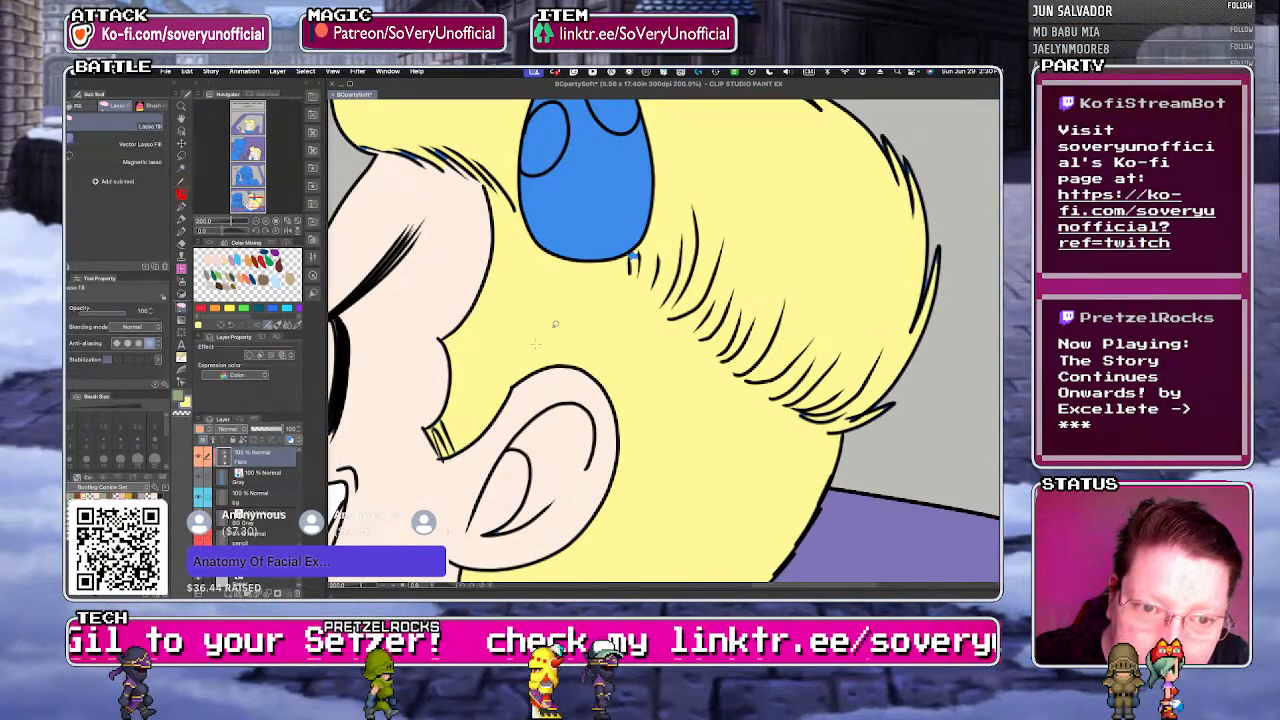
pyautogui.scroll(-4, 447, 385)
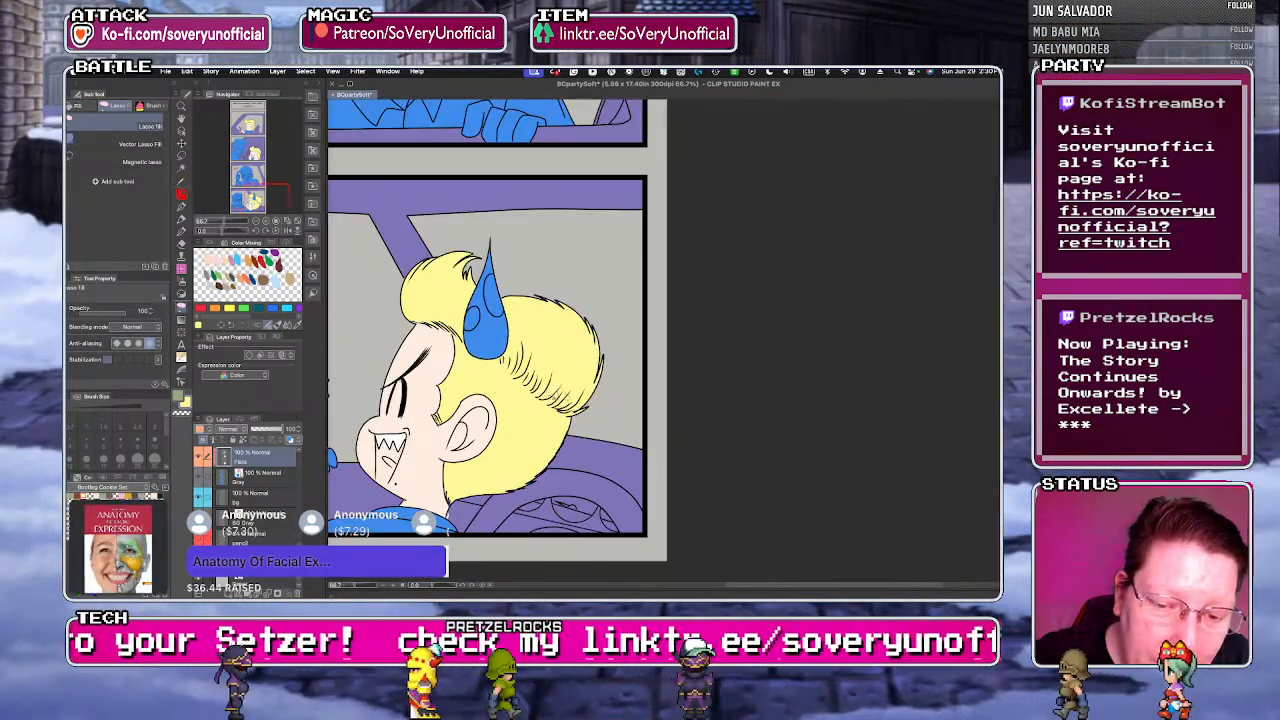
pyautogui.scroll(3, 427, 243)
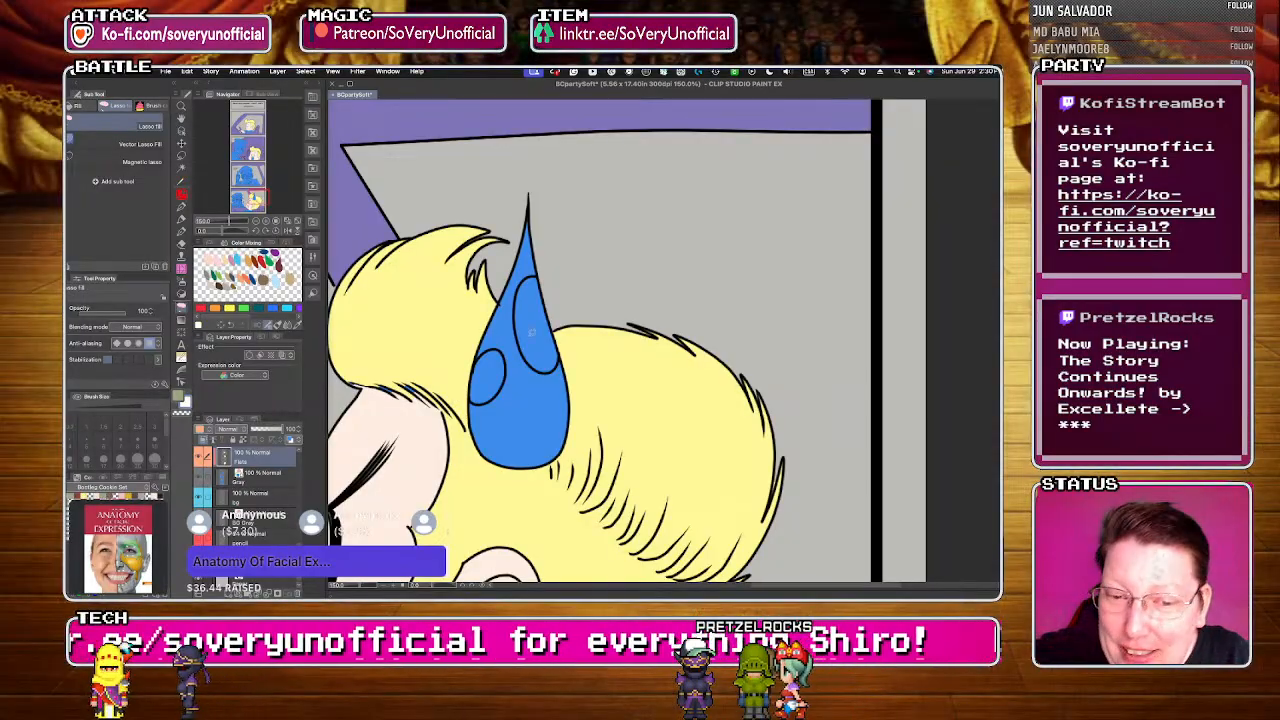
# - Fill the driver's eyes in the first and second picture panels on the Flats layer
pyautogui.scroll(-10, 466, 496)
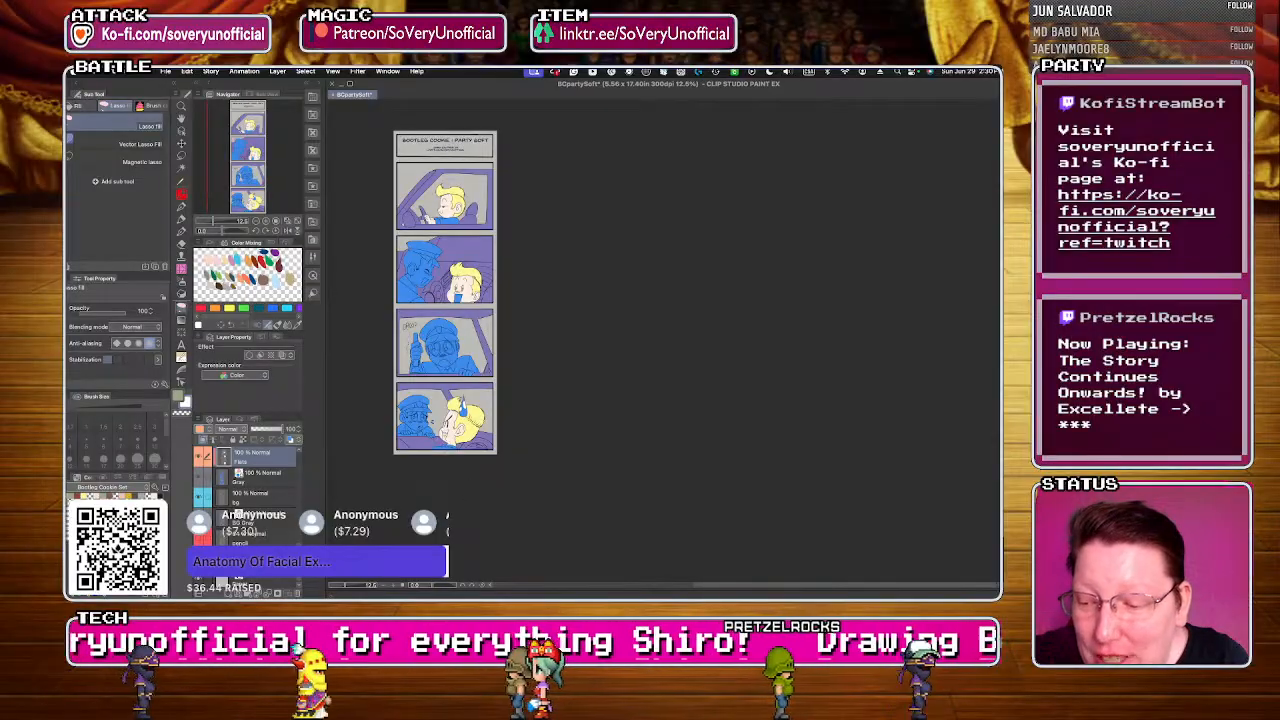
pyautogui.scroll(7, 448, 205)
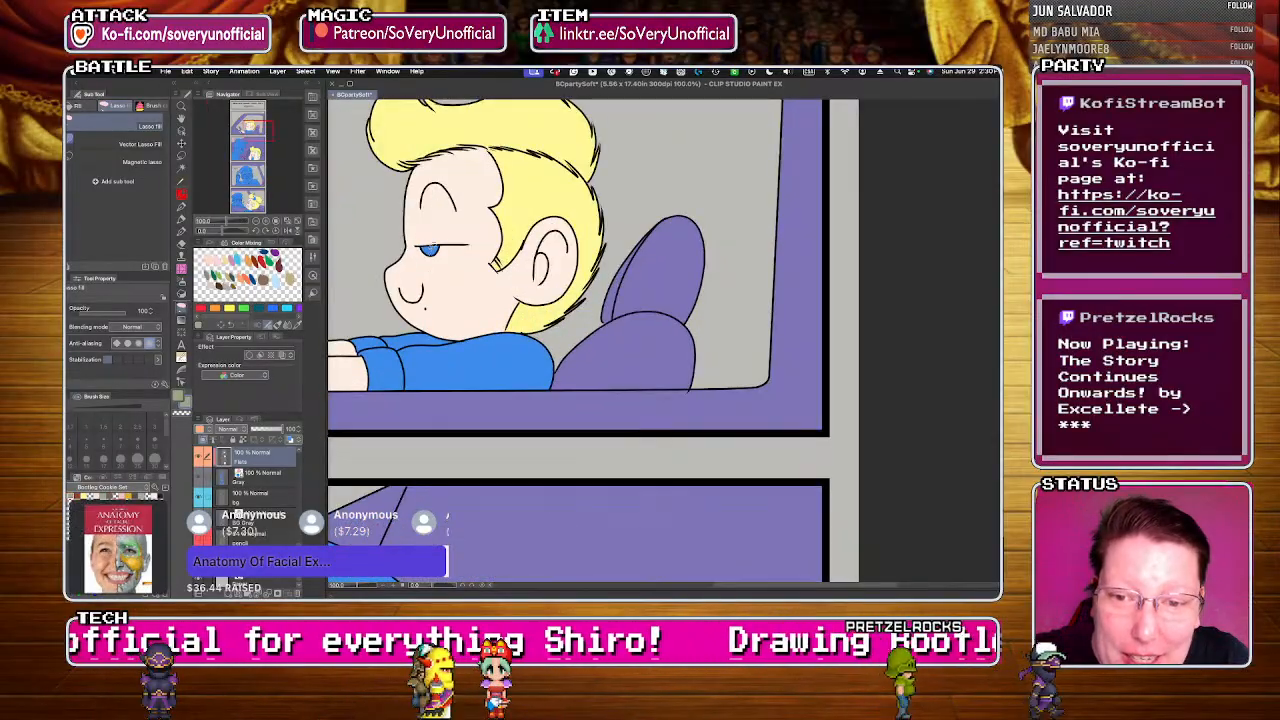
pyautogui.scroll(-8, 420, 374)
pyautogui.scroll(2, 420, 374)
pyautogui.scroll(-3, 420, 374)
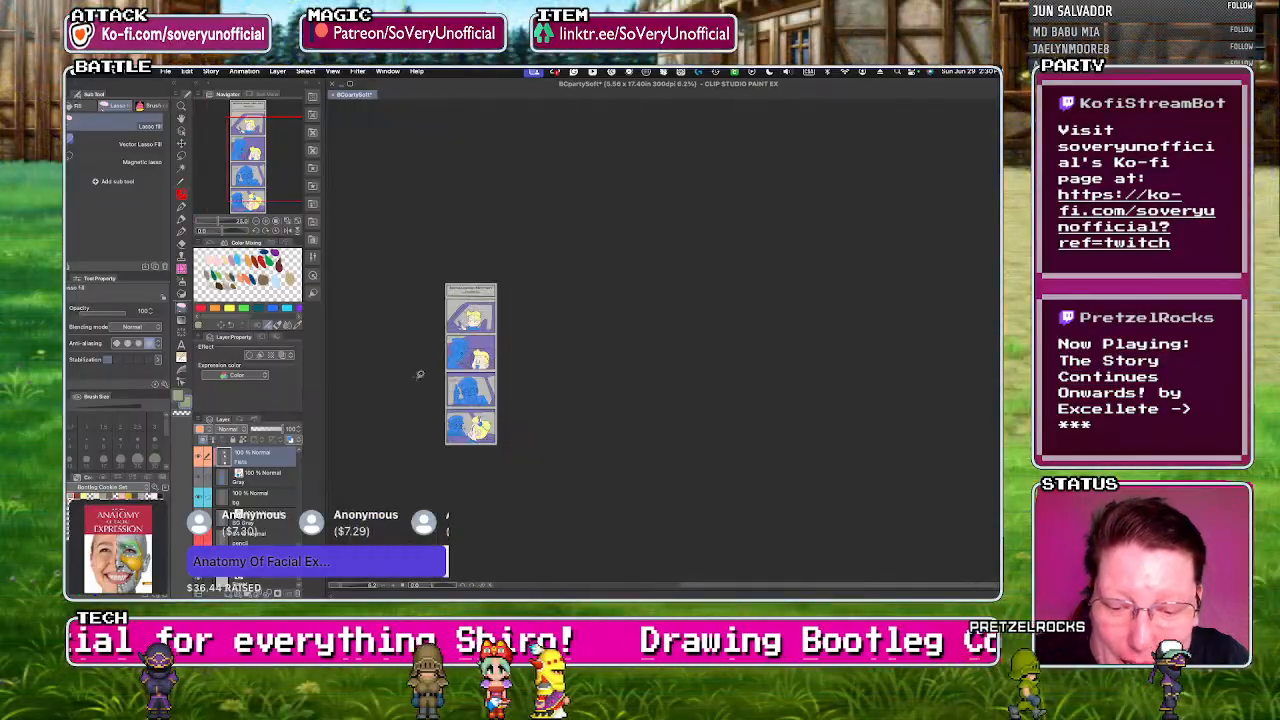
# - Lasso-fill the angry driver's open mouth in the last panel with magenta and the tongue with pink
pyautogui.scroll(5, 420, 374)
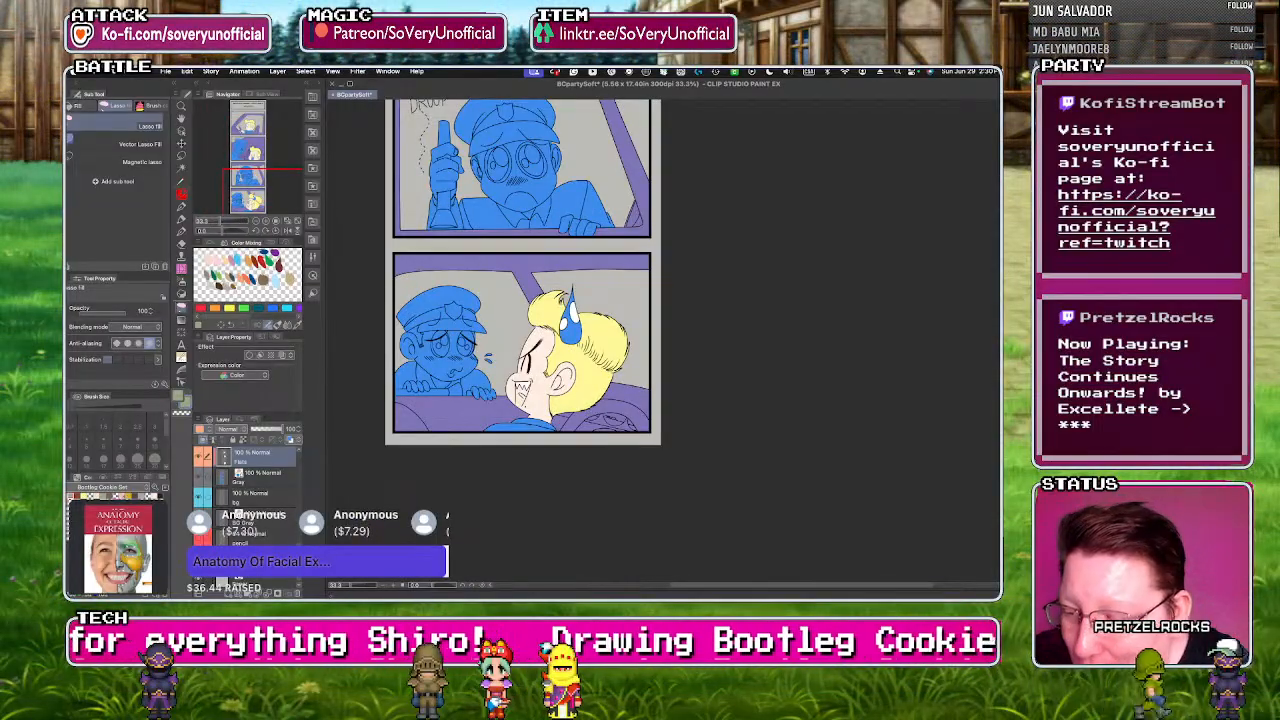
pyautogui.scroll(7, 583, 430)
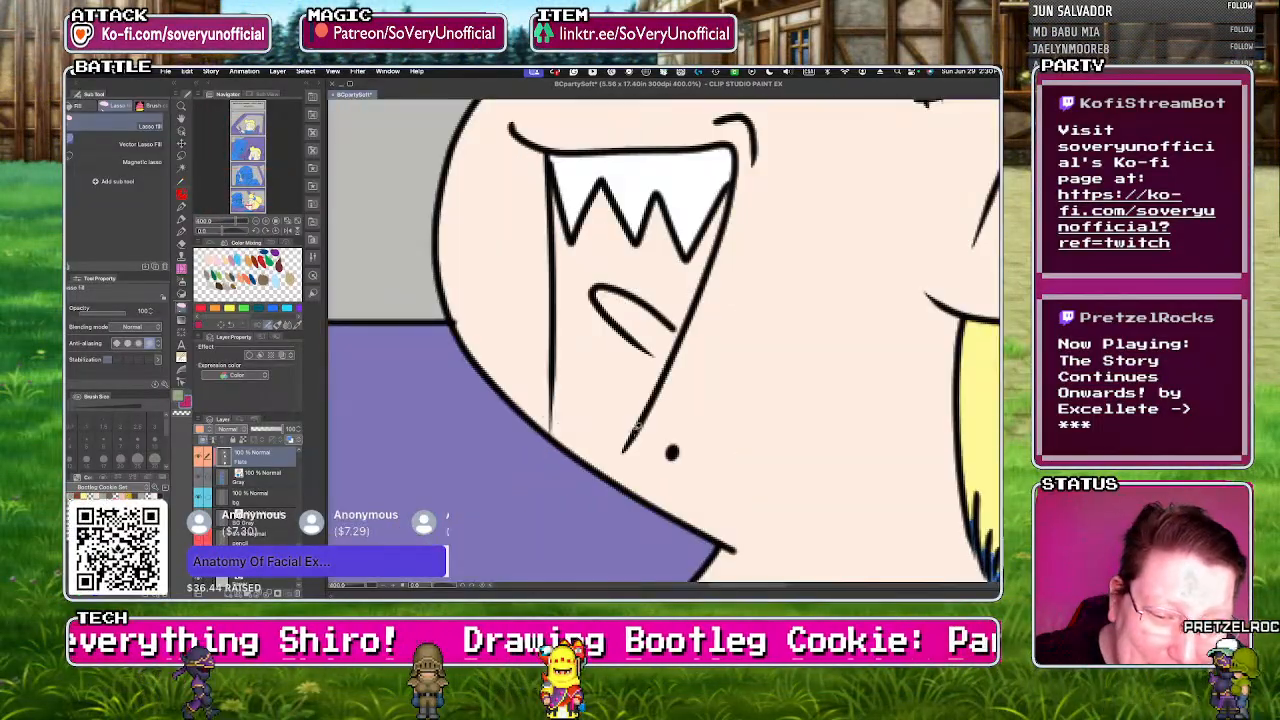
pyautogui.moveTo(554, 393); pyautogui.dragTo(556, 201)
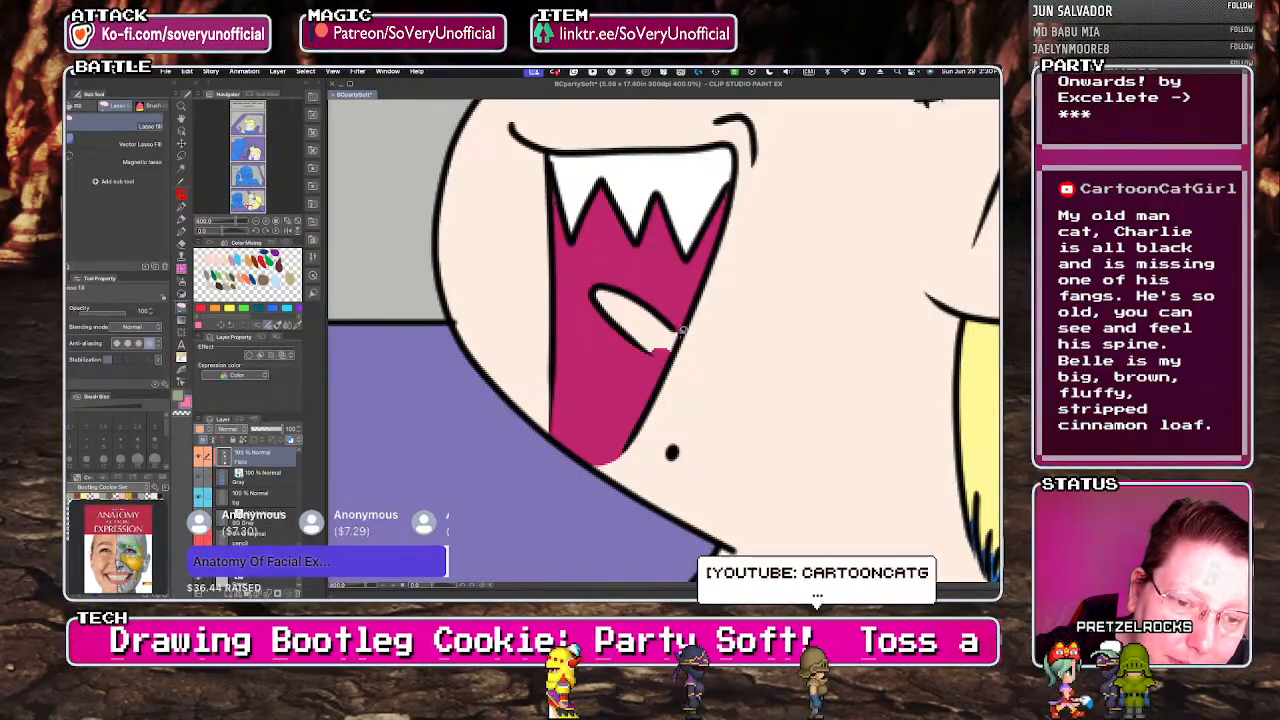
pyautogui.scroll(-7, 628, 334)
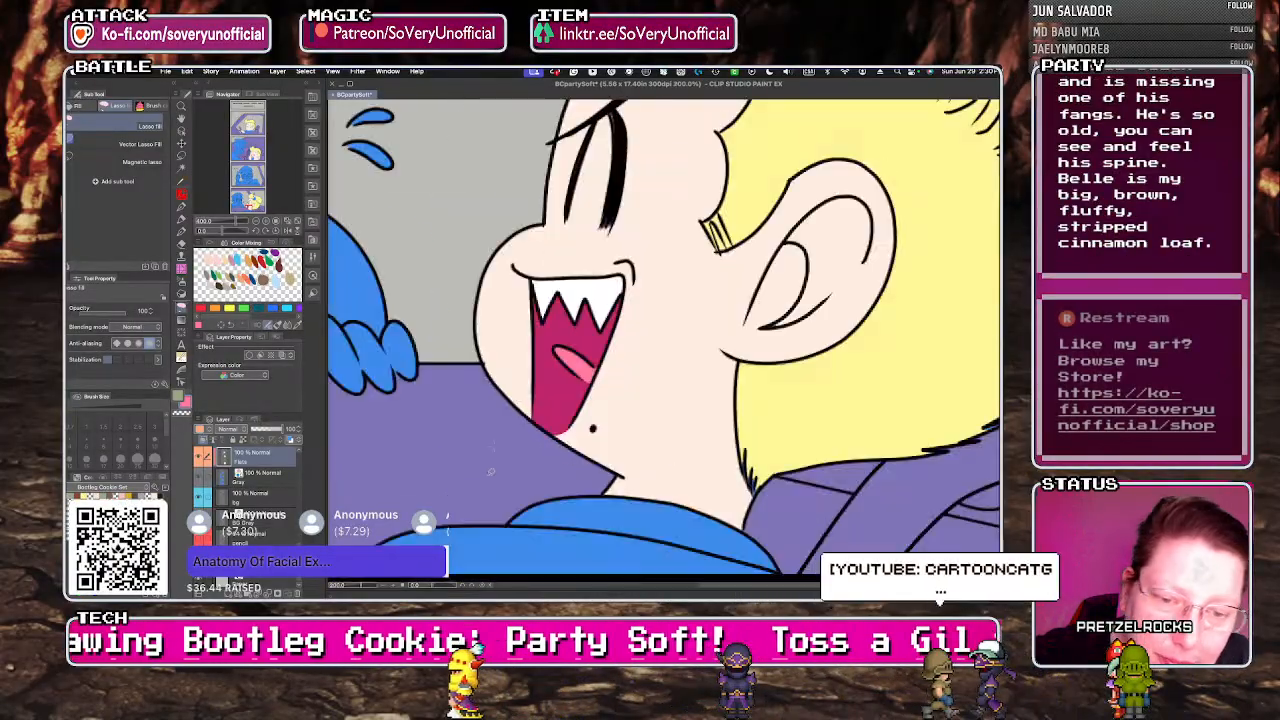
# - Fill the smiling driver's mouth in the second picture panel with magenta and pink, and save the comic
pyautogui.scroll(-3, 478, 543)
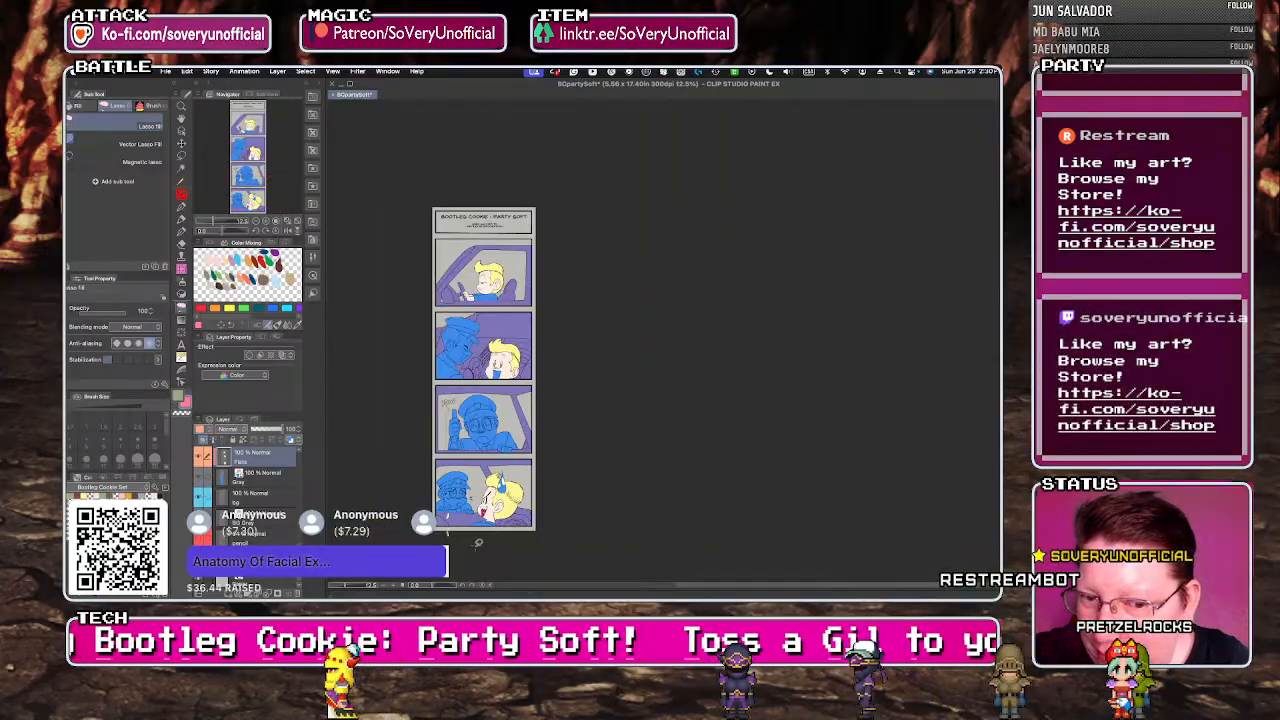
pyautogui.scroll(5, 478, 543)
pyautogui.scroll(-4, 478, 543)
pyautogui.scroll(2, 478, 543)
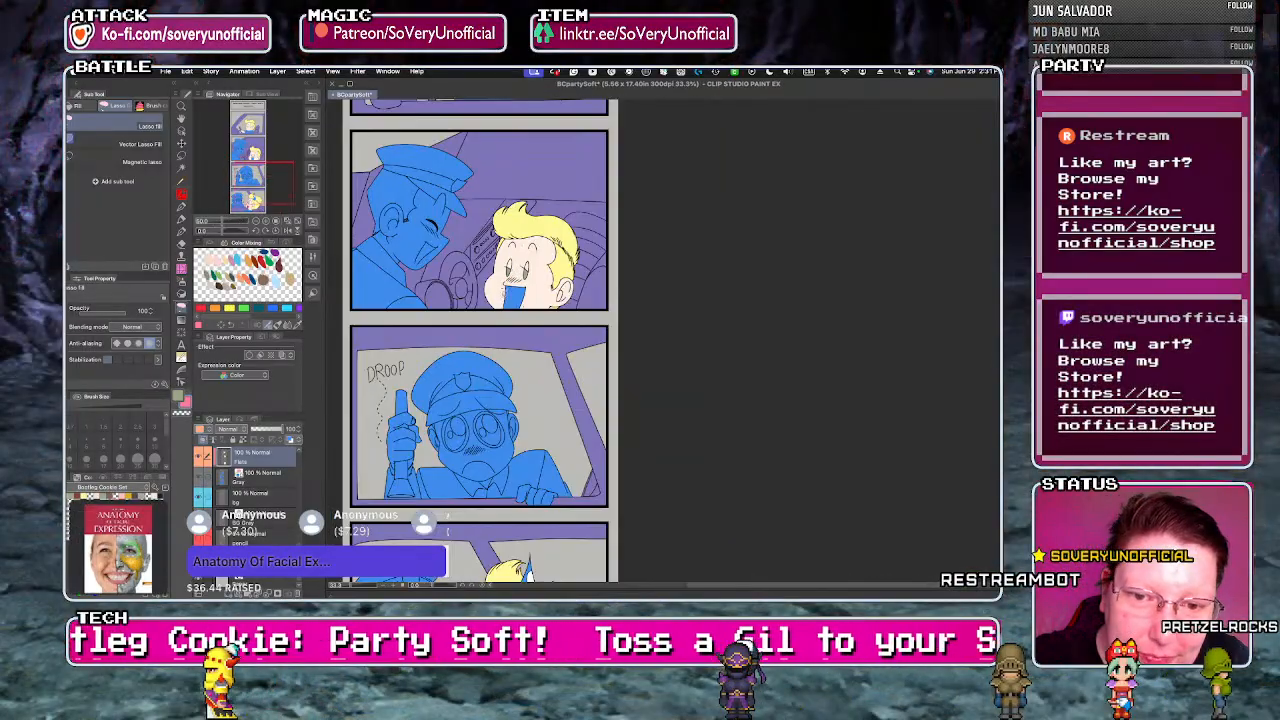
pyautogui.hotkey('ctrl', 'z')
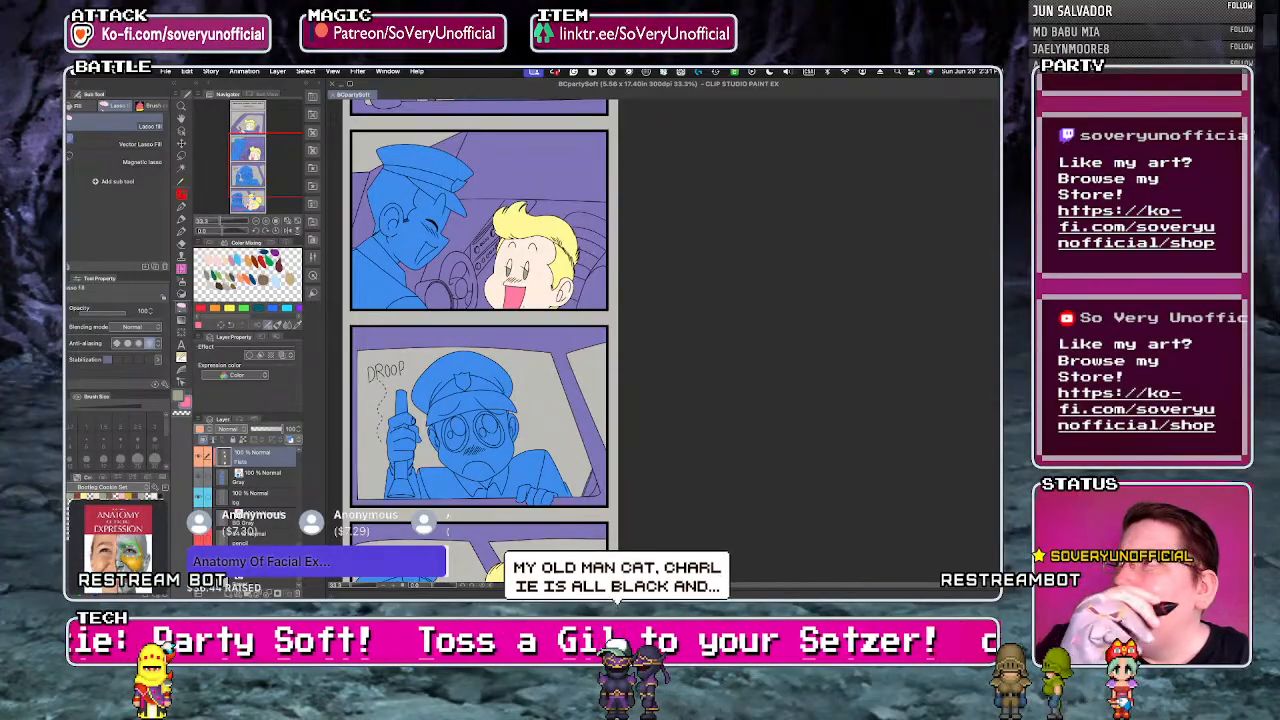
# - Switch the color set from the Bootleg Cookie set to the Copic blue-green (BG) set
pyautogui.scroll(-3, 434, 387)
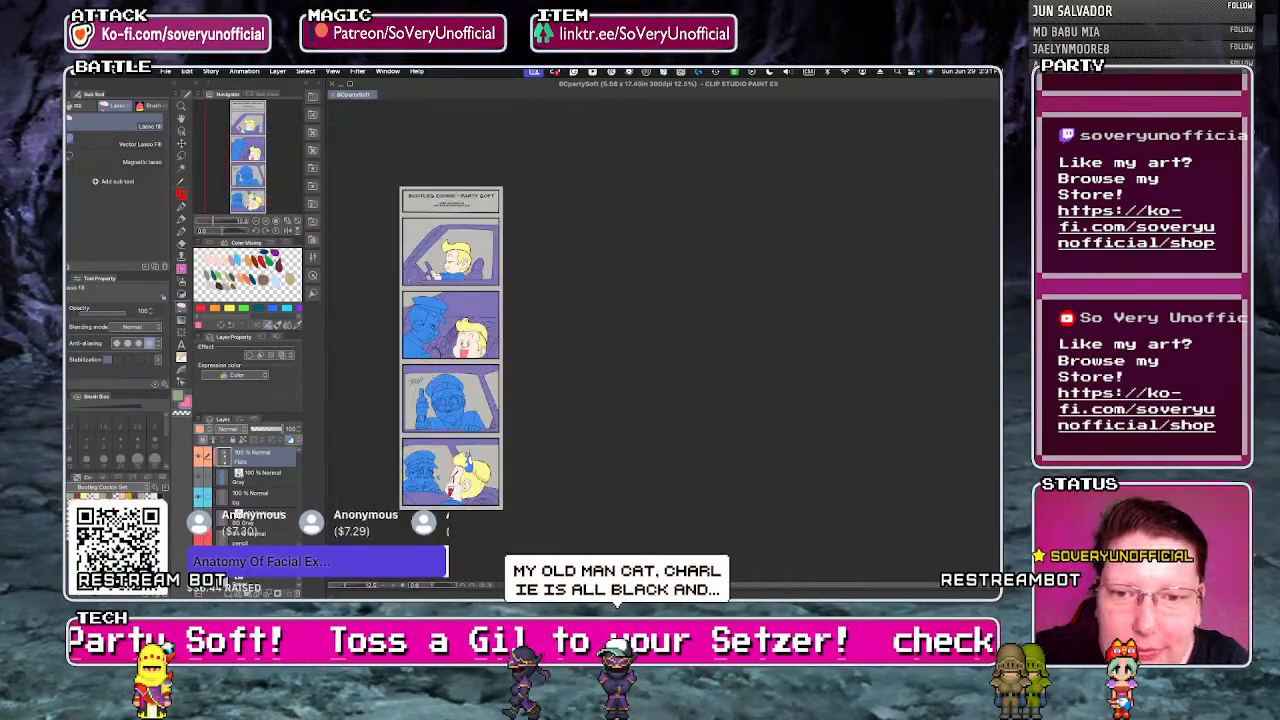
pyautogui.scroll(2, 397, 330)
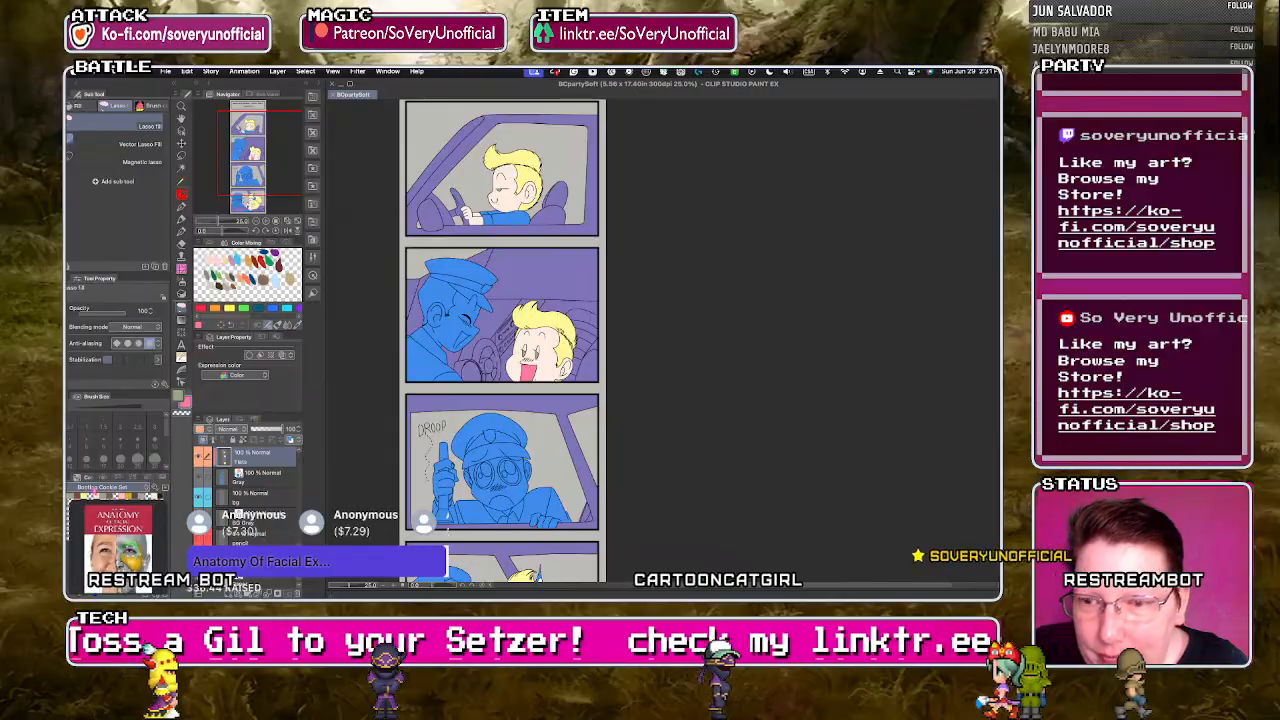
pyautogui.click(144, 487)
pyautogui.moveTo(183, 335); pyautogui.dragTo(182, 388)
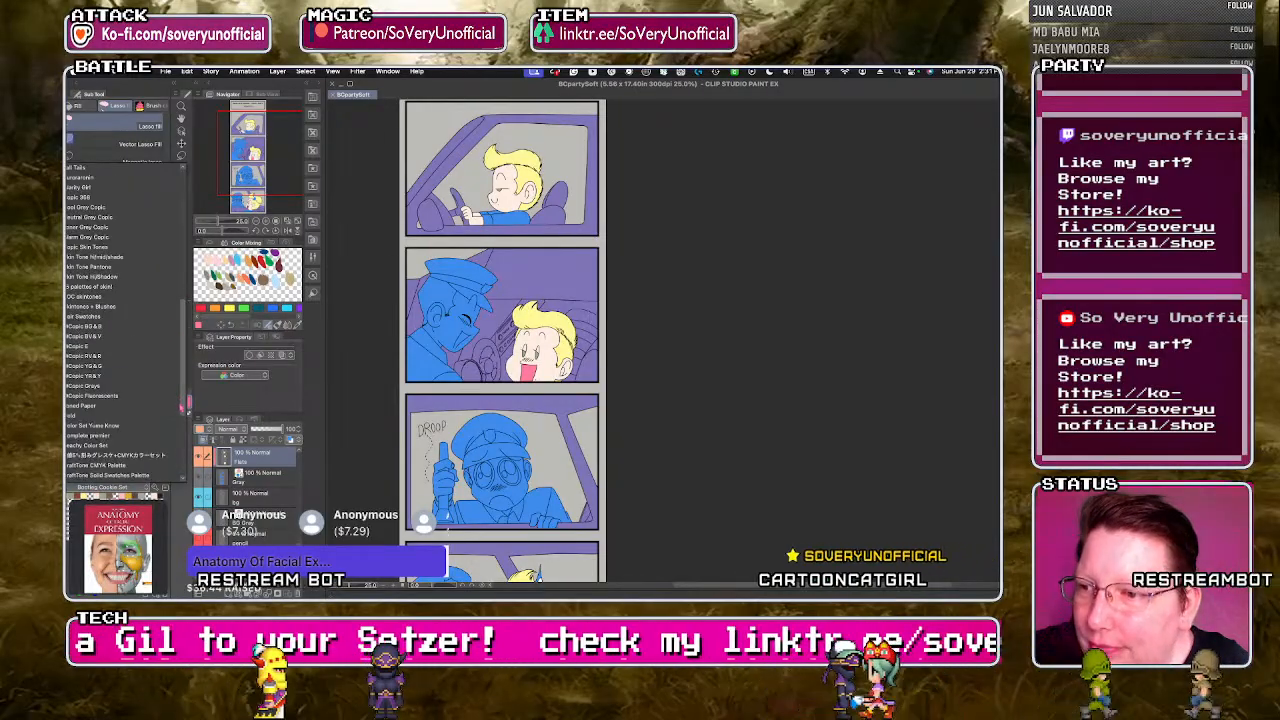
pyautogui.click(131, 369)
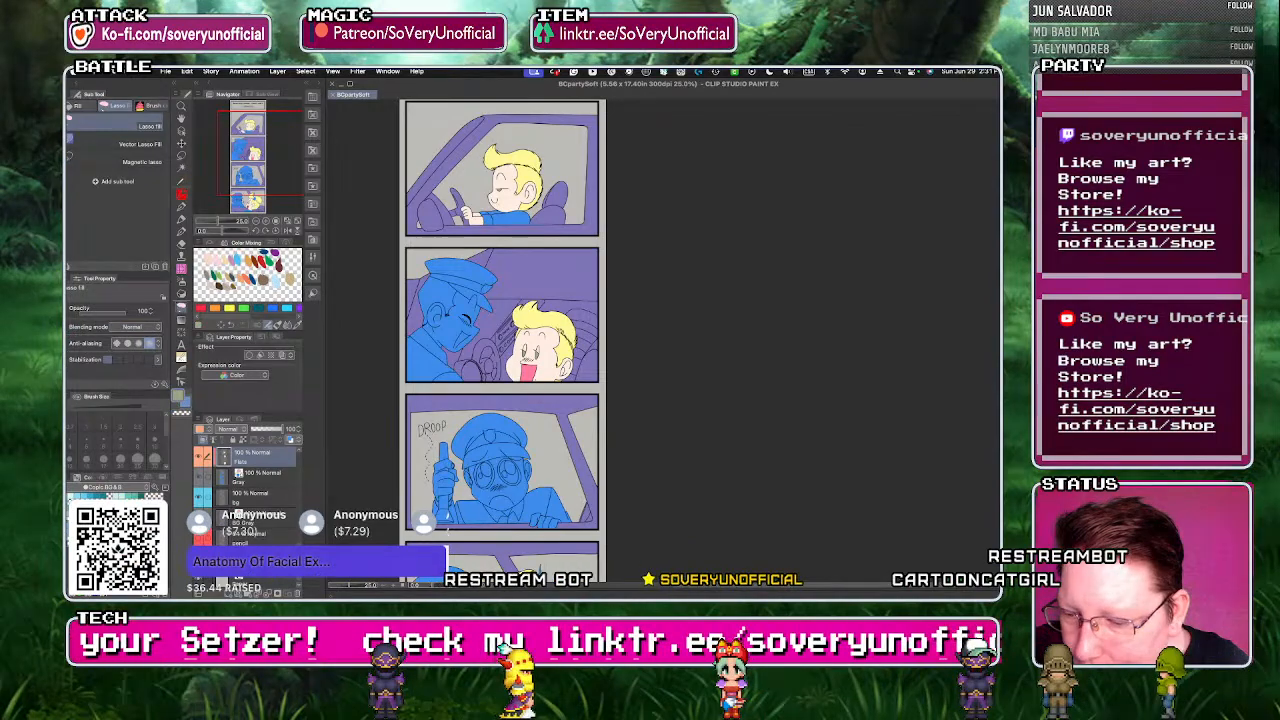
# - Fill the driver's blue shirt in the first picture panel with dark navy blue on the Flats layer
pyautogui.hotkey('ctrl', '-')
pyautogui.hotkey('ctrl', '-')
pyautogui.hotkey('ctrl', '-')
pyautogui.scroll(4, 639, 299)
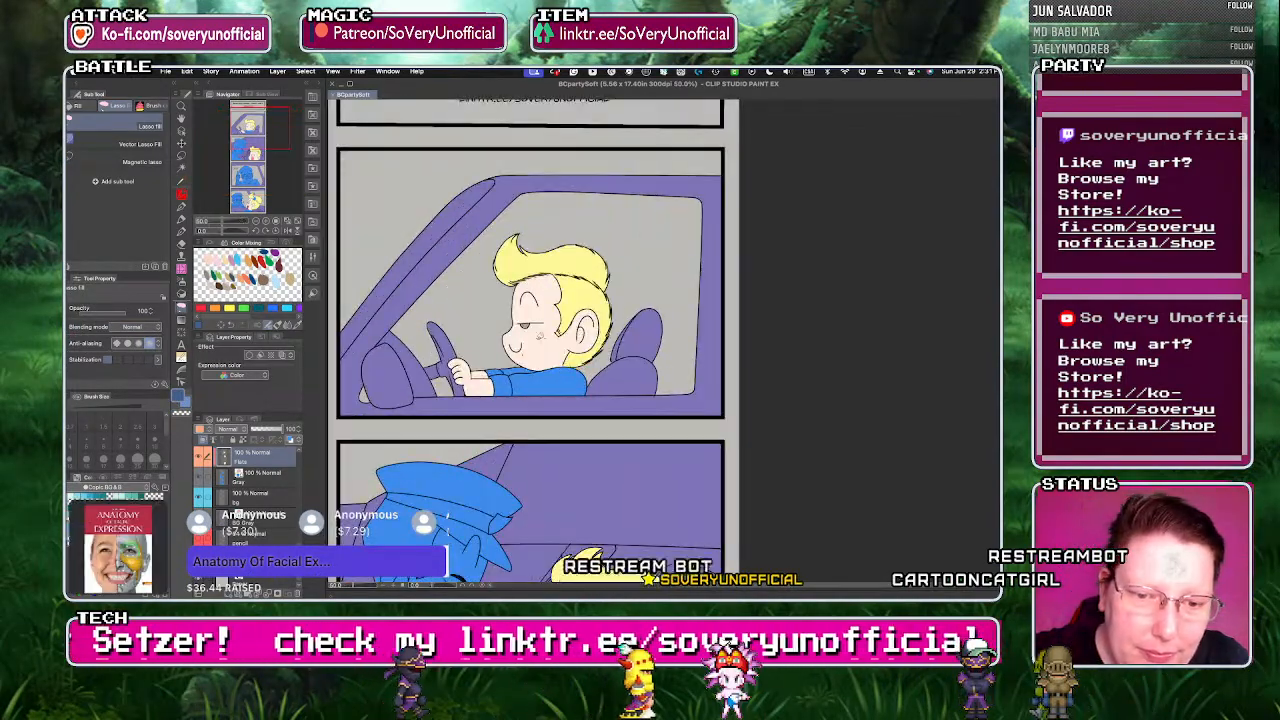
pyautogui.press('g')
pyautogui.click(535, 384)
pyautogui.press('g')
pyautogui.press('g')
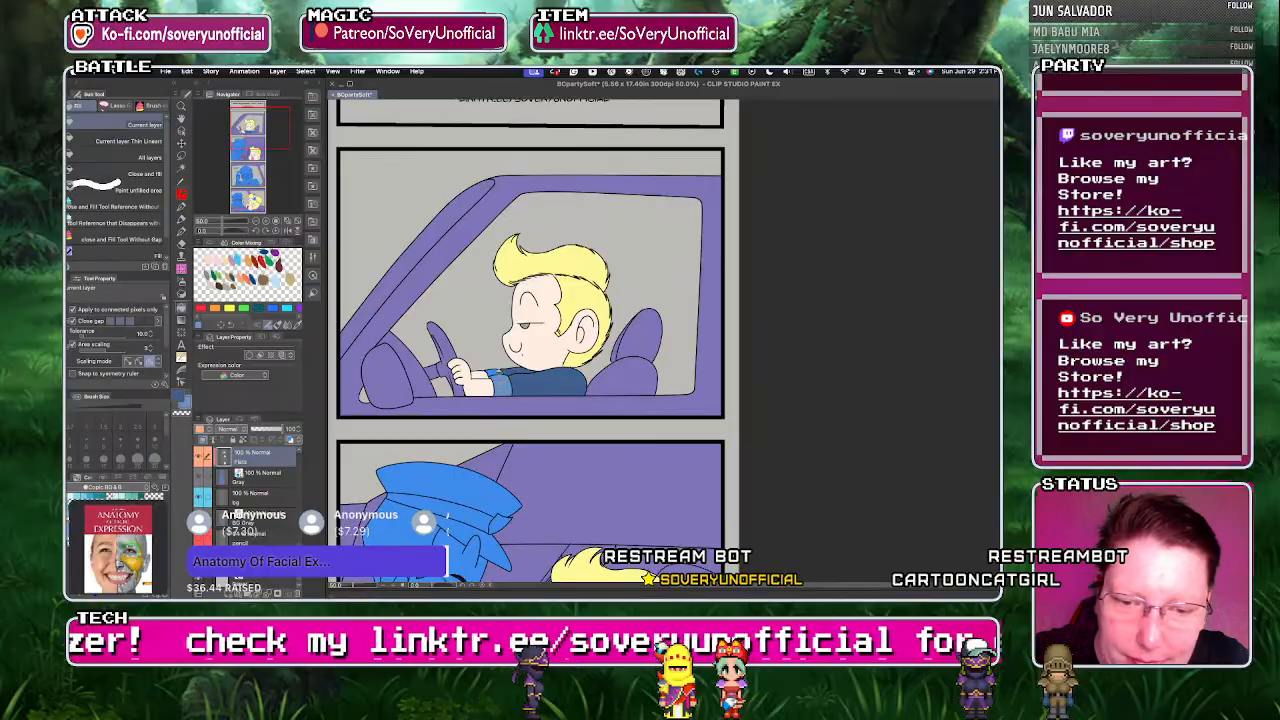
# - Fill the driver's shirt in the last panel with the darker blue shirt colors
pyautogui.press('g')
pyautogui.hotkey('ctrl', '-')
pyautogui.hotkey('ctrl', '-')
pyautogui.hotkey('ctrl', '-')
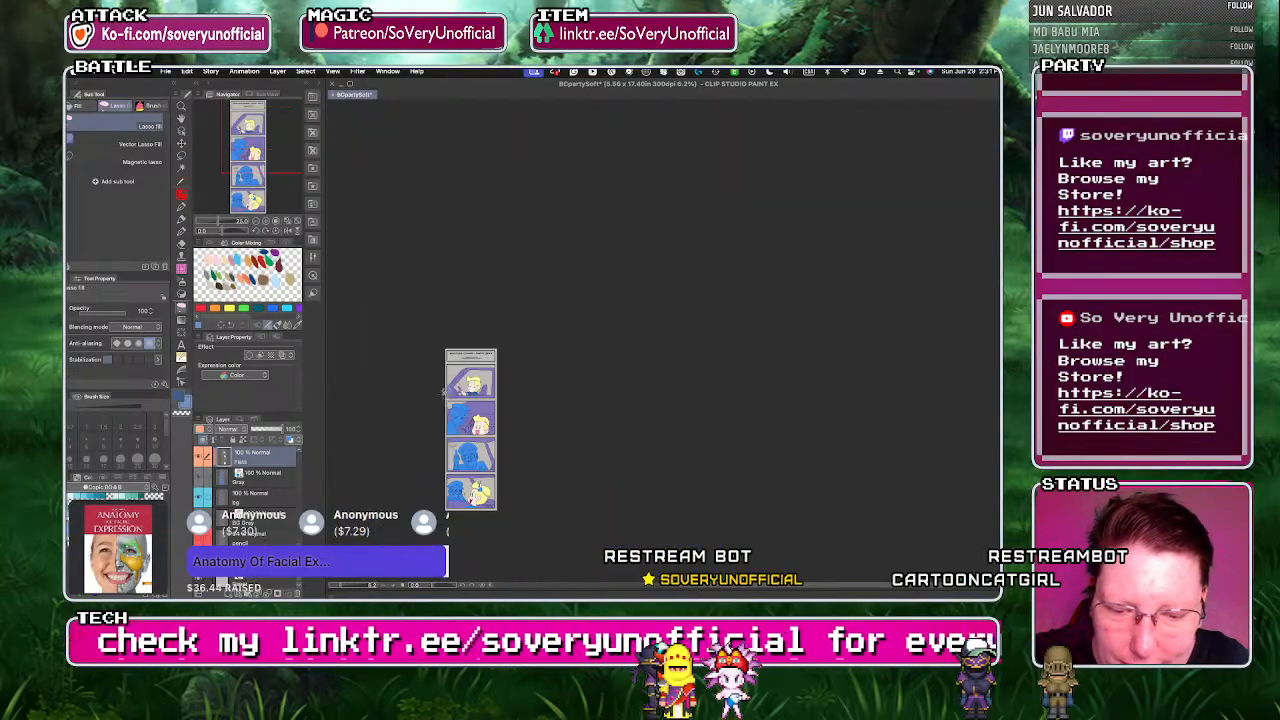
pyautogui.scroll(3, 474, 517)
pyautogui.scroll(3, 474, 517)
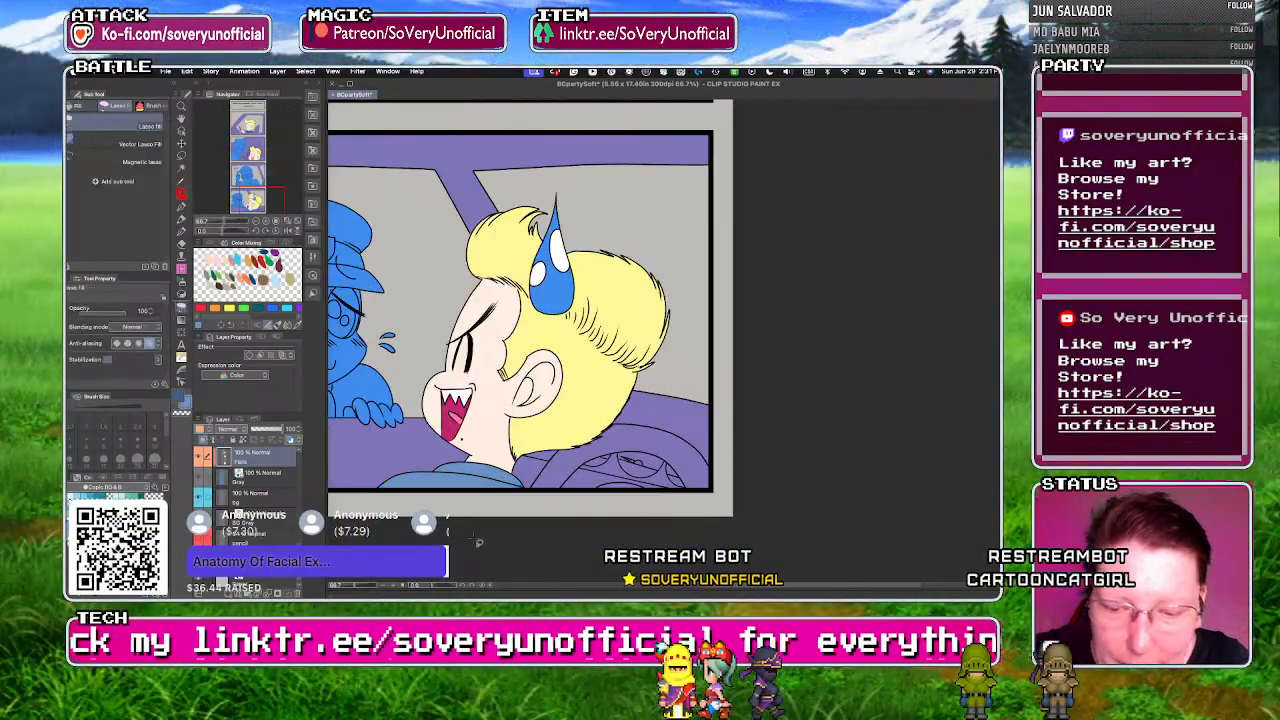
pyautogui.scroll(-5, 497, 535)
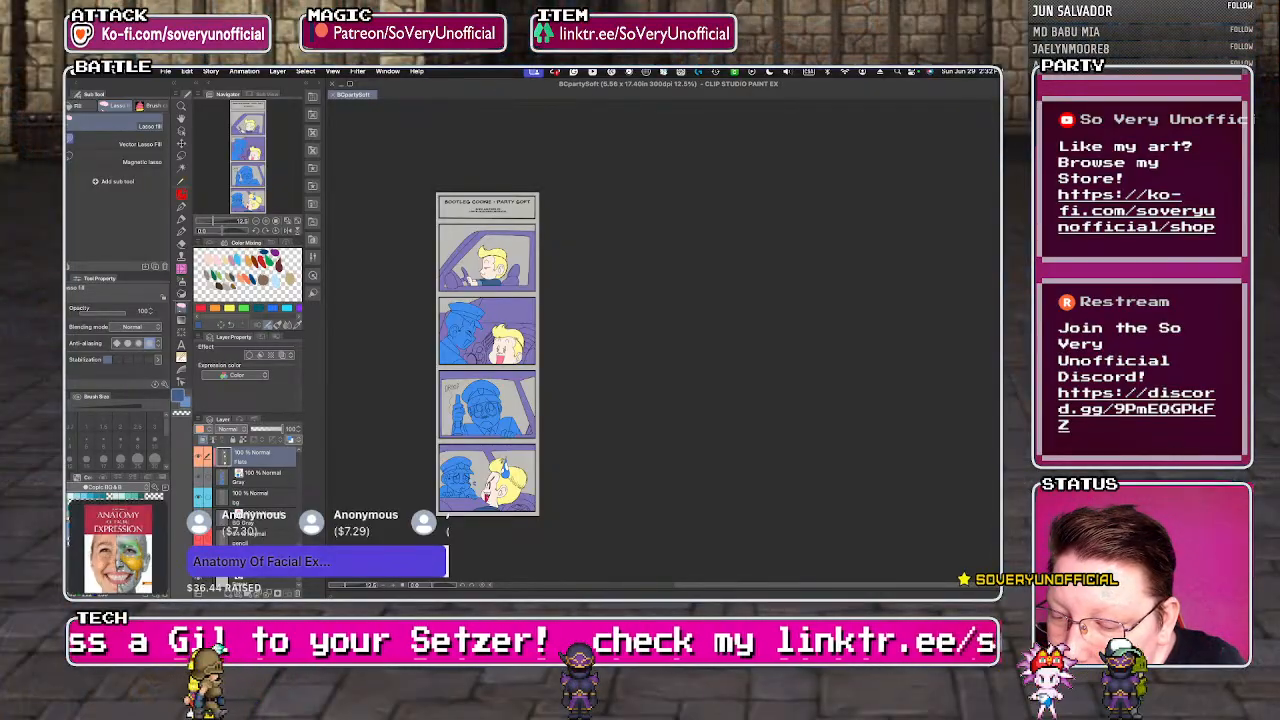
# - Fill the car's windshield in the first picture panel with light blue on the bg layer
pyautogui.press('e')
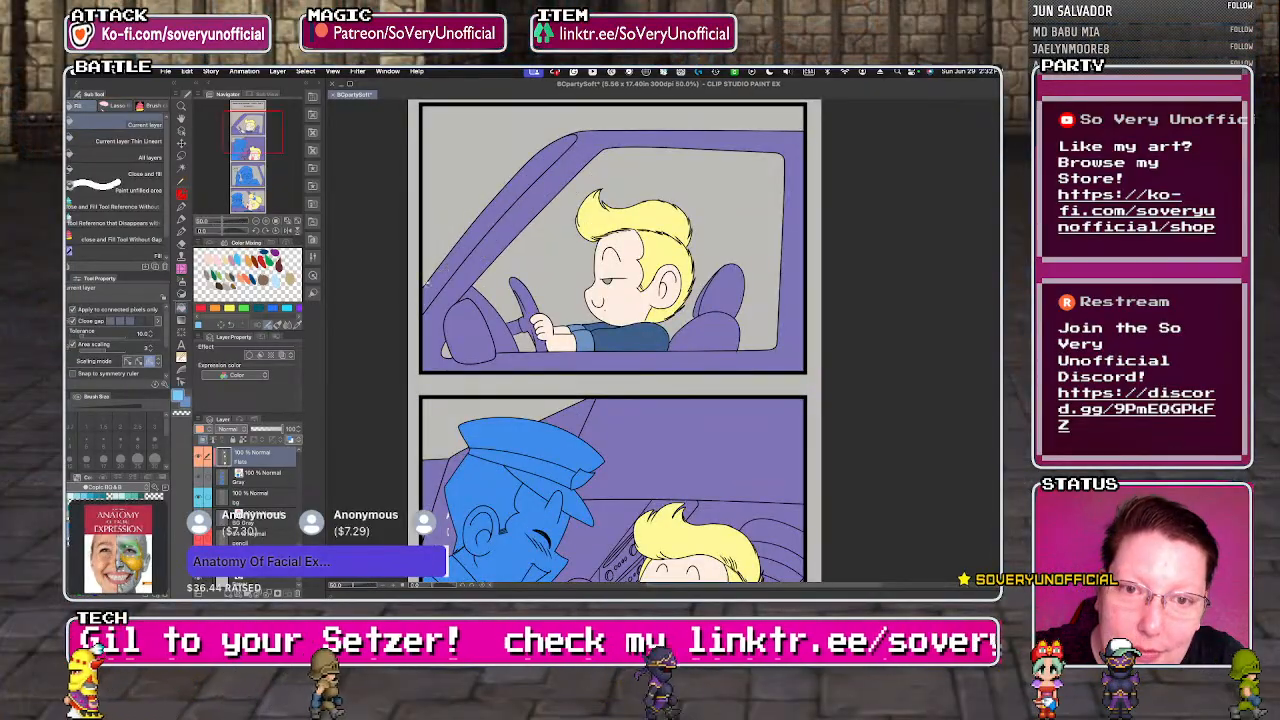
pyautogui.press('g')
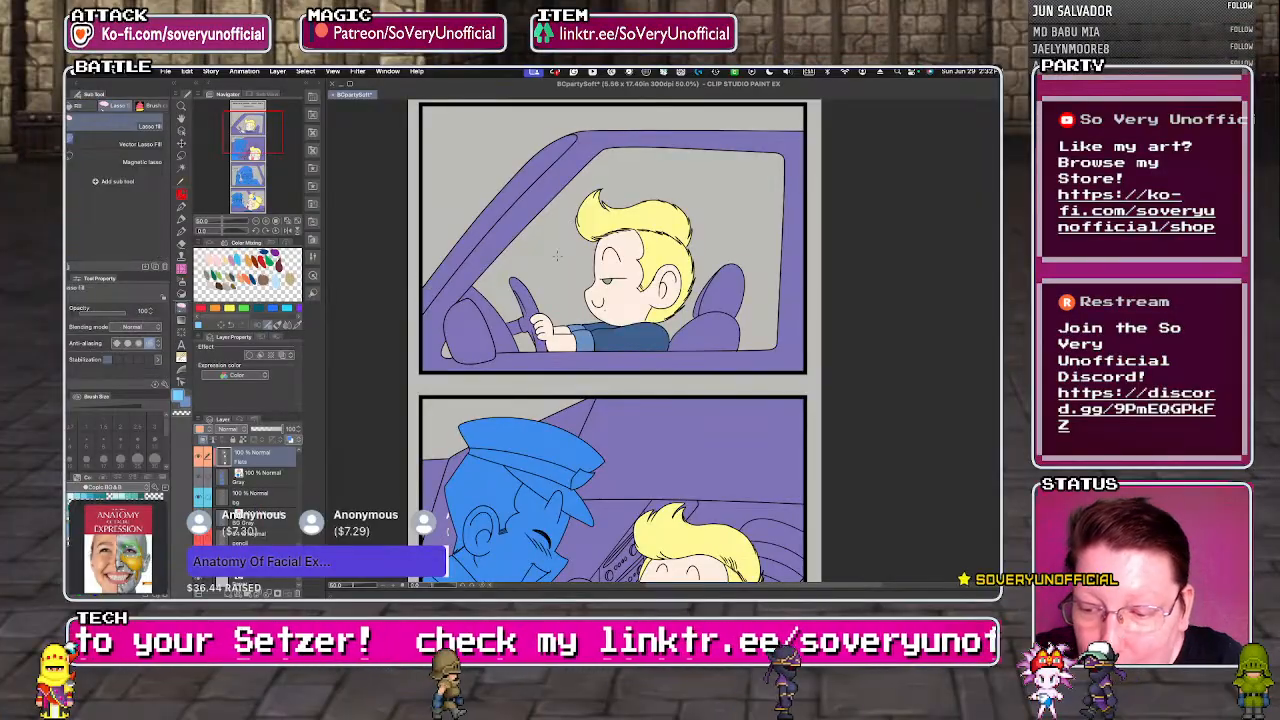
pyautogui.click(254, 497)
pyautogui.press('g')
pyautogui.click(500, 222)
pyautogui.press('g')
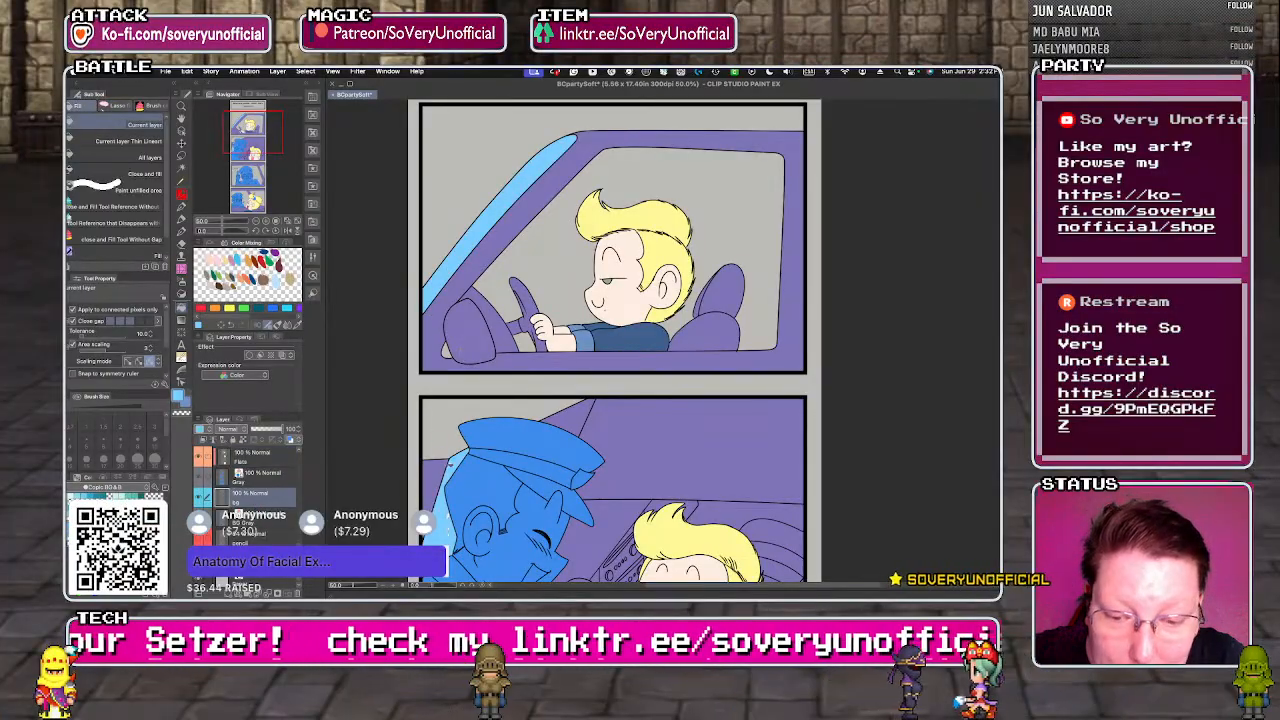
# - Fill the car windows in the remaining picture panels with the same light blue on the bg layer
pyautogui.scroll(-6, 405, 318)
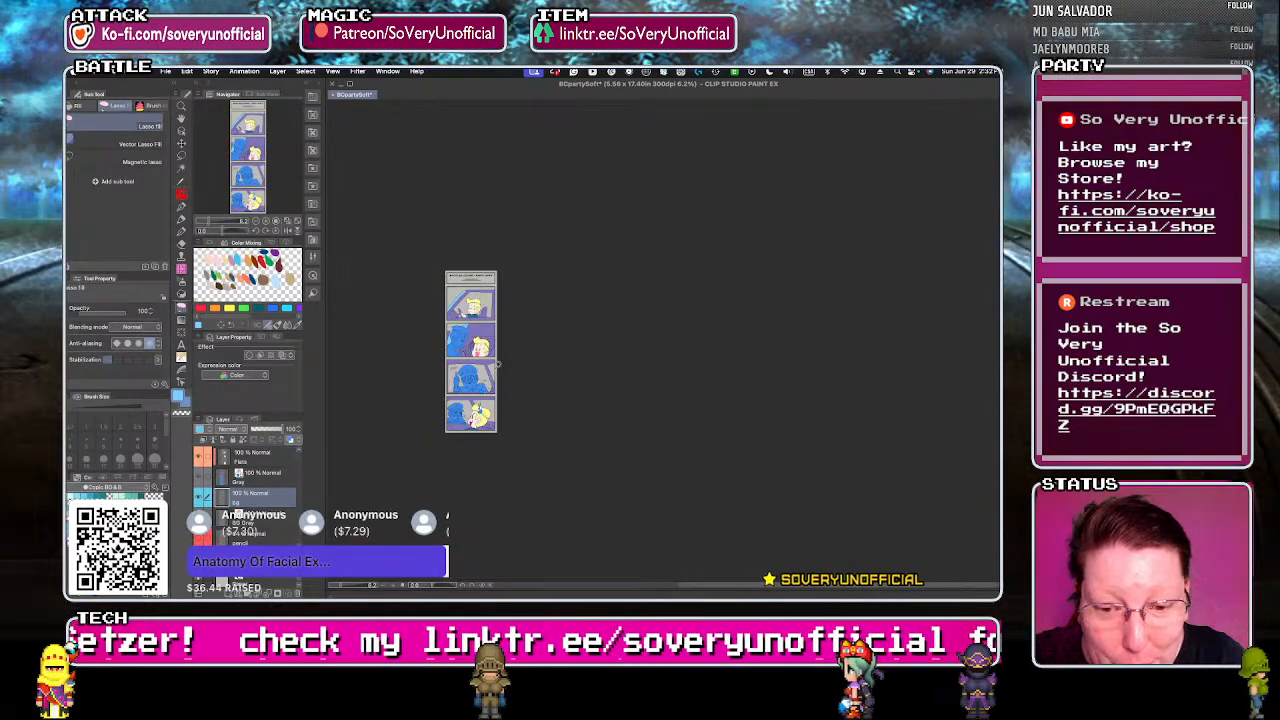
pyautogui.scroll(4, 497, 364)
pyautogui.press('g')
pyautogui.scroll(-2, 497, 364)
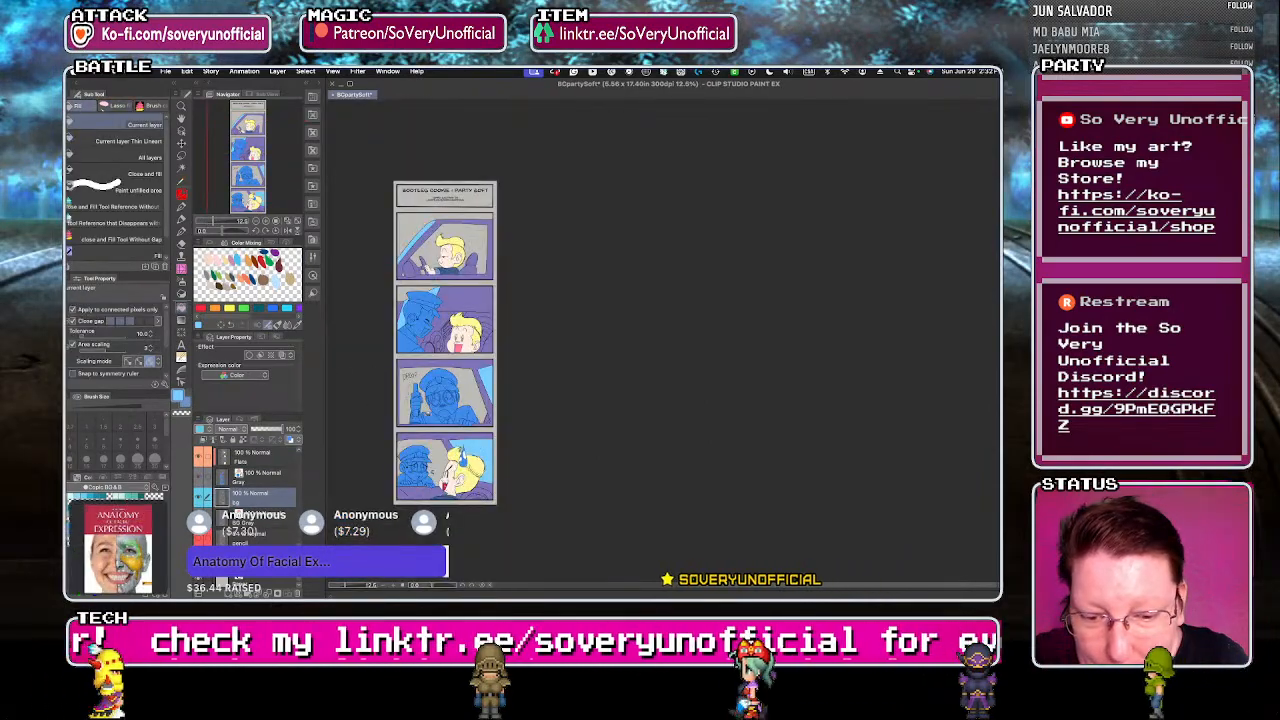
pyautogui.press('g')
pyautogui.scroll(-2, 495, 505)
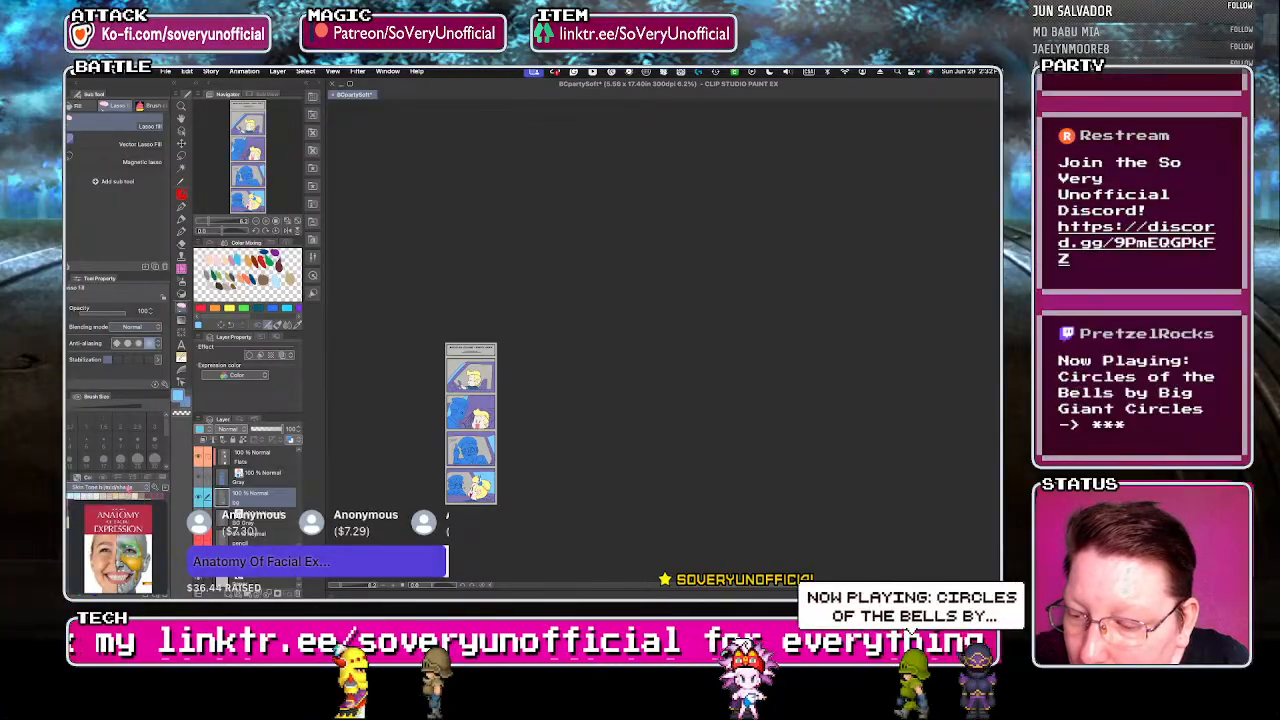
# - Switch to the Copic RV&R color set and fill the car seats behind the driver in the second picture panel with muted red
pyautogui.click(110, 487)
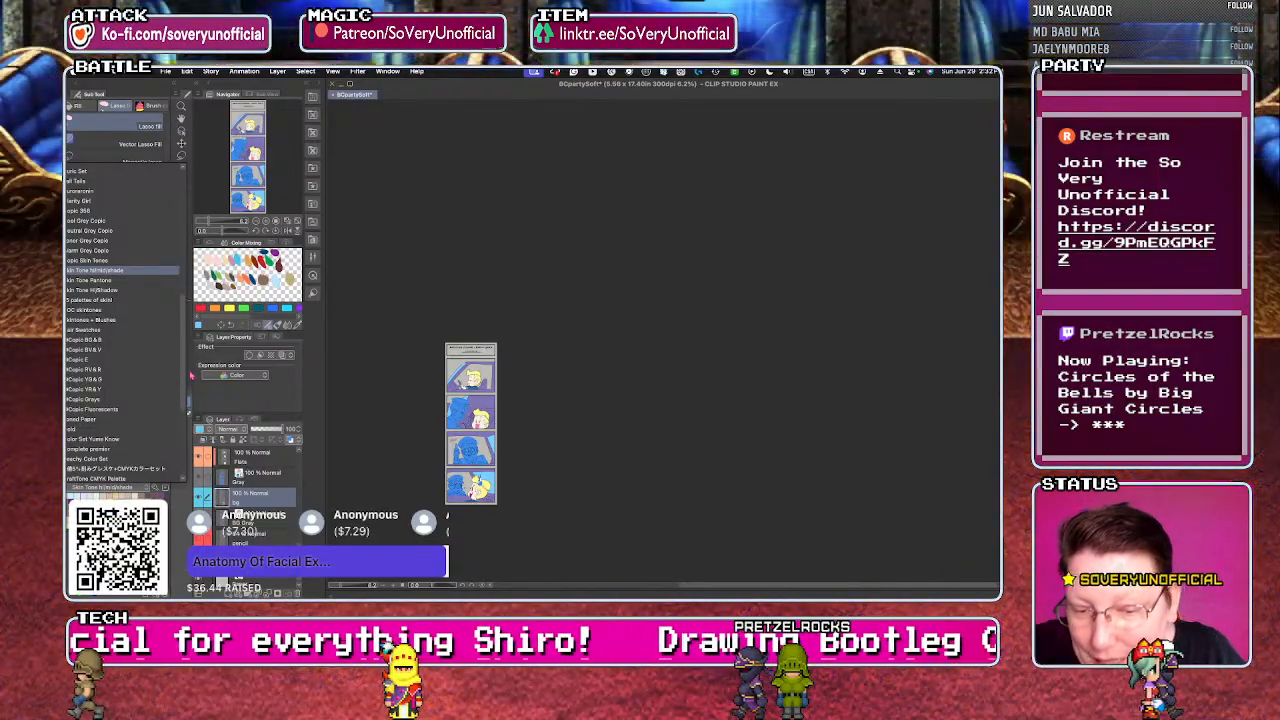
pyautogui.click(86, 369)
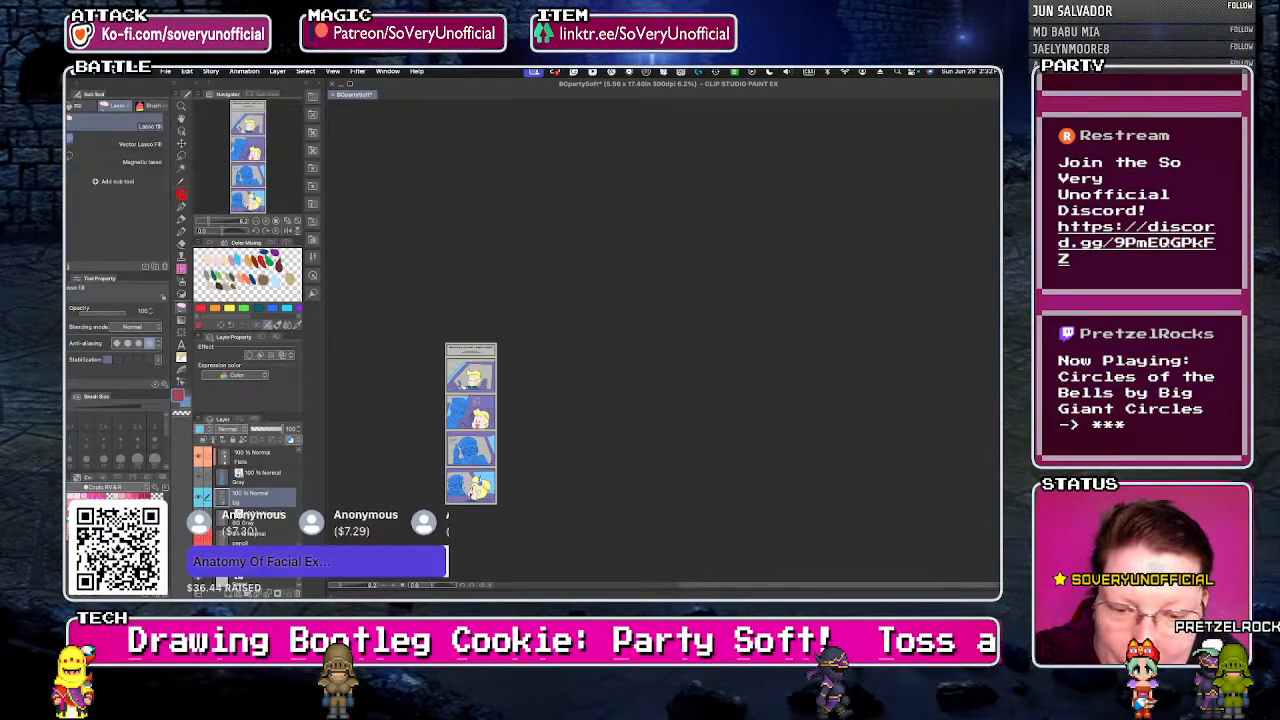
pyautogui.scroll(6, 477, 421)
pyautogui.press('g')
pyautogui.moveTo(594, 458)
pyautogui.mouseDown()
pyautogui.moveTo(582, 368)
pyautogui.moveTo(576, 438)
pyautogui.mouseUp()
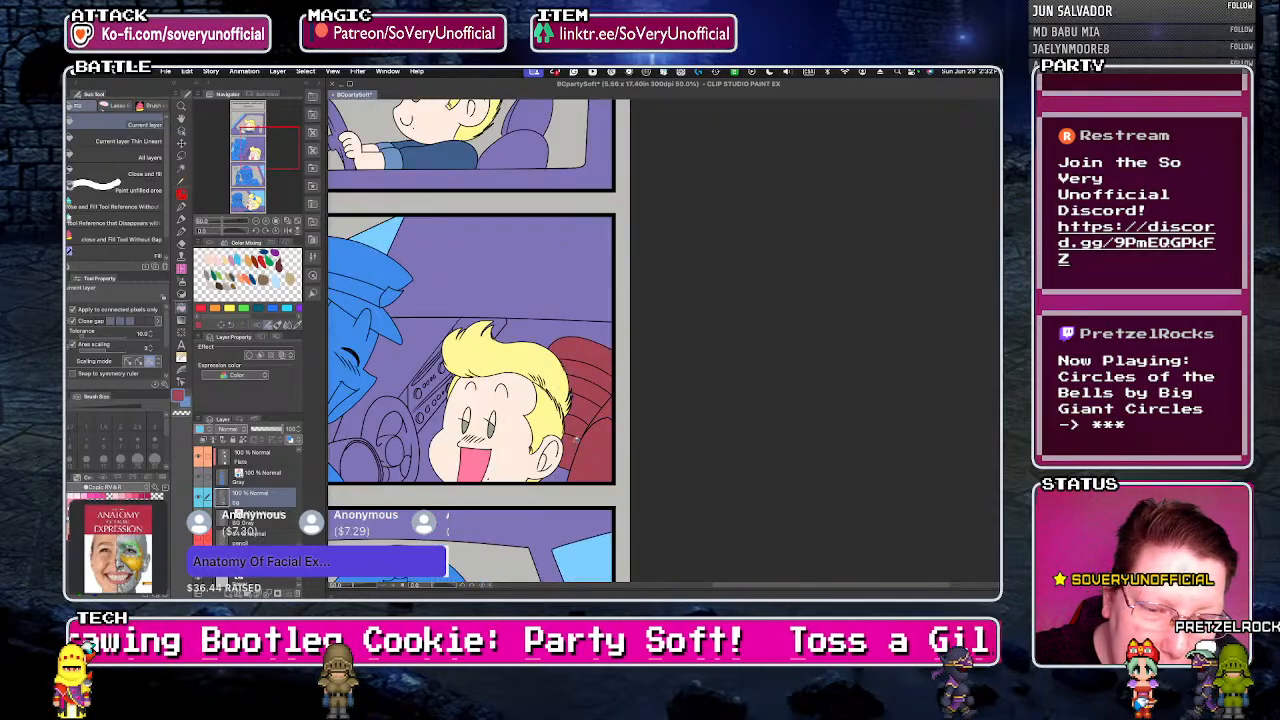
pyautogui.press('g')
pyautogui.scroll(2, 585, 442)
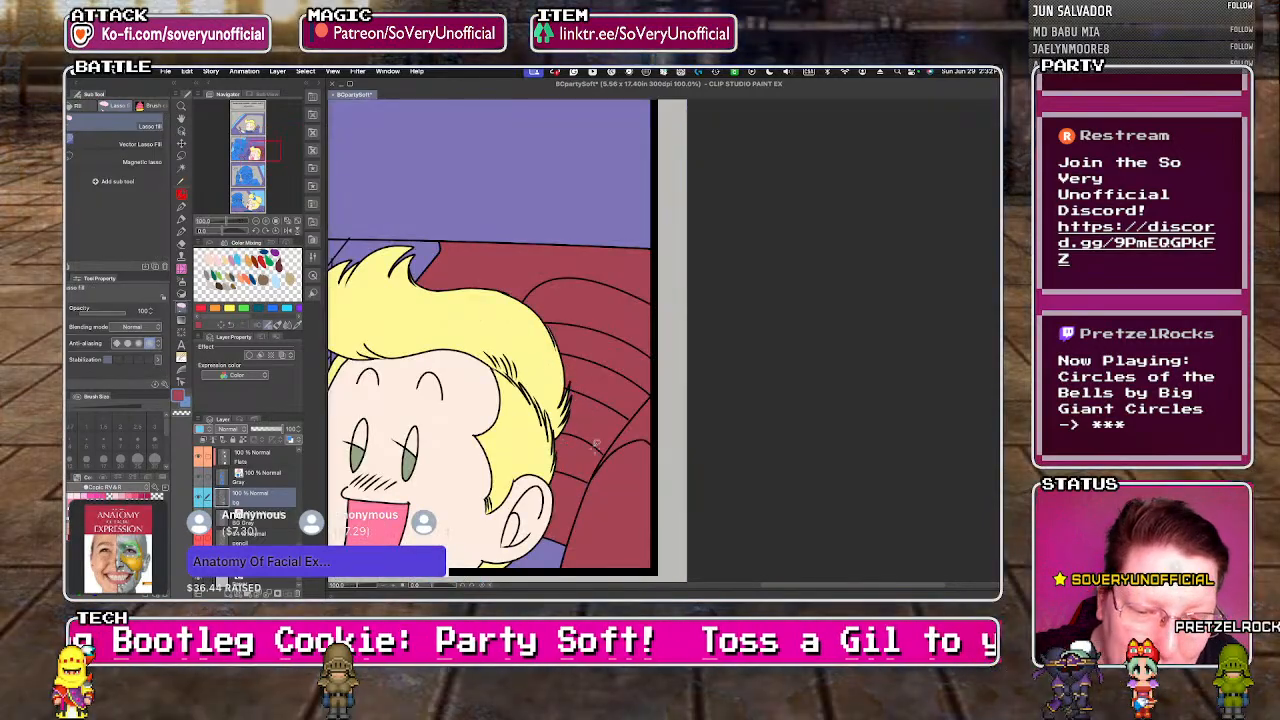
pyautogui.scroll(-2, 596, 445)
pyautogui.press('g')
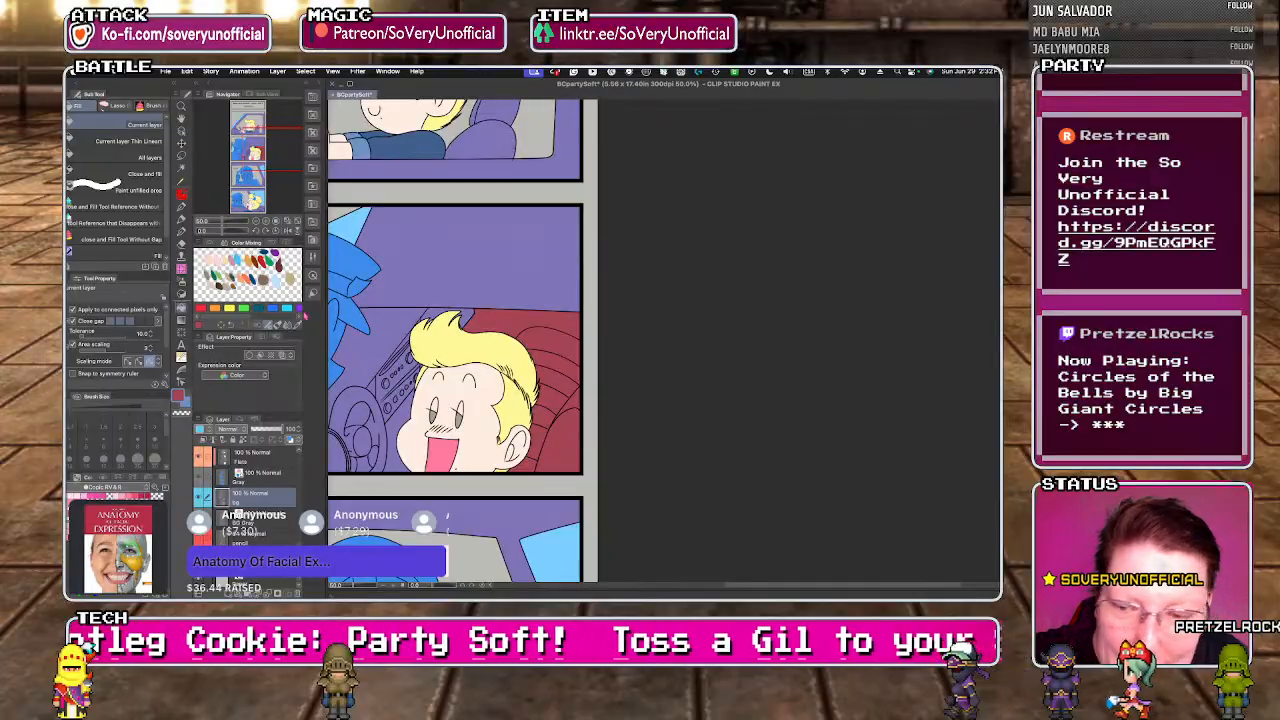
# - Fill the interior area between the seat and the dashboard in the second picture panel with dark red
pyautogui.press('g')
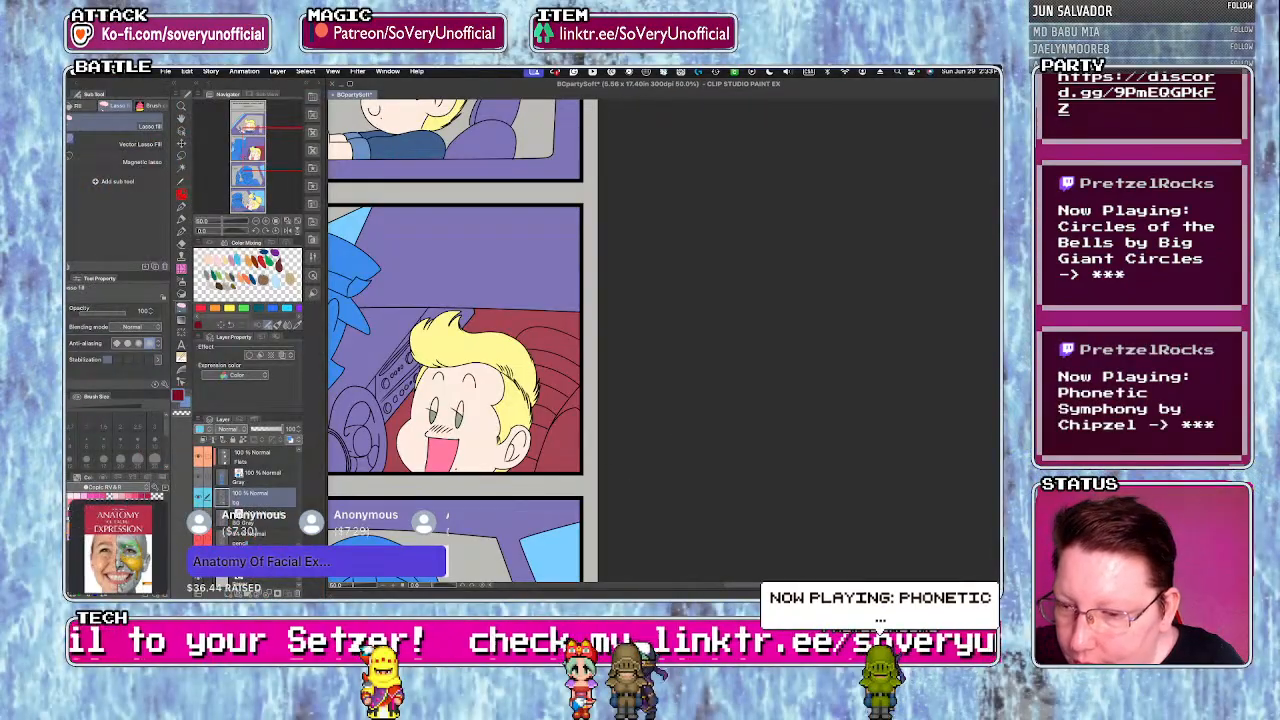
pyautogui.press('g')
pyautogui.press('g')
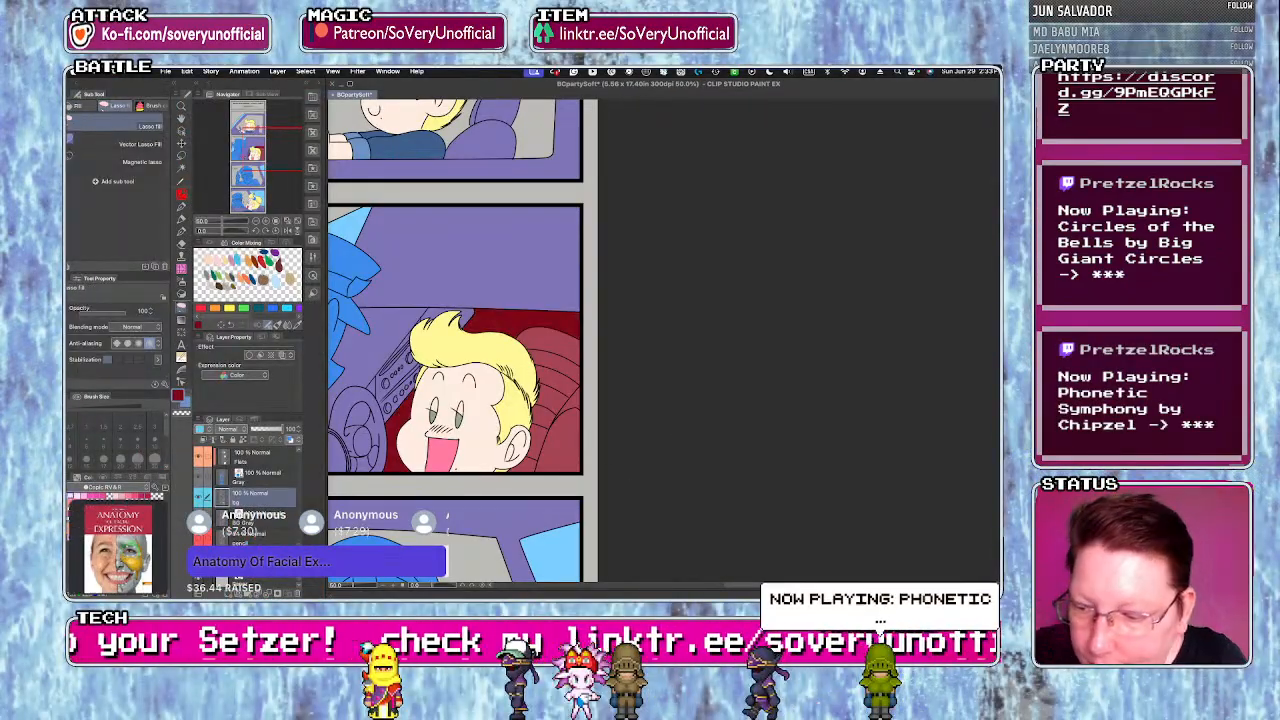
# - Fill the dashboard, steering wheel and console around the radio in the second picture panel with muted red
pyautogui.press('g')
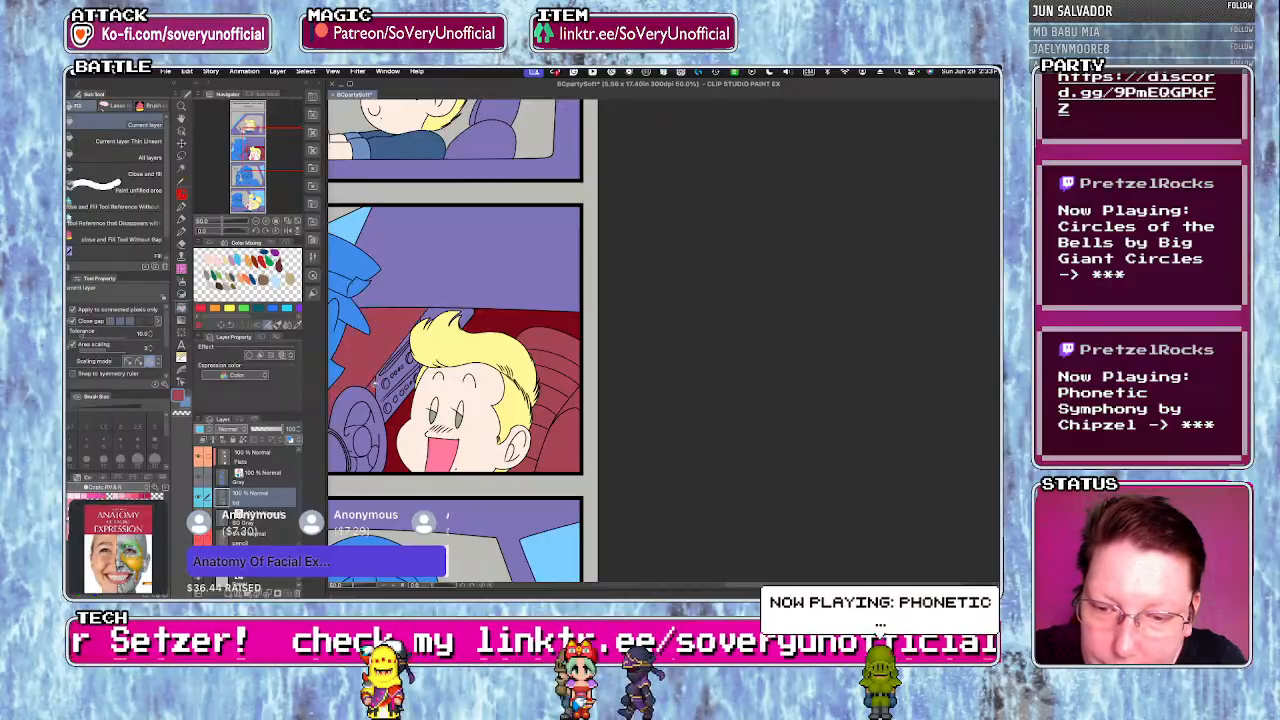
pyautogui.click(358, 428)
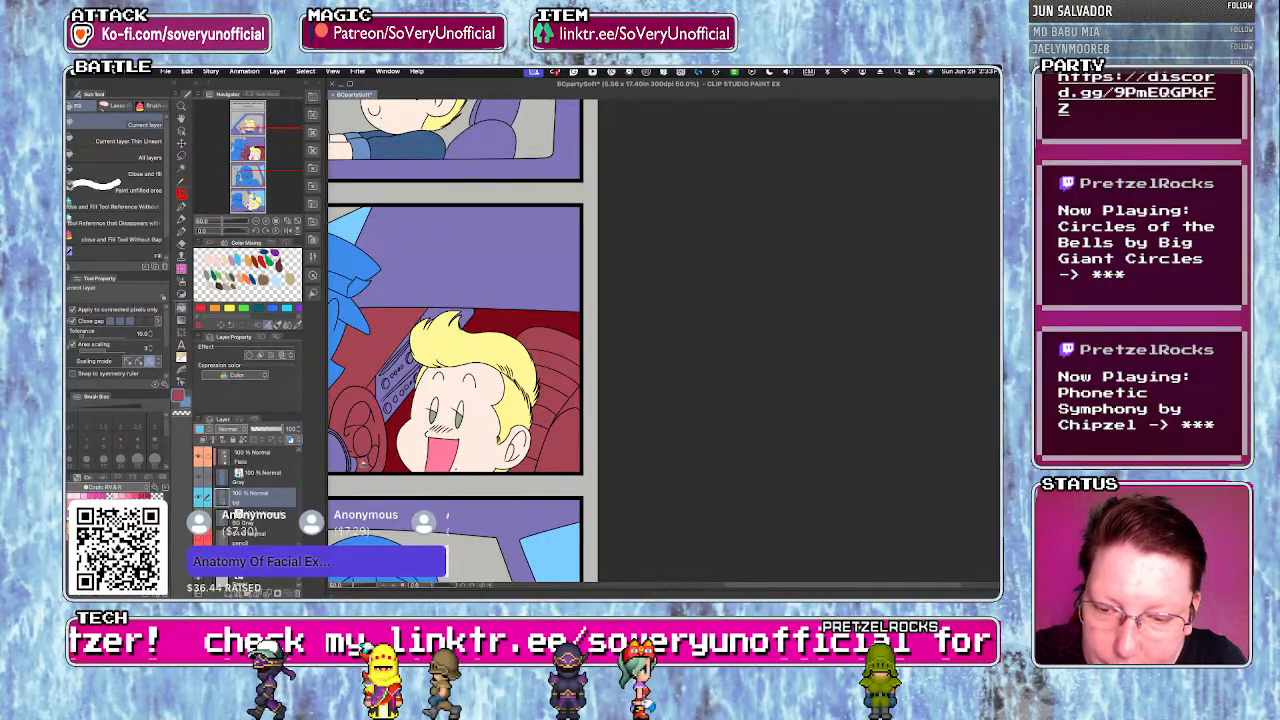
pyautogui.scroll(2, 372, 413)
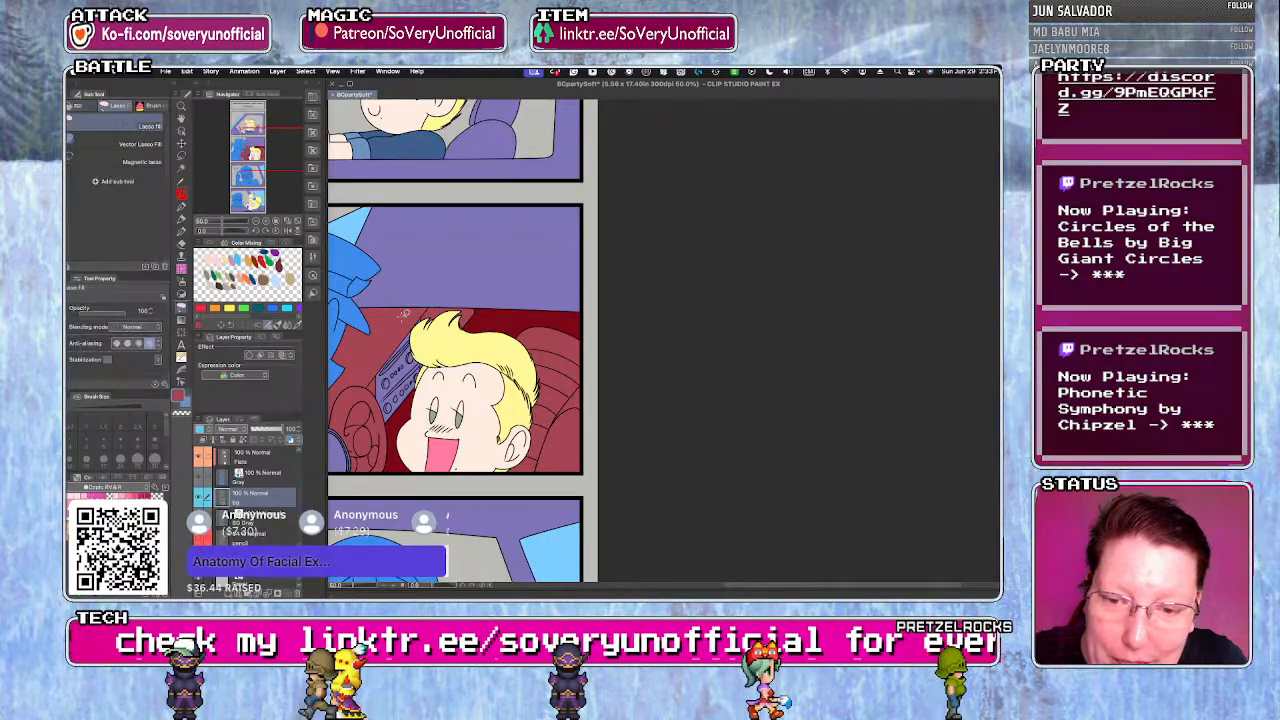
pyautogui.scroll(2, 415, 313)
pyautogui.press('g')
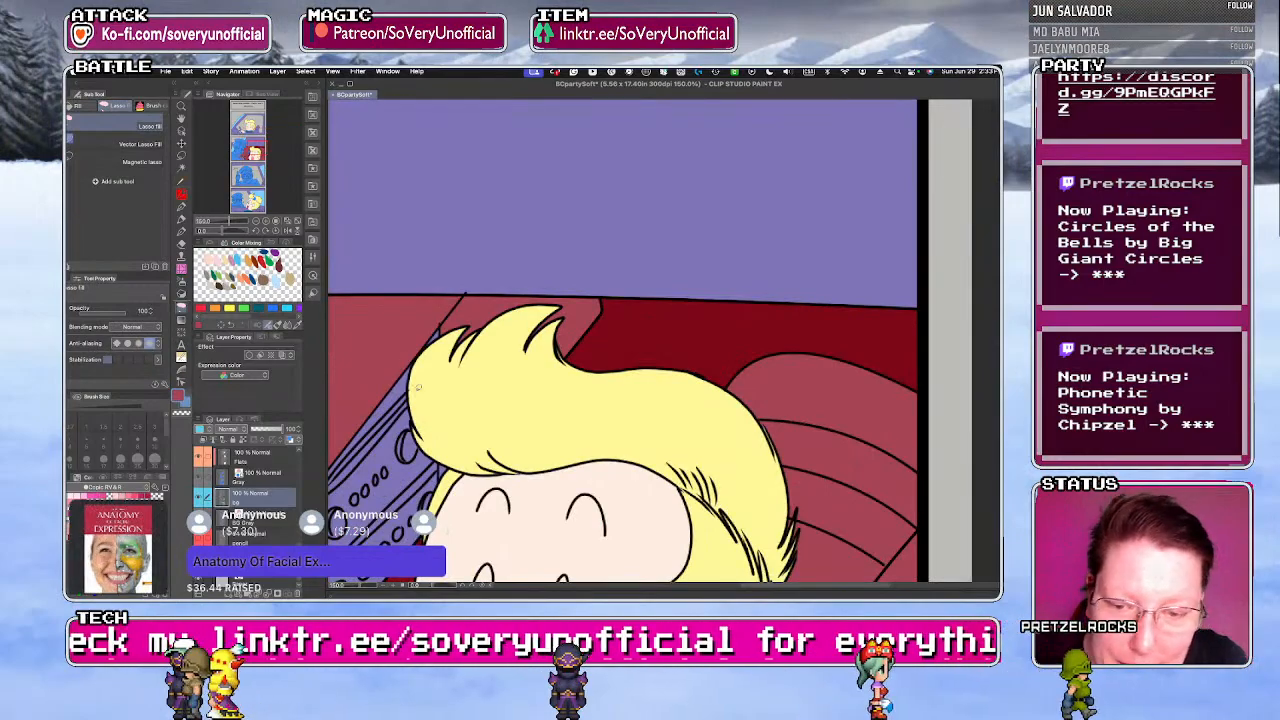
pyautogui.scroll(-3, 415, 313)
pyautogui.scroll(3, 382, 525)
pyautogui.press('g')
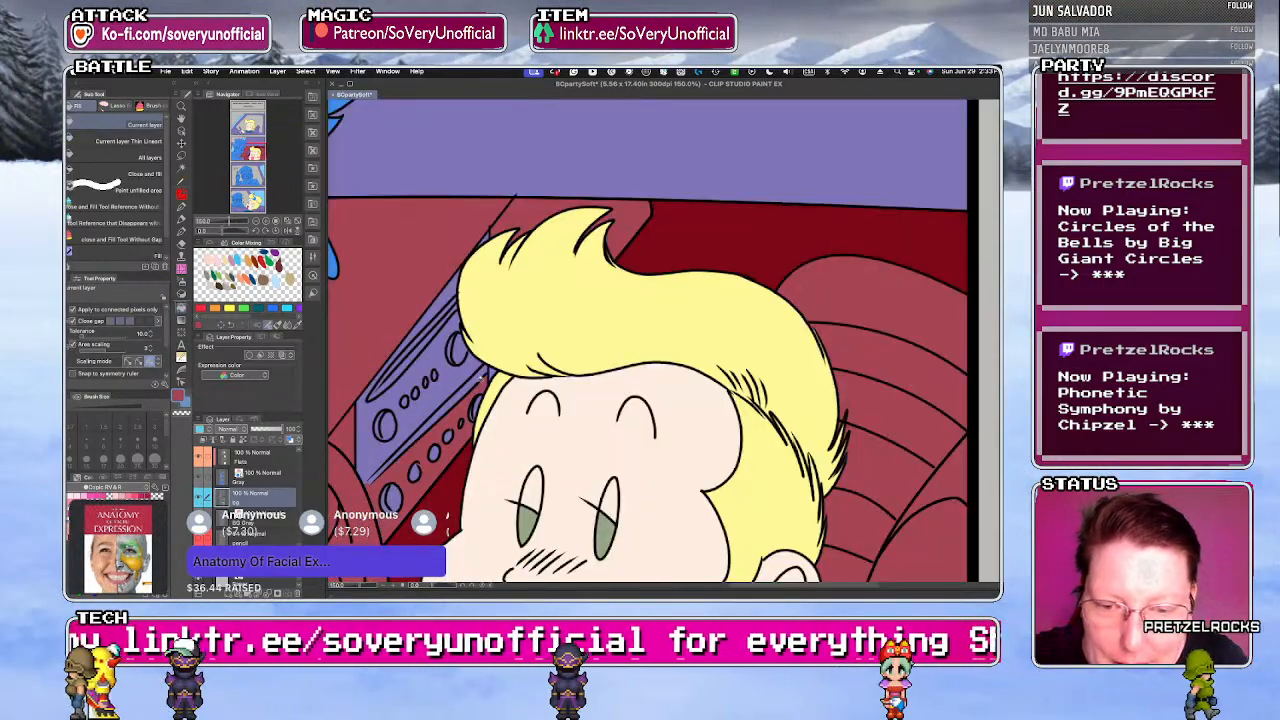
pyautogui.press('g')
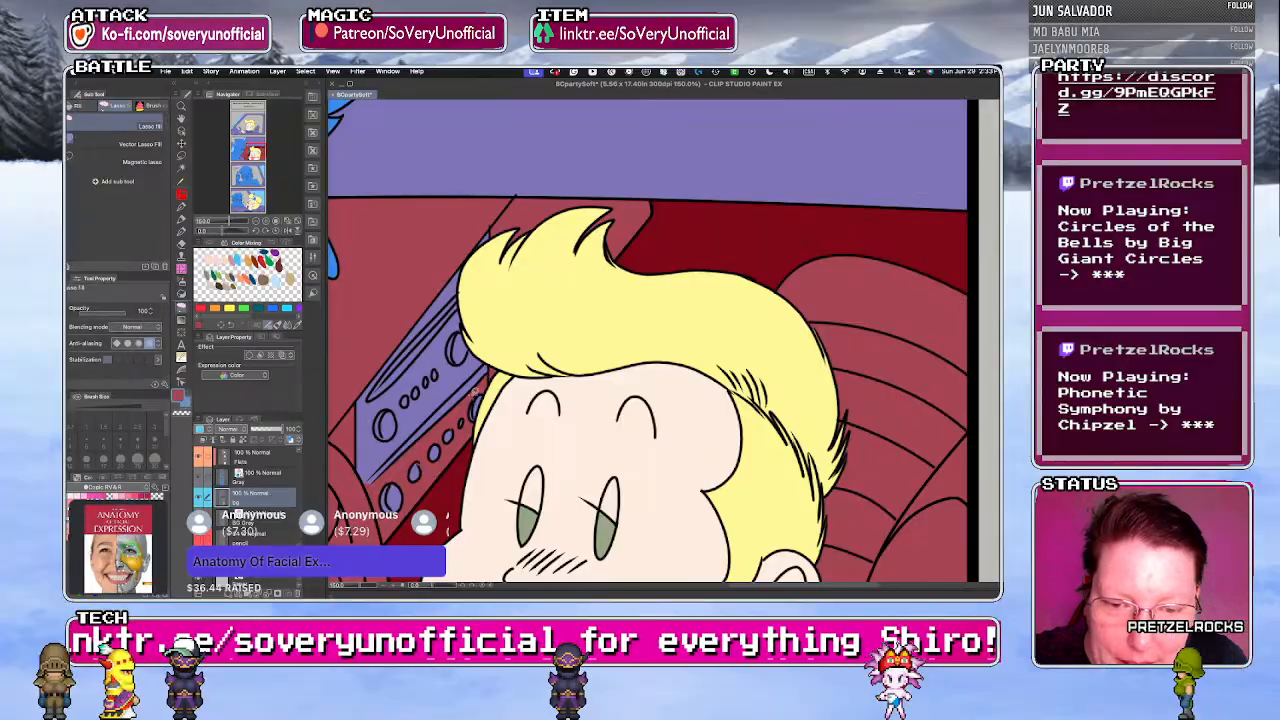
# - Pick a near-black color and fill the row of round console knobs below the radio on the bg layer
pyautogui.keyDown('alt'); pyautogui.click(480, 338); pyautogui.keyUp('alt')
pyautogui.click(246, 461)
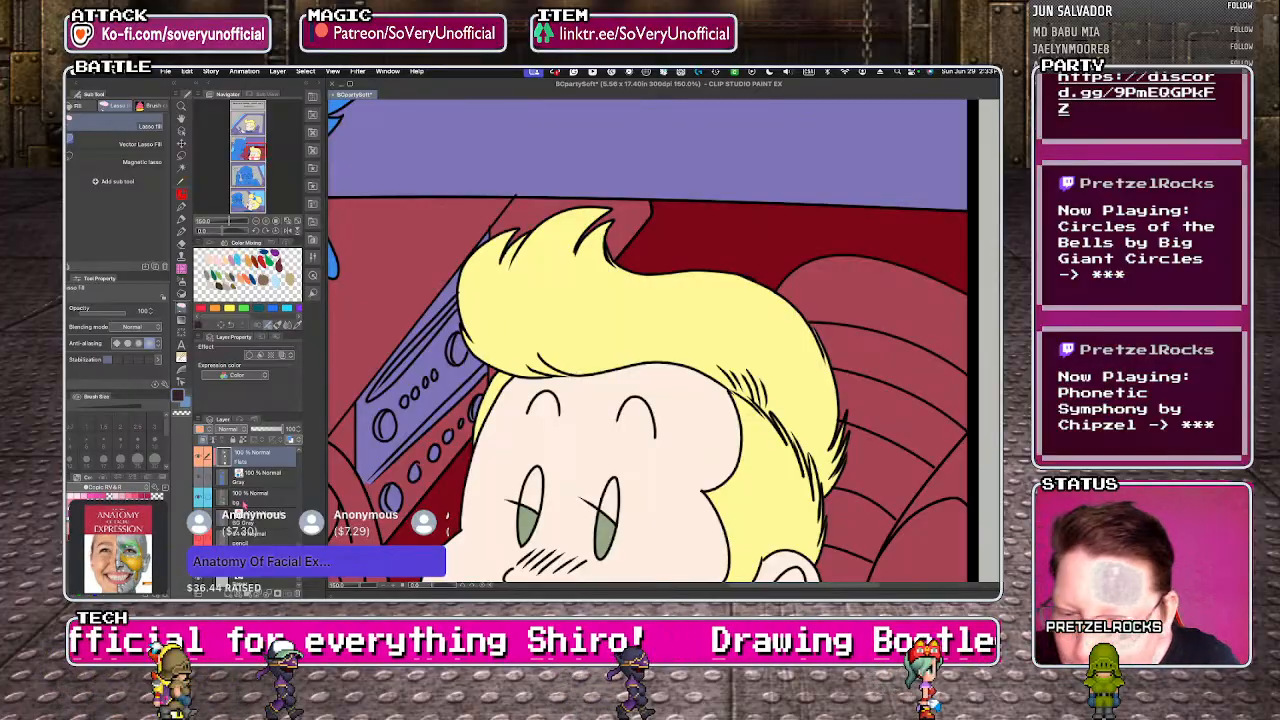
pyautogui.press('g')
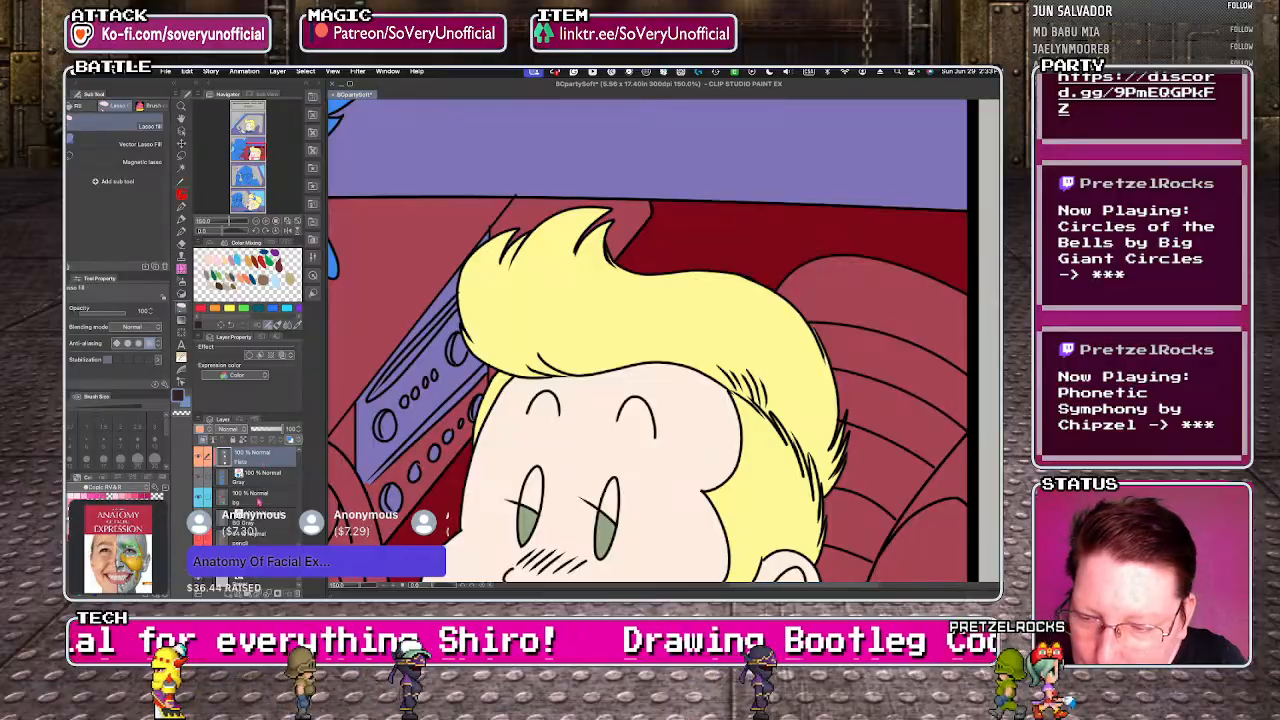
pyautogui.keyDown('shift'); pyautogui.keyDown('super'); pyautogui.click(390, 500); pyautogui.keyUp('super'); pyautogui.keyUp('shift')
pyautogui.click(390, 500)
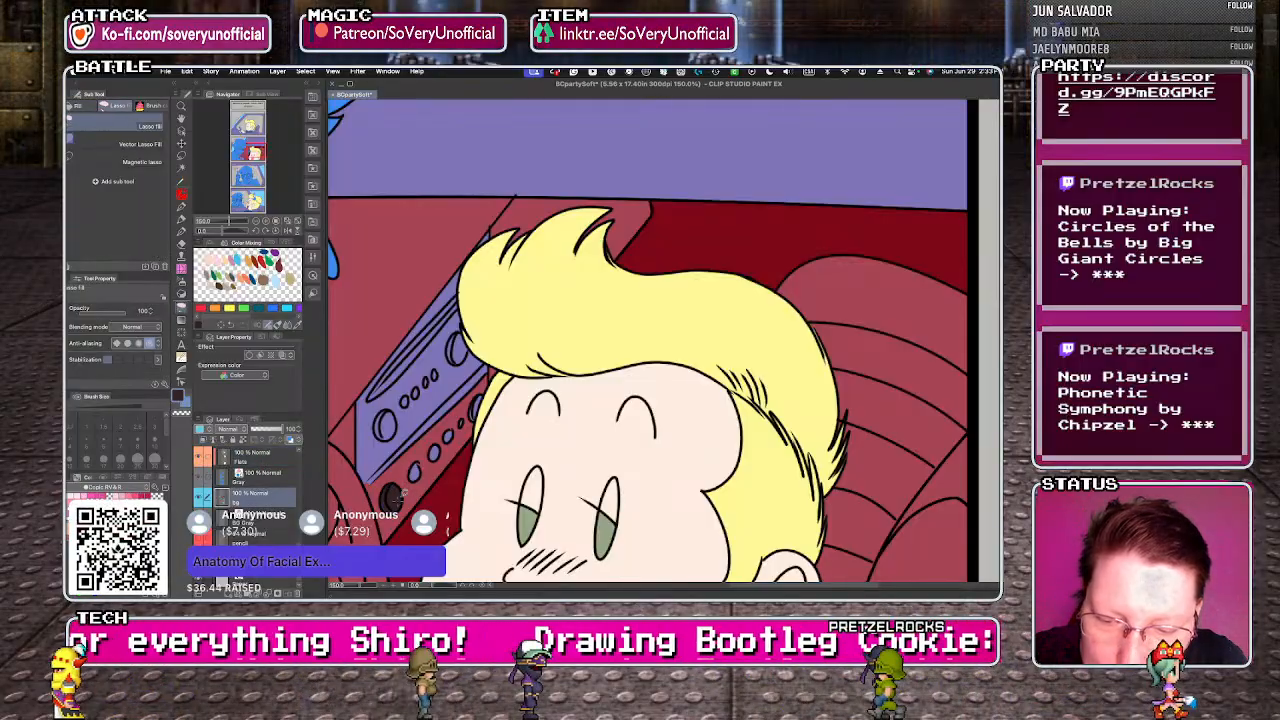
pyautogui.press('g')
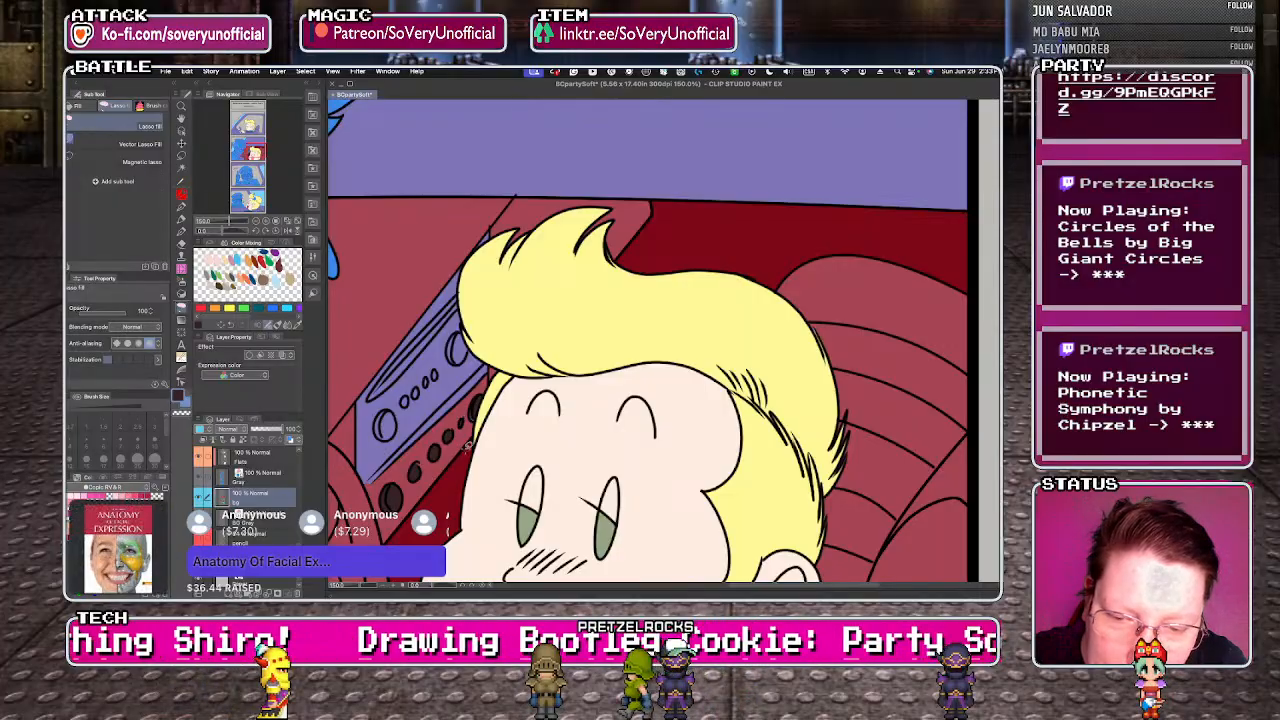
# - Switch to the Copic Grays color set and fill the radio faceplate in the second picture panel with cool gray
pyautogui.keyDown('alt'); pyautogui.click(459, 411); pyautogui.keyUp('alt')
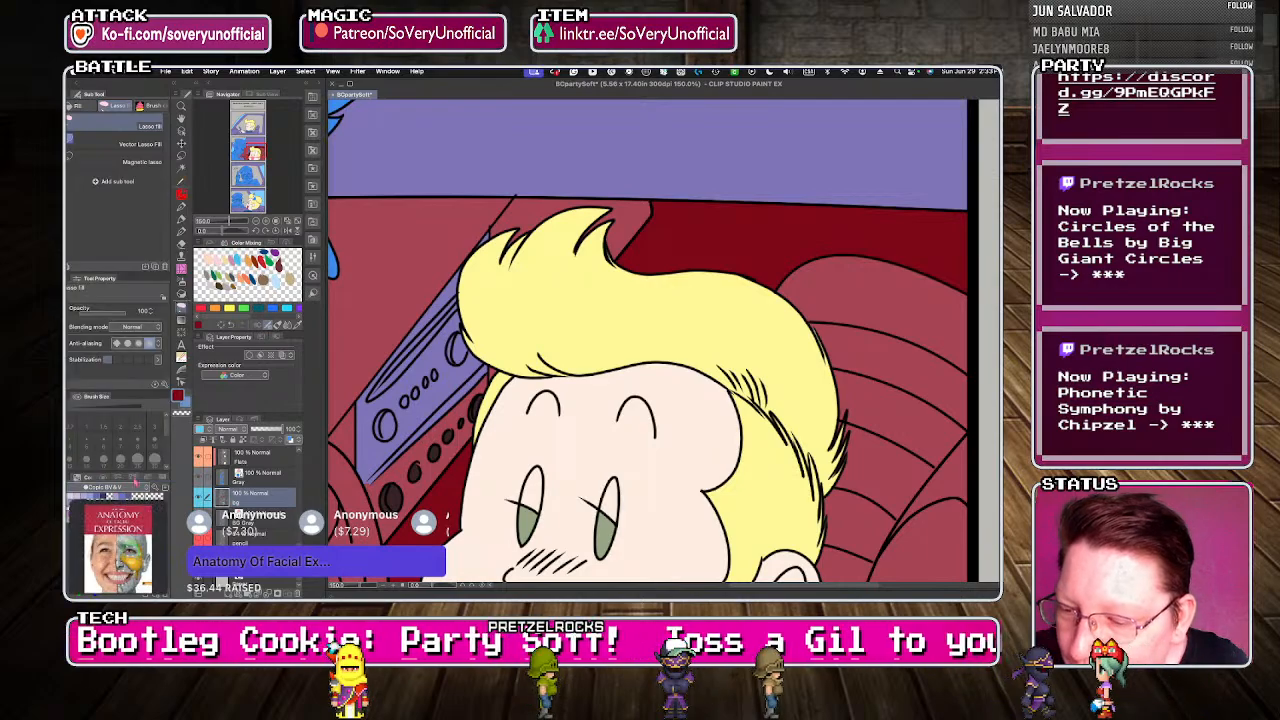
pyautogui.click(136, 486)
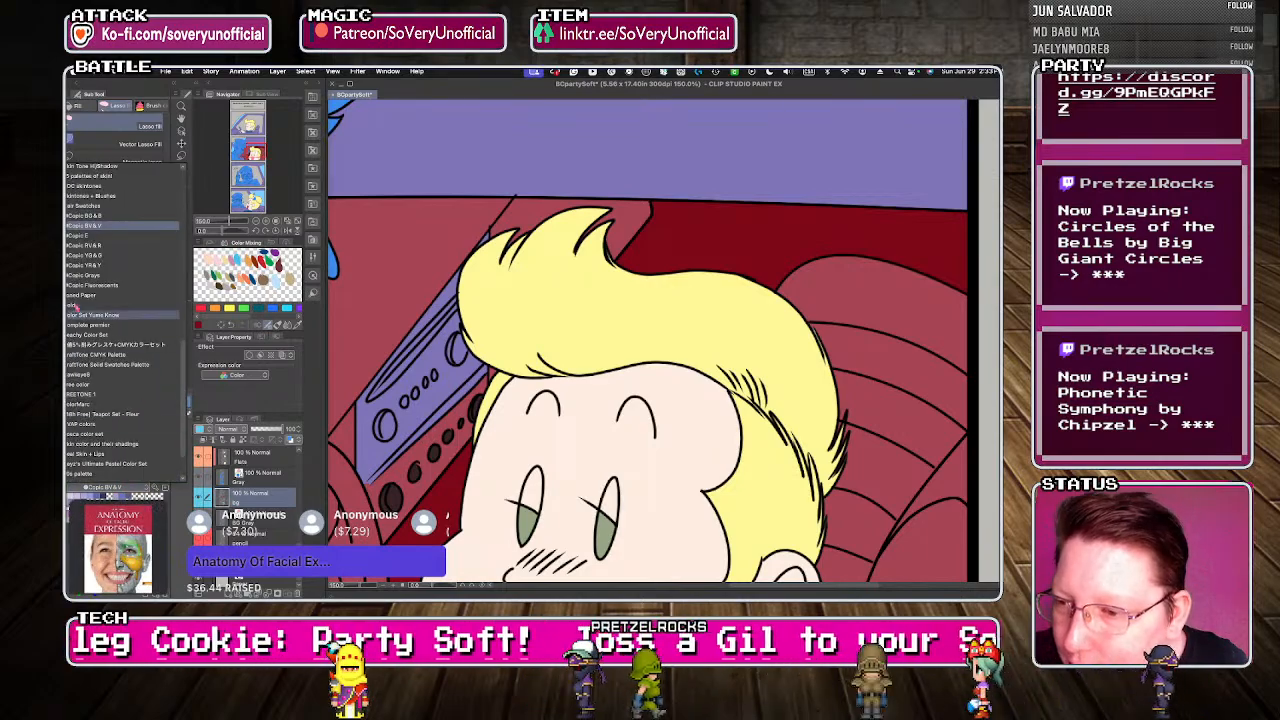
pyautogui.click(90, 276)
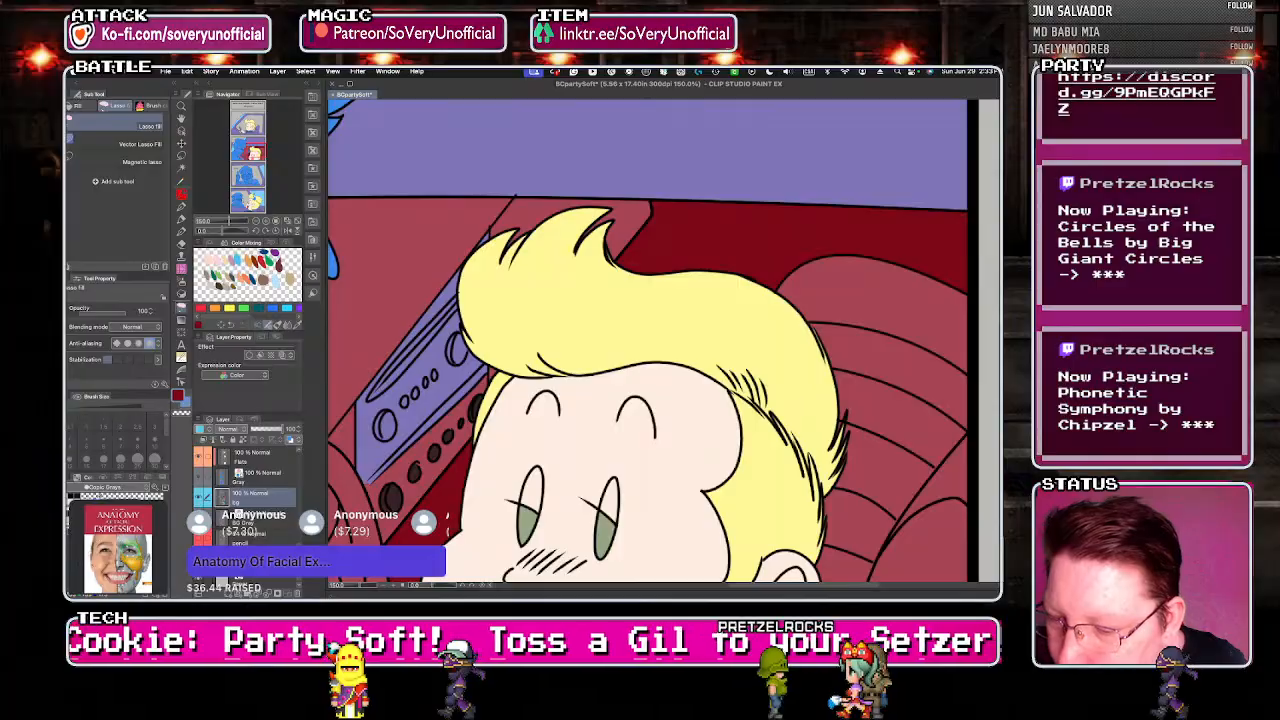
pyautogui.press('g')
pyautogui.click(388, 371)
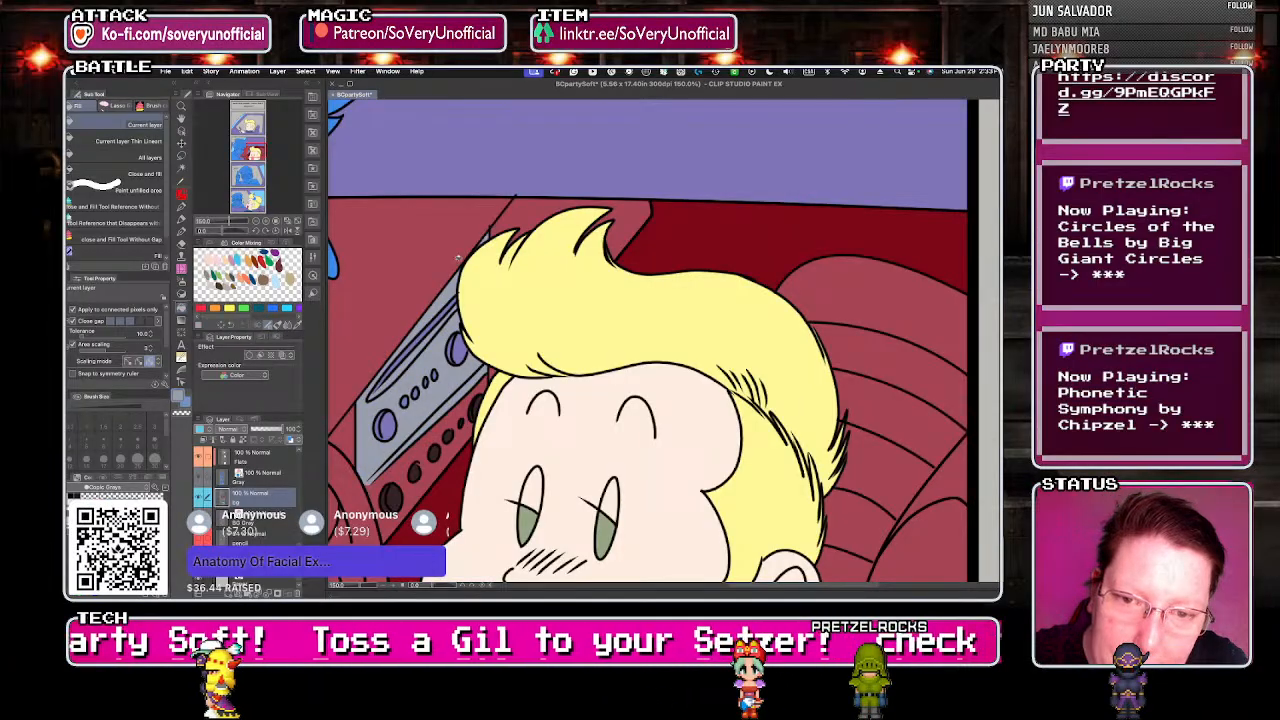
# - Fill the two large radio knobs in the second picture panel with dark gray
pyautogui.press('u')
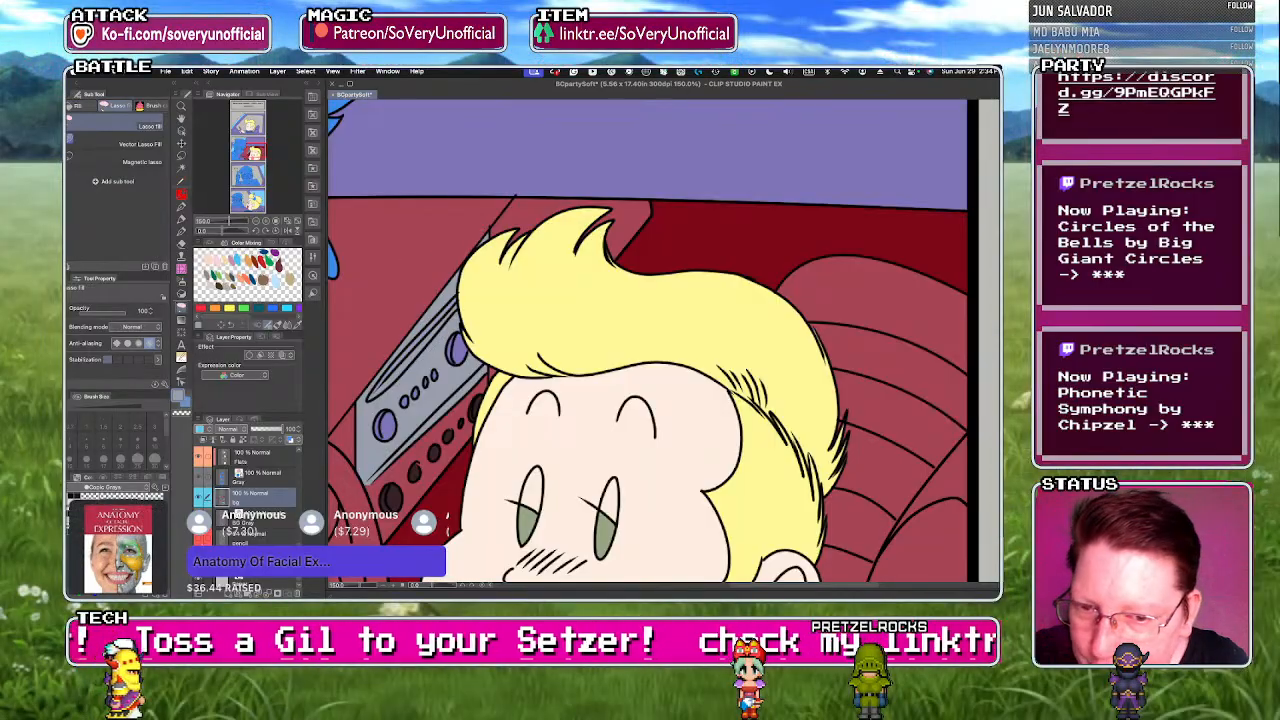
pyautogui.press('g')
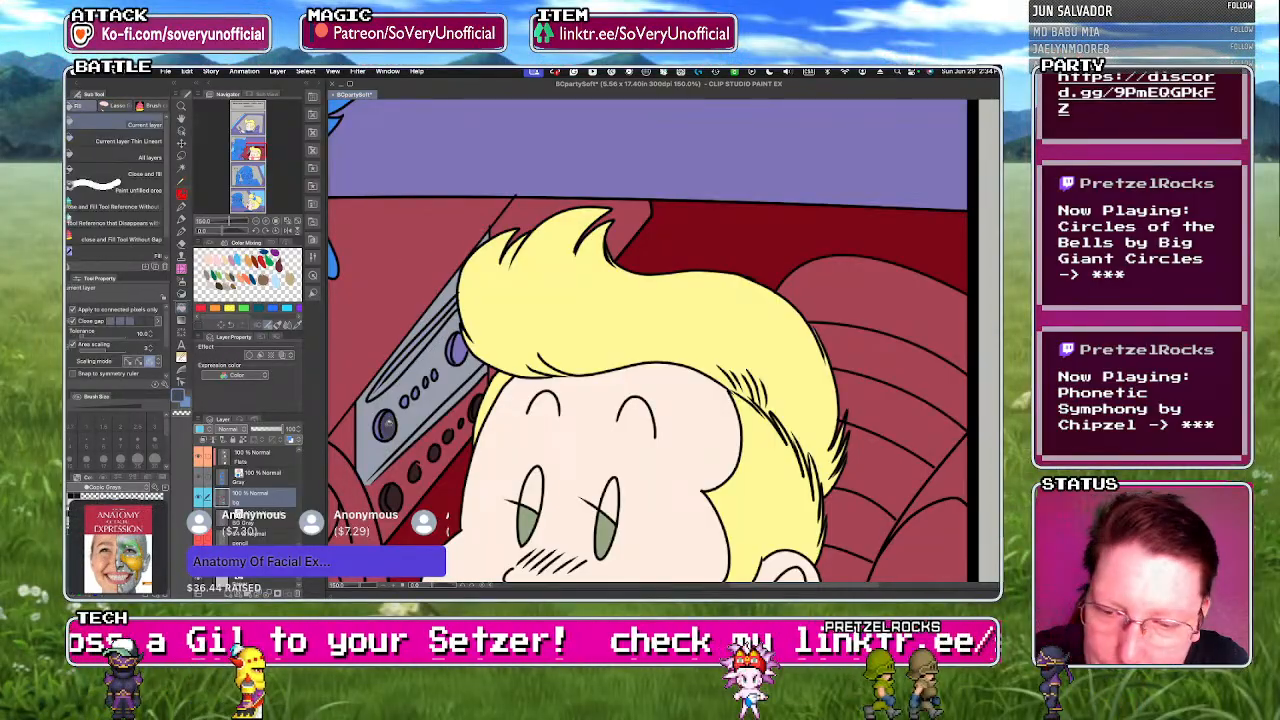
pyautogui.click(385, 427)
pyautogui.click(457, 349)
pyautogui.press('u')
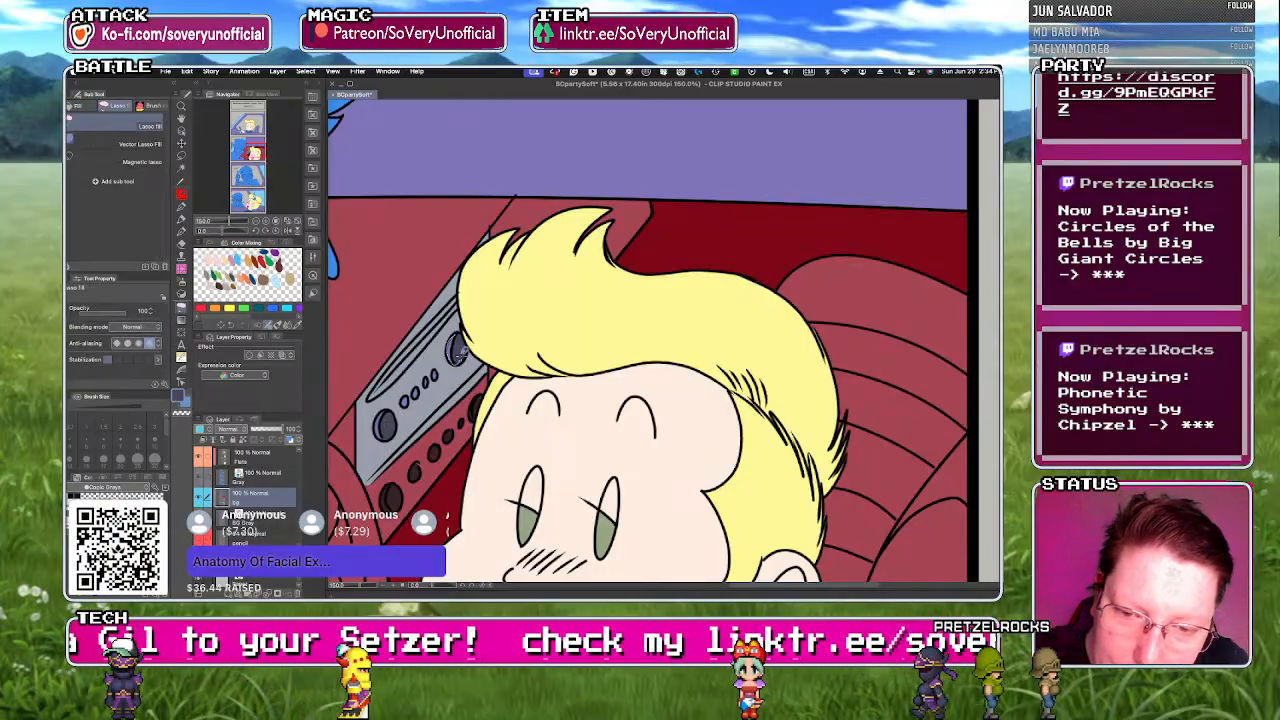
# - Finish the dark gray fill of the radio knobs in the second picture panel and cover leftover gaps
pyautogui.press('g')
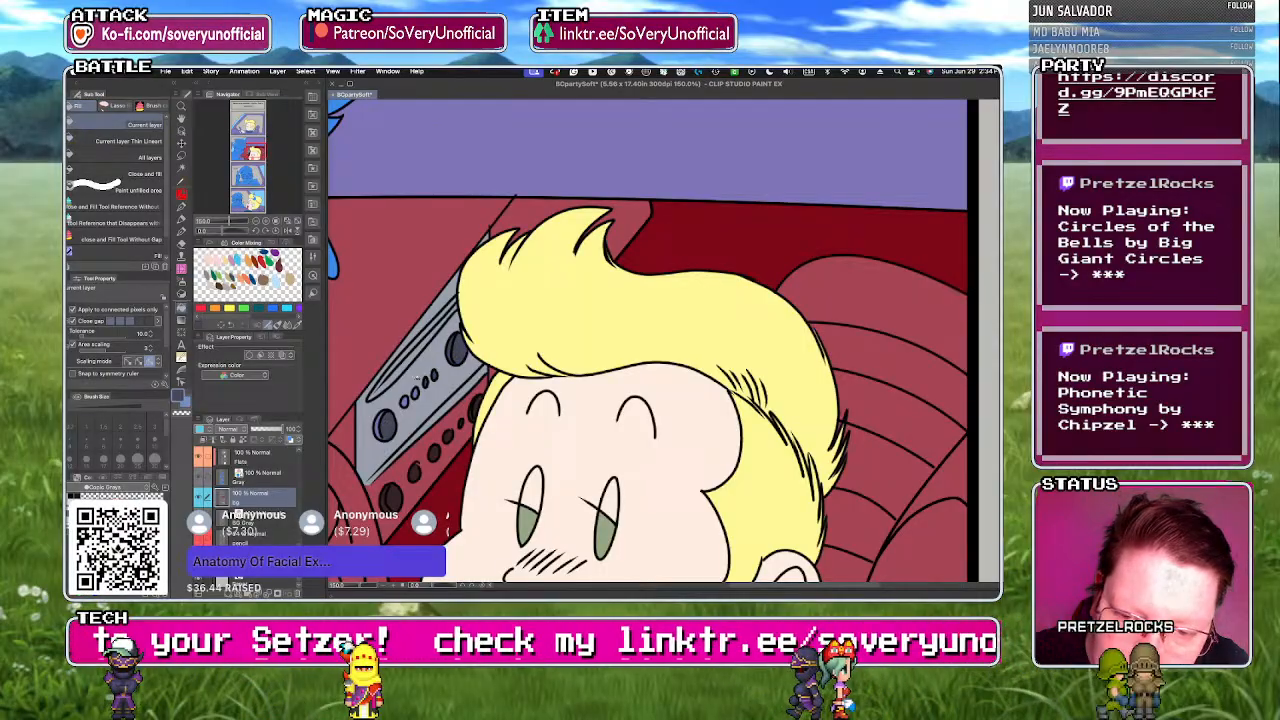
pyautogui.press('u')
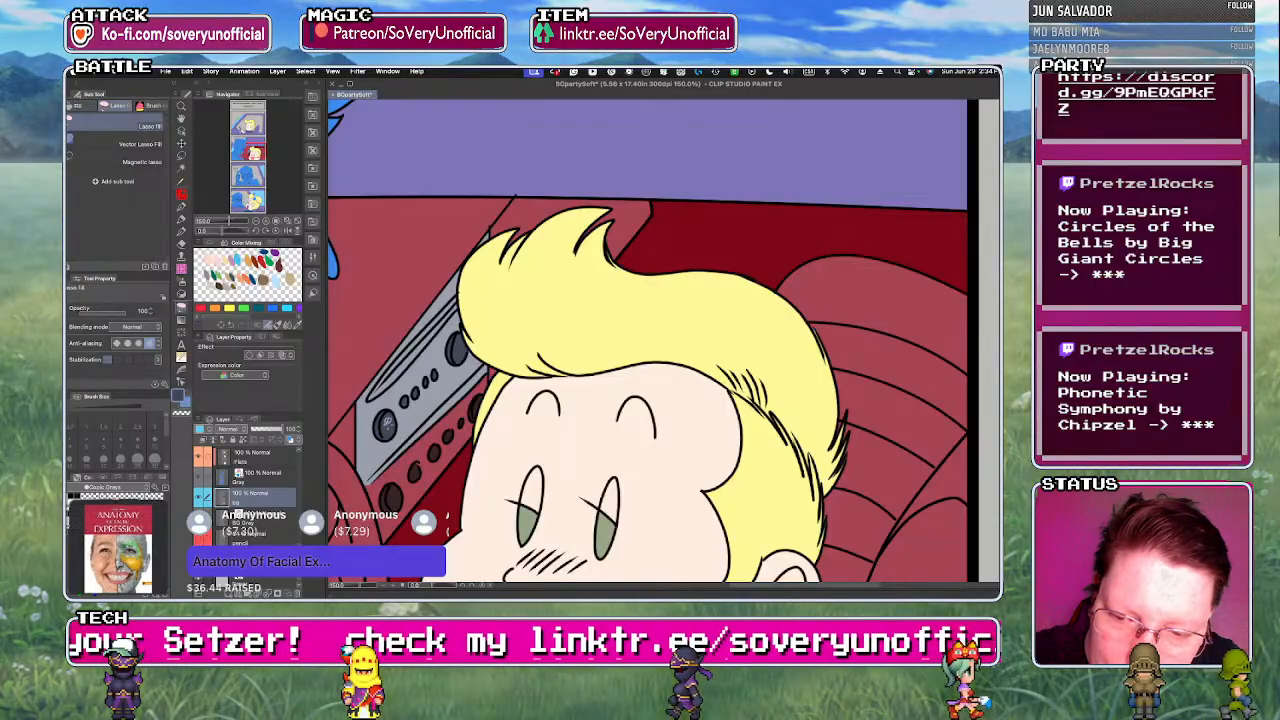
# - Fill the steering wheel and dashboard in the first picture panel with the muted red of the car interior, including small gaps
pyautogui.hotkey('ctrl', '0')
pyautogui.hotkey('ctrl', '-')
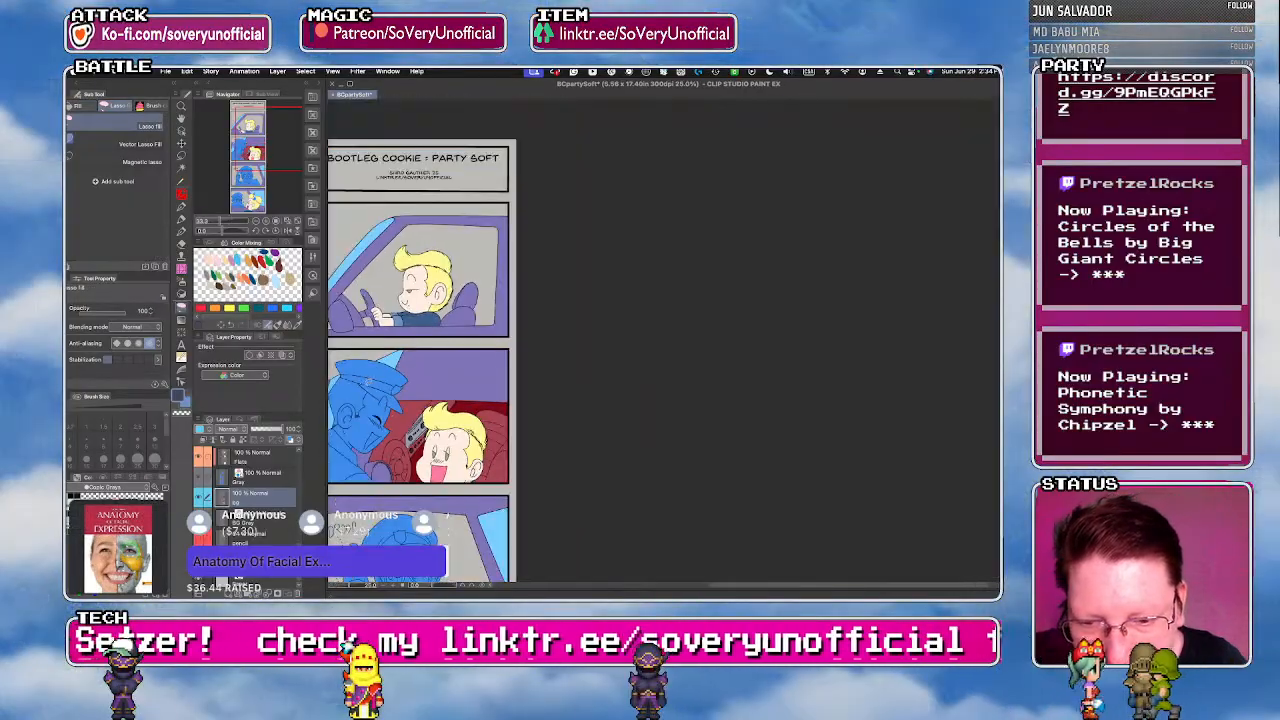
pyautogui.hotkey('ctrl', '+')
pyautogui.hotkey('ctrl', '+')
pyautogui.hotkey('ctrl', '+')
pyautogui.press('g')
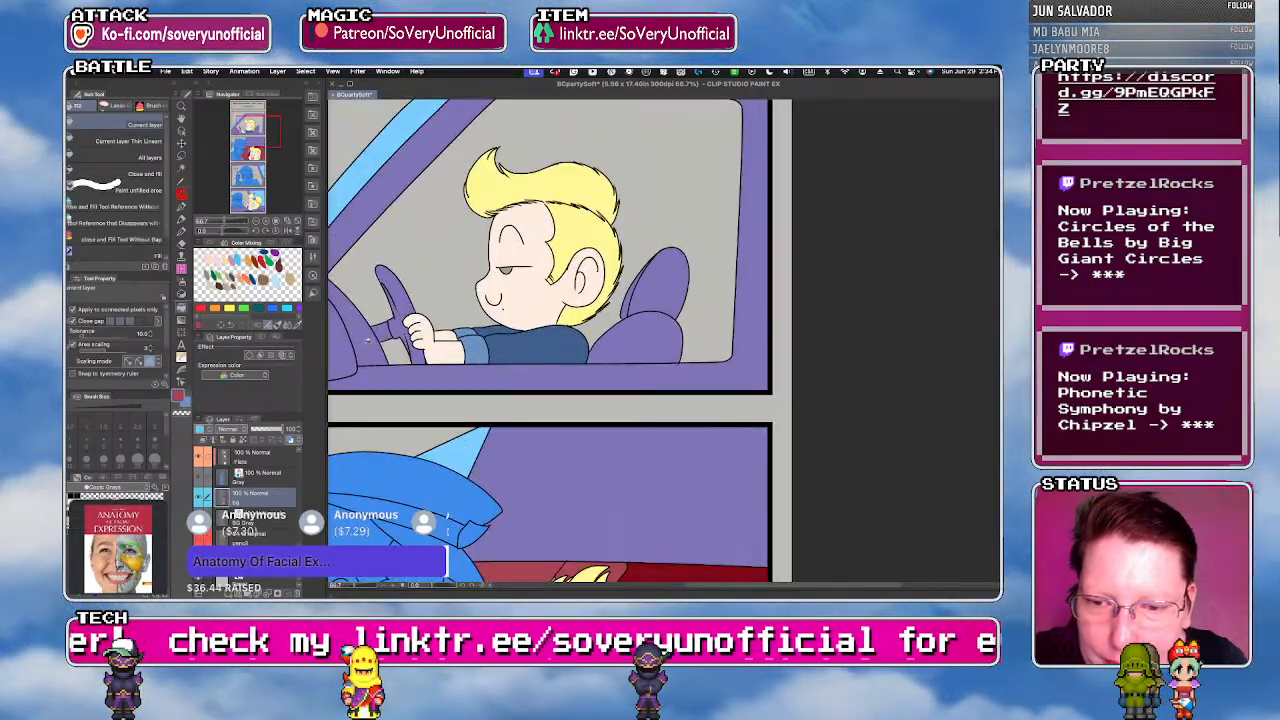
pyautogui.click(390, 300)
pyautogui.press('u')
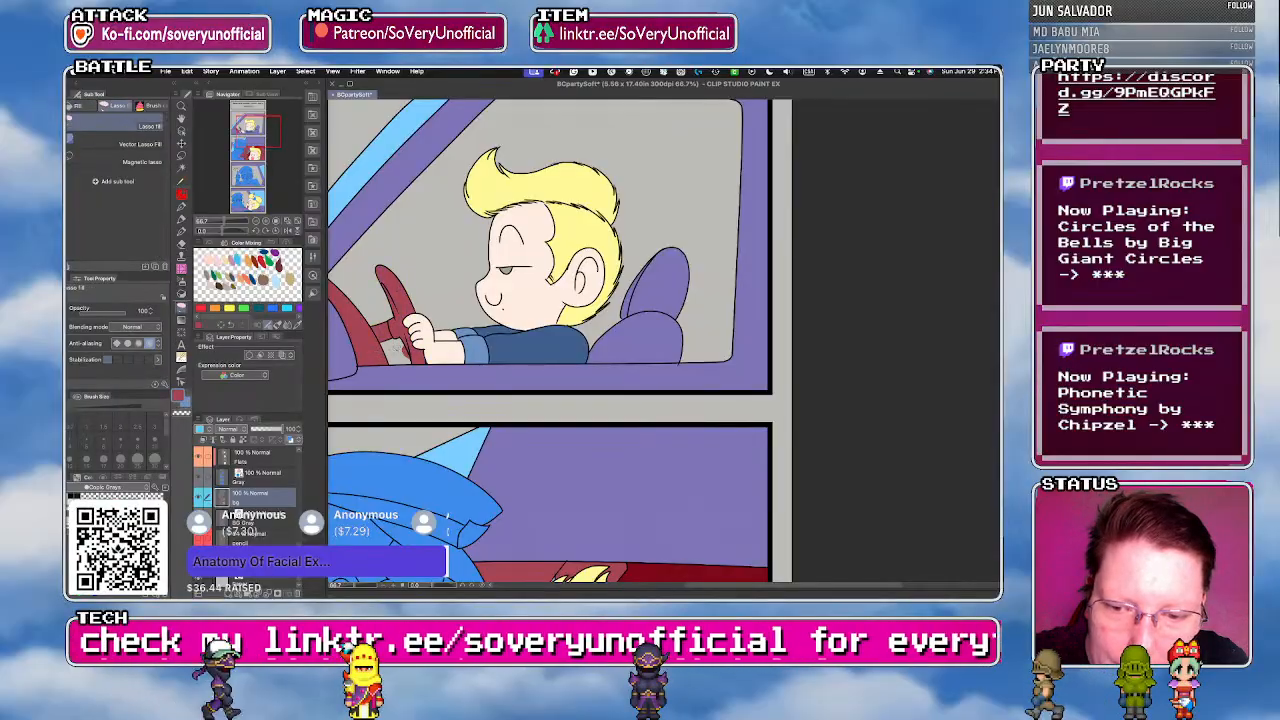
pyautogui.scroll(5, 435, 390)
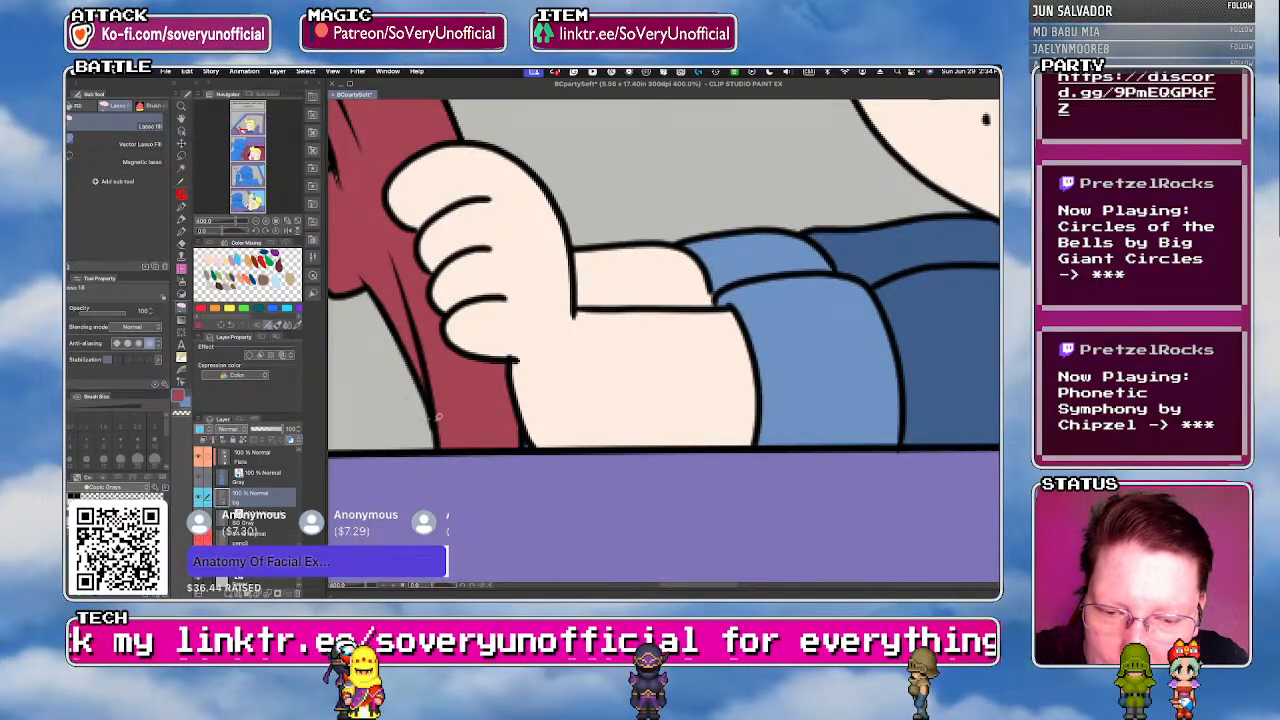
# - Fill the driver's seat and headrest in the first picture panel with the same muted red and cover the sliver along the headrest's edge
pyautogui.scroll(-5, 438, 416)
pyautogui.press('g')
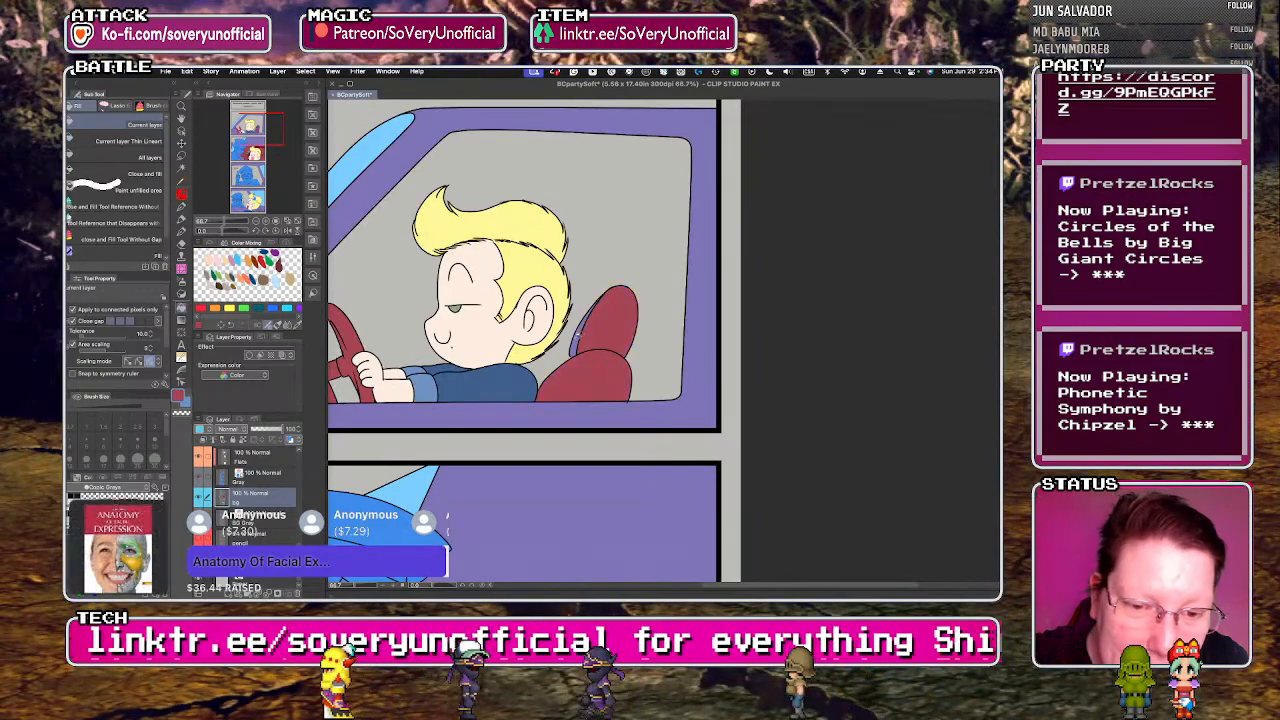
pyautogui.press('u')
pyautogui.scroll(3, 520, 330)
pyautogui.scroll(-6, 520, 330)
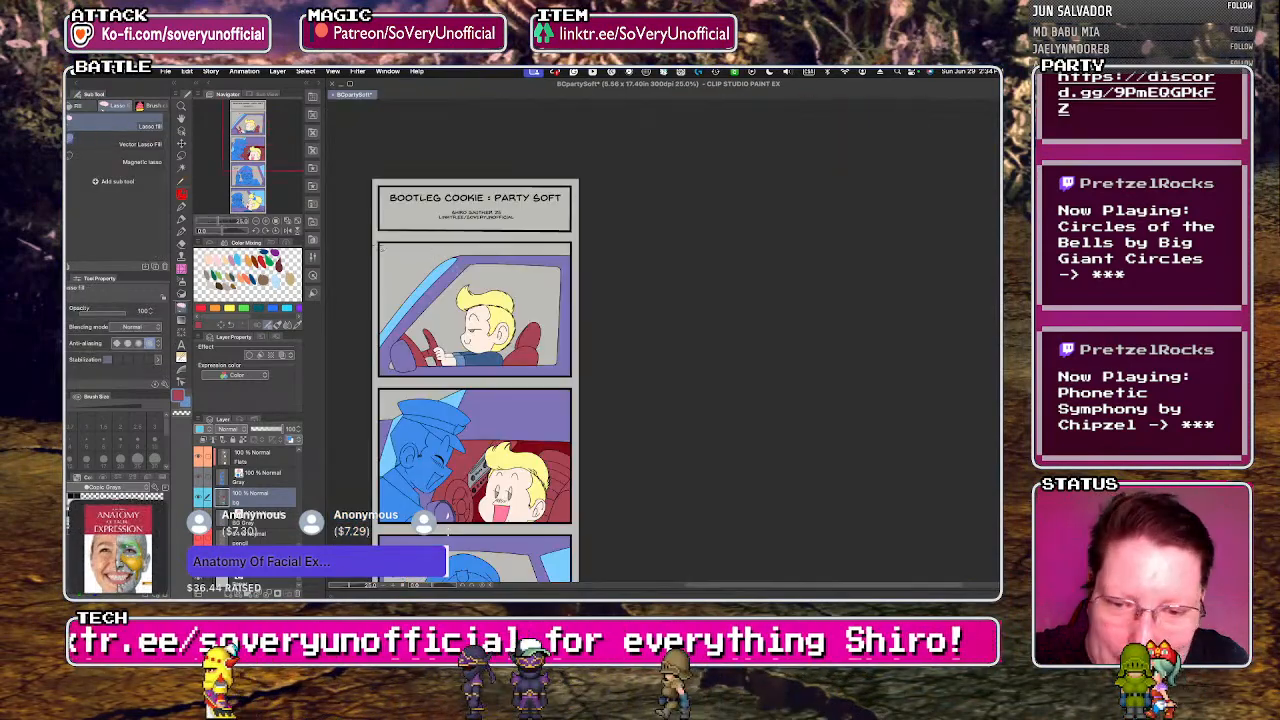
# - Fill the purple car frame around the windows in the third panel with dark red
pyautogui.scroll(-4, 435, 510)
pyautogui.scroll(5, 470, 528)
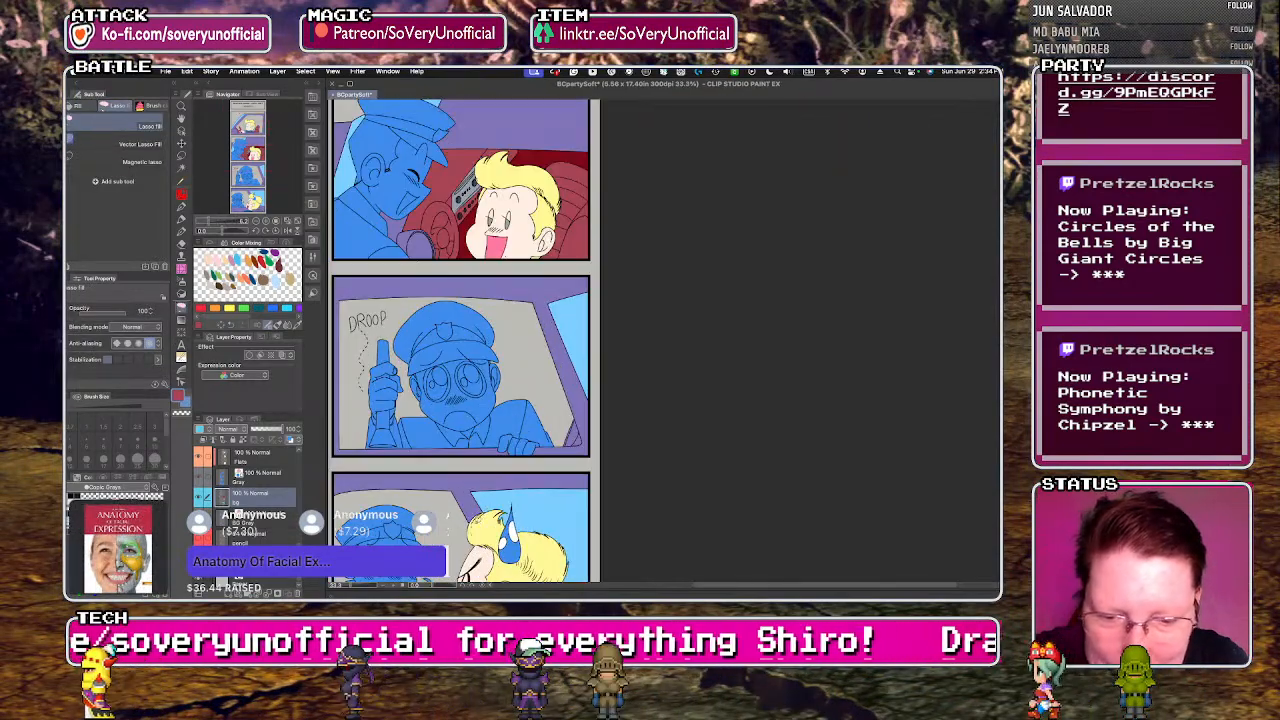
pyautogui.press('g')
pyautogui.click(566, 408)
pyautogui.press('u')
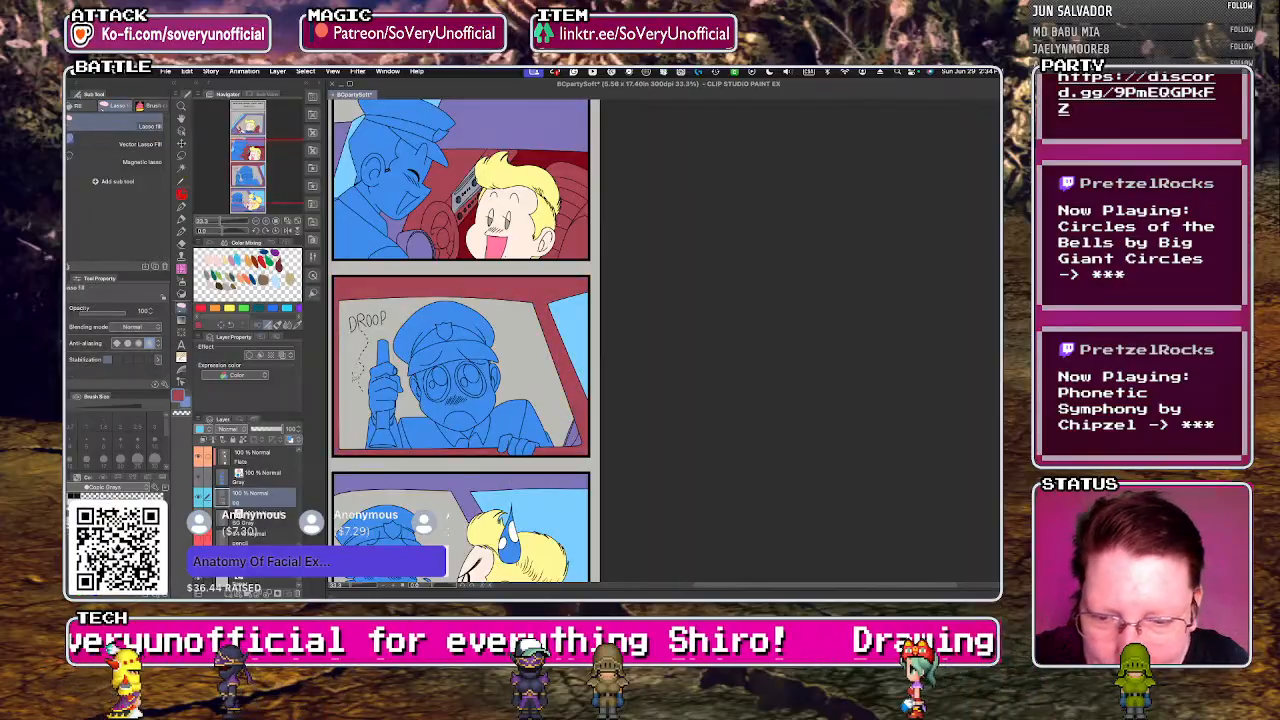
# - Fill the purple car frame and the seat and dashboard areas in the fourth panel with the same dark red
pyautogui.scroll(-1, 354, 380)
pyautogui.scroll(-3, 435, 340)
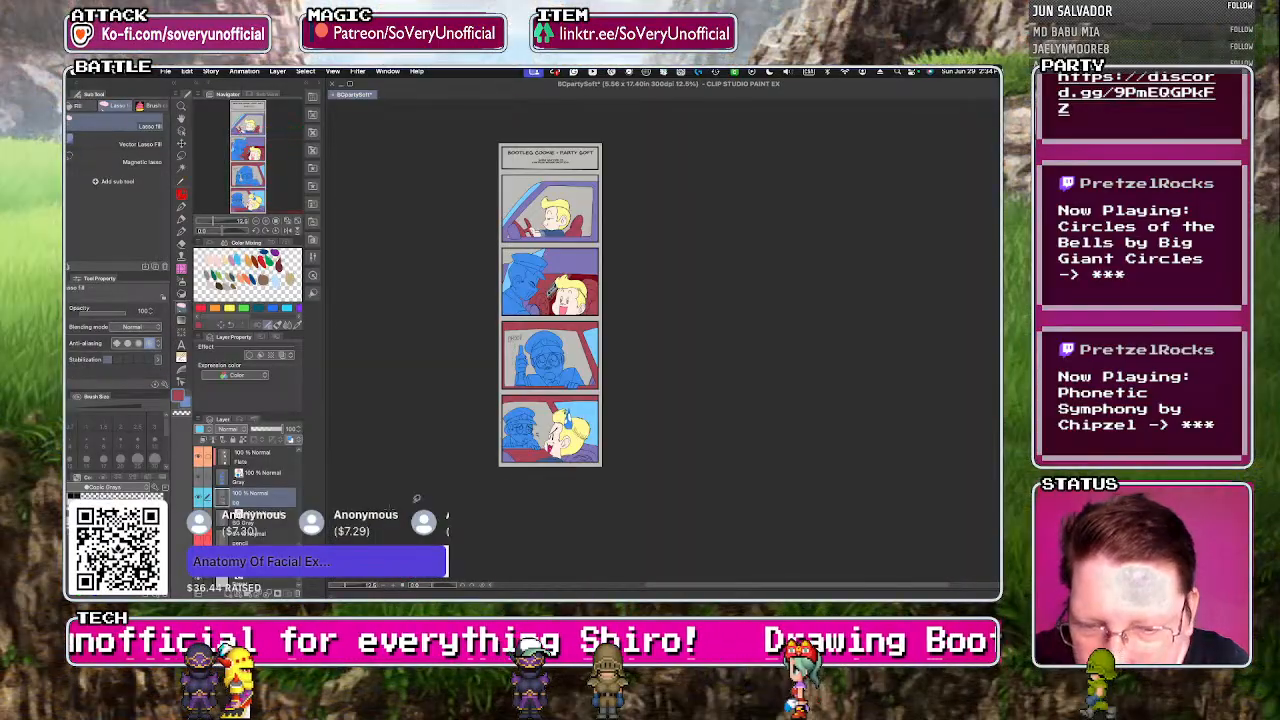
pyautogui.scroll(4, 620, 290)
pyautogui.scroll(-3, 422, 412)
pyautogui.scroll(4, 620, 440)
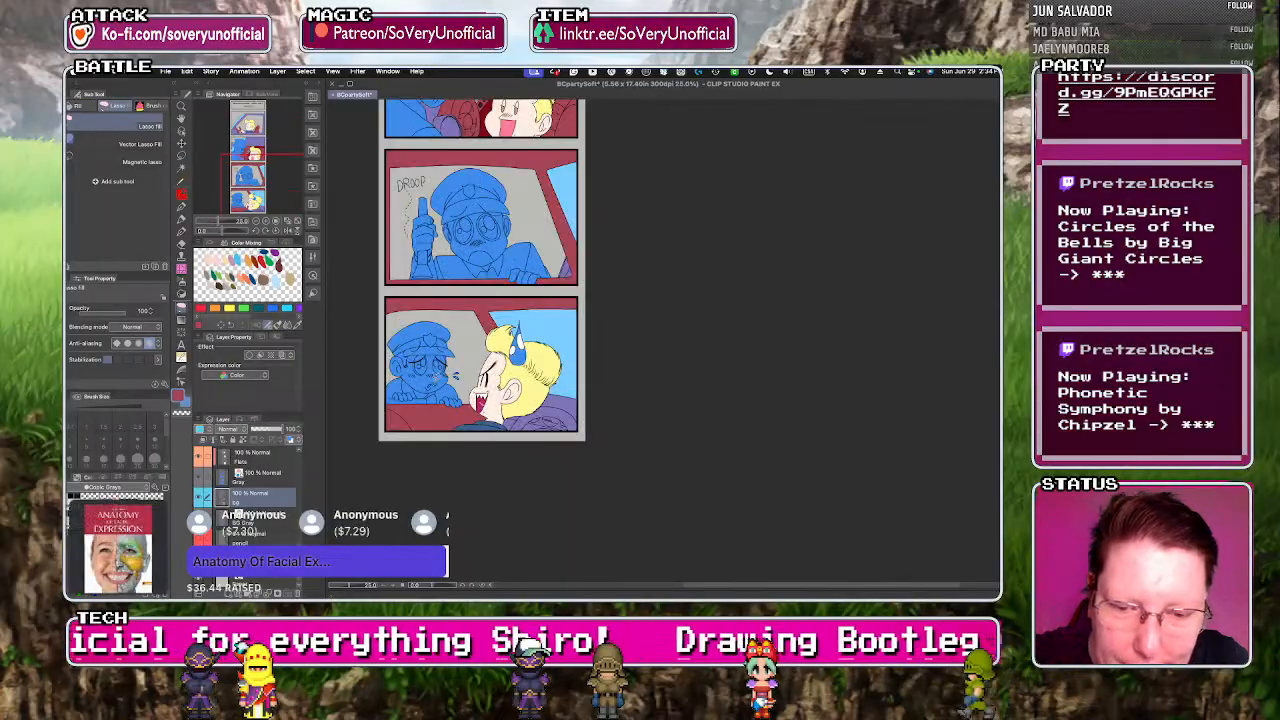
pyautogui.press('g')
pyautogui.click(566, 436)
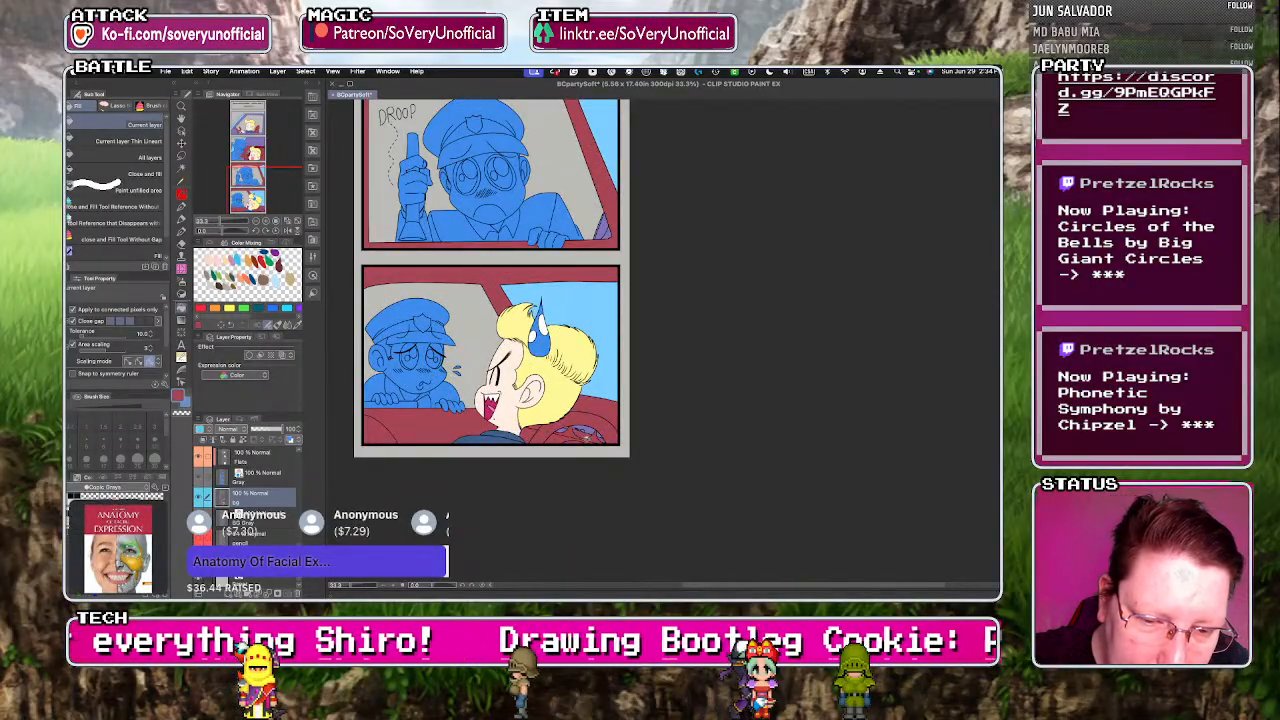
pyautogui.press('g')
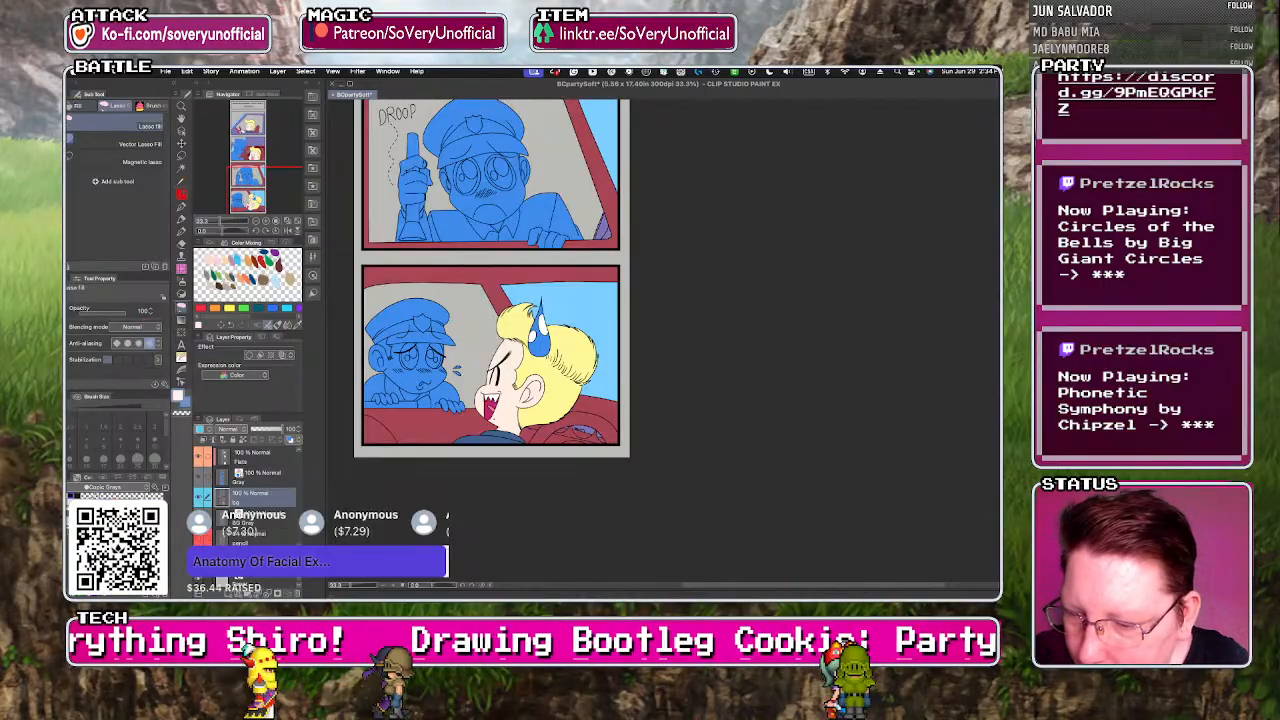
# - Fill the dashboard gauge faces behind the blond driver in the fourth panel with white
pyautogui.scroll(3, 539, 430)
pyautogui.press('g')
pyautogui.click(690, 430)
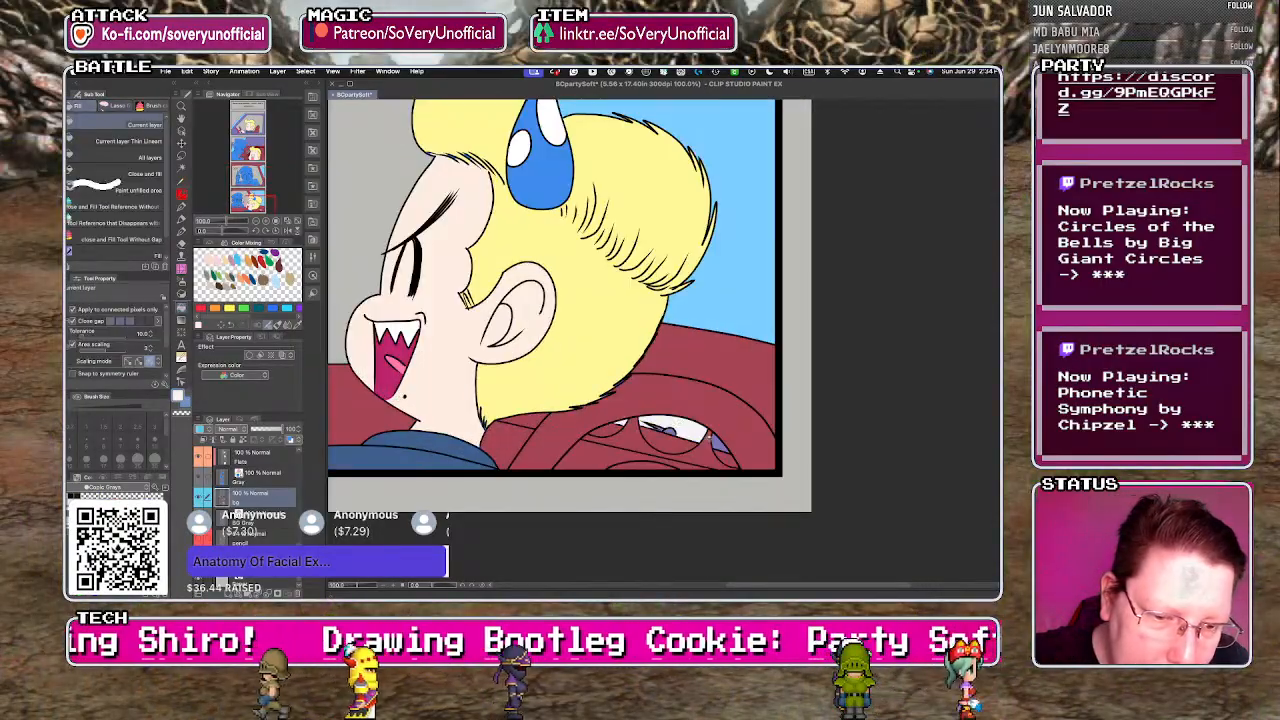
pyautogui.press('g')
pyautogui.scroll(4, 654, 432)
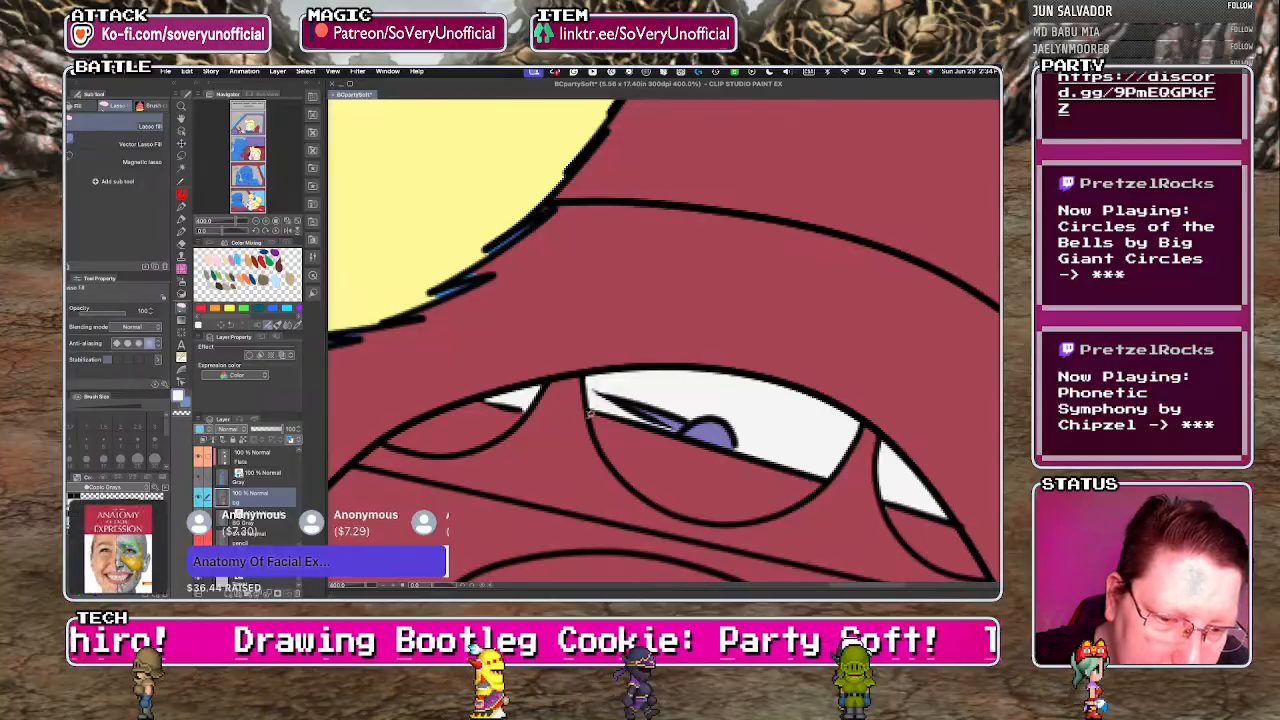
pyautogui.scroll(-4, 590, 413)
# - Load the Copic RV & R color set and fill the gauge needle and hub with light red on the bg layer
pyautogui.keyDown('ctrl'); pyautogui.keyDown('shift'); pyautogui.click(454, 376); pyautogui.keyUp('shift'); pyautogui.keyUp('ctrl')
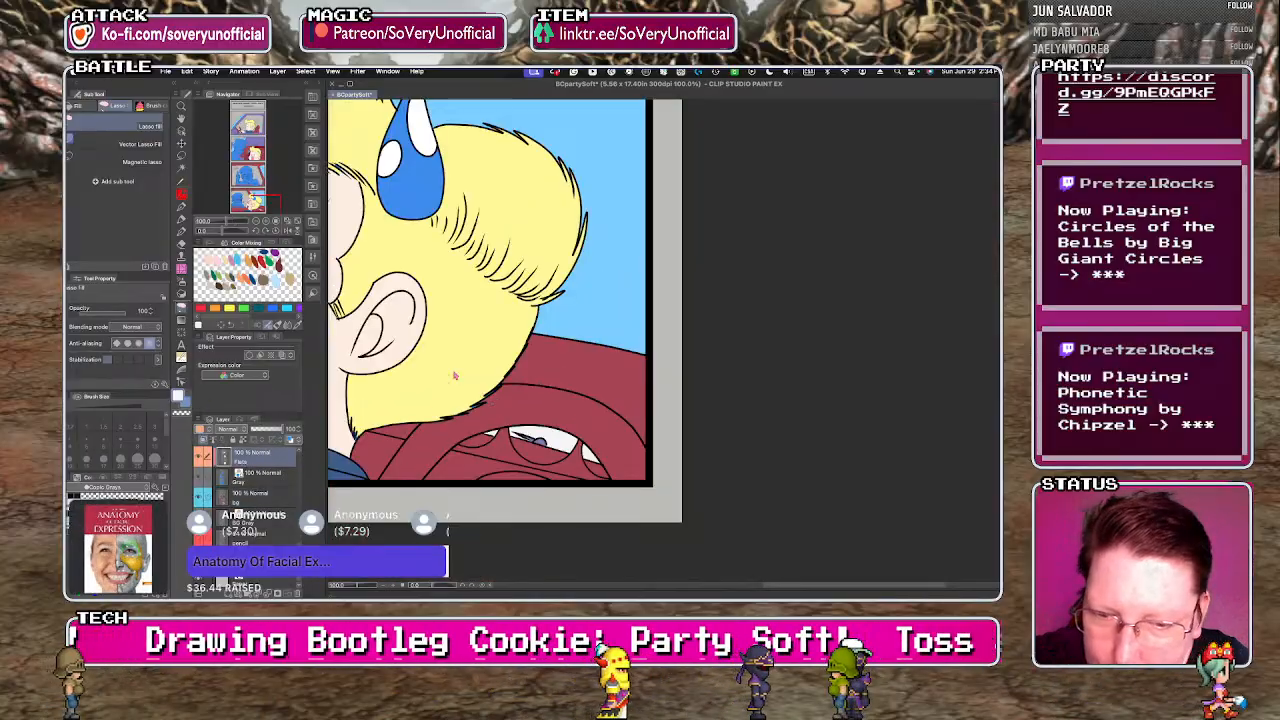
pyautogui.keyDown('alt'); pyautogui.click(447, 291); pyautogui.keyUp('alt')
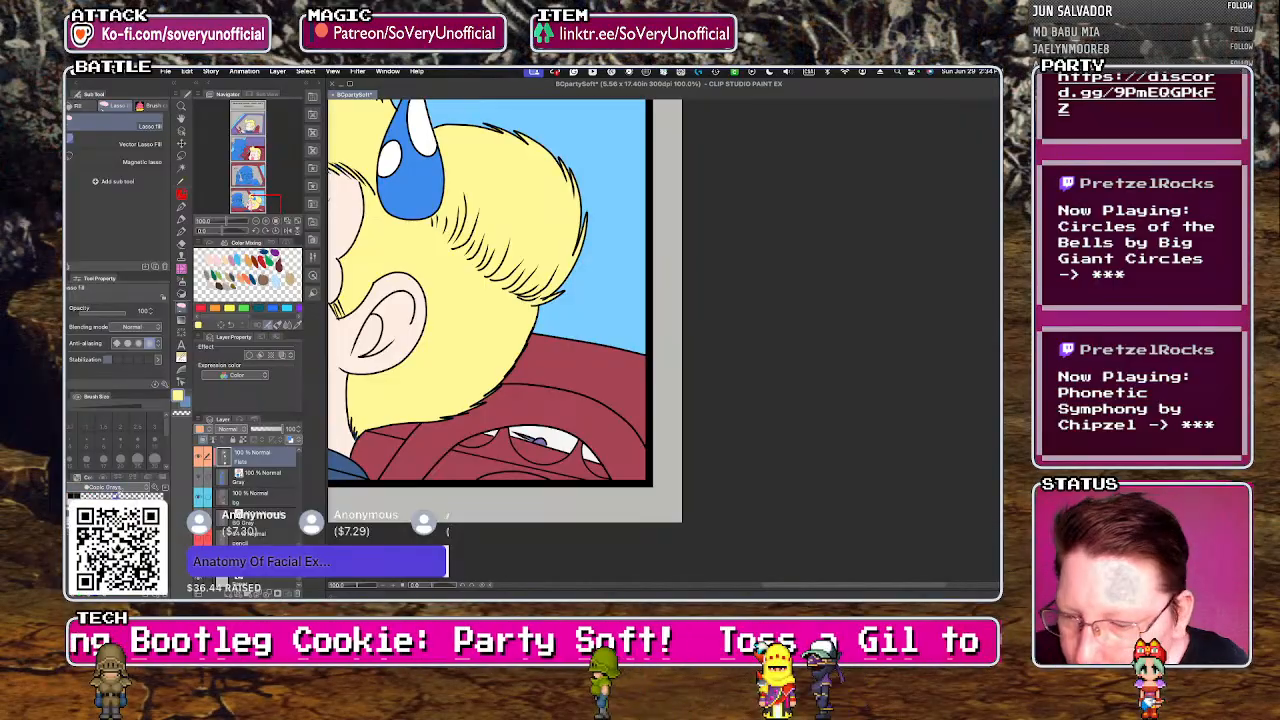
pyautogui.click(110, 487)
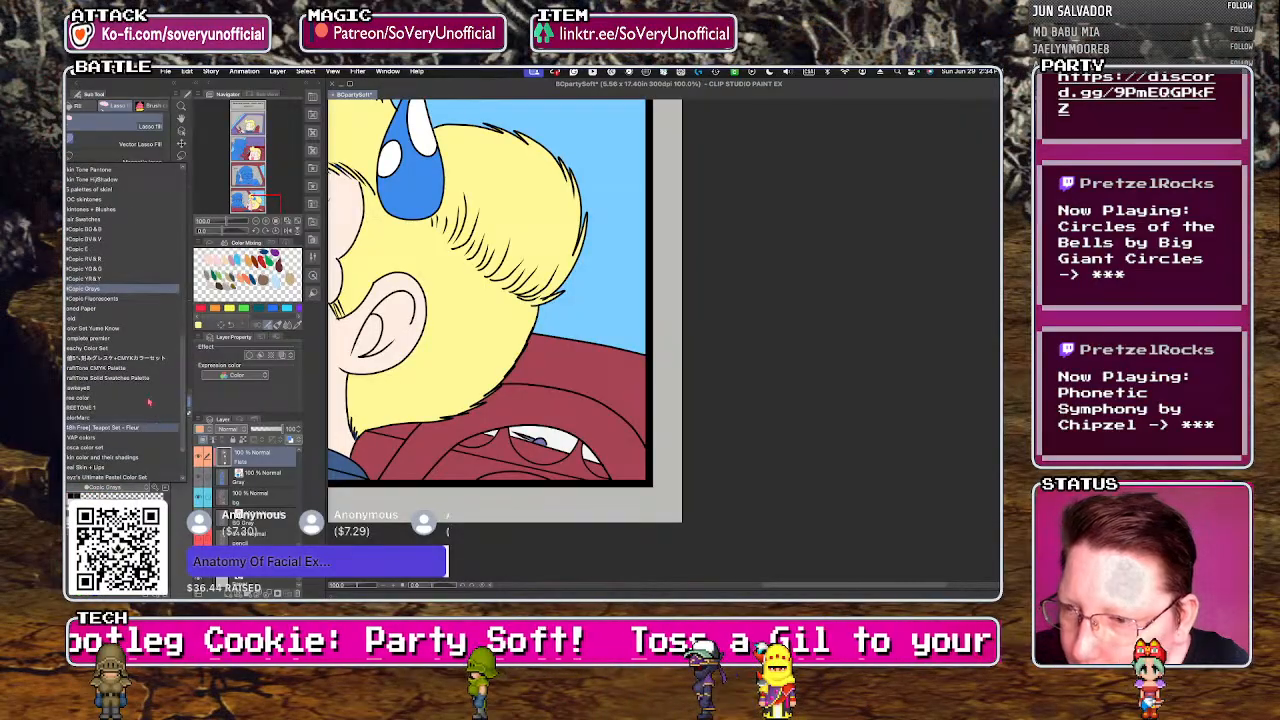
pyautogui.click(76, 259)
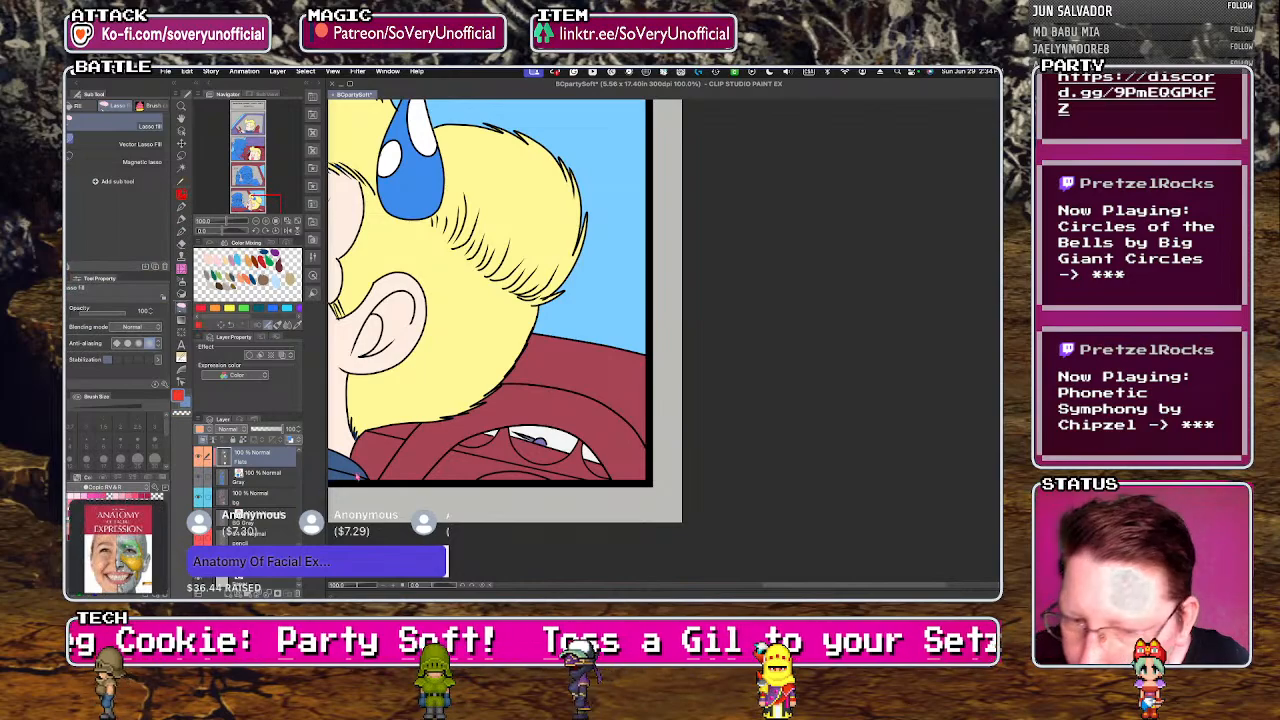
pyautogui.scroll(5, 533, 436)
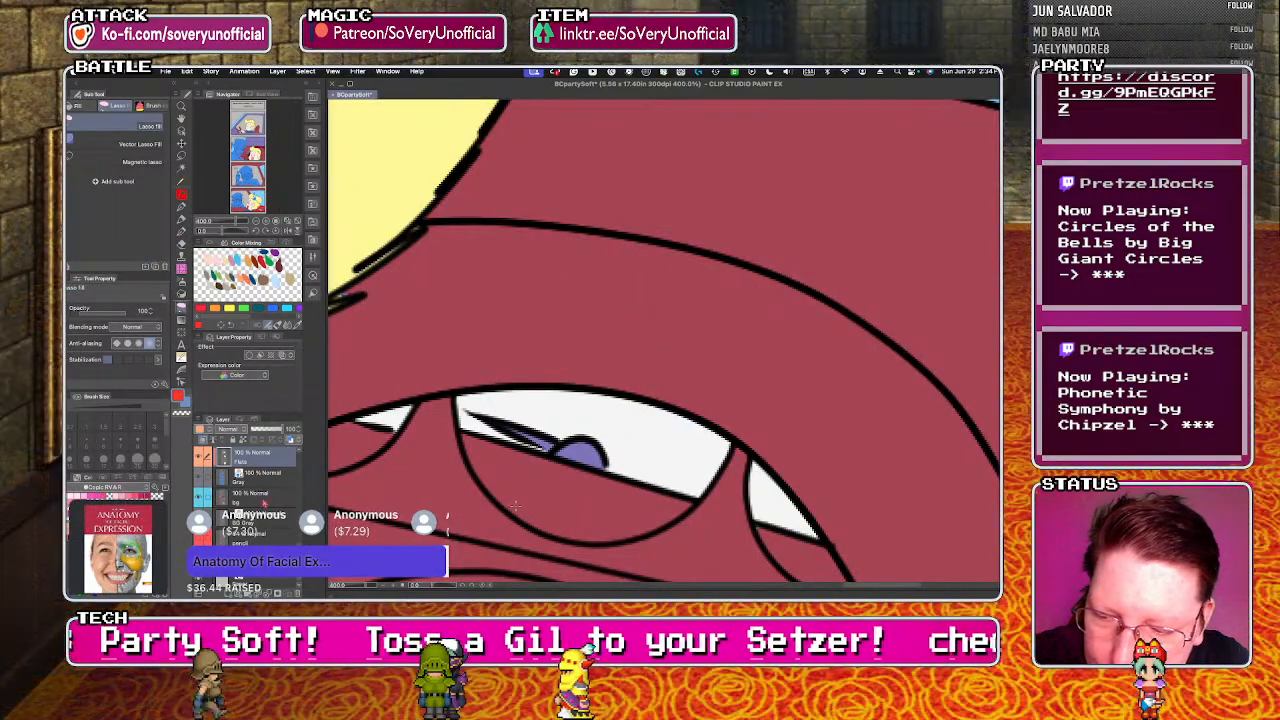
pyautogui.click(256, 497)
pyautogui.moveTo(521, 429); pyautogui.dragTo(519, 427)
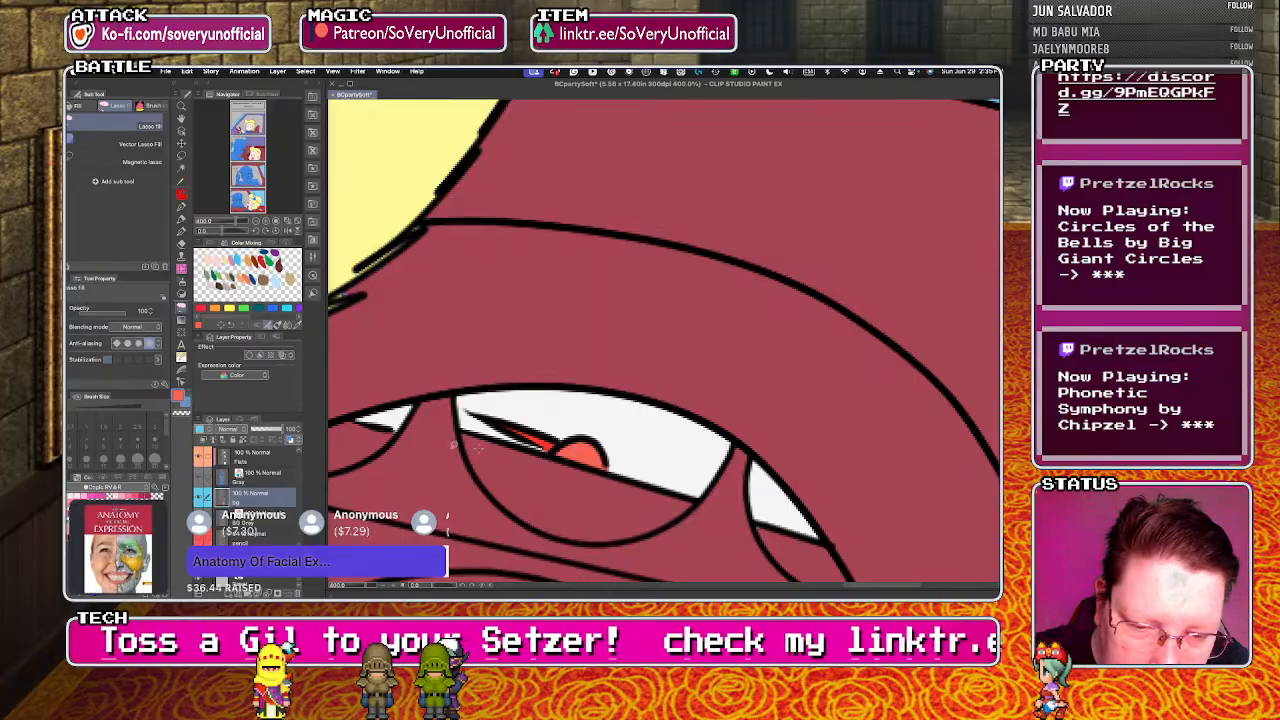
# - Fill the purple car body areas in the first and second panels with a deep, saturated red
pyautogui.press('super+alt+0')
pyautogui.scroll(4, 456, 527)
pyautogui.keyDown('alt'); pyautogui.click(482, 551); pyautogui.keyUp('alt')
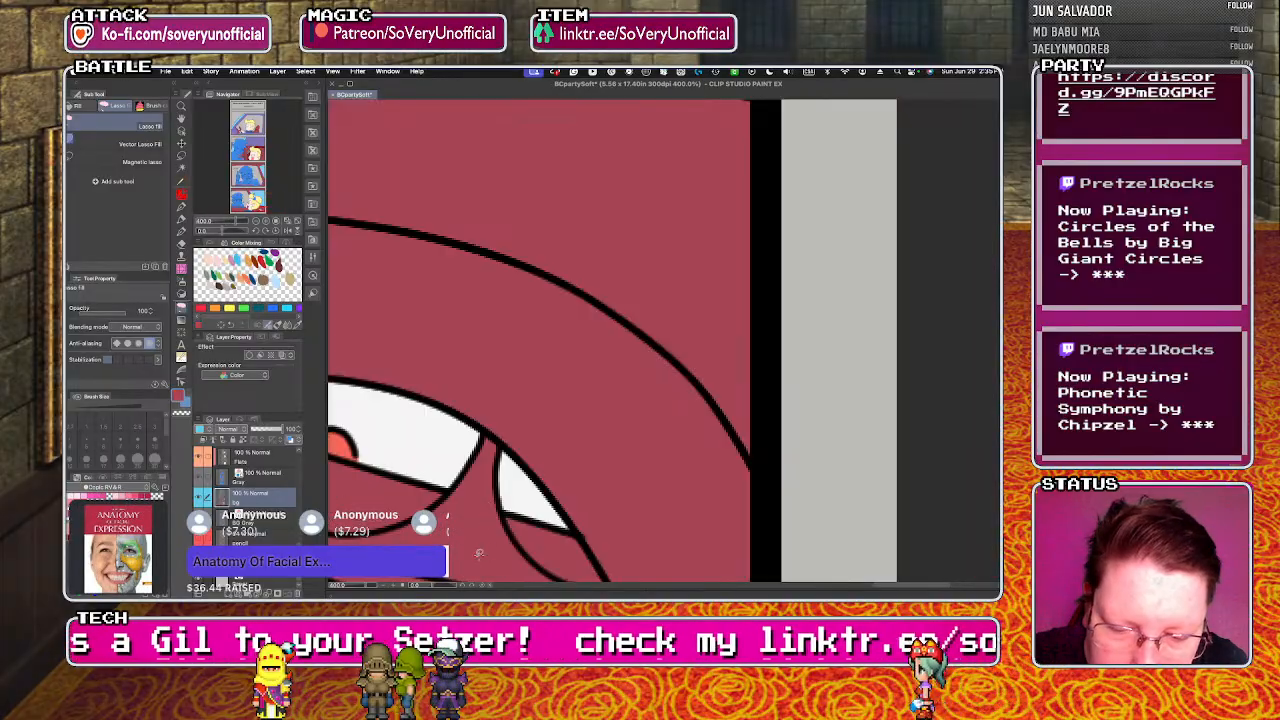
pyautogui.scroll(-8, 483, 552)
pyautogui.scroll(-2, 483, 552)
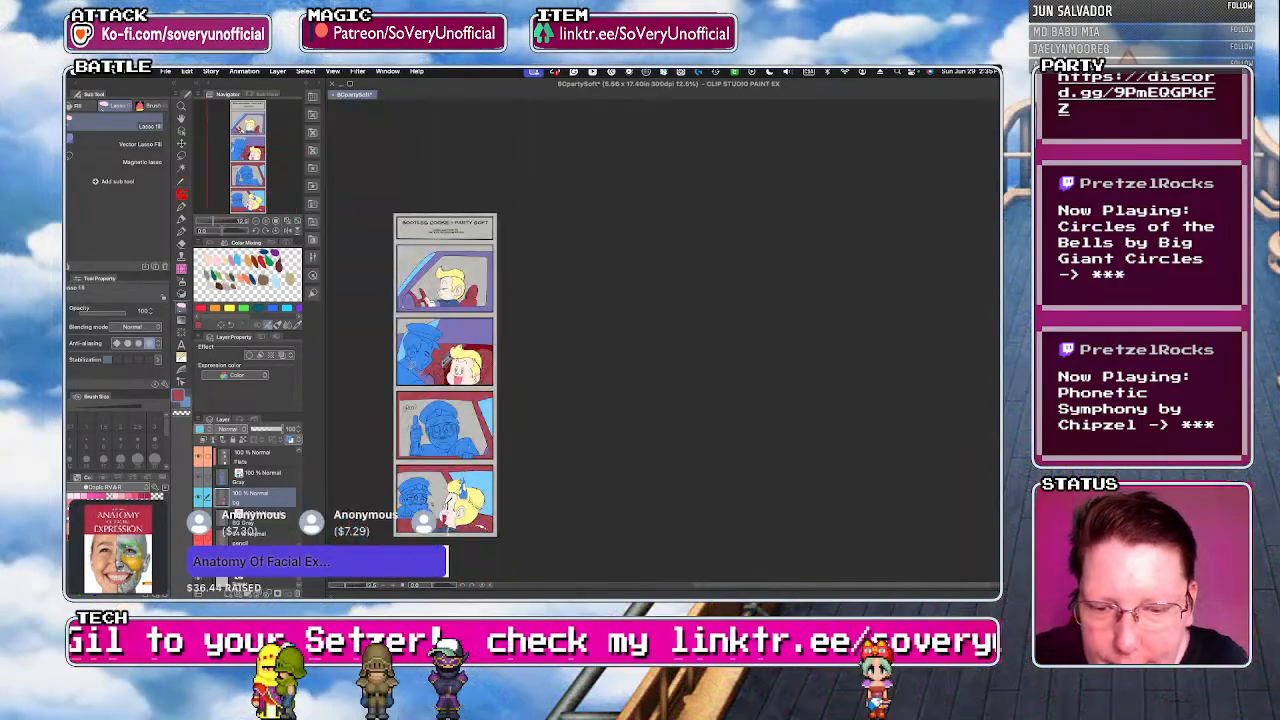
pyautogui.scroll(2, 409, 372)
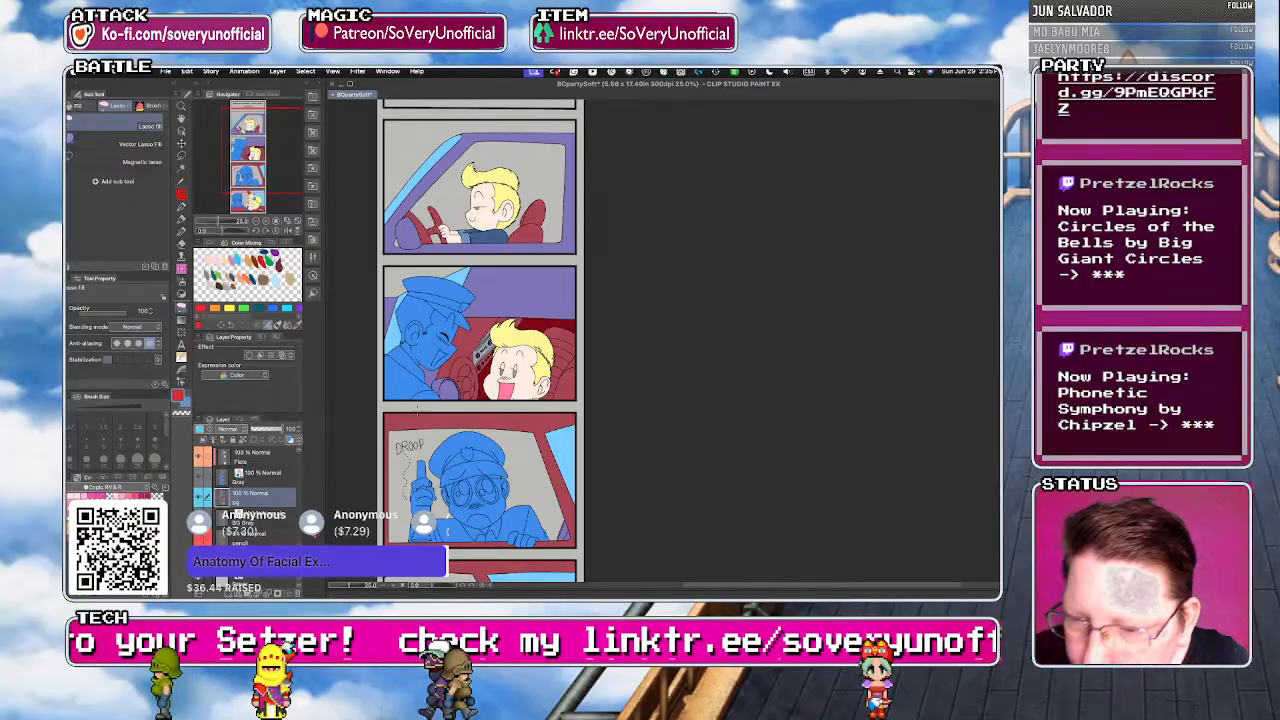
pyautogui.press('g')
pyautogui.click(515, 292)
pyautogui.press('g')
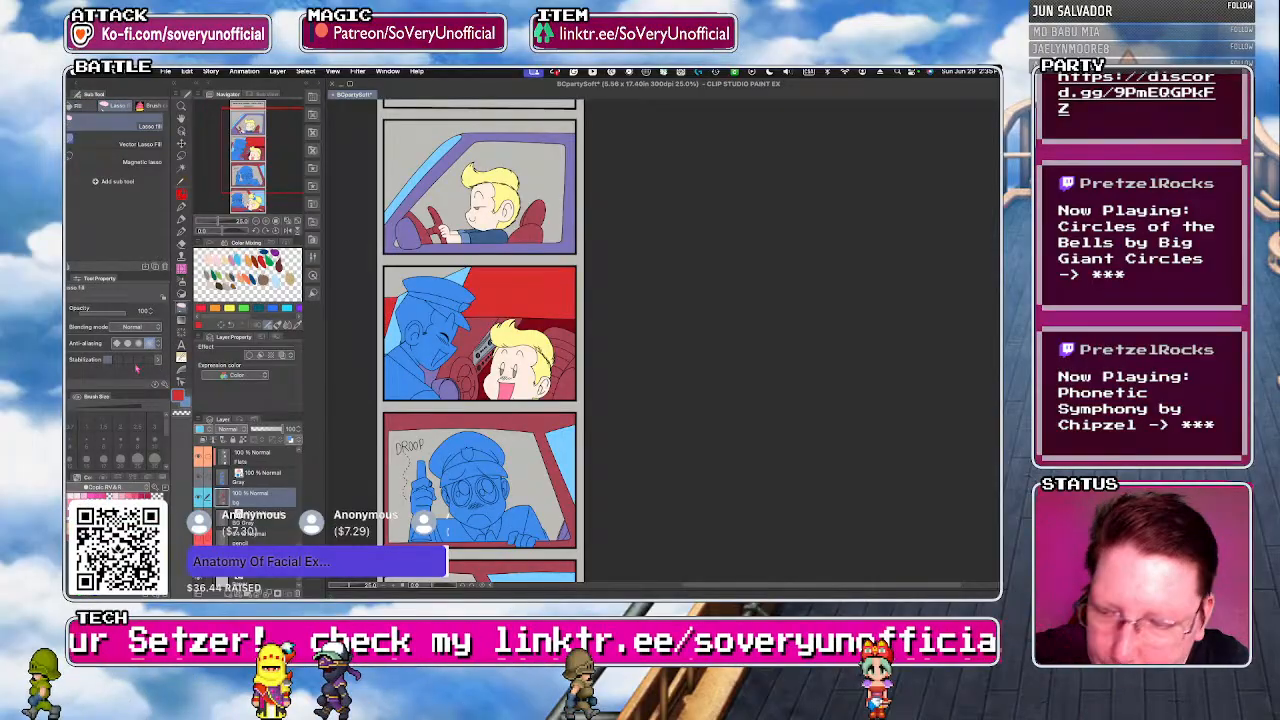
pyautogui.press('g')
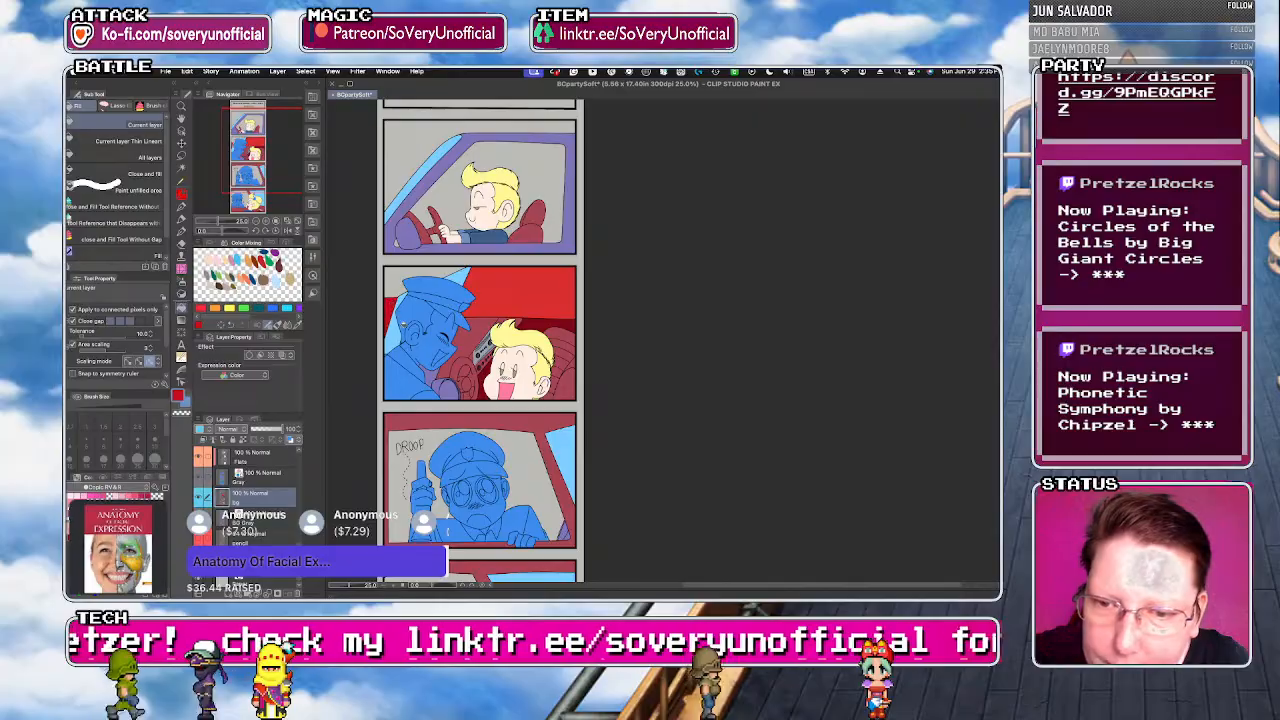
pyautogui.click(397, 242)
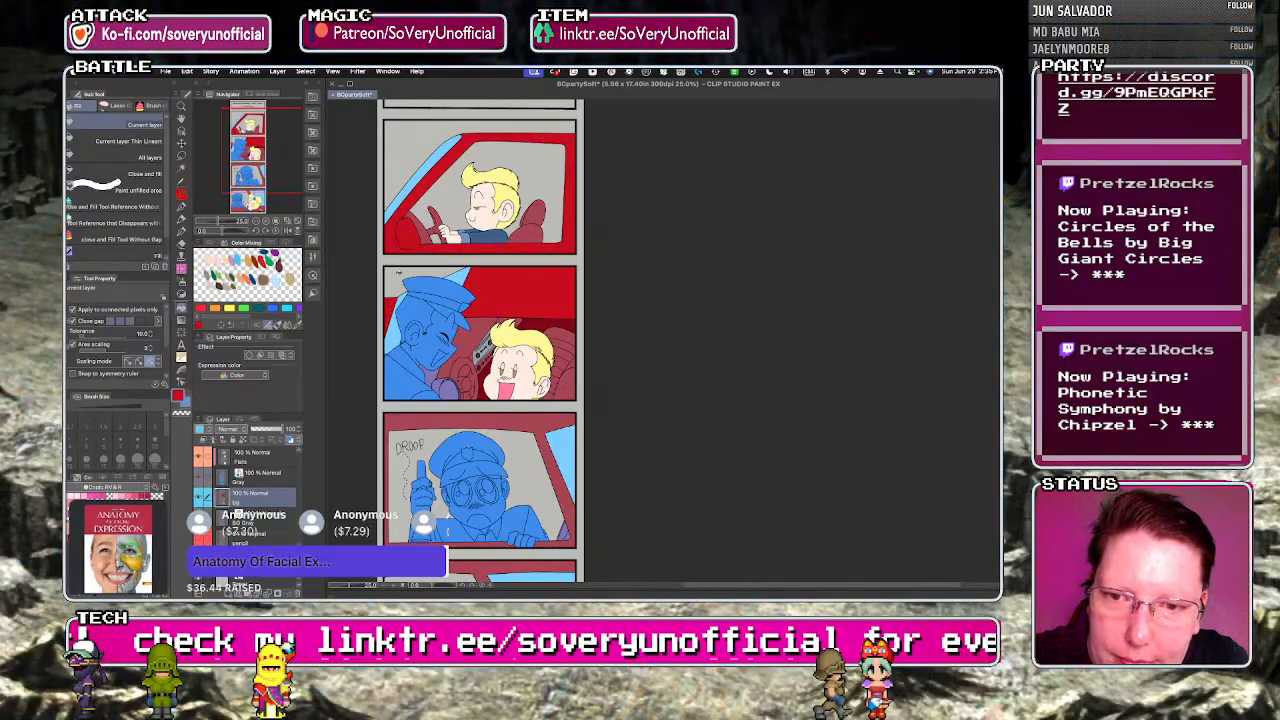
pyautogui.press('g')
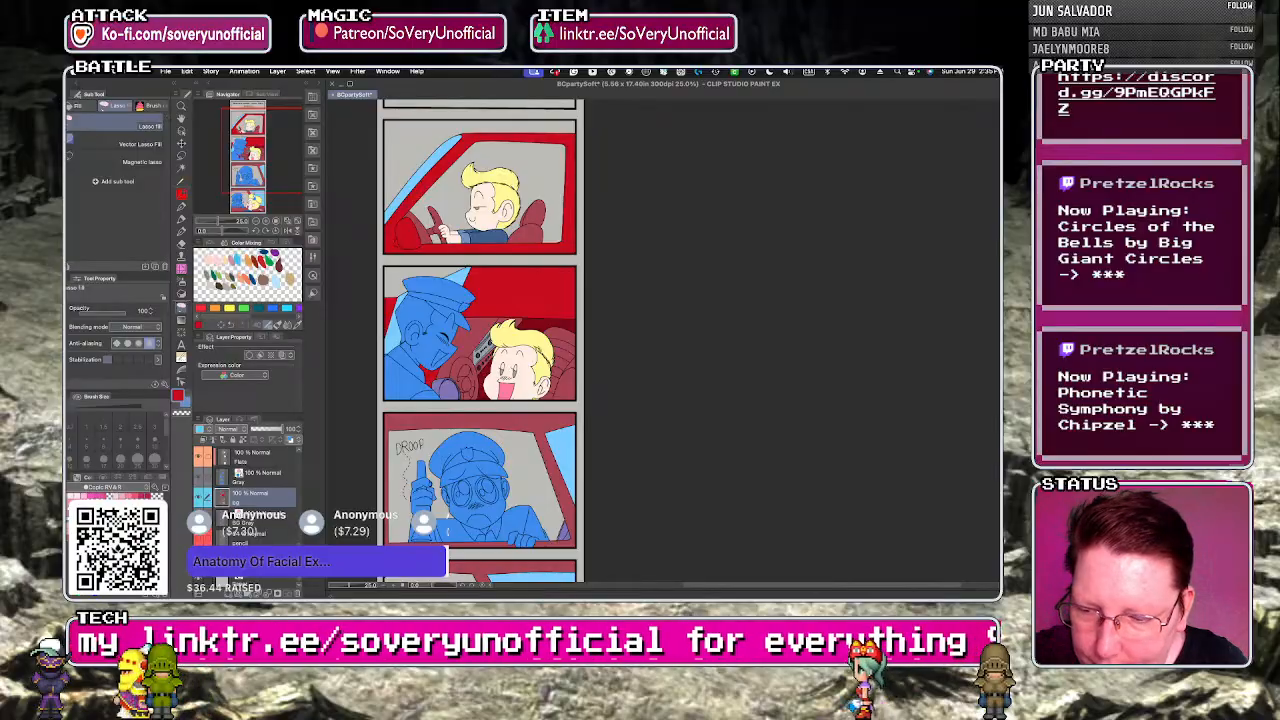
# - Fill the purple side mirror housing beside the officer in the second panel with the deep red
pyautogui.scroll(3, 437, 380)
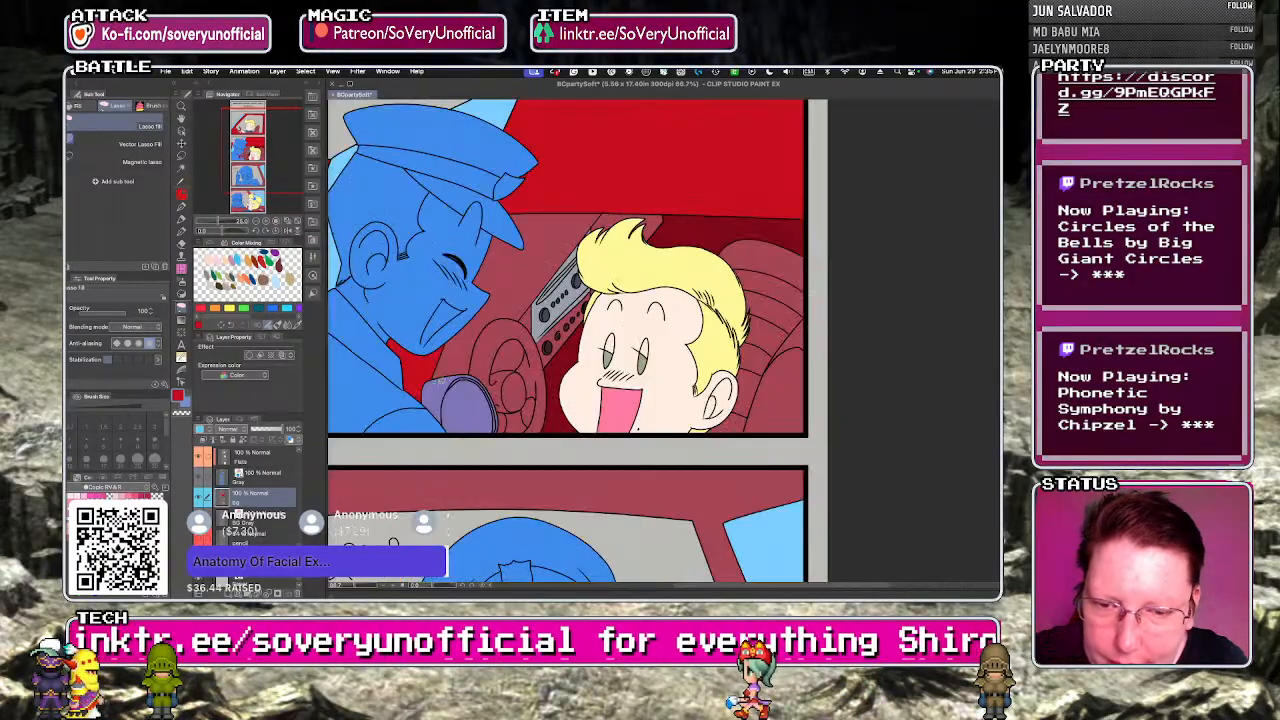
pyautogui.press('g')
pyautogui.click(439, 390)
pyautogui.press('g')
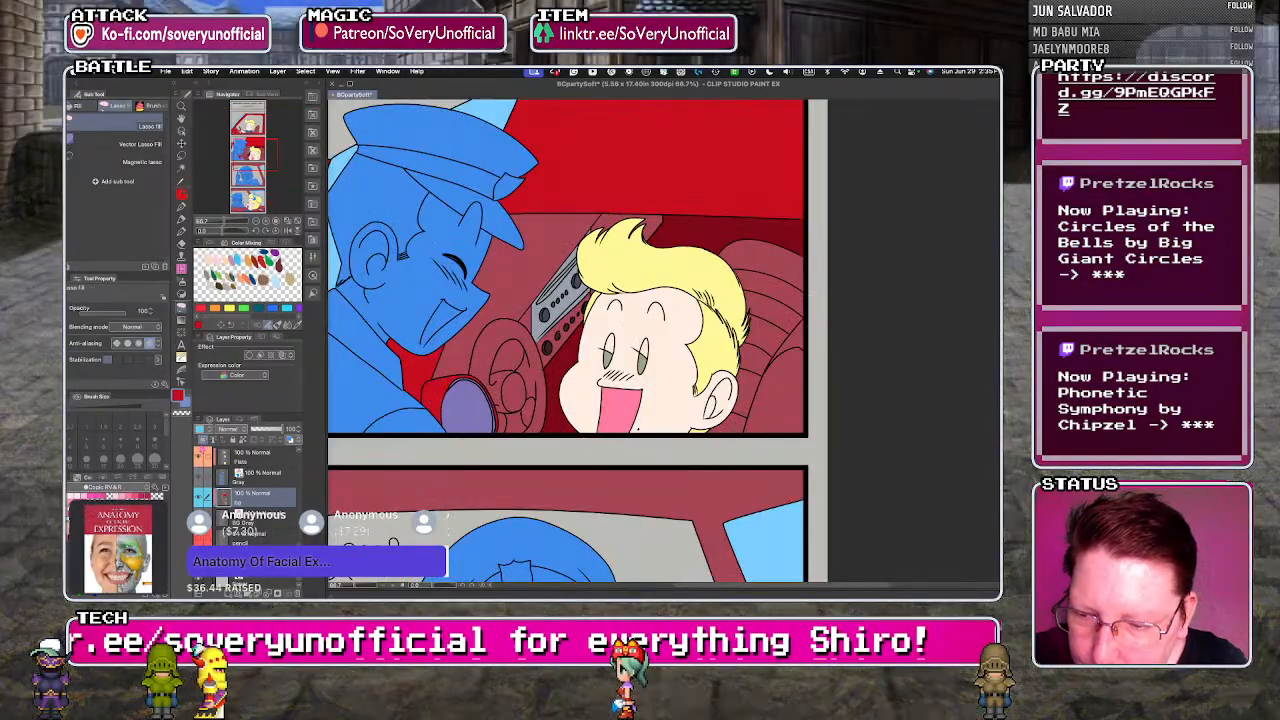
pyautogui.scroll(-3, 457, 418)
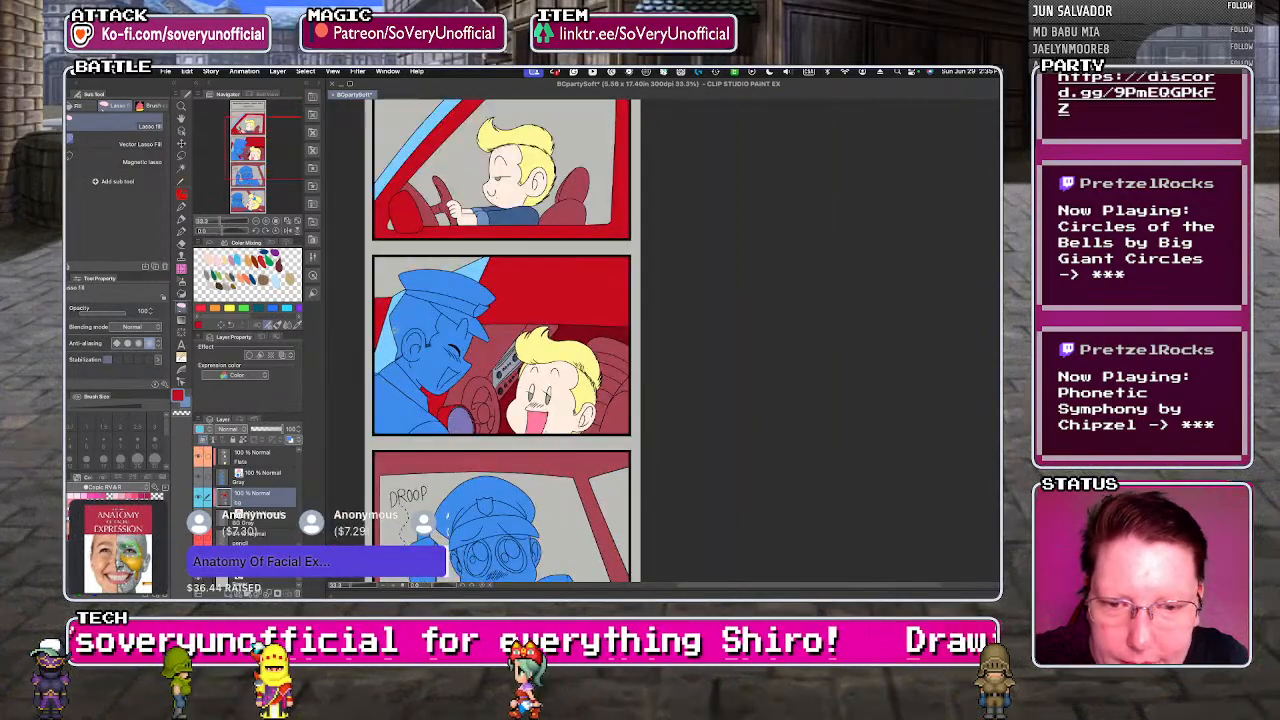
# - Try grey in place of light blue for the right-hand windows in the third and fourth panels, using the BG Gray layer
pyautogui.click(255, 520)
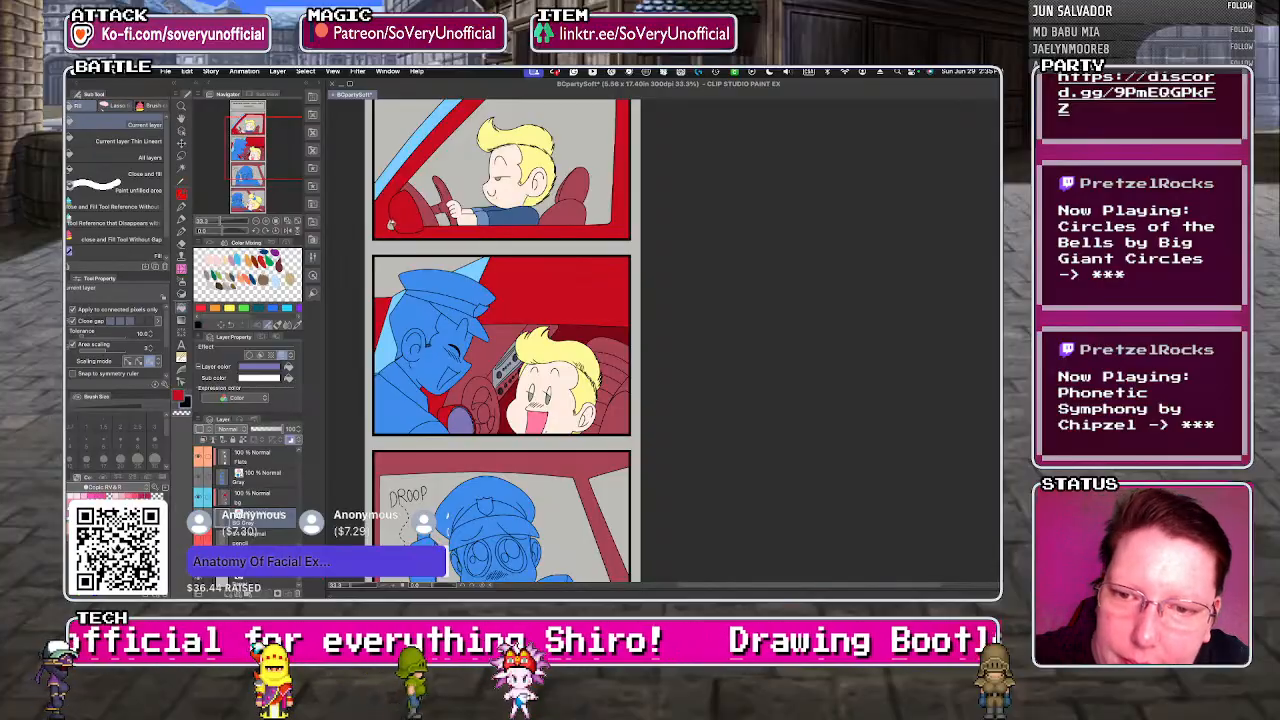
pyautogui.scroll(-3, 450, 350)
pyautogui.scroll(2, 430, 330)
pyautogui.scroll(4, 445, 490)
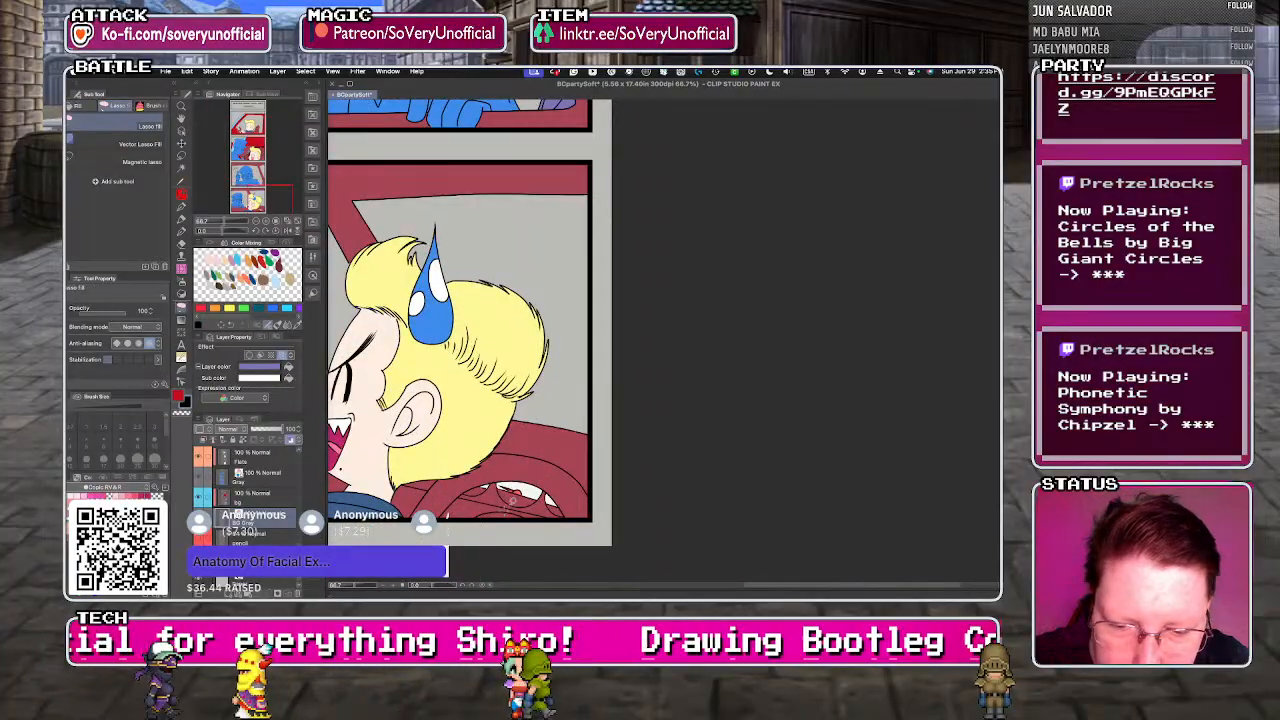
pyautogui.scroll(-5, 445, 490)
pyautogui.scroll(-2, 466, 514)
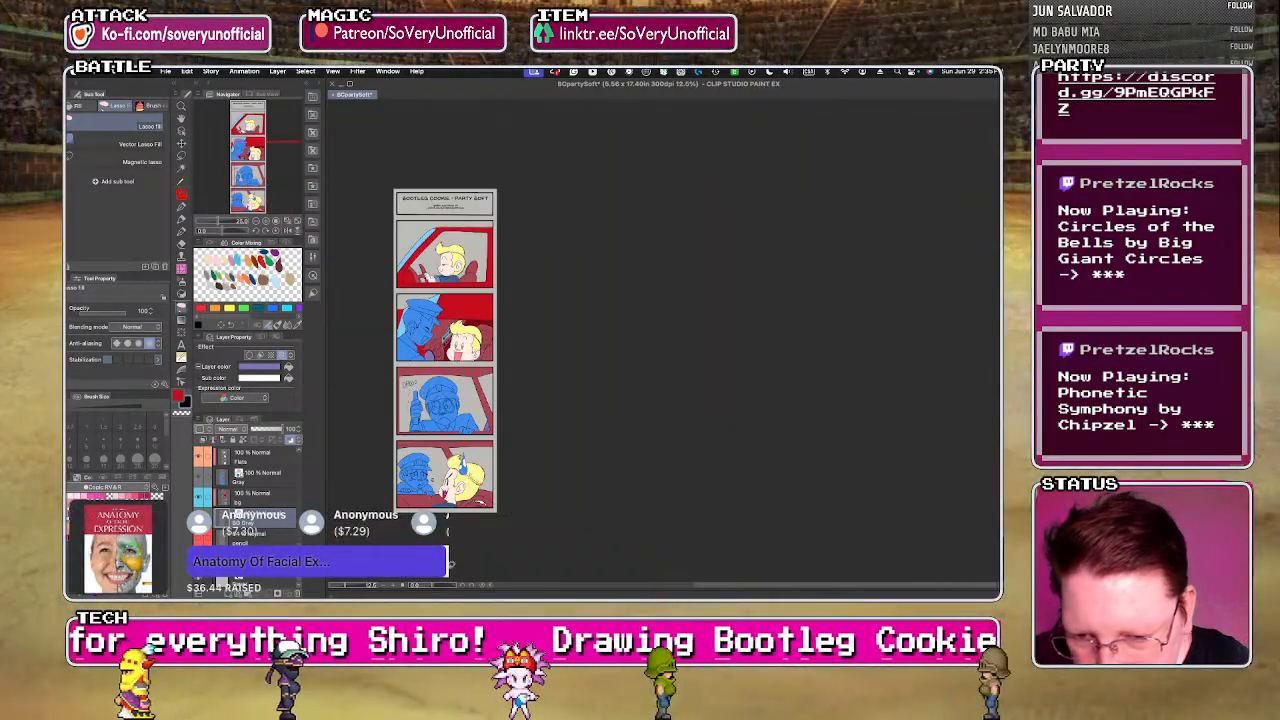
pyautogui.scroll(1, 447, 432)
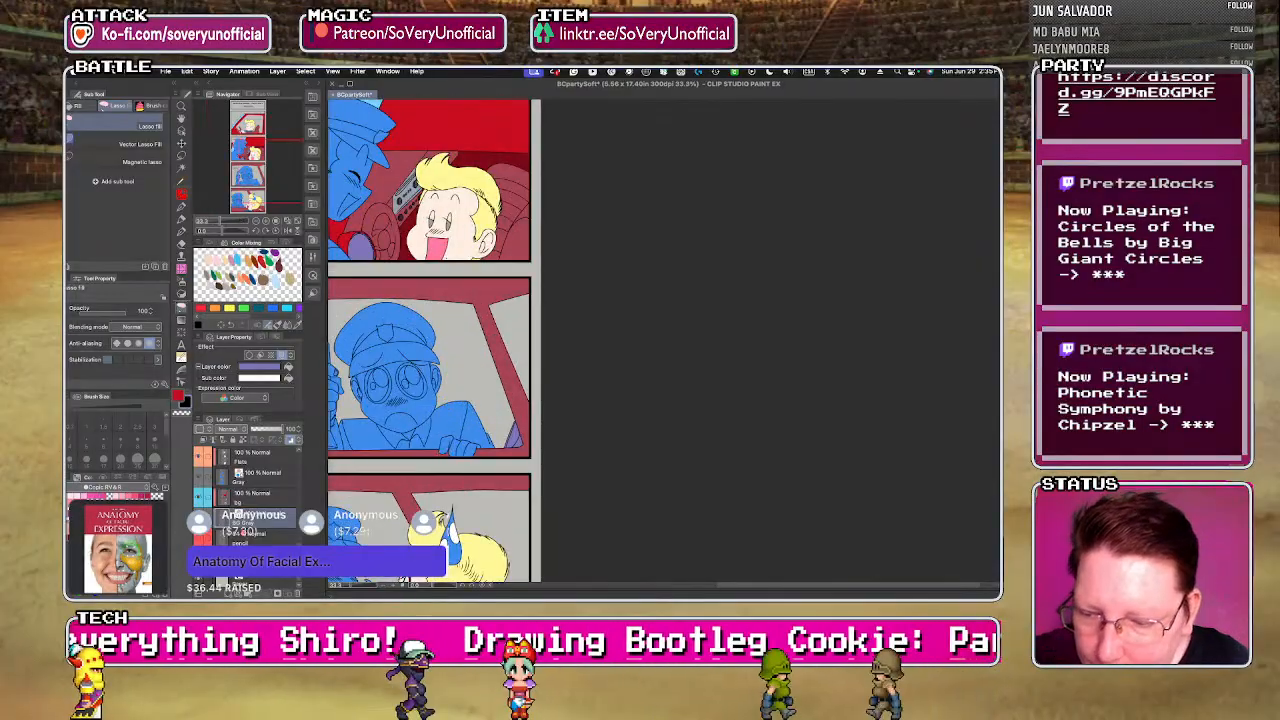
# - Fill the leftover purple shape in the lower-right corner of the third panel with red on the bg layer
pyautogui.click(256, 497)
pyautogui.press('g')
pyautogui.scroll(5, 496, 431)
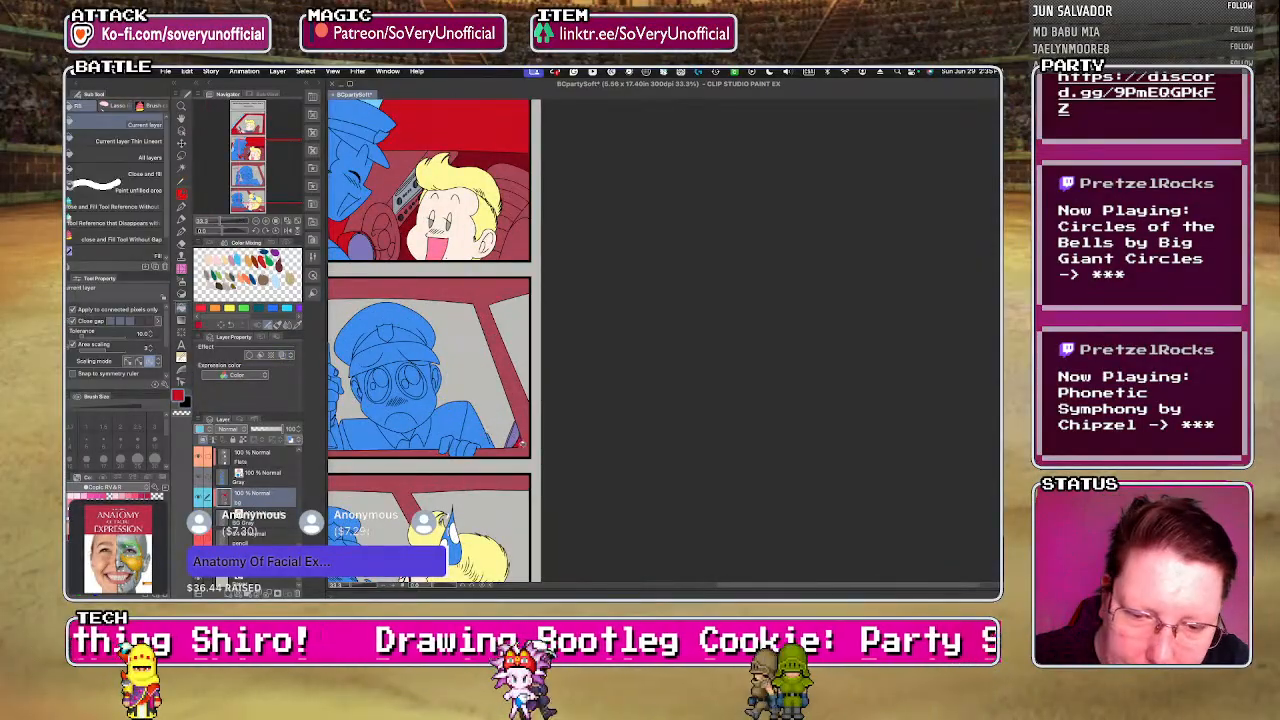
pyautogui.press('g')
pyautogui.scroll(-6, 514, 435)
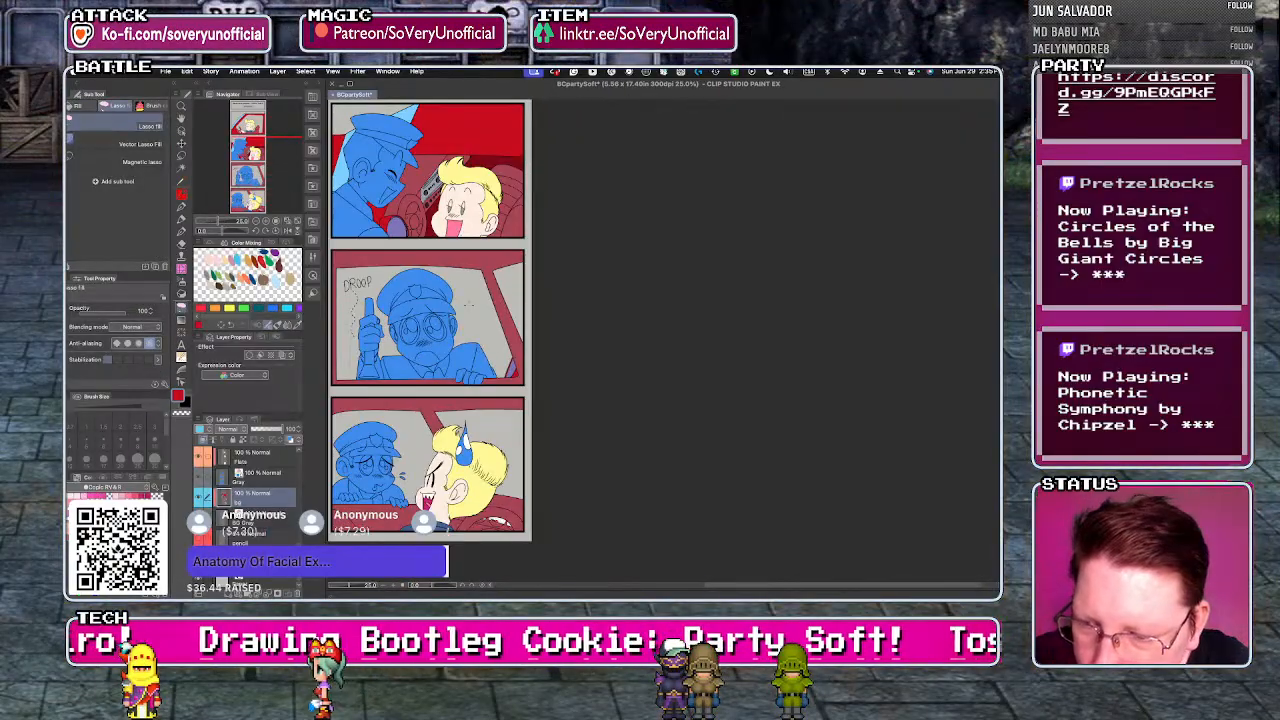
# - Return the right-hand windows in the third and fourth panels to light blue
pyautogui.press('g')
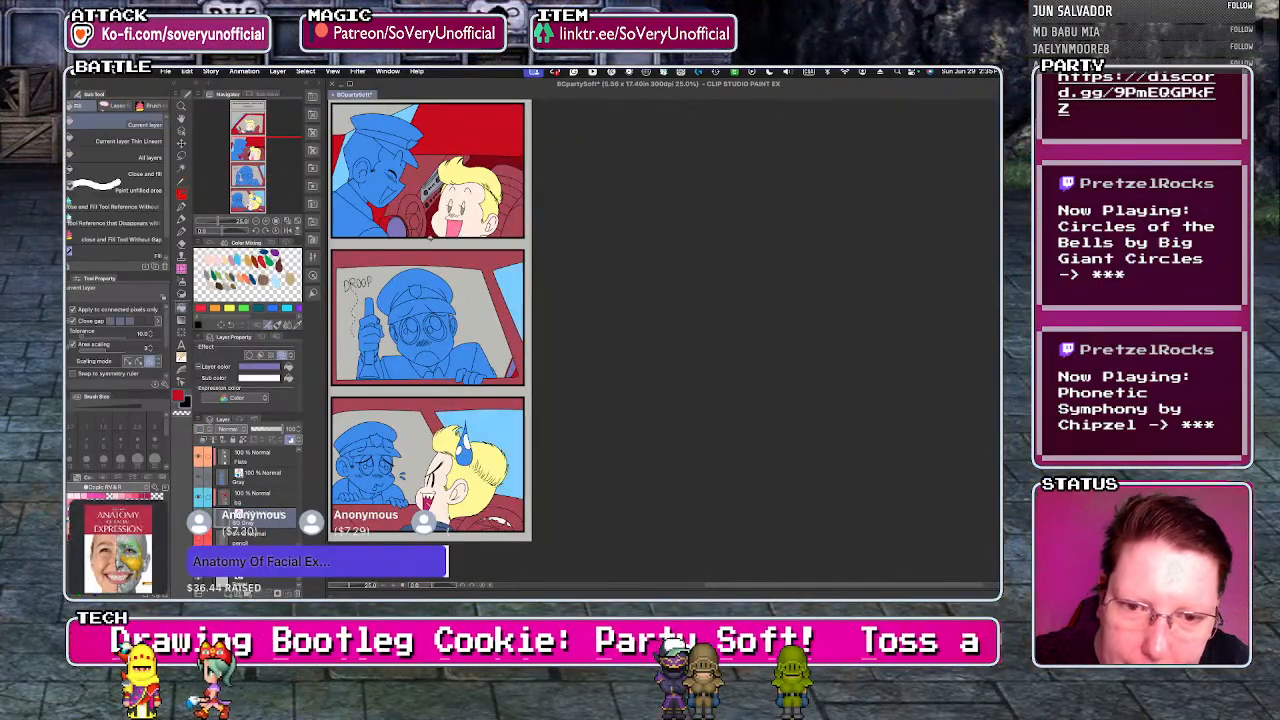
pyautogui.press('g')
pyautogui.scroll(-2, 493, 465)
pyautogui.scroll(3, 503, 410)
pyautogui.press('g')
pyautogui.press('g')
pyautogui.scroll(-3, 490, 420)
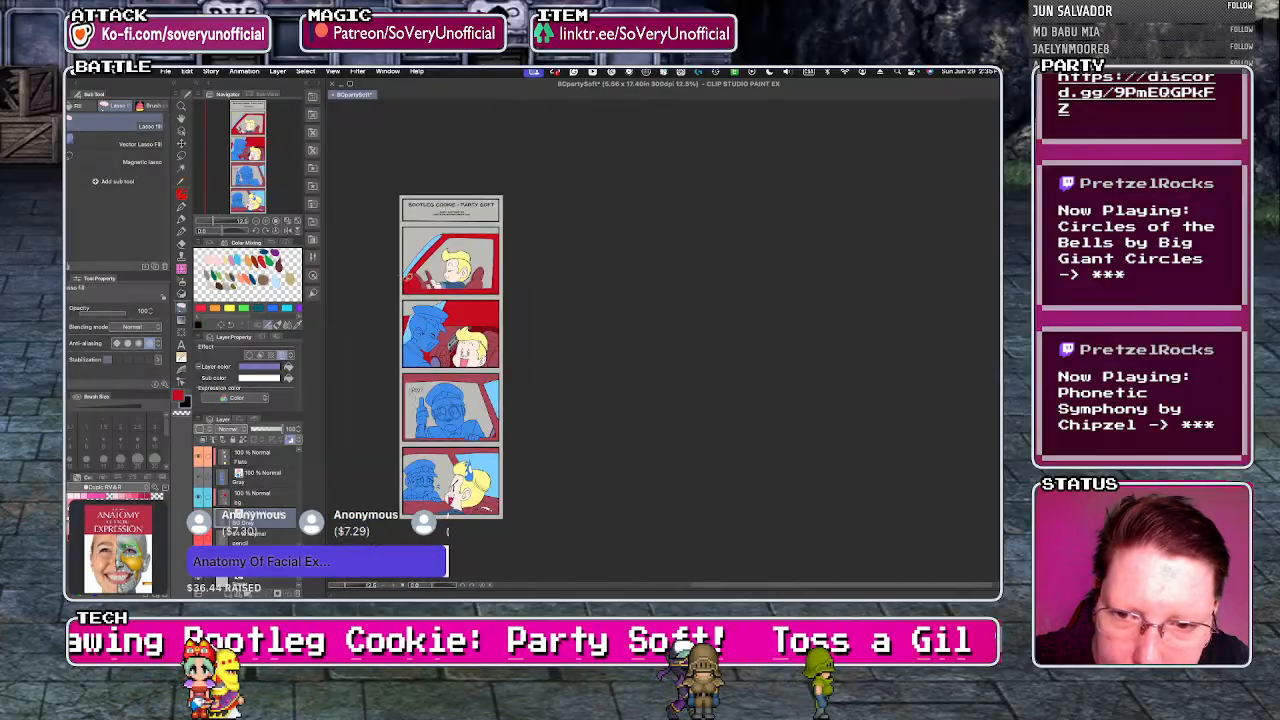
pyautogui.press('g')
pyautogui.press('g')
pyautogui.scroll(3, 451, 342)
pyautogui.scroll(-3, 445, 336)
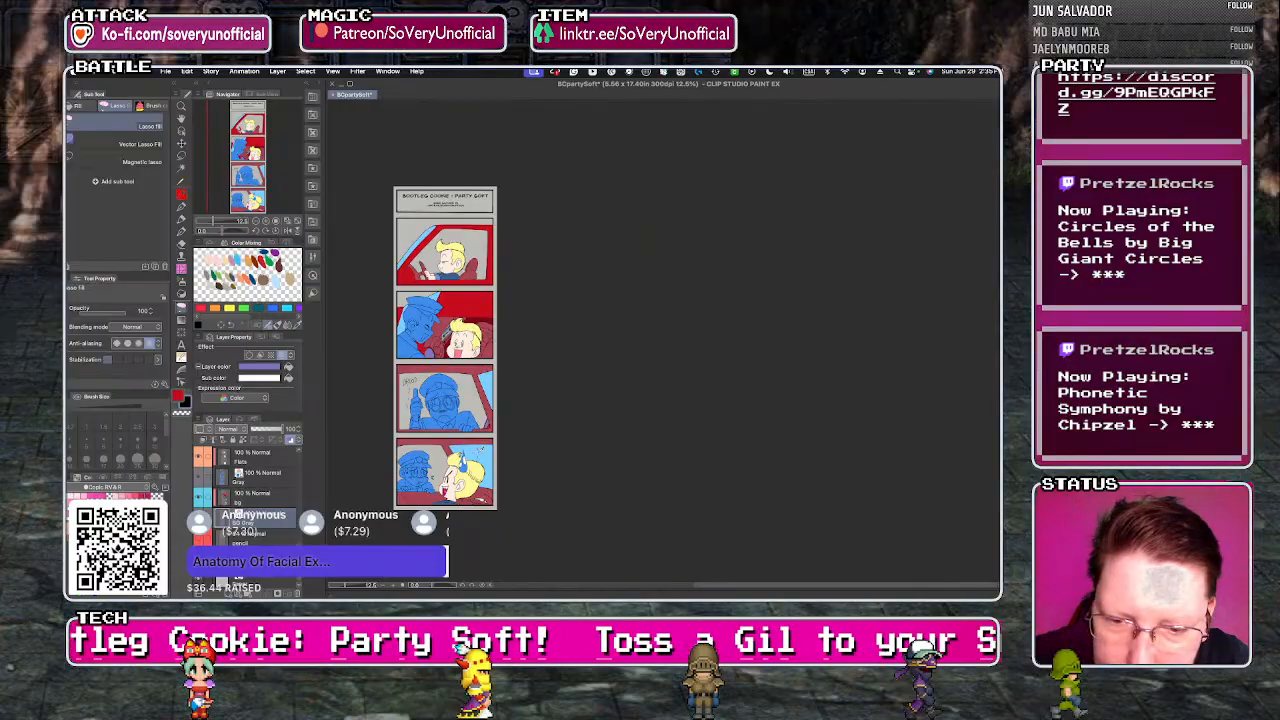
# - Fill the purple side mirror glass in the second panel with light blue on the bg layer
pyautogui.scroll(3, 445, 345)
pyautogui.press('g')
pyautogui.press('g')
pyautogui.scroll(-2, 445, 345)
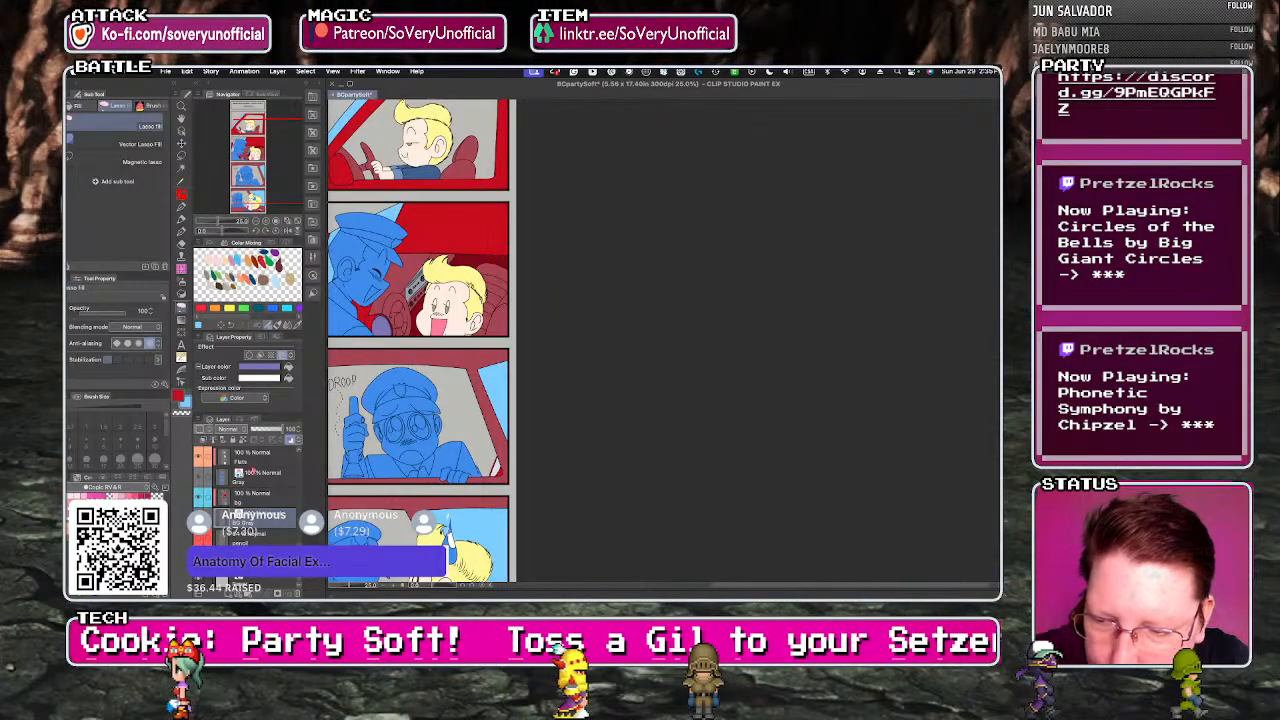
pyautogui.press('g')
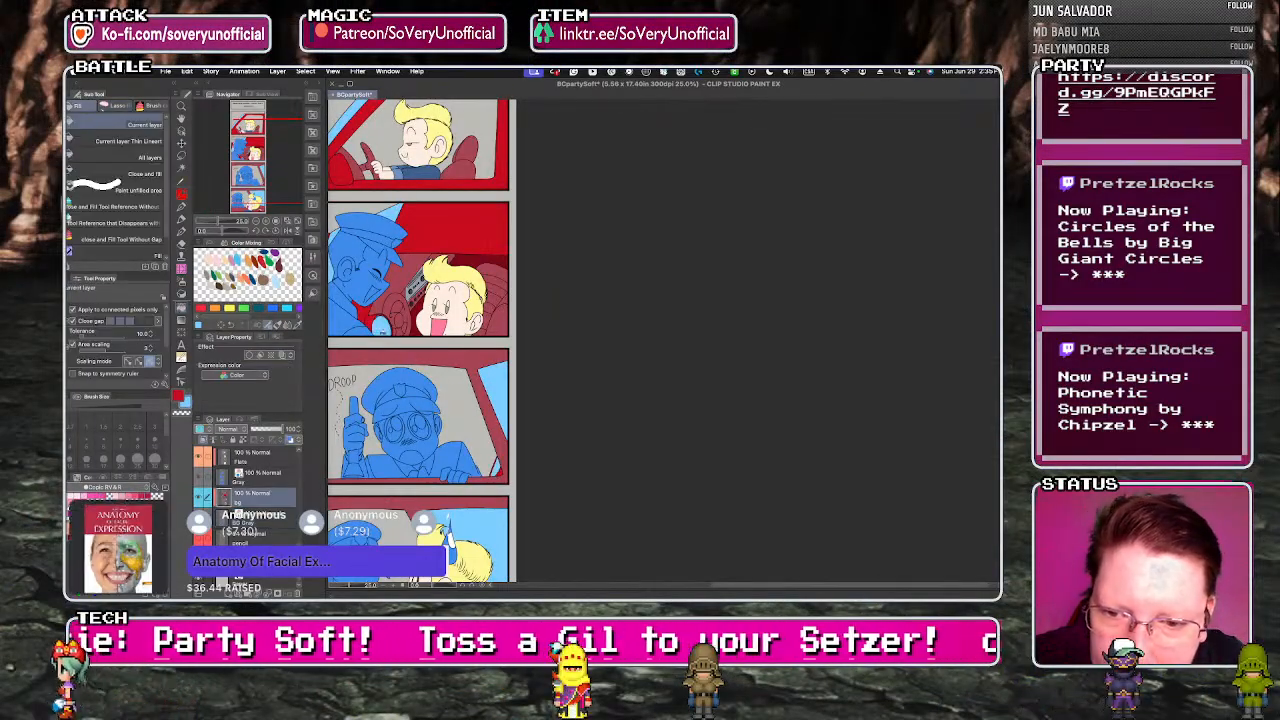
# - Switch the color set from Copic RV & R to Copic BG & B and choose a dark navy
pyautogui.press('g')
pyautogui.scroll(3, 500, 340)
pyautogui.scroll(-1, 500, 340)
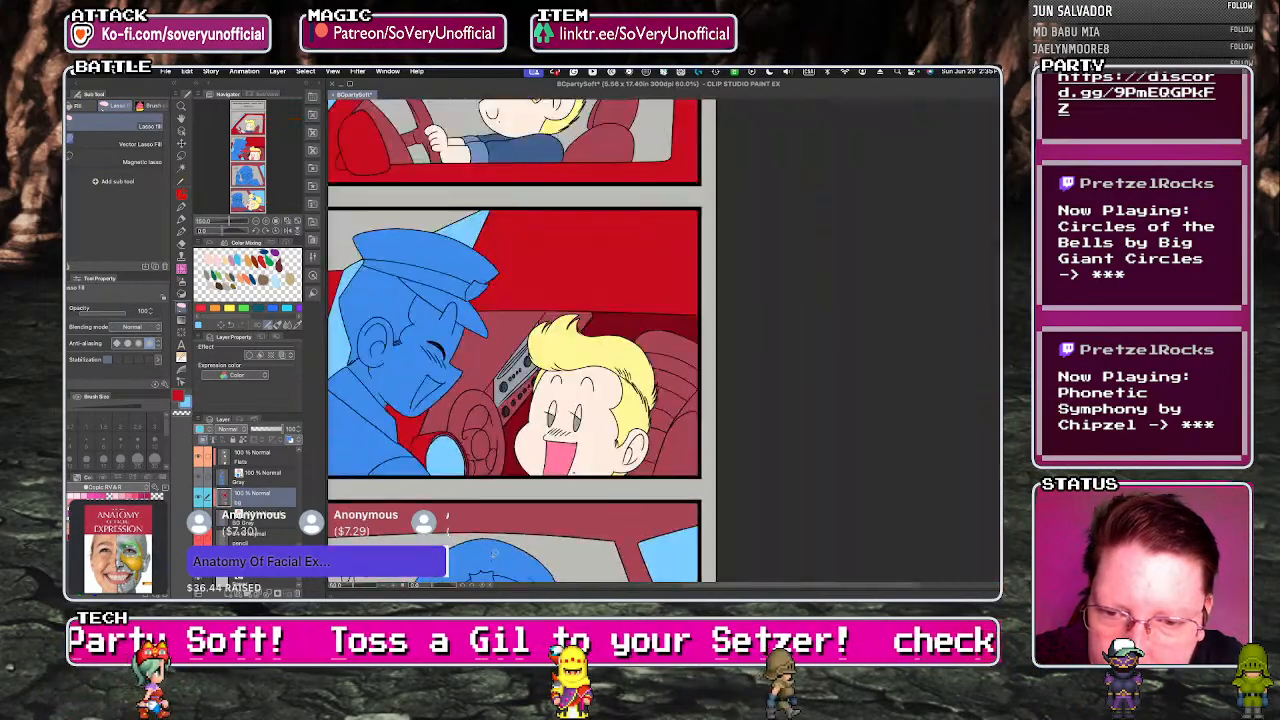
pyautogui.scroll(2, 515, 340)
pyautogui.scroll(-4, 515, 340)
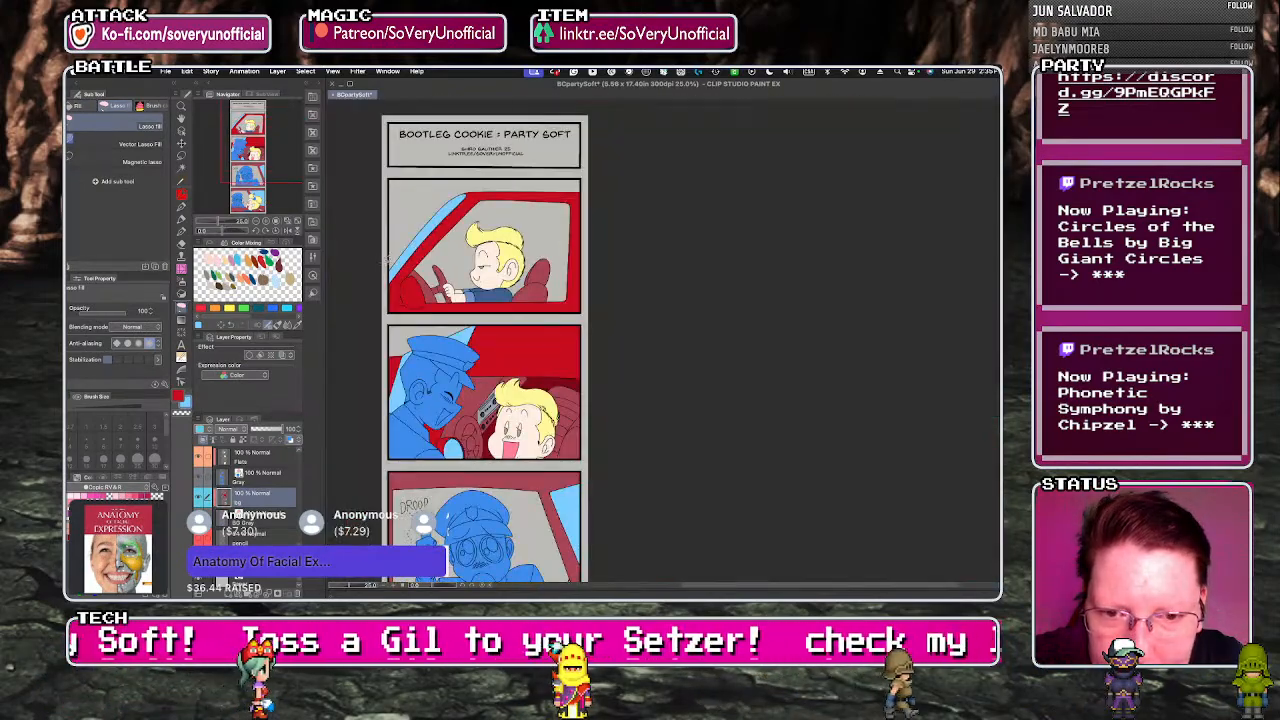
pyautogui.scroll(-1, 410, 317)
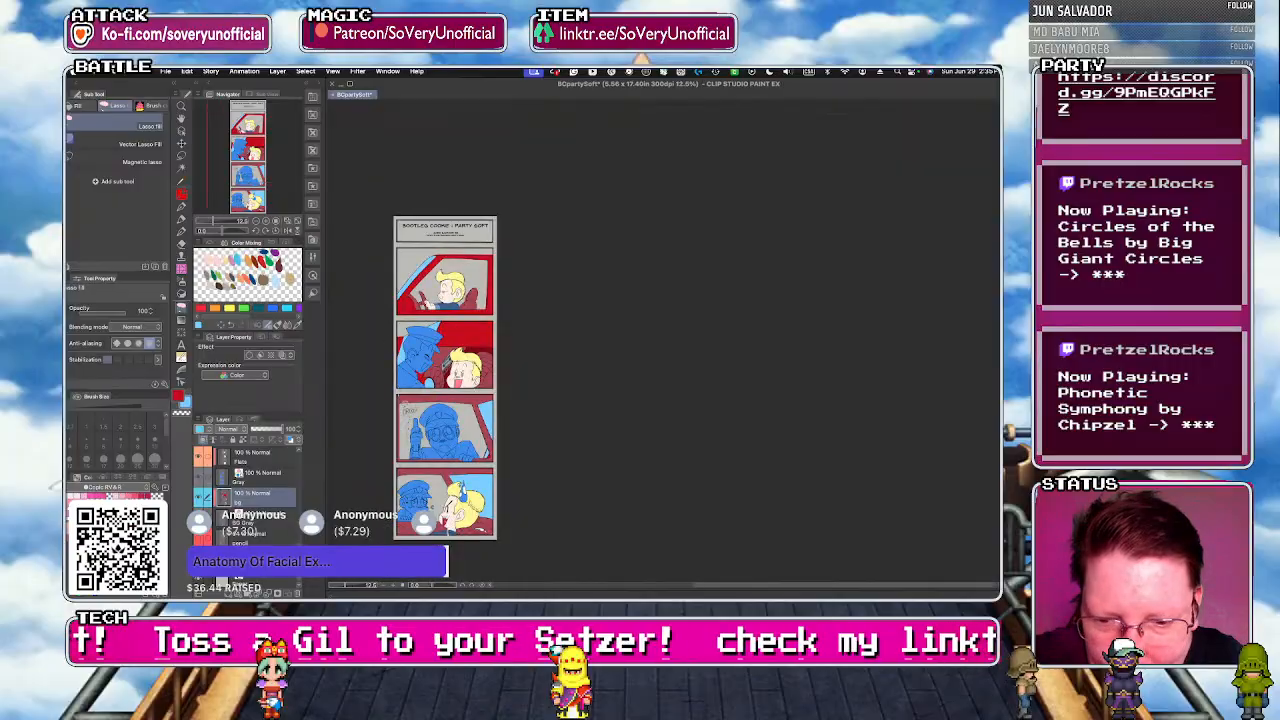
pyautogui.scroll(1, 413, 536)
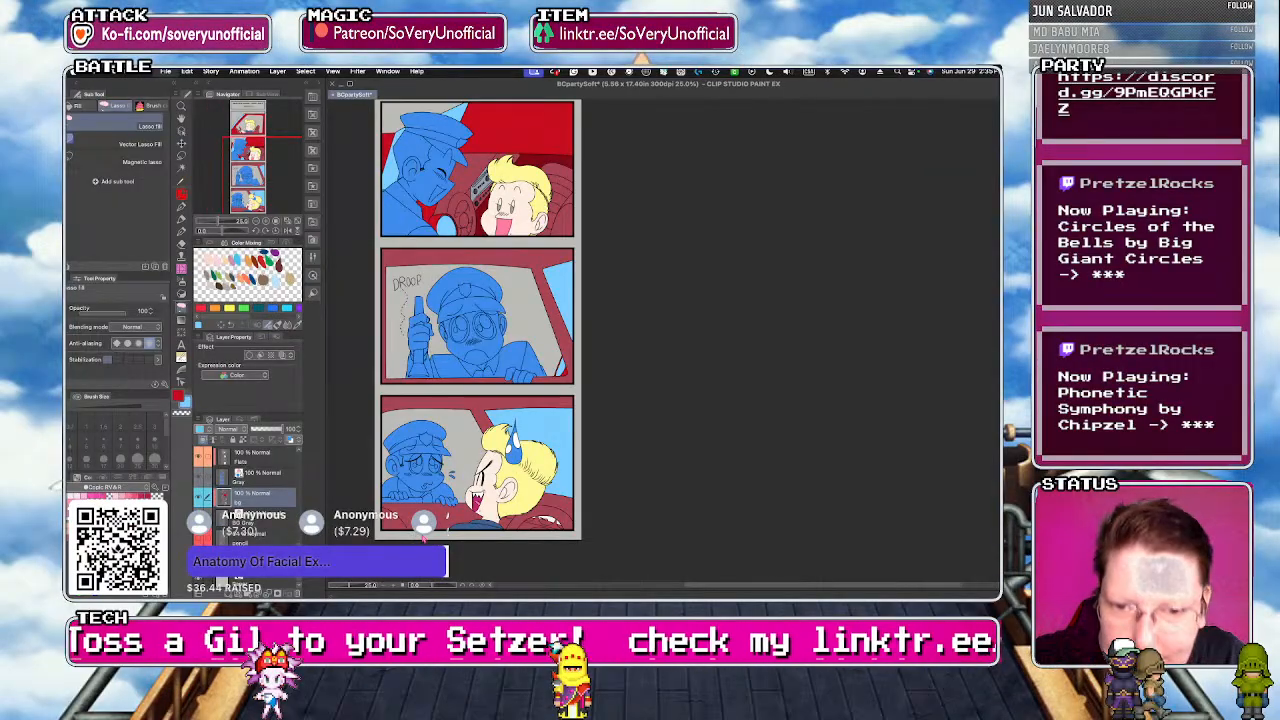
pyautogui.click(120, 487)
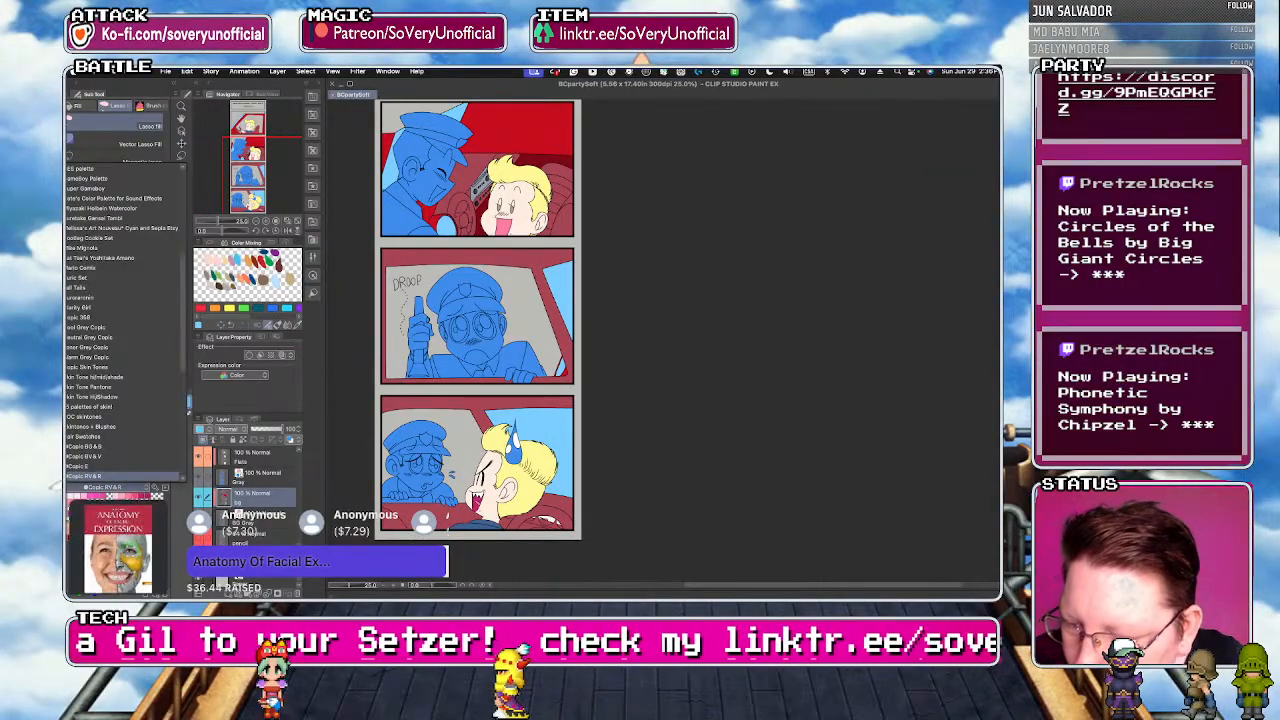
pyautogui.moveTo(184, 352); pyautogui.dragTo(187, 410)
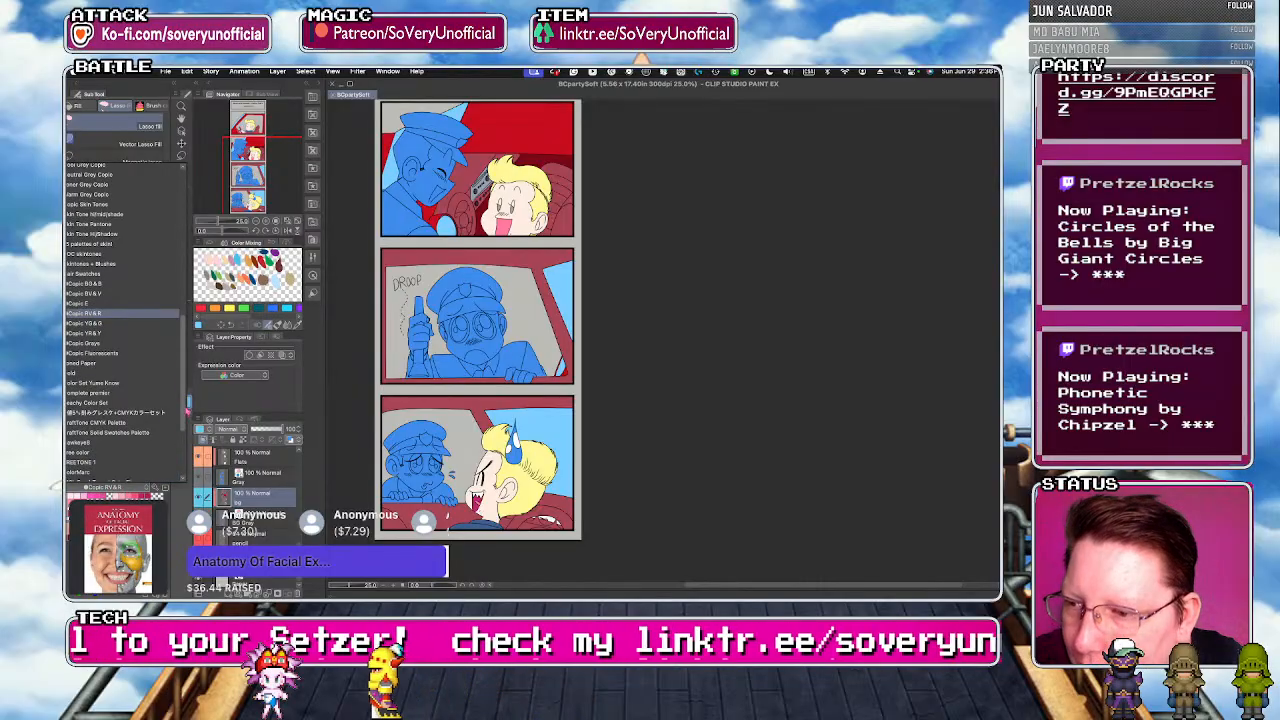
pyautogui.click(104, 284)
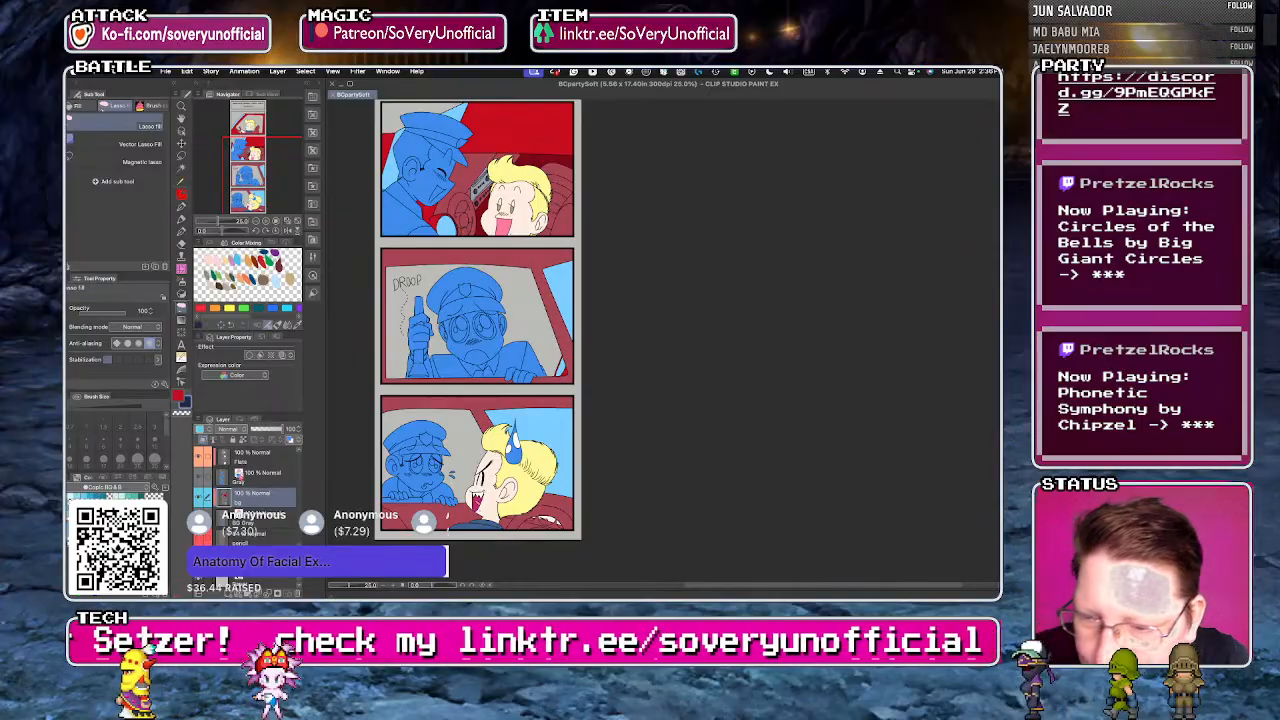
# - Fill the policeman's jacket in the fourth panel with dark navy on the Flats layer
pyautogui.scroll(2, 393, 497)
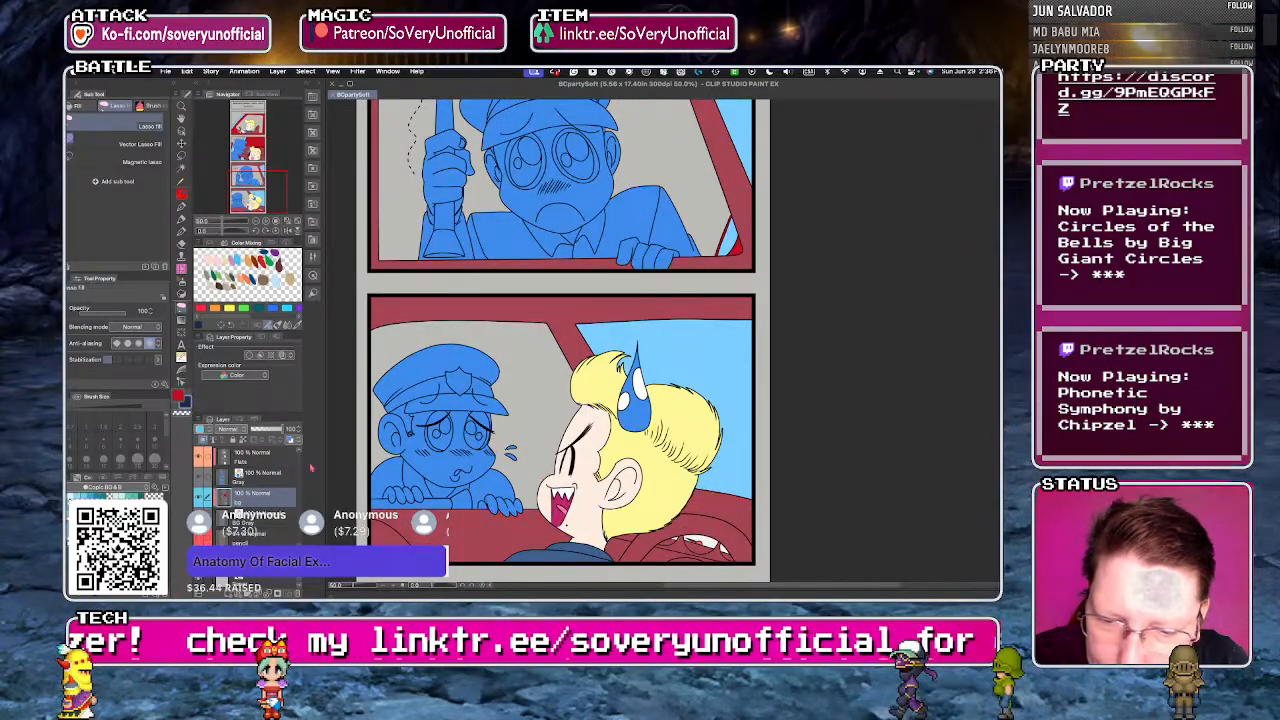
pyautogui.click(262, 455)
pyautogui.press('g')
pyautogui.click(392, 472)
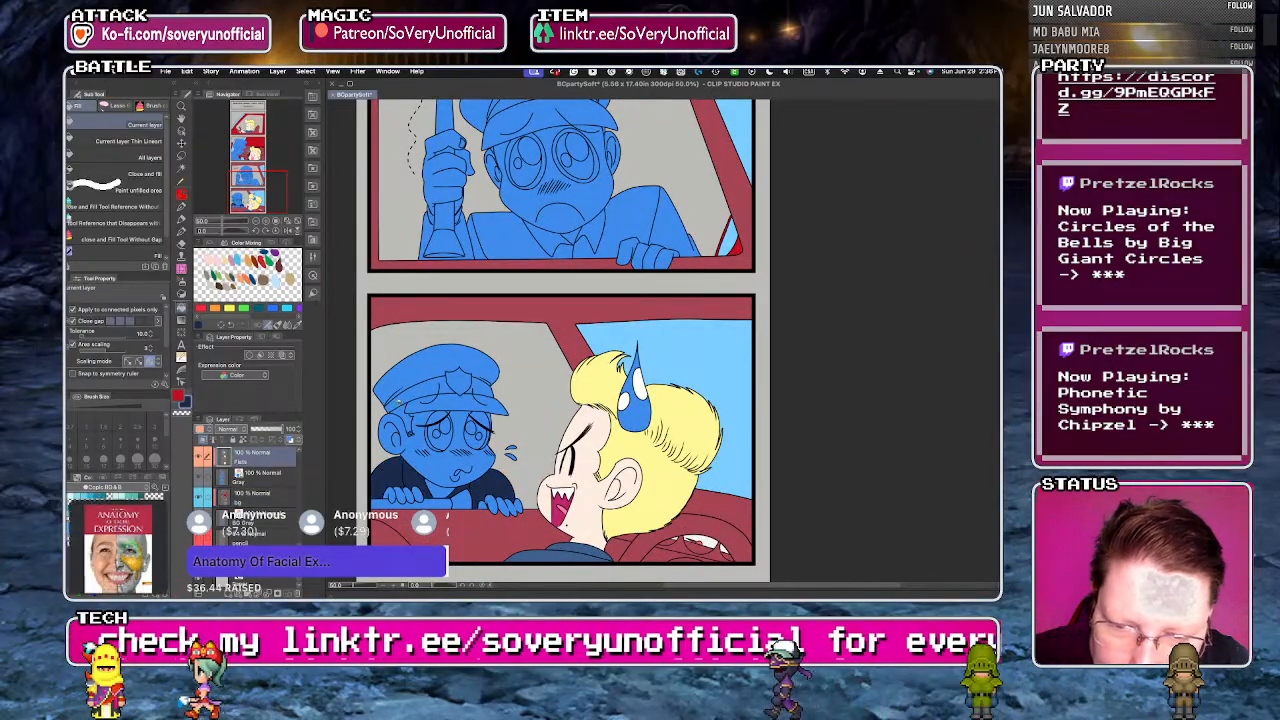
# - Try dark navy on the crown and visor of the policeman's hat in the fourth panel, and undo it
pyautogui.click(430, 405)
pyautogui.click(420, 370)
pyautogui.press('g')
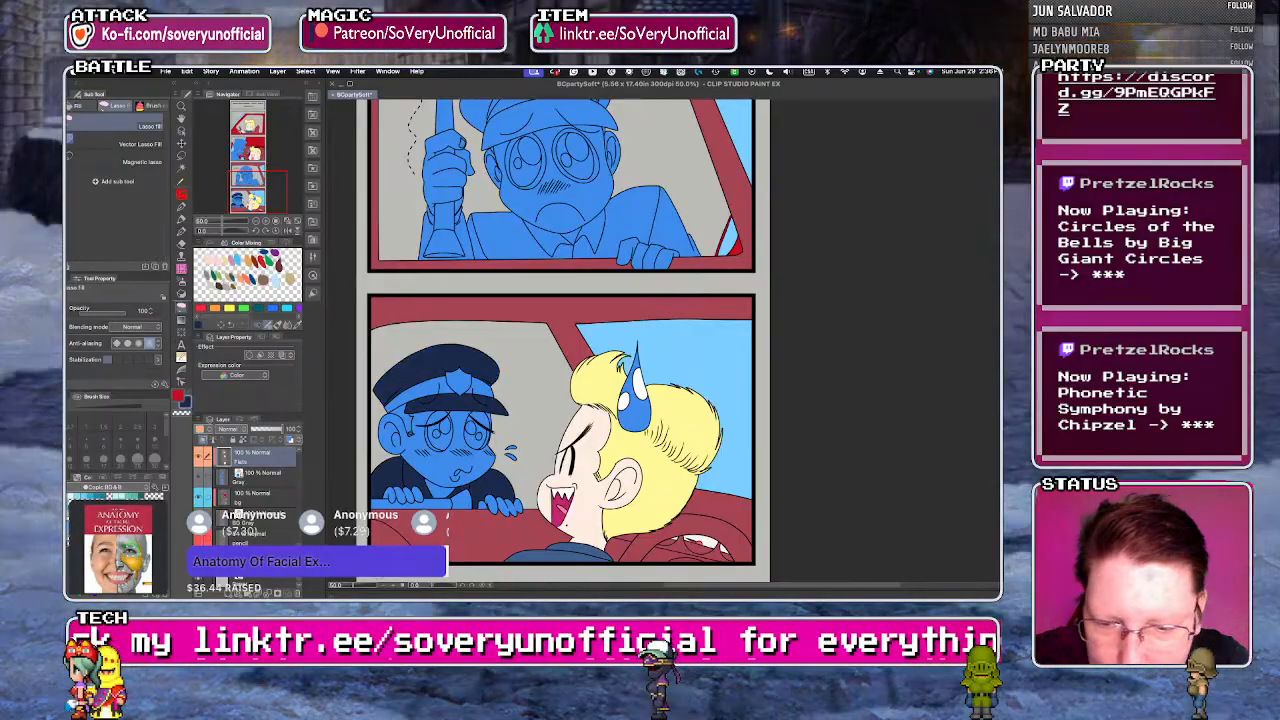
pyautogui.hotkey('ctrl', 'z')
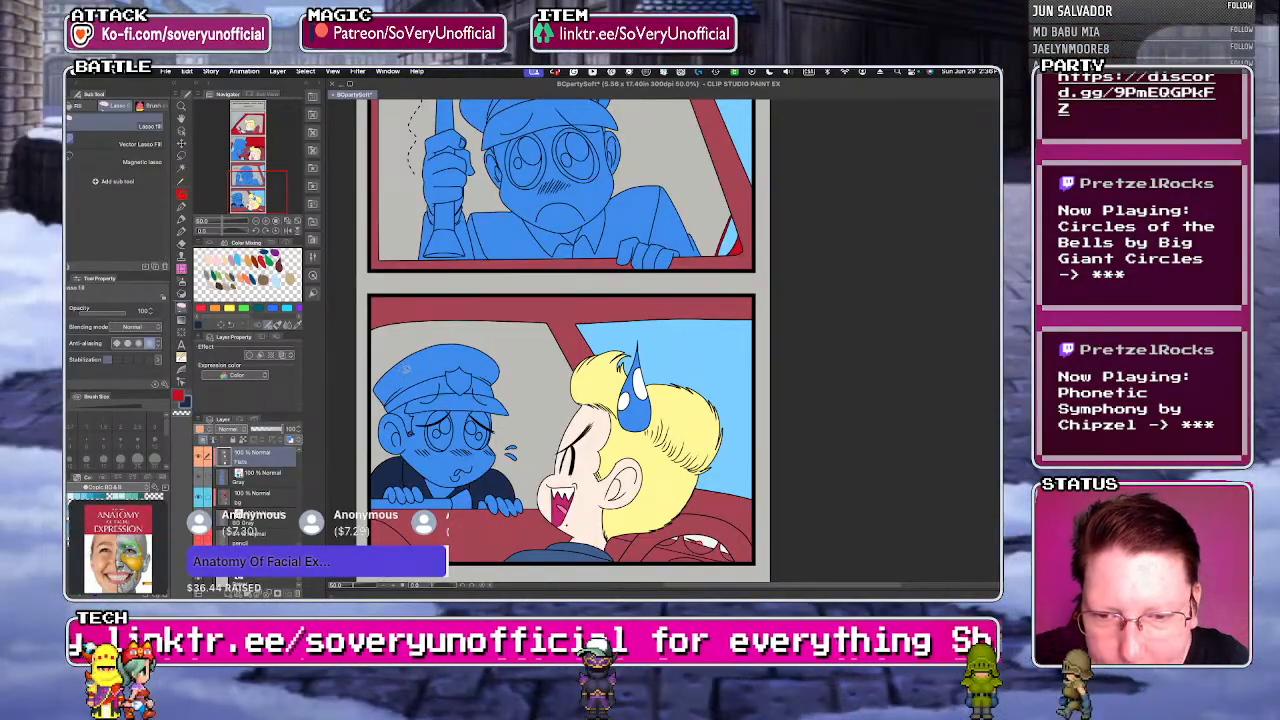
# - Fill the crown of the policeman's hat, his jacket and collar in the third panel with dark navy
pyautogui.scroll(-3, 401, 358)
pyautogui.scroll(4, 433, 272)
pyautogui.press('g')
pyautogui.click(410, 285)
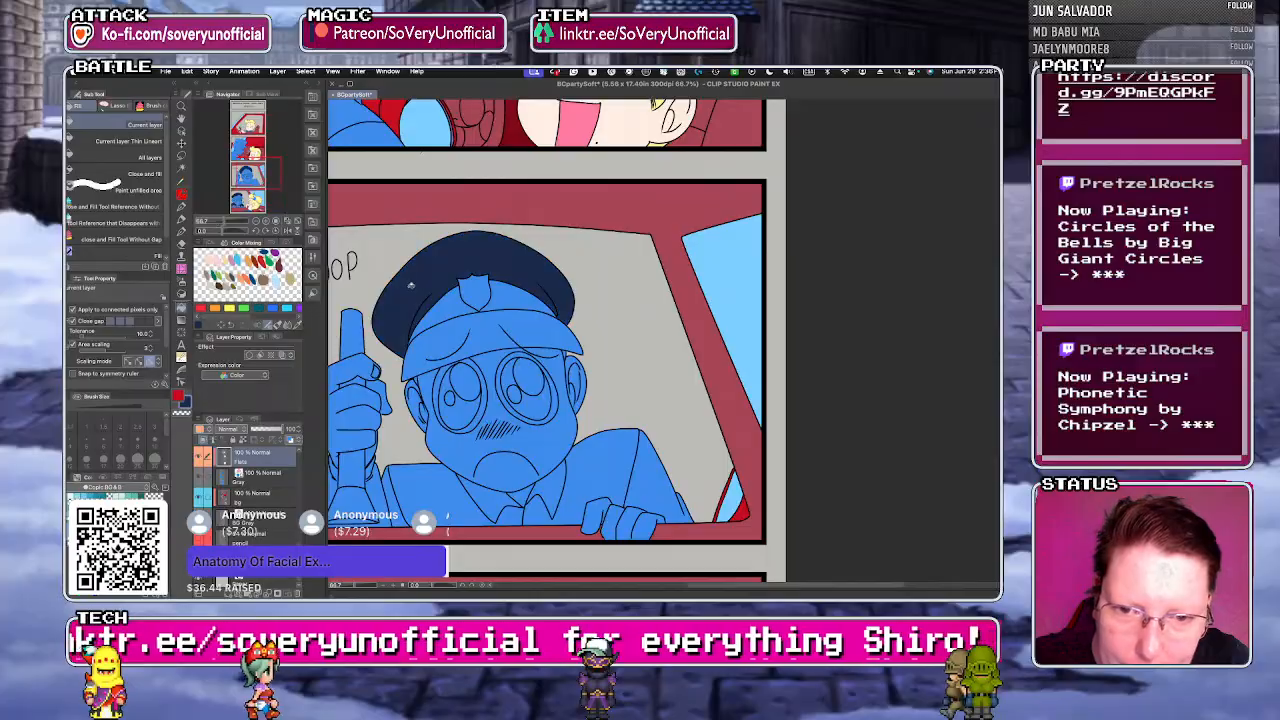
pyautogui.click(586, 476)
pyautogui.click(505, 508)
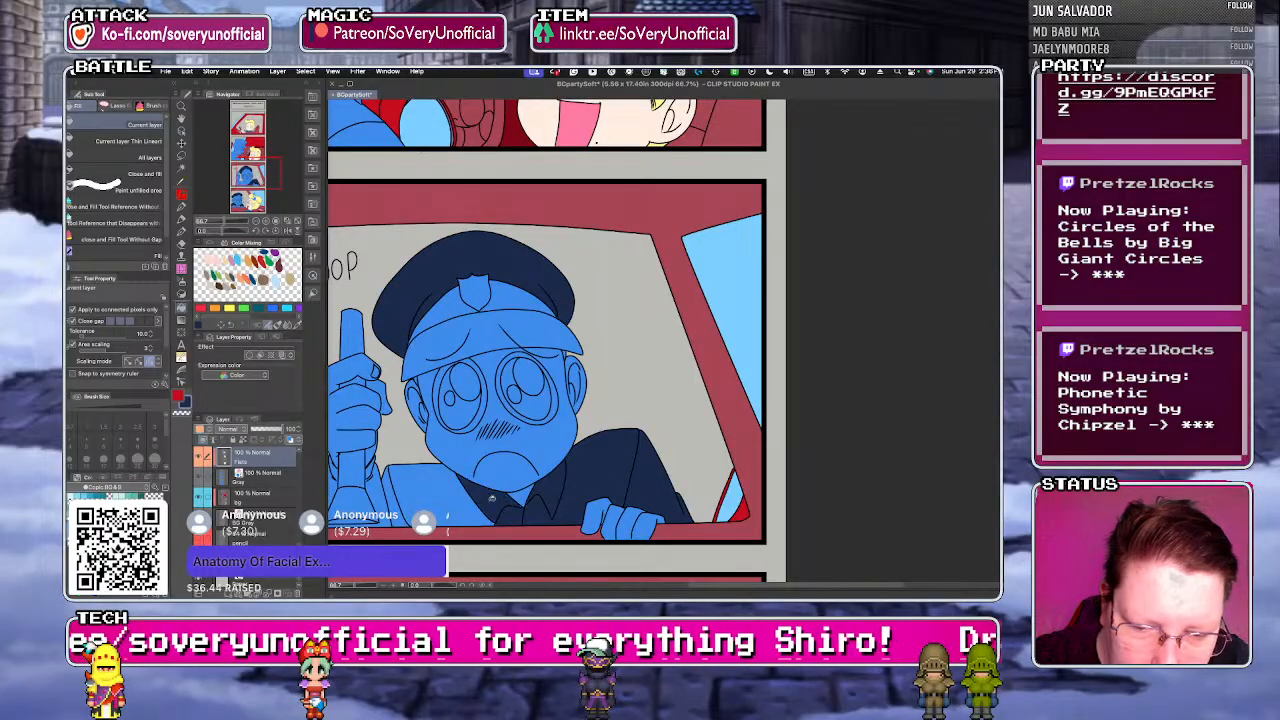
pyautogui.click(470, 500)
# - Lasso-fill the small leftover gaps along the policeman's shirt front in the third panel with dark navy
pyautogui.scroll(1, 527, 515)
pyautogui.press('g')
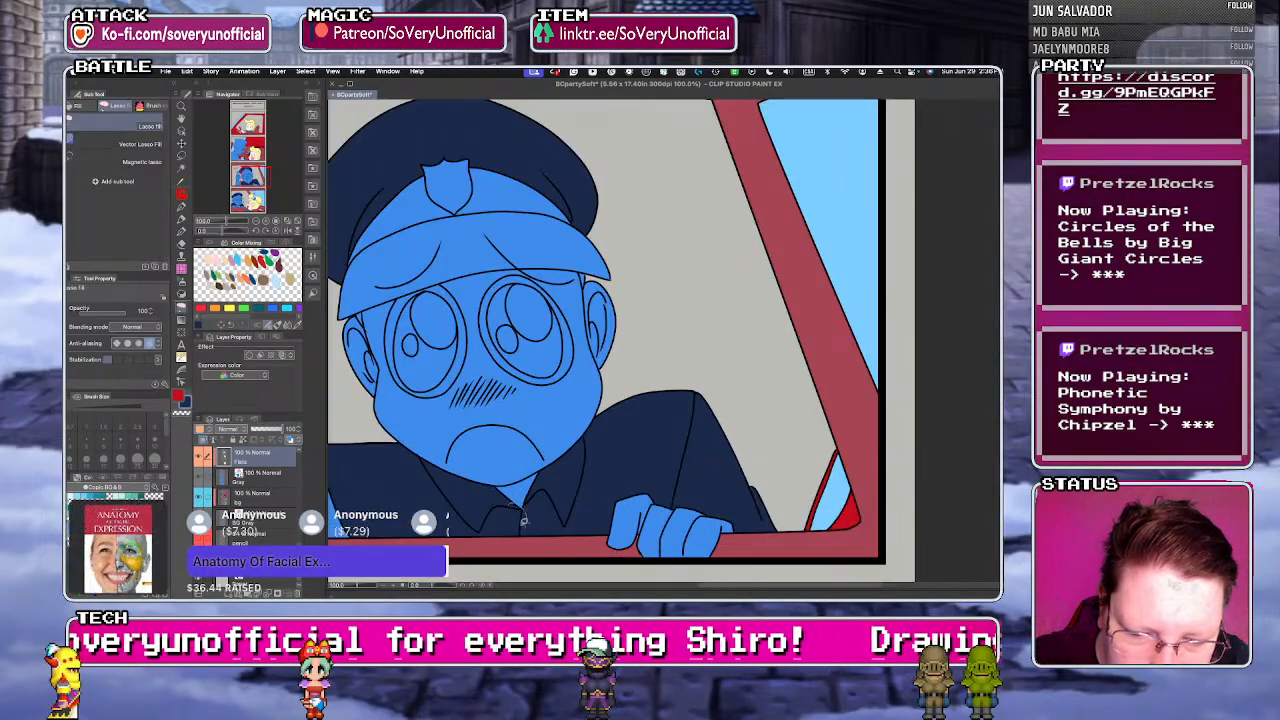
pyautogui.scroll(2, 527, 510)
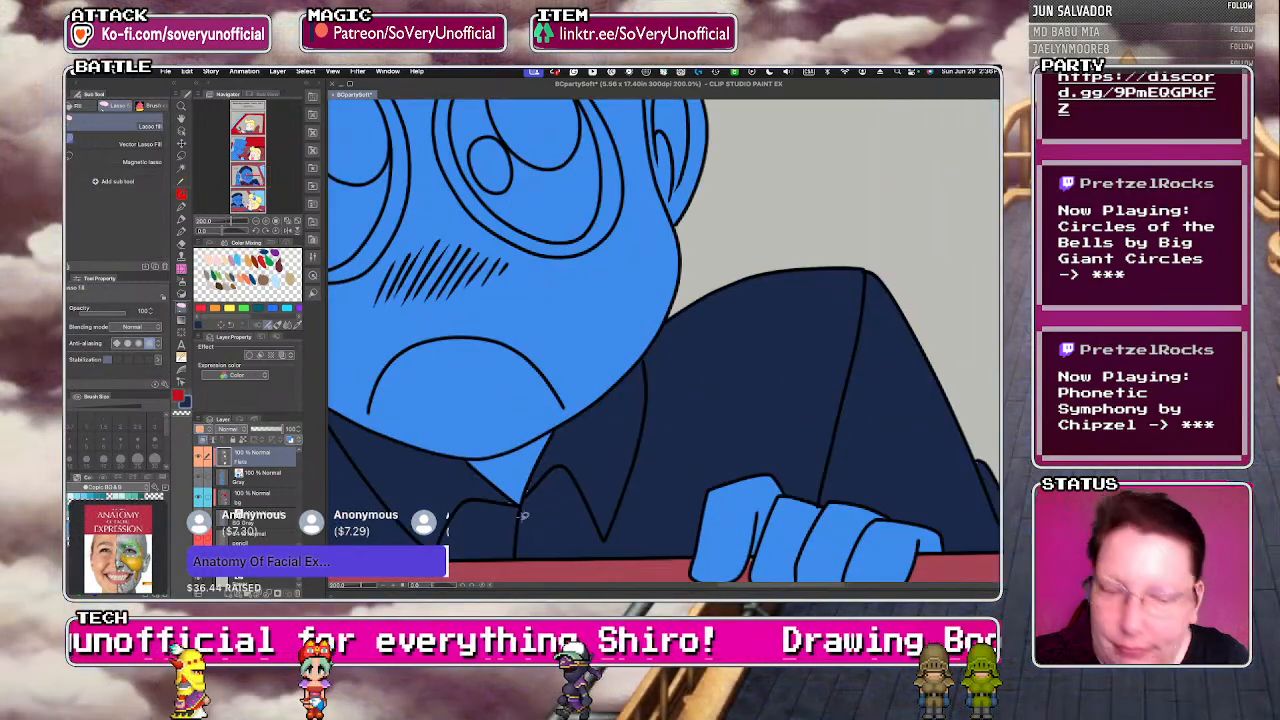
pyautogui.moveTo(527, 526); pyautogui.dragTo(510, 522)
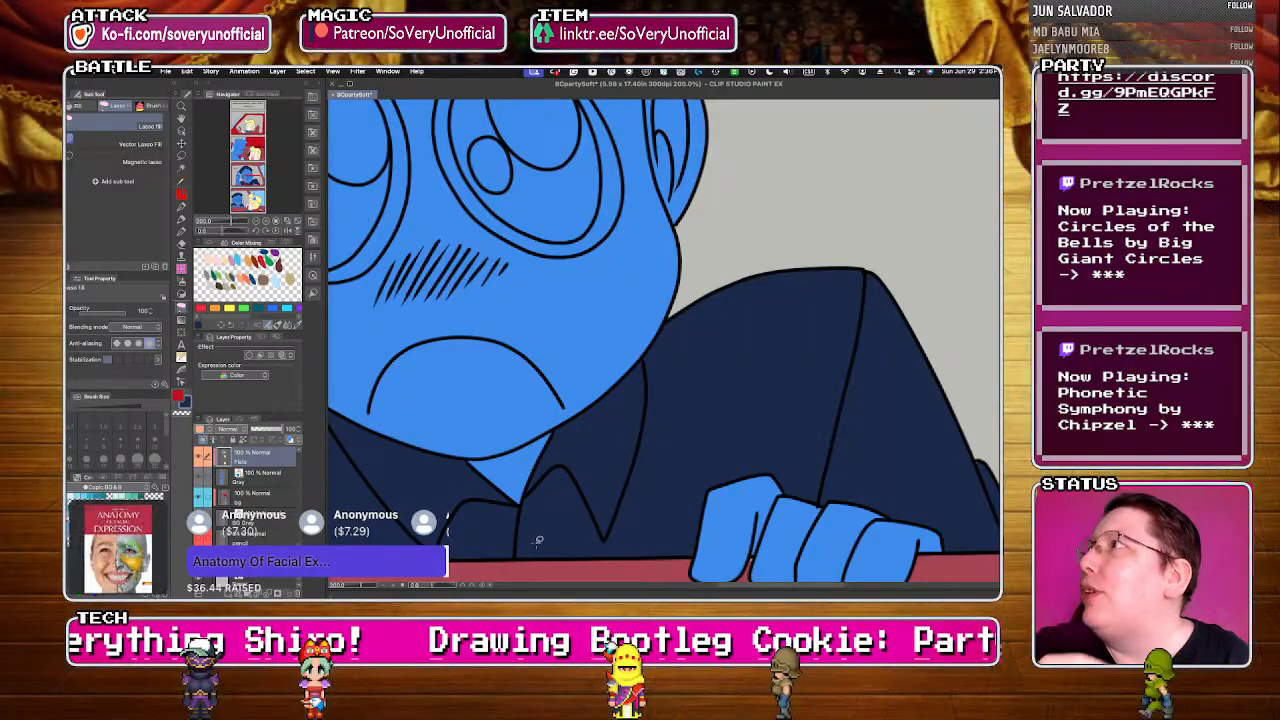
# - Fill the policeman's sleeve below his raised hand in the third panel with dark navy, including its small gaps
pyautogui.scroll(-8, 538, 540)
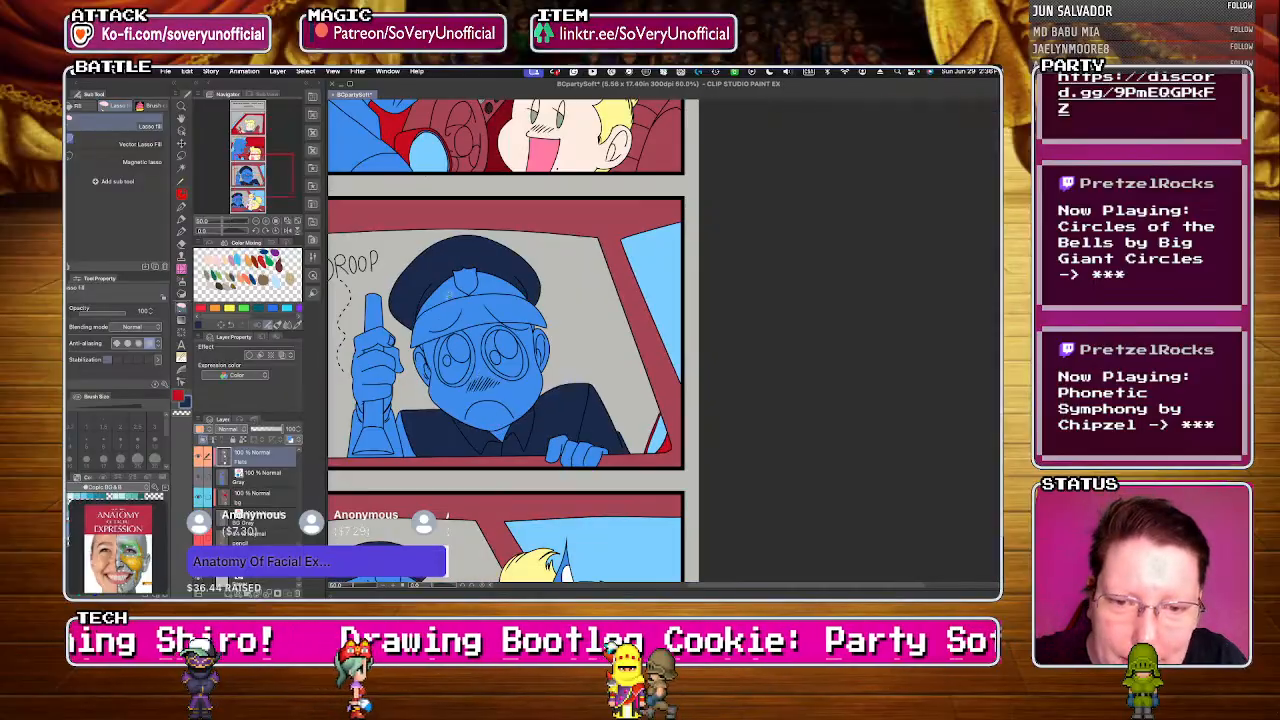
pyautogui.scroll(3, 400, 470)
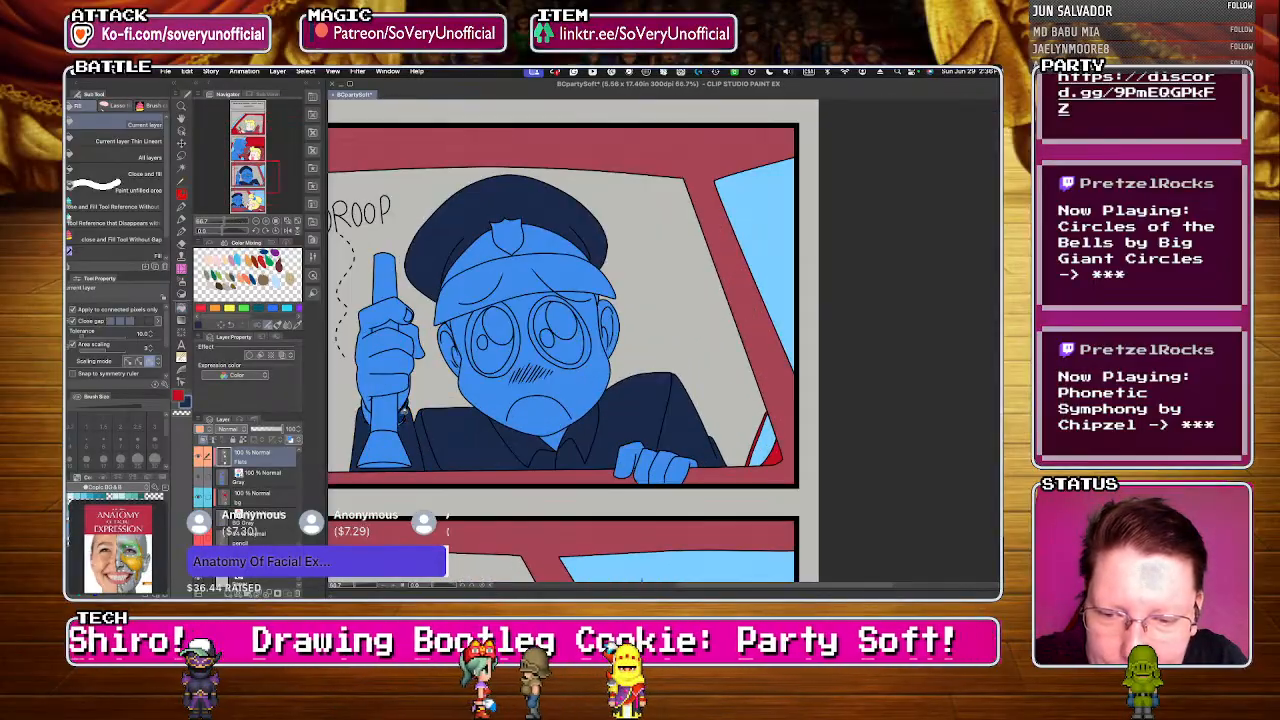
pyautogui.scroll(3, 401, 420)
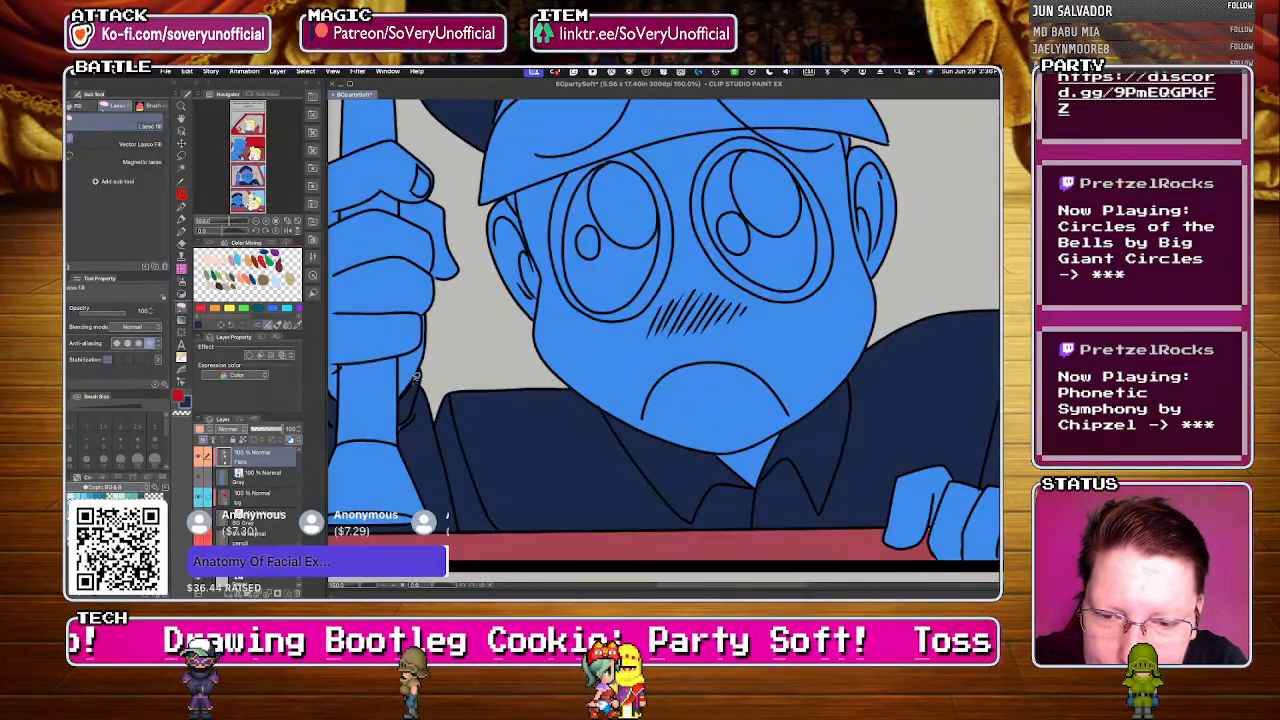
# - Fill the policeman's jacket and the crown of his hat in the second panel with dark navy
pyautogui.scroll(-4, 415, 377)
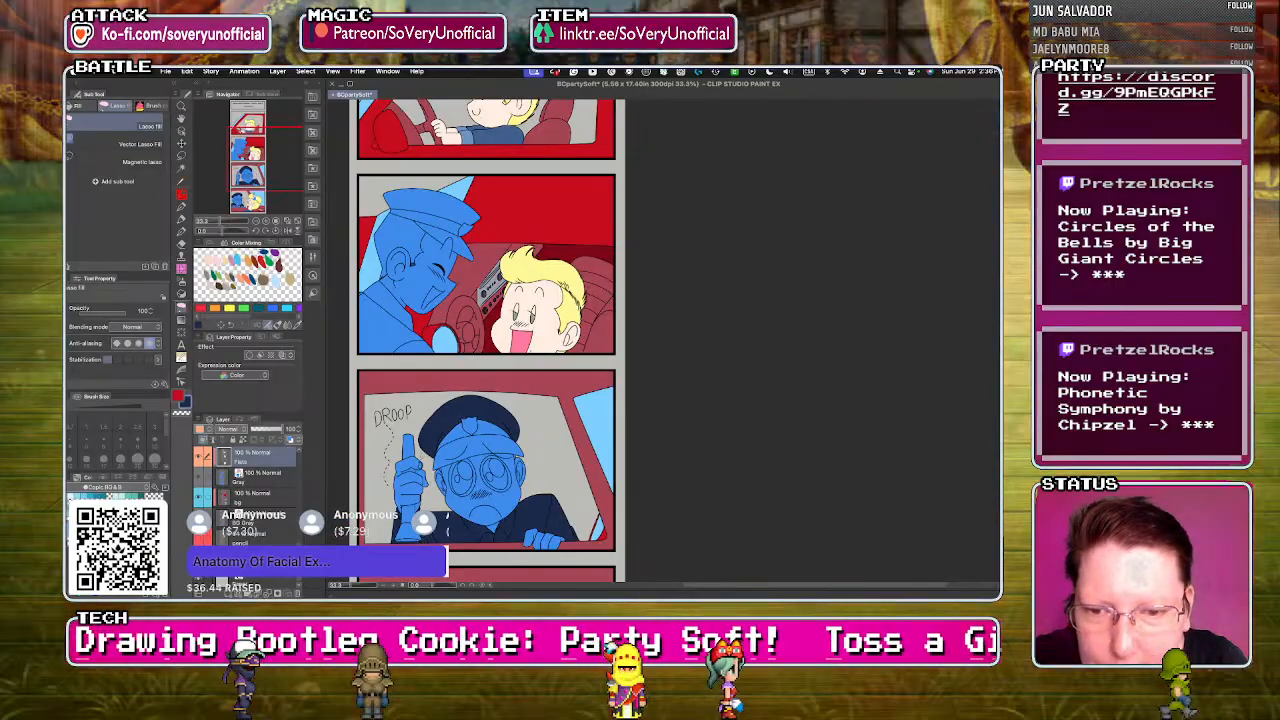
pyautogui.scroll(4, 368, 328)
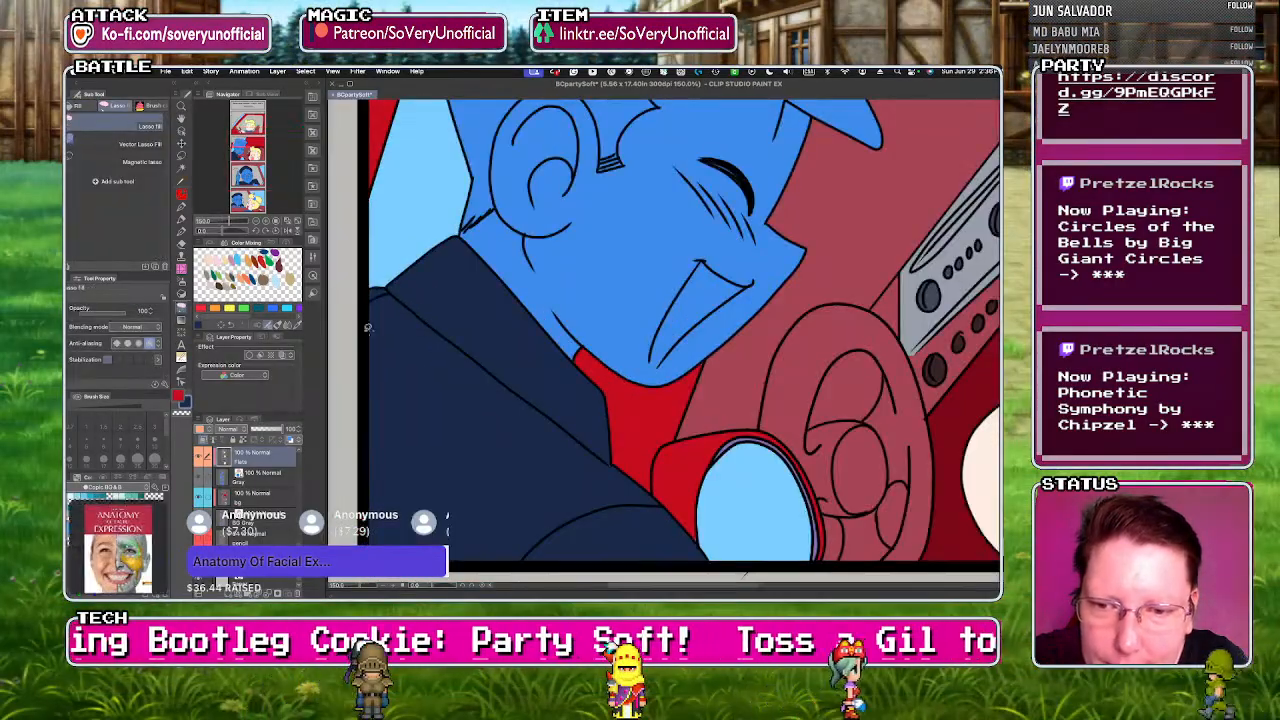
pyautogui.scroll(-5, 368, 328)
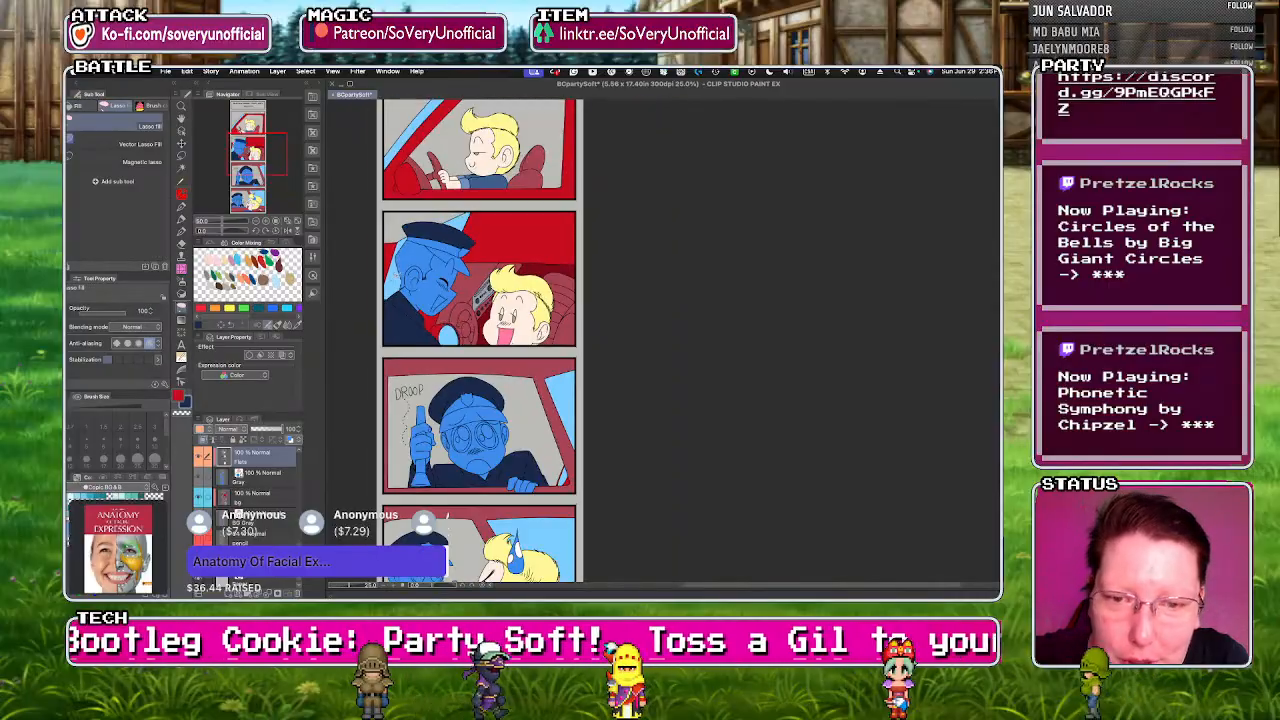
# - Switch to the Copic Grays color set and fill the band and visor of the policeman's hat in the third panel with near-black gray
pyautogui.scroll(-2, 377, 328)
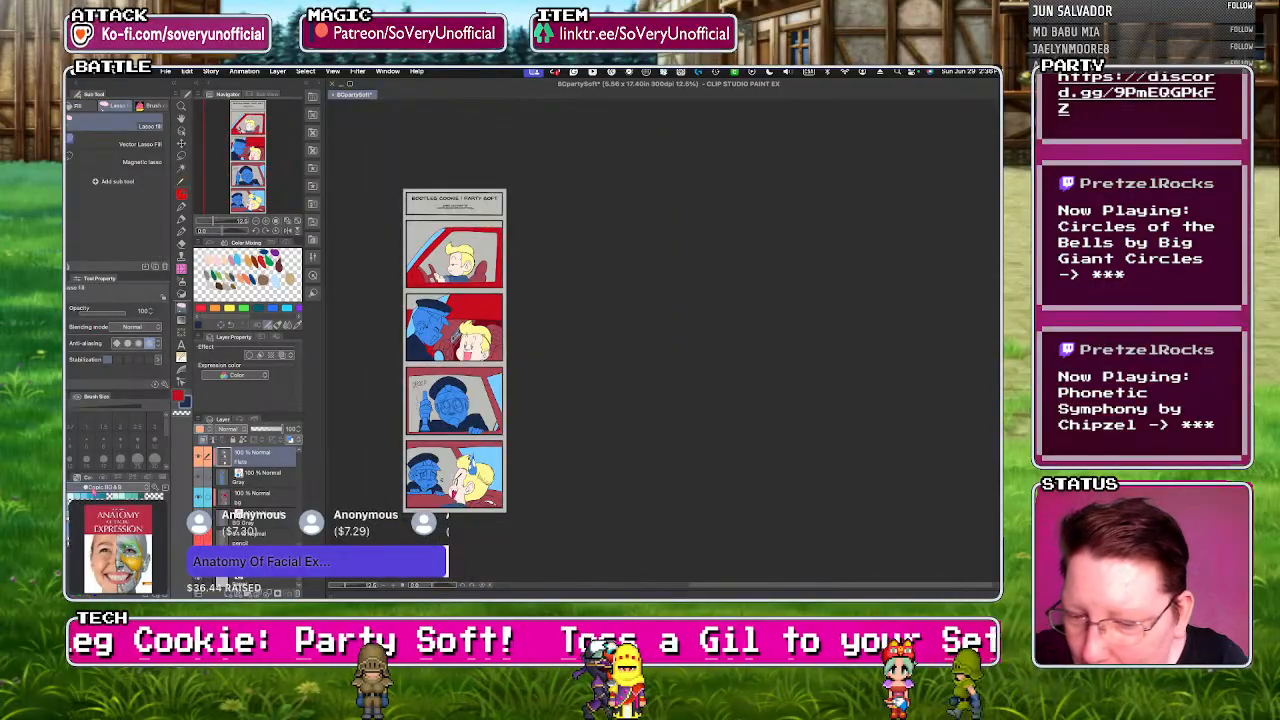
pyautogui.click(100, 487)
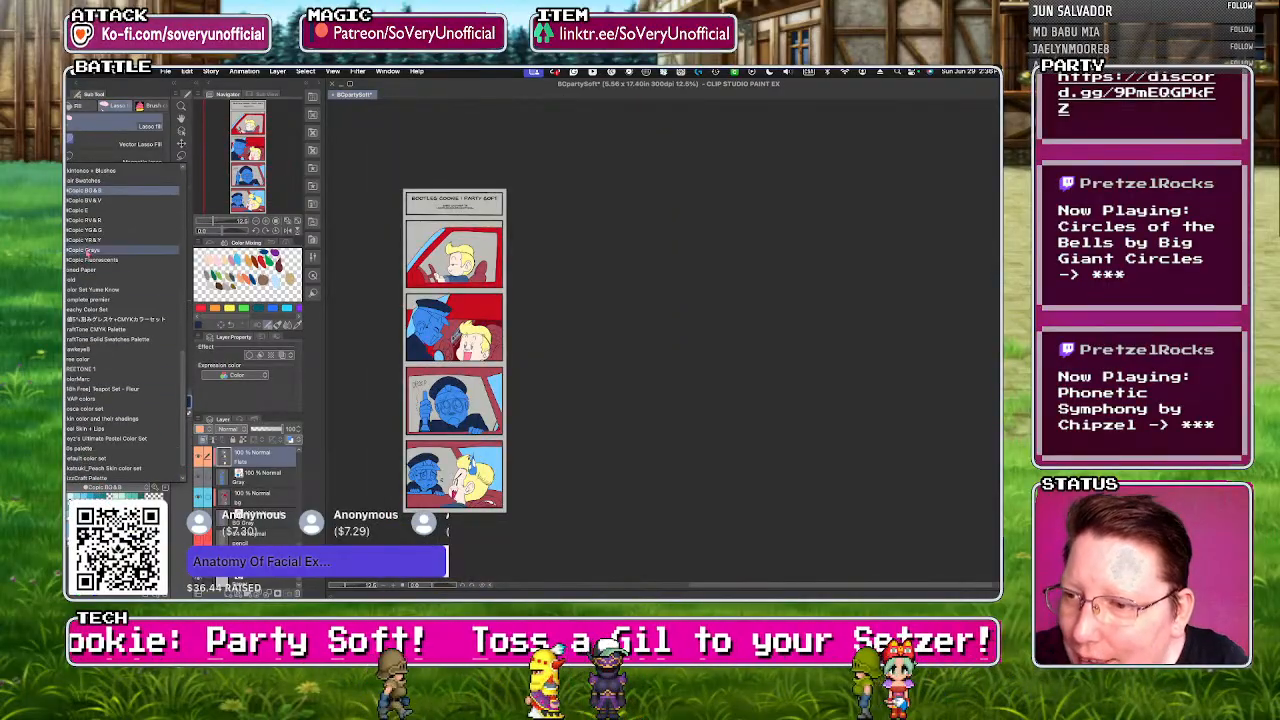
pyautogui.click(88, 252)
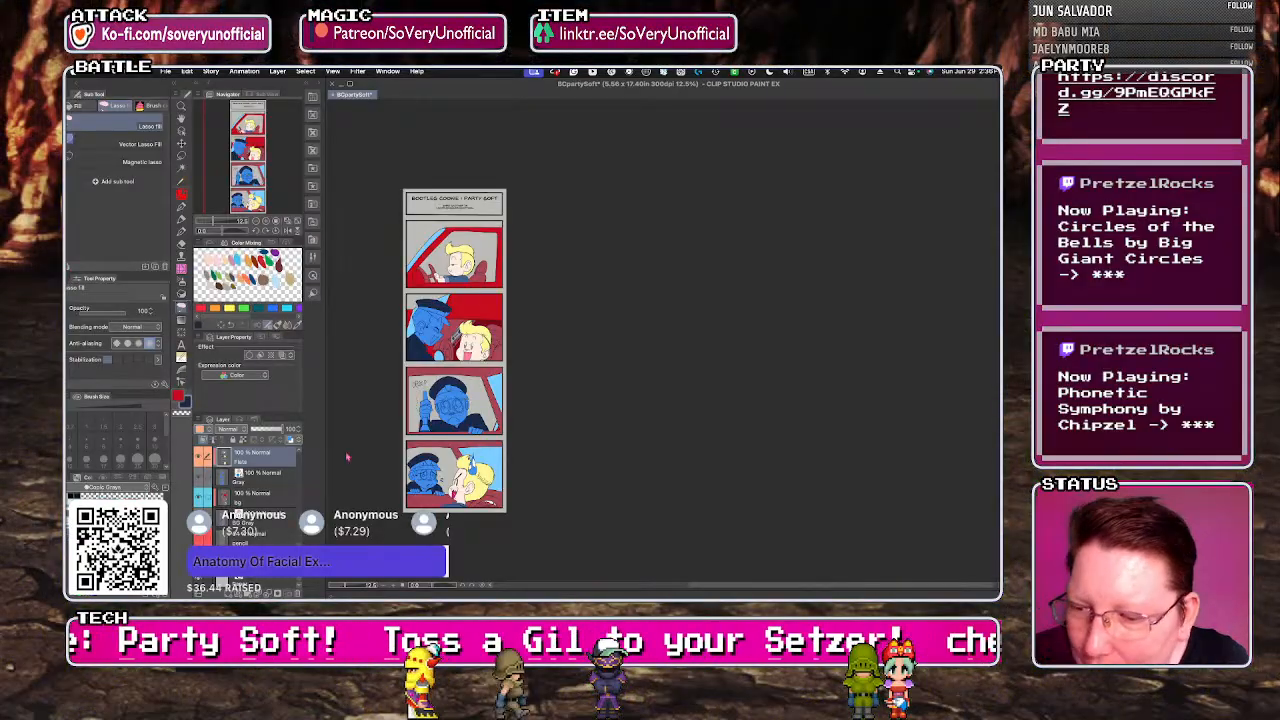
pyautogui.scroll(5, 447, 390)
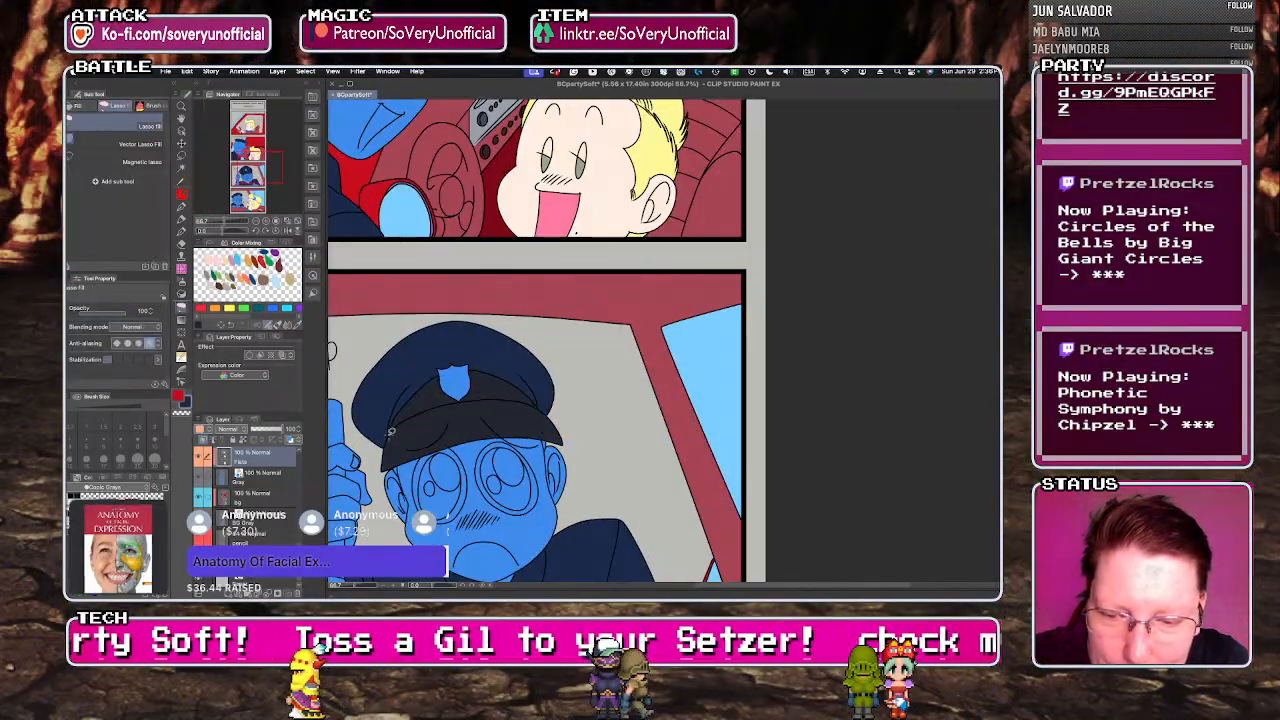
pyautogui.scroll(3, 390, 432)
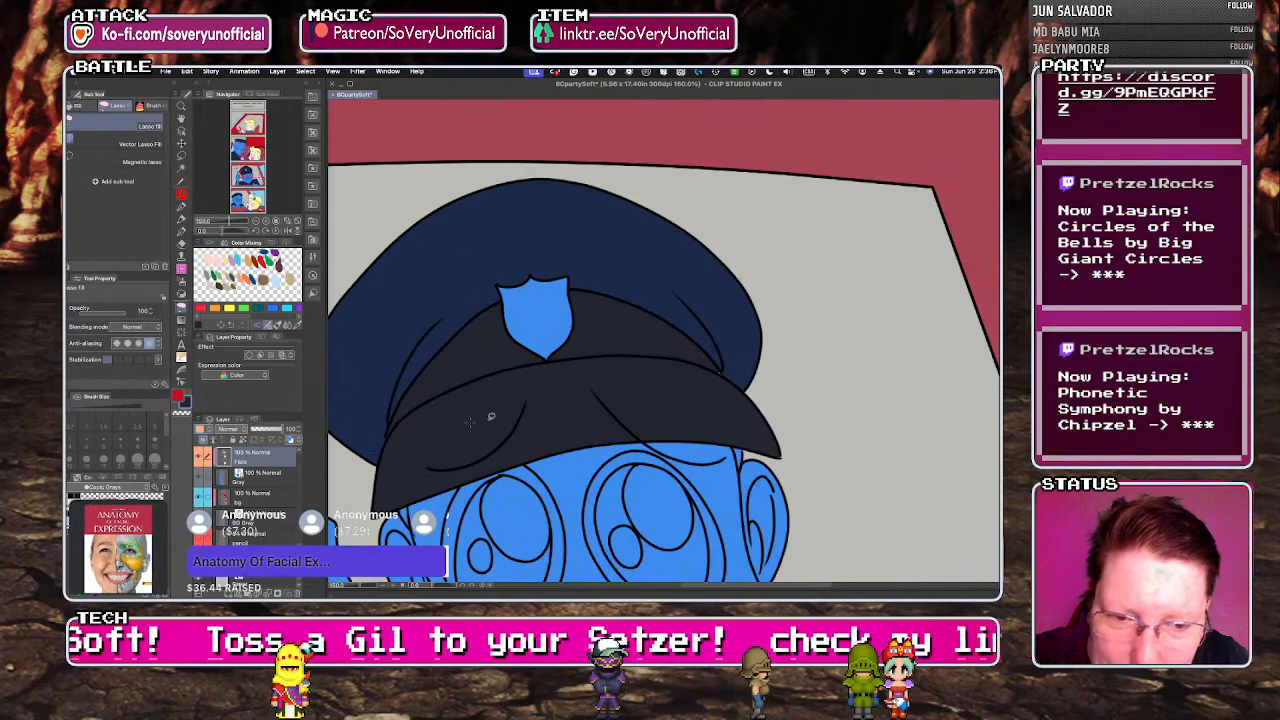
pyautogui.scroll(-3, 424, 366)
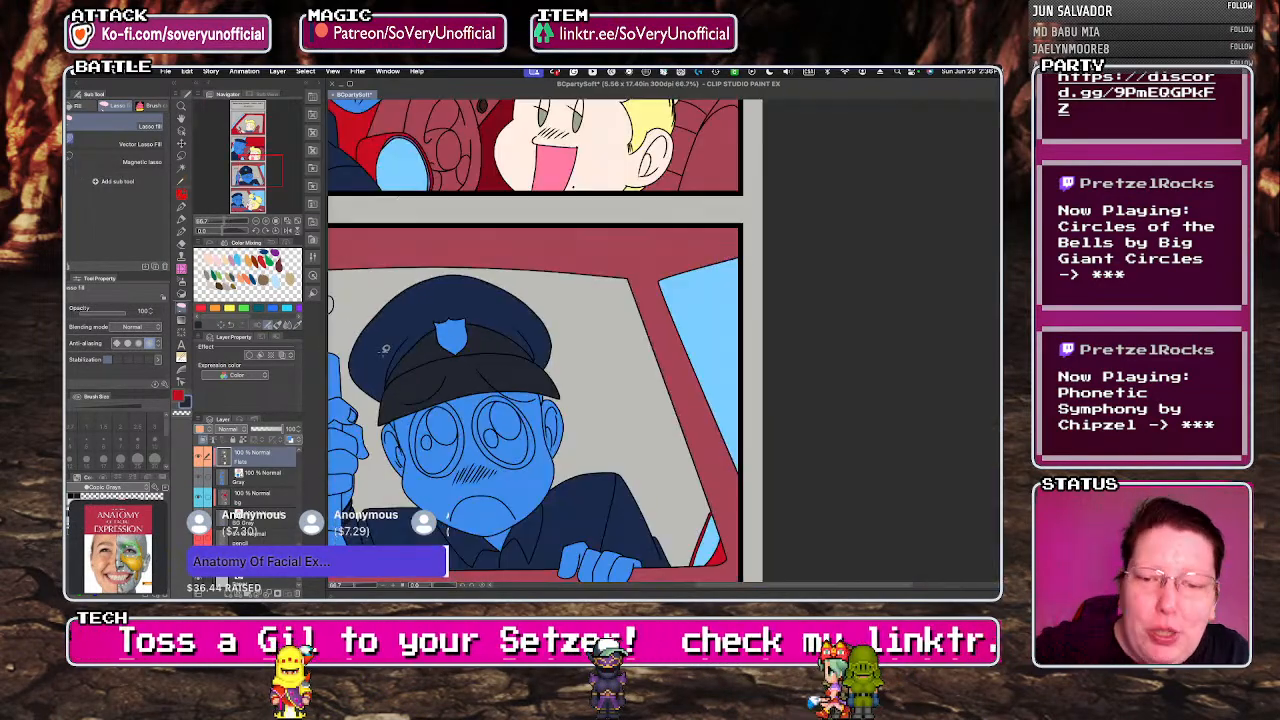
# - Fill the band and visor of the policeman's hat in the second panel with near-black gray, leaving out the badge
pyautogui.scroll(-2, 385, 349)
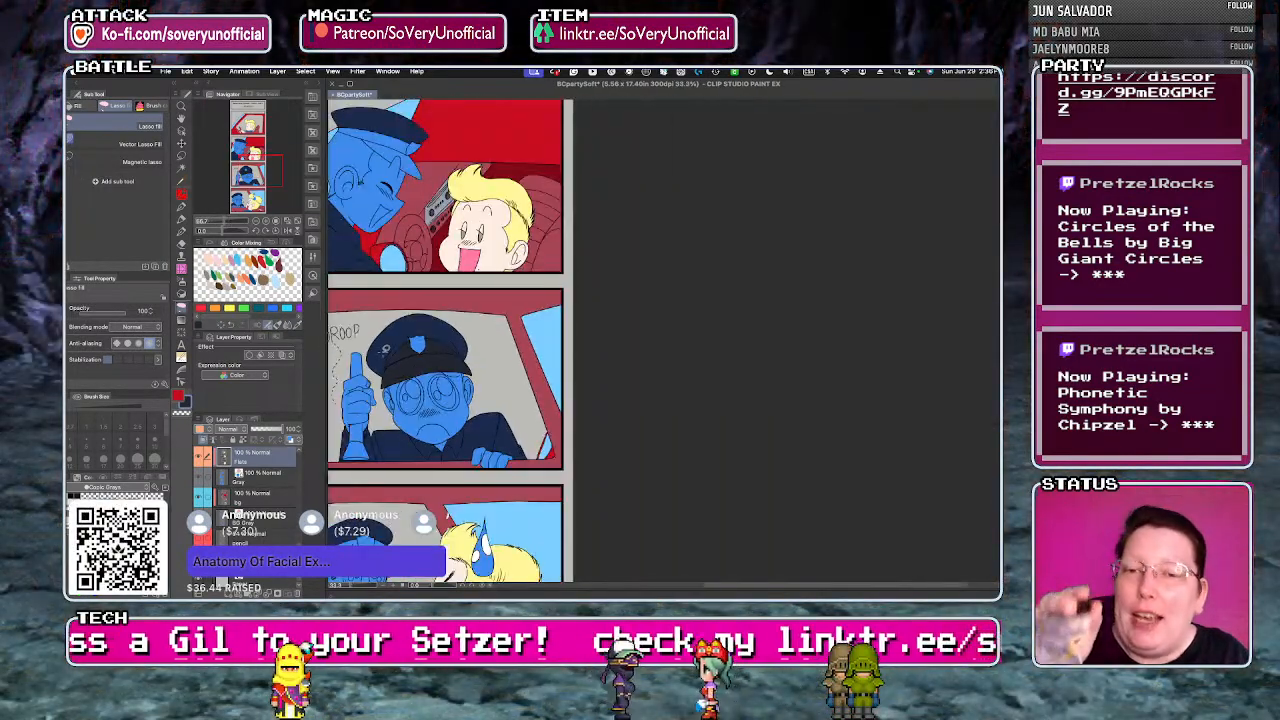
pyautogui.scroll(3, 361, 135)
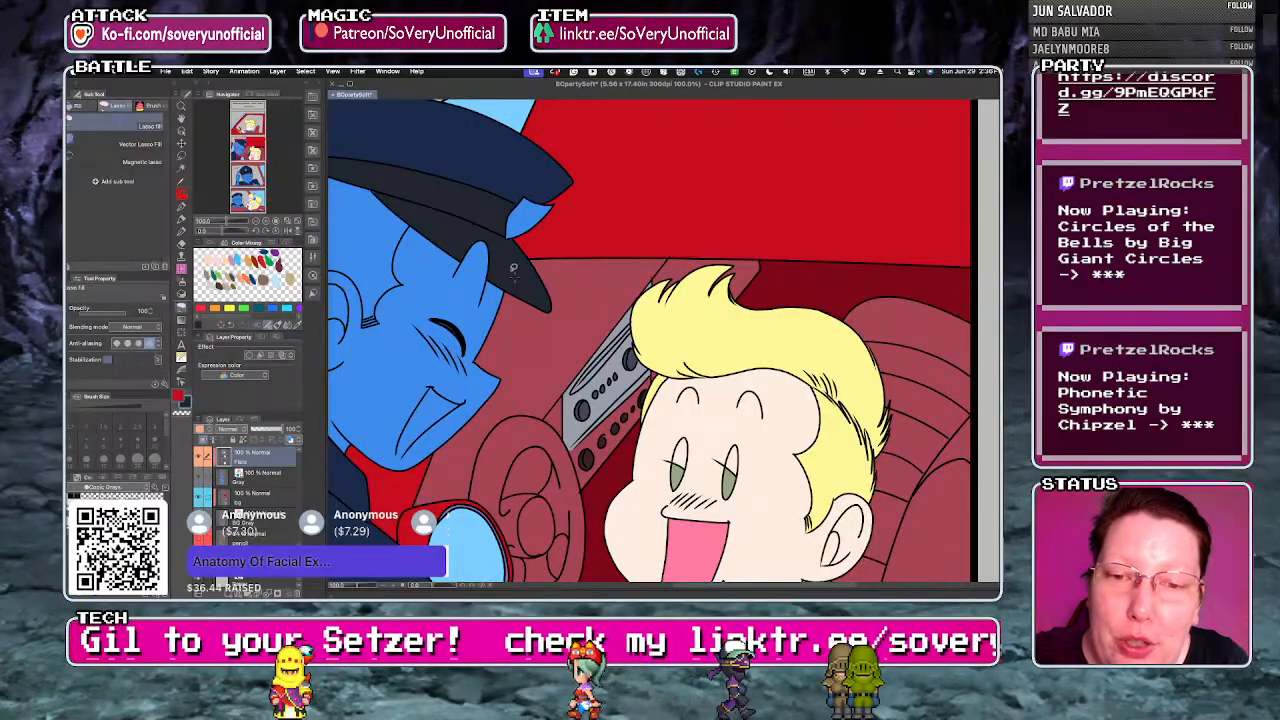
pyautogui.scroll(2, 517, 198)
pyautogui.scroll(-2, 517, 198)
pyautogui.scroll(4, 607, 281)
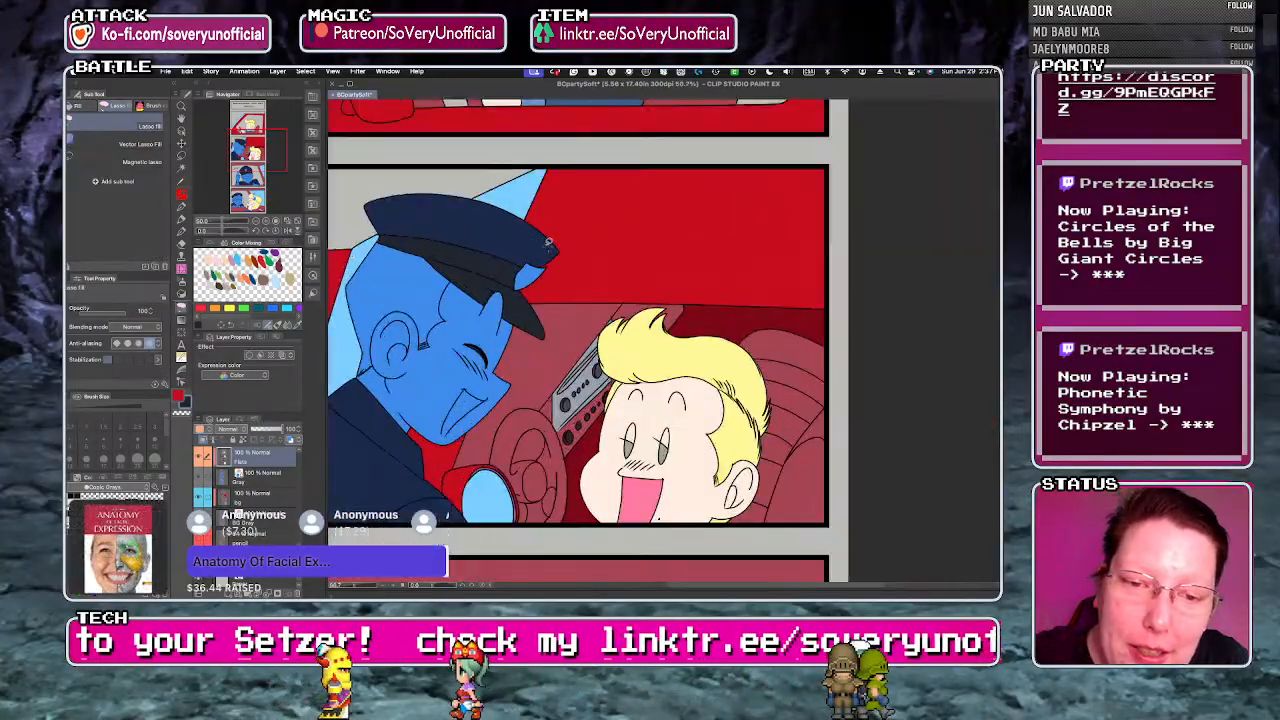
pyautogui.scroll(-4, 432, 305)
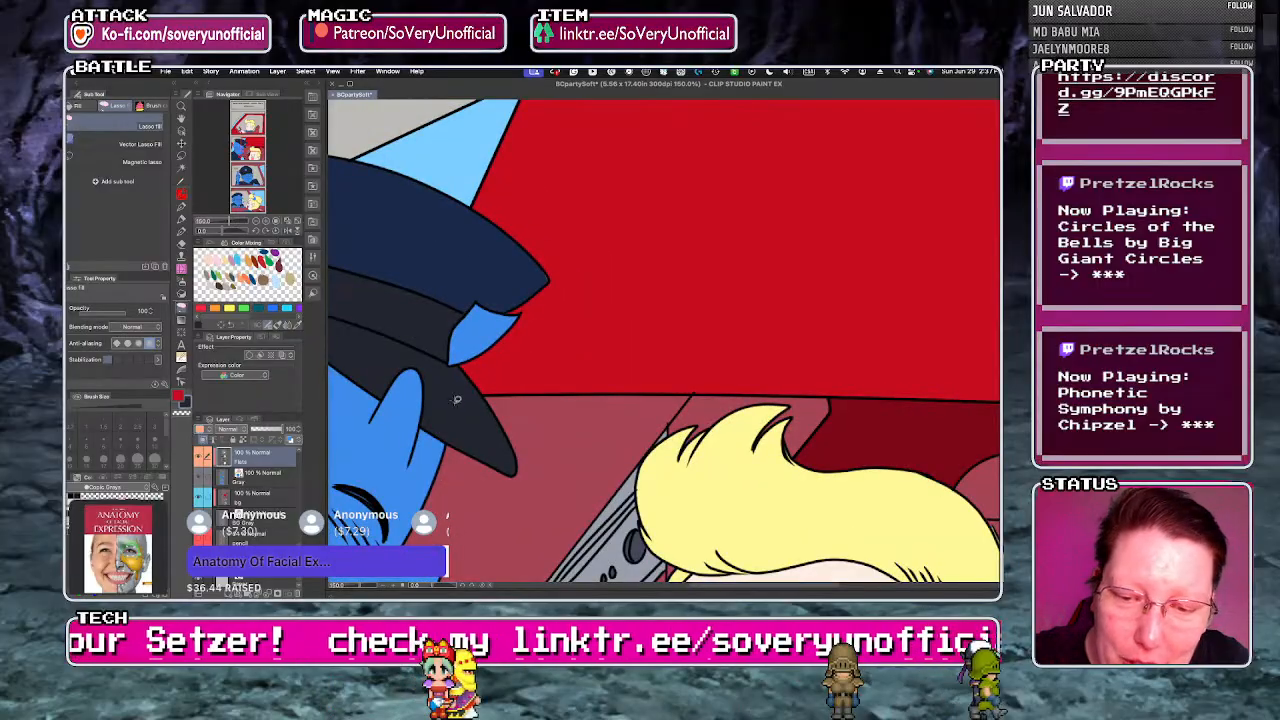
# - Fill the band and visor of the policeman's hat in the fourth panel with near-black gray, leaving out the badge
pyautogui.scroll(-4, 432, 305)
pyautogui.press('g')
pyautogui.scroll(4, 445, 405)
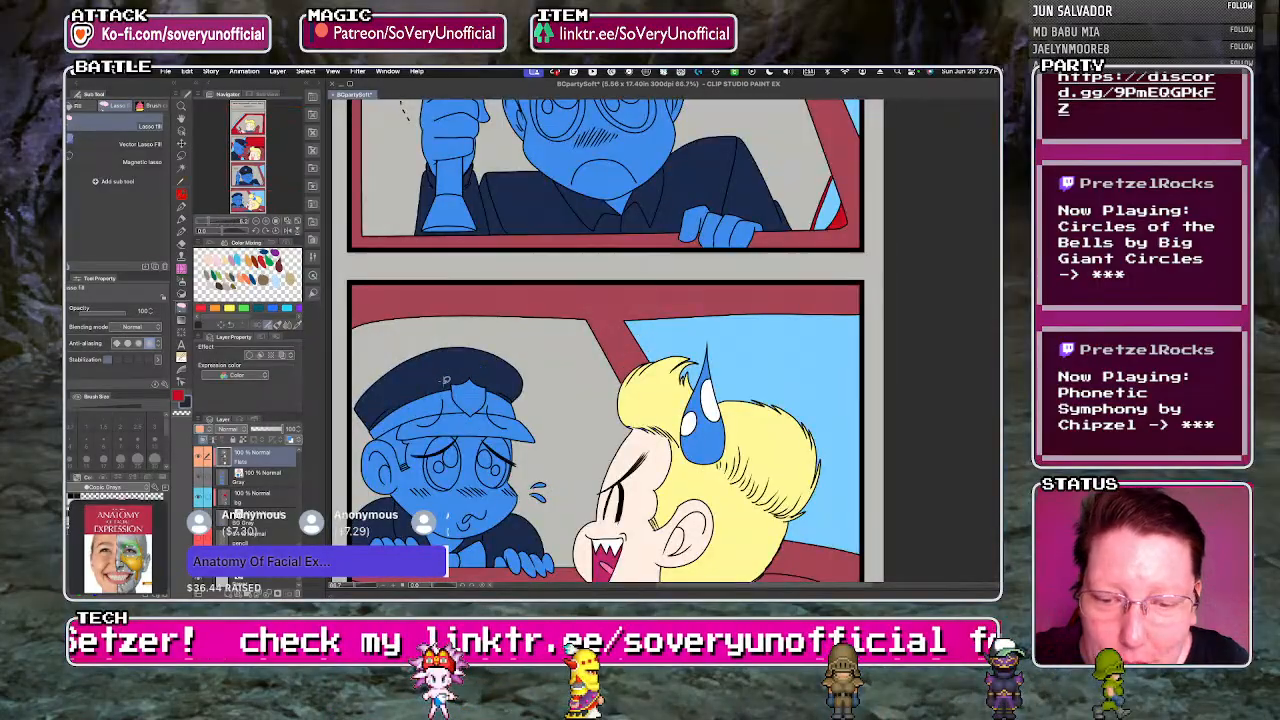
pyautogui.click(445, 405)
pyautogui.click(500, 405)
pyautogui.press('g')
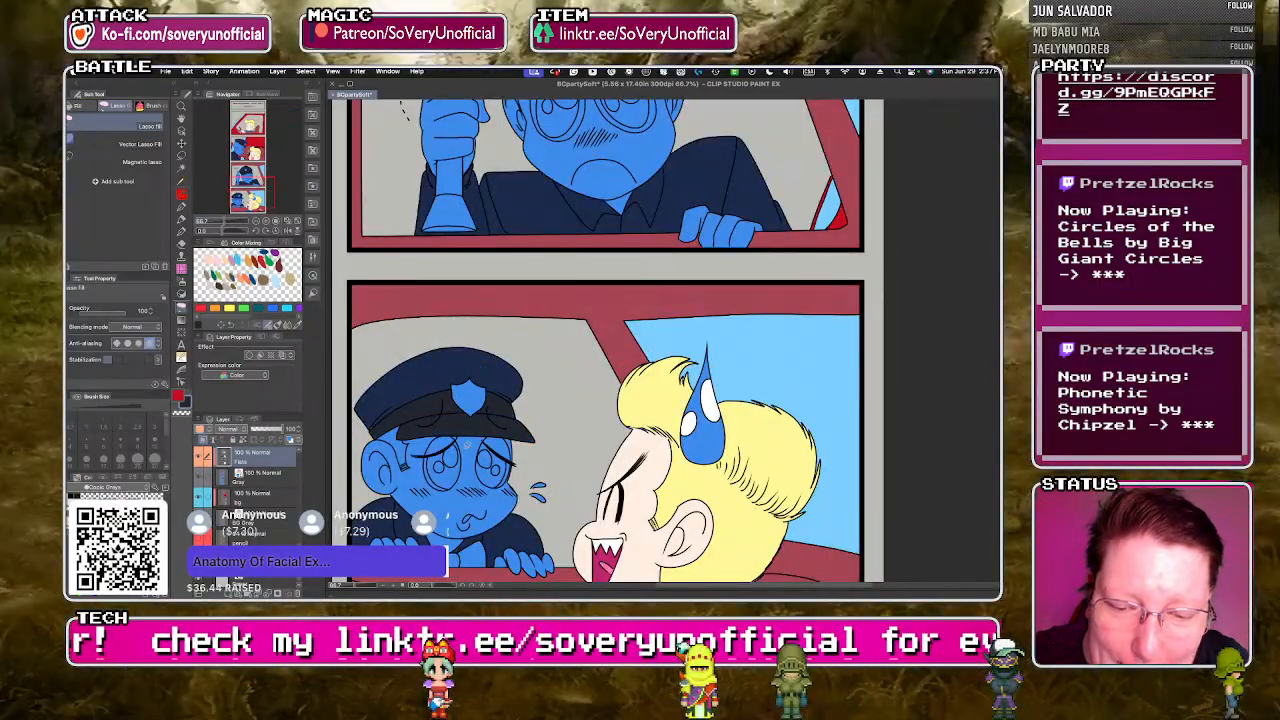
pyautogui.scroll(4, 369, 416)
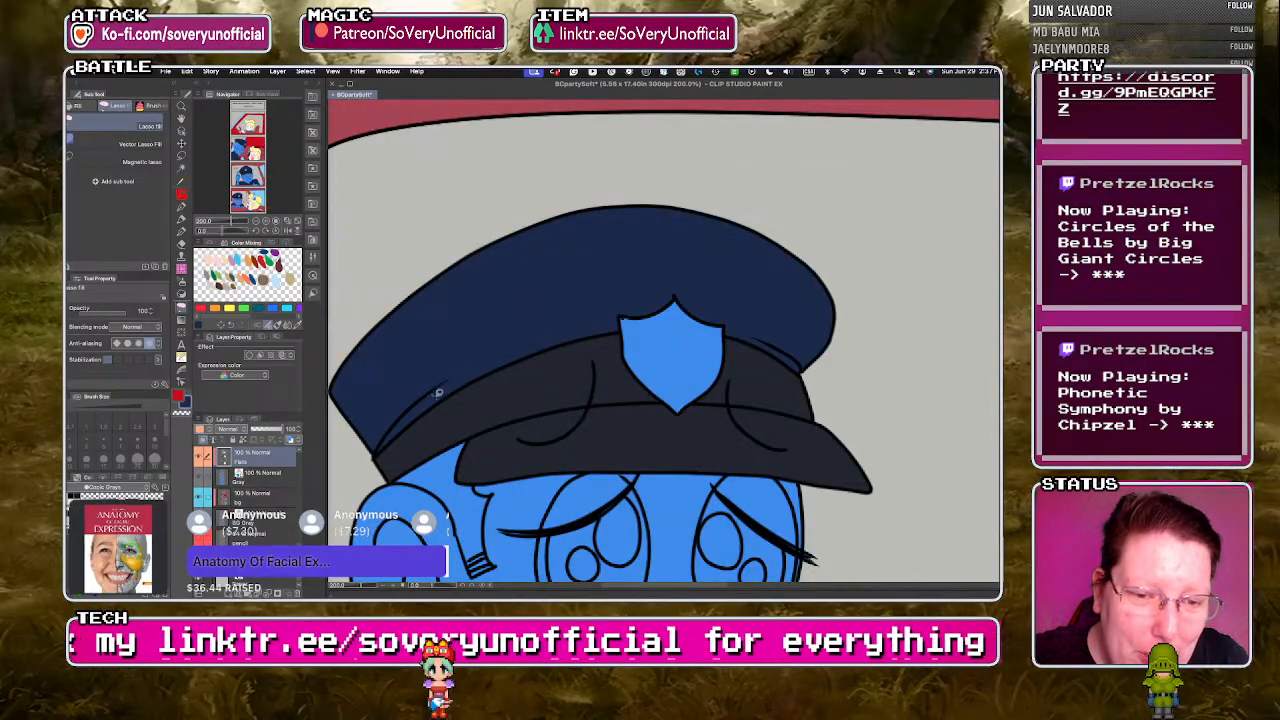
# - Fill the body of the policeman's flashlight in the third panel with near-black gray and switch to the Copic YR & Y color set
pyautogui.scroll(-4, 436, 398)
pyautogui.scroll(-1, 391, 388)
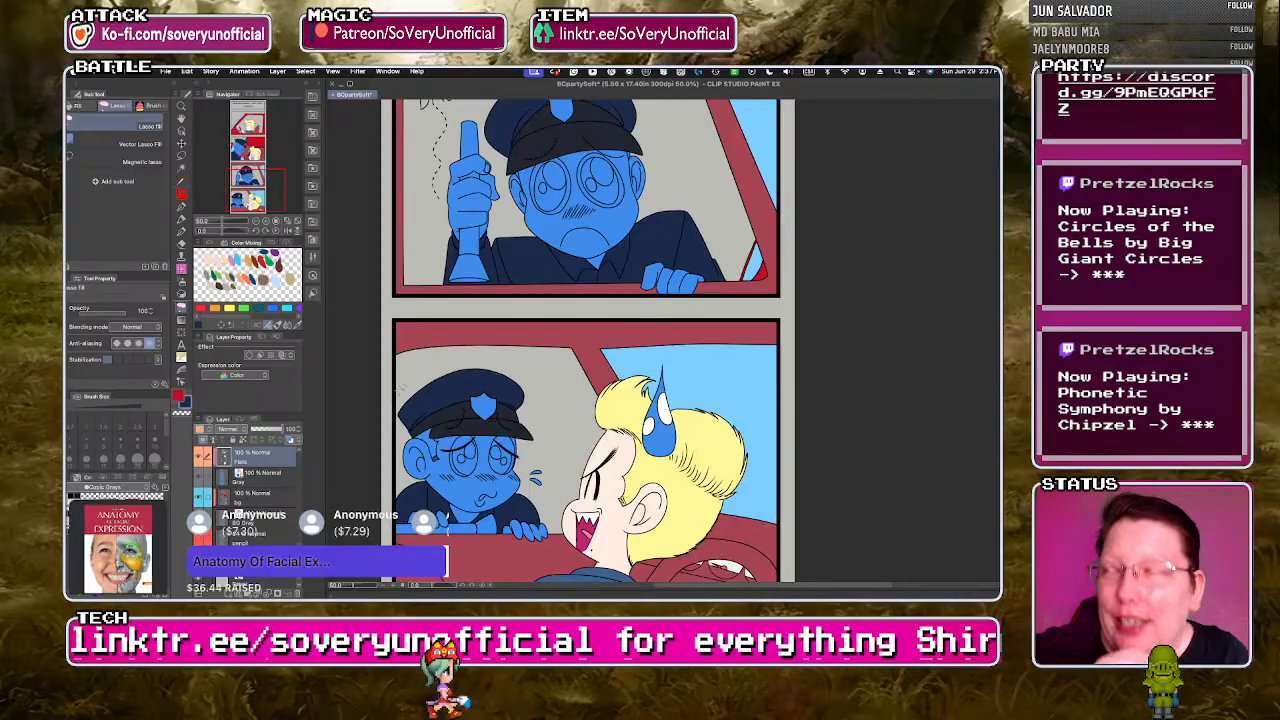
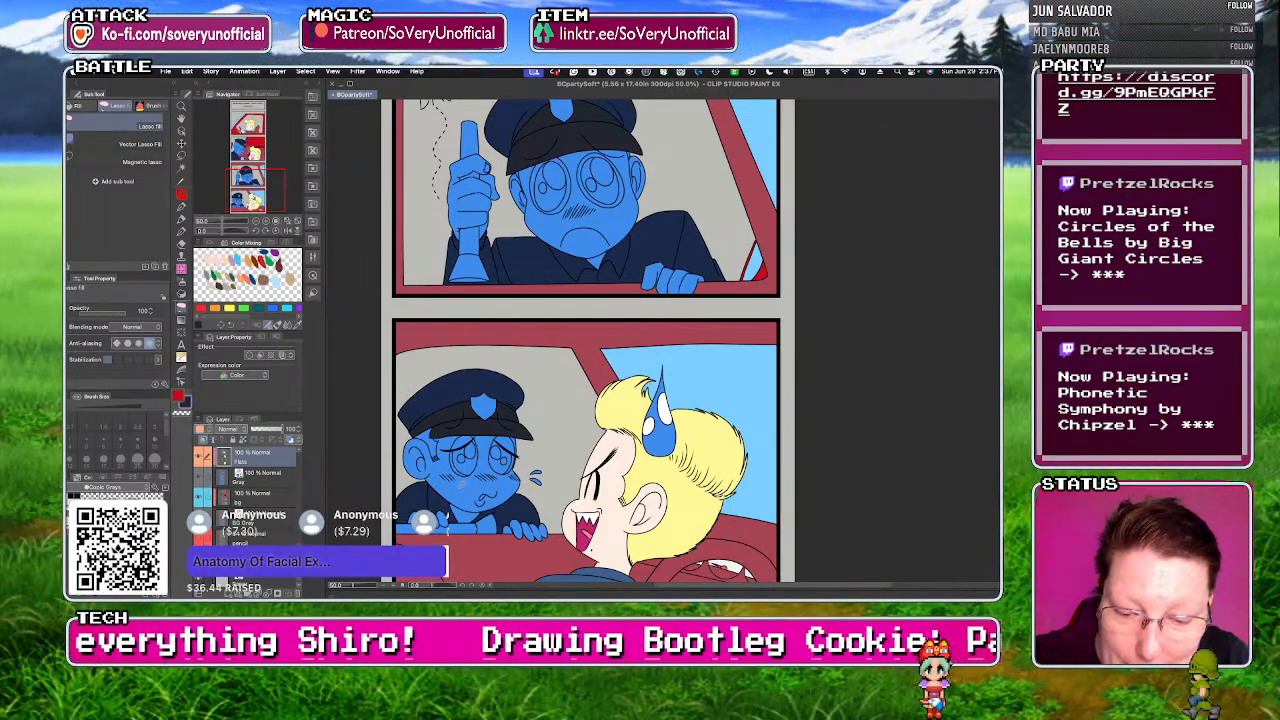
pyautogui.press('g')
pyautogui.click(447, 529)
pyautogui.press('g')
pyautogui.scroll(-1, 435, 533)
pyautogui.press('g')
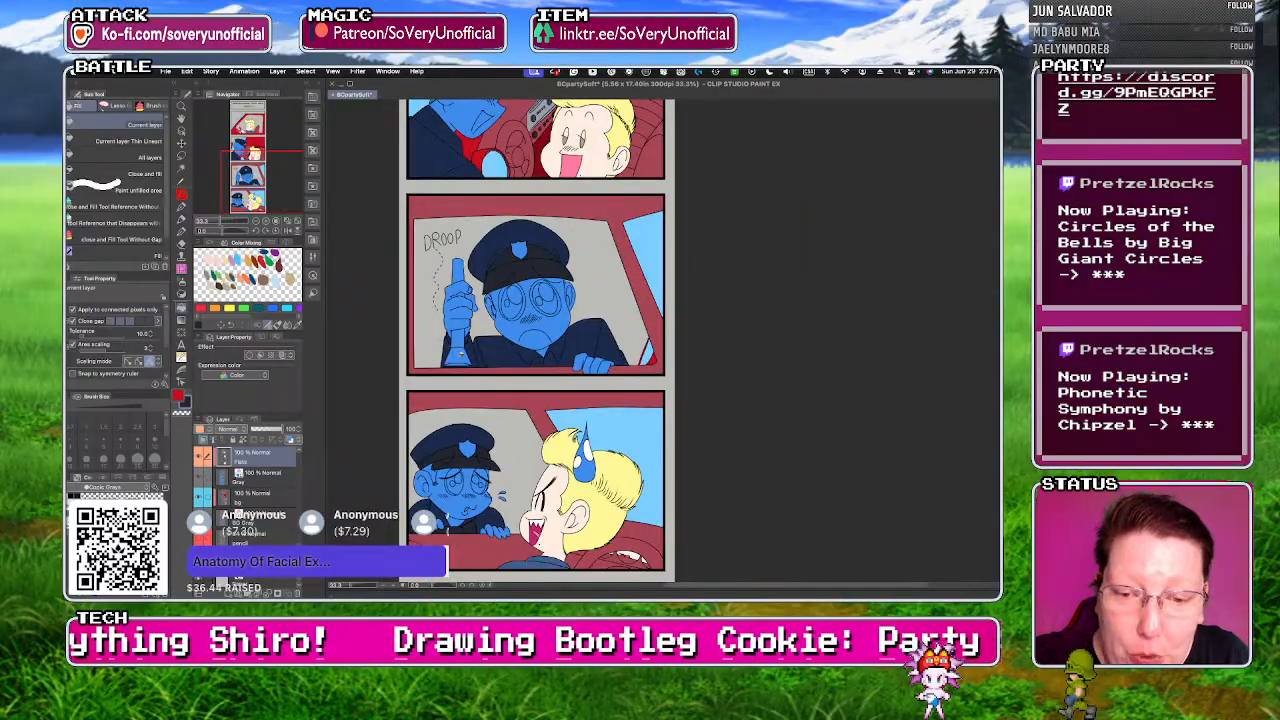
pyautogui.press('g')
pyautogui.scroll(-2, 417, 354)
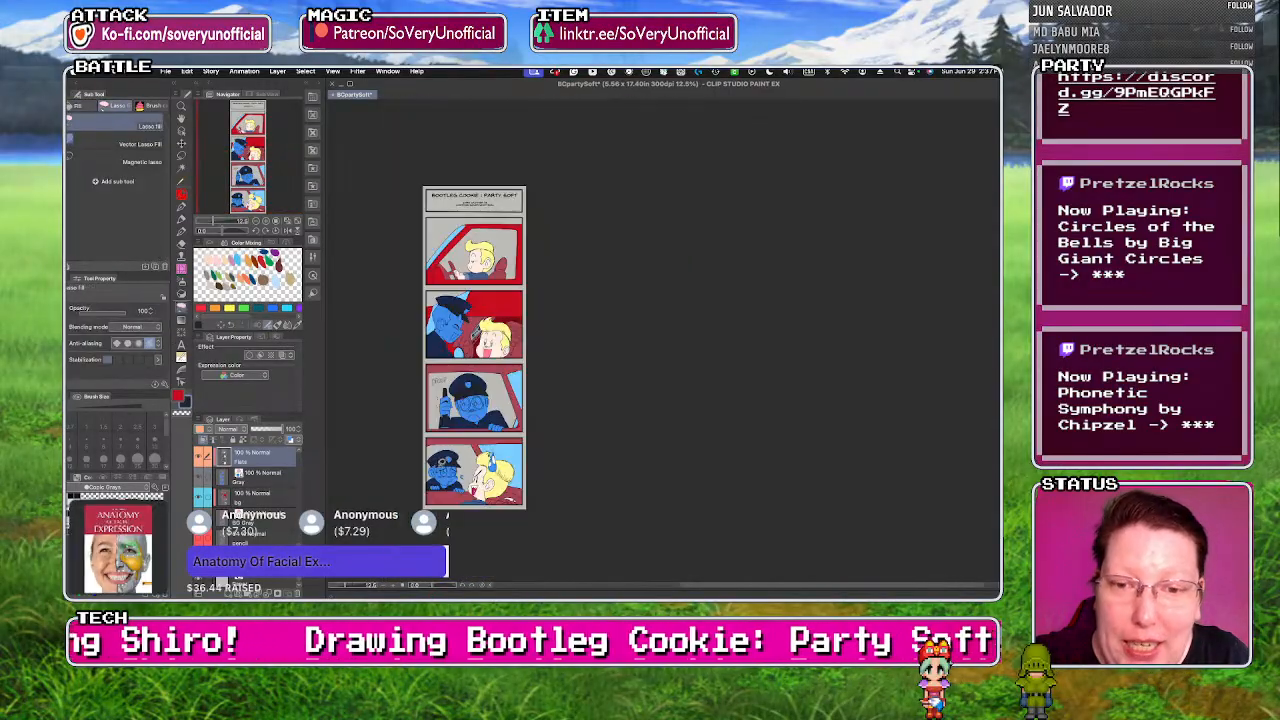
pyautogui.scroll(2, 417, 354)
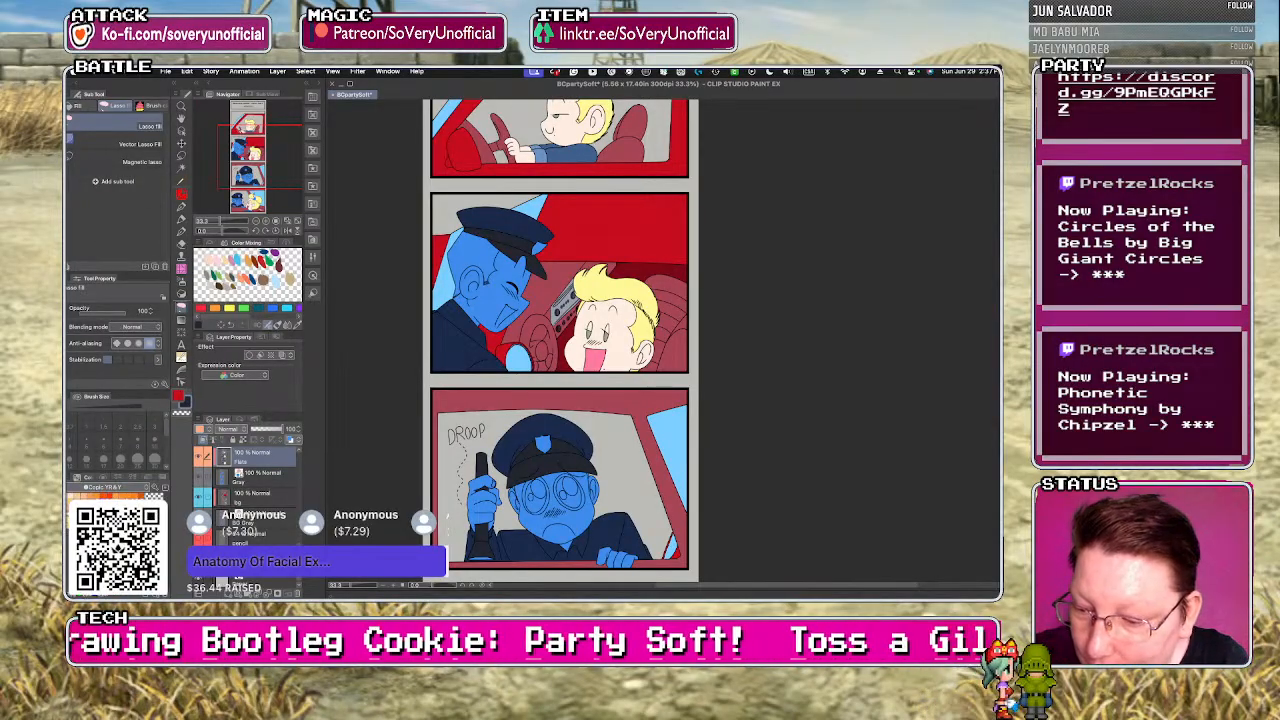
# - Fill the lens of the flashlight in the third panel with pale cream yellow, right into its corners
pyautogui.scroll(3, 447, 520)
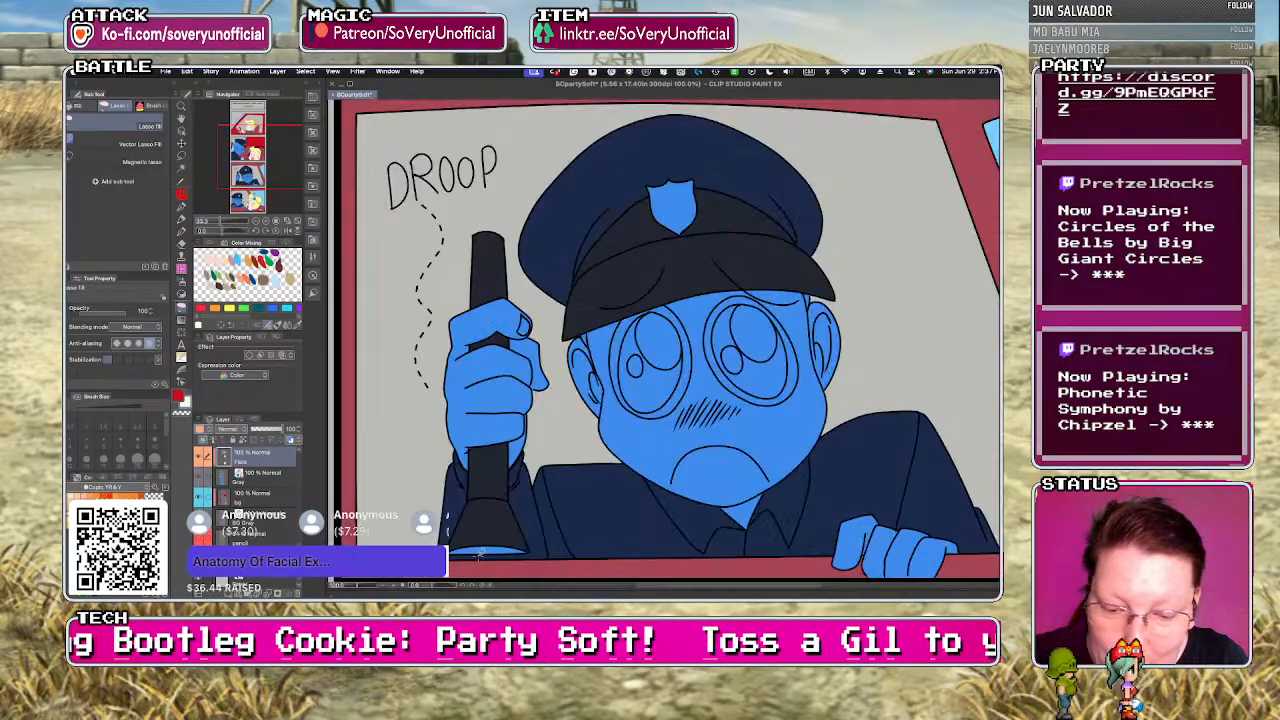
pyautogui.scroll(4, 514, 529)
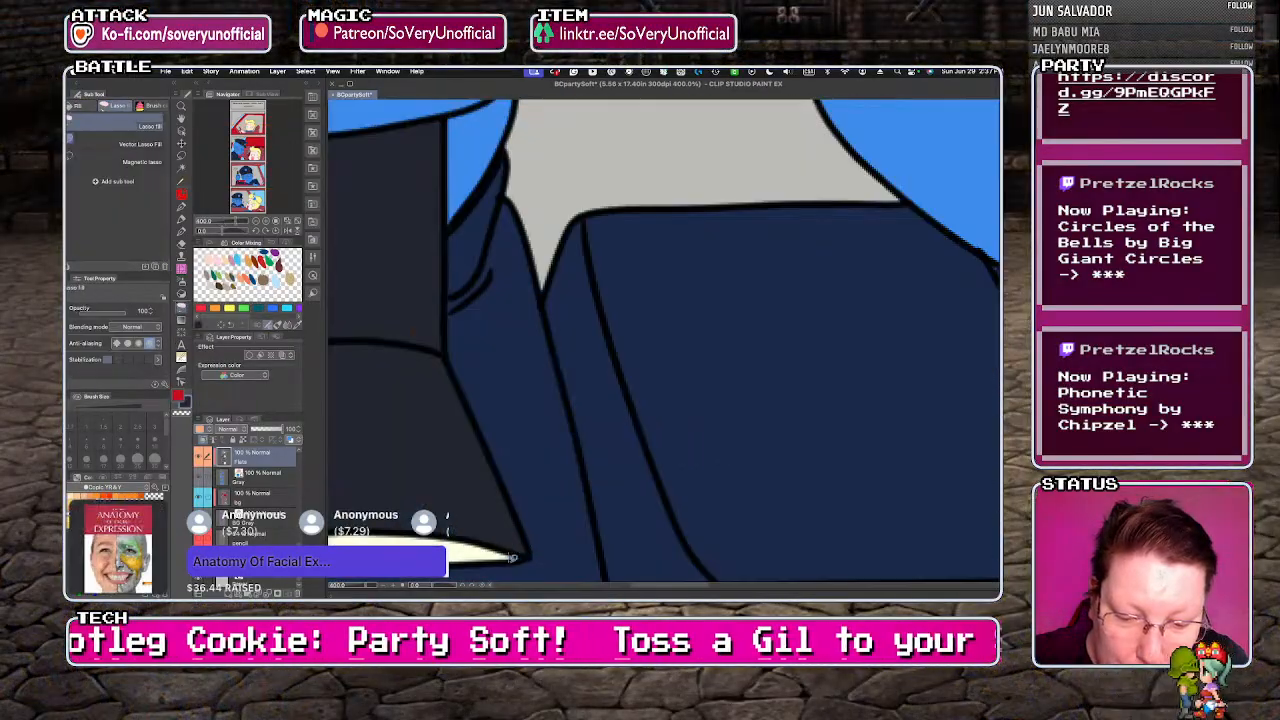
pyautogui.scroll(-4, 525, 548)
pyautogui.scroll(4, 487, 528)
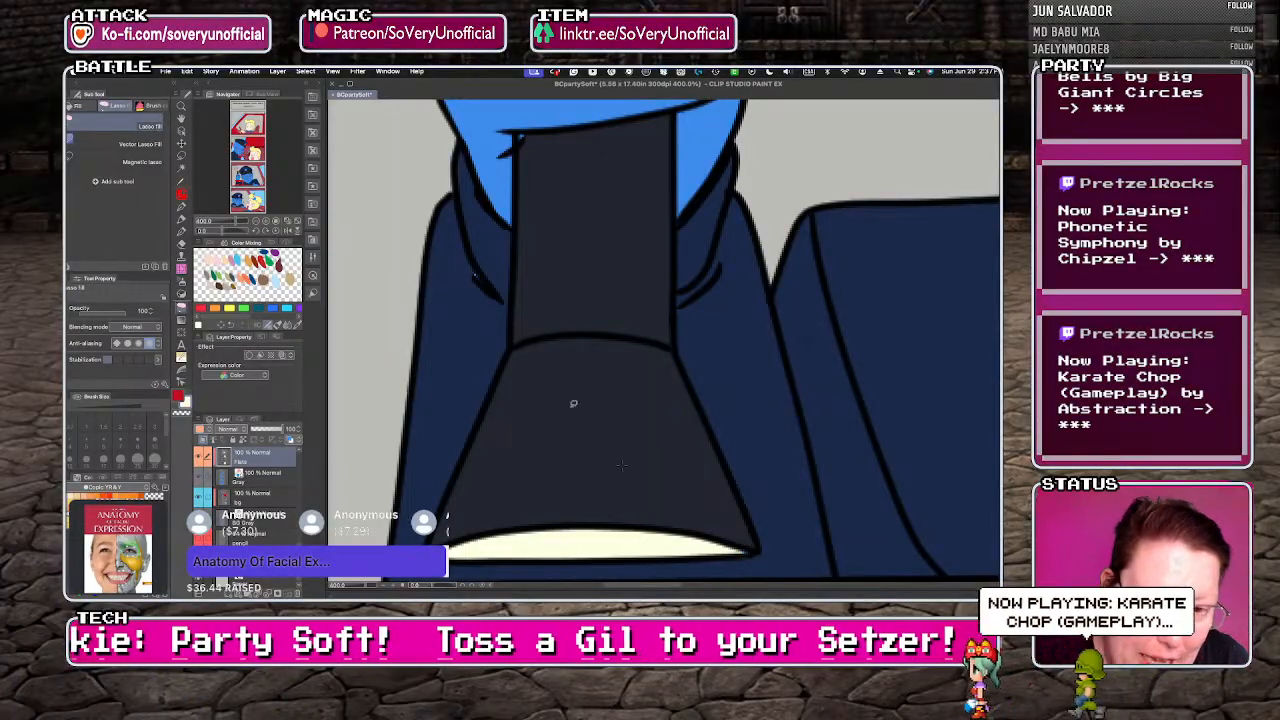
pyautogui.scroll(-4, 393, 472)
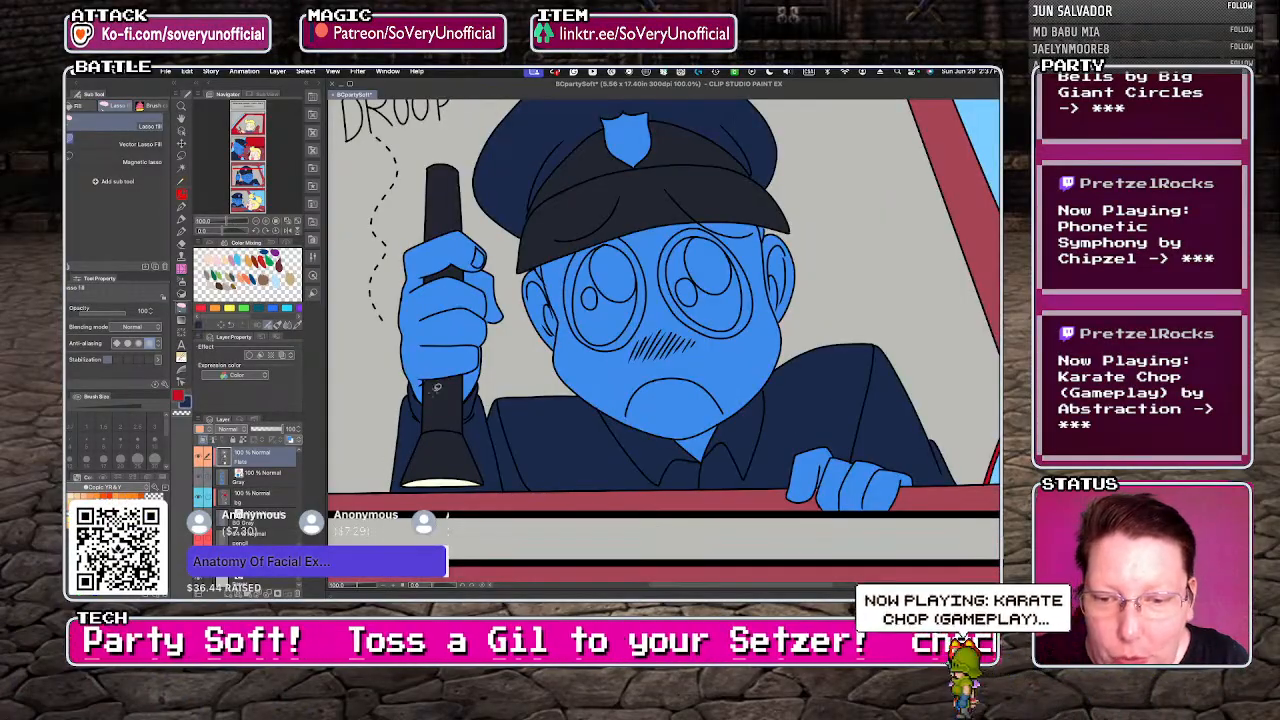
# - Check the flashlight, hand and sleeve fills in the third panel up close, review the whole strip, and save the comic
pyautogui.scroll(4, 436, 387)
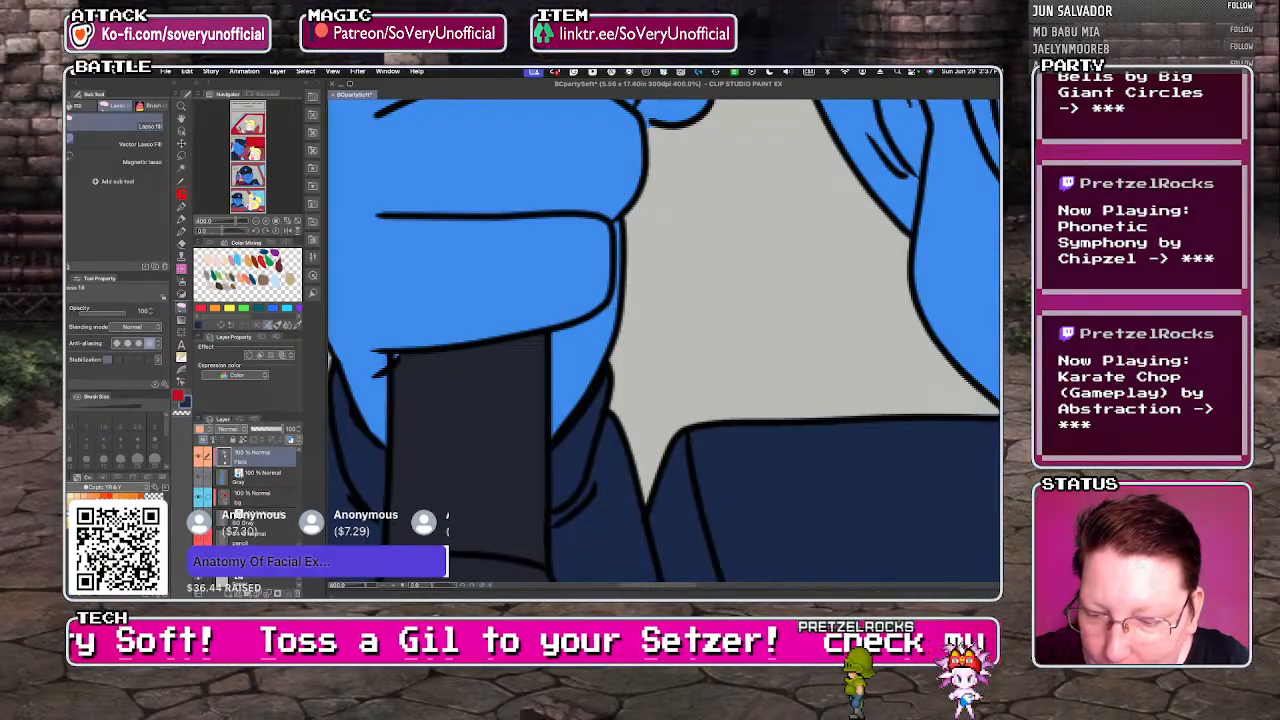
pyautogui.scroll(3, 270, 500)
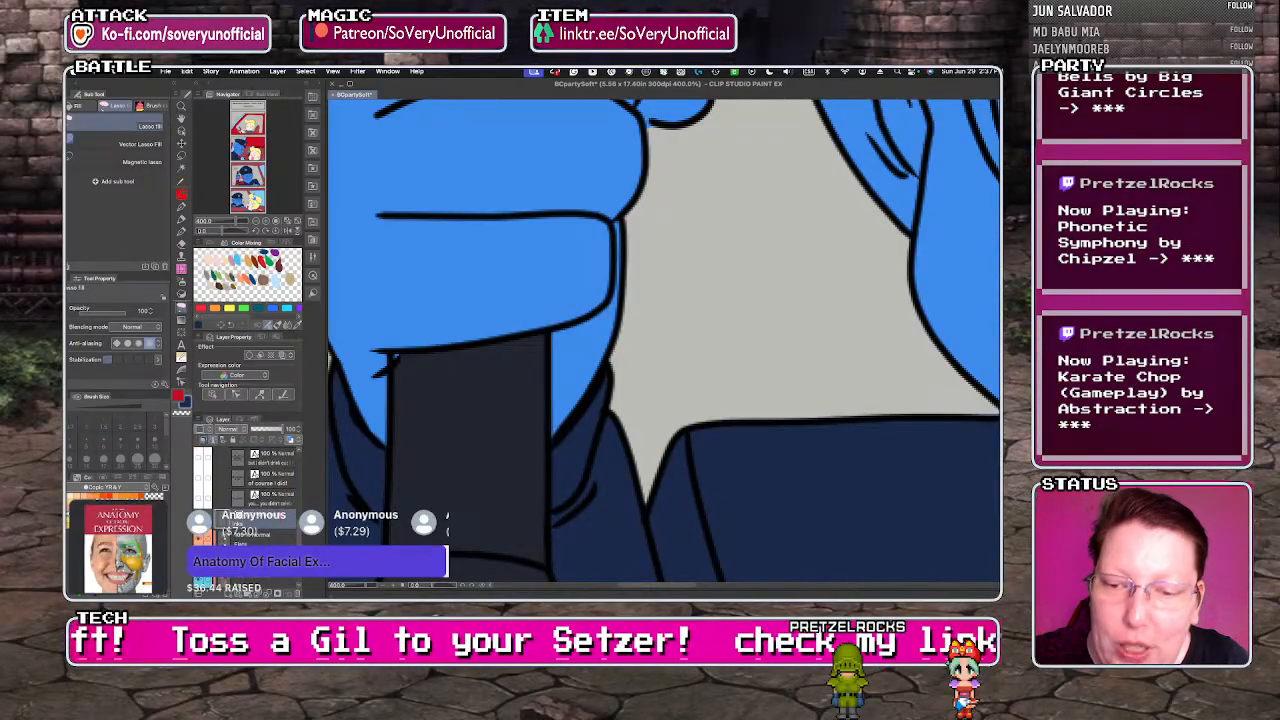
pyautogui.scroll(2, 385, 350)
pyautogui.scroll(-4, 365, 370)
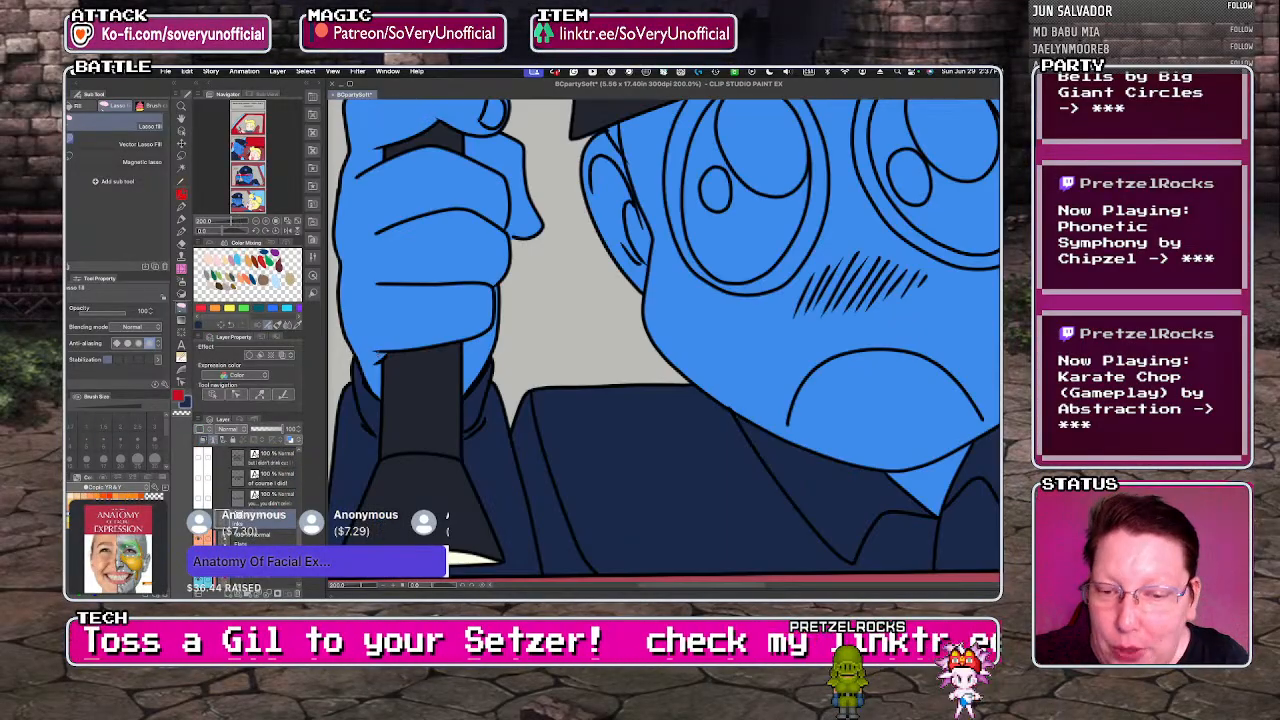
pyautogui.scroll(-4, 393, 492)
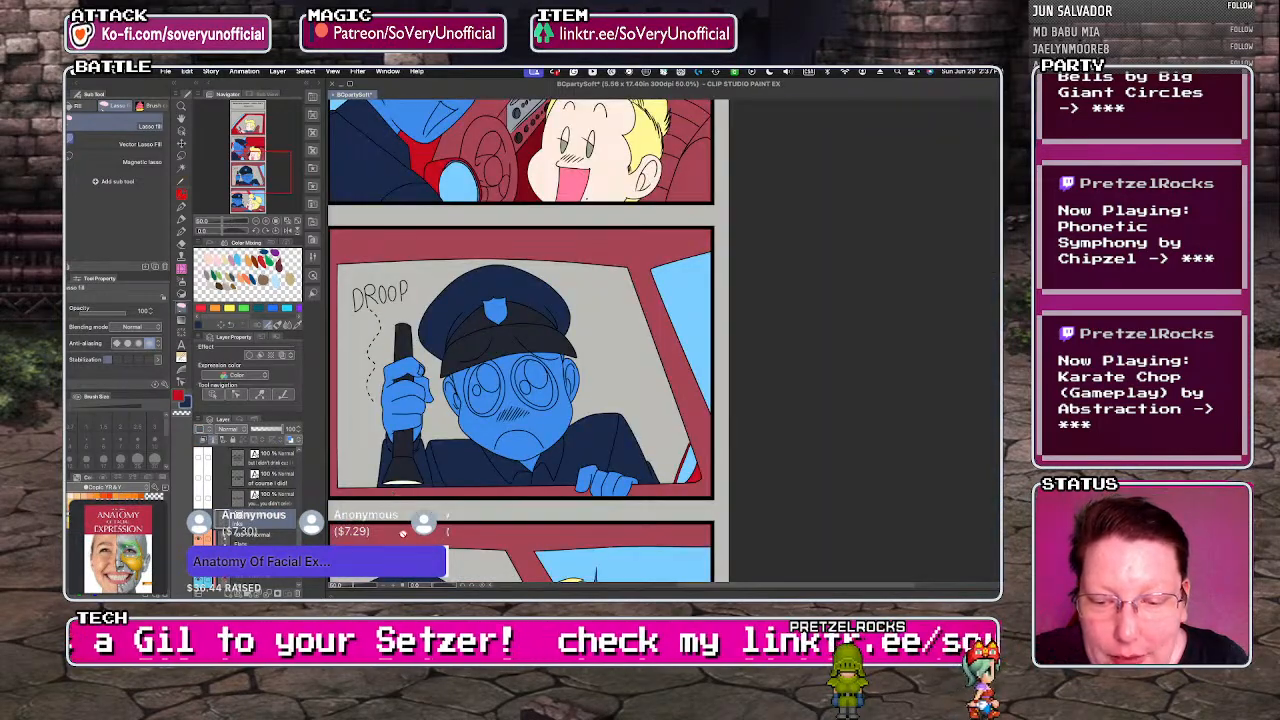
pyautogui.scroll(-5, 403, 533)
pyautogui.scroll(3, 403, 533)
pyautogui.scroll(-1, 403, 533)
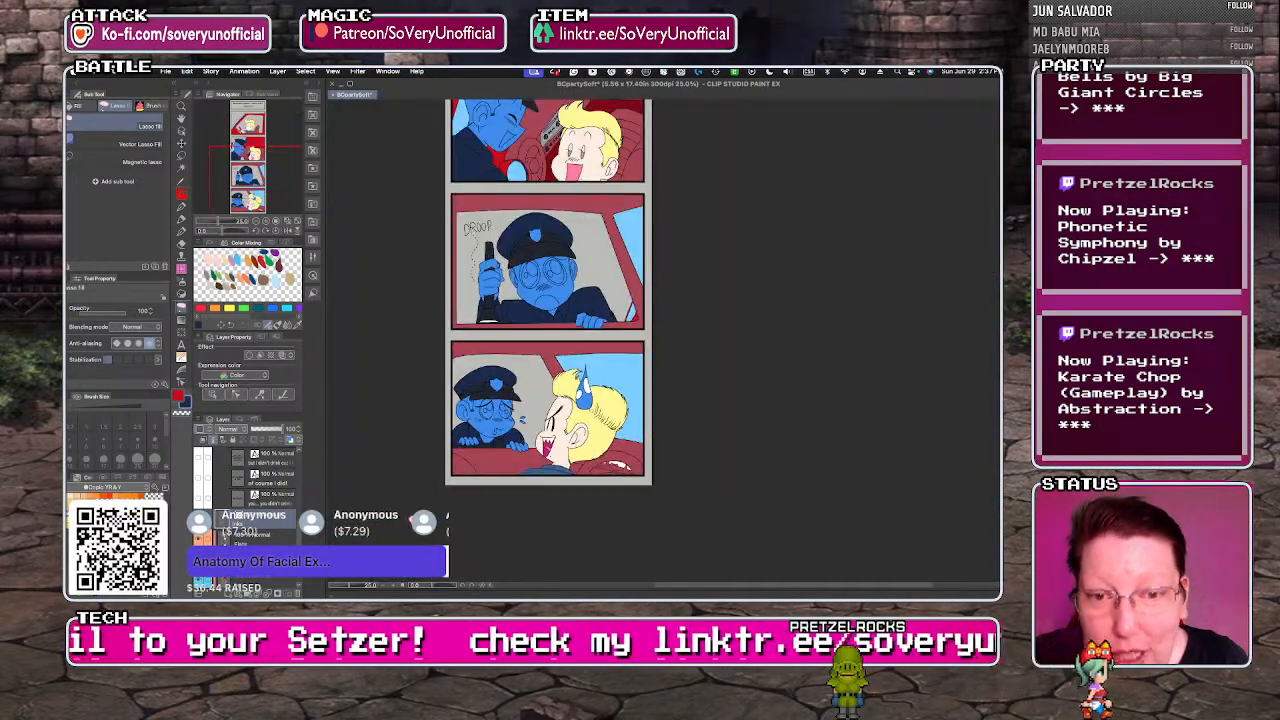
pyautogui.scroll(-1, 435, 491)
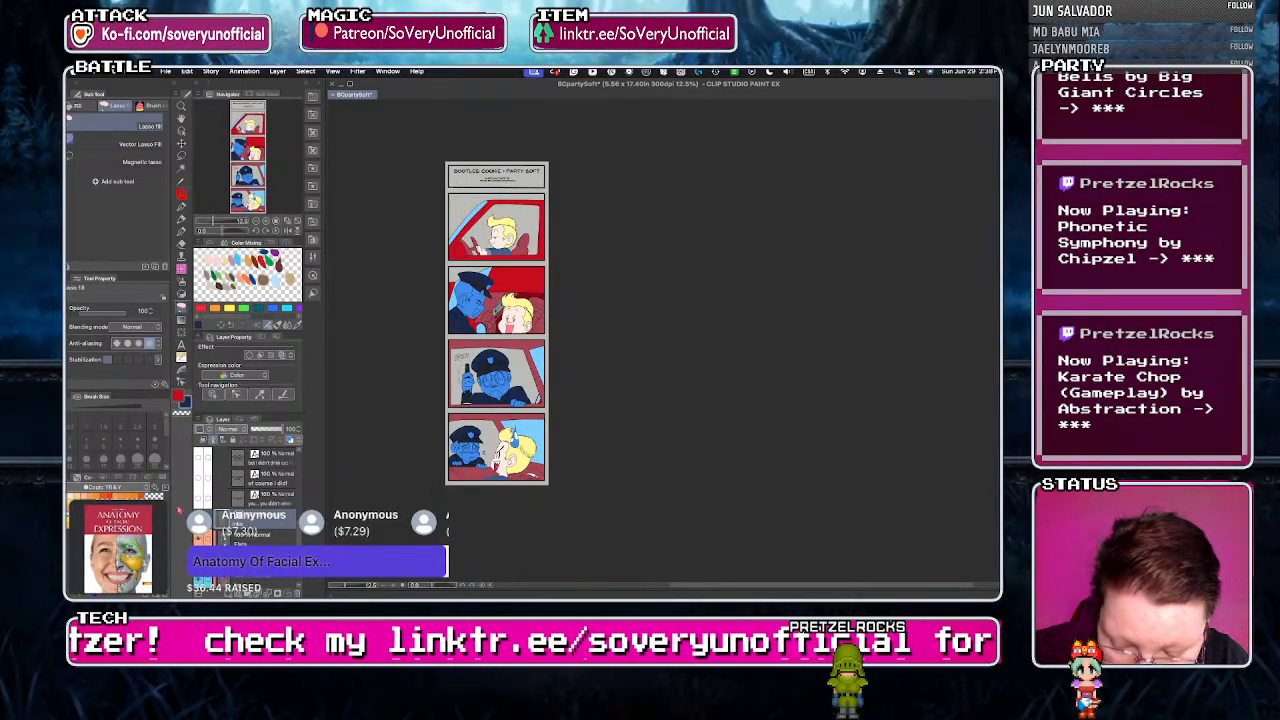
pyautogui.scroll(4, 479, 253)
pyautogui.scroll(-3, 479, 253)
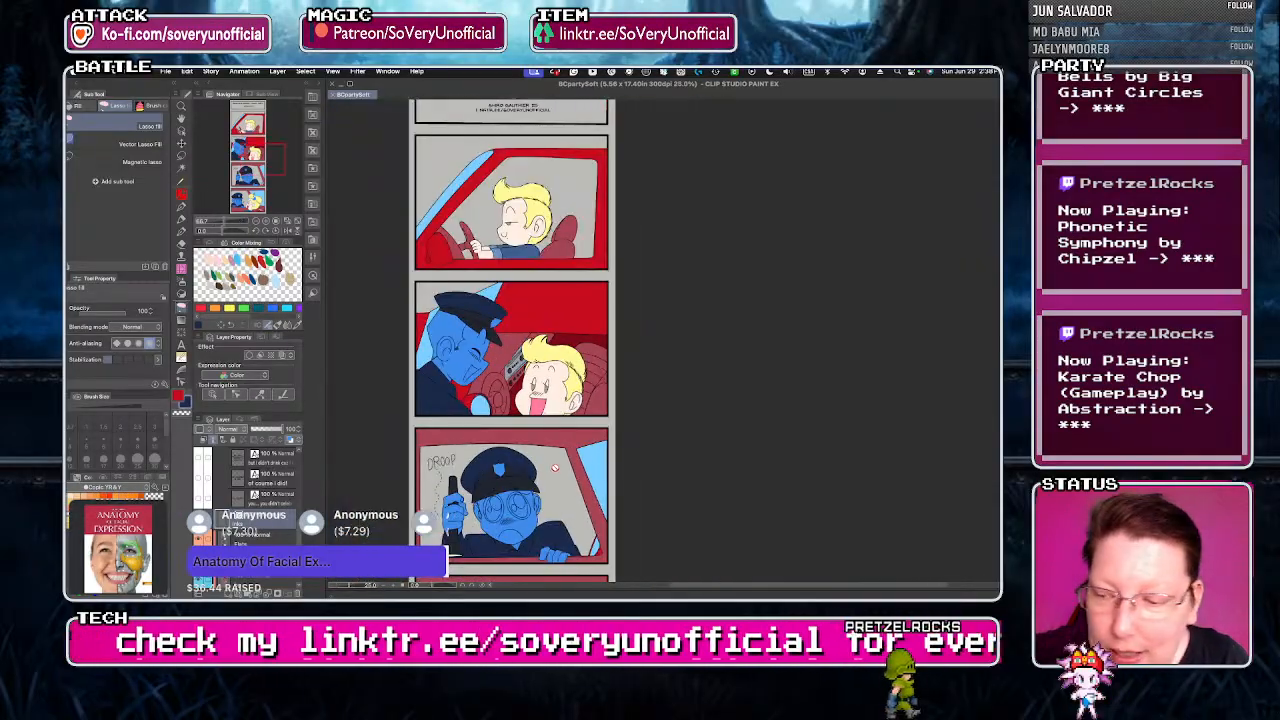
# - Pick pale yellow from the Copic YR & Y color set and fill the policeman's hat badge in the second and third panels
pyautogui.click(115, 488)
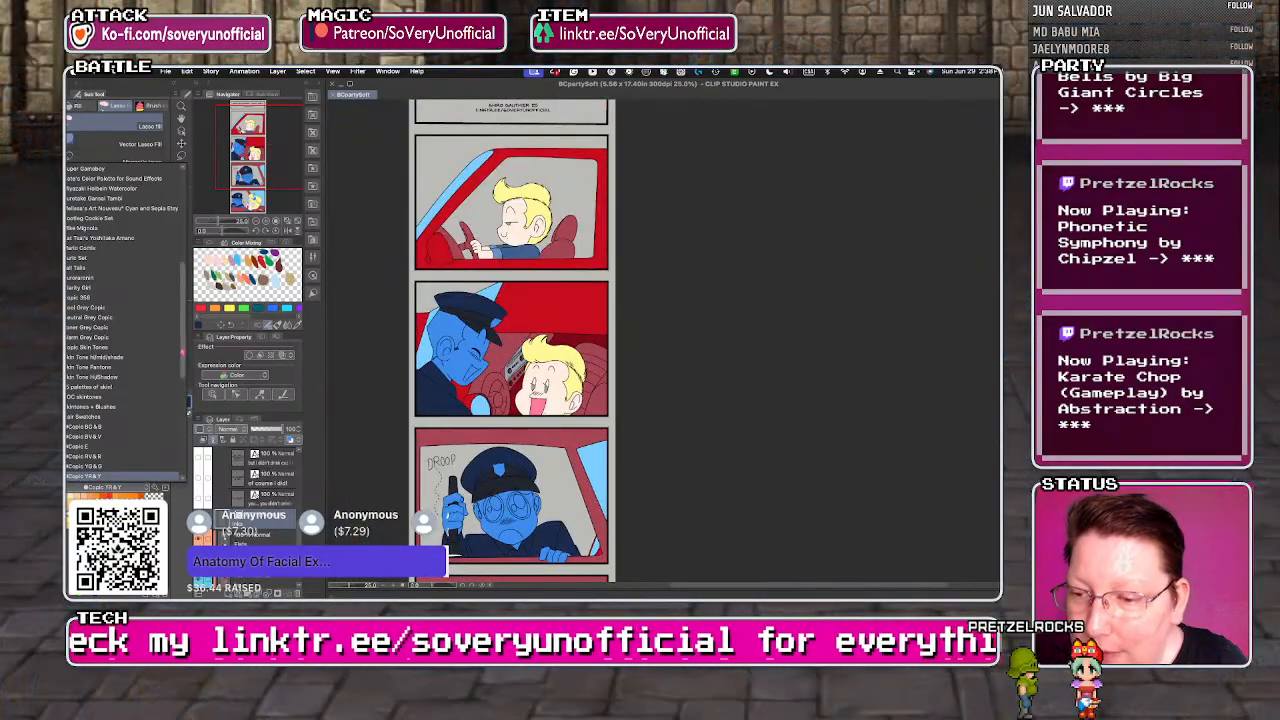
pyautogui.scroll(-5, 122, 320)
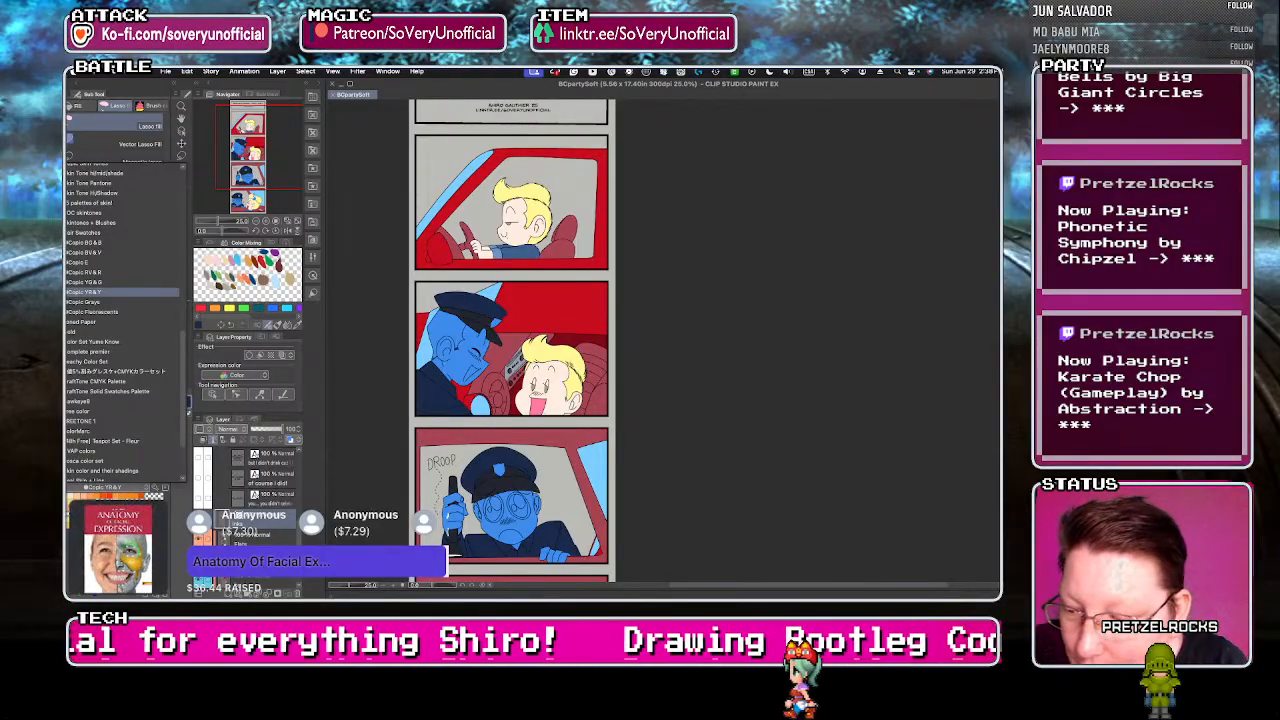
pyautogui.click(122, 292)
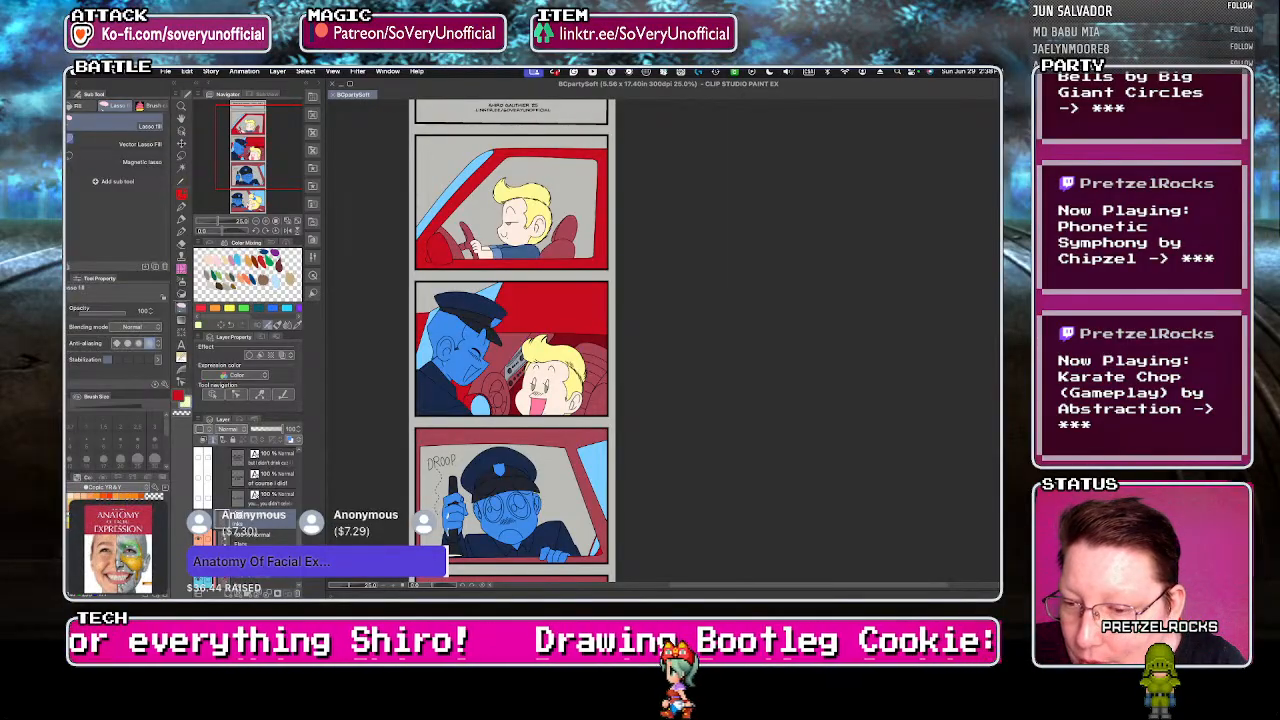
pyautogui.press('super+plus')
pyautogui.press('g')
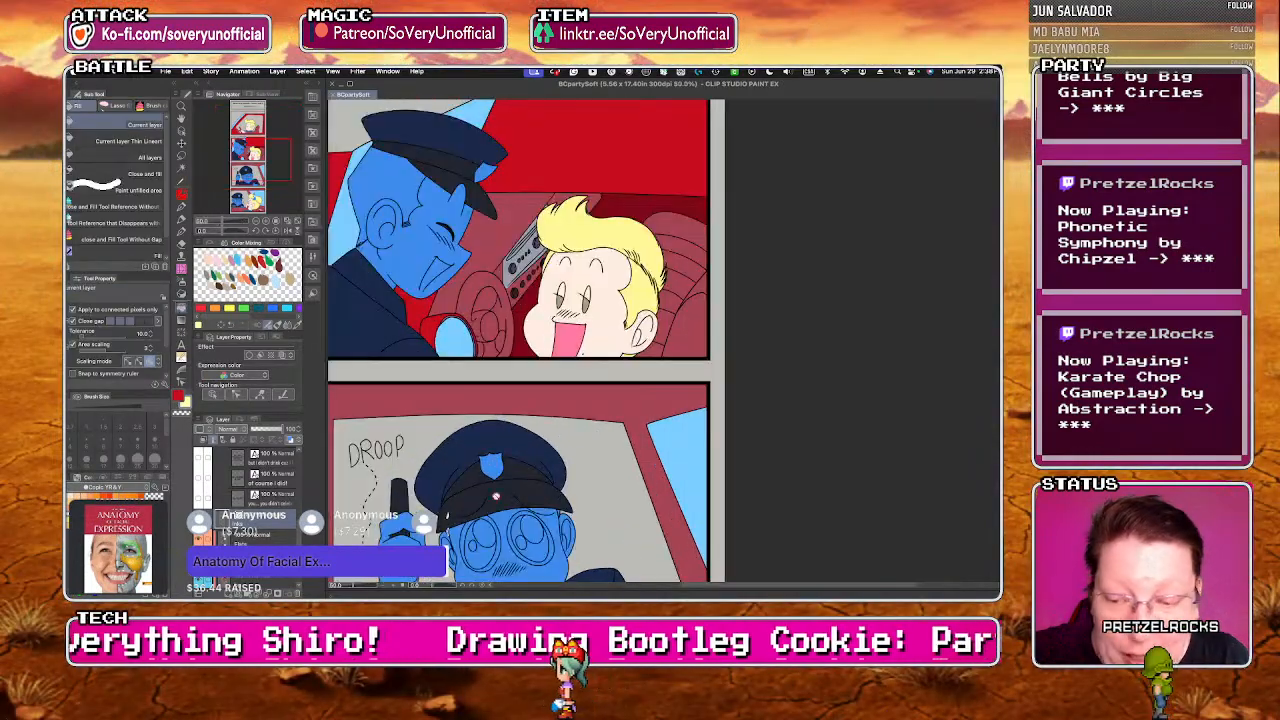
pyautogui.press('g')
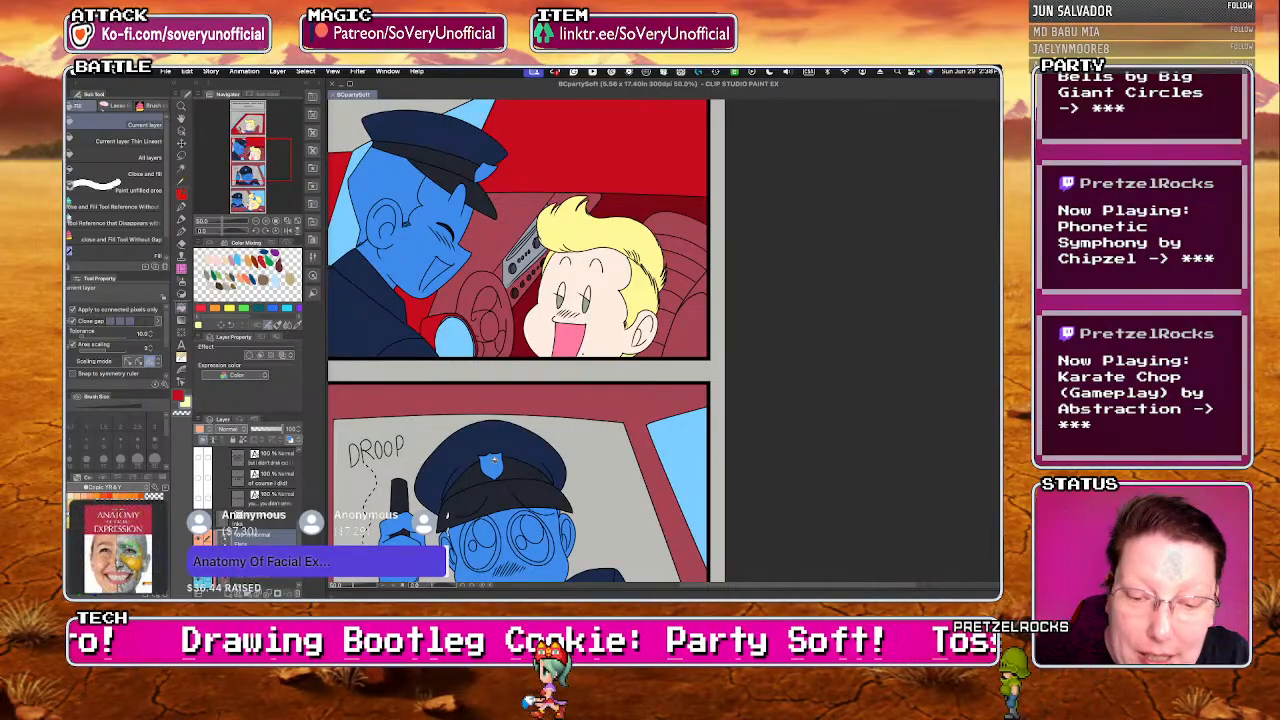
pyautogui.press('super+minus')
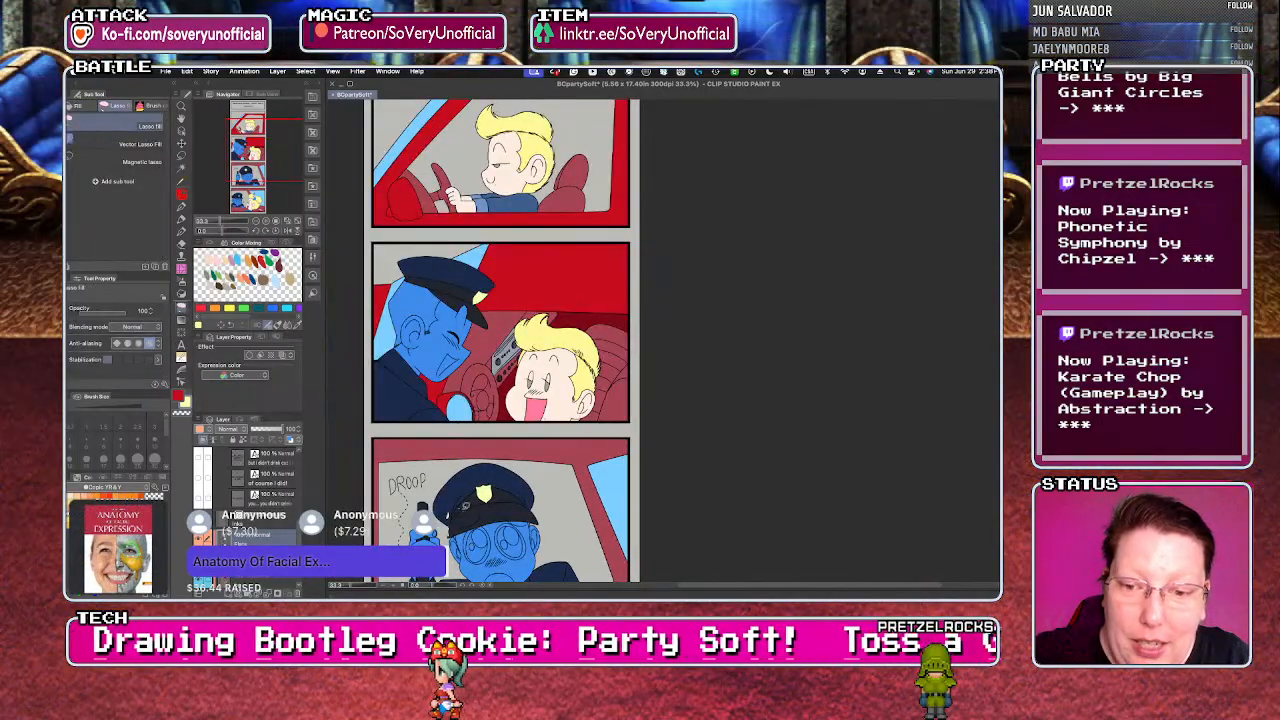
# - Fill the policeman's hat badge in the fourth panel with pale yellow
pyautogui.scroll(-5, 440, 393)
pyautogui.scroll(6, 440, 393)
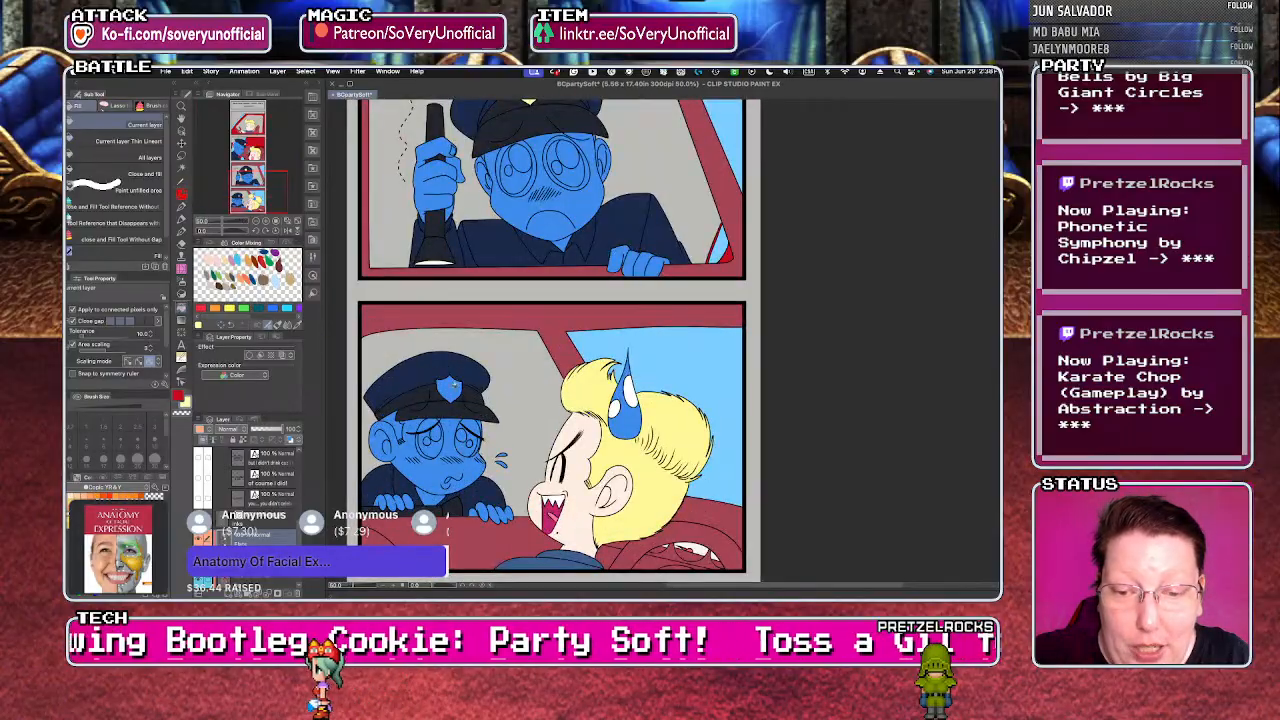
pyautogui.scroll(-2, 440, 393)
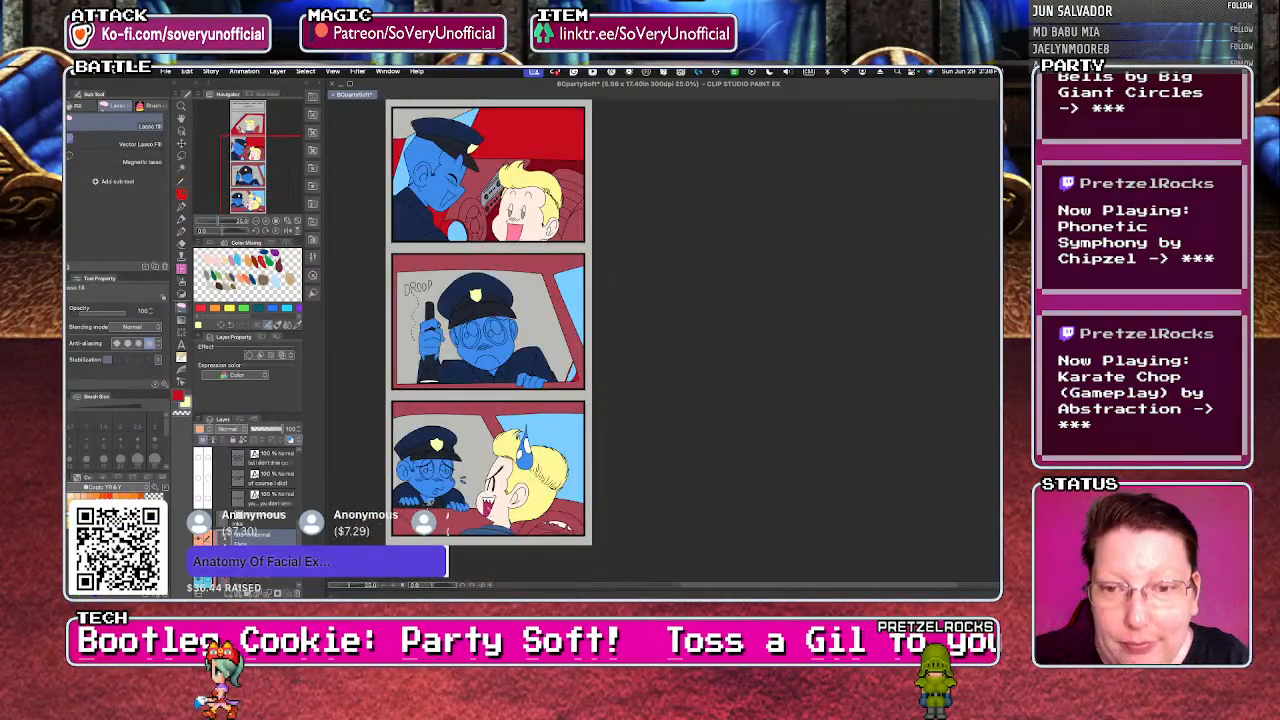
pyautogui.scroll(-1, 440, 393)
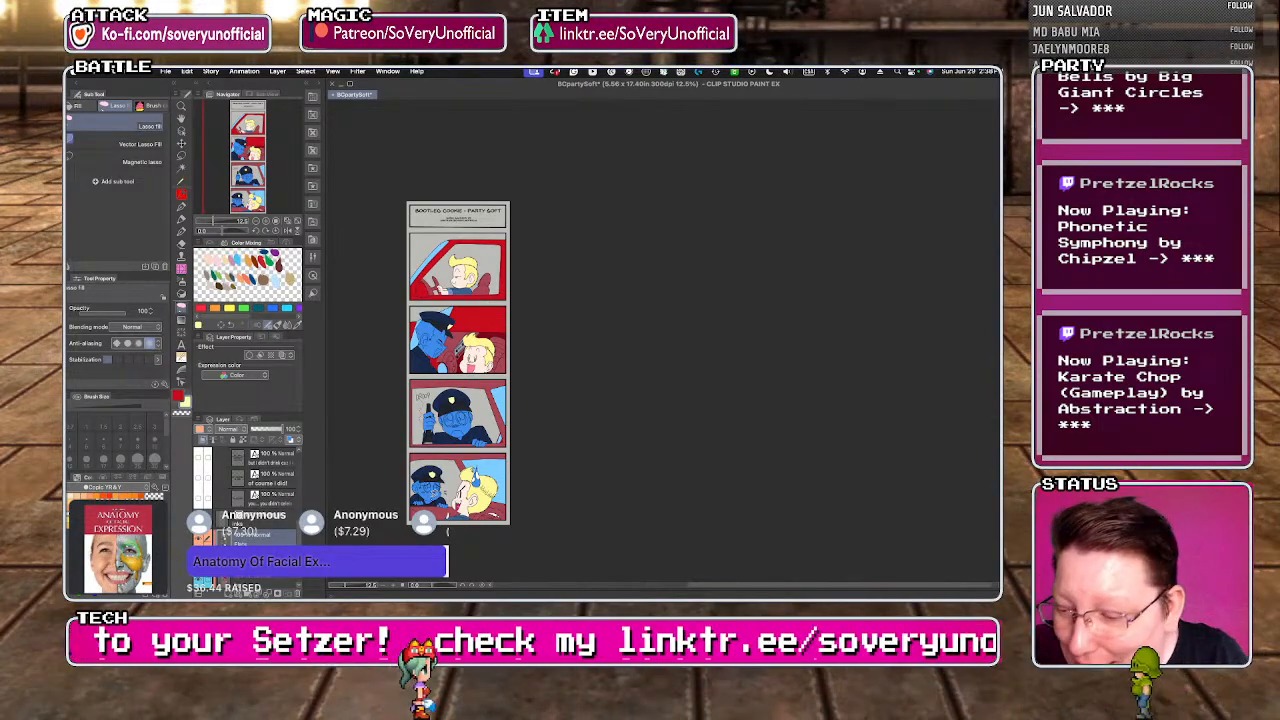
# - Browse the Copic color sets for a skin color, switch to Copic Skin Tones and pick a peach tone
pyautogui.click(138, 487)
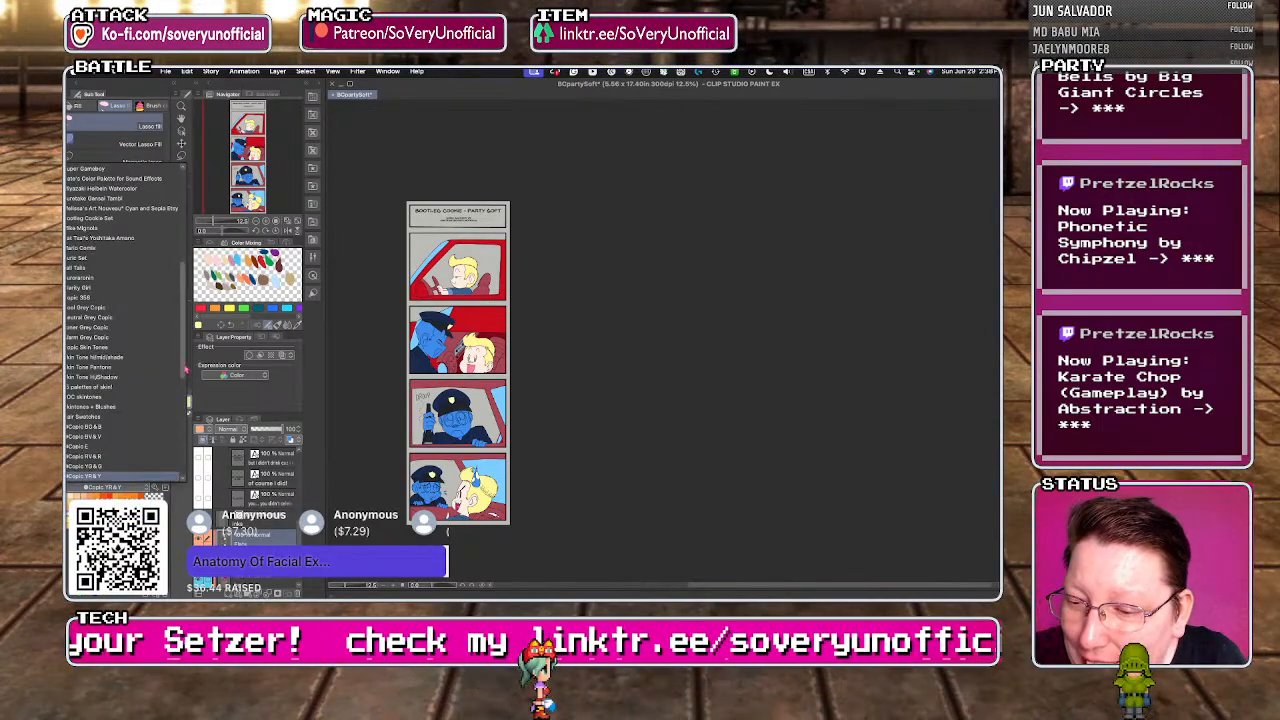
pyautogui.scroll(-5, 85, 350)
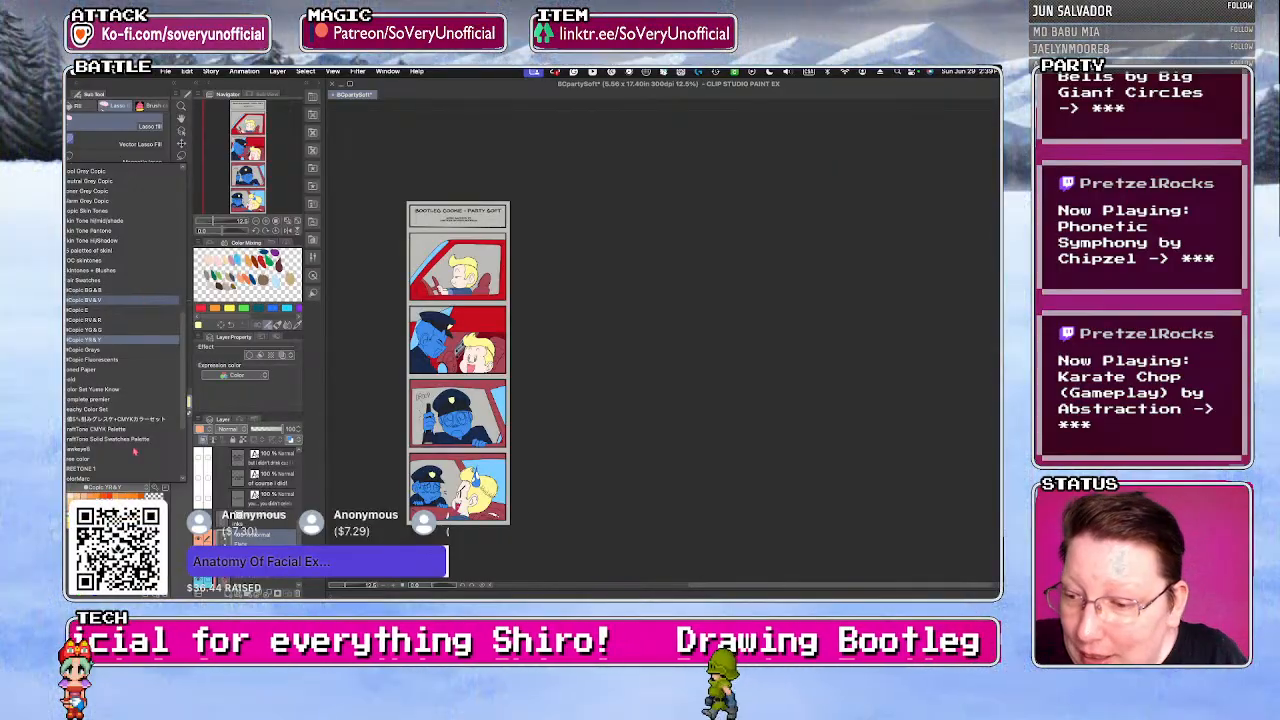
pyautogui.click(76, 324)
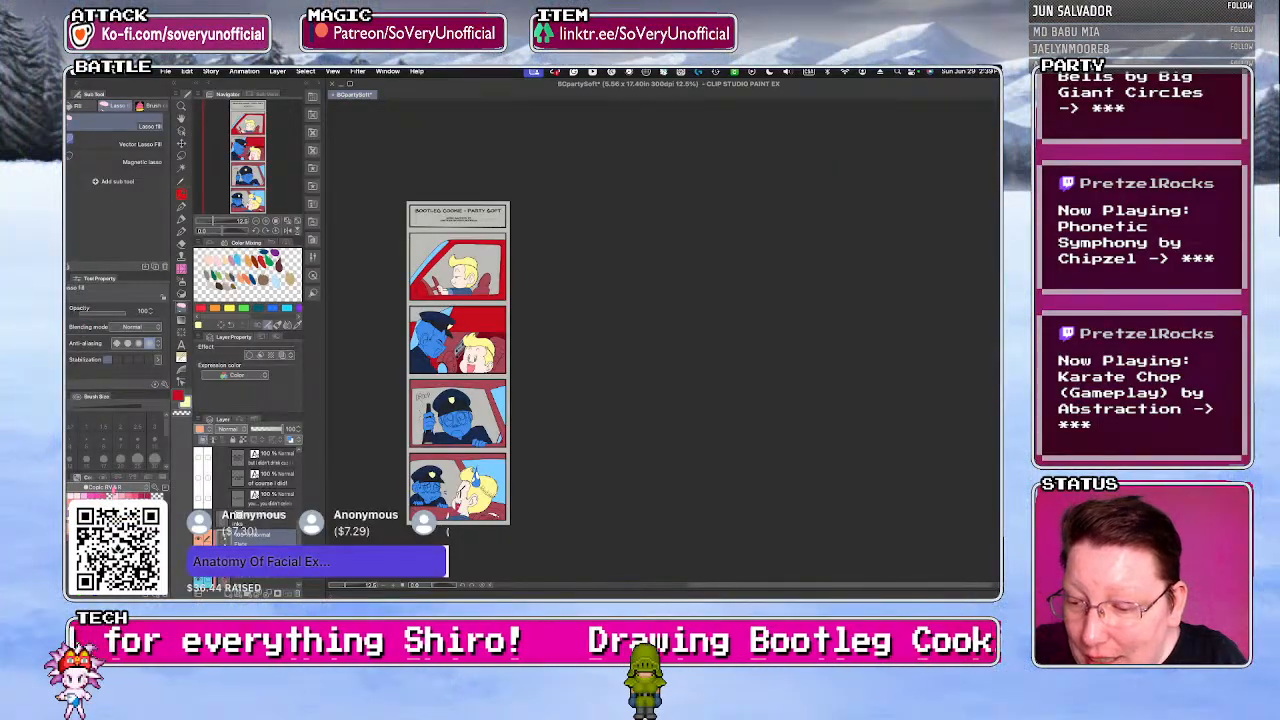
pyautogui.click(113, 488)
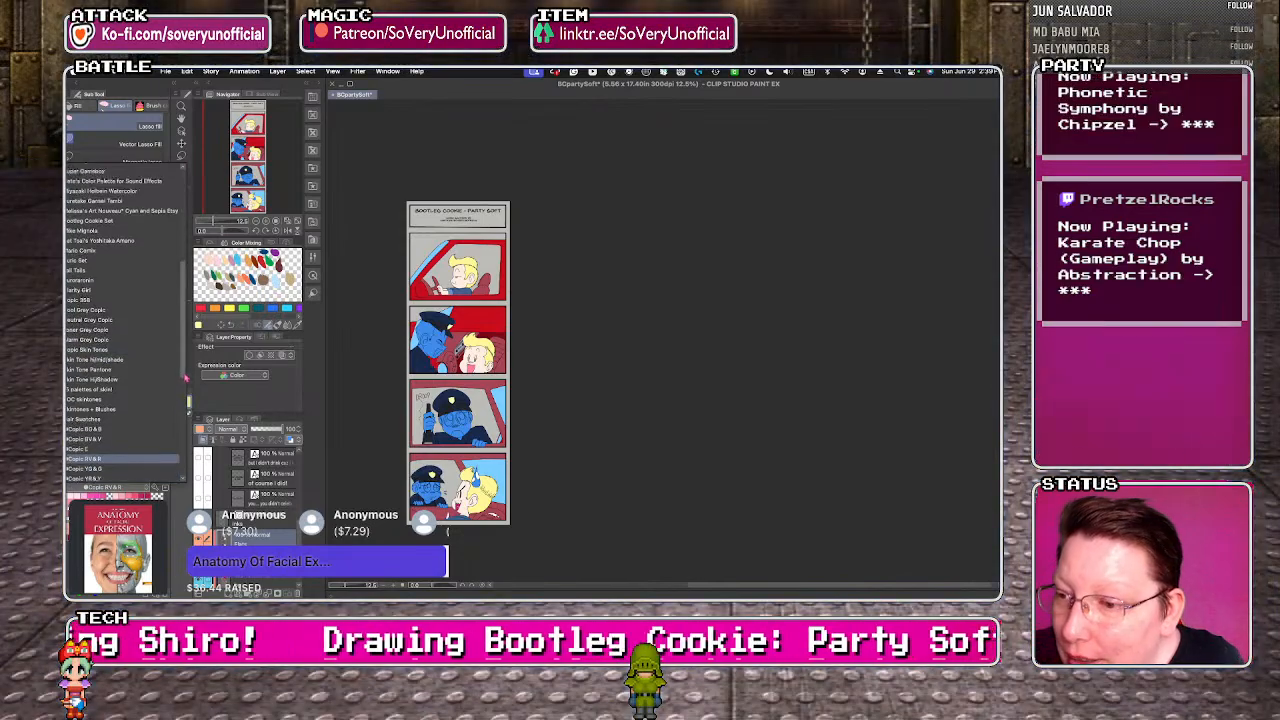
pyautogui.scroll(-3, 120, 420)
pyautogui.scroll(1, 120, 320)
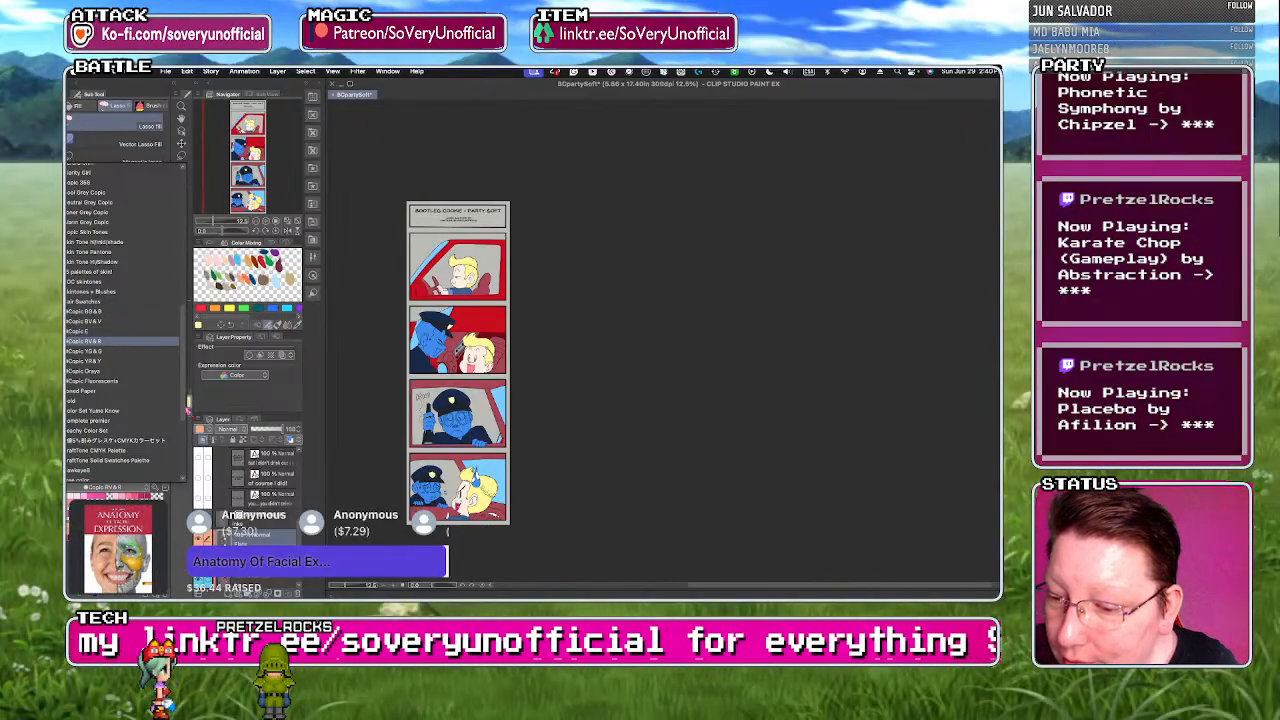
pyautogui.scroll(3, 187, 408)
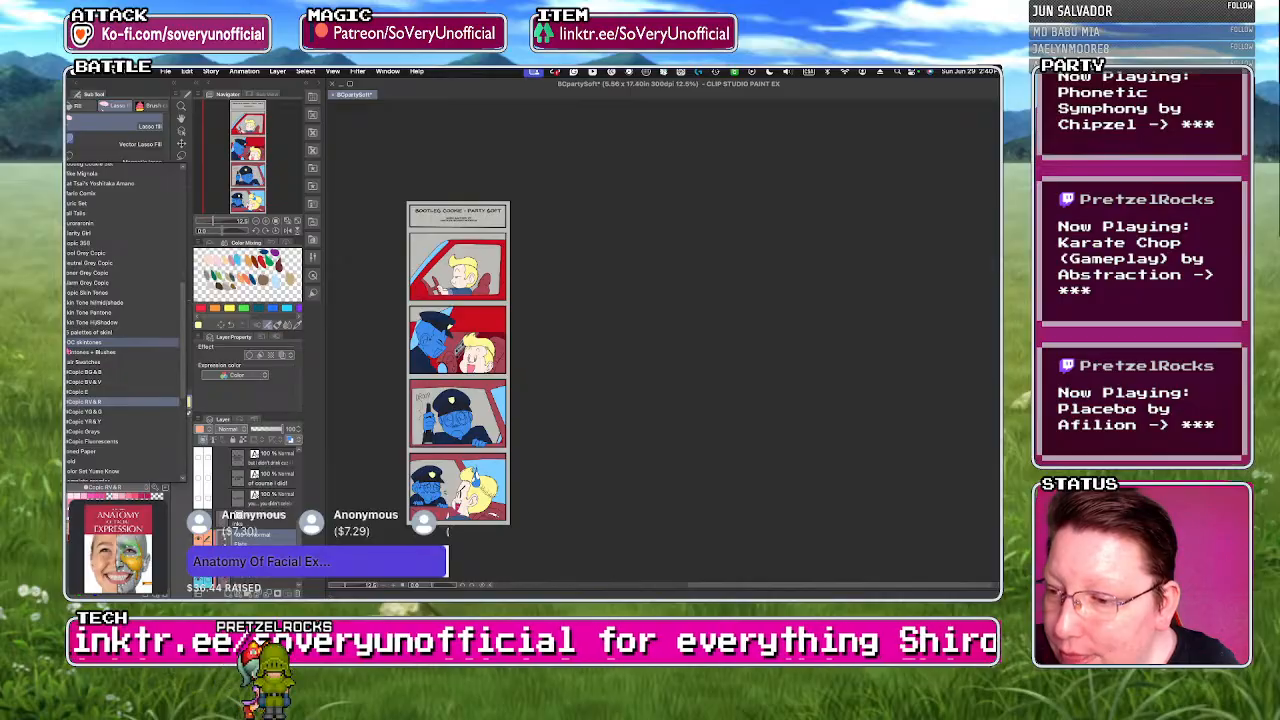
pyautogui.click(80, 292)
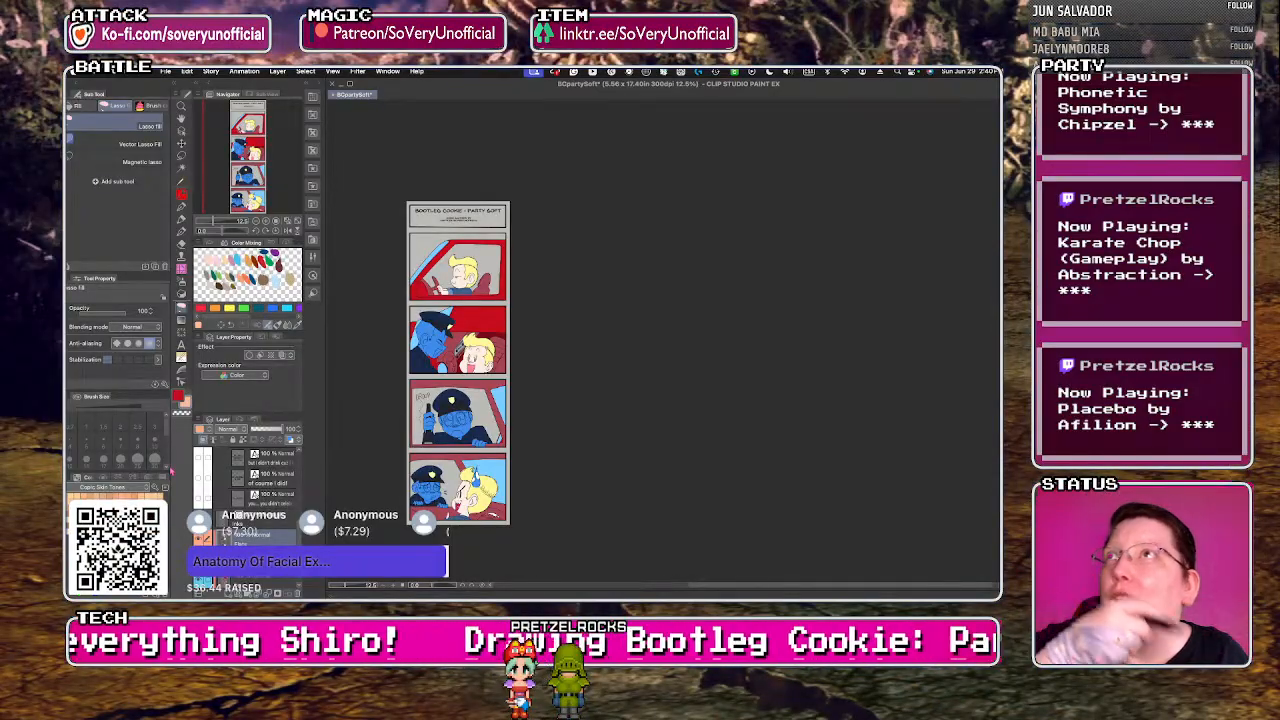
# - Fill the policeman's face, ear and neck in the second panel with the peach skin tone
pyautogui.scroll(6, 424, 344)
pyautogui.press('g')
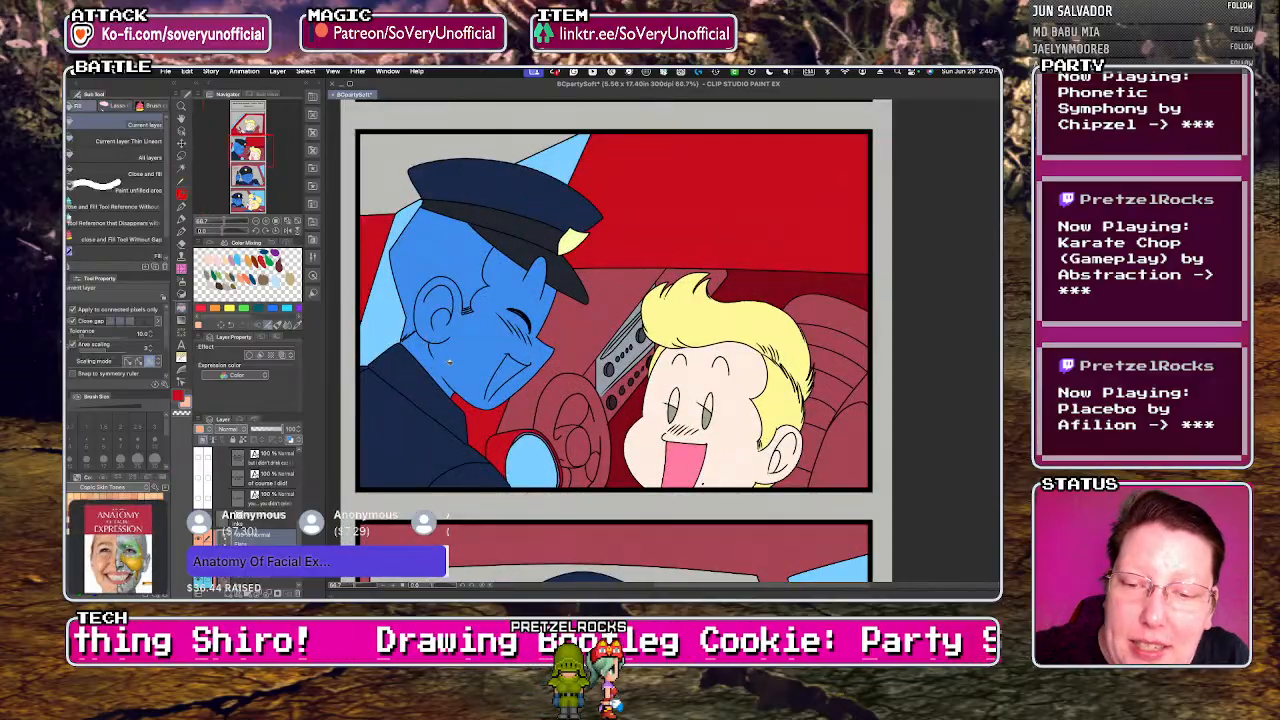
pyautogui.click(432, 340)
pyautogui.press('u')
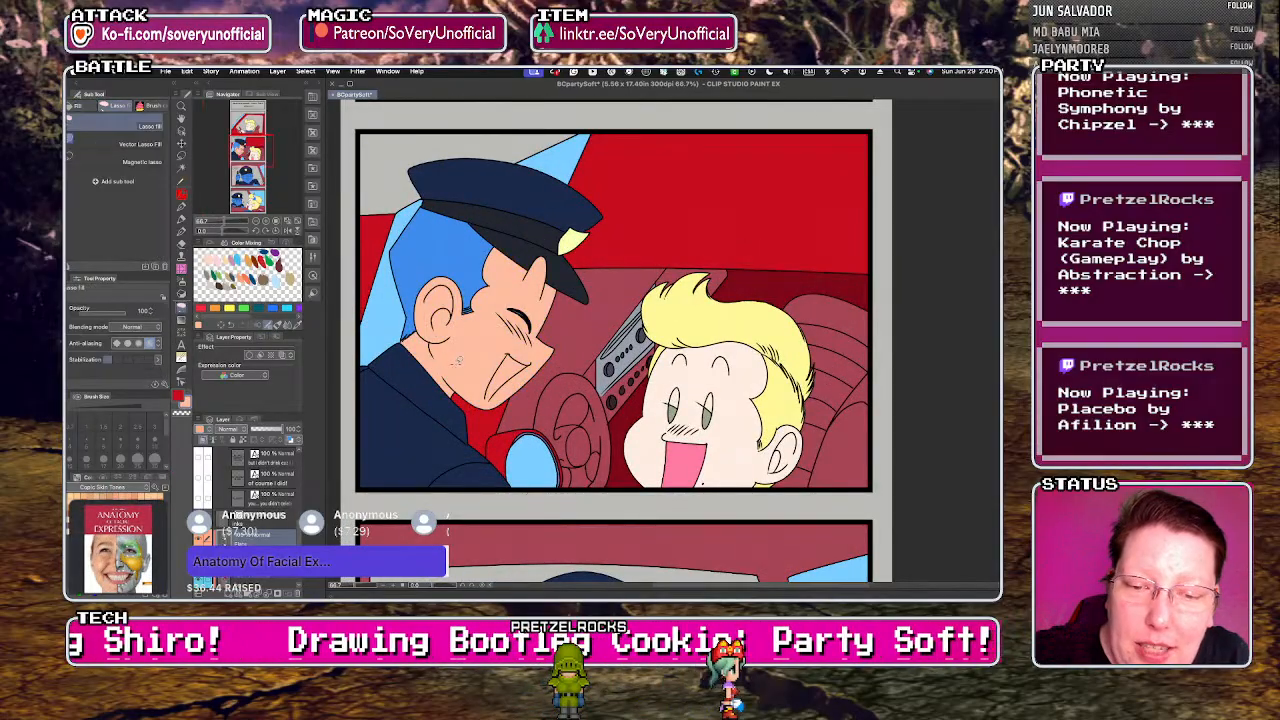
# - Fill the policeman's face, ears and both hands in the third panel with the peach skin tone
pyautogui.scroll(-5, 418, 270)
pyautogui.scroll(5, 508, 408)
pyautogui.press('g')
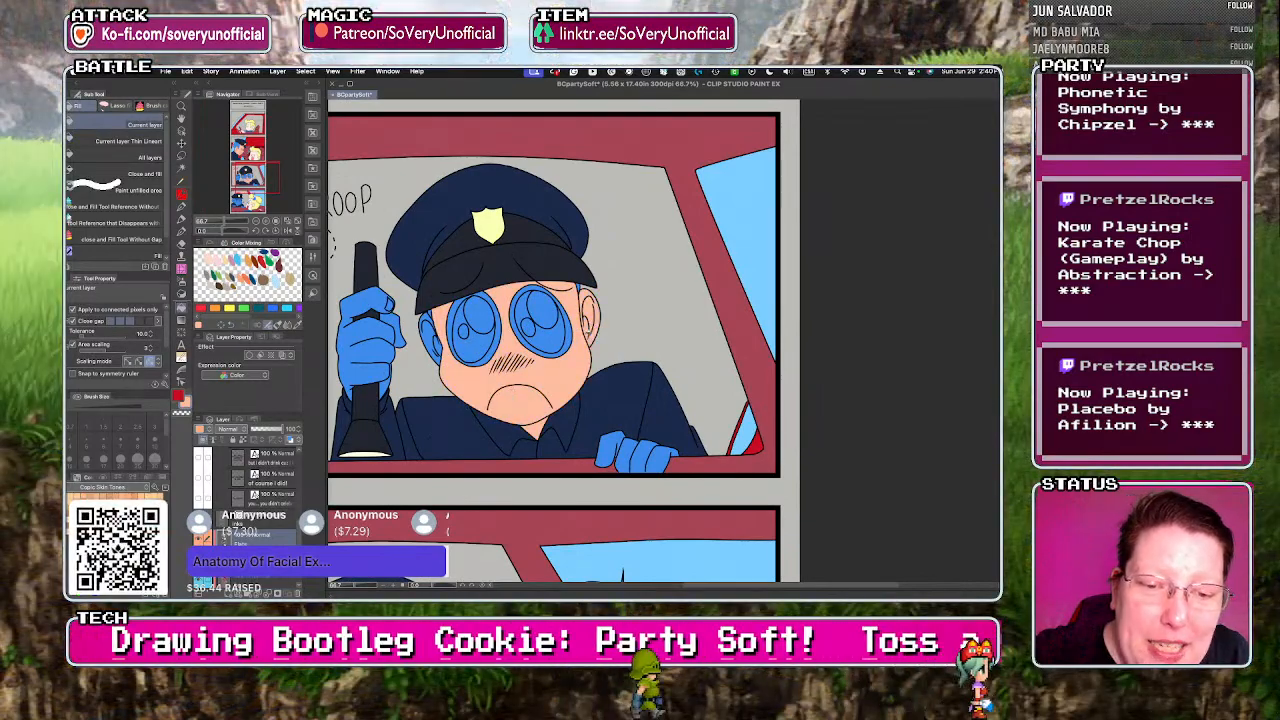
pyautogui.press('u')
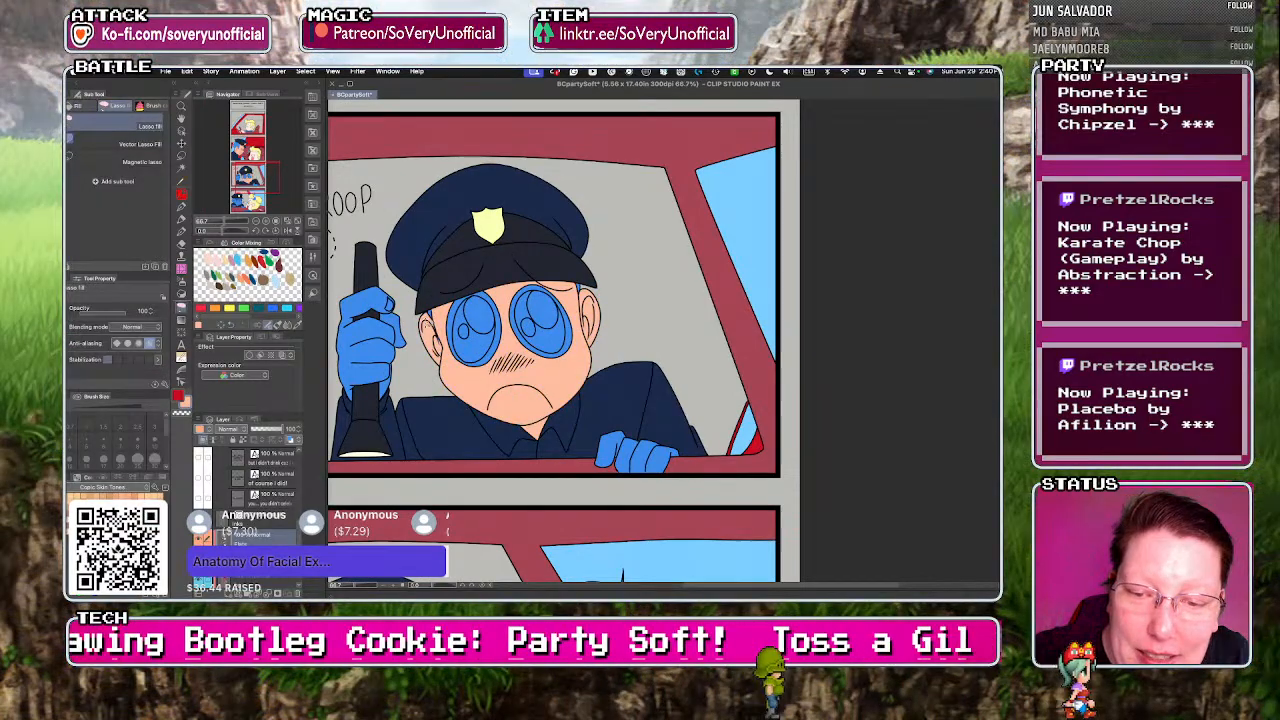
pyautogui.press('g')
pyautogui.click(370, 330)
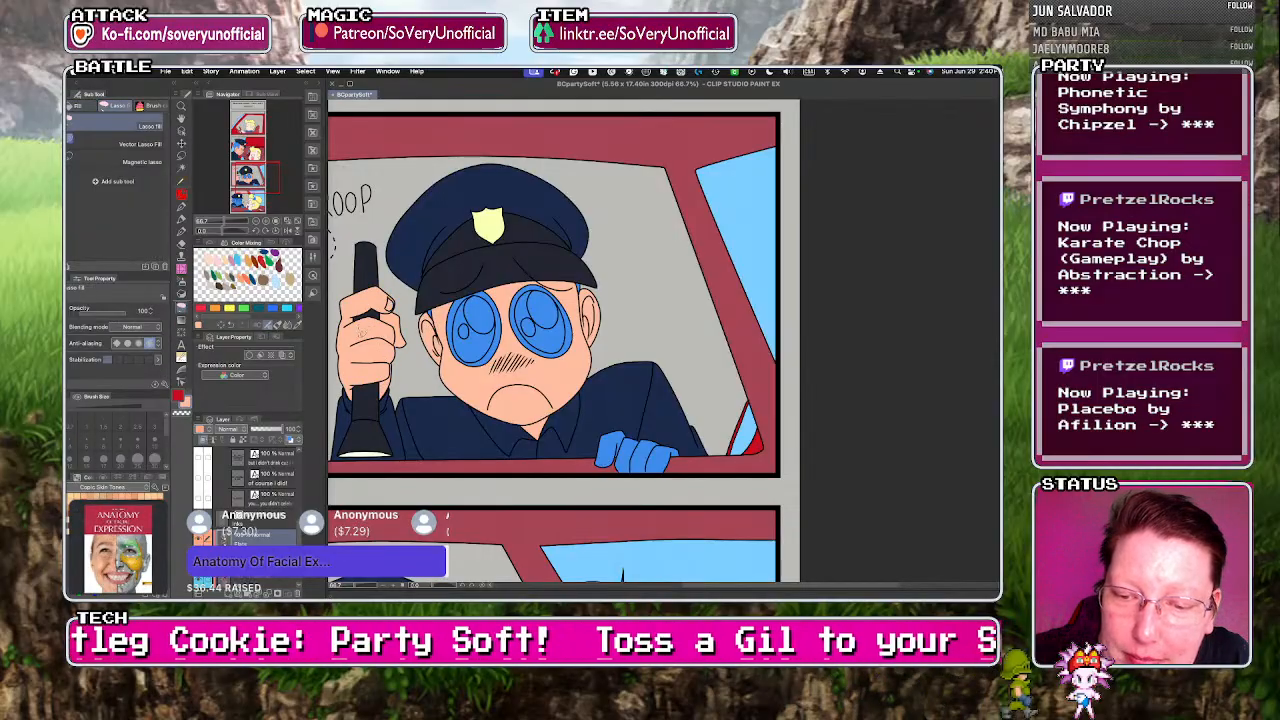
pyautogui.click(635, 455)
pyautogui.press('u')
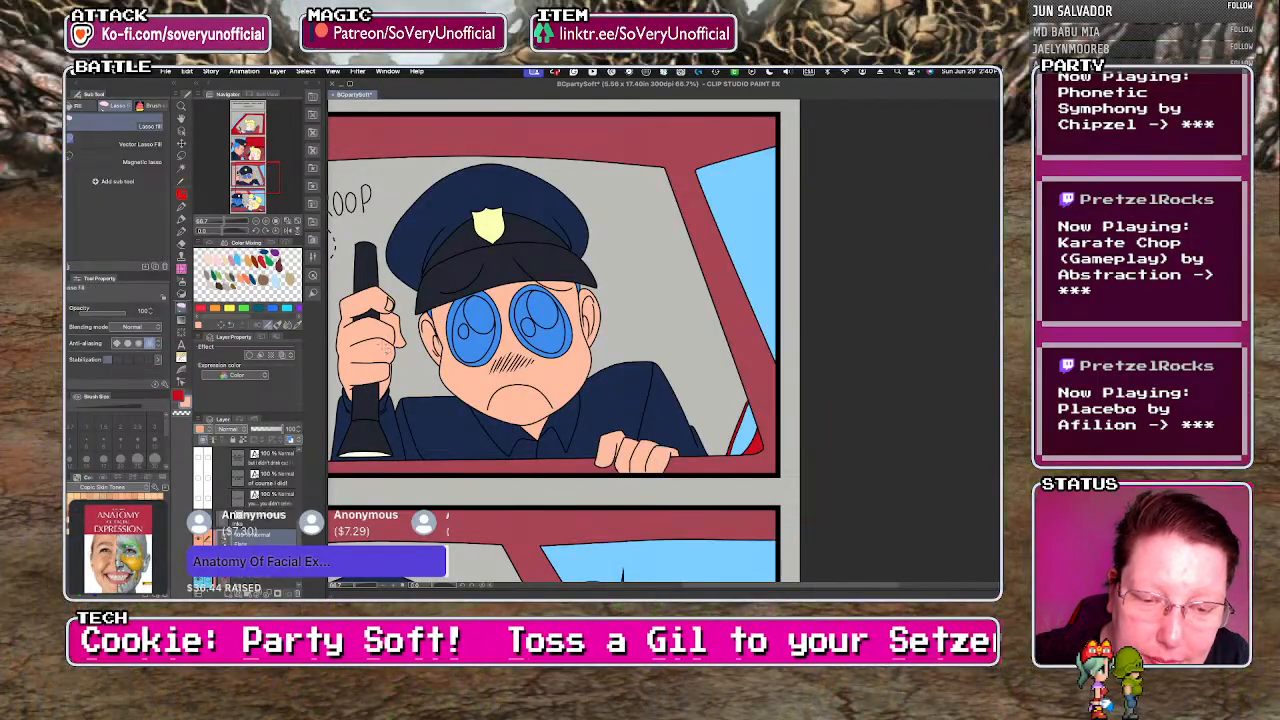
# - Fill the policeman's hands, face and ear in the fourth panel with the peach skin tone
pyautogui.hotkey('ctrl', '-')
pyautogui.hotkey('ctrl', '-')
pyautogui.hotkey('ctrl', '+')
pyautogui.hotkey('ctrl', '+')
pyautogui.hotkey('ctrl', '+')
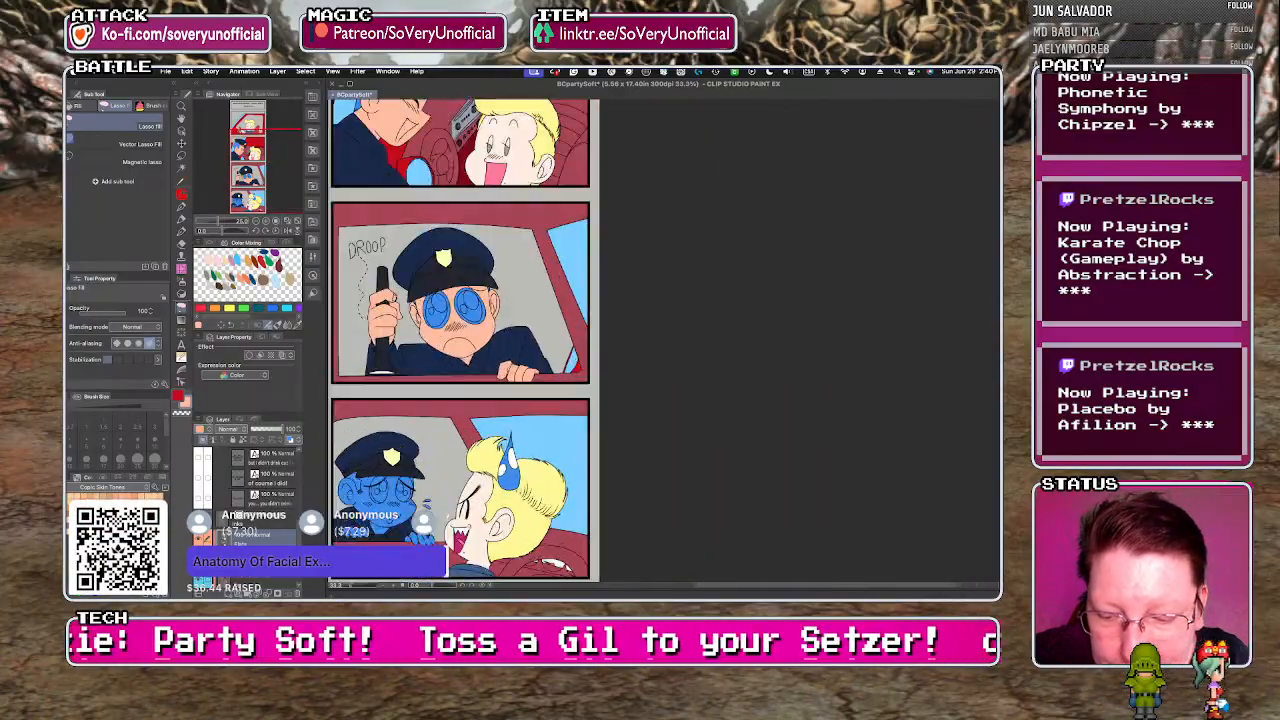
pyautogui.press('g')
pyautogui.click(524, 510)
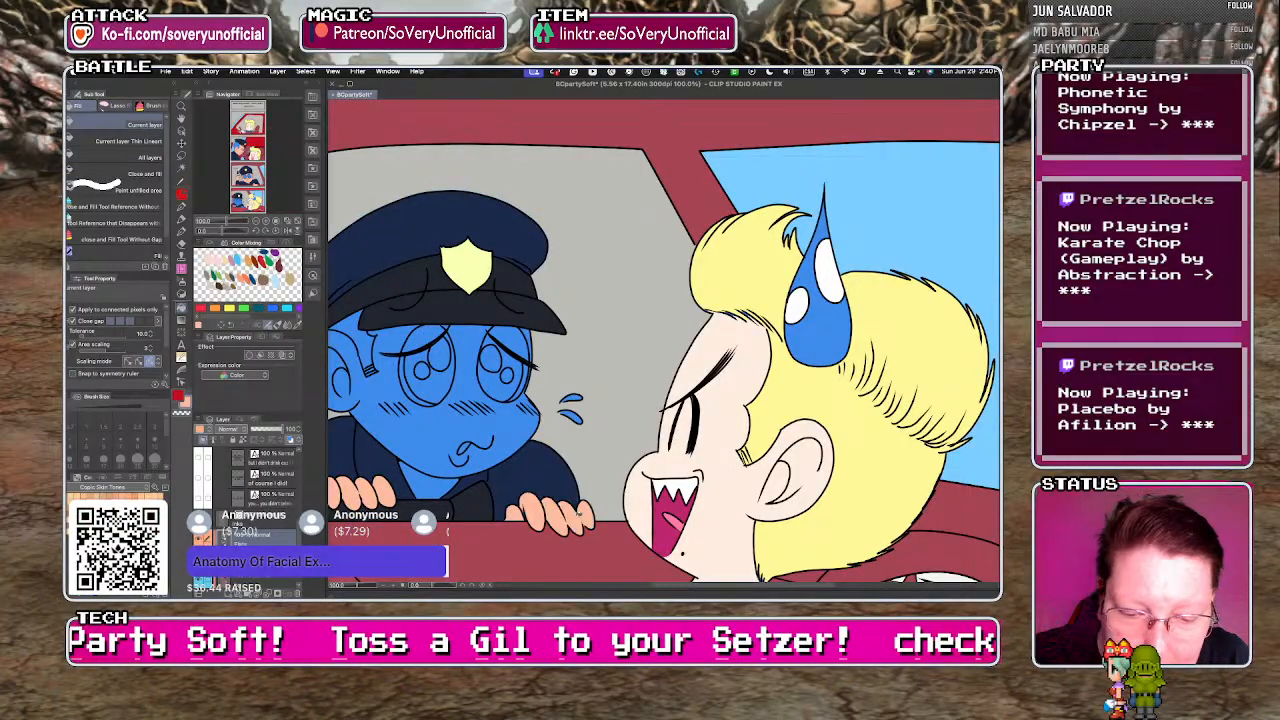
pyautogui.press('u')
pyautogui.press('g')
pyautogui.click(452, 436)
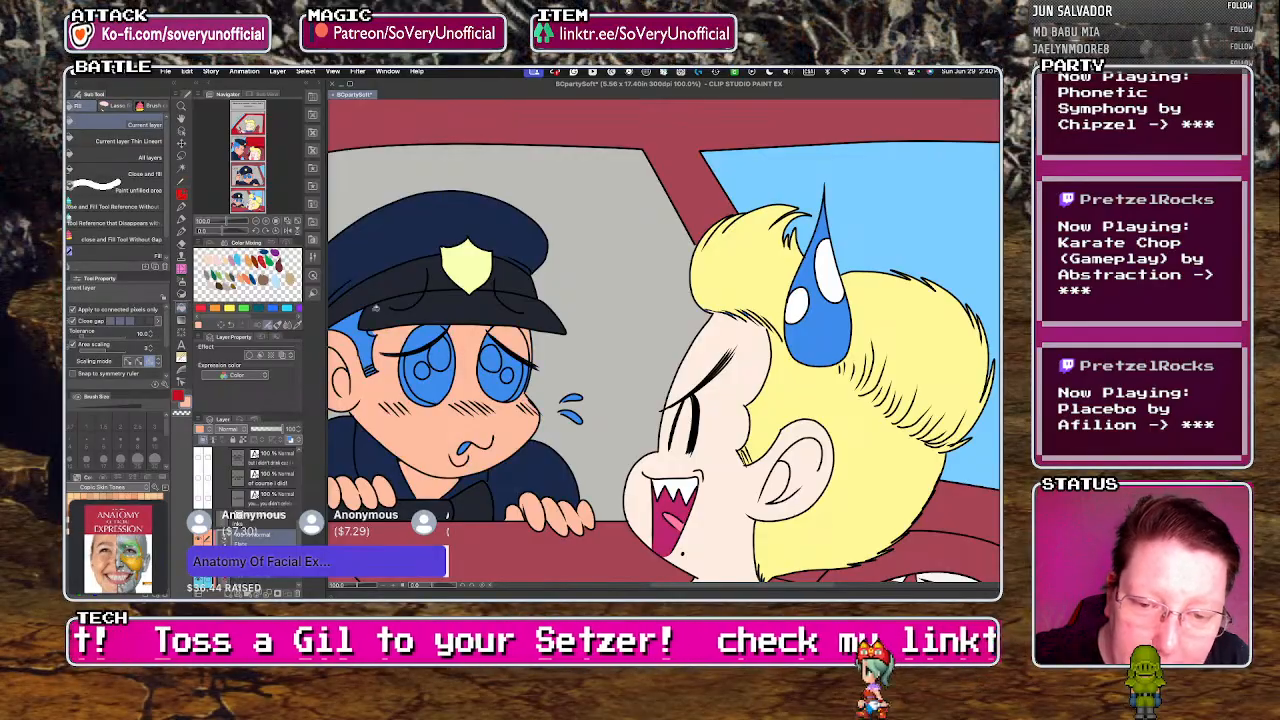
# - Fill the whites and highlights of the policeman's eyes in the fourth panel with white
pyautogui.press('u')
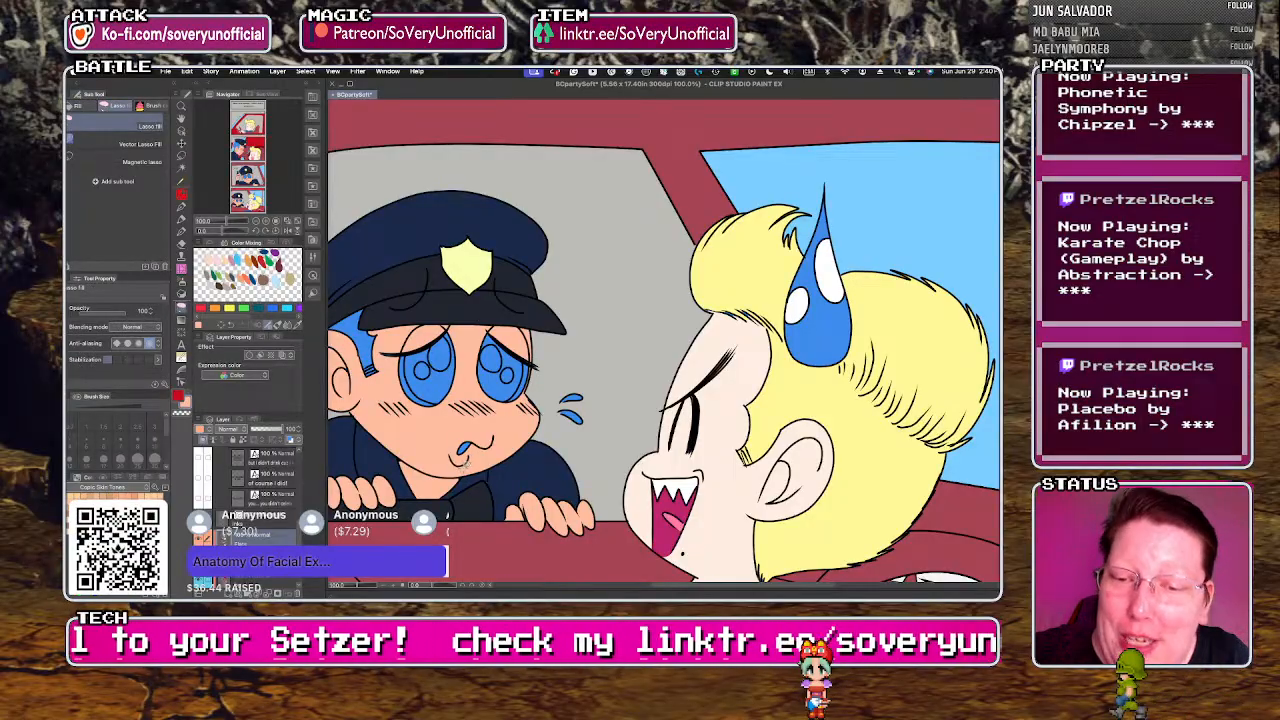
pyautogui.press('g')
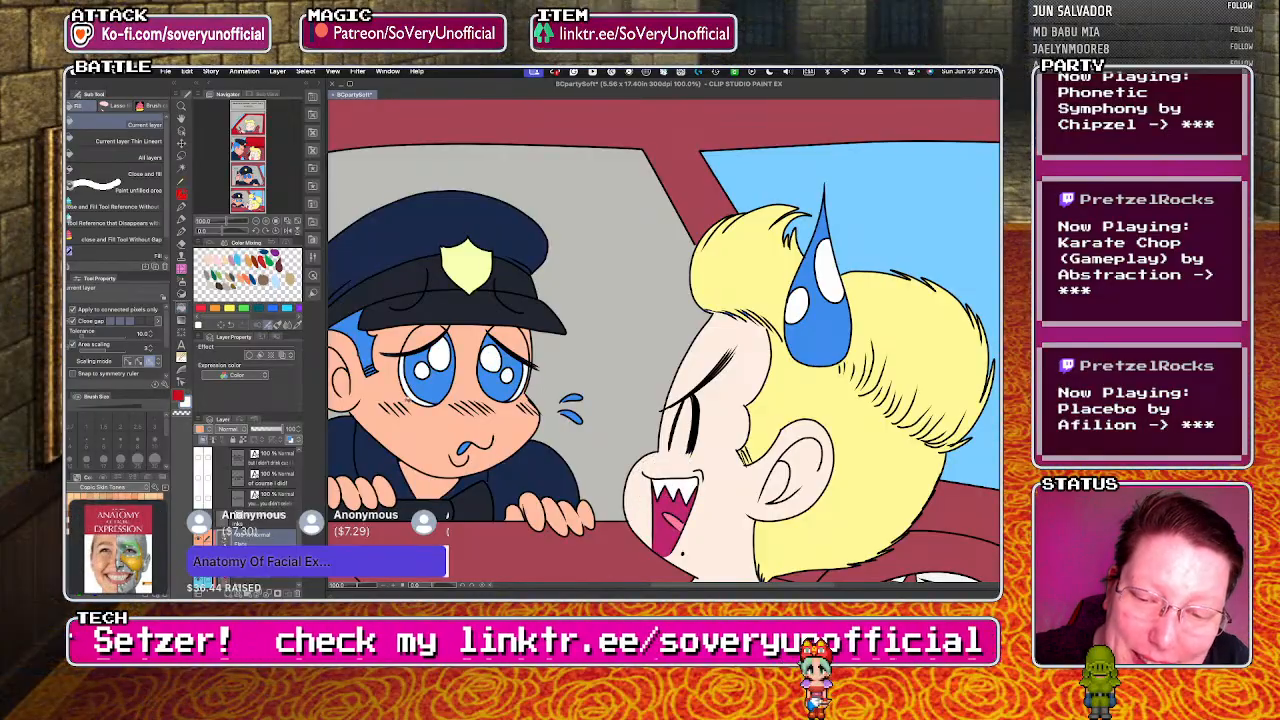
pyautogui.press('u')
# - Fill the whites and highlights of both of the policeman's eyes in the third panel with white
pyautogui.scroll(-3, 487, 545)
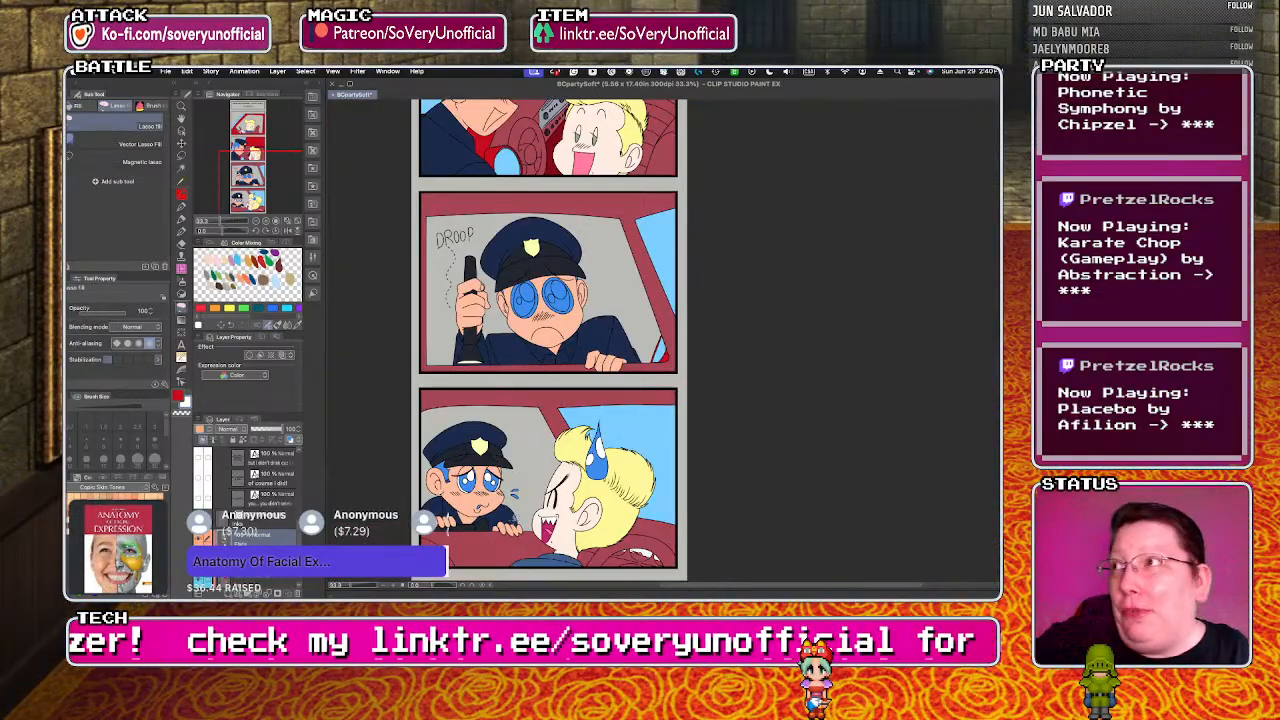
pyautogui.scroll(5, 527, 302)
pyautogui.press('g')
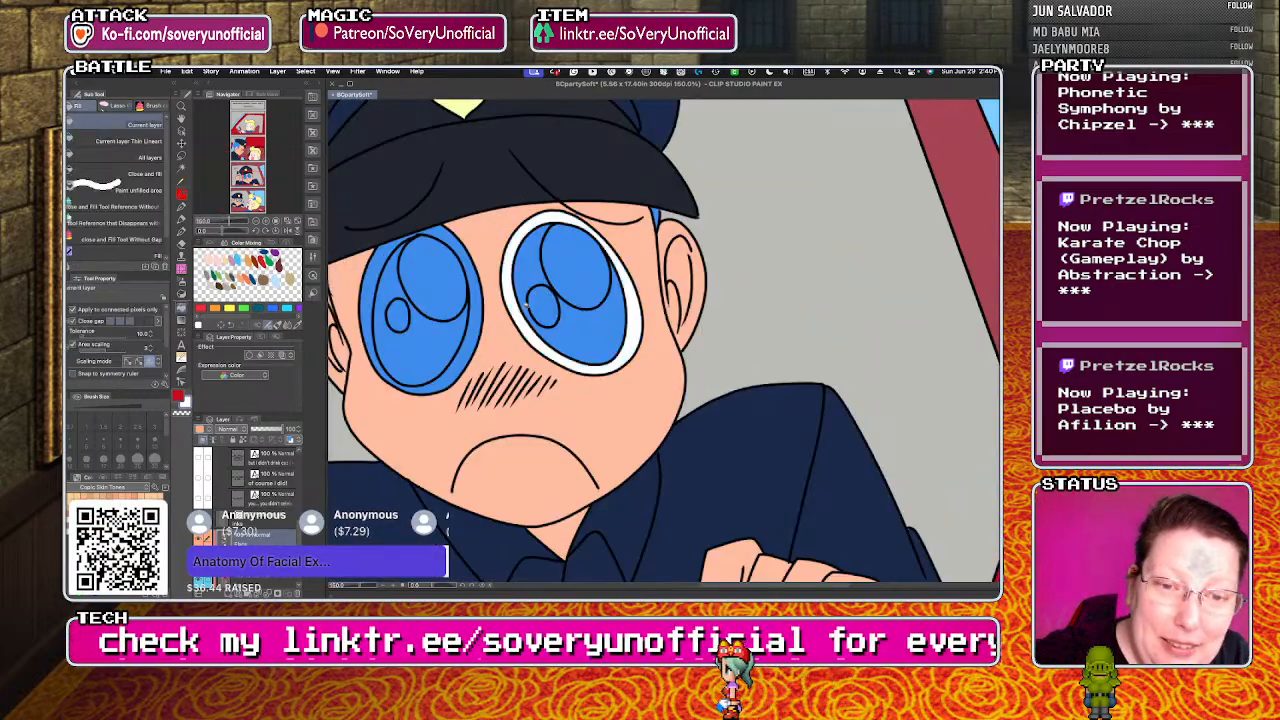
pyautogui.click(530, 302)
pyautogui.click(569, 272)
pyautogui.click(419, 279)
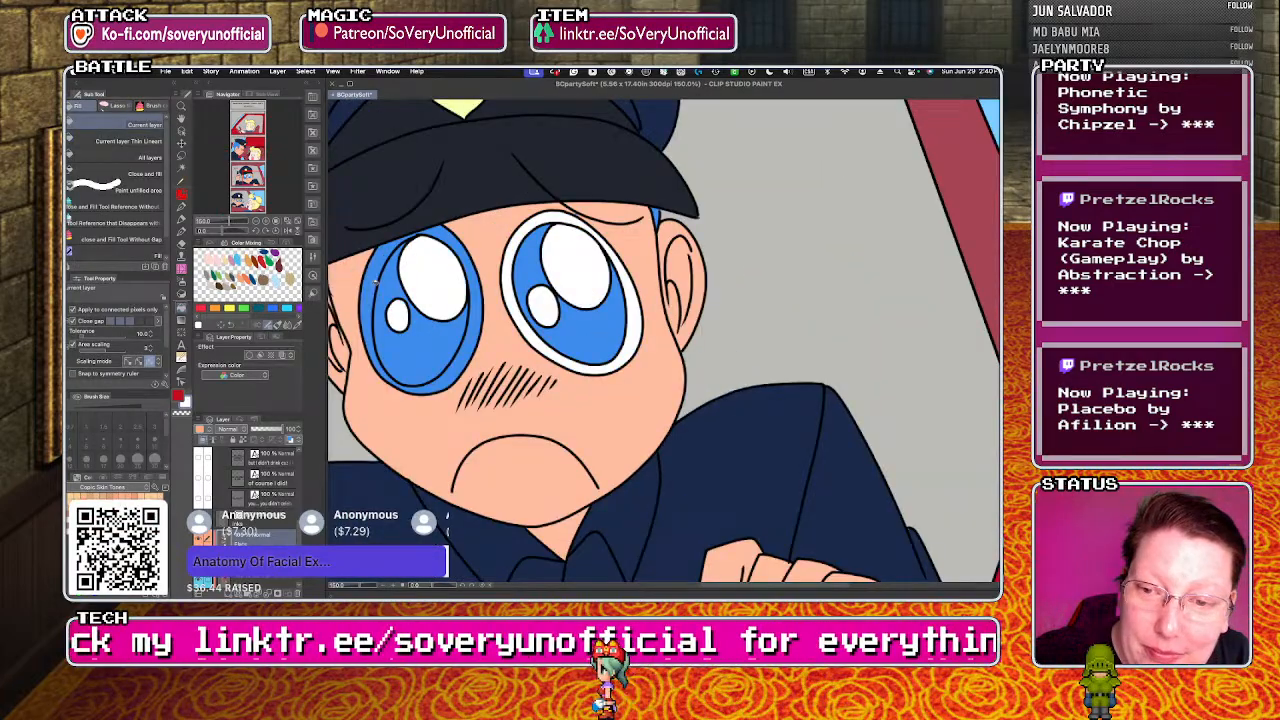
pyautogui.click(376, 284)
pyautogui.press('g')
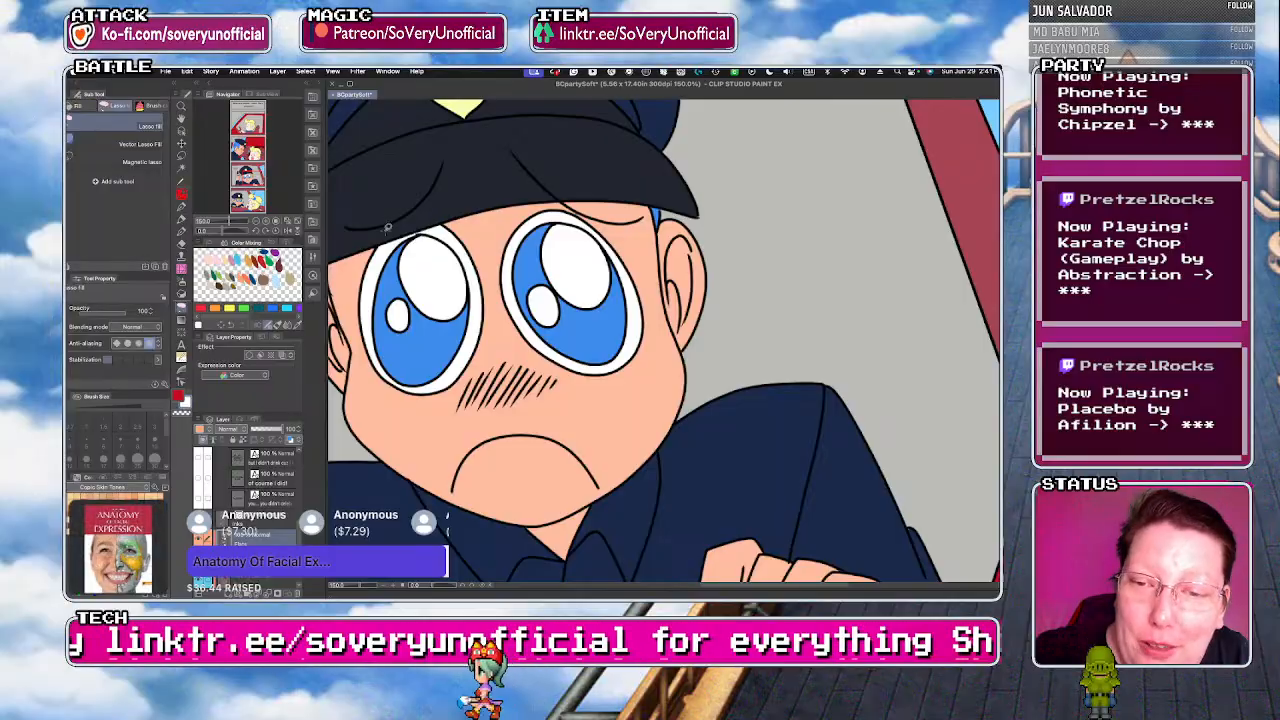
# - Fill the policeman's open mouth in the second panel with pink, closing the outline gap at its lower tip
pyautogui.scroll(-4, 443, 426)
pyautogui.scroll(2, 404, 226)
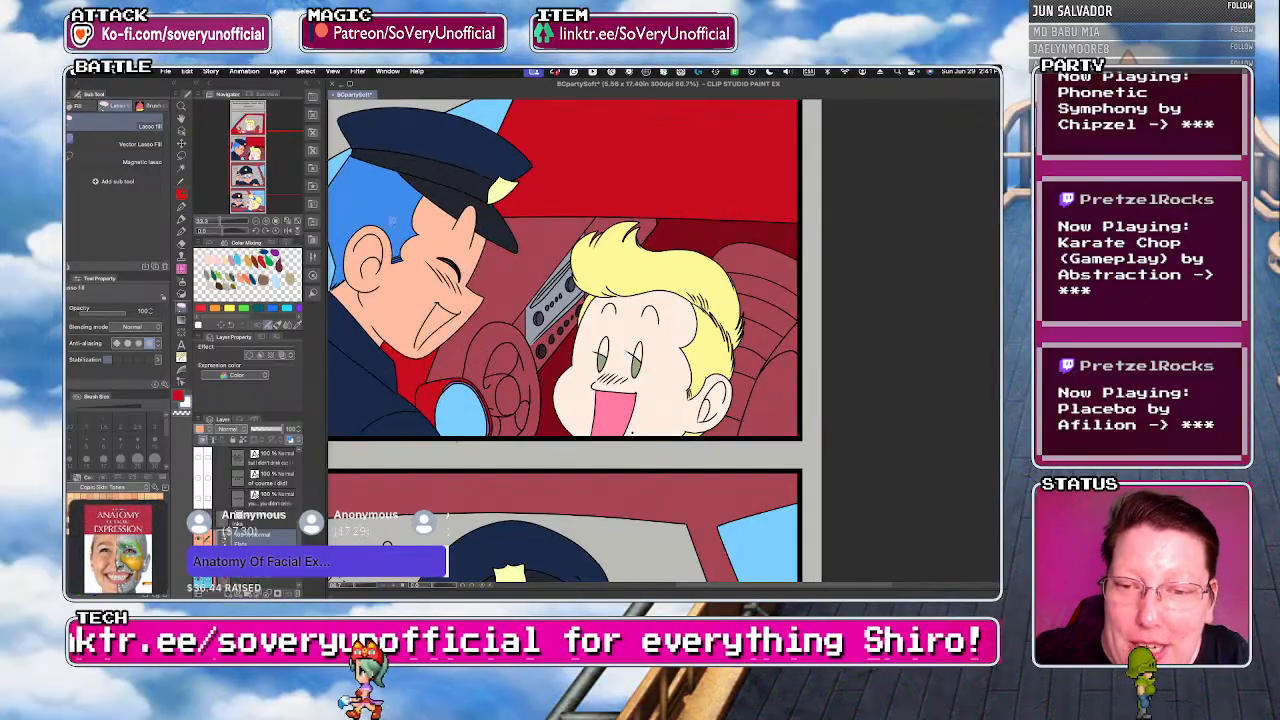
pyautogui.scroll(5, 421, 357)
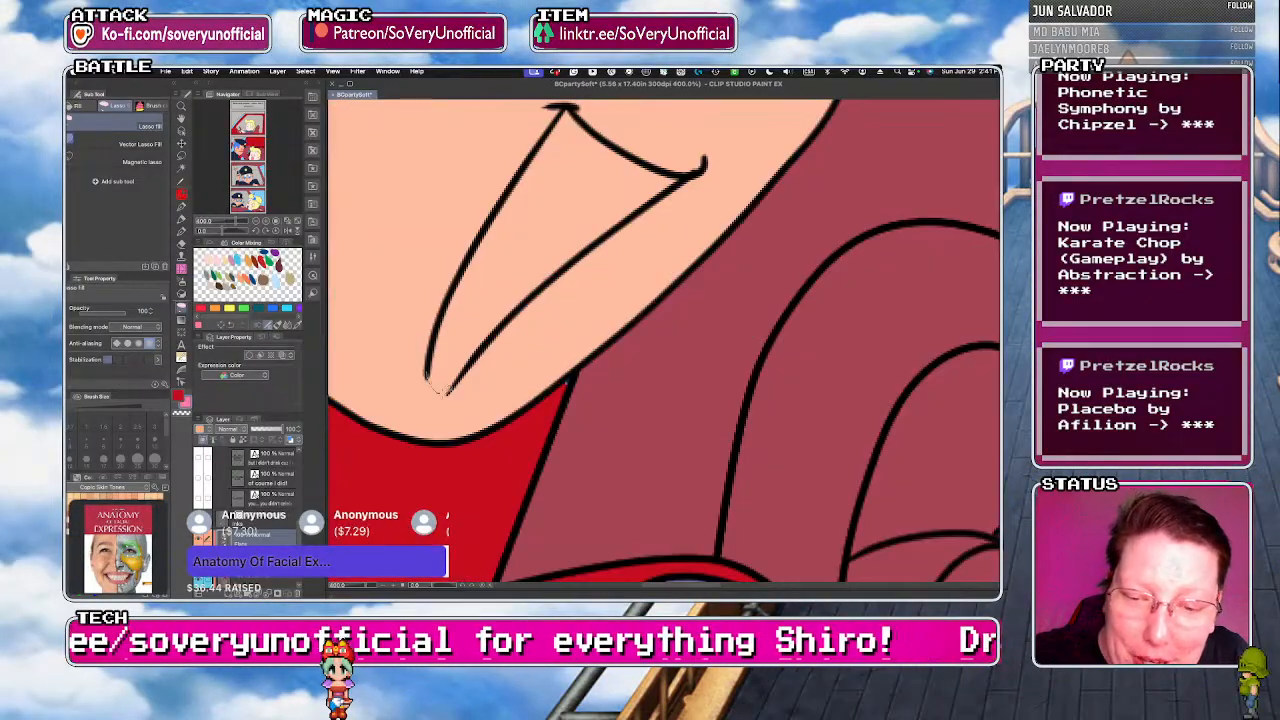
pyautogui.moveTo(440, 387); pyautogui.dragTo(442, 385)
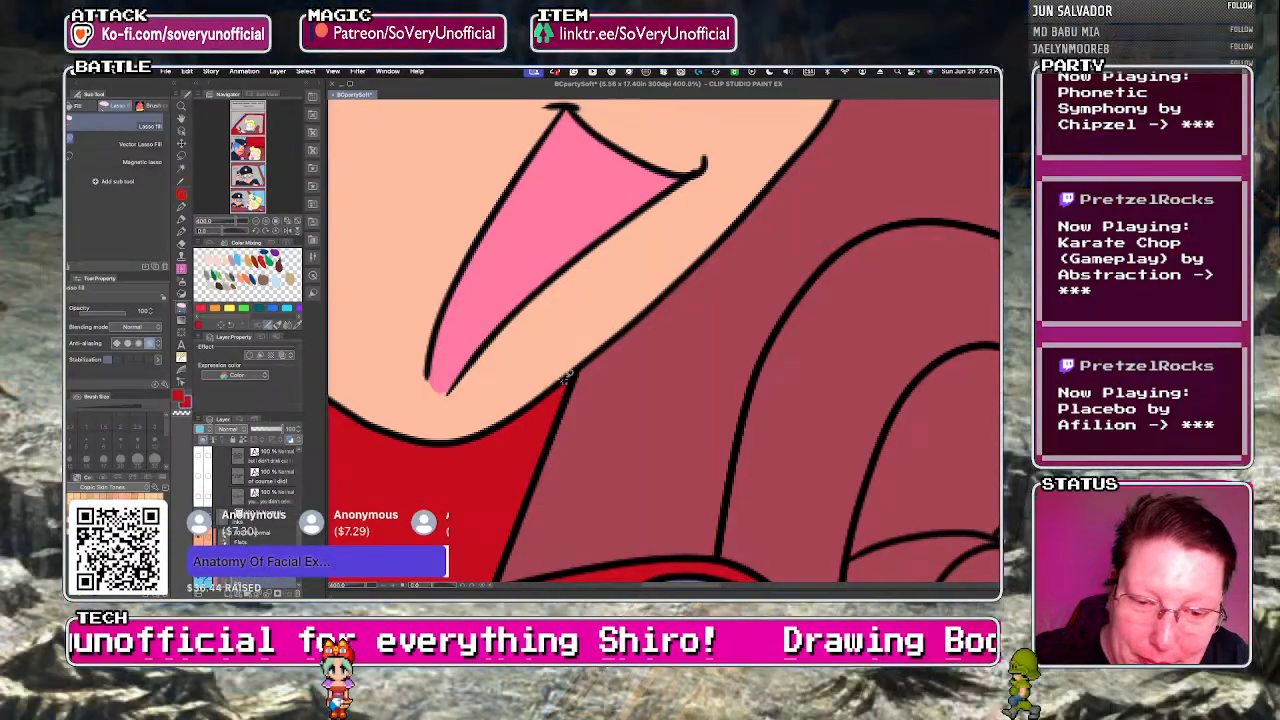
# - Switch the color set to Copic YR & Y
pyautogui.scroll(-5, 447, 390)
pyautogui.scroll(-3, 405, 482)
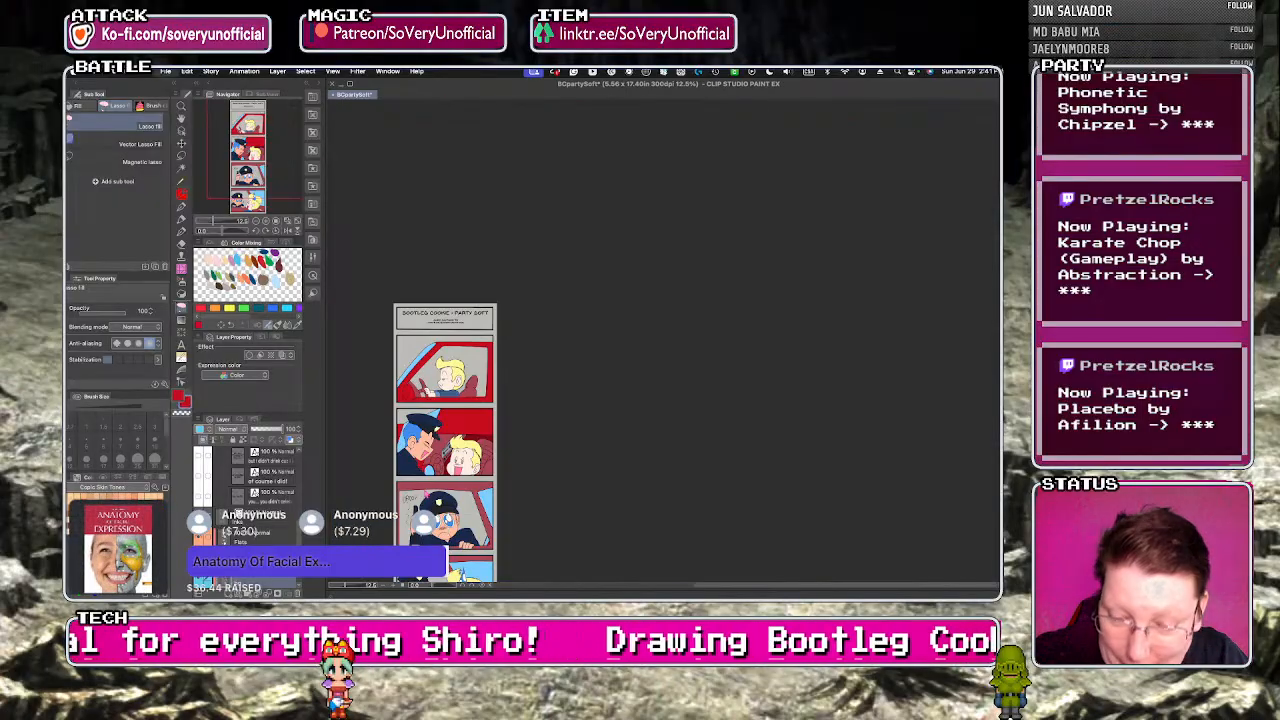
pyautogui.scroll(4, 426, 478)
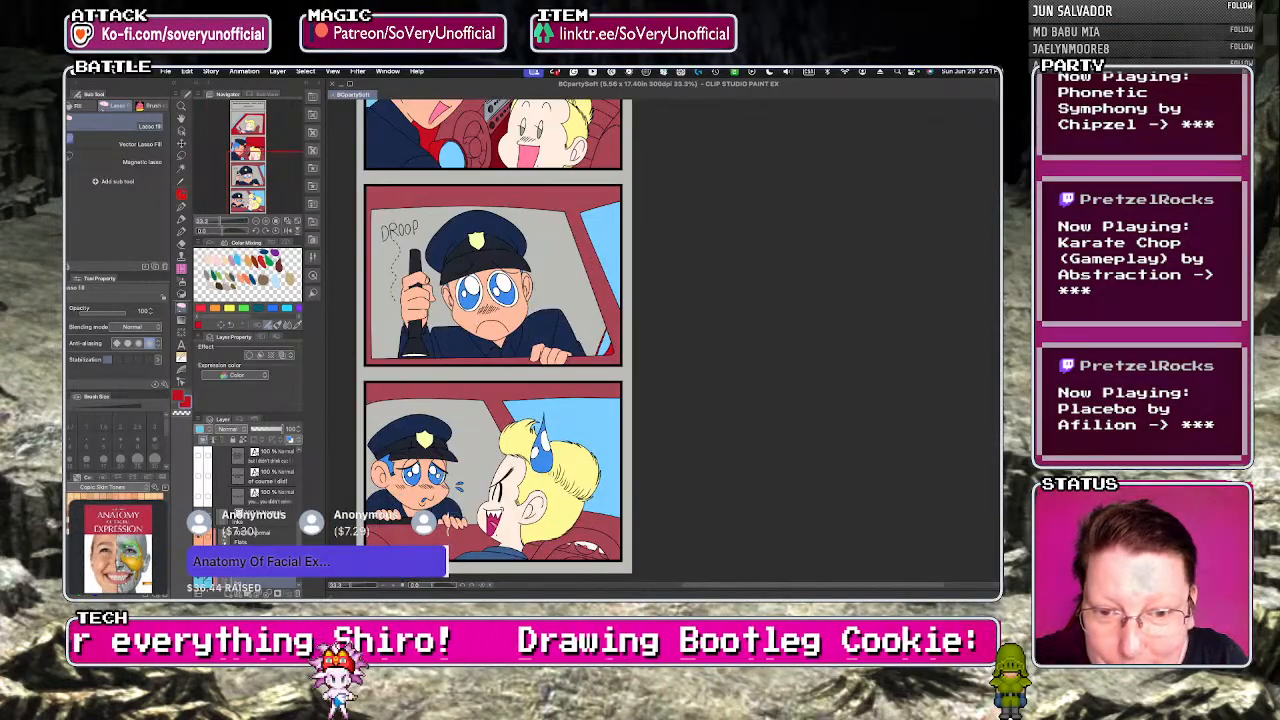
pyautogui.click(105, 487)
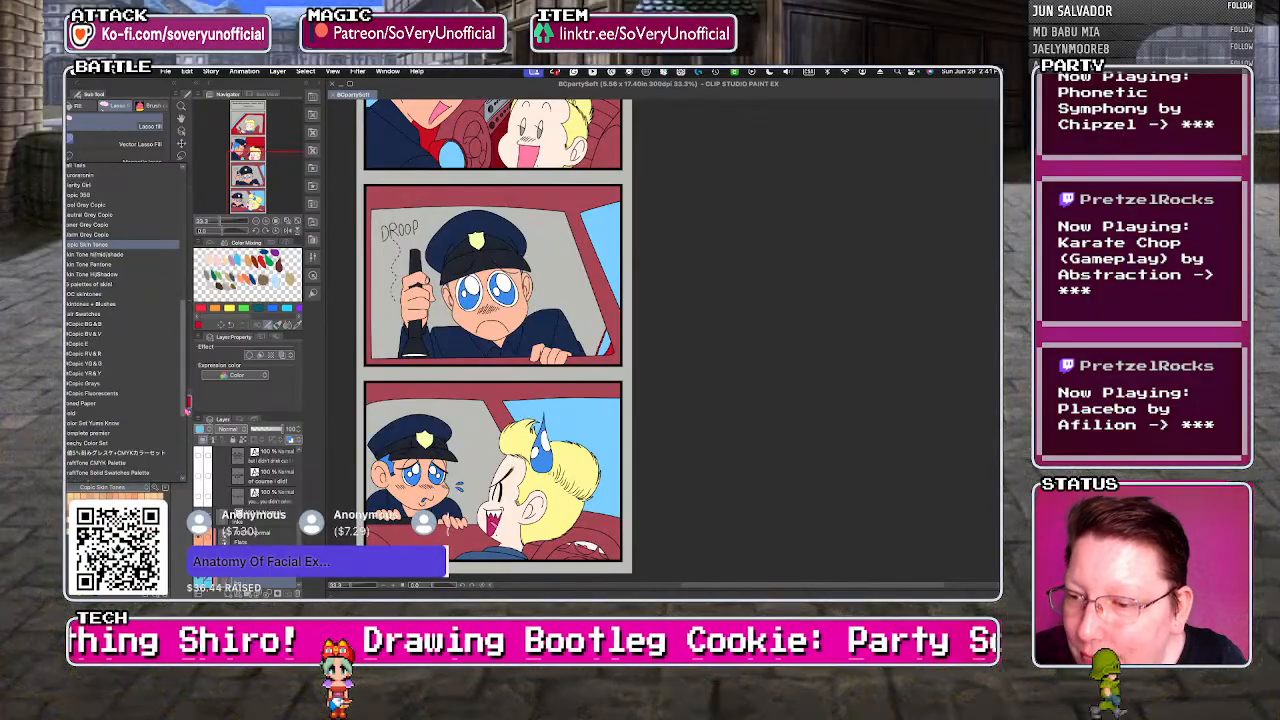
pyautogui.click(85, 373)
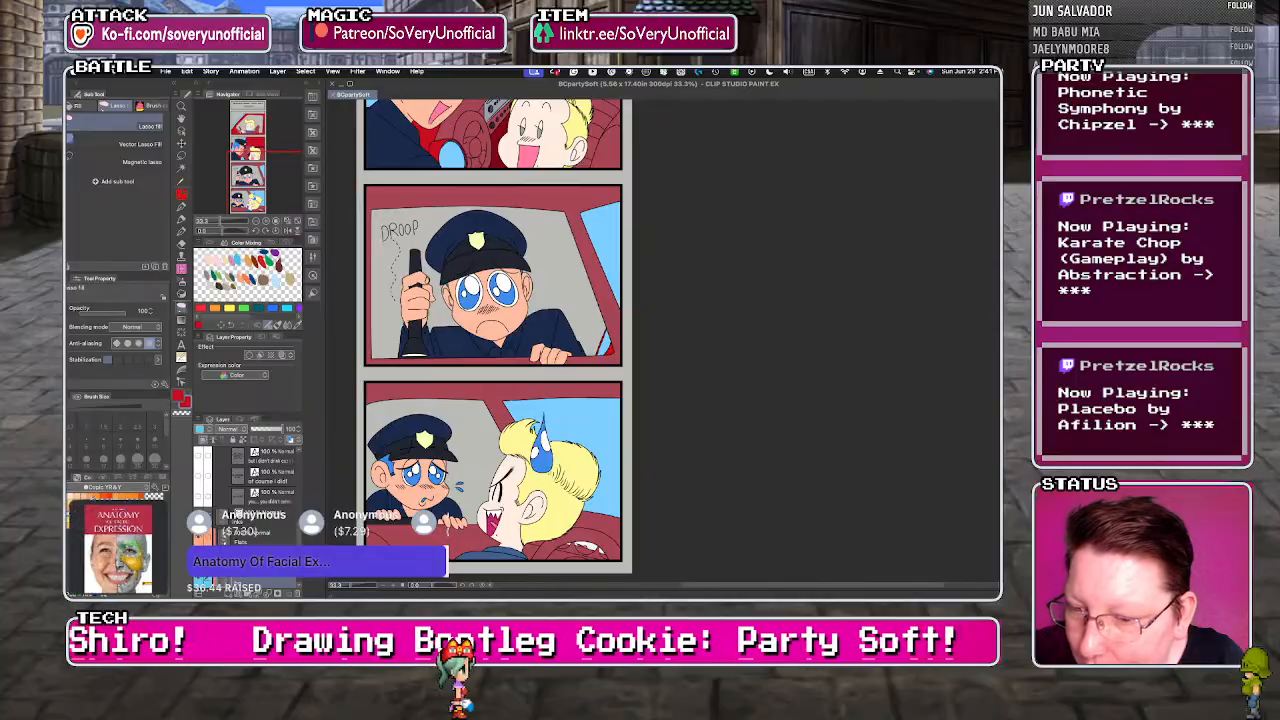
# - Pick a golden brown and fill the policeman's hair and striped sideburn in the fourth panel
pyautogui.scroll(3, 387, 469)
pyautogui.press('g')
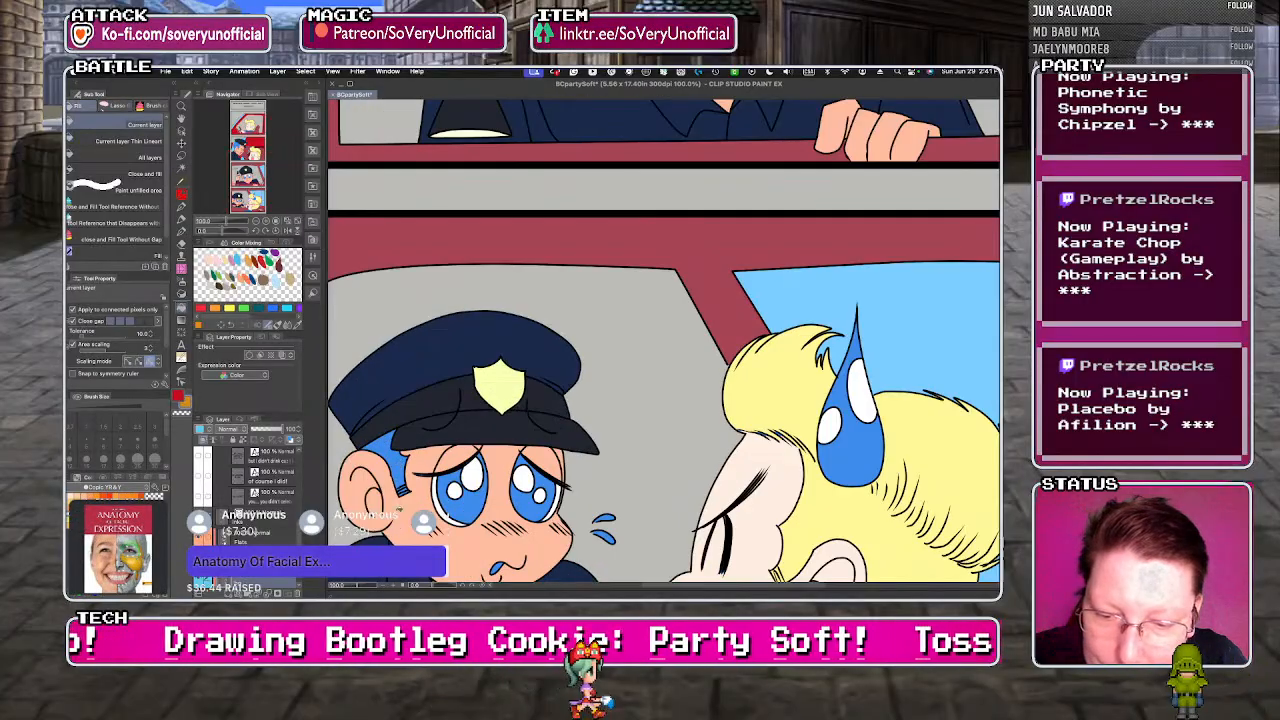
pyautogui.press('g')
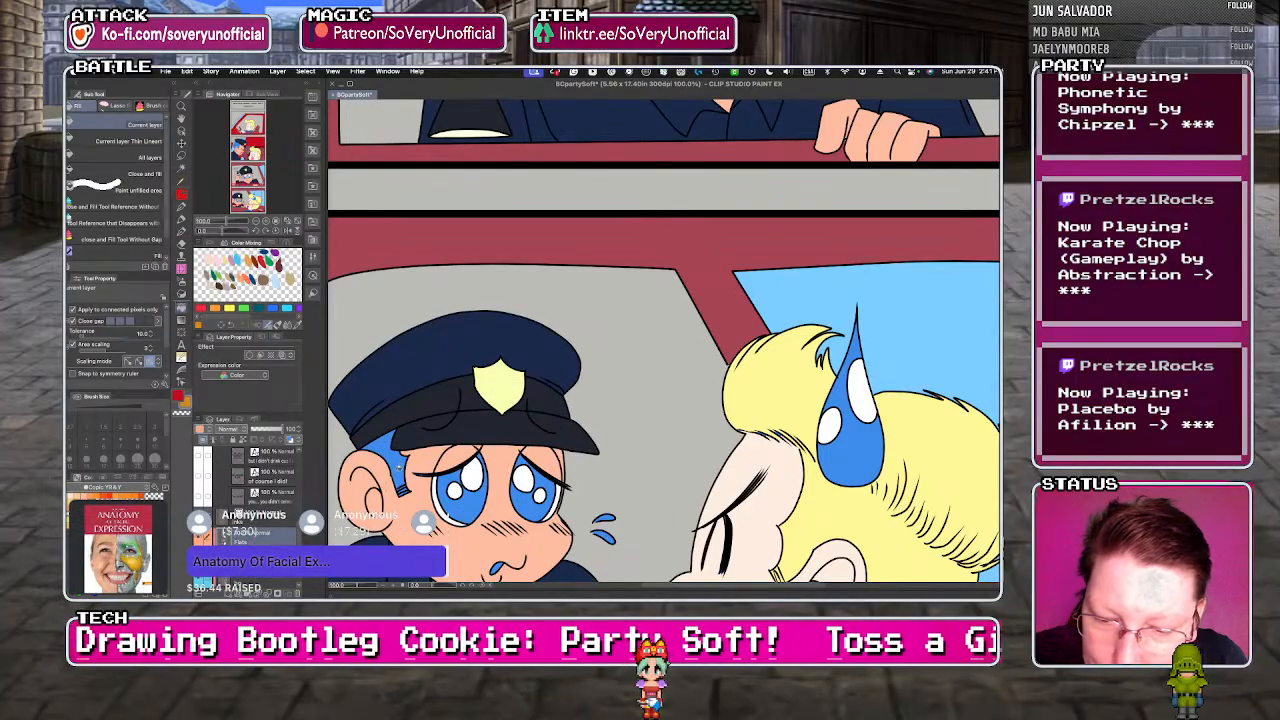
pyautogui.scroll(3, 380, 490)
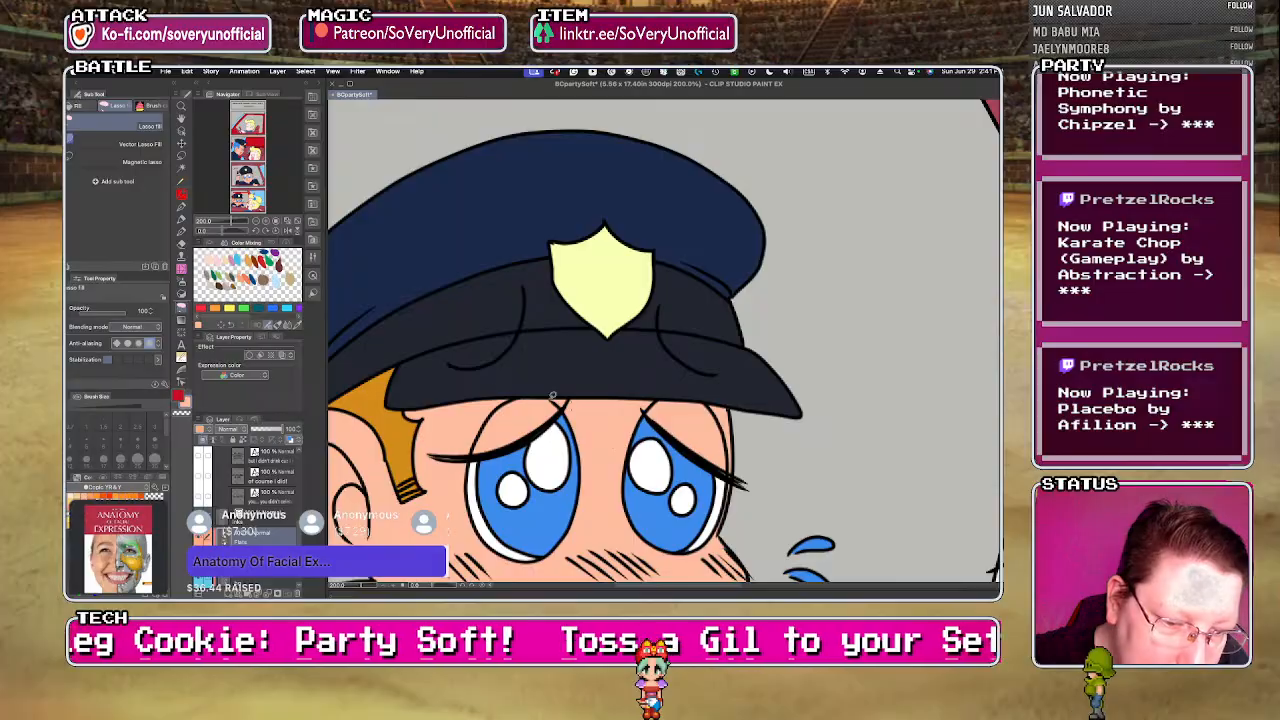
# - Fill the small patches of the policeman's hair beside both ears in the third panel with golden brown
pyautogui.scroll(-3, 400, 432)
pyautogui.scroll(-3, 580, 439)
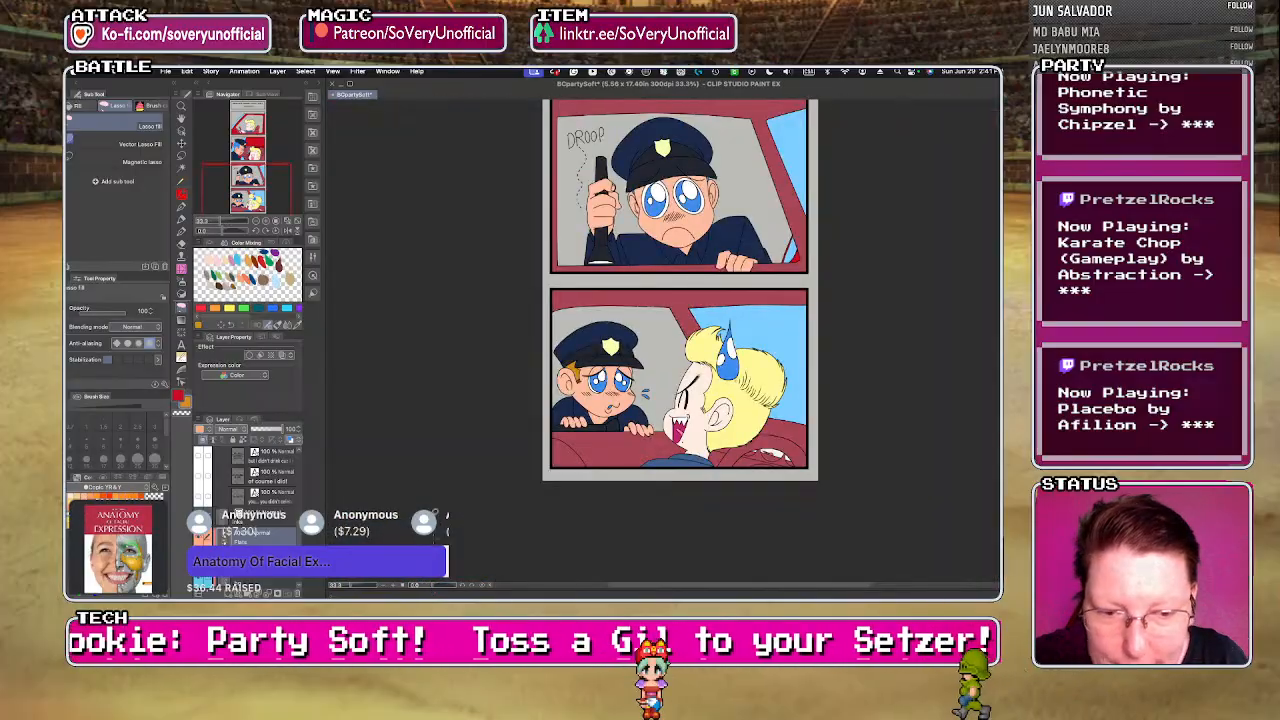
pyautogui.scroll(5, 612, 372)
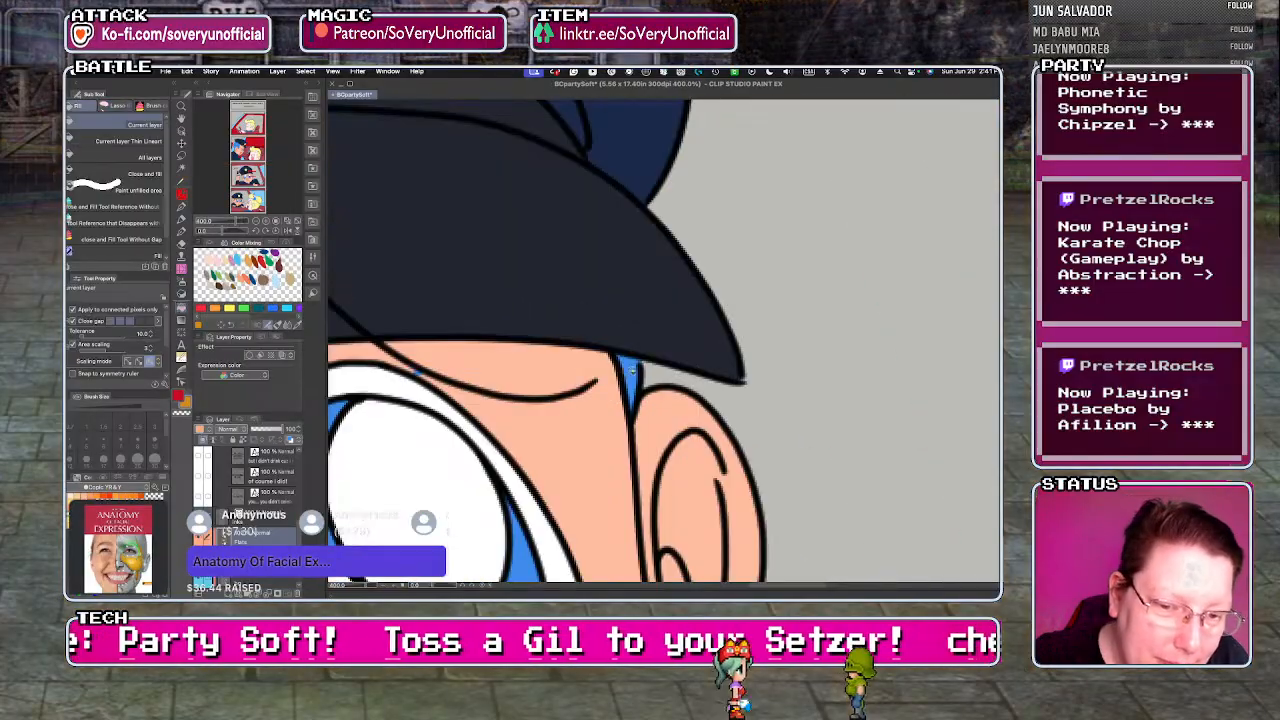
pyautogui.scroll(-3, 630, 400)
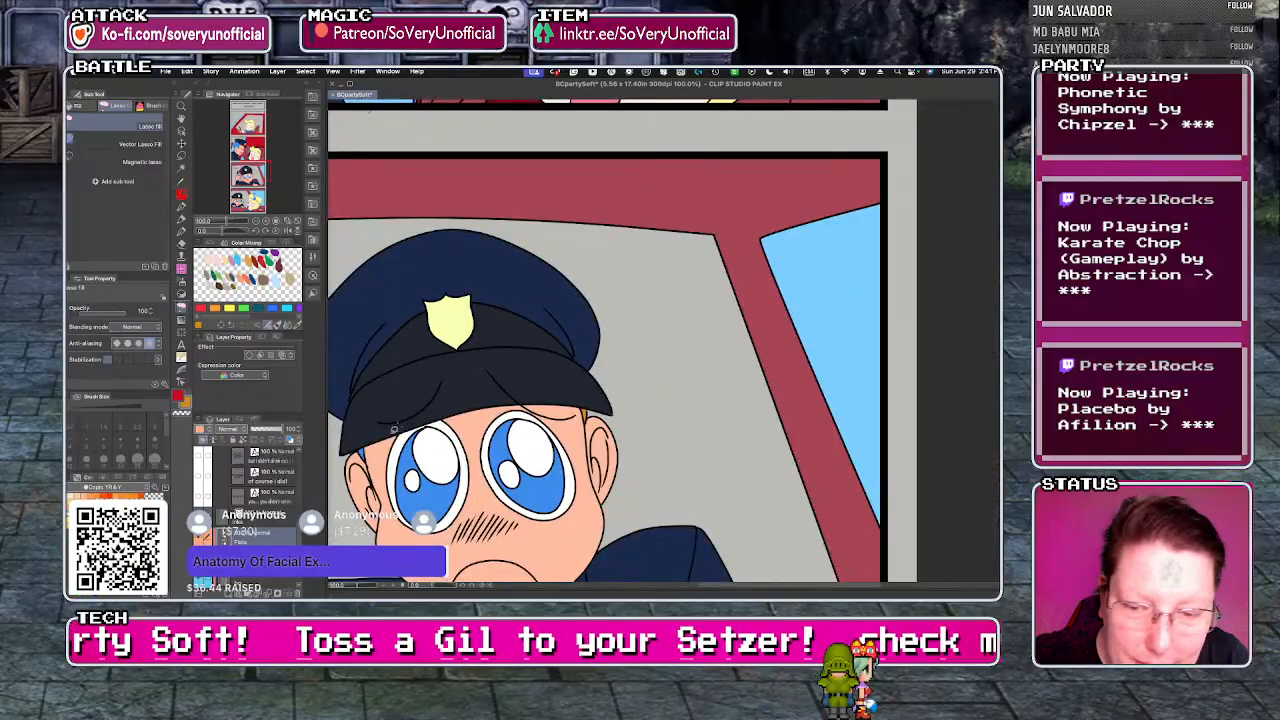
pyautogui.scroll(1, 630, 400)
pyautogui.scroll(3, 372, 466)
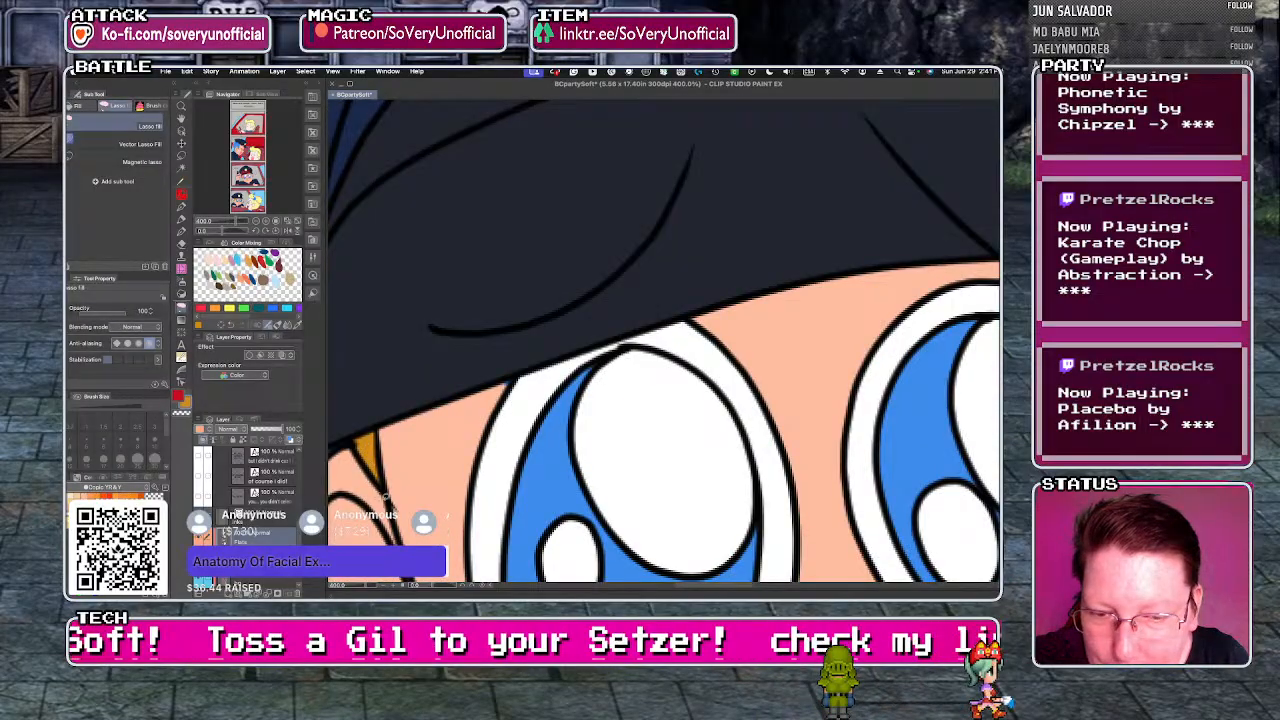
pyautogui.scroll(-3, 440, 450)
pyautogui.scroll(3, 440, 450)
pyautogui.scroll(-4, 440, 450)
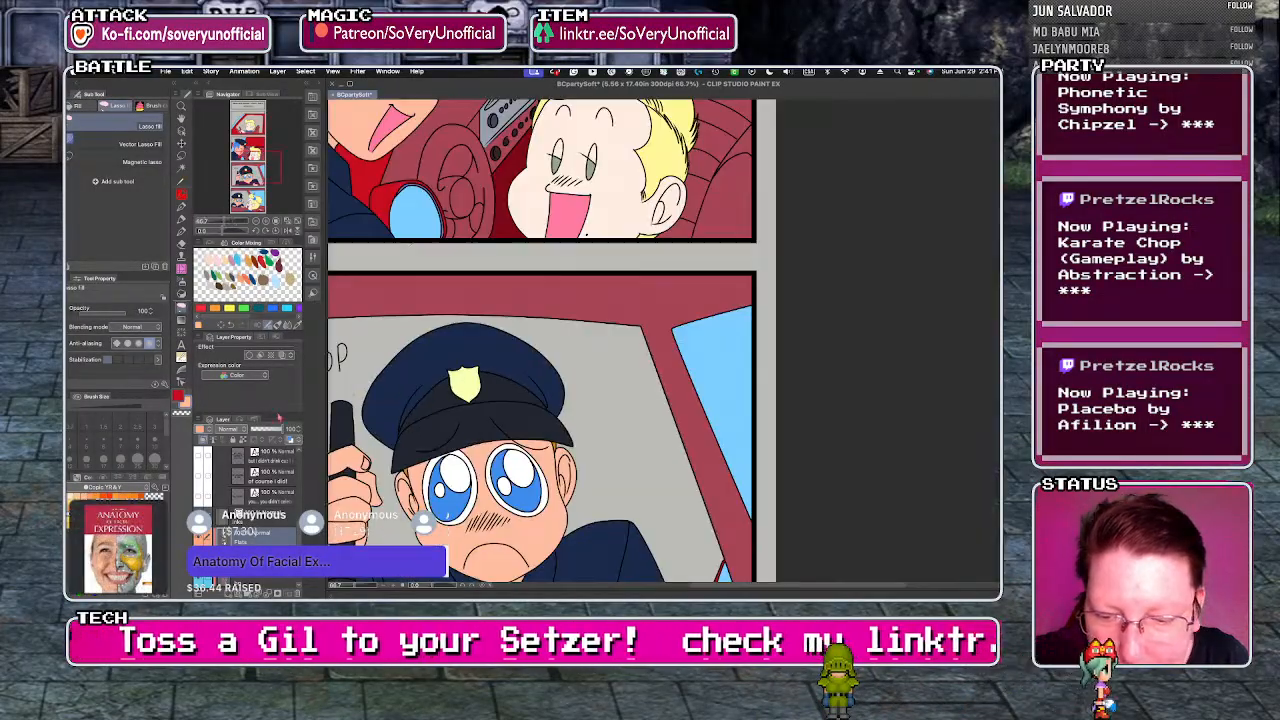
pyautogui.click(258, 555)
pyautogui.scroll(3, 440, 480)
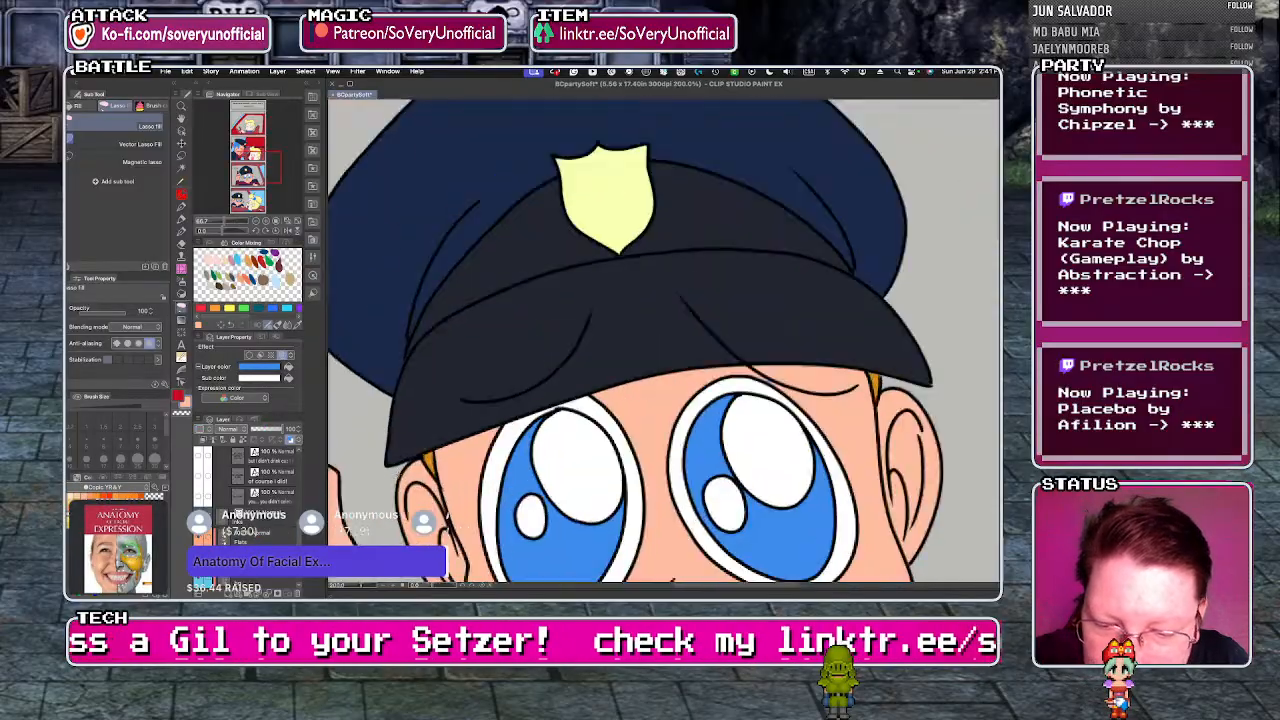
pyautogui.scroll(-4, 440, 480)
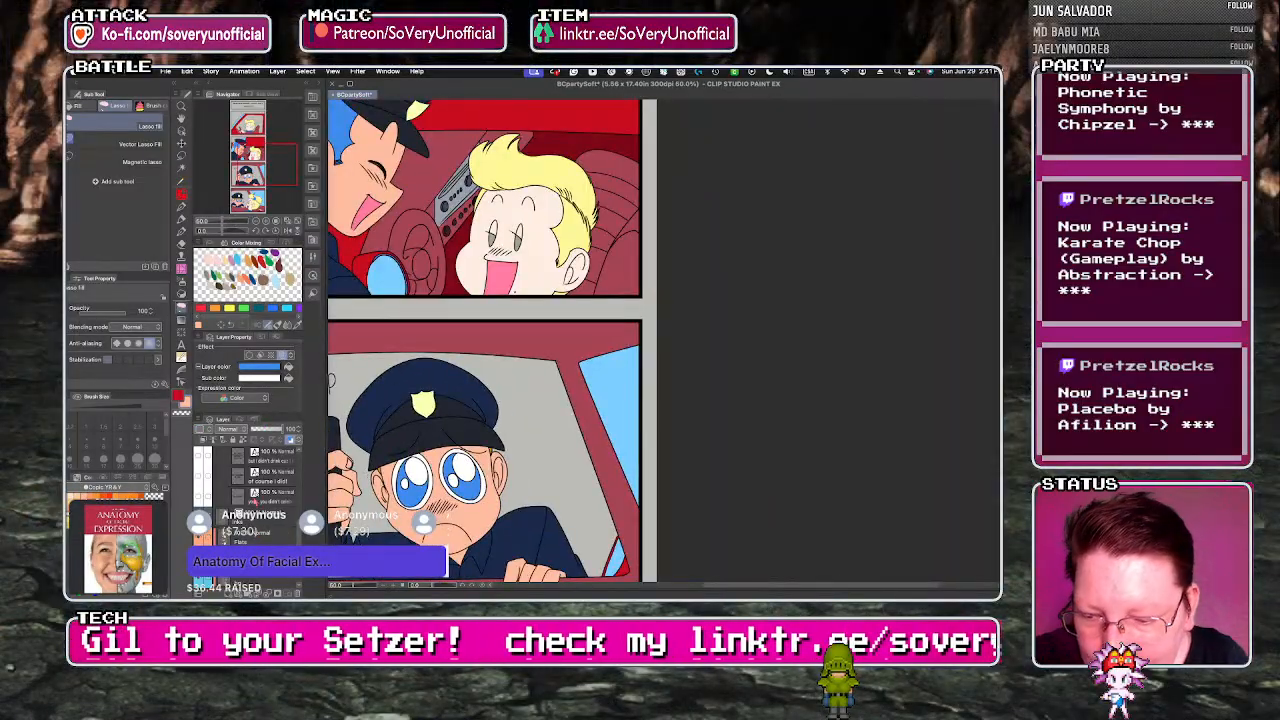
pyautogui.click(258, 537)
# - Fill the policeman's hair in the second panel with golden brown, including the striped end of the sideburn
pyautogui.scroll(-5, 420, 450)
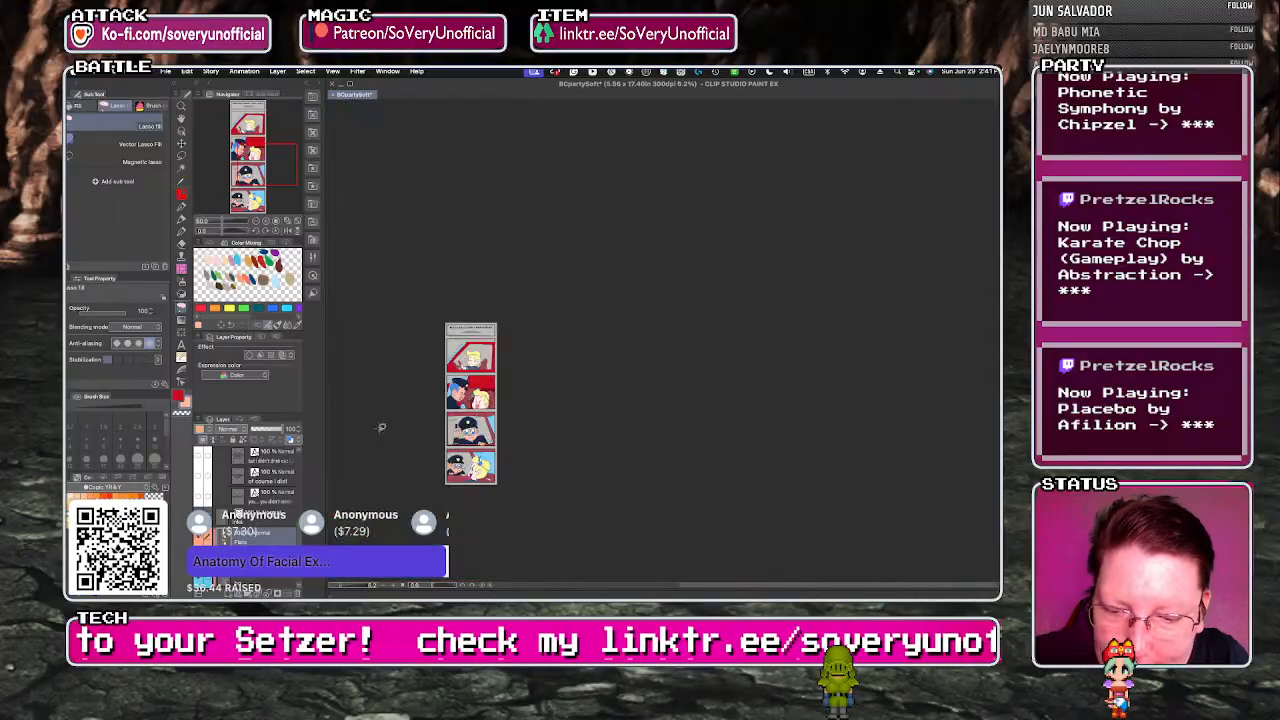
pyautogui.scroll(7, 455, 437)
pyautogui.scroll(-5, 455, 437)
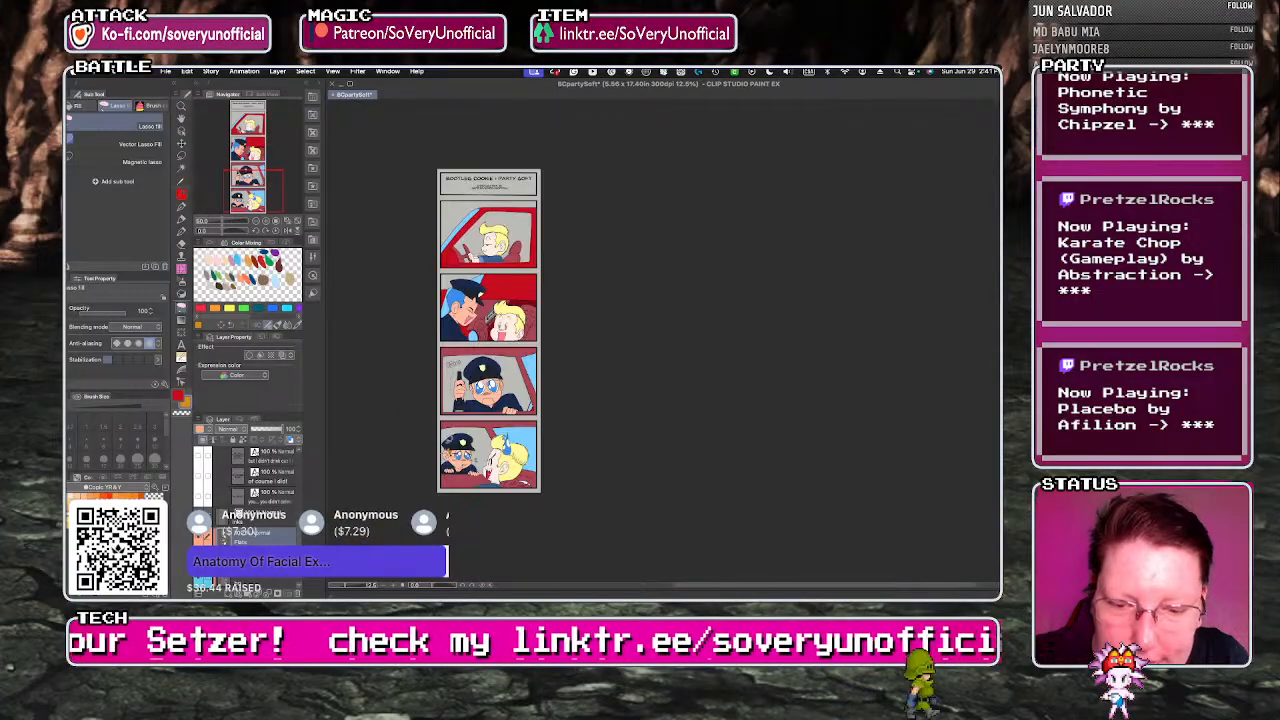
pyautogui.scroll(6, 455, 437)
pyautogui.scroll(5, 481, 362)
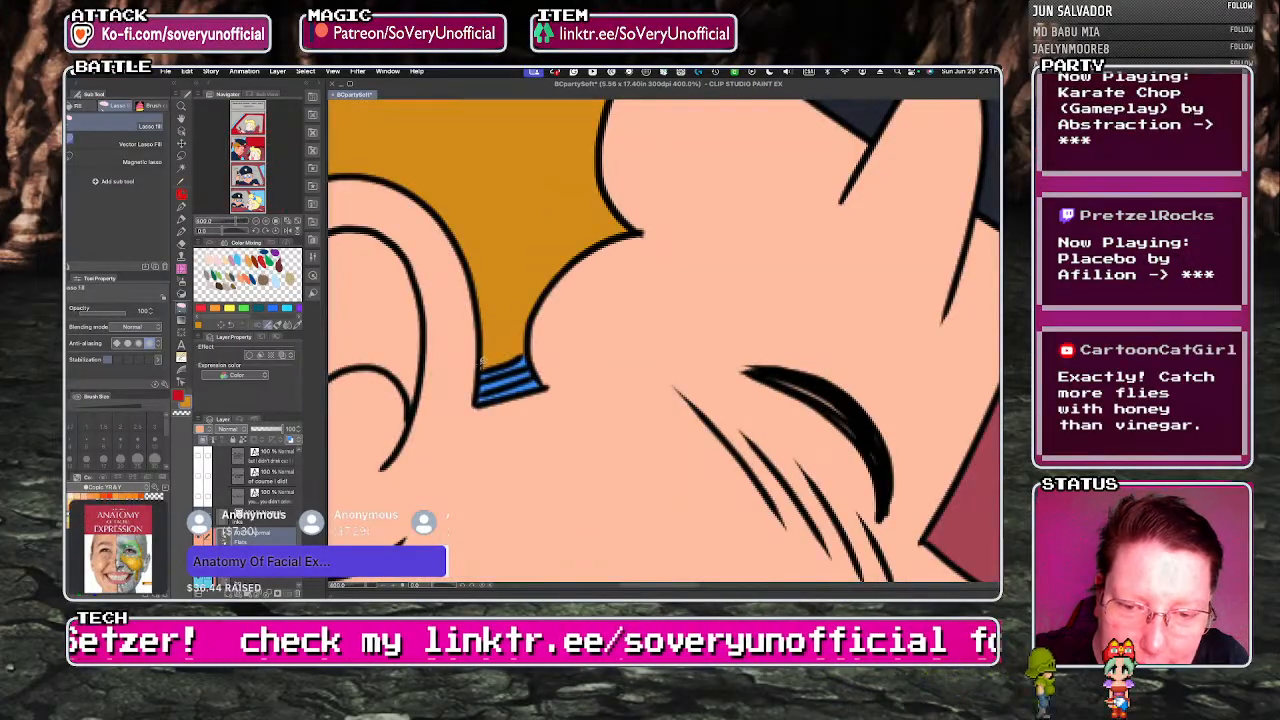
pyautogui.moveTo(484, 401); pyautogui.dragTo(486, 399)
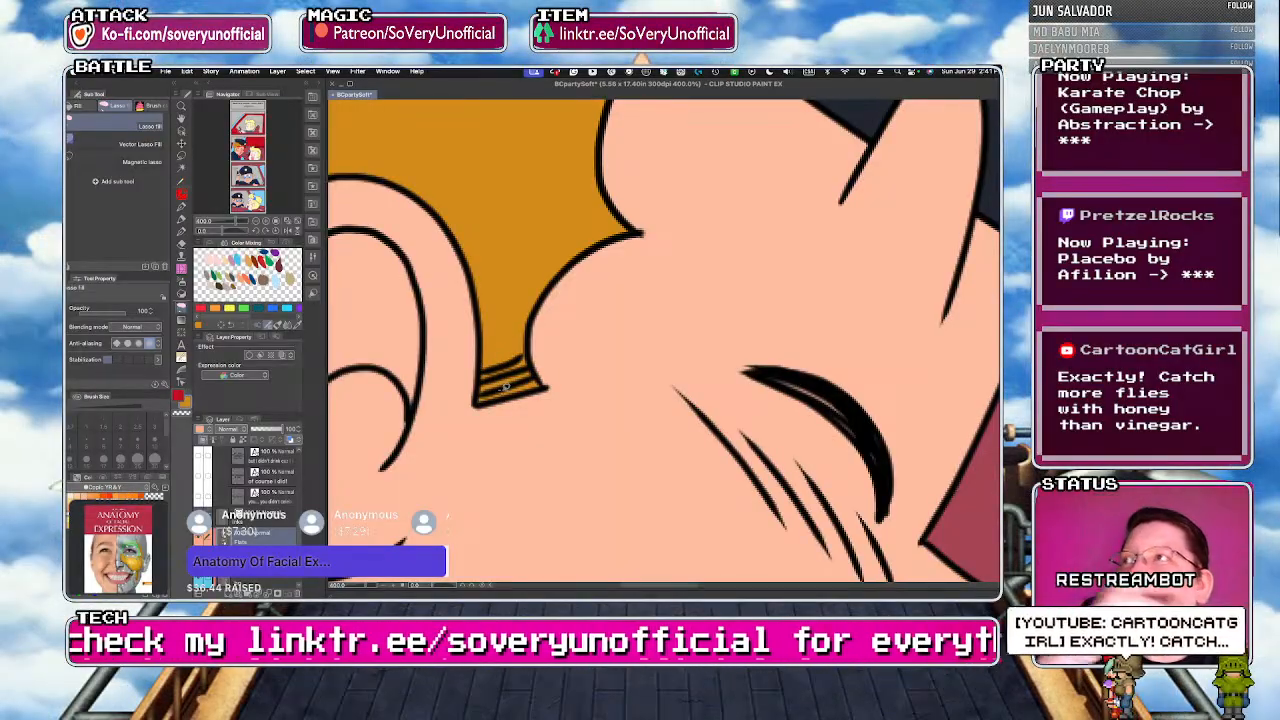
pyautogui.scroll(-5, 505, 386)
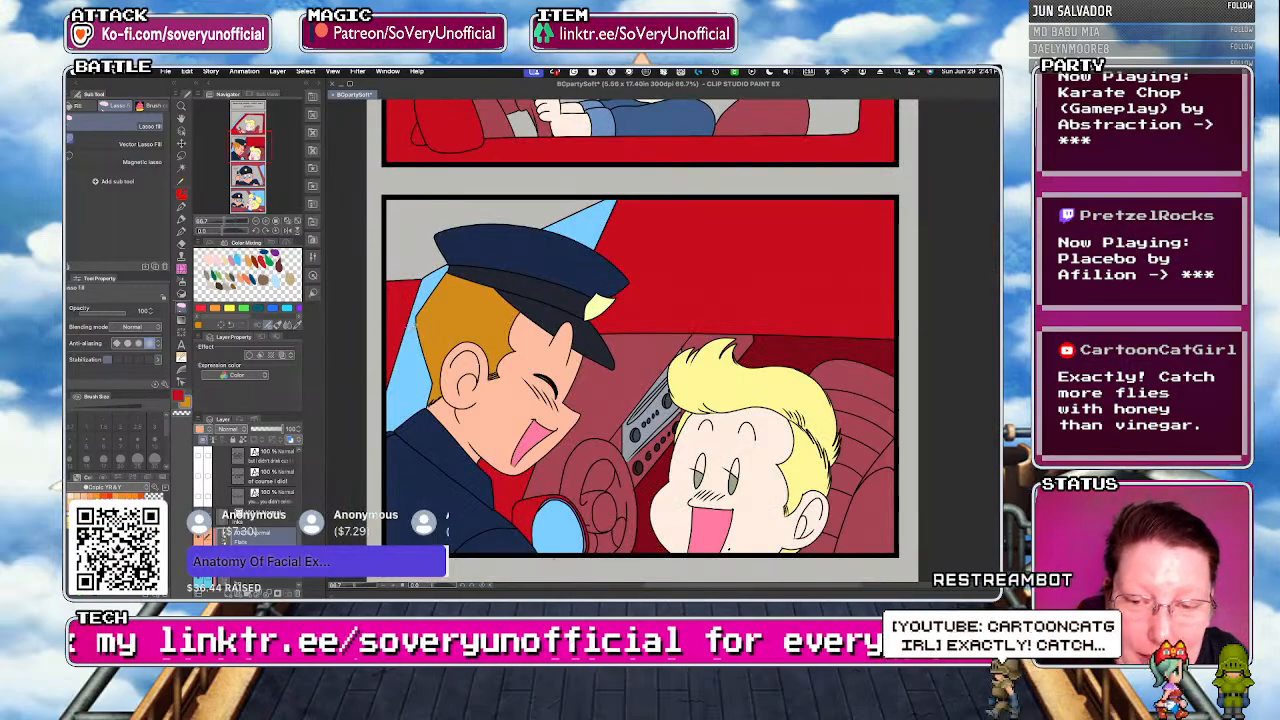
# - Switch the color set to Copic E, pick a dark brown and fill both of the policeman's irises in the third panel
pyautogui.scroll(5, 455, 400)
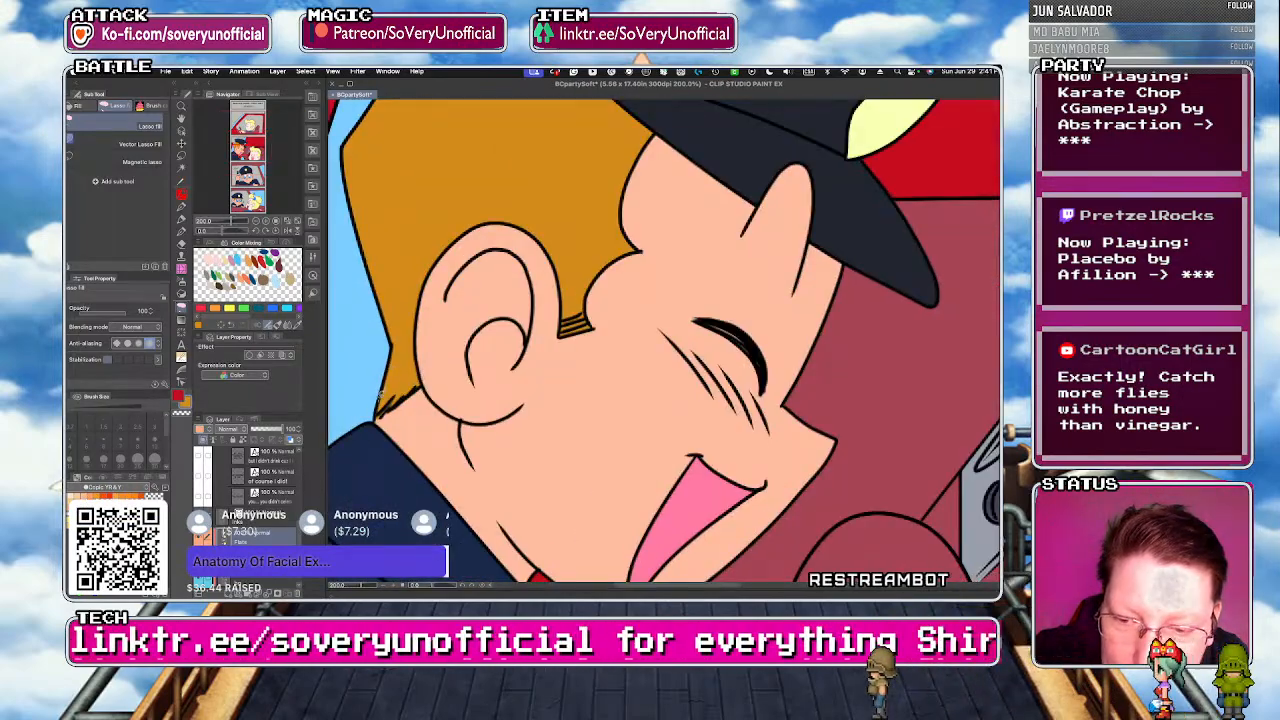
pyautogui.scroll(-6, 380, 395)
pyautogui.scroll(3, 409, 432)
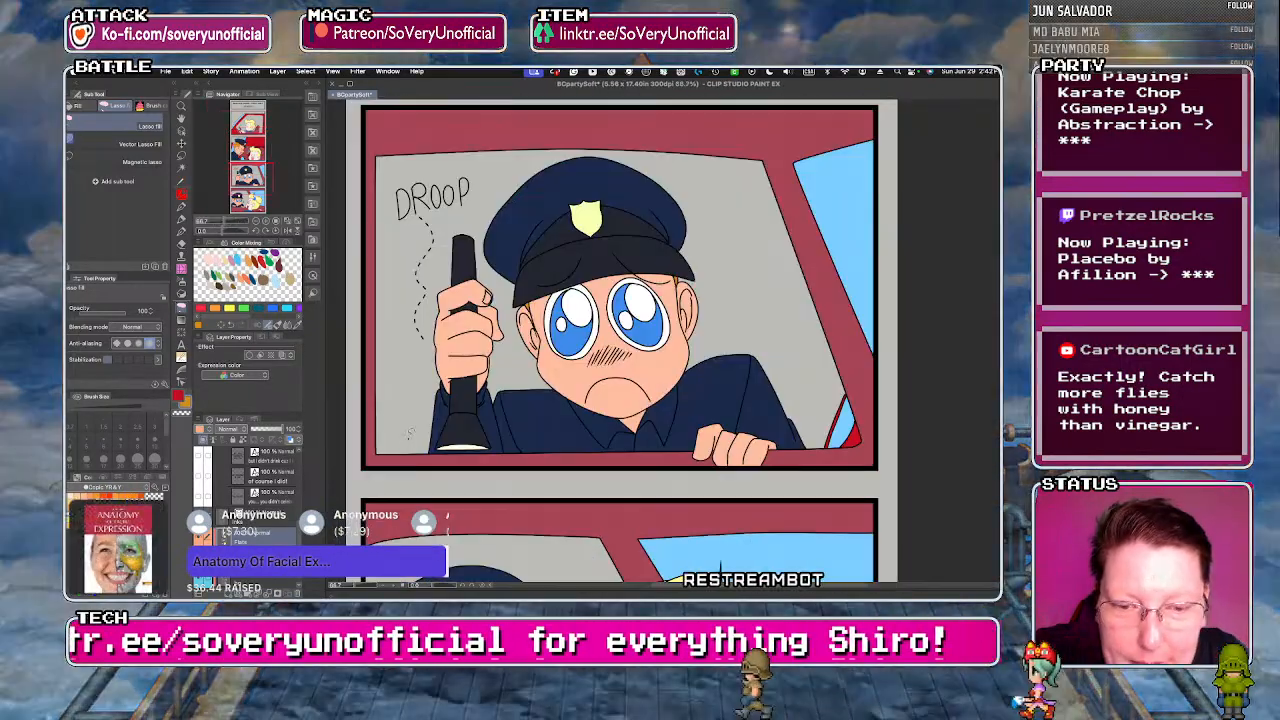
pyautogui.scroll(-1, 409, 432)
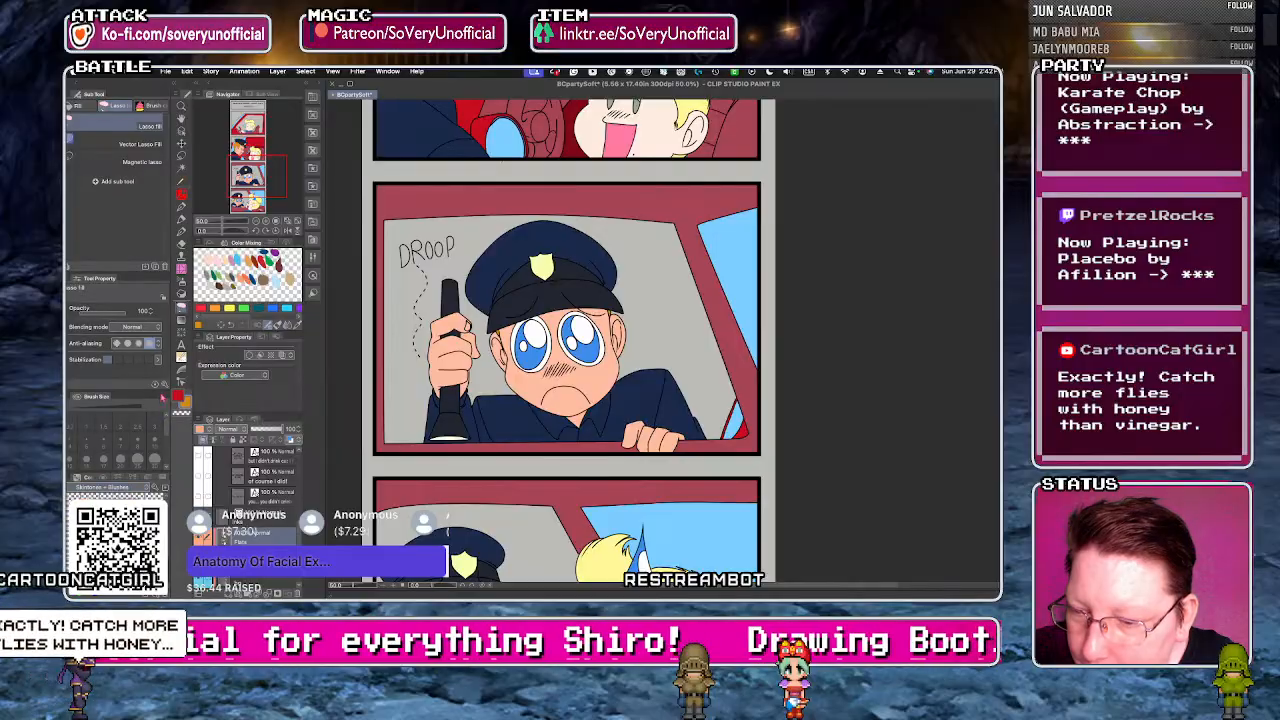
pyautogui.click(100, 487)
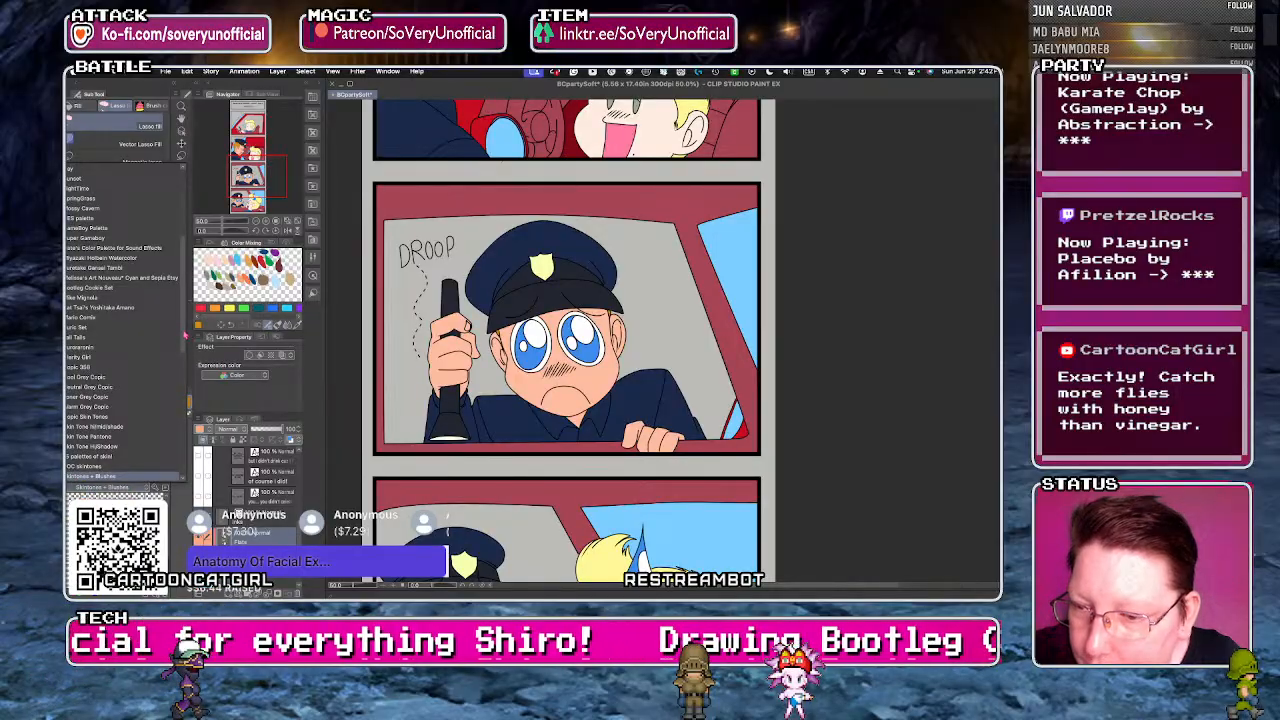
pyautogui.scroll(-8, 184, 437)
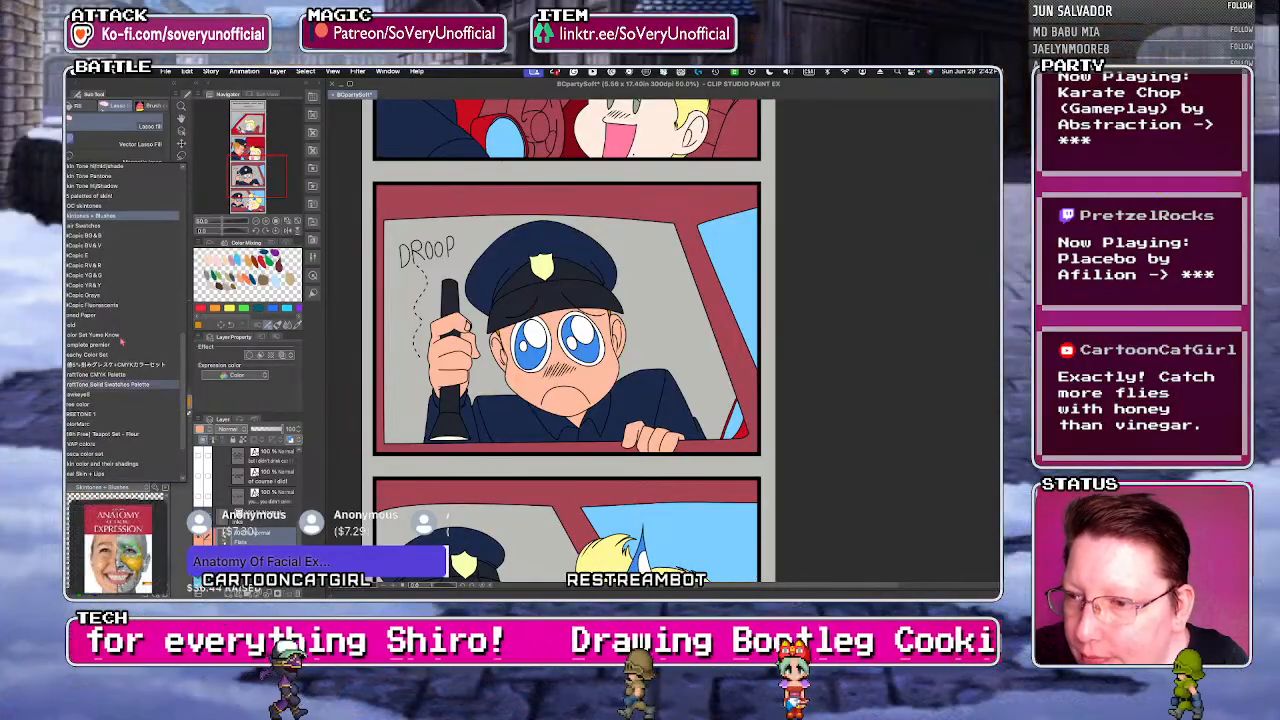
pyautogui.click(76, 270)
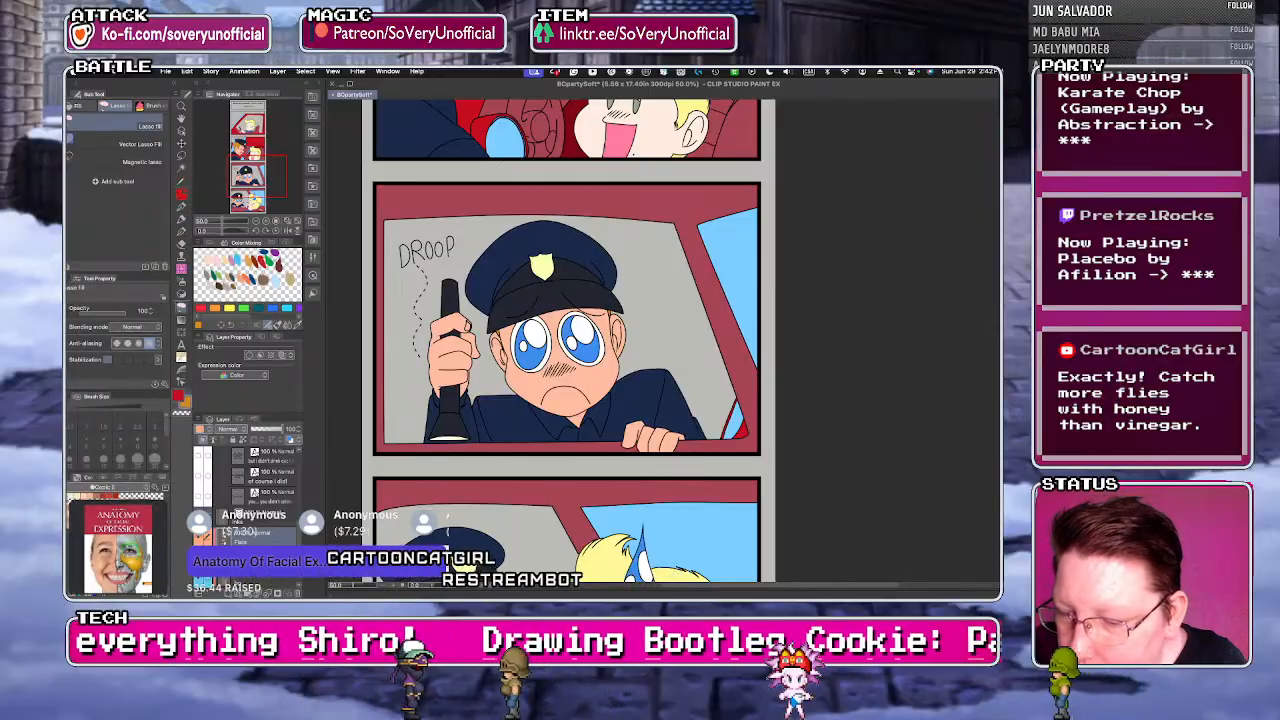
pyautogui.press('g')
pyautogui.click(587, 352)
pyautogui.click(532, 353)
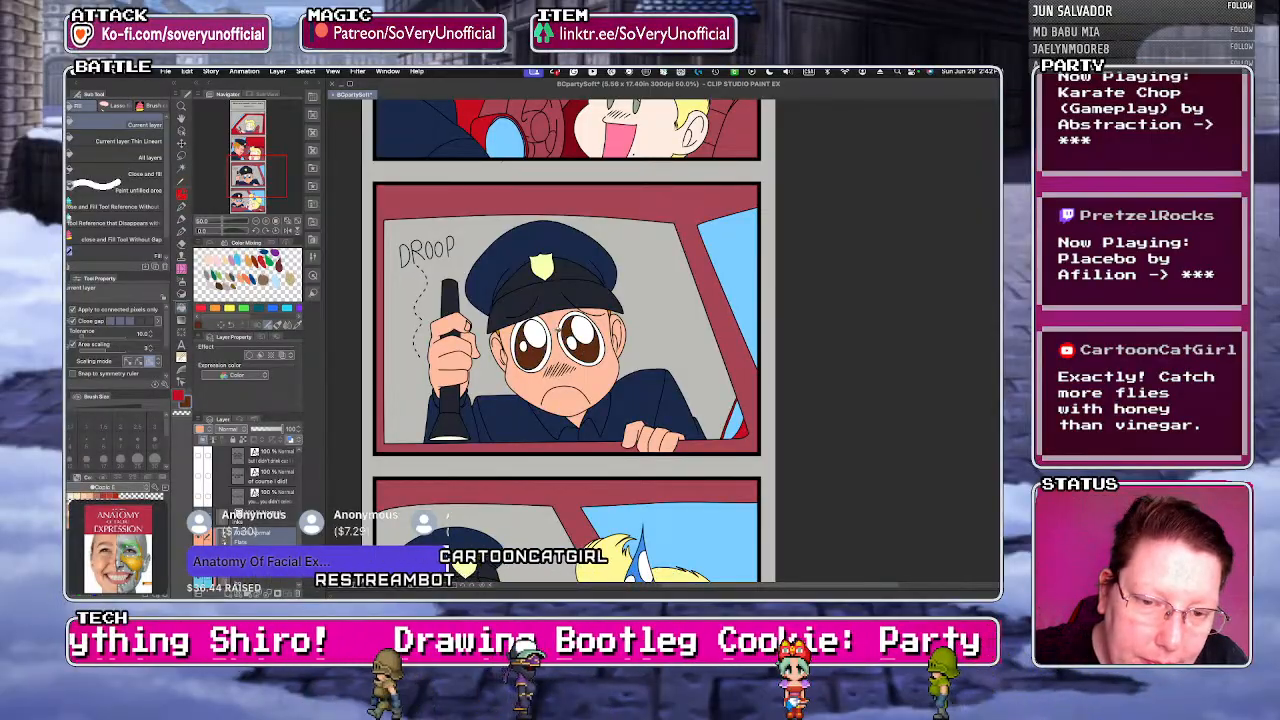
# - Fill the policeman's irises in the fourth panel with dark brown, including the small leftover blue corner
pyautogui.press('u')
pyautogui.hotkey('ctrl', '-')
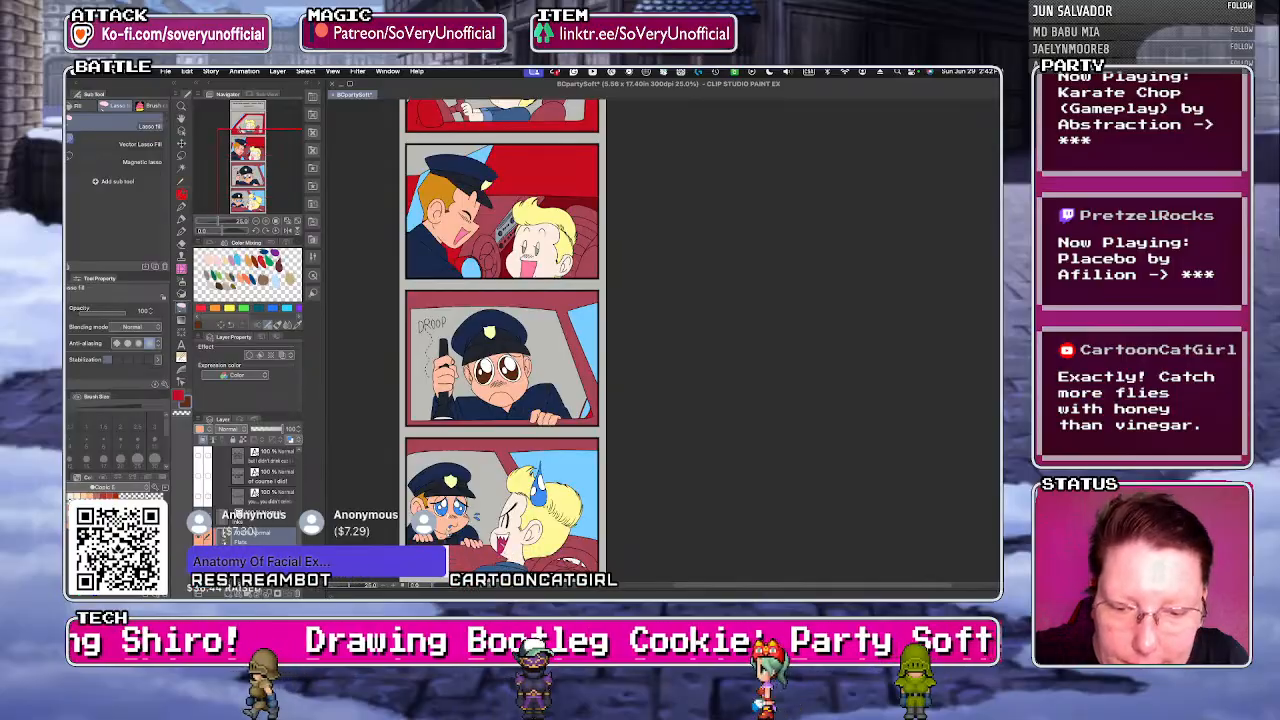
pyautogui.scroll(4, 440, 515)
pyautogui.press('g')
pyautogui.scroll(3, 433, 437)
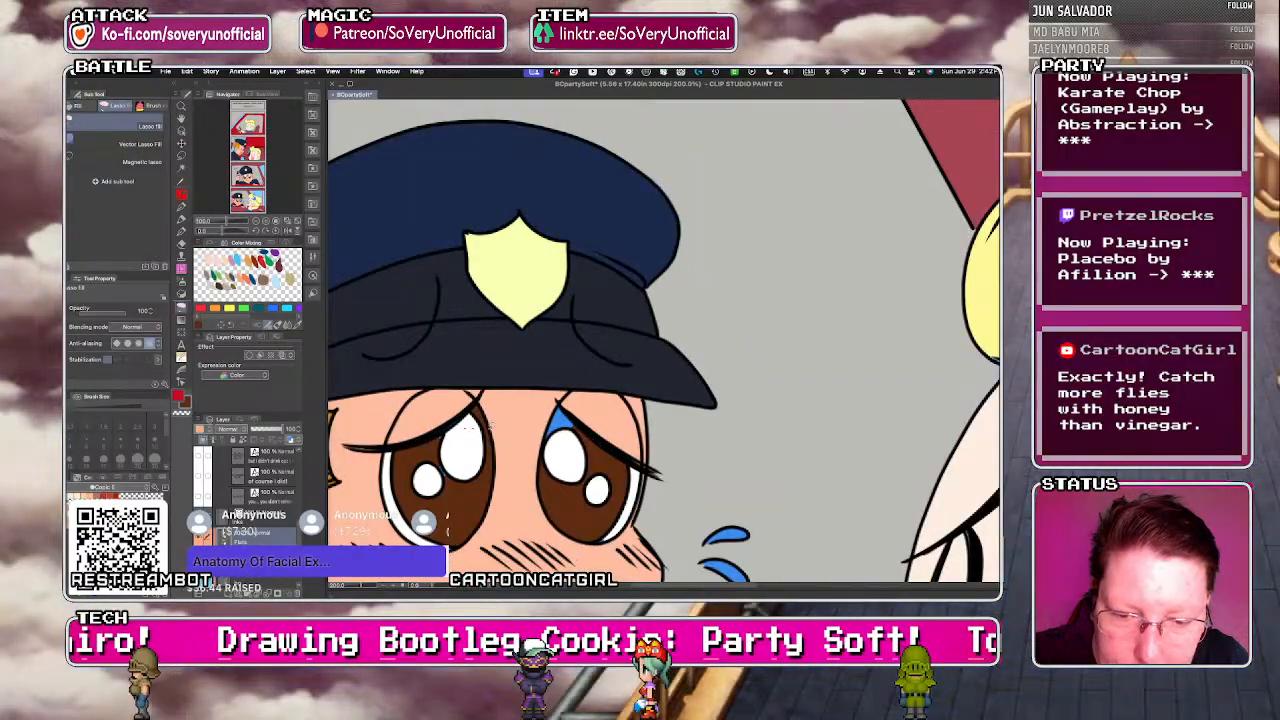
pyautogui.press('u')
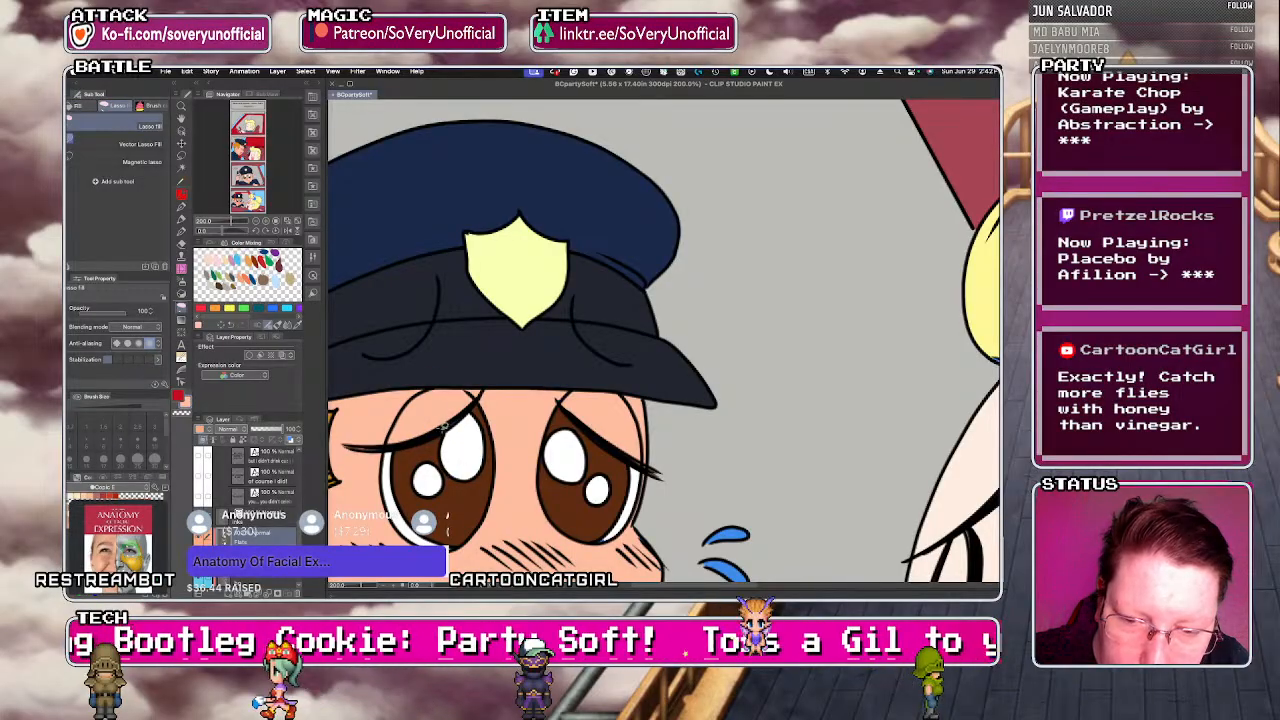
pyautogui.scroll(-3, 438, 380)
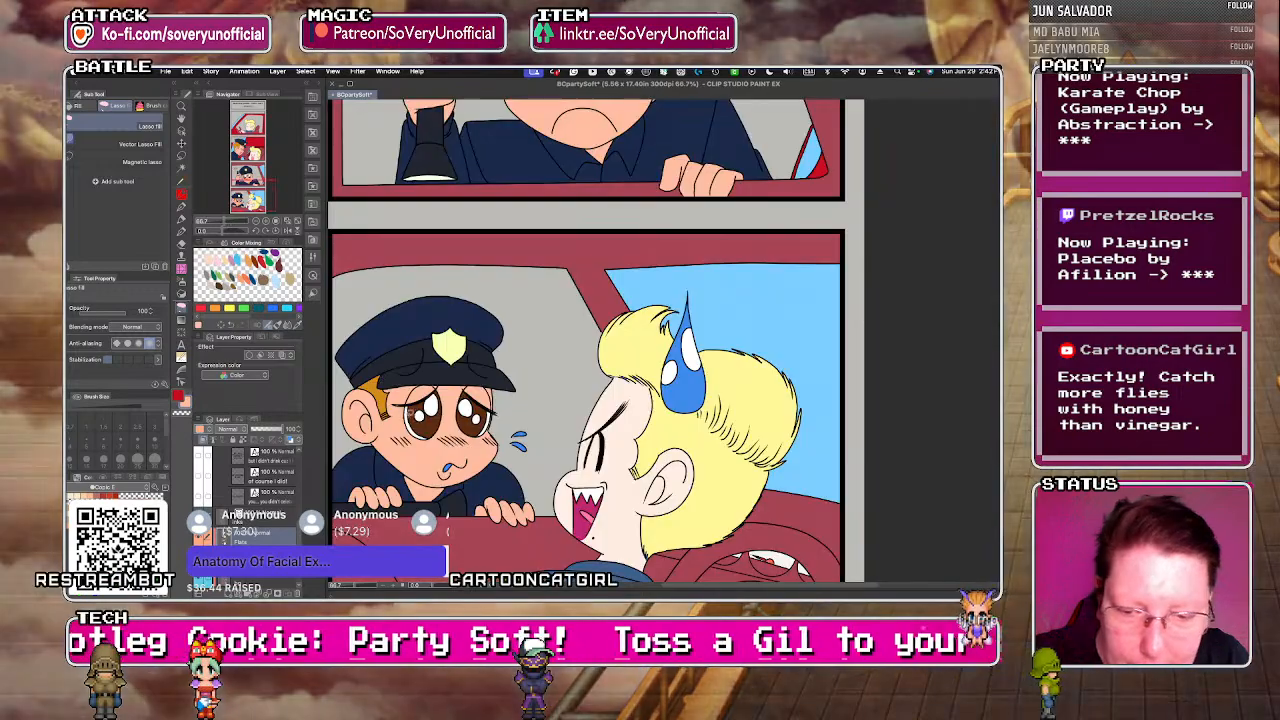
# - Recolor the small droplets beside the policeman's face in the fourth panel white
pyautogui.scroll(5, 460, 450)
pyautogui.scroll(-5, 470, 468)
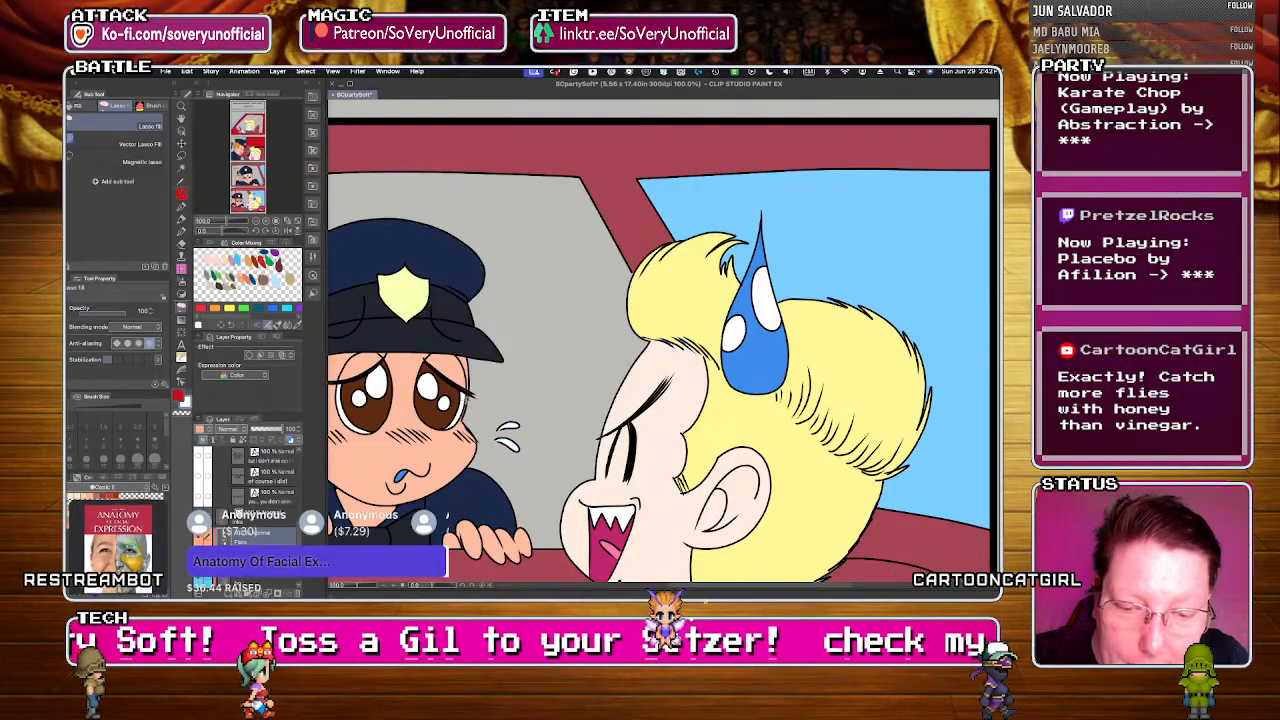
pyautogui.scroll(-3, 325, 397)
pyautogui.scroll(-1, 325, 397)
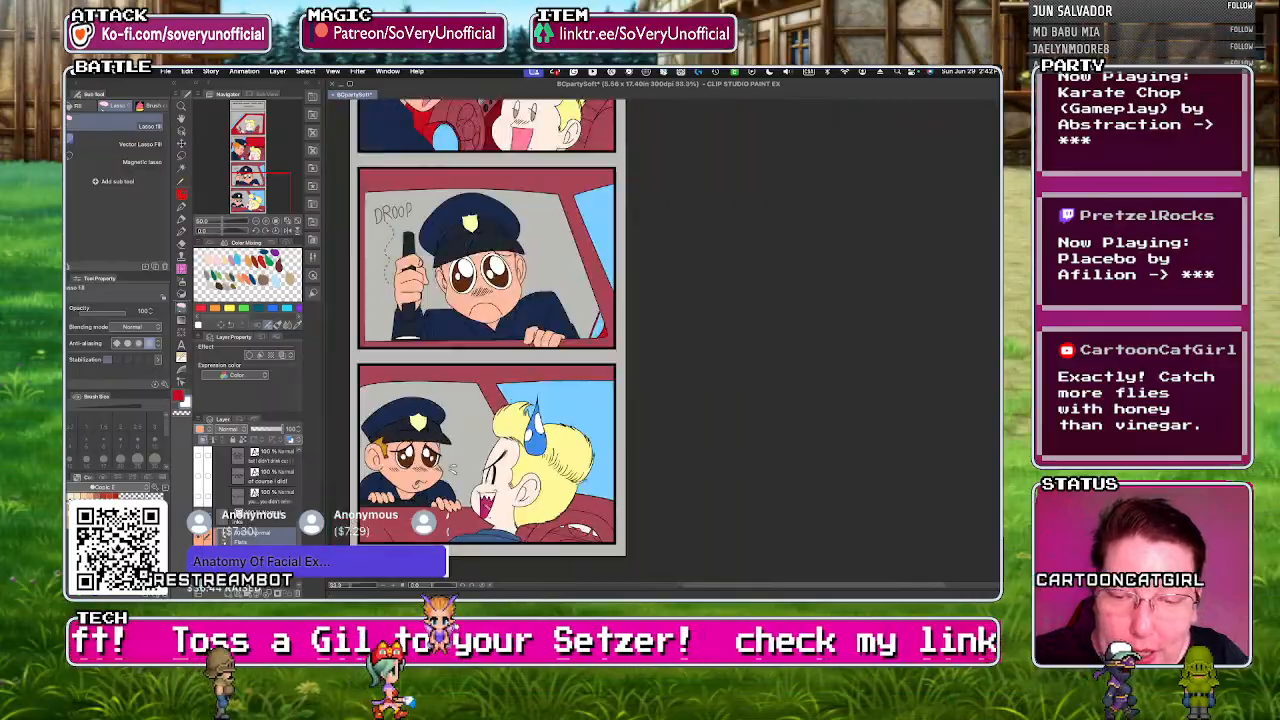
# - Fill the policeman's small open mouth in the fourth panel with pink
pyautogui.scroll(4, 500, 515)
pyautogui.scroll(-3, 500, 515)
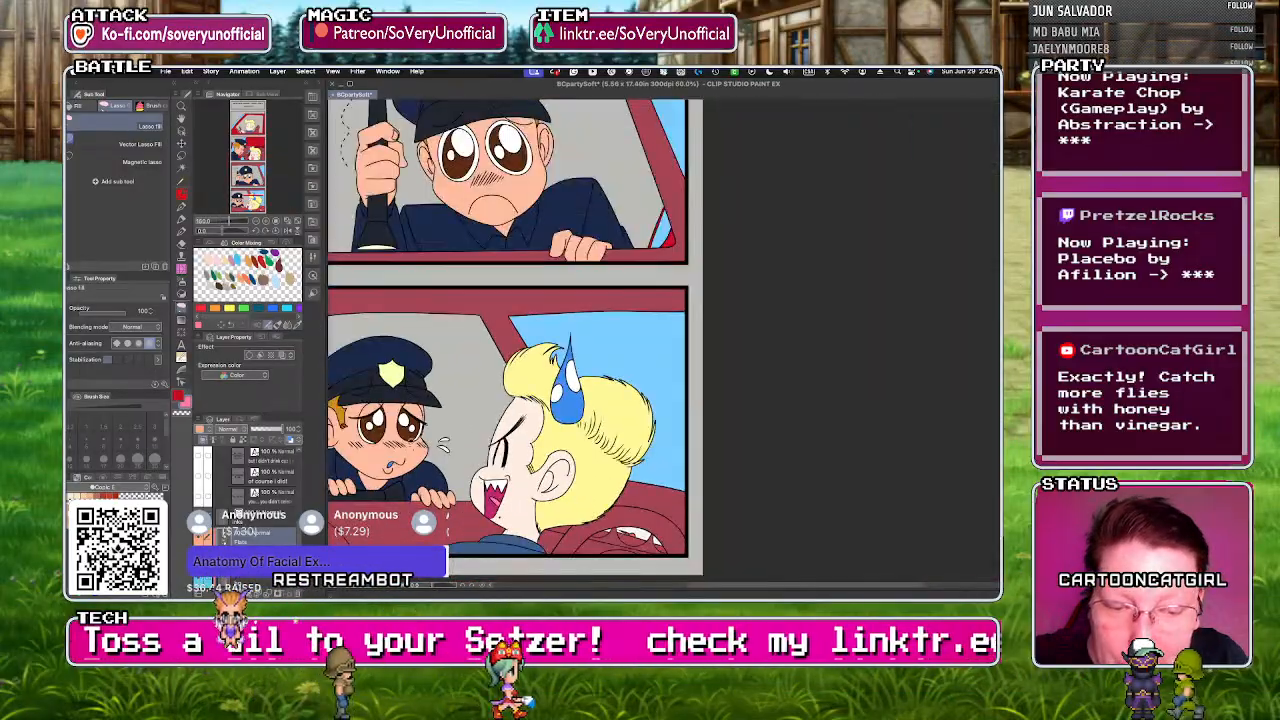
pyautogui.scroll(5, 450, 500)
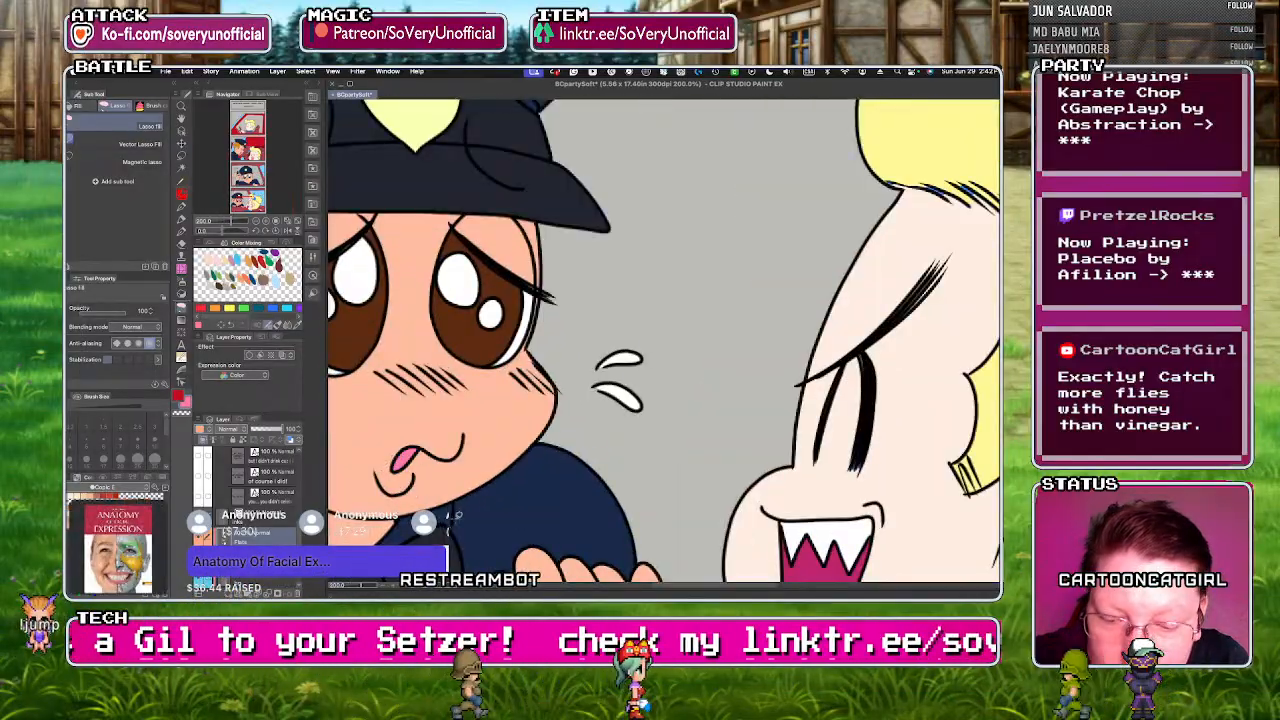
pyautogui.scroll(-3, 450, 500)
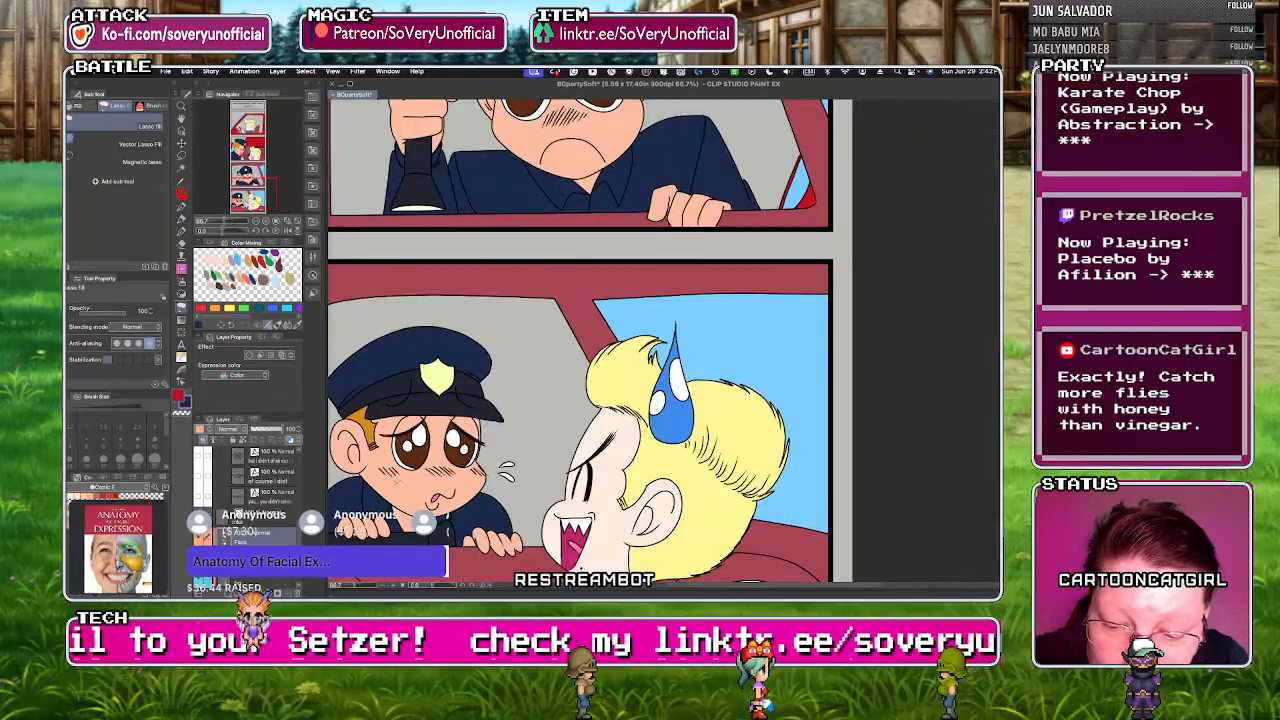
# - Show the comic's dialogue text layers and select the title text layer
pyautogui.scroll(-4, 461, 462)
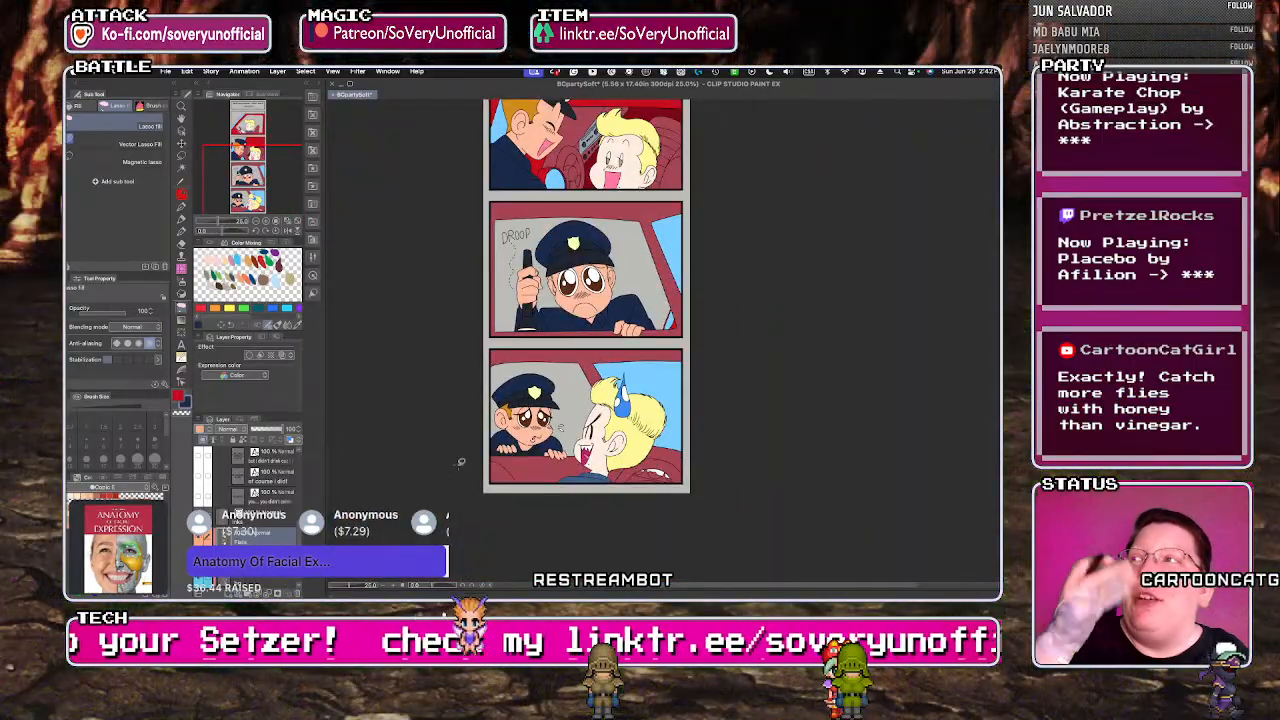
pyautogui.scroll(-3, 461, 462)
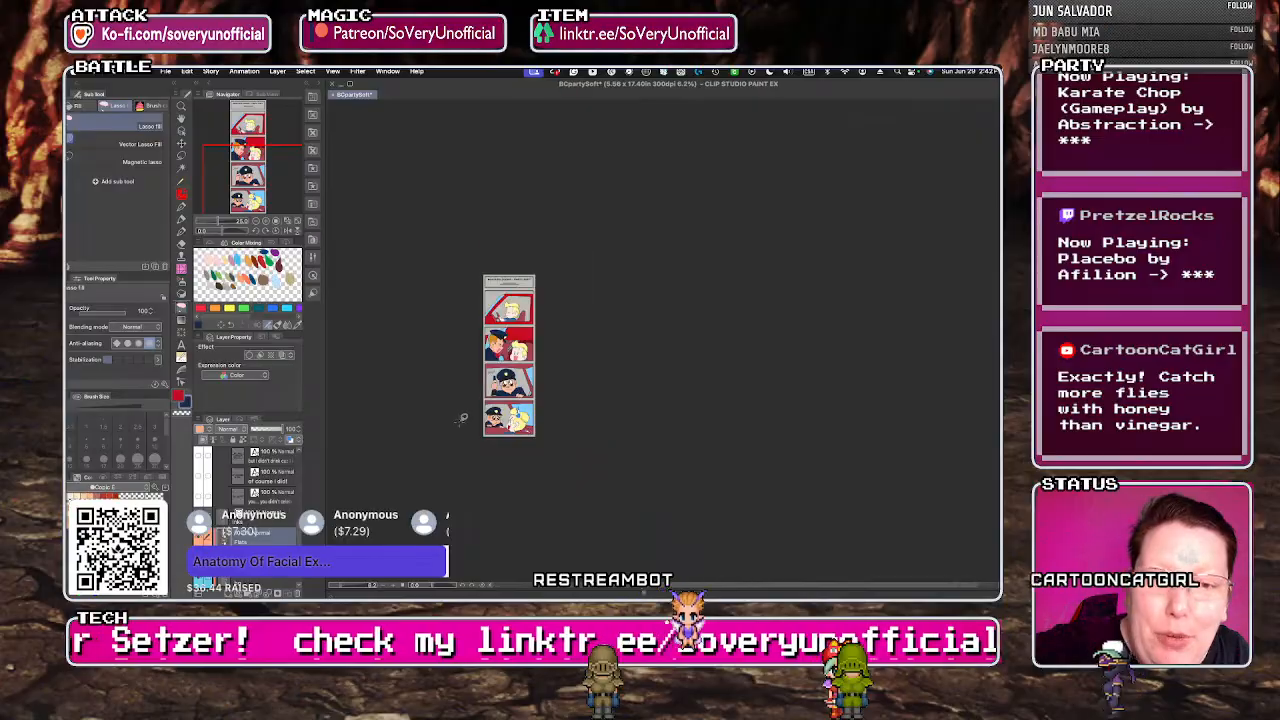
pyautogui.scroll(3, 479, 343)
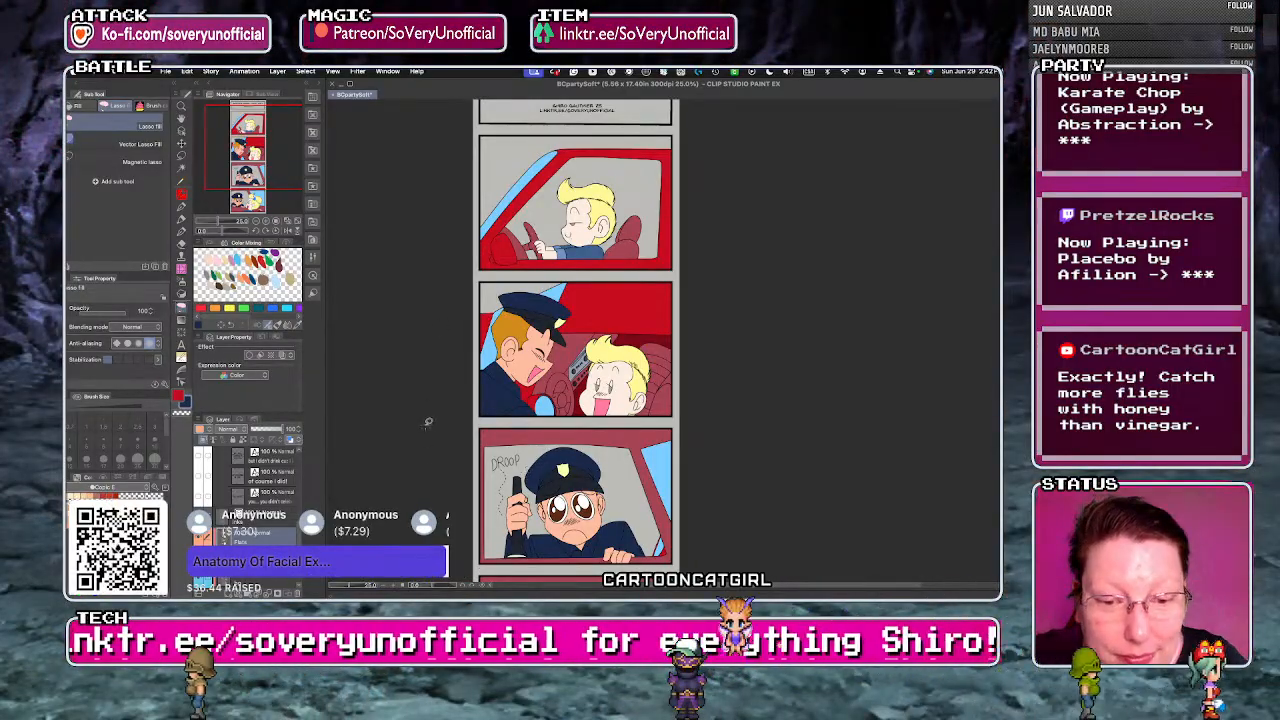
pyautogui.scroll(-5, 428, 421)
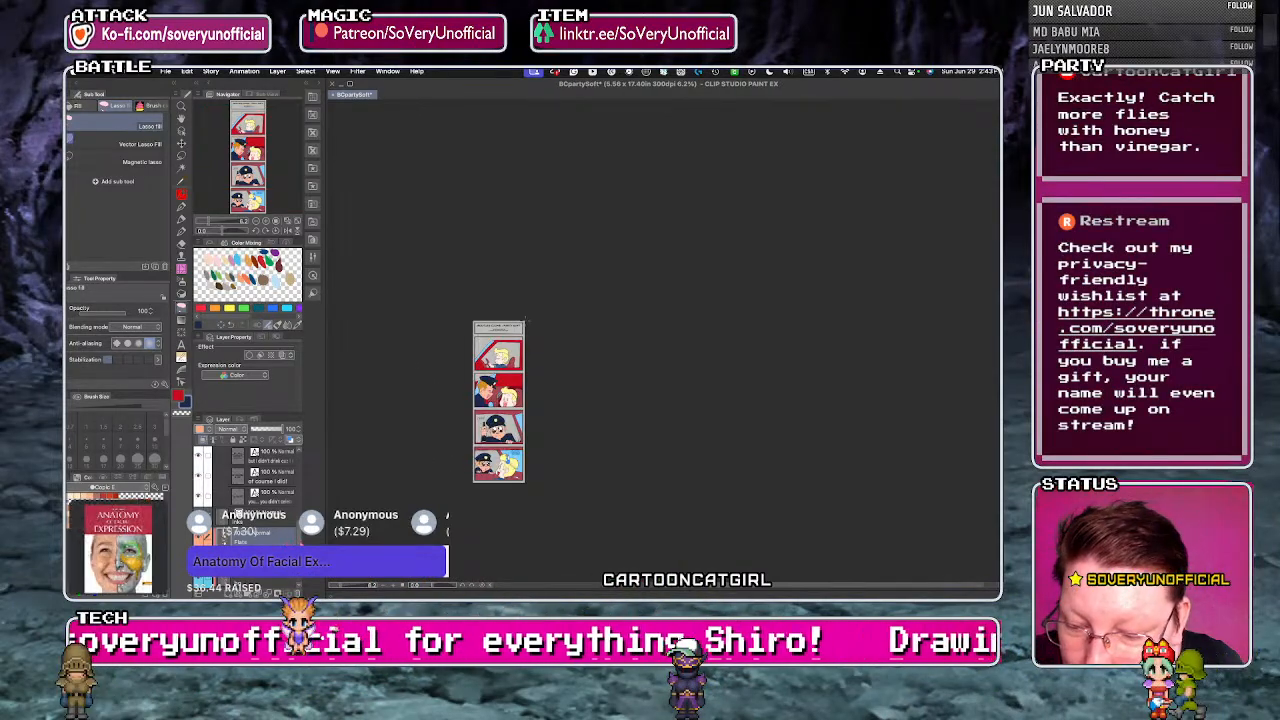
pyautogui.scroll(-5, 252, 500)
pyautogui.scroll(-2, 252, 480)
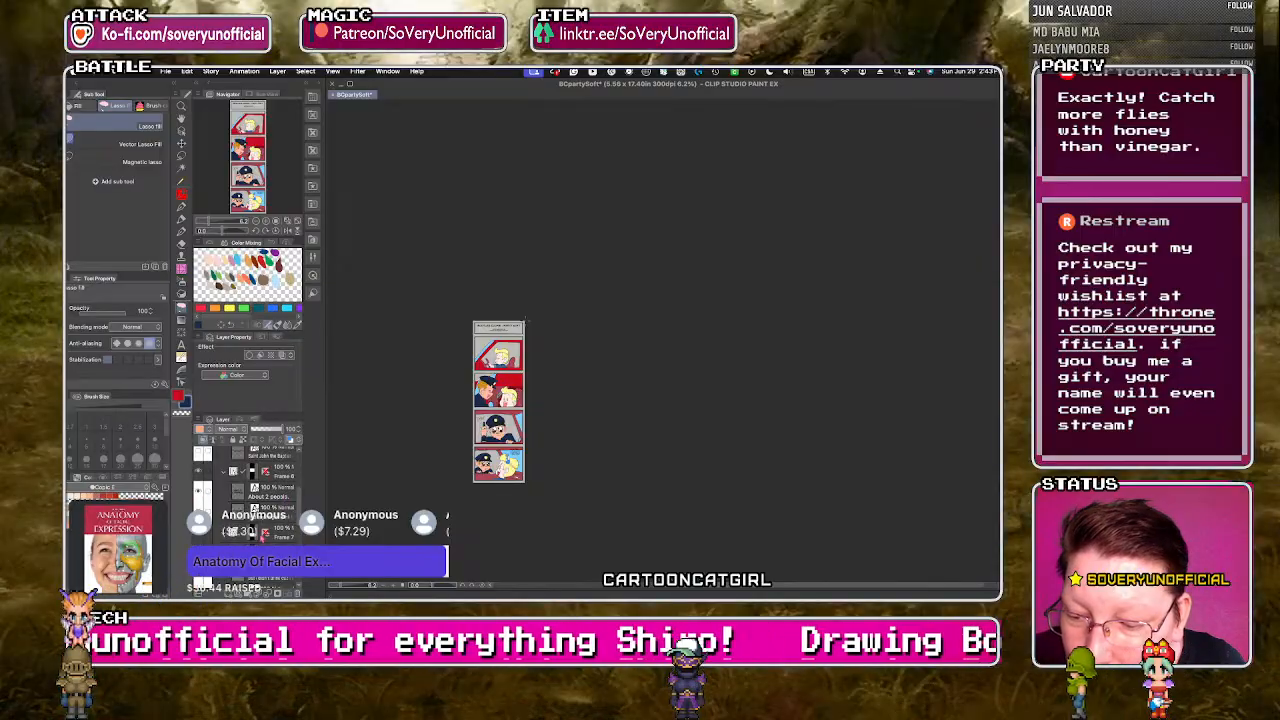
pyautogui.scroll(-2, 262, 495)
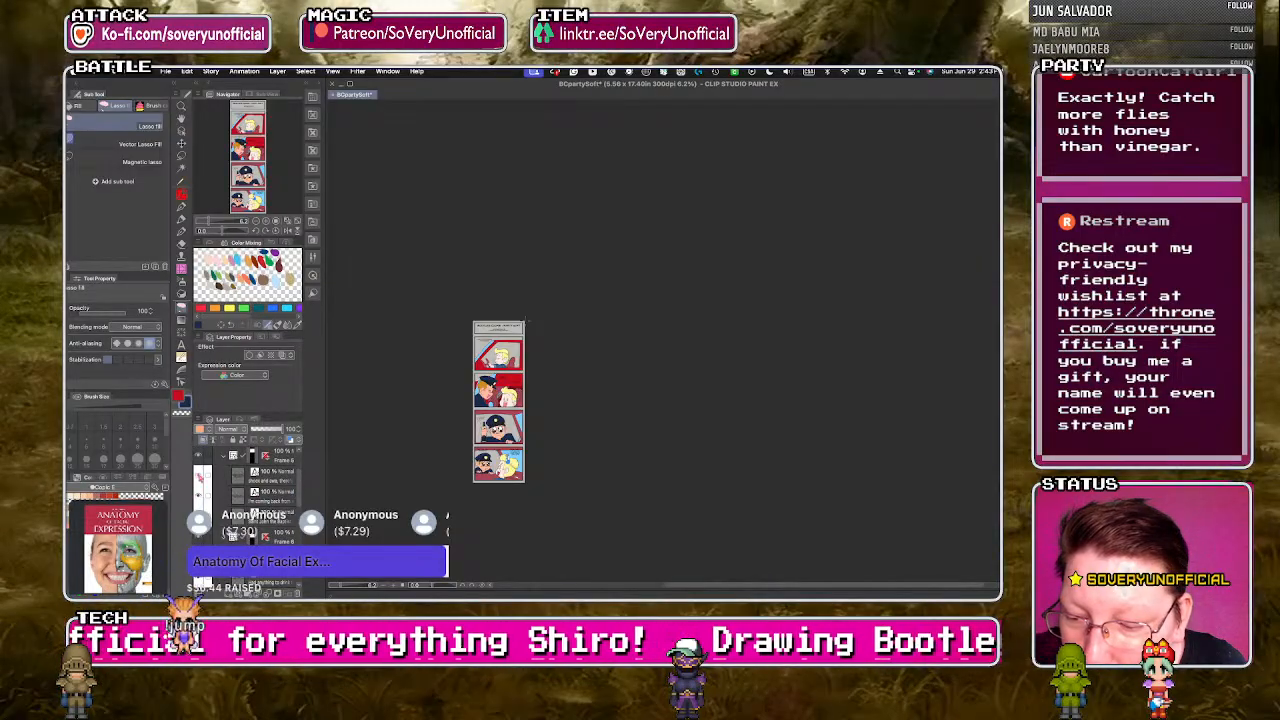
pyautogui.scroll(-2, 299, 478)
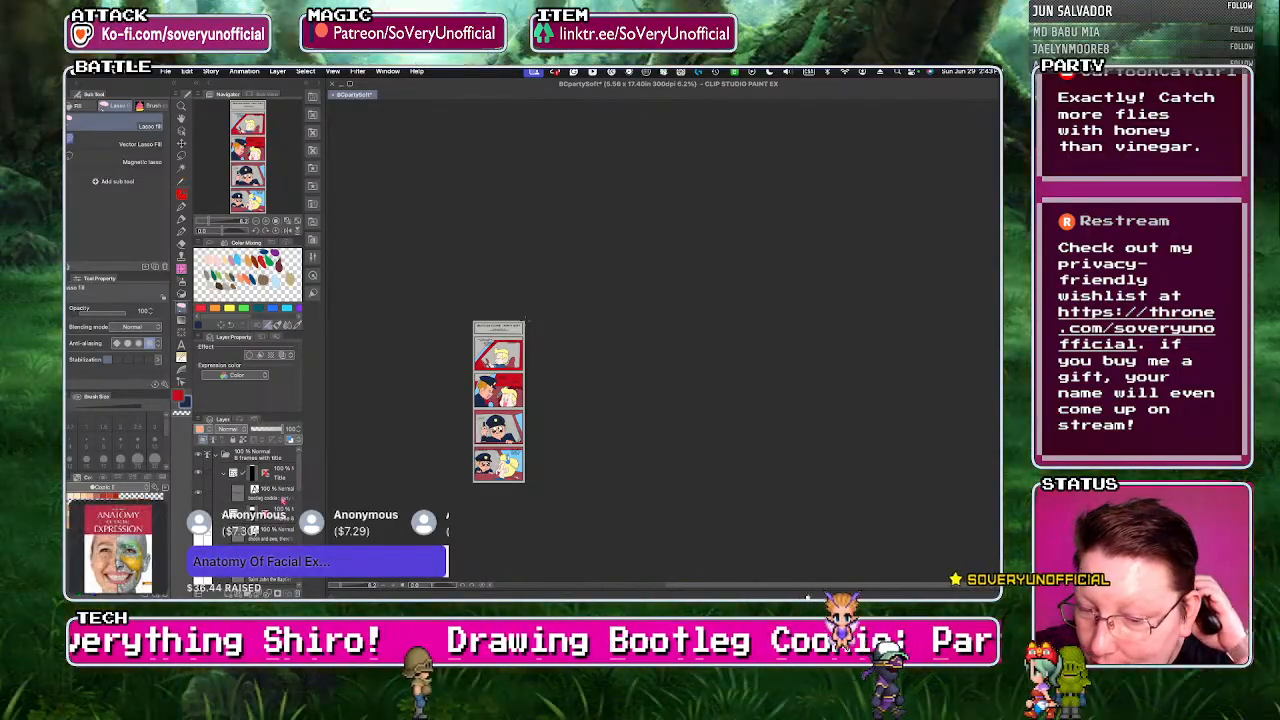
pyautogui.click(270, 494)
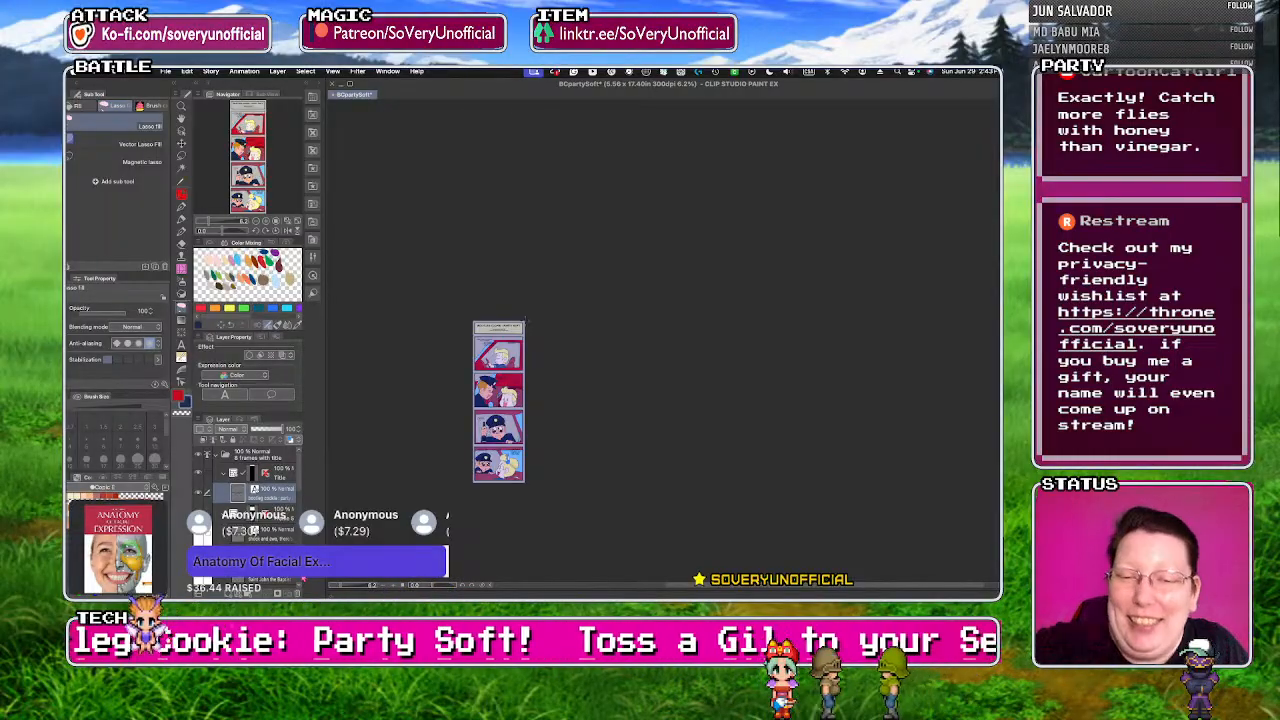
# - Try a curve balloon with a different brush shape around the caption "Saint John the Baptist Day in Quebec." in the first panel
pyautogui.scroll(6, 488, 342)
pyautogui.press('t')
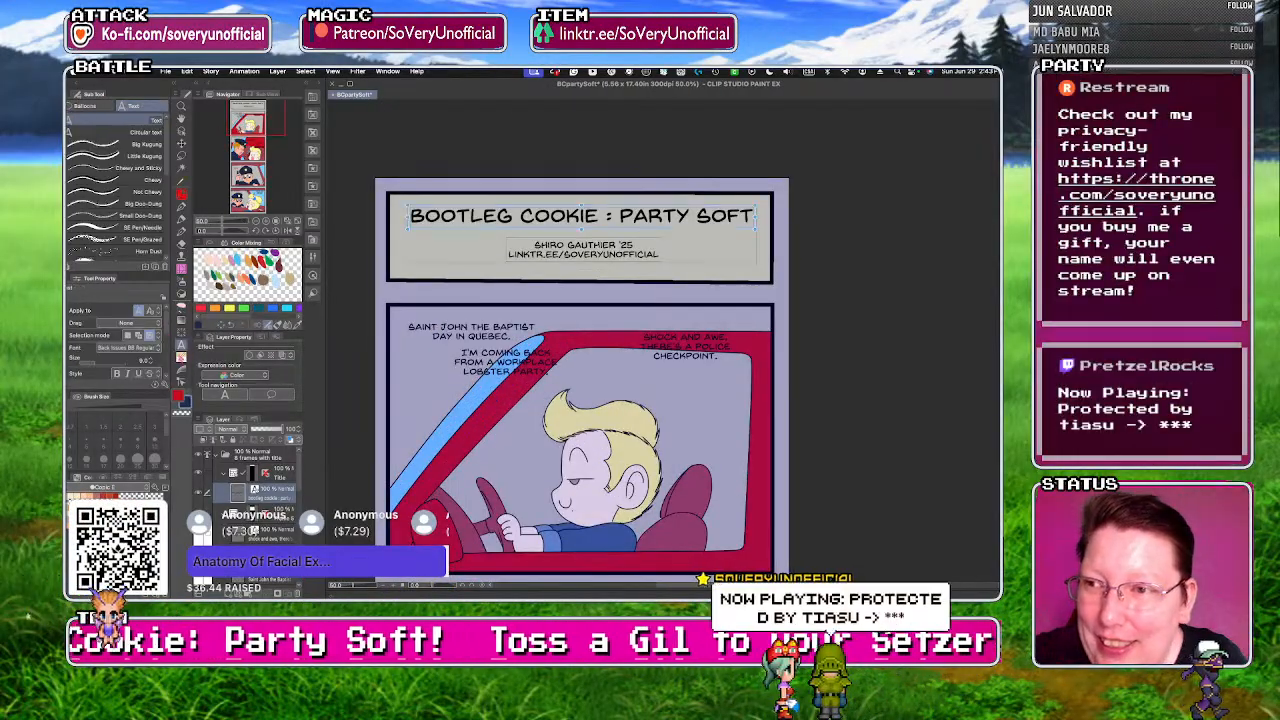
pyautogui.press('t')
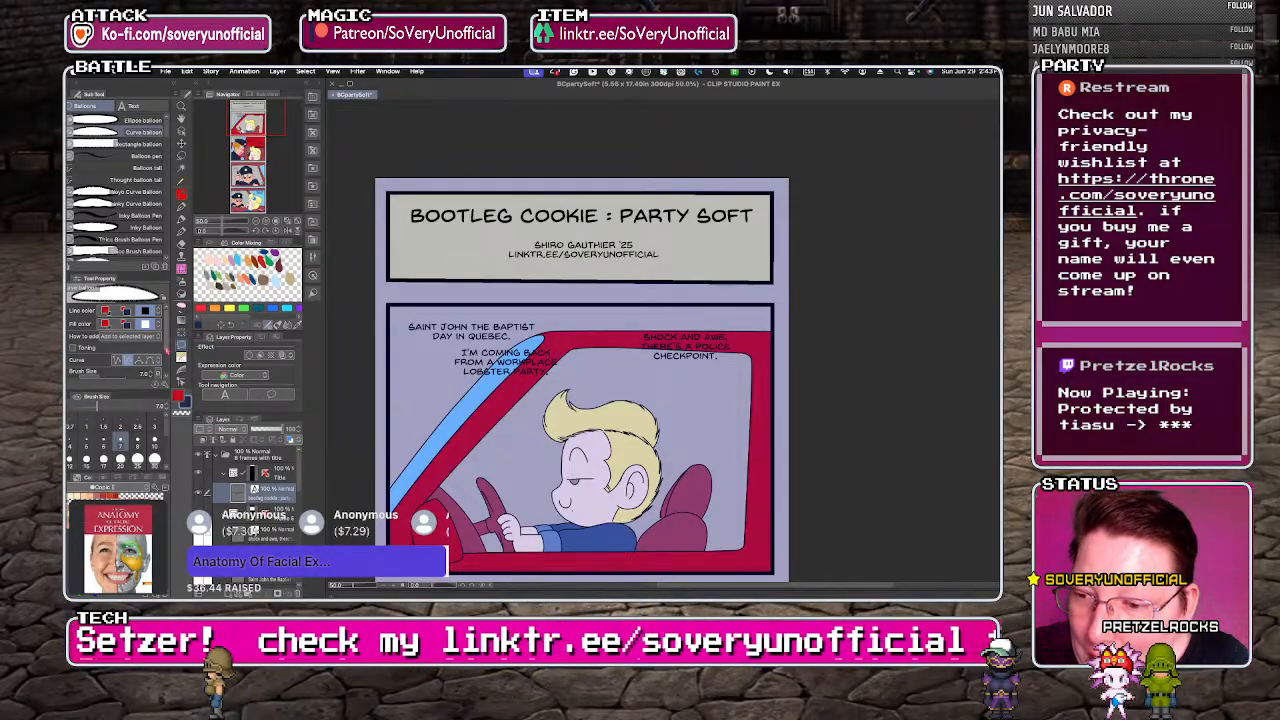
pyautogui.scroll(-3, 167, 347)
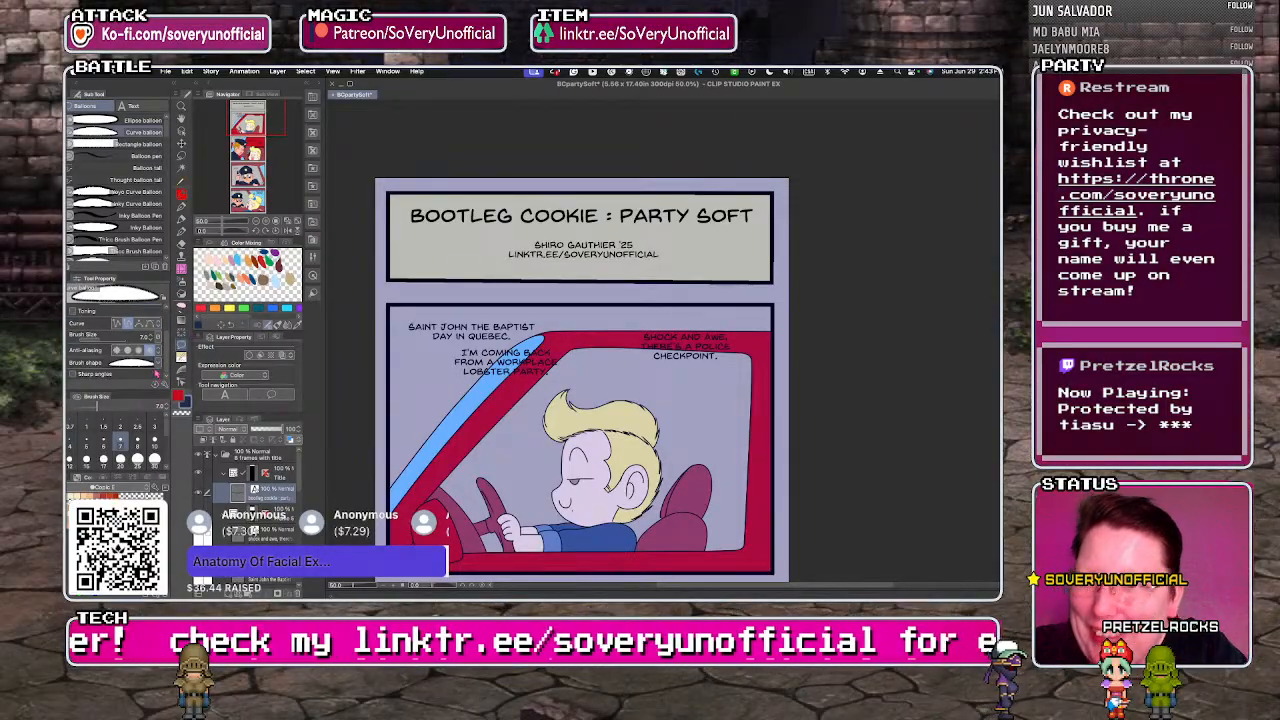
pyautogui.click(125, 362)
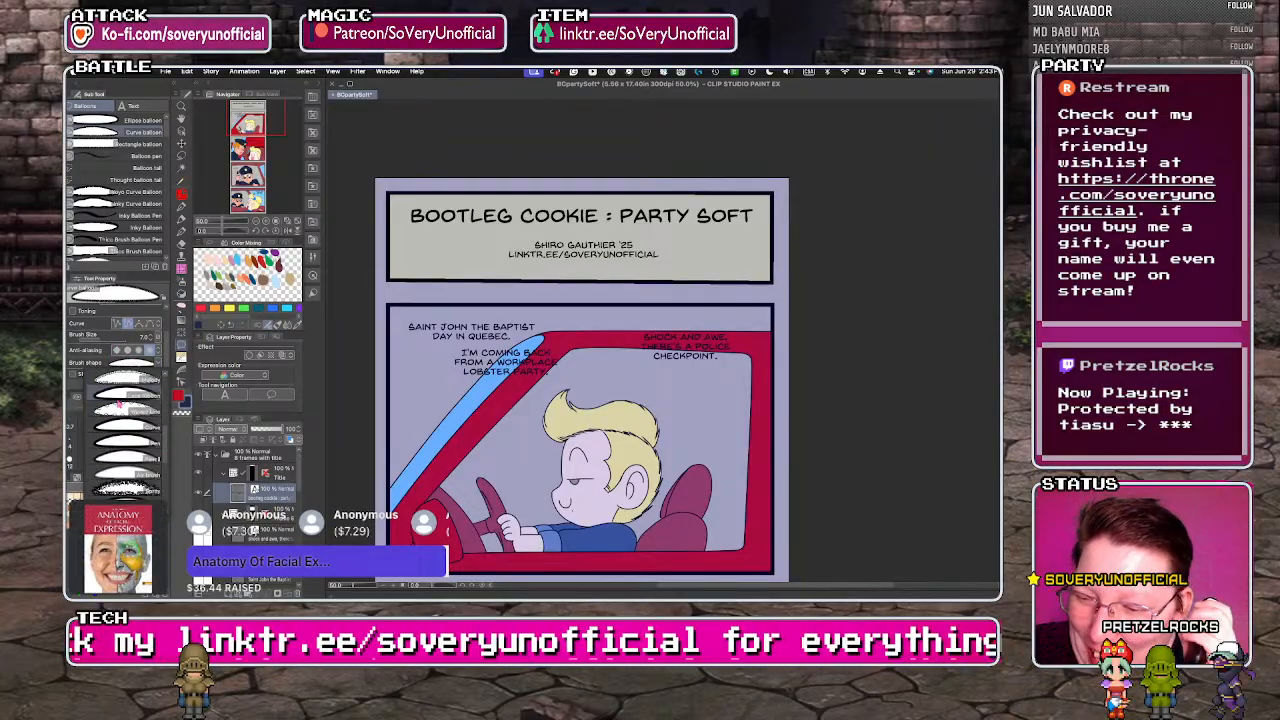
pyautogui.click(105, 435)
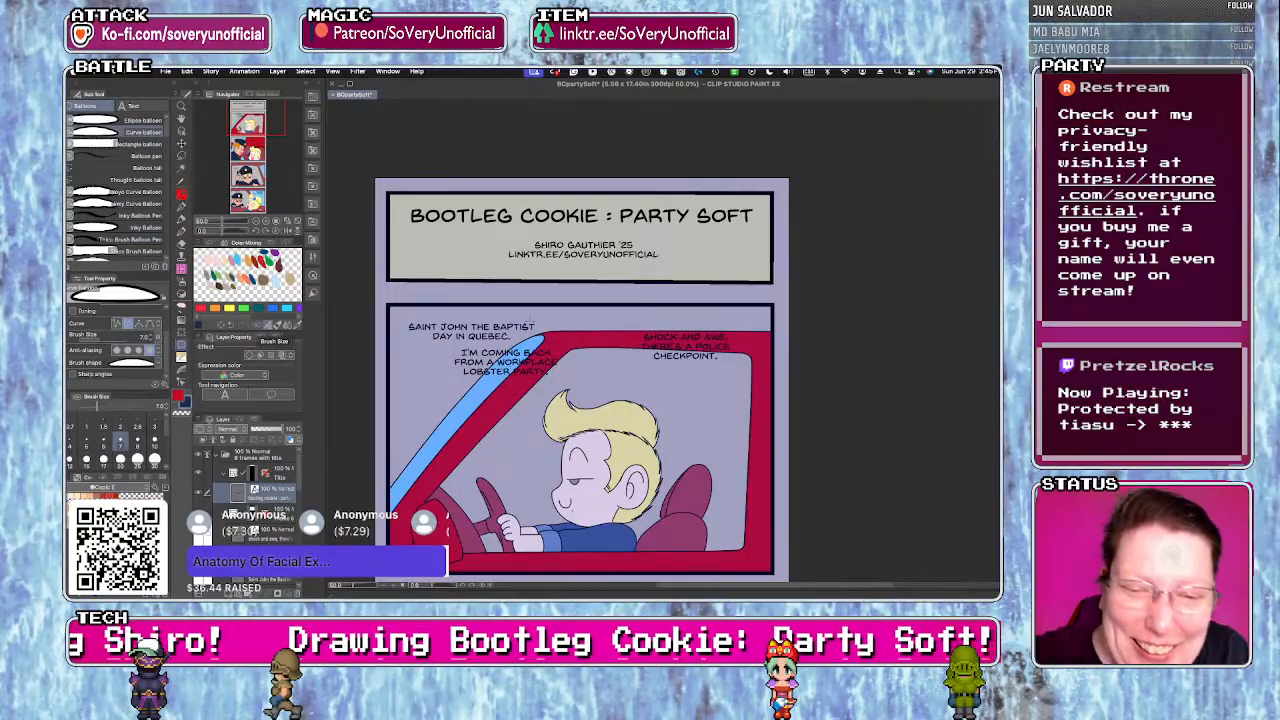
pyautogui.click(400, 325)
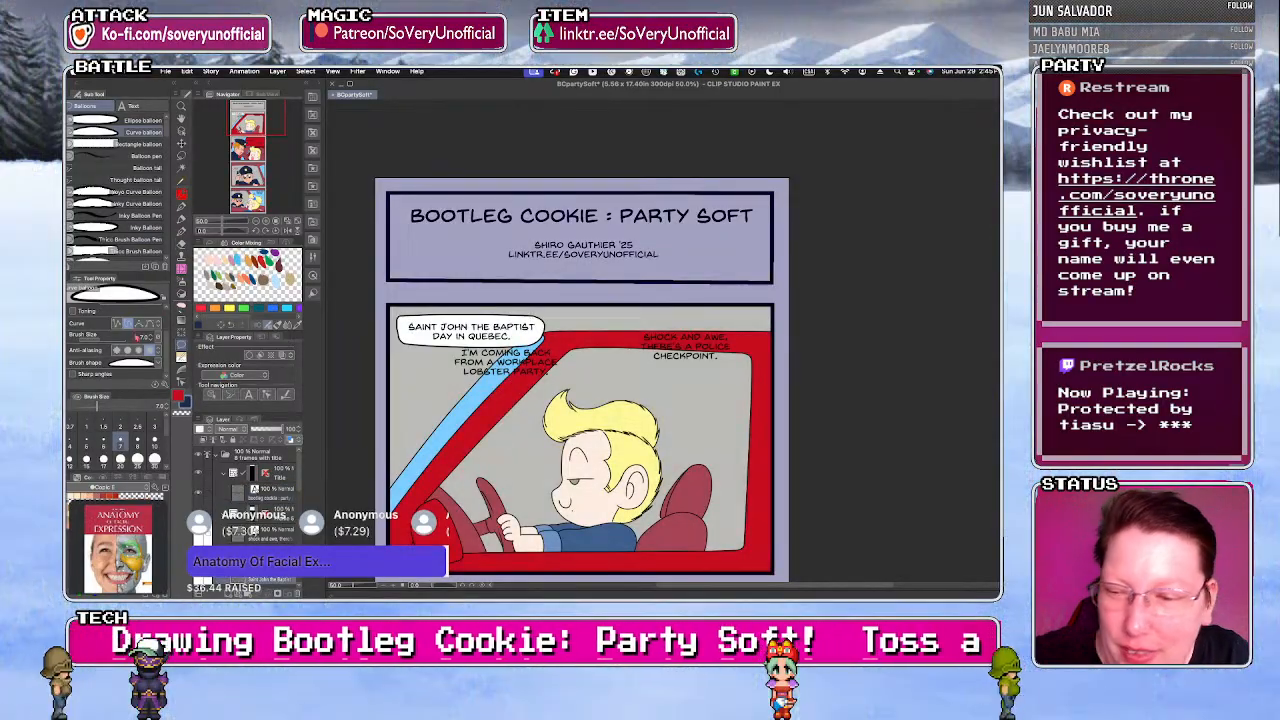
# - Try extending the curve balloon toward the "I'm coming back from a workplace lobster party" text, and undo the balloon drawing
pyautogui.press('y')
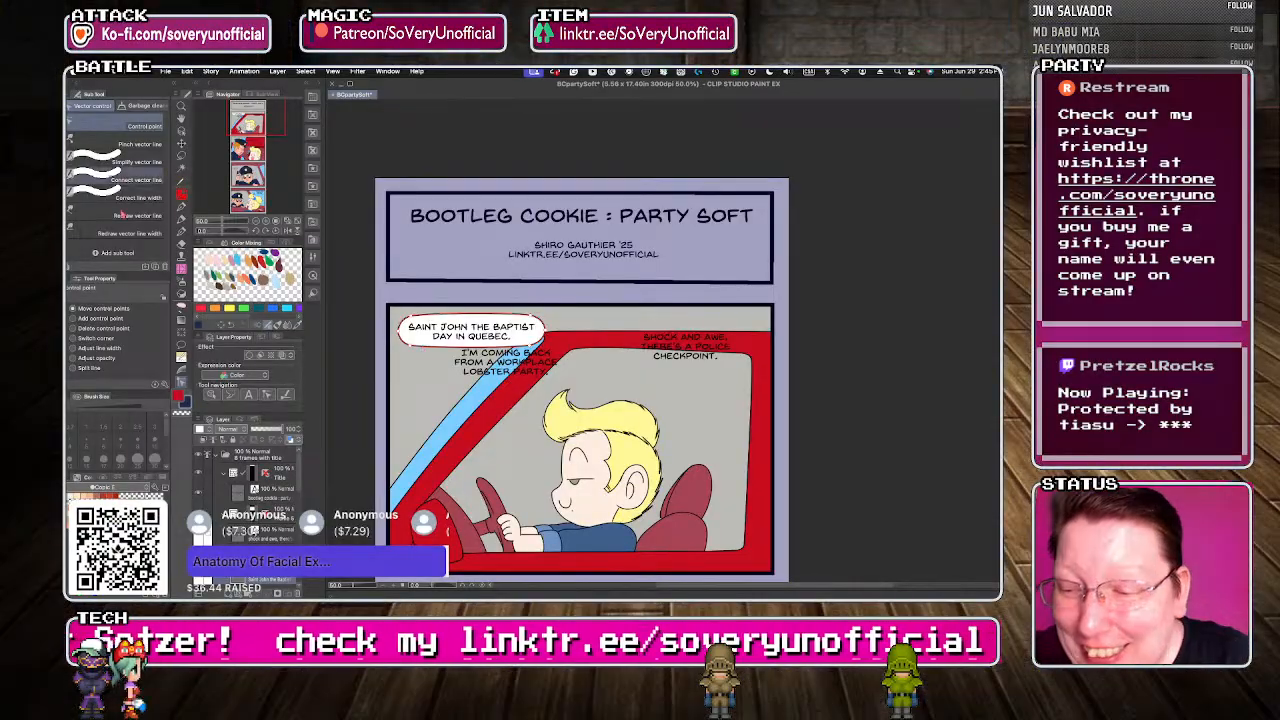
pyautogui.click(181, 346)
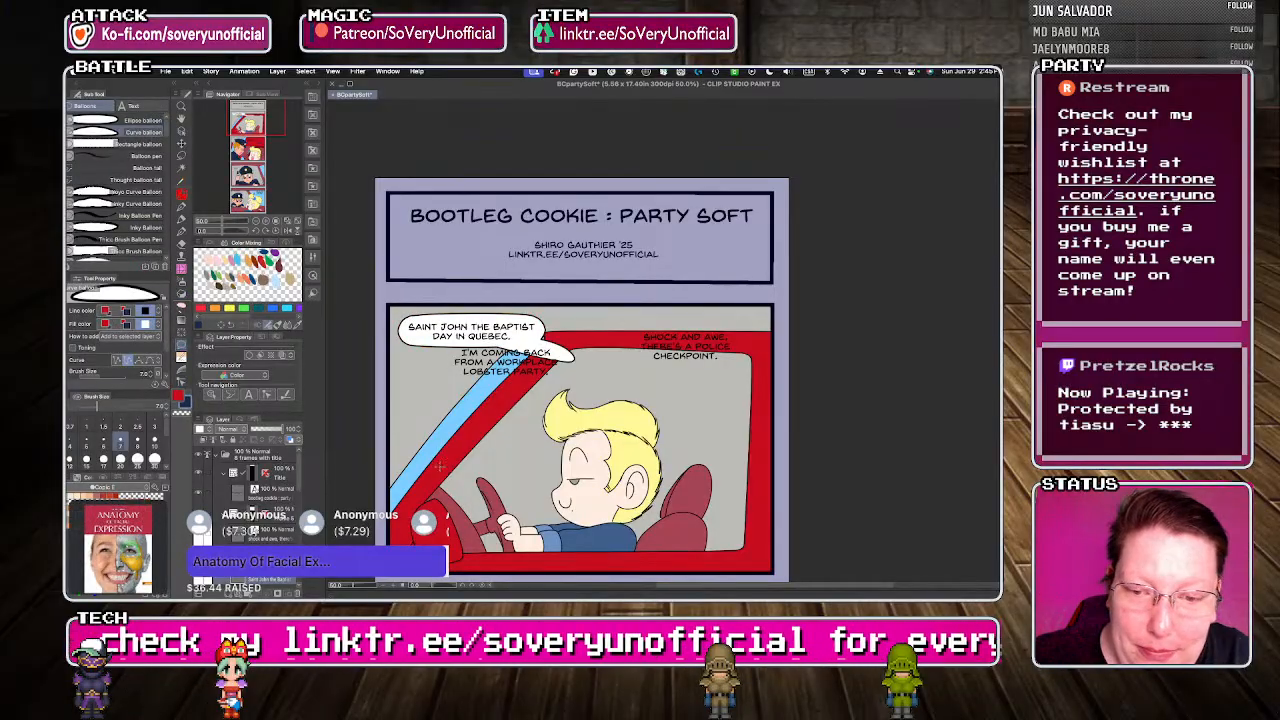
pyautogui.hotkey('ctrl', 'z')
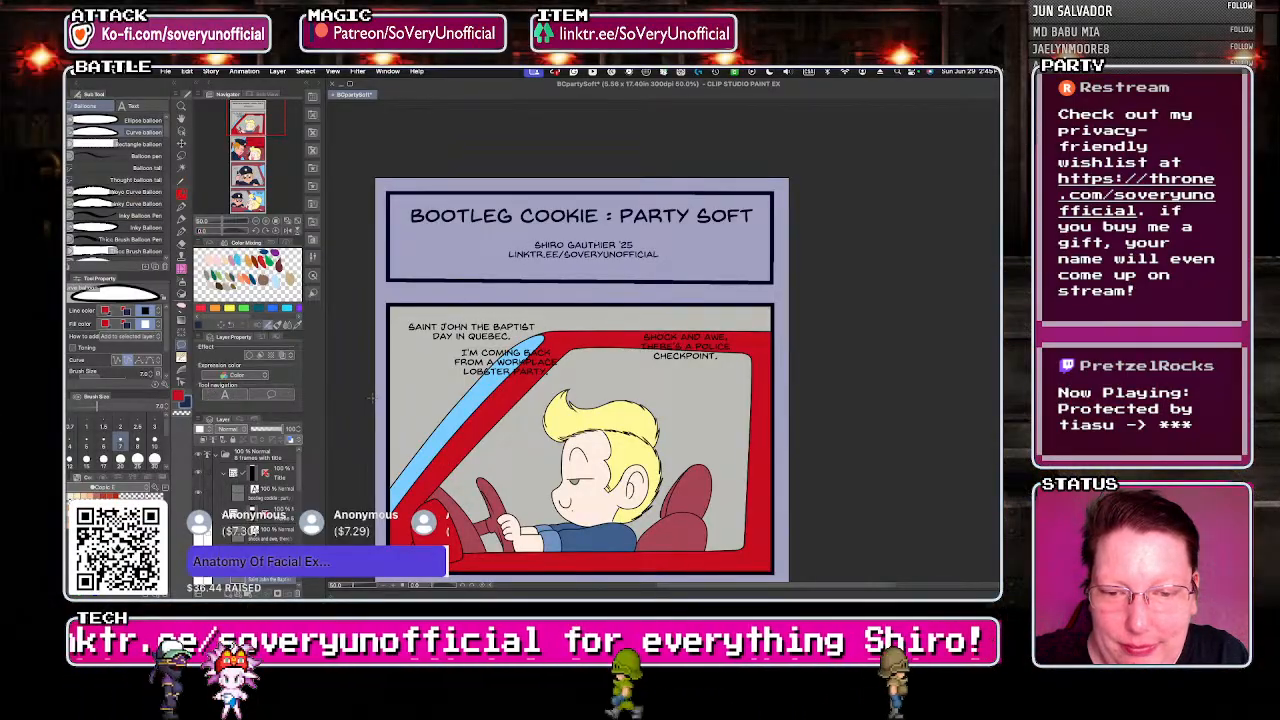
pyautogui.press('super+z')
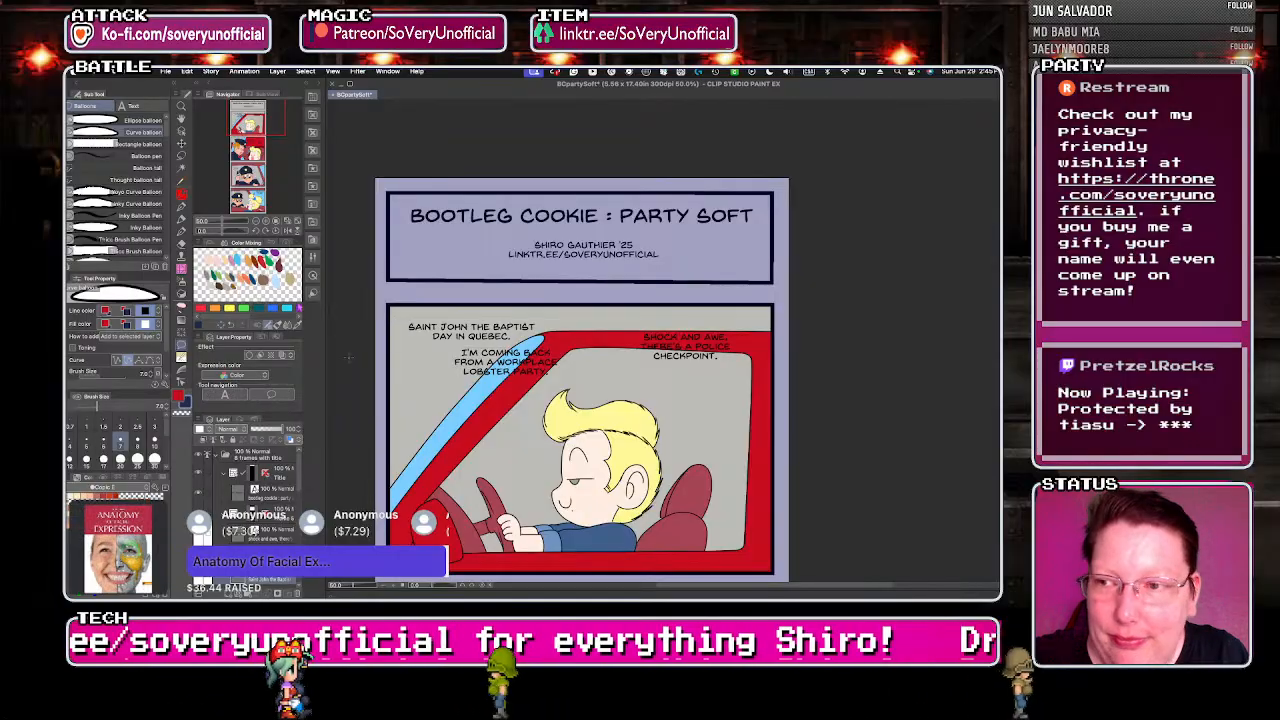
# - Set up a rectangle balloon and pick a golden yellow drawing color from the Copic YR & Y color set
pyautogui.click(137, 144)
pyautogui.scroll(-2, 119, 340)
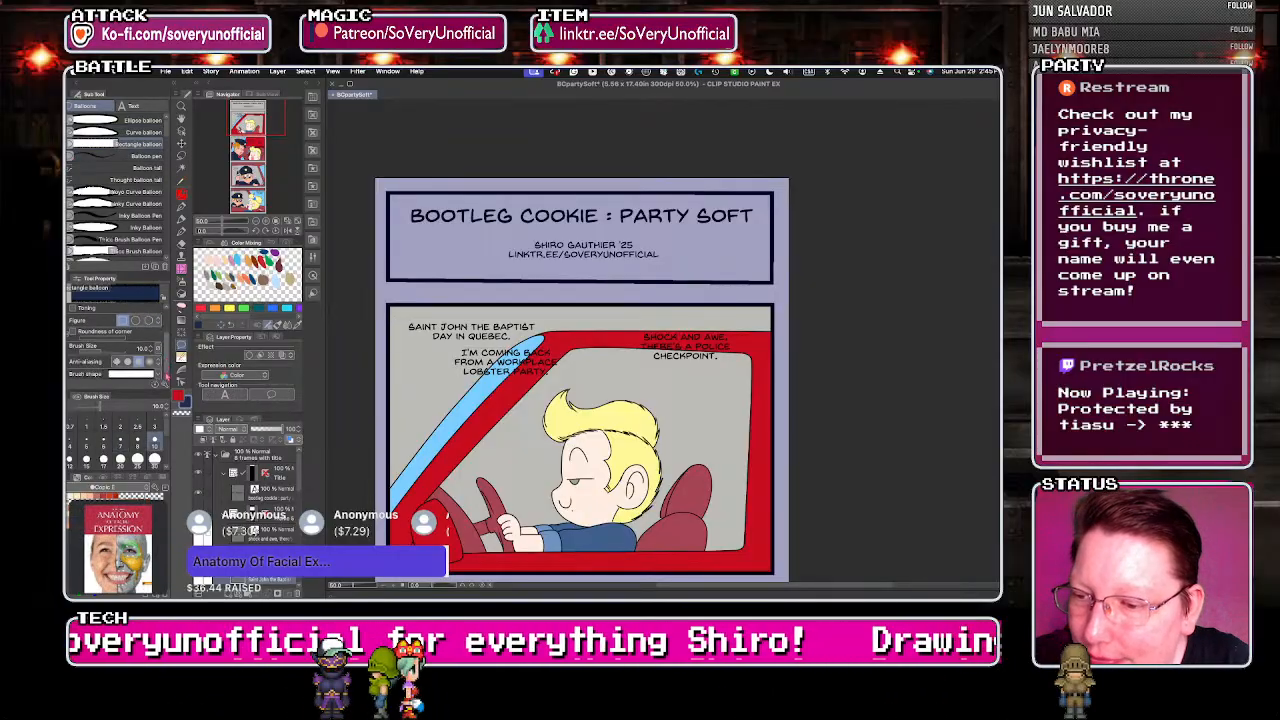
pyautogui.click(155, 377)
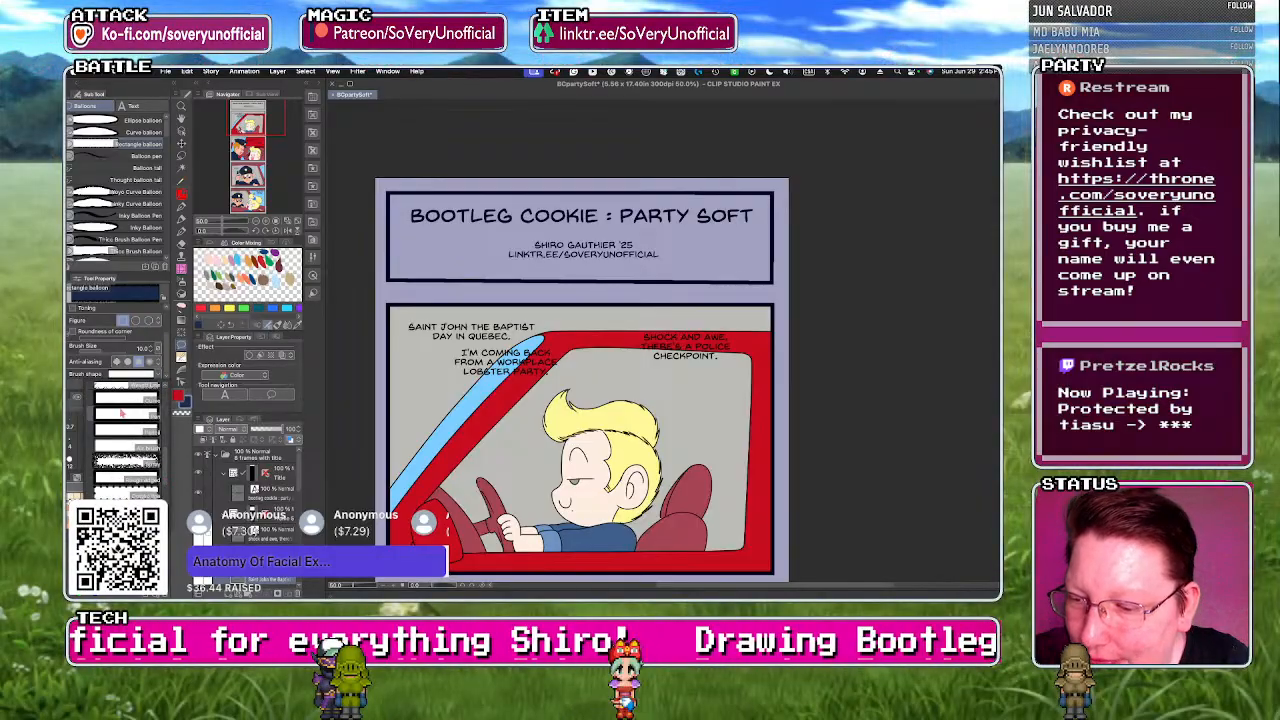
pyautogui.click(110, 418)
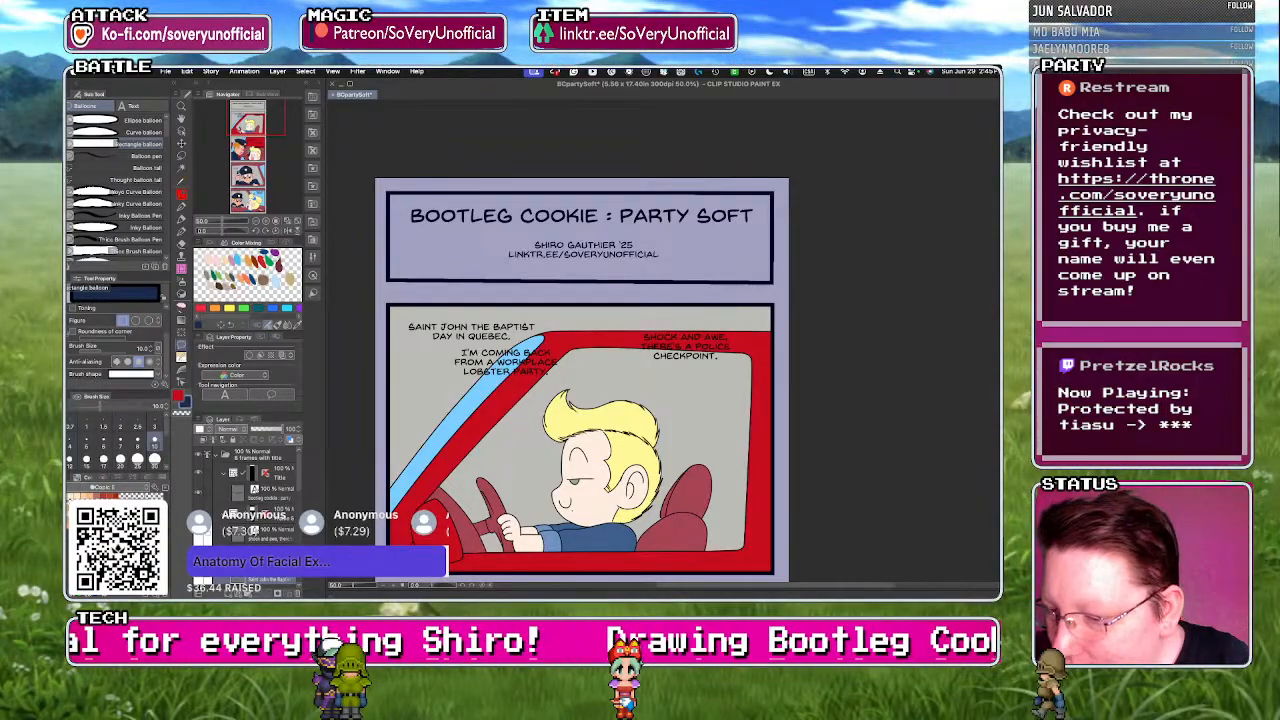
pyautogui.click(92, 492)
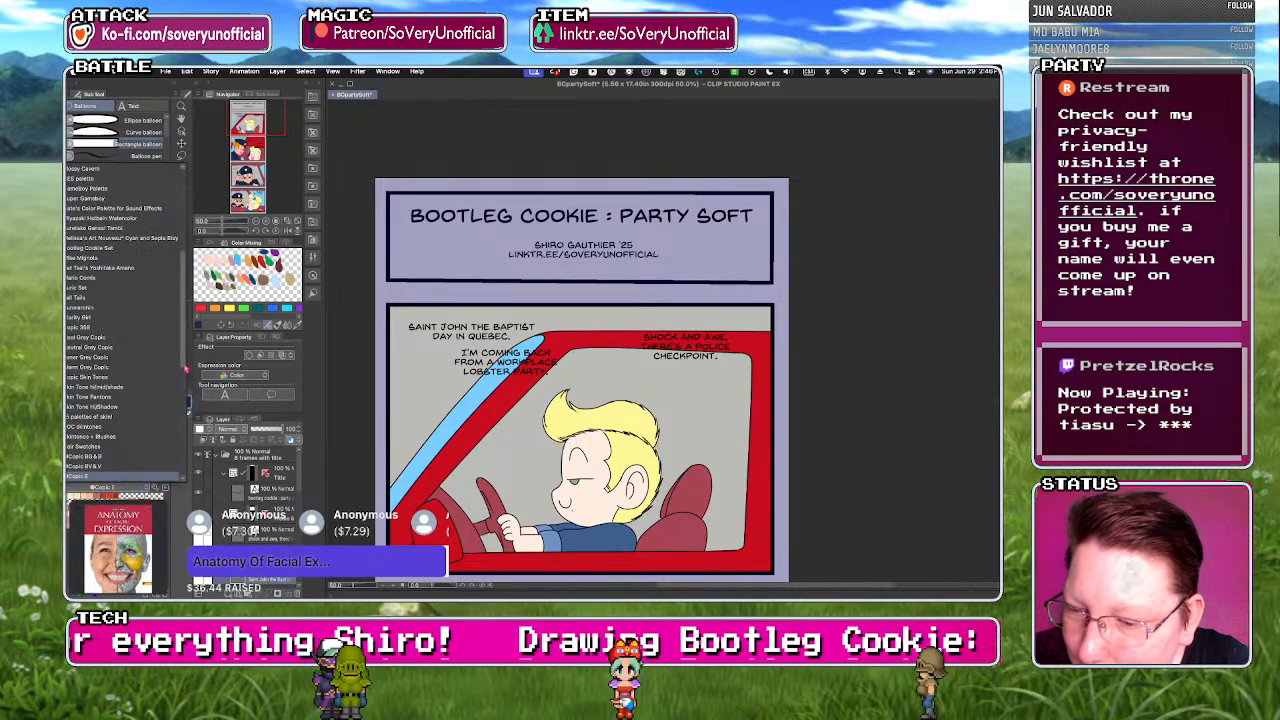
pyautogui.scroll(-1, 84, 287)
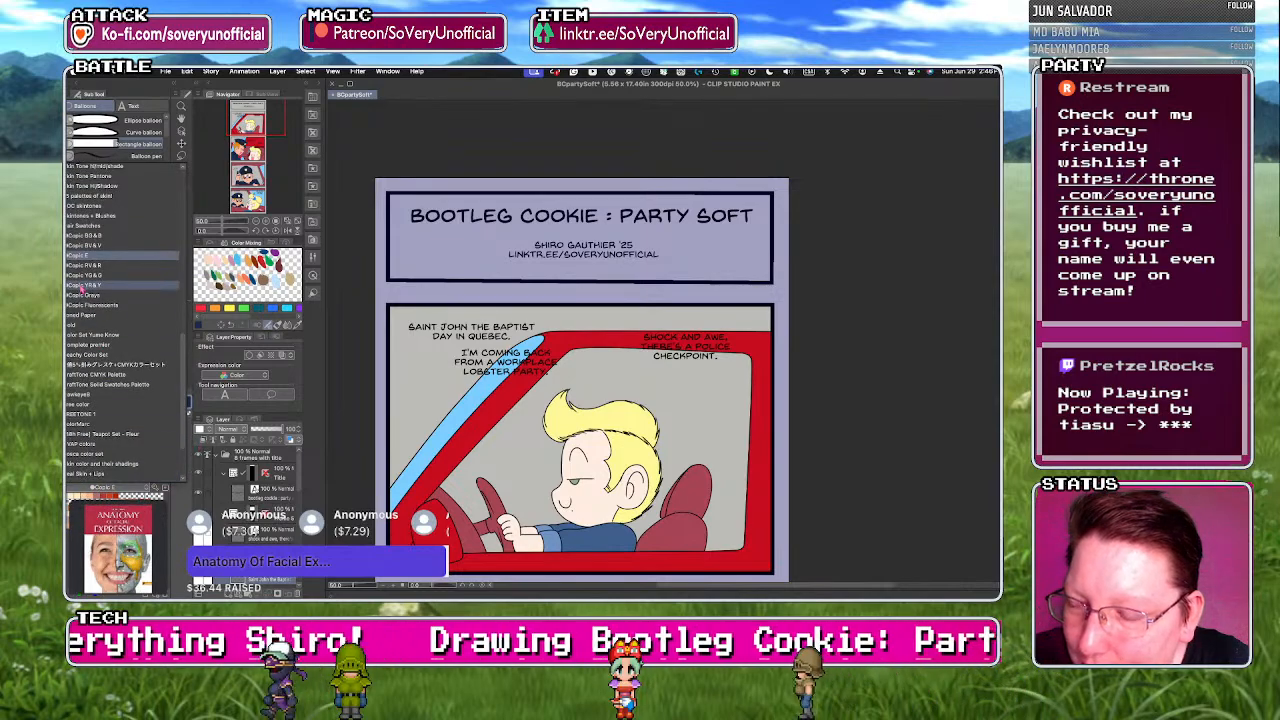
pyautogui.click(84, 286)
pyautogui.click(108, 506)
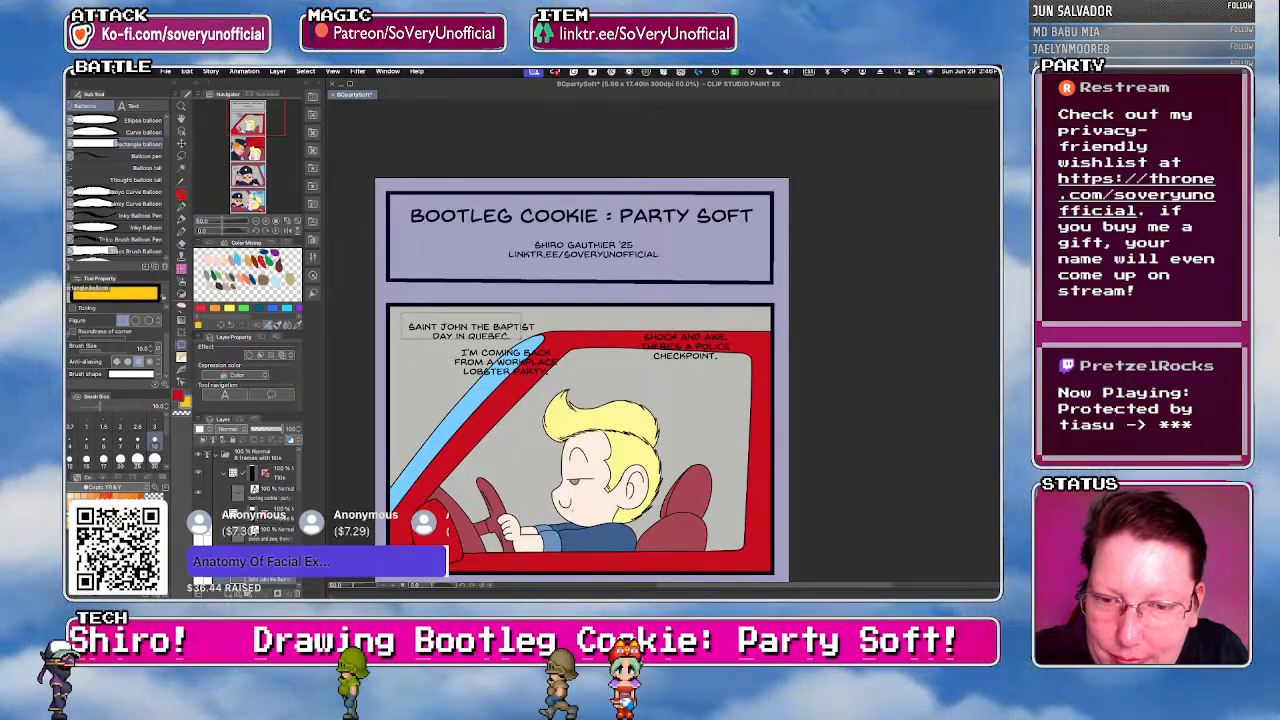
# - Enclose the two upper-left captions in the first panel in yellow rectangle balloons and shift the lobster party caption slightly down and left
pyautogui.click(404, 336)
pyautogui.moveTo(401, 315); pyautogui.dragTo(543, 346)
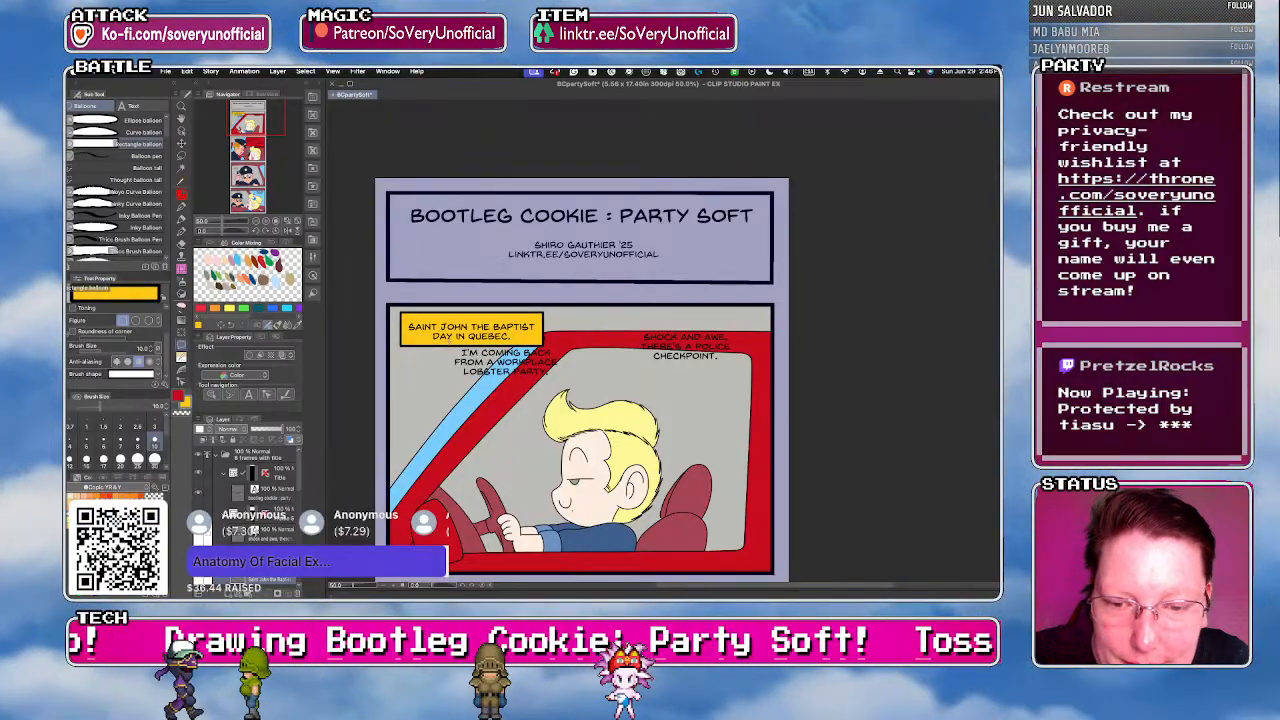
pyautogui.moveTo(450, 344); pyautogui.dragTo(567, 383)
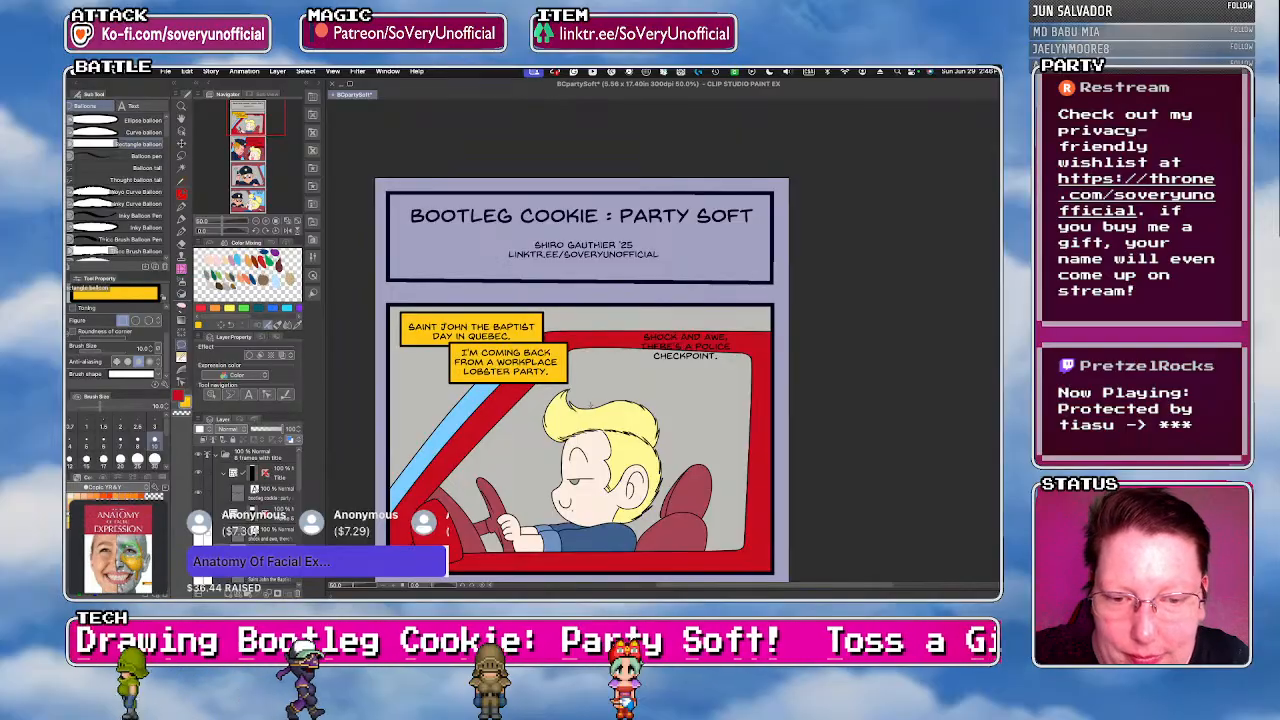
pyautogui.press('k')
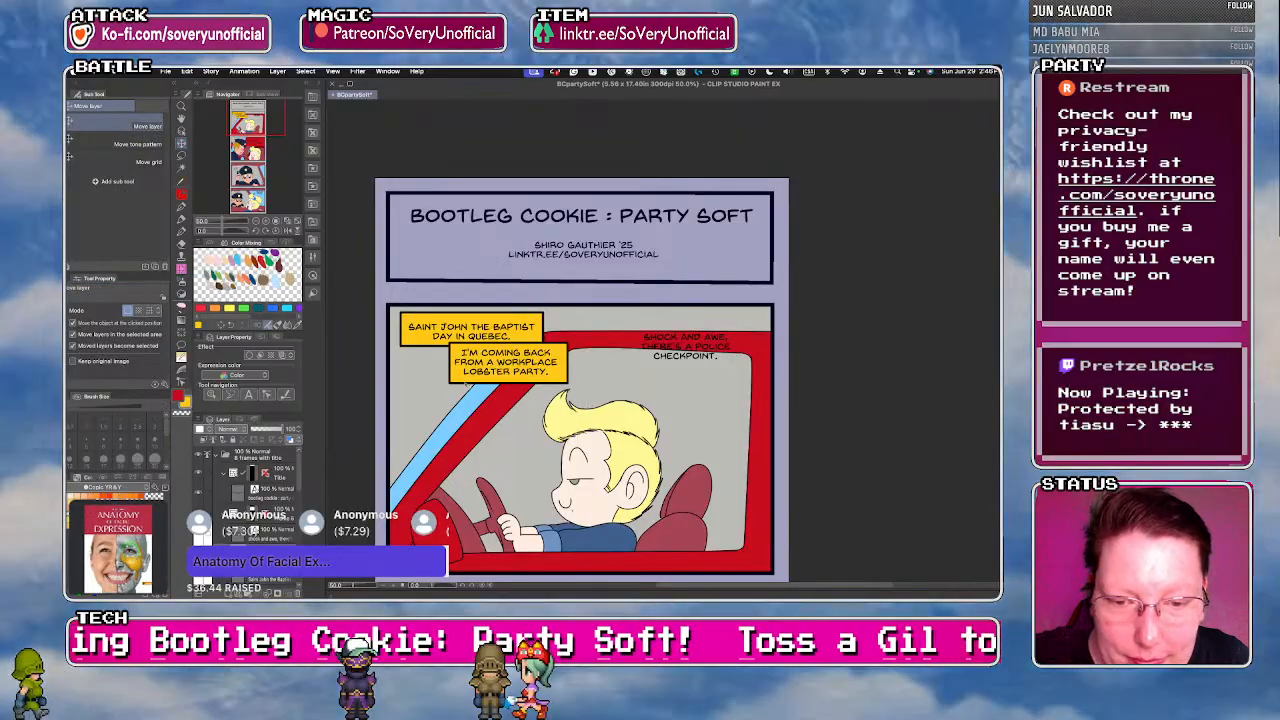
pyautogui.moveTo(462, 383); pyautogui.dragTo(438, 393)
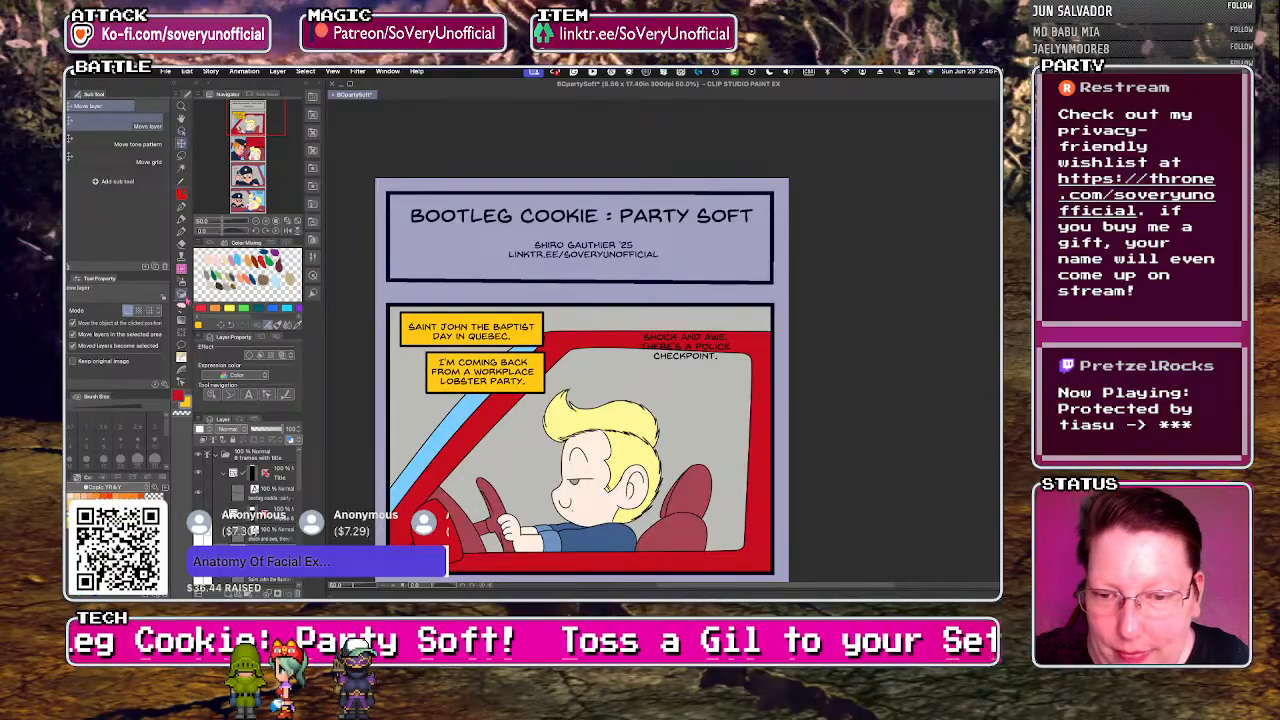
# - Nudge the "Saint John the Baptist Day in Quebec." text slightly upward inside its yellow box
pyautogui.press('t')
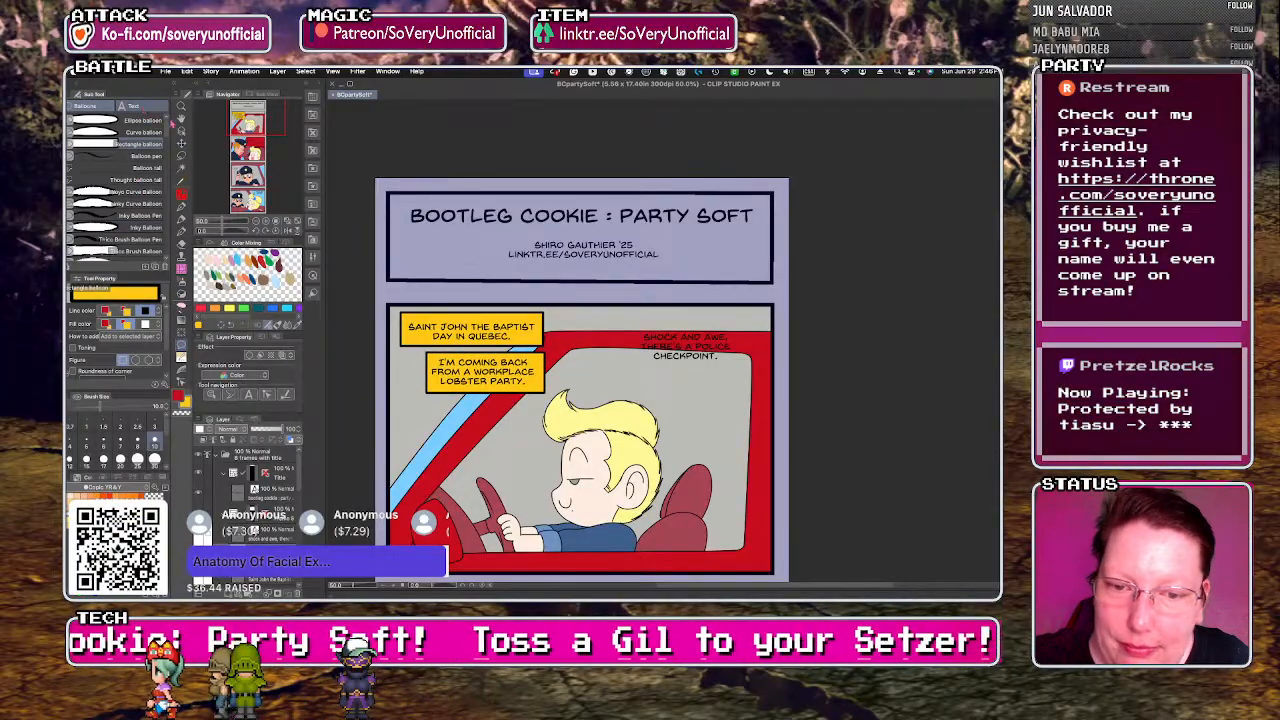
pyautogui.click(410, 328)
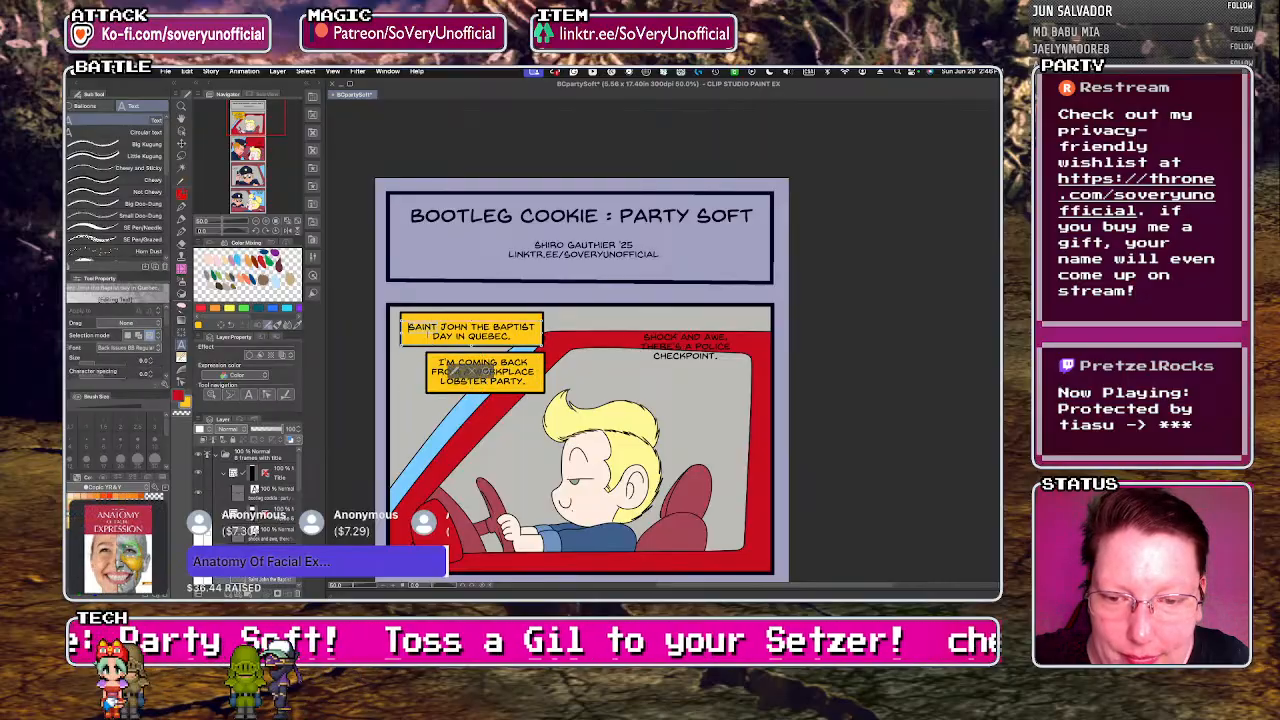
pyautogui.moveTo(427, 347); pyautogui.dragTo(425, 343)
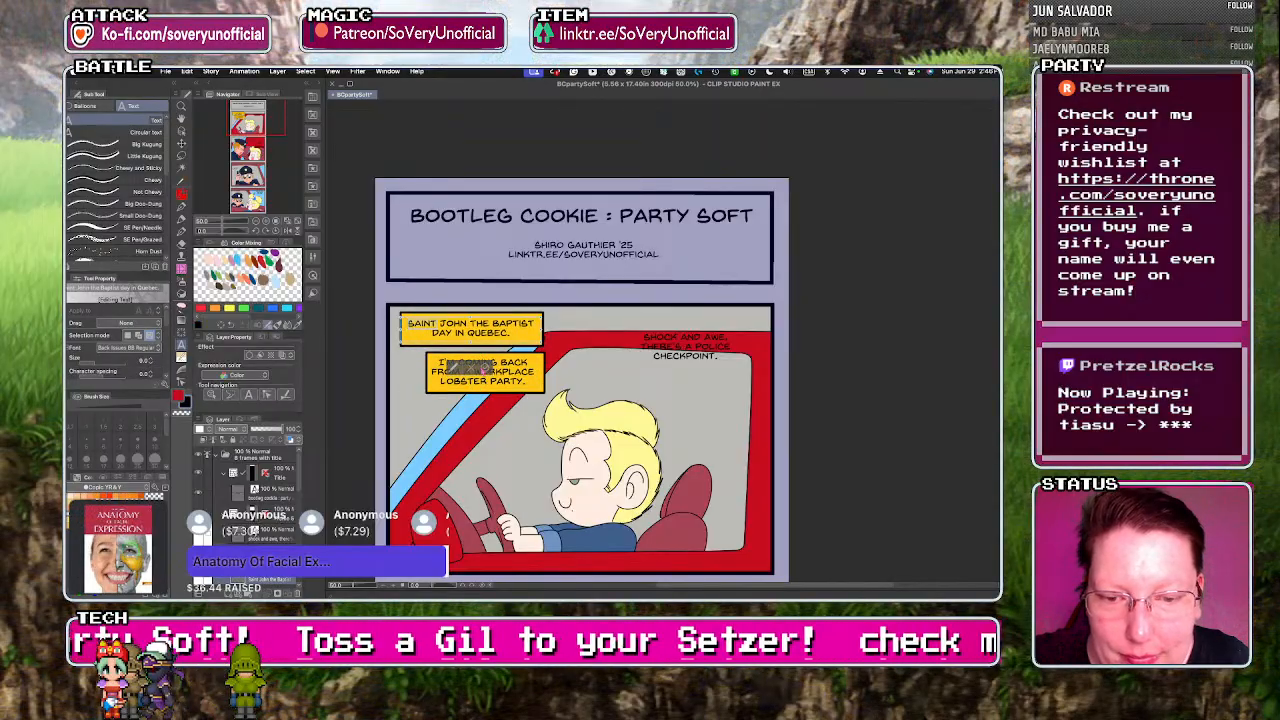
pyautogui.press('Escape')
# - Draw a yellow rectangle balloon around the "Shock and awe, there's a police checkpoint." caption in the first panel
pyautogui.scroll(-1, 379, 433)
pyautogui.scroll(2, 578, 398)
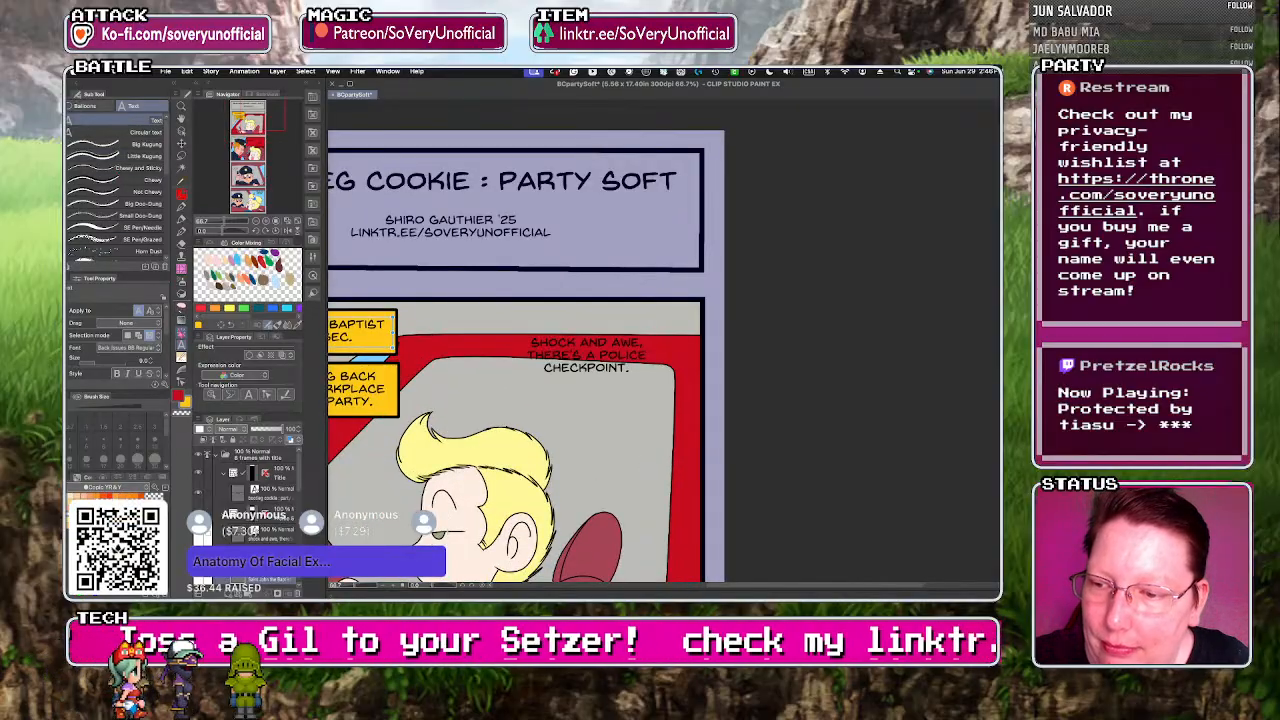
pyautogui.click(87, 106)
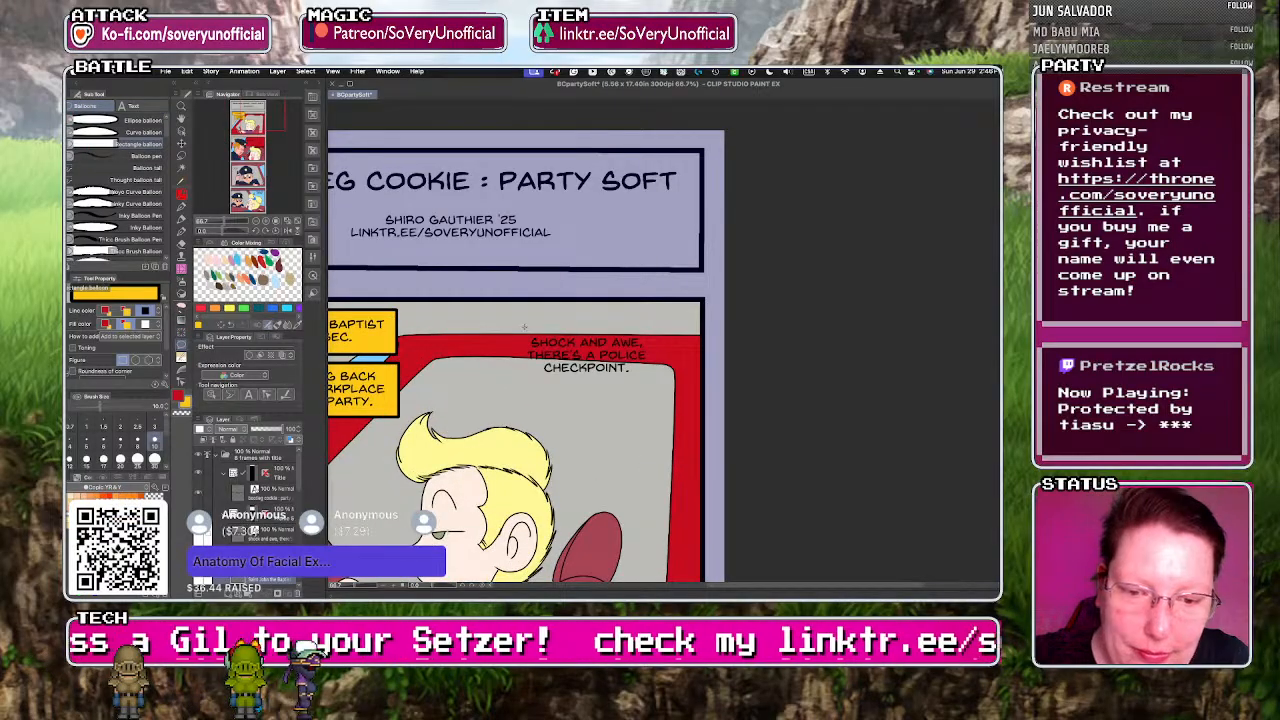
pyautogui.moveTo(524, 326); pyautogui.dragTo(661, 400)
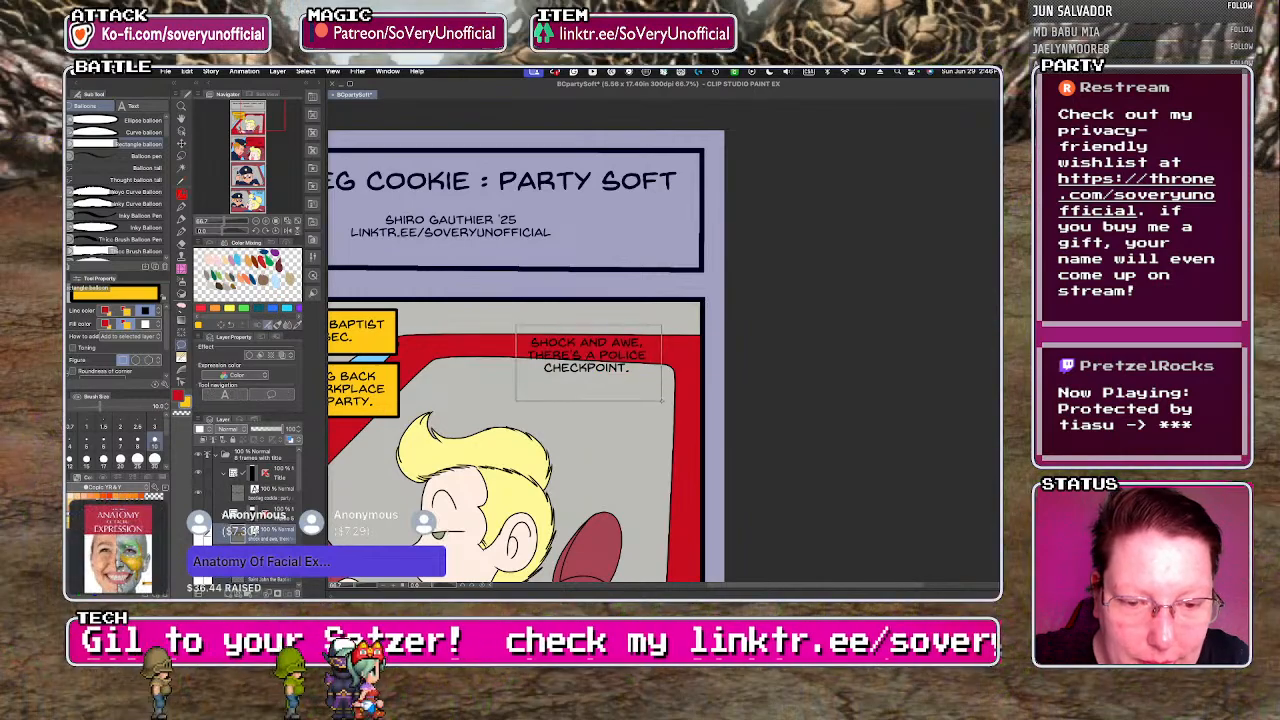
pyautogui.hotkey('ctrl', '-')
pyautogui.hotkey('ctrl', '-')
pyautogui.hotkey('ctrl', '-')
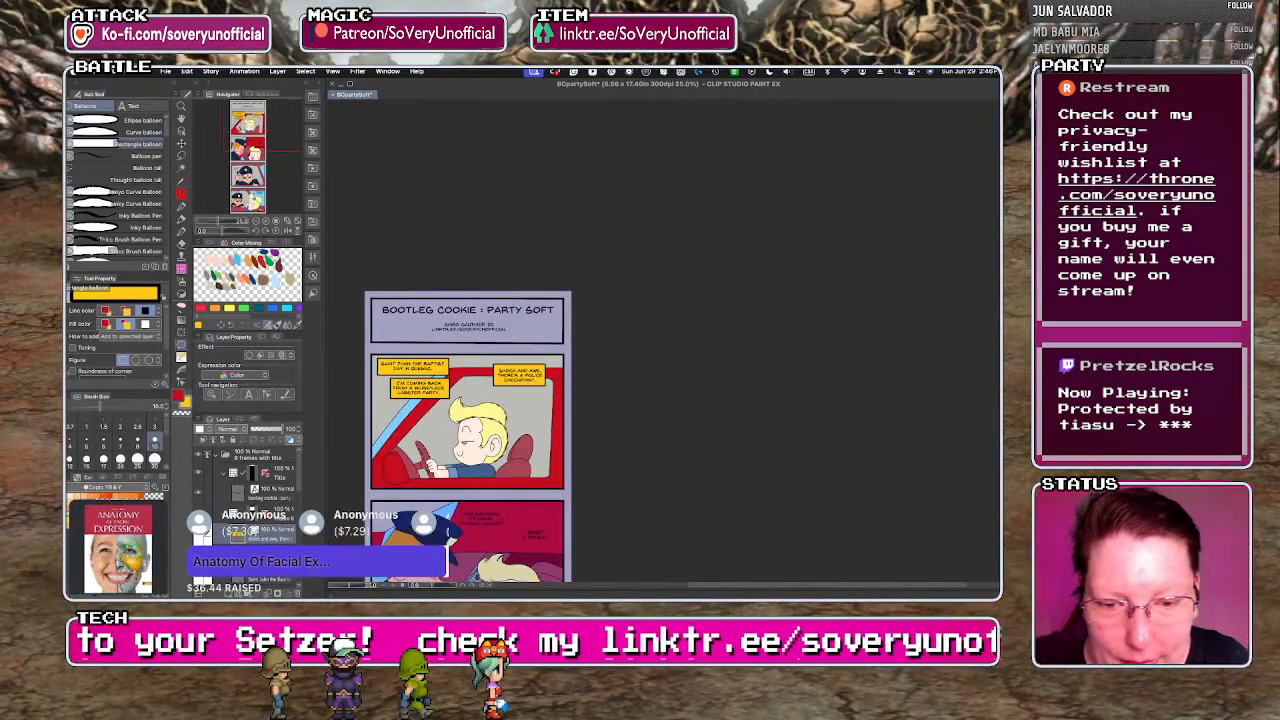
# - Draw a white curve balloon around "Had anything to drink tonight ma'am?" in the second panel and move it slightly right
pyautogui.scroll(-2, 424, 296)
pyautogui.scroll(3, 414, 424)
pyautogui.click(128, 132)
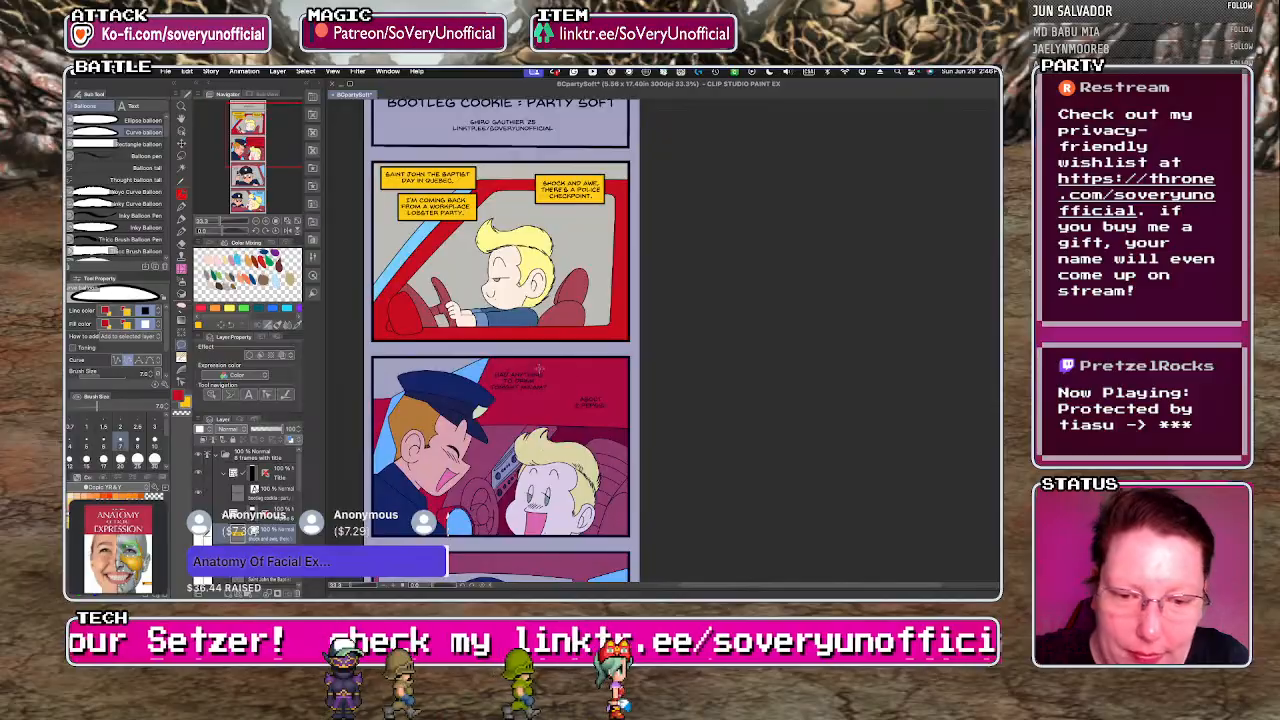
pyautogui.moveTo(540, 370)
pyautogui.mouseDown()
pyautogui.moveTo(560, 383)
pyautogui.moveTo(483, 394)
pyautogui.mouseUp()
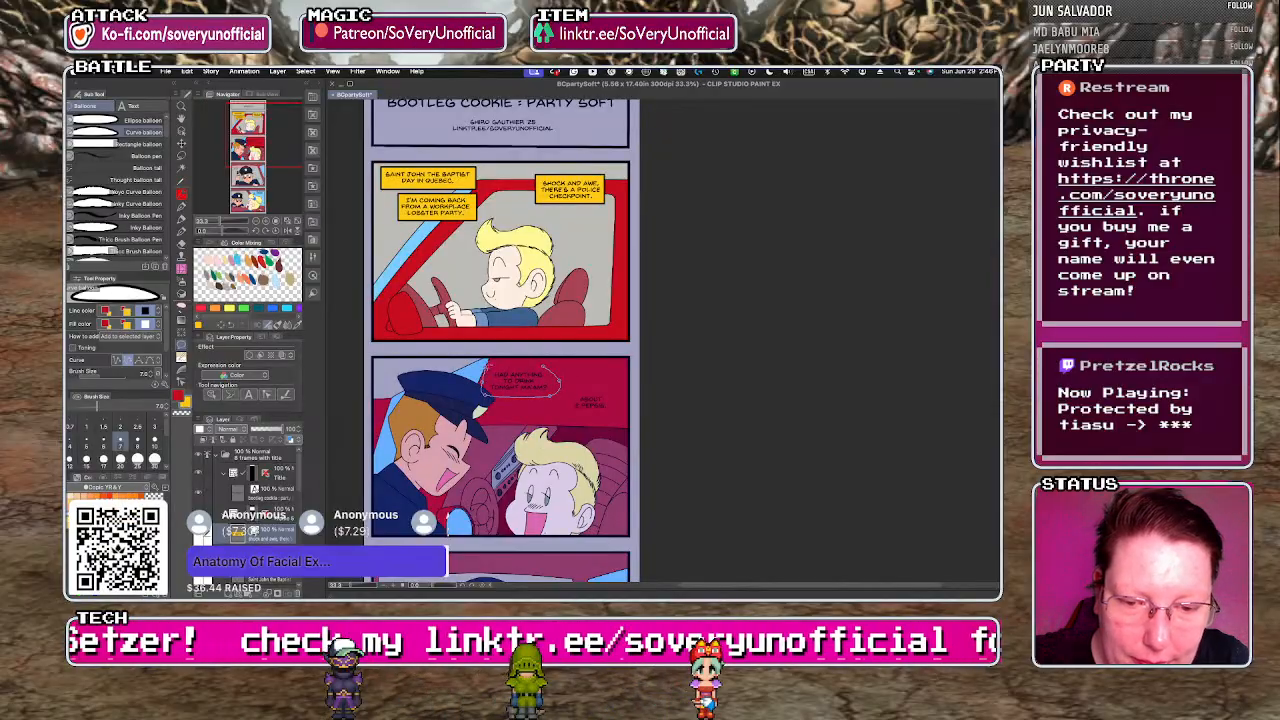
pyautogui.moveTo(541, 365); pyautogui.dragTo(541, 366)
pyautogui.press('k')
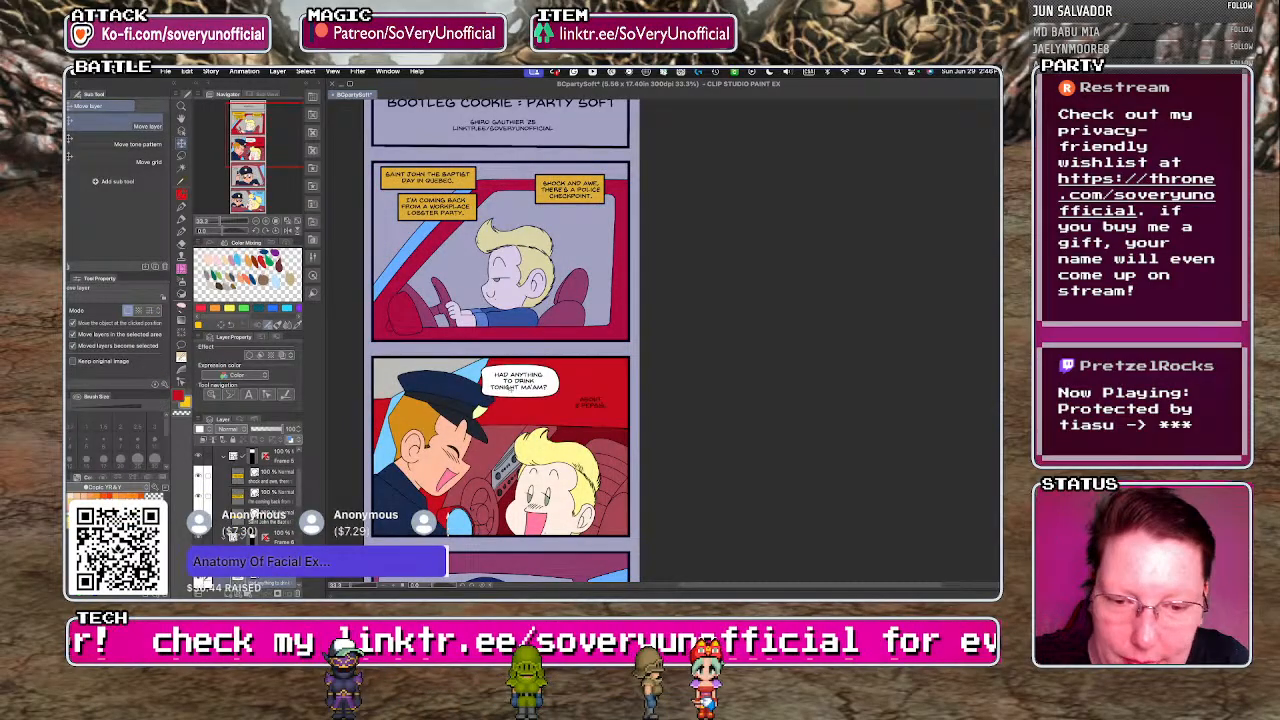
pyautogui.moveTo(453, 397); pyautogui.dragTo(465, 397)
pyautogui.press('y')
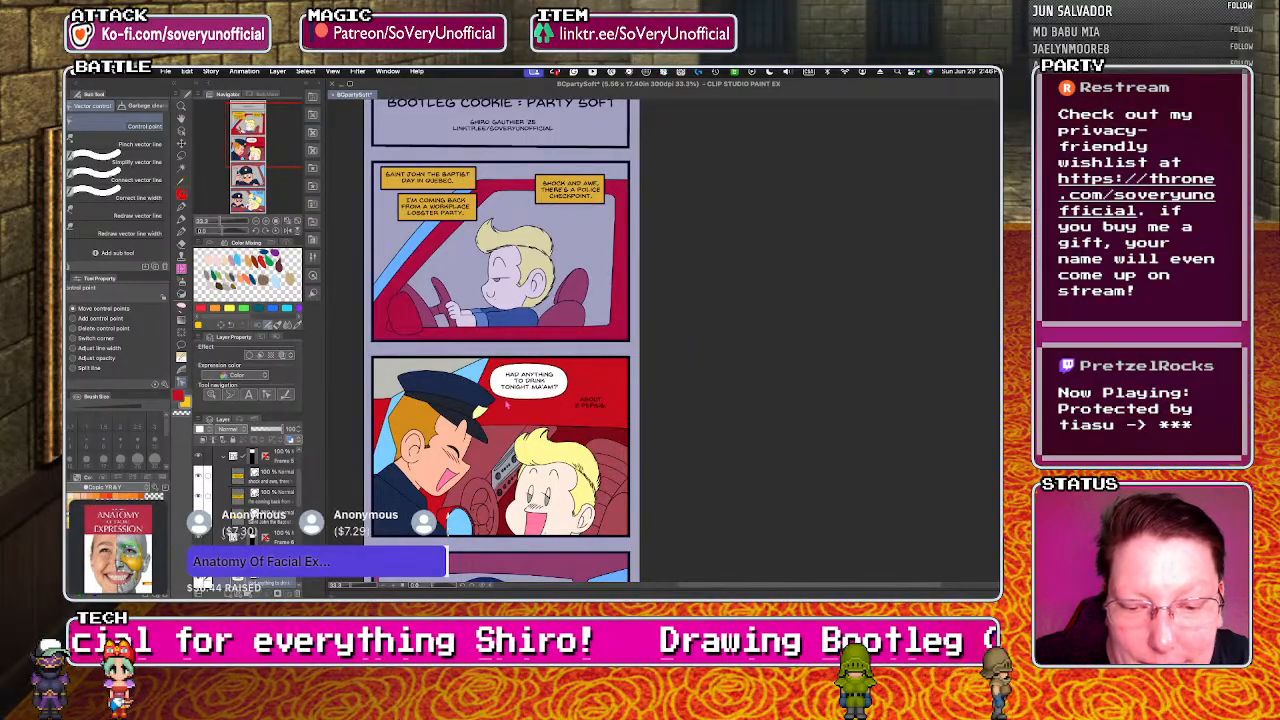
# - Choose a brush shape for the Balloon pen and draw a tail from the "Had anything to drink tonight ma'am?" balloon toward the policeman
pyautogui.click(181, 345)
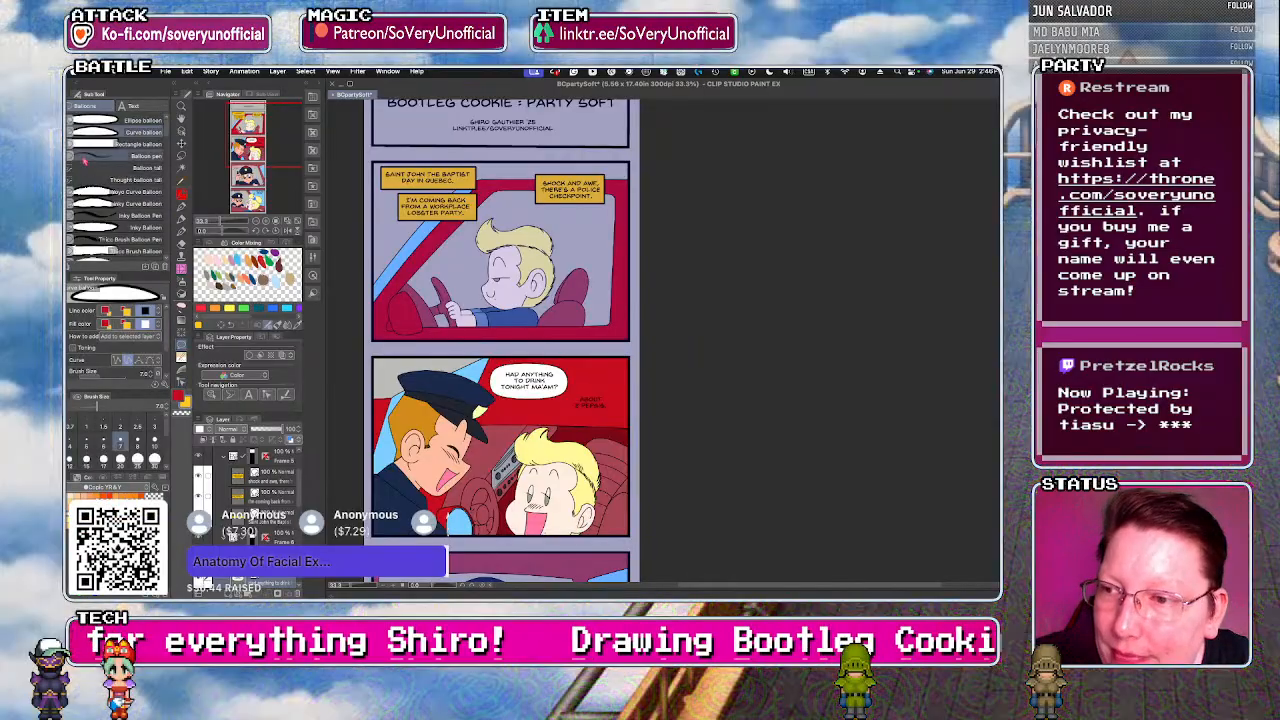
pyautogui.click(85, 157)
pyautogui.scroll(-2, 164, 376)
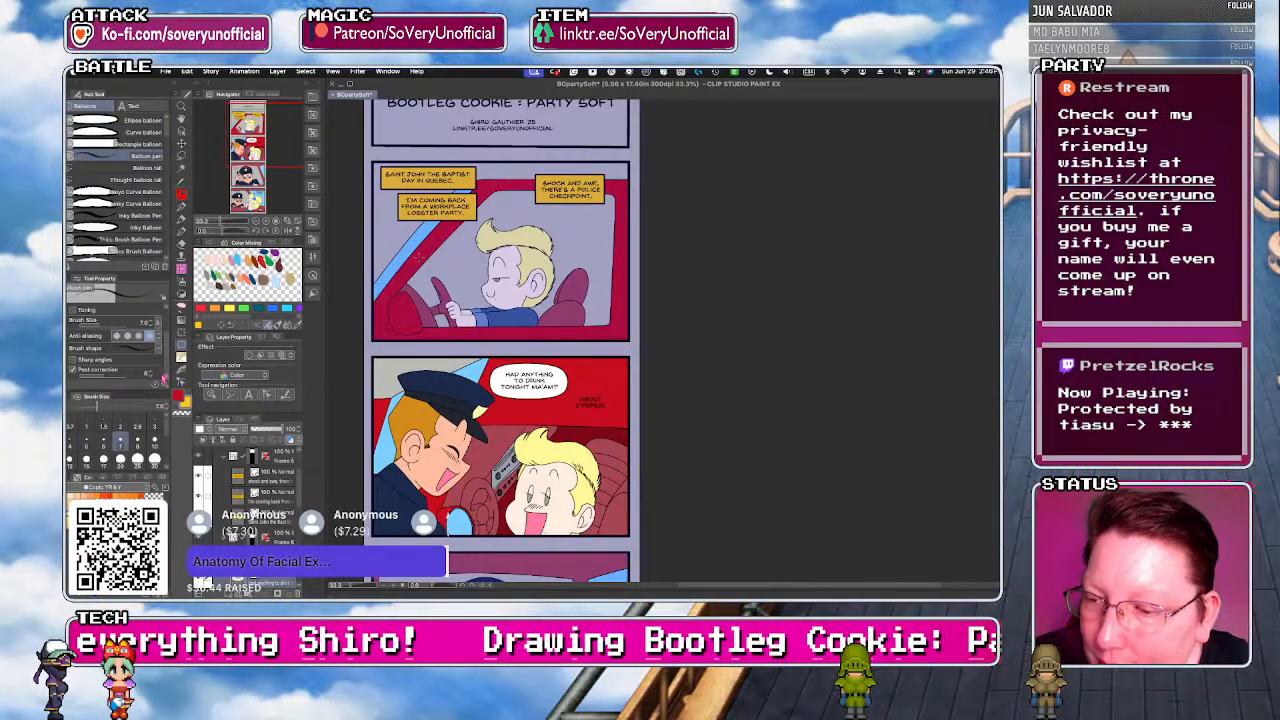
pyautogui.click(125, 347)
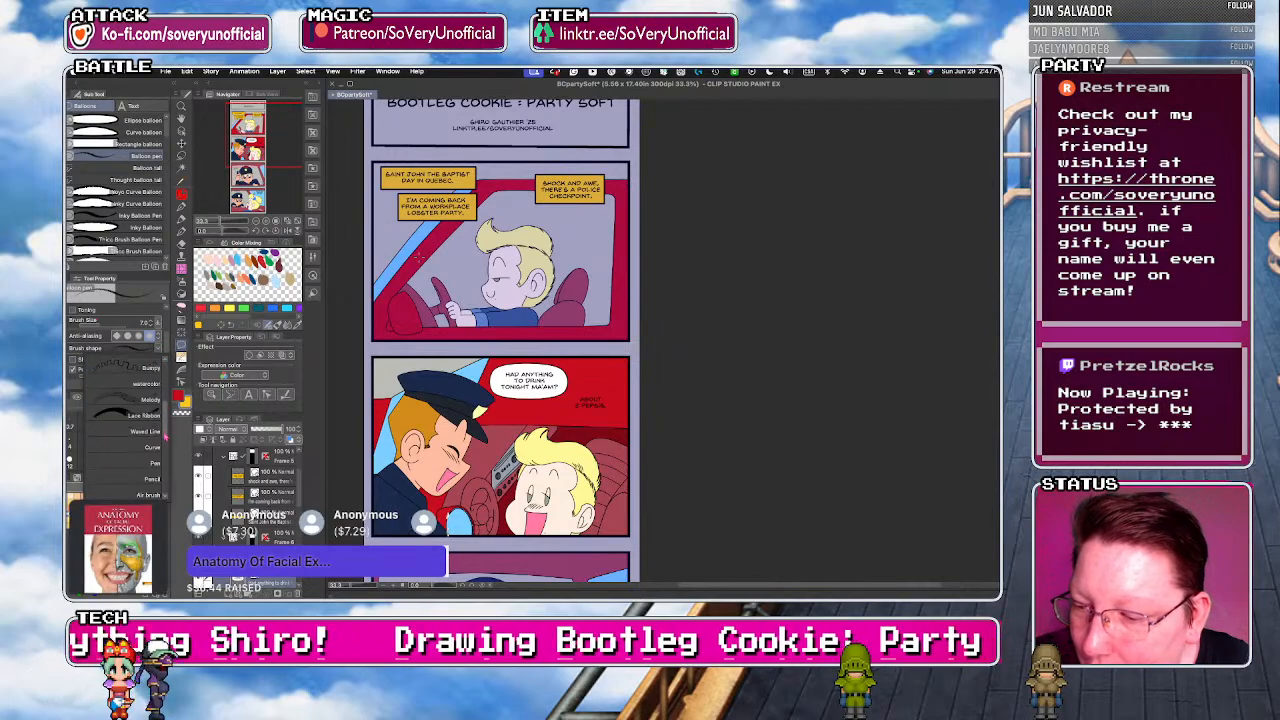
pyautogui.scroll(-4, 125, 430)
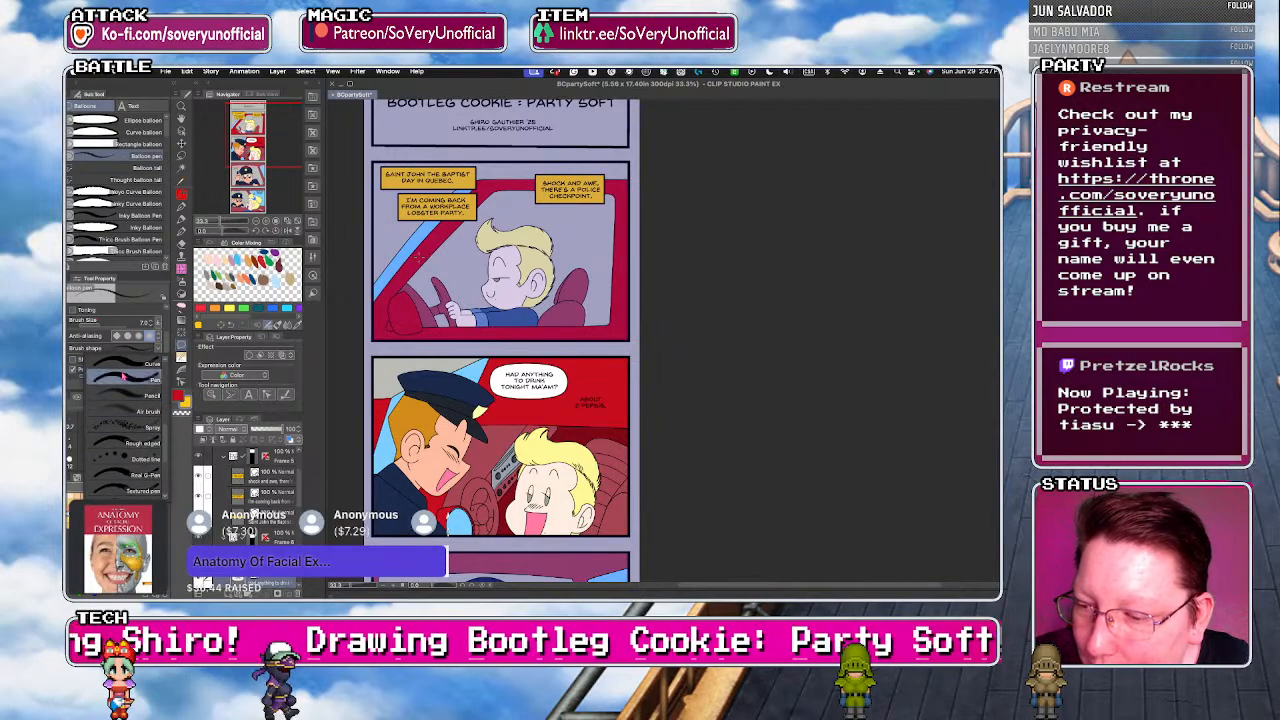
pyautogui.click(125, 430)
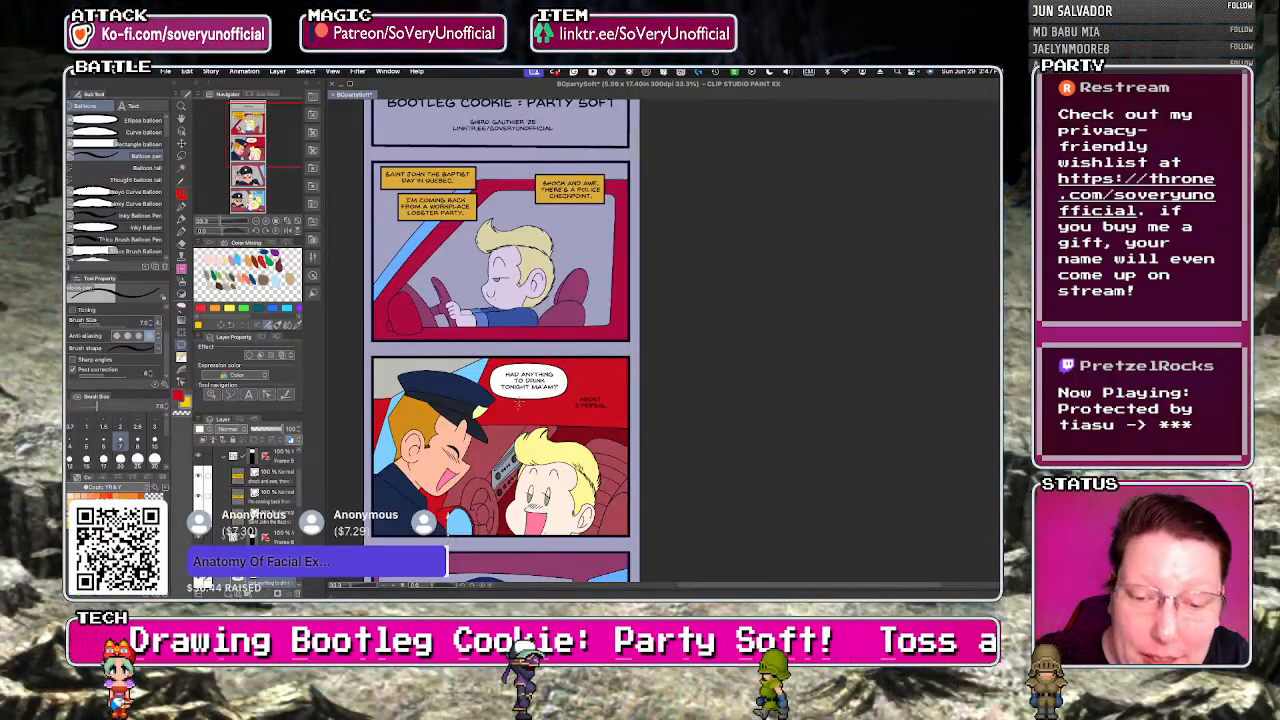
pyautogui.scroll(4, 518, 404)
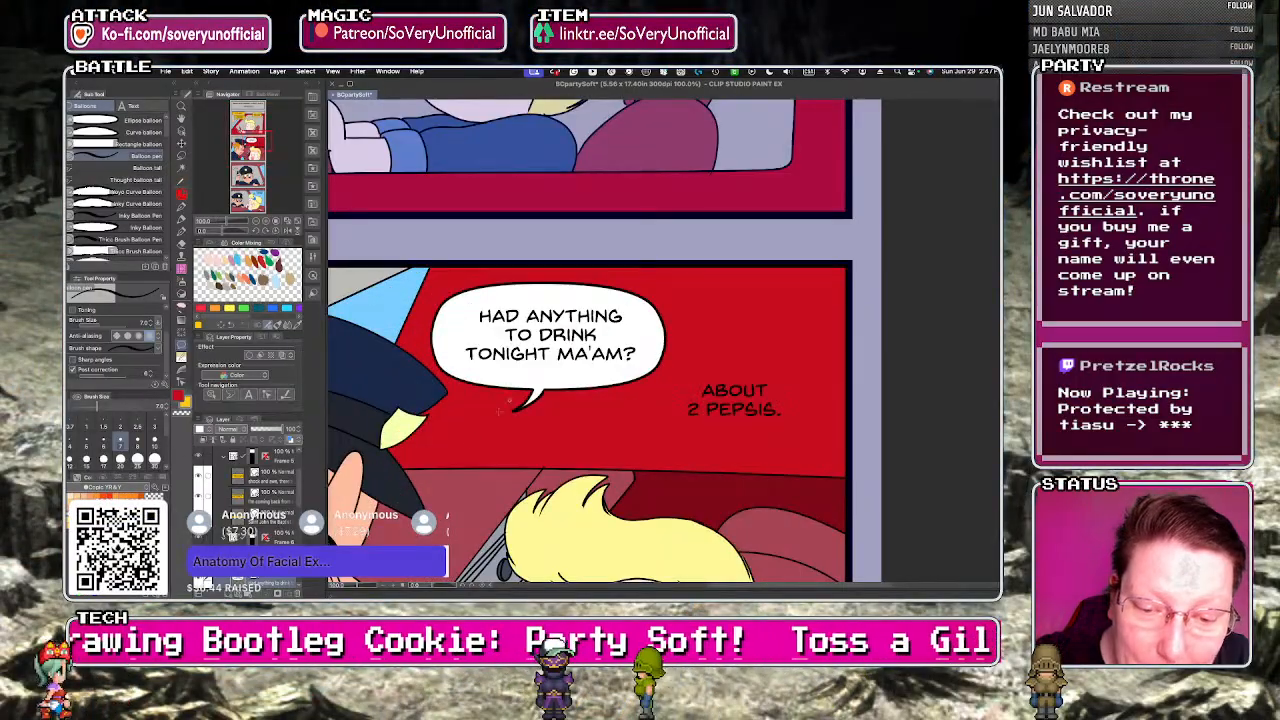
# - Draw a white curve balloon around the "About 2 Pepsis." text in the second panel and refine its outline
pyautogui.scroll(-3, 509, 402)
pyautogui.scroll(1, 511, 406)
pyautogui.click(138, 132)
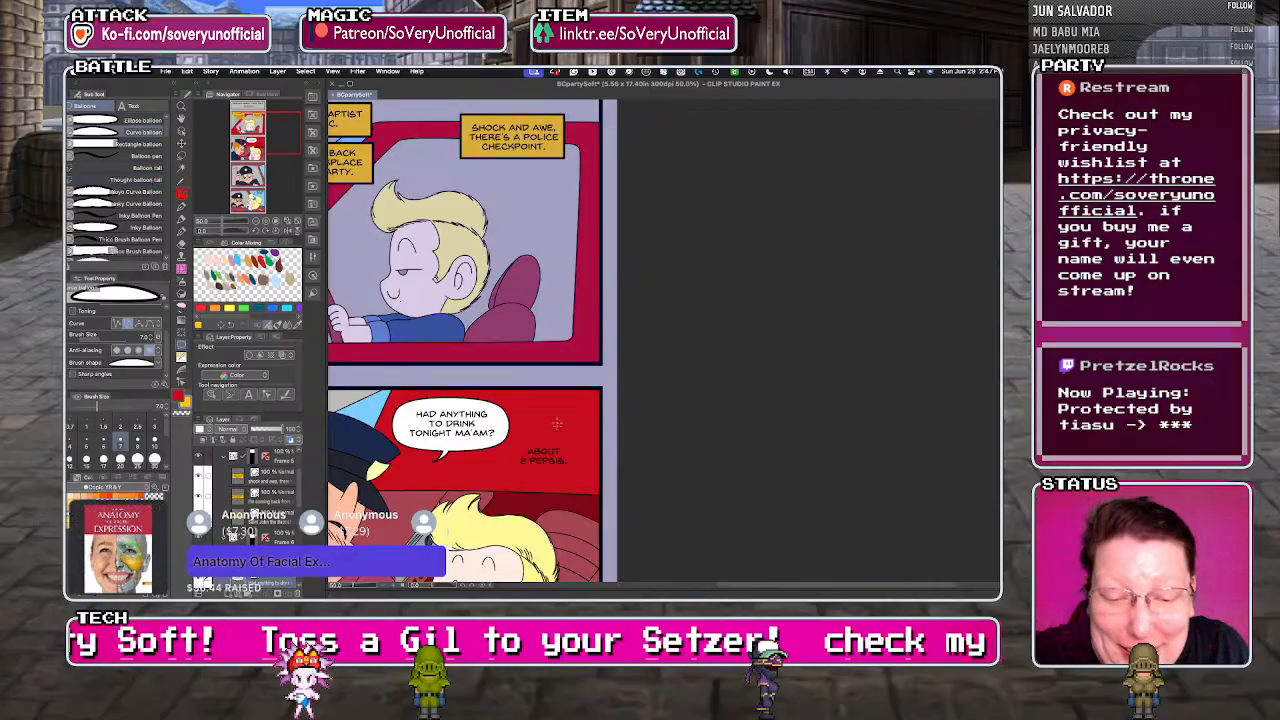
pyautogui.moveTo(565, 442); pyautogui.dragTo(571, 474)
pyautogui.click(514, 468)
pyautogui.click(515, 444)
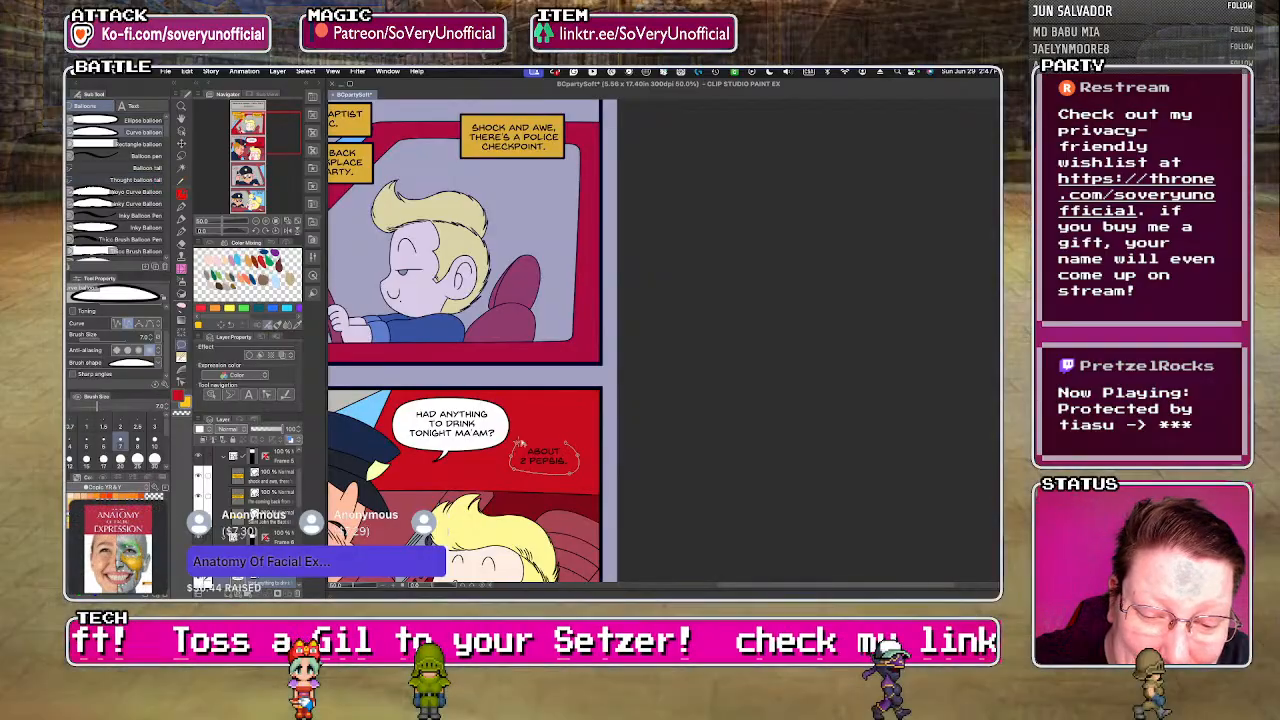
pyautogui.click(565, 442)
pyautogui.click(181, 382)
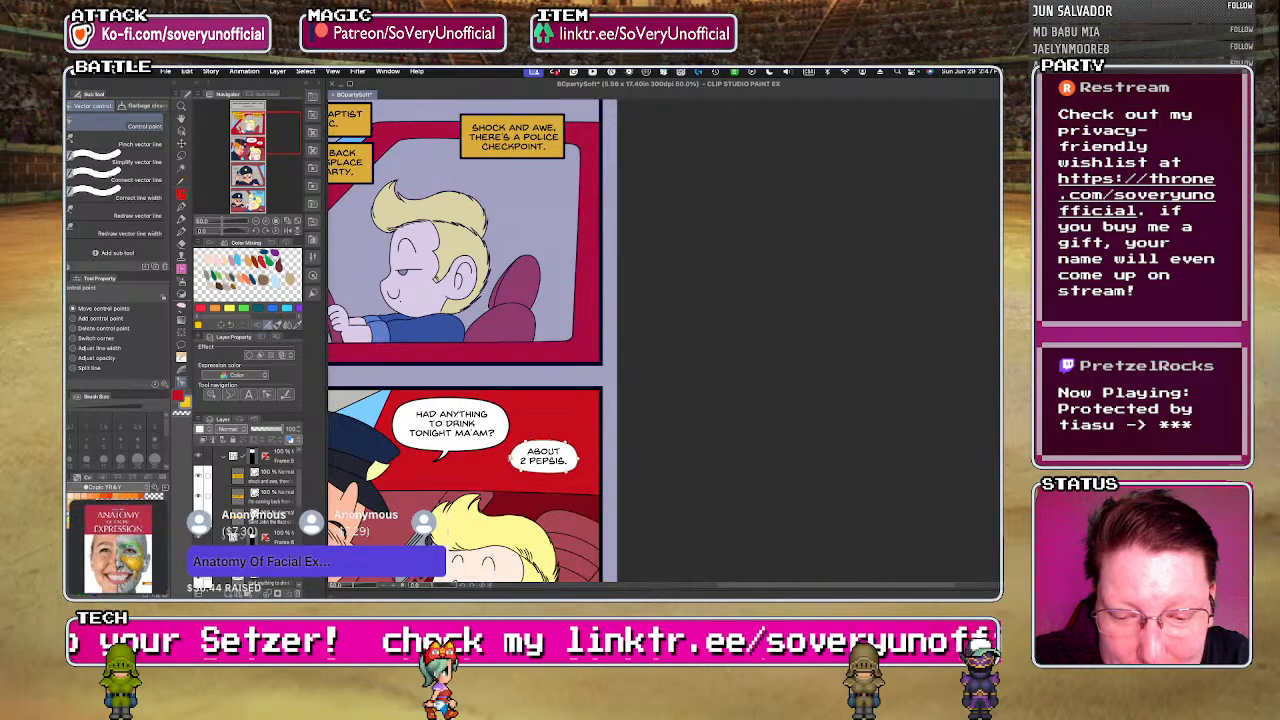
pyautogui.press('t')
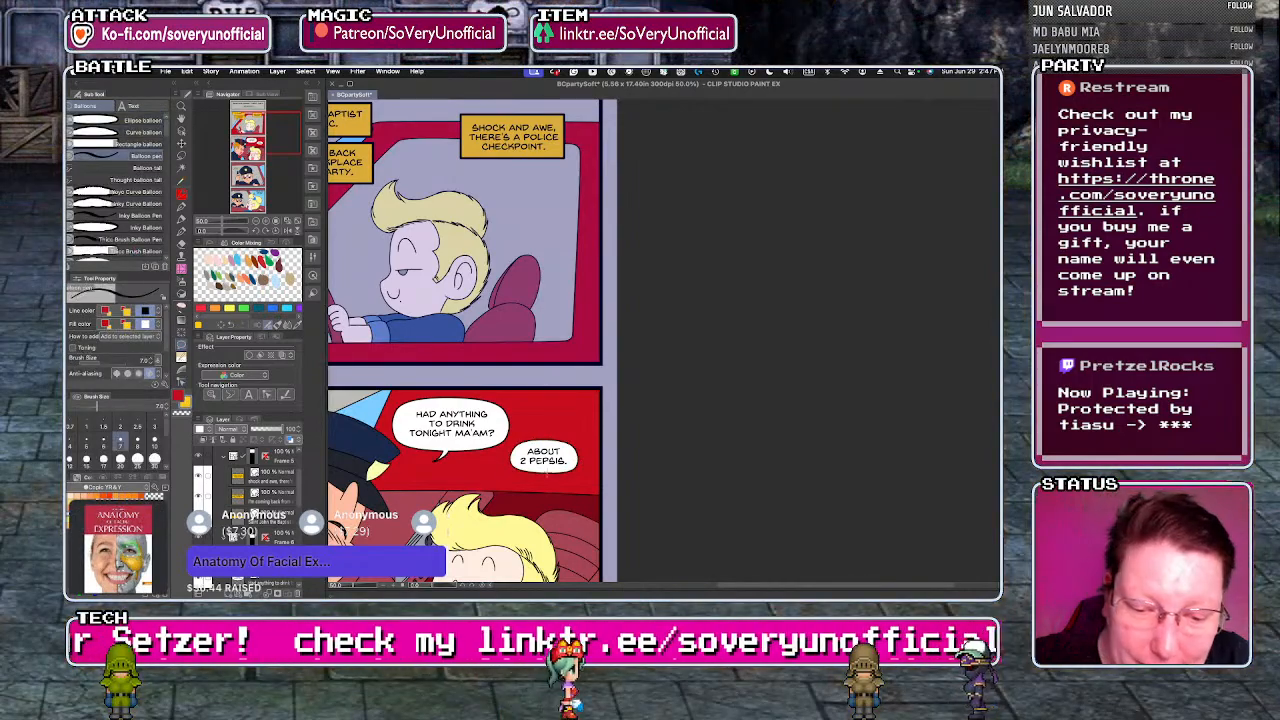
# - Draw a white curve balloon around the "You... you didn't celebrate?" text in the fourth panel
pyautogui.scroll(-4, 440, 337)
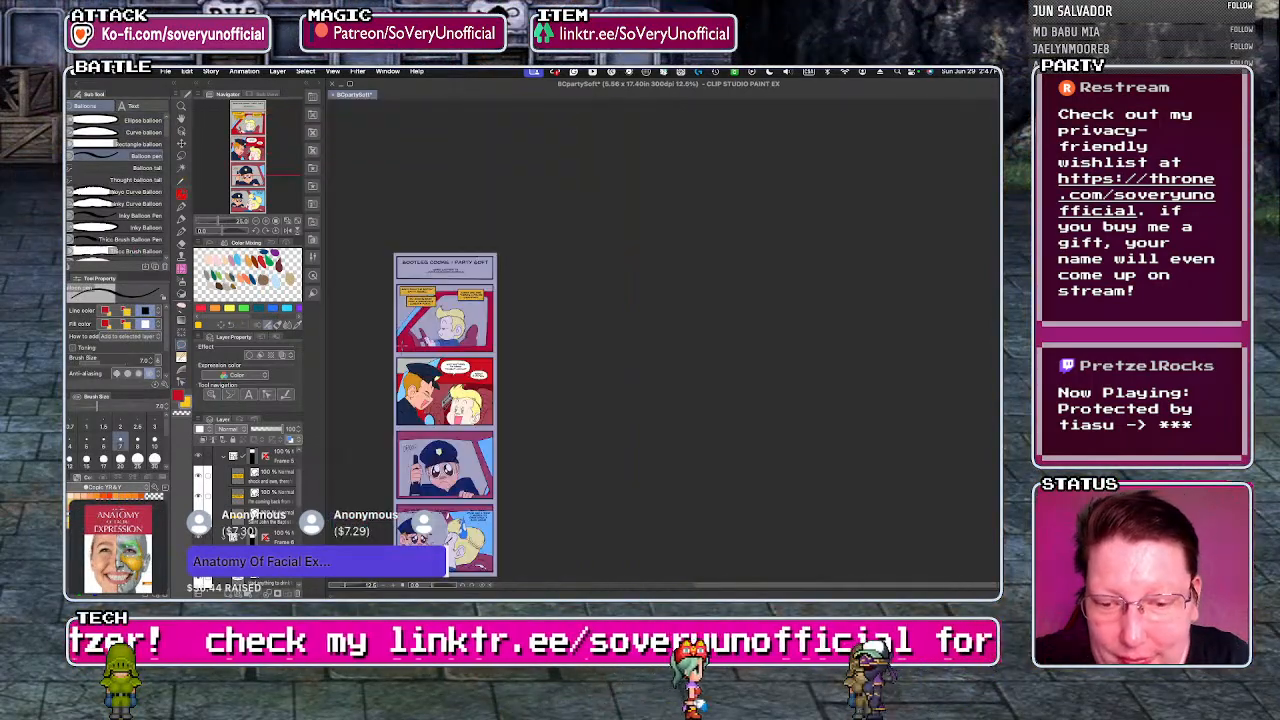
pyautogui.scroll(3, 402, 470)
pyautogui.scroll(-3, 366, 338)
pyautogui.scroll(4, 366, 338)
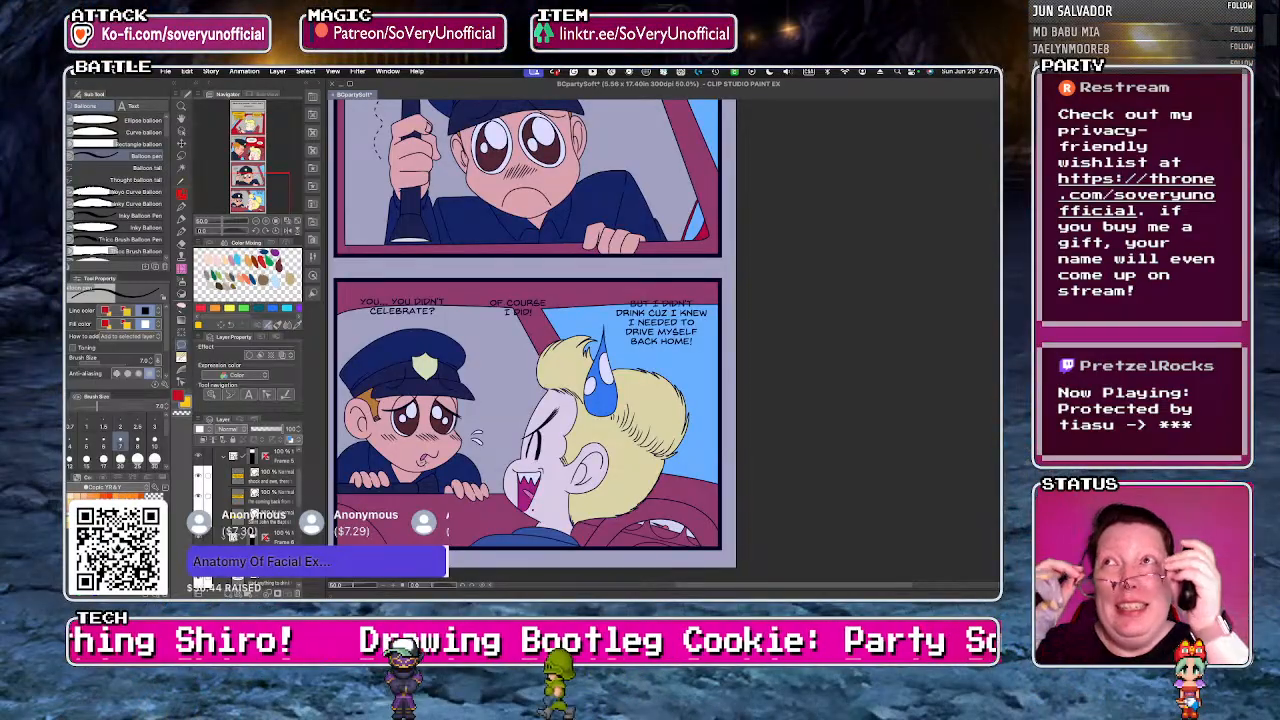
pyautogui.click(140, 131)
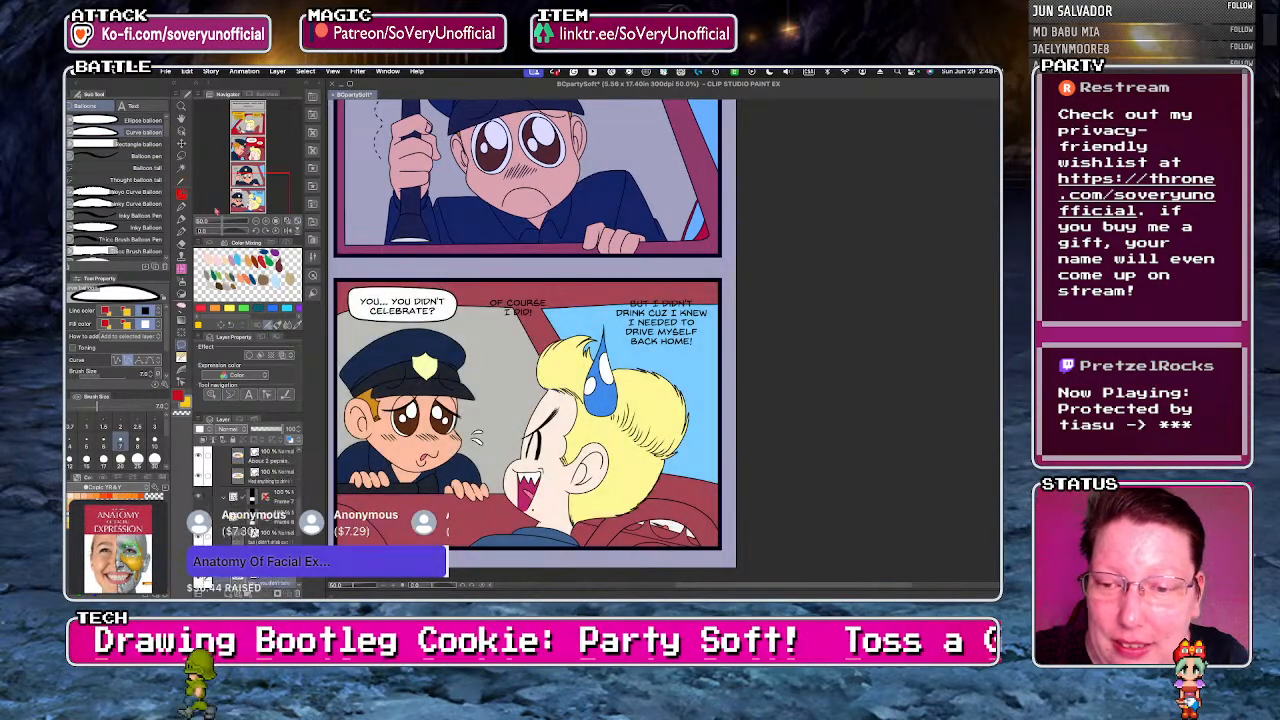
pyautogui.press('Return')
pyautogui.press('y')
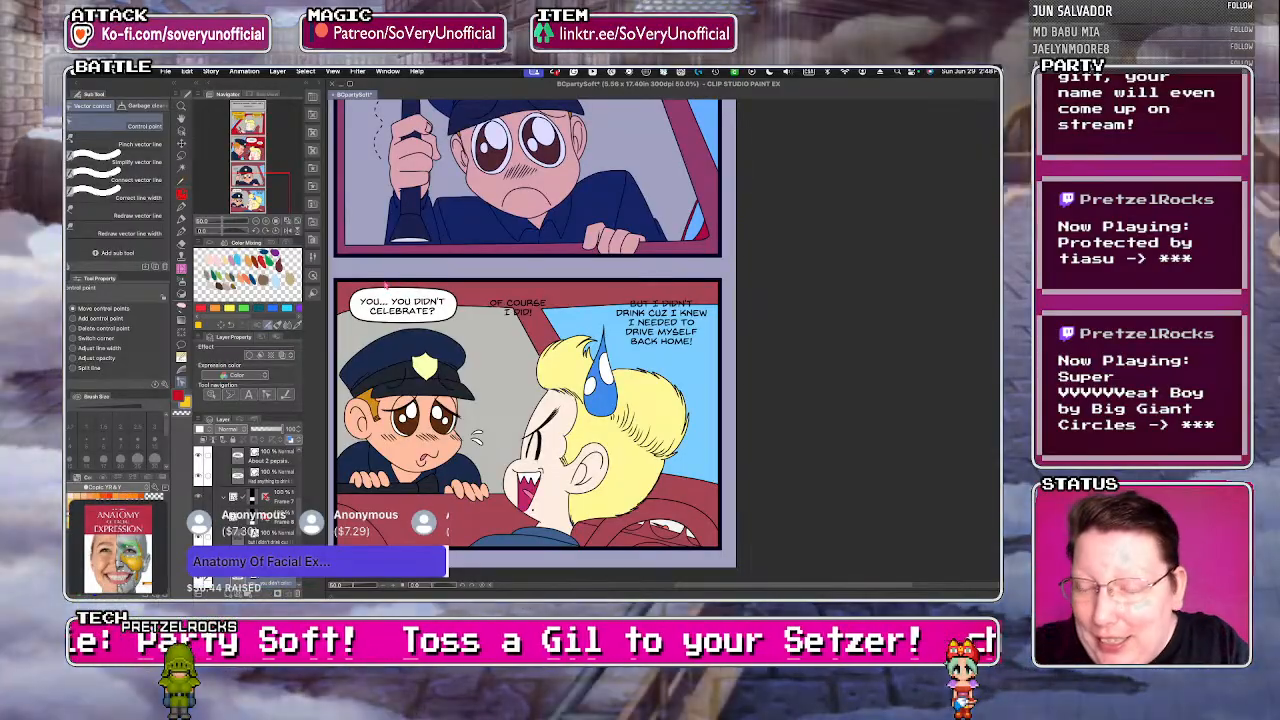
# - Draw a Balloon pen tail from the "You... you didn't celebrate?" balloon down toward the policeman in the fourth panel
pyautogui.press('t')
pyautogui.click(94, 156)
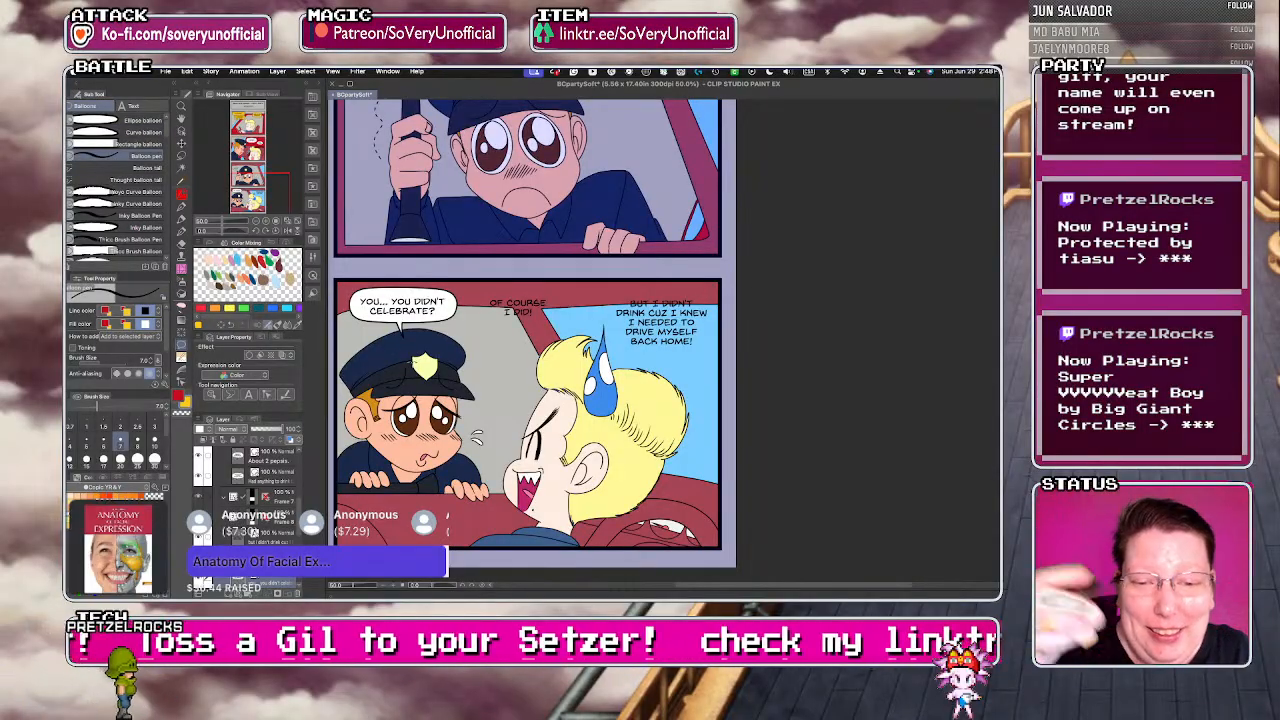
# - Draw a white curve balloon around "Of course I did!" in the fourth panel, refine its outline and add a tail toward the blonde driver
pyautogui.click(142, 133)
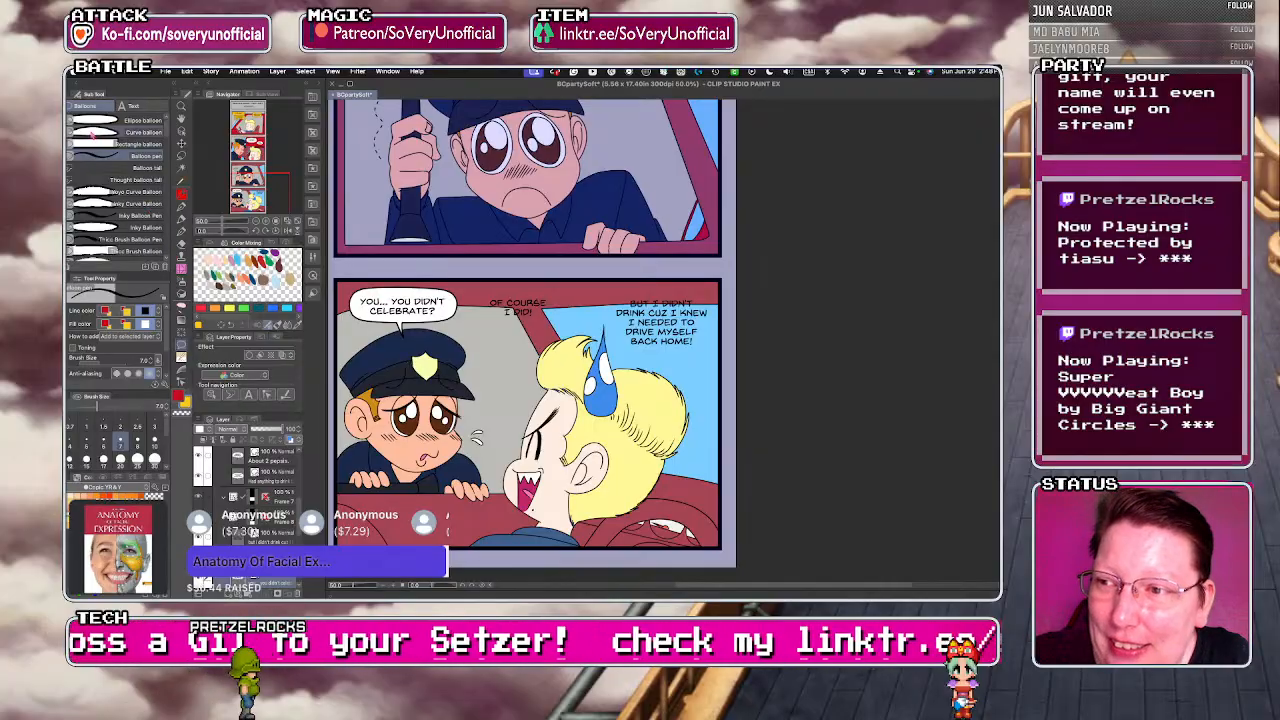
pyautogui.click(541, 291)
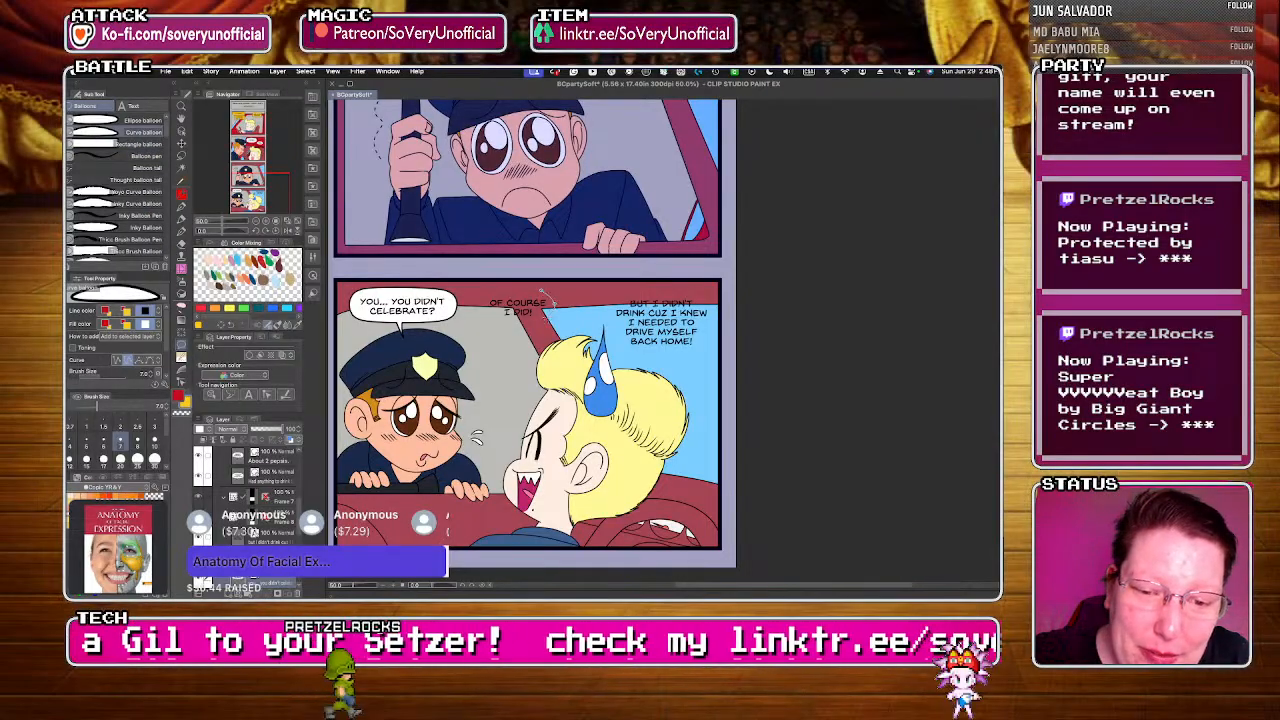
pyautogui.click(493, 322)
pyautogui.click(482, 296)
pyautogui.click(541, 291)
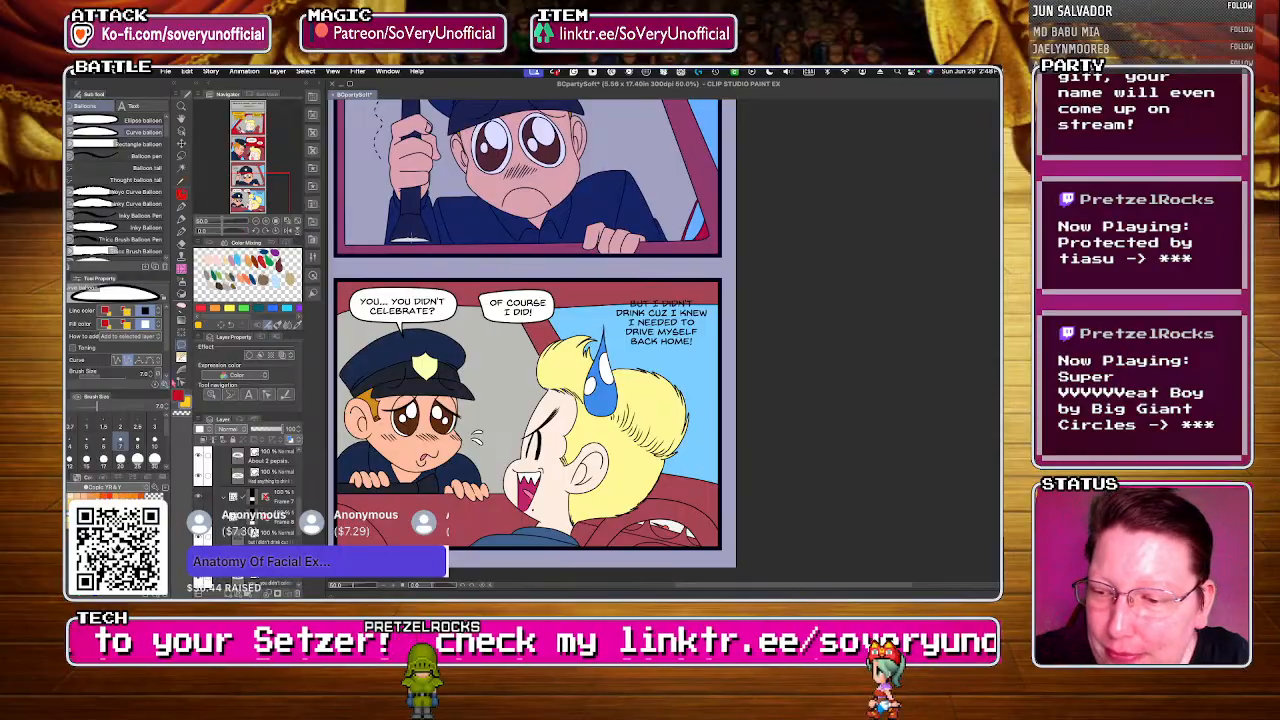
pyautogui.click(181, 382)
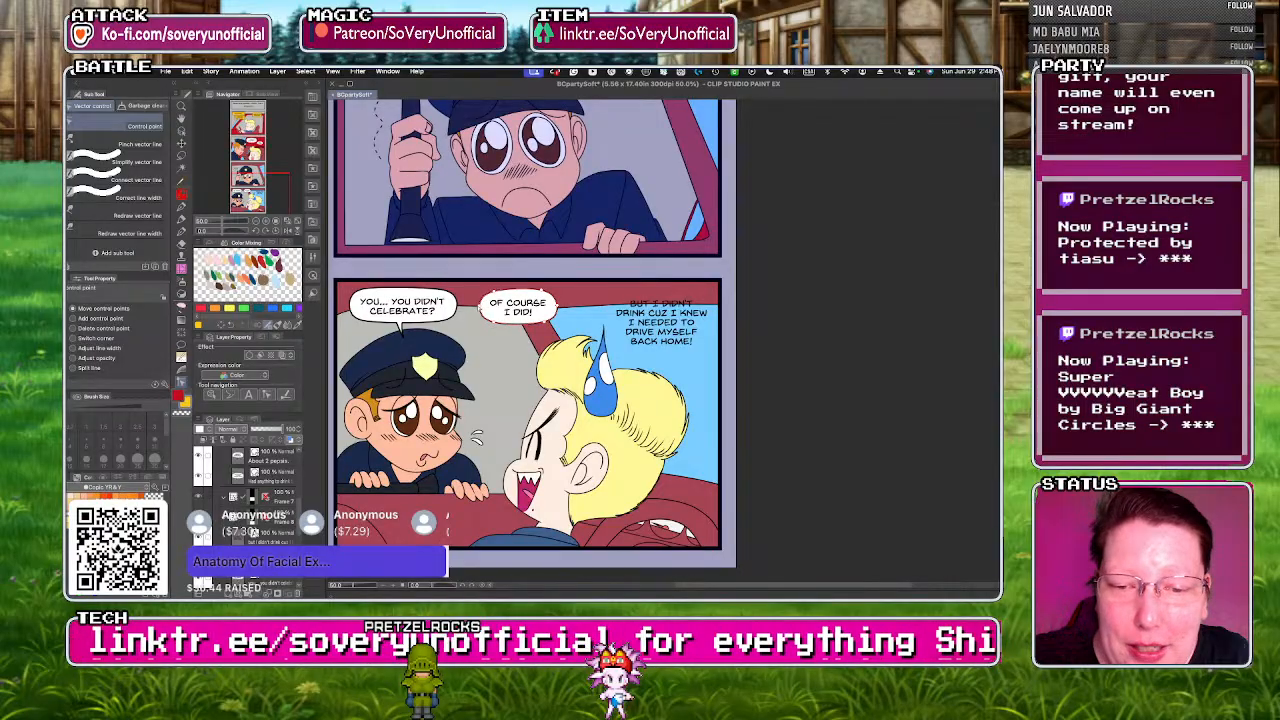
pyautogui.press('t')
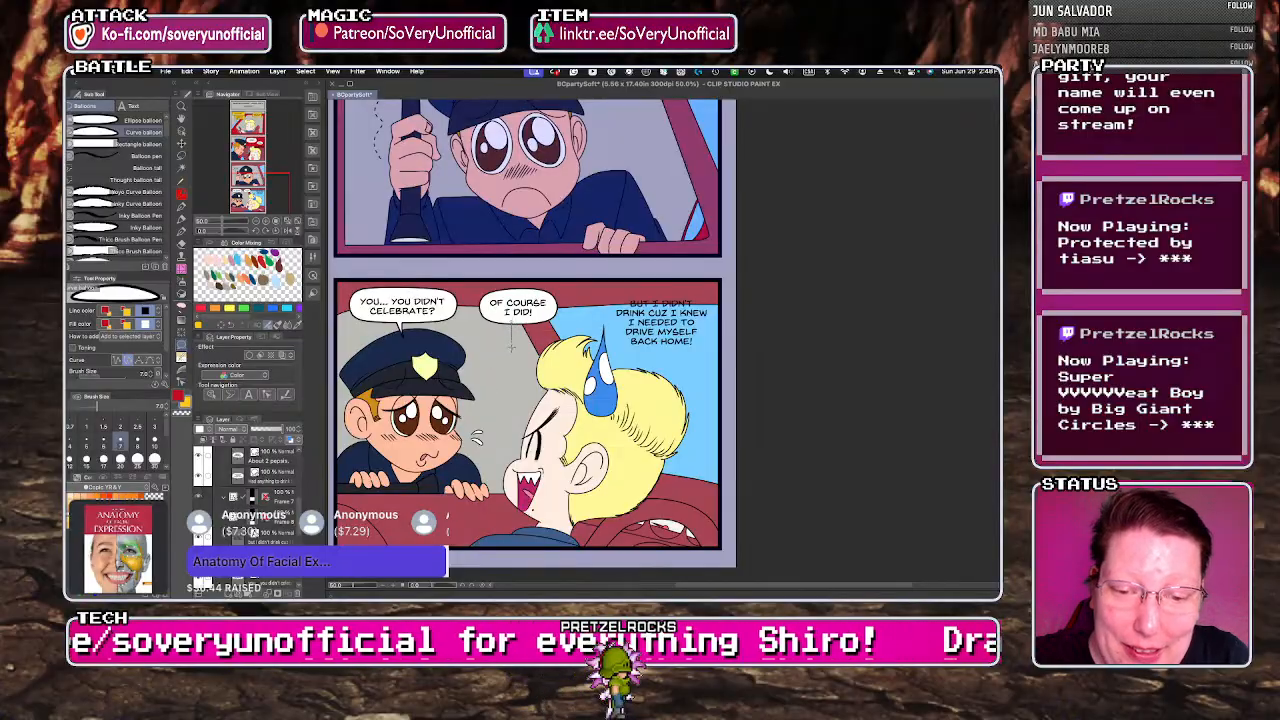
pyautogui.click(115, 156)
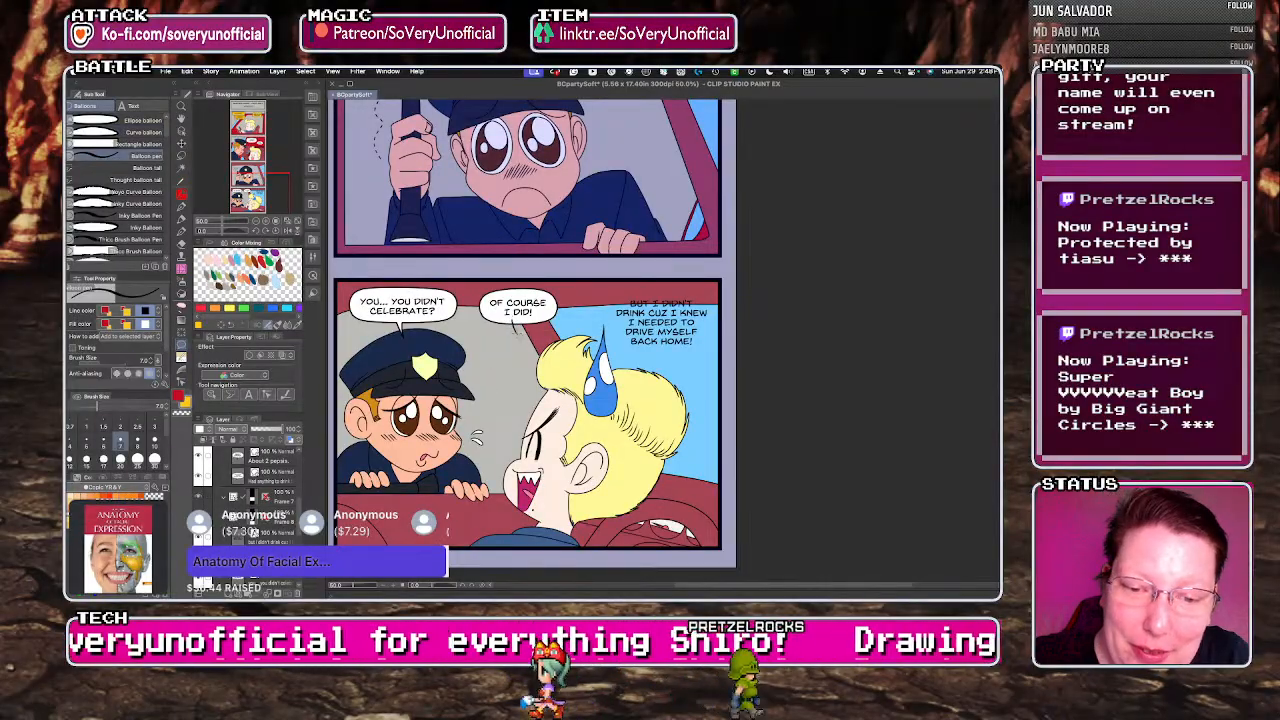
# - Draw a white curve balloon around the "But I didn't drink cuz I knew..." text in the fourth panel and refine its outline
pyautogui.scroll(-4, 425, 415)
pyautogui.scroll(3, 455, 402)
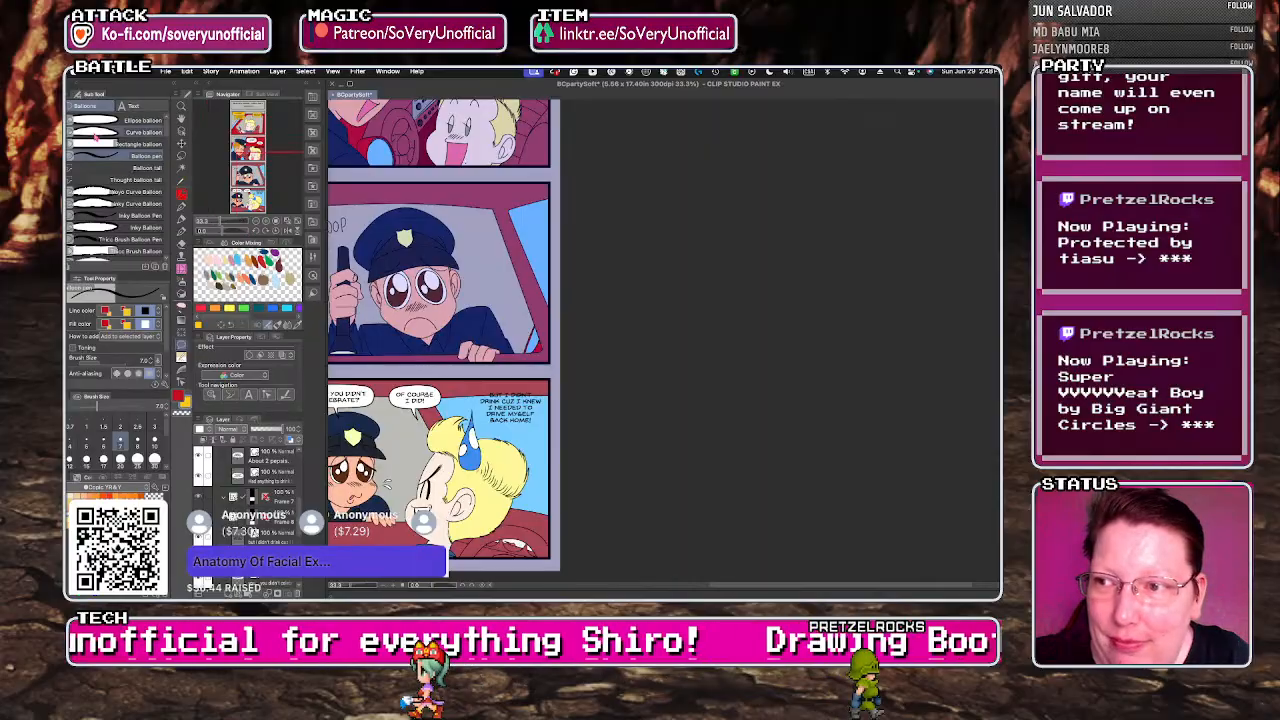
pyautogui.click(115, 132)
pyautogui.scroll(1, 470, 425)
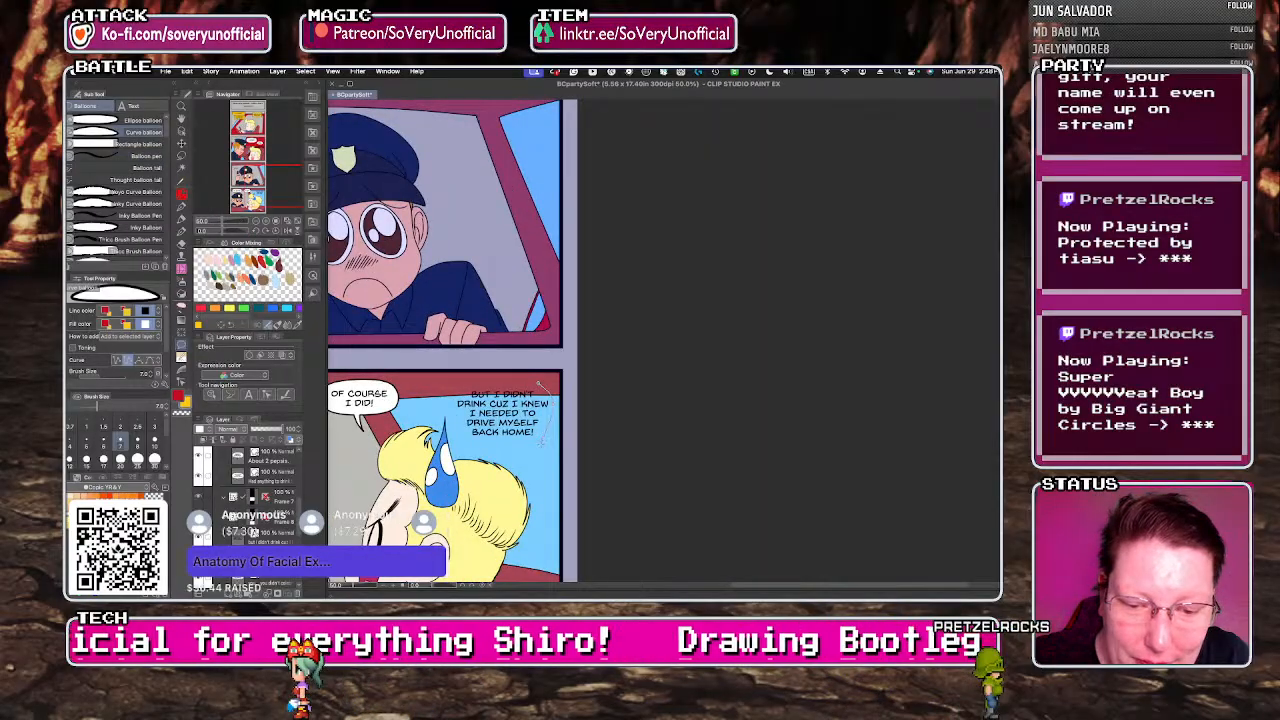
pyautogui.click(541, 442)
pyautogui.click(462, 441)
pyautogui.click(454, 387)
pyautogui.click(538, 384)
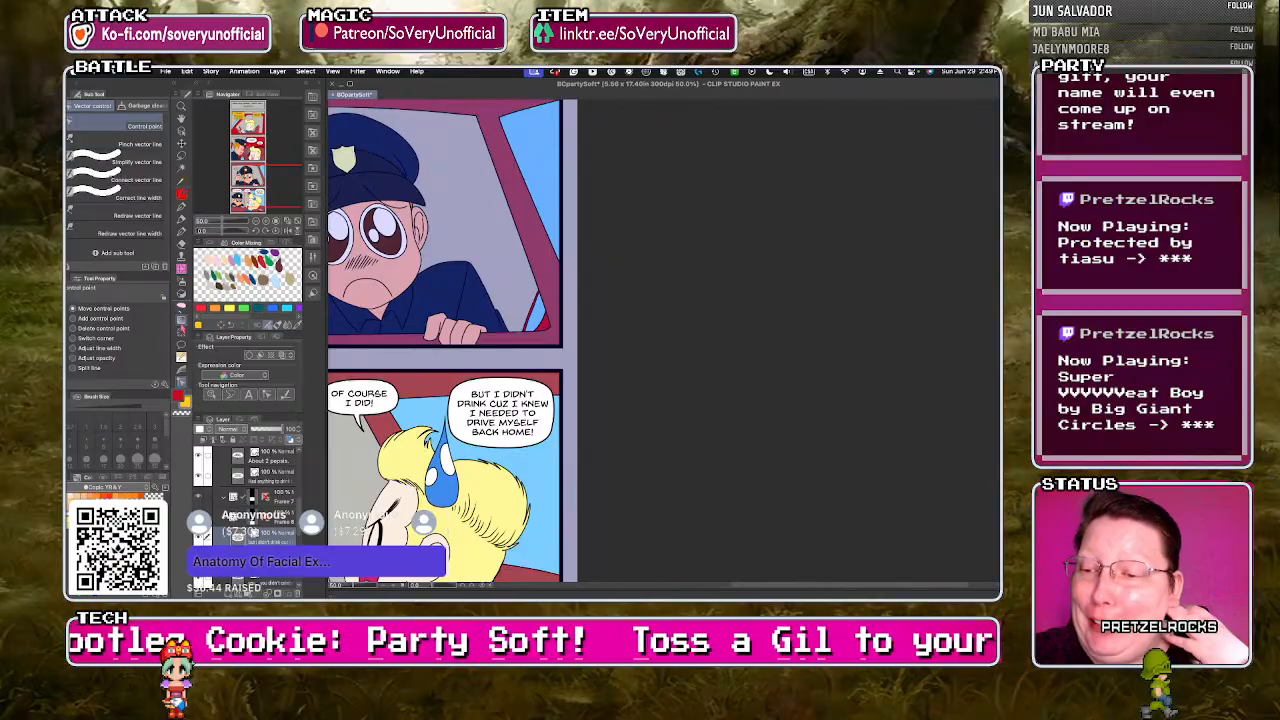
# - Draw a Balloon pen tail from the "But I didn't drink cuz I knew..." balloon down toward the blonde driver
pyautogui.press('t')
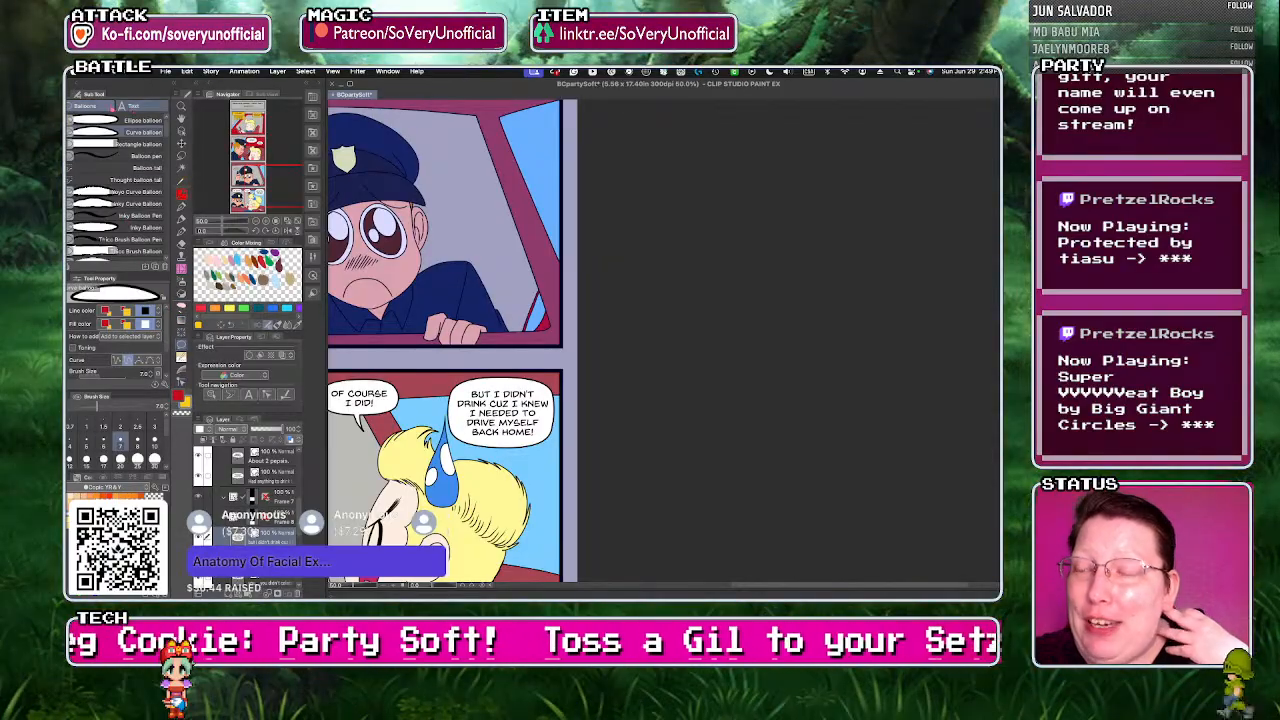
pyautogui.click(133, 106)
pyautogui.click(501, 413)
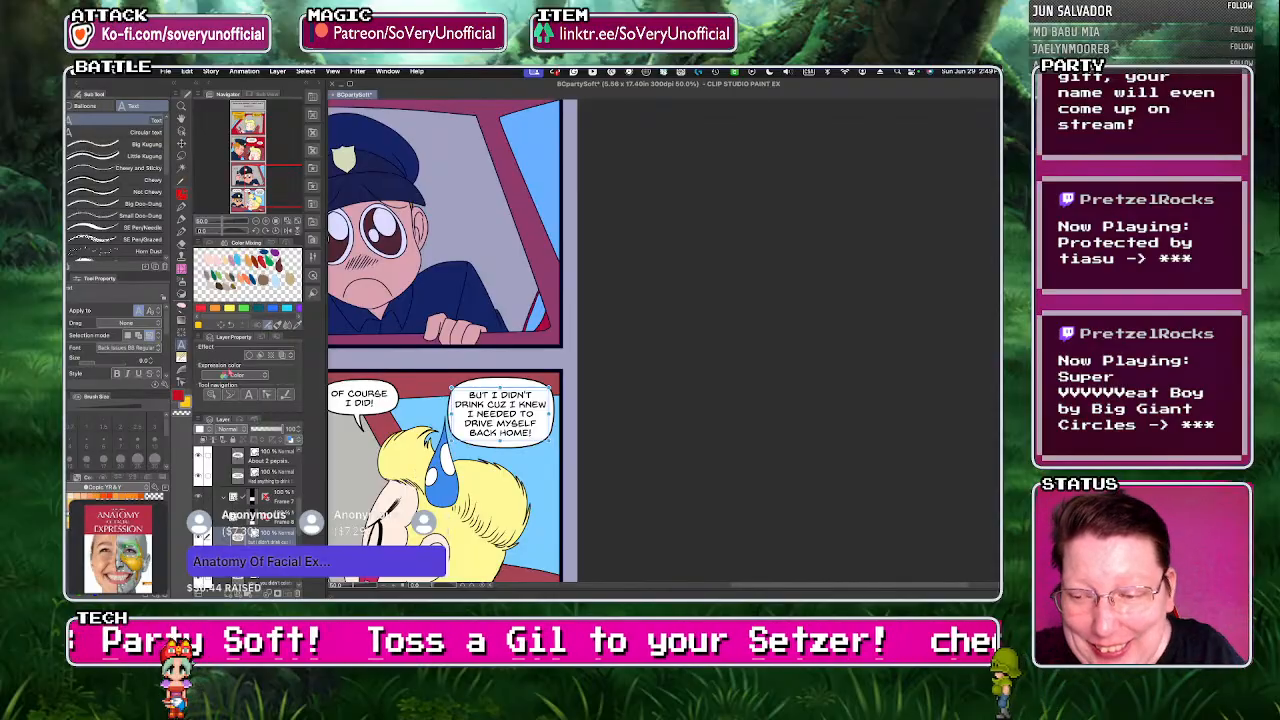
pyautogui.press('y')
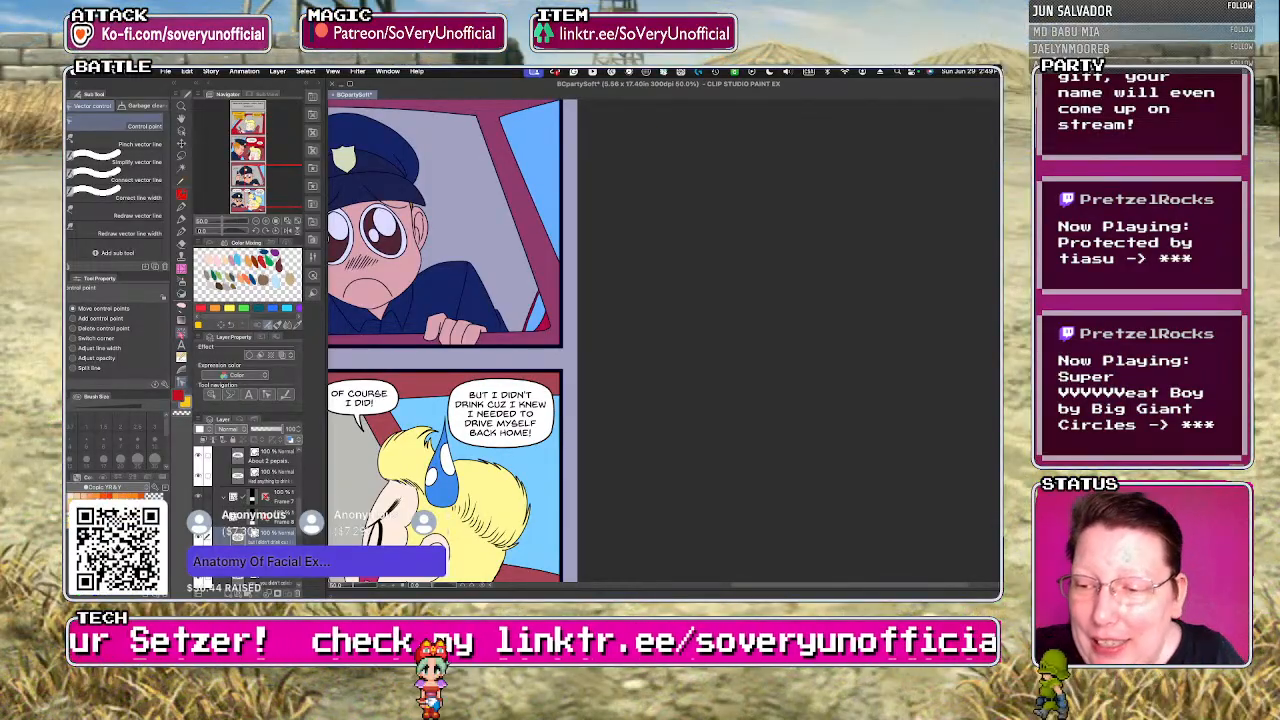
pyautogui.click(184, 196)
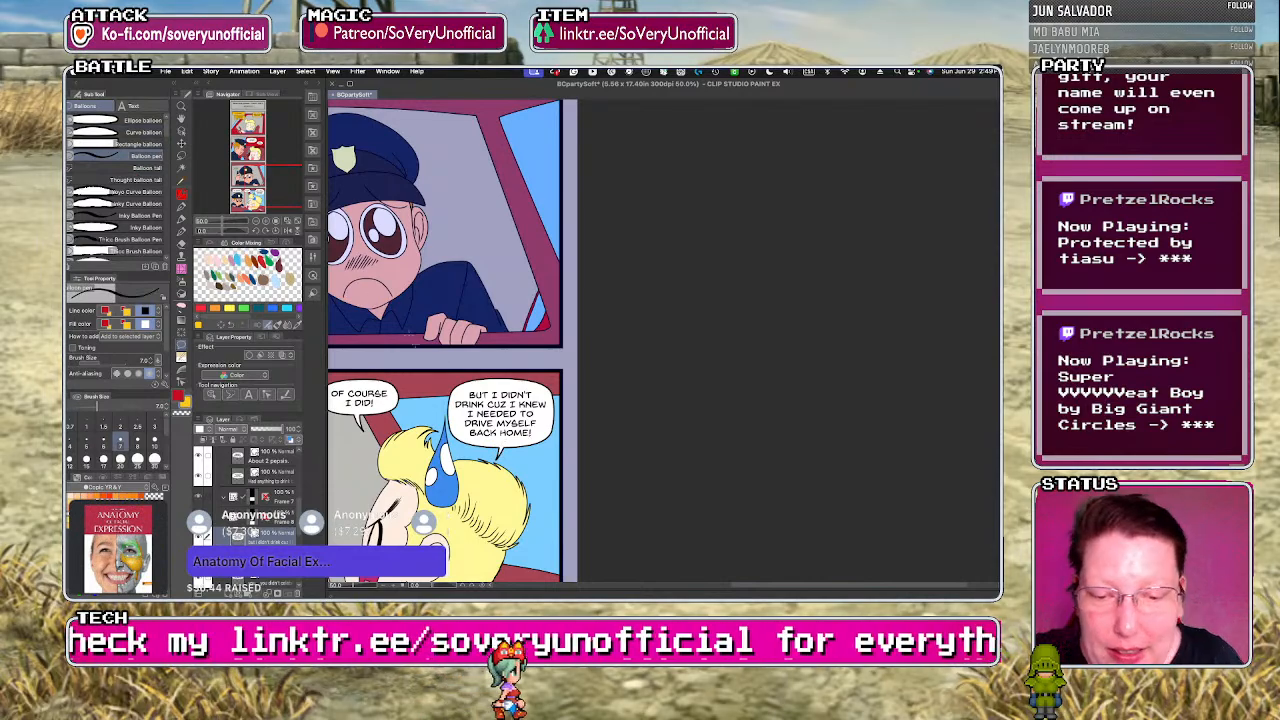
# - Select the Flats layer and load the Copic BG & B colour set
pyautogui.scroll(-2, 471, 446)
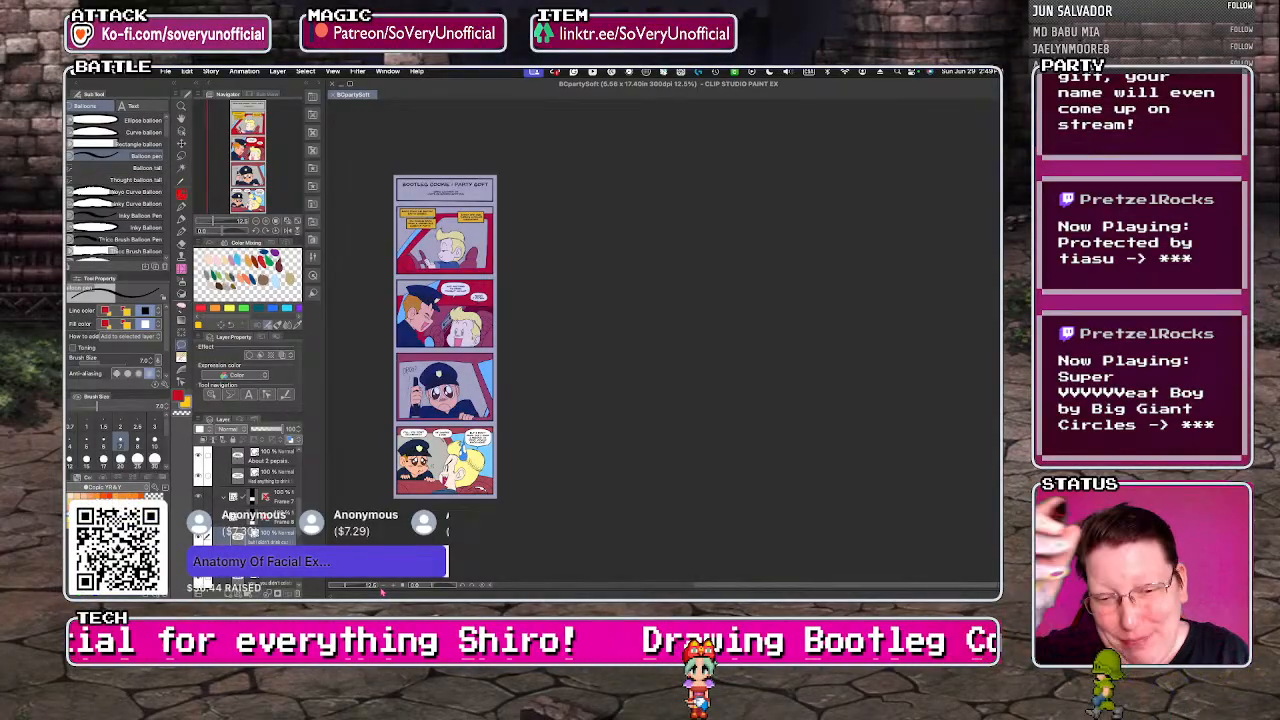
pyautogui.click(381, 591)
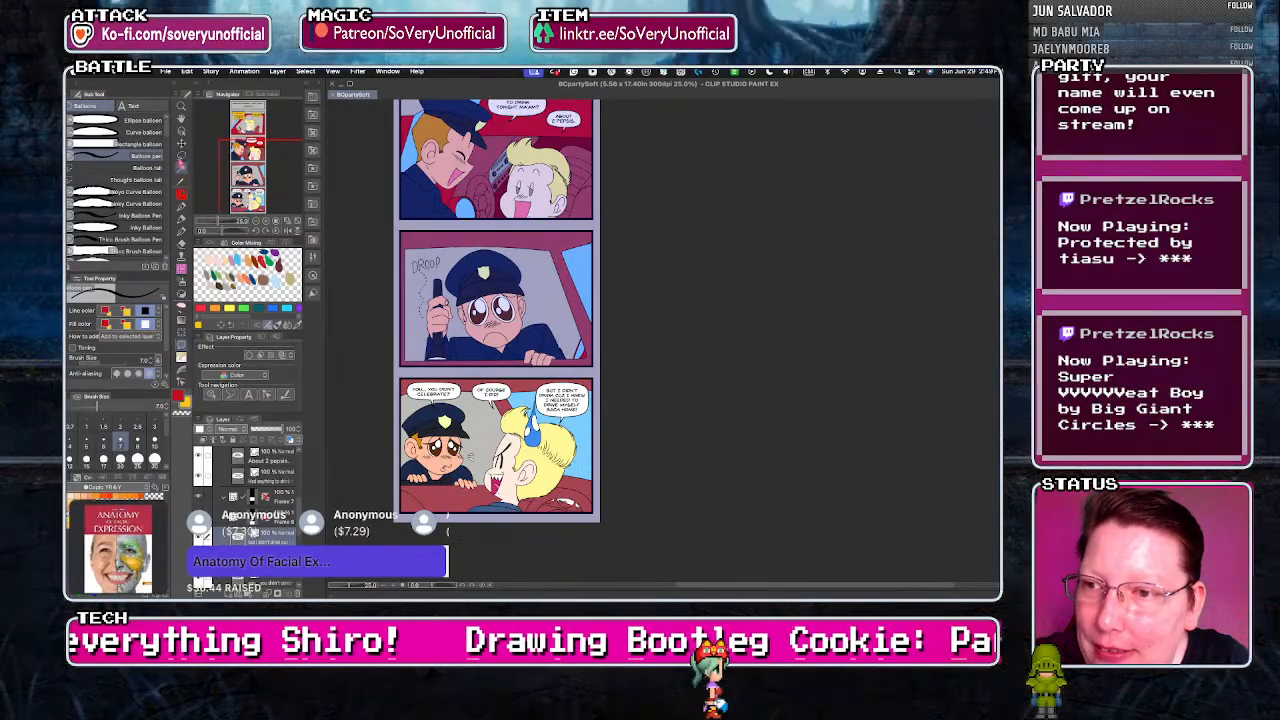
pyautogui.press('m')
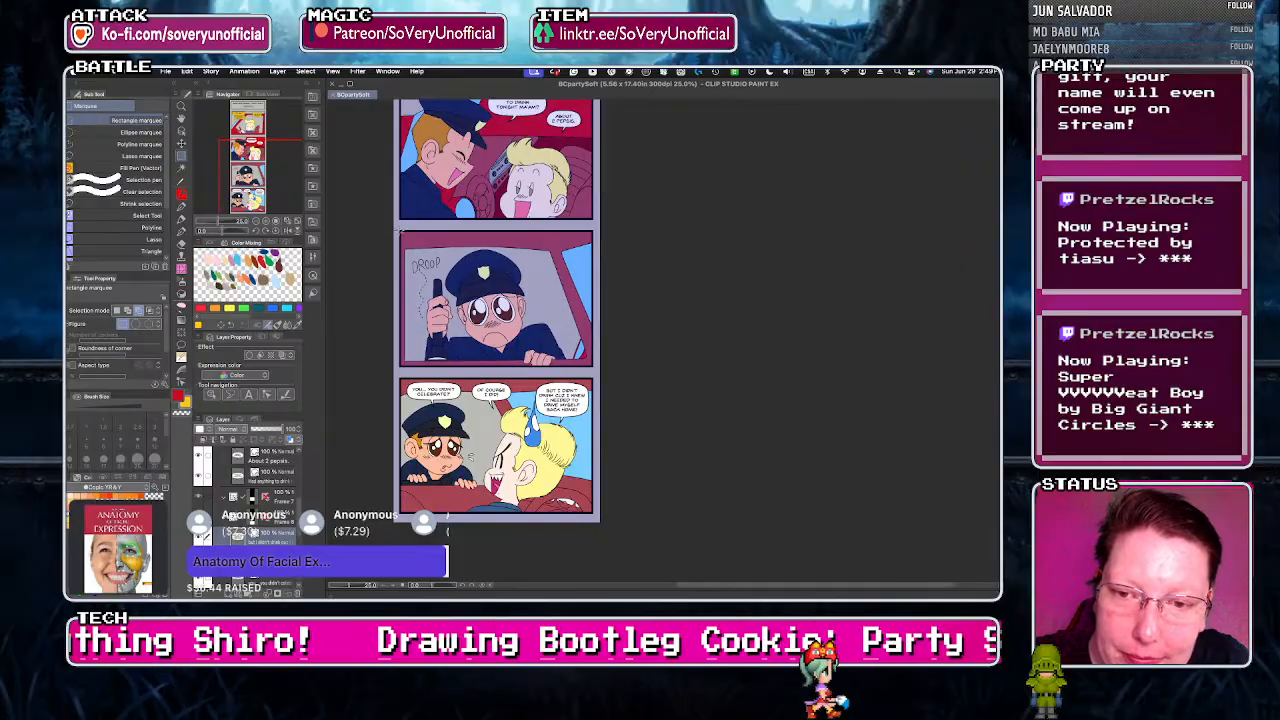
pyautogui.scroll(-2, 388, 400)
pyautogui.scroll(3, 390, 343)
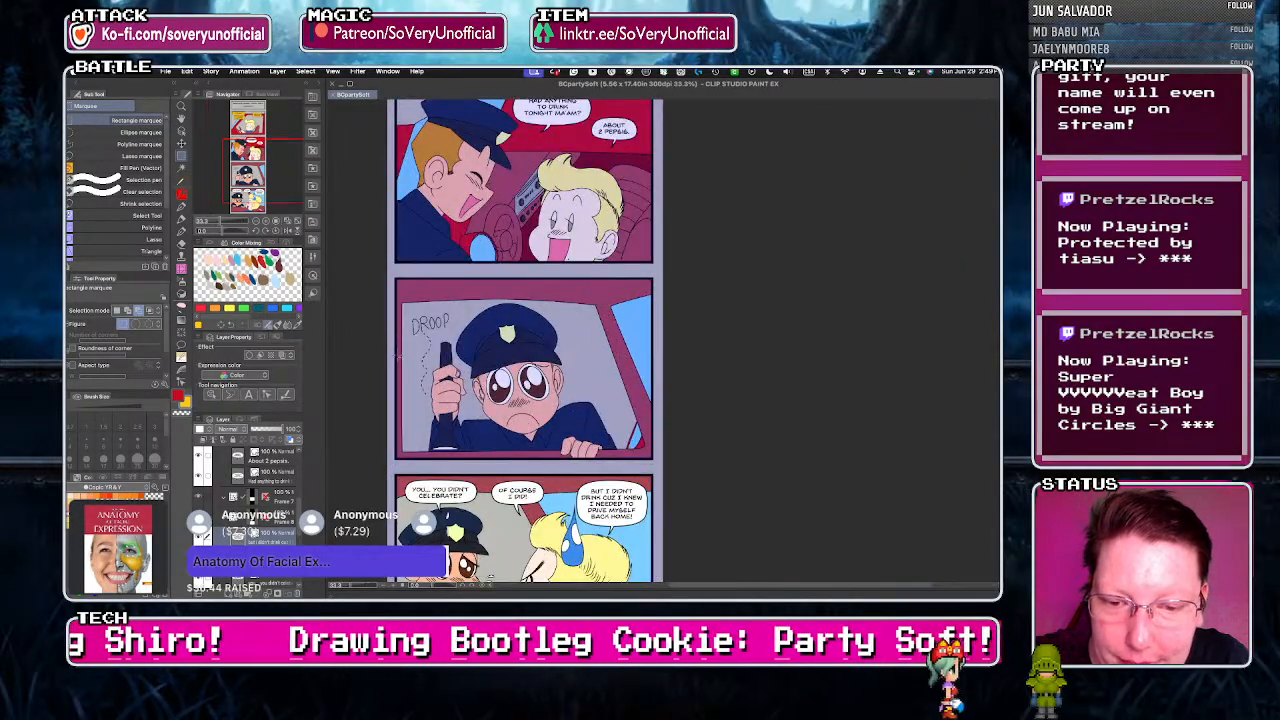
pyautogui.scroll(-1, 385, 288)
pyautogui.scroll(-10, 248, 510)
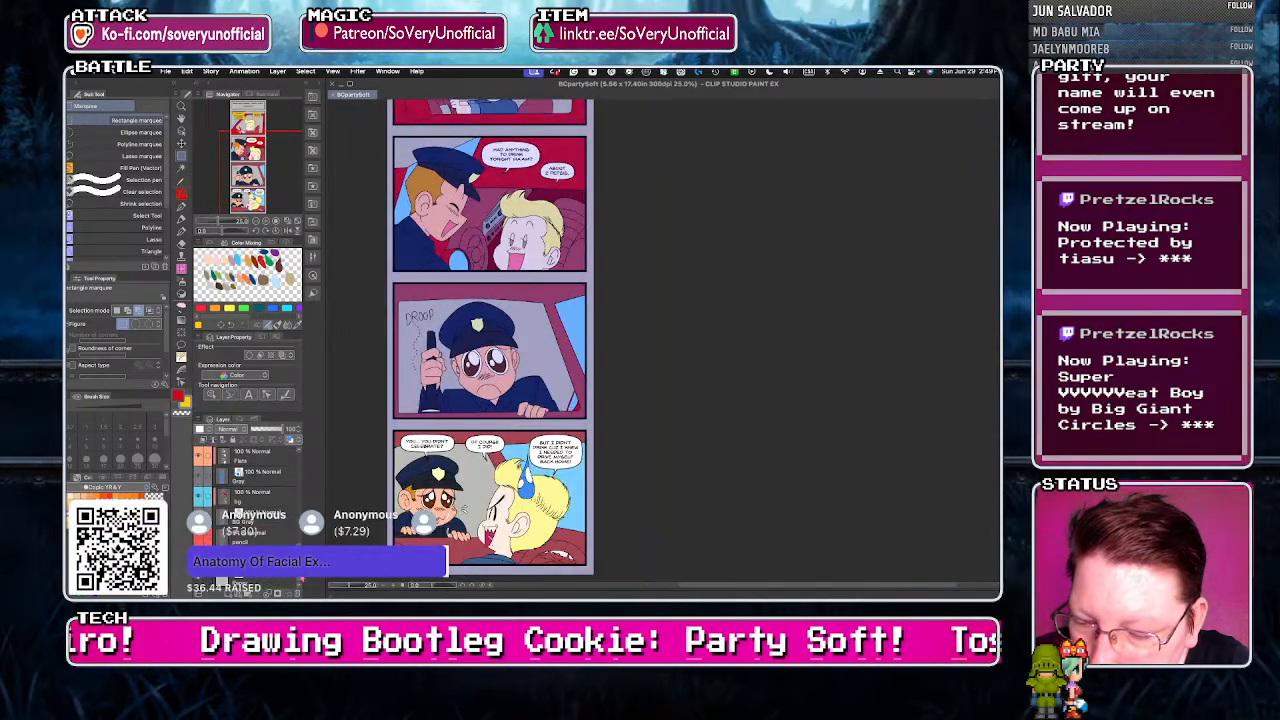
pyautogui.scroll(1, 248, 490)
pyautogui.click(260, 484)
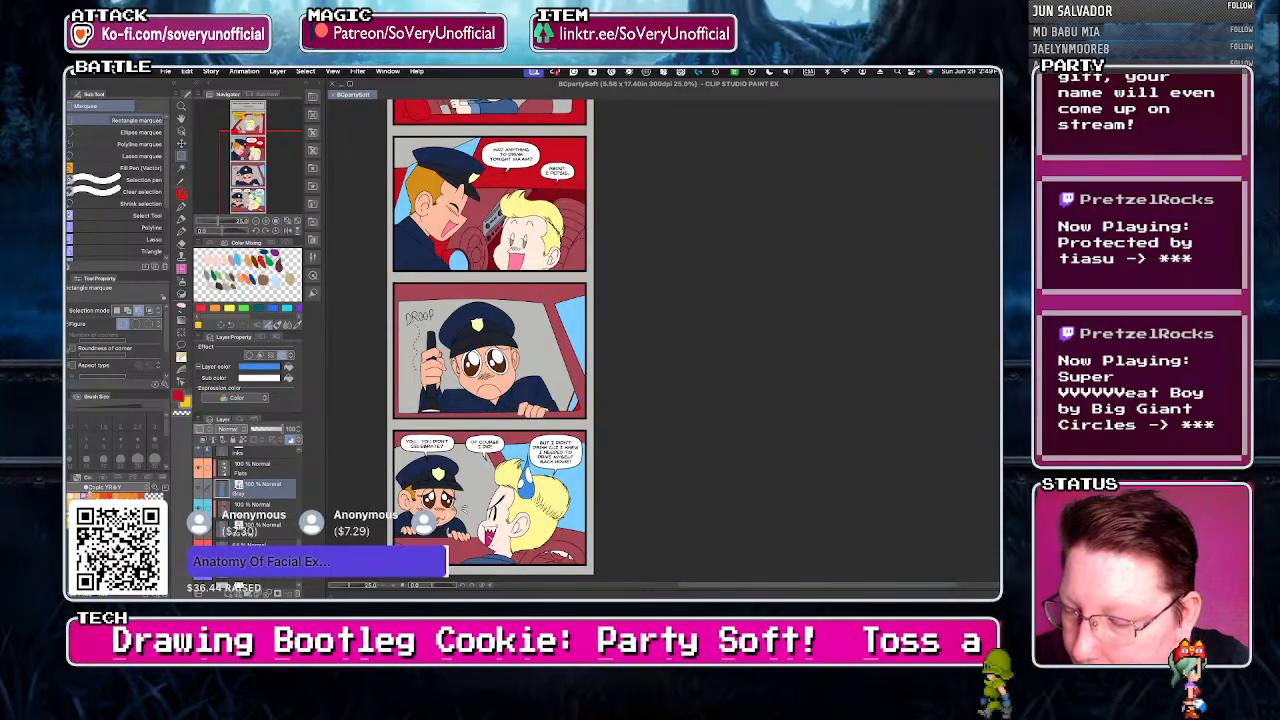
pyautogui.click(258, 468)
pyautogui.click(116, 487)
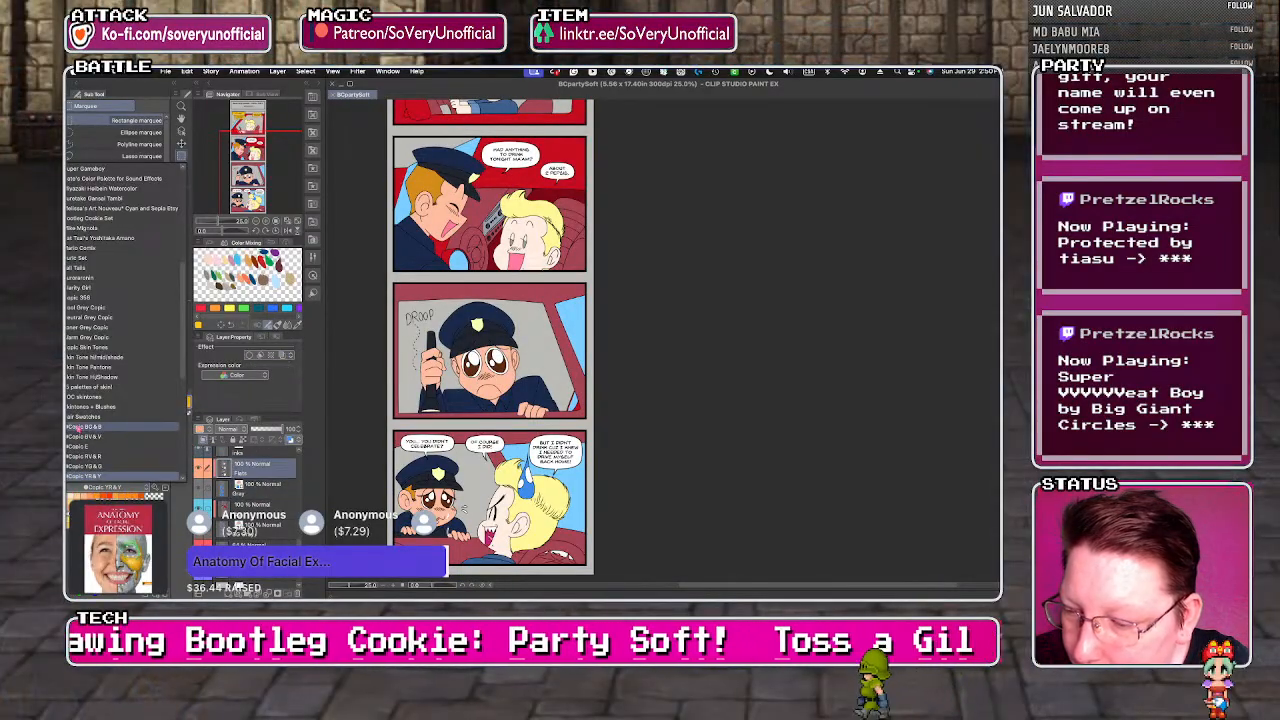
pyautogui.click(116, 455)
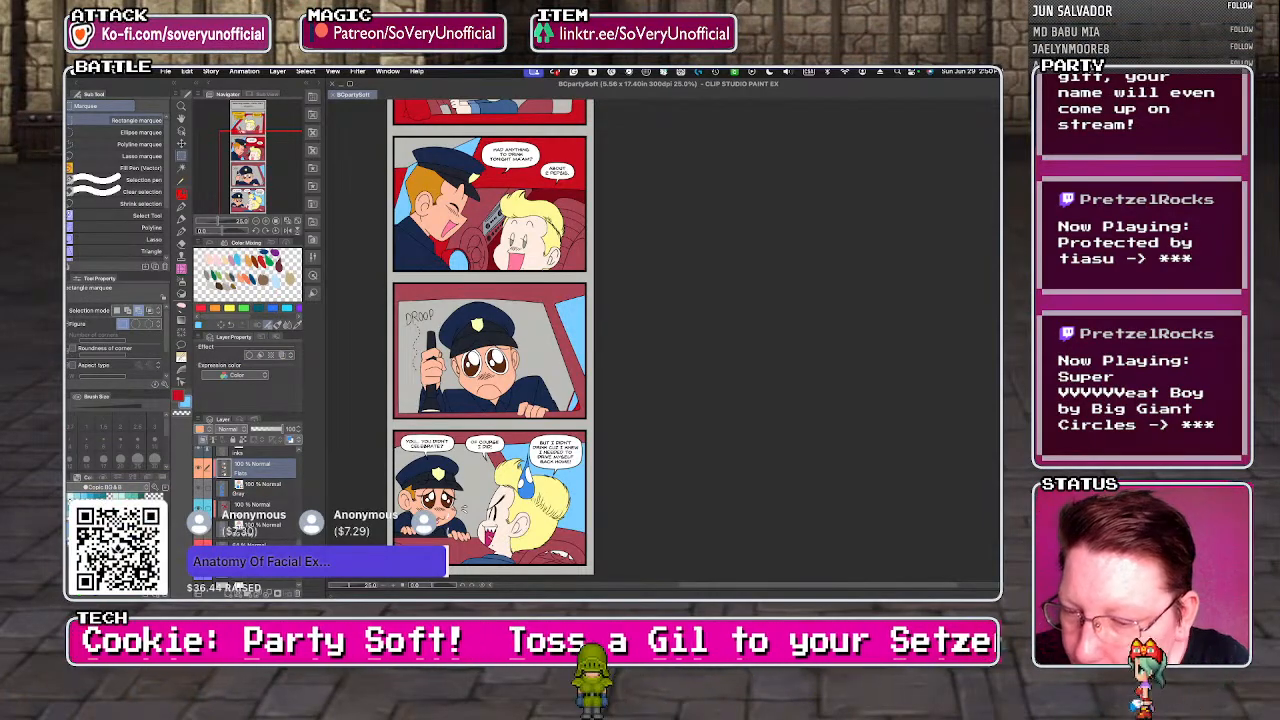
# - Fill the sweat drop on the blonde driver's hair in the fourth panel with a deeper blue
pyautogui.press('super+plus')
pyautogui.press('g')
pyautogui.click(632, 321)
pyautogui.press('m')
pyautogui.press('super+plus')
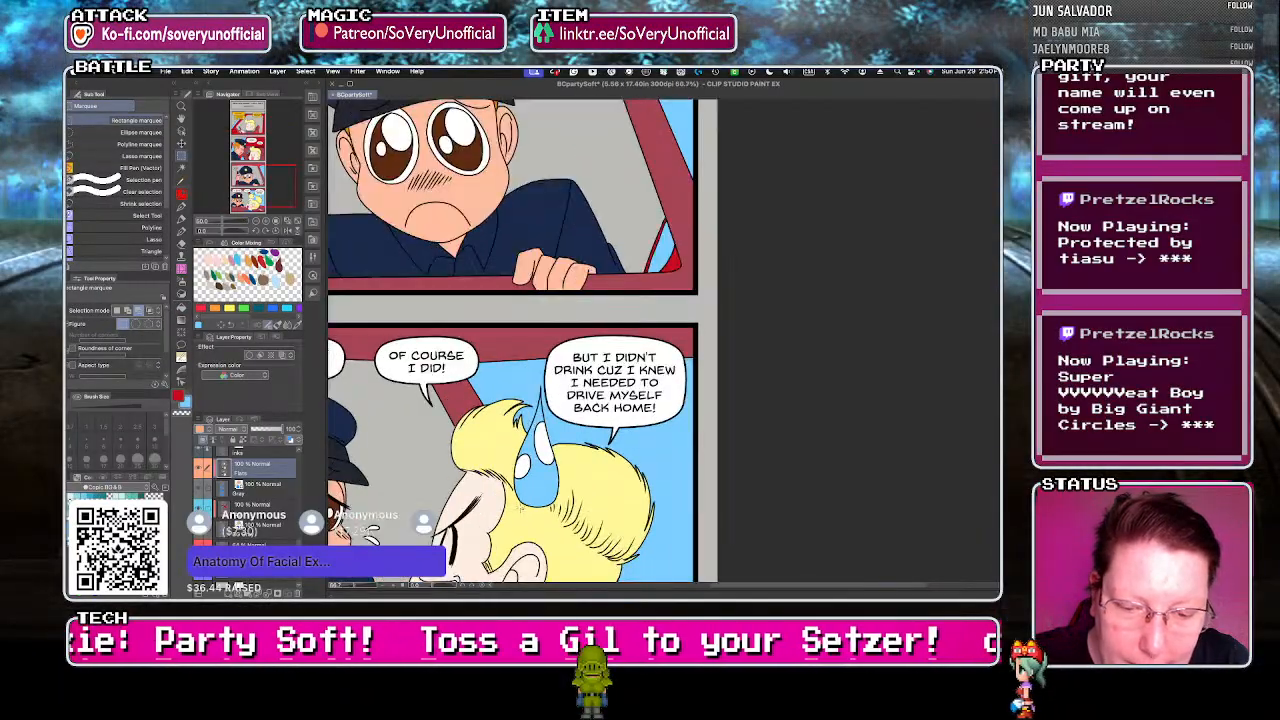
pyautogui.press('g')
pyautogui.click(537, 476)
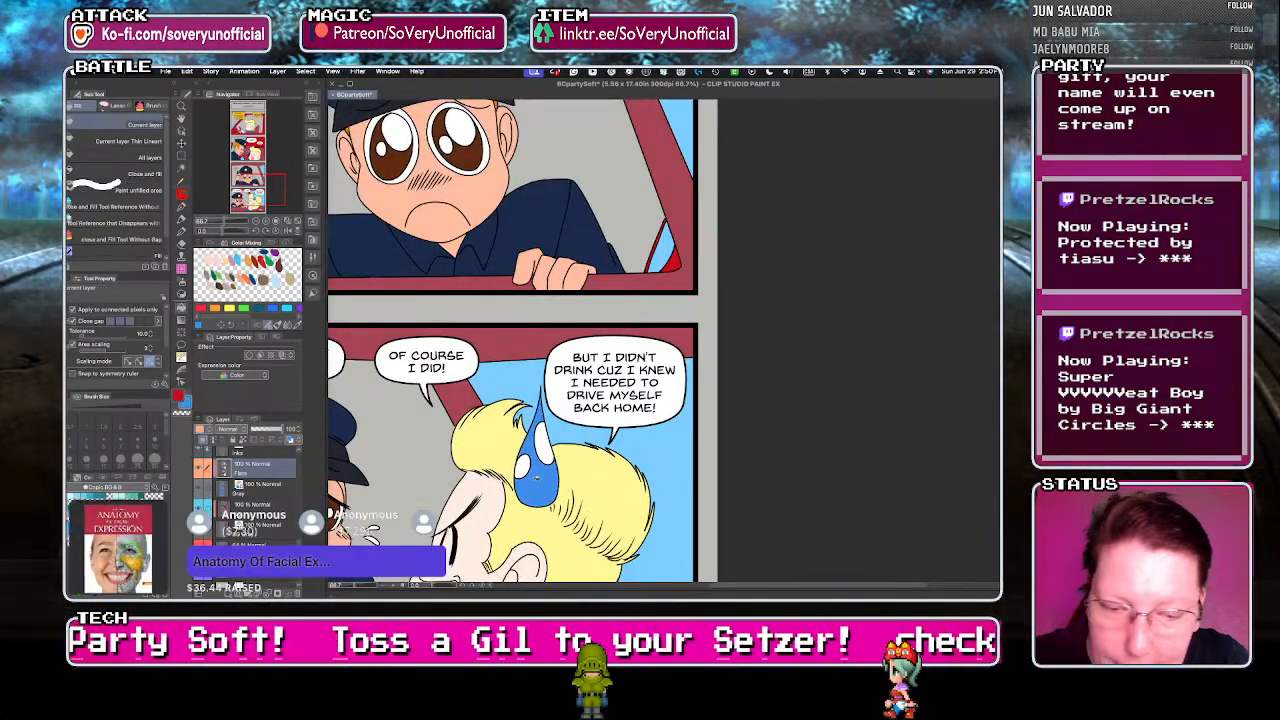
pyautogui.press('m')
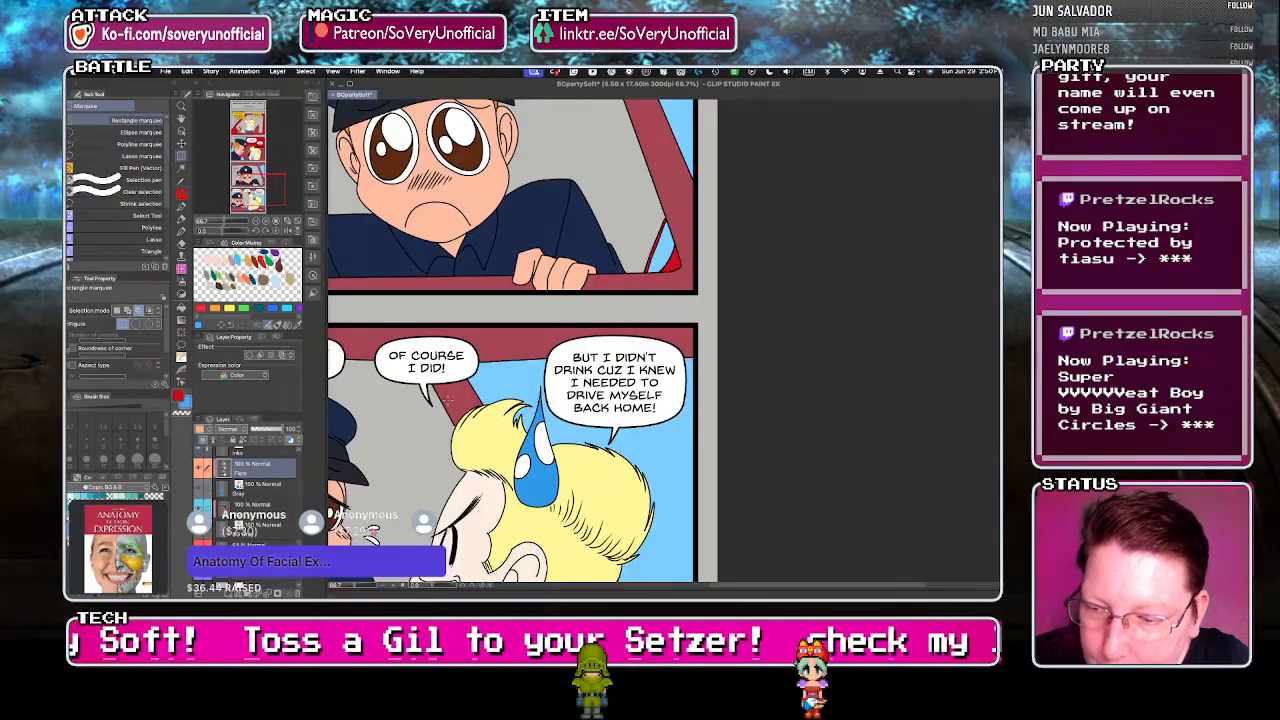
# - Turn off the layer colour effect on the Gray layer and on the gray background layer below it
pyautogui.press('super+minus')
pyautogui.press('super+minus')
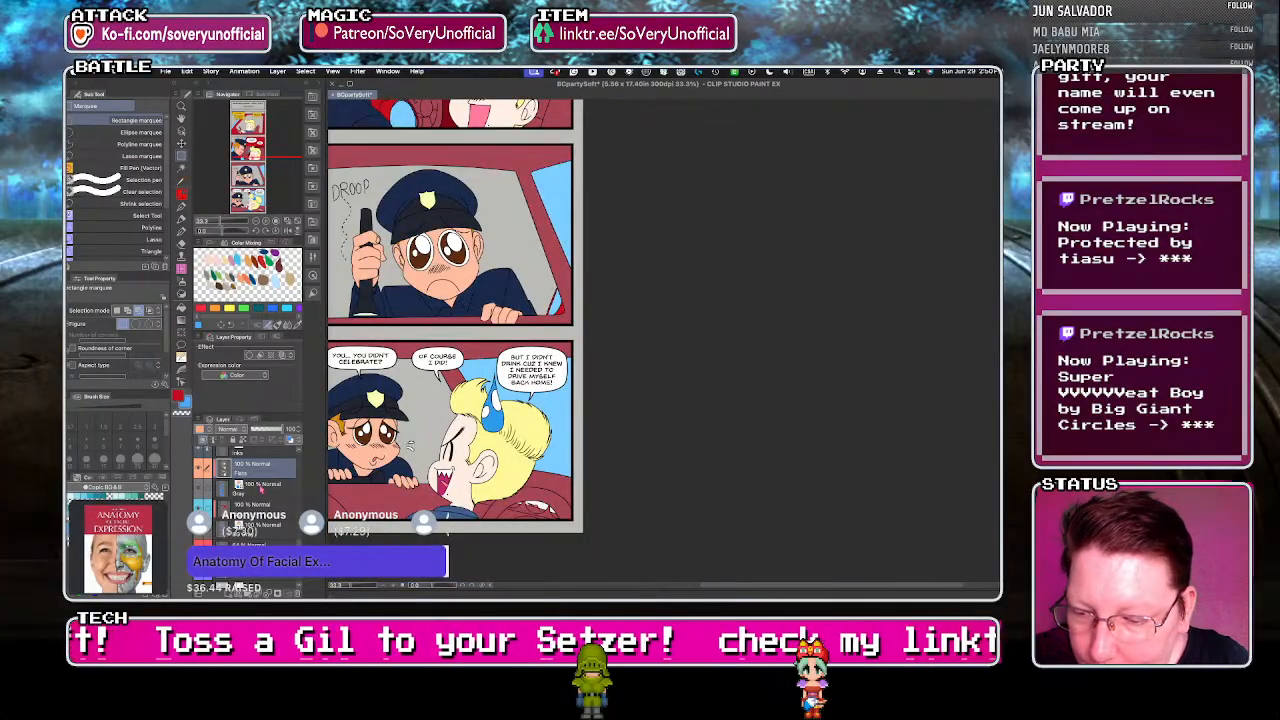
pyautogui.click(260, 486)
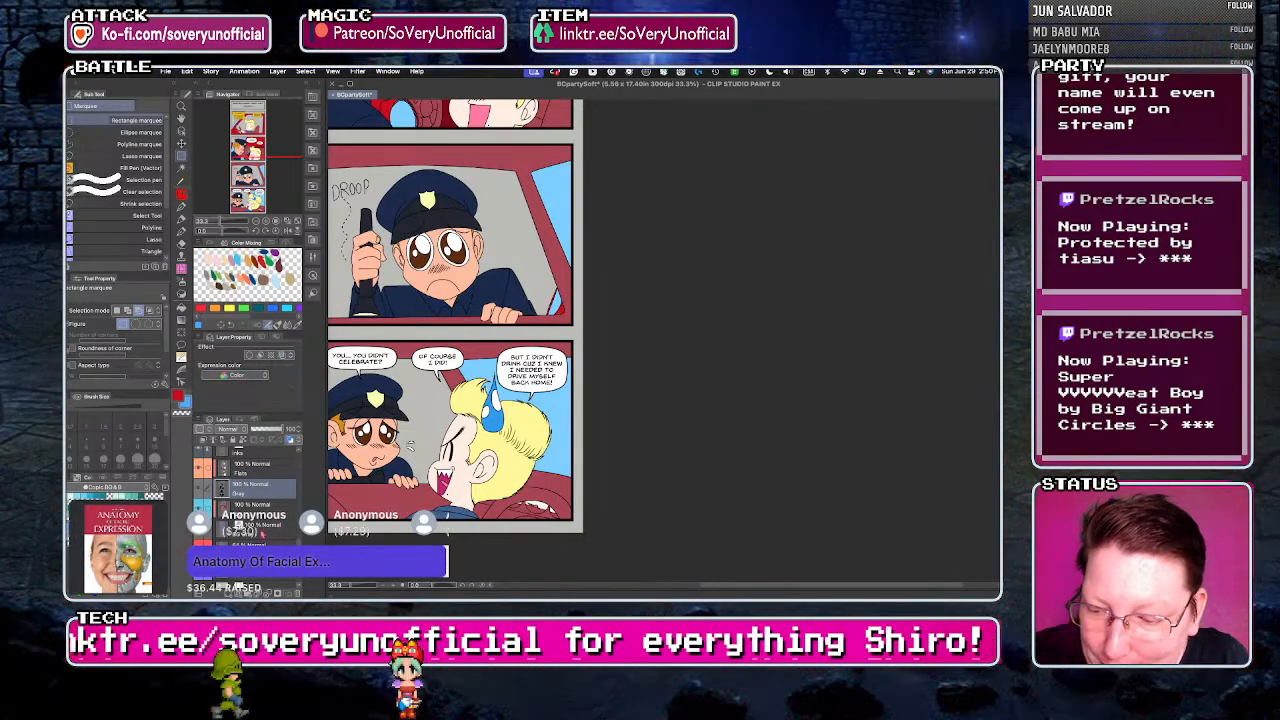
pyautogui.click(265, 466)
pyautogui.click(283, 355)
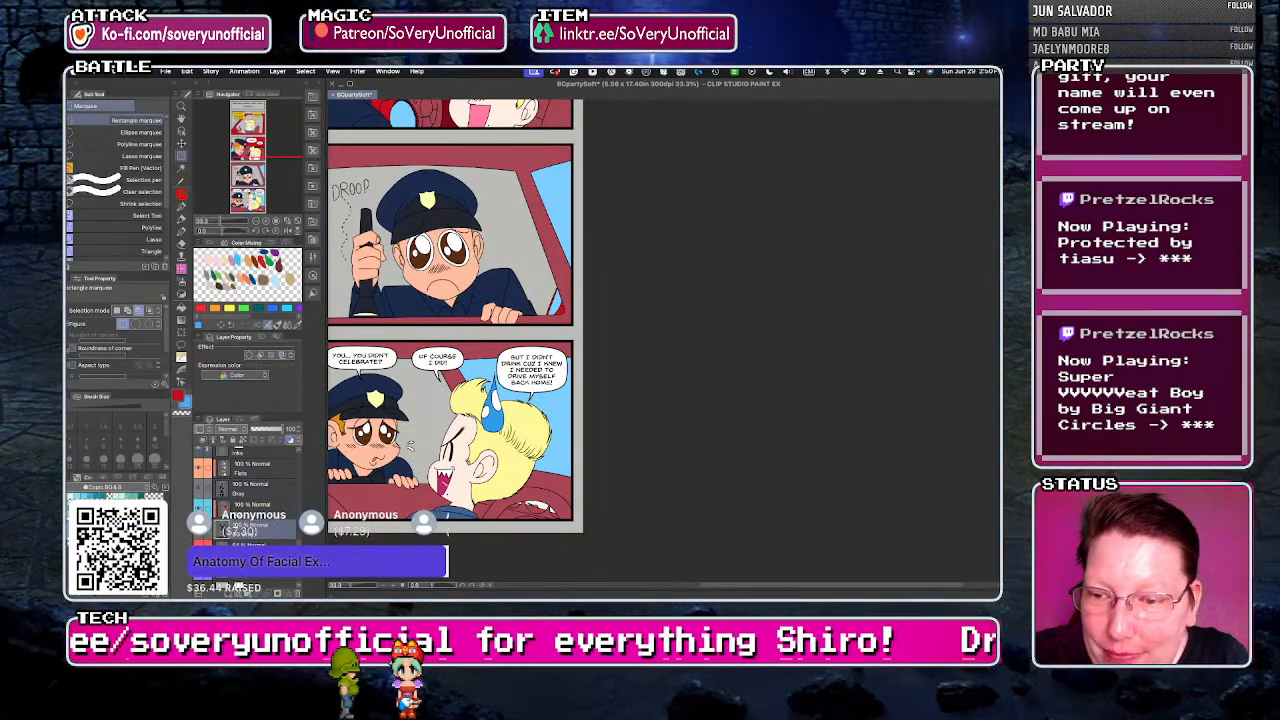
# - Marquee-select the third panel and draw scattered saturated lines with a tighter line gap converging on the policeman
pyautogui.hotkey('ctrl', '-')
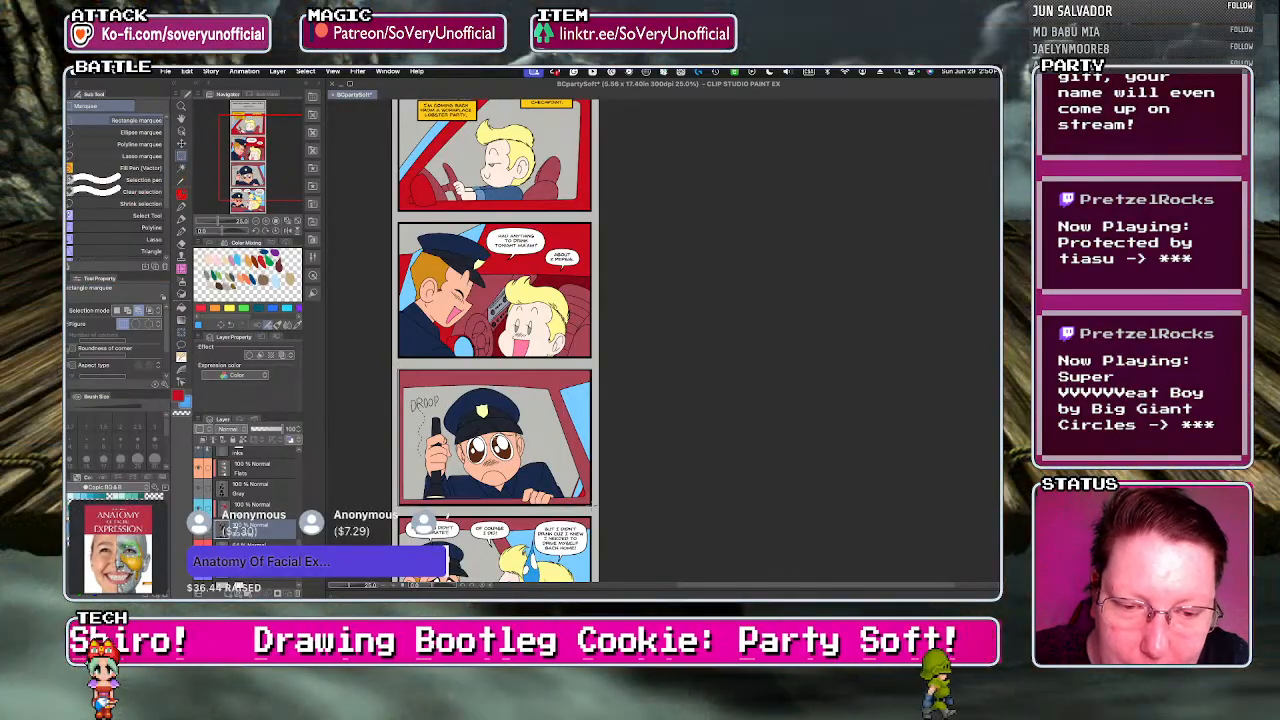
pyautogui.click(182, 334)
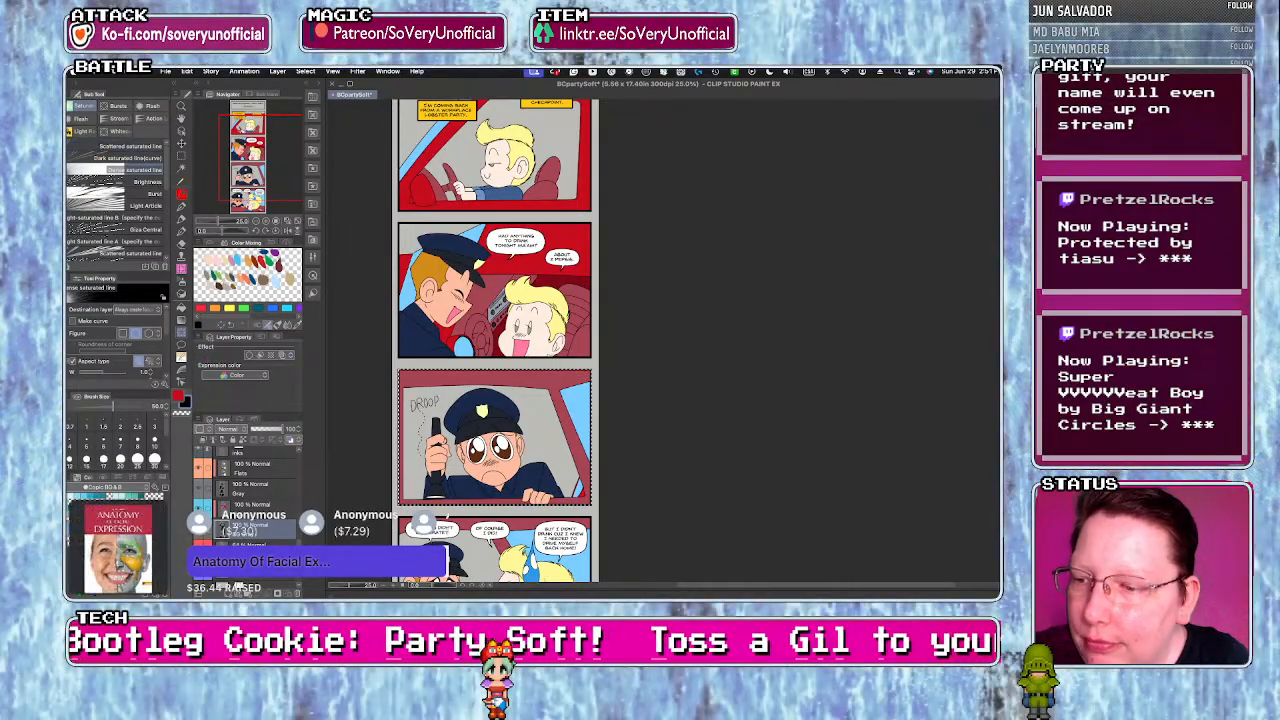
pyautogui.scroll(-3, 167, 335)
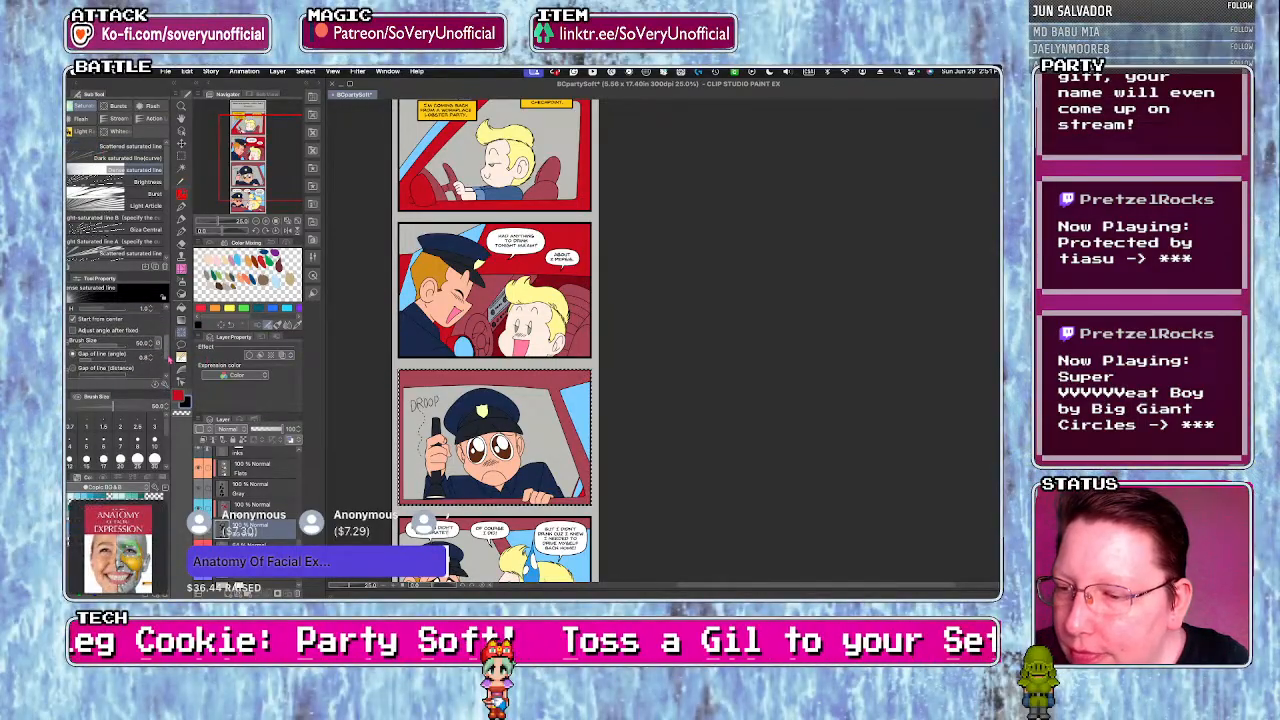
pyautogui.scroll(-2, 160, 370)
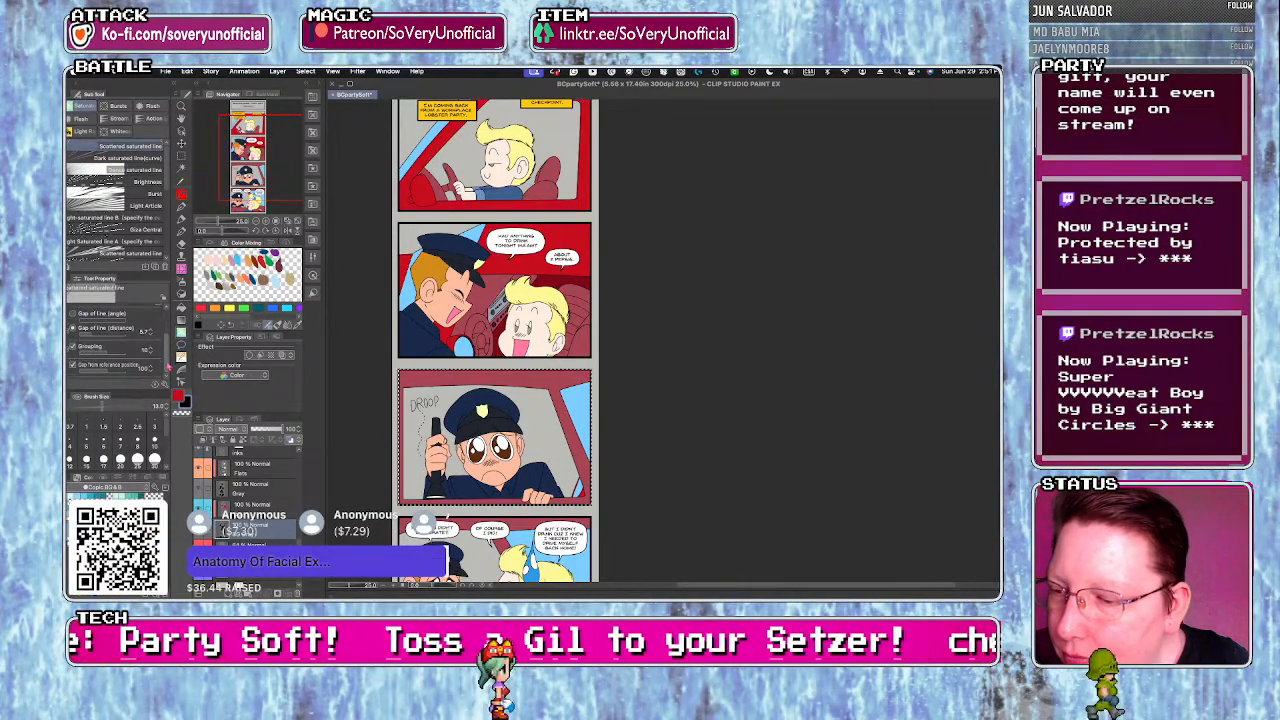
pyautogui.scroll(3, 167, 372)
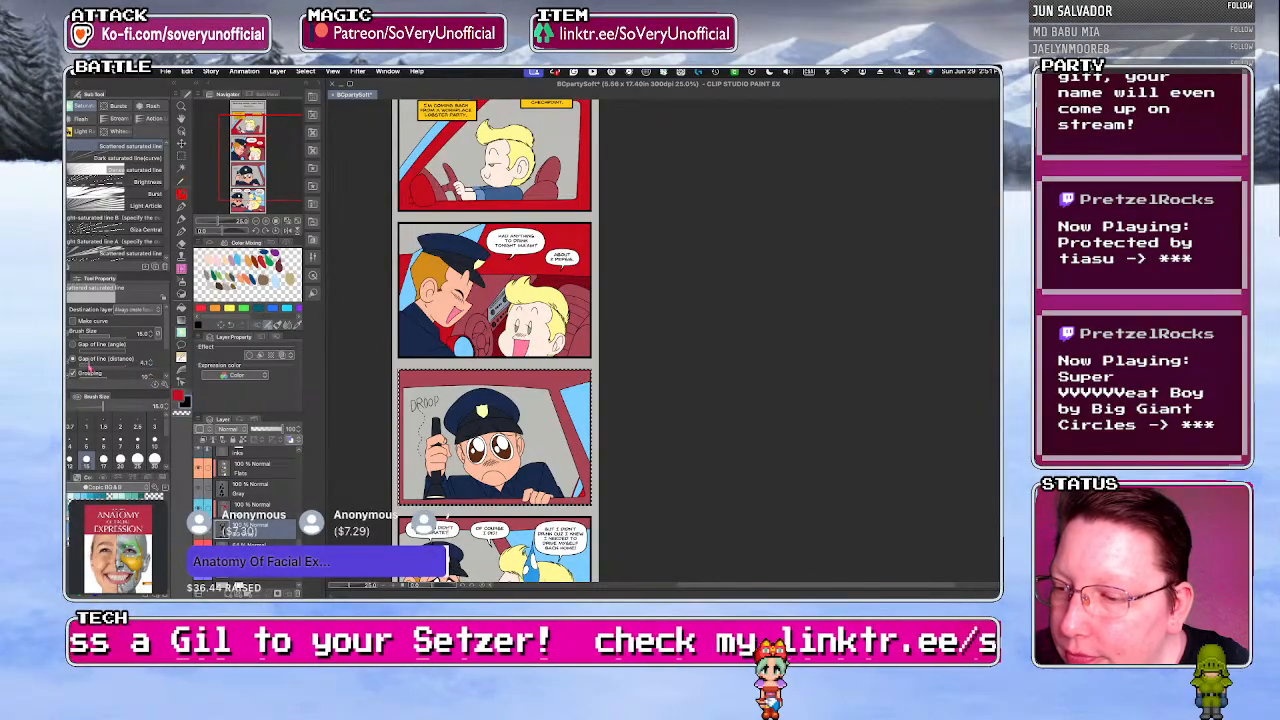
pyautogui.moveTo(88, 368); pyautogui.dragTo(98, 365)
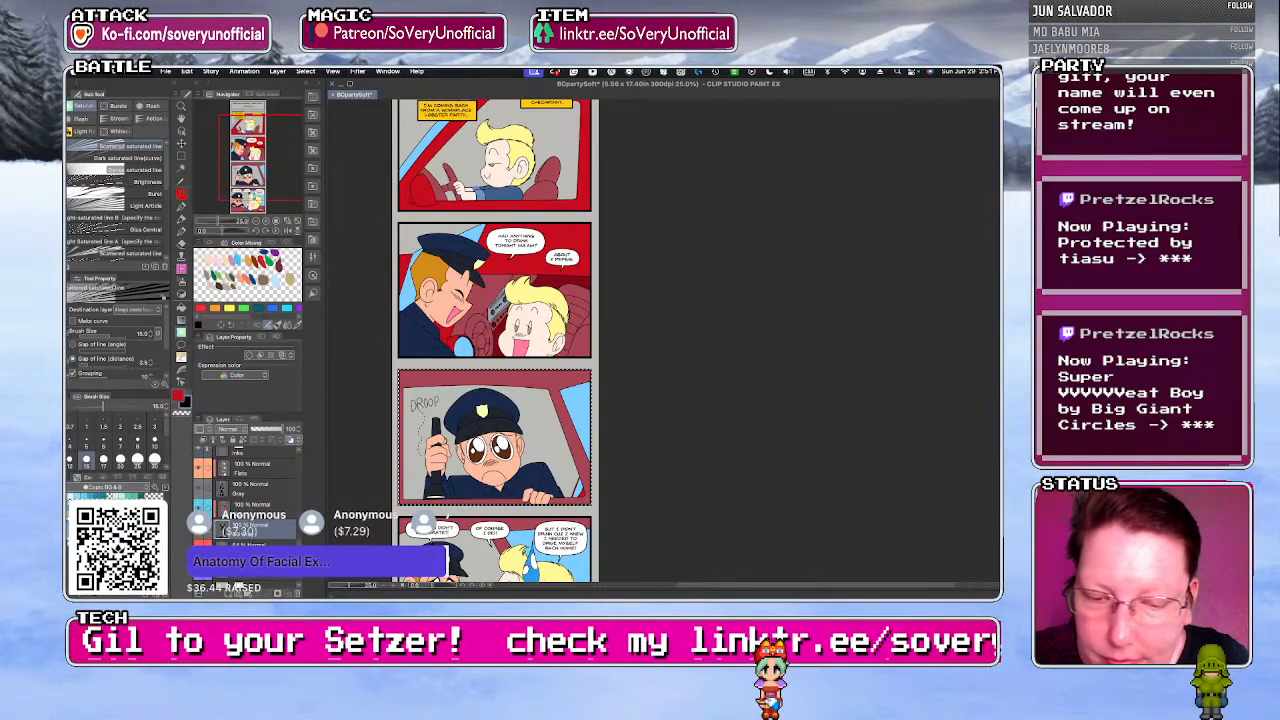
pyautogui.click(487, 478)
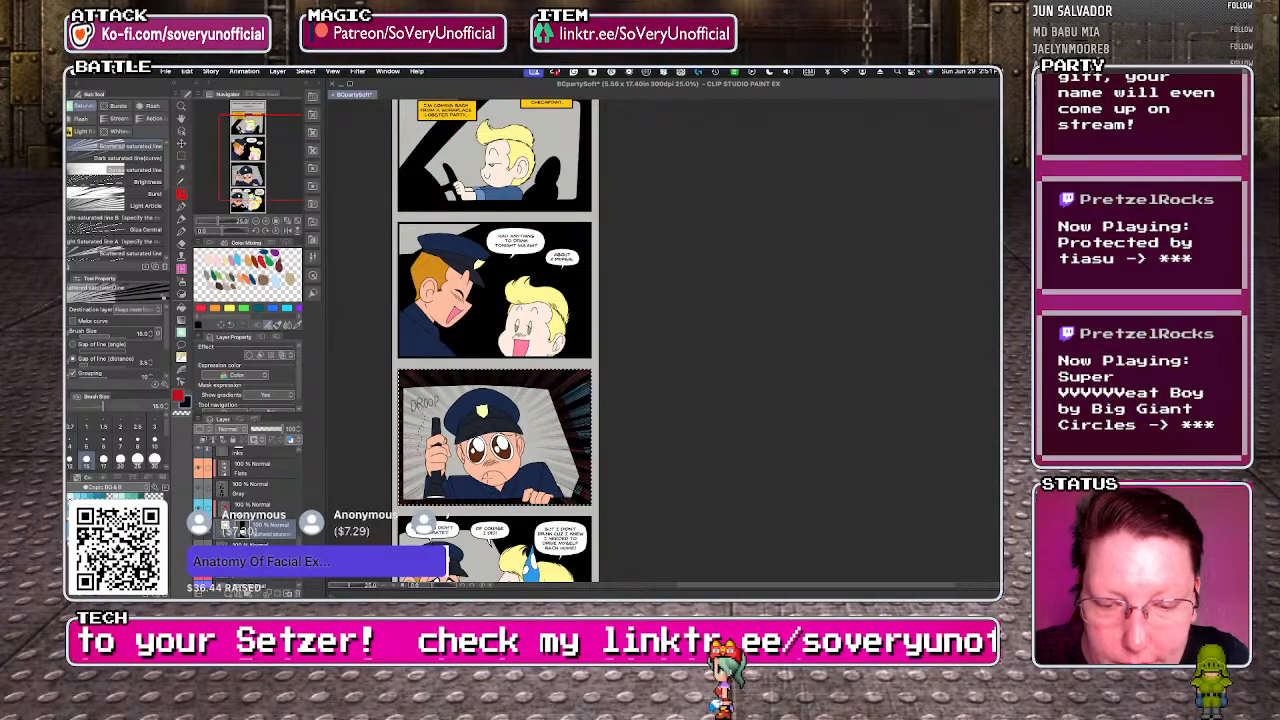
# - Undo the saturated lines in the third panel and select the inks layer
pyautogui.hotkey('ctrl', 'z')
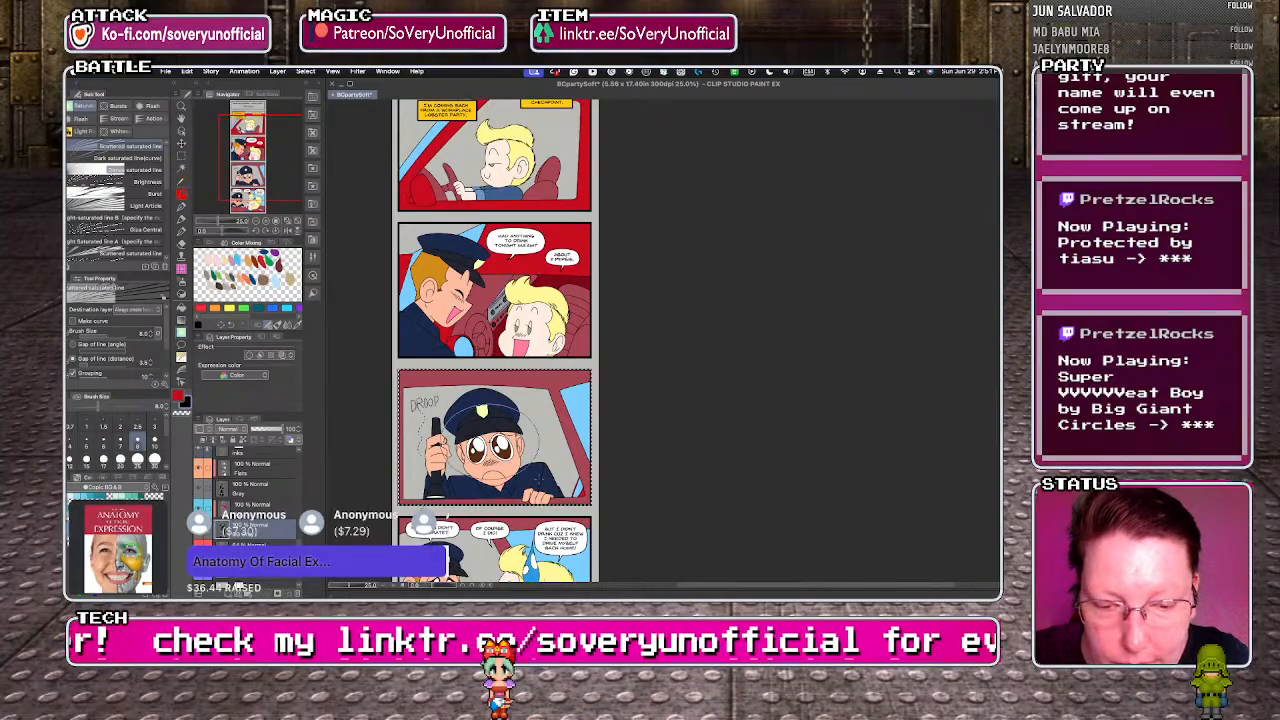
pyautogui.hotkey('ctrl', 'y')
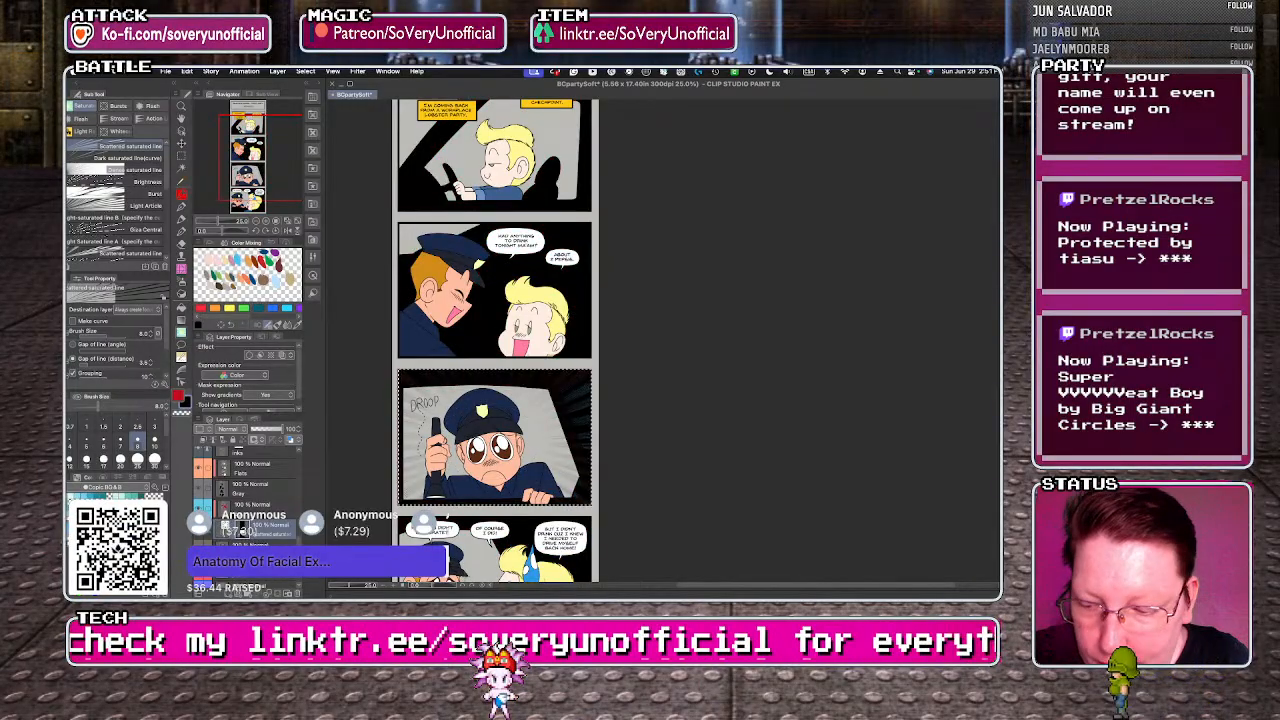
pyautogui.hotkey('ctrl', 'z')
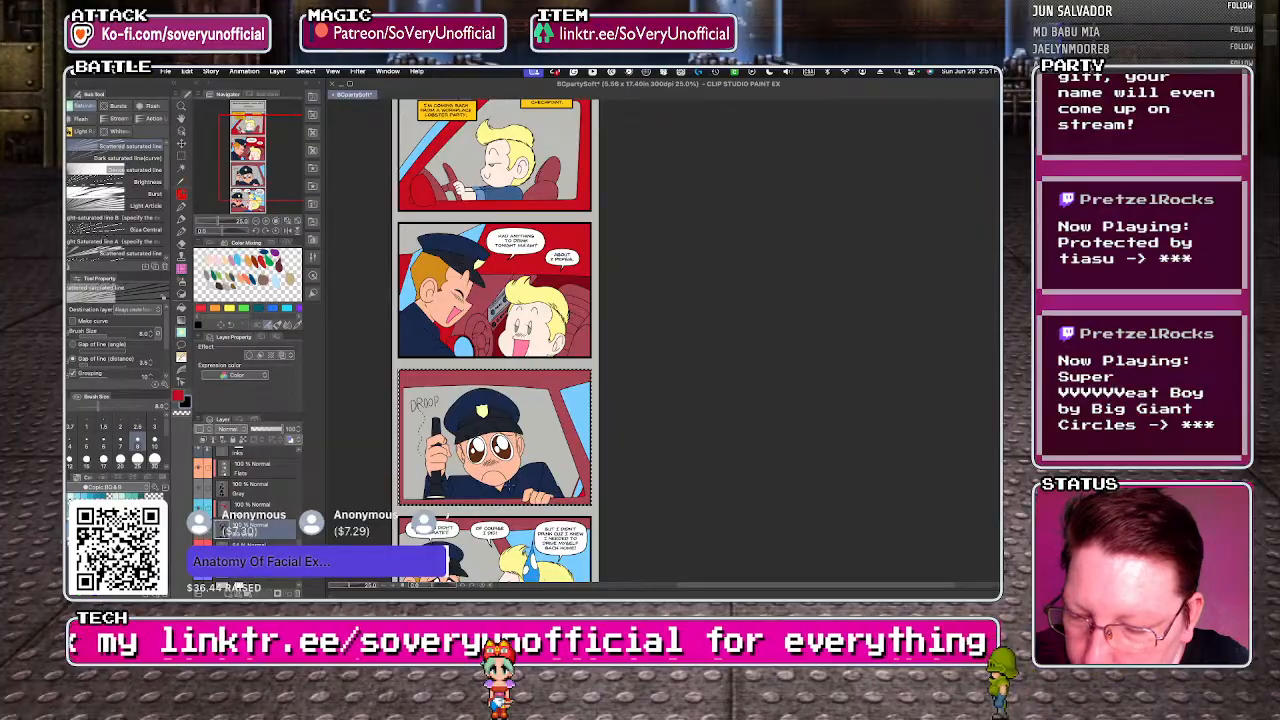
pyautogui.scroll(2, 263, 477)
pyautogui.click(263, 490)
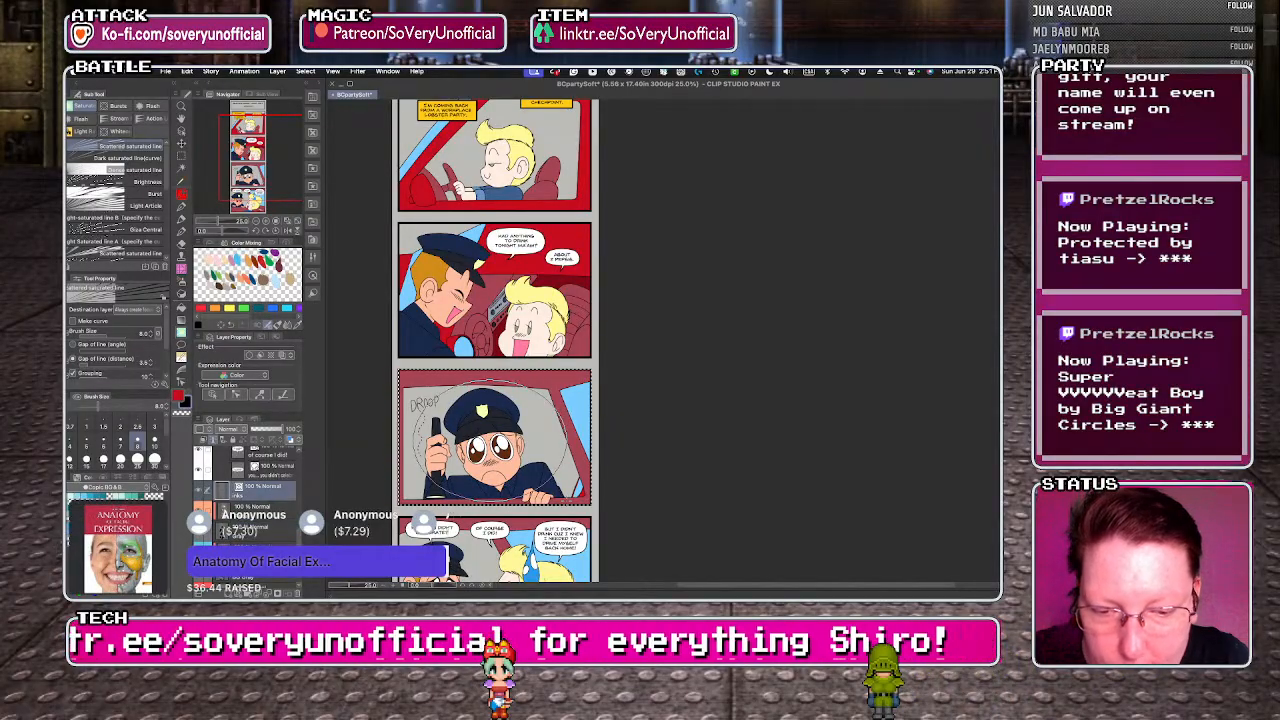
pyautogui.click(455, 506)
pyautogui.hotkey('ctrl', 'z')
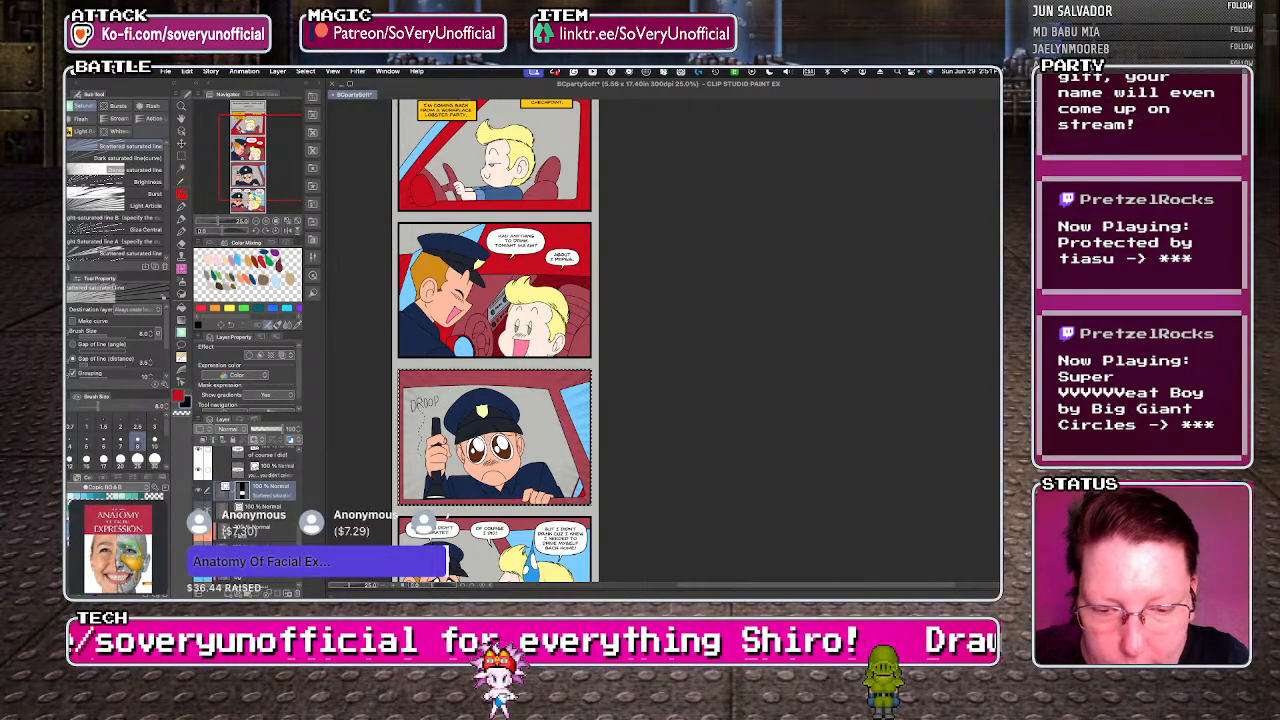
pyautogui.moveTo(441, 388); pyautogui.dragTo(535, 476)
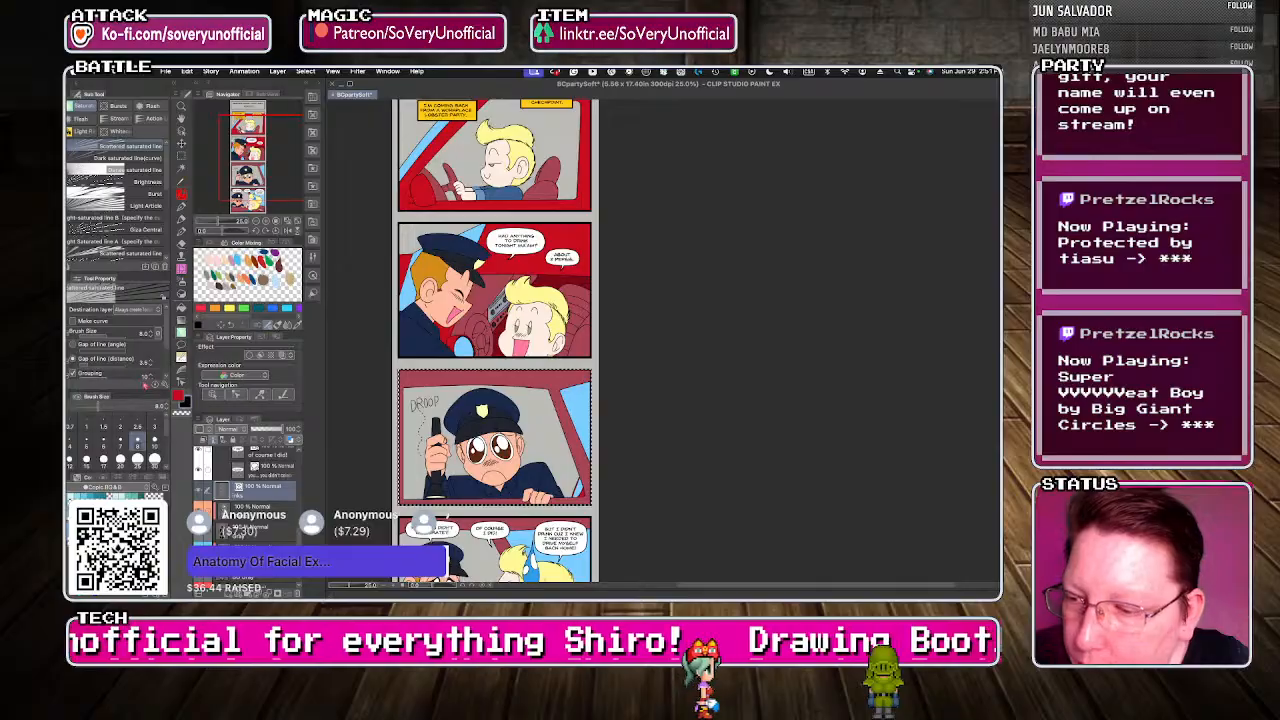
# - Set the saturated line brush size to 20 and draw lines converging on the policeman in the third panel
pyautogui.click(152, 333)
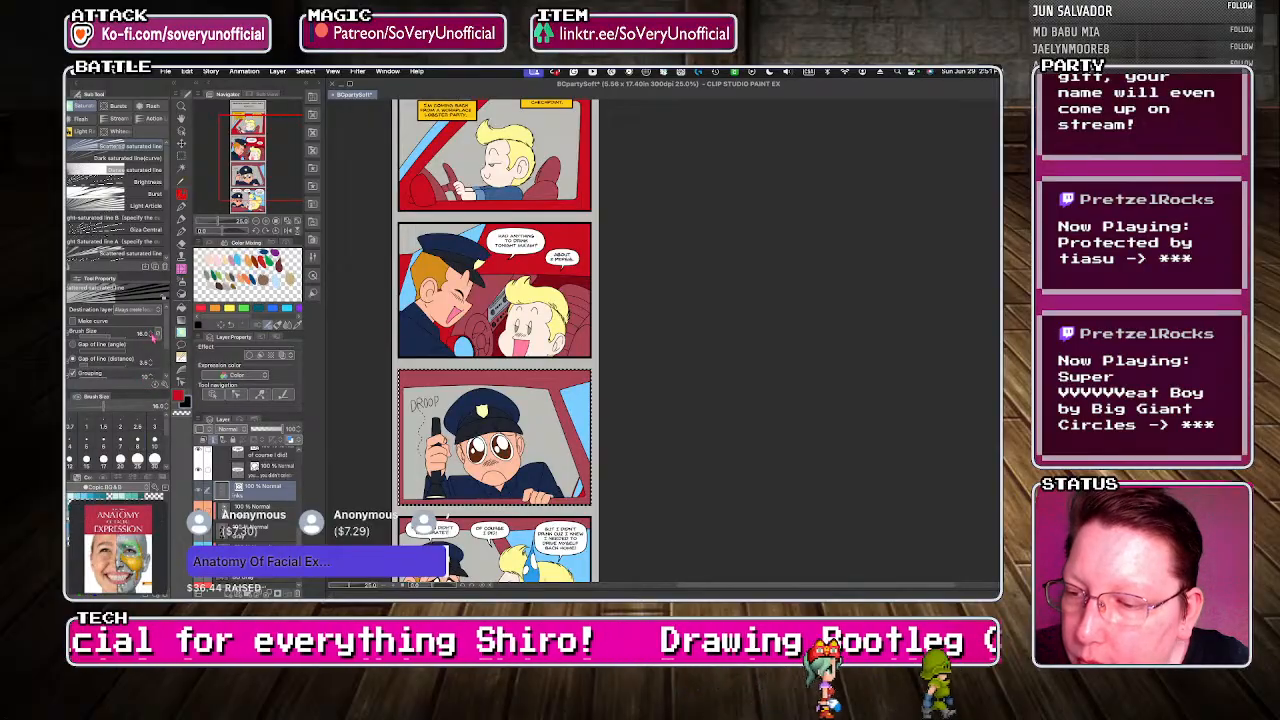
pyautogui.click(152, 333)
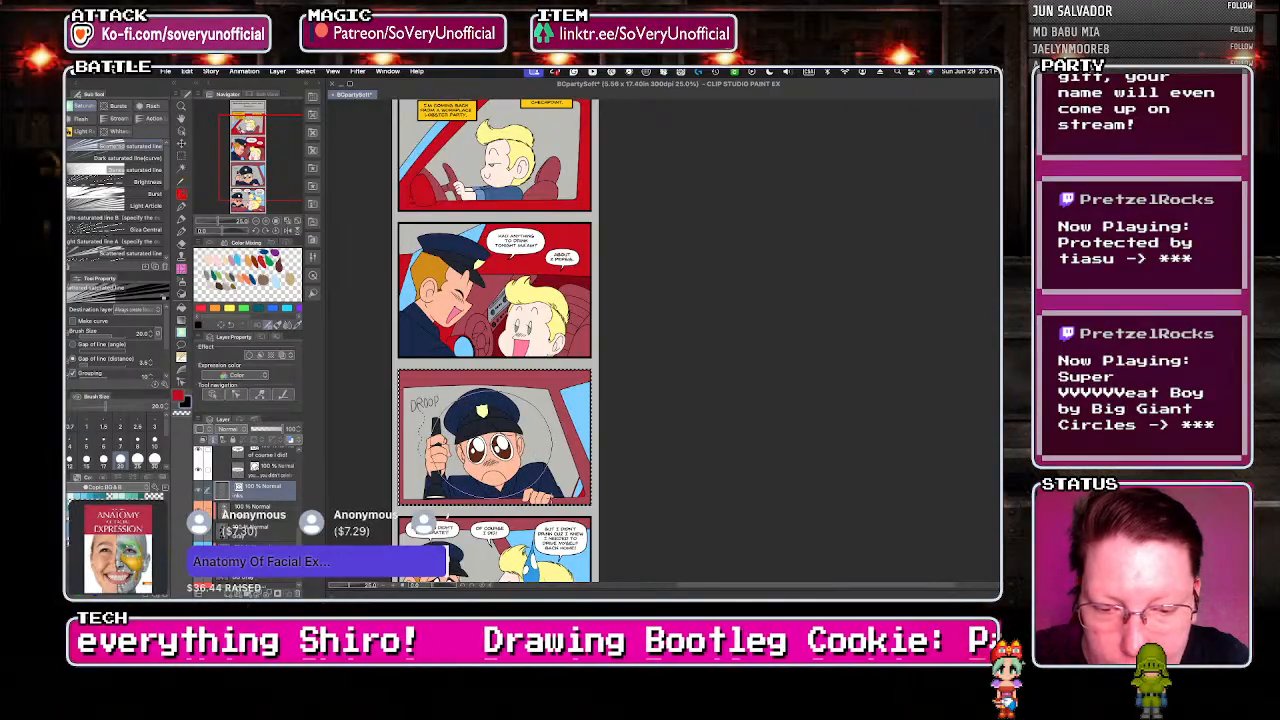
pyautogui.click(490, 440)
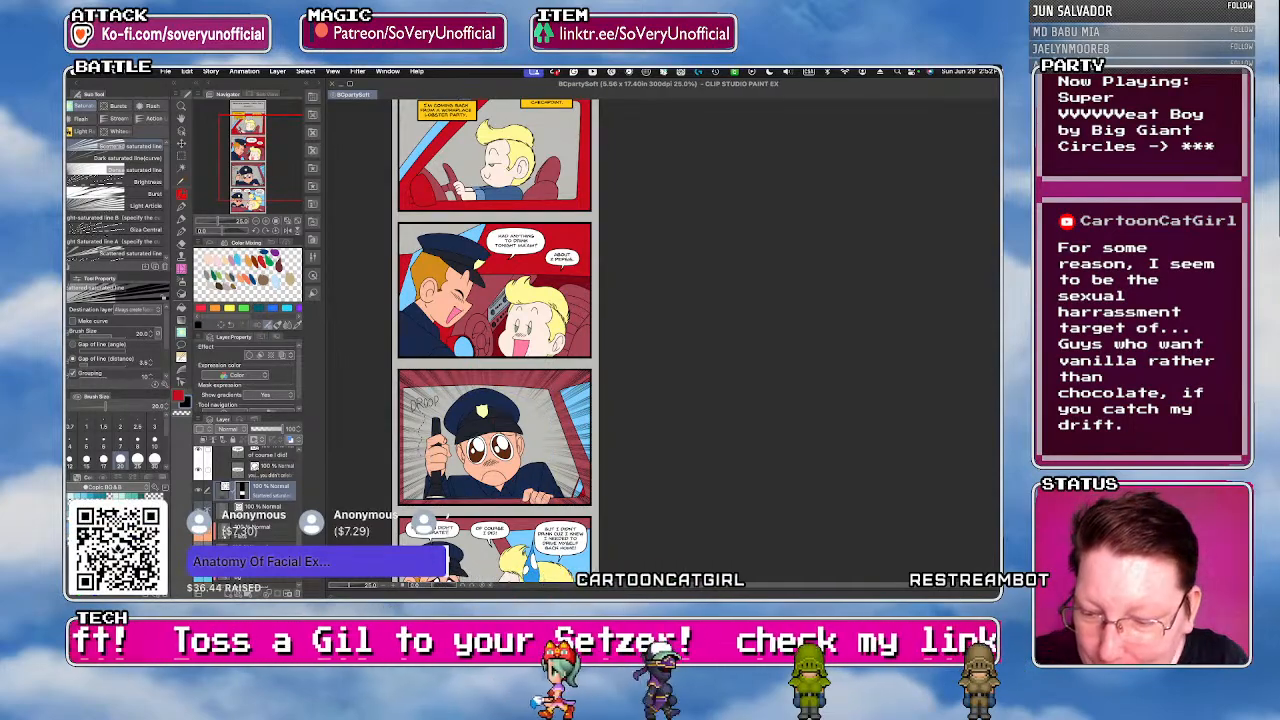
# - Collapse the folder of comic frames in the layer list and select the pencil layer beneath the backgrounds
pyautogui.scroll(10, 250, 500)
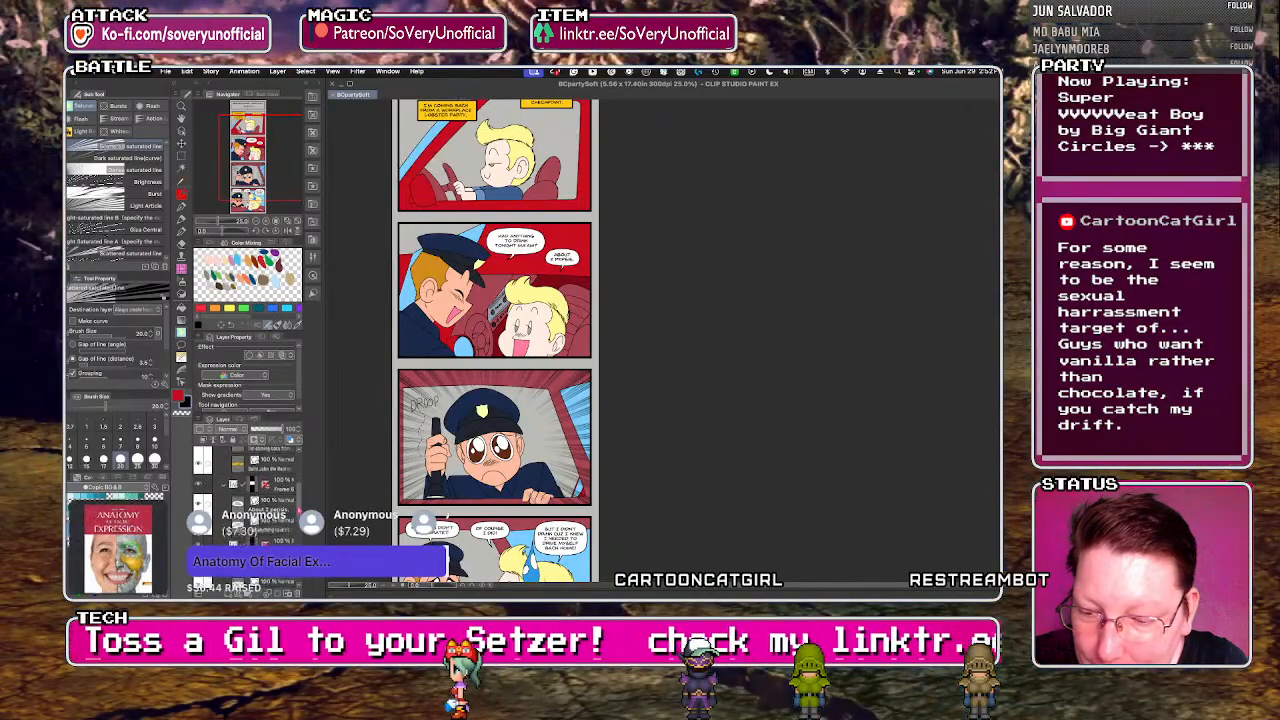
pyautogui.click(216, 456)
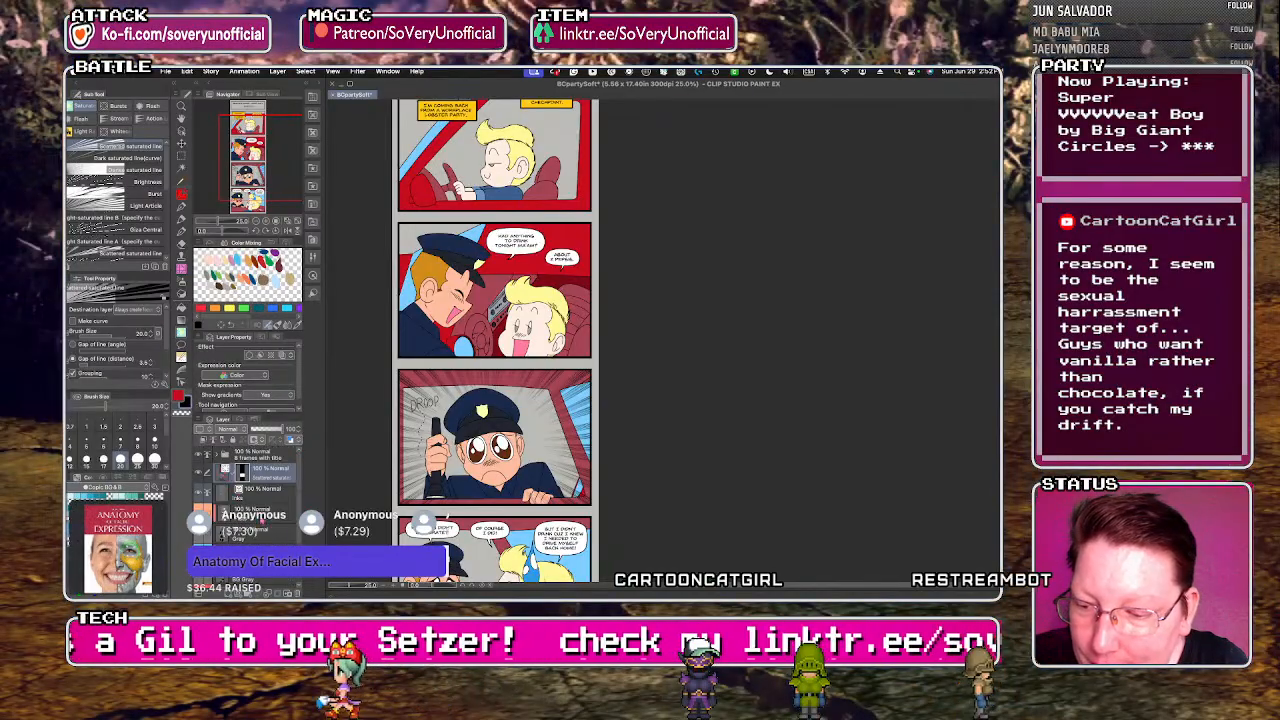
pyautogui.scroll(-3, 247, 495)
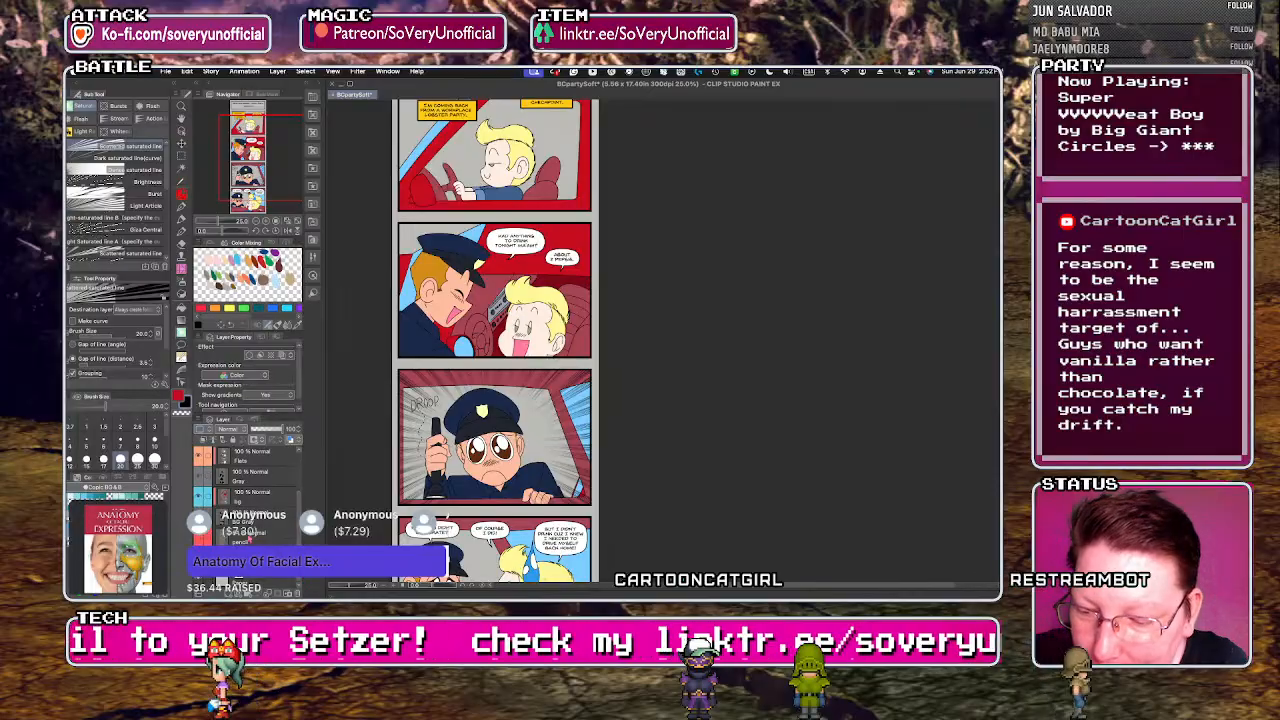
pyautogui.click(268, 541)
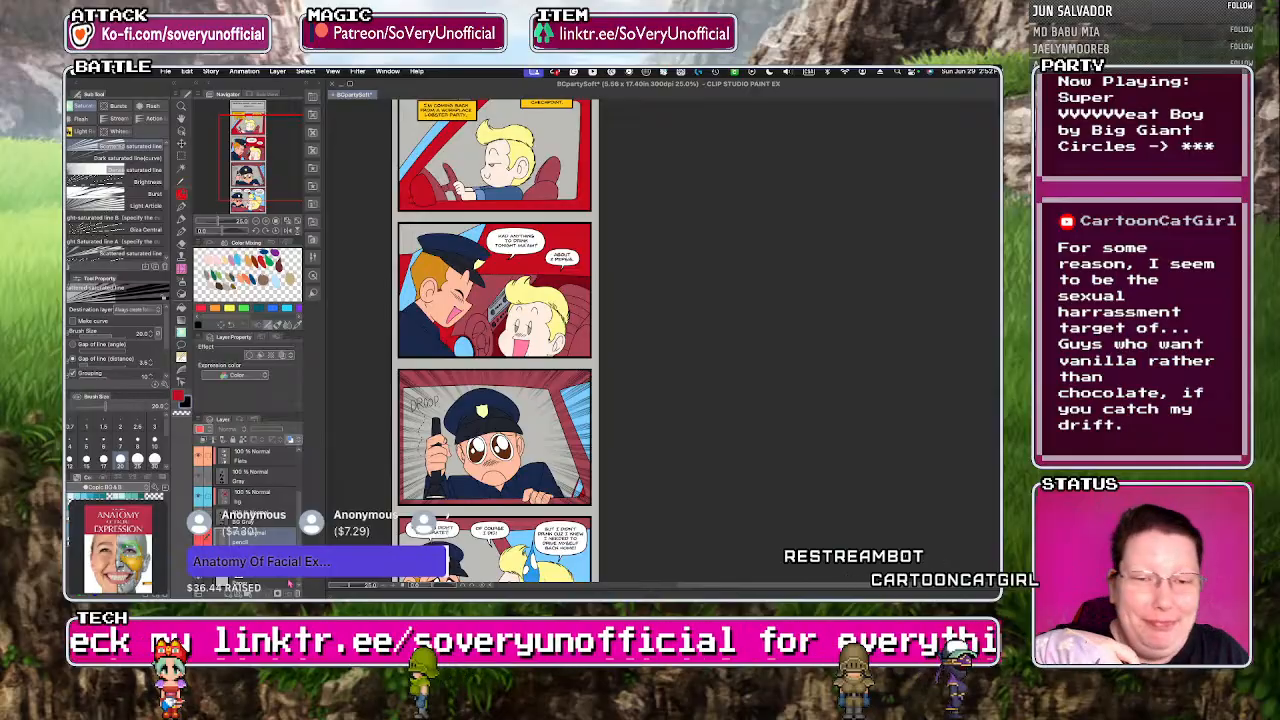
# - Search the materials for washi paper and place the teal Washi 22 texture on the first panel
pyautogui.click(321, 206)
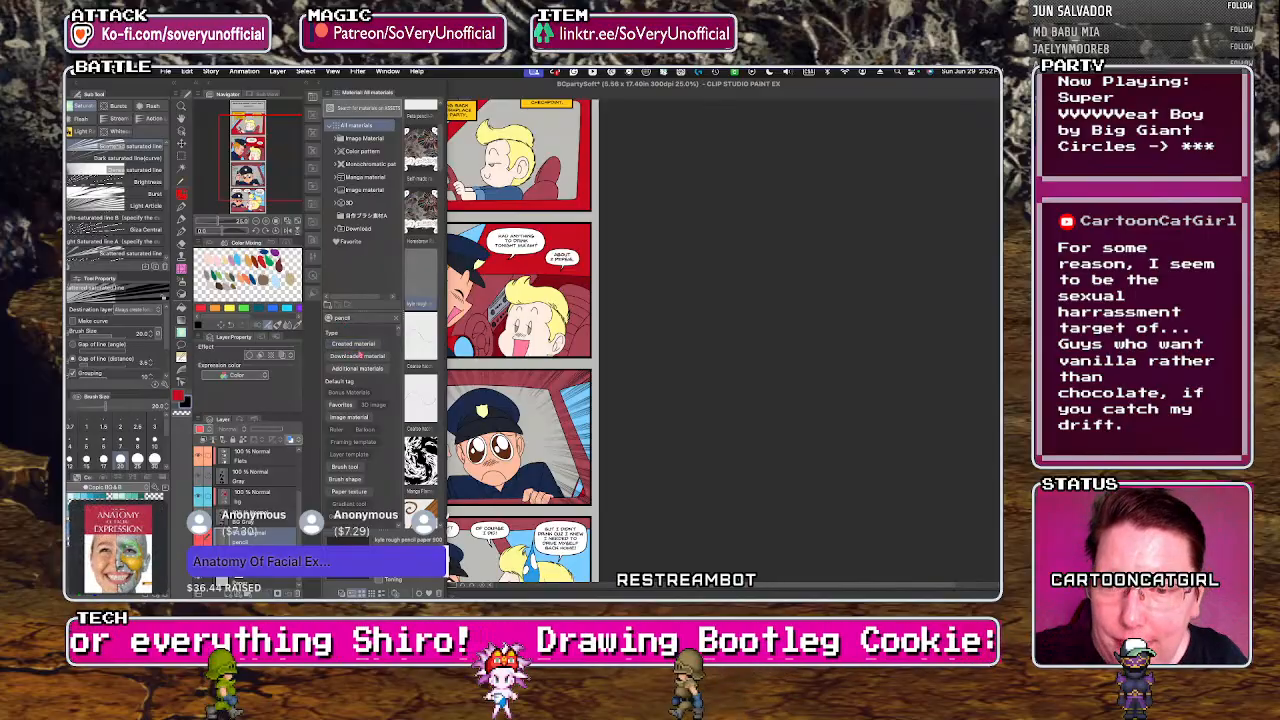
pyautogui.write('wach')
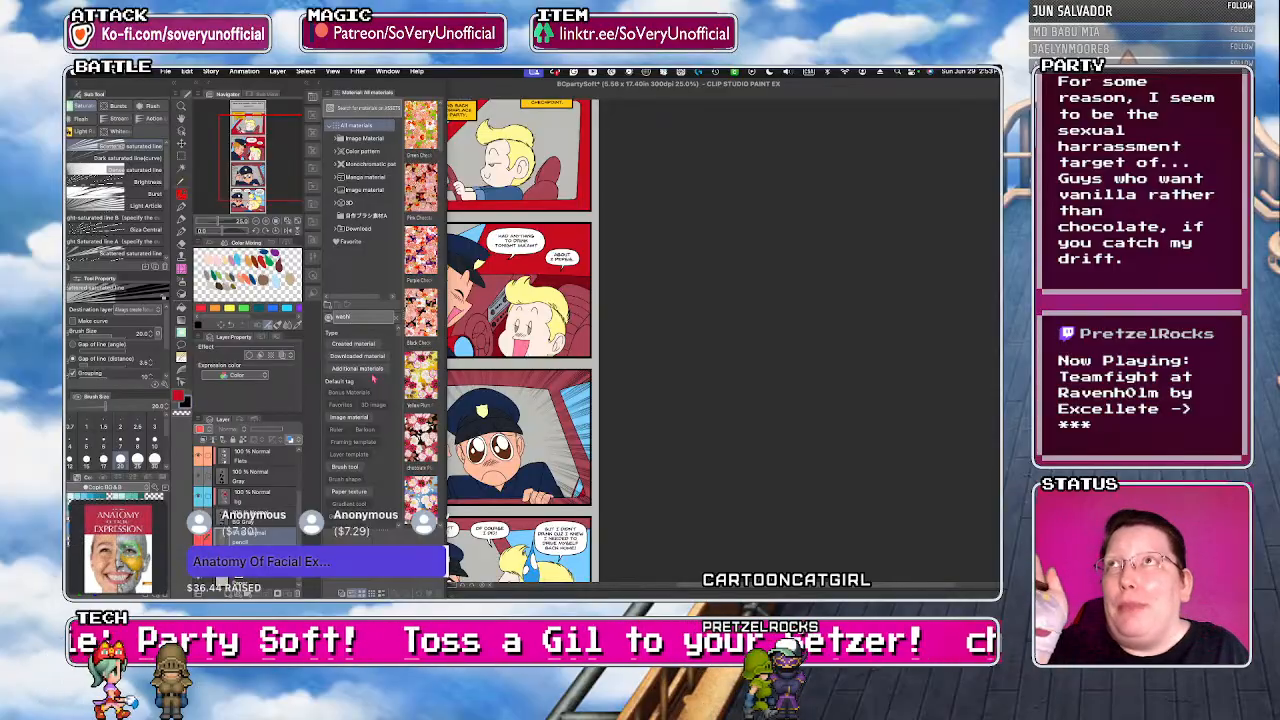
pyautogui.click(650, 475)
pyautogui.scroll(-4, 648, 470)
pyautogui.scroll(3, 599, 457)
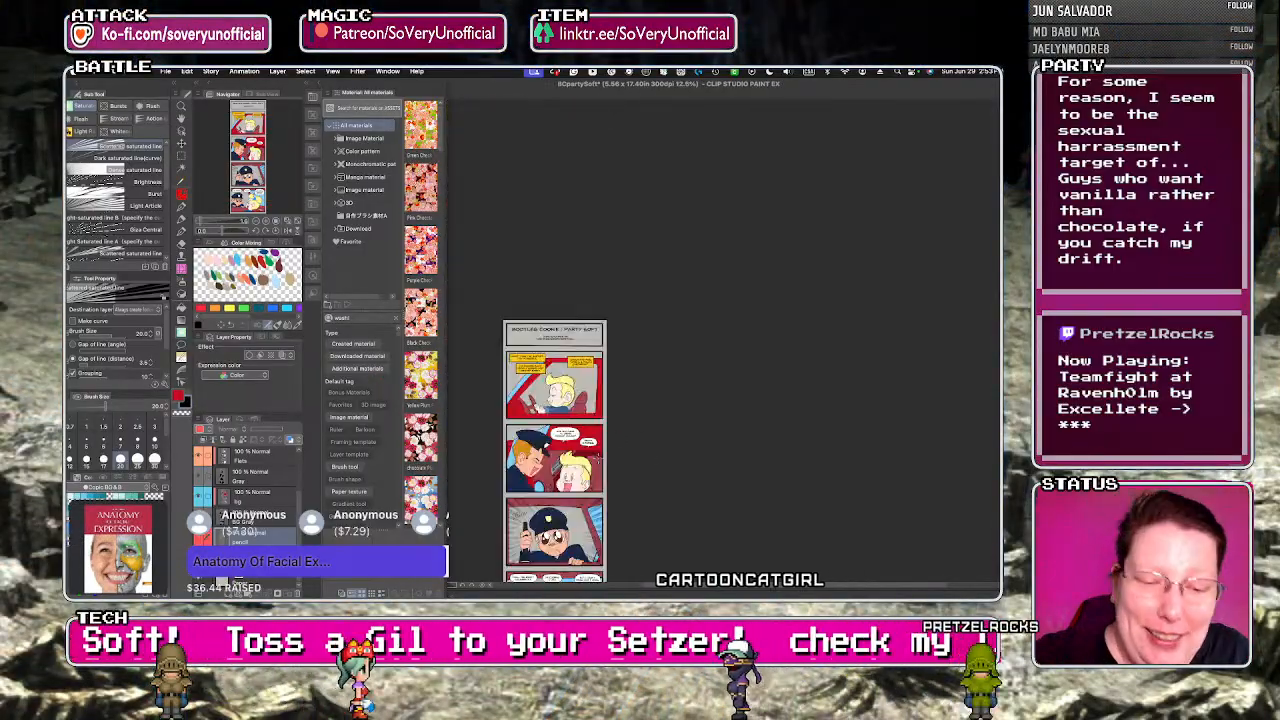
pyautogui.scroll(1, 548, 420)
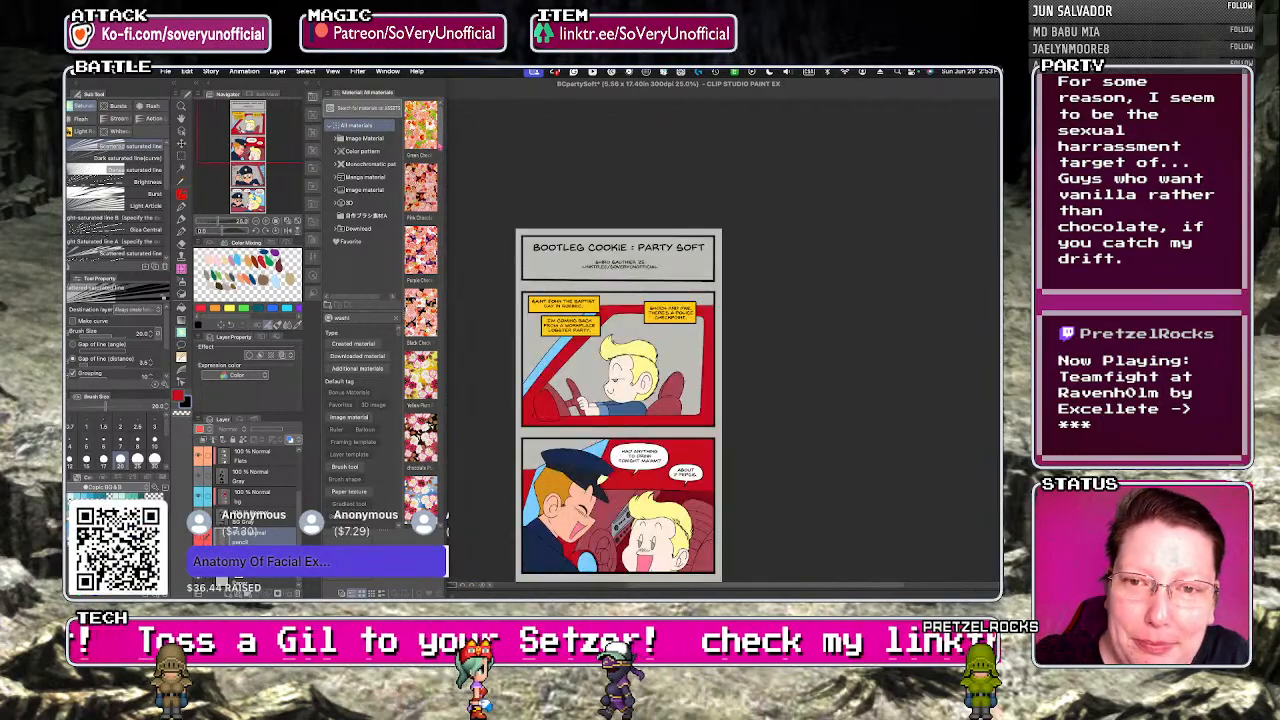
pyautogui.scroll(-10, 438, 146)
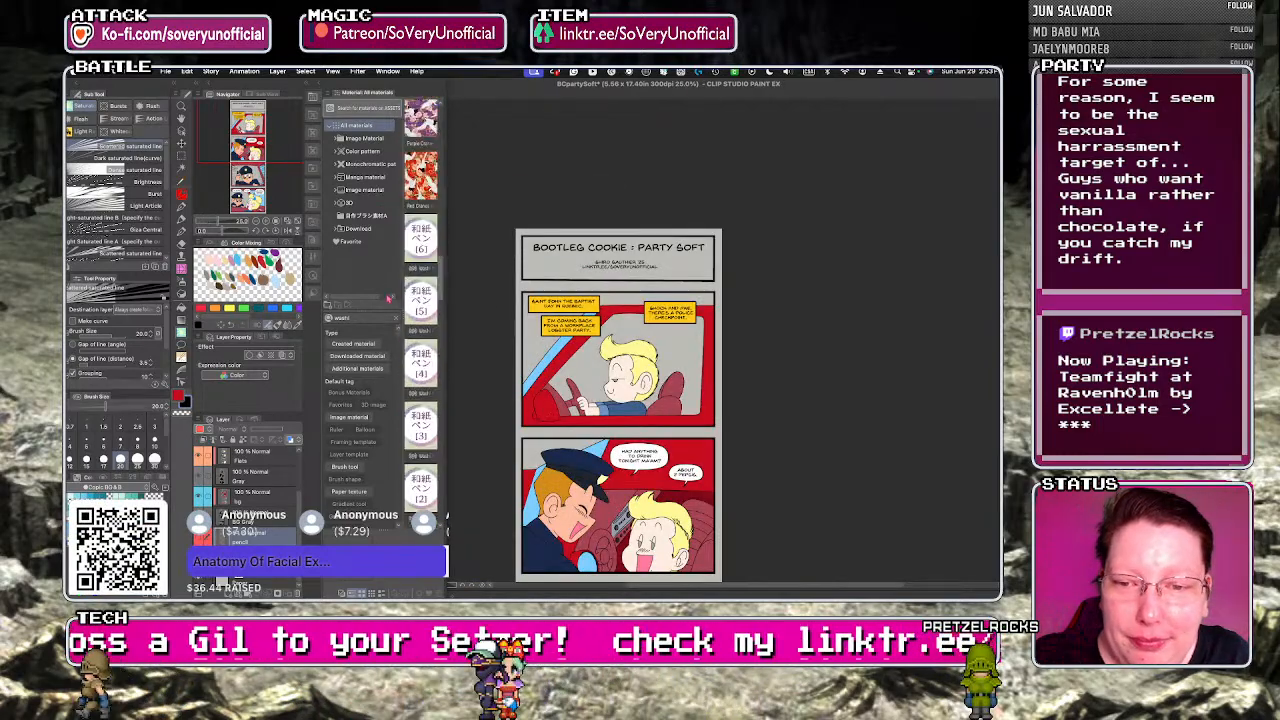
pyautogui.scroll(-10, 389, 298)
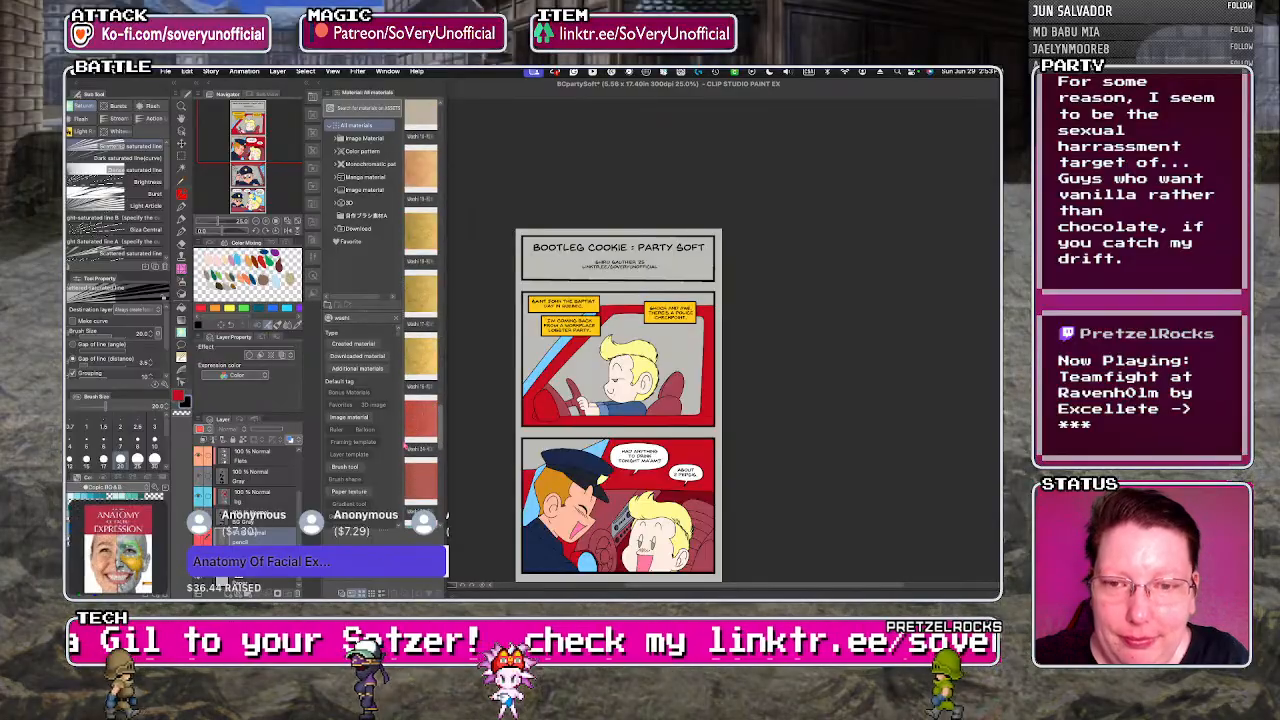
pyautogui.scroll(-8, 408, 448)
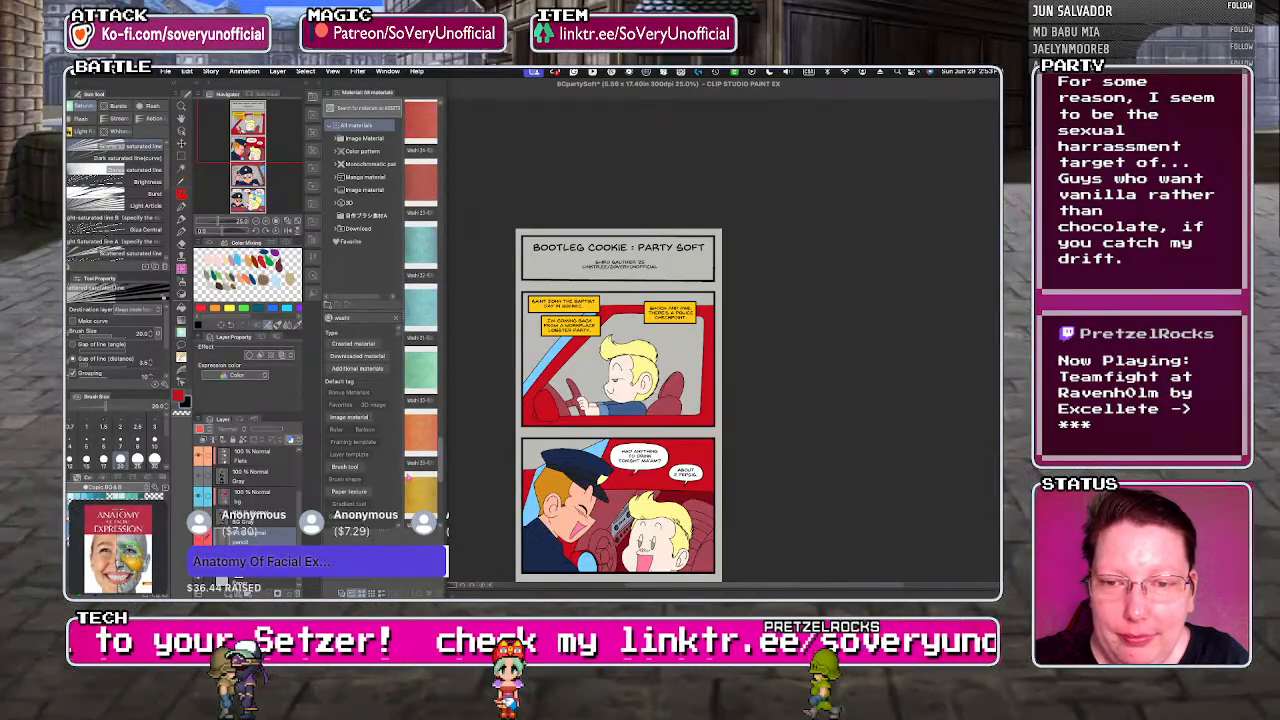
pyautogui.moveTo(408, 478); pyautogui.dragTo(408, 476)
pyautogui.moveTo(411, 249); pyautogui.dragTo(590, 378)
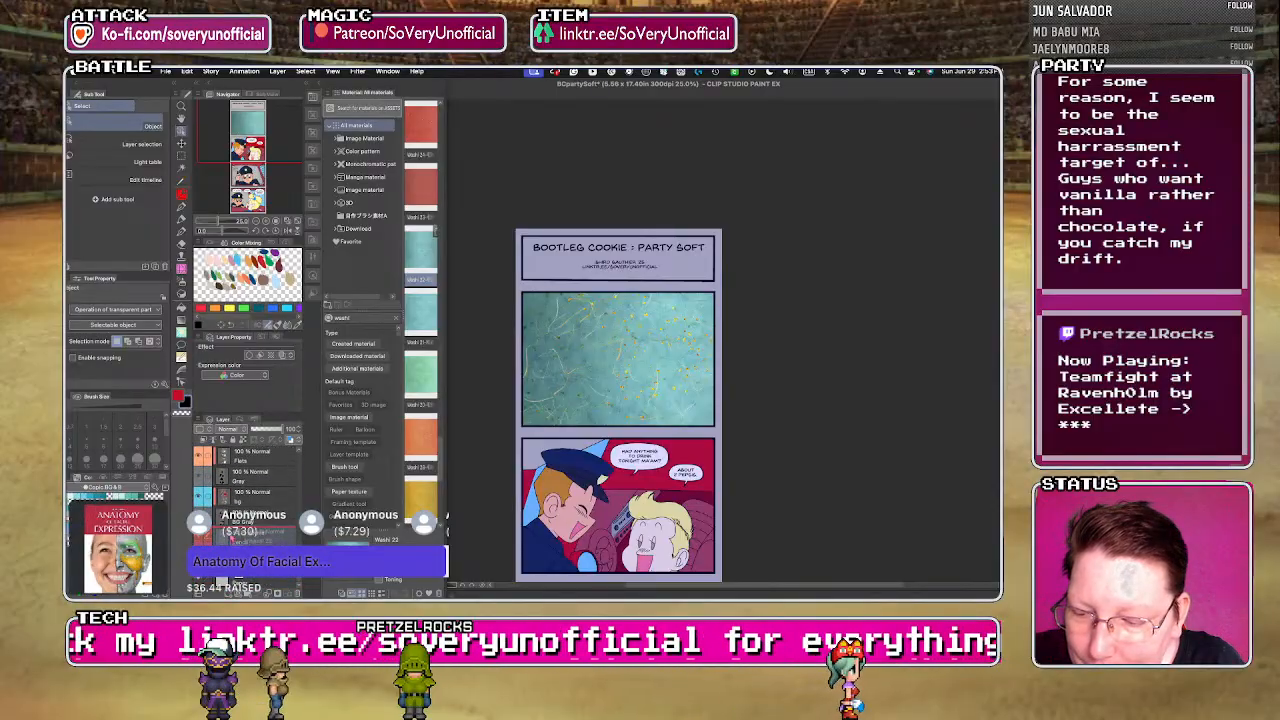
# - Place the Washi 22 layer below the BG Gray layer and shift the texture to span the first panel's full width
pyautogui.moveTo(232, 538); pyautogui.dragTo(232, 535)
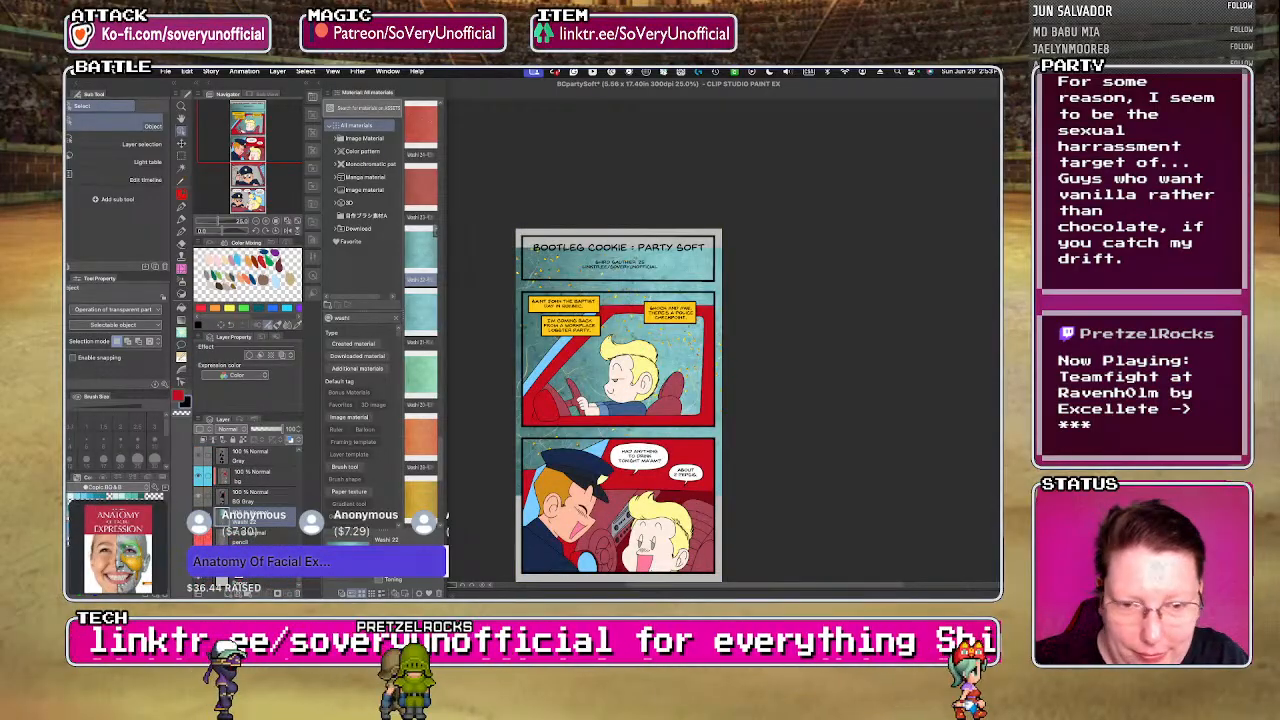
pyautogui.hotkey('ctrl', 't')
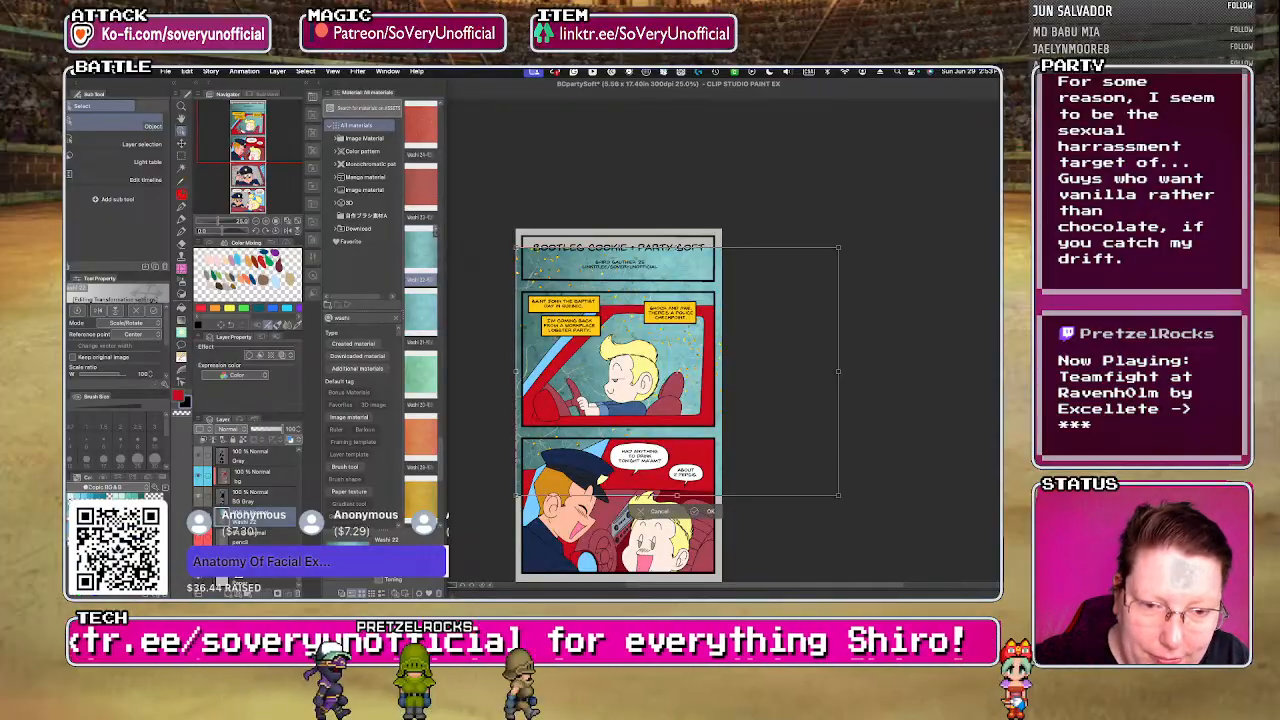
pyautogui.moveTo(779, 478); pyautogui.dragTo(705, 439)
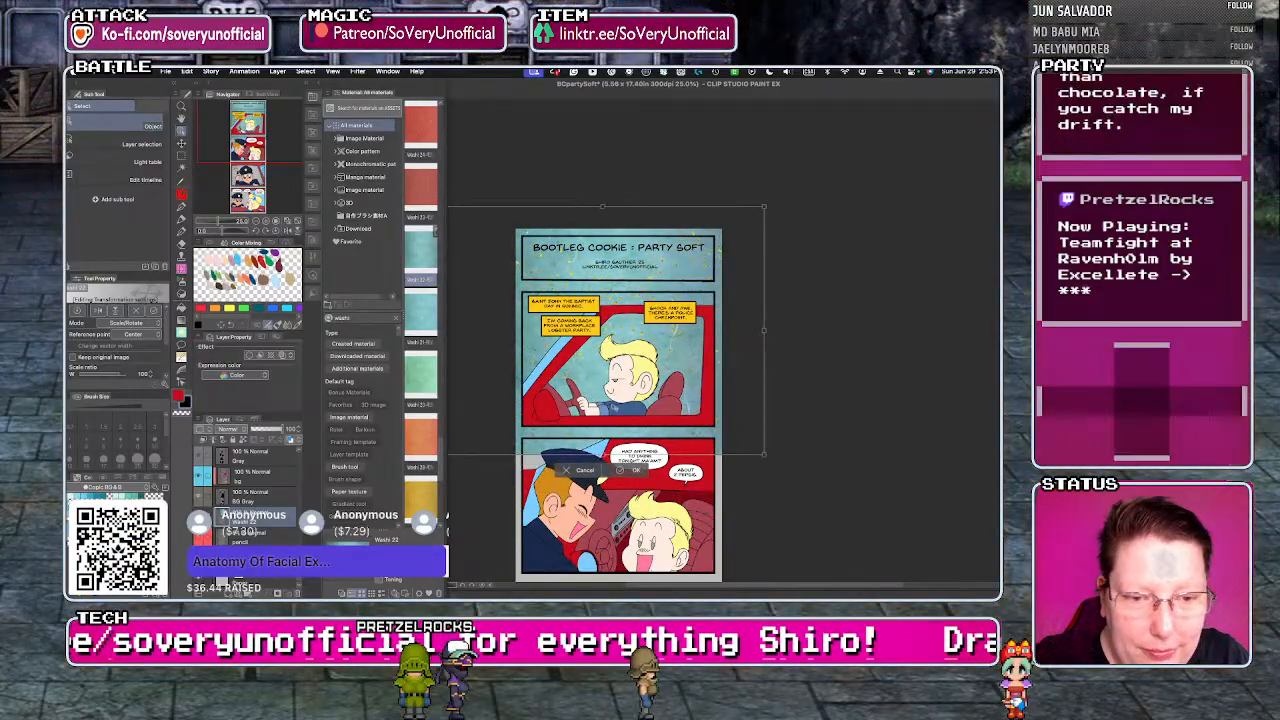
pyautogui.press('Return')
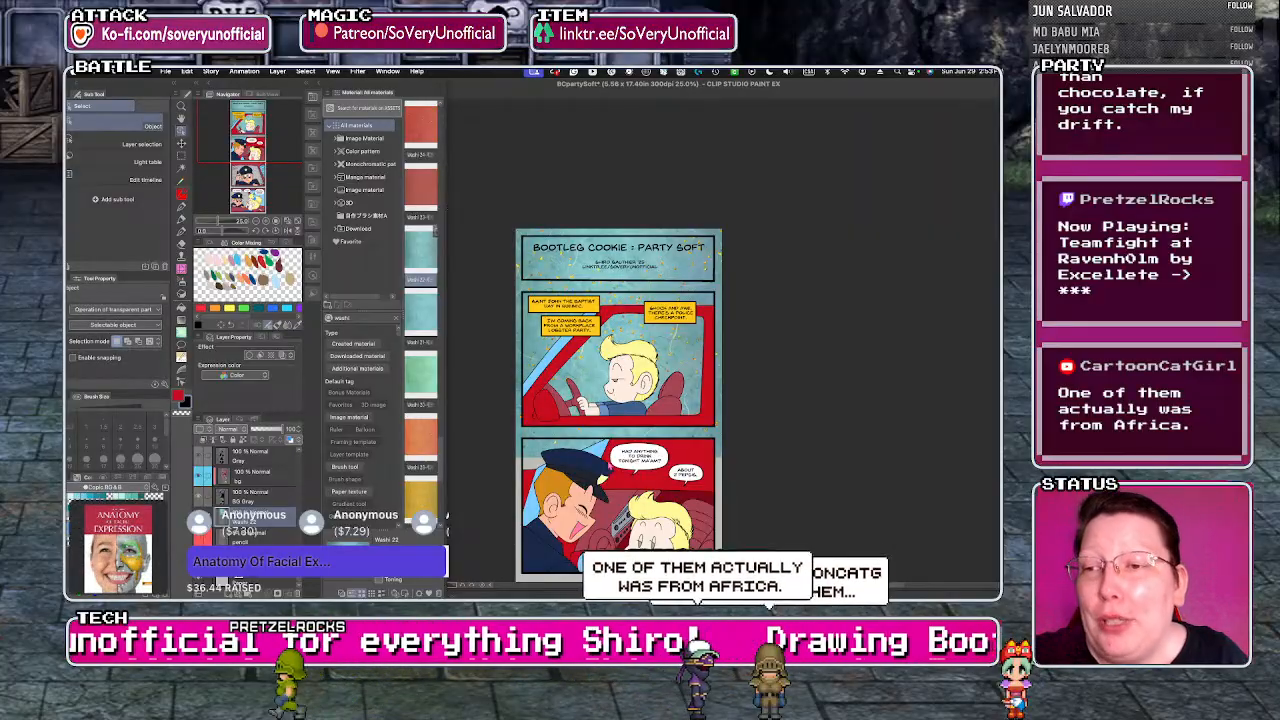
# - Marquee-select the first panel and clear the washi texture outside it
pyautogui.press('m')
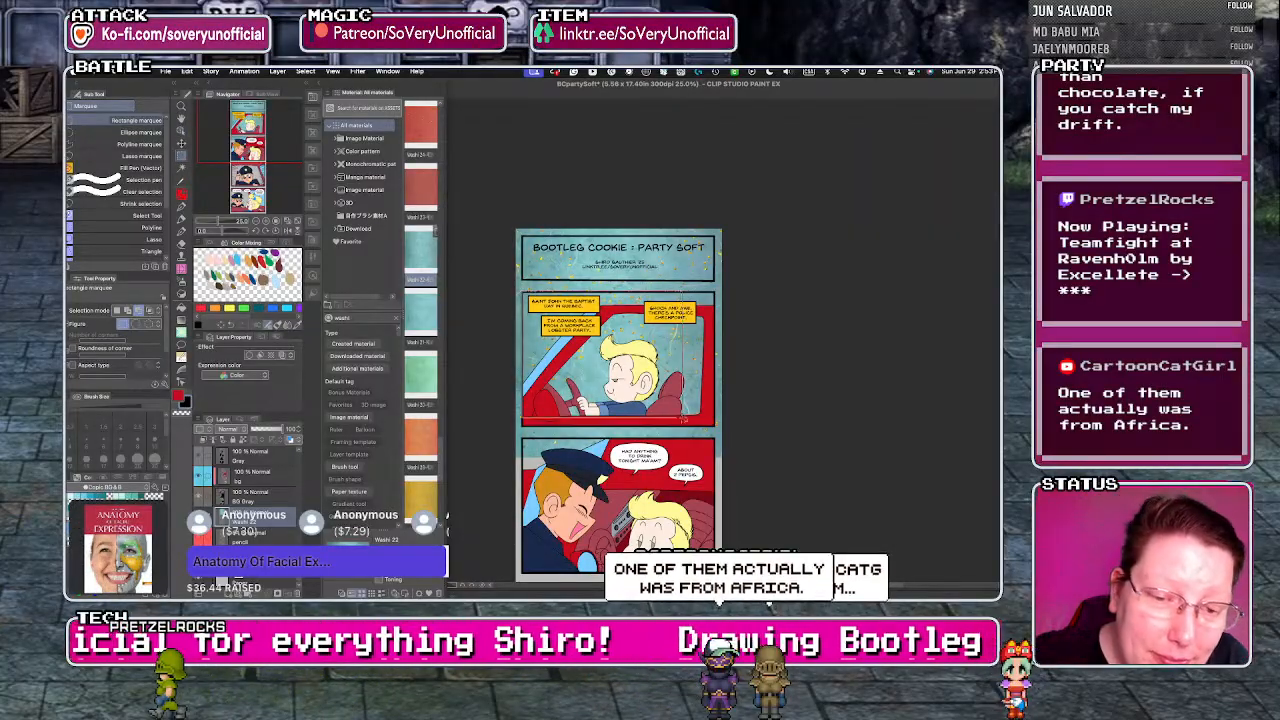
pyautogui.moveTo(684, 419); pyautogui.dragTo(716, 427)
pyautogui.press('super+plus')
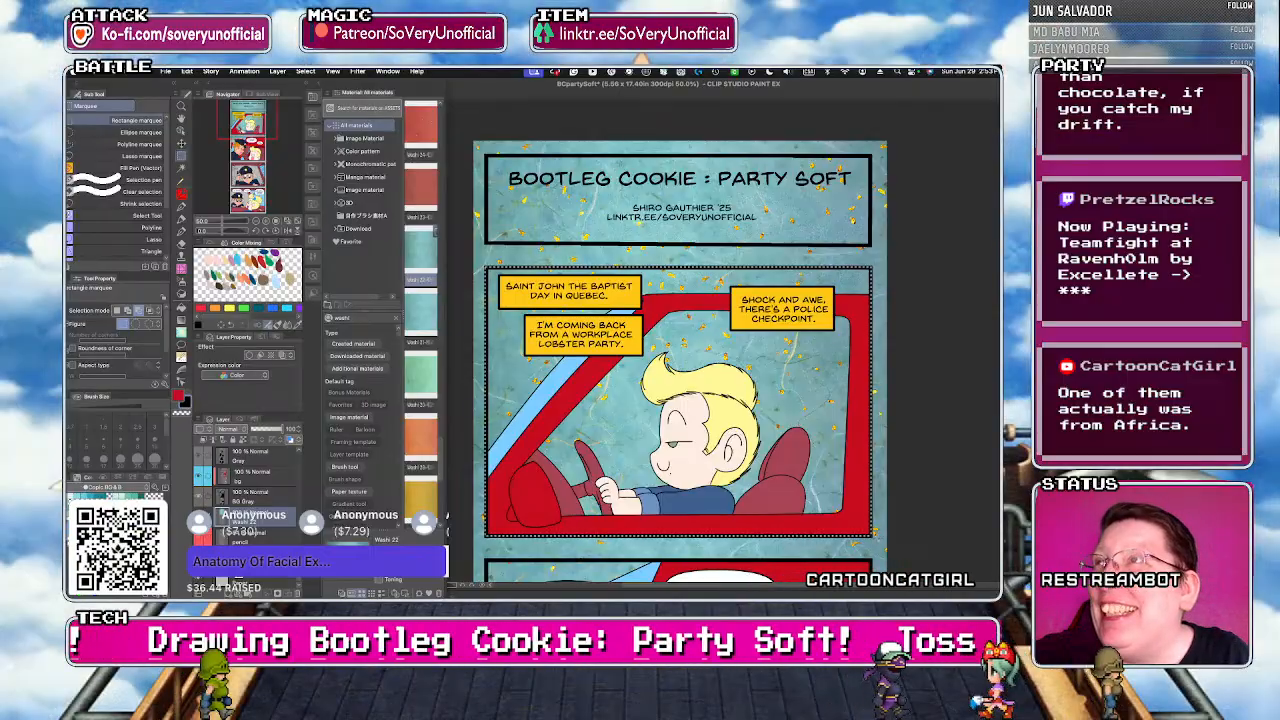
pyautogui.press('super+shift+i')
pyautogui.press('Delete')
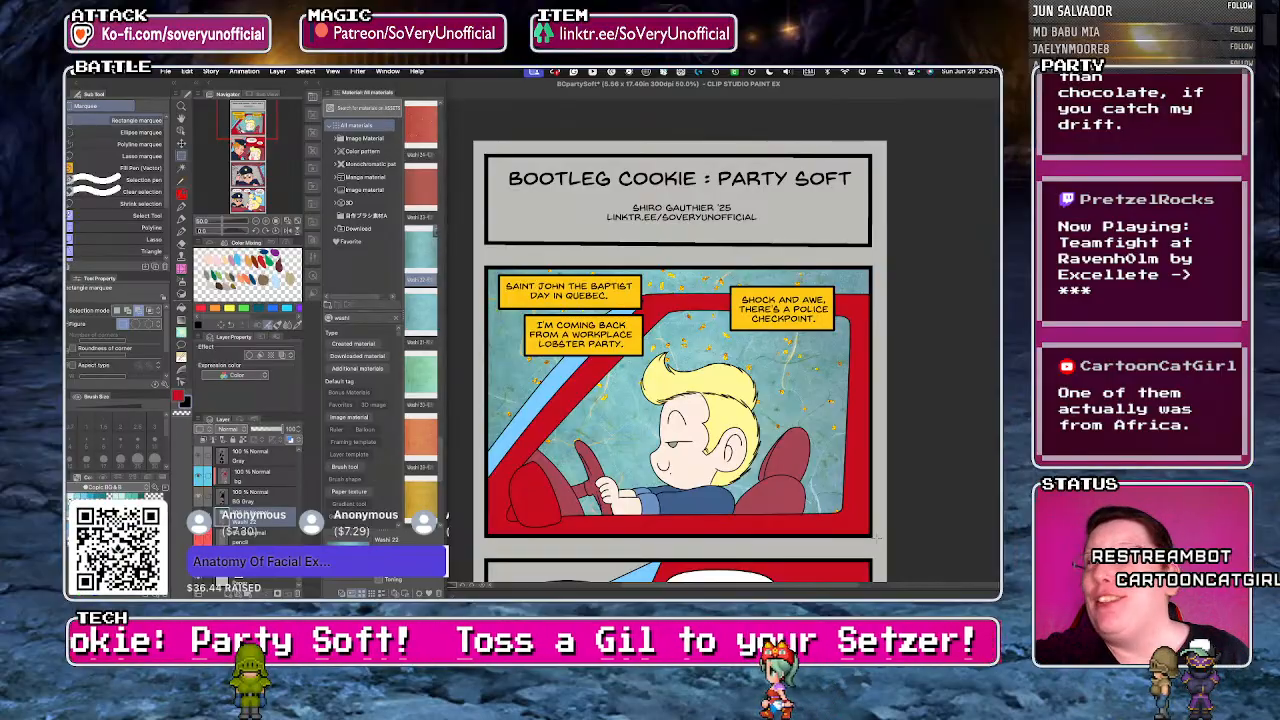
# - Place the Washi 21 texture on the second panel and move its layer below the BG Gray layer
pyautogui.scroll(-2, 680, 360)
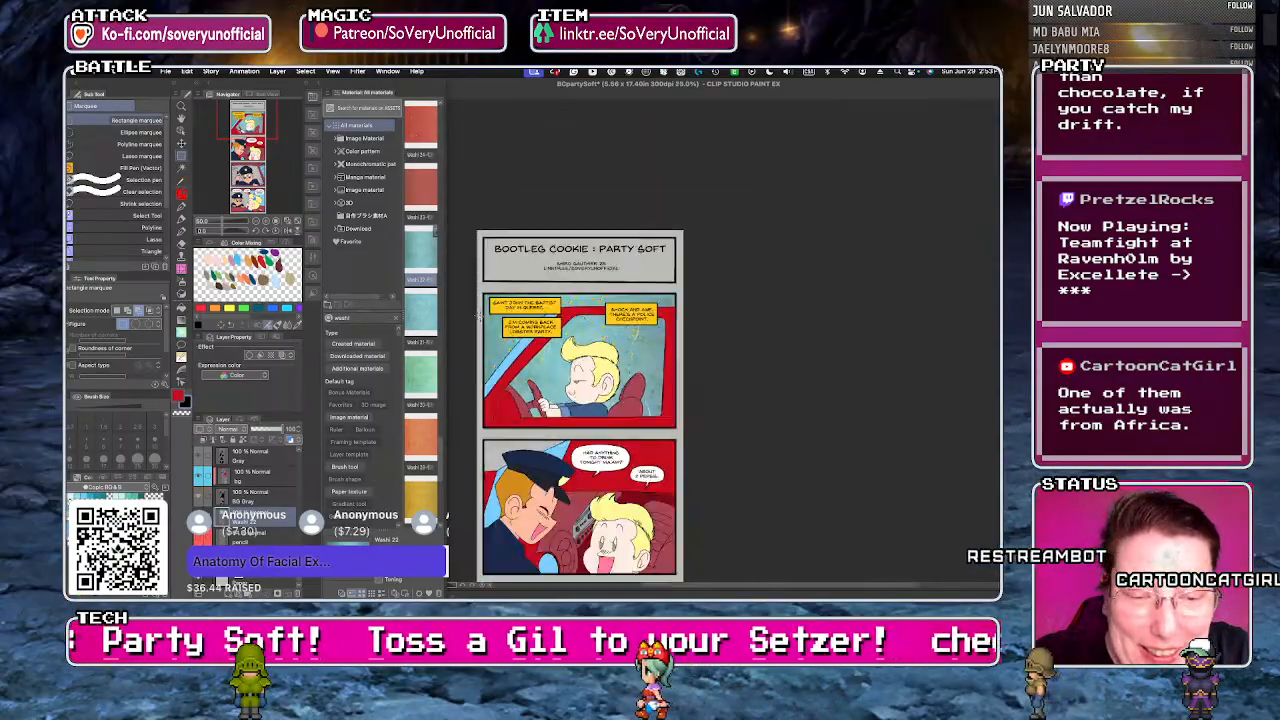
pyautogui.scroll(-5, 565, 340)
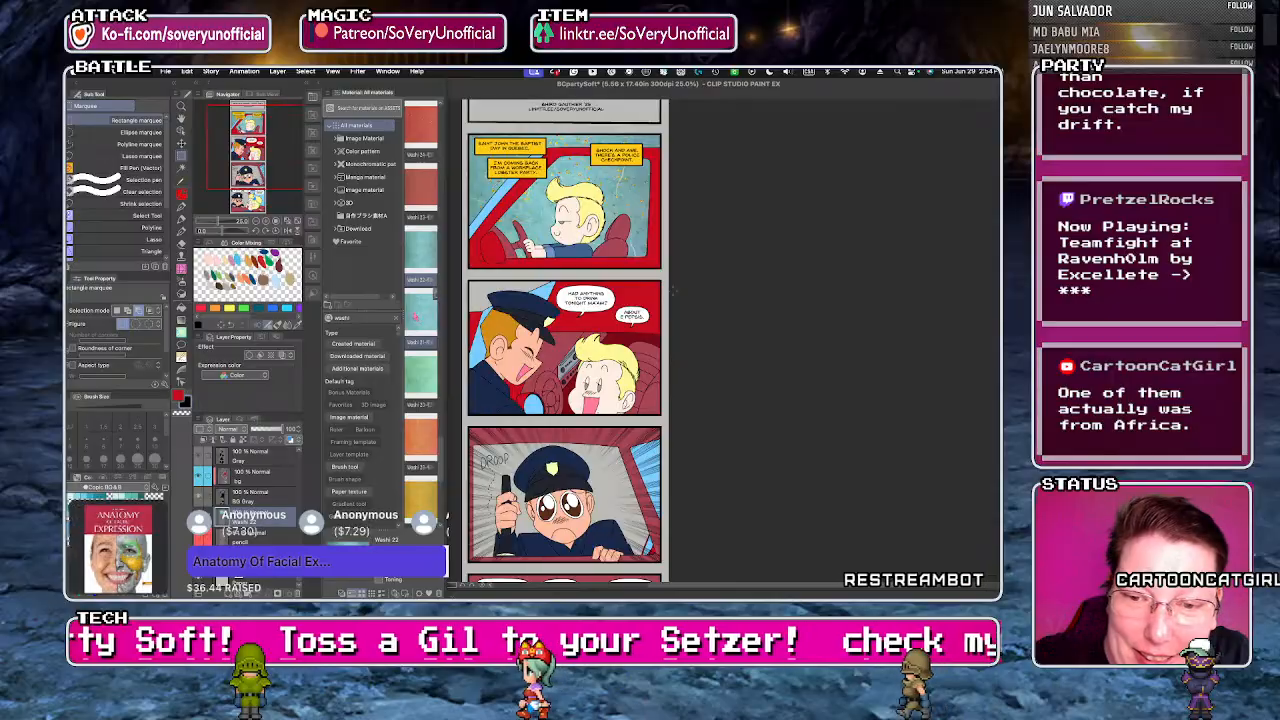
pyautogui.moveTo(417, 316); pyautogui.dragTo(558, 370)
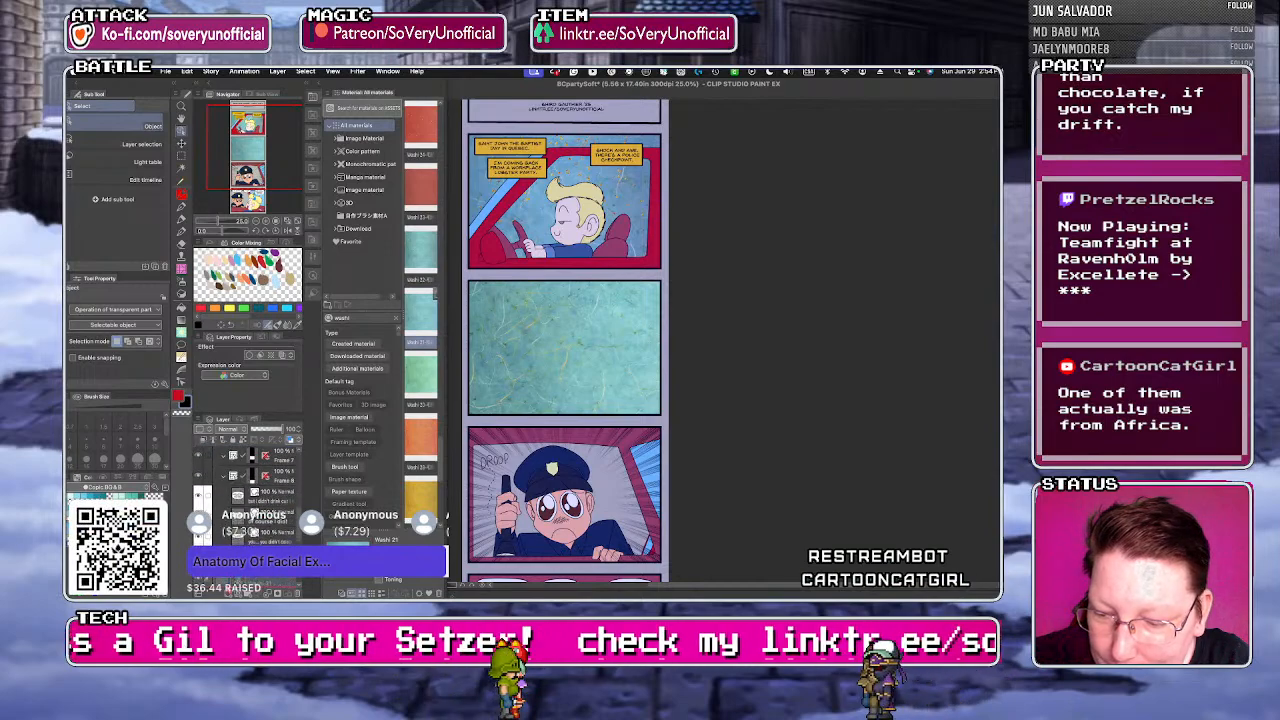
pyautogui.moveTo(232, 588); pyautogui.dragTo(246, 538)
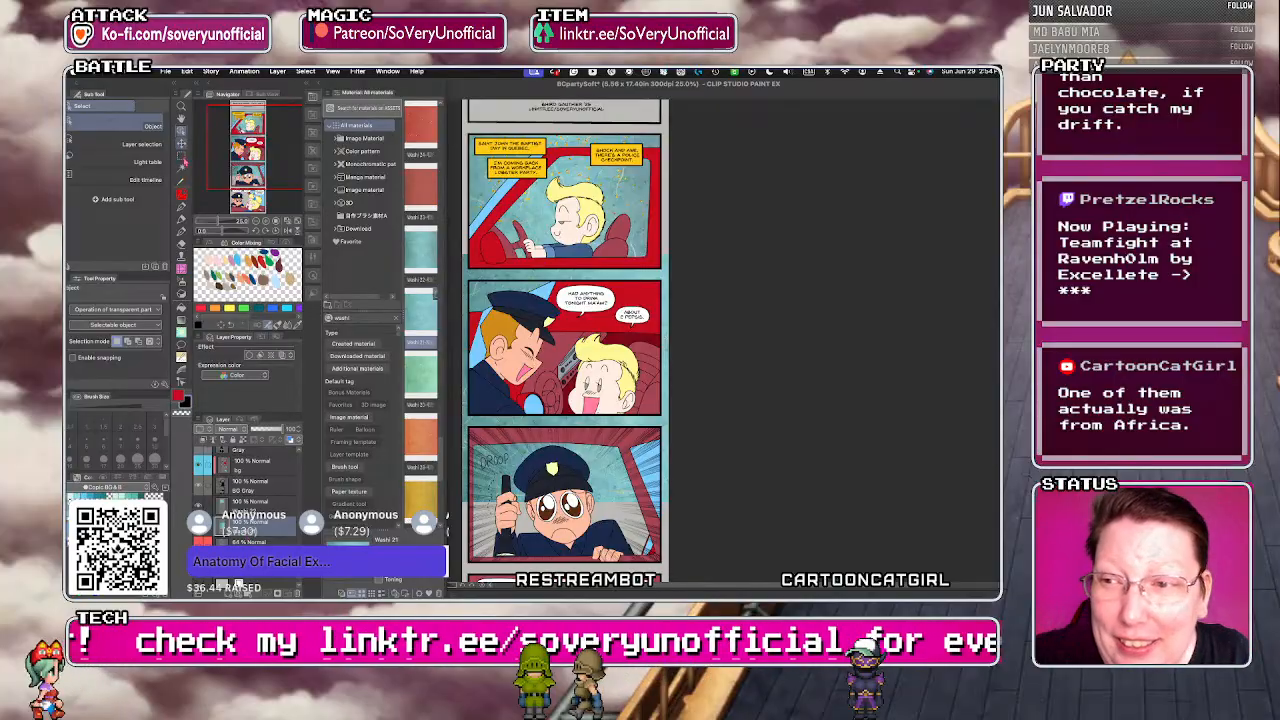
# - Marquee-select the second panel and clear the Washi 21 texture outside it
pyautogui.press('k')
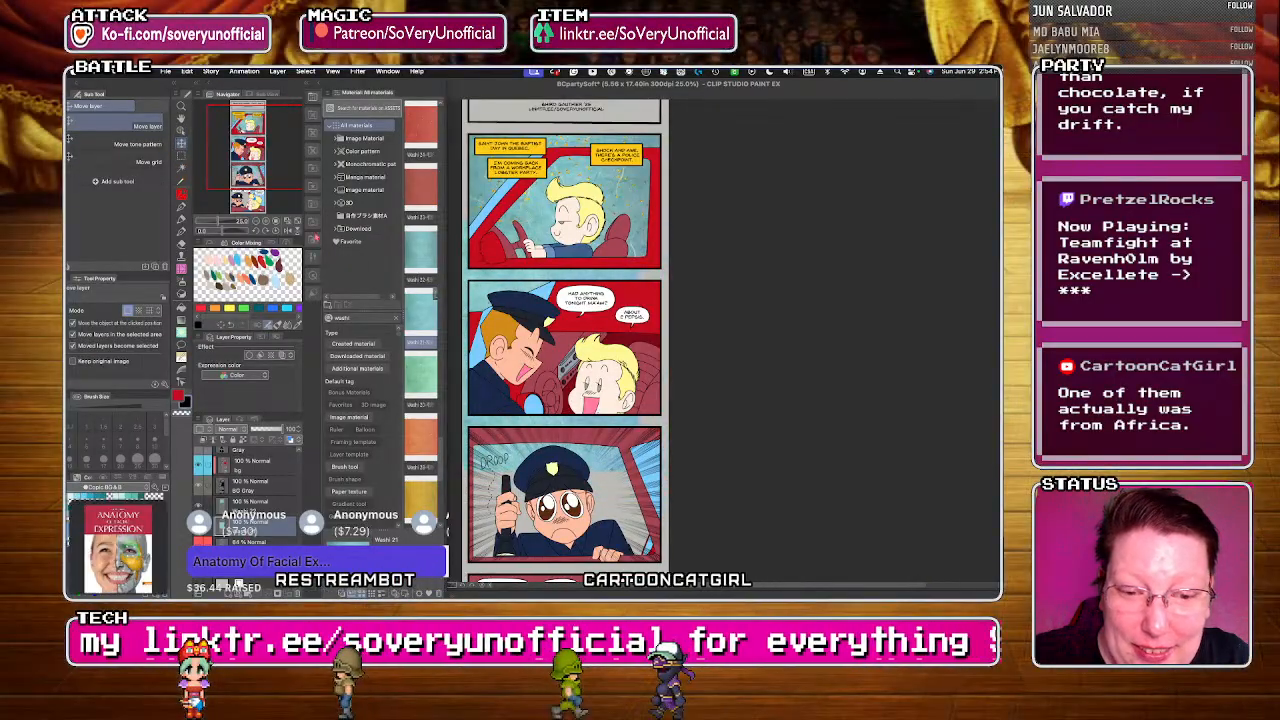
pyautogui.press('m')
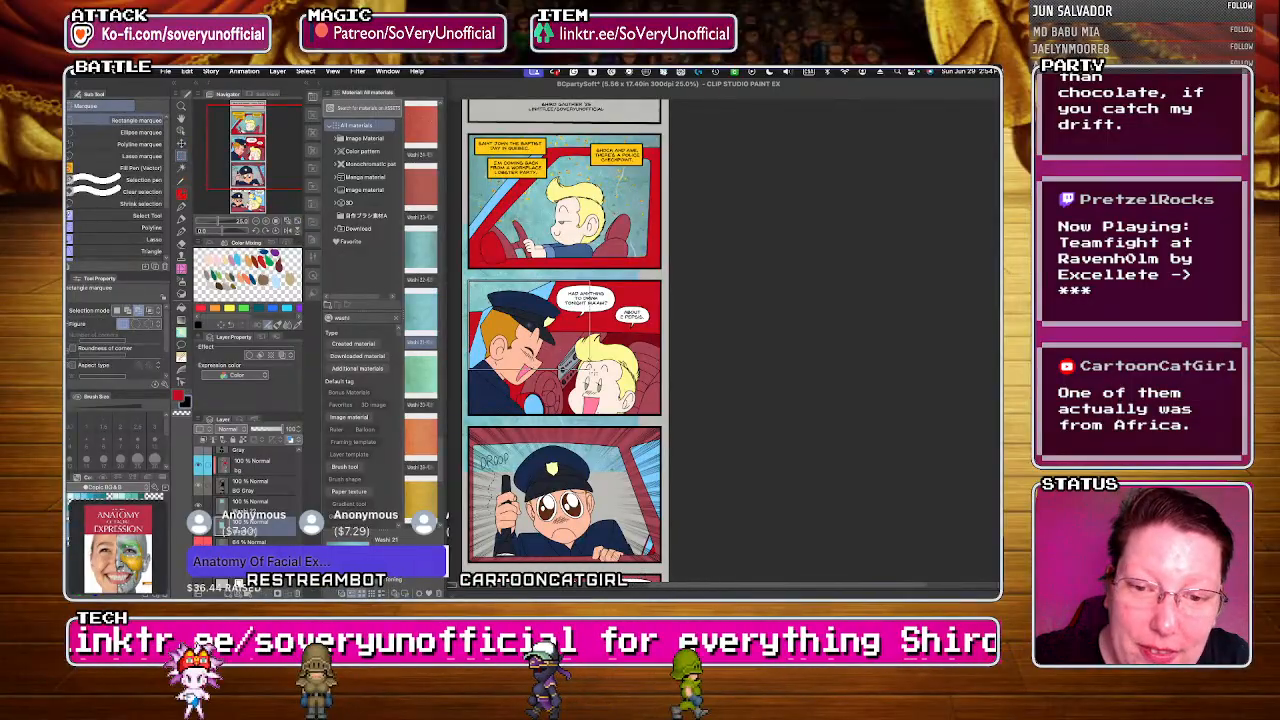
pyautogui.moveTo(592, 372); pyautogui.dragTo(658, 415)
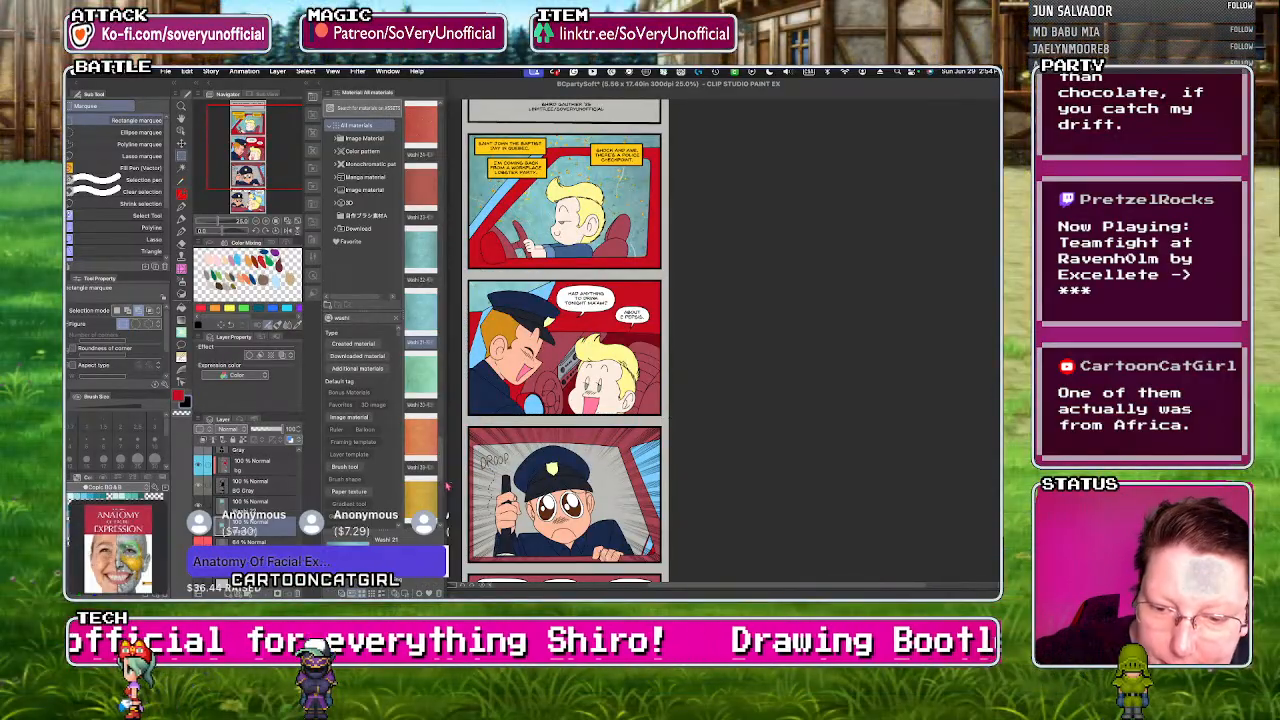
# - Place the Washi 31 texture on the third panel and move its layer below the BG Gray layer
pyautogui.scroll(-3, 442, 497)
pyautogui.moveTo(442, 497); pyautogui.dragTo(560, 490)
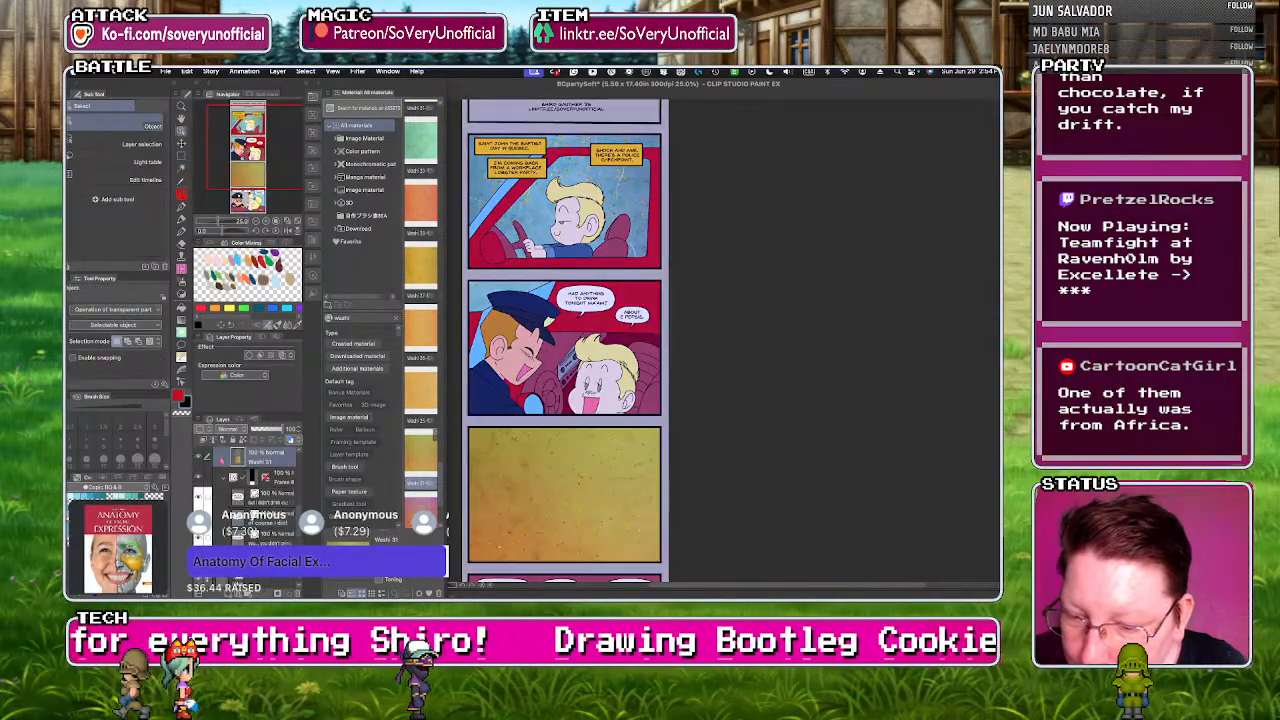
pyautogui.scroll(-8, 250, 495)
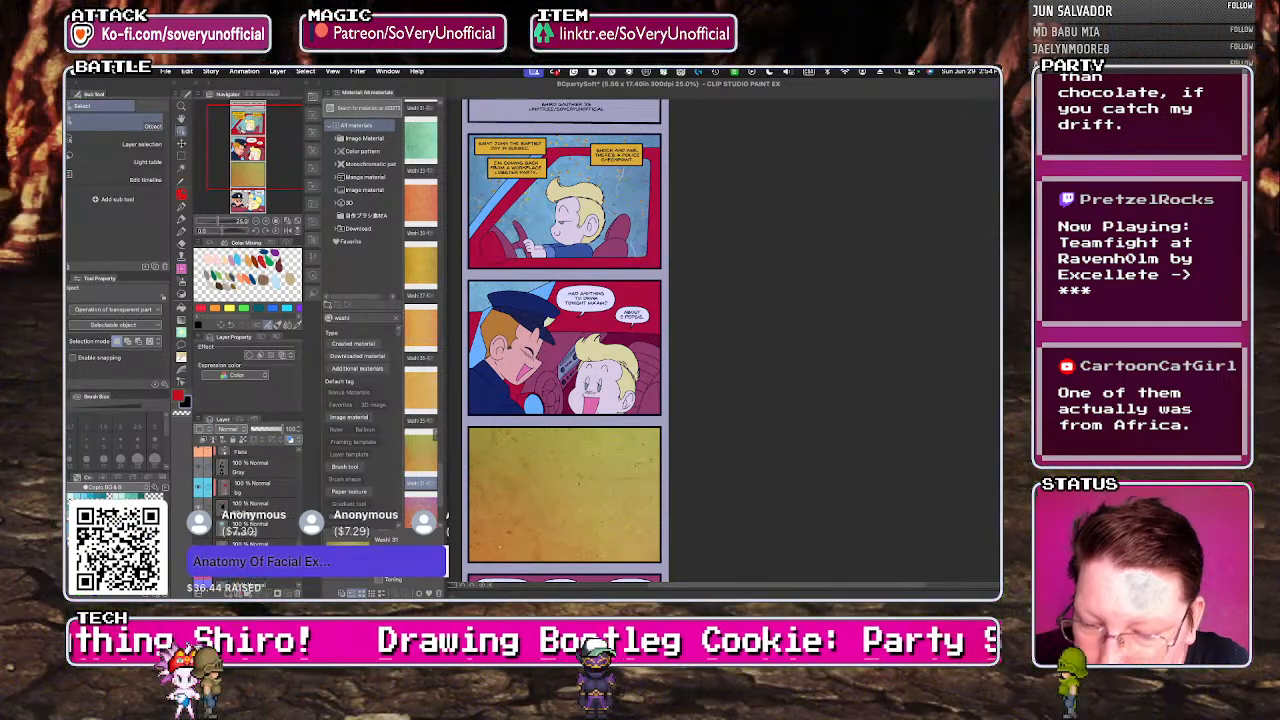
pyautogui.hotkey('ctrl', 'z')
# - Scale the Washi 31 texture down and position it to cover the third panel's full width
pyautogui.hotkey('ctrl', 't')
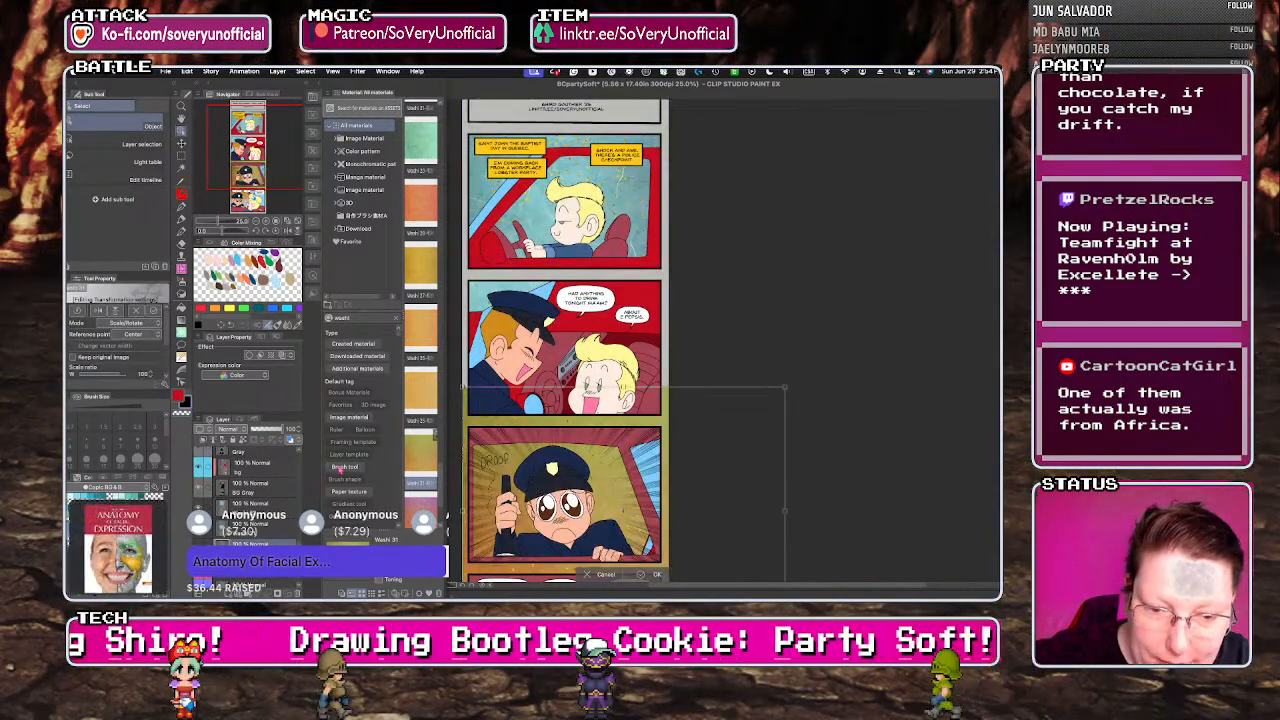
pyautogui.hotkey('ctrl', '-')
pyautogui.moveTo(727, 487); pyautogui.dragTo(673, 466)
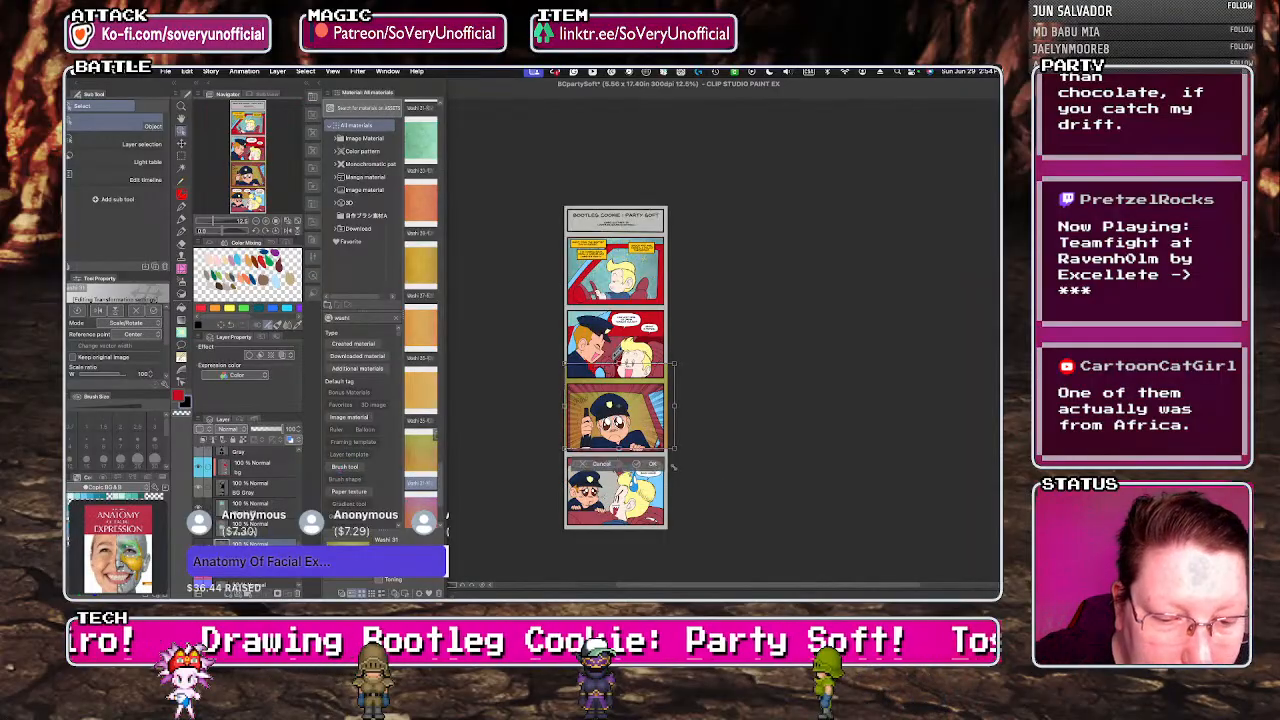
pyautogui.hotkey('ctrl', '+')
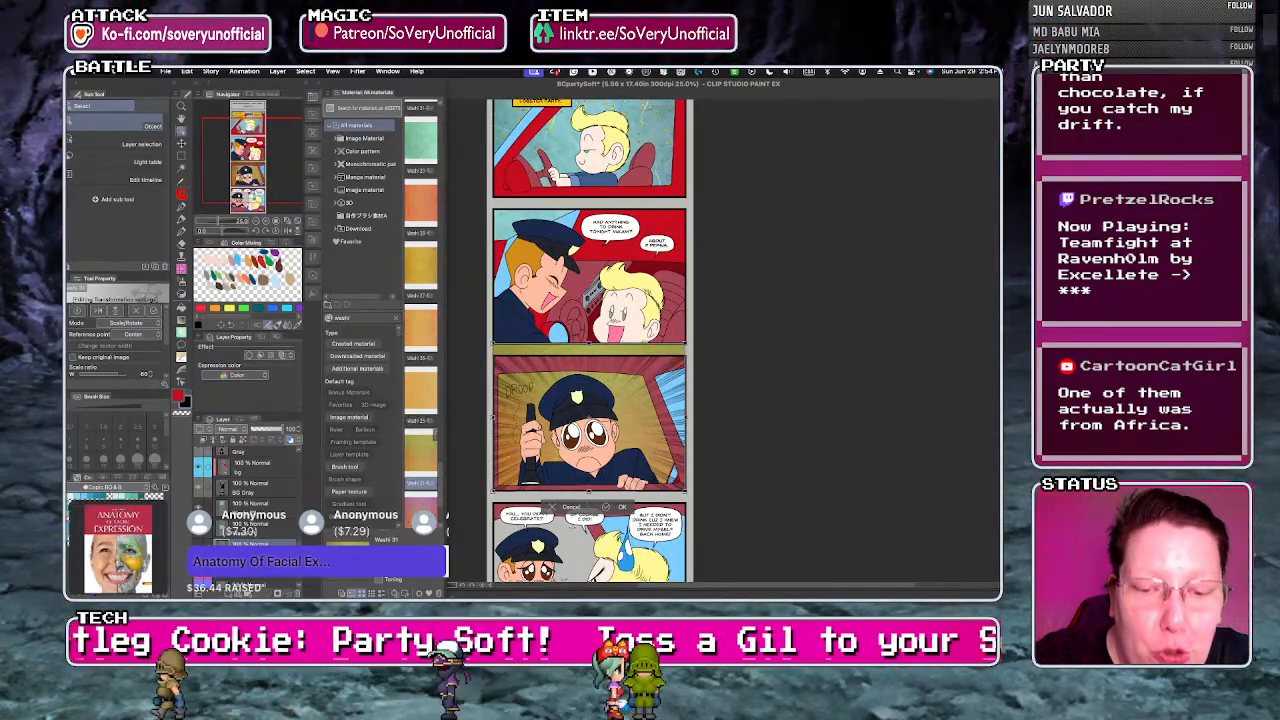
pyautogui.press('Return')
# - Marquee-select the third panel and clear the Washi 31 texture outside it
pyautogui.press('m')
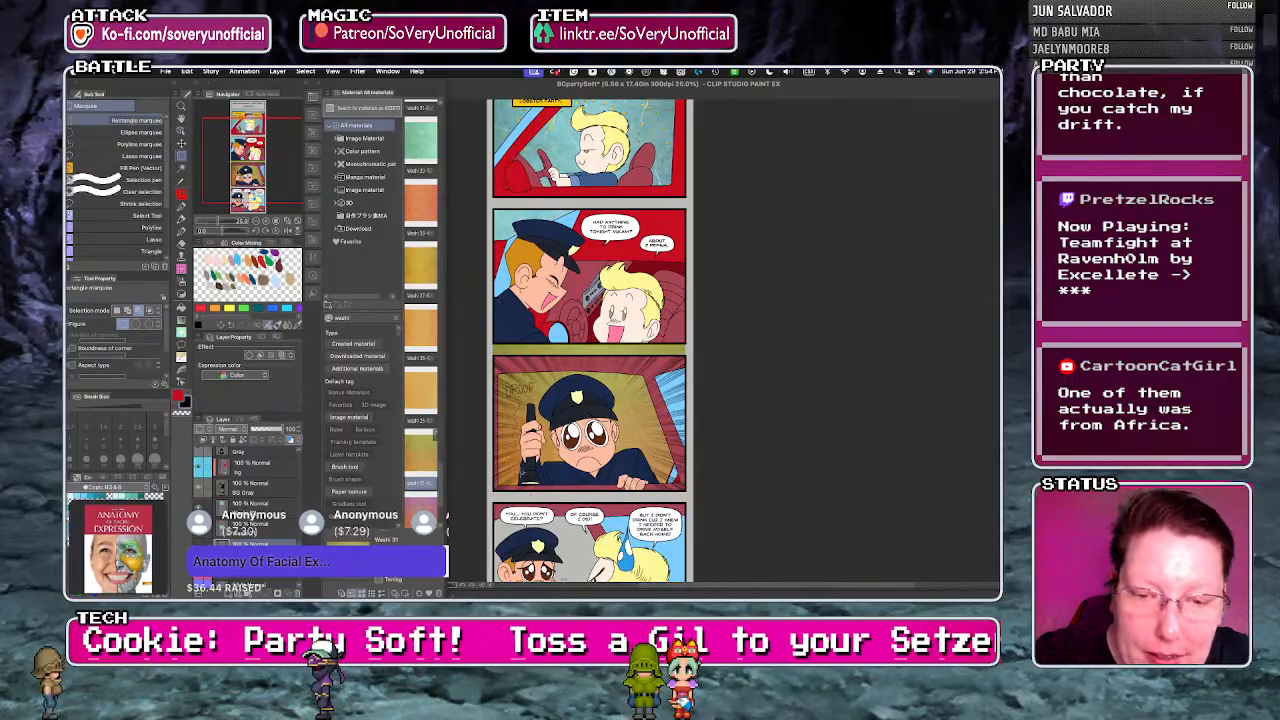
pyautogui.scroll(1, 520, 469)
pyautogui.moveTo(639, 461); pyautogui.dragTo(741, 497)
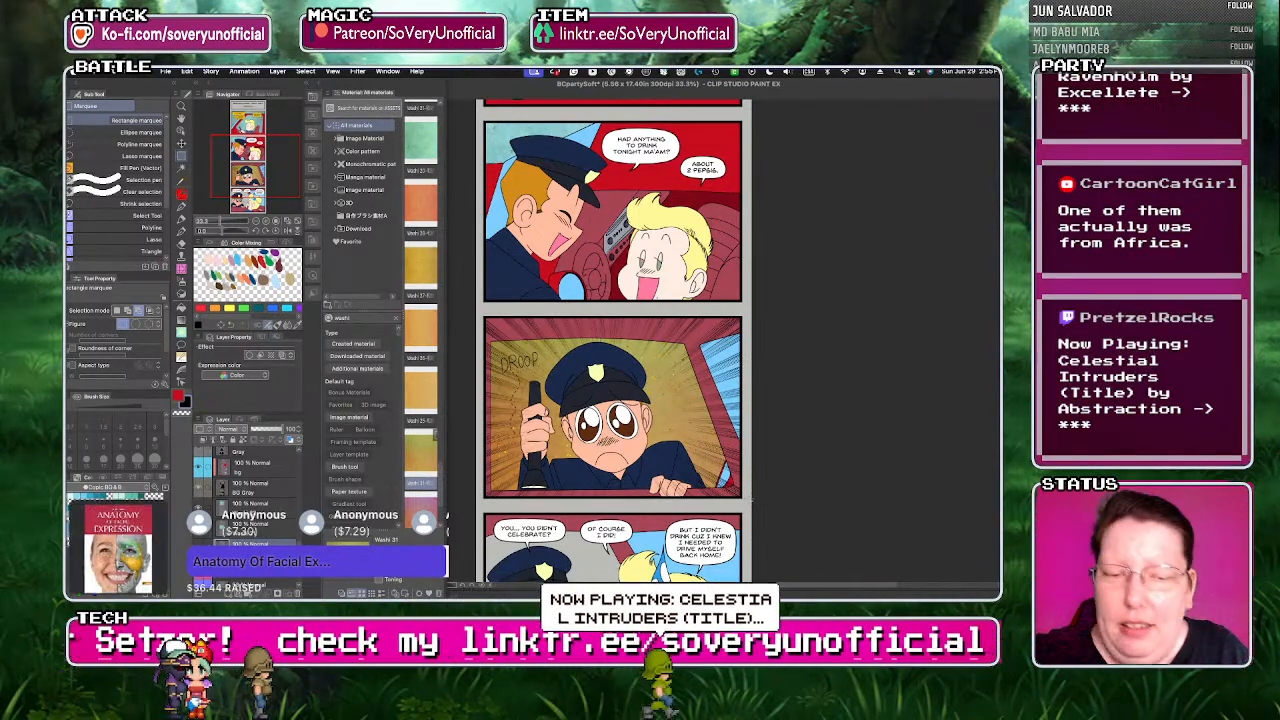
# - Browse the washi materials and place the purple Washi 12 texture on the fourth panel
pyautogui.scroll(-3, 522, 570)
pyautogui.scroll(3, 522, 569)
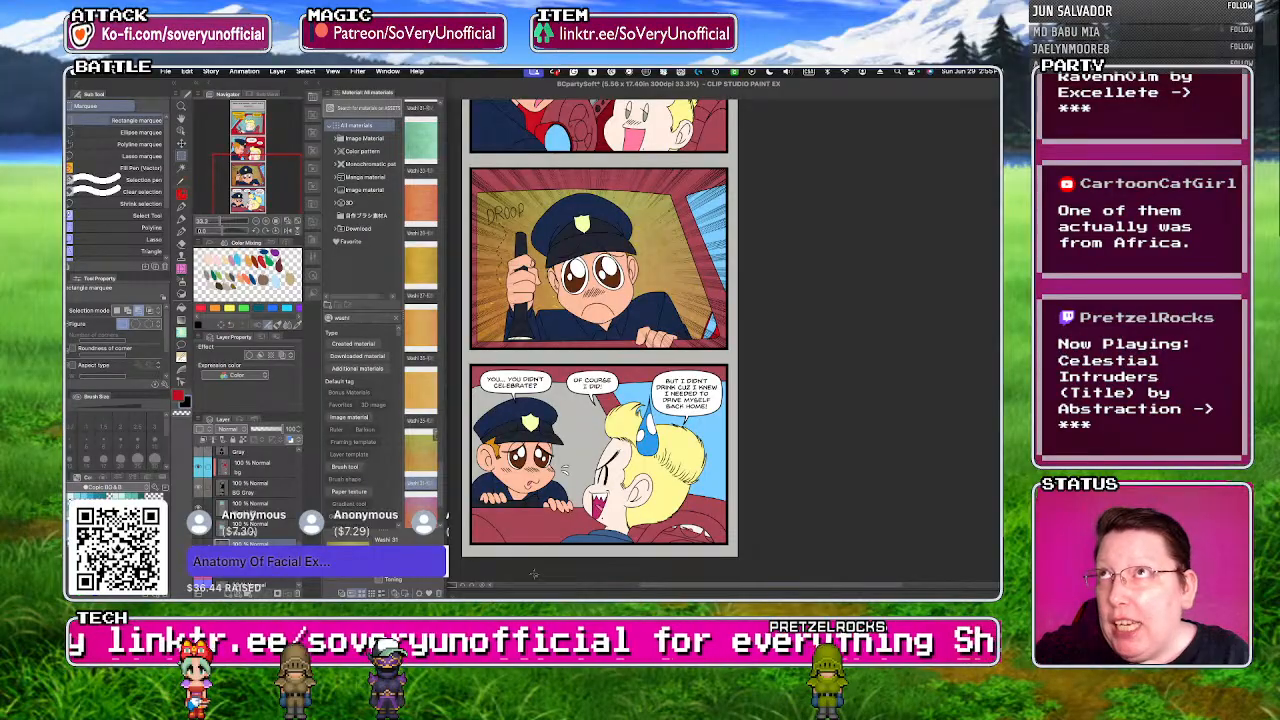
pyautogui.scroll(-3, 420, 480)
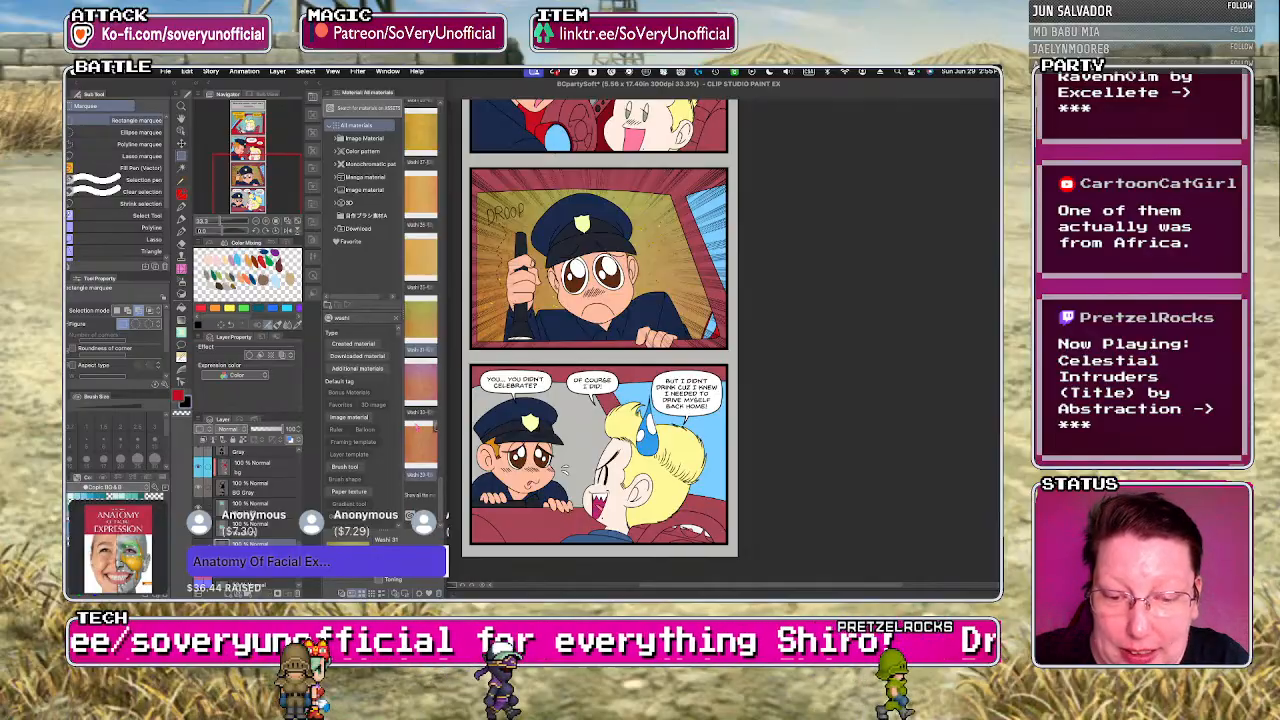
pyautogui.scroll(1, 442, 494)
pyautogui.scroll(1, 442, 494)
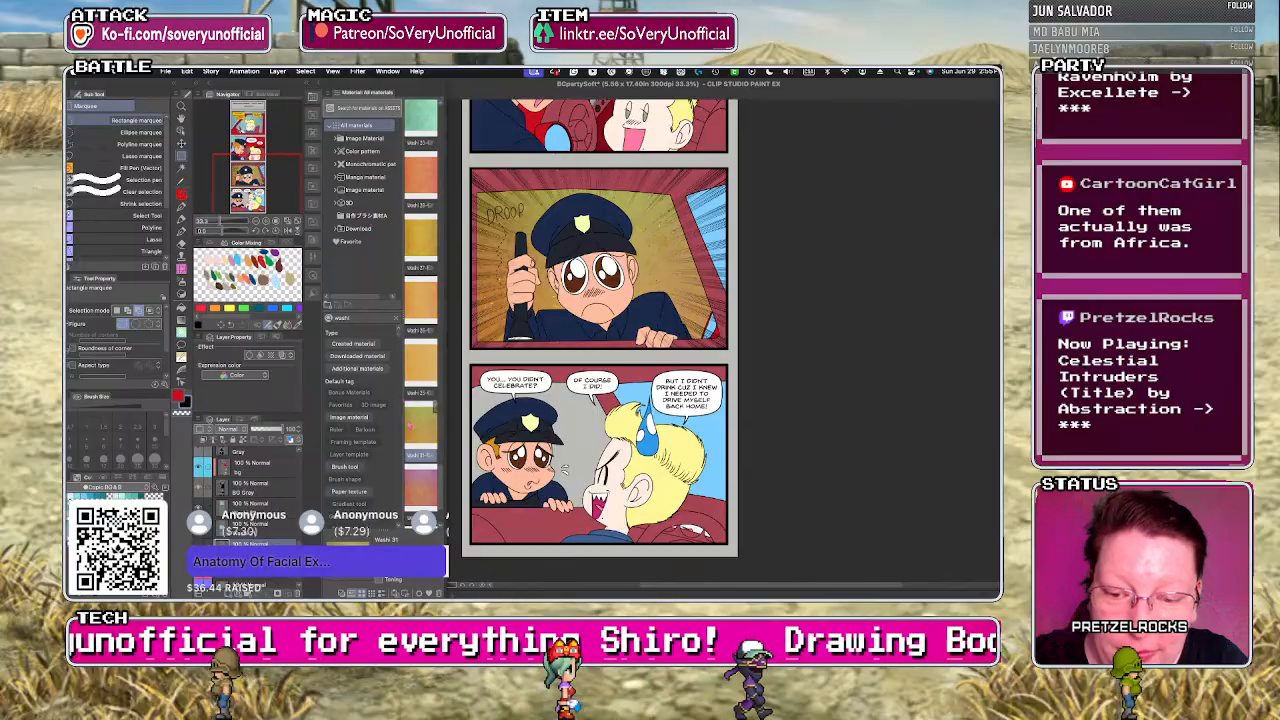
pyautogui.scroll(-10, 421, 310)
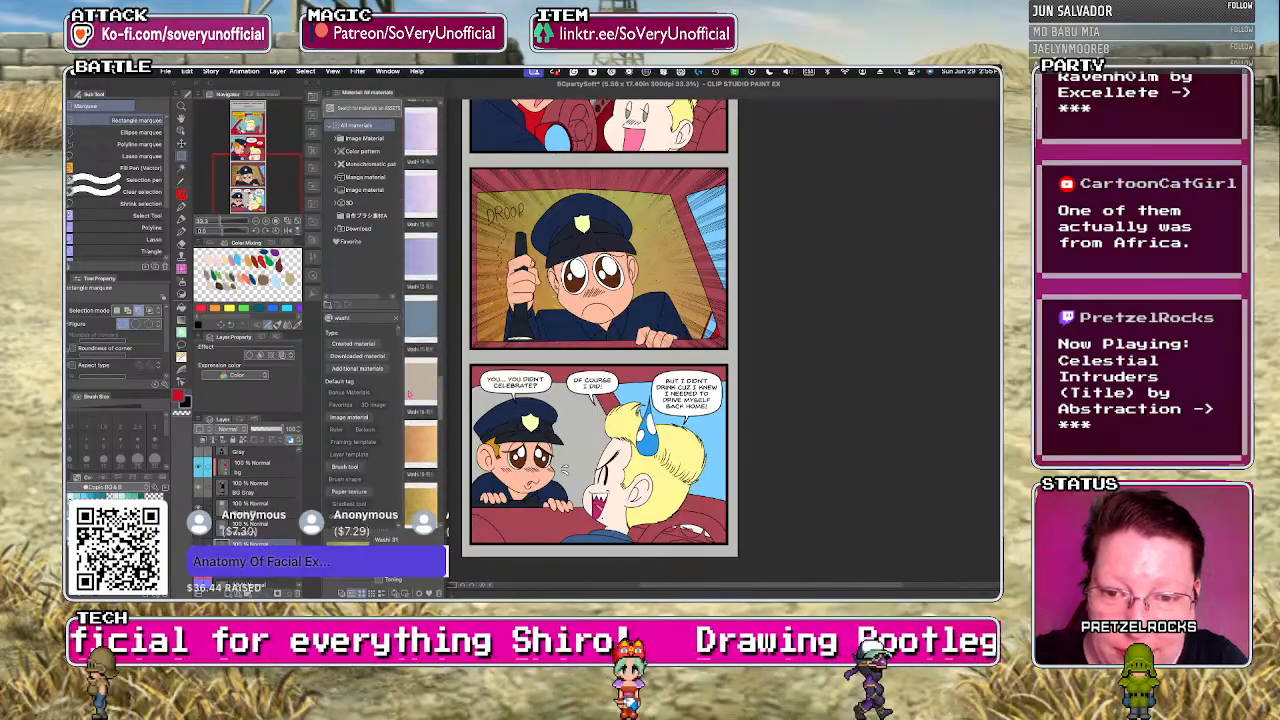
pyautogui.scroll(-3, 409, 394)
pyautogui.moveTo(412, 405); pyautogui.dragTo(574, 474)
# - Move the Washi 12 layer below the BG Gray layer and clear its texture outside the fourth panel
pyautogui.scroll(-5, 245, 495)
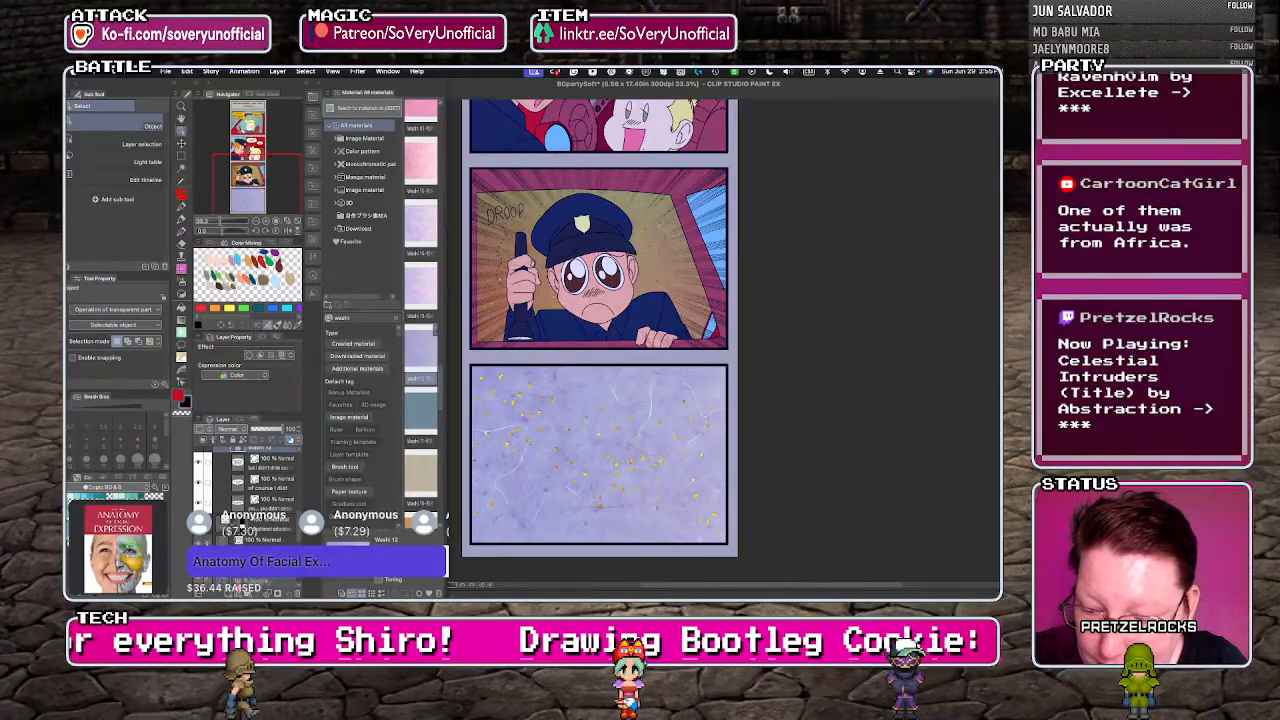
pyautogui.scroll(-5, 245, 495)
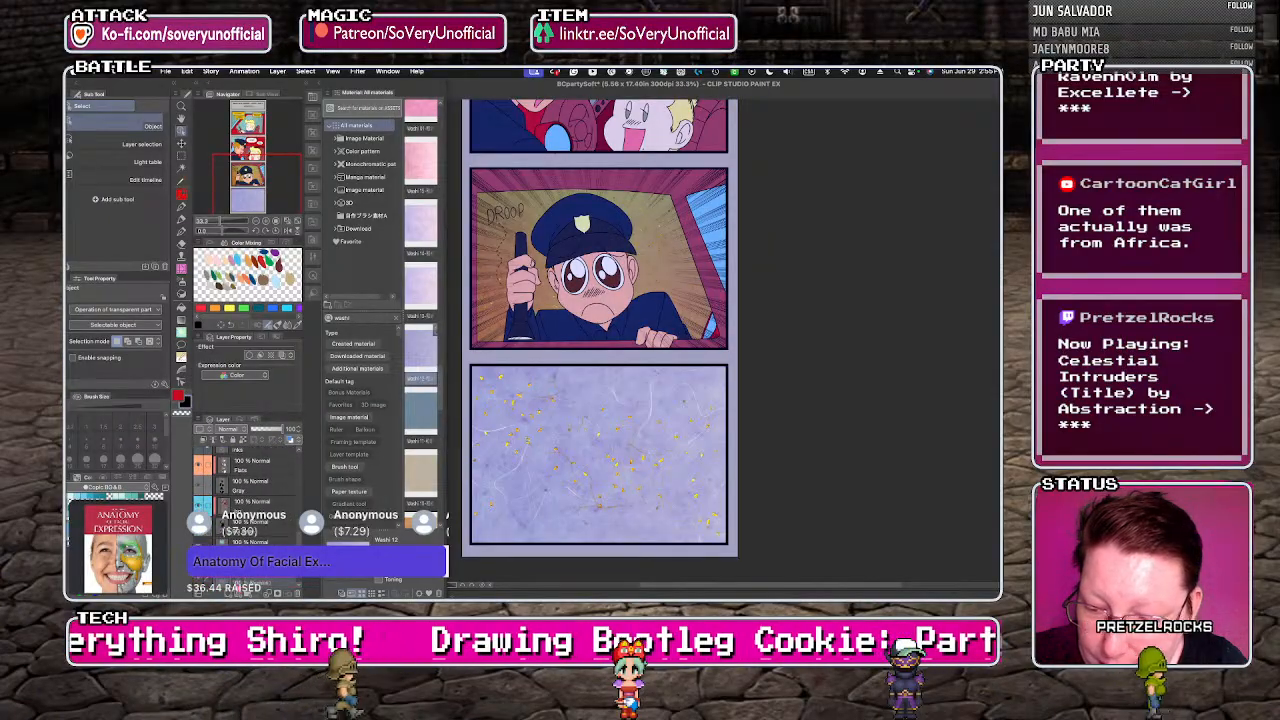
pyautogui.moveTo(256, 578); pyautogui.dragTo(256, 551)
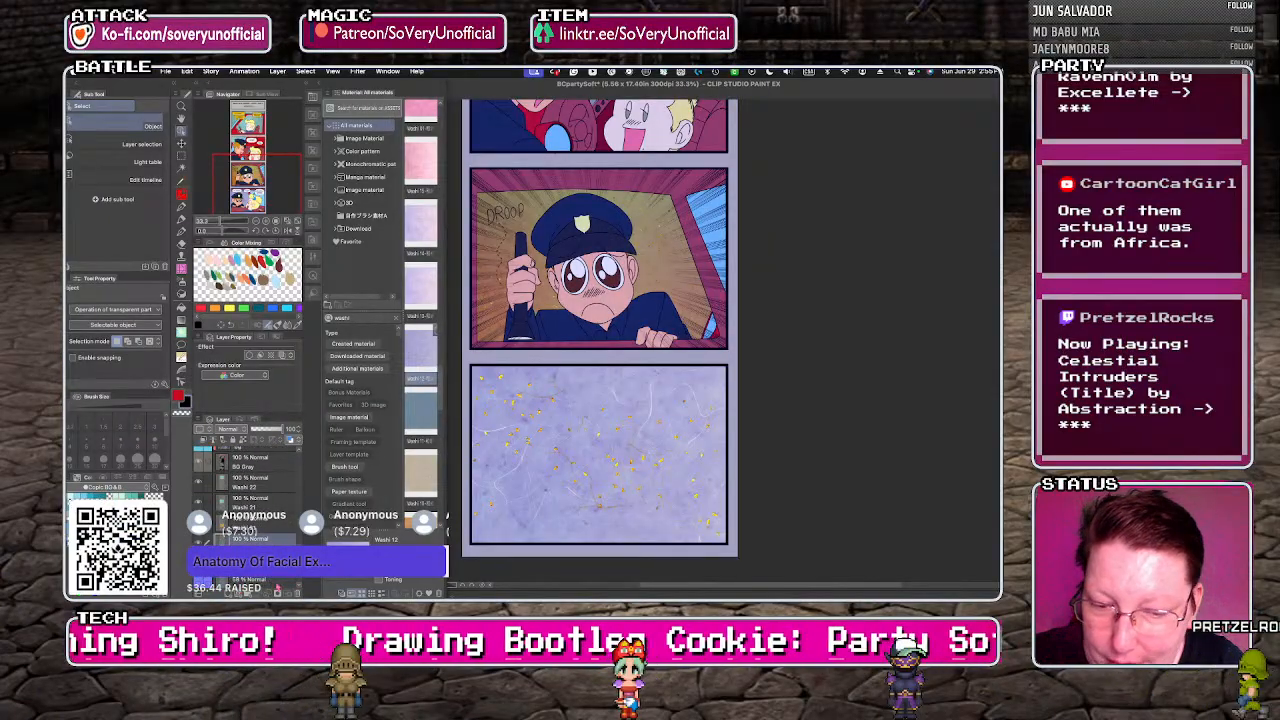
pyautogui.press('m')
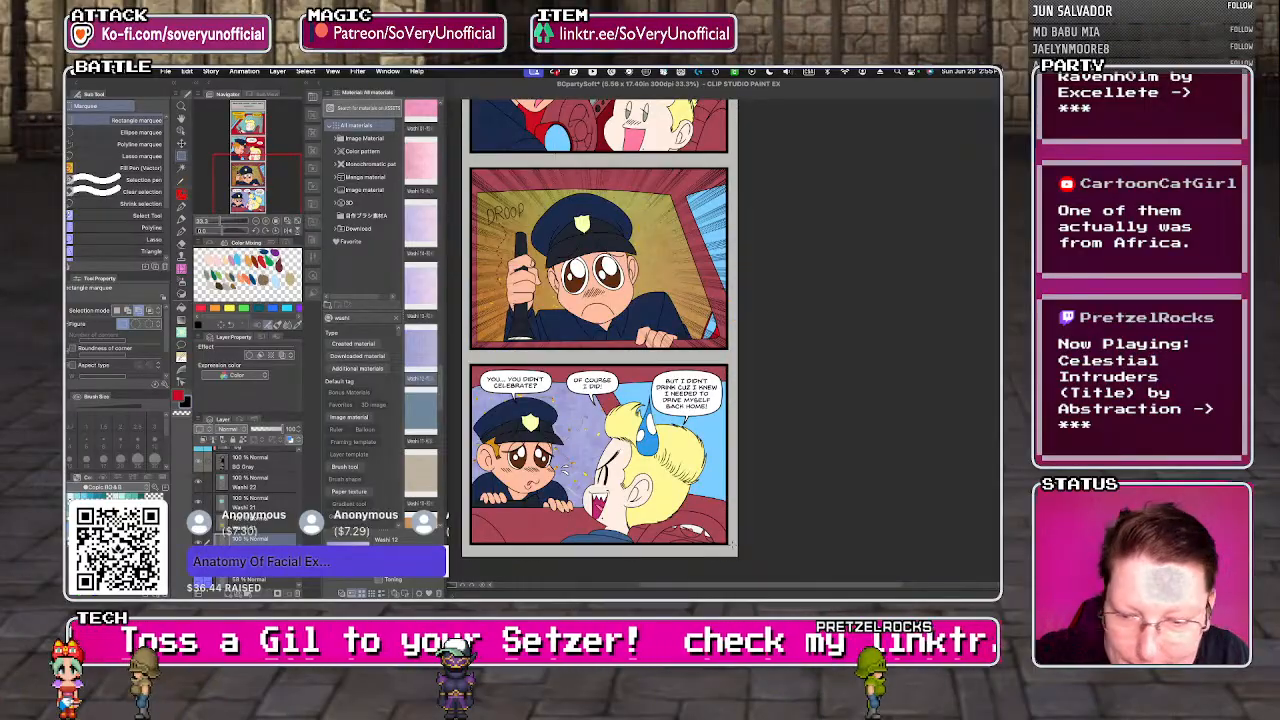
# - Set the paper layer's colour to white and collapse the materials palettes
pyautogui.scroll(-2, 245, 520)
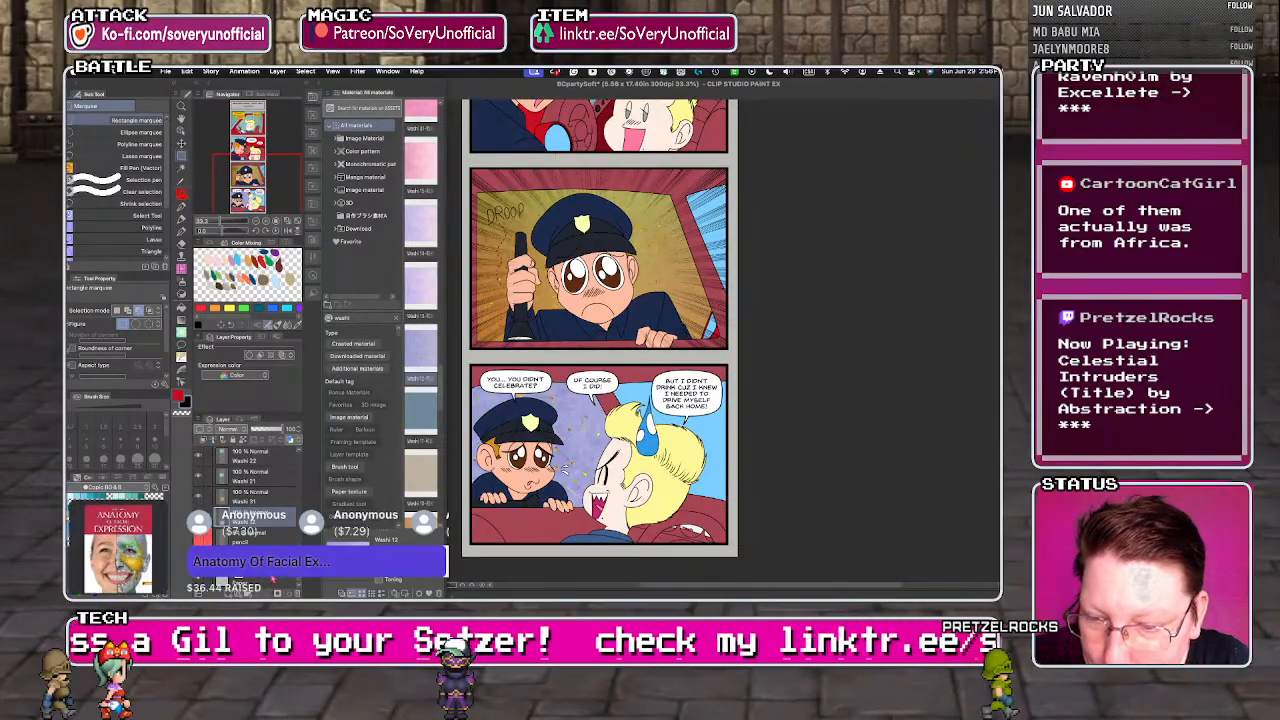
pyautogui.click(250, 580)
pyautogui.click(258, 348)
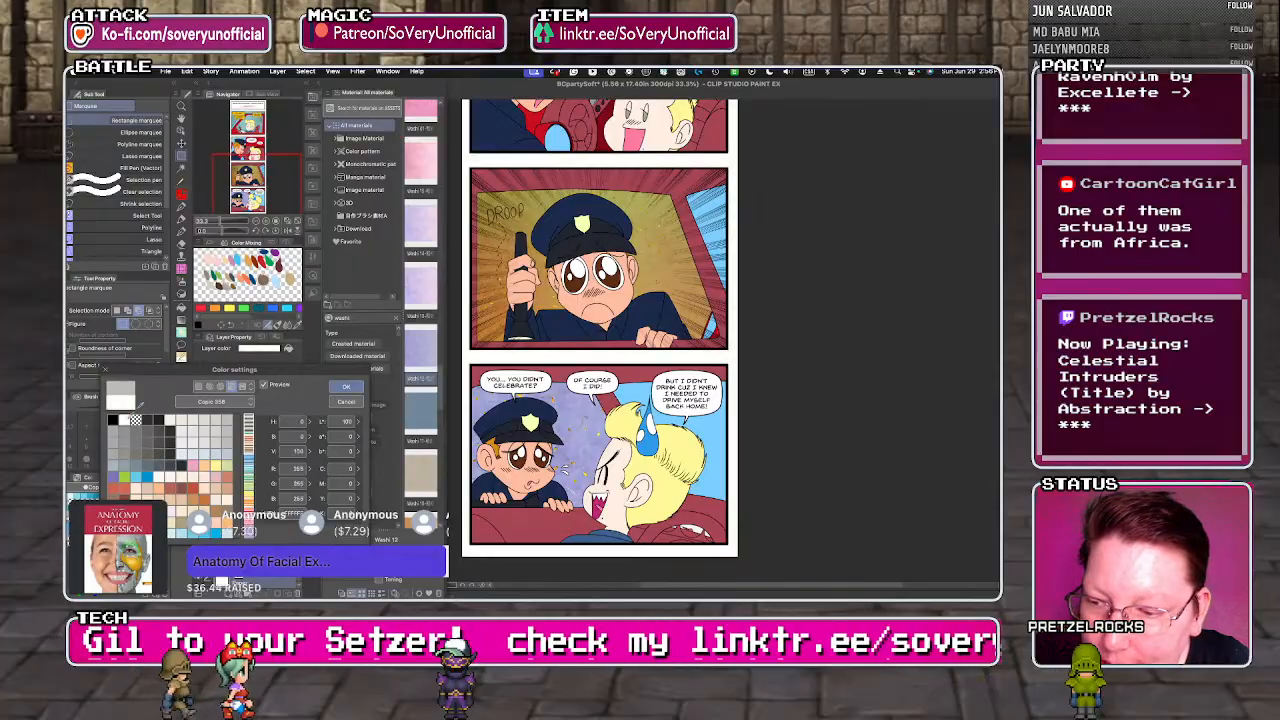
pyautogui.click(347, 388)
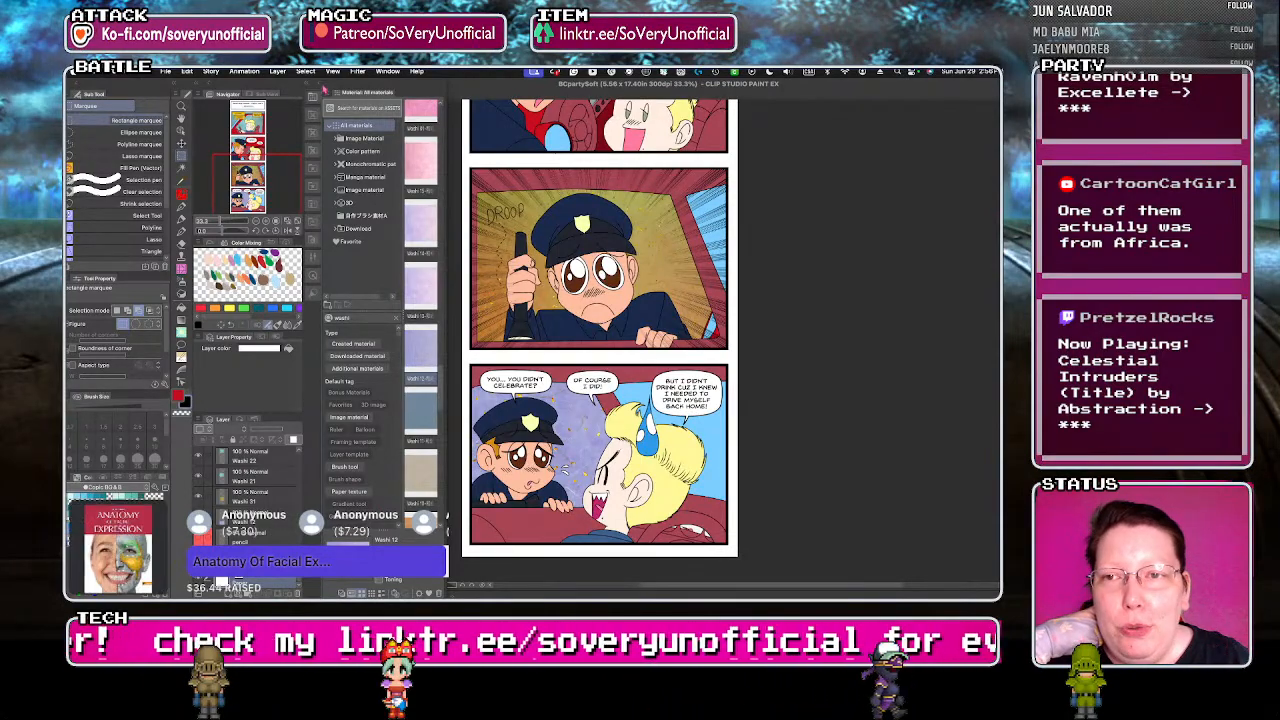
pyautogui.click(322, 86)
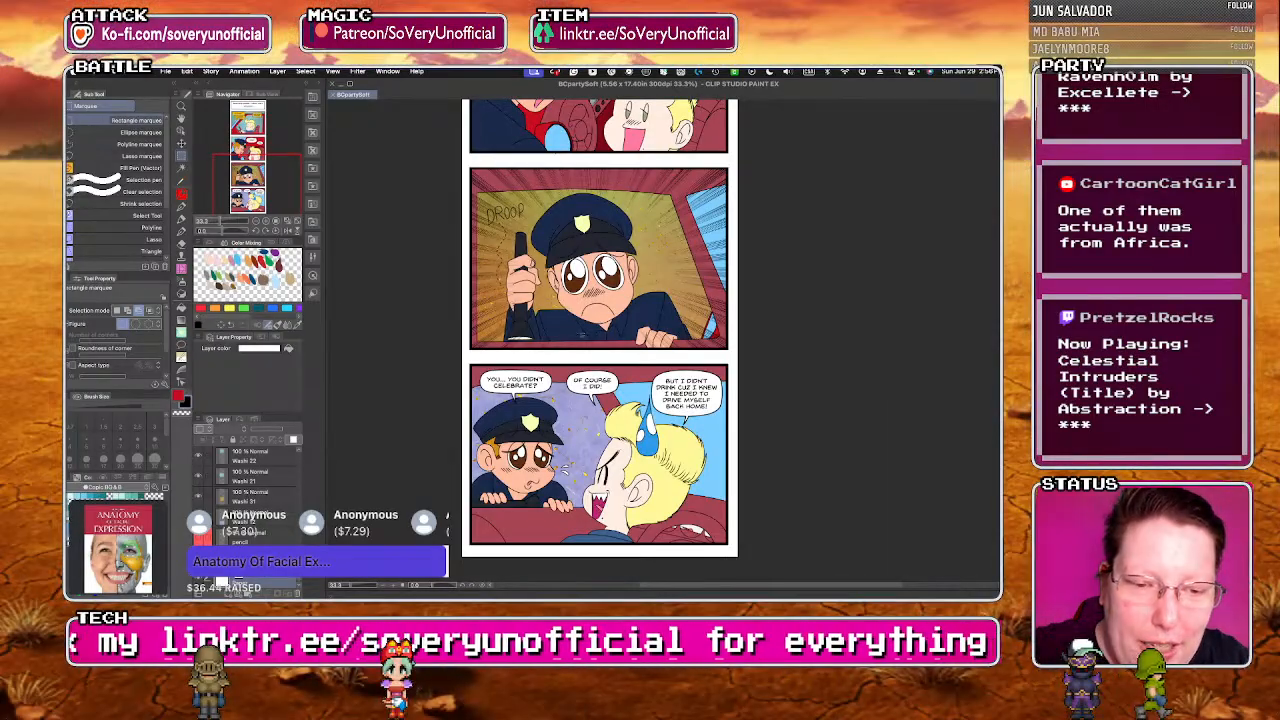
# - Select the inks layer and touch up the linework around the officer's hand in the third panel with the Inker - The Natural pen
pyautogui.scroll(10, 248, 510)
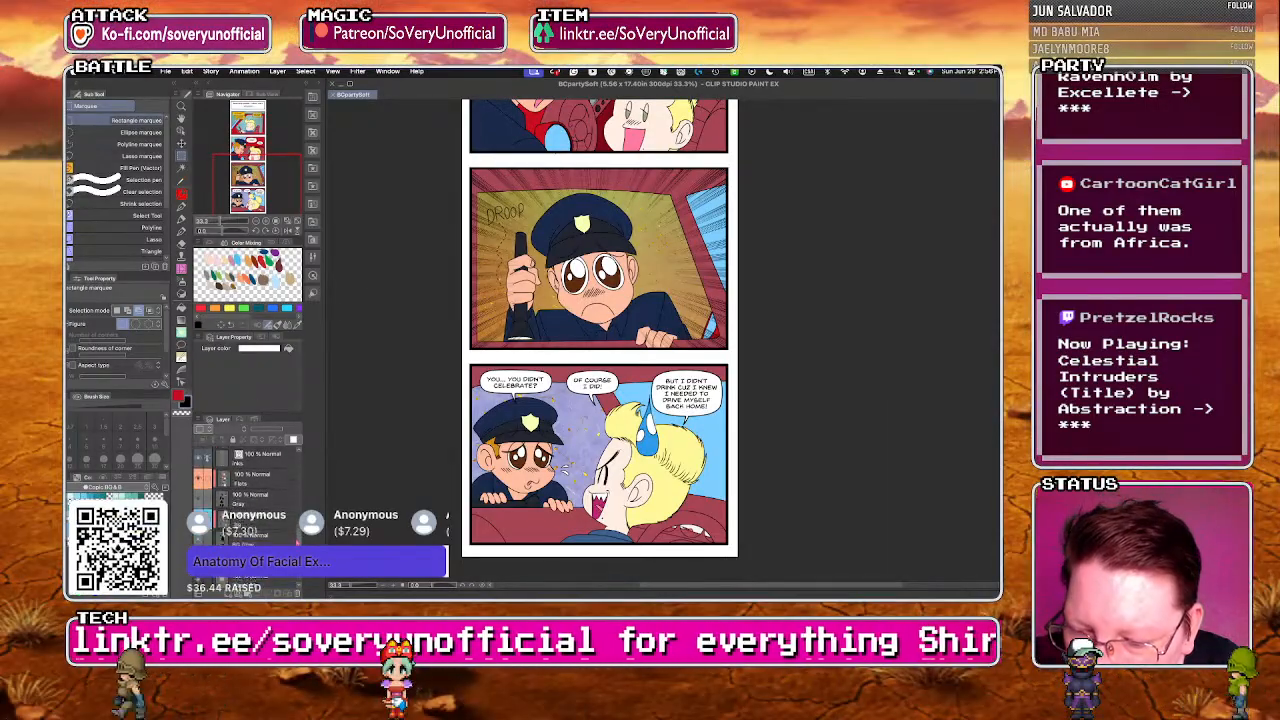
pyautogui.scroll(5, 268, 478)
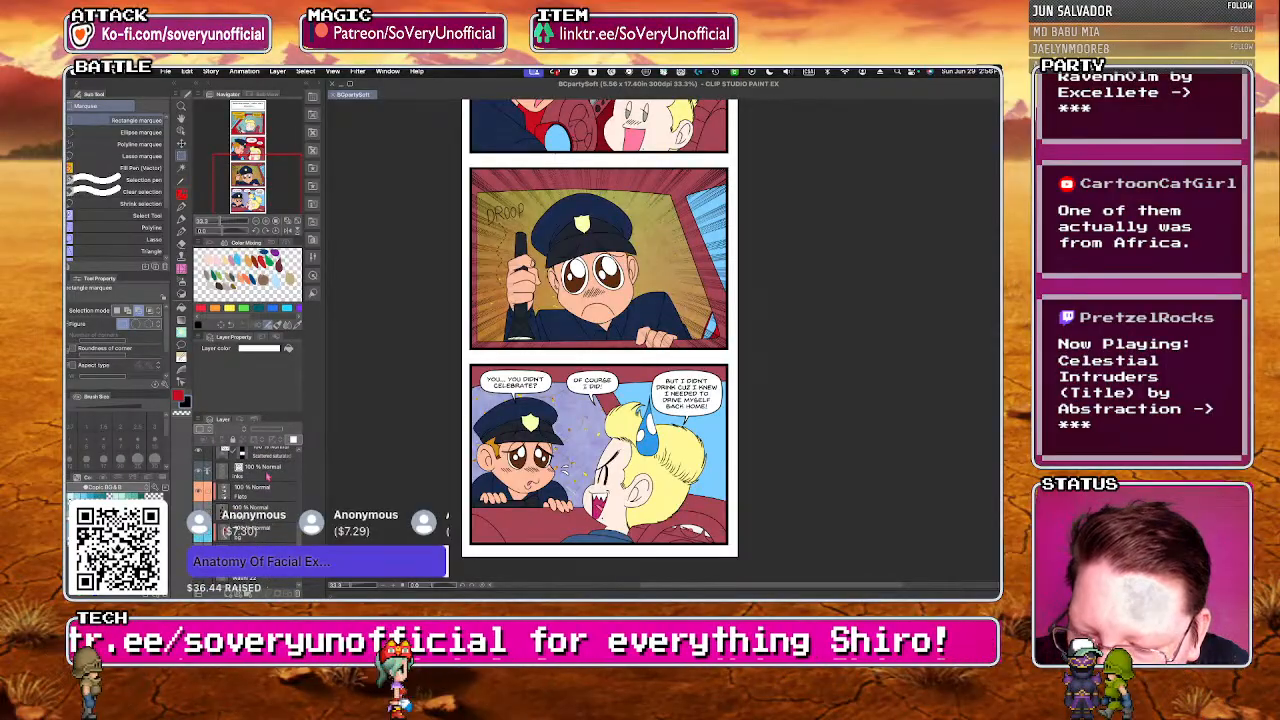
pyautogui.click(267, 478)
pyautogui.press('p')
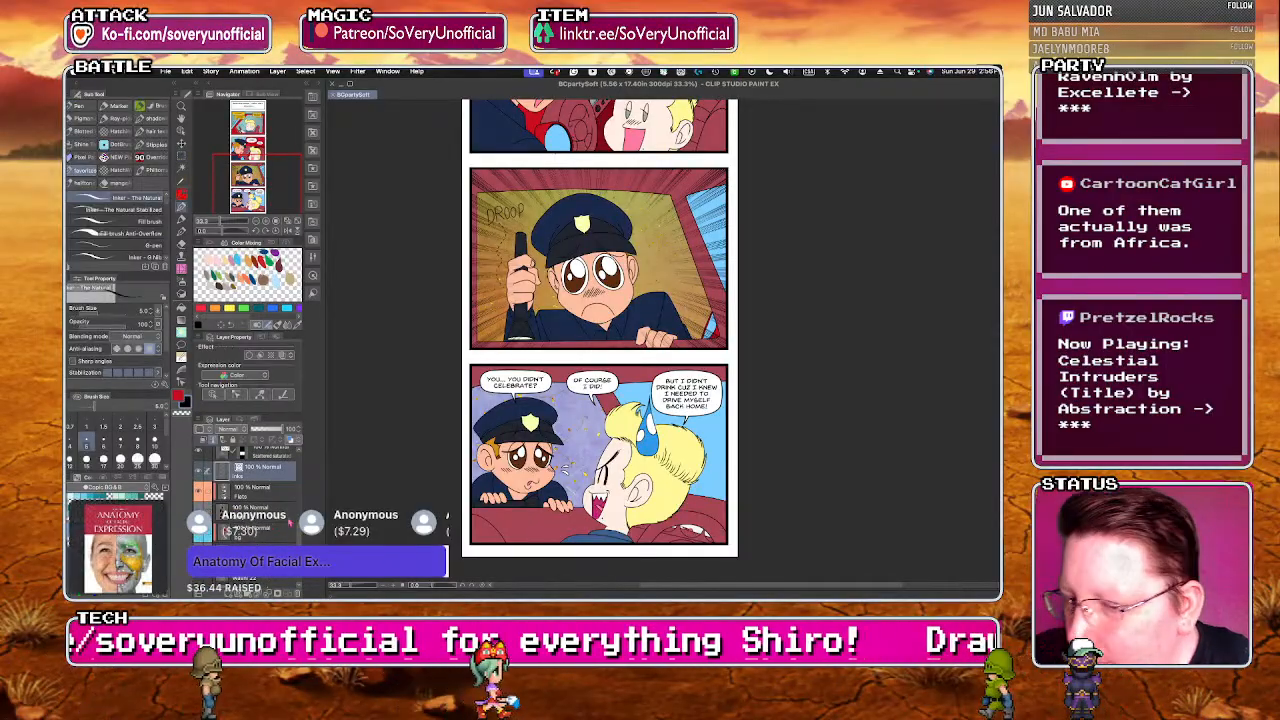
pyautogui.scroll(8, 608, 330)
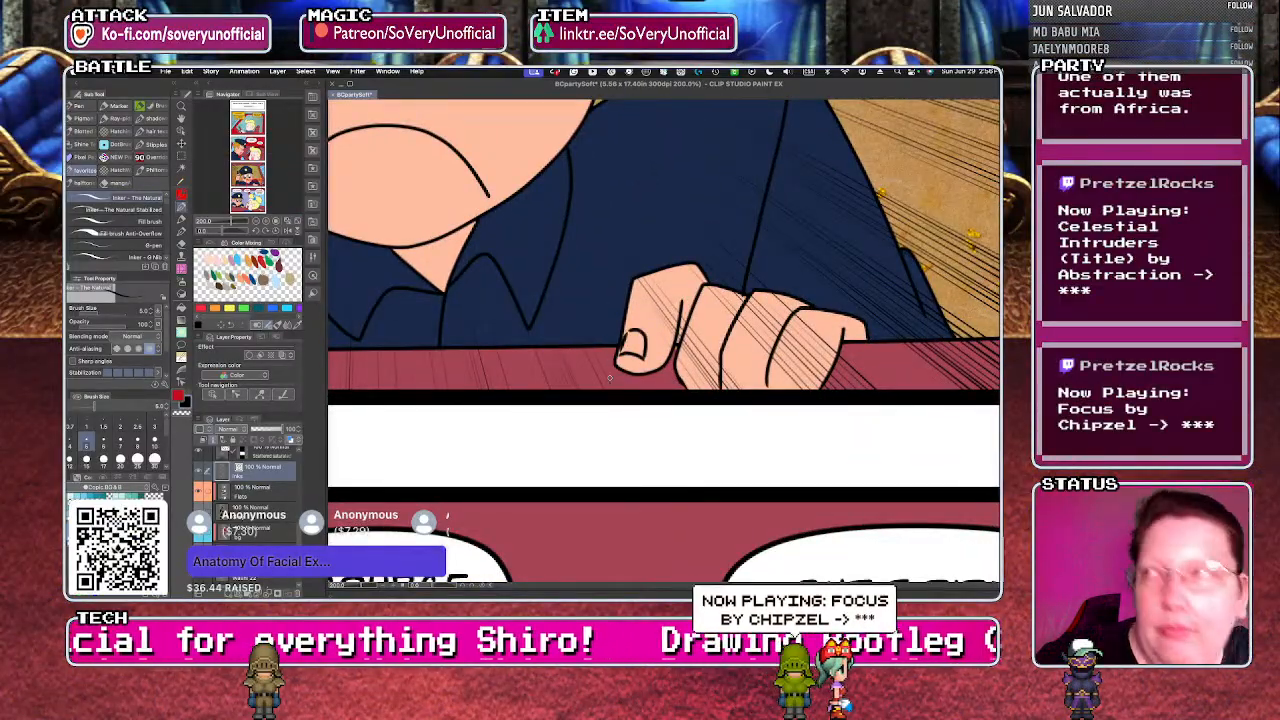
pyautogui.scroll(-8, 609, 377)
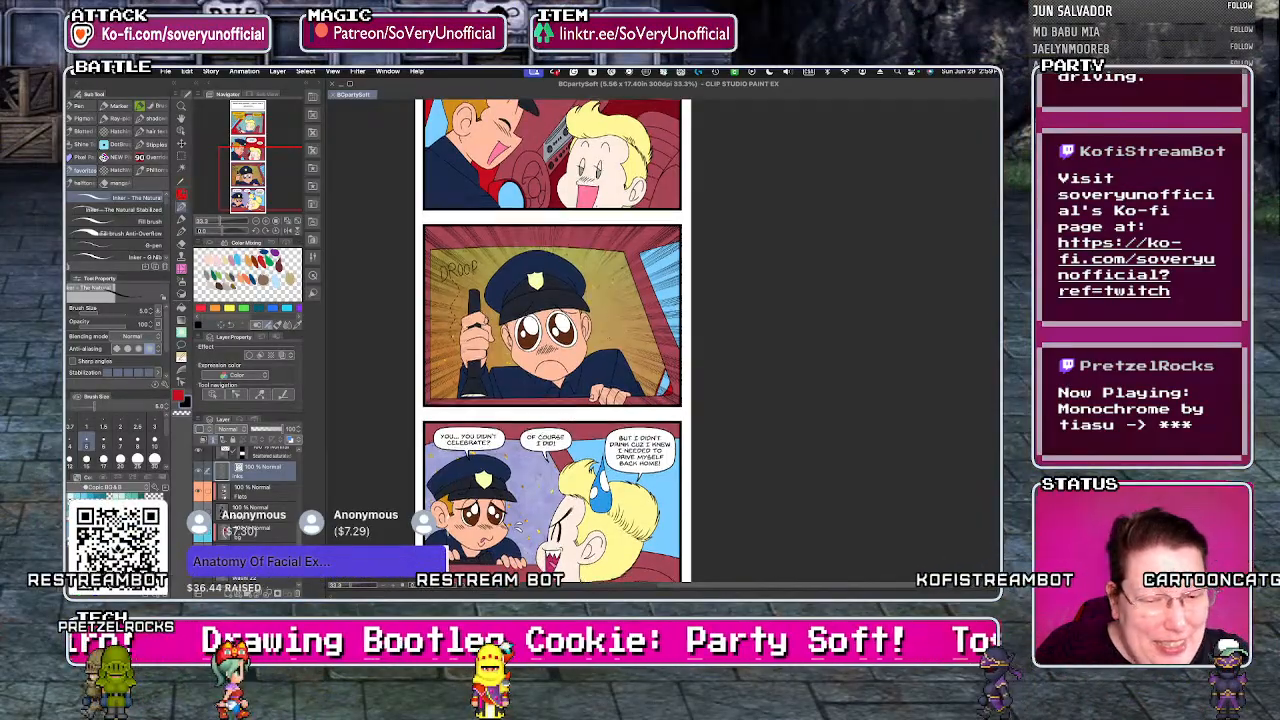
# - Review the whole comic from the title through all four panels, checking colours, textures and lettering
pyautogui.scroll(10, 552, 340)
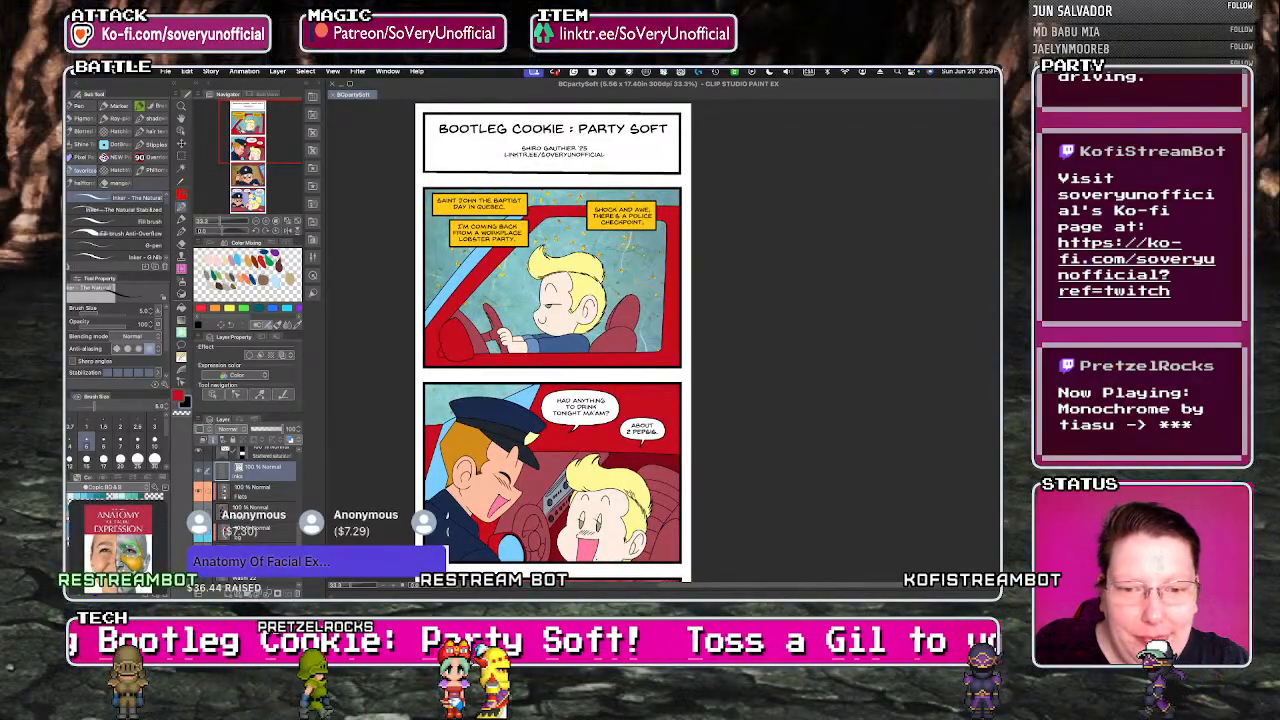
pyautogui.scroll(-1, 552, 340)
pyautogui.scroll(-5, 552, 340)
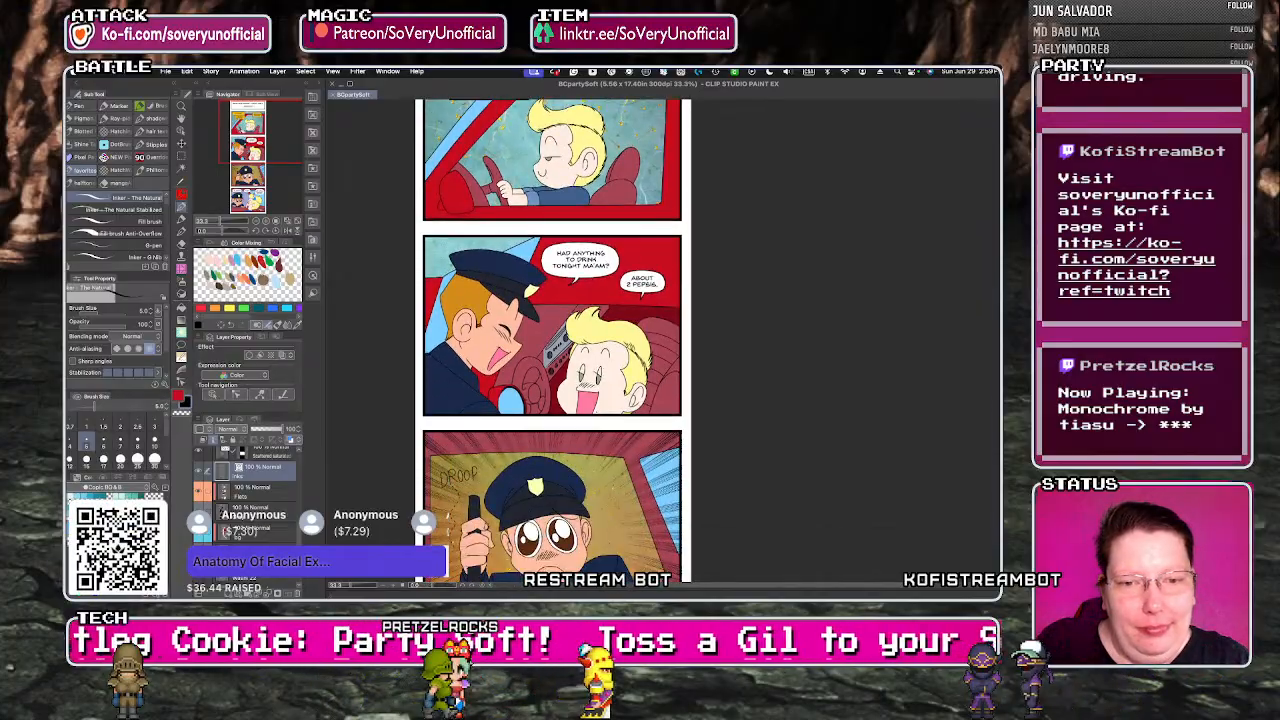
pyautogui.scroll(-5, 552, 340)
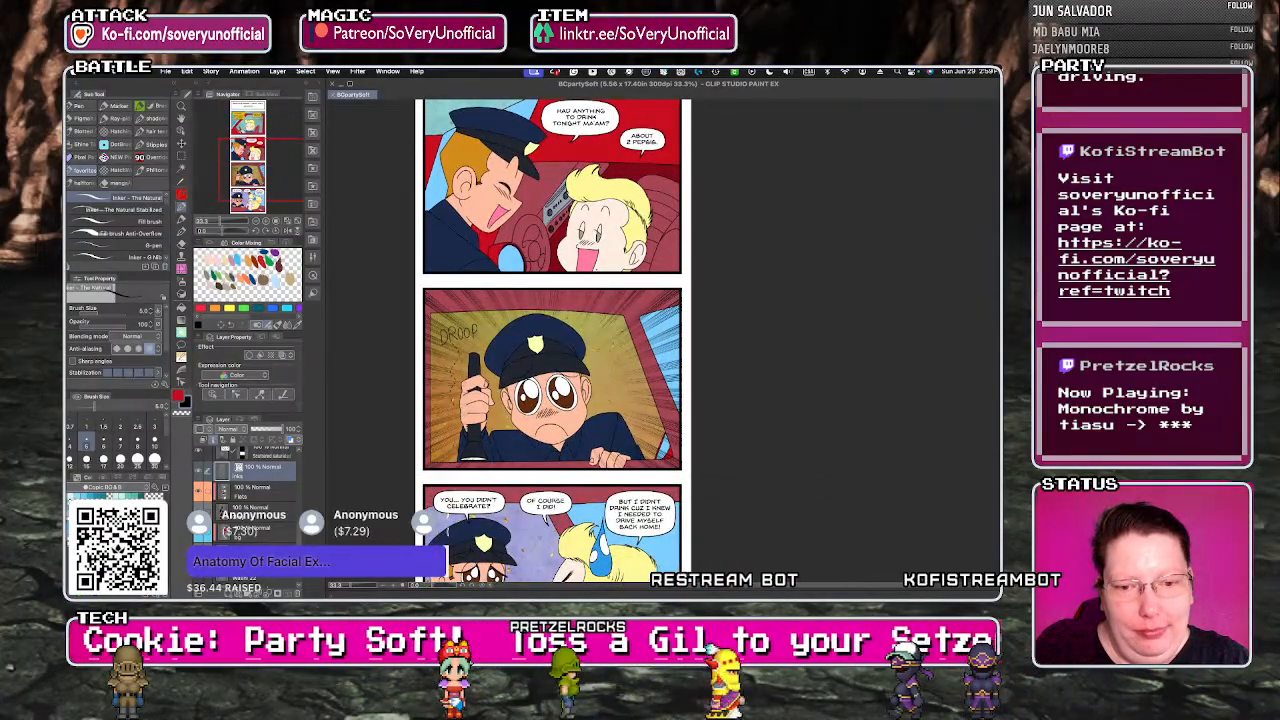
pyautogui.scroll(-5, 552, 340)
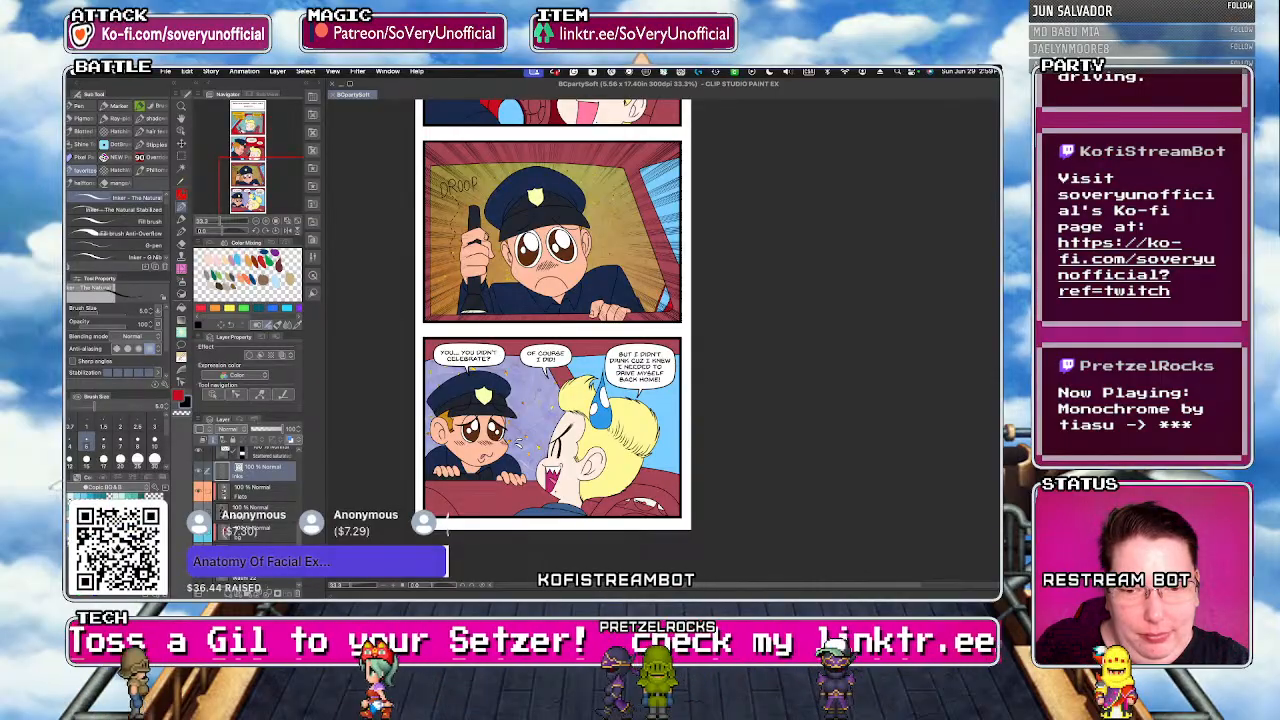
pyautogui.scroll(2, 552, 340)
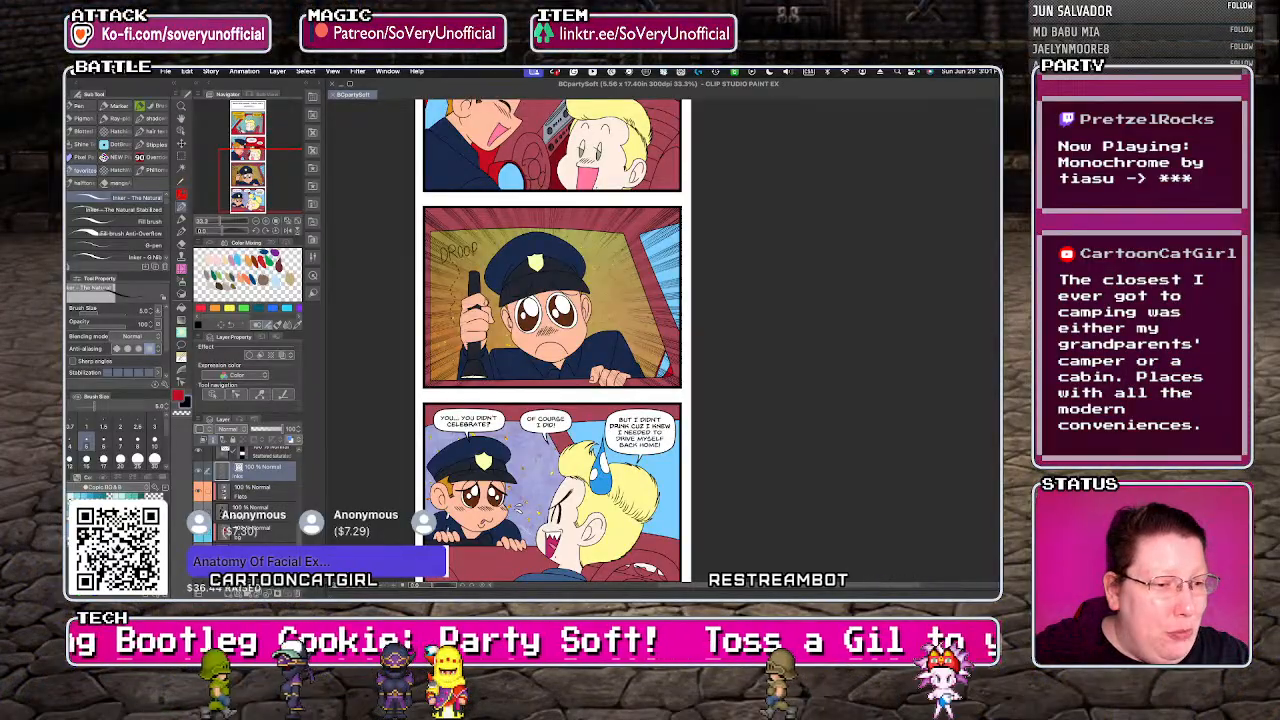
pyautogui.scroll(10, 552, 340)
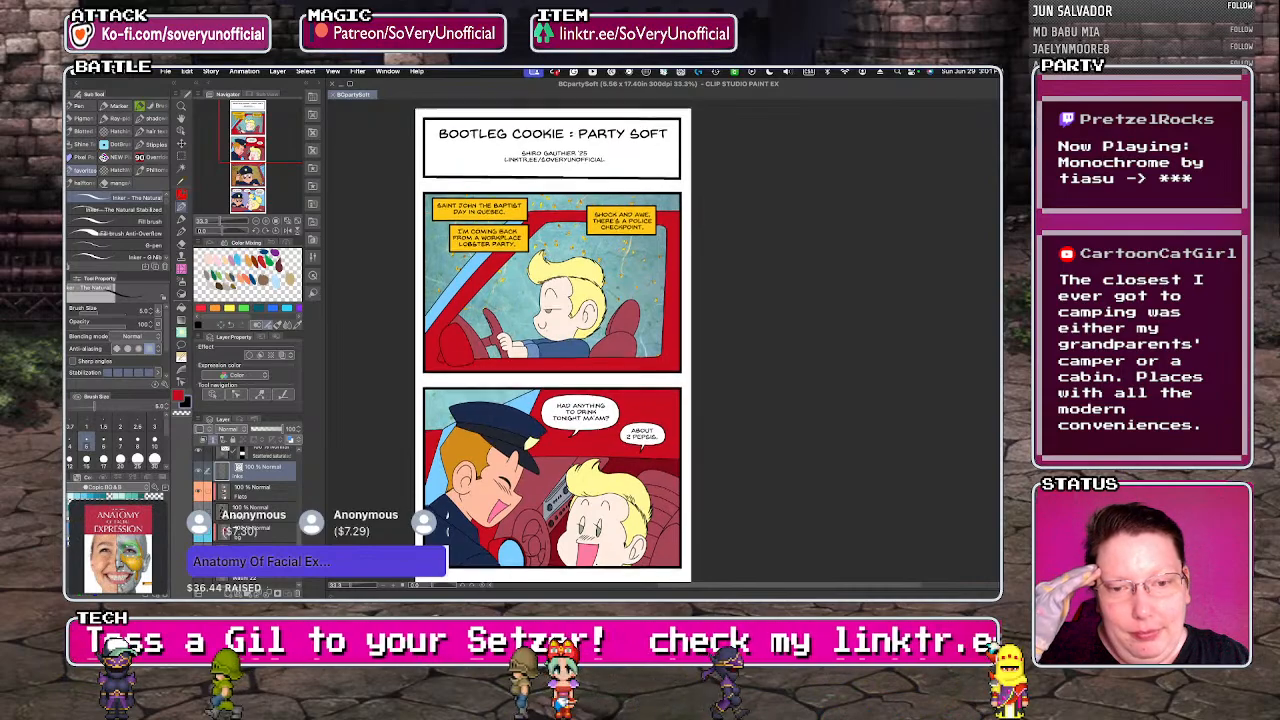
pyautogui.scroll(-3, 552, 340)
pyautogui.scroll(-4, 552, 340)
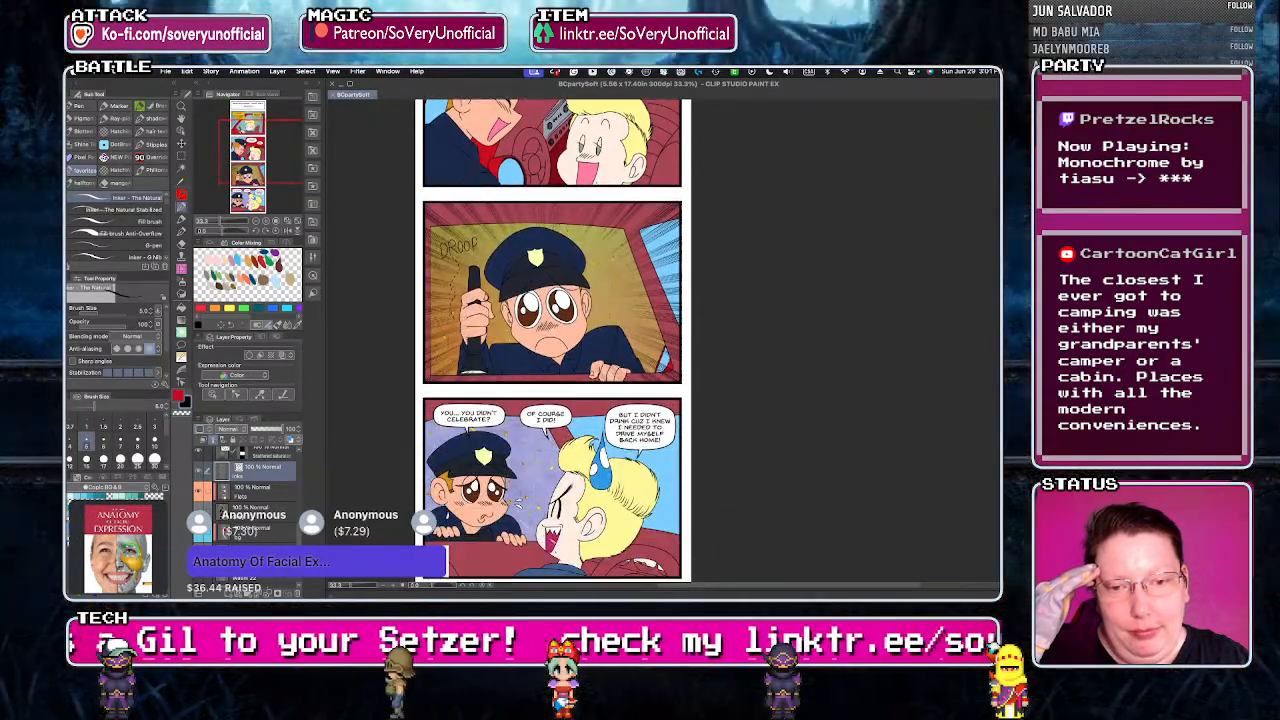
pyautogui.scroll(1, 552, 340)
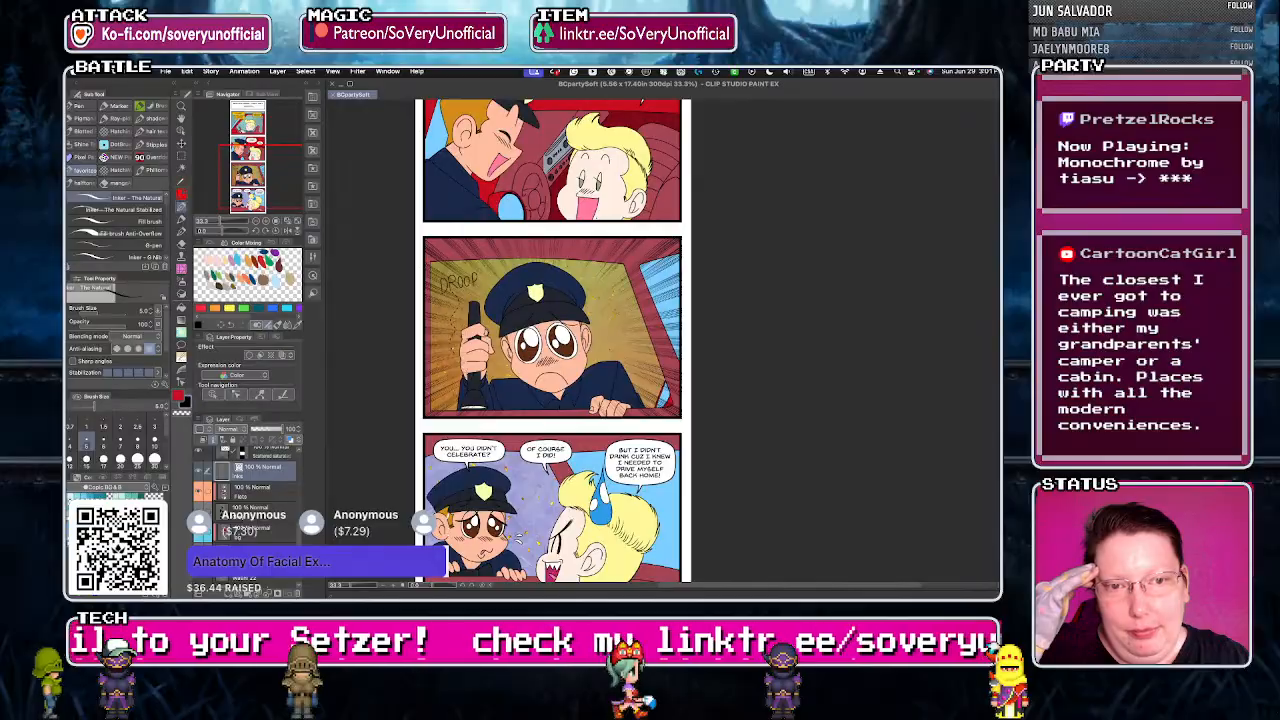
pyautogui.scroll(-3, 552, 340)
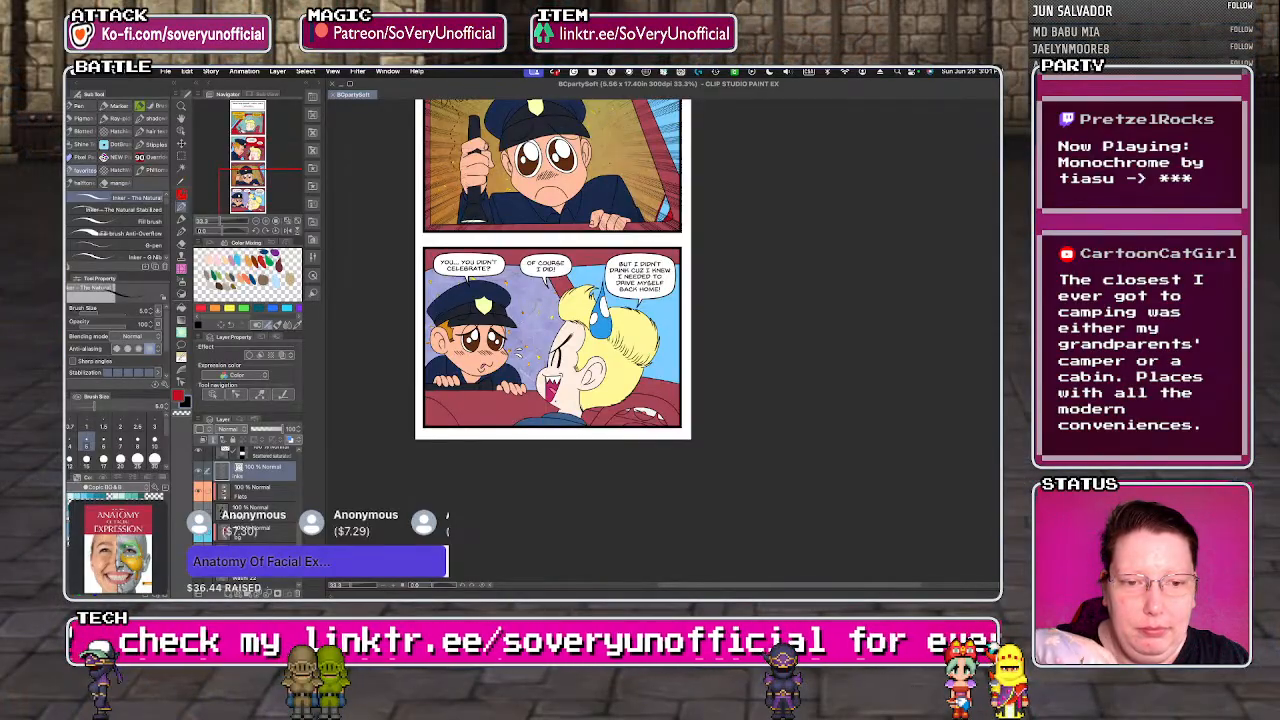
pyautogui.scroll(2, 552, 320)
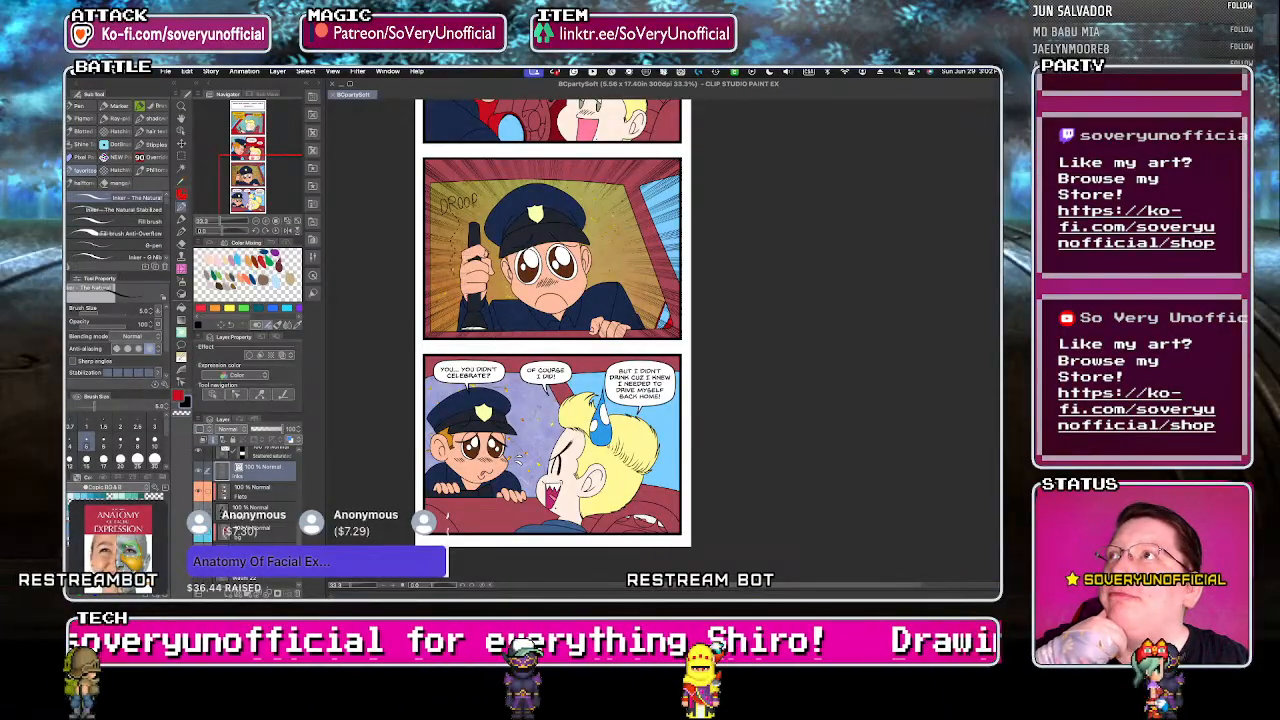
pyautogui.press('super+Tab')
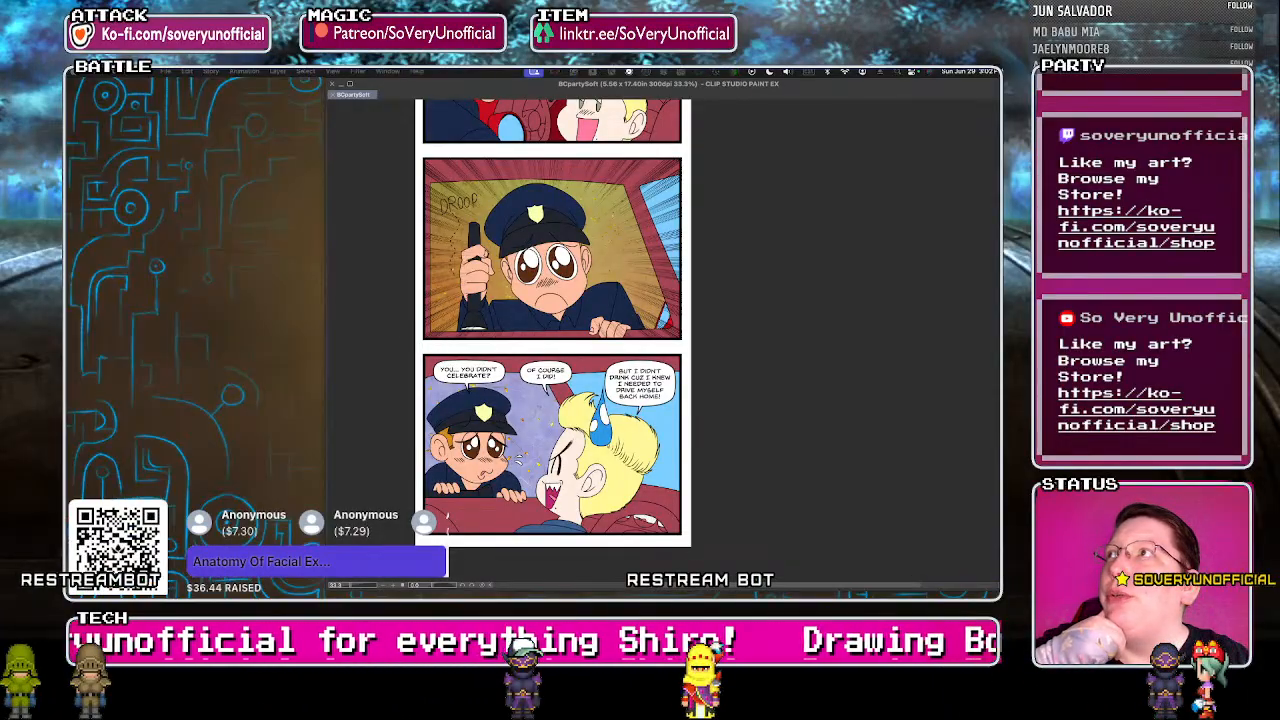